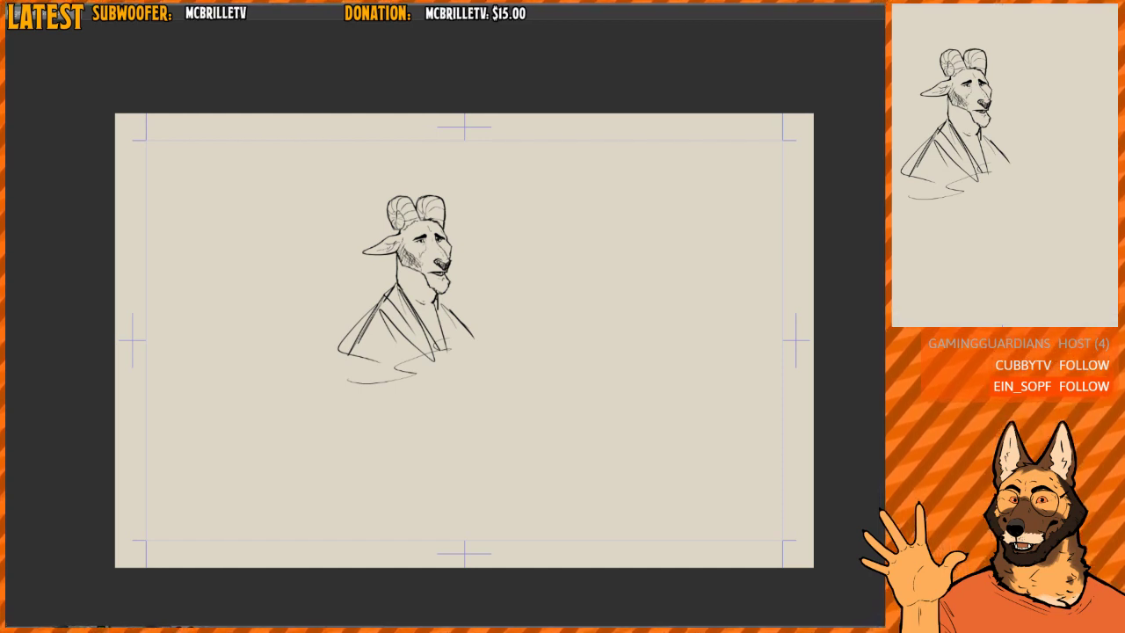
- Erase most of the crossing lapel and chest lines on the goat character's coat
{"action": "scroll", "coordinate": [437, 303], "scroll_direction": "up", "scroll_amount": 2}
{"action": "left_click_drag", "start_coordinate": [374, 279], "coordinate": [361, 303]}
{"action": "left_click_drag", "start_coordinate": [374, 272], "coordinate": [358, 294]}
{"action": "left_click_drag", "start_coordinate": [362, 297], "coordinate": [418, 378]}
{"action": "key", "text": "h"}
{"action": "mouse_move", "coordinate": [476, 336]}
{"action": "left_mouse_down"}
{"action": "mouse_move", "coordinate": [480, 322]}
{"action": "mouse_move", "coordinate": [431, 307]}
{"action": "mouse_move", "coordinate": [440, 287]}
{"action": "mouse_move", "coordinate": [426, 299]}
{"action": "mouse_move", "coordinate": [402, 281]}
{"action": "mouse_move", "coordinate": [389, 366]}
{"action": "left_mouse_up"}
{"action": "key", "text": "e"}
- Redraw the shirt collar under the goat's chin with a pointed tip at the tie
{"action": "mouse_move", "coordinate": [414, 288]}
{"action": "left_mouse_down"}
{"action": "mouse_move", "coordinate": [406, 309]}
{"action": "mouse_move", "coordinate": [467, 259]}
{"action": "mouse_move", "coordinate": [464, 225]}
{"action": "mouse_move", "coordinate": [463, 266]}
{"action": "mouse_move", "coordinate": [427, 289]}
{"action": "mouse_move", "coordinate": [480, 247]}
{"action": "mouse_move", "coordinate": [421, 299]}
{"action": "mouse_move", "coordinate": [430, 310]}
{"action": "left_mouse_up"}
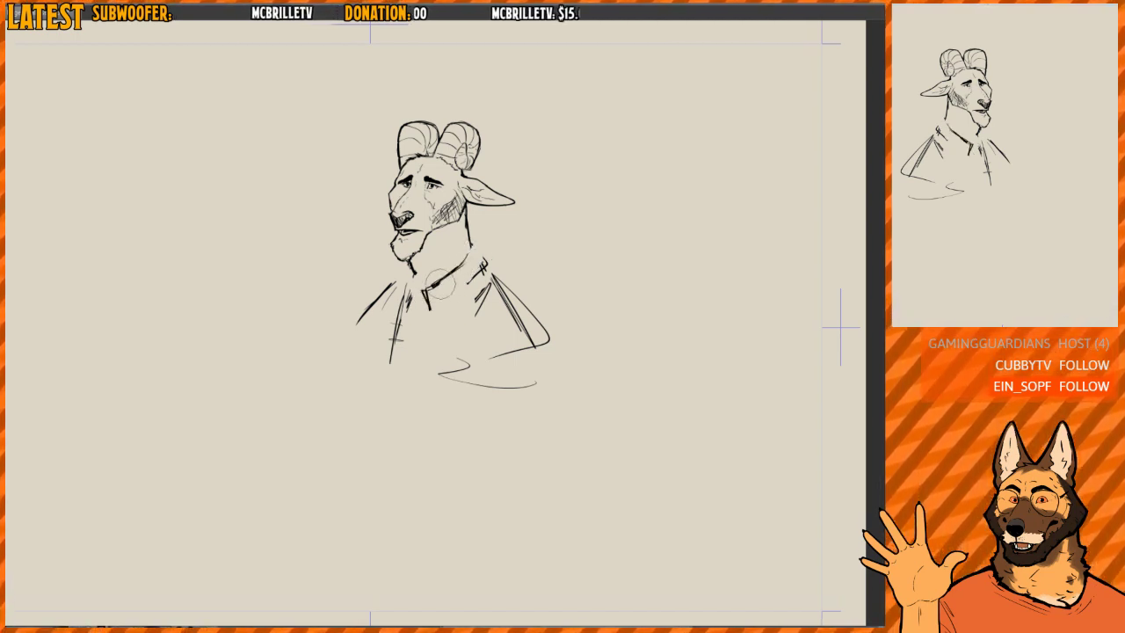
{"action": "mouse_move", "coordinate": [415, 283]}
{"action": "left_mouse_down"}
{"action": "mouse_move", "coordinate": [405, 311]}
{"action": "mouse_move", "coordinate": [430, 312]}
{"action": "left_mouse_up"}
{"action": "key", "text": "ctrl+z"}
{"action": "key", "text": "ctrl+z"}
{"action": "key", "text": "ctrl+z"}
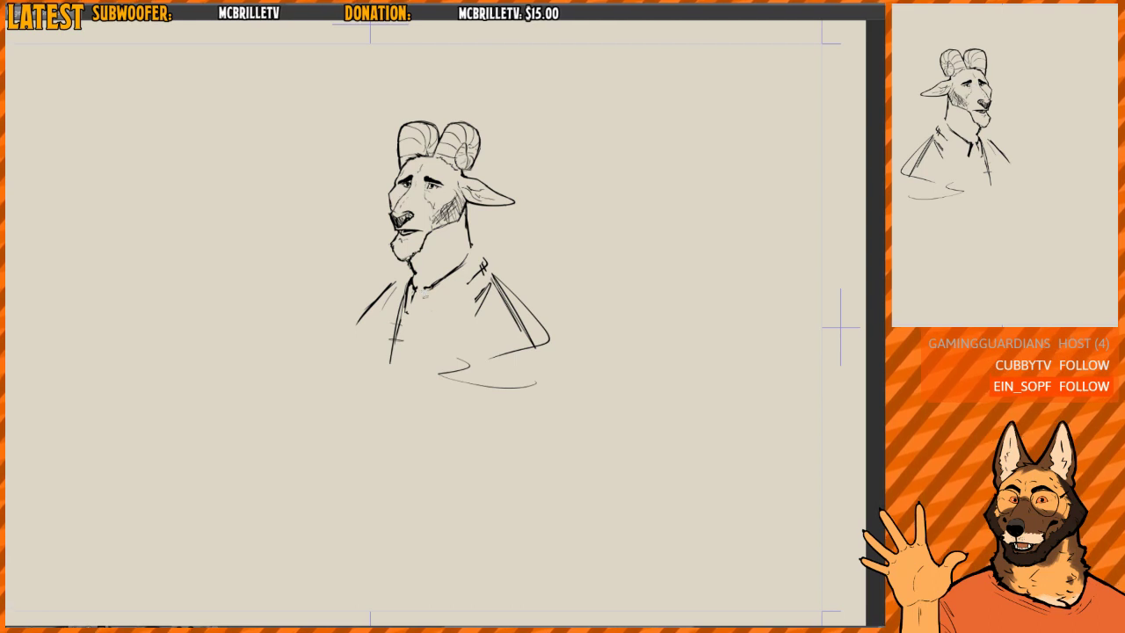
{"action": "left_click_drag", "start_coordinate": [421, 287], "coordinate": [434, 312]}
{"action": "mouse_move", "coordinate": [419, 287]}
{"action": "left_mouse_down"}
{"action": "mouse_move", "coordinate": [447, 304]}
{"action": "mouse_move", "coordinate": [474, 272]}
{"action": "left_mouse_up"}
- Sketch a lapel edge and a sloping near shoulder line, and erase the leftover torso lines
{"action": "mouse_move", "coordinate": [475, 263]}
{"action": "left_mouse_down"}
{"action": "mouse_move", "coordinate": [461, 282]}
{"action": "mouse_move", "coordinate": [460, 260]}
{"action": "mouse_move", "coordinate": [438, 350]}
{"action": "left_mouse_up"}
{"action": "left_click_drag", "start_coordinate": [466, 245], "coordinate": [518, 282]}
{"action": "left_click_drag", "start_coordinate": [468, 245], "coordinate": [533, 288]}
{"action": "key", "text": "h"}
{"action": "key", "text": "h"}
{"action": "left_click_drag", "start_coordinate": [527, 243], "coordinate": [513, 256]}
{"action": "mouse_move", "coordinate": [476, 314]}
{"action": "left_mouse_down"}
{"action": "mouse_move", "coordinate": [525, 358]}
{"action": "mouse_move", "coordinate": [432, 399]}
{"action": "mouse_move", "coordinate": [436, 347]}
{"action": "mouse_move", "coordinate": [472, 347]}
{"action": "mouse_move", "coordinate": [476, 404]}
{"action": "mouse_move", "coordinate": [368, 345]}
{"action": "mouse_move", "coordinate": [374, 320]}
{"action": "mouse_move", "coordinate": [368, 342]}
{"action": "mouse_move", "coordinate": [343, 320]}
{"action": "left_mouse_up"}
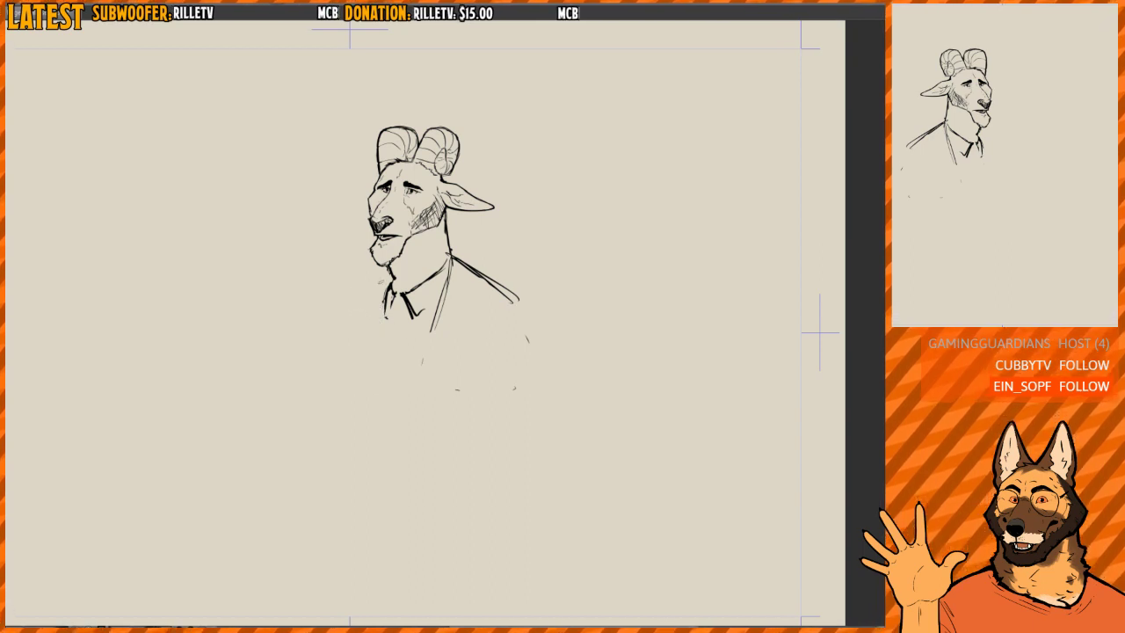
- Draw the far shoulder line sloping from the collar into the upper arm
{"action": "mouse_move", "coordinate": [385, 279]}
{"action": "left_mouse_down"}
{"action": "mouse_move", "coordinate": [331, 332]}
{"action": "mouse_move", "coordinate": [311, 374]}
{"action": "left_mouse_up"}
{"action": "key", "text": "h"}
{"action": "left_click_drag", "start_coordinate": [509, 301], "coordinate": [504, 298]}
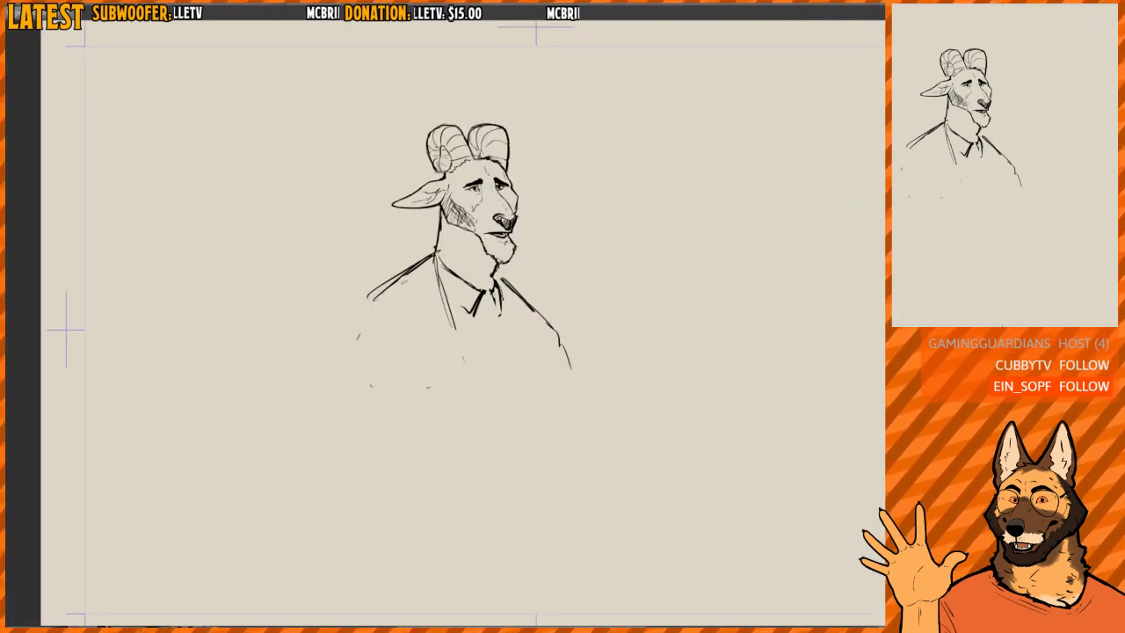
- Erase the near shoulder line and sketch the coat collar's folded corner with the lapel edge running down the chest
{"action": "mouse_move", "coordinate": [369, 271]}
{"action": "left_mouse_down"}
{"action": "mouse_move", "coordinate": [358, 344]}
{"action": "mouse_move", "coordinate": [428, 392]}
{"action": "left_mouse_up"}
{"action": "mouse_move", "coordinate": [422, 262]}
{"action": "left_mouse_down"}
{"action": "mouse_move", "coordinate": [452, 339]}
{"action": "mouse_move", "coordinate": [420, 273]}
{"action": "mouse_move", "coordinate": [411, 275]}
{"action": "left_mouse_up"}
{"action": "mouse_move", "coordinate": [411, 275]}
{"action": "left_mouse_down"}
{"action": "mouse_move", "coordinate": [438, 296]}
{"action": "mouse_move", "coordinate": [458, 341]}
{"action": "left_mouse_up"}
{"action": "left_click_drag", "start_coordinate": [436, 253], "coordinate": [471, 367]}
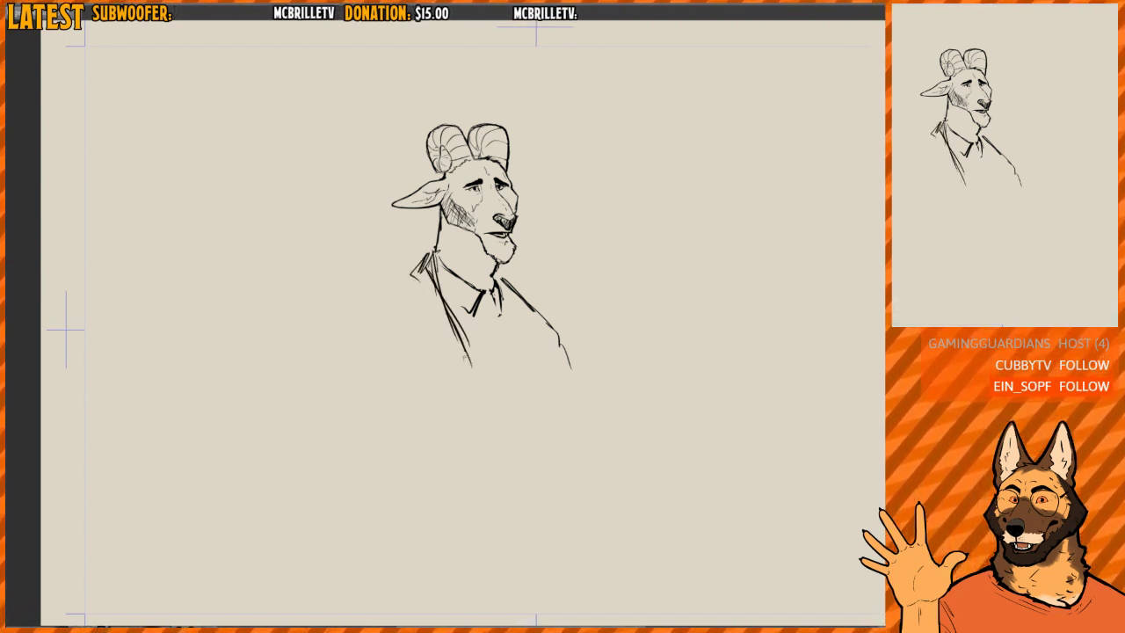
{"action": "mouse_move", "coordinate": [430, 277]}
{"action": "left_mouse_down"}
{"action": "mouse_move", "coordinate": [437, 271]}
{"action": "mouse_move", "coordinate": [424, 280]}
{"action": "mouse_move", "coordinate": [470, 363]}
{"action": "left_mouse_up"}
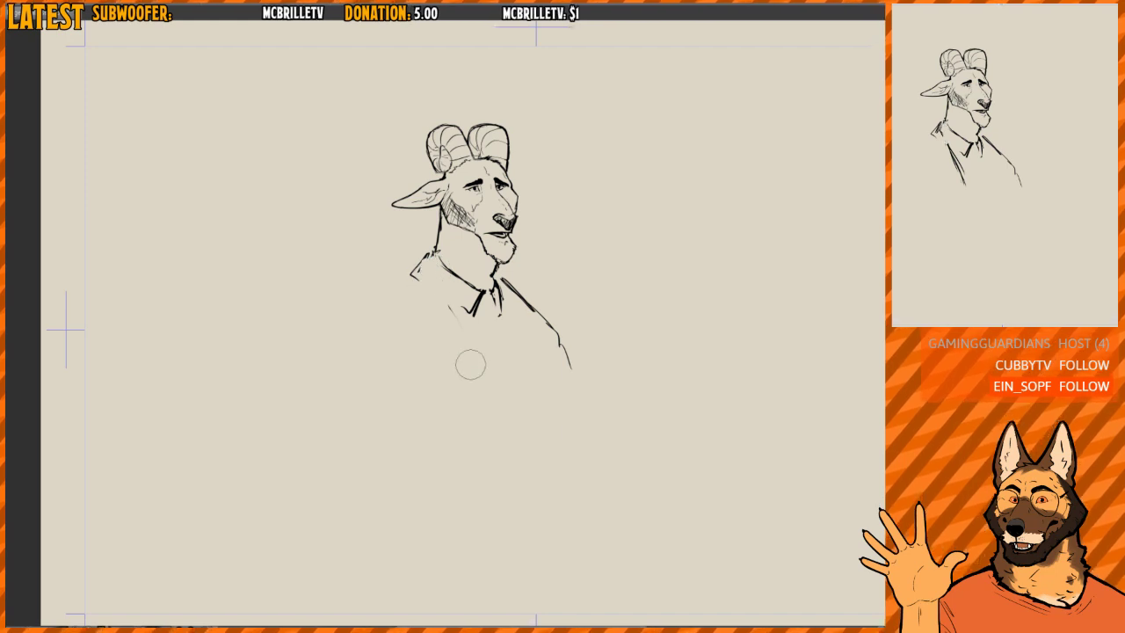
{"action": "left_click_drag", "start_coordinate": [433, 253], "coordinate": [477, 360]}
{"action": "left_click_drag", "start_coordinate": [452, 314], "coordinate": [478, 367]}
- Redraw the lapel's front edge as a curve that drops straight down to the bottom of the bust
{"action": "key", "text": "h"}
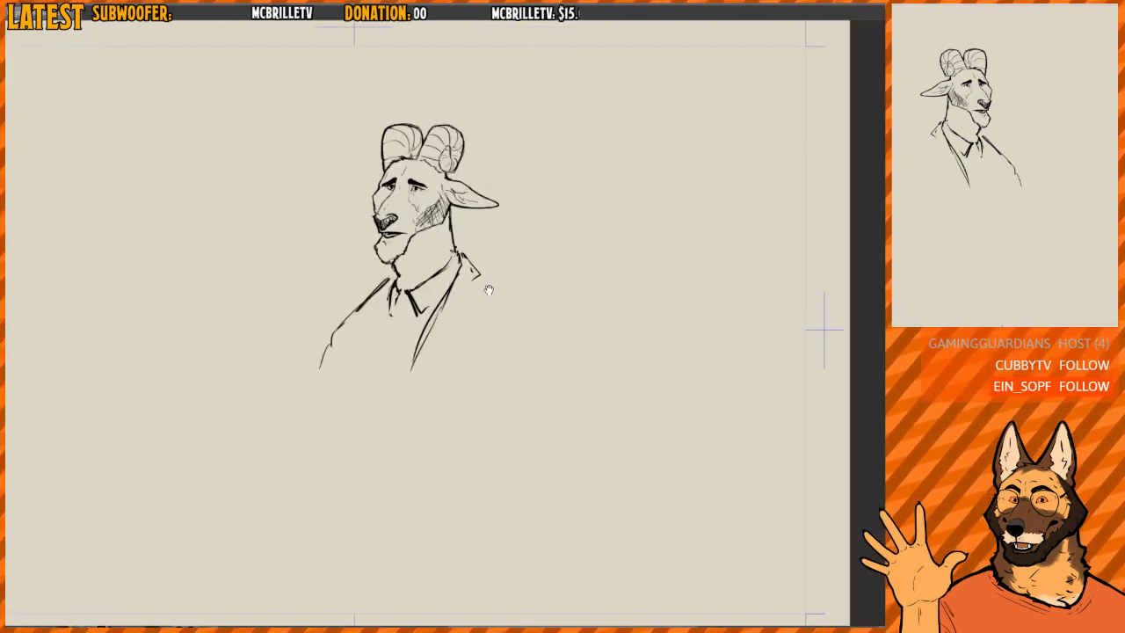
{"action": "key", "text": "h"}
{"action": "mouse_move", "coordinate": [455, 315]}
{"action": "left_mouse_down"}
{"action": "mouse_move", "coordinate": [453, 299]}
{"action": "mouse_move", "coordinate": [462, 331]}
{"action": "left_mouse_up"}
{"action": "key", "text": "ctrl+z"}
{"action": "key", "text": "h"}
{"action": "mouse_move", "coordinate": [447, 286]}
{"action": "left_mouse_down"}
{"action": "mouse_move", "coordinate": [424, 355]}
{"action": "mouse_move", "coordinate": [438, 320]}
{"action": "mouse_move", "coordinate": [435, 333]}
{"action": "left_mouse_up"}
{"action": "left_click_drag", "start_coordinate": [441, 311], "coordinate": [435, 376]}
{"action": "left_click_drag", "start_coordinate": [312, 380], "coordinate": [549, 381]}
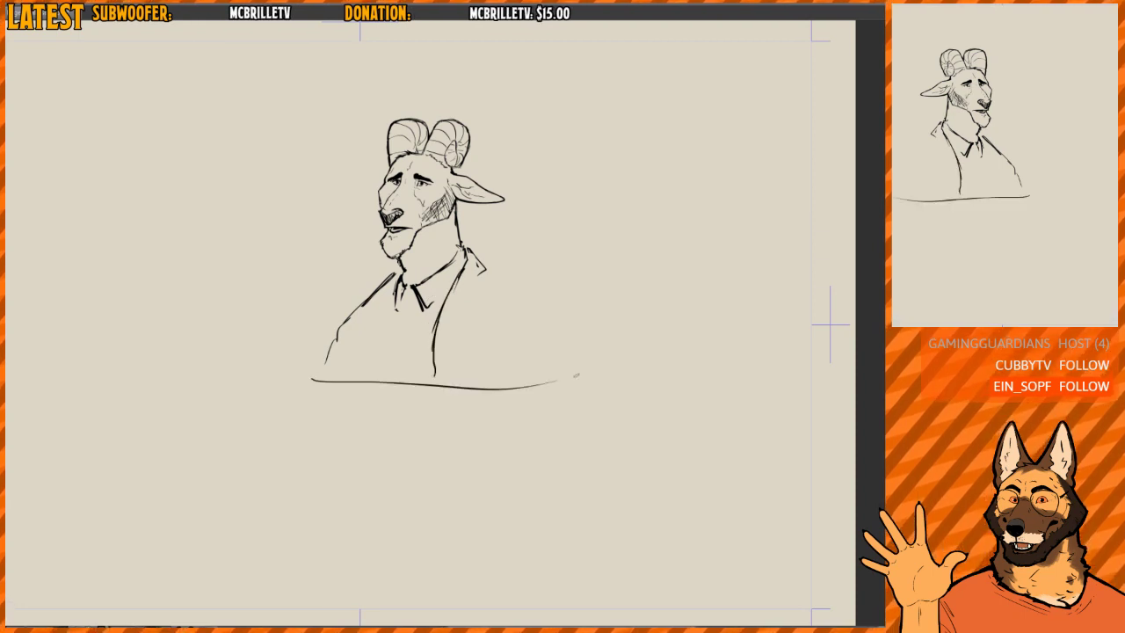
{"action": "left_click_drag", "start_coordinate": [422, 387], "coordinate": [552, 379]}
{"action": "key", "text": "ctrl+z"}
{"action": "key", "text": "ctrl+z"}
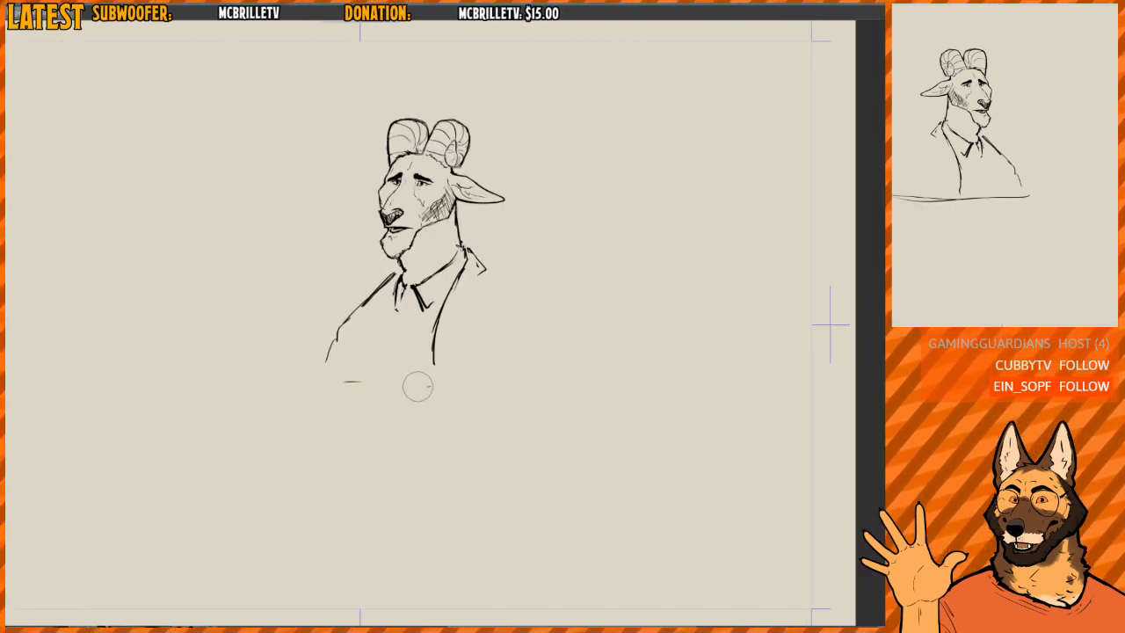
- Draw two overlapping, slightly curved base lines beneath the bust
{"action": "key", "text": "h"}
{"action": "left_click_drag", "start_coordinate": [353, 381], "coordinate": [563, 373]}
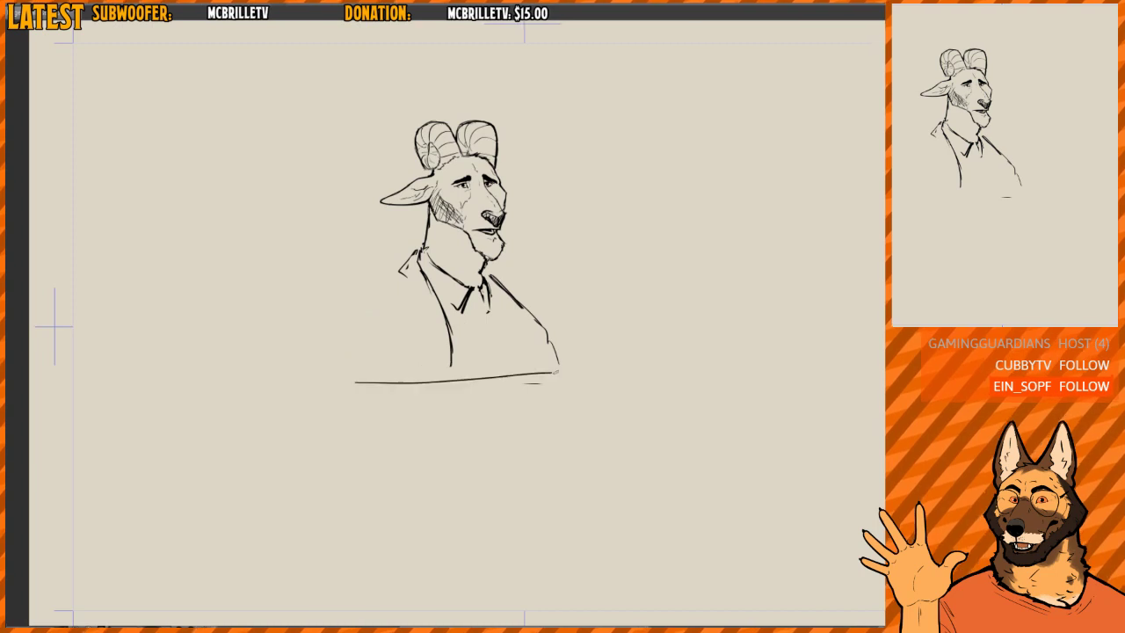
{"action": "left_click_drag", "start_coordinate": [417, 378], "coordinate": [598, 386]}
- Sketch the far edge of the jacket opening and the long sides of the tie down to the base line
{"action": "key", "text": "h"}
{"action": "left_click_drag", "start_coordinate": [399, 295], "coordinate": [393, 376]}
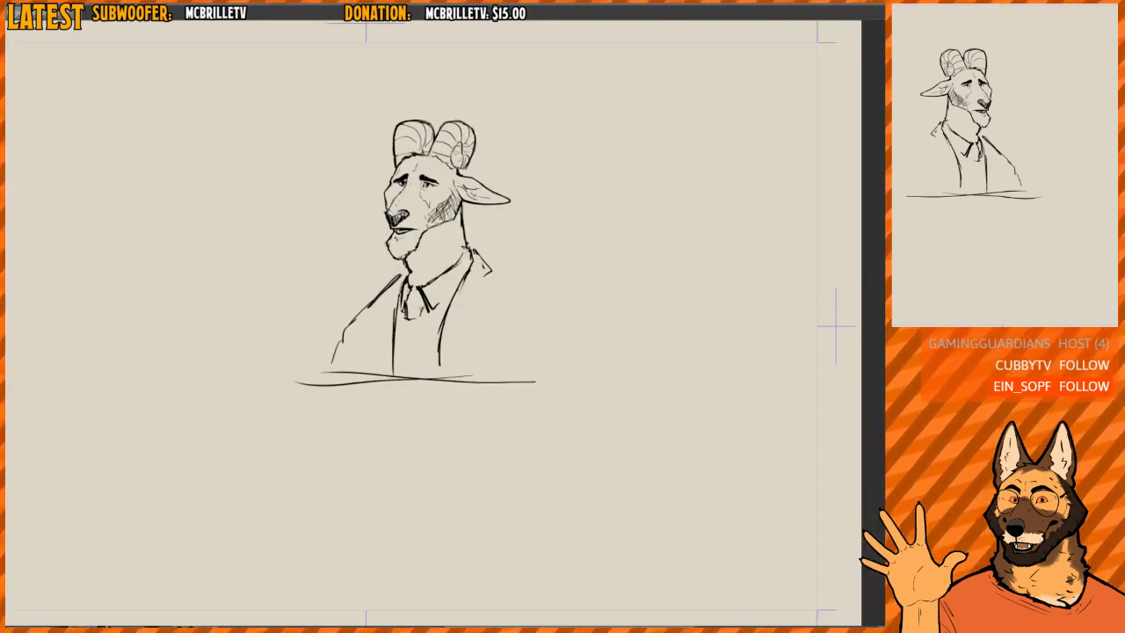
{"action": "left_click_drag", "start_coordinate": [414, 288], "coordinate": [403, 381]}
{"action": "left_click_drag", "start_coordinate": [407, 317], "coordinate": [402, 374]}
{"action": "left_click_drag", "start_coordinate": [420, 320], "coordinate": [423, 374]}
{"action": "mouse_move", "coordinate": [419, 317]}
{"action": "left_mouse_down"}
{"action": "mouse_move", "coordinate": [422, 349]}
{"action": "mouse_move", "coordinate": [408, 372]}
{"action": "mouse_move", "coordinate": [401, 356]}
{"action": "mouse_move", "coordinate": [393, 373]}
{"action": "mouse_move", "coordinate": [424, 362]}
{"action": "mouse_move", "coordinate": [404, 375]}
{"action": "left_mouse_up"}
{"action": "mouse_move", "coordinate": [420, 318]}
{"action": "left_mouse_down"}
{"action": "mouse_move", "coordinate": [422, 372]}
{"action": "mouse_move", "coordinate": [404, 375]}
{"action": "left_mouse_up"}
{"action": "left_click_drag", "start_coordinate": [424, 321], "coordinate": [427, 371]}
- Draw the lapel's outer edge from the collar corner down toward the base line
{"action": "key", "text": "h"}
{"action": "key", "text": "h"}
{"action": "mouse_move", "coordinate": [517, 258]}
{"action": "left_mouse_down"}
{"action": "mouse_move", "coordinate": [484, 280]}
{"action": "mouse_move", "coordinate": [465, 270]}
{"action": "mouse_move", "coordinate": [480, 275]}
{"action": "left_mouse_up"}
{"action": "left_click_drag", "start_coordinate": [480, 275], "coordinate": [463, 355]}
{"action": "left_click_drag", "start_coordinate": [469, 303], "coordinate": [460, 357]}
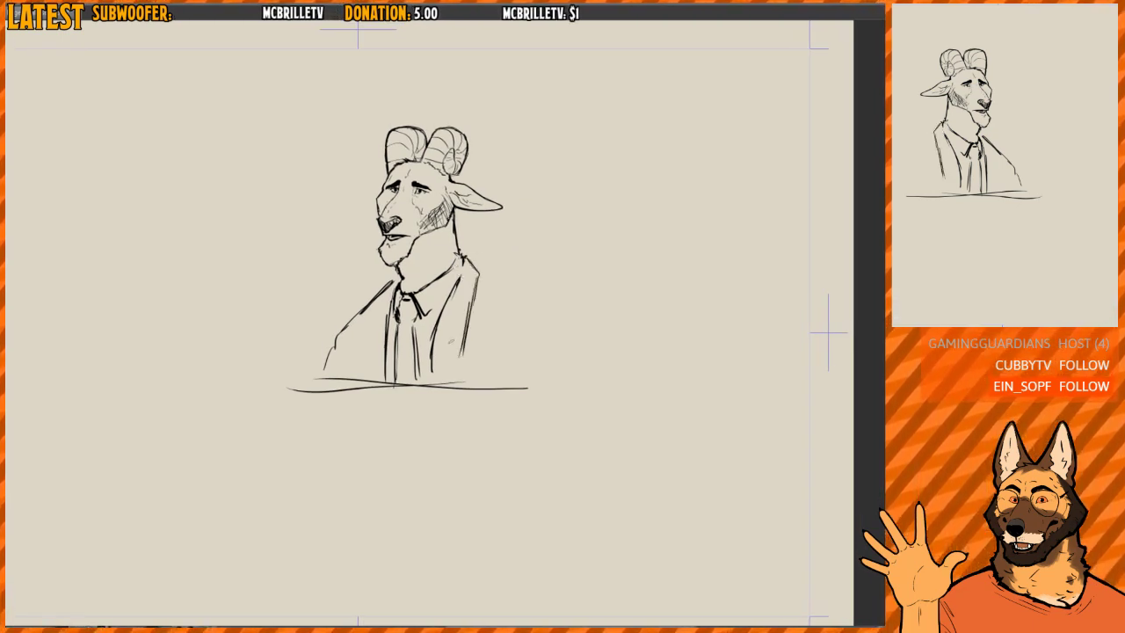
- Extend the lapel's front edge across the base line and add the notch and flap at the lapel's lower end
{"action": "left_click_drag", "start_coordinate": [440, 318], "coordinate": [427, 383]}
{"action": "left_click_drag", "start_coordinate": [458, 280], "coordinate": [429, 379]}
{"action": "left_click_drag", "start_coordinate": [433, 356], "coordinate": [430, 387]}
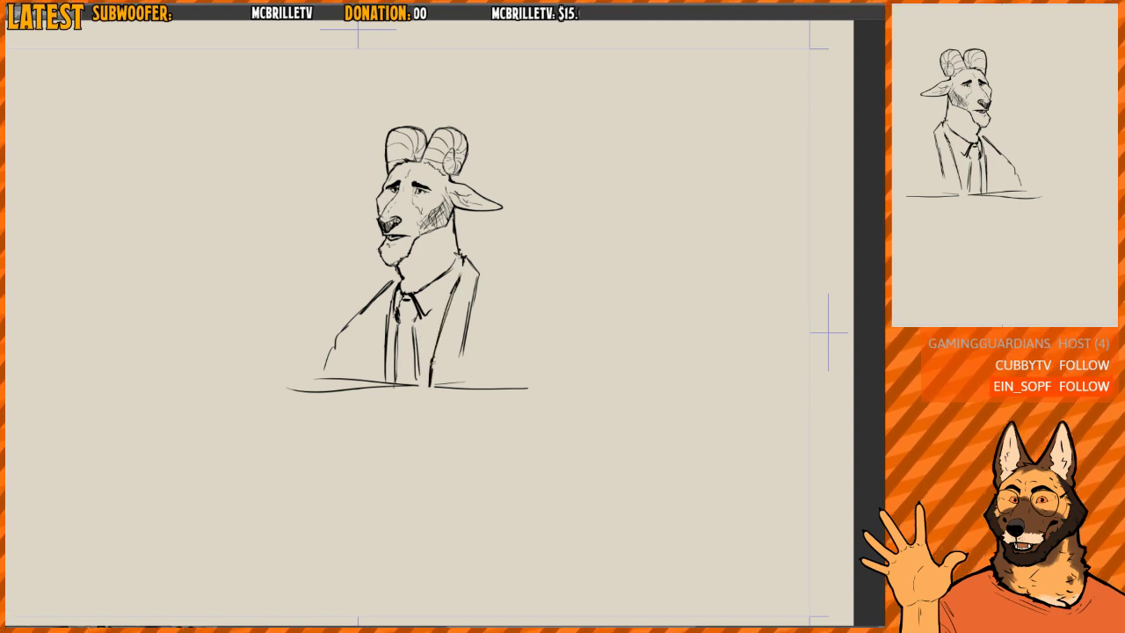
{"action": "left_click_drag", "start_coordinate": [446, 307], "coordinate": [431, 372]}
{"action": "left_click_drag", "start_coordinate": [463, 355], "coordinate": [456, 362]}
{"action": "mouse_move", "coordinate": [433, 351]}
{"action": "left_mouse_down"}
{"action": "mouse_move", "coordinate": [468, 364]}
{"action": "mouse_move", "coordinate": [468, 384]}
{"action": "left_mouse_up"}
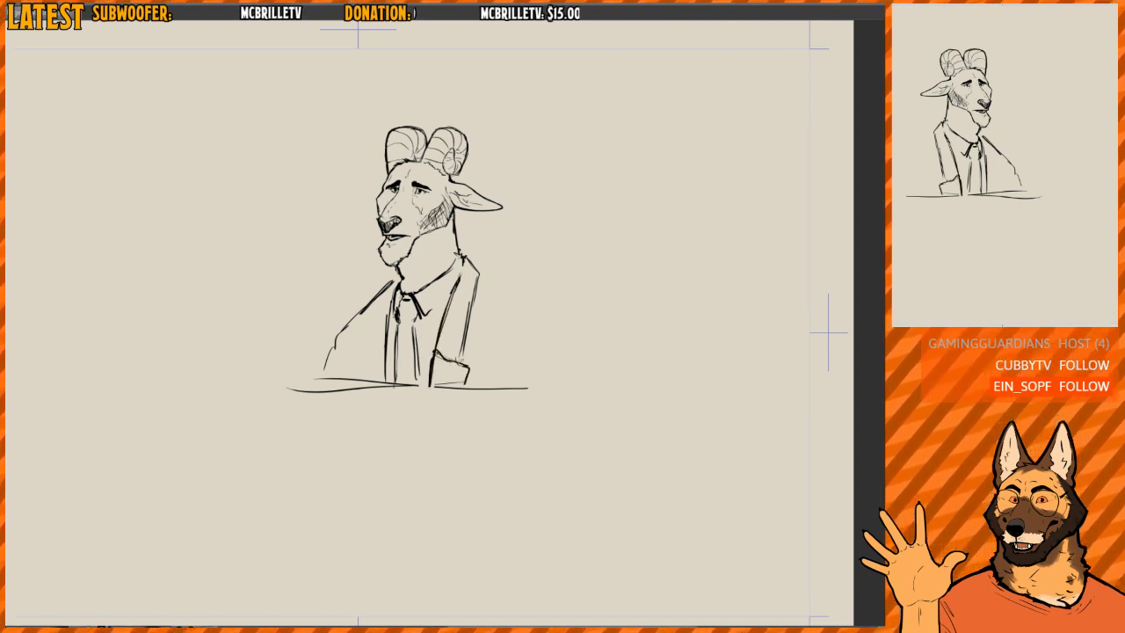
- Clean up and reinforce the outer edge of the near lapel
{"action": "mouse_move", "coordinate": [471, 306]}
{"action": "left_mouse_down"}
{"action": "mouse_move", "coordinate": [462, 354]}
{"action": "mouse_move", "coordinate": [473, 290]}
{"action": "mouse_move", "coordinate": [471, 341]}
{"action": "left_mouse_up"}
{"action": "left_click_drag", "start_coordinate": [473, 304], "coordinate": [467, 355]}
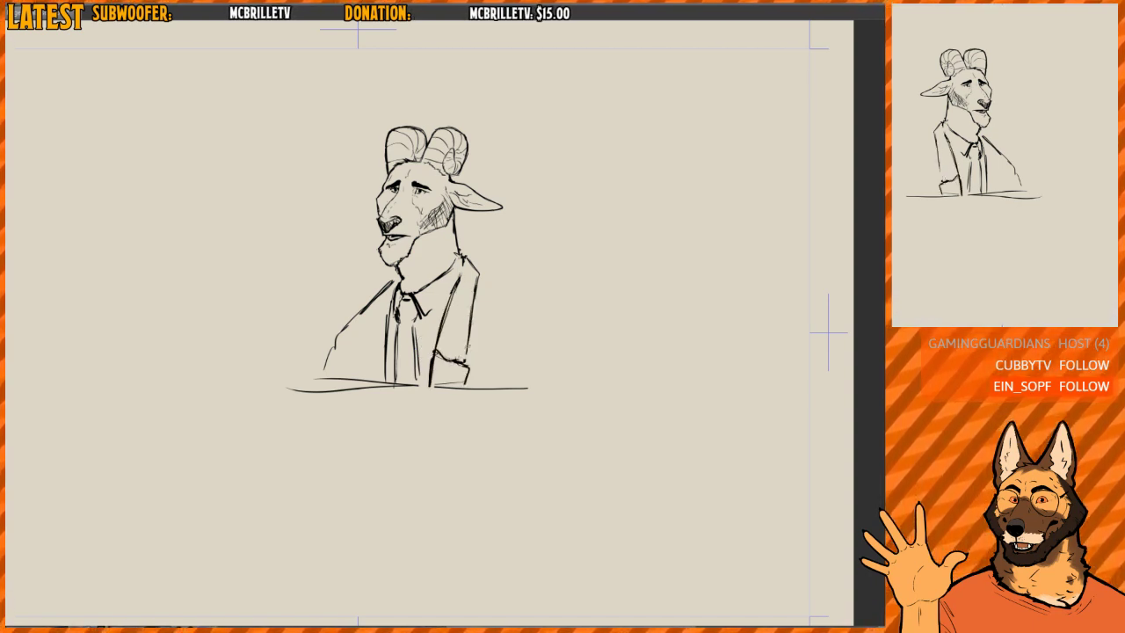
{"action": "left_click_drag", "start_coordinate": [475, 267], "coordinate": [477, 299]}
{"action": "left_click_drag", "start_coordinate": [471, 326], "coordinate": [468, 349]}
- Draw the near shoulder and upper arm, and add a fold line at the armpit
{"action": "key", "text": "m"}
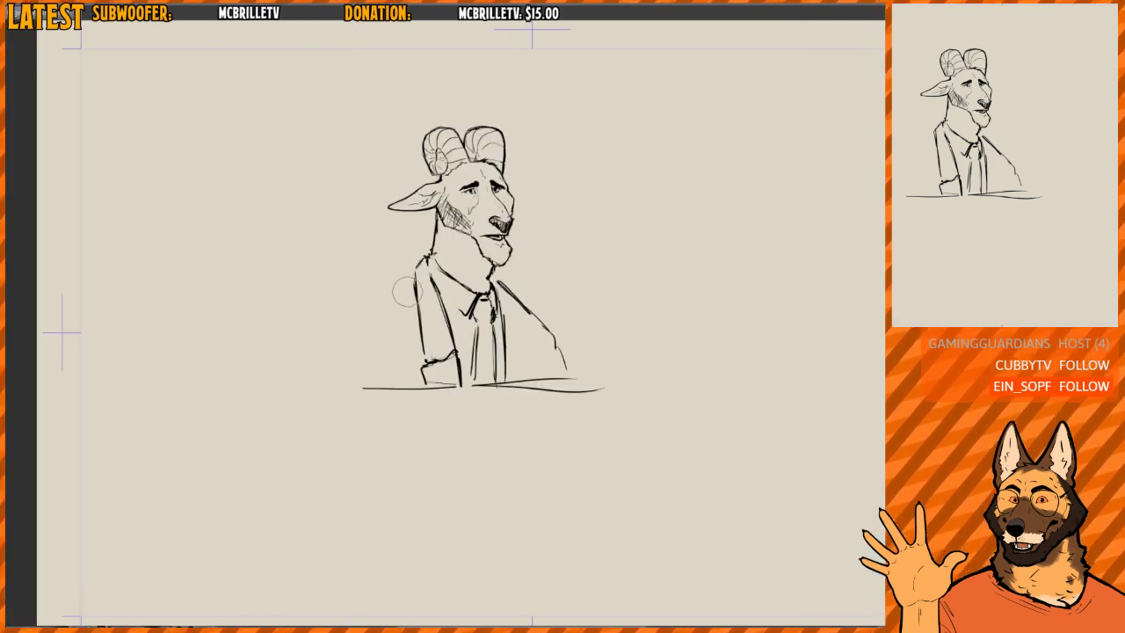
{"action": "mouse_move", "coordinate": [426, 258]}
{"action": "left_mouse_down"}
{"action": "mouse_move", "coordinate": [410, 313]}
{"action": "mouse_move", "coordinate": [362, 309]}
{"action": "mouse_move", "coordinate": [330, 336]}
{"action": "mouse_move", "coordinate": [318, 382]}
{"action": "left_mouse_up"}
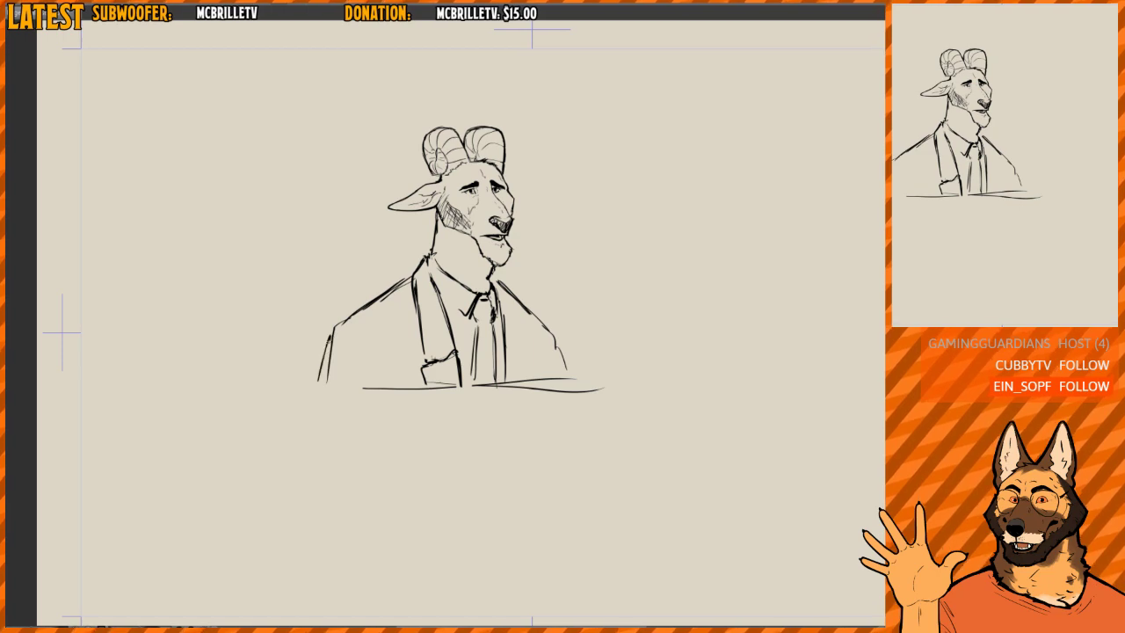
{"action": "mouse_move", "coordinate": [336, 337]}
{"action": "left_mouse_down"}
{"action": "mouse_move", "coordinate": [325, 362]}
{"action": "mouse_move", "coordinate": [364, 372]}
{"action": "left_mouse_up"}
{"action": "key", "text": "m"}
{"action": "key", "text": "m"}
{"action": "left_click_drag", "start_coordinate": [545, 276], "coordinate": [515, 234]}
{"action": "key", "text": "m"}
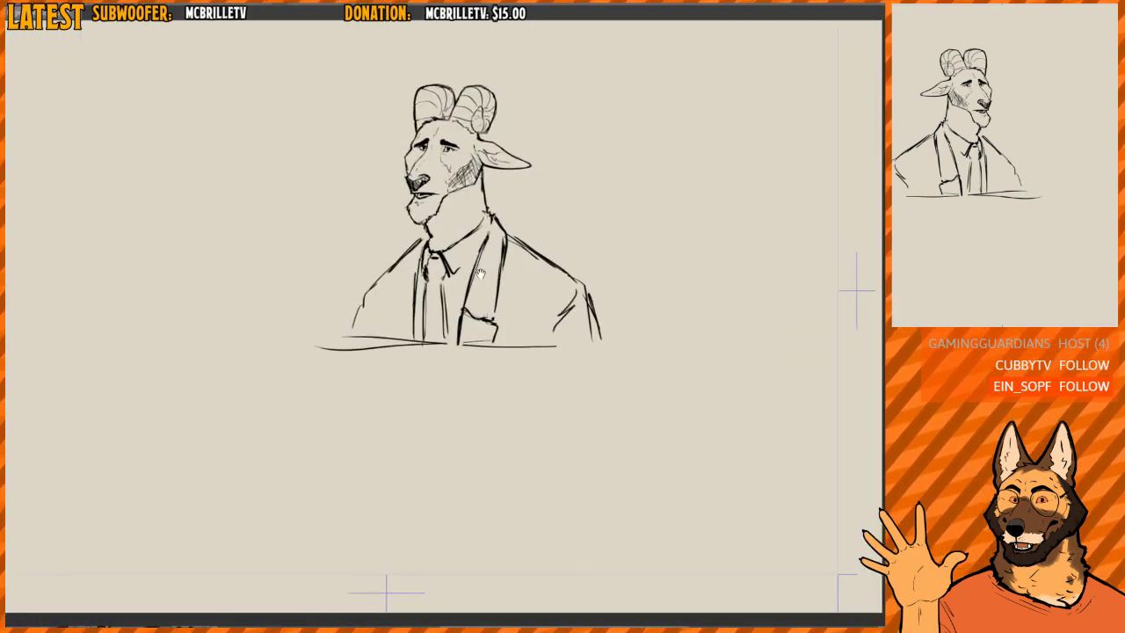
- Lasso the head with its horns and ear, and adjust its size and angle with a free transform
{"action": "left_click_drag", "start_coordinate": [481, 273], "coordinate": [441, 322]}
{"action": "scroll", "coordinate": [466, 294], "scroll_direction": "up", "scroll_amount": 4}
{"action": "scroll", "coordinate": [479, 253], "scroll_direction": "down", "scroll_amount": 1}
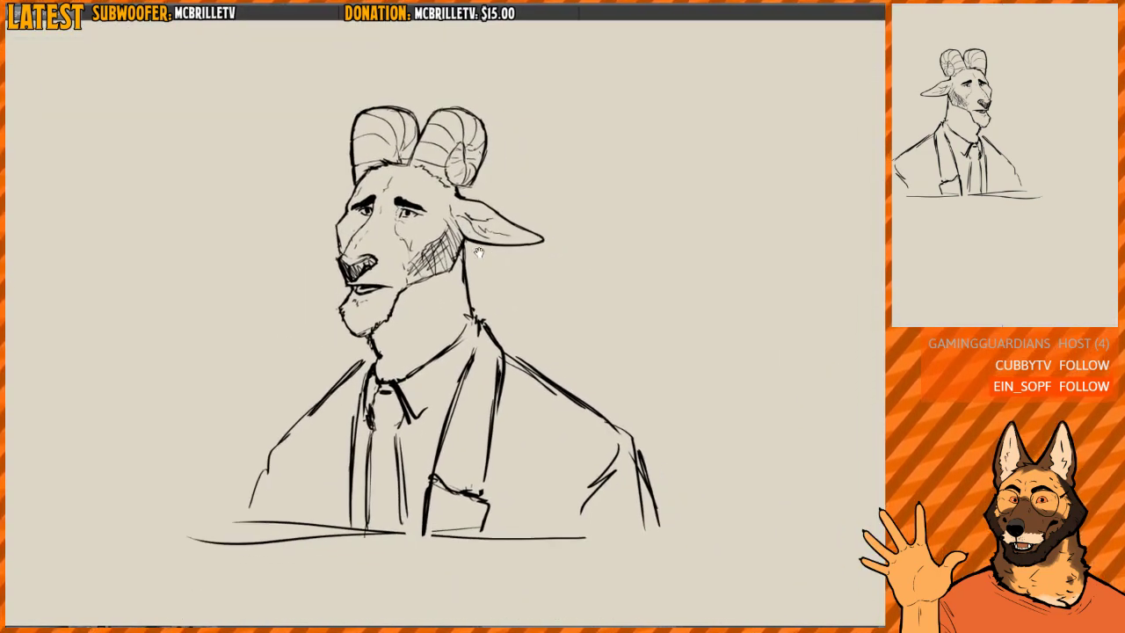
{"action": "left_click_drag", "start_coordinate": [479, 252], "coordinate": [470, 277]}
{"action": "mouse_move", "coordinate": [392, 341]}
{"action": "left_mouse_down"}
{"action": "mouse_move", "coordinate": [344, 369]}
{"action": "mouse_move", "coordinate": [497, 110]}
{"action": "mouse_move", "coordinate": [554, 259]}
{"action": "mouse_move", "coordinate": [404, 310]}
{"action": "left_mouse_up"}
{"action": "key", "text": "ctrl+t"}
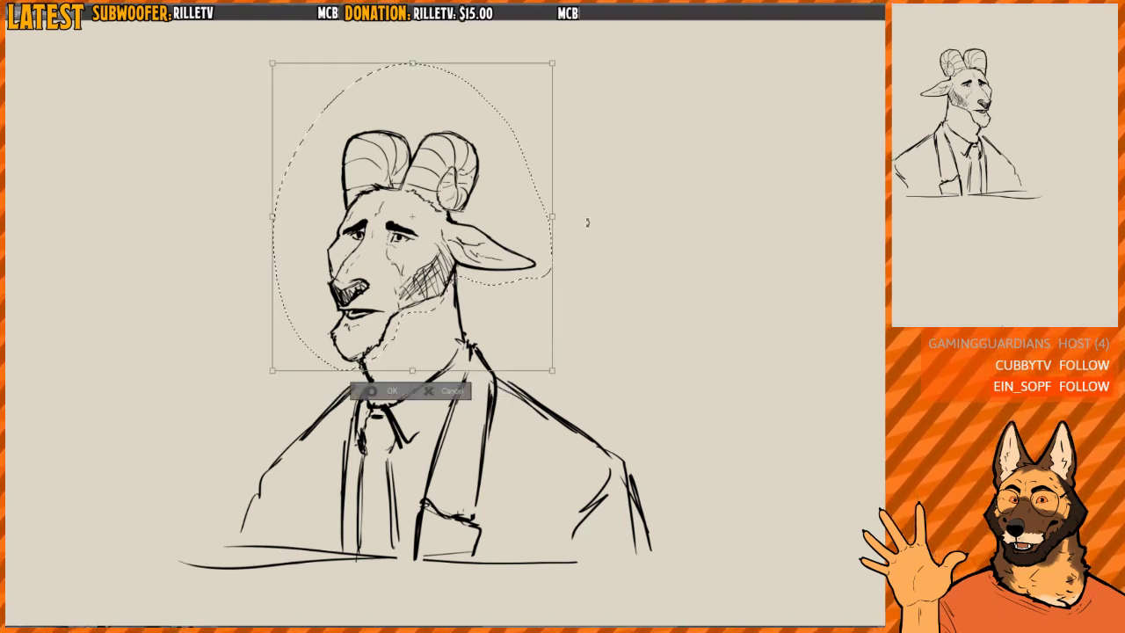
{"action": "left_click_drag", "start_coordinate": [552, 218], "coordinate": [567, 218]}
{"action": "mouse_move", "coordinate": [588, 220]}
{"action": "left_mouse_down"}
{"action": "mouse_move", "coordinate": [587, 201]}
{"action": "mouse_move", "coordinate": [513, 211]}
{"action": "mouse_move", "coordinate": [525, 216]}
{"action": "mouse_move", "coordinate": [514, 227]}
{"action": "left_mouse_up"}
{"action": "key", "text": "Return"}
{"action": "key", "text": "ctrl+d"}
- Select part of the bust again and realign the head and torso with a second free transform
{"action": "key", "text": "h"}
{"action": "mouse_move", "coordinate": [535, 275]}
{"action": "left_mouse_down"}
{"action": "mouse_move", "coordinate": [477, 257]}
{"action": "mouse_move", "coordinate": [479, 228]}
{"action": "left_mouse_up"}
{"action": "scroll", "coordinate": [477, 256], "scroll_direction": "down", "scroll_amount": 1}
{"action": "scroll", "coordinate": [513, 229], "scroll_direction": "down", "scroll_amount": 1}
{"action": "mouse_move", "coordinate": [365, 276]}
{"action": "left_mouse_down"}
{"action": "mouse_move", "coordinate": [317, 281]}
{"action": "mouse_move", "coordinate": [488, 473]}
{"action": "mouse_move", "coordinate": [454, 304]}
{"action": "mouse_move", "coordinate": [429, 307]}
{"action": "mouse_move", "coordinate": [367, 280]}
{"action": "left_mouse_up"}
{"action": "left_click_drag", "start_coordinate": [458, 367], "coordinate": [464, 365]}
{"action": "key", "text": "ctrl+t"}
{"action": "left_click_drag", "start_coordinate": [557, 226], "coordinate": [553, 220]}
{"action": "left_click_drag", "start_coordinate": [509, 309], "coordinate": [512, 308]}
{"action": "key", "text": "Return"}
{"action": "key", "text": "ctrl+d"}
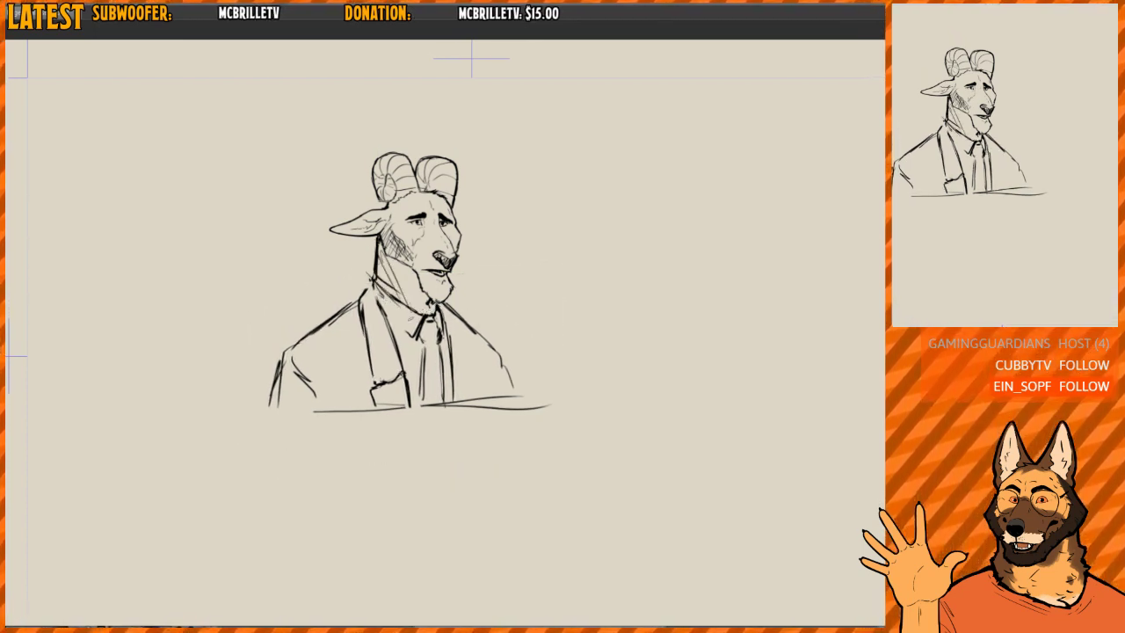
{"action": "left_click_drag", "start_coordinate": [395, 263], "coordinate": [417, 304]}
{"action": "left_click_drag", "start_coordinate": [406, 268], "coordinate": [422, 303]}
{"action": "key", "text": "ctrl+z"}
{"action": "key", "text": "ctrl+z"}
{"action": "key", "text": "ctrl+z"}
- Fill the goat's neck with solid black from below the ear and jaw down to the shirt collar
{"action": "scroll", "coordinate": [418, 255], "scroll_direction": "up", "scroll_amount": 1}
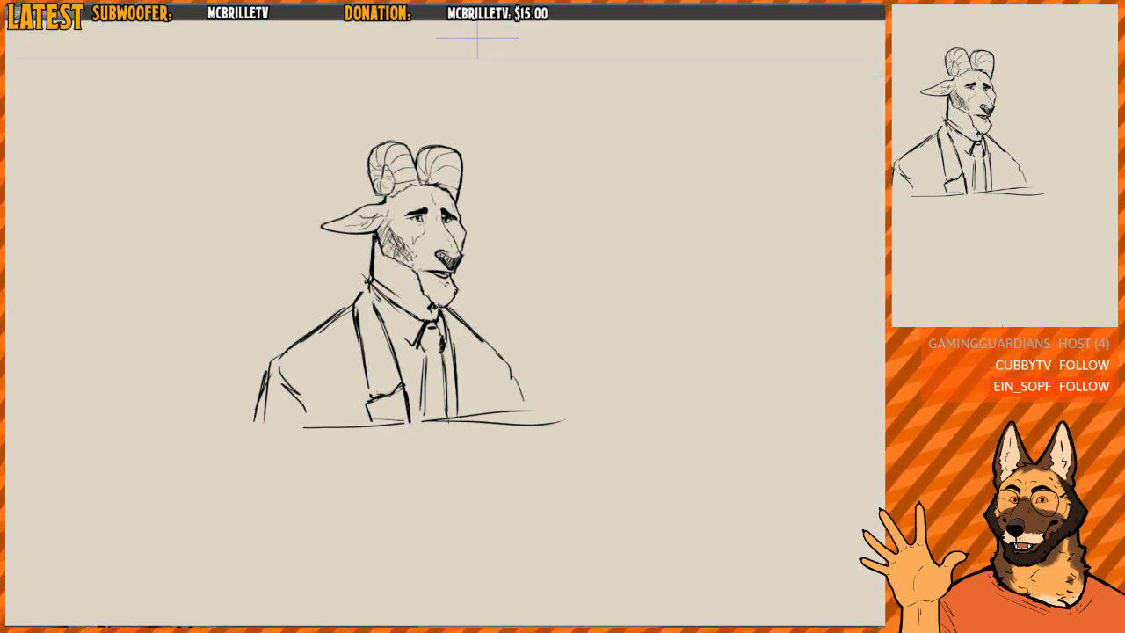
{"action": "left_click_drag", "start_coordinate": [393, 263], "coordinate": [401, 282]}
{"action": "mouse_move", "coordinate": [375, 242]}
{"action": "left_mouse_down"}
{"action": "mouse_move", "coordinate": [389, 282]}
{"action": "mouse_move", "coordinate": [413, 274]}
{"action": "mouse_move", "coordinate": [423, 304]}
{"action": "mouse_move", "coordinate": [383, 288]}
{"action": "mouse_move", "coordinate": [406, 307]}
{"action": "left_mouse_up"}
{"action": "mouse_move", "coordinate": [381, 266]}
{"action": "left_mouse_down"}
{"action": "mouse_move", "coordinate": [413, 315]}
{"action": "mouse_move", "coordinate": [434, 318]}
{"action": "left_mouse_up"}
{"action": "left_click_drag", "start_coordinate": [433, 306], "coordinate": [440, 316]}
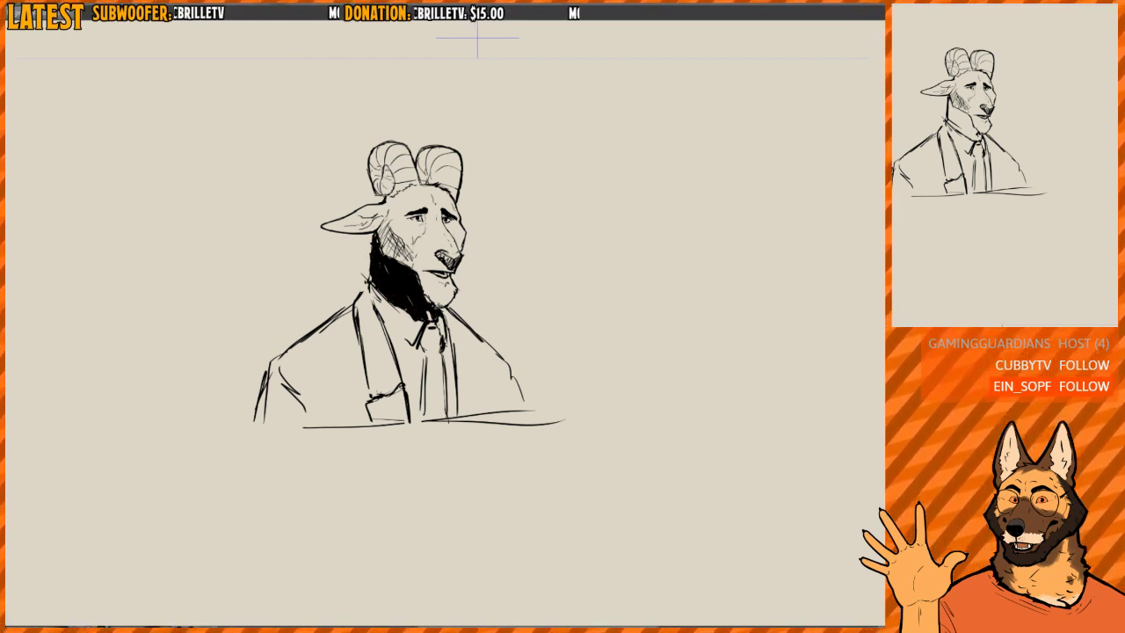
{"action": "left_click_drag", "start_coordinate": [418, 278], "coordinate": [429, 302]}
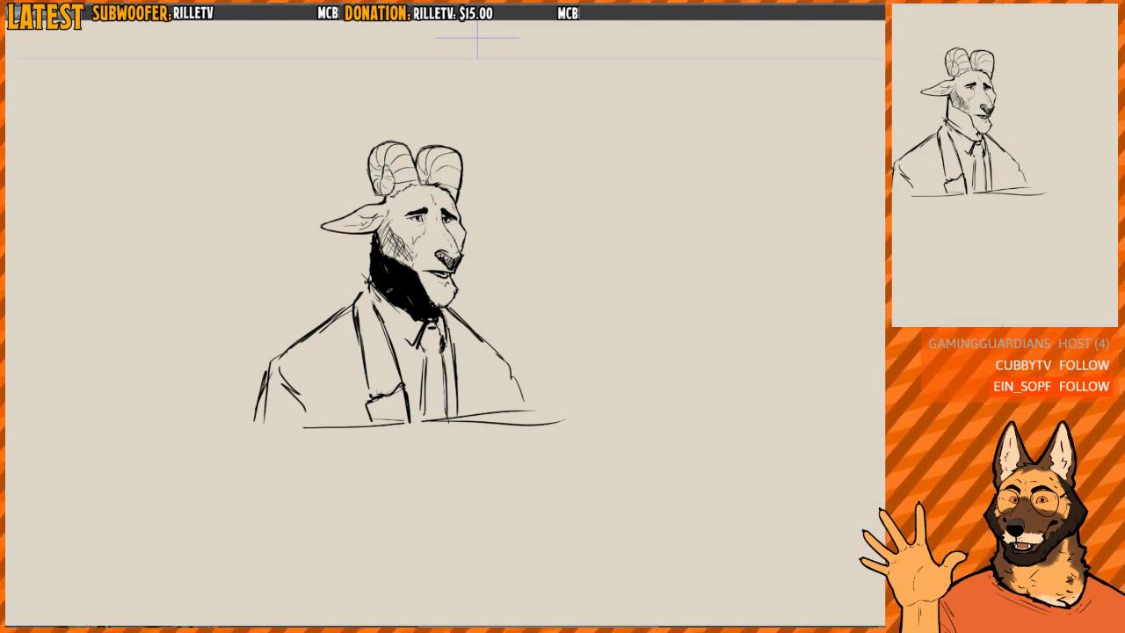
- Redraw the coat collar behind the neck and the outer edge of the near lapel
{"action": "key", "text": "h"}
{"action": "mouse_move", "coordinate": [492, 235]}
{"action": "left_mouse_down"}
{"action": "mouse_move", "coordinate": [495, 257]}
{"action": "mouse_move", "coordinate": [469, 275]}
{"action": "mouse_move", "coordinate": [455, 268]}
{"action": "left_mouse_up"}
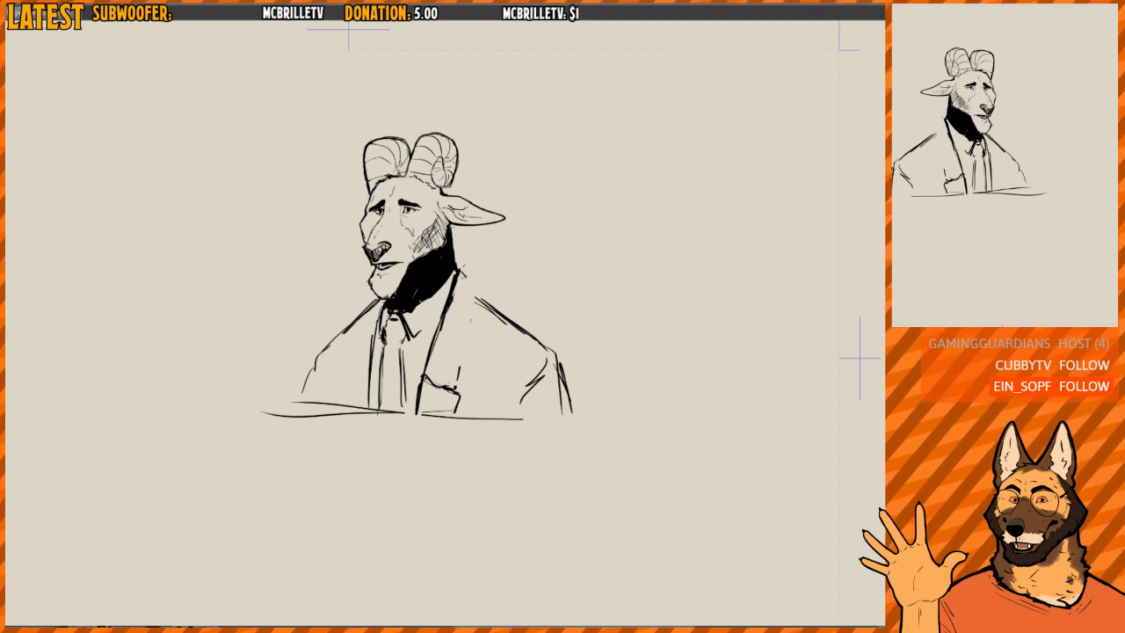
{"action": "left_click_drag", "start_coordinate": [459, 264], "coordinate": [471, 281]}
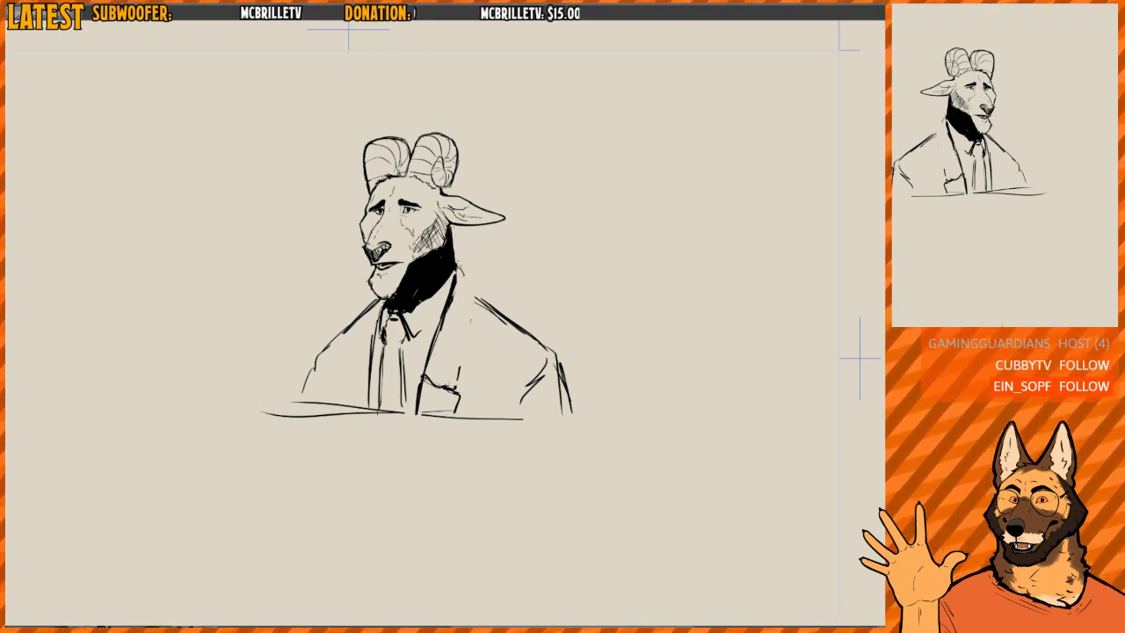
{"action": "left_click_drag", "start_coordinate": [467, 310], "coordinate": [460, 356]}
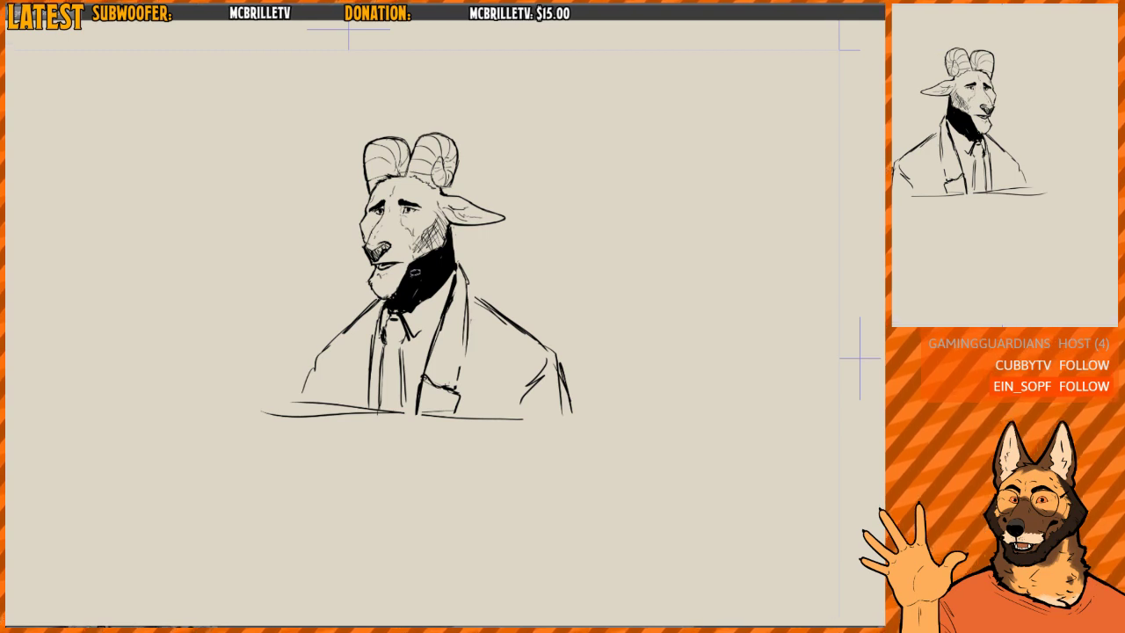
- Lasso the goat's head, move it slightly lower on the neck, and clear the selection
{"action": "left_click_drag", "start_coordinate": [376, 303], "coordinate": [325, 227]}
{"action": "mouse_move", "coordinate": [505, 234]}
{"action": "left_mouse_down"}
{"action": "mouse_move", "coordinate": [445, 260]}
{"action": "mouse_move", "coordinate": [449, 271]}
{"action": "left_mouse_up"}
{"action": "key", "text": "ctrl+d"}
{"action": "key", "text": "h"}
{"action": "left_click_drag", "start_coordinate": [538, 258], "coordinate": [505, 247]}
{"action": "scroll", "coordinate": [492, 259], "scroll_direction": "up", "scroll_amount": 3}
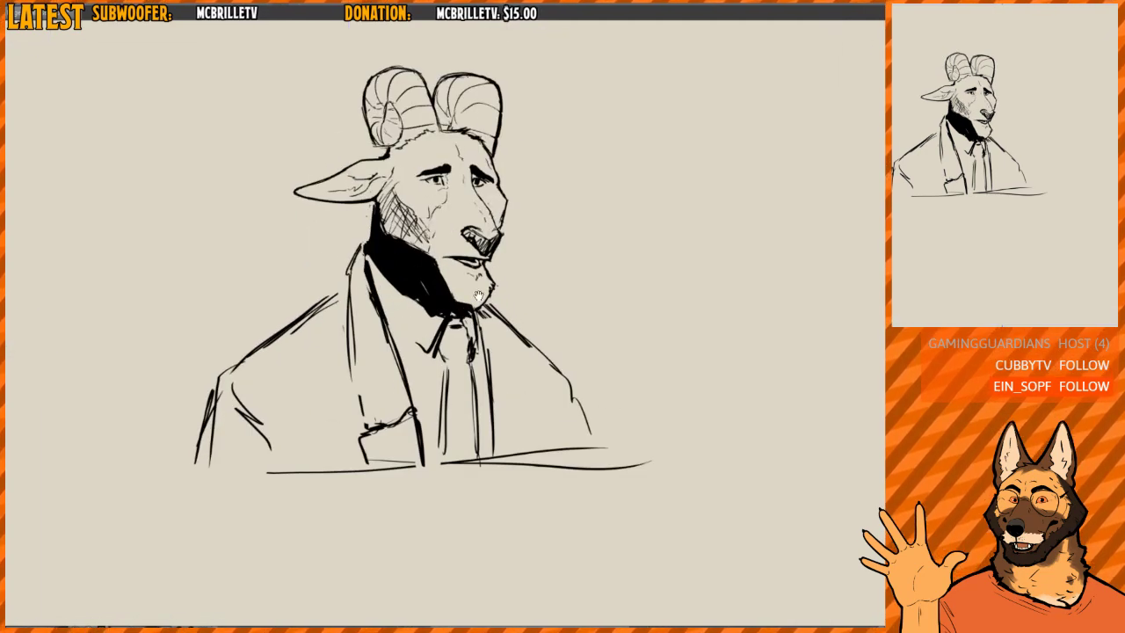
- Rework the far edge of the jacket opening where it meets the base line
{"action": "mouse_move", "coordinate": [479, 295]}
{"action": "left_mouse_down"}
{"action": "mouse_move", "coordinate": [508, 342]}
{"action": "mouse_move", "coordinate": [435, 264]}
{"action": "mouse_move", "coordinate": [396, 364]}
{"action": "left_mouse_up"}
{"action": "key", "text": "h"}
{"action": "scroll", "coordinate": [449, 274], "scroll_direction": "down", "scroll_amount": 3}
{"action": "left_click_drag", "start_coordinate": [408, 303], "coordinate": [404, 378]}
{"action": "key", "text": "h"}
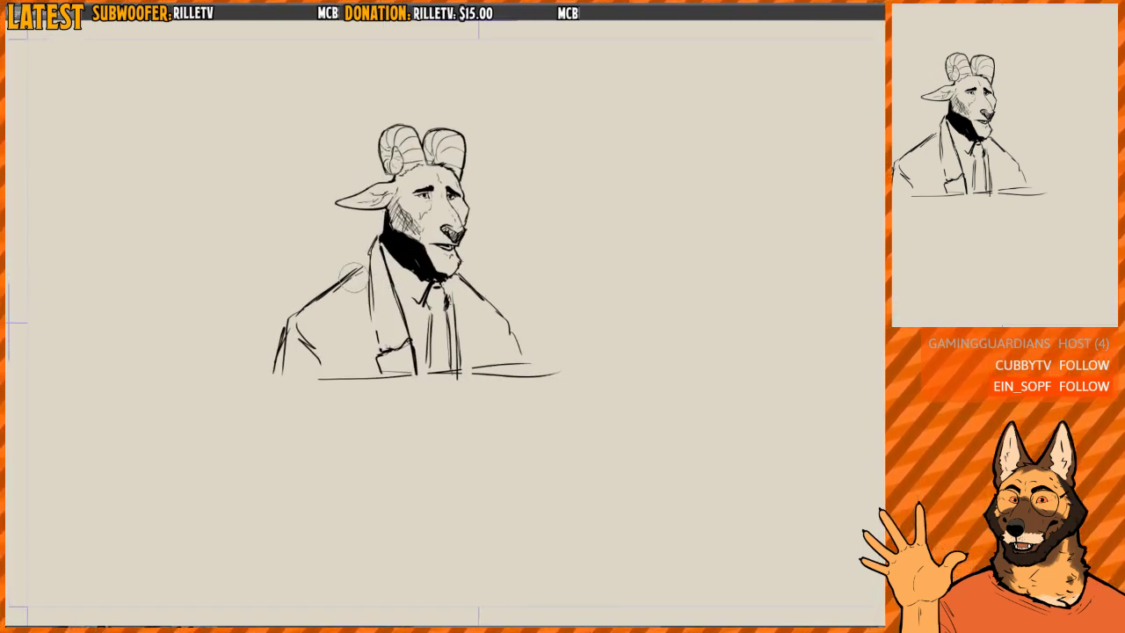
- Erase the near shoulder line and redraw the lapel's outer edge as a smooth curve from the neck to its notch
{"action": "left_click_drag", "start_coordinate": [361, 265], "coordinate": [314, 301]}
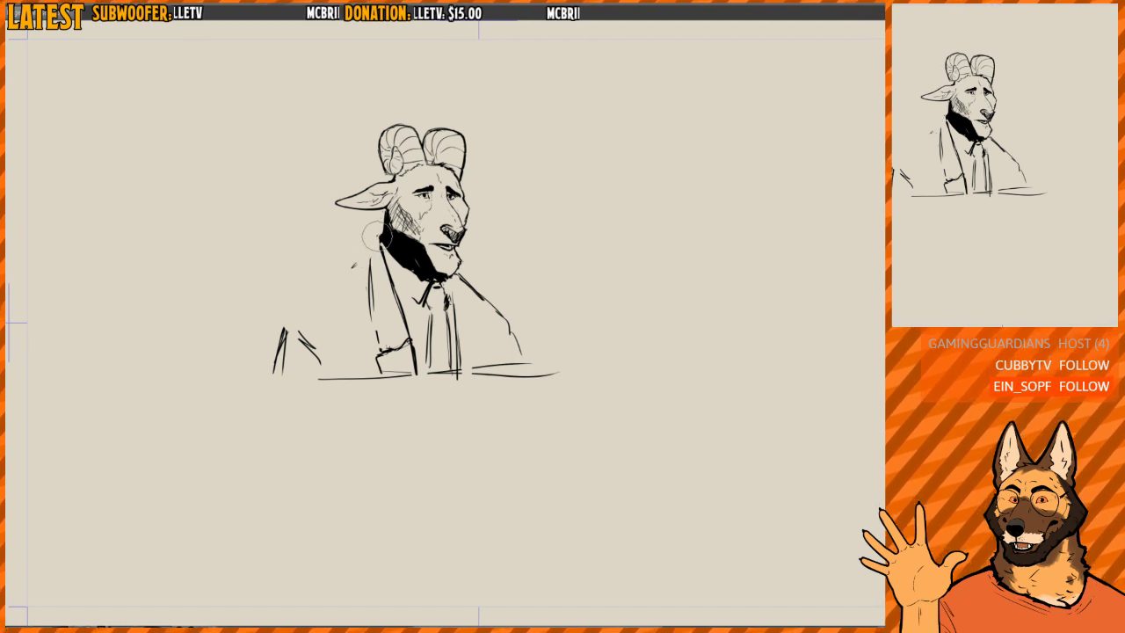
{"action": "left_click_drag", "start_coordinate": [377, 213], "coordinate": [388, 253]}
{"action": "mouse_move", "coordinate": [380, 248]}
{"action": "left_mouse_down"}
{"action": "mouse_move", "coordinate": [399, 313]}
{"action": "mouse_move", "coordinate": [373, 322]}
{"action": "left_mouse_up"}
{"action": "left_click_drag", "start_coordinate": [376, 266], "coordinate": [378, 304]}
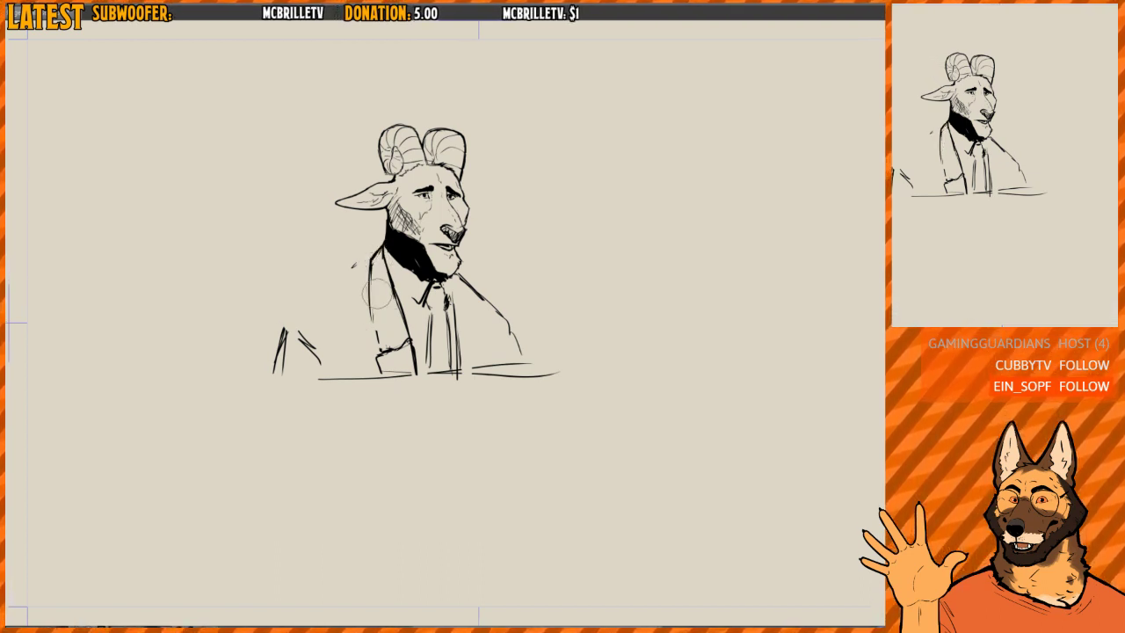
{"action": "left_click_drag", "start_coordinate": [368, 255], "coordinate": [370, 346]}
{"action": "left_click_drag", "start_coordinate": [374, 258], "coordinate": [377, 344]}
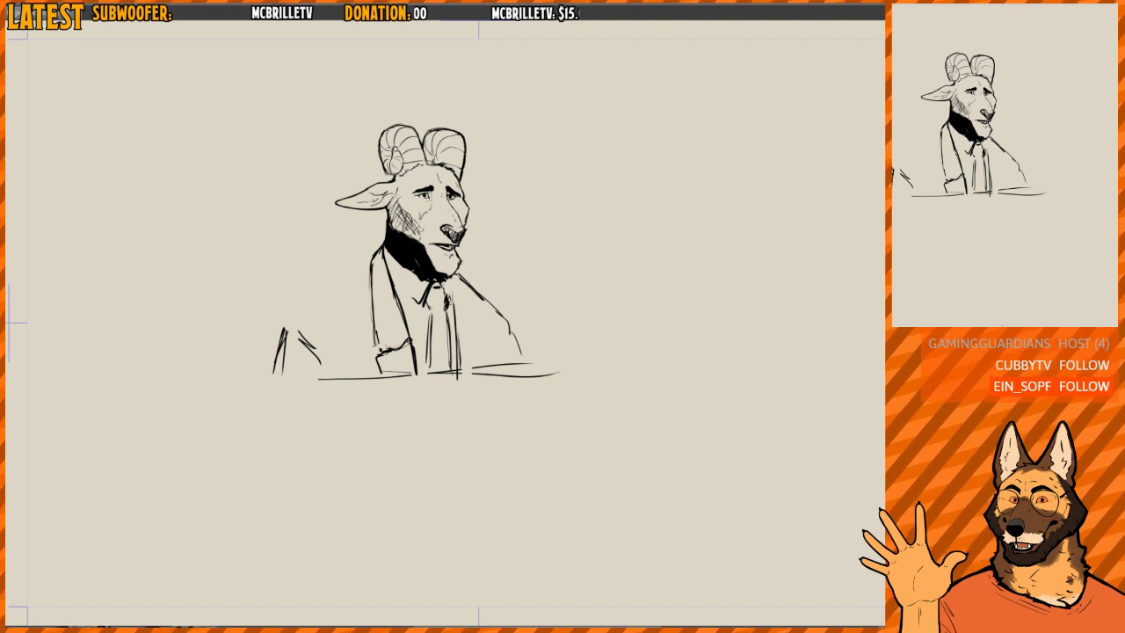
- Erase the base line under the far arm and redraw the far edge of the jacket opening beside the tie
{"action": "key", "text": "h"}
{"action": "key", "text": "h"}
{"action": "key", "text": "h"}
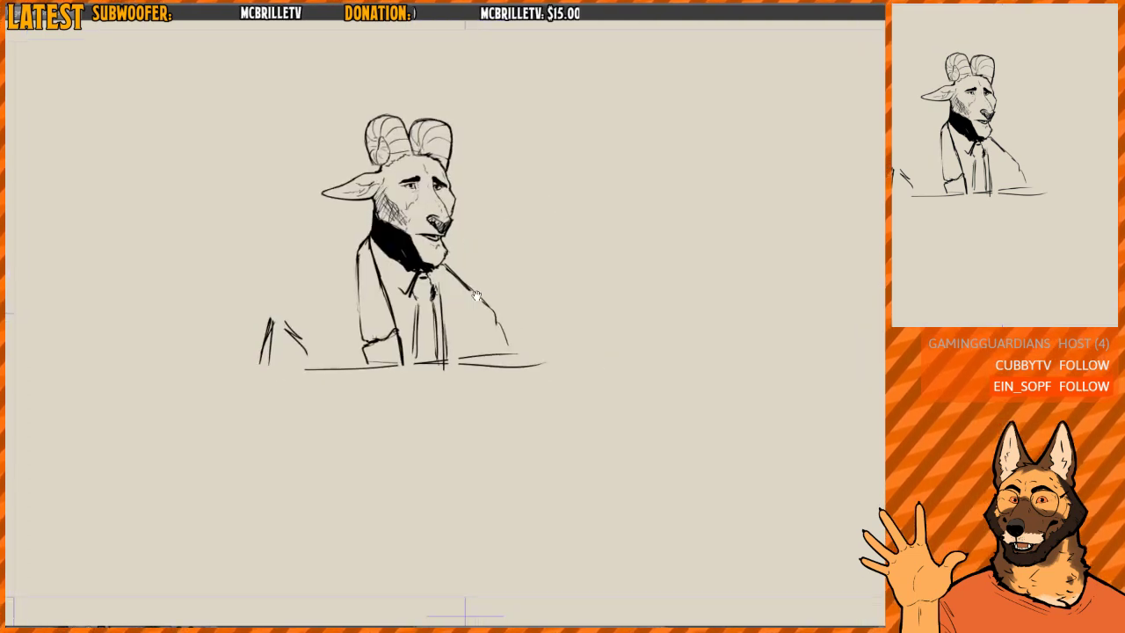
{"action": "left_click_drag", "start_coordinate": [367, 355], "coordinate": [276, 354]}
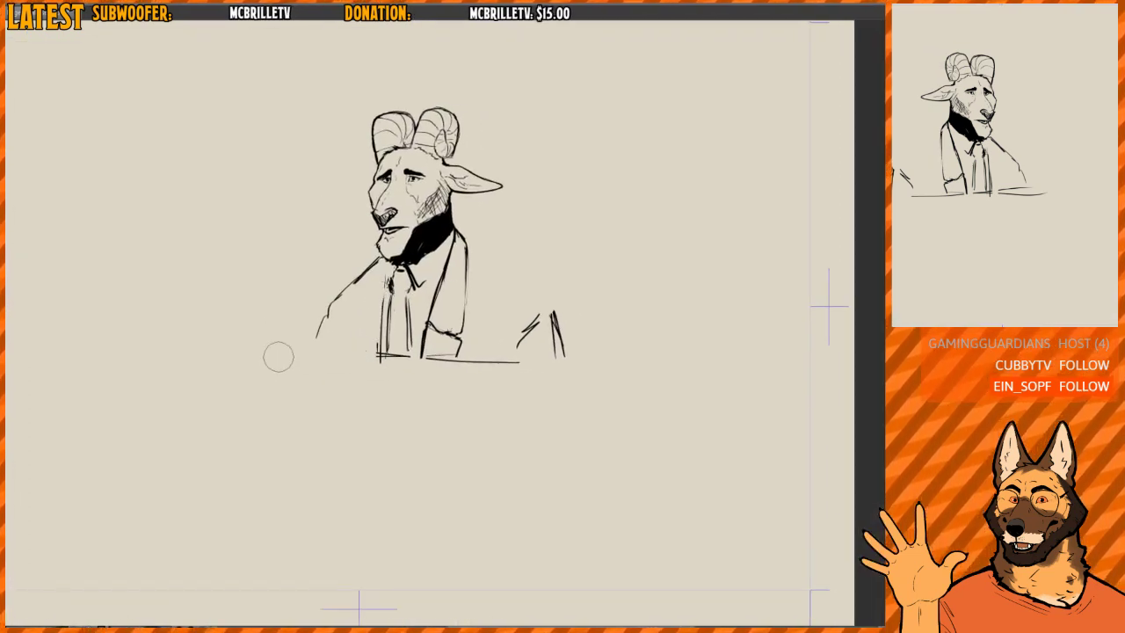
{"action": "left_click_drag", "start_coordinate": [383, 283], "coordinate": [379, 341]}
{"action": "left_click_drag", "start_coordinate": [382, 279], "coordinate": [377, 352]}
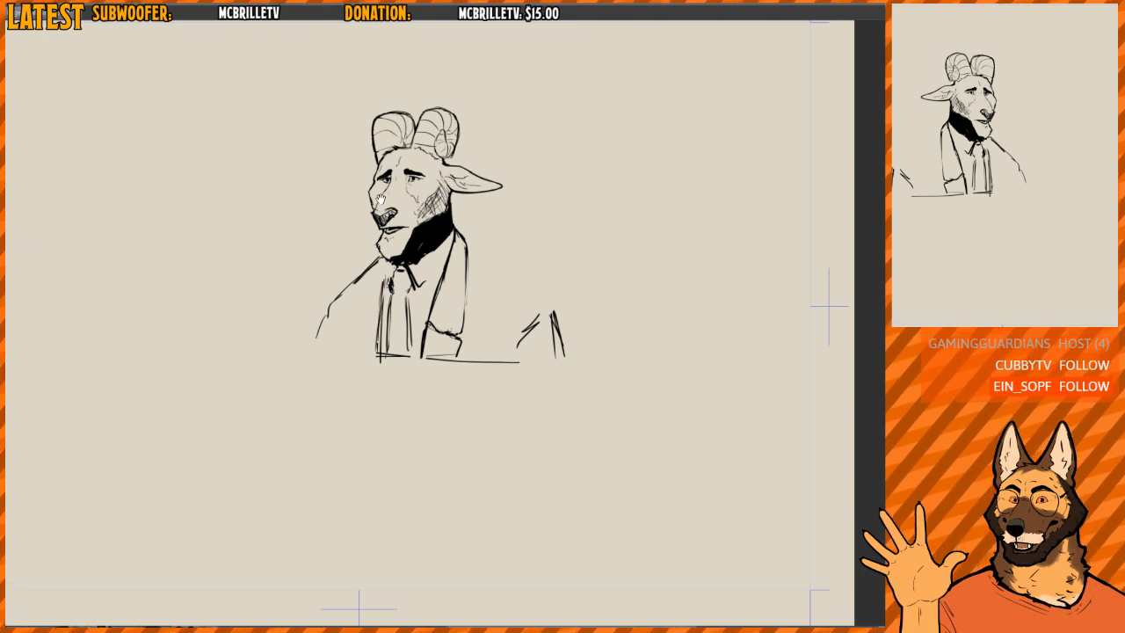
- Undo the last strokes at the tie and redraw both pointed shirt collar tips beside the knot
{"action": "scroll", "coordinate": [387, 274], "scroll_direction": "up", "scroll_amount": 2}
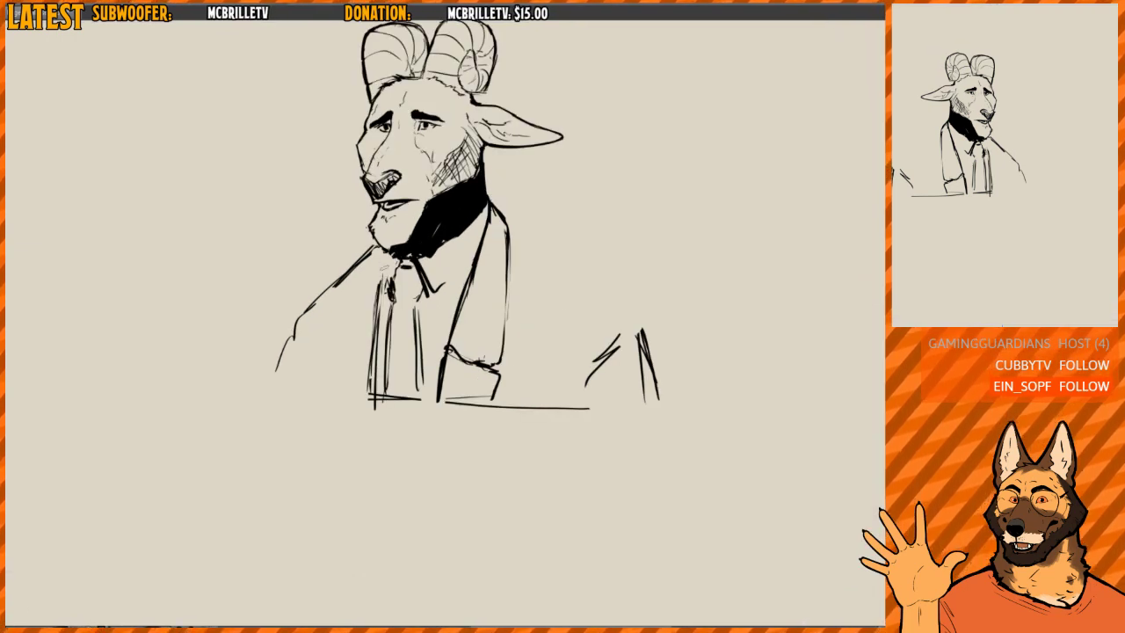
{"action": "key", "text": "ctrl+z"}
{"action": "key", "text": "ctrl+z"}
{"action": "left_click_drag", "start_coordinate": [401, 263], "coordinate": [385, 303]}
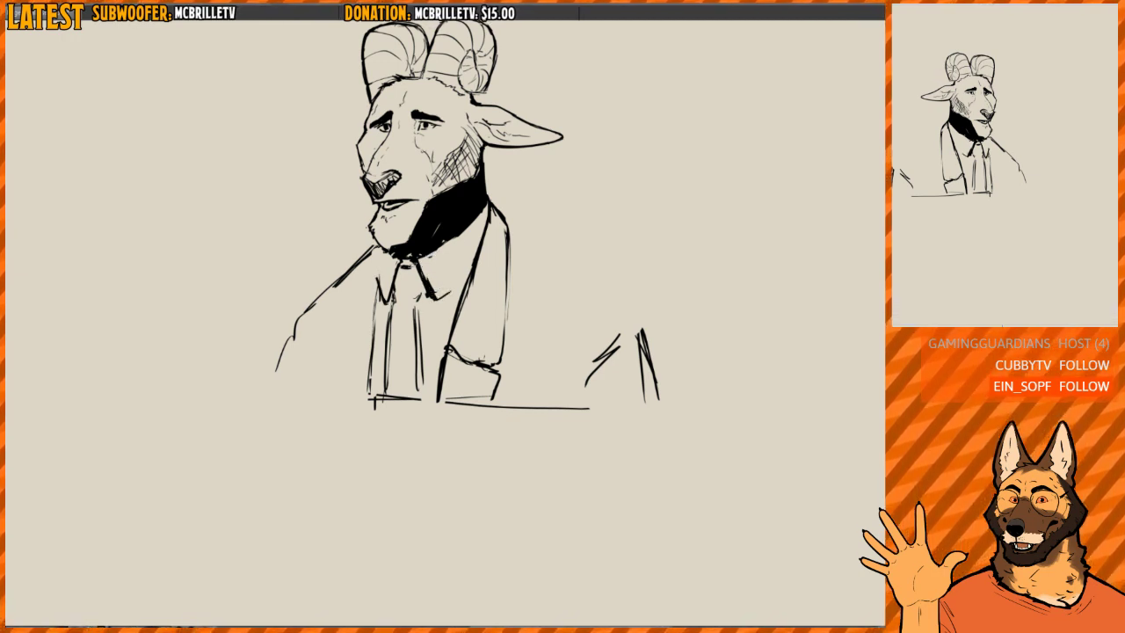
{"action": "mouse_move", "coordinate": [436, 298]}
{"action": "left_mouse_down"}
{"action": "mouse_move", "coordinate": [477, 253]}
{"action": "mouse_move", "coordinate": [441, 300]}
{"action": "left_mouse_up"}
{"action": "left_click_drag", "start_coordinate": [431, 230], "coordinate": [406, 227]}
- Redraw the tie's long edges in bolder lines from the knot down, together with the shirt edge beside it
{"action": "left_click_drag", "start_coordinate": [366, 300], "coordinate": [361, 392]}
{"action": "mouse_move", "coordinate": [391, 302]}
{"action": "left_mouse_down"}
{"action": "mouse_move", "coordinate": [369, 361]}
{"action": "mouse_move", "coordinate": [354, 397]}
{"action": "left_mouse_up"}
{"action": "mouse_move", "coordinate": [369, 281]}
{"action": "left_mouse_down"}
{"action": "mouse_move", "coordinate": [375, 298]}
{"action": "mouse_move", "coordinate": [399, 297]}
{"action": "mouse_move", "coordinate": [371, 354]}
{"action": "mouse_move", "coordinate": [365, 415]}
{"action": "left_mouse_up"}
{"action": "mouse_move", "coordinate": [381, 305]}
{"action": "left_mouse_down"}
{"action": "mouse_move", "coordinate": [368, 394]}
{"action": "mouse_move", "coordinate": [407, 392]}
{"action": "left_mouse_up"}
{"action": "left_click_drag", "start_coordinate": [393, 301], "coordinate": [407, 388]}
- Mirror the view and sketch the near shoulder line sloping from the neck out to the upper arm
{"action": "key", "text": "h"}
{"action": "scroll", "coordinate": [553, 189], "scroll_direction": "down", "scroll_amount": 2}
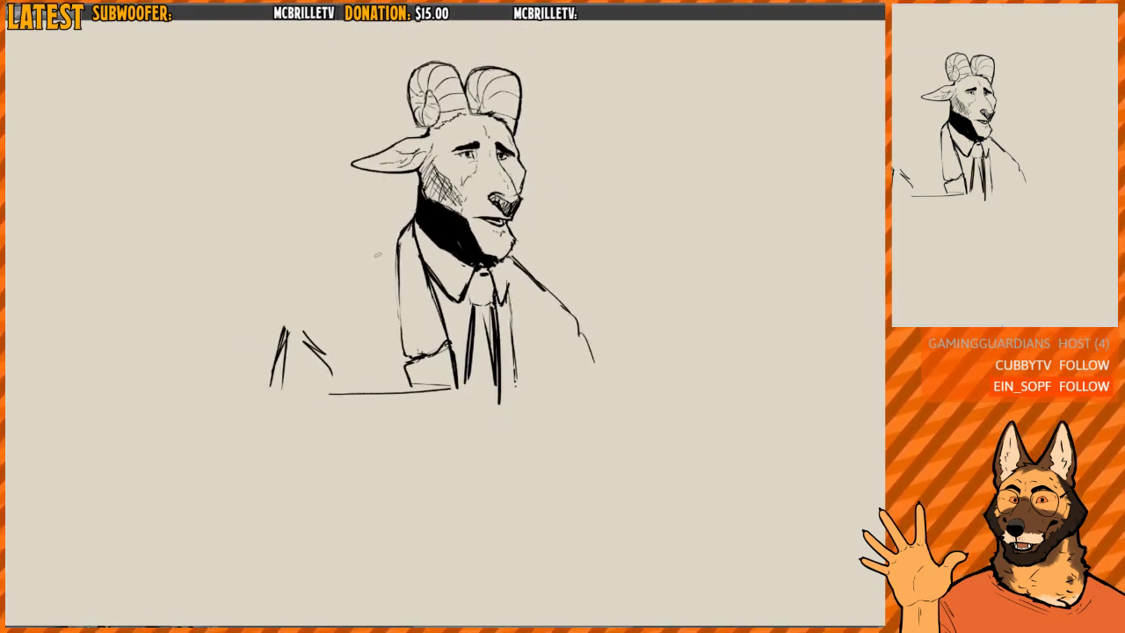
{"action": "left_click_drag", "start_coordinate": [398, 235], "coordinate": [342, 284]}
{"action": "left_click_drag", "start_coordinate": [401, 240], "coordinate": [311, 296]}
{"action": "left_click_drag", "start_coordinate": [377, 256], "coordinate": [290, 316]}
{"action": "mouse_move", "coordinate": [353, 273]}
{"action": "left_mouse_down"}
{"action": "mouse_move", "coordinate": [281, 318]}
{"action": "mouse_move", "coordinate": [271, 350]}
{"action": "mouse_move", "coordinate": [322, 365]}
{"action": "mouse_move", "coordinate": [290, 337]}
{"action": "left_mouse_up"}
- Clean up the near shoulder corner, strengthen the shoulder line and carry it down the arm's outer edge
{"action": "key", "text": "e"}
{"action": "mouse_move", "coordinate": [292, 296]}
{"action": "left_mouse_down"}
{"action": "mouse_move", "coordinate": [372, 245]}
{"action": "mouse_move", "coordinate": [316, 304]}
{"action": "left_mouse_up"}
{"action": "key", "text": "b"}
{"action": "left_click_drag", "start_coordinate": [394, 241], "coordinate": [298, 320]}
{"action": "mouse_move", "coordinate": [365, 270]}
{"action": "left_mouse_down"}
{"action": "mouse_move", "coordinate": [291, 319]}
{"action": "mouse_move", "coordinate": [275, 382]}
{"action": "left_mouse_up"}
{"action": "mouse_move", "coordinate": [296, 339]}
{"action": "left_mouse_down"}
{"action": "mouse_move", "coordinate": [327, 356]}
{"action": "mouse_move", "coordinate": [308, 353]}
{"action": "mouse_move", "coordinate": [293, 320]}
{"action": "mouse_move", "coordinate": [282, 327]}
{"action": "left_mouse_up"}
- Add a small hooked end to the sleeve fold inside the near arm, just above the base line
{"action": "key", "text": "e"}
{"action": "key", "text": "b"}
{"action": "left_click_drag", "start_coordinate": [304, 336], "coordinate": [349, 378]}
{"action": "left_click_drag", "start_coordinate": [349, 378], "coordinate": [338, 384]}
{"action": "left_click_drag", "start_coordinate": [528, 293], "coordinate": [480, 281]}
- Erase the faint far jacket edge and redraw the far lapel with bold lines from the collar down
{"action": "key", "text": "m"}
{"action": "key", "text": "e"}
{"action": "left_click_drag", "start_coordinate": [385, 268], "coordinate": [382, 285]}
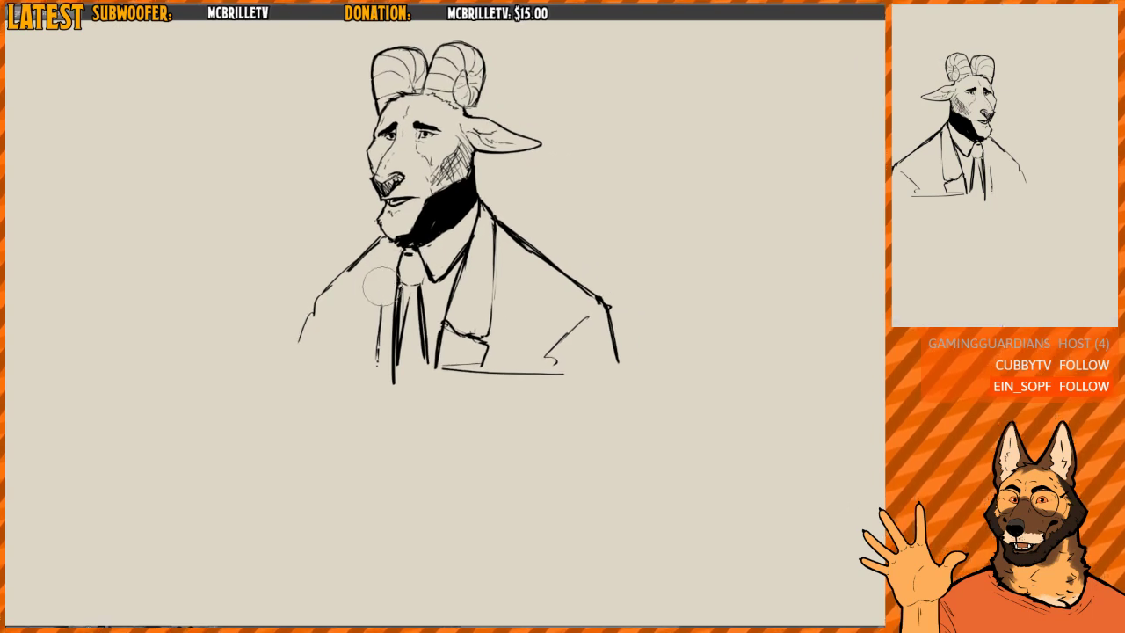
{"action": "key", "text": "b"}
{"action": "mouse_move", "coordinate": [386, 247]}
{"action": "left_mouse_down"}
{"action": "mouse_move", "coordinate": [379, 387]}
{"action": "mouse_move", "coordinate": [362, 281]}
{"action": "mouse_move", "coordinate": [354, 336]}
{"action": "left_mouse_up"}
{"action": "left_click_drag", "start_coordinate": [365, 286], "coordinate": [352, 369]}
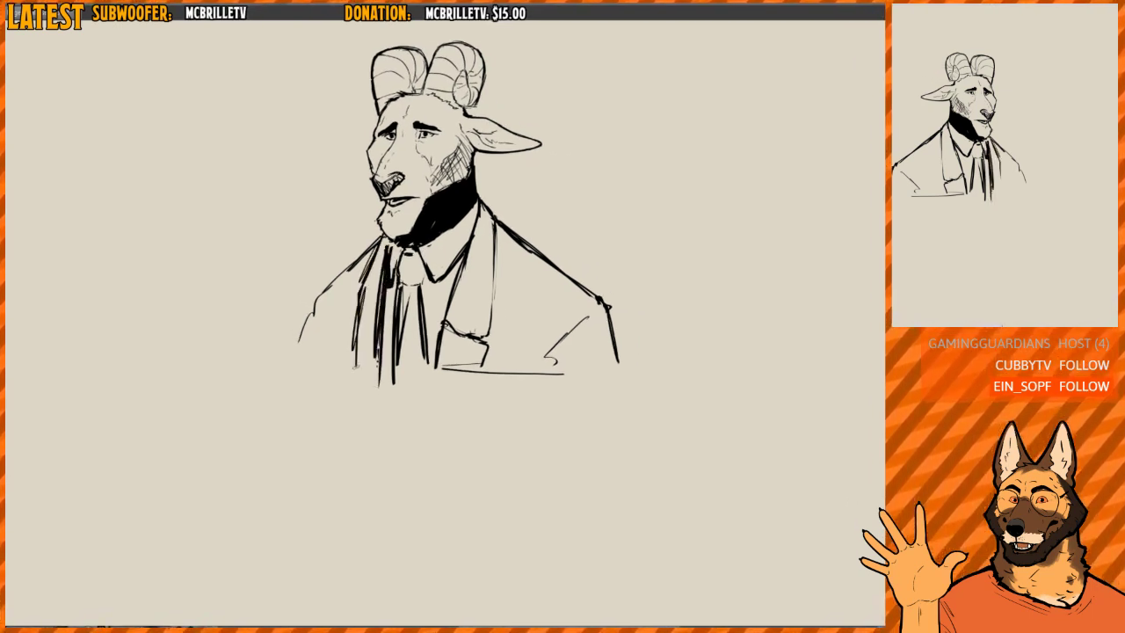
- Refine the far lapel's outer edge from the neck down to its lower notch
{"action": "mouse_move", "coordinate": [358, 306]}
{"action": "left_mouse_down"}
{"action": "mouse_move", "coordinate": [353, 371]}
{"action": "mouse_move", "coordinate": [350, 333]}
{"action": "mouse_move", "coordinate": [363, 314]}
{"action": "mouse_move", "coordinate": [347, 370]}
{"action": "left_mouse_up"}
{"action": "key", "text": "e"}
{"action": "key", "text": "b"}
{"action": "left_click_drag", "start_coordinate": [360, 293], "coordinate": [343, 354]}
{"action": "left_click_drag", "start_coordinate": [365, 274], "coordinate": [346, 334]}
- Redraw the far shoulder in a heavier line and extend it down the far arm
{"action": "mouse_move", "coordinate": [367, 266]}
{"action": "left_mouse_down"}
{"action": "mouse_move", "coordinate": [347, 352]}
{"action": "mouse_move", "coordinate": [349, 274]}
{"action": "mouse_move", "coordinate": [325, 303]}
{"action": "left_mouse_up"}
{"action": "key", "text": "e"}
{"action": "key", "text": "b"}
{"action": "mouse_move", "coordinate": [362, 257]}
{"action": "left_mouse_down"}
{"action": "mouse_move", "coordinate": [307, 318]}
{"action": "mouse_move", "coordinate": [290, 360]}
{"action": "left_mouse_up"}
{"action": "left_click_drag", "start_coordinate": [297, 336], "coordinate": [290, 361]}
- Mirror the view, erase stray lines along the far shoulder and redraw the upper arm's curve
{"action": "key", "text": "h"}
{"action": "left_click_drag", "start_coordinate": [618, 240], "coordinate": [585, 235]}
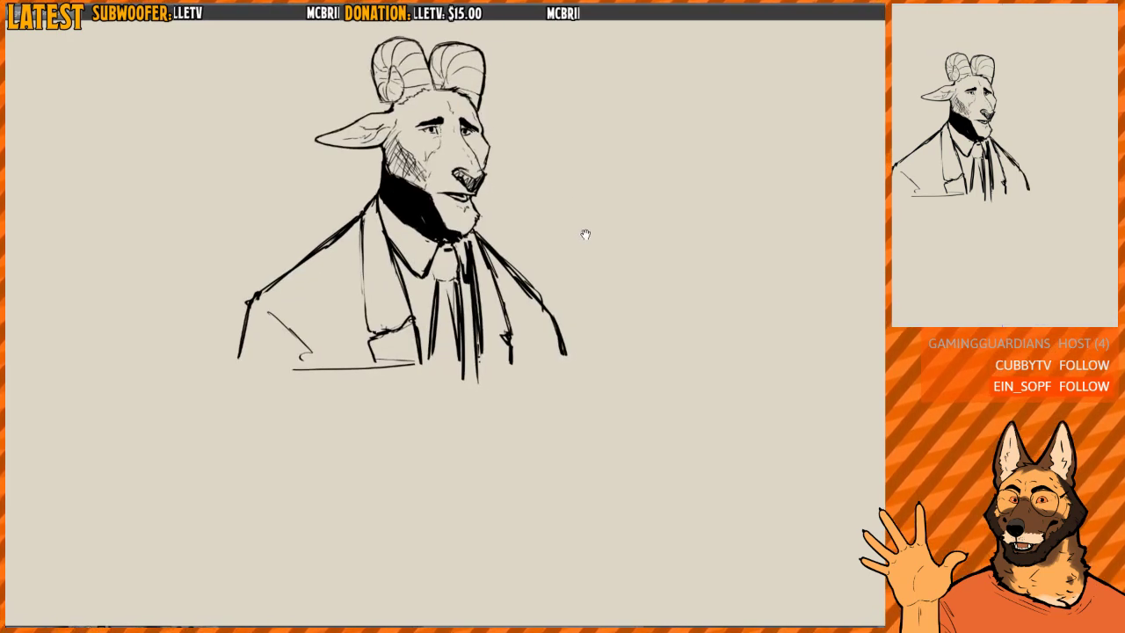
{"action": "key", "text": "e"}
{"action": "mouse_move", "coordinate": [511, 266]}
{"action": "left_mouse_down"}
{"action": "mouse_move", "coordinate": [561, 364]}
{"action": "mouse_move", "coordinate": [535, 317]}
{"action": "mouse_move", "coordinate": [567, 334]}
{"action": "left_mouse_up"}
{"action": "key", "text": "b"}
{"action": "left_click_drag", "start_coordinate": [563, 329], "coordinate": [570, 354]}
{"action": "left_click_drag", "start_coordinate": [554, 299], "coordinate": [558, 339]}
{"action": "scroll", "coordinate": [558, 264], "scroll_direction": "down", "scroll_amount": 2}
{"action": "left_click_drag", "start_coordinate": [606, 246], "coordinate": [500, 286]}
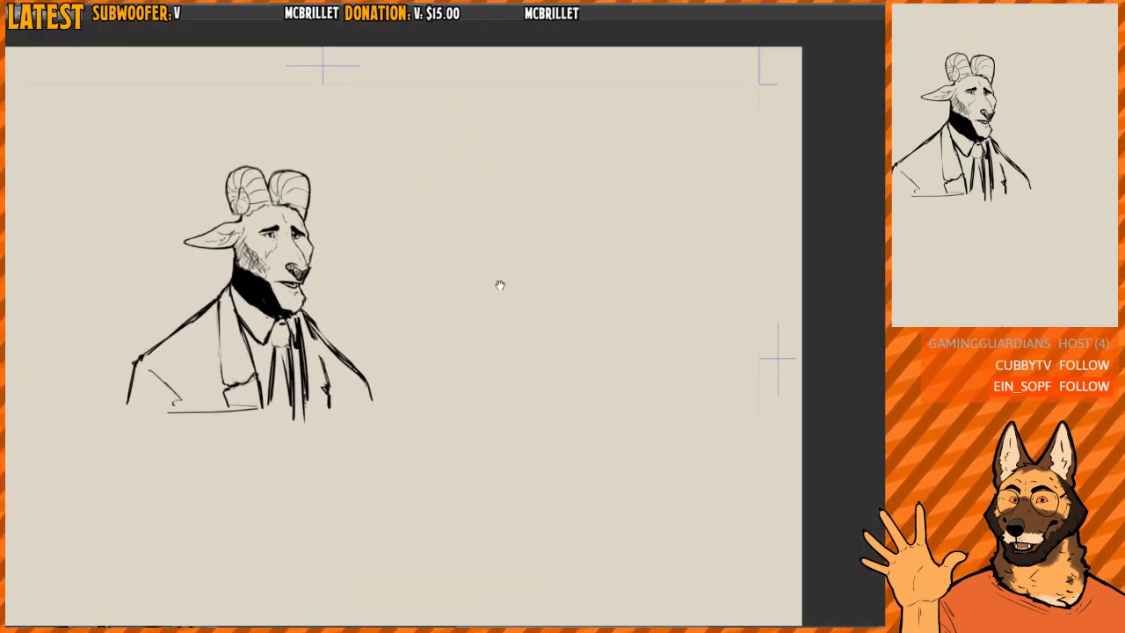
{"action": "scroll", "coordinate": [527, 272], "scroll_direction": "down", "scroll_amount": 2}
{"action": "mouse_move", "coordinate": [448, 319]}
{"action": "left_mouse_down"}
{"action": "mouse_move", "coordinate": [339, 279]}
{"action": "mouse_move", "coordinate": [243, 264]}
{"action": "left_mouse_up"}
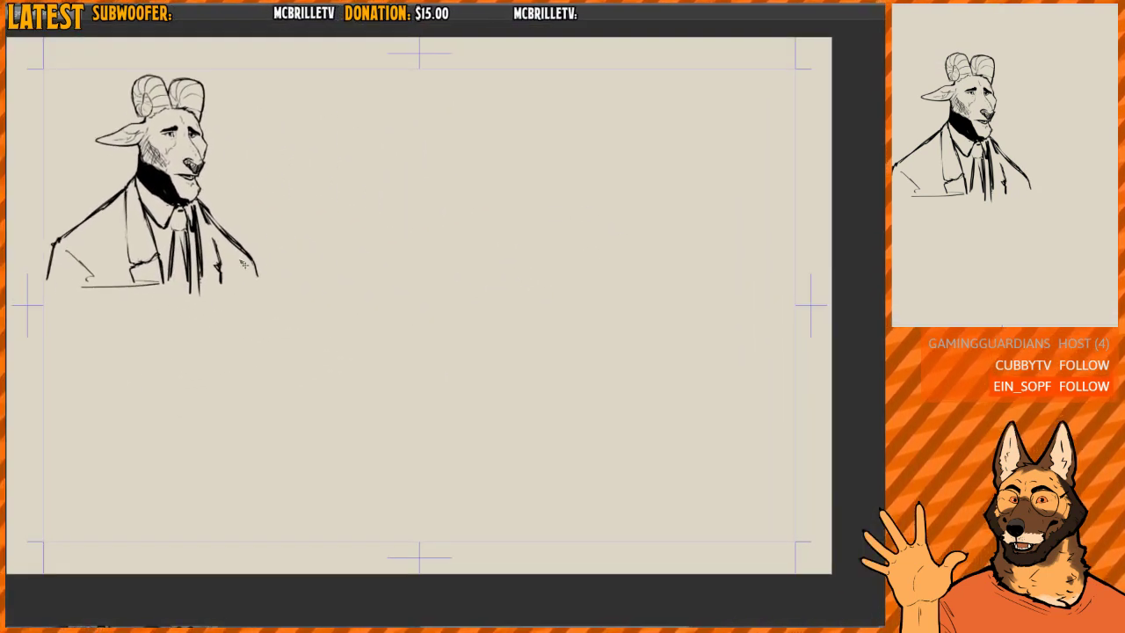
{"action": "left_click_drag", "start_coordinate": [449, 263], "coordinate": [496, 274]}
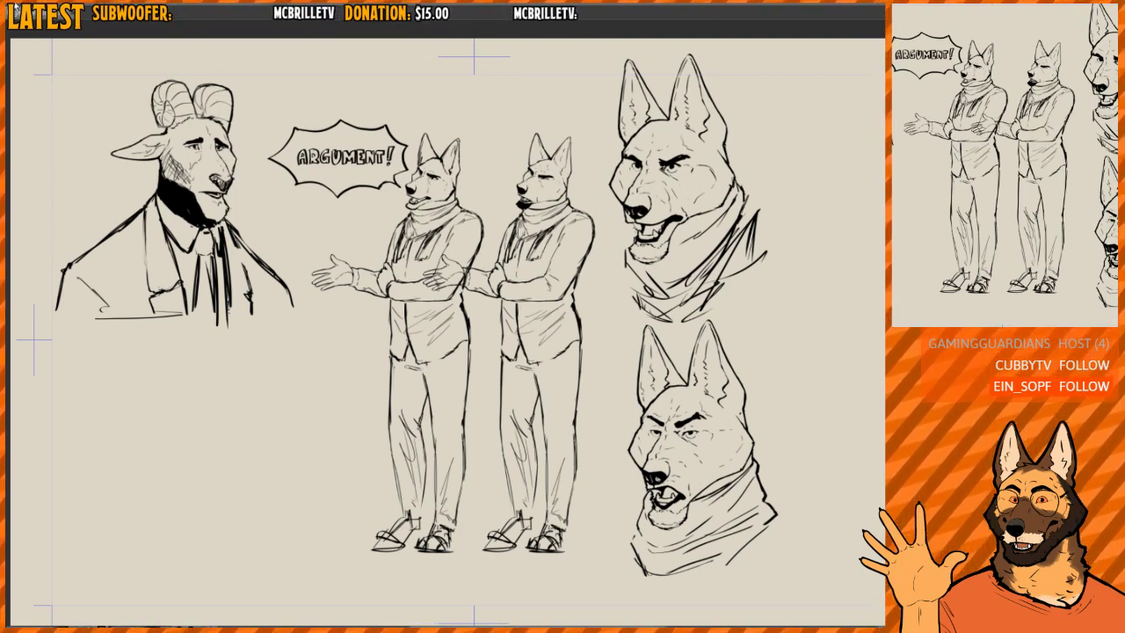
- Switch to a blank canvas with crop marks and turn the page to portrait orientation
{"action": "left_click", "coordinate": [685, 6]}
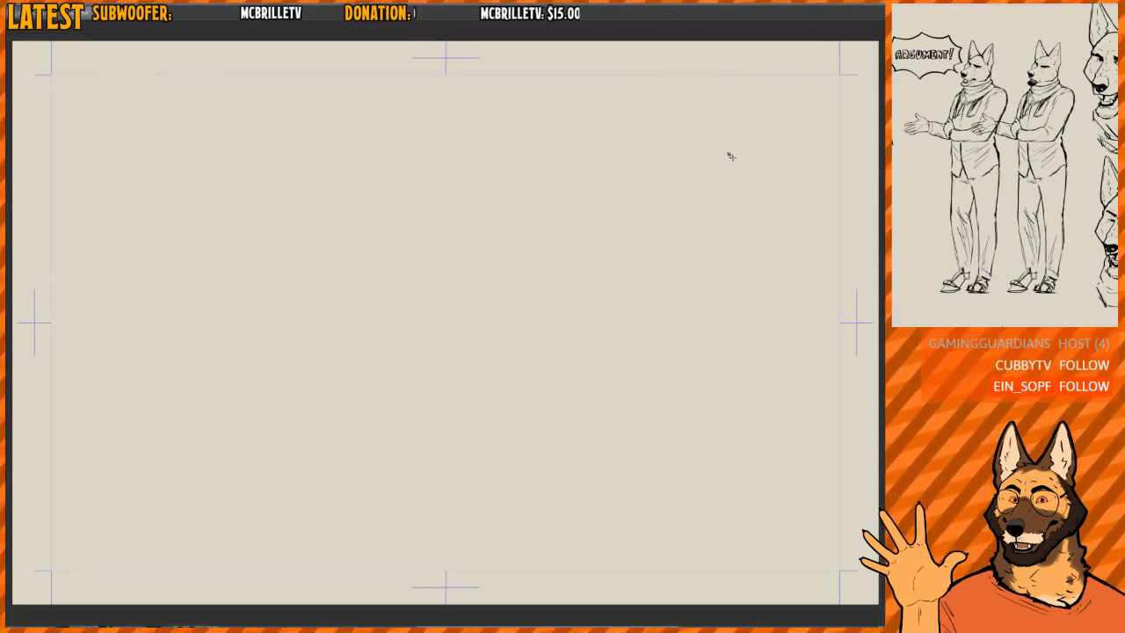
{"action": "left_click_drag", "start_coordinate": [592, 146], "coordinate": [573, 192]}
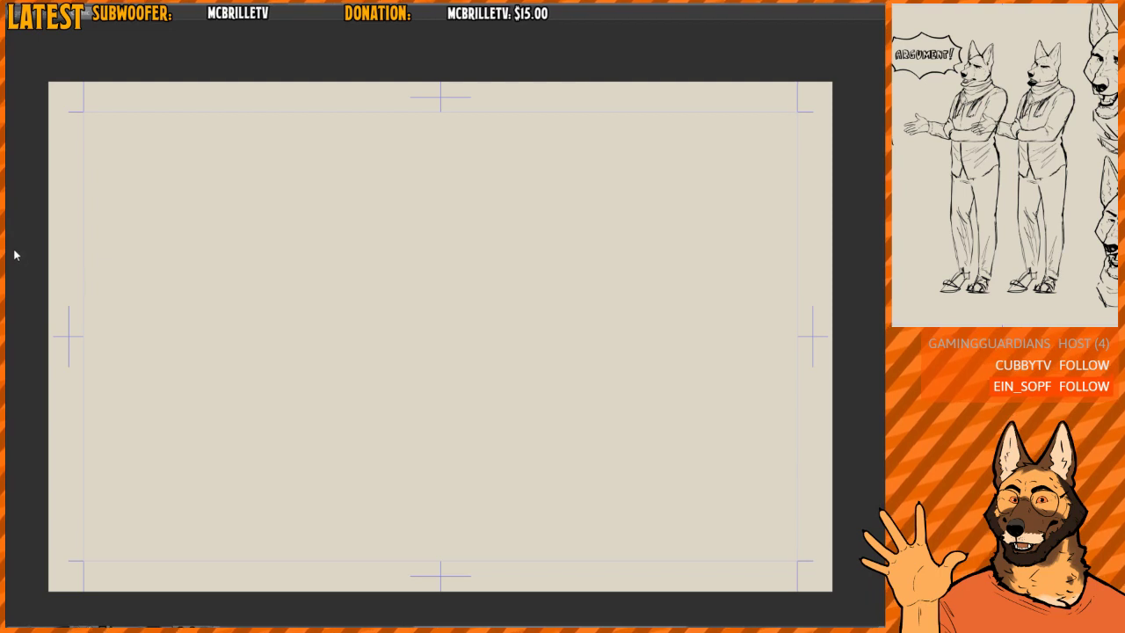
{"action": "left_click", "coordinate": [202, 284]}
{"action": "left_click_drag", "start_coordinate": [542, 248], "coordinate": [520, 254]}
{"action": "scroll", "coordinate": [535, 222], "scroll_direction": "down", "scroll_amount": 1}
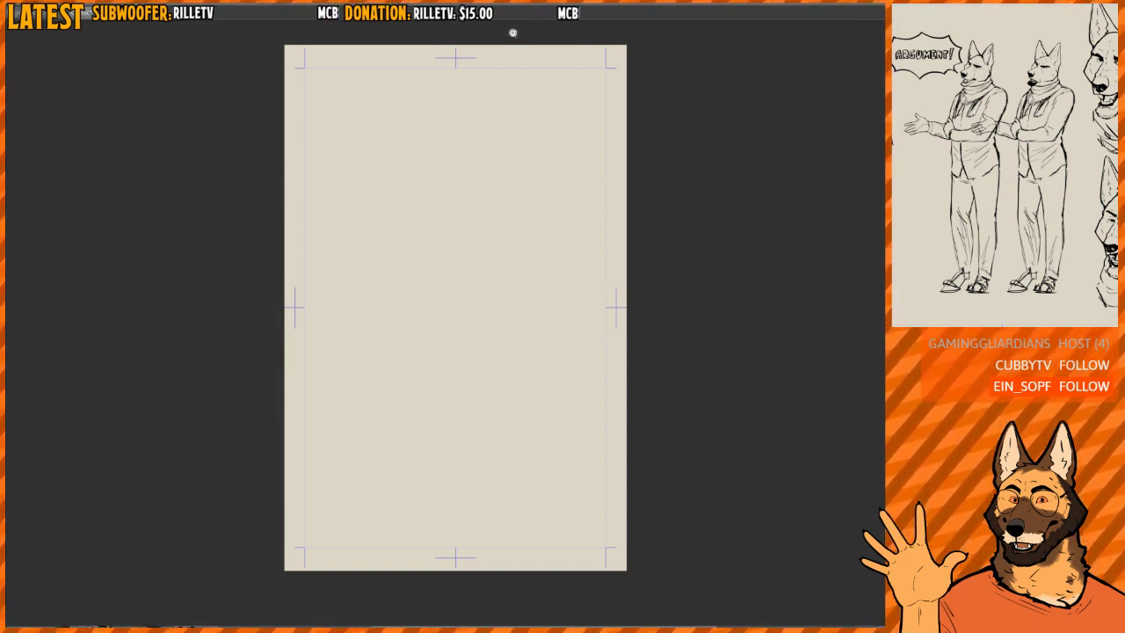
- Handwrite the number 6150 near the top of the blank page
{"action": "scroll", "coordinate": [496, 114], "scroll_direction": "up", "scroll_amount": 3}
{"action": "left_click_drag", "start_coordinate": [492, 121], "coordinate": [450, 267]}
{"action": "scroll", "coordinate": [417, 220], "scroll_direction": "up", "scroll_amount": 1}
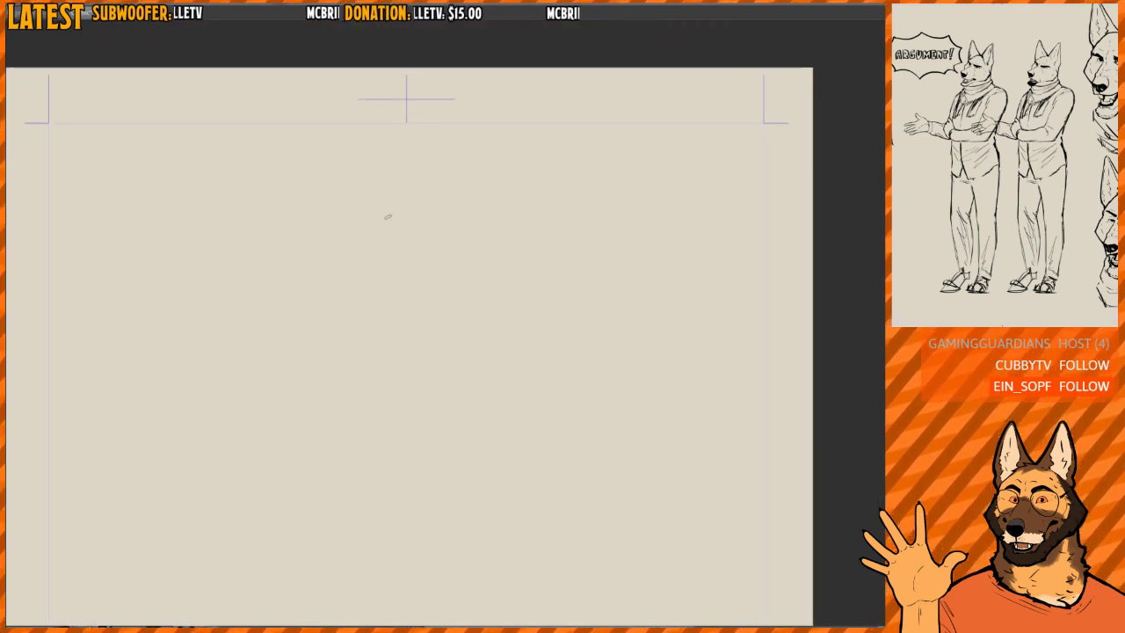
{"action": "scroll", "coordinate": [386, 212], "scroll_direction": "up", "scroll_amount": 1}
{"action": "mouse_move", "coordinate": [360, 212]}
{"action": "left_mouse_down"}
{"action": "mouse_move", "coordinate": [350, 239]}
{"action": "mouse_move", "coordinate": [400, 260]}
{"action": "left_mouse_up"}
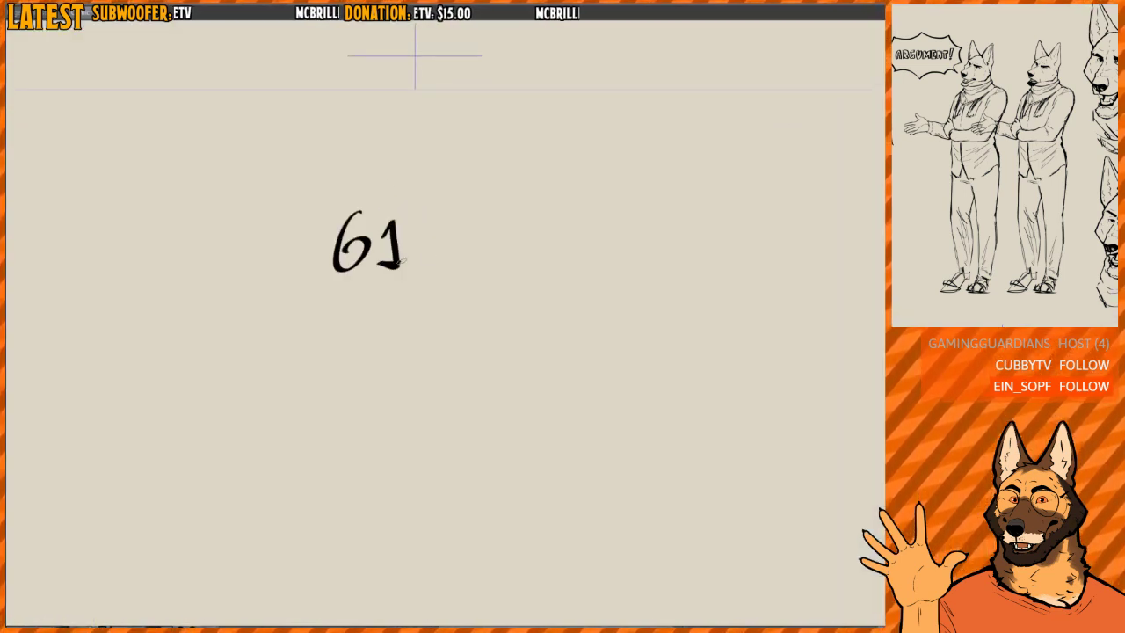
{"action": "mouse_move", "coordinate": [420, 218]}
{"action": "left_mouse_down"}
{"action": "mouse_move", "coordinate": [457, 246]}
{"action": "mouse_move", "coordinate": [432, 262]}
{"action": "left_mouse_up"}
{"action": "left_click_drag", "start_coordinate": [479, 218], "coordinate": [480, 222]}
- Handwrite the number 4000 beneath 6150
{"action": "mouse_move", "coordinate": [345, 301]}
{"action": "left_mouse_down"}
{"action": "mouse_move", "coordinate": [332, 324]}
{"action": "mouse_move", "coordinate": [376, 325]}
{"action": "left_mouse_up"}
{"action": "left_click_drag", "start_coordinate": [356, 306], "coordinate": [357, 359]}
{"action": "mouse_move", "coordinate": [385, 320]}
{"action": "left_mouse_down"}
{"action": "mouse_move", "coordinate": [384, 334]}
{"action": "mouse_move", "coordinate": [399, 311]}
{"action": "left_mouse_up"}
{"action": "left_click_drag", "start_coordinate": [448, 309], "coordinate": [486, 313]}
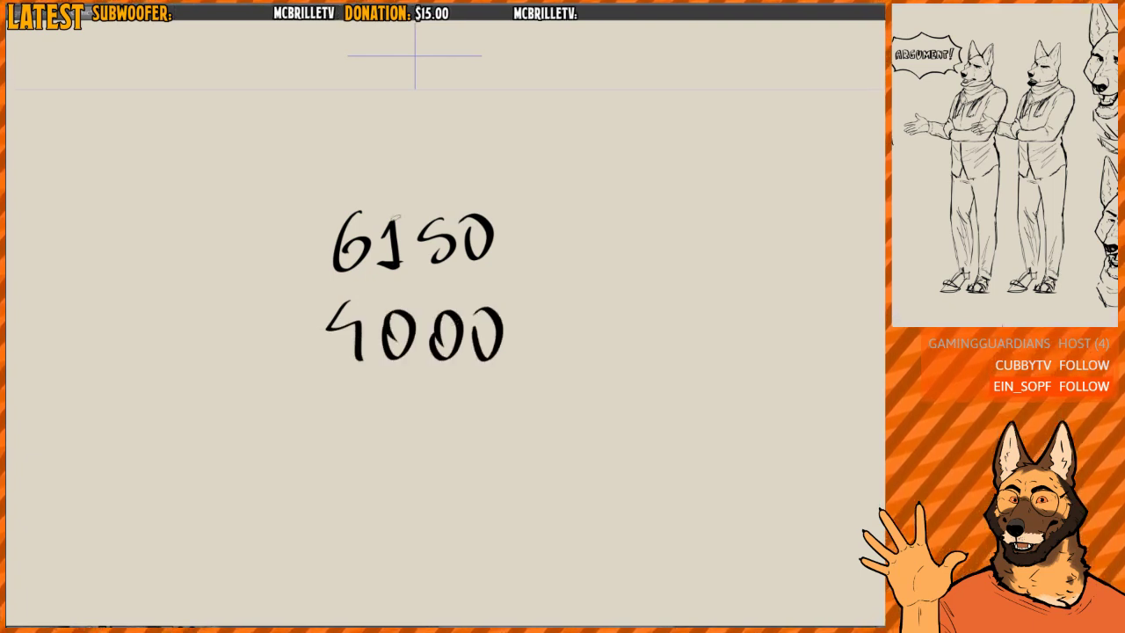
- Handwrite the unit px beside both 6150 and 4000
{"action": "scroll", "coordinate": [492, 299], "scroll_direction": "down", "scroll_amount": 1}
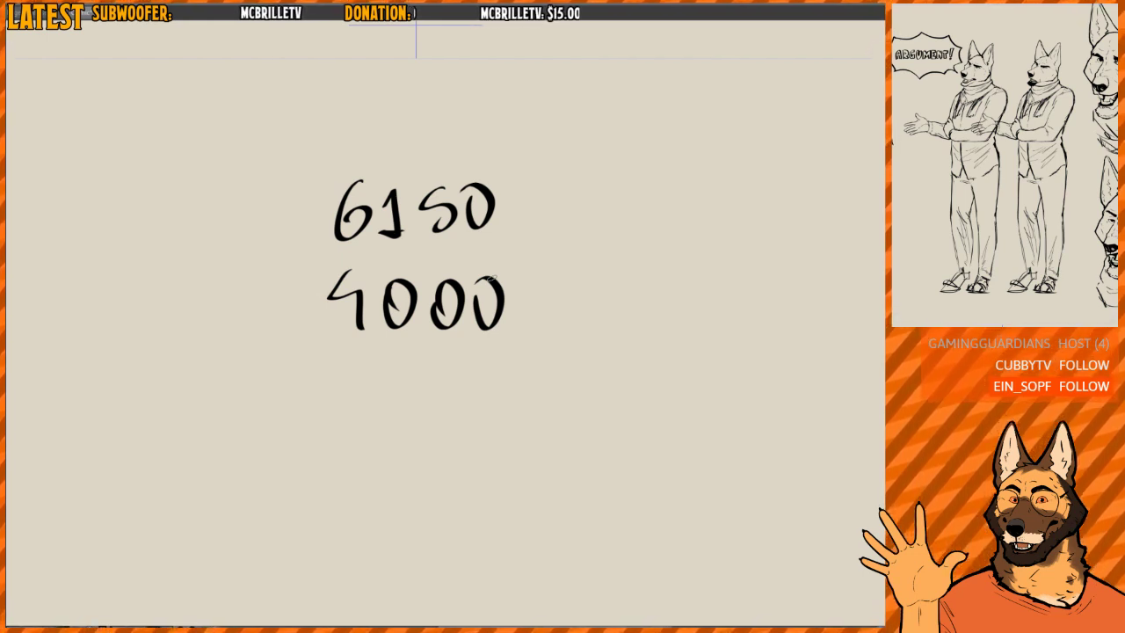
{"action": "mouse_move", "coordinate": [564, 210]}
{"action": "left_mouse_down"}
{"action": "mouse_move", "coordinate": [561, 231]}
{"action": "mouse_move", "coordinate": [564, 221]}
{"action": "left_mouse_up"}
{"action": "mouse_move", "coordinate": [578, 211]}
{"action": "left_mouse_down"}
{"action": "mouse_move", "coordinate": [588, 224]}
{"action": "mouse_move", "coordinate": [577, 224]}
{"action": "left_mouse_up"}
{"action": "mouse_move", "coordinate": [610, 216]}
{"action": "left_mouse_down"}
{"action": "mouse_move", "coordinate": [534, 196]}
{"action": "mouse_move", "coordinate": [561, 183]}
{"action": "mouse_move", "coordinate": [557, 224]}
{"action": "left_mouse_up"}
{"action": "key", "text": "e"}
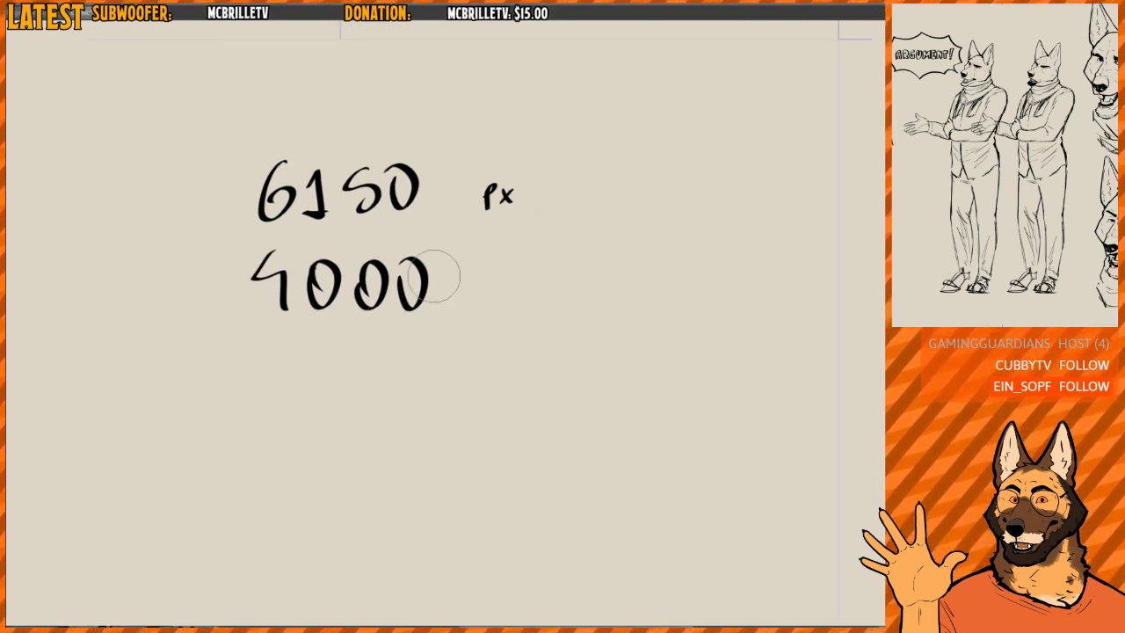
{"action": "key", "text": "e"}
{"action": "mouse_move", "coordinate": [477, 281]}
{"action": "left_mouse_down"}
{"action": "mouse_move", "coordinate": [479, 303]}
{"action": "mouse_move", "coordinate": [492, 290]}
{"action": "left_mouse_up"}
{"action": "mouse_move", "coordinate": [494, 279]}
{"action": "left_mouse_down"}
{"action": "mouse_move", "coordinate": [506, 297]}
{"action": "mouse_move", "coordinate": [497, 300]}
{"action": "left_mouse_up"}
- Handwrite 600 dpi below the two pixel dimensions and tidy the letter i
{"action": "mouse_move", "coordinate": [486, 269]}
{"action": "left_mouse_down"}
{"action": "mouse_move", "coordinate": [491, 235]}
{"action": "mouse_move", "coordinate": [394, 306]}
{"action": "left_mouse_up"}
{"action": "mouse_move", "coordinate": [423, 293]}
{"action": "left_mouse_down"}
{"action": "mouse_move", "coordinate": [417, 307]}
{"action": "mouse_move", "coordinate": [425, 293]}
{"action": "left_mouse_up"}
{"action": "mouse_move", "coordinate": [444, 288]}
{"action": "left_mouse_down"}
{"action": "mouse_move", "coordinate": [495, 284]}
{"action": "mouse_move", "coordinate": [475, 301]}
{"action": "mouse_move", "coordinate": [502, 299]}
{"action": "left_mouse_up"}
{"action": "left_click_drag", "start_coordinate": [501, 277], "coordinate": [503, 280]}
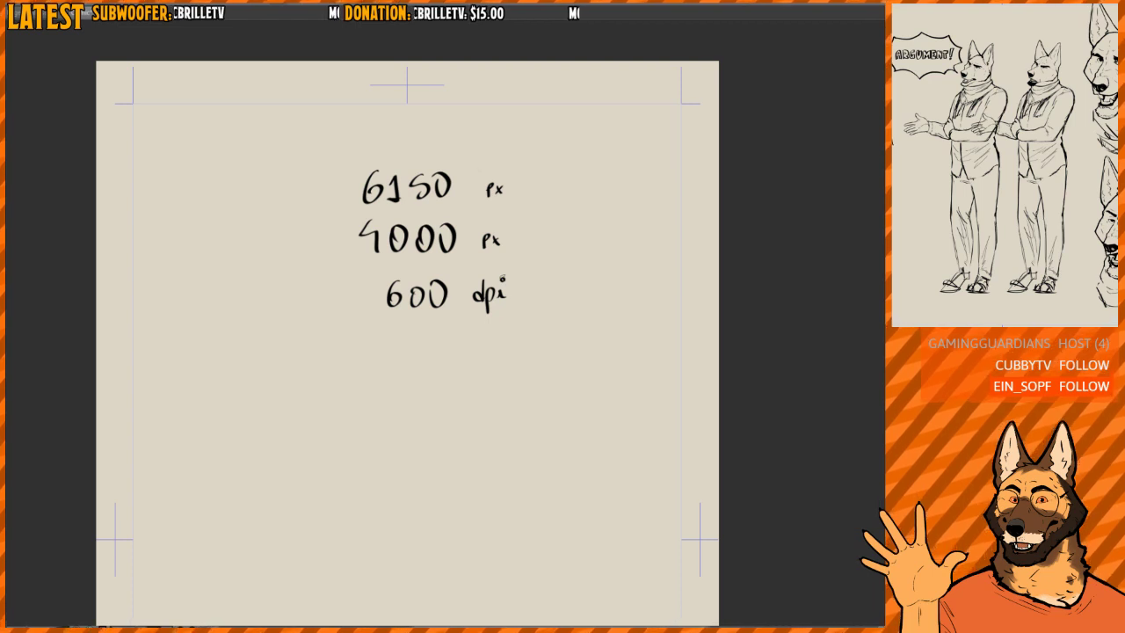
{"action": "scroll", "coordinate": [503, 297], "scroll_direction": "up", "scroll_amount": 3}
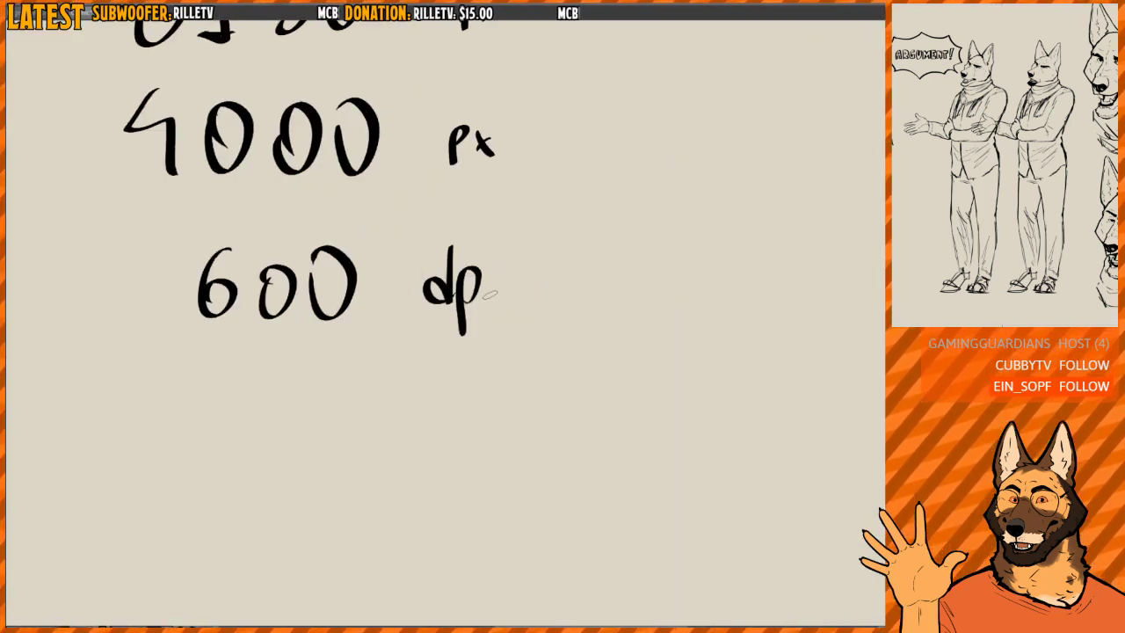
{"action": "mouse_move", "coordinate": [501, 279]}
{"action": "left_mouse_down"}
{"action": "mouse_move", "coordinate": [506, 297]}
{"action": "mouse_move", "coordinate": [504, 267]}
{"action": "left_mouse_up"}
- Clear the handwritten 6150 px, 4000 px and 600 dpi notes from the page
{"action": "scroll", "coordinate": [527, 268], "scroll_direction": "down", "scroll_amount": 4}
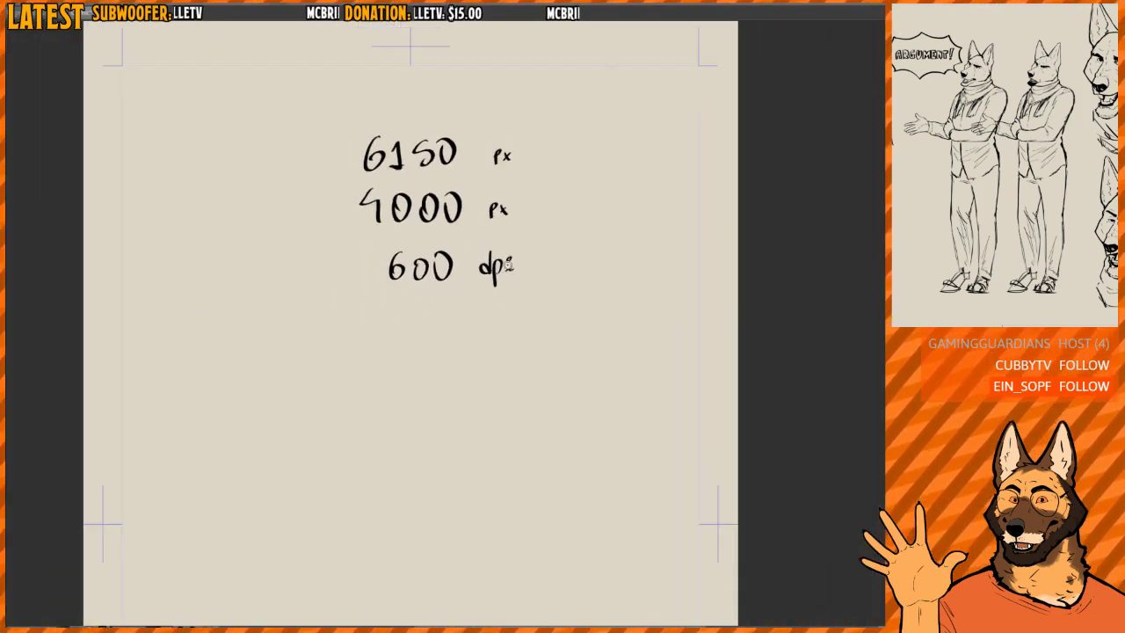
{"action": "scroll", "coordinate": [507, 264], "scroll_direction": "down", "scroll_amount": 1}
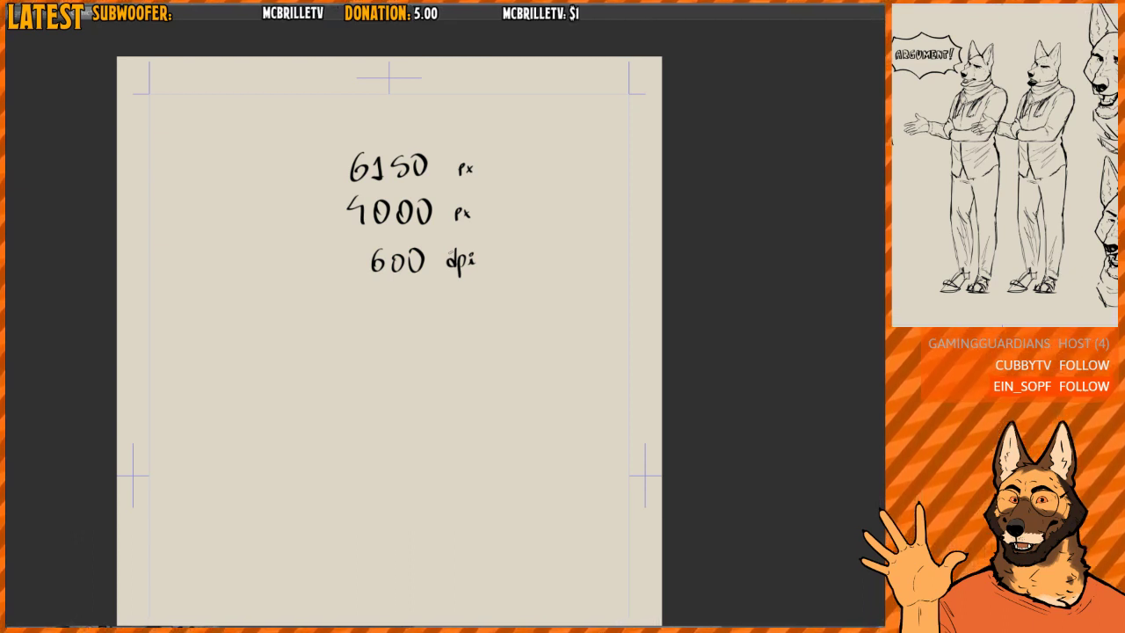
{"action": "key", "text": "Delete"}
{"action": "left_click_drag", "start_coordinate": [445, 285], "coordinate": [442, 316]}
{"action": "left_click_drag", "start_coordinate": [409, 289], "coordinate": [466, 265]}
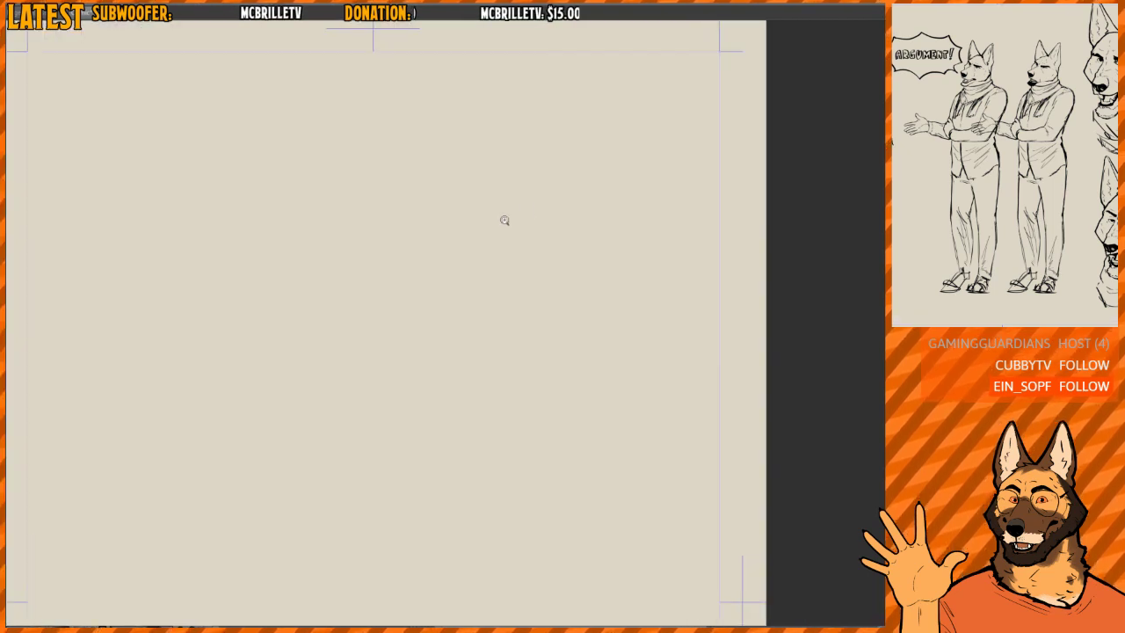
{"action": "left_click_drag", "start_coordinate": [504, 219], "coordinate": [571, 207]}
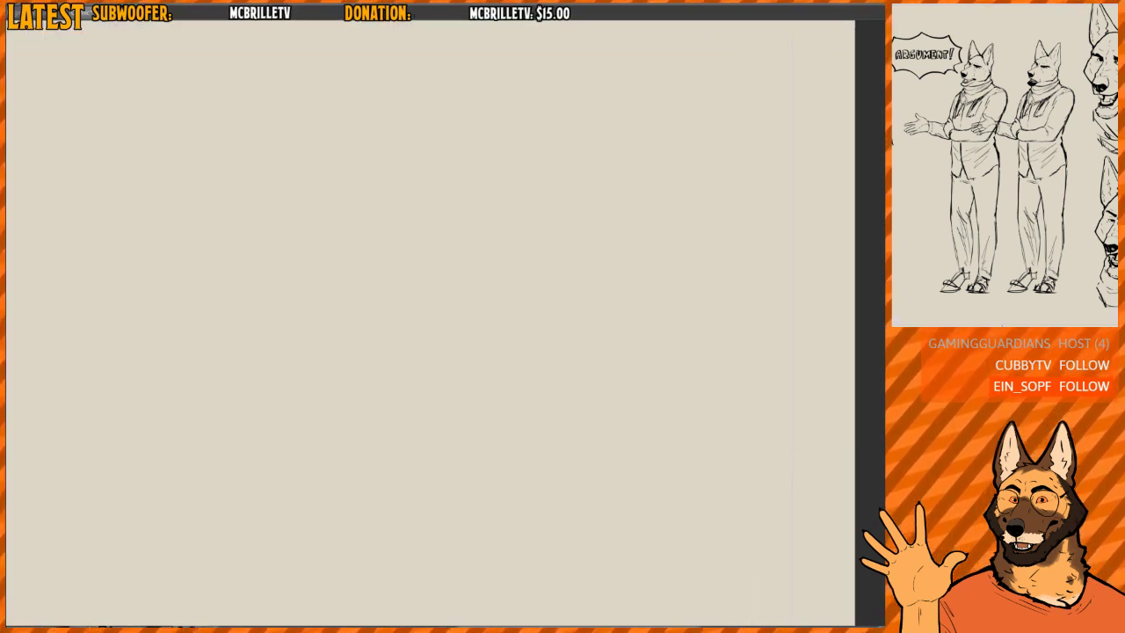
{"action": "left_click_drag", "start_coordinate": [454, 199], "coordinate": [477, 227]}
{"action": "mouse_move", "coordinate": [467, 209]}
{"action": "left_mouse_down"}
{"action": "mouse_move", "coordinate": [527, 202]}
{"action": "mouse_move", "coordinate": [404, 248]}
{"action": "mouse_move", "coordinate": [452, 189]}
{"action": "left_mouse_up"}
{"action": "key", "text": "ctrl+z"}
{"action": "left_click_drag", "start_coordinate": [479, 220], "coordinate": [462, 249]}
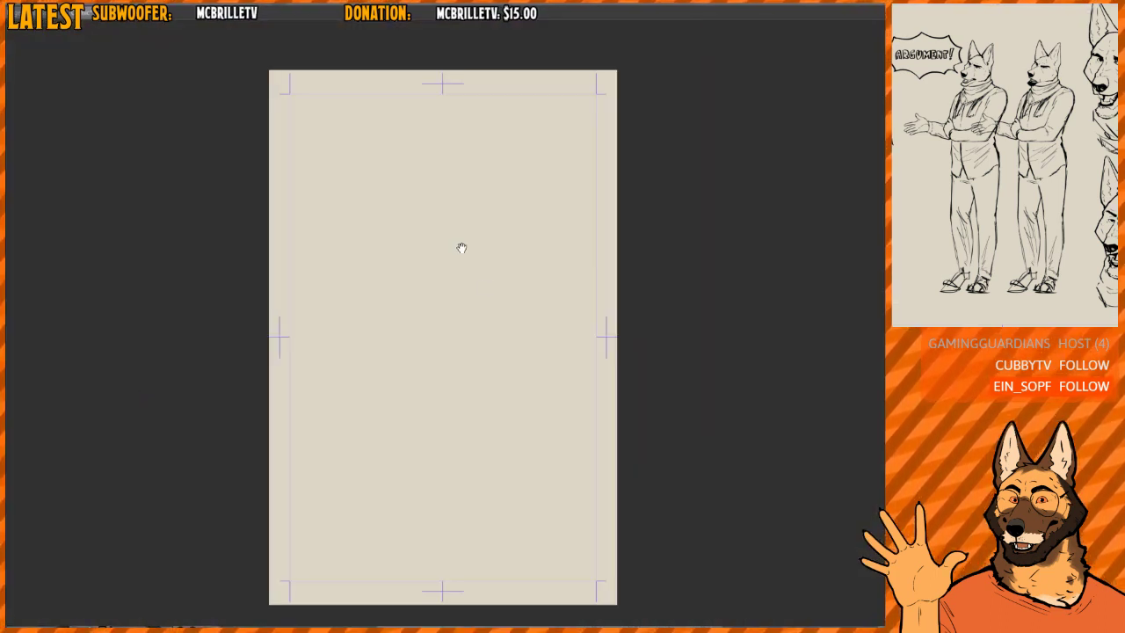
{"action": "left_click_drag", "start_coordinate": [498, 306], "coordinate": [482, 276]}
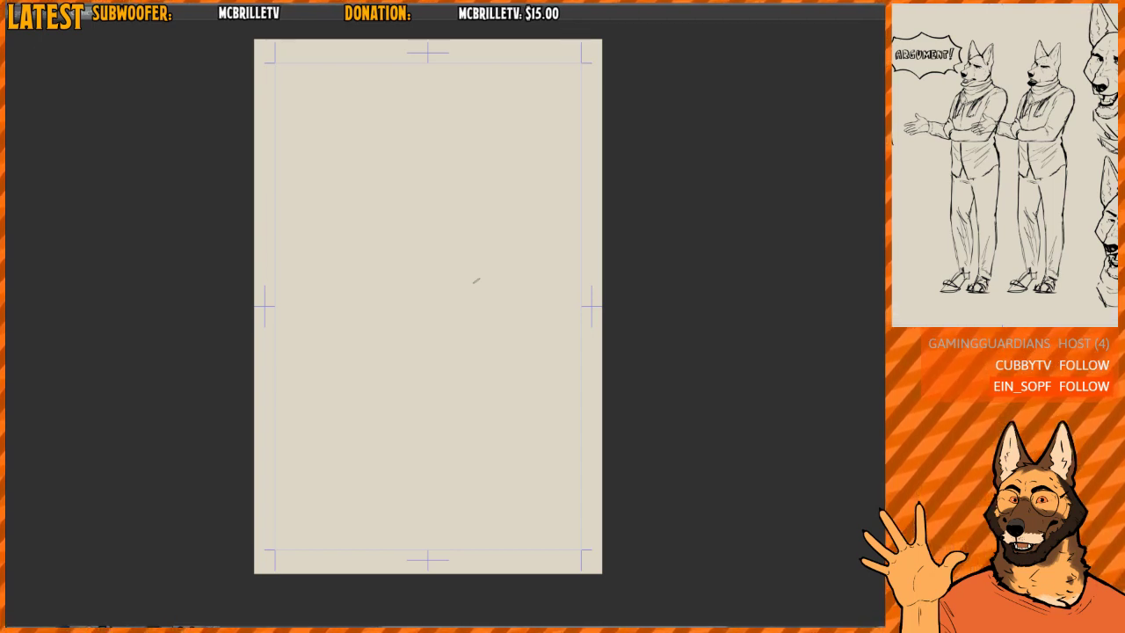
{"action": "left_click_drag", "start_coordinate": [462, 224], "coordinate": [472, 266]}
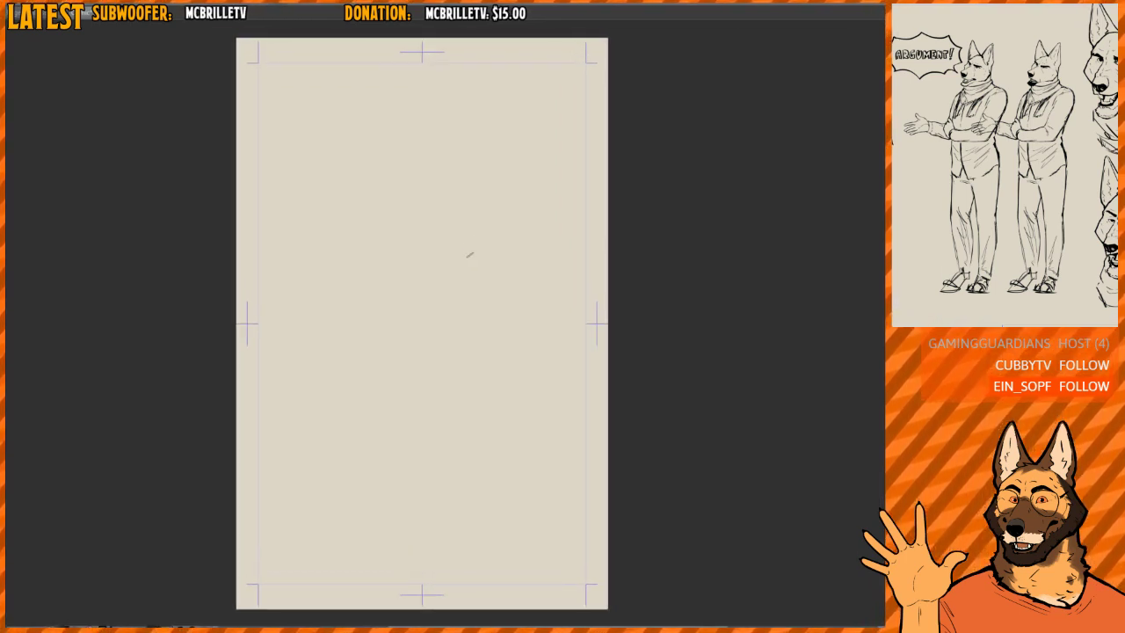
- Dab a grey patch over the page's upper corner and handwrite 3075 px on the canvas
{"action": "mouse_move", "coordinate": [244, 43]}
{"action": "left_mouse_down"}
{"action": "mouse_move", "coordinate": [242, 56]}
{"action": "mouse_move", "coordinate": [256, 58]}
{"action": "mouse_move", "coordinate": [243, 61]}
{"action": "mouse_move", "coordinate": [257, 57]}
{"action": "left_mouse_up"}
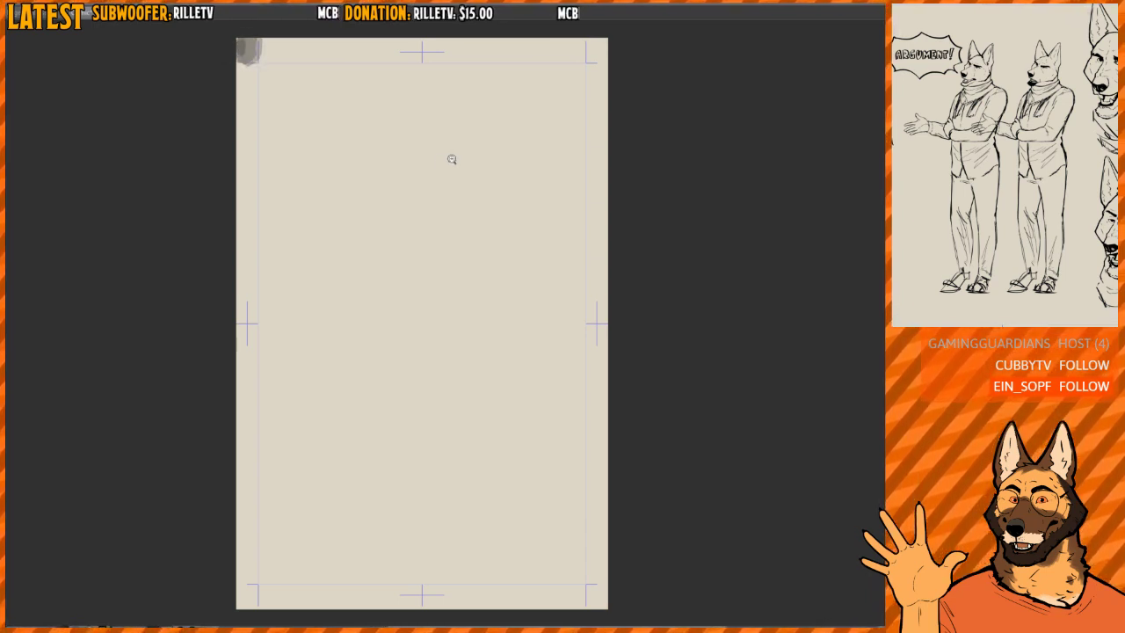
{"action": "scroll", "coordinate": [451, 159], "scroll_direction": "up", "scroll_amount": 5}
{"action": "mouse_move", "coordinate": [283, 178]}
{"action": "left_mouse_down"}
{"action": "mouse_move", "coordinate": [320, 200]}
{"action": "mouse_move", "coordinate": [284, 239]}
{"action": "left_mouse_up"}
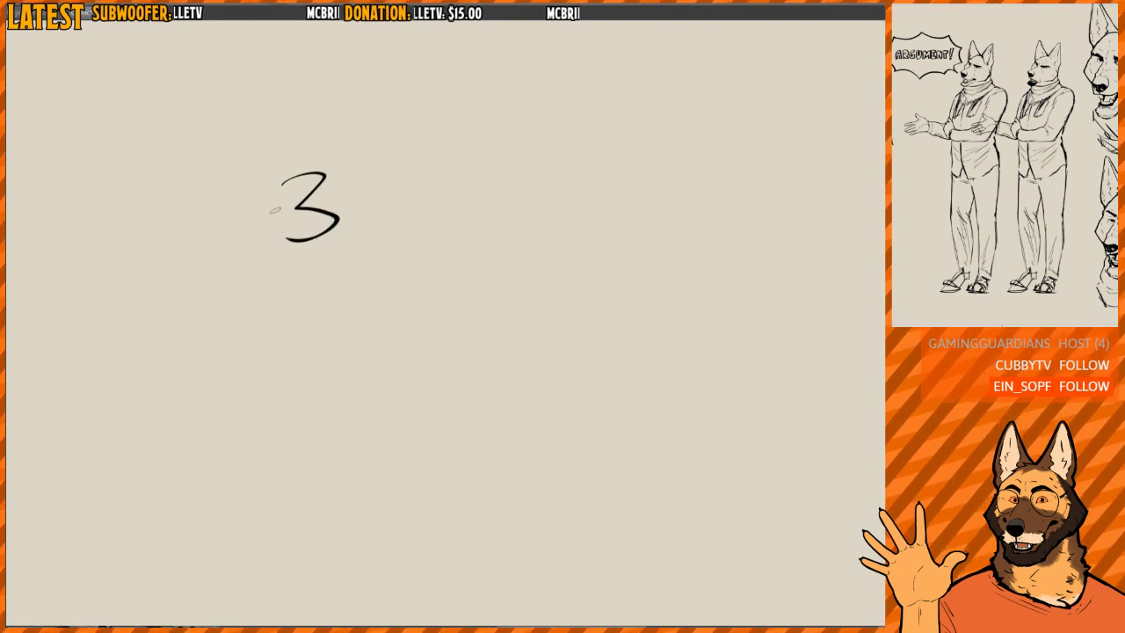
{"action": "mouse_move", "coordinate": [385, 188]}
{"action": "left_mouse_down"}
{"action": "mouse_move", "coordinate": [376, 230]}
{"action": "mouse_move", "coordinate": [387, 184]}
{"action": "left_mouse_up"}
{"action": "left_click_drag", "start_coordinate": [418, 188], "coordinate": [430, 236]}
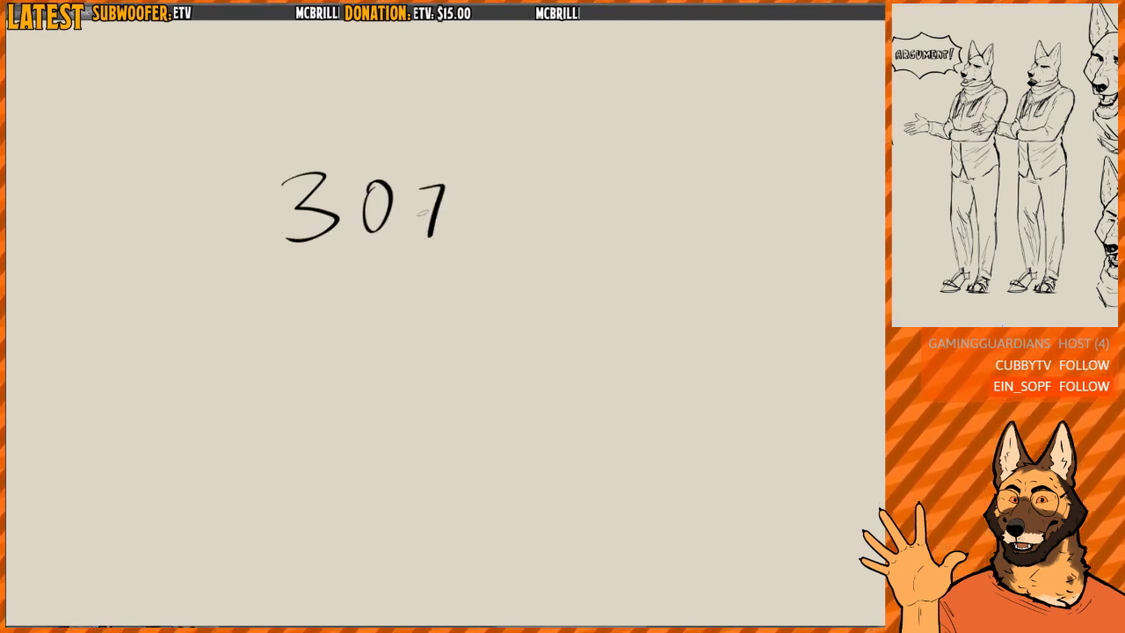
{"action": "left_click_drag", "start_coordinate": [491, 185], "coordinate": [469, 232]}
{"action": "mouse_move", "coordinate": [546, 206]}
{"action": "left_mouse_down"}
{"action": "mouse_move", "coordinate": [552, 219]}
{"action": "mouse_move", "coordinate": [586, 225]}
{"action": "left_mouse_up"}
{"action": "left_click_drag", "start_coordinate": [585, 210], "coordinate": [568, 225]}
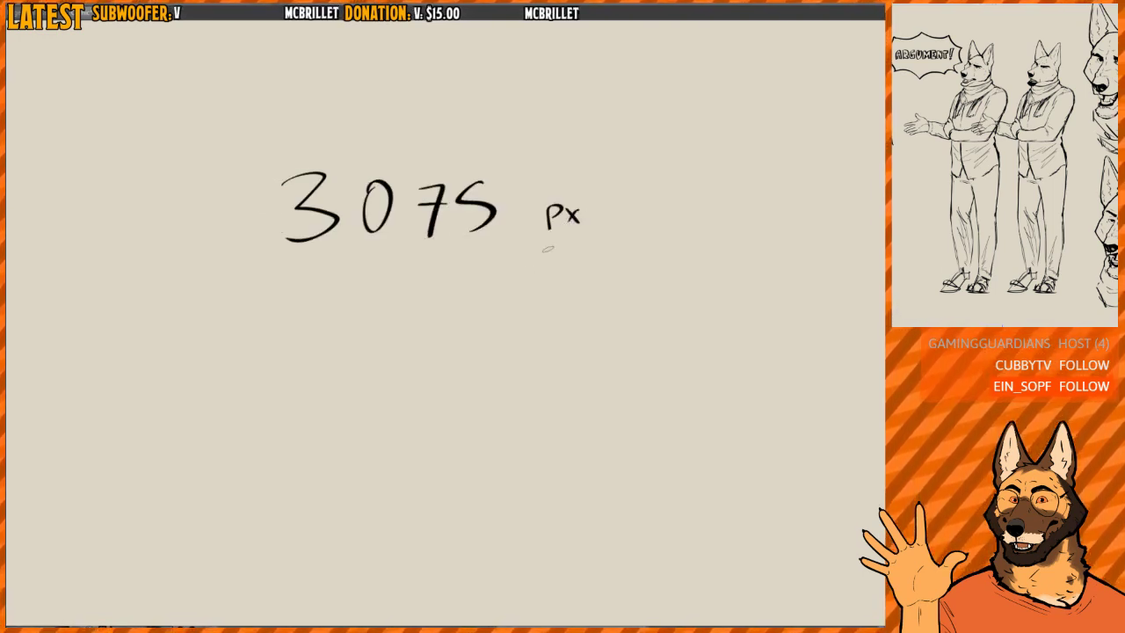
- Handwrite 2000 px beneath the 3075 px note
{"action": "left_click_drag", "start_coordinate": [297, 296], "coordinate": [339, 348]}
{"action": "mouse_move", "coordinate": [362, 298]}
{"action": "left_mouse_down"}
{"action": "mouse_move", "coordinate": [390, 307]}
{"action": "mouse_move", "coordinate": [411, 345]}
{"action": "left_mouse_up"}
{"action": "mouse_move", "coordinate": [466, 283]}
{"action": "left_mouse_down"}
{"action": "mouse_move", "coordinate": [455, 341]}
{"action": "mouse_move", "coordinate": [465, 281]}
{"action": "left_mouse_up"}
{"action": "mouse_move", "coordinate": [533, 309]}
{"action": "left_mouse_down"}
{"action": "mouse_move", "coordinate": [536, 332]}
{"action": "mouse_move", "coordinate": [568, 327]}
{"action": "left_mouse_up"}
{"action": "left_click_drag", "start_coordinate": [568, 308], "coordinate": [548, 329]}
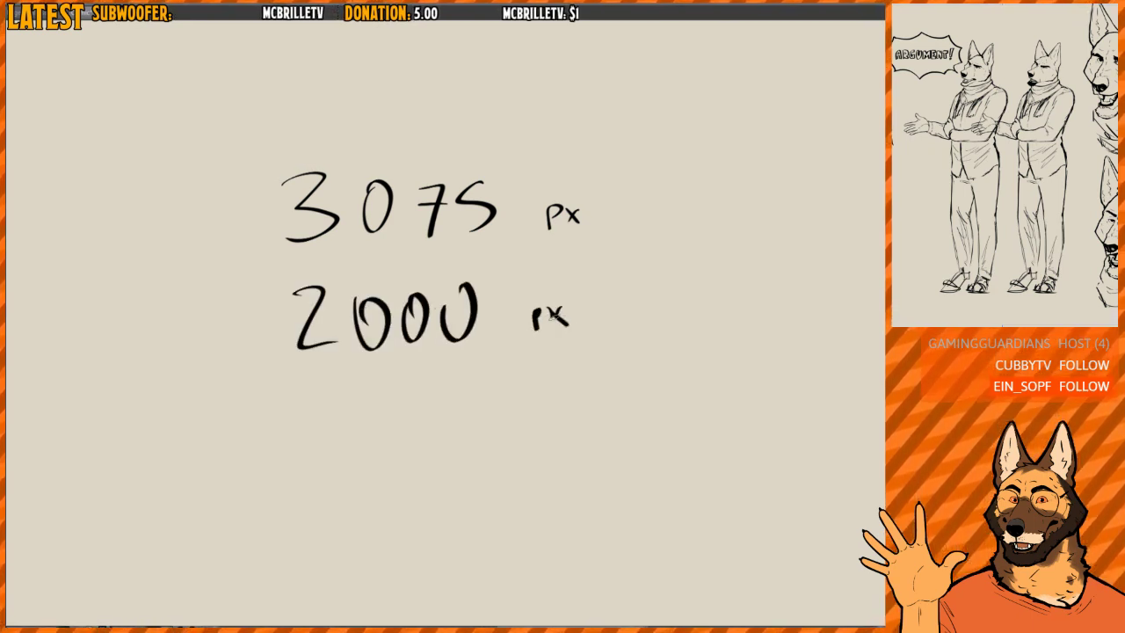
- Handwrite 300 dpi beneath the 2000 px note
{"action": "left_click_drag", "start_coordinate": [360, 397], "coordinate": [362, 441]}
{"action": "mouse_move", "coordinate": [406, 406]}
{"action": "left_mouse_down"}
{"action": "mouse_move", "coordinate": [418, 442]}
{"action": "mouse_move", "coordinate": [427, 406]}
{"action": "left_mouse_up"}
{"action": "left_click_drag", "start_coordinate": [462, 392], "coordinate": [443, 439]}
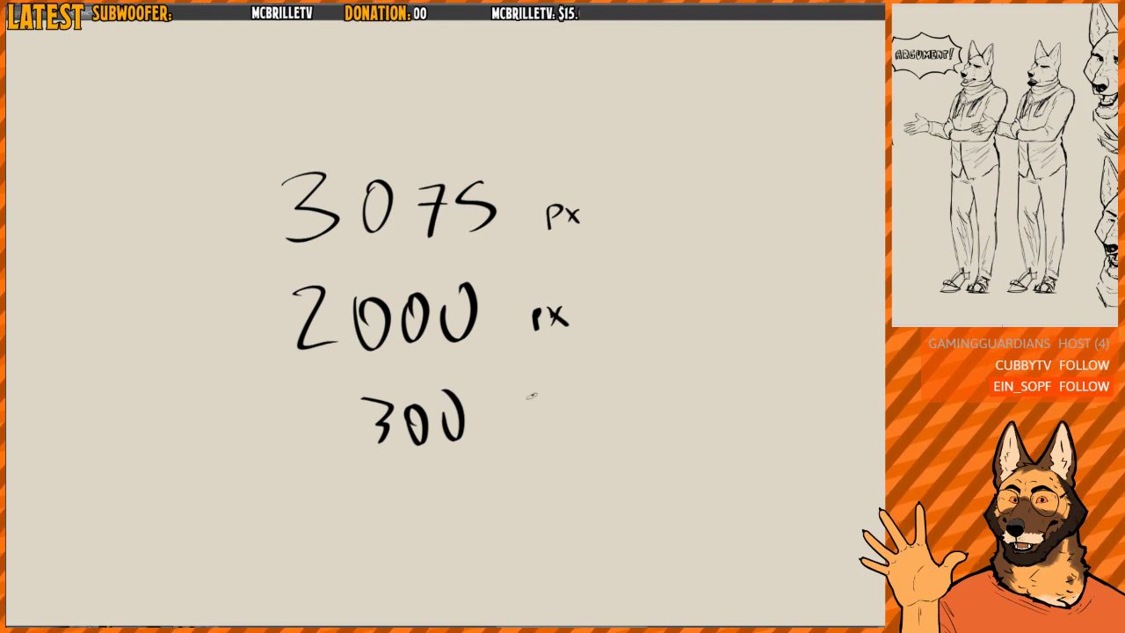
{"action": "left_click_drag", "start_coordinate": [531, 396], "coordinate": [527, 436]}
{"action": "left_click_drag", "start_coordinate": [544, 413], "coordinate": [548, 462]}
{"action": "mouse_move", "coordinate": [554, 422]}
{"action": "left_mouse_down"}
{"action": "mouse_move", "coordinate": [580, 432]}
{"action": "mouse_move", "coordinate": [569, 397]}
{"action": "left_mouse_up"}
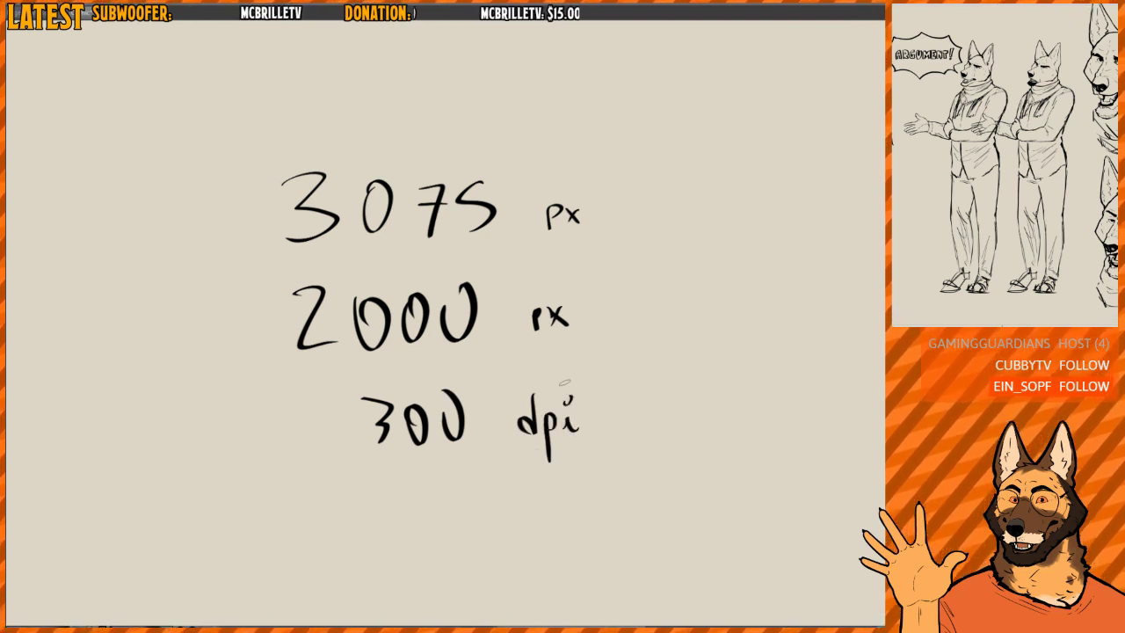
- Clear the 3075 px, 2000 px and 300 dpi notes and the grey corner patch from the page
{"action": "scroll", "coordinate": [617, 299], "scroll_direction": "down", "scroll_amount": 10}
{"action": "left_click_drag", "start_coordinate": [642, 365], "coordinate": [528, 318]}
{"action": "scroll", "coordinate": [533, 324], "scroll_direction": "up", "scroll_amount": 3}
{"action": "key", "text": "Delete"}
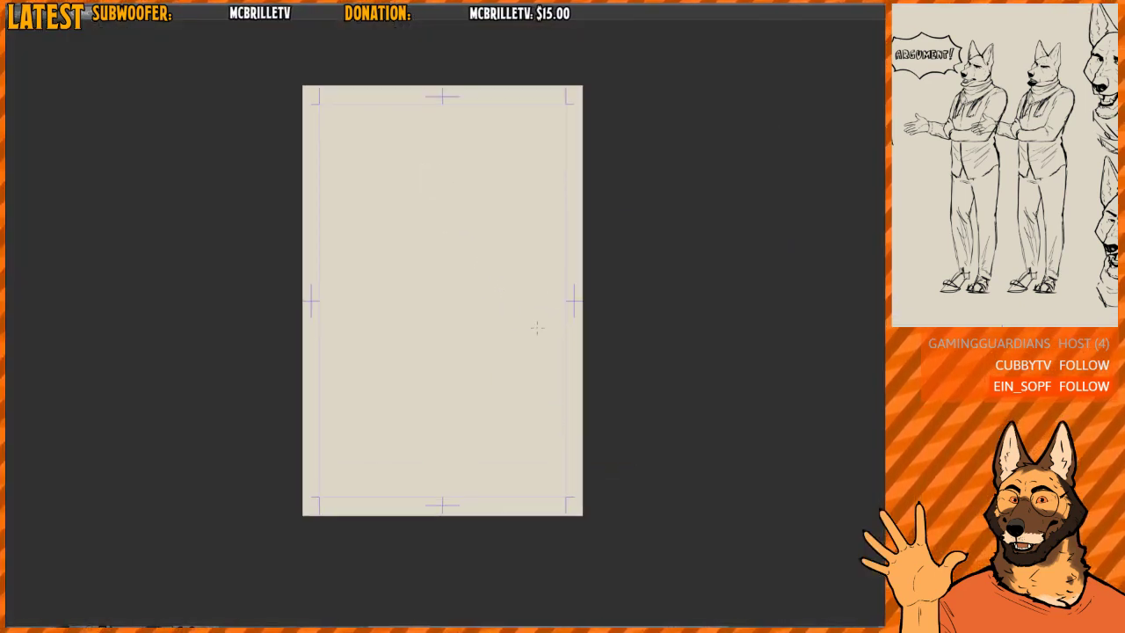
{"action": "scroll", "coordinate": [515, 294], "scroll_direction": "up", "scroll_amount": 1}
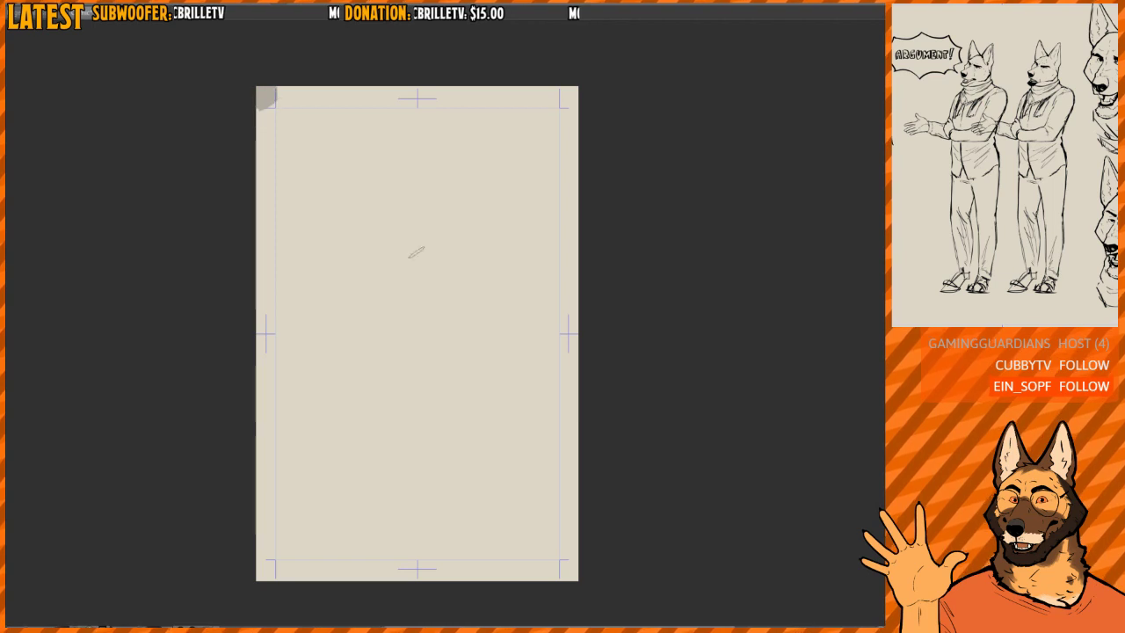
- Brush a thick grey frame along the page's inner margin guides on all four sides
{"action": "mouse_move", "coordinate": [273, 109]}
{"action": "left_mouse_down"}
{"action": "mouse_move", "coordinate": [300, 498]}
{"action": "mouse_move", "coordinate": [273, 559]}
{"action": "mouse_move", "coordinate": [395, 515]}
{"action": "mouse_move", "coordinate": [558, 558]}
{"action": "mouse_move", "coordinate": [559, 109]}
{"action": "mouse_move", "coordinate": [271, 107]}
{"action": "left_mouse_up"}
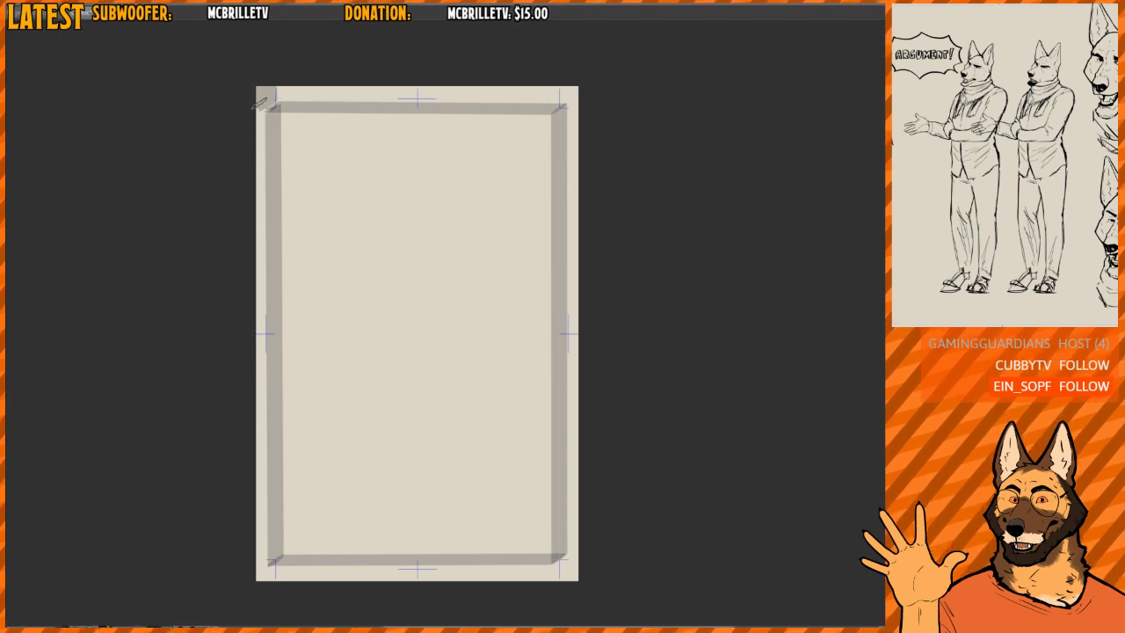
{"action": "mouse_move", "coordinate": [457, 95]}
{"action": "left_mouse_down"}
{"action": "mouse_move", "coordinate": [556, 100]}
{"action": "mouse_move", "coordinate": [572, 462]}
{"action": "mouse_move", "coordinate": [496, 575]}
{"action": "mouse_move", "coordinate": [266, 531]}
{"action": "mouse_move", "coordinate": [270, 90]}
{"action": "left_mouse_up"}
{"action": "left_click", "coordinate": [481, 290]}
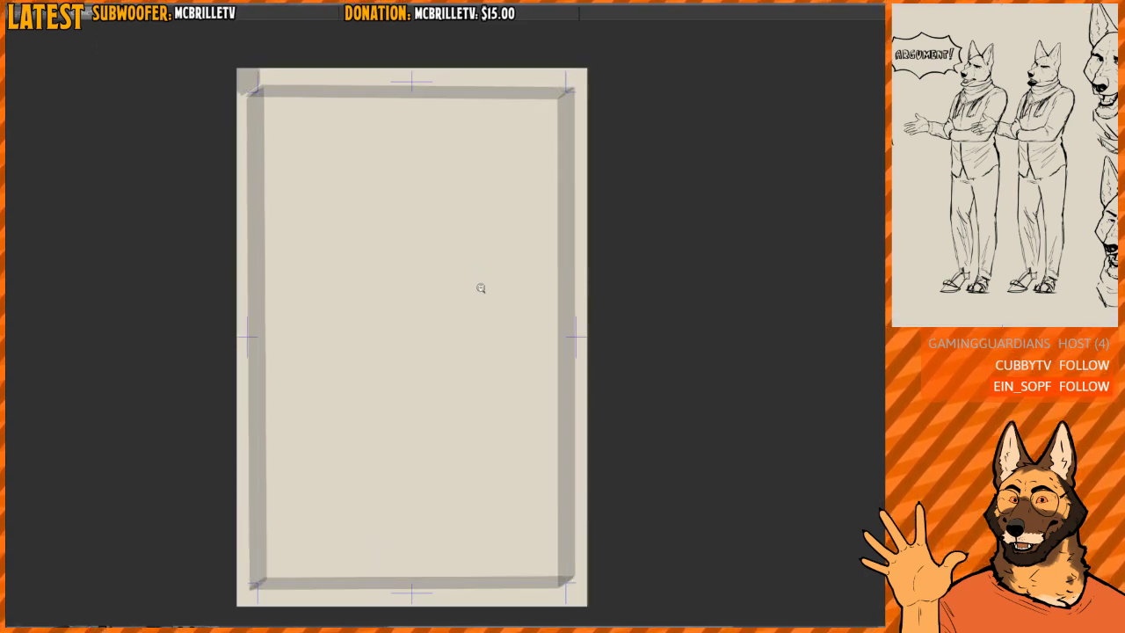
{"action": "left_click_drag", "start_coordinate": [481, 290], "coordinate": [474, 284]}
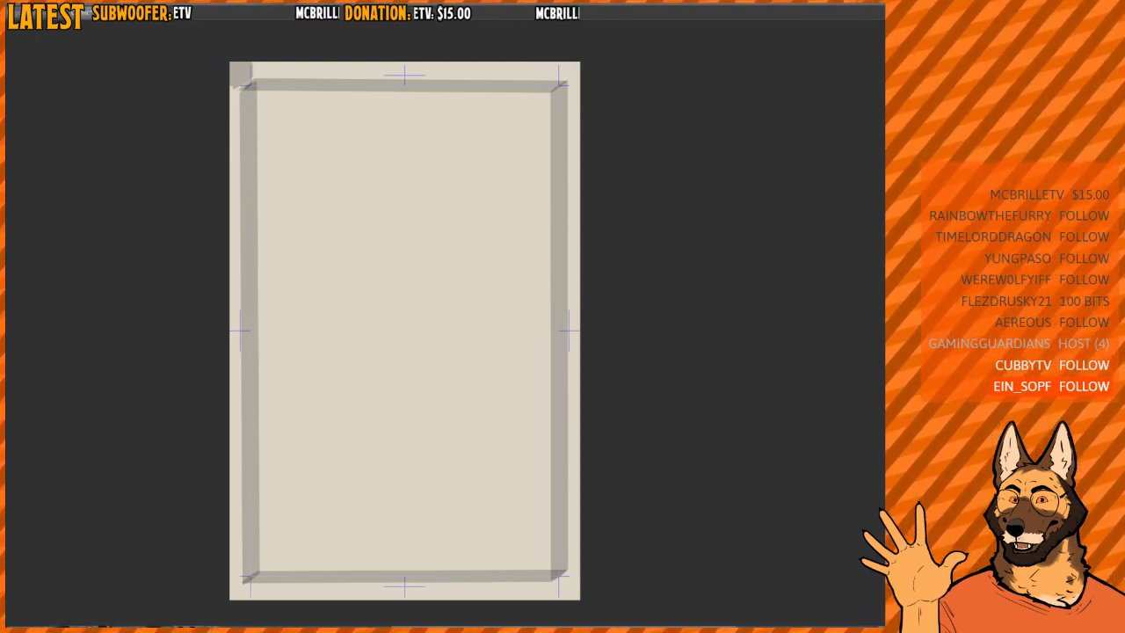
{"action": "key", "text": "ctrl+0"}
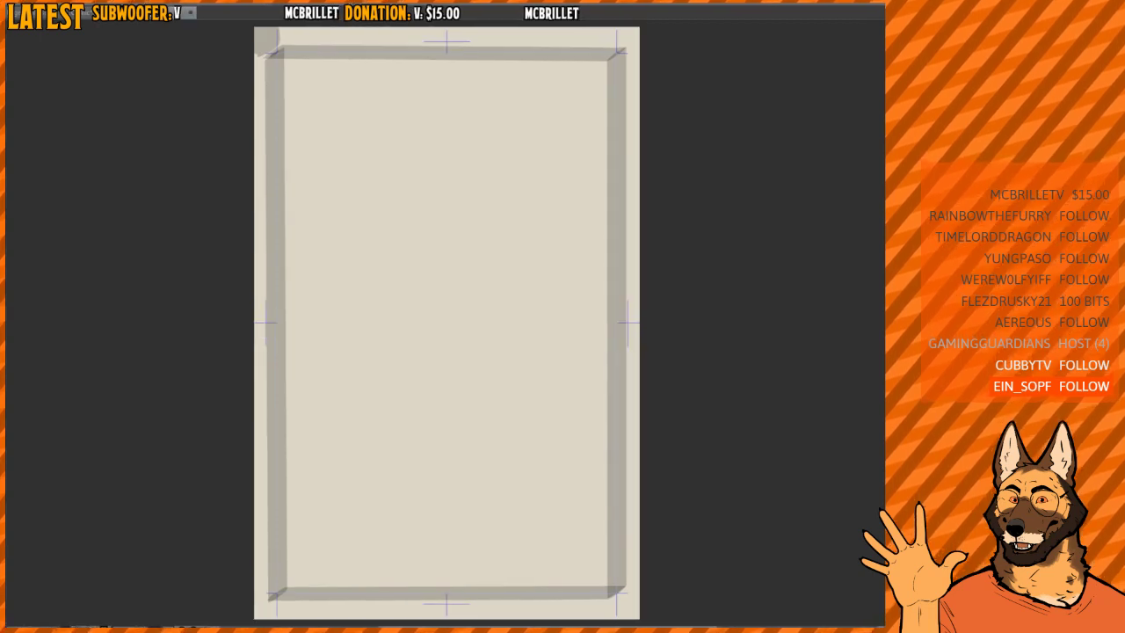
{"action": "scroll", "coordinate": [446, 323], "scroll_direction": "down", "scroll_amount": 1}
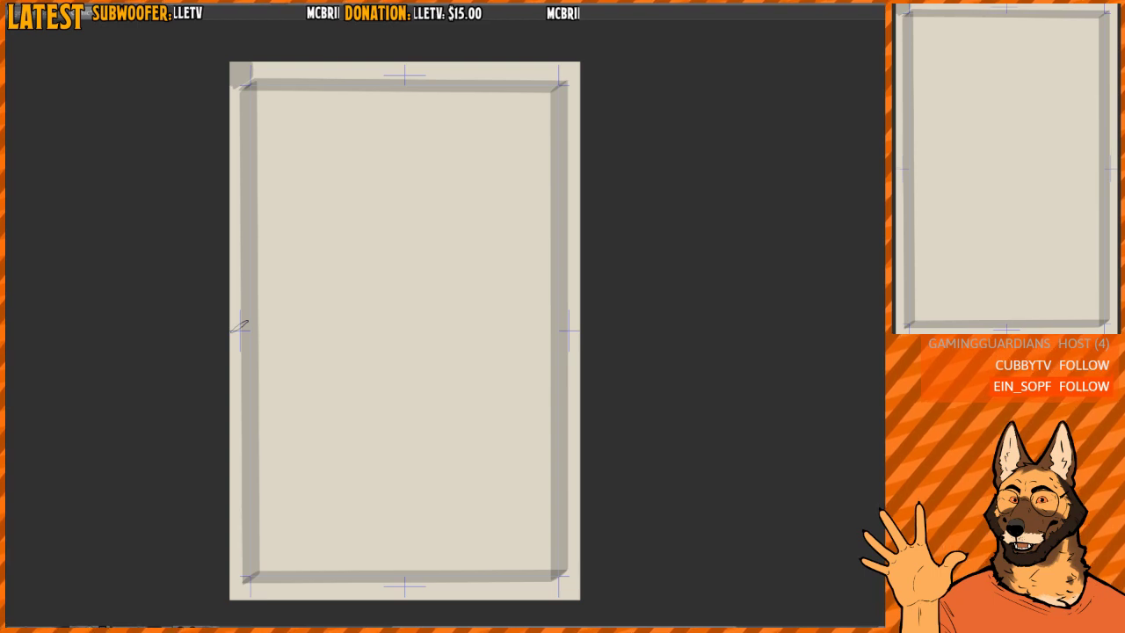
{"action": "left_click_drag", "start_coordinate": [449, 310], "coordinate": [456, 293]}
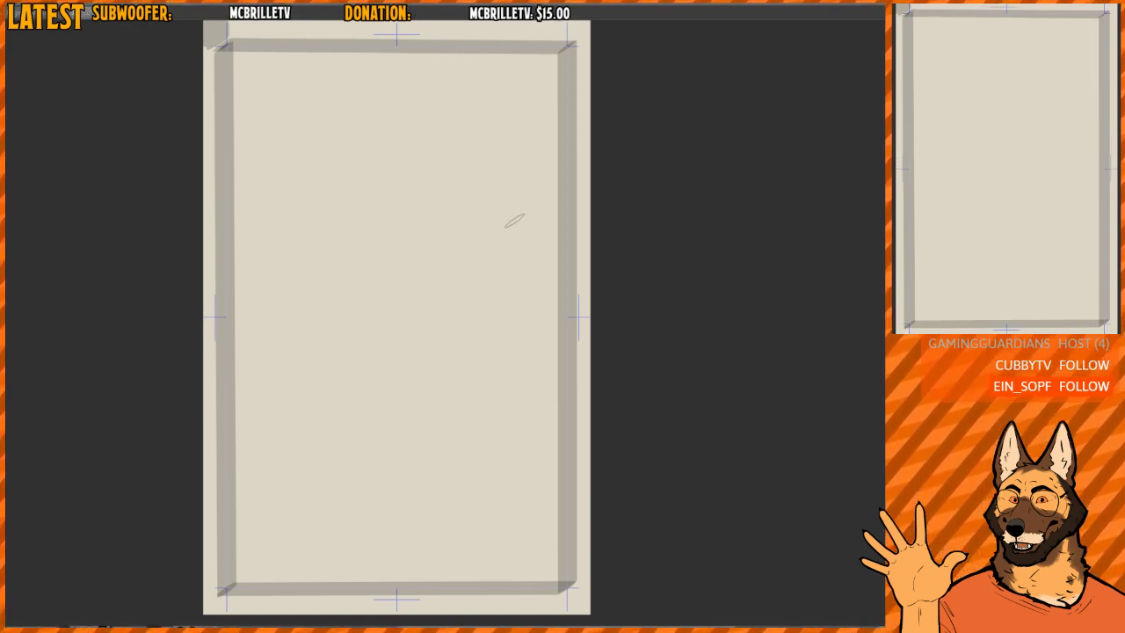
{"action": "mouse_move", "coordinate": [498, 207]}
{"action": "left_mouse_down"}
{"action": "mouse_move", "coordinate": [494, 240]}
{"action": "mouse_move", "coordinate": [472, 234]}
{"action": "left_mouse_up"}
{"action": "scroll", "coordinate": [491, 236], "scroll_direction": "down", "scroll_amount": 1}
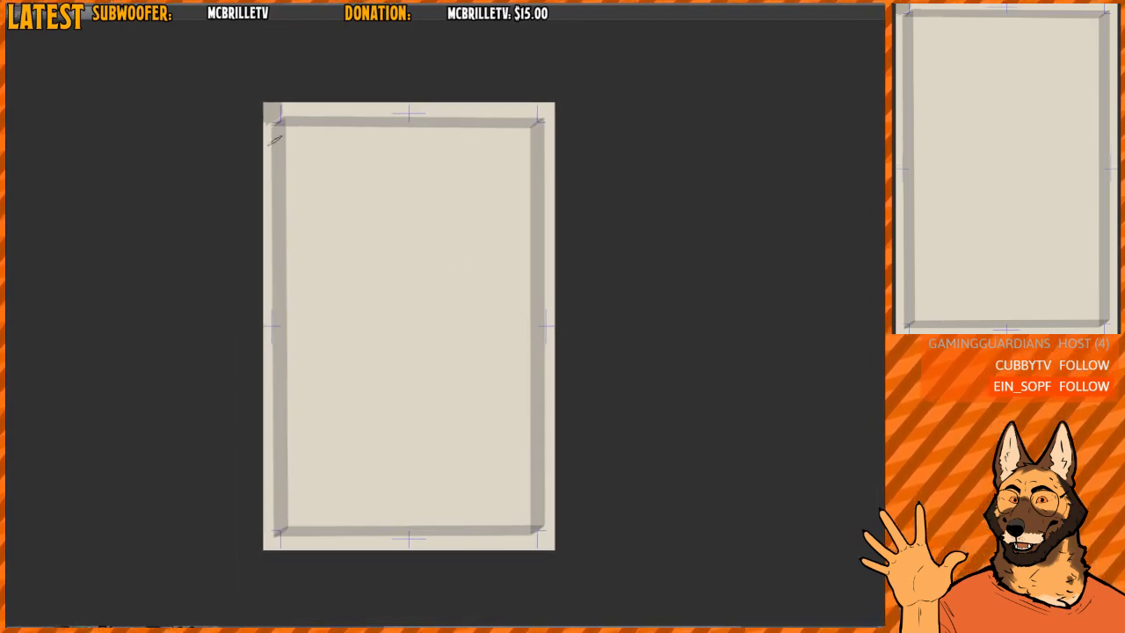
{"action": "mouse_move", "coordinate": [277, 145]}
{"action": "left_mouse_down"}
{"action": "mouse_move", "coordinate": [293, 467]}
{"action": "mouse_move", "coordinate": [318, 276]}
{"action": "left_mouse_up"}
{"action": "key", "text": "ctrl+z"}
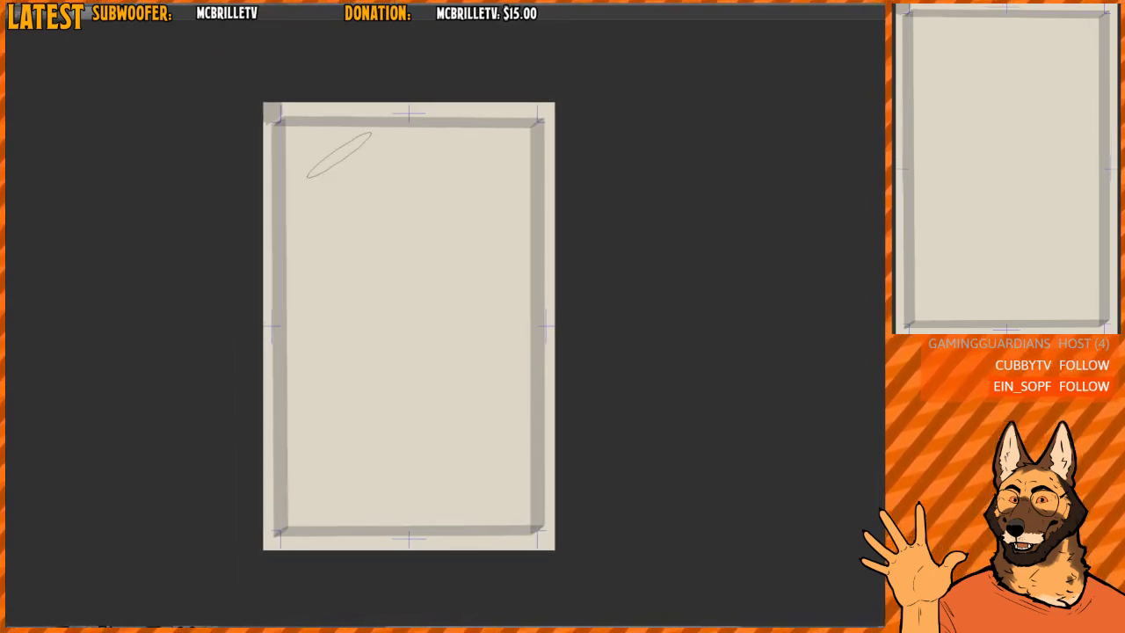
{"action": "mouse_move", "coordinate": [294, 139]}
{"action": "left_mouse_down"}
{"action": "mouse_move", "coordinate": [343, 268]}
{"action": "mouse_move", "coordinate": [360, 469]}
{"action": "mouse_move", "coordinate": [484, 419]}
{"action": "left_mouse_up"}
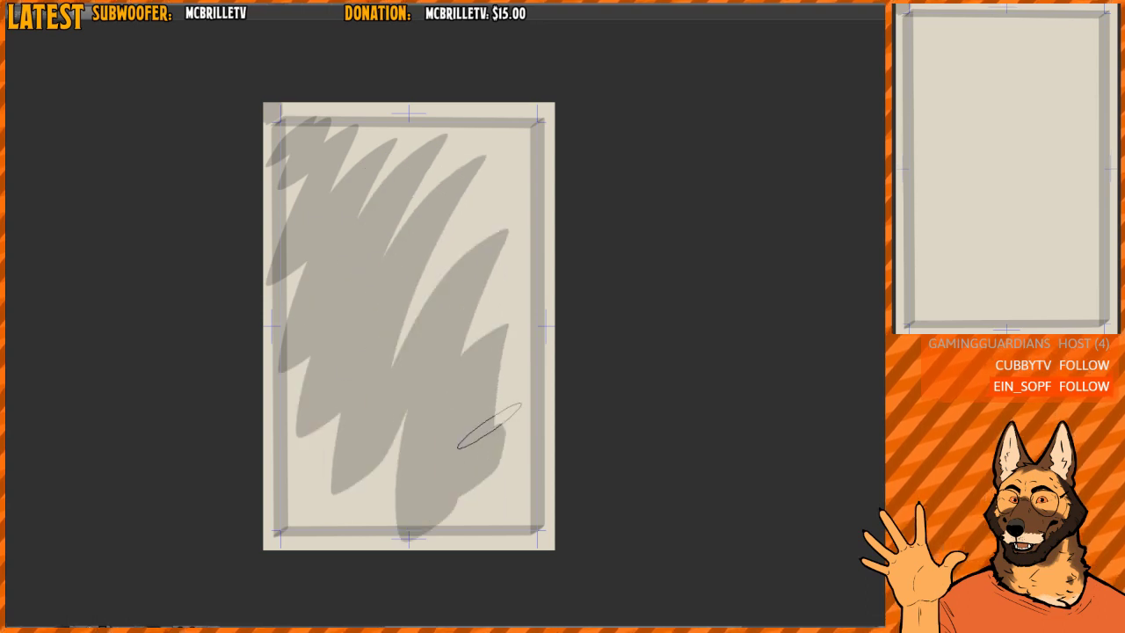
{"action": "key", "text": "ctrl+z"}
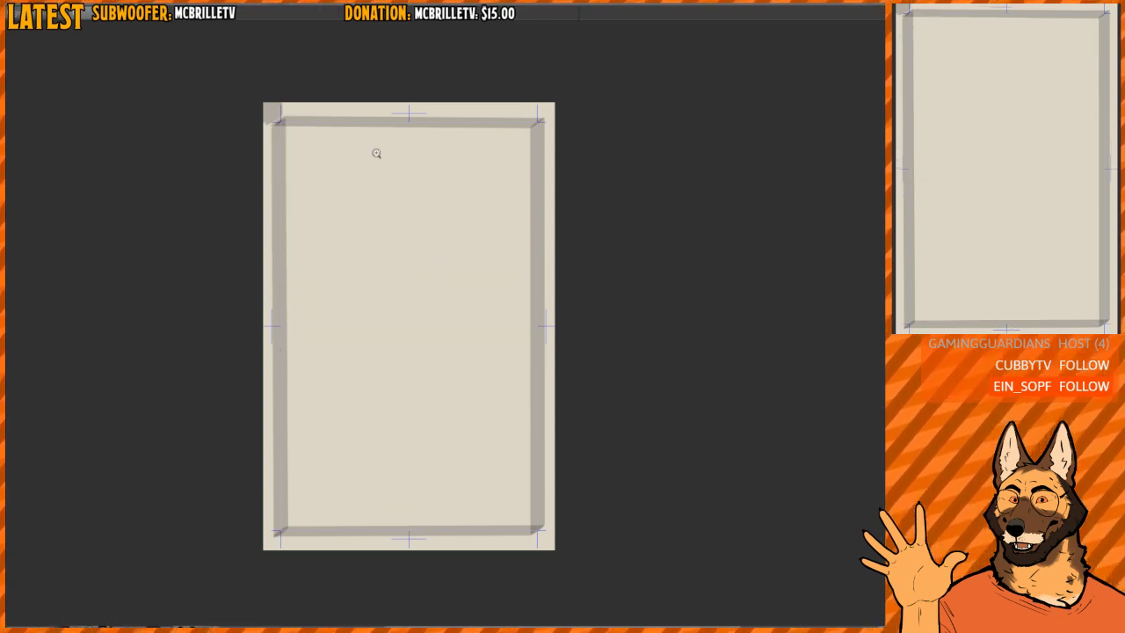
- Mark two short grey ticks on the frame's upper edge at about one third and two thirds of its width
{"action": "scroll", "coordinate": [373, 152], "scroll_direction": "up", "scroll_amount": 1}
{"action": "left_click_drag", "start_coordinate": [359, 109], "coordinate": [359, 146]}
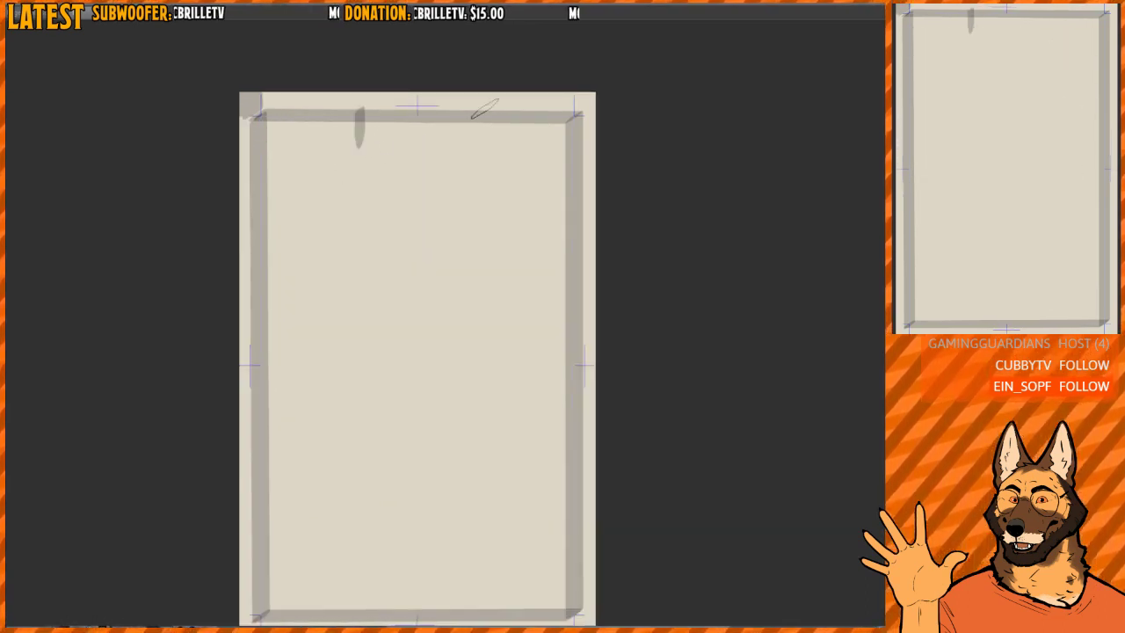
{"action": "left_click_drag", "start_coordinate": [485, 109], "coordinate": [484, 139]}
{"action": "left_click_drag", "start_coordinate": [585, 209], "coordinate": [580, 178]}
{"action": "left_click_drag", "start_coordinate": [355, 85], "coordinate": [357, 587]}
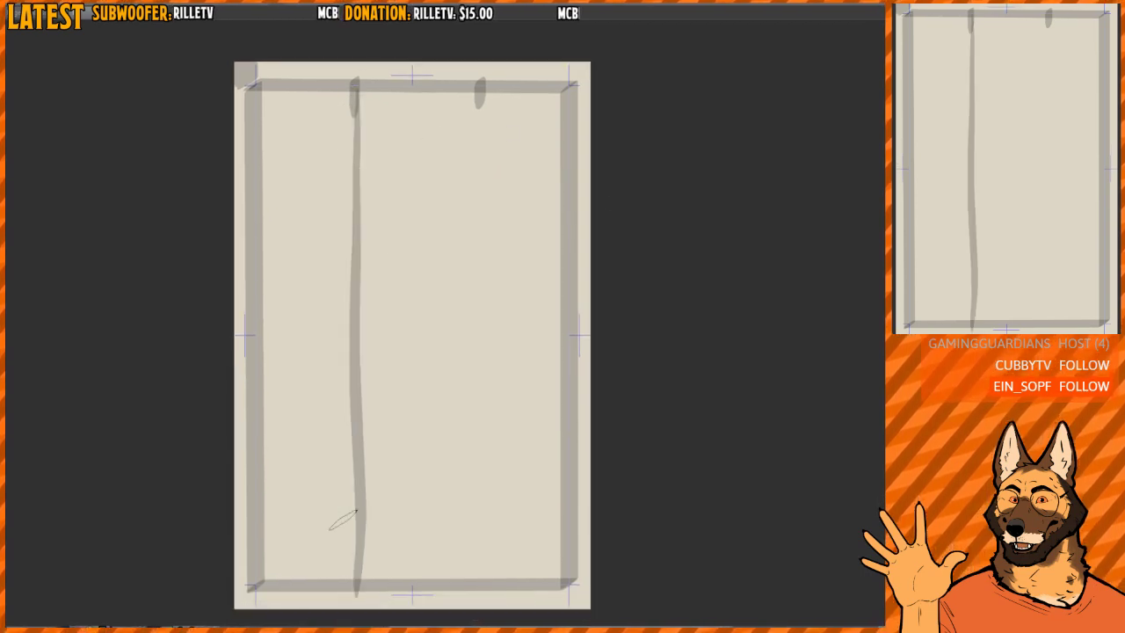
{"action": "left_click_drag", "start_coordinate": [479, 104], "coordinate": [490, 587]}
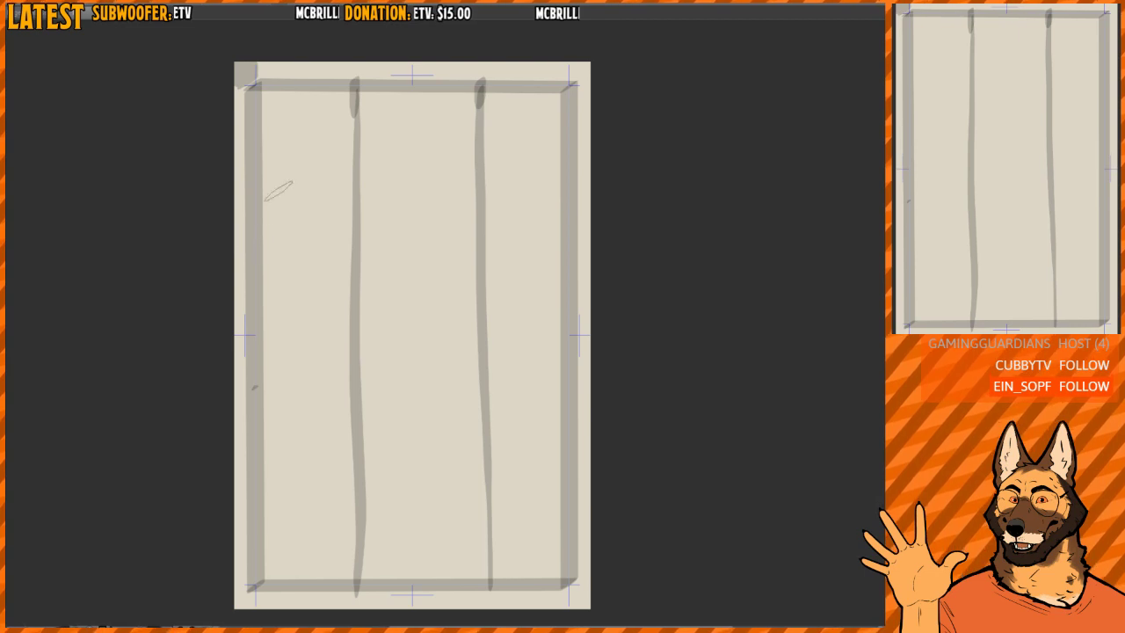
{"action": "key", "text": "ctrl+z"}
{"action": "key", "text": "ctrl+z"}
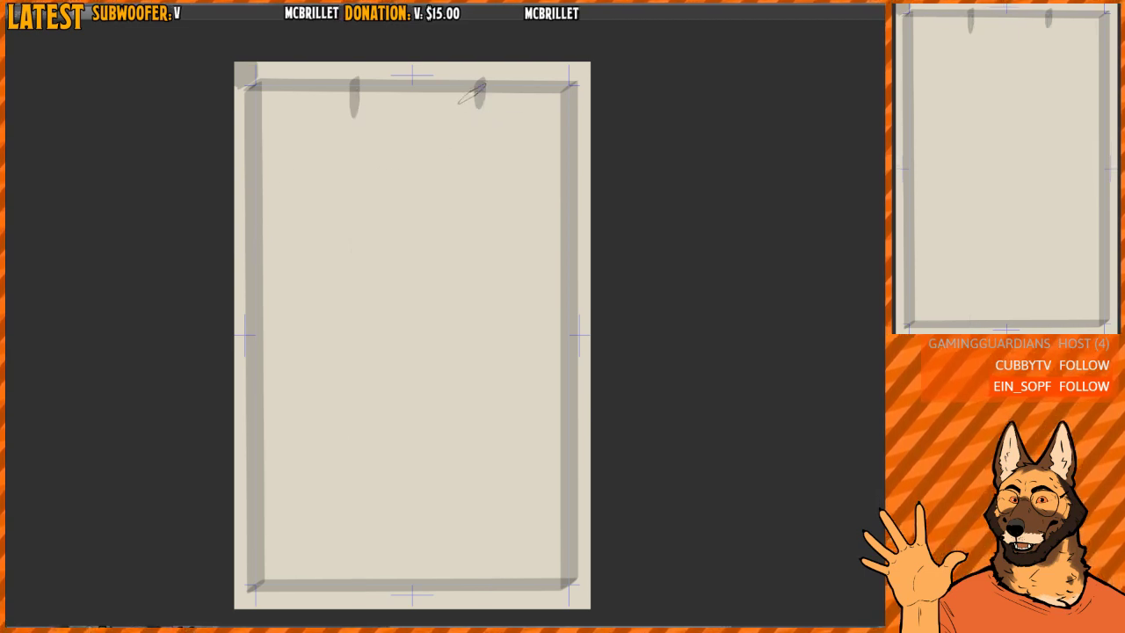
{"action": "key", "text": "ctrl+z"}
{"action": "left_click_drag", "start_coordinate": [353, 84], "coordinate": [344, 563]}
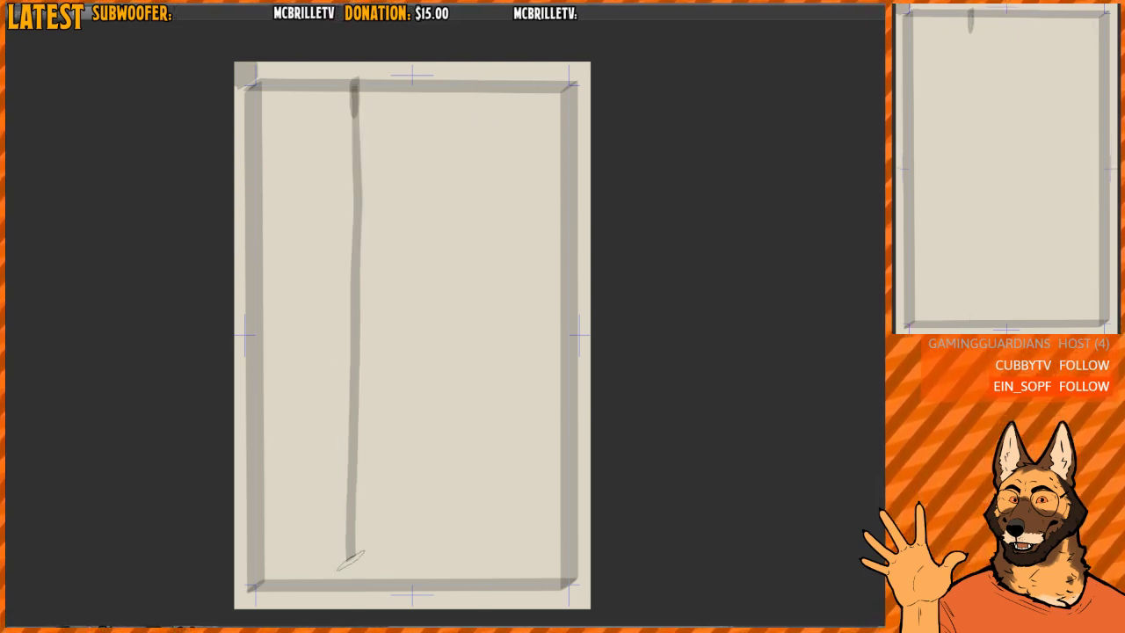
{"action": "key", "text": "ctrl+z"}
- Draw two vertical grey guide lines down the full frame height, dividing the page into three columns
{"action": "left_click_drag", "start_coordinate": [353, 88], "coordinate": [359, 582]}
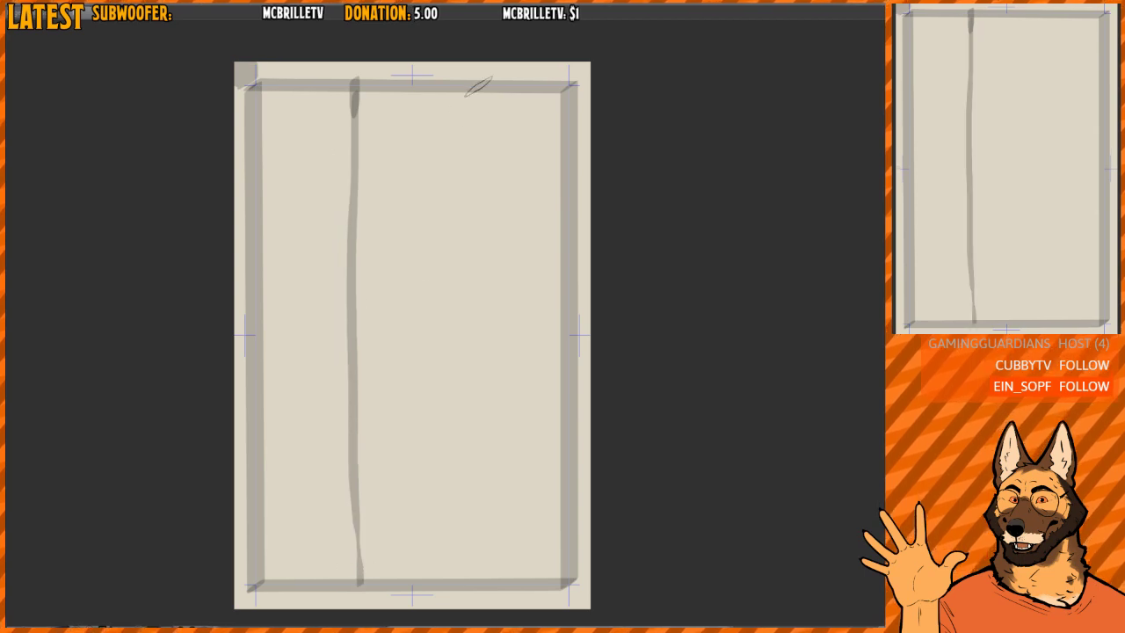
{"action": "left_click_drag", "start_coordinate": [484, 86], "coordinate": [480, 582]}
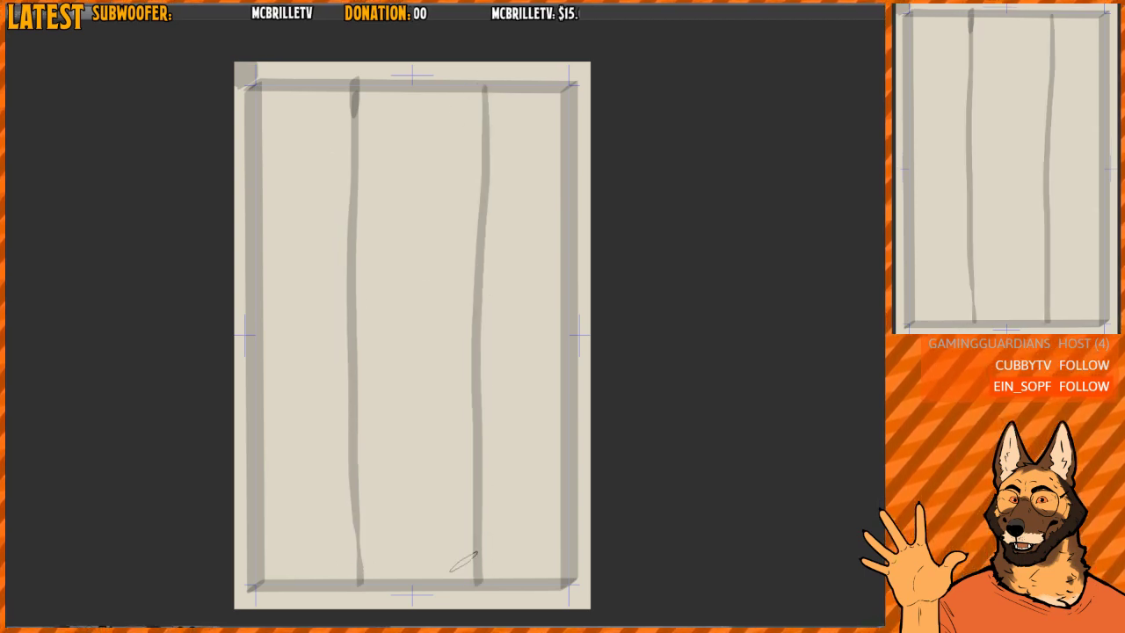
{"action": "key", "text": "ctrl+z"}
{"action": "left_click_drag", "start_coordinate": [475, 86], "coordinate": [476, 589]}
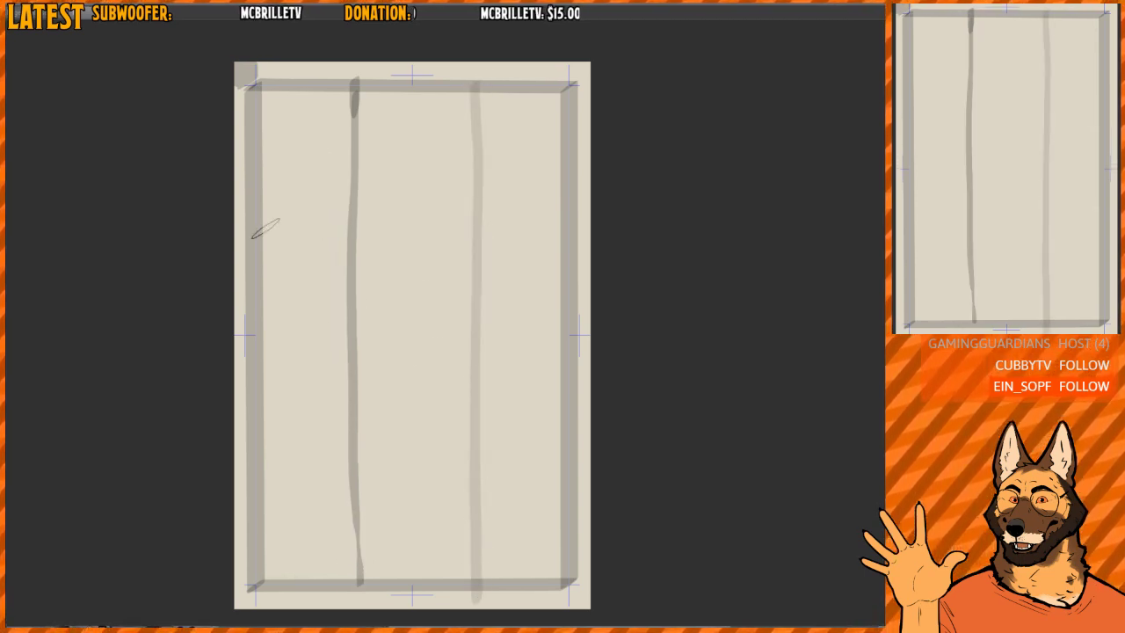
{"action": "left_click_drag", "start_coordinate": [252, 269], "coordinate": [555, 274]}
{"action": "key", "text": "ctrl+z"}
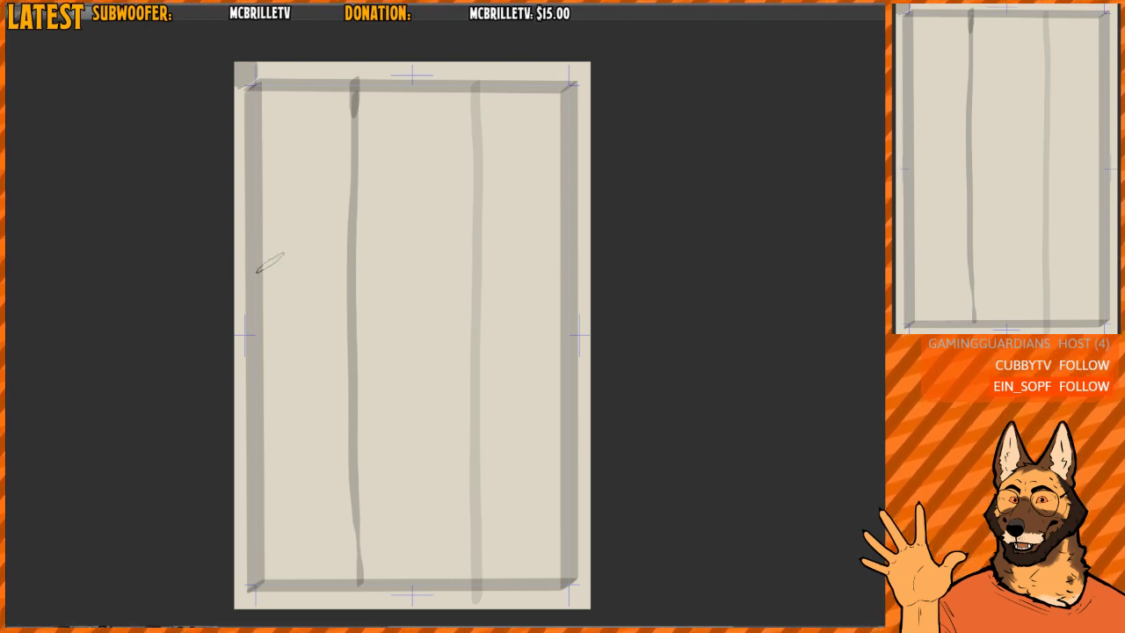
{"action": "left_click_drag", "start_coordinate": [252, 247], "coordinate": [578, 250]}
{"action": "left_click_drag", "start_coordinate": [276, 432], "coordinate": [497, 433]}
{"action": "key", "text": "ctrl+z"}
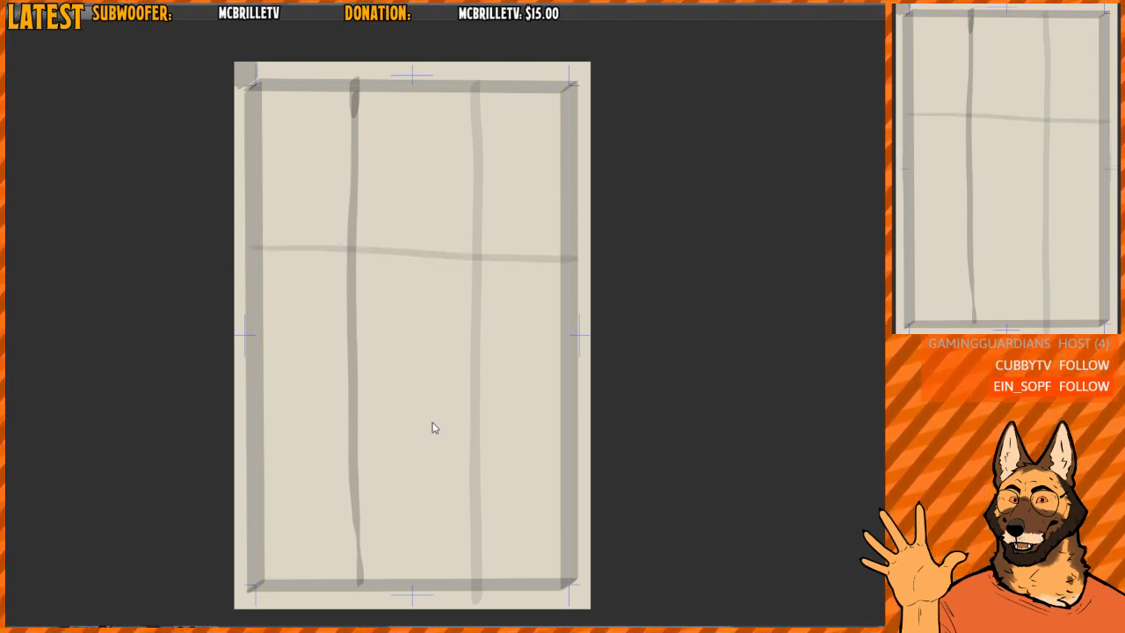
{"action": "key", "text": "ctrl+z"}
- Draw two horizontal grey guide lines across the frame, dividing the page into three rows
{"action": "left_click_drag", "start_coordinate": [243, 419], "coordinate": [565, 420]}
{"action": "left_click_drag", "start_coordinate": [248, 259], "coordinate": [567, 260]}
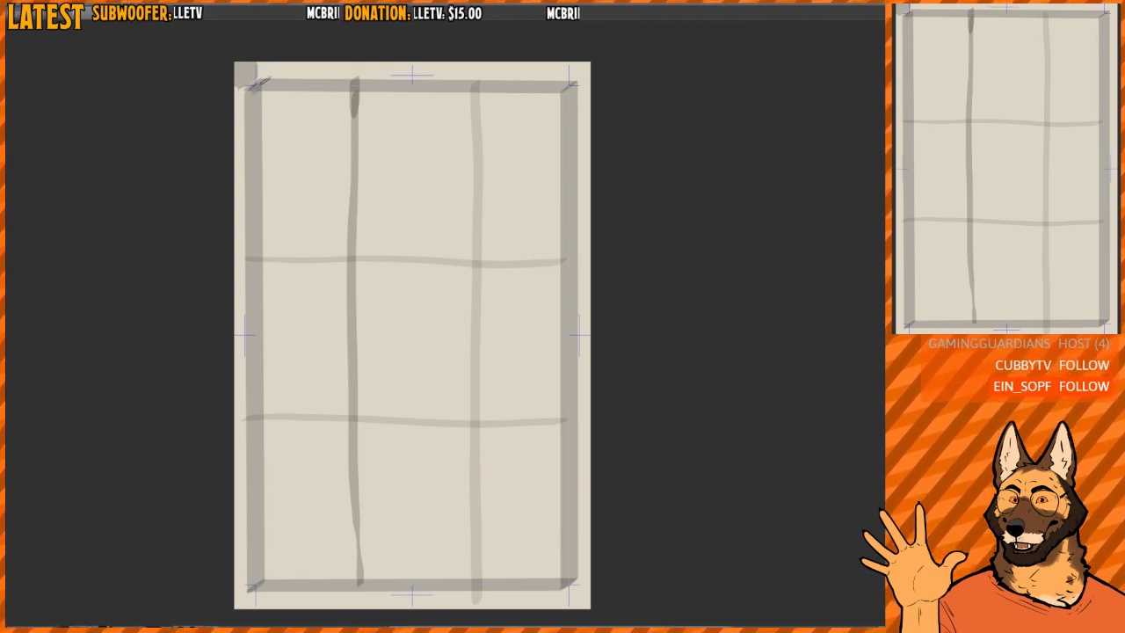
- Draw a Z-shaped path from the frame's upper-left corner through the upper-right and lower-left grid intersections to the lower-right corner
{"action": "mouse_move", "coordinate": [254, 91]}
{"action": "left_mouse_down"}
{"action": "mouse_move", "coordinate": [472, 244]}
{"action": "mouse_move", "coordinate": [475, 262]}
{"action": "left_mouse_up"}
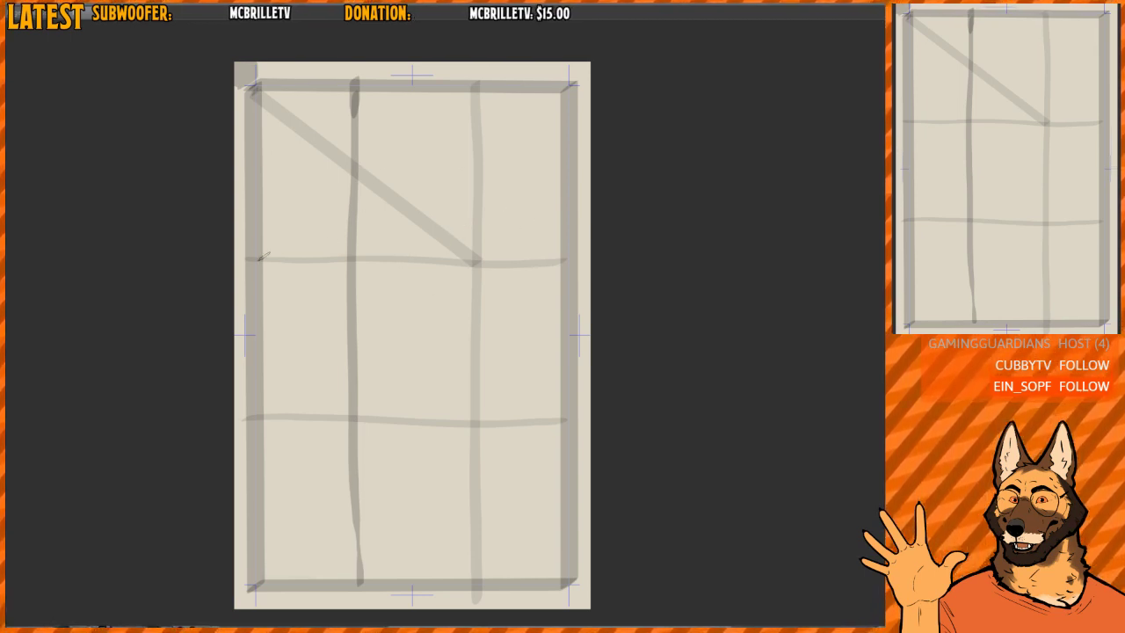
{"action": "left_click_drag", "start_coordinate": [473, 263], "coordinate": [358, 408]}
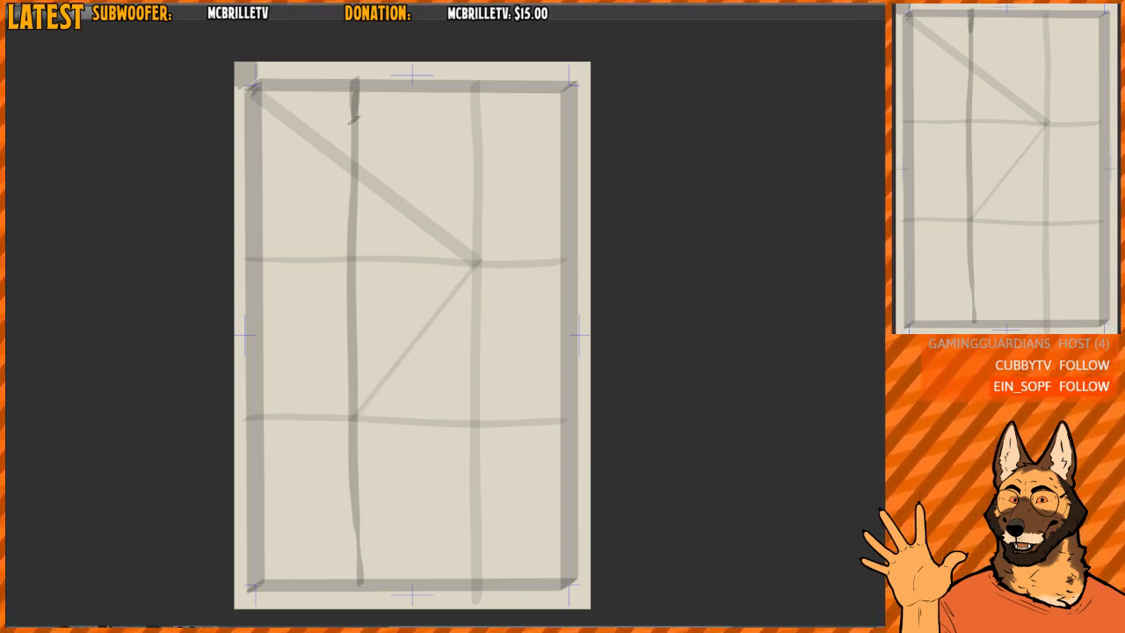
{"action": "mouse_move", "coordinate": [352, 416]}
{"action": "left_mouse_down"}
{"action": "mouse_move", "coordinate": [560, 555]}
{"action": "mouse_move", "coordinate": [567, 582]}
{"action": "left_mouse_up"}
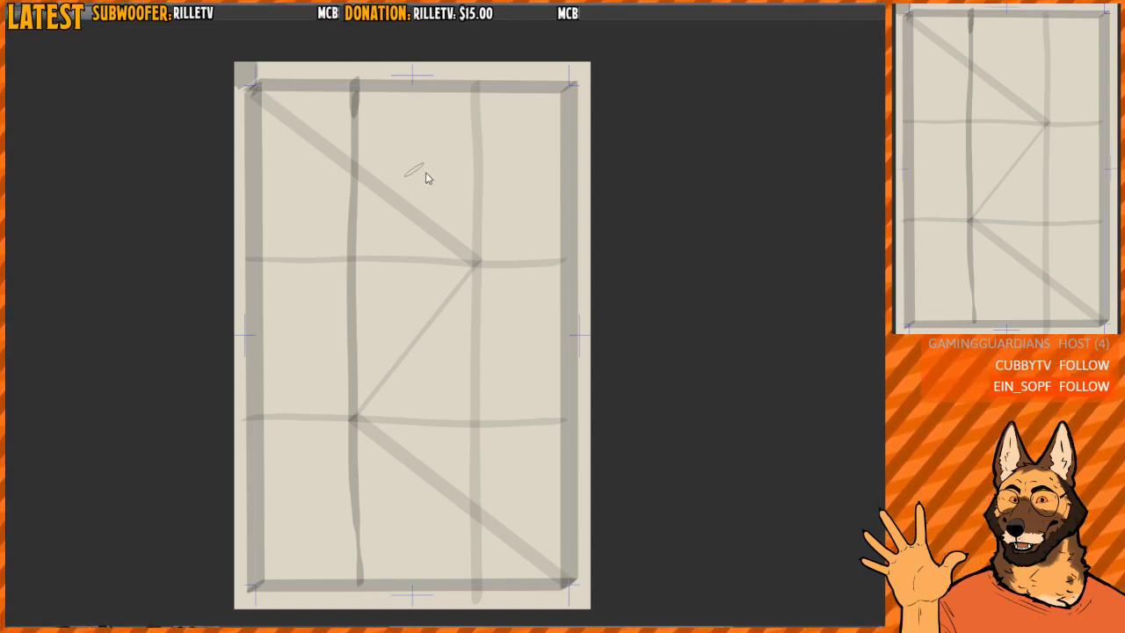
- Sketch a small eye with lashes in the upper middle grid cell, and erase it using a lasso selection
{"action": "mouse_move", "coordinate": [376, 141]}
{"action": "left_mouse_down"}
{"action": "mouse_move", "coordinate": [433, 146]}
{"action": "mouse_move", "coordinate": [407, 134]}
{"action": "mouse_move", "coordinate": [410, 146]}
{"action": "mouse_move", "coordinate": [407, 116]}
{"action": "mouse_move", "coordinate": [420, 159]}
{"action": "left_mouse_up"}
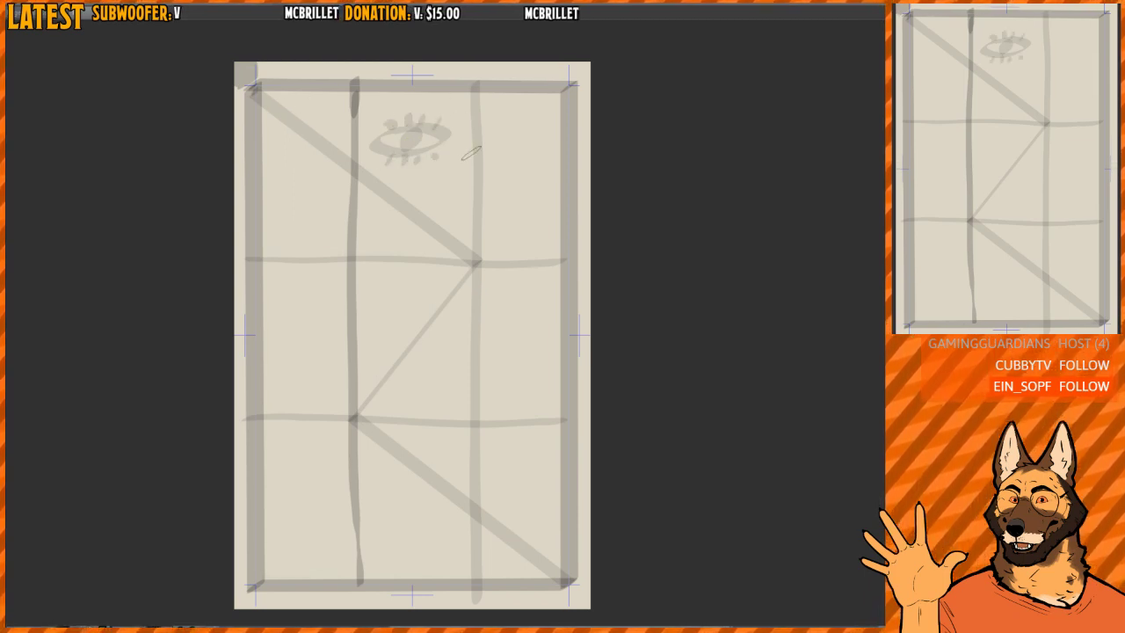
{"action": "mouse_move", "coordinate": [413, 176]}
{"action": "left_mouse_down"}
{"action": "mouse_move", "coordinate": [387, 101]}
{"action": "mouse_move", "coordinate": [461, 158]}
{"action": "mouse_move", "coordinate": [342, 154]}
{"action": "mouse_move", "coordinate": [318, 118]}
{"action": "mouse_move", "coordinate": [374, 147]}
{"action": "mouse_move", "coordinate": [356, 183]}
{"action": "mouse_move", "coordinate": [525, 190]}
{"action": "mouse_move", "coordinate": [541, 228]}
{"action": "mouse_move", "coordinate": [568, 197]}
{"action": "mouse_move", "coordinate": [537, 204]}
{"action": "mouse_move", "coordinate": [493, 247]}
{"action": "mouse_move", "coordinate": [482, 384]}
{"action": "mouse_move", "coordinate": [399, 405]}
{"action": "mouse_move", "coordinate": [358, 437]}
{"action": "mouse_move", "coordinate": [406, 486]}
{"action": "mouse_move", "coordinate": [560, 536]}
{"action": "mouse_move", "coordinate": [593, 560]}
{"action": "mouse_move", "coordinate": [524, 369]}
{"action": "mouse_move", "coordinate": [469, 134]}
{"action": "left_mouse_up"}
{"action": "key", "text": "Delete"}
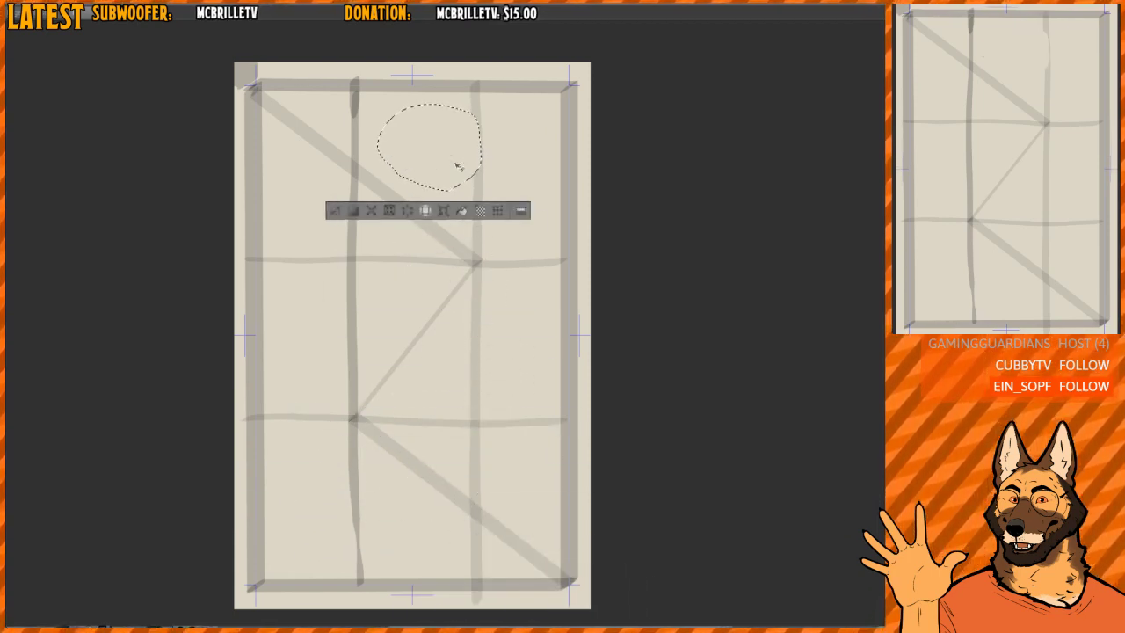
{"action": "key", "text": "ctrl+z"}
{"action": "key", "text": "Delete"}
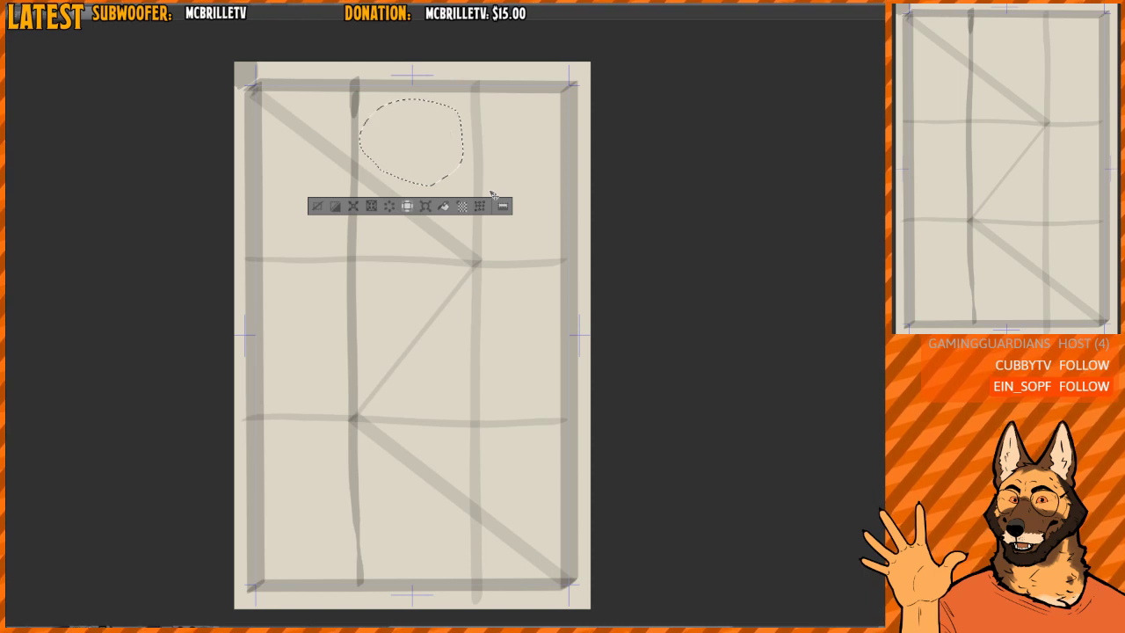
{"action": "key", "text": "ctrl+d"}
- Fade the grey frame, grid and Z-path drawing so it serves as a faint guide
{"action": "scroll", "coordinate": [424, 169], "scroll_direction": "up", "scroll_amount": 3}
{"action": "scroll", "coordinate": [438, 187], "scroll_direction": "down", "scroll_amount": 4}
{"action": "left_click_drag", "start_coordinate": [426, 192], "coordinate": [410, 186]}
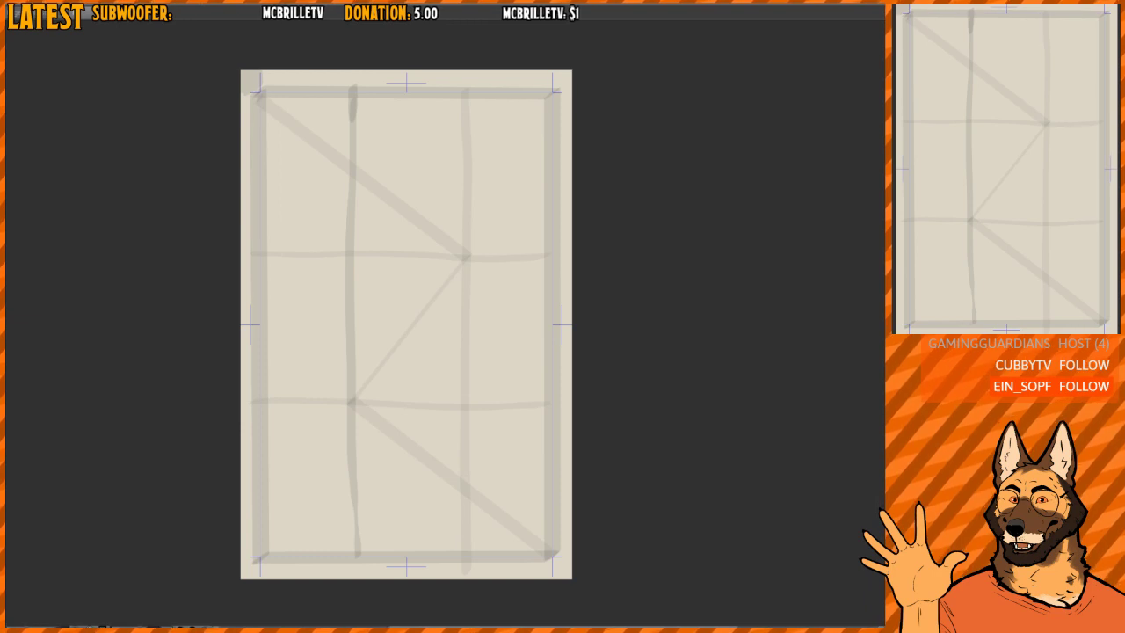
{"action": "left_click_drag", "start_coordinate": [430, 193], "coordinate": [440, 227]}
{"action": "mouse_move", "coordinate": [440, 227]}
{"action": "left_mouse_down"}
{"action": "mouse_move", "coordinate": [462, 229]}
{"action": "mouse_move", "coordinate": [434, 238]}
{"action": "mouse_move", "coordinate": [458, 239]}
{"action": "left_mouse_up"}
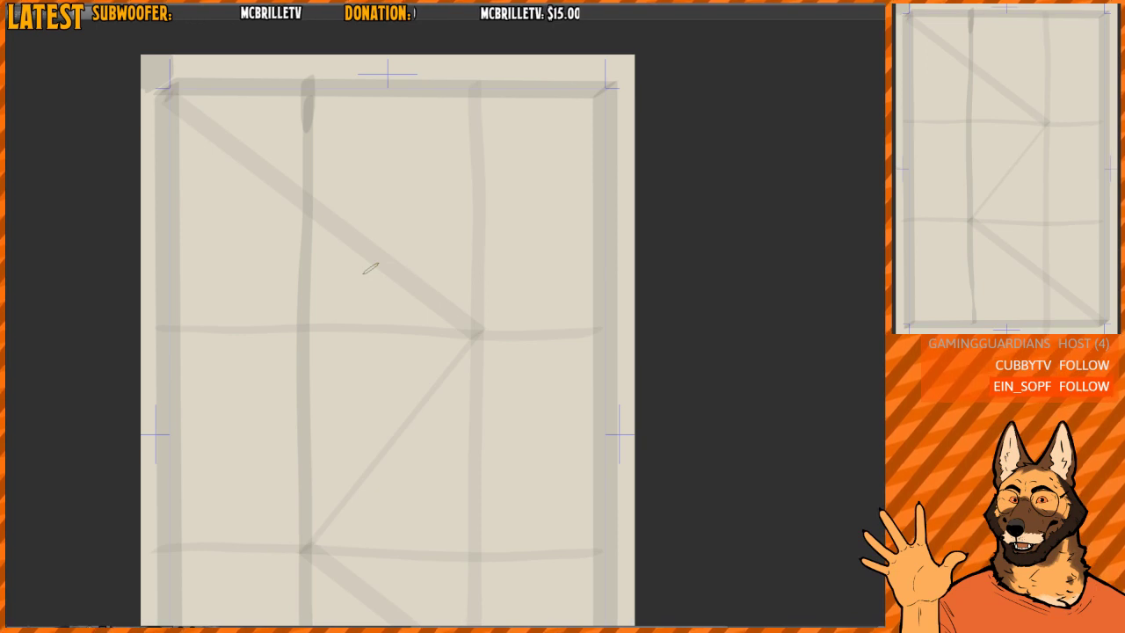
{"action": "left_click_drag", "start_coordinate": [401, 333], "coordinate": [369, 271]}
{"action": "left_click_drag", "start_coordinate": [406, 273], "coordinate": [402, 258]}
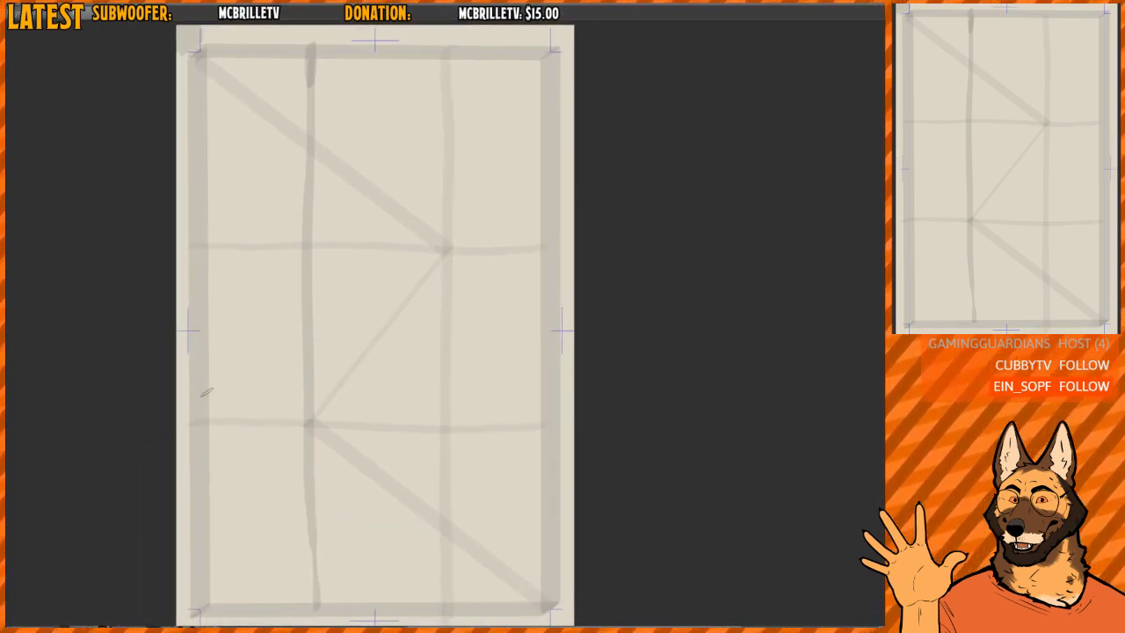
{"action": "left_click_drag", "start_coordinate": [197, 379], "coordinate": [479, 377]}
{"action": "key", "text": "ctrl+z"}
{"action": "mouse_move", "coordinate": [193, 376]}
{"action": "left_mouse_down"}
{"action": "mouse_move", "coordinate": [526, 378]}
{"action": "mouse_move", "coordinate": [268, 362]}
{"action": "mouse_move", "coordinate": [524, 362]}
{"action": "left_mouse_up"}
{"action": "key", "text": "ctrl+z"}
{"action": "key", "text": "ctrl+z"}
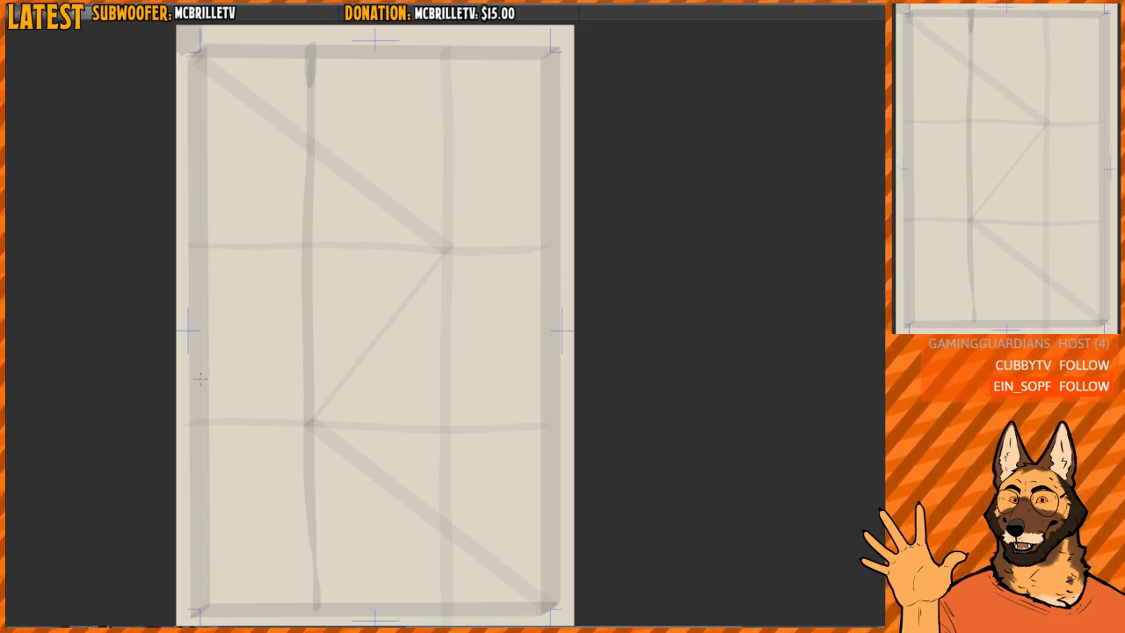
- Draw the large upper panel in straight black lines along the margins, with its lower edge slightly above the lower horizontal third
{"action": "mouse_move", "coordinate": [200, 377]}
{"action": "left_mouse_down"}
{"action": "mouse_move", "coordinate": [352, 356]}
{"action": "mouse_move", "coordinate": [554, 377]}
{"action": "left_mouse_up"}
{"action": "scroll", "coordinate": [538, 332], "scroll_direction": "up", "scroll_amount": 1}
{"action": "left_click_drag", "start_coordinate": [539, 311], "coordinate": [565, 342]}
{"action": "left_click_drag", "start_coordinate": [184, 77], "coordinate": [187, 444]}
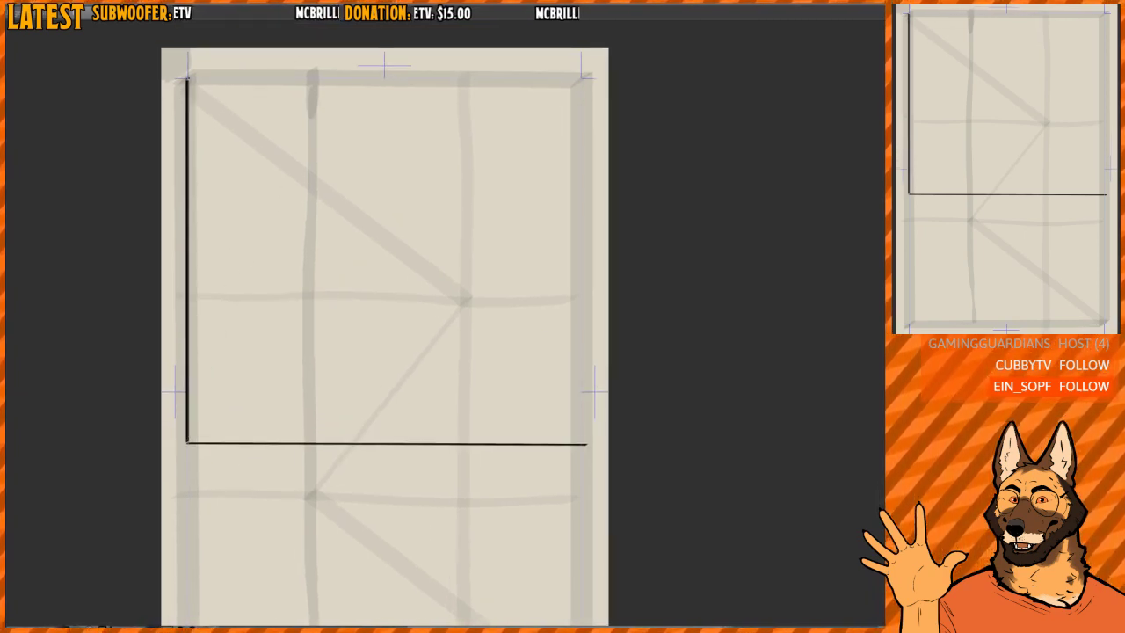
{"action": "mouse_move", "coordinate": [187, 77]}
{"action": "left_mouse_down"}
{"action": "mouse_move", "coordinate": [585, 78]}
{"action": "mouse_move", "coordinate": [585, 445]}
{"action": "mouse_move", "coordinate": [577, 236]}
{"action": "left_mouse_up"}
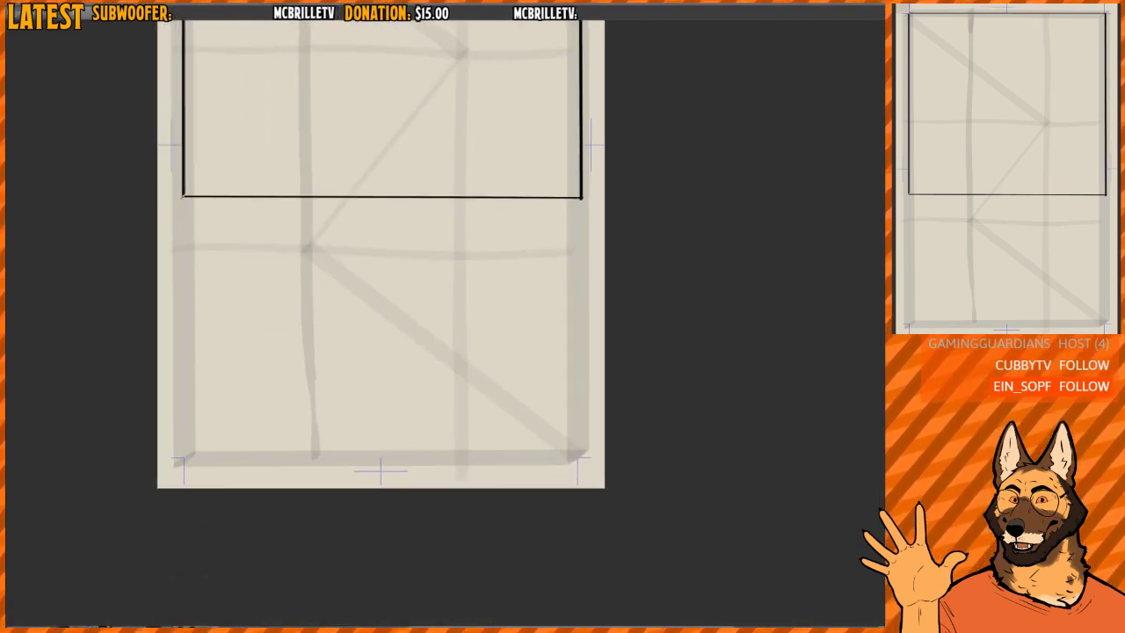
- Outline the lower panel in straight black lines from the dividing line down to the bottom margin
{"action": "left_click_drag", "start_coordinate": [183, 197], "coordinate": [184, 457]}
{"action": "mouse_move", "coordinate": [185, 457]}
{"action": "left_mouse_down"}
{"action": "mouse_move", "coordinate": [233, 437]}
{"action": "mouse_move", "coordinate": [579, 458]}
{"action": "mouse_move", "coordinate": [583, 195]}
{"action": "mouse_move", "coordinate": [552, 361]}
{"action": "left_mouse_up"}
{"action": "scroll", "coordinate": [550, 339], "scroll_direction": "down", "scroll_amount": 2}
{"action": "left_click_drag", "start_coordinate": [526, 271], "coordinate": [509, 302]}
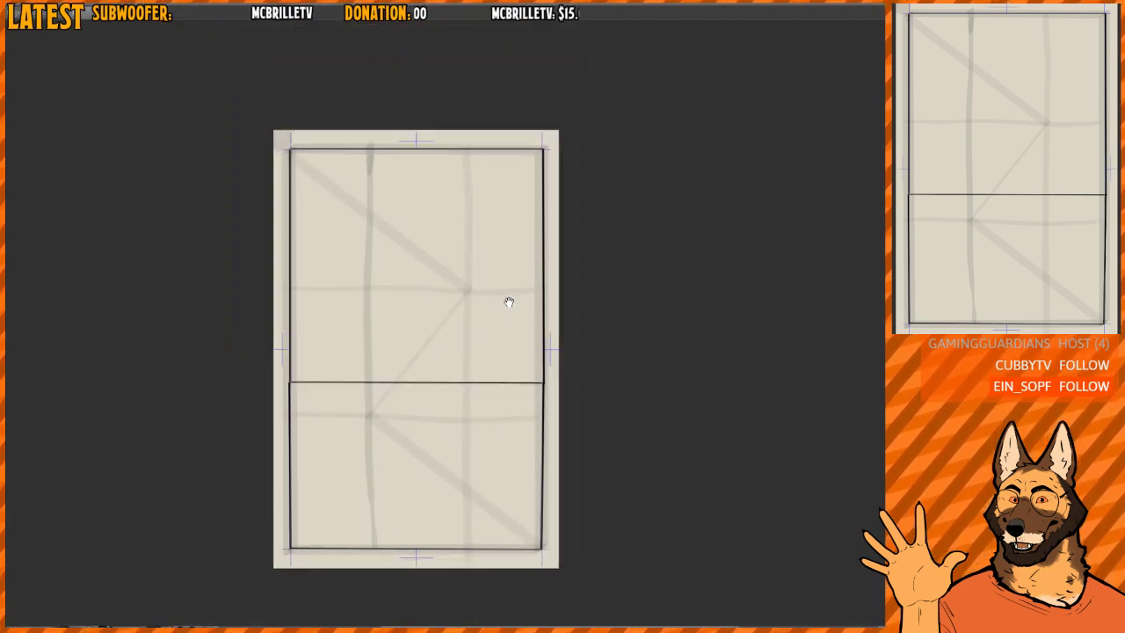
{"action": "scroll", "coordinate": [477, 236], "scroll_direction": "up", "scroll_amount": 1}
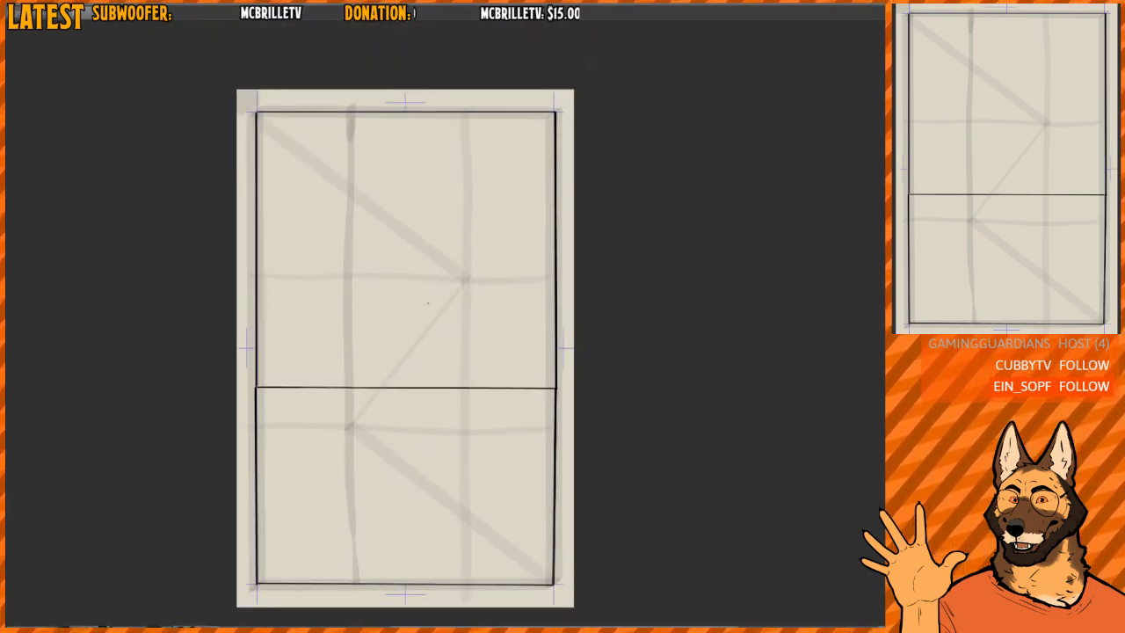
- Select the black dividing line above the lower panel and move it down a little, closer to the lower horizontal third
{"action": "scroll", "coordinate": [415, 327], "scroll_direction": "up", "scroll_amount": 1}
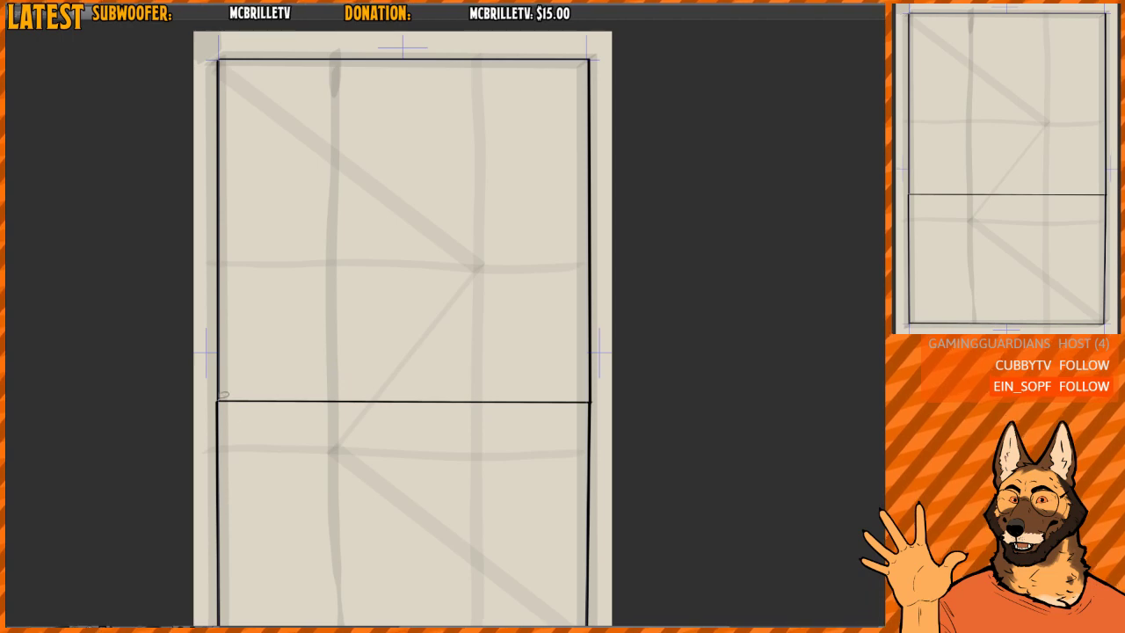
{"action": "mouse_move", "coordinate": [223, 396]}
{"action": "left_mouse_down"}
{"action": "mouse_move", "coordinate": [304, 438]}
{"action": "mouse_move", "coordinate": [522, 458]}
{"action": "mouse_move", "coordinate": [577, 430]}
{"action": "mouse_move", "coordinate": [590, 394]}
{"action": "mouse_move", "coordinate": [567, 422]}
{"action": "left_mouse_up"}
{"action": "key", "text": "ctrl+d"}
- Draw a second straight black dividing line between the side borders, slightly above the upper horizontal third
{"action": "scroll", "coordinate": [559, 378], "scroll_direction": "up", "scroll_amount": 2}
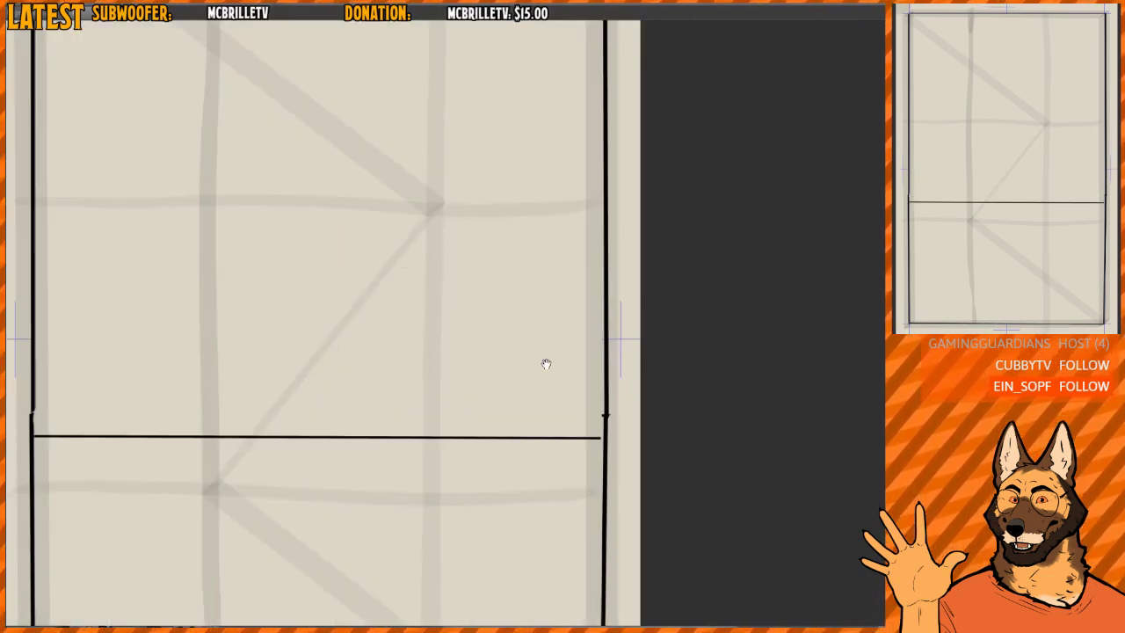
{"action": "mouse_move", "coordinate": [60, 156]}
{"action": "left_mouse_down"}
{"action": "mouse_move", "coordinate": [603, 168]}
{"action": "mouse_move", "coordinate": [593, 182]}
{"action": "left_mouse_up"}
{"action": "scroll", "coordinate": [548, 220], "scroll_direction": "down", "scroll_amount": 5}
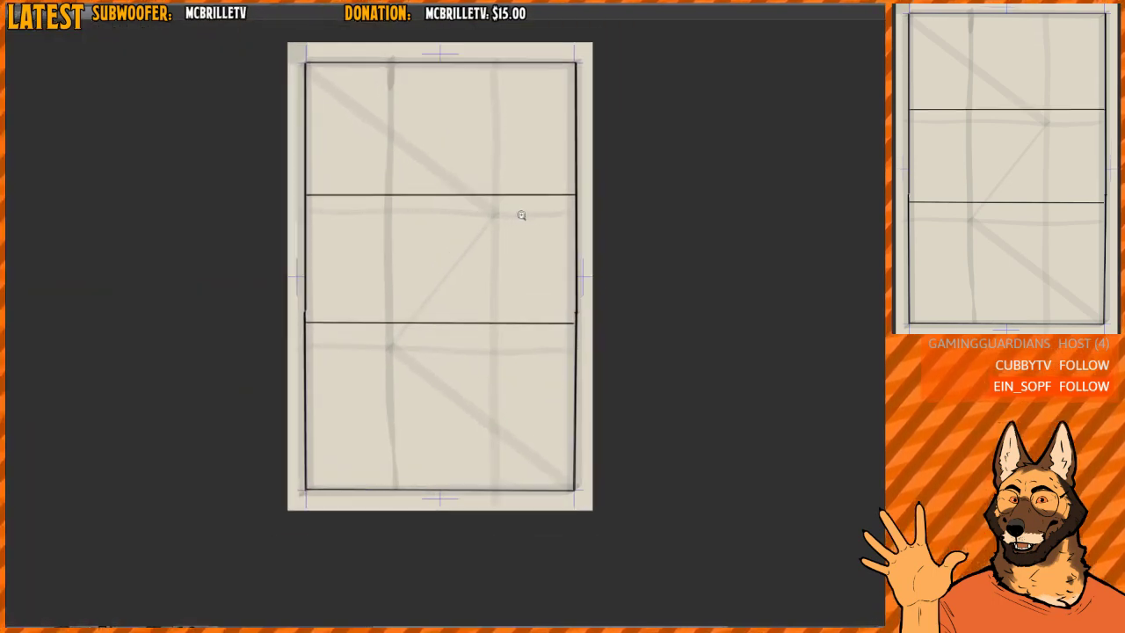
- Select the upper dividing line and move it slightly up, farther above the upper horizontal third
{"action": "scroll", "coordinate": [519, 216], "scroll_direction": "up", "scroll_amount": 1}
{"action": "left_click_drag", "start_coordinate": [522, 189], "coordinate": [503, 296]}
{"action": "scroll", "coordinate": [442, 190], "scroll_direction": "up", "scroll_amount": 1}
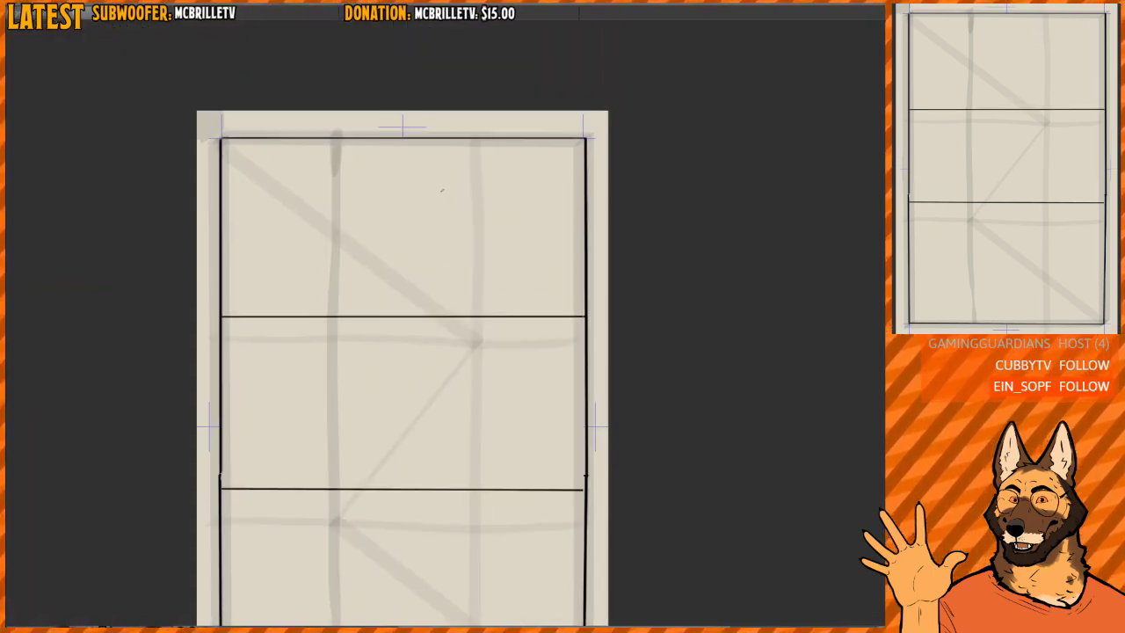
{"action": "scroll", "coordinate": [386, 304], "scroll_direction": "up", "scroll_amount": 3}
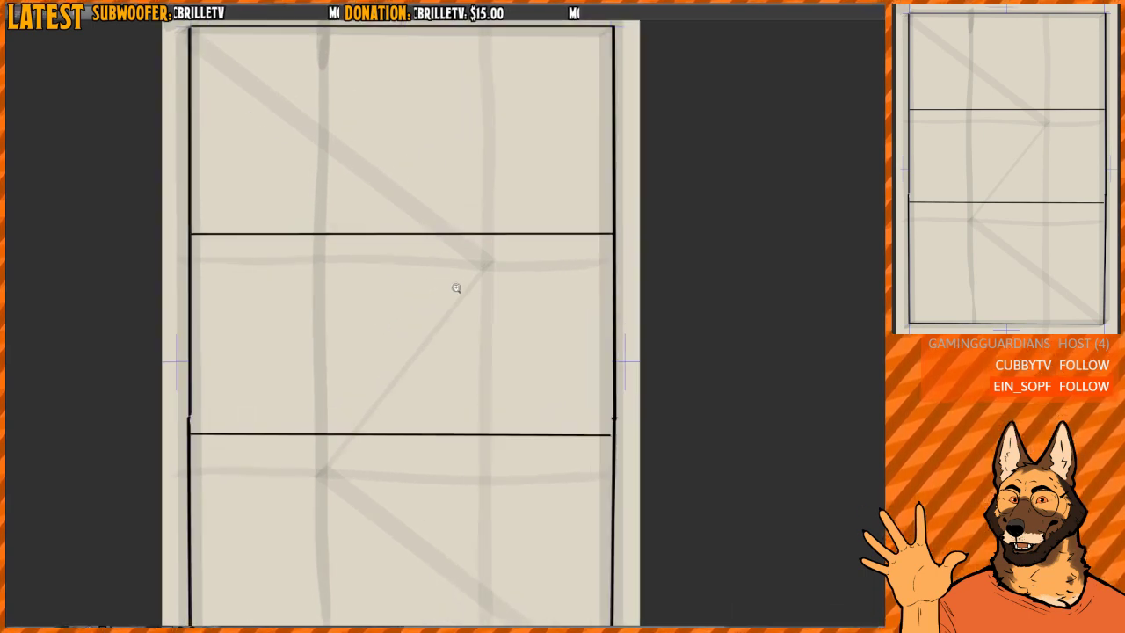
{"action": "mouse_move", "coordinate": [438, 336]}
{"action": "left_mouse_down"}
{"action": "mouse_move", "coordinate": [431, 220]}
{"action": "mouse_move", "coordinate": [421, 215]}
{"action": "left_mouse_up"}
{"action": "scroll", "coordinate": [422, 220], "scroll_direction": "down", "scroll_amount": 1}
{"action": "left_click_drag", "start_coordinate": [468, 266], "coordinate": [467, 308]}
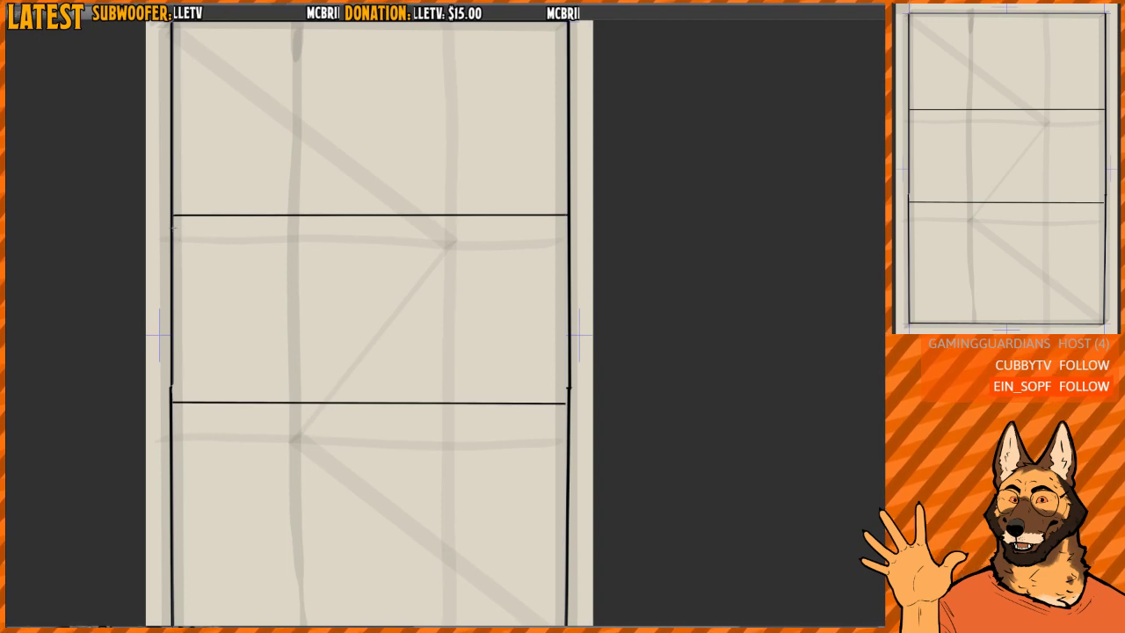
{"action": "left_click_drag", "start_coordinate": [174, 232], "coordinate": [565, 207]}
{"action": "left_click_drag", "start_coordinate": [495, 236], "coordinate": [495, 230]}
{"action": "key", "text": "ctrl+d"}
- Split the middle row with a straight vertical black line just beyond the first vertical third, undoing the unsatisfactory attempts
{"action": "scroll", "coordinate": [408, 270], "scroll_direction": "up", "scroll_amount": 1}
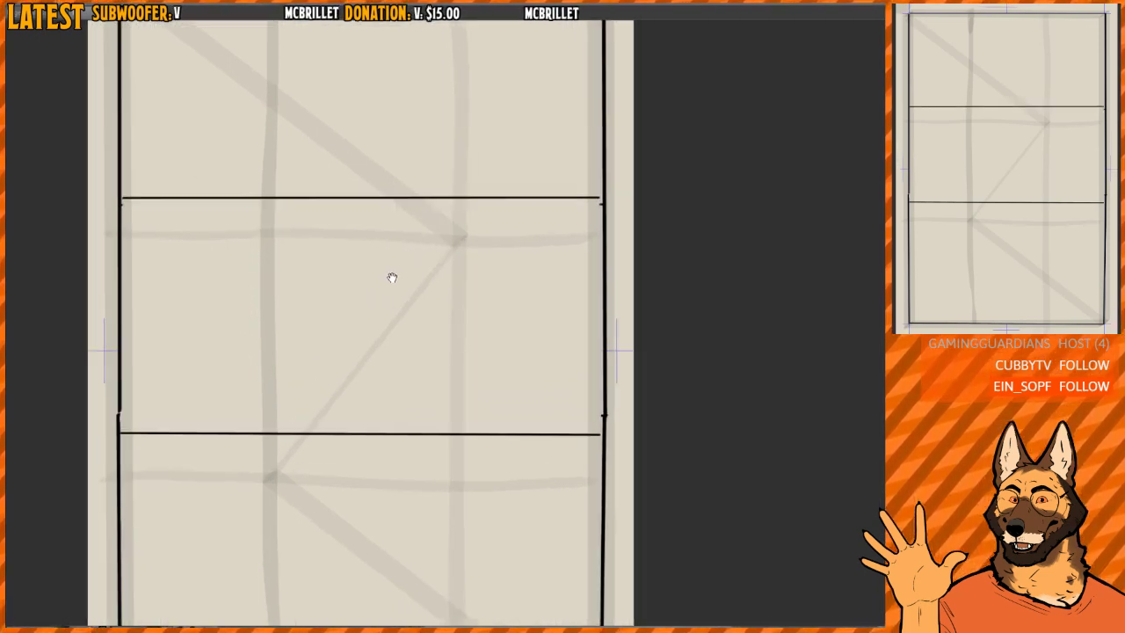
{"action": "left_click_drag", "start_coordinate": [392, 276], "coordinate": [385, 252]}
{"action": "left_click_drag", "start_coordinate": [298, 174], "coordinate": [300, 410]}
{"action": "scroll", "coordinate": [302, 250], "scroll_direction": "up", "scroll_amount": 1}
{"action": "left_click_drag", "start_coordinate": [325, 244], "coordinate": [328, 243]}
{"action": "key", "text": "ctrl+z"}
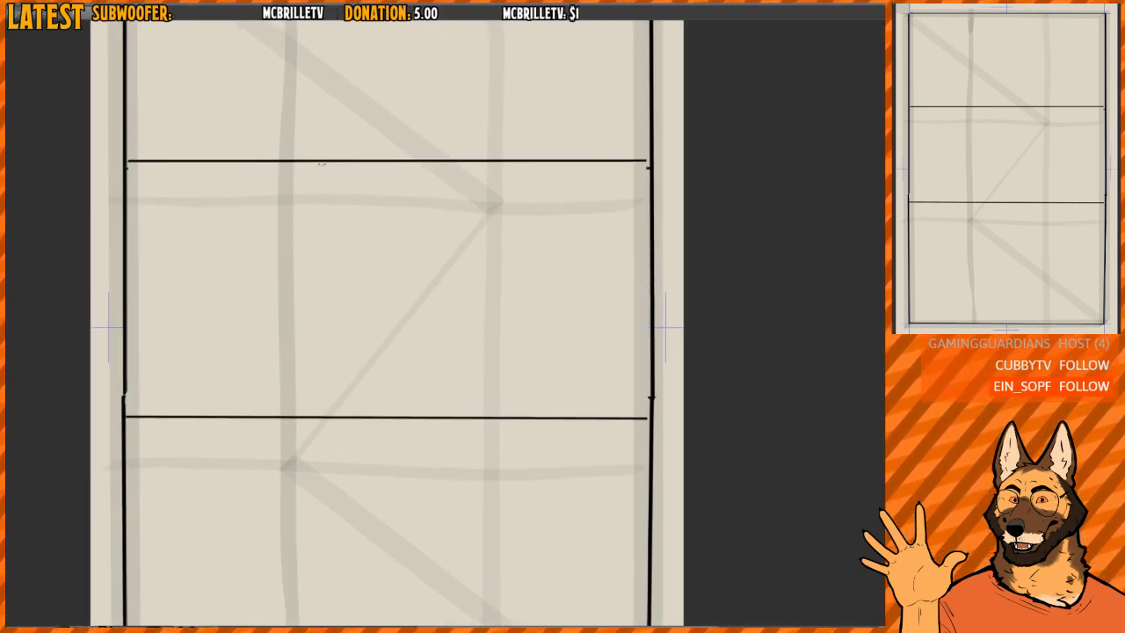
{"action": "left_click_drag", "start_coordinate": [324, 164], "coordinate": [324, 414]}
{"action": "key", "text": "ctrl+z"}
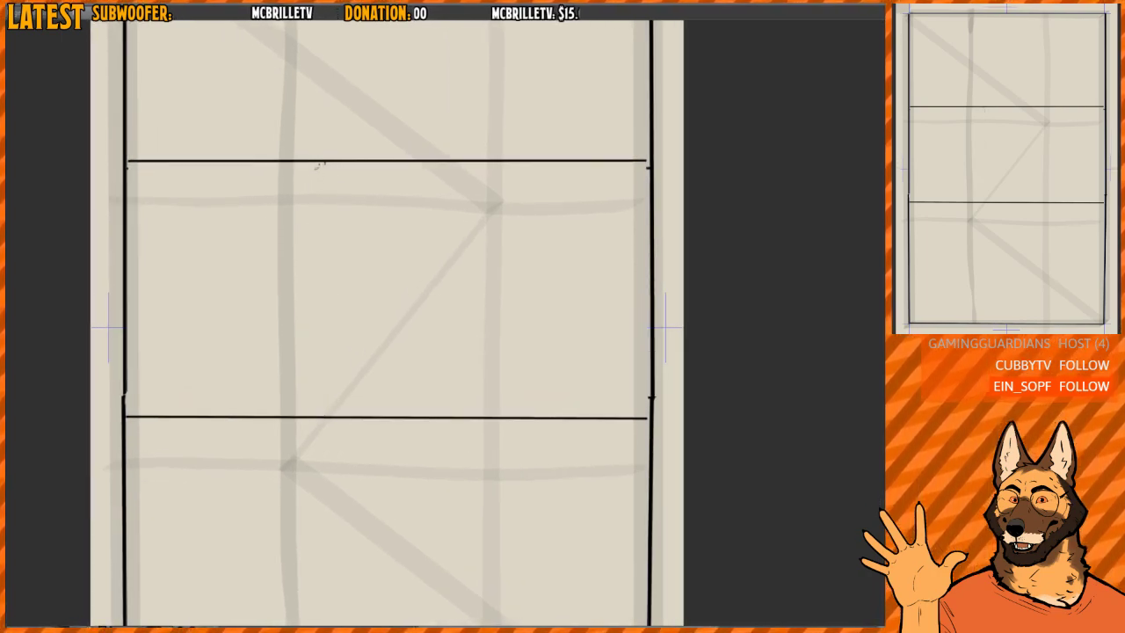
{"action": "left_click_drag", "start_coordinate": [319, 162], "coordinate": [319, 414]}
{"action": "scroll", "coordinate": [316, 344], "scroll_direction": "up", "scroll_amount": 2}
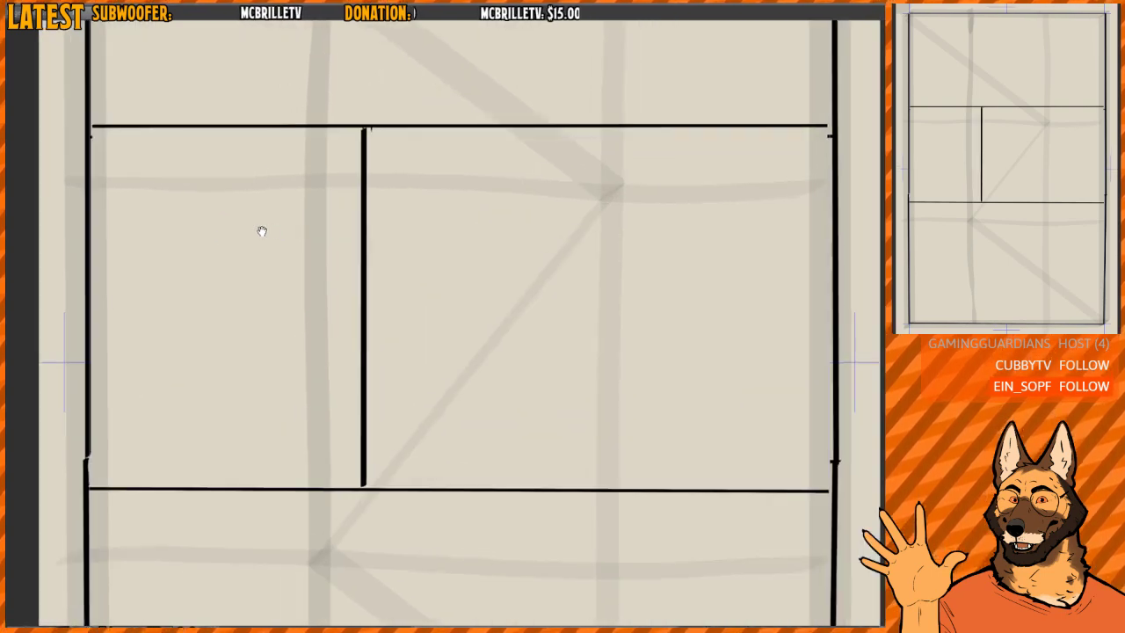
- Sketch a small round surprised face with wide eyes and open mouth in the narrow middle-row panel
{"action": "left_click_drag", "start_coordinate": [253, 187], "coordinate": [244, 284]}
{"action": "left_click_drag", "start_coordinate": [233, 214], "coordinate": [233, 217]}
{"action": "mouse_move", "coordinate": [254, 214]}
{"action": "left_mouse_down"}
{"action": "mouse_move", "coordinate": [236, 257]}
{"action": "mouse_move", "coordinate": [253, 239]}
{"action": "left_mouse_up"}
{"action": "left_click_drag", "start_coordinate": [235, 220], "coordinate": [235, 221]}
- Sketch an angry shouting face near the outer edge of the wide middle-row panel, with a large speech balloon beside it
{"action": "left_click_drag", "start_coordinate": [504, 289], "coordinate": [372, 280]}
{"action": "mouse_move", "coordinate": [574, 197]}
{"action": "left_mouse_down"}
{"action": "mouse_move", "coordinate": [603, 253]}
{"action": "mouse_move", "coordinate": [562, 204]}
{"action": "mouse_move", "coordinate": [575, 216]}
{"action": "mouse_move", "coordinate": [587, 209]}
{"action": "left_mouse_up"}
{"action": "left_click_drag", "start_coordinate": [600, 207], "coordinate": [609, 210]}
{"action": "mouse_move", "coordinate": [598, 204]}
{"action": "left_mouse_down"}
{"action": "mouse_move", "coordinate": [611, 199]}
{"action": "mouse_move", "coordinate": [583, 216]}
{"action": "mouse_move", "coordinate": [606, 228]}
{"action": "left_mouse_up"}
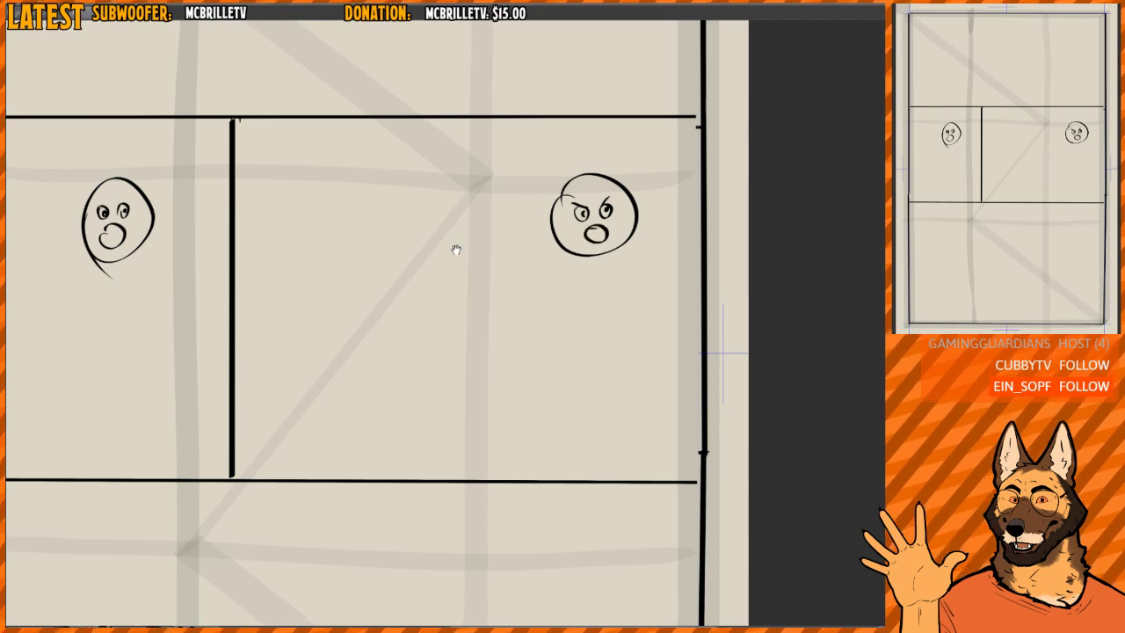
{"action": "left_click_drag", "start_coordinate": [455, 248], "coordinate": [521, 236]}
{"action": "mouse_move", "coordinate": [383, 143]}
{"action": "left_mouse_down"}
{"action": "mouse_move", "coordinate": [575, 250]}
{"action": "mouse_move", "coordinate": [371, 167]}
{"action": "left_mouse_up"}
{"action": "left_click_drag", "start_coordinate": [571, 241], "coordinate": [573, 258]}
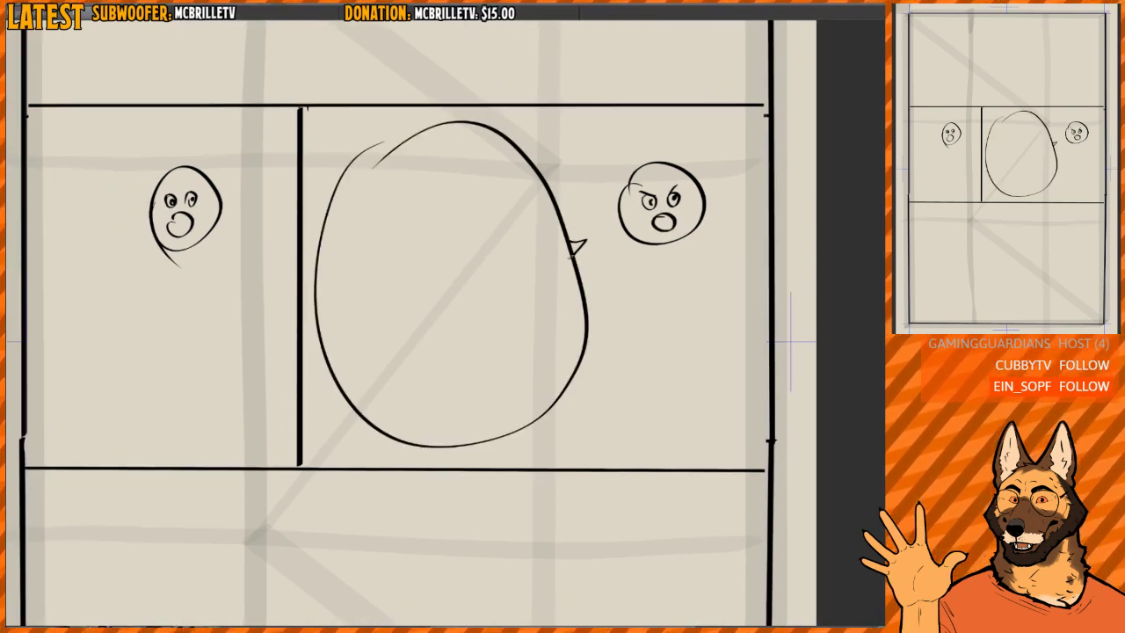
- Add two exclamation marks beside the surprised face in the narrow middle-row panel
{"action": "left_click_drag", "start_coordinate": [258, 308], "coordinate": [406, 321]}
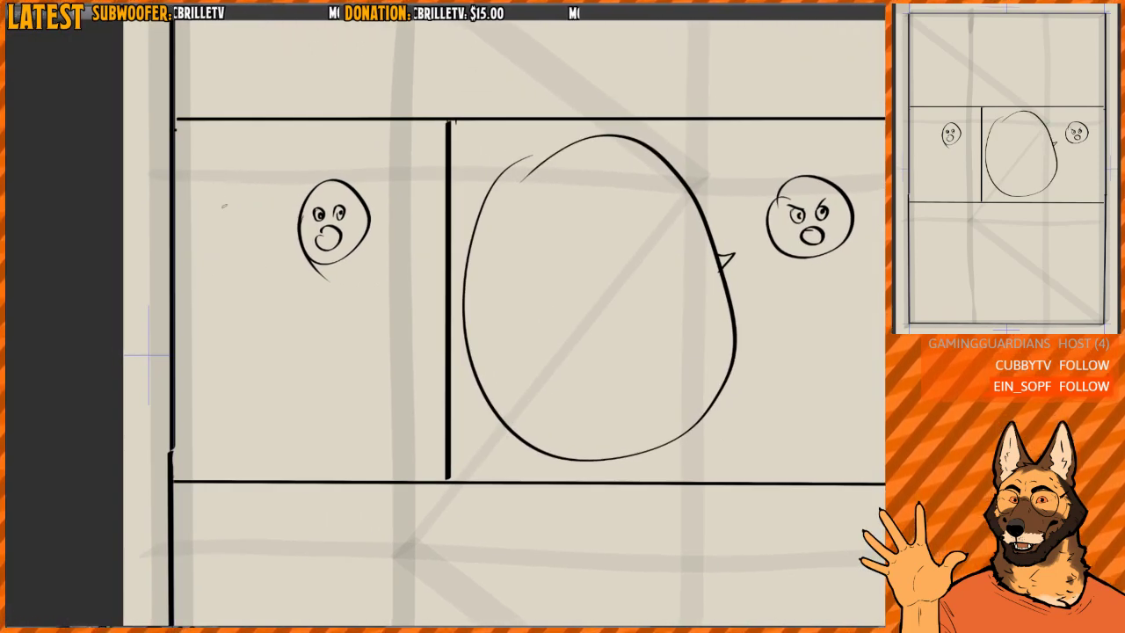
{"action": "left_click_drag", "start_coordinate": [220, 165], "coordinate": [219, 196]}
{"action": "left_click", "coordinate": [223, 206]}
{"action": "left_click_drag", "start_coordinate": [239, 154], "coordinate": [237, 183]}
{"action": "left_click", "coordinate": [239, 205]}
- Undo the faces, speech balloon and exclamation marks so the middle-row panels are empty
{"action": "mouse_move", "coordinate": [567, 217]}
{"action": "left_mouse_down"}
{"action": "mouse_move", "coordinate": [495, 203]}
{"action": "mouse_move", "coordinate": [431, 236]}
{"action": "left_mouse_up"}
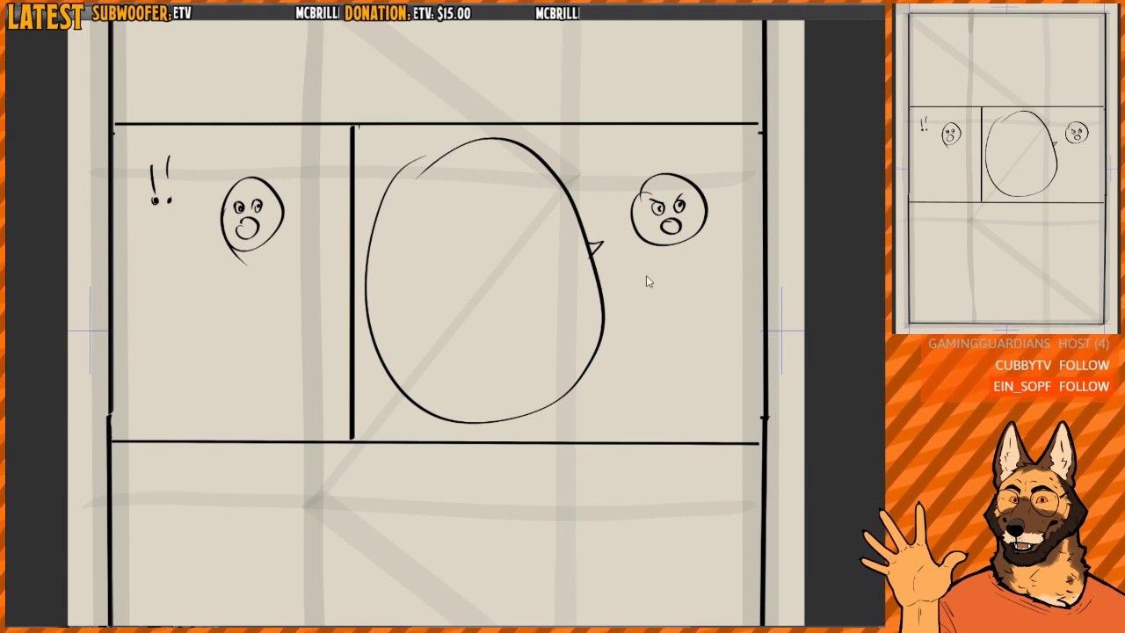
{"action": "key", "text": "ctrl+z"}
{"action": "key", "text": "ctrl+z"}
{"action": "key", "text": "ctrl+z"}
{"action": "key", "text": "ctrl+z"}
{"action": "key", "text": "ctrl+z"}
{"action": "key", "text": "ctrl+z"}
{"action": "key", "text": "ctrl+z"}
{"action": "key", "text": "ctrl+z"}
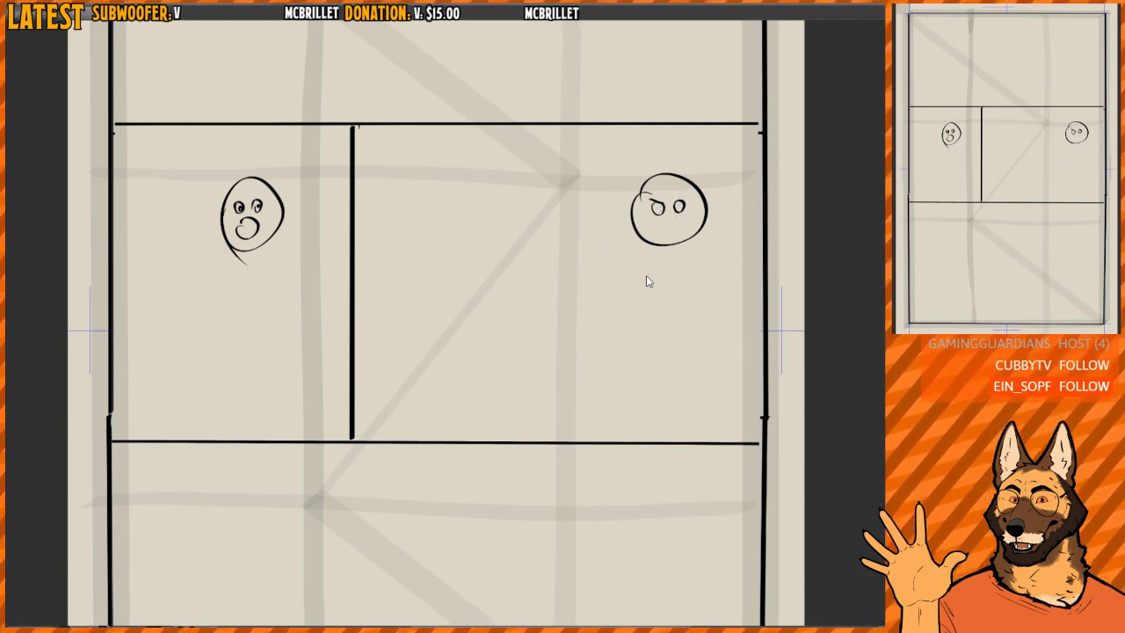
{"action": "key", "text": "ctrl+z"}
{"action": "key", "text": "ctrl+z"}
{"action": "key", "text": "ctrl+z"}
{"action": "key", "text": "ctrl+z"}
{"action": "key", "text": "ctrl+z"}
{"action": "key", "text": "ctrl+z"}
{"action": "key", "text": "ctrl+z"}
{"action": "key", "text": "ctrl+z"}
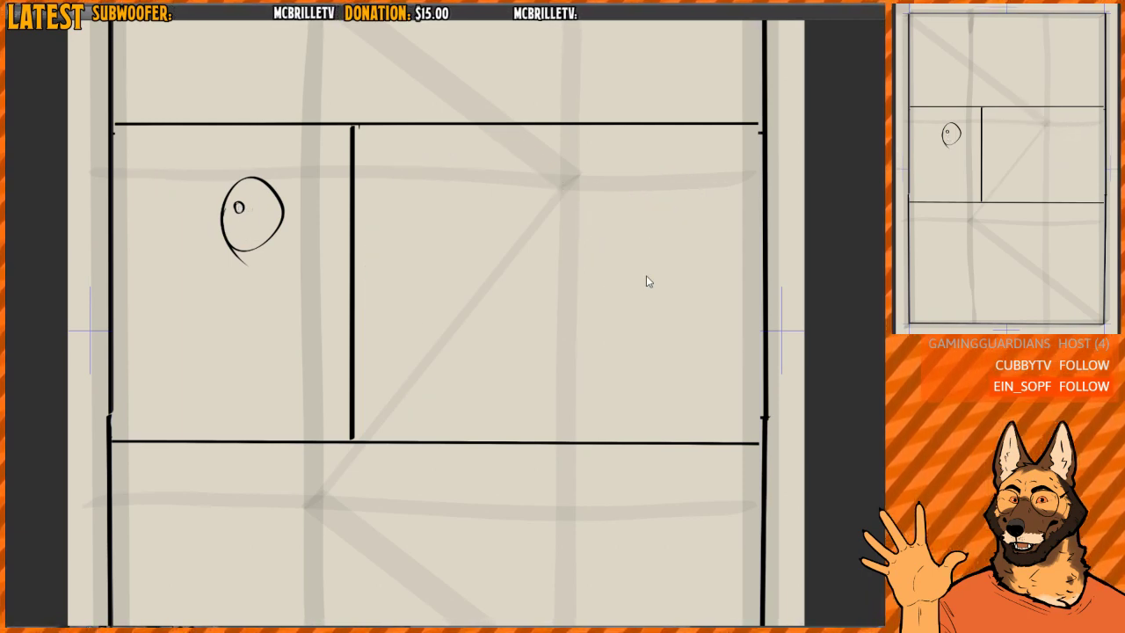
- Erase the small stray mark beside the upper end of the vertical panel divider
{"action": "left_click_drag", "start_coordinate": [353, 145], "coordinate": [332, 286]}
{"action": "left_click", "coordinate": [337, 272]}
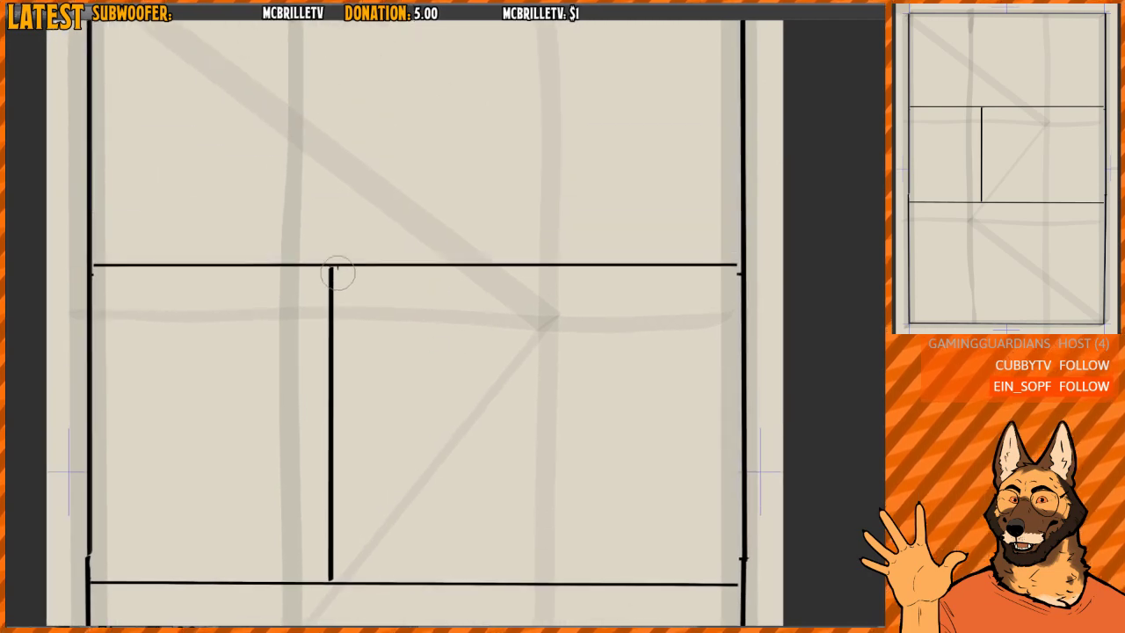
{"action": "scroll", "coordinate": [386, 303], "scroll_direction": "down", "scroll_amount": 1}
{"action": "mouse_move", "coordinate": [422, 284]}
{"action": "left_mouse_down"}
{"action": "mouse_move", "coordinate": [419, 303]}
{"action": "mouse_move", "coordinate": [461, 291]}
{"action": "left_mouse_up"}
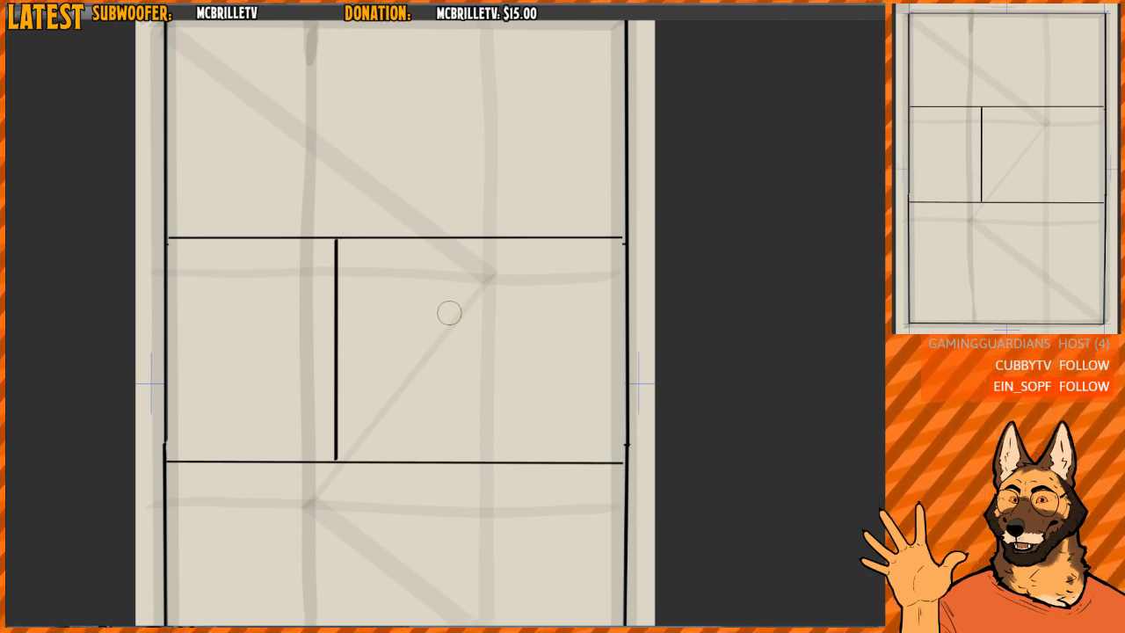
{"action": "left_click_drag", "start_coordinate": [457, 235], "coordinate": [431, 235]}
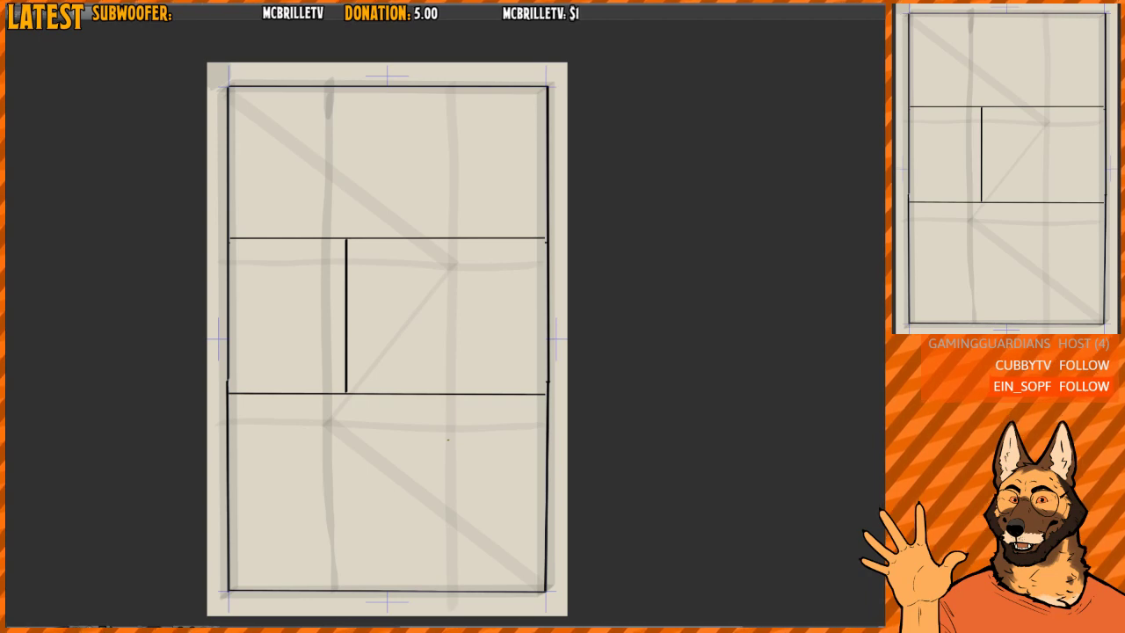
{"action": "mouse_move", "coordinate": [403, 172]}
{"action": "left_mouse_down"}
{"action": "mouse_move", "coordinate": [399, 208]}
{"action": "mouse_move", "coordinate": [399, 184]}
{"action": "mouse_move", "coordinate": [417, 199]}
{"action": "mouse_move", "coordinate": [398, 176]}
{"action": "left_mouse_up"}
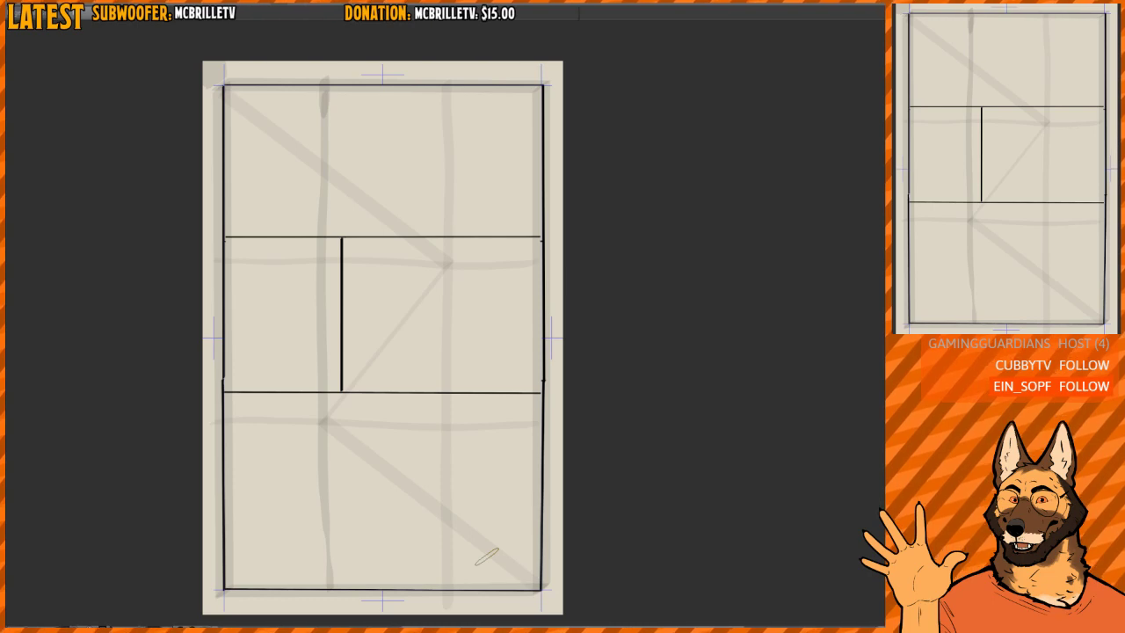
{"action": "left_click_drag", "start_coordinate": [490, 152], "coordinate": [492, 173]}
{"action": "left_click_drag", "start_coordinate": [422, 174], "coordinate": [432, 216]}
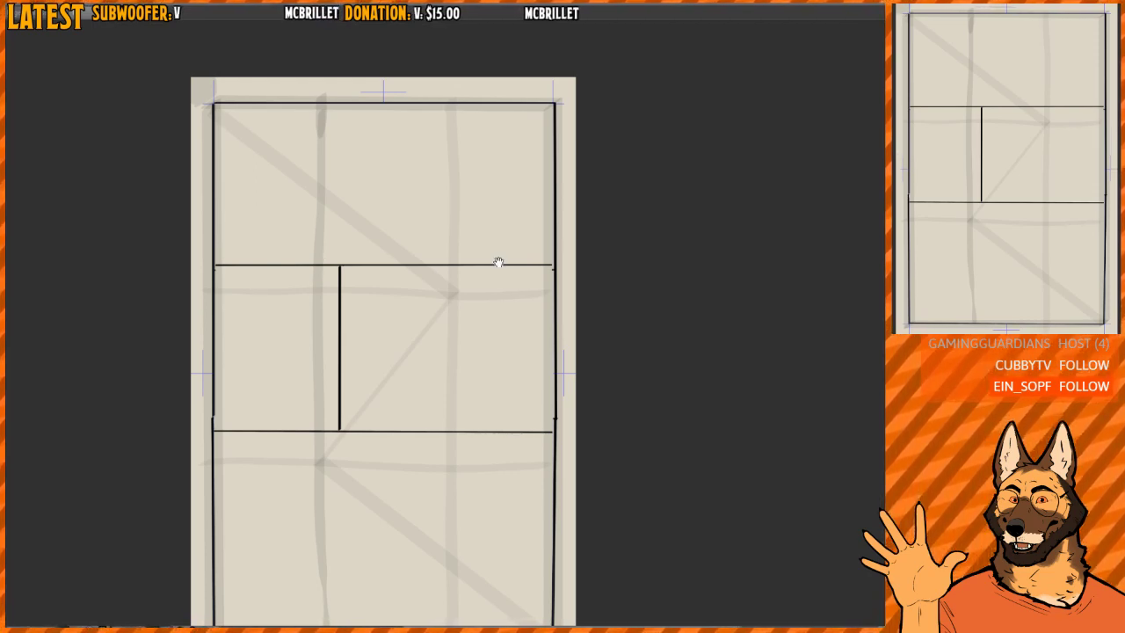
{"action": "left_click_drag", "start_coordinate": [515, 196], "coordinate": [497, 202]}
{"action": "mouse_move", "coordinate": [529, 104]}
{"action": "left_mouse_down"}
{"action": "mouse_move", "coordinate": [549, 95]}
{"action": "mouse_move", "coordinate": [530, 160]}
{"action": "mouse_move", "coordinate": [498, 148]}
{"action": "mouse_move", "coordinate": [555, 148]}
{"action": "mouse_move", "coordinate": [553, 230]}
{"action": "mouse_move", "coordinate": [564, 188]}
{"action": "mouse_move", "coordinate": [503, 194]}
{"action": "mouse_move", "coordinate": [494, 167]}
{"action": "left_mouse_up"}
{"action": "key", "text": "ctrl+z"}
{"action": "left_click_drag", "start_coordinate": [375, 259], "coordinate": [410, 212]}
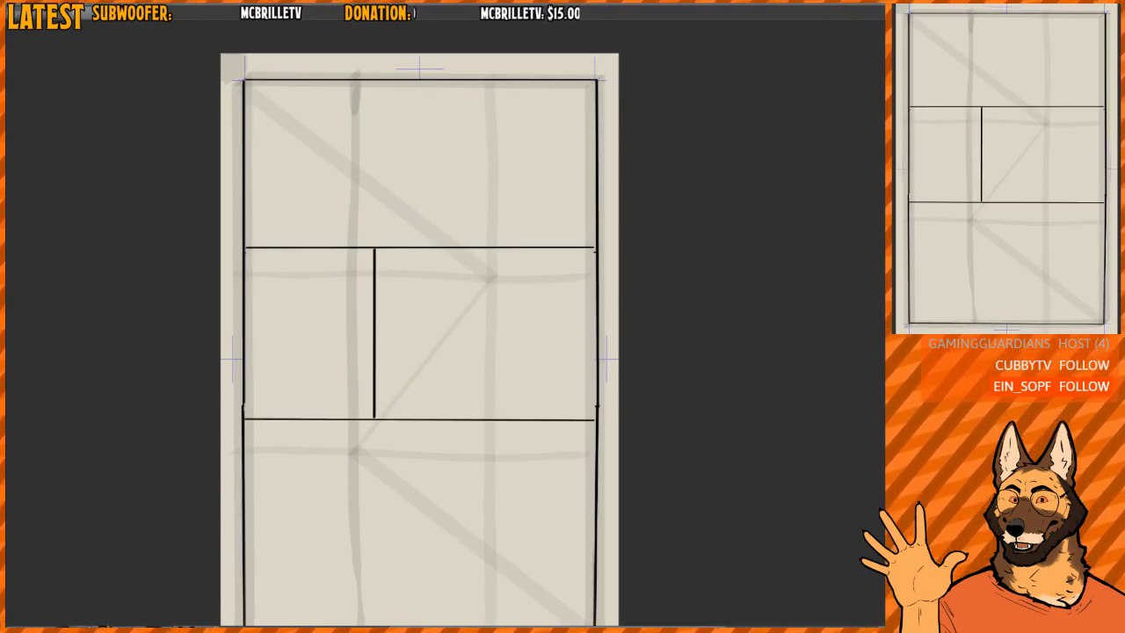
- Create a narrow gutter between the top panel and the middle row, giving each its own border and breaking the side lines
{"action": "mouse_move", "coordinate": [244, 260]}
{"action": "left_mouse_down"}
{"action": "mouse_move", "coordinate": [600, 269]}
{"action": "mouse_move", "coordinate": [603, 247]}
{"action": "mouse_move", "coordinate": [249, 255]}
{"action": "left_mouse_up"}
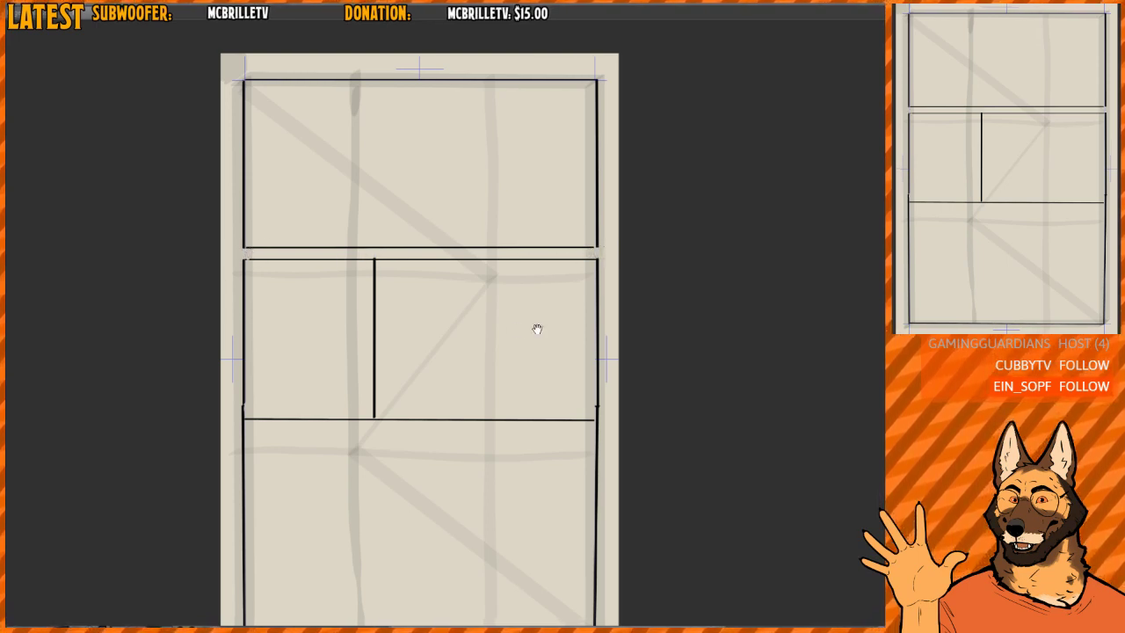
{"action": "left_click_drag", "start_coordinate": [537, 329], "coordinate": [515, 308]}
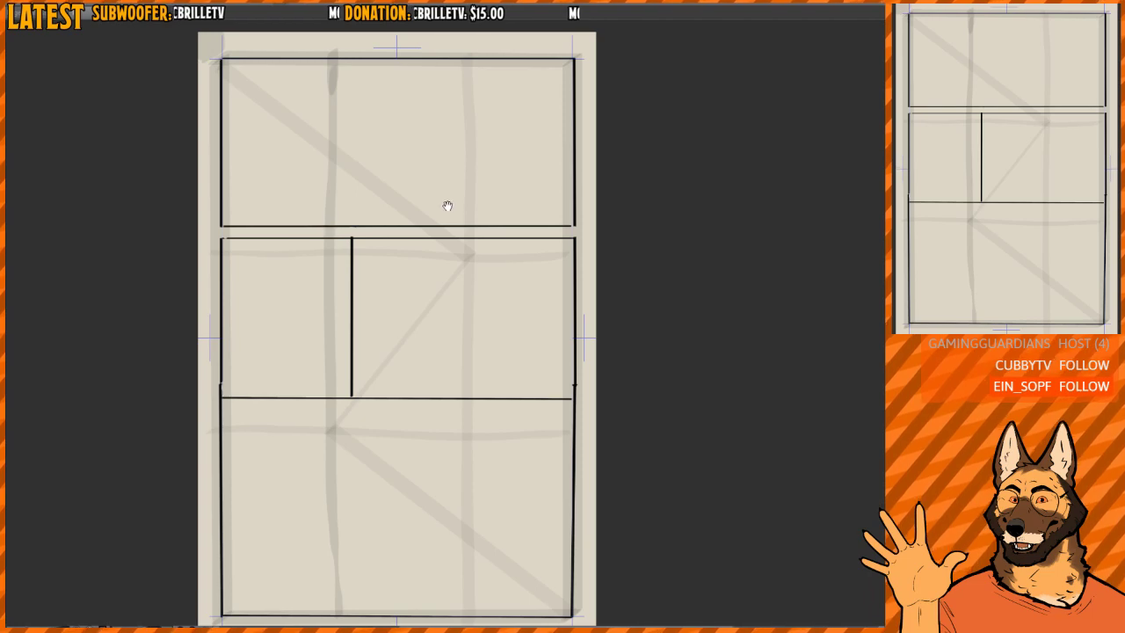
{"action": "left_click_drag", "start_coordinate": [447, 205], "coordinate": [442, 222]}
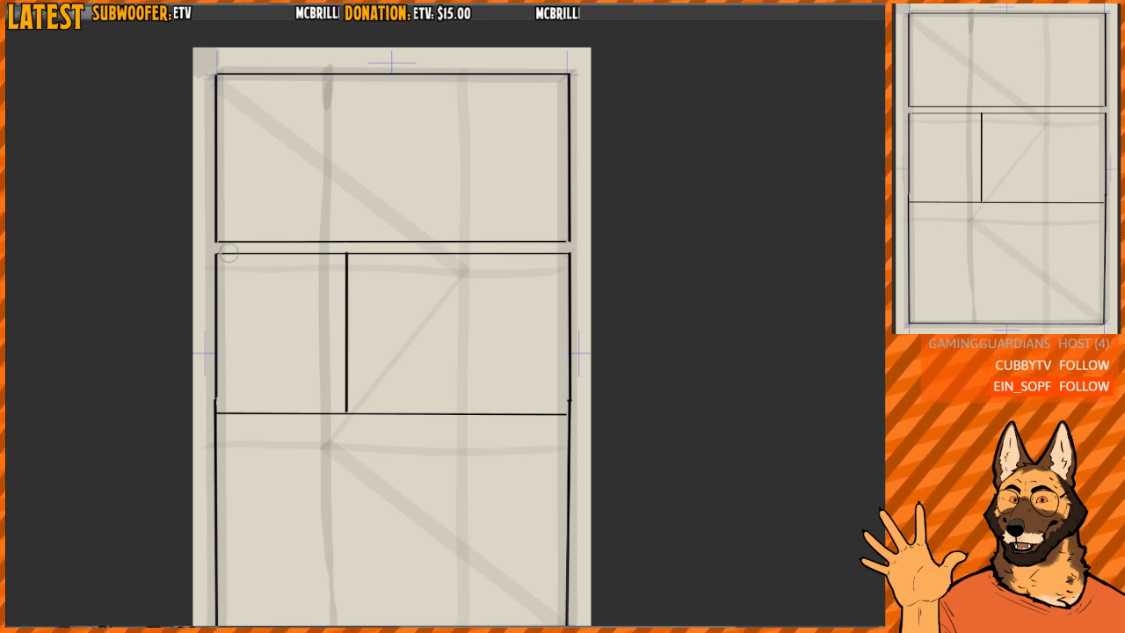
- Try a wider gutter by lowering the top border of the middle-row panels, and undo the change
{"action": "key", "text": "m"}
{"action": "mouse_move", "coordinate": [208, 249]}
{"action": "left_mouse_down"}
{"action": "mouse_move", "coordinate": [350, 276]}
{"action": "mouse_move", "coordinate": [582, 277]}
{"action": "mouse_move", "coordinate": [574, 265]}
{"action": "mouse_move", "coordinate": [574, 297]}
{"action": "mouse_move", "coordinate": [575, 277]}
{"action": "mouse_move", "coordinate": [560, 287]}
{"action": "left_mouse_up"}
{"action": "key", "text": "ctrl+d"}
{"action": "key", "text": "ctrl+z"}
{"action": "key", "text": "ctrl+z"}
{"action": "key", "text": "ctrl+d"}
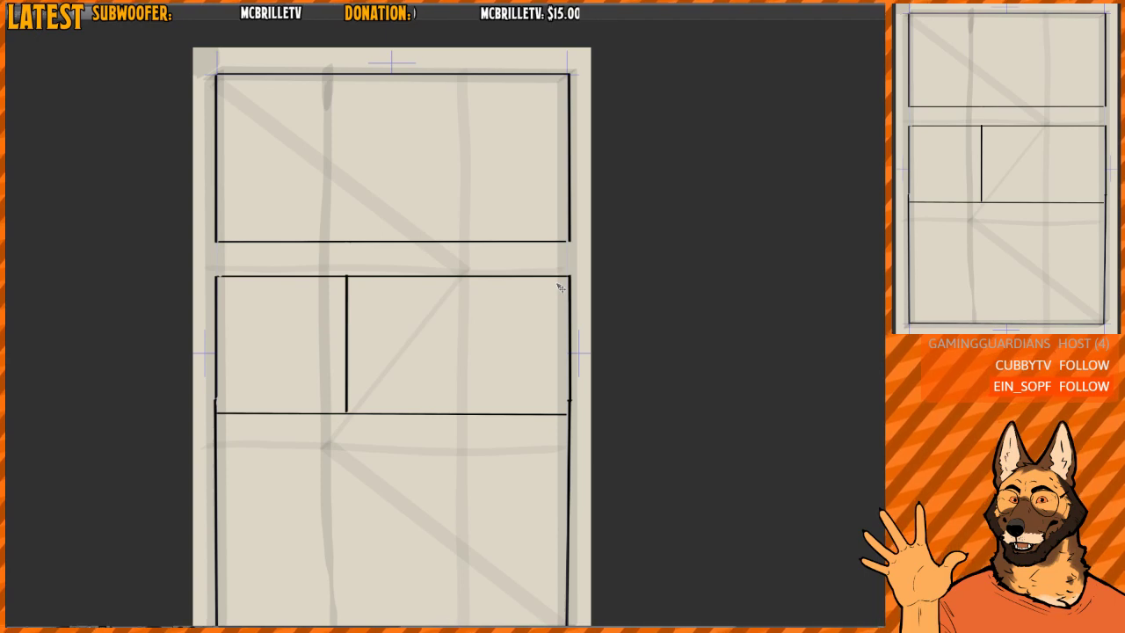
{"action": "key", "text": "ctrl+z"}
{"action": "key", "text": "ctrl+z"}
{"action": "key", "text": "ctrl+d"}
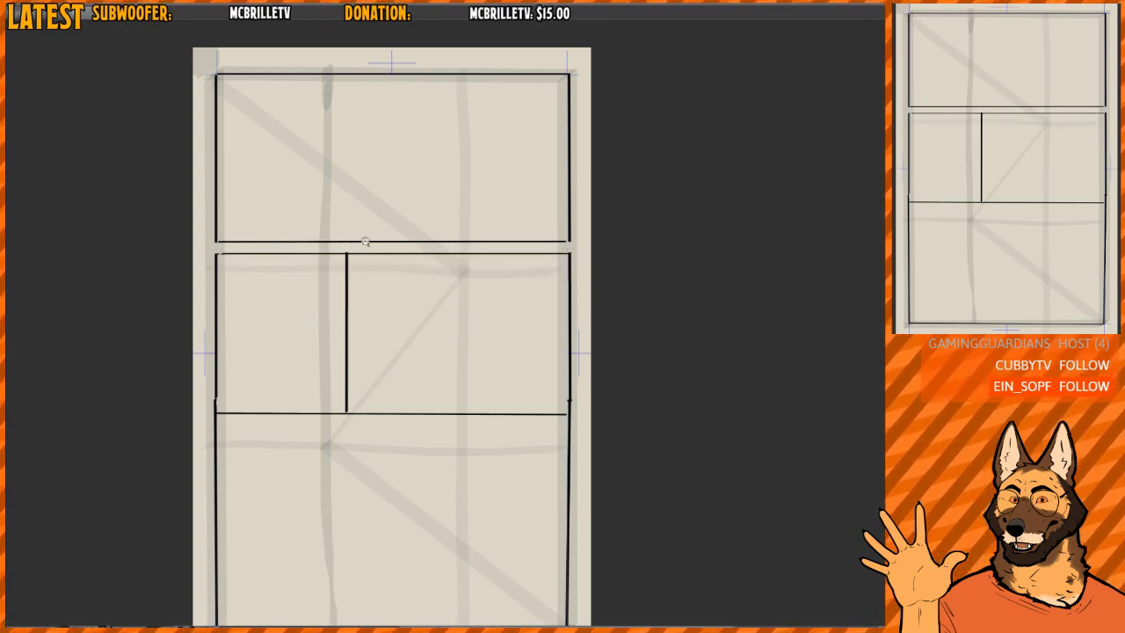
- Draw a broad grey zigzag reading path from the page's upper left corner through all panels to the lower right corner
{"action": "left_click", "coordinate": [473, 246]}
{"action": "left_click_drag", "start_coordinate": [446, 257], "coordinate": [507, 331]}
{"action": "scroll", "coordinate": [507, 332], "scroll_direction": "down", "scroll_amount": 1}
{"action": "left_click_drag", "start_coordinate": [394, 213], "coordinate": [379, 214]}
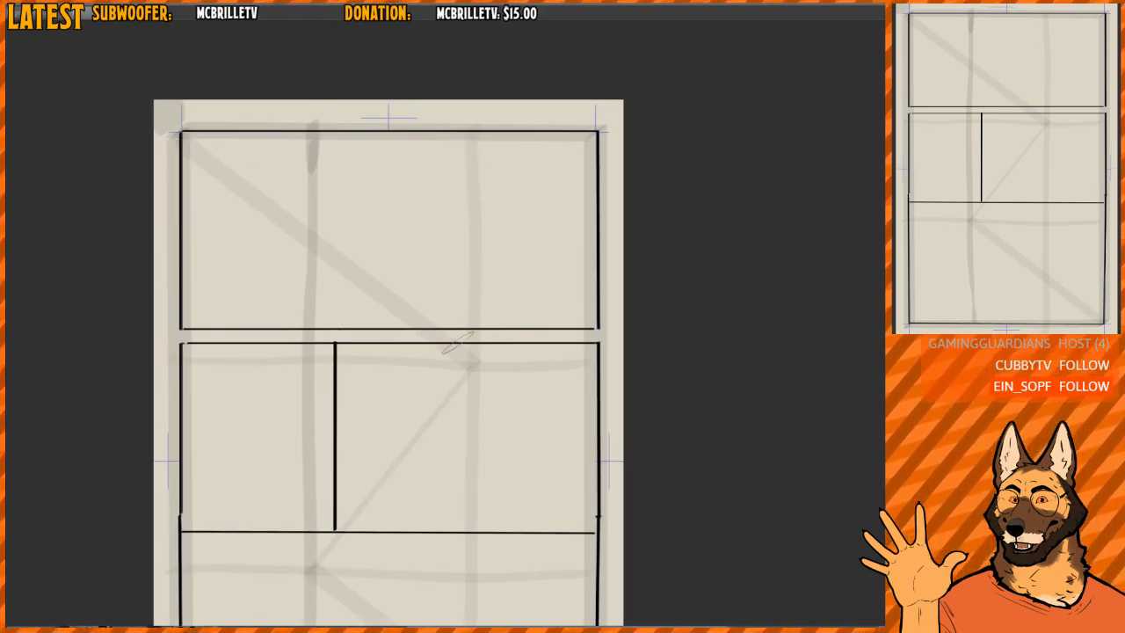
{"action": "mouse_move", "coordinate": [175, 130]}
{"action": "left_mouse_down"}
{"action": "mouse_move", "coordinate": [215, 152]}
{"action": "mouse_move", "coordinate": [485, 227]}
{"action": "mouse_move", "coordinate": [253, 400]}
{"action": "mouse_move", "coordinate": [452, 432]}
{"action": "mouse_move", "coordinate": [447, 468]}
{"action": "mouse_move", "coordinate": [303, 591]}
{"action": "left_mouse_up"}
{"action": "mouse_move", "coordinate": [470, 452]}
{"action": "left_mouse_down"}
{"action": "mouse_move", "coordinate": [473, 284]}
{"action": "mouse_move", "coordinate": [468, 295]}
{"action": "mouse_move", "coordinate": [483, 298]}
{"action": "mouse_move", "coordinate": [464, 325]}
{"action": "left_mouse_up"}
{"action": "scroll", "coordinate": [479, 292], "scroll_direction": "down", "scroll_amount": 1}
{"action": "key", "text": "ctrl+z"}
{"action": "mouse_move", "coordinate": [205, 44]}
{"action": "left_mouse_down"}
{"action": "mouse_move", "coordinate": [402, 123]}
{"action": "mouse_move", "coordinate": [262, 283]}
{"action": "mouse_move", "coordinate": [475, 323]}
{"action": "mouse_move", "coordinate": [309, 455]}
{"action": "mouse_move", "coordinate": [560, 580]}
{"action": "left_mouse_up"}
{"action": "scroll", "coordinate": [545, 405], "scroll_direction": "up", "scroll_amount": 1}
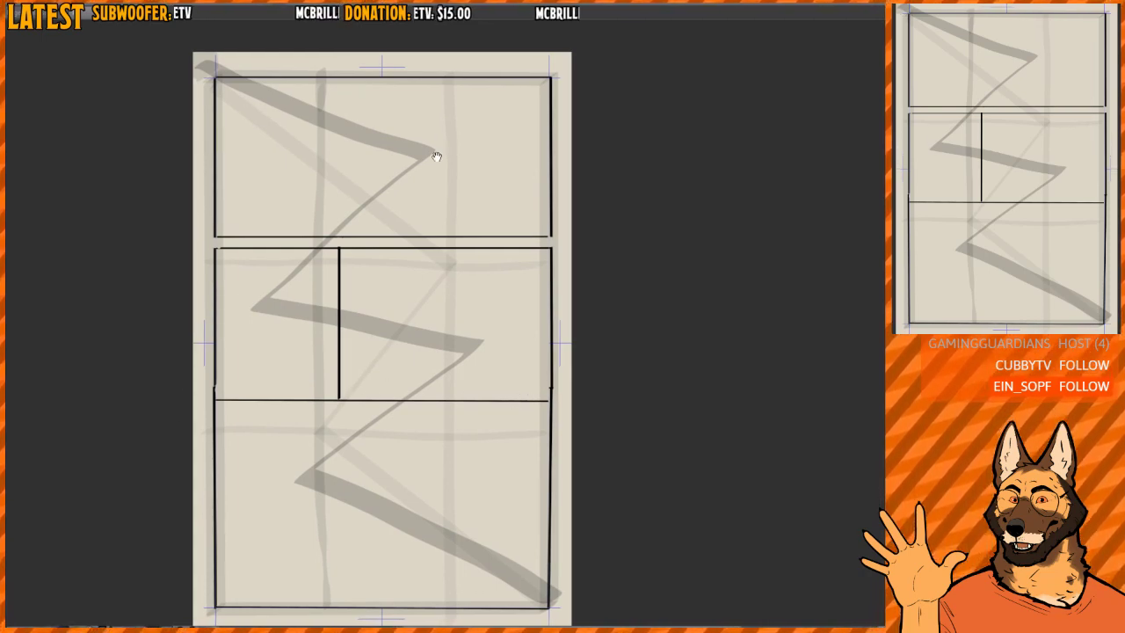
- Shade a small grey block in the upper left corner of the top panel, replacing the first larger attempt
{"action": "left_click_drag", "start_coordinate": [437, 156], "coordinate": [435, 195]}
{"action": "scroll", "coordinate": [334, 141], "scroll_direction": "up", "scroll_amount": 1}
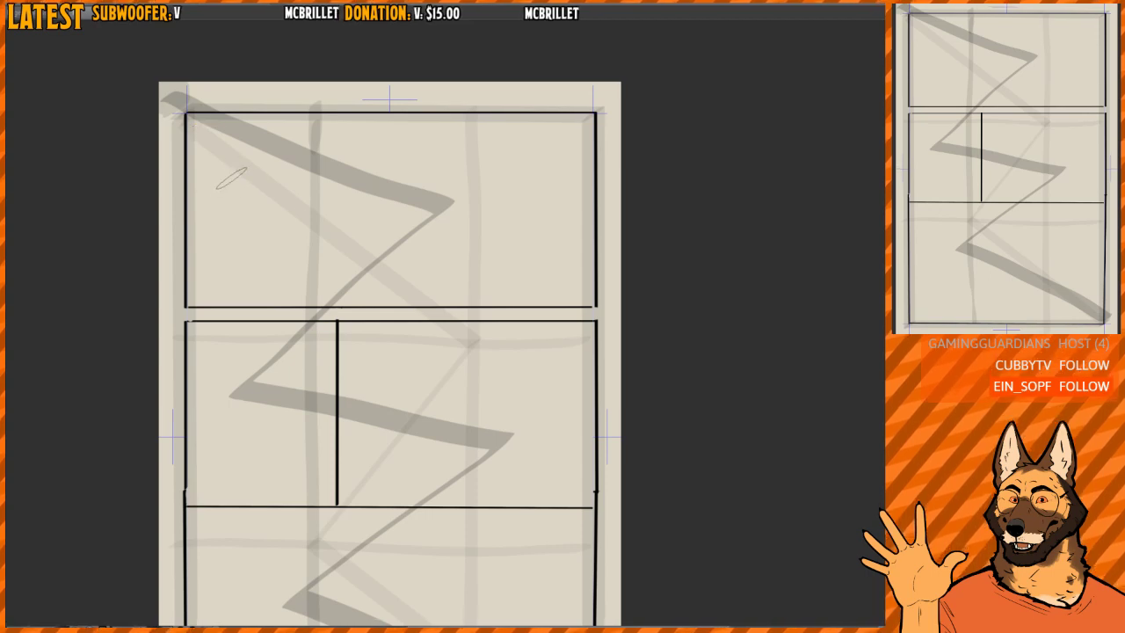
{"action": "left_click_drag", "start_coordinate": [213, 183], "coordinate": [199, 244]}
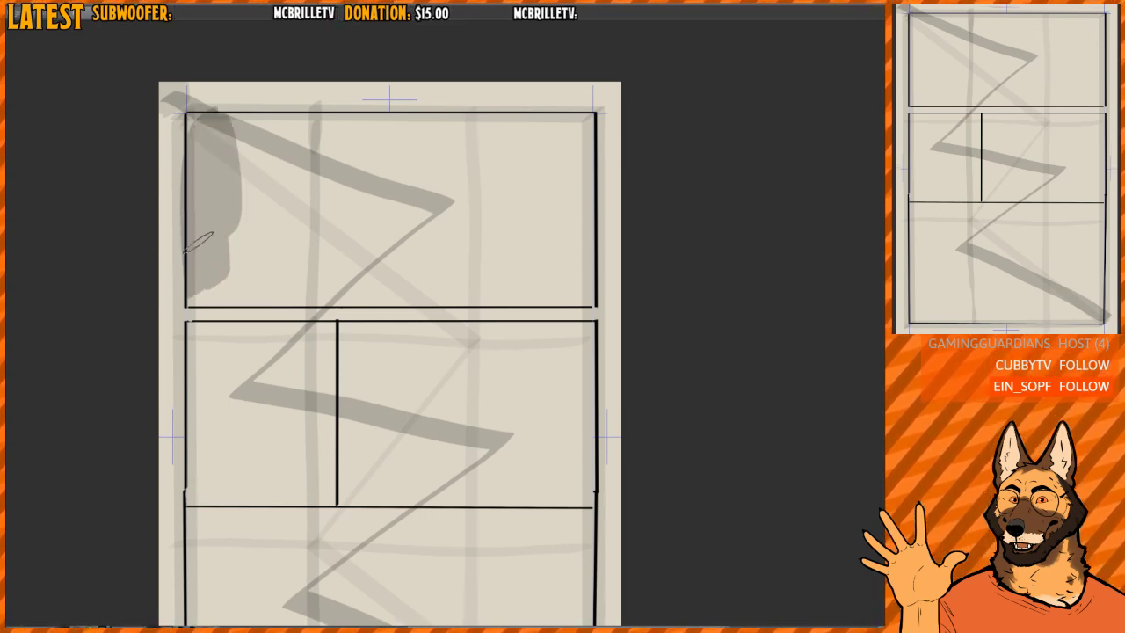
{"action": "key", "text": "ctrl+z"}
{"action": "mouse_move", "coordinate": [194, 115]}
{"action": "left_mouse_down"}
{"action": "mouse_move", "coordinate": [200, 192]}
{"action": "mouse_move", "coordinate": [217, 217]}
{"action": "left_mouse_up"}
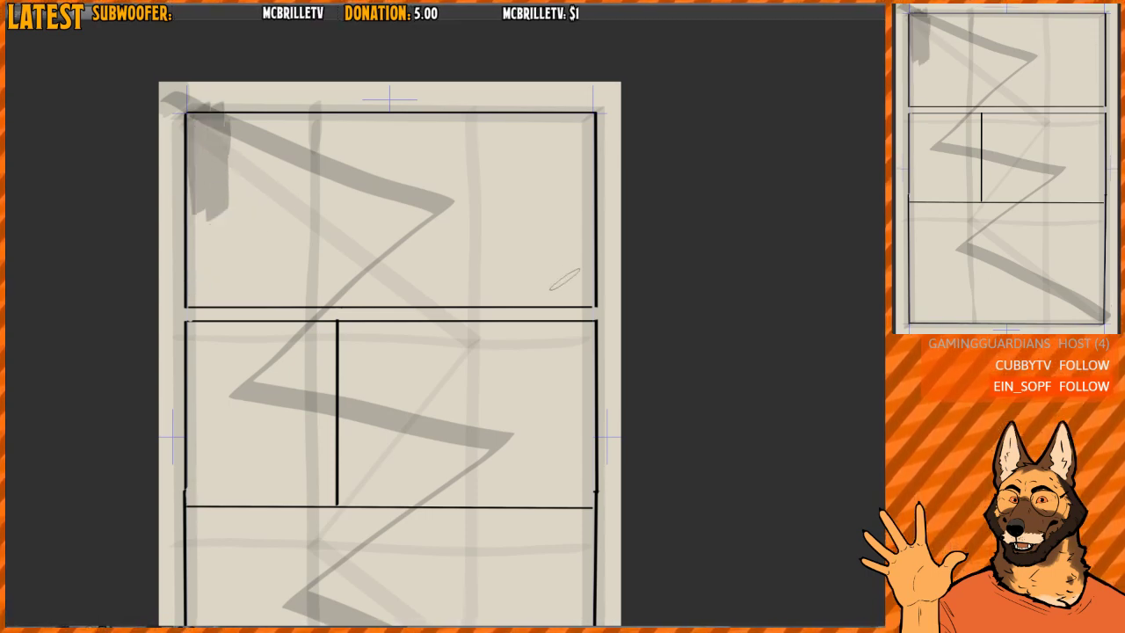
- Shade the top panel's lower right corner and the gutter beneath it in grey, and undo both strokes
{"action": "mouse_move", "coordinate": [542, 256]}
{"action": "left_mouse_down"}
{"action": "mouse_move", "coordinate": [550, 299]}
{"action": "mouse_move", "coordinate": [571, 250]}
{"action": "mouse_move", "coordinate": [587, 279]}
{"action": "left_mouse_up"}
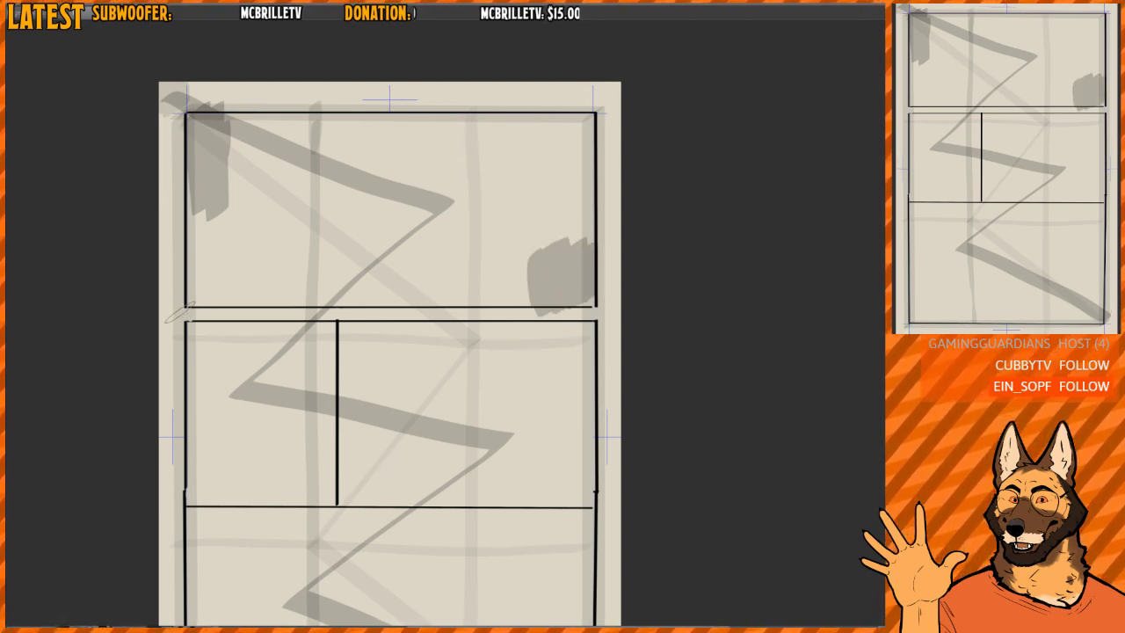
{"action": "left_click_drag", "start_coordinate": [171, 313], "coordinate": [609, 311]}
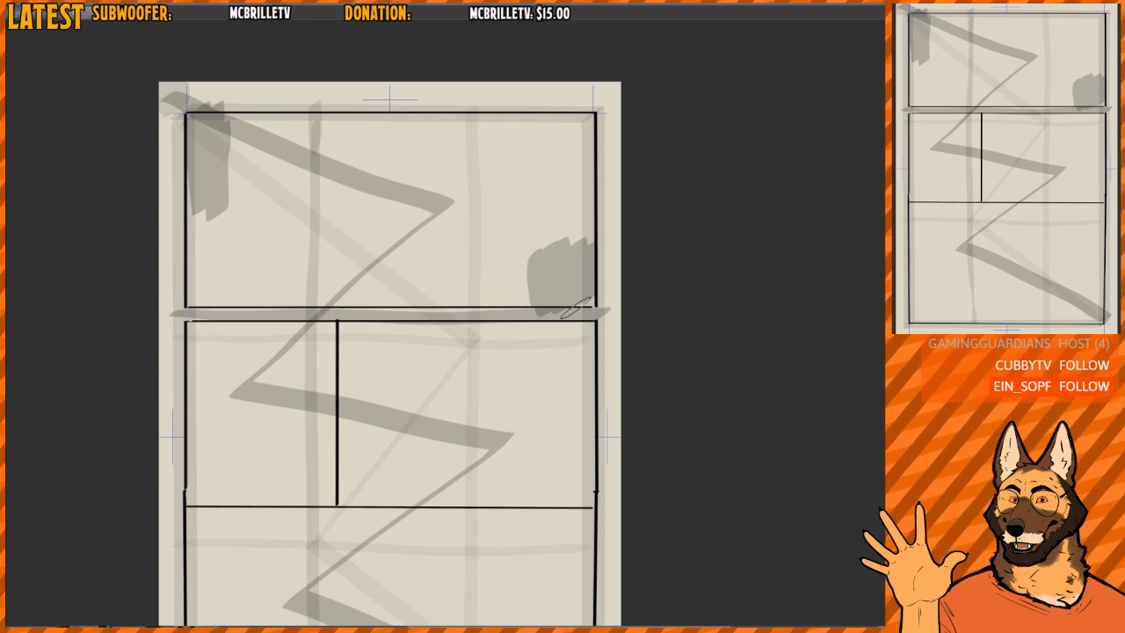
{"action": "key", "text": "ctrl+z"}
{"action": "key", "text": "ctrl+z"}
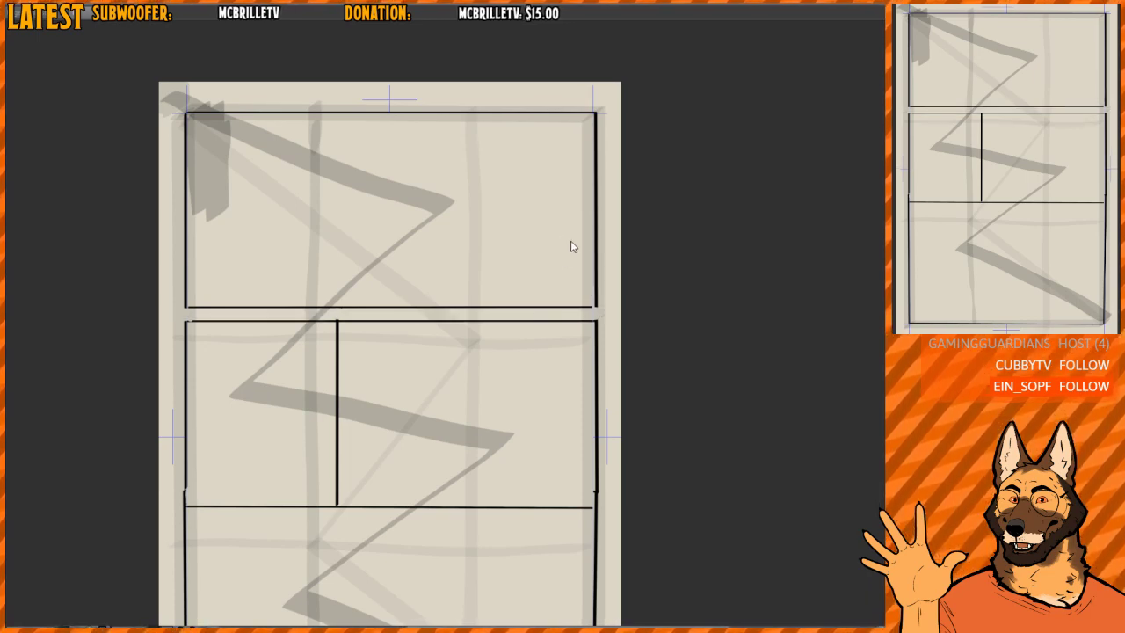
- Shade a small grey block in the lower right corner of the top panel
{"action": "mouse_move", "coordinate": [543, 257]}
{"action": "left_mouse_down"}
{"action": "mouse_move", "coordinate": [533, 308]}
{"action": "mouse_move", "coordinate": [580, 290]}
{"action": "left_mouse_up"}
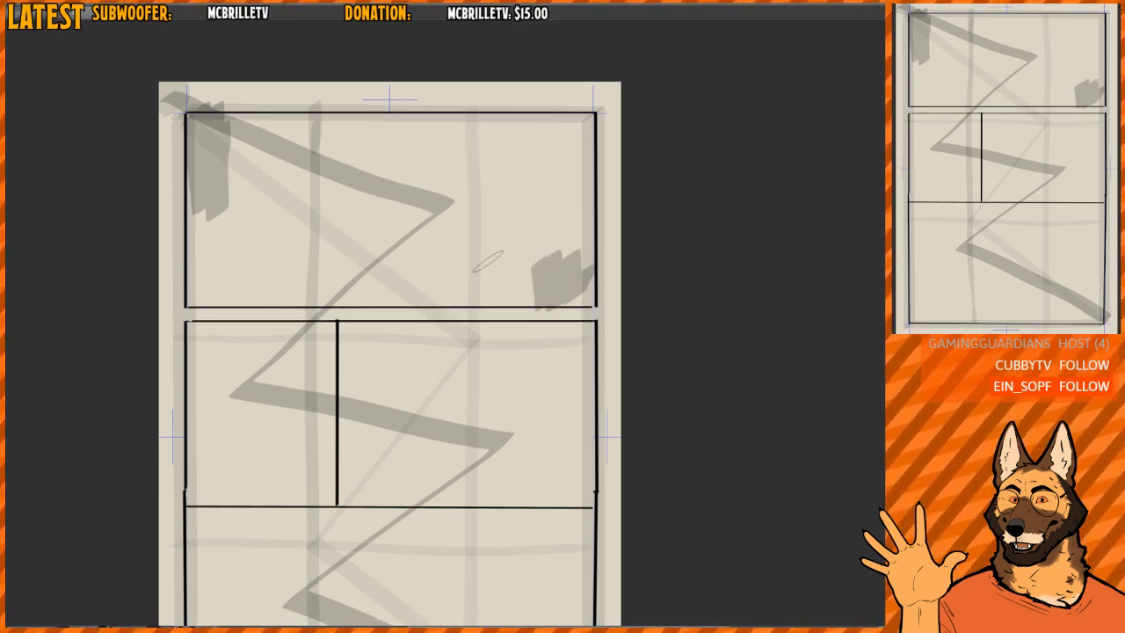
{"action": "left_click_drag", "start_coordinate": [524, 245], "coordinate": [519, 180]}
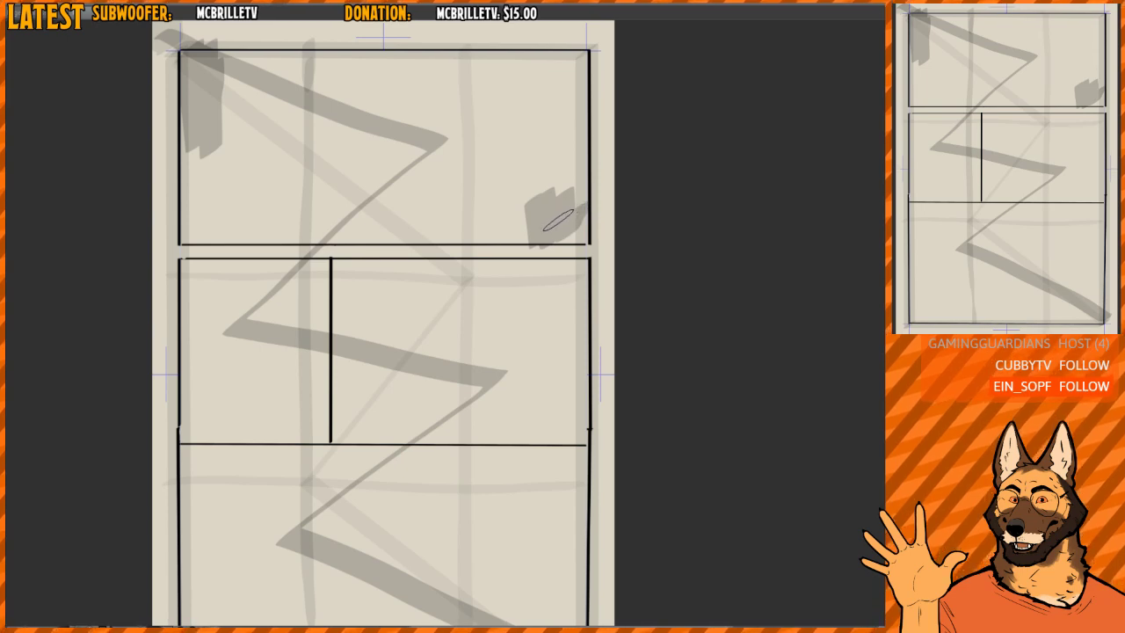
{"action": "left_click_drag", "start_coordinate": [315, 312], "coordinate": [312, 233]}
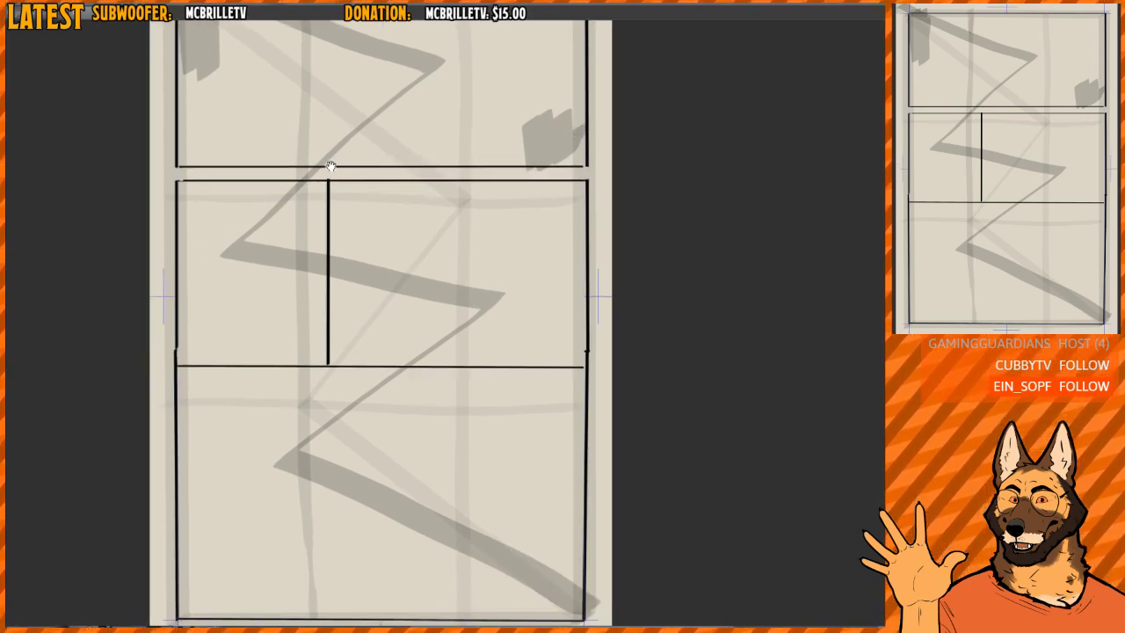
- Try breaking up the top panel's shaded corner and first zigzag segment with erasing strokes, and undo them
{"action": "left_click_drag", "start_coordinate": [330, 166], "coordinate": [316, 333]}
{"action": "mouse_move", "coordinate": [204, 169]}
{"action": "left_mouse_down"}
{"action": "mouse_move", "coordinate": [208, 134]}
{"action": "mouse_move", "coordinate": [425, 236]}
{"action": "left_mouse_up"}
{"action": "left_click_drag", "start_coordinate": [432, 301], "coordinate": [430, 181]}
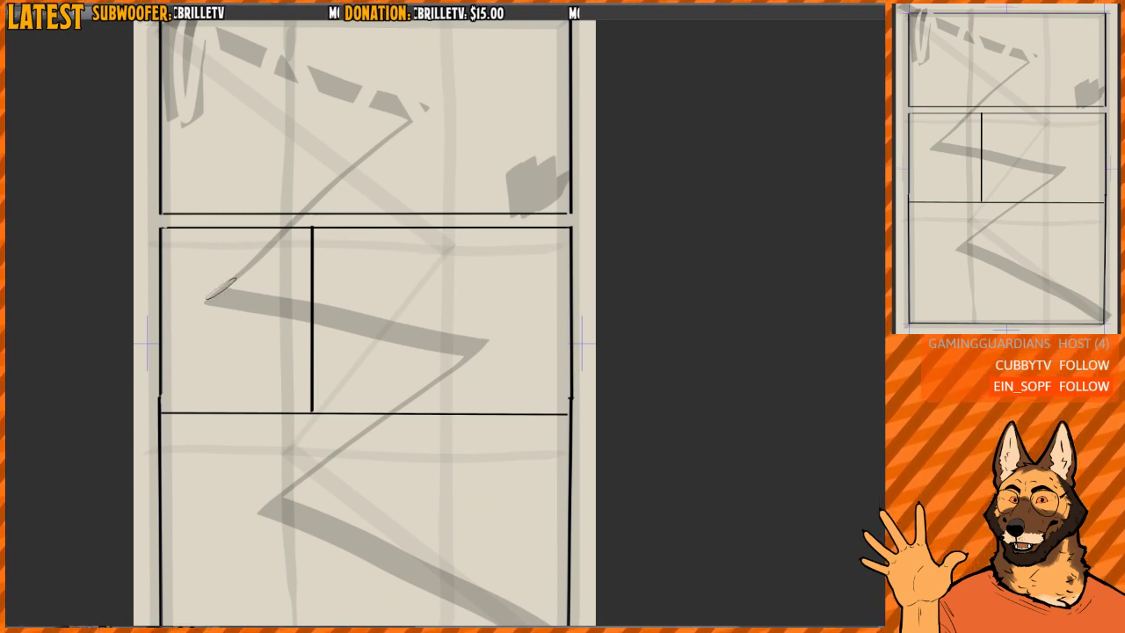
{"action": "left_click_drag", "start_coordinate": [224, 290], "coordinate": [231, 263]}
{"action": "mouse_move", "coordinate": [444, 303]}
{"action": "left_mouse_down"}
{"action": "mouse_move", "coordinate": [460, 281]}
{"action": "mouse_move", "coordinate": [460, 219]}
{"action": "left_mouse_up"}
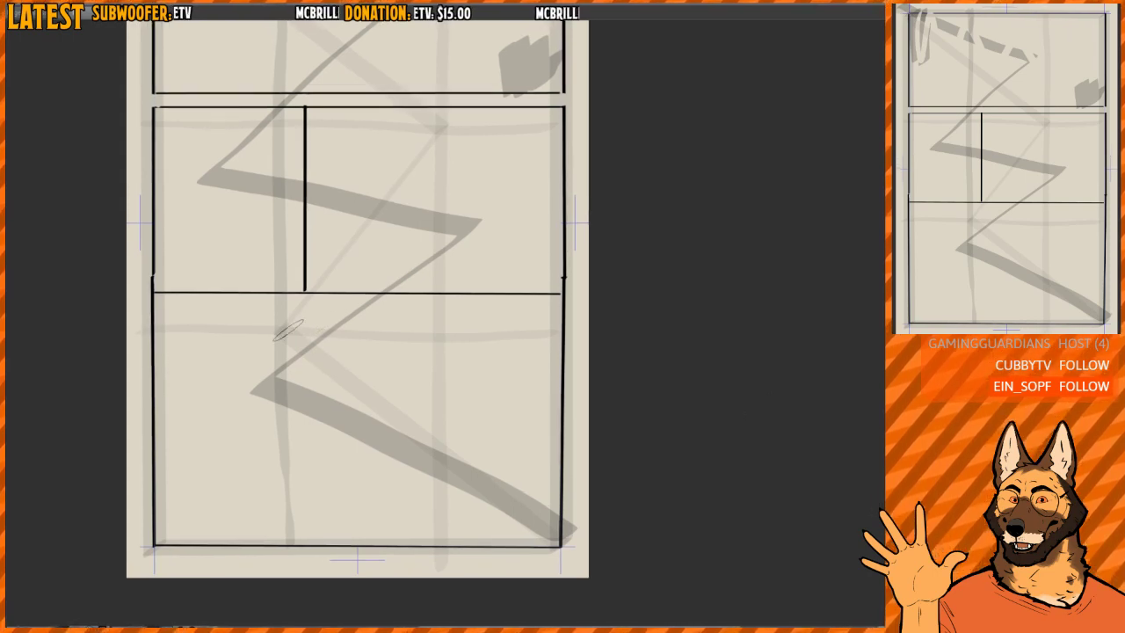
{"action": "scroll", "coordinate": [311, 444], "scroll_direction": "up", "scroll_amount": 5}
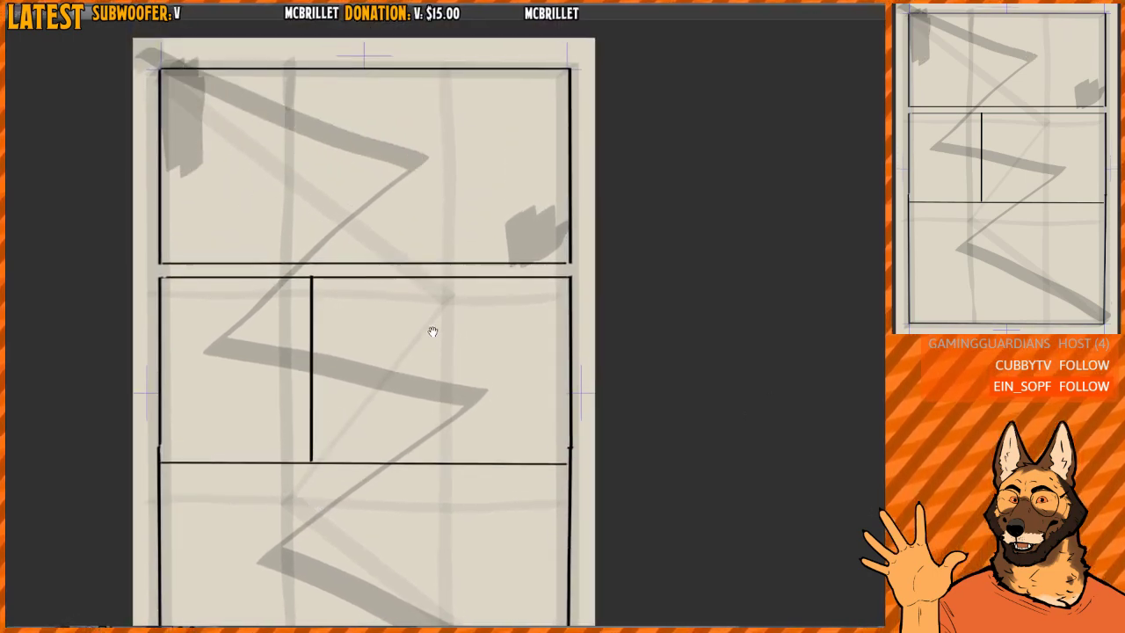
- Shade a grey block in the bottom panel's upper left corner, and try another stroke at its lower right, undoing that one
{"action": "scroll", "coordinate": [432, 329], "scroll_direction": "down", "scroll_amount": 5}
{"action": "mouse_move", "coordinate": [158, 298]}
{"action": "left_mouse_down"}
{"action": "mouse_move", "coordinate": [162, 379]}
{"action": "mouse_move", "coordinate": [224, 385]}
{"action": "mouse_move", "coordinate": [191, 301]}
{"action": "mouse_move", "coordinate": [176, 363]}
{"action": "mouse_move", "coordinate": [219, 330]}
{"action": "left_mouse_up"}
{"action": "mouse_move", "coordinate": [485, 471]}
{"action": "left_mouse_down"}
{"action": "mouse_move", "coordinate": [561, 492]}
{"action": "mouse_move", "coordinate": [497, 536]}
{"action": "mouse_move", "coordinate": [551, 518]}
{"action": "mouse_move", "coordinate": [547, 555]}
{"action": "left_mouse_up"}
{"action": "key", "text": "ctrl+z"}
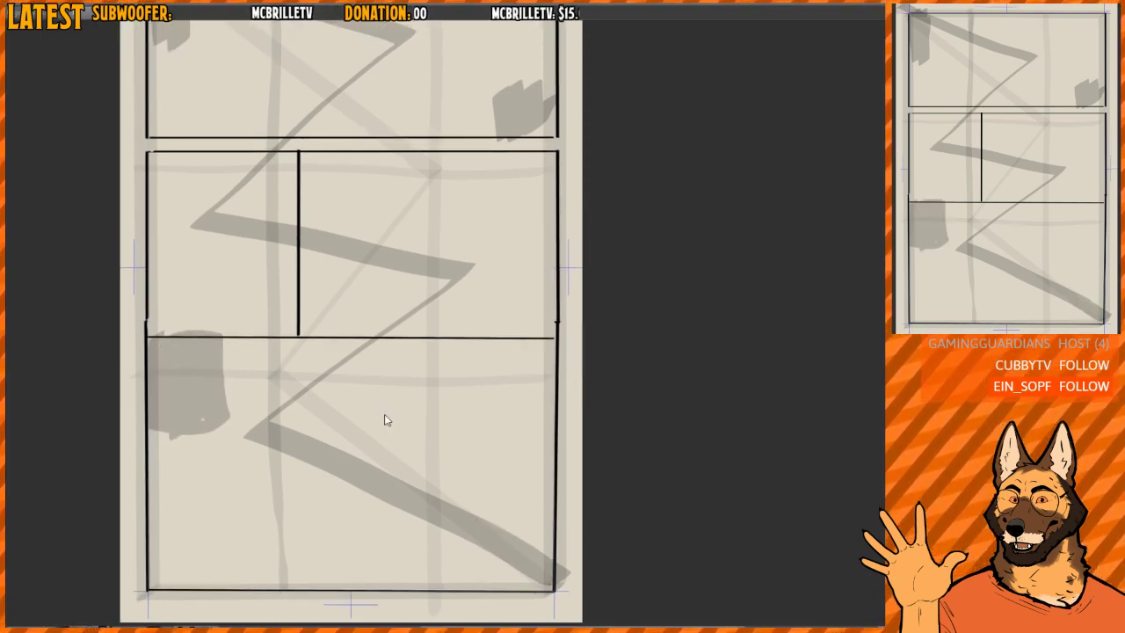
{"action": "scroll", "coordinate": [529, 383], "scroll_direction": "down", "scroll_amount": 1}
{"action": "mouse_move", "coordinate": [522, 352]}
{"action": "left_mouse_down"}
{"action": "mouse_move", "coordinate": [529, 383]}
{"action": "mouse_move", "coordinate": [517, 352]}
{"action": "left_mouse_up"}
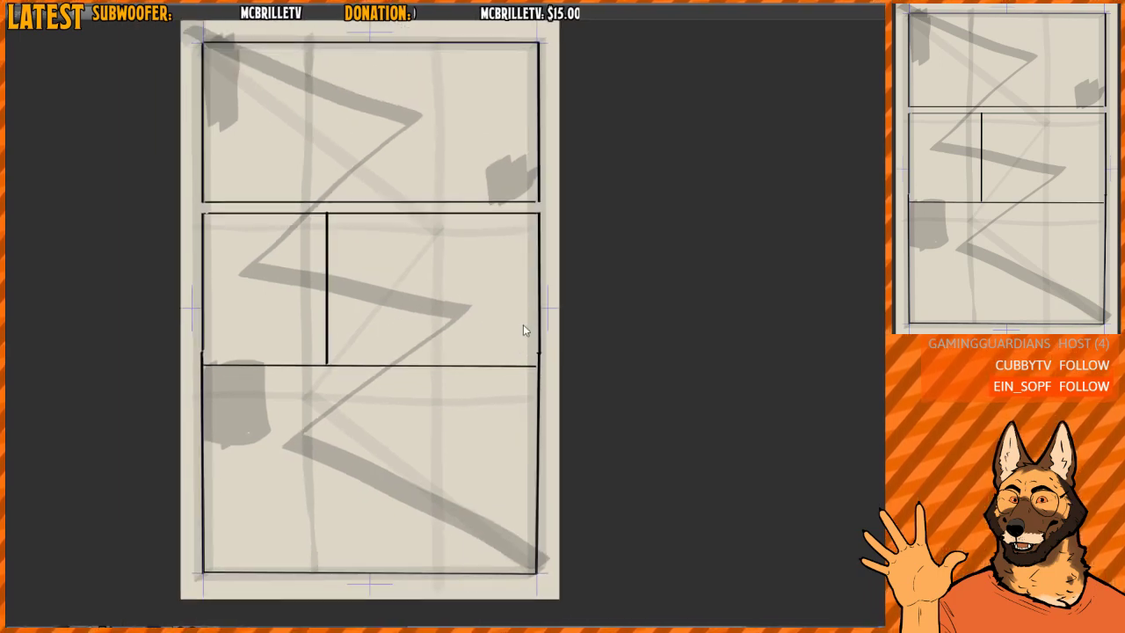
- Undo the zigzag reading path and all the shaded corner blocks so only the panels and grid guides remain
{"action": "key", "text": "ctrl+y"}
{"action": "key", "text": "ctrl+z"}
{"action": "key", "text": "ctrl+z"}
{"action": "key", "text": "ctrl+z"}
{"action": "key", "text": "ctrl+z"}
{"action": "key", "text": "ctrl+z"}
{"action": "key", "text": "ctrl+z"}
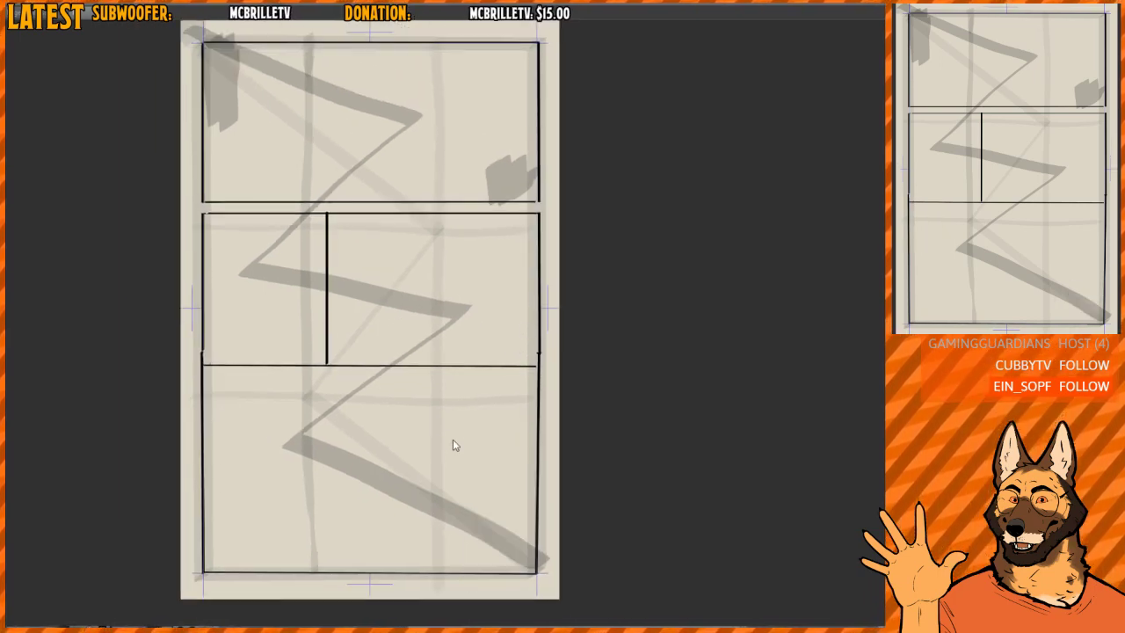
{"action": "key", "text": "ctrl+z"}
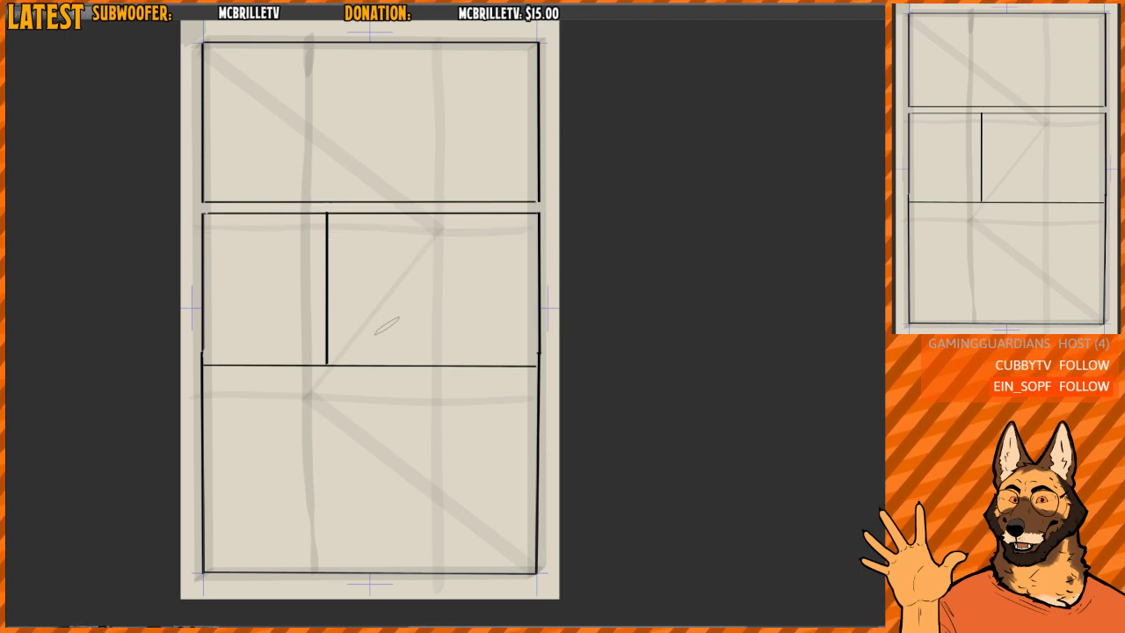
- Undo the gutter between the top panel and the middle row, going back to a single dividing line
{"action": "left_click_drag", "start_coordinate": [502, 225], "coordinate": [513, 305]}
{"action": "scroll", "coordinate": [446, 304], "scroll_direction": "up", "scroll_amount": 1}
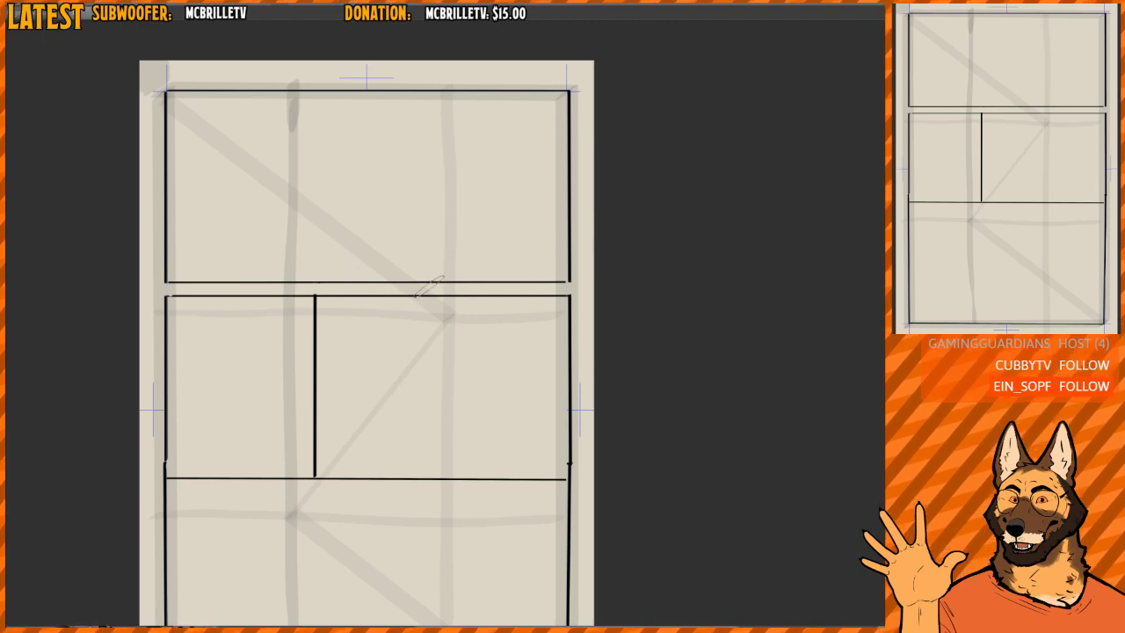
{"action": "scroll", "coordinate": [593, 259], "scroll_direction": "up", "scroll_amount": 3}
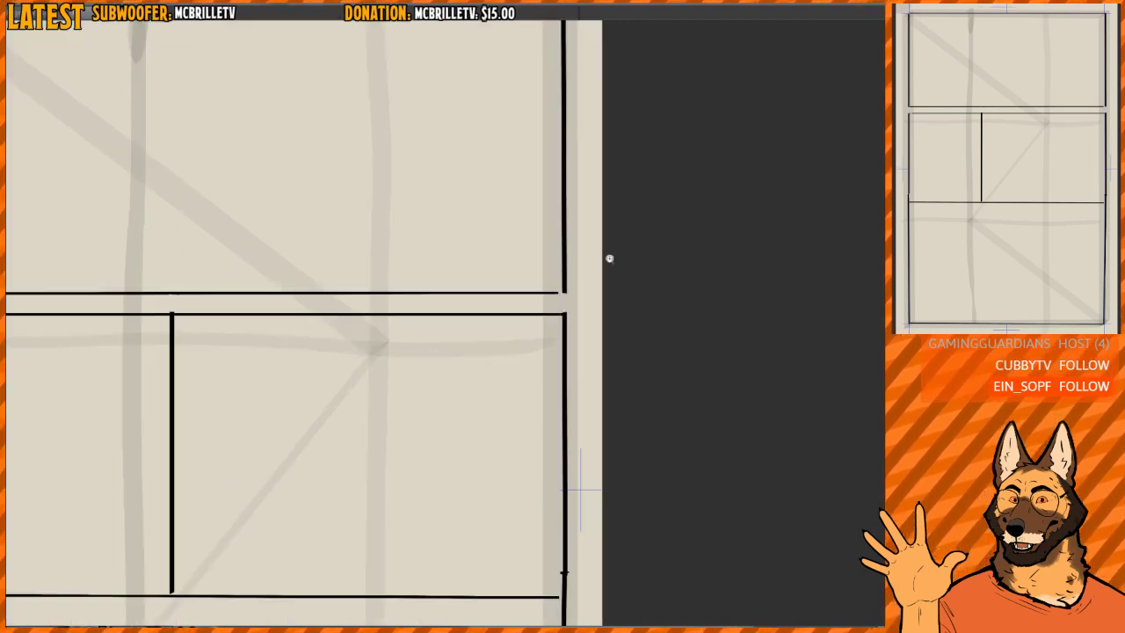
{"action": "left_click_drag", "start_coordinate": [538, 322], "coordinate": [581, 312]}
{"action": "key", "text": "ctrl+z"}
{"action": "scroll", "coordinate": [587, 257], "scroll_direction": "down", "scroll_amount": 3}
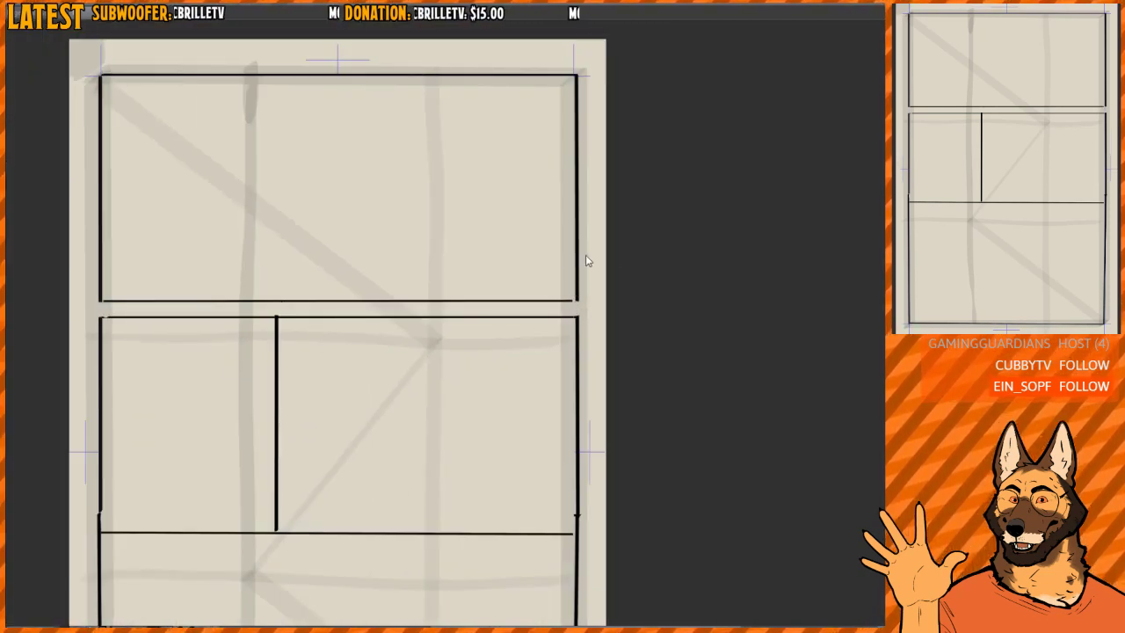
{"action": "key", "text": "ctrl+z"}
{"action": "key", "text": "ctrl+z"}
{"action": "key", "text": "ctrl+z"}
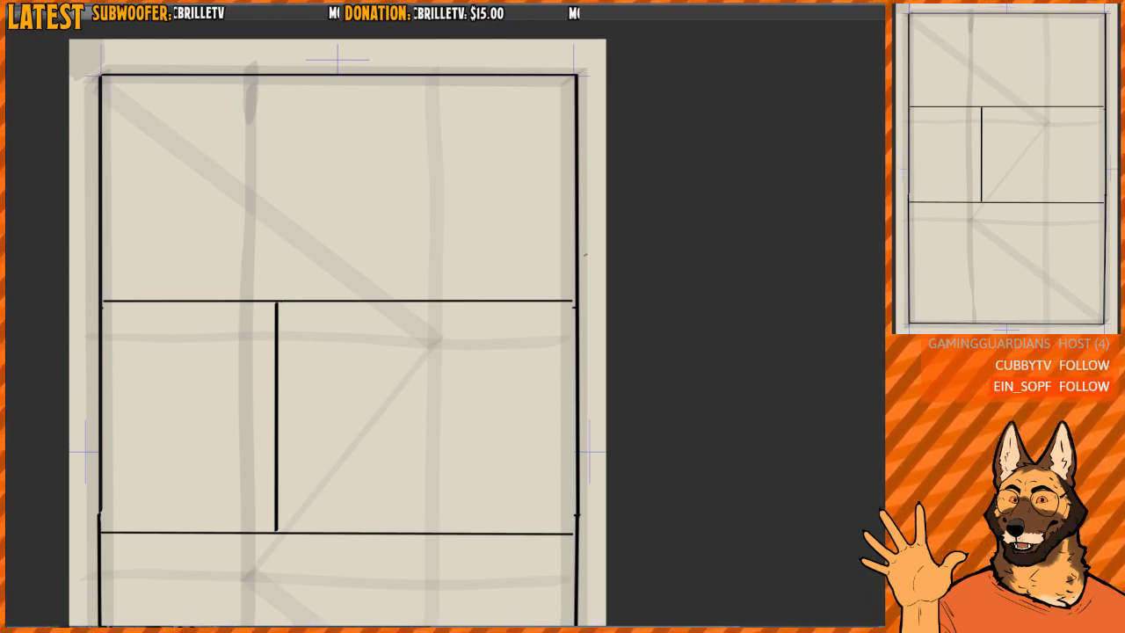
{"action": "scroll", "coordinate": [469, 248], "scroll_direction": "down", "scroll_amount": 3}
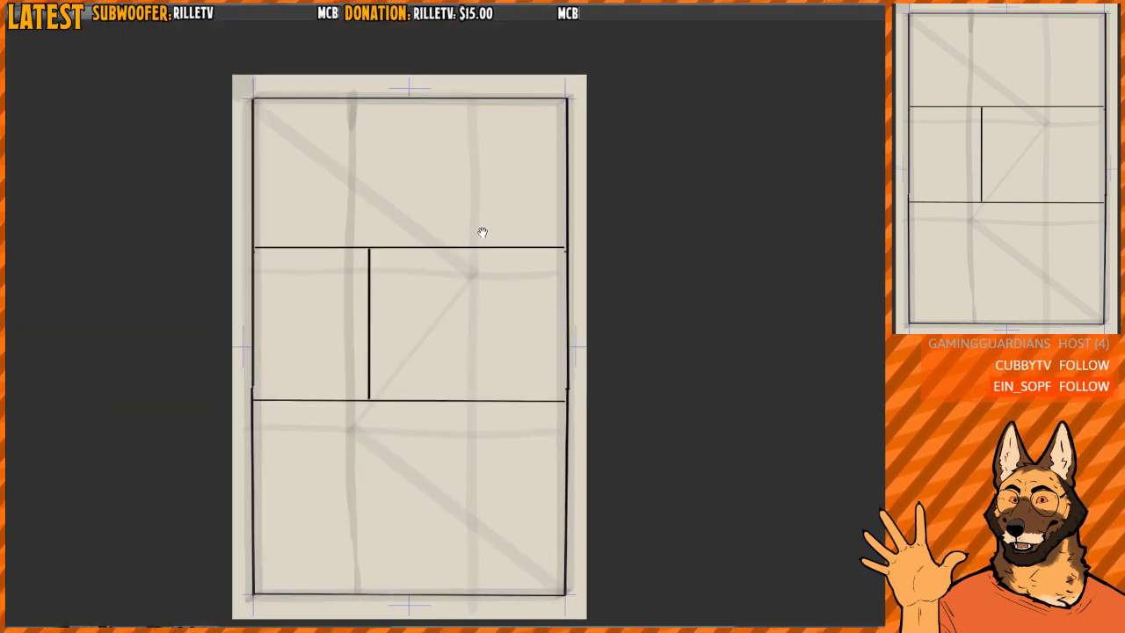
{"action": "scroll", "coordinate": [460, 199], "scroll_direction": "up", "scroll_amount": 3}
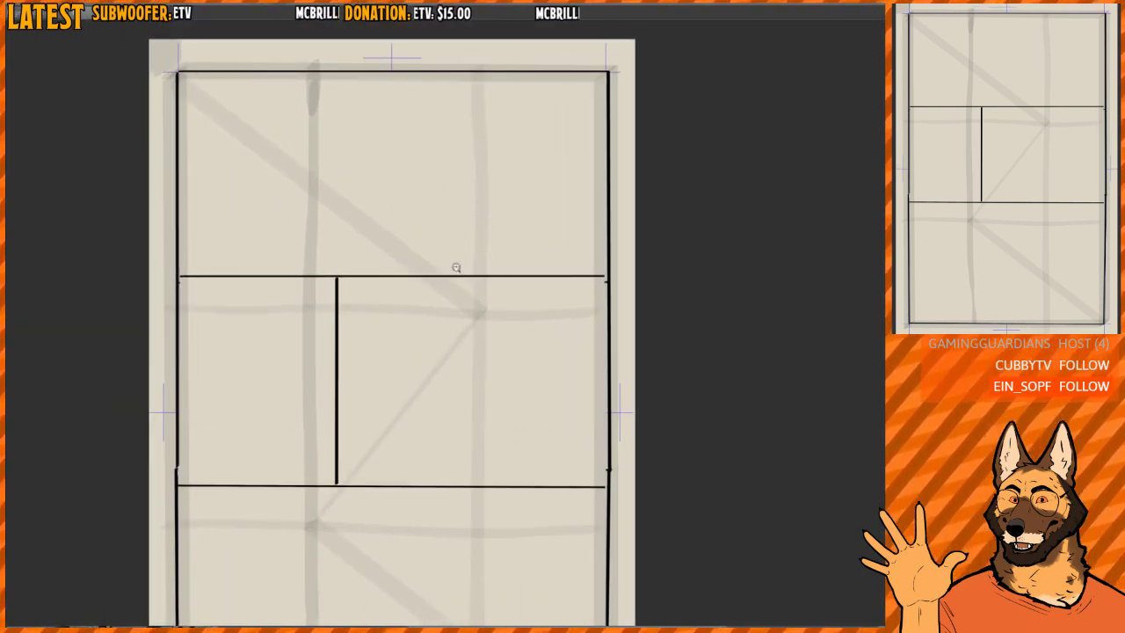
{"action": "scroll", "coordinate": [457, 263], "scroll_direction": "up", "scroll_amount": 2}
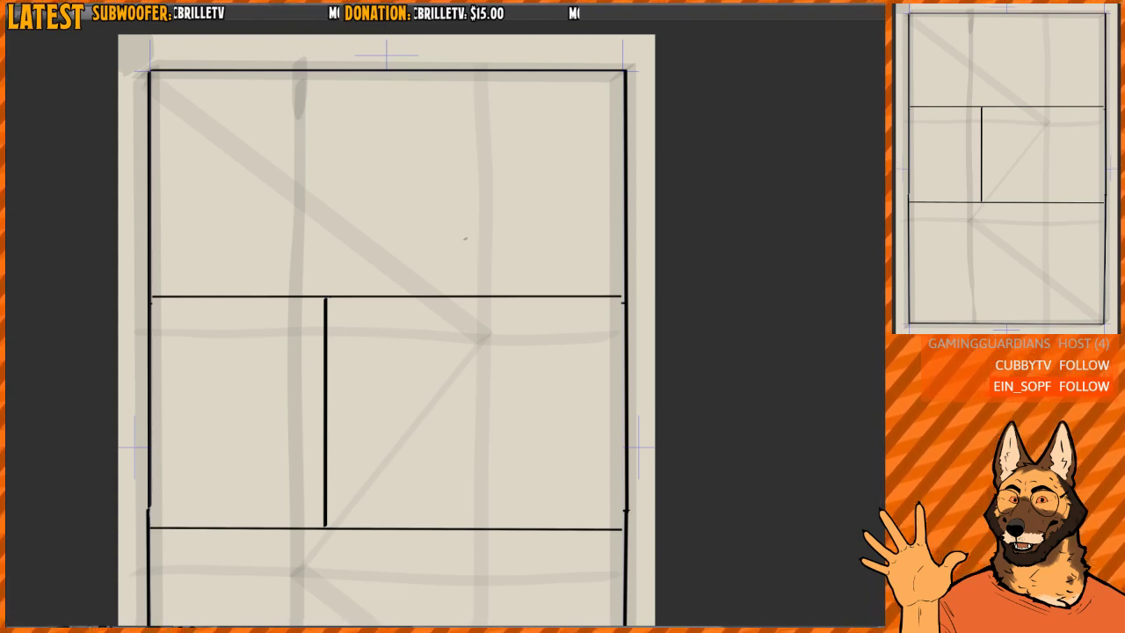
- Sketch two grey arched figures along the top panel's base, one at each side, with an oval above each
{"action": "left_click_drag", "start_coordinate": [390, 169], "coordinate": [374, 168]}
{"action": "scroll", "coordinate": [378, 114], "scroll_direction": "up", "scroll_amount": 1}
{"action": "left_click_drag", "start_coordinate": [378, 111], "coordinate": [385, 169]}
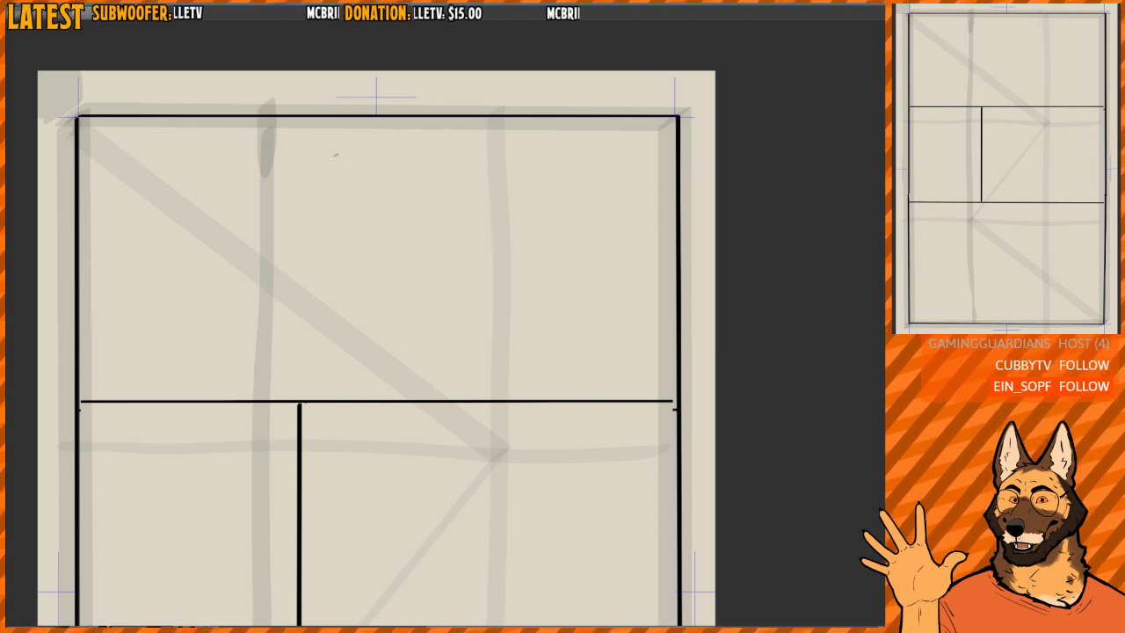
{"action": "mouse_move", "coordinate": [339, 199]}
{"action": "left_mouse_down"}
{"action": "mouse_move", "coordinate": [378, 168]}
{"action": "mouse_move", "coordinate": [339, 197]}
{"action": "left_mouse_up"}
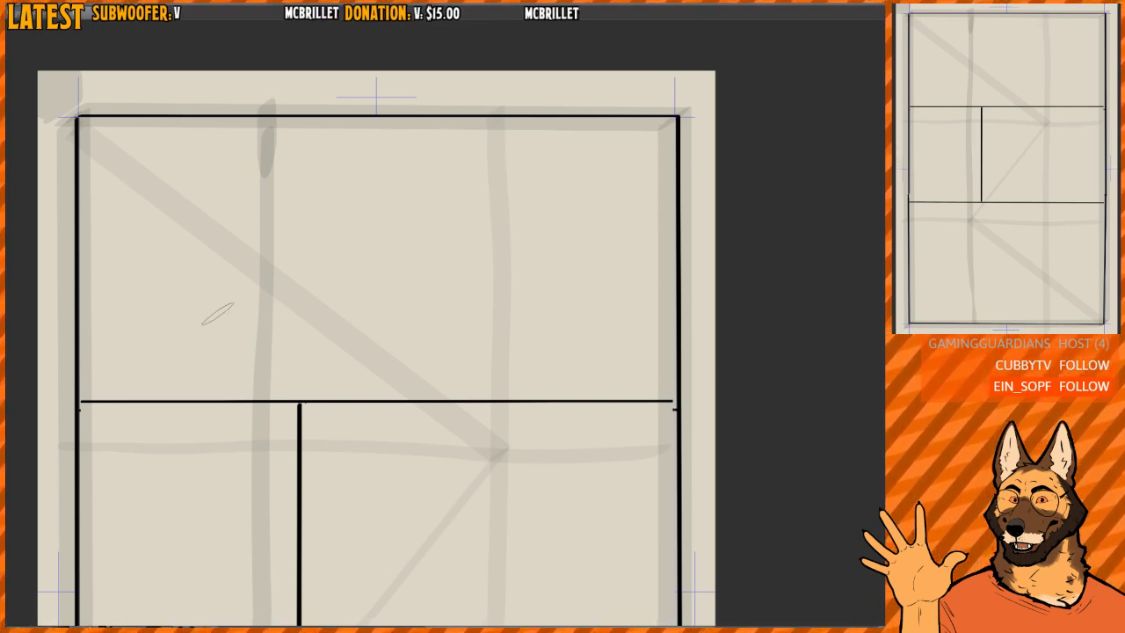
{"action": "left_click_drag", "start_coordinate": [180, 393], "coordinate": [230, 354]}
{"action": "left_click_drag", "start_coordinate": [211, 267], "coordinate": [244, 301]}
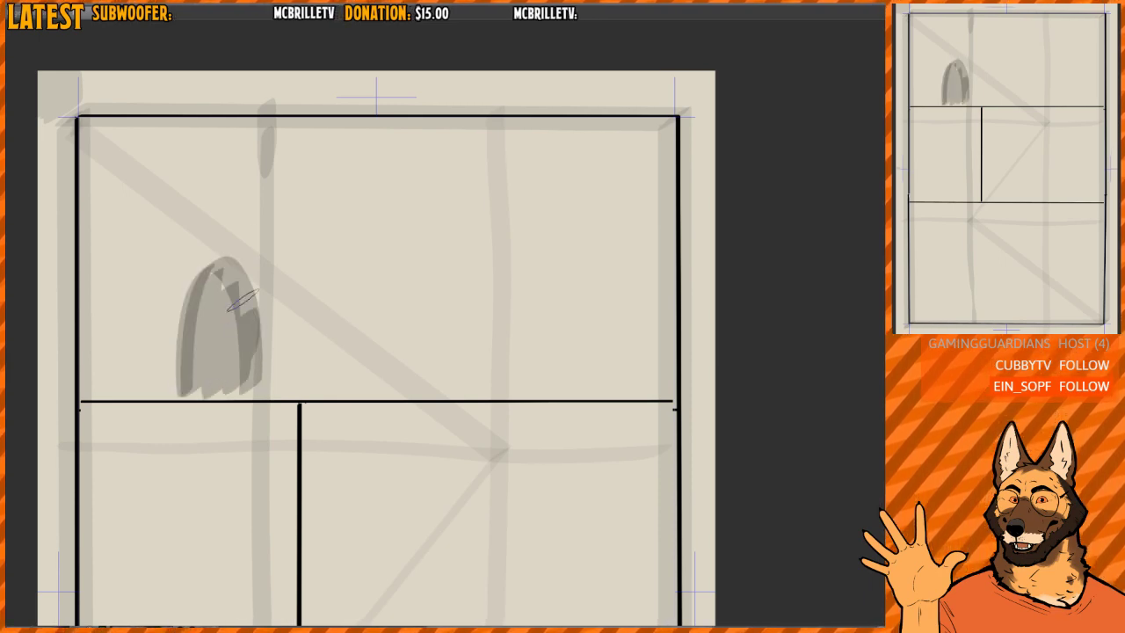
{"action": "left_click_drag", "start_coordinate": [230, 186], "coordinate": [255, 201]}
{"action": "mouse_move", "coordinate": [544, 395]}
{"action": "left_mouse_down"}
{"action": "mouse_move", "coordinate": [551, 356]}
{"action": "mouse_move", "coordinate": [615, 387]}
{"action": "left_mouse_up"}
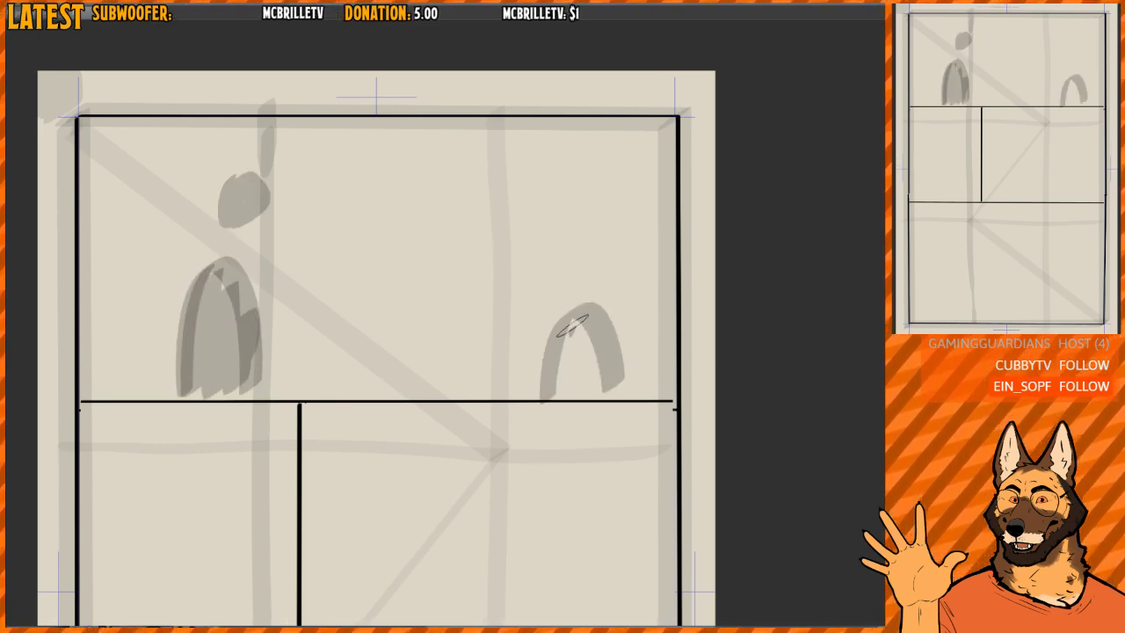
{"action": "left_click_drag", "start_coordinate": [571, 325], "coordinate": [606, 369]}
{"action": "mouse_move", "coordinate": [580, 207]}
{"action": "left_mouse_down"}
{"action": "mouse_move", "coordinate": [566, 232]}
{"action": "mouse_move", "coordinate": [590, 250]}
{"action": "left_mouse_up"}
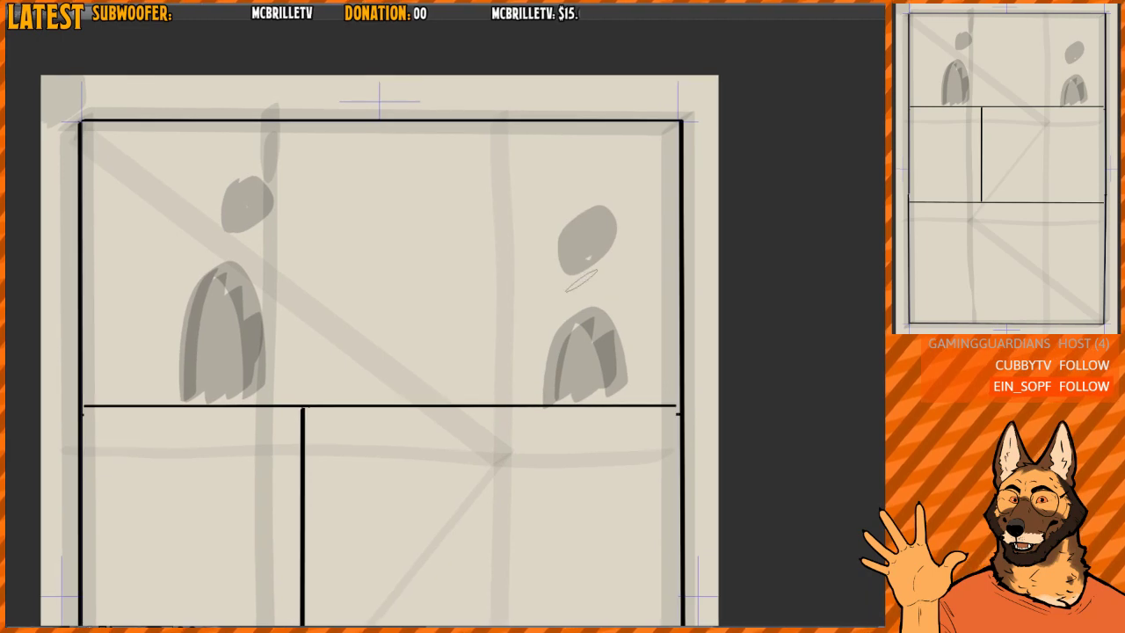
- Shade grey ovals in the top panel's upper left and lower right corners, and undo both plus the right figure's oval
{"action": "mouse_move", "coordinate": [101, 147]}
{"action": "left_mouse_down"}
{"action": "mouse_move", "coordinate": [92, 154]}
{"action": "mouse_move", "coordinate": [101, 132]}
{"action": "left_mouse_up"}
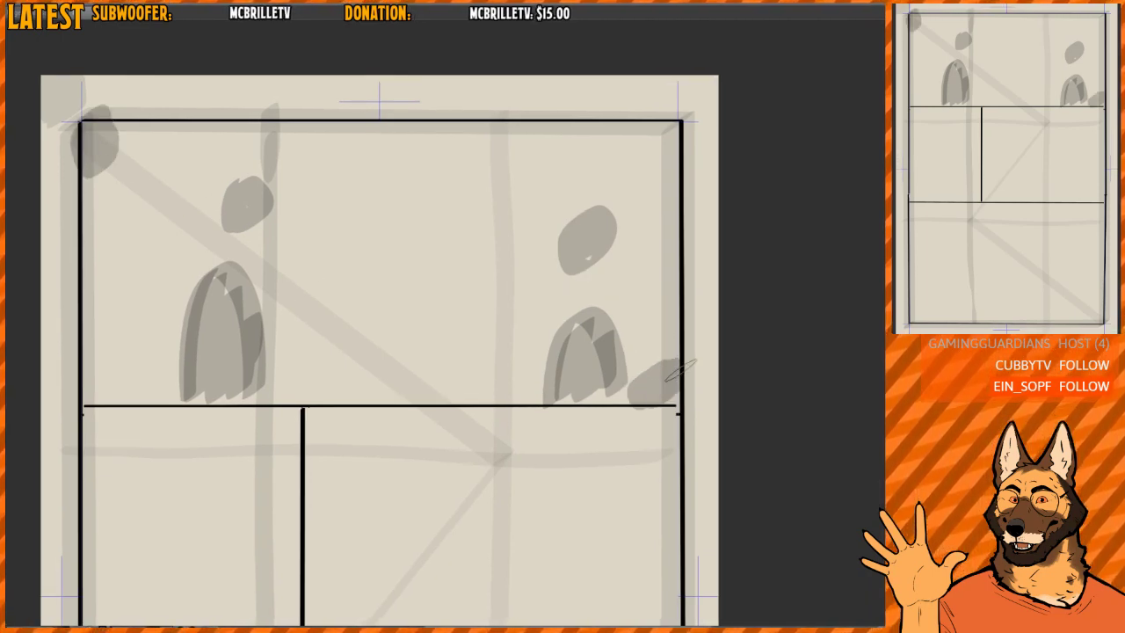
{"action": "key", "text": "ctrl+z"}
{"action": "key", "text": "ctrl+z"}
{"action": "key", "text": "ctrl+z"}
- Erase the remaining grey figures and the left oval from the top panel
{"action": "key", "text": "e"}
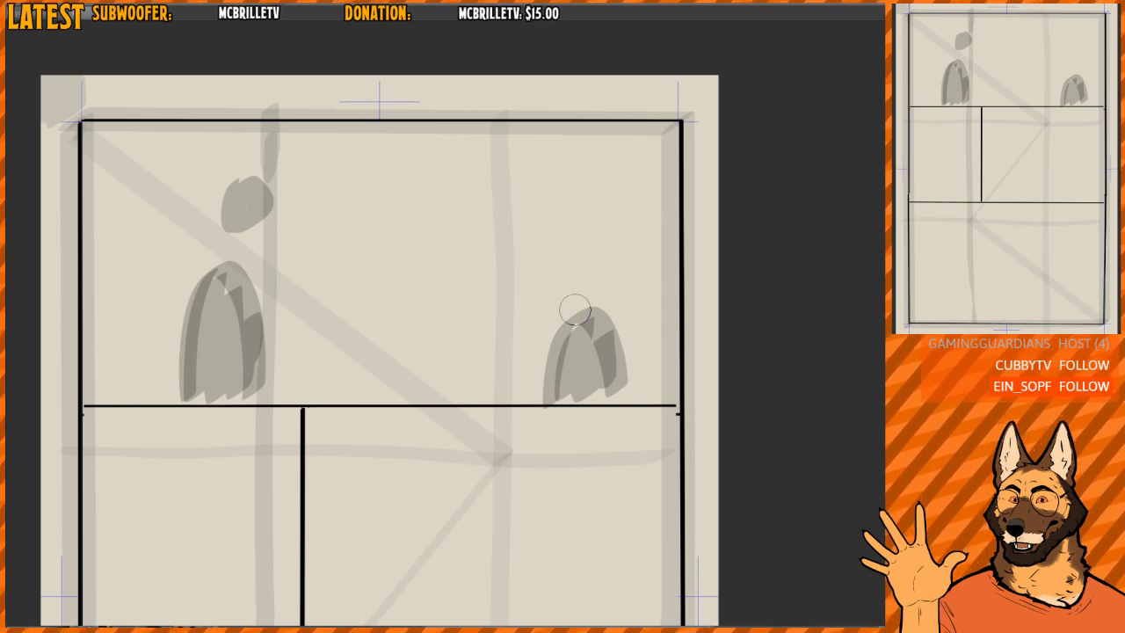
{"action": "mouse_move", "coordinate": [572, 311]}
{"action": "left_mouse_down"}
{"action": "mouse_move", "coordinate": [576, 340]}
{"action": "mouse_move", "coordinate": [558, 320]}
{"action": "mouse_move", "coordinate": [549, 377]}
{"action": "mouse_move", "coordinate": [564, 322]}
{"action": "left_mouse_up"}
{"action": "mouse_move", "coordinate": [246, 204]}
{"action": "left_mouse_down"}
{"action": "mouse_move", "coordinate": [196, 302]}
{"action": "mouse_move", "coordinate": [201, 259]}
{"action": "mouse_move", "coordinate": [251, 221]}
{"action": "mouse_move", "coordinate": [256, 265]}
{"action": "left_mouse_up"}
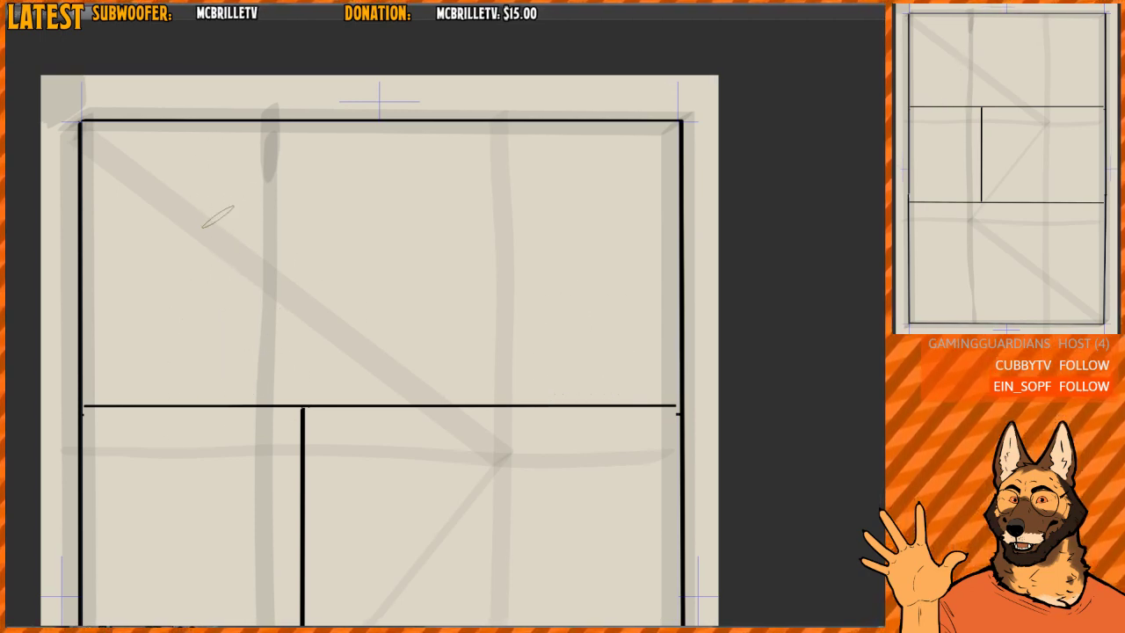
- Place a grey oval high on the top panel's left side and a lower one on its right, and erase both
{"action": "mouse_move", "coordinate": [204, 224]}
{"action": "left_mouse_down"}
{"action": "mouse_move", "coordinate": [203, 189]}
{"action": "mouse_move", "coordinate": [211, 220]}
{"action": "left_mouse_up"}
{"action": "mouse_move", "coordinate": [551, 286]}
{"action": "left_mouse_down"}
{"action": "mouse_move", "coordinate": [563, 313]}
{"action": "mouse_move", "coordinate": [583, 305]}
{"action": "mouse_move", "coordinate": [545, 298]}
{"action": "left_mouse_up"}
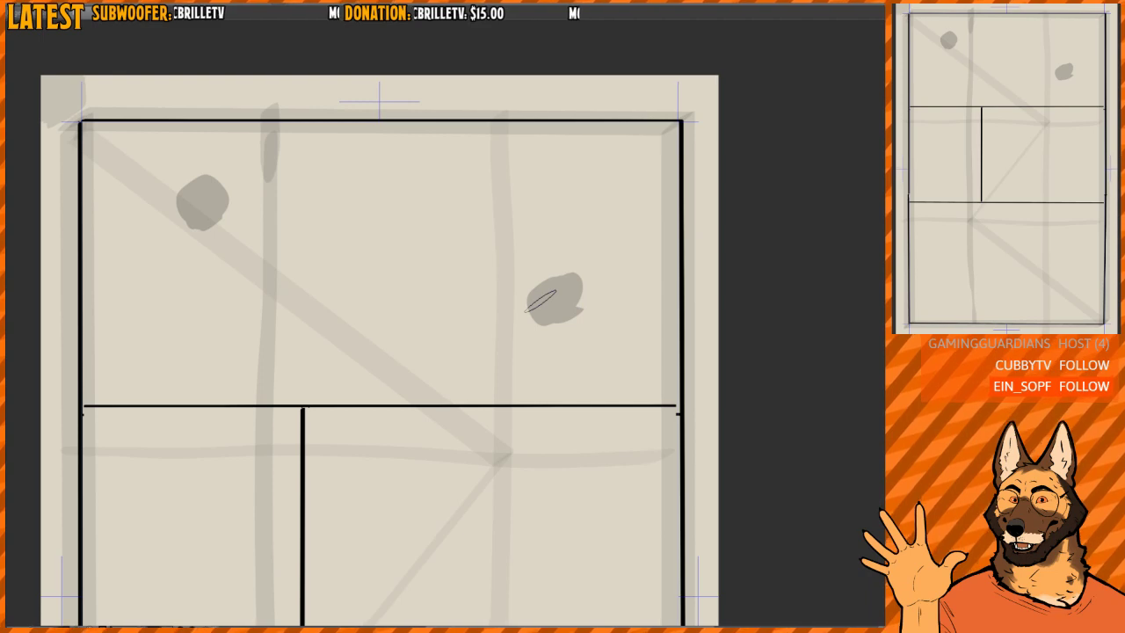
{"action": "key", "text": "e"}
{"action": "mouse_move", "coordinate": [564, 264]}
{"action": "left_mouse_down"}
{"action": "mouse_move", "coordinate": [543, 272]}
{"action": "mouse_move", "coordinate": [555, 319]}
{"action": "left_mouse_up"}
{"action": "mouse_move", "coordinate": [235, 207]}
{"action": "left_mouse_down"}
{"action": "mouse_move", "coordinate": [206, 213]}
{"action": "mouse_move", "coordinate": [207, 180]}
{"action": "mouse_move", "coordinate": [195, 221]}
{"action": "left_mouse_up"}
- Draw a small black circle in the top panel's upper left area and erase it
{"action": "key", "text": "e"}
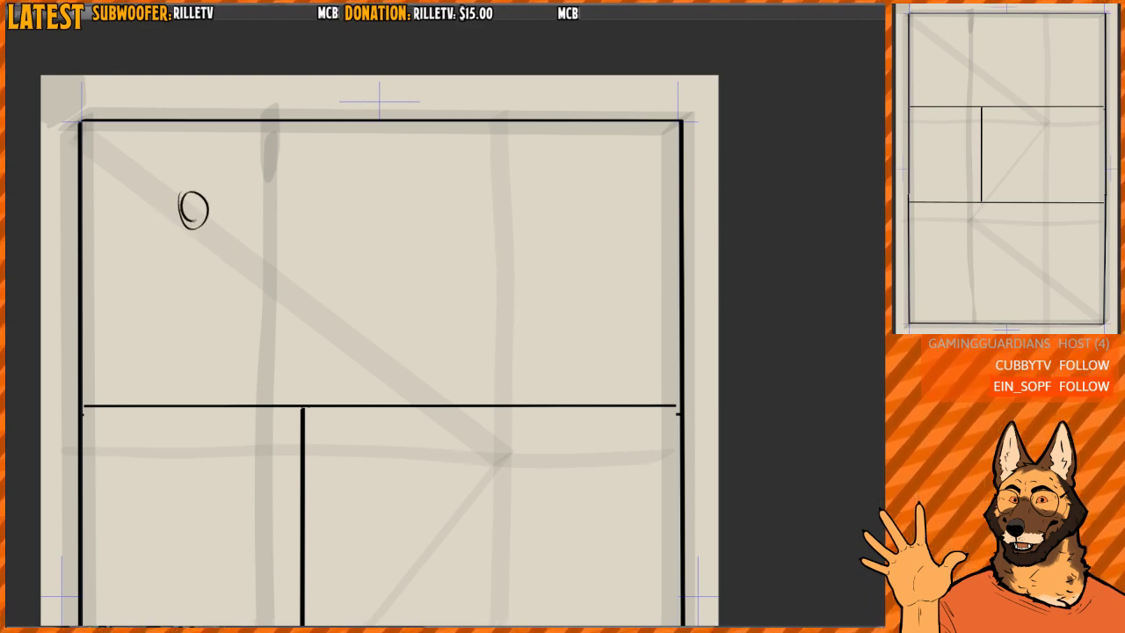
{"action": "key", "text": "e"}
{"action": "left_click_drag", "start_coordinate": [179, 184], "coordinate": [208, 233]}
- Place one grey oval low on the top panel's left side and another high on its right side
{"action": "key", "text": "e"}
{"action": "left_click_drag", "start_coordinate": [181, 334], "coordinate": [157, 355]}
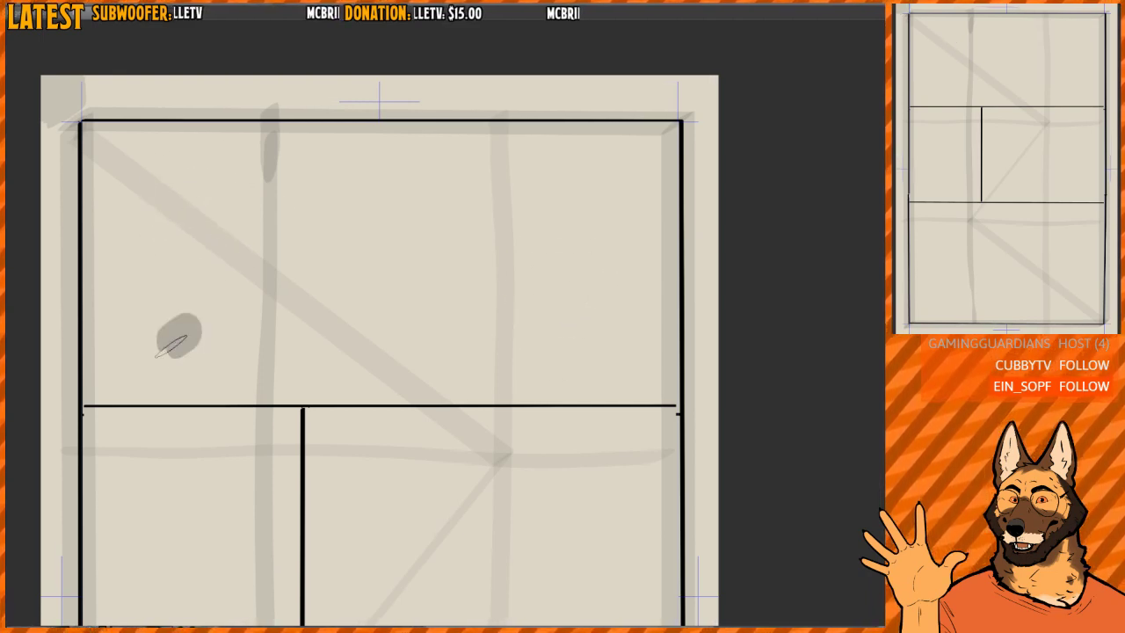
{"action": "mouse_move", "coordinate": [575, 218]}
{"action": "left_mouse_down"}
{"action": "mouse_move", "coordinate": [562, 190]}
{"action": "mouse_move", "coordinate": [571, 204]}
{"action": "mouse_move", "coordinate": [548, 204]}
{"action": "left_mouse_up"}
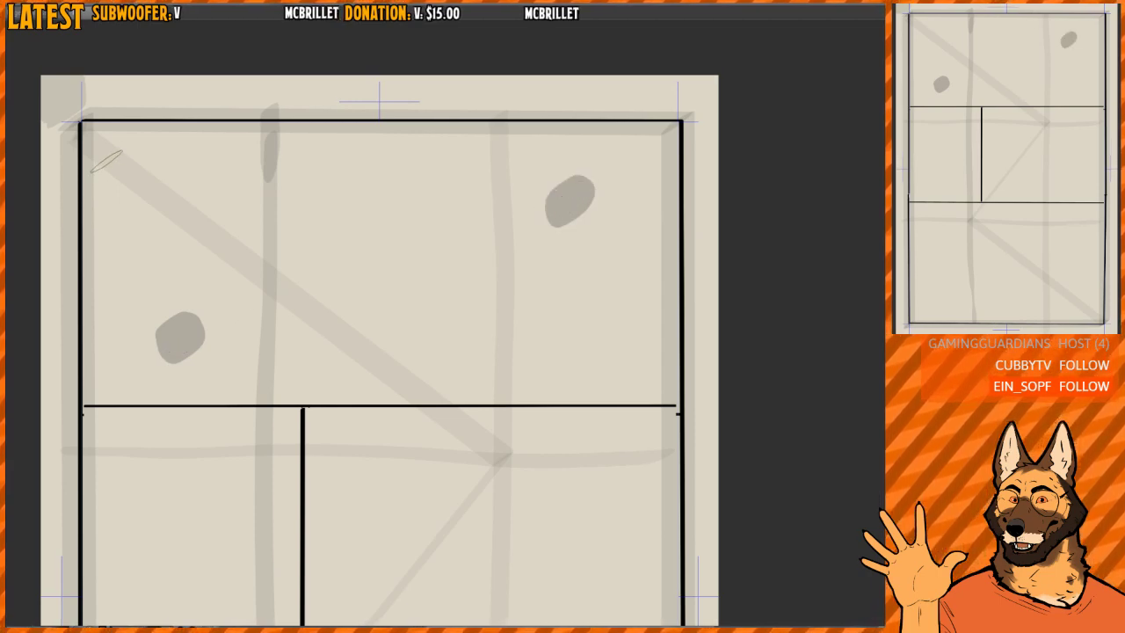
- Try a diagonal reading path across the top panel, try an S-curve through both ovals instead, and undo everything including the ovals
{"action": "mouse_move", "coordinate": [88, 132]}
{"action": "left_mouse_down"}
{"action": "mouse_move", "coordinate": [312, 291]}
{"action": "mouse_move", "coordinate": [618, 407]}
{"action": "left_mouse_up"}
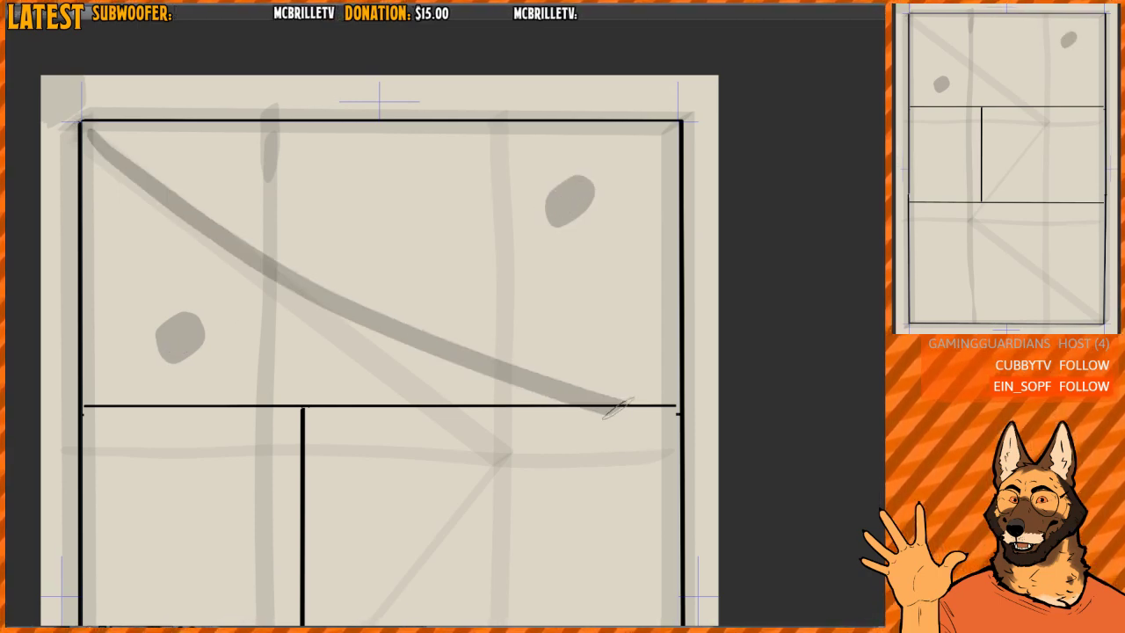
{"action": "key", "text": "ctrl+z"}
{"action": "mouse_move", "coordinate": [90, 131]}
{"action": "left_mouse_down"}
{"action": "mouse_move", "coordinate": [142, 288]}
{"action": "mouse_move", "coordinate": [373, 251]}
{"action": "mouse_move", "coordinate": [618, 233]}
{"action": "left_mouse_up"}
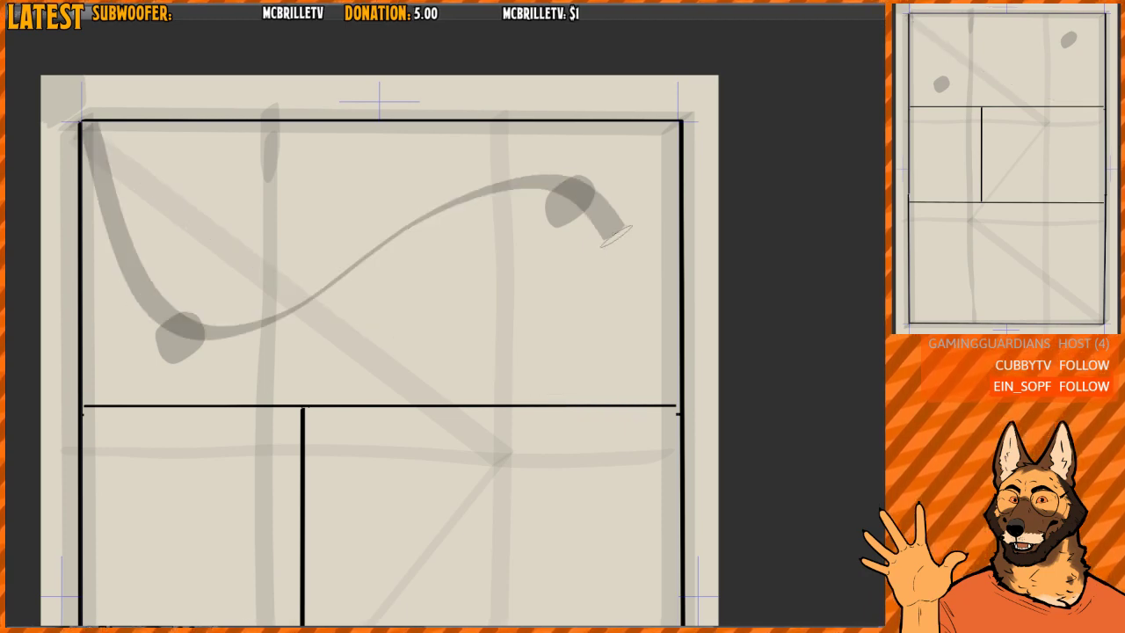
{"action": "key", "text": "ctrl+z"}
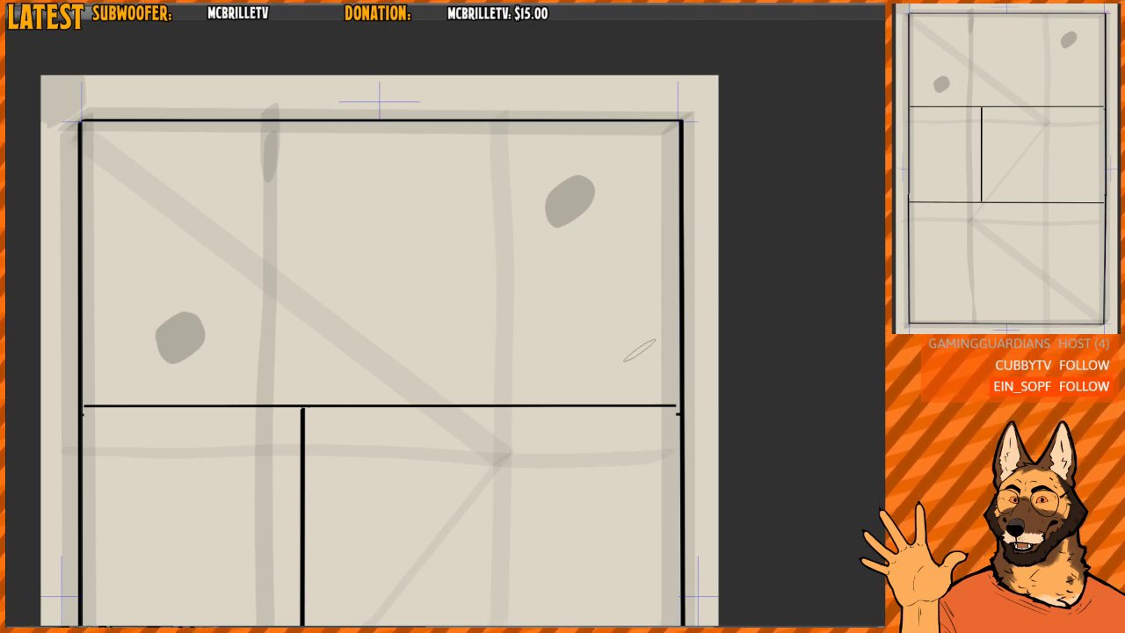
{"action": "key", "text": "ctrl+z"}
{"action": "key", "text": "ctrl+z"}
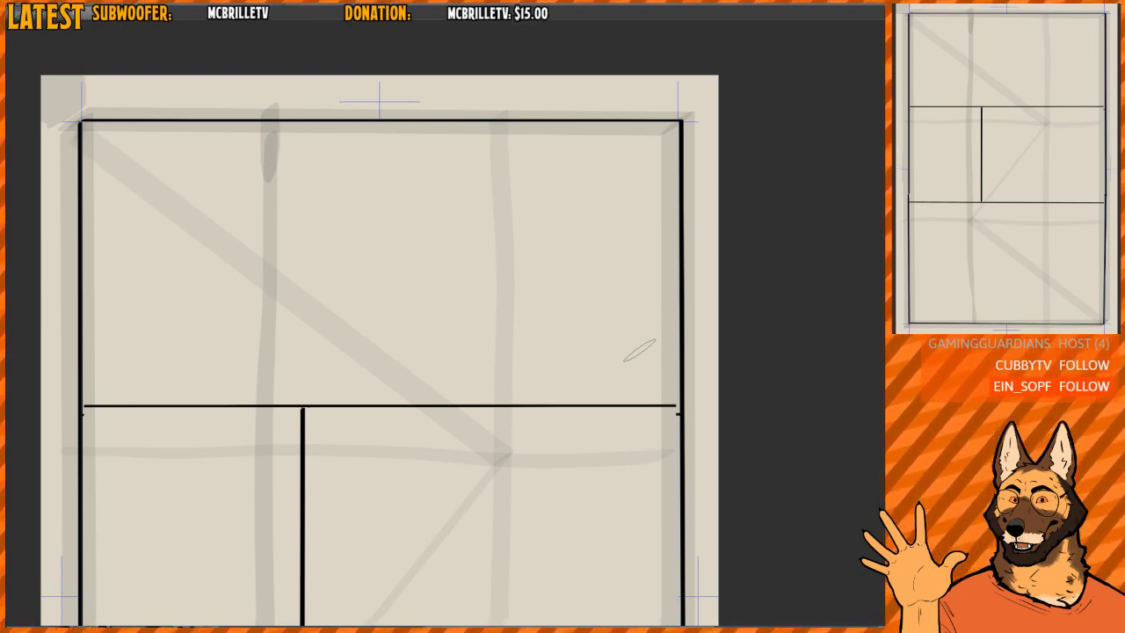
{"action": "left_click_drag", "start_coordinate": [515, 240], "coordinate": [504, 241]}
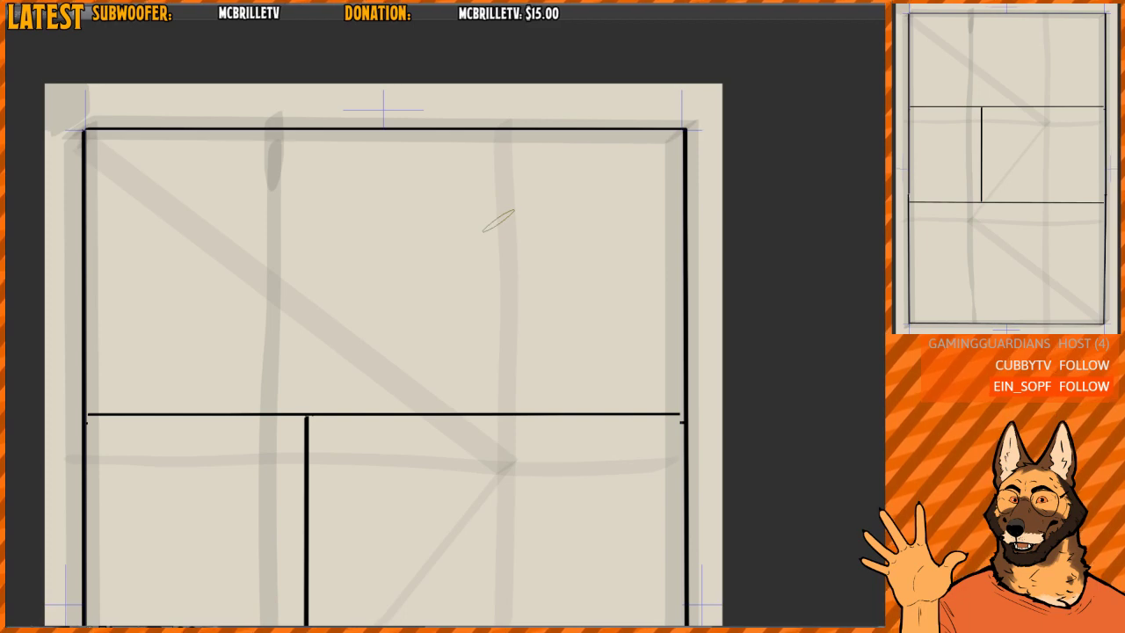
{"action": "scroll", "coordinate": [481, 227], "scroll_direction": "down", "scroll_amount": 1}
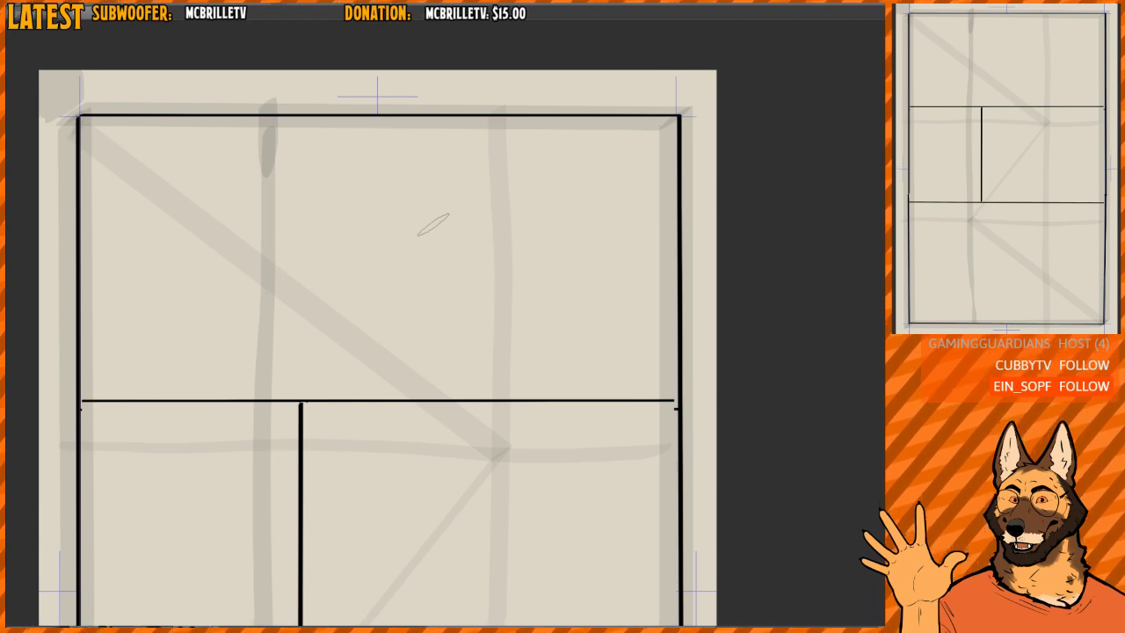
- Place grey ovals in the top panel's upper-left and lower-right corners, try a diagonal path between them, and undo the path
{"action": "left_click_drag", "start_coordinate": [387, 282], "coordinate": [384, 291]}
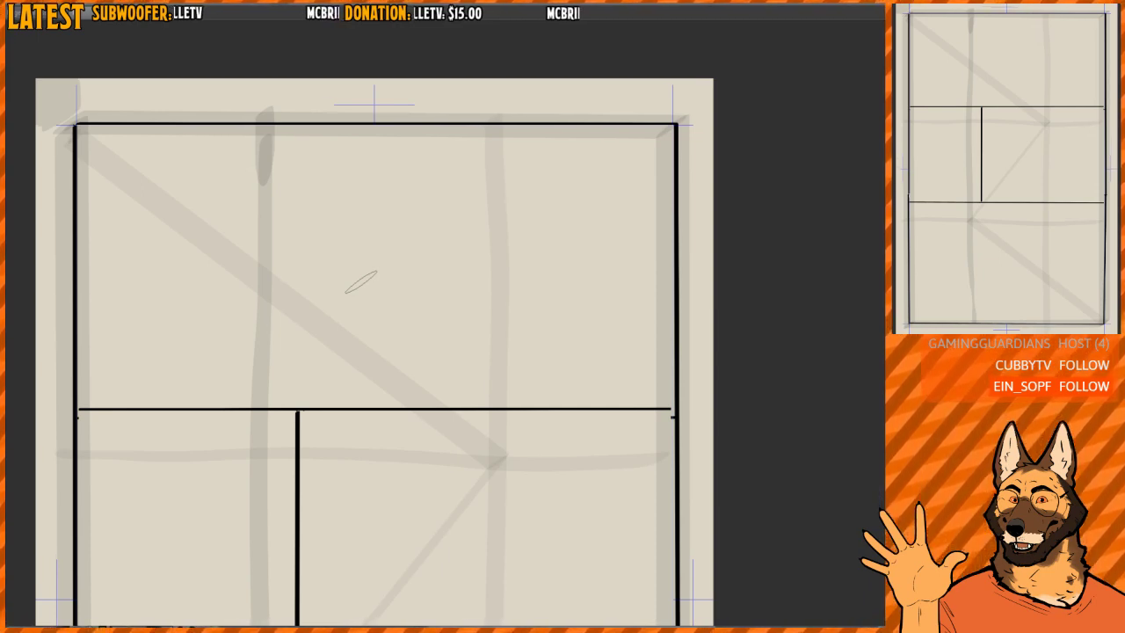
{"action": "left_click_drag", "start_coordinate": [88, 141], "coordinate": [95, 146]}
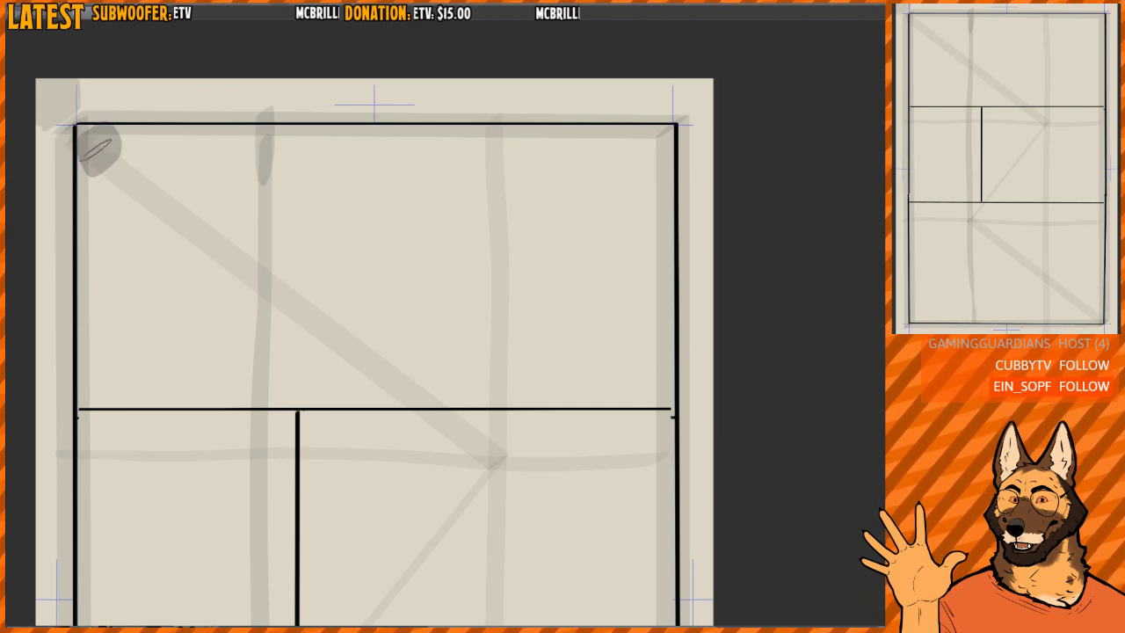
{"action": "left_click_drag", "start_coordinate": [657, 385], "coordinate": [646, 382]}
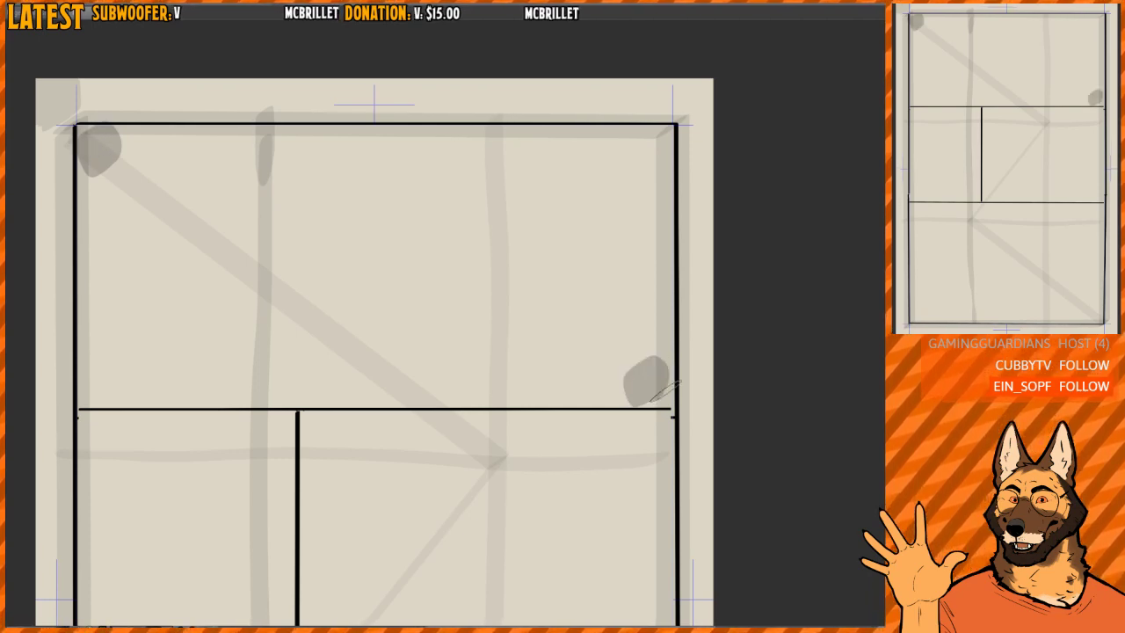
{"action": "left_click_drag", "start_coordinate": [95, 147], "coordinate": [619, 363]}
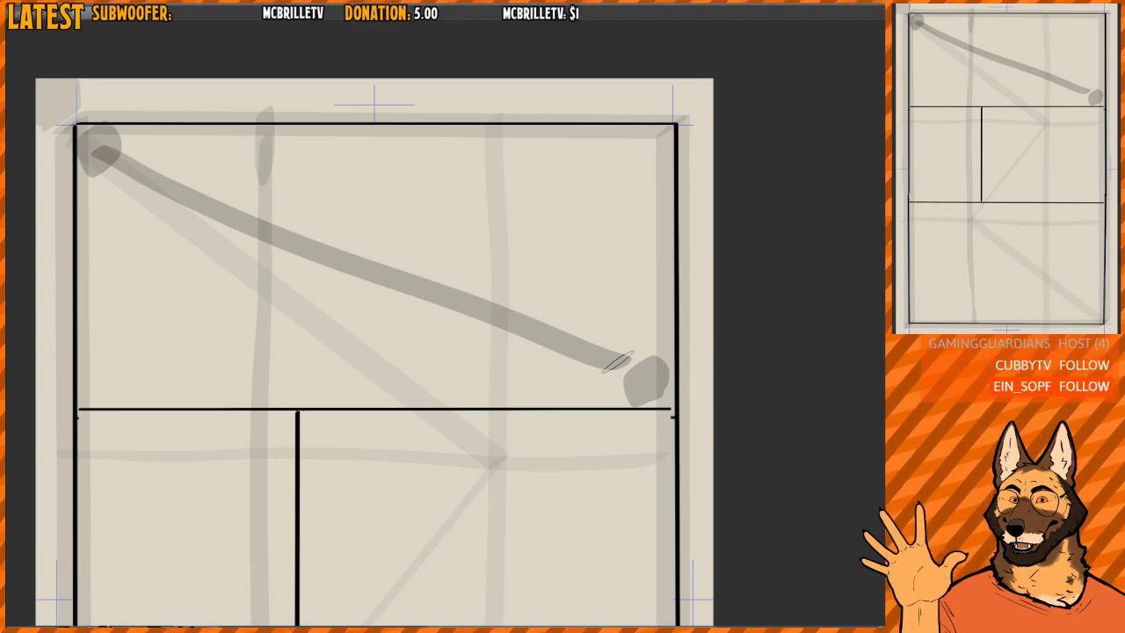
{"action": "key", "text": "ctrl+z"}
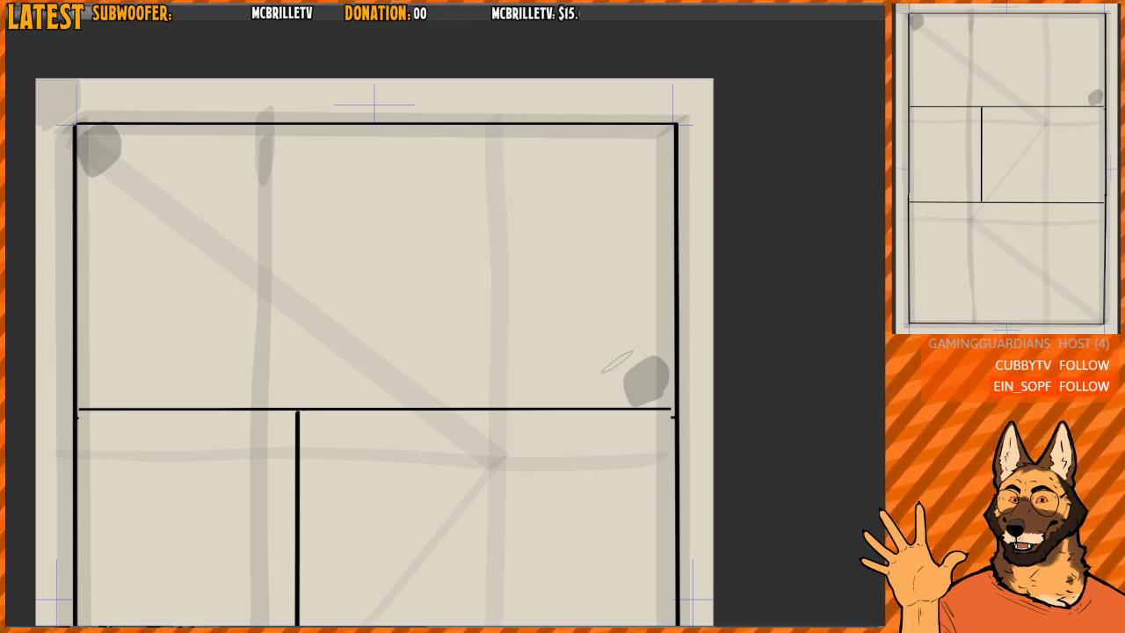
- Hide the page's grey guide lines so only the black panel borders show, and remove both grey ovals from the top panel
{"action": "key", "text": "ctrl+minus"}
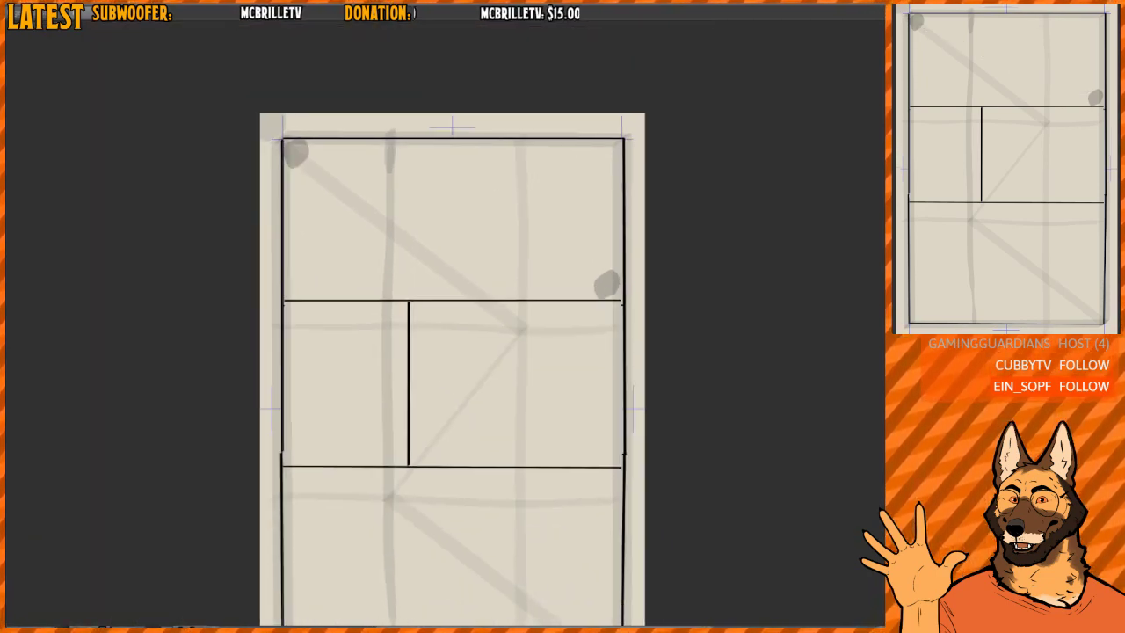
{"action": "key", "text": "ctrl+z"}
{"action": "key", "text": "ctrl+z"}
{"action": "key", "text": "ctrl+z"}
{"action": "left_click_drag", "start_coordinate": [688, 400], "coordinate": [647, 322]}
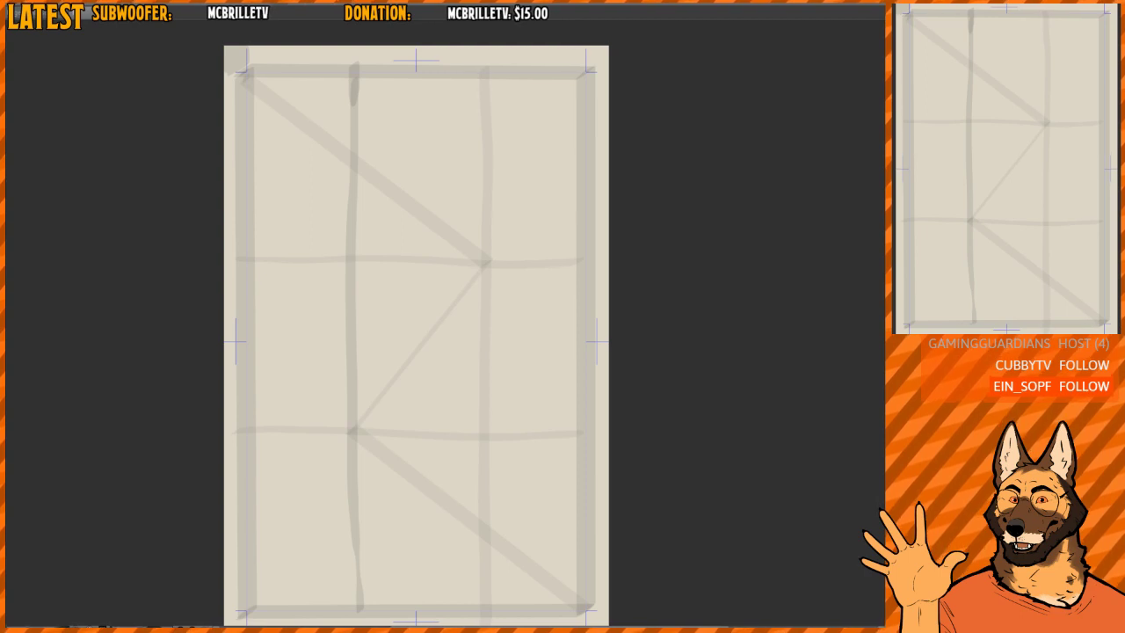
{"action": "key", "text": "ctrl+y"}
{"action": "key", "text": "ctrl+y"}
{"action": "left_click_drag", "start_coordinate": [565, 243], "coordinate": [530, 329]}
{"action": "scroll", "coordinate": [530, 330], "scroll_direction": "up", "scroll_amount": 2}
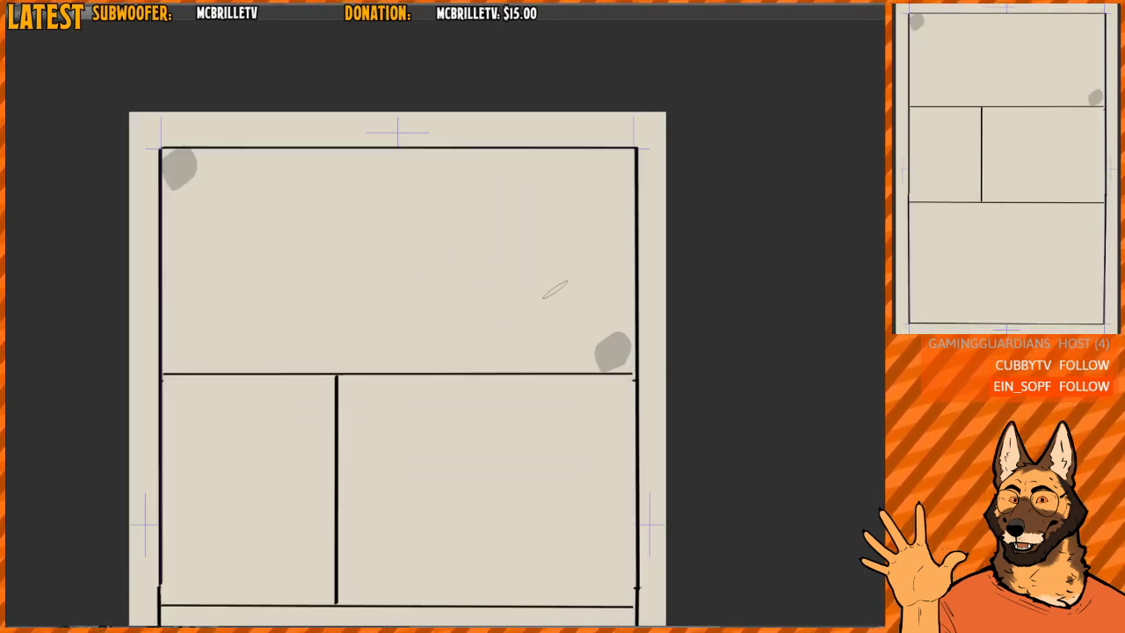
{"action": "key", "text": "ctrl+z"}
{"action": "left_click_drag", "start_coordinate": [405, 201], "coordinate": [404, 231]}
{"action": "scroll", "coordinate": [404, 231], "scroll_direction": "up", "scroll_amount": 1}
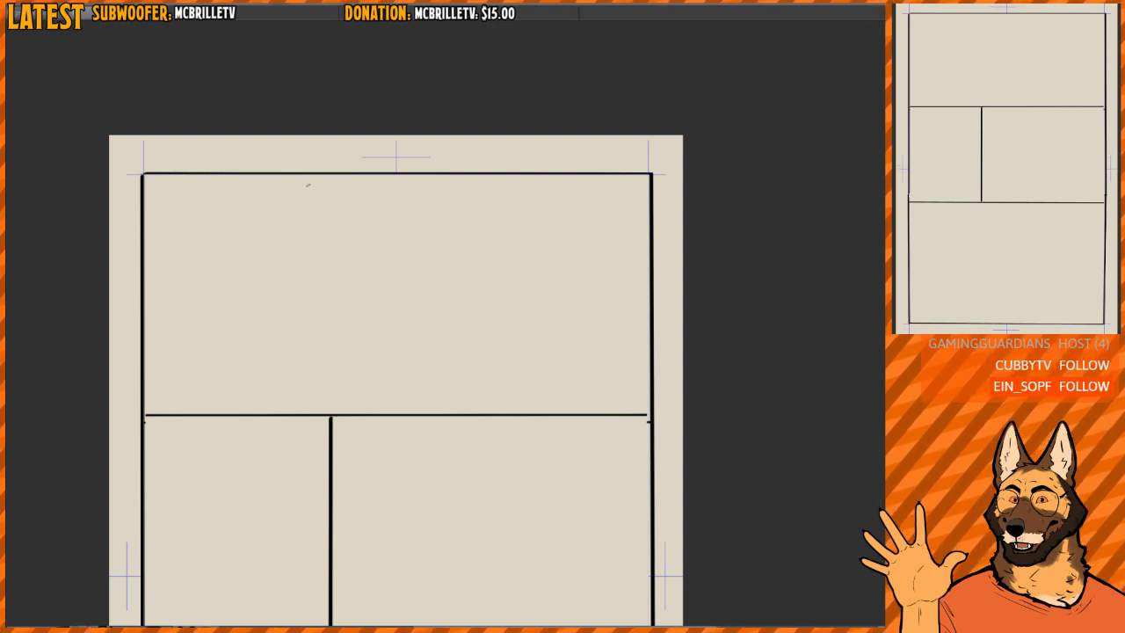
- Draw a rule-of-thirds grid inside the top panel with two vertical and two horizontal grey lines
{"action": "left_click_drag", "start_coordinate": [306, 169], "coordinate": [307, 388]}
{"action": "left_click_drag", "start_coordinate": [488, 171], "coordinate": [492, 383]}
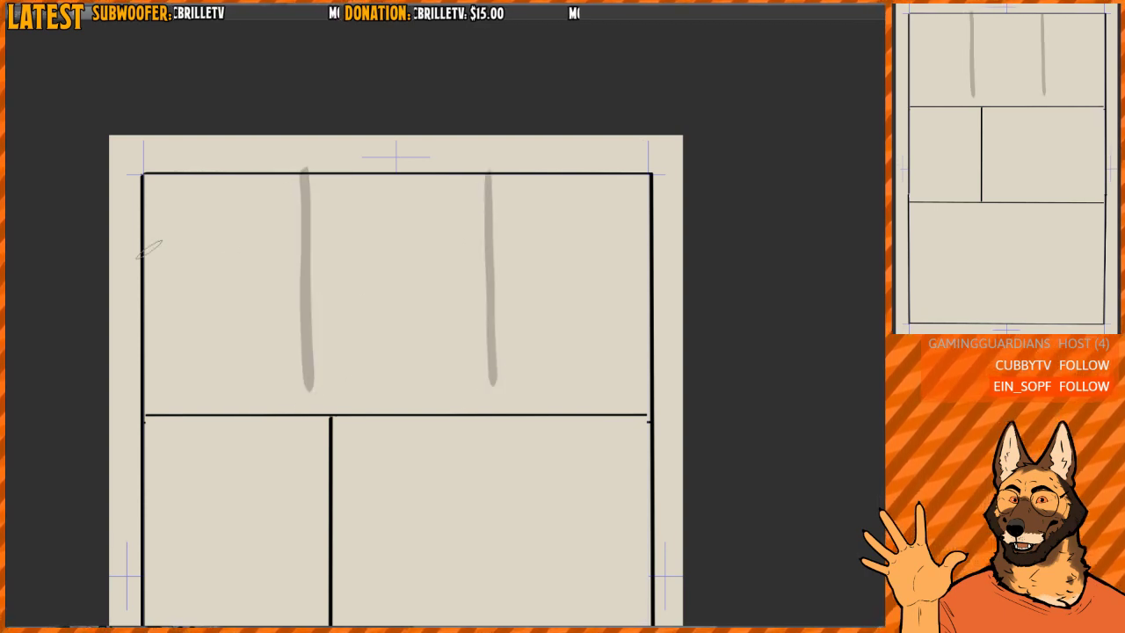
{"action": "left_click_drag", "start_coordinate": [149, 249], "coordinate": [634, 255]}
{"action": "left_click_drag", "start_coordinate": [125, 326], "coordinate": [634, 326]}
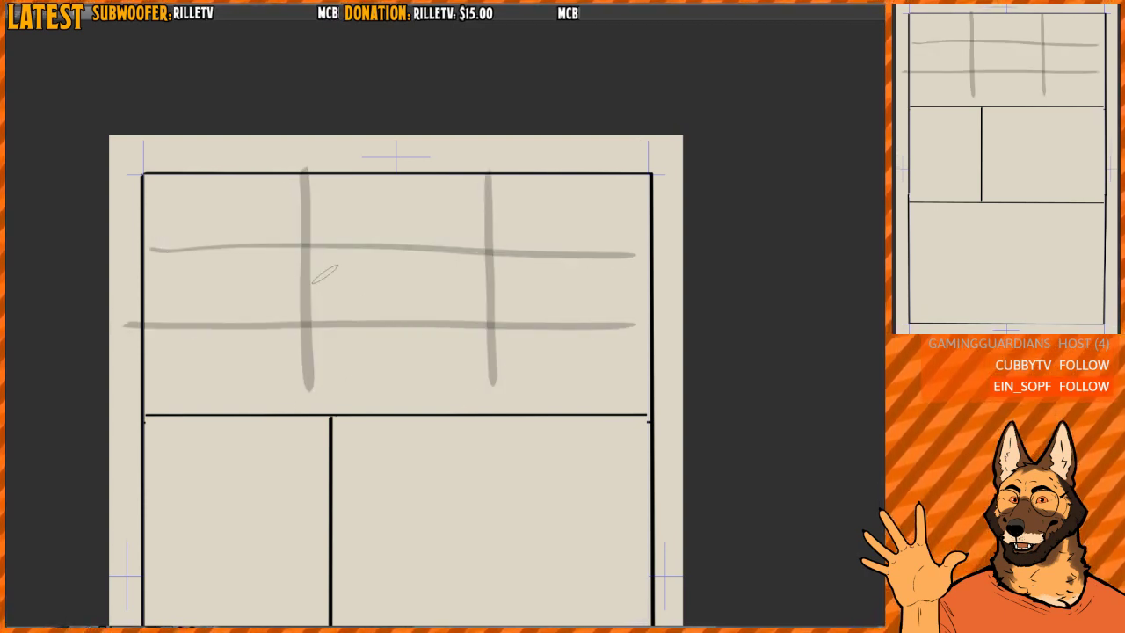
- Mark the grid's upper intersections and the panel's upper-left corner, try a path from the corner, and undo all but the upper-left intersection mark
{"action": "left_click", "coordinate": [303, 249]}
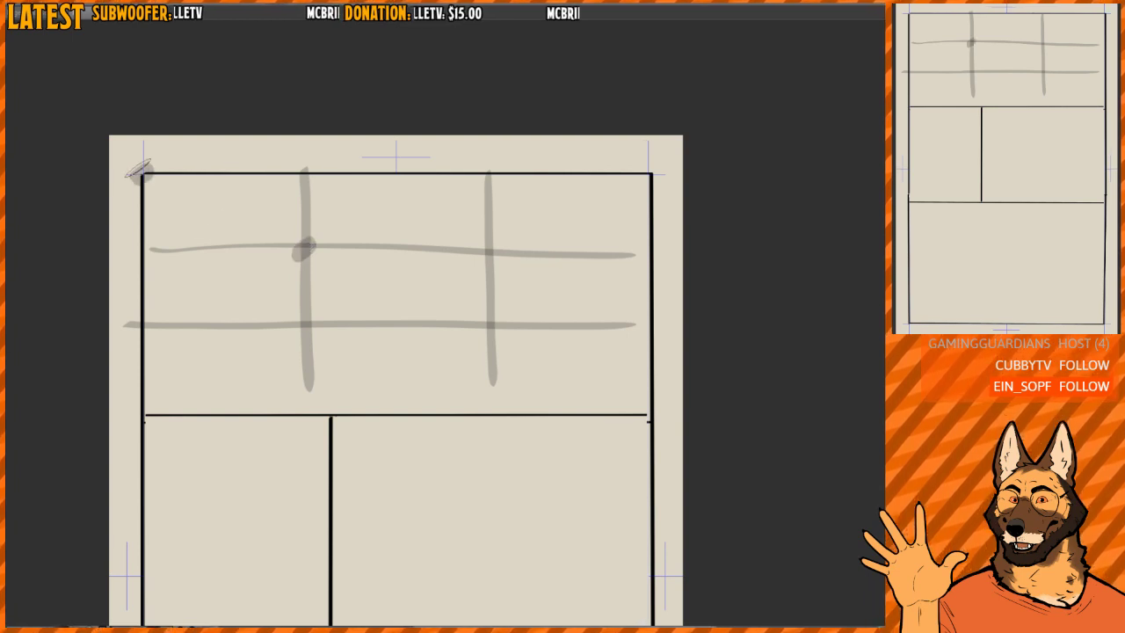
{"action": "left_click_drag", "start_coordinate": [139, 173], "coordinate": [308, 248]}
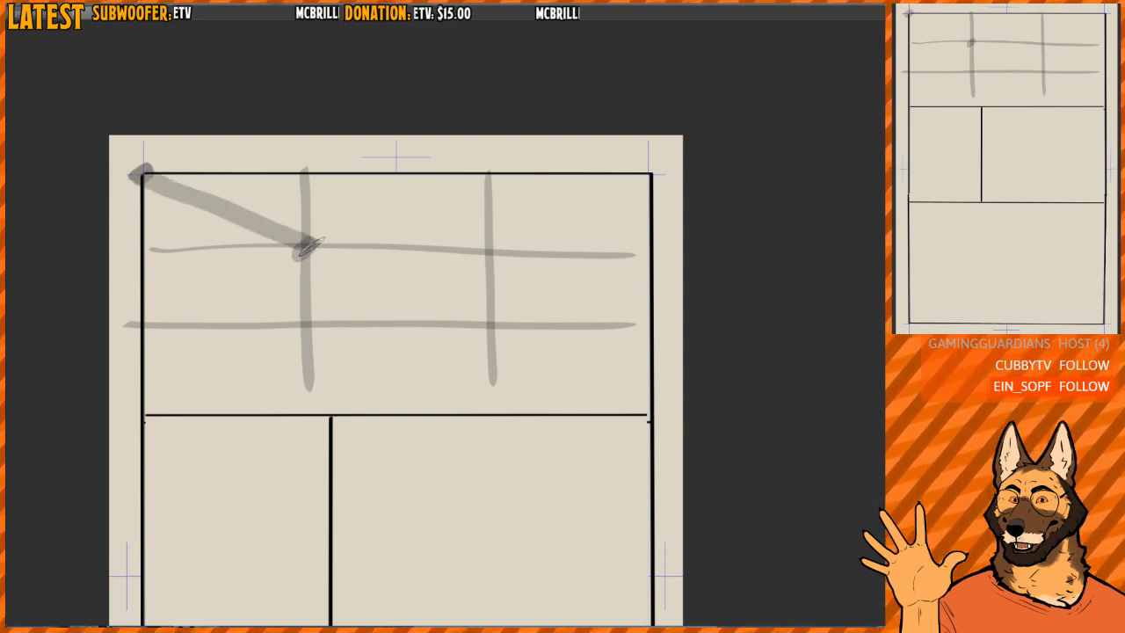
{"action": "key", "text": "ctrl+z"}
{"action": "left_click", "coordinate": [486, 252]}
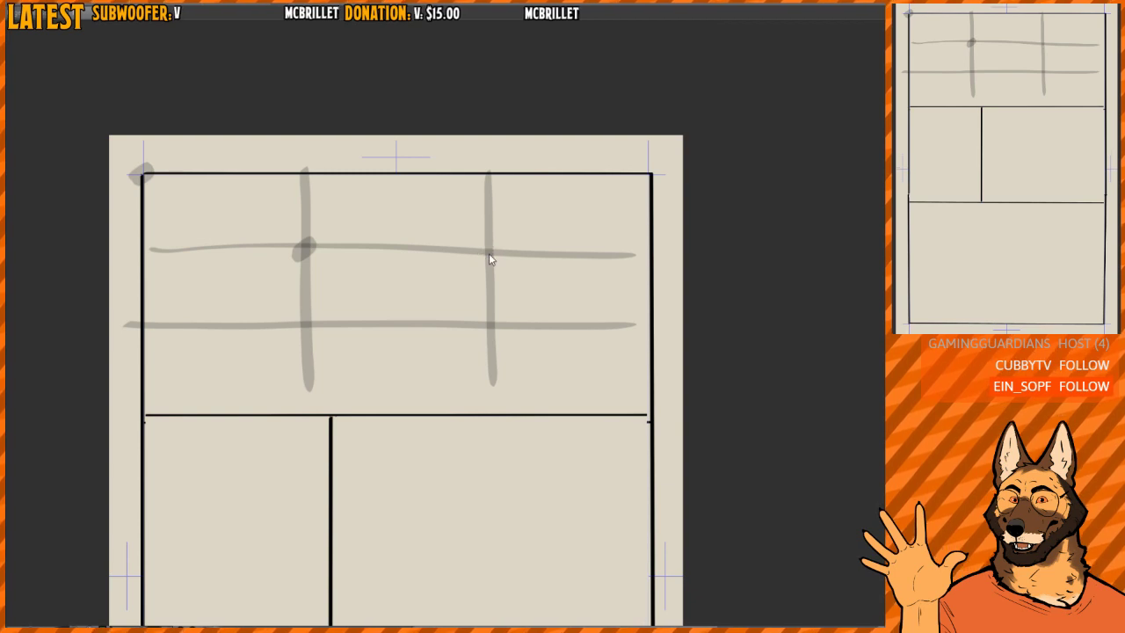
{"action": "left_click", "coordinate": [486, 251]}
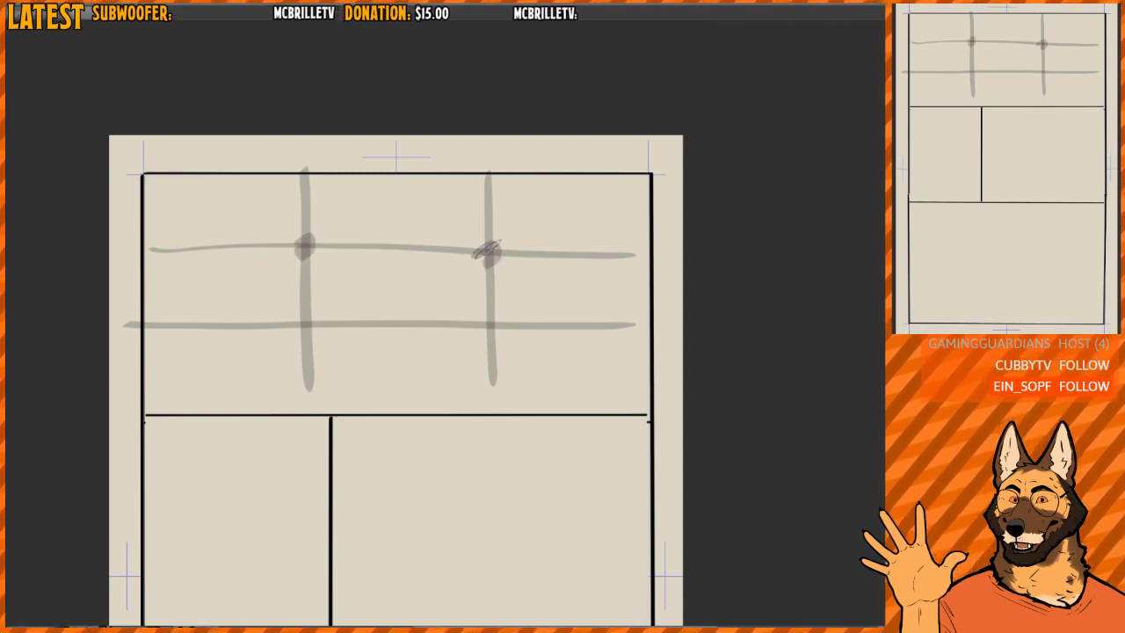
{"action": "key", "text": "ctrl+z"}
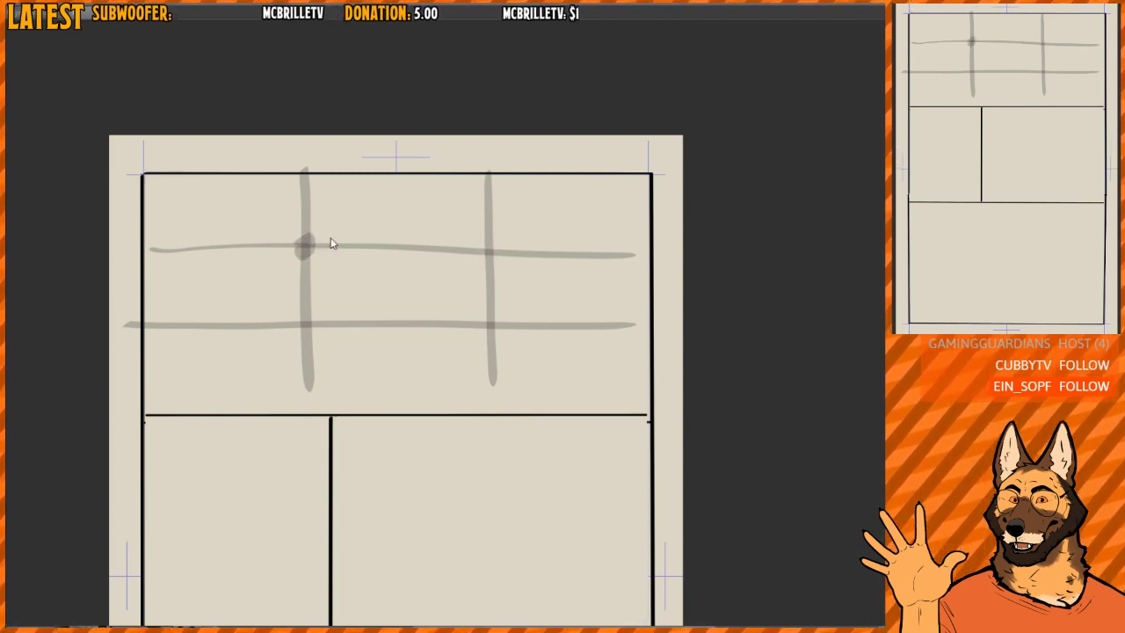
{"action": "key", "text": "ctrl+z"}
- Try a diagonal reading path across the top panel through the grid intersections, and undo it with the remaining intersection mark
{"action": "mouse_move", "coordinate": [123, 176]}
{"action": "left_mouse_down"}
{"action": "mouse_move", "coordinate": [551, 357]}
{"action": "mouse_move", "coordinate": [664, 400]}
{"action": "left_mouse_up"}
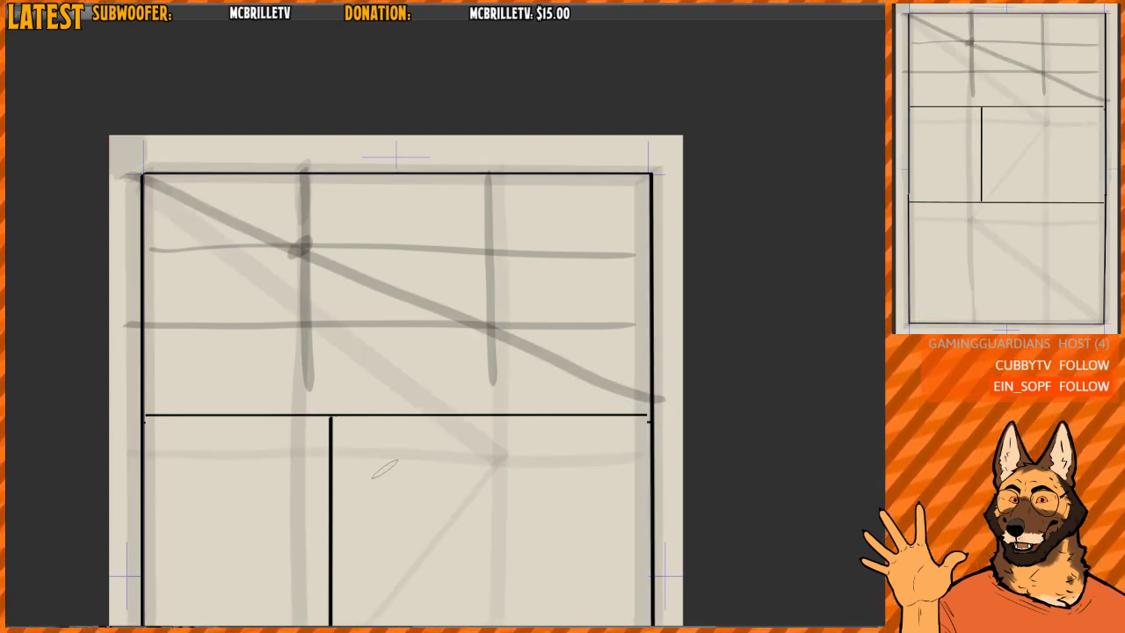
{"action": "key", "text": "ctrl+z"}
{"action": "key", "text": "ctrl+z"}
{"action": "key", "text": "ctrl+z"}
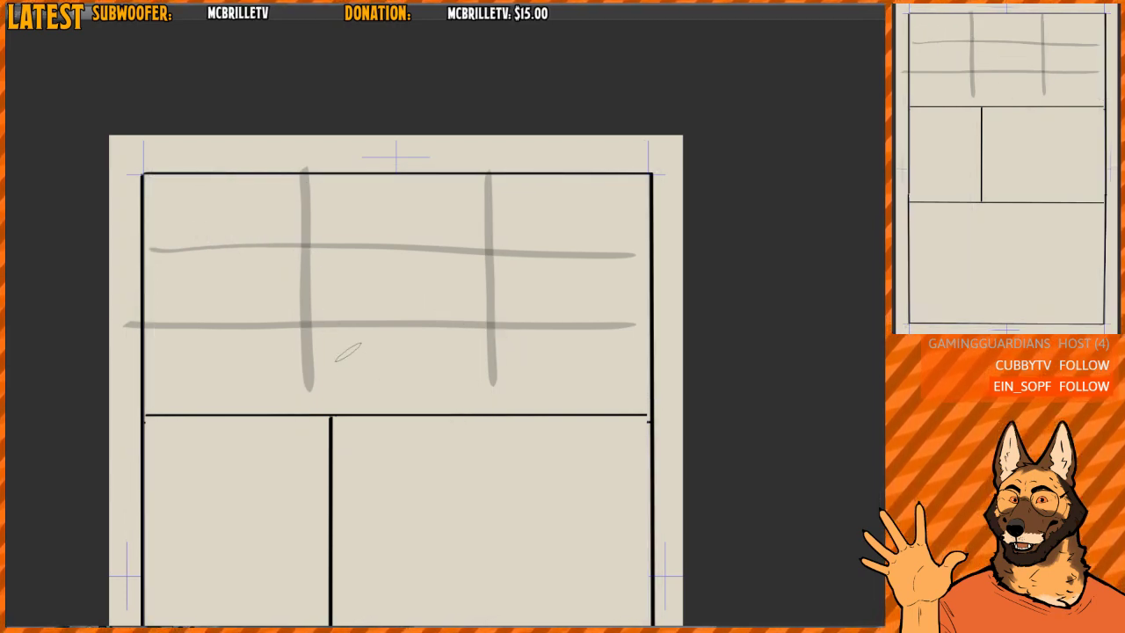
- Block in two grey oval heads in the grid's middle column, the right one slightly lower than the left
{"action": "scroll", "coordinate": [489, 307], "scroll_direction": "up", "scroll_amount": 2}
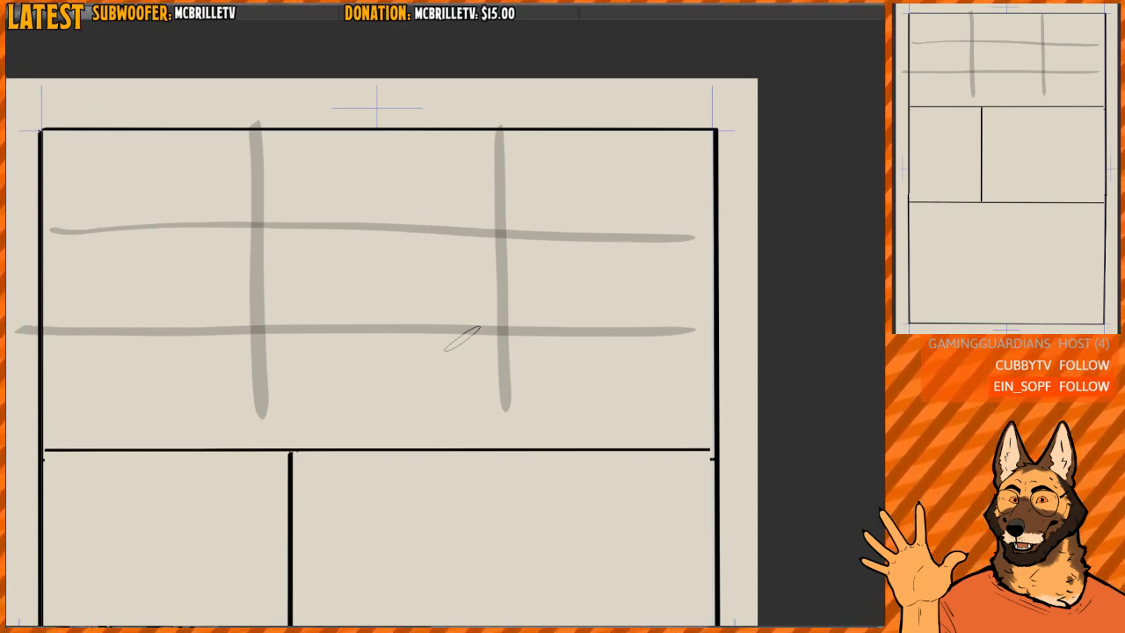
{"action": "left_click_drag", "start_coordinate": [558, 296], "coordinate": [563, 290]}
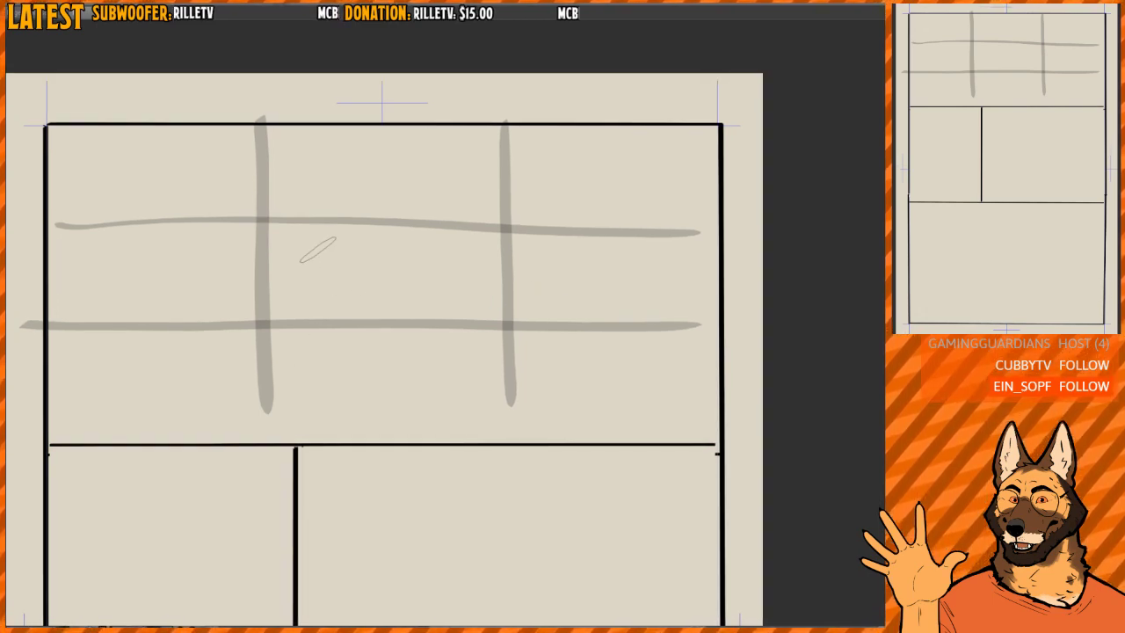
{"action": "mouse_move", "coordinate": [299, 221]}
{"action": "left_mouse_down"}
{"action": "mouse_move", "coordinate": [304, 253]}
{"action": "mouse_move", "coordinate": [296, 244]}
{"action": "mouse_move", "coordinate": [308, 241]}
{"action": "mouse_move", "coordinate": [290, 251]}
{"action": "left_mouse_up"}
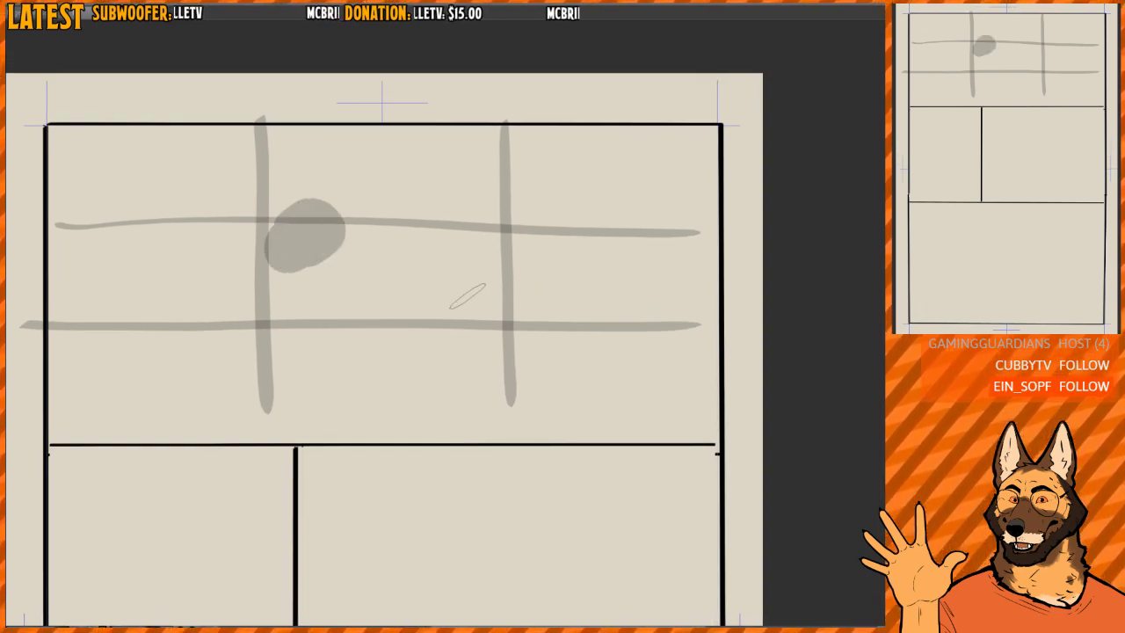
{"action": "mouse_move", "coordinate": [467, 293]}
{"action": "left_mouse_down"}
{"action": "mouse_move", "coordinate": [452, 261]}
{"action": "mouse_move", "coordinate": [460, 282]}
{"action": "mouse_move", "coordinate": [471, 248]}
{"action": "left_mouse_up"}
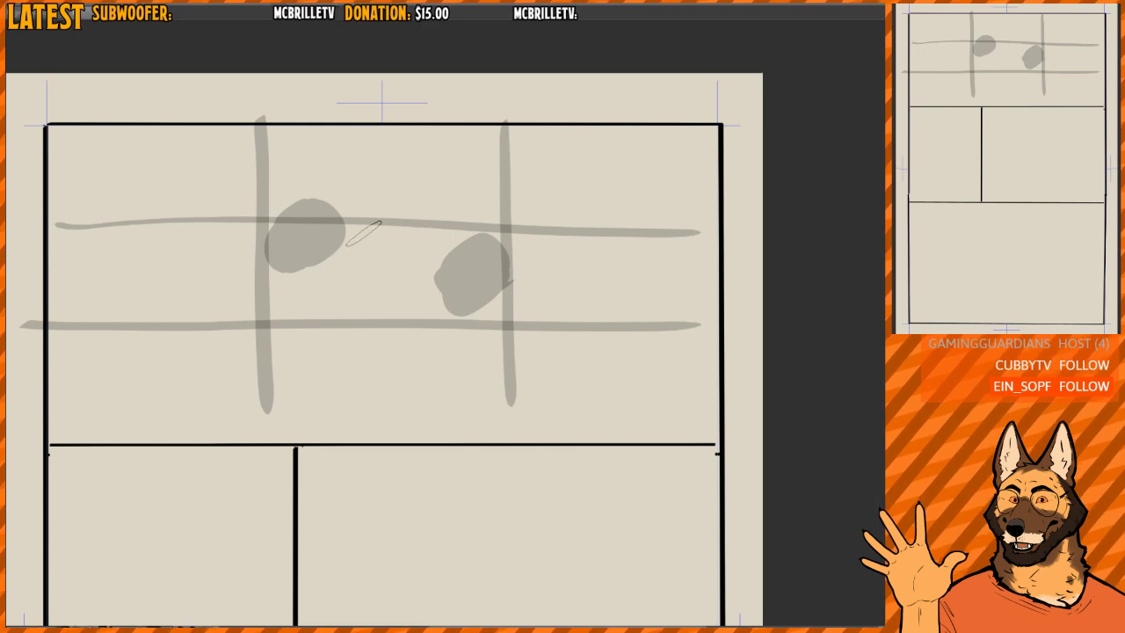
- Add darker grey muzzles to both heads so that the two characters face each other
{"action": "mouse_move", "coordinate": [327, 232]}
{"action": "left_mouse_down"}
{"action": "mouse_move", "coordinate": [345, 246]}
{"action": "mouse_move", "coordinate": [312, 258]}
{"action": "mouse_move", "coordinate": [356, 255]}
{"action": "left_mouse_up"}
{"action": "scroll", "coordinate": [338, 245], "scroll_direction": "up", "scroll_amount": 2}
{"action": "left_click_drag", "start_coordinate": [242, 274], "coordinate": [355, 274]}
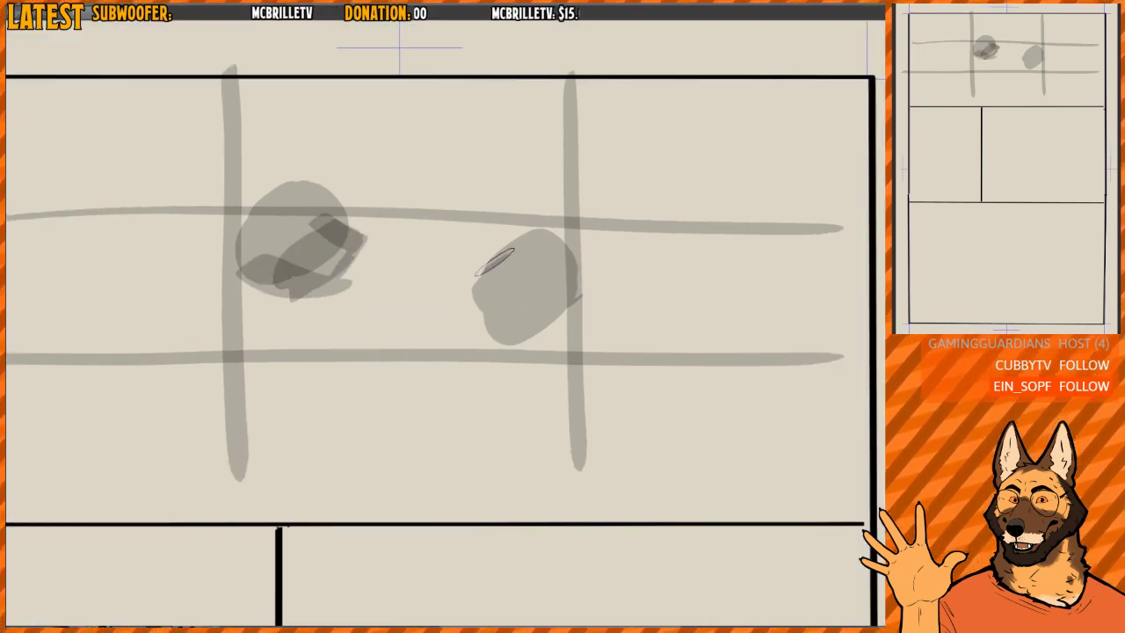
{"action": "mouse_move", "coordinate": [494, 263]}
{"action": "left_mouse_down"}
{"action": "mouse_move", "coordinate": [455, 290]}
{"action": "mouse_move", "coordinate": [495, 318]}
{"action": "mouse_move", "coordinate": [455, 256]}
{"action": "mouse_move", "coordinate": [509, 269]}
{"action": "mouse_move", "coordinate": [502, 208]}
{"action": "mouse_move", "coordinate": [529, 257]}
{"action": "left_mouse_up"}
{"action": "mouse_move", "coordinate": [457, 252]}
{"action": "left_mouse_down"}
{"action": "mouse_move", "coordinate": [445, 274]}
{"action": "mouse_move", "coordinate": [455, 276]}
{"action": "left_mouse_up"}
- Ink black eyes and noses on both heads, plus the right head's open mouth with small speech marks
{"action": "left_click_drag", "start_coordinate": [350, 235], "coordinate": [354, 259]}
{"action": "left_click_drag", "start_coordinate": [298, 213], "coordinate": [314, 217]}
{"action": "scroll", "coordinate": [508, 215], "scroll_direction": "down", "scroll_amount": 2}
{"action": "mouse_move", "coordinate": [460, 264]}
{"action": "left_mouse_down"}
{"action": "mouse_move", "coordinate": [480, 288]}
{"action": "mouse_move", "coordinate": [465, 302]}
{"action": "mouse_move", "coordinate": [491, 311]}
{"action": "left_mouse_up"}
{"action": "mouse_move", "coordinate": [452, 287]}
{"action": "left_mouse_down"}
{"action": "mouse_move", "coordinate": [442, 291]}
{"action": "mouse_move", "coordinate": [456, 298]}
{"action": "left_mouse_up"}
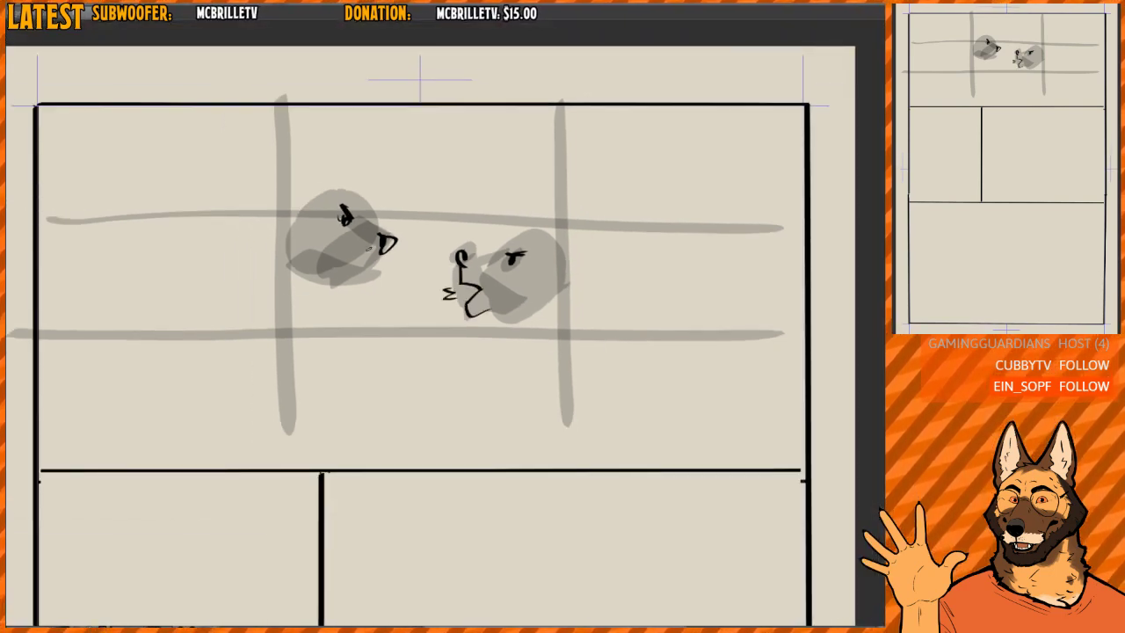
- Ink the left head's open mouth in black and add short speech lines beside it
{"action": "mouse_move", "coordinate": [379, 258]}
{"action": "left_mouse_down"}
{"action": "mouse_move", "coordinate": [345, 275]}
{"action": "mouse_move", "coordinate": [352, 285]}
{"action": "mouse_move", "coordinate": [387, 276]}
{"action": "left_mouse_up"}
{"action": "left_click_drag", "start_coordinate": [375, 286], "coordinate": [376, 304]}
{"action": "left_click_drag", "start_coordinate": [567, 235], "coordinate": [584, 235]}
{"action": "left_click_drag", "start_coordinate": [444, 244], "coordinate": [405, 256]}
{"action": "scroll", "coordinate": [405, 255], "scroll_direction": "down", "scroll_amount": 2}
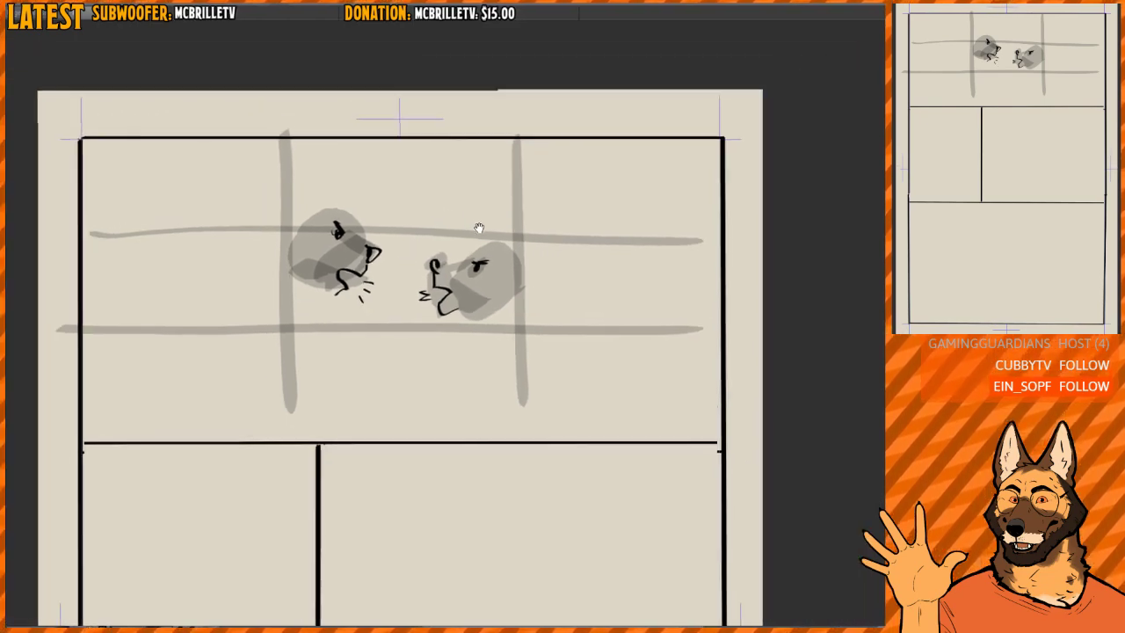
- Try three stacked black speech-balloon circles along each side of the top panel, and undo all of them
{"action": "left_click_drag", "start_coordinate": [480, 229], "coordinate": [474, 236]}
{"action": "mouse_move", "coordinate": [114, 165]}
{"action": "left_mouse_down"}
{"action": "mouse_move", "coordinate": [95, 177]}
{"action": "mouse_move", "coordinate": [98, 166]}
{"action": "mouse_move", "coordinate": [112, 173]}
{"action": "left_mouse_up"}
{"action": "key", "text": "ctrl+z"}
{"action": "mouse_move", "coordinate": [109, 267]}
{"action": "left_mouse_down"}
{"action": "mouse_move", "coordinate": [177, 318]}
{"action": "mouse_move", "coordinate": [103, 274]}
{"action": "left_mouse_up"}
{"action": "mouse_move", "coordinate": [111, 366]}
{"action": "left_mouse_down"}
{"action": "mouse_move", "coordinate": [111, 425]}
{"action": "mouse_move", "coordinate": [123, 355]}
{"action": "left_mouse_up"}
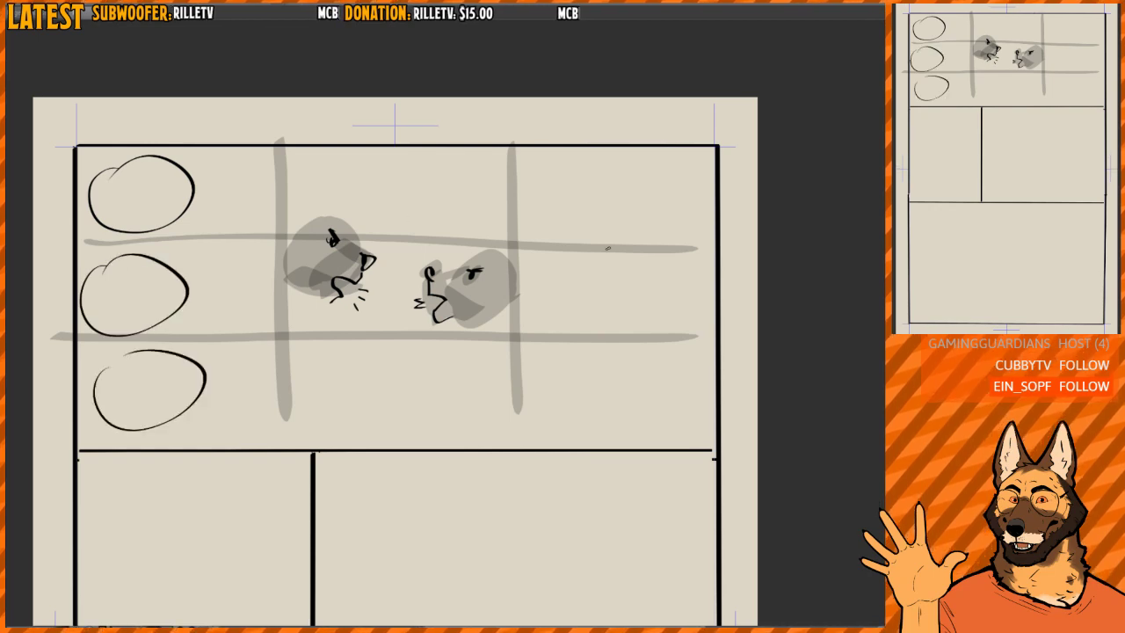
{"action": "mouse_move", "coordinate": [623, 183]}
{"action": "left_mouse_down"}
{"action": "mouse_move", "coordinate": [656, 231]}
{"action": "mouse_move", "coordinate": [619, 172]}
{"action": "left_mouse_up"}
{"action": "mouse_move", "coordinate": [584, 264]}
{"action": "left_mouse_down"}
{"action": "mouse_move", "coordinate": [568, 297]}
{"action": "mouse_move", "coordinate": [593, 264]}
{"action": "left_mouse_up"}
{"action": "left_click_drag", "start_coordinate": [615, 347], "coordinate": [573, 369]}
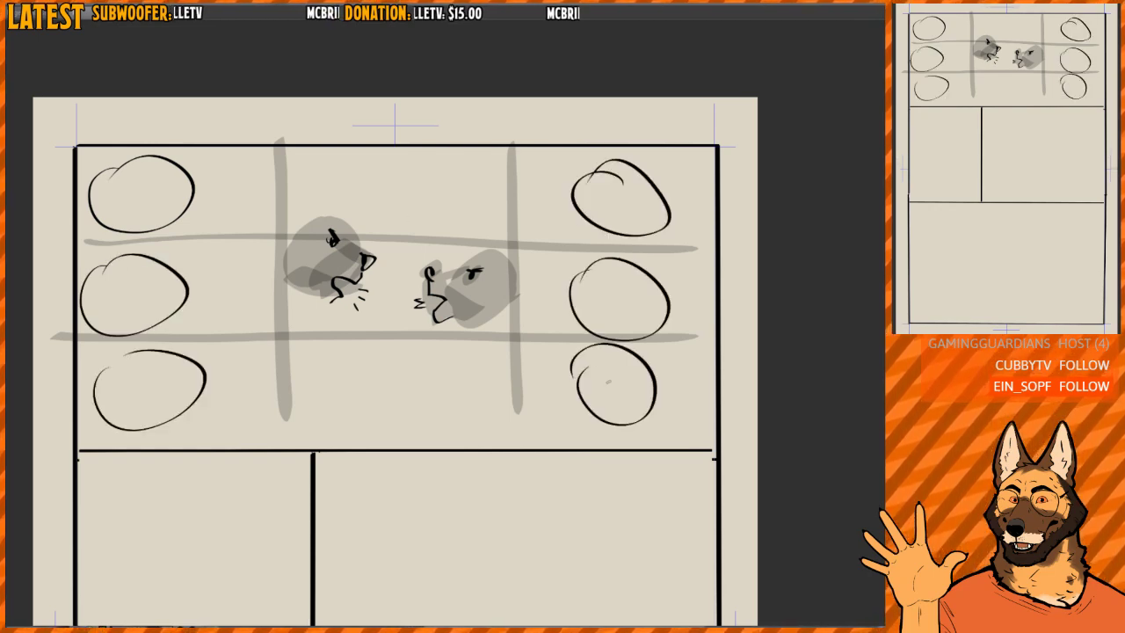
{"action": "key", "text": "ctrl+z"}
{"action": "key", "text": "ctrl+z"}
{"action": "key", "text": "ctrl+z"}
{"action": "key", "text": "ctrl+z"}
{"action": "key", "text": "ctrl+z"}
{"action": "key", "text": "ctrl+z"}
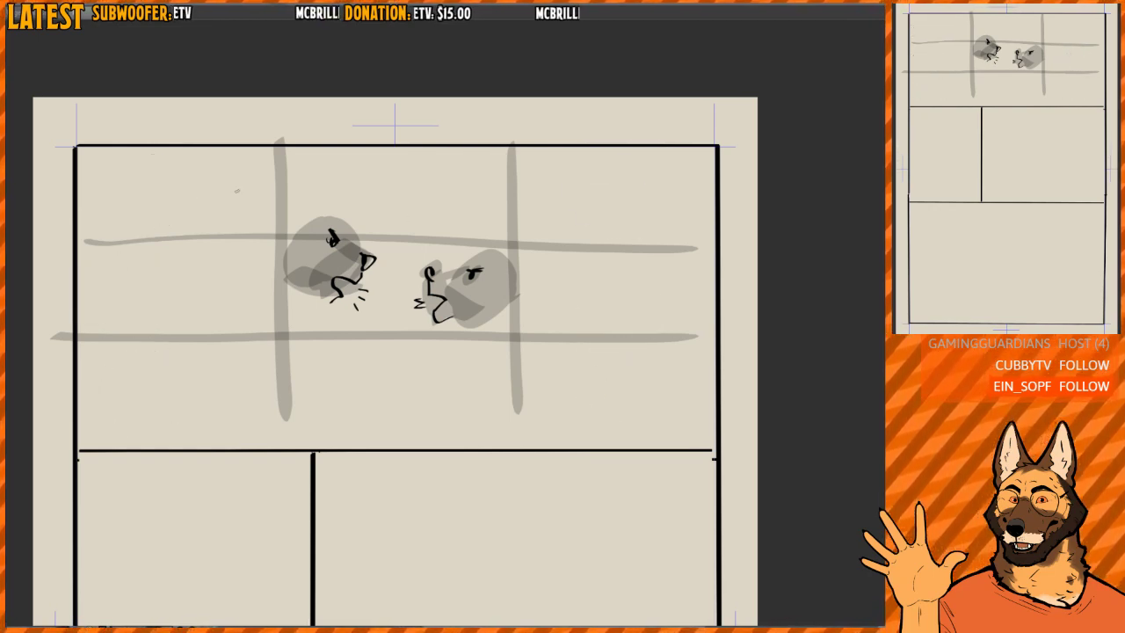
{"action": "mouse_move", "coordinate": [133, 162]}
{"action": "left_mouse_down"}
{"action": "mouse_move", "coordinate": [119, 202]}
{"action": "mouse_move", "coordinate": [141, 159]}
{"action": "mouse_move", "coordinate": [249, 192]}
{"action": "mouse_move", "coordinate": [167, 160]}
{"action": "left_mouse_up"}
{"action": "key", "text": "ctrl+z"}
{"action": "mouse_move", "coordinate": [180, 255]}
{"action": "left_mouse_down"}
{"action": "mouse_move", "coordinate": [246, 286]}
{"action": "mouse_move", "coordinate": [173, 250]}
{"action": "left_mouse_up"}
{"action": "key", "text": "ctrl+z"}
{"action": "key", "text": "ctrl+z"}
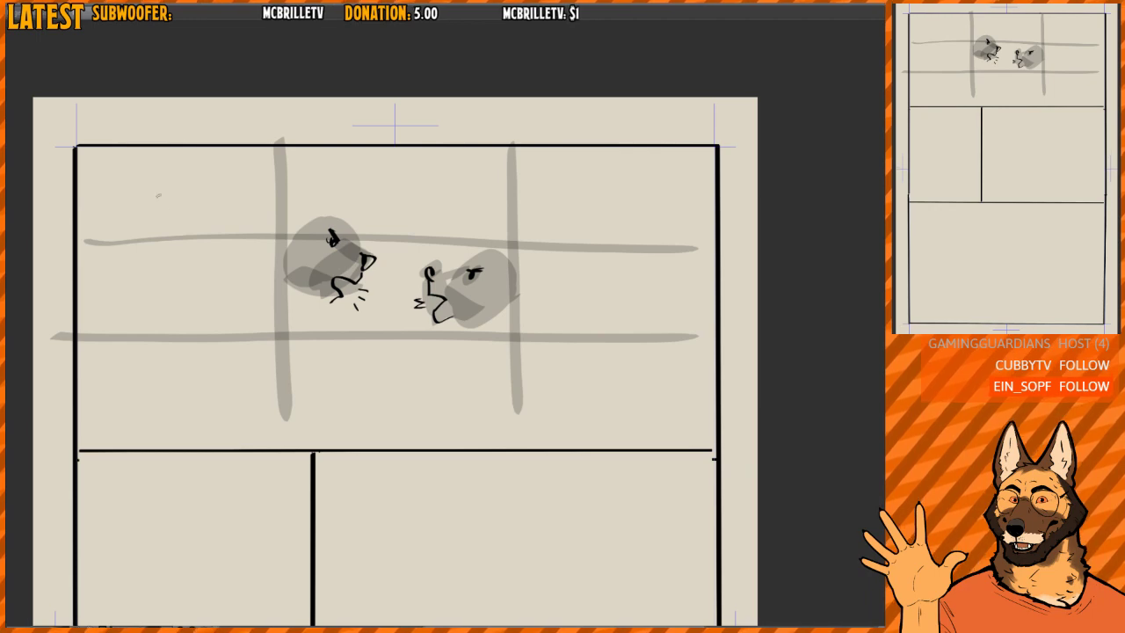
- Draw a black speech-balloon oval in the grid's upper-left cell and clean up its overlapping outline
{"action": "mouse_move", "coordinate": [151, 172]}
{"action": "left_mouse_down"}
{"action": "mouse_move", "coordinate": [133, 204]}
{"action": "mouse_move", "coordinate": [143, 174]}
{"action": "left_mouse_up"}
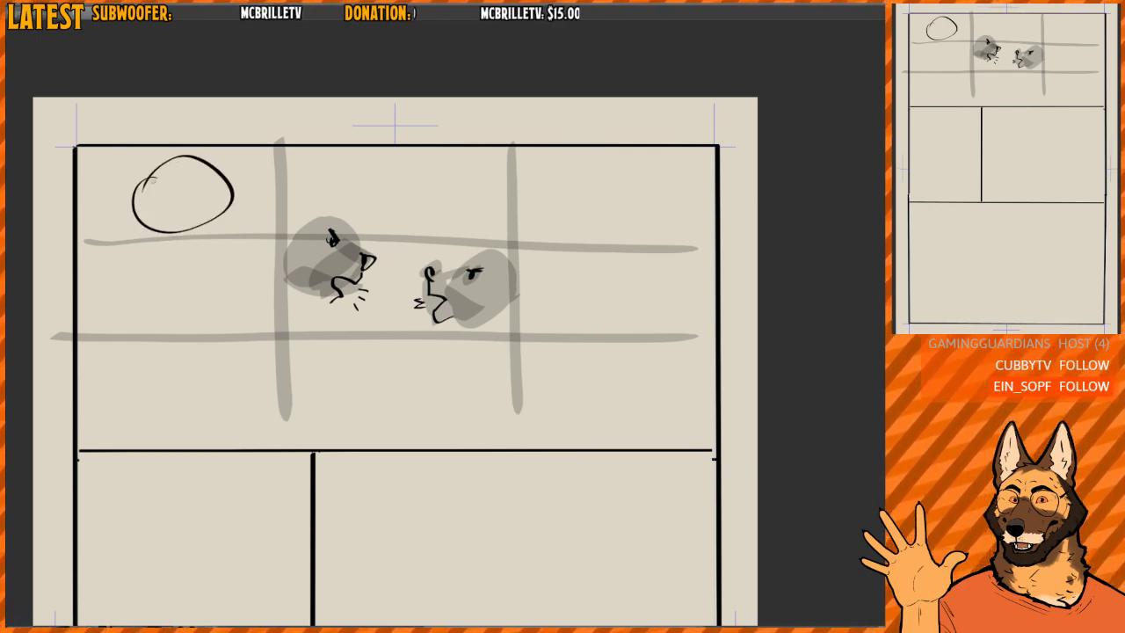
{"action": "key", "text": "e"}
{"action": "left_click_drag", "start_coordinate": [148, 188], "coordinate": [163, 180]}
{"action": "key", "text": "p"}
{"action": "left_click_drag", "start_coordinate": [134, 202], "coordinate": [171, 165]}
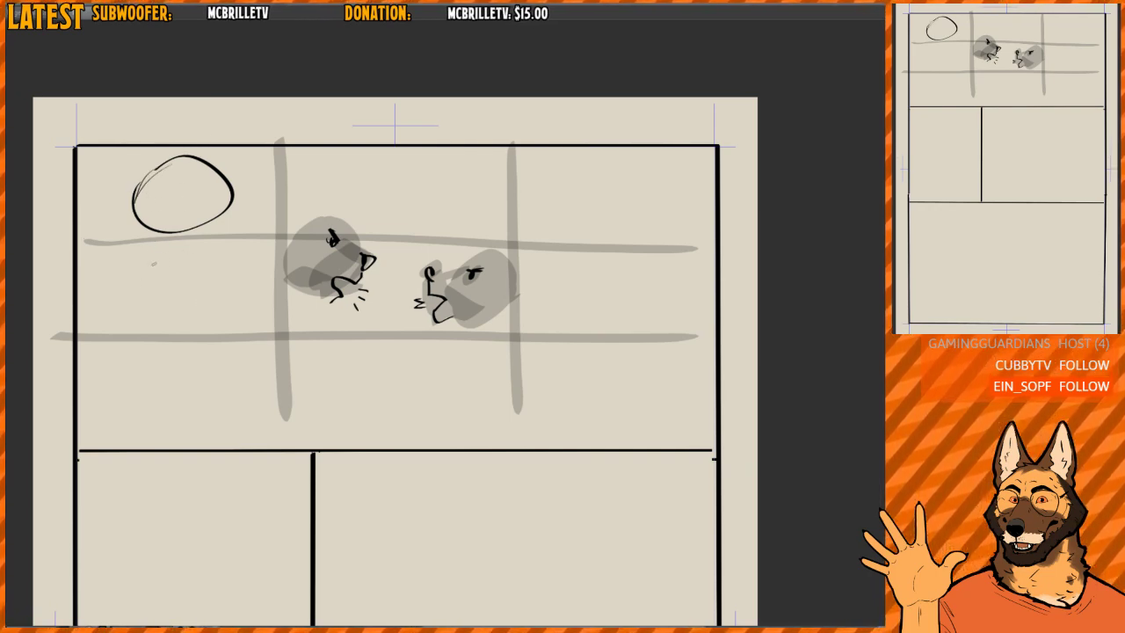
- Add two more balloons below the upper-left one, each shifted slightly right, trying and undoing a curved guide through them
{"action": "mouse_move", "coordinate": [189, 257]}
{"action": "left_mouse_down"}
{"action": "mouse_move", "coordinate": [172, 264]}
{"action": "mouse_move", "coordinate": [200, 263]}
{"action": "left_mouse_up"}
{"action": "key", "text": "ctrl+z"}
{"action": "key", "text": "ctrl+z"}
{"action": "mouse_move", "coordinate": [170, 176]}
{"action": "left_mouse_down"}
{"action": "mouse_move", "coordinate": [189, 312]}
{"action": "mouse_move", "coordinate": [358, 483]}
{"action": "left_mouse_up"}
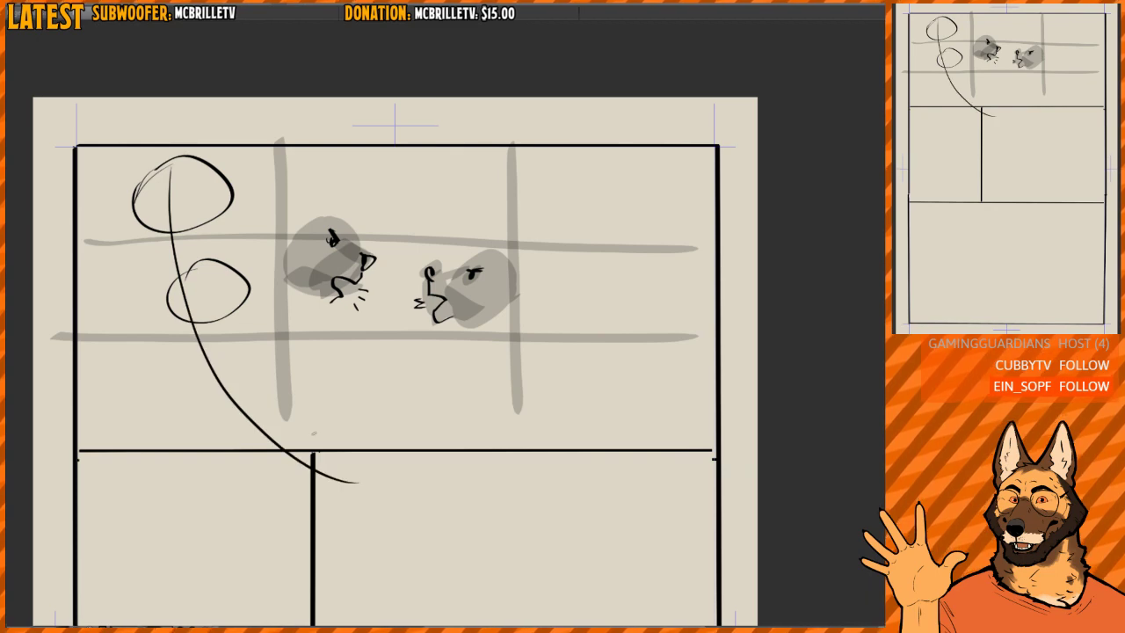
{"action": "key", "text": "ctrl+z"}
{"action": "mouse_move", "coordinate": [190, 375]}
{"action": "left_mouse_down"}
{"action": "mouse_move", "coordinate": [185, 396]}
{"action": "mouse_move", "coordinate": [198, 362]}
{"action": "left_mouse_up"}
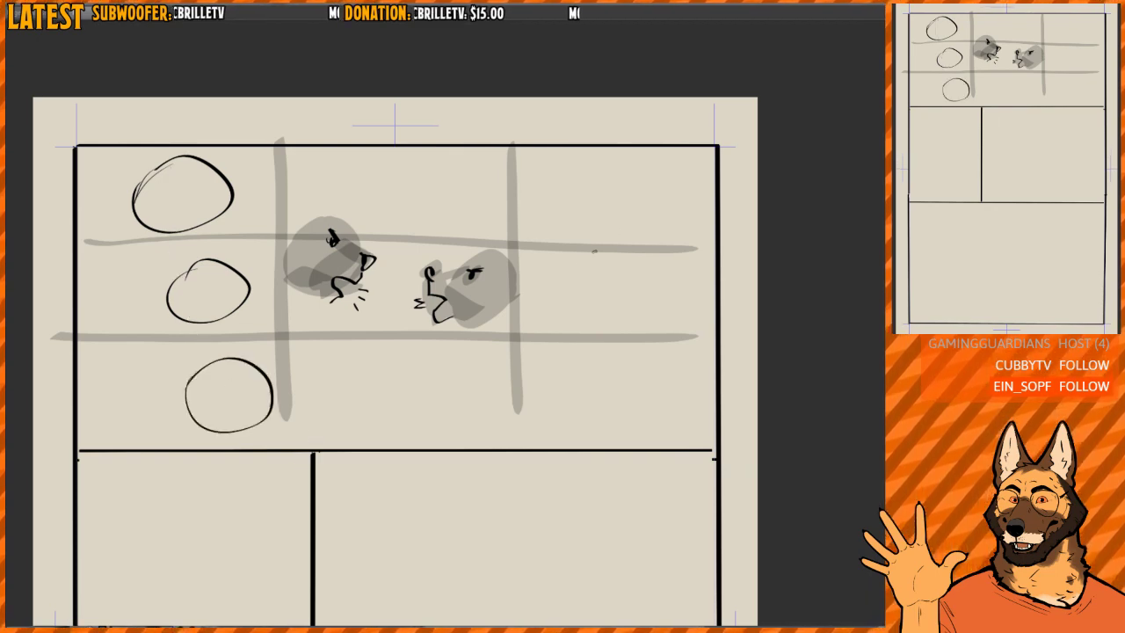
{"action": "left_click_drag", "start_coordinate": [525, 191], "coordinate": [532, 175]}
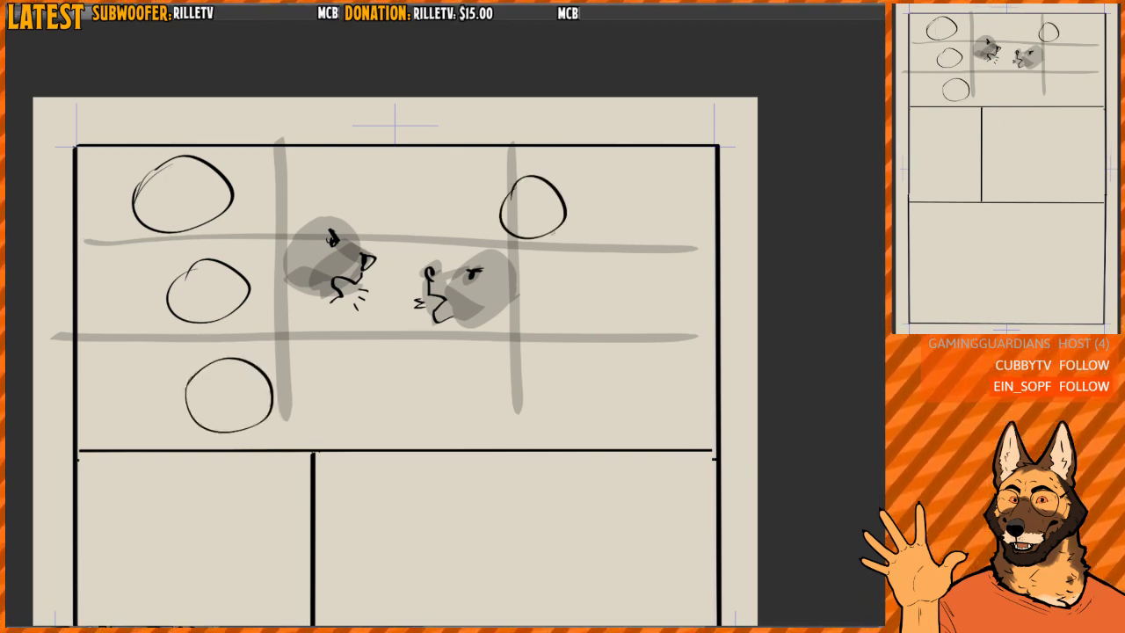
{"action": "left_click_drag", "start_coordinate": [565, 276], "coordinate": [615, 294]}
{"action": "key", "text": "ctrl+z"}
{"action": "key", "text": "ctrl+z"}
- Draw three speech-balloon ovals in the grid's right column, stepping diagonally down to the right
{"action": "left_click_drag", "start_coordinate": [567, 182], "coordinate": [575, 182]}
{"action": "mouse_move", "coordinate": [610, 250]}
{"action": "left_mouse_down"}
{"action": "mouse_move", "coordinate": [654, 309]}
{"action": "mouse_move", "coordinate": [615, 248]}
{"action": "left_mouse_up"}
{"action": "mouse_move", "coordinate": [615, 348]}
{"action": "left_mouse_down"}
{"action": "mouse_move", "coordinate": [667, 359]}
{"action": "mouse_move", "coordinate": [617, 350]}
{"action": "left_mouse_up"}
- Link the balloons in each side column with curved connectors and add tails pointing toward the two characters
{"action": "mouse_move", "coordinate": [573, 239]}
{"action": "left_mouse_down"}
{"action": "mouse_move", "coordinate": [615, 268]}
{"action": "mouse_move", "coordinate": [647, 362]}
{"action": "left_mouse_up"}
{"action": "mouse_move", "coordinate": [522, 227]}
{"action": "left_mouse_down"}
{"action": "mouse_move", "coordinate": [510, 237]}
{"action": "mouse_move", "coordinate": [540, 233]}
{"action": "left_mouse_up"}
{"action": "left_click_drag", "start_coordinate": [171, 213], "coordinate": [180, 270]}
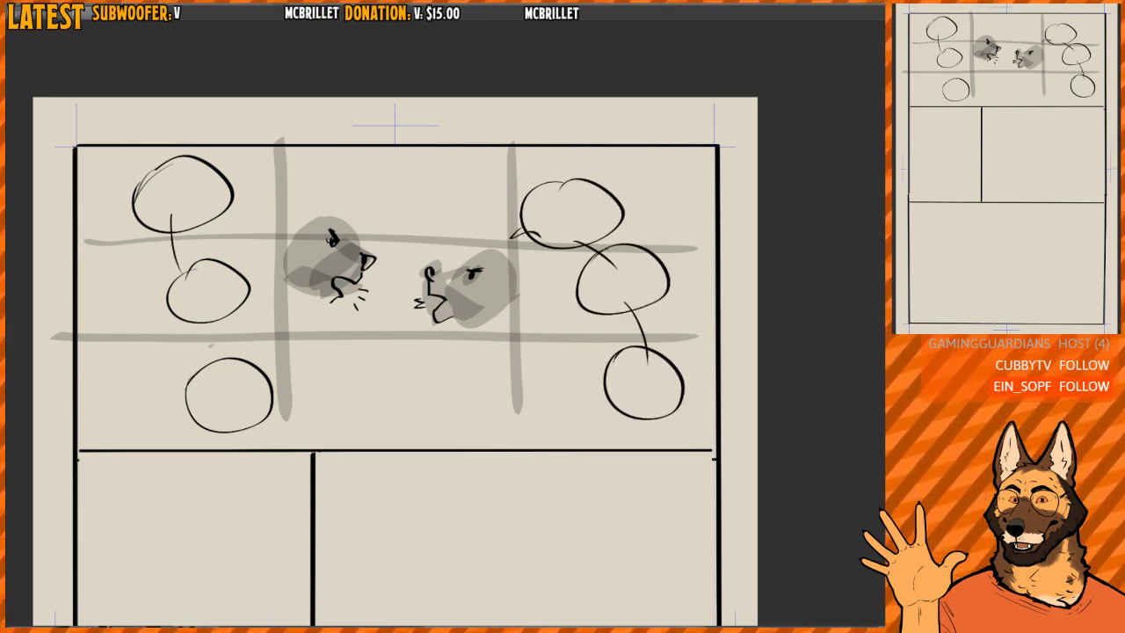
{"action": "mouse_move", "coordinate": [202, 318]}
{"action": "left_mouse_down"}
{"action": "mouse_move", "coordinate": [227, 388]}
{"action": "mouse_move", "coordinate": [290, 358]}
{"action": "left_mouse_up"}
{"action": "left_click_drag", "start_coordinate": [290, 359], "coordinate": [271, 389]}
{"action": "scroll", "coordinate": [406, 288], "scroll_direction": "down", "scroll_amount": 1}
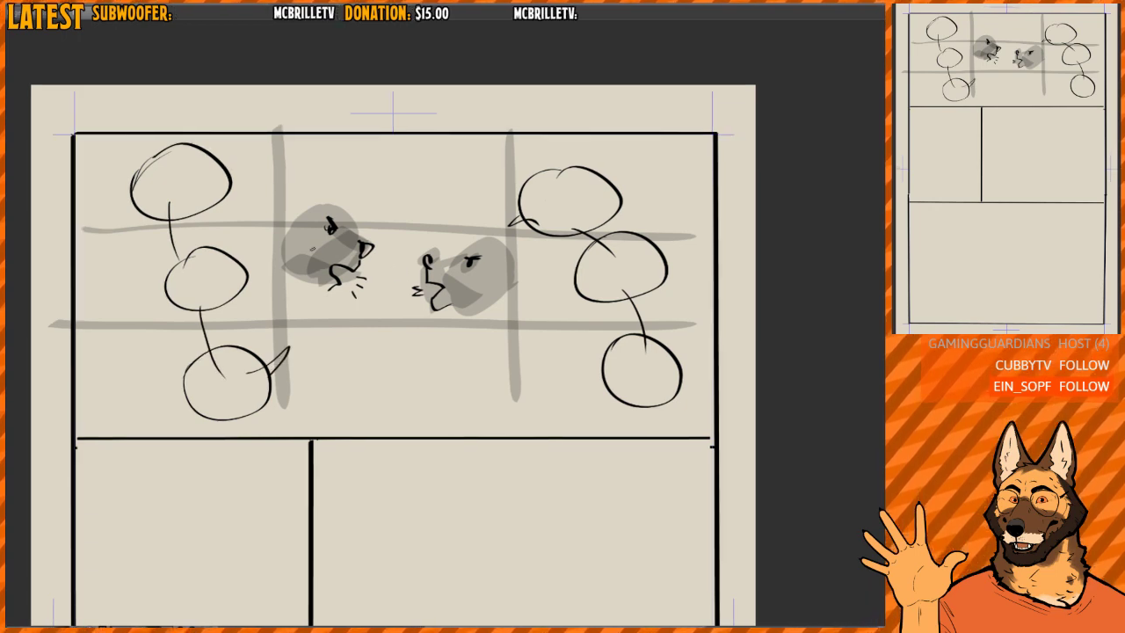
{"action": "scroll", "coordinate": [485, 255], "scroll_direction": "down", "scroll_amount": 2}
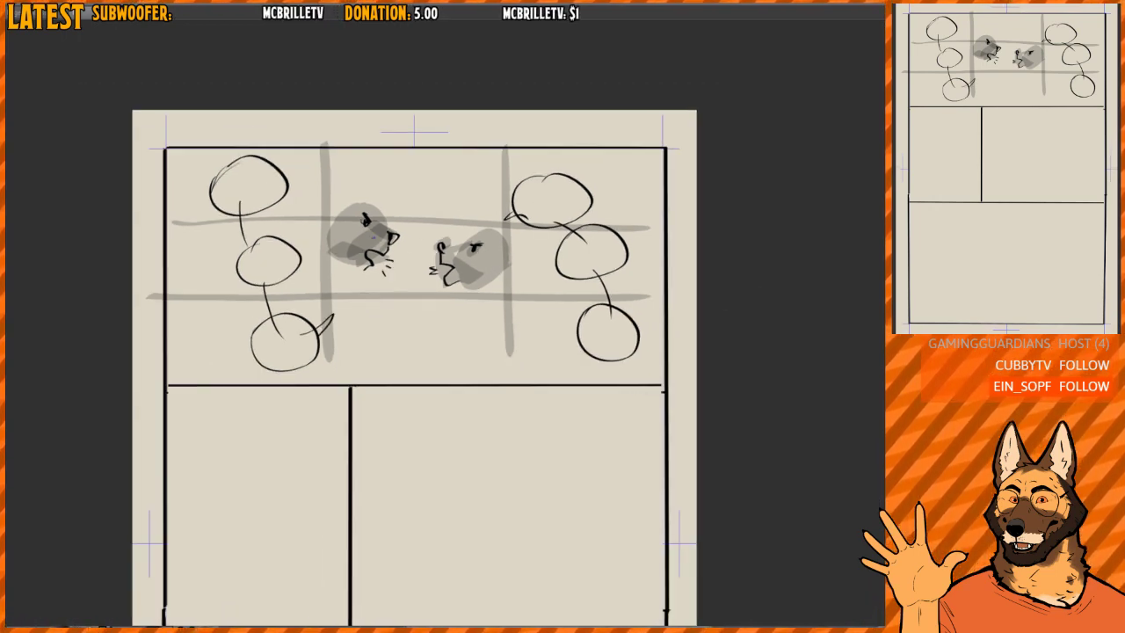
{"action": "left_click_drag", "start_coordinate": [449, 258], "coordinate": [440, 237]}
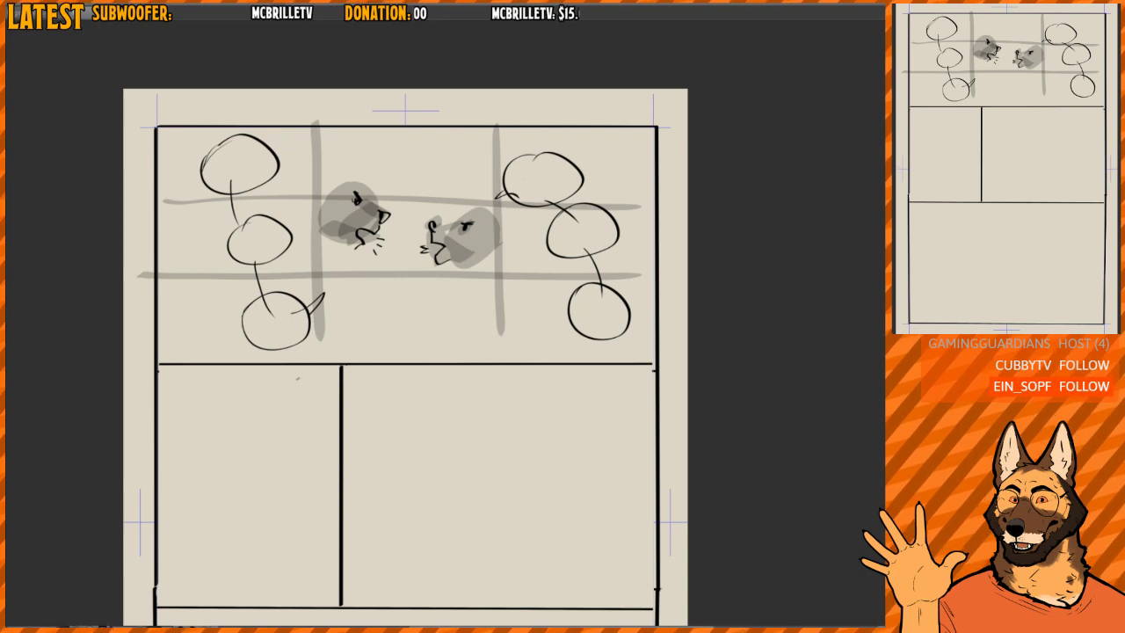
{"action": "scroll", "coordinate": [479, 281], "scroll_direction": "up", "scroll_amount": 2}
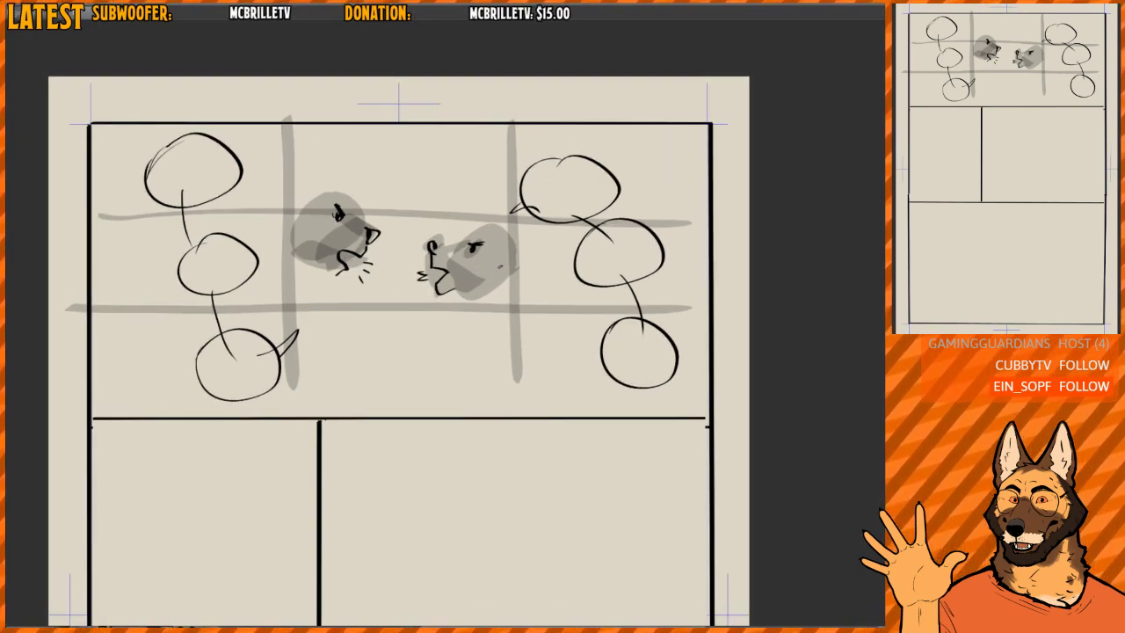
- Undo all balloons and both character heads in the top panel, back to the bare thirds grid
{"action": "key", "text": "ctrl+z"}
{"action": "key", "text": "ctrl+z"}
{"action": "key", "text": "ctrl+z"}
{"action": "key", "text": "ctrl+z"}
{"action": "key", "text": "ctrl+z"}
{"action": "key", "text": "ctrl+z"}
{"action": "key", "text": "ctrl+z"}
{"action": "key", "text": "ctrl+z"}
{"action": "key", "text": "ctrl+z"}
{"action": "key", "text": "ctrl+z"}
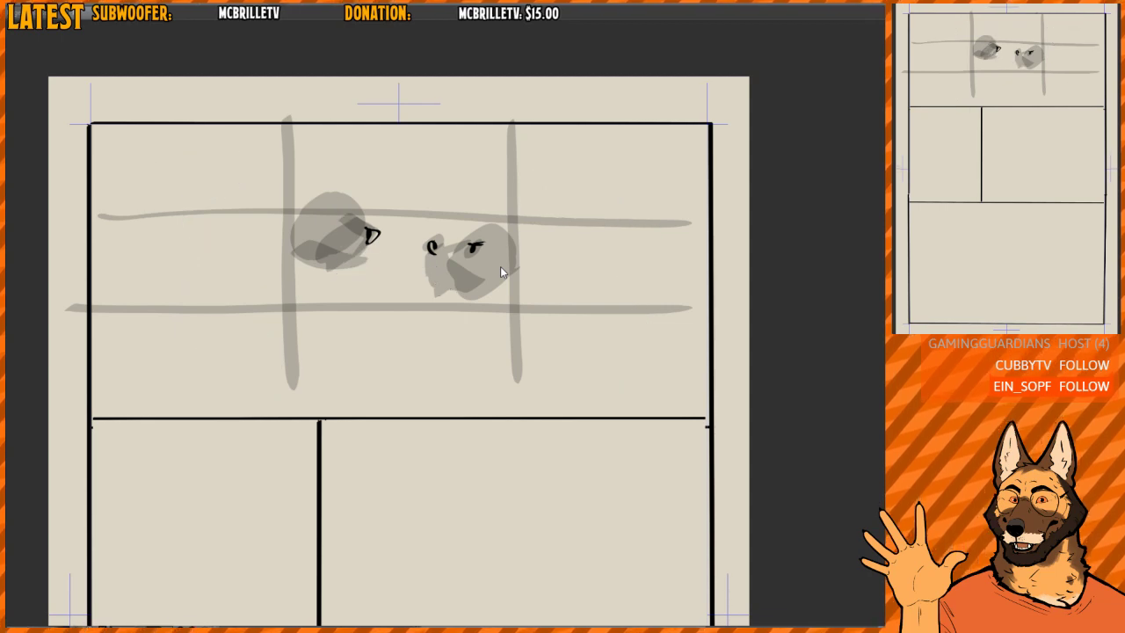
{"action": "key", "text": "ctrl+z"}
{"action": "key", "text": "ctrl+z"}
{"action": "key", "text": "ctrl+z"}
{"action": "key", "text": "ctrl+z"}
{"action": "key", "text": "ctrl+z"}
{"action": "key", "text": "ctrl+z"}
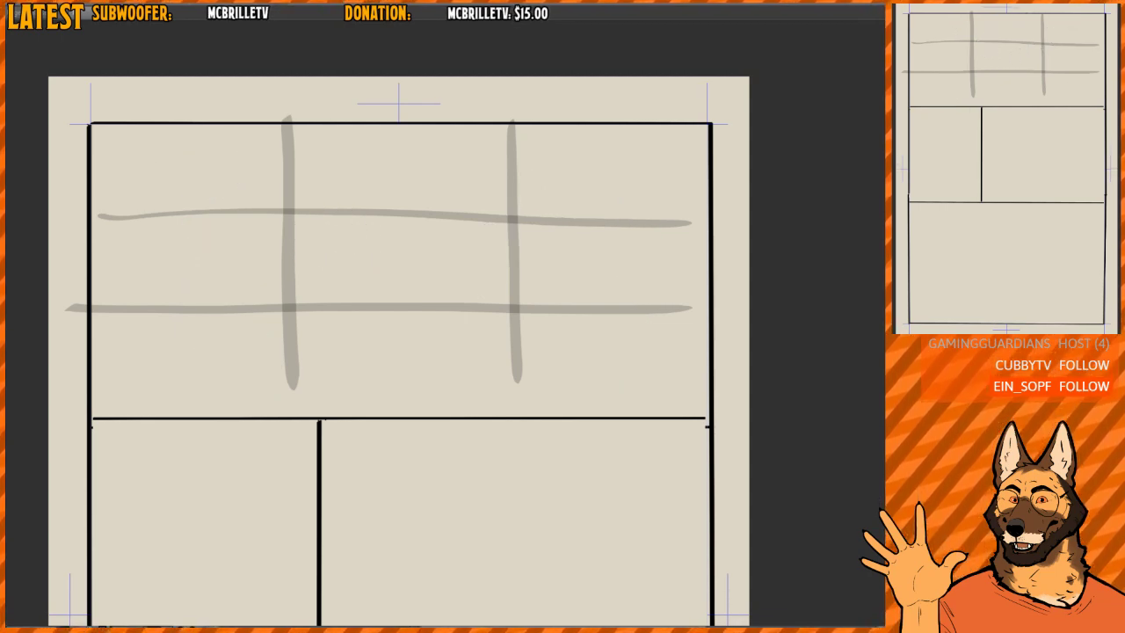
- Sketch a right-facing speaking head near the panel's upper-left and a left-facing speaking head near its lower-right
{"action": "mouse_move", "coordinate": [175, 211]}
{"action": "left_mouse_down"}
{"action": "mouse_move", "coordinate": [187, 222]}
{"action": "mouse_move", "coordinate": [169, 188]}
{"action": "mouse_move", "coordinate": [221, 218]}
{"action": "mouse_move", "coordinate": [180, 198]}
{"action": "mouse_move", "coordinate": [220, 228]}
{"action": "mouse_move", "coordinate": [260, 219]}
{"action": "mouse_move", "coordinate": [216, 209]}
{"action": "mouse_move", "coordinate": [239, 233]}
{"action": "mouse_move", "coordinate": [202, 256]}
{"action": "mouse_move", "coordinate": [207, 270]}
{"action": "mouse_move", "coordinate": [234, 257]}
{"action": "left_mouse_up"}
{"action": "left_click_drag", "start_coordinate": [237, 261], "coordinate": [232, 268]}
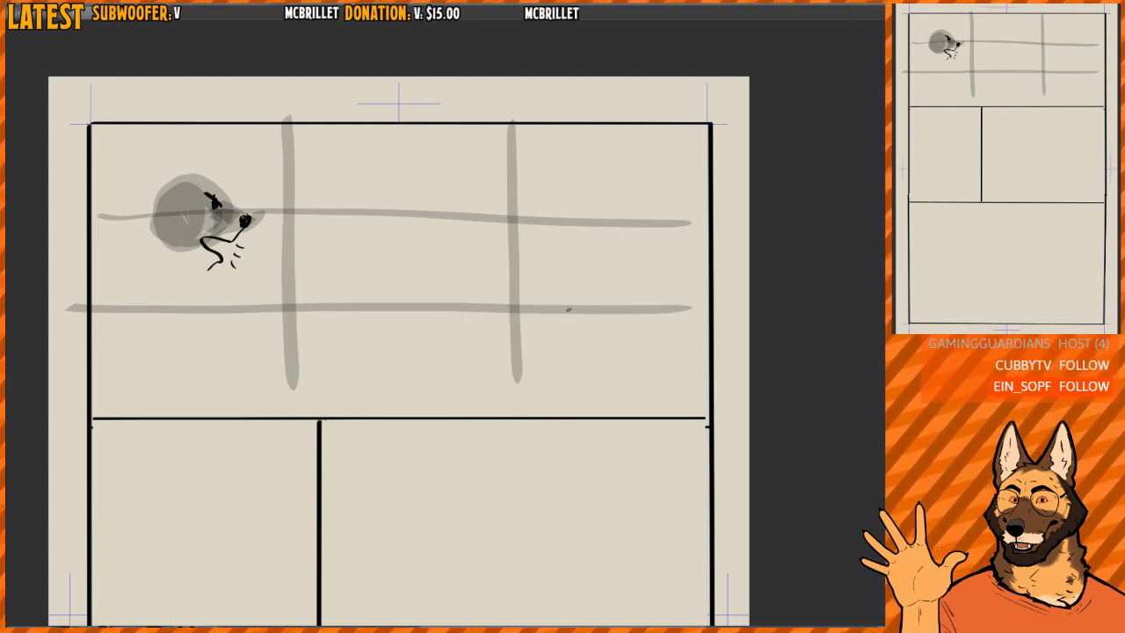
{"action": "left_click_drag", "start_coordinate": [601, 289], "coordinate": [628, 290]}
{"action": "mouse_move", "coordinate": [556, 305]}
{"action": "left_mouse_down"}
{"action": "mouse_move", "coordinate": [576, 336]}
{"action": "mouse_move", "coordinate": [561, 341]}
{"action": "mouse_move", "coordinate": [563, 354]}
{"action": "mouse_move", "coordinate": [588, 353]}
{"action": "mouse_move", "coordinate": [587, 296]}
{"action": "mouse_move", "coordinate": [535, 334]}
{"action": "left_mouse_up"}
{"action": "left_click_drag", "start_coordinate": [548, 340], "coordinate": [537, 346]}
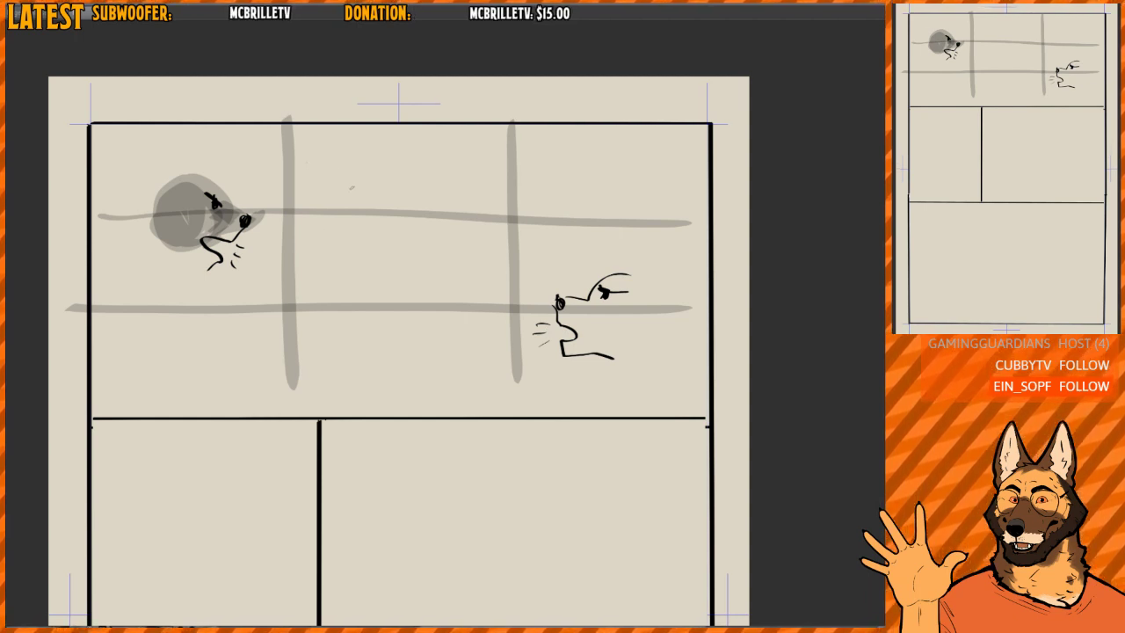
- Draw five speech-balloon ovals zigzagging down the grid's middle column between the two heads, undoing stray outlines
{"action": "mouse_move", "coordinate": [334, 160]}
{"action": "left_mouse_down"}
{"action": "mouse_move", "coordinate": [336, 212]}
{"action": "mouse_move", "coordinate": [352, 157]}
{"action": "mouse_move", "coordinate": [301, 202]}
{"action": "mouse_move", "coordinate": [366, 214]}
{"action": "mouse_move", "coordinate": [334, 155]}
{"action": "left_mouse_up"}
{"action": "key", "text": "ctrl+z"}
{"action": "key", "text": "ctrl+z"}
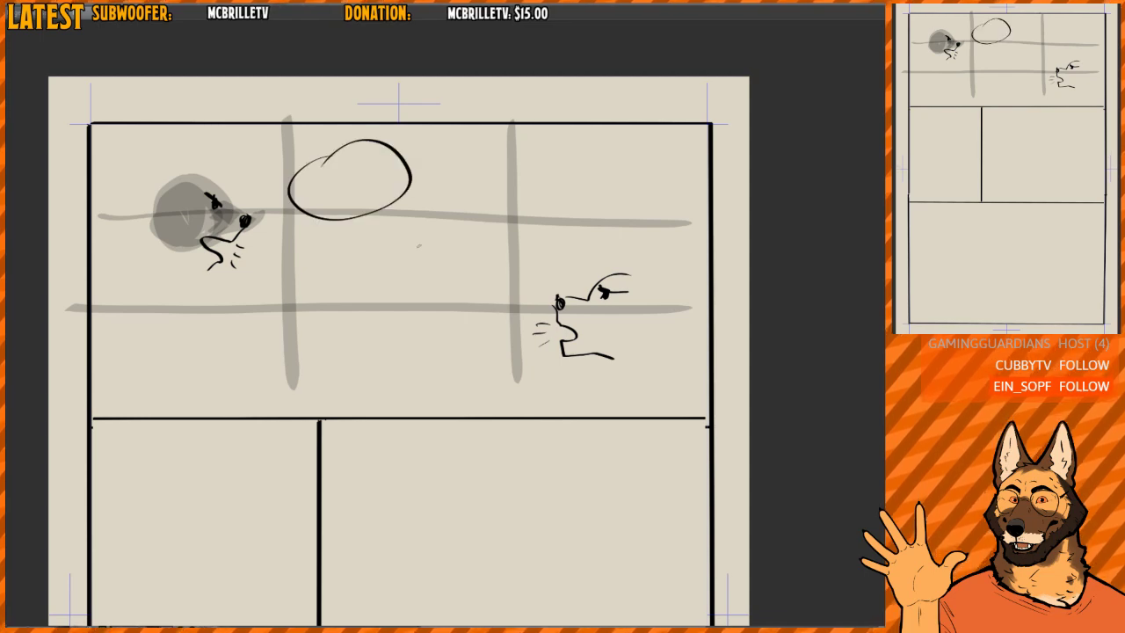
{"action": "mouse_move", "coordinate": [437, 189]}
{"action": "left_mouse_down"}
{"action": "mouse_move", "coordinate": [503, 222]}
{"action": "mouse_move", "coordinate": [415, 193]}
{"action": "left_mouse_up"}
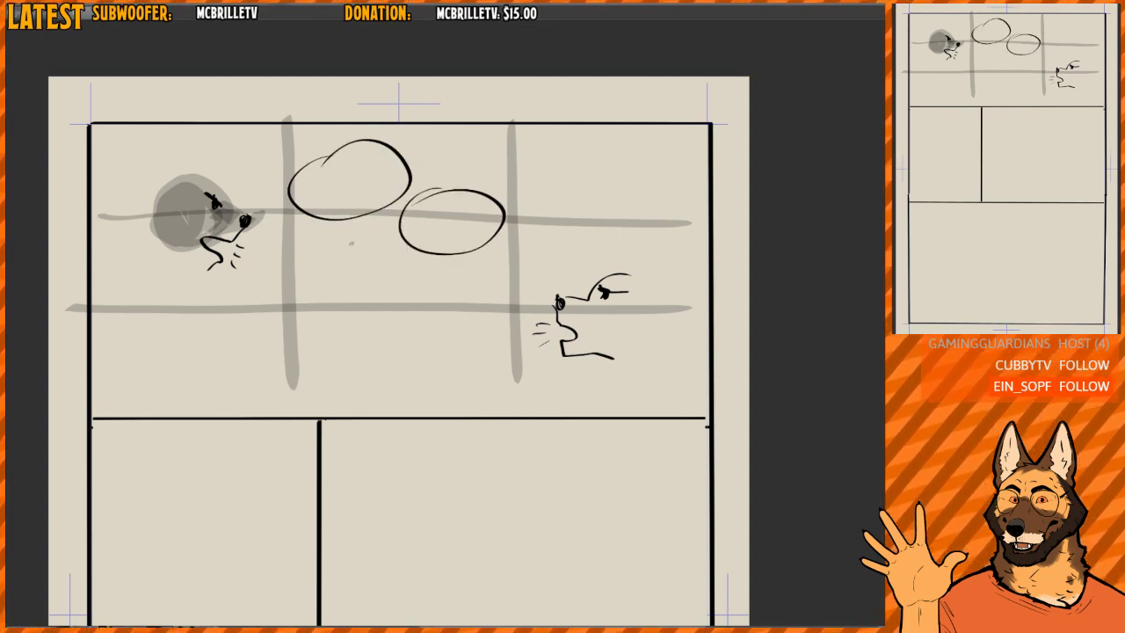
{"action": "mouse_move", "coordinate": [353, 244]}
{"action": "left_mouse_down"}
{"action": "mouse_move", "coordinate": [355, 307]}
{"action": "mouse_move", "coordinate": [314, 261]}
{"action": "mouse_move", "coordinate": [393, 268]}
{"action": "mouse_move", "coordinate": [366, 311]}
{"action": "mouse_move", "coordinate": [332, 255]}
{"action": "left_mouse_up"}
{"action": "key", "text": "ctrl+z"}
- Connect each speaker's balloons with curved links and add tails toward both heads, trying and undoing a guide line through the balloons
{"action": "key", "text": "ctrl+z"}
{"action": "mouse_move", "coordinate": [420, 295]}
{"action": "left_mouse_down"}
{"action": "mouse_move", "coordinate": [397, 332]}
{"action": "mouse_move", "coordinate": [423, 291]}
{"action": "left_mouse_up"}
{"action": "mouse_move", "coordinate": [362, 367]}
{"action": "left_mouse_down"}
{"action": "mouse_move", "coordinate": [388, 400]}
{"action": "mouse_move", "coordinate": [344, 361]}
{"action": "left_mouse_up"}
{"action": "mouse_move", "coordinate": [367, 177]}
{"action": "left_mouse_down"}
{"action": "mouse_move", "coordinate": [424, 219]}
{"action": "mouse_move", "coordinate": [363, 259]}
{"action": "mouse_move", "coordinate": [434, 309]}
{"action": "left_mouse_up"}
{"action": "key", "text": "ctrl+z"}
{"action": "mouse_move", "coordinate": [293, 199]}
{"action": "left_mouse_down"}
{"action": "mouse_move", "coordinate": [276, 213]}
{"action": "mouse_move", "coordinate": [307, 216]}
{"action": "mouse_move", "coordinate": [351, 251]}
{"action": "left_mouse_up"}
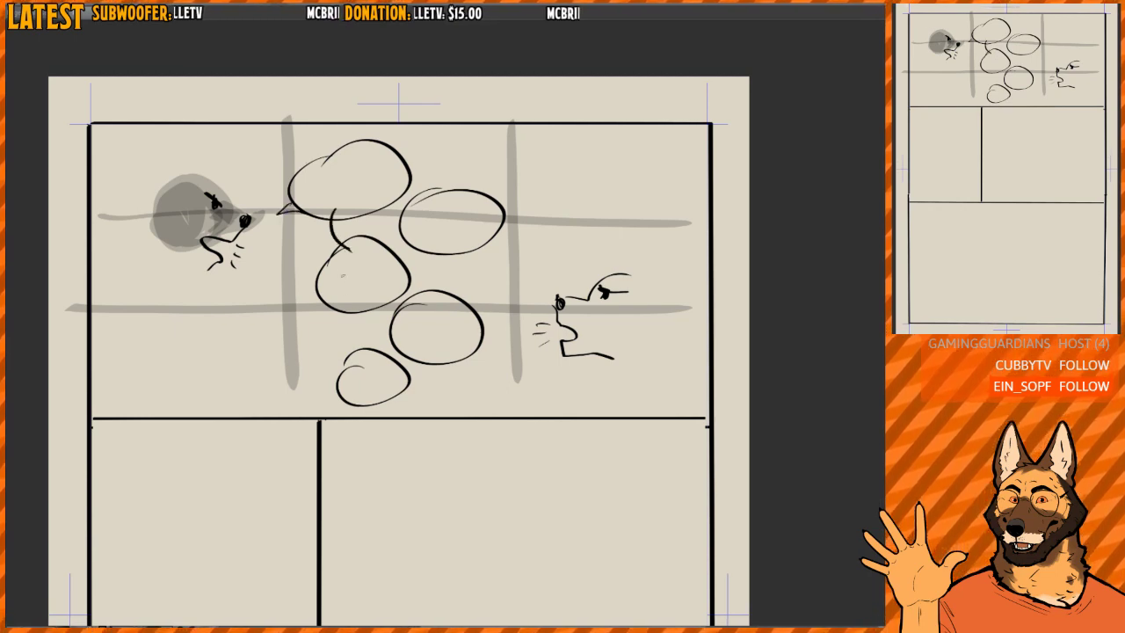
{"action": "left_click_drag", "start_coordinate": [352, 310], "coordinate": [349, 360]}
{"action": "mouse_move", "coordinate": [477, 349]}
{"action": "left_mouse_down"}
{"action": "mouse_move", "coordinate": [505, 354]}
{"action": "mouse_move", "coordinate": [472, 352]}
{"action": "left_mouse_up"}
{"action": "left_click_drag", "start_coordinate": [437, 249], "coordinate": [442, 300]}
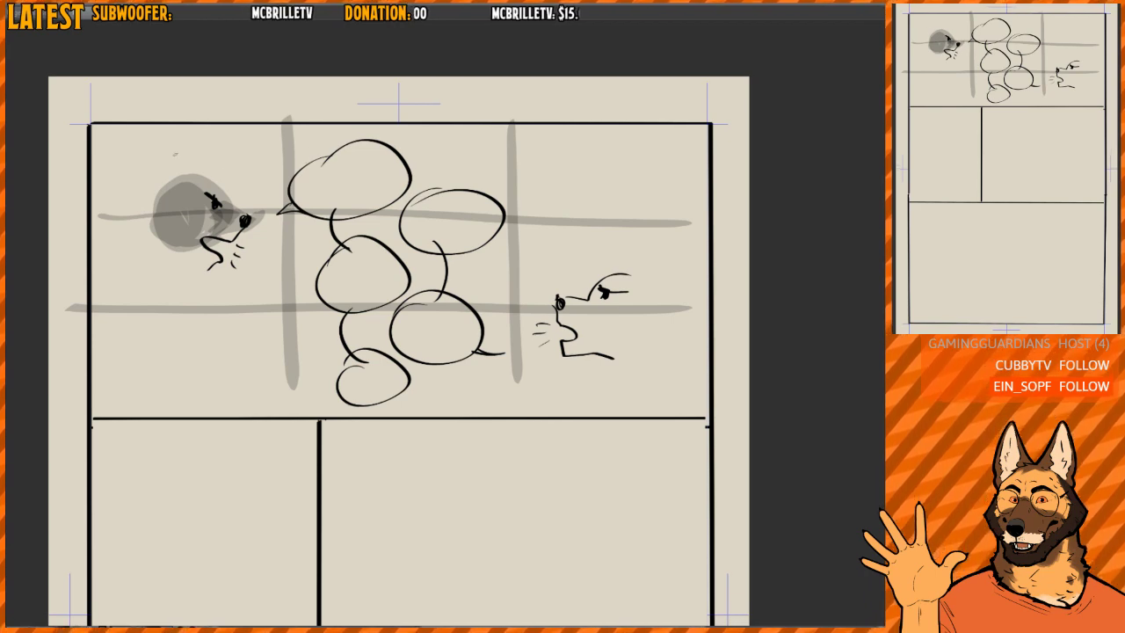
- Try a curved guide line down each side of the top panel past the two heads, undoing both
{"action": "mouse_move", "coordinate": [192, 158]}
{"action": "left_mouse_down"}
{"action": "mouse_move", "coordinate": [162, 309]}
{"action": "mouse_move", "coordinate": [250, 391]}
{"action": "left_mouse_up"}
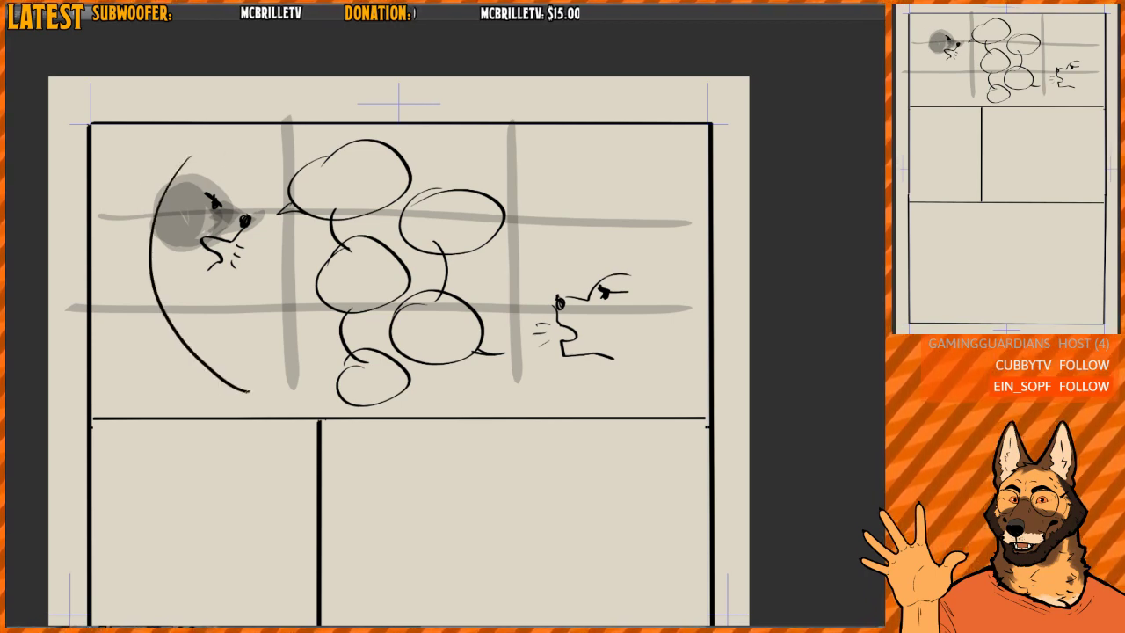
{"action": "key", "text": "ctrl+z"}
{"action": "left_click_drag", "start_coordinate": [538, 169], "coordinate": [627, 326]}
{"action": "key", "text": "ctrl+z"}
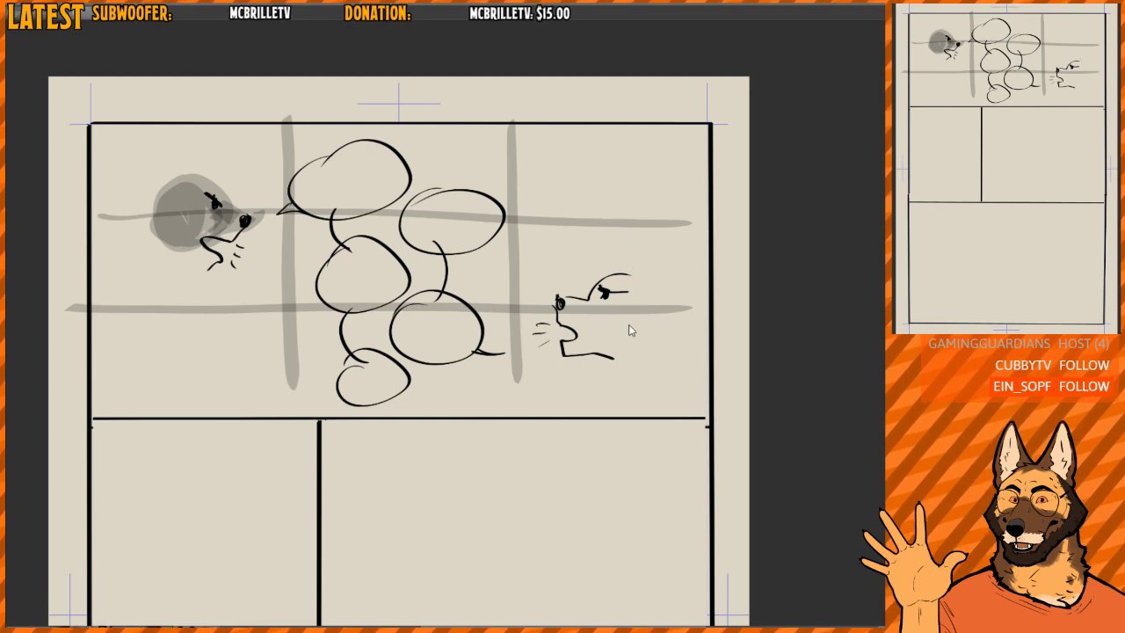
- Undo the middle-column balloons and the sketches of both speaking heads in the top panel
{"action": "key", "text": "ctrl+z"}
{"action": "key", "text": "ctrl+z"}
{"action": "key", "text": "ctrl+z"}
{"action": "key", "text": "ctrl+z"}
{"action": "key", "text": "ctrl+z"}
{"action": "key", "text": "ctrl+z"}
{"action": "key", "text": "ctrl+z"}
{"action": "key", "text": "ctrl+z"}
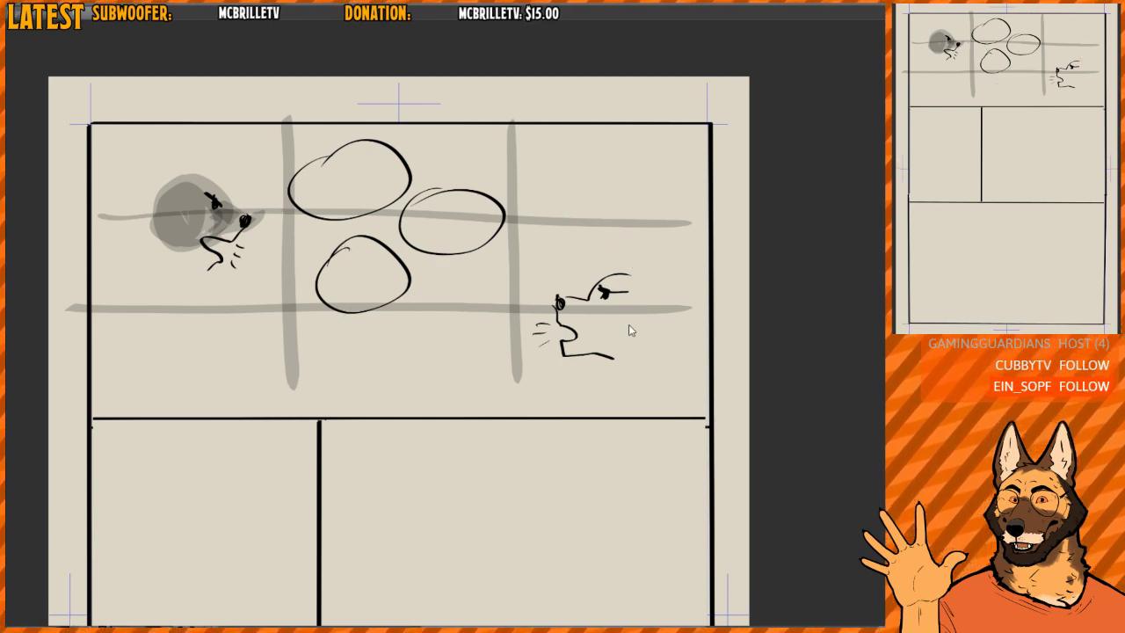
{"action": "key", "text": "ctrl+z"}
{"action": "key", "text": "ctrl+z"}
{"action": "key", "text": "ctrl+z"}
{"action": "key", "text": "ctrl+z"}
{"action": "key", "text": "ctrl+z"}
{"action": "key", "text": "ctrl+z"}
{"action": "key", "text": "ctrl+z"}
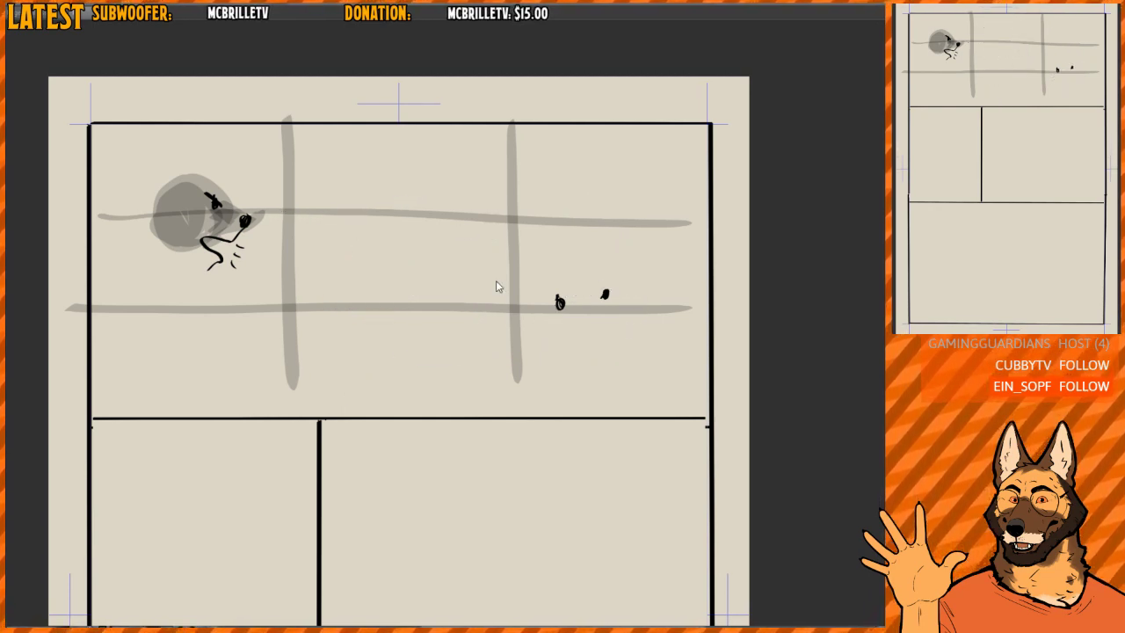
{"action": "key", "text": "ctrl+z"}
{"action": "key", "text": "ctrl+z"}
{"action": "key", "text": "ctrl+z"}
{"action": "key", "text": "ctrl+z"}
{"action": "key", "text": "ctrl+z"}
{"action": "key", "text": "ctrl+z"}
{"action": "key", "text": "ctrl+z"}
{"action": "key", "text": "ctrl+z"}
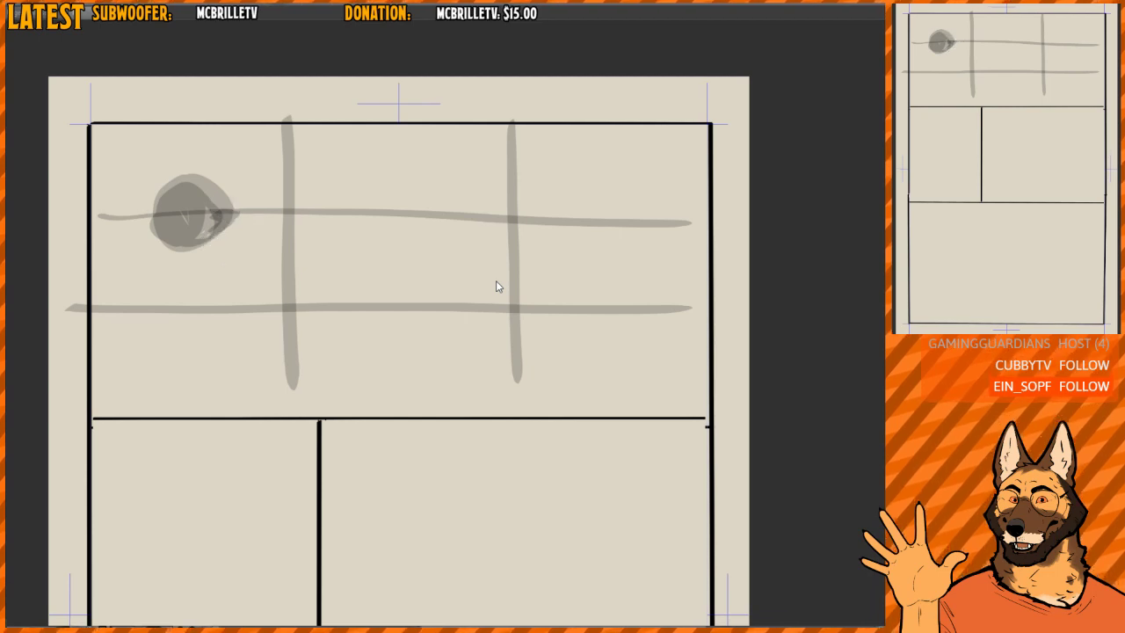
- Try a grey arch-shaped figure beside the grid's left vertical line, and undo it
{"action": "scroll", "coordinate": [449, 235], "scroll_direction": "down", "scroll_amount": 2}
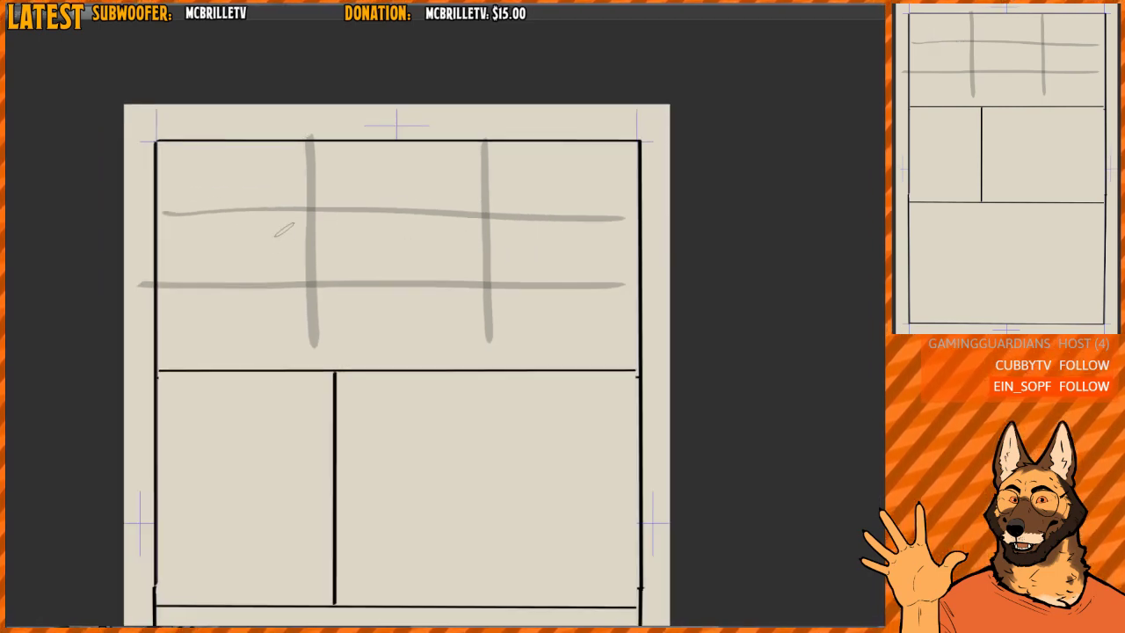
{"action": "left_click_drag", "start_coordinate": [273, 345], "coordinate": [312, 341]}
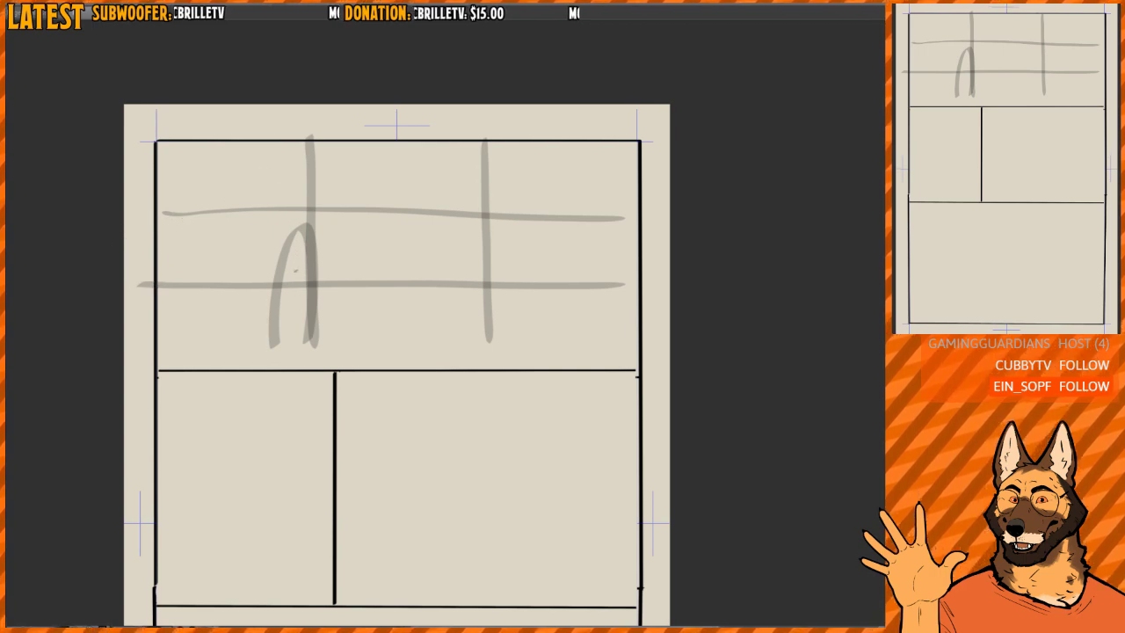
{"action": "mouse_move", "coordinate": [286, 238]}
{"action": "left_mouse_down"}
{"action": "mouse_move", "coordinate": [280, 299]}
{"action": "mouse_move", "coordinate": [286, 273]}
{"action": "mouse_move", "coordinate": [295, 335]}
{"action": "left_mouse_up"}
{"action": "key", "text": "ctrl+z"}
{"action": "key", "text": "ctrl+z"}
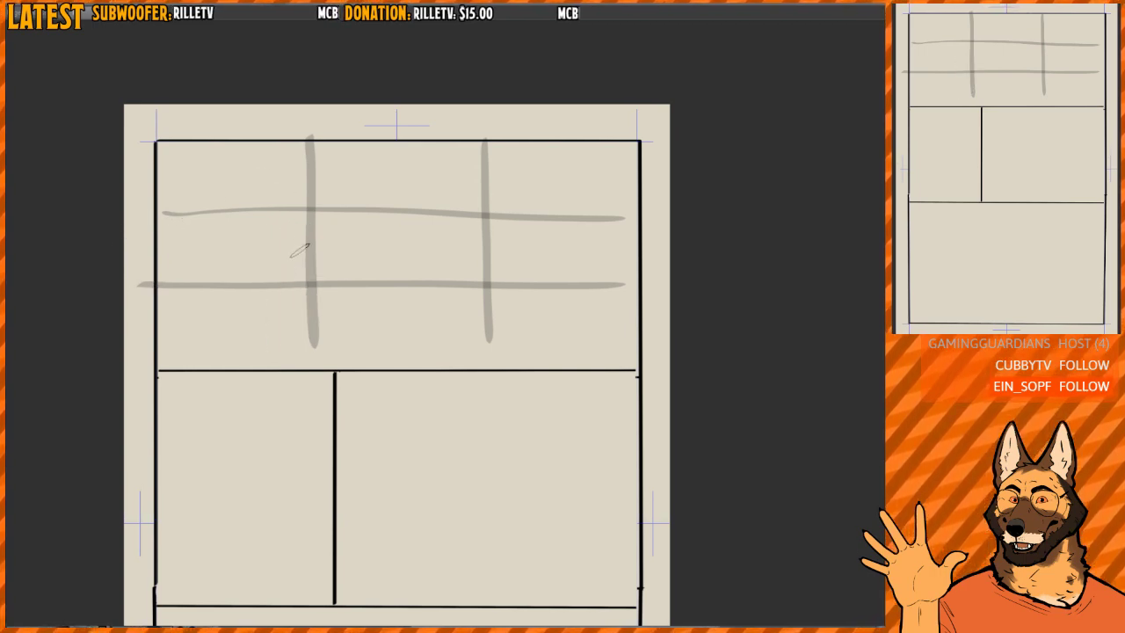
- Paint two grey head shapes, one at the grid's upper-left intersection and one slightly lower beside the right vertical line
{"action": "mouse_move", "coordinate": [294, 220]}
{"action": "left_mouse_down"}
{"action": "mouse_move", "coordinate": [308, 228]}
{"action": "mouse_move", "coordinate": [282, 203]}
{"action": "mouse_move", "coordinate": [262, 220]}
{"action": "mouse_move", "coordinate": [274, 236]}
{"action": "left_mouse_up"}
{"action": "mouse_move", "coordinate": [518, 256]}
{"action": "left_mouse_down"}
{"action": "mouse_move", "coordinate": [528, 278]}
{"action": "mouse_move", "coordinate": [527, 241]}
{"action": "mouse_move", "coordinate": [519, 268]}
{"action": "left_mouse_up"}
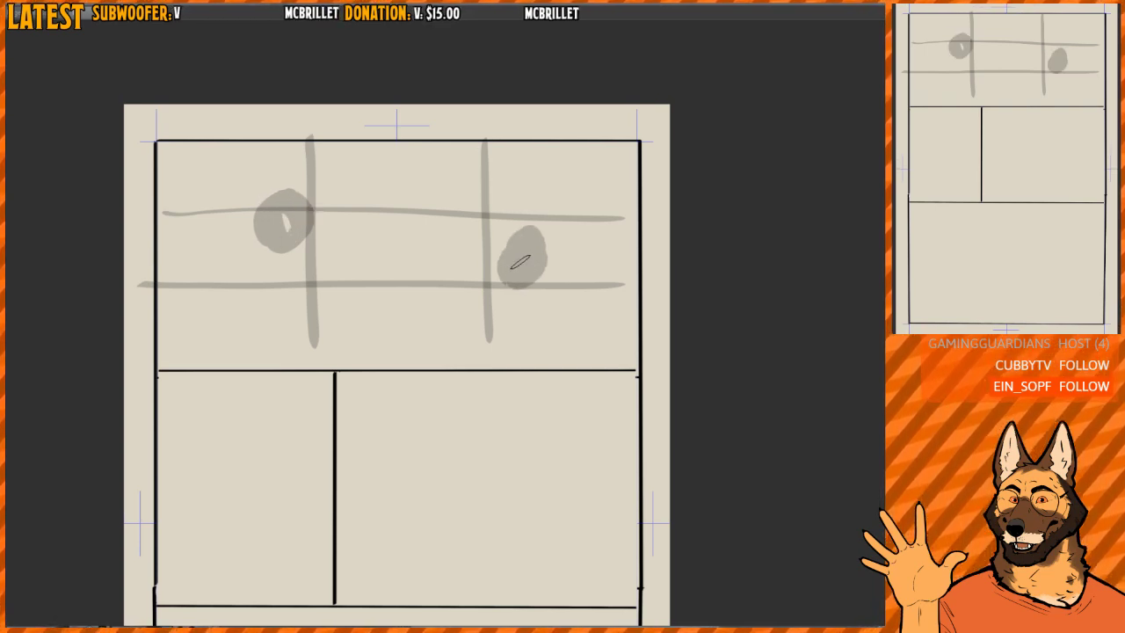
- Try black strokes descending between the heads and an S-shaped reading path into the wide panel below, undoing all of them
{"action": "mouse_move", "coordinate": [342, 170]}
{"action": "left_mouse_down"}
{"action": "mouse_move", "coordinate": [405, 369]}
{"action": "mouse_move", "coordinate": [433, 191]}
{"action": "mouse_move", "coordinate": [341, 333]}
{"action": "mouse_move", "coordinate": [456, 215]}
{"action": "mouse_move", "coordinate": [351, 209]}
{"action": "mouse_move", "coordinate": [404, 207]}
{"action": "mouse_move", "coordinate": [400, 268]}
{"action": "mouse_move", "coordinate": [467, 286]}
{"action": "left_mouse_up"}
{"action": "key", "text": "ctrl+z"}
{"action": "key", "text": "ctrl+z"}
{"action": "key", "text": "ctrl+z"}
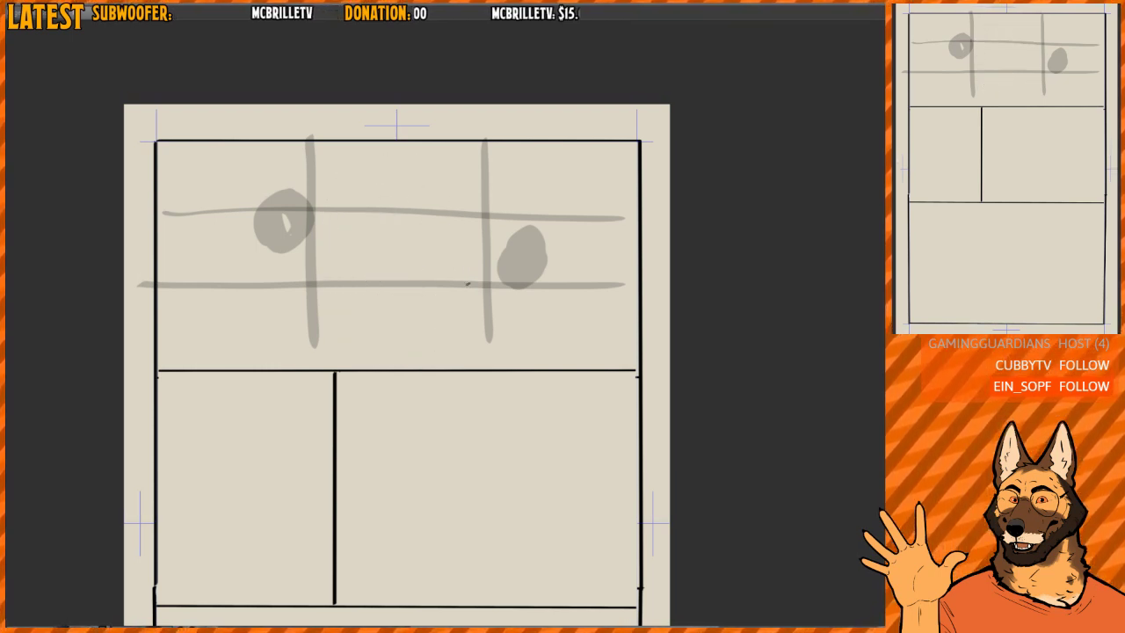
{"action": "mouse_move", "coordinate": [253, 187]}
{"action": "left_mouse_down"}
{"action": "mouse_move", "coordinate": [499, 332]}
{"action": "mouse_move", "coordinate": [364, 482]}
{"action": "left_mouse_up"}
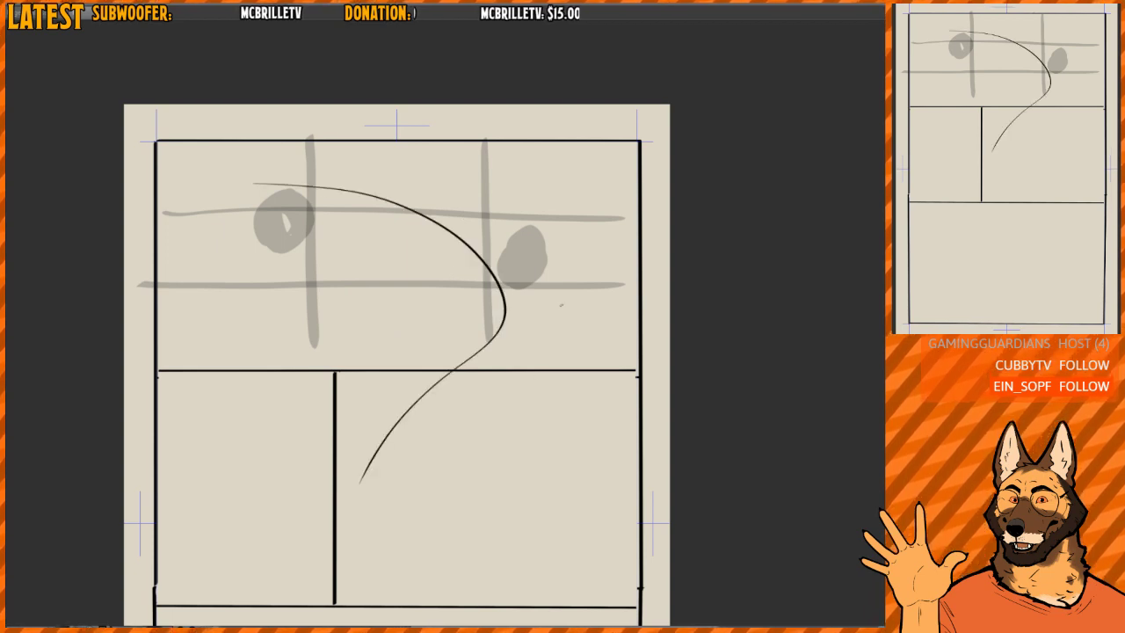
{"action": "key", "text": "ctrl+z"}
{"action": "left_click_drag", "start_coordinate": [574, 246], "coordinate": [566, 192]}
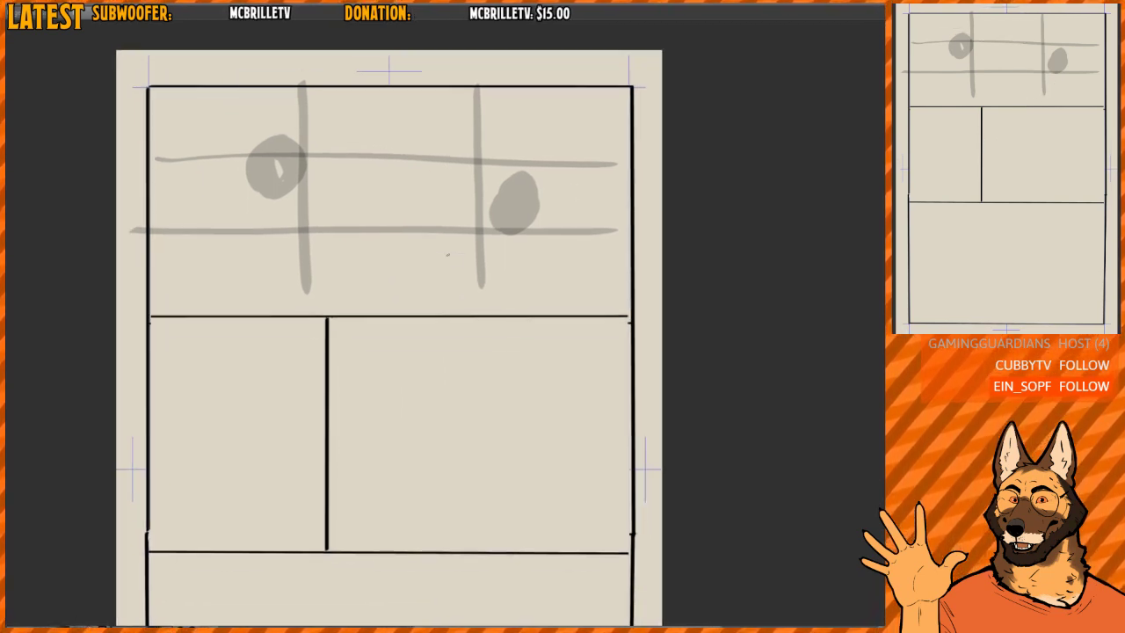
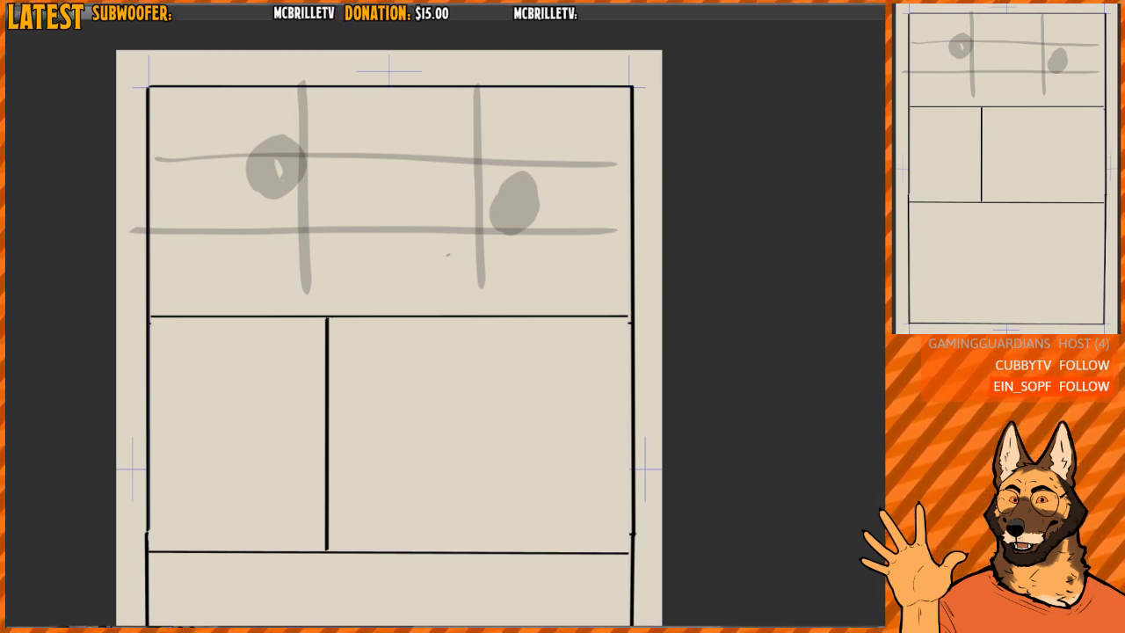
- Try a rough black circle in the small panel of the middle row, and erase it
{"action": "left_click_drag", "start_coordinate": [505, 273], "coordinate": [500, 246]}
{"action": "scroll", "coordinate": [500, 246], "scroll_direction": "down", "scroll_amount": 1}
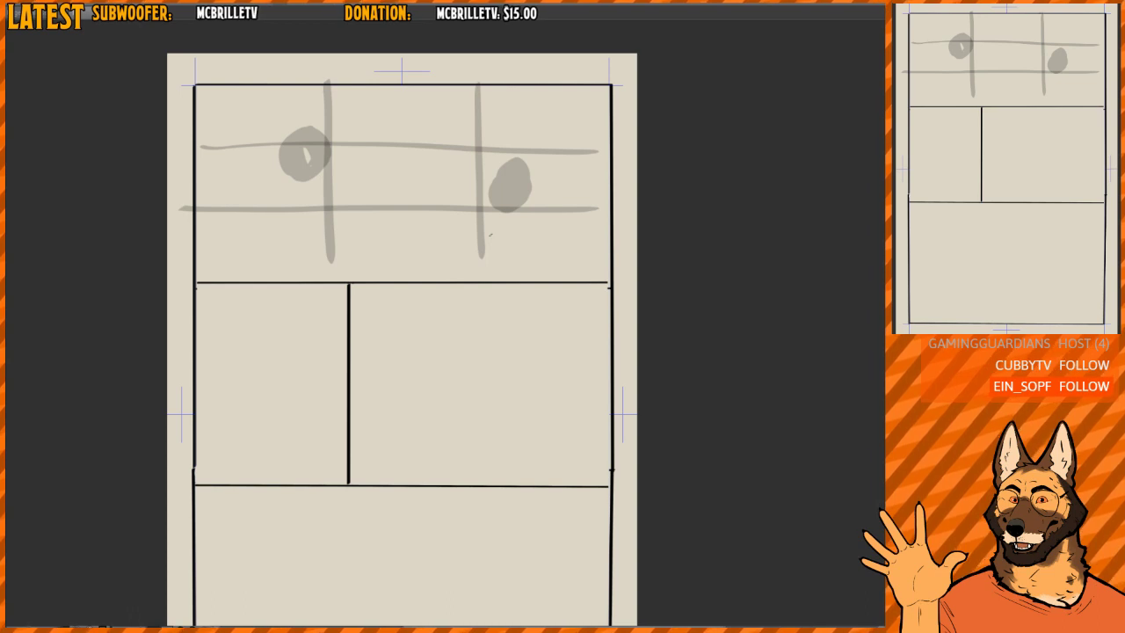
{"action": "mouse_move", "coordinate": [505, 282]}
{"action": "left_mouse_down"}
{"action": "mouse_move", "coordinate": [477, 267]}
{"action": "mouse_move", "coordinate": [470, 204]}
{"action": "left_mouse_up"}
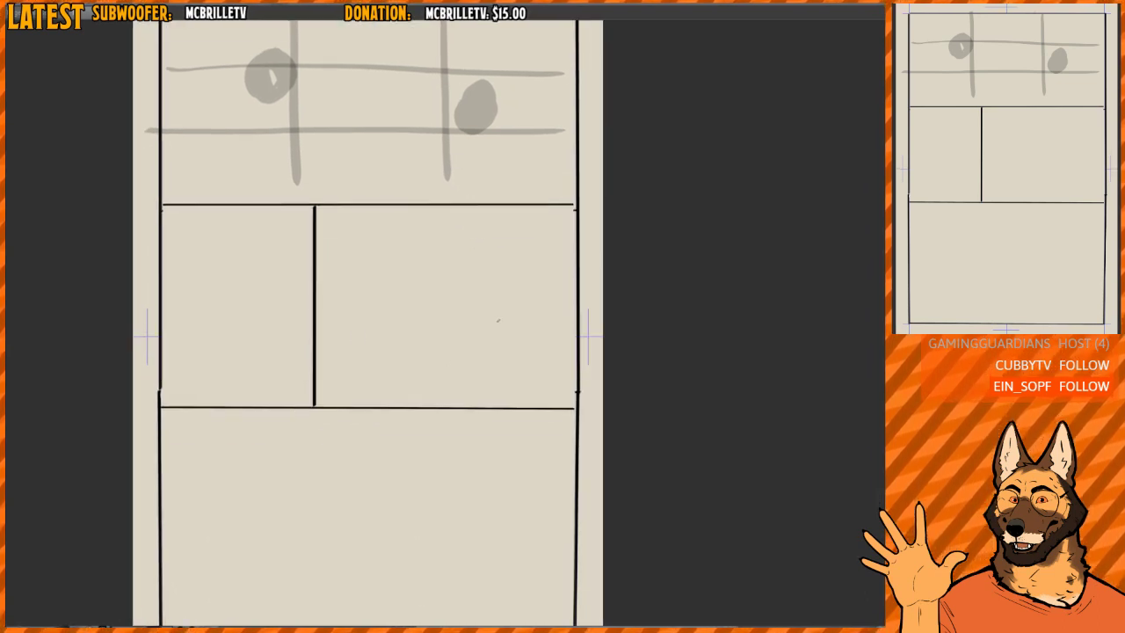
{"action": "mouse_move", "coordinate": [428, 268]}
{"action": "left_mouse_down"}
{"action": "mouse_move", "coordinate": [421, 256]}
{"action": "mouse_move", "coordinate": [435, 271]}
{"action": "left_mouse_up"}
{"action": "scroll", "coordinate": [438, 247], "scroll_direction": "down", "scroll_amount": 1}
{"action": "left_click_drag", "start_coordinate": [479, 229], "coordinate": [481, 275]}
{"action": "left_click_drag", "start_coordinate": [253, 312], "coordinate": [294, 271]}
{"action": "mouse_move", "coordinate": [290, 270]}
{"action": "left_mouse_down"}
{"action": "mouse_move", "coordinate": [303, 264]}
{"action": "mouse_move", "coordinate": [305, 279]}
{"action": "left_mouse_up"}
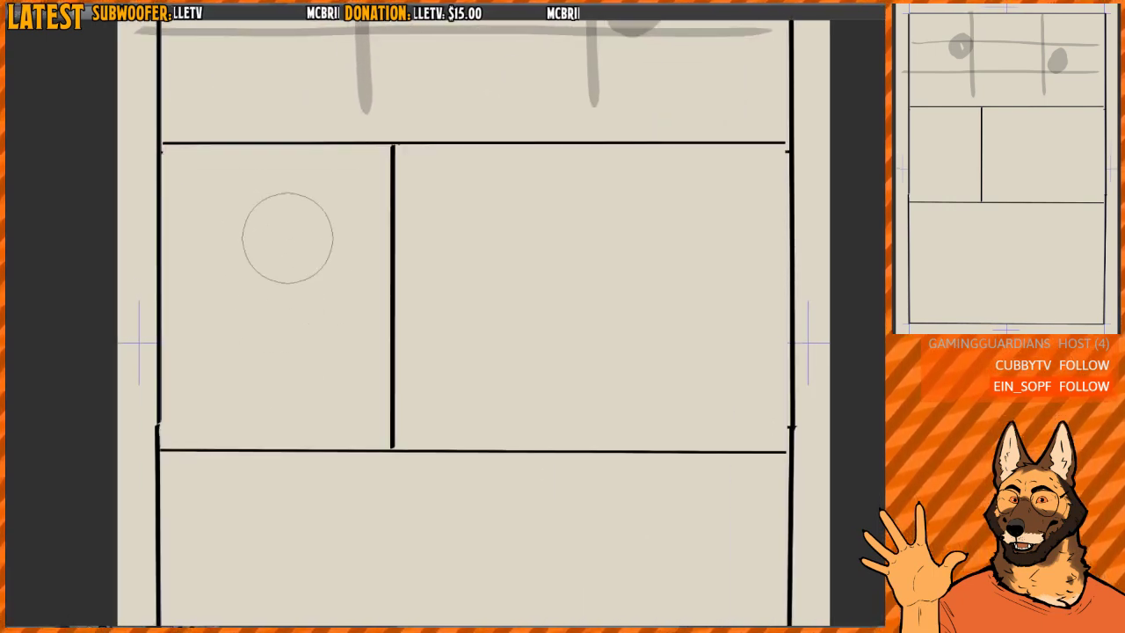
{"action": "mouse_move", "coordinate": [254, 236]}
{"action": "left_mouse_down"}
{"action": "mouse_move", "coordinate": [264, 212]}
{"action": "mouse_move", "coordinate": [276, 277]}
{"action": "left_mouse_up"}
{"action": "key", "text": "e"}
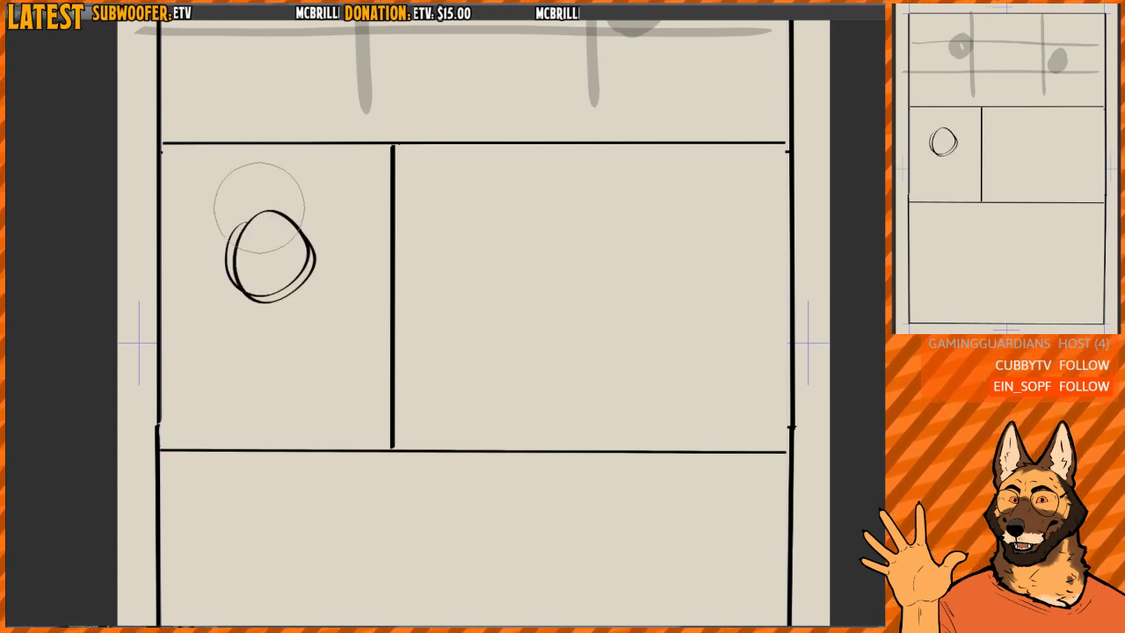
{"action": "mouse_move", "coordinate": [259, 209]}
{"action": "left_mouse_down"}
{"action": "mouse_move", "coordinate": [273, 211]}
{"action": "mouse_move", "coordinate": [281, 248]}
{"action": "mouse_move", "coordinate": [261, 292]}
{"action": "mouse_move", "coordinate": [306, 251]}
{"action": "left_mouse_up"}
- Try a large grey head with raised eyebrows and an open mouth in the small middle-row panel, and erase it
{"action": "key", "text": "b"}
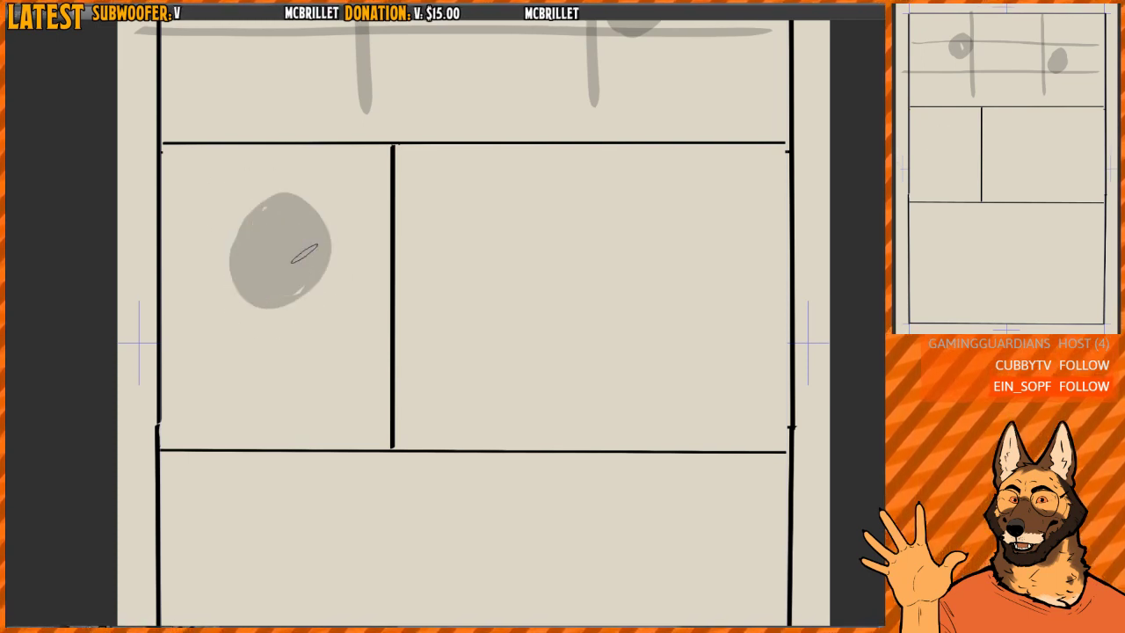
{"action": "mouse_move", "coordinate": [291, 222]}
{"action": "left_mouse_down"}
{"action": "mouse_move", "coordinate": [305, 224]}
{"action": "mouse_move", "coordinate": [268, 209]}
{"action": "left_mouse_up"}
{"action": "mouse_move", "coordinate": [272, 281]}
{"action": "left_mouse_down"}
{"action": "mouse_move", "coordinate": [292, 291]}
{"action": "mouse_move", "coordinate": [279, 286]}
{"action": "mouse_move", "coordinate": [275, 301]}
{"action": "left_mouse_up"}
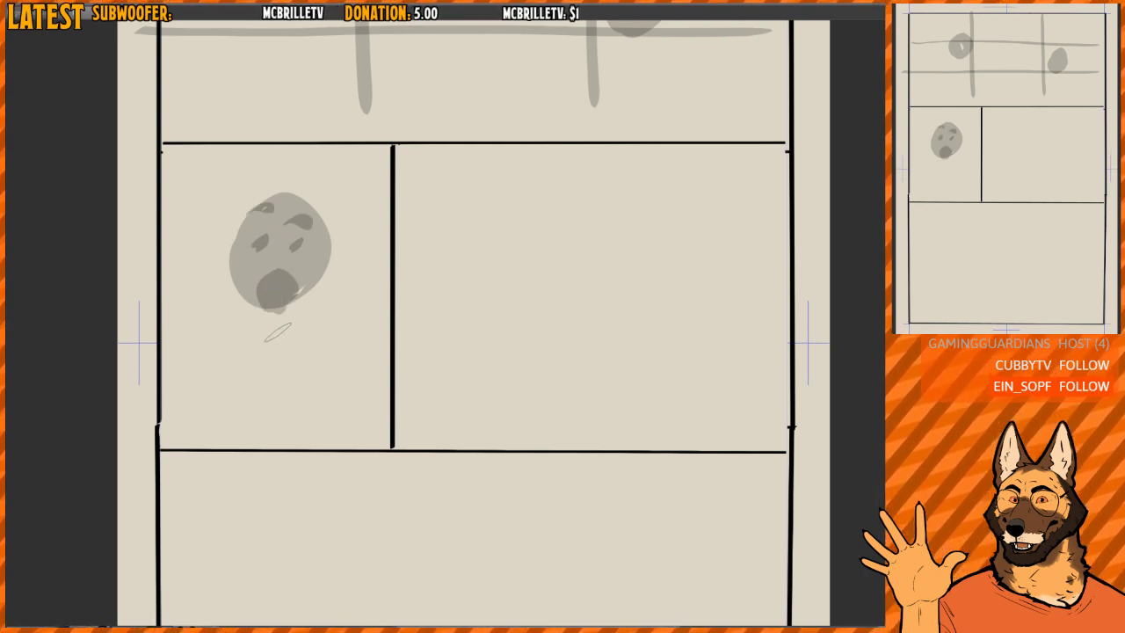
{"action": "left_click_drag", "start_coordinate": [200, 165], "coordinate": [215, 207]}
{"action": "left_click_drag", "start_coordinate": [184, 172], "coordinate": [198, 225]}
{"action": "key", "text": "e"}
{"action": "mouse_move", "coordinate": [205, 173]}
{"action": "left_mouse_down"}
{"action": "mouse_move", "coordinate": [207, 210]}
{"action": "mouse_move", "coordinate": [235, 172]}
{"action": "mouse_move", "coordinate": [322, 326]}
{"action": "left_mouse_up"}
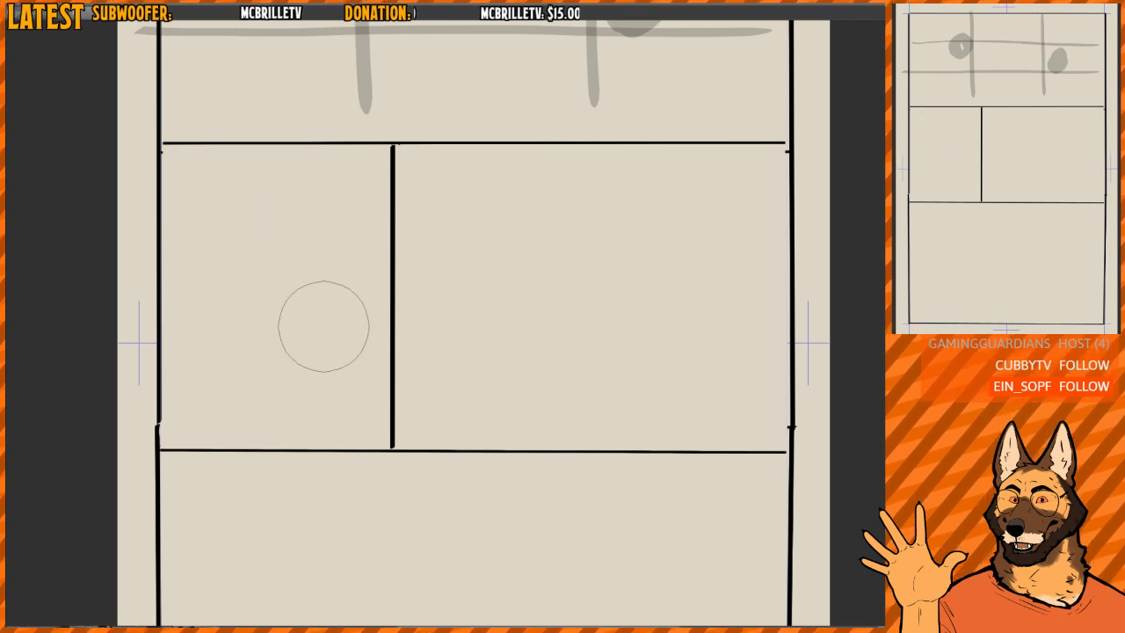
- Paint a grey thirds grid in the small middle-row panel with two vertical and two horizontal lines
{"action": "key", "text": "p"}
{"action": "left_click_drag", "start_coordinate": [236, 139], "coordinate": [236, 470]}
{"action": "key", "text": "ctrl+z"}
{"action": "left_click_drag", "start_coordinate": [231, 146], "coordinate": [235, 455]}
{"action": "left_click_drag", "start_coordinate": [310, 147], "coordinate": [308, 430]}
{"action": "left_click_drag", "start_coordinate": [135, 230], "coordinate": [386, 244]}
{"action": "left_click_drag", "start_coordinate": [141, 343], "coordinate": [387, 346]}
{"action": "left_click_drag", "start_coordinate": [218, 230], "coordinate": [217, 250]}
{"action": "key", "text": "ctrl+z"}
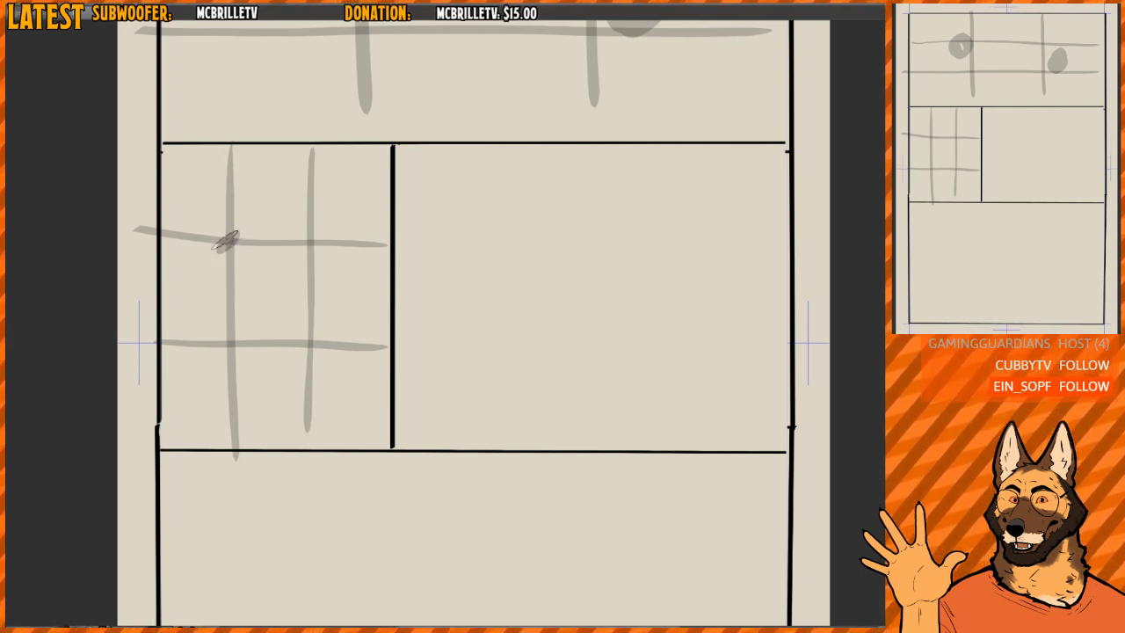
- Paint a grey shouting figure with head, body and face along the small grid's left vertical line, with two exclamation marks beside it
{"action": "mouse_move", "coordinate": [227, 209]}
{"action": "left_mouse_down"}
{"action": "mouse_move", "coordinate": [264, 255]}
{"action": "mouse_move", "coordinate": [252, 227]}
{"action": "mouse_move", "coordinate": [220, 246]}
{"action": "mouse_move", "coordinate": [230, 277]}
{"action": "mouse_move", "coordinate": [246, 254]}
{"action": "left_mouse_up"}
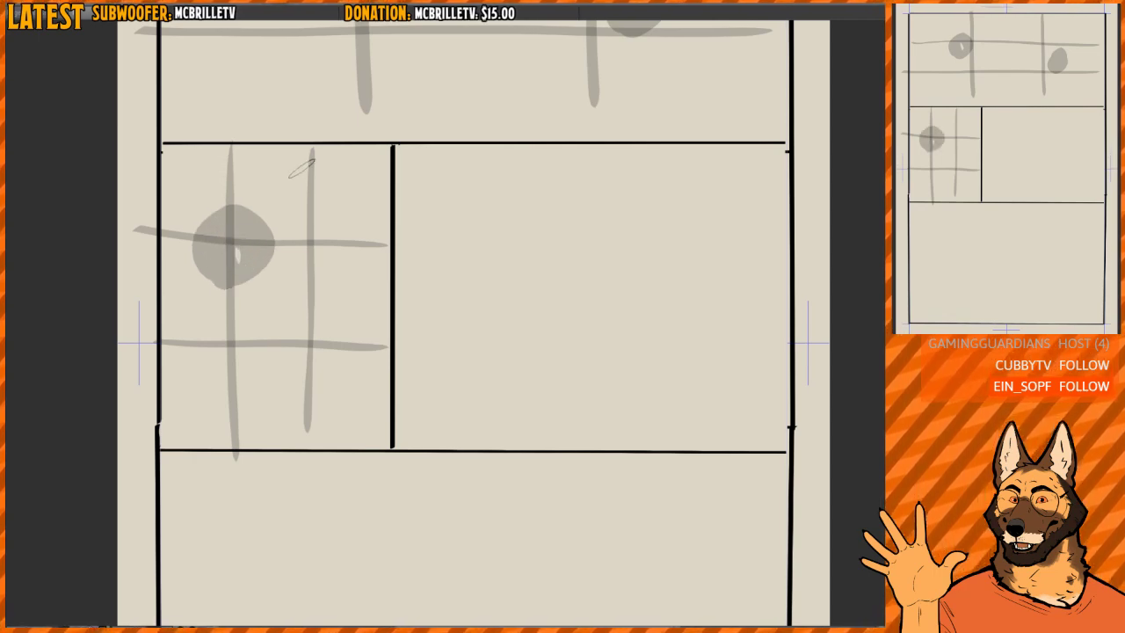
{"action": "mouse_move", "coordinate": [330, 227]}
{"action": "left_mouse_down"}
{"action": "mouse_move", "coordinate": [326, 211]}
{"action": "mouse_move", "coordinate": [318, 257]}
{"action": "mouse_move", "coordinate": [355, 214]}
{"action": "mouse_move", "coordinate": [335, 267]}
{"action": "left_mouse_up"}
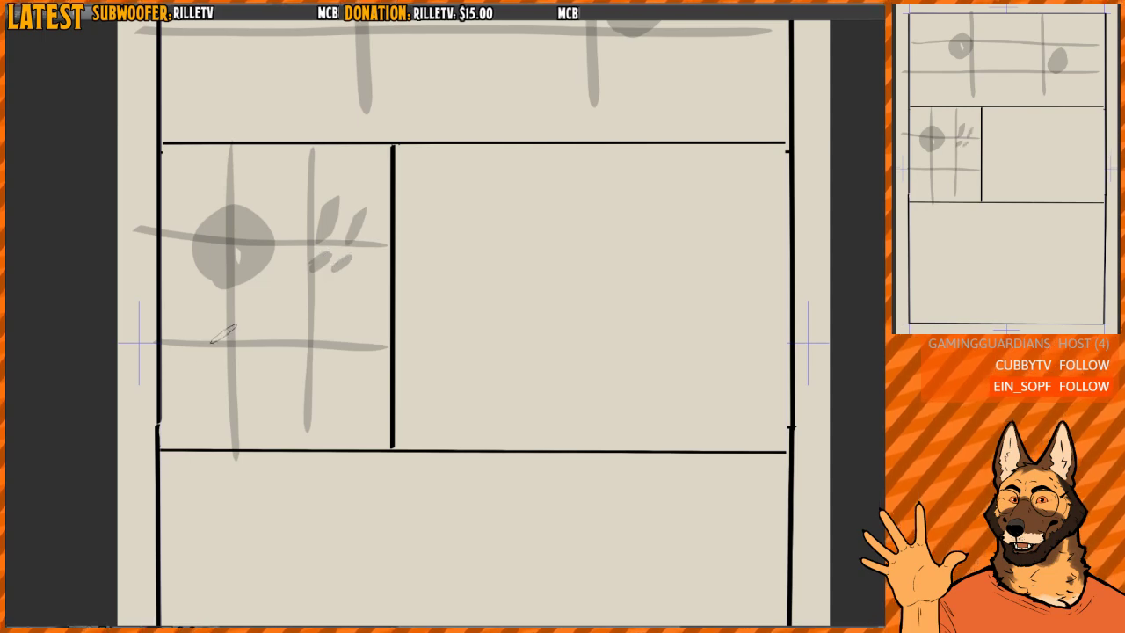
{"action": "mouse_move", "coordinate": [185, 441]}
{"action": "left_mouse_down"}
{"action": "mouse_move", "coordinate": [230, 327]}
{"action": "mouse_move", "coordinate": [281, 413]}
{"action": "mouse_move", "coordinate": [267, 354]}
{"action": "mouse_move", "coordinate": [271, 434]}
{"action": "left_mouse_up"}
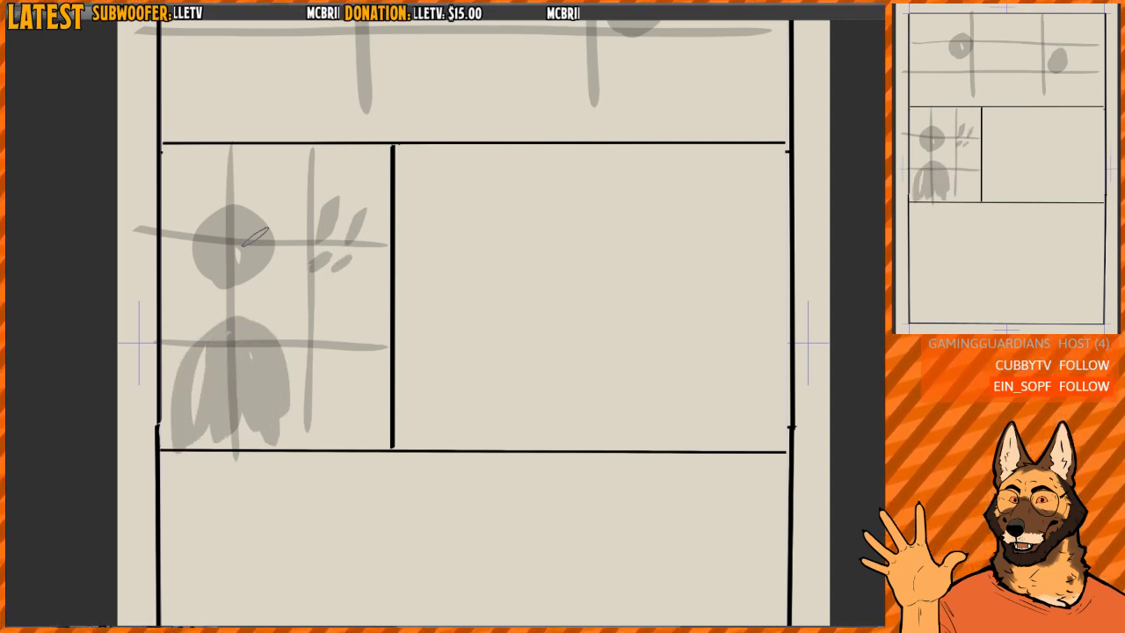
{"action": "mouse_move", "coordinate": [229, 258]}
{"action": "left_mouse_down"}
{"action": "mouse_move", "coordinate": [237, 273]}
{"action": "mouse_move", "coordinate": [250, 236]}
{"action": "mouse_move", "coordinate": [216, 238]}
{"action": "left_mouse_up"}
{"action": "left_click_drag", "start_coordinate": [218, 220], "coordinate": [250, 222]}
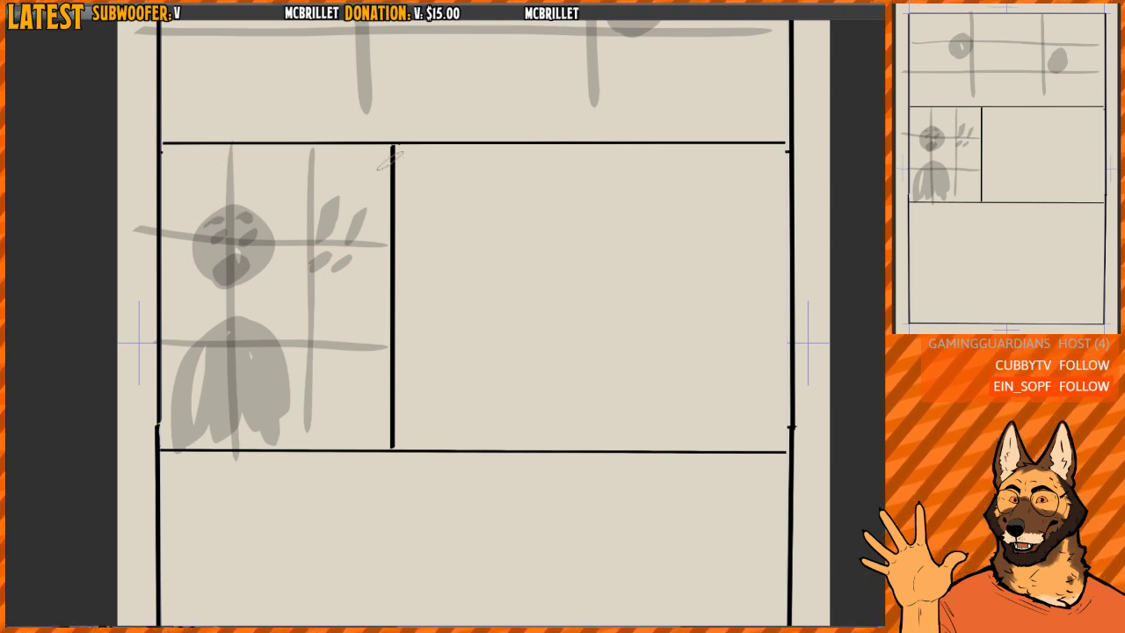
- Draw a grey reading path from the top panel's upper-left corner through both heads and down to the small panel's head
{"action": "left_click_drag", "start_coordinate": [547, 275], "coordinate": [403, 223]}
{"action": "left_click_drag", "start_coordinate": [403, 222], "coordinate": [348, 287]}
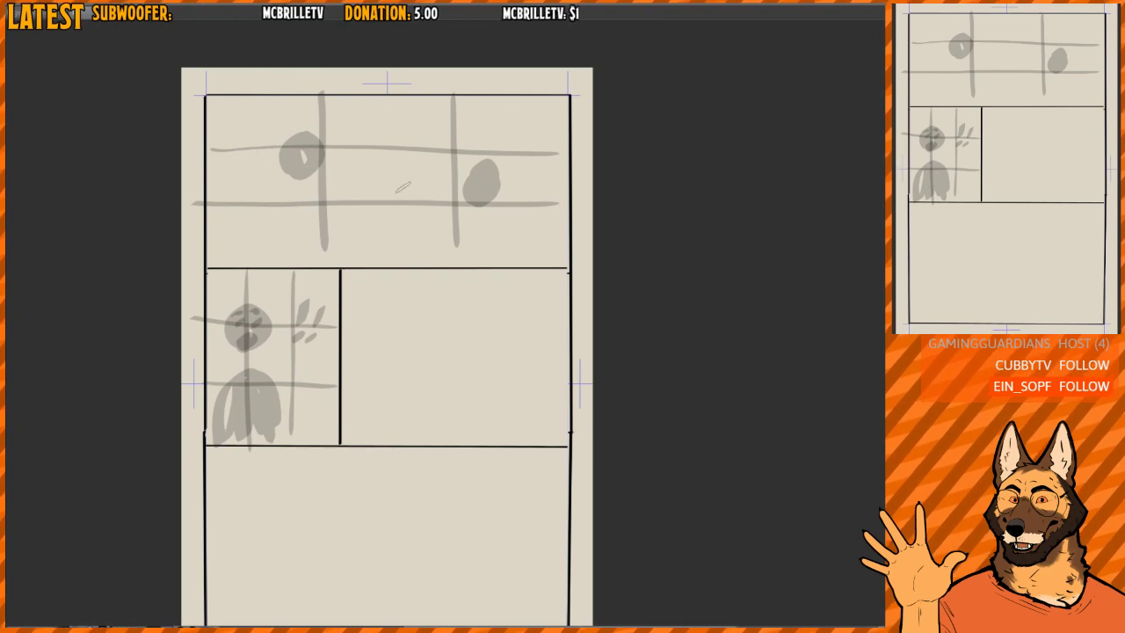
{"action": "mouse_move", "coordinate": [335, 199]}
{"action": "left_mouse_down"}
{"action": "mouse_move", "coordinate": [342, 209]}
{"action": "mouse_move", "coordinate": [325, 188]}
{"action": "left_mouse_up"}
{"action": "mouse_move", "coordinate": [190, 91]}
{"action": "left_mouse_down"}
{"action": "mouse_move", "coordinate": [275, 142]}
{"action": "mouse_move", "coordinate": [396, 153]}
{"action": "mouse_move", "coordinate": [455, 177]}
{"action": "mouse_move", "coordinate": [212, 302]}
{"action": "left_mouse_up"}
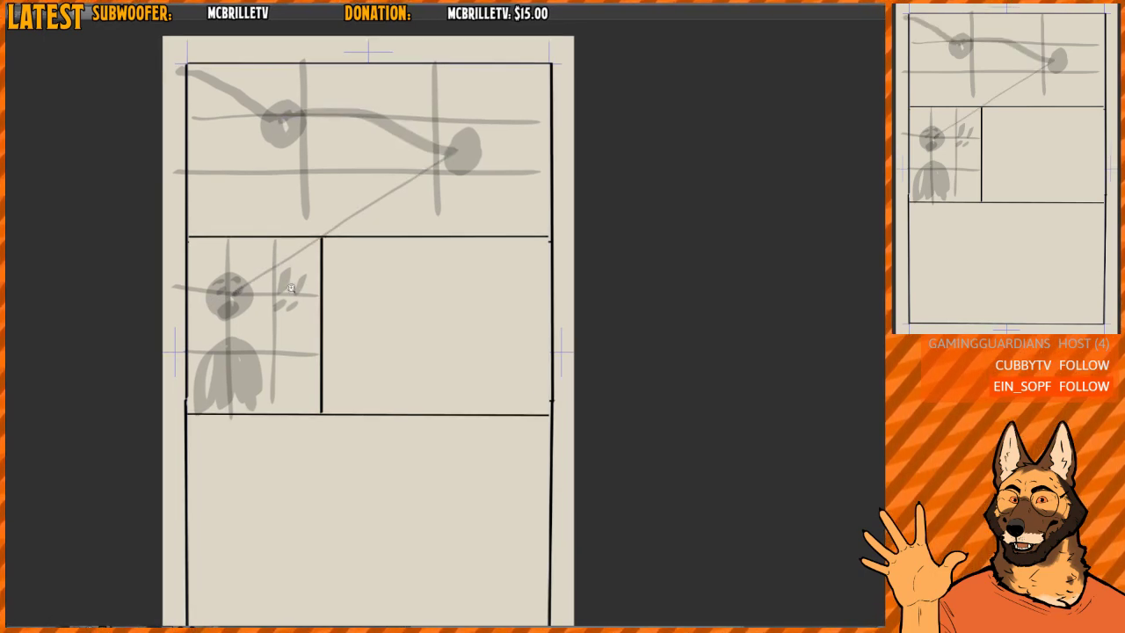
{"action": "scroll", "coordinate": [281, 286], "scroll_direction": "up", "scroll_amount": 1}
{"action": "left_click_drag", "start_coordinate": [487, 123], "coordinate": [248, 309]}
{"action": "key", "text": "ctrl+z"}
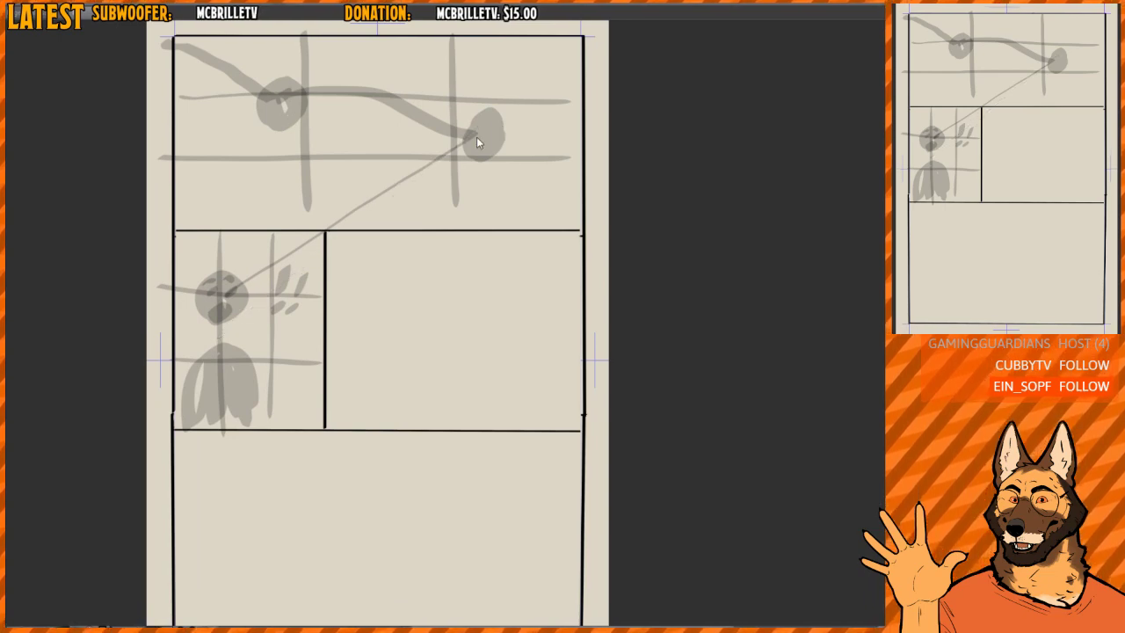
- Paint a grey thirds grid across the wide middle-row panel with two vertical and two horizontal lines
{"action": "scroll", "coordinate": [266, 247], "scroll_direction": "up", "scroll_amount": 2}
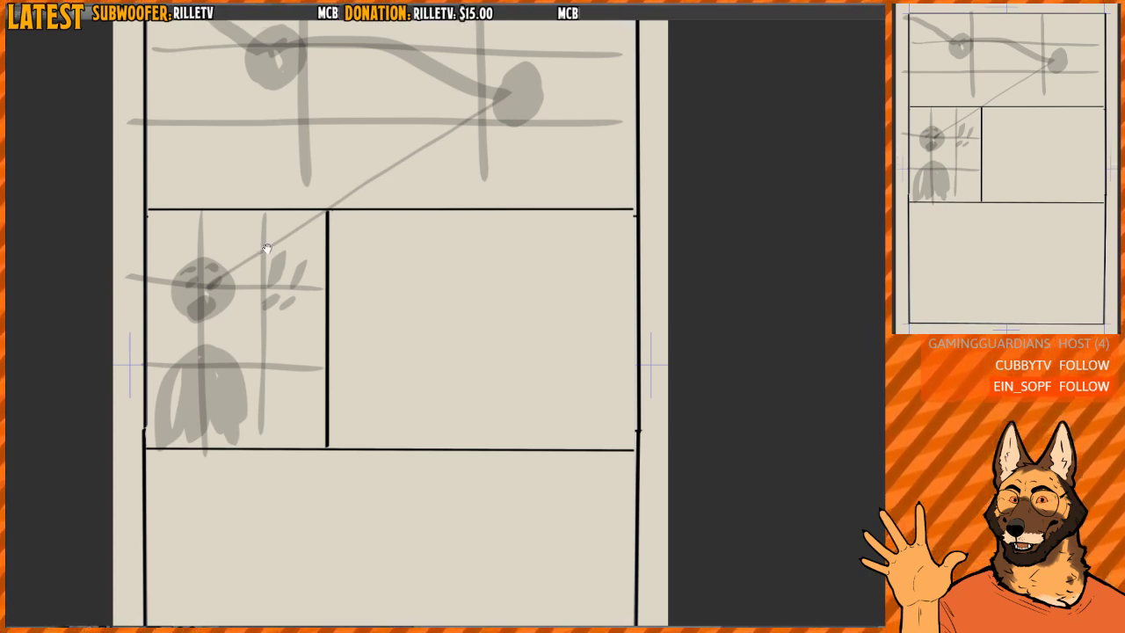
{"action": "left_click_drag", "start_coordinate": [200, 289], "coordinate": [232, 300]}
{"action": "scroll", "coordinate": [230, 301], "scroll_direction": "up", "scroll_amount": 5}
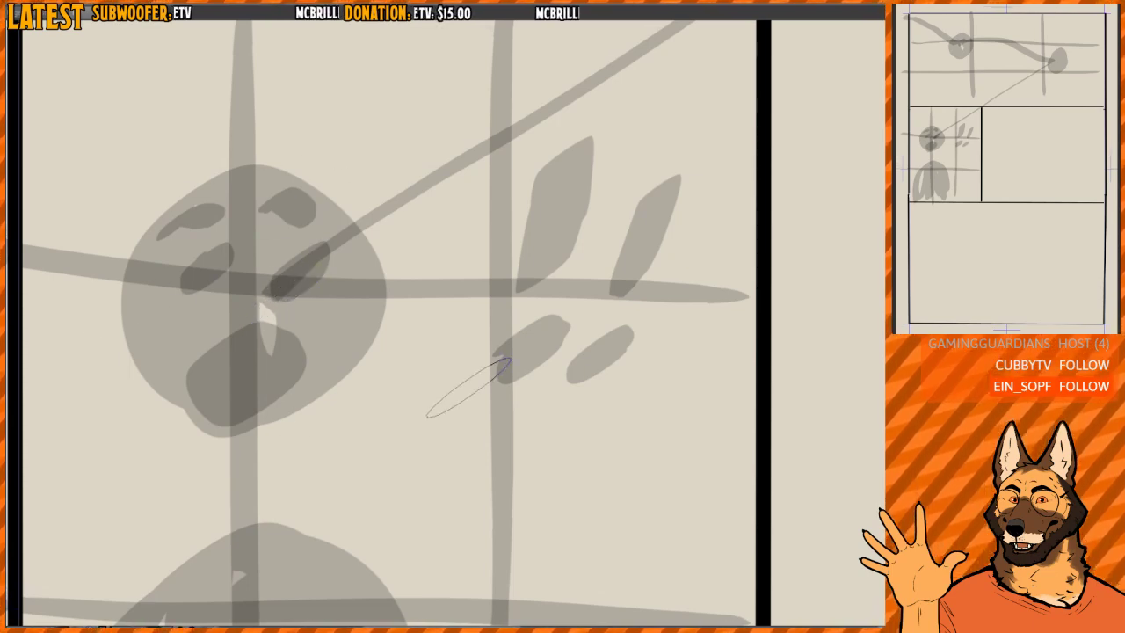
{"action": "scroll", "coordinate": [508, 177], "scroll_direction": "down", "scroll_amount": 5}
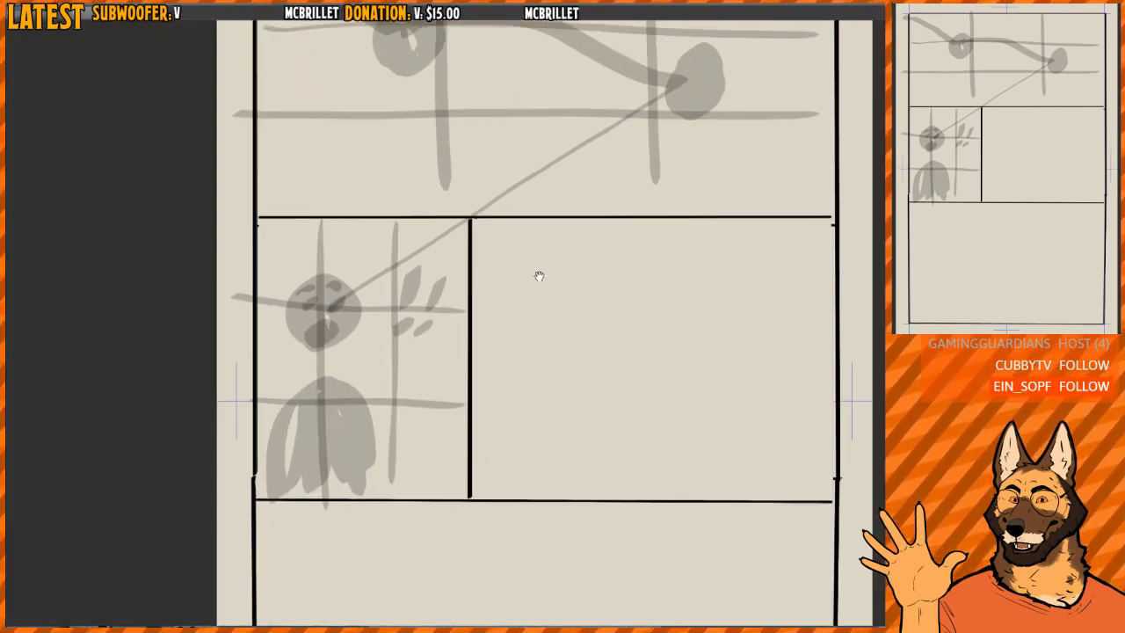
{"action": "scroll", "coordinate": [446, 228], "scroll_direction": "down", "scroll_amount": 1}
{"action": "mouse_move", "coordinate": [538, 276]}
{"action": "left_mouse_down"}
{"action": "mouse_move", "coordinate": [373, 286]}
{"action": "mouse_move", "coordinate": [431, 283]}
{"action": "mouse_move", "coordinate": [421, 253]}
{"action": "left_mouse_up"}
{"action": "scroll", "coordinate": [369, 282], "scroll_direction": "up", "scroll_amount": 1}
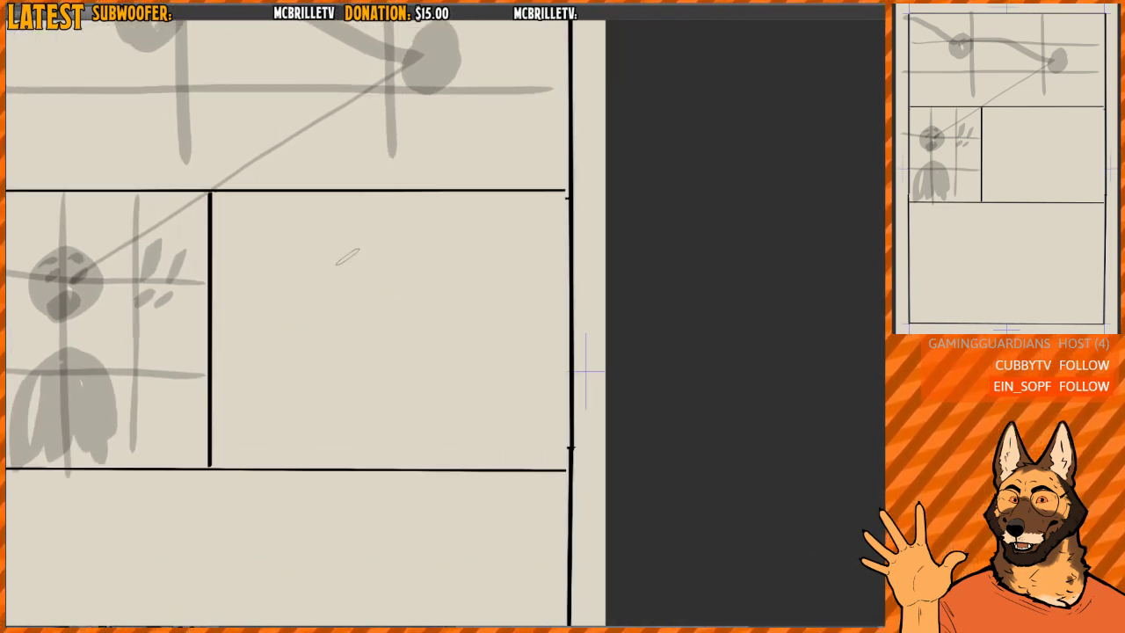
{"action": "left_click_drag", "start_coordinate": [325, 197], "coordinate": [330, 464]}
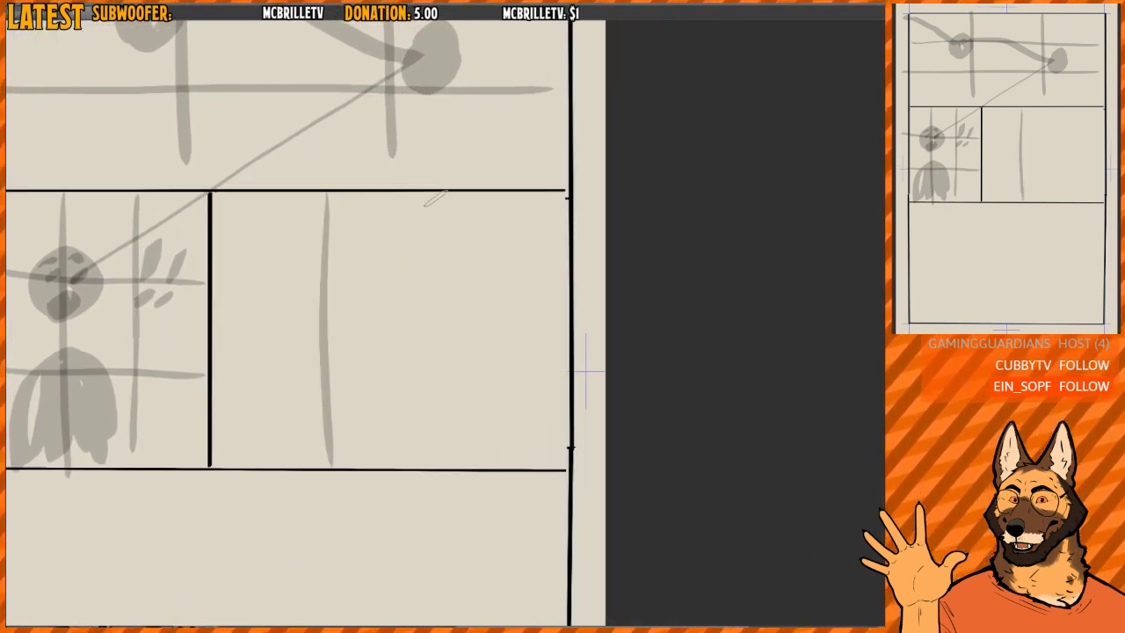
{"action": "left_click_drag", "start_coordinate": [447, 200], "coordinate": [445, 453]}
{"action": "left_click_drag", "start_coordinate": [195, 281], "coordinate": [580, 285]}
{"action": "left_click_drag", "start_coordinate": [188, 380], "coordinate": [600, 384]}
- Scribble a large hatched grey oval over the wide panel's left grid line, and another between the top panel's heads
{"action": "left_click_drag", "start_coordinate": [498, 304], "coordinate": [519, 288]}
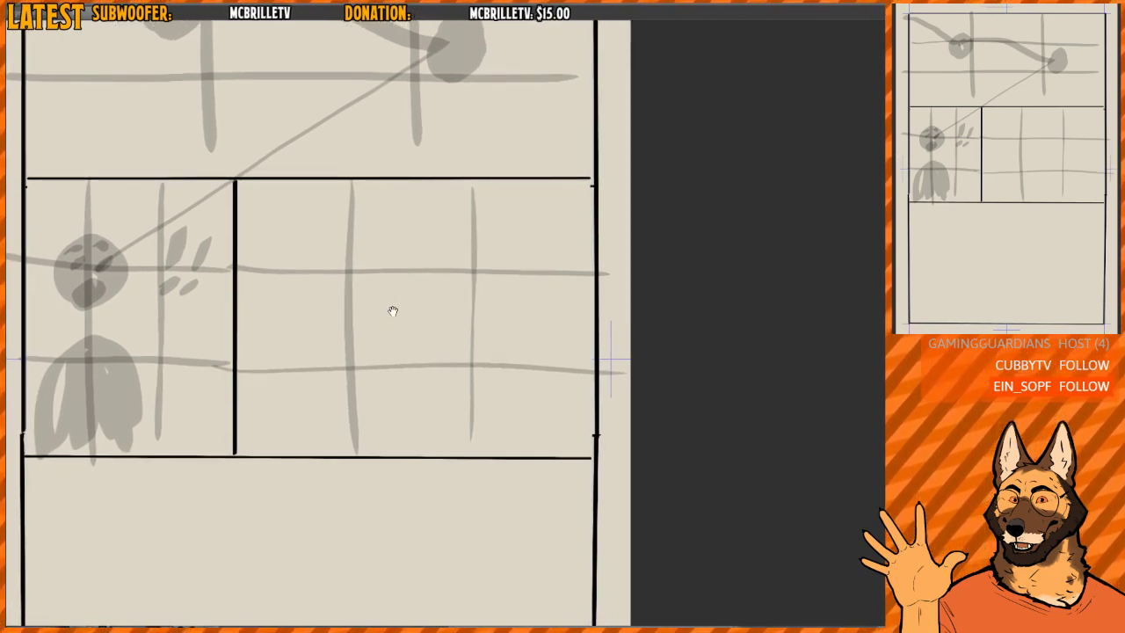
{"action": "left_click_drag", "start_coordinate": [393, 311], "coordinate": [407, 311]}
{"action": "mouse_move", "coordinate": [292, 201]}
{"action": "left_mouse_down"}
{"action": "mouse_move", "coordinate": [321, 424]}
{"action": "mouse_move", "coordinate": [378, 178]}
{"action": "mouse_move", "coordinate": [356, 424]}
{"action": "mouse_move", "coordinate": [310, 284]}
{"action": "mouse_move", "coordinate": [299, 406]}
{"action": "mouse_move", "coordinate": [328, 372]}
{"action": "mouse_move", "coordinate": [340, 271]}
{"action": "mouse_move", "coordinate": [384, 323]}
{"action": "mouse_move", "coordinate": [420, 207]}
{"action": "left_mouse_up"}
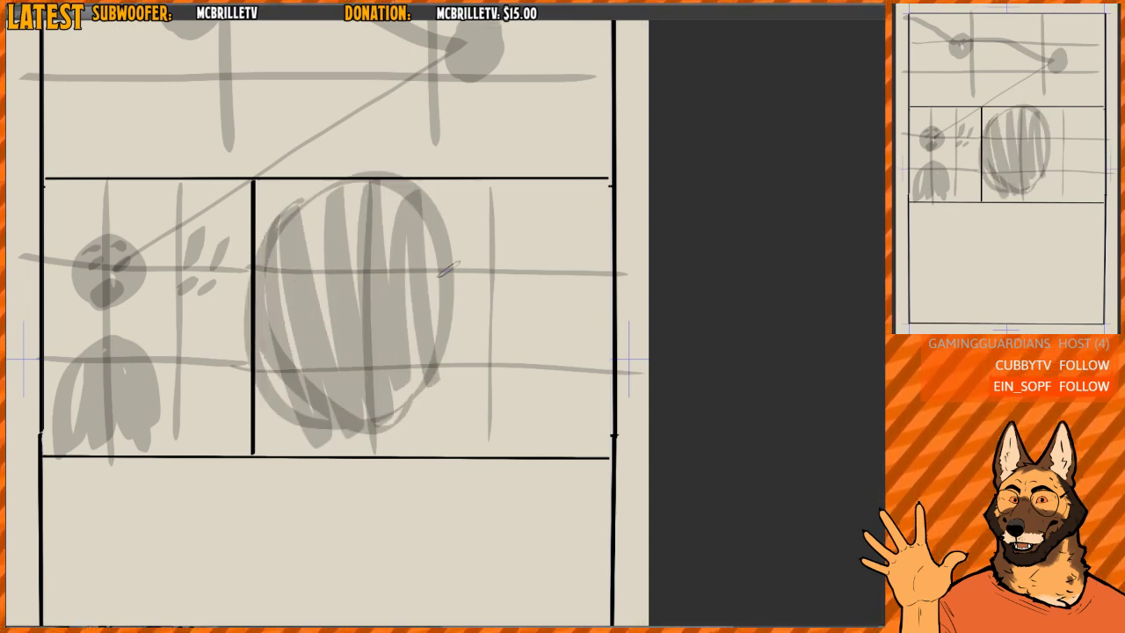
{"action": "left_click_drag", "start_coordinate": [444, 226], "coordinate": [415, 312]}
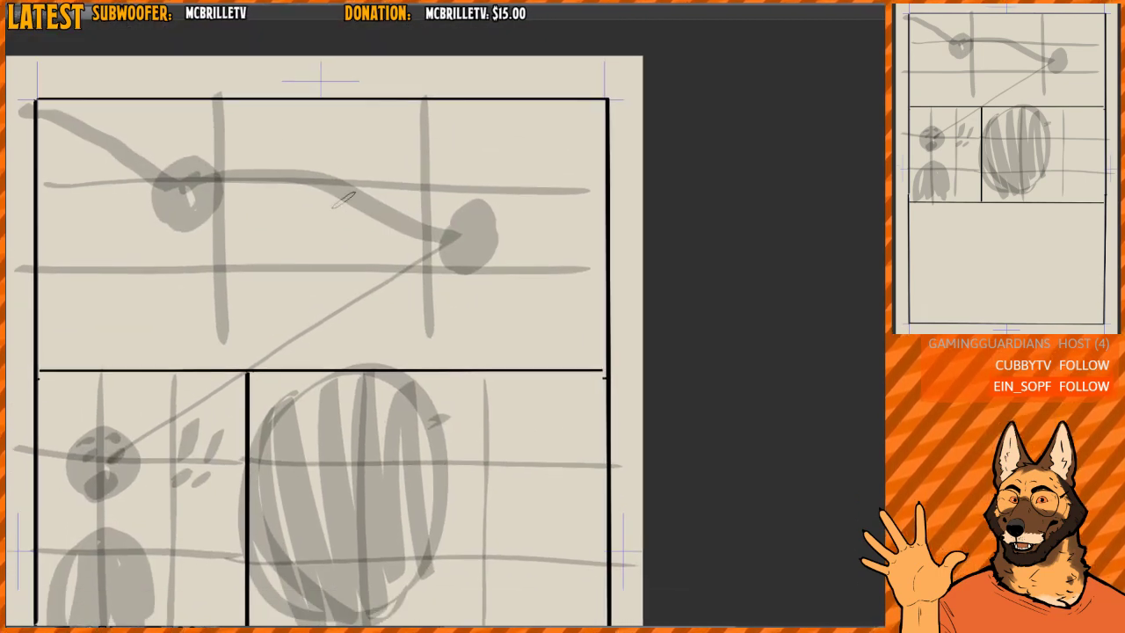
{"action": "mouse_move", "coordinate": [308, 114]}
{"action": "left_mouse_down"}
{"action": "mouse_move", "coordinate": [255, 220]}
{"action": "mouse_move", "coordinate": [263, 211]}
{"action": "mouse_move", "coordinate": [304, 341]}
{"action": "mouse_move", "coordinate": [372, 283]}
{"action": "mouse_move", "coordinate": [408, 201]}
{"action": "left_mouse_up"}
- Try a grey figure beside the wide panel's right grid line and a reading path toward it, undoing the path and the head
{"action": "left_click_drag", "start_coordinate": [510, 302], "coordinate": [461, 270]}
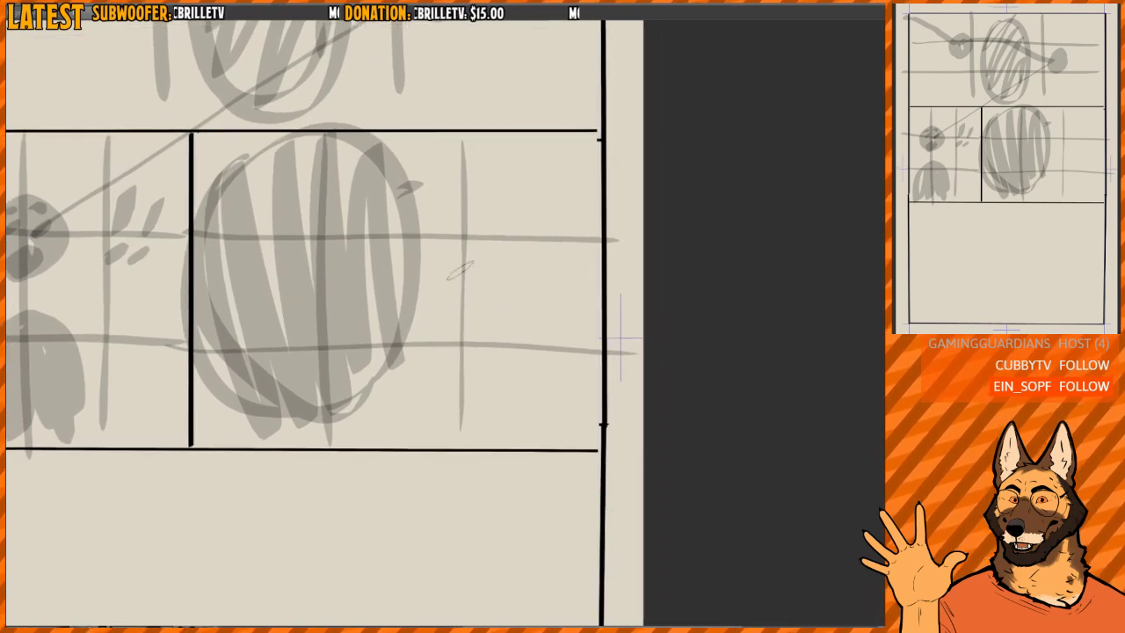
{"action": "mouse_move", "coordinate": [432, 436]}
{"action": "left_mouse_down"}
{"action": "mouse_move", "coordinate": [456, 290]}
{"action": "mouse_move", "coordinate": [508, 403]}
{"action": "mouse_move", "coordinate": [462, 367]}
{"action": "mouse_move", "coordinate": [498, 405]}
{"action": "mouse_move", "coordinate": [491, 211]}
{"action": "mouse_move", "coordinate": [493, 228]}
{"action": "mouse_move", "coordinate": [467, 208]}
{"action": "mouse_move", "coordinate": [452, 222]}
{"action": "mouse_move", "coordinate": [476, 243]}
{"action": "mouse_move", "coordinate": [520, 243]}
{"action": "mouse_move", "coordinate": [501, 222]}
{"action": "left_mouse_up"}
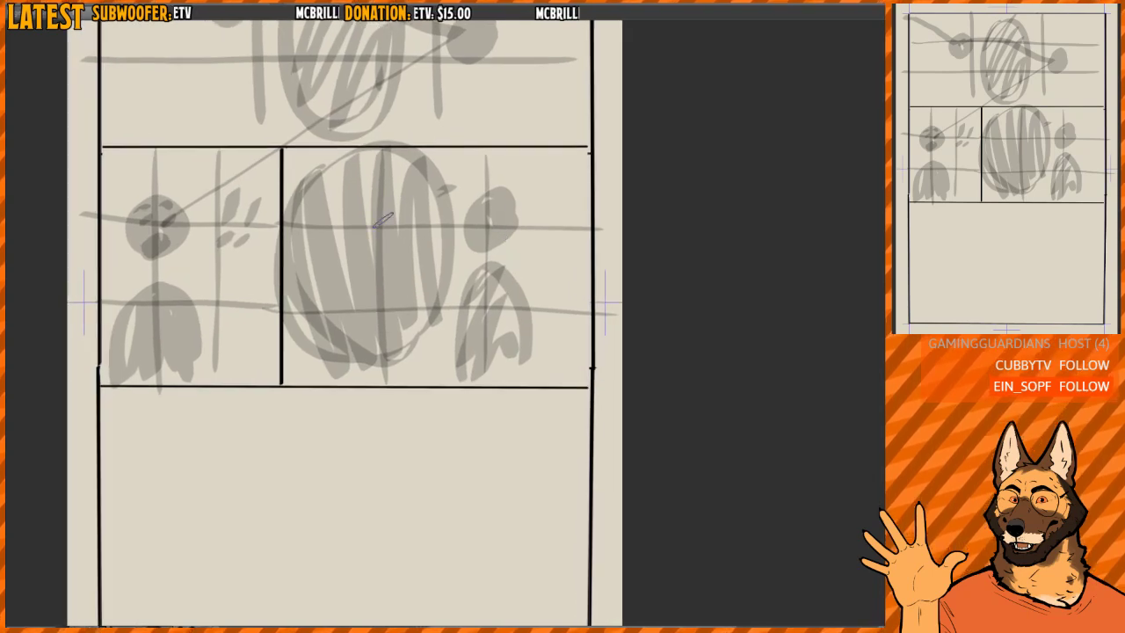
{"action": "left_click_drag", "start_coordinate": [167, 222], "coordinate": [512, 355]}
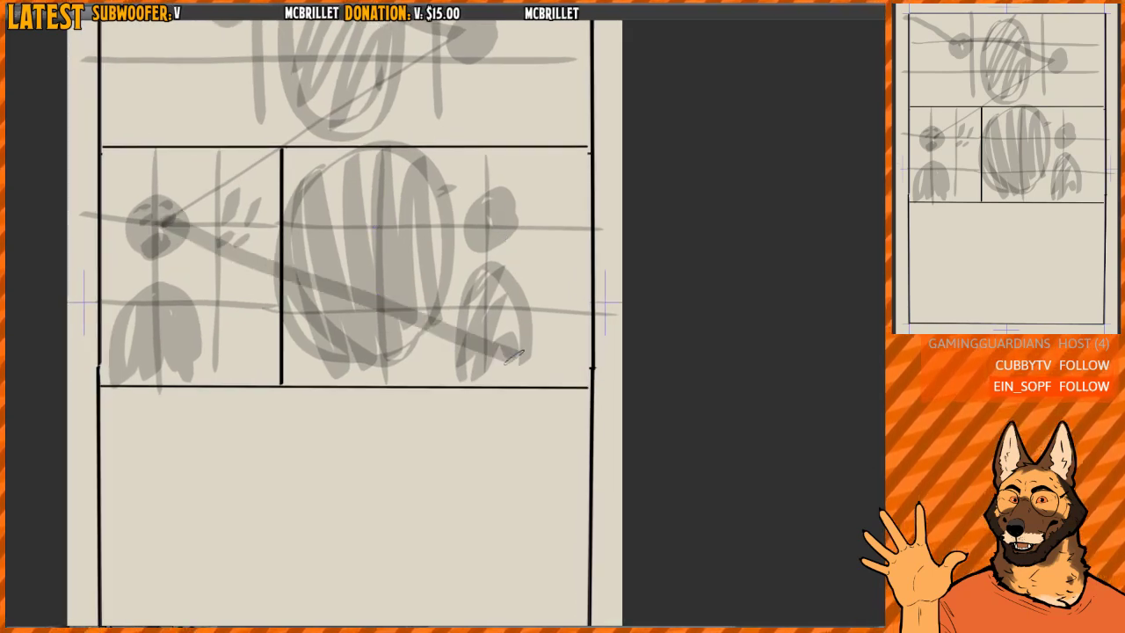
{"action": "key", "text": "ctrl+z"}
{"action": "key", "text": "ctrl+z"}
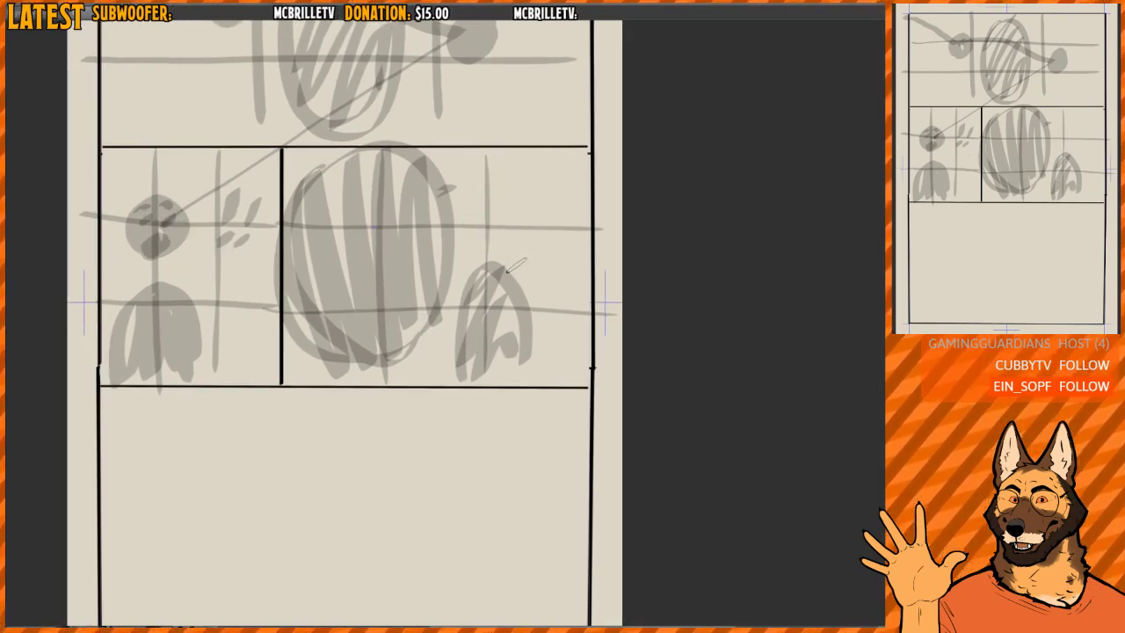
- Try erasing the headless body and the oval's upper part and adding black strokes over the small panel's head, undoing these changes
{"action": "key", "text": "e"}
{"action": "mouse_move", "coordinate": [485, 266]}
{"action": "left_mouse_down"}
{"action": "mouse_move", "coordinate": [468, 337]}
{"action": "mouse_move", "coordinate": [479, 360]}
{"action": "mouse_move", "coordinate": [504, 343]}
{"action": "mouse_move", "coordinate": [507, 277]}
{"action": "left_mouse_up"}
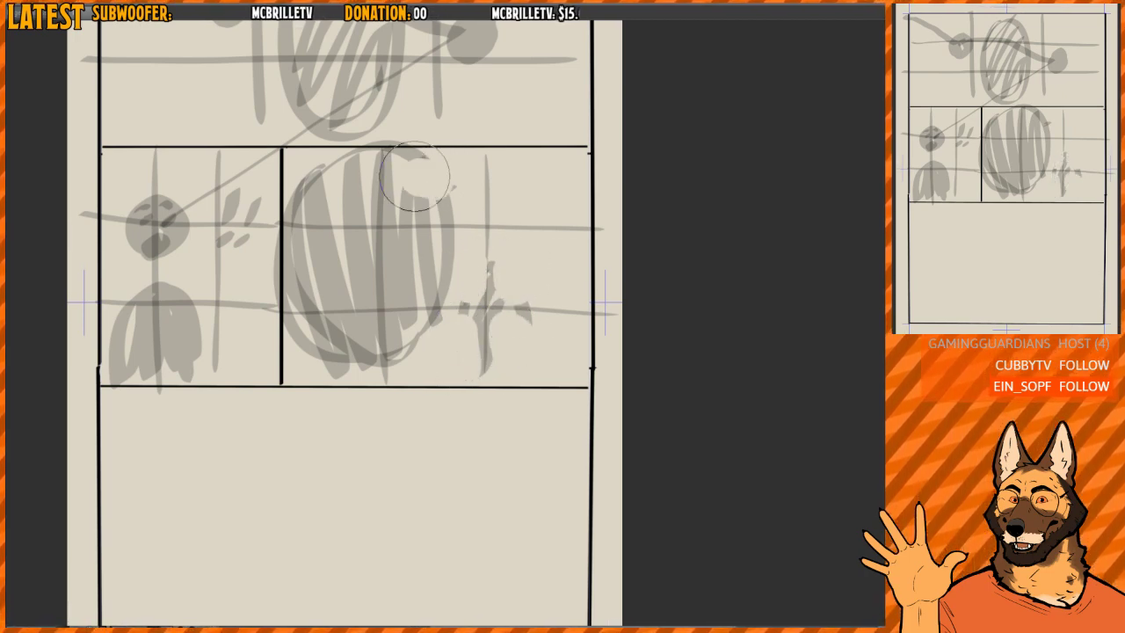
{"action": "mouse_move", "coordinate": [415, 175]}
{"action": "left_mouse_down"}
{"action": "mouse_move", "coordinate": [402, 149]}
{"action": "mouse_move", "coordinate": [363, 146]}
{"action": "mouse_move", "coordinate": [353, 169]}
{"action": "mouse_move", "coordinate": [311, 174]}
{"action": "mouse_move", "coordinate": [305, 191]}
{"action": "mouse_move", "coordinate": [346, 170]}
{"action": "mouse_move", "coordinate": [322, 199]}
{"action": "mouse_move", "coordinate": [405, 169]}
{"action": "mouse_move", "coordinate": [403, 187]}
{"action": "mouse_move", "coordinate": [445, 198]}
{"action": "left_mouse_up"}
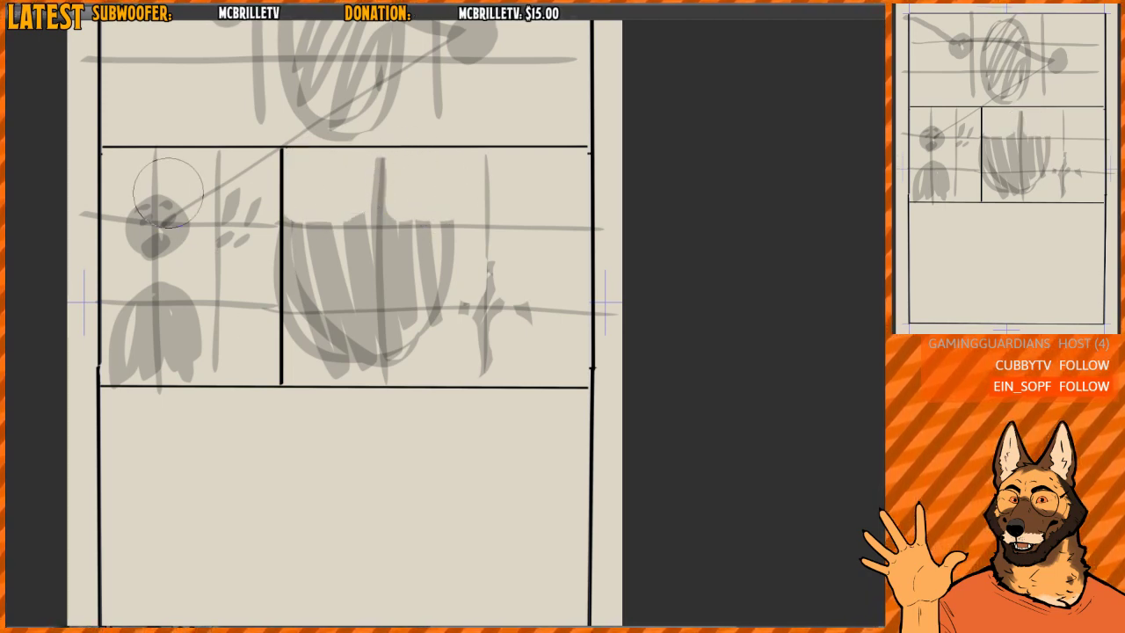
{"action": "mouse_move", "coordinate": [133, 195]}
{"action": "left_mouse_down"}
{"action": "mouse_move", "coordinate": [259, 190]}
{"action": "mouse_move", "coordinate": [248, 193]}
{"action": "left_mouse_up"}
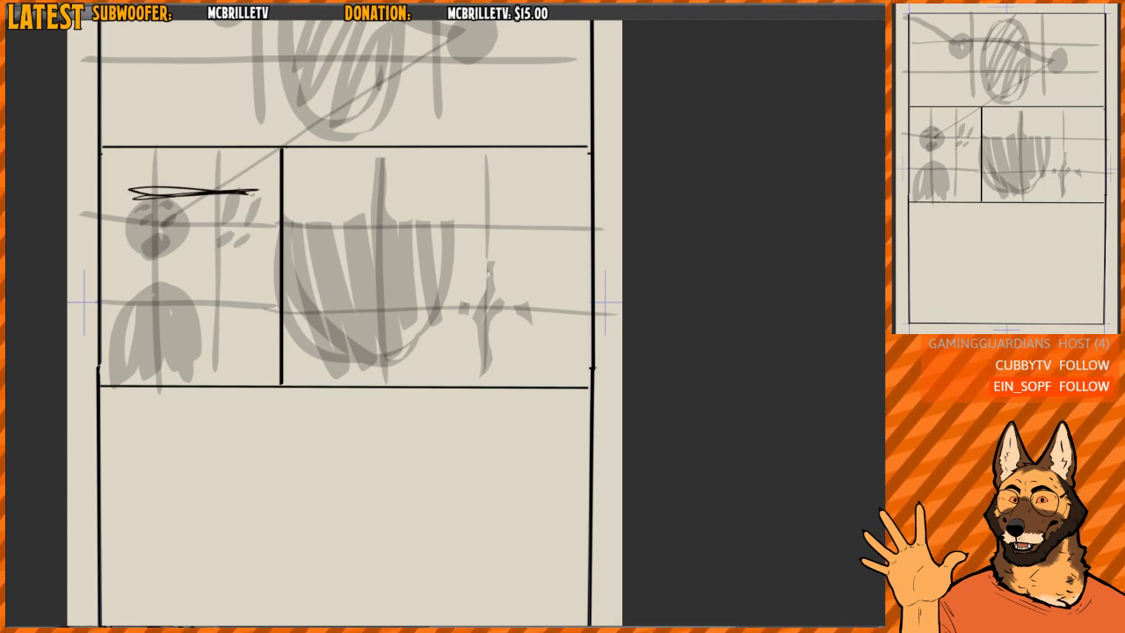
{"action": "key", "text": "ctrl+z"}
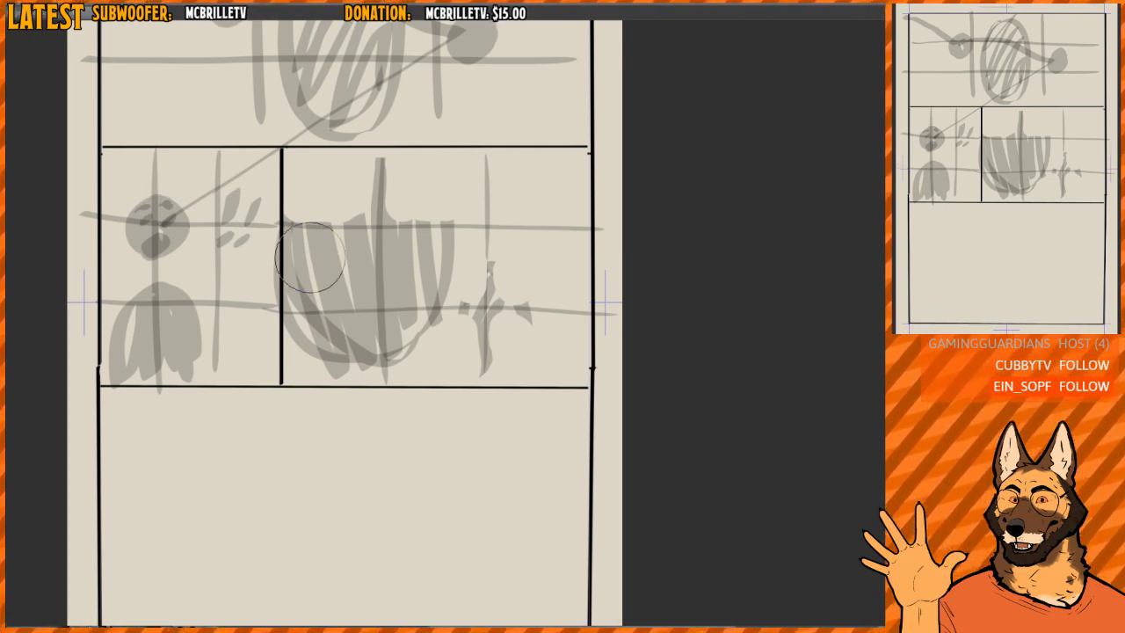
{"action": "left_click_drag", "start_coordinate": [374, 167], "coordinate": [448, 220]}
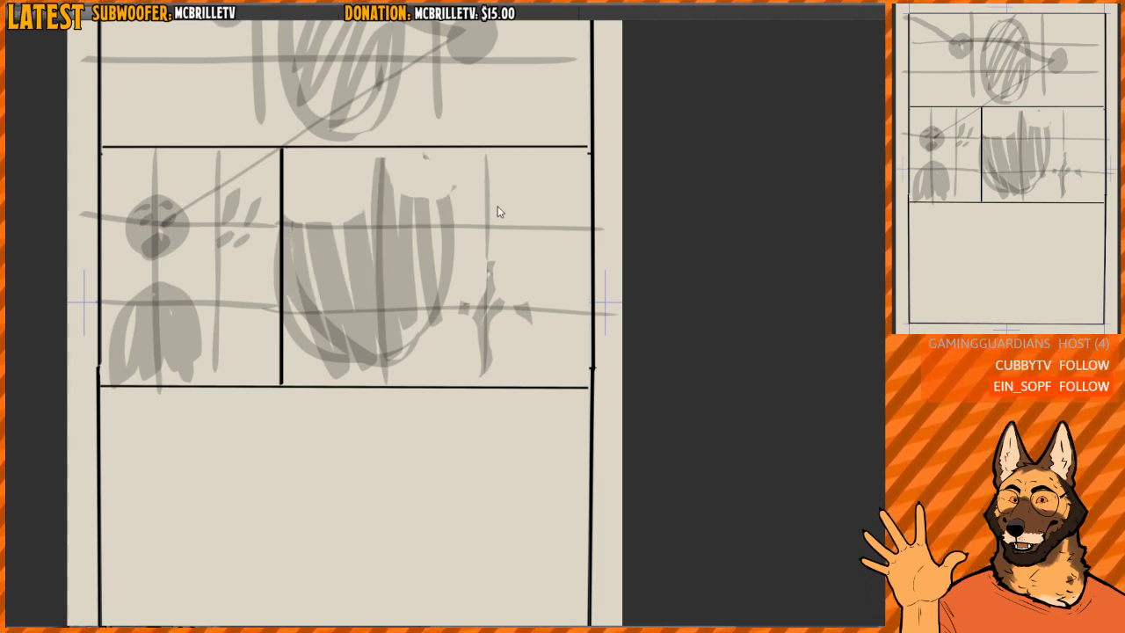
{"action": "mouse_move", "coordinate": [369, 145]}
{"action": "left_mouse_down"}
{"action": "mouse_move", "coordinate": [518, 295]}
{"action": "mouse_move", "coordinate": [528, 360]}
{"action": "left_mouse_up"}
{"action": "left_click_drag", "start_coordinate": [465, 378], "coordinate": [474, 299]}
{"action": "key", "text": "ctrl+z"}
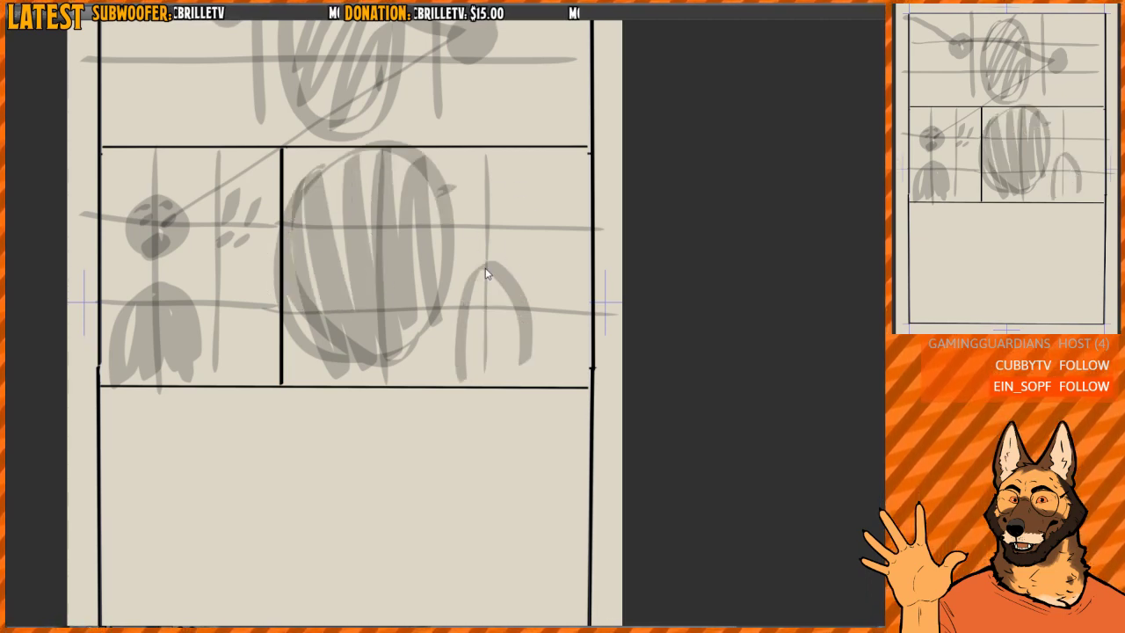
{"action": "key", "text": "ctrl+z"}
- Repaint the grey figure on the wide panel's right grid line with a filled body, round head, eyes and mouth
{"action": "mouse_move", "coordinate": [461, 382]}
{"action": "left_mouse_down"}
{"action": "mouse_move", "coordinate": [492, 283]}
{"action": "mouse_move", "coordinate": [512, 376]}
{"action": "mouse_move", "coordinate": [496, 285]}
{"action": "left_mouse_up"}
{"action": "mouse_move", "coordinate": [483, 215]}
{"action": "left_mouse_down"}
{"action": "mouse_move", "coordinate": [475, 248]}
{"action": "mouse_move", "coordinate": [497, 253]}
{"action": "mouse_move", "coordinate": [512, 243]}
{"action": "mouse_move", "coordinate": [499, 205]}
{"action": "mouse_move", "coordinate": [520, 206]}
{"action": "mouse_move", "coordinate": [490, 223]}
{"action": "mouse_move", "coordinate": [488, 243]}
{"action": "mouse_move", "coordinate": [487, 222]}
{"action": "mouse_move", "coordinate": [456, 238]}
{"action": "mouse_move", "coordinate": [473, 261]}
{"action": "mouse_move", "coordinate": [497, 252]}
{"action": "mouse_move", "coordinate": [464, 232]}
{"action": "mouse_move", "coordinate": [487, 233]}
{"action": "mouse_move", "coordinate": [490, 211]}
{"action": "mouse_move", "coordinate": [480, 256]}
{"action": "left_mouse_up"}
{"action": "key", "text": "ctrl+z"}
{"action": "key", "text": "ctrl+z"}
{"action": "key", "text": "ctrl+z"}
{"action": "key", "text": "ctrl+z"}
{"action": "left_click_drag", "start_coordinate": [505, 214], "coordinate": [495, 229]}
{"action": "left_click_drag", "start_coordinate": [480, 221], "coordinate": [478, 245]}
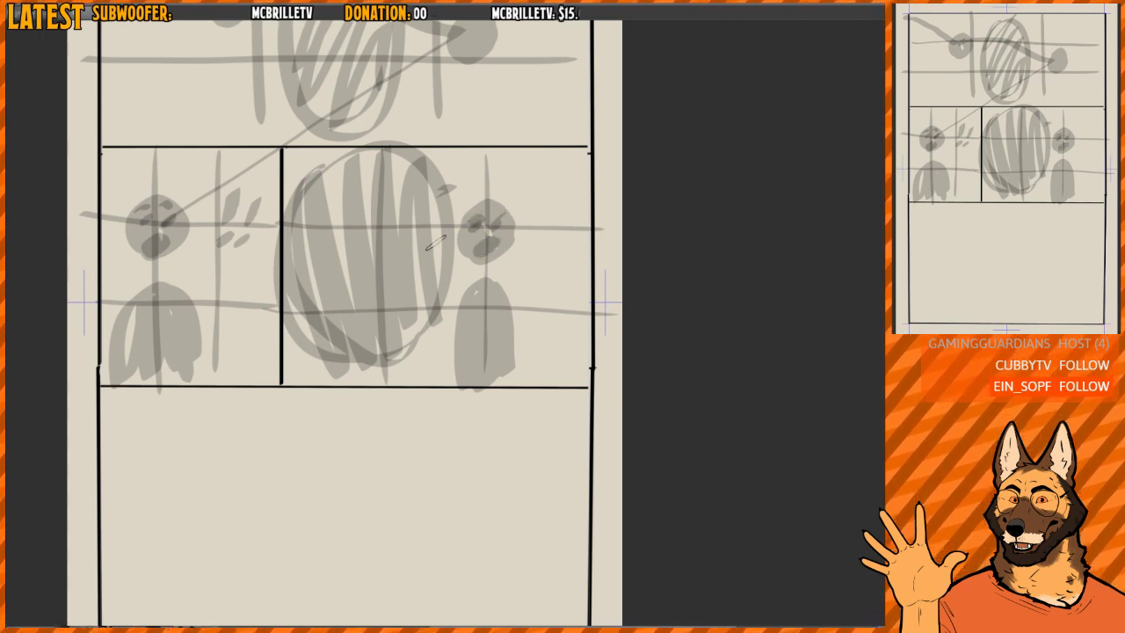
- Erase the hatched oval's outer edge where it touches the divider between the two middle-row panels
{"action": "key", "text": "e"}
{"action": "mouse_move", "coordinate": [320, 158]}
{"action": "left_mouse_down"}
{"action": "mouse_move", "coordinate": [291, 213]}
{"action": "mouse_move", "coordinate": [284, 280]}
{"action": "mouse_move", "coordinate": [299, 346]}
{"action": "left_mouse_up"}
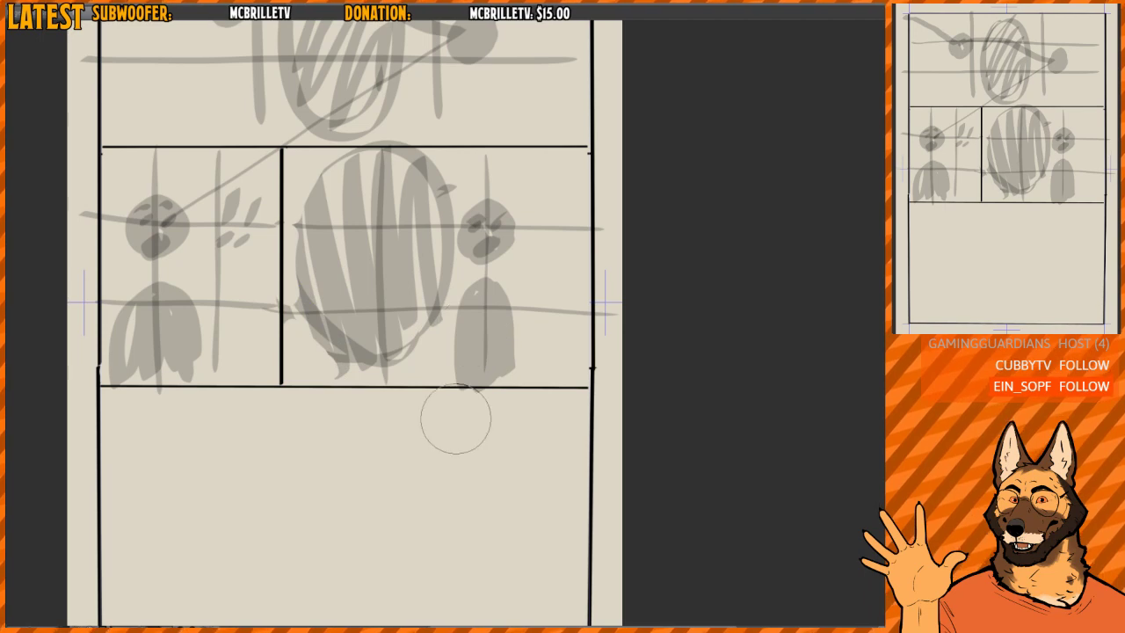
- Select the wide middle-row panel's sketch, undo a trial downward move, and squash the sketch vertically by lowering its top edge
{"action": "scroll", "coordinate": [481, 247], "scroll_direction": "up", "scroll_amount": 2}
{"action": "left_click_drag", "start_coordinate": [484, 247], "coordinate": [480, 258]}
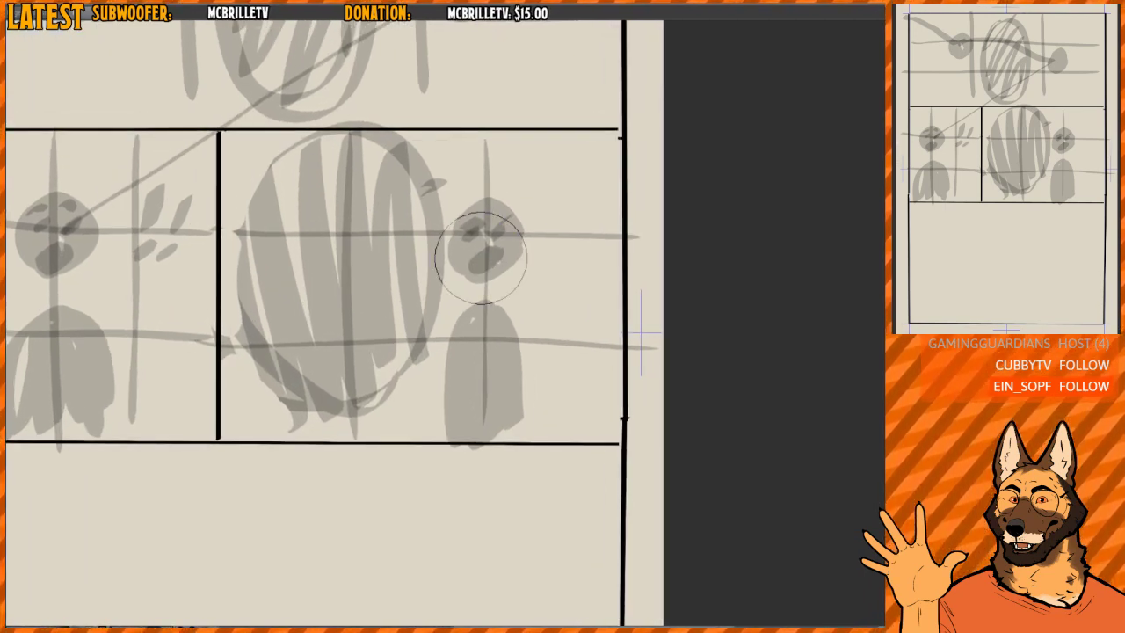
{"action": "mouse_move", "coordinate": [274, 213]}
{"action": "left_mouse_down"}
{"action": "mouse_move", "coordinate": [358, 263]}
{"action": "mouse_move", "coordinate": [333, 238]}
{"action": "left_mouse_up"}
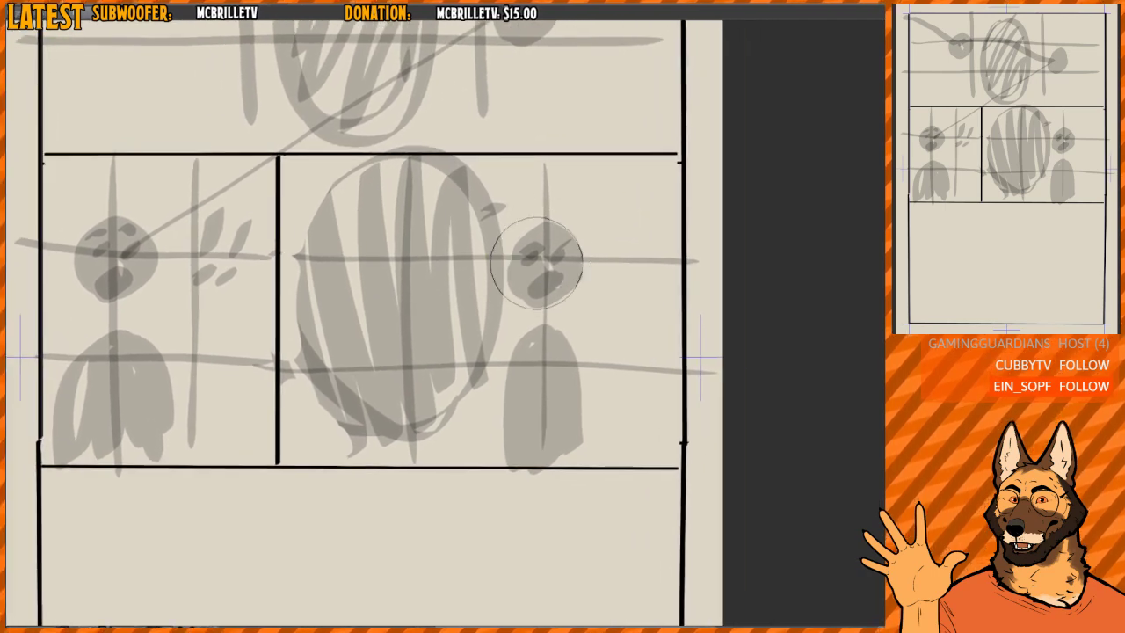
{"action": "key", "text": "m"}
{"action": "mouse_move", "coordinate": [277, 467]}
{"action": "left_mouse_down"}
{"action": "mouse_move", "coordinate": [651, 205]}
{"action": "mouse_move", "coordinate": [682, 155]}
{"action": "left_mouse_up"}
{"action": "left_click_drag", "start_coordinate": [623, 228], "coordinate": [623, 269]}
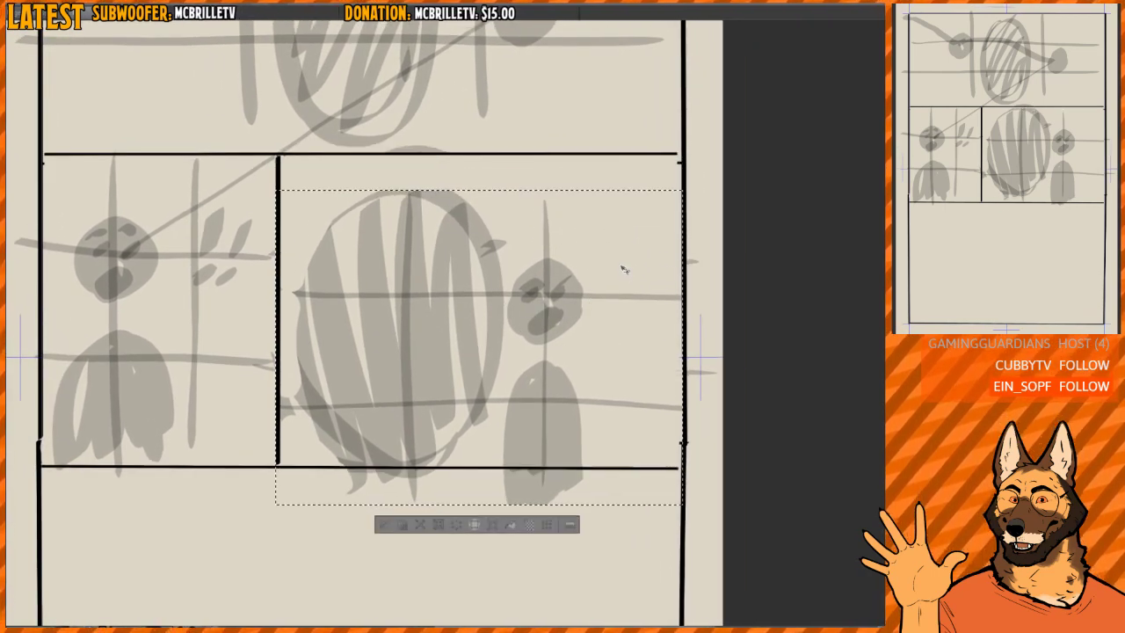
{"action": "key", "text": "ctrl+z"}
{"action": "key", "text": "ctrl+t"}
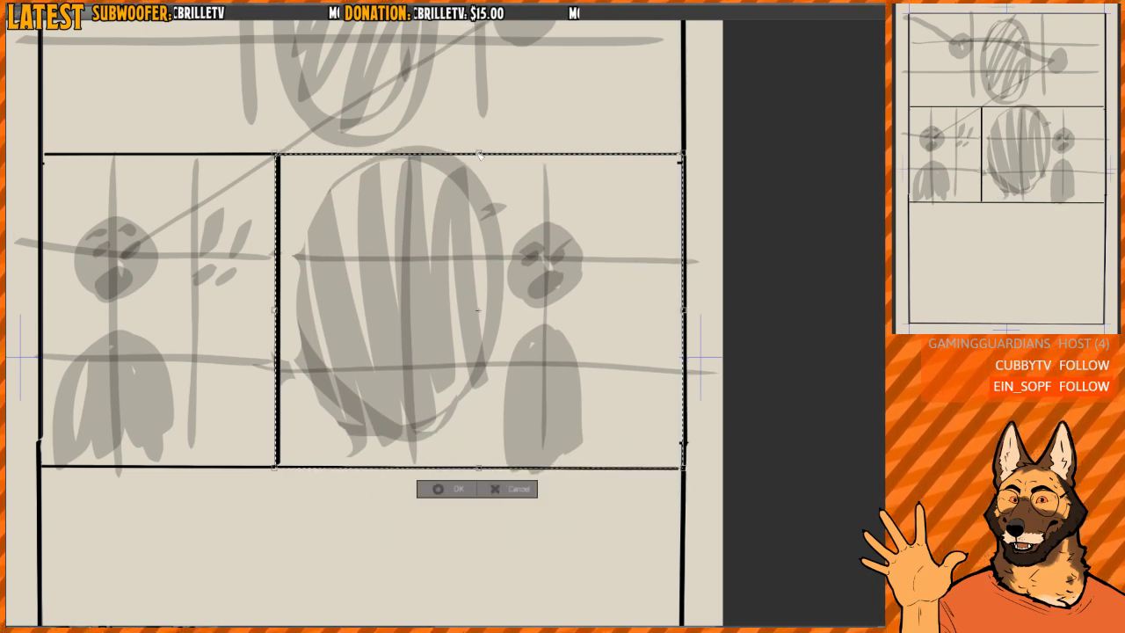
{"action": "left_click_drag", "start_coordinate": [479, 155], "coordinate": [482, 178]}
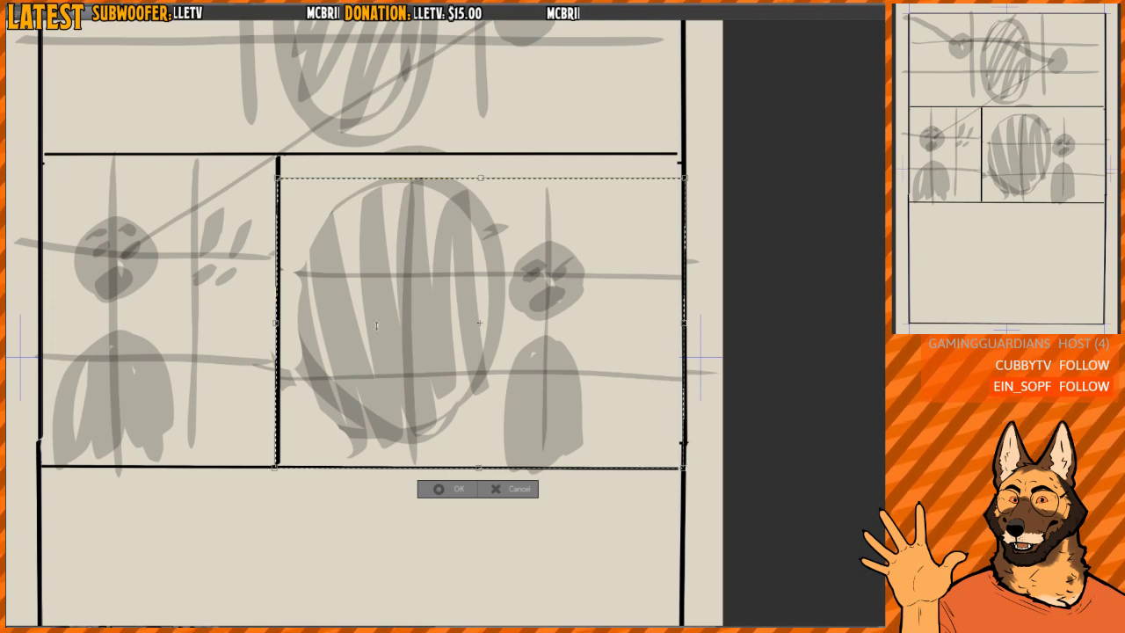
{"action": "key", "text": "Return"}
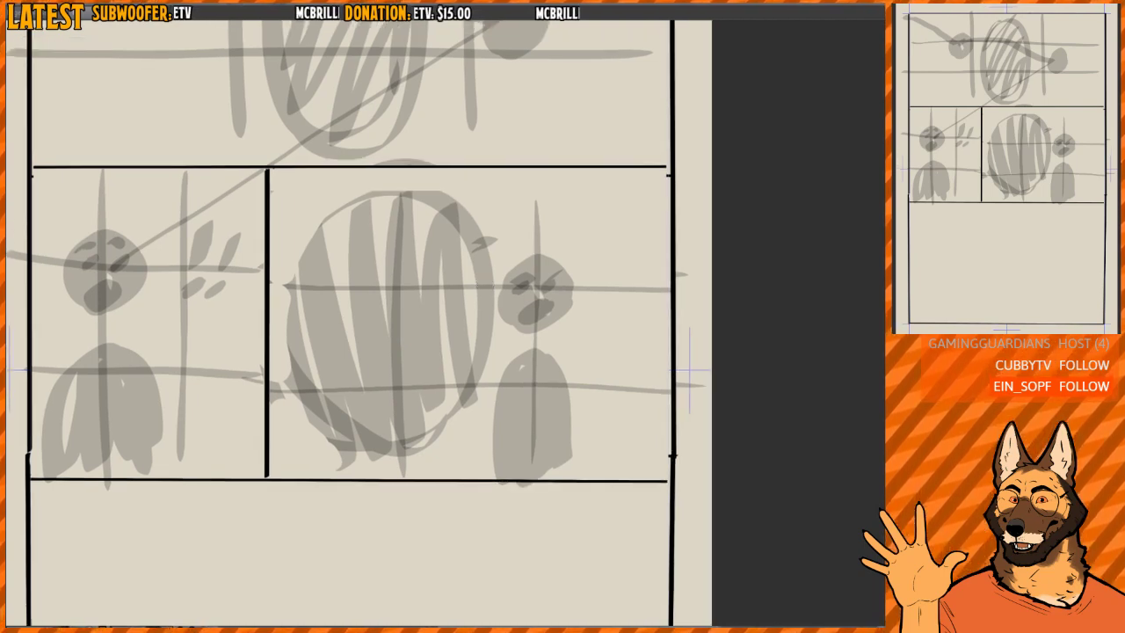
- Draw a black top border across the wide middle-row panel below the row line and clear the right border within the new gutter
{"action": "left_click_drag", "start_coordinate": [591, 322], "coordinate": [591, 362]}
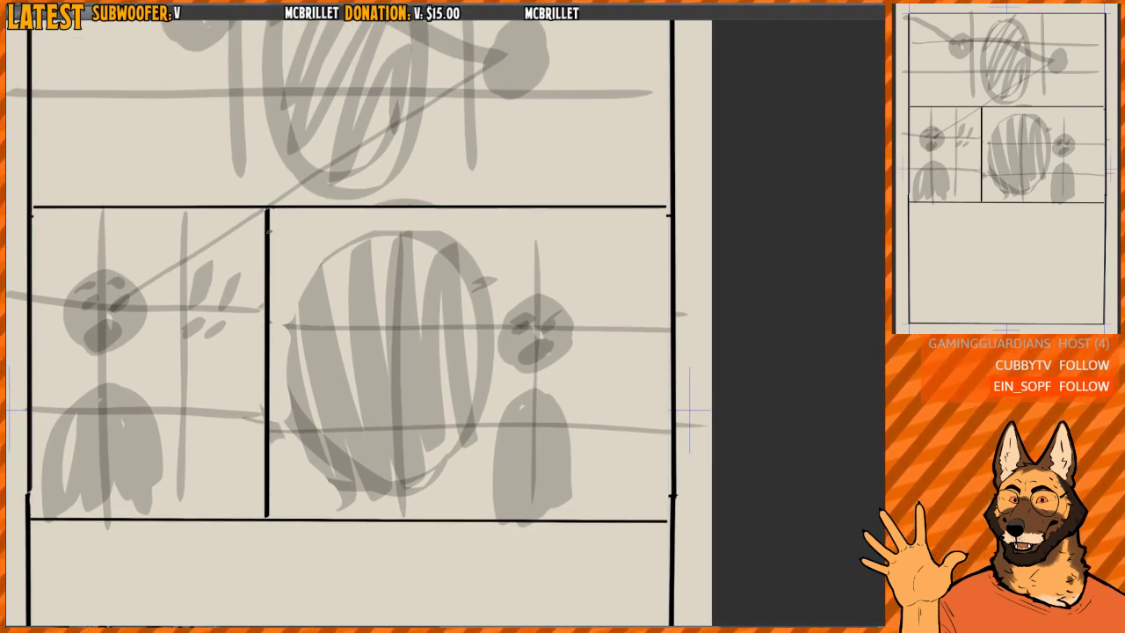
{"action": "mouse_move", "coordinate": [267, 232]}
{"action": "left_mouse_down"}
{"action": "mouse_move", "coordinate": [665, 238]}
{"action": "mouse_move", "coordinate": [676, 216]}
{"action": "left_mouse_up"}
{"action": "scroll", "coordinate": [691, 211], "scroll_direction": "down", "scroll_amount": 5}
{"action": "scroll", "coordinate": [689, 208], "scroll_direction": "up", "scroll_amount": 1}
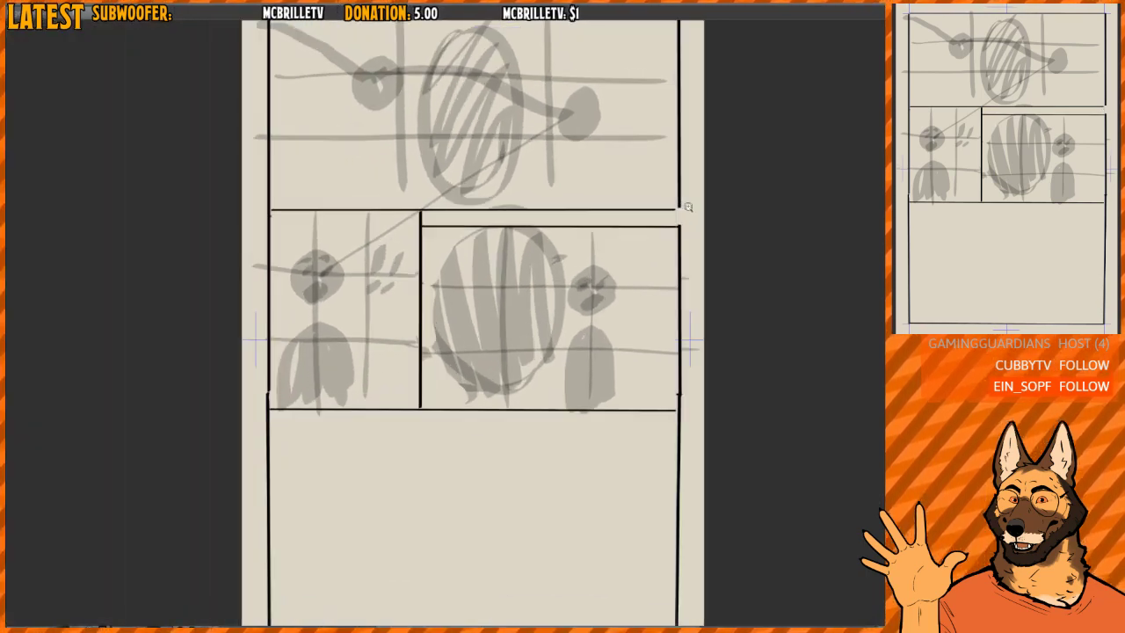
{"action": "scroll", "coordinate": [467, 233], "scroll_direction": "up", "scroll_amount": 3}
{"action": "left_click_drag", "start_coordinate": [491, 293], "coordinate": [477, 254]}
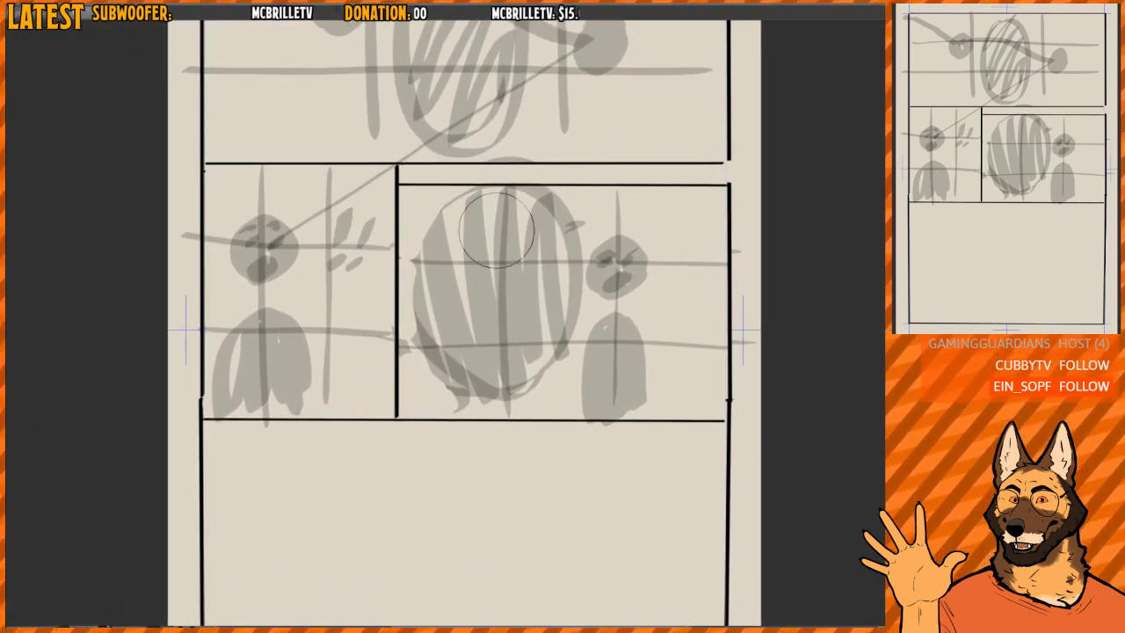
- Draw a bottom border for the small middle-row panel just above the row line and clear the left border within that gutter
{"action": "left_click_drag", "start_coordinate": [374, 390], "coordinate": [416, 304]}
{"action": "mouse_move", "coordinate": [528, 382]}
{"action": "left_mouse_down"}
{"action": "mouse_move", "coordinate": [535, 273]}
{"action": "mouse_move", "coordinate": [495, 234]}
{"action": "left_mouse_up"}
{"action": "left_click_drag", "start_coordinate": [442, 289], "coordinate": [378, 244]}
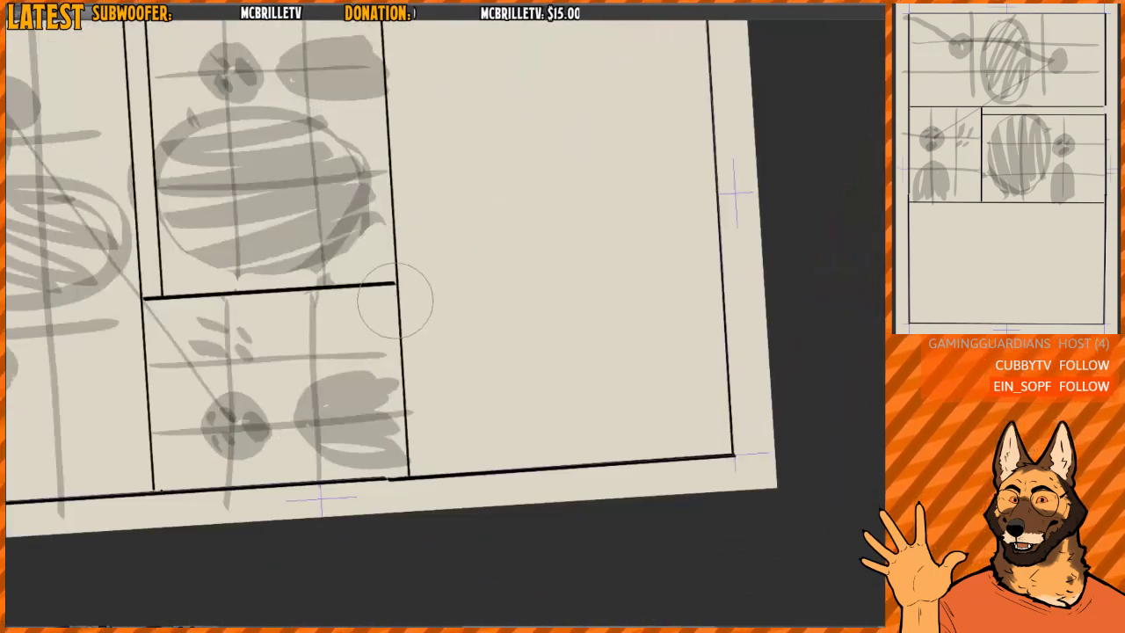
{"action": "key", "text": "ctrl+at"}
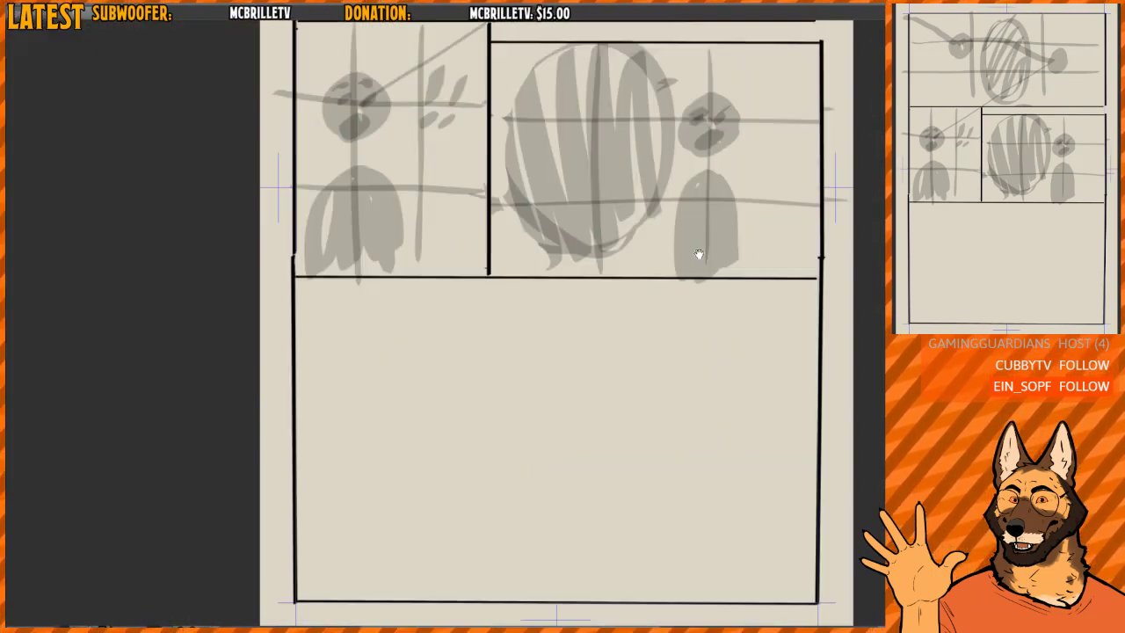
{"action": "key", "text": "ctrl+plus"}
{"action": "left_click_drag", "start_coordinate": [391, 223], "coordinate": [455, 322]}
{"action": "left_click_drag", "start_coordinate": [577, 327], "coordinate": [255, 328]}
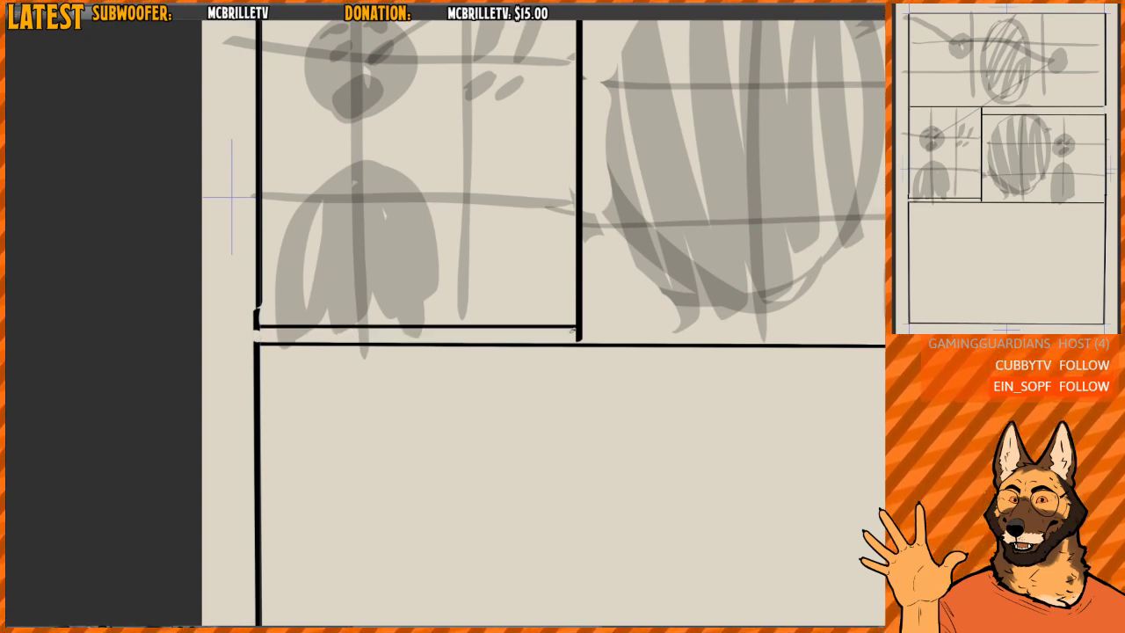
- Split the middle-row divider into two parallel vertical borders and trim the thick stub at its upper end
{"action": "mouse_move", "coordinate": [600, 281]}
{"action": "left_mouse_down"}
{"action": "mouse_move", "coordinate": [434, 385]}
{"action": "mouse_move", "coordinate": [428, 159]}
{"action": "mouse_move", "coordinate": [425, 416]}
{"action": "mouse_move", "coordinate": [425, 194]}
{"action": "left_mouse_up"}
{"action": "key", "text": "ctrl+minus"}
{"action": "scroll", "coordinate": [422, 394], "scroll_direction": "up", "scroll_amount": 3}
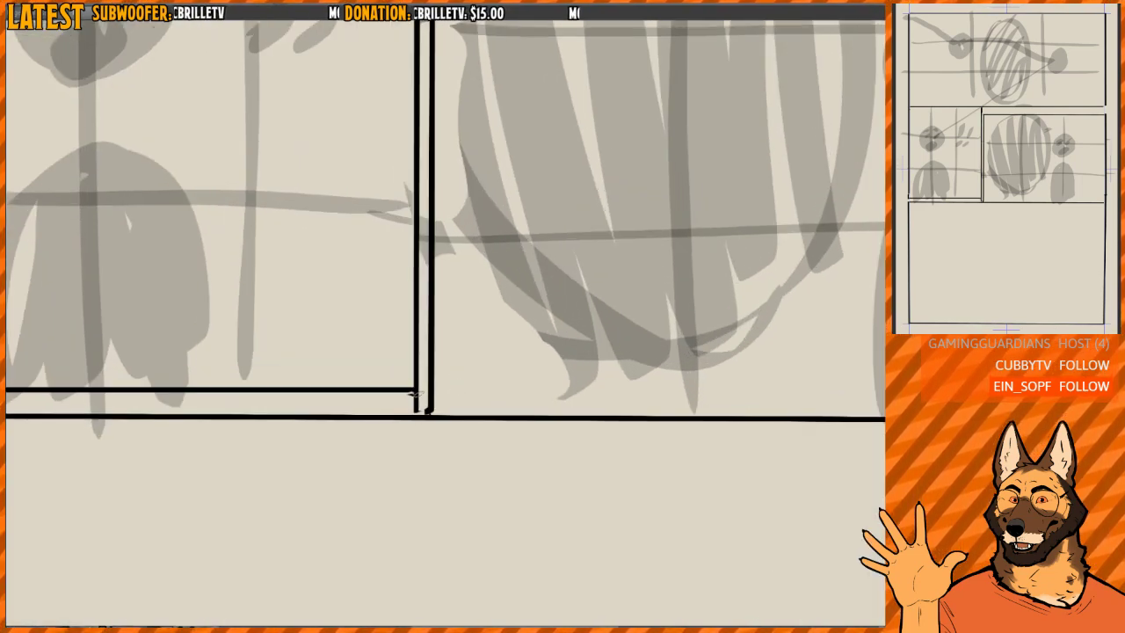
{"action": "scroll", "coordinate": [446, 369], "scroll_direction": "down", "scroll_amount": 4}
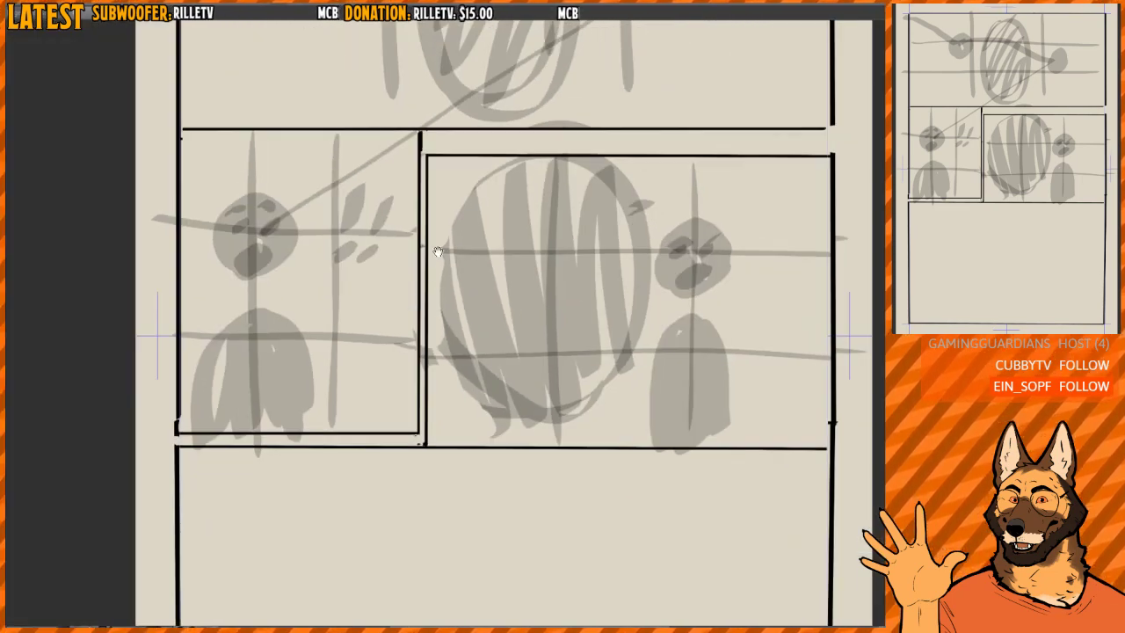
{"action": "scroll", "coordinate": [418, 264], "scroll_direction": "up", "scroll_amount": 4}
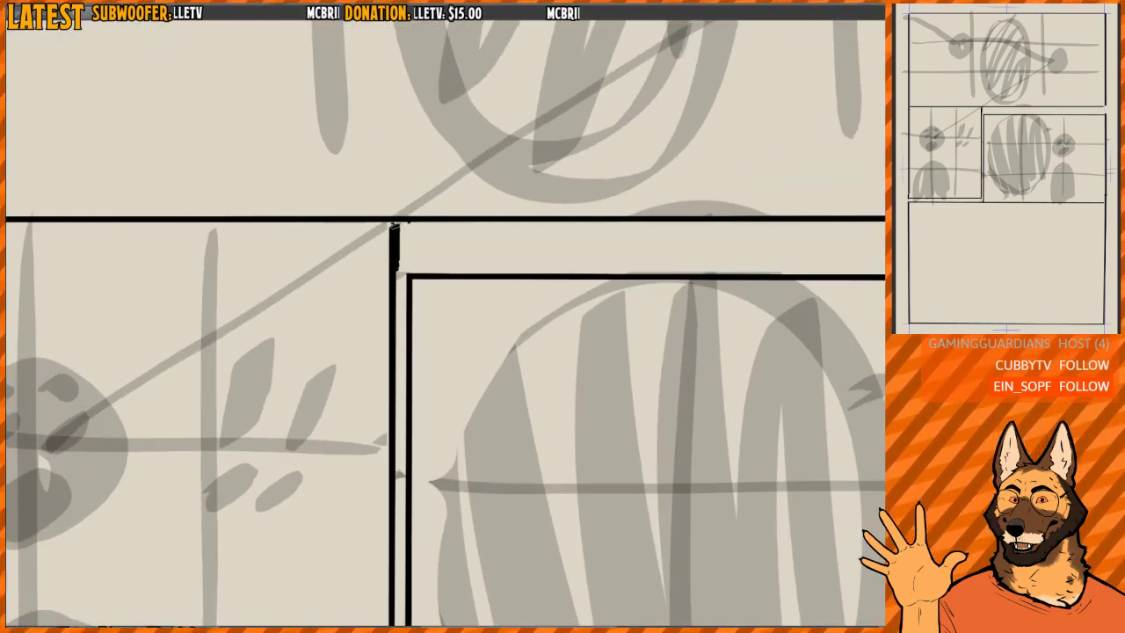
{"action": "left_click_drag", "start_coordinate": [402, 274], "coordinate": [401, 225]}
- Draw a top border for the small middle-row panel just below the top panel and clear the narrow gutter between them
{"action": "scroll", "coordinate": [537, 268], "scroll_direction": "down", "scroll_amount": 2}
{"action": "mouse_move", "coordinate": [116, 250]}
{"action": "left_mouse_down"}
{"action": "mouse_move", "coordinate": [447, 247]}
{"action": "mouse_move", "coordinate": [85, 247]}
{"action": "left_mouse_up"}
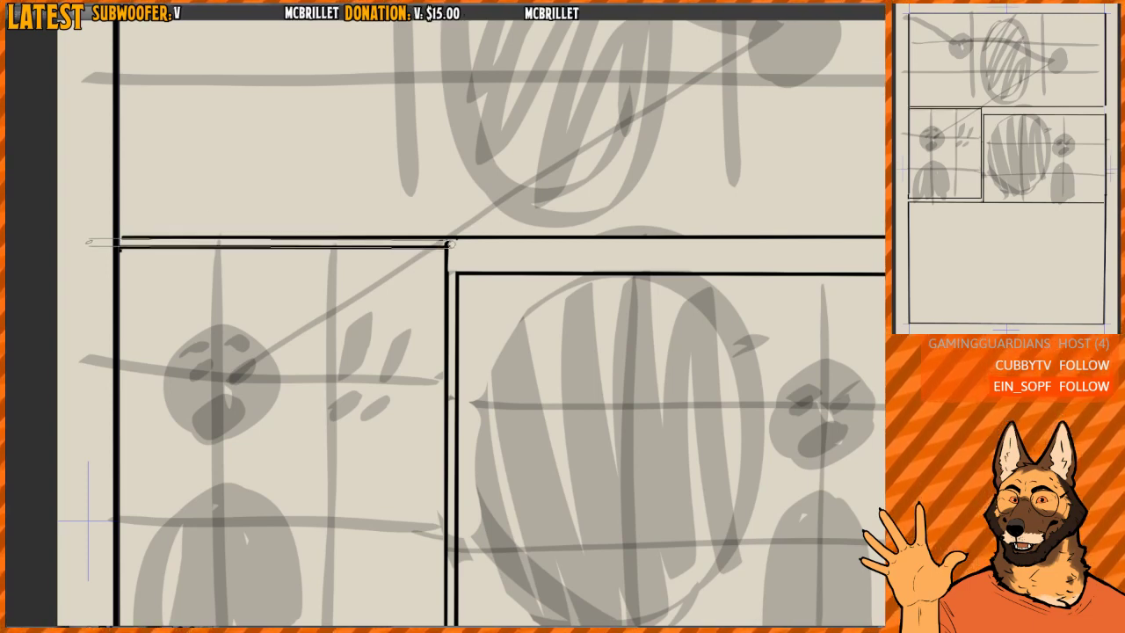
{"action": "scroll", "coordinate": [431, 187], "scroll_direction": "down", "scroll_amount": 3}
{"action": "scroll", "coordinate": [430, 187], "scroll_direction": "up", "scroll_amount": 1}
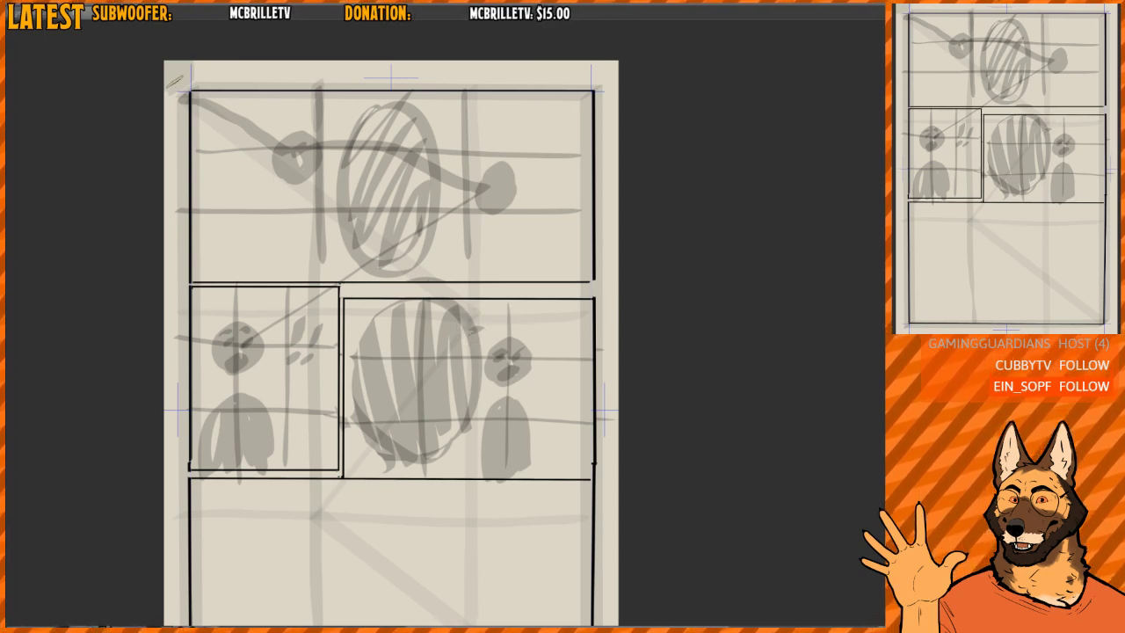
- Compare the panel layout with the faint page-wide guides, hide the guides and examine how the characters sit in the panels
{"action": "left_click_drag", "start_coordinate": [175, 81], "coordinate": [470, 330]}
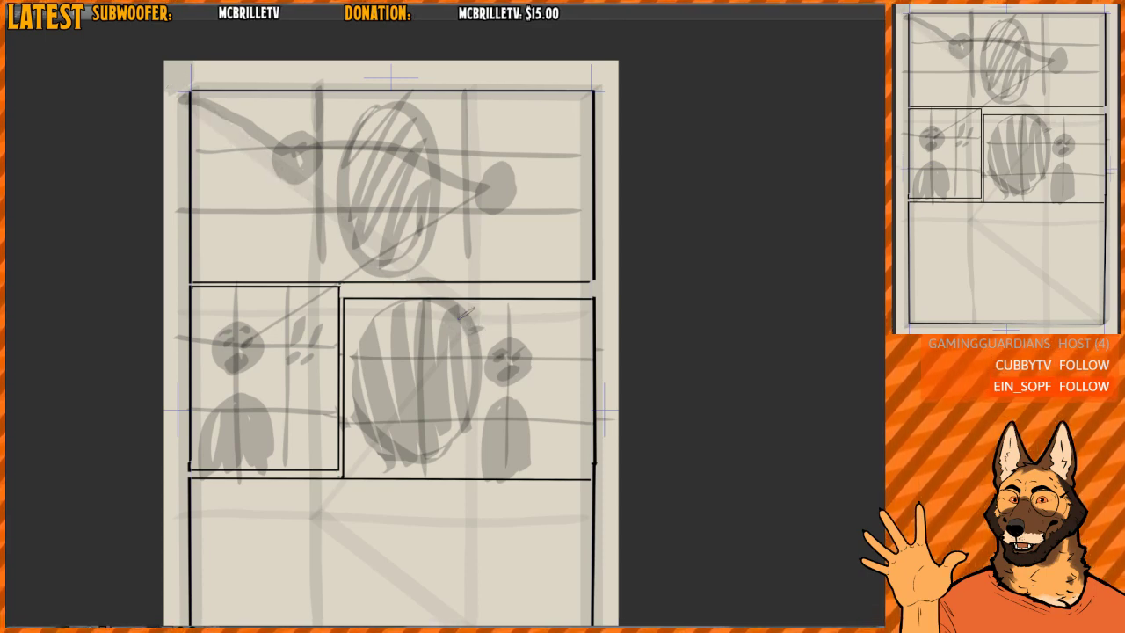
{"action": "left_click", "coordinate": [905, 352]}
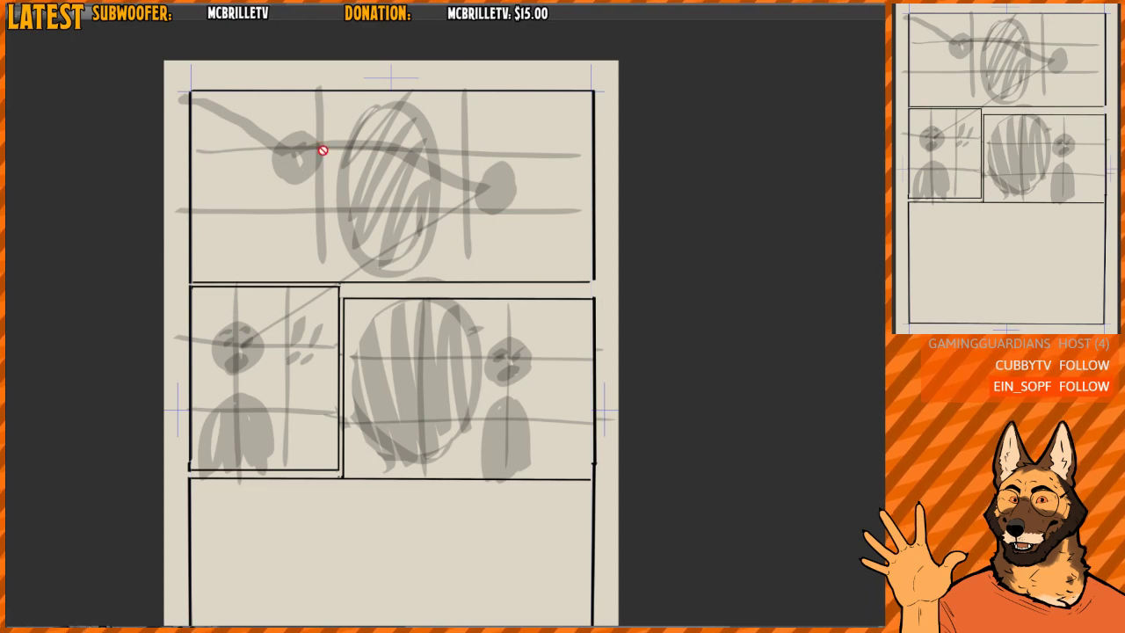
{"action": "scroll", "coordinate": [454, 199], "scroll_direction": "down", "scroll_amount": 1}
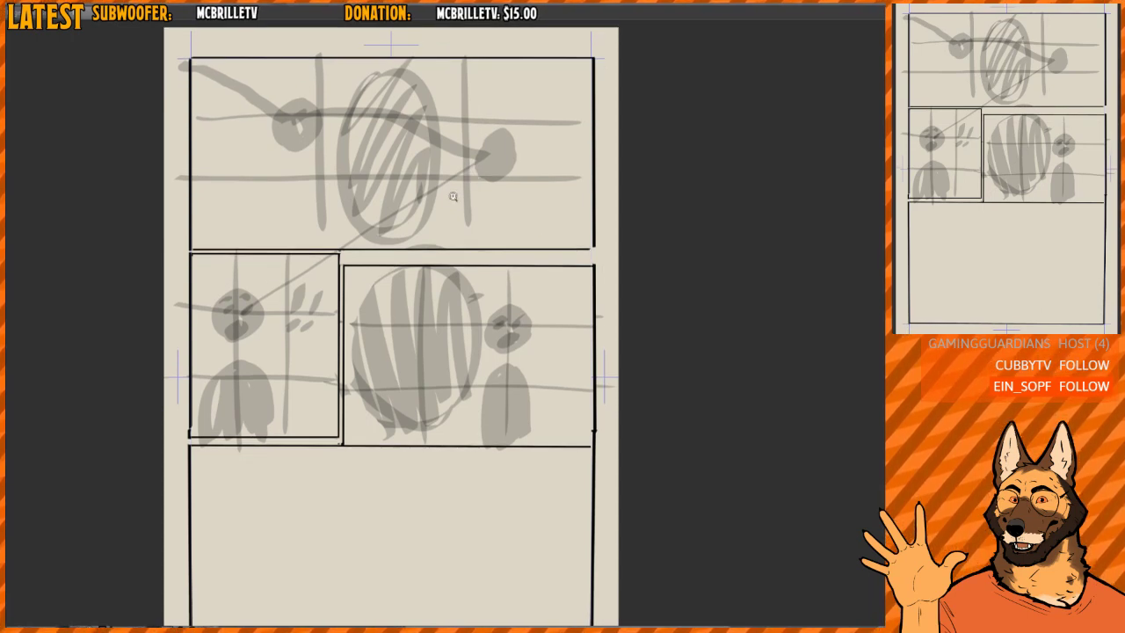
{"action": "scroll", "coordinate": [453, 211], "scroll_direction": "up", "scroll_amount": 2}
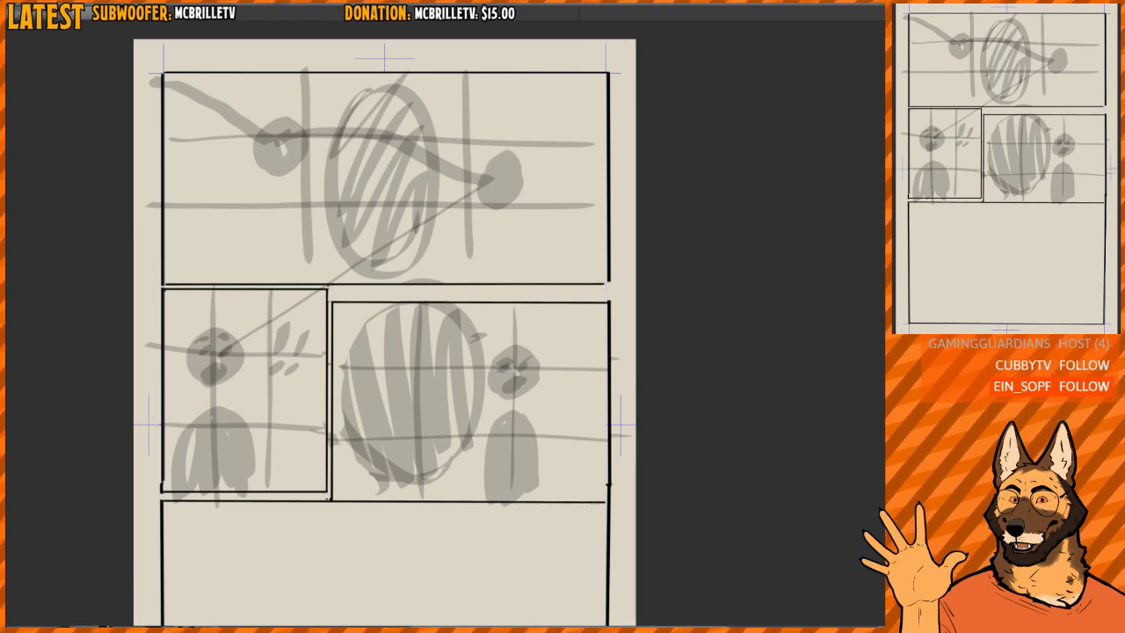
{"action": "scroll", "coordinate": [459, 228], "scroll_direction": "up", "scroll_amount": 1}
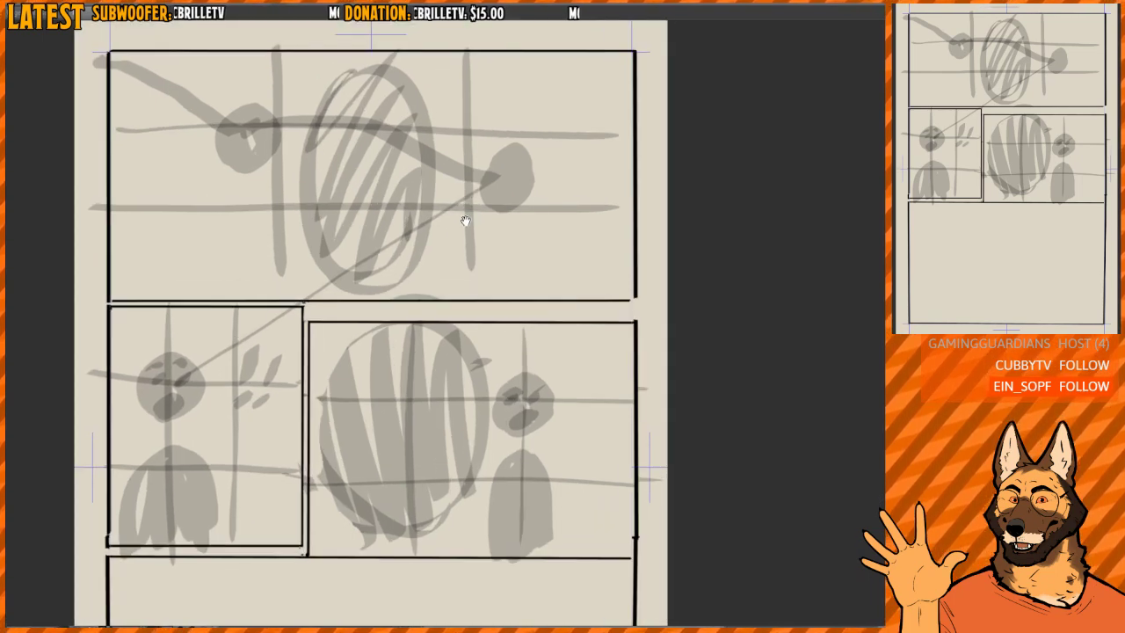
{"action": "left_click_drag", "start_coordinate": [464, 219], "coordinate": [462, 249]}
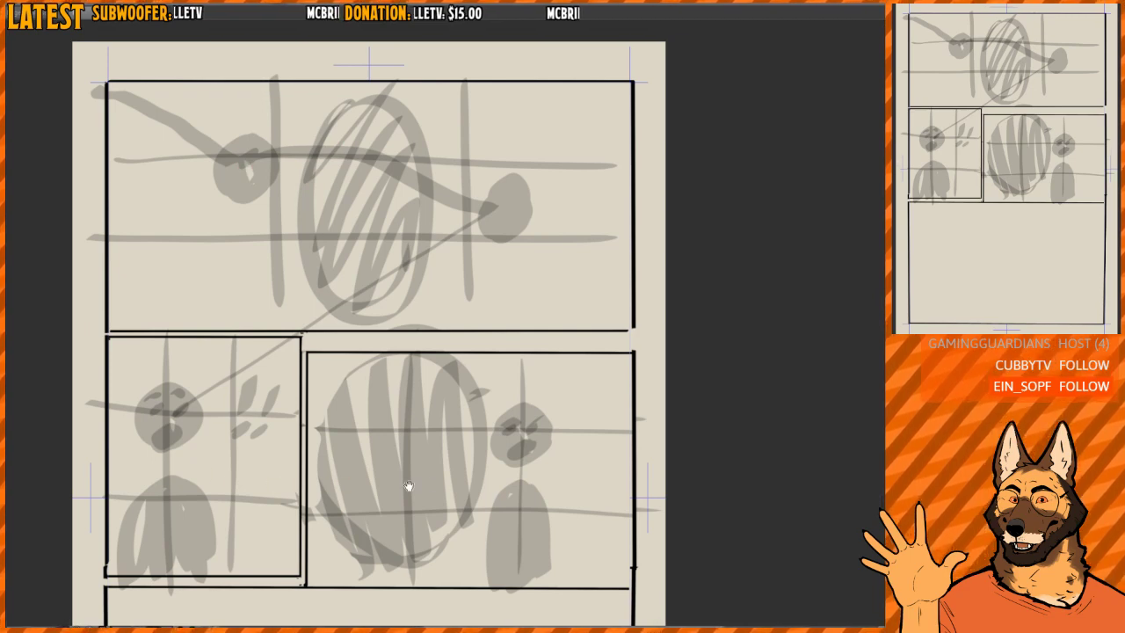
{"action": "scroll", "coordinate": [431, 471], "scroll_direction": "down", "scroll_amount": 1}
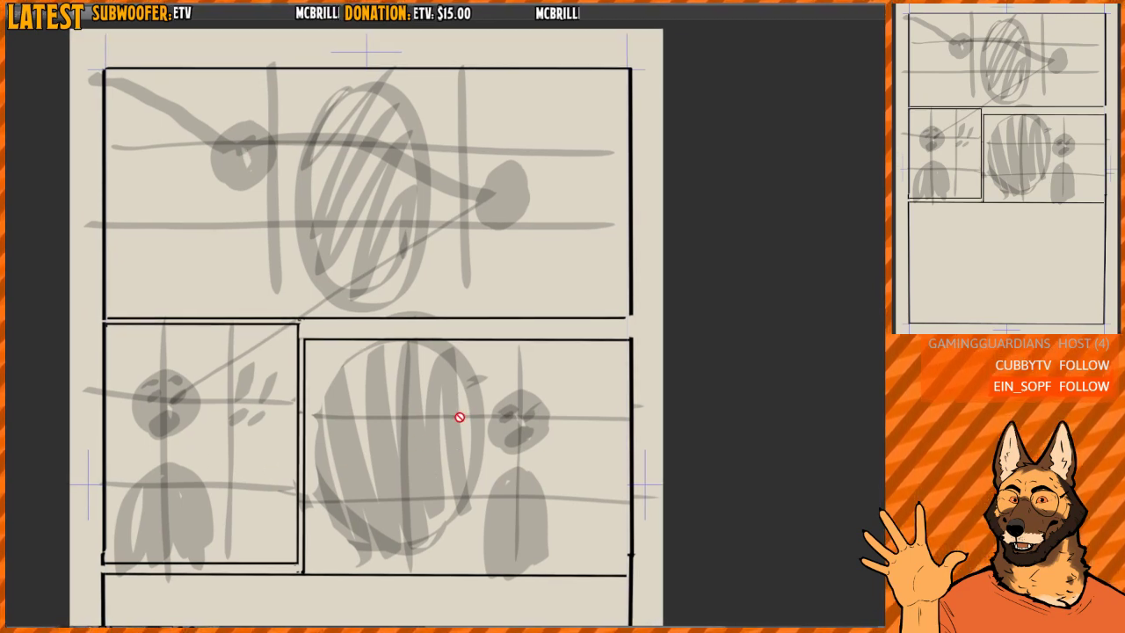
{"action": "left_click_drag", "start_coordinate": [519, 306], "coordinate": [515, 258]}
{"action": "scroll", "coordinate": [515, 259], "scroll_direction": "down", "scroll_amount": 1}
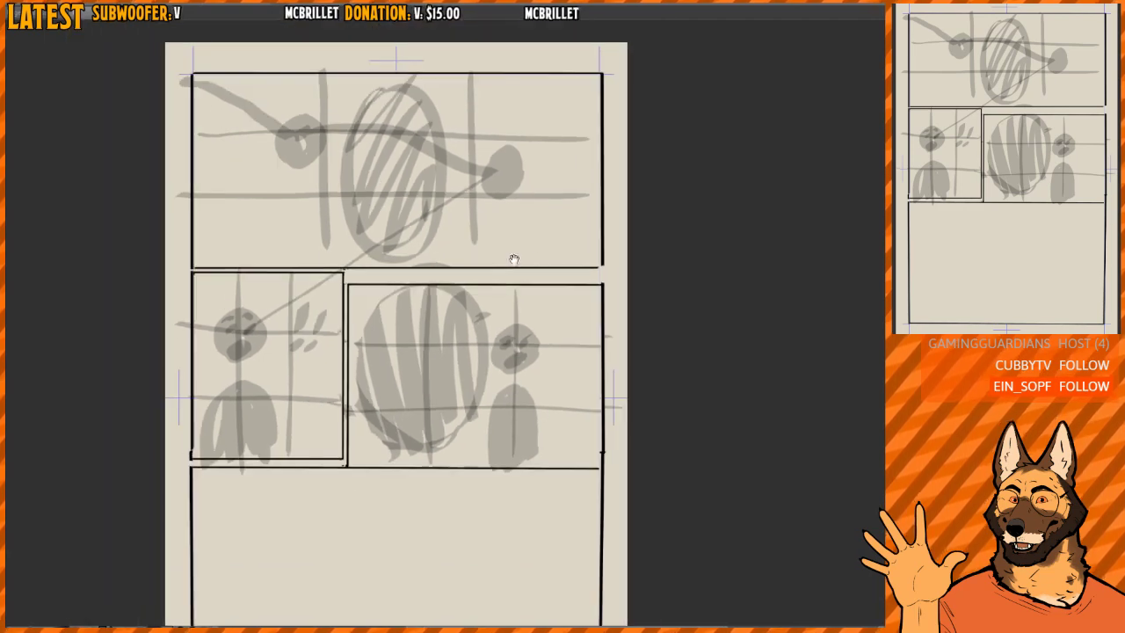
- Clear all grey figures, balloons, grid lines and reading paths from the page, keeping only the black panel borders
{"action": "key", "text": "Delete"}
{"action": "left_click_drag", "start_coordinate": [600, 354], "coordinate": [595, 388]}
{"action": "scroll", "coordinate": [318, 353], "scroll_direction": "up", "scroll_amount": 1}
{"action": "left_click_drag", "start_coordinate": [321, 370], "coordinate": [324, 342]}
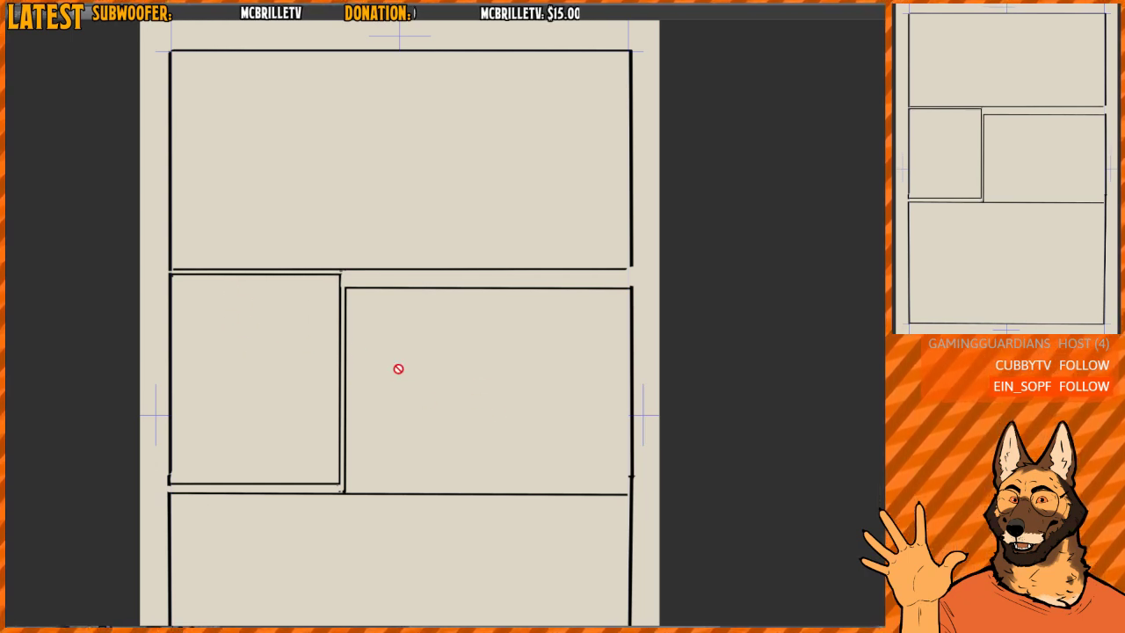
{"action": "left_click_drag", "start_coordinate": [529, 325], "coordinate": [493, 346]}
{"action": "scroll", "coordinate": [507, 342], "scroll_direction": "down", "scroll_amount": 1}
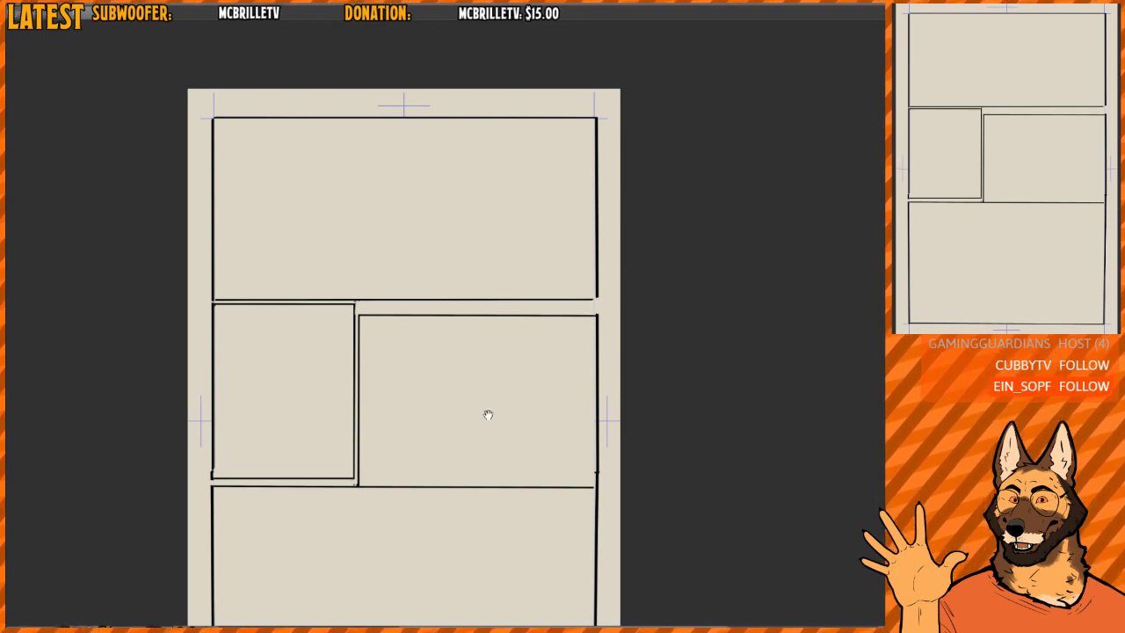
{"action": "scroll", "coordinate": [466, 326], "scroll_direction": "down", "scroll_amount": 1}
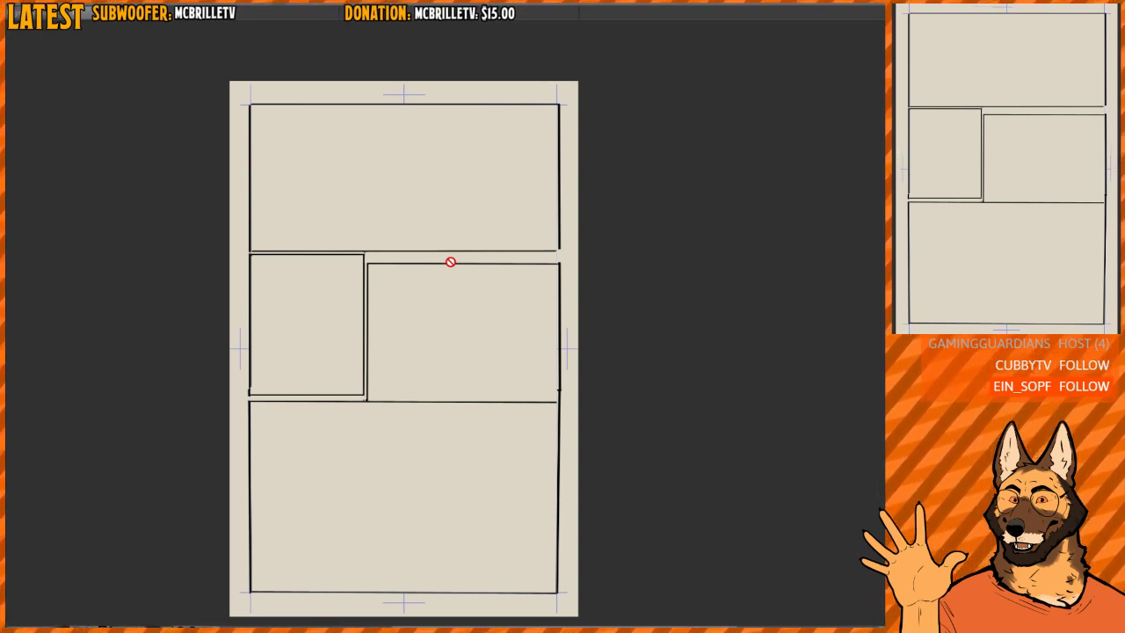
{"action": "scroll", "coordinate": [449, 262], "scroll_direction": "down", "scroll_amount": 1}
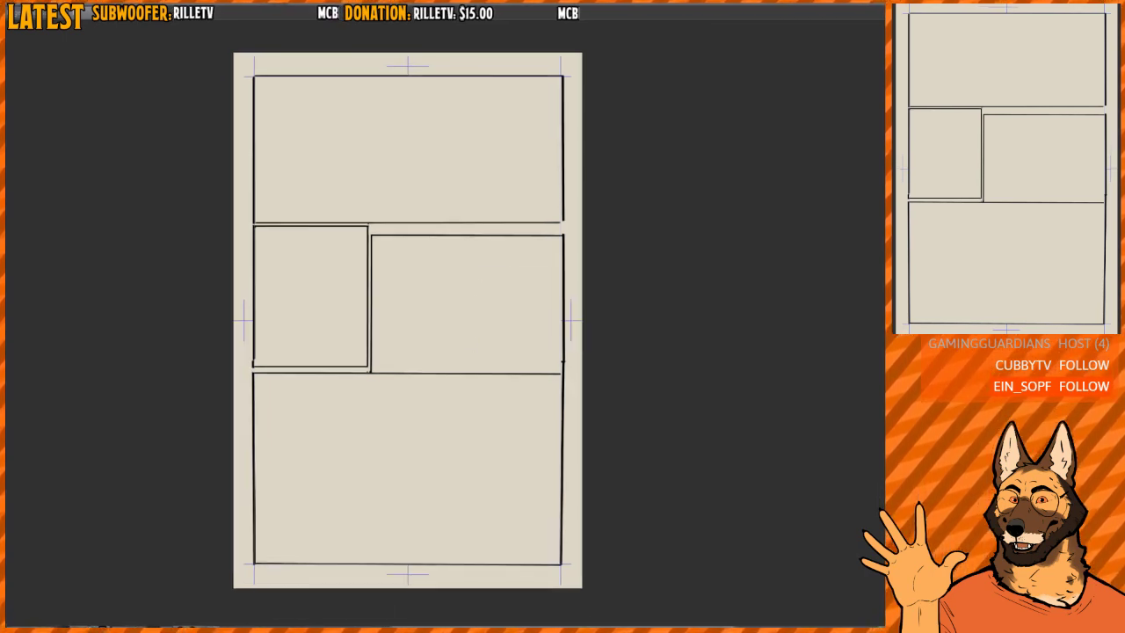
- Redraw the large bottom panel's top border as a heavier line running all the way to the right page border
{"action": "mouse_move", "coordinate": [394, 380]}
{"action": "left_mouse_down"}
{"action": "mouse_move", "coordinate": [421, 379]}
{"action": "mouse_move", "coordinate": [406, 380]}
{"action": "mouse_move", "coordinate": [415, 379]}
{"action": "mouse_move", "coordinate": [362, 443]}
{"action": "left_mouse_up"}
{"action": "mouse_move", "coordinate": [556, 376]}
{"action": "left_mouse_down"}
{"action": "mouse_move", "coordinate": [540, 346]}
{"action": "mouse_move", "coordinate": [588, 401]}
{"action": "mouse_move", "coordinate": [563, 246]}
{"action": "left_mouse_up"}
{"action": "left_click_drag", "start_coordinate": [498, 351], "coordinate": [507, 350]}
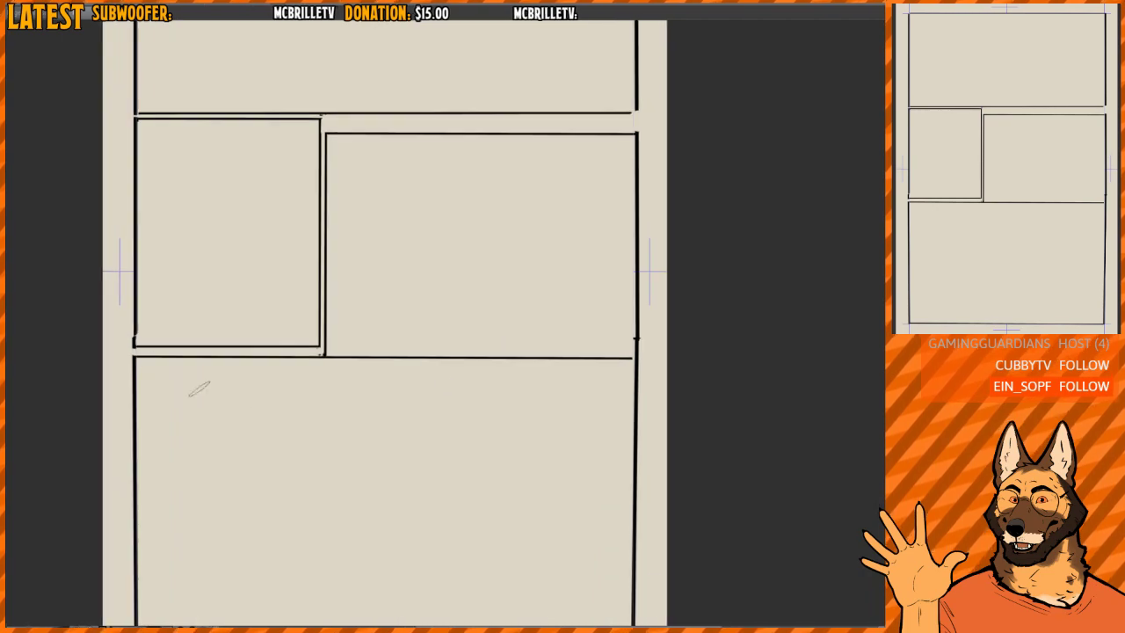
{"action": "mouse_move", "coordinate": [134, 359]}
{"action": "left_mouse_down"}
{"action": "mouse_move", "coordinate": [502, 346]}
{"action": "mouse_move", "coordinate": [636, 356]}
{"action": "left_mouse_up"}
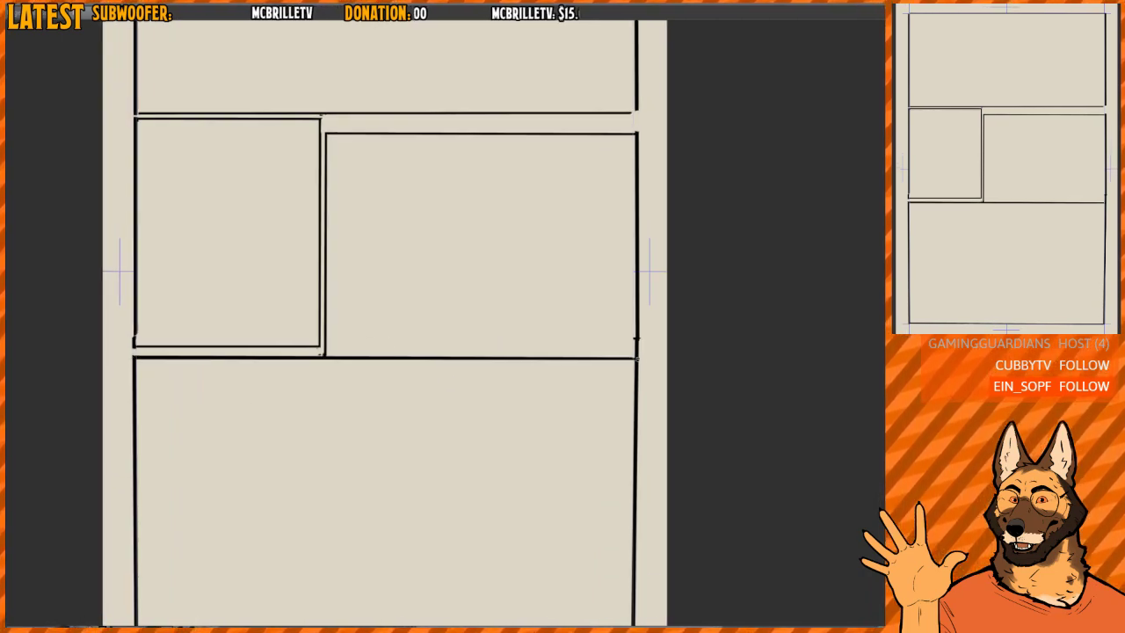
- Erase a thin strip across the divider and right border just above the bottom panel's top border to form a gutter
{"action": "mouse_move", "coordinate": [673, 252]}
{"action": "left_mouse_down"}
{"action": "mouse_move", "coordinate": [632, 419]}
{"action": "mouse_move", "coordinate": [542, 513]}
{"action": "left_mouse_up"}
{"action": "left_click_drag", "start_coordinate": [393, 343], "coordinate": [450, 383]}
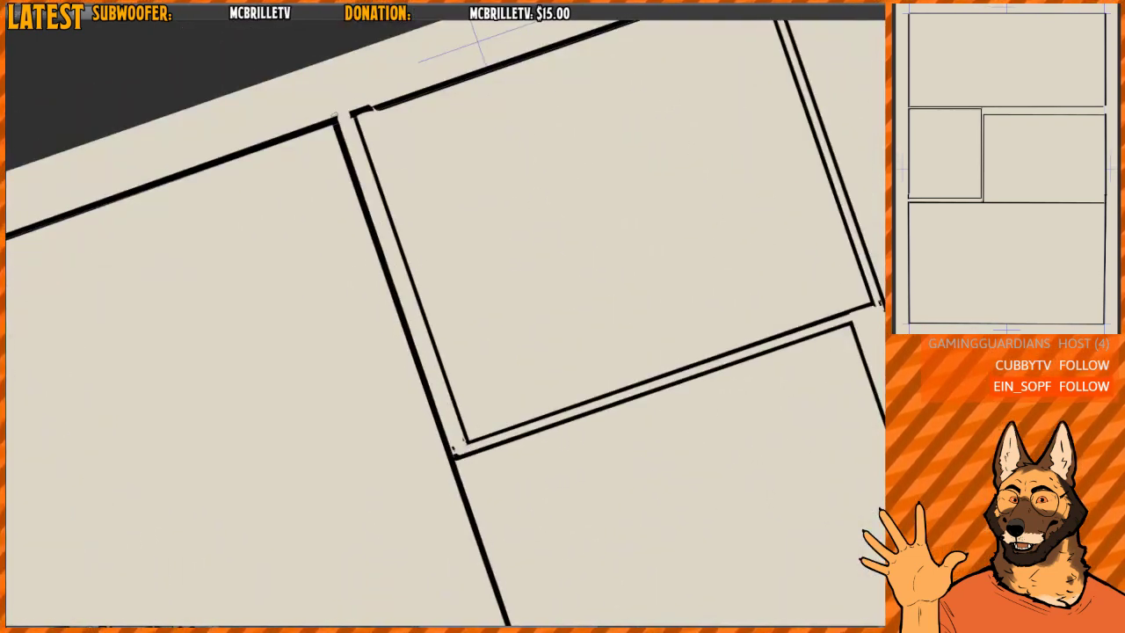
{"action": "key", "text": "5"}
{"action": "left_click_drag", "start_coordinate": [654, 359], "coordinate": [319, 342]}
{"action": "left_click_drag", "start_coordinate": [778, 311], "coordinate": [680, 286]}
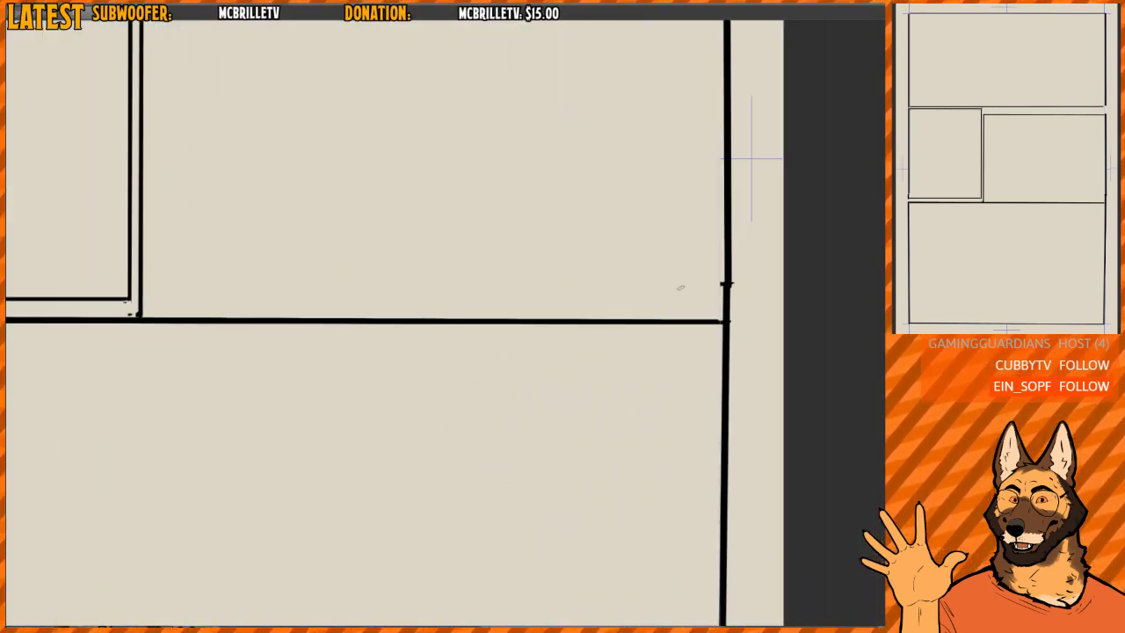
{"action": "left_click", "coordinate": [735, 318], "text": "shift"}
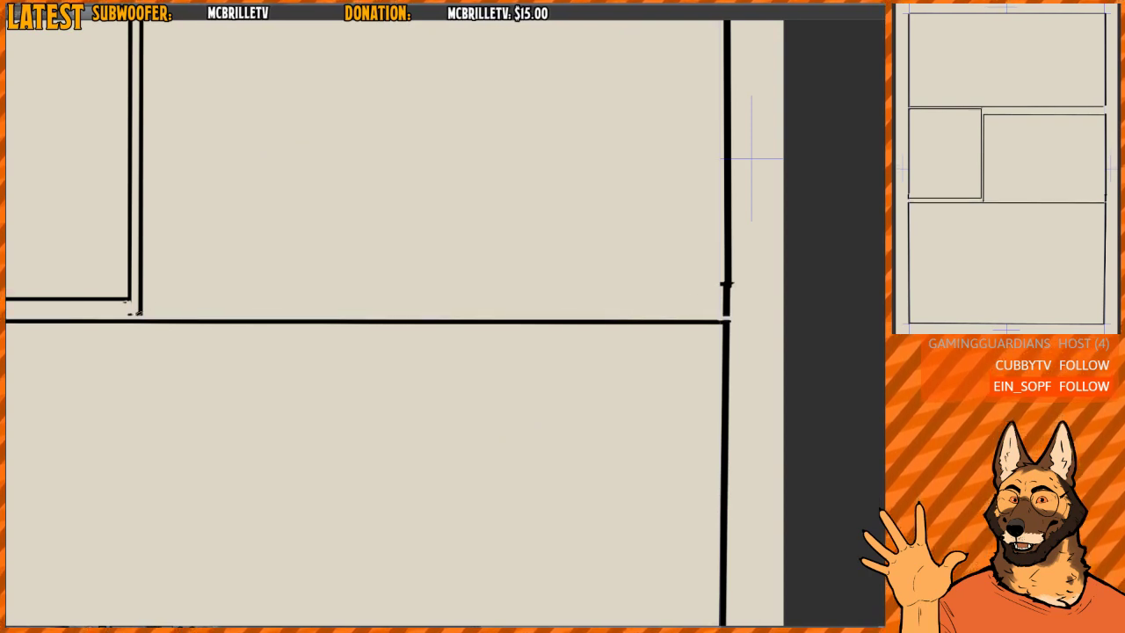
- Draw a bottom border for the wide middle-row panel just above the new gutter, closing its frame
{"action": "mouse_move", "coordinate": [138, 312]}
{"action": "left_mouse_down"}
{"action": "mouse_move", "coordinate": [726, 312]}
{"action": "mouse_move", "coordinate": [608, 304]}
{"action": "left_mouse_up"}
{"action": "left_click_drag", "start_coordinate": [608, 304], "coordinate": [474, 325]}
{"action": "mouse_move", "coordinate": [495, 429]}
{"action": "left_mouse_down"}
{"action": "mouse_move", "coordinate": [489, 311]}
{"action": "mouse_move", "coordinate": [483, 431]}
{"action": "left_mouse_up"}
{"action": "scroll", "coordinate": [482, 431], "scroll_direction": "down", "scroll_amount": 2}
{"action": "left_click_drag", "start_coordinate": [471, 389], "coordinate": [465, 345]}
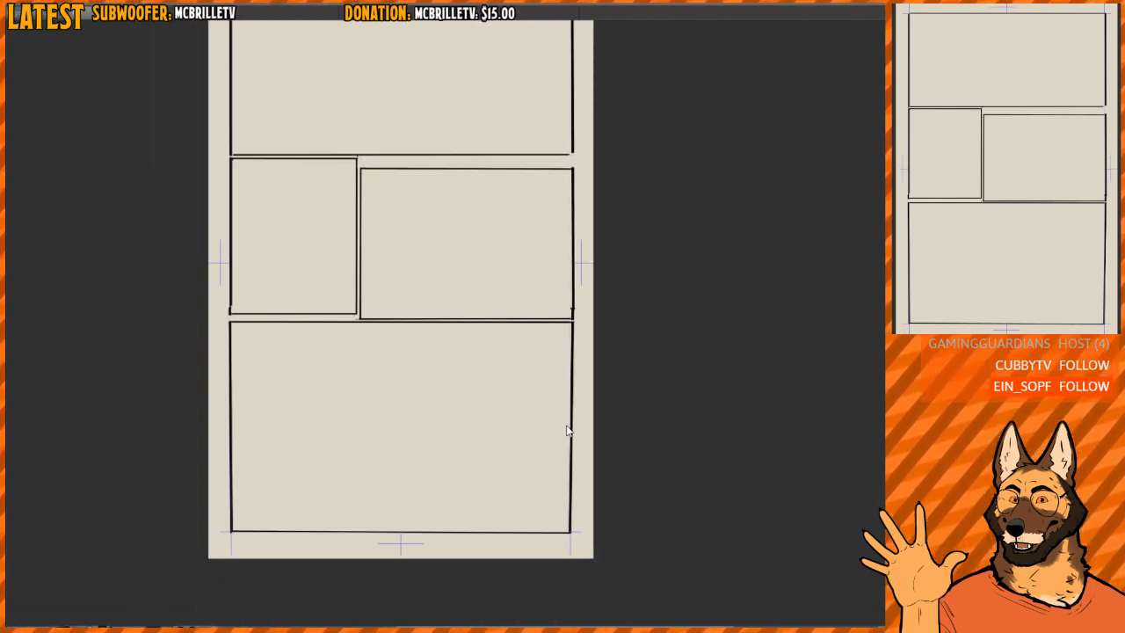
- Examine the grey figures, balloons and reading paths across the page, with and without the panel borders
{"action": "left_click_drag", "start_coordinate": [451, 420], "coordinate": [449, 392]}
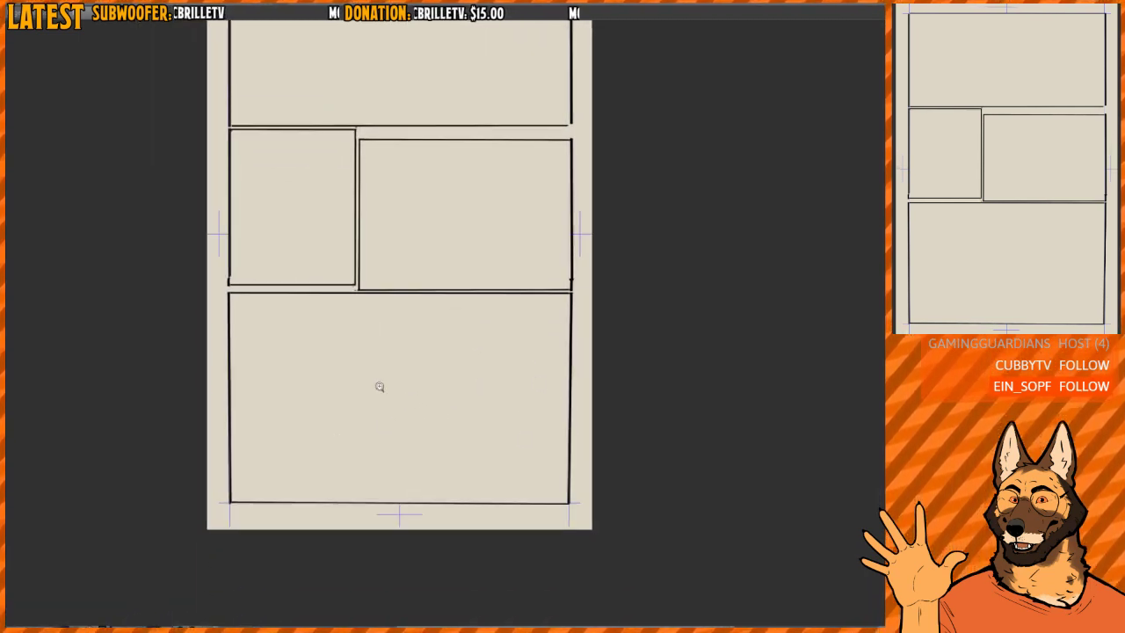
{"action": "scroll", "coordinate": [379, 387], "scroll_direction": "up", "scroll_amount": 2}
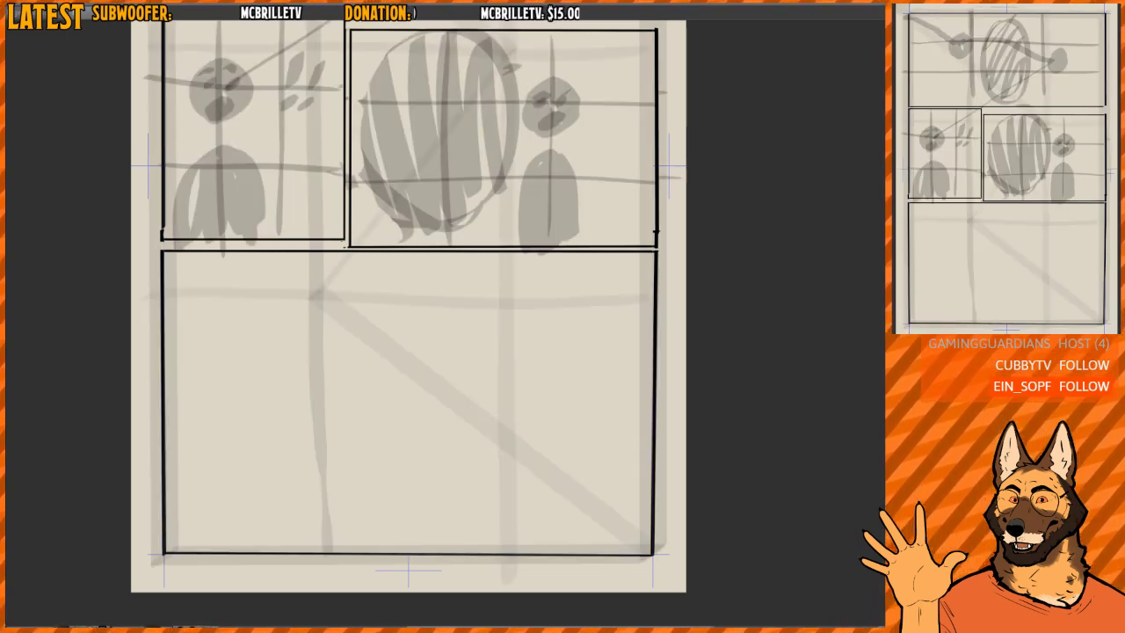
{"action": "left_click_drag", "start_coordinate": [671, 290], "coordinate": [638, 421]}
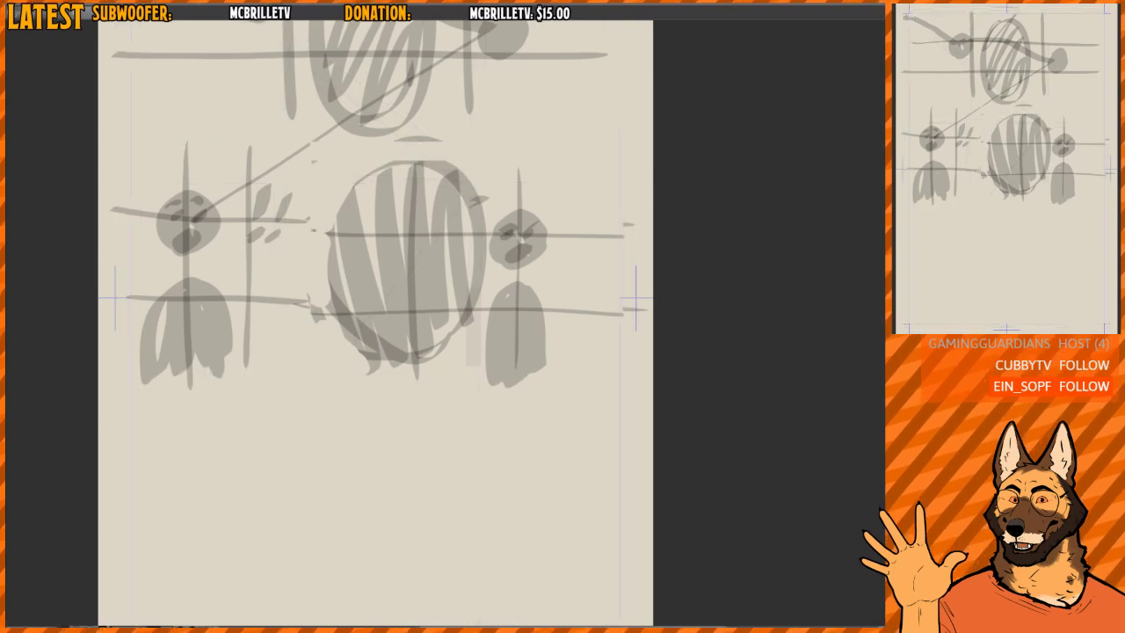
{"action": "left_click_drag", "start_coordinate": [657, 506], "coordinate": [580, 384]}
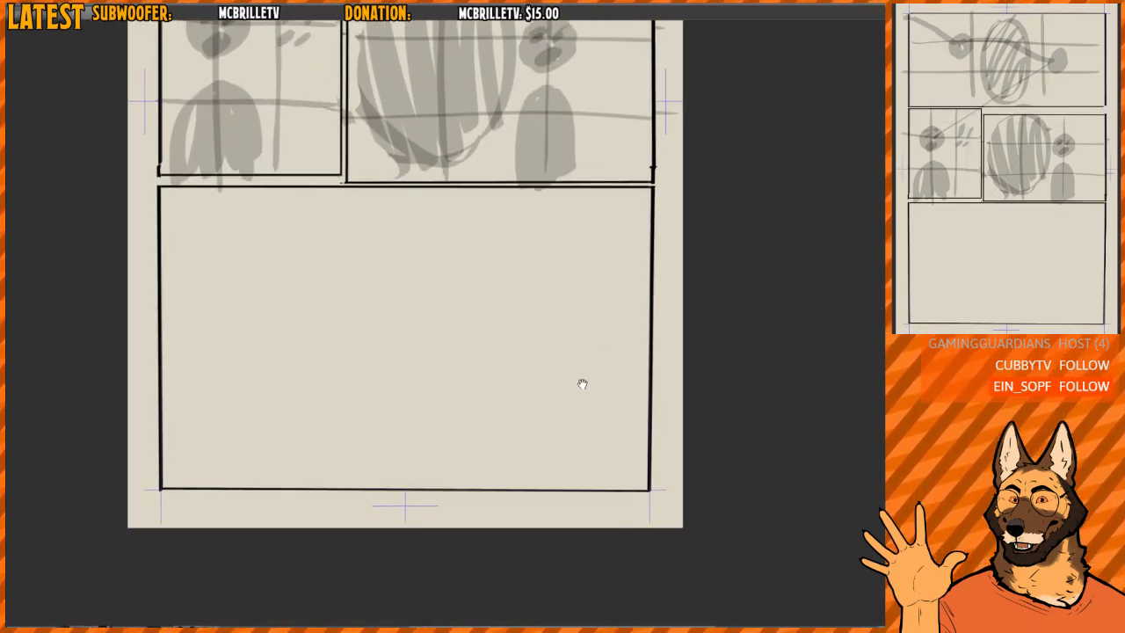
{"action": "left_click_drag", "start_coordinate": [375, 85], "coordinate": [423, 429]}
{"action": "scroll", "coordinate": [302, 419], "scroll_direction": "up", "scroll_amount": 4}
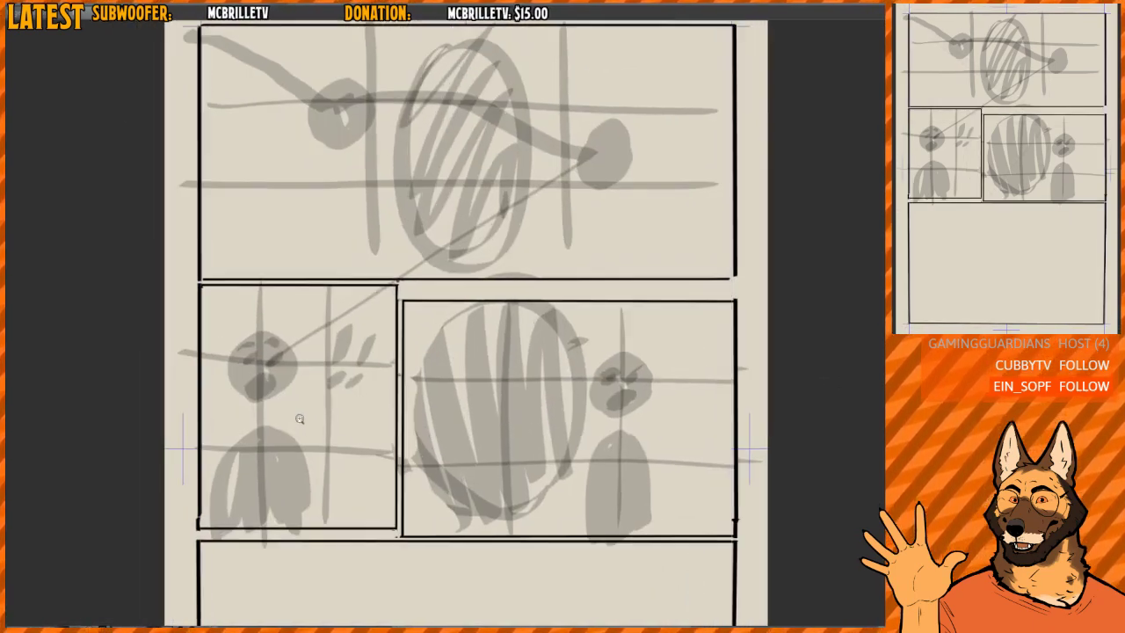
{"action": "left_click_drag", "start_coordinate": [333, 424], "coordinate": [339, 374]}
{"action": "scroll", "coordinate": [340, 373], "scroll_direction": "down", "scroll_amount": 1}
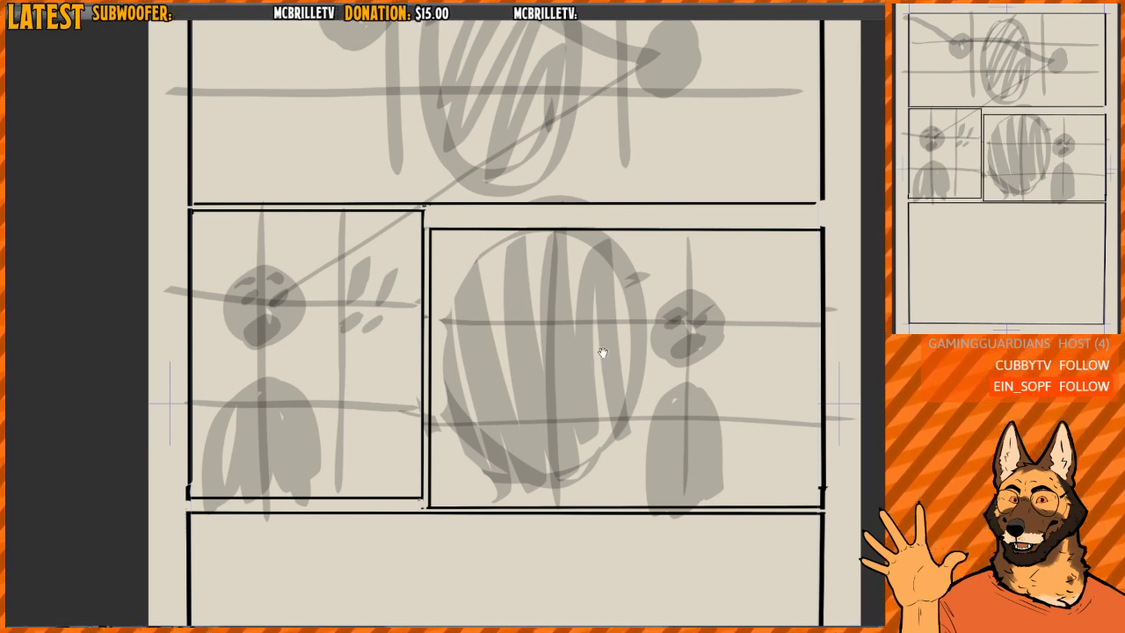
- Clear all grey figures, balloons, thirds lines and reading paths from the page, keeping only the black panel borders
{"action": "left_click_drag", "start_coordinate": [603, 353], "coordinate": [524, 302]}
{"action": "key", "text": "Delete"}
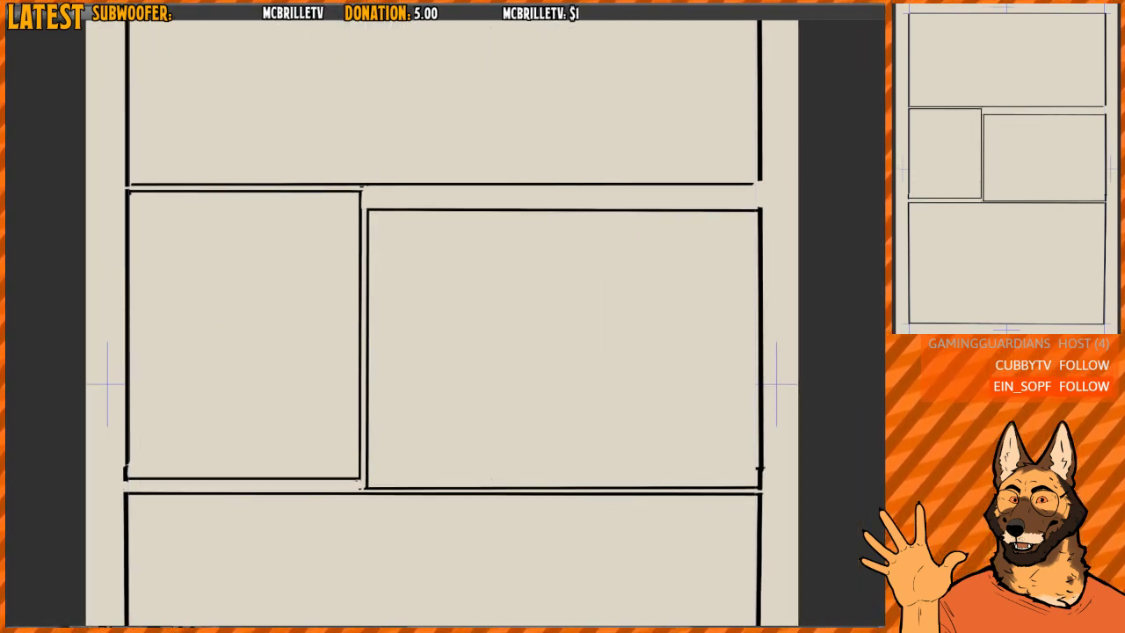
{"action": "left_click_drag", "start_coordinate": [625, 373], "coordinate": [482, 308]}
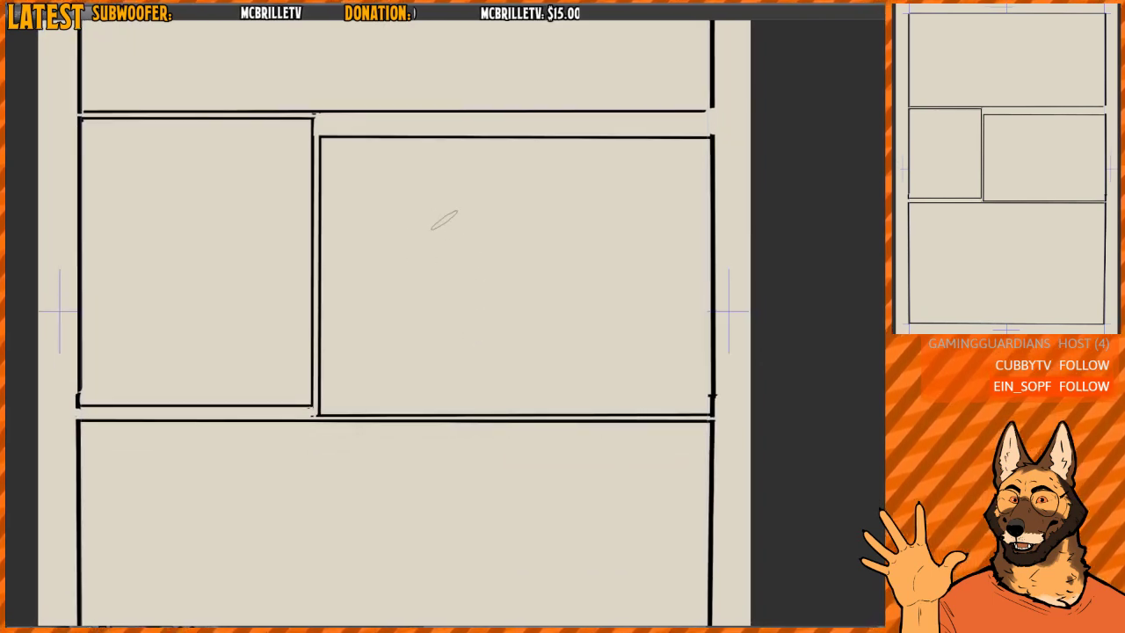
- Draw a grey action figure in the wide middle-row panel, with a head, both arms, a torso and a bent supporting leg
{"action": "left_click_drag", "start_coordinate": [439, 219], "coordinate": [439, 201]}
{"action": "key", "text": "ctrl+z"}
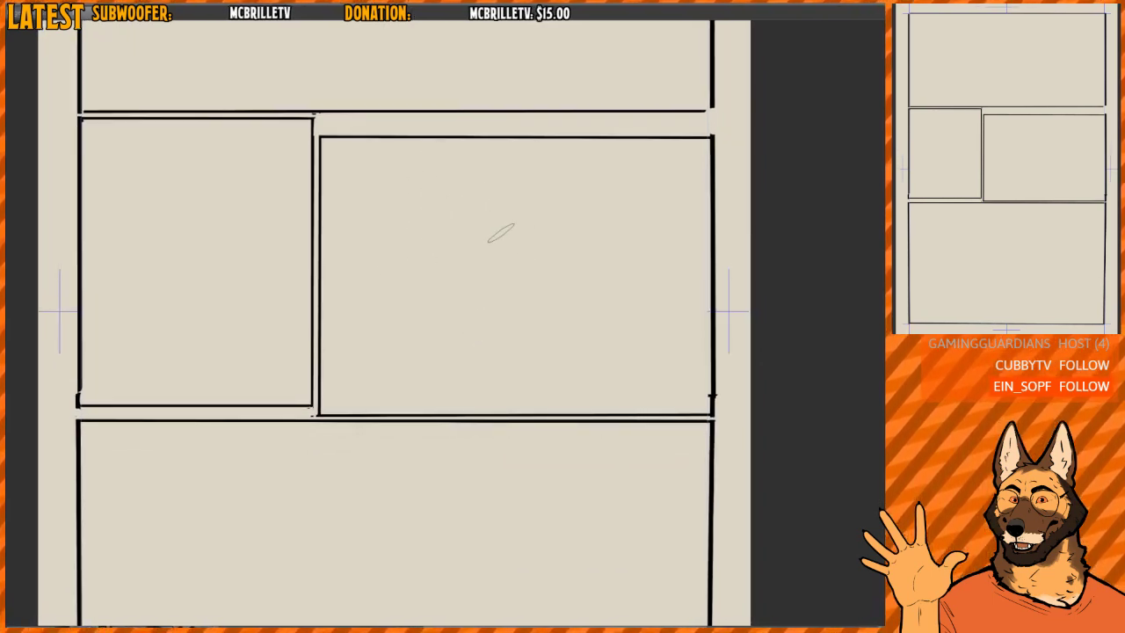
{"action": "mouse_move", "coordinate": [504, 230]}
{"action": "left_mouse_down"}
{"action": "mouse_move", "coordinate": [524, 205]}
{"action": "mouse_move", "coordinate": [543, 221]}
{"action": "left_mouse_up"}
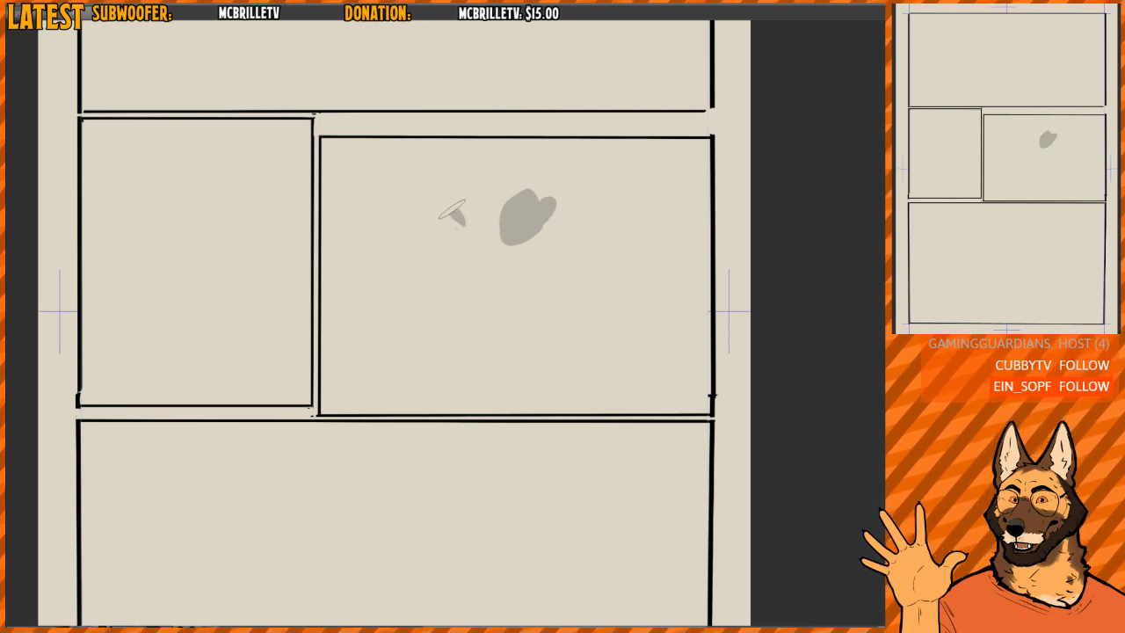
{"action": "left_click_drag", "start_coordinate": [452, 211], "coordinate": [471, 151]}
{"action": "left_click_drag", "start_coordinate": [494, 271], "coordinate": [585, 287]}
{"action": "mouse_move", "coordinate": [486, 250]}
{"action": "left_mouse_down"}
{"action": "mouse_move", "coordinate": [432, 332]}
{"action": "mouse_move", "coordinate": [527, 378]}
{"action": "mouse_move", "coordinate": [452, 406]}
{"action": "left_mouse_up"}
- Add the figure's kicking leg reaching across the gutter into the narrow panel, ending in a large raised foot, and thicken it
{"action": "mouse_move", "coordinate": [439, 341]}
{"action": "left_mouse_down"}
{"action": "mouse_move", "coordinate": [367, 330]}
{"action": "mouse_move", "coordinate": [249, 204]}
{"action": "left_mouse_up"}
{"action": "left_click_drag", "start_coordinate": [260, 224], "coordinate": [431, 338]}
{"action": "left_click_drag", "start_coordinate": [251, 221], "coordinate": [263, 142]}
{"action": "key", "text": "e"}
{"action": "left_click_drag", "start_coordinate": [245, 272], "coordinate": [395, 360]}
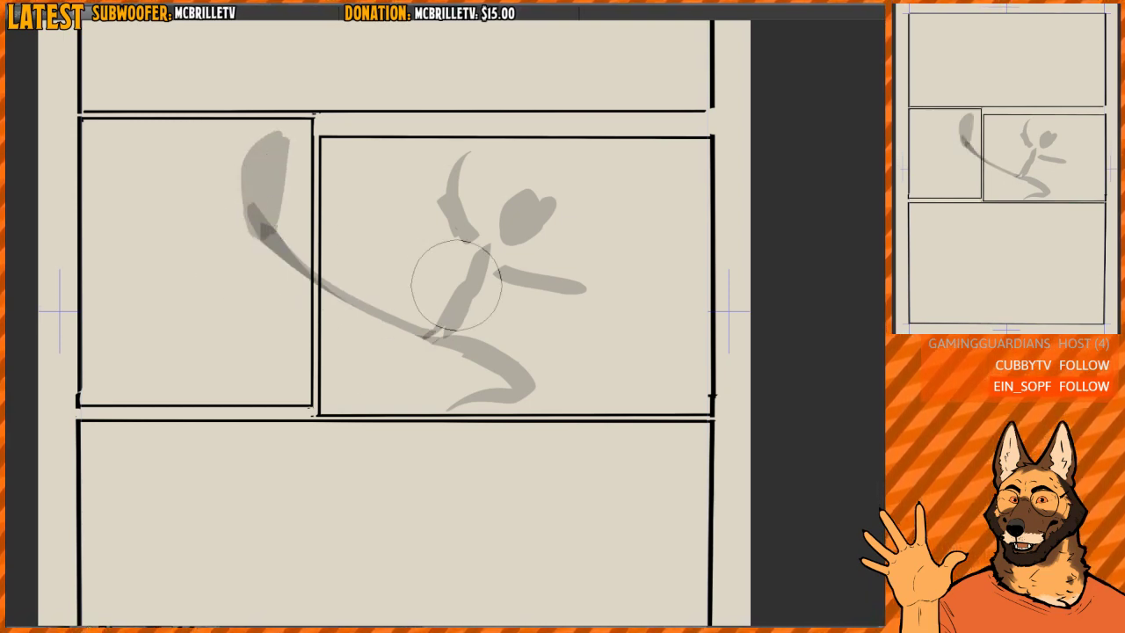
{"action": "key", "text": "p"}
{"action": "mouse_move", "coordinate": [256, 200]}
{"action": "left_mouse_down"}
{"action": "mouse_move", "coordinate": [272, 237]}
{"action": "mouse_move", "coordinate": [331, 287]}
{"action": "left_mouse_up"}
{"action": "mouse_move", "coordinate": [259, 209]}
{"action": "left_mouse_down"}
{"action": "mouse_move", "coordinate": [280, 236]}
{"action": "mouse_move", "coordinate": [458, 332]}
{"action": "left_mouse_up"}
{"action": "key", "text": "ctrl+z"}
{"action": "key", "text": "ctrl+z"}
{"action": "key", "text": "b"}
{"action": "mouse_move", "coordinate": [106, 196]}
{"action": "left_mouse_down"}
{"action": "mouse_move", "coordinate": [195, 320]}
{"action": "mouse_move", "coordinate": [134, 340]}
{"action": "mouse_move", "coordinate": [77, 256]}
{"action": "mouse_move", "coordinate": [116, 296]}
{"action": "mouse_move", "coordinate": [173, 263]}
{"action": "left_mouse_up"}
{"action": "left_click_drag", "start_coordinate": [126, 326], "coordinate": [167, 339]}
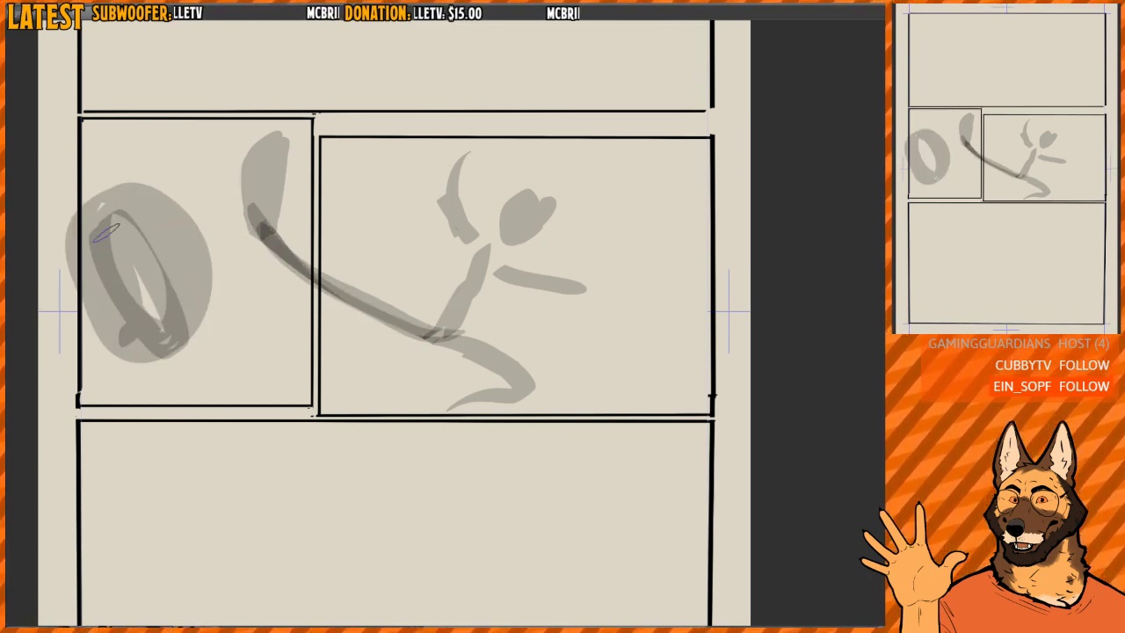
{"action": "key", "text": "ctrl+z"}
{"action": "key", "text": "ctrl+z"}
- Draw a large grey head with a grimacing face in the narrow middle-row panel, and add impact marks around it
{"action": "mouse_move", "coordinate": [124, 277]}
{"action": "left_mouse_down"}
{"action": "mouse_move", "coordinate": [115, 329]}
{"action": "mouse_move", "coordinate": [109, 289]}
{"action": "mouse_move", "coordinate": [181, 335]}
{"action": "mouse_move", "coordinate": [168, 276]}
{"action": "mouse_move", "coordinate": [109, 210]}
{"action": "mouse_move", "coordinate": [123, 307]}
{"action": "mouse_move", "coordinate": [126, 276]}
{"action": "mouse_move", "coordinate": [150, 336]}
{"action": "mouse_move", "coordinate": [158, 316]}
{"action": "mouse_move", "coordinate": [142, 338]}
{"action": "mouse_move", "coordinate": [165, 334]}
{"action": "mouse_move", "coordinate": [155, 349]}
{"action": "mouse_move", "coordinate": [140, 298]}
{"action": "left_mouse_up"}
{"action": "left_click_drag", "start_coordinate": [145, 249], "coordinate": [164, 245]}
{"action": "left_click_drag", "start_coordinate": [92, 273], "coordinate": [143, 224]}
{"action": "left_click_drag", "start_coordinate": [78, 254], "coordinate": [98, 255]}
{"action": "mouse_move", "coordinate": [216, 326]}
{"action": "left_mouse_down"}
{"action": "mouse_move", "coordinate": [193, 364]}
{"action": "mouse_move", "coordinate": [236, 352]}
{"action": "left_mouse_up"}
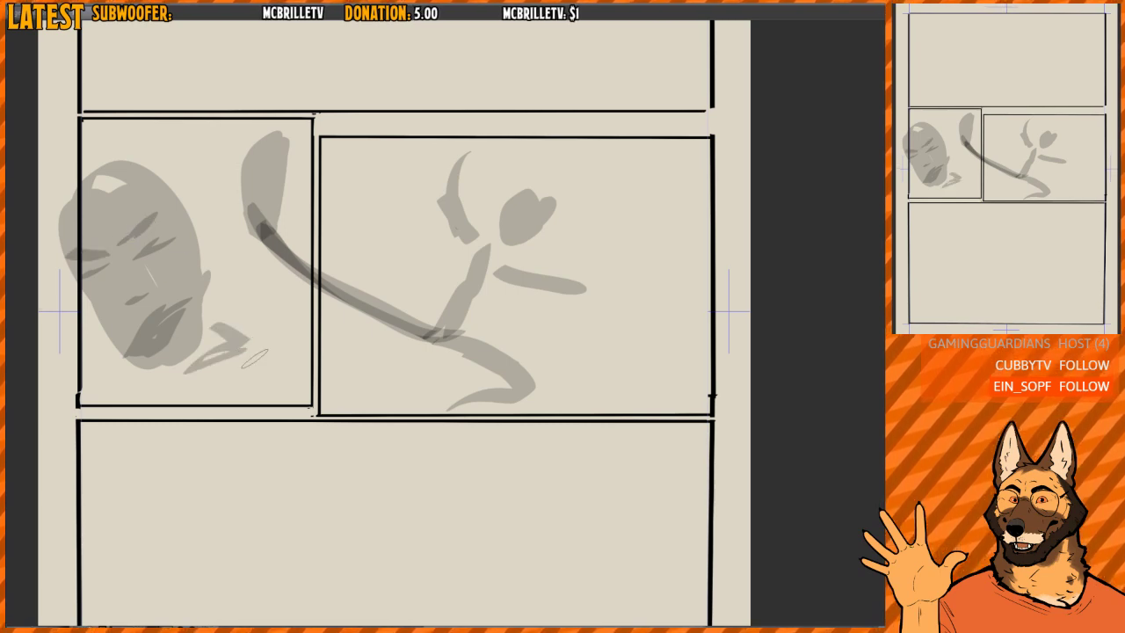
{"action": "mouse_move", "coordinate": [188, 134]}
{"action": "left_mouse_down"}
{"action": "mouse_move", "coordinate": [216, 151]}
{"action": "mouse_move", "coordinate": [185, 164]}
{"action": "left_mouse_up"}
{"action": "left_click_drag", "start_coordinate": [197, 215], "coordinate": [221, 200]}
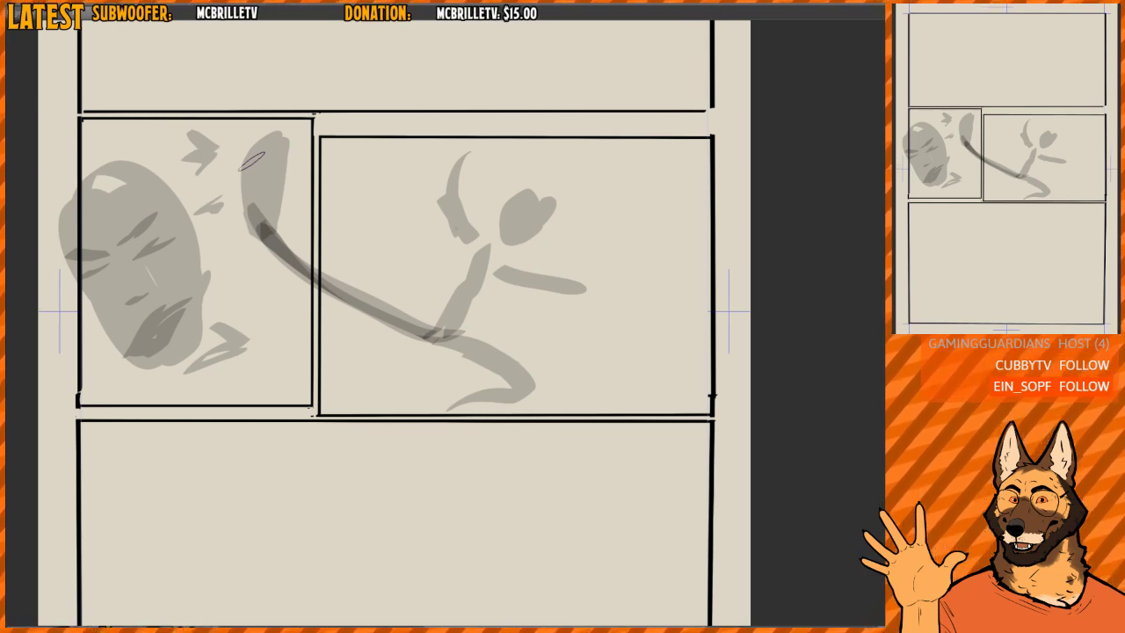
- Check the kick composition in a mirrored view, and clear the grey kicking figure and struck head from the middle row
{"action": "key", "text": "h"}
{"action": "left_click_drag", "start_coordinate": [646, 274], "coordinate": [569, 296]}
{"action": "key", "text": "h"}
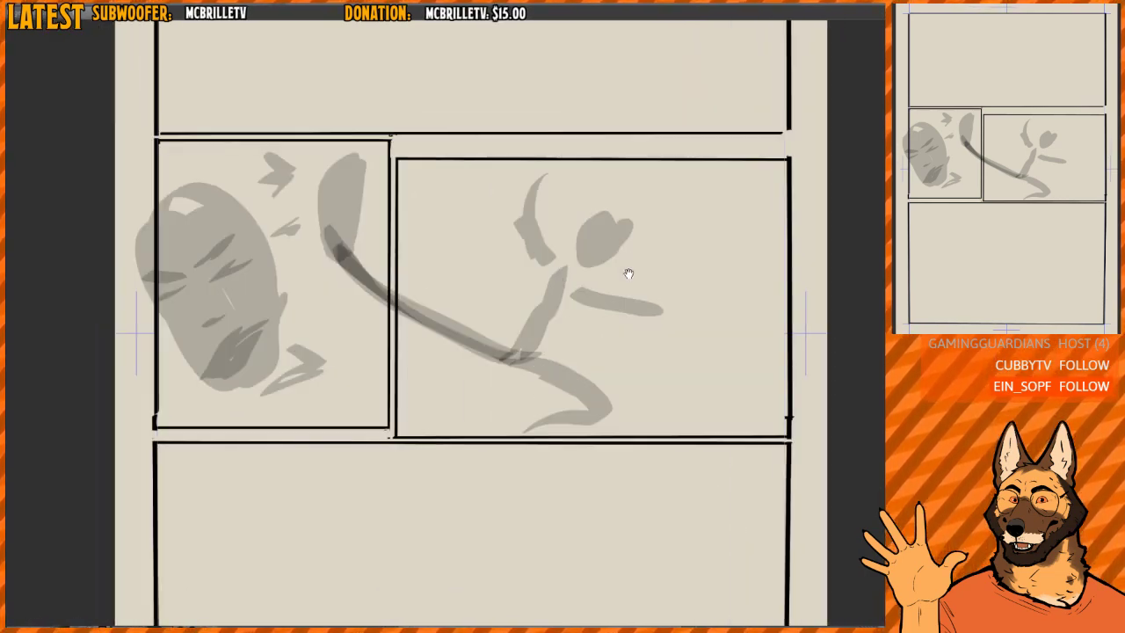
{"action": "left_click_drag", "start_coordinate": [628, 273], "coordinate": [597, 282]}
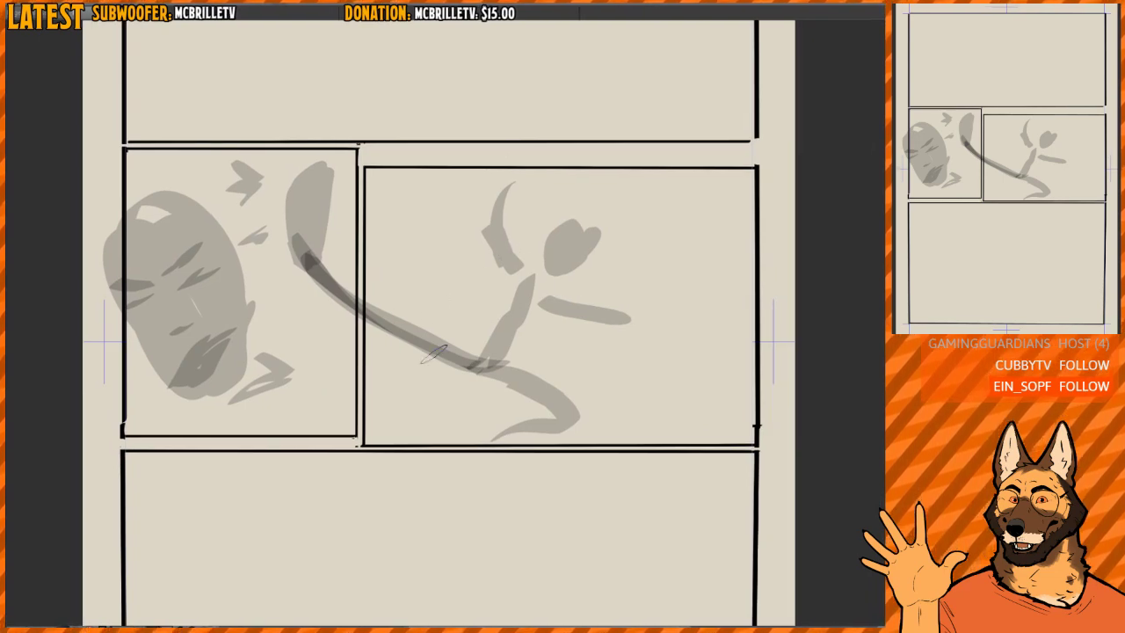
{"action": "left_click_drag", "start_coordinate": [515, 296], "coordinate": [473, 291]}
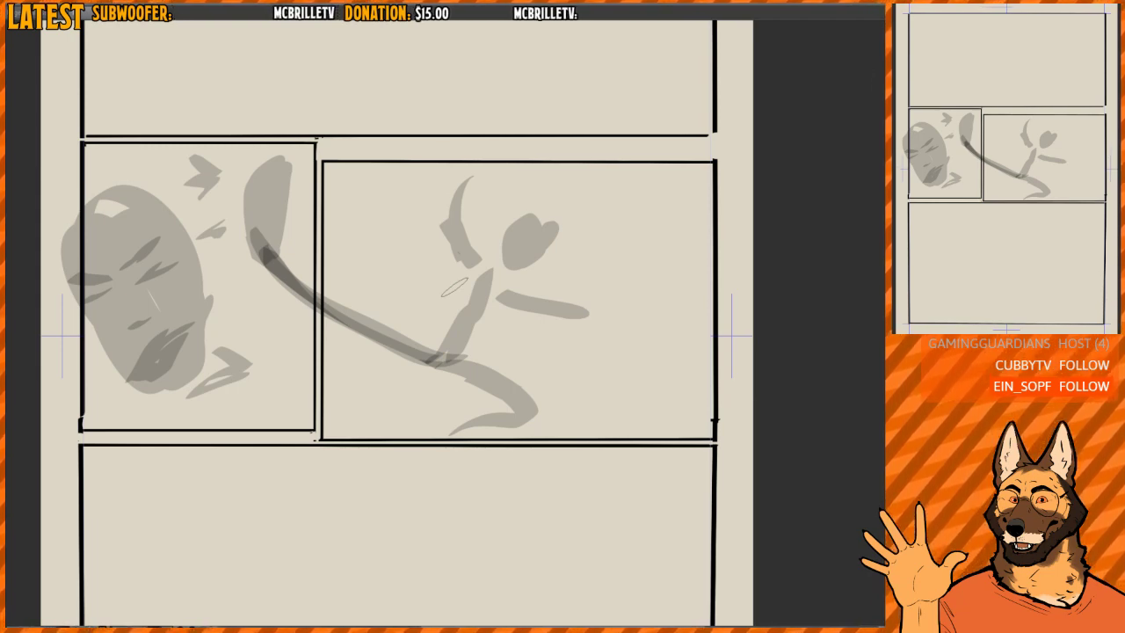
{"action": "left_click_drag", "start_coordinate": [401, 330], "coordinate": [431, 309]}
{"action": "scroll", "coordinate": [437, 306], "scroll_direction": "up", "scroll_amount": 1}
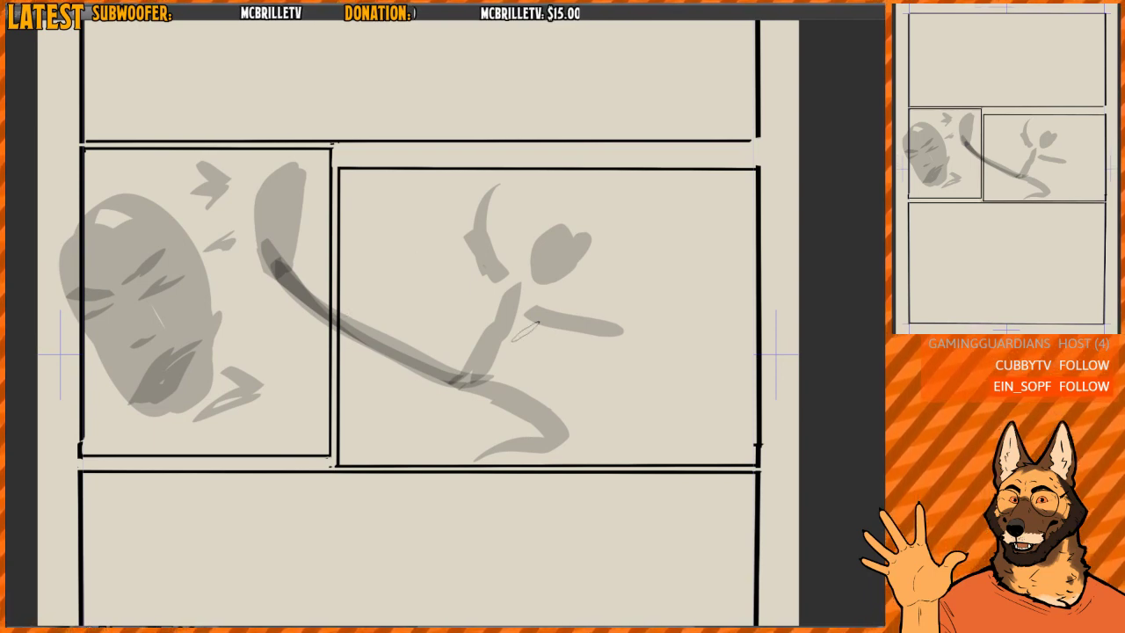
{"action": "key", "text": "Delete"}
{"action": "left_click_drag", "start_coordinate": [437, 319], "coordinate": [427, 313]}
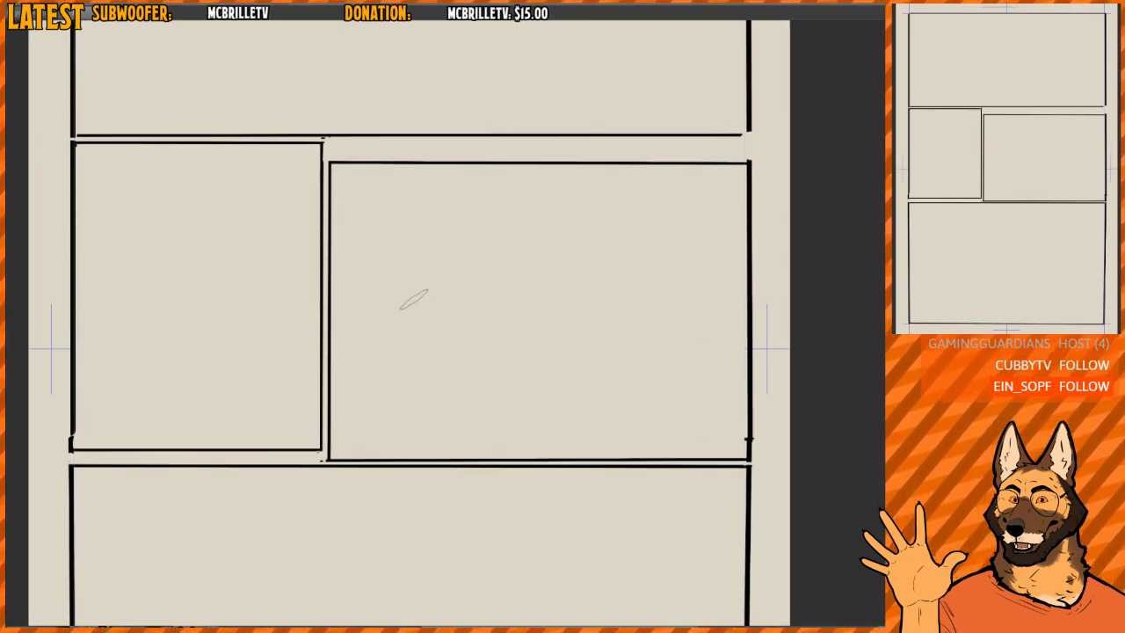
{"action": "left_click_drag", "start_coordinate": [336, 237], "coordinate": [363, 235]}
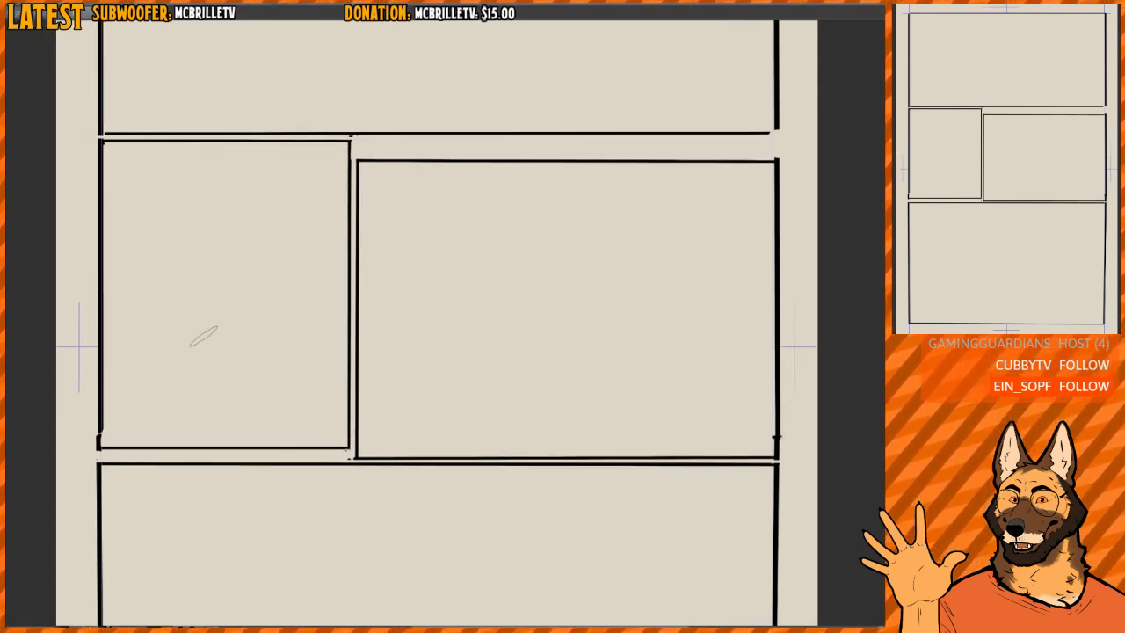
{"action": "mouse_move", "coordinate": [338, 307]}
{"action": "left_mouse_down"}
{"action": "mouse_move", "coordinate": [334, 322]}
{"action": "mouse_move", "coordinate": [305, 288]}
{"action": "left_mouse_up"}
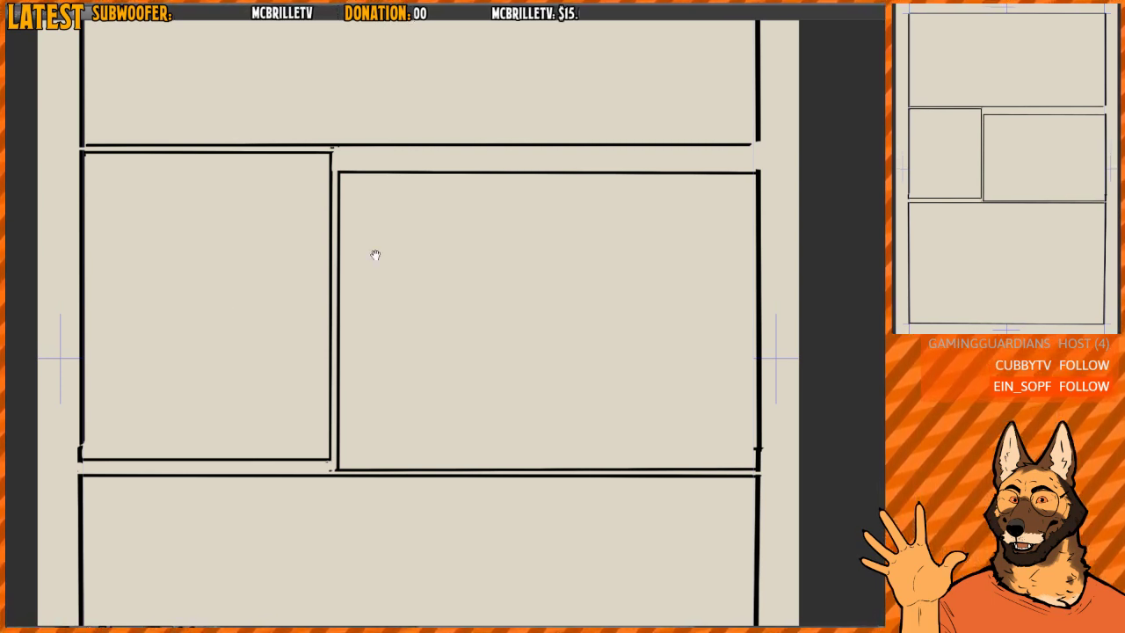
{"action": "left_click_drag", "start_coordinate": [374, 303], "coordinate": [358, 306]}
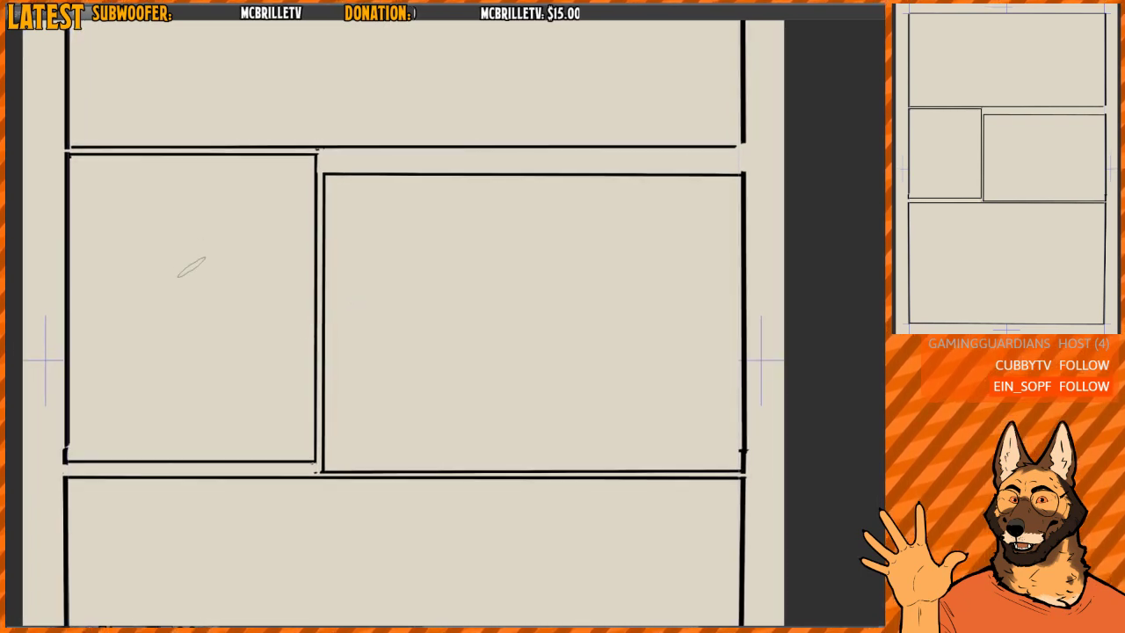
{"action": "mouse_move", "coordinate": [171, 241]}
{"action": "left_mouse_down"}
{"action": "mouse_move", "coordinate": [145, 258]}
{"action": "mouse_move", "coordinate": [167, 270]}
{"action": "mouse_move", "coordinate": [168, 227]}
{"action": "mouse_move", "coordinate": [158, 233]}
{"action": "left_mouse_up"}
{"action": "key", "text": "e"}
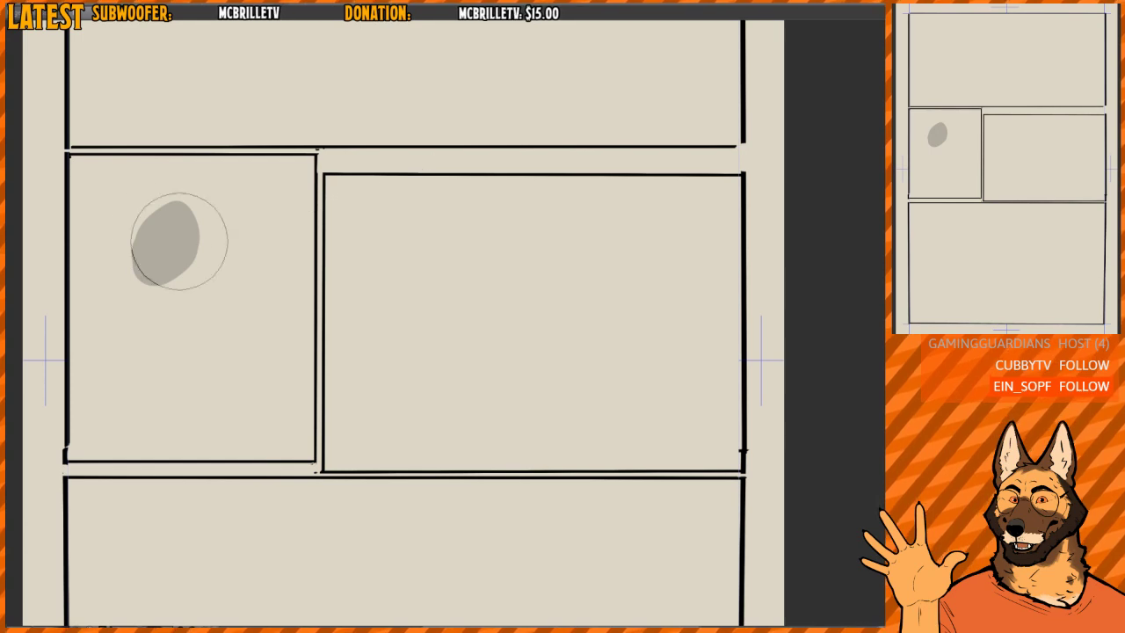
{"action": "mouse_move", "coordinate": [179, 242]}
{"action": "left_mouse_down"}
{"action": "mouse_move", "coordinate": [185, 213]}
{"action": "mouse_move", "coordinate": [214, 227]}
{"action": "left_mouse_up"}
- Mirror the canvas view and draw an angry face profile in black in the narrow middle-row panel
{"action": "key", "text": "h"}
{"action": "left_click_drag", "start_coordinate": [602, 261], "coordinate": [505, 266]}
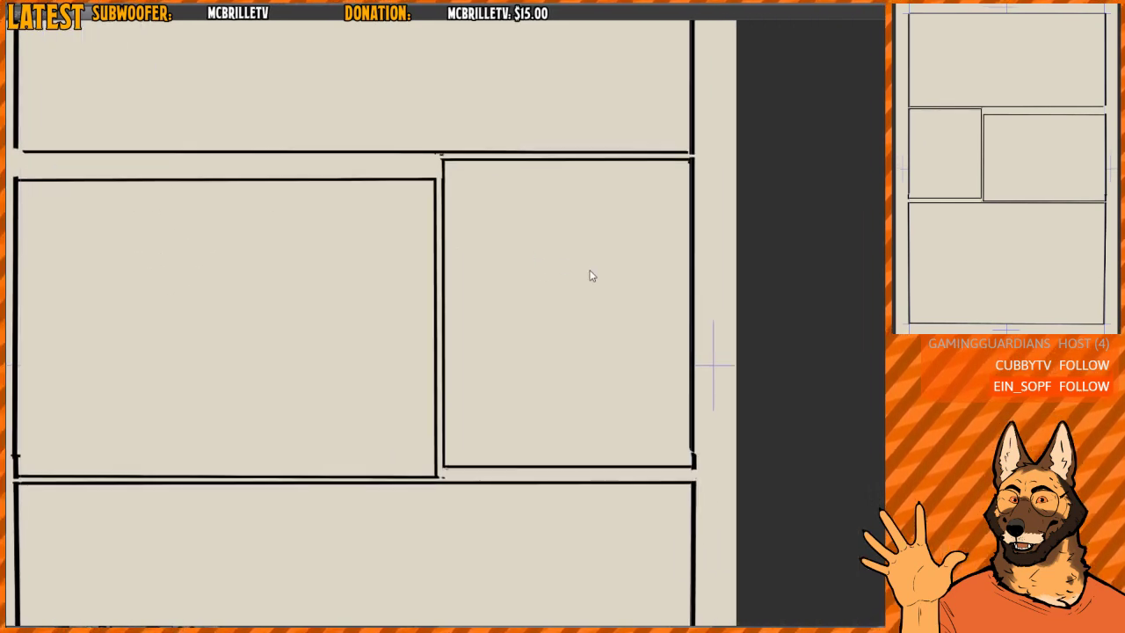
{"action": "mouse_move", "coordinate": [584, 215]}
{"action": "left_mouse_down"}
{"action": "mouse_move", "coordinate": [590, 259]}
{"action": "mouse_move", "coordinate": [628, 270]}
{"action": "left_mouse_up"}
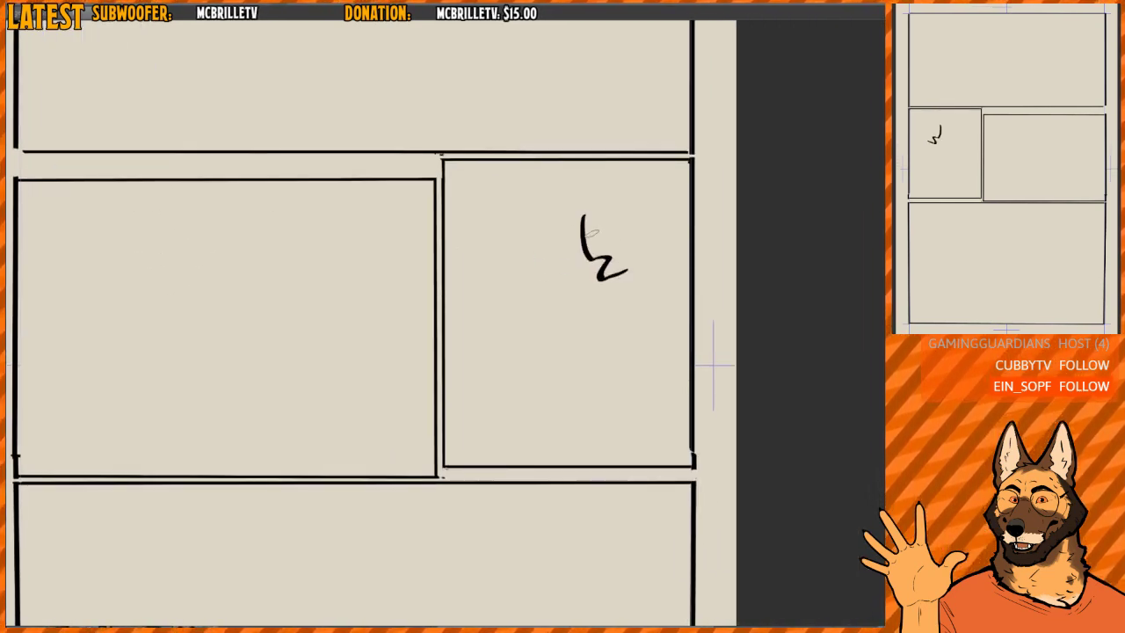
{"action": "mouse_move", "coordinate": [590, 235]}
{"action": "left_mouse_down"}
{"action": "mouse_move", "coordinate": [603, 221]}
{"action": "mouse_move", "coordinate": [591, 255]}
{"action": "left_mouse_up"}
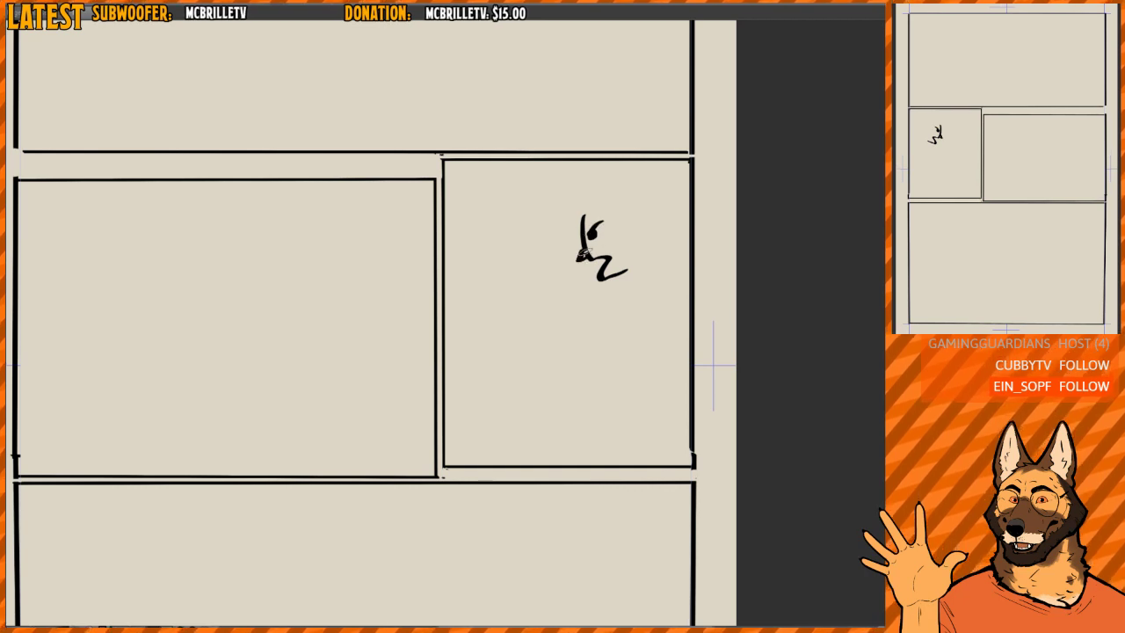
- Draw the character's outstretched arm from the shoulder across the gutter into the wide panel, ending in a cuff
{"action": "mouse_move", "coordinate": [587, 313]}
{"action": "left_mouse_down"}
{"action": "mouse_move", "coordinate": [648, 299]}
{"action": "mouse_move", "coordinate": [403, 342]}
{"action": "left_mouse_up"}
{"action": "left_click_drag", "start_coordinate": [398, 383], "coordinate": [607, 355]}
{"action": "key", "text": "e"}
{"action": "left_click_drag", "start_coordinate": [597, 304], "coordinate": [589, 314]}
{"action": "key", "text": "p"}
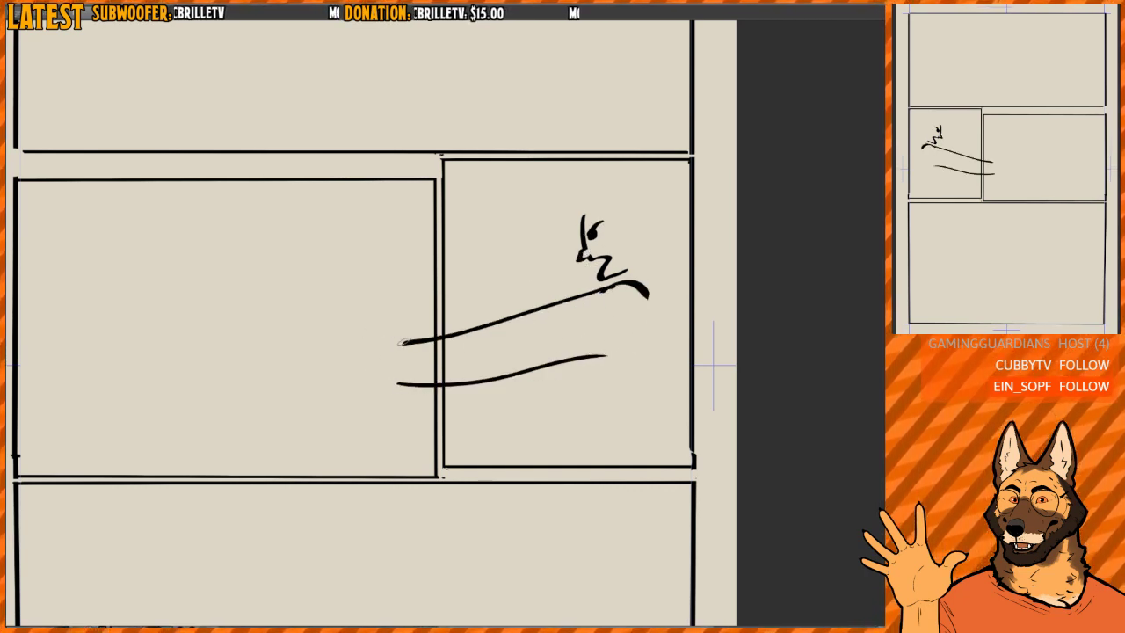
{"action": "left_click_drag", "start_coordinate": [398, 344], "coordinate": [409, 385]}
- Restore the unmirrored view and draw a pointing hand at the end of the cuff in the wide panel
{"action": "key", "text": "h"}
{"action": "left_click_drag", "start_coordinate": [586, 310], "coordinate": [521, 286]}
{"action": "mouse_move", "coordinate": [431, 325]}
{"action": "left_mouse_down"}
{"action": "mouse_move", "coordinate": [492, 317]}
{"action": "mouse_move", "coordinate": [438, 350]}
{"action": "mouse_move", "coordinate": [453, 355]}
{"action": "mouse_move", "coordinate": [487, 332]}
{"action": "mouse_move", "coordinate": [438, 324]}
{"action": "mouse_move", "coordinate": [502, 316]}
{"action": "mouse_move", "coordinate": [466, 338]}
{"action": "mouse_move", "coordinate": [466, 354]}
{"action": "mouse_move", "coordinate": [435, 356]}
{"action": "mouse_move", "coordinate": [450, 330]}
{"action": "left_mouse_up"}
{"action": "key", "text": "e"}
{"action": "key", "text": "p"}
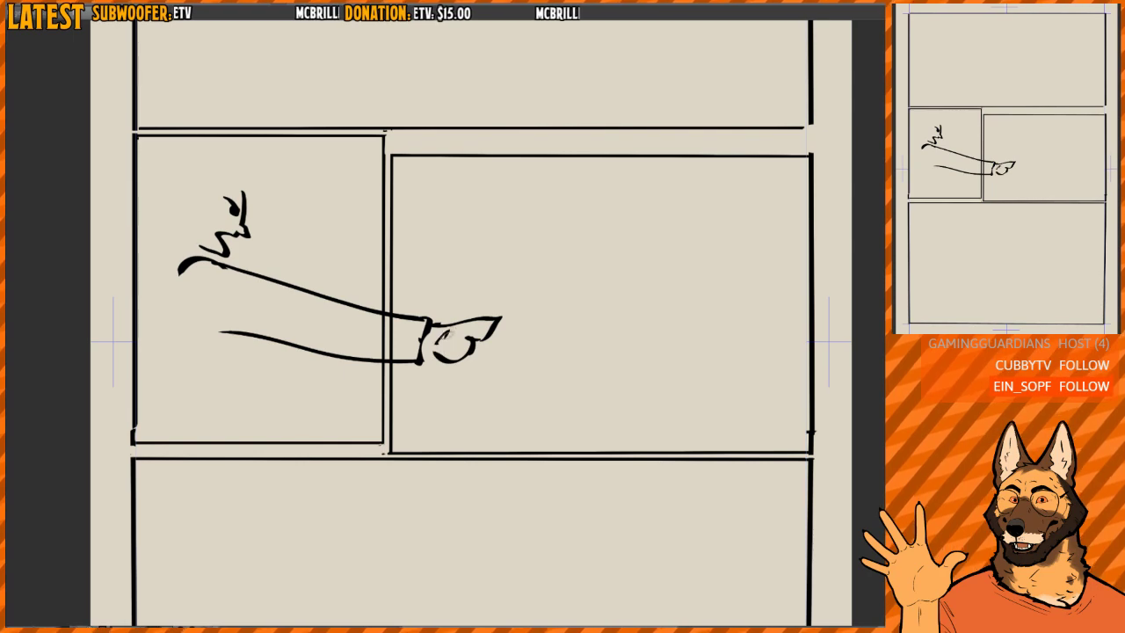
- Draw a small frightened round head with an open mouth near the wide panel's right border, with a neck mark below
{"action": "mouse_move", "coordinate": [711, 337]}
{"action": "left_mouse_down"}
{"action": "mouse_move", "coordinate": [641, 325]}
{"action": "mouse_move", "coordinate": [646, 370]}
{"action": "mouse_move", "coordinate": [629, 314]}
{"action": "mouse_move", "coordinate": [665, 374]}
{"action": "mouse_move", "coordinate": [640, 315]}
{"action": "mouse_move", "coordinate": [665, 331]}
{"action": "mouse_move", "coordinate": [643, 362]}
{"action": "left_mouse_up"}
{"action": "key", "text": "ctrl+z"}
{"action": "left_click_drag", "start_coordinate": [645, 317], "coordinate": [669, 302]}
{"action": "left_click_drag", "start_coordinate": [641, 320], "coordinate": [655, 314]}
{"action": "mouse_move", "coordinate": [648, 378]}
{"action": "left_mouse_down"}
{"action": "mouse_move", "coordinate": [647, 396]}
{"action": "mouse_move", "coordinate": [667, 396]}
{"action": "left_mouse_up"}
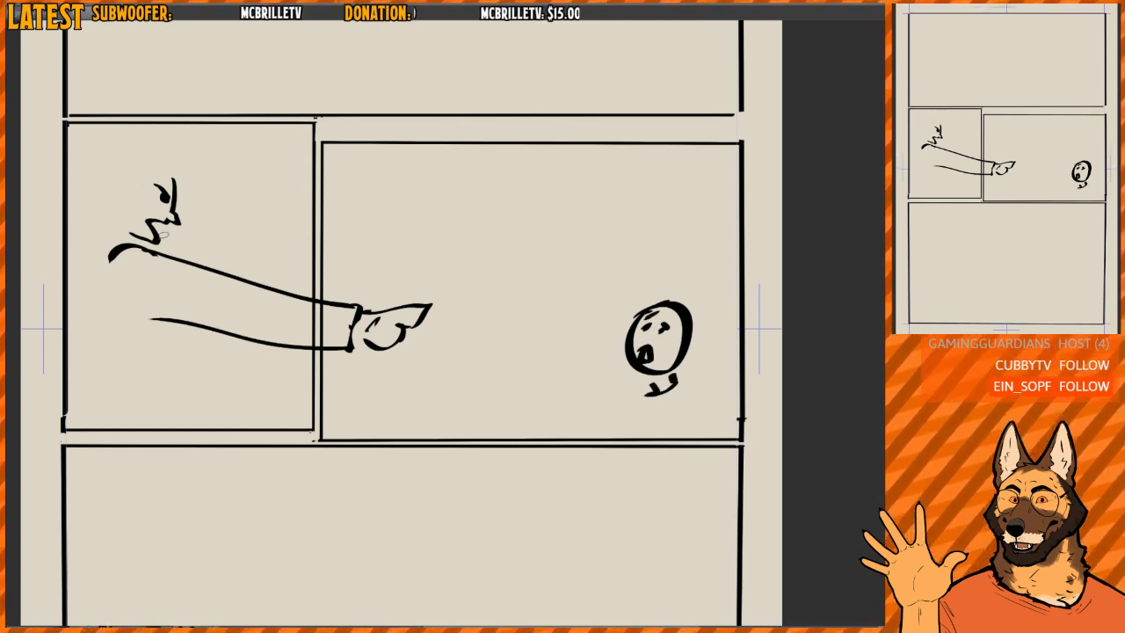
- Complete the pointing character's head with an ear, jaw, back of the skull and hair
{"action": "left_click_drag", "start_coordinate": [108, 226], "coordinate": [132, 247]}
{"action": "mouse_move", "coordinate": [145, 195]}
{"action": "left_mouse_down"}
{"action": "mouse_move", "coordinate": [178, 201]}
{"action": "mouse_move", "coordinate": [146, 188]}
{"action": "mouse_move", "coordinate": [146, 230]}
{"action": "left_mouse_up"}
{"action": "key", "text": "ctrl+d"}
{"action": "left_click_drag", "start_coordinate": [146, 216], "coordinate": [167, 237]}
{"action": "left_click_drag", "start_coordinate": [172, 166], "coordinate": [202, 176]}
- Draw the pointing character's back shoulder and torso lines down to the narrow panel's bottom border
{"action": "mouse_move", "coordinate": [111, 246]}
{"action": "left_mouse_down"}
{"action": "mouse_move", "coordinate": [123, 293]}
{"action": "mouse_move", "coordinate": [88, 304]}
{"action": "left_mouse_up"}
{"action": "left_click_drag", "start_coordinate": [104, 250], "coordinate": [58, 311]}
{"action": "mouse_move", "coordinate": [174, 326]}
{"action": "left_mouse_down"}
{"action": "mouse_move", "coordinate": [149, 379]}
{"action": "mouse_move", "coordinate": [160, 381]}
{"action": "mouse_move", "coordinate": [163, 435]}
{"action": "left_mouse_up"}
{"action": "left_click_drag", "start_coordinate": [147, 368], "coordinate": [153, 407]}
{"action": "left_click_drag", "start_coordinate": [107, 268], "coordinate": [133, 393]}
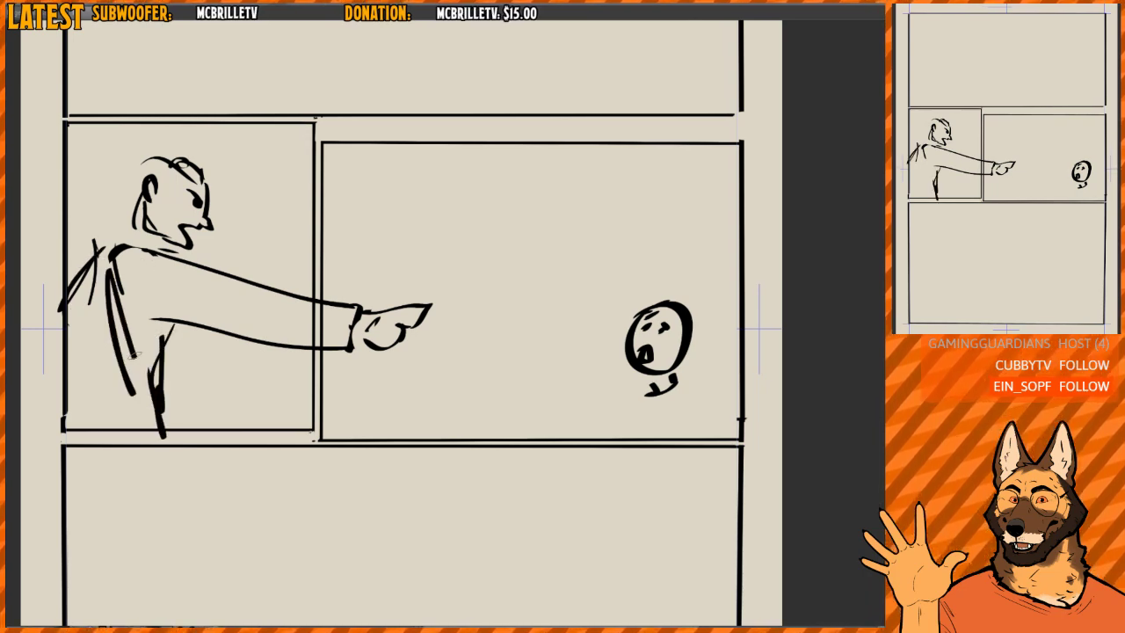
{"action": "left_click_drag", "start_coordinate": [127, 297], "coordinate": [160, 352]}
- Select the whole pointing character and move it slightly to the right, clear of the page's left border
{"action": "left_click_drag", "start_coordinate": [421, 278], "coordinate": [394, 282]}
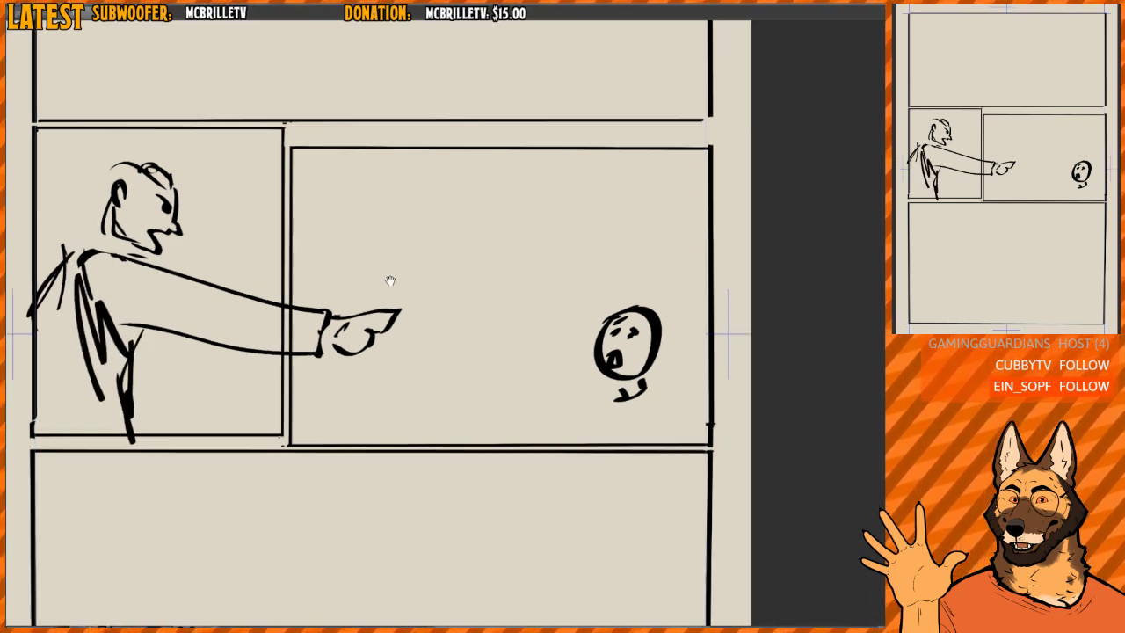
{"action": "key", "text": "m"}
{"action": "mouse_move", "coordinate": [195, 140]}
{"action": "left_mouse_down"}
{"action": "mouse_move", "coordinate": [193, 530]}
{"action": "mouse_move", "coordinate": [313, 170]}
{"action": "left_mouse_up"}
{"action": "left_click_drag", "start_coordinate": [338, 231], "coordinate": [358, 230]}
{"action": "key", "text": "ctrl+d"}
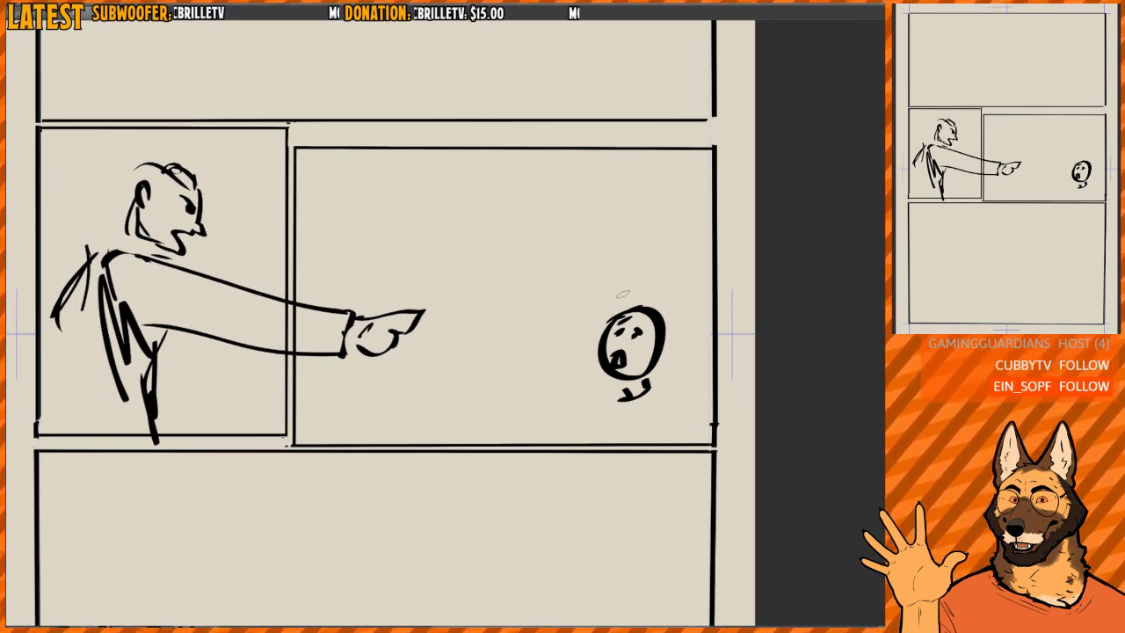
{"action": "mouse_move", "coordinate": [602, 212]}
{"action": "left_mouse_down"}
{"action": "mouse_move", "coordinate": [617, 267]}
{"action": "mouse_move", "coordinate": [632, 258]}
{"action": "mouse_move", "coordinate": [593, 245]}
{"action": "left_mouse_up"}
{"action": "key", "text": "ctrl+z"}
{"action": "key", "text": "ctrl+z"}
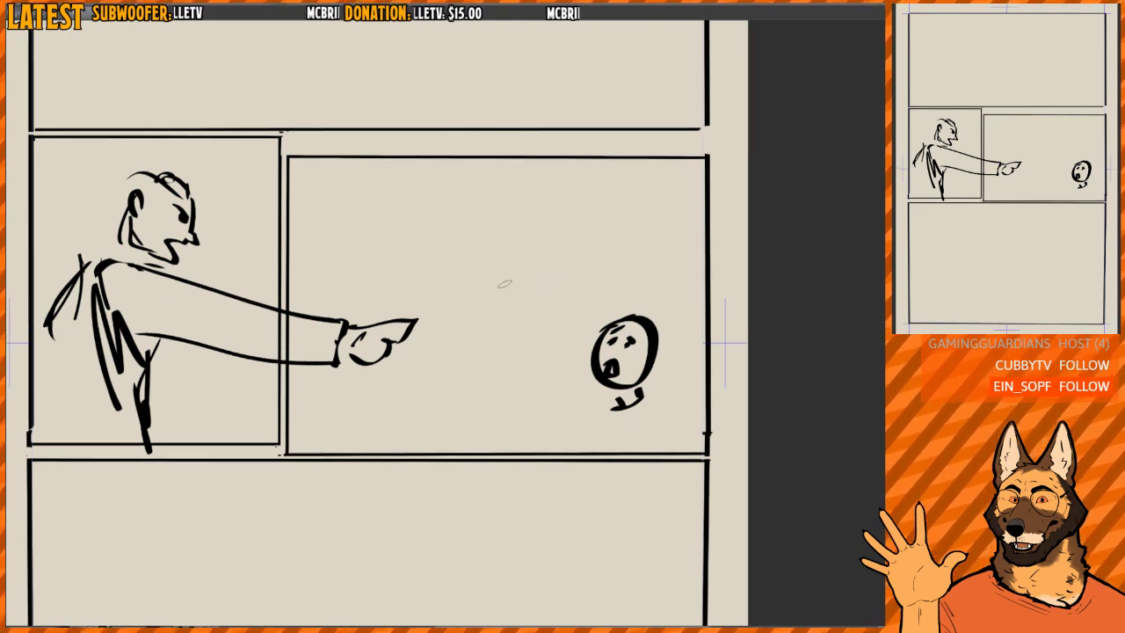
- Select the pointing character and scale it down so its arm and hand fit inside the narrow panel
{"action": "mouse_move", "coordinate": [218, 148]}
{"action": "left_mouse_down"}
{"action": "mouse_move", "coordinate": [84, 152]}
{"action": "mouse_move", "coordinate": [465, 296]}
{"action": "mouse_move", "coordinate": [218, 149]}
{"action": "left_mouse_up"}
{"action": "key", "text": "ctrl+t"}
{"action": "mouse_move", "coordinate": [464, 341]}
{"action": "left_mouse_down"}
{"action": "mouse_move", "coordinate": [263, 334]}
{"action": "mouse_move", "coordinate": [275, 316]}
{"action": "left_mouse_up"}
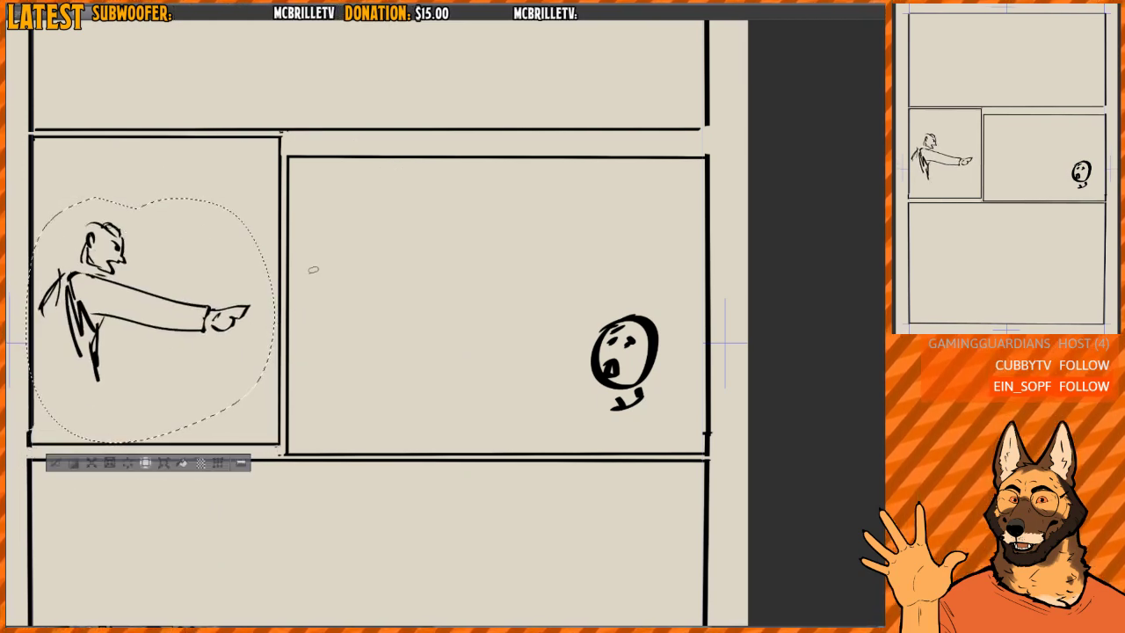
{"action": "key", "text": "Return"}
{"action": "key", "text": "ctrl+d"}
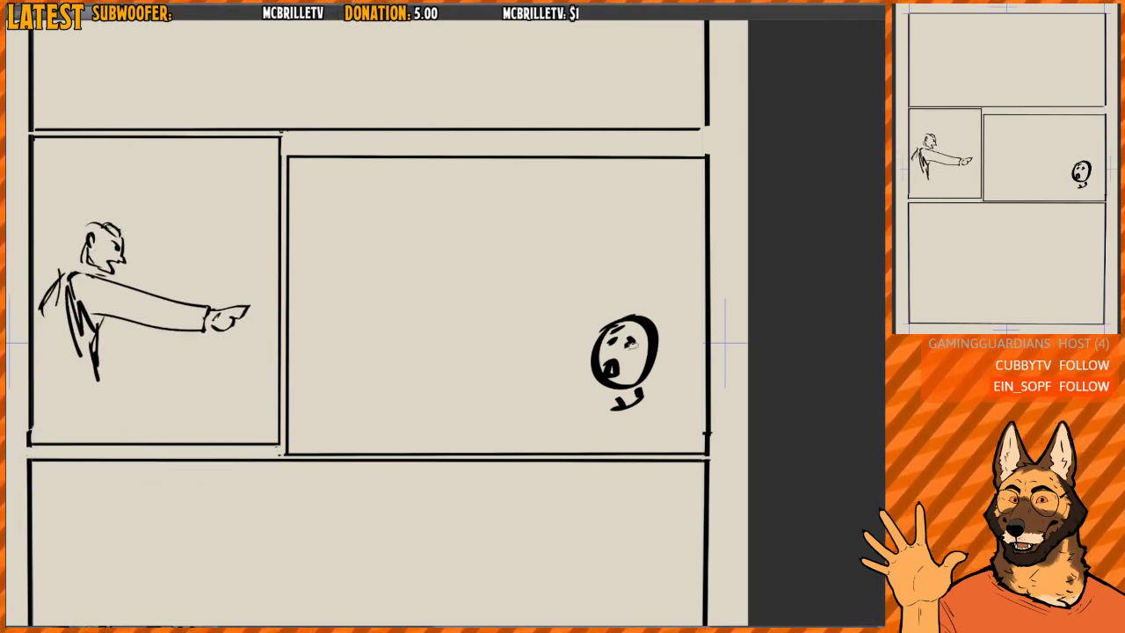
- Scale up the round frightened face and center it vertically within the wide middle panel
{"action": "left_click_drag", "start_coordinate": [582, 286], "coordinate": [635, 102]}
{"action": "key", "text": "ctrl+t"}
{"action": "mouse_move", "coordinate": [680, 256]}
{"action": "left_mouse_down"}
{"action": "mouse_move", "coordinate": [580, 277]}
{"action": "mouse_move", "coordinate": [692, 282]}
{"action": "left_mouse_up"}
{"action": "left_click_drag", "start_coordinate": [617, 299], "coordinate": [616, 283]}
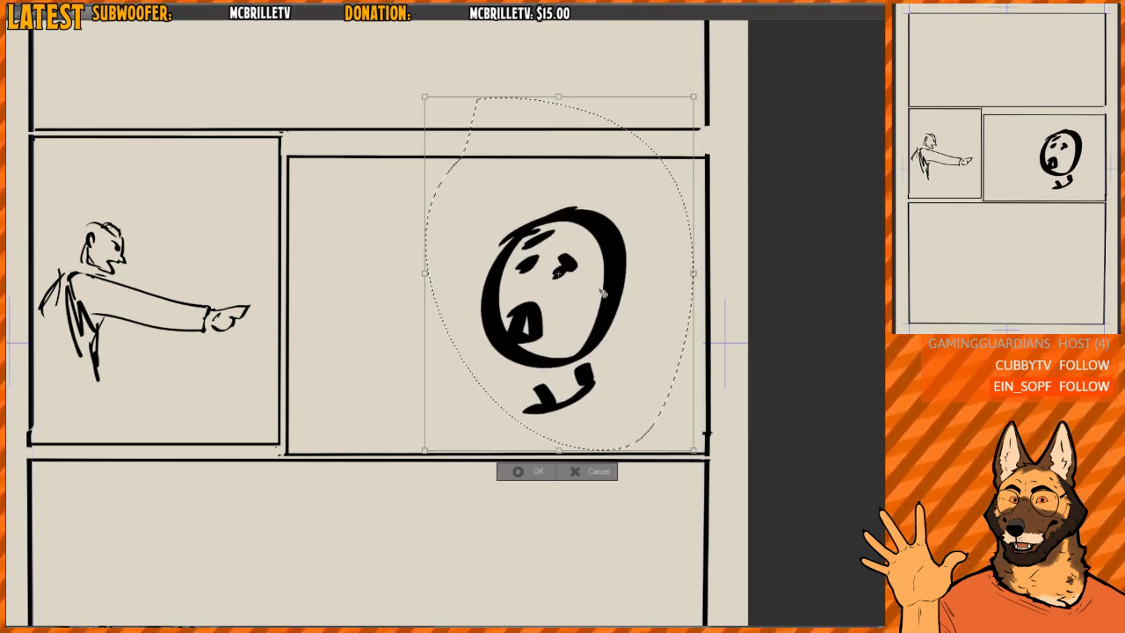
{"action": "key", "text": "Return"}
{"action": "key", "text": "ctrl+d"}
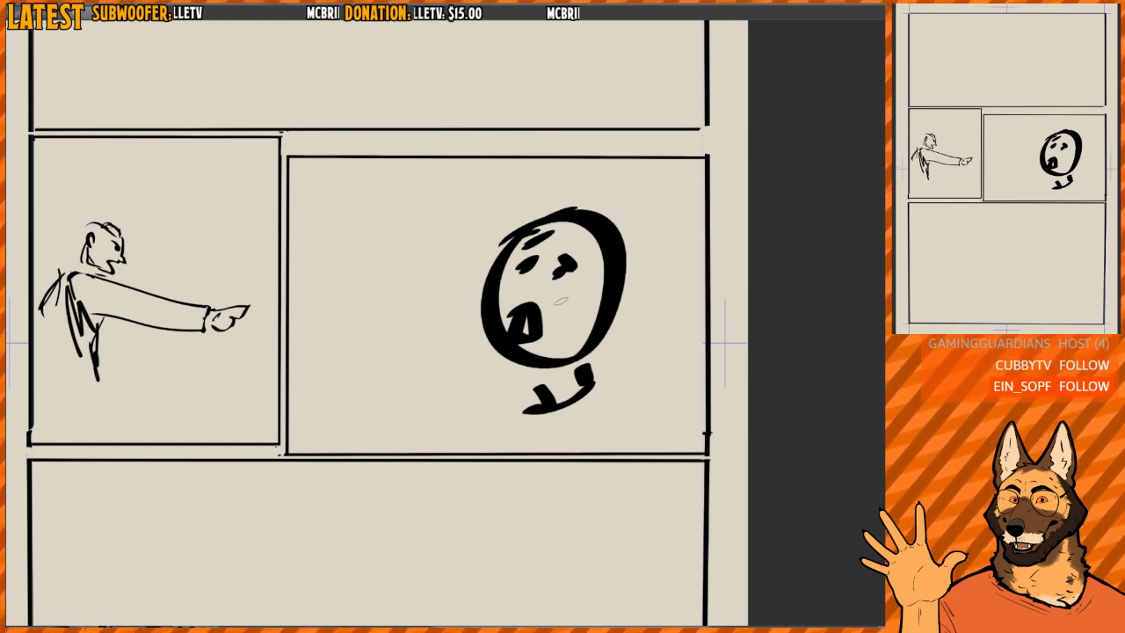
- Undo the enlargement of the round face and the shrinking of the pointing character
{"action": "key", "text": "ctrl+z"}
{"action": "key", "text": "ctrl+z"}
{"action": "key", "text": "ctrl+z"}
{"action": "key", "text": "ctrl+z"}
{"action": "key", "text": "ctrl+z"}
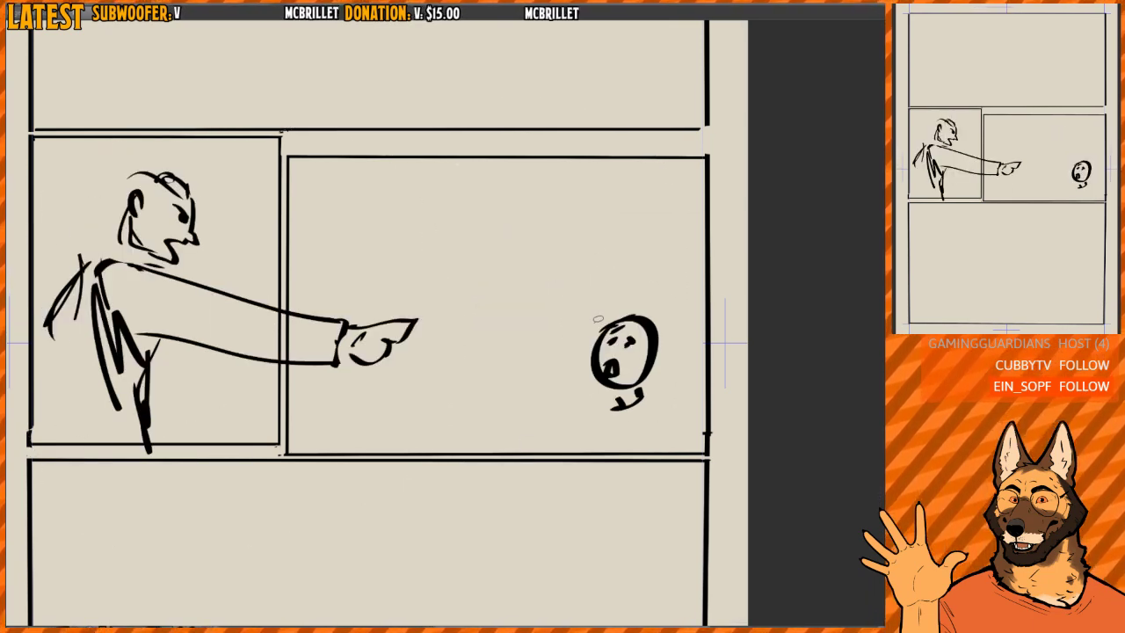
- Select the round frightened face, enlarge it slightly and move it closer to the pointing hand
{"action": "left_click_drag", "start_coordinate": [599, 288], "coordinate": [630, 265]}
{"action": "mouse_move", "coordinate": [703, 368]}
{"action": "left_mouse_down"}
{"action": "mouse_move", "coordinate": [653, 359]}
{"action": "mouse_move", "coordinate": [652, 394]}
{"action": "mouse_move", "coordinate": [659, 350]}
{"action": "left_mouse_up"}
{"action": "key", "text": "ctrl+t"}
{"action": "key", "text": "Return"}
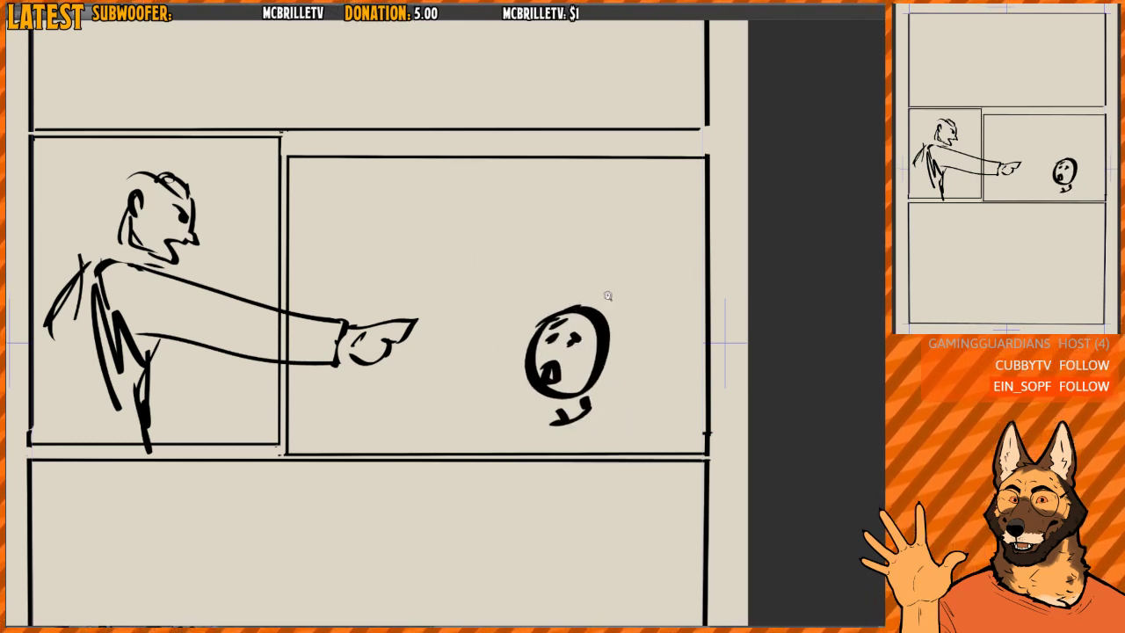
{"action": "scroll", "coordinate": [607, 296], "scroll_direction": "down", "scroll_amount": 1}
{"action": "left_click_drag", "start_coordinate": [566, 365], "coordinate": [567, 369]}
{"action": "scroll", "coordinate": [527, 334], "scroll_direction": "up", "scroll_amount": 1}
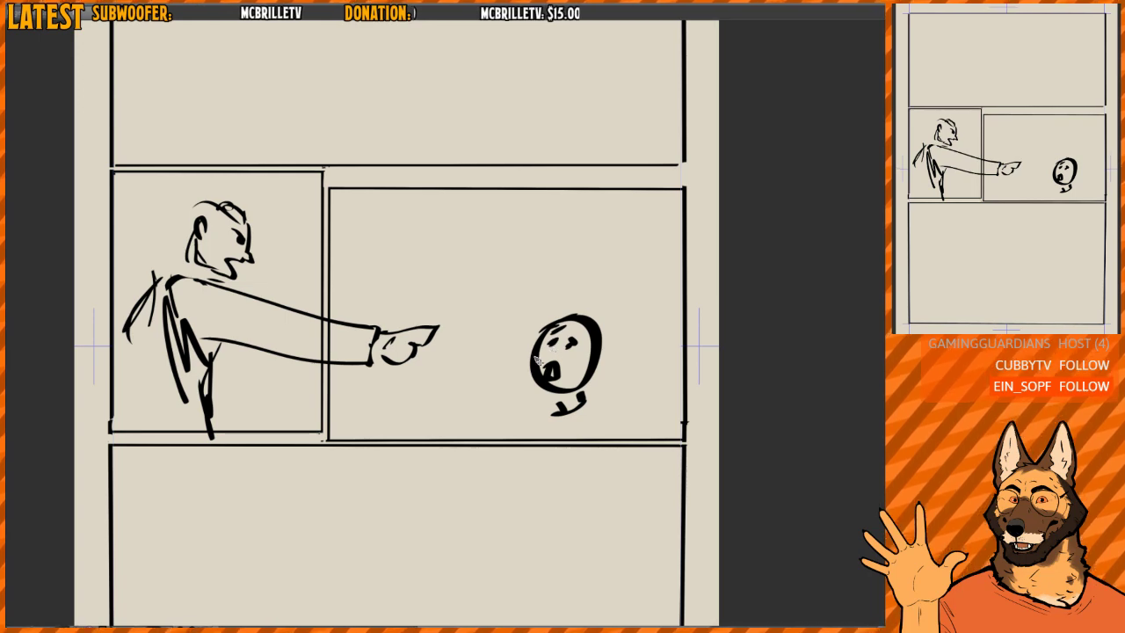
- Try a speech bubble beside the pointing character's head and another stroke in the wide panel, undoing both
{"action": "left_click_drag", "start_coordinate": [279, 189], "coordinate": [294, 241]}
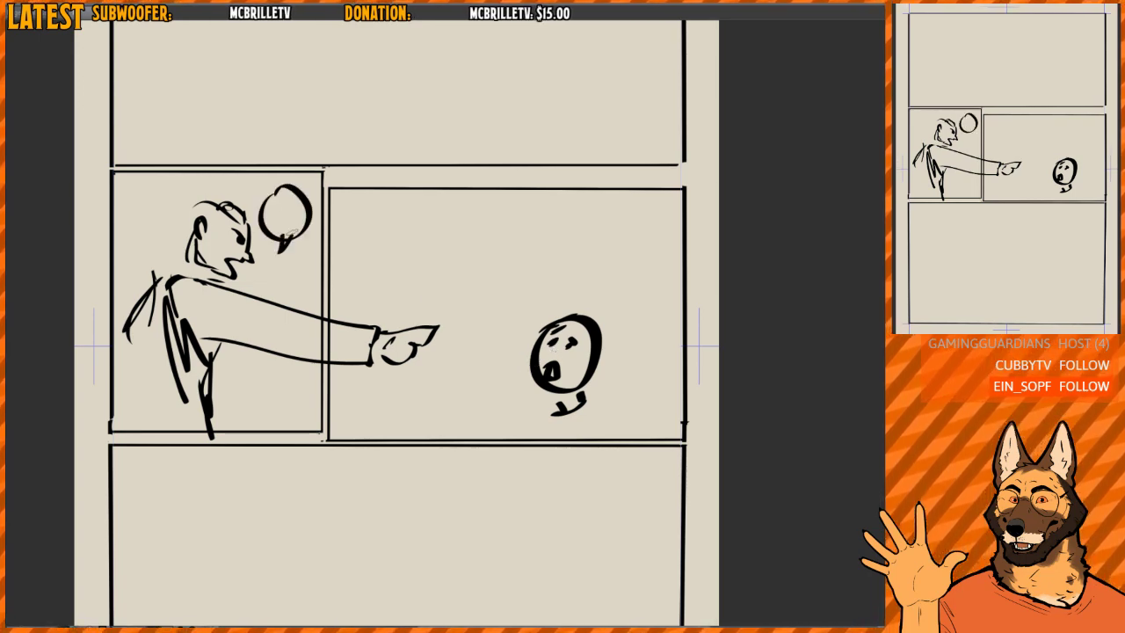
{"action": "mouse_move", "coordinate": [432, 229]}
{"action": "left_mouse_down"}
{"action": "mouse_move", "coordinate": [492, 211]}
{"action": "mouse_move", "coordinate": [520, 234]}
{"action": "left_mouse_up"}
{"action": "key", "text": "ctrl+z"}
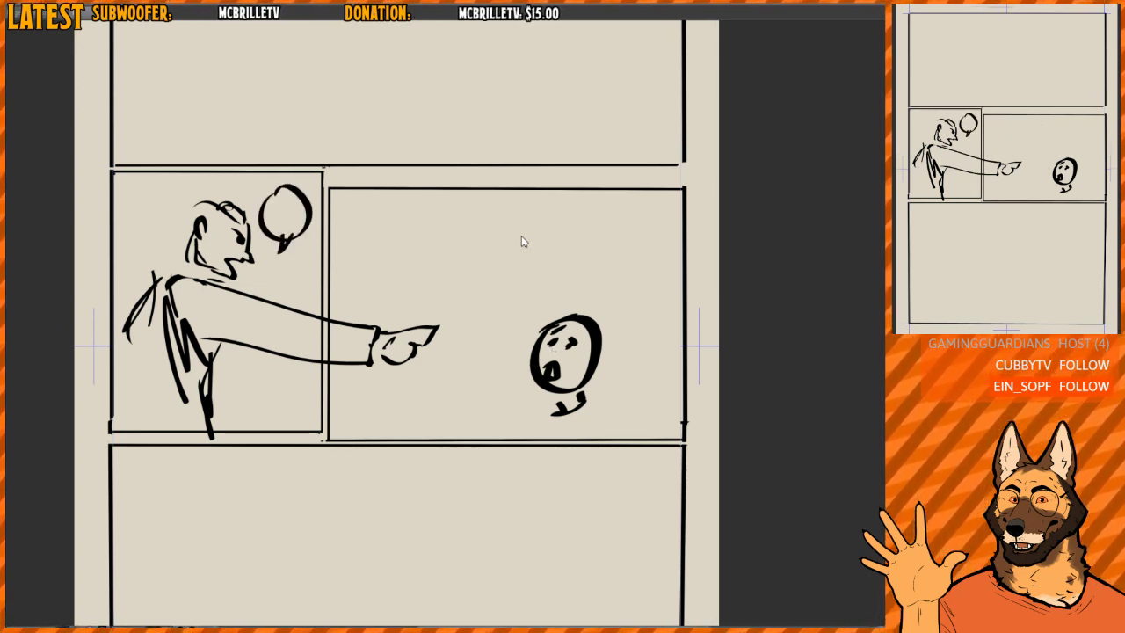
{"action": "key", "text": "ctrl+z"}
{"action": "key", "text": "ctrl+z"}
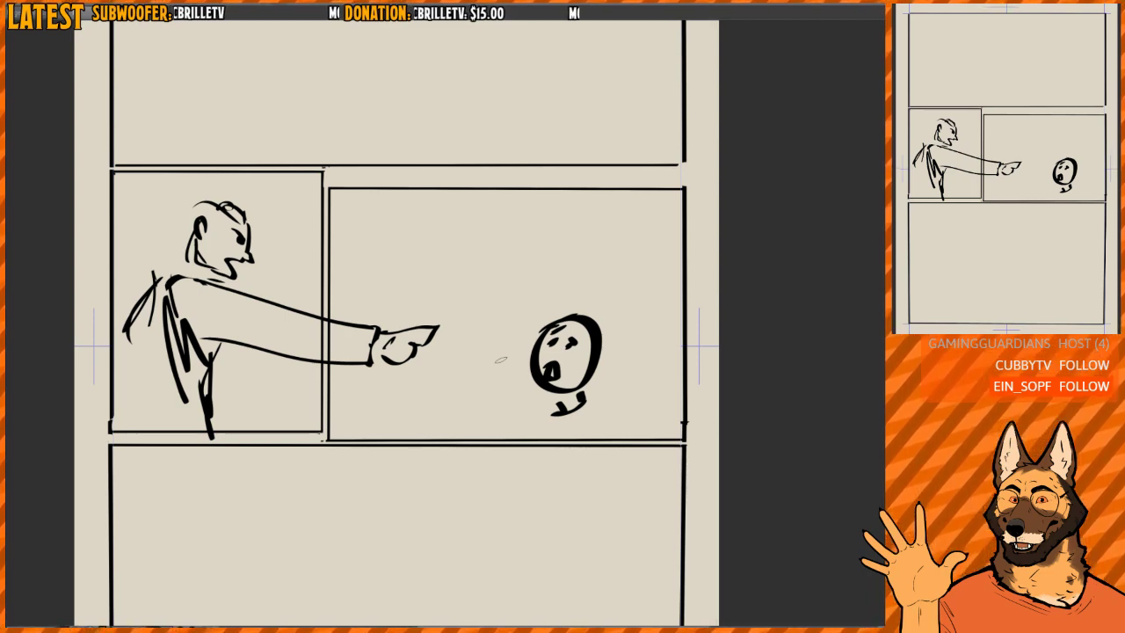
- Clear the pointing character and round face from the middle panels and bring back the grey composition sketch
{"action": "key", "text": "Delete"}
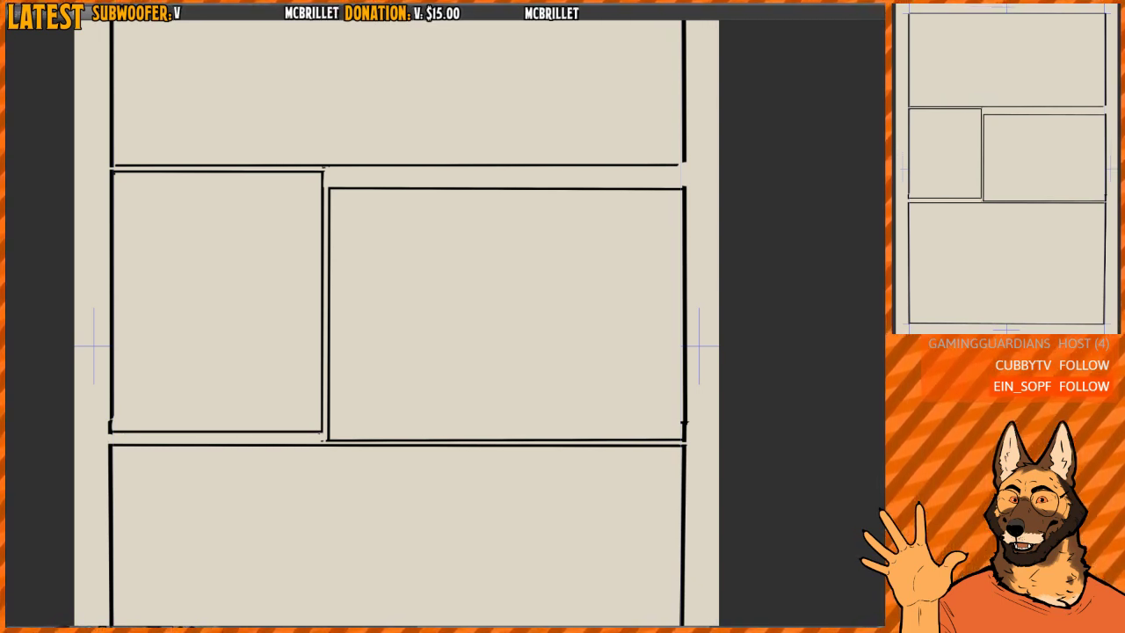
{"action": "key", "text": "ctrl+z"}
{"action": "scroll", "coordinate": [548, 246], "scroll_direction": "down", "scroll_amount": 5}
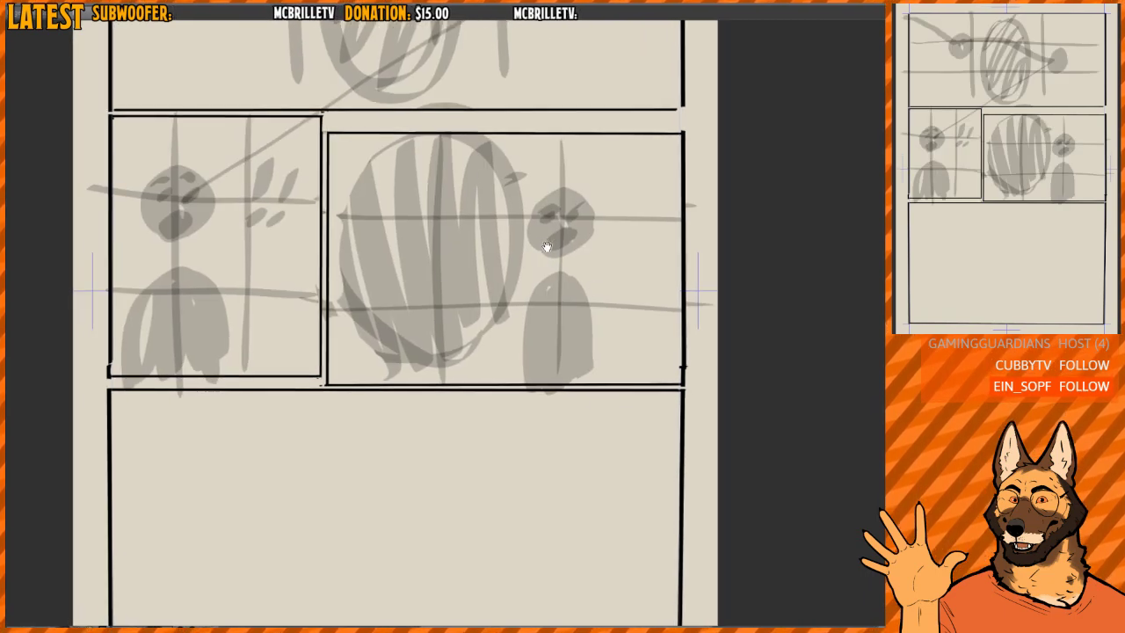
{"action": "left_click_drag", "start_coordinate": [556, 330], "coordinate": [564, 451]}
{"action": "scroll", "coordinate": [538, 310], "scroll_direction": "up", "scroll_amount": 1}
{"action": "left_click_drag", "start_coordinate": [544, 311], "coordinate": [527, 314]}
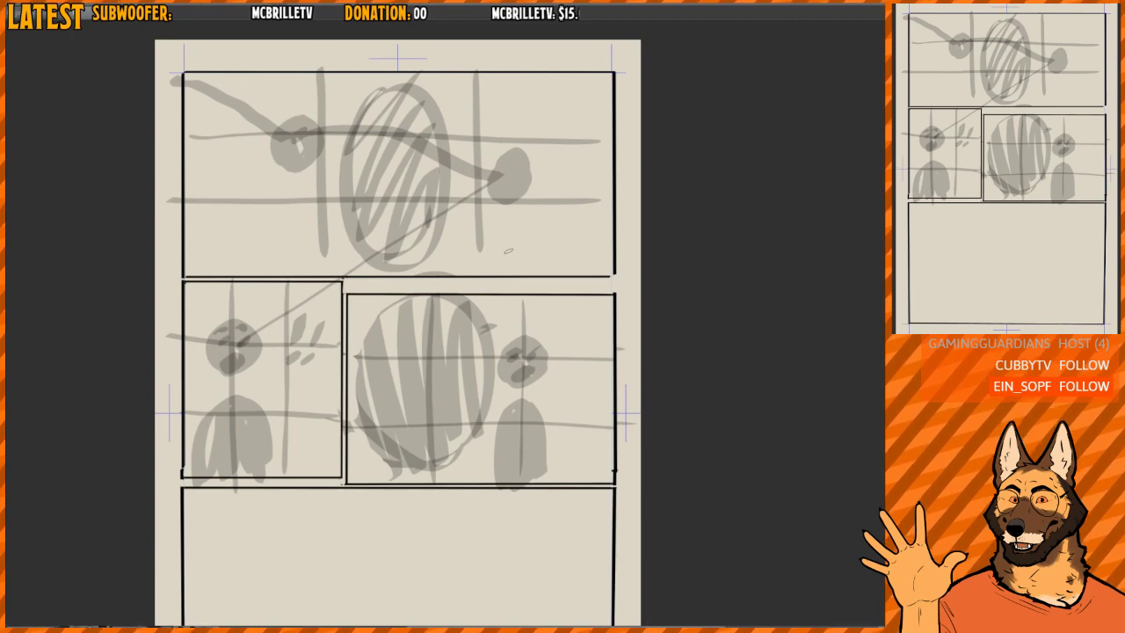
- Block in grey body shapes beneath the left and right heads in the top panel
{"action": "mouse_move", "coordinate": [512, 269]}
{"action": "left_mouse_down"}
{"action": "mouse_move", "coordinate": [536, 216]}
{"action": "mouse_move", "coordinate": [519, 258]}
{"action": "mouse_move", "coordinate": [546, 269]}
{"action": "left_mouse_up"}
{"action": "mouse_move", "coordinate": [221, 260]}
{"action": "left_mouse_down"}
{"action": "mouse_move", "coordinate": [249, 195]}
{"action": "mouse_move", "coordinate": [232, 262]}
{"action": "mouse_move", "coordinate": [284, 265]}
{"action": "mouse_move", "coordinate": [270, 200]}
{"action": "mouse_move", "coordinate": [304, 235]}
{"action": "left_mouse_up"}
{"action": "key", "text": "ctrl+z"}
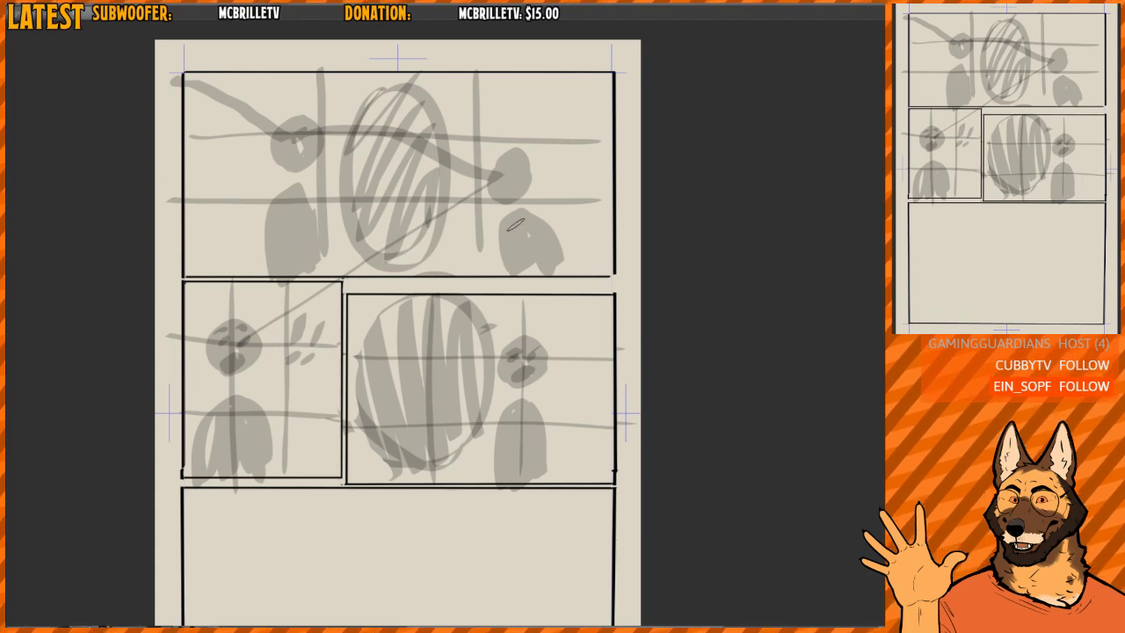
{"action": "mouse_move", "coordinate": [520, 230]}
{"action": "left_mouse_down"}
{"action": "mouse_move", "coordinate": [534, 235]}
{"action": "mouse_move", "coordinate": [518, 263]}
{"action": "left_mouse_up"}
{"action": "key", "text": "ctrl+z"}
{"action": "mouse_move", "coordinate": [542, 214]}
{"action": "left_mouse_down"}
{"action": "mouse_move", "coordinate": [545, 241]}
{"action": "mouse_move", "coordinate": [512, 287]}
{"action": "mouse_move", "coordinate": [518, 272]}
{"action": "left_mouse_up"}
{"action": "key", "text": "ctrl+z"}
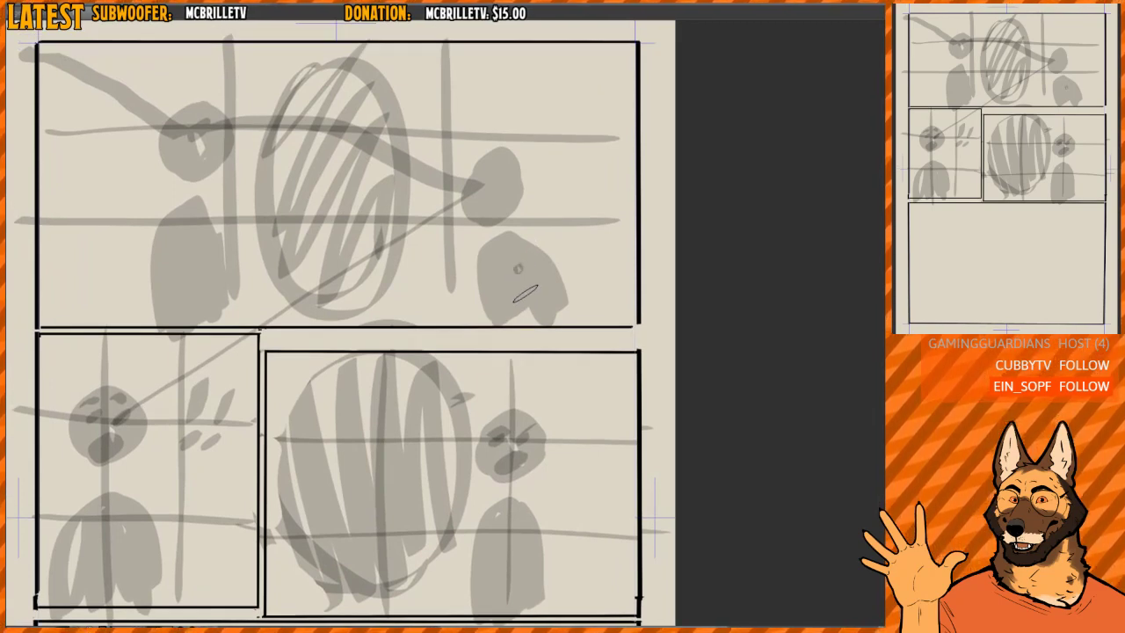
- Reshape the right figure's body in the top panel into a darker diagonal form leaning away from its head
{"action": "left_click_drag", "start_coordinate": [510, 322], "coordinate": [573, 308]}
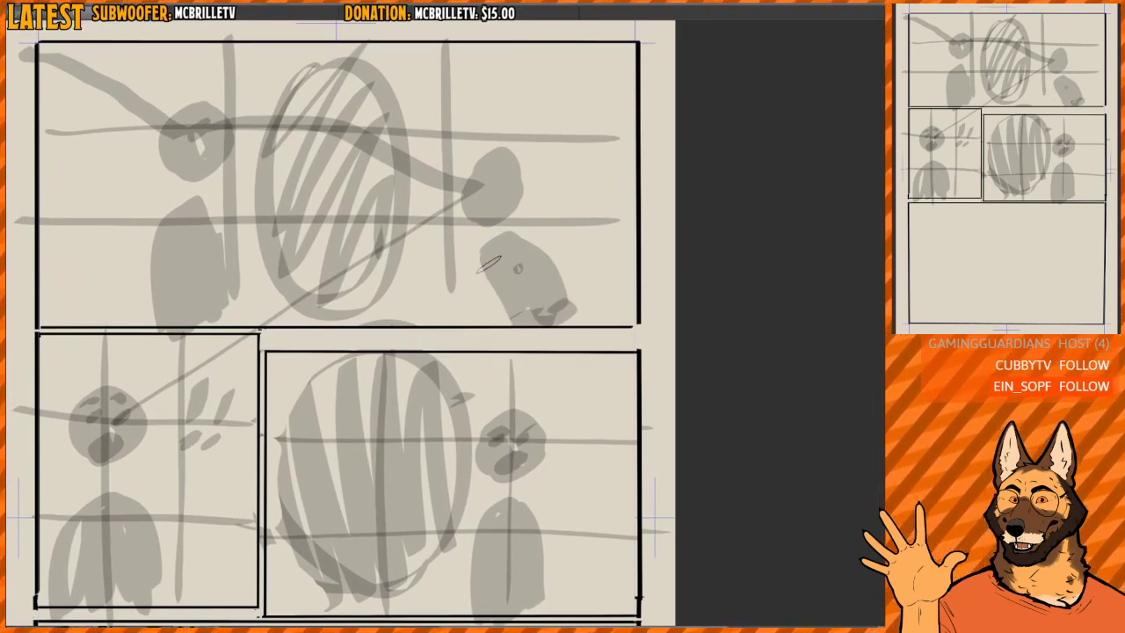
{"action": "mouse_move", "coordinate": [489, 263]}
{"action": "left_mouse_down"}
{"action": "mouse_move", "coordinate": [575, 308]}
{"action": "mouse_move", "coordinate": [511, 302]}
{"action": "mouse_move", "coordinate": [563, 289]}
{"action": "mouse_move", "coordinate": [509, 227]}
{"action": "mouse_move", "coordinate": [517, 325]}
{"action": "left_mouse_up"}
{"action": "key", "text": "e"}
{"action": "key", "text": "b"}
{"action": "left_click_drag", "start_coordinate": [501, 241], "coordinate": [537, 318]}
{"action": "mouse_move", "coordinate": [526, 234]}
{"action": "left_mouse_down"}
{"action": "mouse_move", "coordinate": [591, 320]}
{"action": "mouse_move", "coordinate": [479, 194]}
{"action": "mouse_move", "coordinate": [471, 207]}
{"action": "left_mouse_up"}
{"action": "left_click_drag", "start_coordinate": [360, 252], "coordinate": [439, 285]}
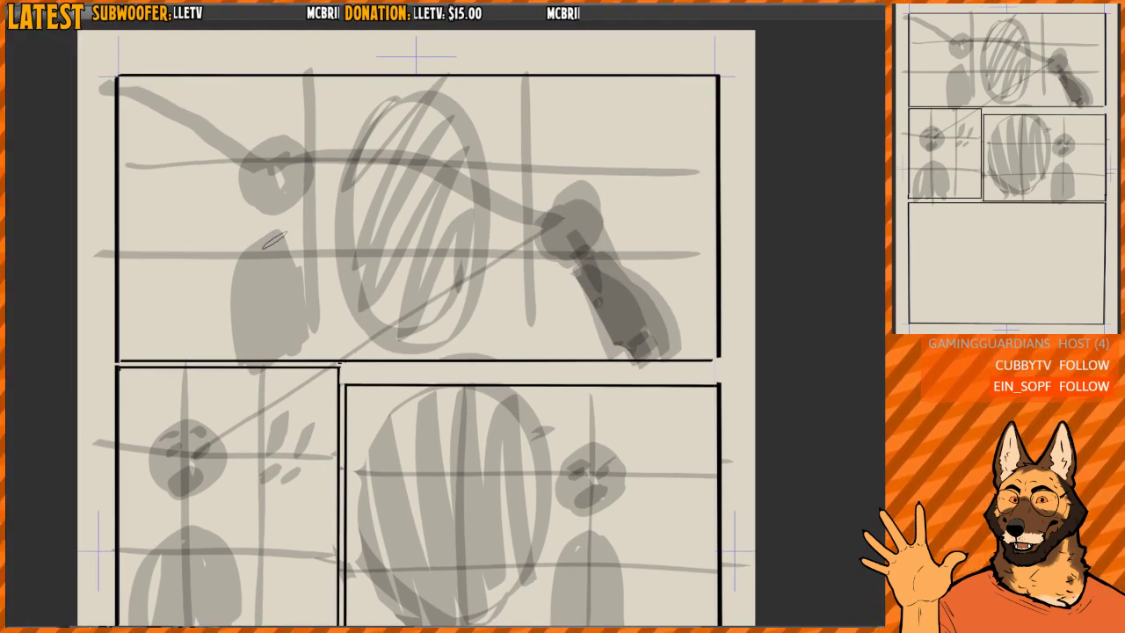
- Trim the left figure's body in the top panel and fill it in darker with a diagonal lean
{"action": "key", "text": "e"}
{"action": "left_click_drag", "start_coordinate": [226, 286], "coordinate": [255, 349]}
{"action": "key", "text": "b"}
{"action": "mouse_move", "coordinate": [243, 256]}
{"action": "left_mouse_down"}
{"action": "mouse_move", "coordinate": [269, 359]}
{"action": "mouse_move", "coordinate": [326, 359]}
{"action": "left_mouse_up"}
{"action": "mouse_move", "coordinate": [264, 267]}
{"action": "left_mouse_down"}
{"action": "mouse_move", "coordinate": [292, 363]}
{"action": "mouse_move", "coordinate": [308, 348]}
{"action": "left_mouse_up"}
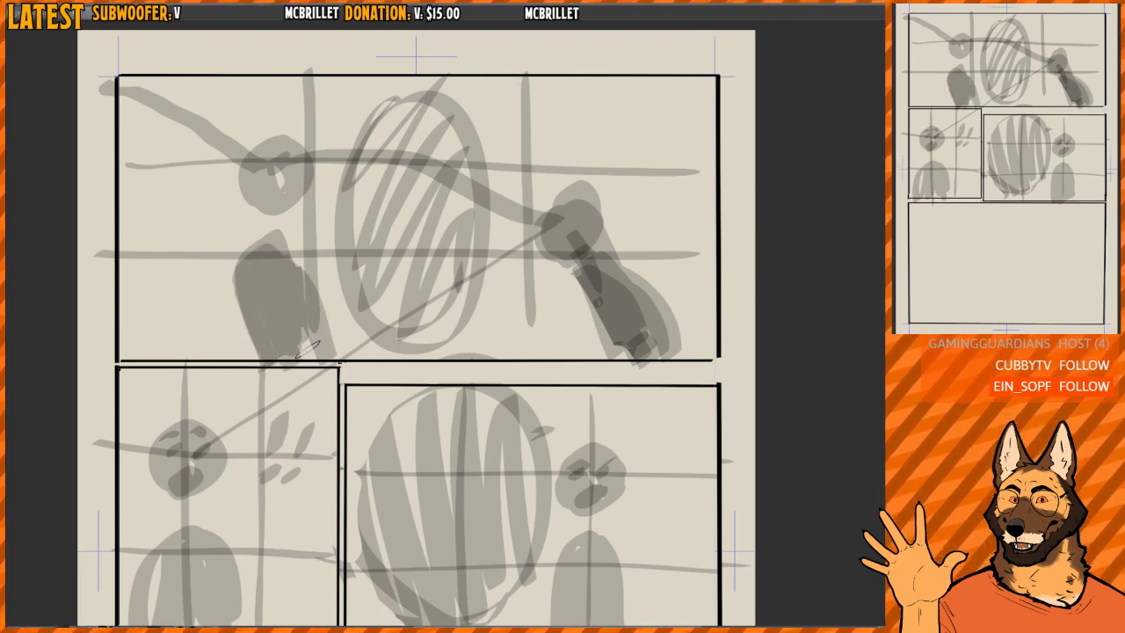
- Try diagonal guide strokes across the top panel following the figures' lean, undoing each one
{"action": "left_click_drag", "start_coordinate": [598, 190], "coordinate": [527, 210]}
{"action": "scroll", "coordinate": [530, 144], "scroll_direction": "down", "scroll_amount": 4}
{"action": "scroll", "coordinate": [529, 146], "scroll_direction": "up", "scroll_amount": 1}
{"action": "left_click_drag", "start_coordinate": [255, 107], "coordinate": [375, 313]}
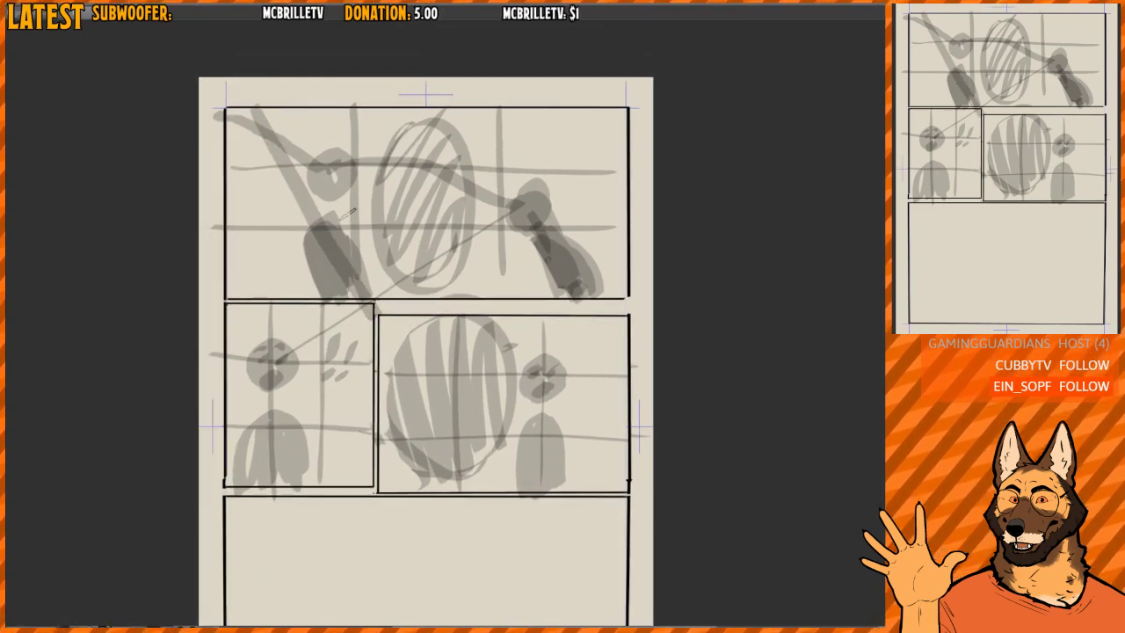
{"action": "key", "text": "ctrl+z"}
{"action": "left_click_drag", "start_coordinate": [216, 105], "coordinate": [507, 287]}
{"action": "key", "text": "ctrl+z"}
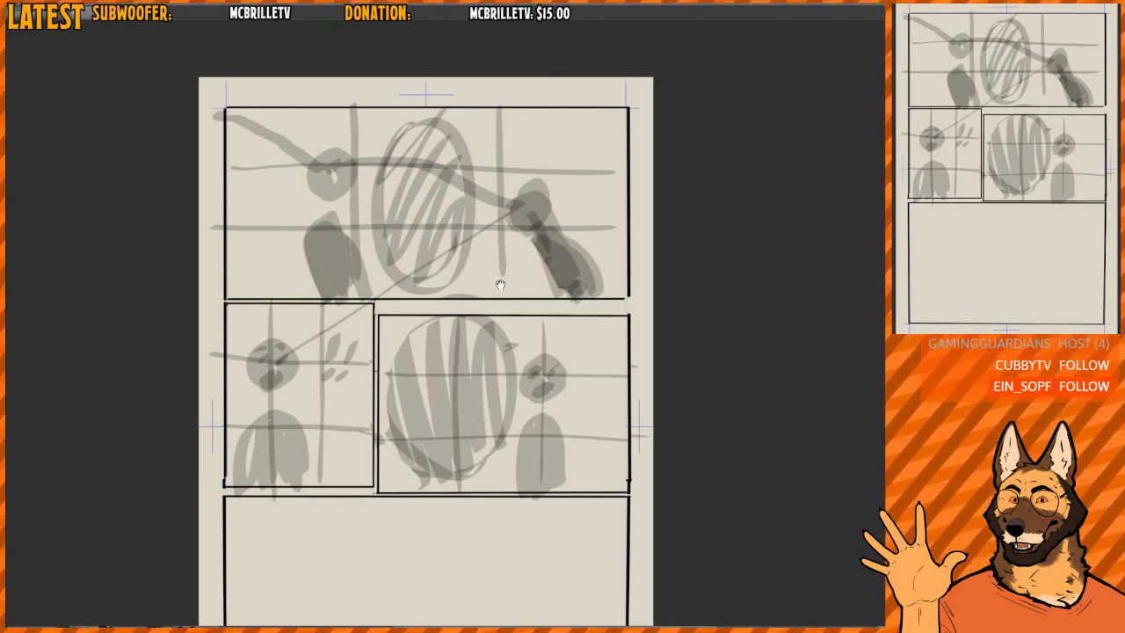
- Try a short arm stroke from the right figure's shoulder in the top panel and undo it
{"action": "left_click_drag", "start_coordinate": [500, 285], "coordinate": [497, 301]}
{"action": "scroll", "coordinate": [518, 241], "scroll_direction": "up", "scroll_amount": 1}
{"action": "left_click_drag", "start_coordinate": [450, 263], "coordinate": [457, 283]}
{"action": "left_click_drag", "start_coordinate": [530, 266], "coordinate": [530, 242]}
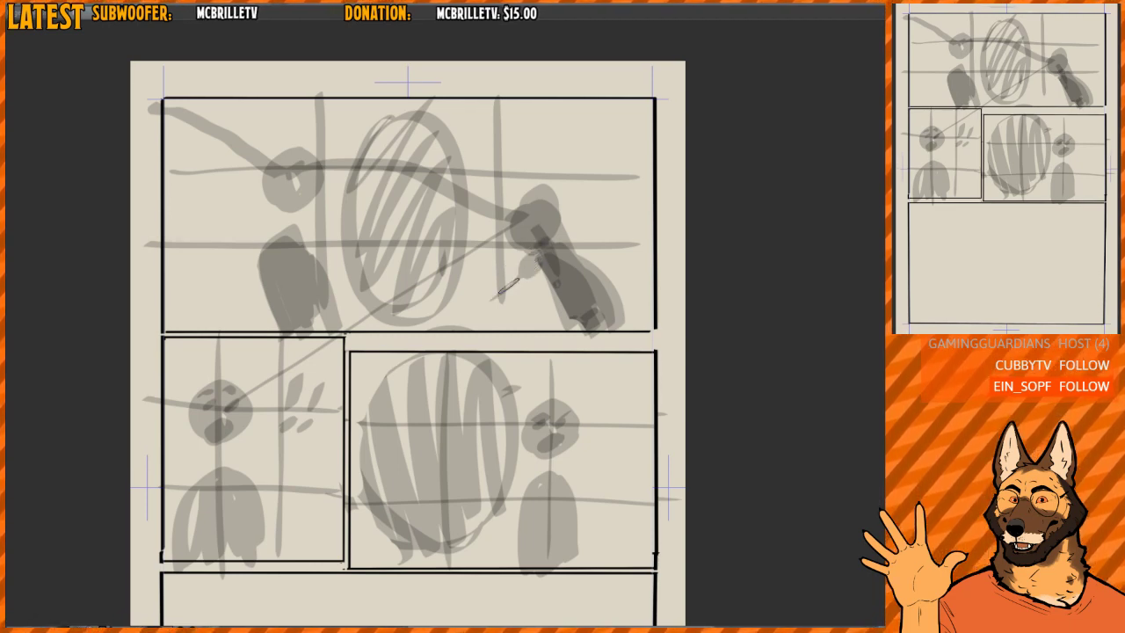
{"action": "mouse_move", "coordinate": [499, 294]}
{"action": "left_mouse_down"}
{"action": "mouse_move", "coordinate": [483, 303]}
{"action": "mouse_move", "coordinate": [505, 277]}
{"action": "mouse_move", "coordinate": [532, 272]}
{"action": "mouse_move", "coordinate": [521, 262]}
{"action": "mouse_move", "coordinate": [502, 304]}
{"action": "mouse_move", "coordinate": [529, 273]}
{"action": "mouse_move", "coordinate": [498, 308]}
{"action": "left_mouse_up"}
{"action": "key", "text": "ctrl+z"}
{"action": "key", "text": "ctrl+z"}
{"action": "key", "text": "ctrl+z"}
- Draw the right figure's arm reaching diagonally down-left to the top panel's bottom border, trimming and darkening it
{"action": "key", "text": "ctrl+z"}
{"action": "key", "text": "ctrl+z"}
{"action": "key", "text": "ctrl+z"}
{"action": "mouse_move", "coordinate": [533, 264]}
{"action": "left_mouse_down"}
{"action": "mouse_move", "coordinate": [515, 292]}
{"action": "mouse_move", "coordinate": [534, 278]}
{"action": "mouse_move", "coordinate": [494, 310]}
{"action": "mouse_move", "coordinate": [524, 270]}
{"action": "mouse_move", "coordinate": [452, 326]}
{"action": "left_mouse_up"}
{"action": "key", "text": "ctrl+z"}
{"action": "key", "text": "ctrl+z"}
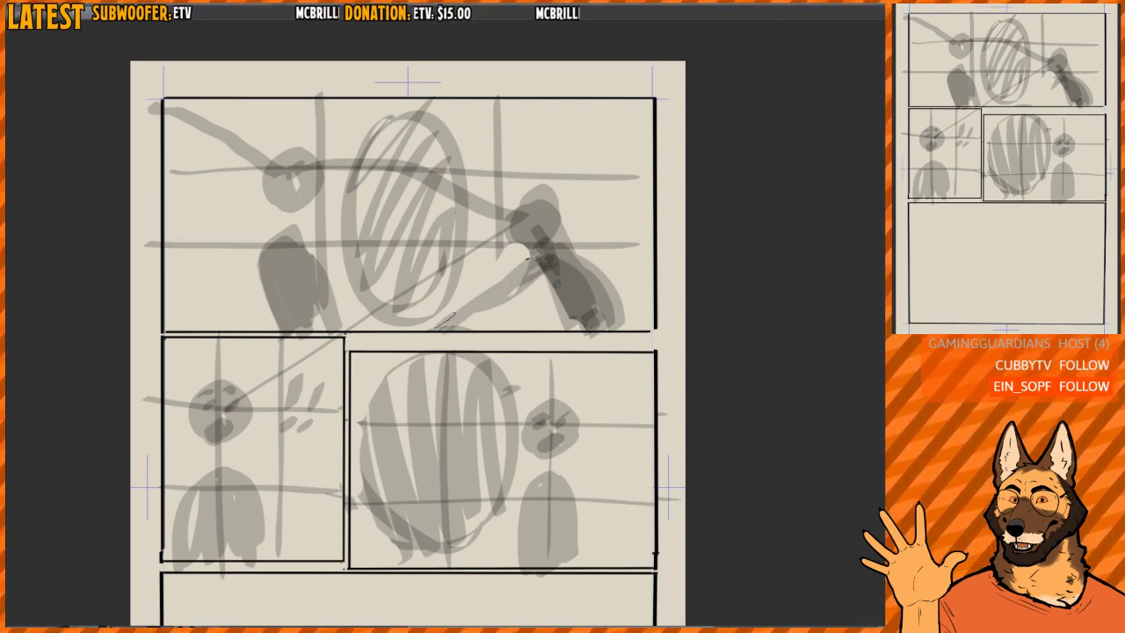
{"action": "key", "text": "e"}
{"action": "left_click_drag", "start_coordinate": [516, 298], "coordinate": [451, 331]}
{"action": "key", "text": "b"}
{"action": "mouse_move", "coordinate": [518, 271]}
{"action": "left_mouse_down"}
{"action": "mouse_move", "coordinate": [450, 317]}
{"action": "mouse_move", "coordinate": [543, 267]}
{"action": "left_mouse_up"}
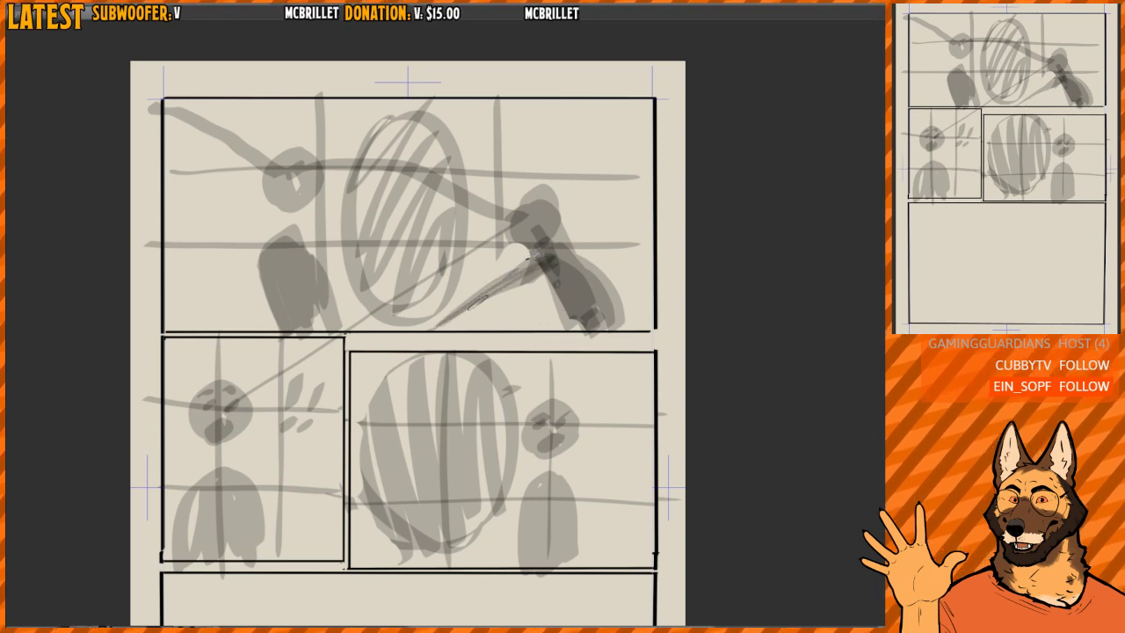
{"action": "left_click_drag", "start_coordinate": [455, 319], "coordinate": [548, 275]}
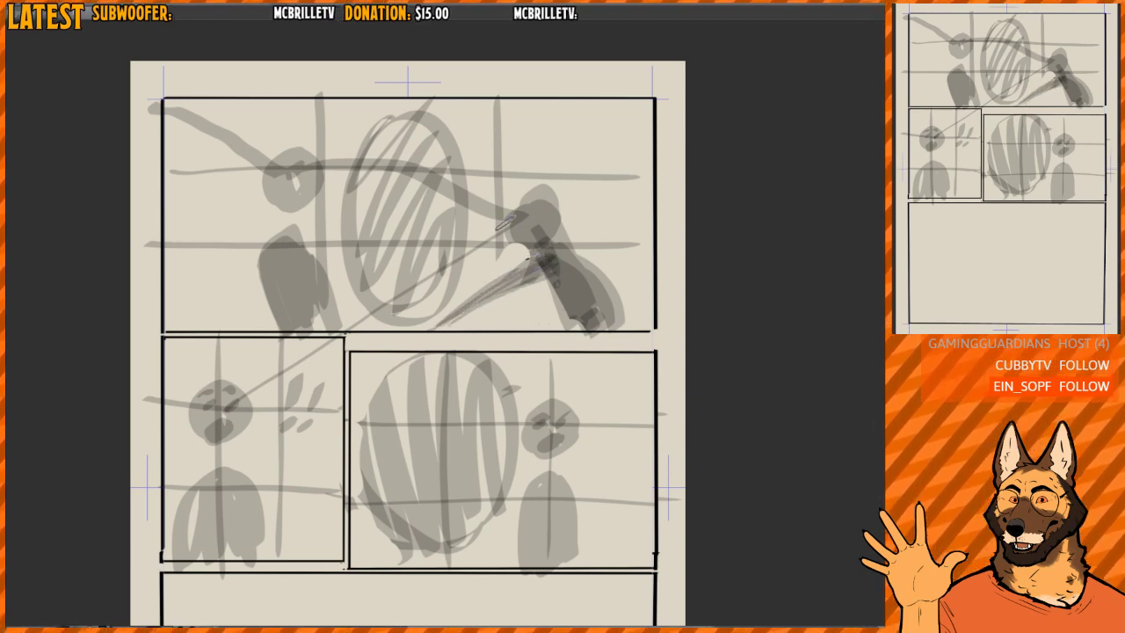
- Try a guide line from the right figure's arm to the face in the narrow panel and undo it
{"action": "mouse_move", "coordinate": [554, 259]}
{"action": "left_mouse_down"}
{"action": "mouse_move", "coordinate": [288, 387]}
{"action": "mouse_move", "coordinate": [262, 384]}
{"action": "left_mouse_up"}
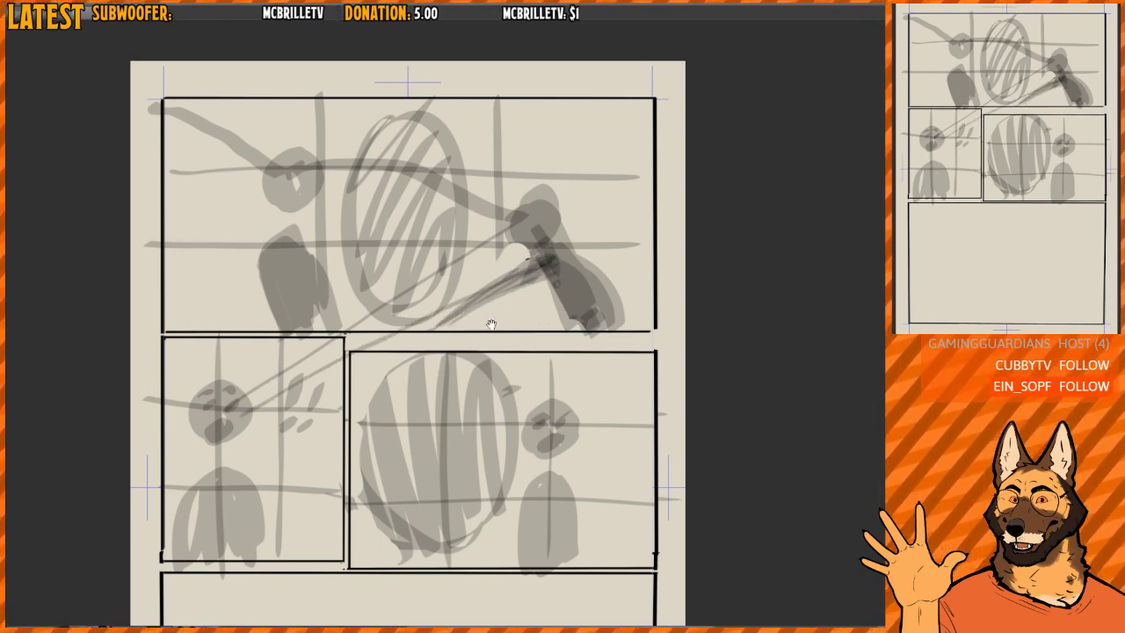
{"action": "left_click_drag", "start_coordinate": [490, 323], "coordinate": [488, 303]}
{"action": "scroll", "coordinate": [488, 293], "scroll_direction": "up", "scroll_amount": 1}
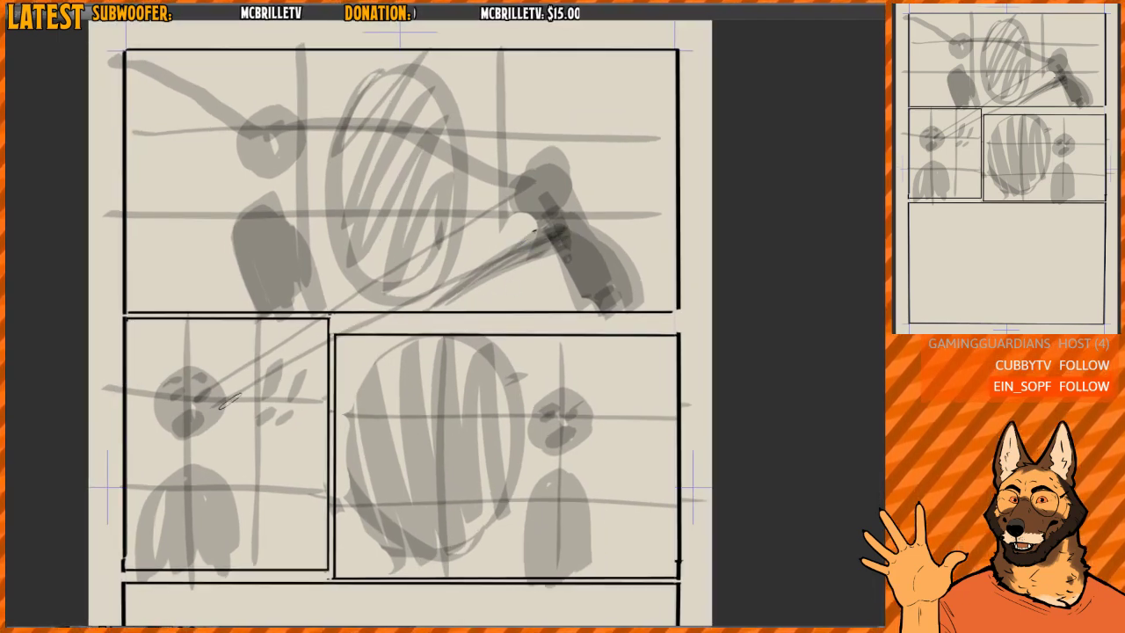
{"action": "key", "text": "ctrl+z"}
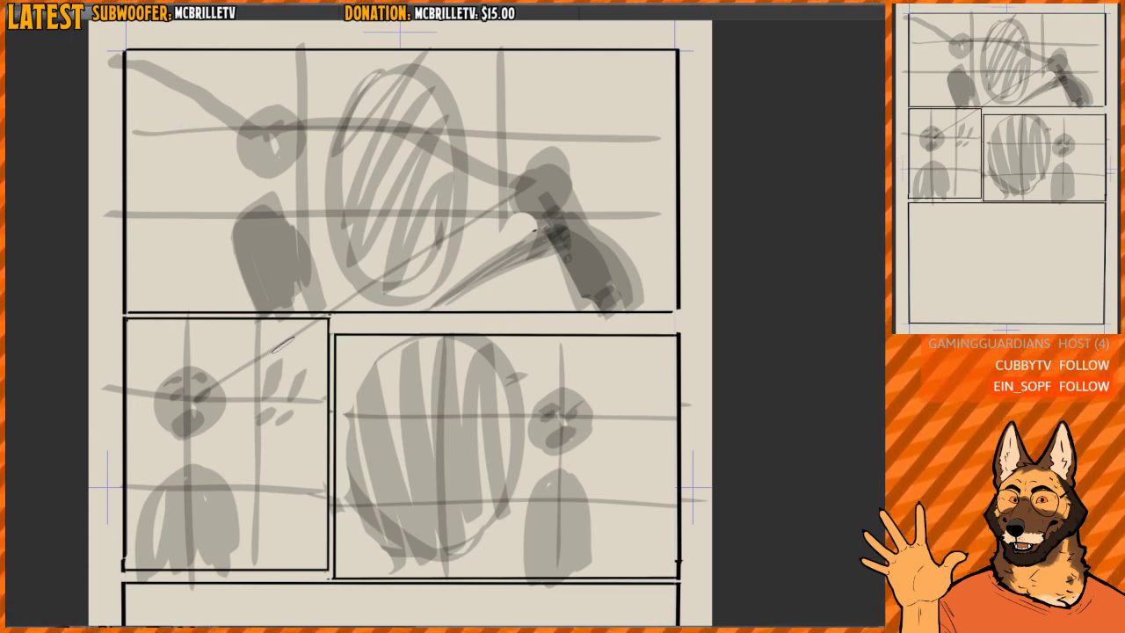
- Sketch a grey hand with a raised index finger at the lower left of the bottom panel
{"action": "left_click_drag", "start_coordinate": [507, 523], "coordinate": [521, 75]}
{"action": "mouse_move", "coordinate": [243, 364]}
{"action": "left_mouse_down"}
{"action": "mouse_move", "coordinate": [260, 409]}
{"action": "mouse_move", "coordinate": [227, 398]}
{"action": "mouse_move", "coordinate": [299, 435]}
{"action": "mouse_move", "coordinate": [272, 369]}
{"action": "mouse_move", "coordinate": [327, 429]}
{"action": "mouse_move", "coordinate": [255, 482]}
{"action": "mouse_move", "coordinate": [230, 435]}
{"action": "left_mouse_up"}
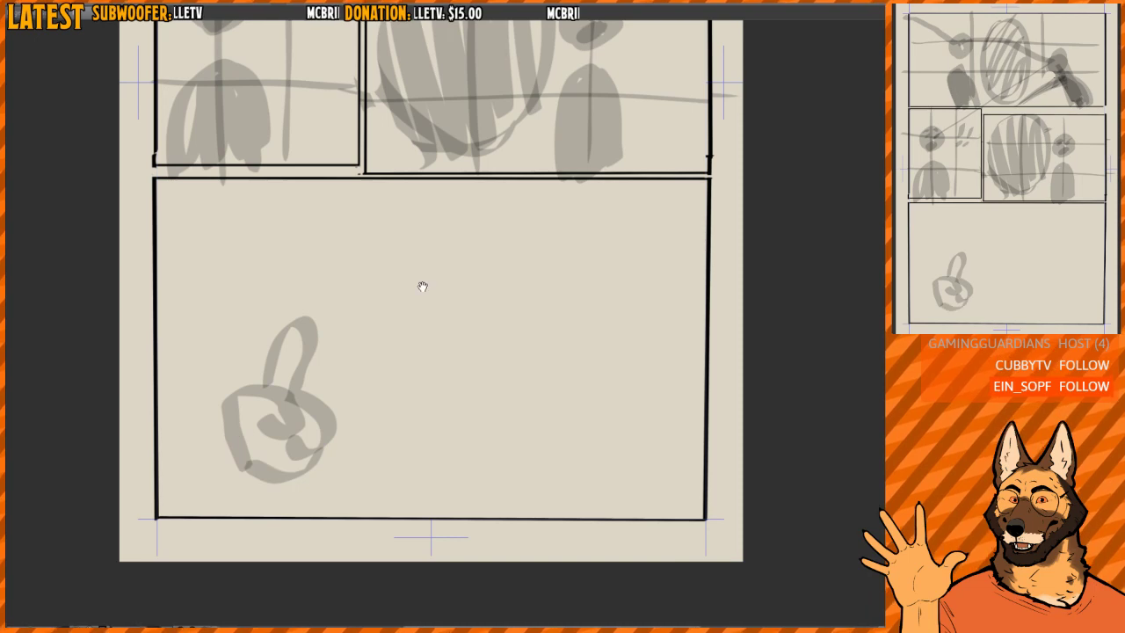
{"action": "left_click_drag", "start_coordinate": [423, 286], "coordinate": [410, 360]}
{"action": "left_click_drag", "start_coordinate": [367, 245], "coordinate": [348, 291]}
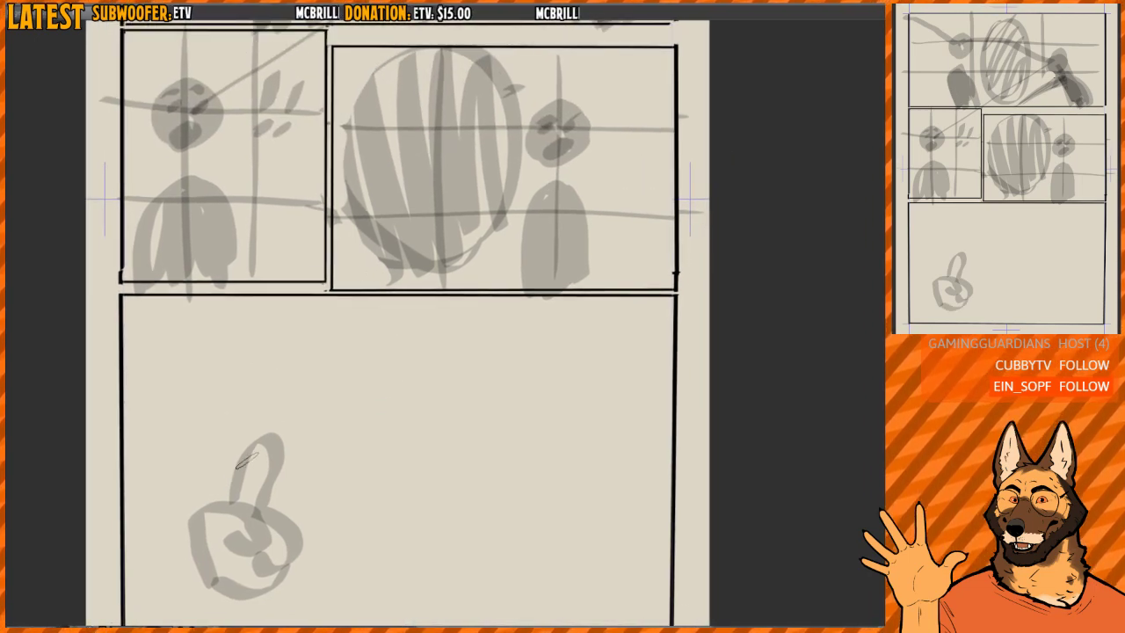
{"action": "left_click_drag", "start_coordinate": [338, 454], "coordinate": [319, 444]}
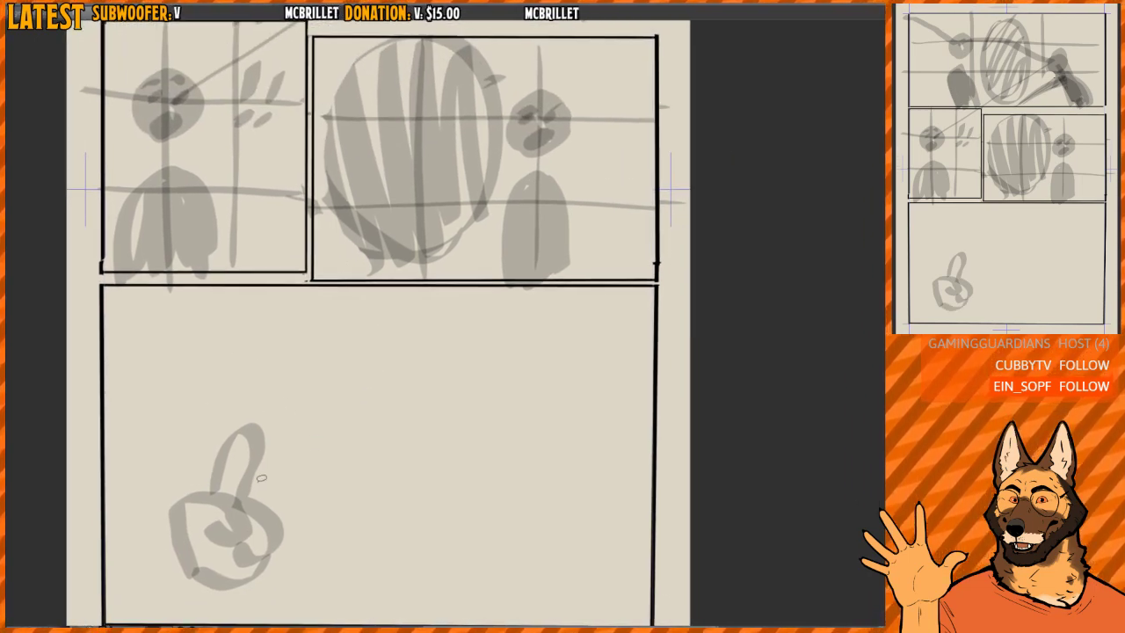
- Transform the sketched hand's raised finger to point straight up and ink the hand's outline in black
{"action": "mouse_move", "coordinate": [261, 477]}
{"action": "left_mouse_down"}
{"action": "mouse_move", "coordinate": [206, 478]}
{"action": "mouse_move", "coordinate": [262, 400]}
{"action": "mouse_move", "coordinate": [278, 470]}
{"action": "mouse_move", "coordinate": [260, 450]}
{"action": "mouse_move", "coordinate": [294, 416]}
{"action": "mouse_move", "coordinate": [268, 444]}
{"action": "mouse_move", "coordinate": [252, 438]}
{"action": "mouse_move", "coordinate": [246, 463]}
{"action": "mouse_move", "coordinate": [248, 450]}
{"action": "mouse_move", "coordinate": [229, 468]}
{"action": "mouse_move", "coordinate": [261, 494]}
{"action": "mouse_move", "coordinate": [264, 555]}
{"action": "mouse_move", "coordinate": [231, 553]}
{"action": "left_mouse_up"}
{"action": "key", "text": "ctrl+t"}
{"action": "key", "text": "Return"}
{"action": "key", "text": "ctrl+d"}
{"action": "mouse_move", "coordinate": [200, 497]}
{"action": "left_mouse_down"}
{"action": "mouse_move", "coordinate": [203, 460]}
{"action": "mouse_move", "coordinate": [236, 483]}
{"action": "mouse_move", "coordinate": [195, 514]}
{"action": "mouse_move", "coordinate": [230, 538]}
{"action": "mouse_move", "coordinate": [209, 567]}
{"action": "mouse_move", "coordinate": [262, 556]}
{"action": "left_mouse_up"}
{"action": "mouse_move", "coordinate": [384, 313]}
{"action": "left_mouse_down"}
{"action": "mouse_move", "coordinate": [395, 377]}
{"action": "mouse_move", "coordinate": [366, 376]}
{"action": "mouse_move", "coordinate": [343, 357]}
{"action": "left_mouse_up"}
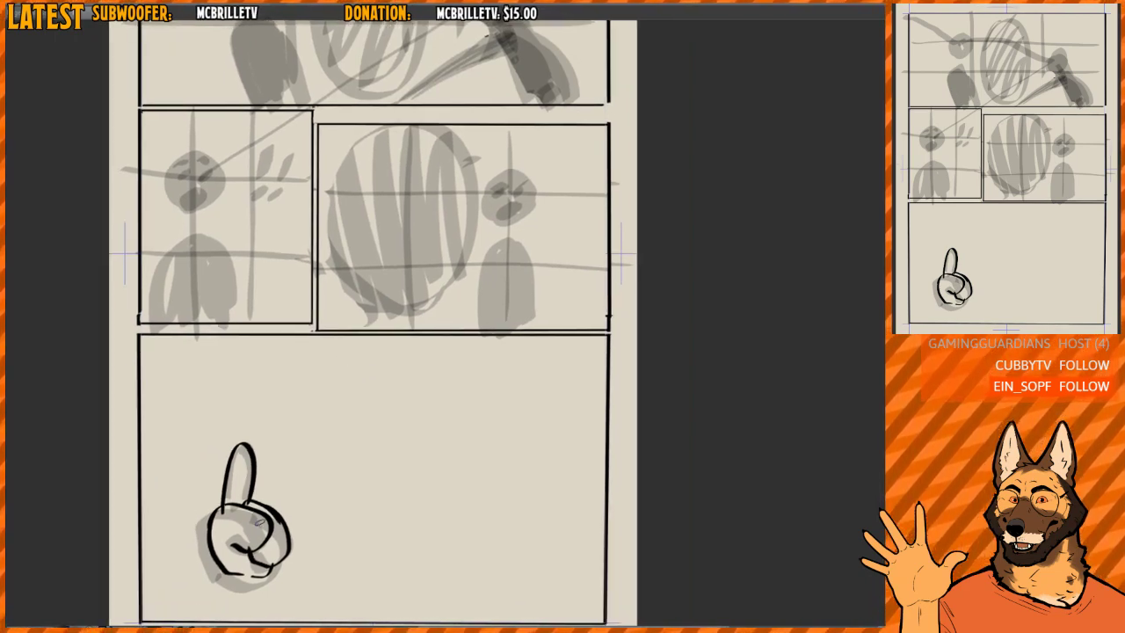
- Erase the inked hand and its grey sketch from the bottom panel
{"action": "left_click_drag", "start_coordinate": [323, 386], "coordinate": [320, 351]}
{"action": "key", "text": "e"}
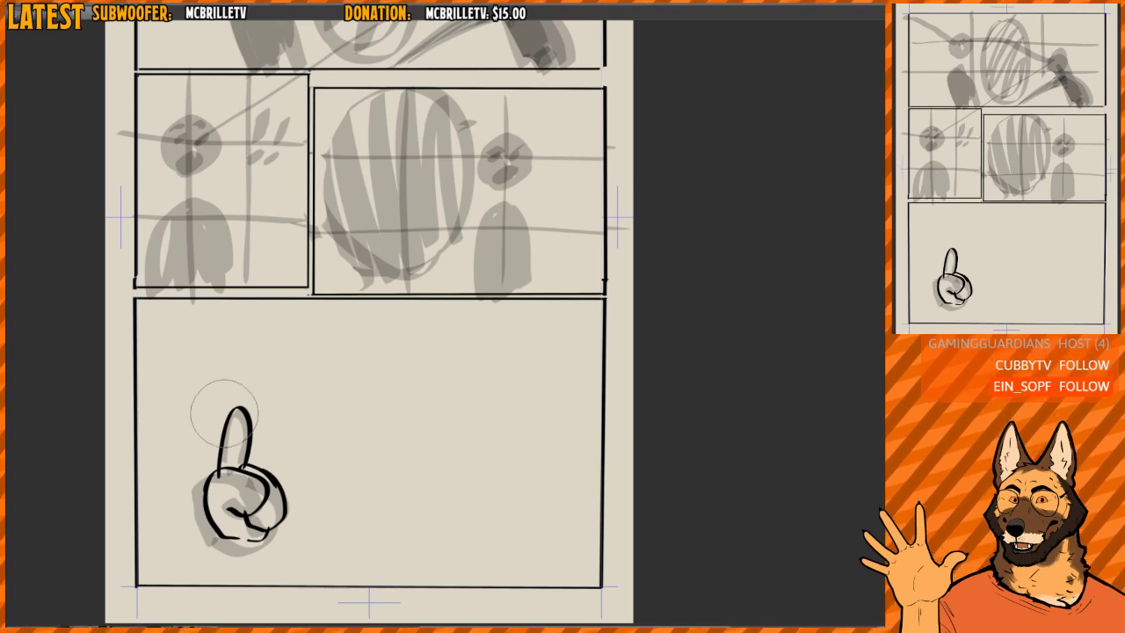
{"action": "mouse_move", "coordinate": [221, 410]}
{"action": "left_mouse_down"}
{"action": "mouse_move", "coordinate": [237, 537]}
{"action": "mouse_move", "coordinate": [265, 480]}
{"action": "mouse_move", "coordinate": [309, 488]}
{"action": "left_mouse_up"}
{"action": "left_click_drag", "start_coordinate": [505, 408], "coordinate": [484, 444]}
{"action": "left_click_drag", "start_coordinate": [473, 207], "coordinate": [484, 436]}
- Try inking a black pointing hand at the end of the right figure's arm, crossing the panel border, and undo it
{"action": "left_click", "coordinate": [454, 260], "text": "ctrl"}
{"action": "key", "text": "b"}
{"action": "mouse_move", "coordinate": [352, 372]}
{"action": "left_mouse_down"}
{"action": "mouse_move", "coordinate": [302, 391]}
{"action": "mouse_move", "coordinate": [324, 398]}
{"action": "mouse_move", "coordinate": [335, 384]}
{"action": "mouse_move", "coordinate": [313, 369]}
{"action": "mouse_move", "coordinate": [325, 385]}
{"action": "mouse_move", "coordinate": [297, 412]}
{"action": "mouse_move", "coordinate": [359, 393]}
{"action": "mouse_move", "coordinate": [369, 368]}
{"action": "left_mouse_up"}
{"action": "key", "text": "ctrl+z"}
{"action": "mouse_move", "coordinate": [528, 328]}
{"action": "left_mouse_down"}
{"action": "mouse_move", "coordinate": [548, 309]}
{"action": "mouse_move", "coordinate": [532, 246]}
{"action": "left_mouse_up"}
{"action": "left_click", "coordinate": [549, 307], "text": "alt"}
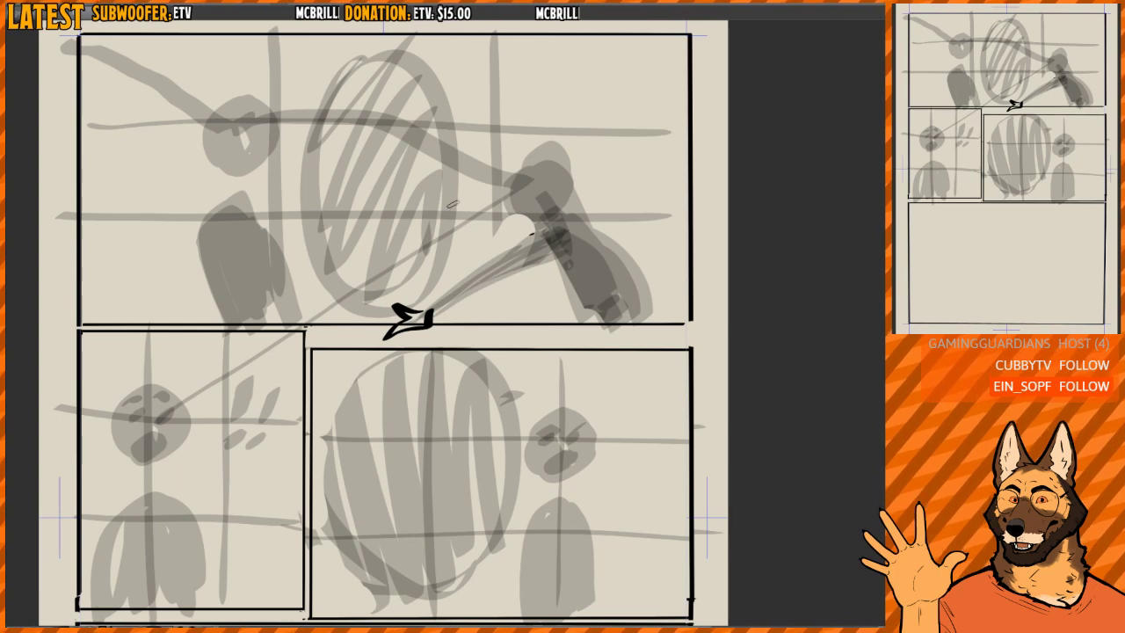
{"action": "left_click_drag", "start_coordinate": [382, 454], "coordinate": [362, 413]}
{"action": "scroll", "coordinate": [362, 413], "scroll_direction": "down", "scroll_amount": 1}
{"action": "key", "text": "ctrl+z"}
{"action": "key", "text": "ctrl+z"}
{"action": "key", "text": "ctrl+z"}
{"action": "key", "text": "ctrl+z"}
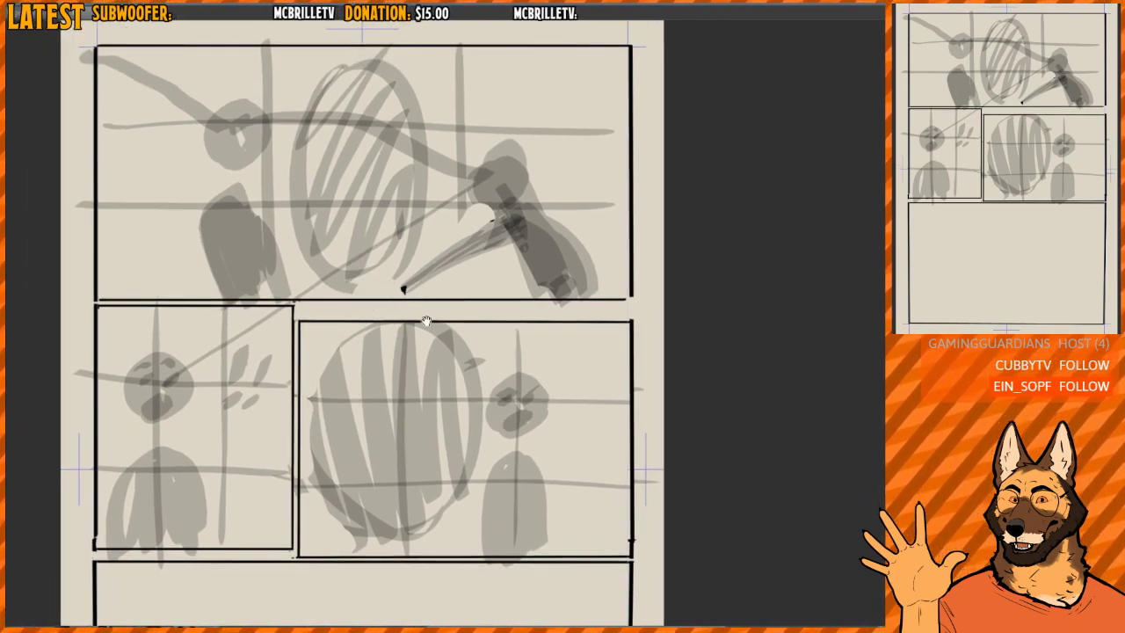
- Scribble a short, thick black mark near the top of the hatched oval in the top panel
{"action": "scroll", "coordinate": [444, 430], "scroll_direction": "down", "scroll_amount": 2}
{"action": "mouse_move", "coordinate": [445, 435]}
{"action": "left_mouse_down"}
{"action": "mouse_move", "coordinate": [437, 291]}
{"action": "mouse_move", "coordinate": [420, 393]}
{"action": "left_mouse_up"}
{"action": "left_click_drag", "start_coordinate": [382, 285], "coordinate": [374, 436]}
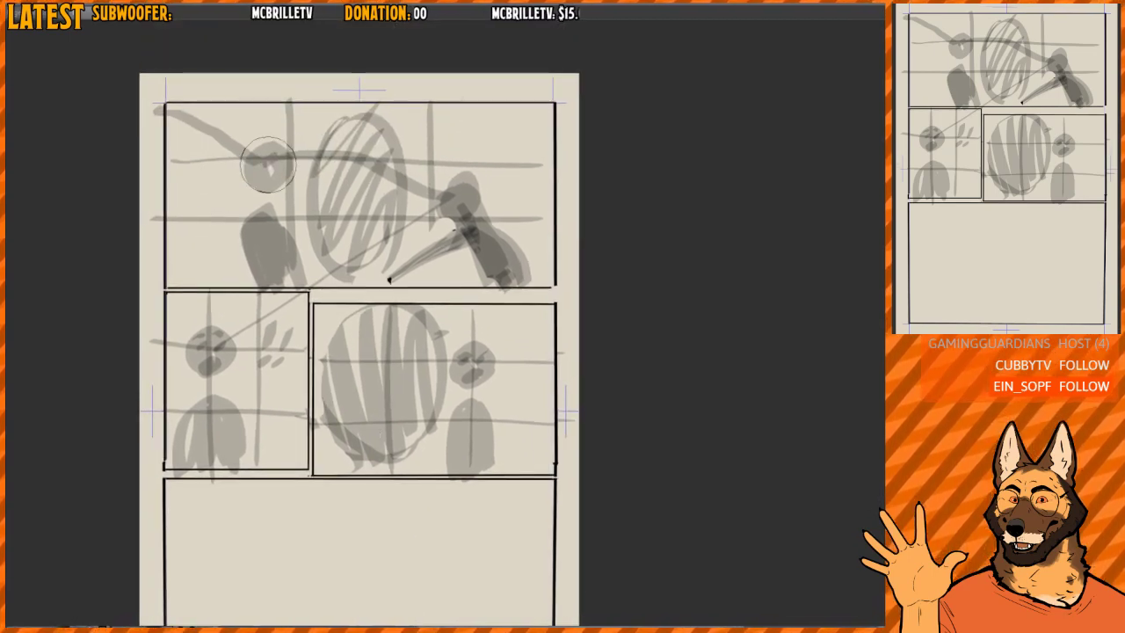
{"action": "key", "text": "slash"}
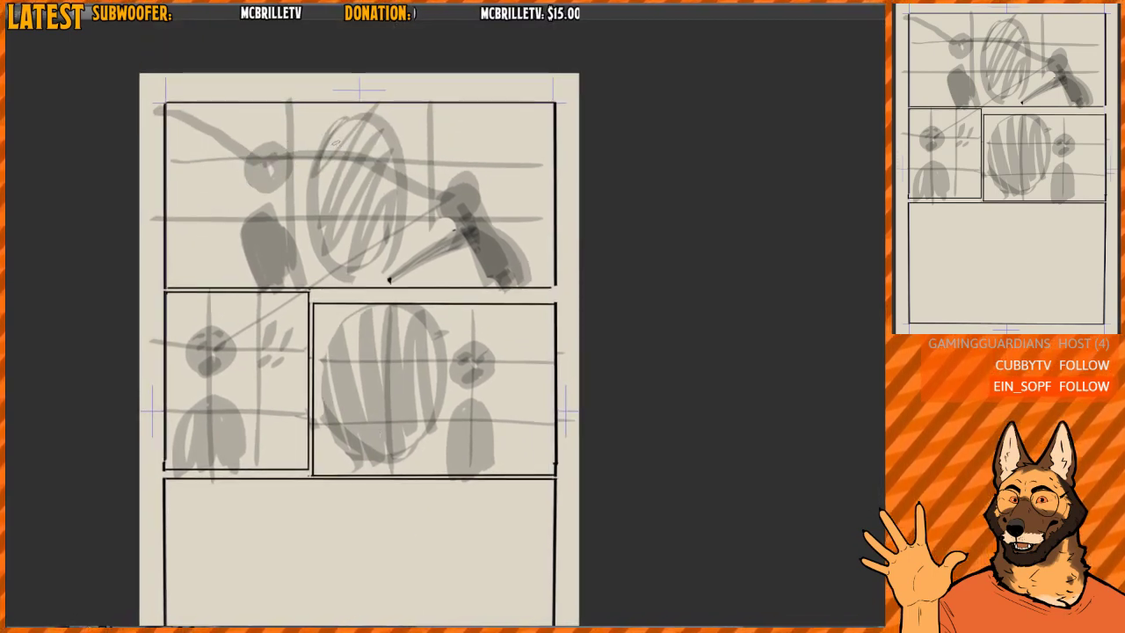
{"action": "mouse_move", "coordinate": [332, 141]}
{"action": "left_mouse_down"}
{"action": "mouse_move", "coordinate": [364, 138]}
{"action": "mouse_move", "coordinate": [353, 136]}
{"action": "left_mouse_up"}
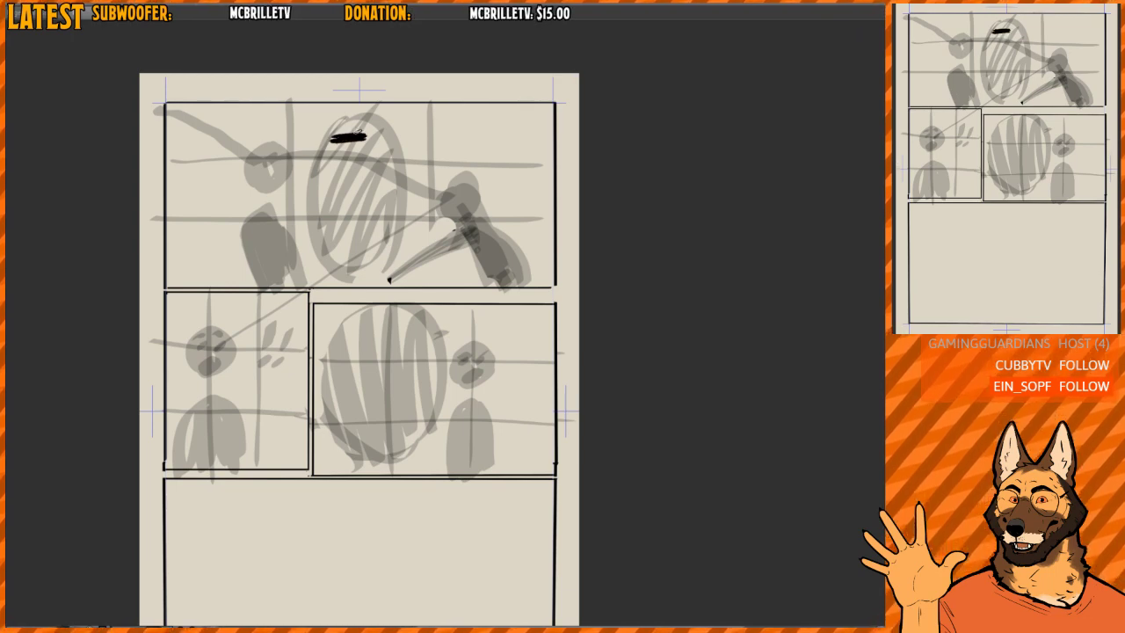
- Ink a round black head with two eyes and an open mouth in the right part of the bottom panel
{"action": "left_click_drag", "start_coordinate": [491, 360], "coordinate": [488, 318]}
{"action": "key", "text": "ctrl+minus"}
{"action": "left_click_drag", "start_coordinate": [446, 249], "coordinate": [446, 252]}
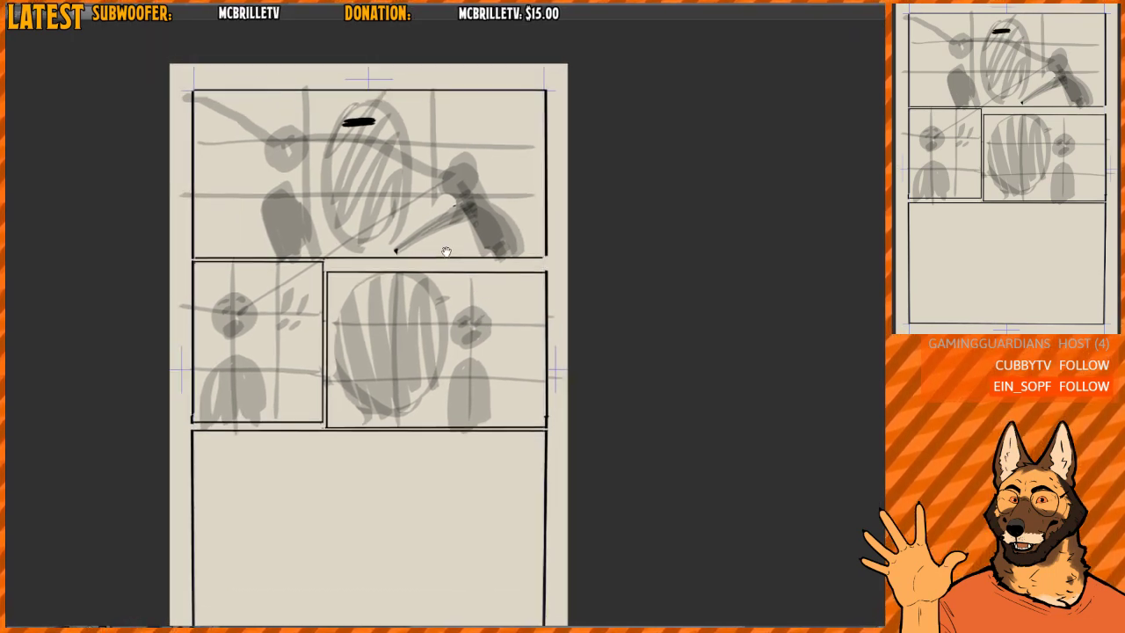
{"action": "left_click_drag", "start_coordinate": [392, 303], "coordinate": [387, 367]}
{"action": "left_click_drag", "start_coordinate": [350, 182], "coordinate": [381, 186]}
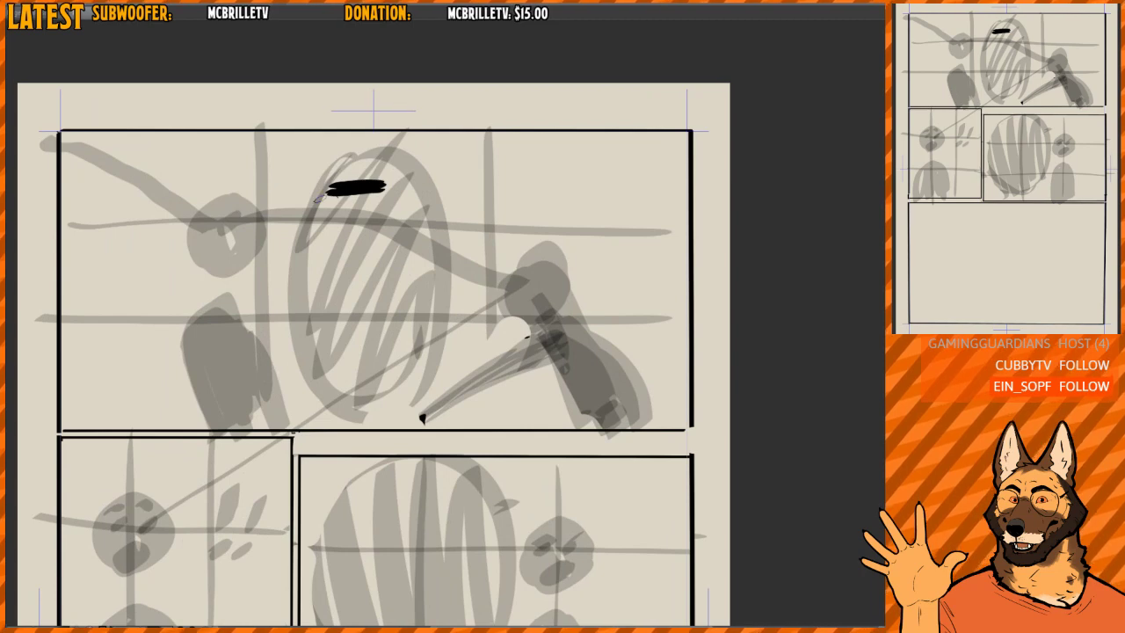
{"action": "left_click_drag", "start_coordinate": [409, 236], "coordinate": [376, 131]}
{"action": "left_click_drag", "start_coordinate": [456, 291], "coordinate": [443, 228]}
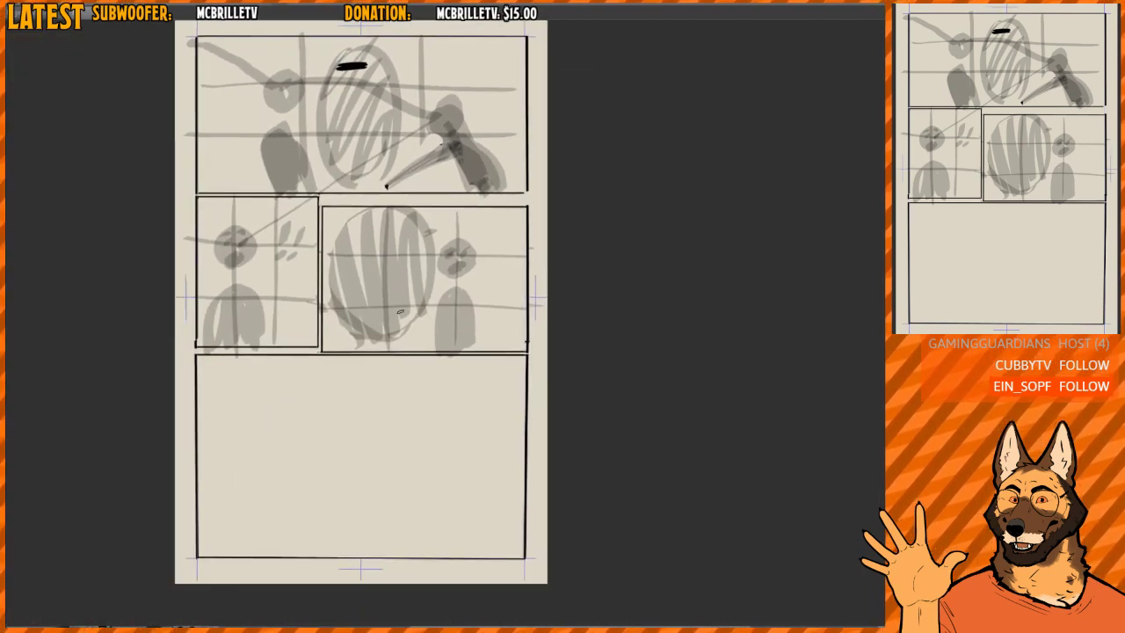
{"action": "mouse_move", "coordinate": [464, 444]}
{"action": "left_mouse_down"}
{"action": "mouse_move", "coordinate": [452, 427]}
{"action": "mouse_move", "coordinate": [470, 456]}
{"action": "mouse_move", "coordinate": [458, 435]}
{"action": "left_mouse_up"}
{"action": "mouse_move", "coordinate": [416, 380]}
{"action": "left_mouse_down"}
{"action": "mouse_move", "coordinate": [395, 409]}
{"action": "mouse_move", "coordinate": [406, 379]}
{"action": "mouse_move", "coordinate": [430, 420]}
{"action": "mouse_move", "coordinate": [421, 395]}
{"action": "left_mouse_up"}
{"action": "left_click_drag", "start_coordinate": [438, 386], "coordinate": [442, 391]}
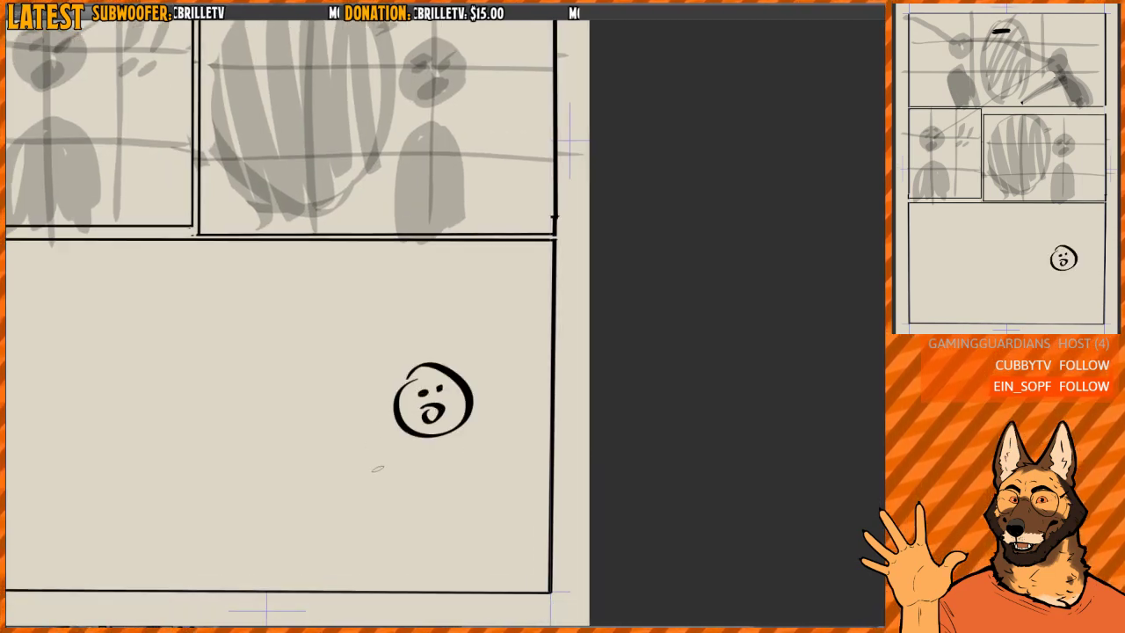
- Add a neck, shoulders, torso and a raised arm with a finger pointing up to the inked head
{"action": "left_click_drag", "start_coordinate": [416, 433], "coordinate": [441, 454]}
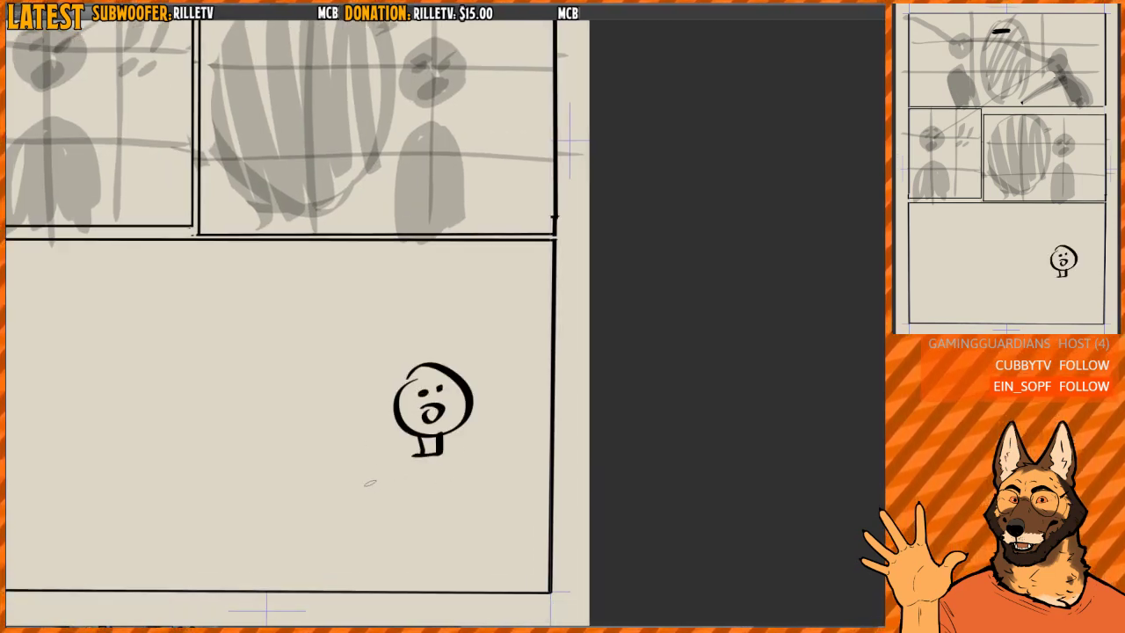
{"action": "mouse_move", "coordinate": [369, 504]}
{"action": "left_mouse_down"}
{"action": "mouse_move", "coordinate": [352, 435]}
{"action": "mouse_move", "coordinate": [390, 500]}
{"action": "left_mouse_up"}
{"action": "mouse_move", "coordinate": [372, 422]}
{"action": "left_mouse_down"}
{"action": "mouse_move", "coordinate": [352, 391]}
{"action": "mouse_move", "coordinate": [330, 413]}
{"action": "mouse_move", "coordinate": [369, 413]}
{"action": "left_mouse_up"}
{"action": "mouse_move", "coordinate": [387, 493]}
{"action": "left_mouse_down"}
{"action": "mouse_move", "coordinate": [457, 523]}
{"action": "mouse_move", "coordinate": [445, 504]}
{"action": "mouse_move", "coordinate": [474, 469]}
{"action": "mouse_move", "coordinate": [474, 450]}
{"action": "mouse_move", "coordinate": [377, 473]}
{"action": "mouse_move", "coordinate": [392, 504]}
{"action": "left_mouse_up"}
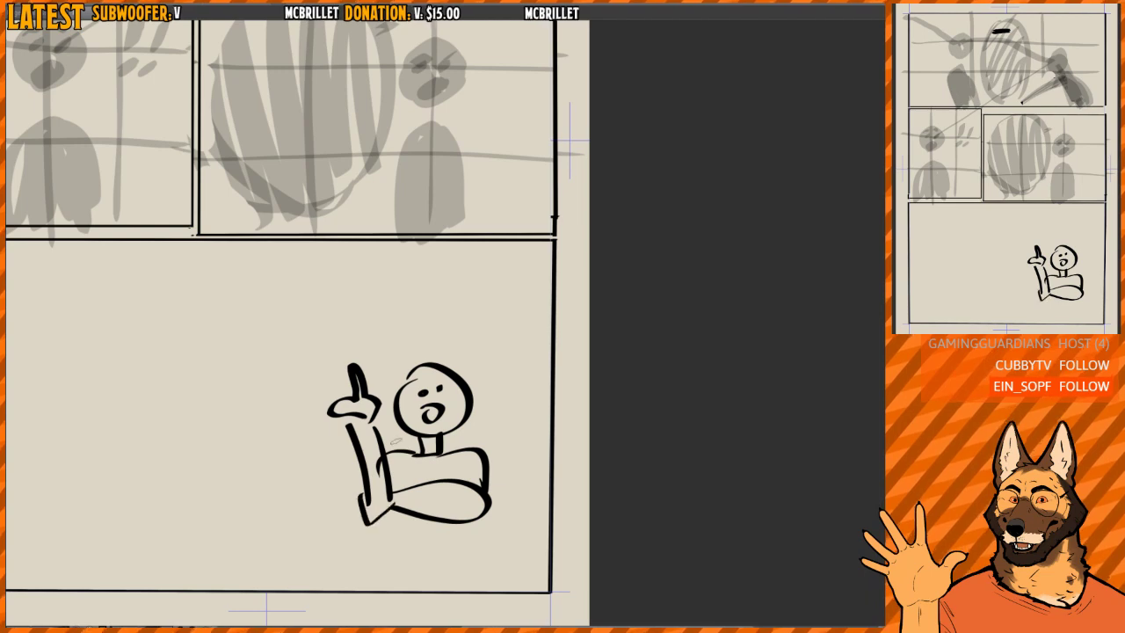
- Erase the whole inked pointing figure from the bottom panel
{"action": "scroll", "coordinate": [474, 337], "scroll_direction": "down", "scroll_amount": 1}
{"action": "left_click_drag", "start_coordinate": [469, 316], "coordinate": [461, 392]}
{"action": "scroll", "coordinate": [461, 392], "scroll_direction": "down", "scroll_amount": 1}
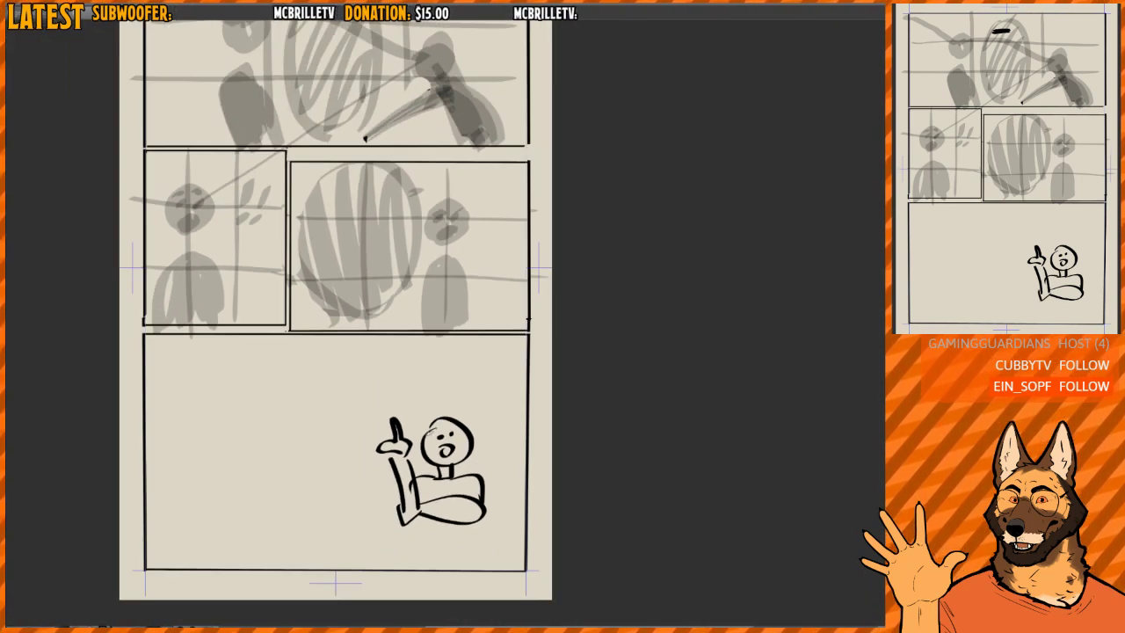
{"action": "key", "text": "e"}
{"action": "mouse_move", "coordinate": [390, 427]}
{"action": "left_mouse_down"}
{"action": "mouse_move", "coordinate": [420, 484]}
{"action": "mouse_move", "coordinate": [456, 369]}
{"action": "left_mouse_up"}
{"action": "left_click_drag", "start_coordinate": [431, 328], "coordinate": [424, 363]}
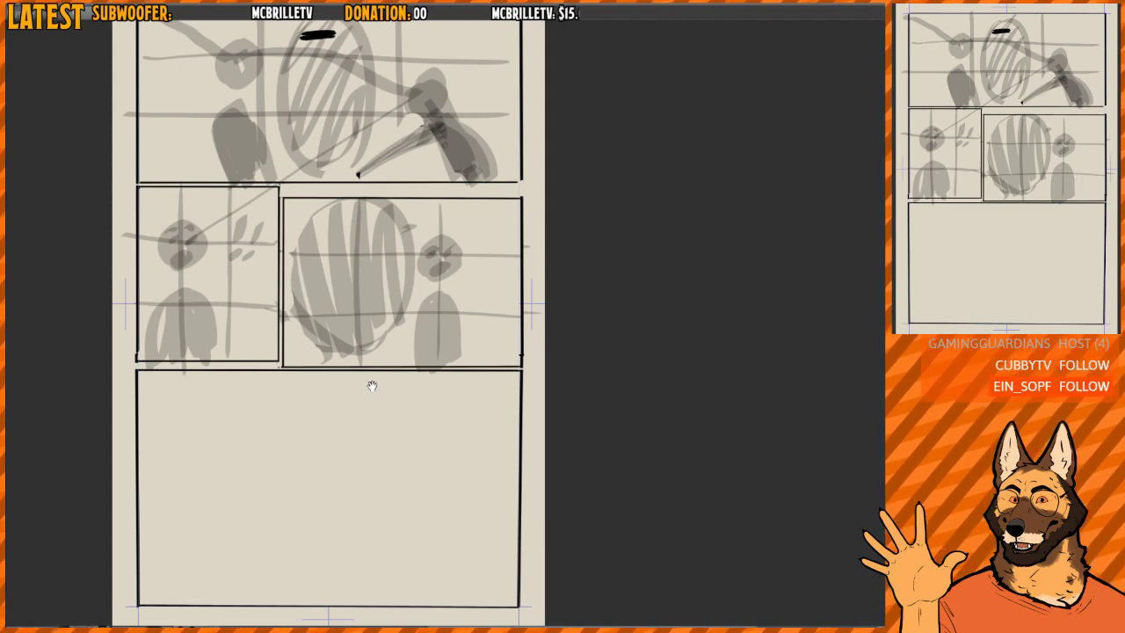
- Erase the small black dot at the end of the right figure's pointing arm in the top panel
{"action": "scroll", "coordinate": [431, 352], "scroll_direction": "up", "scroll_amount": 3}
{"action": "left_click_drag", "start_coordinate": [457, 353], "coordinate": [460, 377]}
{"action": "scroll", "coordinate": [404, 269], "scroll_direction": "up", "scroll_amount": 1}
{"action": "mouse_move", "coordinate": [402, 297]}
{"action": "left_mouse_down"}
{"action": "mouse_move", "coordinate": [428, 322]}
{"action": "mouse_move", "coordinate": [407, 337]}
{"action": "left_mouse_up"}
{"action": "scroll", "coordinate": [394, 336], "scroll_direction": "up", "scroll_amount": 2}
{"action": "scroll", "coordinate": [406, 336], "scroll_direction": "down", "scroll_amount": 4}
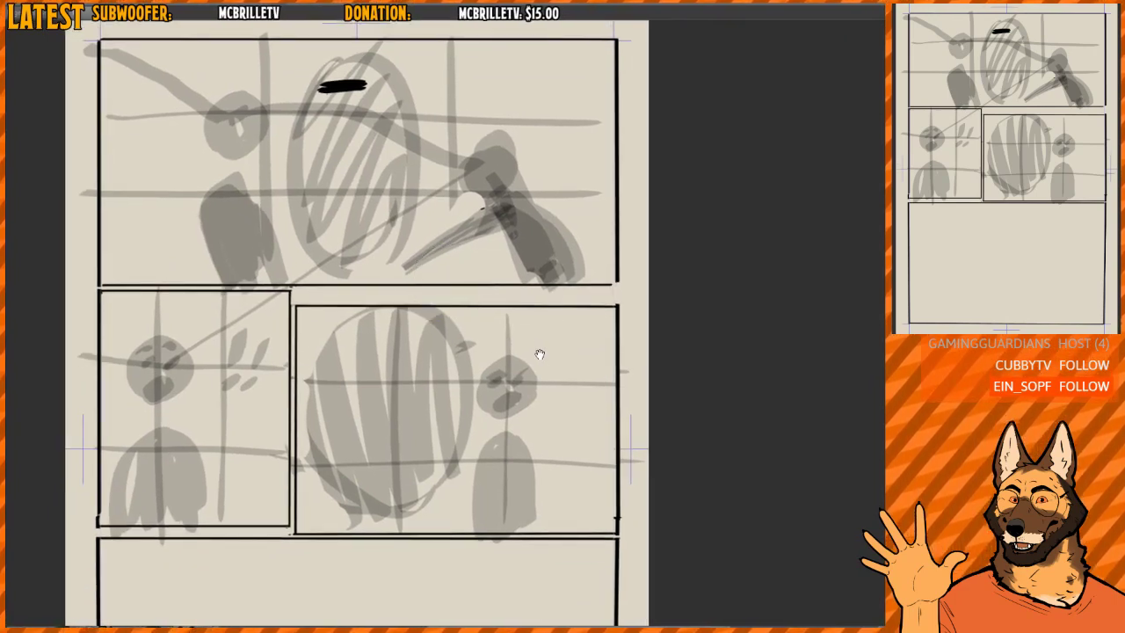
{"action": "scroll", "coordinate": [534, 355], "scroll_direction": "down", "scroll_amount": 2}
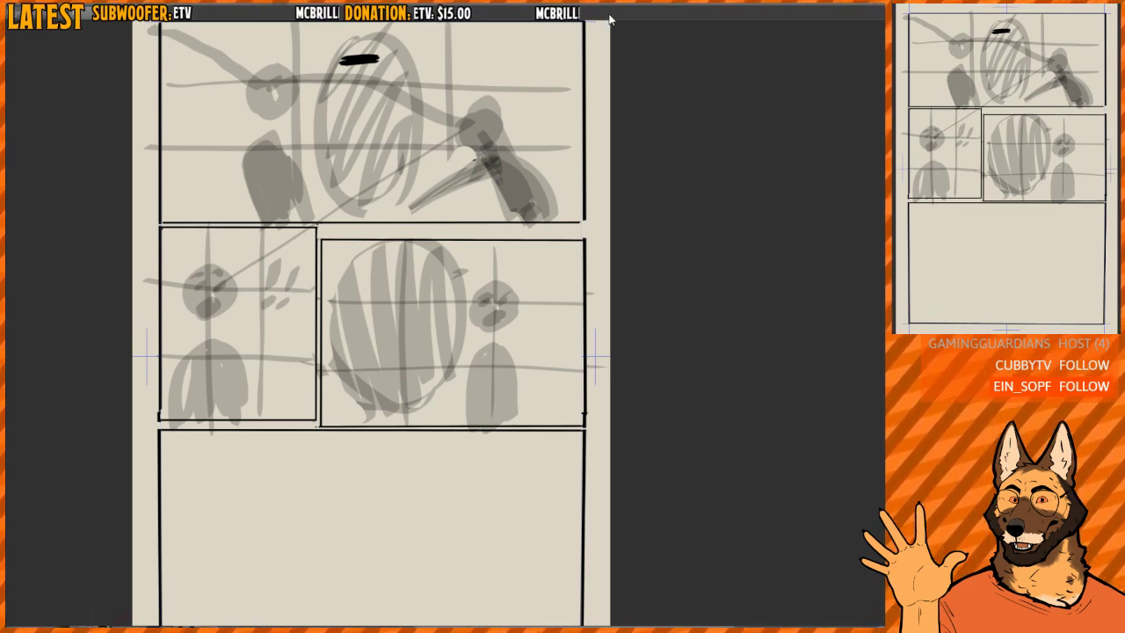
- Step back through the latest erasures and pen strokes in the undo history, and restore the cleared bottom panel
{"action": "key", "text": "ctrl+z"}
{"action": "key", "text": "ctrl+z"}
{"action": "key", "text": "ctrl+z"}
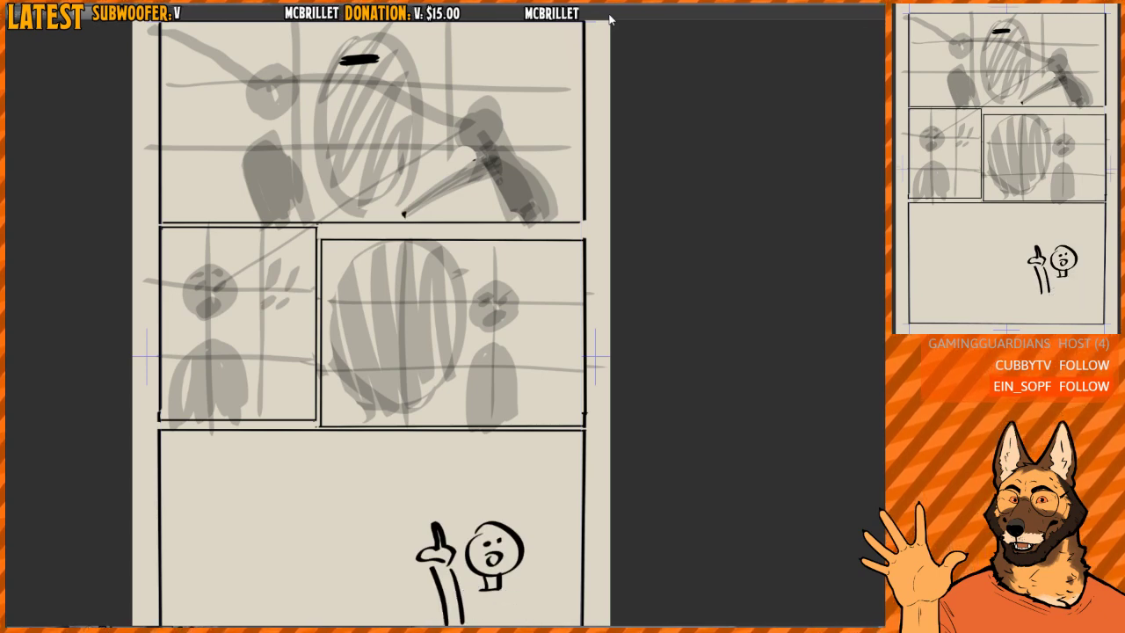
{"action": "key", "text": "ctrl+z"}
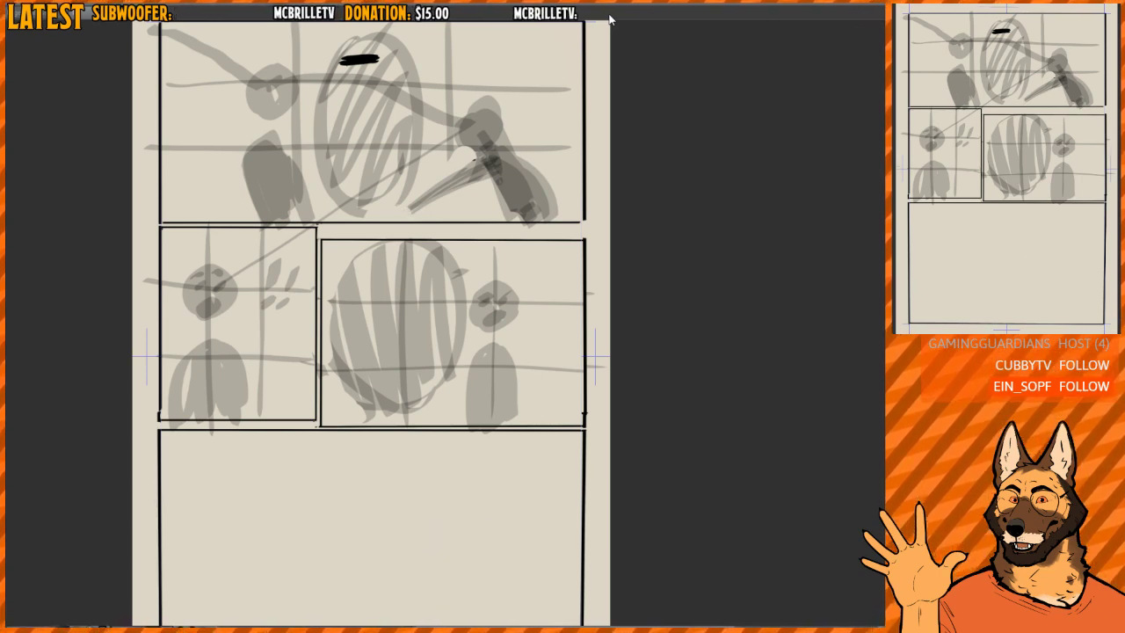
- Erase the thick black mark from the top of the hatched oval in the top panel
{"action": "scroll", "coordinate": [413, 318], "scroll_direction": "down", "scroll_amount": 1}
{"action": "scroll", "coordinate": [436, 231], "scroll_direction": "down", "scroll_amount": 2}
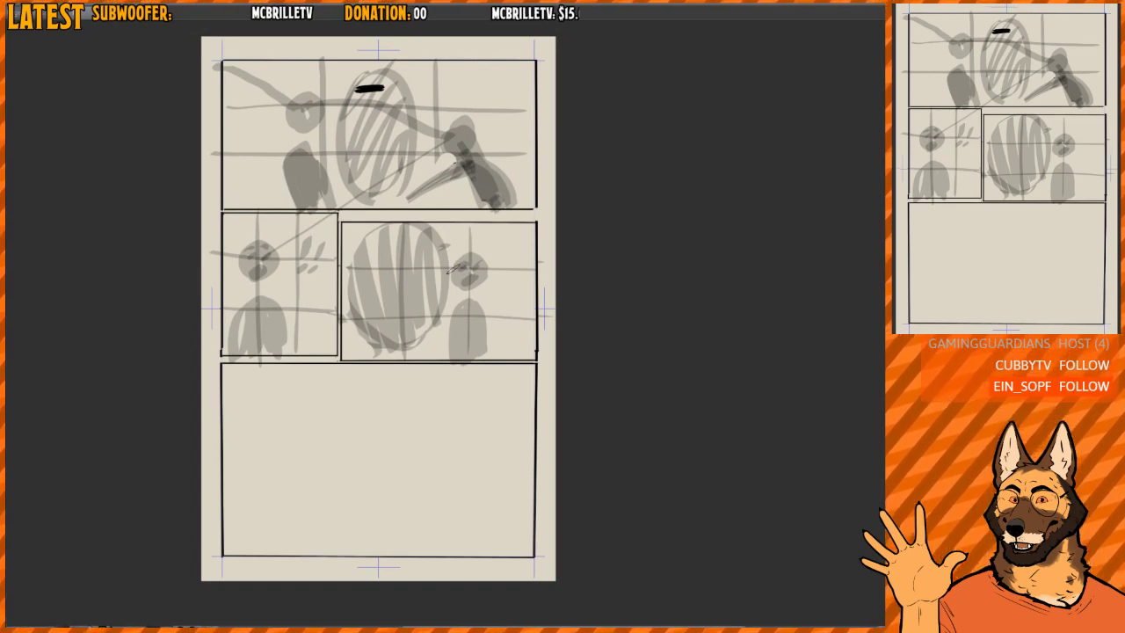
{"action": "left_click_drag", "start_coordinate": [493, 301], "coordinate": [484, 391]}
{"action": "scroll", "coordinate": [340, 179], "scroll_direction": "up", "scroll_amount": 3}
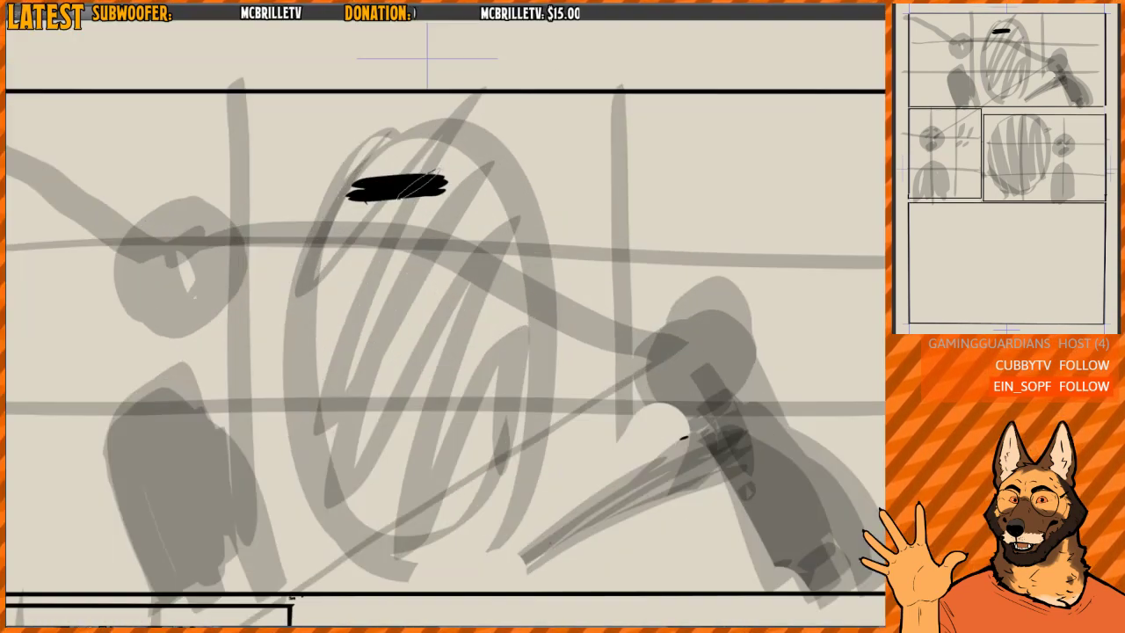
{"action": "key", "text": "e"}
{"action": "left_click_drag", "start_coordinate": [429, 189], "coordinate": [365, 193]}
{"action": "scroll", "coordinate": [440, 197], "scroll_direction": "down", "scroll_amount": 4}
{"action": "left_click_drag", "start_coordinate": [525, 376], "coordinate": [451, 221]}
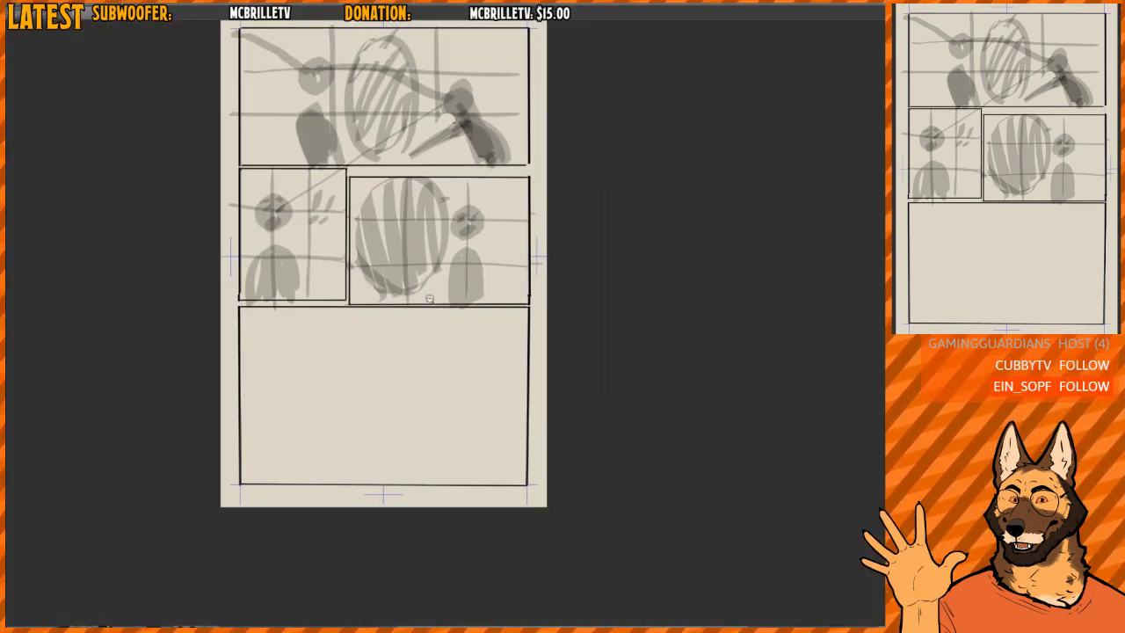
- Show the faint layout guide sketch over the whole page to compare it with the panels, and hide it again
{"action": "scroll", "coordinate": [436, 297], "scroll_direction": "up", "scroll_amount": 1}
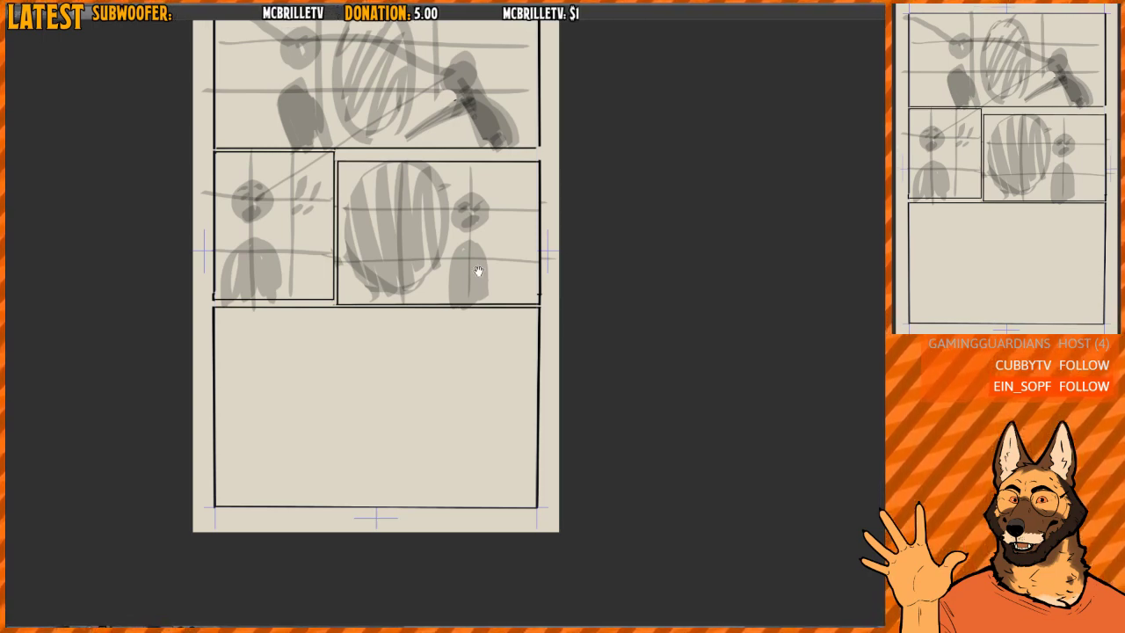
{"action": "left_click_drag", "start_coordinate": [477, 272], "coordinate": [486, 337]}
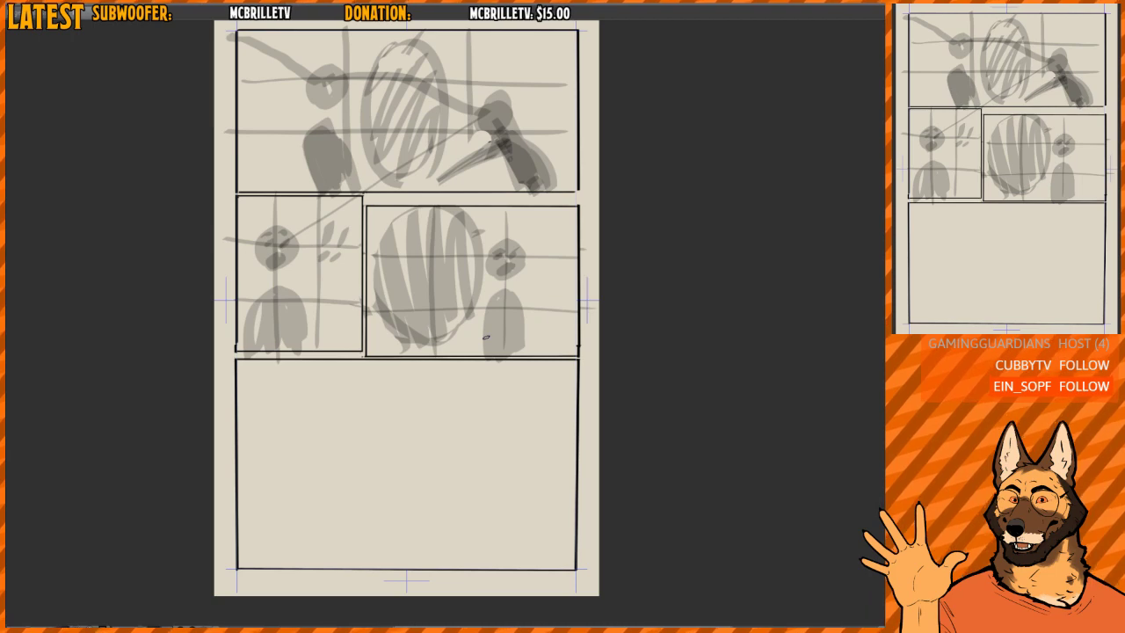
{"action": "left_click_drag", "start_coordinate": [477, 246], "coordinate": [433, 351]}
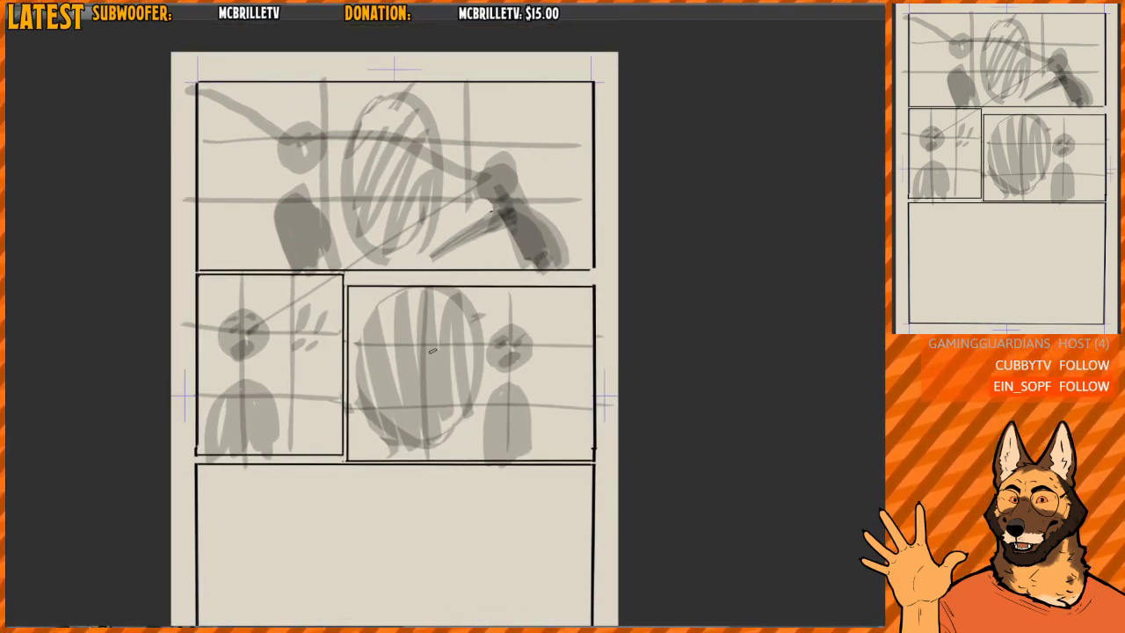
{"action": "left_click_drag", "start_coordinate": [537, 307], "coordinate": [550, 261]}
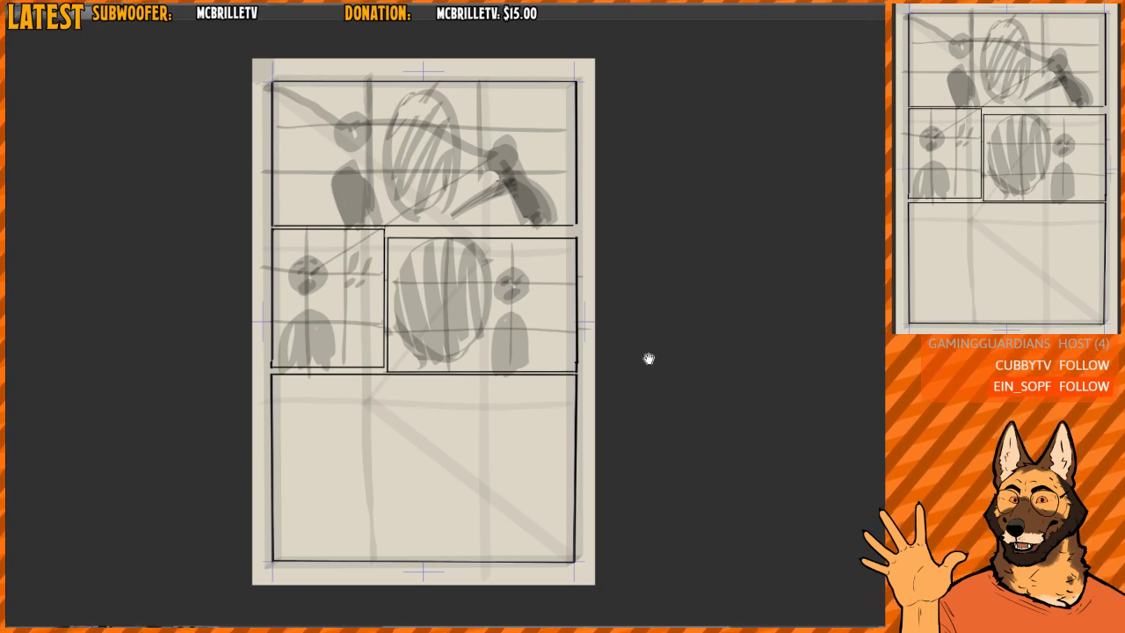
{"action": "left_click_drag", "start_coordinate": [648, 357], "coordinate": [582, 466]}
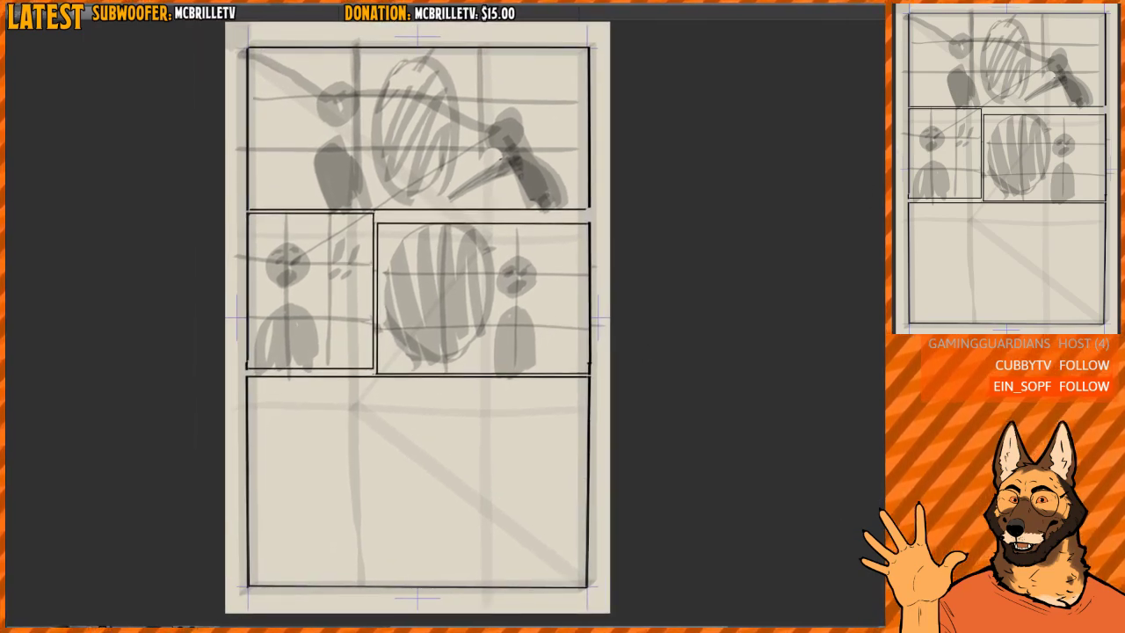
{"action": "left_click_drag", "start_coordinate": [549, 363], "coordinate": [547, 375]}
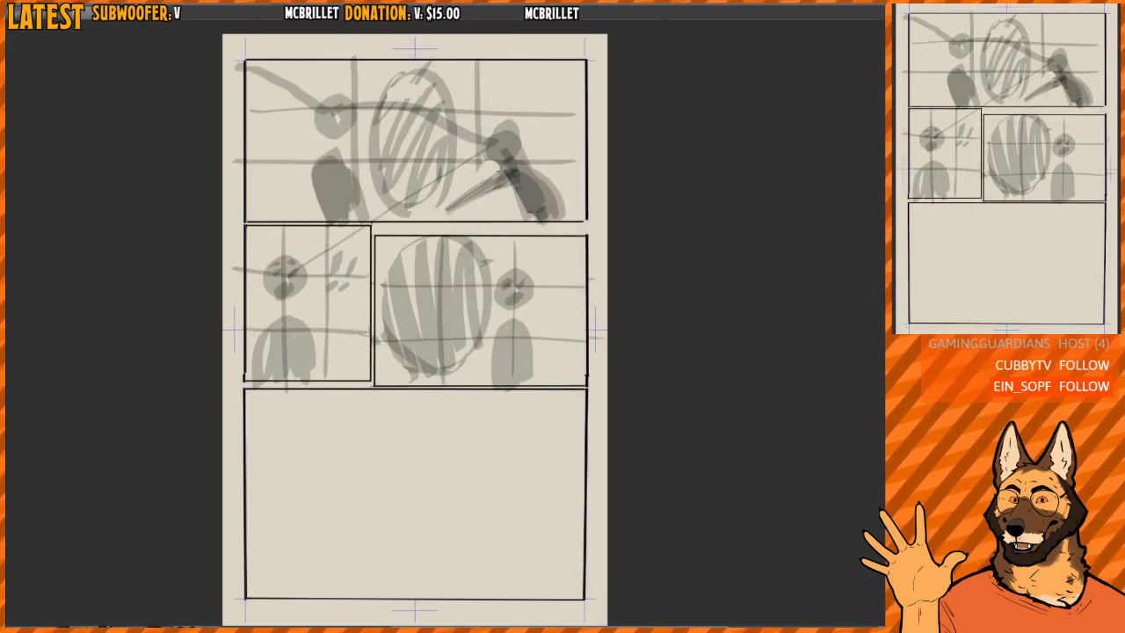
{"action": "scroll", "coordinate": [562, 392], "scroll_direction": "down", "scroll_amount": 1}
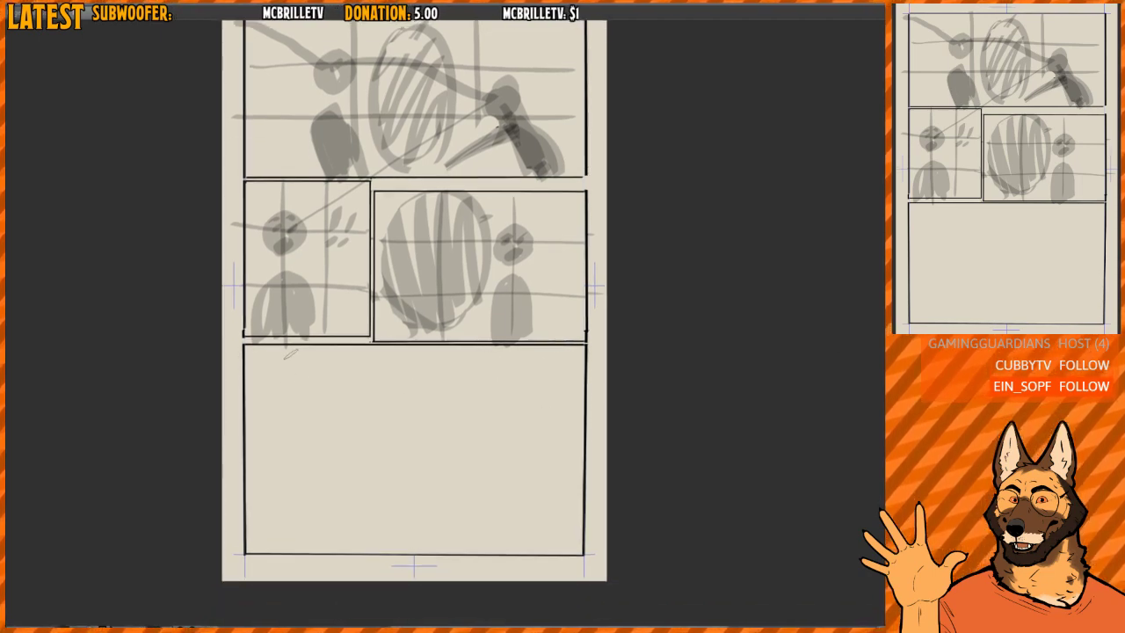
- Try a grey diagonal stroke from the upper left to the lower right of the bottom panel, and undo it
{"action": "left_click_drag", "start_coordinate": [253, 358], "coordinate": [568, 532]}
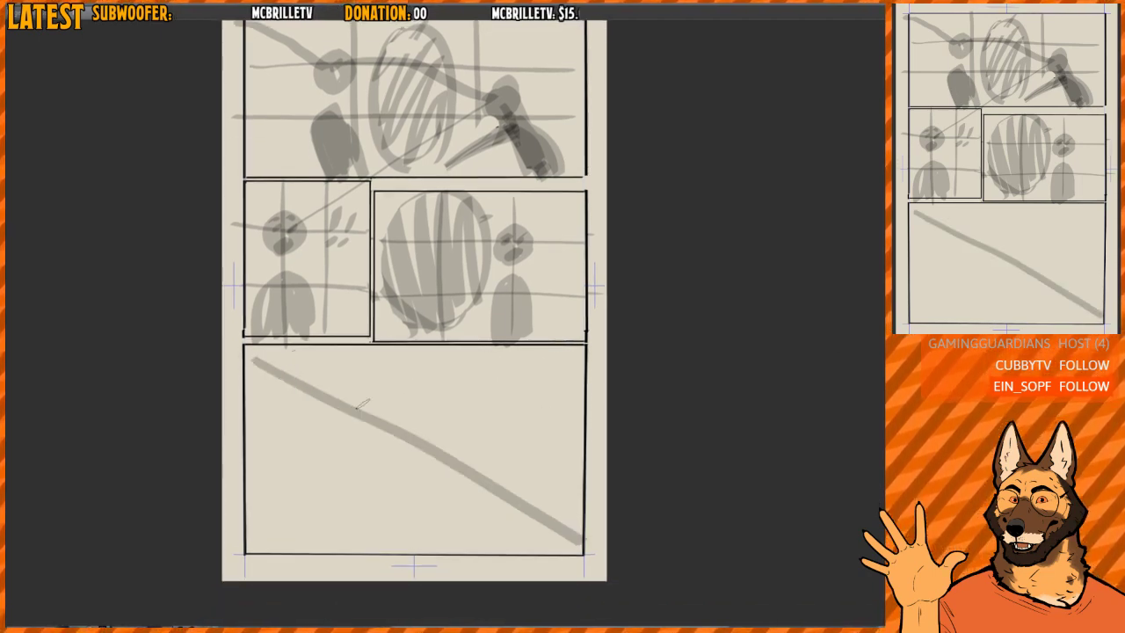
{"action": "key", "text": "ctrl+z"}
{"action": "mouse_move", "coordinate": [259, 360]}
{"action": "left_mouse_down"}
{"action": "mouse_move", "coordinate": [538, 531]}
{"action": "mouse_move", "coordinate": [512, 532]}
{"action": "left_mouse_up"}
{"action": "left_click_drag", "start_coordinate": [586, 383], "coordinate": [582, 364]}
{"action": "scroll", "coordinate": [527, 422], "scroll_direction": "up", "scroll_amount": 2}
{"action": "key", "text": "ctrl+z"}
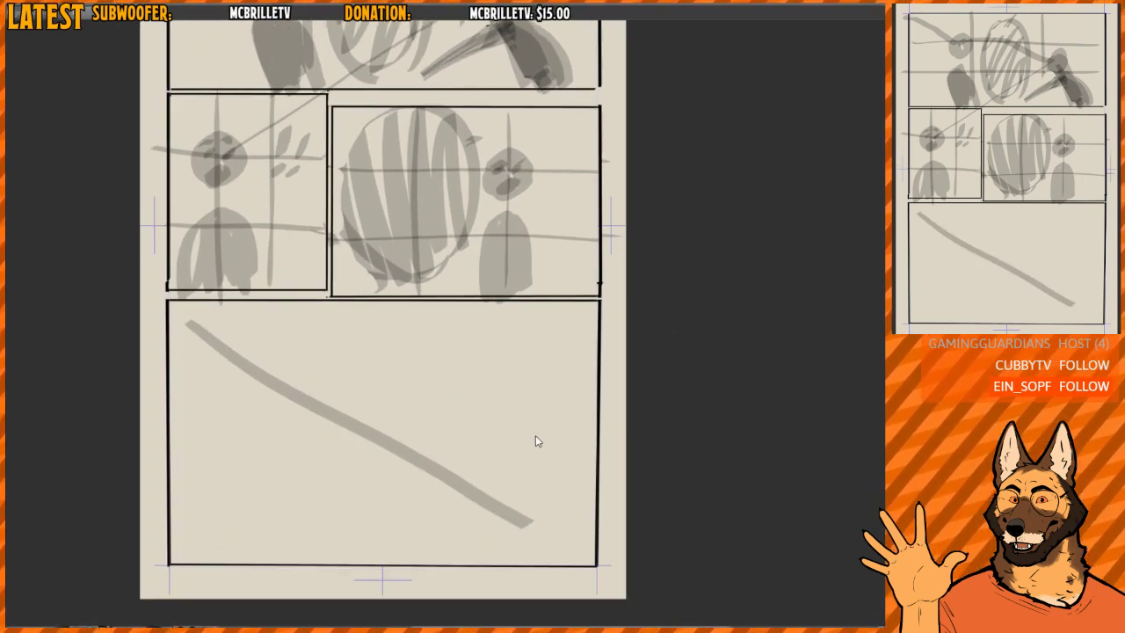
{"action": "key", "text": "ctrl+z"}
{"action": "left_click_drag", "start_coordinate": [605, 325], "coordinate": [616, 333]}
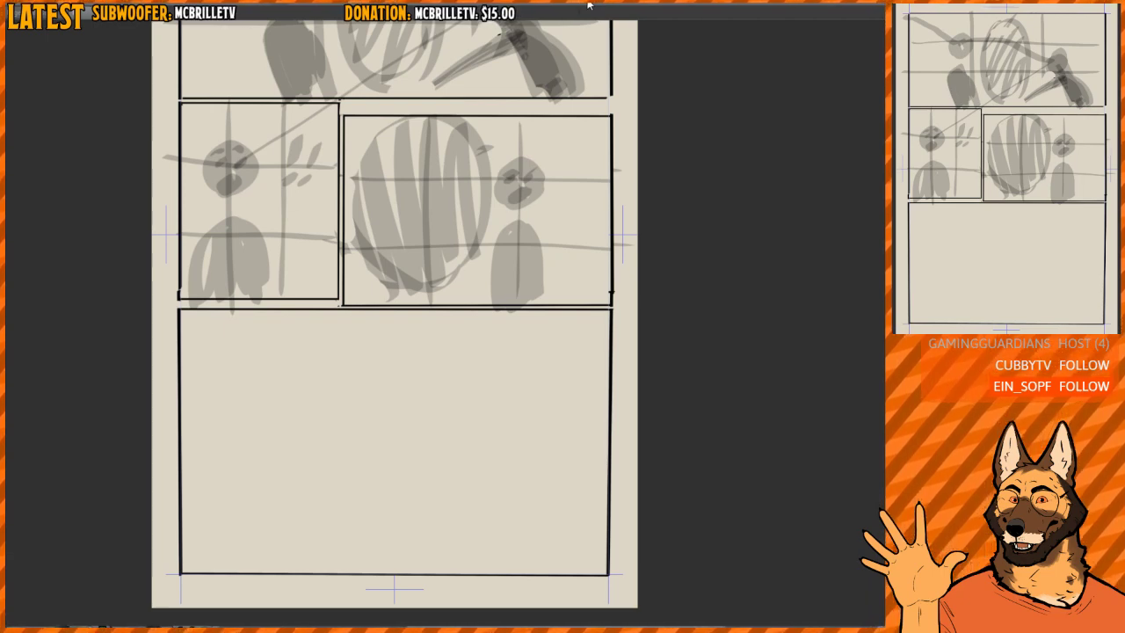
- Ink a straight vertical black border through the bottom panel, slightly right of the gutter above, splitting it into a narrower left and wider right panel
{"action": "left_click_drag", "start_coordinate": [485, 325], "coordinate": [504, 287]}
{"action": "scroll", "coordinate": [435, 346], "scroll_direction": "up", "scroll_amount": 3}
{"action": "scroll", "coordinate": [438, 345], "scroll_direction": "down", "scroll_amount": 2}
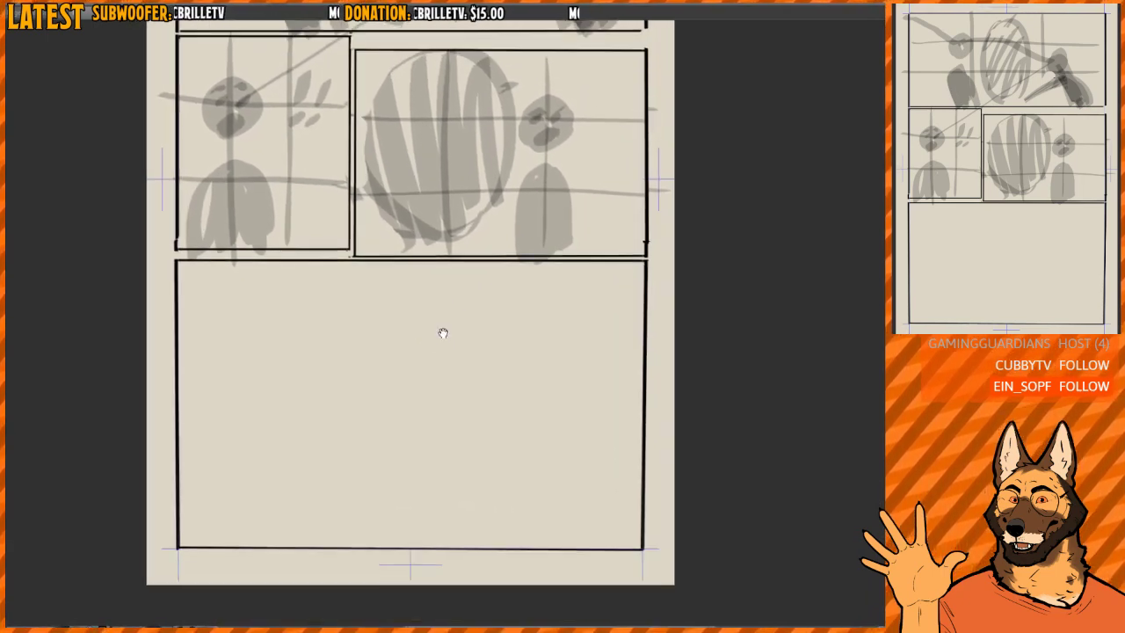
{"action": "left_click_drag", "start_coordinate": [443, 333], "coordinate": [444, 311]}
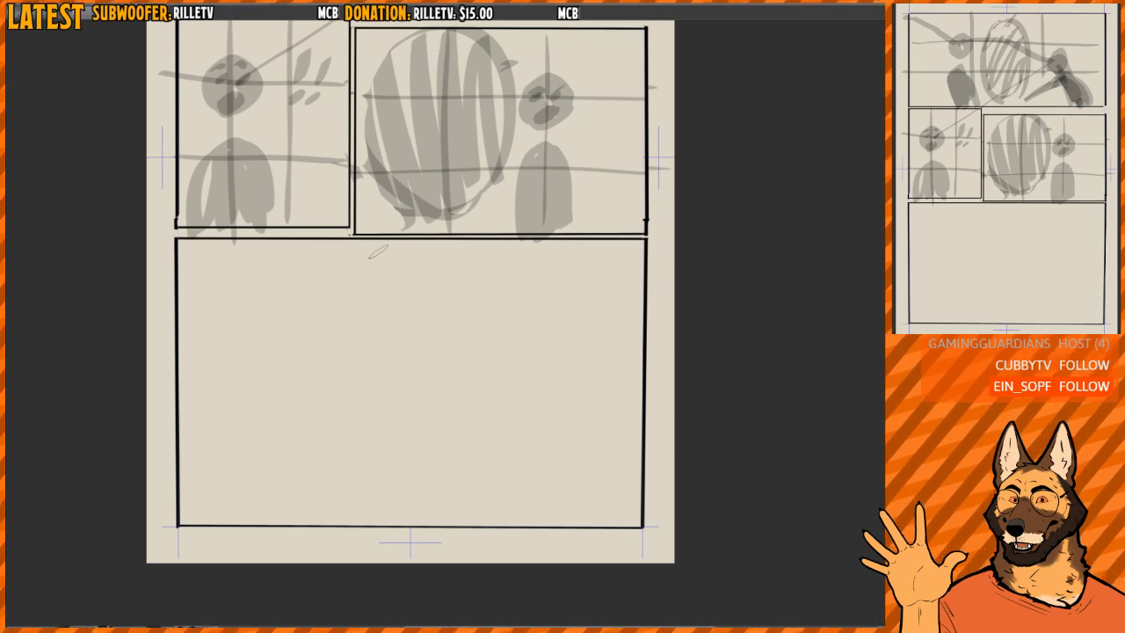
{"action": "left_click_drag", "start_coordinate": [380, 243], "coordinate": [387, 537]}
{"action": "key", "text": "ctrl+z"}
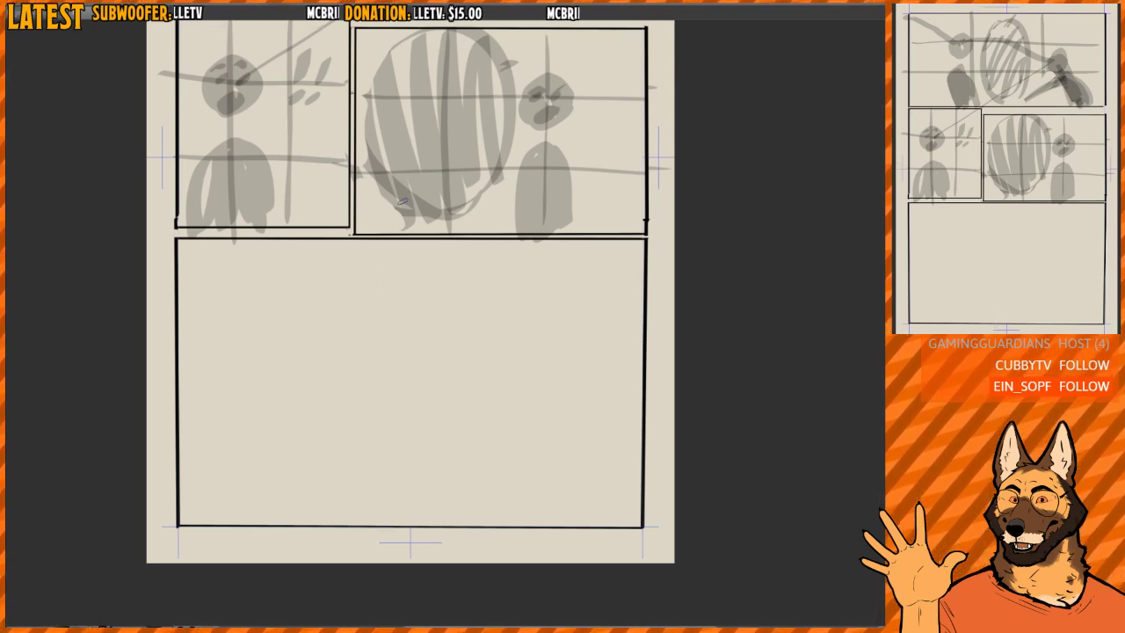
{"action": "key", "text": "Delete"}
{"action": "key", "text": "ctrl+z"}
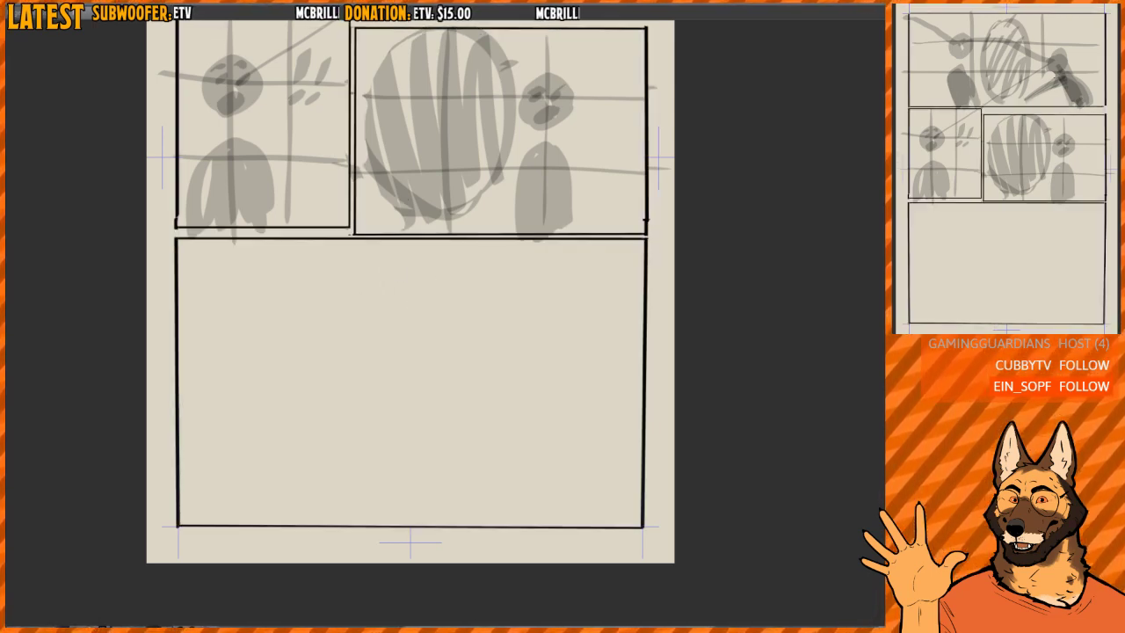
{"action": "left_click_drag", "start_coordinate": [366, 238], "coordinate": [371, 522]}
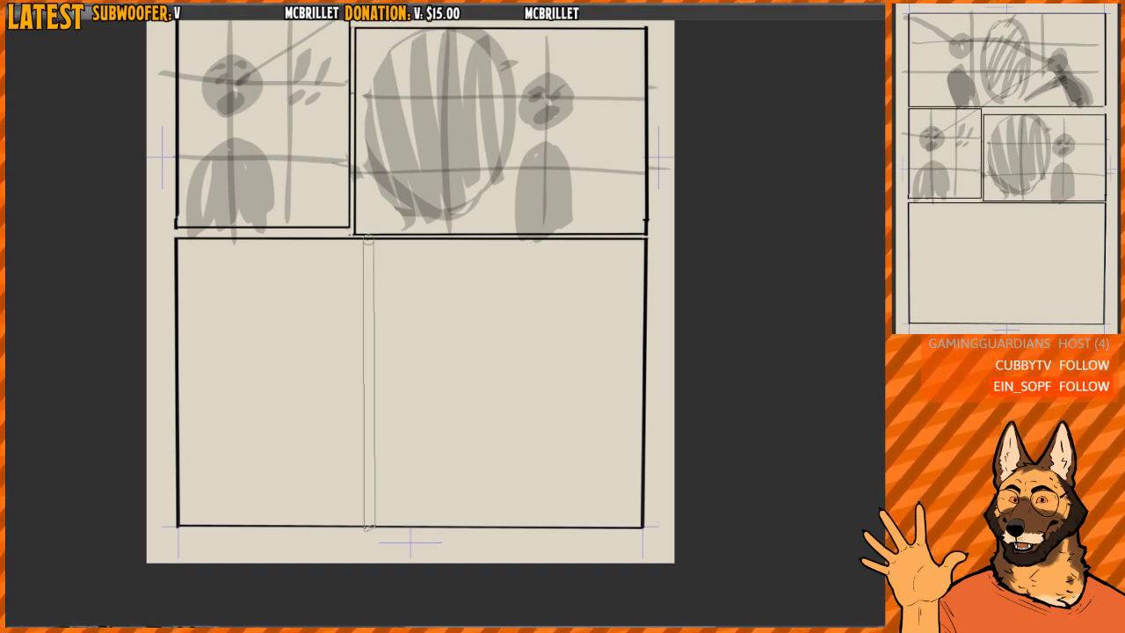
{"action": "key", "text": "ctrl+z"}
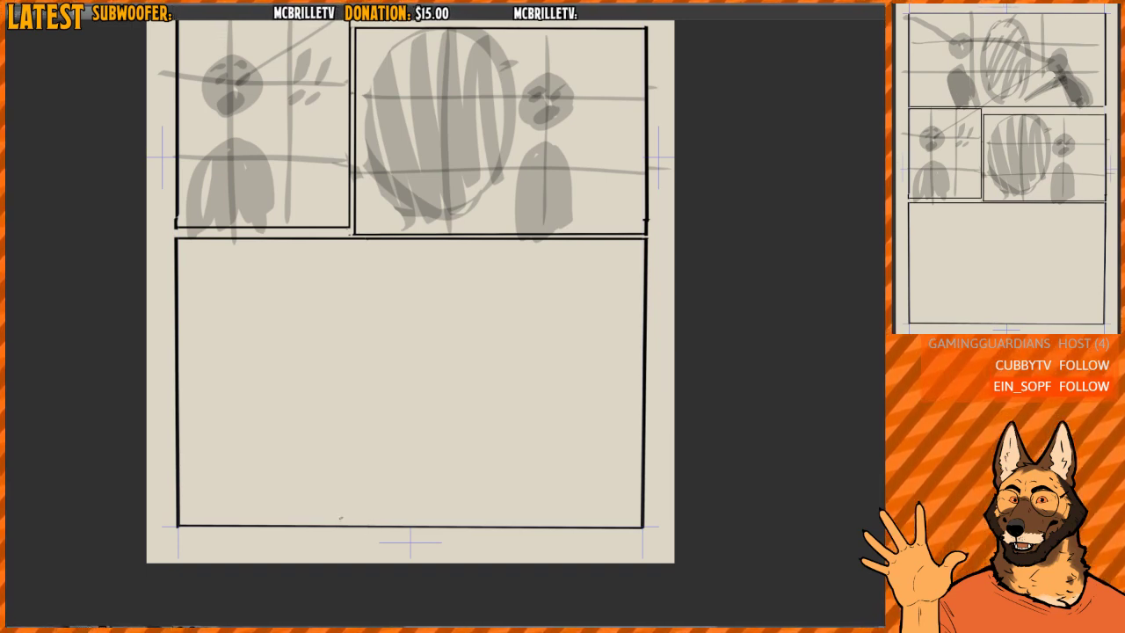
{"action": "left_click_drag", "start_coordinate": [367, 239], "coordinate": [368, 526]}
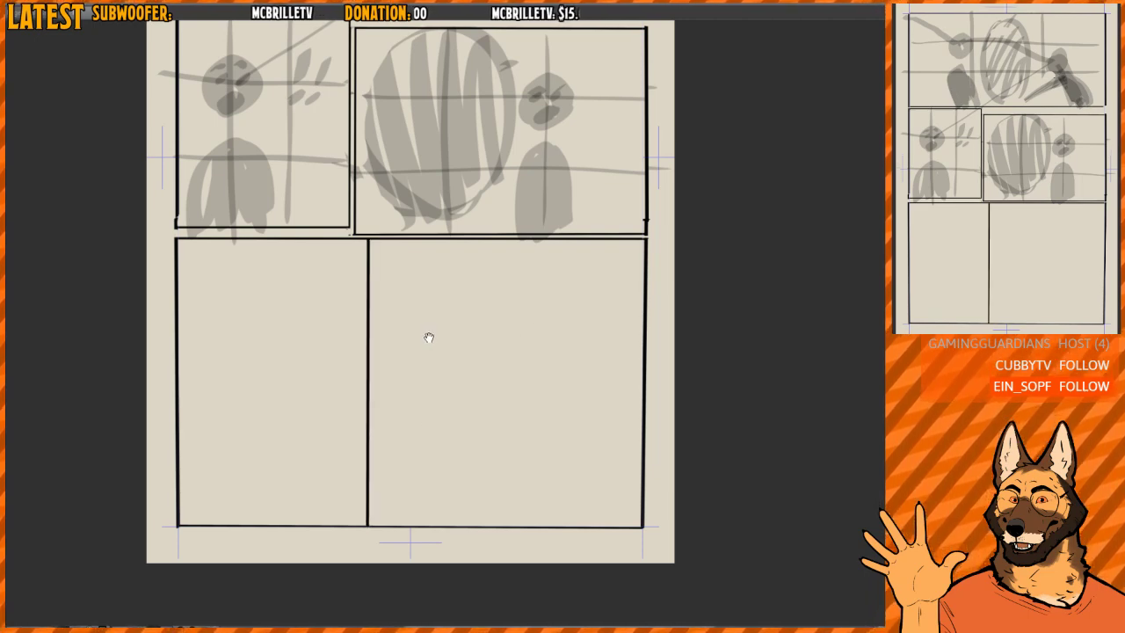
- Turn the vertical divider of the bottom row into a narrow gutter between two parallel black borders
{"action": "left_click_drag", "start_coordinate": [429, 338], "coordinate": [432, 345]}
{"action": "left_click_drag", "start_coordinate": [368, 246], "coordinate": [368, 531]}
{"action": "mouse_move", "coordinate": [371, 244]}
{"action": "left_mouse_down"}
{"action": "mouse_move", "coordinate": [360, 447]}
{"action": "mouse_move", "coordinate": [368, 552]}
{"action": "left_mouse_up"}
{"action": "scroll", "coordinate": [530, 357], "scroll_direction": "up", "scroll_amount": 2}
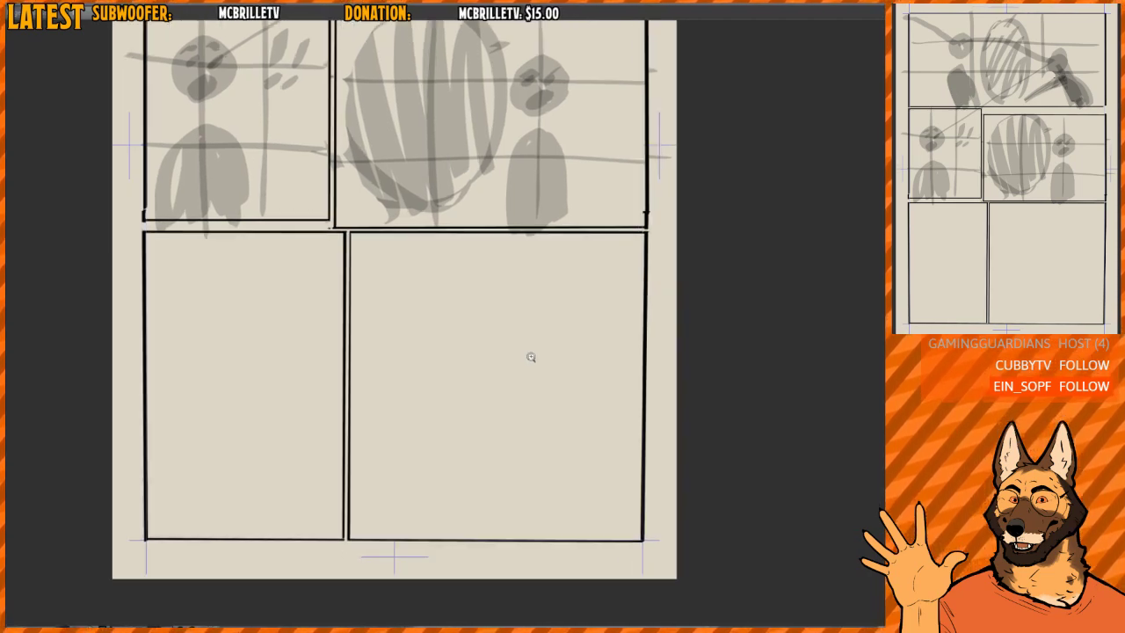
- Move the bottom row's double vertical border to the right, further from the gutter of the row above, and deselect it
{"action": "scroll", "coordinate": [570, 349], "scroll_direction": "down", "scroll_amount": 2}
{"action": "scroll", "coordinate": [547, 331], "scroll_direction": "up", "scroll_amount": 1}
{"action": "mouse_move", "coordinate": [570, 349]}
{"action": "left_mouse_down"}
{"action": "mouse_move", "coordinate": [551, 331]}
{"action": "mouse_move", "coordinate": [533, 357]}
{"action": "left_mouse_up"}
{"action": "left_click_drag", "start_coordinate": [296, 534], "coordinate": [334, 189]}
{"action": "left_click_drag", "start_coordinate": [330, 278], "coordinate": [354, 279], "text": "ctrl"}
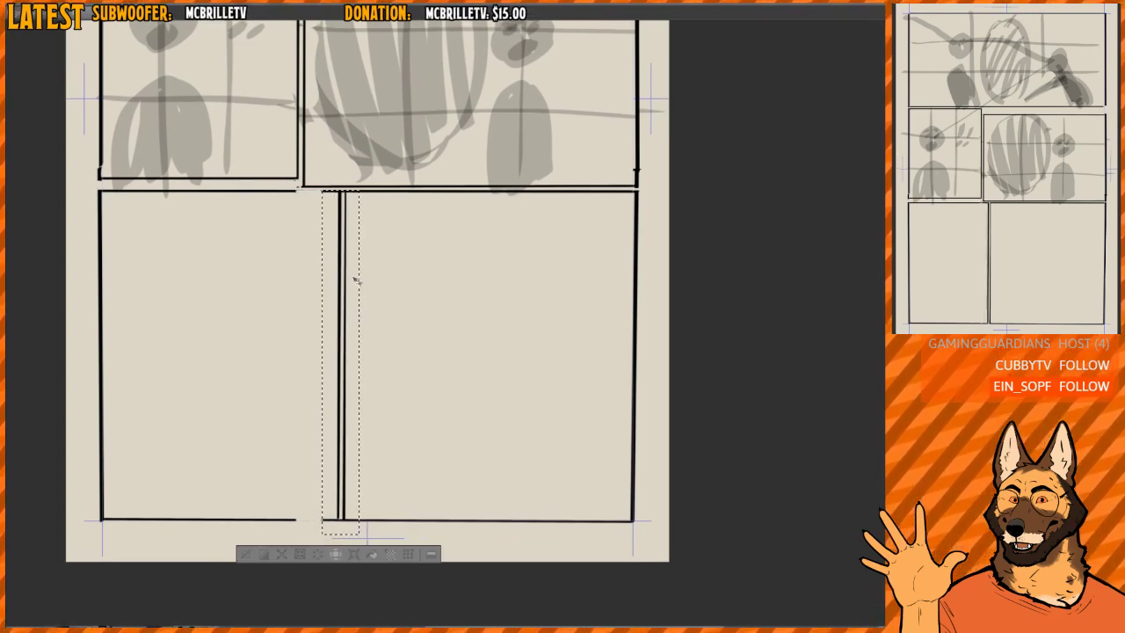
{"action": "key", "text": "ctrl+d"}
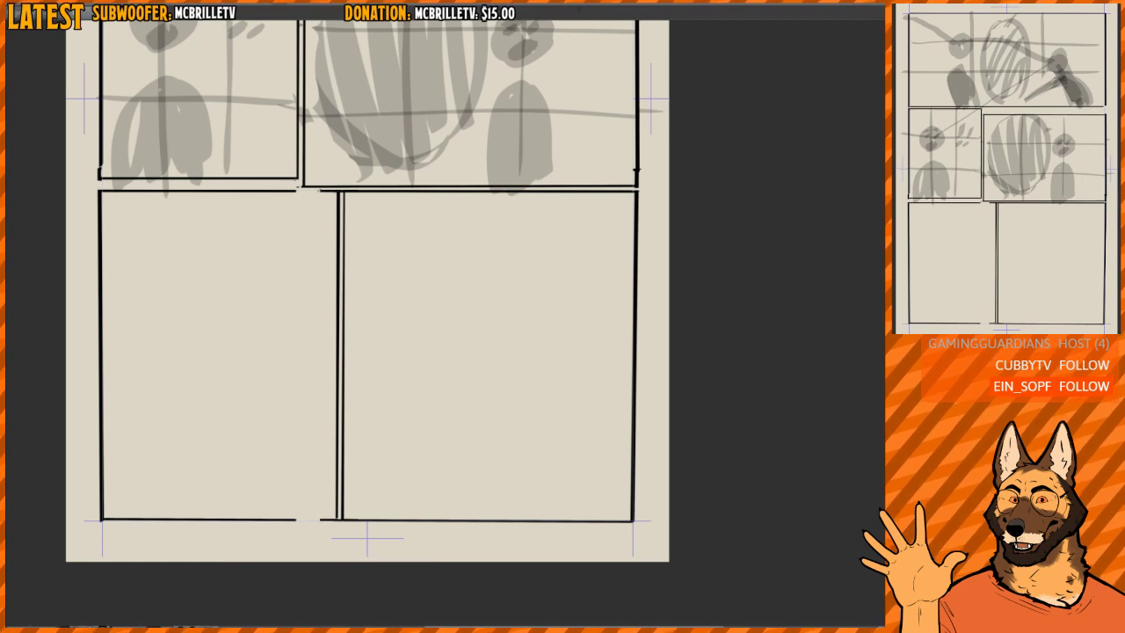
- Close the gap in the top border of the bottom row's first panel with a straight black line
{"action": "left_click_drag", "start_coordinate": [290, 191], "coordinate": [339, 192]}
{"action": "key", "text": "ctrl+z"}
{"action": "key", "text": "h"}
{"action": "left_click_drag", "start_coordinate": [607, 193], "coordinate": [536, 222]}
{"action": "left_click_drag", "start_coordinate": [531, 222], "coordinate": [594, 218]}
{"action": "left_click_drag", "start_coordinate": [464, 218], "coordinate": [568, 223]}
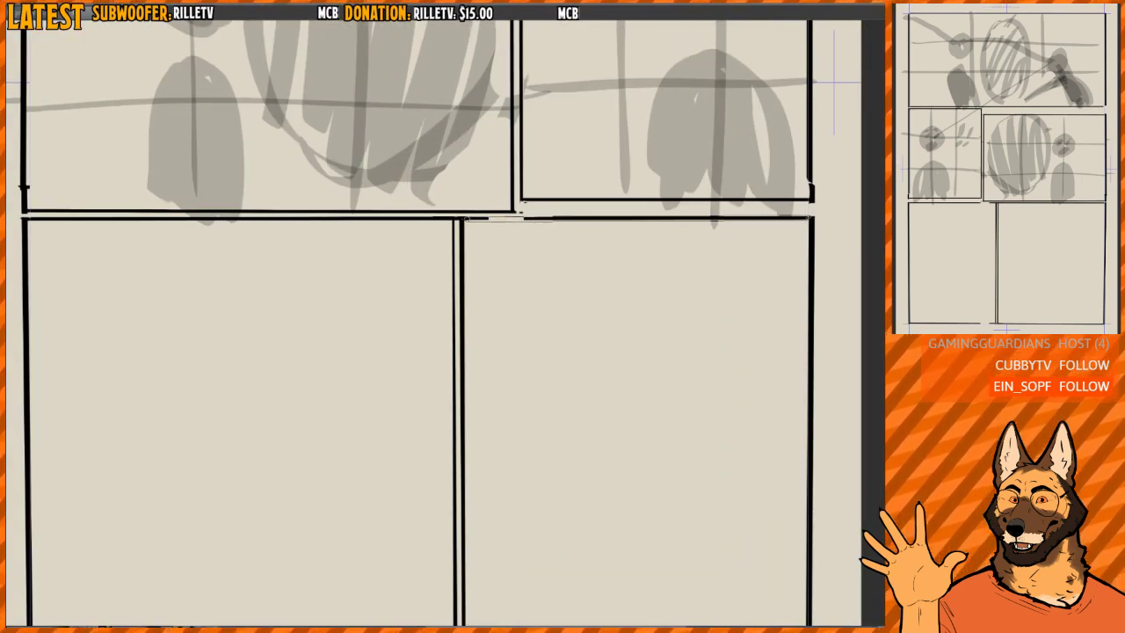
{"action": "left_click", "coordinate": [810, 218], "text": "shift"}
- Close the gap in the bottom border of the same panel with a straight black line
{"action": "left_click_drag", "start_coordinate": [711, 331], "coordinate": [628, 15]}
{"action": "left_click_drag", "start_coordinate": [381, 384], "coordinate": [405, 382]}
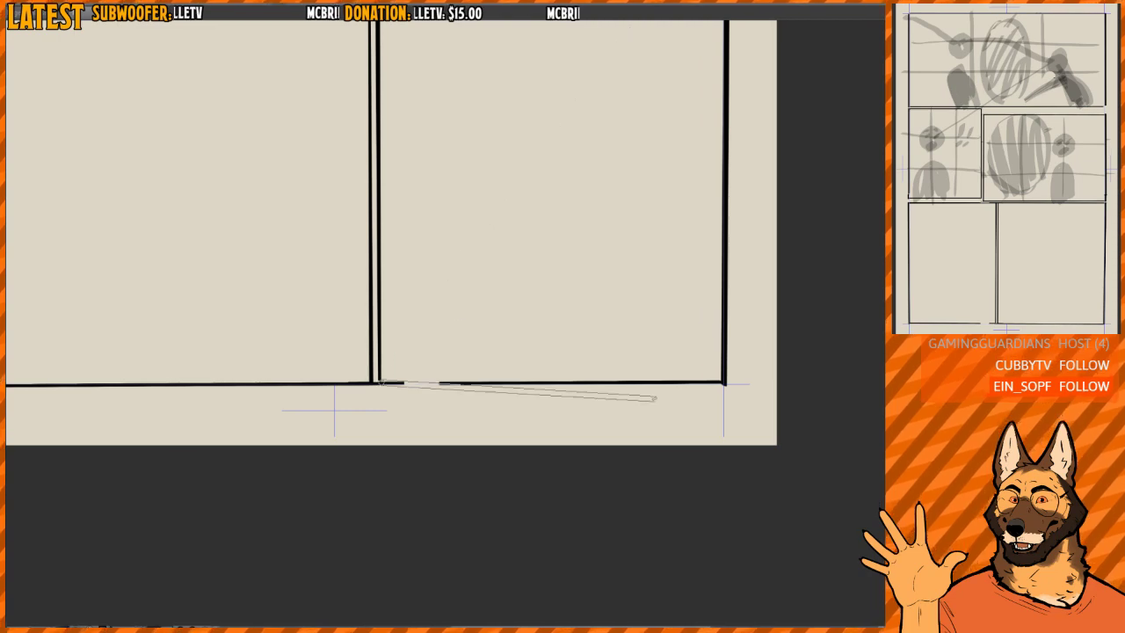
{"action": "left_click", "coordinate": [724, 382], "text": "shift"}
{"action": "key", "text": "h"}
{"action": "left_click_drag", "start_coordinate": [629, 249], "coordinate": [448, 427]}
{"action": "left_click_drag", "start_coordinate": [448, 426], "coordinate": [417, 422]}
{"action": "left_click_drag", "start_coordinate": [473, 337], "coordinate": [485, 376]}
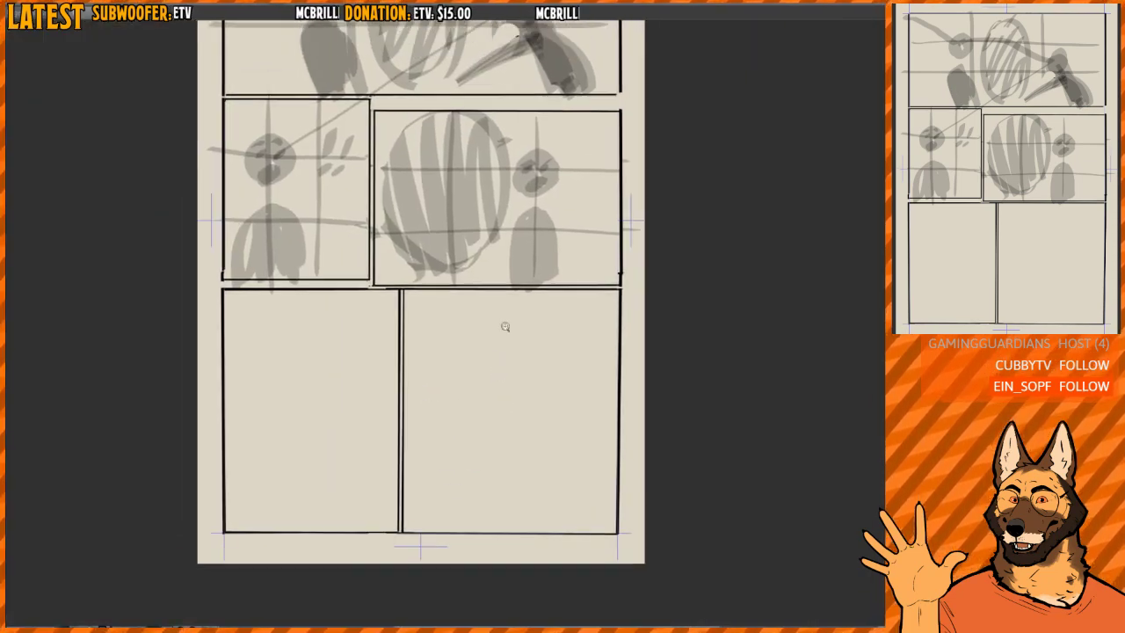
{"action": "left_click_drag", "start_coordinate": [505, 326], "coordinate": [517, 317]}
{"action": "left_click_drag", "start_coordinate": [555, 158], "coordinate": [543, 253]}
{"action": "scroll", "coordinate": [538, 242], "scroll_direction": "up", "scroll_amount": 2}
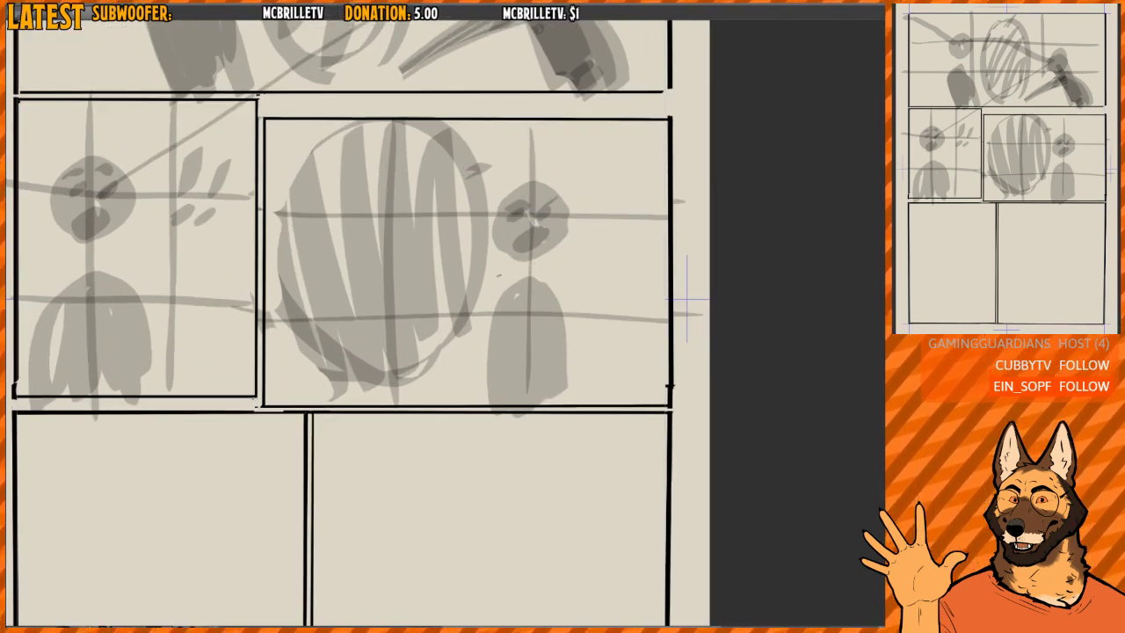
{"action": "left_click_drag", "start_coordinate": [464, 315], "coordinate": [498, 306]}
{"action": "mouse_move", "coordinate": [498, 306]}
{"action": "left_mouse_down"}
{"action": "mouse_move", "coordinate": [493, 269]}
{"action": "mouse_move", "coordinate": [502, 284]}
{"action": "left_mouse_up"}
{"action": "left_click_drag", "start_coordinate": [515, 277], "coordinate": [551, 245]}
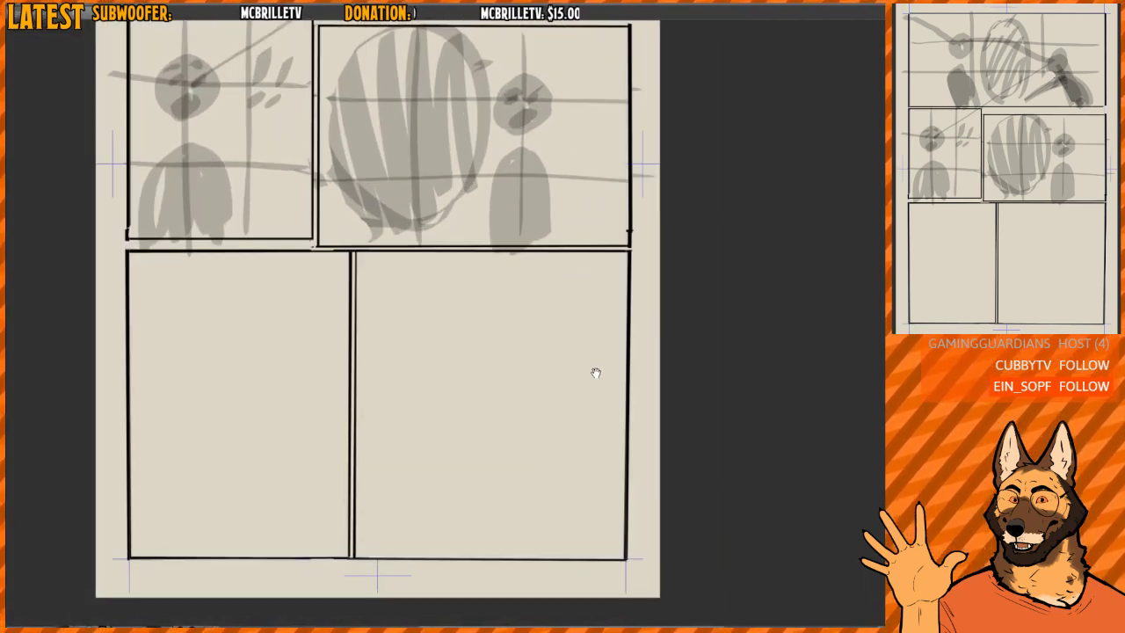
- Block in a grey figure with a rounded body and round head in the lower-right corner of the wide bottom panel
{"action": "left_click_drag", "start_coordinate": [596, 373], "coordinate": [594, 356]}
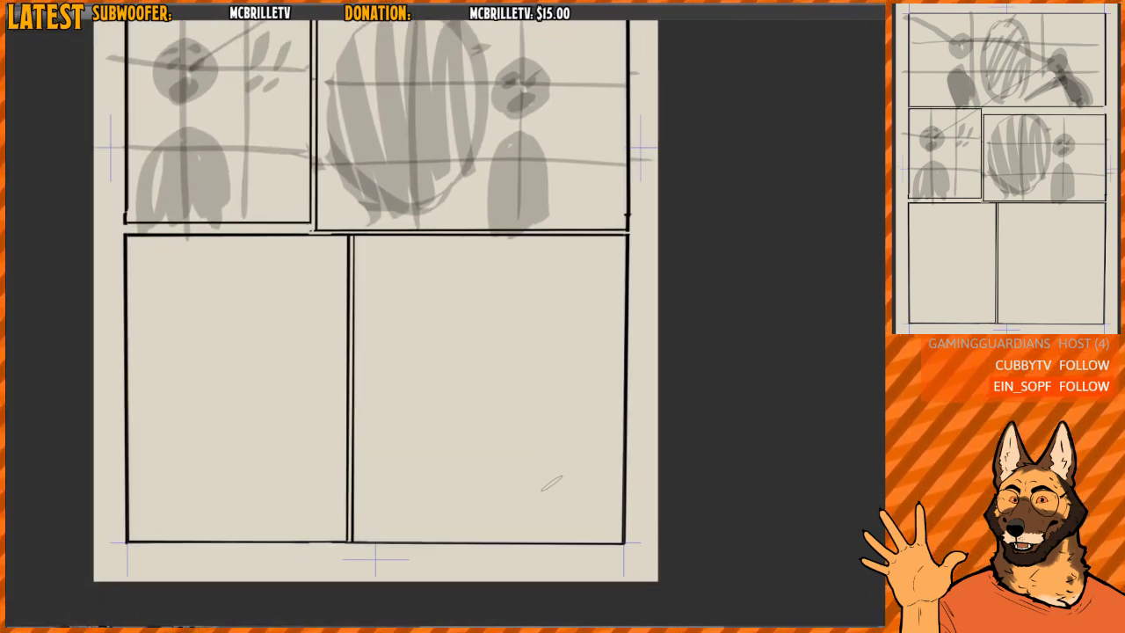
{"action": "mouse_move", "coordinate": [544, 523]}
{"action": "left_mouse_down"}
{"action": "mouse_move", "coordinate": [542, 410]}
{"action": "mouse_move", "coordinate": [559, 534]}
{"action": "mouse_move", "coordinate": [592, 486]}
{"action": "mouse_move", "coordinate": [587, 533]}
{"action": "left_mouse_up"}
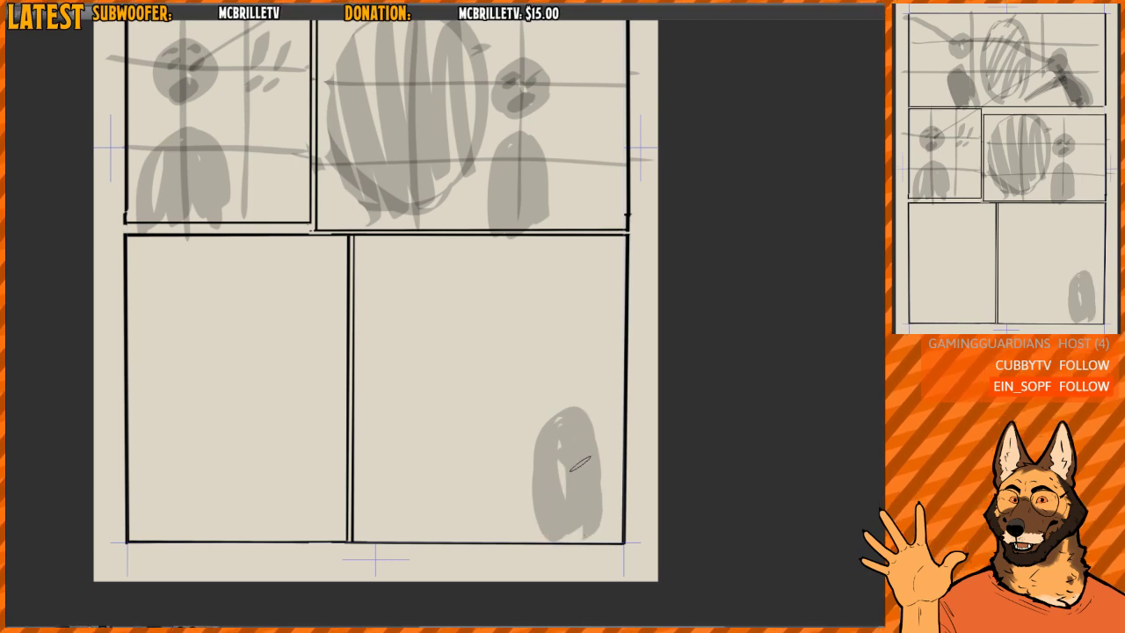
{"action": "key", "text": "e"}
{"action": "mouse_move", "coordinate": [561, 408]}
{"action": "left_mouse_down"}
{"action": "mouse_move", "coordinate": [529, 492]}
{"action": "mouse_move", "coordinate": [605, 456]}
{"action": "left_mouse_up"}
{"action": "key", "text": "b"}
{"action": "mouse_move", "coordinate": [550, 516]}
{"action": "left_mouse_down"}
{"action": "mouse_move", "coordinate": [553, 449]}
{"action": "mouse_move", "coordinate": [598, 519]}
{"action": "mouse_move", "coordinate": [552, 546]}
{"action": "mouse_move", "coordinate": [596, 513]}
{"action": "left_mouse_up"}
{"action": "left_click_drag", "start_coordinate": [559, 381], "coordinate": [562, 394]}
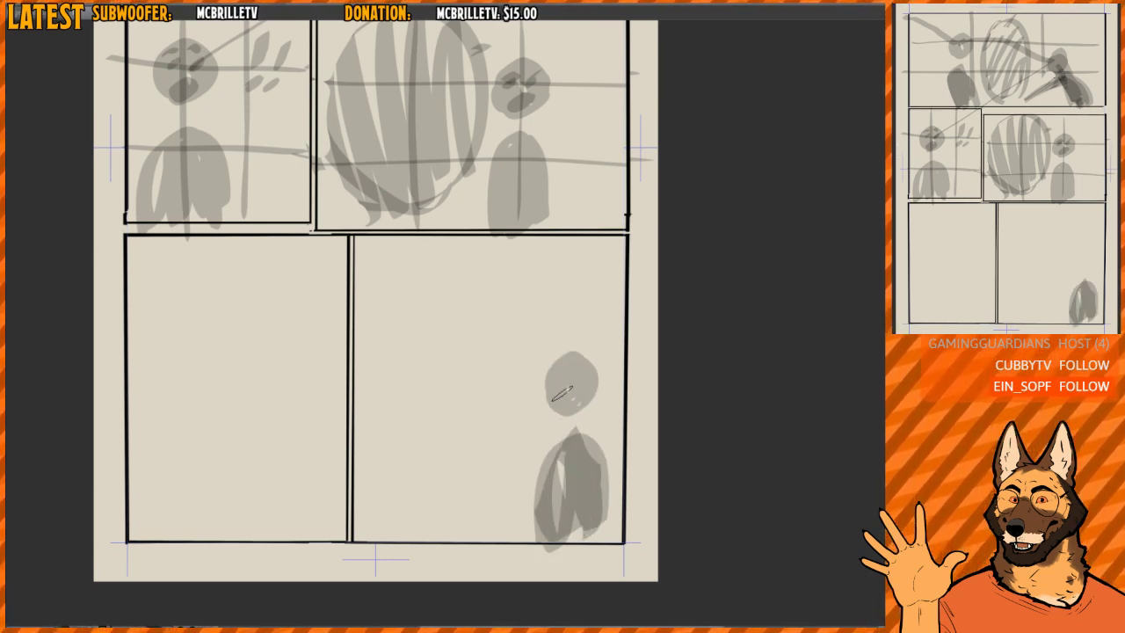
- Draw a large grey hatched oval to the left of the figure in the wide bottom panel
{"action": "mouse_move", "coordinate": [387, 313]}
{"action": "left_mouse_down"}
{"action": "mouse_move", "coordinate": [513, 365]}
{"action": "mouse_move", "coordinate": [501, 404]}
{"action": "left_mouse_up"}
{"action": "mouse_move", "coordinate": [435, 281]}
{"action": "left_mouse_down"}
{"action": "mouse_move", "coordinate": [390, 452]}
{"action": "mouse_move", "coordinate": [515, 404]}
{"action": "left_mouse_up"}
{"action": "key", "text": "space"}
{"action": "mouse_move", "coordinate": [549, 365]}
{"action": "left_mouse_down"}
{"action": "mouse_move", "coordinate": [554, 379]}
{"action": "mouse_move", "coordinate": [582, 373]}
{"action": "left_mouse_up"}
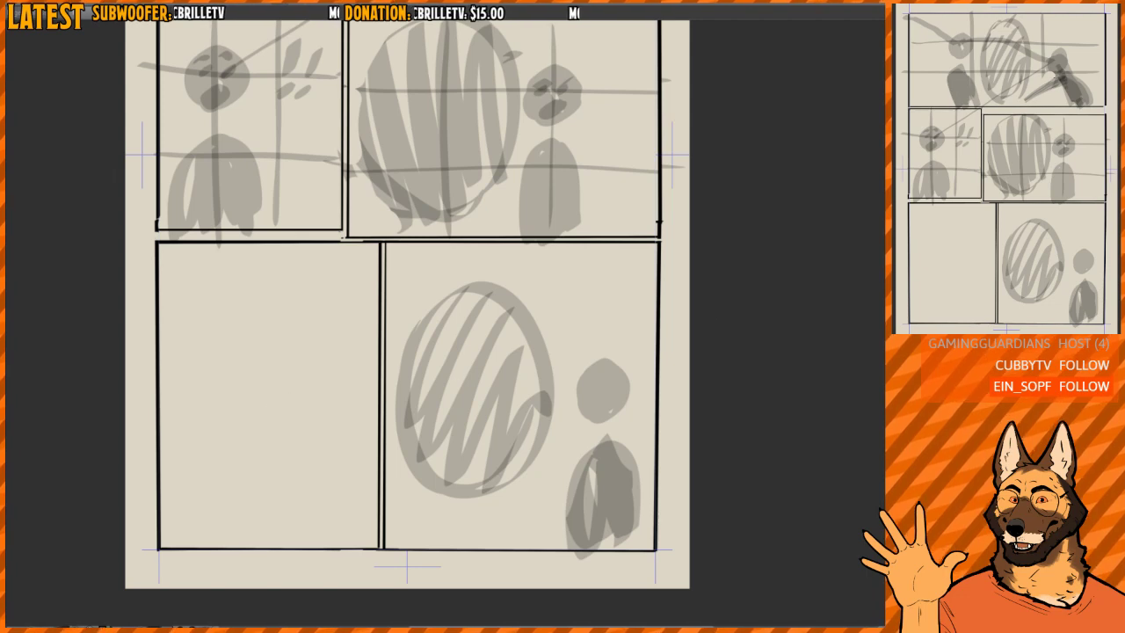
- Split the empty bottom-left panel at mid-height into two stacked panels with straight horizontal borders and a narrow gutter
{"action": "left_click_drag", "start_coordinate": [162, 395], "coordinate": [414, 367]}
{"action": "scroll", "coordinate": [385, 383], "scroll_direction": "up", "scroll_amount": 1}
{"action": "scroll", "coordinate": [390, 379], "scroll_direction": "down", "scroll_amount": 3}
{"action": "scroll", "coordinate": [395, 374], "scroll_direction": "up", "scroll_amount": 4}
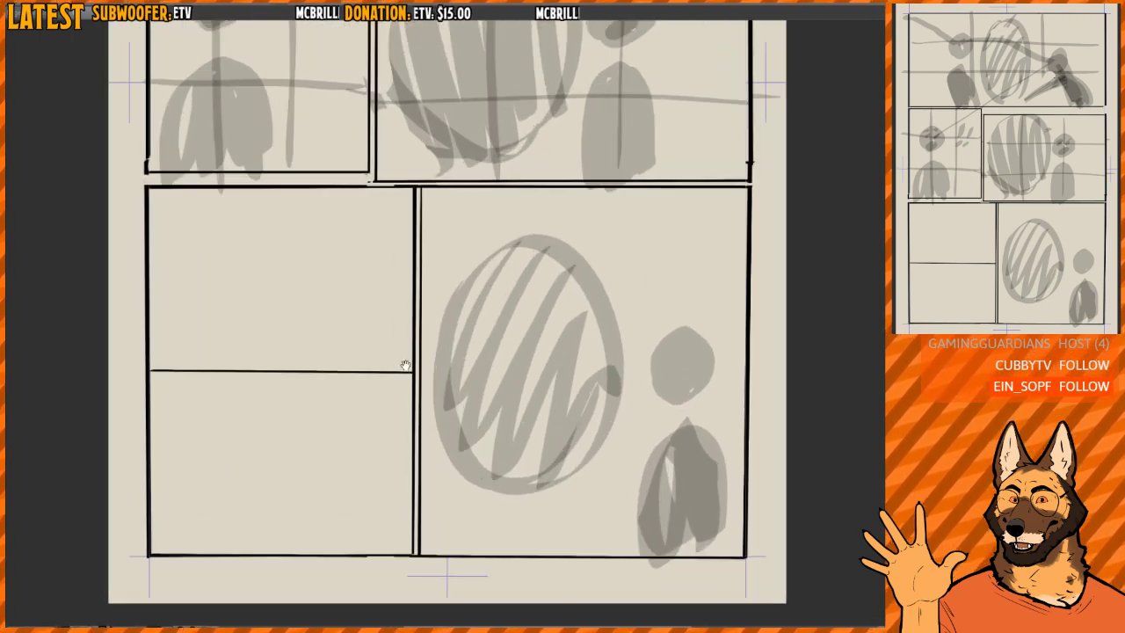
{"action": "left_click_drag", "start_coordinate": [141, 369], "coordinate": [418, 370]}
{"action": "left_click_drag", "start_coordinate": [147, 367], "coordinate": [414, 369]}
{"action": "left_click_drag", "start_coordinate": [145, 370], "coordinate": [417, 370]}
{"action": "left_click_drag", "start_coordinate": [148, 372], "coordinate": [414, 373]}
- Move the horizontal gutter between the two stacked panels slightly down and deselect it
{"action": "left_click_drag", "start_coordinate": [133, 399], "coordinate": [409, 375]}
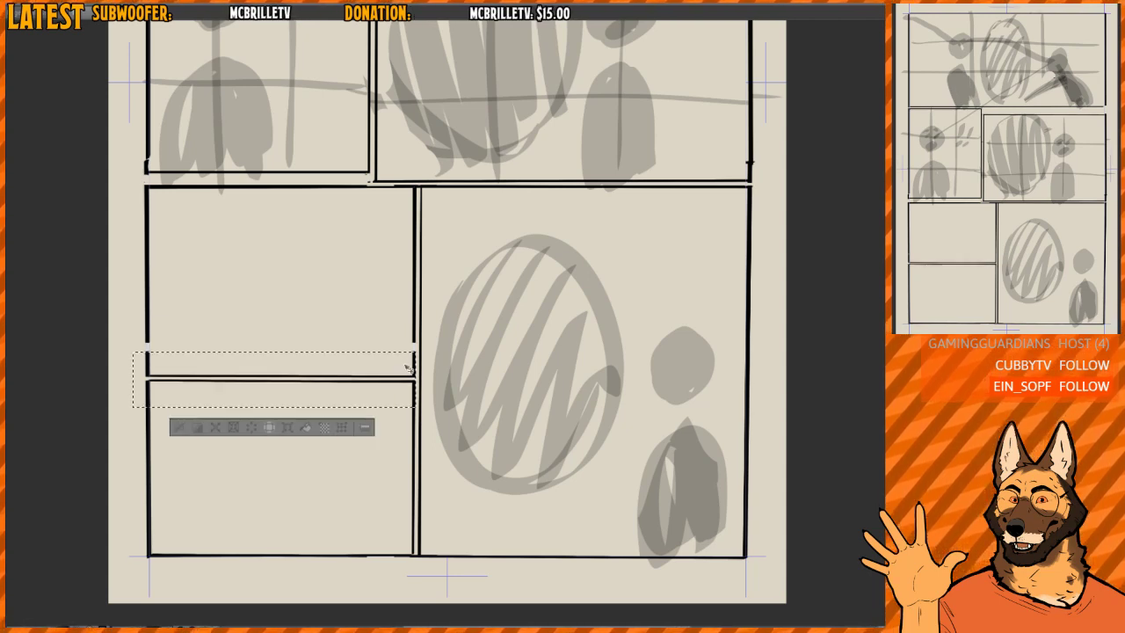
{"action": "key", "text": "ctrl+d"}
{"action": "scroll", "coordinate": [410, 321], "scroll_direction": "down", "scroll_amount": 1}
{"action": "scroll", "coordinate": [411, 317], "scroll_direction": "up", "scroll_amount": 2}
{"action": "left_click_drag", "start_coordinate": [345, 284], "coordinate": [365, 301]}
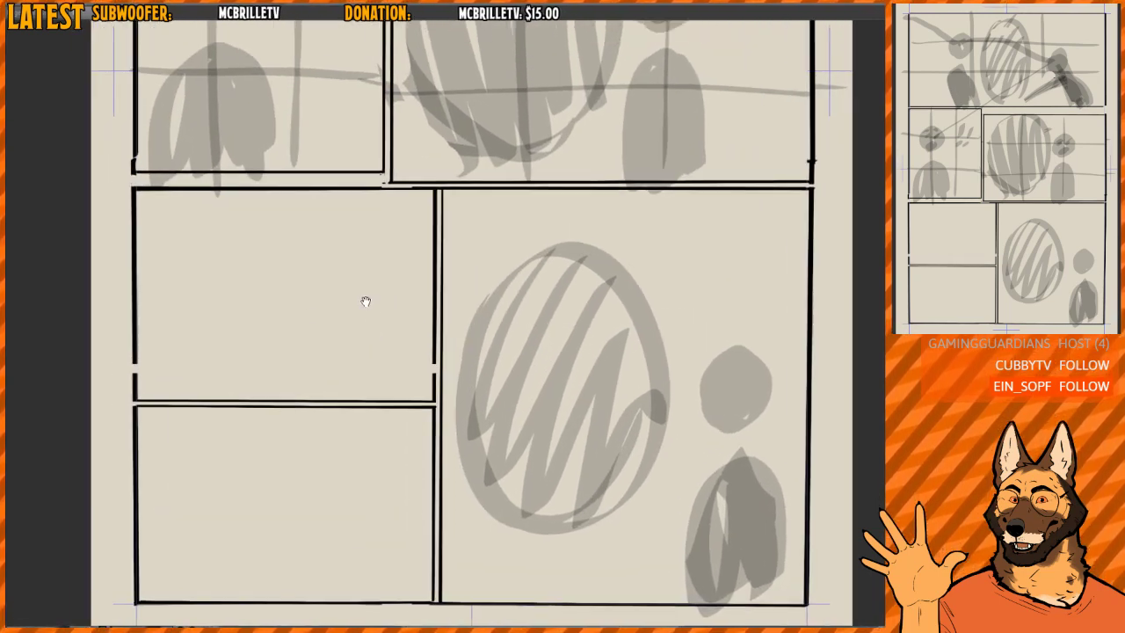
- Lower the top border of the upper stacked panel to widen the gutter beneath the row above
{"action": "left_click_drag", "start_coordinate": [124, 372], "coordinate": [437, 185]}
{"action": "left_click_drag", "start_coordinate": [430, 227], "coordinate": [431, 240]}
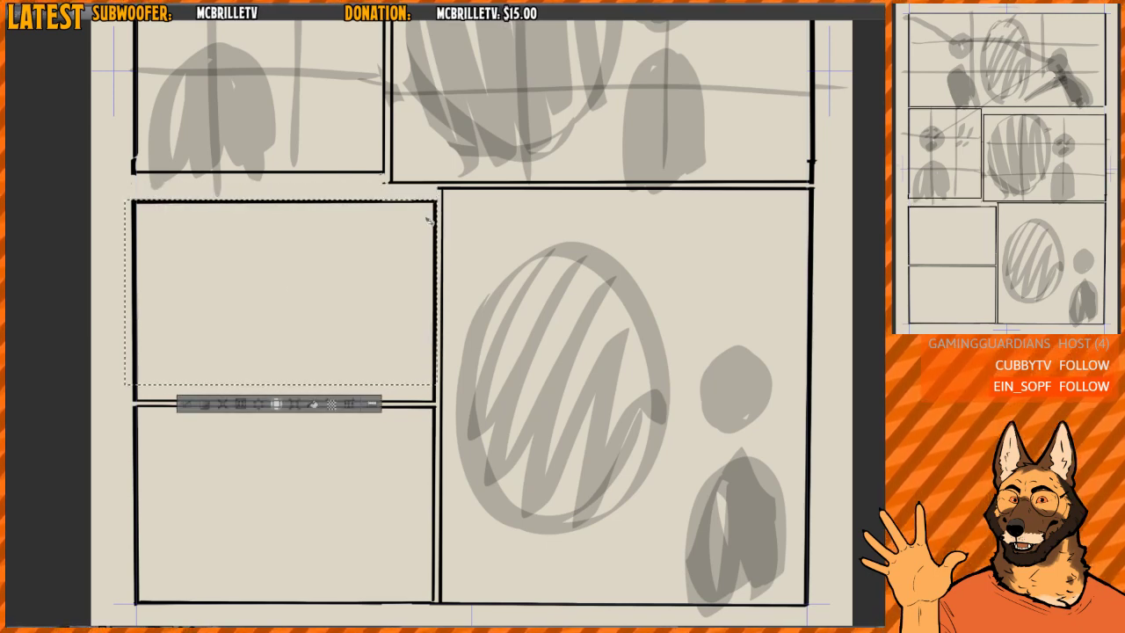
{"action": "key", "text": "ctrl+d"}
{"action": "scroll", "coordinate": [434, 194], "scroll_direction": "up", "scroll_amount": 3}
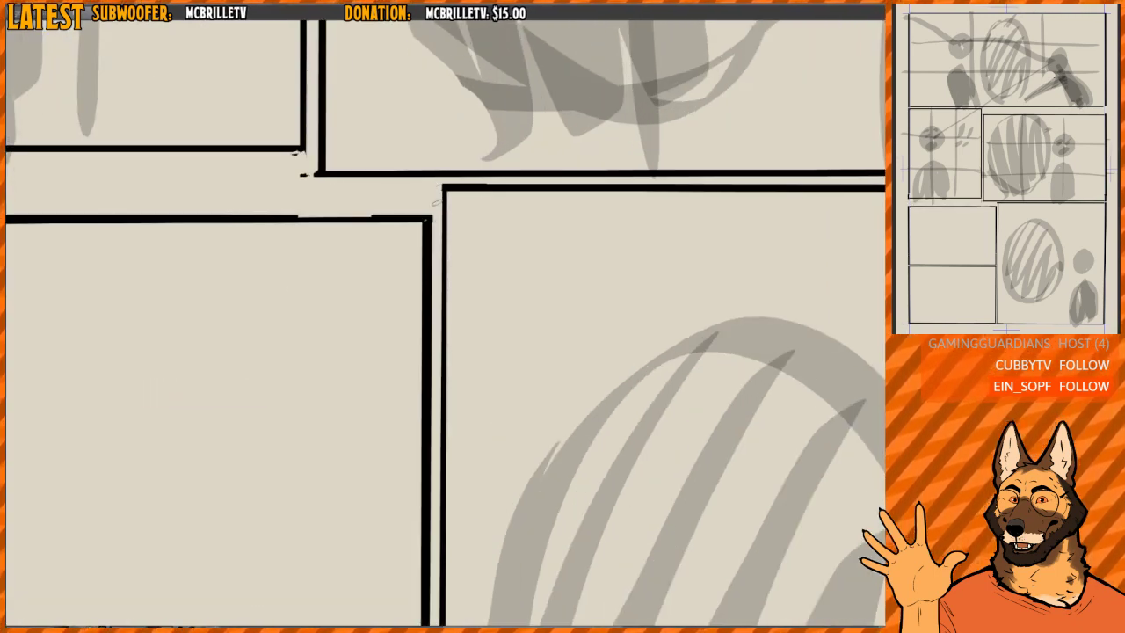
{"action": "scroll", "coordinate": [435, 202], "scroll_direction": "down", "scroll_amount": 3}
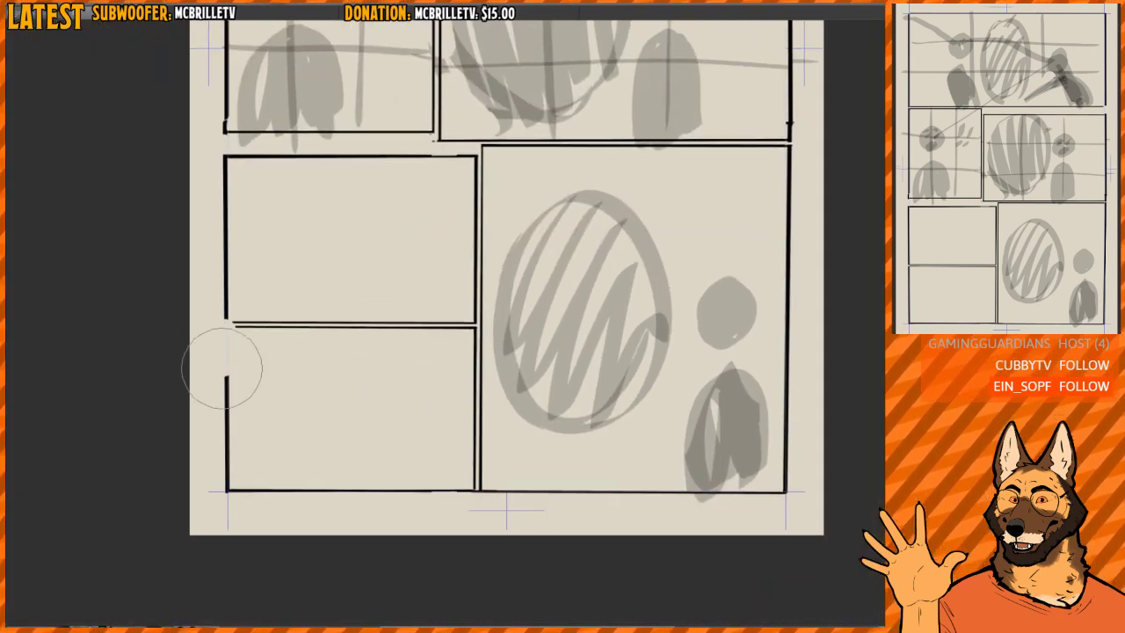
- Erase the left border of the lower stacked panel and re-ink it slightly further inward
{"action": "left_click_drag", "start_coordinate": [221, 369], "coordinate": [228, 507]}
{"action": "left_click_drag", "start_coordinate": [235, 326], "coordinate": [241, 486]}
{"action": "key", "text": "ctrl+z"}
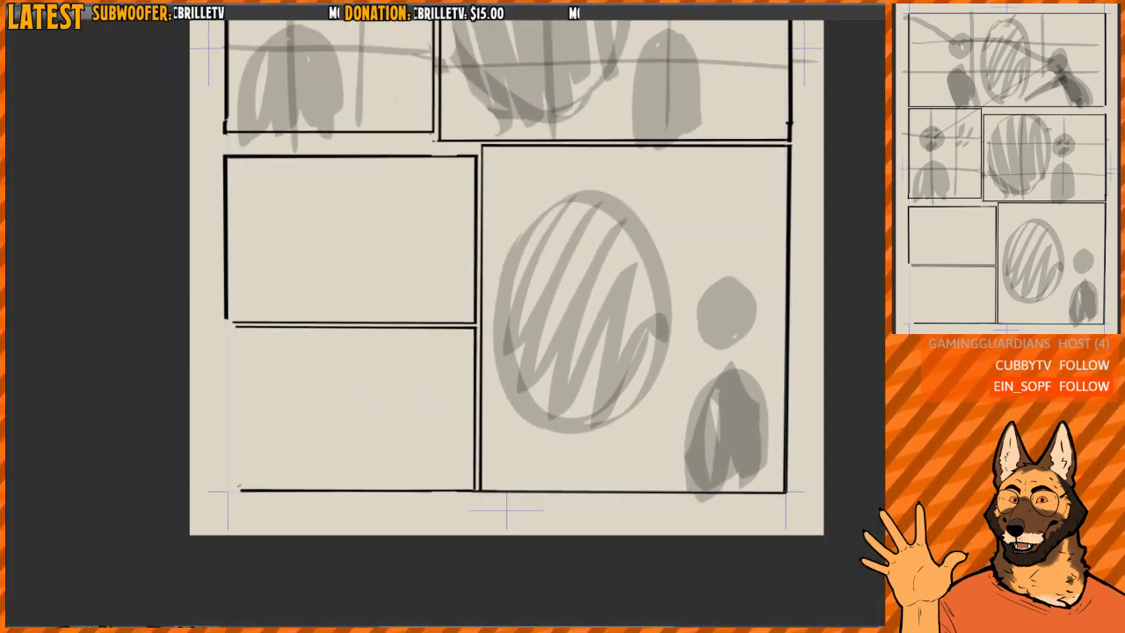
{"action": "left_click_drag", "start_coordinate": [235, 327], "coordinate": [237, 490]}
{"action": "key", "text": "ctrl+z"}
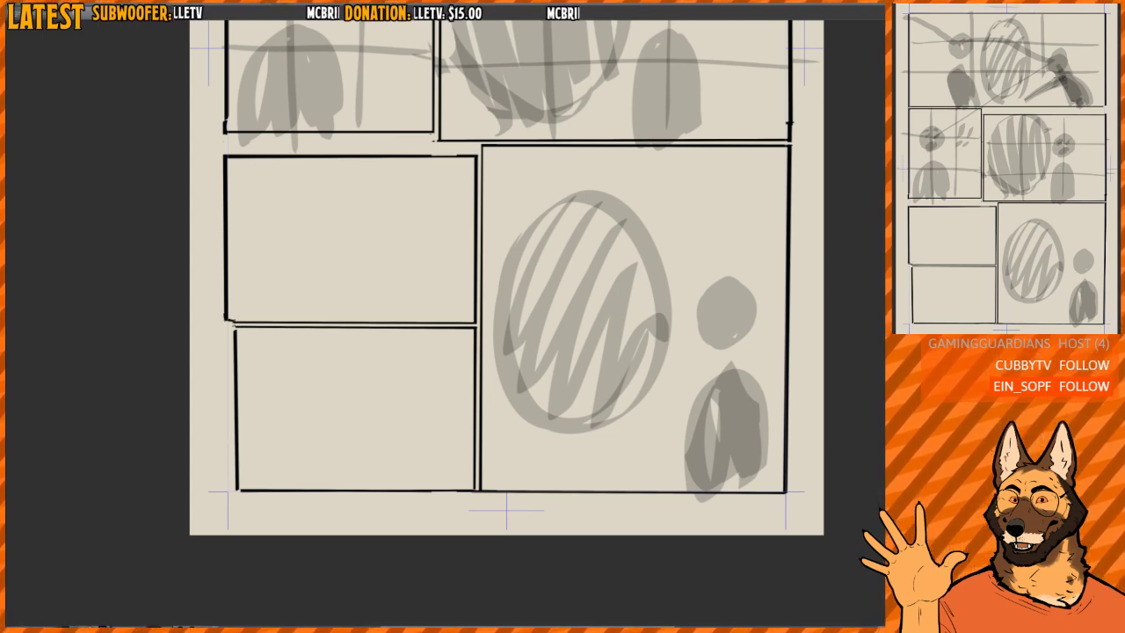
{"action": "left_click_drag", "start_coordinate": [234, 342], "coordinate": [235, 354]}
- Re-ink the right border of the upper stacked panel slightly further inward, widening the gutter to the large panel
{"action": "left_click_drag", "start_coordinate": [486, 225], "coordinate": [458, 236]}
{"action": "scroll", "coordinate": [453, 184], "scroll_direction": "up", "scroll_amount": 3}
{"action": "left_click_drag", "start_coordinate": [443, 154], "coordinate": [437, 440]}
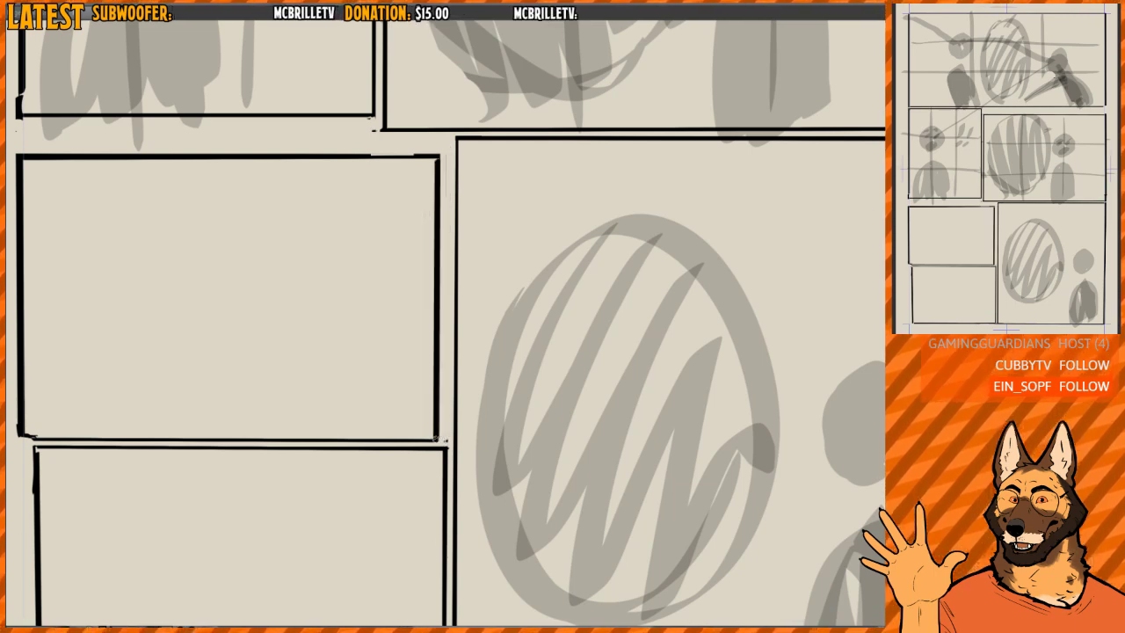
{"action": "scroll", "coordinate": [480, 341], "scroll_direction": "down", "scroll_amount": 7}
{"action": "scroll", "coordinate": [439, 275], "scroll_direction": "up", "scroll_amount": 1}
{"action": "mouse_move", "coordinate": [512, 269]}
{"action": "left_mouse_down"}
{"action": "mouse_move", "coordinate": [440, 276]}
{"action": "mouse_move", "coordinate": [416, 353]}
{"action": "mouse_move", "coordinate": [432, 238]}
{"action": "left_mouse_up"}
{"action": "scroll", "coordinate": [437, 274], "scroll_direction": "up", "scroll_amount": 1}
{"action": "scroll", "coordinate": [431, 266], "scroll_direction": "down", "scroll_amount": 3}
{"action": "scroll", "coordinate": [425, 327], "scroll_direction": "up", "scroll_amount": 3}
{"action": "left_click_drag", "start_coordinate": [605, 374], "coordinate": [605, 304]}
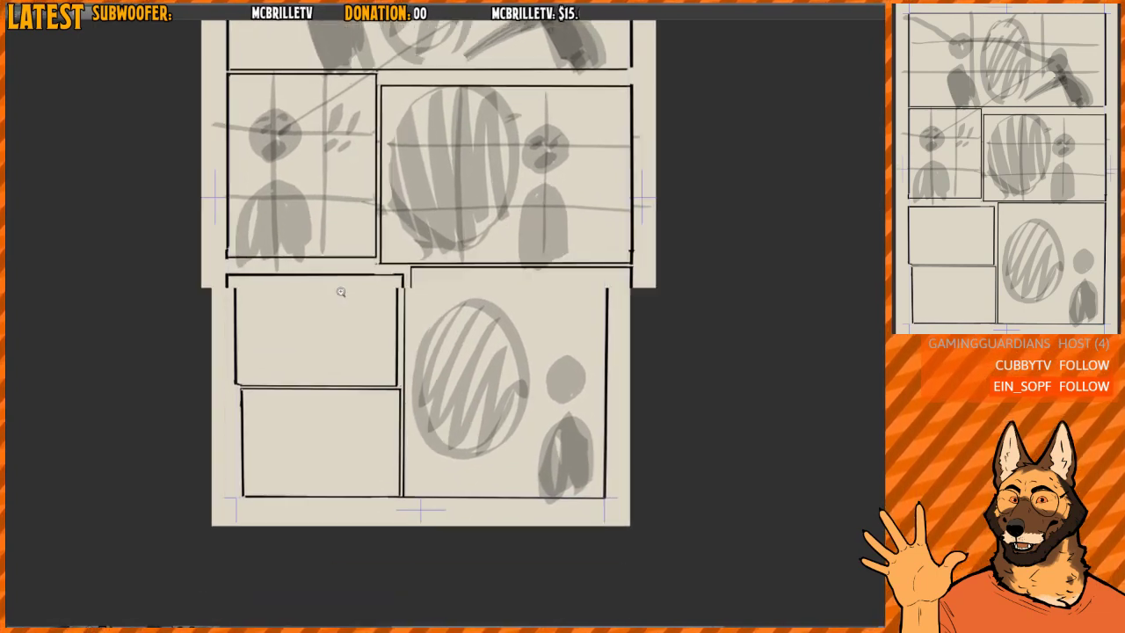
{"action": "scroll", "coordinate": [339, 291], "scroll_direction": "up", "scroll_amount": 2}
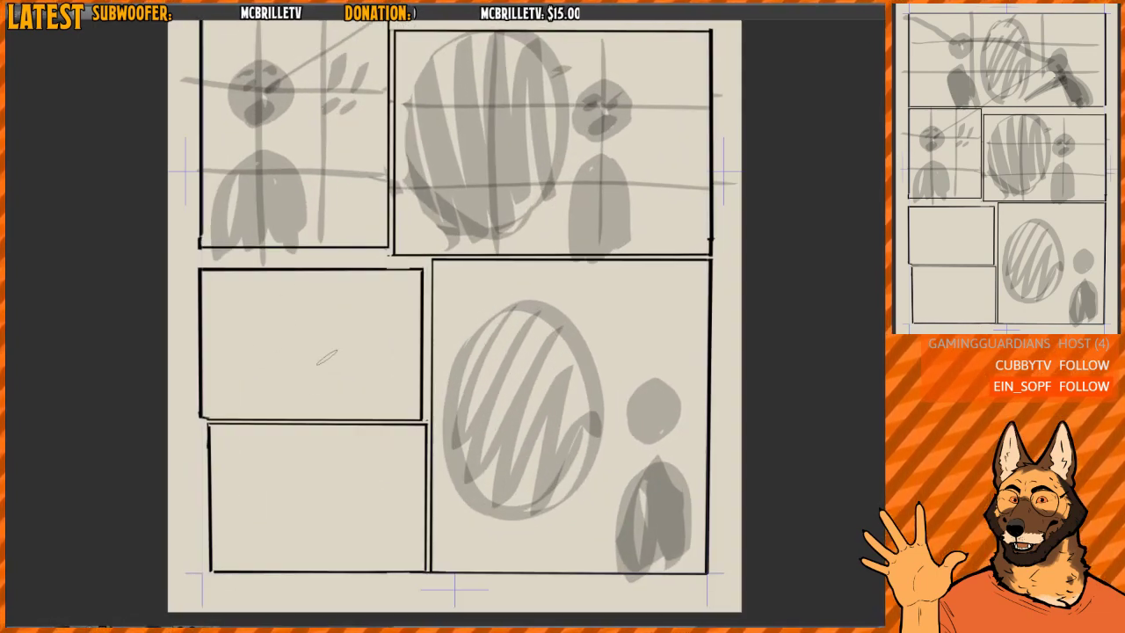
- Block in a small grey figure with raised arms in the upper stacked panel, with a hatched, tailed oval beside its head
{"action": "mouse_move", "coordinate": [233, 402]}
{"action": "left_mouse_down"}
{"action": "mouse_move", "coordinate": [280, 374]}
{"action": "mouse_move", "coordinate": [243, 364]}
{"action": "mouse_move", "coordinate": [288, 389]}
{"action": "mouse_move", "coordinate": [254, 394]}
{"action": "mouse_move", "coordinate": [280, 403]}
{"action": "left_mouse_up"}
{"action": "key", "text": "ctrl+z"}
{"action": "mouse_move", "coordinate": [282, 311]}
{"action": "left_mouse_down"}
{"action": "mouse_move", "coordinate": [271, 330]}
{"action": "mouse_move", "coordinate": [267, 320]}
{"action": "left_mouse_up"}
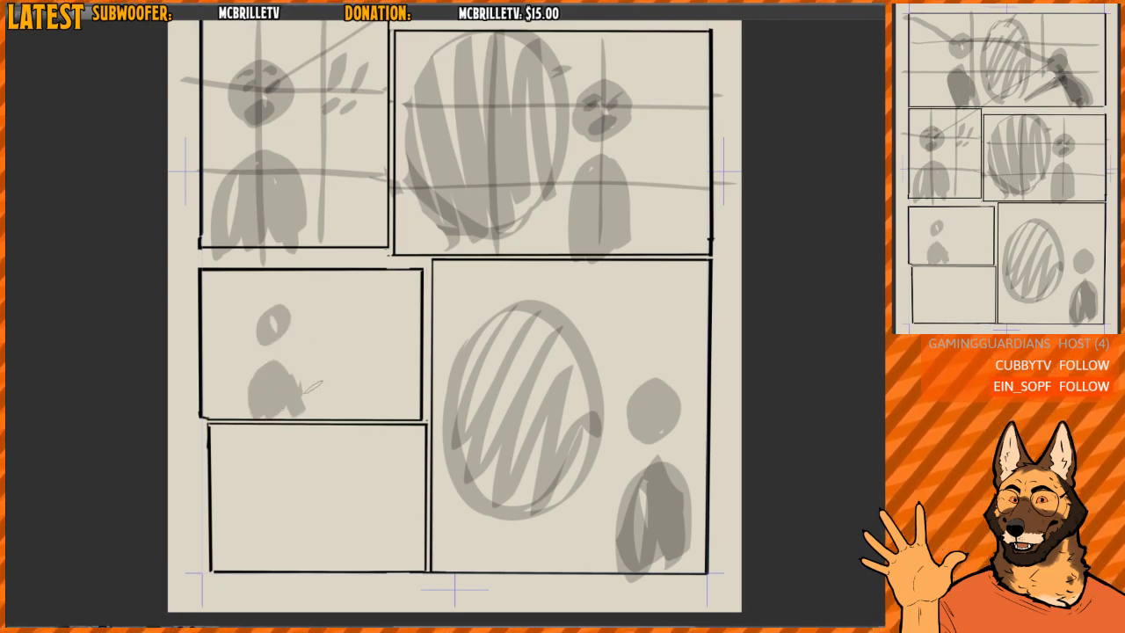
{"action": "mouse_move", "coordinate": [311, 387]}
{"action": "left_mouse_down"}
{"action": "mouse_move", "coordinate": [313, 369]}
{"action": "mouse_move", "coordinate": [312, 403]}
{"action": "mouse_move", "coordinate": [322, 387]}
{"action": "left_mouse_up"}
{"action": "key", "text": "ctrl+z"}
{"action": "mouse_move", "coordinate": [235, 409]}
{"action": "left_mouse_down"}
{"action": "mouse_move", "coordinate": [226, 413]}
{"action": "mouse_move", "coordinate": [224, 391]}
{"action": "left_mouse_up"}
{"action": "mouse_move", "coordinate": [319, 385]}
{"action": "left_mouse_down"}
{"action": "mouse_move", "coordinate": [304, 409]}
{"action": "mouse_move", "coordinate": [330, 391]}
{"action": "left_mouse_up"}
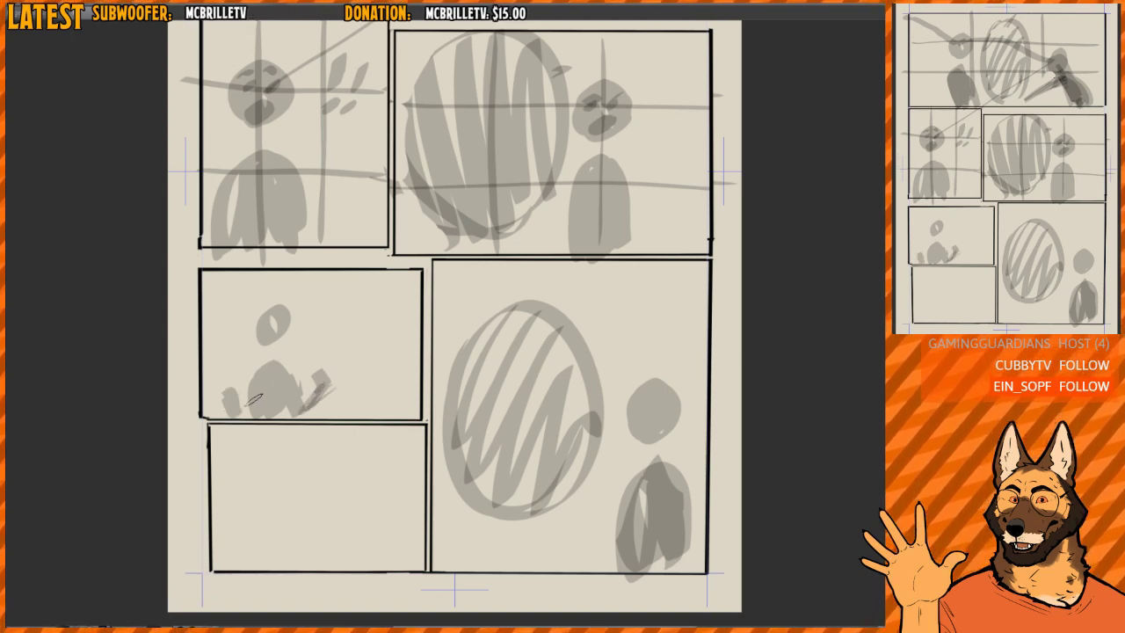
{"action": "left_click_drag", "start_coordinate": [243, 386], "coordinate": [297, 376]}
{"action": "mouse_move", "coordinate": [341, 308]}
{"action": "left_mouse_down"}
{"action": "mouse_move", "coordinate": [389, 337]}
{"action": "mouse_move", "coordinate": [318, 330]}
{"action": "mouse_move", "coordinate": [385, 290]}
{"action": "mouse_move", "coordinate": [327, 320]}
{"action": "left_mouse_up"}
- Sketch a grey oval head on the right of the lower stacked panel and an outlined oval with a tail on its left
{"action": "left_click_drag", "start_coordinate": [388, 419], "coordinate": [386, 312]}
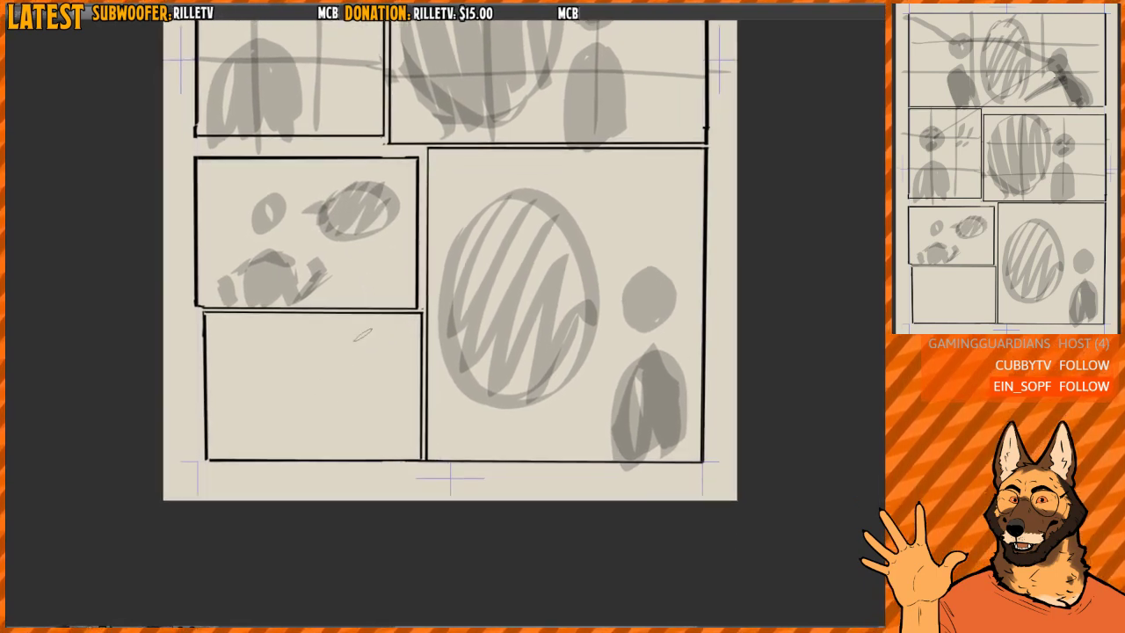
{"action": "mouse_move", "coordinate": [350, 360]}
{"action": "left_mouse_down"}
{"action": "mouse_move", "coordinate": [369, 395]}
{"action": "mouse_move", "coordinate": [386, 352]}
{"action": "mouse_move", "coordinate": [378, 404]}
{"action": "mouse_move", "coordinate": [362, 345]}
{"action": "left_mouse_up"}
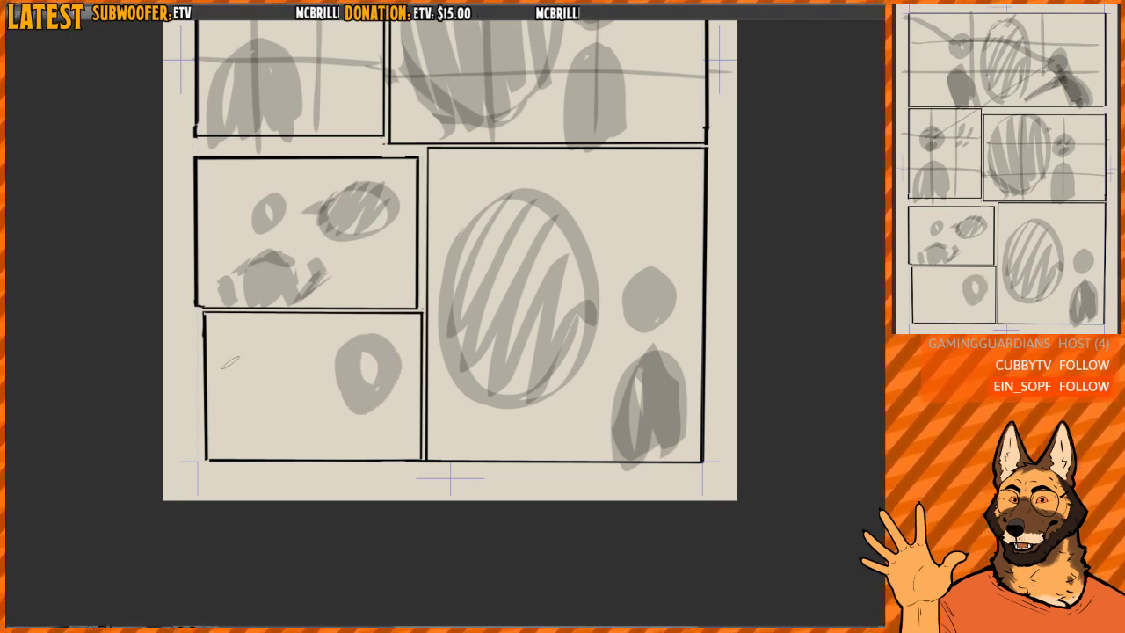
{"action": "mouse_move", "coordinate": [234, 355]}
{"action": "left_mouse_down"}
{"action": "mouse_move", "coordinate": [262, 339]}
{"action": "mouse_move", "coordinate": [276, 393]}
{"action": "left_mouse_up"}
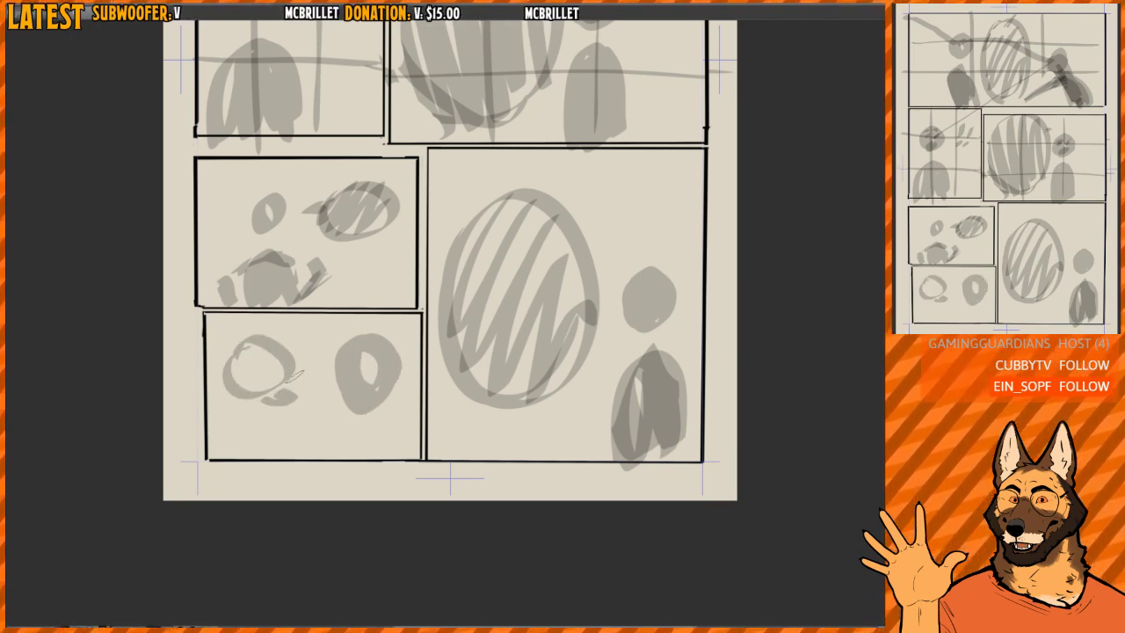
{"action": "left_click_drag", "start_coordinate": [381, 340], "coordinate": [377, 339]}
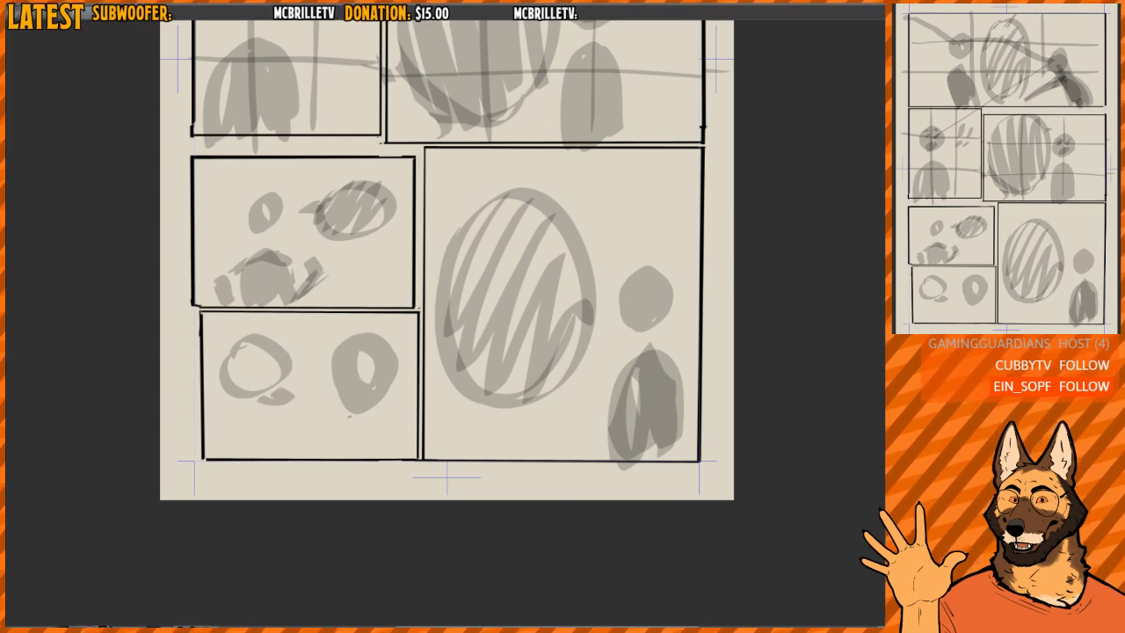
- Build the oval in the lower stacked panel into a larger head with two pointed ears, a neck and shoulders
{"action": "mouse_move", "coordinate": [339, 398]}
{"action": "left_mouse_down"}
{"action": "mouse_move", "coordinate": [352, 430]}
{"action": "mouse_move", "coordinate": [378, 435]}
{"action": "mouse_move", "coordinate": [280, 447]}
{"action": "mouse_move", "coordinate": [404, 457]}
{"action": "mouse_move", "coordinate": [391, 429]}
{"action": "left_mouse_up"}
{"action": "mouse_move", "coordinate": [356, 365]}
{"action": "left_mouse_down"}
{"action": "mouse_move", "coordinate": [369, 387]}
{"action": "mouse_move", "coordinate": [392, 356]}
{"action": "mouse_move", "coordinate": [405, 356]}
{"action": "left_mouse_up"}
{"action": "left_click_drag", "start_coordinate": [360, 344], "coordinate": [325, 355]}
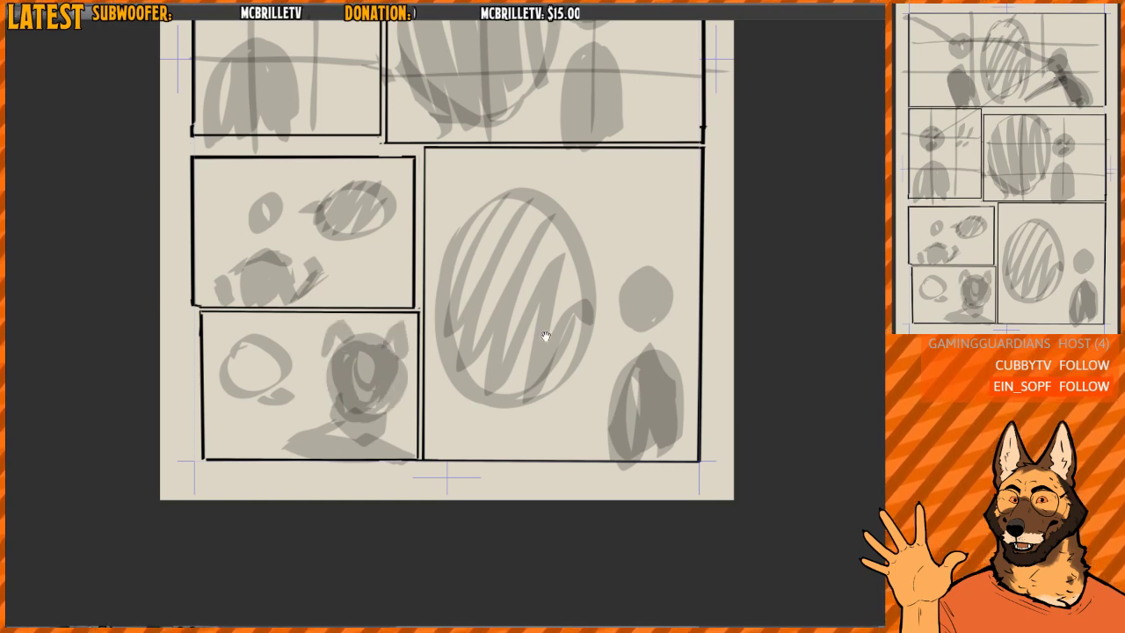
- Erase the stray ink in the vertical gutter between the stacked panels and the large bottom-right panel
{"action": "left_click_drag", "start_coordinate": [583, 319], "coordinate": [511, 334]}
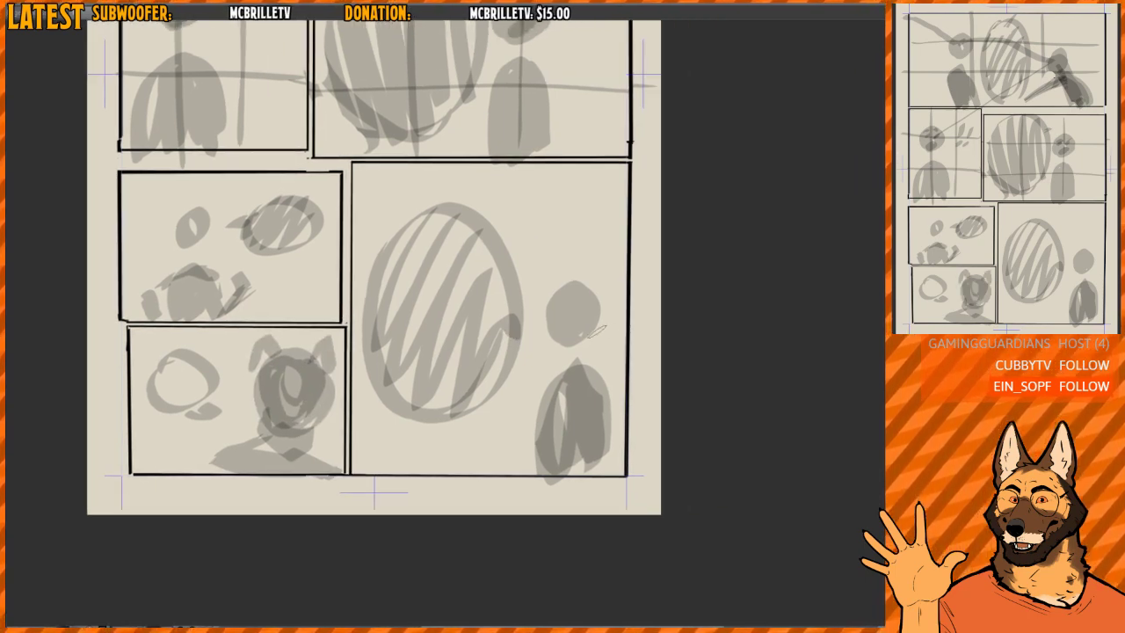
{"action": "left_click_drag", "start_coordinate": [440, 264], "coordinate": [438, 274]}
{"action": "left_click_drag", "start_coordinate": [429, 328], "coordinate": [460, 328]}
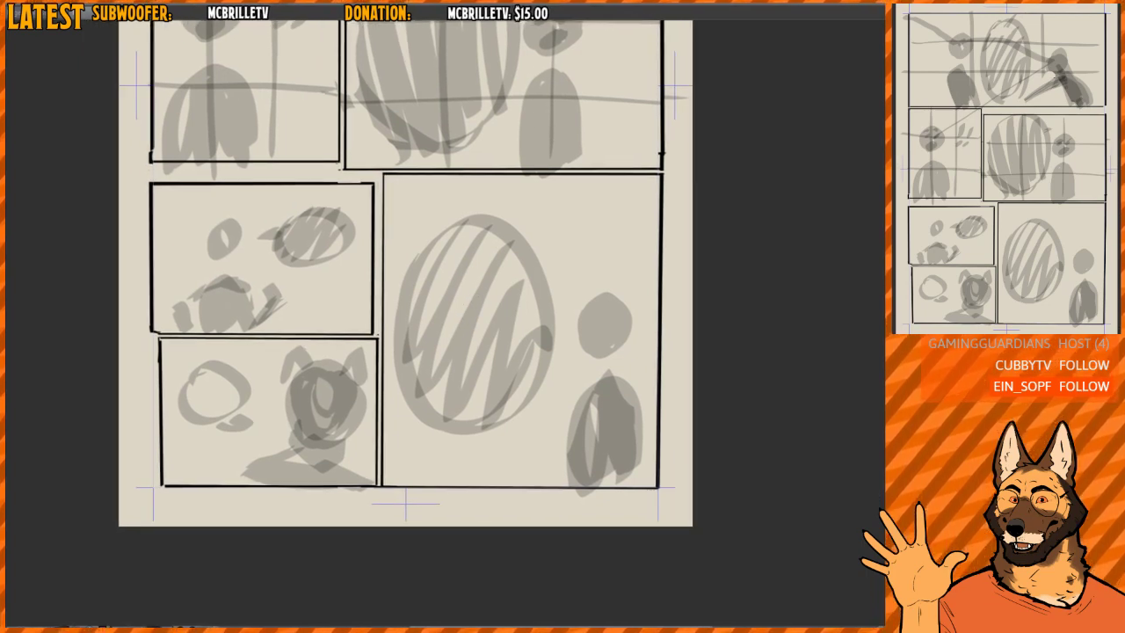
{"action": "scroll", "coordinate": [351, 466], "scroll_direction": "up", "scroll_amount": 5}
{"action": "left_click_drag", "start_coordinate": [416, 517], "coordinate": [416, 521]}
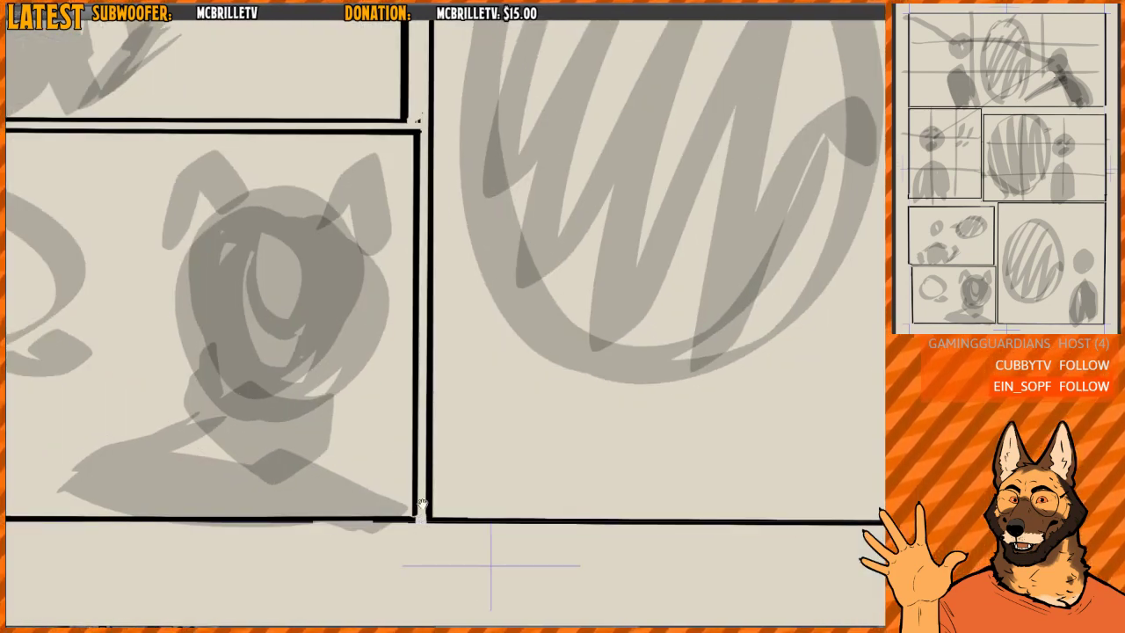
{"action": "scroll", "coordinate": [421, 504], "scroll_direction": "down", "scroll_amount": 5}
{"action": "scroll", "coordinate": [429, 365], "scroll_direction": "up", "scroll_amount": 5}
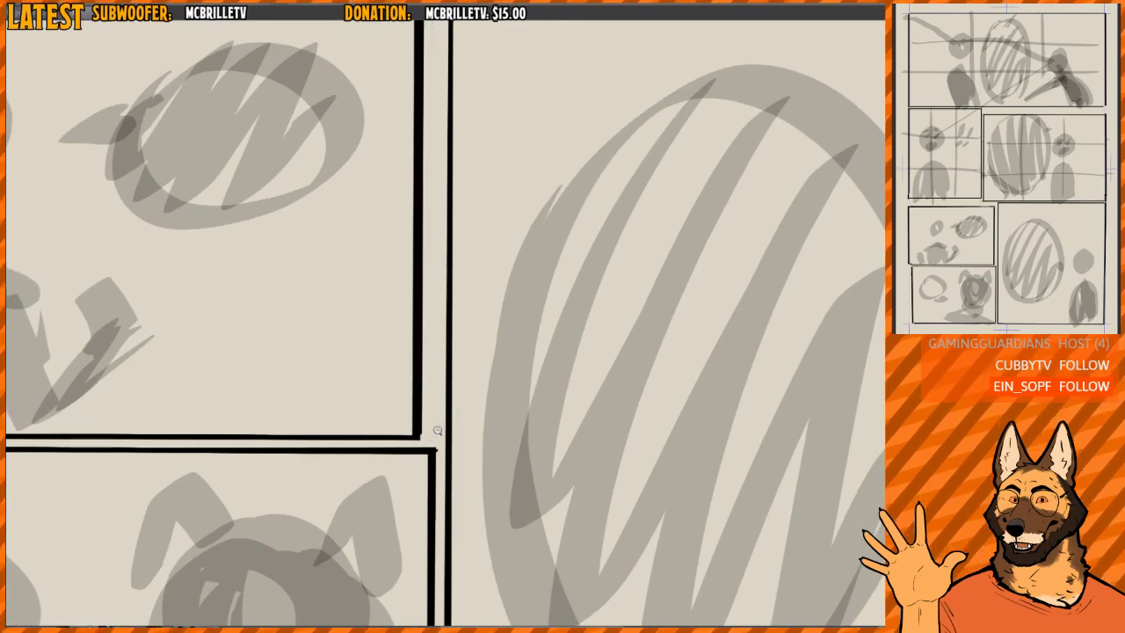
{"action": "scroll", "coordinate": [437, 429], "scroll_direction": "down", "scroll_amount": 5}
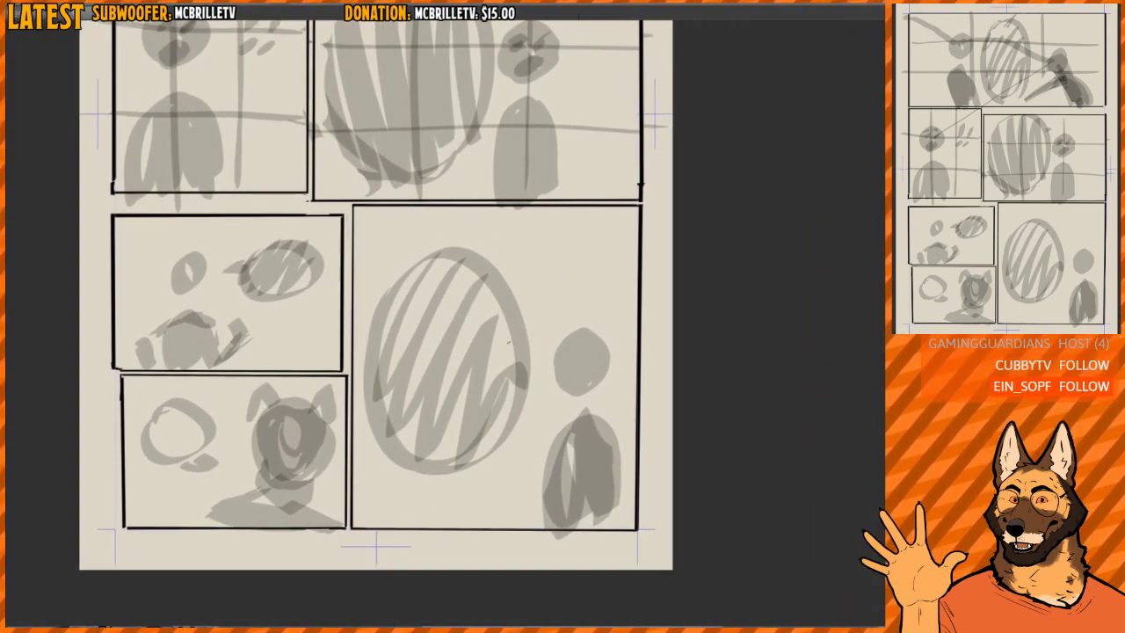
- Select the two stacked panels with their sketches and move them up slightly to narrow the gutter above them
{"action": "left_click_drag", "start_coordinate": [103, 537], "coordinate": [347, 207]}
{"action": "scroll", "coordinate": [299, 277], "scroll_direction": "up", "scroll_amount": 2}
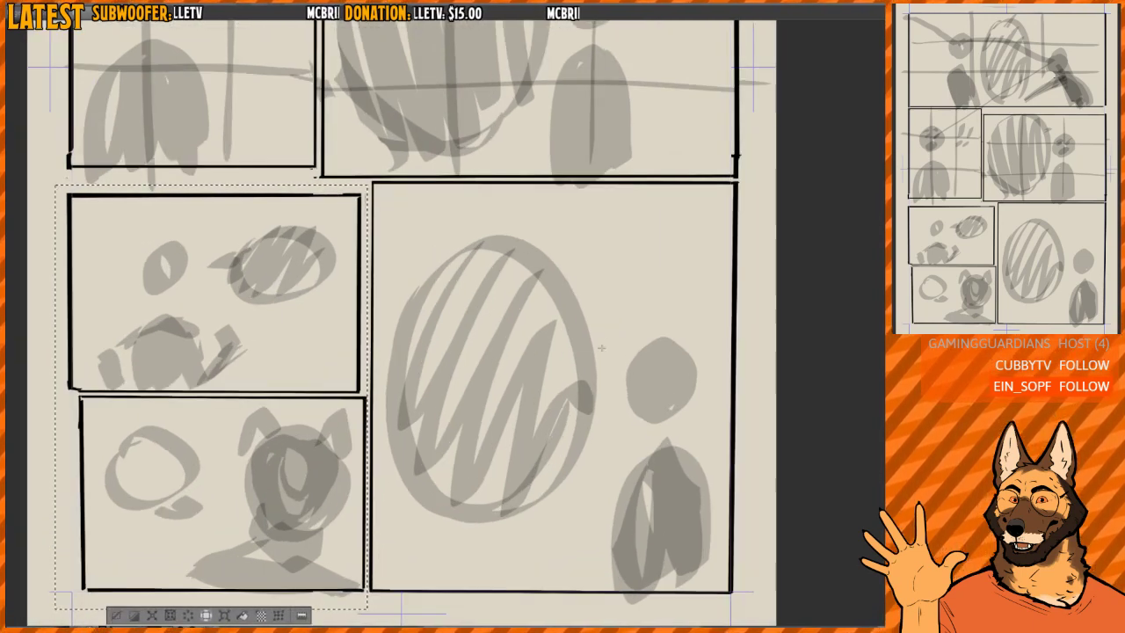
{"action": "left_click_drag", "start_coordinate": [350, 386], "coordinate": [349, 374]}
{"action": "key", "text": "ctrl+d"}
- Select the top border of the large bottom-right panel and shift it down to widen the gutter above it
{"action": "left_click_drag", "start_coordinate": [571, 253], "coordinate": [527, 266]}
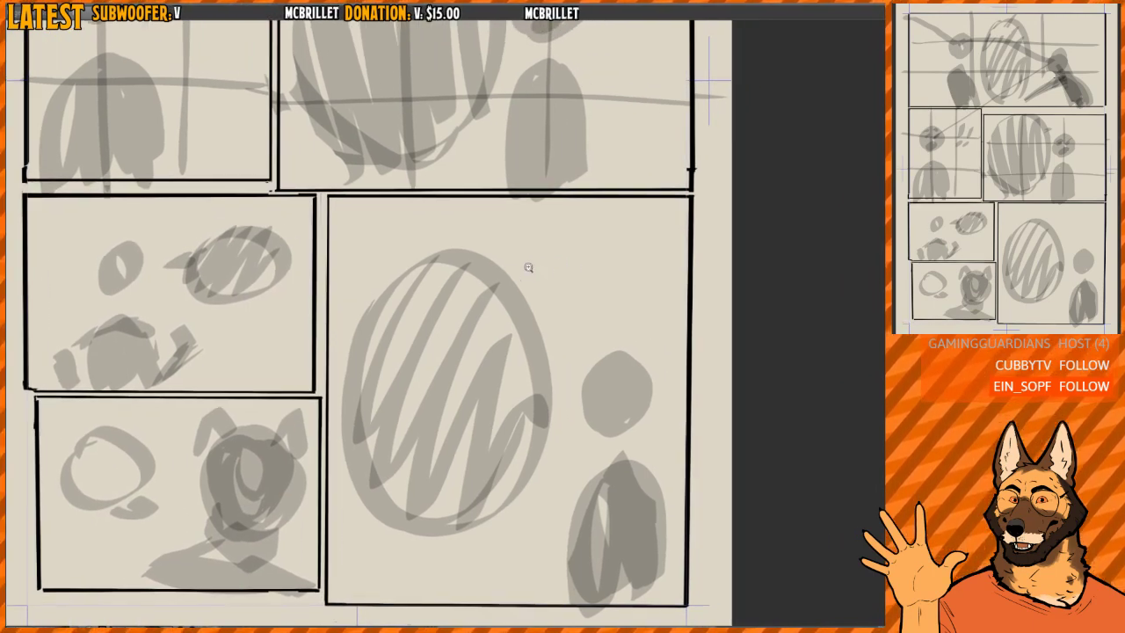
{"action": "scroll", "coordinate": [553, 268], "scroll_direction": "up", "scroll_amount": 1}
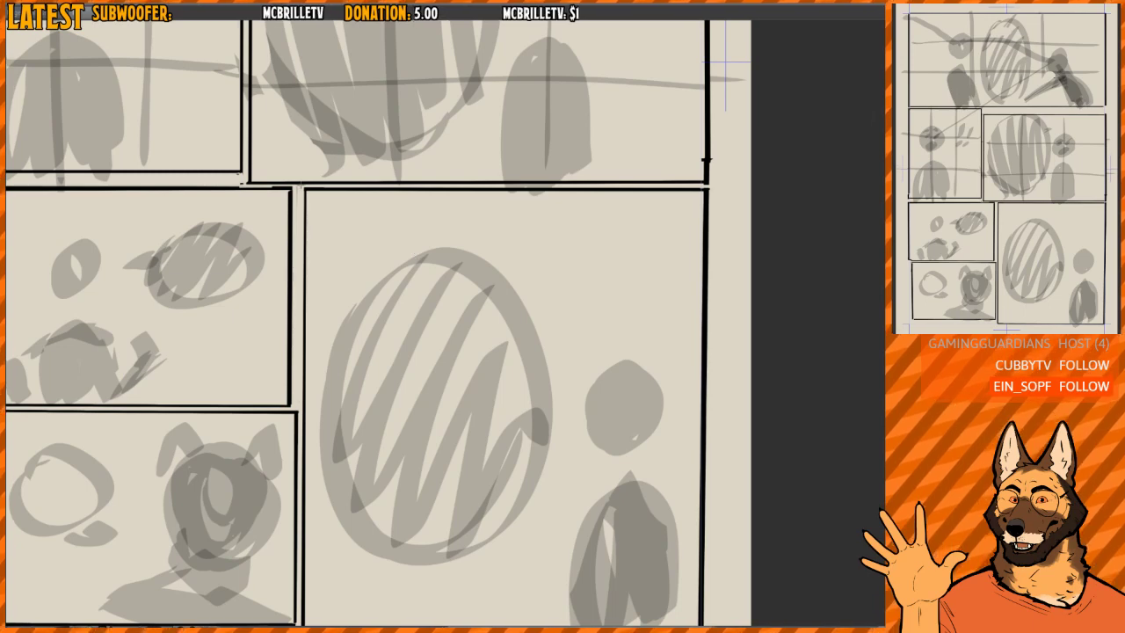
{"action": "left_click_drag", "start_coordinate": [302, 188], "coordinate": [719, 216]}
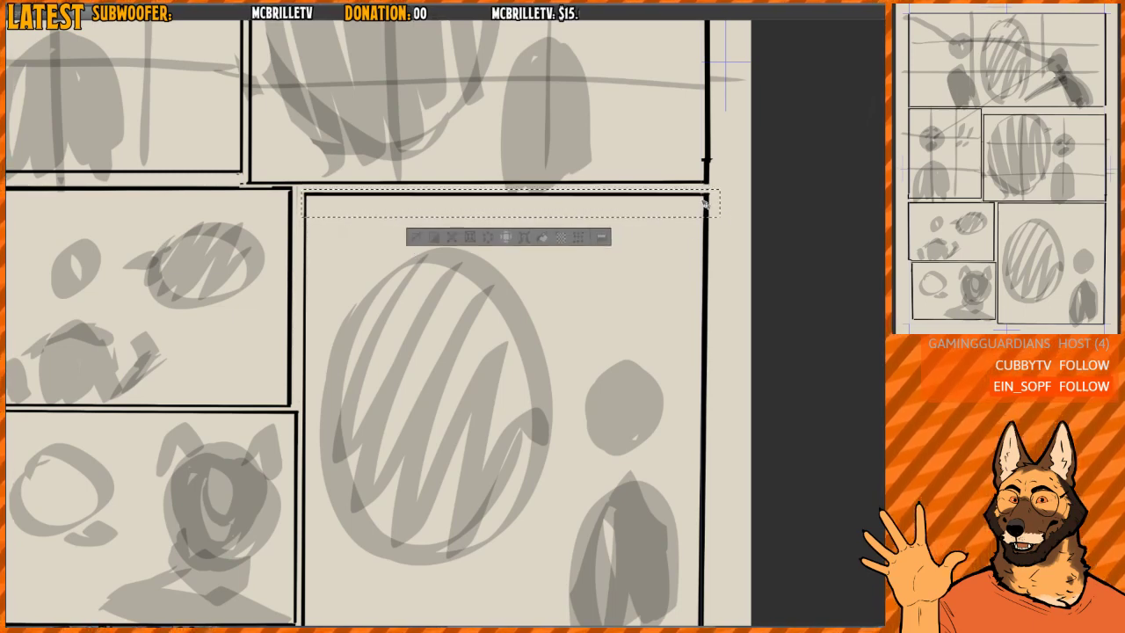
{"action": "key", "text": "ctrl+d"}
{"action": "scroll", "coordinate": [703, 200], "scroll_direction": "down", "scroll_amount": 3}
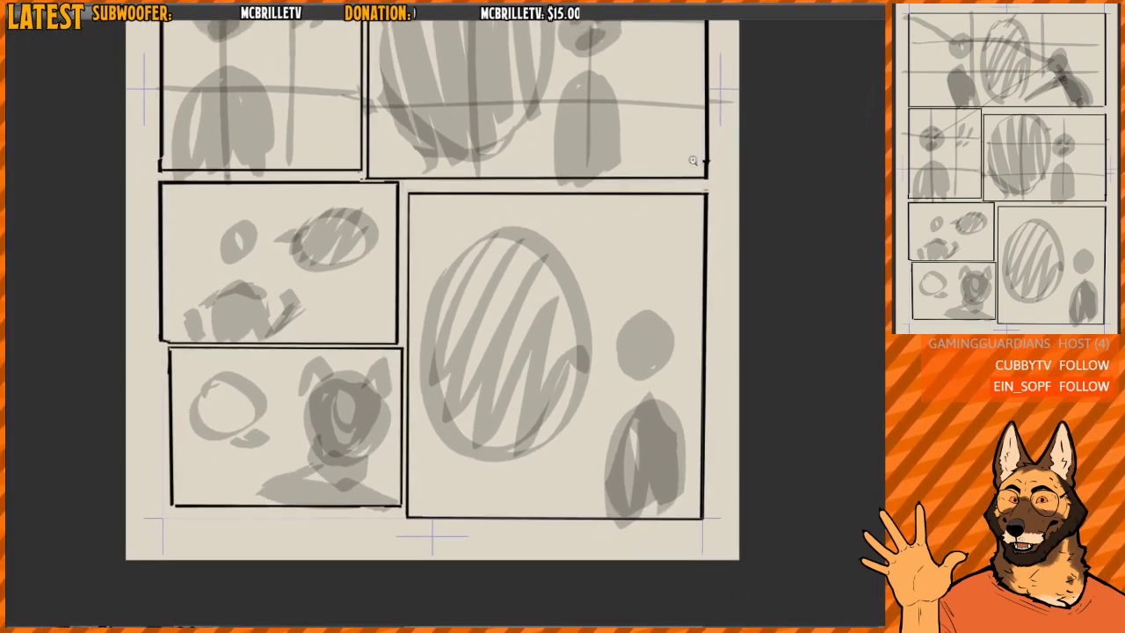
- Clear the grey figure, balloon and guideline sketches from all panels, keeping the black panel borders
{"action": "key", "text": "h"}
{"action": "left_click_drag", "start_coordinate": [694, 161], "coordinate": [644, 174]}
{"action": "key", "text": "h"}
{"action": "left_click_drag", "start_coordinate": [637, 173], "coordinate": [628, 177]}
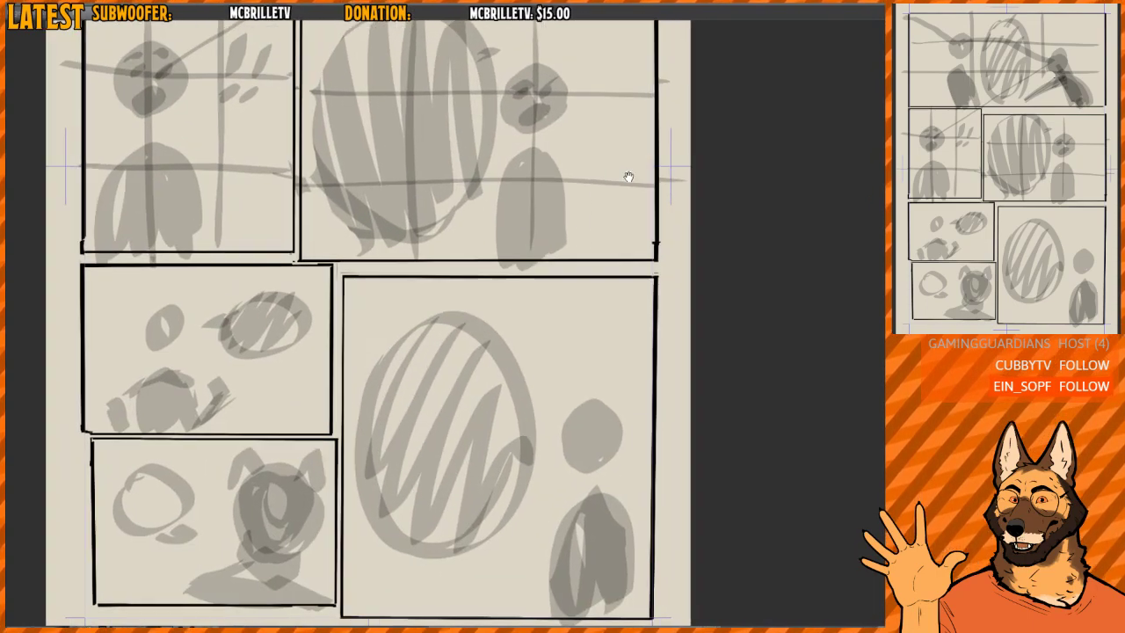
{"action": "scroll", "coordinate": [628, 177], "scroll_direction": "down", "scroll_amount": 5}
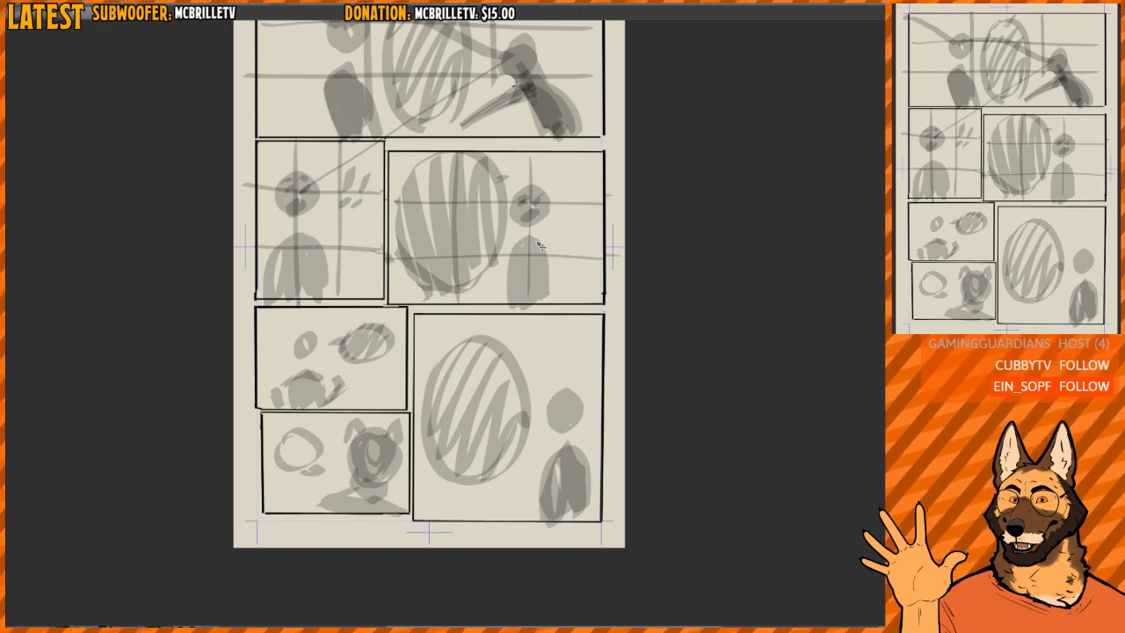
{"action": "left_click_drag", "start_coordinate": [539, 246], "coordinate": [554, 281]}
{"action": "scroll", "coordinate": [565, 276], "scroll_direction": "down", "scroll_amount": 2}
{"action": "key", "text": "Delete"}
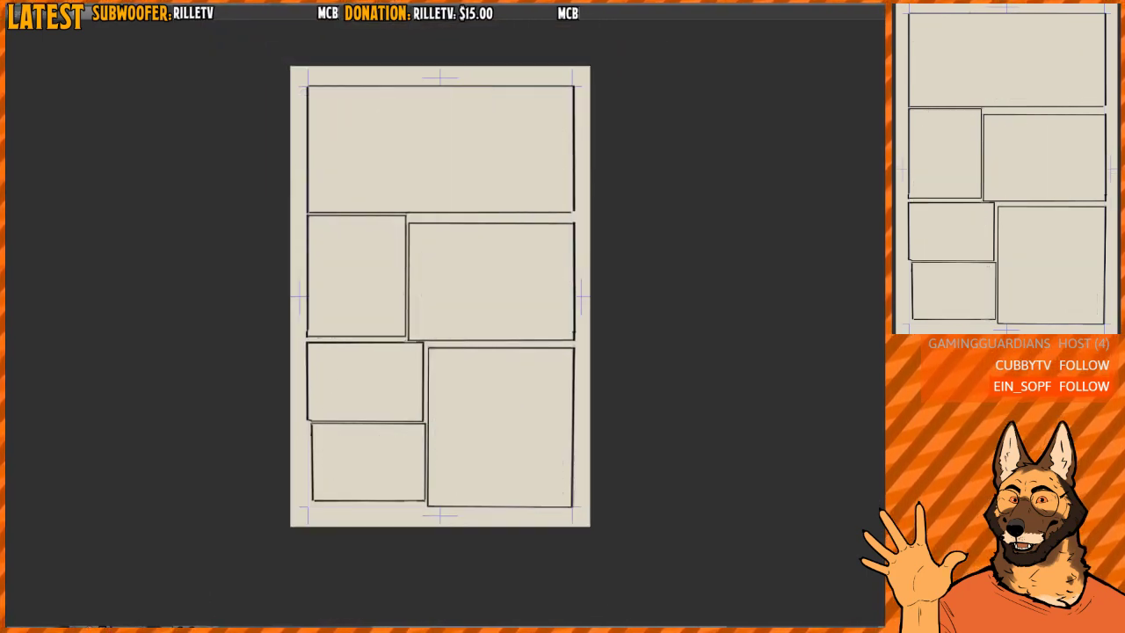
- Look over the whole page of bare panel borders and undo the clearing of the grey sketches
{"action": "left_click_drag", "start_coordinate": [571, 372], "coordinate": [588, 394]}
{"action": "key", "text": "h"}
{"action": "key", "text": "h"}
{"action": "scroll", "coordinate": [584, 388], "scroll_direction": "up", "scroll_amount": 1}
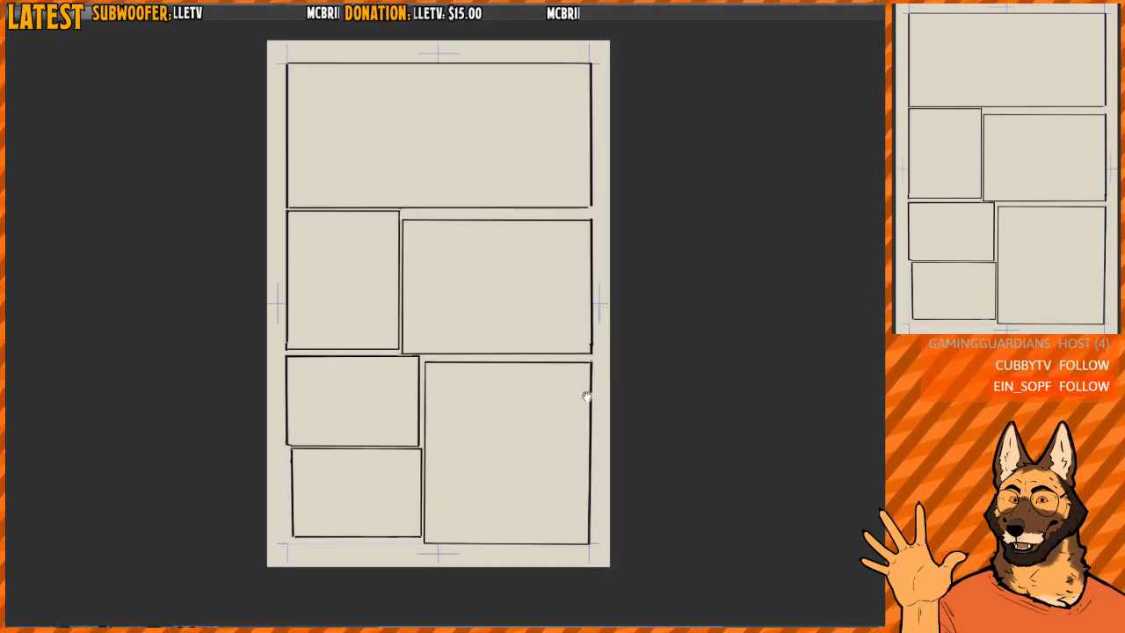
{"action": "scroll", "coordinate": [582, 393], "scroll_direction": "down", "scroll_amount": 2}
{"action": "scroll", "coordinate": [578, 390], "scroll_direction": "up", "scroll_amount": 1}
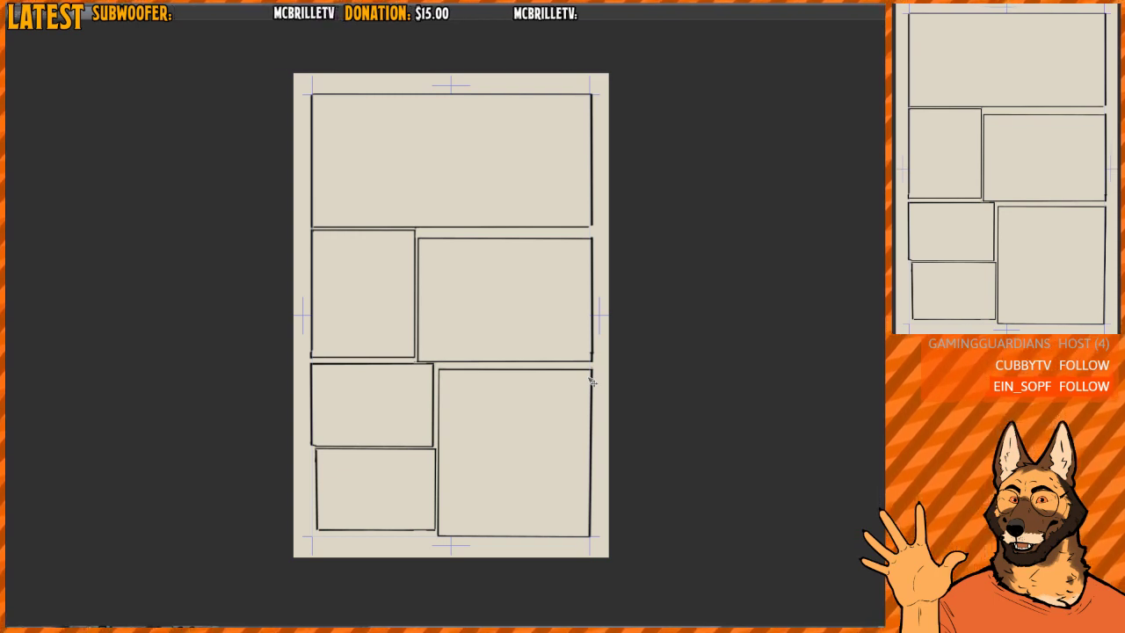
{"action": "key", "text": "ctrl+z"}
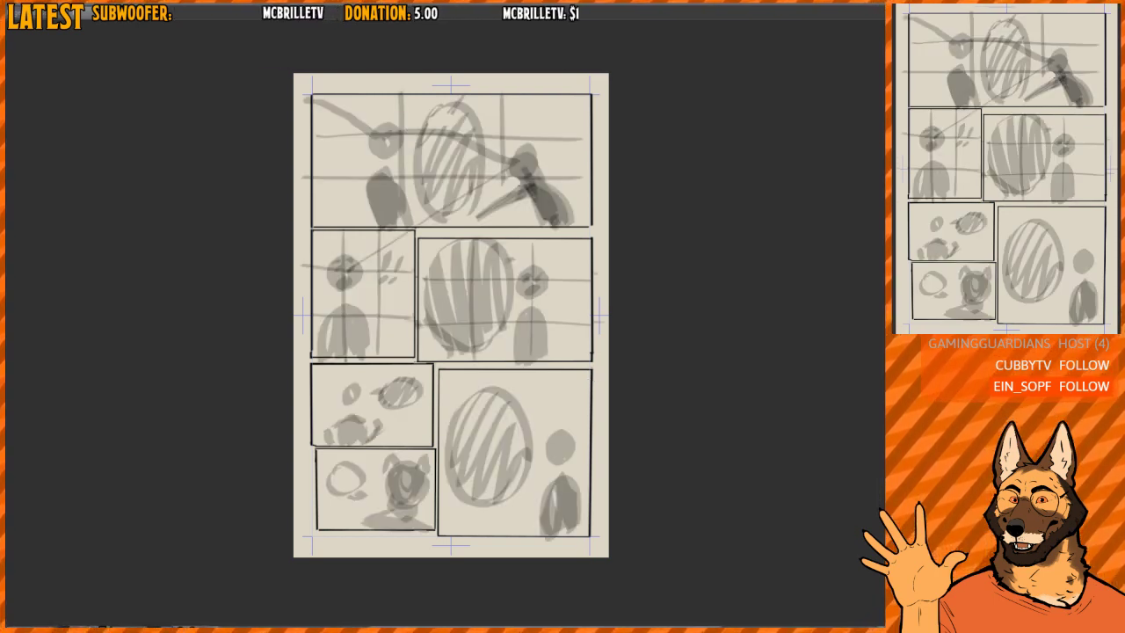
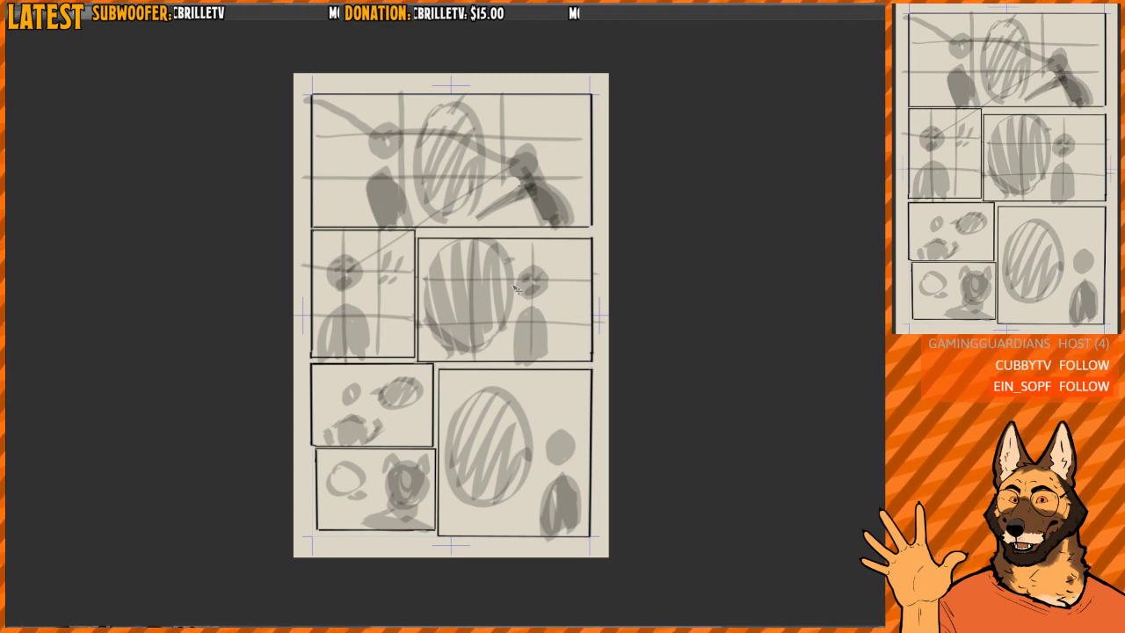
- Examine the sketched figures and balloons in the top and middle rows of panels and across the whole page
{"action": "scroll", "coordinate": [521, 299], "scroll_direction": "up", "scroll_amount": 2}
{"action": "scroll", "coordinate": [524, 306], "scroll_direction": "down", "scroll_amount": 2}
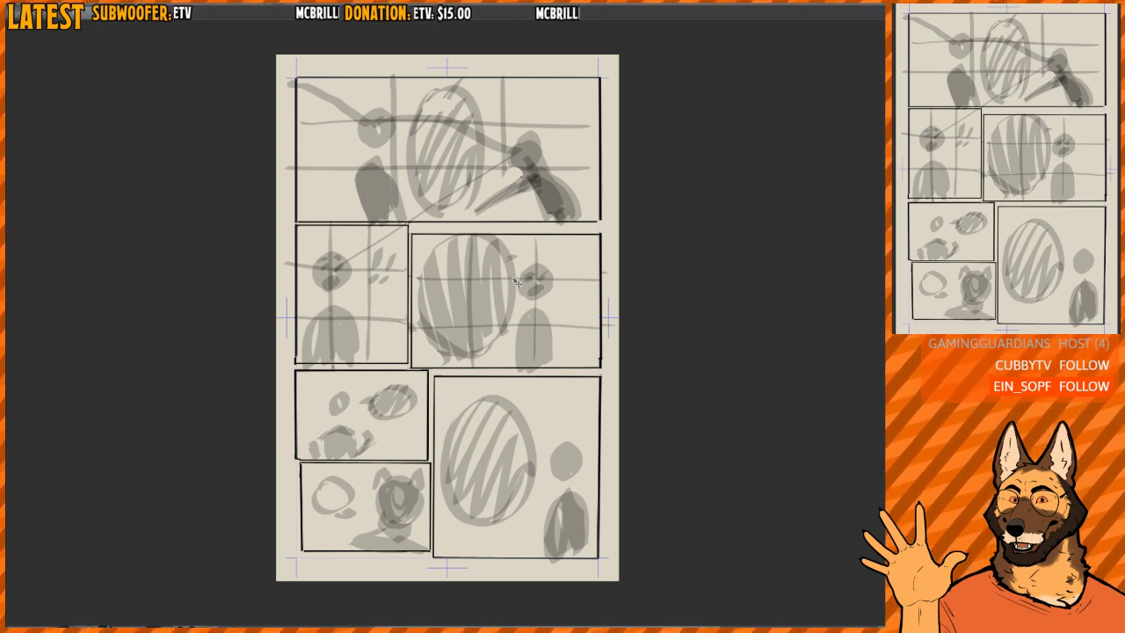
{"action": "left_click_drag", "start_coordinate": [532, 172], "coordinate": [527, 229]}
{"action": "scroll", "coordinate": [482, 211], "scroll_direction": "up", "scroll_amount": 2}
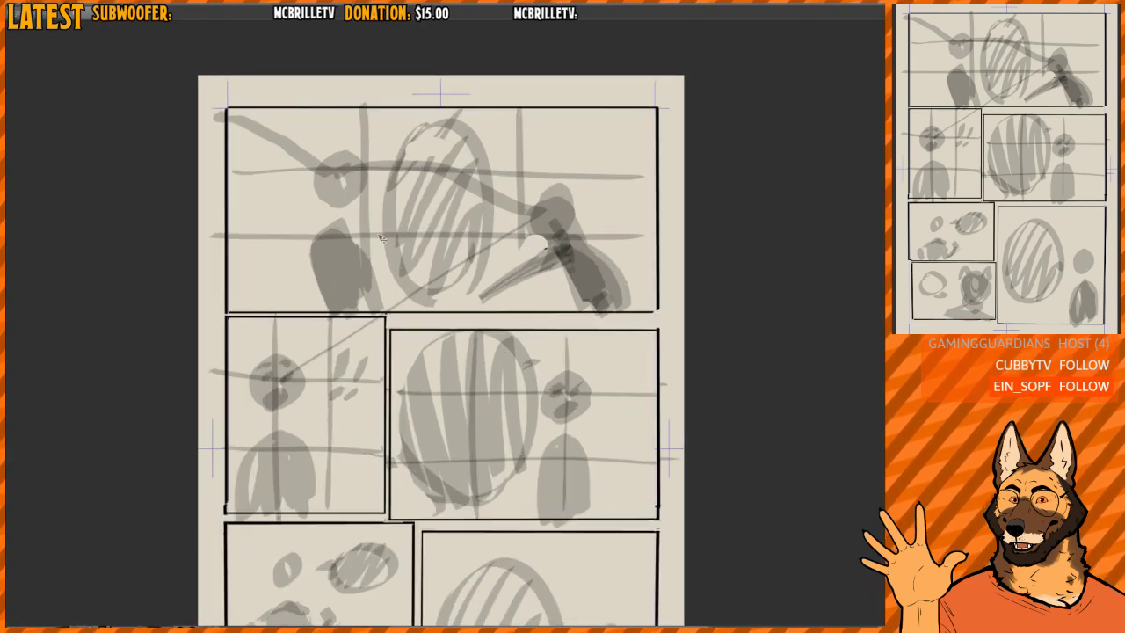
{"action": "scroll", "coordinate": [367, 209], "scroll_direction": "down", "scroll_amount": 1}
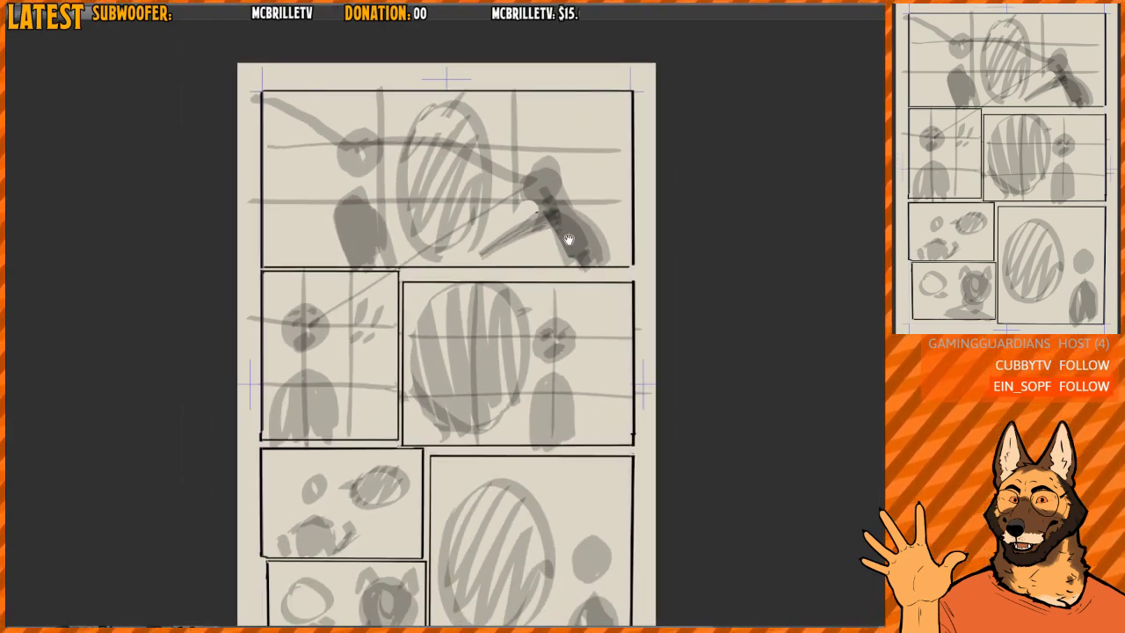
{"action": "scroll", "coordinate": [563, 174], "scroll_direction": "down", "scroll_amount": 1}
{"action": "left_click_drag", "start_coordinate": [571, 221], "coordinate": [545, 182]}
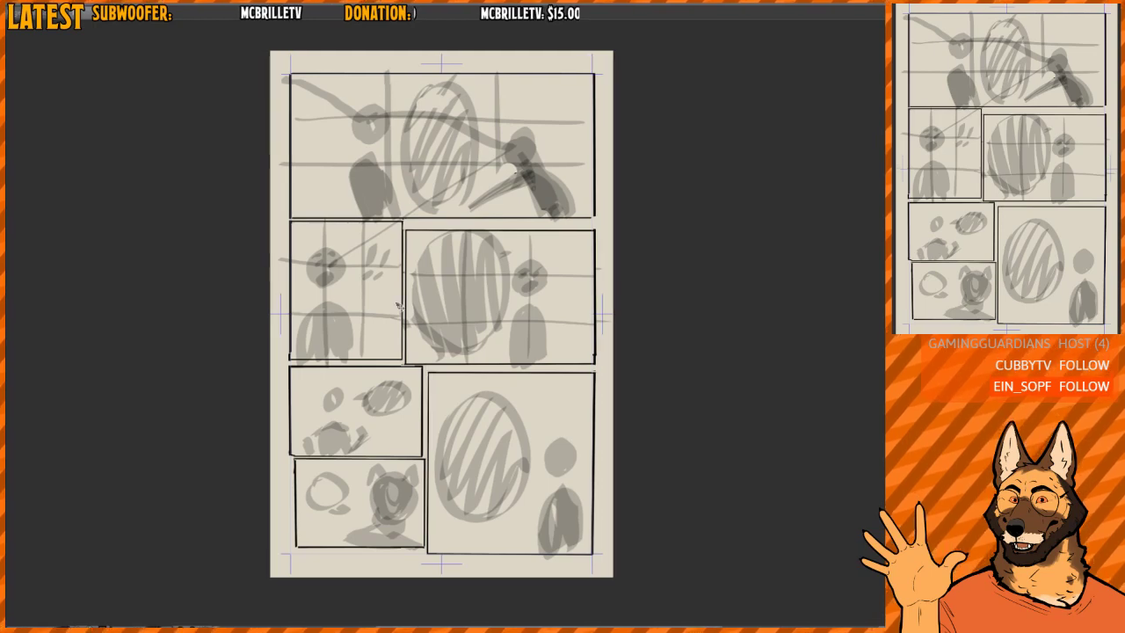
{"action": "left_click_drag", "start_coordinate": [473, 333], "coordinate": [474, 292]}
{"action": "scroll", "coordinate": [474, 292], "scroll_direction": "up", "scroll_amount": 1}
{"action": "left_click_drag", "start_coordinate": [485, 441], "coordinate": [490, 530]}
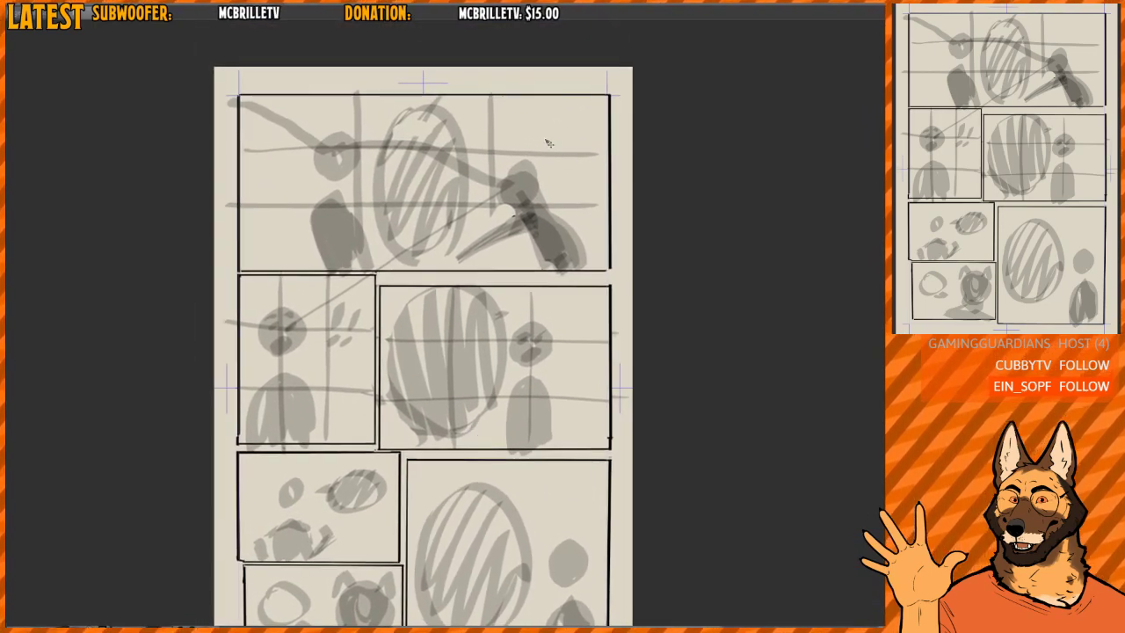
- Number the figures 1 in both middle-row panels, 2 and 1 in the upper and lower stacked panels, and 2 in the large bottom-right panel
{"action": "left_click_drag", "start_coordinate": [516, 233], "coordinate": [522, 145]}
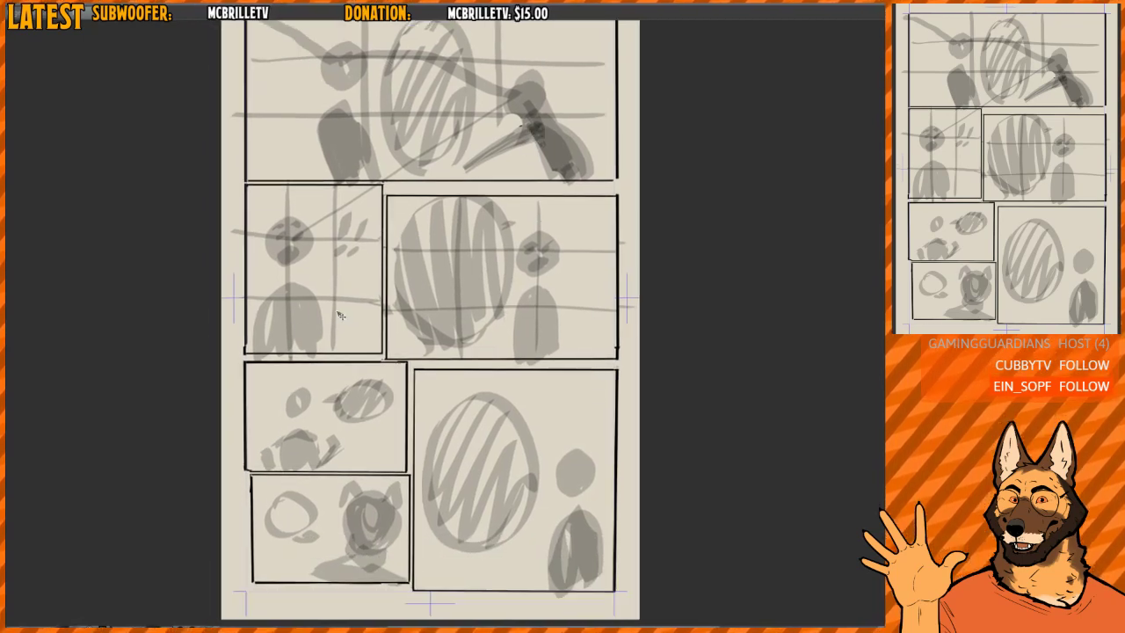
{"action": "left_click_drag", "start_coordinate": [341, 288], "coordinate": [360, 303]}
{"action": "left_click_drag", "start_coordinate": [578, 289], "coordinate": [583, 303]}
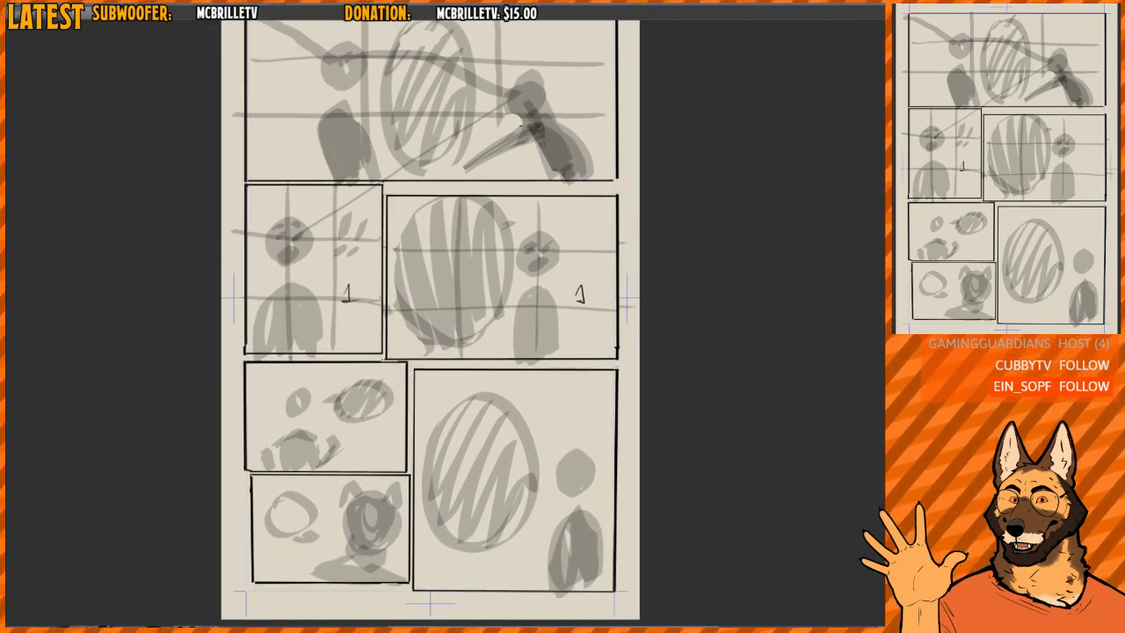
{"action": "left_click_drag", "start_coordinate": [422, 390], "coordinate": [414, 326]}
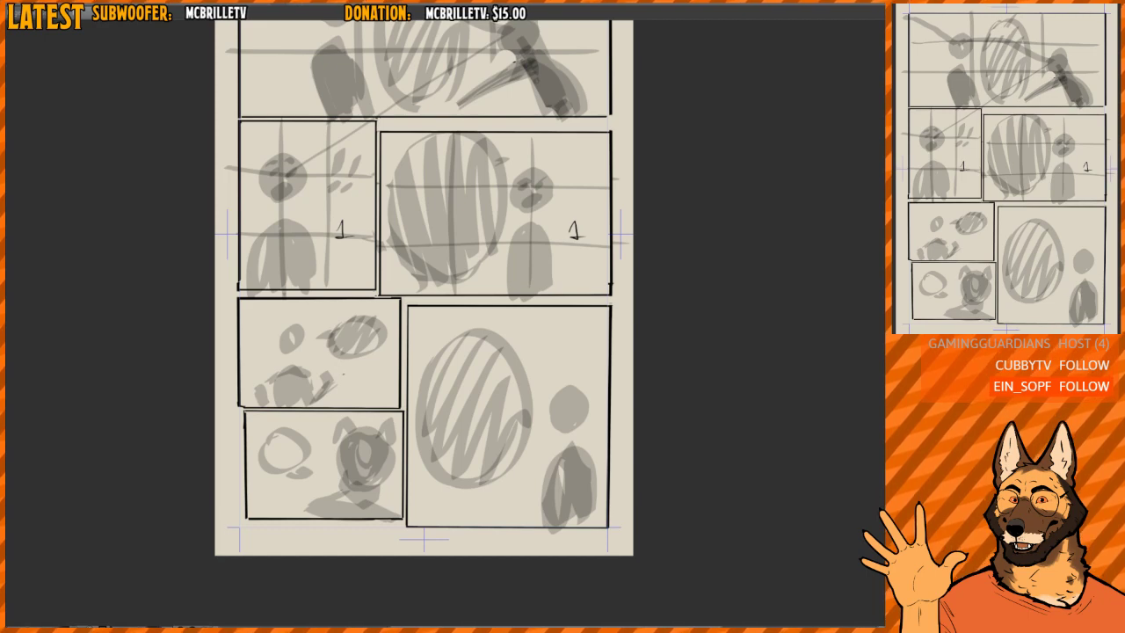
{"action": "left_click_drag", "start_coordinate": [343, 373], "coordinate": [355, 381]}
{"action": "left_click_drag", "start_coordinate": [316, 463], "coordinate": [320, 478]}
{"action": "left_click_drag", "start_coordinate": [314, 479], "coordinate": [325, 480]}
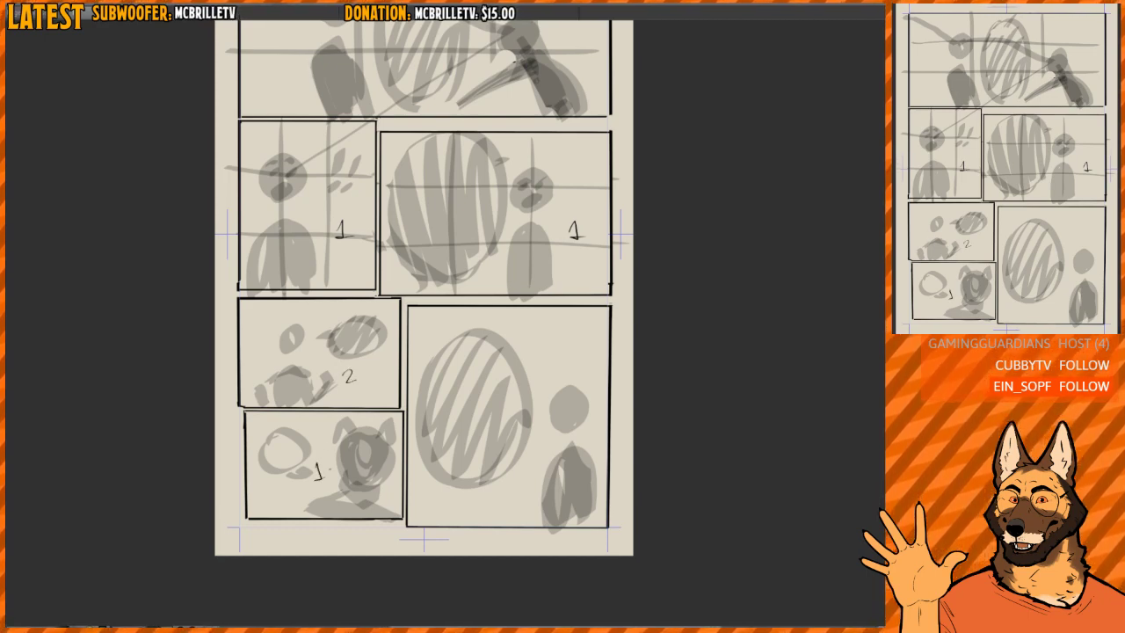
{"action": "left_click_drag", "start_coordinate": [557, 362], "coordinate": [567, 377]}
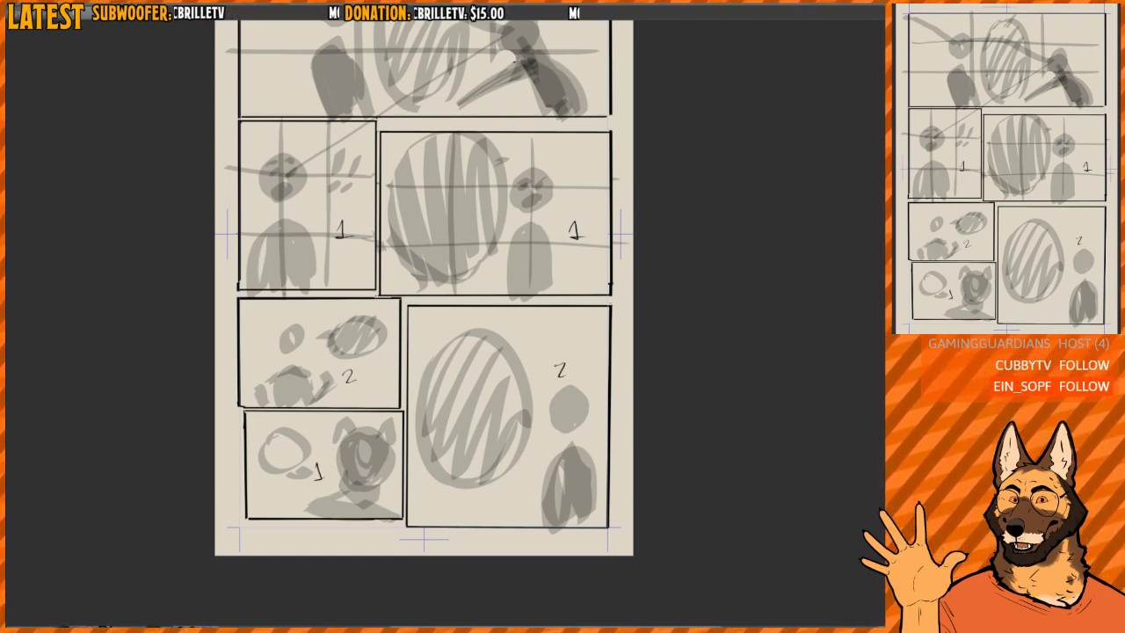
- Number the two figures in the top panel, the right-hand one 1 and the left-hand one 2
{"action": "left_click_drag", "start_coordinate": [525, 80], "coordinate": [505, 243]}
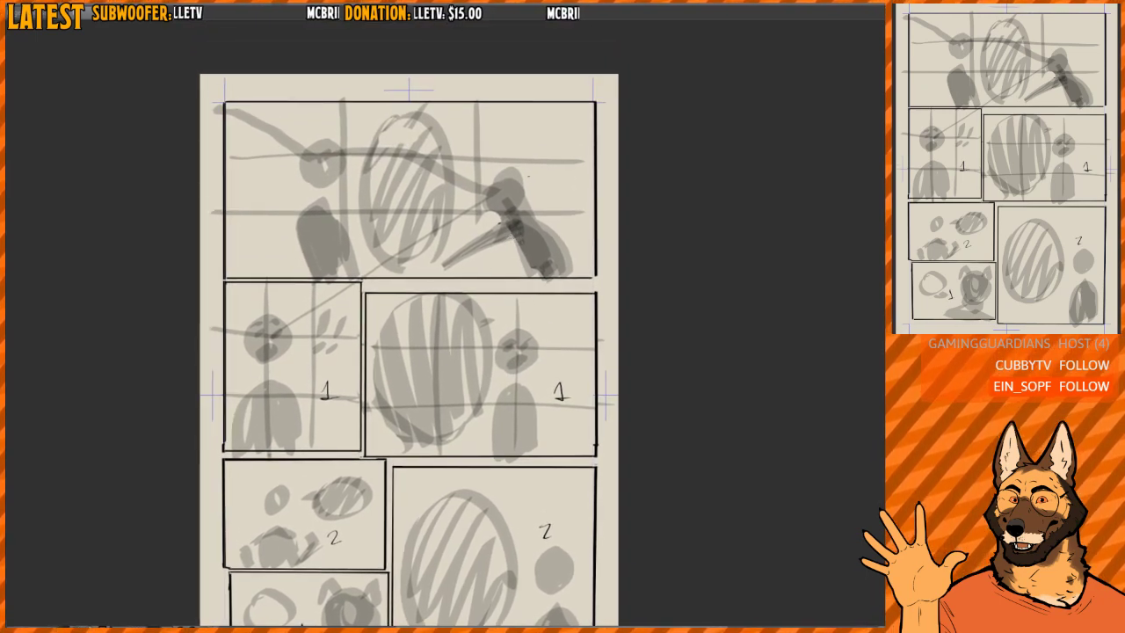
{"action": "left_click_drag", "start_coordinate": [530, 177], "coordinate": [536, 188]}
{"action": "left_click_drag", "start_coordinate": [322, 121], "coordinate": [334, 131]}
{"action": "left_click_drag", "start_coordinate": [538, 233], "coordinate": [529, 211]}
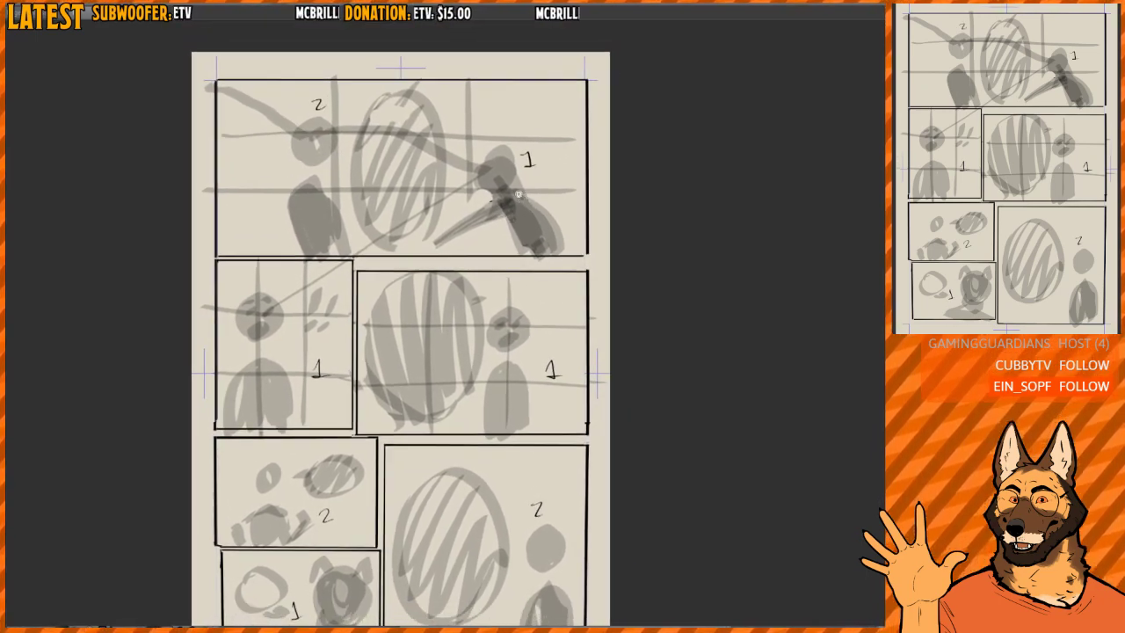
- Examine how the numbered characters are placed from panel to panel, over the whole page and close up in the lower rows
{"action": "scroll", "coordinate": [529, 202], "scroll_direction": "down", "scroll_amount": 1}
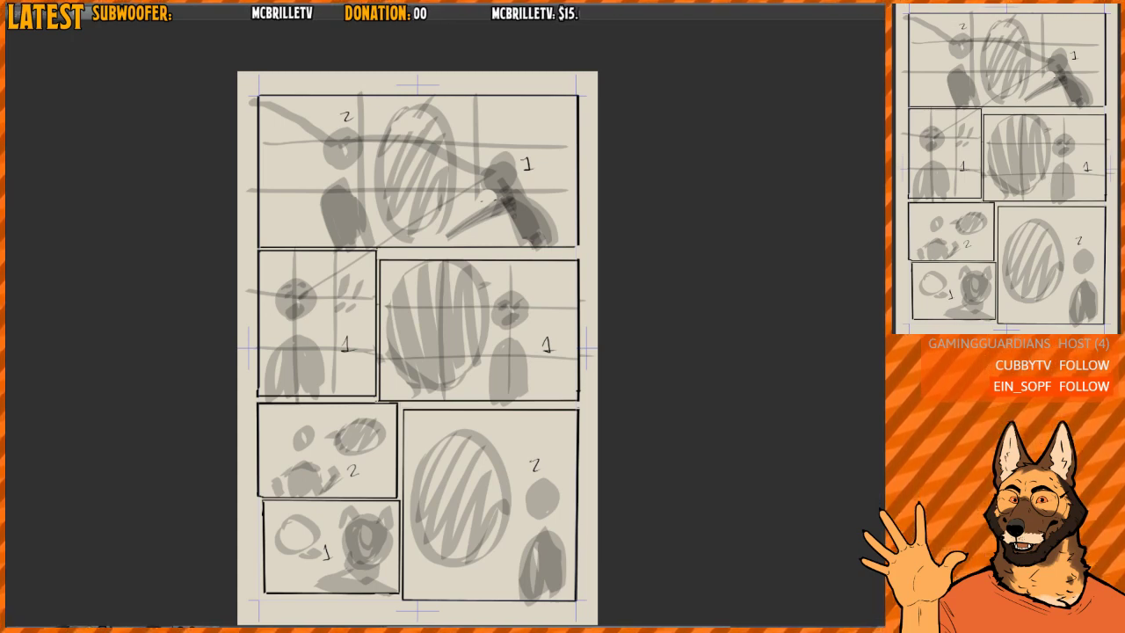
{"action": "left_click_drag", "start_coordinate": [504, 248], "coordinate": [493, 240]}
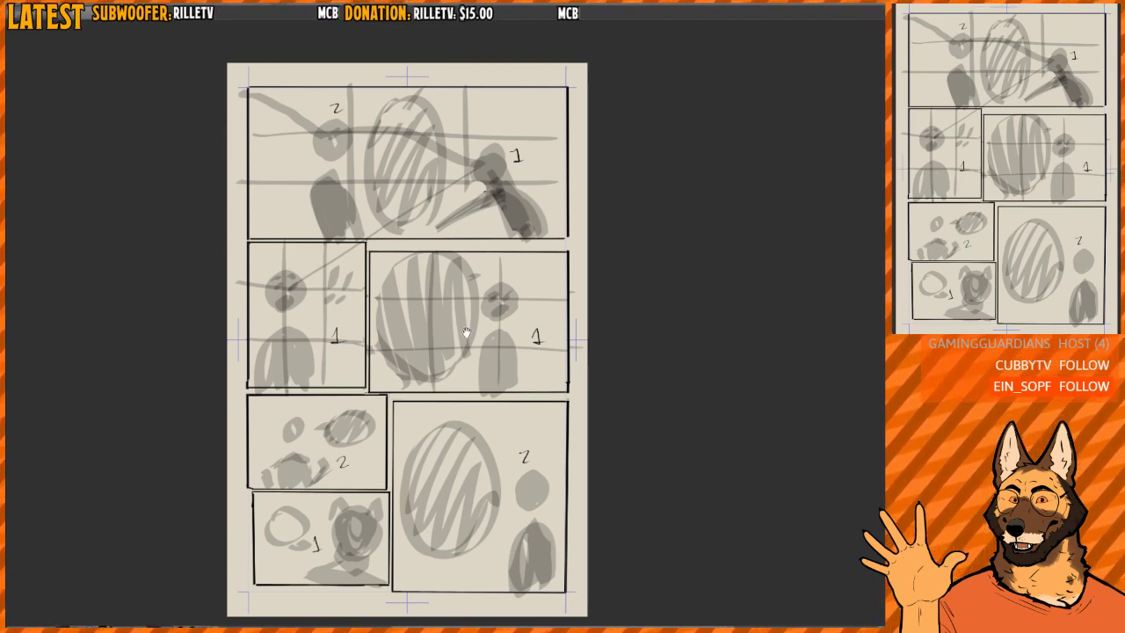
{"action": "left_click_drag", "start_coordinate": [480, 187], "coordinate": [471, 171]}
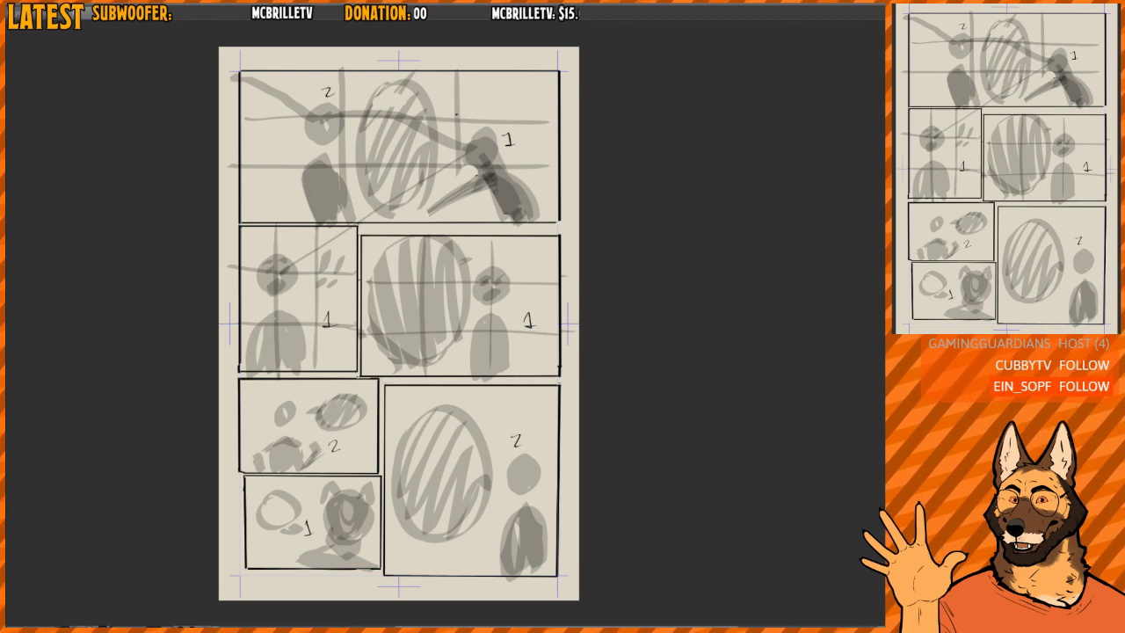
{"action": "left_click_drag", "start_coordinate": [456, 116], "coordinate": [455, 133]}
{"action": "key", "text": "ctrl+plus"}
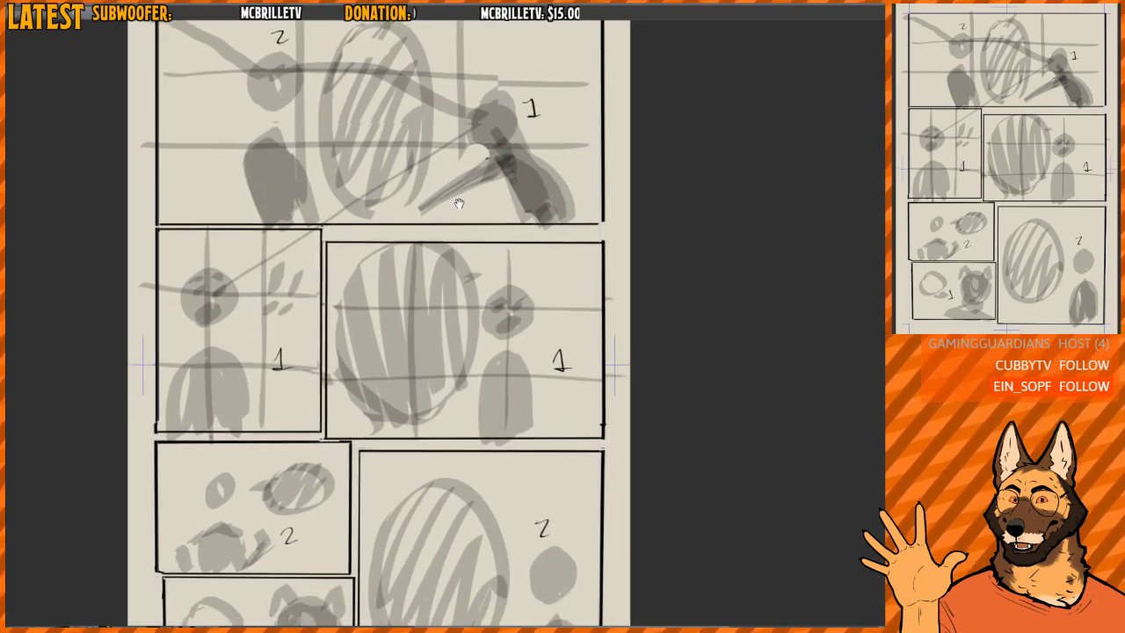
{"action": "left_click_drag", "start_coordinate": [459, 203], "coordinate": [454, 175]}
{"action": "left_click_drag", "start_coordinate": [353, 257], "coordinate": [341, 213]}
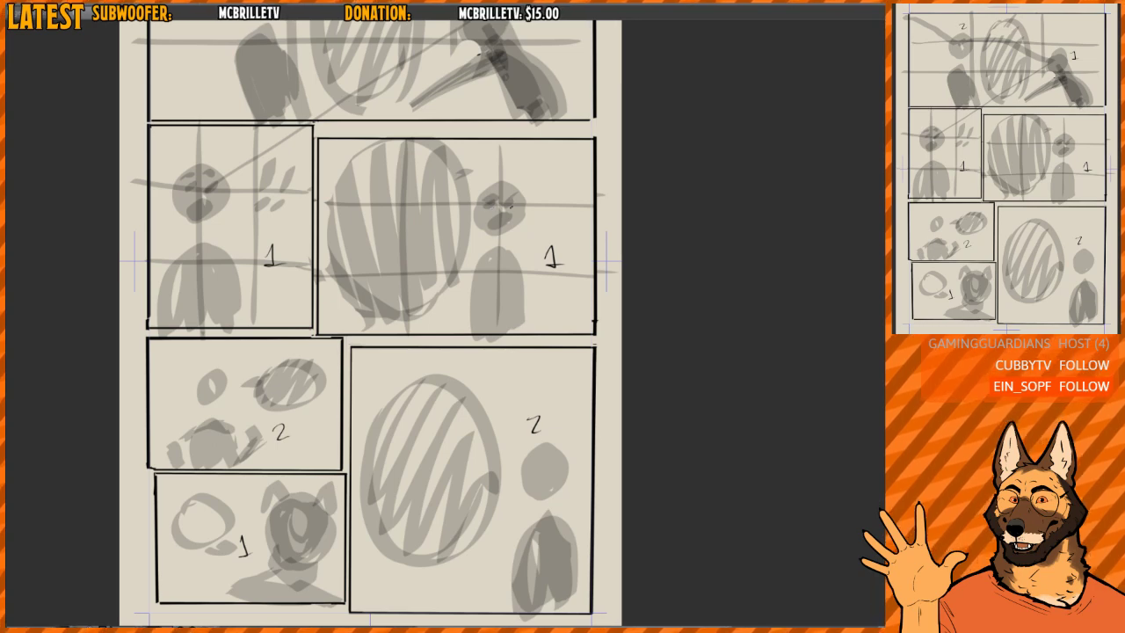
{"action": "left_click_drag", "start_coordinate": [503, 216], "coordinate": [500, 156]}
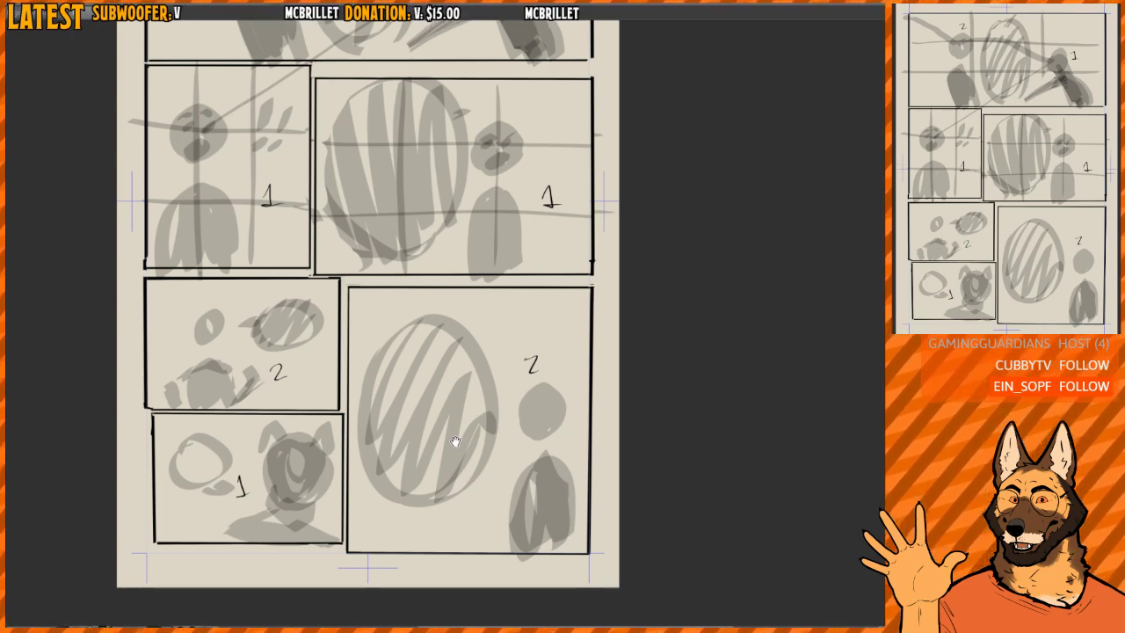
{"action": "left_click_drag", "start_coordinate": [475, 322], "coordinate": [450, 407]}
{"action": "scroll", "coordinate": [466, 400], "scroll_direction": "down", "scroll_amount": 3}
{"action": "scroll", "coordinate": [441, 357], "scroll_direction": "up", "scroll_amount": 1}
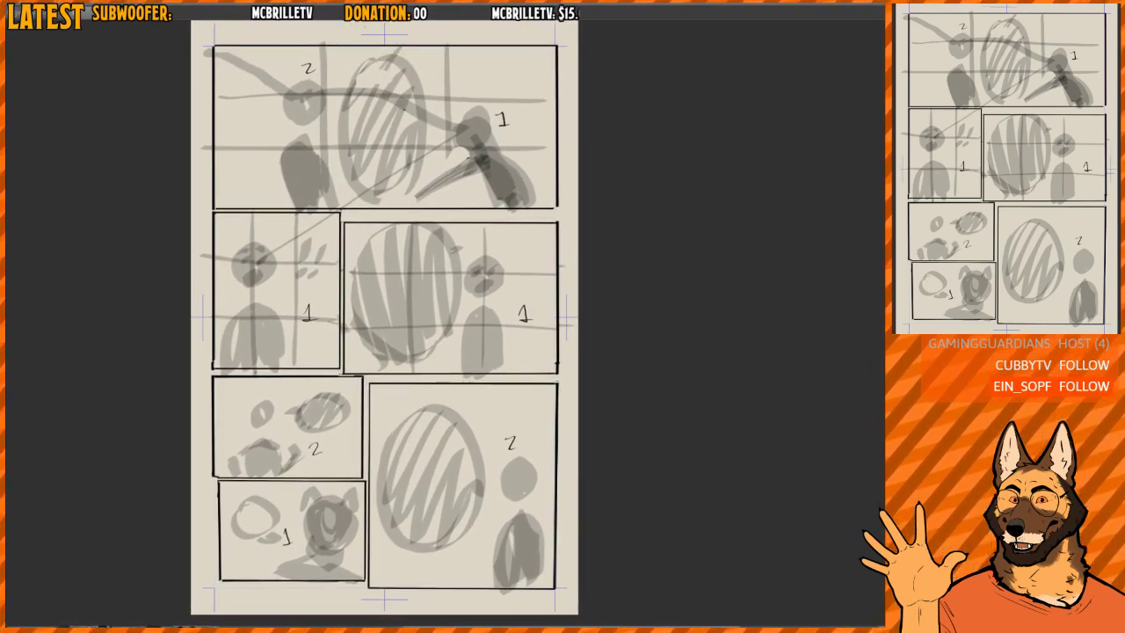
{"action": "scroll", "coordinate": [356, 132], "scroll_direction": "down", "scroll_amount": 1}
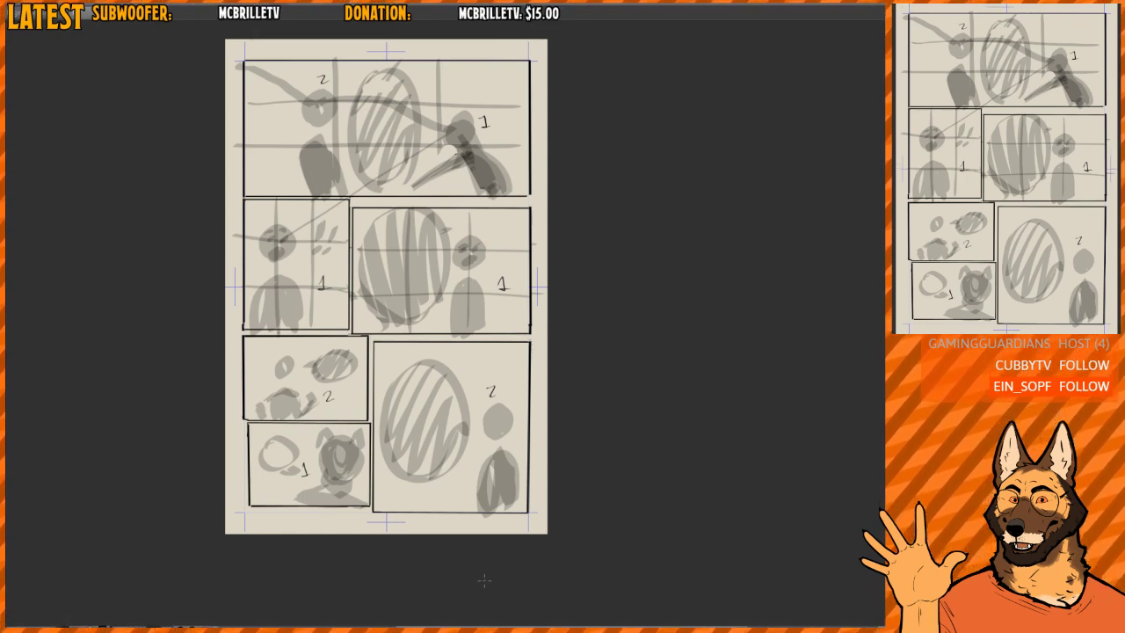
{"action": "scroll", "coordinate": [471, 312], "scroll_direction": "up", "scroll_amount": 2}
{"action": "mouse_move", "coordinate": [481, 326]}
{"action": "left_mouse_down"}
{"action": "mouse_move", "coordinate": [480, 302]}
{"action": "mouse_move", "coordinate": [479, 374]}
{"action": "left_mouse_up"}
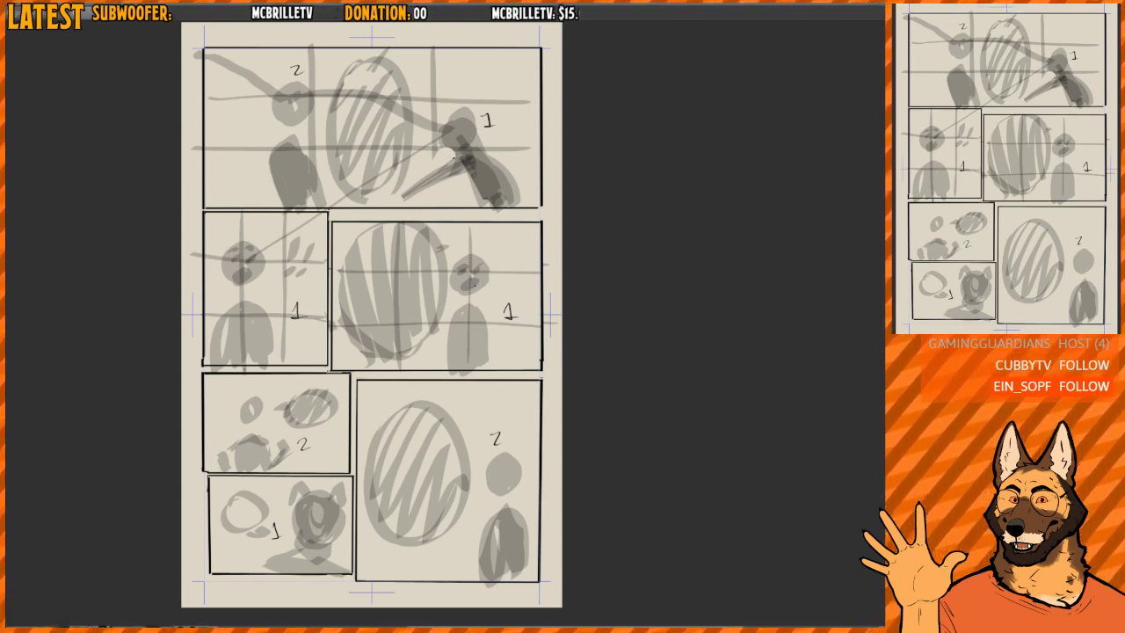
- Sketch a right-pointing arrow beside the figure and a zigzag over the balloon in the middle-right panel, and undo both
{"action": "mouse_move", "coordinate": [473, 291]}
{"action": "left_mouse_down"}
{"action": "mouse_move", "coordinate": [508, 290]}
{"action": "mouse_move", "coordinate": [507, 300]}
{"action": "left_mouse_up"}
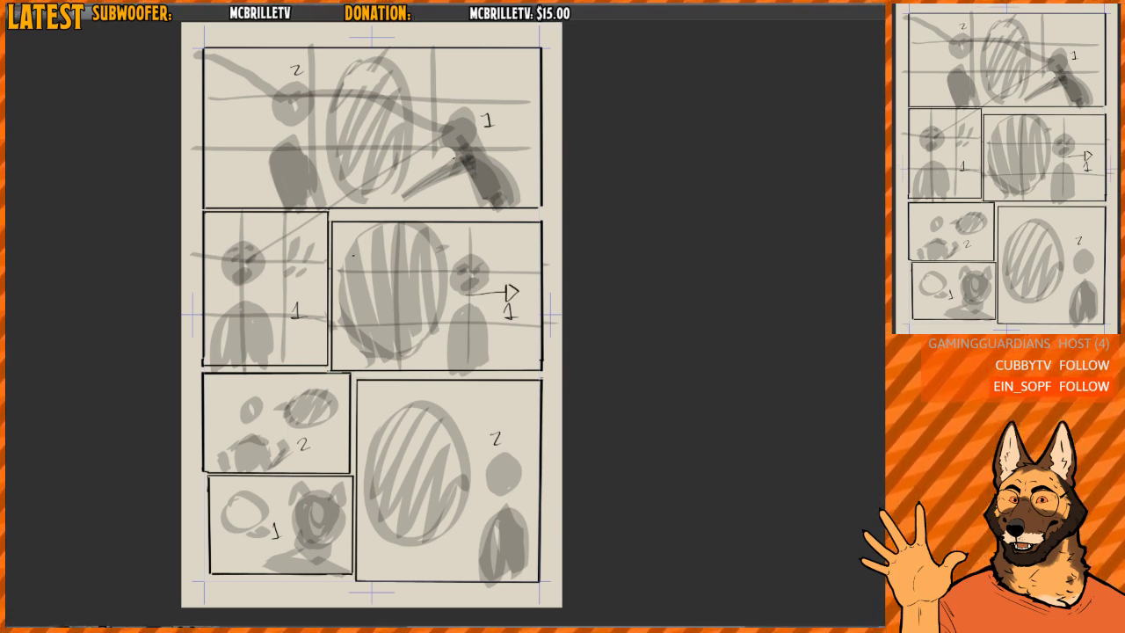
{"action": "left_click_drag", "start_coordinate": [353, 255], "coordinate": [424, 260]}
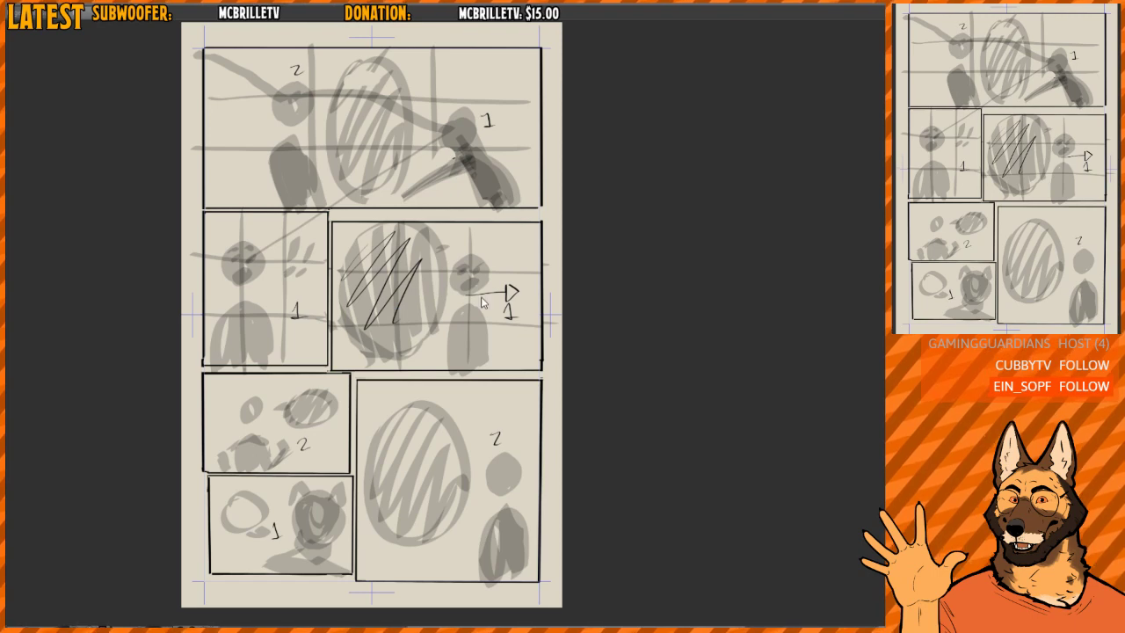
{"action": "key", "text": "ctrl+z"}
{"action": "key", "text": "ctrl+z"}
{"action": "key", "text": "ctrl+z"}
- Clear the grey sketches from all panels, leaving the borders and numbers, and undo the clearing; repeat this once
{"action": "scroll", "coordinate": [479, 467], "scroll_direction": "up", "scroll_amount": 2}
{"action": "left_click_drag", "start_coordinate": [480, 466], "coordinate": [481, 402]}
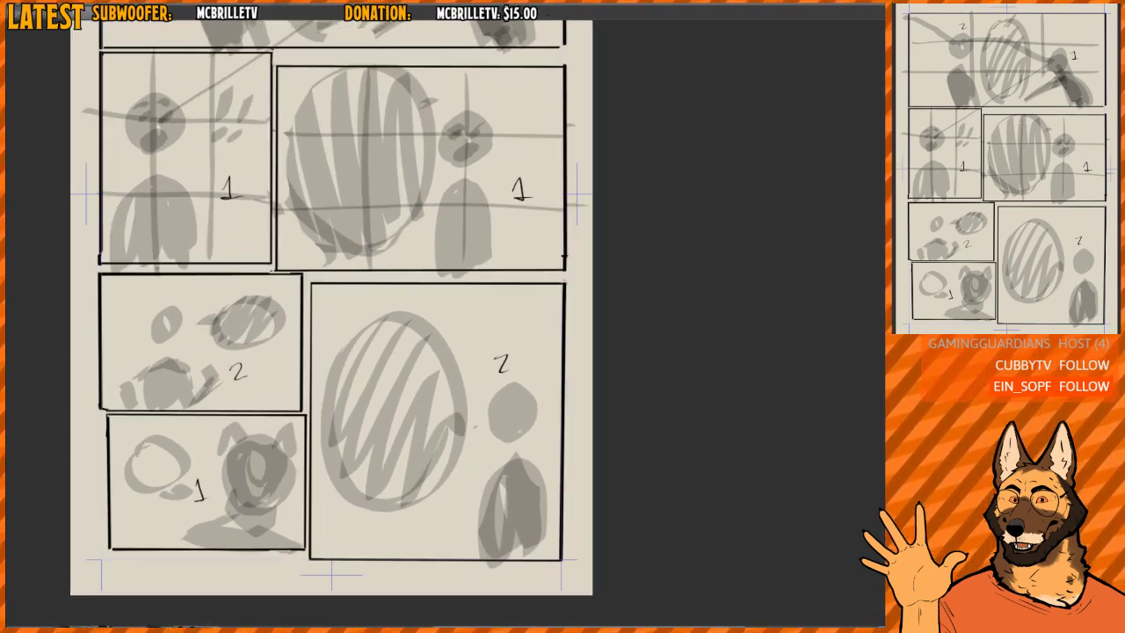
{"action": "left_click_drag", "start_coordinate": [490, 396], "coordinate": [488, 410]}
{"action": "scroll", "coordinate": [489, 410], "scroll_direction": "down", "scroll_amount": 1}
{"action": "left_click_drag", "start_coordinate": [487, 365], "coordinate": [479, 375]}
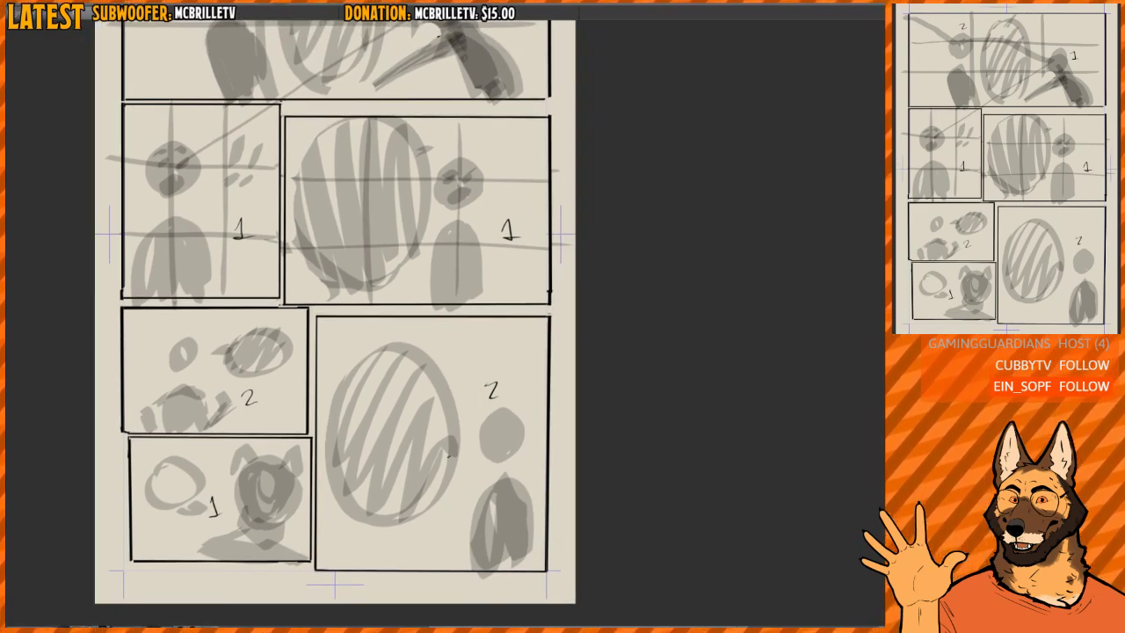
{"action": "mouse_move", "coordinate": [539, 288]}
{"action": "left_mouse_down"}
{"action": "mouse_move", "coordinate": [539, 253]}
{"action": "mouse_move", "coordinate": [540, 265]}
{"action": "left_mouse_up"}
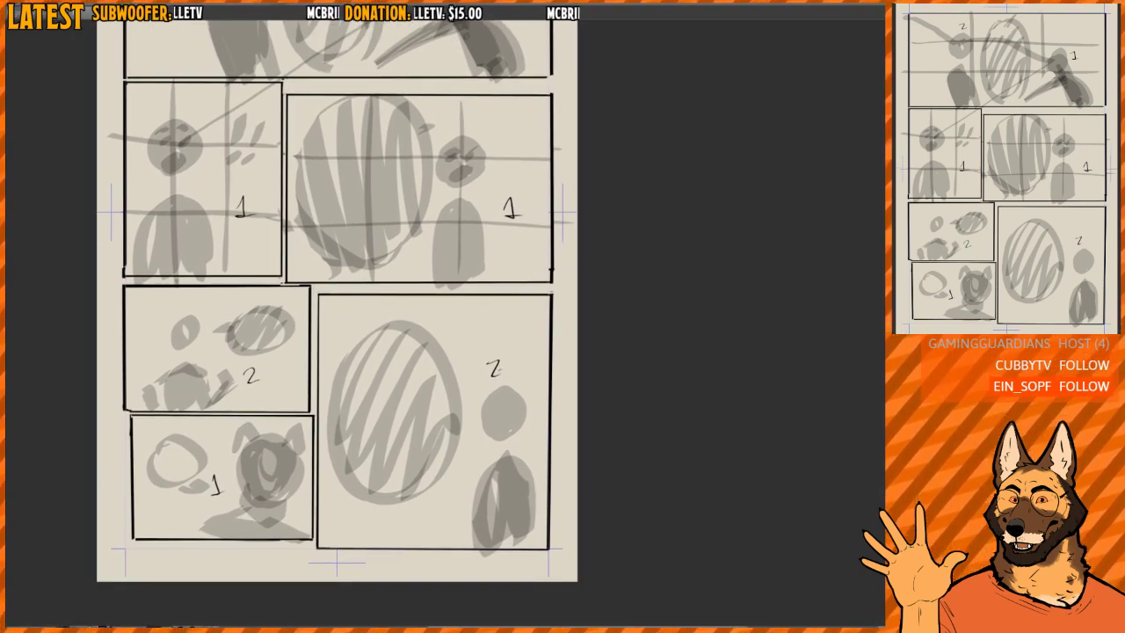
{"action": "key", "text": "Delete"}
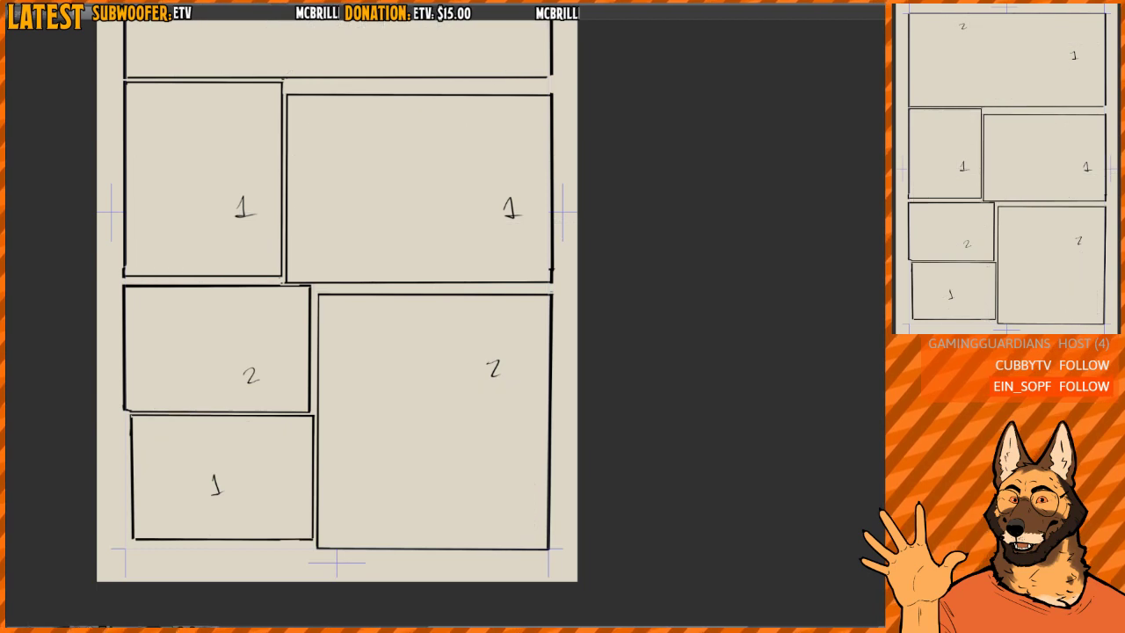
{"action": "key", "text": "ctrl+z"}
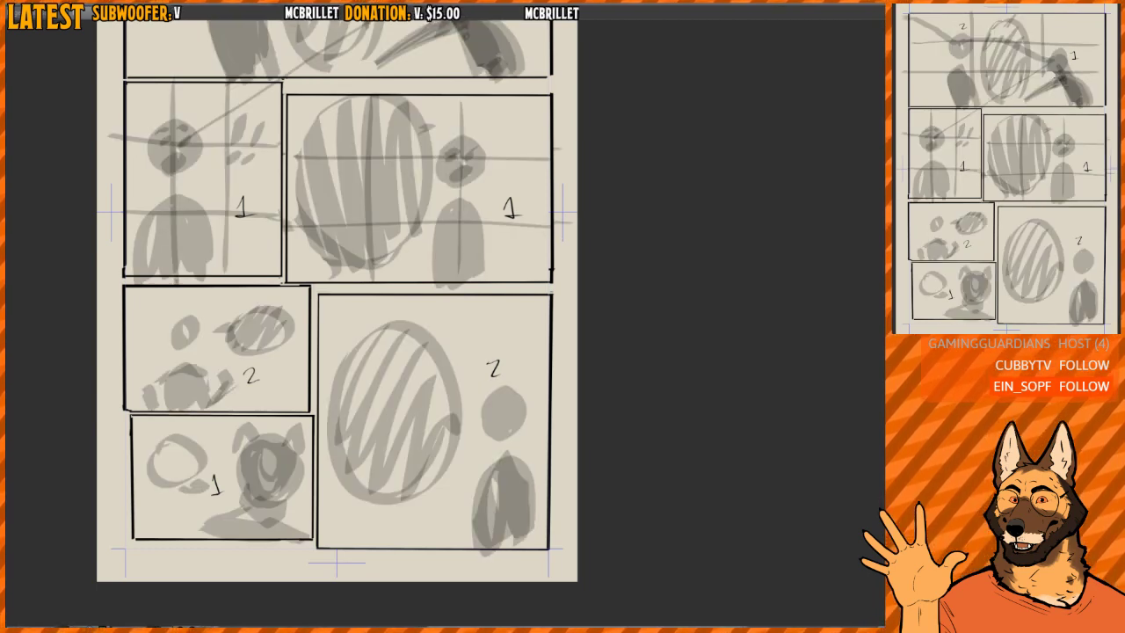
{"action": "key", "text": "Delete"}
{"action": "key", "text": "ctrl+z"}
- Erase the handwritten character numbers from all the panels
{"action": "left_click", "coordinate": [493, 368]}
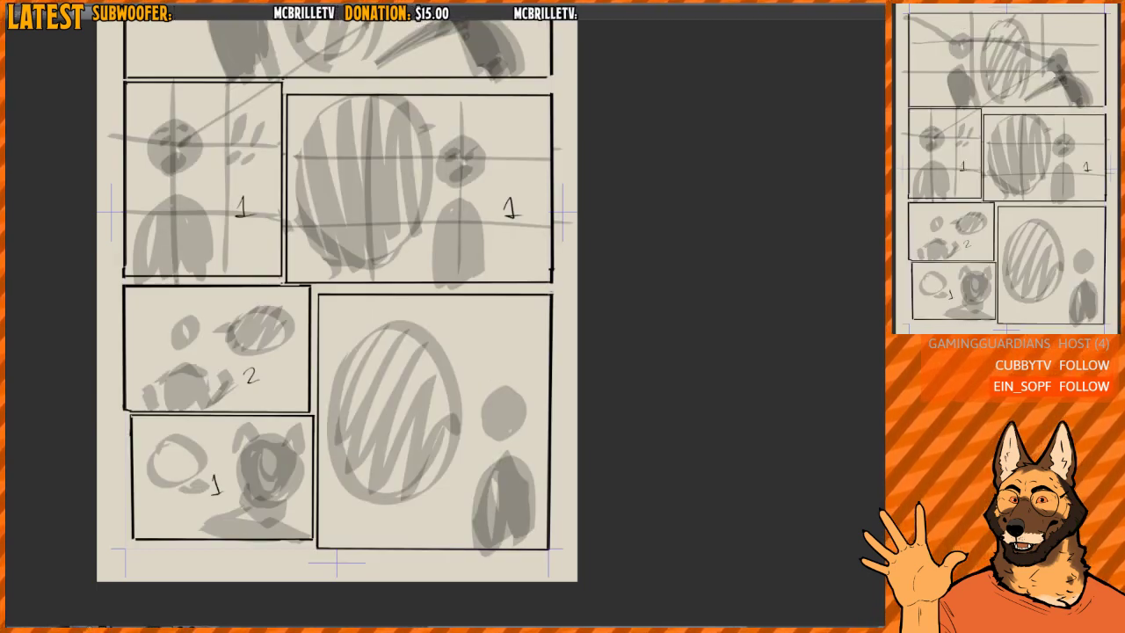
{"action": "left_click", "coordinate": [510, 208]}
{"action": "left_click", "coordinate": [244, 208]}
{"action": "left_click", "coordinate": [253, 378]}
{"action": "left_click", "coordinate": [212, 491]}
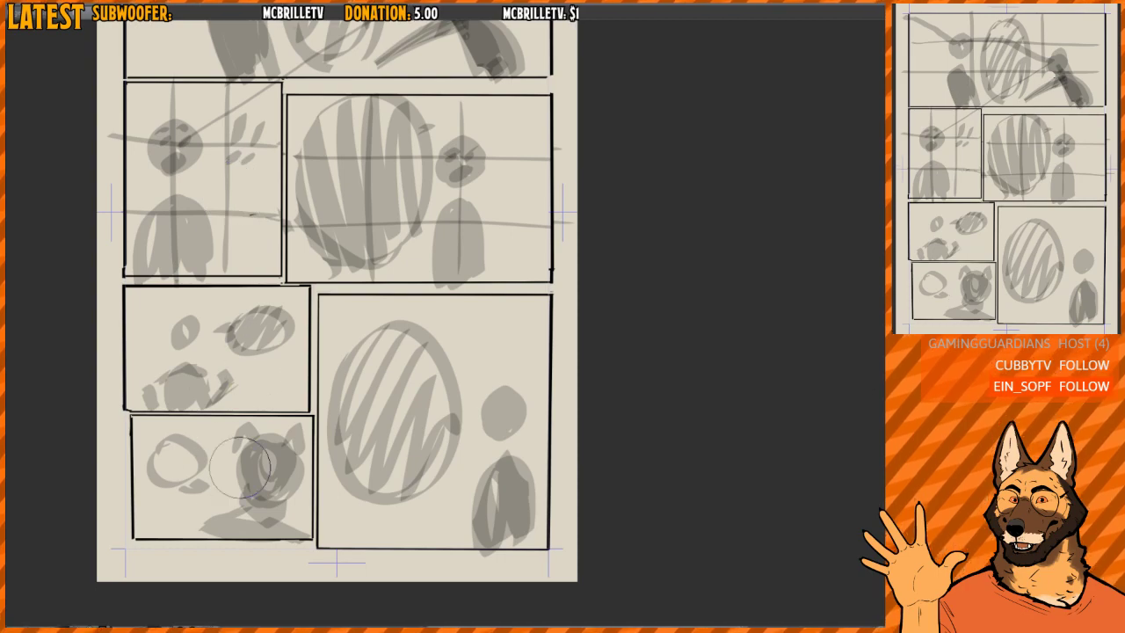
- Sketch an oval head with face guidelines beside the figure in the middle-right panel, with an arrow below it pointing down-left
{"action": "left_click_drag", "start_coordinate": [453, 303], "coordinate": [461, 443]}
{"action": "left_click_drag", "start_coordinate": [461, 444], "coordinate": [410, 452]}
{"action": "mouse_move", "coordinate": [458, 418]}
{"action": "left_mouse_down"}
{"action": "mouse_move", "coordinate": [465, 307]}
{"action": "mouse_move", "coordinate": [529, 314]}
{"action": "left_mouse_up"}
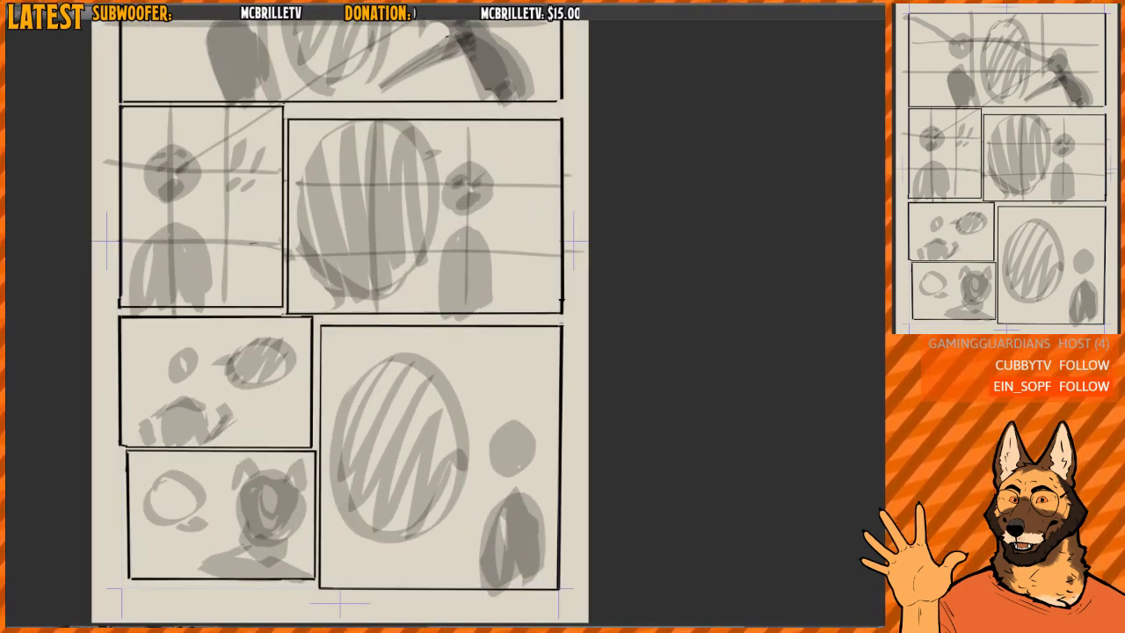
{"action": "left_click_drag", "start_coordinate": [518, 219], "coordinate": [515, 262]}
{"action": "left_click_drag", "start_coordinate": [474, 263], "coordinate": [527, 263]}
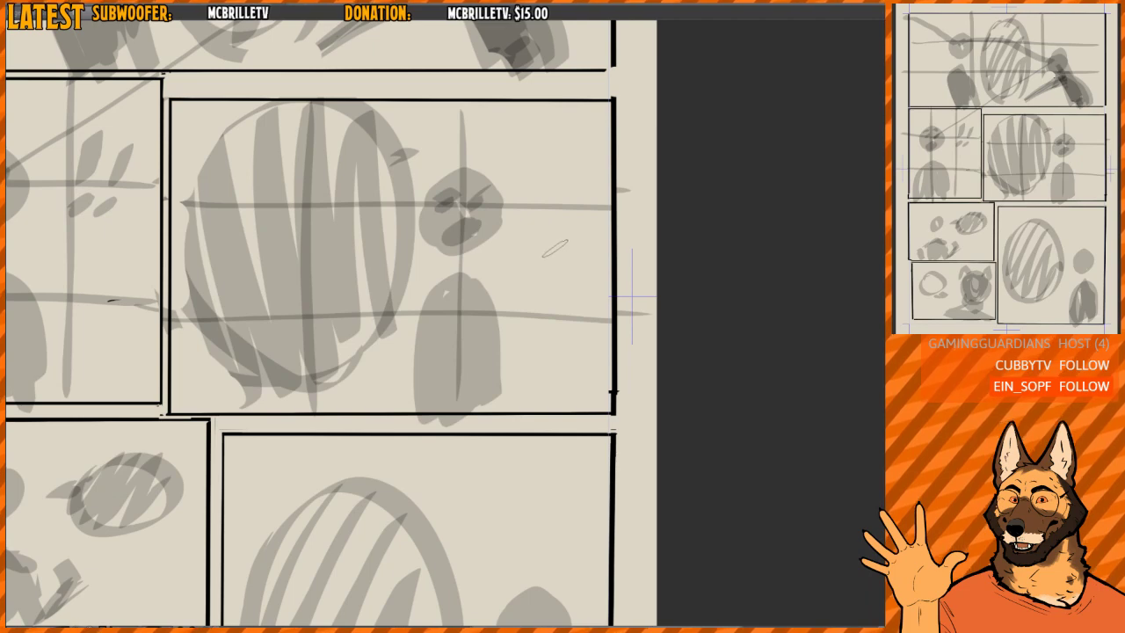
{"action": "mouse_move", "coordinate": [525, 215]}
{"action": "left_mouse_down"}
{"action": "mouse_move", "coordinate": [520, 224]}
{"action": "mouse_move", "coordinate": [551, 208]}
{"action": "mouse_move", "coordinate": [546, 261]}
{"action": "mouse_move", "coordinate": [569, 224]}
{"action": "left_mouse_up"}
{"action": "mouse_move", "coordinate": [530, 278]}
{"action": "left_mouse_down"}
{"action": "mouse_move", "coordinate": [506, 308]}
{"action": "mouse_move", "coordinate": [515, 317]}
{"action": "mouse_move", "coordinate": [488, 349]}
{"action": "left_mouse_up"}
{"action": "mouse_move", "coordinate": [488, 297]}
{"action": "left_mouse_down"}
{"action": "mouse_move", "coordinate": [515, 318]}
{"action": "mouse_move", "coordinate": [489, 347]}
{"action": "left_mouse_up"}
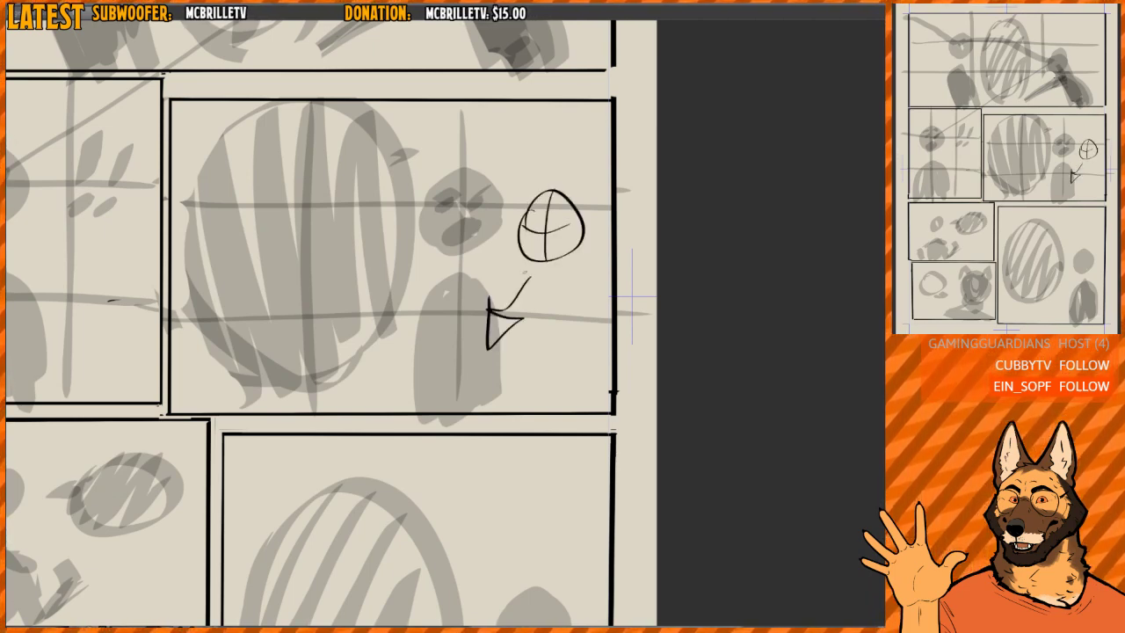
- Undo the arrow, the face guidelines and the oval head in the middle-right panel
{"action": "key", "text": "ctrl+z"}
{"action": "key", "text": "ctrl+z"}
{"action": "key", "text": "ctrl+z"}
{"action": "scroll", "coordinate": [557, 300], "scroll_direction": "down", "scroll_amount": 3}
{"action": "left_click_drag", "start_coordinate": [569, 348], "coordinate": [566, 303]}
{"action": "key", "text": "ctrl+z"}
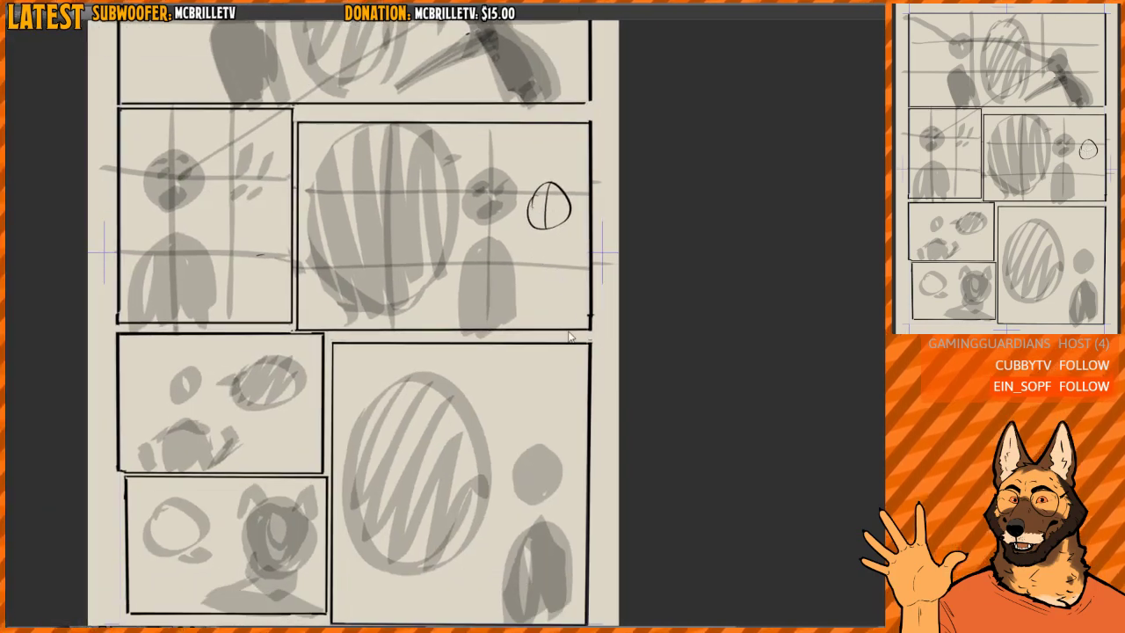
{"action": "key", "text": "ctrl+z"}
- Undo the small oval head with its guideline in the middle-right panel
{"action": "mouse_move", "coordinate": [545, 437]}
{"action": "left_mouse_down"}
{"action": "mouse_move", "coordinate": [528, 283]}
{"action": "mouse_move", "coordinate": [521, 360]}
{"action": "left_mouse_up"}
{"action": "left_click", "coordinate": [537, 294]}
{"action": "key", "text": "ctrl+z"}
{"action": "left_click_drag", "start_coordinate": [487, 321], "coordinate": [492, 346]}
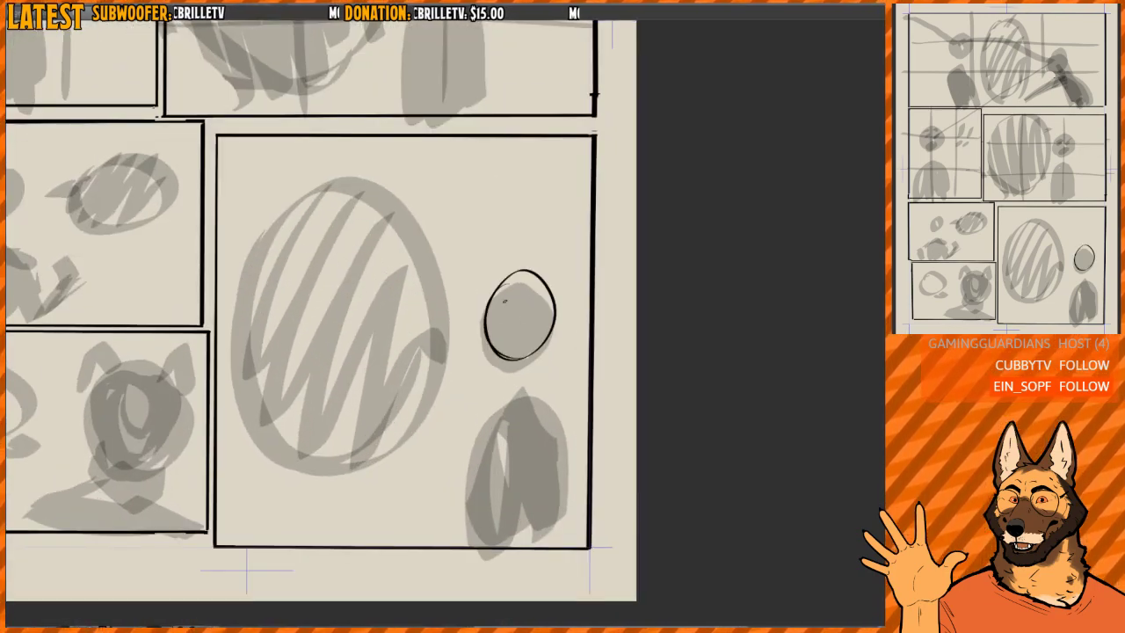
- Outline the bottom-right panel's figure in black: an oval head with curved face guidelines, a muzzle pointing left, and a rounded body
{"action": "left_click_drag", "start_coordinate": [517, 269], "coordinate": [506, 357]}
{"action": "left_click_drag", "start_coordinate": [481, 313], "coordinate": [553, 303]}
{"action": "left_click_drag", "start_coordinate": [484, 314], "coordinate": [472, 362]}
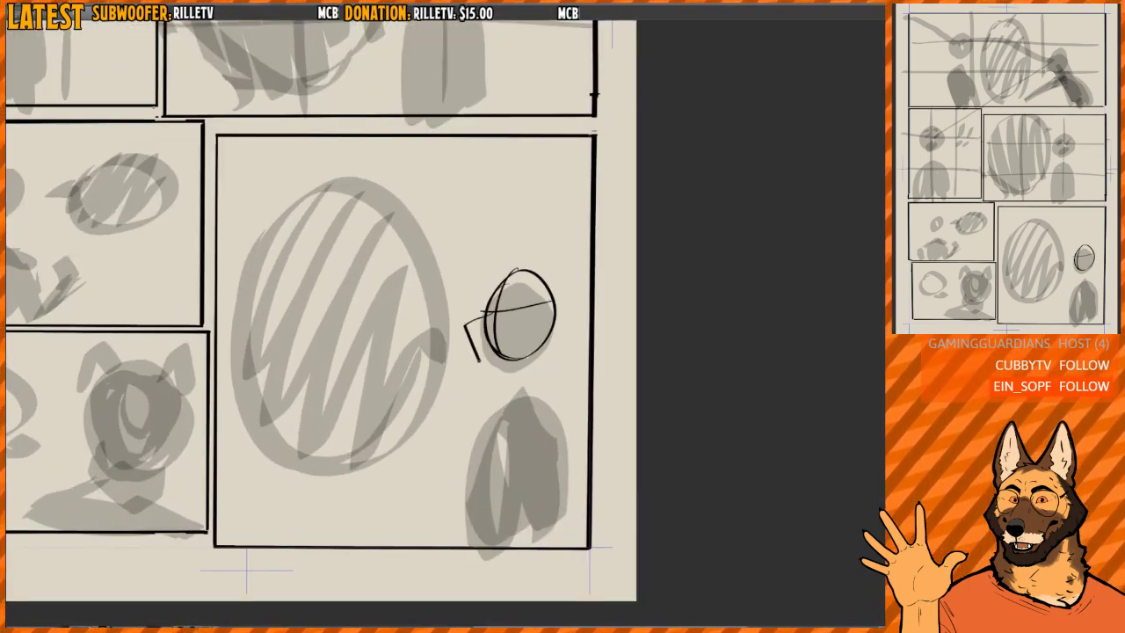
{"action": "left_click_drag", "start_coordinate": [452, 323], "coordinate": [475, 362]}
{"action": "left_click_drag", "start_coordinate": [475, 362], "coordinate": [520, 358]}
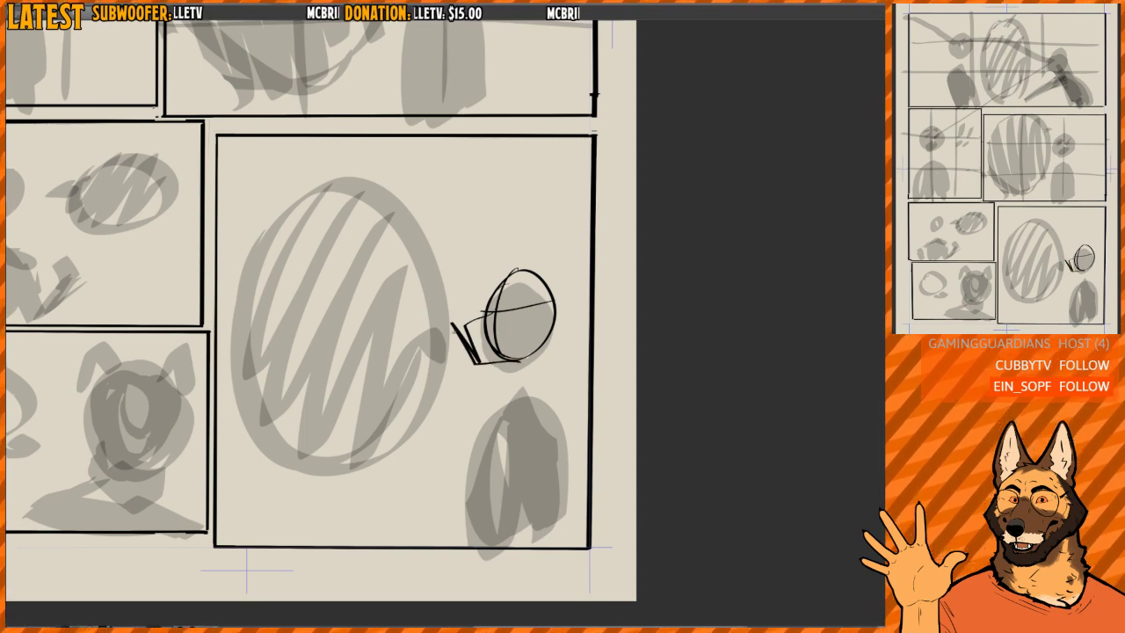
{"action": "left_click_drag", "start_coordinate": [459, 329], "coordinate": [493, 317]}
{"action": "left_click_drag", "start_coordinate": [457, 322], "coordinate": [499, 307]}
{"action": "mouse_move", "coordinate": [498, 398]}
{"action": "left_mouse_down"}
{"action": "mouse_move", "coordinate": [483, 509]}
{"action": "mouse_move", "coordinate": [557, 411]}
{"action": "mouse_move", "coordinate": [523, 402]}
{"action": "mouse_move", "coordinate": [552, 374]}
{"action": "left_mouse_up"}
{"action": "scroll", "coordinate": [552, 373], "scroll_direction": "down", "scroll_amount": 1}
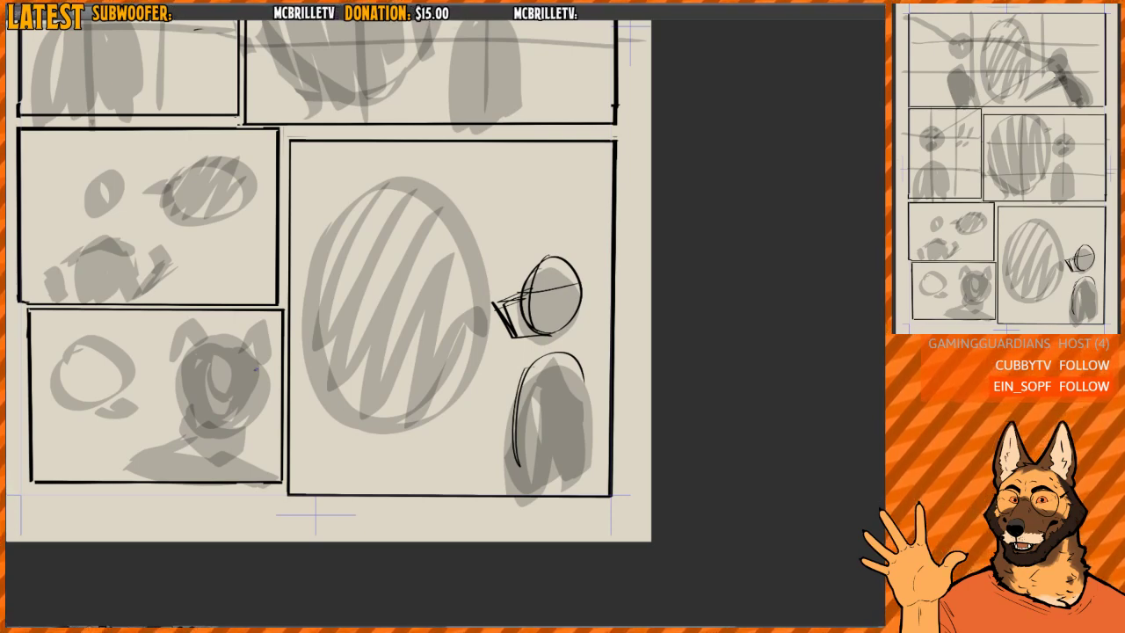
- Undo the black body, muzzle, face guidelines and head outline in the bottom-right panel
{"action": "left_click_drag", "start_coordinate": [255, 369], "coordinate": [235, 471]}
{"action": "scroll", "coordinate": [528, 342], "scroll_direction": "down", "scroll_amount": 2}
{"action": "key", "text": "ctrl+z"}
{"action": "key", "text": "ctrl+z"}
{"action": "key", "text": "ctrl+z"}
{"action": "key", "text": "ctrl+z"}
{"action": "key", "text": "ctrl+z"}
{"action": "key", "text": "ctrl+z"}
{"action": "key", "text": "ctrl+z"}
{"action": "key", "text": "ctrl+z"}
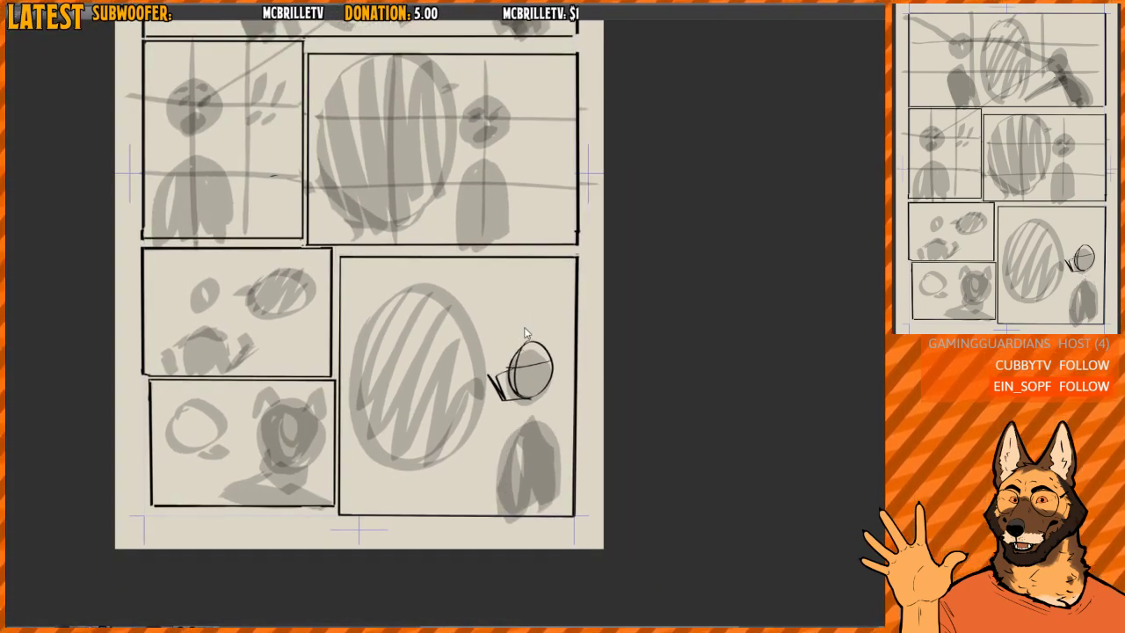
{"action": "key", "text": "ctrl+z"}
{"action": "key", "text": "ctrl+z"}
- Draw curved horizontal and vertical face guidelines across the grey head in the bottom-right panel
{"action": "scroll", "coordinate": [539, 376], "scroll_direction": "up", "scroll_amount": 2}
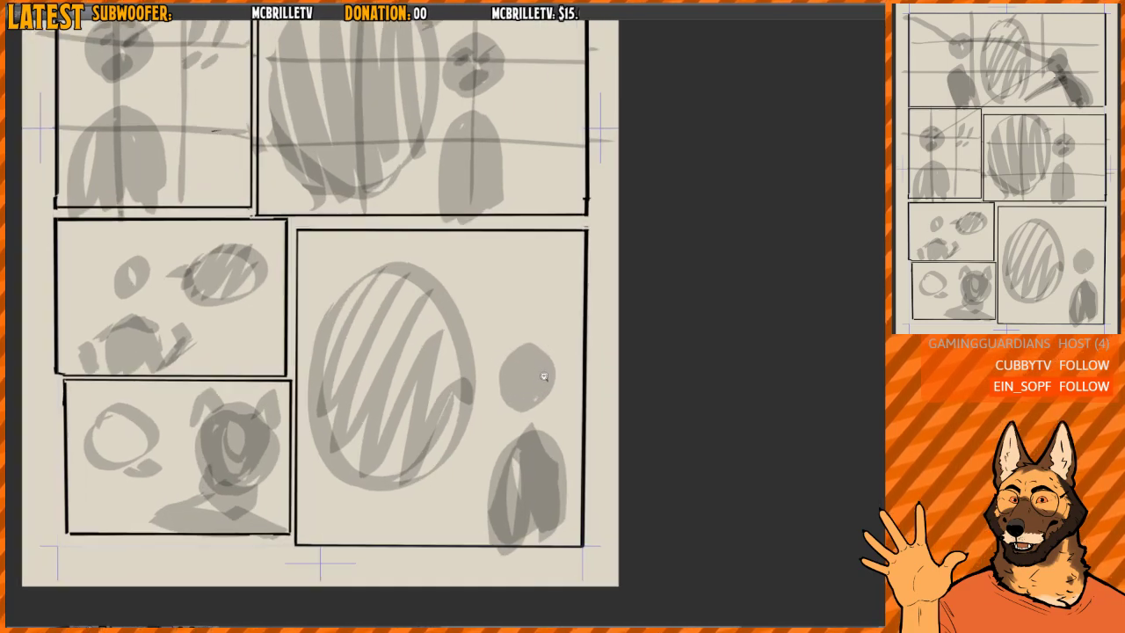
{"action": "scroll", "coordinate": [555, 371], "scroll_direction": "down", "scroll_amount": 3}
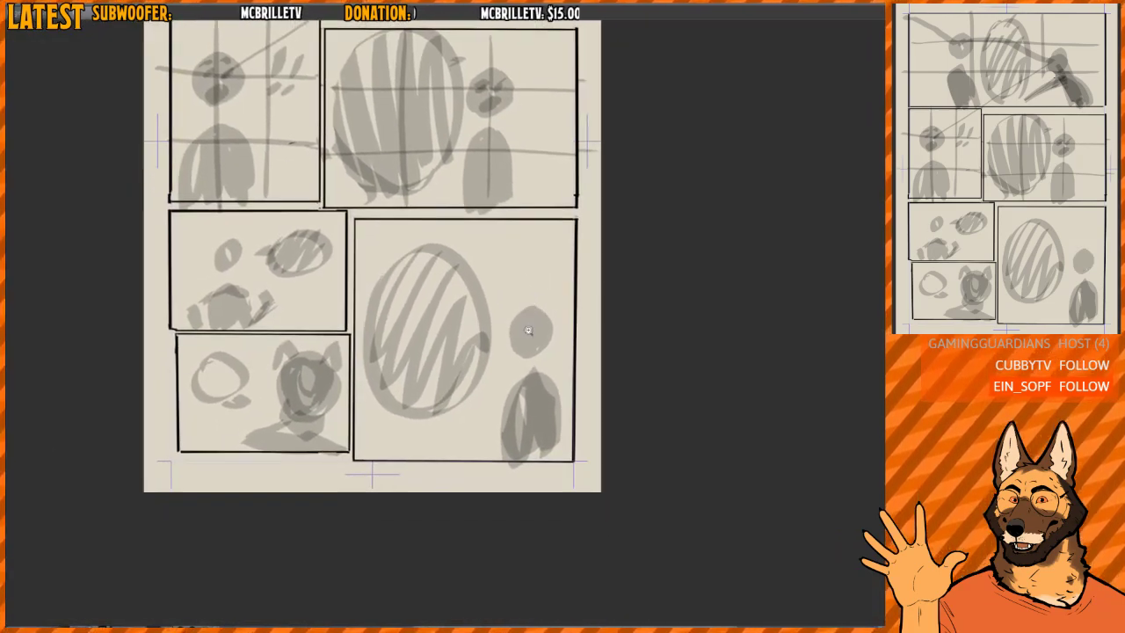
{"action": "scroll", "coordinate": [554, 333], "scroll_direction": "up", "scroll_amount": 3}
{"action": "mouse_move", "coordinate": [555, 333]}
{"action": "left_mouse_down"}
{"action": "mouse_move", "coordinate": [565, 332]}
{"action": "mouse_move", "coordinate": [537, 342]}
{"action": "mouse_move", "coordinate": [531, 326]}
{"action": "left_mouse_up"}
{"action": "mouse_move", "coordinate": [531, 325]}
{"action": "left_mouse_down"}
{"action": "mouse_move", "coordinate": [532, 354]}
{"action": "mouse_move", "coordinate": [530, 331]}
{"action": "left_mouse_up"}
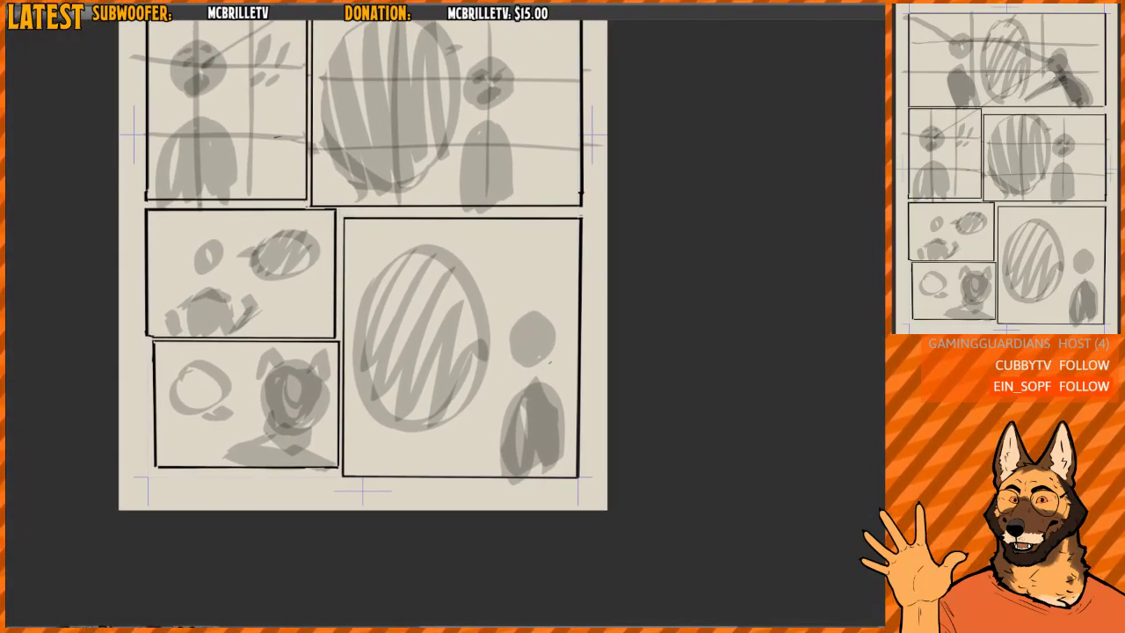
{"action": "scroll", "coordinate": [544, 349], "scroll_direction": "up", "scroll_amount": 3}
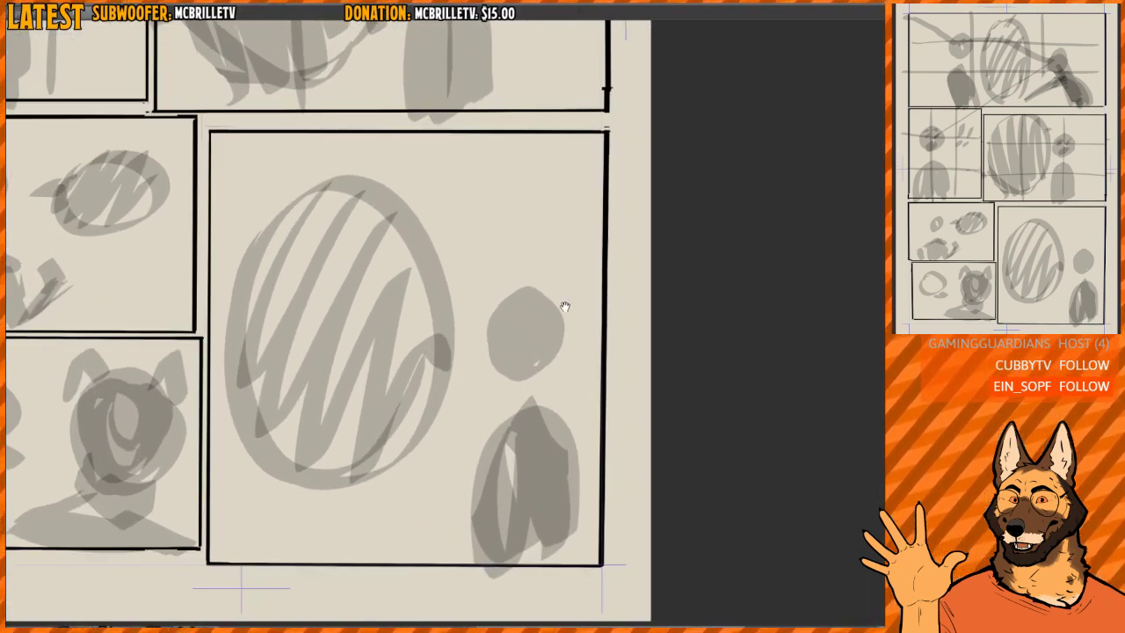
{"action": "scroll", "coordinate": [537, 377], "scroll_direction": "up", "scroll_amount": 3}
{"action": "left_click_drag", "start_coordinate": [479, 329], "coordinate": [575, 346]}
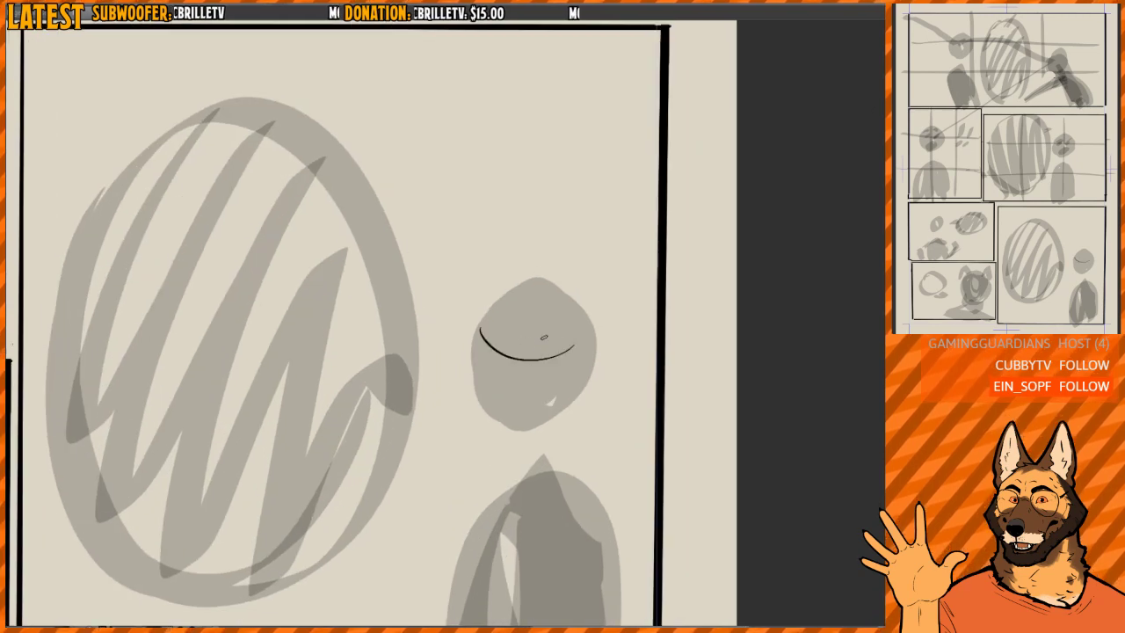
{"action": "left_click_drag", "start_coordinate": [527, 285], "coordinate": [523, 420]}
{"action": "mouse_move", "coordinate": [536, 354]}
{"action": "left_mouse_down"}
{"action": "mouse_move", "coordinate": [555, 354]}
{"action": "mouse_move", "coordinate": [552, 364]}
{"action": "mouse_move", "coordinate": [545, 337]}
{"action": "mouse_move", "coordinate": [568, 344]}
{"action": "mouse_move", "coordinate": [480, 345]}
{"action": "mouse_move", "coordinate": [497, 353]}
{"action": "mouse_move", "coordinate": [513, 341]}
{"action": "mouse_move", "coordinate": [500, 373]}
{"action": "mouse_move", "coordinate": [539, 366]}
{"action": "mouse_move", "coordinate": [545, 316]}
{"action": "mouse_move", "coordinate": [535, 395]}
{"action": "mouse_move", "coordinate": [523, 289]}
{"action": "left_mouse_up"}
- Clear the marked-up head in the bottom-right panel and repaint it as a plain grey oval above the body
{"action": "scroll", "coordinate": [551, 320], "scroll_direction": "down", "scroll_amount": 3}
{"action": "scroll", "coordinate": [535, 395], "scroll_direction": "down", "scroll_amount": 3}
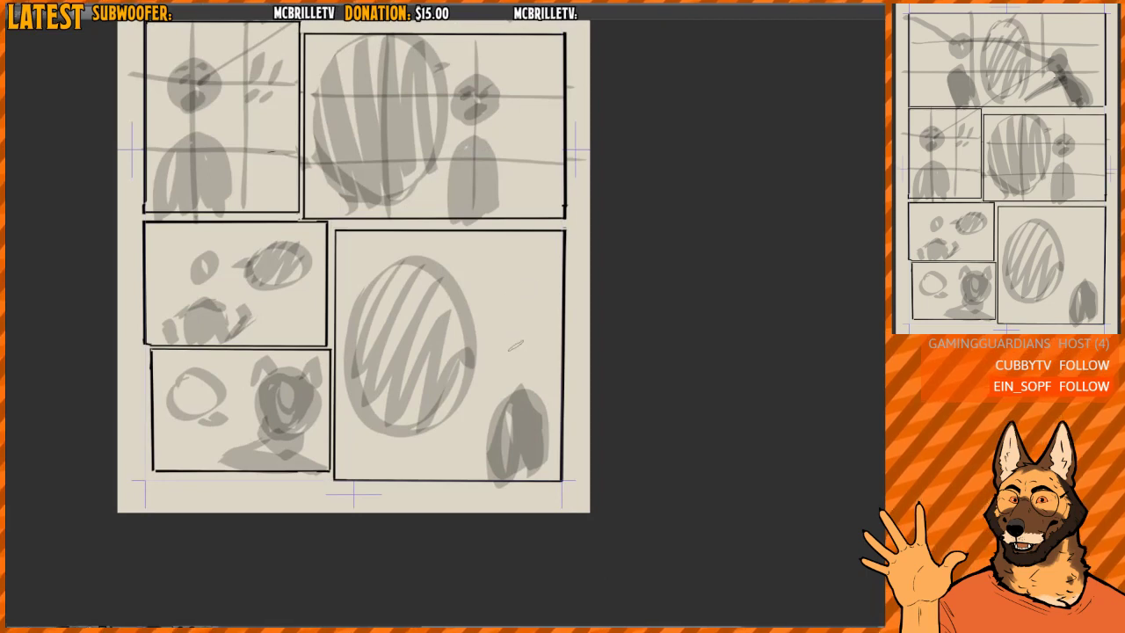
{"action": "mouse_move", "coordinate": [518, 336]}
{"action": "left_mouse_down"}
{"action": "mouse_move", "coordinate": [529, 354]}
{"action": "mouse_move", "coordinate": [522, 338]}
{"action": "left_mouse_up"}
{"action": "key", "text": "ctrl+z"}
{"action": "left_click_drag", "start_coordinate": [519, 236], "coordinate": [542, 462]}
- Erase the grey head and body of the figure in the middle-right panel
{"action": "scroll", "coordinate": [542, 461], "scroll_direction": "up", "scroll_amount": 2}
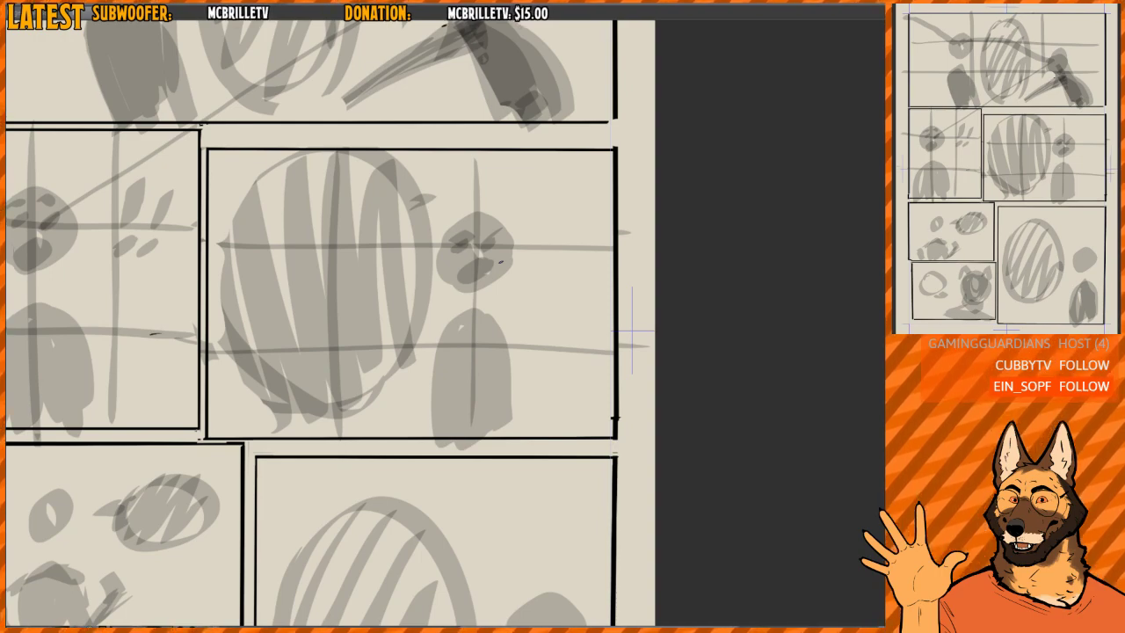
{"action": "scroll", "coordinate": [535, 281], "scroll_direction": "down", "scroll_amount": 5}
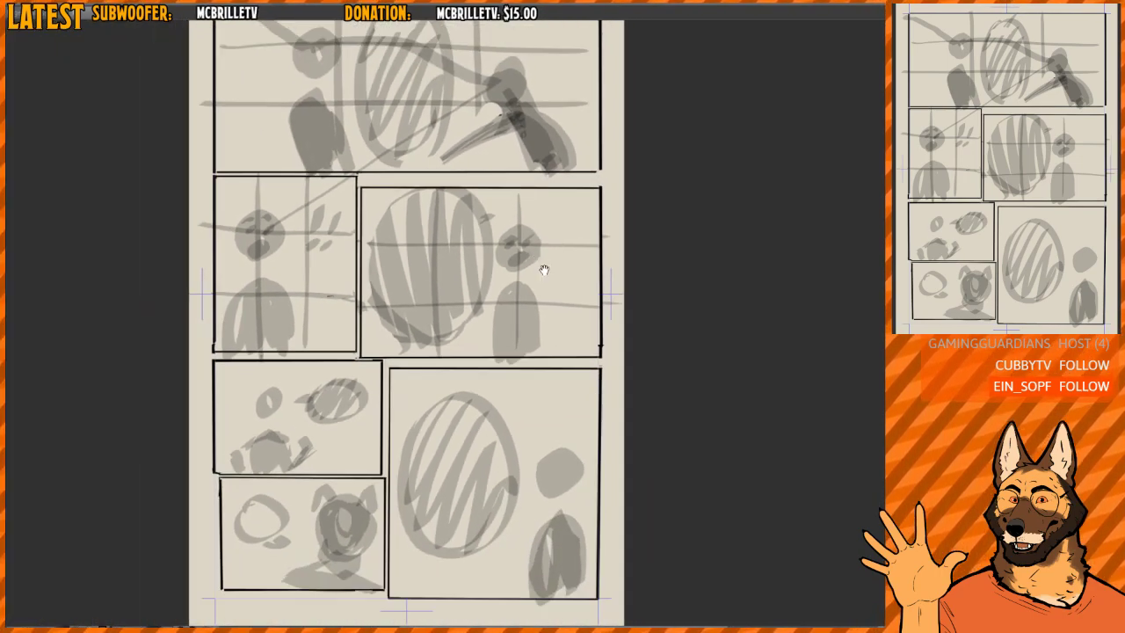
{"action": "scroll", "coordinate": [521, 278], "scroll_direction": "down", "scroll_amount": 2}
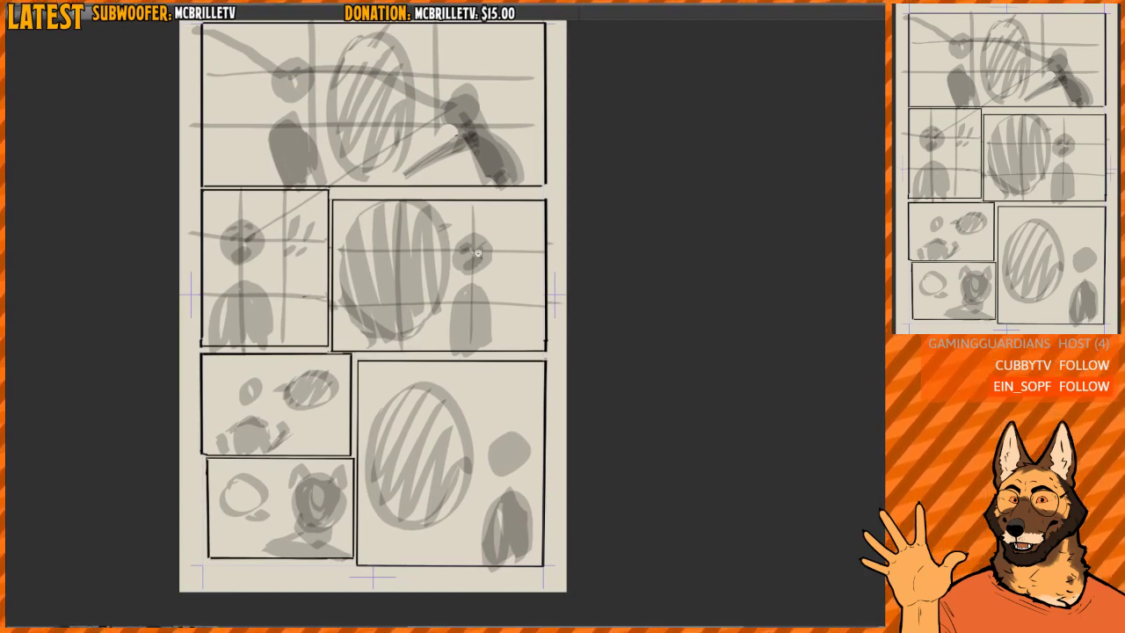
{"action": "scroll", "coordinate": [475, 263], "scroll_direction": "up", "scroll_amount": 3}
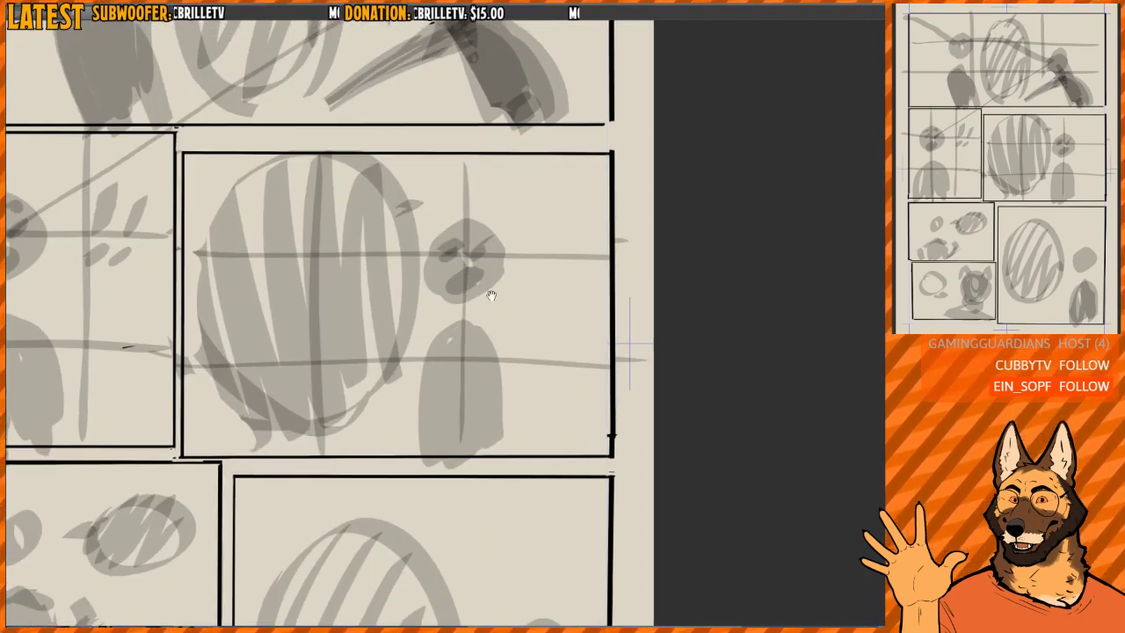
{"action": "scroll", "coordinate": [489, 293], "scroll_direction": "down", "scroll_amount": 4}
{"action": "scroll", "coordinate": [417, 272], "scroll_direction": "down", "scroll_amount": 1}
{"action": "left_click_drag", "start_coordinate": [417, 272], "coordinate": [402, 273]}
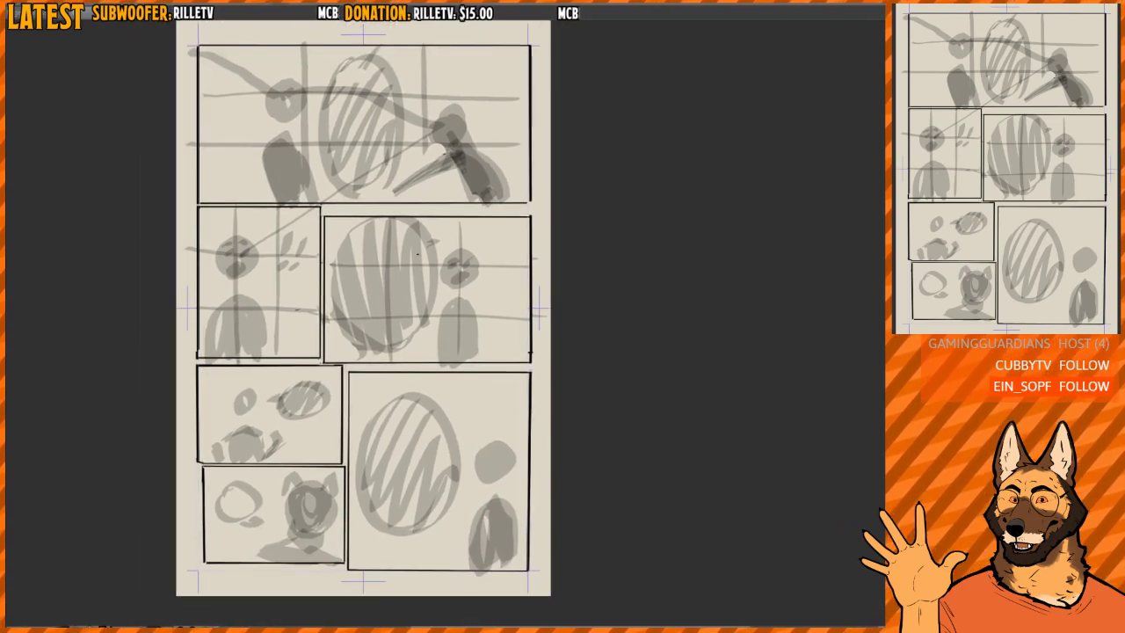
{"action": "scroll", "coordinate": [456, 255], "scroll_direction": "up", "scroll_amount": 3}
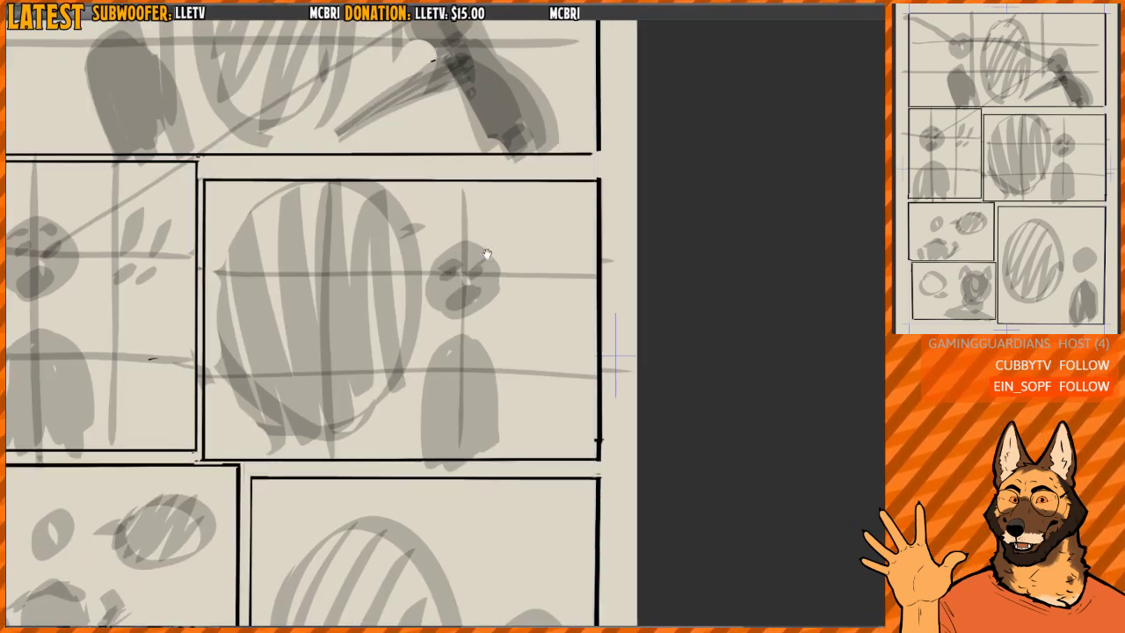
{"action": "mouse_move", "coordinate": [451, 241]}
{"action": "left_mouse_down"}
{"action": "mouse_move", "coordinate": [487, 257]}
{"action": "mouse_move", "coordinate": [486, 290]}
{"action": "mouse_move", "coordinate": [434, 292]}
{"action": "mouse_move", "coordinate": [483, 294]}
{"action": "mouse_move", "coordinate": [486, 278]}
{"action": "mouse_move", "coordinate": [496, 291]}
{"action": "mouse_move", "coordinate": [439, 276]}
{"action": "mouse_move", "coordinate": [490, 315]}
{"action": "mouse_move", "coordinate": [443, 335]}
{"action": "mouse_move", "coordinate": [428, 393]}
{"action": "mouse_move", "coordinate": [435, 385]}
{"action": "mouse_move", "coordinate": [436, 448]}
{"action": "mouse_move", "coordinate": [457, 459]}
{"action": "mouse_move", "coordinate": [482, 428]}
{"action": "mouse_move", "coordinate": [471, 335]}
{"action": "mouse_move", "coordinate": [443, 353]}
{"action": "mouse_move", "coordinate": [462, 360]}
{"action": "mouse_move", "coordinate": [469, 268]}
{"action": "left_mouse_up"}
{"action": "left_click", "coordinate": [469, 294]}
- Redraw the grey vertical guide line through the spot where the middle-right panel's figure stood
{"action": "key", "text": "b"}
{"action": "left_click_drag", "start_coordinate": [465, 185], "coordinate": [464, 455]}
{"action": "key", "text": "ctrl+z"}
{"action": "left_click_drag", "start_coordinate": [465, 183], "coordinate": [464, 462]}
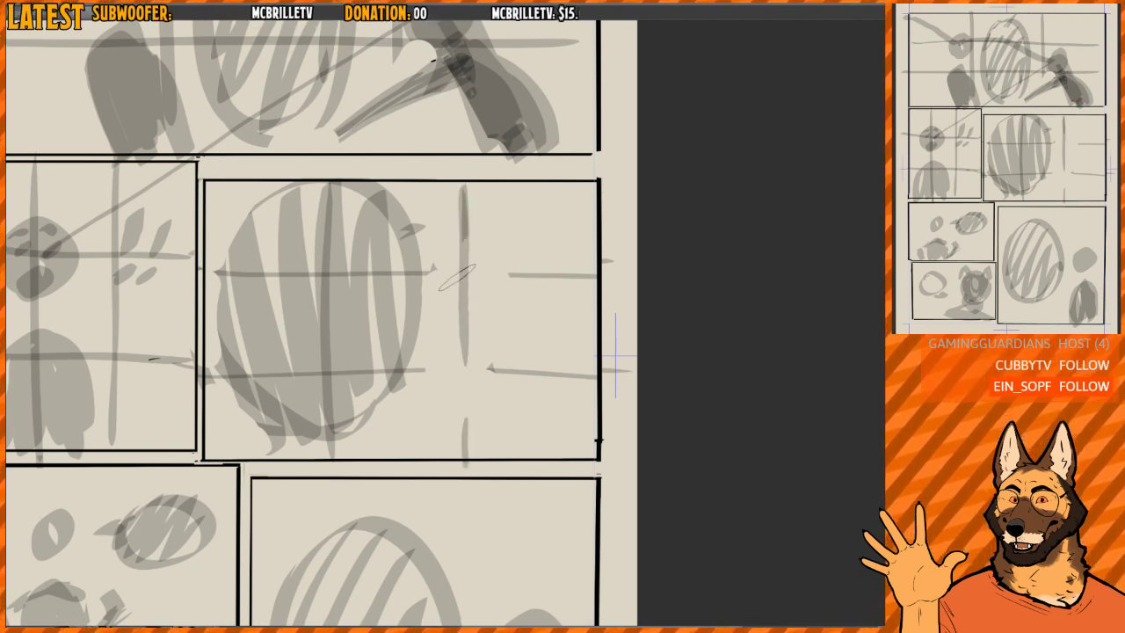
- Paint a new grey figure right of the vertical guide line in the middle-right panel, with an oval head and an arm reaching down-left
{"action": "mouse_move", "coordinate": [496, 276]}
{"action": "left_mouse_down"}
{"action": "mouse_move", "coordinate": [466, 305]}
{"action": "mouse_move", "coordinate": [472, 251]}
{"action": "mouse_move", "coordinate": [484, 256]}
{"action": "mouse_move", "coordinate": [475, 286]}
{"action": "left_mouse_up"}
{"action": "mouse_move", "coordinate": [460, 430]}
{"action": "left_mouse_down"}
{"action": "mouse_move", "coordinate": [544, 439]}
{"action": "mouse_move", "coordinate": [515, 363]}
{"action": "mouse_move", "coordinate": [538, 351]}
{"action": "mouse_move", "coordinate": [517, 439]}
{"action": "left_mouse_up"}
{"action": "key", "text": "ctrl+z"}
{"action": "left_click_drag", "start_coordinate": [461, 362], "coordinate": [444, 387]}
{"action": "scroll", "coordinate": [489, 230], "scroll_direction": "down", "scroll_amount": 3}
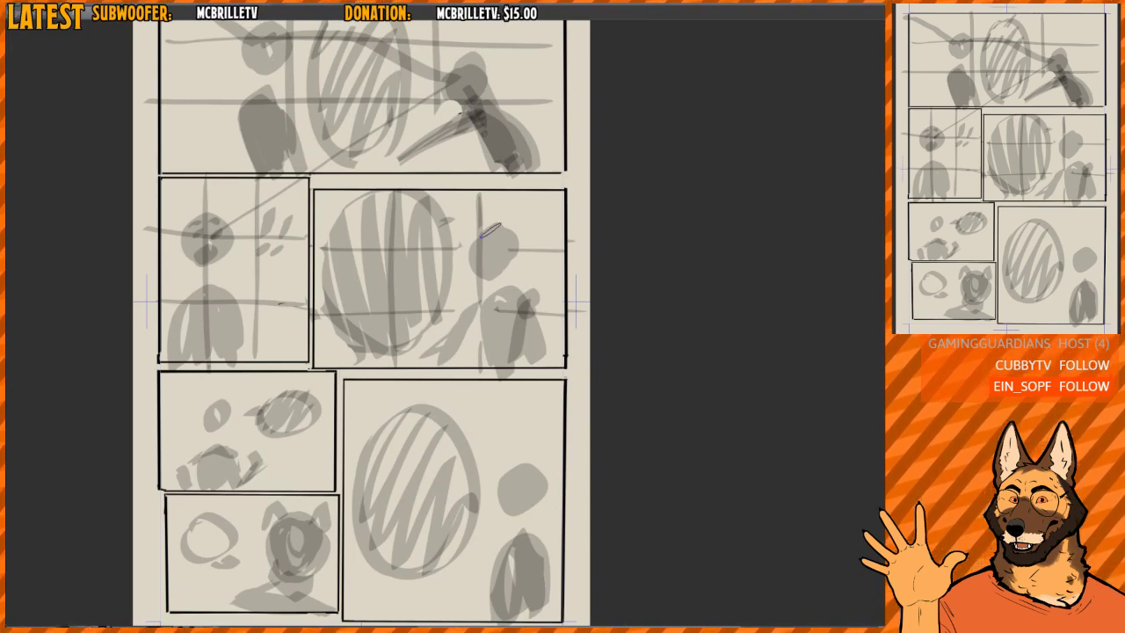
- Create a rectangular frame border around the whole comic area, following the page's inner margin marks
{"action": "scroll", "coordinate": [580, 310], "scroll_direction": "down", "scroll_amount": 3}
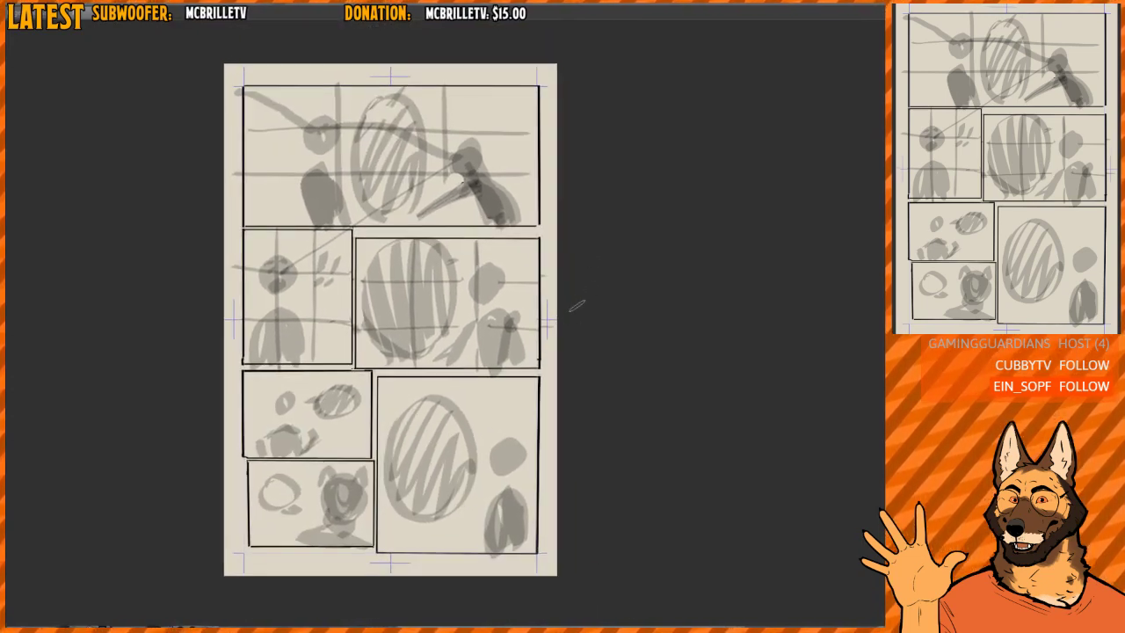
{"action": "left_click_drag", "start_coordinate": [562, 375], "coordinate": [592, 383]}
{"action": "scroll", "coordinate": [563, 403], "scroll_direction": "up", "scroll_amount": 4}
{"action": "scroll", "coordinate": [562, 402], "scroll_direction": "down", "scroll_amount": 3}
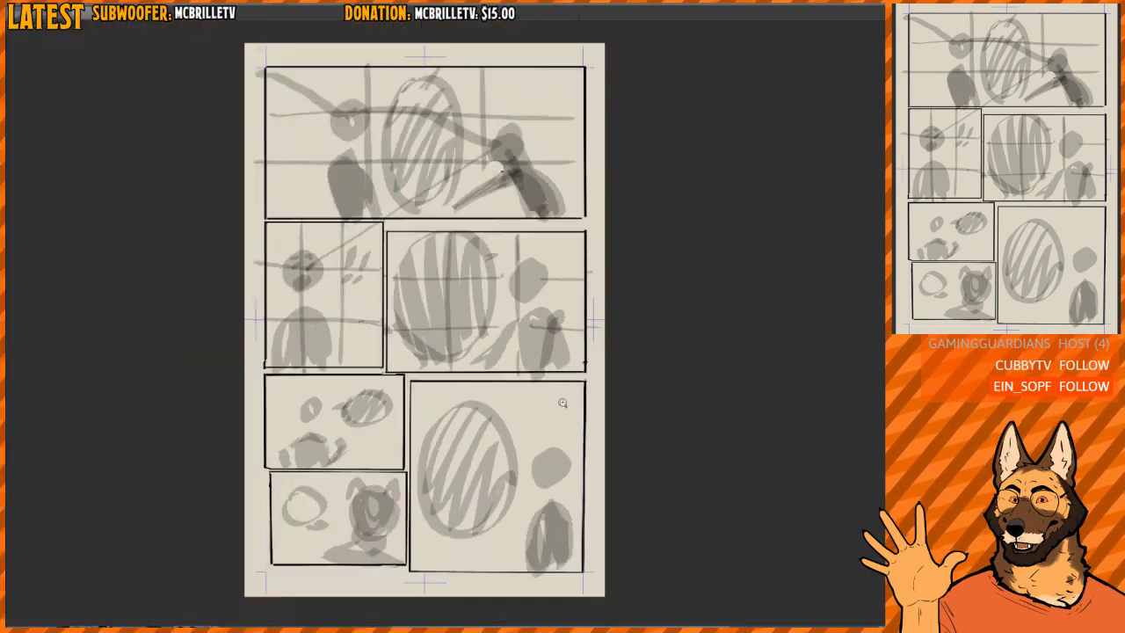
{"action": "scroll", "coordinate": [562, 402], "scroll_direction": "up", "scroll_amount": 2}
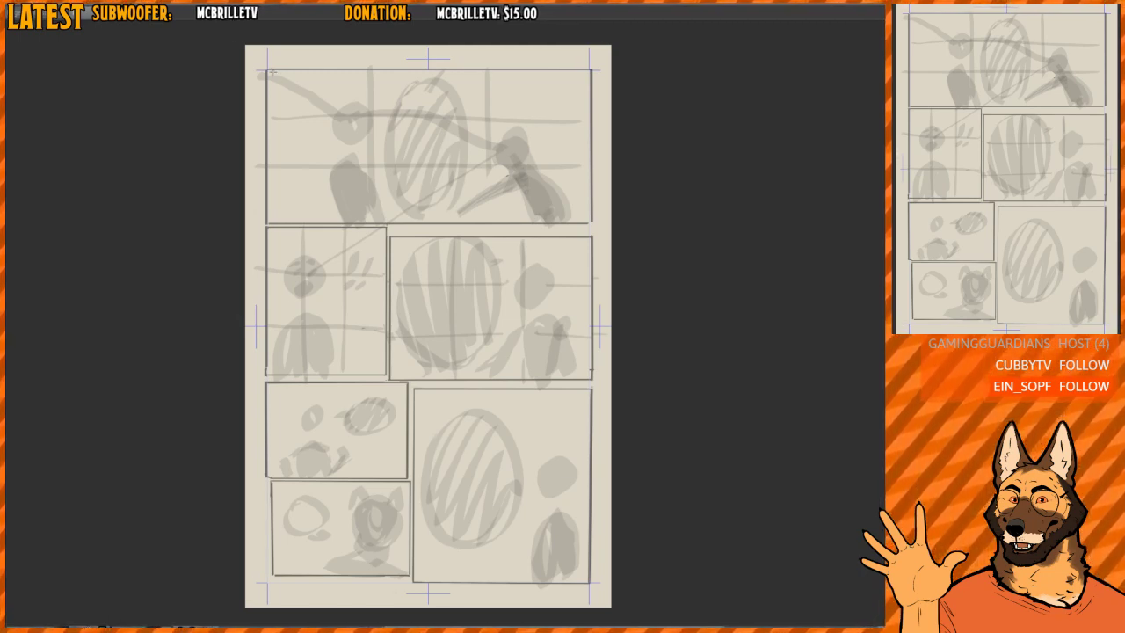
{"action": "left_click_drag", "start_coordinate": [267, 69], "coordinate": [590, 582]}
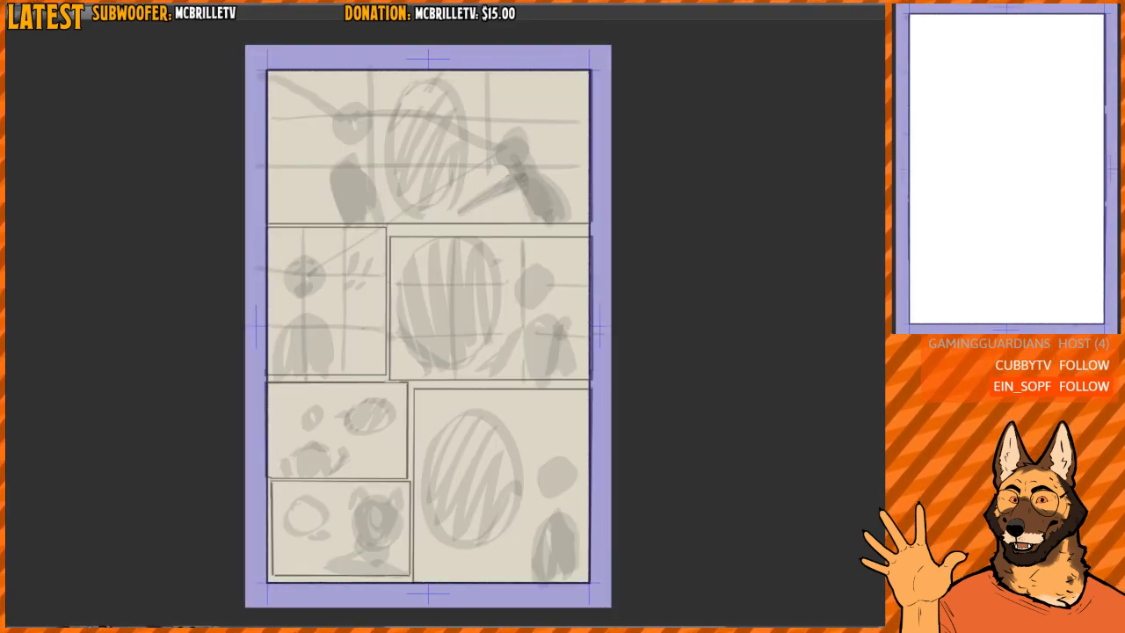
- Cut the frame horizontally below the top panel, undoing a slanted cut and replacing it with a straight one
{"action": "scroll", "coordinate": [512, 332], "scroll_direction": "up", "scroll_amount": 4}
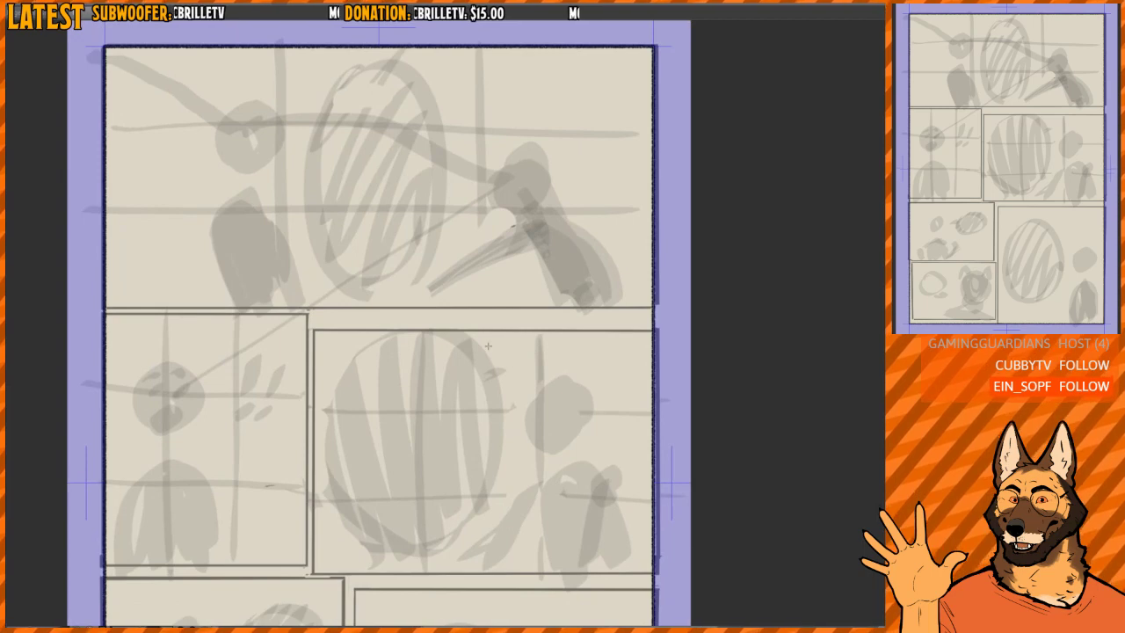
{"action": "scroll", "coordinate": [422, 339], "scroll_direction": "up", "scroll_amount": 3}
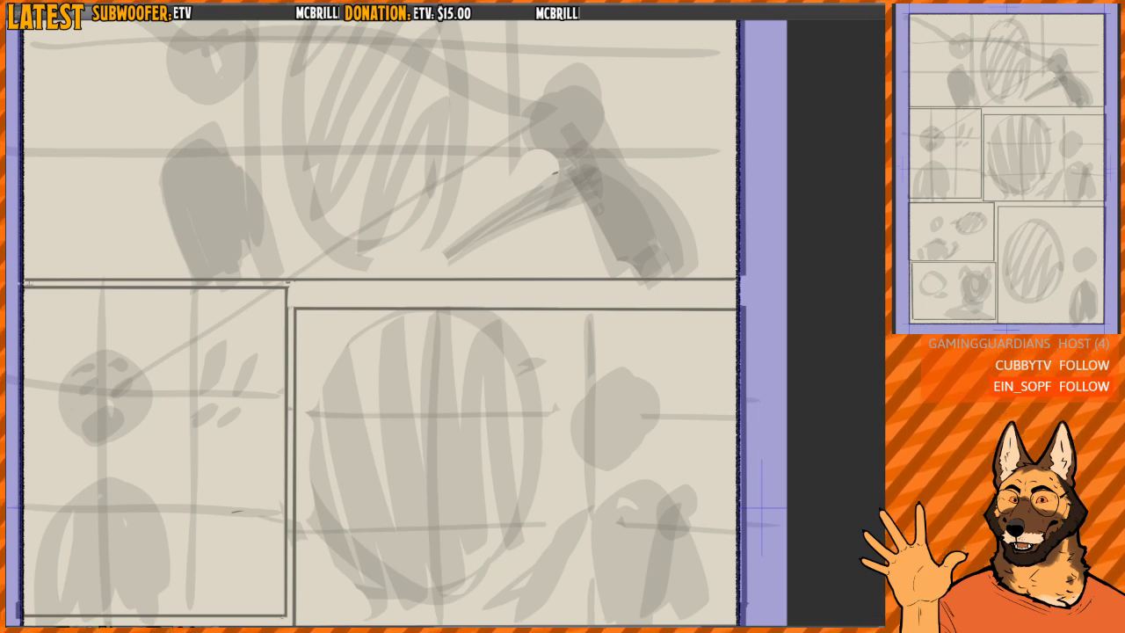
{"action": "left_click_drag", "start_coordinate": [29, 283], "coordinate": [824, 301]}
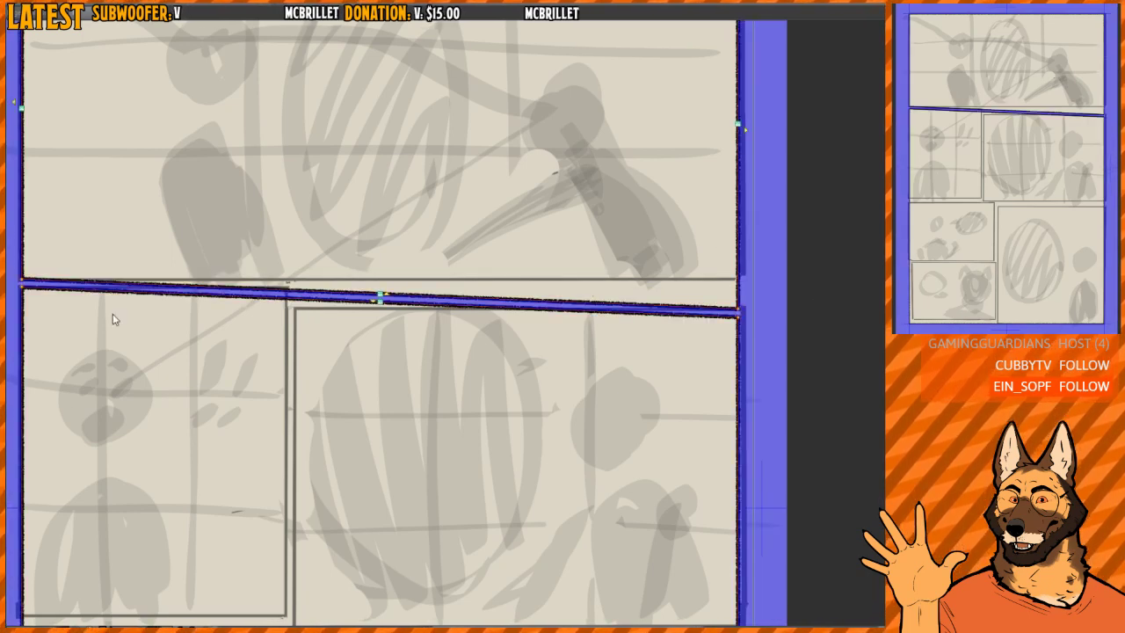
{"action": "key", "text": "ctrl+z"}
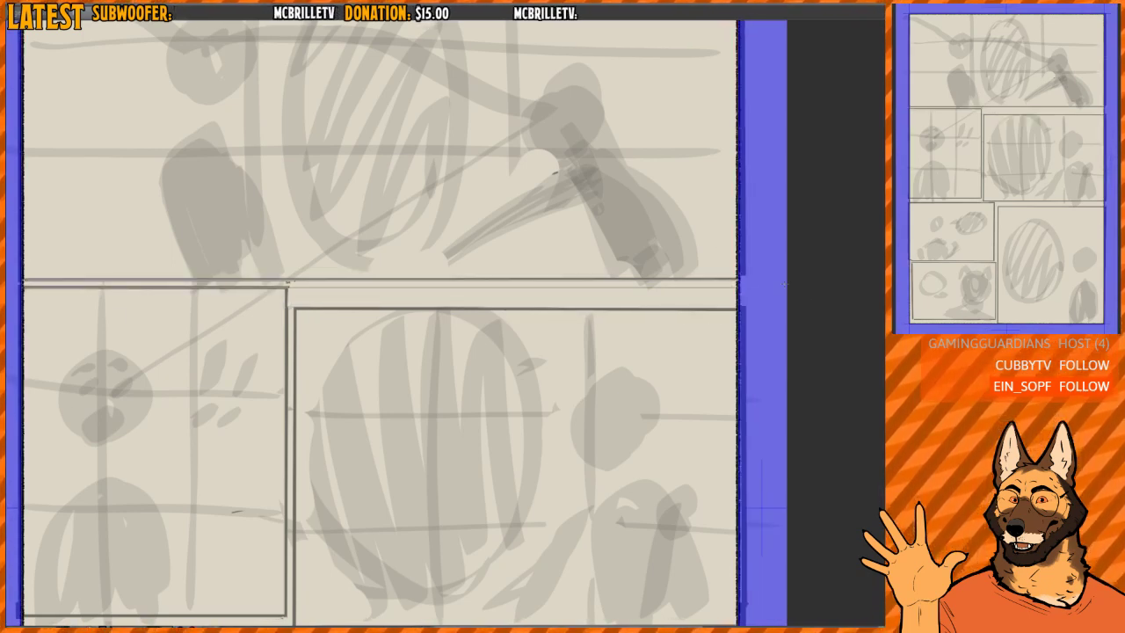
{"action": "left_click_drag", "start_coordinate": [784, 284], "coordinate": [786, 284]}
- Cut the frame horizontally below the middle row, and split the middle row vertically between its two sketched panels
{"action": "left_click_drag", "start_coordinate": [539, 339], "coordinate": [611, 349]}
{"action": "left_click_drag", "start_coordinate": [365, 407], "coordinate": [381, 409]}
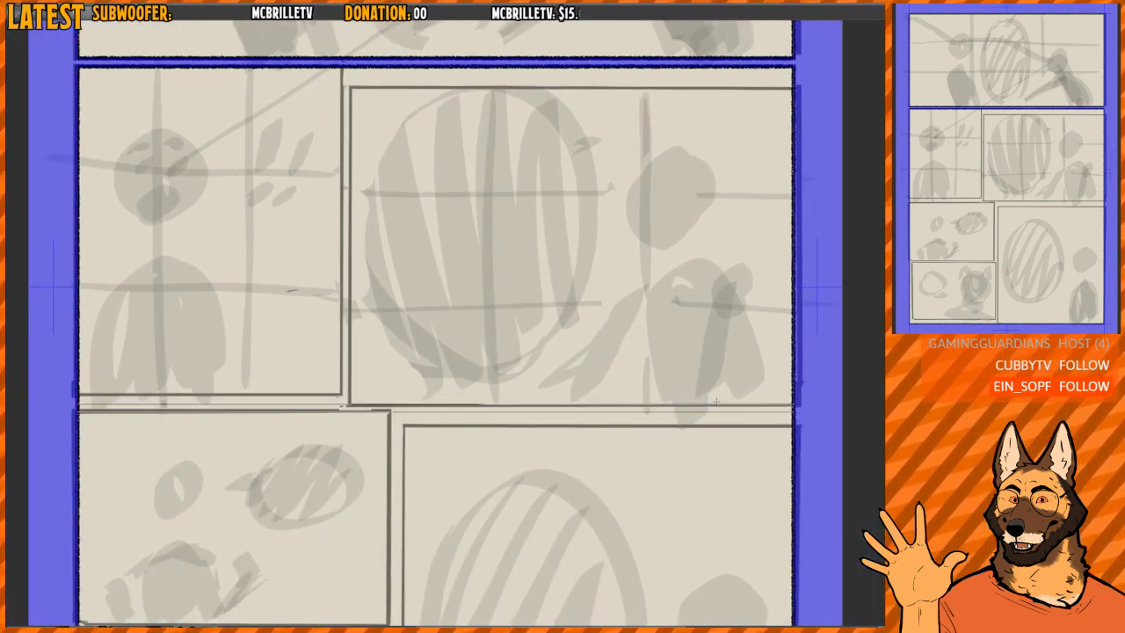
{"action": "left_click_drag", "start_coordinate": [716, 402], "coordinate": [716, 401]}
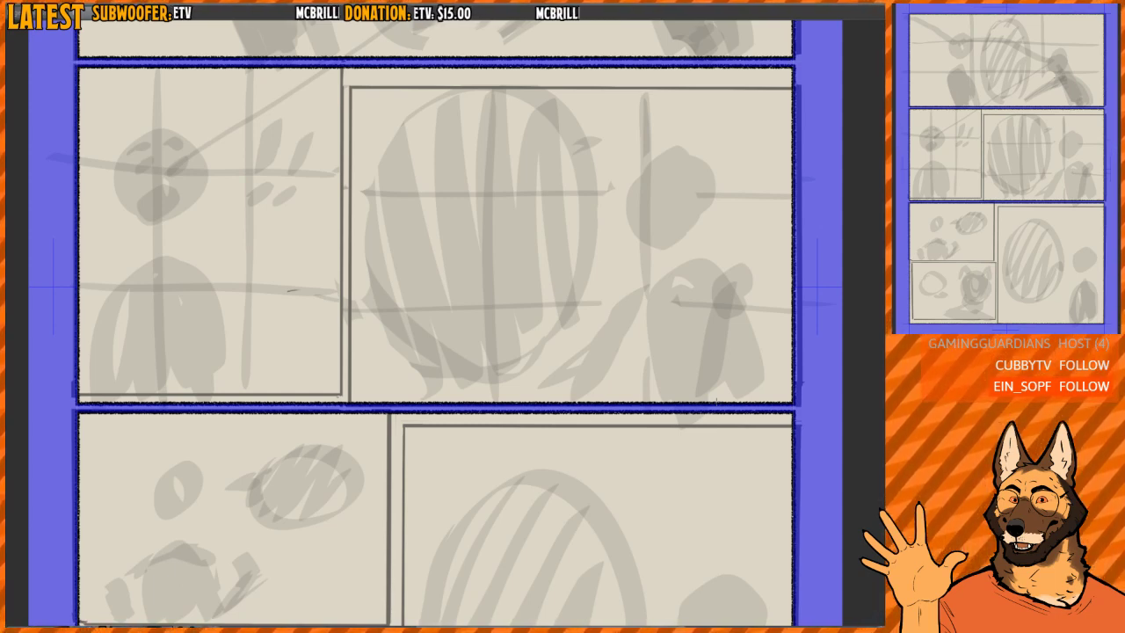
{"action": "left_click_drag", "start_coordinate": [485, 253], "coordinate": [513, 309]}
{"action": "left_click_drag", "start_coordinate": [404, 337], "coordinate": [426, 353]}
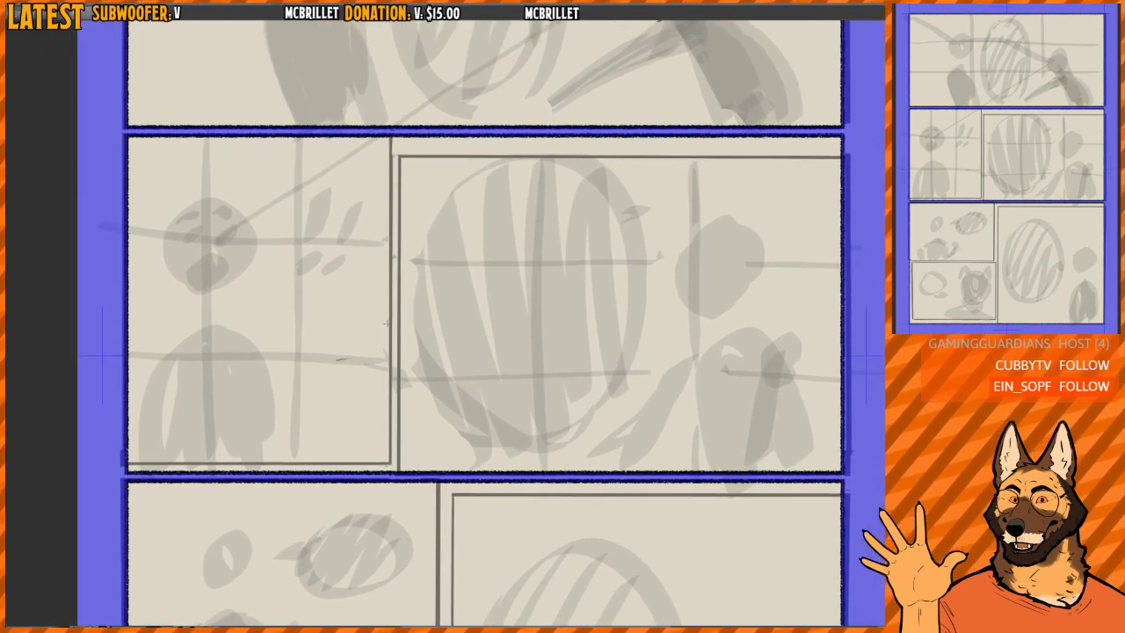
{"action": "left_click_drag", "start_coordinate": [392, 315], "coordinate": [393, 376]}
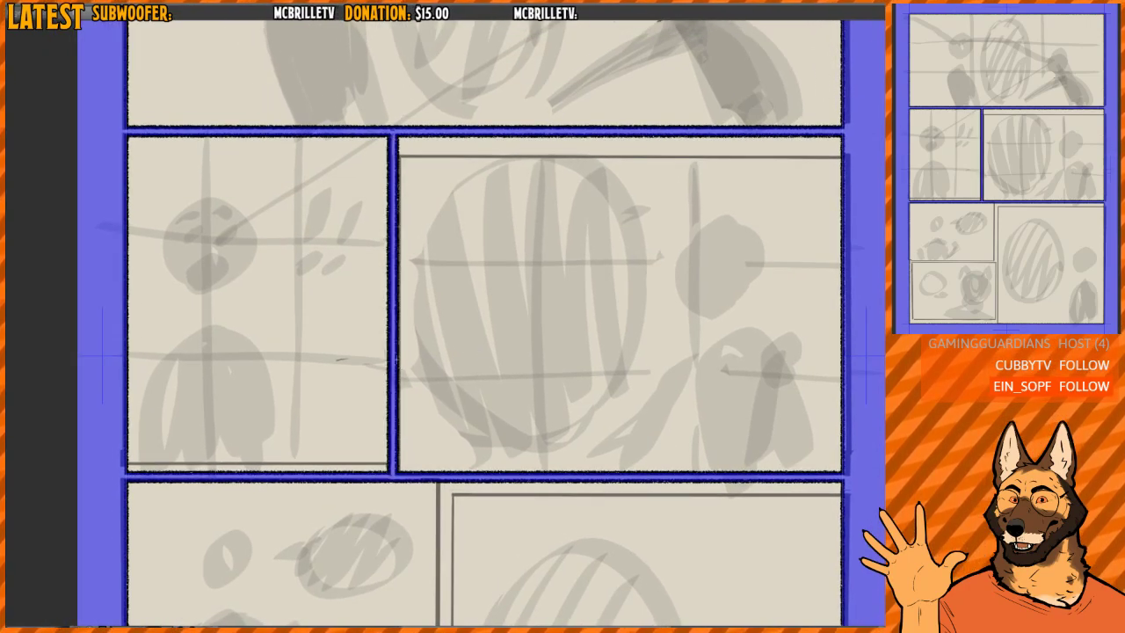
- Raise the middle-left frame's bottom edge and lower the middle-right frame's top edge onto the sketched borders
{"action": "left_click_drag", "start_coordinate": [384, 408], "coordinate": [395, 382]}
{"action": "scroll", "coordinate": [298, 437], "scroll_direction": "up", "scroll_amount": 4}
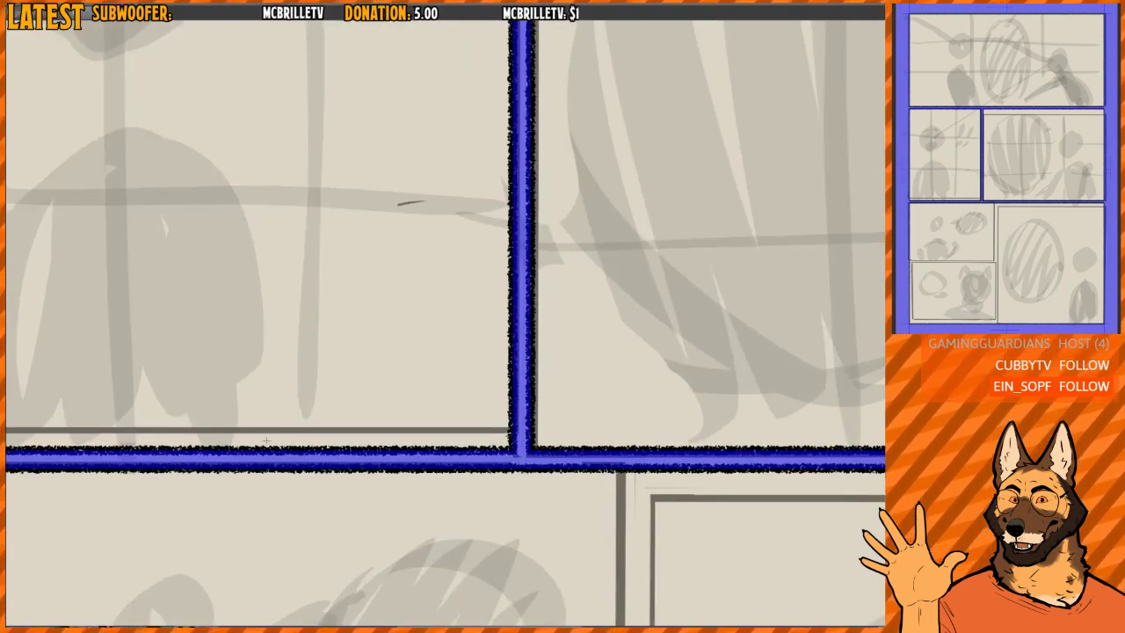
{"action": "left_click_drag", "start_coordinate": [254, 448], "coordinate": [264, 428]}
{"action": "left_click_drag", "start_coordinate": [673, 171], "coordinate": [348, 475]}
{"action": "scroll", "coordinate": [348, 474], "scroll_direction": "down", "scroll_amount": 5}
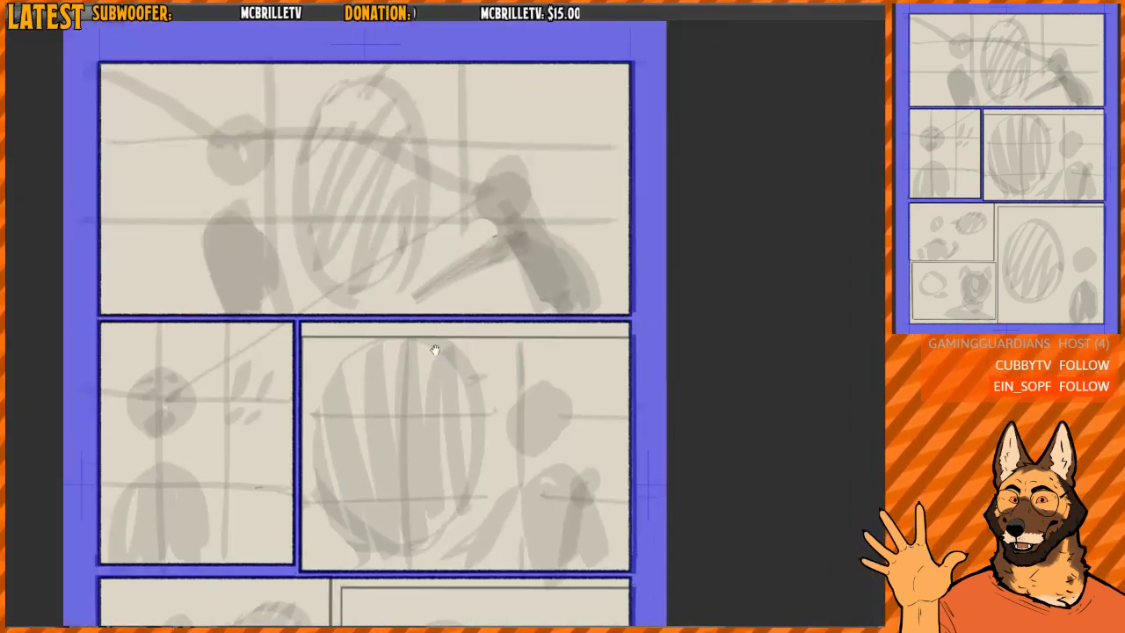
{"action": "scroll", "coordinate": [434, 350], "scroll_direction": "up", "scroll_amount": 4}
{"action": "left_click_drag", "start_coordinate": [473, 335], "coordinate": [501, 370]}
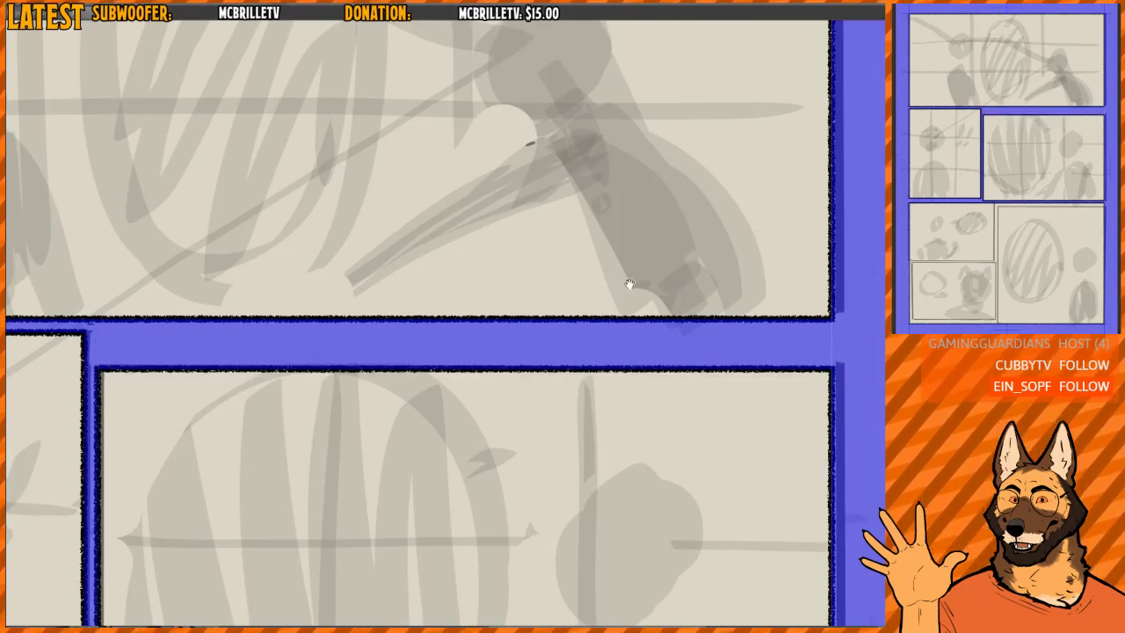
{"action": "scroll", "coordinate": [631, 299], "scroll_direction": "down", "scroll_amount": 5}
{"action": "left_click_drag", "start_coordinate": [633, 301], "coordinate": [605, 280]}
{"action": "scroll", "coordinate": [414, 338], "scroll_direction": "up", "scroll_amount": 2}
{"action": "left_click_drag", "start_coordinate": [516, 285], "coordinate": [467, 316]}
{"action": "scroll", "coordinate": [467, 316], "scroll_direction": "down", "scroll_amount": 3}
{"action": "left_click_drag", "start_coordinate": [544, 247], "coordinate": [505, 241]}
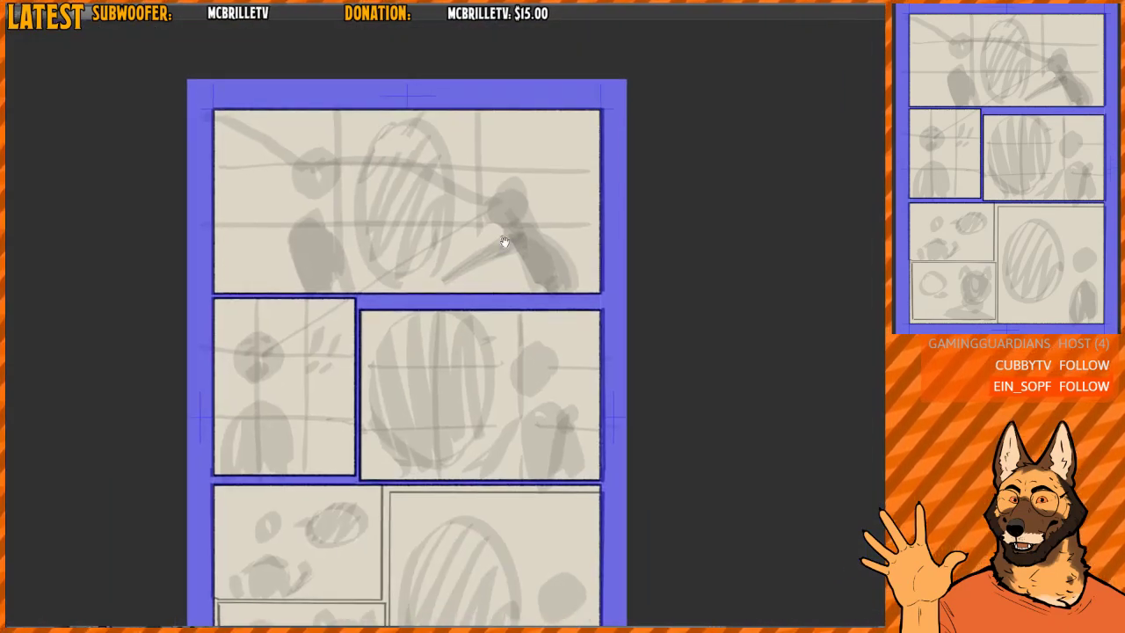
- Try drawing separate rectangular frames over the top panel and the two middle-row panels, undoing a misplaced first one
{"action": "left_click_drag", "start_coordinate": [471, 175], "coordinate": [478, 194]}
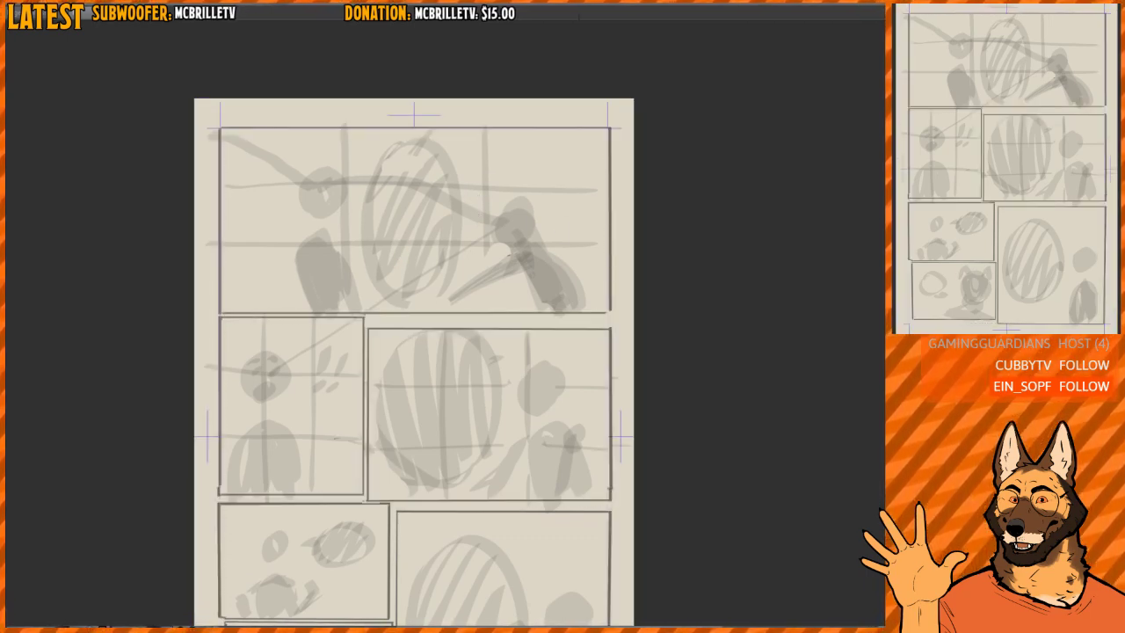
{"action": "left_click_drag", "start_coordinate": [275, 181], "coordinate": [522, 387]}
{"action": "key", "text": "ctrl+z"}
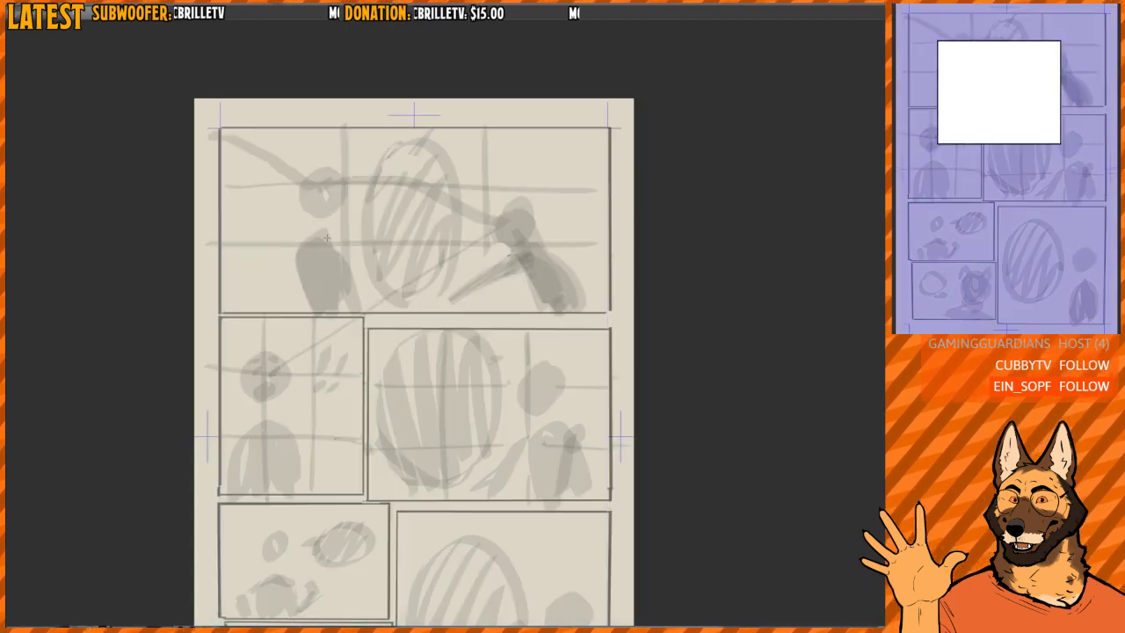
{"action": "left_click_drag", "start_coordinate": [220, 129], "coordinate": [608, 310]}
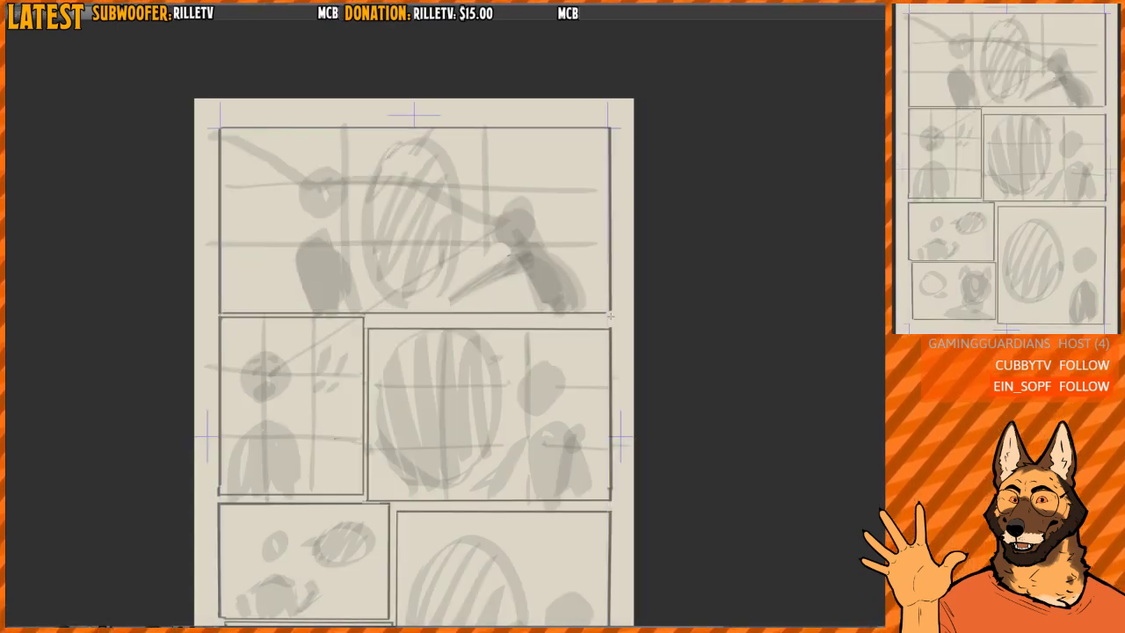
{"action": "left_click_drag", "start_coordinate": [237, 336], "coordinate": [362, 493]}
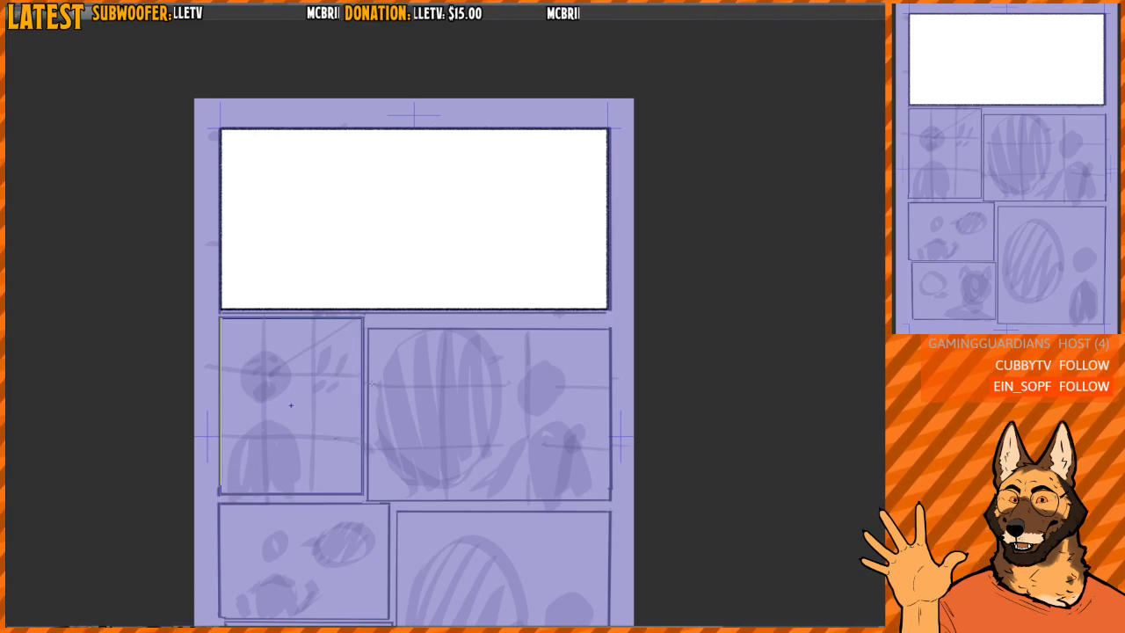
{"action": "left_click_drag", "start_coordinate": [368, 330], "coordinate": [609, 499]}
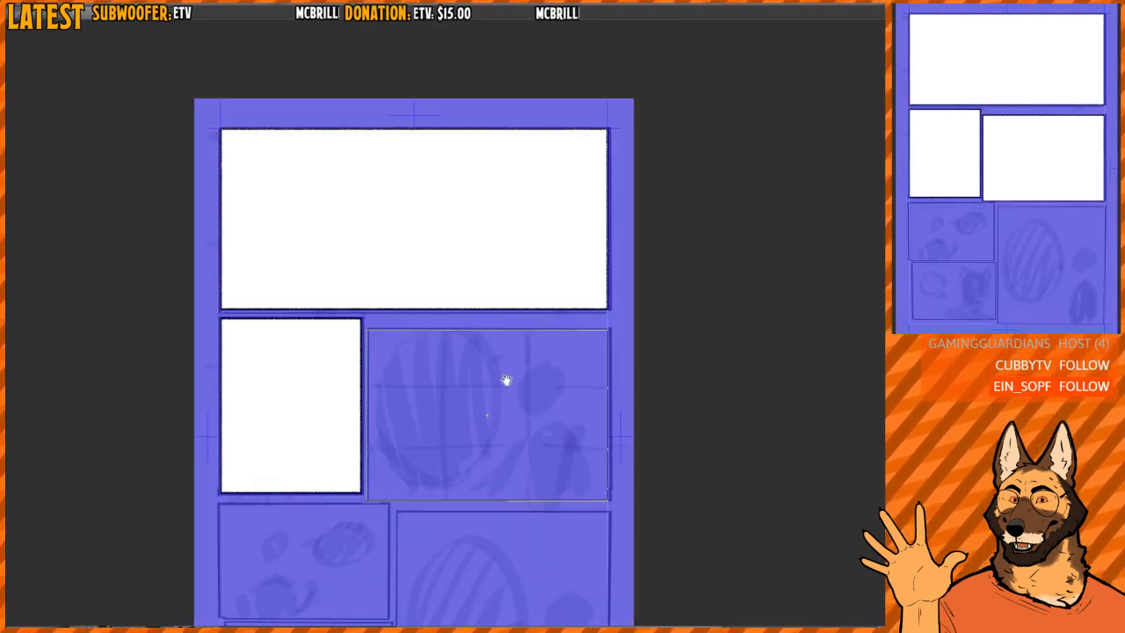
- Try drawing separate rectangular frames over the two small lower-left panels, redrawing the bottom one to fit its sketched border
{"action": "scroll", "coordinate": [504, 382], "scroll_direction": "down", "scroll_amount": 3}
{"action": "left_click_drag", "start_coordinate": [239, 320], "coordinate": [408, 431]}
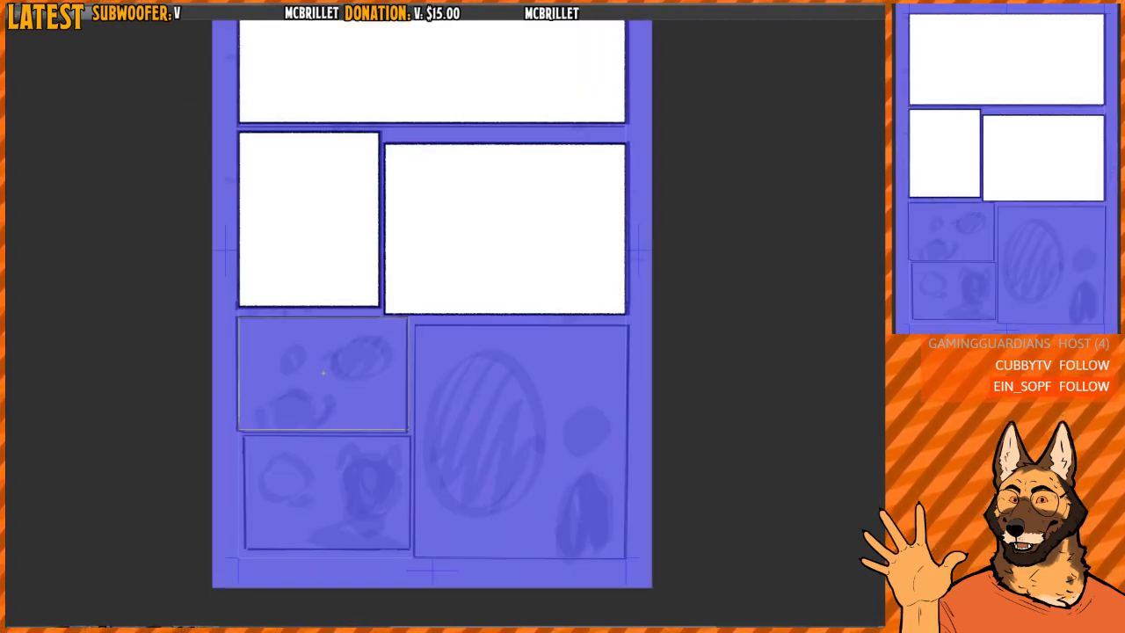
{"action": "scroll", "coordinate": [316, 398], "scroll_direction": "down", "scroll_amount": 1}
{"action": "mouse_move", "coordinate": [239, 379]}
{"action": "left_mouse_down"}
{"action": "mouse_move", "coordinate": [400, 499]}
{"action": "mouse_move", "coordinate": [406, 477]}
{"action": "left_mouse_up"}
{"action": "scroll", "coordinate": [387, 463], "scroll_direction": "up", "scroll_amount": 2}
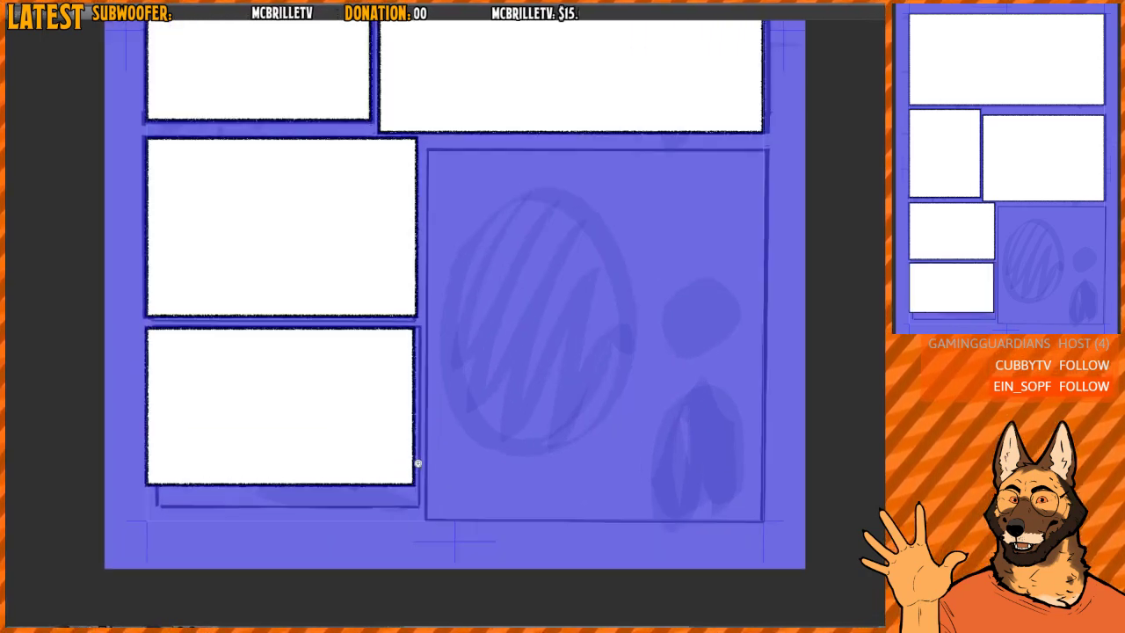
{"action": "left_click_drag", "start_coordinate": [93, 298], "coordinate": [426, 532]}
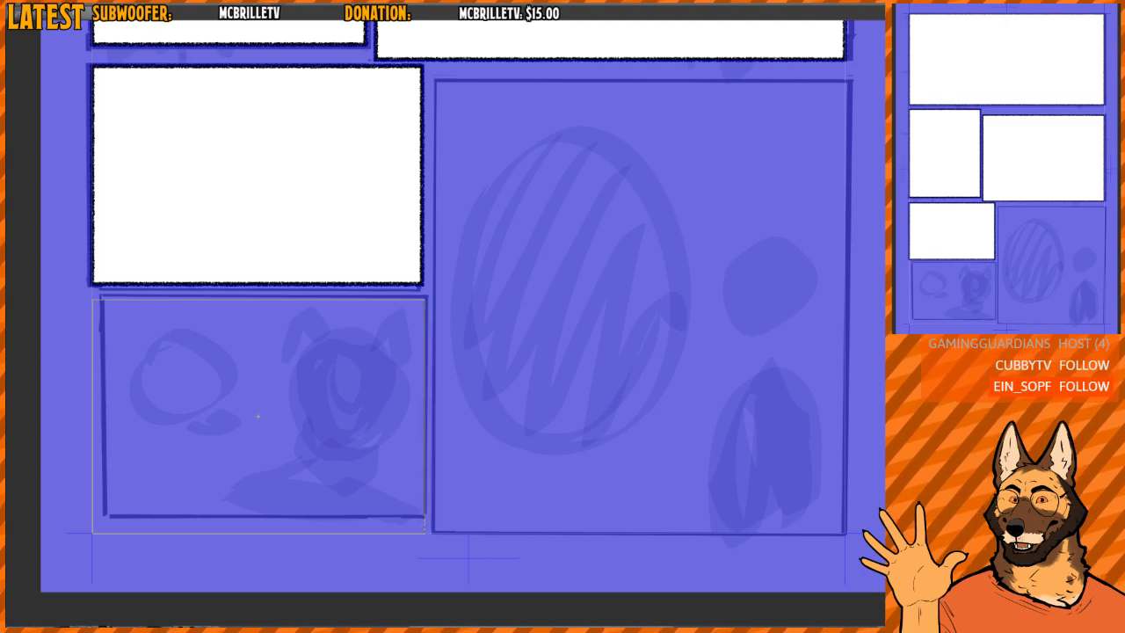
{"action": "left_click_drag", "start_coordinate": [425, 533], "coordinate": [425, 517]}
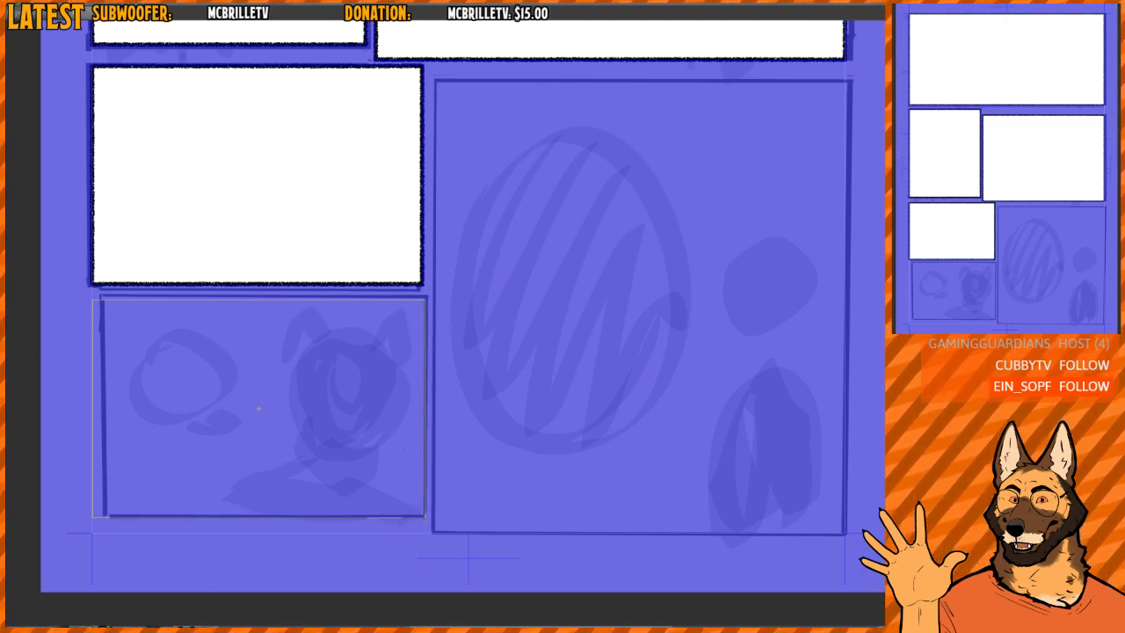
{"action": "key", "text": "Return"}
{"action": "left_click_drag", "start_coordinate": [428, 297], "coordinate": [107, 516]}
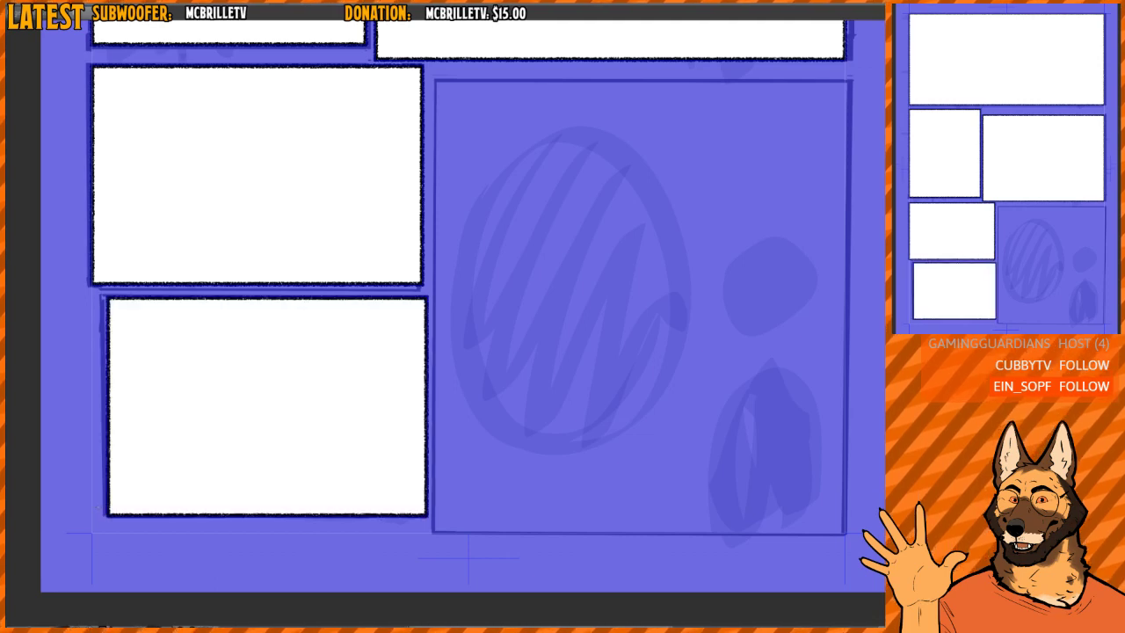
- Undo the separately drawn panel frames and return to the version made by cutting one large frame
{"action": "key", "text": "o"}
{"action": "key", "text": "ctrl+z"}
{"action": "left_click_drag", "start_coordinate": [539, 246], "coordinate": [479, 401]}
{"action": "scroll", "coordinate": [479, 396], "scroll_direction": "down", "scroll_amount": 3}
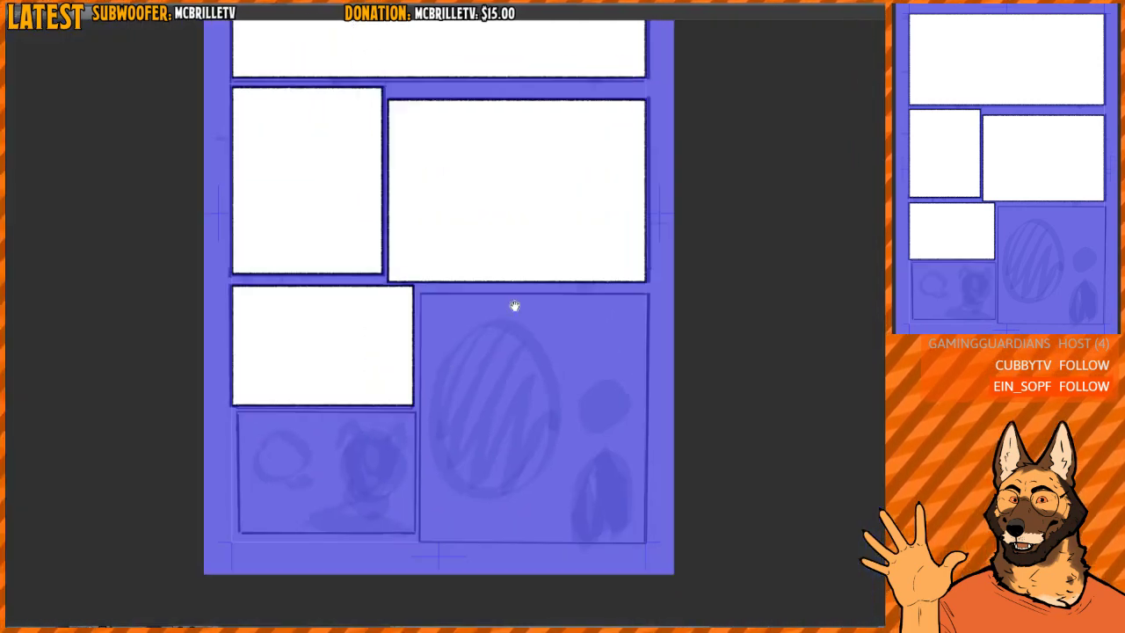
{"action": "scroll", "coordinate": [493, 305], "scroll_direction": "up", "scroll_amount": 1}
{"action": "scroll", "coordinate": [490, 325], "scroll_direction": "down", "scroll_amount": 2}
{"action": "left_click_drag", "start_coordinate": [491, 345], "coordinate": [487, 358]}
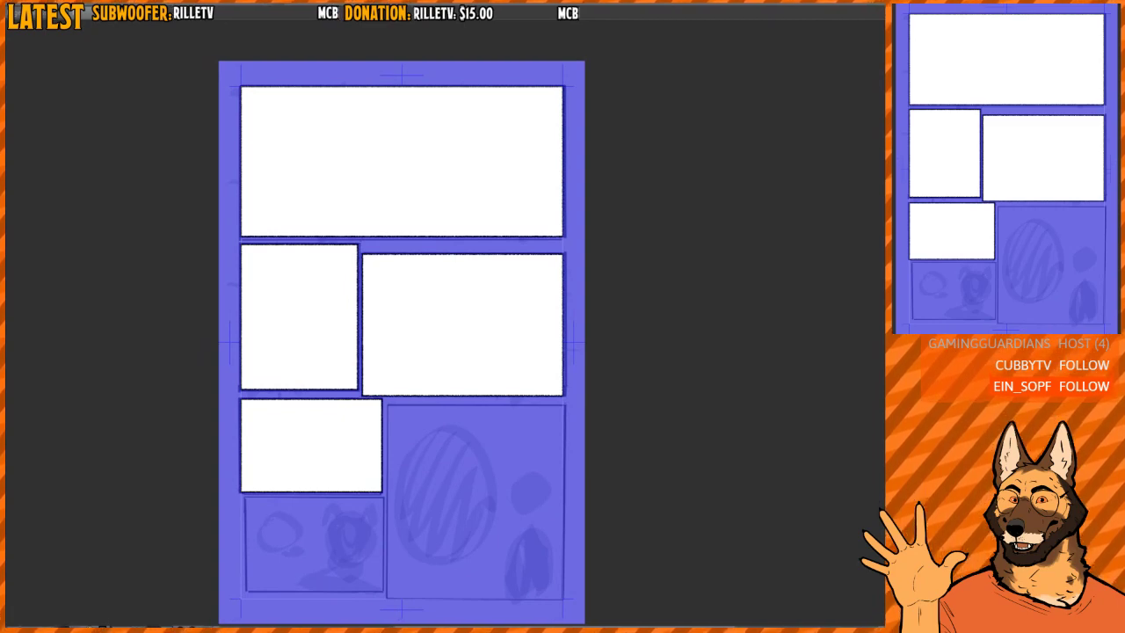
{"action": "key", "text": "ctrl+z"}
{"action": "key", "text": "ctrl+y"}
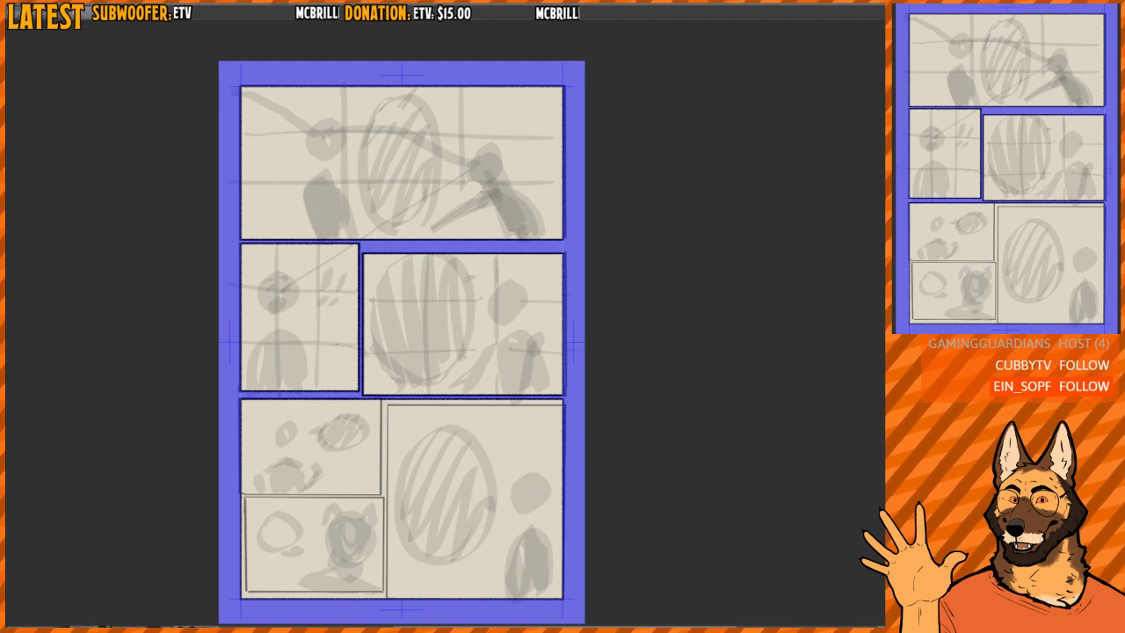
{"action": "key", "text": "ctrl+y"}
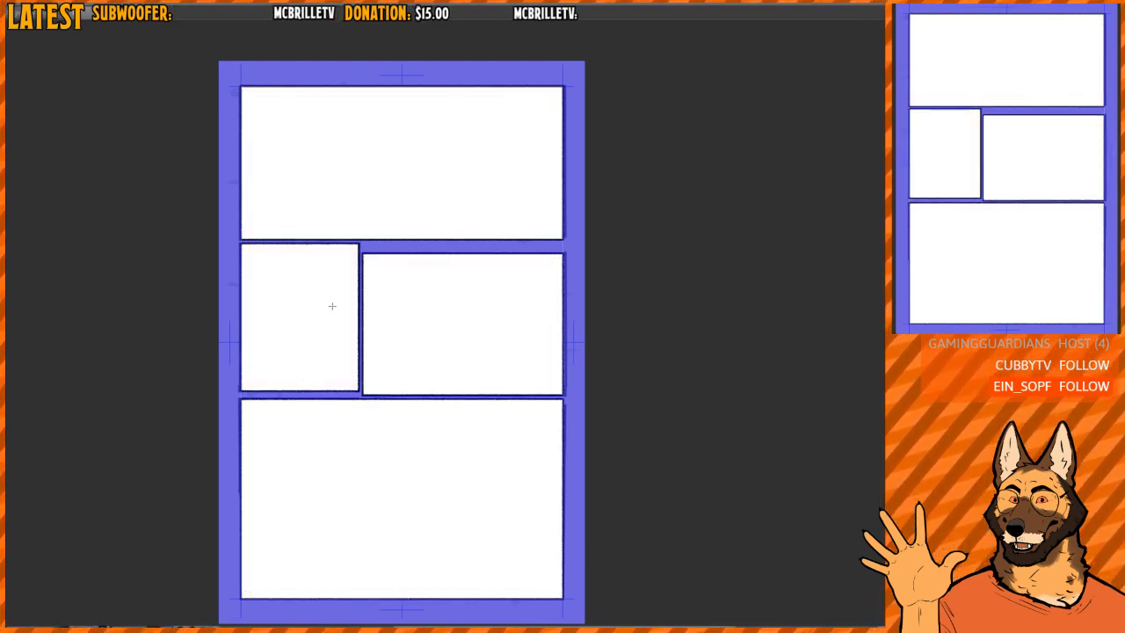
{"action": "key", "text": "ctrl+z"}
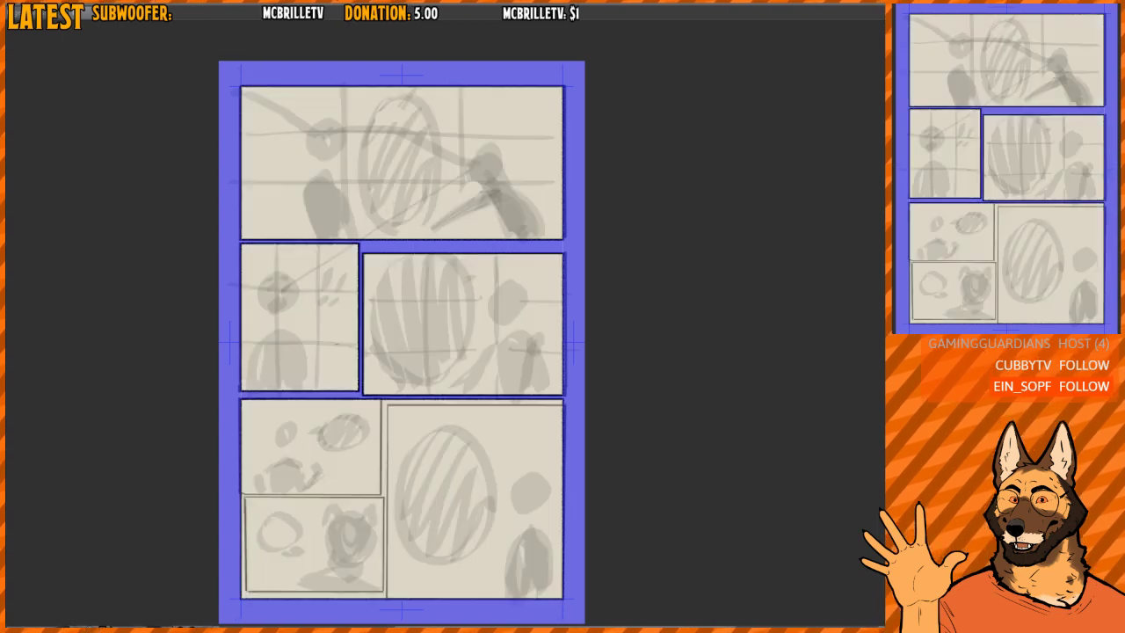
{"action": "key", "text": "ctrl+z"}
{"action": "key", "text": "ctrl+y"}
- Cut the bottom frame vertically beside the large right panel, and split its left part horizontally between the two small panels
{"action": "mouse_move", "coordinate": [467, 430]}
{"action": "left_mouse_down"}
{"action": "mouse_move", "coordinate": [481, 312]}
{"action": "mouse_move", "coordinate": [512, 341]}
{"action": "left_mouse_up"}
{"action": "left_click_drag", "start_coordinate": [398, 409], "coordinate": [412, 376]}
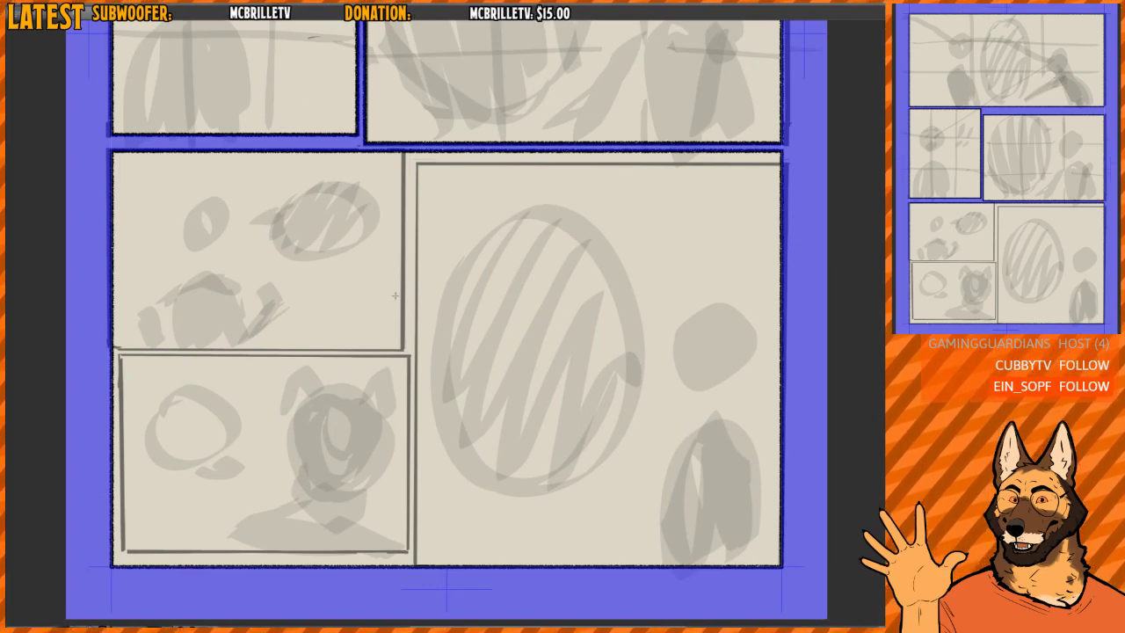
{"action": "left_click_drag", "start_coordinate": [413, 310], "coordinate": [410, 435]}
{"action": "scroll", "coordinate": [420, 355], "scroll_direction": "up", "scroll_amount": 1}
{"action": "left_click_drag", "start_coordinate": [417, 326], "coordinate": [417, 327]}
{"action": "mouse_move", "coordinate": [332, 352]}
{"action": "left_mouse_down"}
{"action": "mouse_move", "coordinate": [348, 348]}
{"action": "mouse_move", "coordinate": [312, 352]}
{"action": "left_mouse_up"}
- Move the bottom-left frame's left edge inward and its bottom edge up onto the sketched panel border
{"action": "left_click_drag", "start_coordinate": [424, 289], "coordinate": [398, 337]}
{"action": "scroll", "coordinate": [422, 304], "scroll_direction": "up", "scroll_amount": 2}
{"action": "left_click_drag", "start_coordinate": [409, 426], "coordinate": [572, 354]}
{"action": "left_click_drag", "start_coordinate": [254, 353], "coordinate": [268, 368]}
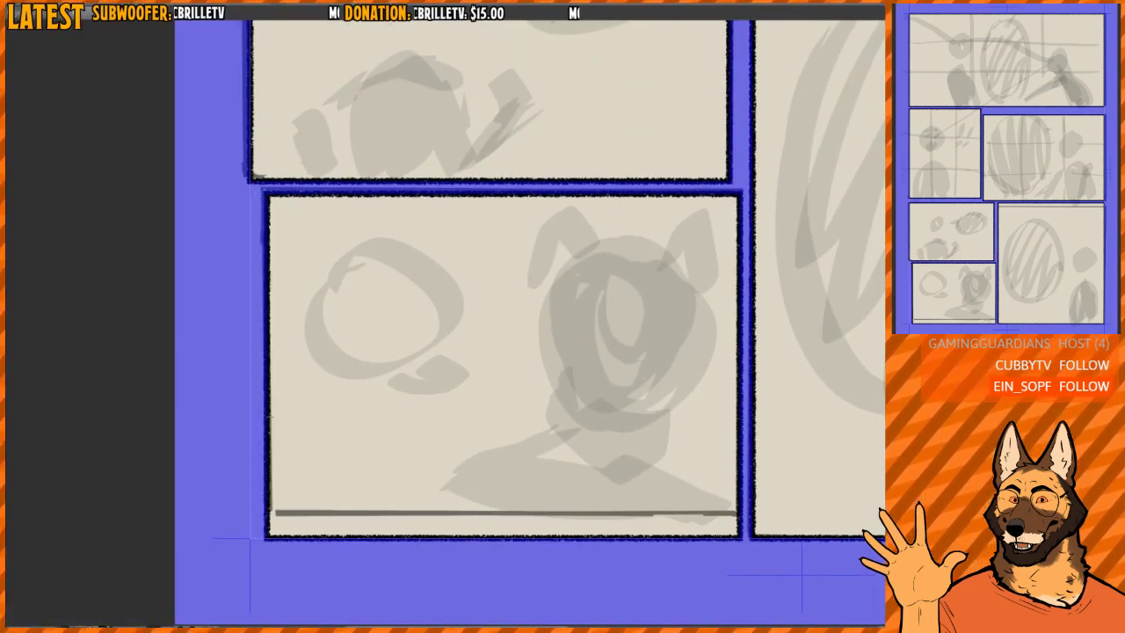
{"action": "left_click_drag", "start_coordinate": [433, 456], "coordinate": [304, 365]}
{"action": "left_click_drag", "start_coordinate": [380, 444], "coordinate": [403, 419]}
- Lower the top edge of the large bottom-right frame onto its sketched border
{"action": "left_click_drag", "start_coordinate": [619, 276], "coordinate": [353, 558]}
{"action": "left_click_drag", "start_coordinate": [636, 85], "coordinate": [432, 367]}
{"action": "left_click_drag", "start_coordinate": [494, 326], "coordinate": [600, 339]}
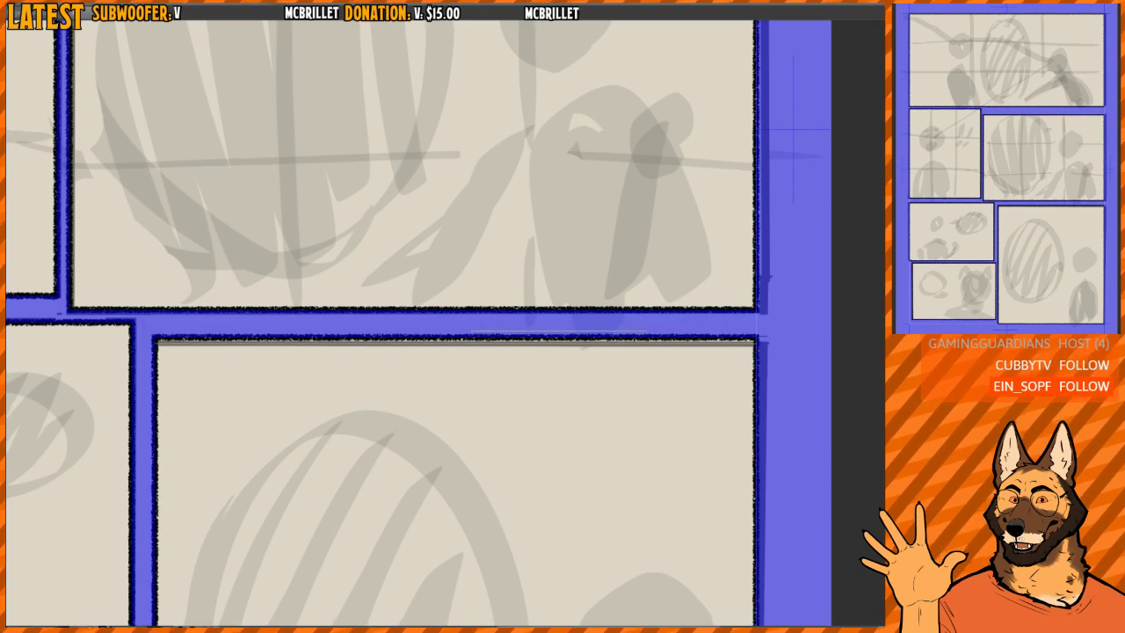
{"action": "left_click_drag", "start_coordinate": [636, 295], "coordinate": [506, 348]}
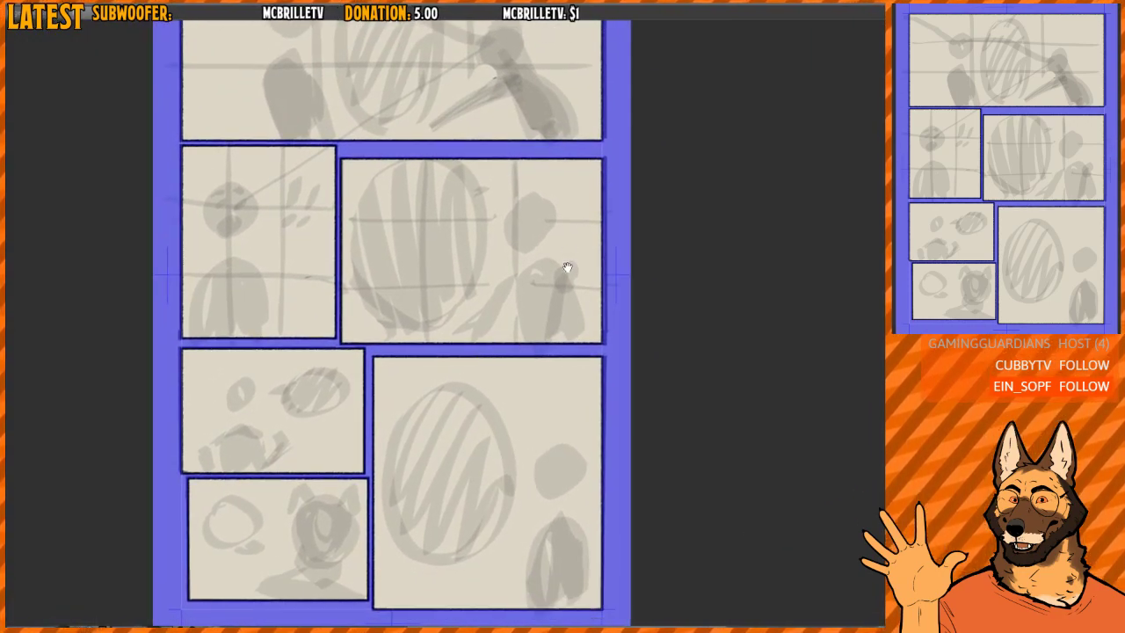
{"action": "left_click_drag", "start_coordinate": [567, 268], "coordinate": [434, 458]}
{"action": "left_click_drag", "start_coordinate": [489, 318], "coordinate": [463, 378]}
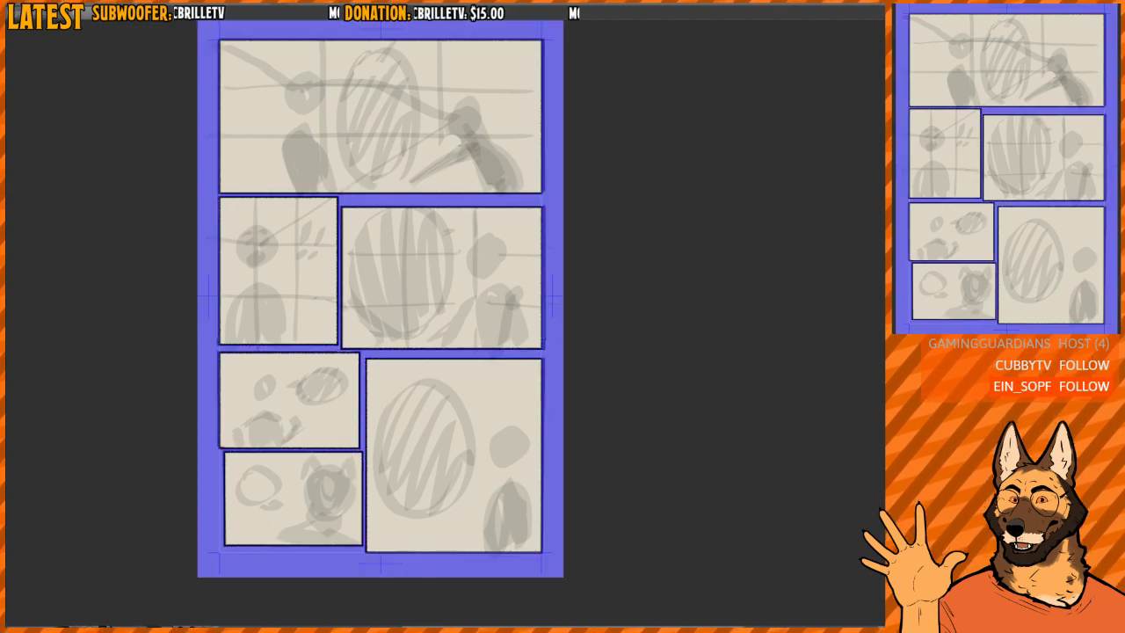
- Remove the blue frame mask from the page and hide the rough sketch, leaving only the panel borders
{"action": "key", "text": "ctrl+z"}
{"action": "left_click_drag", "start_coordinate": [594, 338], "coordinate": [581, 362]}
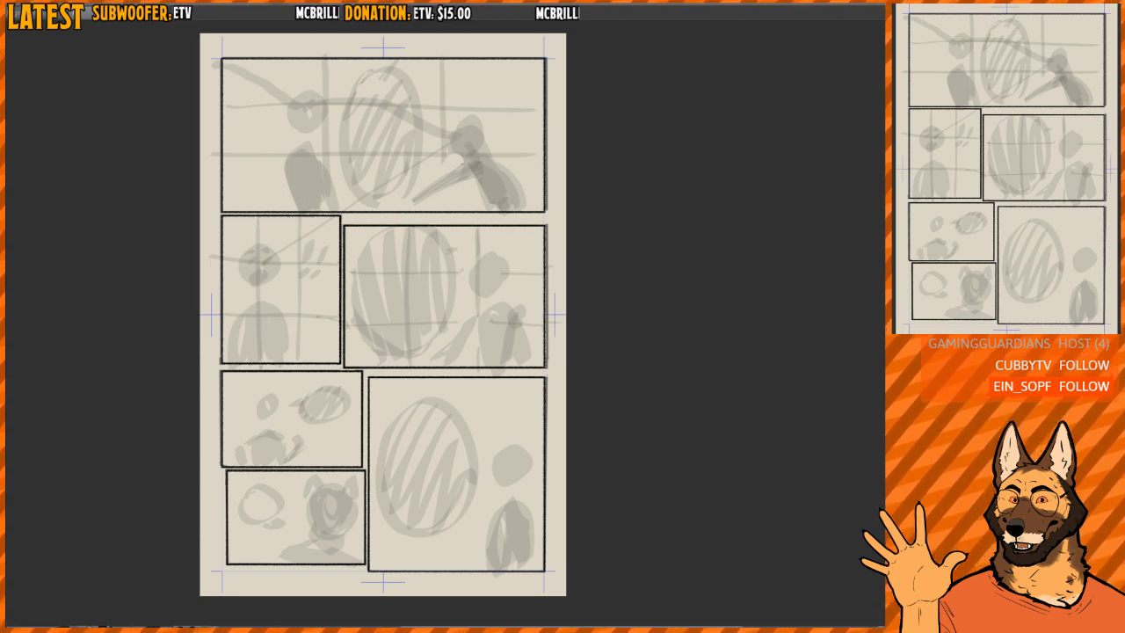
{"action": "key", "text": "Delete"}
- Try selecting the area outside the panel borders, inspect the selection's edges, and clear it
{"action": "left_click", "coordinate": [565, 341]}
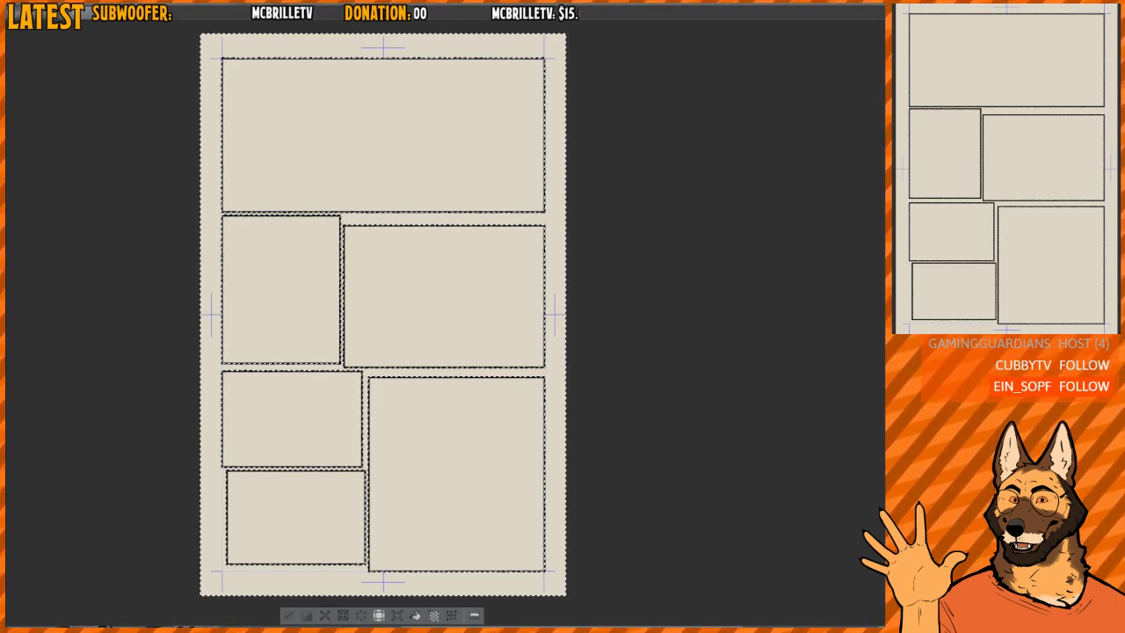
{"action": "mouse_move", "coordinate": [537, 298]}
{"action": "left_mouse_down"}
{"action": "mouse_move", "coordinate": [551, 274]}
{"action": "mouse_move", "coordinate": [620, 304]}
{"action": "mouse_move", "coordinate": [668, 309]}
{"action": "mouse_move", "coordinate": [633, 313]}
{"action": "mouse_move", "coordinate": [677, 303]}
{"action": "mouse_move", "coordinate": [580, 273]}
{"action": "left_mouse_up"}
{"action": "left_click_drag", "start_coordinate": [648, 281], "coordinate": [547, 306]}
{"action": "left_click_drag", "start_coordinate": [646, 286], "coordinate": [537, 257]}
{"action": "key", "text": "ctrl+d"}
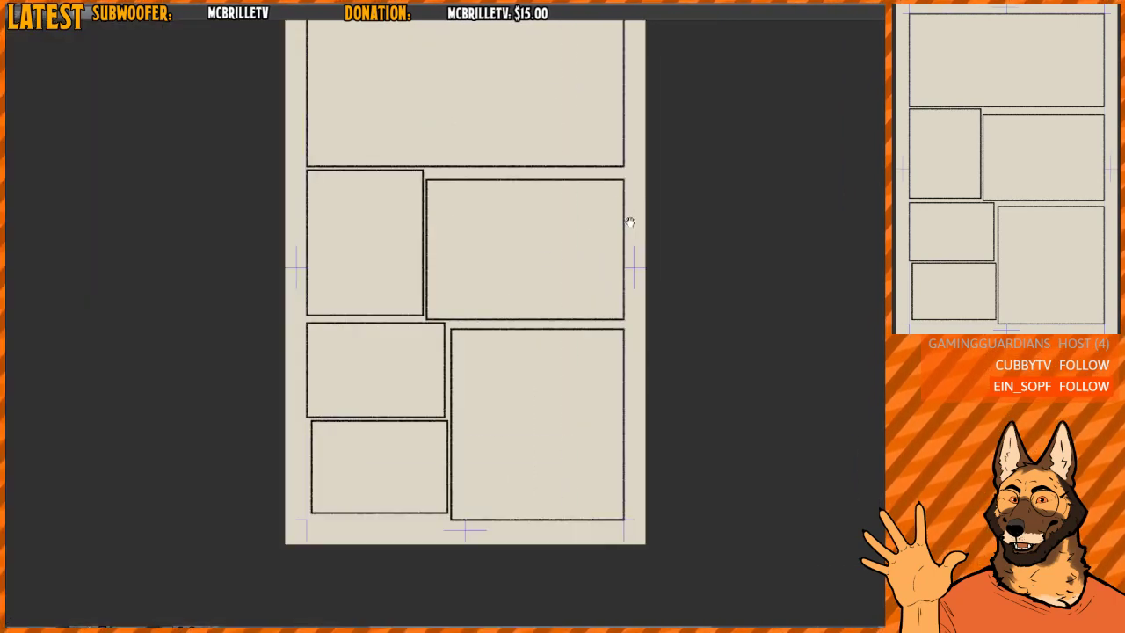
- Select the margins and gutters around the panels up to the middle of the border lines, fill them with white, and deselect
{"action": "mouse_move", "coordinate": [644, 189]}
{"action": "left_mouse_down"}
{"action": "mouse_move", "coordinate": [591, 294]}
{"action": "mouse_move", "coordinate": [577, 220]}
{"action": "left_mouse_up"}
{"action": "left_click_drag", "start_coordinate": [575, 291], "coordinate": [639, 294]}
{"action": "left_click_drag", "start_coordinate": [582, 318], "coordinate": [618, 307]}
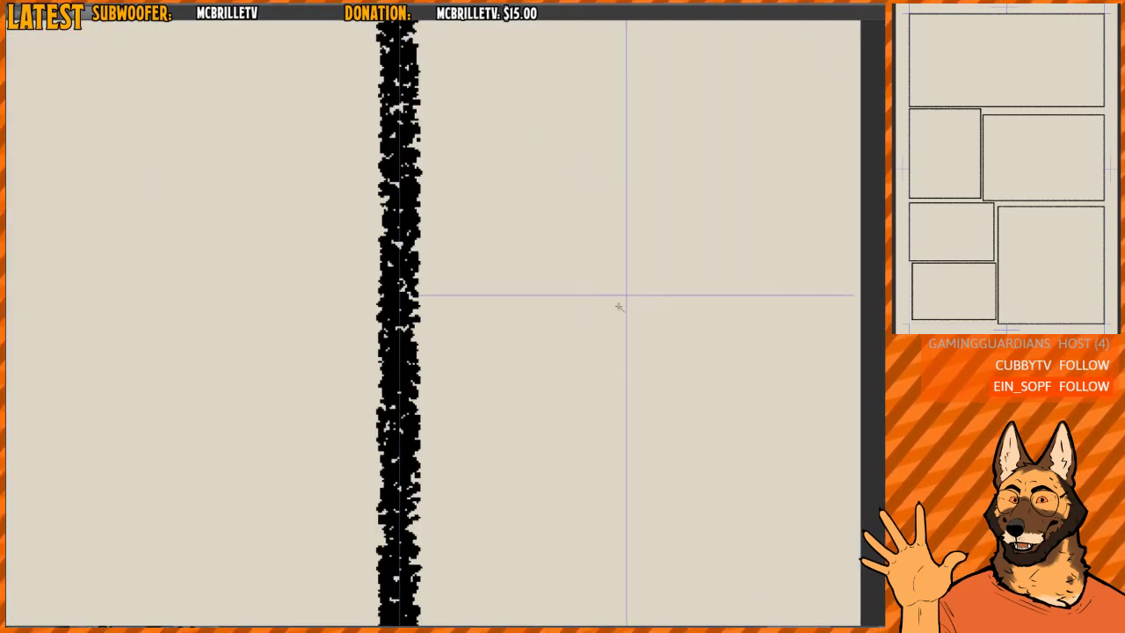
{"action": "key", "text": "ctrl+a"}
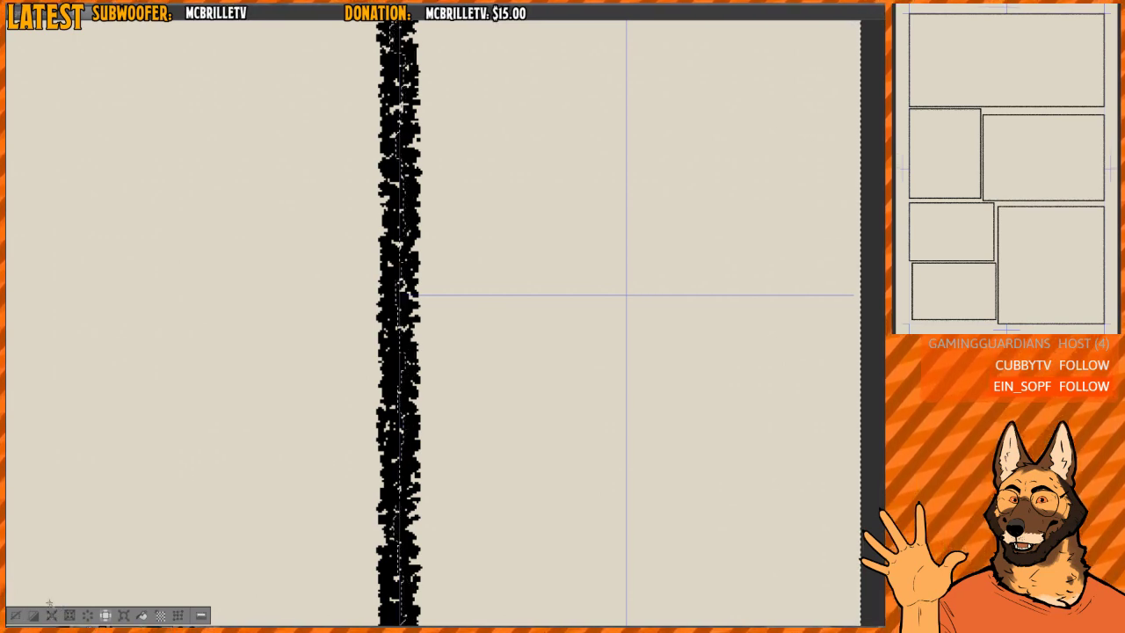
{"action": "left_click_drag", "start_coordinate": [486, 298], "coordinate": [488, 371]}
{"action": "scroll", "coordinate": [518, 343], "scroll_direction": "down", "scroll_amount": 1}
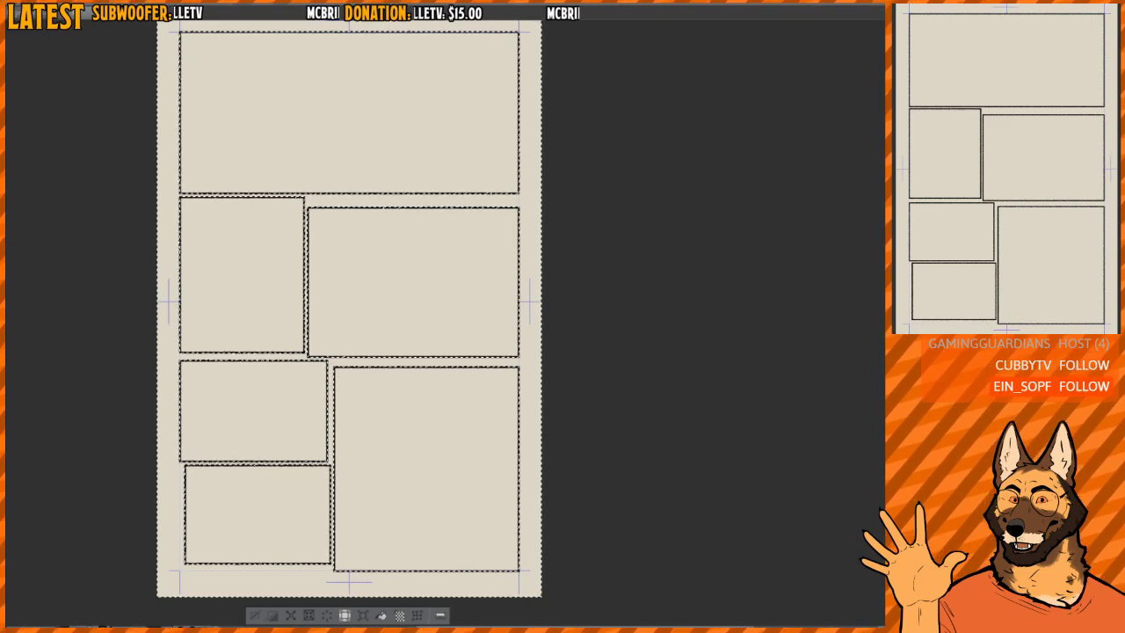
{"action": "scroll", "coordinate": [525, 339], "scroll_direction": "up", "scroll_amount": 4}
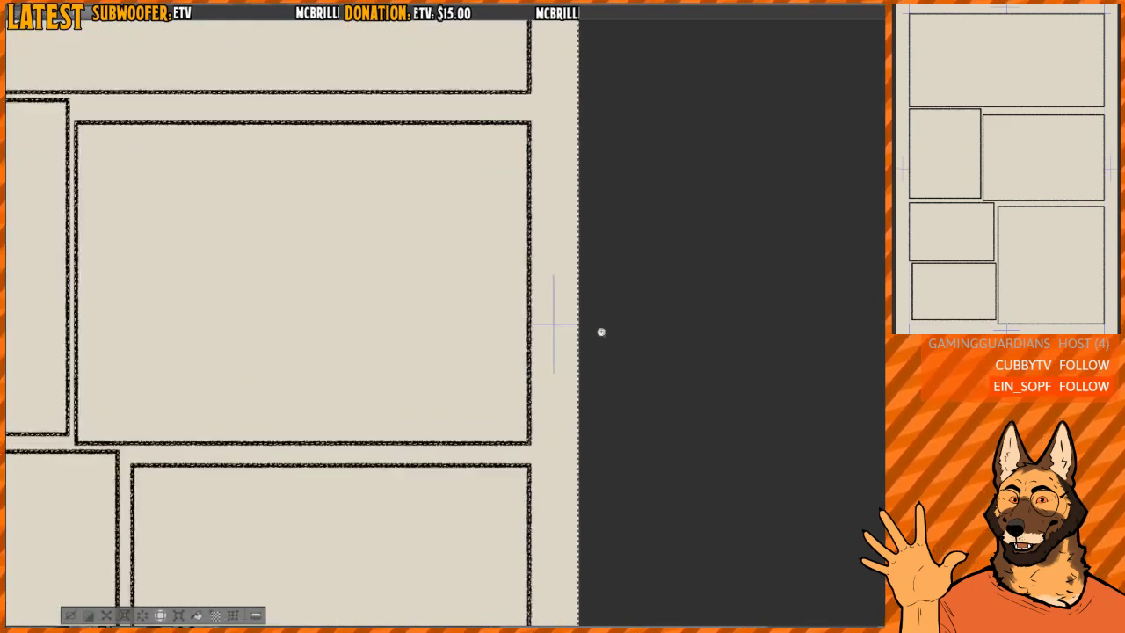
{"action": "scroll", "coordinate": [588, 339], "scroll_direction": "down", "scroll_amount": 2}
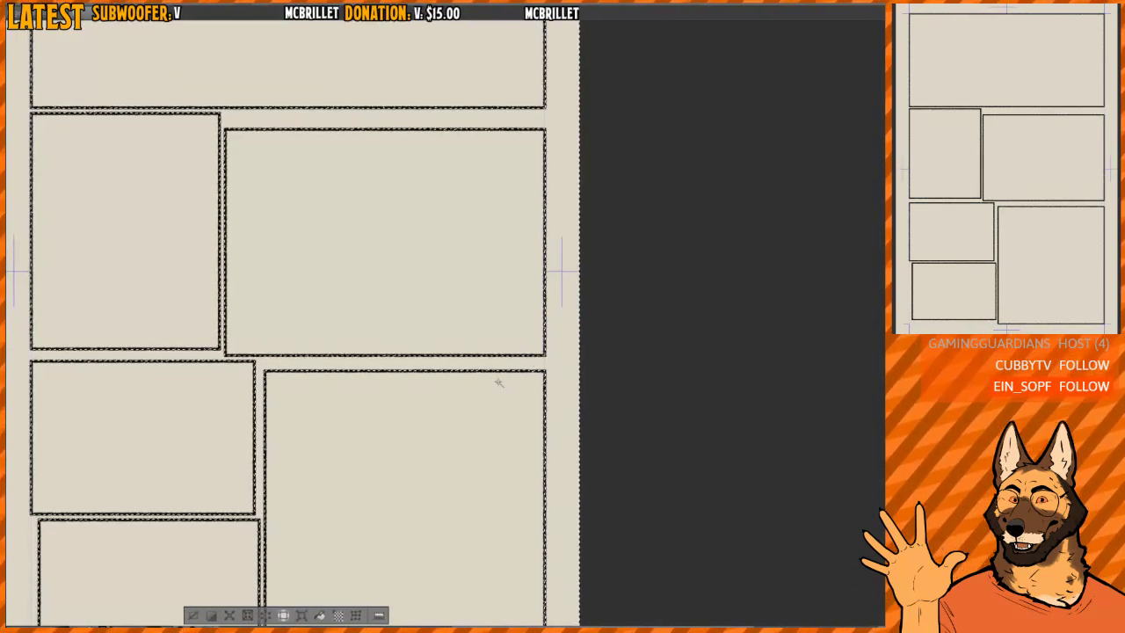
{"action": "scroll", "coordinate": [574, 302], "scroll_direction": "down", "scroll_amount": 1}
{"action": "scroll", "coordinate": [574, 302], "scroll_direction": "down", "scroll_amount": 1}
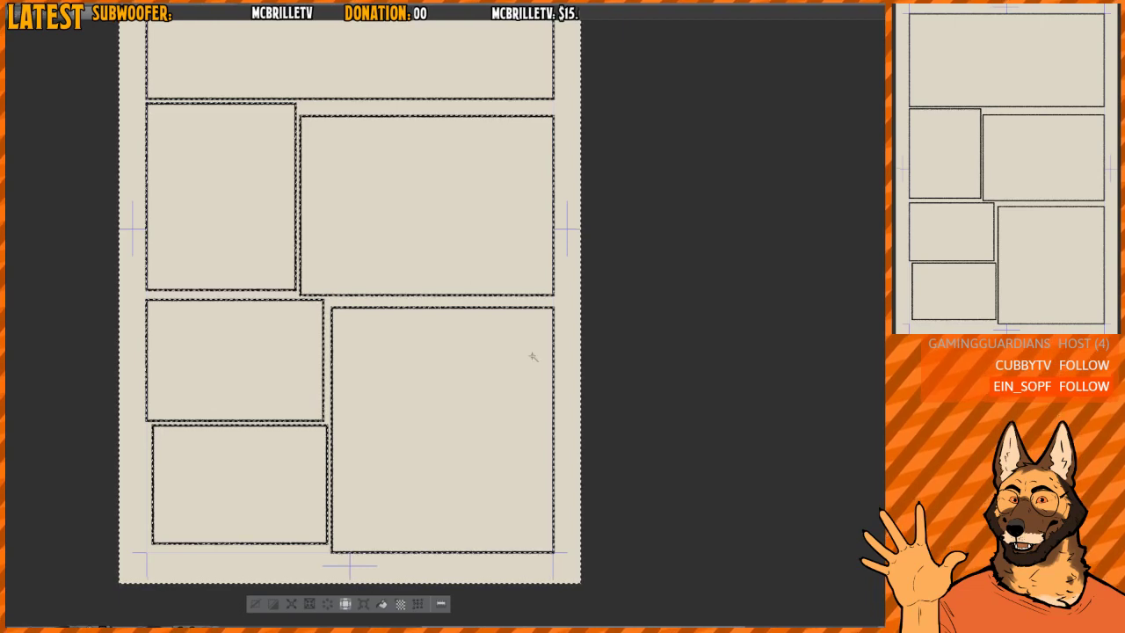
{"action": "left_click", "coordinate": [384, 605]}
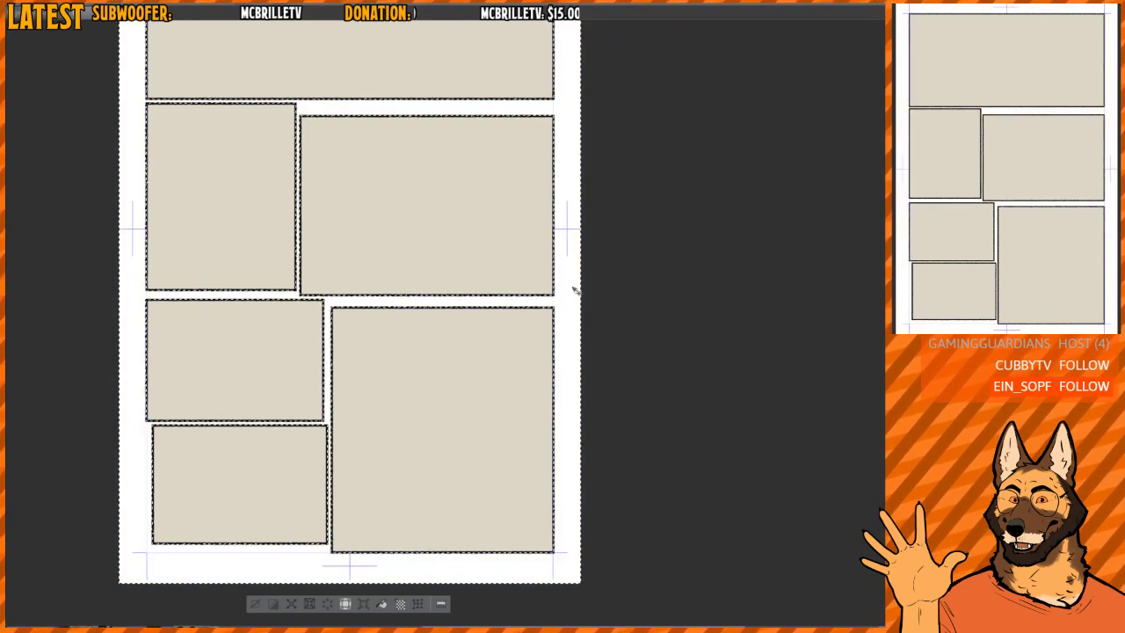
{"action": "key", "text": "ctrl+d"}
{"action": "left_click_drag", "start_coordinate": [573, 289], "coordinate": [553, 306]}
{"action": "left_click_drag", "start_coordinate": [525, 260], "coordinate": [491, 393]}
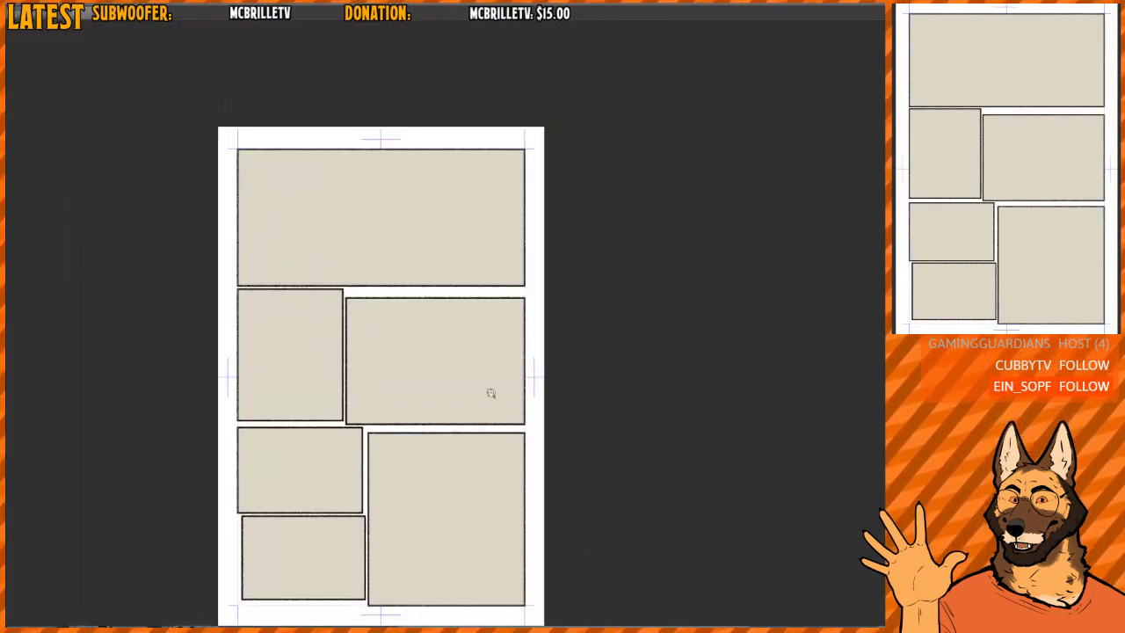
- Show the rough sketch again inside the panels and lower its opacity to a faint guide
{"action": "left_click_drag", "start_coordinate": [355, 367], "coordinate": [472, 339]}
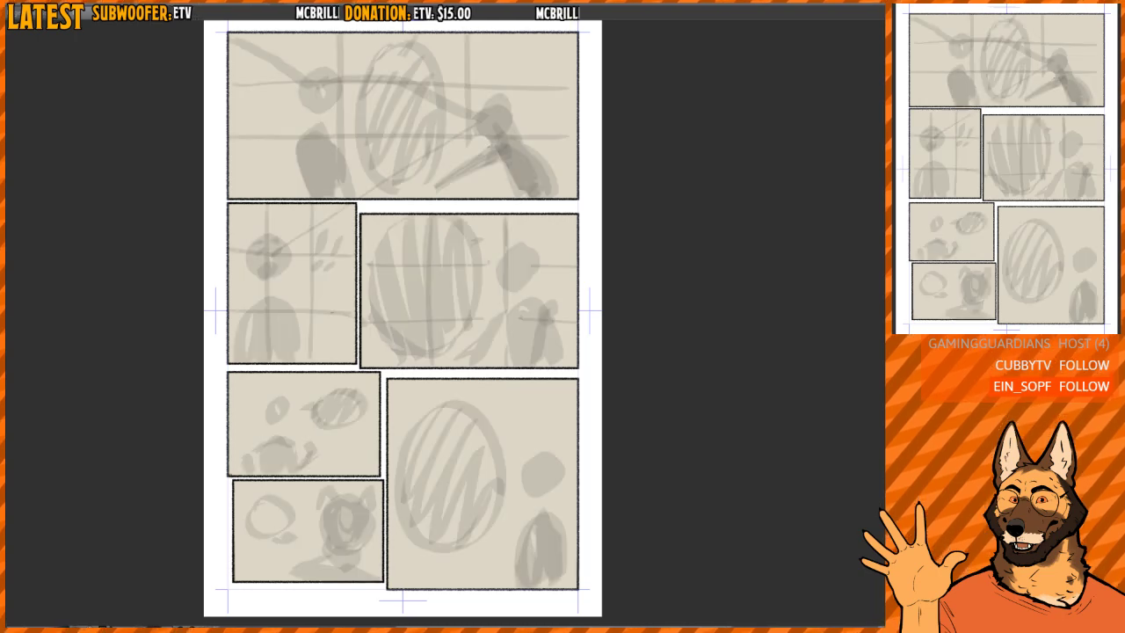
{"action": "left_click_drag", "start_coordinate": [589, 318], "coordinate": [598, 334]}
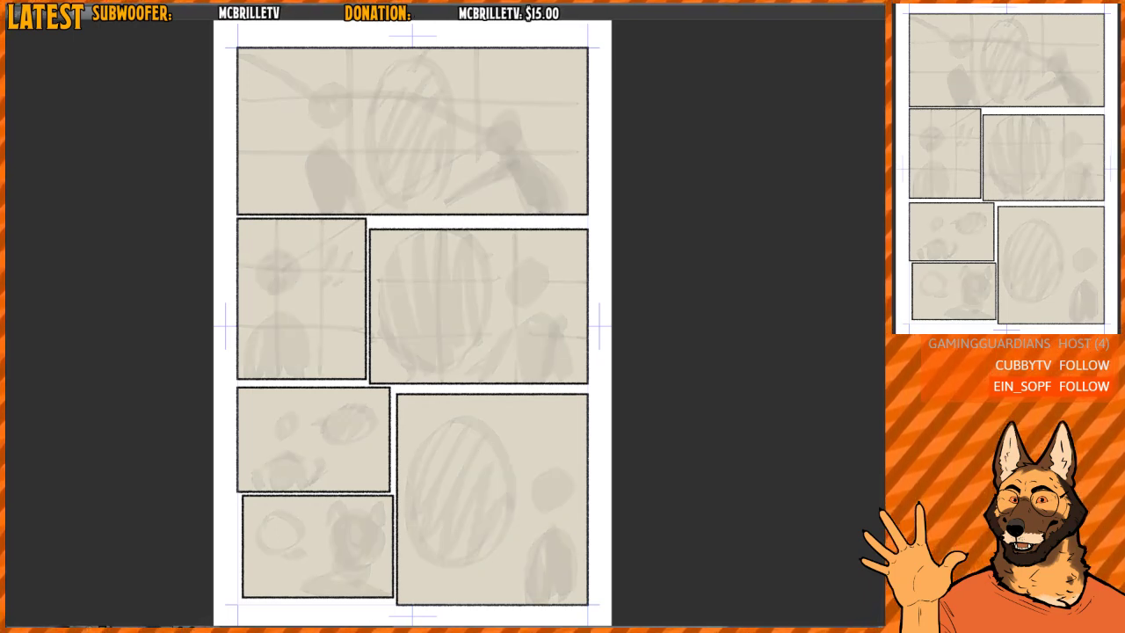
{"action": "left_click_drag", "start_coordinate": [598, 284], "coordinate": [650, 401]}
{"action": "left_click_drag", "start_coordinate": [565, 316], "coordinate": [627, 349]}
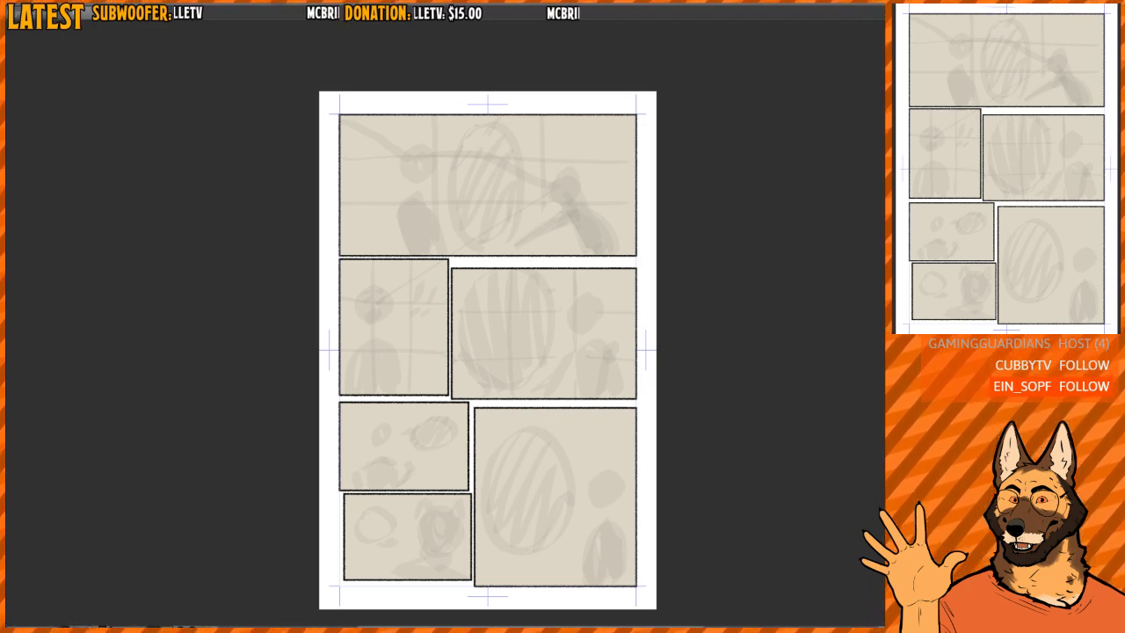
{"action": "left_click_drag", "start_coordinate": [519, 178], "coordinate": [552, 230]}
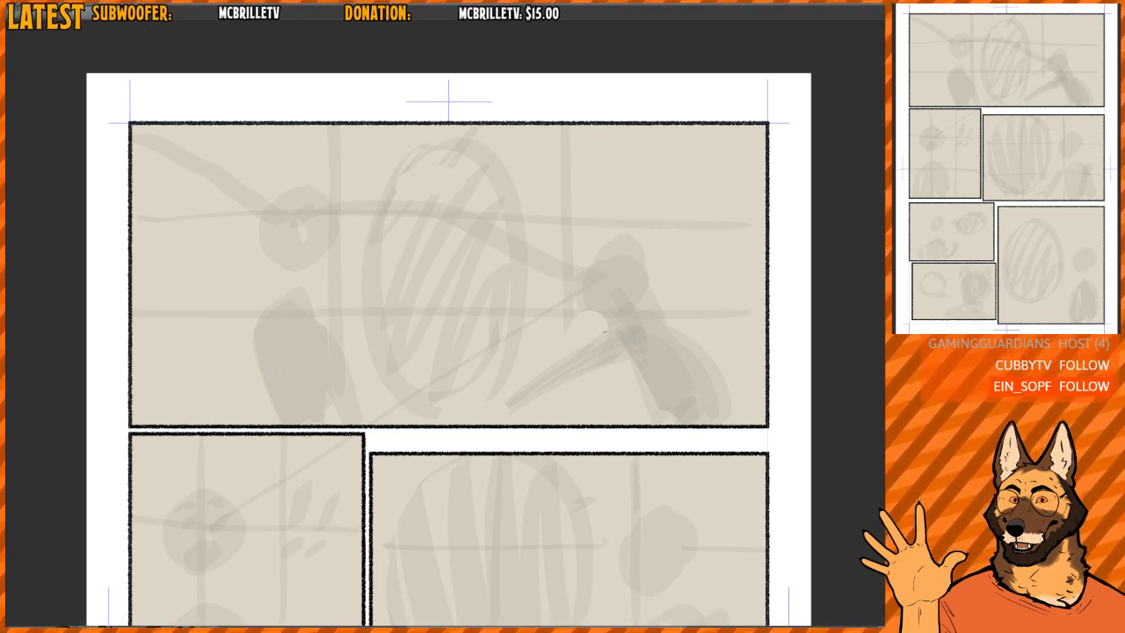
- Undo the last change to the rough sketch and redo it to compare the page with and without the guide
{"action": "left_click_drag", "start_coordinate": [639, 422], "coordinate": [583, 432]}
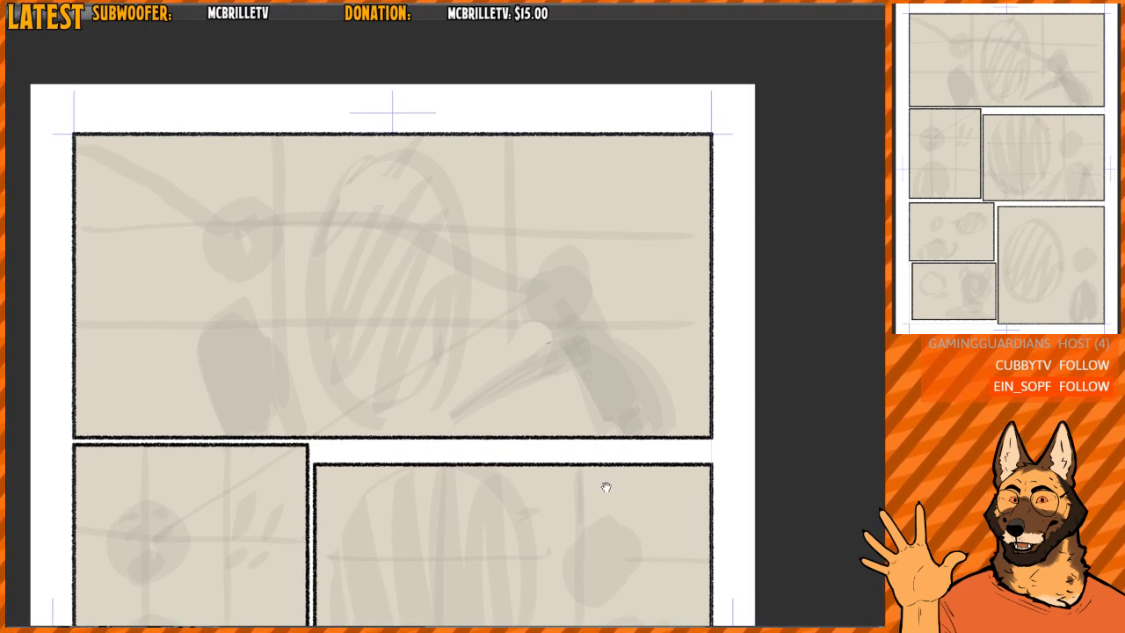
{"action": "left_click_drag", "start_coordinate": [610, 468], "coordinate": [622, 451]}
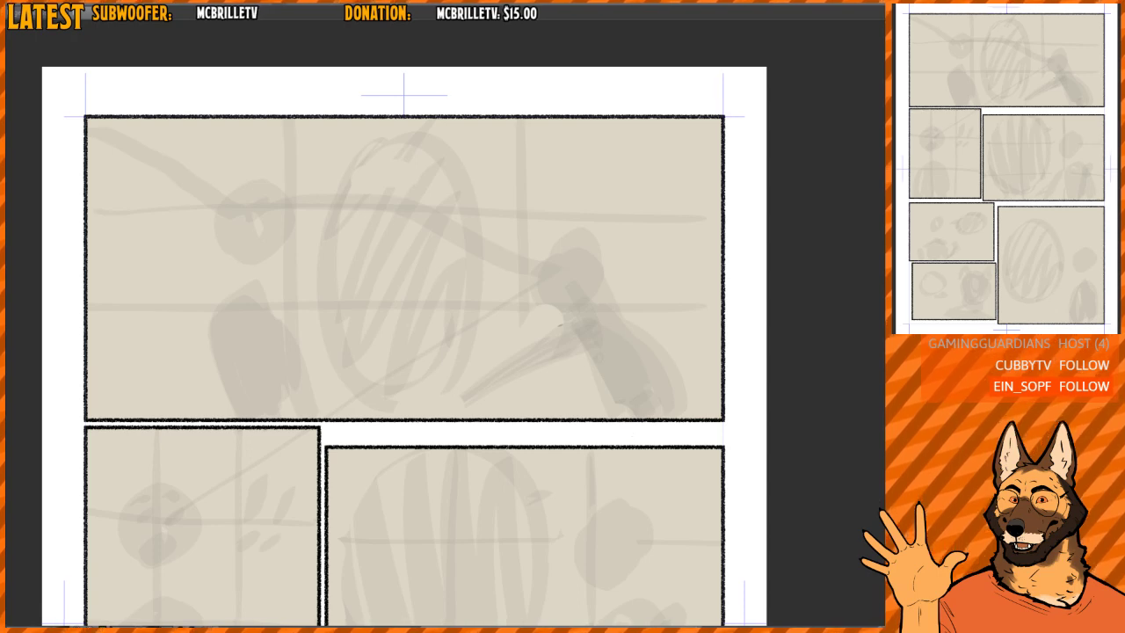
{"action": "key", "text": "ctrl+z"}
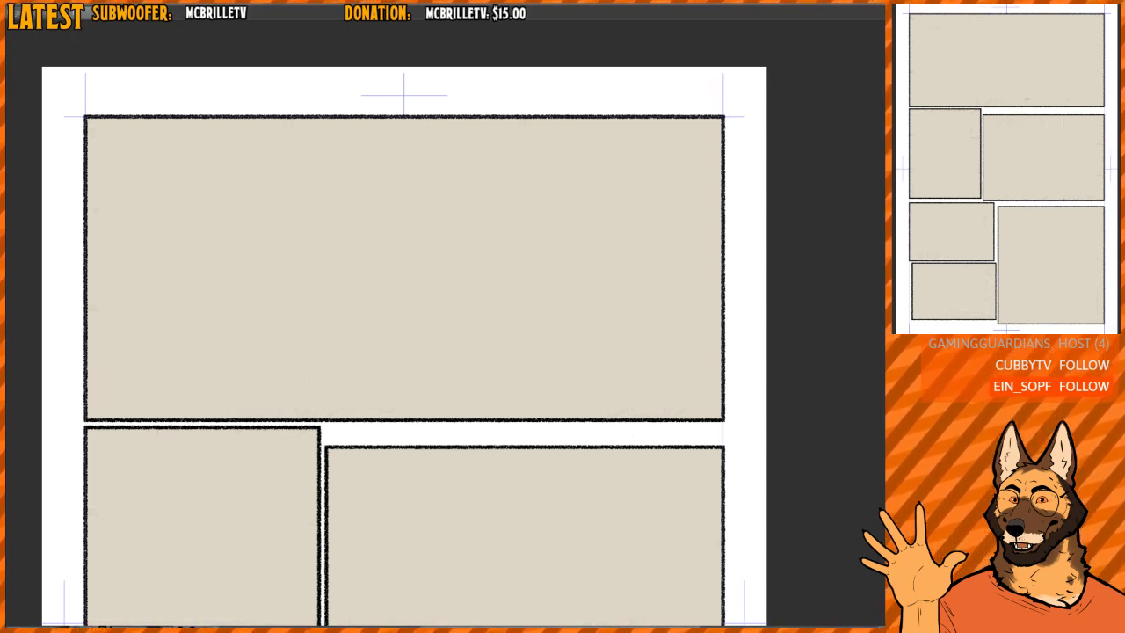
{"action": "key", "text": "ctrl+y"}
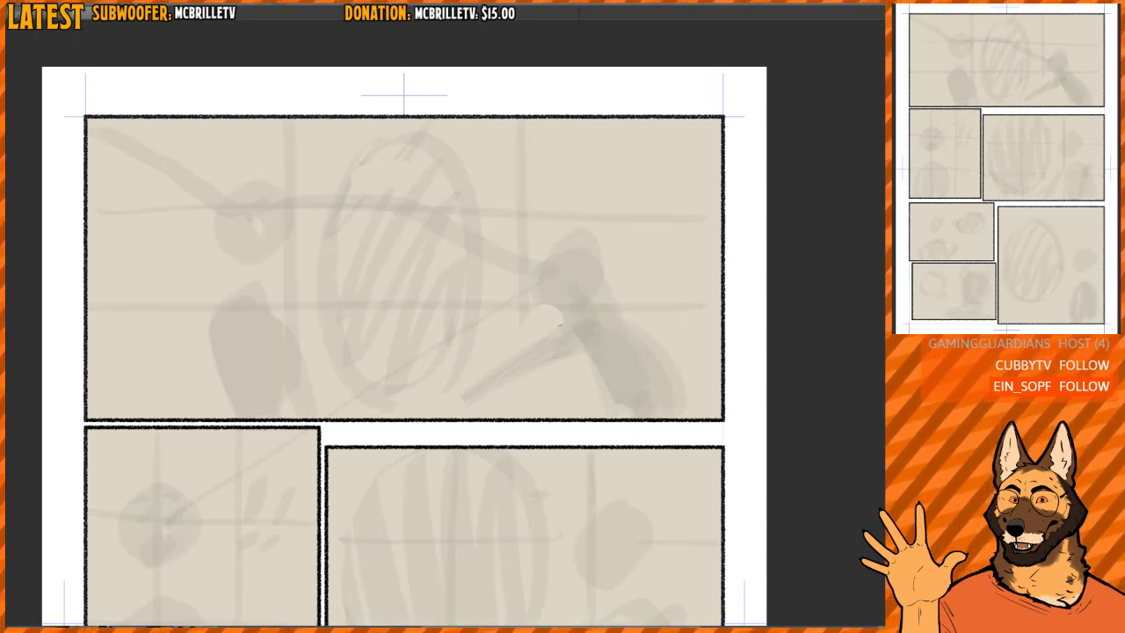
- Add centred dialogue text in the first panel reading "SPEECH YADDA BUT YADDA", broken over three lines after "SPEECH" and "BUT"
{"action": "left_click", "coordinate": [370, 204]}
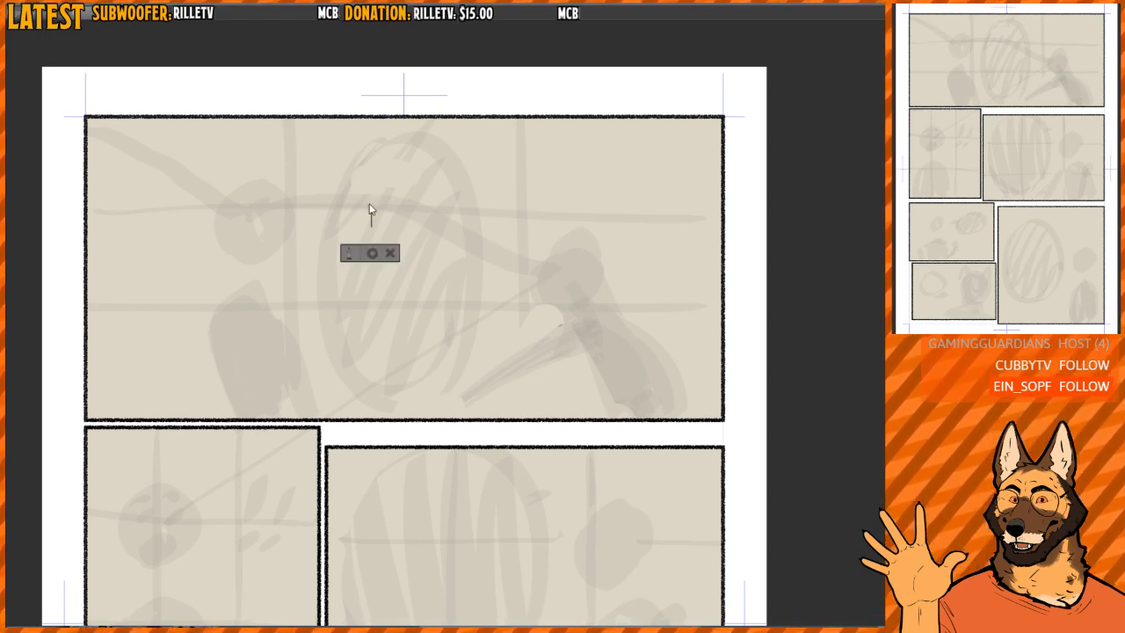
{"action": "type", "text": "SPEECH"}
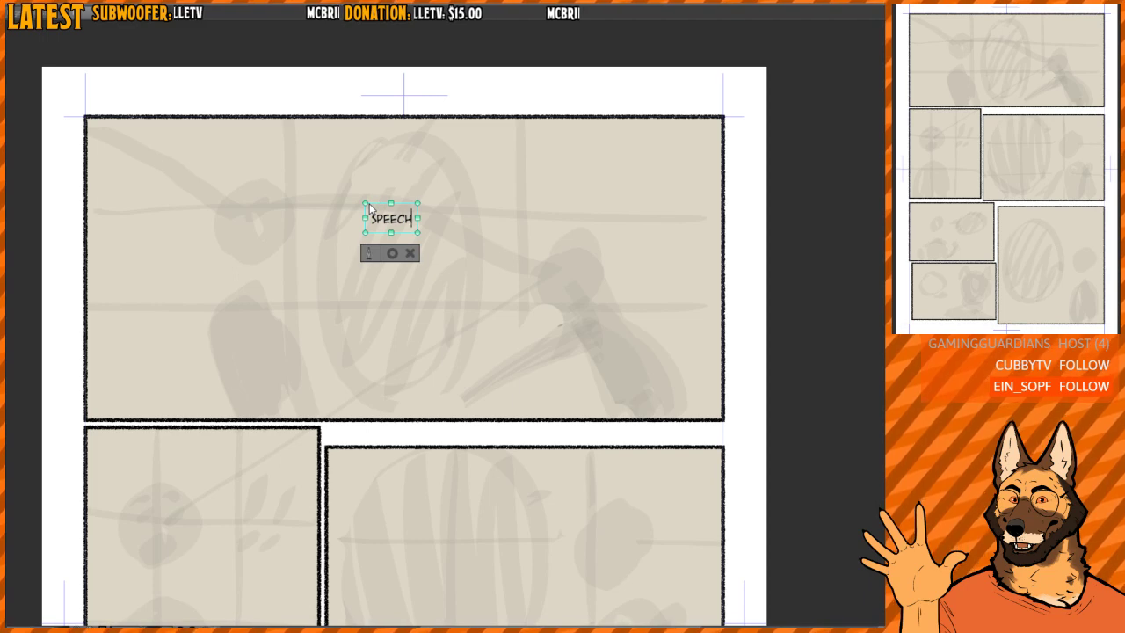
{"action": "key", "text": "Return"}
{"action": "type", "text": "YADDA"}
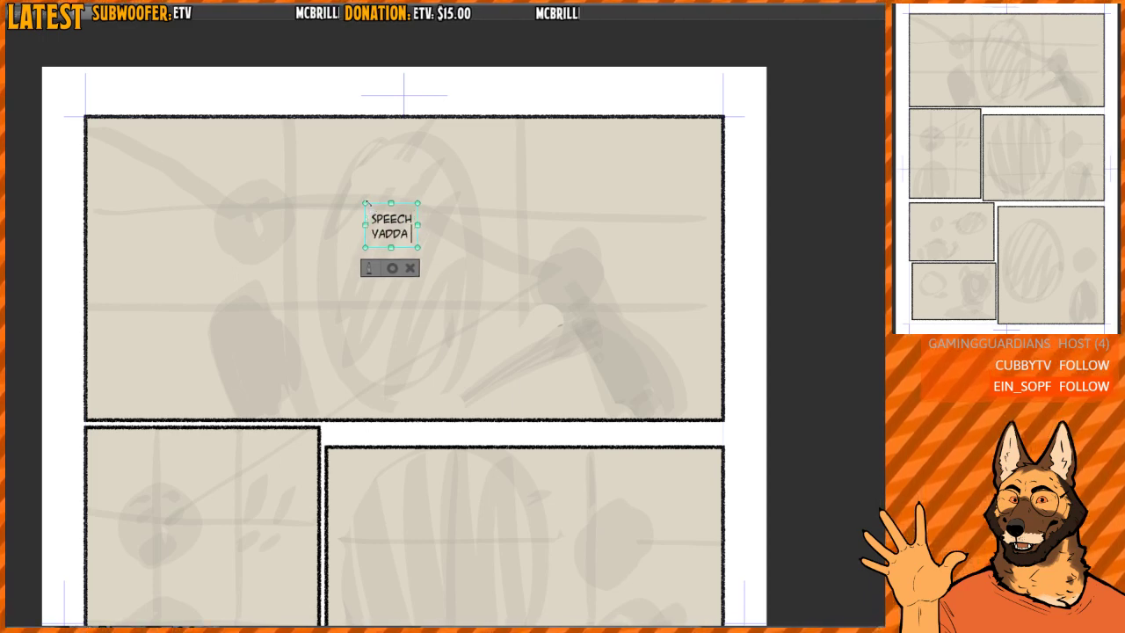
{"action": "type", "text": " BUT"}
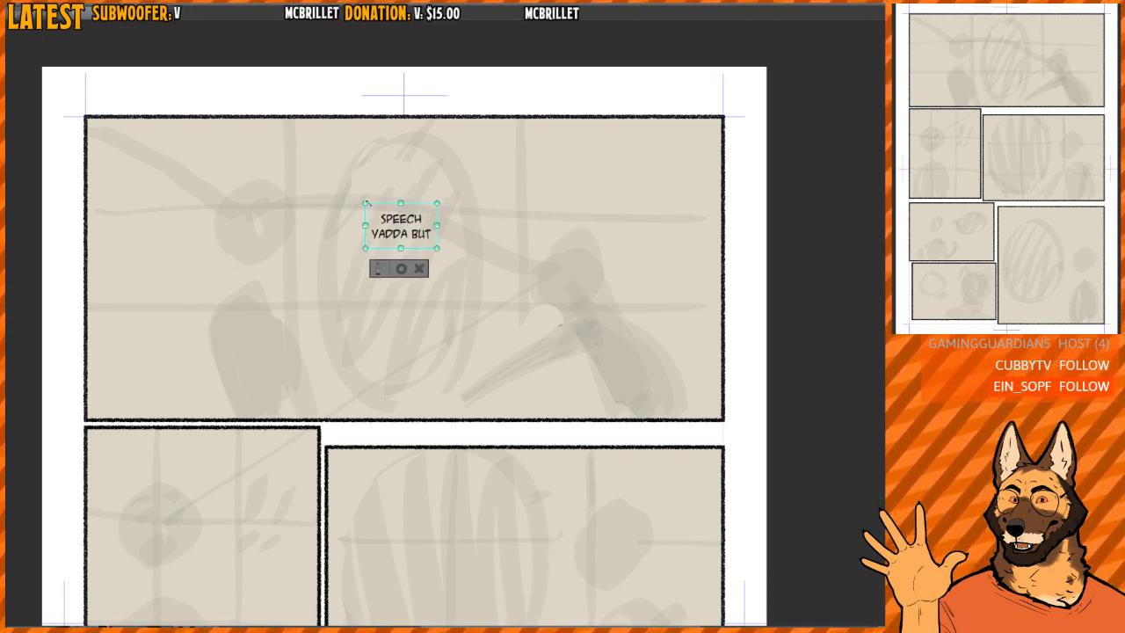
{"action": "key", "text": "Return"}
{"action": "type", "text": "YADDA"}
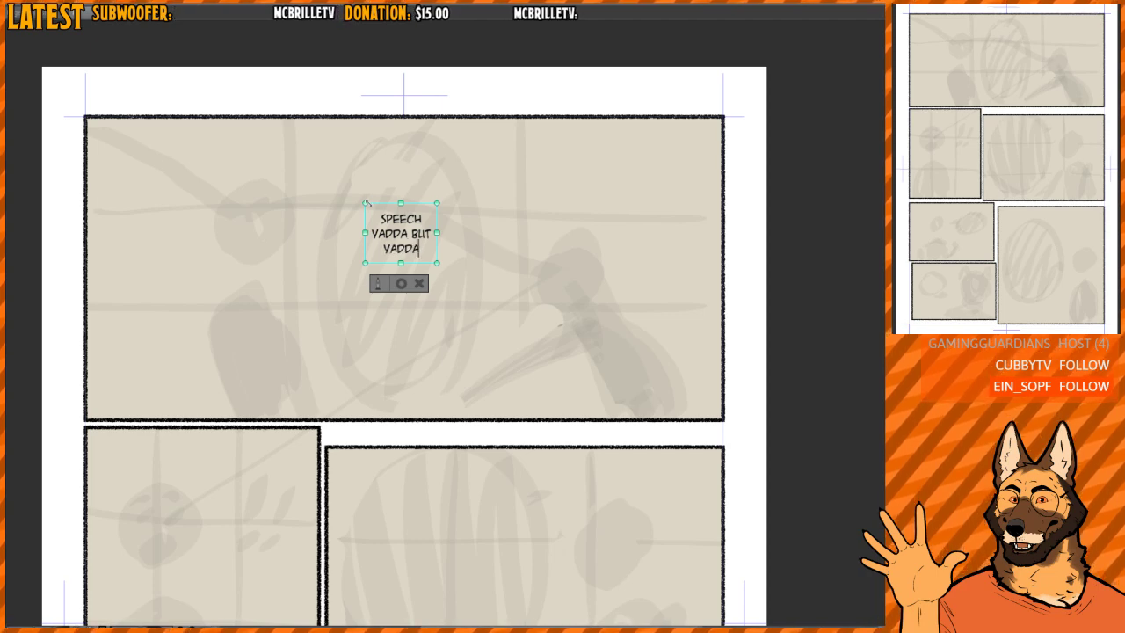
{"action": "left_click", "coordinate": [401, 283]}
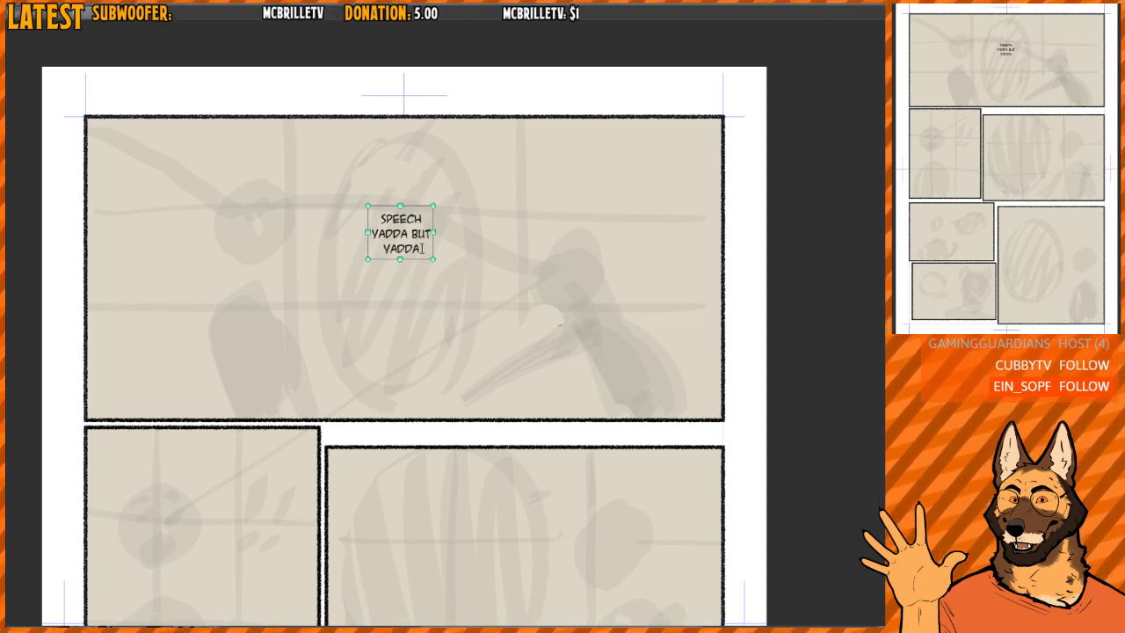
- Move the dialogue text slightly up and draw a white oval speech balloon around it
{"action": "left_click_drag", "start_coordinate": [437, 251], "coordinate": [448, 272]}
{"action": "scroll", "coordinate": [430, 197], "scroll_direction": "up", "scroll_amount": 4}
{"action": "scroll", "coordinate": [427, 212], "scroll_direction": "down", "scroll_amount": 3}
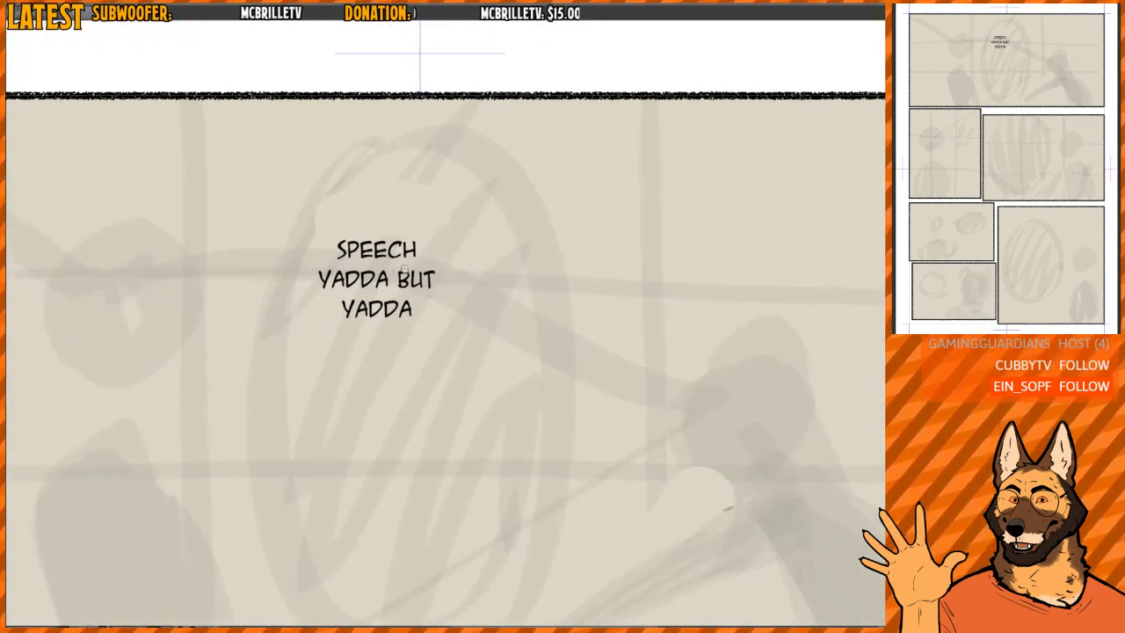
{"action": "scroll", "coordinate": [369, 267], "scroll_direction": "up", "scroll_amount": 4}
{"action": "key", "text": "t"}
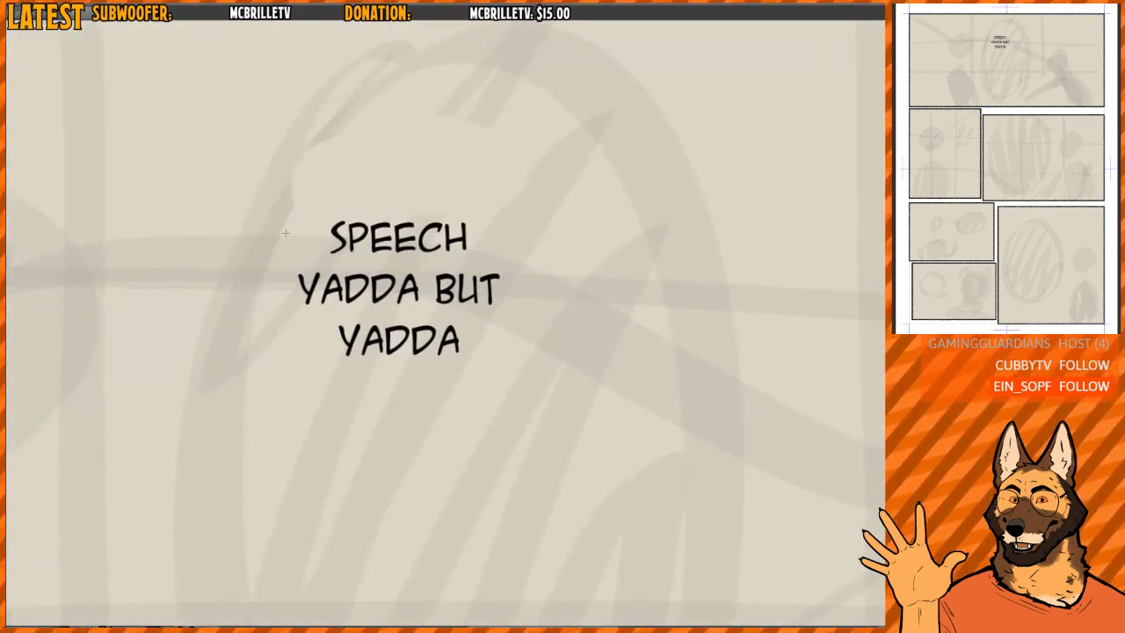
{"action": "left_click_drag", "start_coordinate": [266, 185], "coordinate": [542, 394]}
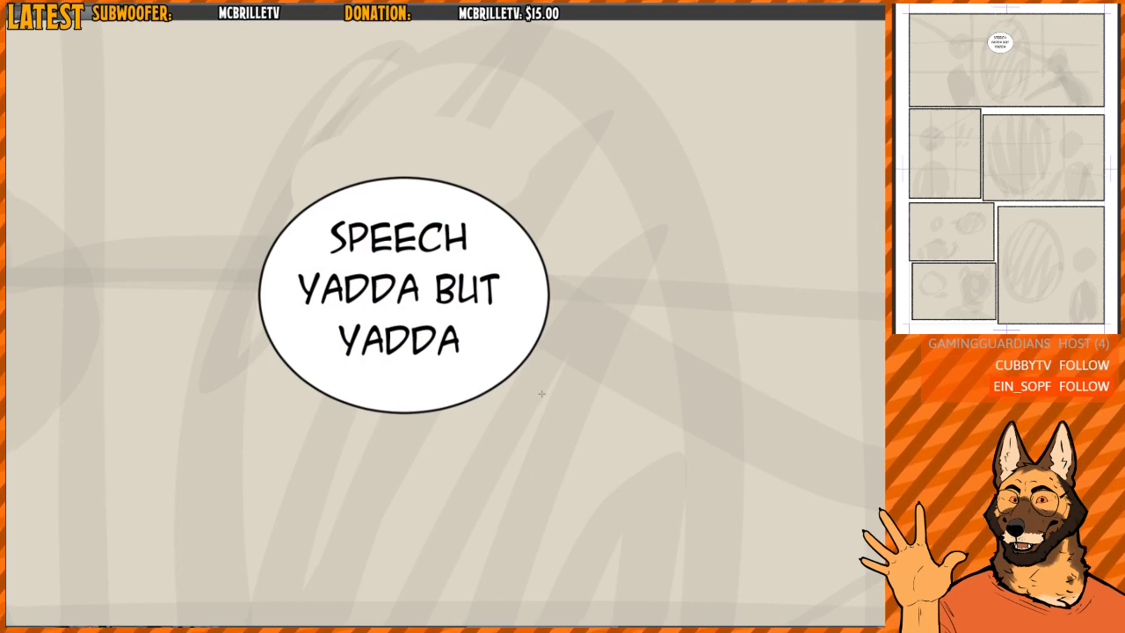
{"action": "scroll", "coordinate": [555, 352], "scroll_direction": "down", "scroll_amount": 6}
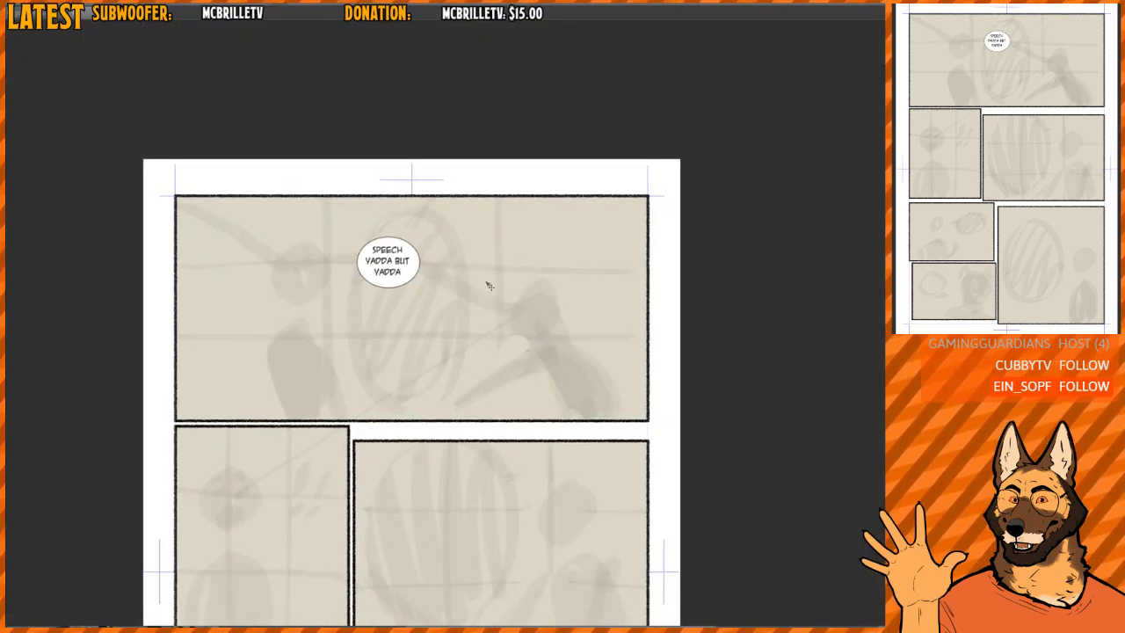
- Move the speech balloon up and paste copies of it until four staggered balloons fill the middle of the first panel
{"action": "left_click_drag", "start_coordinate": [489, 286], "coordinate": [404, 336]}
{"action": "key", "text": "ctrl+c"}
{"action": "key", "text": "ctrl+v"}
{"action": "left_click_drag", "start_coordinate": [407, 337], "coordinate": [465, 362]}
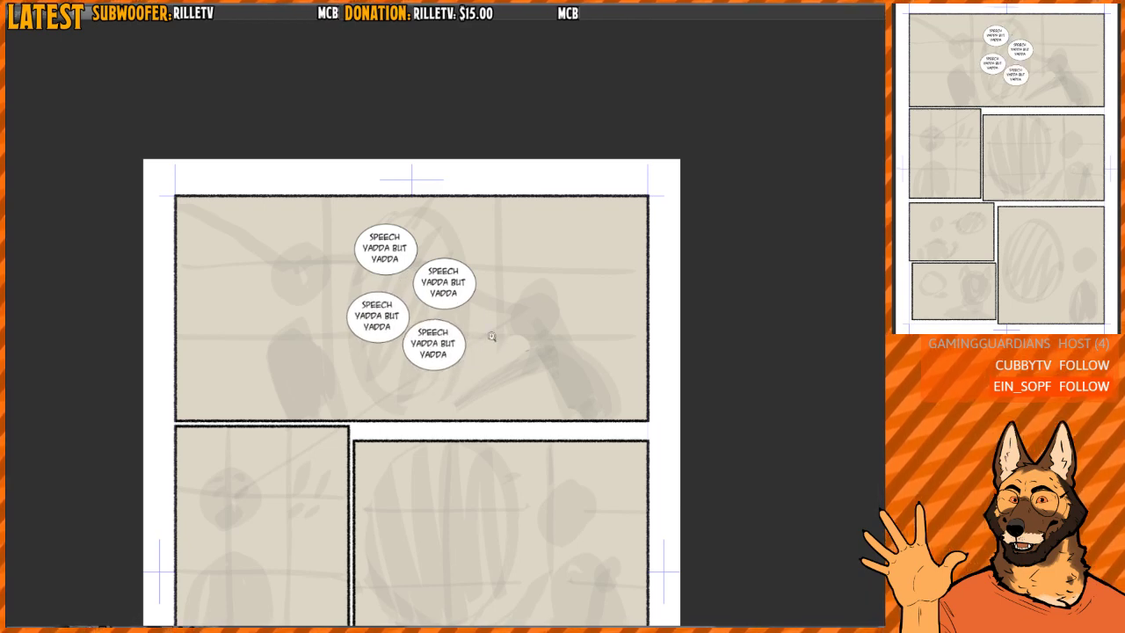
- Undo the pasted balloon copies, leaving only the original speech balloon
{"action": "scroll", "coordinate": [489, 334], "scroll_direction": "up", "scroll_amount": 2}
{"action": "key", "text": "ctrl+z"}
{"action": "key", "text": "ctrl+z"}
{"action": "key", "text": "ctrl+z"}
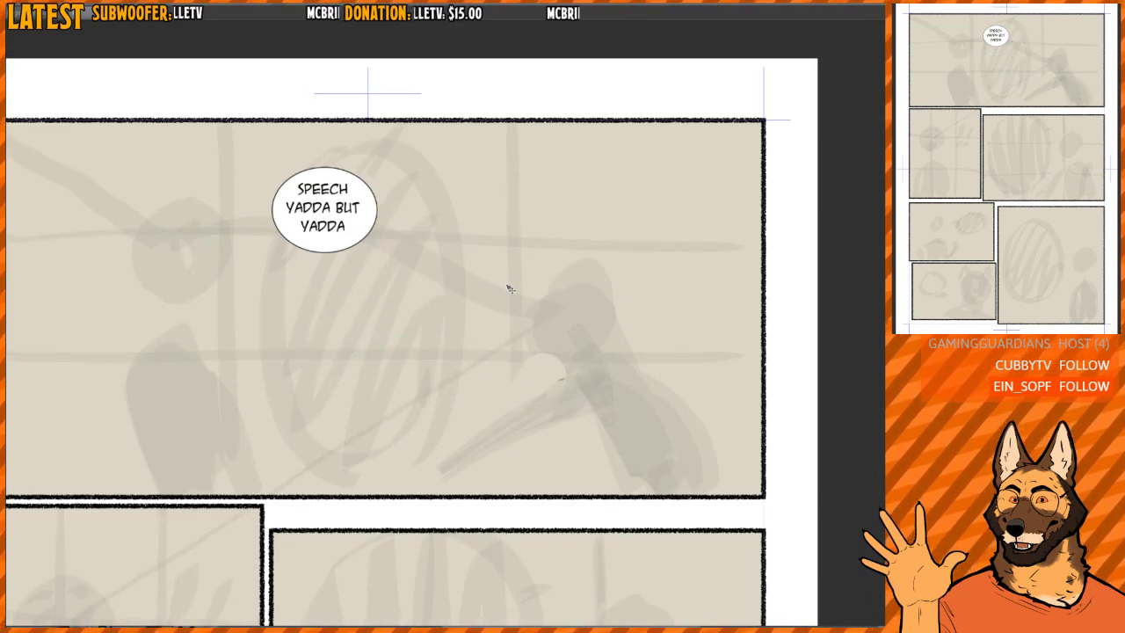
- Enlarge the speech balloon around its text and move it slightly up and left in the first panel
{"action": "left_click", "coordinate": [363, 239]}
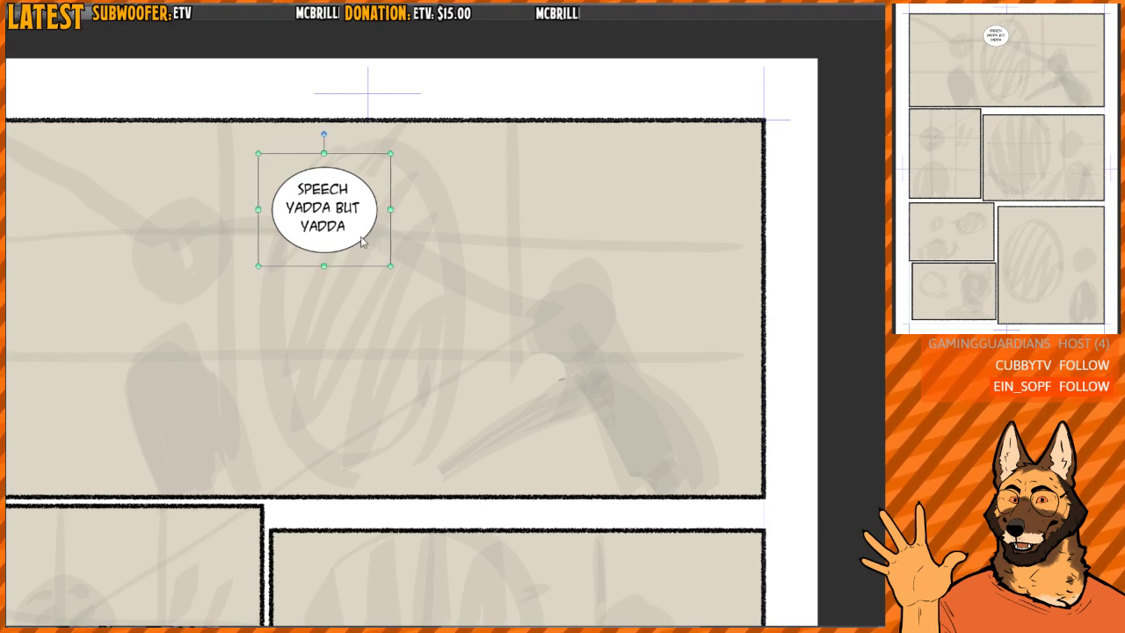
{"action": "left_click_drag", "start_coordinate": [391, 265], "coordinate": [466, 322]}
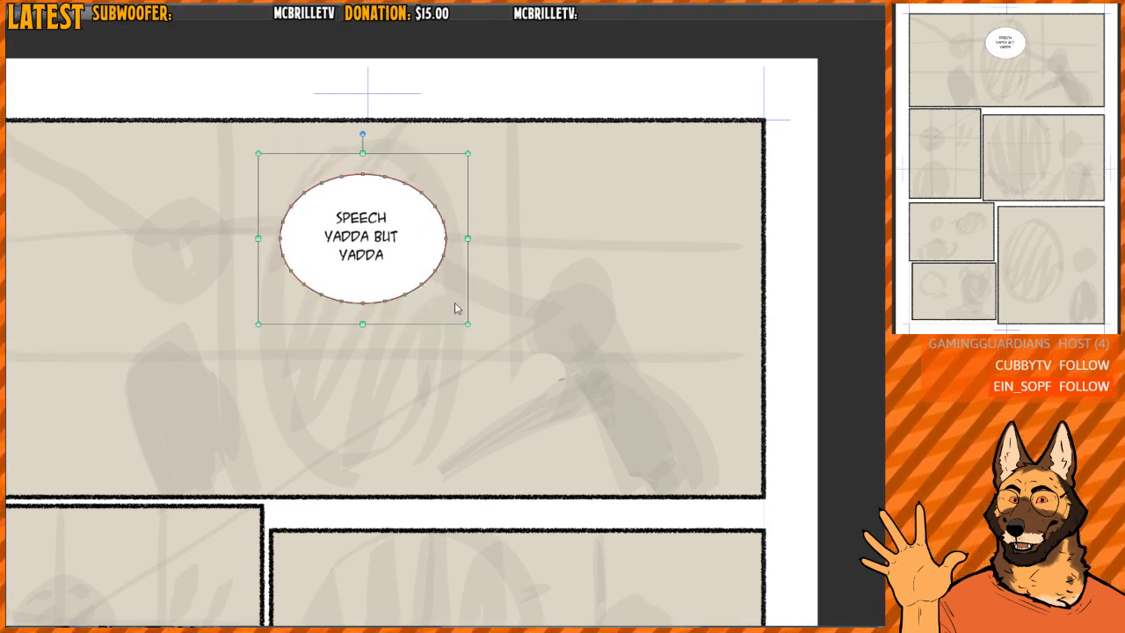
{"action": "left_click", "coordinate": [450, 281]}
{"action": "left_click", "coordinate": [436, 270]}
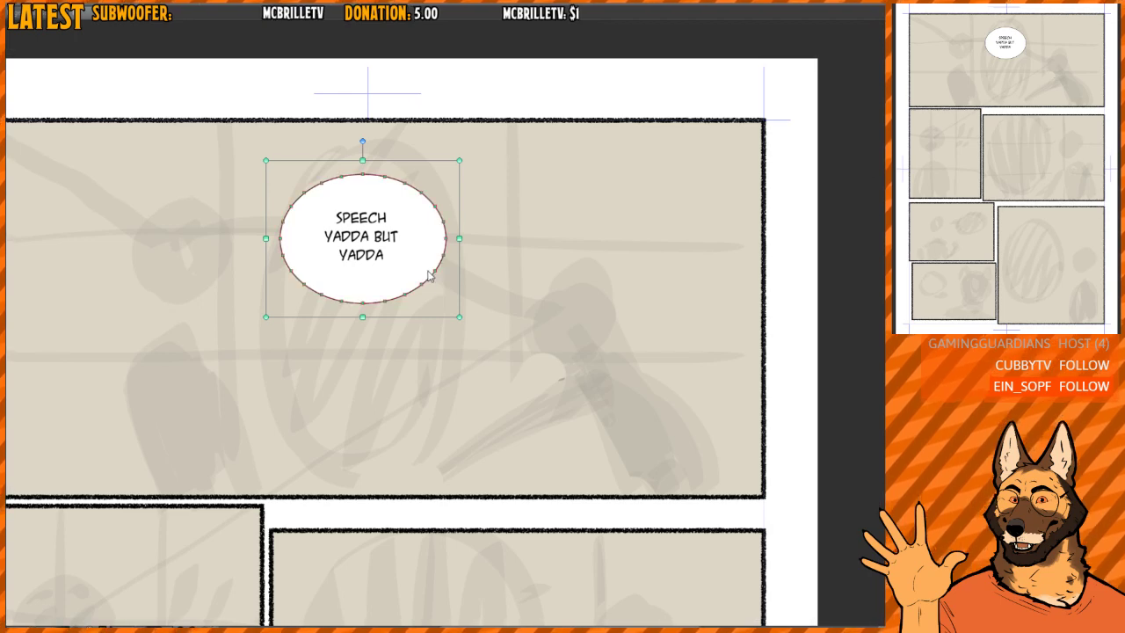
{"action": "left_click_drag", "start_coordinate": [418, 270], "coordinate": [391, 248]}
- Replace the balloon's placeholder text with "IT'S NOT LIKE THAT."
{"action": "key", "text": "t"}
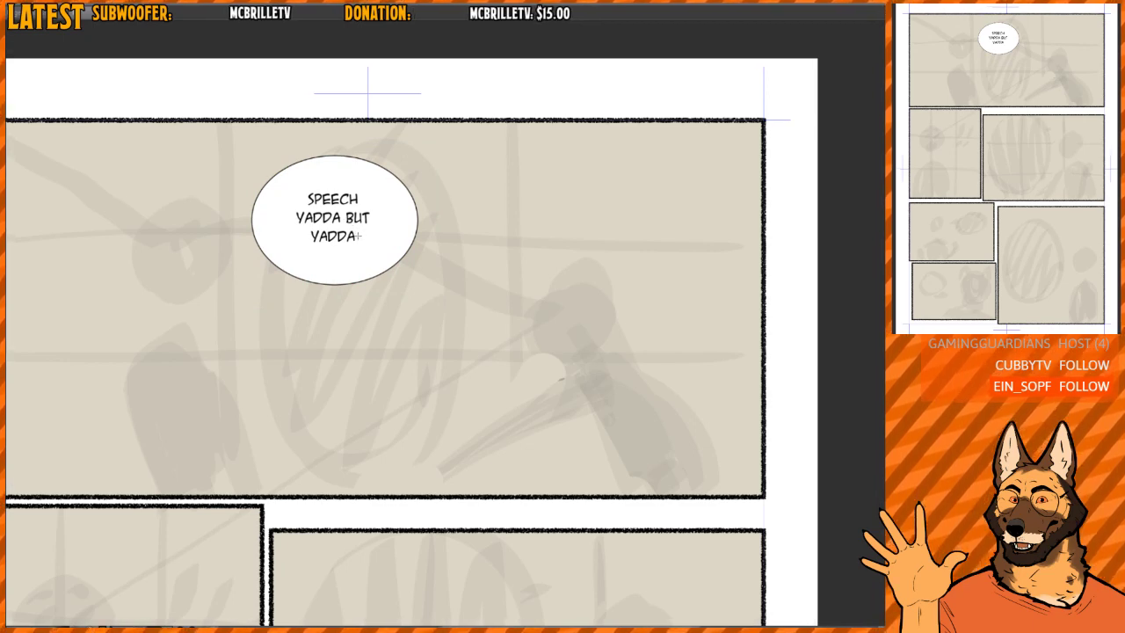
{"action": "left_click", "coordinate": [314, 227]}
{"action": "key", "text": "ctrl+a"}
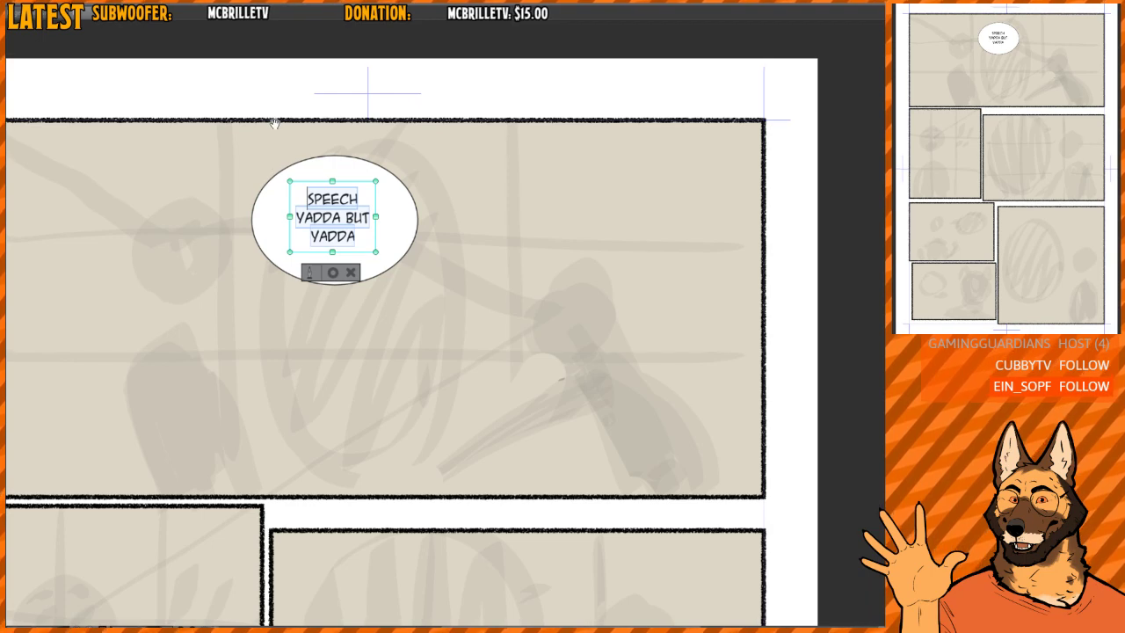
{"action": "key", "text": "BackSpace"}
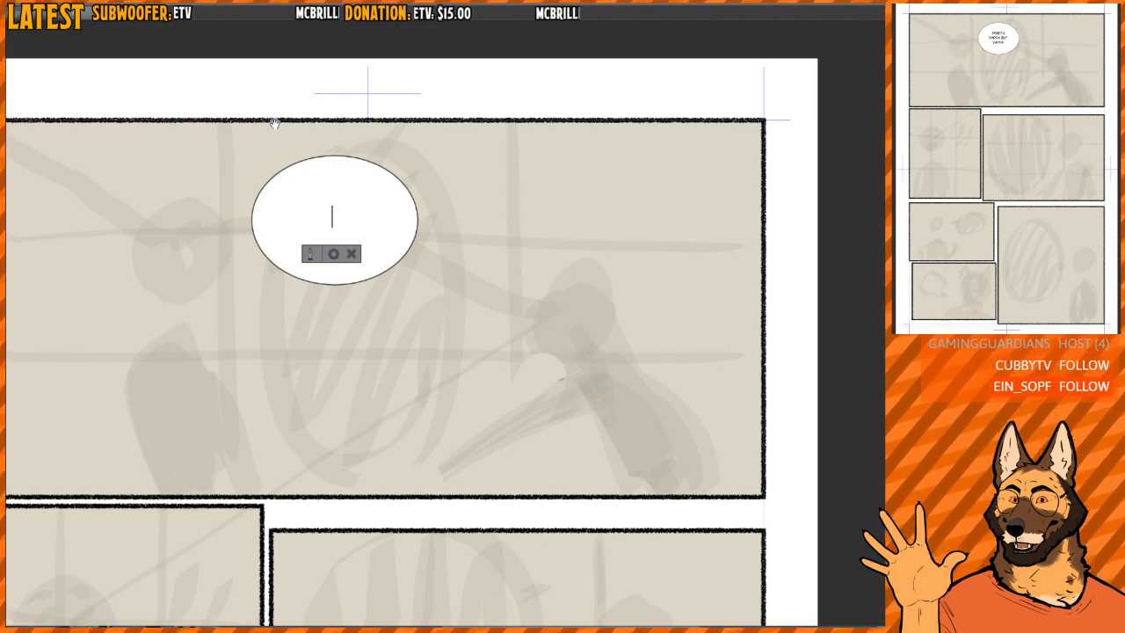
{"action": "type", "text": "IT'S NOT"}
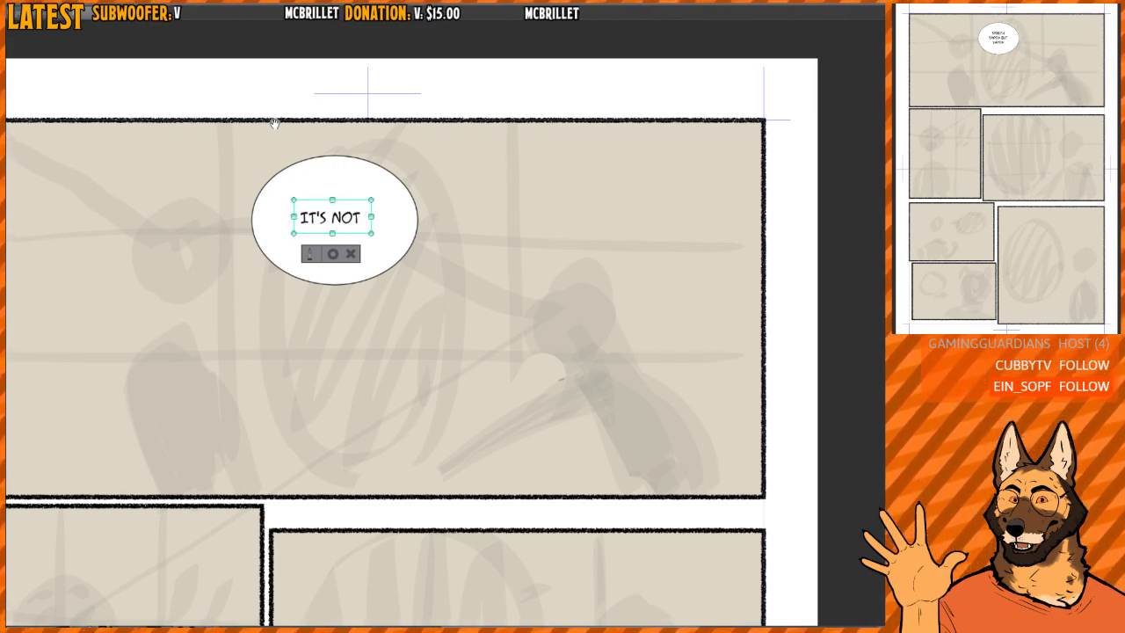
{"action": "type", "text": " LIKE THAT"}
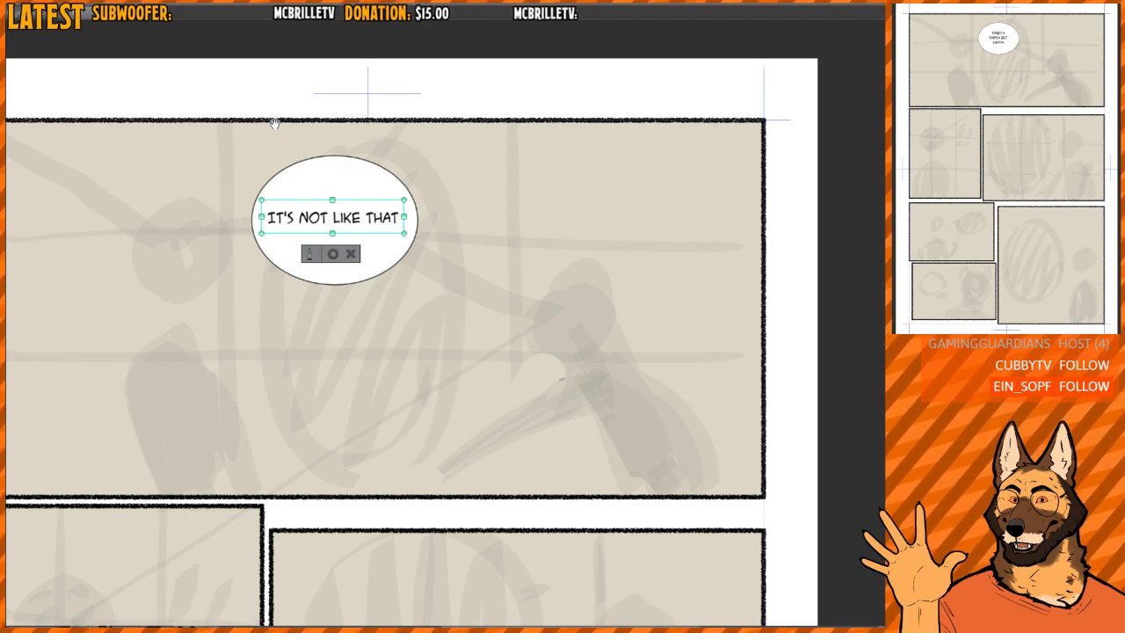
{"action": "type", "text": "!"}
- Break the dialogue into two lines after "NOT", then shrink the balloon around it and move it near the panel's upper border
{"action": "key", "text": "ctrl+Left"}
{"action": "key", "text": "ctrl+Left"}
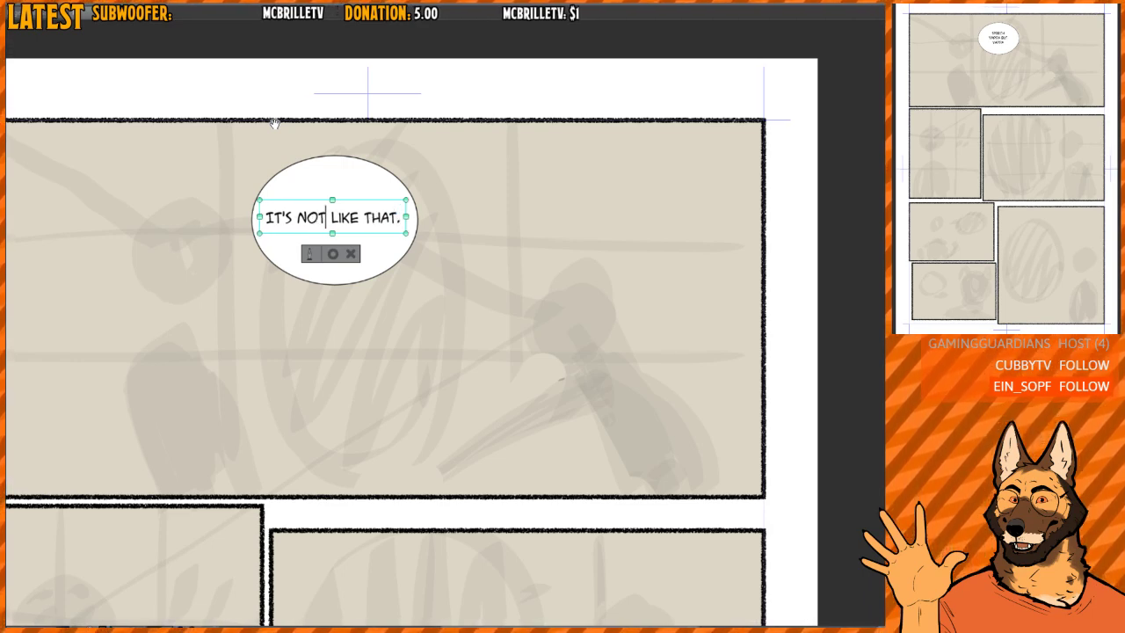
{"action": "key", "text": "Return"}
{"action": "key", "text": "End"}
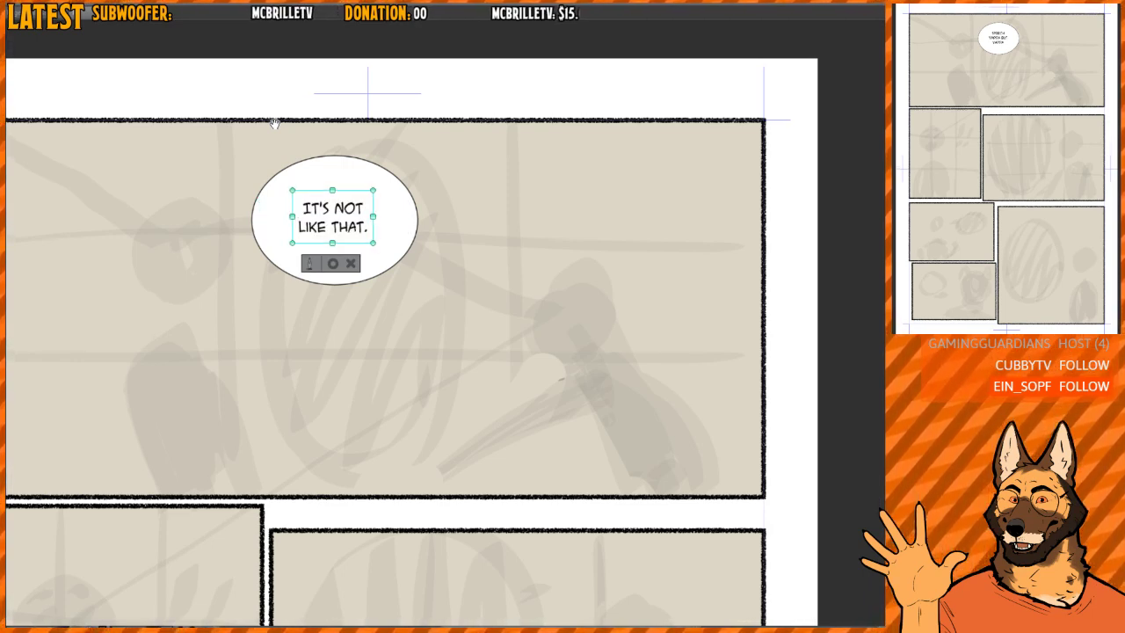
{"action": "left_click", "coordinate": [333, 264]}
{"action": "left_click_drag", "start_coordinate": [431, 297], "coordinate": [349, 207]}
- Add a second dialogue text below and right of the balloon, reading "YOU KNOW" and "IT ISN'T." on two lines
{"action": "key", "text": "t"}
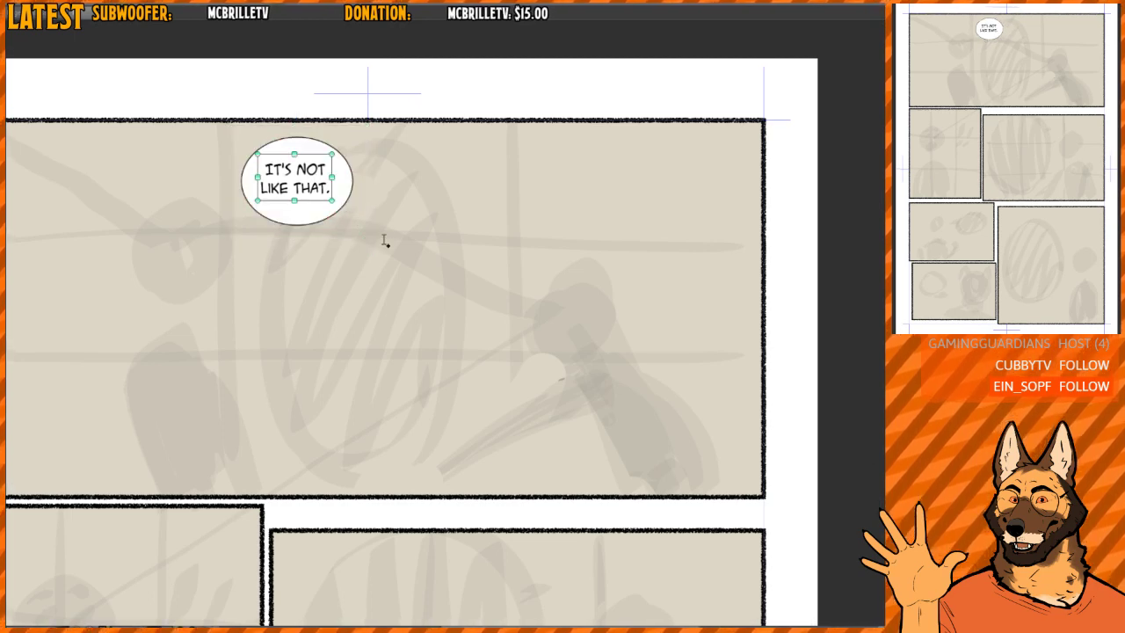
{"action": "left_click", "coordinate": [343, 230]}
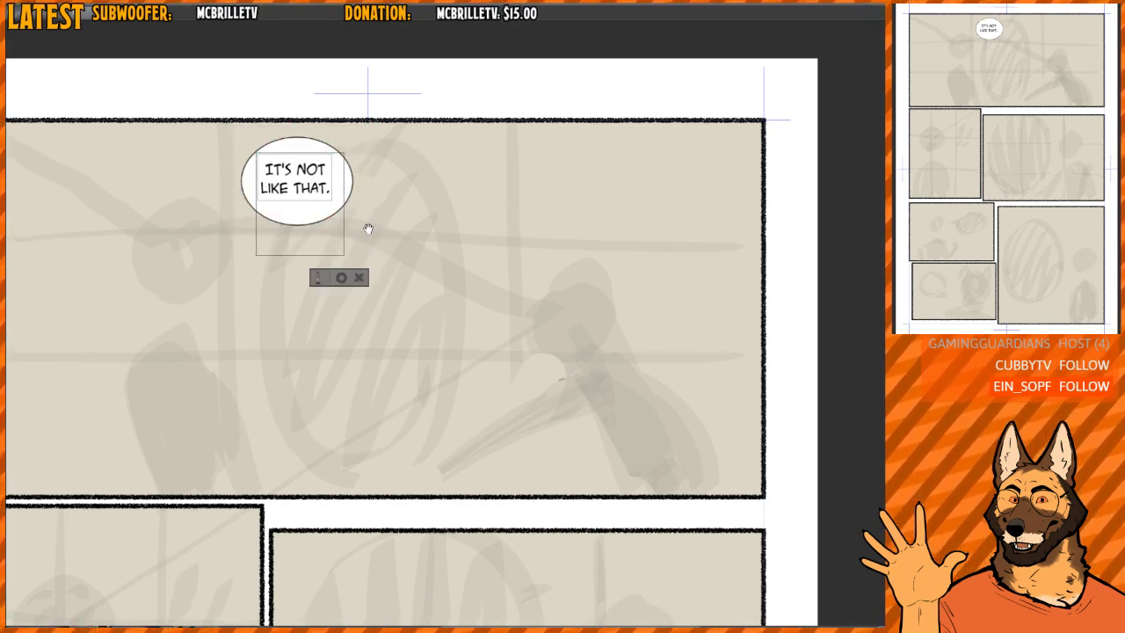
{"action": "left_click", "coordinate": [368, 229]}
{"action": "type", "text": "YOU KNOW"}
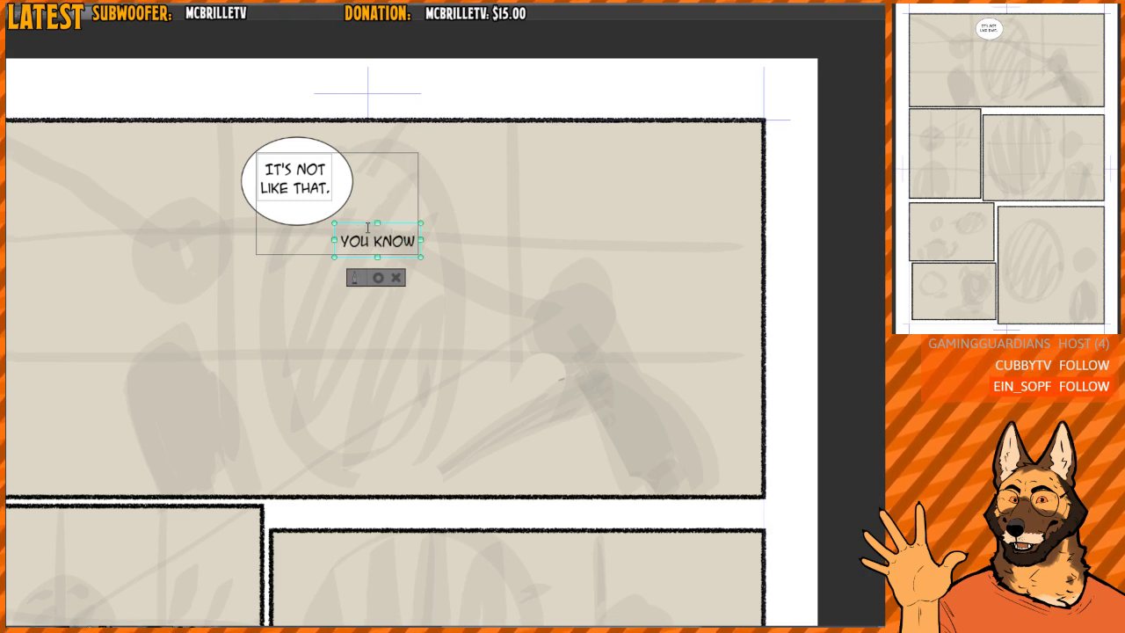
{"action": "key", "text": "Return"}
{"action": "type", "text": "IT ISN'T."}
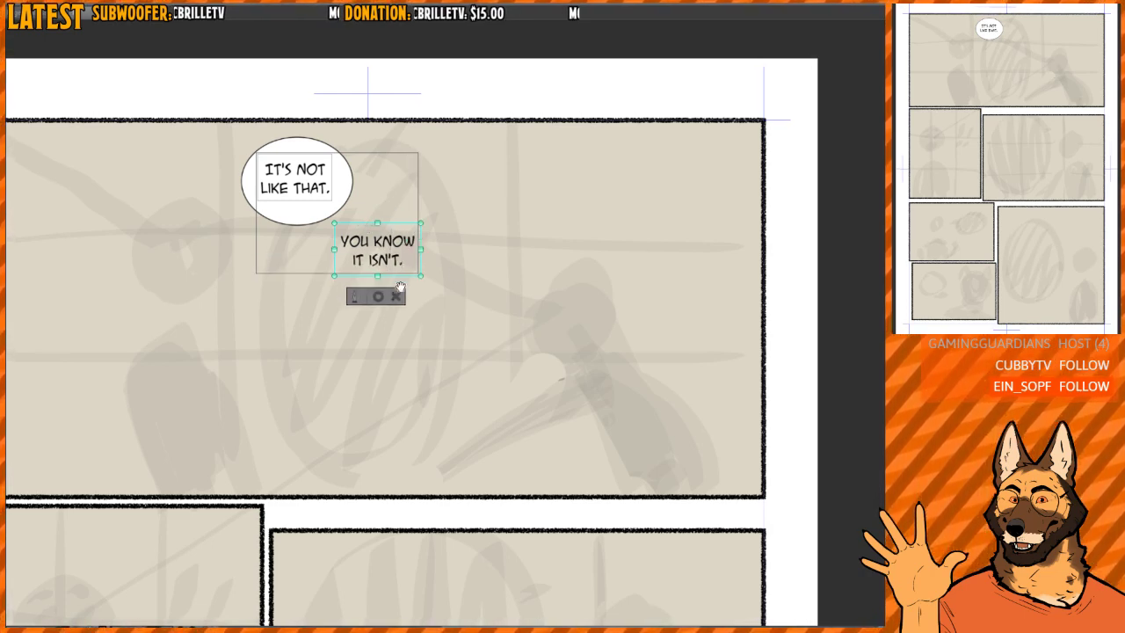
{"action": "left_click", "coordinate": [378, 297]}
- Draw an oval speech balloon around "YOU KNOW IT ISN'T." and centre the text inside it
{"action": "key", "text": "t"}
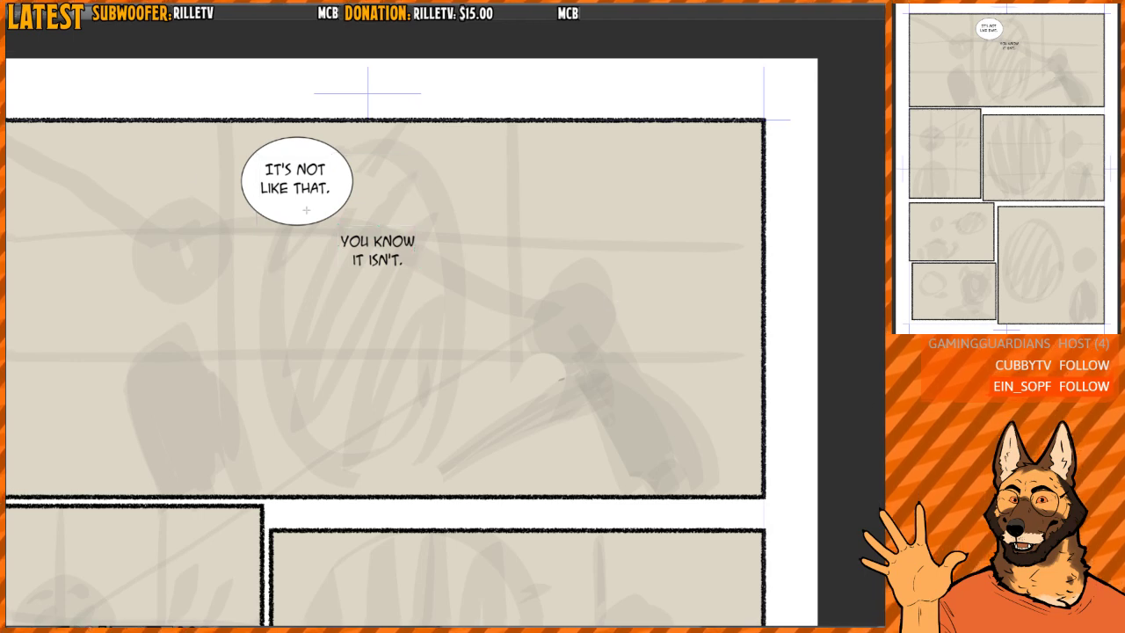
{"action": "left_click_drag", "start_coordinate": [322, 203], "coordinate": [432, 289]}
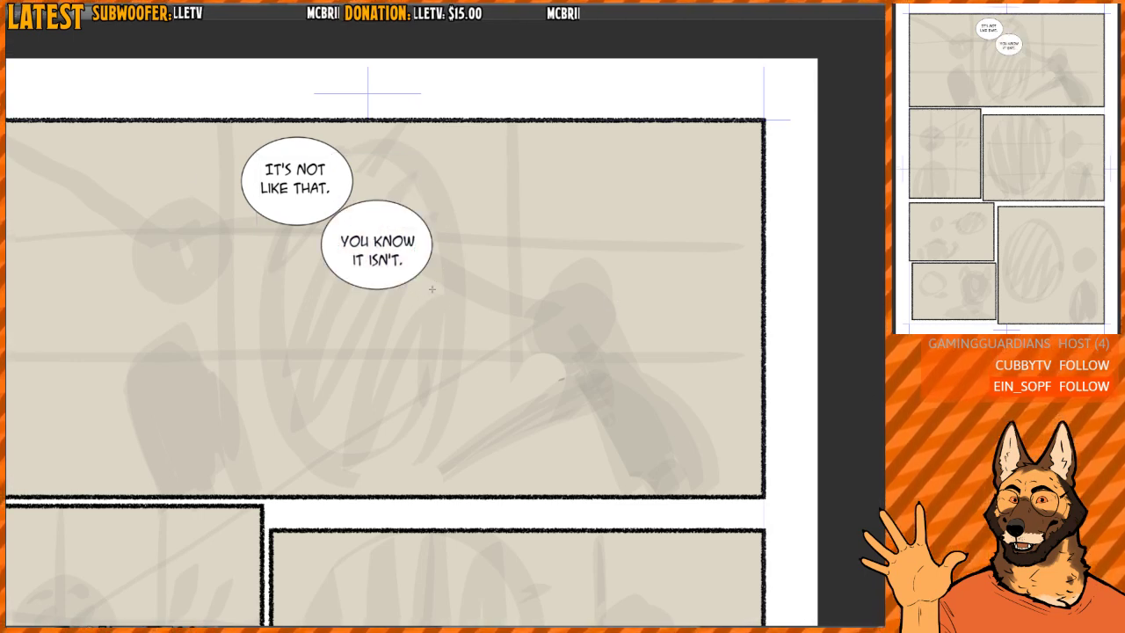
{"action": "left_click", "coordinate": [397, 245]}
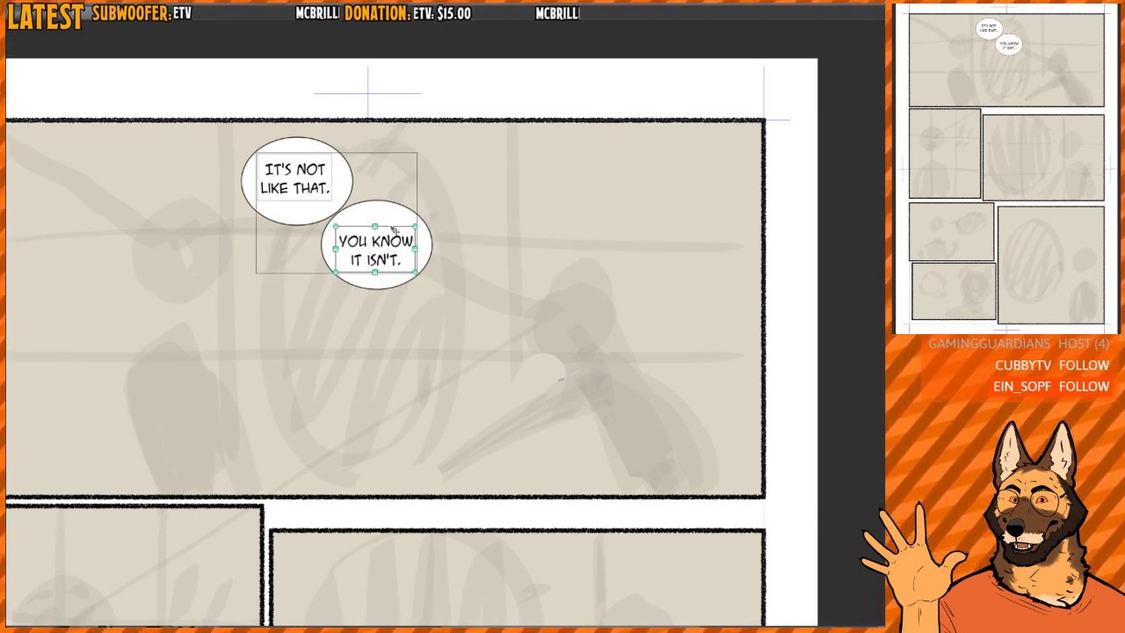
- Move the second balloon with its text up and left to overlap the first, joining them into one double balloon
{"action": "left_click_drag", "start_coordinate": [399, 227], "coordinate": [379, 201]}
{"action": "left_click", "coordinate": [394, 214]}
{"action": "key", "text": "t"}
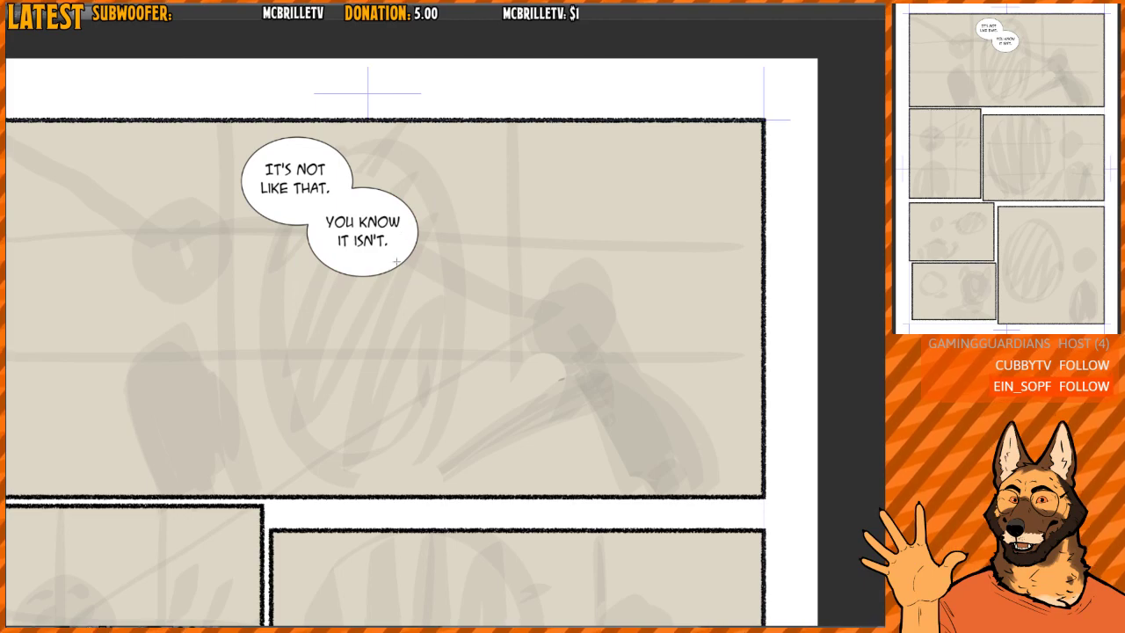
{"action": "scroll", "coordinate": [384, 248], "scroll_direction": "up", "scroll_amount": 4}
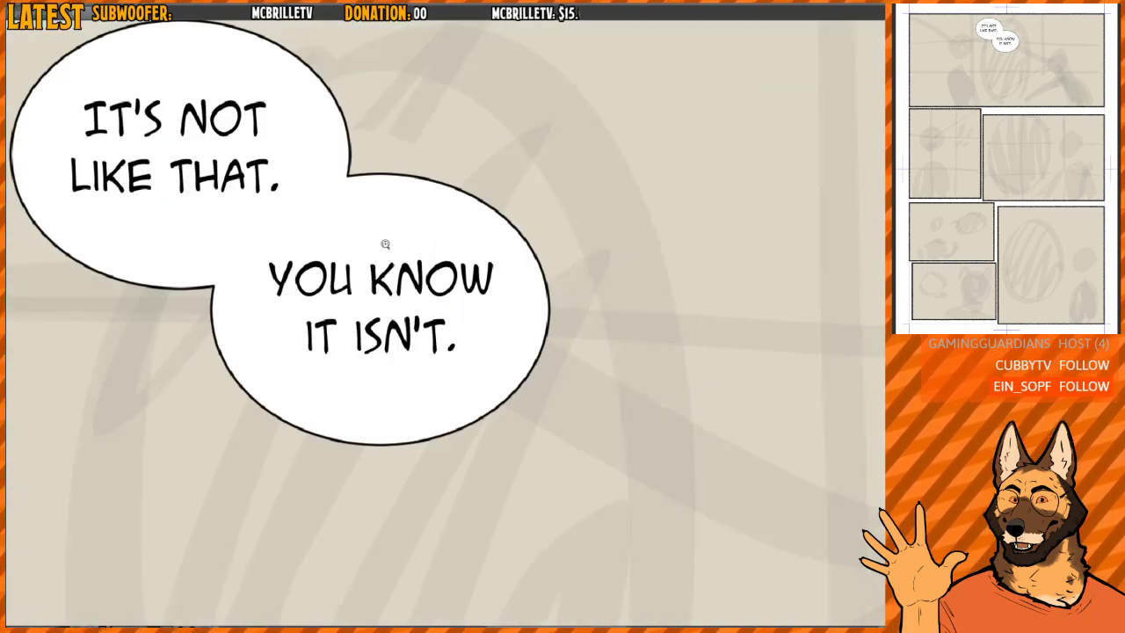
- Separate the "YOU KNOW IT ISN'T." balloon from the first one by moving it right, and centre its text inside the oval
{"action": "left_click", "coordinate": [397, 280]}
{"action": "left_click_drag", "start_coordinate": [427, 239], "coordinate": [590, 230]}
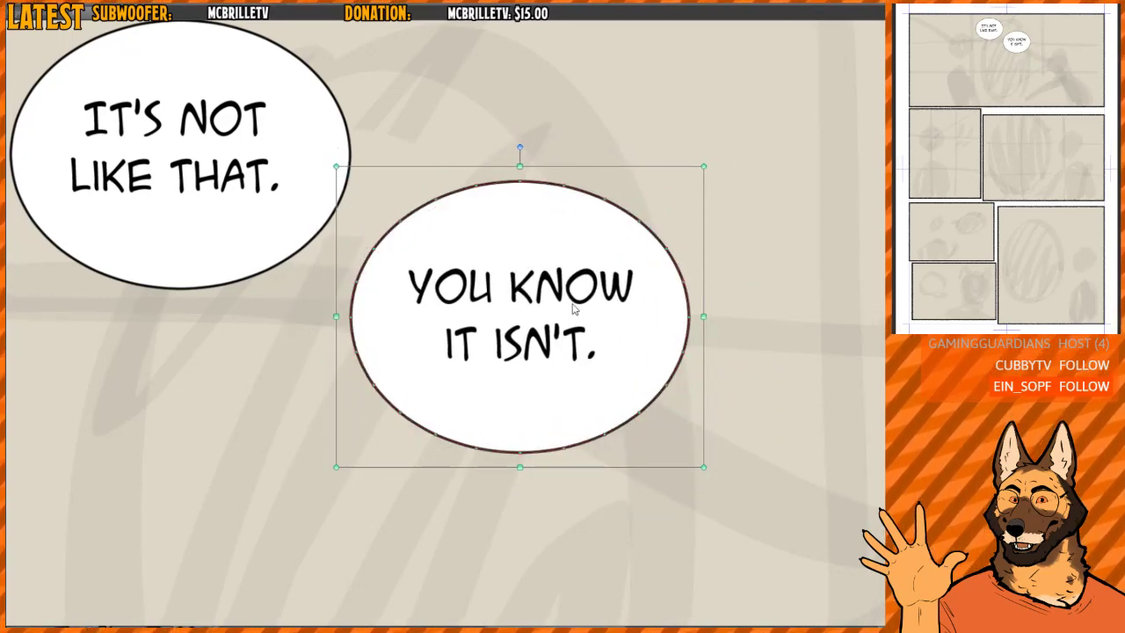
{"action": "key", "text": "t"}
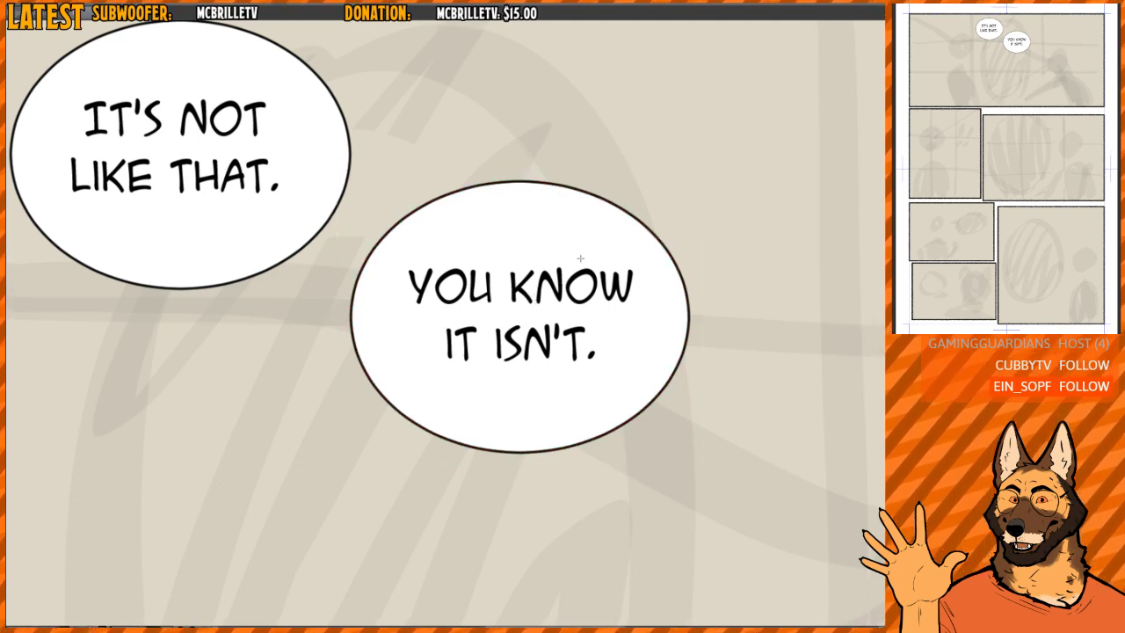
{"action": "key", "text": "o"}
{"action": "key", "text": "t"}
{"action": "key", "text": "o"}
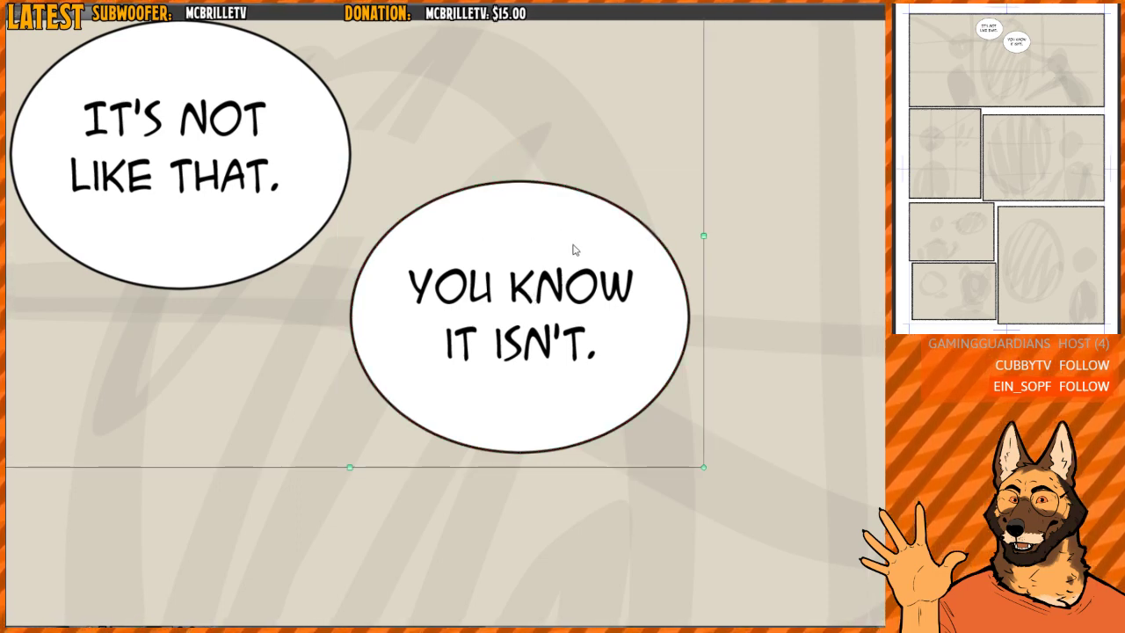
{"action": "left_click", "coordinate": [572, 239]}
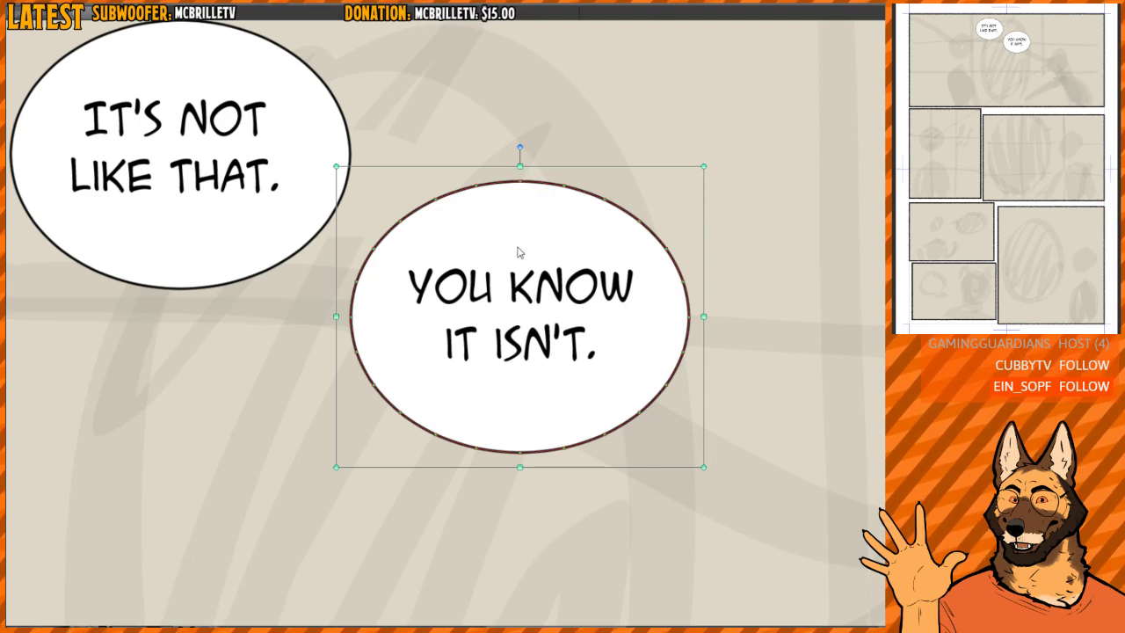
{"action": "left_click", "coordinate": [527, 272]}
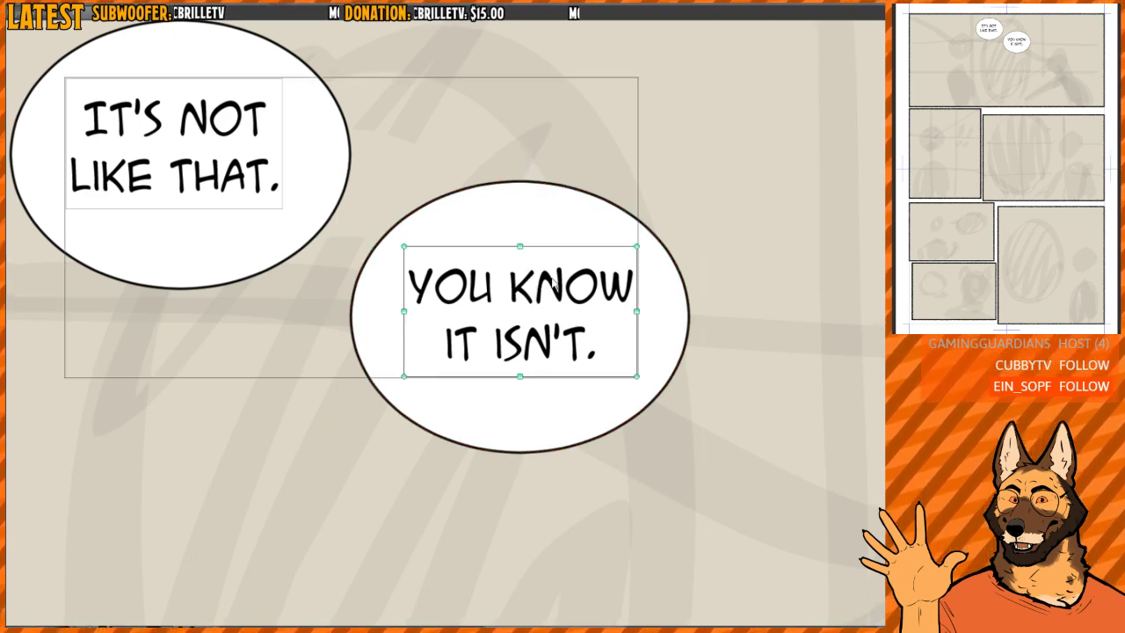
{"action": "left_click_drag", "start_coordinate": [552, 287], "coordinate": [551, 288]}
{"action": "key", "text": "t"}
{"action": "key", "text": "o"}
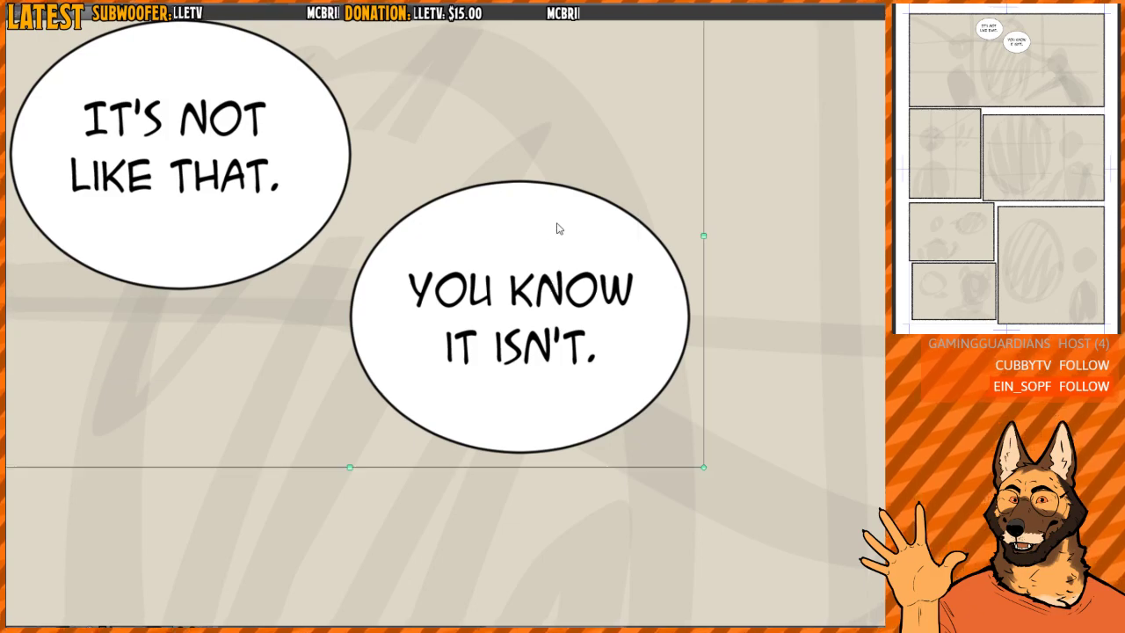
- Move the second balloon with its text back up and left so it overlaps the first balloon
{"action": "left_click_drag", "start_coordinate": [584, 217], "coordinate": [470, 201]}
{"action": "scroll", "coordinate": [466, 211], "scroll_direction": "down", "scroll_amount": 5}
{"action": "scroll", "coordinate": [492, 226], "scroll_direction": "up", "scroll_amount": 4}
{"action": "scroll", "coordinate": [483, 202], "scroll_direction": "down", "scroll_amount": 4}
{"action": "scroll", "coordinate": [470, 201], "scroll_direction": "up", "scroll_amount": 3}
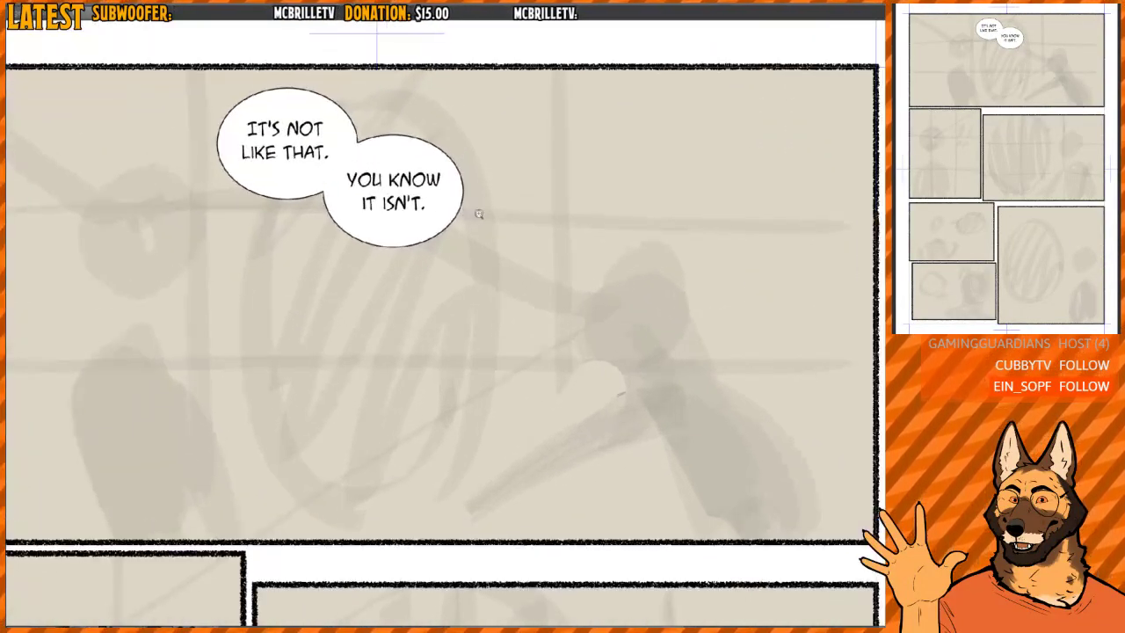
- Shift both joined balloons with their text slightly up and left, closer to the panel's upper border
{"action": "left_click", "coordinate": [383, 140]}
{"action": "left_click_drag", "start_coordinate": [303, 117], "coordinate": [275, 106]}
{"action": "left_click", "coordinate": [369, 132]}
{"action": "left_click_drag", "start_coordinate": [369, 132], "coordinate": [356, 125]}
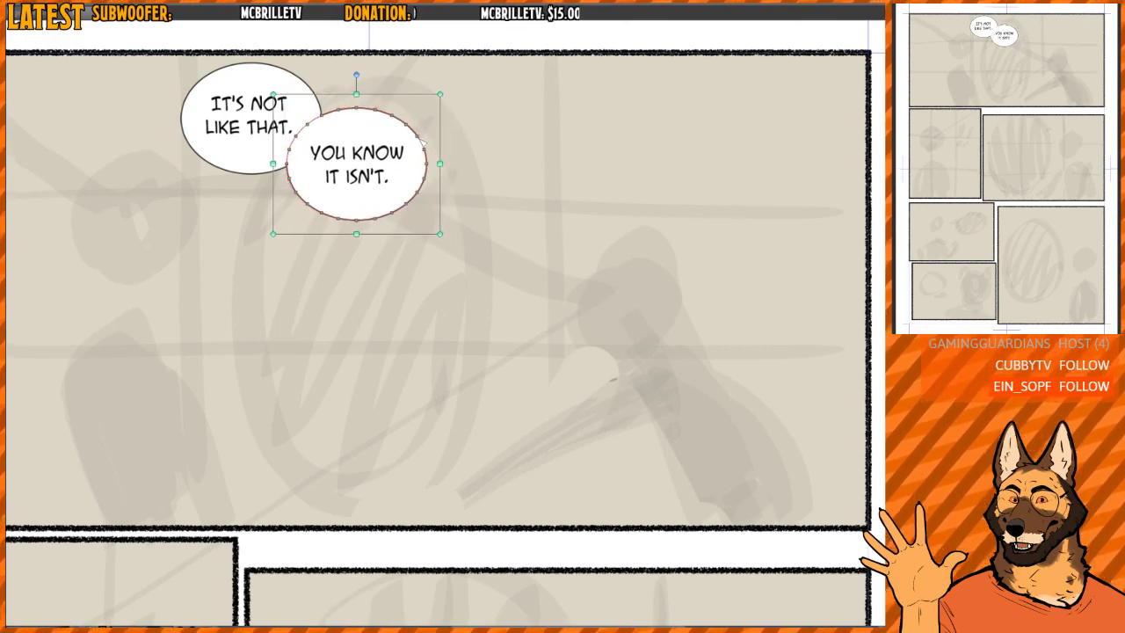
{"action": "left_click", "coordinate": [443, 200]}
{"action": "left_click_drag", "start_coordinate": [426, 214], "coordinate": [448, 230]}
{"action": "scroll", "coordinate": [418, 214], "scroll_direction": "down", "scroll_amount": 2}
{"action": "scroll", "coordinate": [419, 213], "scroll_direction": "down", "scroll_amount": 1}
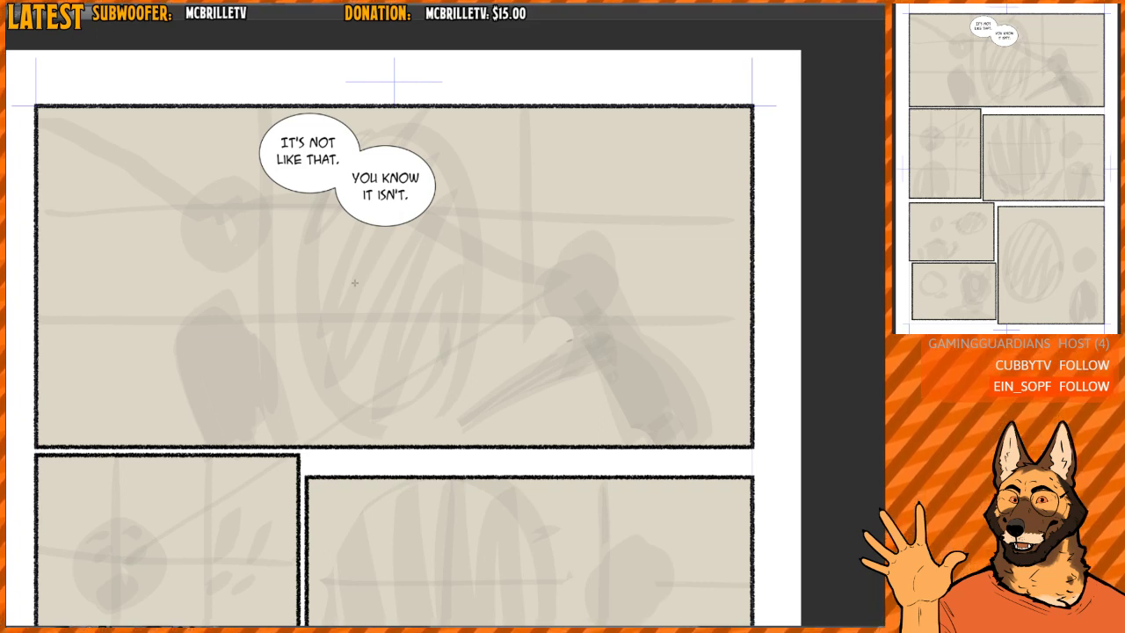
- Add a third dialogue text below the double balloon, reading "THEN WHY DID", "YOU DO THE THING" and "YOU DID?" on three lines
{"action": "key", "text": "t"}
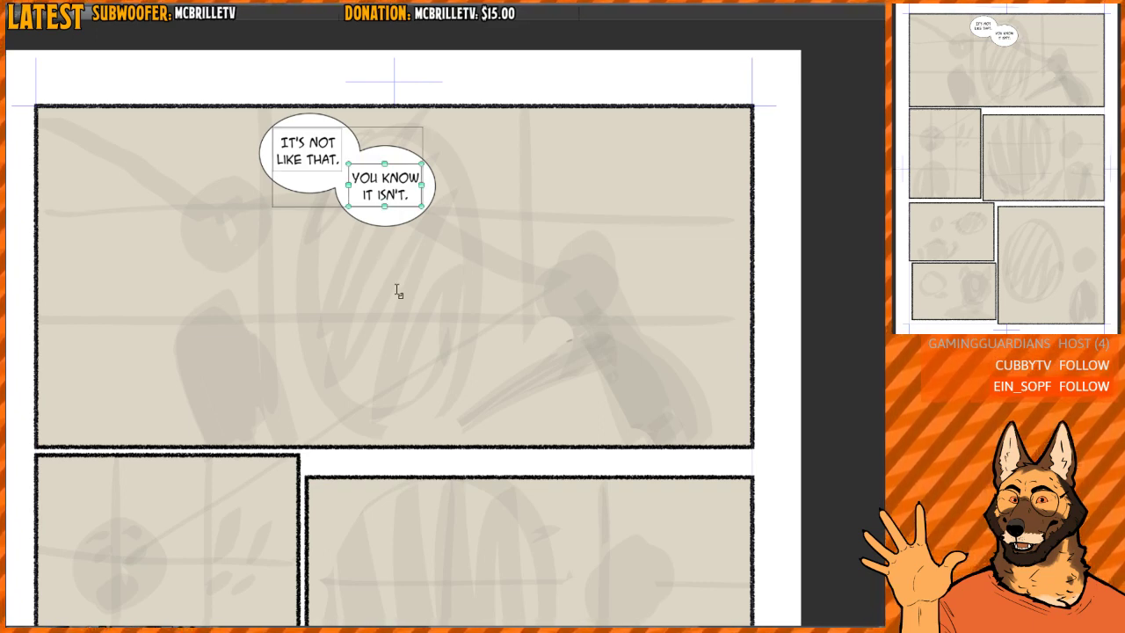
{"action": "left_click", "coordinate": [393, 263]}
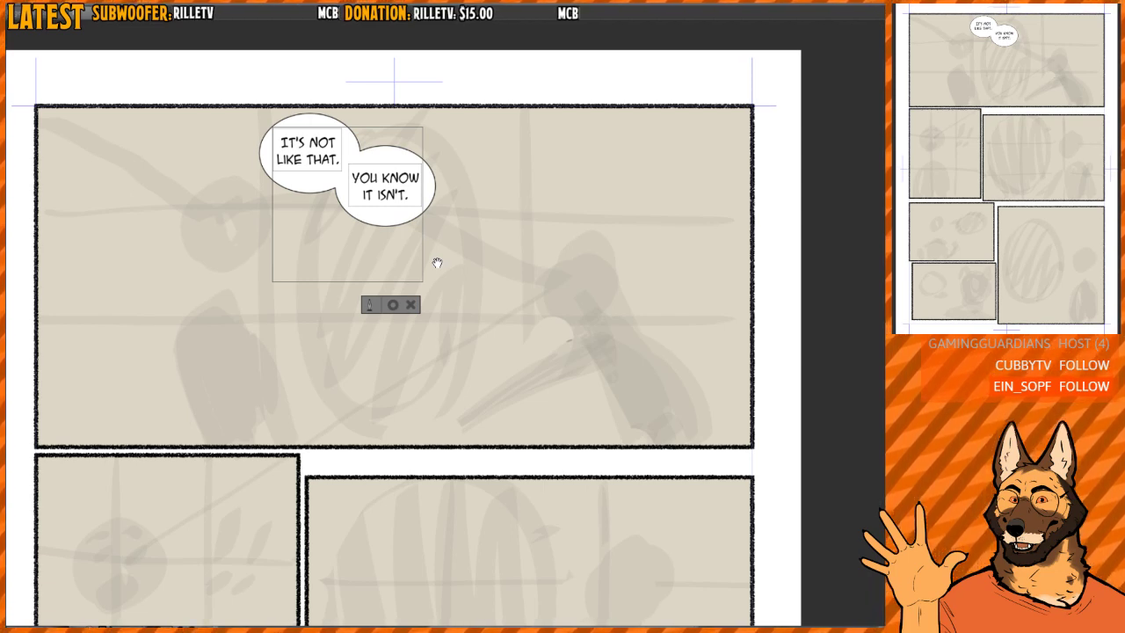
{"action": "type", "text": "THEN W"}
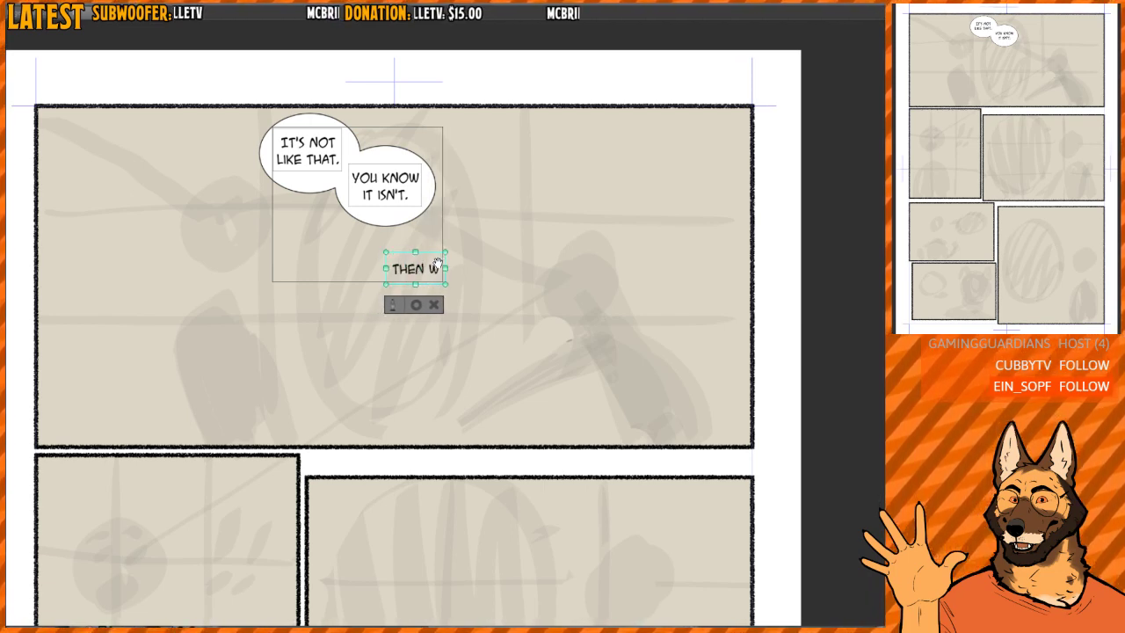
{"action": "type", "text": "HY DIDI"}
{"action": "key", "text": "Return"}
{"action": "type", "text": "YOU D"}
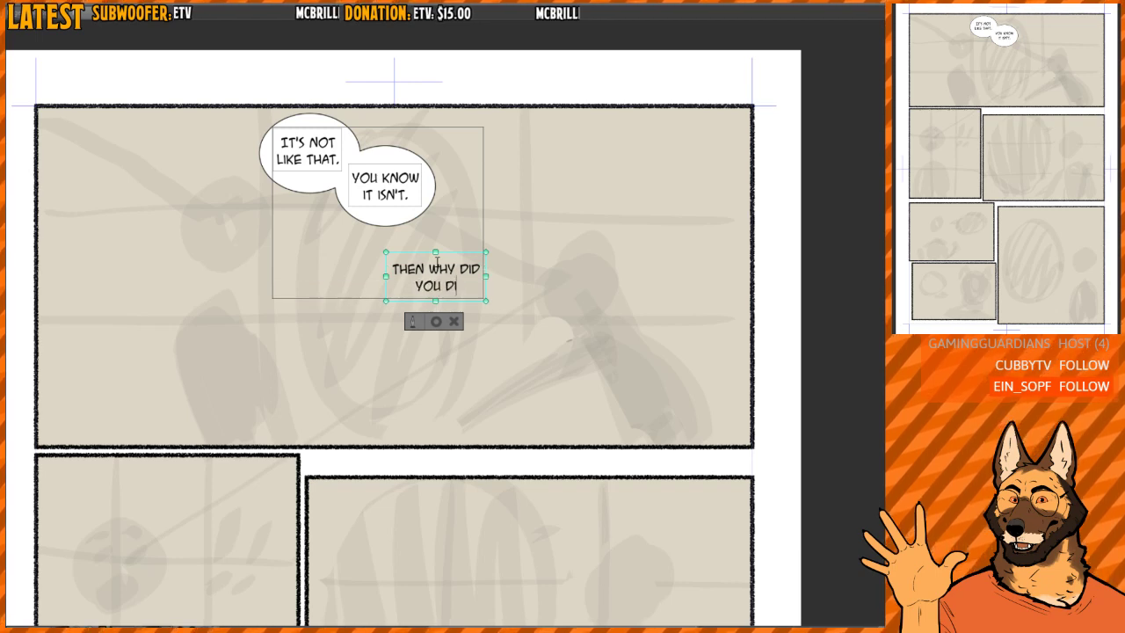
{"action": "type", "text": "O THE THING"}
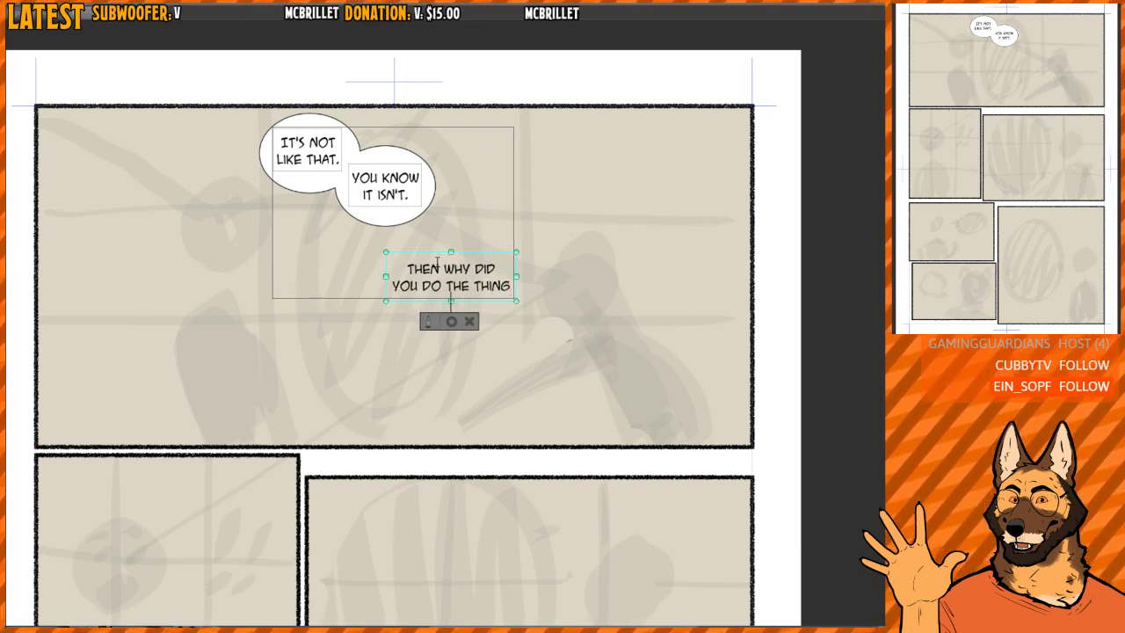
{"action": "key", "text": "Return"}
{"action": "type", "text": "YOU DID?"}
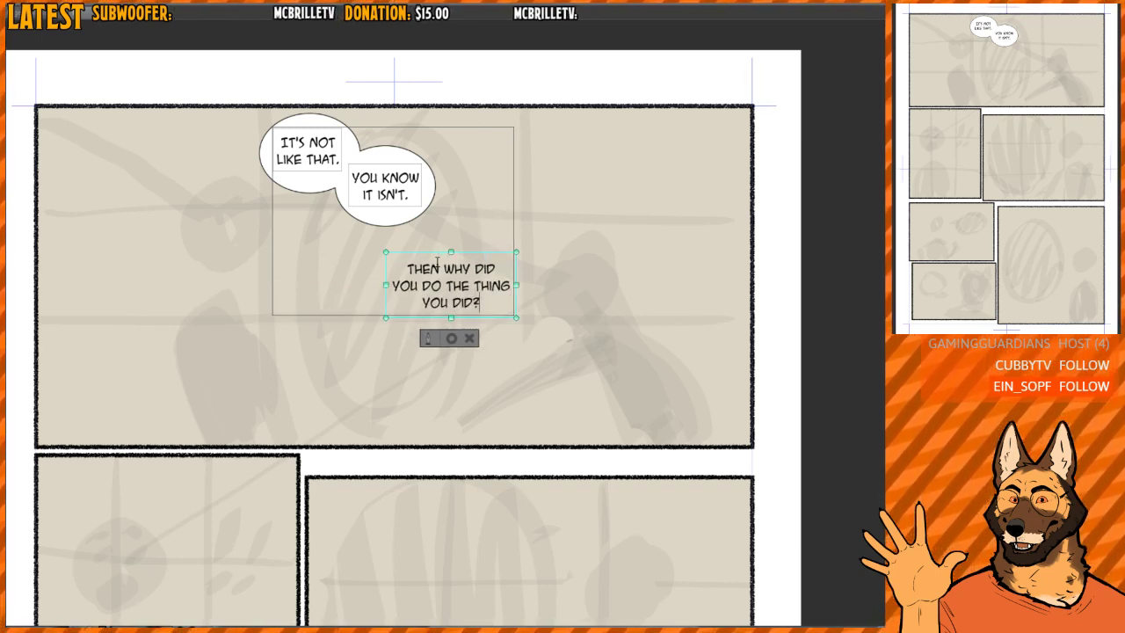
{"action": "left_click_drag", "start_coordinate": [559, 359], "coordinate": [551, 356]}
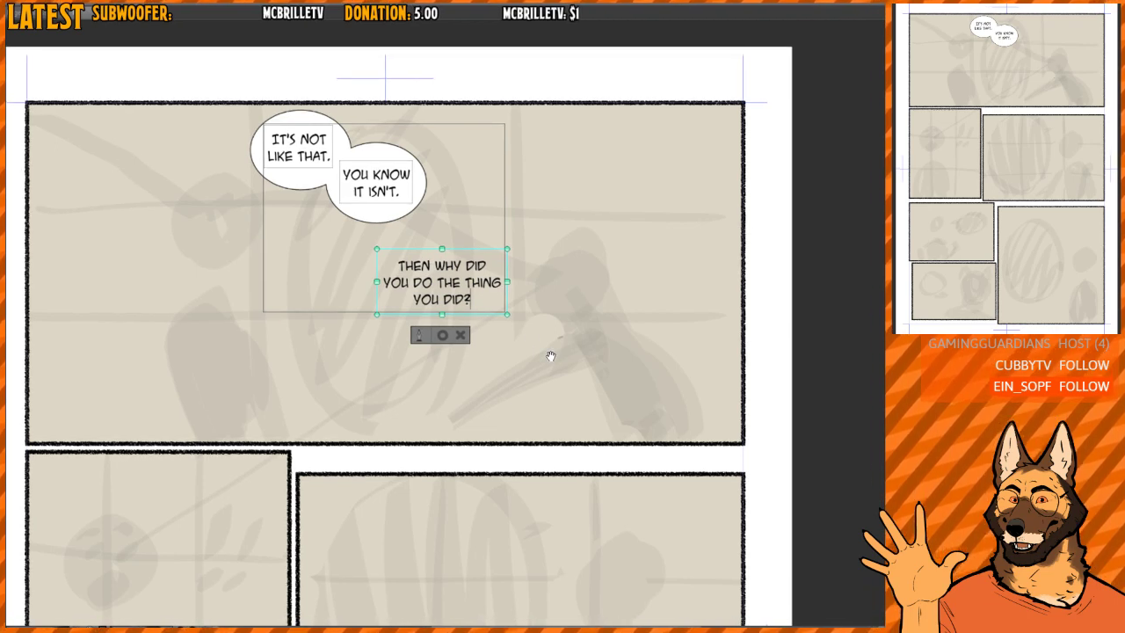
{"action": "left_click", "coordinate": [442, 335]}
- Draw an oval speech balloon around the "THEN WHY DID YOU DO THE THING YOU DID?" text and move both slightly up and left, centring the text
{"action": "key", "text": "t"}
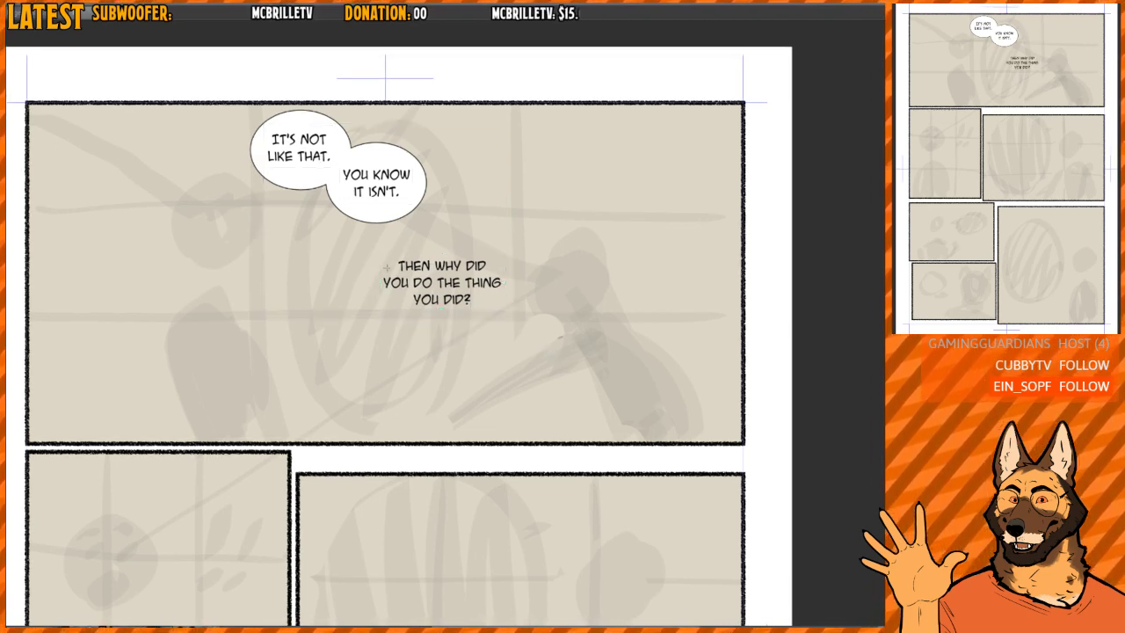
{"action": "left_click_drag", "start_coordinate": [364, 233], "coordinate": [516, 328]}
{"action": "key", "text": "o"}
{"action": "left_click", "coordinate": [497, 289]}
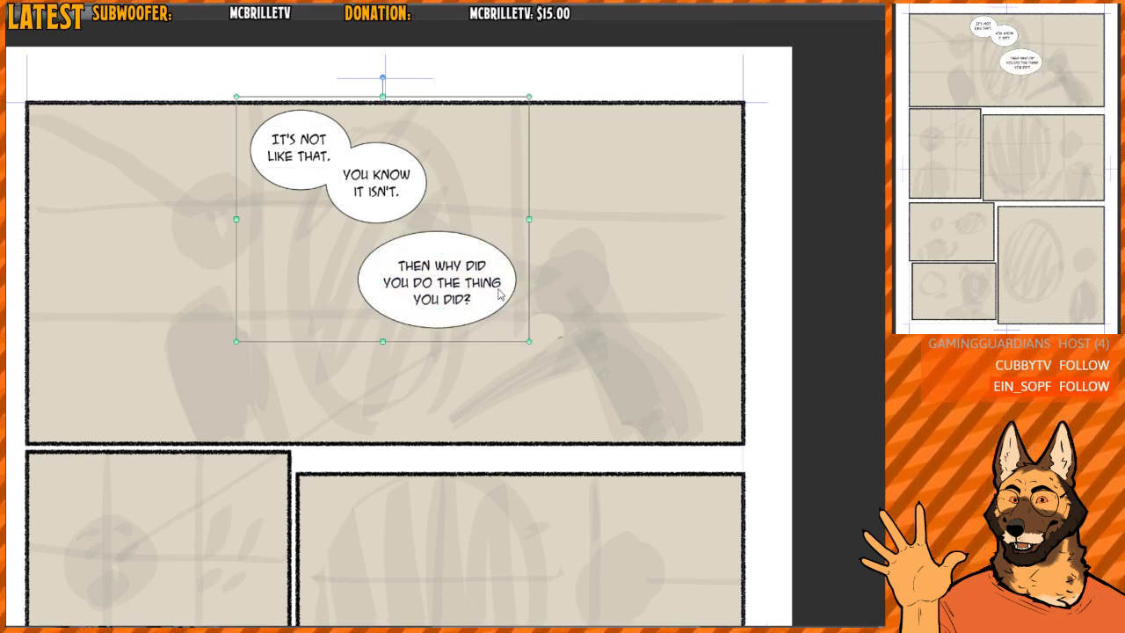
{"action": "mouse_move", "coordinate": [469, 252]}
{"action": "left_mouse_down"}
{"action": "mouse_move", "coordinate": [452, 248]}
{"action": "mouse_move", "coordinate": [459, 232]}
{"action": "left_mouse_up"}
{"action": "left_click", "coordinate": [437, 279]}
{"action": "left_click", "coordinate": [465, 246]}
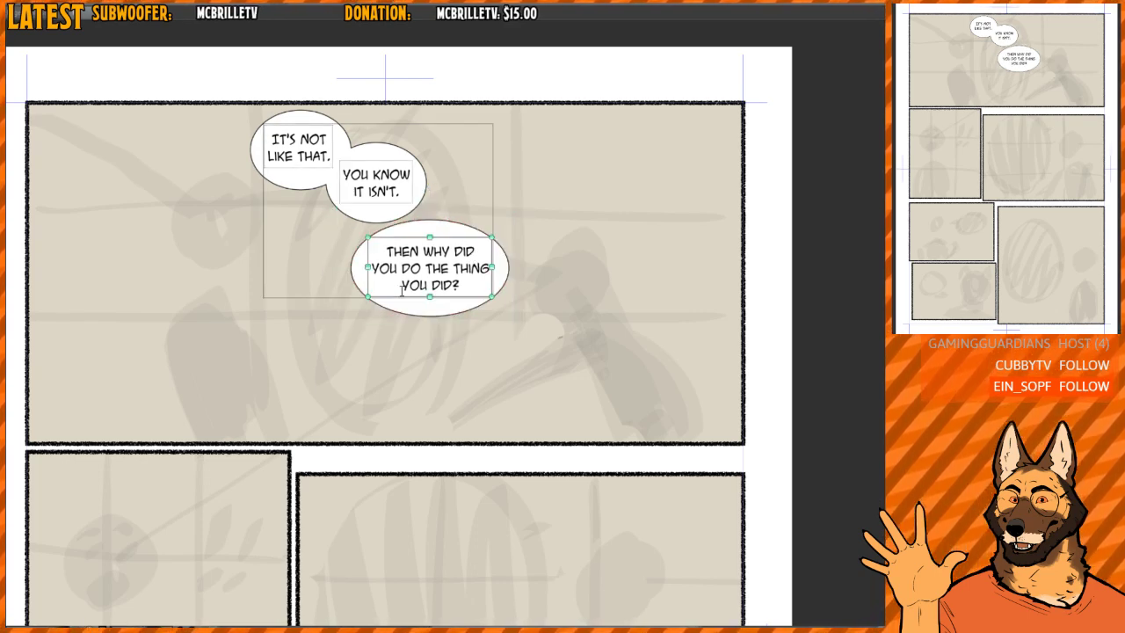
- Add a fourth text below the third balloon, reading "YOU KNOW THAT", "THE THING YOU DID", "WAS A BAD THING," and "RIGHT?" on four lines
{"action": "left_click", "coordinate": [331, 343]}
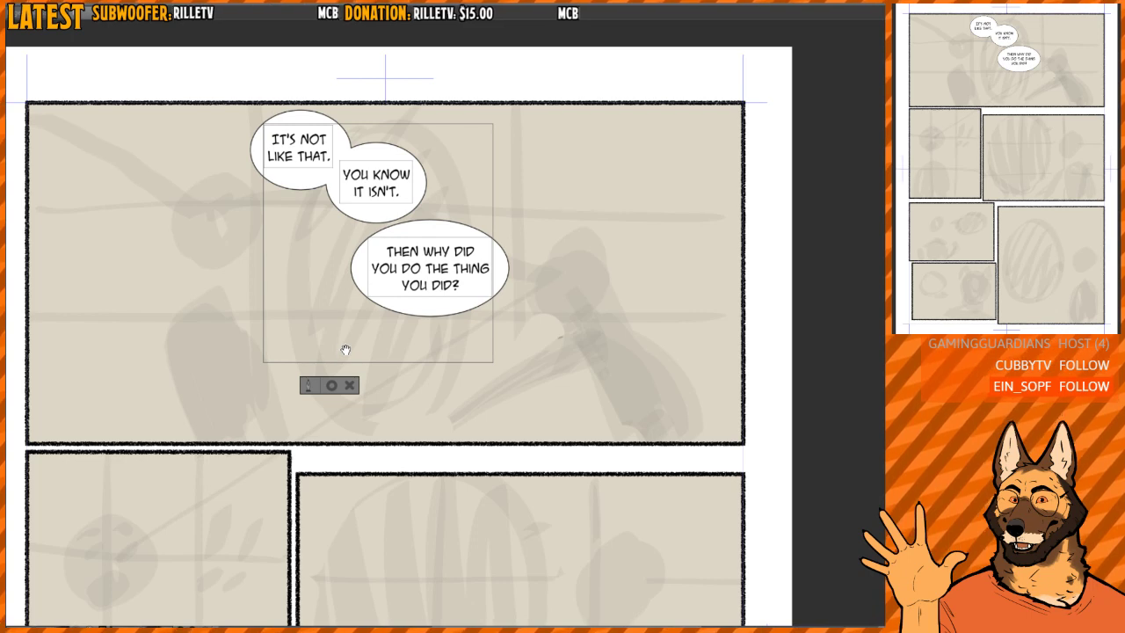
{"action": "type", "text": "YOU"}
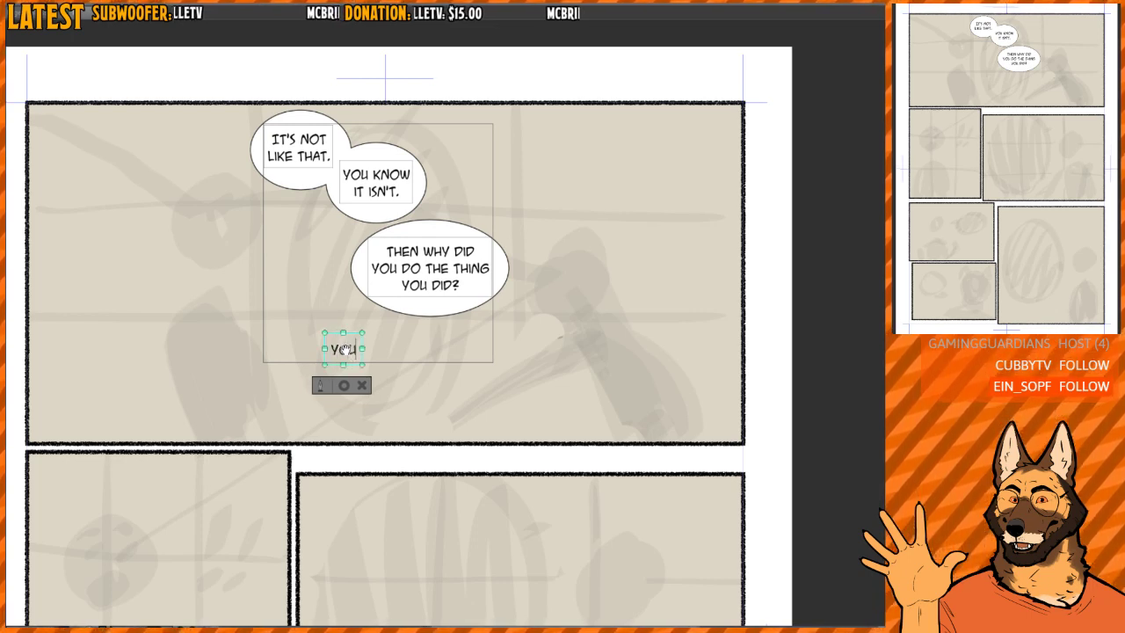
{"action": "type", "text": " KNOW"}
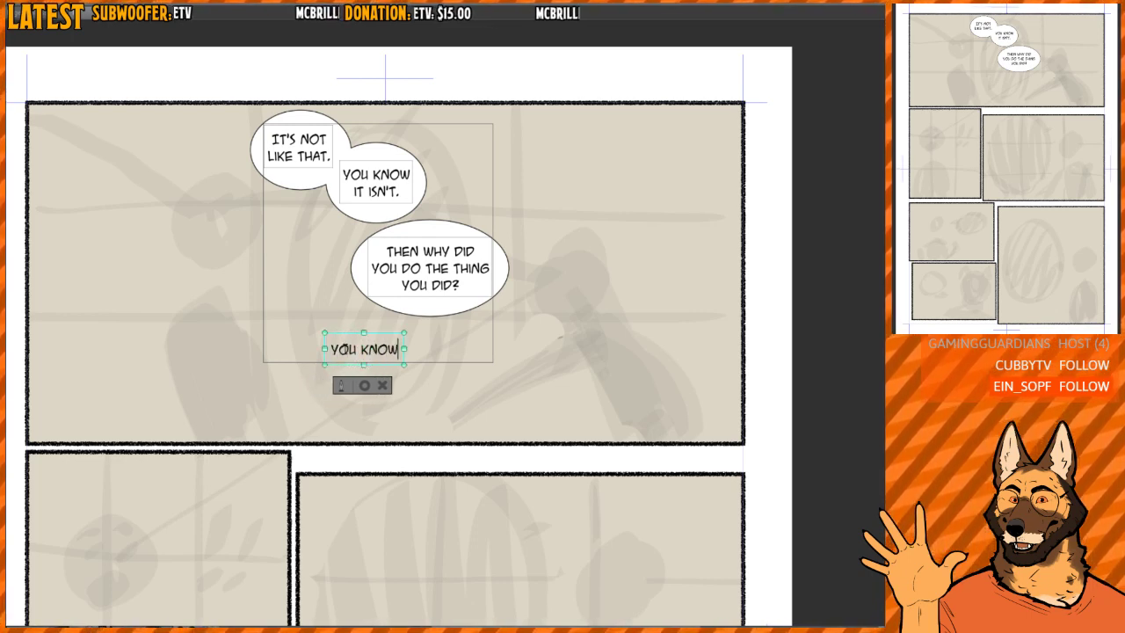
{"action": "type", "text": " THAT"}
{"action": "key", "text": "Return"}
{"action": "type", "text": "THE"}
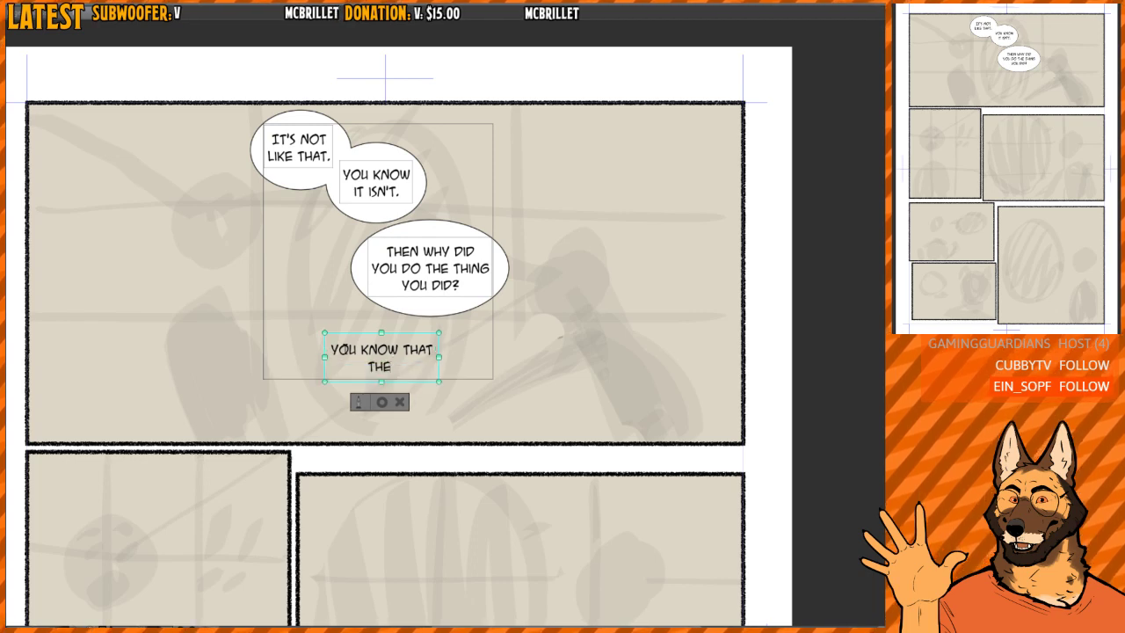
{"action": "type", "text": " THING YOU DID"}
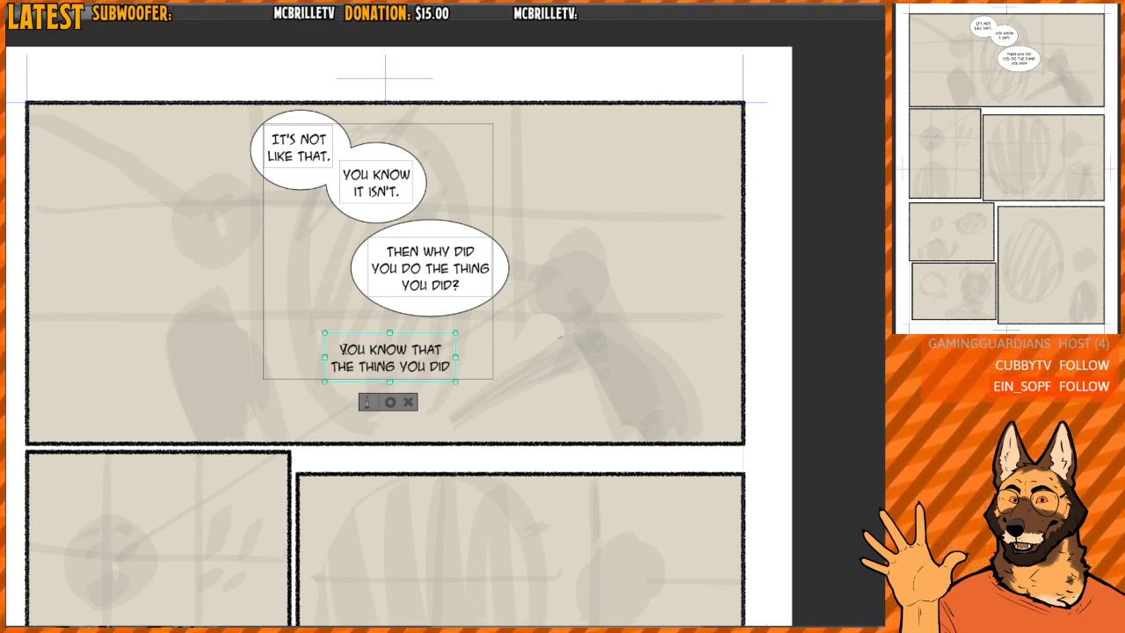
{"action": "key", "text": "Return"}
{"action": "type", "text": "WAS A BAD THING,"}
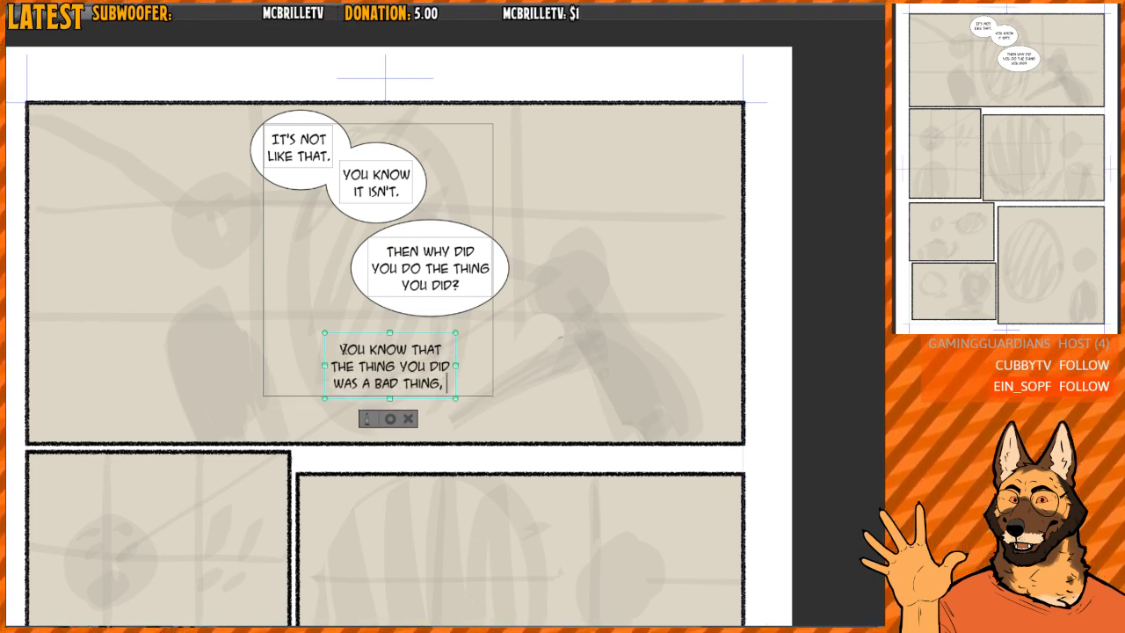
{"action": "key", "text": "Return"}
{"action": "type", "text": "RIGHT?"}
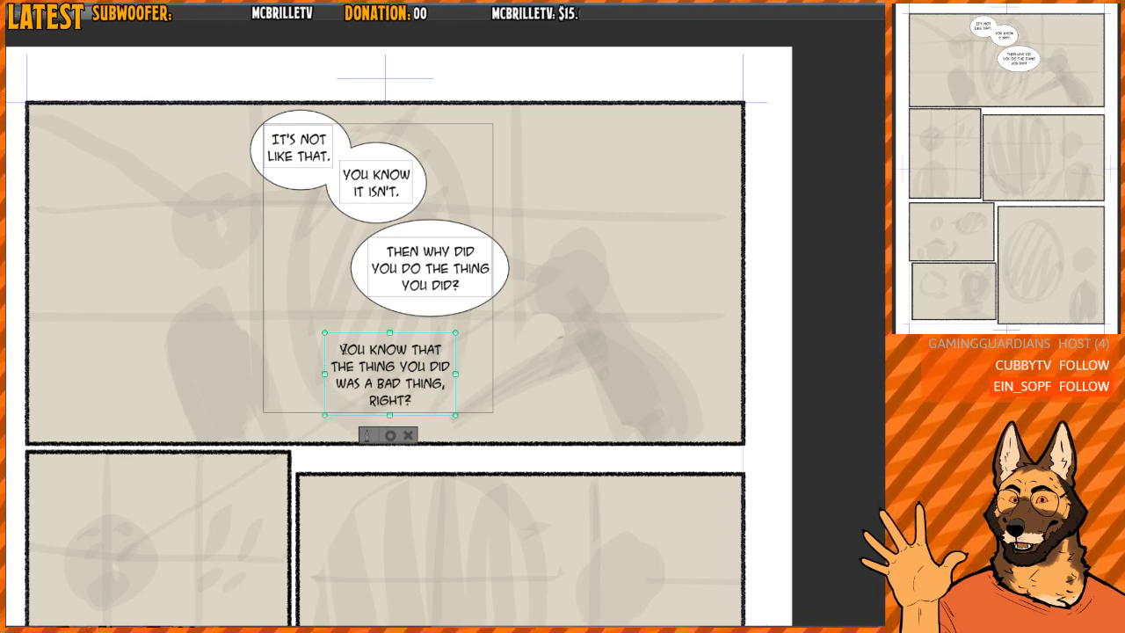
- Insert "DO" before "KNOW" in the fourth text and move "THAT" to the start of its second line
{"action": "left_click", "coordinate": [377, 349]}
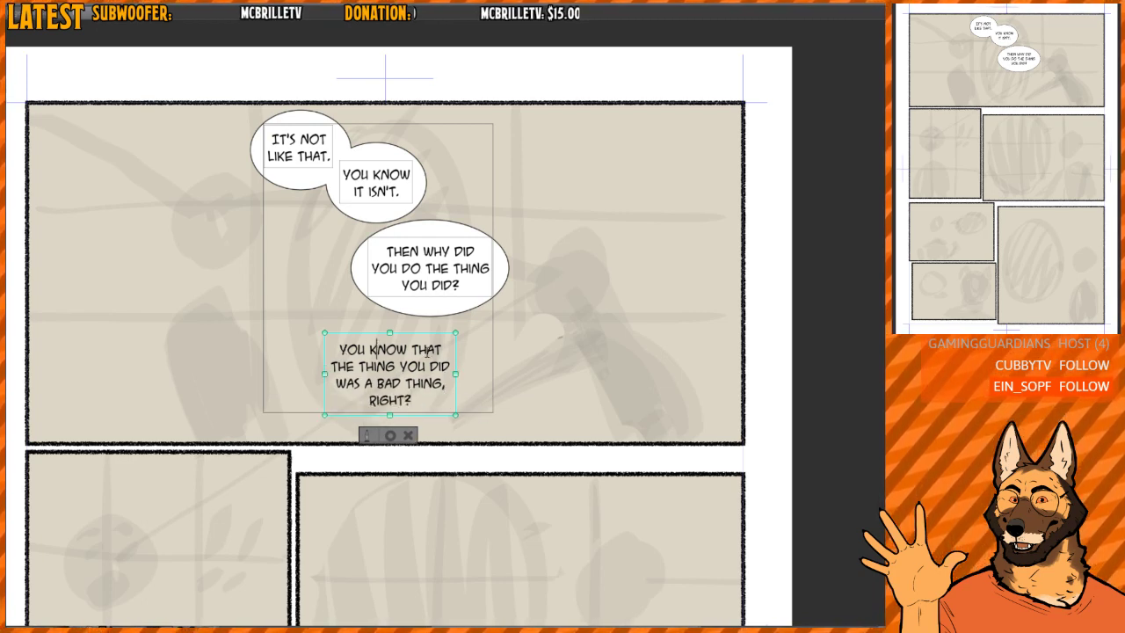
{"action": "type", "text": "DO"}
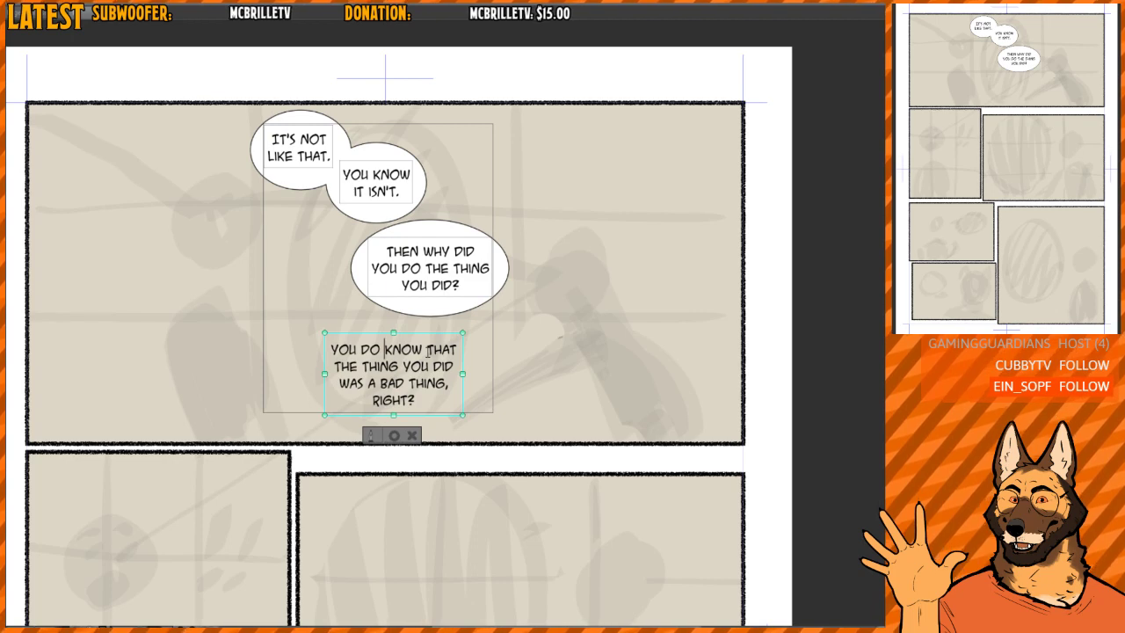
{"action": "key", "text": "BackSpace"}
{"action": "key", "text": "Right"}
{"action": "key", "text": "Right"}
{"action": "key", "text": "Right"}
{"action": "key", "text": "Right"}
{"action": "key", "text": "Right"}
{"action": "key", "text": "Return"}
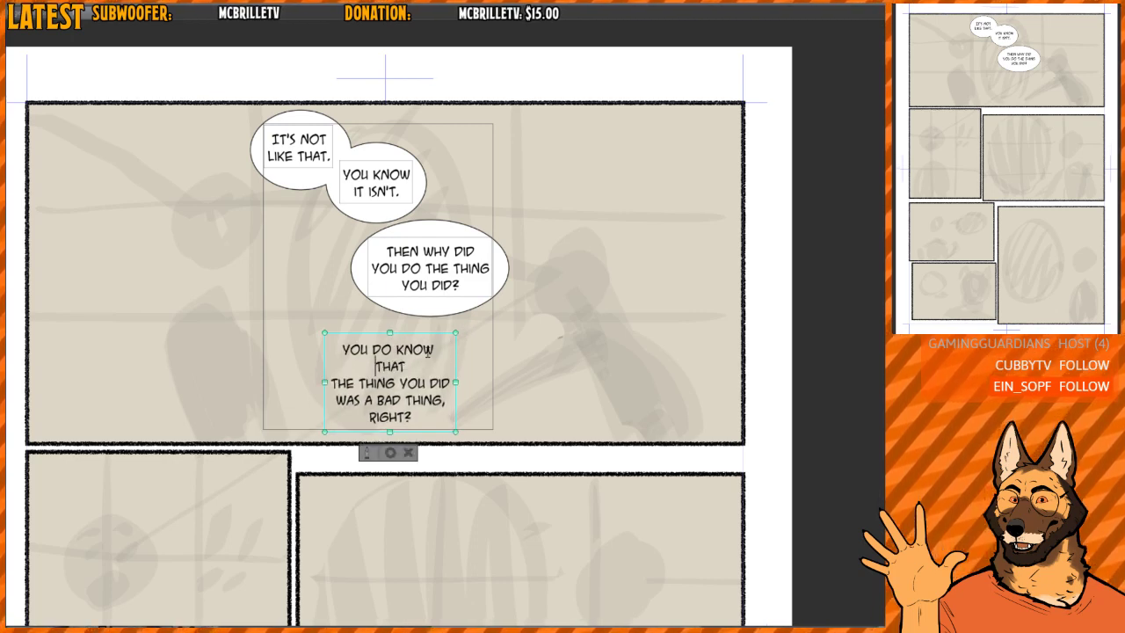
{"action": "key", "text": "Return"}
{"action": "key", "text": "BackSpace"}
{"action": "key", "text": "BackSpace"}
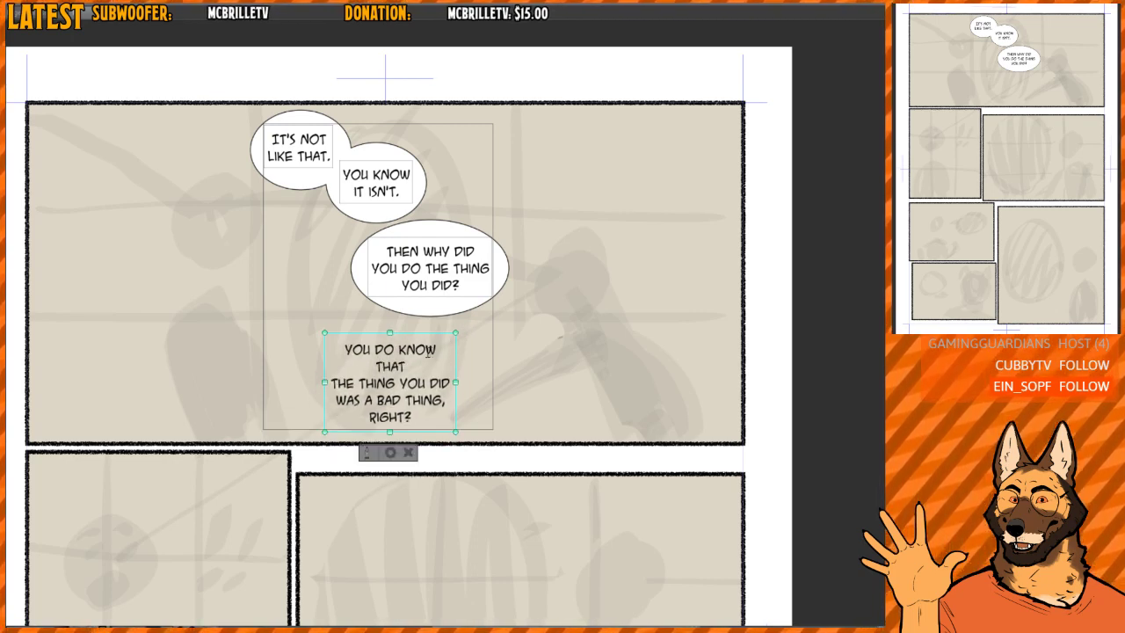
{"action": "type", "text": "W"}
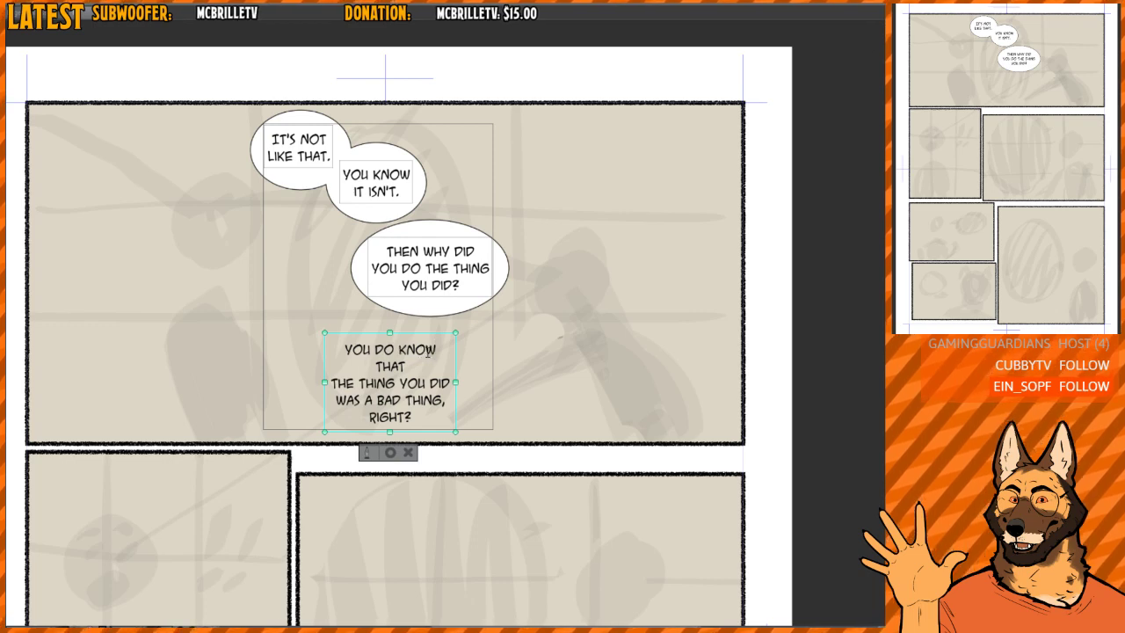
{"action": "key", "text": "Delete"}
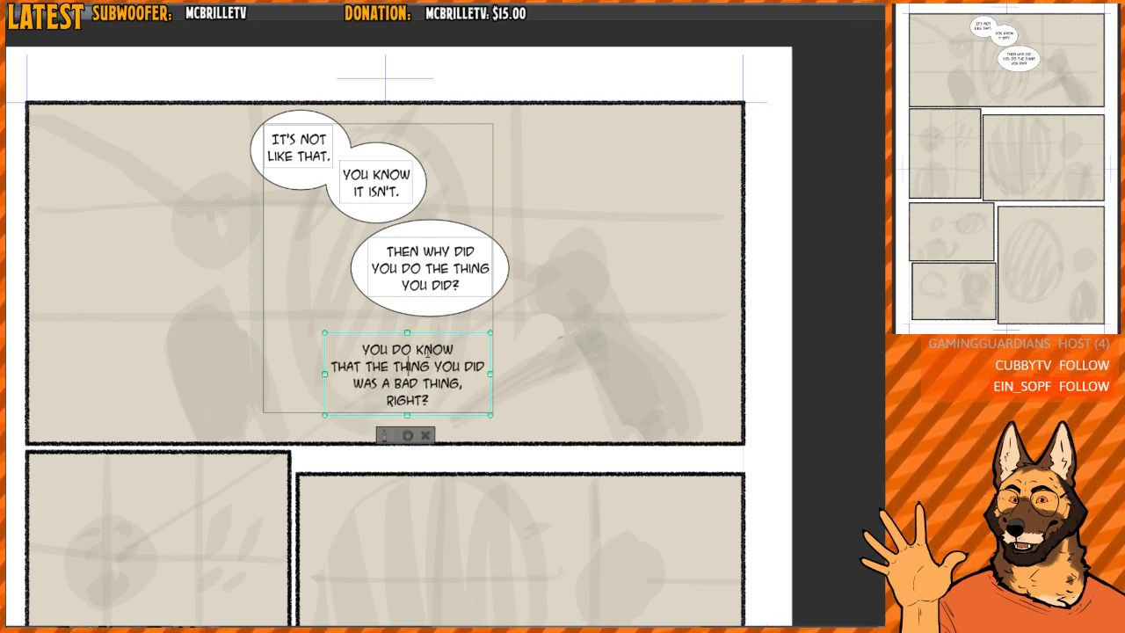
- Move "DID" to the start of the fourth text's third line and finish the text entry
{"action": "key", "text": "Right"}
{"action": "key", "text": "Right"}
{"action": "key", "text": "Right"}
{"action": "key", "text": "Right"}
{"action": "key", "text": "Right"}
{"action": "key", "text": "Return"}
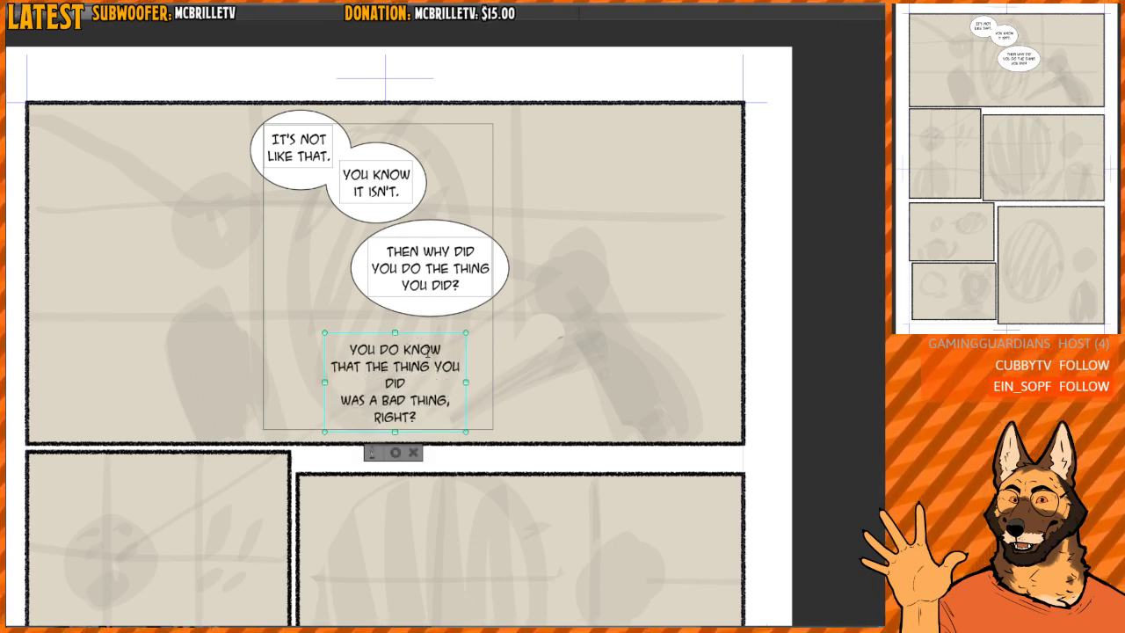
{"action": "key", "text": "Delete"}
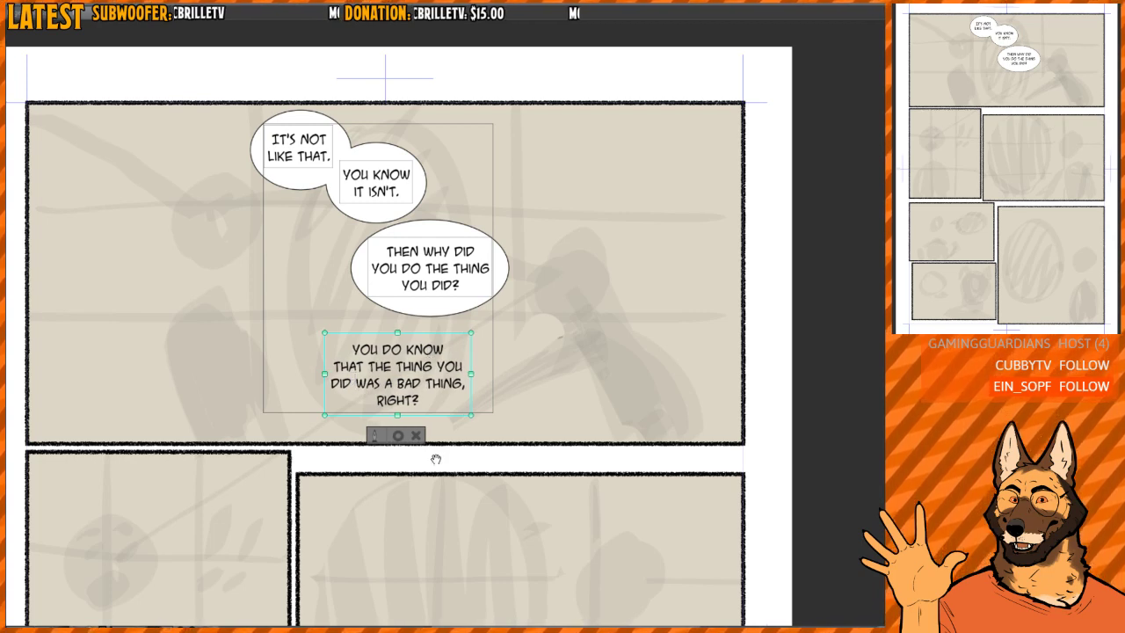
{"action": "left_click", "coordinate": [398, 435]}
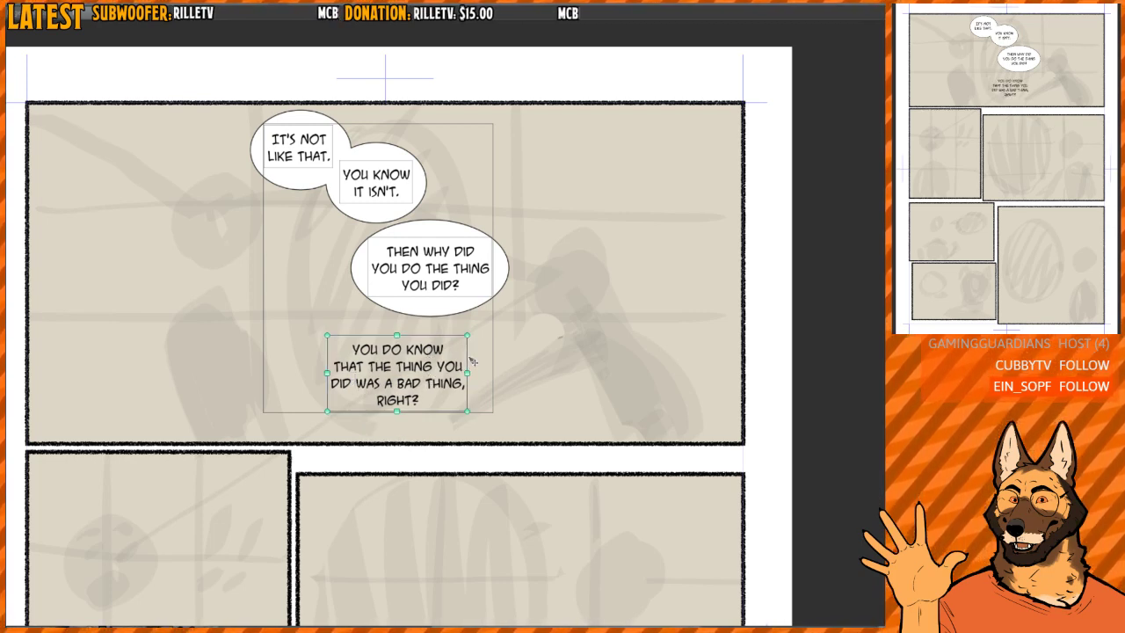
- Move the "YOU DO KNOW THAT THE THING YOU DID WAS A BAD THING, RIGHT?" text up and right, close beneath the third balloon
{"action": "left_click_drag", "start_coordinate": [470, 358], "coordinate": [504, 349]}
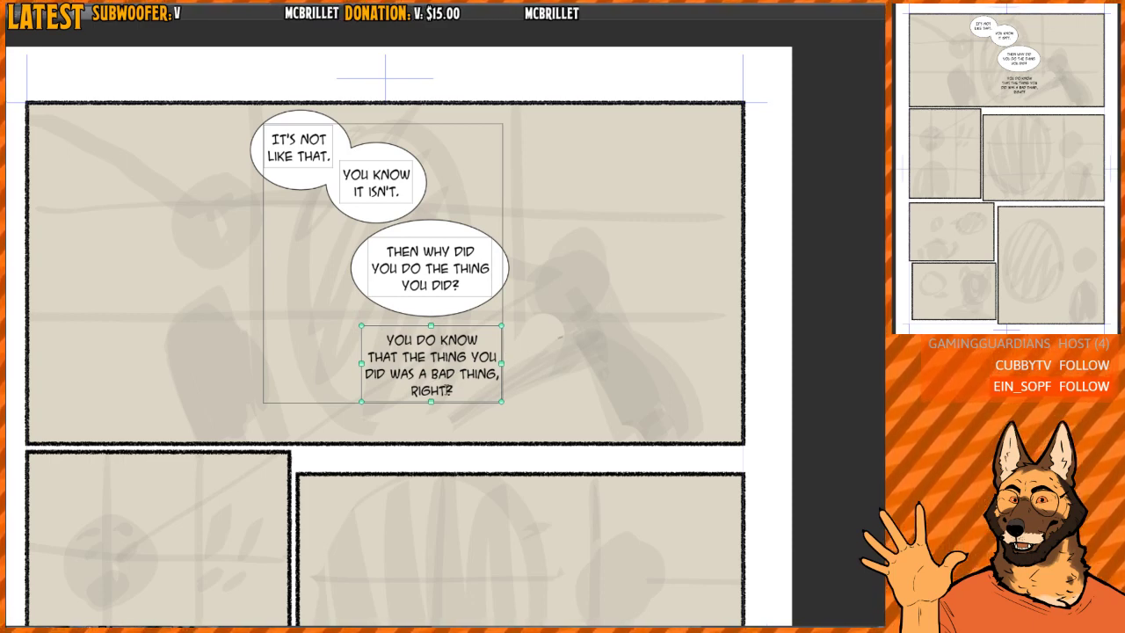
{"action": "left_click_drag", "start_coordinate": [500, 349], "coordinate": [527, 340]}
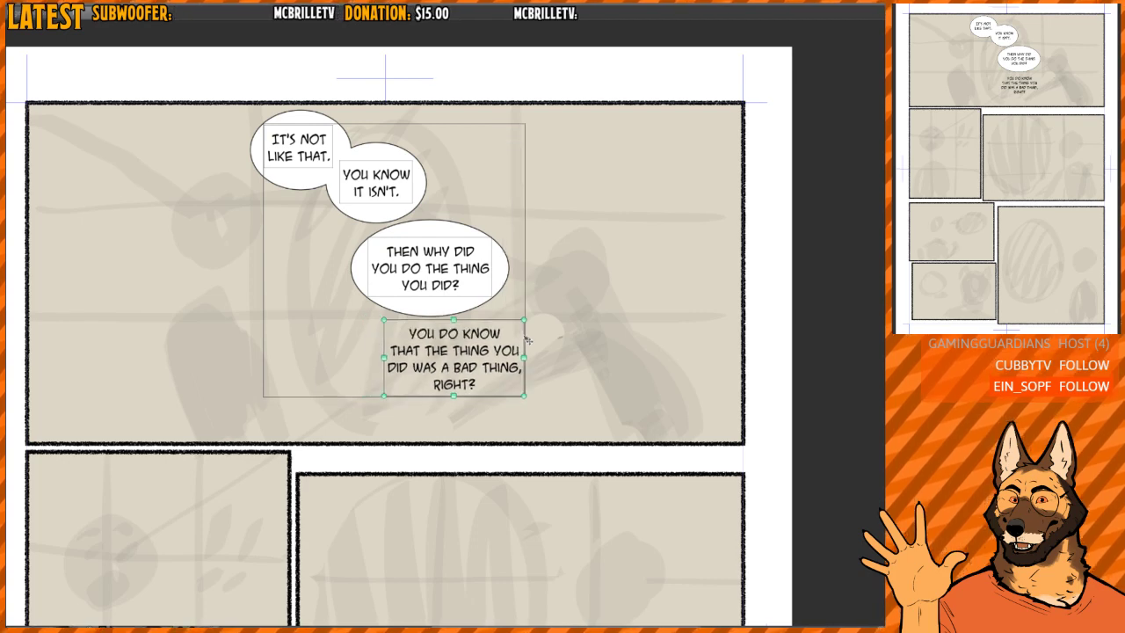
{"action": "left_click", "coordinate": [309, 281]}
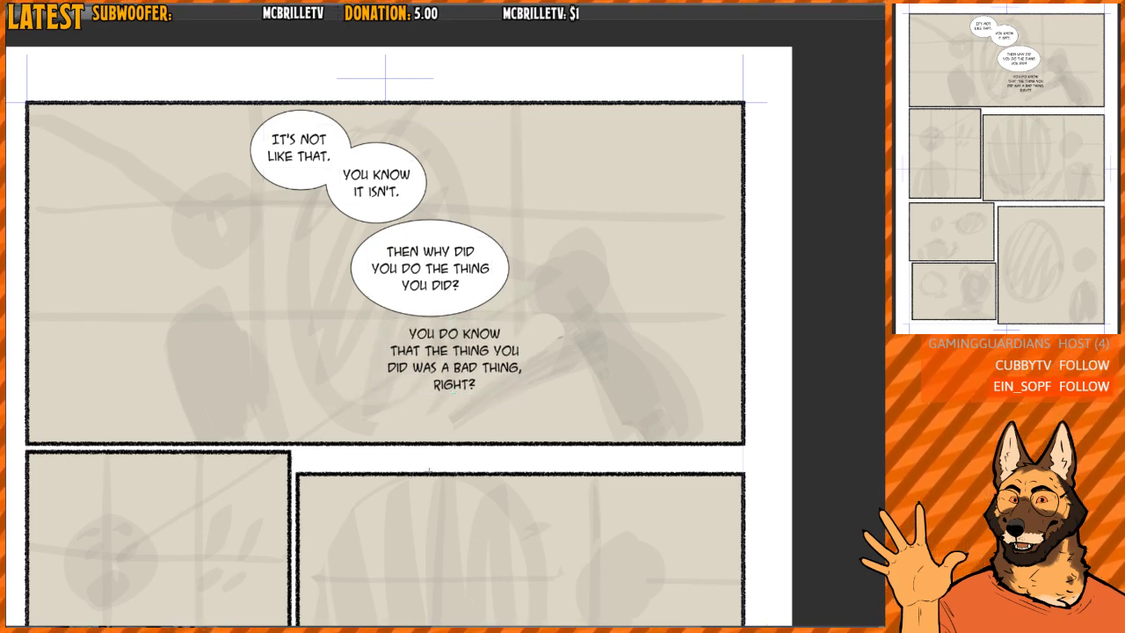
- Draw an oval speech balloon around the fourth text, overlapping the third balloon, then centre the text and nudge the balloon slightly left
{"action": "left_click_drag", "start_coordinate": [374, 408], "coordinate": [543, 297]}
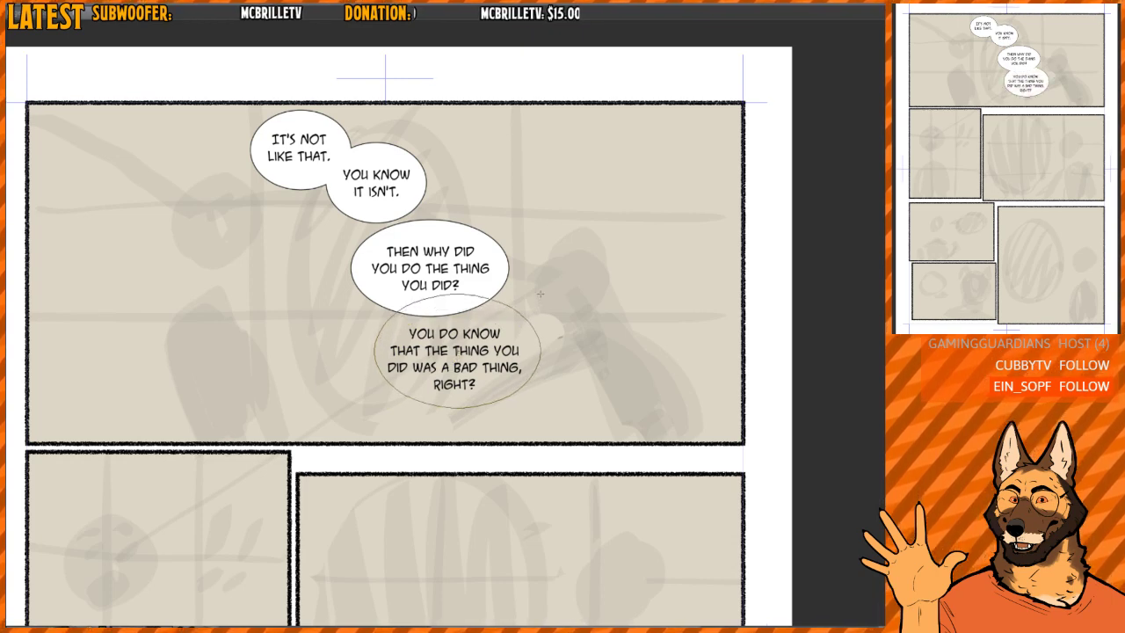
{"action": "left_click", "coordinate": [470, 351]}
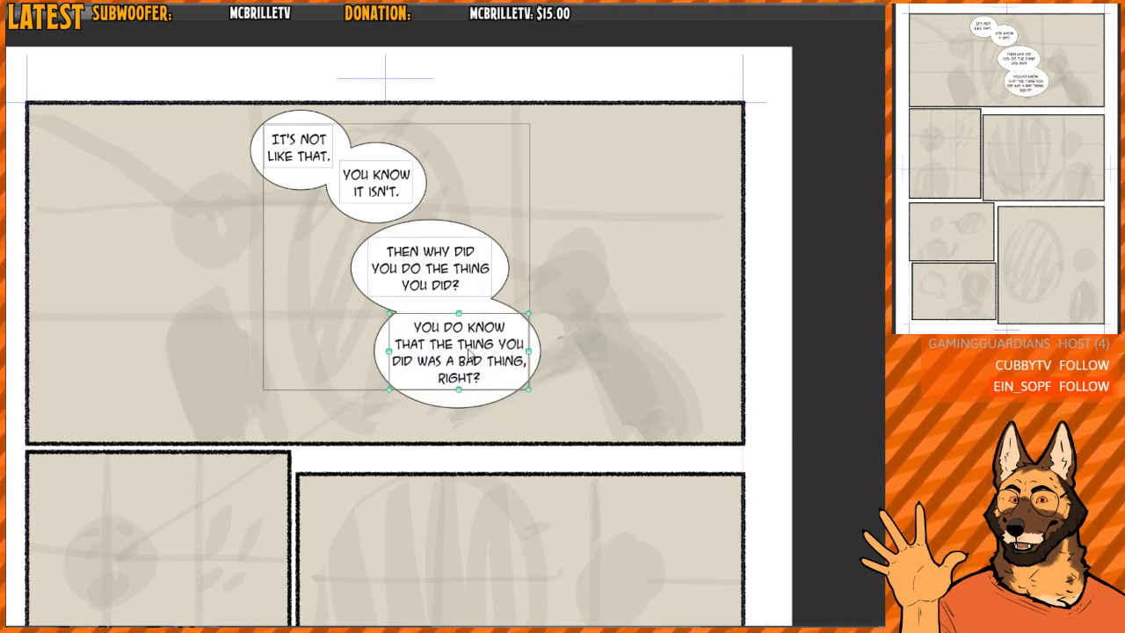
{"action": "left_click_drag", "start_coordinate": [469, 354], "coordinate": [466, 356]}
{"action": "mouse_move", "coordinate": [490, 398]}
{"action": "left_mouse_down"}
{"action": "mouse_move", "coordinate": [475, 397]}
{"action": "mouse_move", "coordinate": [485, 398]}
{"action": "left_mouse_up"}
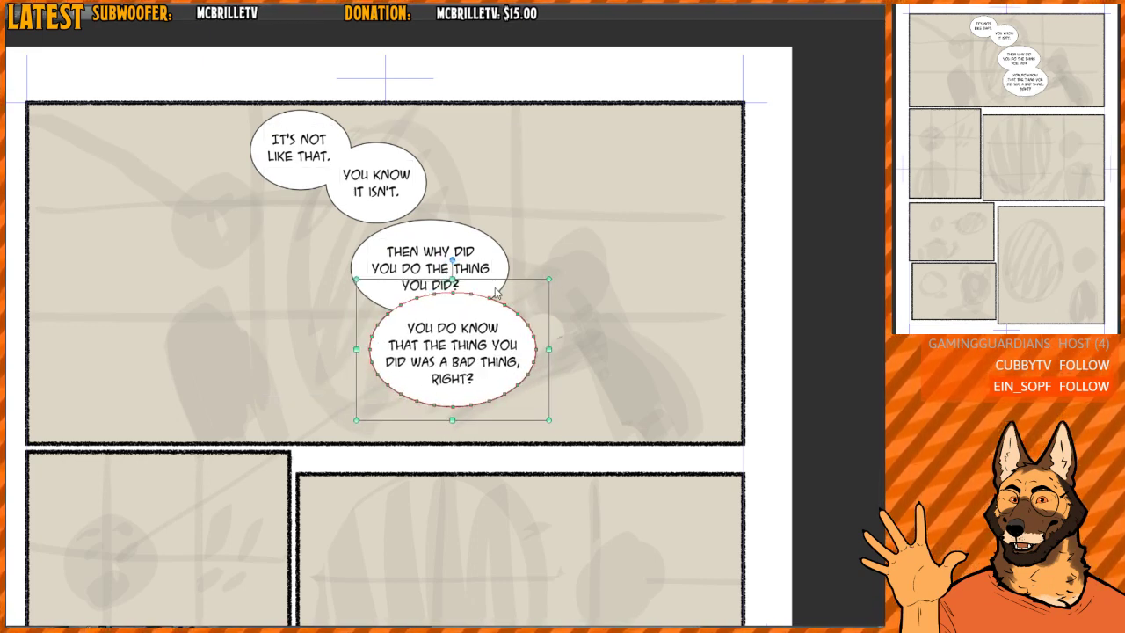
- Shift the "IT'S NOT LIKE THAT." and "YOU KNOW IT ISN'T." balloons up and left, keeping them overlapped
{"action": "left_click", "coordinate": [355, 185]}
{"action": "left_click_drag", "start_coordinate": [315, 183], "coordinate": [297, 180]}
{"action": "left_click_drag", "start_coordinate": [386, 211], "coordinate": [360, 202]}
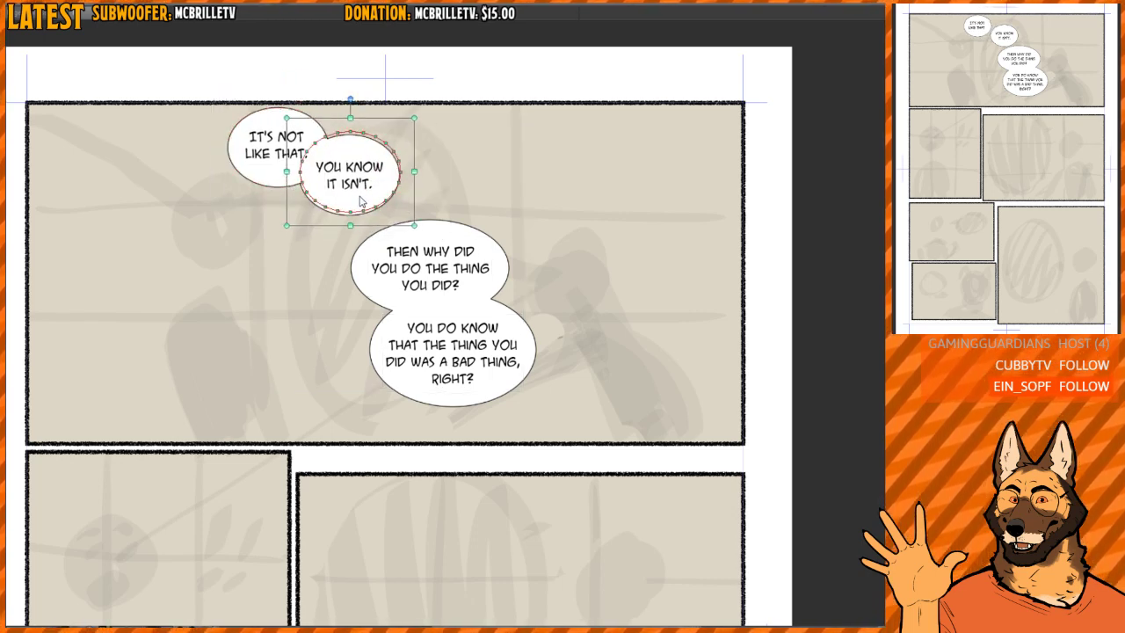
- Move the "THEN WHY DID YOU DO THE THING YOU DID?" and "YOU DO KNOW" balloons up and right, overlapping each other
{"action": "left_click_drag", "start_coordinate": [452, 253], "coordinate": [472, 227]}
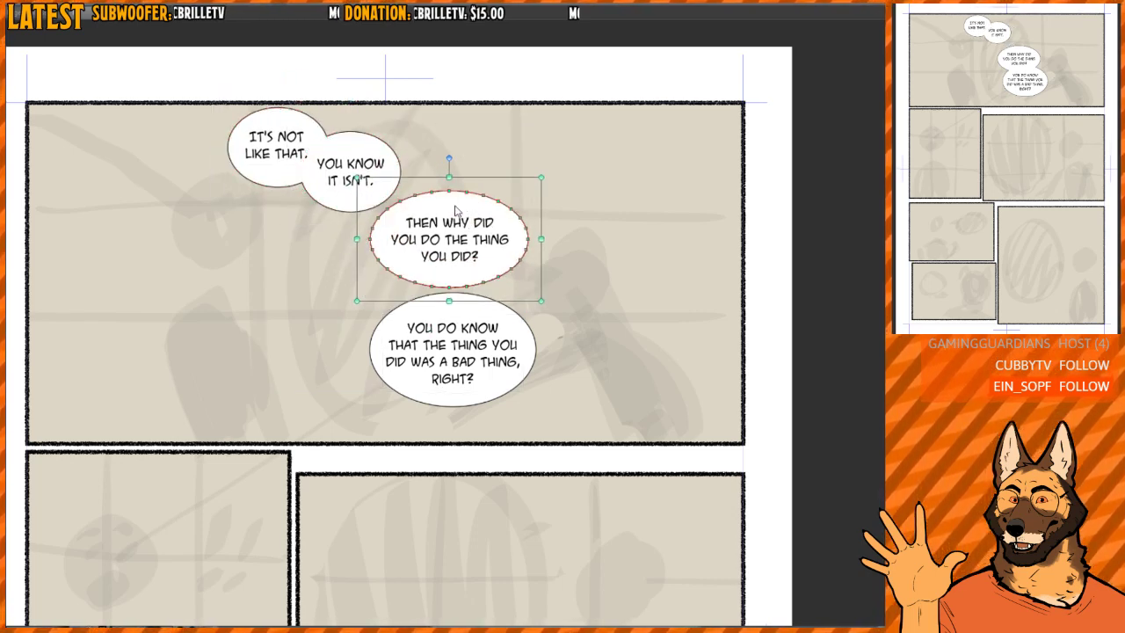
{"action": "left_click", "coordinate": [454, 324]}
{"action": "left_click_drag", "start_coordinate": [456, 322], "coordinate": [481, 258]}
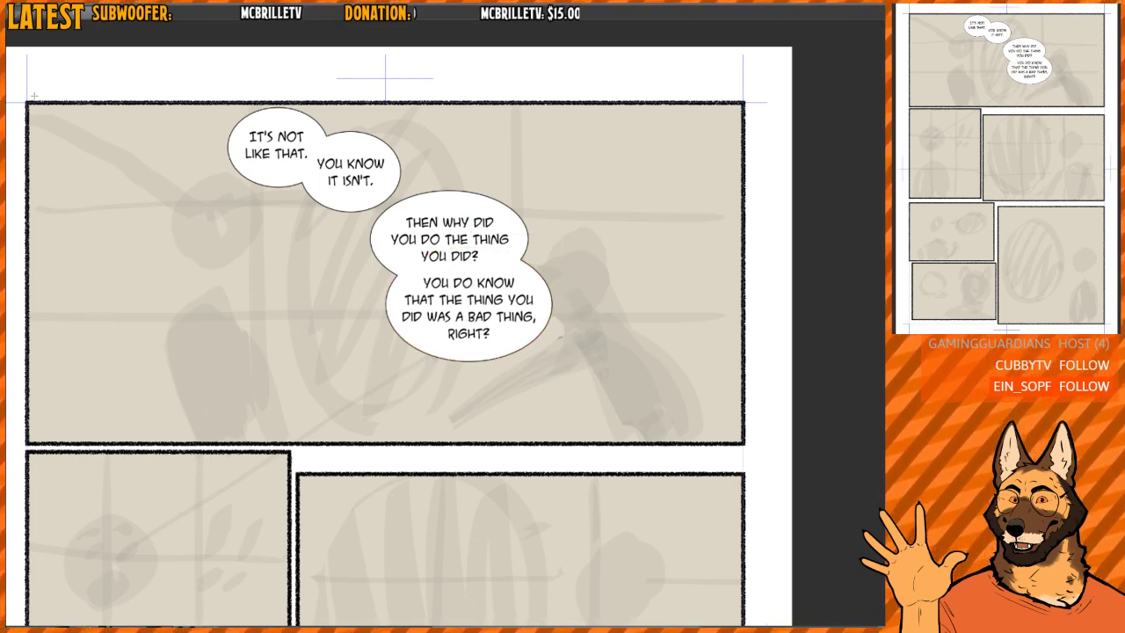
- Start a fifth text below the balloons, reading "I WAS AFRAID" and "THAT YOU'D DISLIKE THE" on two lines
{"action": "key", "text": "t"}
{"action": "left_click", "coordinate": [325, 344]}
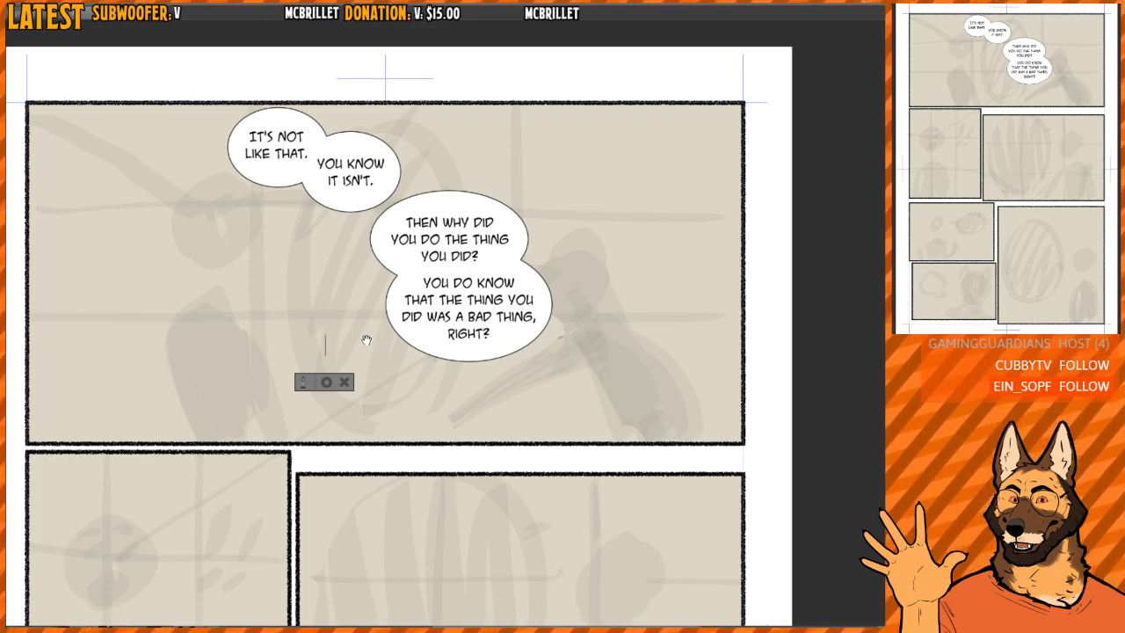
{"action": "type", "text": "WAS"}
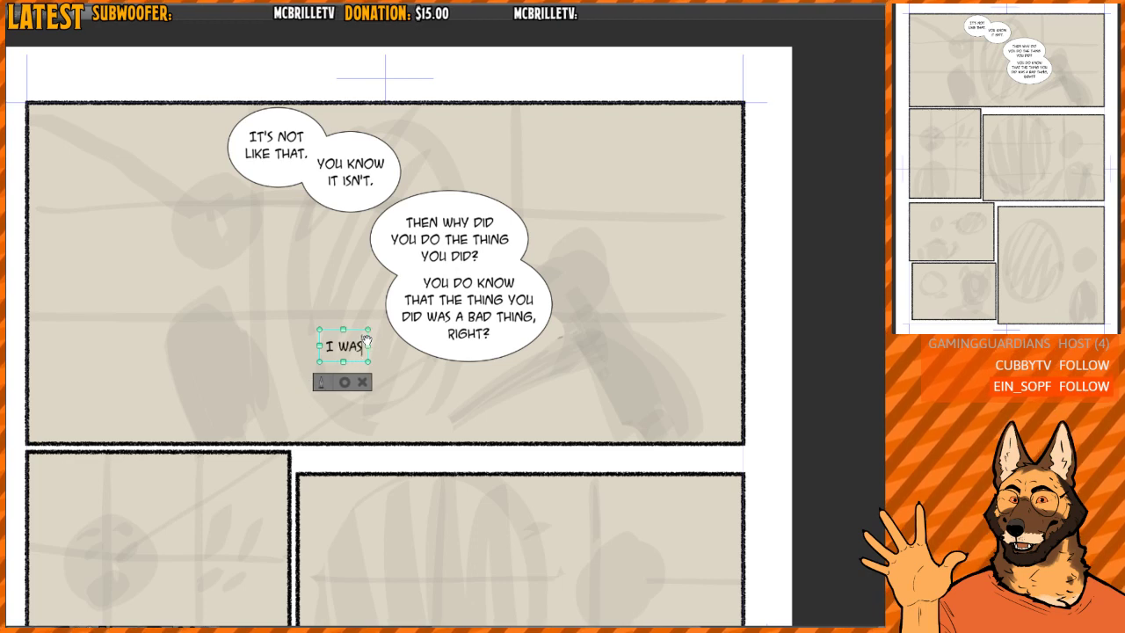
{"action": "type", "text": " AFRAID"}
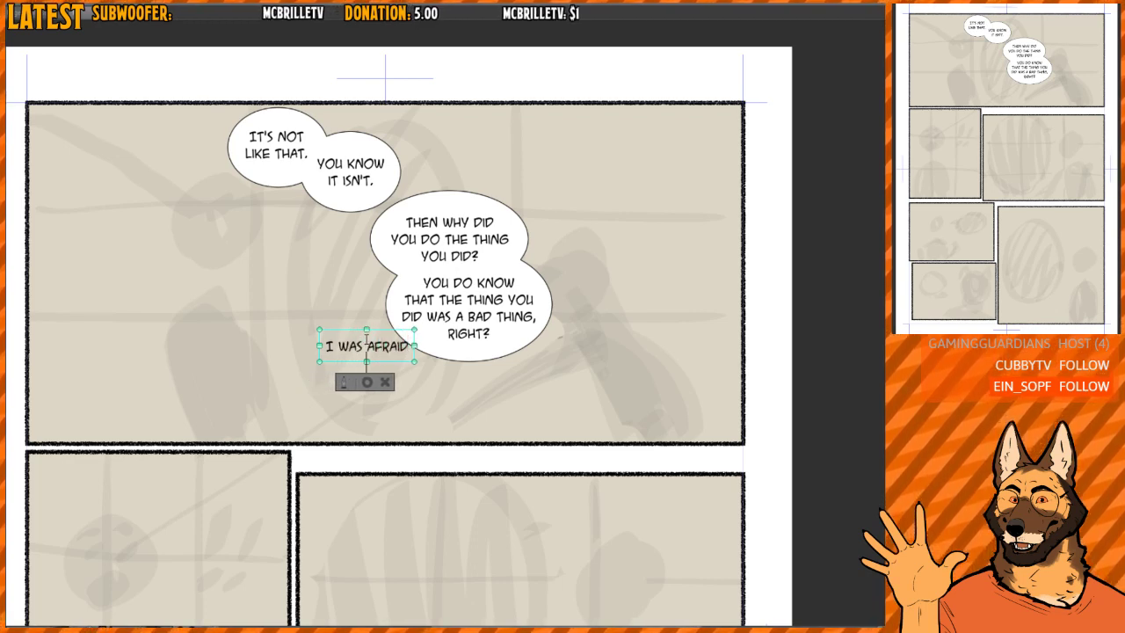
{"action": "key", "text": "Return"}
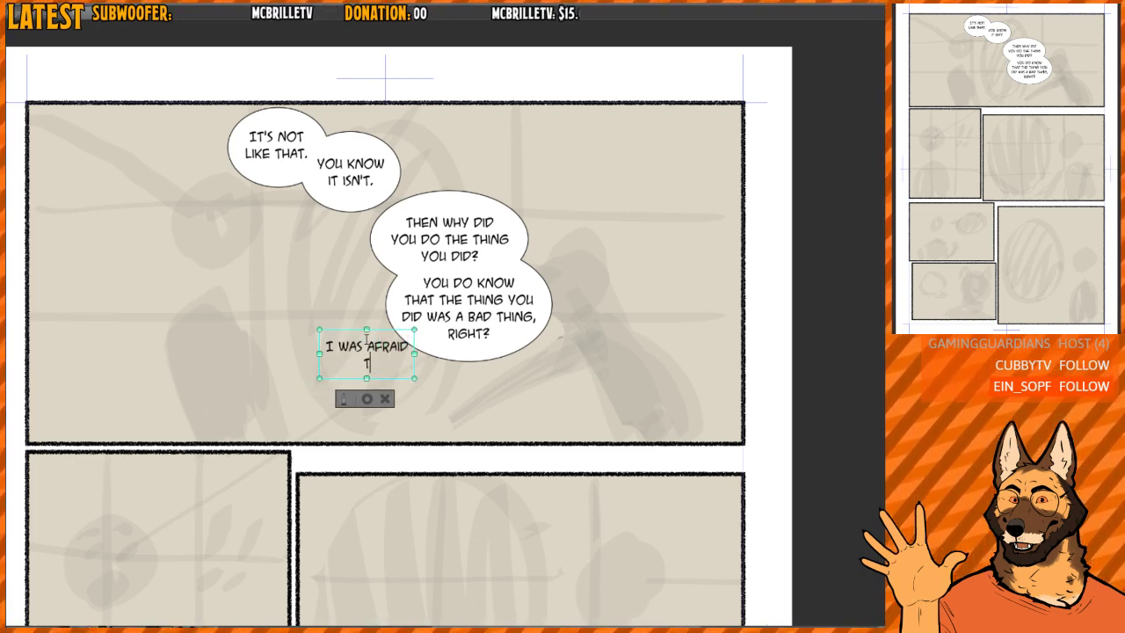
{"action": "type", "text": "THAT YOU'D D"}
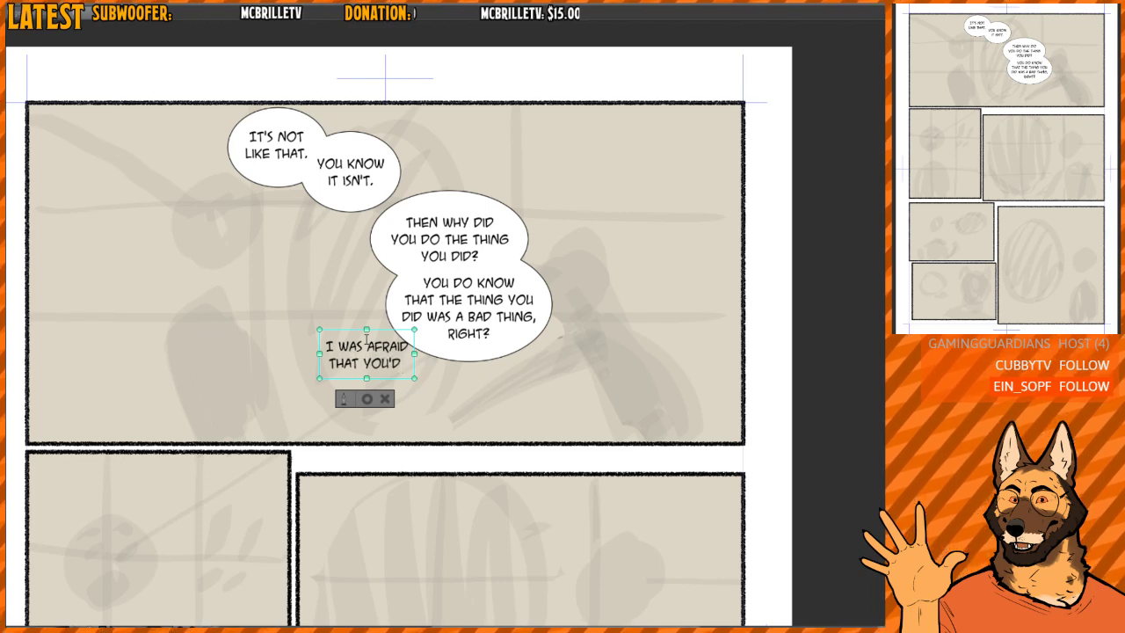
{"action": "type", "text": "ISLIKE THE"}
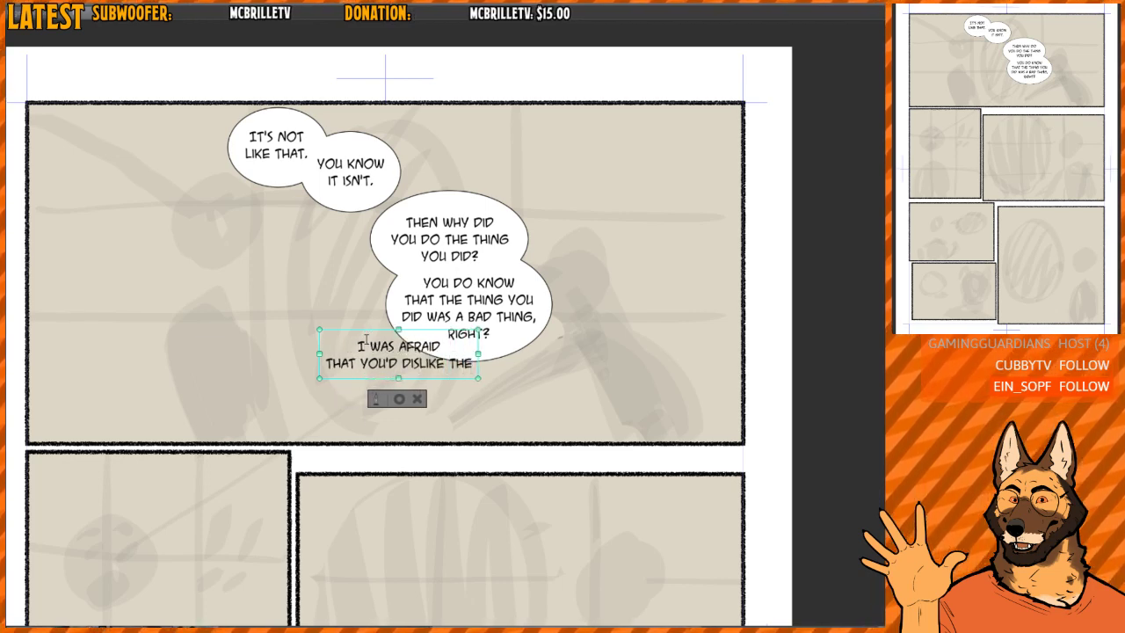
- Add the third line "THING I DID, BECAUSE I KNOW" to the fifth text
{"action": "key", "text": "Return"}
{"action": "type", "text": "THING I DID, B"}
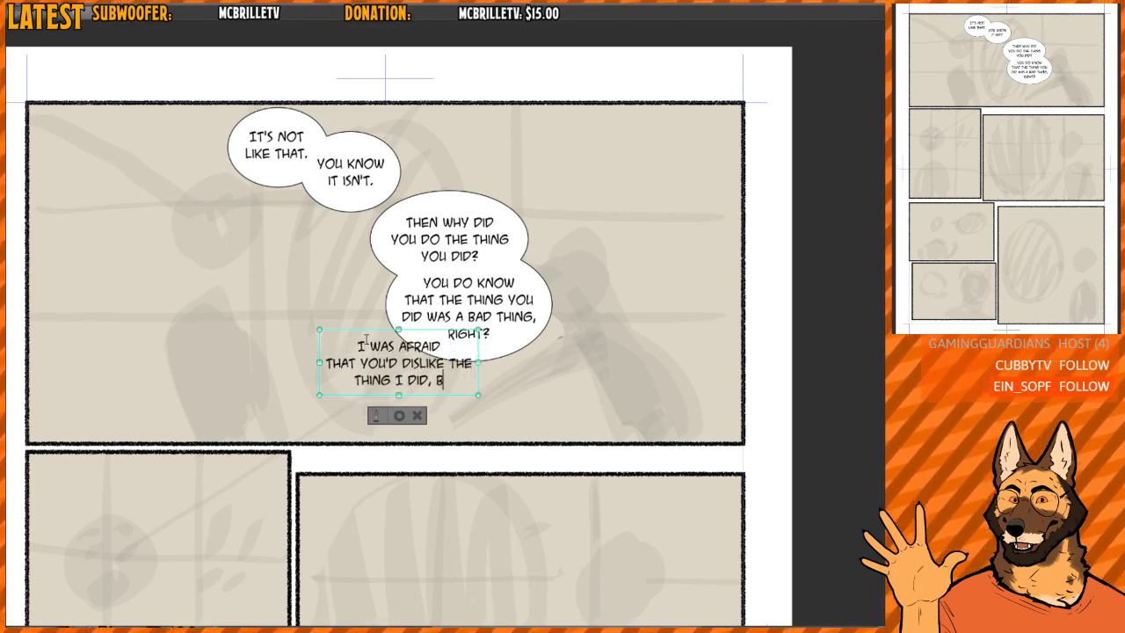
{"action": "type", "text": "ECAUSE I KNOW"}
{"action": "key", "text": "Return"}
- Complete the fifth text with the lines "IT WAS, AND STILL IS, A VERY" and "BAD THING TO HAVE DONE."
{"action": "type", "text": "IT"}
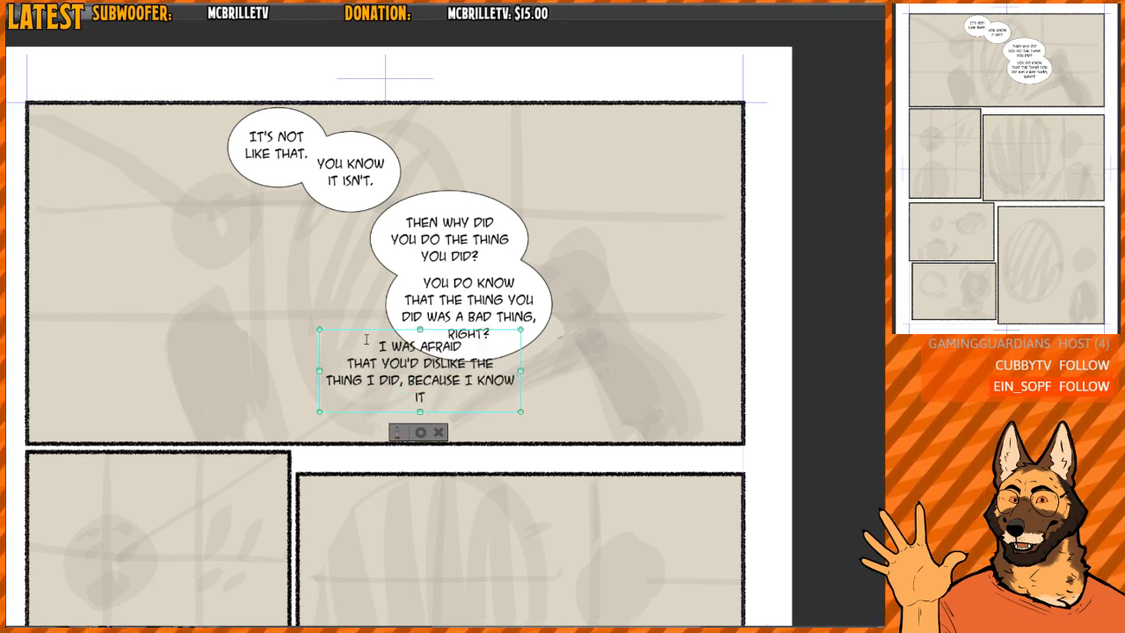
{"action": "type", "text": " IS, AND STI"}
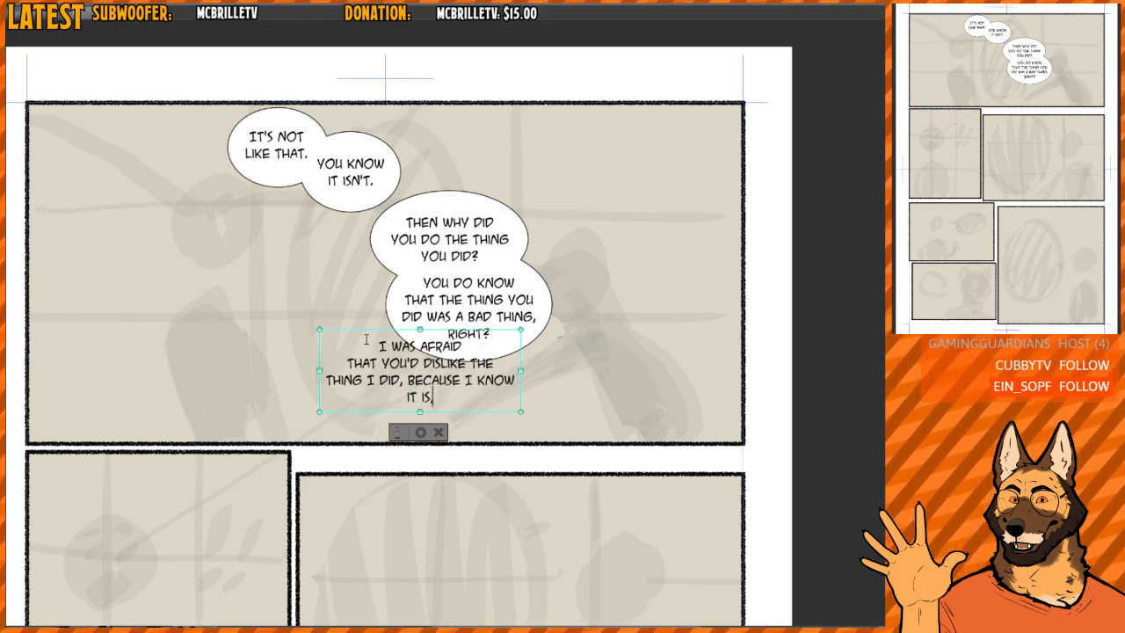
{"action": "key", "text": "BackSpace"}
{"action": "key", "text": "BackSpace"}
{"action": "key", "text": "BackSpace"}
{"action": "key", "text": "BackSpace"}
{"action": "key", "text": "BackSpace"}
{"action": "key", "text": "BackSpace"}
{"action": "key", "text": "BackSpace"}
{"action": "key", "text": "BackSpace"}
{"action": "key", "text": "BackSpace"}
{"action": "key", "text": "BackSpace"}
{"action": "key", "text": "BackSpace"}
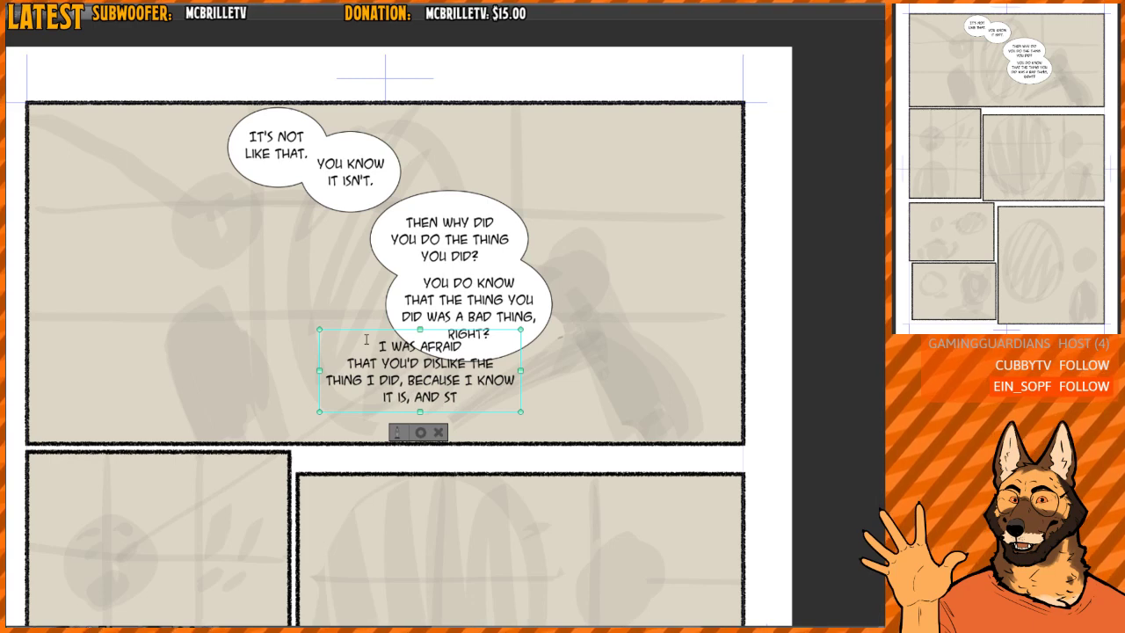
{"action": "type", "text": "W"}
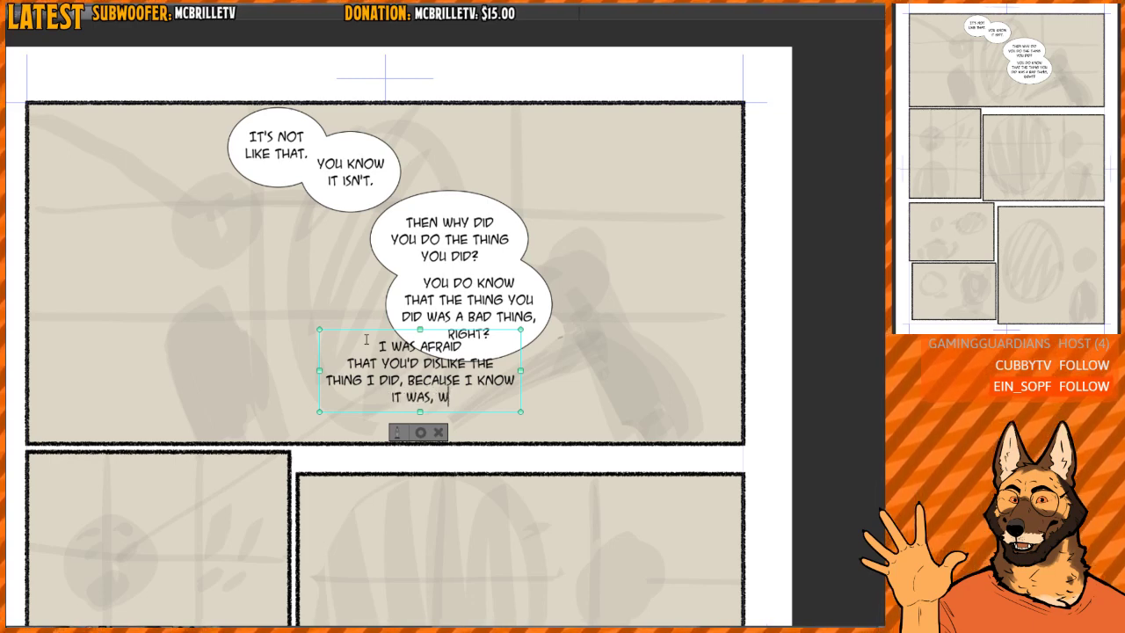
{"action": "key", "text": "BackSpace"}
{"action": "type", "text": "AND STILL IS, A VERY"}
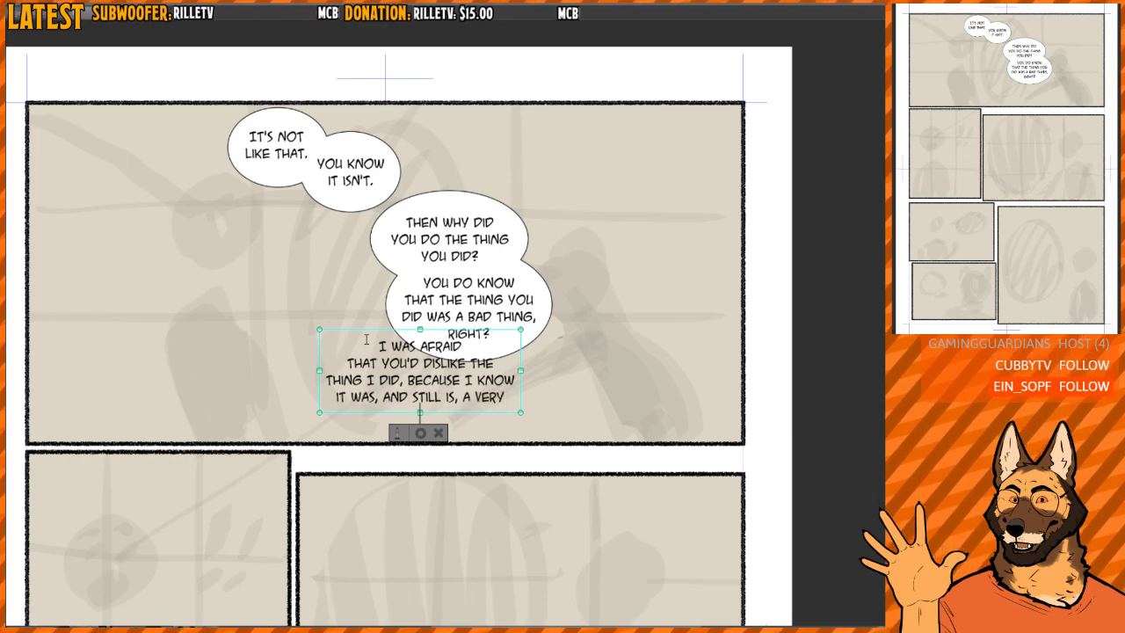
{"action": "type", "text": " BAD THING TO HAVE DONE."}
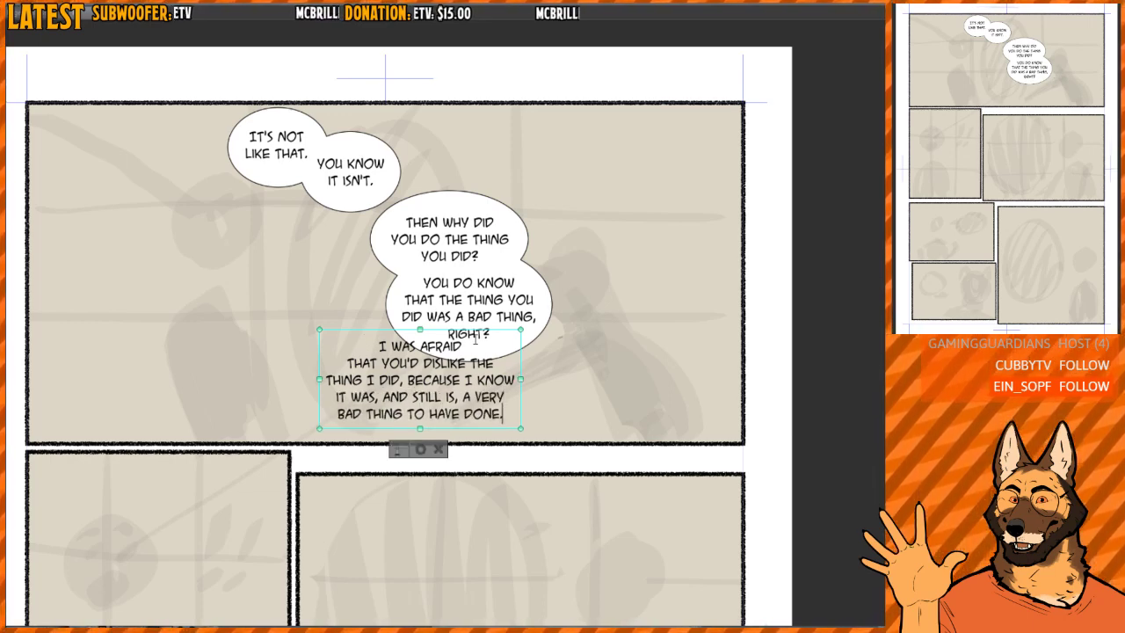
- Move the fifth text left, clear of the balloons, and cut everything from "BECAUSE" onward, also removing the comma after "DID"
{"action": "left_click_drag", "start_coordinate": [444, 332], "coordinate": [330, 331]}
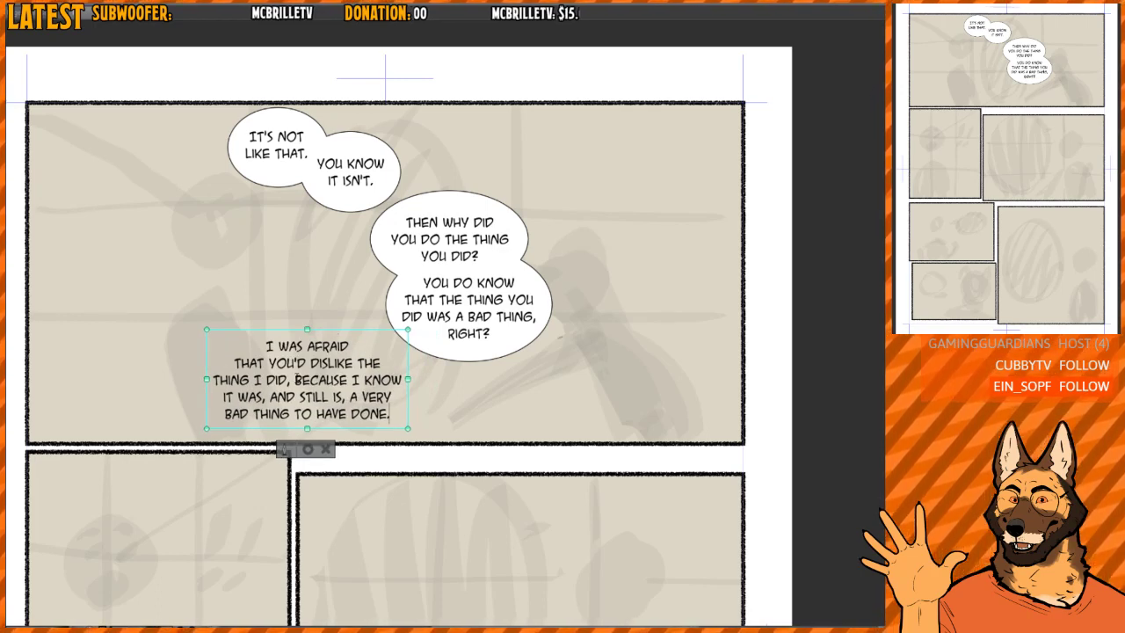
{"action": "left_click_drag", "start_coordinate": [293, 378], "coordinate": [454, 432]}
{"action": "key", "text": "ctrl+c"}
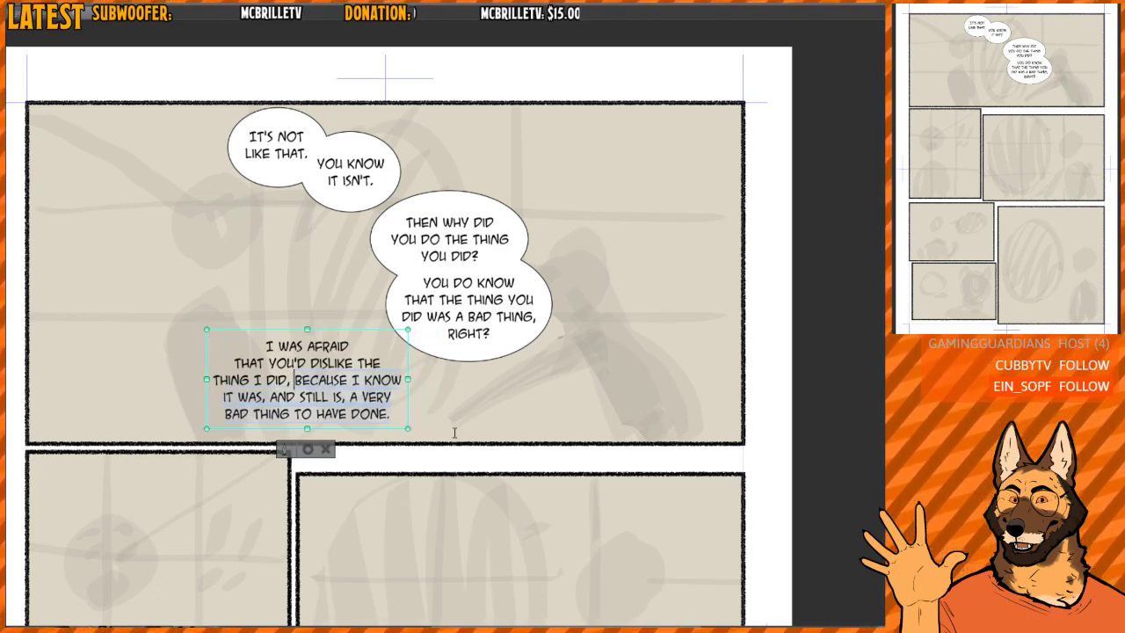
{"action": "key", "text": "BackSpace"}
{"action": "key", "text": "BackSpace"}
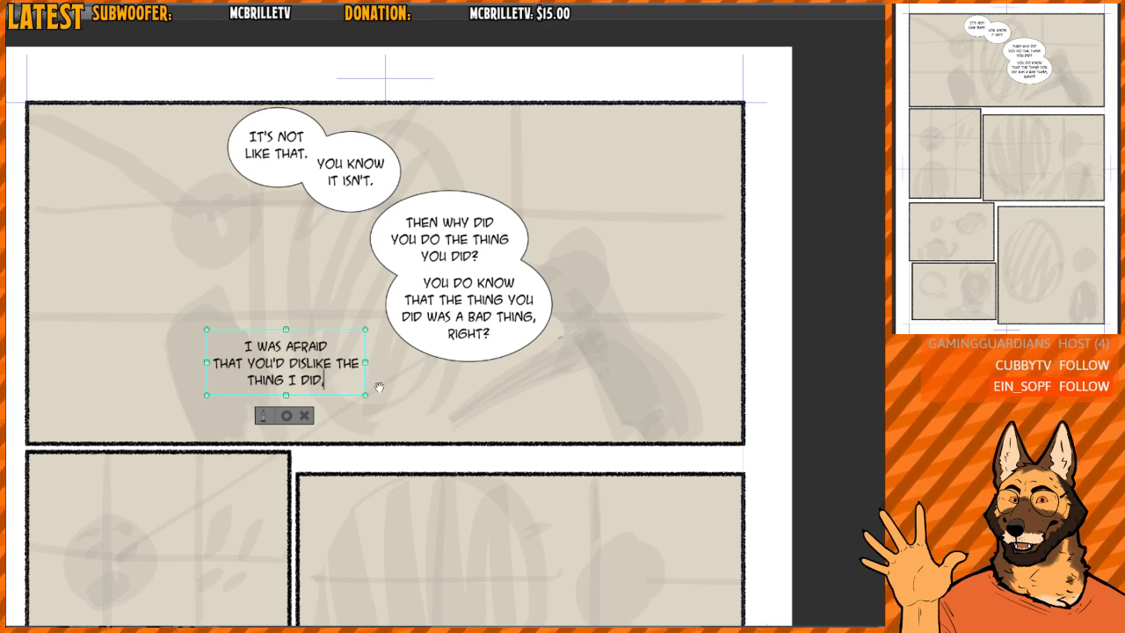
{"action": "key", "text": "BackSpace"}
- Move "THE" from the end of the fifth text's second line to the start of its third line
{"action": "key", "text": "Up"}
{"action": "key", "text": "Right"}
{"action": "key", "text": "Right"}
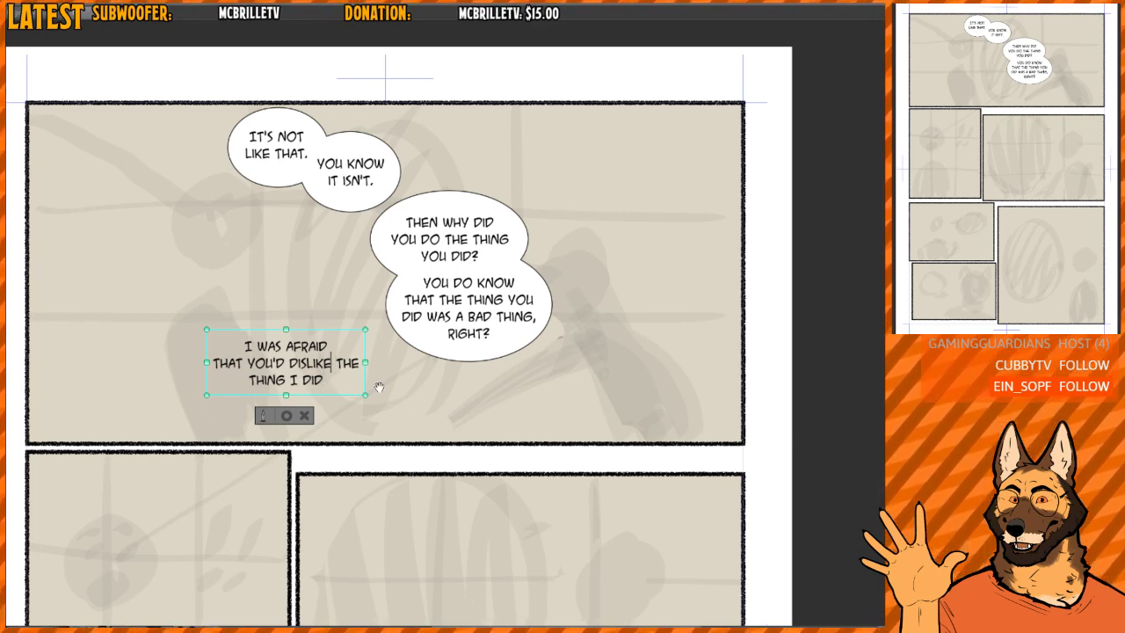
{"action": "key", "text": "Return"}
{"action": "key", "text": "End"}
{"action": "key", "text": "Delete"}
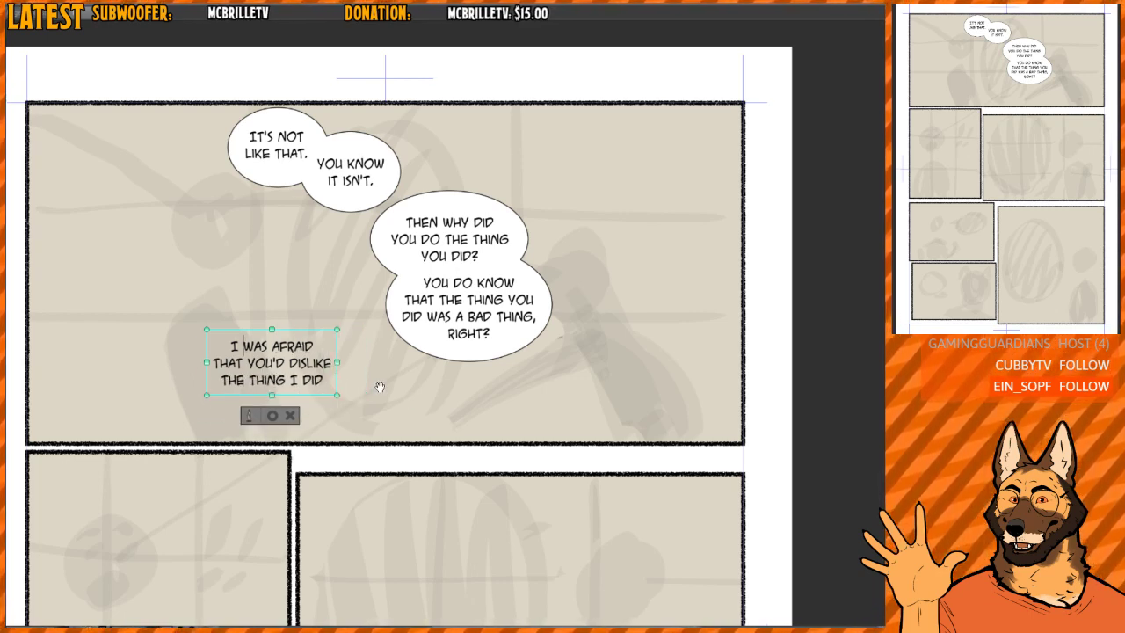
- Shift the "I WAS AFRAID" text right, paste the cut wording as a separate text, and place it just below
{"action": "left_click_drag", "start_coordinate": [340, 341], "coordinate": [393, 336]}
{"action": "left_click", "coordinate": [325, 411]}
{"action": "left_click", "coordinate": [359, 412]}
{"action": "key", "text": "ctrl+v"}
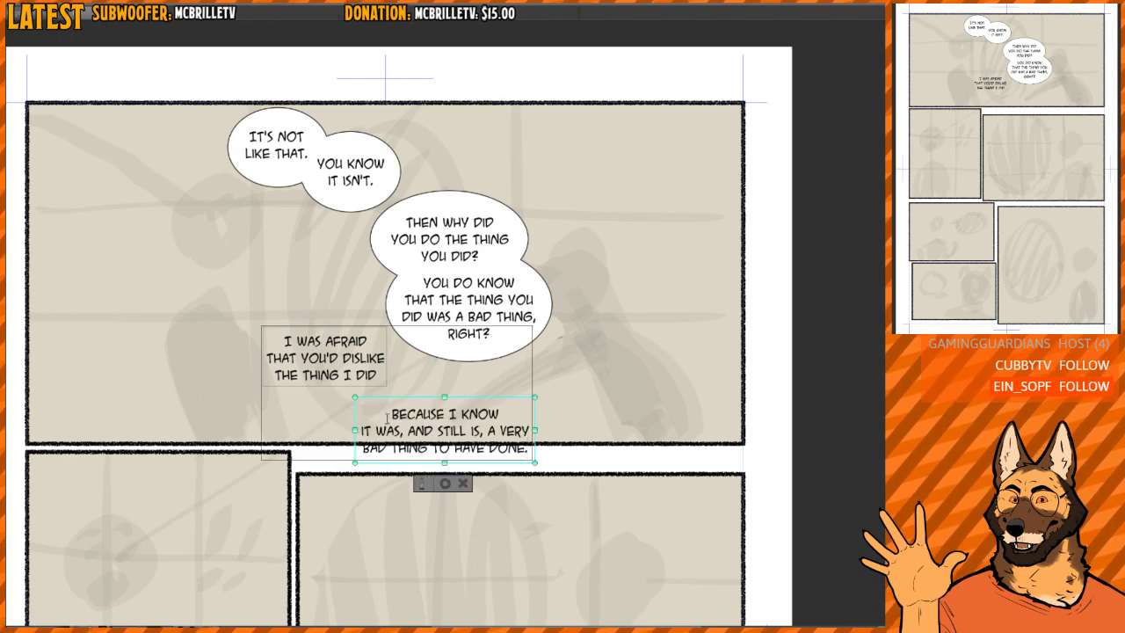
{"action": "left_click_drag", "start_coordinate": [400, 398], "coordinate": [359, 380]}
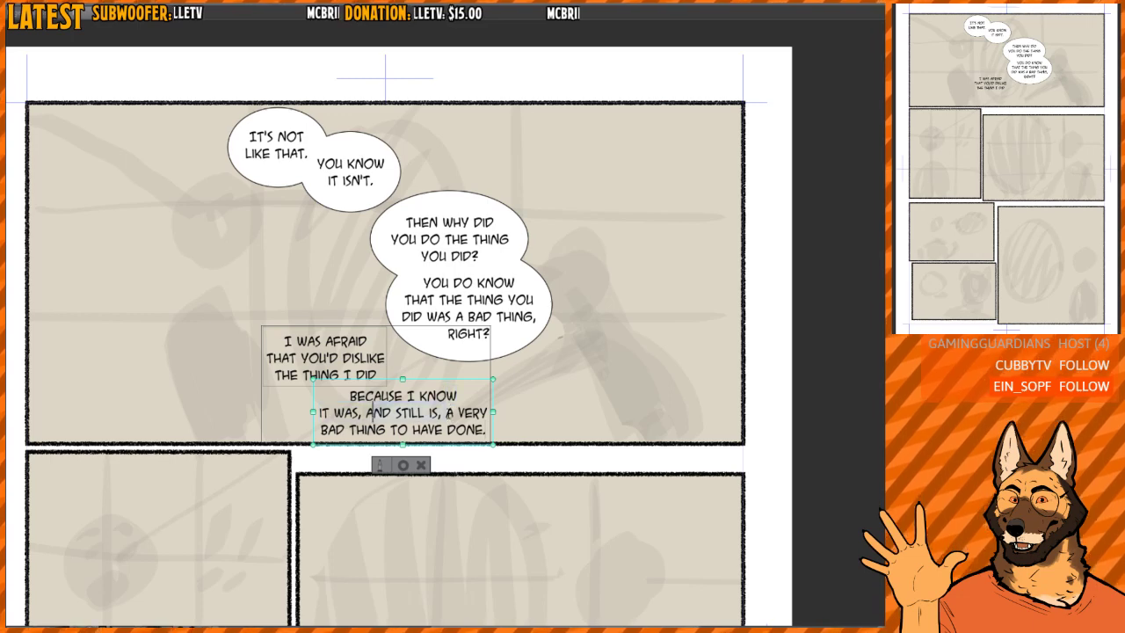
- Delete ", AND STILL IS," from the pasted text and join its last two lines into "IT WAS A VERY BAD THING TO HAVE DONE."
{"action": "key", "text": "BackSpace"}
{"action": "key", "text": "BackSpace"}
{"action": "key", "text": "BackSpace"}
{"action": "key", "text": "BackSpace"}
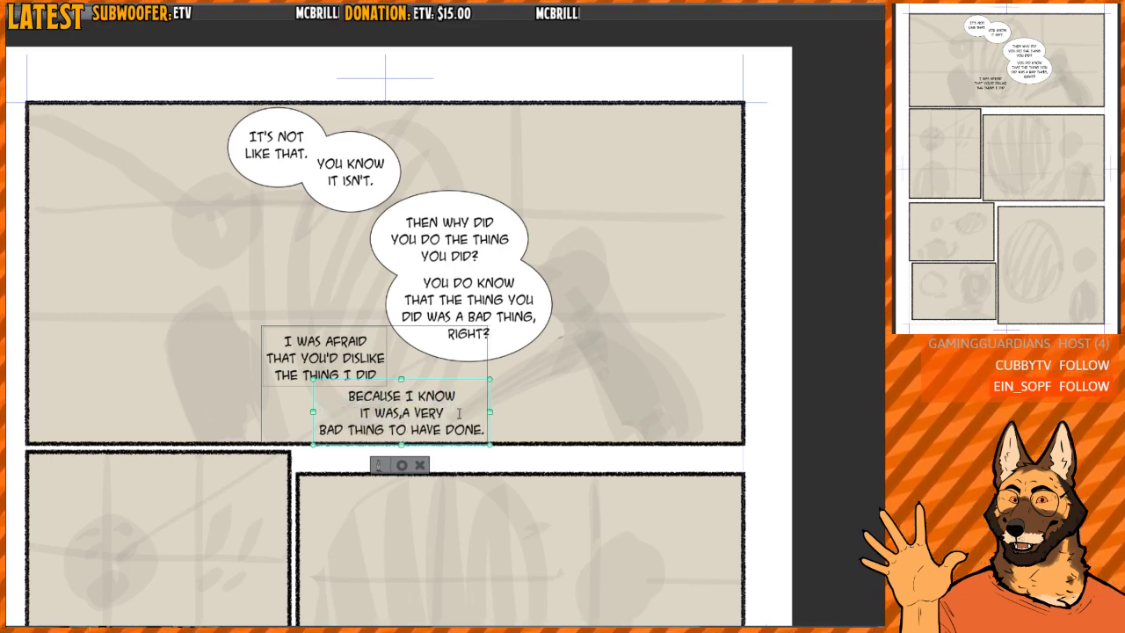
{"action": "key", "text": "Delete"}
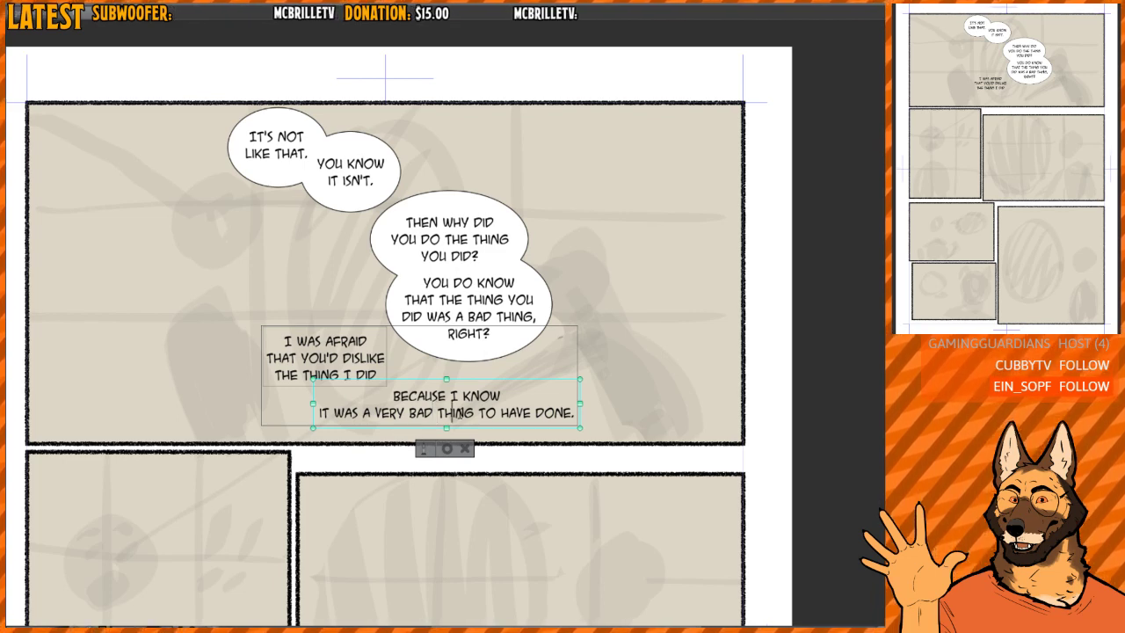
- Break the "BECAUSE I KNOW" text before "TO HAVE DONE.", shift it slightly down and left, and finish the text entry
{"action": "left_click", "coordinate": [478, 413]}
{"action": "key", "text": "Return"}
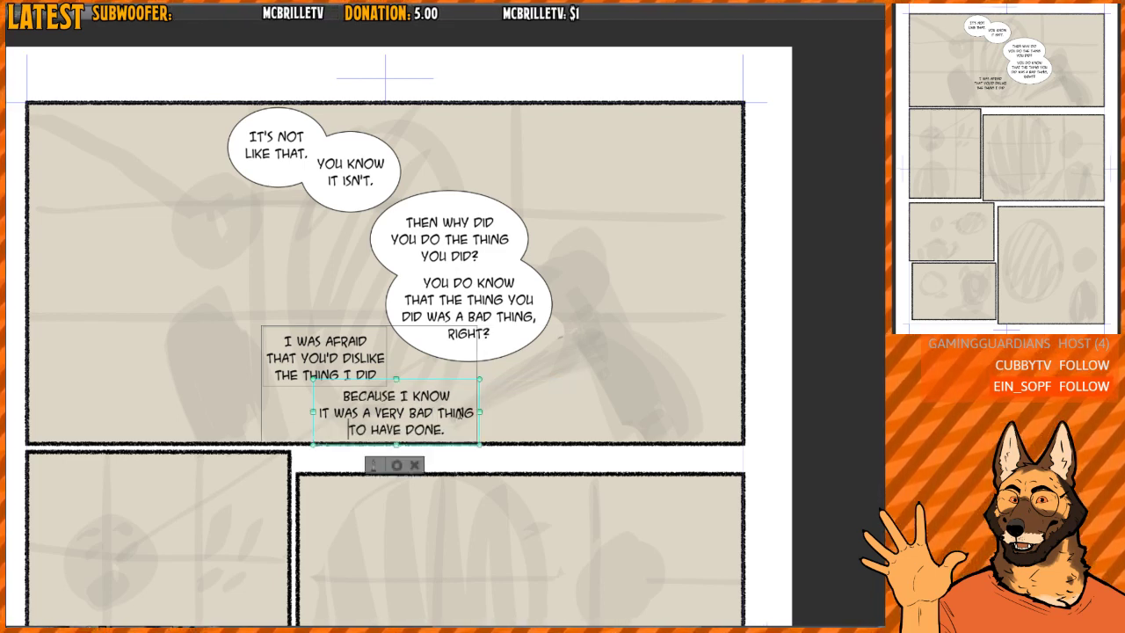
{"action": "left_click_drag", "start_coordinate": [455, 382], "coordinate": [446, 386]}
{"action": "left_click", "coordinate": [388, 468]}
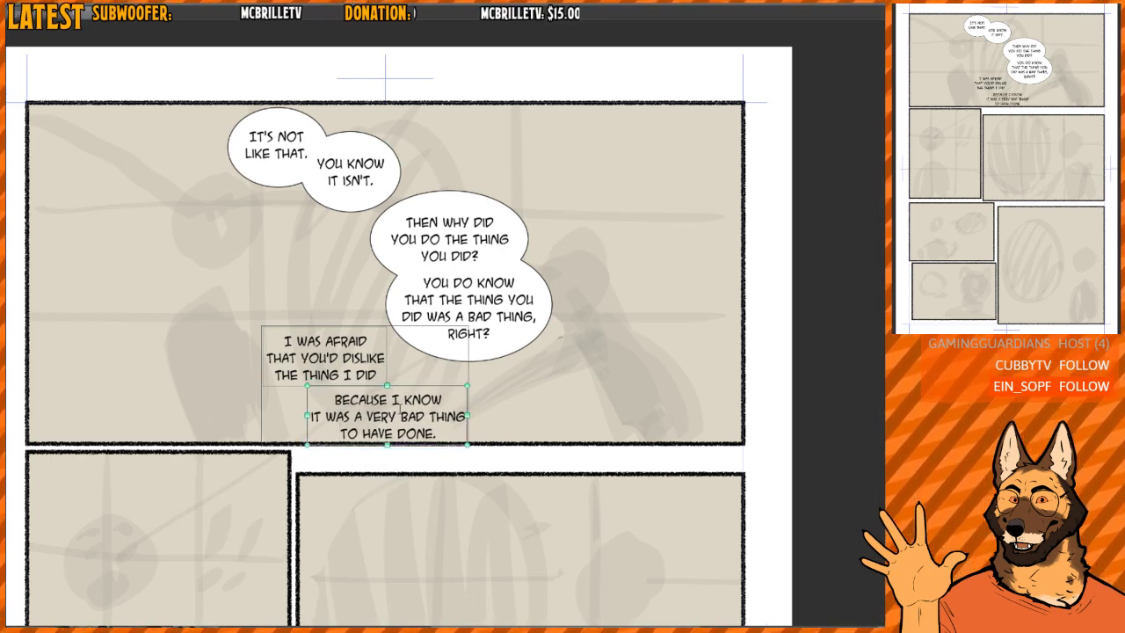
- Draw an oval speech balloon around the "I WAS AFRAID THAT YOU'D DISLIKE THE THING I DID" text
{"action": "left_click", "coordinate": [190, 293]}
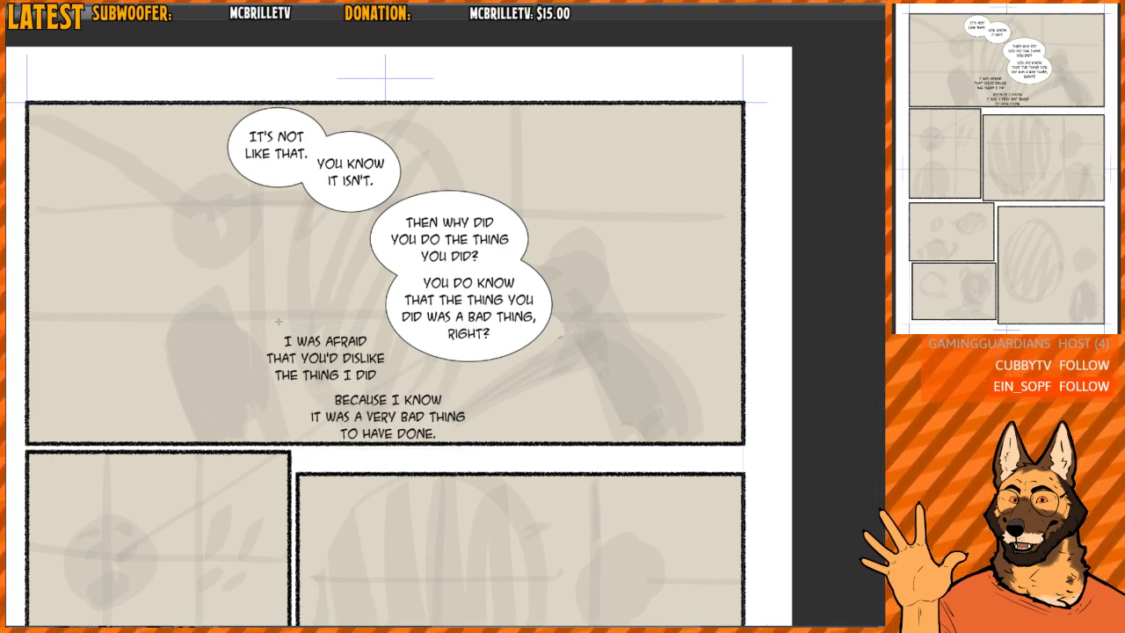
{"action": "left_click_drag", "start_coordinate": [244, 312], "coordinate": [393, 410]}
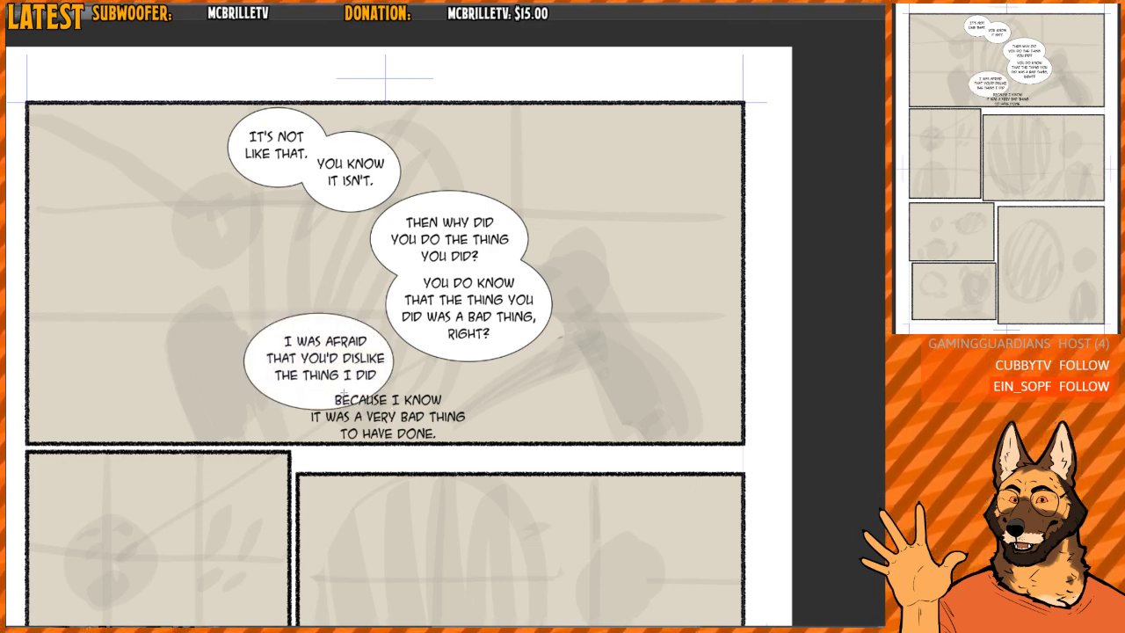
- Draw an oval speech balloon around the "BECAUSE I KNOW" text and nudge both lower texts toward the centres of their balloons
{"action": "left_click_drag", "start_coordinate": [307, 375], "coordinate": [480, 468]}
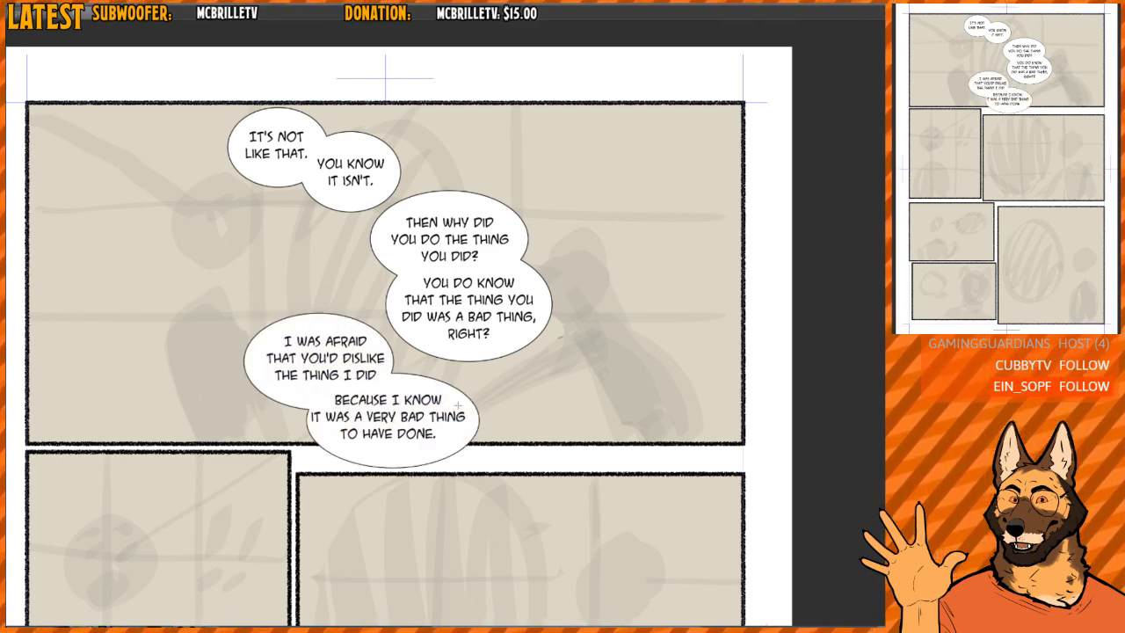
{"action": "left_click", "coordinate": [334, 368]}
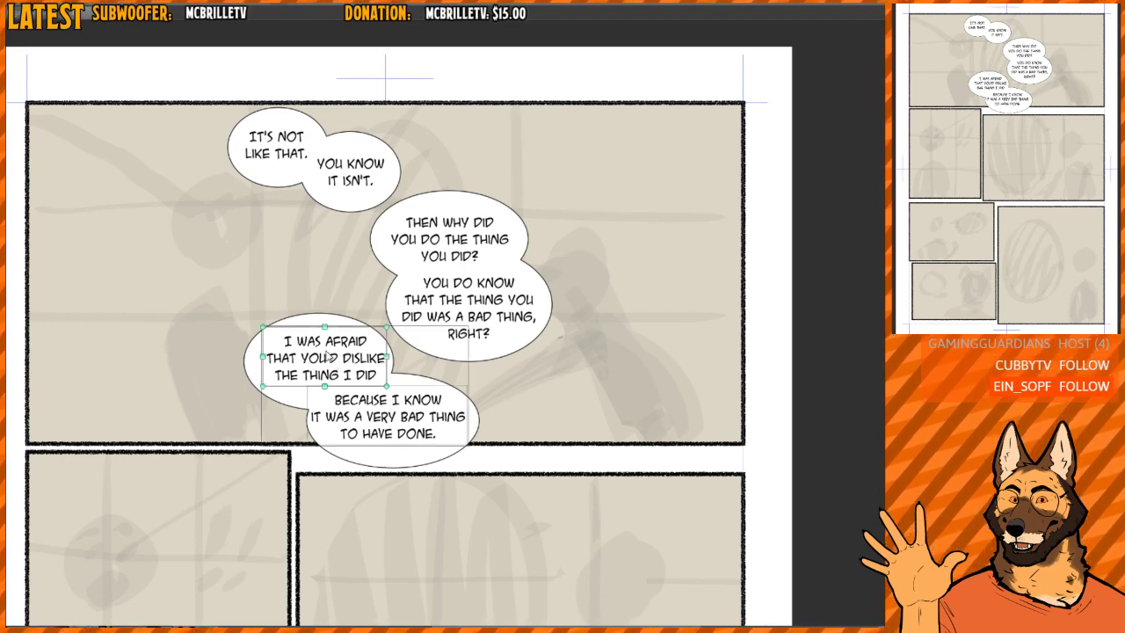
{"action": "left_click_drag", "start_coordinate": [326, 355], "coordinate": [324, 357]}
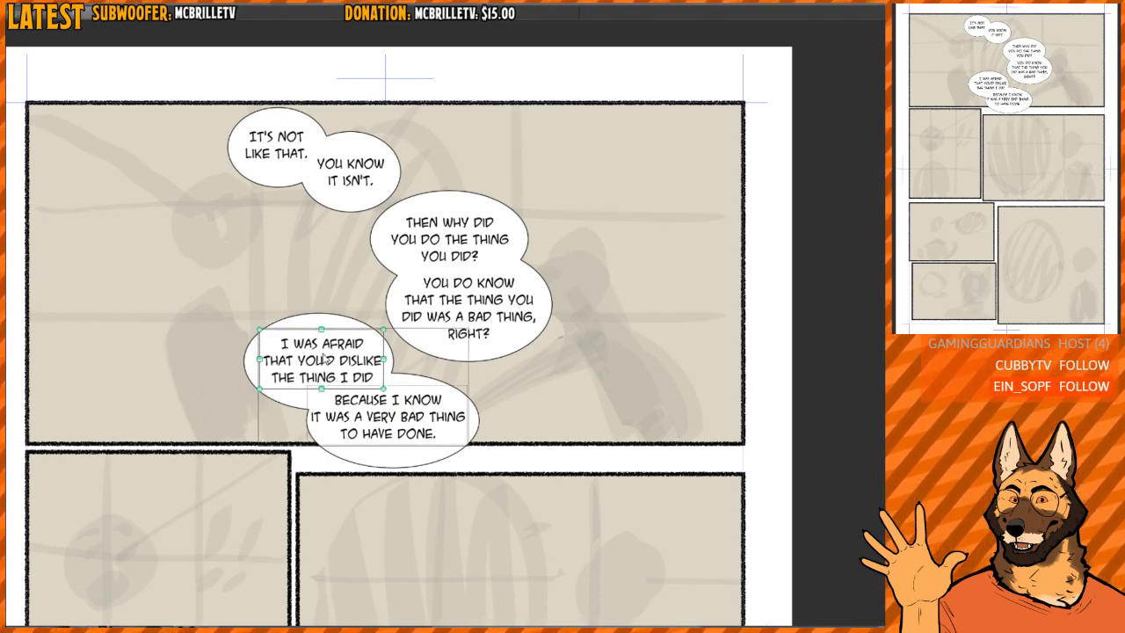
{"action": "left_click_drag", "start_coordinate": [398, 421], "coordinate": [402, 422]}
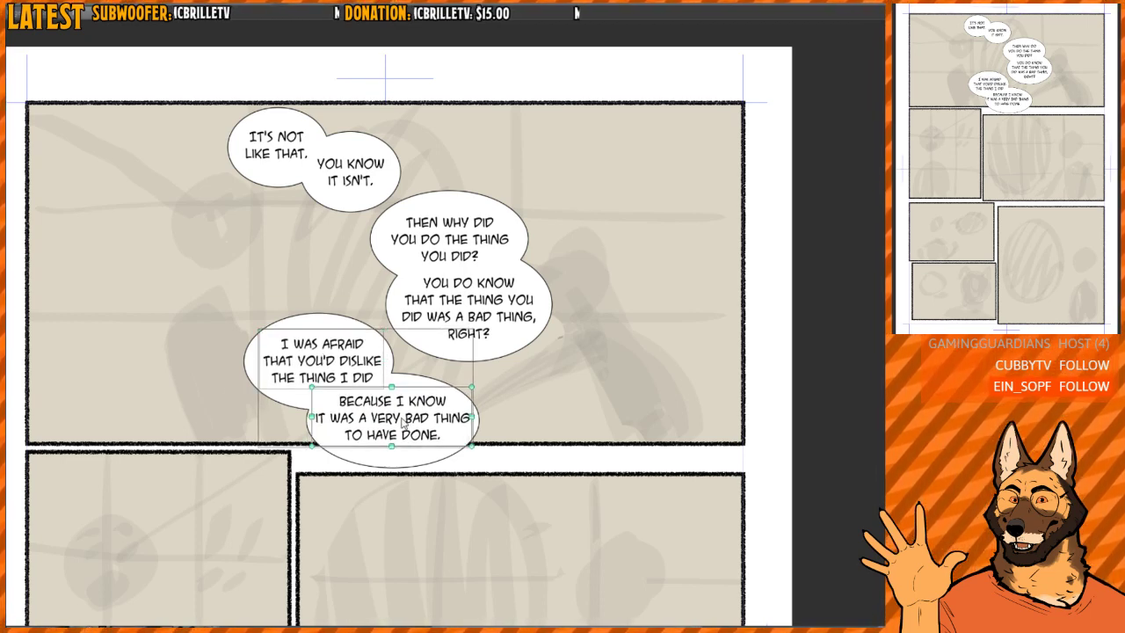
- Enlarge the "BECAUSE I KNOW" balloon slightly and shift it with its text down and to the right
{"action": "left_click", "coordinate": [440, 455]}
{"action": "left_click_drag", "start_coordinate": [491, 360], "coordinate": [500, 345]}
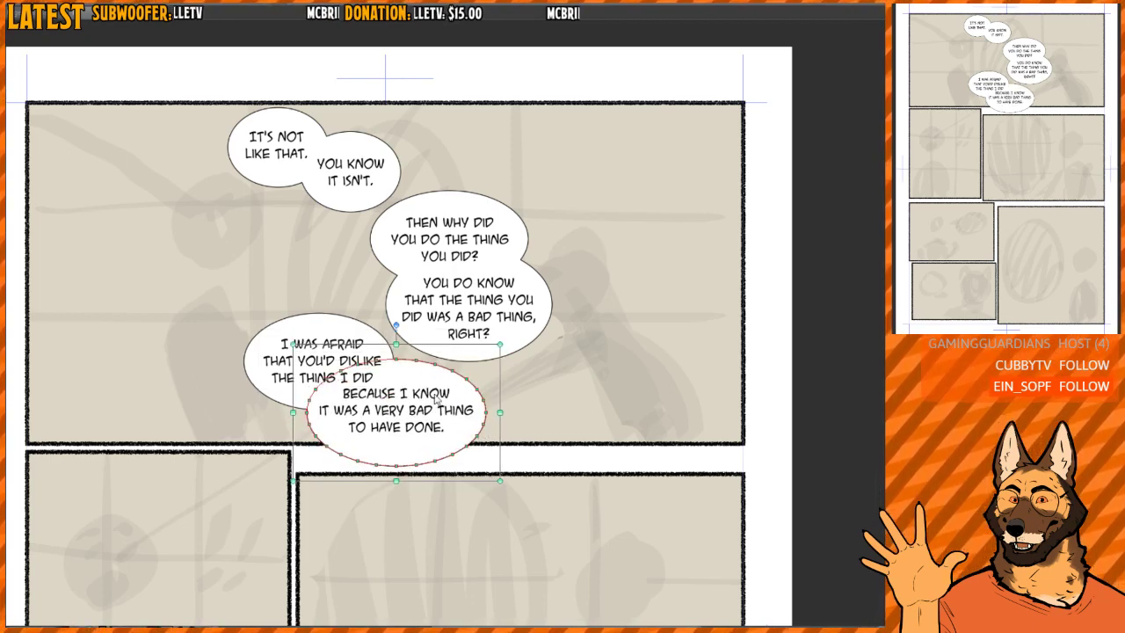
{"action": "left_click", "coordinate": [427, 410]}
{"action": "left_click", "coordinate": [423, 448]}
{"action": "left_click_drag", "start_coordinate": [420, 457], "coordinate": [433, 464]}
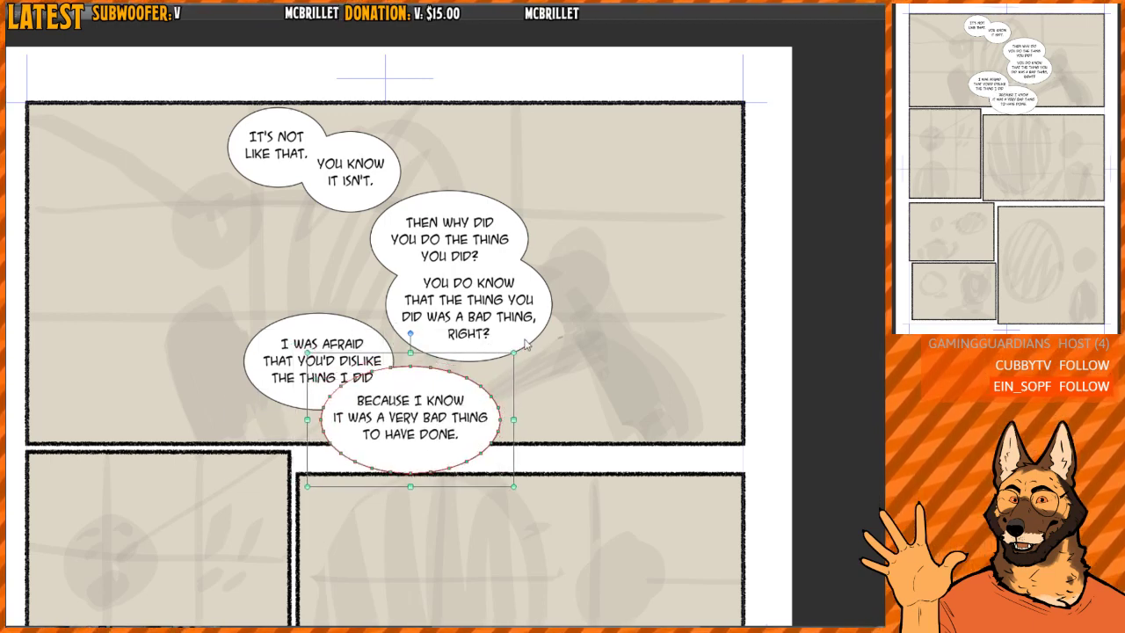
- Raise the "I WAS AFRAID" balloon slightly and move the "BECAUSE I KNOW" balloon up and left to overlap it
{"action": "left_click", "coordinate": [356, 343], "text": "shift"}
{"action": "left_click", "coordinate": [356, 343]}
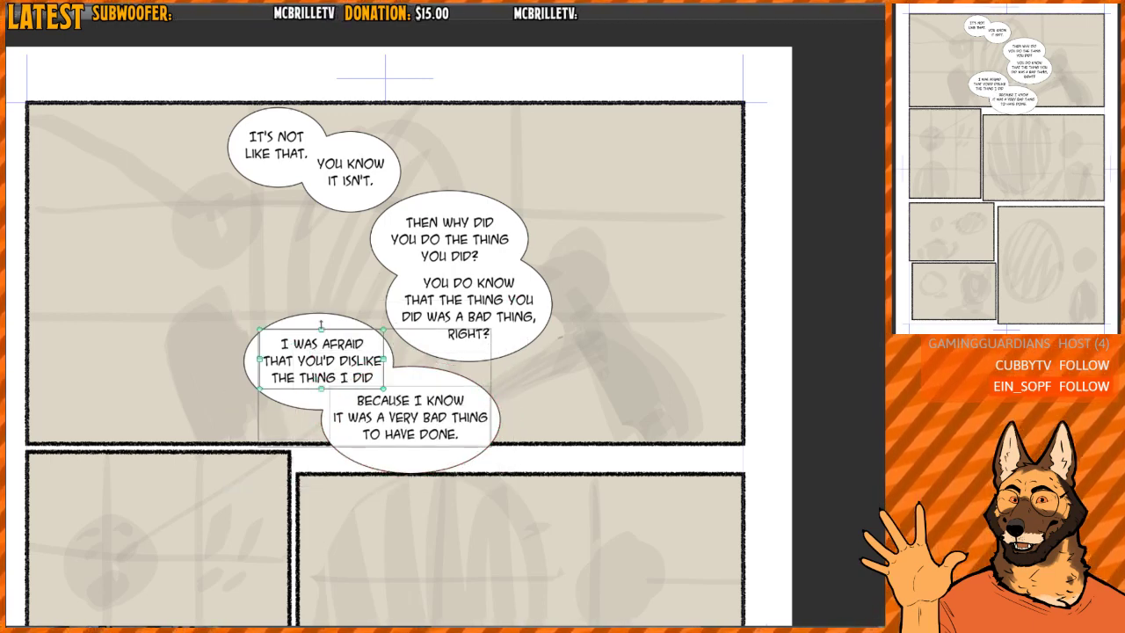
{"action": "left_click", "coordinate": [313, 318]}
{"action": "mouse_move", "coordinate": [306, 320]}
{"action": "left_mouse_down"}
{"action": "mouse_move", "coordinate": [294, 312]}
{"action": "mouse_move", "coordinate": [302, 304]}
{"action": "left_mouse_up"}
{"action": "left_click", "coordinate": [427, 379]}
{"action": "left_click_drag", "start_coordinate": [427, 380], "coordinate": [410, 371]}
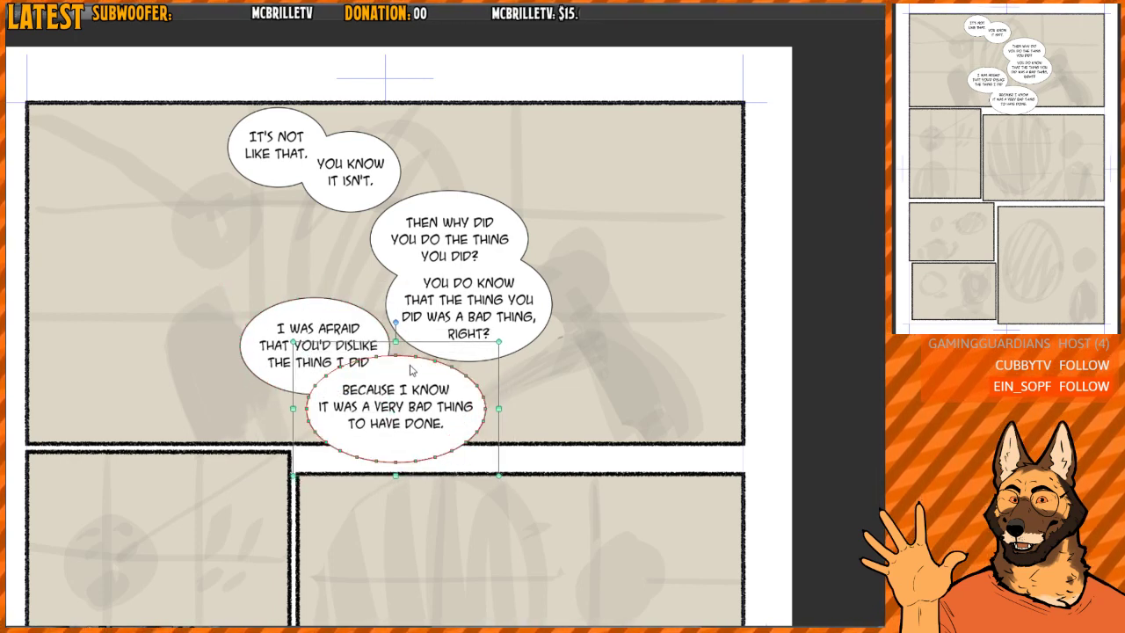
{"action": "left_click", "coordinate": [521, 329]}
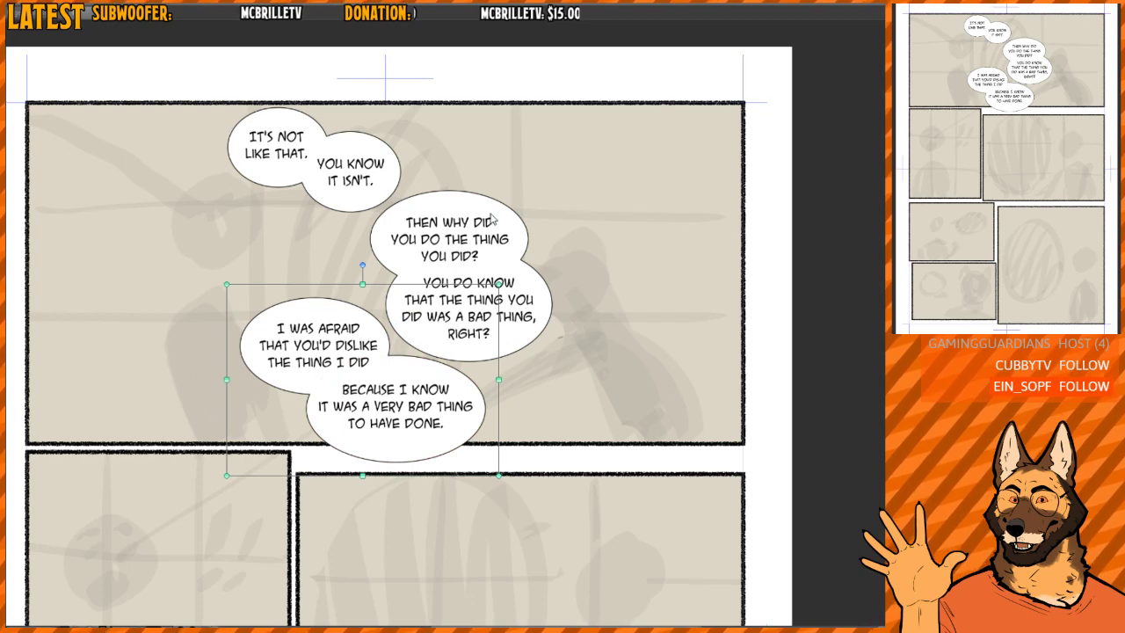
- Shift the "THEN WHY DID" and "YOU DO KNOW" balloons up and right, with the second overlapping the first more tightly
{"action": "key", "text": "t"}
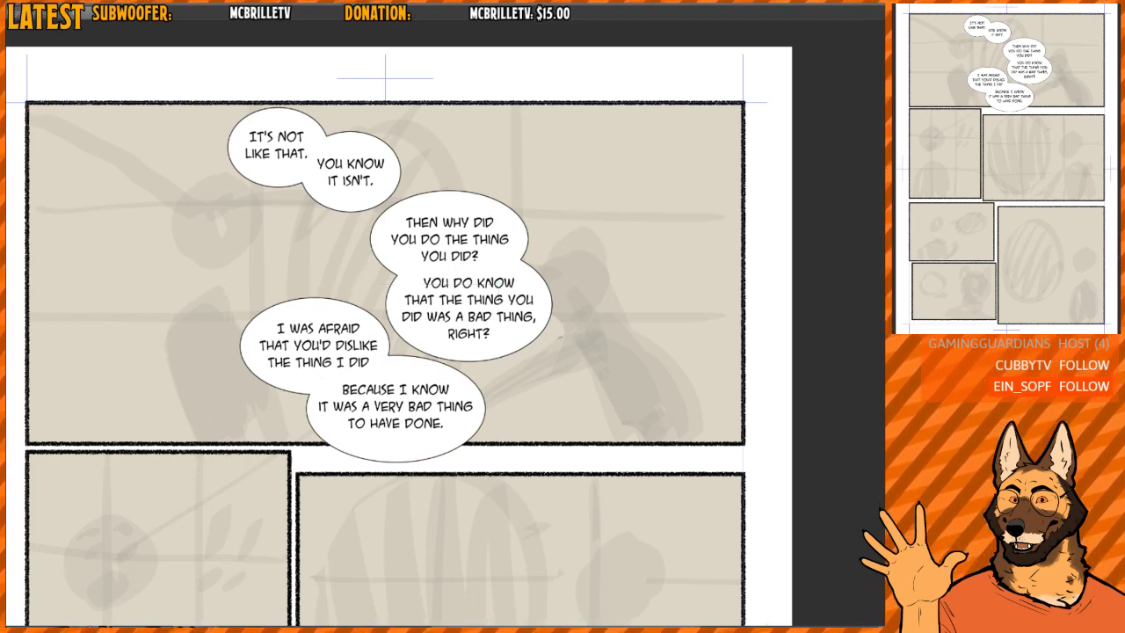
{"action": "left_click", "coordinate": [451, 205]}
{"action": "left_click_drag", "start_coordinate": [449, 202], "coordinate": [463, 193]}
{"action": "left_click", "coordinate": [519, 335]}
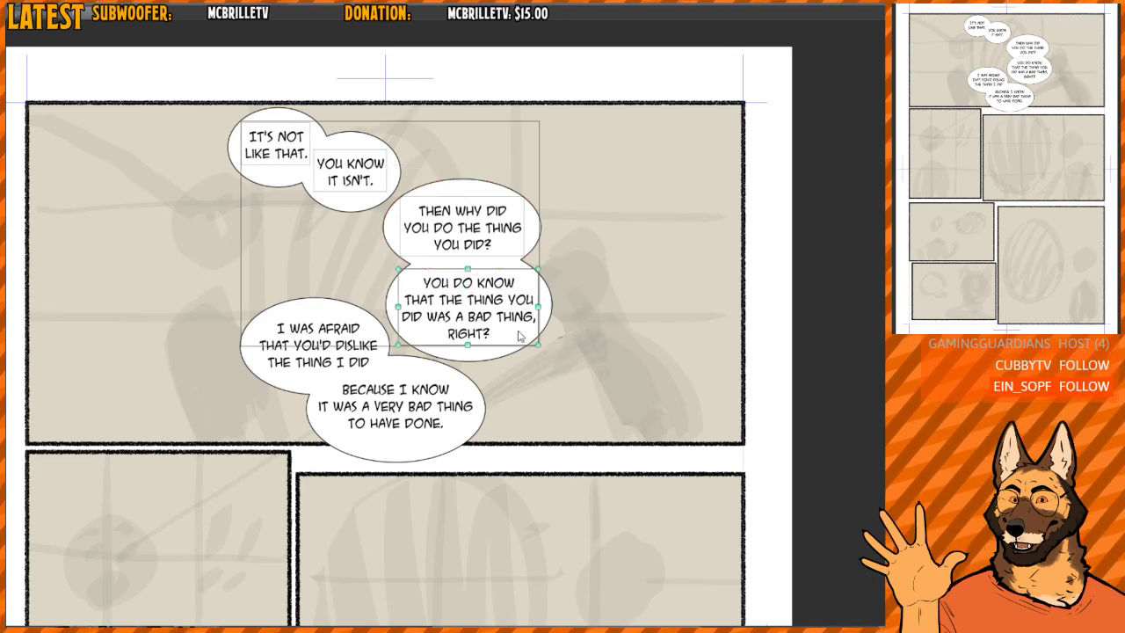
{"action": "left_click", "coordinate": [496, 351]}
{"action": "mouse_move", "coordinate": [492, 354]}
{"action": "left_mouse_down"}
{"action": "mouse_move", "coordinate": [497, 344]}
{"action": "mouse_move", "coordinate": [475, 337]}
{"action": "mouse_move", "coordinate": [505, 343]}
{"action": "left_mouse_up"}
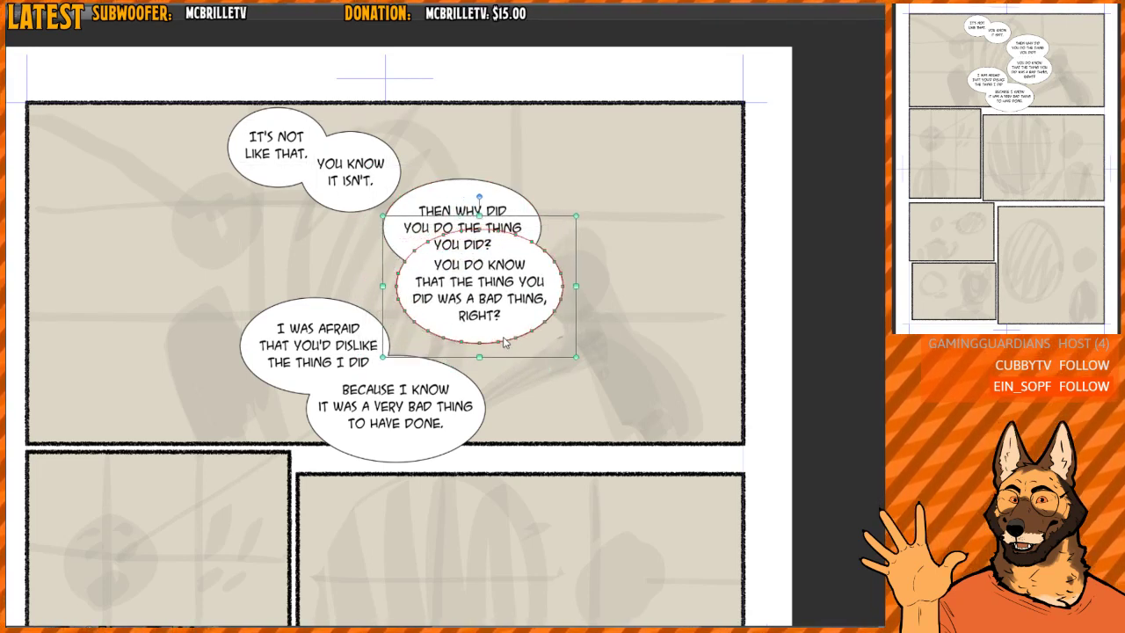
{"action": "left_click", "coordinate": [793, 352]}
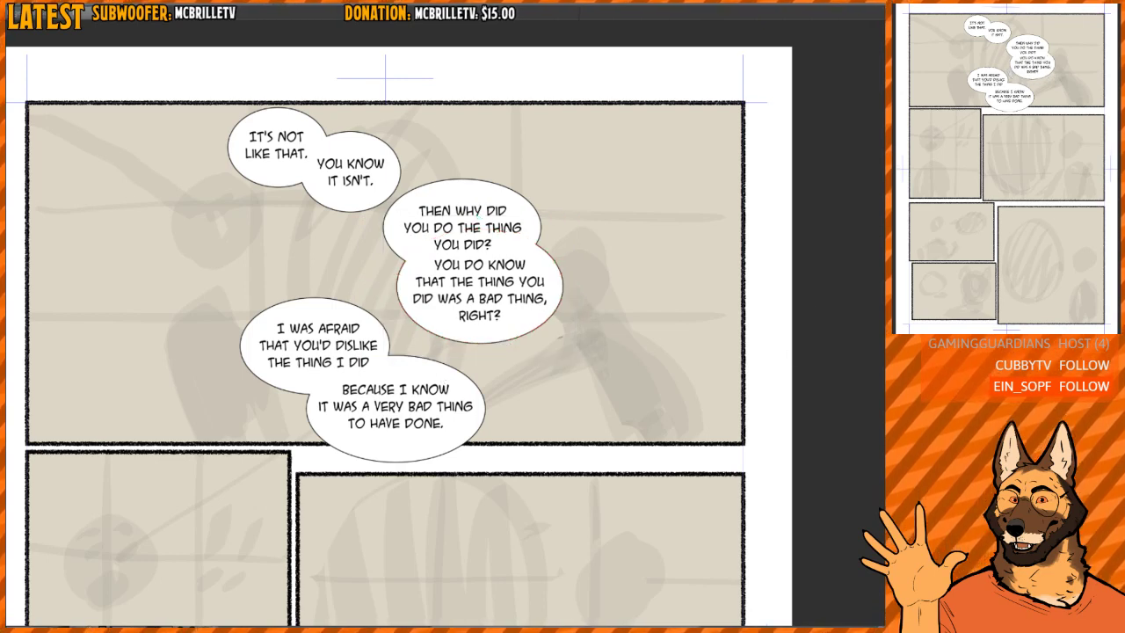
- Move the "BECAUSE I KNOW" balloon up and left and the "I WAS AFRAID" balloon up and slightly right
{"action": "left_click", "coordinate": [474, 375]}
{"action": "left_click", "coordinate": [420, 369]}
{"action": "left_click_drag", "start_coordinate": [418, 374], "coordinate": [413, 357]}
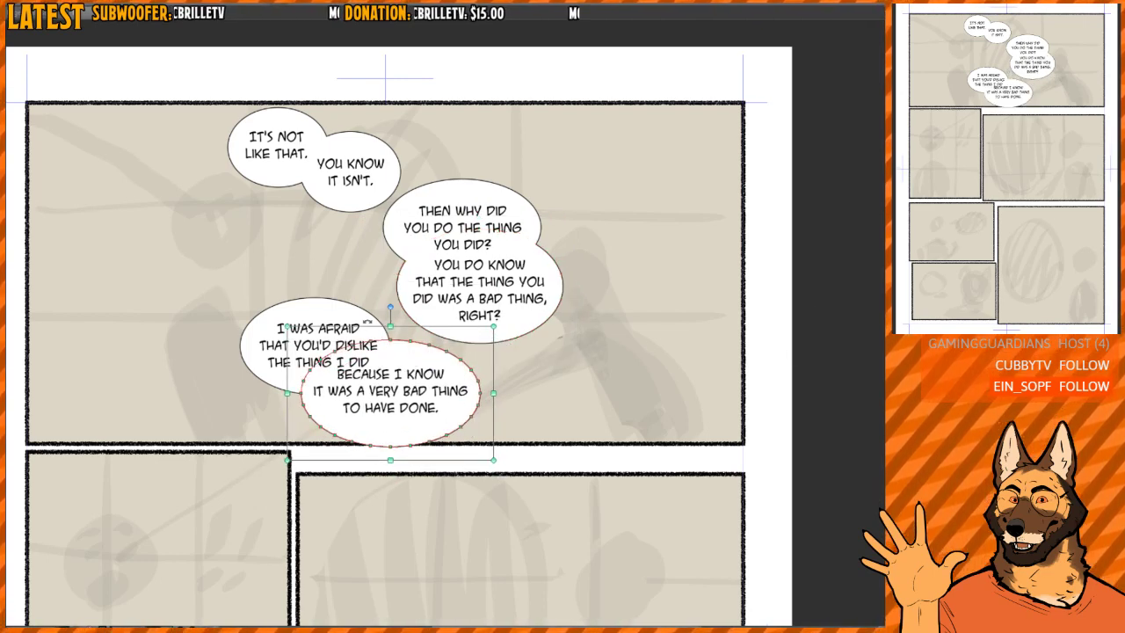
{"action": "left_click", "coordinate": [347, 313]}
{"action": "left_click_drag", "start_coordinate": [329, 309], "coordinate": [333, 296]}
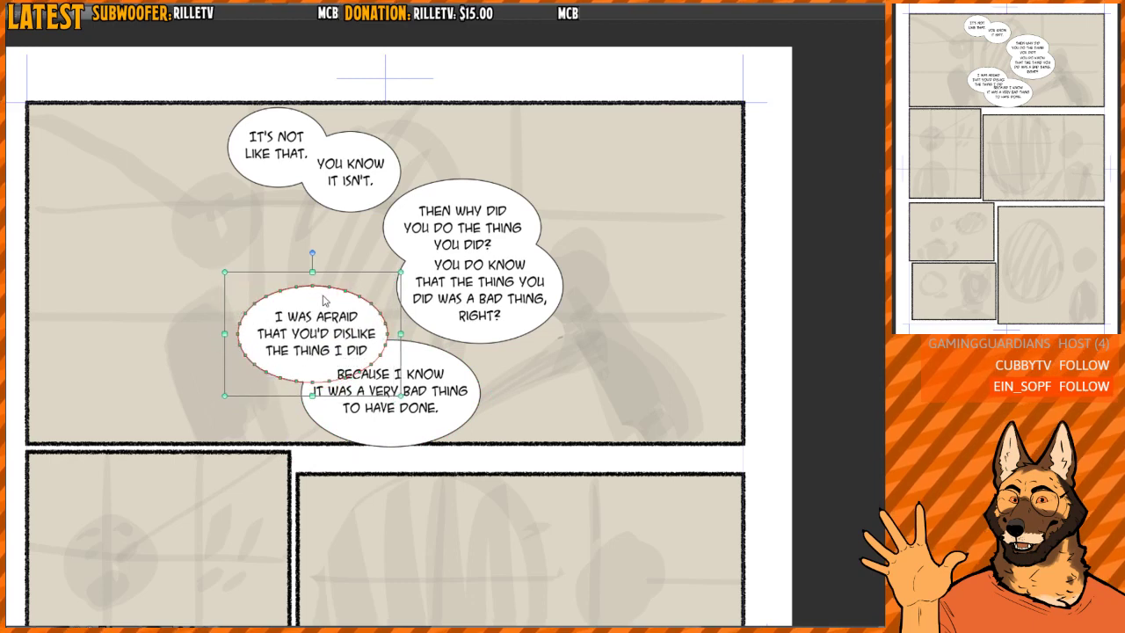
{"action": "left_click", "coordinate": [431, 368]}
{"action": "left_click", "coordinate": [429, 356]}
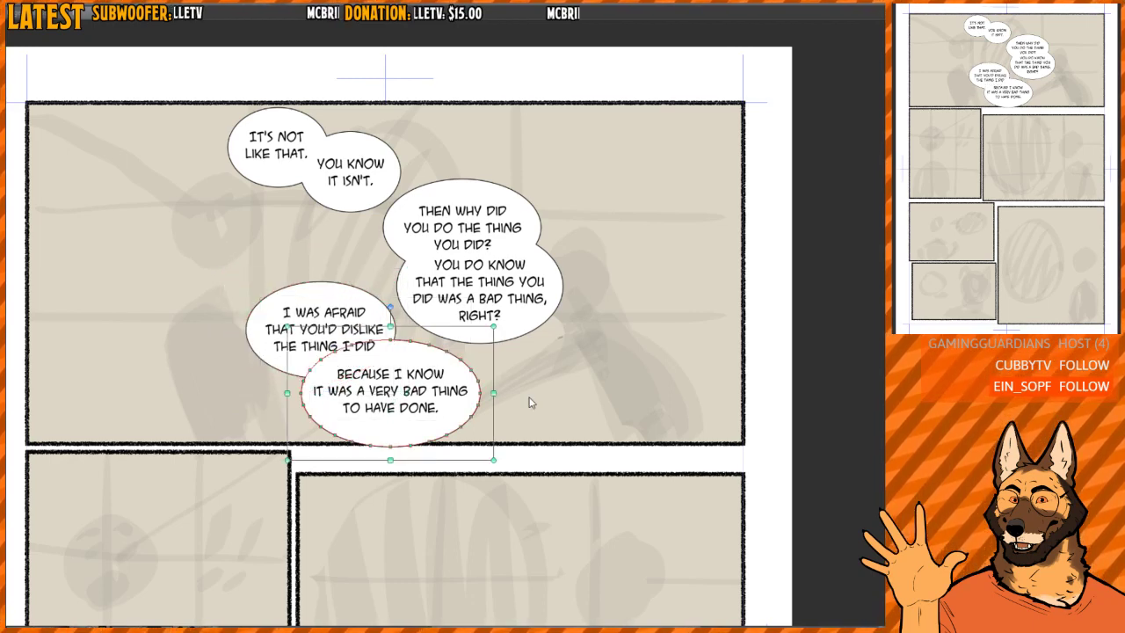
{"action": "left_click", "coordinate": [534, 393]}
- Shift the two overlapping lower balloons together slightly up and left so they sit inside the first panel's border
{"action": "scroll", "coordinate": [570, 347], "scroll_direction": "down", "scroll_amount": 2}
{"action": "scroll", "coordinate": [573, 349], "scroll_direction": "up", "scroll_amount": 1}
{"action": "left_click", "coordinate": [742, 378]}
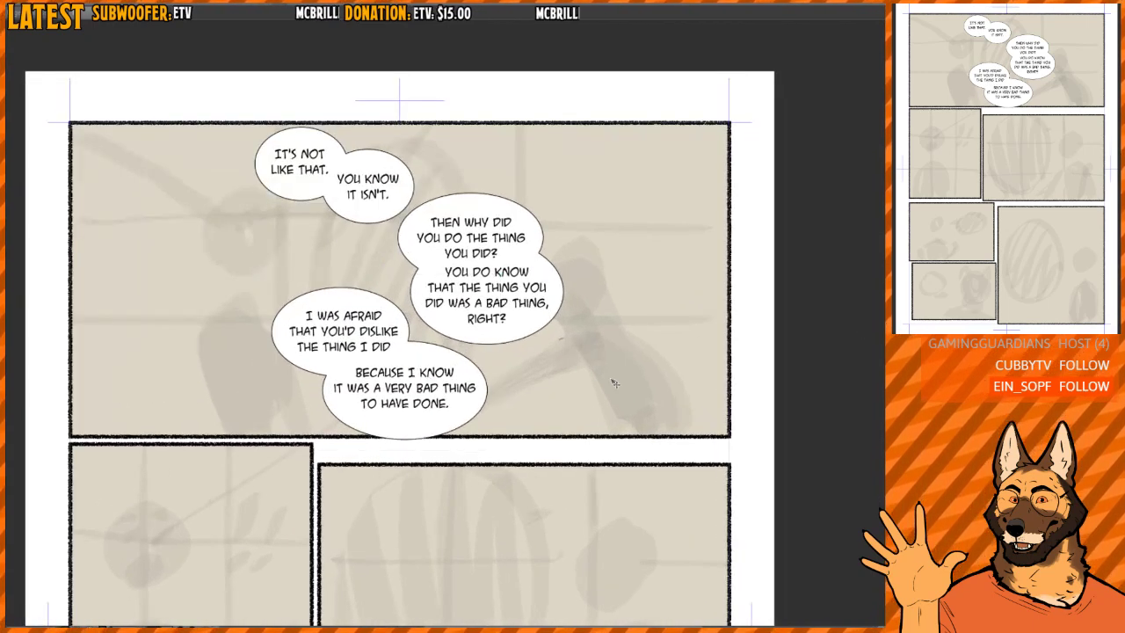
{"action": "left_click_drag", "start_coordinate": [612, 381], "coordinate": [611, 384]}
- Examine the first panel's balloon placement and reading flow against the whole page layout
{"action": "scroll", "coordinate": [598, 361], "scroll_direction": "down", "scroll_amount": 2}
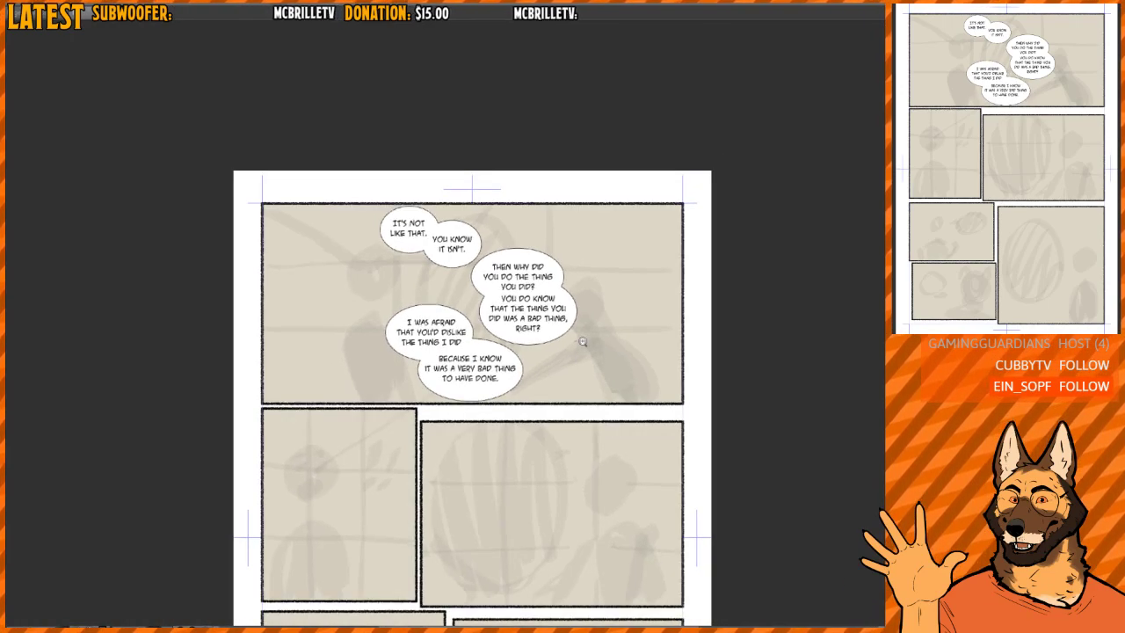
{"action": "scroll", "coordinate": [587, 339], "scroll_direction": "up", "scroll_amount": 4}
{"action": "scroll", "coordinate": [598, 344], "scroll_direction": "down", "scroll_amount": 3}
{"action": "scroll", "coordinate": [606, 347], "scroll_direction": "up", "scroll_amount": 1}
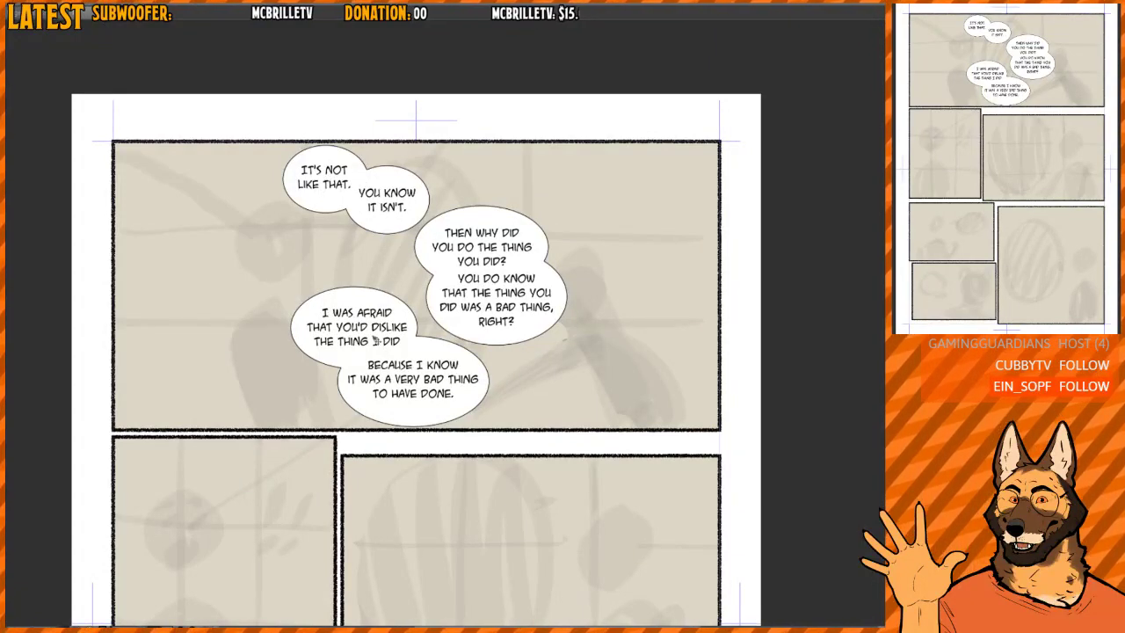
{"action": "scroll", "coordinate": [339, 327], "scroll_direction": "down", "scroll_amount": 4}
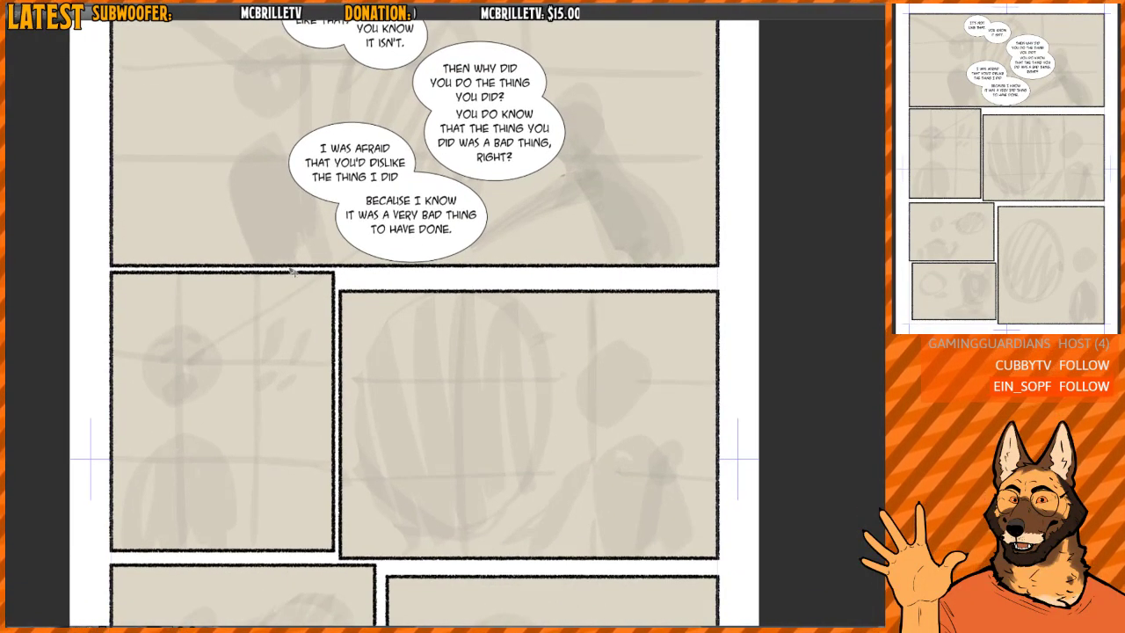
{"action": "left_click_drag", "start_coordinate": [303, 367], "coordinate": [310, 512]}
{"action": "scroll", "coordinate": [401, 469], "scroll_direction": "down", "scroll_amount": 5}
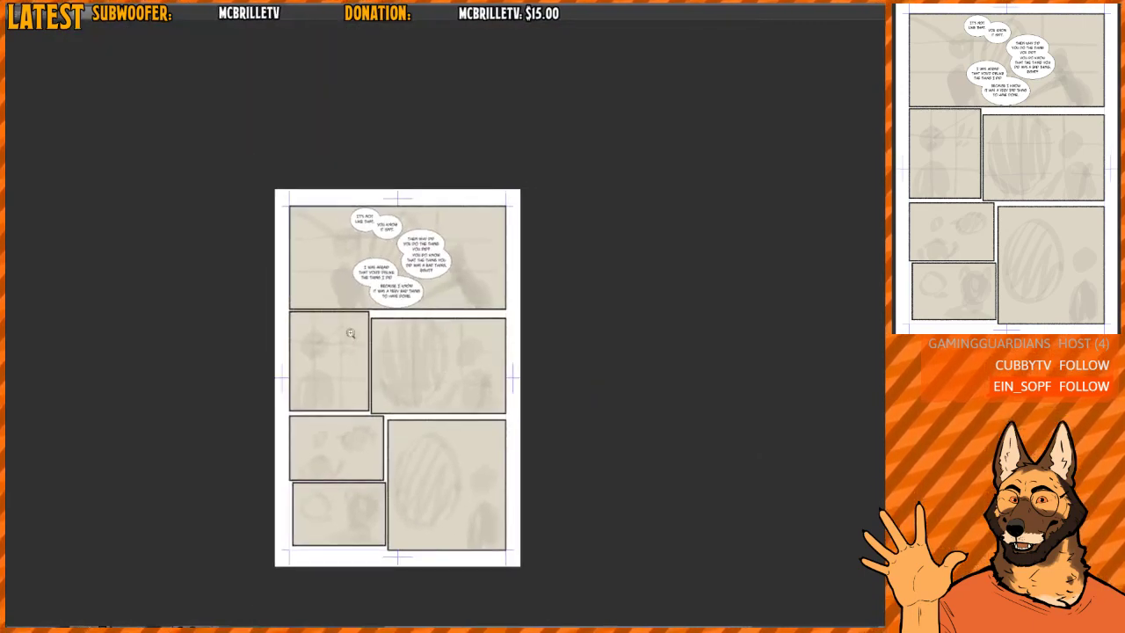
{"action": "scroll", "coordinate": [365, 339], "scroll_direction": "up", "scroll_amount": 2}
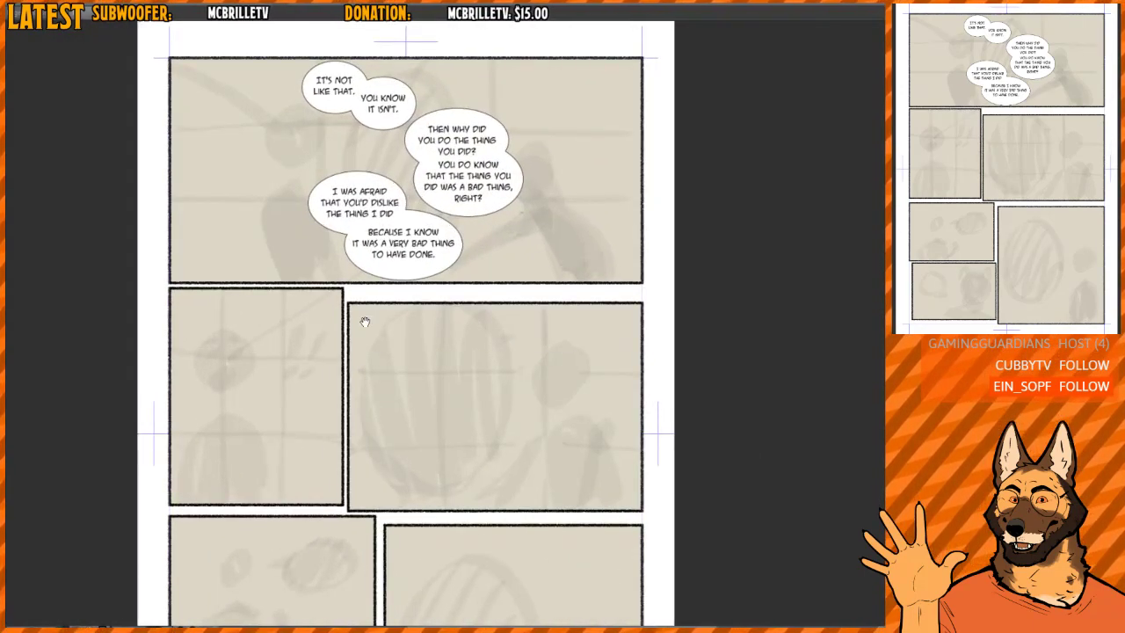
{"action": "scroll", "coordinate": [378, 281], "scroll_direction": "down", "scroll_amount": 3}
{"action": "left_click_drag", "start_coordinate": [387, 247], "coordinate": [393, 205]}
{"action": "left_click_drag", "start_coordinate": [391, 182], "coordinate": [416, 437]}
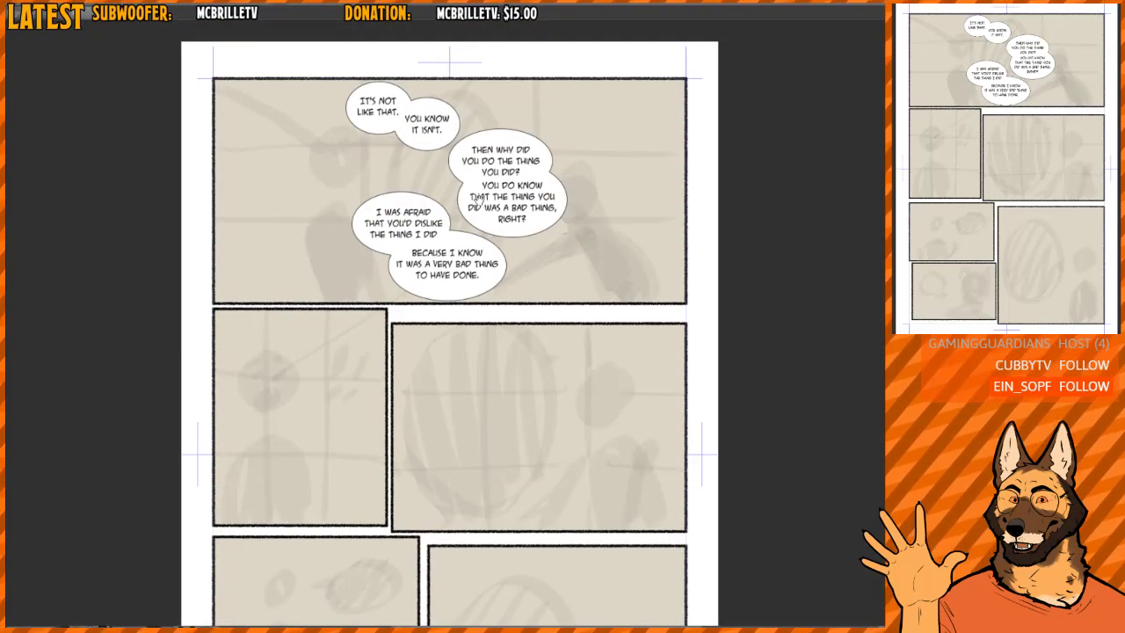
{"action": "left_click_drag", "start_coordinate": [471, 223], "coordinate": [469, 267]}
{"action": "scroll", "coordinate": [454, 222], "scroll_direction": "up", "scroll_amount": 2}
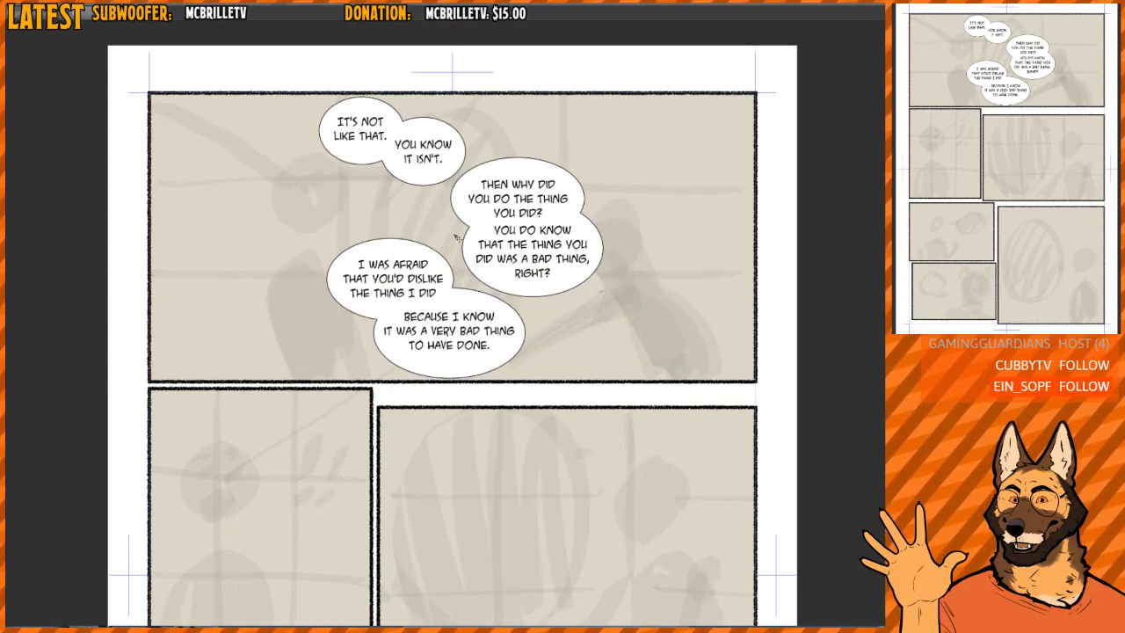
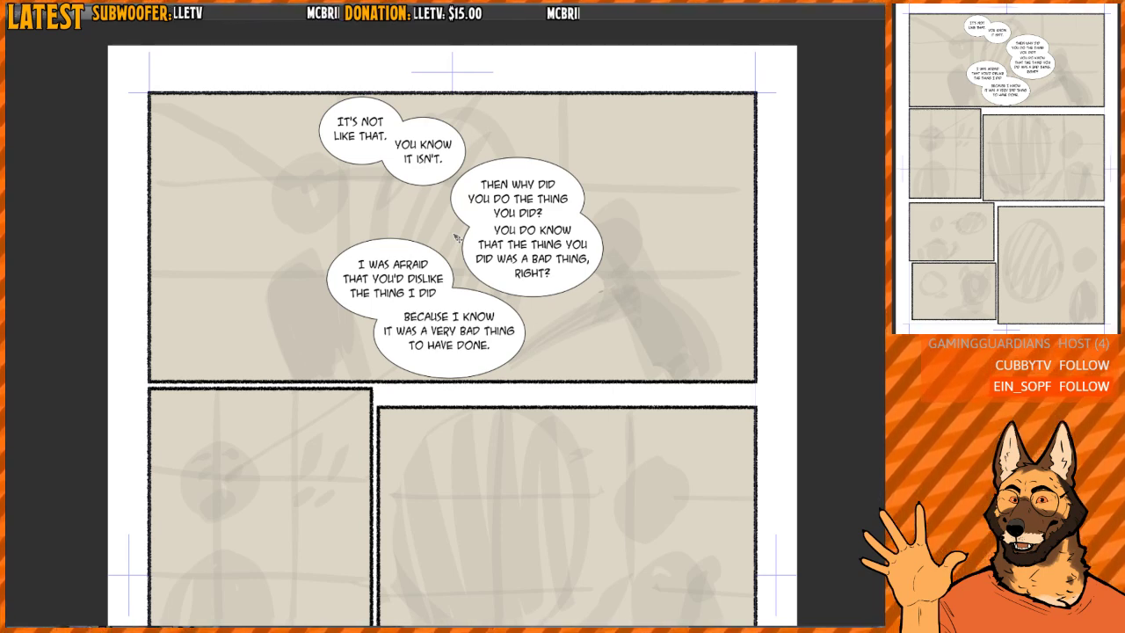
- Shift the two overlapping lower balloons together slightly down and right, onto the first panel's bottom border
{"action": "left_click_drag", "start_coordinate": [502, 215], "coordinate": [378, 181]}
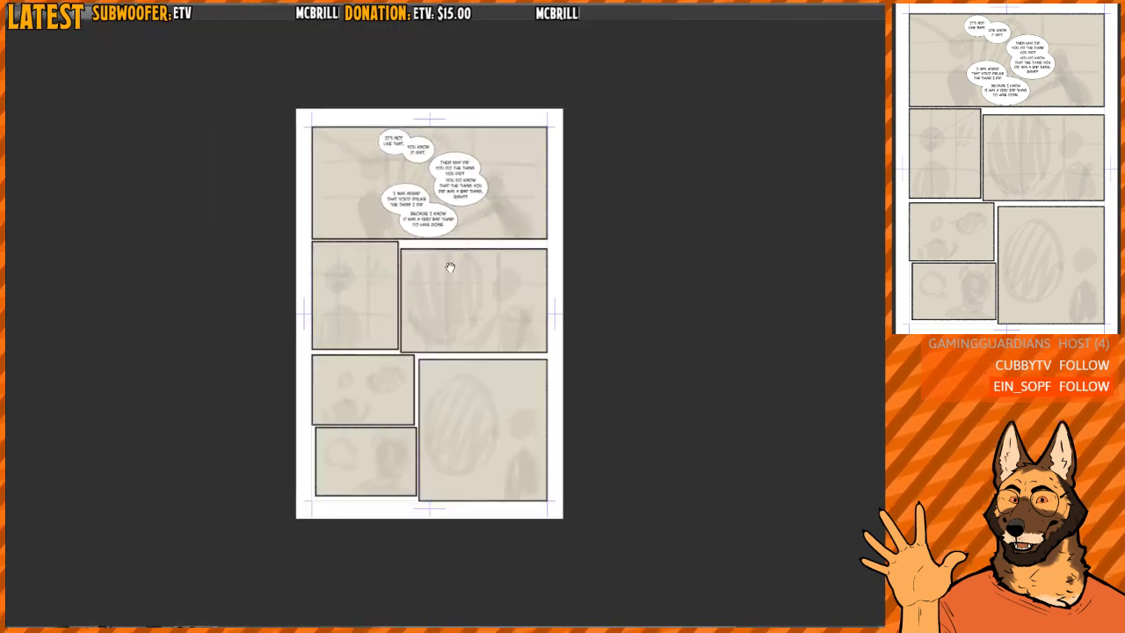
{"action": "left_click_drag", "start_coordinate": [449, 269], "coordinate": [449, 232]}
{"action": "left_click_drag", "start_coordinate": [420, 300], "coordinate": [422, 255]}
{"action": "left_click_drag", "start_coordinate": [415, 223], "coordinate": [398, 361]}
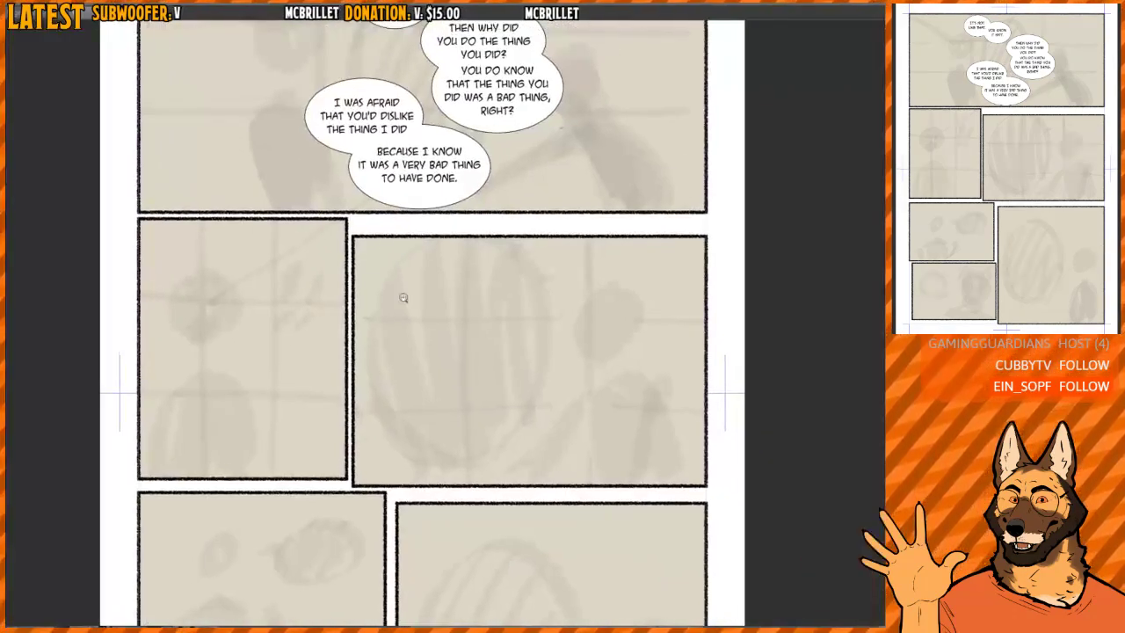
{"action": "left_click_drag", "start_coordinate": [378, 293], "coordinate": [424, 293]}
{"action": "left_click_drag", "start_coordinate": [491, 262], "coordinate": [490, 274]}
{"action": "left_click_drag", "start_coordinate": [498, 233], "coordinate": [499, 241]}
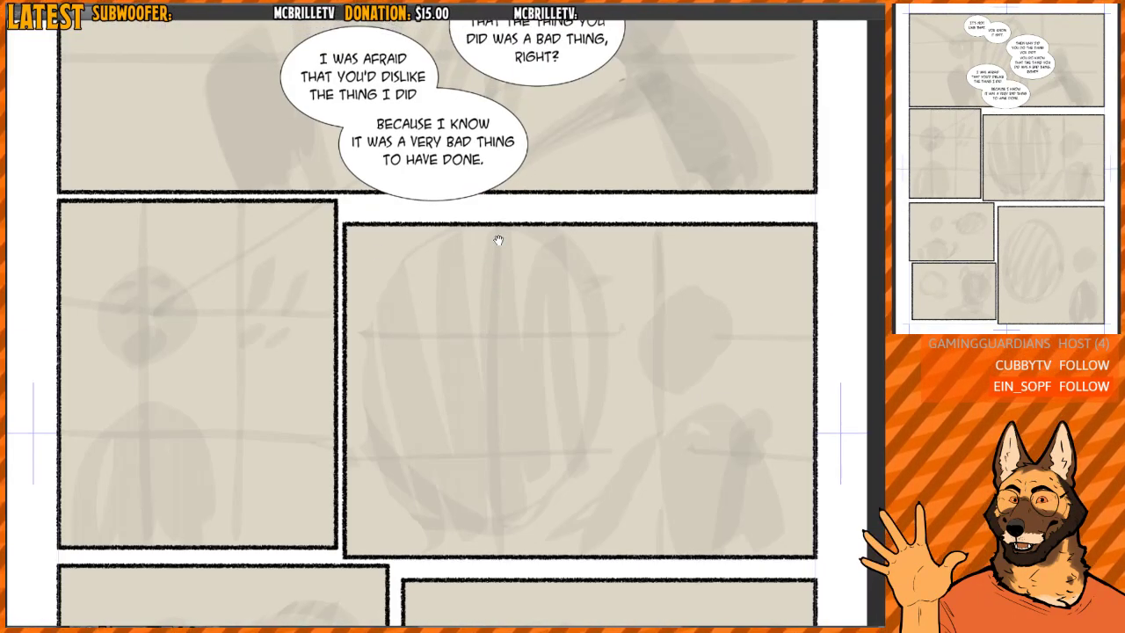
{"action": "left_click_drag", "start_coordinate": [602, 225], "coordinate": [592, 301]}
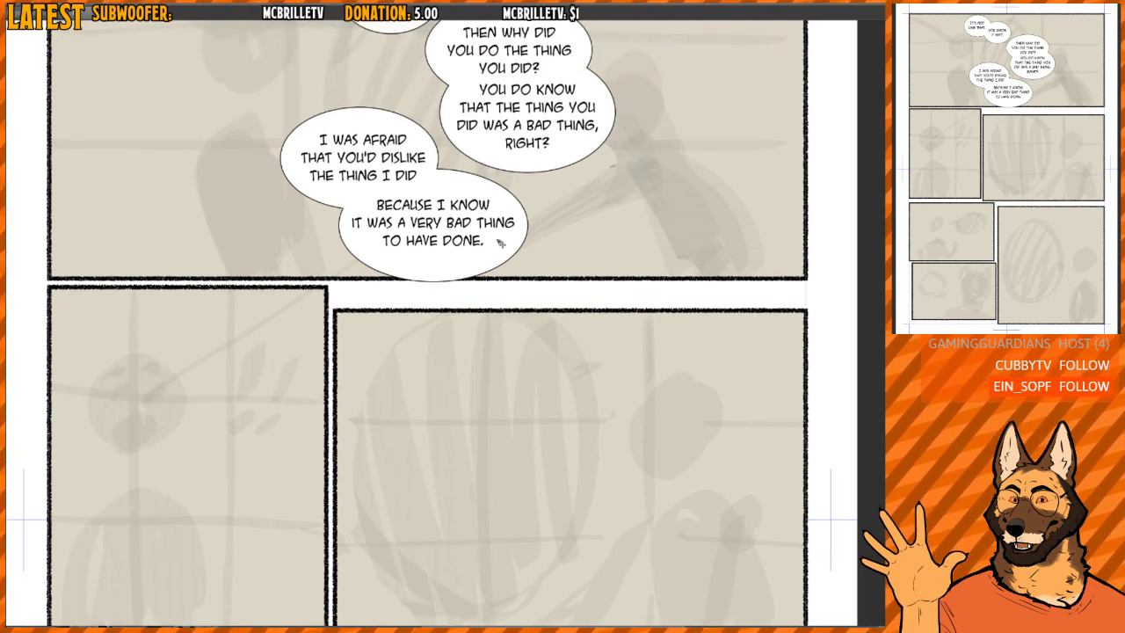
- Move the full-width strip with the first panel's bottom border and the second row's top borders slightly down
{"action": "left_click_drag", "start_coordinate": [456, 437], "coordinate": [441, 295]}
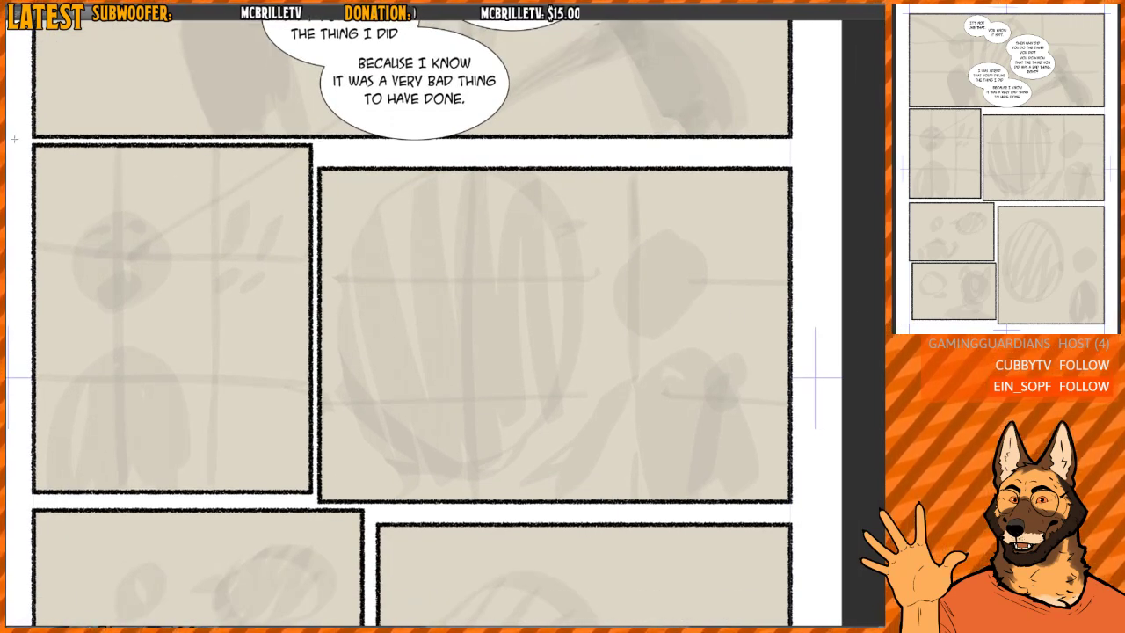
{"action": "left_click_drag", "start_coordinate": [13, 106], "coordinate": [777, 191]}
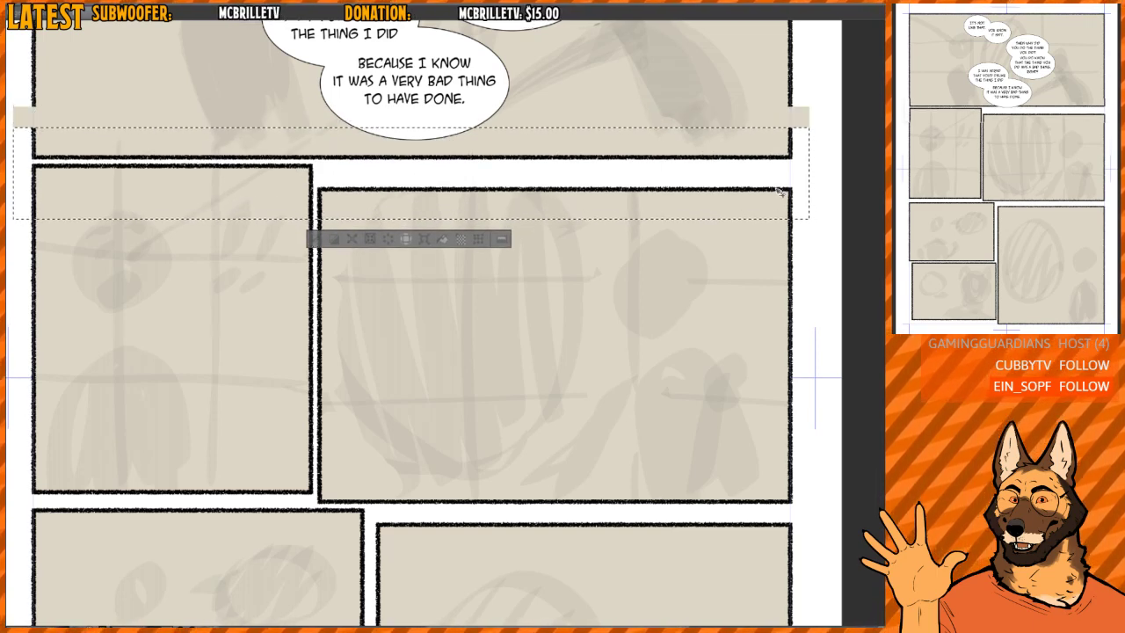
{"action": "key", "text": "ctrl+d"}
- Patch the gap in the first panel's right border with a copied section of the border line above it
{"action": "left_click_drag", "start_coordinate": [681, 145], "coordinate": [747, 157]}
{"action": "left_click_drag", "start_coordinate": [764, 159], "coordinate": [518, 277]}
{"action": "left_click_drag", "start_coordinate": [597, 230], "coordinate": [747, 229]}
{"action": "left_click_drag", "start_coordinate": [632, 215], "coordinate": [519, 211]}
{"action": "left_click_drag", "start_coordinate": [567, 209], "coordinate": [505, 204]}
{"action": "left_click_drag", "start_coordinate": [536, 139], "coordinate": [567, 232]}
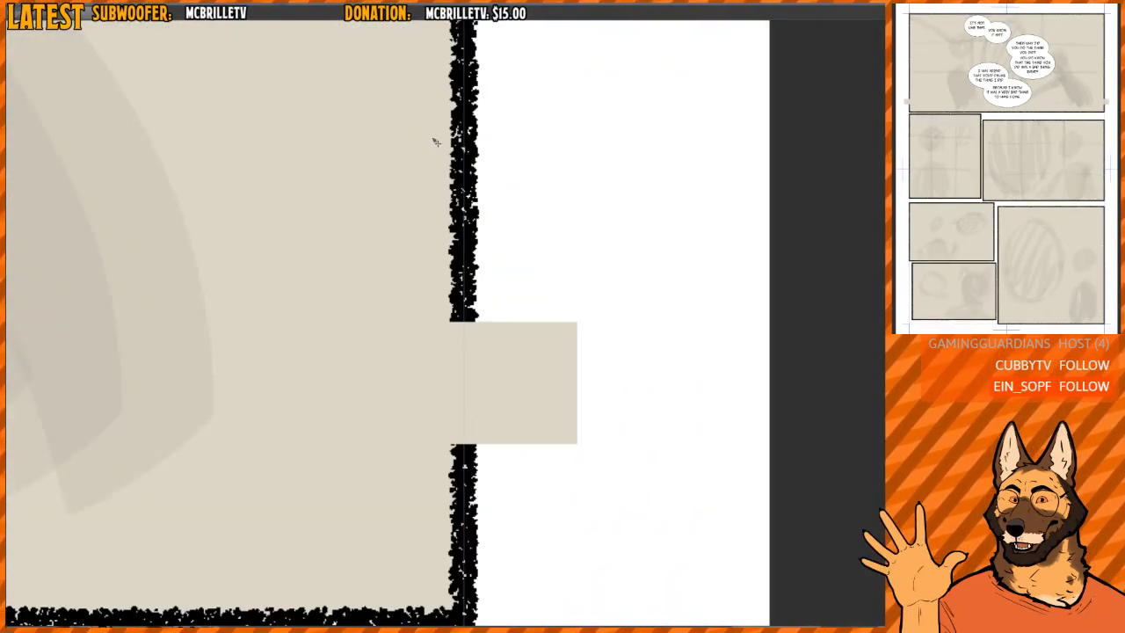
{"action": "left_click_drag", "start_coordinate": [429, 102], "coordinate": [609, 234]}
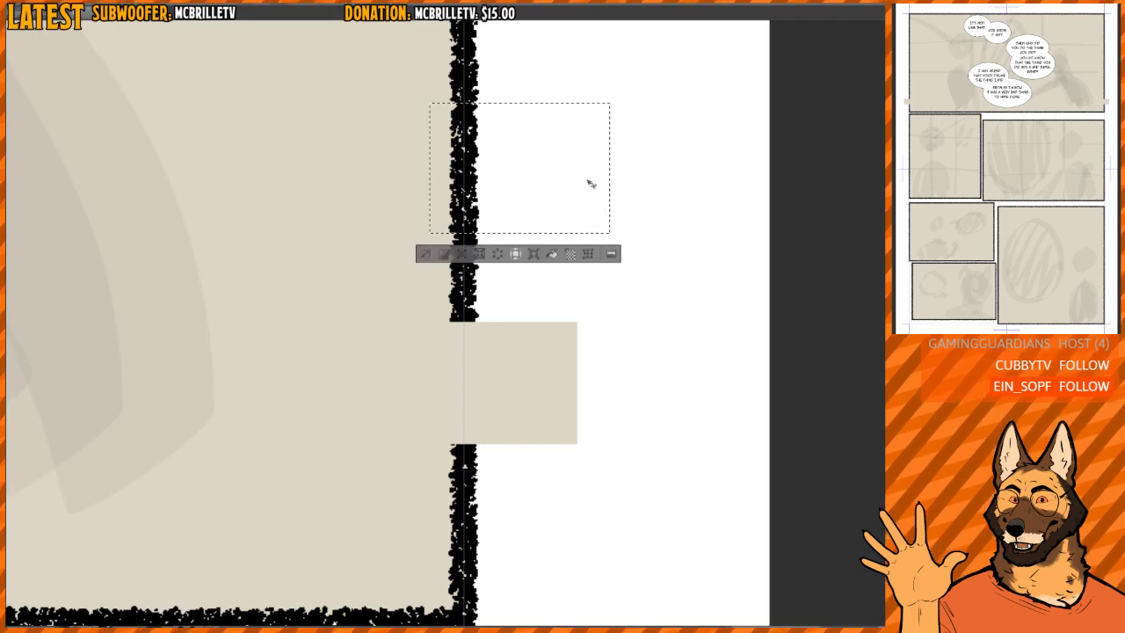
{"action": "left_click_drag", "start_coordinate": [589, 189], "coordinate": [583, 397]}
{"action": "left_click_drag", "start_coordinate": [584, 401], "coordinate": [582, 389]}
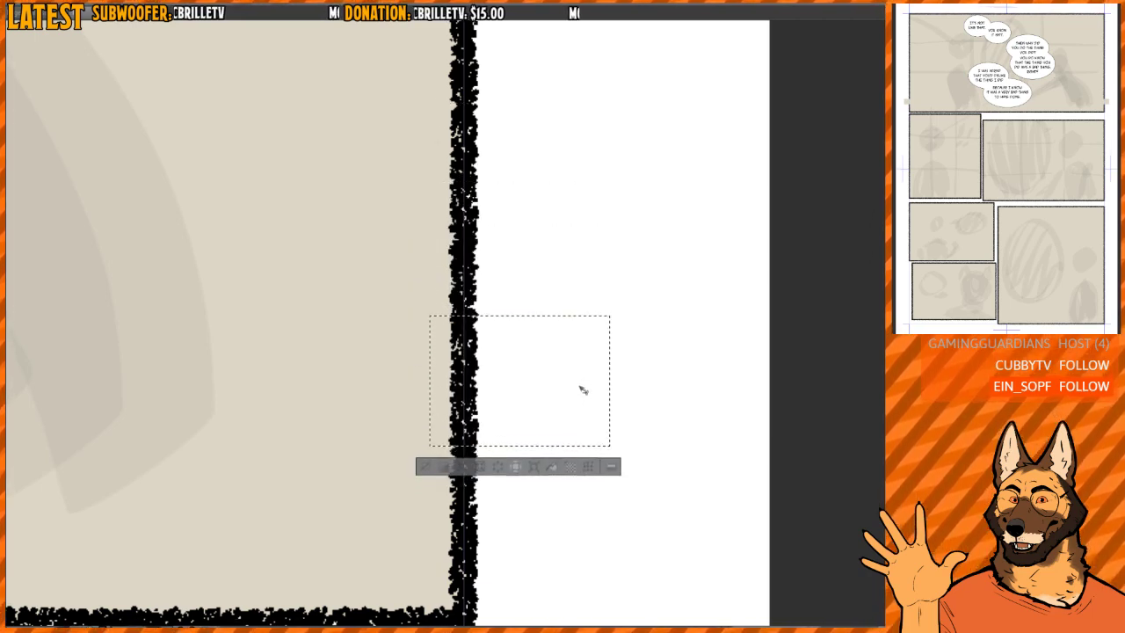
{"action": "key", "text": "ctrl+d"}
- Patch the gap in the first panel's left border with a copied section of the border line above it
{"action": "left_click", "coordinate": [508, 345], "text": "ctrl"}
{"action": "left_click_drag", "start_coordinate": [508, 345], "coordinate": [668, 248]}
{"action": "left_click_drag", "start_coordinate": [214, 226], "coordinate": [571, 179]}
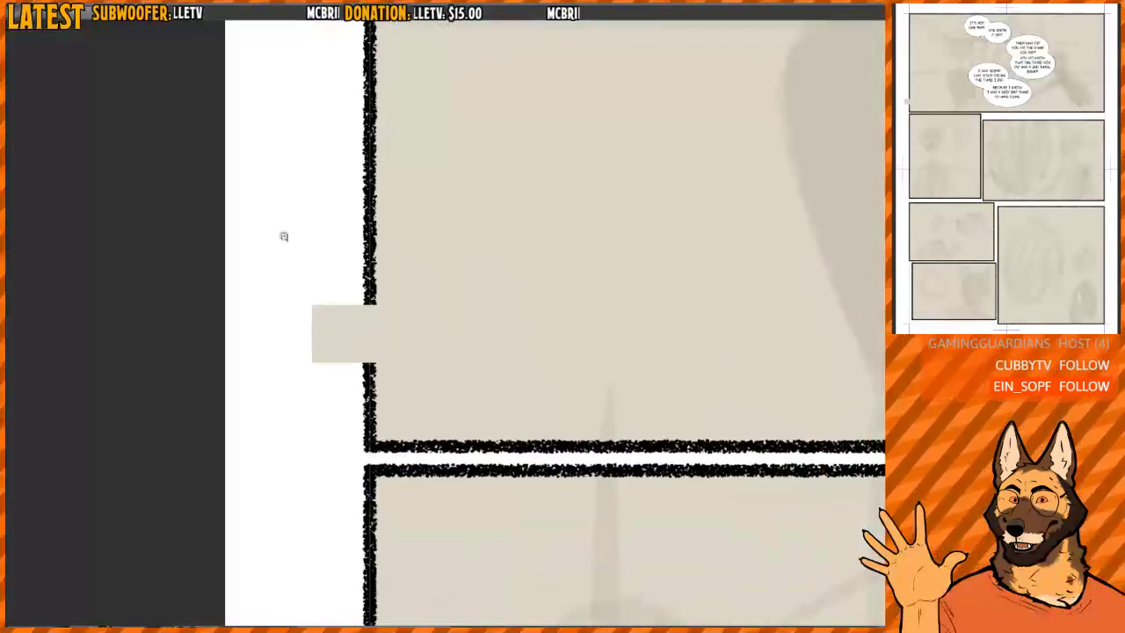
{"action": "left_click_drag", "start_coordinate": [285, 236], "coordinate": [308, 236]}
{"action": "left_click_drag", "start_coordinate": [275, 150], "coordinate": [539, 332]}
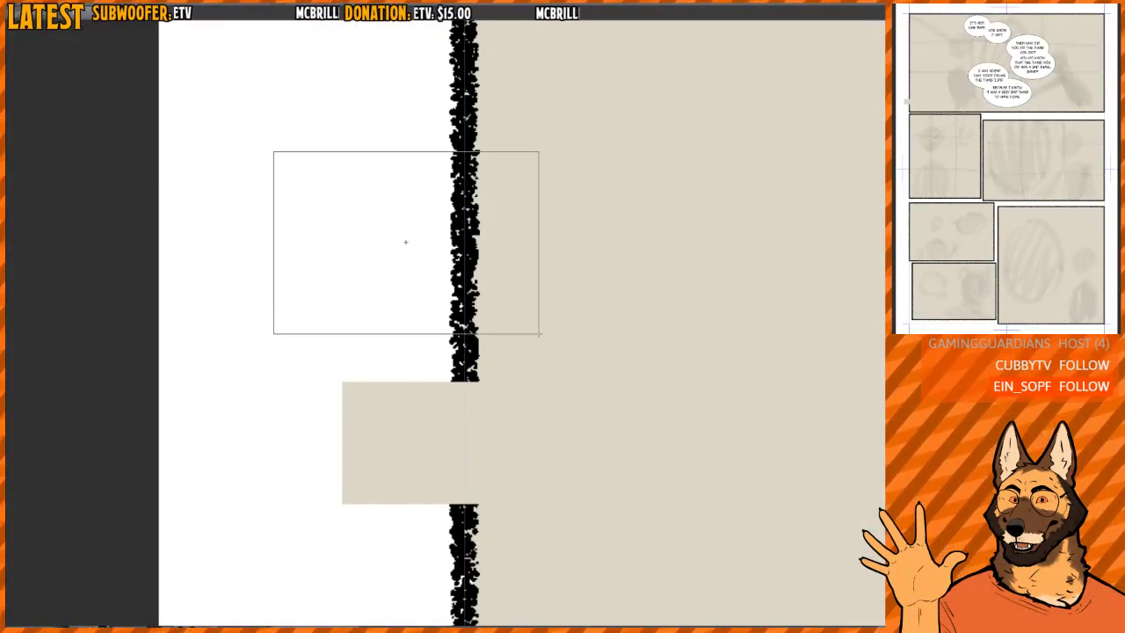
{"action": "left_click_drag", "start_coordinate": [488, 249], "coordinate": [490, 457]}
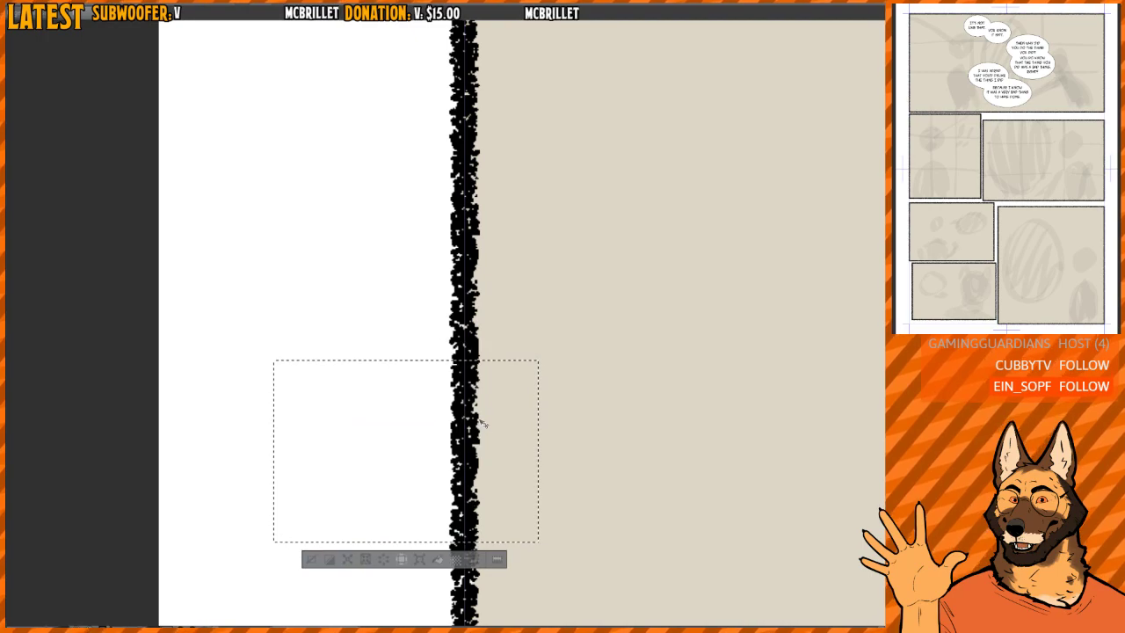
{"action": "key", "text": "ctrl+d"}
- Move the "BECAUSE I KNOW" balloon to the lower left of the "I WAS AFRAID" balloon
{"action": "left_click_drag", "start_coordinate": [539, 343], "coordinate": [529, 350]}
{"action": "left_click_drag", "start_coordinate": [498, 500], "coordinate": [387, 457]}
{"action": "left_click_drag", "start_coordinate": [606, 352], "coordinate": [193, 299]}
{"action": "left_click_drag", "start_coordinate": [778, 325], "coordinate": [472, 343]}
{"action": "left_click_drag", "start_coordinate": [463, 277], "coordinate": [502, 288]}
{"action": "left_click_drag", "start_coordinate": [506, 292], "coordinate": [471, 339]}
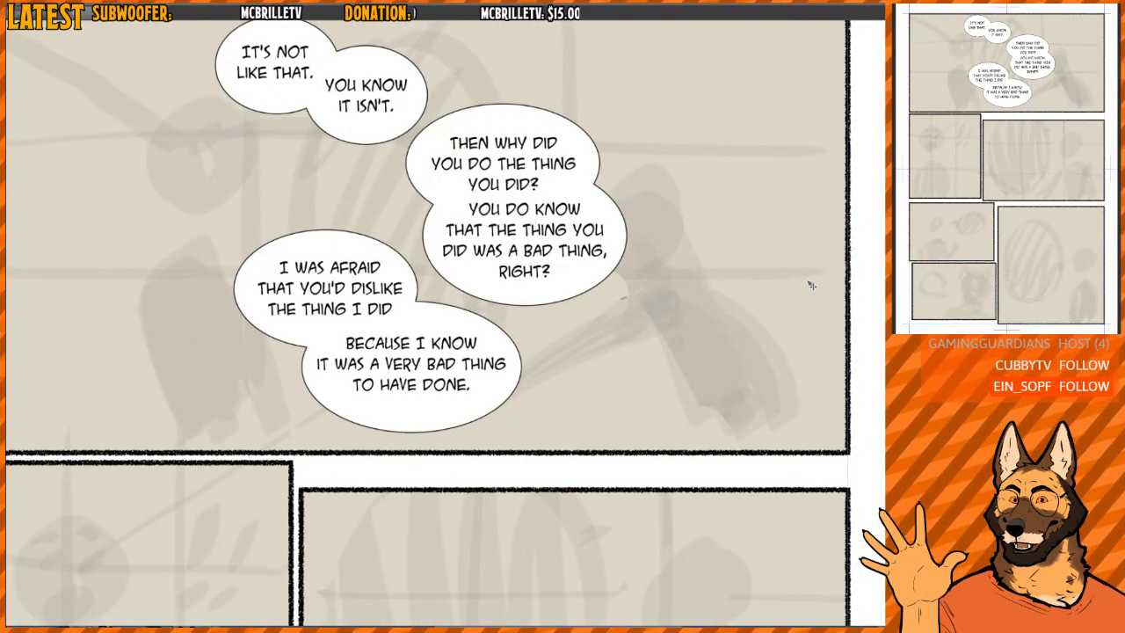
{"action": "left_click", "coordinate": [347, 235]}
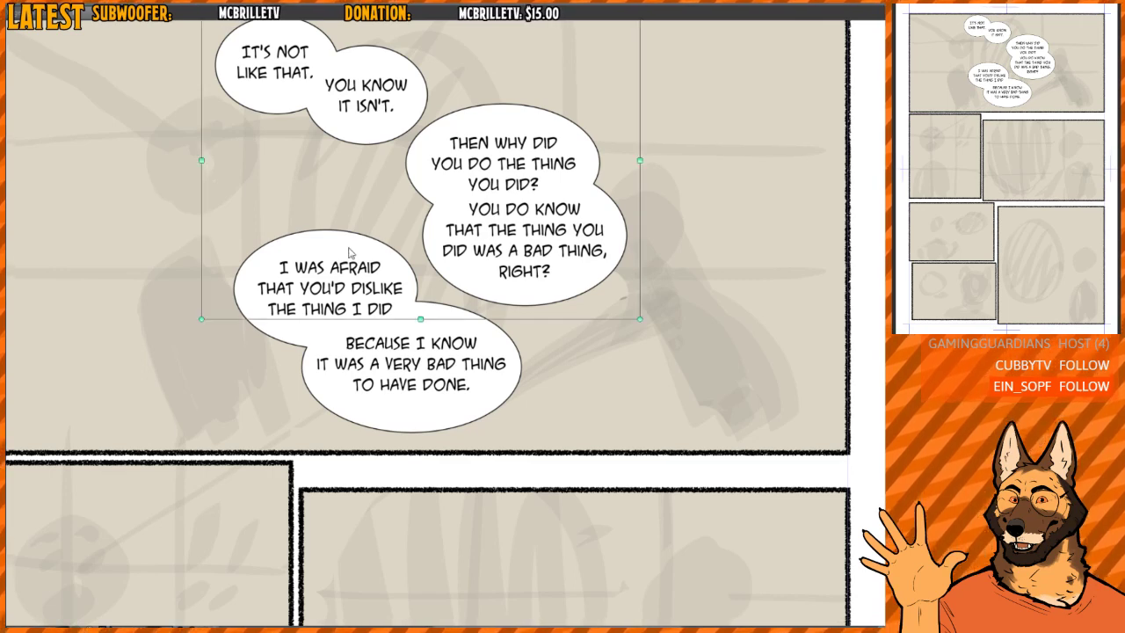
{"action": "left_click", "coordinate": [380, 411]}
{"action": "left_click", "coordinate": [428, 431]}
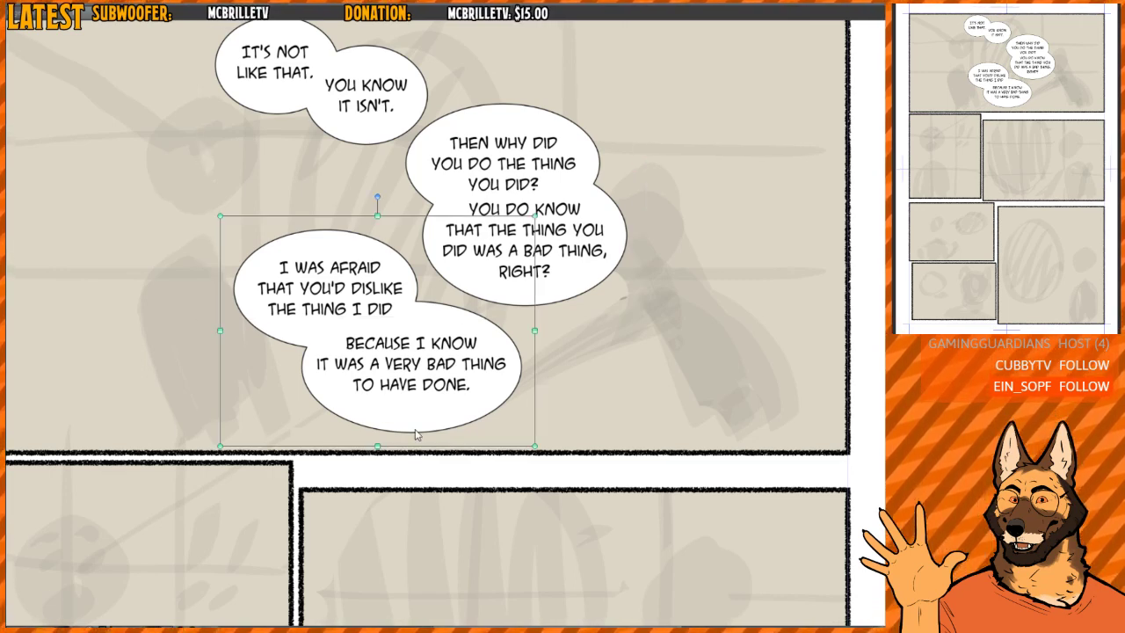
{"action": "left_click", "coordinate": [422, 419]}
{"action": "left_click_drag", "start_coordinate": [423, 418], "coordinate": [261, 440]}
{"action": "left_click", "coordinate": [378, 272]}
- Nudge the "I WAS AFRAID" balloon right and down, and raise the "BECAUSE I KNOW" balloon to overlap it more tightly
{"action": "scroll", "coordinate": [378, 273], "scroll_direction": "down", "scroll_amount": 2}
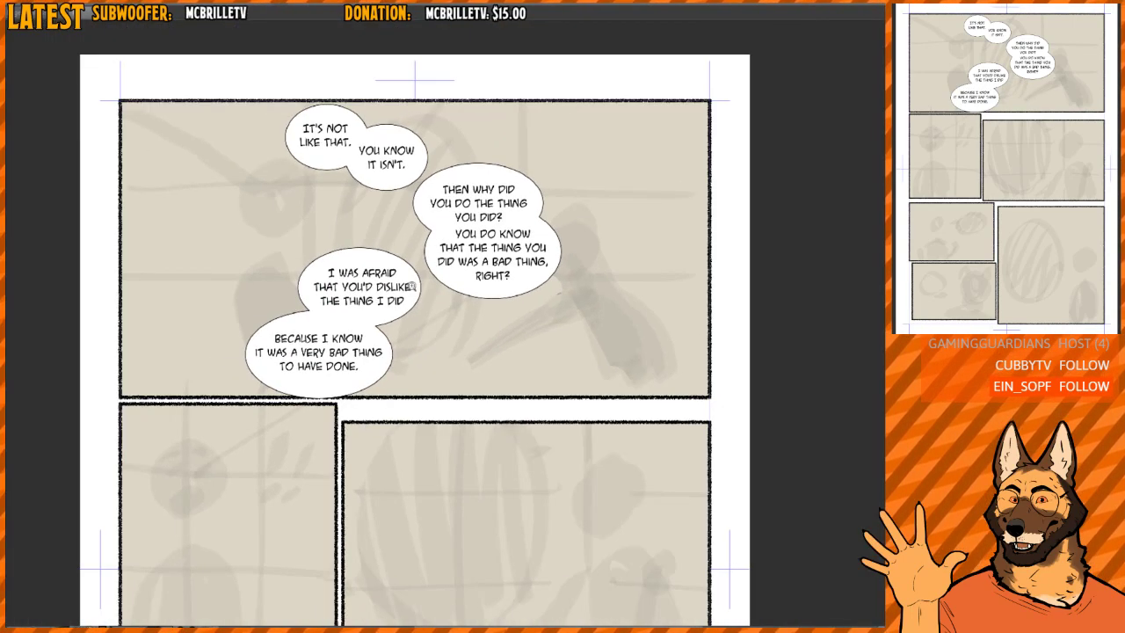
{"action": "scroll", "coordinate": [369, 263], "scroll_direction": "up", "scroll_amount": 3}
{"action": "left_click", "coordinate": [360, 252]}
{"action": "left_click_drag", "start_coordinate": [360, 252], "coordinate": [377, 262]}
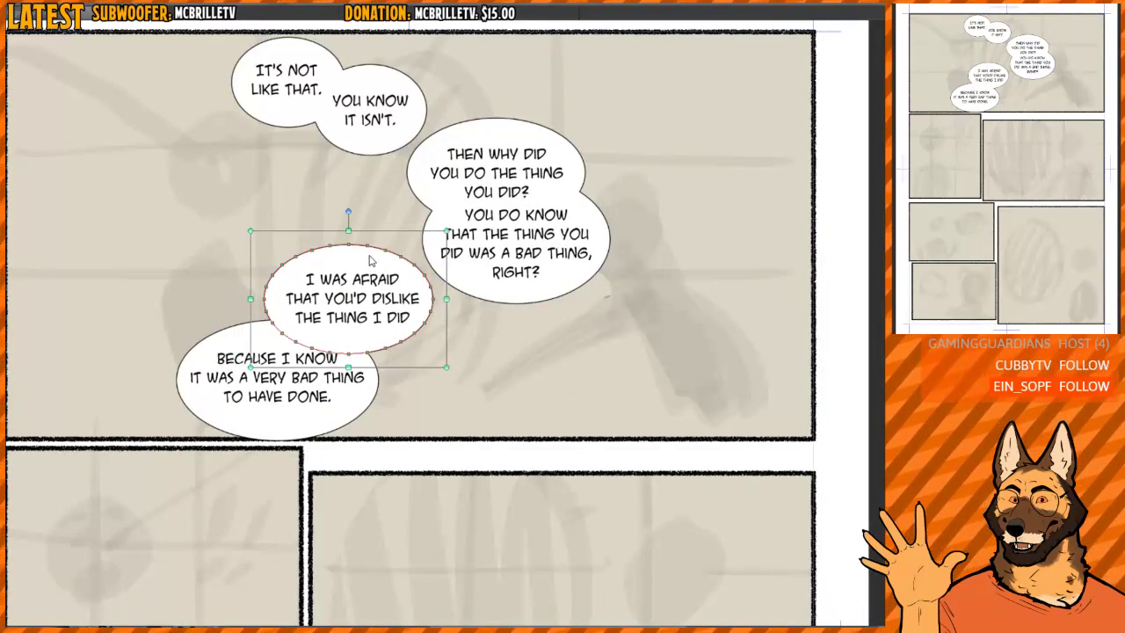
{"action": "left_click", "coordinate": [351, 419]}
{"action": "left_click_drag", "start_coordinate": [351, 419], "coordinate": [354, 413]}
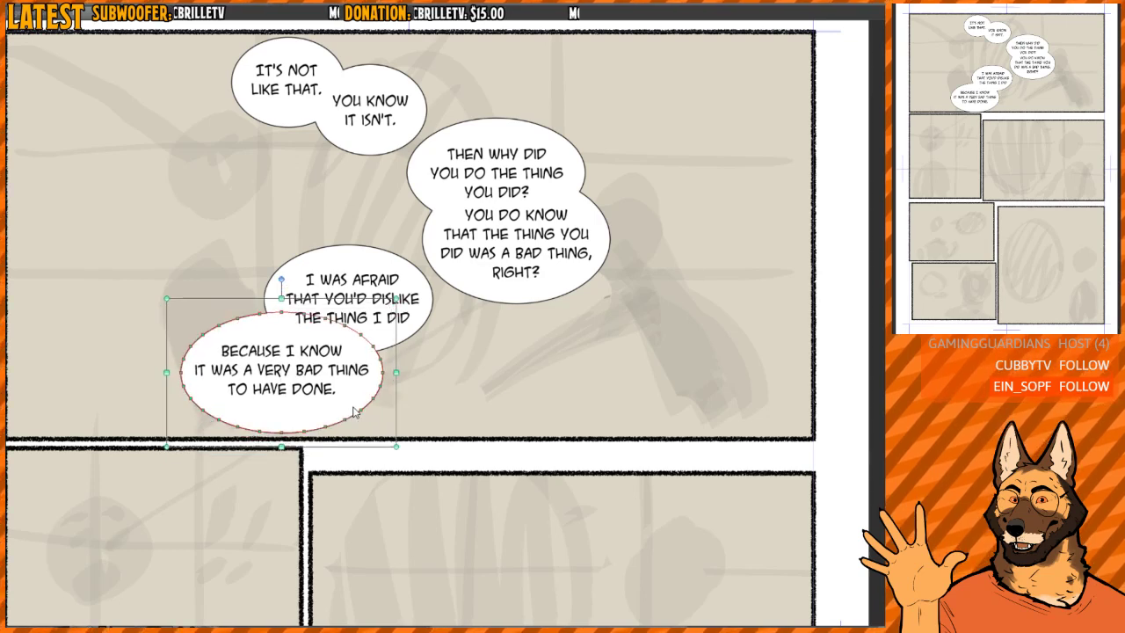
- Try shifting the two overlapping lower balloons together slightly right, toward the "YOU DO KNOW" balloon
{"action": "scroll", "coordinate": [354, 411], "scroll_direction": "down", "scroll_amount": 3}
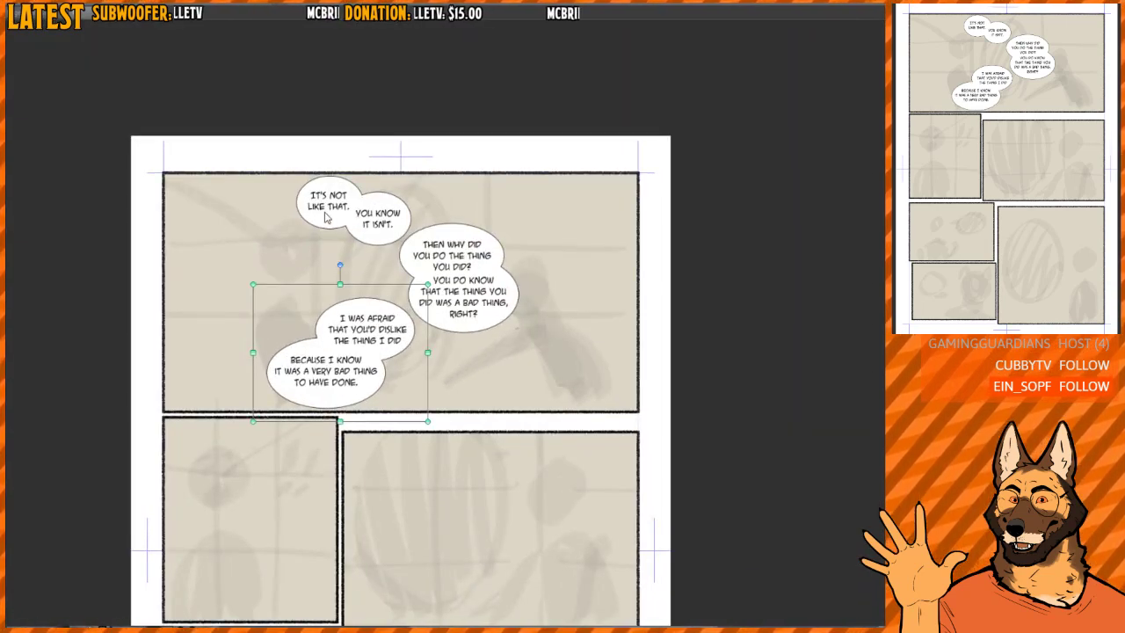
{"action": "key", "text": "k"}
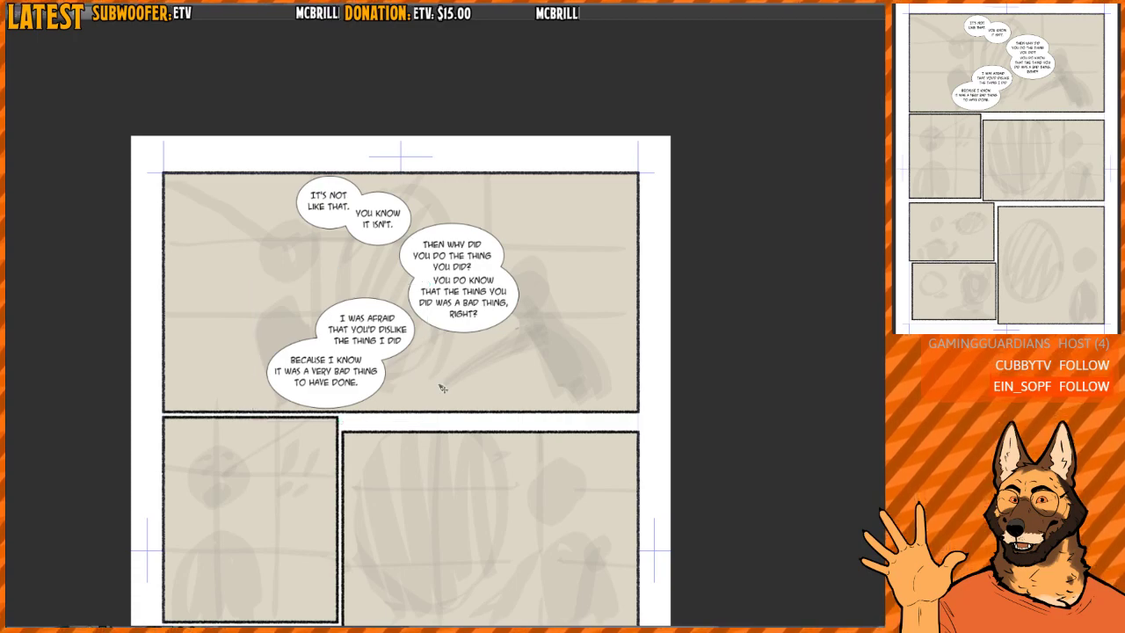
{"action": "left_click_drag", "start_coordinate": [441, 385], "coordinate": [453, 386]}
{"action": "scroll", "coordinate": [455, 390], "scroll_direction": "up", "scroll_amount": 3}
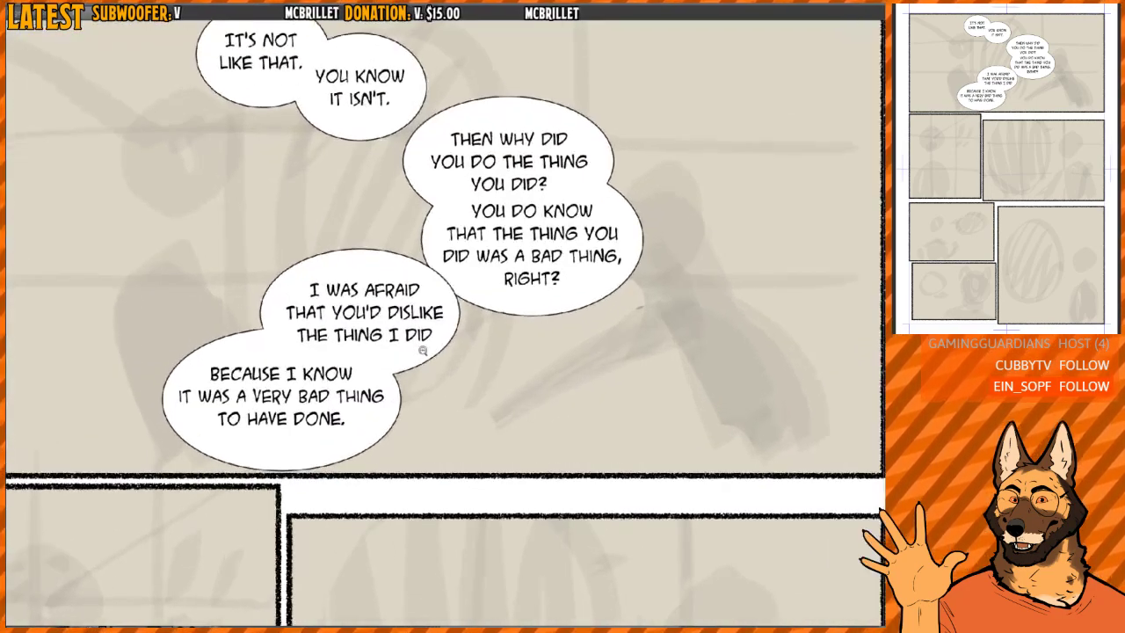
{"action": "scroll", "coordinate": [431, 351], "scroll_direction": "down", "scroll_amount": 1}
{"action": "scroll", "coordinate": [344, 318], "scroll_direction": "up", "scroll_amount": 2}
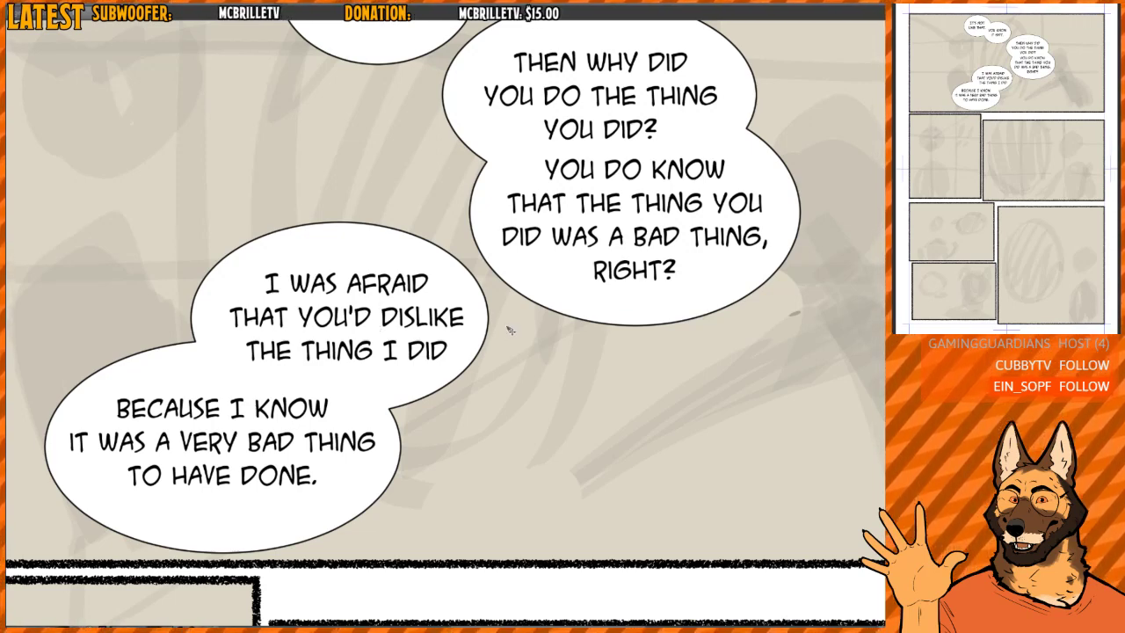
- Move the "BECAUSE I KNOW" balloon back to the lower right of the "I WAS AFRAID" balloon, overlapping it
{"action": "left_click", "coordinate": [283, 527]}
{"action": "left_click_drag", "start_coordinate": [244, 532], "coordinate": [505, 524]}
{"action": "key", "text": "t"}
{"action": "scroll", "coordinate": [446, 424], "scroll_direction": "down", "scroll_amount": 5}
{"action": "scroll", "coordinate": [452, 432], "scroll_direction": "up", "scroll_amount": 5}
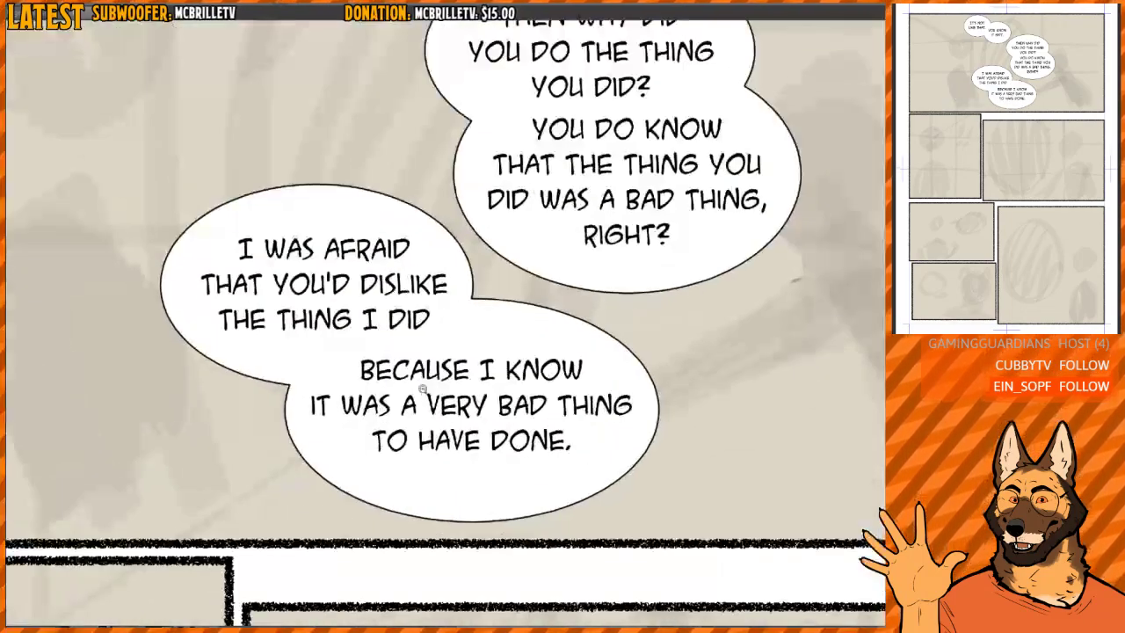
- Fine-tune the two overlapping lower balloons together, placing them slightly farther left of the "YOU DO KNOW" balloon
{"action": "scroll", "coordinate": [418, 379], "scroll_direction": "down", "scroll_amount": 5}
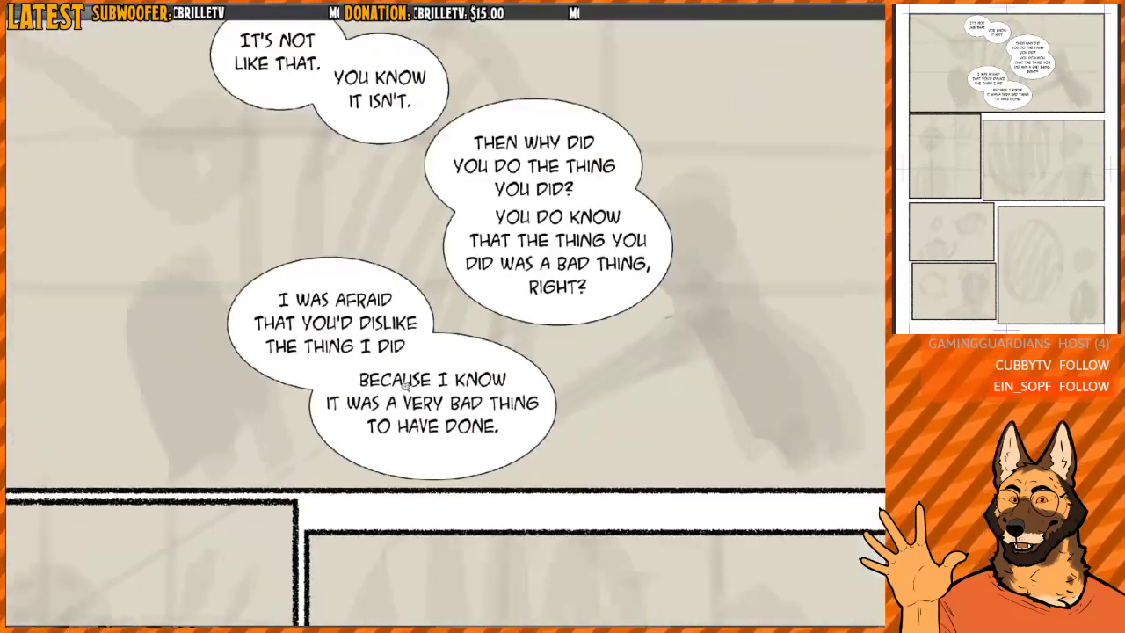
{"action": "scroll", "coordinate": [413, 391], "scroll_direction": "up", "scroll_amount": 5}
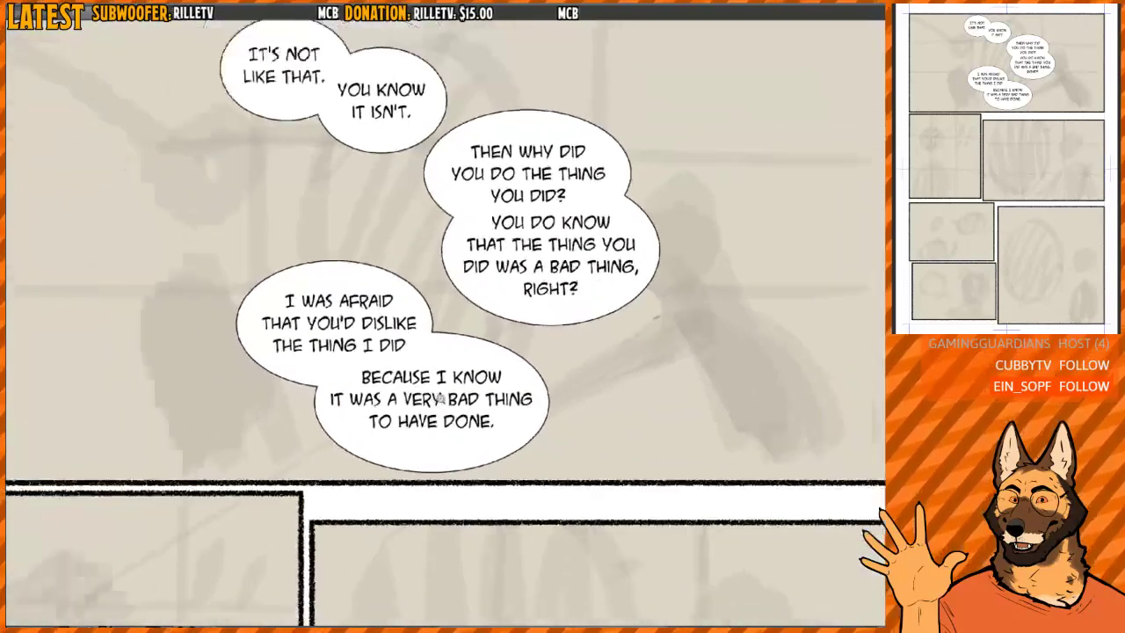
{"action": "scroll", "coordinate": [452, 402], "scroll_direction": "down", "scroll_amount": 5}
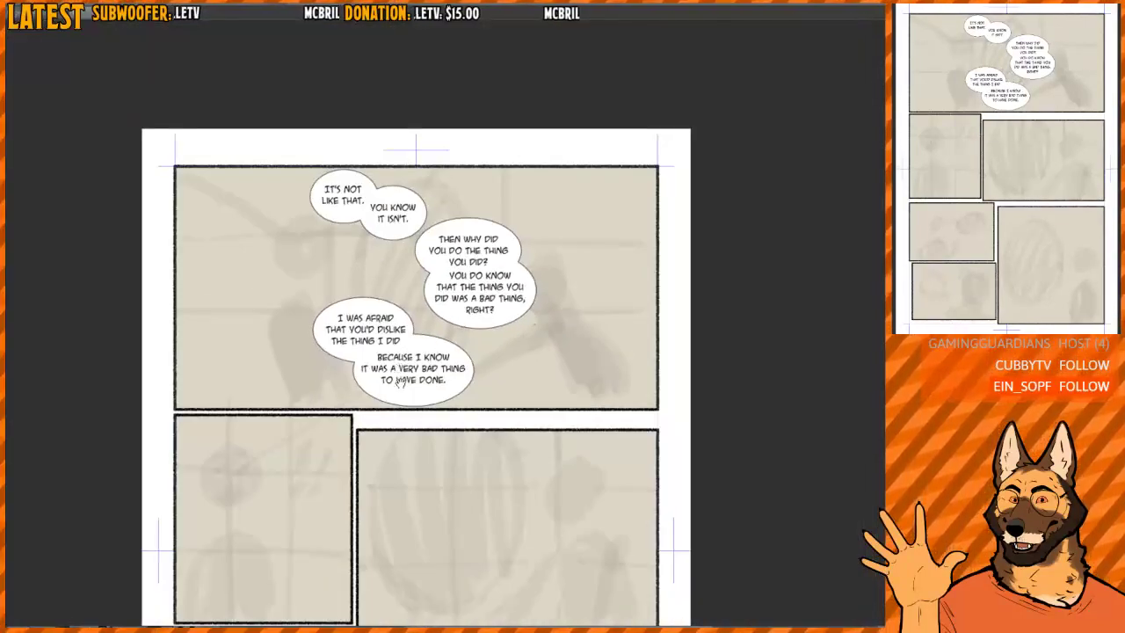
{"action": "left_click_drag", "start_coordinate": [397, 381], "coordinate": [381, 312]}
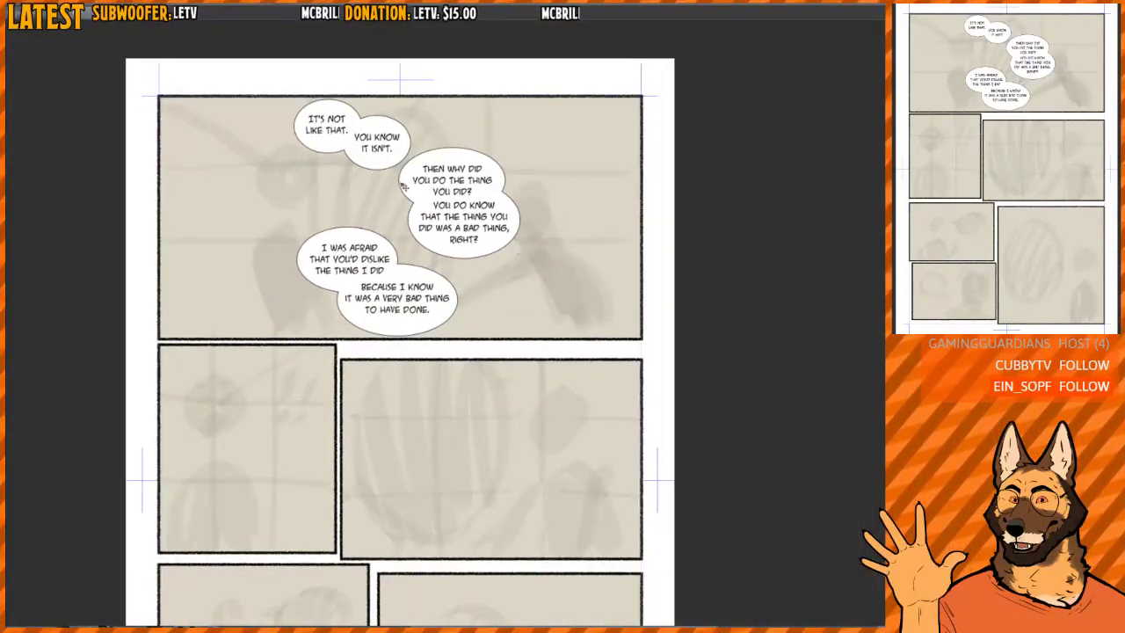
{"action": "left_click", "coordinate": [415, 254]}
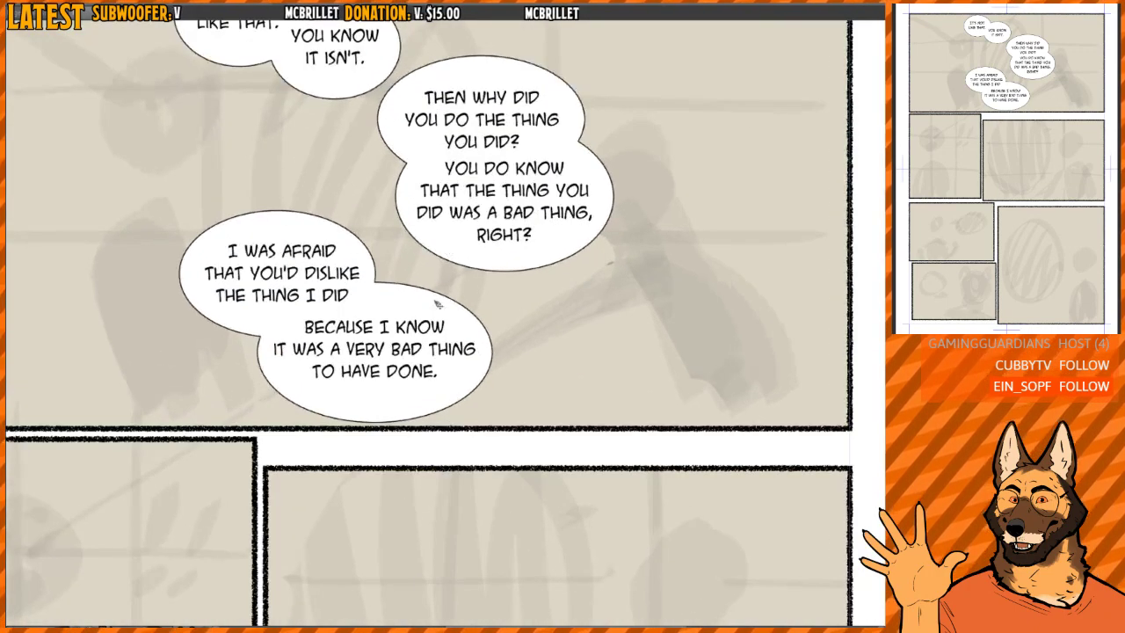
{"action": "left_click_drag", "start_coordinate": [459, 279], "coordinate": [460, 340]}
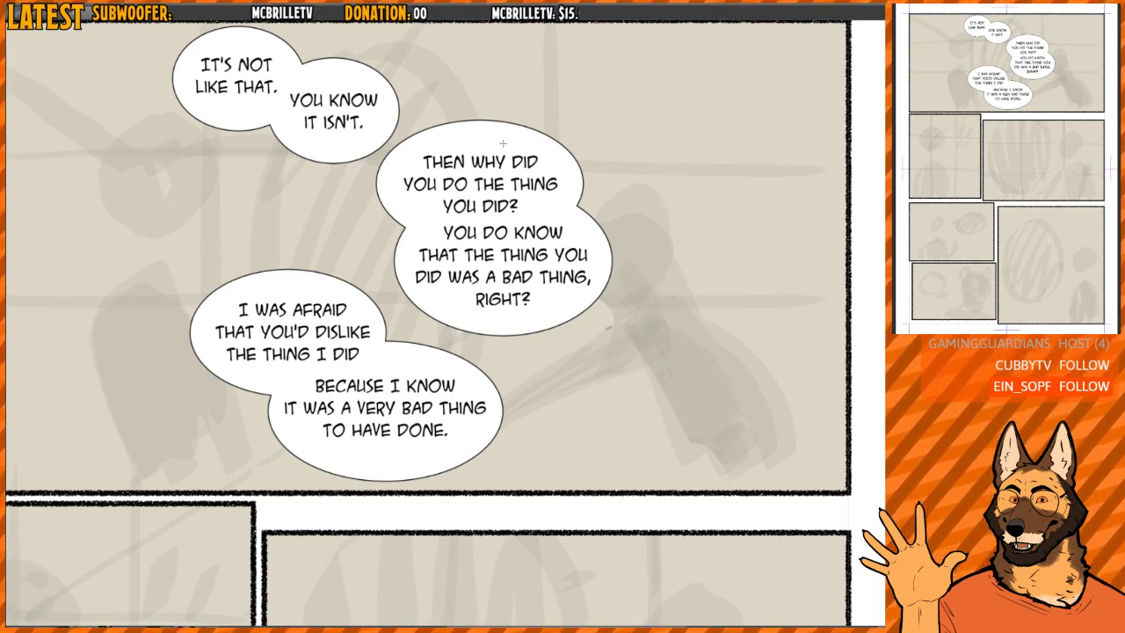
- Shift the "THEN WHY DID" balloon down and left and the "YOU DO KNOW" balloon down, keeping the two overlapped
{"action": "left_click_drag", "start_coordinate": [503, 142], "coordinate": [483, 158]}
{"action": "left_click", "coordinate": [590, 255]}
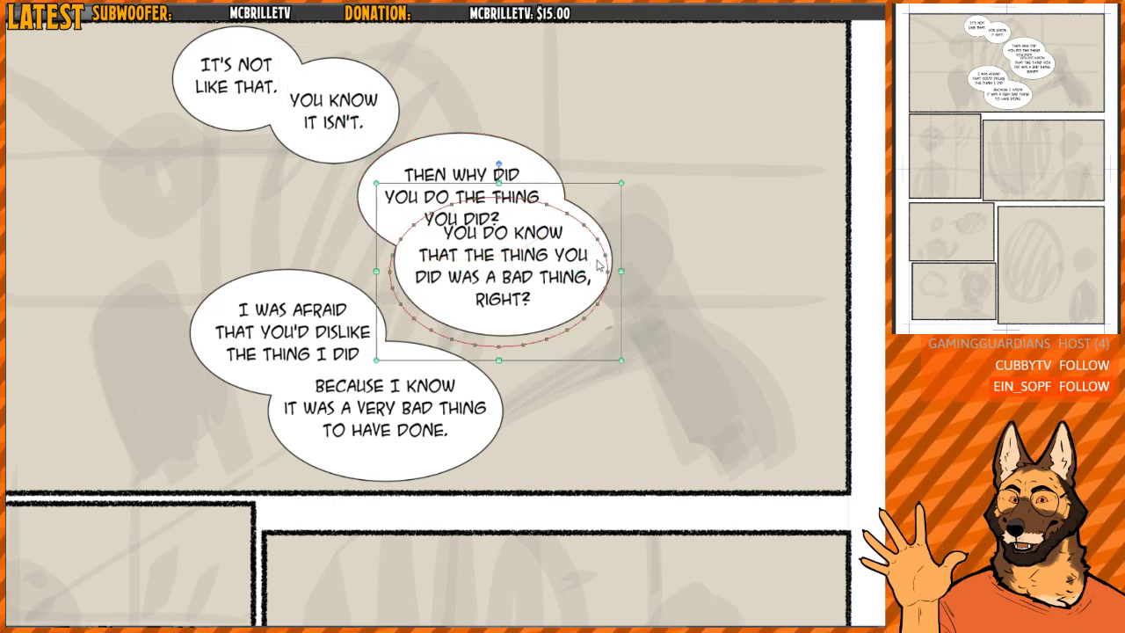
{"action": "left_click_drag", "start_coordinate": [594, 255], "coordinate": [598, 275]}
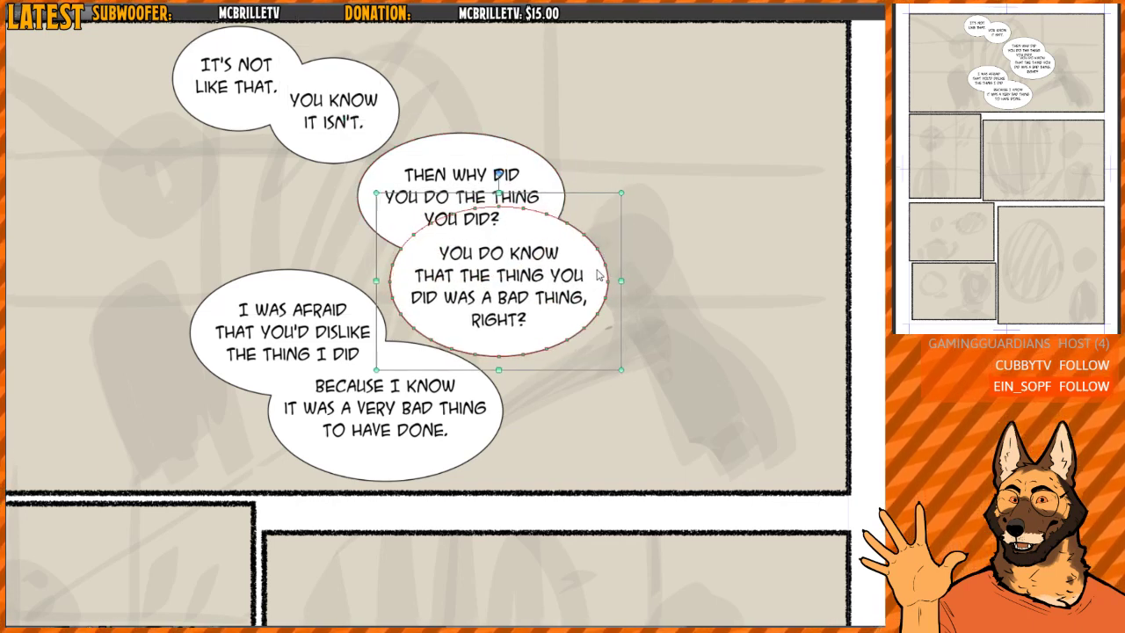
{"action": "left_click", "coordinate": [541, 167]}
{"action": "left_click", "coordinate": [561, 188]}
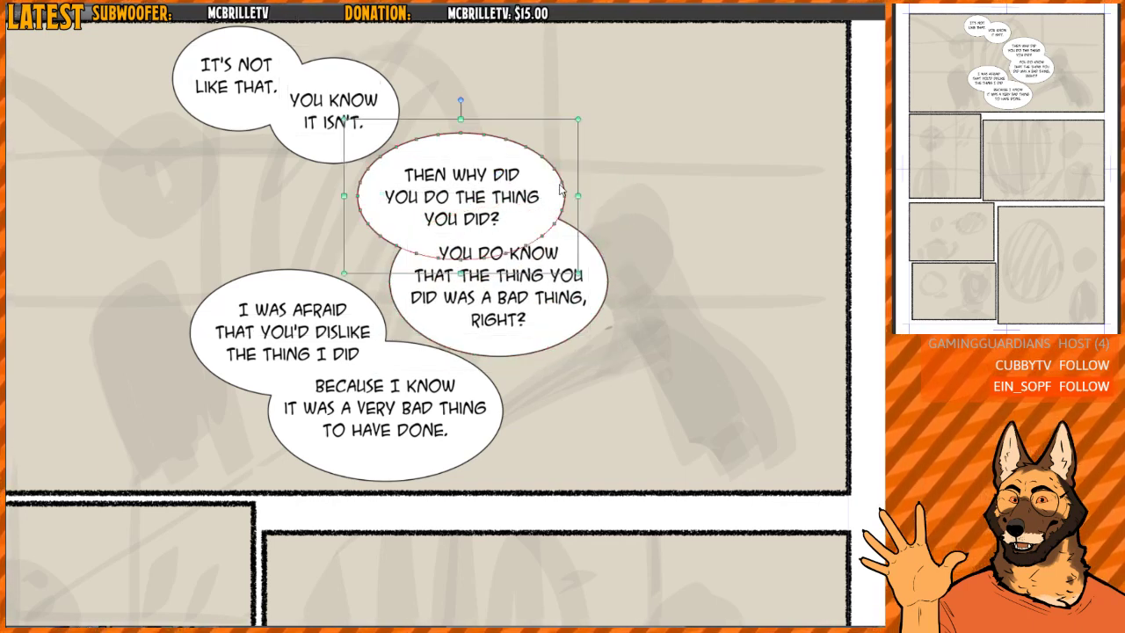
{"action": "left_click_drag", "start_coordinate": [492, 152], "coordinate": [486, 154]}
- Review the spacing of the first panel's three balloon pairs in relation to the panels below
{"action": "scroll", "coordinate": [486, 155], "scroll_direction": "down", "scroll_amount": 5}
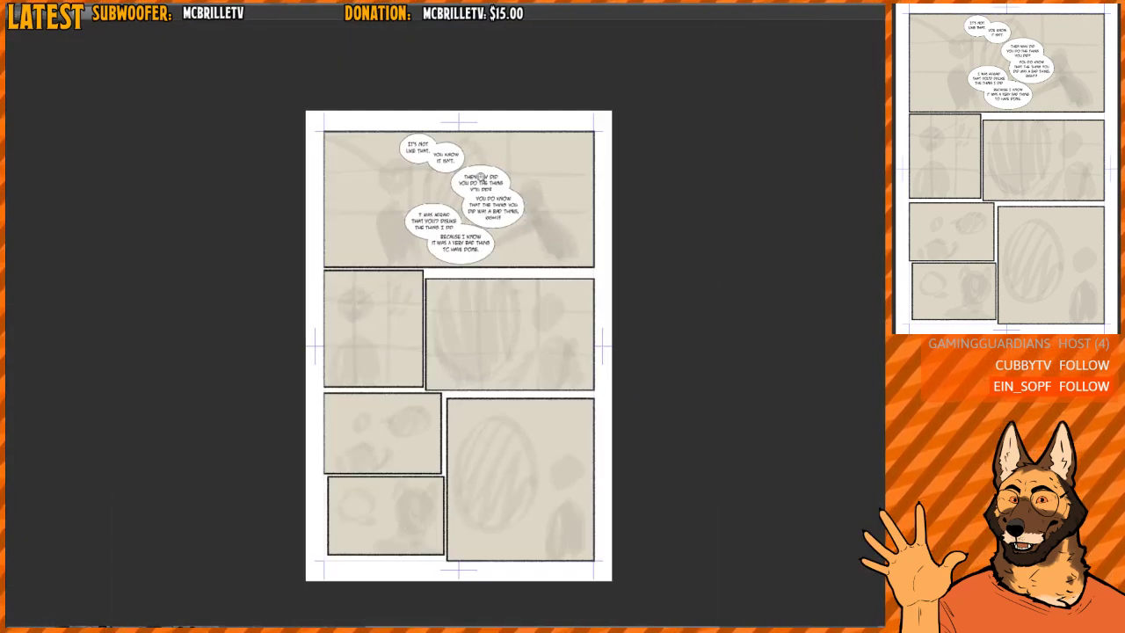
{"action": "scroll", "coordinate": [509, 175], "scroll_direction": "up", "scroll_amount": 3}
{"action": "mouse_move", "coordinate": [509, 174]}
{"action": "left_mouse_down"}
{"action": "mouse_move", "coordinate": [519, 175]}
{"action": "mouse_move", "coordinate": [502, 172]}
{"action": "left_mouse_up"}
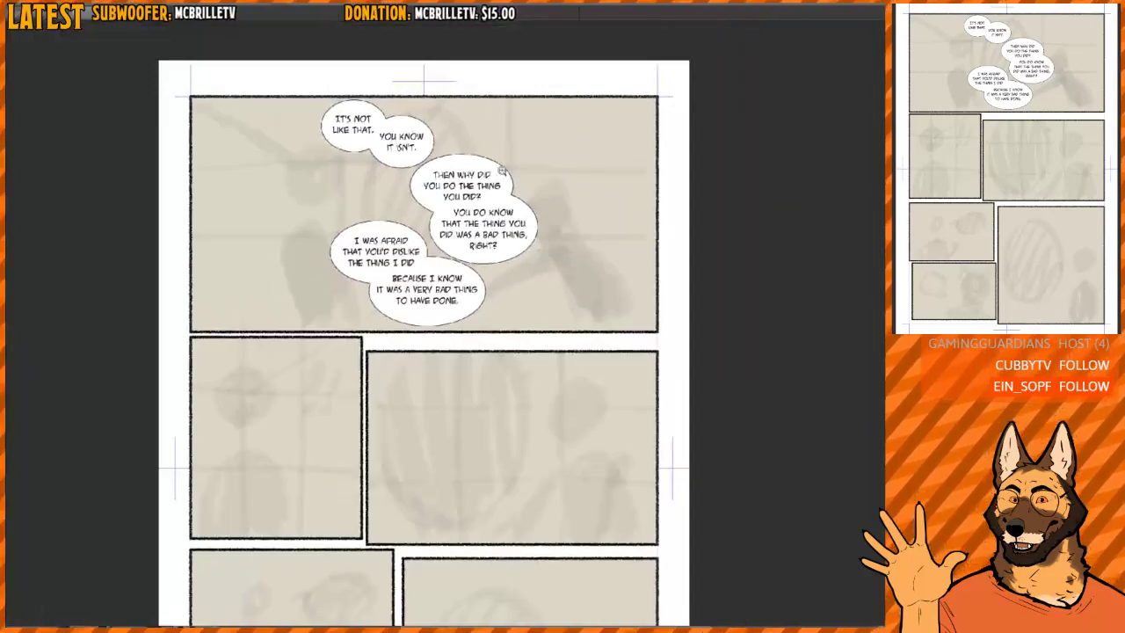
{"action": "left_click_drag", "start_coordinate": [464, 305], "coordinate": [431, 223]}
{"action": "left_click_drag", "start_coordinate": [431, 223], "coordinate": [437, 222]}
{"action": "left_click_drag", "start_coordinate": [442, 279], "coordinate": [441, 264]}
{"action": "left_click_drag", "start_coordinate": [396, 410], "coordinate": [403, 362]}
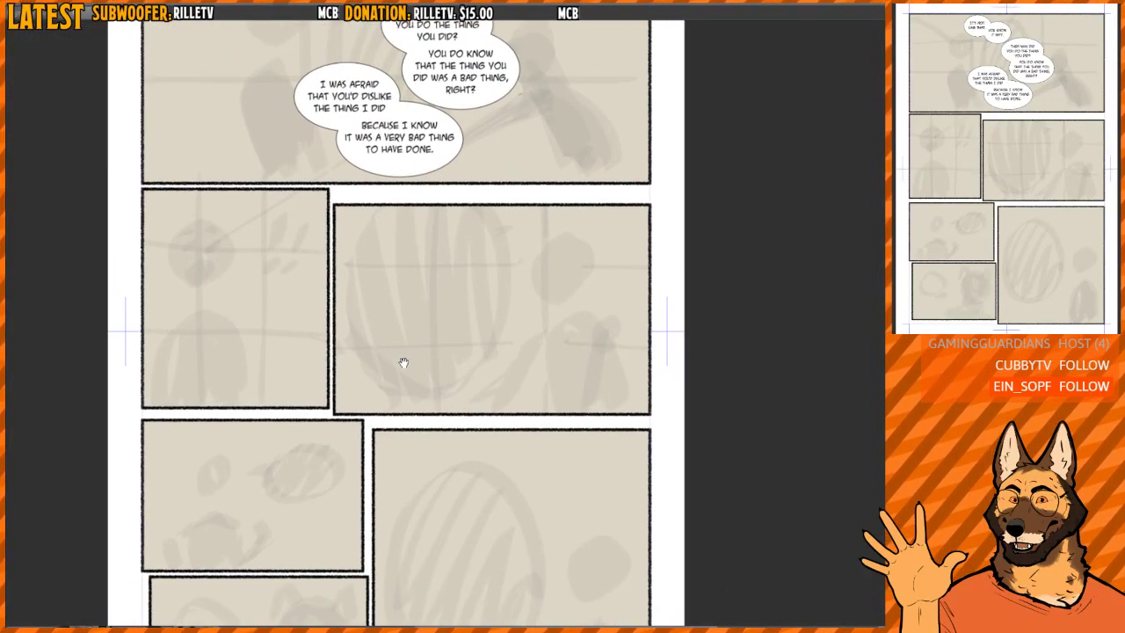
- Start a lettering block in the wide right-hand panel of the second row with the lines "HOW COULD YOU / HAVE DONE SUCH A BAD"
{"action": "left_click_drag", "start_coordinate": [289, 301], "coordinate": [311, 304]}
{"action": "left_click_drag", "start_coordinate": [259, 258], "coordinate": [306, 282]}
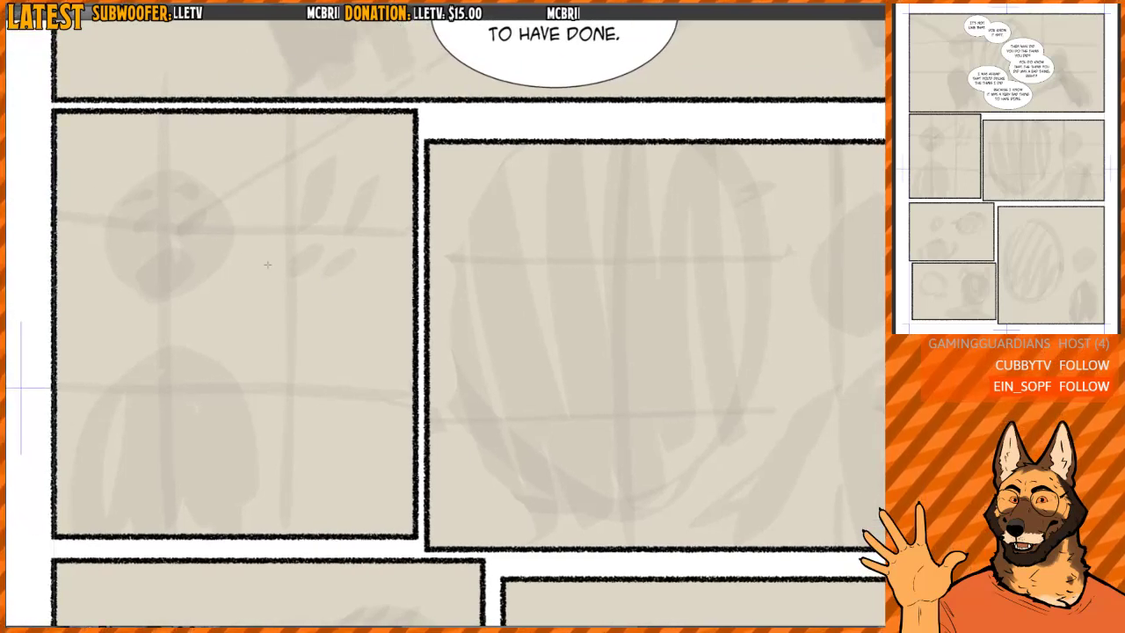
{"action": "left_click_drag", "start_coordinate": [384, 244], "coordinate": [313, 261]}
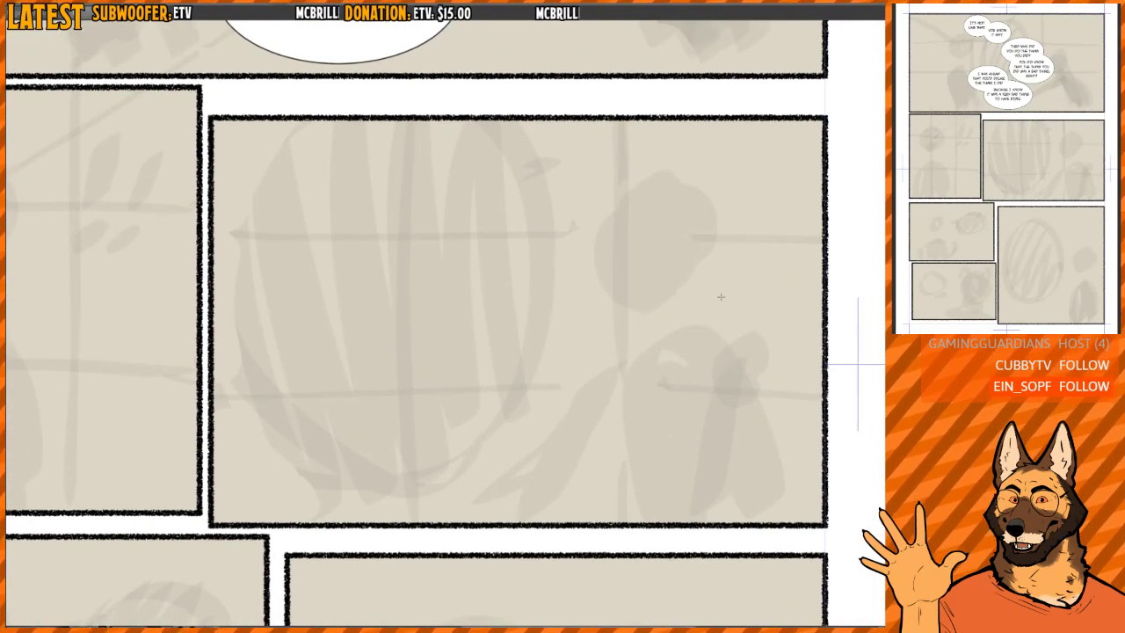
{"action": "left_click", "coordinate": [393, 208]}
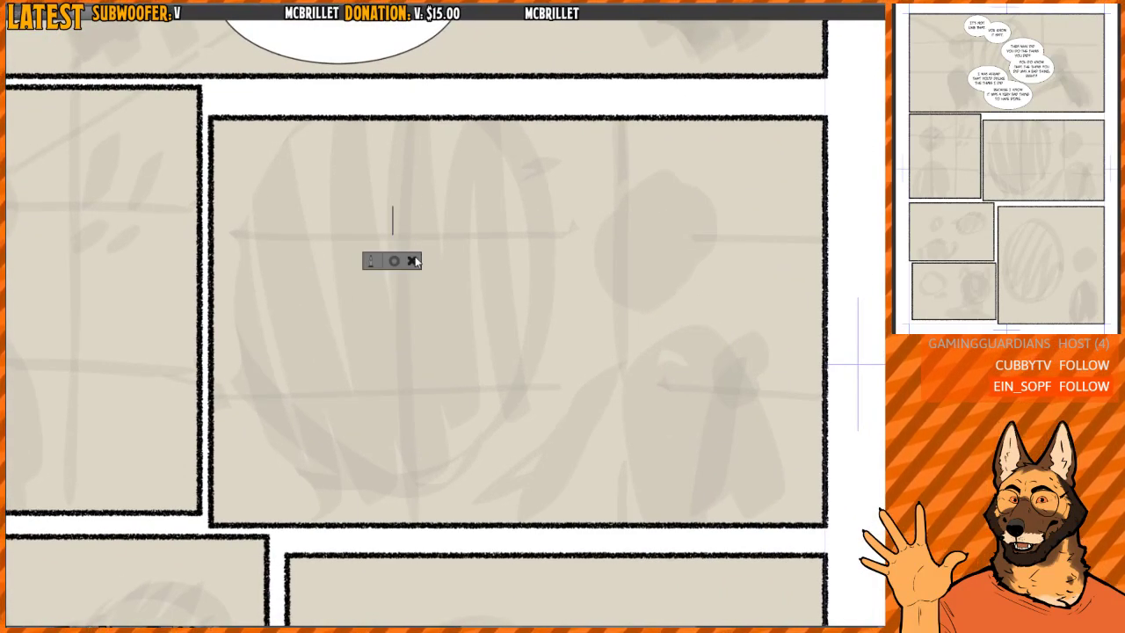
{"action": "left_click", "coordinate": [413, 261]}
{"action": "left_click", "coordinate": [383, 203]}
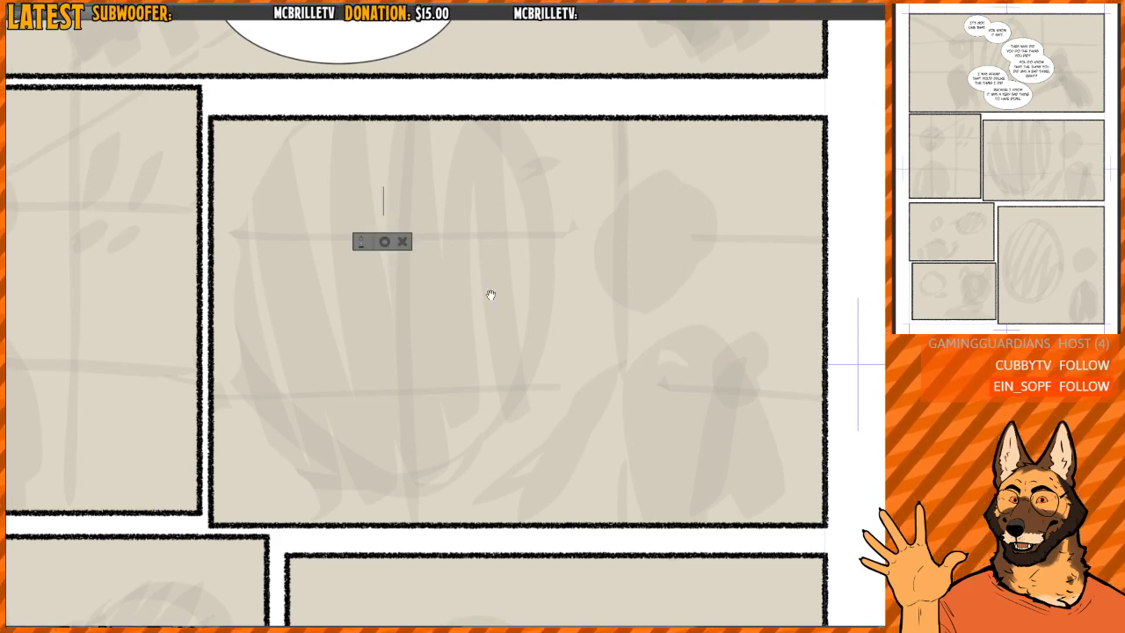
{"action": "scroll", "coordinate": [467, 209], "scroll_direction": "down", "scroll_amount": 1}
{"action": "scroll", "coordinate": [474, 188], "scroll_direction": "up", "scroll_amount": 1}
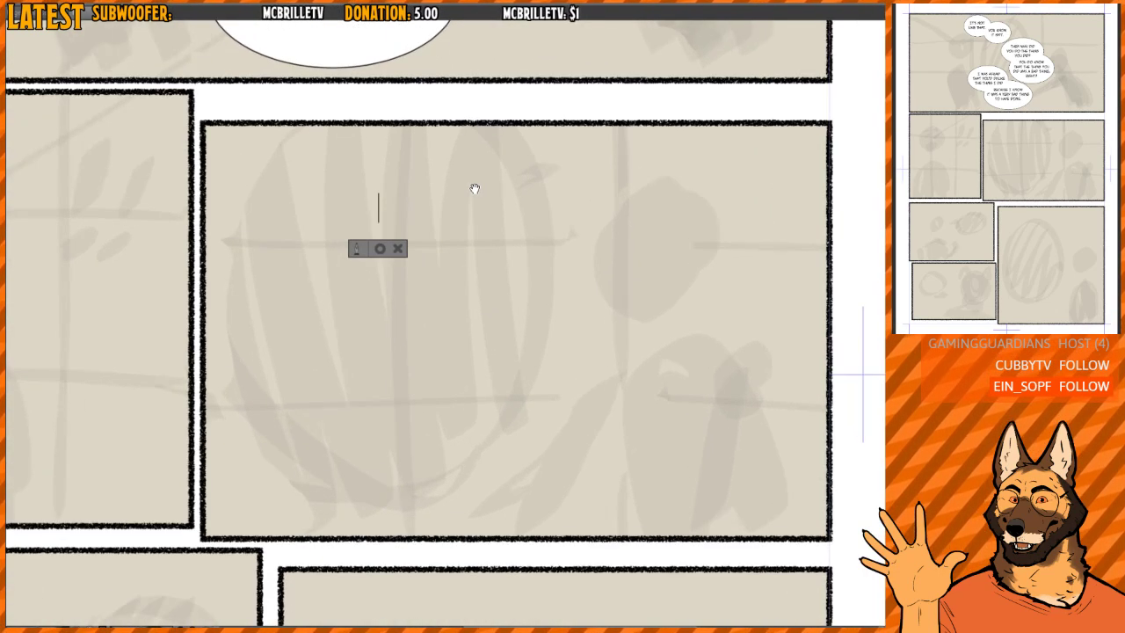
{"action": "type", "text": "HOW CAN"}
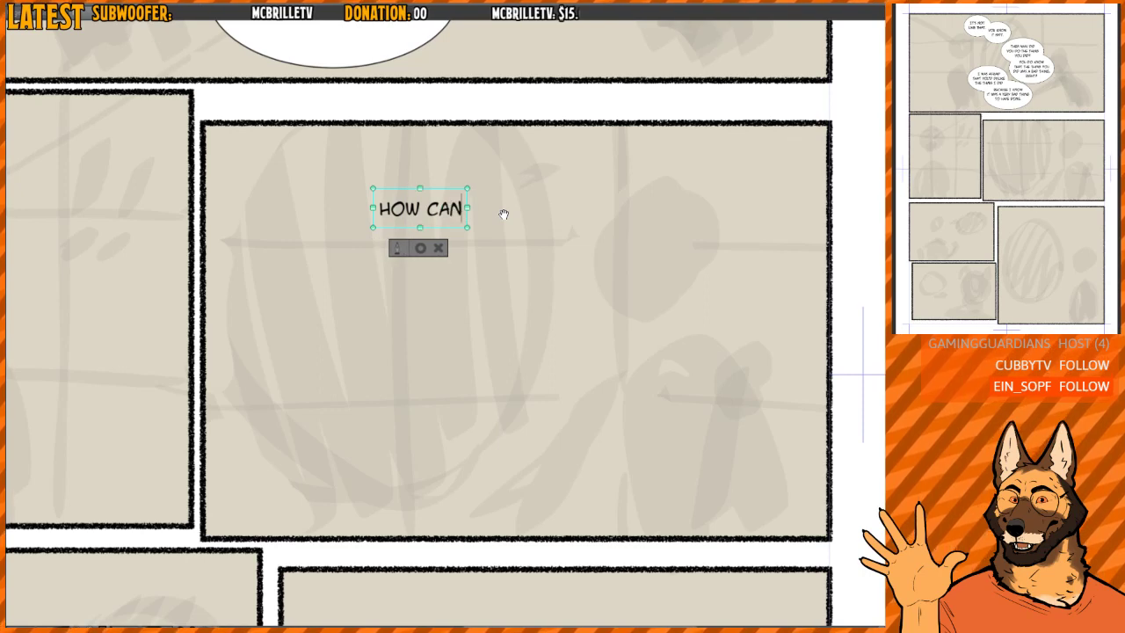
{"action": "type", "text": " YOU"}
{"action": "key", "text": "Return"}
{"action": "type", "text": "HAVE DONE"}
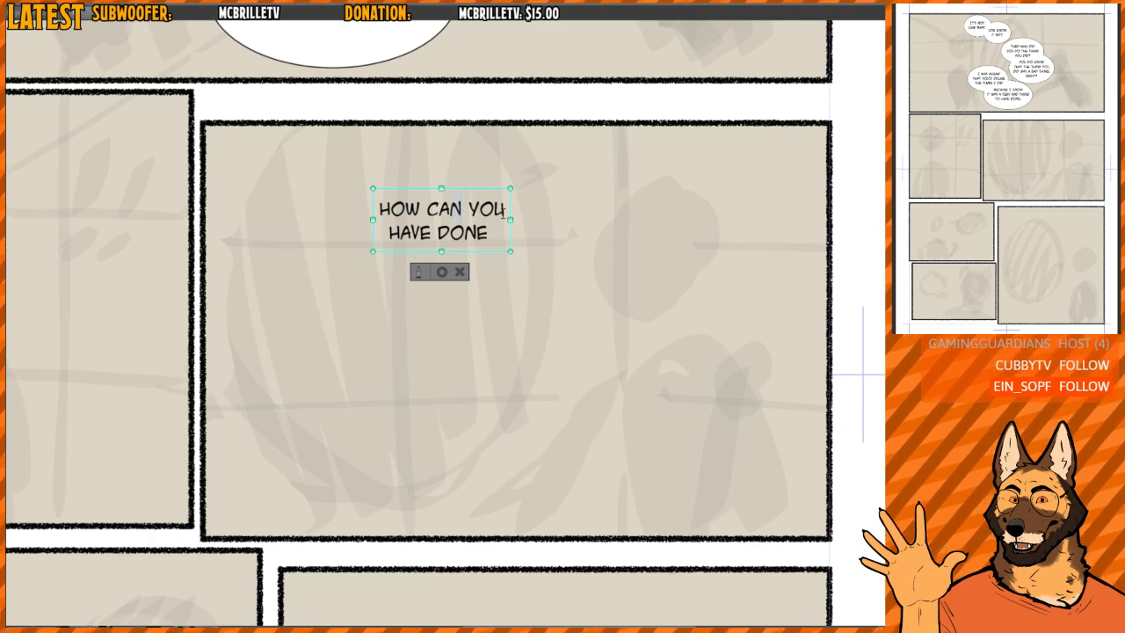
{"action": "type", "text": "OULD"}
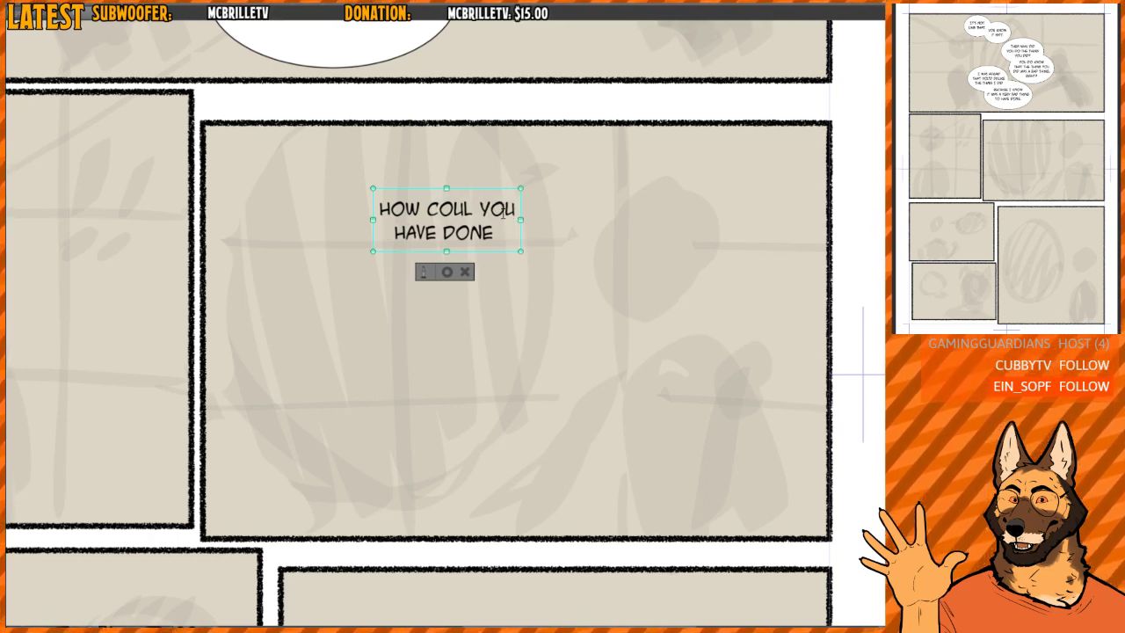
{"action": "type", "text": " YOU HAVE DONE SUCH A BAD"}
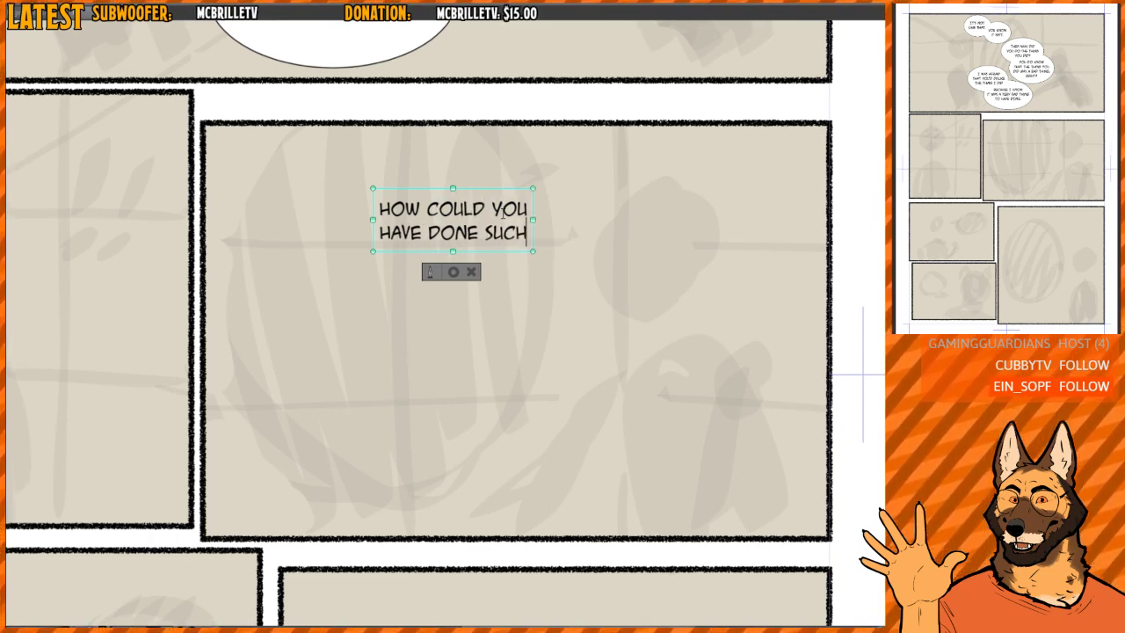
- Add the third line "THING KNOWING THAT IT" to the "HOW COULD YOU" text
{"action": "key", "text": "Return"}
{"action": "type", "text": "THING KLNOW"}
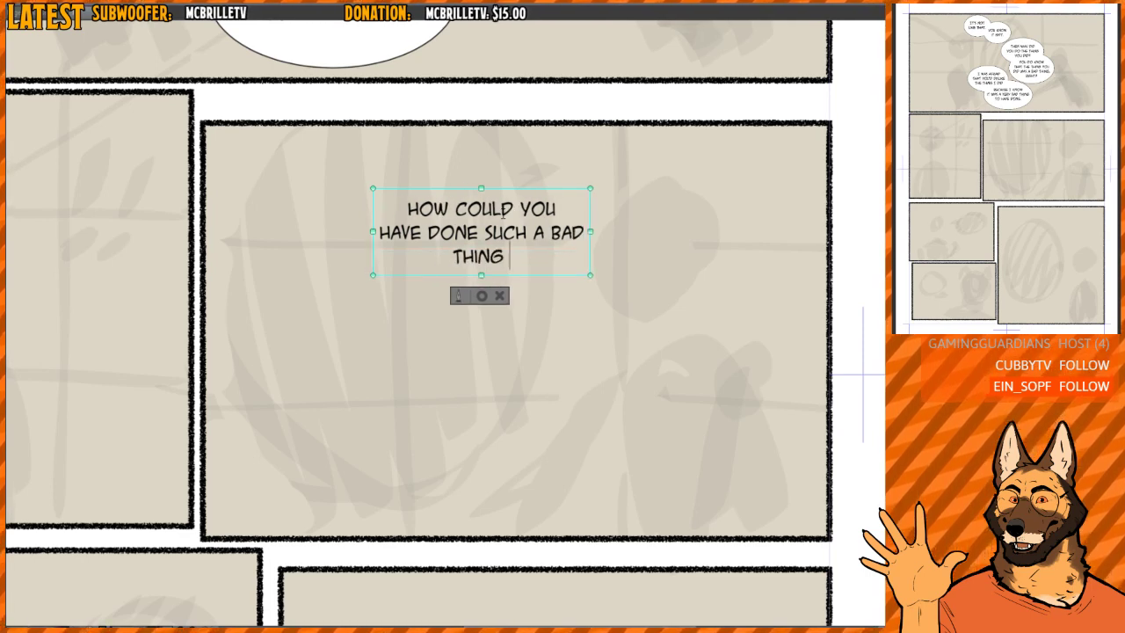
{"action": "key", "text": "BackSpace"}
{"action": "key", "text": "BackSpace"}
{"action": "key", "text": "BackSpace"}
{"action": "key", "text": "BackSpace"}
{"action": "type", "text": "NOWING THAT IT"}
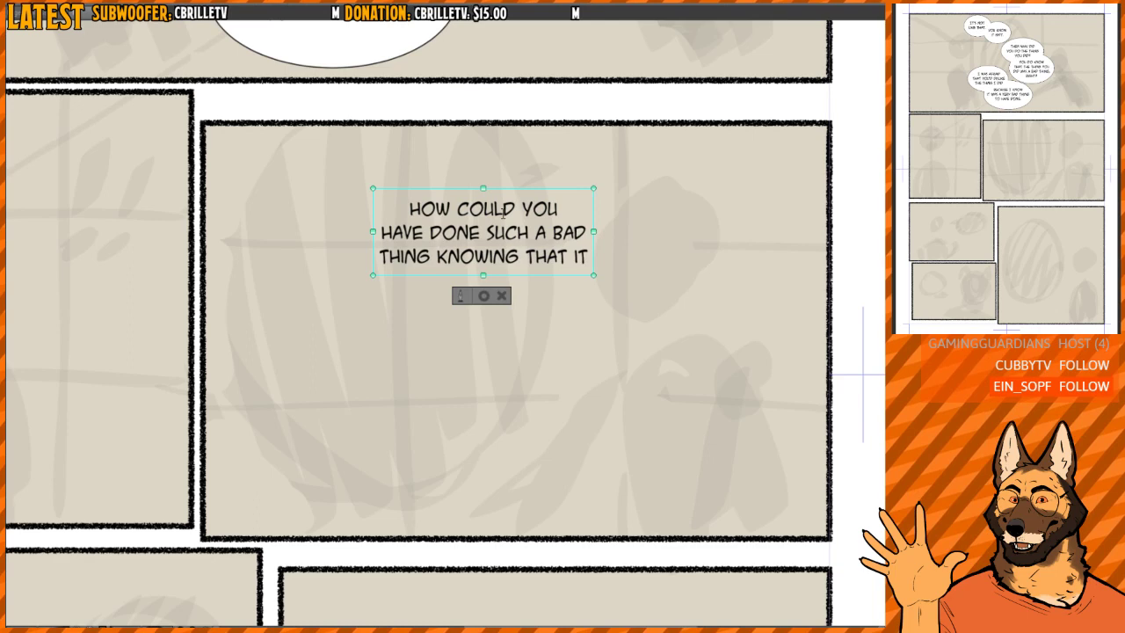
- Finish the "HOW COULD YOU" text with the line "WAS A BAD THING?" and move it toward the panel's upper left
{"action": "key", "text": "Return"}
{"action": "type", "text": "WAS A BAD THING"}
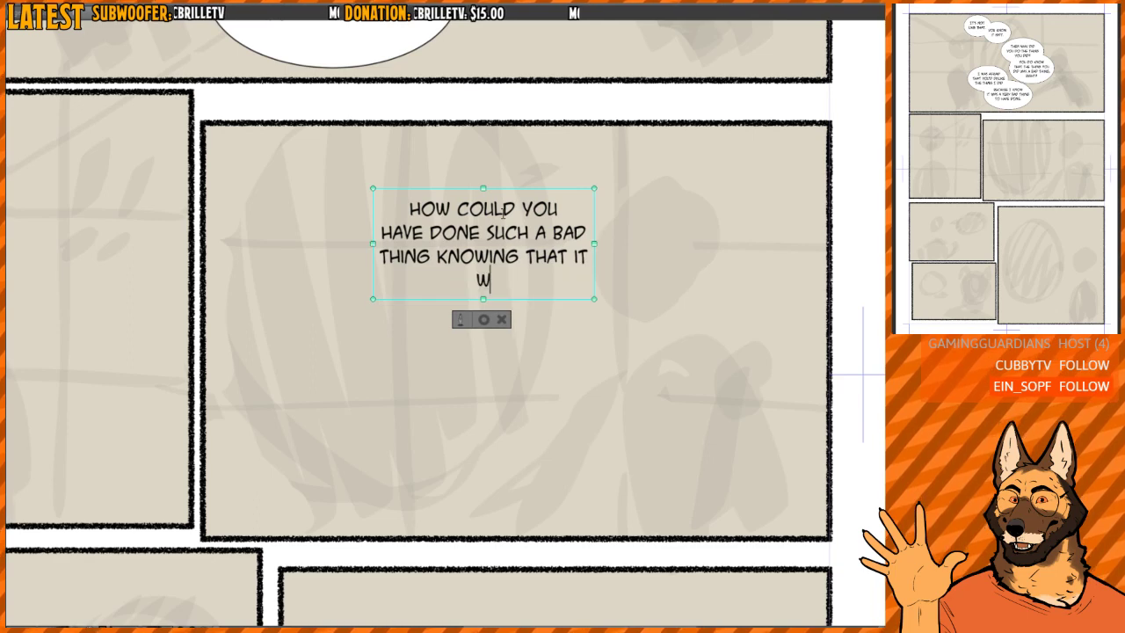
{"action": "type", "text": "."}
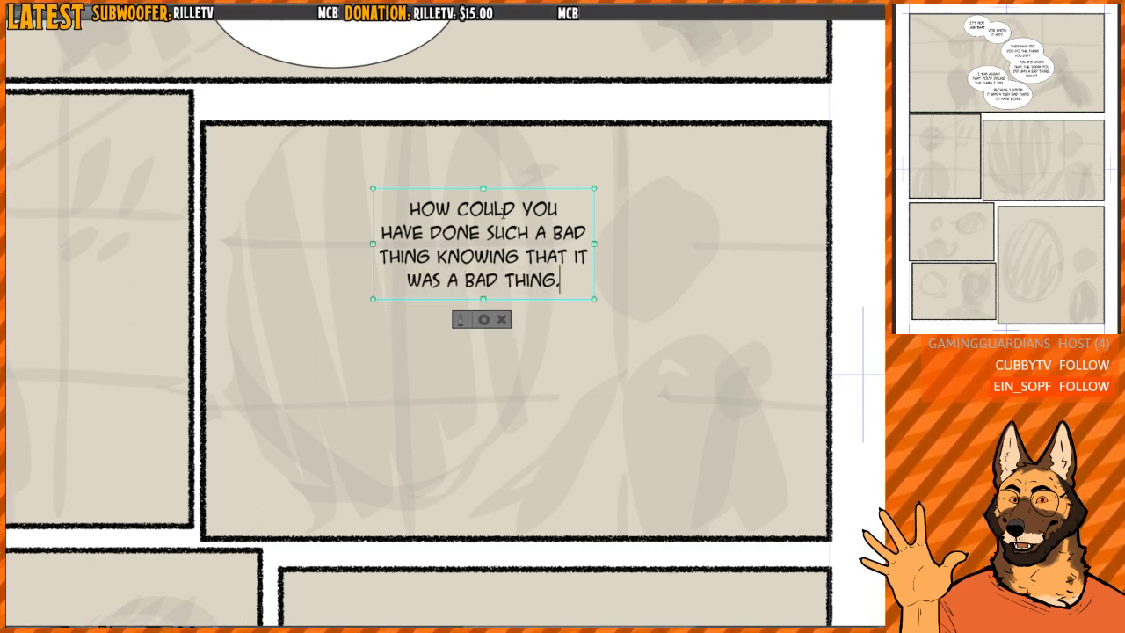
{"action": "key", "text": "BackSpace"}
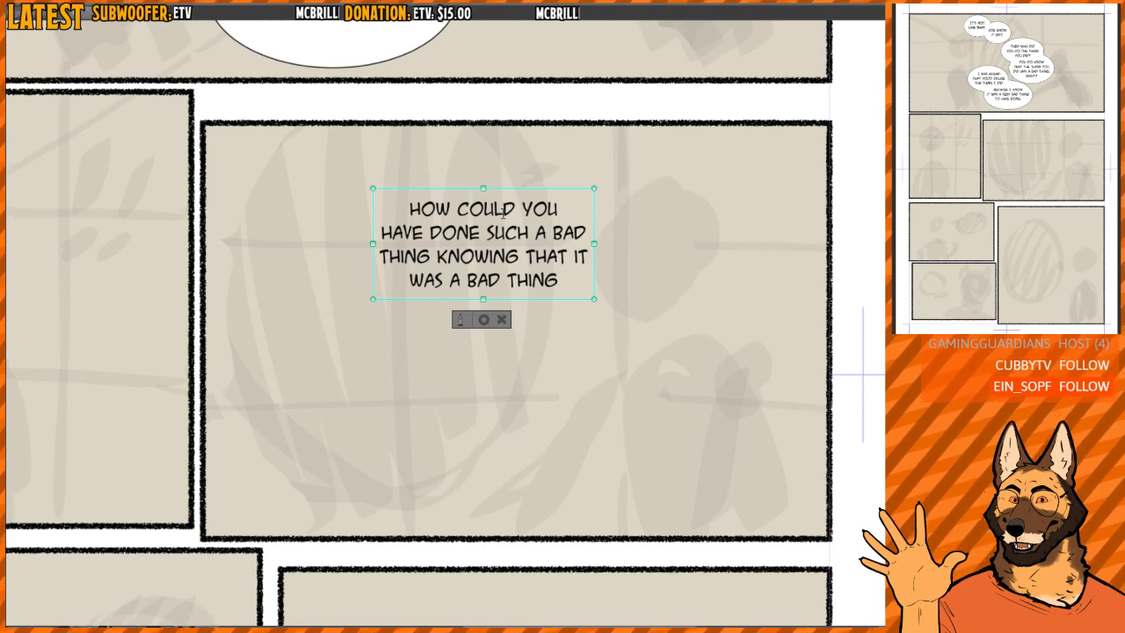
{"action": "type", "text": "?"}
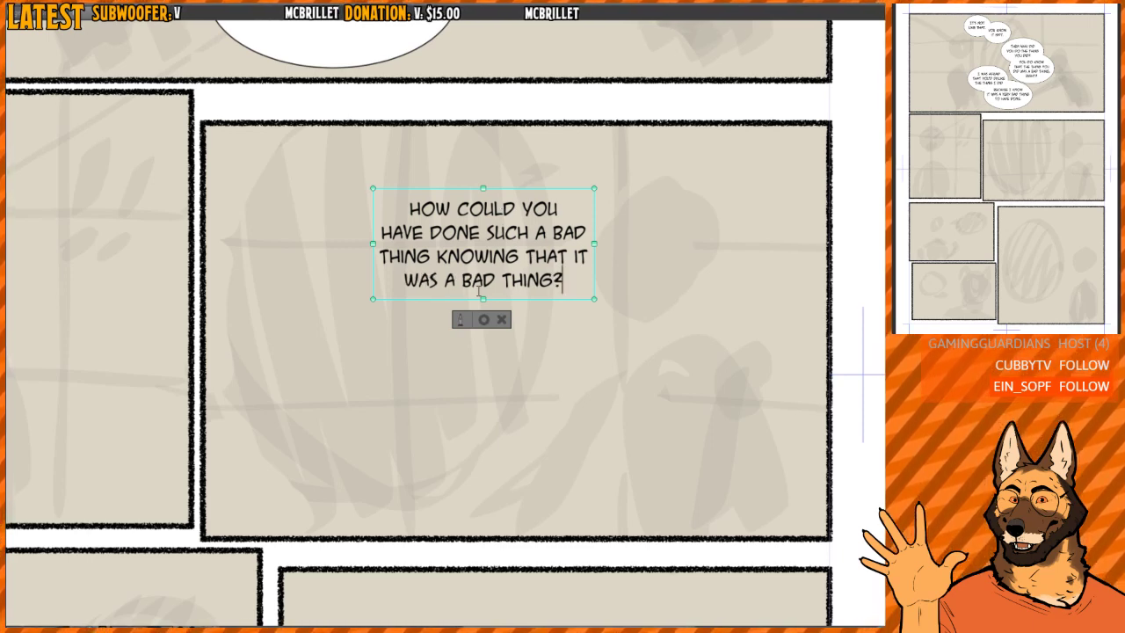
{"action": "key", "text": "Escape"}
{"action": "left_click_drag", "start_coordinate": [590, 218], "coordinate": [468, 214]}
- Start a second text block below the "HOW COULD YOU" text with the line "I CAN NOT"
{"action": "left_click", "coordinate": [393, 356]}
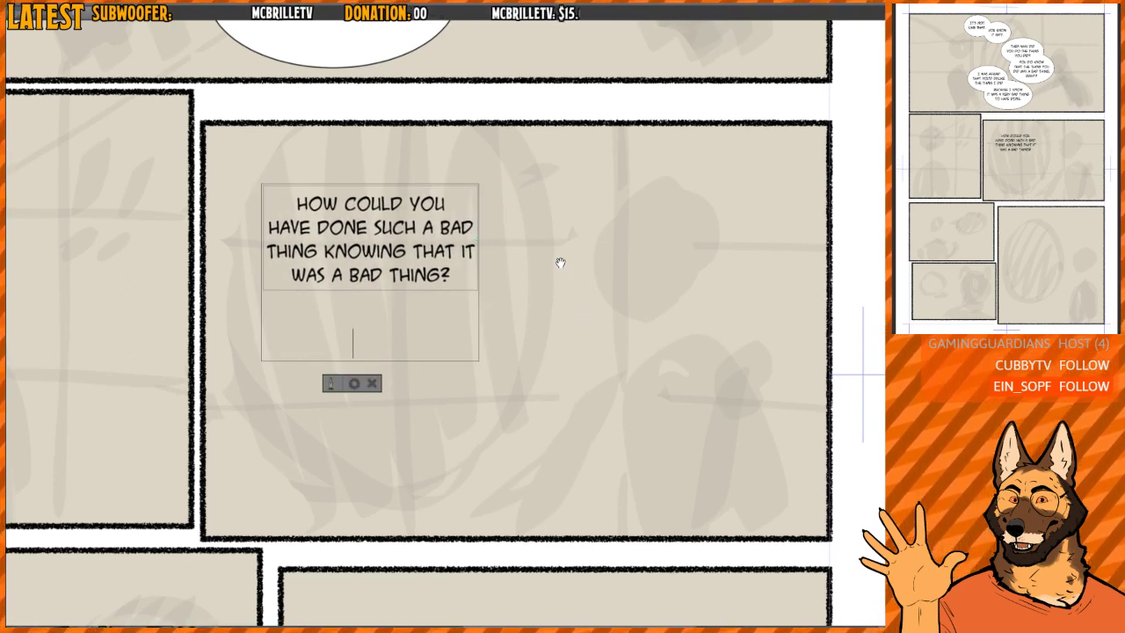
{"action": "type", "text": "I CANNOT"}
{"action": "key", "text": "BackSpace"}
{"action": "key", "text": "BackSpace"}
{"action": "key", "text": "BackSpace"}
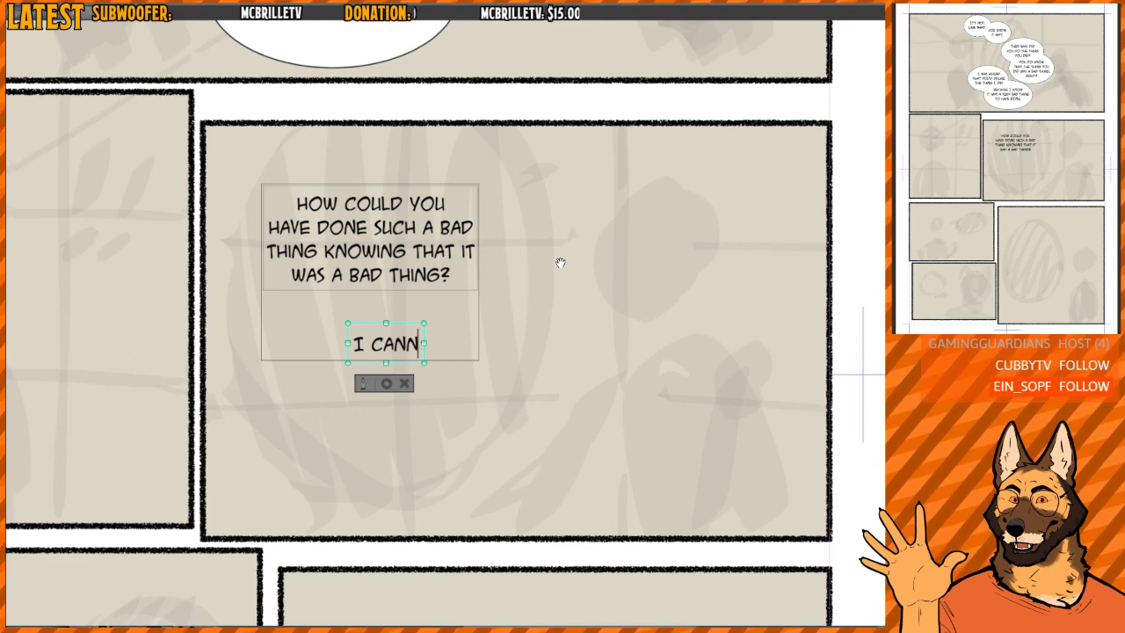
{"action": "type", "text": "NOT B"}
{"action": "key", "text": "BackSpace"}
{"action": "key", "text": "BackSpace"}
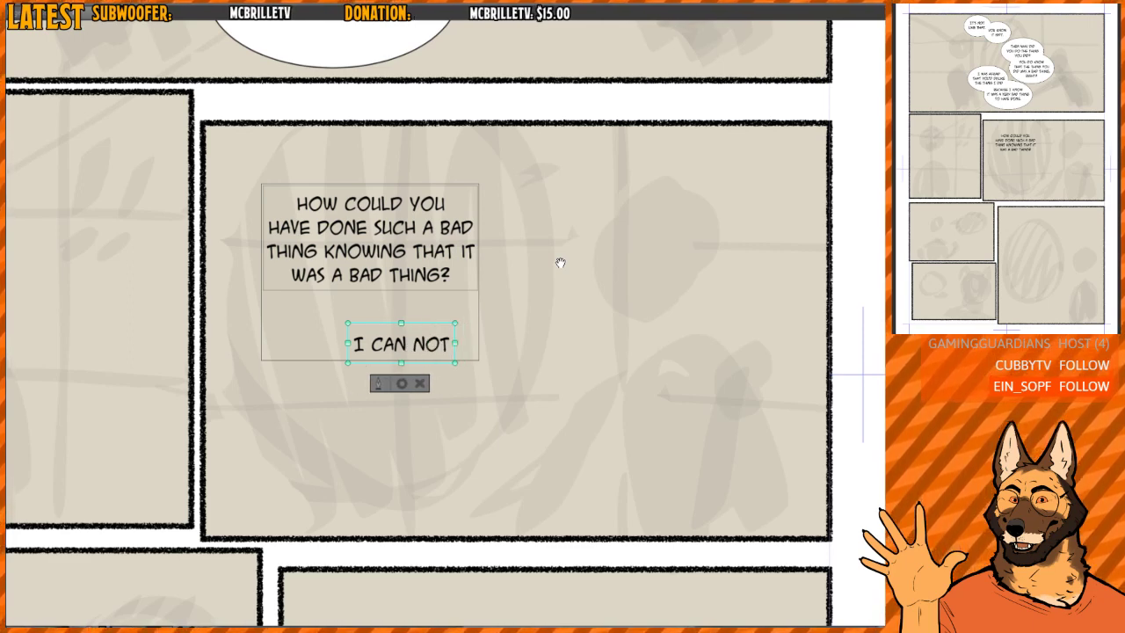
- Add the second line "BELIEVE THAT YOU" to the "I CAN NOT" text, correcting the spelling of "BELIEVE"
{"action": "key", "text": "Return"}
{"action": "type", "text": "BELIVE THA"}
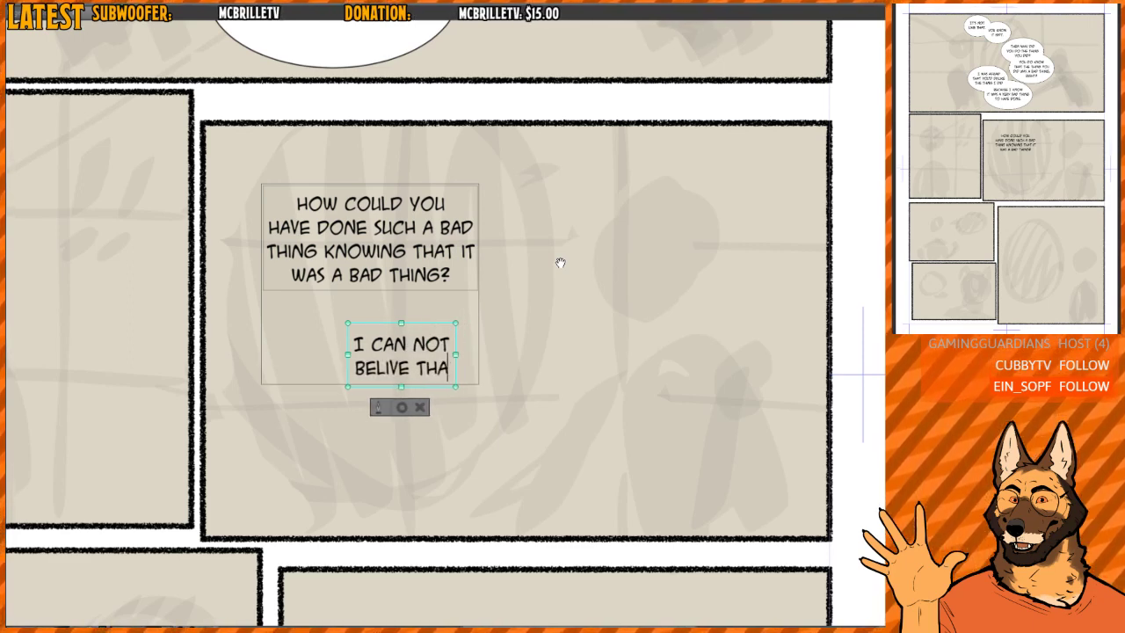
{"action": "key", "text": "BackSpace"}
{"action": "key", "text": "BackSpace"}
{"action": "key", "text": "BackSpace"}
{"action": "key", "text": "BackSpace"}
{"action": "key", "text": "BackSpace"}
{"action": "key", "text": "BackSpace"}
{"action": "type", "text": "EVE THAT YOU'VE"}
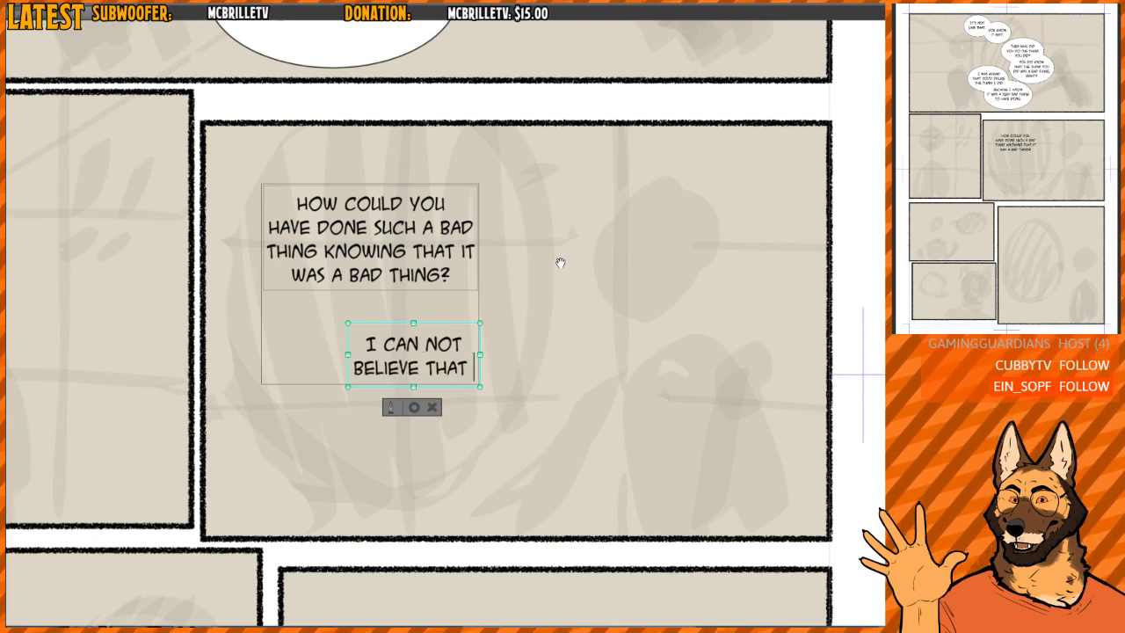
{"action": "key", "text": "BackSpace"}
{"action": "key", "text": "BackSpace"}
{"action": "key", "text": "BackSpace"}
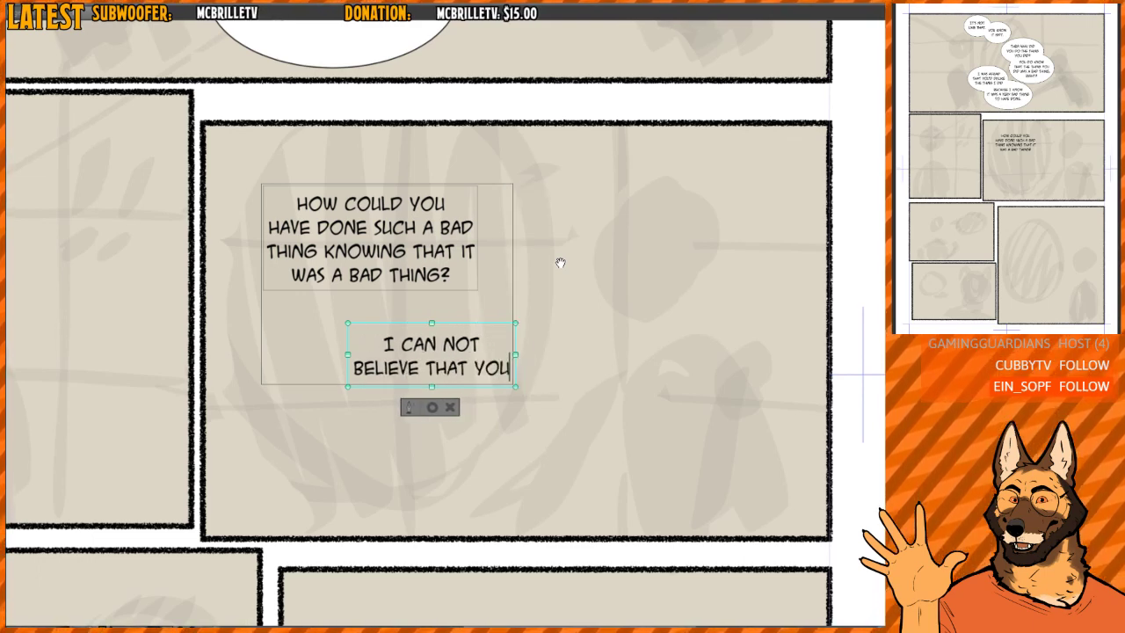
- Complete the "I CAN NOT" text with the lines "HAVE DONE THIS / TO ME. TO US."
{"action": "key", "text": "Return"}
{"action": "type", "text": "HAVE DONE THI"}
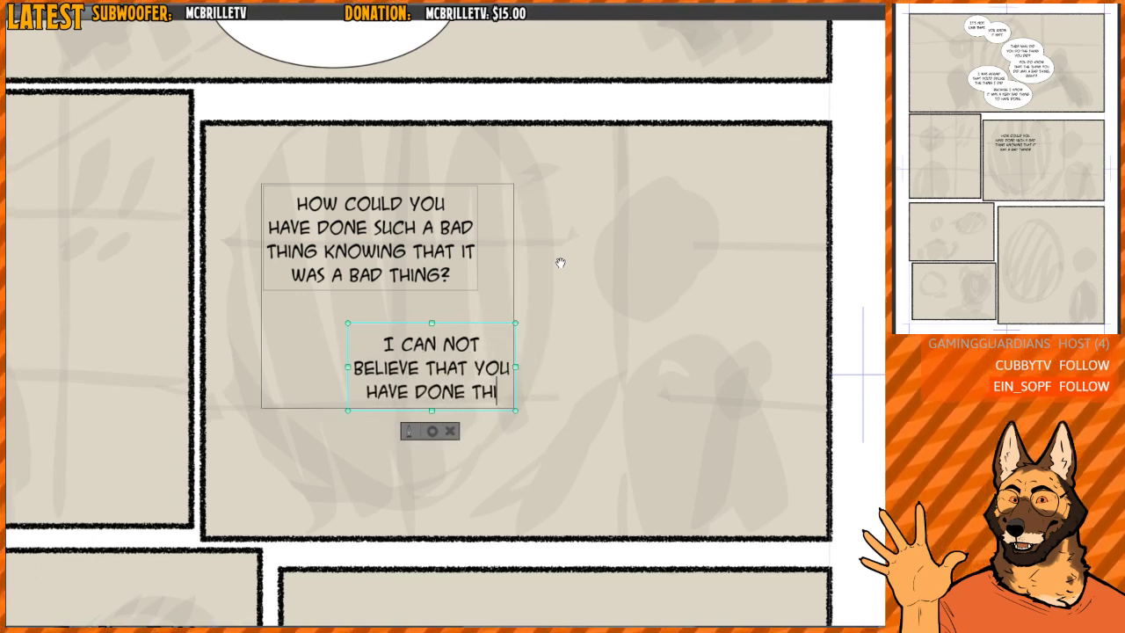
{"action": "type", "text": "S."}
{"action": "key", "text": "BackSpace"}
{"action": "key", "text": "Return"}
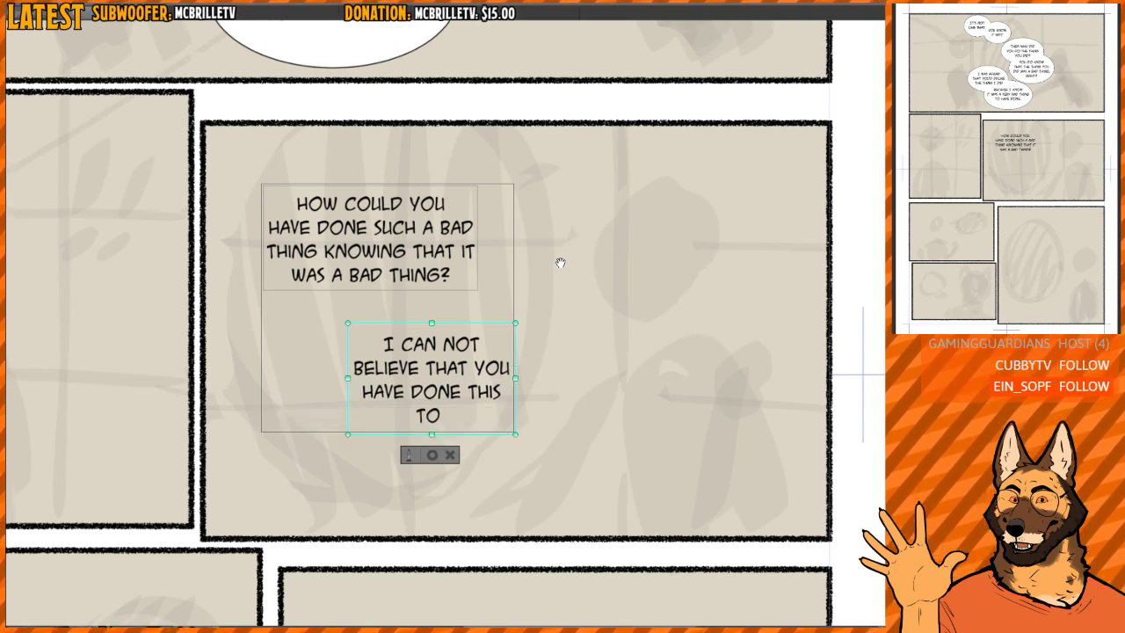
{"action": "type", "text": "TO ME. TO US."}
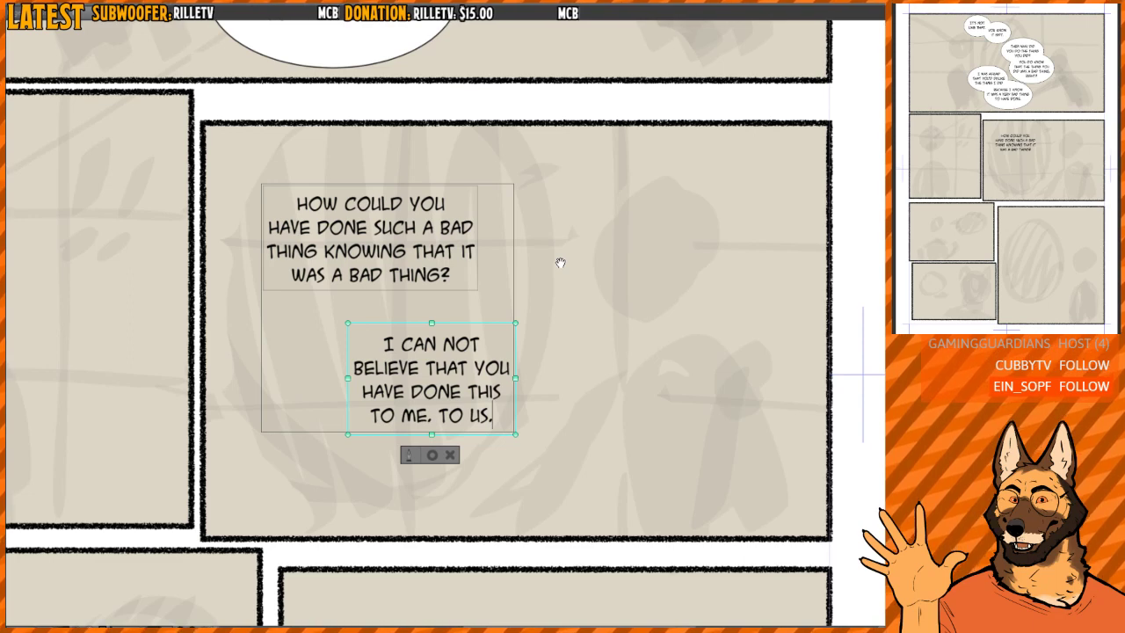
{"action": "left_click", "coordinate": [432, 455]}
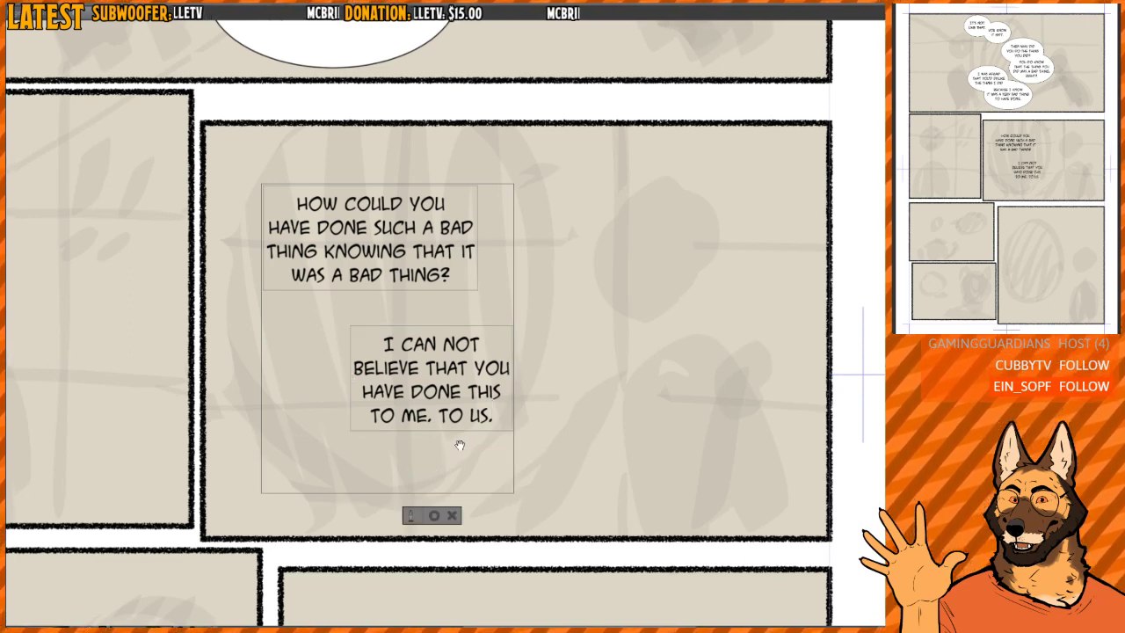
{"action": "key", "text": "Escape"}
{"action": "key", "text": "t"}
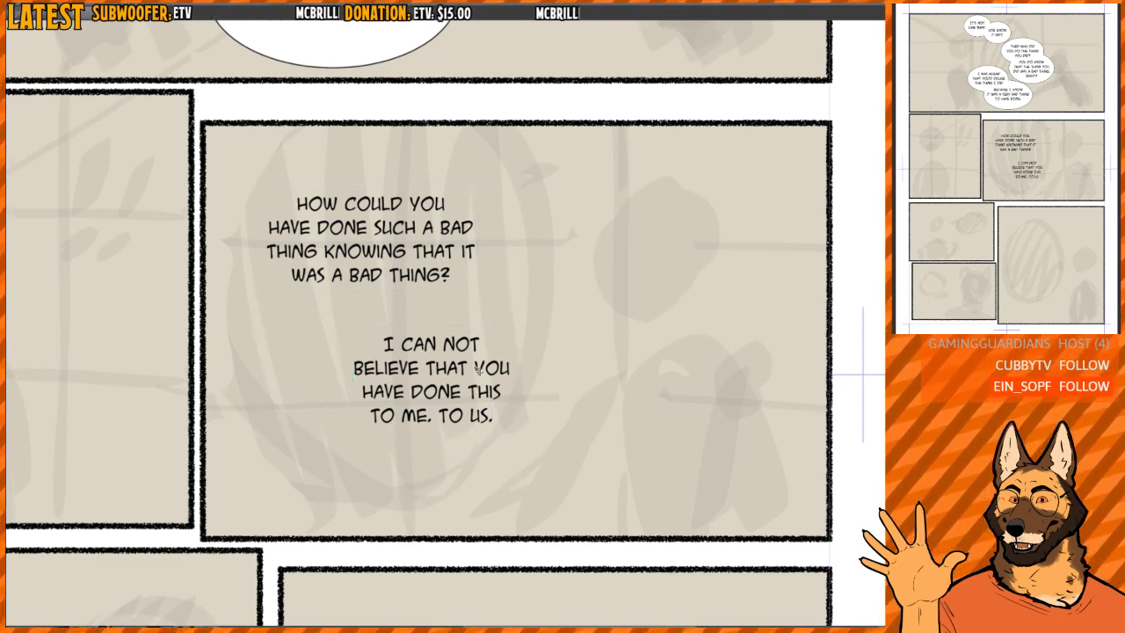
- Move the "I CAN NOT" text up and left, closer beneath the "HOW COULD YOU" text
{"action": "left_click", "coordinate": [472, 371]}
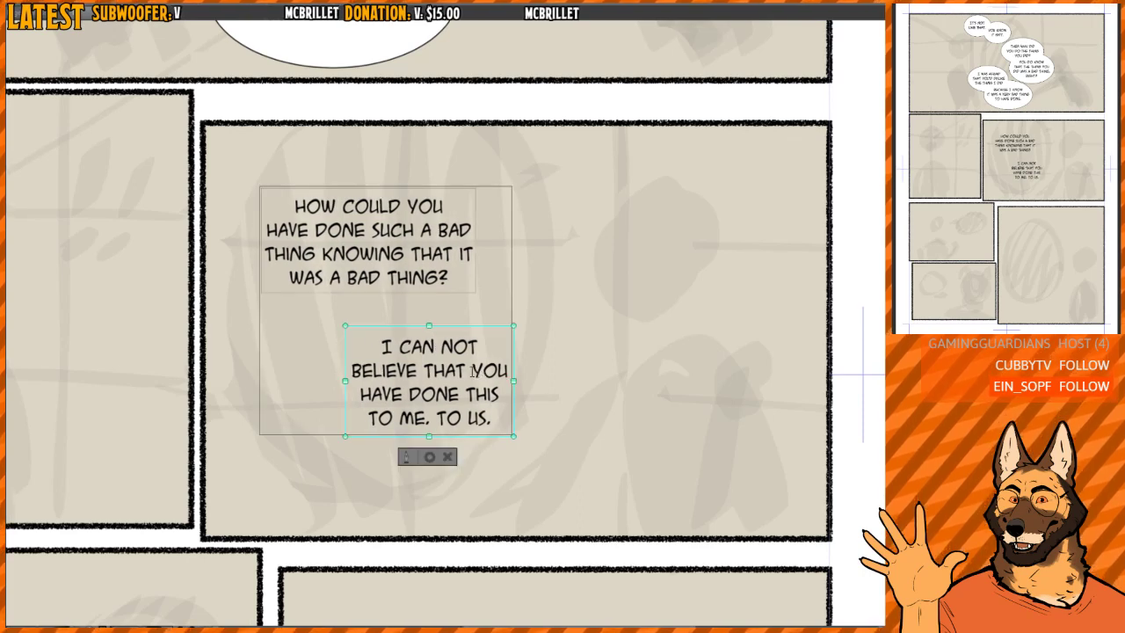
{"action": "left_click", "coordinate": [478, 347]}
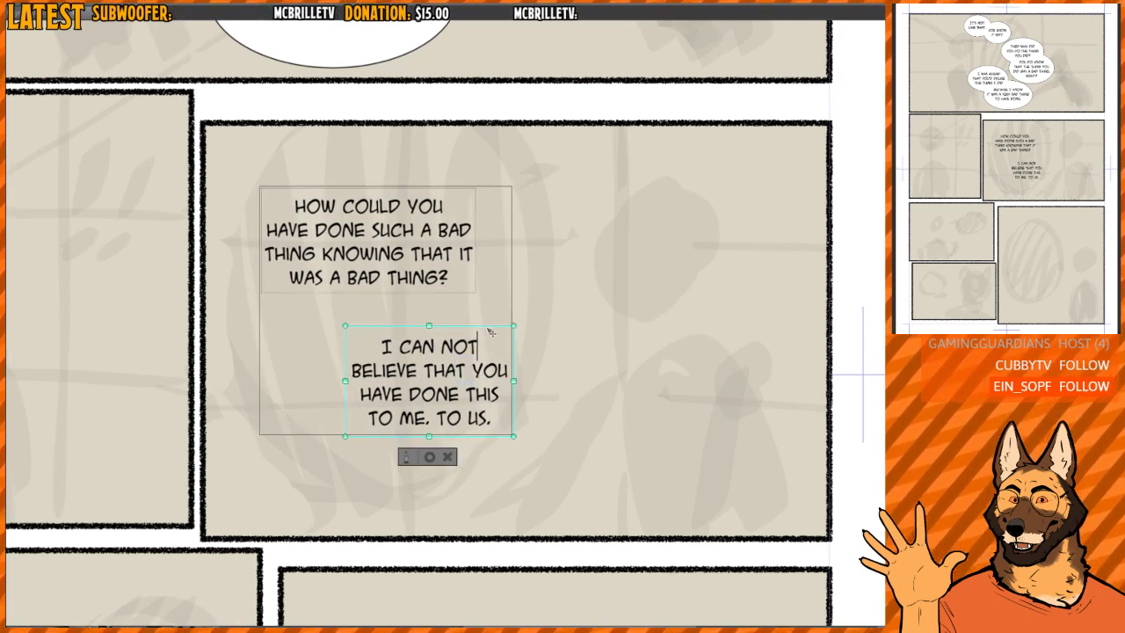
{"action": "left_click_drag", "start_coordinate": [490, 331], "coordinate": [460, 320]}
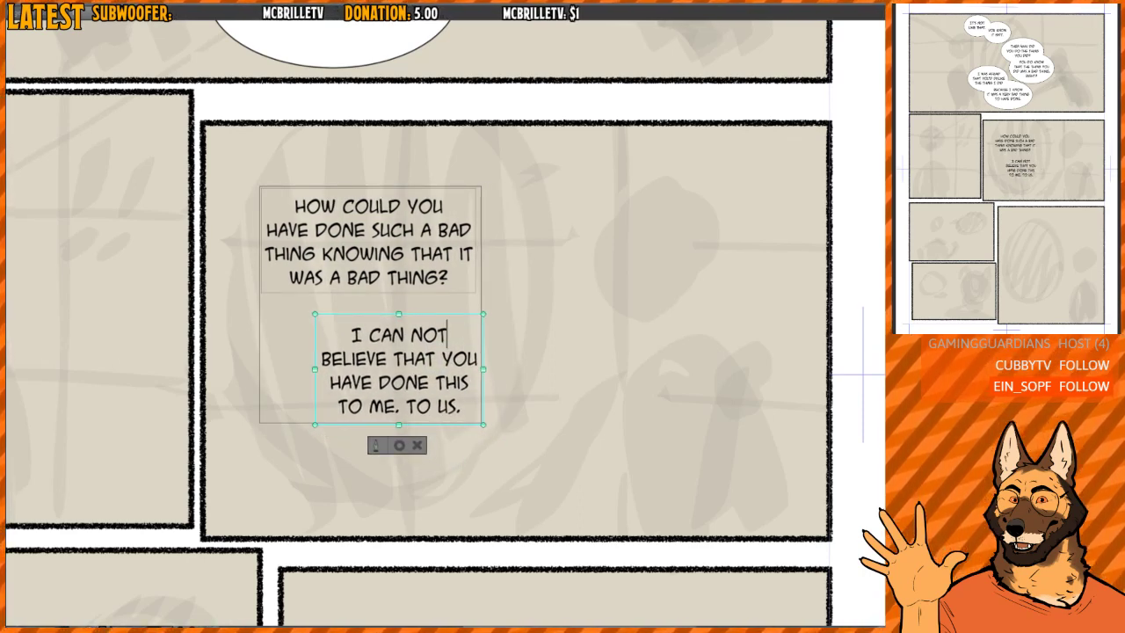
{"action": "key", "text": "Escape"}
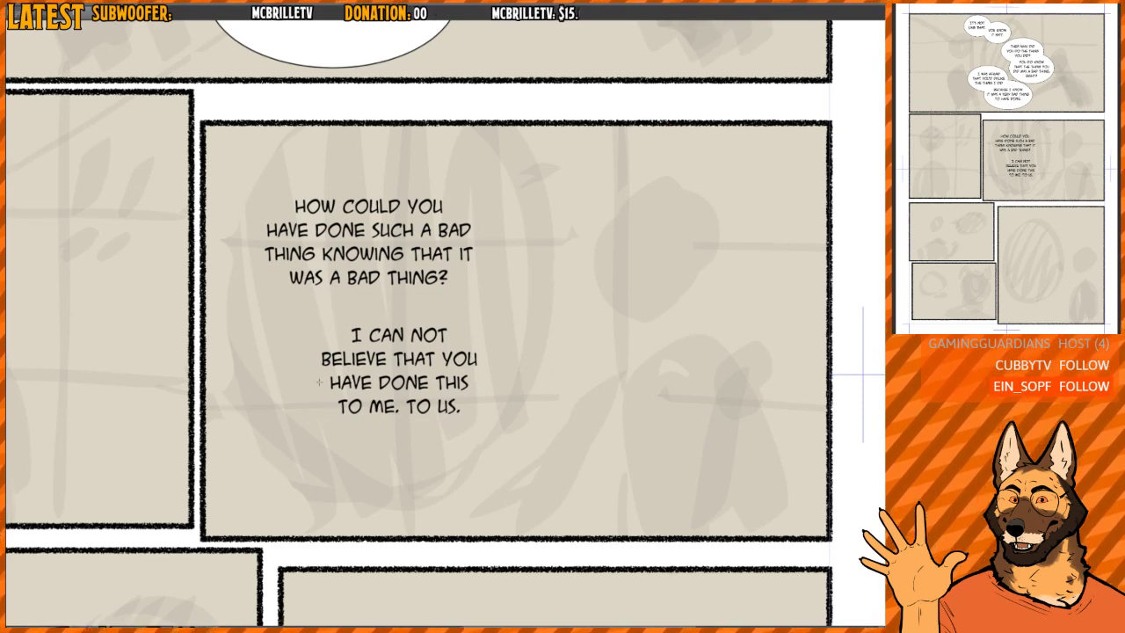
- Draw two overlapping elliptical speech balloons around the "HOW COULD YOU" and "I CAN NOT" texts
{"action": "left_click_drag", "start_coordinate": [239, 145], "coordinate": [502, 325]}
{"action": "left_click_drag", "start_coordinate": [297, 300], "coordinate": [512, 458]}
{"action": "scroll", "coordinate": [372, 273], "scroll_direction": "down", "scroll_amount": 4}
{"action": "scroll", "coordinate": [373, 273], "scroll_direction": "up", "scroll_amount": 5}
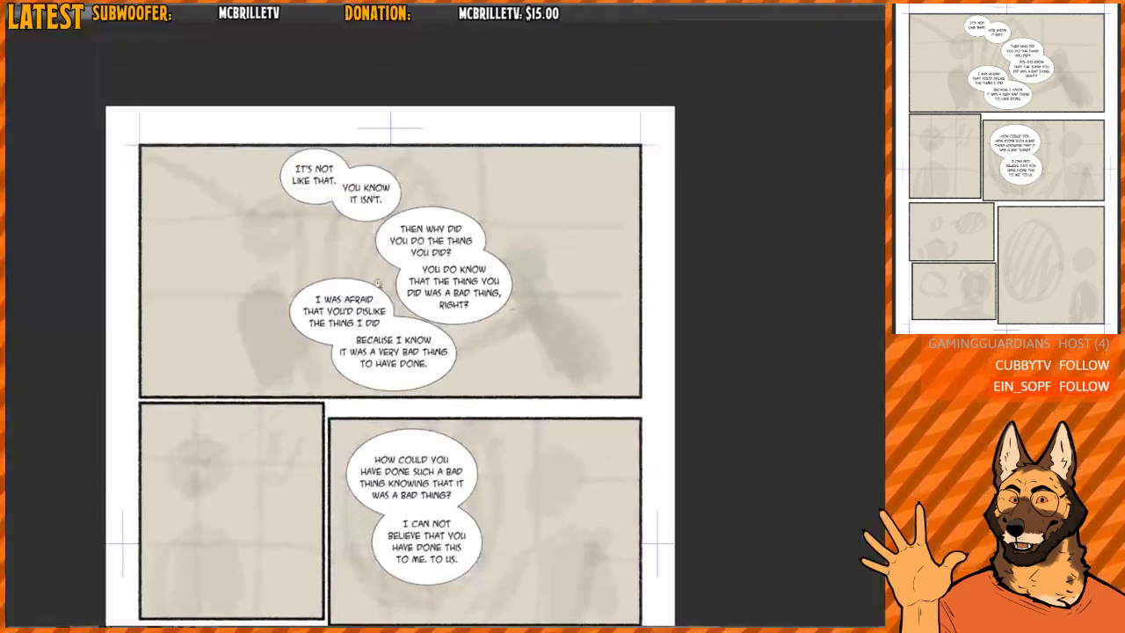
- Review how the overlapping balloons in the first panel and the wide second-row panel read together down the page
{"action": "scroll", "coordinate": [413, 247], "scroll_direction": "down", "scroll_amount": 2}
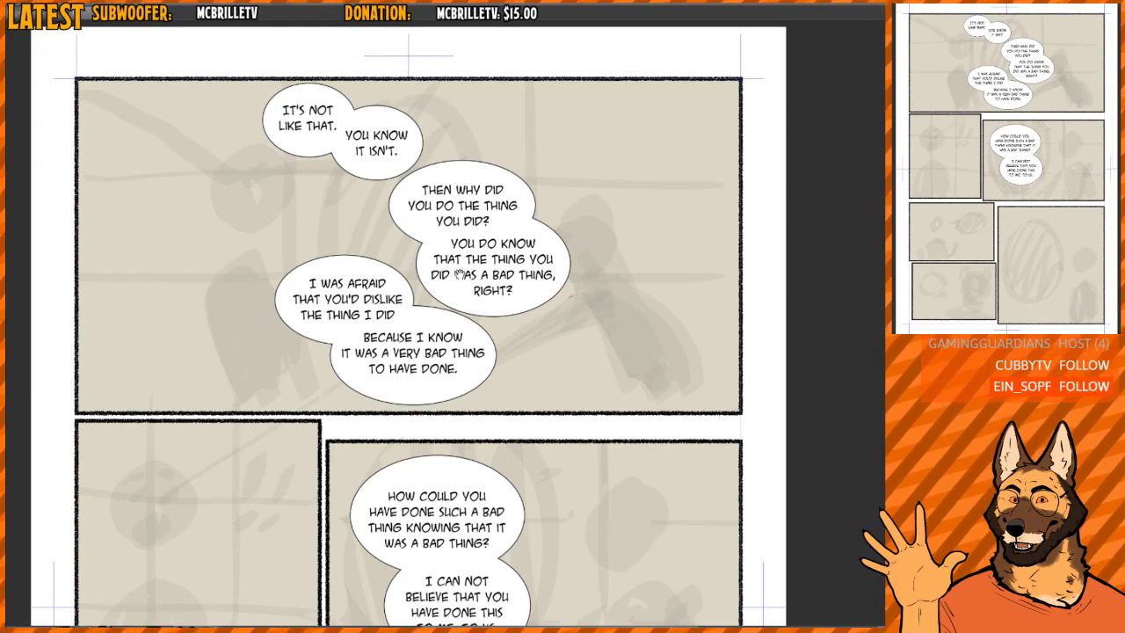
{"action": "scroll", "coordinate": [422, 295], "scroll_direction": "up", "scroll_amount": 5}
{"action": "scroll", "coordinate": [424, 269], "scroll_direction": "down", "scroll_amount": 5}
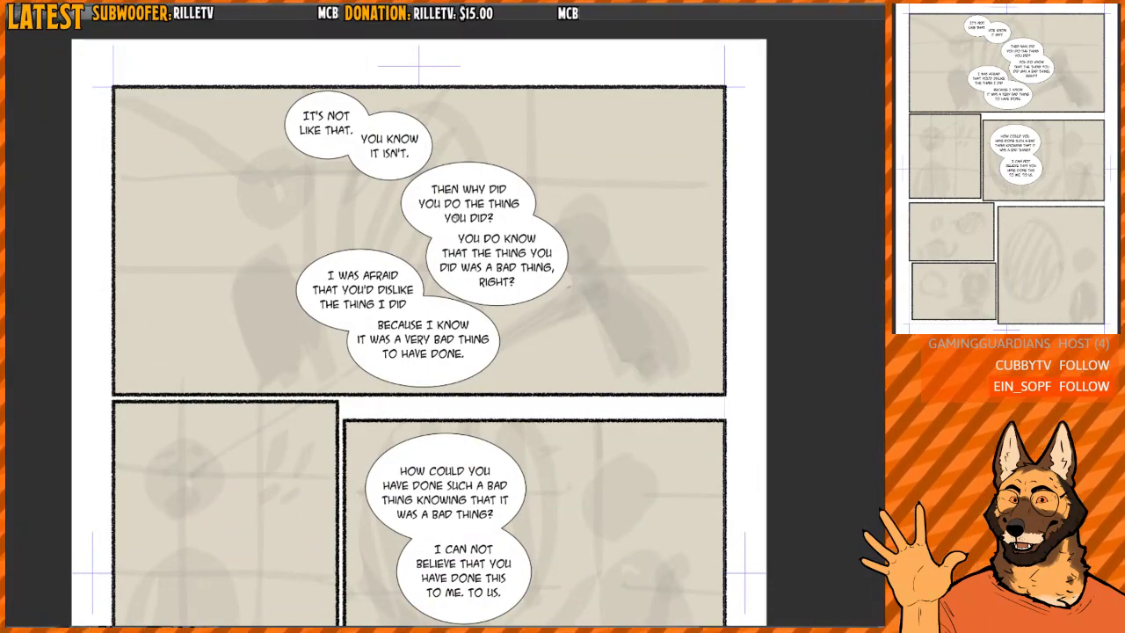
{"action": "left_click_drag", "start_coordinate": [475, 288], "coordinate": [452, 70]}
{"action": "scroll", "coordinate": [430, 214], "scroll_direction": "up", "scroll_amount": 2}
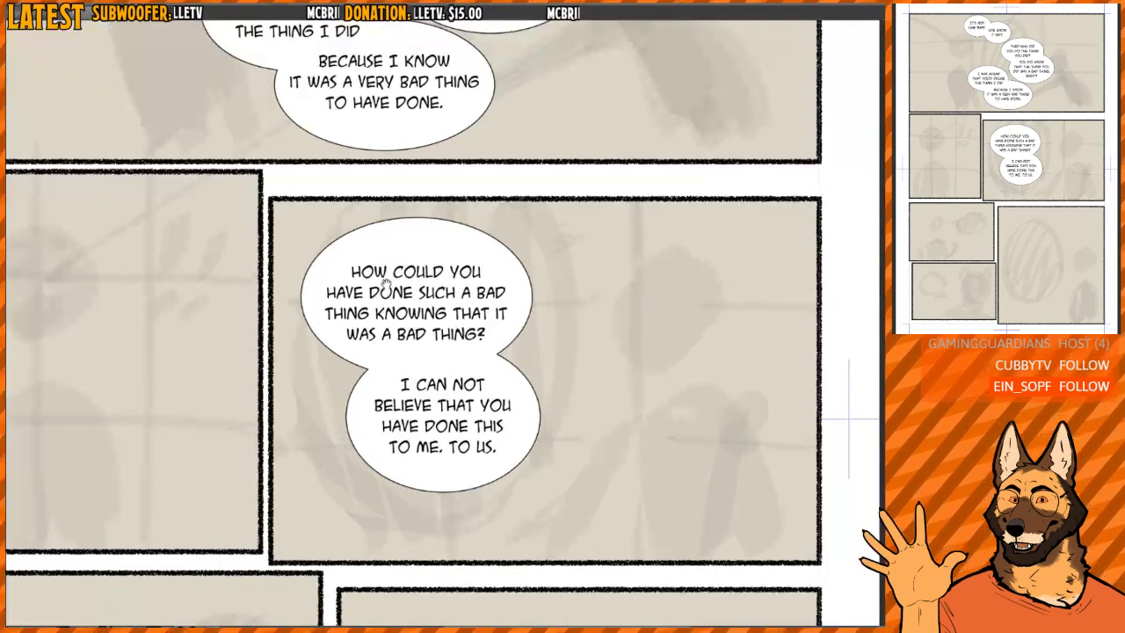
{"action": "left_click_drag", "start_coordinate": [471, 428], "coordinate": [470, 364]}
{"action": "scroll", "coordinate": [469, 276], "scroll_direction": "up", "scroll_amount": 3}
{"action": "scroll", "coordinate": [451, 367], "scroll_direction": "down", "scroll_amount": 5}
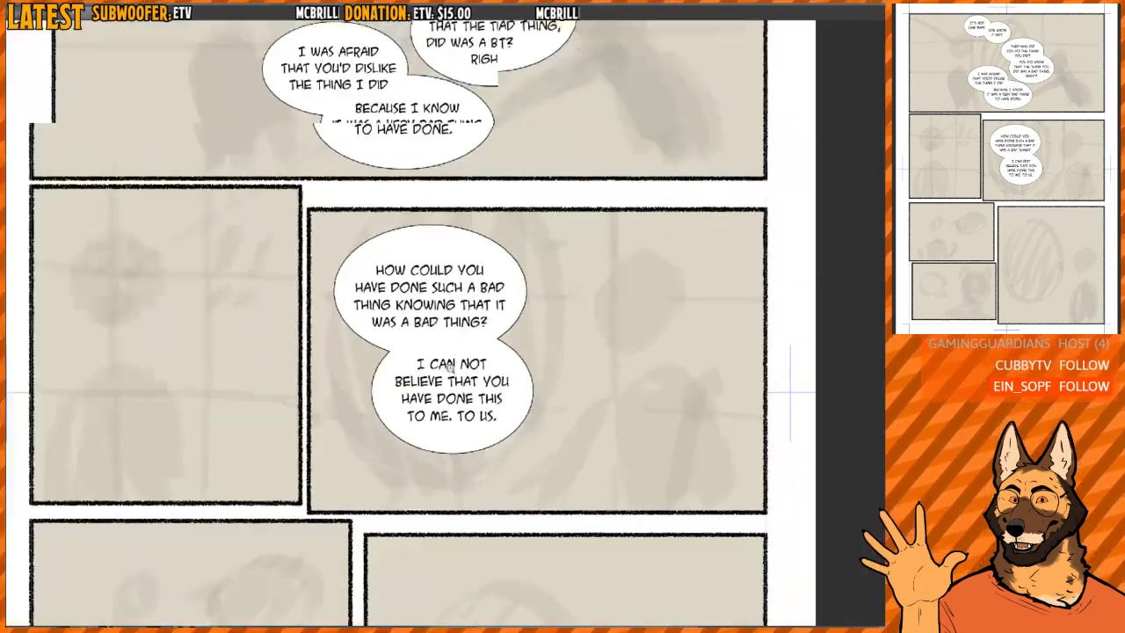
- Letter "IT'S NOT / LIKE THAT." on two lines in the upper of the two small stacked panels below the second row
{"action": "left_click_drag", "start_coordinate": [523, 445], "coordinate": [537, 115]}
{"action": "scroll", "coordinate": [427, 277], "scroll_direction": "up", "scroll_amount": 2}
{"action": "left_click_drag", "start_coordinate": [261, 301], "coordinate": [386, 303]}
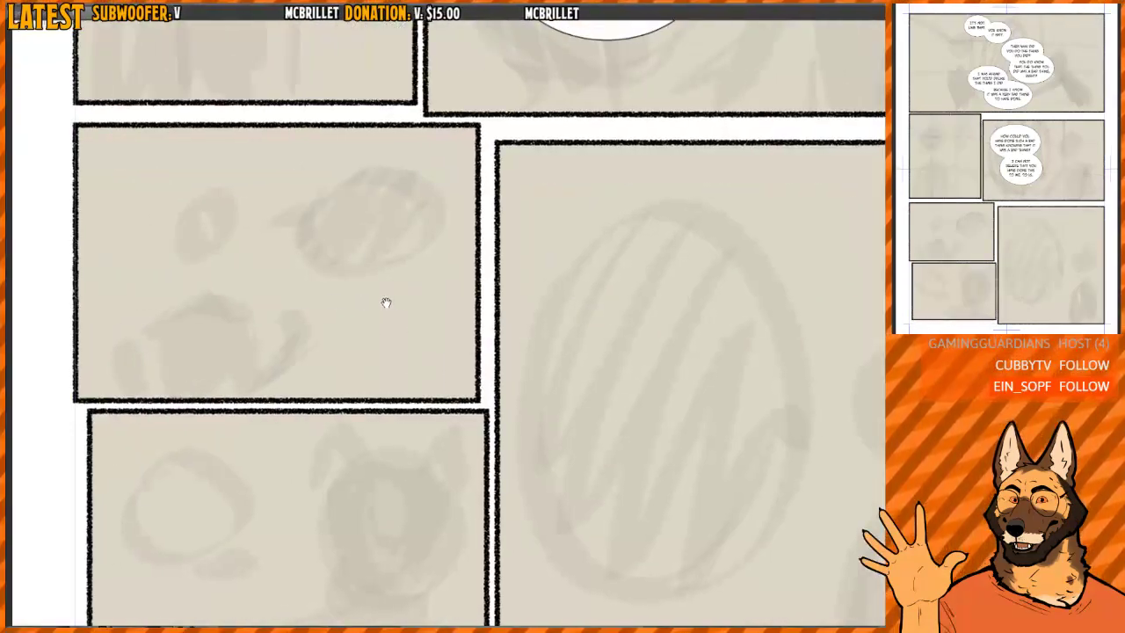
{"action": "left_click", "coordinate": [367, 200]}
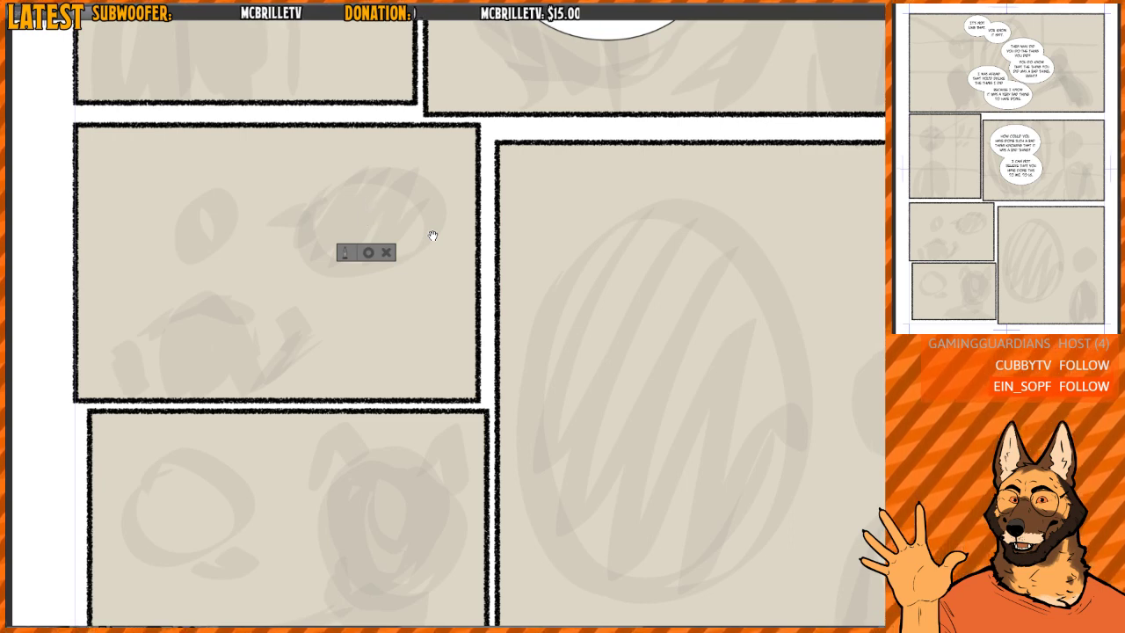
{"action": "type", "text": "IT'S"}
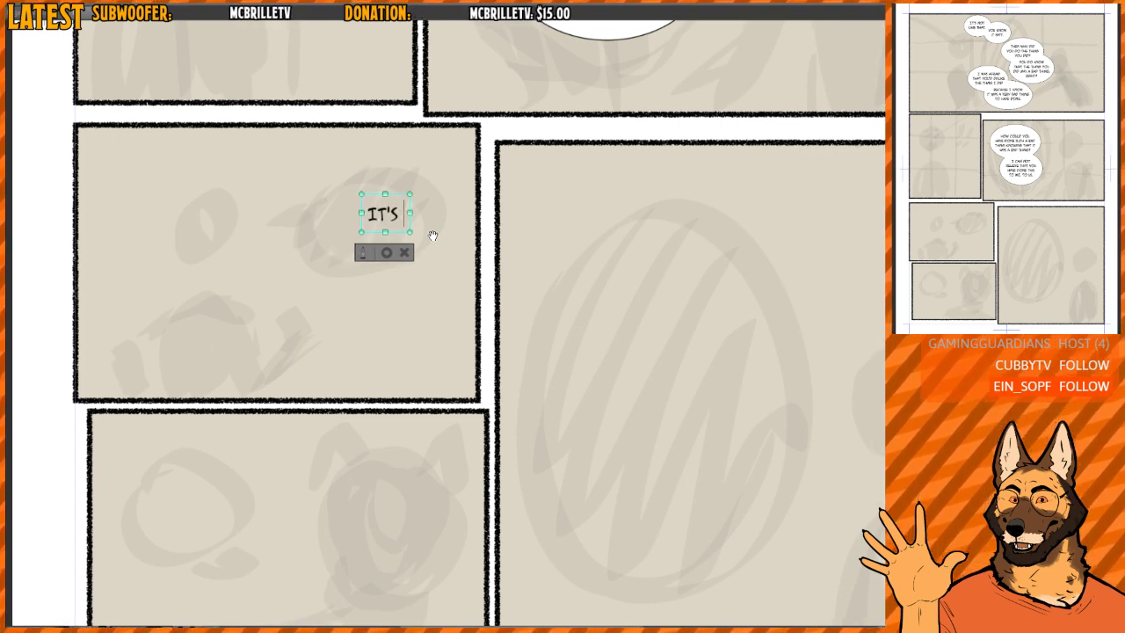
{"action": "type", "text": " NOT LIKE THA"}
{"action": "type", "text": "T."}
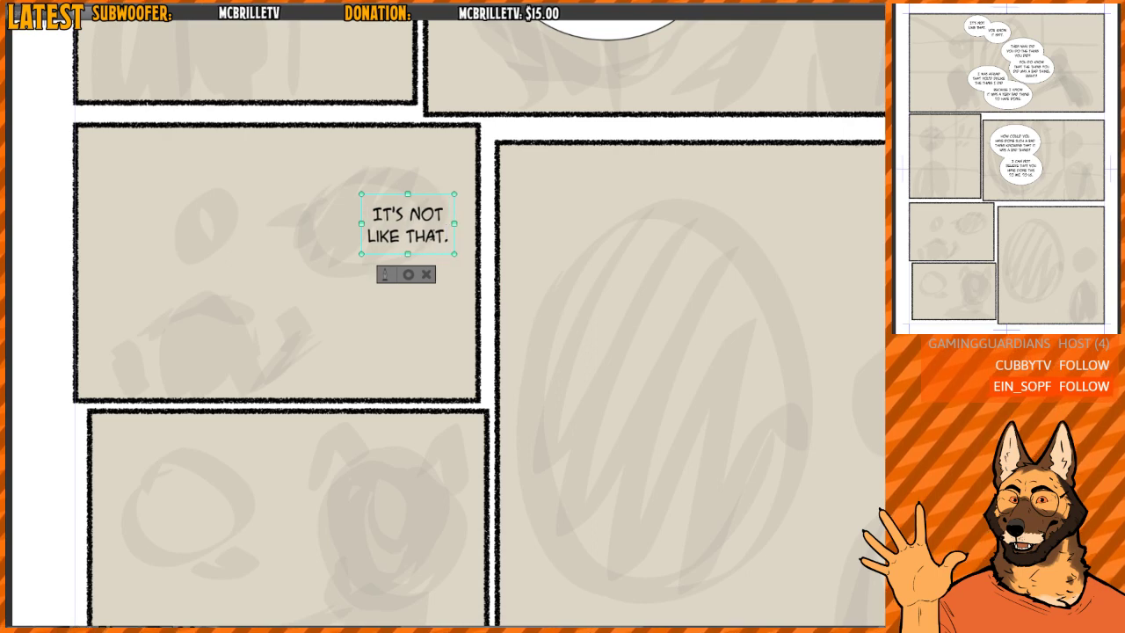
- Add the lines "THE THING / I DID IS DIFFERENT" to the text and move the block left so it fits inside the panel
{"action": "key", "text": "Return"}
{"action": "type", "text": "THE THING"}
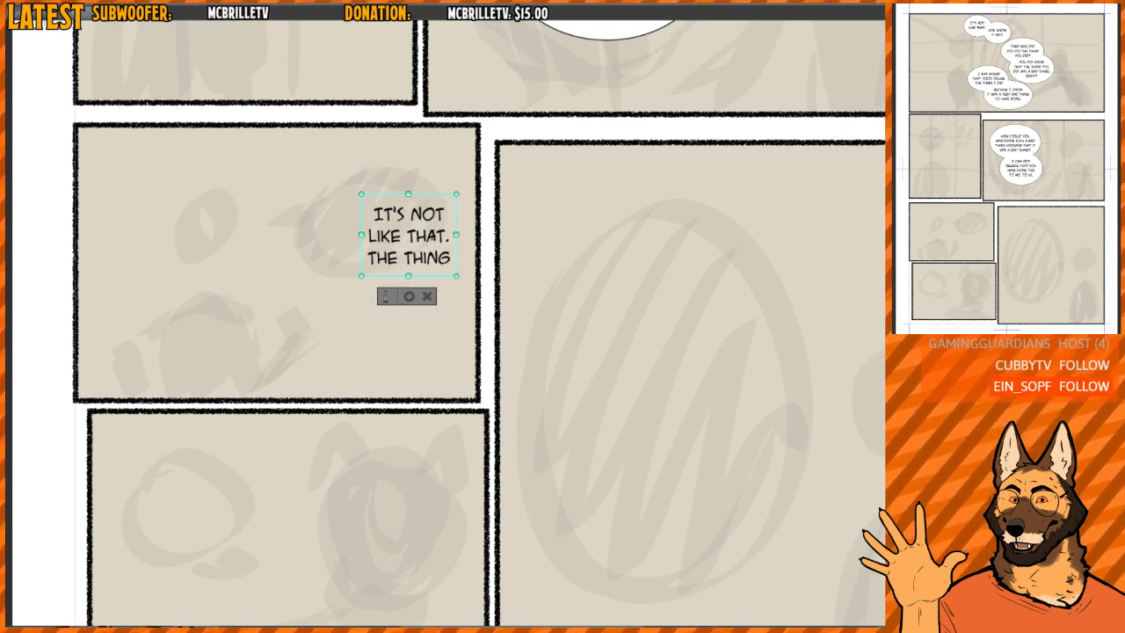
{"action": "key", "text": "Return"}
{"action": "type", "text": "I DID"}
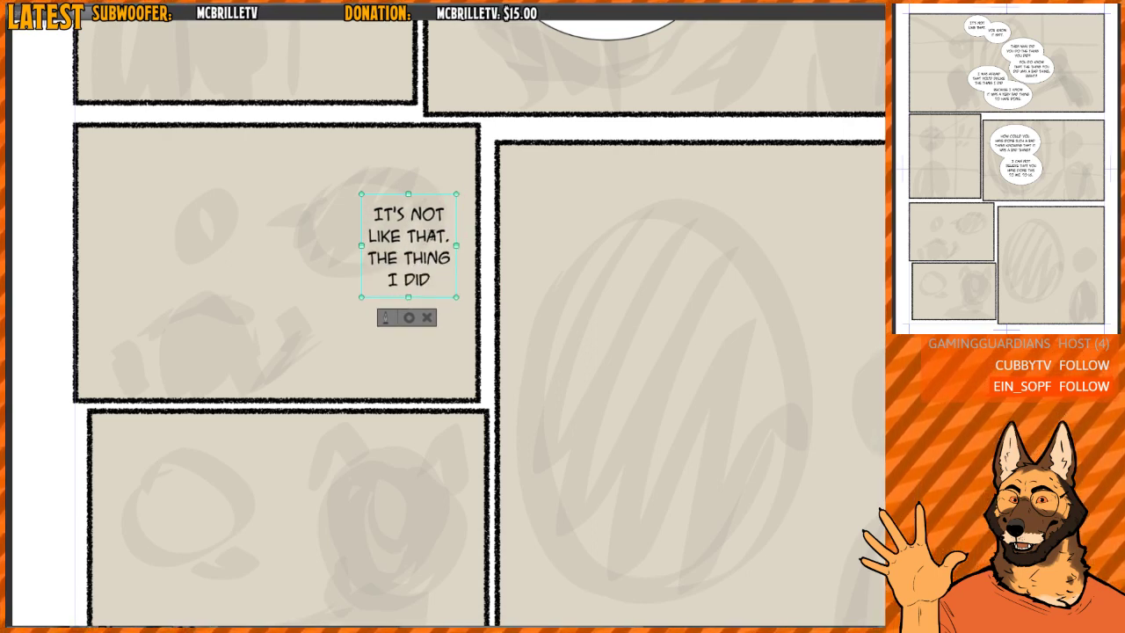
{"action": "type", "text": " IS DIFFERENT"}
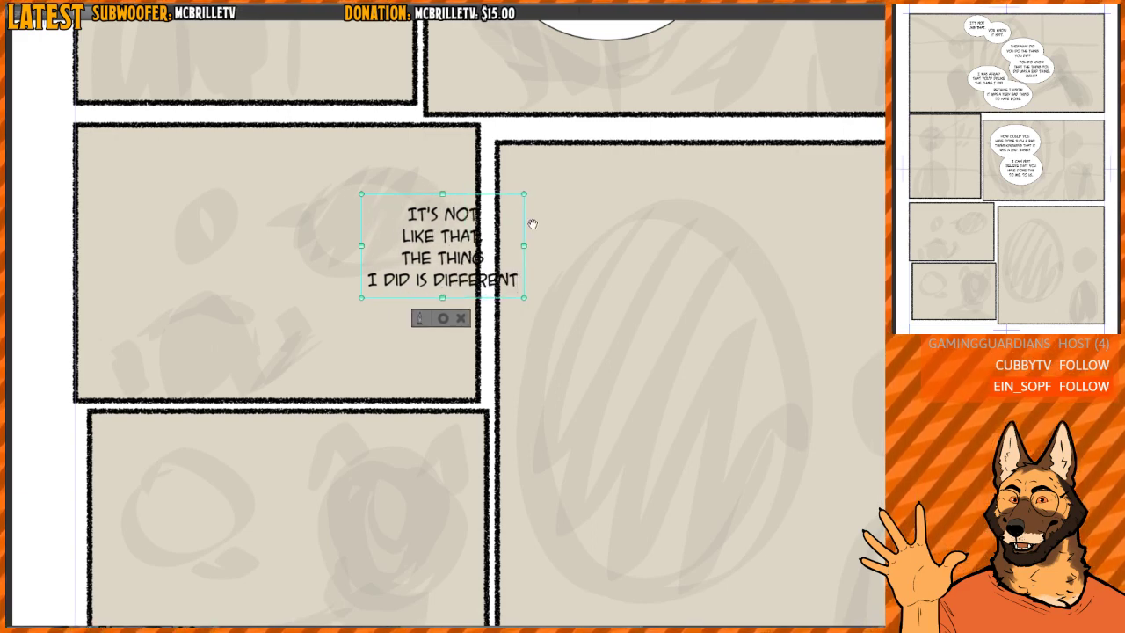
{"action": "left_click_drag", "start_coordinate": [527, 222], "coordinate": [454, 216]}
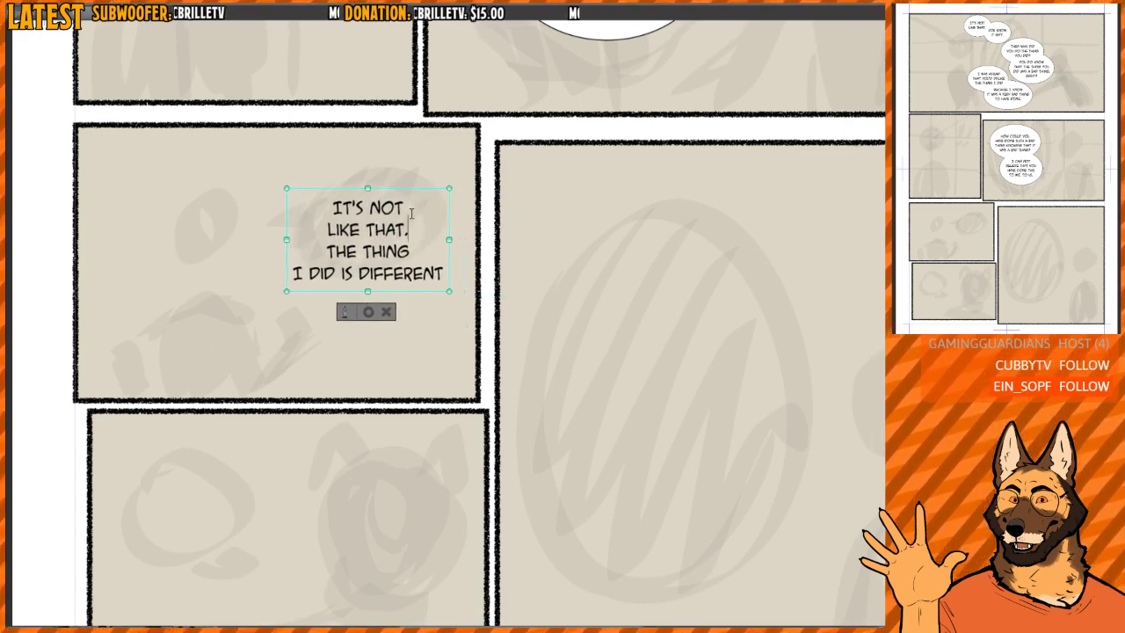
- Split "THE THING / I DID IS DIFFERENT" into a separate text block placed just beneath a raised "IT'S NOT LIKE THAT."
{"action": "left_click_drag", "start_coordinate": [319, 246], "coordinate": [563, 343]}
{"action": "key", "text": "ctrl+x"}
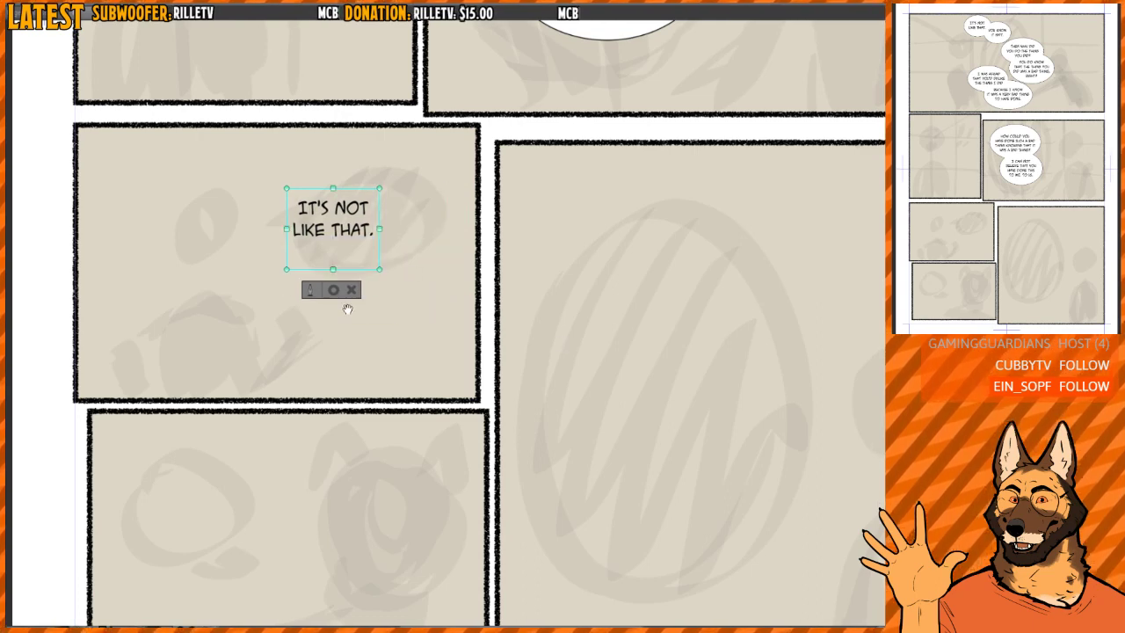
{"action": "key", "text": "BackSpace"}
{"action": "left_click", "coordinate": [333, 267]}
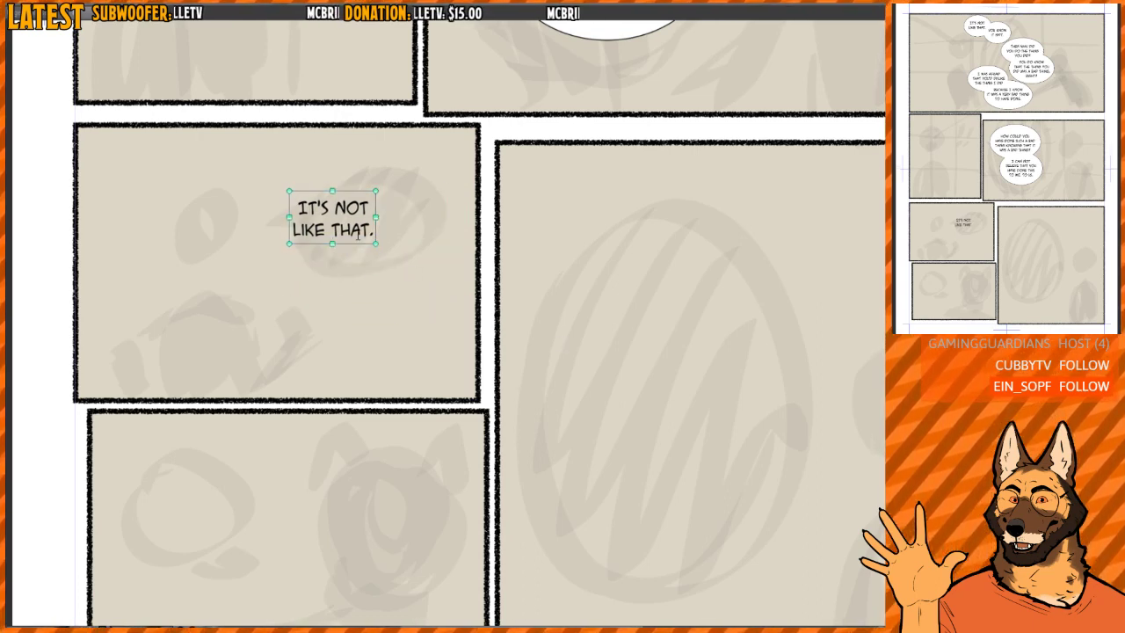
{"action": "left_click_drag", "start_coordinate": [353, 243], "coordinate": [351, 202]}
{"action": "left_click", "coordinate": [355, 246]}
{"action": "key", "text": "ctrl+v"}
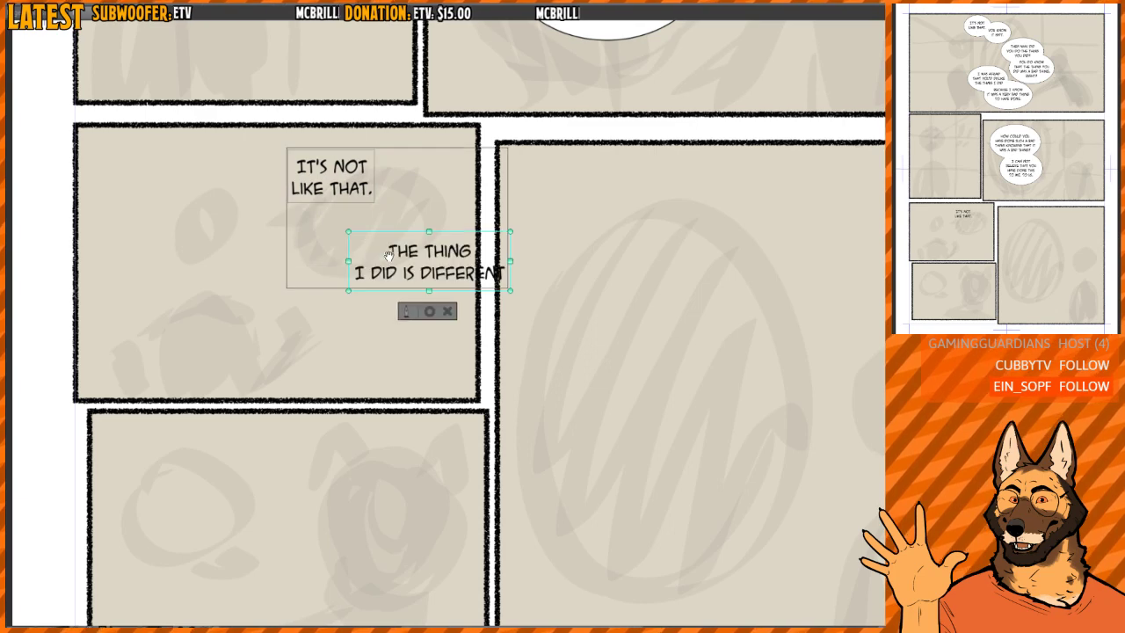
{"action": "left_click_drag", "start_coordinate": [472, 231], "coordinate": [416, 212]}
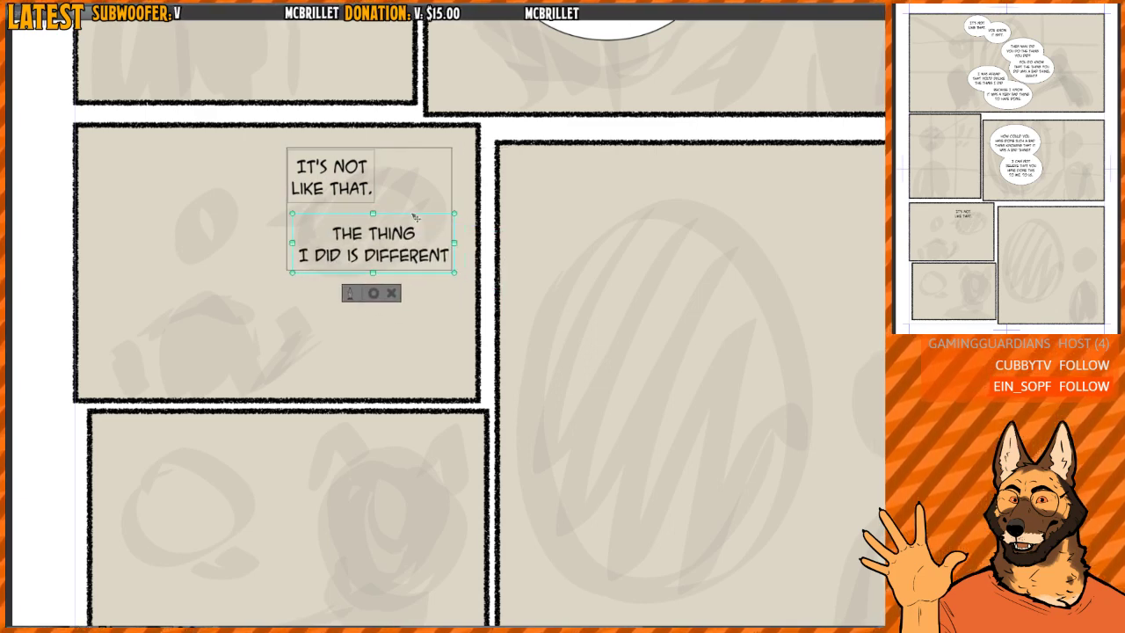
- Complete the lower text block with the lines "FROM THE THING / YOU THINK I DID."
{"action": "type", "text": "FROM TH"}
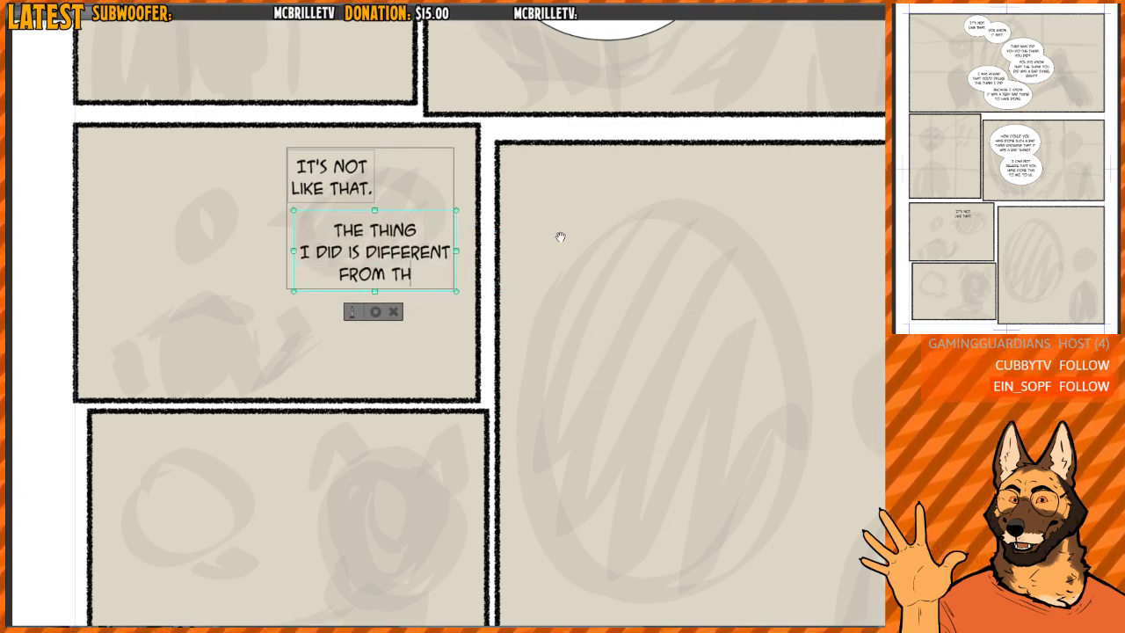
{"action": "type", "text": "E THING YOU THINK"}
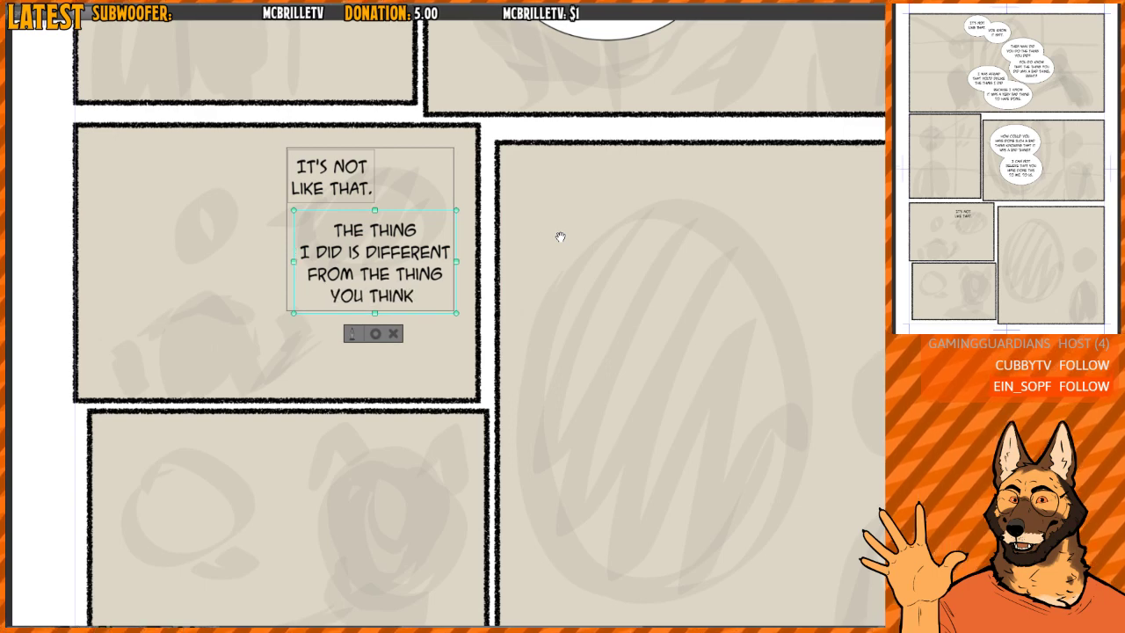
{"action": "type", "text": " I DID."}
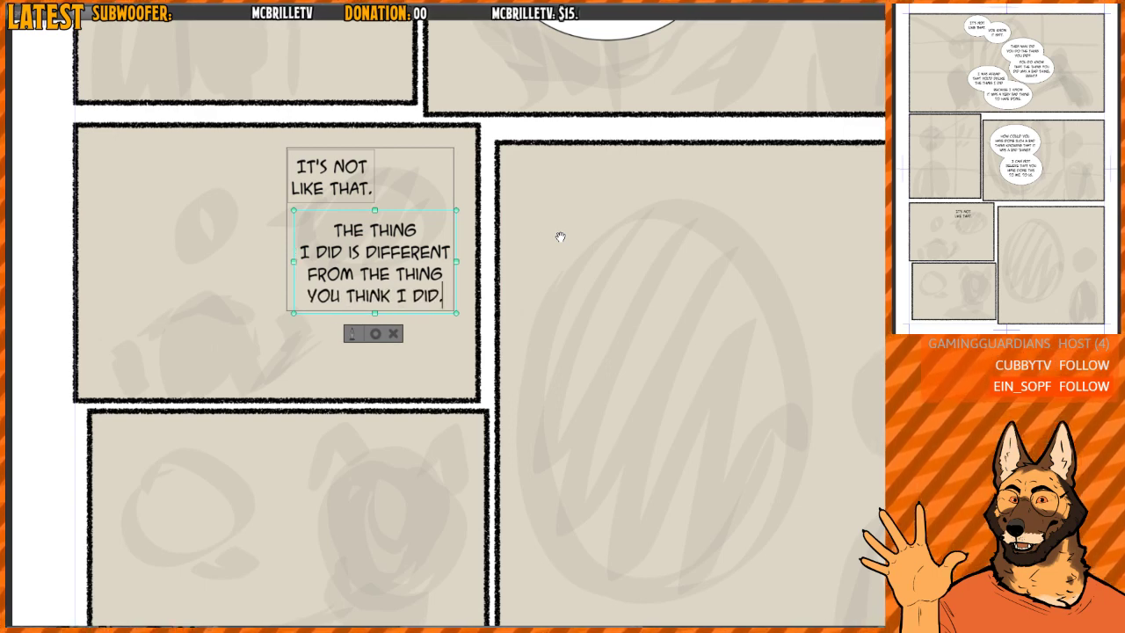
{"action": "left_click", "coordinate": [376, 333]}
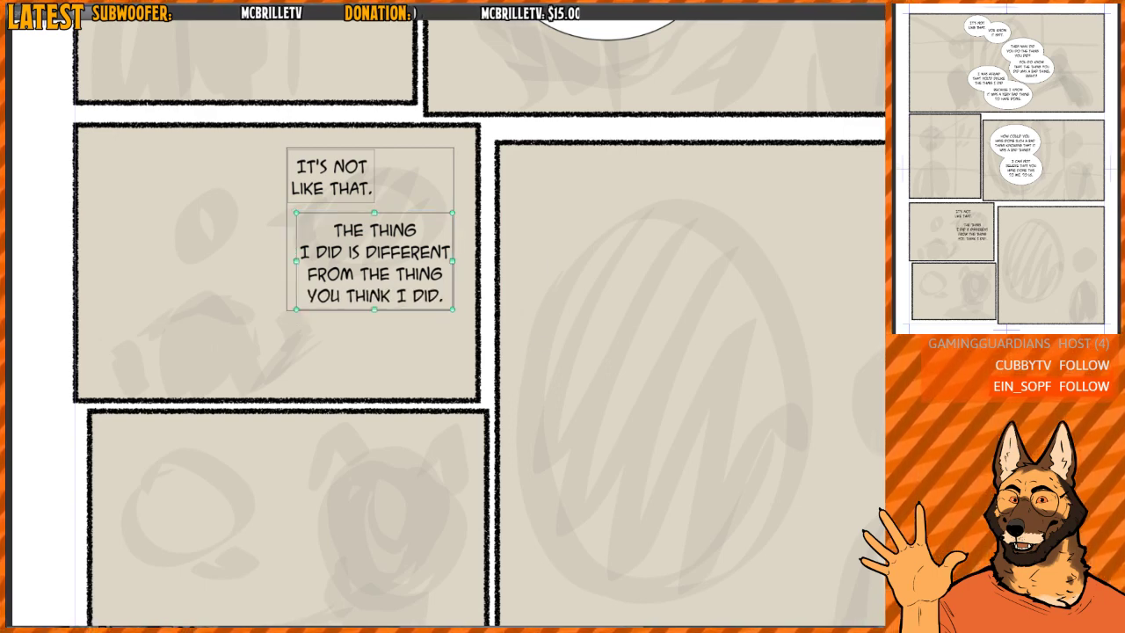
- Draw two overlapping elliptical speech balloons around the "IT'S NOT LIKE THAT." and "THE THING I DID" texts
{"action": "key", "text": "t"}
{"action": "left_click_drag", "start_coordinate": [267, 129], "coordinate": [407, 224]}
{"action": "mouse_move", "coordinate": [277, 191]}
{"action": "left_mouse_down"}
{"action": "mouse_move", "coordinate": [454, 358]}
{"action": "mouse_move", "coordinate": [466, 302]}
{"action": "mouse_move", "coordinate": [456, 298]}
{"action": "left_mouse_up"}
{"action": "left_click_drag", "start_coordinate": [373, 238], "coordinate": [378, 252]}
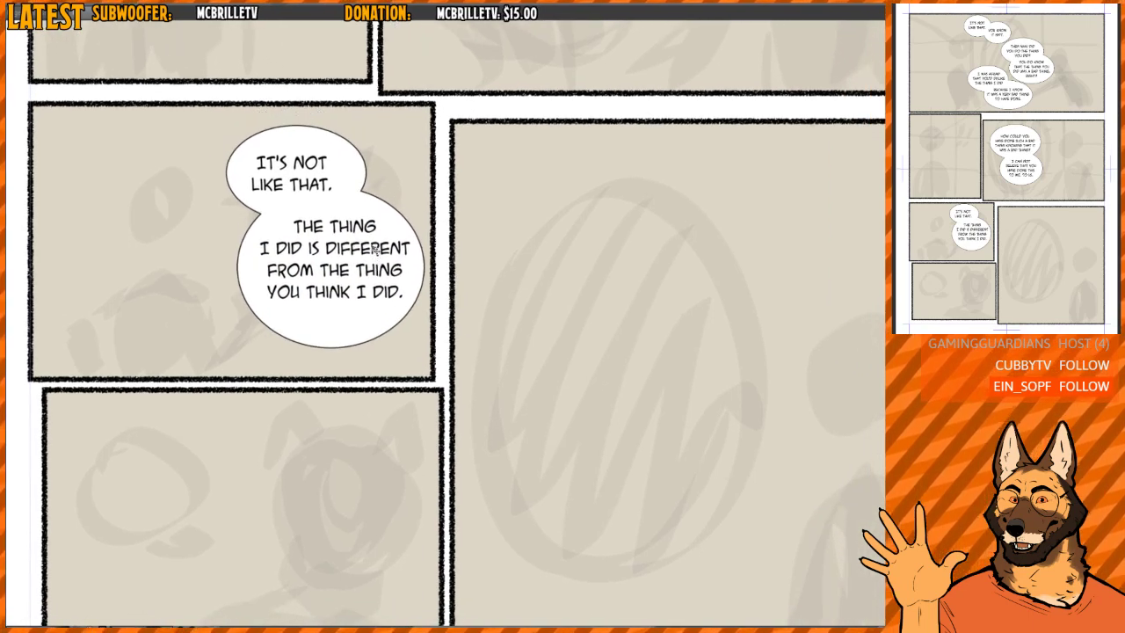
- Letter "THEN TELL / ME WHAT IS / THE DIFFERENCE?" on three lines in the small bottom-left panel
{"action": "left_click_drag", "start_coordinate": [425, 408], "coordinate": [413, 274]}
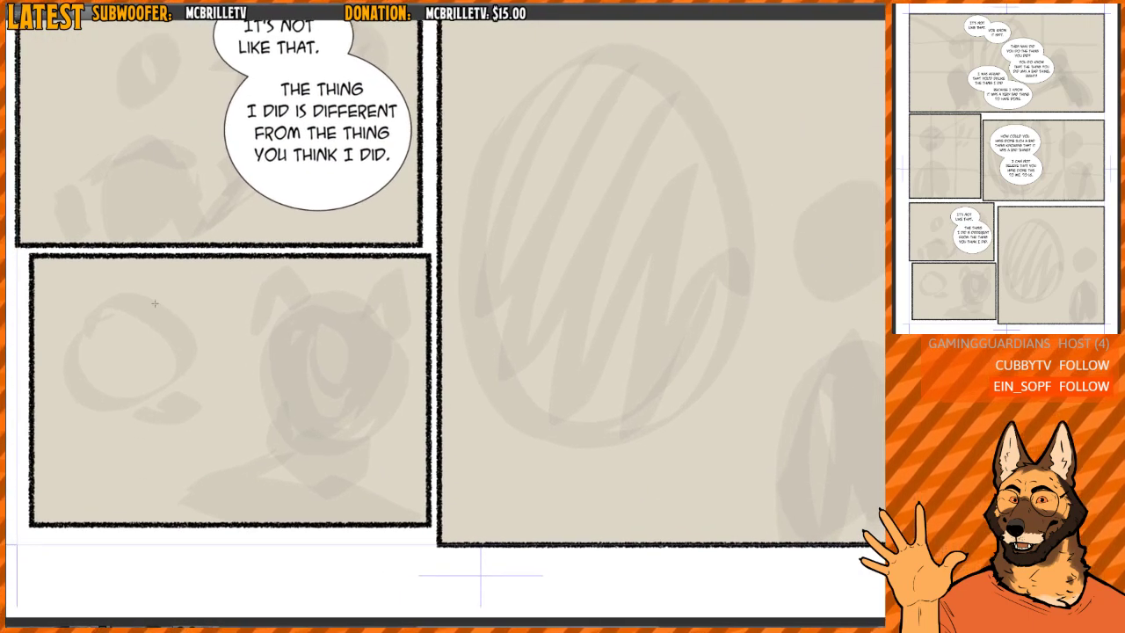
{"action": "key", "text": "t"}
{"action": "left_click", "coordinate": [124, 313]}
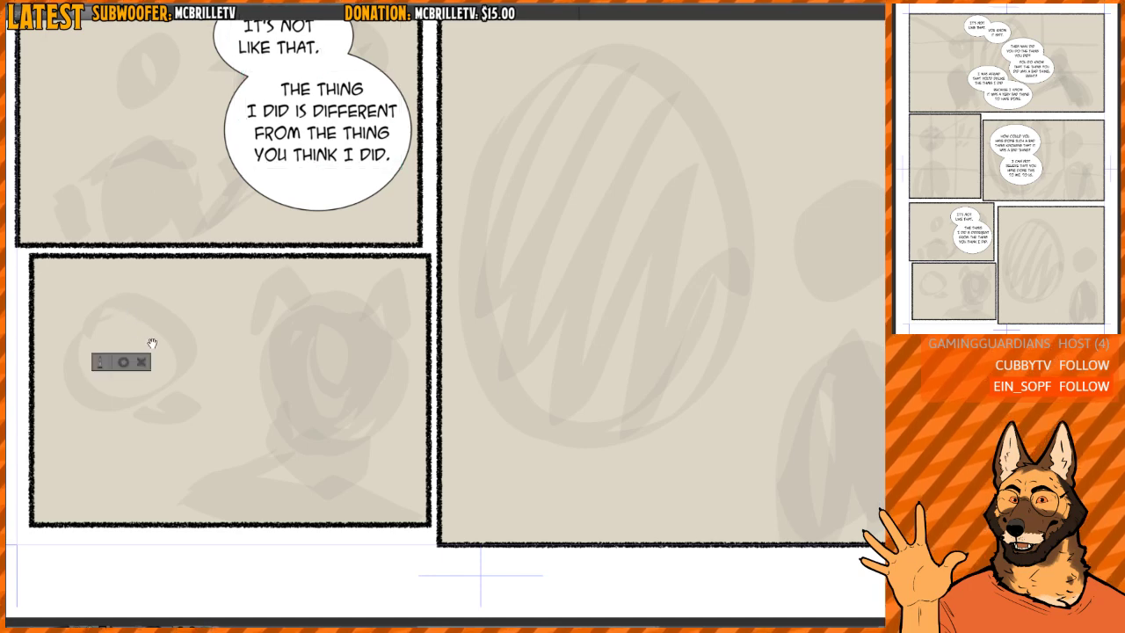
{"action": "type", "text": "THEN TELL"}
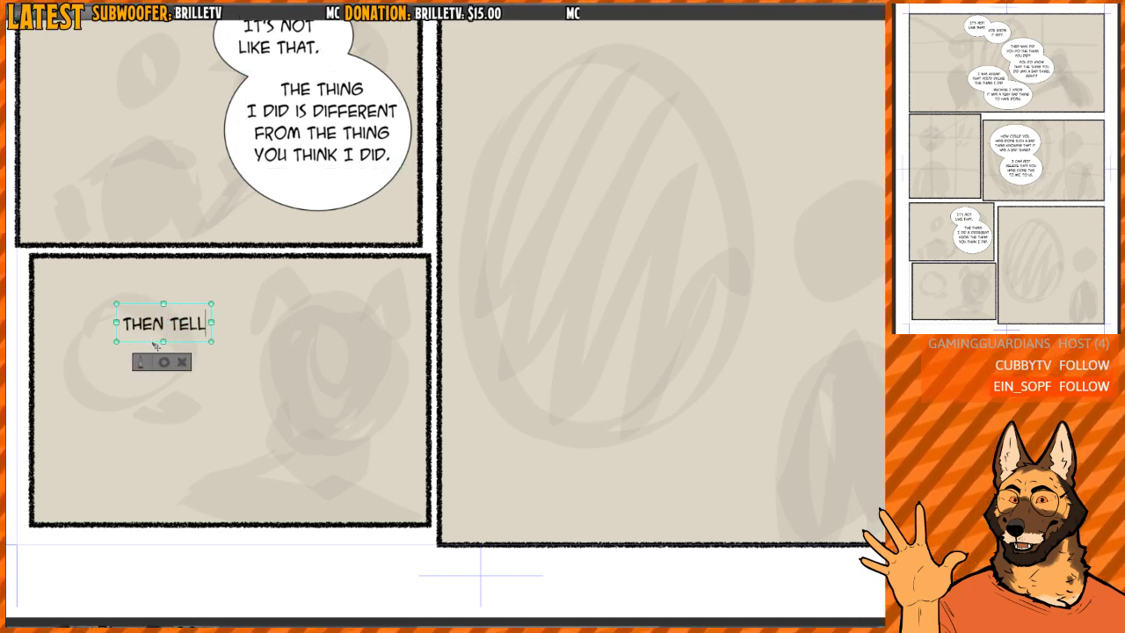
{"action": "key", "text": "Return"}
{"action": "type", "text": "ME WHAT IS"}
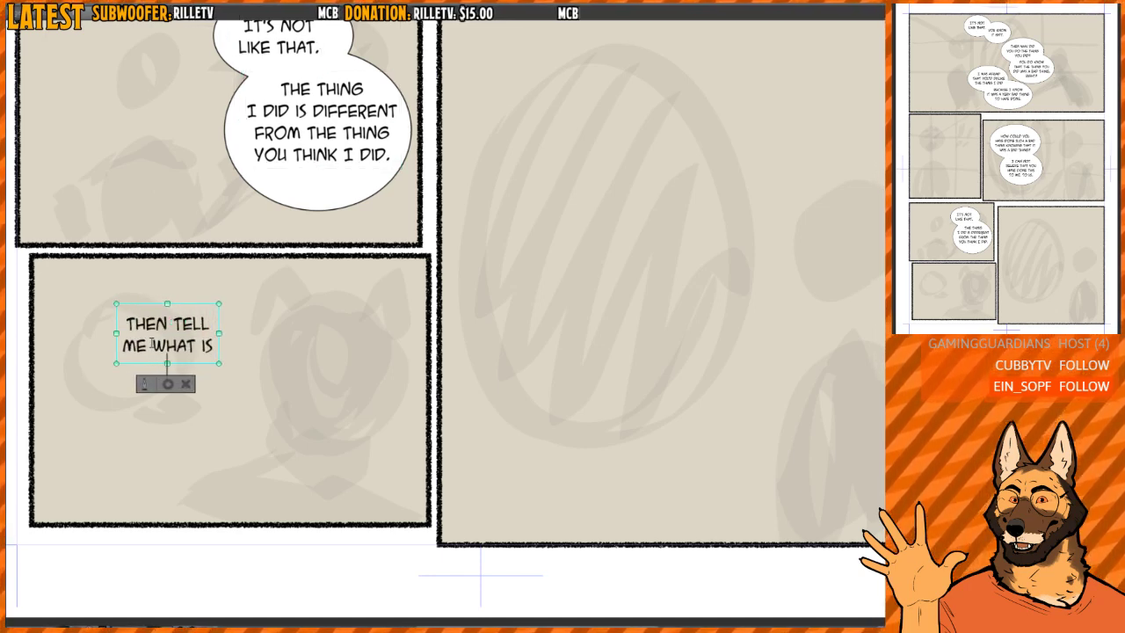
{"action": "key", "text": "Return"}
{"action": "type", "text": "THE F"}
{"action": "type", "text": "IFFERENCE?"}
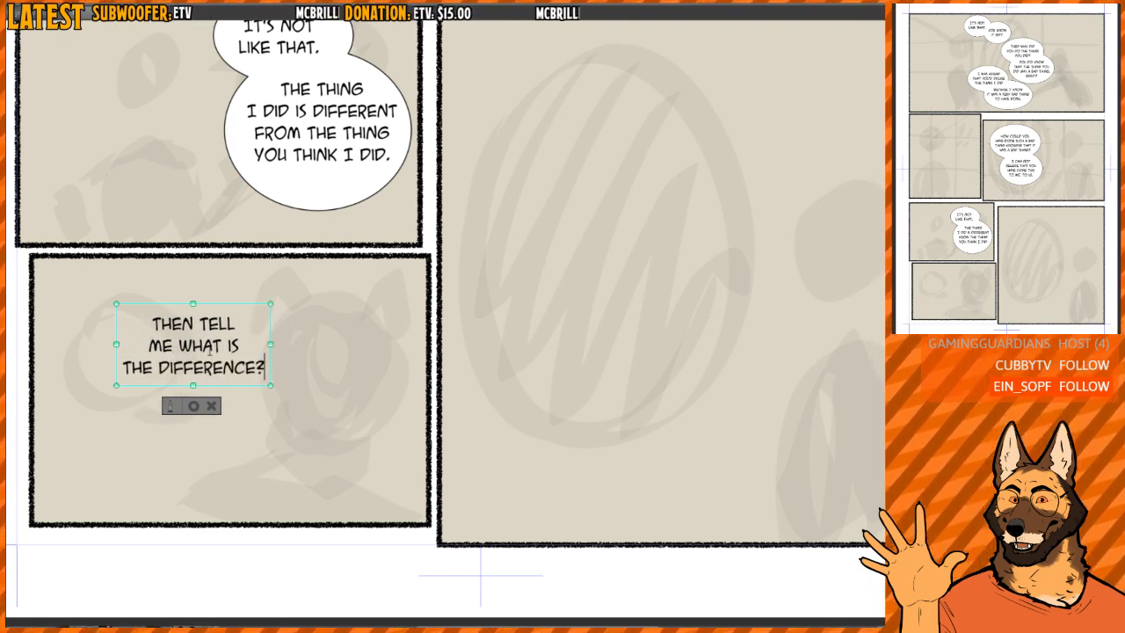
- Rebreak the text as "THEN TELL ME, / WHAT IS THE / DIFFERENCE?" with an added comma, and shift it closer to the panel's left edge
{"action": "key", "text": "Delete"}
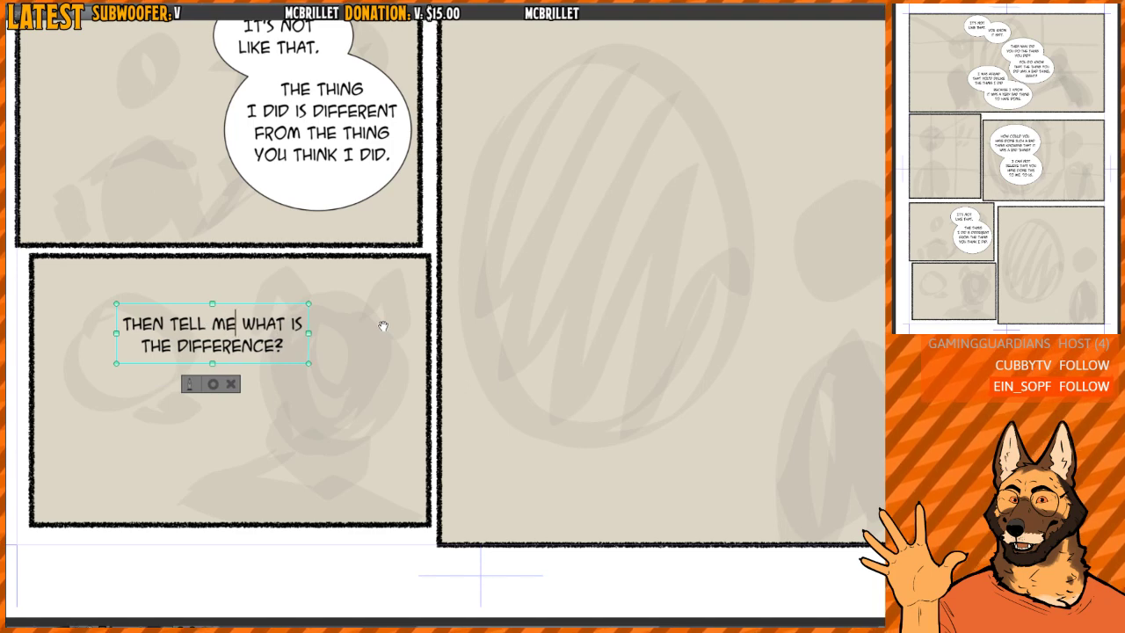
{"action": "left_click", "coordinate": [243, 306]}
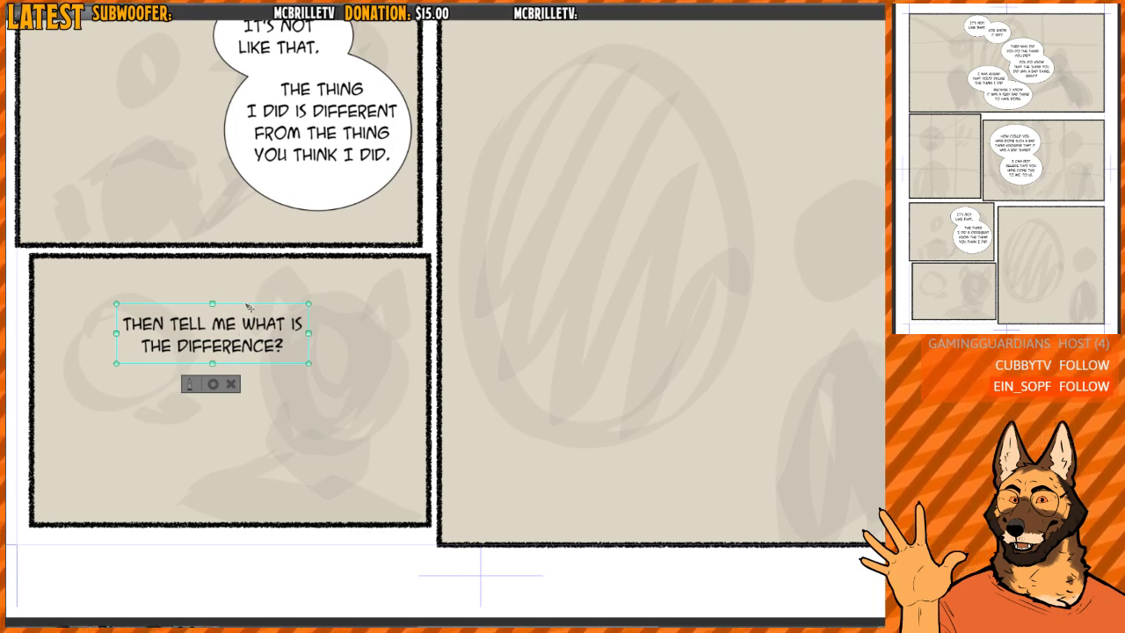
{"action": "left_click_drag", "start_coordinate": [237, 305], "coordinate": [200, 303]}
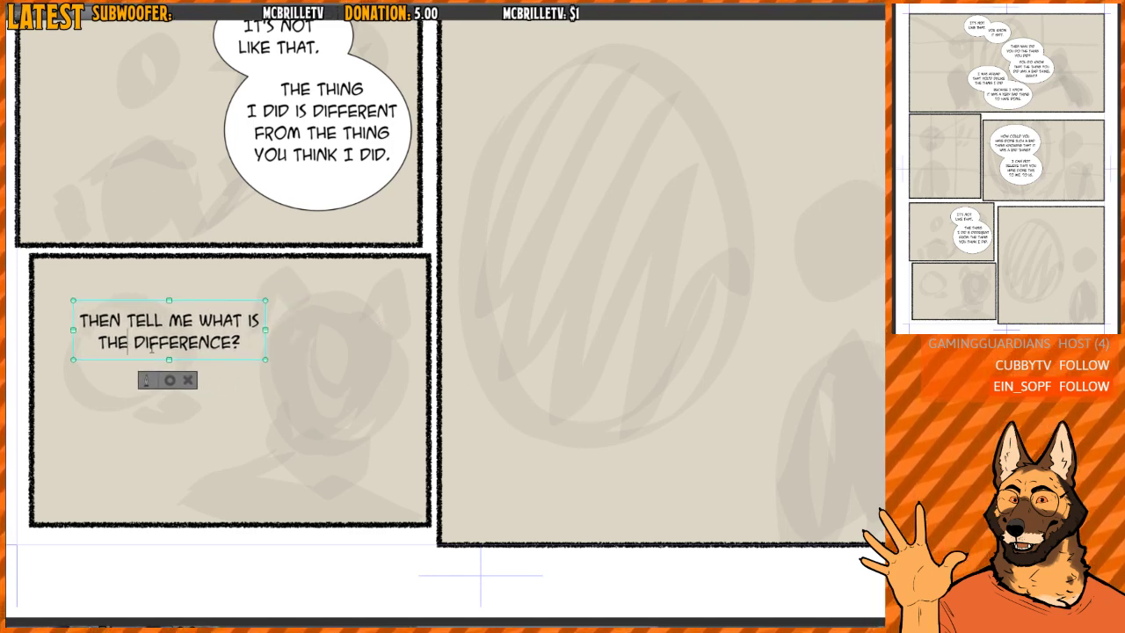
{"action": "key", "text": "Return"}
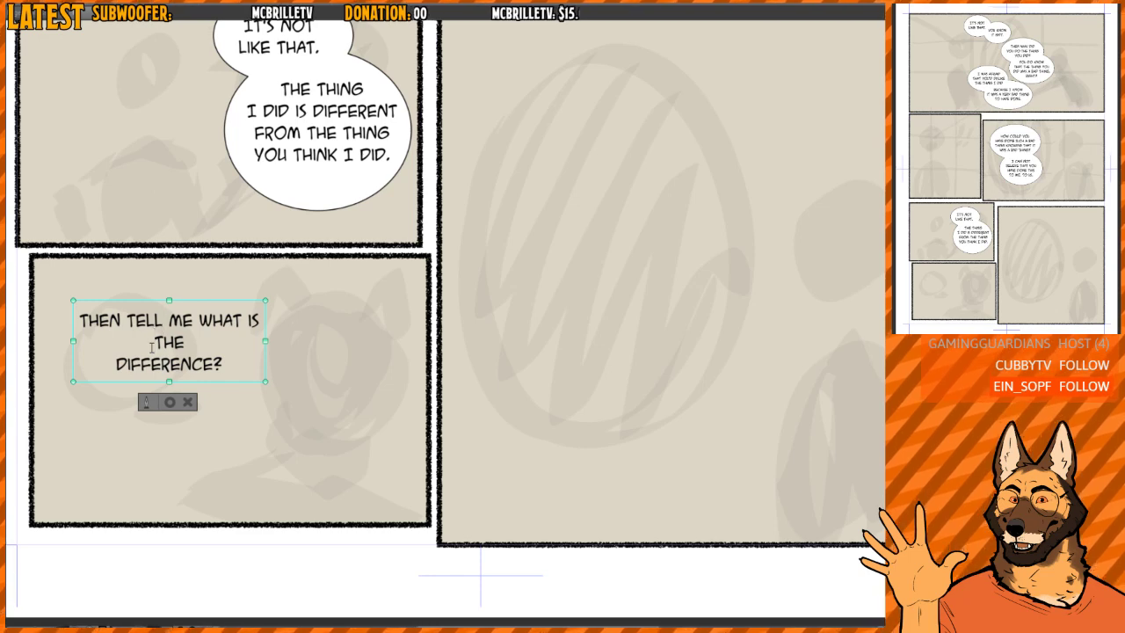
{"action": "key", "text": "Return"}
{"action": "key", "text": "End"}
{"action": "key", "text": "Delete"}
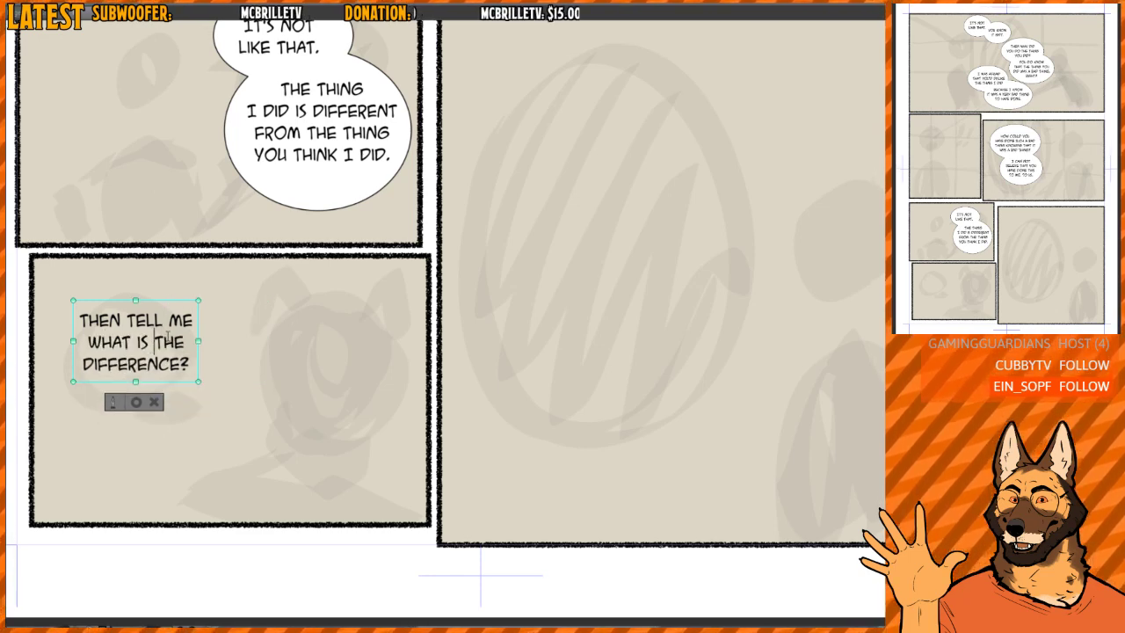
{"action": "mouse_move", "coordinate": [151, 299]}
{"action": "left_mouse_down"}
{"action": "mouse_move", "coordinate": [150, 312]}
{"action": "mouse_move", "coordinate": [167, 307]}
{"action": "left_mouse_up"}
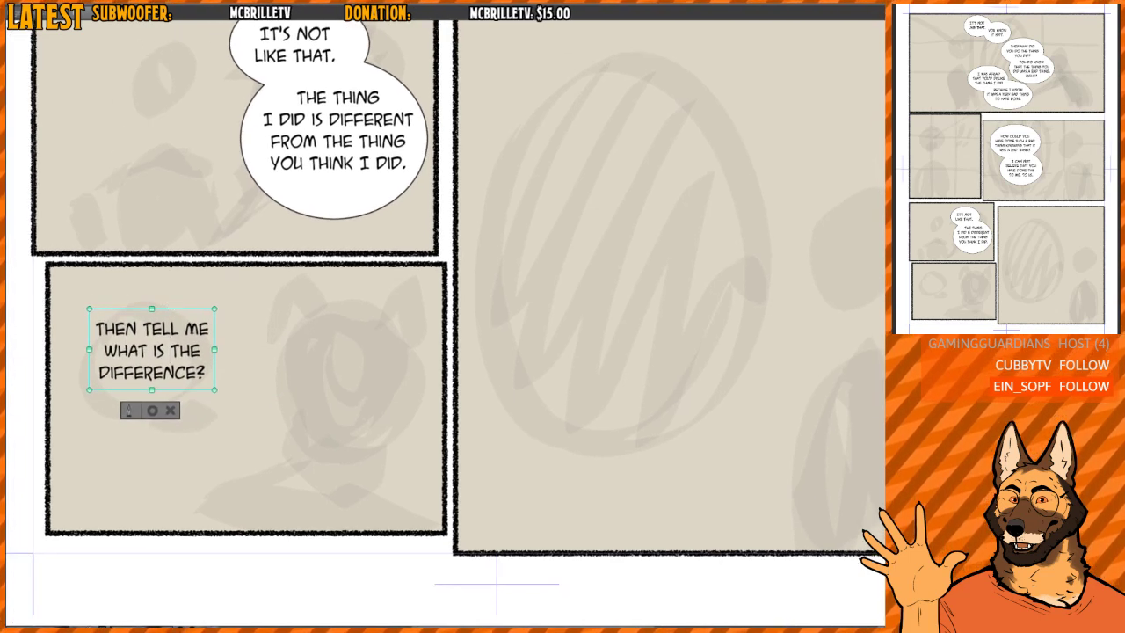
{"action": "type", "text": ","}
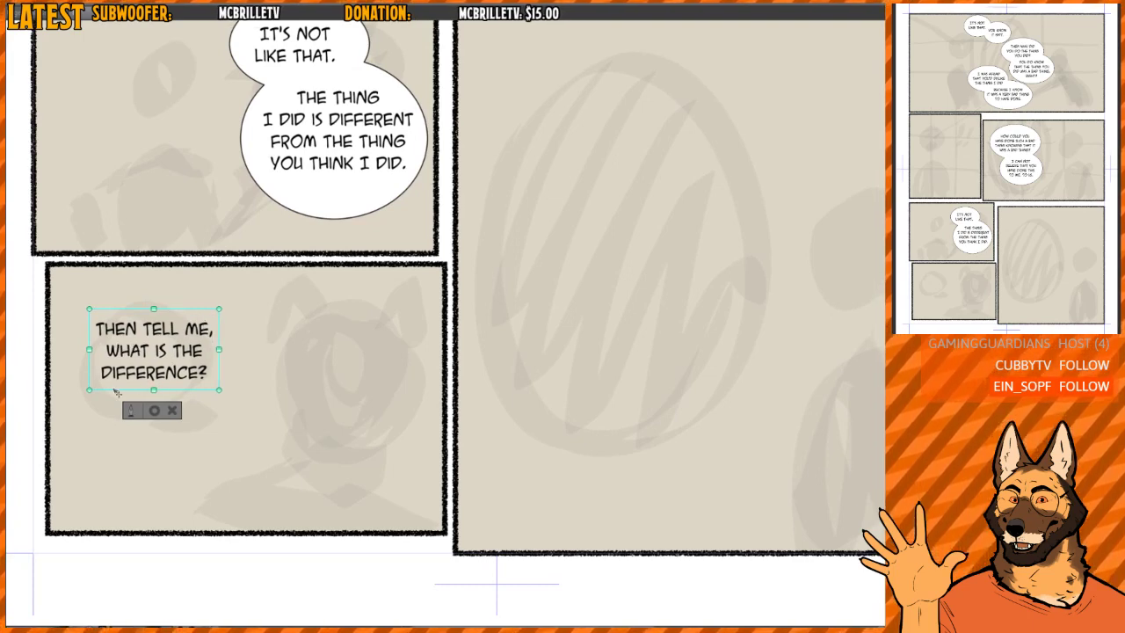
{"action": "left_click", "coordinate": [154, 411]}
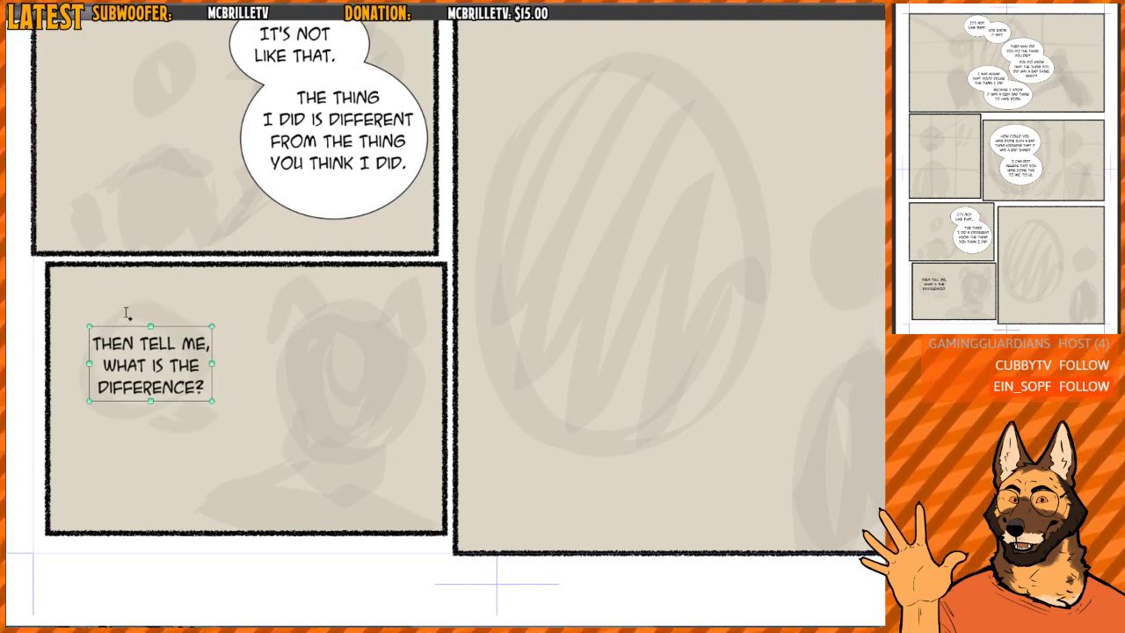
- Draw an elliptical speech balloon around the "THEN TELL ME, WHAT IS THE DIFFERENCE?" text
{"action": "left_click", "coordinate": [63, 353]}
{"action": "left_click_drag", "start_coordinate": [66, 291], "coordinate": [238, 434]}
{"action": "left_click_drag", "start_coordinate": [670, 309], "coordinate": [343, 359]}
{"action": "scroll", "coordinate": [343, 359], "scroll_direction": "down", "scroll_amount": 5}
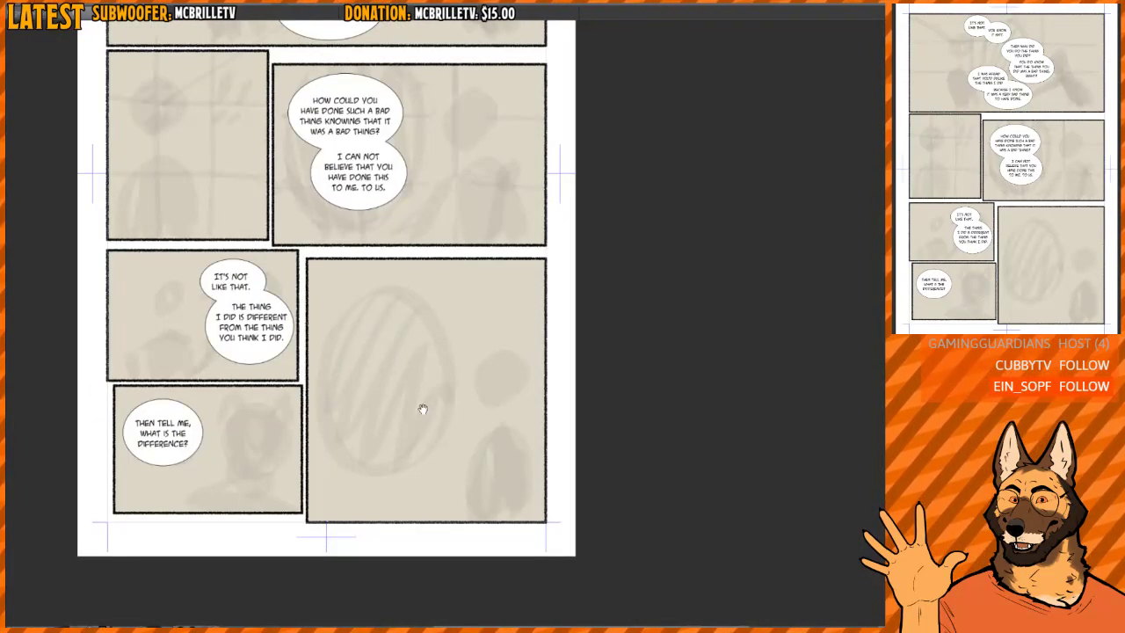
- Letter "THE THING THAT I DID / IS VERY DIFFERENT FROM THE / THING YOU THINK I DID" in the large bottom-right panel
{"action": "scroll", "coordinate": [422, 407], "scroll_direction": "up", "scroll_amount": 5}
{"action": "scroll", "coordinate": [428, 326], "scroll_direction": "down", "scroll_amount": 1}
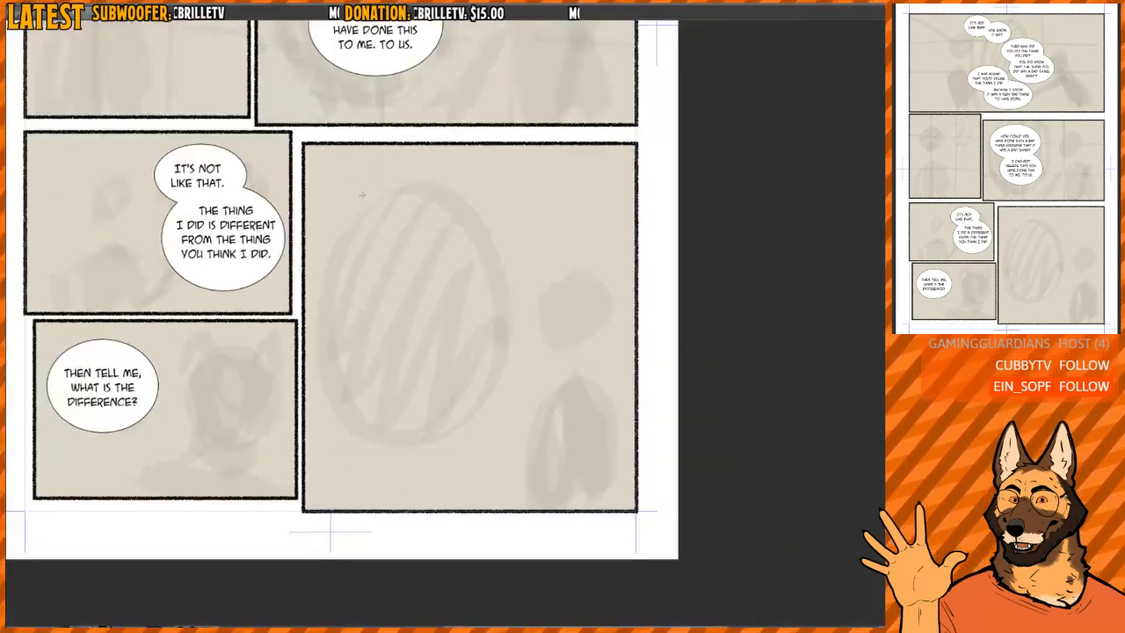
{"action": "left_click_drag", "start_coordinate": [422, 264], "coordinate": [432, 271]}
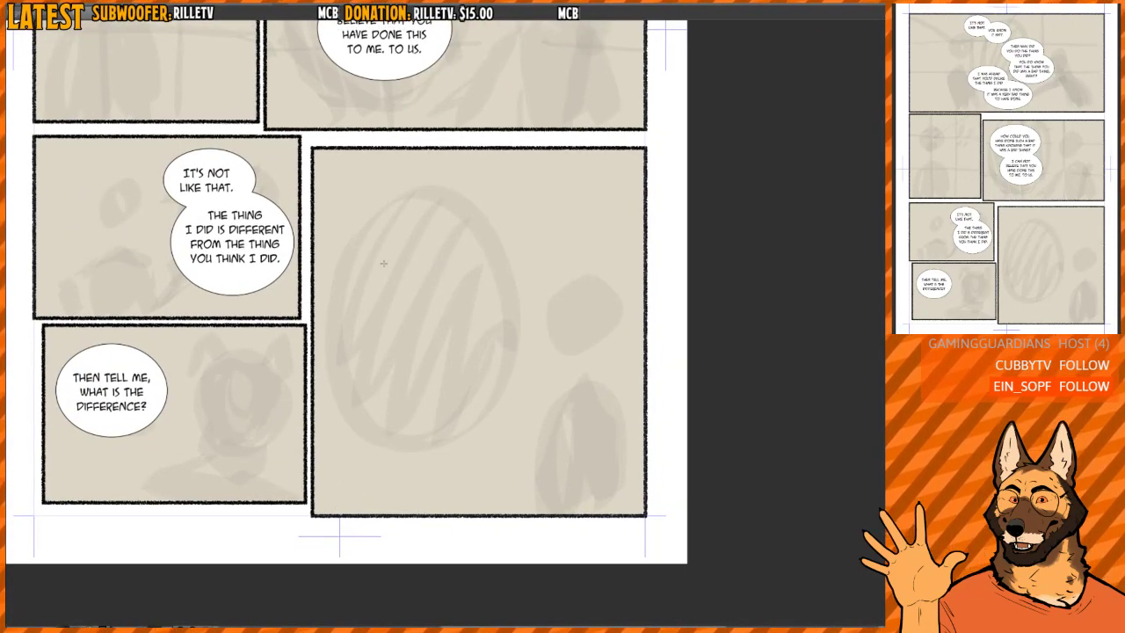
{"action": "key", "text": "t"}
{"action": "left_click", "coordinate": [384, 235]}
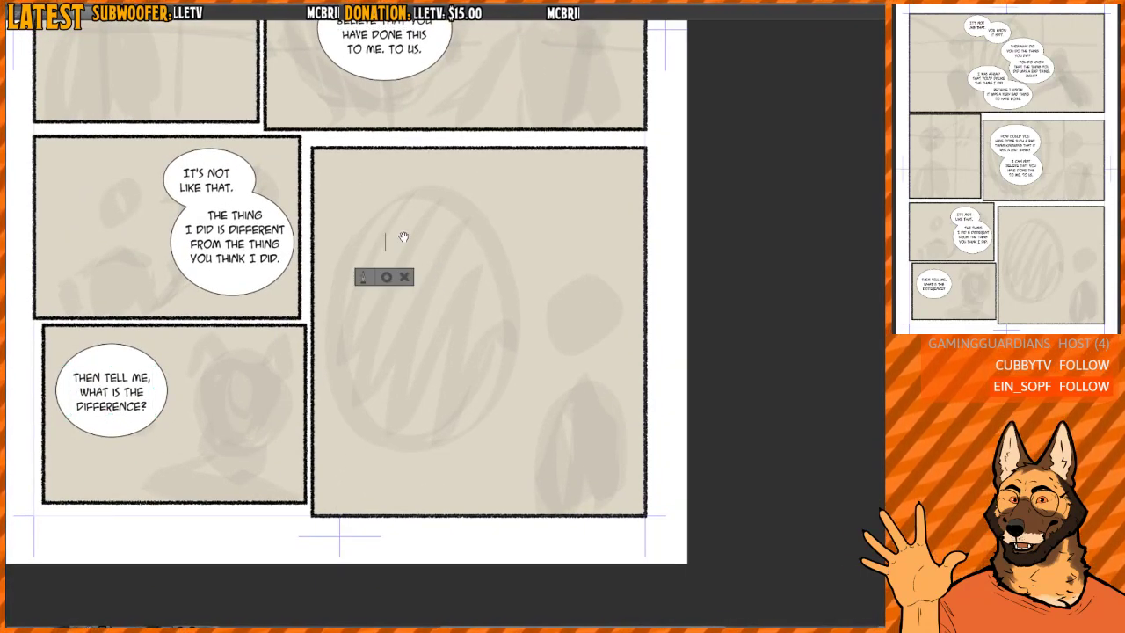
{"action": "left_click", "coordinate": [377, 202]}
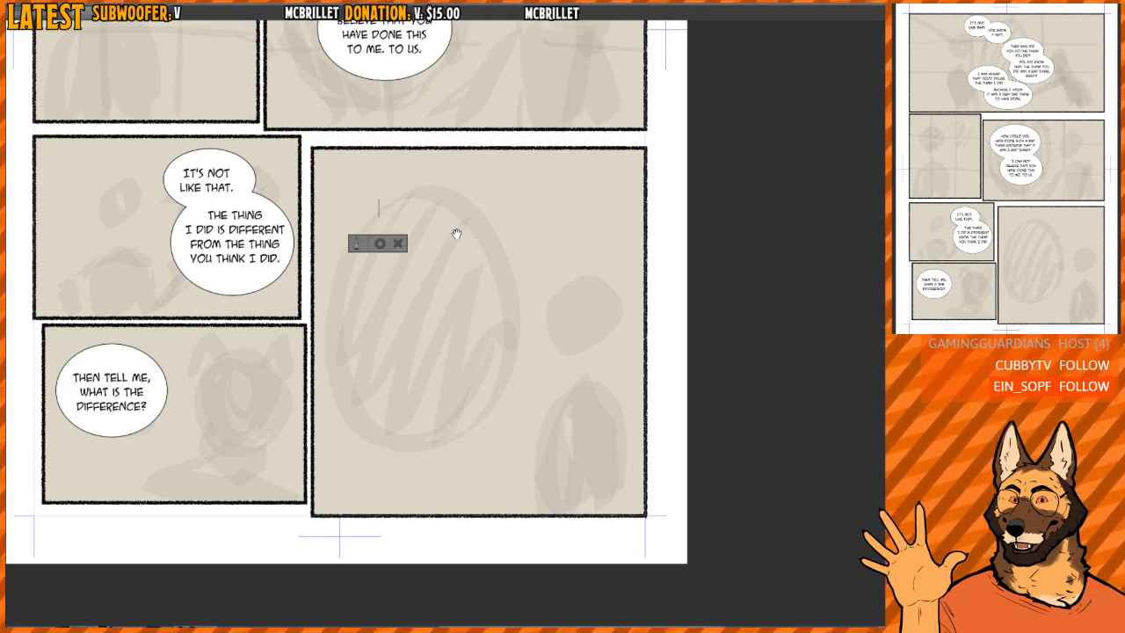
{"action": "type", "text": "THE THING THAT "}
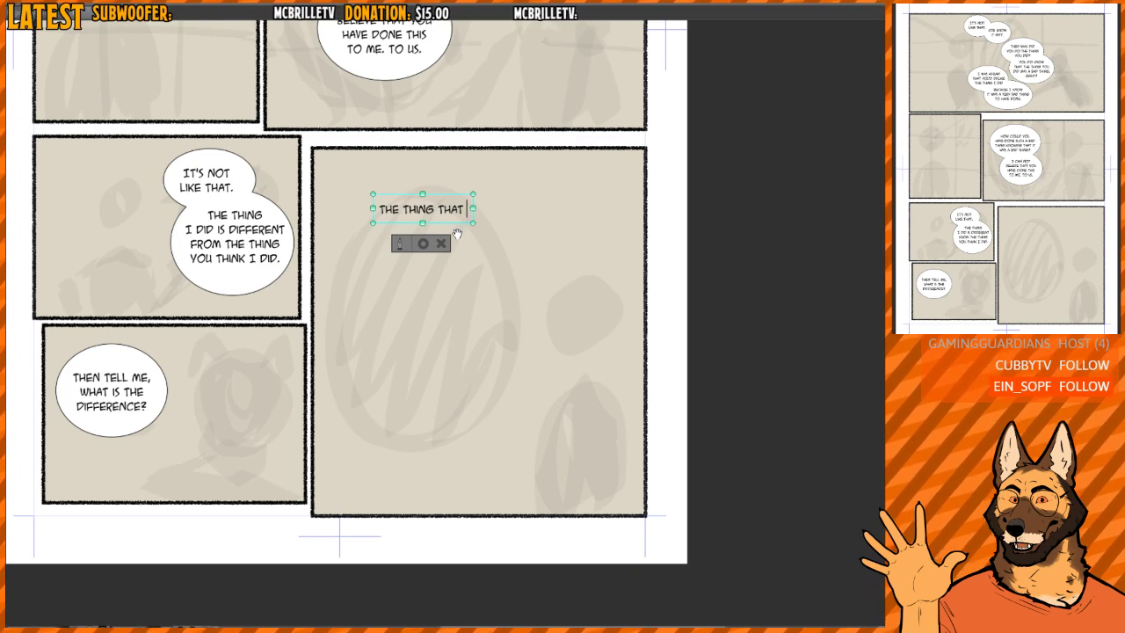
{"action": "type", "text": "I DID"}
{"action": "key", "text": "Return"}
{"action": "type", "text": "IS "}
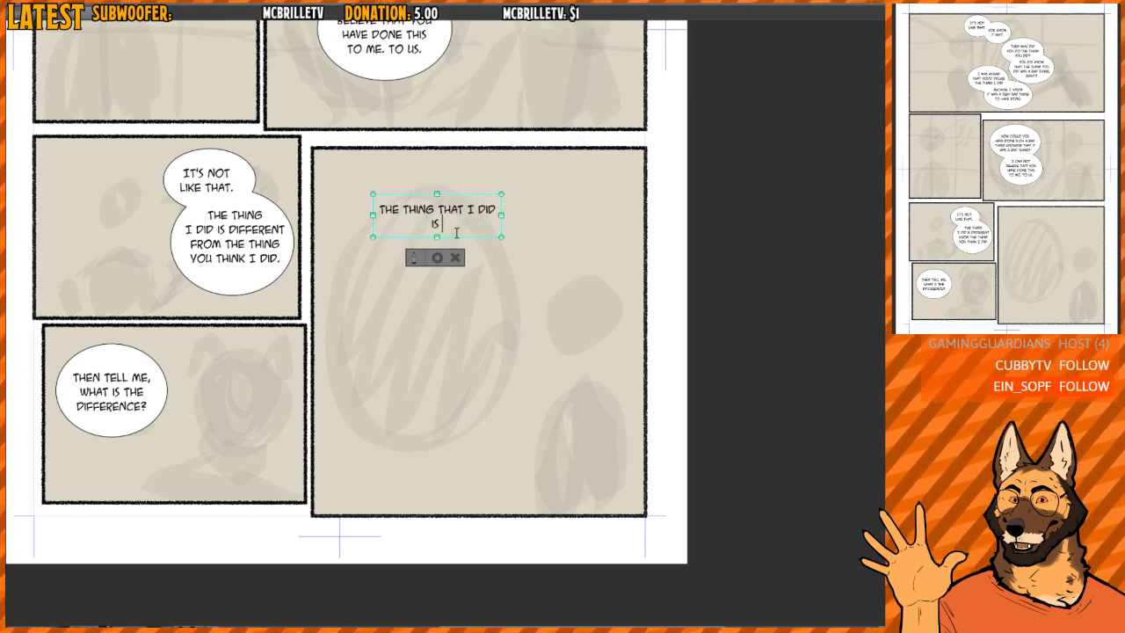
{"action": "type", "text": "VERY DIFFER"}
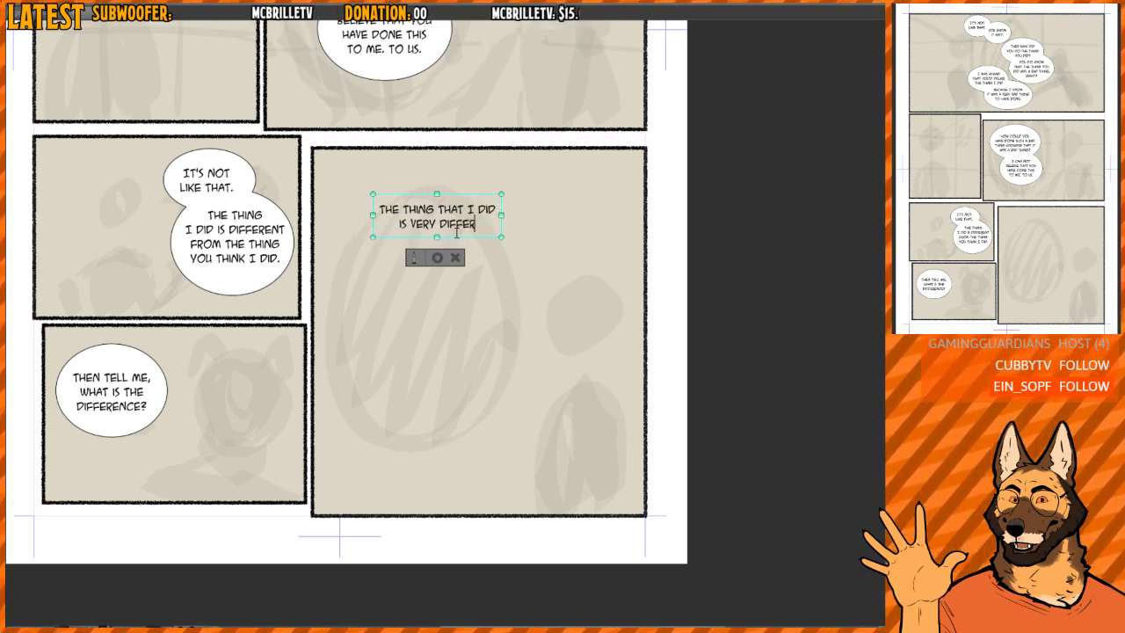
{"action": "type", "text": "ENT FRO"}
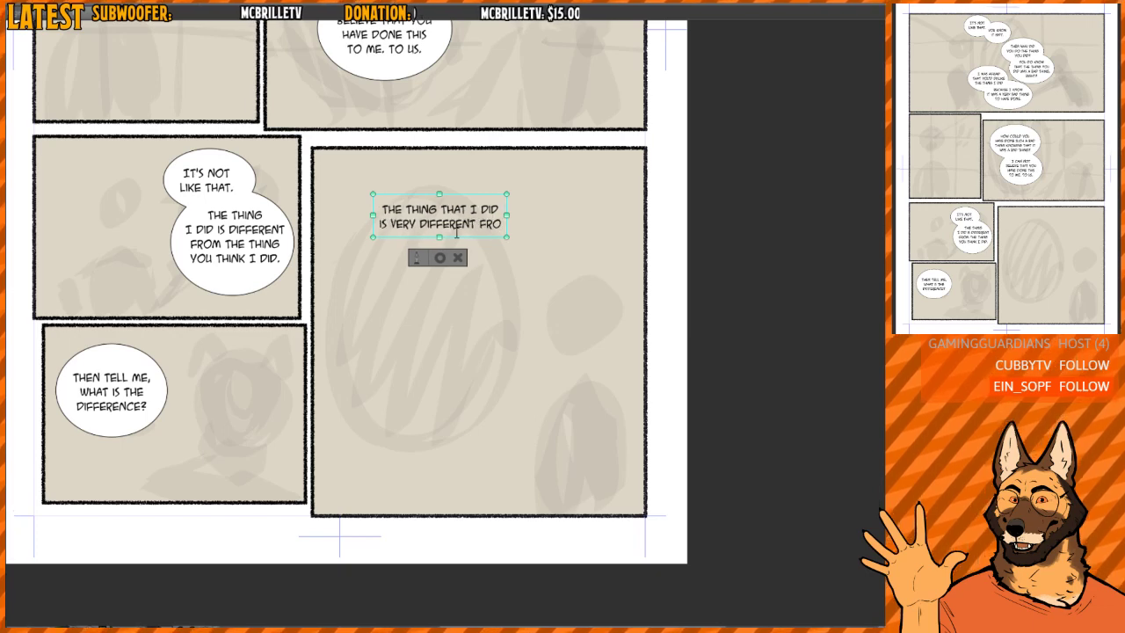
{"action": "type", "text": "M THE THING YOU T"}
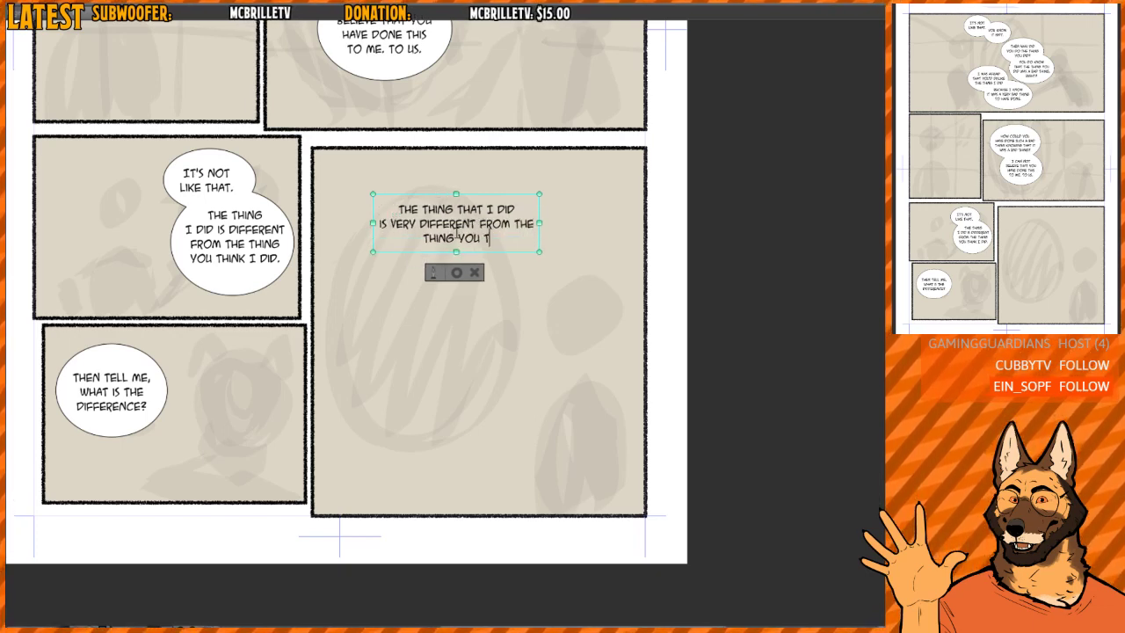
{"action": "type", "text": "HINK I DID"}
- Continue the bottom-right panel's text with "BECAUSE THE THING I DID IS / NOT THE THING THAT YOU THINK / I HAVE DONE."
{"action": "key", "text": "Return"}
{"action": "type", "text": "BE"}
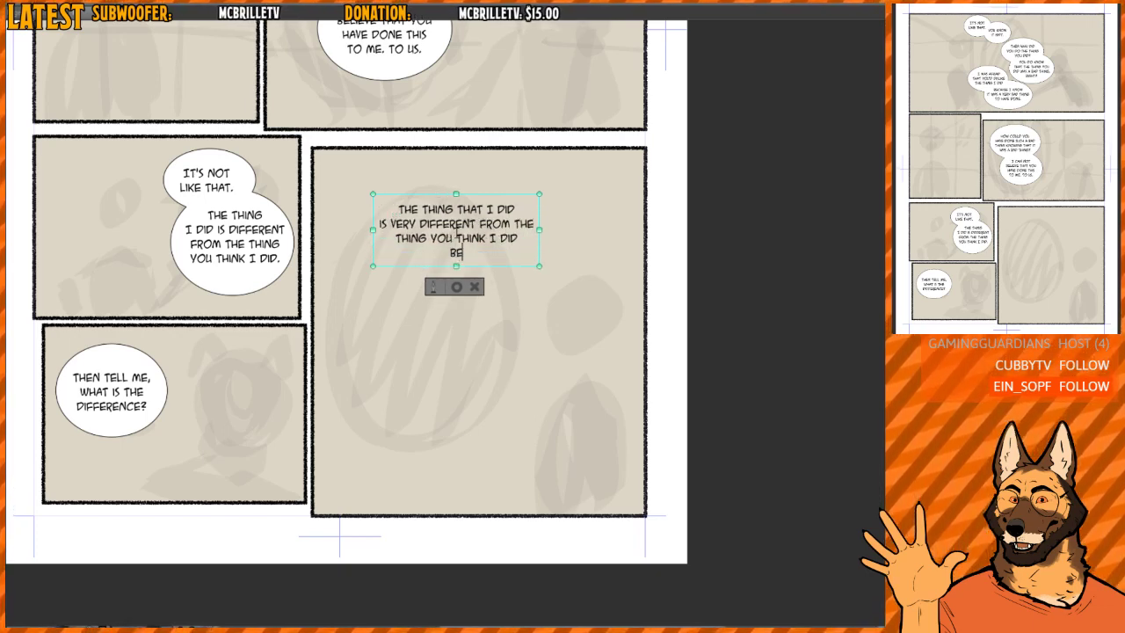
{"action": "type", "text": "CAUSE THE THING I D"}
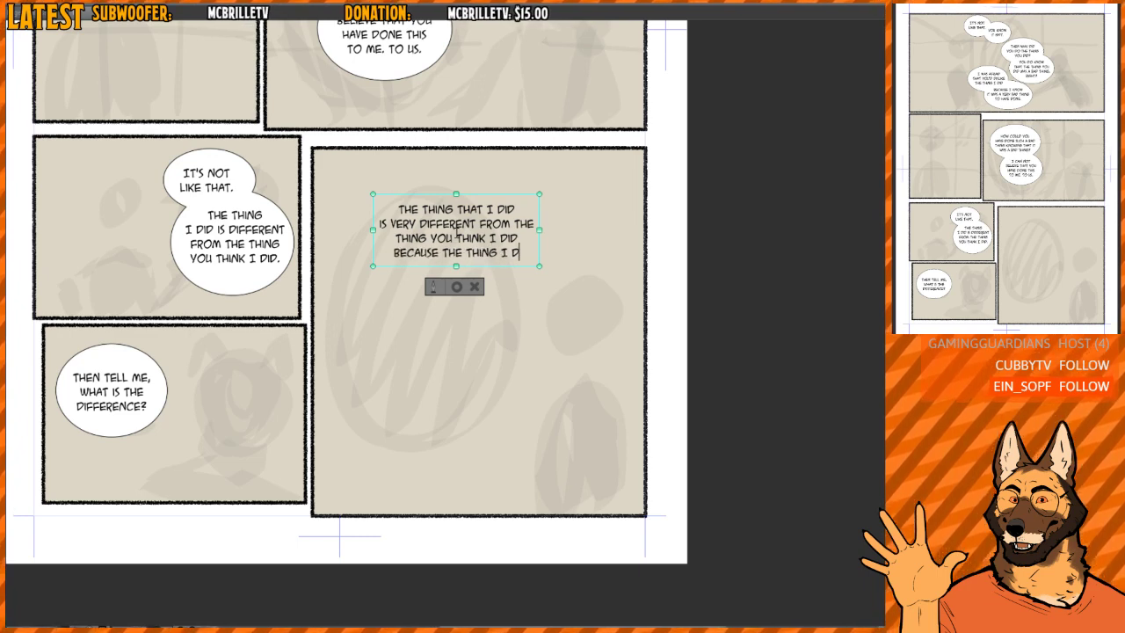
{"action": "type", "text": "ID IS NOT THE"}
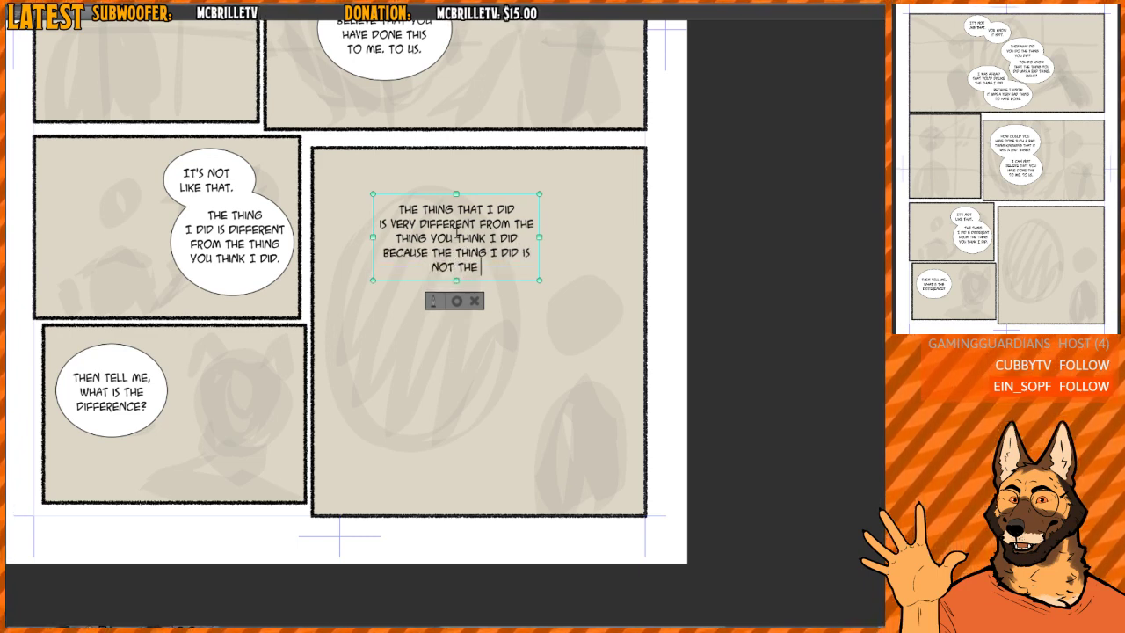
{"action": "type", "text": " THING THAT YOU THINK"}
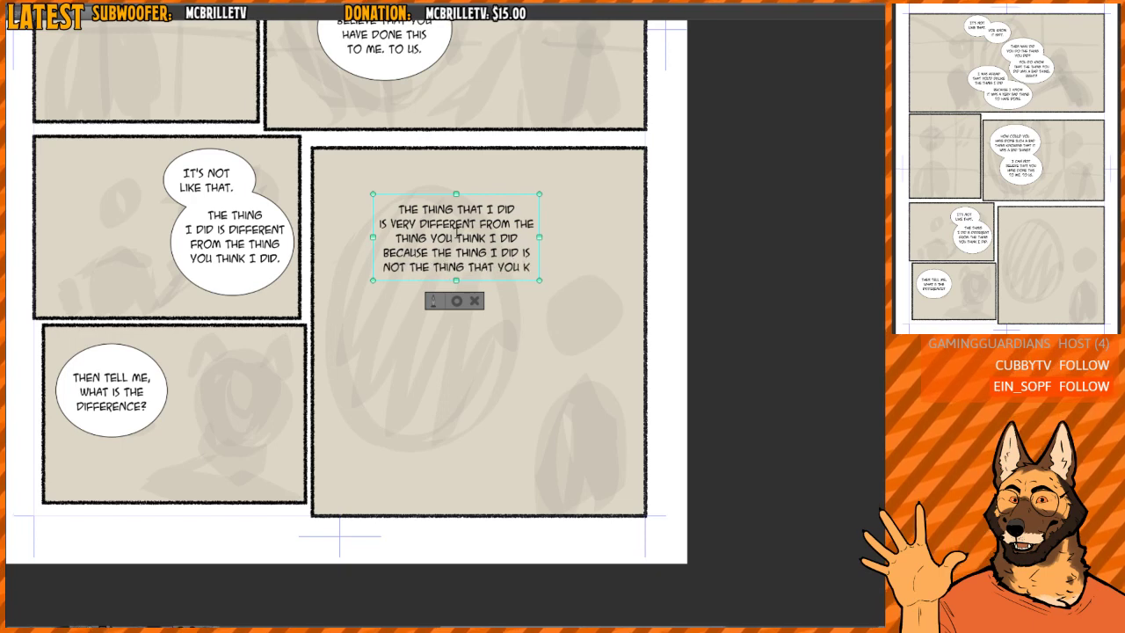
{"action": "type", "text": " I"}
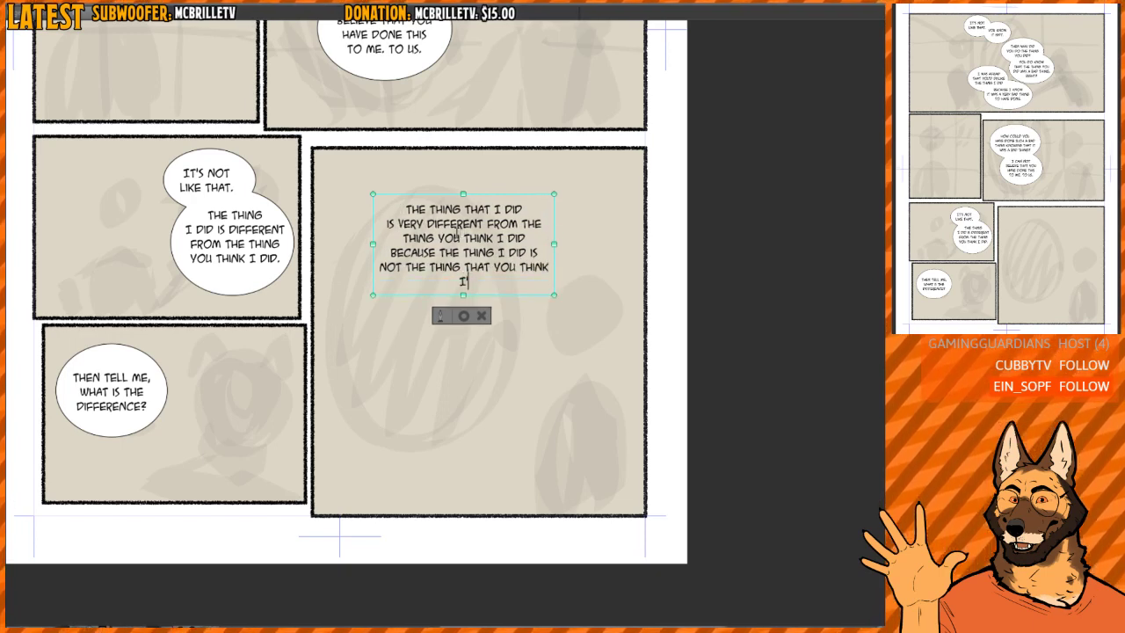
{"action": "type", "text": " HAVE DONE."}
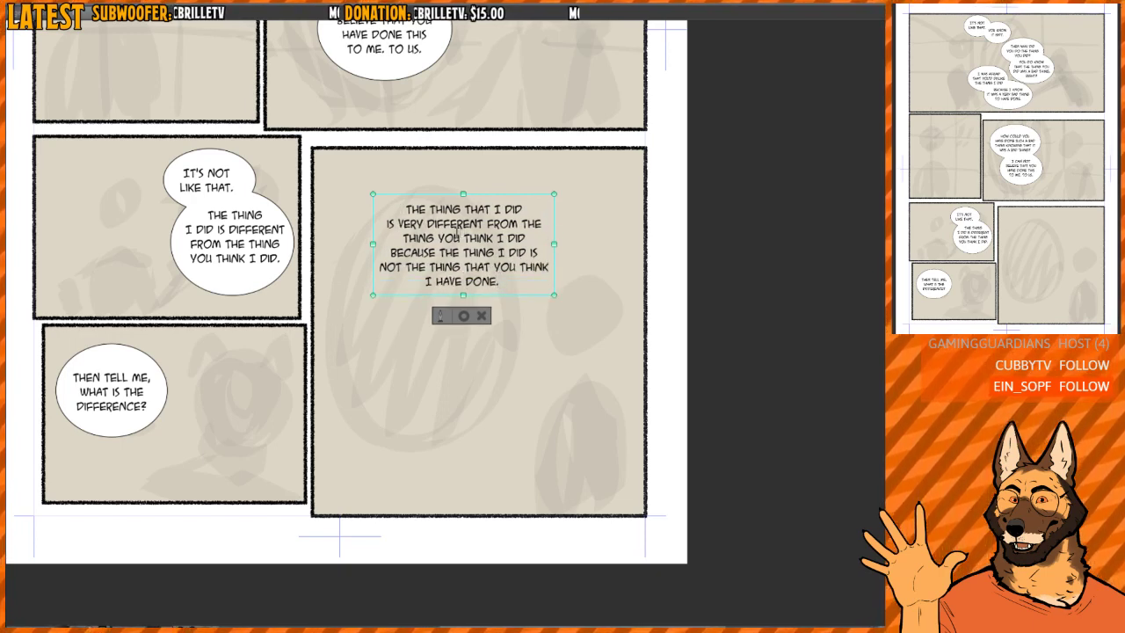
{"action": "type", "text": " ERGO,"}
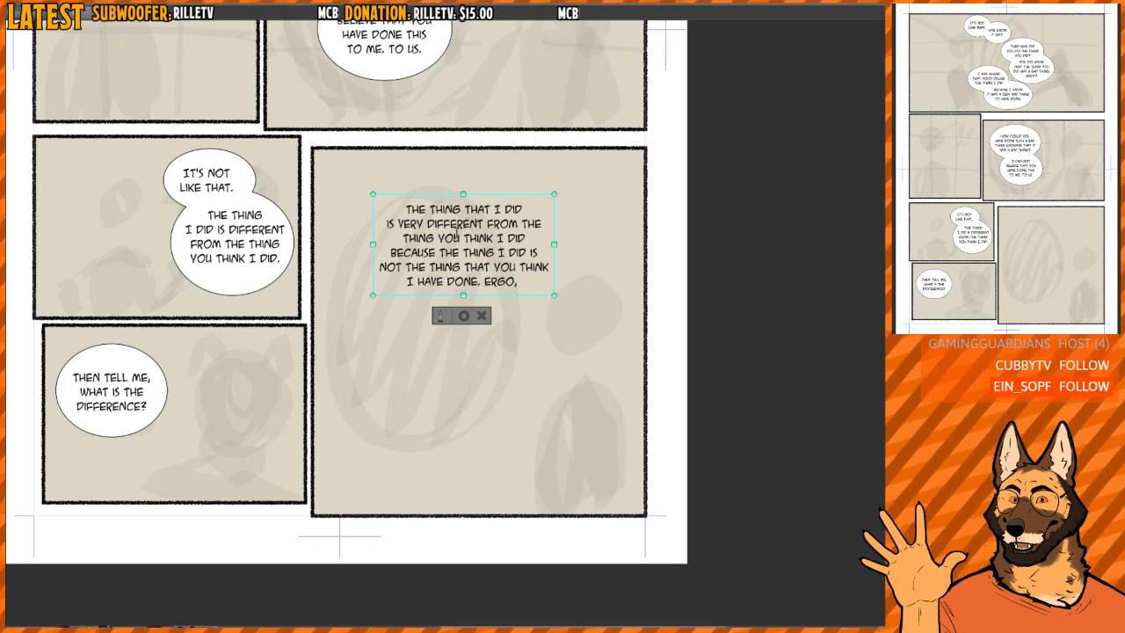
{"action": "type", "text": " YOU ARE WRON"}
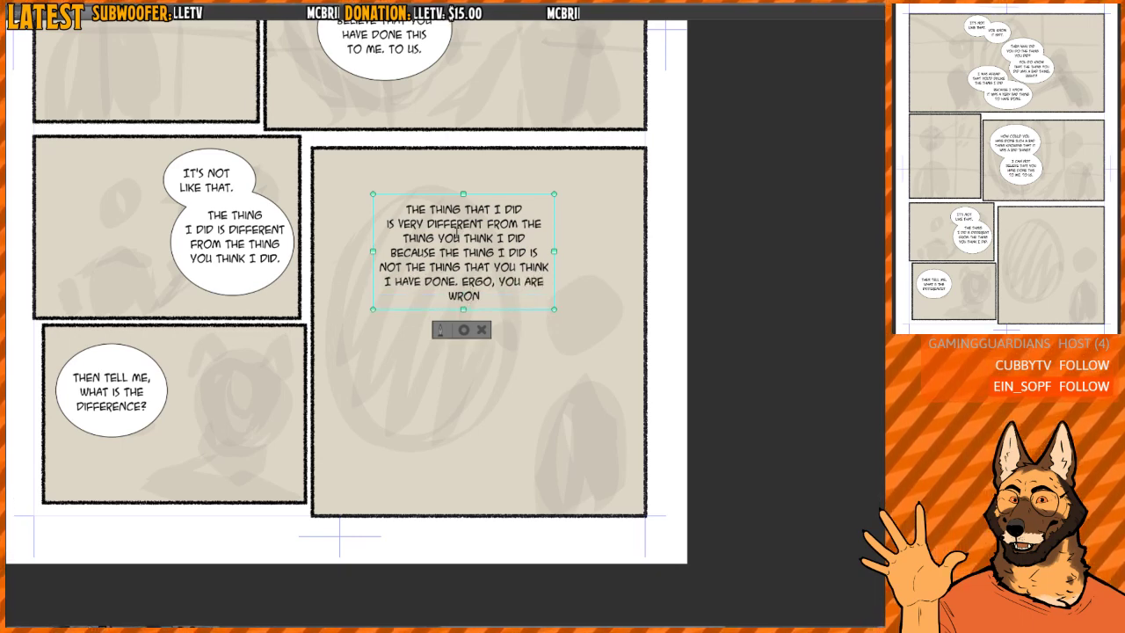
{"action": "type", "text": "G IN ACC"}
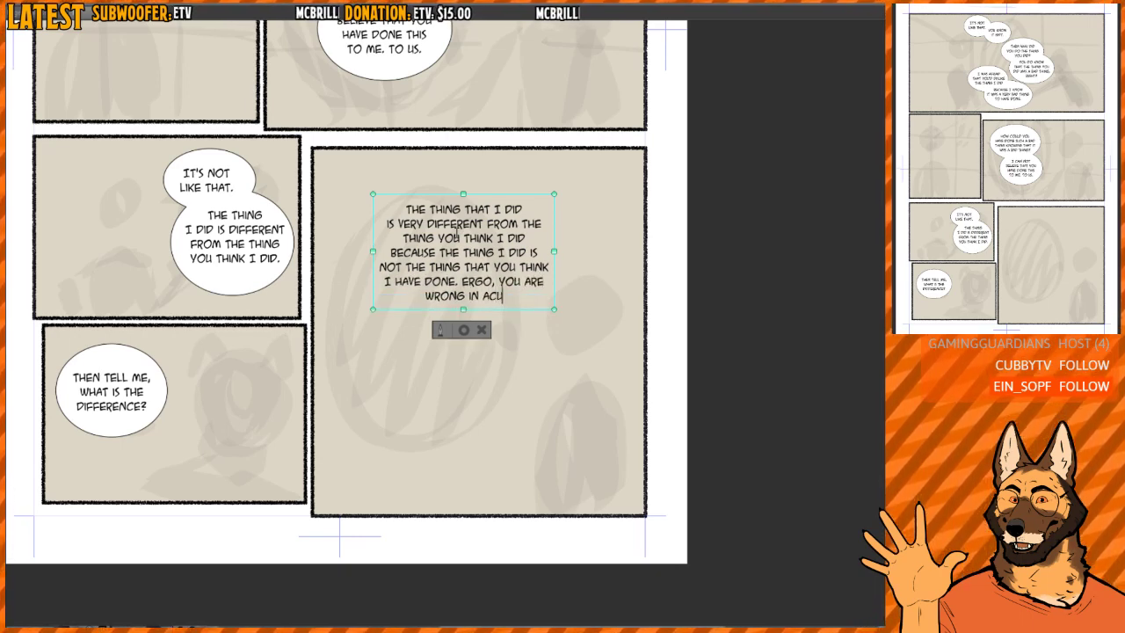
{"action": "type", "text": "USING ME"}
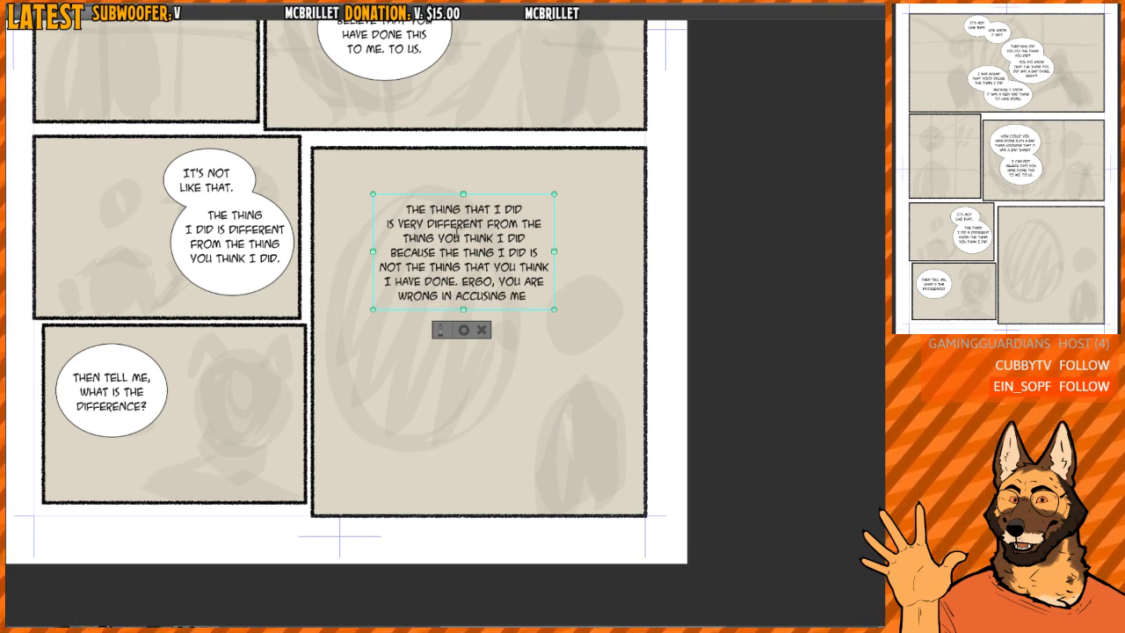
{"action": "type", "text": " FROM DOING TH"}
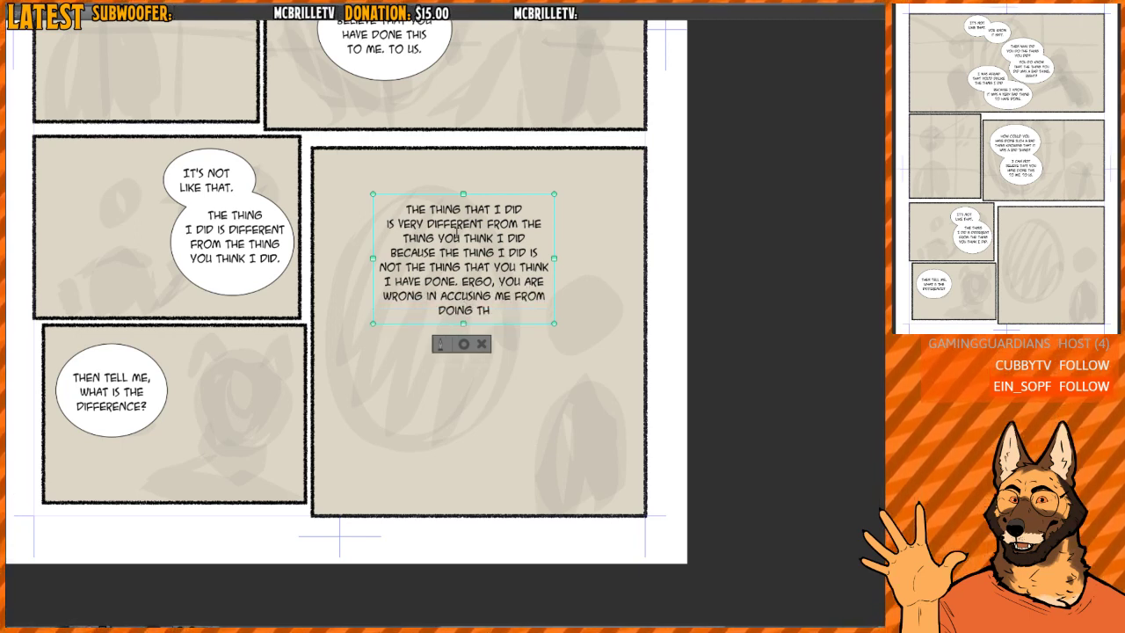
{"action": "type", "text": "E THING. I KNO"}
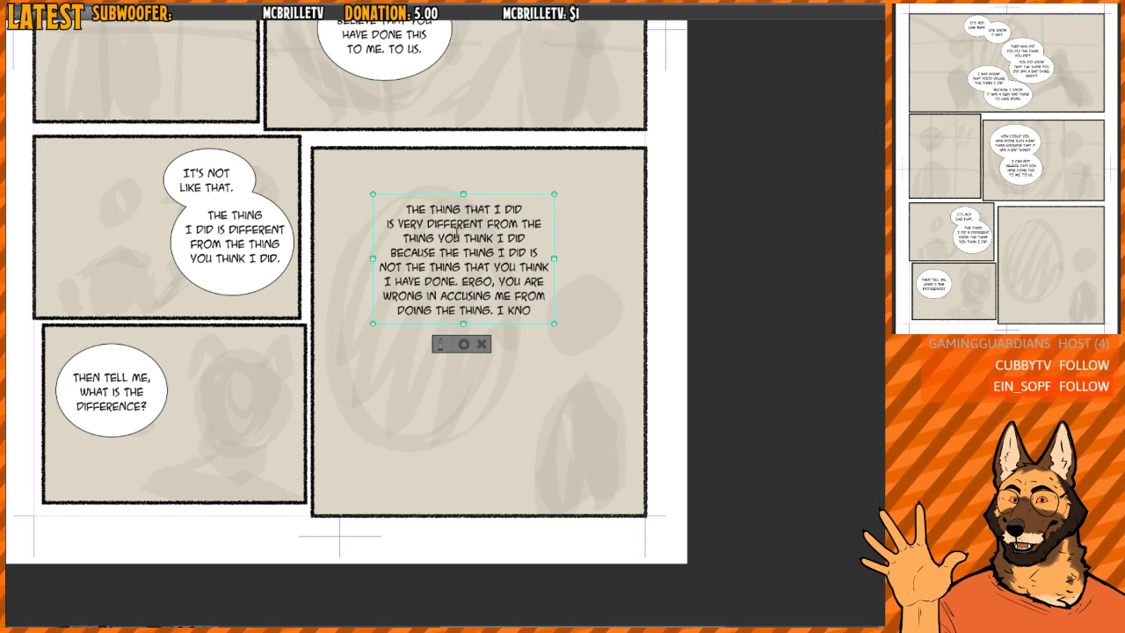
{"action": "type", "text": "W THAT"}
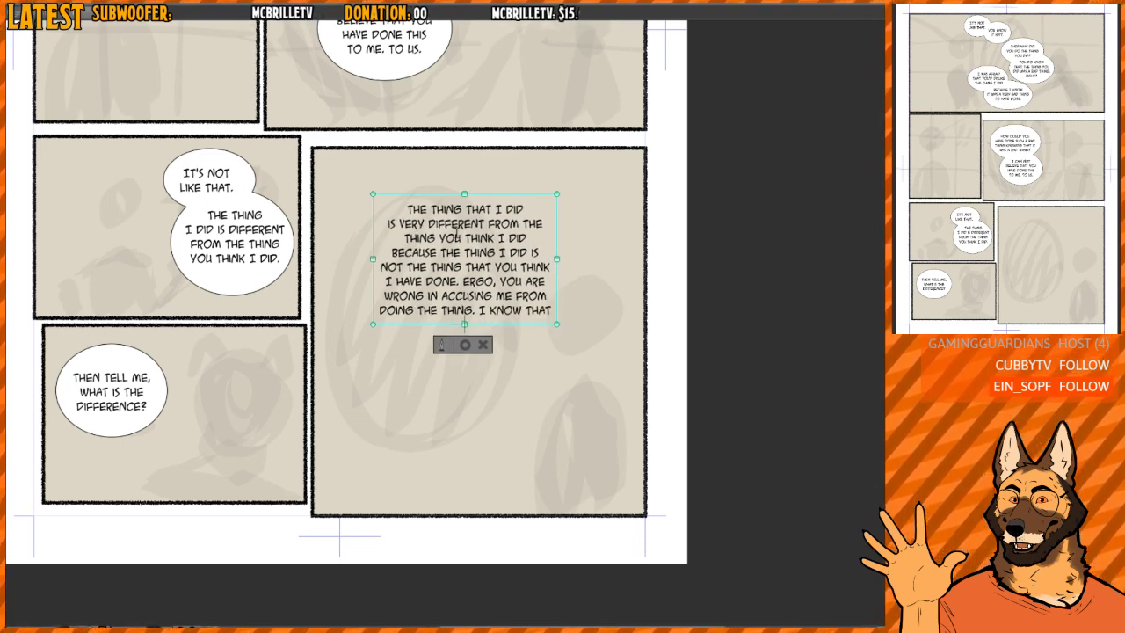
{"action": "type", "text": " THE THING I DID IS V"}
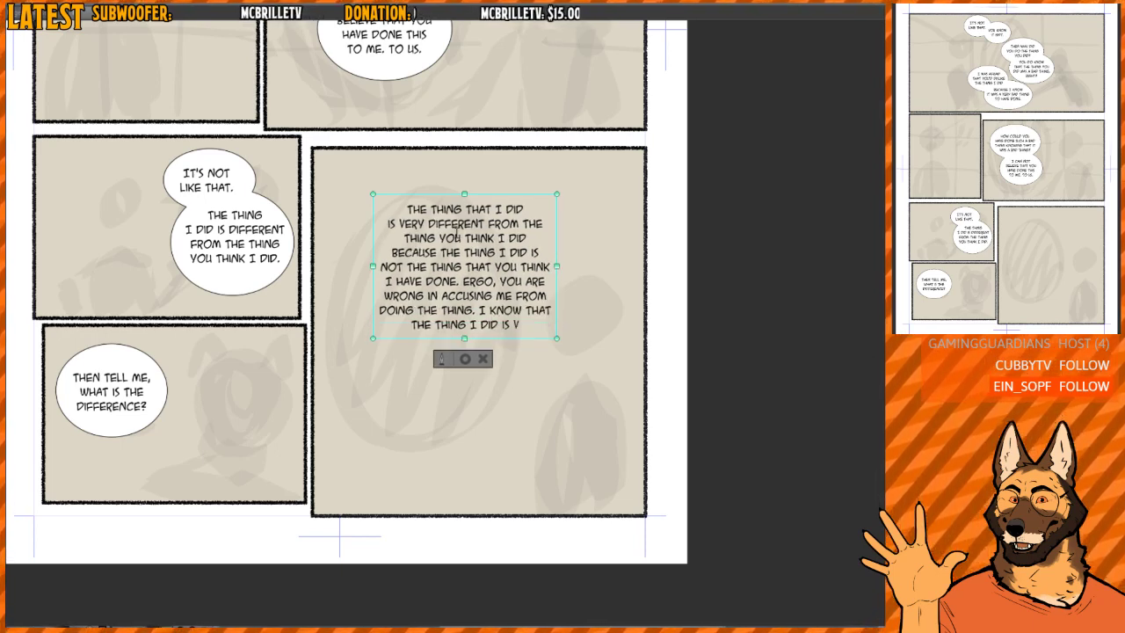
{"action": "type", "text": "ERY BAD, BUT "}
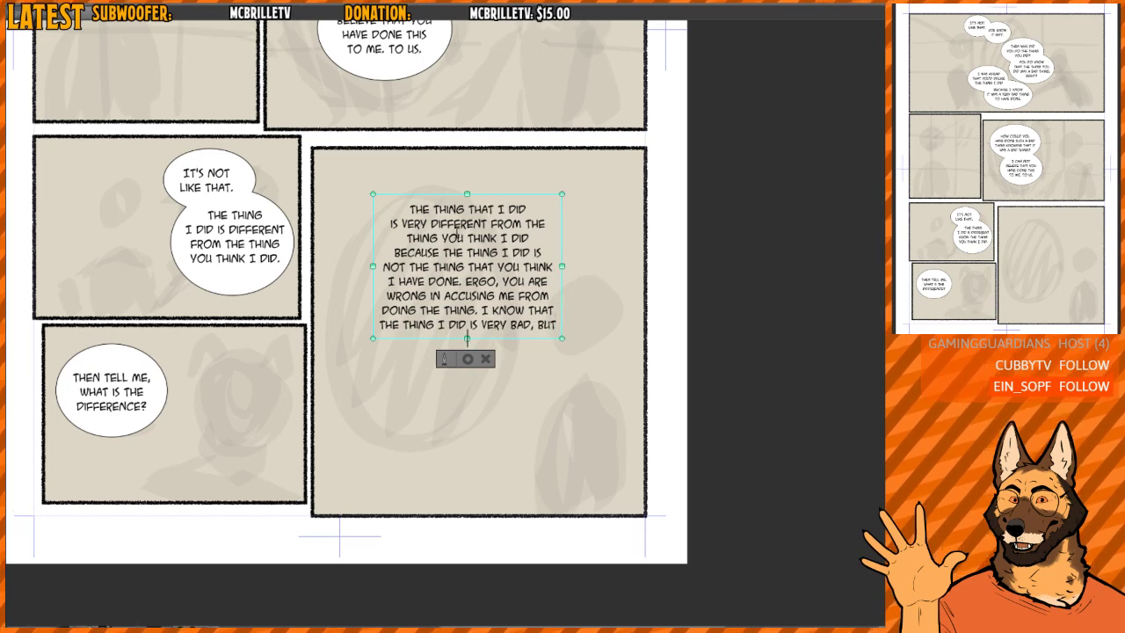
{"action": "type", "text": "IT IS S"}
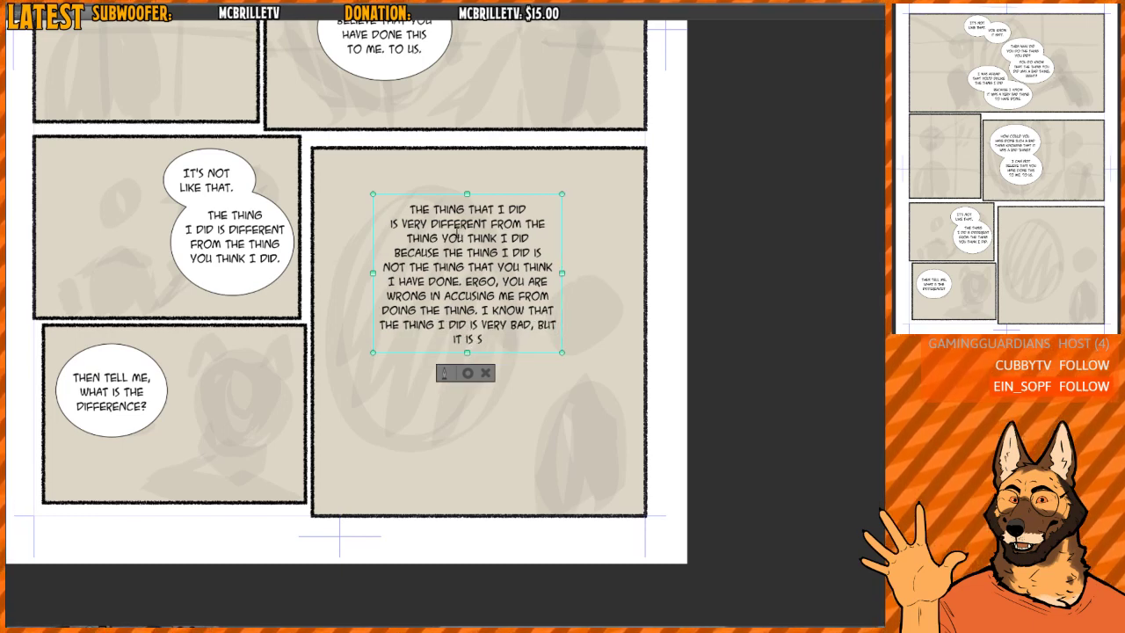
{"action": "type", "text": "TILL NOT THE THING"}
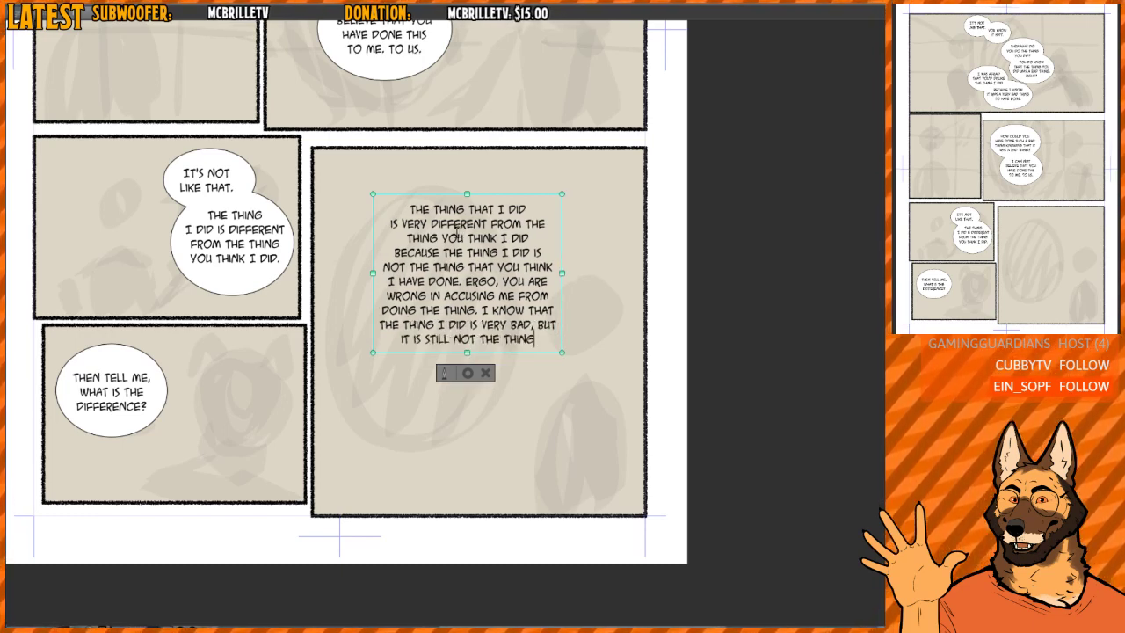
{"action": "type", "text": " THAT YOU"}
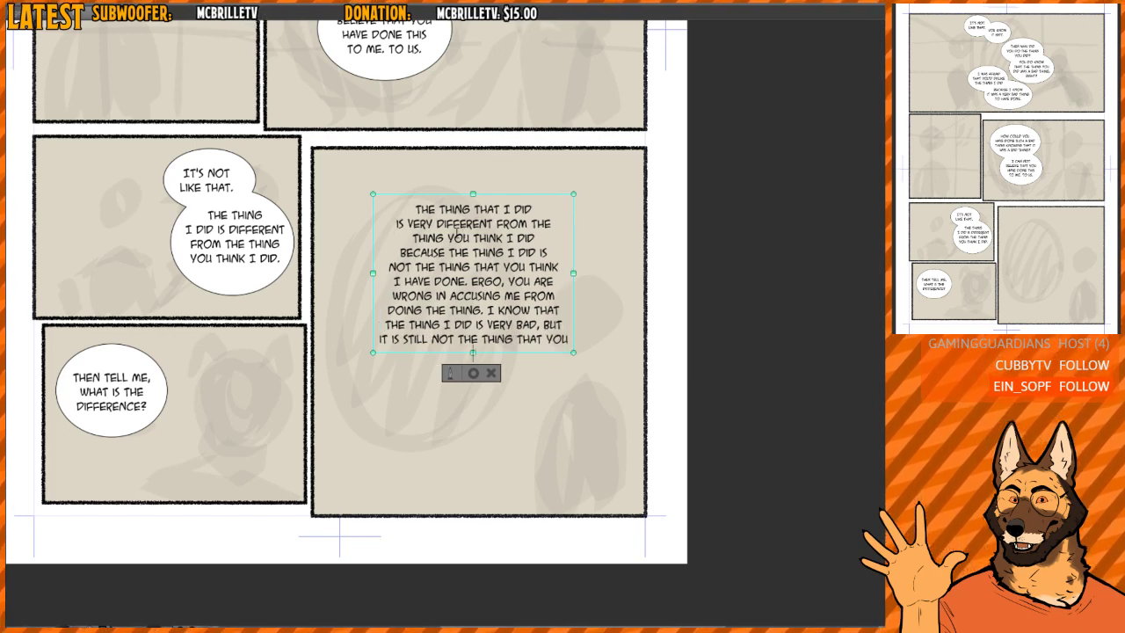
- Complete the sentence with "IT IS STILL NOT THE THING THAT YOU / THINK I HAVE DONE." on two lines
{"action": "key", "text": "Return"}
{"action": "type", "text": "THINK I HAVE"}
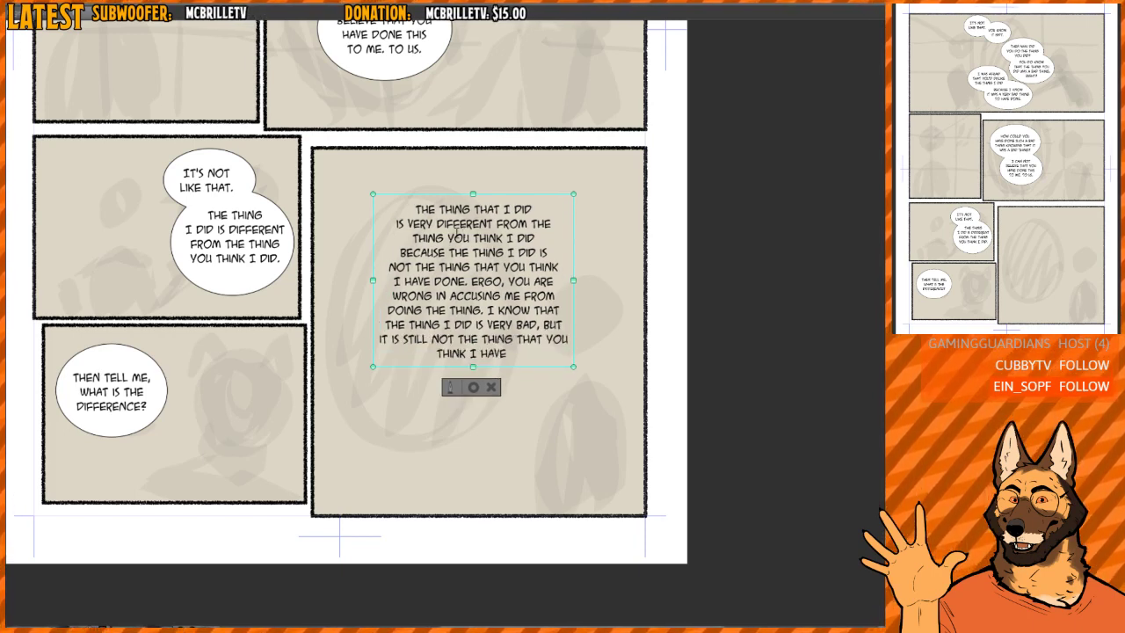
{"action": "type", "text": " DONE."}
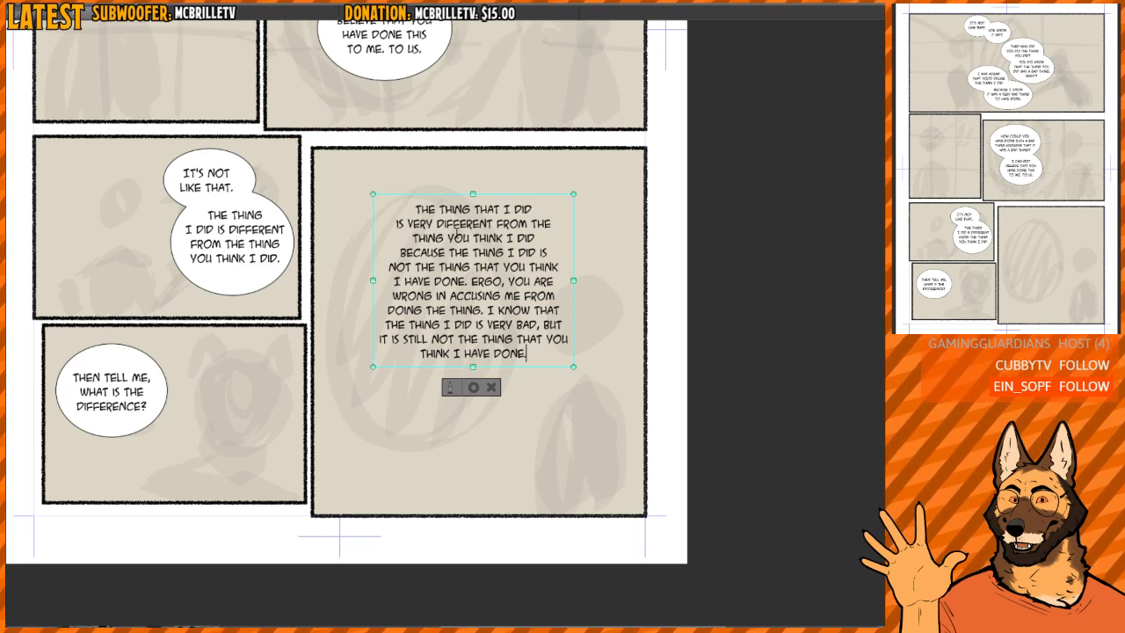
{"action": "type", "text": " DO YOU"}
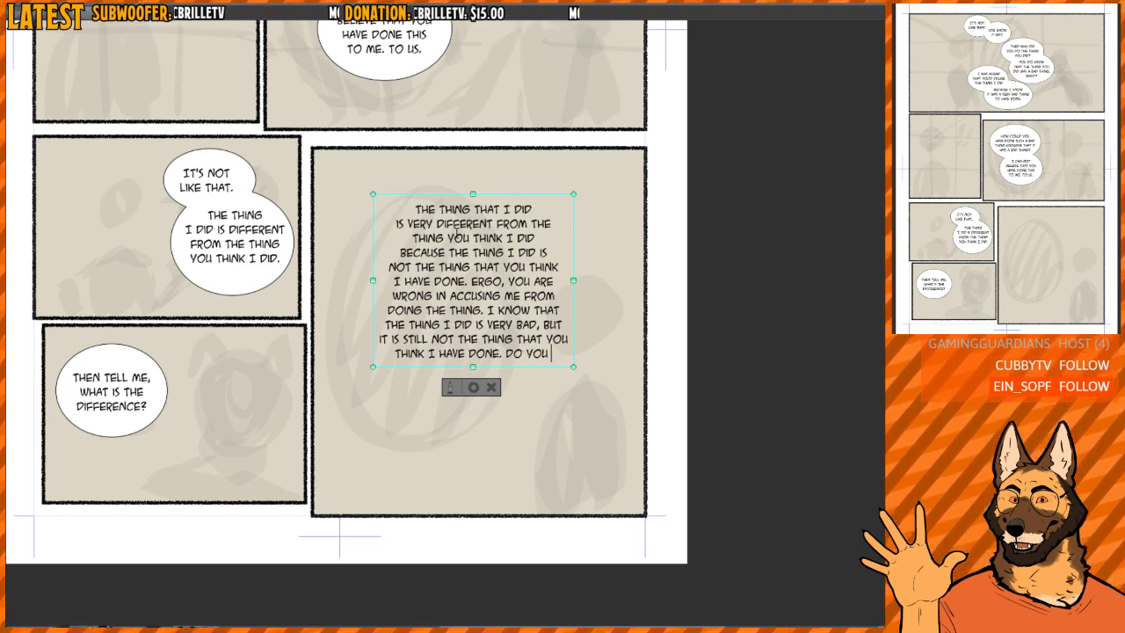
- Append "DO YOU / UNDERSTAND WHAT I MEAN?" to the speech text, with a line break after YOU
{"action": "key", "text": "Return"}
{"action": "type", "text": "UNDERS"}
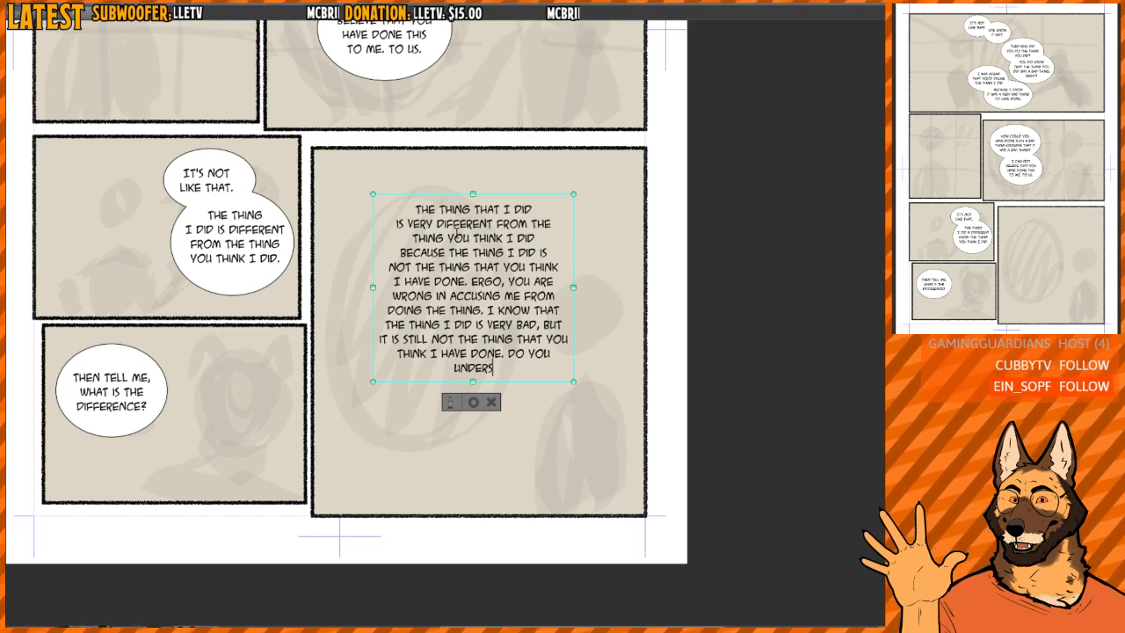
{"action": "type", "text": "TAND WHAT I MEAN?"}
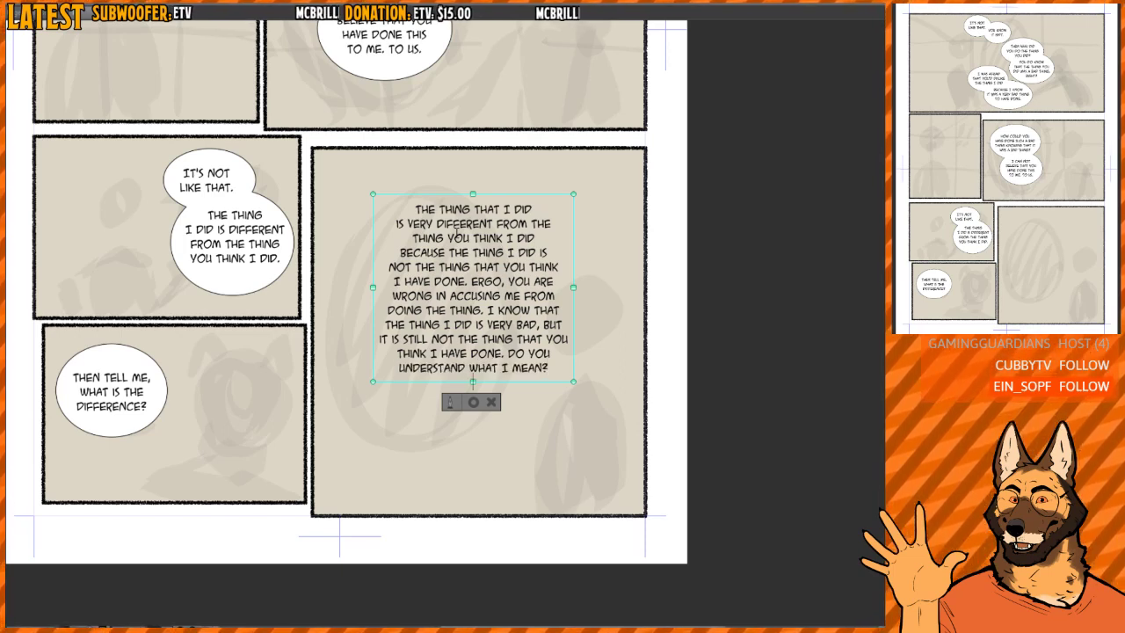
- End the speech text with "IT IS REALLY IMPORTANT / TO ME THAT YOU DO" on two lines
{"action": "key", "text": "Return"}
{"action": "type", "text": "IT IS"}
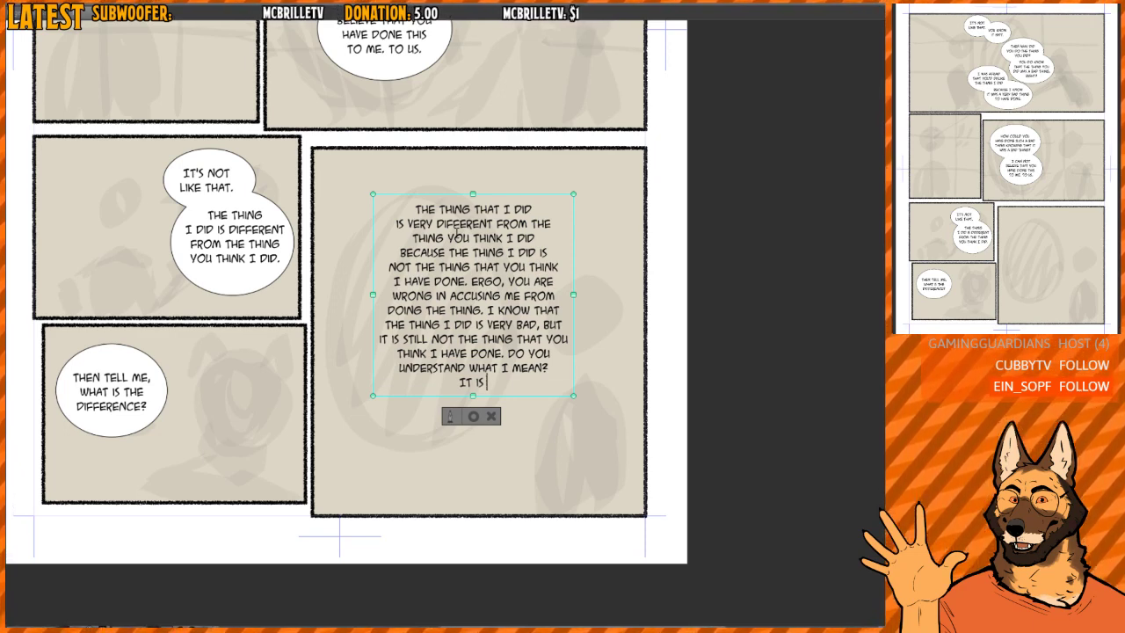
{"action": "type", "text": " REALLY IMPORTANT TO ME THAT"}
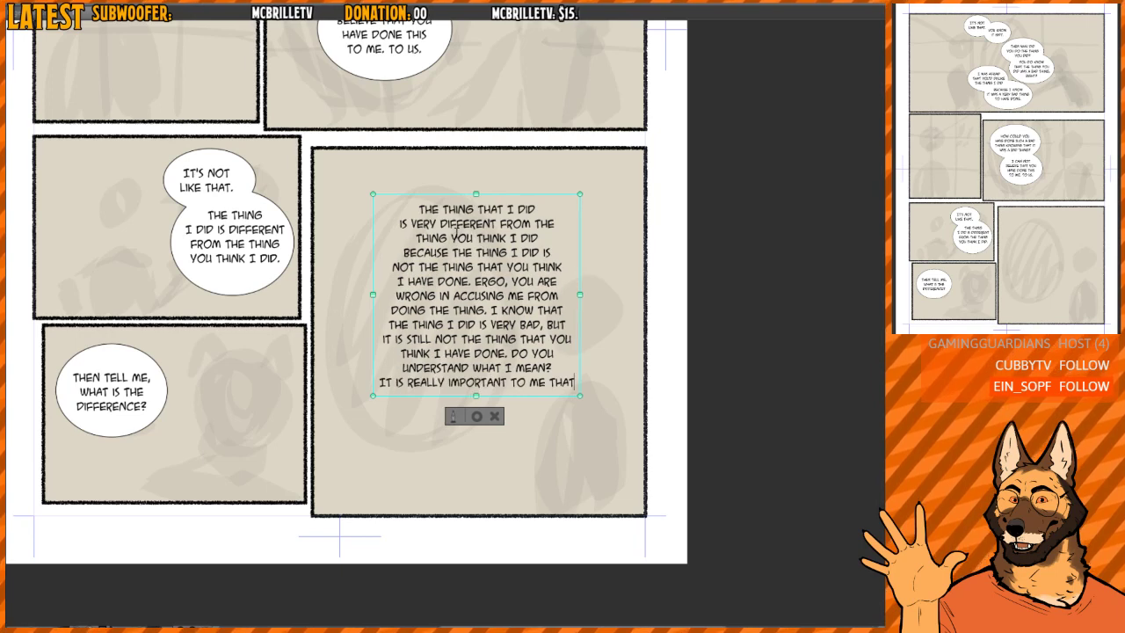
{"action": "type", "text": " YOU DO"}
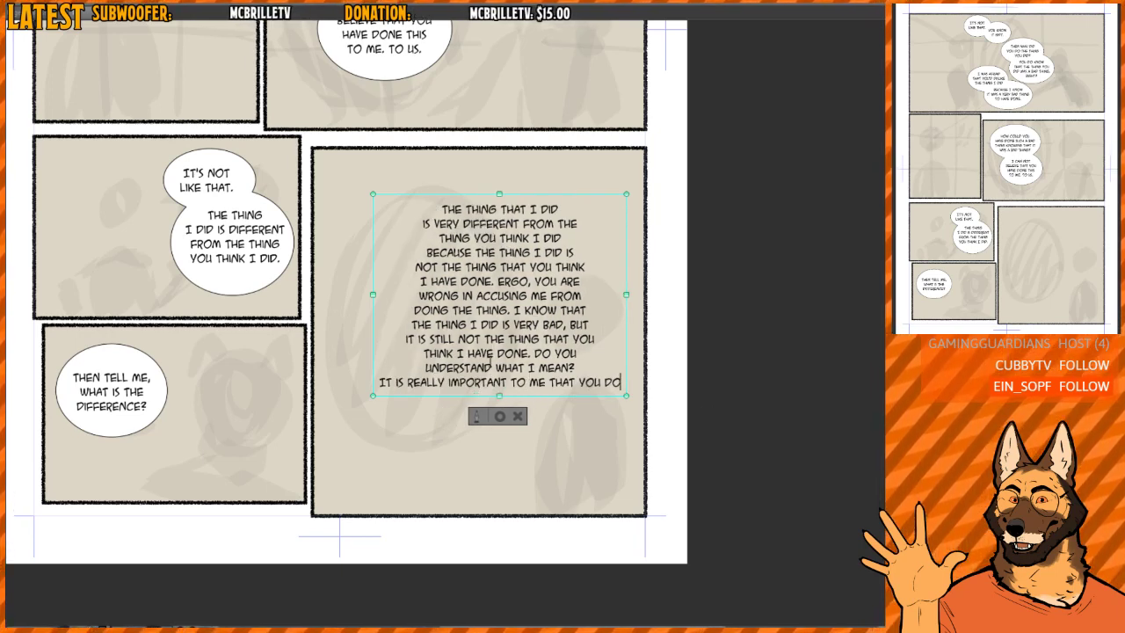
{"action": "key", "text": "Return"}
{"action": "key", "text": "Delete"}
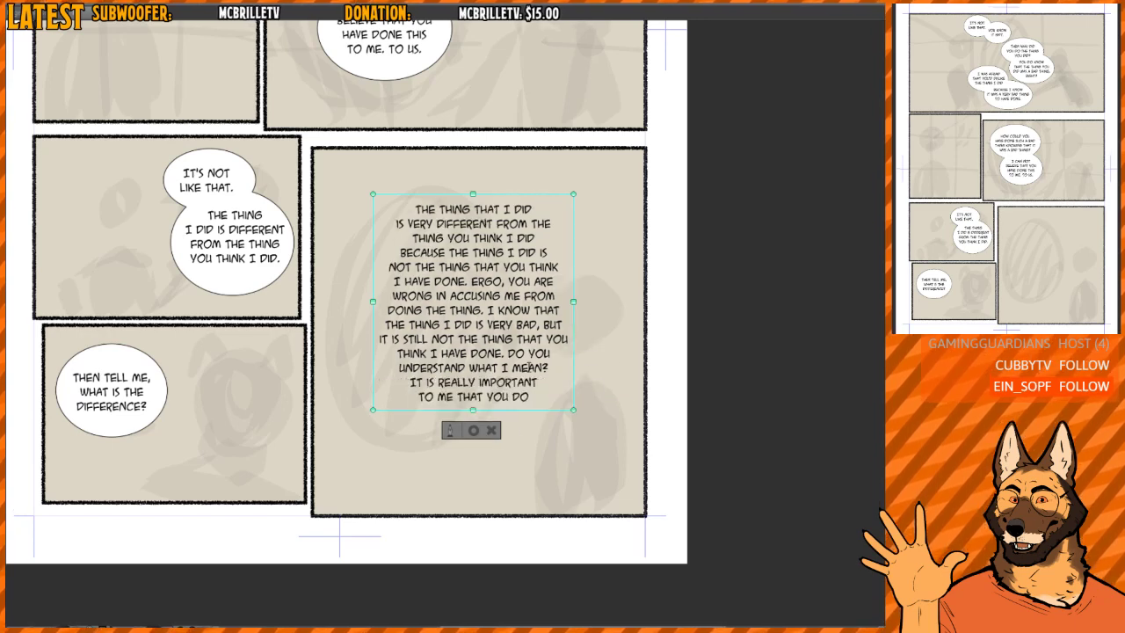
- Place the speech text over the last panel's rough balloon and enclose it in a tall white elliptical balloon near the panel's upper-left corner
{"action": "left_click_drag", "start_coordinate": [576, 325], "coordinate": [531, 337]}
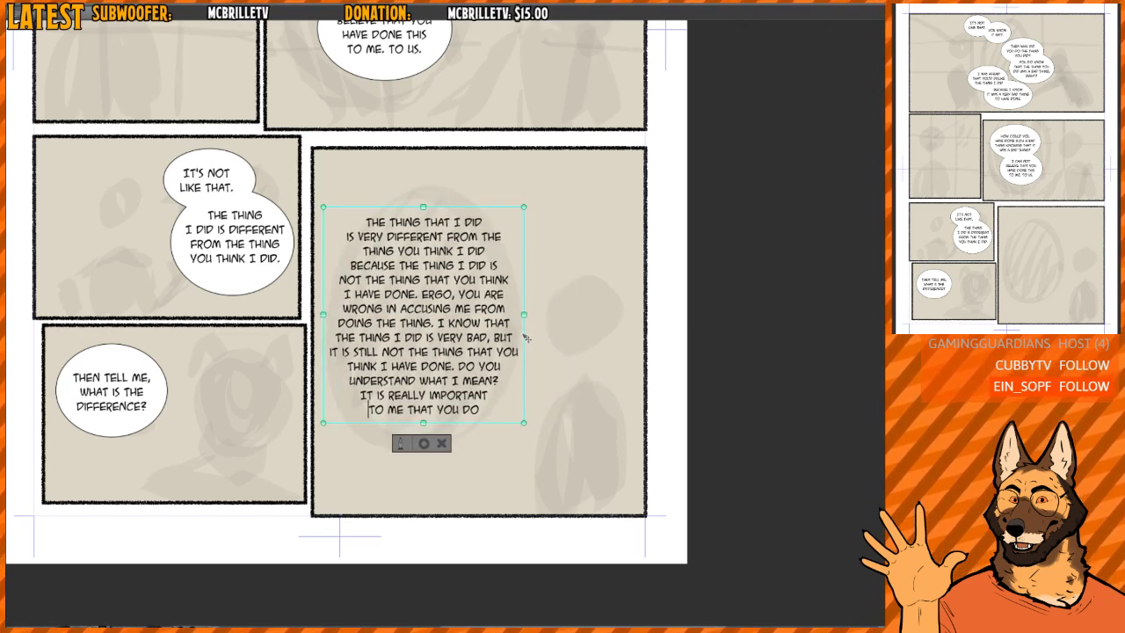
{"action": "left_click", "coordinate": [427, 443]}
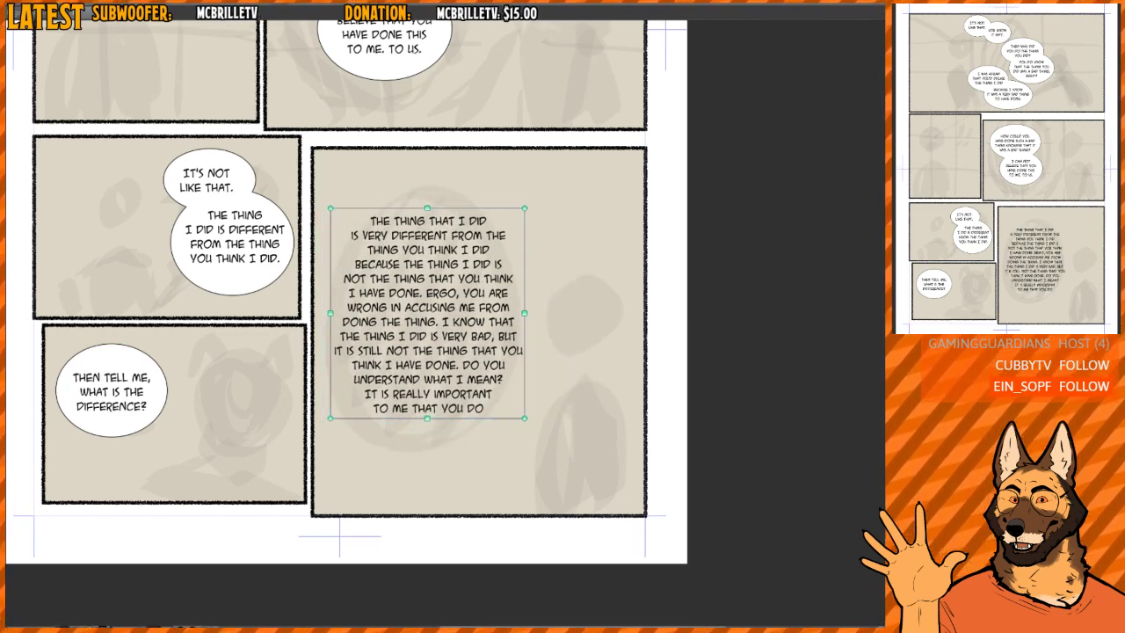
{"action": "left_click", "coordinate": [384, 188]}
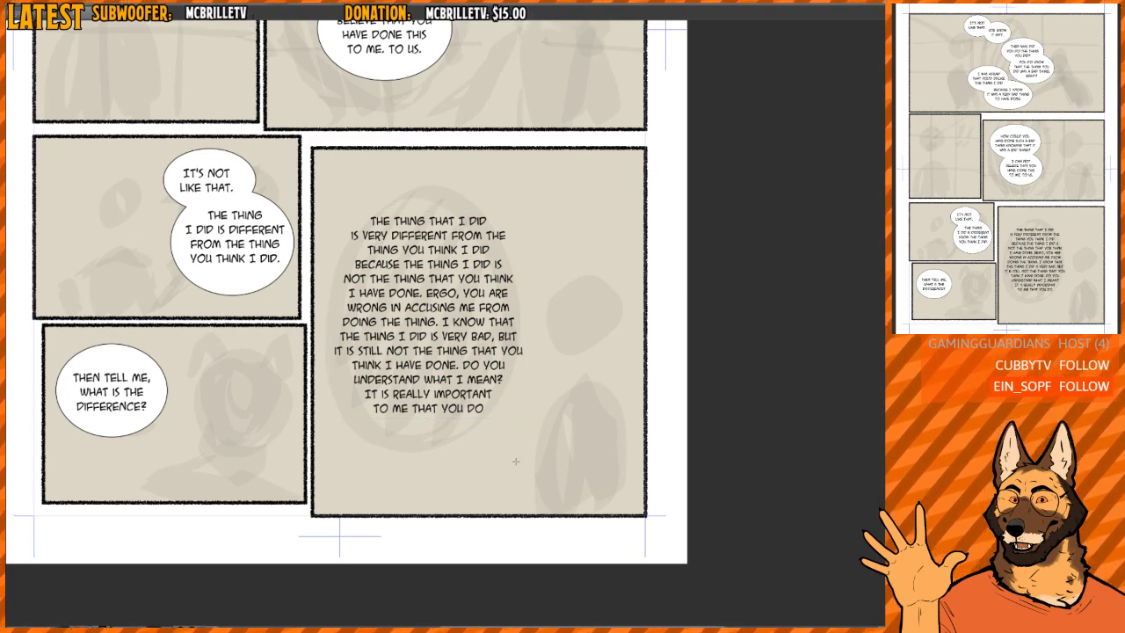
{"action": "left_click_drag", "start_coordinate": [515, 461], "coordinate": [536, 440]}
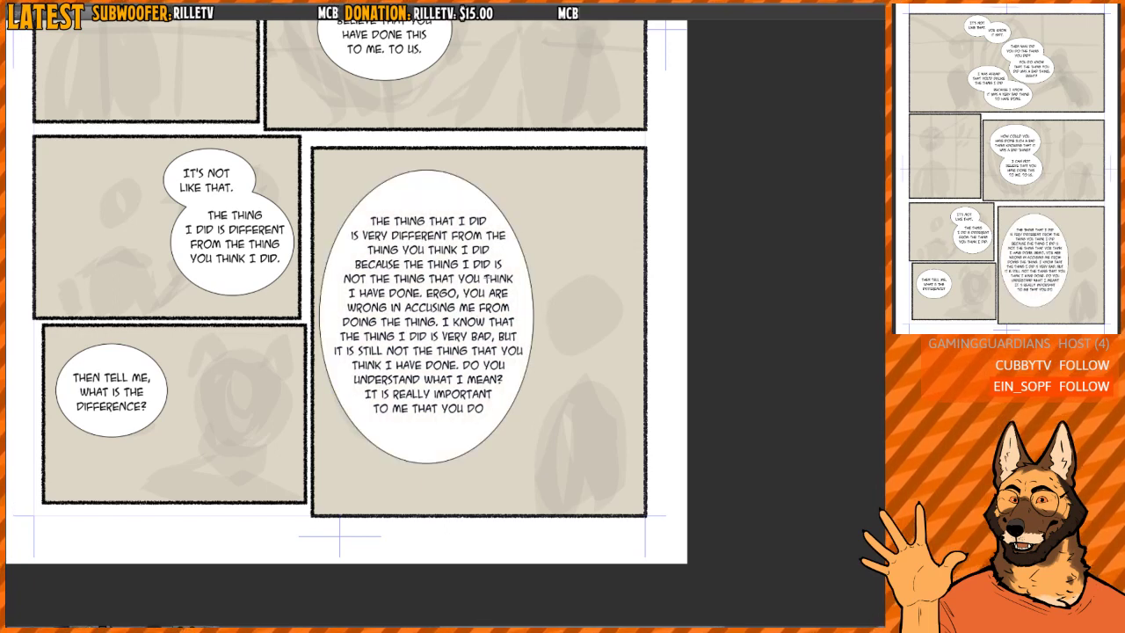
{"action": "mouse_move", "coordinate": [503, 311]}
{"action": "left_mouse_down"}
{"action": "mouse_move", "coordinate": [496, 287]}
{"action": "mouse_move", "coordinate": [501, 301]}
{"action": "left_mouse_up"}
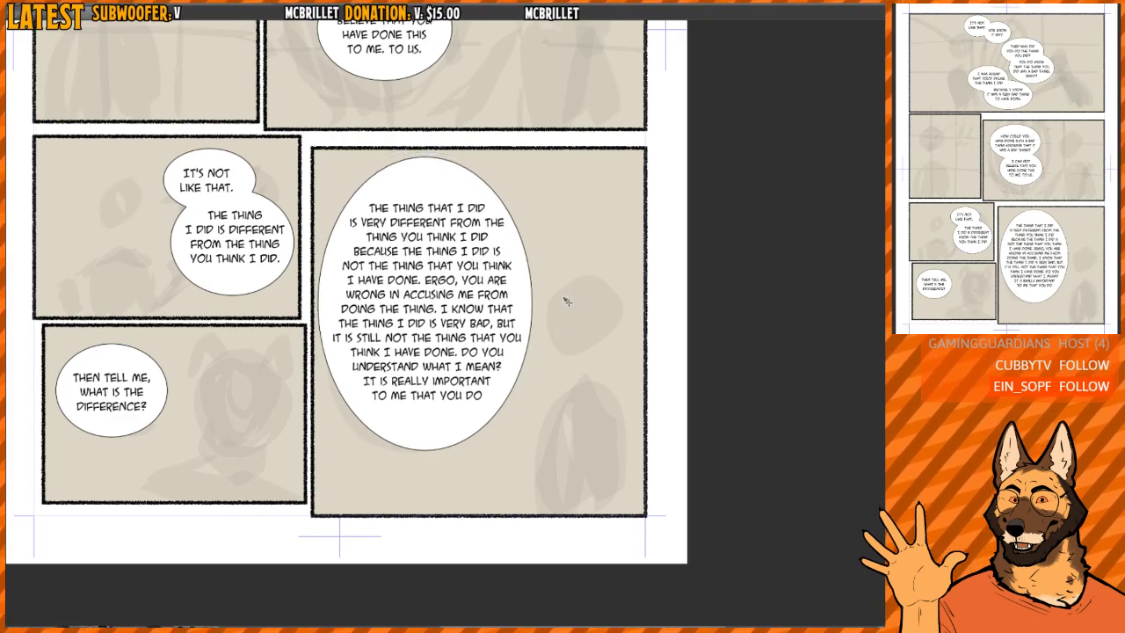
- Examine the long speech balloon up close and against the rest of the page
{"action": "scroll", "coordinate": [583, 324], "scroll_direction": "up", "scroll_amount": 2}
{"action": "scroll", "coordinate": [579, 314], "scroll_direction": "down", "scroll_amount": 1}
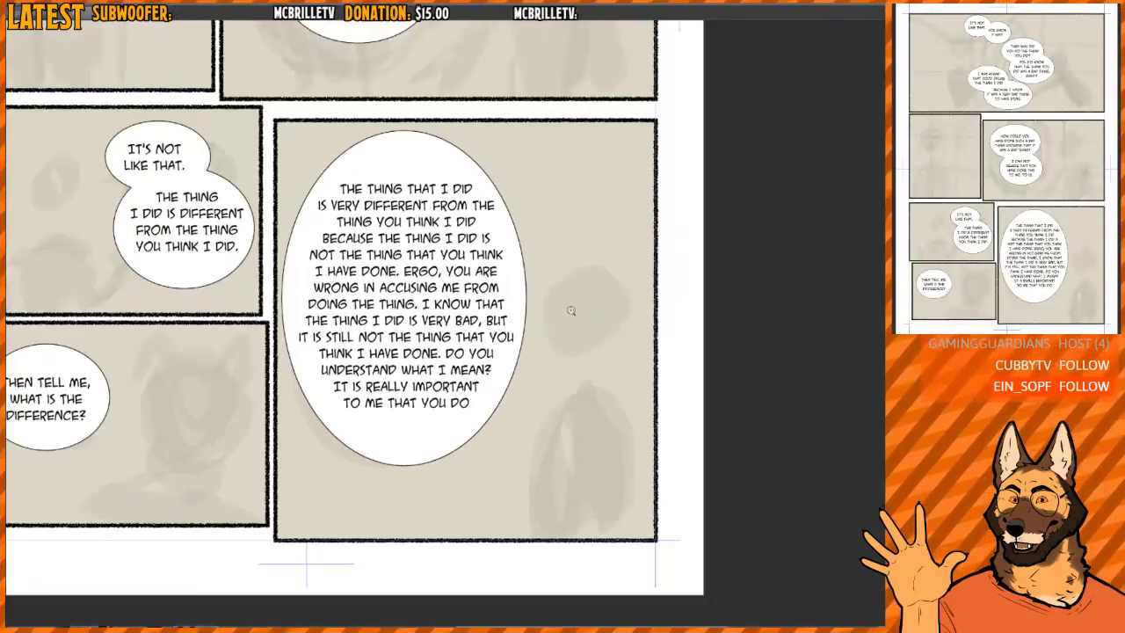
{"action": "scroll", "coordinate": [588, 314], "scroll_direction": "up", "scroll_amount": 1}
{"action": "scroll", "coordinate": [503, 275], "scroll_direction": "up", "scroll_amount": 2}
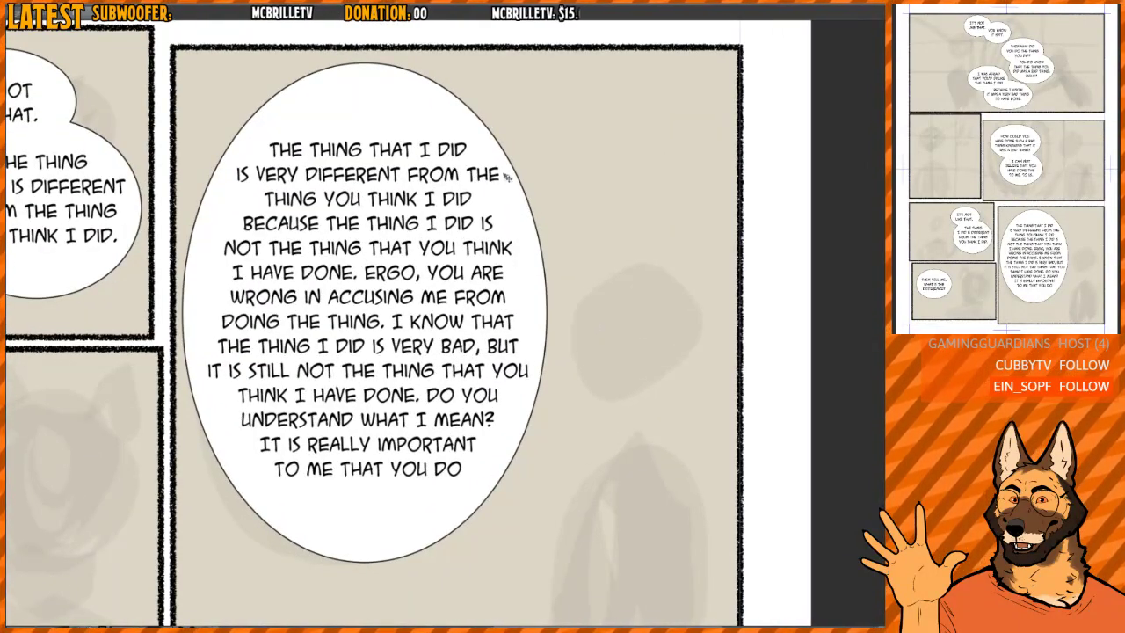
{"action": "left_click", "coordinate": [340, 77]}
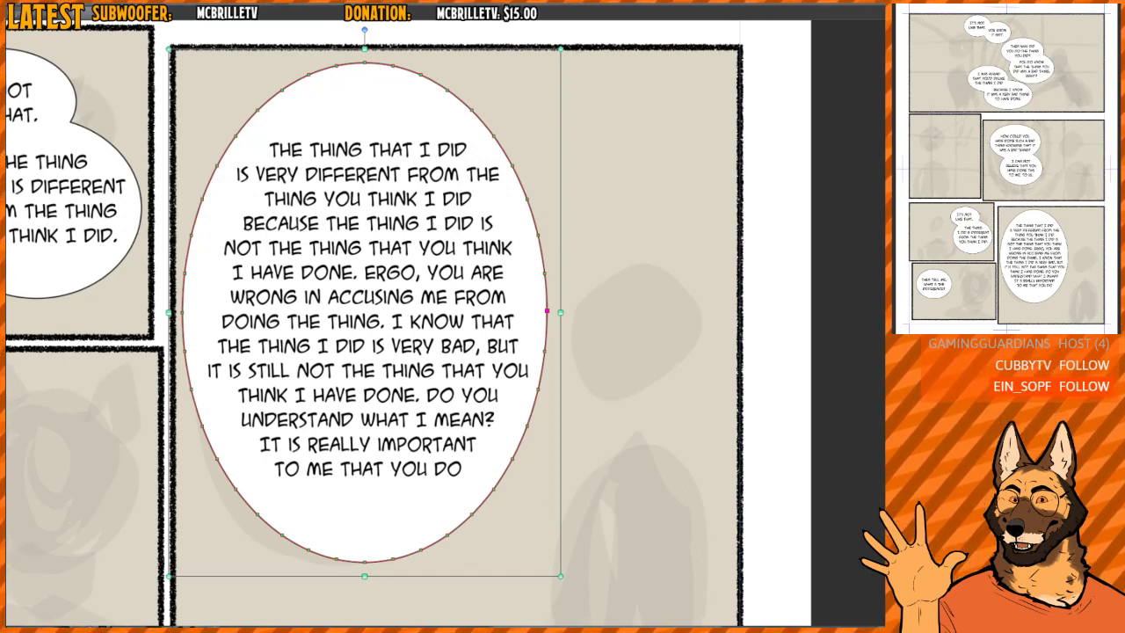
{"action": "key", "text": "t"}
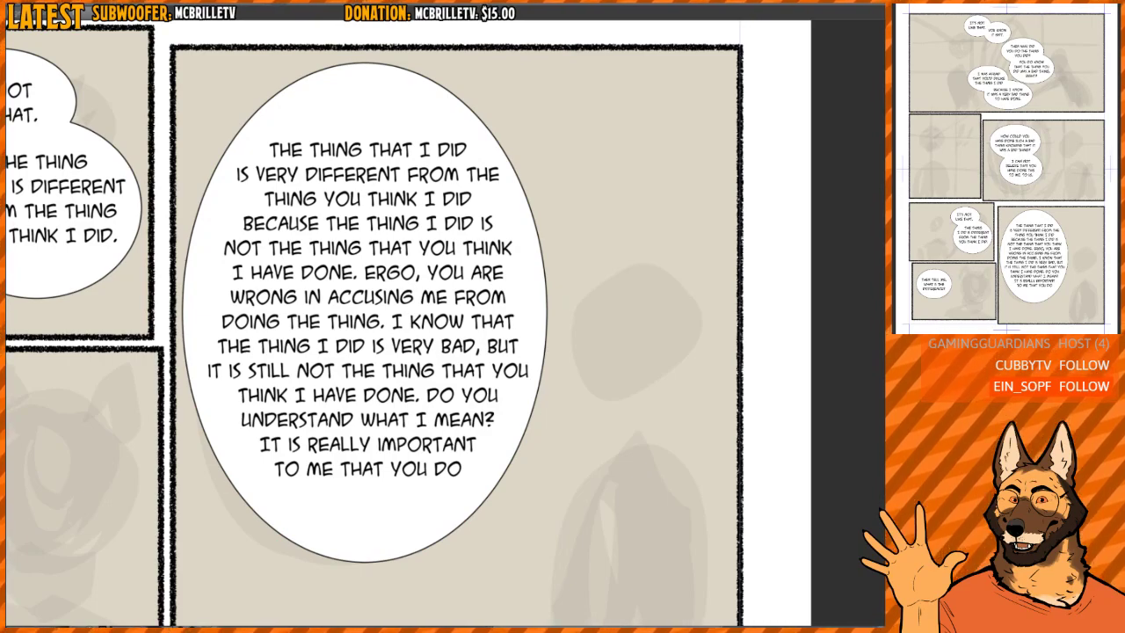
{"action": "scroll", "coordinate": [450, 297], "scroll_direction": "down", "scroll_amount": 6}
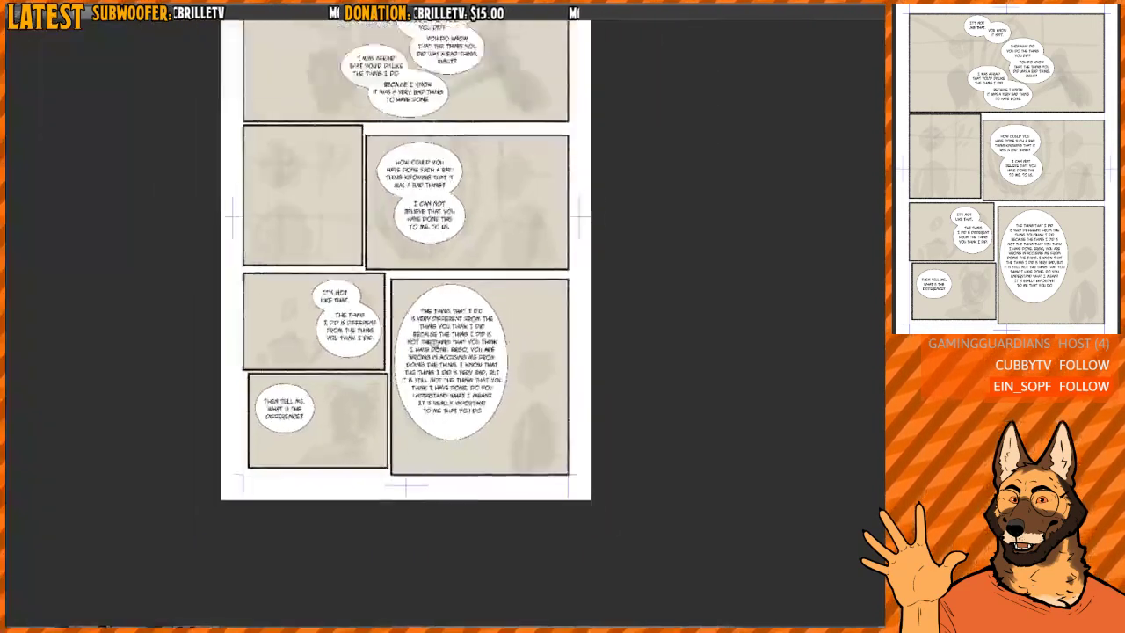
{"action": "scroll", "coordinate": [426, 337], "scroll_direction": "up", "scroll_amount": 6}
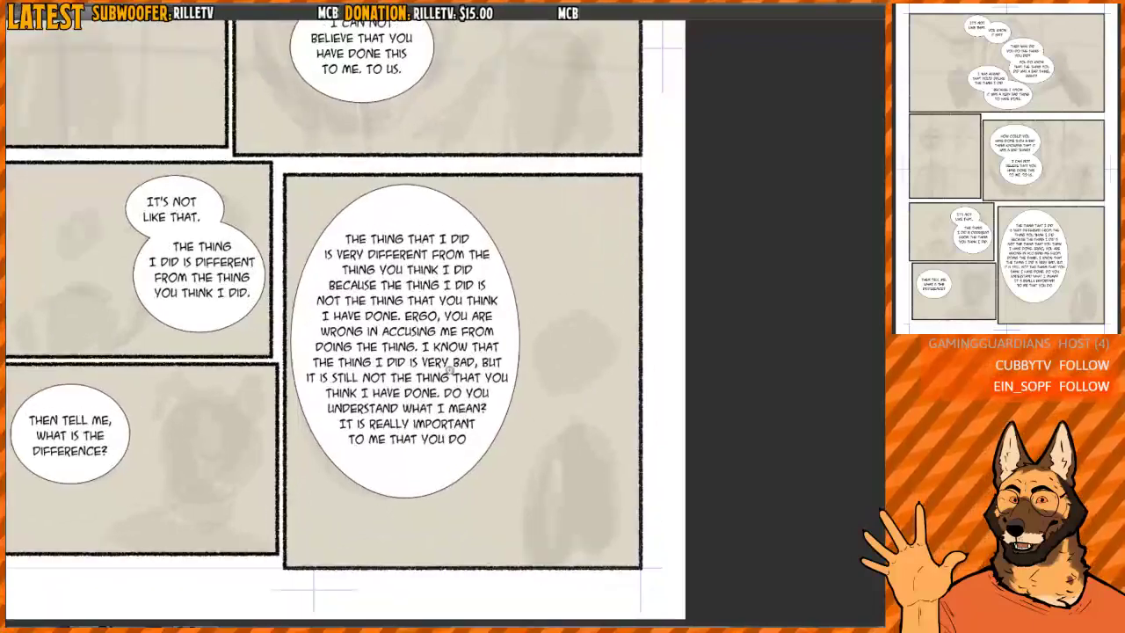
{"action": "scroll", "coordinate": [451, 360], "scroll_direction": "down", "scroll_amount": 2}
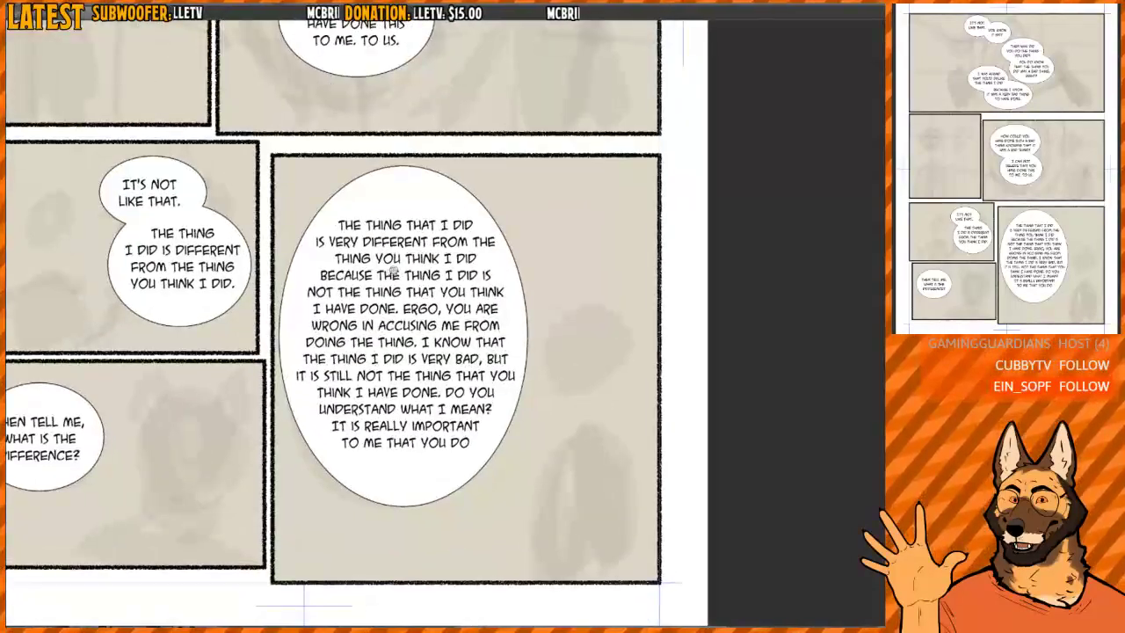
{"action": "scroll", "coordinate": [393, 269], "scroll_direction": "up", "scroll_amount": 1}
{"action": "scroll", "coordinate": [395, 268], "scroll_direction": "down", "scroll_amount": 1}
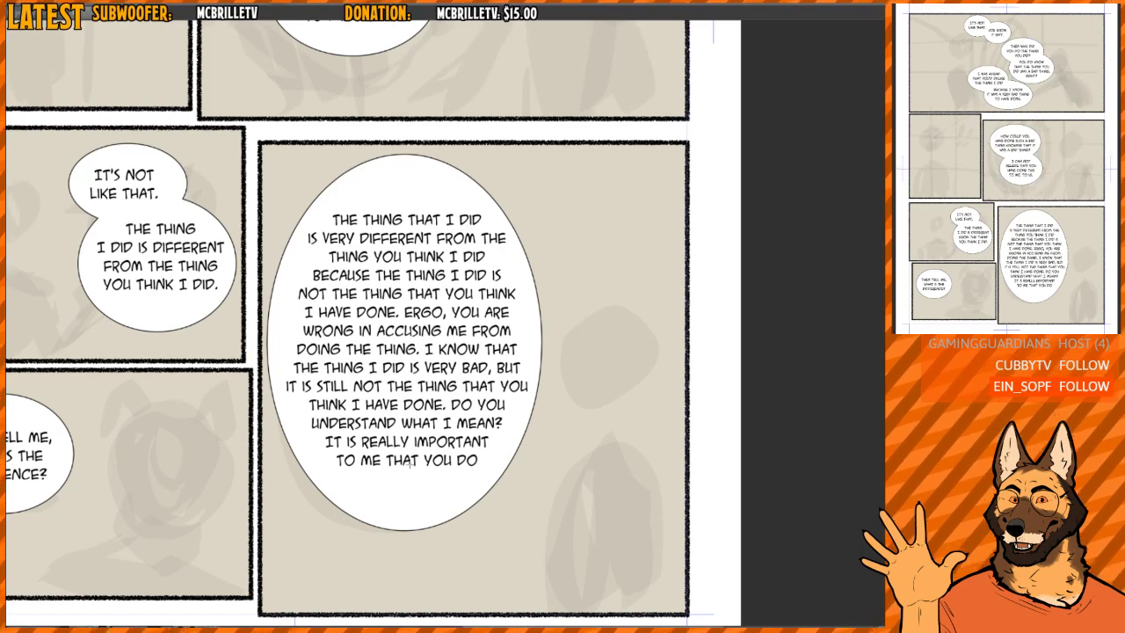
{"action": "scroll", "coordinate": [407, 223], "scroll_direction": "down", "scroll_amount": 2}
{"action": "scroll", "coordinate": [407, 222], "scroll_direction": "down", "scroll_amount": 4}
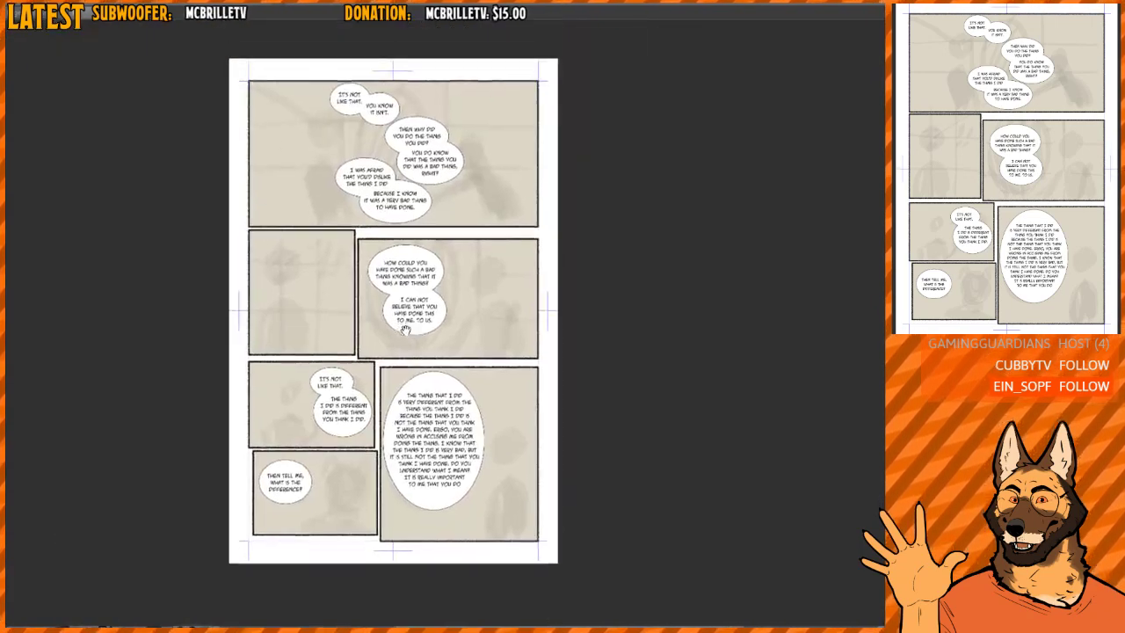
{"action": "scroll", "coordinate": [471, 387], "scroll_direction": "up", "scroll_amount": 4}
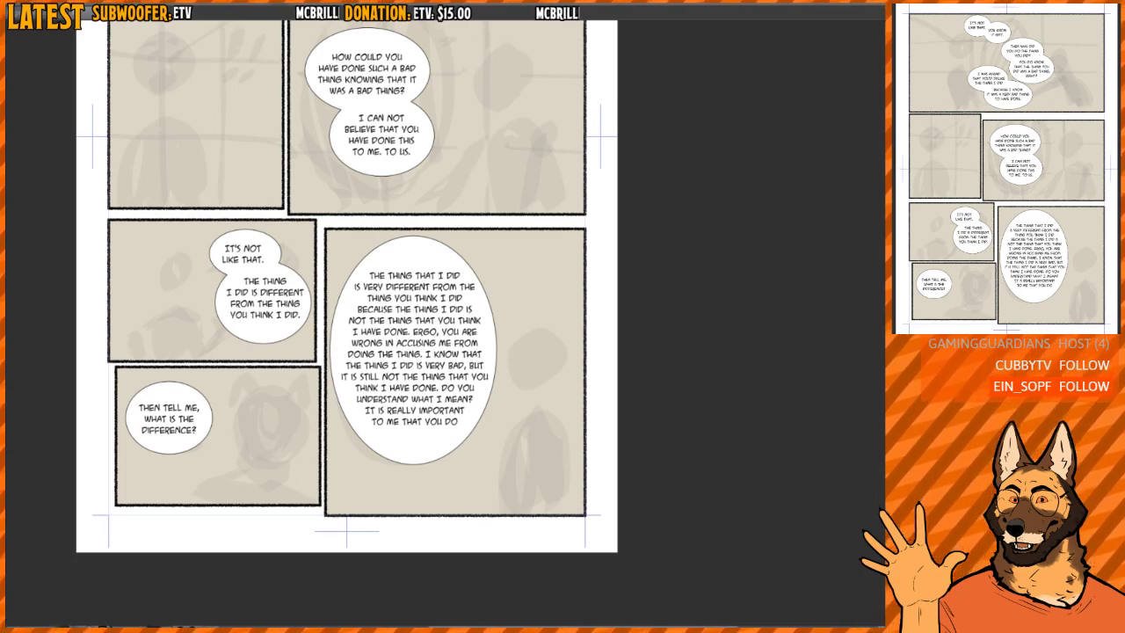
{"action": "scroll", "coordinate": [513, 221], "scroll_direction": "up", "scroll_amount": 2}
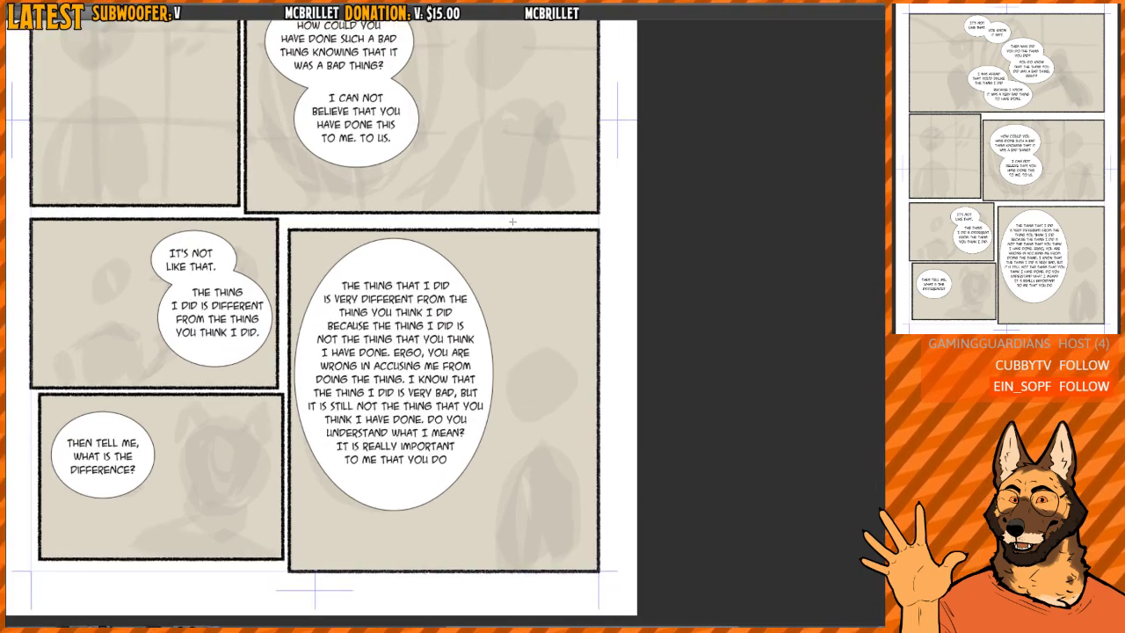
- Make the page's speech balloons slightly translucent so the rough sketches show through
{"action": "scroll", "coordinate": [513, 221], "scroll_direction": "down", "scroll_amount": 1}
{"action": "left_click_drag", "start_coordinate": [510, 143], "coordinate": [572, 360]}
{"action": "left_click_drag", "start_coordinate": [549, 191], "coordinate": [555, 364]}
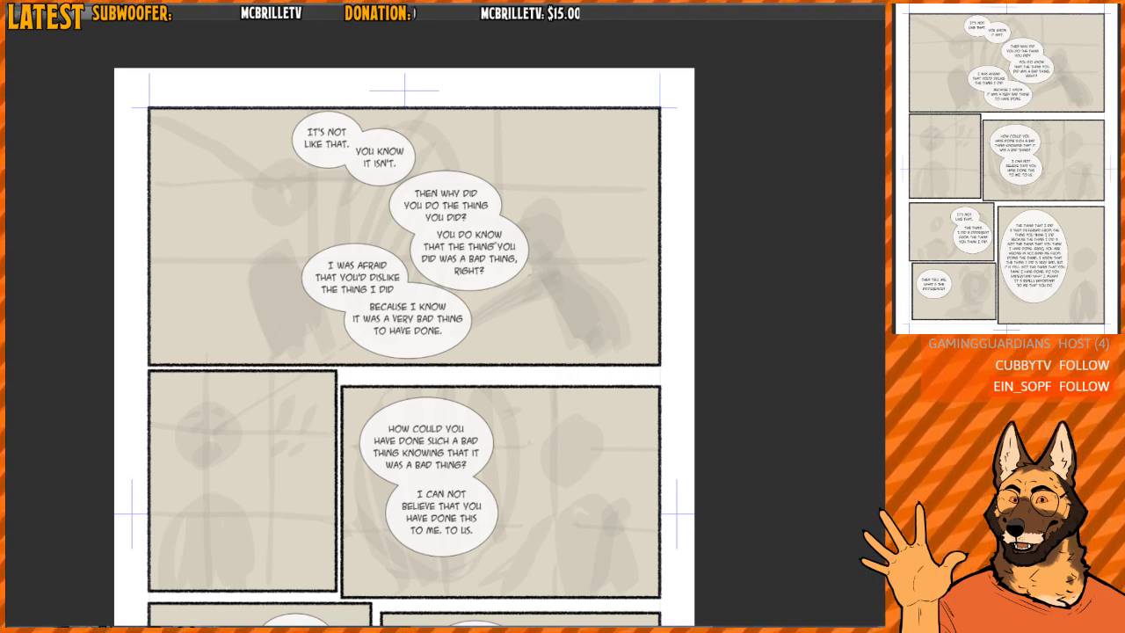
{"action": "scroll", "coordinate": [513, 218], "scroll_direction": "down", "scroll_amount": 3}
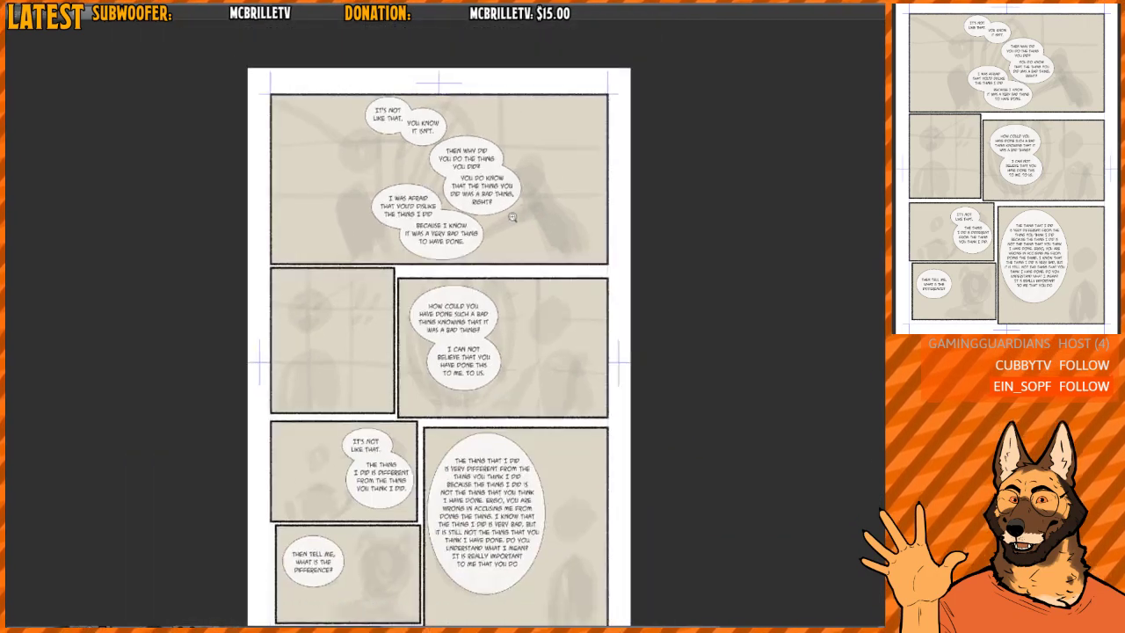
{"action": "scroll", "coordinate": [515, 233], "scroll_direction": "down", "scroll_amount": 2}
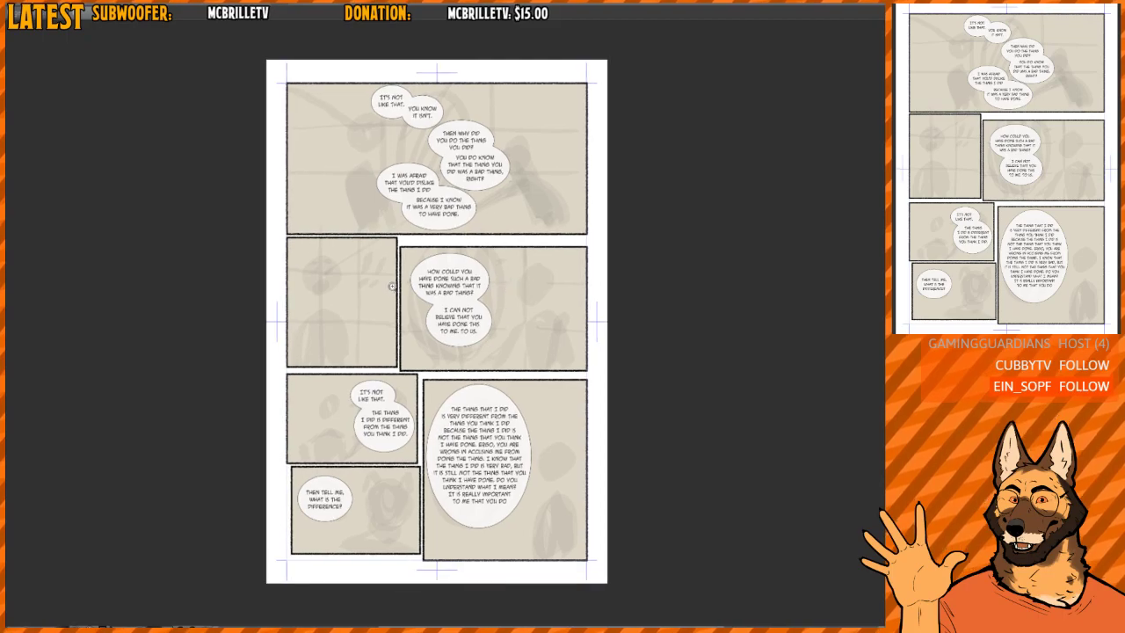
- Examine the translucent balloons across the full page and down to the last panel's long speech
{"action": "scroll", "coordinate": [392, 288], "scroll_direction": "up", "scroll_amount": 1}
{"action": "scroll", "coordinate": [392, 287], "scroll_direction": "down", "scroll_amount": 2}
{"action": "left_click_drag", "start_coordinate": [499, 370], "coordinate": [498, 325]}
{"action": "scroll", "coordinate": [499, 325], "scroll_direction": "up", "scroll_amount": 1}
{"action": "scroll", "coordinate": [498, 326], "scroll_direction": "up", "scroll_amount": 1}
{"action": "left_click_drag", "start_coordinate": [461, 226], "coordinate": [497, 278]}
{"action": "scroll", "coordinate": [463, 254], "scroll_direction": "up", "scroll_amount": 2}
{"action": "scroll", "coordinate": [465, 254], "scroll_direction": "down", "scroll_amount": 1}
{"action": "left_click_drag", "start_coordinate": [576, 365], "coordinate": [529, 79]}
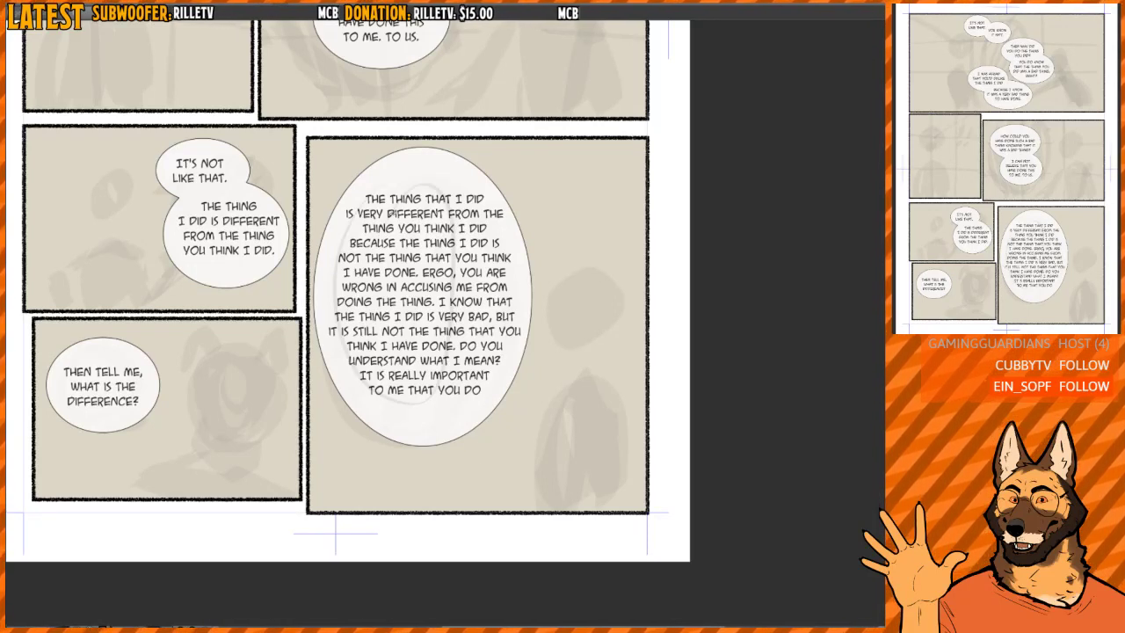
{"action": "mouse_move", "coordinate": [351, 302]}
{"action": "left_mouse_down"}
{"action": "mouse_move", "coordinate": [378, 344]}
{"action": "mouse_move", "coordinate": [392, 402]}
{"action": "mouse_move", "coordinate": [430, 377]}
{"action": "left_mouse_up"}
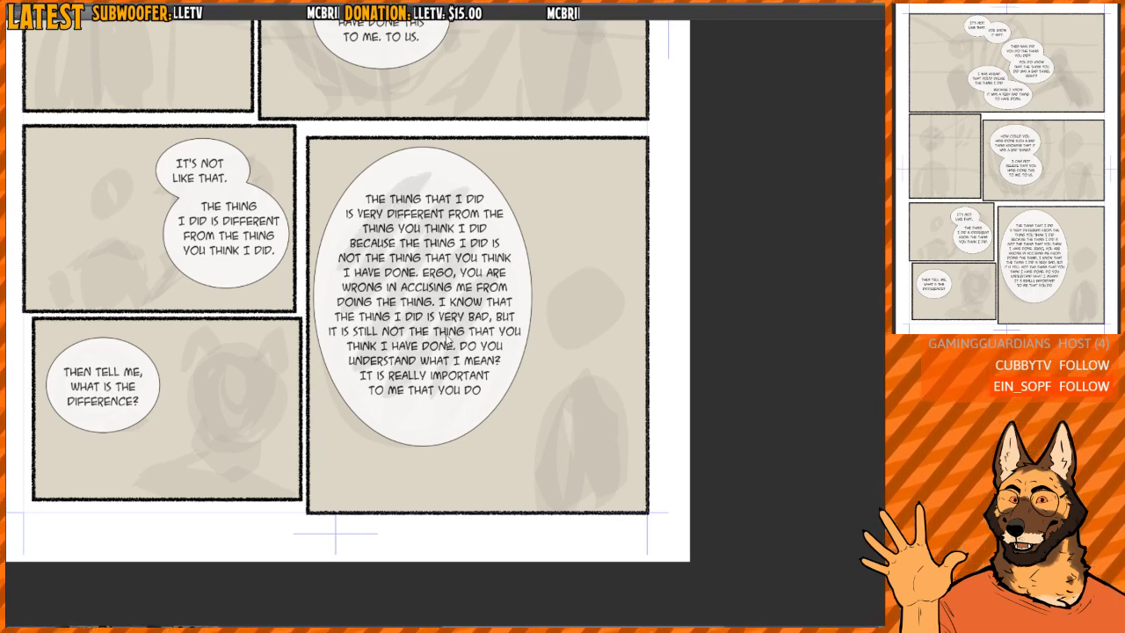
{"action": "key", "text": "ctrl+z"}
{"action": "left_click_drag", "start_coordinate": [559, 387], "coordinate": [516, 355]}
{"action": "scroll", "coordinate": [536, 375], "scroll_direction": "up", "scroll_amount": 1}
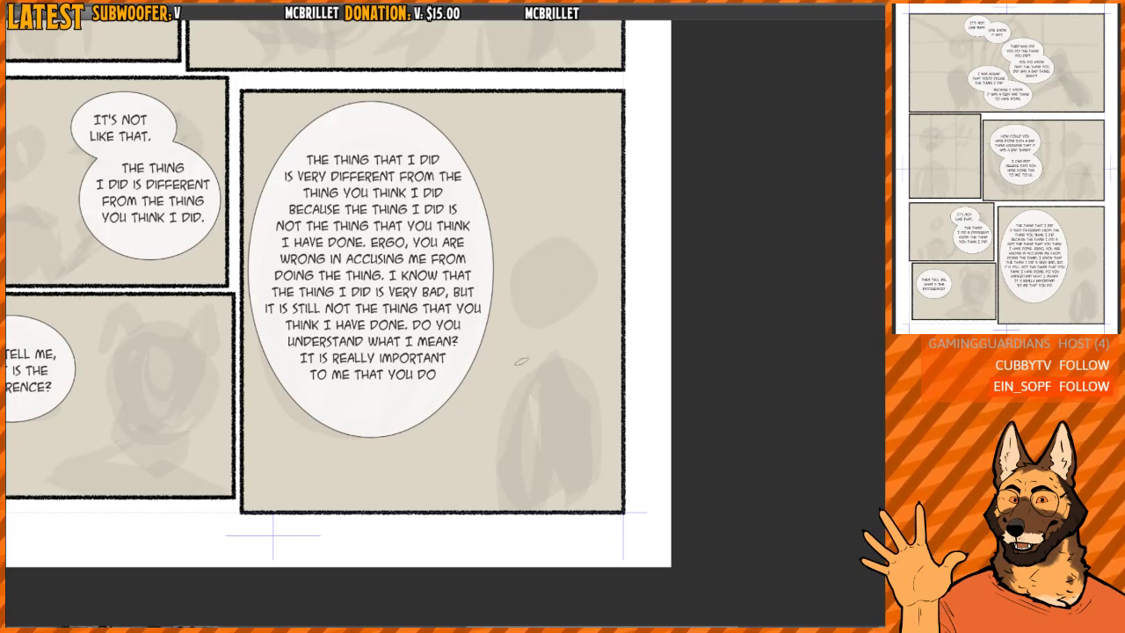
{"action": "left_click_drag", "start_coordinate": [446, 507], "coordinate": [603, 508]}
{"action": "key", "text": "ctrl+z"}
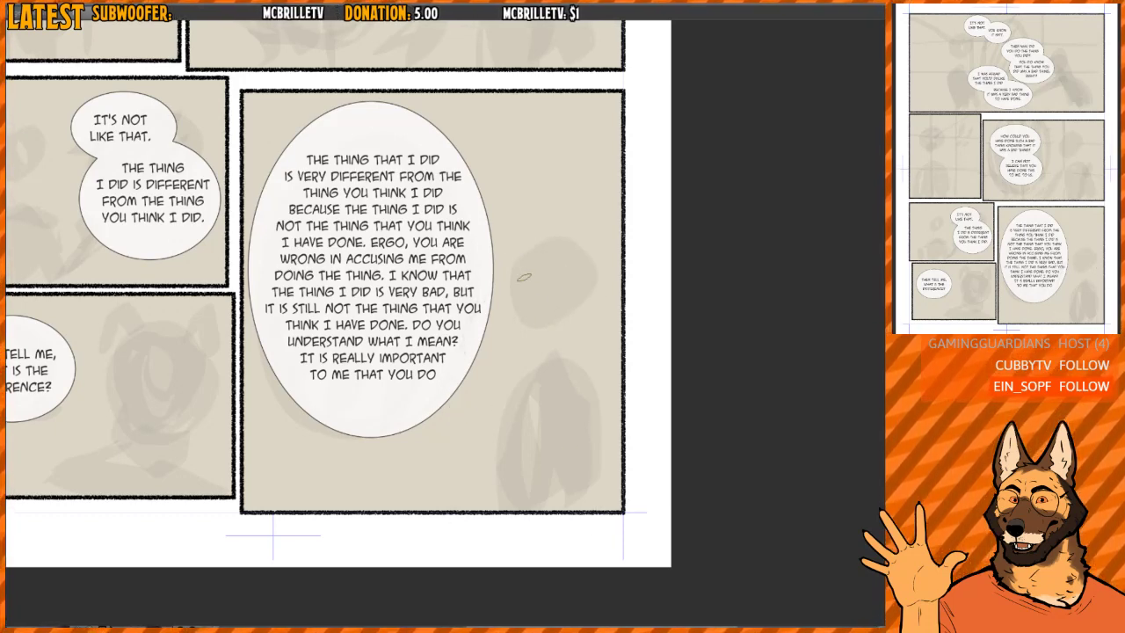
- Try sketching a character's face and body squeezed against the long balloon in the last panel, and clear the strokes
{"action": "mouse_move", "coordinate": [525, 277]}
{"action": "left_mouse_down"}
{"action": "mouse_move", "coordinate": [562, 327]}
{"action": "mouse_move", "coordinate": [534, 306]}
{"action": "mouse_move", "coordinate": [530, 318]}
{"action": "mouse_move", "coordinate": [541, 292]}
{"action": "left_mouse_up"}
{"action": "left_click_drag", "start_coordinate": [557, 293], "coordinate": [486, 375]}
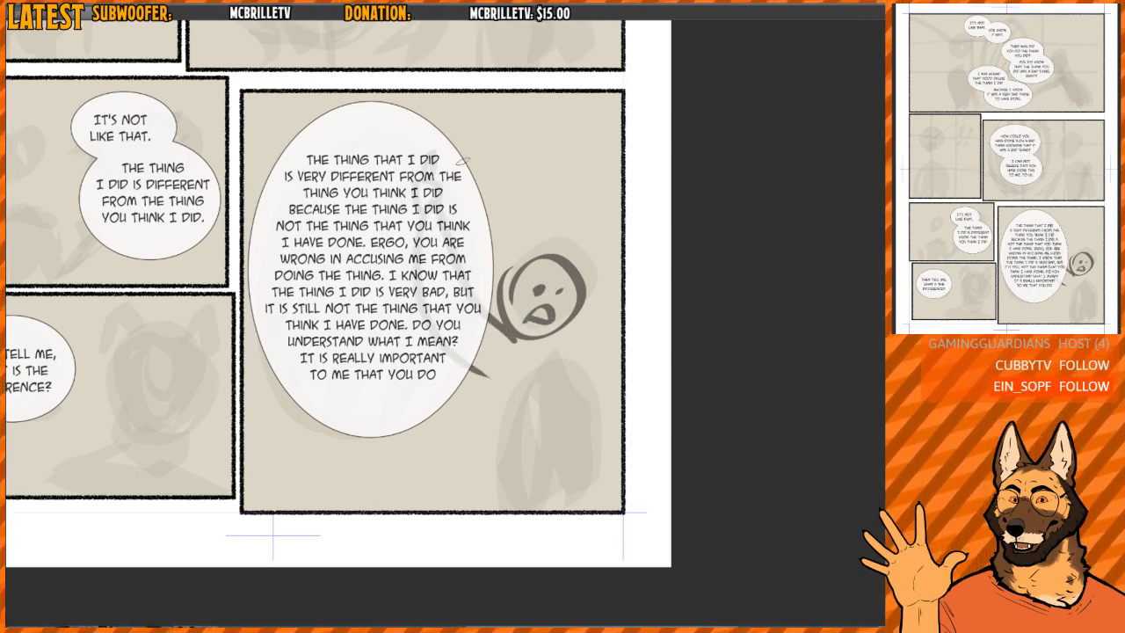
{"action": "key", "text": "e"}
{"action": "mouse_move", "coordinate": [438, 164]}
{"action": "left_mouse_down"}
{"action": "mouse_move", "coordinate": [444, 389]}
{"action": "mouse_move", "coordinate": [460, 121]}
{"action": "mouse_move", "coordinate": [543, 230]}
{"action": "mouse_move", "coordinate": [568, 219]}
{"action": "mouse_move", "coordinate": [574, 252]}
{"action": "mouse_move", "coordinate": [541, 235]}
{"action": "left_mouse_up"}
{"action": "key", "text": "p"}
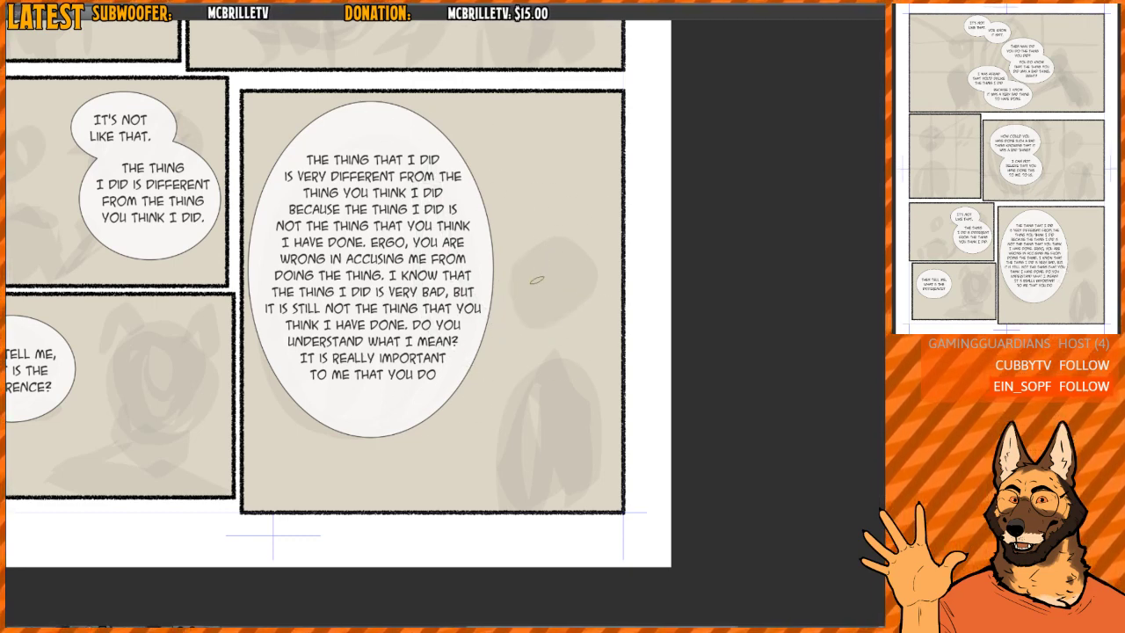
{"action": "mouse_move", "coordinate": [473, 505]}
{"action": "left_mouse_down"}
{"action": "mouse_move", "coordinate": [539, 245]}
{"action": "mouse_move", "coordinate": [612, 470]}
{"action": "left_mouse_up"}
{"action": "key", "text": "ctrl+z"}
- Hide the speech balloons and sketch a character's head, face, neck and shoulders on the right side of the last panel
{"action": "mouse_move", "coordinate": [578, 263]}
{"action": "left_mouse_down"}
{"action": "mouse_move", "coordinate": [596, 329]}
{"action": "mouse_move", "coordinate": [557, 369]}
{"action": "mouse_move", "coordinate": [559, 412]}
{"action": "left_mouse_up"}
{"action": "scroll", "coordinate": [597, 328], "scroll_direction": "down", "scroll_amount": 2}
{"action": "mouse_move", "coordinate": [552, 398]}
{"action": "left_mouse_down"}
{"action": "mouse_move", "coordinate": [493, 404]}
{"action": "mouse_move", "coordinate": [555, 297]}
{"action": "mouse_move", "coordinate": [589, 366]}
{"action": "mouse_move", "coordinate": [615, 356]}
{"action": "left_mouse_up"}
{"action": "left_click_drag", "start_coordinate": [567, 299], "coordinate": [546, 314]}
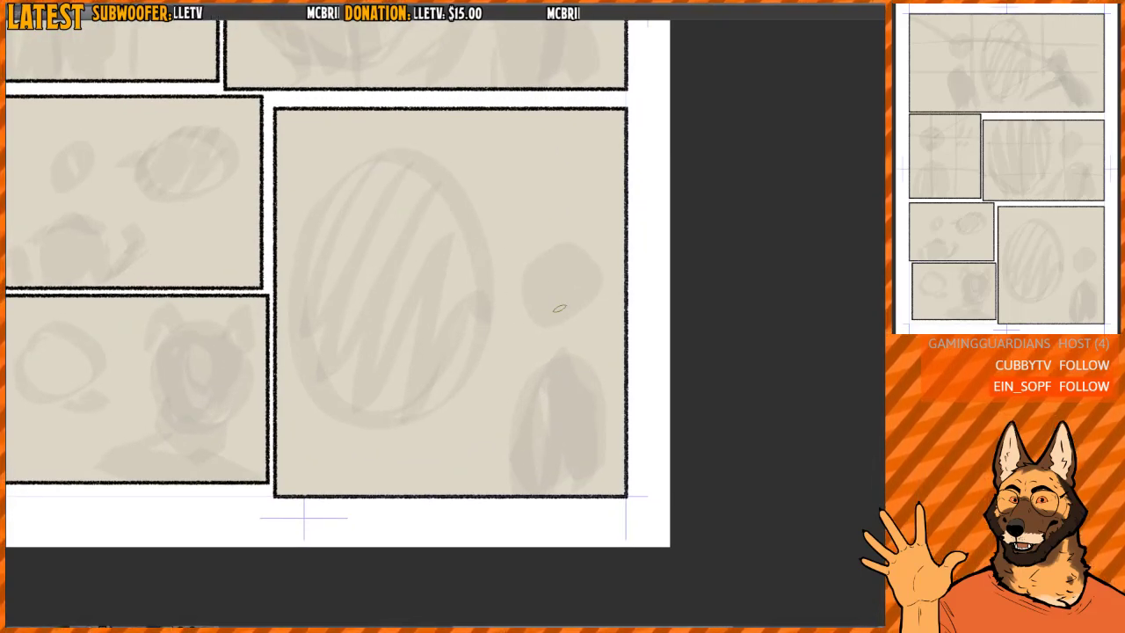
{"action": "mouse_move", "coordinate": [488, 295]}
{"action": "left_mouse_down"}
{"action": "mouse_move", "coordinate": [599, 268]}
{"action": "mouse_move", "coordinate": [538, 257]}
{"action": "mouse_move", "coordinate": [576, 299]}
{"action": "mouse_move", "coordinate": [559, 276]}
{"action": "mouse_move", "coordinate": [545, 334]}
{"action": "mouse_move", "coordinate": [582, 333]}
{"action": "mouse_move", "coordinate": [518, 405]}
{"action": "left_mouse_up"}
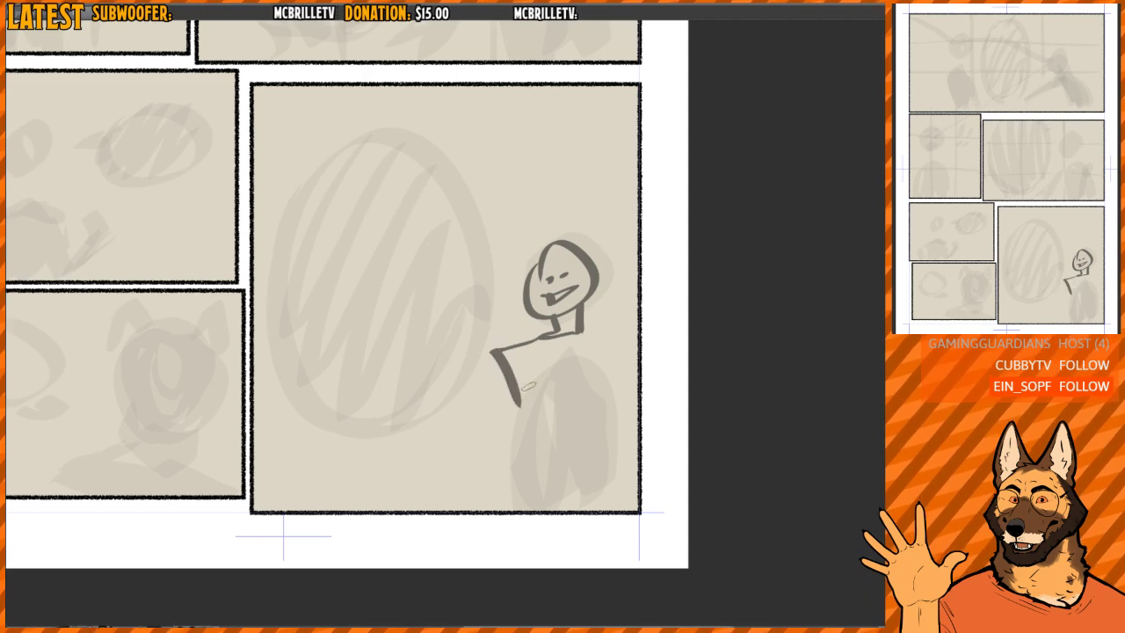
{"action": "left_click_drag", "start_coordinate": [577, 333], "coordinate": [607, 400]}
- Erase the first arm line and sketch a bent arm reaching toward the rough balloon
{"action": "key", "text": "e"}
{"action": "left_click_drag", "start_coordinate": [504, 362], "coordinate": [511, 395]}
{"action": "key", "text": "b"}
{"action": "left_click_drag", "start_coordinate": [495, 349], "coordinate": [463, 420]}
{"action": "mouse_move", "coordinate": [487, 357]}
{"action": "left_mouse_down"}
{"action": "mouse_move", "coordinate": [426, 413]}
{"action": "mouse_move", "coordinate": [410, 410]}
{"action": "left_mouse_up"}
{"action": "left_click_drag", "start_coordinate": [410, 410], "coordinate": [500, 444]}
- Sketch the last panel character's torso sides, both arms and a bottom hem beneath the head and shoulders
{"action": "left_click_drag", "start_coordinate": [516, 367], "coordinate": [519, 467]}
{"action": "mouse_move", "coordinate": [606, 343]}
{"action": "left_mouse_down"}
{"action": "mouse_move", "coordinate": [606, 404]}
{"action": "mouse_move", "coordinate": [610, 414]}
{"action": "mouse_move", "coordinate": [624, 387]}
{"action": "mouse_move", "coordinate": [640, 415]}
{"action": "left_mouse_up"}
{"action": "left_click_drag", "start_coordinate": [640, 430], "coordinate": [617, 453]}
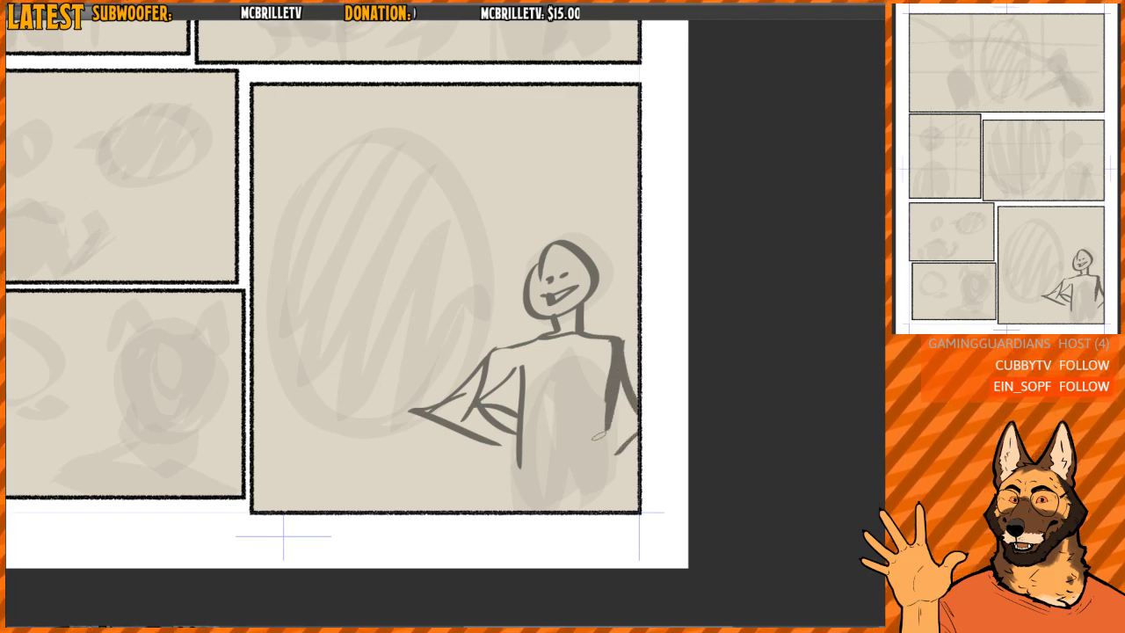
{"action": "left_click_drag", "start_coordinate": [519, 411], "coordinate": [516, 478]}
{"action": "left_click_drag", "start_coordinate": [493, 478], "coordinate": [612, 491]}
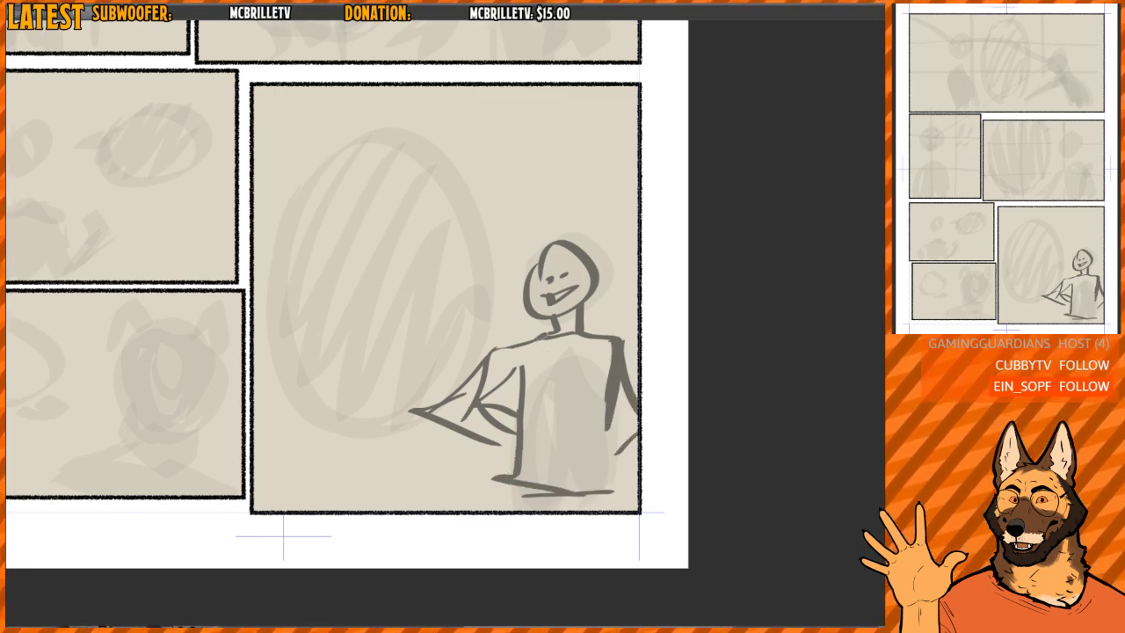
- Sketch a V-shaped collar and a vertical front line on the last panel character's shirt
{"action": "left_click_drag", "start_coordinate": [541, 337], "coordinate": [578, 382]}
{"action": "left_click_drag", "start_coordinate": [578, 337], "coordinate": [567, 387]}
{"action": "mouse_move", "coordinate": [573, 382]}
{"action": "left_mouse_down"}
{"action": "mouse_move", "coordinate": [574, 490]}
{"action": "mouse_move", "coordinate": [577, 472]}
{"action": "left_mouse_up"}
{"action": "key", "text": "e"}
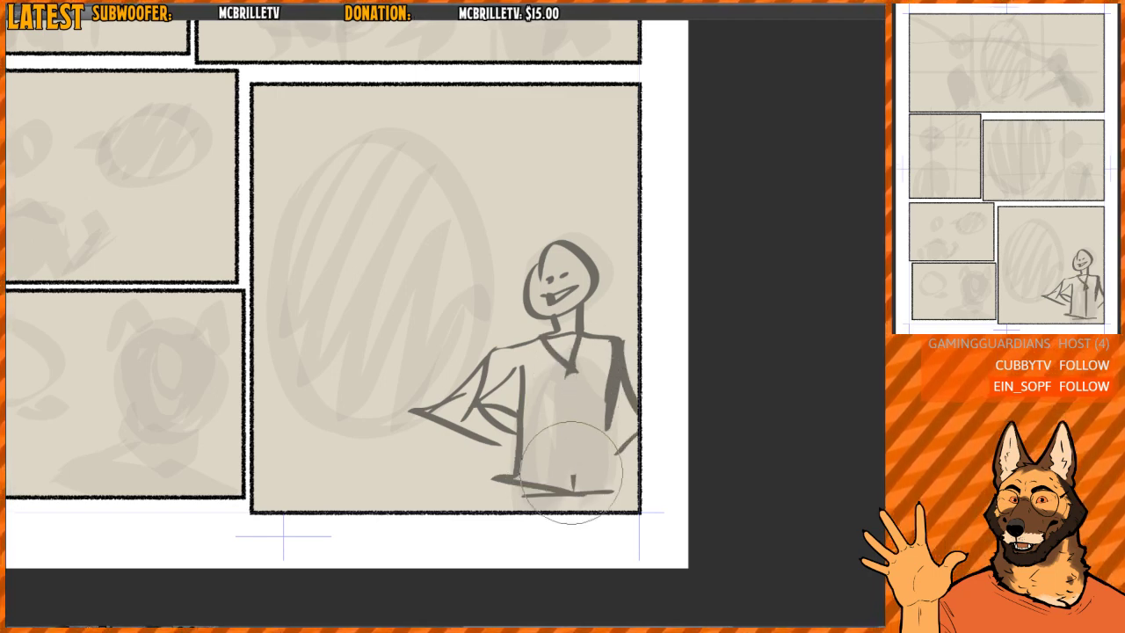
{"action": "key", "text": "p"}
{"action": "left_click_drag", "start_coordinate": [544, 344], "coordinate": [573, 389]}
{"action": "left_click_drag", "start_coordinate": [578, 336], "coordinate": [567, 383]}
{"action": "left_click_drag", "start_coordinate": [573, 378], "coordinate": [574, 476]}
{"action": "left_click_drag", "start_coordinate": [562, 280], "coordinate": [565, 307]}
- Select the sketched figure in the last panel with a freehand outline, move it slightly left, and clear the selection
{"action": "scroll", "coordinate": [565, 306], "scroll_direction": "down", "scroll_amount": 1}
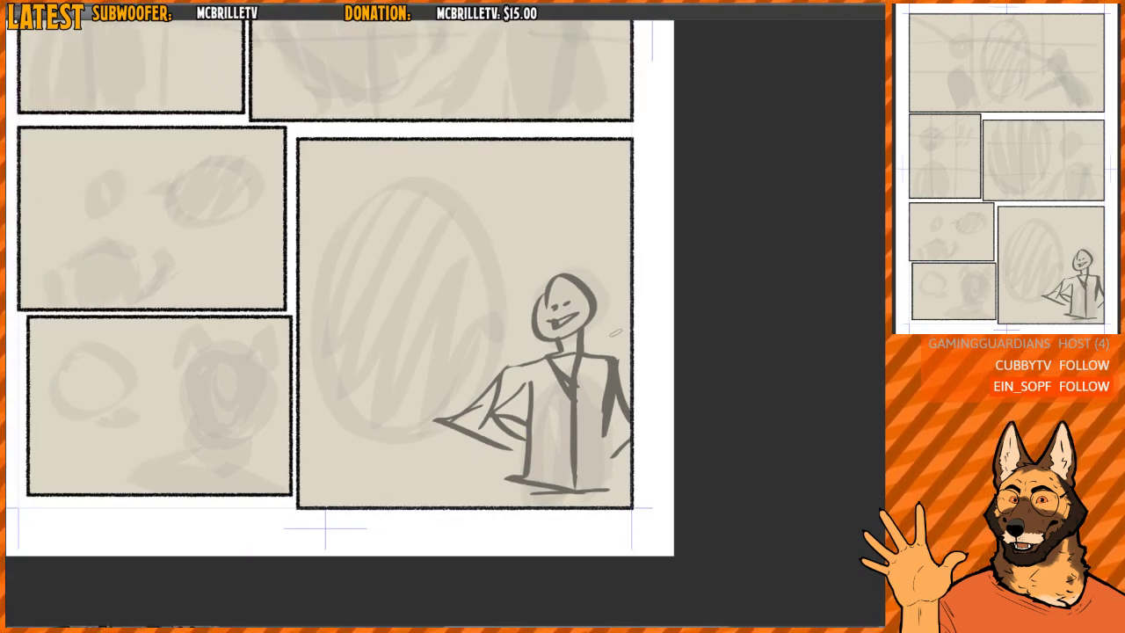
{"action": "mouse_move", "coordinate": [623, 266]}
{"action": "left_mouse_down"}
{"action": "mouse_move", "coordinate": [559, 232]}
{"action": "mouse_move", "coordinate": [660, 272]}
{"action": "left_mouse_up"}
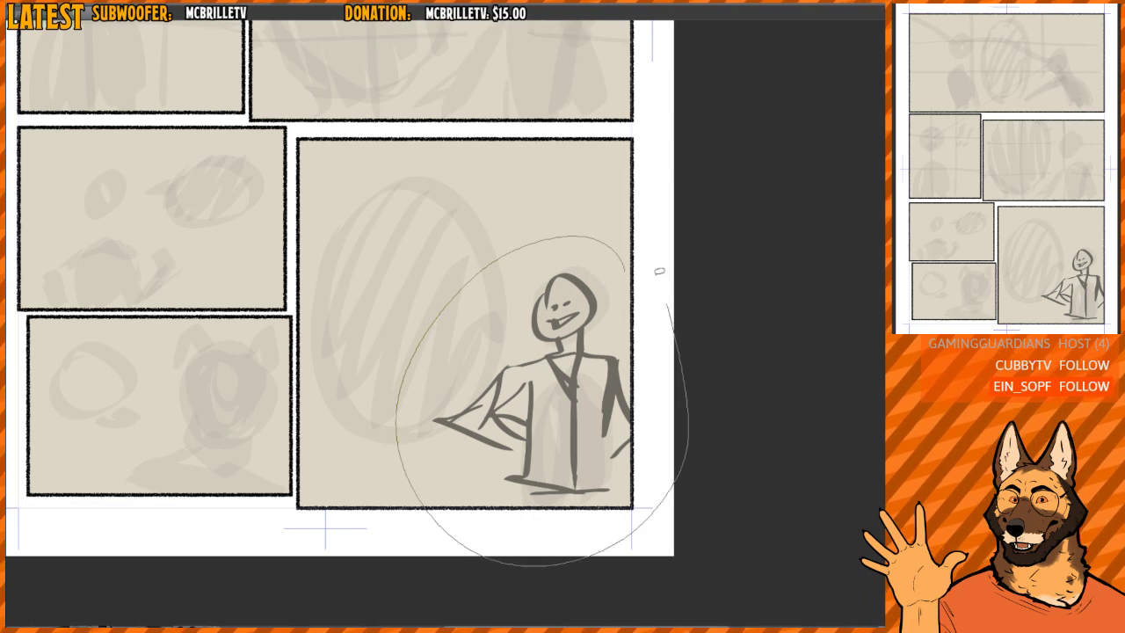
{"action": "left_click_drag", "start_coordinate": [640, 336], "coordinate": [616, 338]}
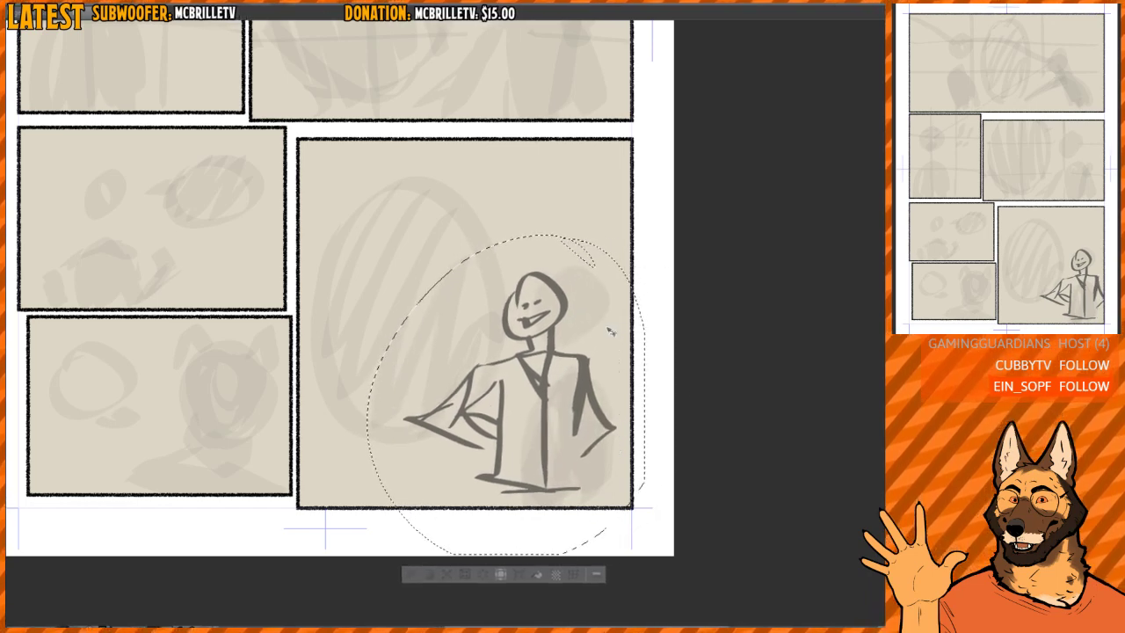
{"action": "key", "text": "ctrl+d"}
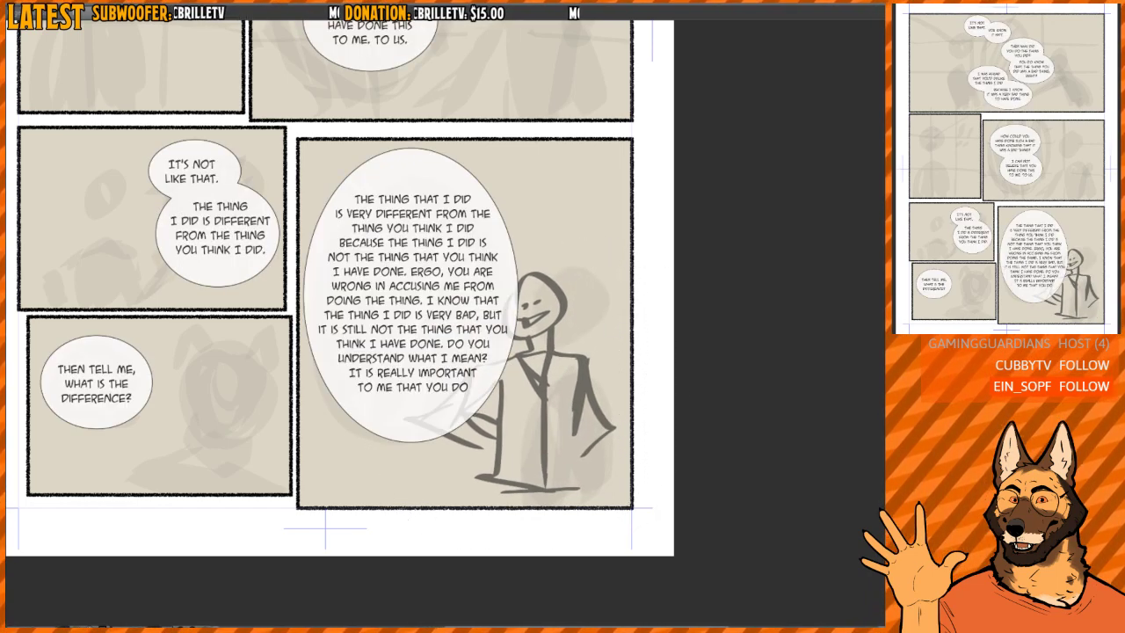
- Check the long balloon's overlap with the sketched figure, and remove the figure from the last panel
{"action": "scroll", "coordinate": [518, 304], "scroll_direction": "up", "scroll_amount": 5}
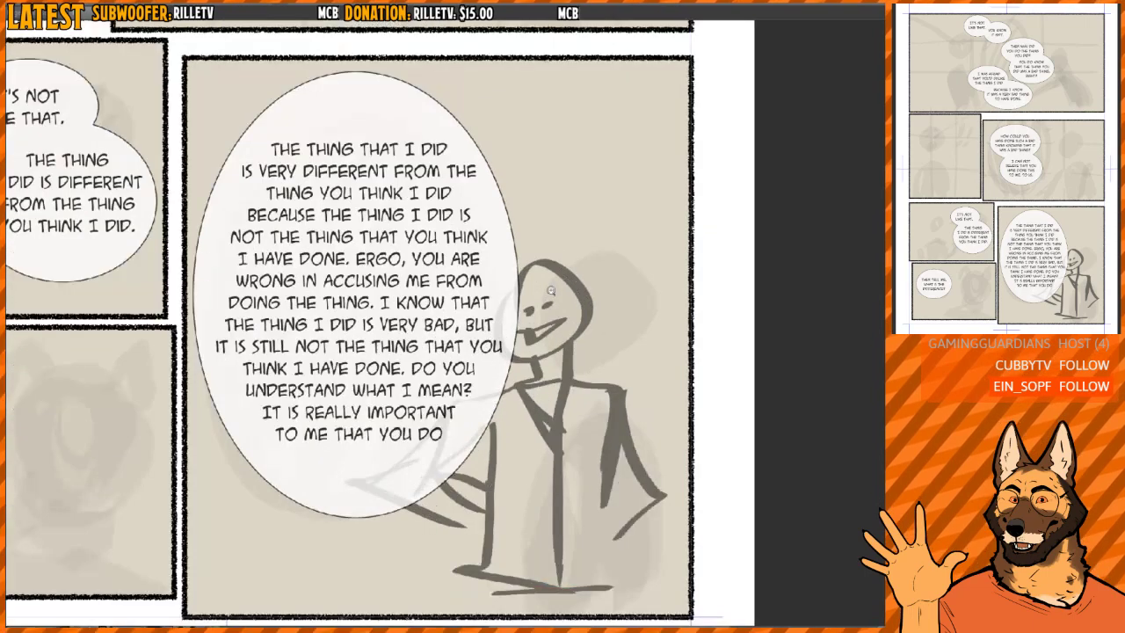
{"action": "scroll", "coordinate": [632, 315], "scroll_direction": "down", "scroll_amount": 3}
{"action": "scroll", "coordinate": [623, 302], "scroll_direction": "down", "scroll_amount": 2}
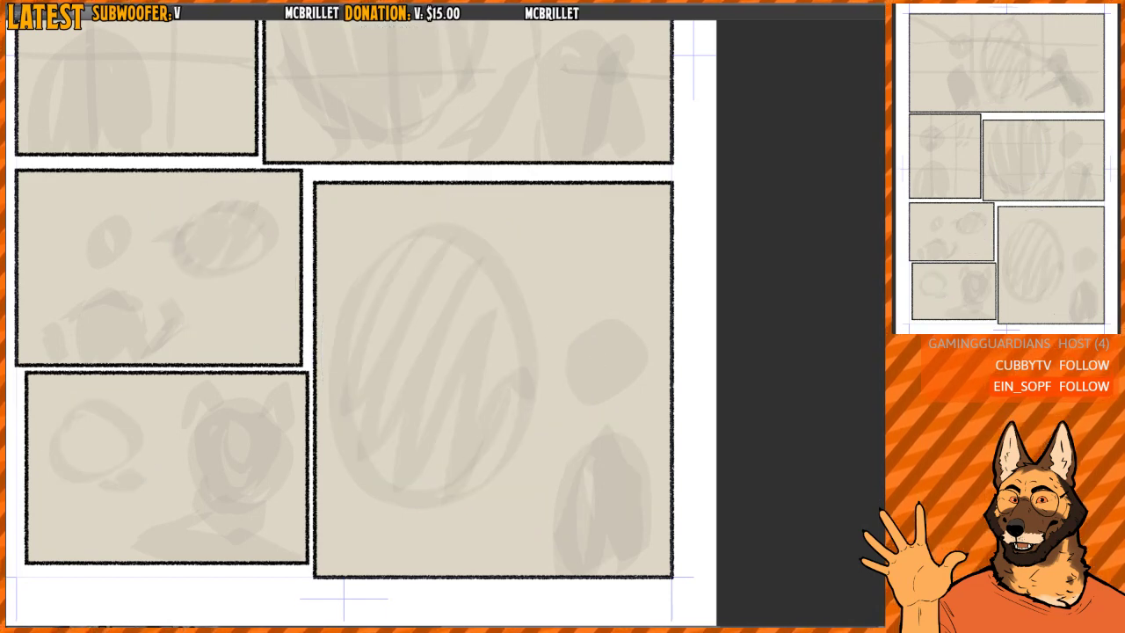
- Examine the rough layout in the opening and middle panels with the speech balloons hidden and shown
{"action": "left_click_drag", "start_coordinate": [489, 253], "coordinate": [522, 505]}
{"action": "left_click_drag", "start_coordinate": [522, 113], "coordinate": [532, 382]}
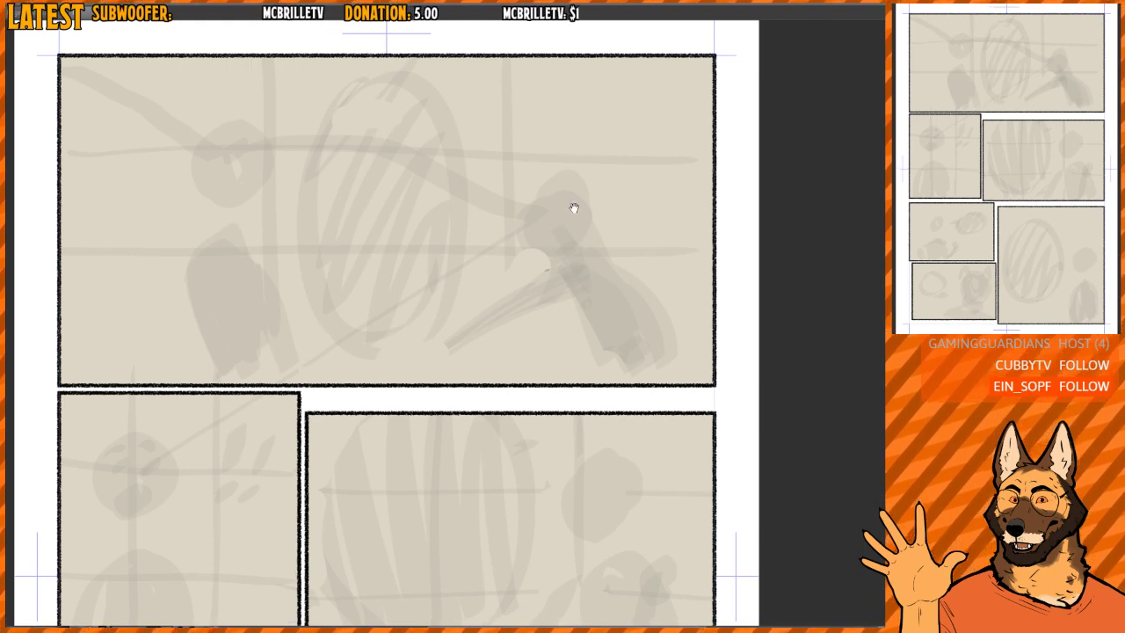
{"action": "scroll", "coordinate": [562, 209], "scroll_direction": "up", "scroll_amount": 2}
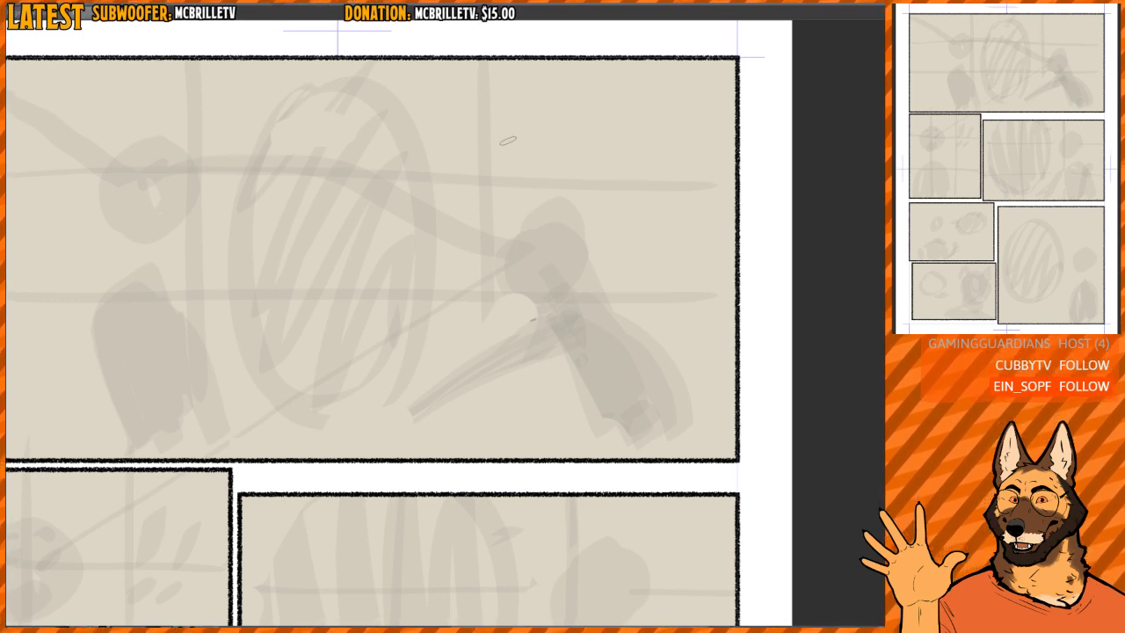
{"action": "mouse_move", "coordinate": [500, 218]}
{"action": "left_mouse_down"}
{"action": "mouse_move", "coordinate": [523, 218]}
{"action": "mouse_move", "coordinate": [487, 203]}
{"action": "left_mouse_up"}
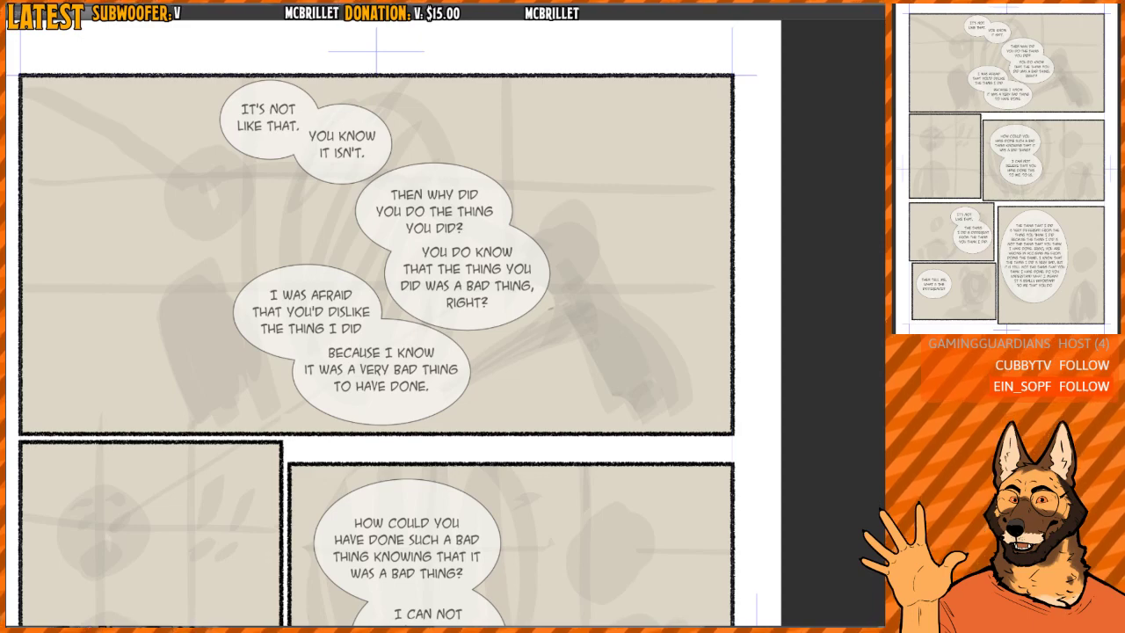
{"action": "mouse_move", "coordinate": [599, 247]}
{"action": "left_mouse_down"}
{"action": "mouse_move", "coordinate": [592, 254]}
{"action": "mouse_move", "coordinate": [617, 257]}
{"action": "left_mouse_up"}
{"action": "scroll", "coordinate": [590, 262], "scroll_direction": "down", "scroll_amount": 3}
{"action": "scroll", "coordinate": [584, 269], "scroll_direction": "up", "scroll_amount": 2}
{"action": "left_click_drag", "start_coordinate": [449, 413], "coordinate": [487, 247]}
{"action": "left_click_drag", "start_coordinate": [342, 387], "coordinate": [379, 325]}
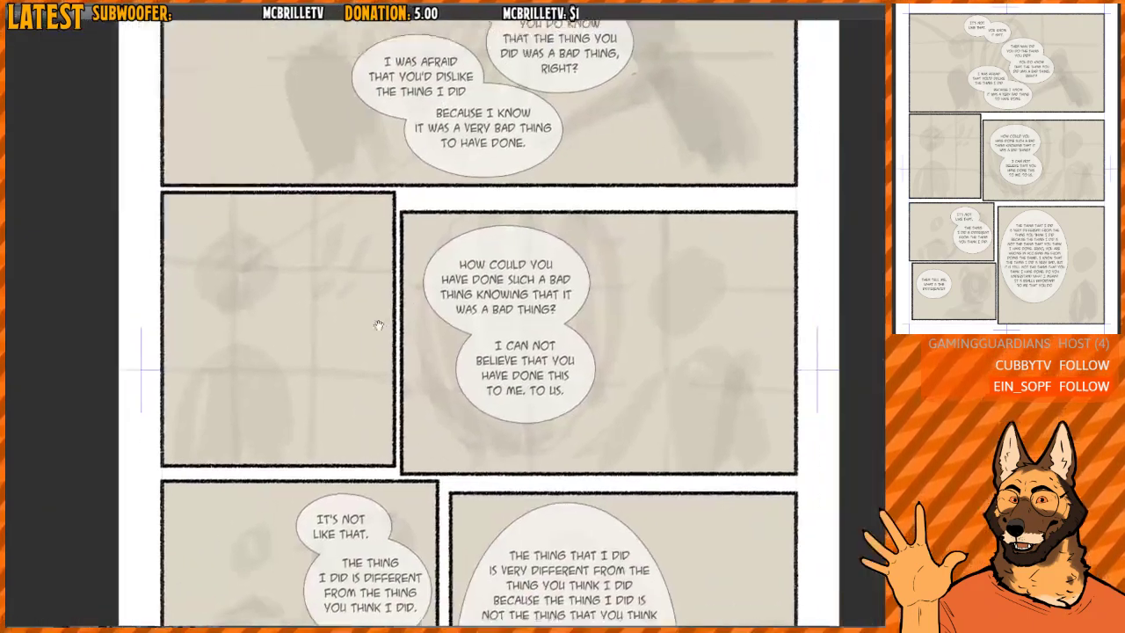
{"action": "left_click_drag", "start_coordinate": [449, 256], "coordinate": [399, 405]}
{"action": "scroll", "coordinate": [399, 404], "scroll_direction": "down", "scroll_amount": 2}
{"action": "left_click_drag", "start_coordinate": [321, 427], "coordinate": [374, 322]}
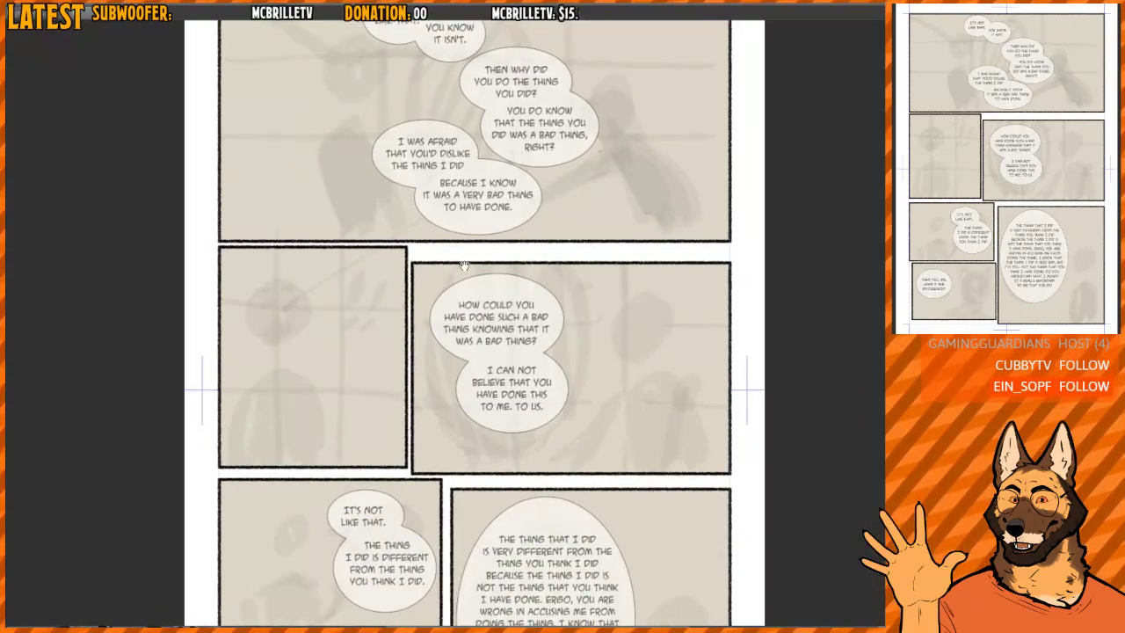
- Flip the view horizontally and sketch an oval head over the rough figure in the panel without balloons
{"action": "key", "text": "m"}
{"action": "left_click_drag", "start_coordinate": [597, 341], "coordinate": [500, 295]}
{"action": "scroll", "coordinate": [496, 295], "scroll_direction": "up", "scroll_amount": 3}
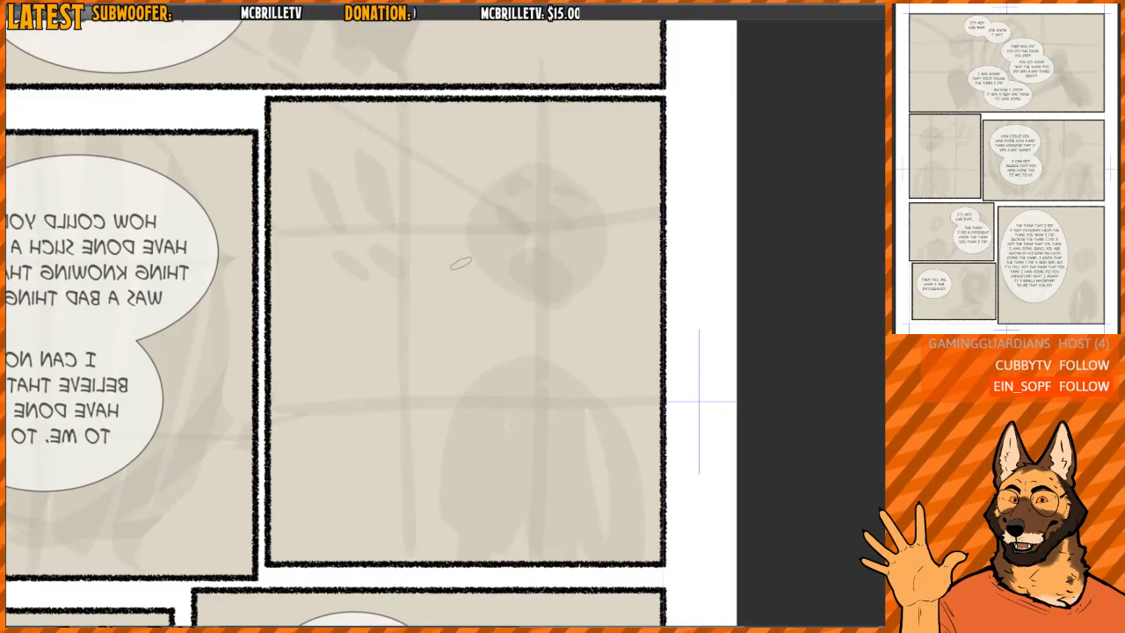
{"action": "mouse_move", "coordinate": [485, 211]}
{"action": "left_mouse_down"}
{"action": "mouse_move", "coordinate": [489, 294]}
{"action": "mouse_move", "coordinate": [474, 254]}
{"action": "mouse_move", "coordinate": [588, 301]}
{"action": "left_mouse_up"}
{"action": "scroll", "coordinate": [536, 225], "scroll_direction": "up", "scroll_amount": 2}
{"action": "key", "text": "ctrl+z"}
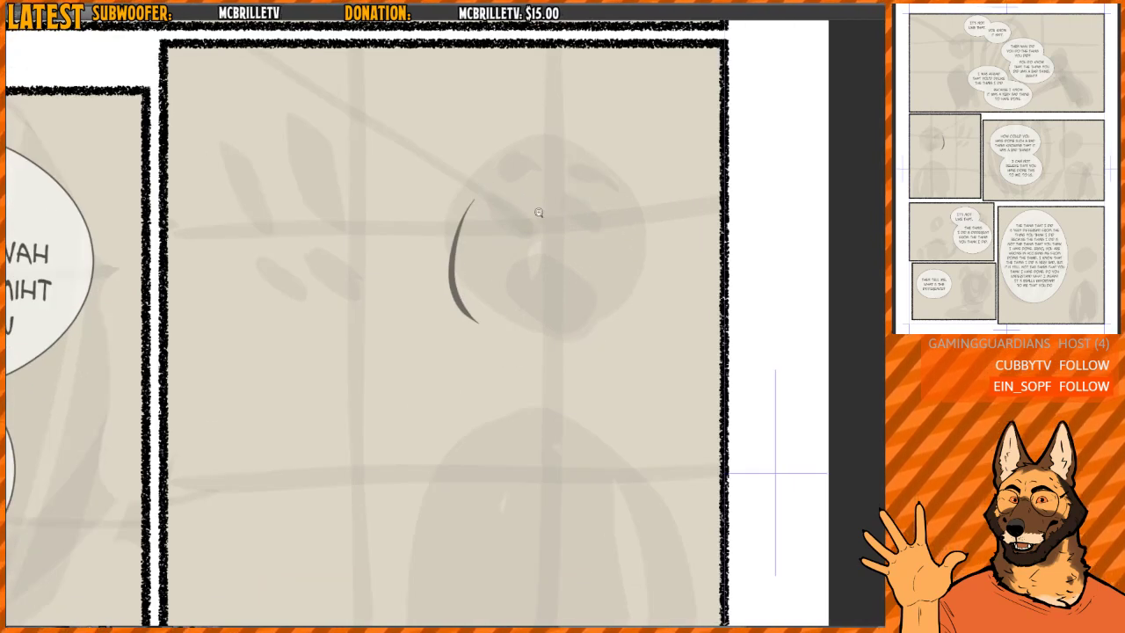
{"action": "scroll", "coordinate": [539, 213], "scroll_direction": "down", "scroll_amount": 1}
{"action": "key", "text": "ctrl+z"}
{"action": "mouse_move", "coordinate": [505, 167]}
{"action": "left_mouse_down"}
{"action": "mouse_move", "coordinate": [470, 184]}
{"action": "mouse_move", "coordinate": [572, 301]}
{"action": "left_mouse_up"}
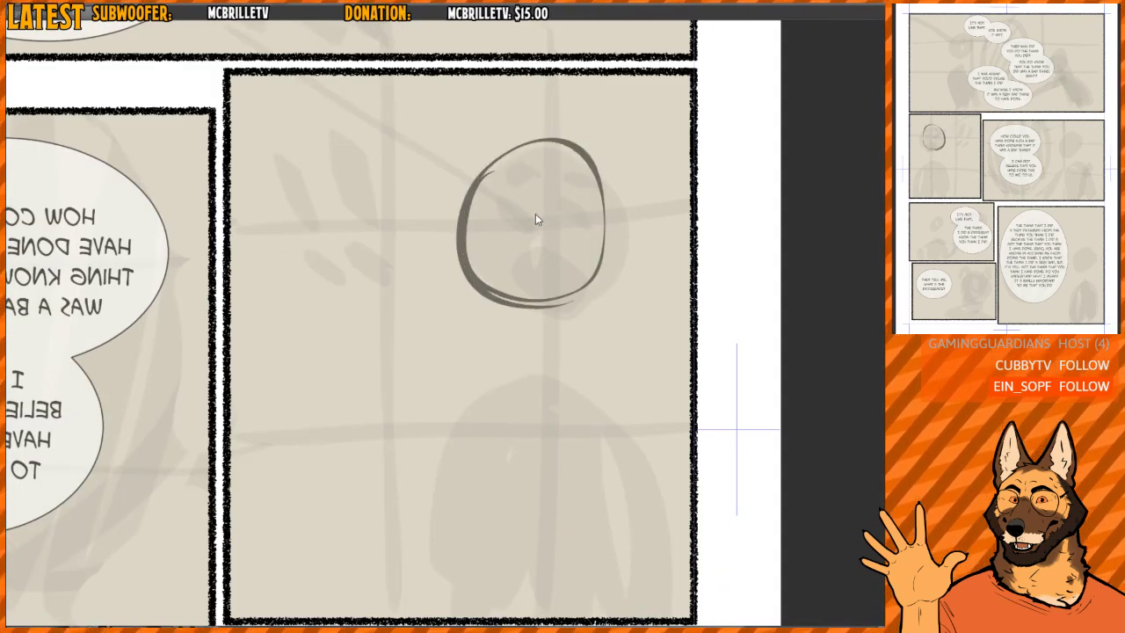
{"action": "key", "text": "ctrl+z"}
{"action": "mouse_move", "coordinate": [498, 177]}
{"action": "left_mouse_down"}
{"action": "mouse_move", "coordinate": [539, 306]}
{"action": "mouse_move", "coordinate": [593, 297]}
{"action": "mouse_move", "coordinate": [466, 284]}
{"action": "left_mouse_up"}
{"action": "left_click_drag", "start_coordinate": [457, 227], "coordinate": [615, 211]}
{"action": "left_click_drag", "start_coordinate": [534, 134], "coordinate": [533, 334]}
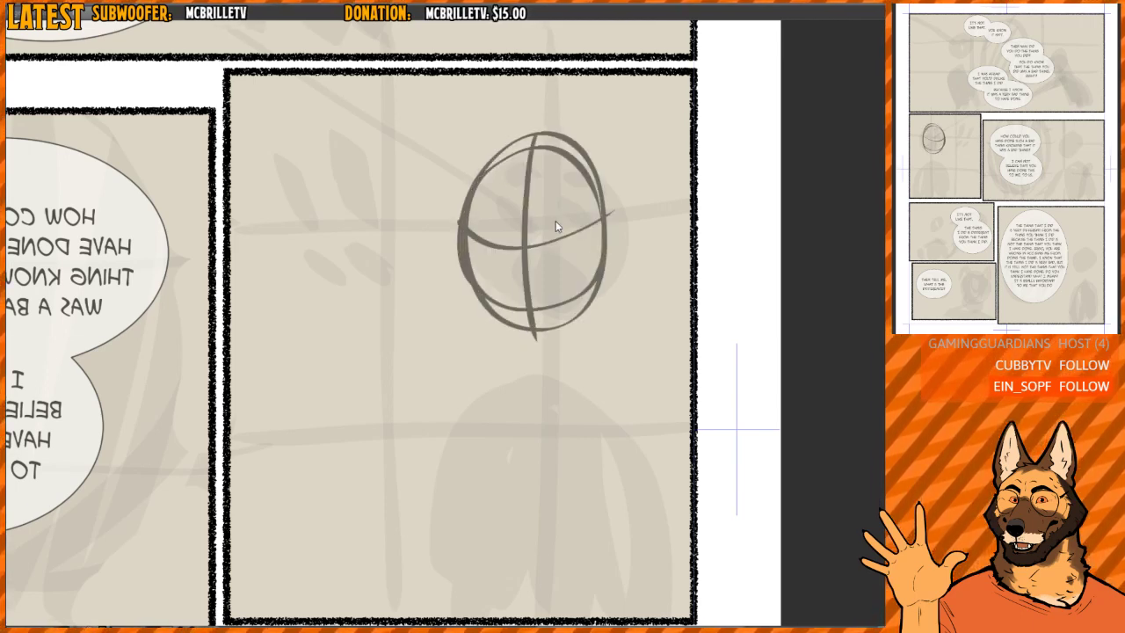
{"action": "key", "text": "ctrl+z"}
{"action": "key", "text": "ctrl+z"}
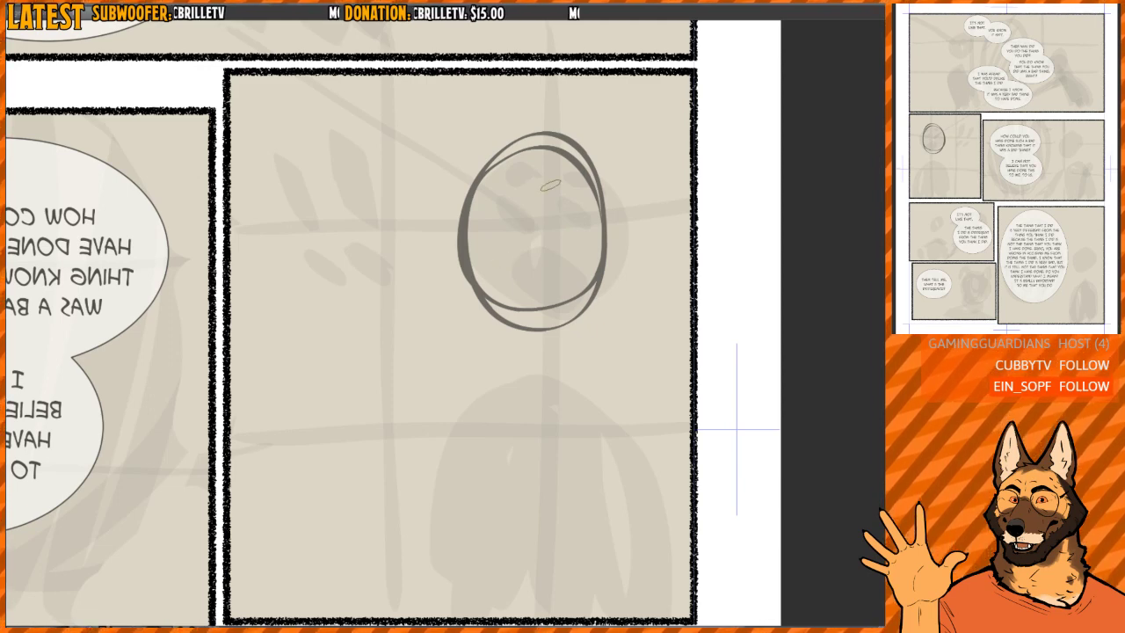
{"action": "left_click_drag", "start_coordinate": [545, 133], "coordinate": [531, 330]}
{"action": "left_click_drag", "start_coordinate": [465, 239], "coordinate": [616, 230]}
{"action": "key", "text": "ctrl+z"}
{"action": "key", "text": "ctrl+z"}
- Draw the head's vertical centre line and curved eye line, and sketch the right-hand eye with a raised eyebrow
{"action": "left_click_drag", "start_coordinate": [536, 139], "coordinate": [532, 333]}
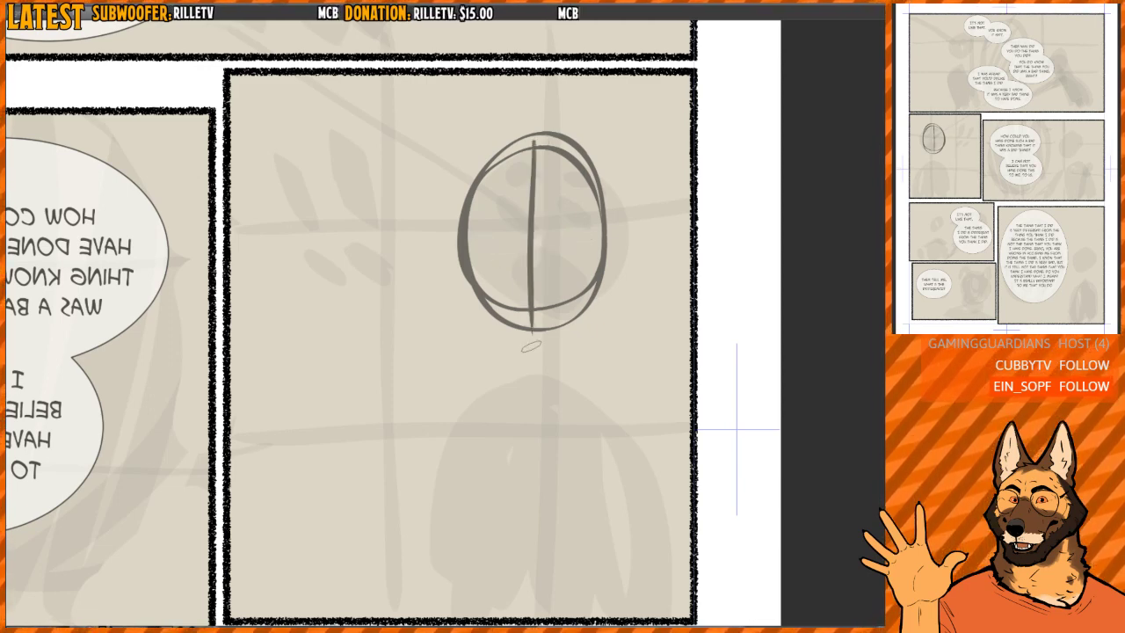
{"action": "left_click_drag", "start_coordinate": [468, 229], "coordinate": [611, 218]}
{"action": "scroll", "coordinate": [557, 225], "scroll_direction": "up", "scroll_amount": 2}
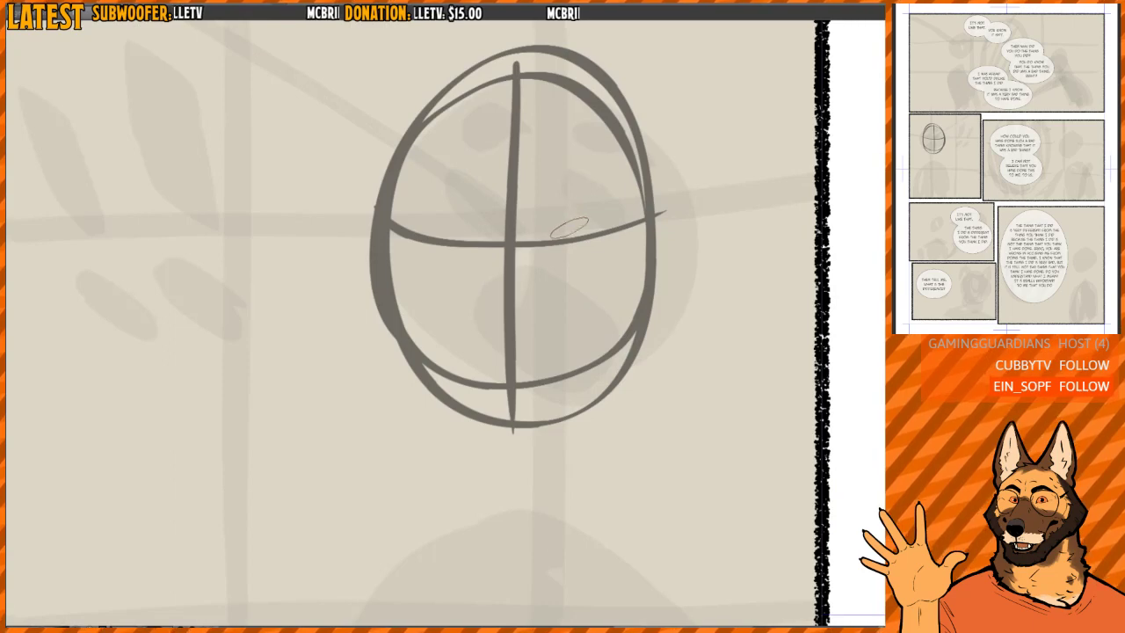
{"action": "mouse_move", "coordinate": [559, 232]}
{"action": "left_mouse_down"}
{"action": "mouse_move", "coordinate": [567, 220]}
{"action": "mouse_move", "coordinate": [613, 229]}
{"action": "left_mouse_up"}
{"action": "mouse_move", "coordinate": [565, 246]}
{"action": "left_mouse_down"}
{"action": "mouse_move", "coordinate": [588, 248]}
{"action": "mouse_move", "coordinate": [598, 213]}
{"action": "mouse_move", "coordinate": [598, 233]}
{"action": "mouse_move", "coordinate": [567, 237]}
{"action": "mouse_move", "coordinate": [580, 211]}
{"action": "mouse_move", "coordinate": [618, 227]}
{"action": "mouse_move", "coordinate": [603, 241]}
{"action": "mouse_move", "coordinate": [591, 228]}
{"action": "left_mouse_up"}
{"action": "key", "text": "ctrl+z"}
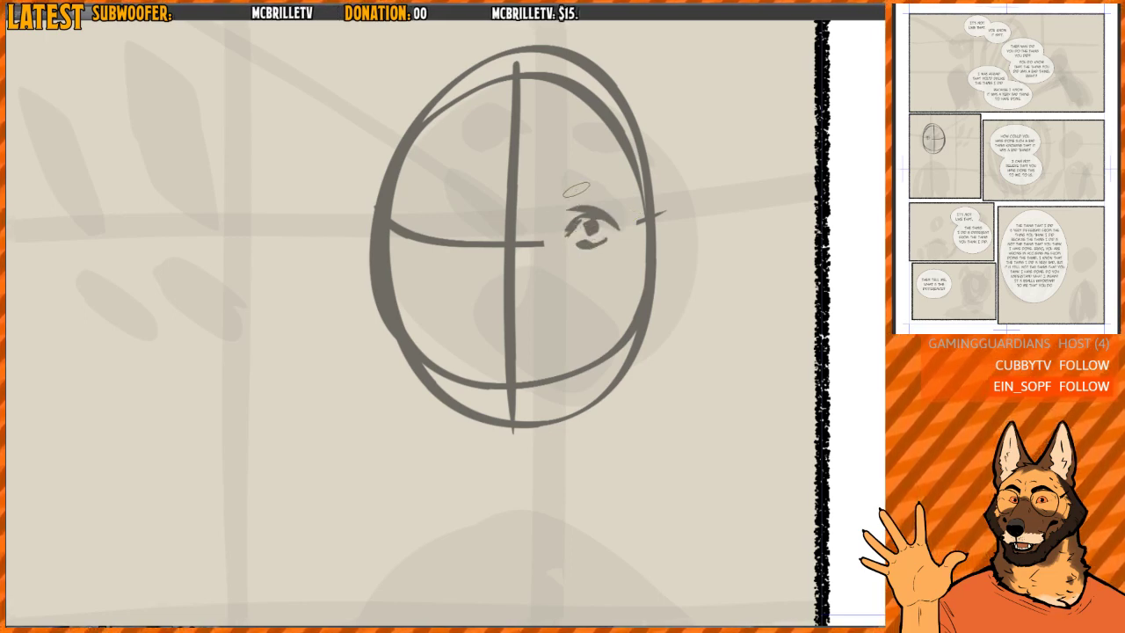
{"action": "mouse_move", "coordinate": [566, 186]}
{"action": "left_mouse_down"}
{"action": "mouse_move", "coordinate": [610, 196]}
{"action": "mouse_move", "coordinate": [603, 213]}
{"action": "mouse_move", "coordinate": [574, 226]}
{"action": "mouse_move", "coordinate": [596, 211]}
{"action": "mouse_move", "coordinate": [583, 204]}
{"action": "mouse_move", "coordinate": [590, 216]}
{"action": "mouse_move", "coordinate": [579, 215]}
{"action": "mouse_move", "coordinate": [597, 214]}
{"action": "mouse_move", "coordinate": [591, 225]}
{"action": "mouse_move", "coordinate": [612, 229]}
{"action": "mouse_move", "coordinate": [588, 217]}
{"action": "mouse_move", "coordinate": [586, 226]}
{"action": "mouse_move", "coordinate": [614, 230]}
{"action": "mouse_move", "coordinate": [563, 244]}
{"action": "mouse_move", "coordinate": [601, 245]}
{"action": "left_mouse_up"}
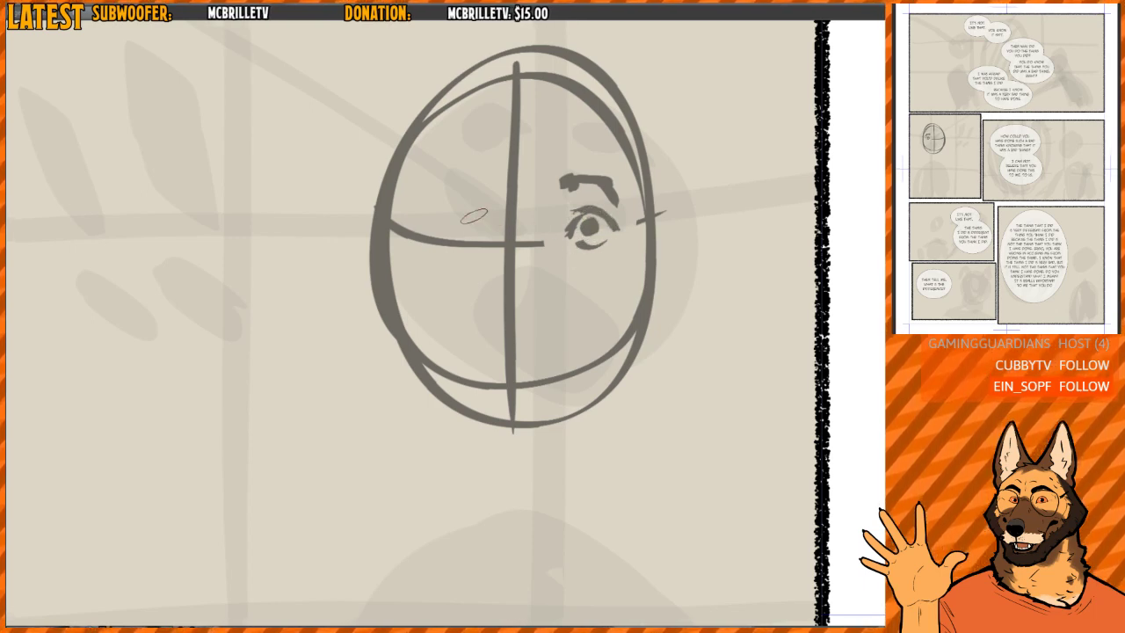
- Sketch the left-hand eye with its pupil, eyelids and raised eyebrow on the oval head
{"action": "mouse_move", "coordinate": [441, 225]}
{"action": "left_mouse_down"}
{"action": "mouse_move", "coordinate": [478, 216]}
{"action": "mouse_move", "coordinate": [470, 211]}
{"action": "mouse_move", "coordinate": [462, 235]}
{"action": "left_mouse_up"}
{"action": "mouse_move", "coordinate": [443, 239]}
{"action": "left_mouse_down"}
{"action": "mouse_move", "coordinate": [478, 237]}
{"action": "mouse_move", "coordinate": [457, 248]}
{"action": "mouse_move", "coordinate": [459, 236]}
{"action": "mouse_move", "coordinate": [467, 243]}
{"action": "mouse_move", "coordinate": [459, 230]}
{"action": "mouse_move", "coordinate": [471, 247]}
{"action": "left_mouse_up"}
{"action": "mouse_move", "coordinate": [463, 187]}
{"action": "left_mouse_down"}
{"action": "mouse_move", "coordinate": [479, 199]}
{"action": "mouse_move", "coordinate": [430, 195]}
{"action": "left_mouse_up"}
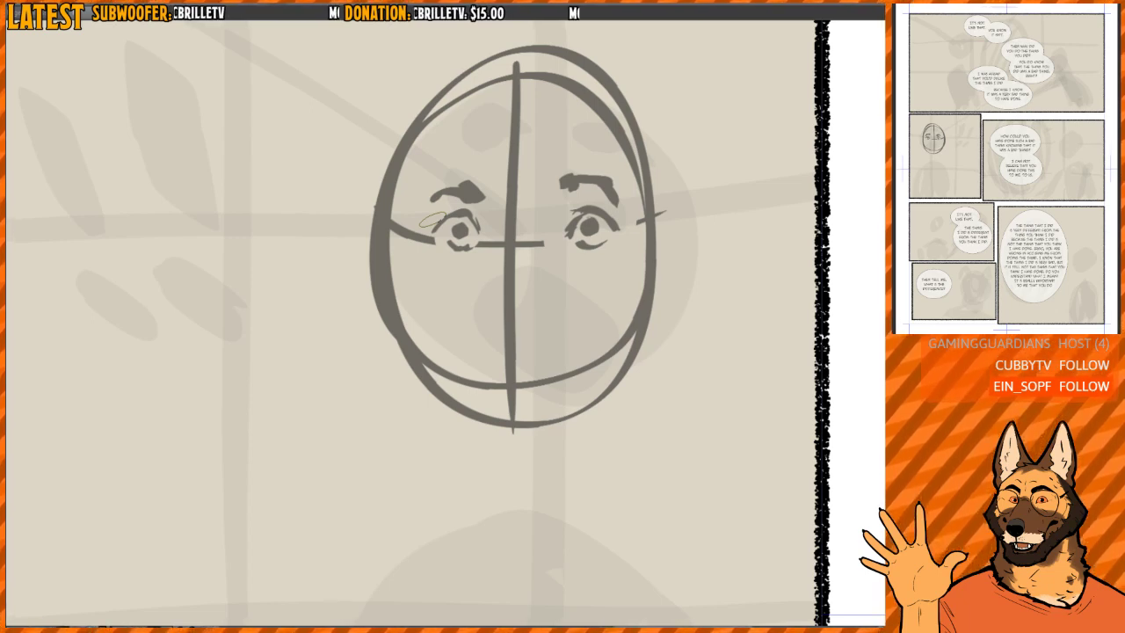
{"action": "left_click_drag", "start_coordinate": [432, 220], "coordinate": [382, 253]}
{"action": "scroll", "coordinate": [557, 248], "scroll_direction": "up", "scroll_amount": 3}
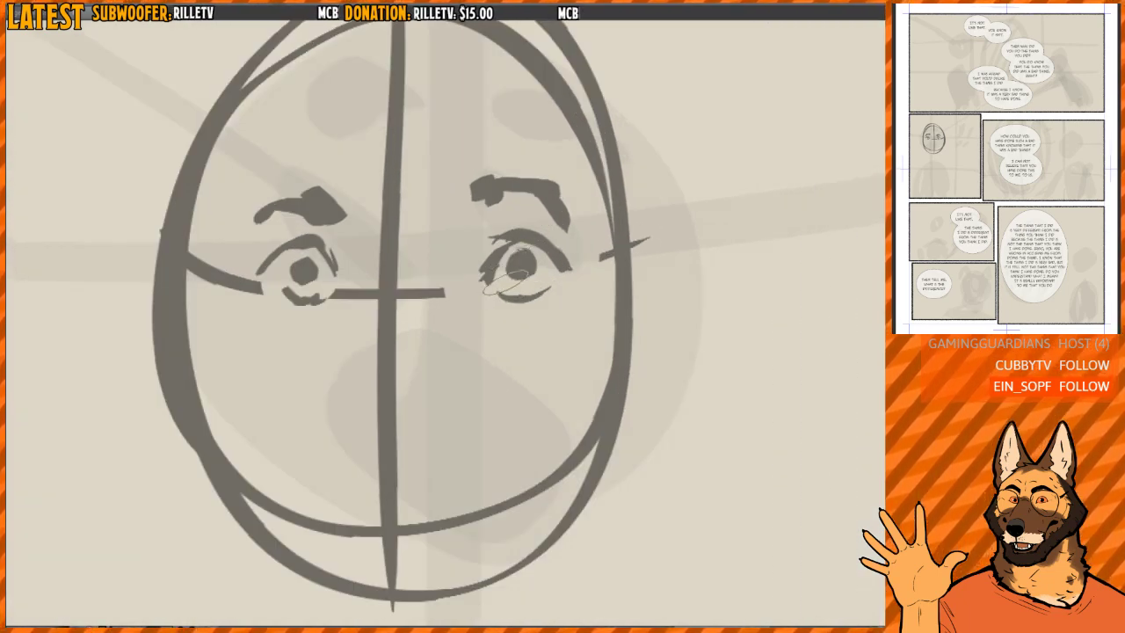
{"action": "mouse_move", "coordinate": [525, 253]}
{"action": "left_mouse_down"}
{"action": "mouse_move", "coordinate": [517, 269]}
{"action": "mouse_move", "coordinate": [526, 262]}
{"action": "left_mouse_up"}
{"action": "scroll", "coordinate": [503, 246], "scroll_direction": "down", "scroll_amount": 1}
{"action": "scroll", "coordinate": [520, 262], "scroll_direction": "up", "scroll_amount": 1}
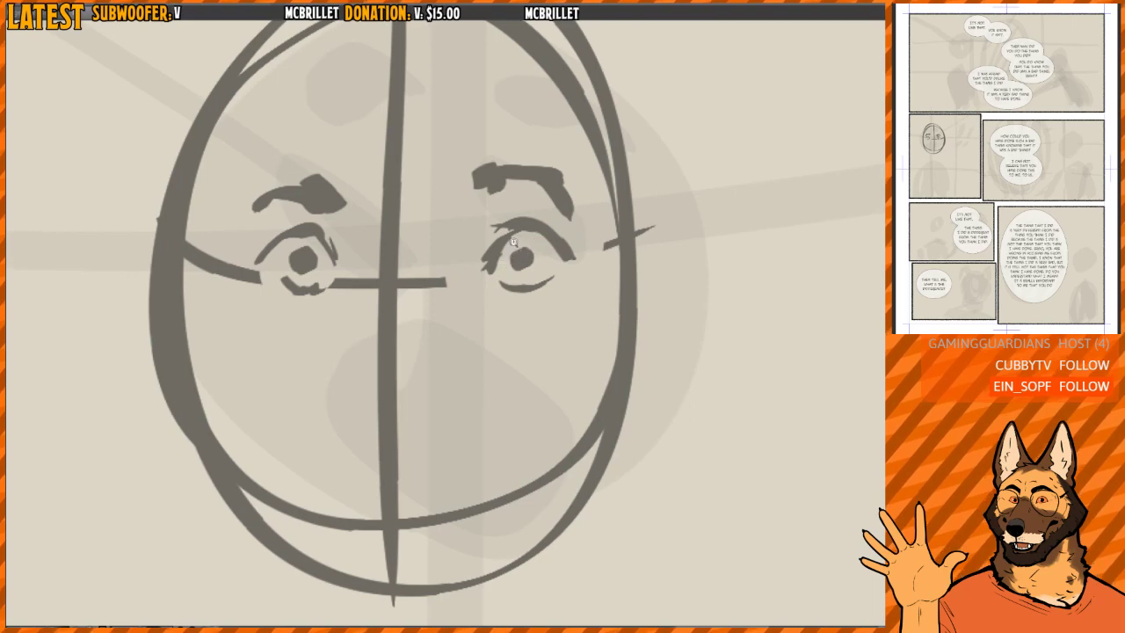
{"action": "scroll", "coordinate": [514, 240], "scroll_direction": "down", "scroll_amount": 2}
- Erase the centre line, the eye line between the eyes, and the lower part of the head outline
{"action": "mouse_move", "coordinate": [415, 265]}
{"action": "left_mouse_down"}
{"action": "mouse_move", "coordinate": [404, 261]}
{"action": "mouse_move", "coordinate": [420, 235]}
{"action": "mouse_move", "coordinate": [430, 309]}
{"action": "left_mouse_up"}
{"action": "mouse_move", "coordinate": [431, 309]}
{"action": "left_mouse_down"}
{"action": "mouse_move", "coordinate": [450, 236]}
{"action": "mouse_move", "coordinate": [438, 91]}
{"action": "mouse_move", "coordinate": [415, 346]}
{"action": "left_mouse_up"}
{"action": "mouse_move", "coordinate": [427, 413]}
{"action": "left_mouse_down"}
{"action": "mouse_move", "coordinate": [438, 457]}
{"action": "mouse_move", "coordinate": [440, 413]}
{"action": "left_mouse_up"}
{"action": "key", "text": "b"}
{"action": "left_click_drag", "start_coordinate": [450, 372], "coordinate": [369, 477]}
{"action": "left_click_drag", "start_coordinate": [421, 344], "coordinate": [402, 349]}
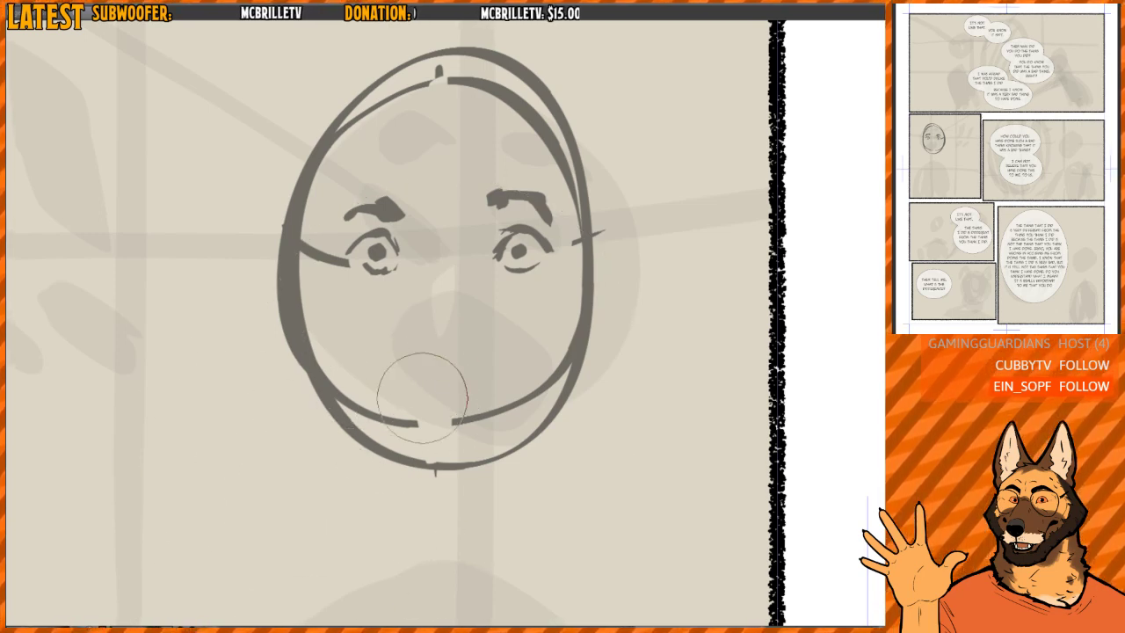
{"action": "mouse_move", "coordinate": [422, 397]}
{"action": "left_mouse_down"}
{"action": "mouse_move", "coordinate": [295, 286]}
{"action": "mouse_move", "coordinate": [368, 428]}
{"action": "mouse_move", "coordinate": [522, 381]}
{"action": "mouse_move", "coordinate": [460, 409]}
{"action": "mouse_move", "coordinate": [577, 284]}
{"action": "left_mouse_up"}
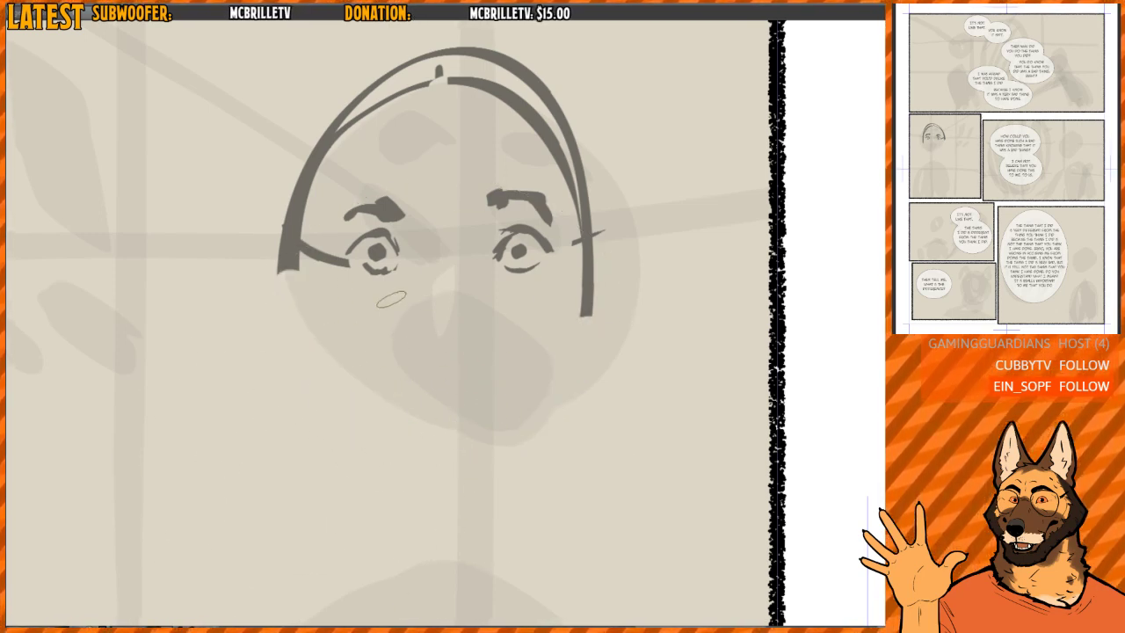
- Thin and round the left-hand eye's contour, close its lower lid, and erase the leftover eye line beside it
{"action": "scroll", "coordinate": [404, 242], "scroll_direction": "up", "scroll_amount": 3}
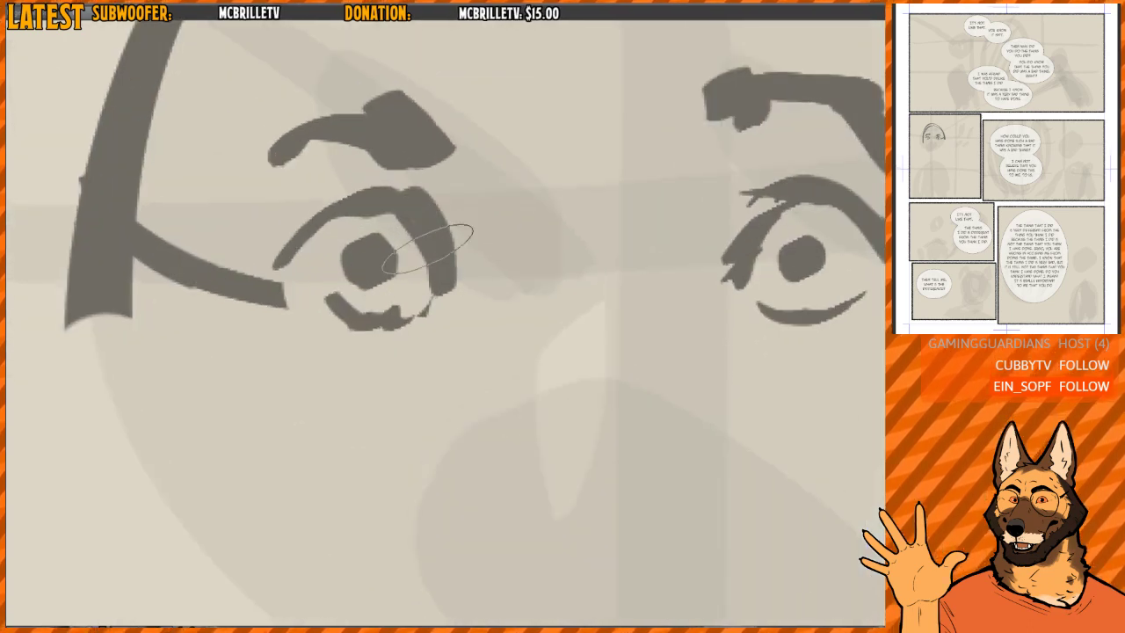
{"action": "mouse_move", "coordinate": [428, 249]}
{"action": "left_mouse_down"}
{"action": "mouse_move", "coordinate": [452, 251]}
{"action": "mouse_move", "coordinate": [409, 171]}
{"action": "mouse_move", "coordinate": [289, 213]}
{"action": "mouse_move", "coordinate": [300, 305]}
{"action": "mouse_move", "coordinate": [244, 271]}
{"action": "mouse_move", "coordinate": [281, 308]}
{"action": "mouse_move", "coordinate": [271, 334]}
{"action": "left_mouse_up"}
{"action": "mouse_move", "coordinate": [227, 314]}
{"action": "left_mouse_down"}
{"action": "mouse_move", "coordinate": [185, 324]}
{"action": "mouse_move", "coordinate": [148, 293]}
{"action": "left_mouse_up"}
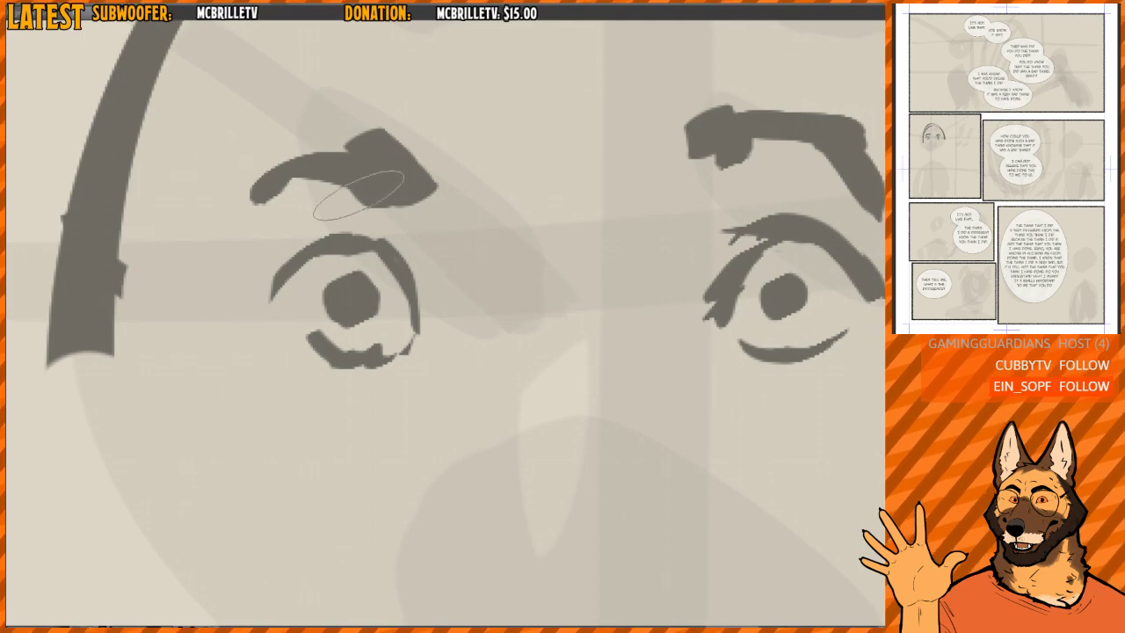
{"action": "left_click_drag", "start_coordinate": [358, 195], "coordinate": [336, 195]}
{"action": "mouse_move", "coordinate": [346, 349]}
{"action": "left_mouse_down"}
{"action": "mouse_move", "coordinate": [302, 335]}
{"action": "mouse_move", "coordinate": [329, 347]}
{"action": "mouse_move", "coordinate": [286, 327]}
{"action": "mouse_move", "coordinate": [291, 348]}
{"action": "mouse_move", "coordinate": [272, 322]}
{"action": "mouse_move", "coordinate": [358, 358]}
{"action": "mouse_move", "coordinate": [366, 349]}
{"action": "mouse_move", "coordinate": [339, 350]}
{"action": "mouse_move", "coordinate": [382, 340]}
{"action": "mouse_move", "coordinate": [324, 376]}
{"action": "mouse_move", "coordinate": [384, 354]}
{"action": "mouse_move", "coordinate": [353, 372]}
{"action": "mouse_move", "coordinate": [385, 326]}
{"action": "mouse_move", "coordinate": [351, 361]}
{"action": "mouse_move", "coordinate": [378, 341]}
{"action": "mouse_move", "coordinate": [380, 252]}
{"action": "left_mouse_up"}
- Remove the stray lashes from the right-hand eye and reshape its upper eyelid into a thinner, rounder arc
{"action": "mouse_move", "coordinate": [723, 301]}
{"action": "left_mouse_down"}
{"action": "mouse_move", "coordinate": [540, 253]}
{"action": "mouse_move", "coordinate": [550, 216]}
{"action": "mouse_move", "coordinate": [578, 205]}
{"action": "left_mouse_up"}
{"action": "mouse_move", "coordinate": [508, 190]}
{"action": "left_mouse_down"}
{"action": "mouse_move", "coordinate": [511, 203]}
{"action": "mouse_move", "coordinate": [587, 187]}
{"action": "left_mouse_up"}
{"action": "mouse_move", "coordinate": [521, 221]}
{"action": "left_mouse_down"}
{"action": "mouse_move", "coordinate": [613, 203]}
{"action": "mouse_move", "coordinate": [573, 184]}
{"action": "mouse_move", "coordinate": [635, 219]}
{"action": "left_mouse_up"}
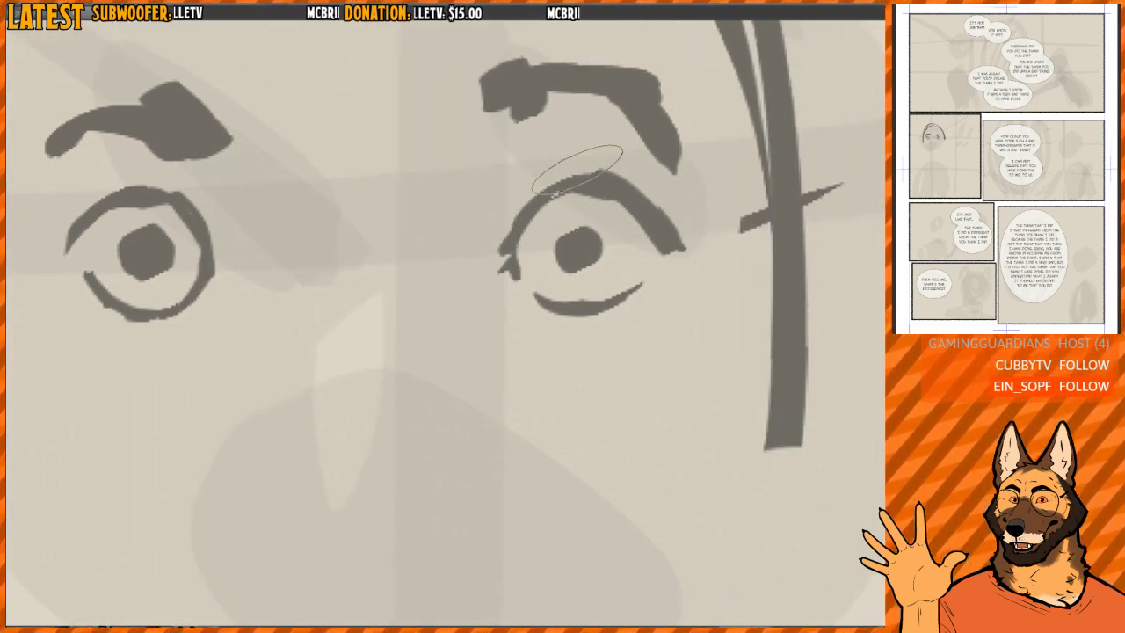
{"action": "left_click_drag", "start_coordinate": [580, 171], "coordinate": [703, 286]}
{"action": "left_click_drag", "start_coordinate": [560, 197], "coordinate": [678, 286]}
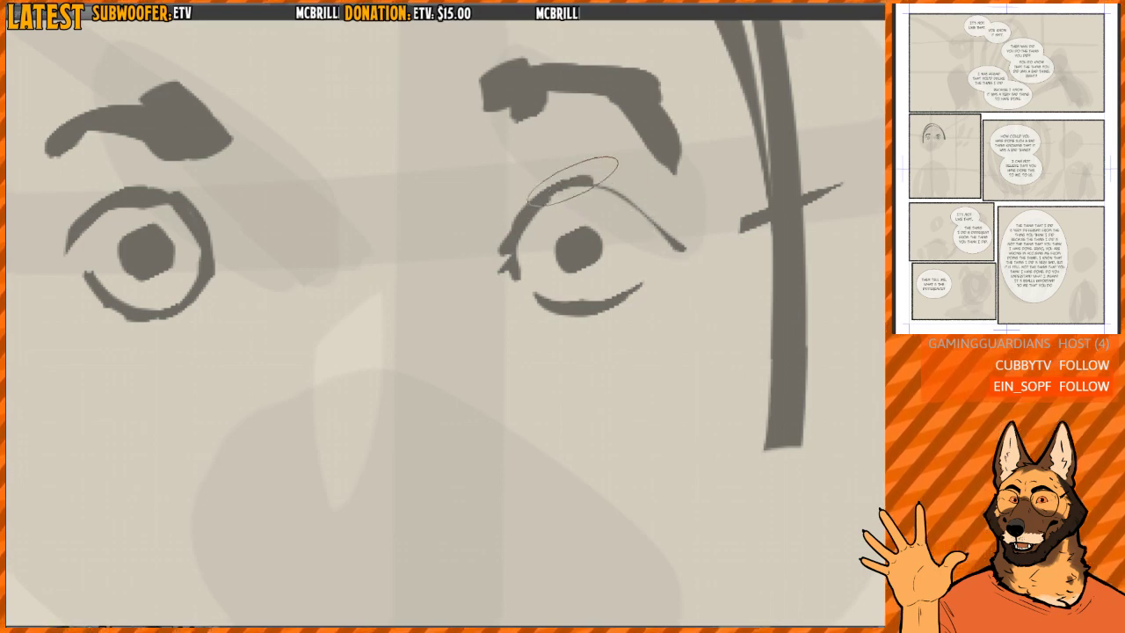
{"action": "left_click_drag", "start_coordinate": [576, 181], "coordinate": [675, 247]}
{"action": "mouse_move", "coordinate": [621, 191]}
{"action": "left_mouse_down"}
{"action": "mouse_move", "coordinate": [663, 228]}
{"action": "mouse_move", "coordinate": [678, 279]}
{"action": "mouse_move", "coordinate": [672, 295]}
{"action": "left_mouse_up"}
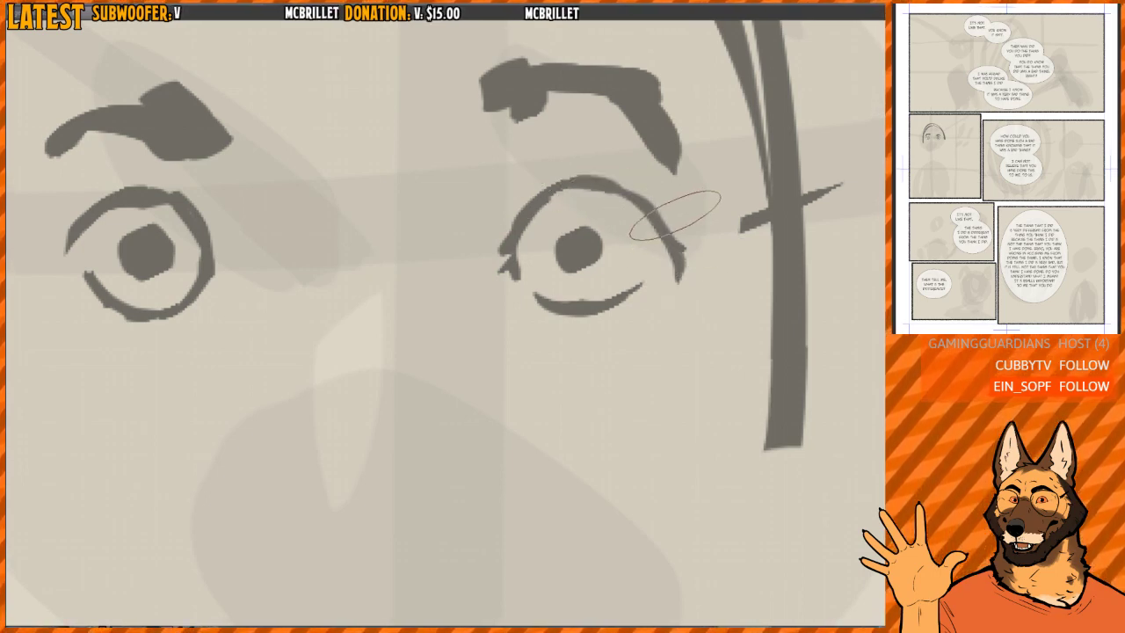
- Smooth the outer end of the right-hand eye's upper lid and redraw its inner corner
{"action": "left_click_drag", "start_coordinate": [685, 229], "coordinate": [699, 288]}
{"action": "left_click_drag", "start_coordinate": [509, 267], "coordinate": [510, 278]}
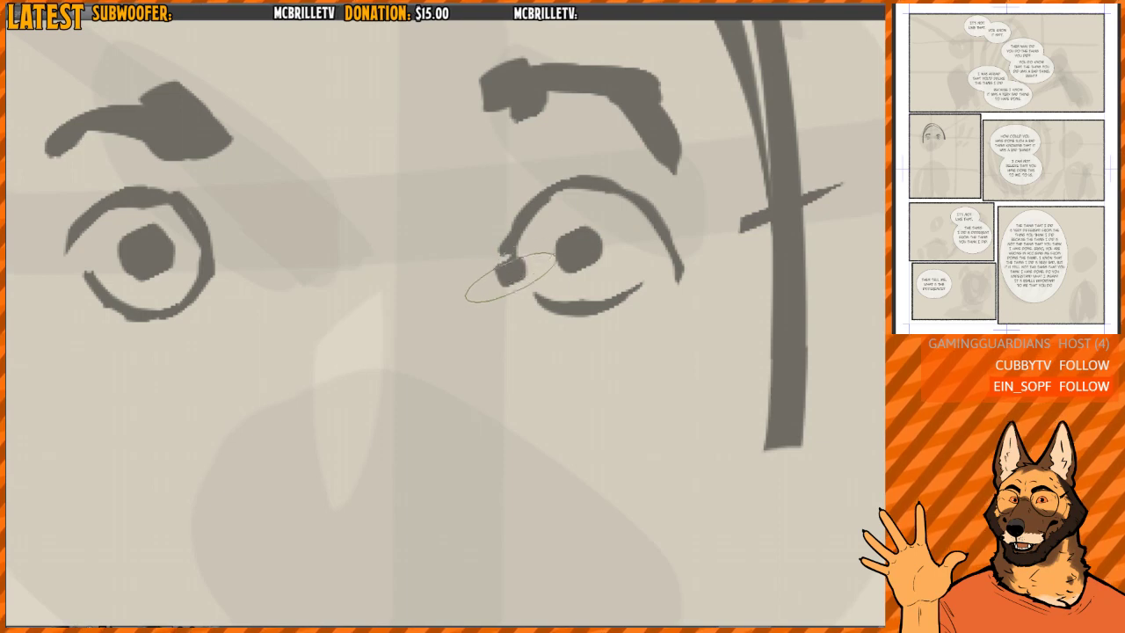
{"action": "key", "text": "ctrl+z"}
{"action": "left_click_drag", "start_coordinate": [521, 231], "coordinate": [520, 282]}
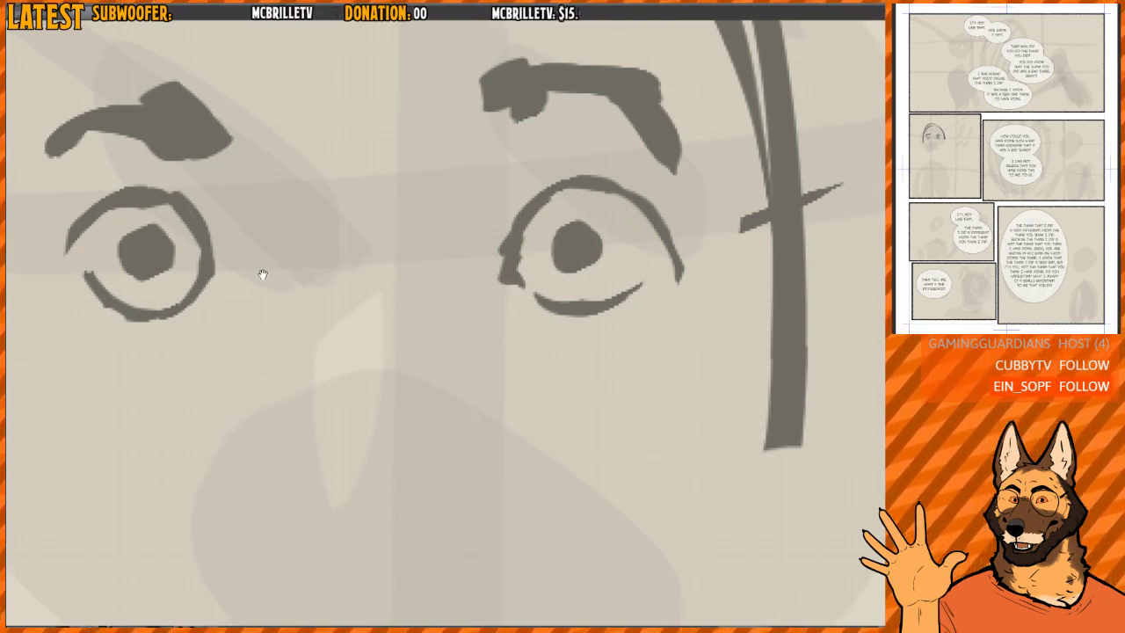
- Clean up the inner edge of the left-hand eye's contour and round out both pupils
{"action": "left_click_drag", "start_coordinate": [262, 274], "coordinate": [447, 315]}
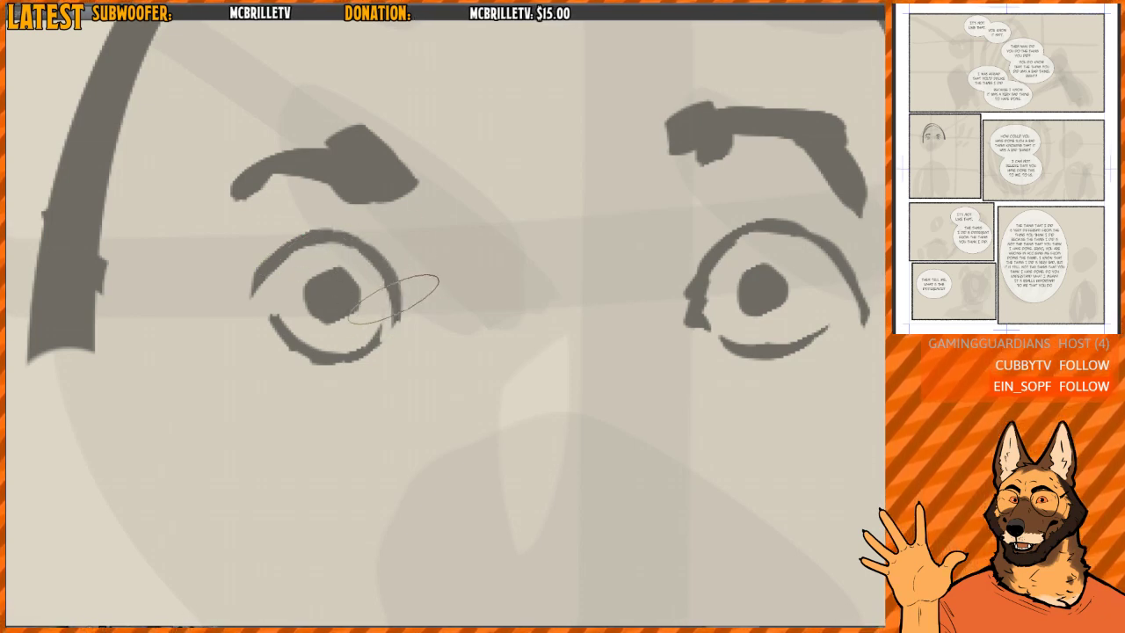
{"action": "left_click_drag", "start_coordinate": [398, 310], "coordinate": [385, 332]}
{"action": "mouse_move", "coordinate": [317, 266]}
{"action": "left_mouse_down"}
{"action": "mouse_move", "coordinate": [312, 319]}
{"action": "mouse_move", "coordinate": [348, 279]}
{"action": "left_mouse_up"}
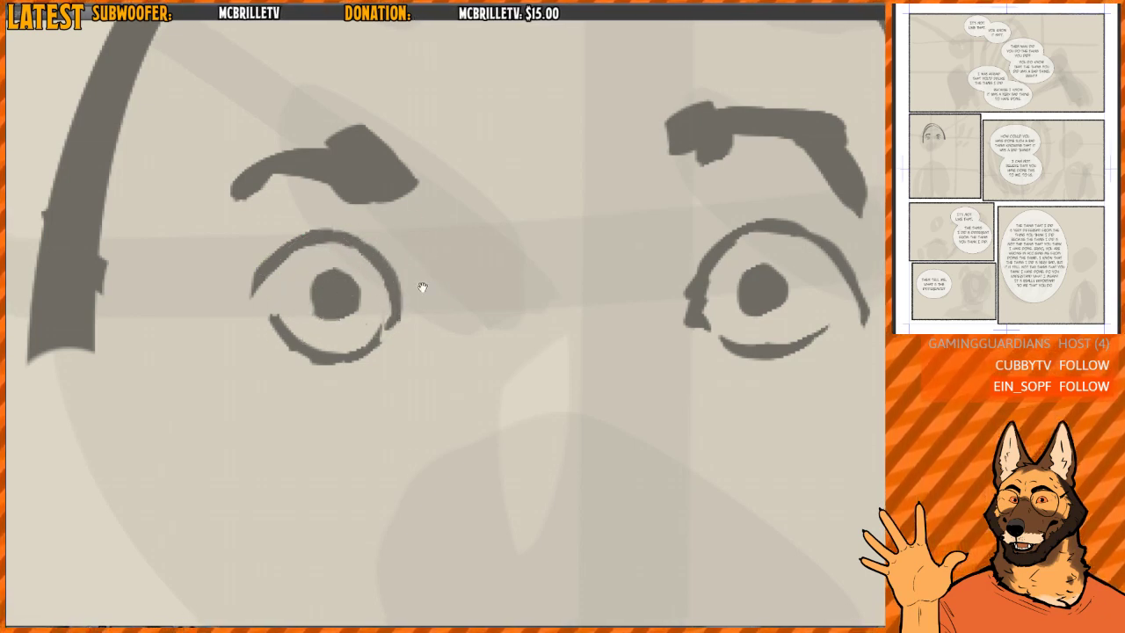
{"action": "scroll", "coordinate": [423, 287], "scroll_direction": "down", "scroll_amount": 3}
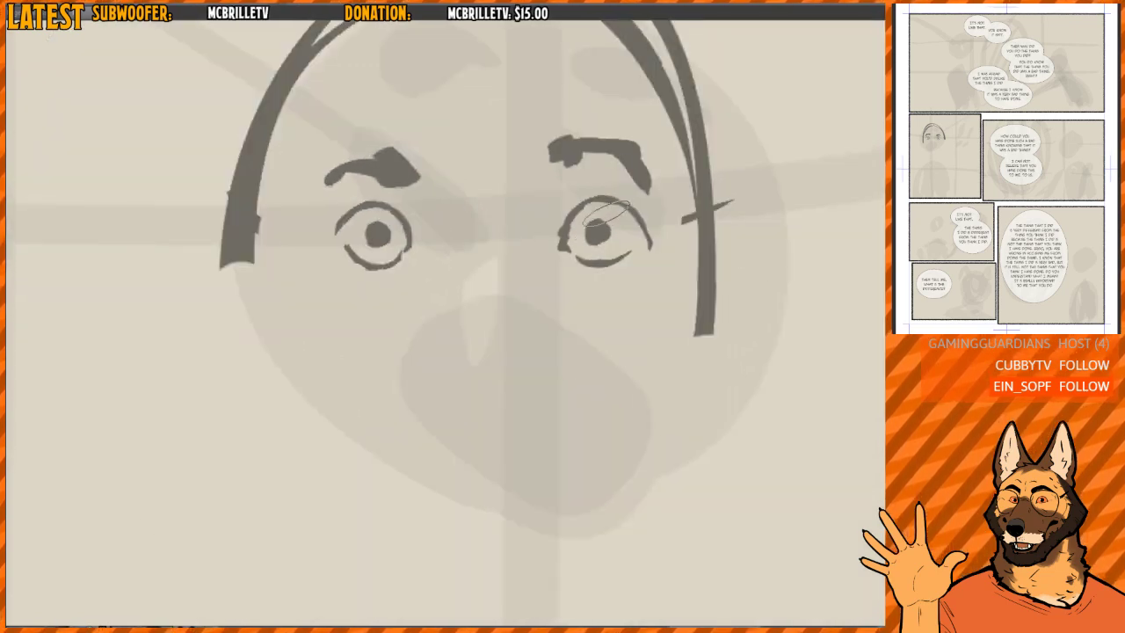
{"action": "left_click_drag", "start_coordinate": [603, 226], "coordinate": [601, 223]}
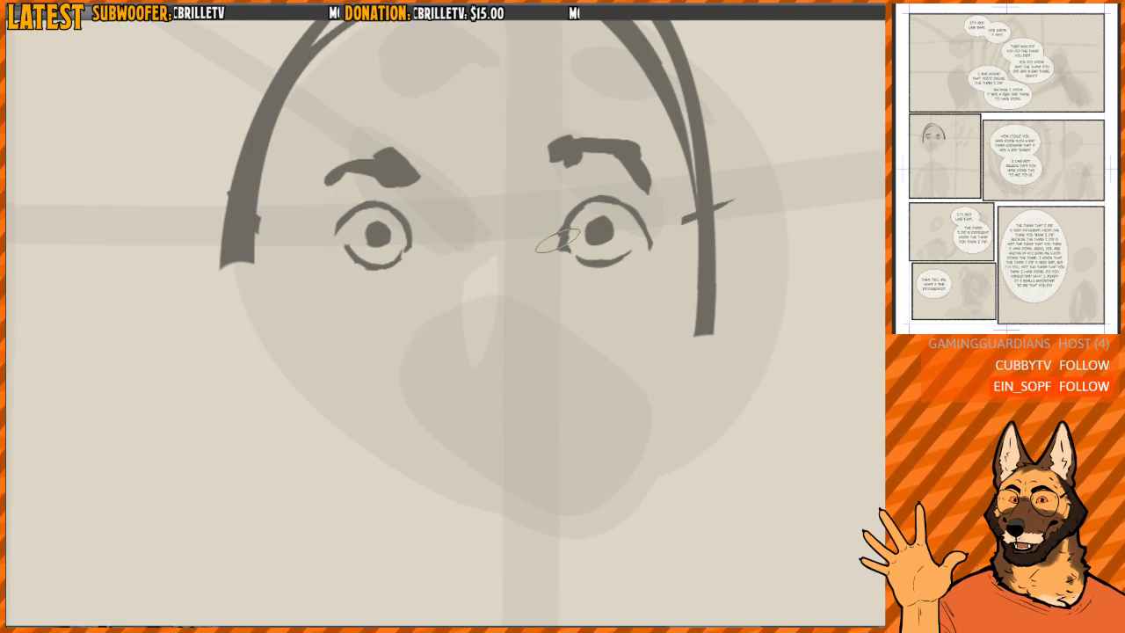
- Erase the lower part of the thick head outline on the right-hand side of the face
{"action": "left_click_drag", "start_coordinate": [584, 257], "coordinate": [551, 260]}
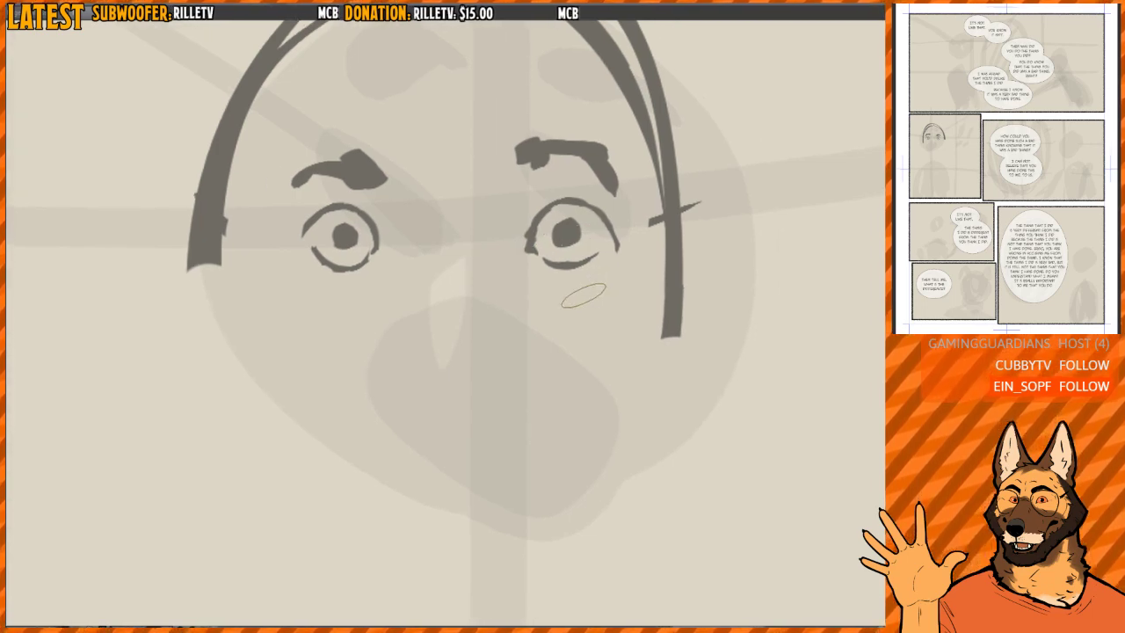
{"action": "left_click_drag", "start_coordinate": [642, 291], "coordinate": [616, 336]}
{"action": "mouse_move", "coordinate": [626, 270]}
{"action": "left_mouse_down"}
{"action": "mouse_move", "coordinate": [635, 289]}
{"action": "mouse_move", "coordinate": [661, 230]}
{"action": "left_mouse_up"}
{"action": "scroll", "coordinate": [555, 251], "scroll_direction": "down", "scroll_amount": 2}
- Draw crease lines beside the inner corners of both eyes and small furrow marks between the eyebrows
{"action": "left_click_drag", "start_coordinate": [393, 246], "coordinate": [400, 328]}
{"action": "left_click_drag", "start_coordinate": [513, 234], "coordinate": [516, 297]}
{"action": "left_click_drag", "start_coordinate": [413, 319], "coordinate": [390, 313]}
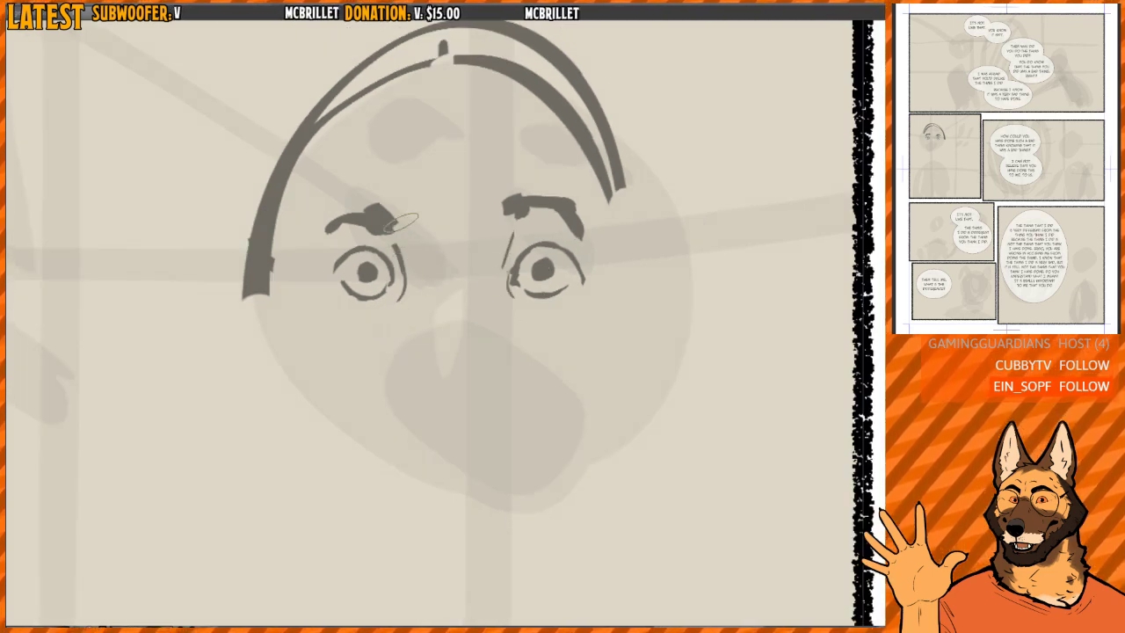
{"action": "left_click_drag", "start_coordinate": [403, 227], "coordinate": [399, 323]}
{"action": "scroll", "coordinate": [480, 243], "scroll_direction": "down", "scroll_amount": 2}
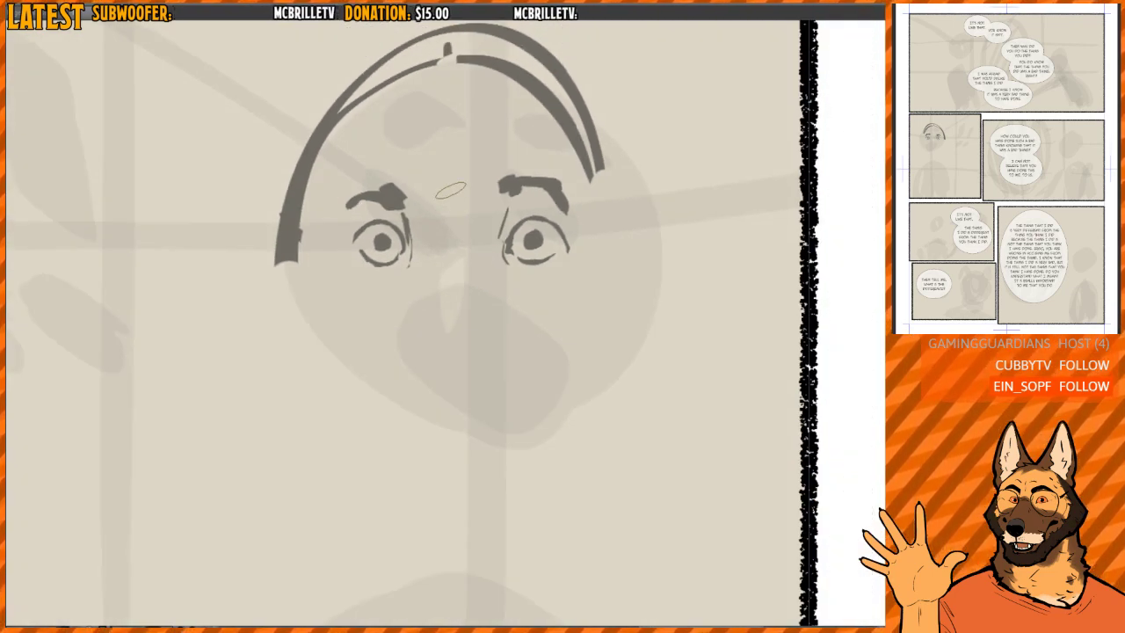
{"action": "left_click_drag", "start_coordinate": [452, 188], "coordinate": [452, 213]}
{"action": "left_click_drag", "start_coordinate": [447, 225], "coordinate": [454, 239]}
- Erase the thick head outline along the left-hand side and crown, and start a thin left-hand cheek line
{"action": "key", "text": "e"}
{"action": "mouse_move", "coordinate": [288, 253]}
{"action": "left_mouse_down"}
{"action": "mouse_move", "coordinate": [285, 219]}
{"action": "mouse_move", "coordinate": [518, 40]}
{"action": "left_mouse_up"}
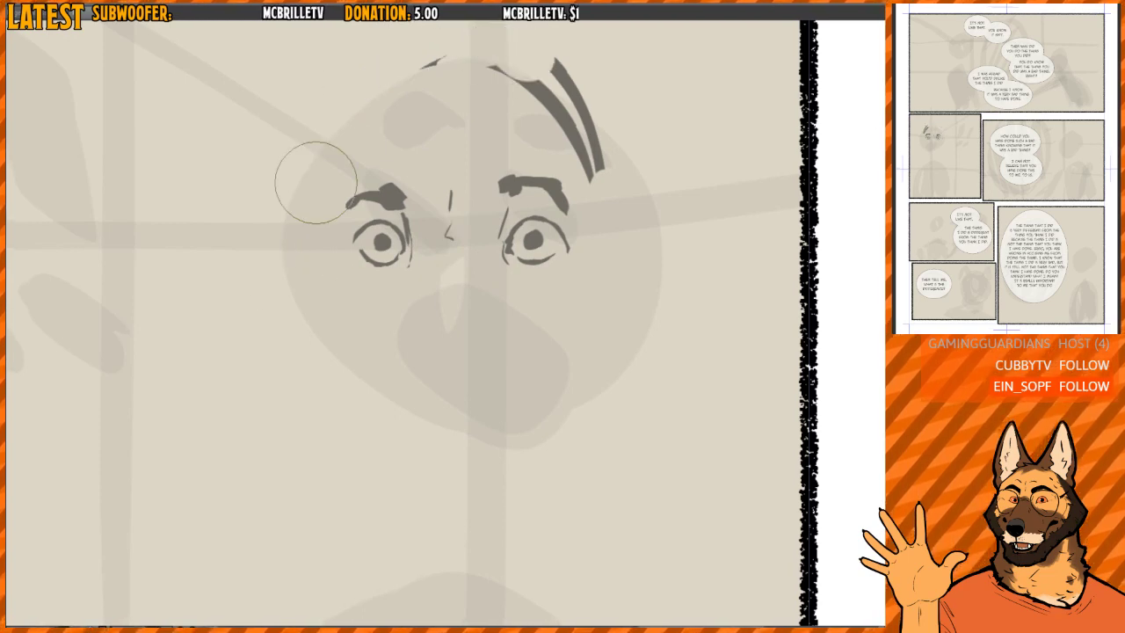
{"action": "key", "text": "b"}
{"action": "left_click_drag", "start_coordinate": [317, 166], "coordinate": [287, 302]}
{"action": "mouse_move", "coordinate": [329, 277]}
{"action": "left_mouse_down"}
{"action": "mouse_move", "coordinate": [334, 242]}
{"action": "mouse_move", "coordinate": [288, 253]}
{"action": "left_mouse_up"}
- Sketch thin, outward-flaring cheek lines on both sides of the face and clean up the left-hand jaw strokes
{"action": "scroll", "coordinate": [334, 242], "scroll_direction": "down", "scroll_amount": 2}
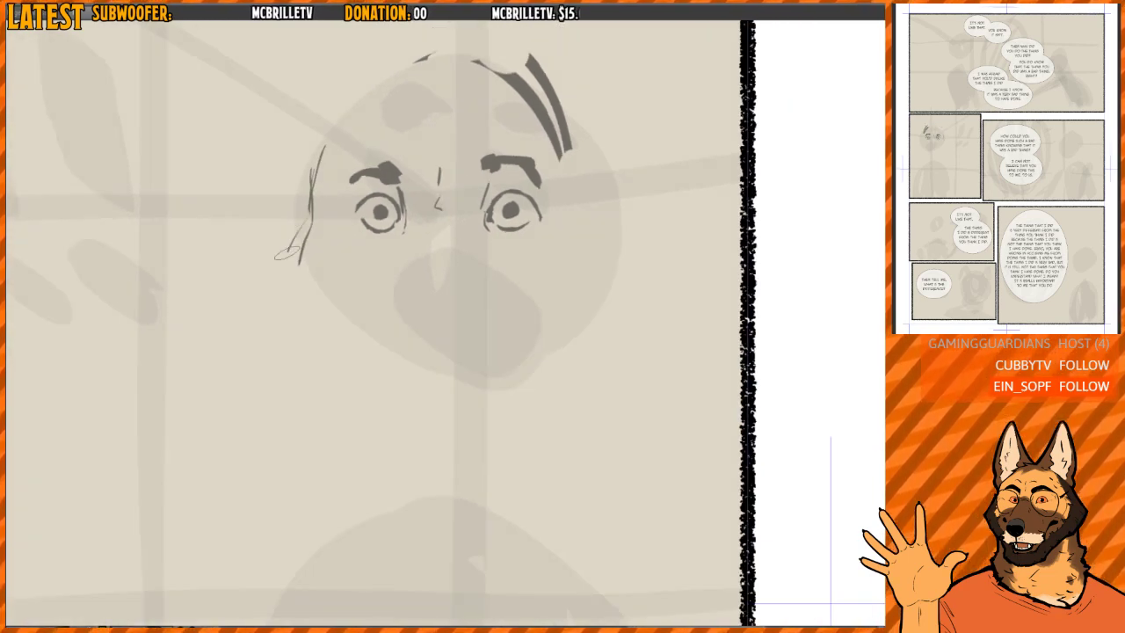
{"action": "left_click_drag", "start_coordinate": [308, 196], "coordinate": [296, 291]}
{"action": "left_click_drag", "start_coordinate": [587, 198], "coordinate": [604, 225]}
{"action": "left_click_drag", "start_coordinate": [620, 246], "coordinate": [565, 335]}
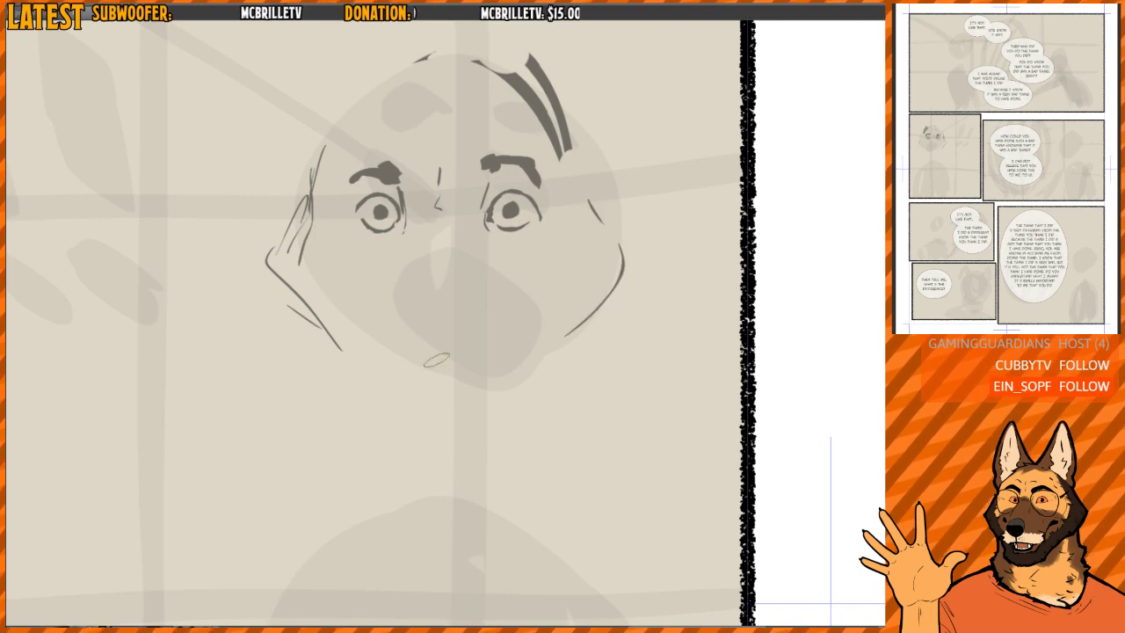
{"action": "key", "text": "e"}
{"action": "mouse_move", "coordinate": [288, 317]}
{"action": "left_mouse_down"}
{"action": "mouse_move", "coordinate": [296, 219]}
{"action": "mouse_move", "coordinate": [305, 321]}
{"action": "left_mouse_up"}
{"action": "key", "text": "b"}
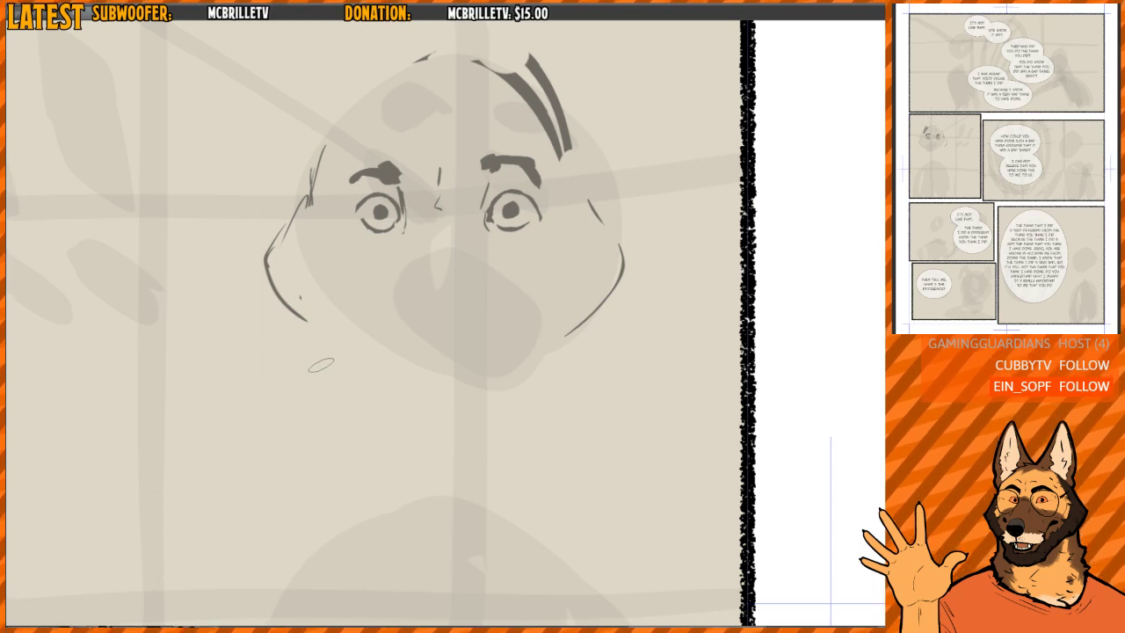
- Redraw the top of the head as a thin arc, trimming the left-hand cheek line and the leftover thick strokes
{"action": "left_click_drag", "start_coordinate": [448, 264], "coordinate": [447, 264]}
{"action": "key", "text": "e"}
{"action": "mouse_move", "coordinate": [293, 283]}
{"action": "left_mouse_down"}
{"action": "mouse_move", "coordinate": [316, 191]}
{"action": "mouse_move", "coordinate": [299, 163]}
{"action": "mouse_move", "coordinate": [492, 70]}
{"action": "mouse_move", "coordinate": [504, 79]}
{"action": "left_mouse_up"}
{"action": "key", "text": "b"}
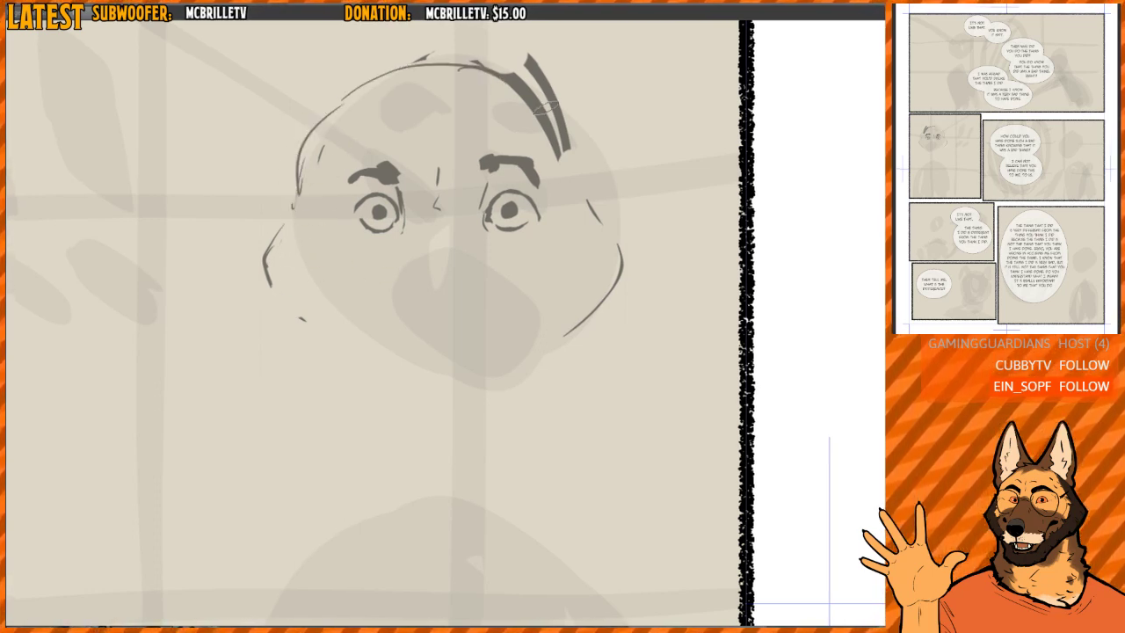
{"action": "key", "text": "e"}
{"action": "mouse_move", "coordinate": [548, 124]}
{"action": "left_mouse_down"}
{"action": "mouse_move", "coordinate": [533, 94]}
{"action": "mouse_move", "coordinate": [565, 155]}
{"action": "mouse_move", "coordinate": [544, 187]}
{"action": "left_mouse_up"}
{"action": "mouse_move", "coordinate": [281, 161]}
{"action": "left_mouse_down"}
{"action": "mouse_move", "coordinate": [312, 136]}
{"action": "mouse_move", "coordinate": [392, 138]}
{"action": "left_mouse_up"}
{"action": "key", "text": "b"}
{"action": "mouse_move", "coordinate": [289, 207]}
{"action": "left_mouse_down"}
{"action": "mouse_move", "coordinate": [318, 141]}
{"action": "mouse_move", "coordinate": [419, 101]}
{"action": "left_mouse_up"}
{"action": "mouse_move", "coordinate": [384, 99]}
{"action": "left_mouse_down"}
{"action": "mouse_move", "coordinate": [534, 132]}
{"action": "mouse_move", "coordinate": [559, 171]}
{"action": "left_mouse_up"}
{"action": "mouse_move", "coordinate": [557, 182]}
{"action": "left_mouse_down"}
{"action": "mouse_move", "coordinate": [510, 121]}
{"action": "mouse_move", "coordinate": [464, 112]}
{"action": "left_mouse_up"}
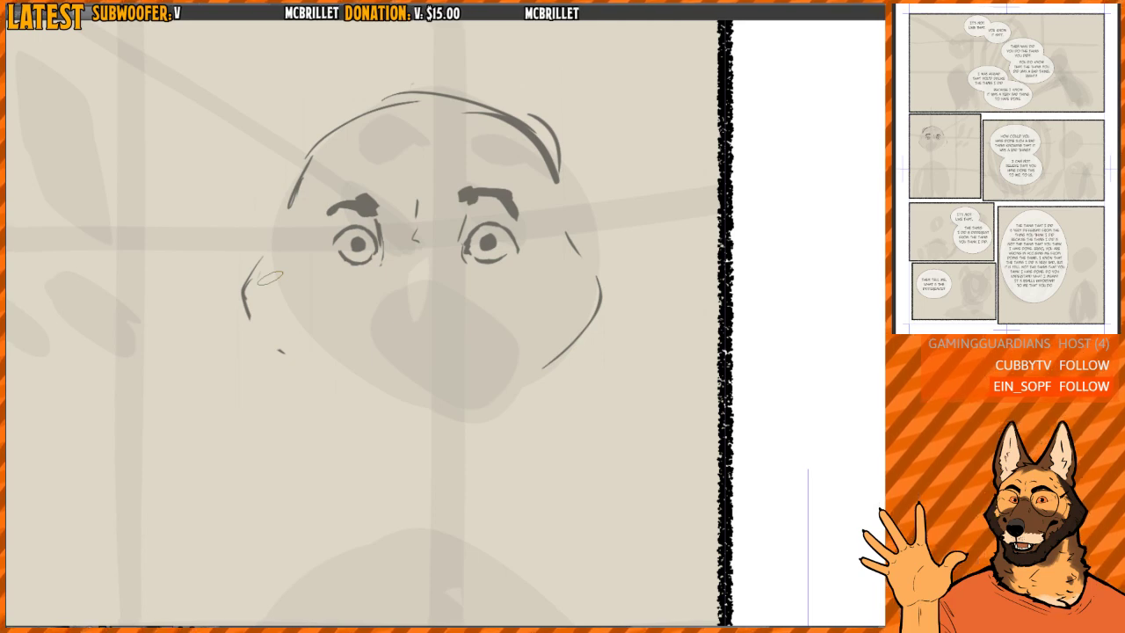
- Erase the heavy upper right-hand head strokes and redraw the crown with thin lines on both sides
{"action": "left_click_drag", "start_coordinate": [518, 174], "coordinate": [532, 213]}
{"action": "key", "text": "e"}
{"action": "mouse_move", "coordinate": [485, 147]}
{"action": "left_mouse_down"}
{"action": "mouse_move", "coordinate": [567, 216]}
{"action": "mouse_move", "coordinate": [553, 150]}
{"action": "mouse_move", "coordinate": [551, 197]}
{"action": "left_mouse_up"}
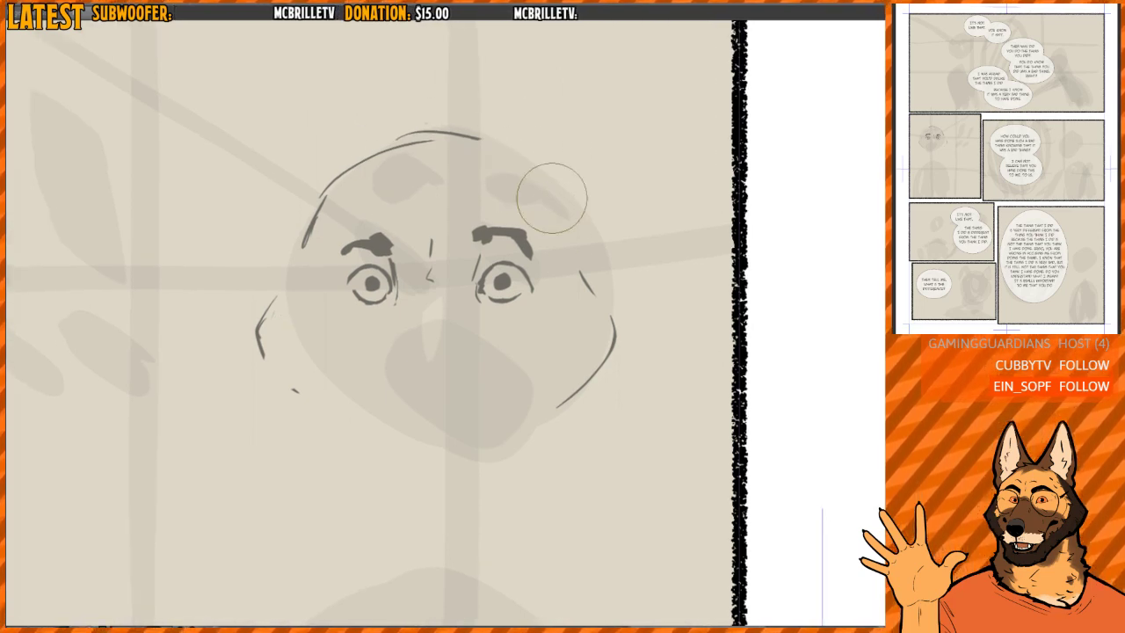
{"action": "key", "text": "p"}
{"action": "left_click_drag", "start_coordinate": [527, 141], "coordinate": [557, 228]}
{"action": "left_click_drag", "start_coordinate": [306, 232], "coordinate": [367, 160]}
{"action": "mouse_move", "coordinate": [320, 214]}
{"action": "left_mouse_down"}
{"action": "mouse_move", "coordinate": [364, 154]}
{"action": "mouse_move", "coordinate": [479, 141]}
{"action": "left_mouse_up"}
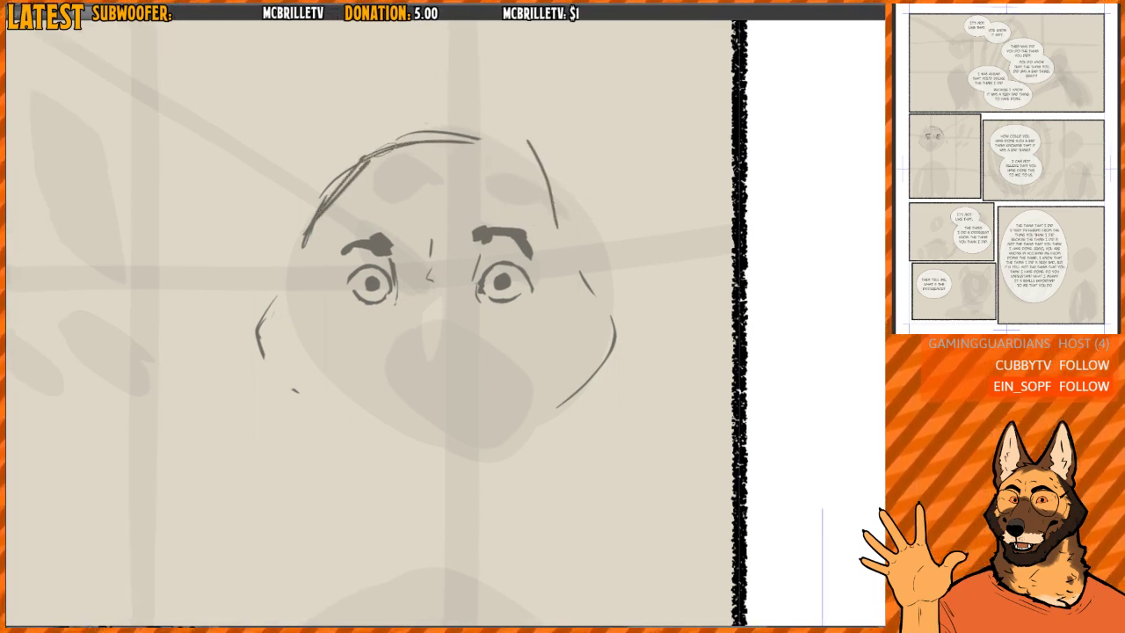
{"action": "mouse_move", "coordinate": [366, 159]}
{"action": "left_mouse_down"}
{"action": "mouse_move", "coordinate": [530, 152]}
{"action": "mouse_move", "coordinate": [567, 218]}
{"action": "mouse_move", "coordinate": [547, 190]}
{"action": "left_mouse_up"}
- Rework the right-hand side of the head outline, adding a small notch at eyebrow level
{"action": "key", "text": "e"}
{"action": "key", "text": "p"}
{"action": "key", "text": "e"}
{"action": "mouse_move", "coordinate": [521, 145]}
{"action": "left_mouse_down"}
{"action": "mouse_move", "coordinate": [561, 192]}
{"action": "mouse_move", "coordinate": [567, 247]}
{"action": "mouse_move", "coordinate": [608, 301]}
{"action": "left_mouse_up"}
{"action": "key", "text": "p"}
{"action": "key", "text": "e"}
{"action": "key", "text": "p"}
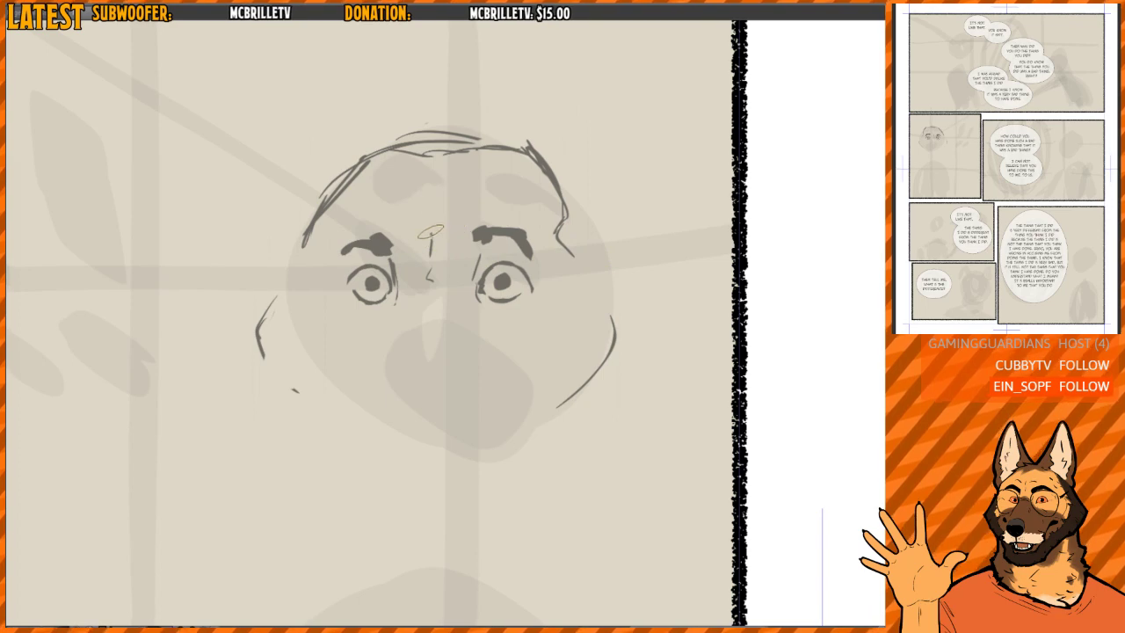
- Replace the marks between the eyebrows with a single angled furrow line
{"action": "key", "text": "e"}
{"action": "mouse_move", "coordinate": [427, 196]}
{"action": "left_mouse_down"}
{"action": "mouse_move", "coordinate": [427, 238]}
{"action": "mouse_move", "coordinate": [433, 216]}
{"action": "left_mouse_up"}
{"action": "key", "text": "p"}
{"action": "left_click_drag", "start_coordinate": [433, 279], "coordinate": [422, 271]}
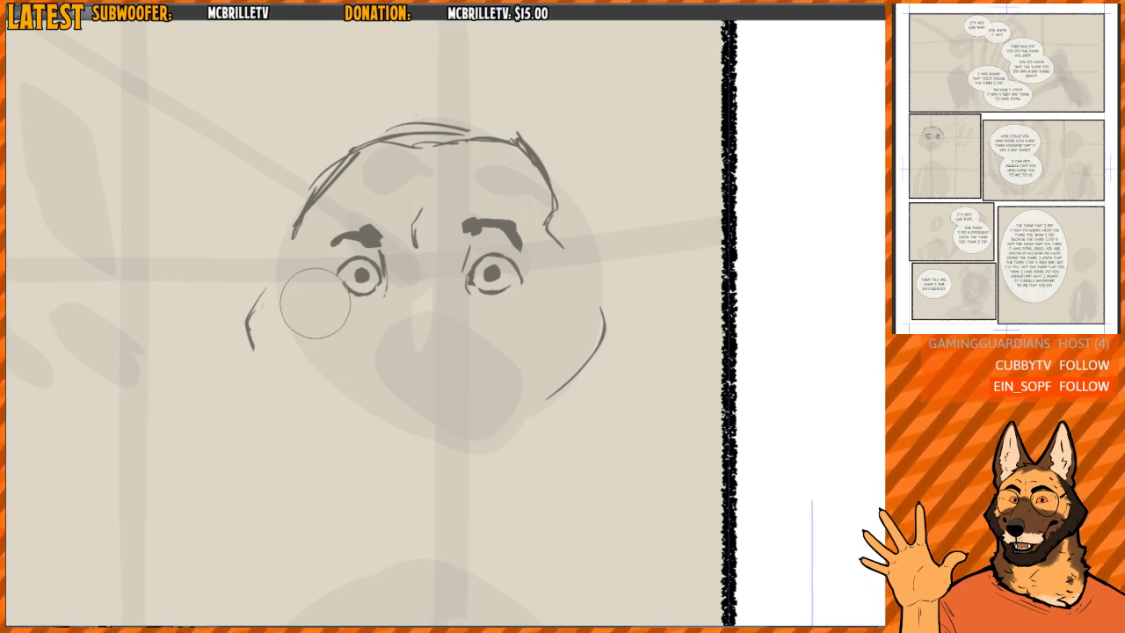
- Redraw both cheek contours as wider angled lines that flare outward and turn in toward the jaw
{"action": "mouse_move", "coordinate": [260, 280]}
{"action": "left_mouse_down"}
{"action": "mouse_move", "coordinate": [255, 347]}
{"action": "mouse_move", "coordinate": [259, 322]}
{"action": "mouse_move", "coordinate": [254, 330]}
{"action": "left_mouse_up"}
{"action": "key", "text": "b"}
{"action": "left_click_drag", "start_coordinate": [252, 322], "coordinate": [274, 378]}
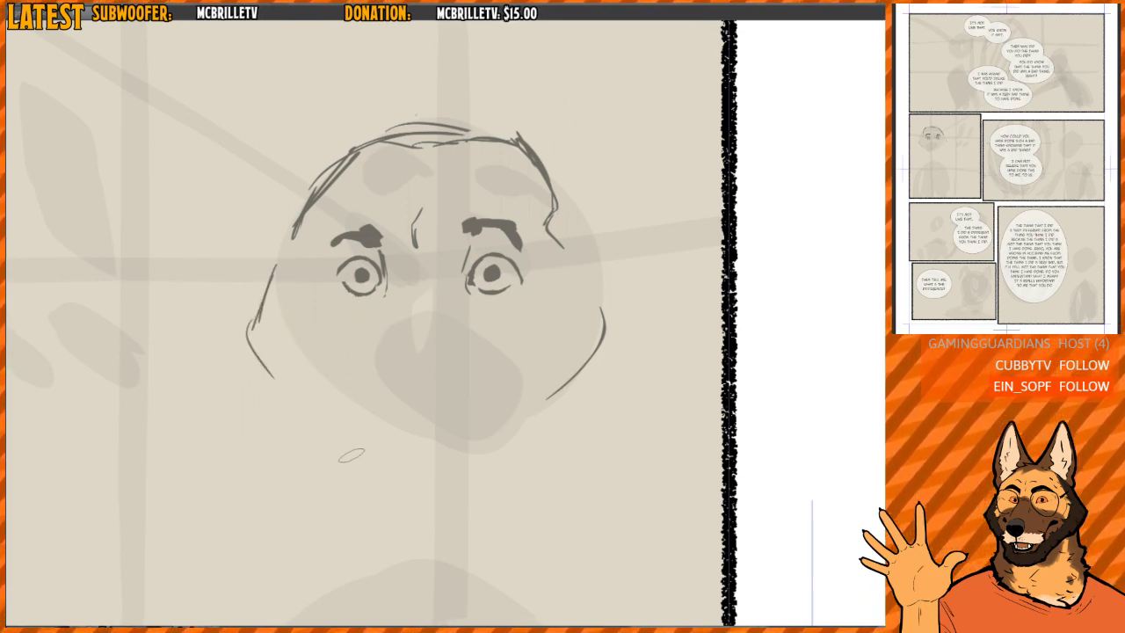
{"action": "key", "text": "e"}
{"action": "left_click_drag", "start_coordinate": [559, 409], "coordinate": [603, 315]}
{"action": "key", "text": "b"}
{"action": "left_click_drag", "start_coordinate": [601, 264], "coordinate": [634, 347]}
{"action": "left_click_drag", "start_coordinate": [632, 356], "coordinate": [595, 384]}
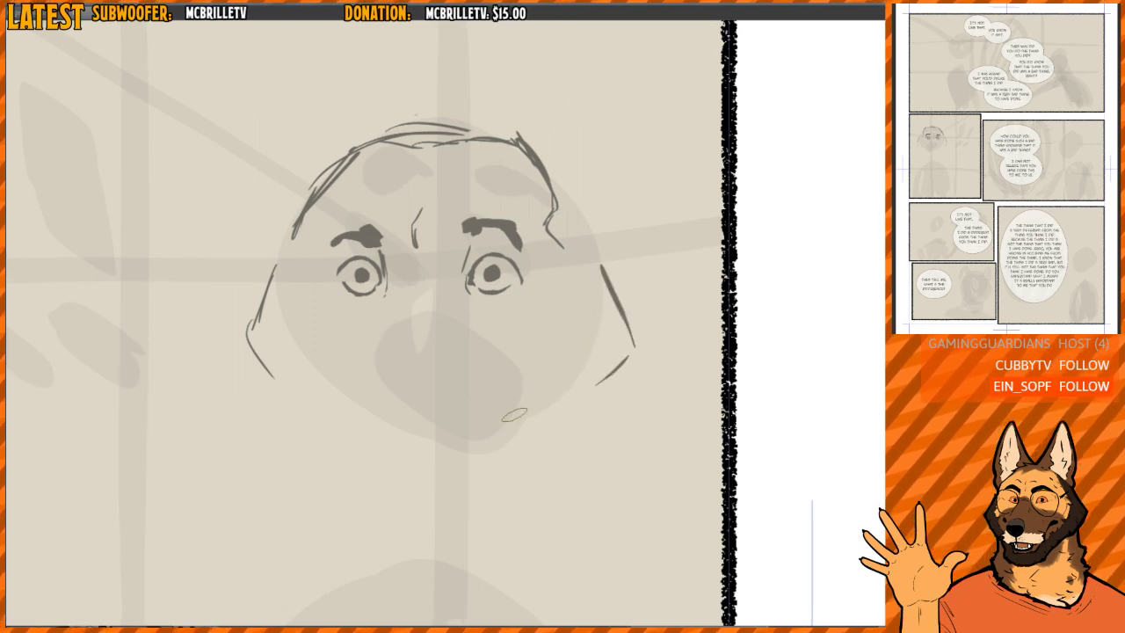
- Draw a large rounded dog nose below the left-hand eye and fill its lower part dark
{"action": "key", "text": "e"}
{"action": "left_click_drag", "start_coordinate": [391, 287], "coordinate": [336, 338]}
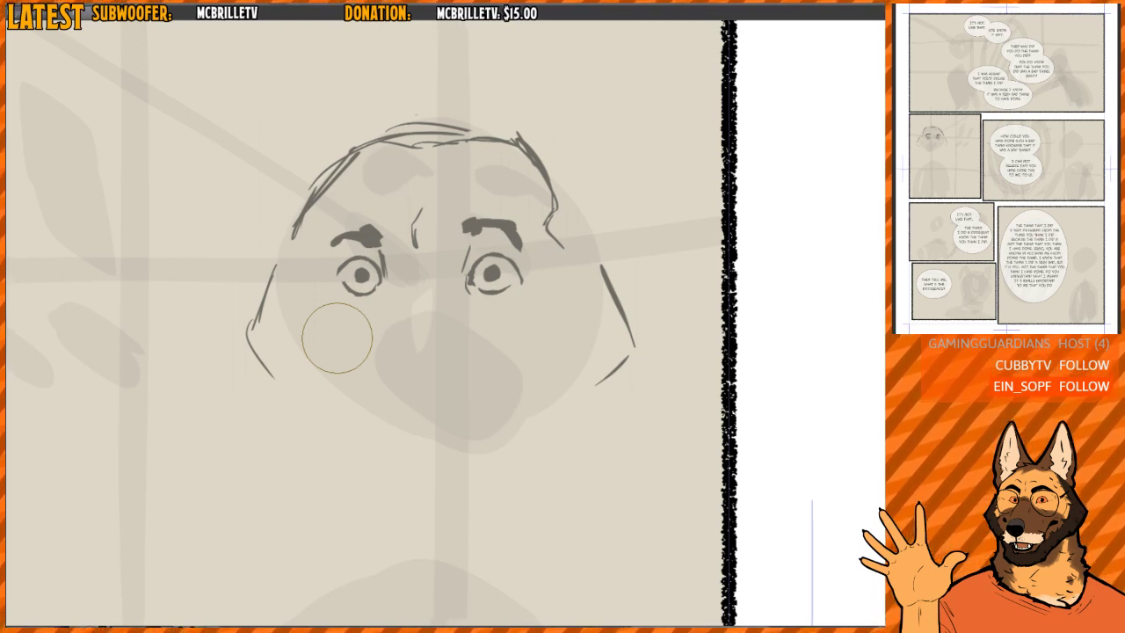
{"action": "left_click_drag", "start_coordinate": [439, 344], "coordinate": [451, 299]}
{"action": "scroll", "coordinate": [460, 287], "scroll_direction": "down", "scroll_amount": 1}
{"action": "mouse_move", "coordinate": [379, 365]}
{"action": "left_mouse_down"}
{"action": "mouse_move", "coordinate": [392, 322]}
{"action": "mouse_move", "coordinate": [435, 327]}
{"action": "mouse_move", "coordinate": [435, 338]}
{"action": "mouse_move", "coordinate": [365, 358]}
{"action": "mouse_move", "coordinate": [413, 378]}
{"action": "mouse_move", "coordinate": [434, 347]}
{"action": "mouse_move", "coordinate": [416, 318]}
{"action": "mouse_move", "coordinate": [385, 365]}
{"action": "mouse_move", "coordinate": [382, 349]}
{"action": "mouse_move", "coordinate": [420, 347]}
{"action": "mouse_move", "coordinate": [398, 369]}
{"action": "mouse_move", "coordinate": [424, 351]}
{"action": "mouse_move", "coordinate": [412, 375]}
{"action": "mouse_move", "coordinate": [367, 334]}
{"action": "mouse_move", "coordinate": [400, 346]}
{"action": "mouse_move", "coordinate": [420, 374]}
{"action": "mouse_move", "coordinate": [433, 356]}
{"action": "mouse_move", "coordinate": [398, 341]}
{"action": "mouse_move", "coordinate": [418, 326]}
{"action": "mouse_move", "coordinate": [404, 319]}
{"action": "mouse_move", "coordinate": [427, 344]}
{"action": "mouse_move", "coordinate": [407, 317]}
{"action": "mouse_move", "coordinate": [431, 325]}
{"action": "mouse_move", "coordinate": [428, 356]}
{"action": "mouse_move", "coordinate": [438, 331]}
{"action": "mouse_move", "coordinate": [384, 348]}
{"action": "mouse_move", "coordinate": [378, 331]}
{"action": "mouse_move", "coordinate": [401, 320]}
{"action": "mouse_move", "coordinate": [362, 339]}
{"action": "left_mouse_up"}
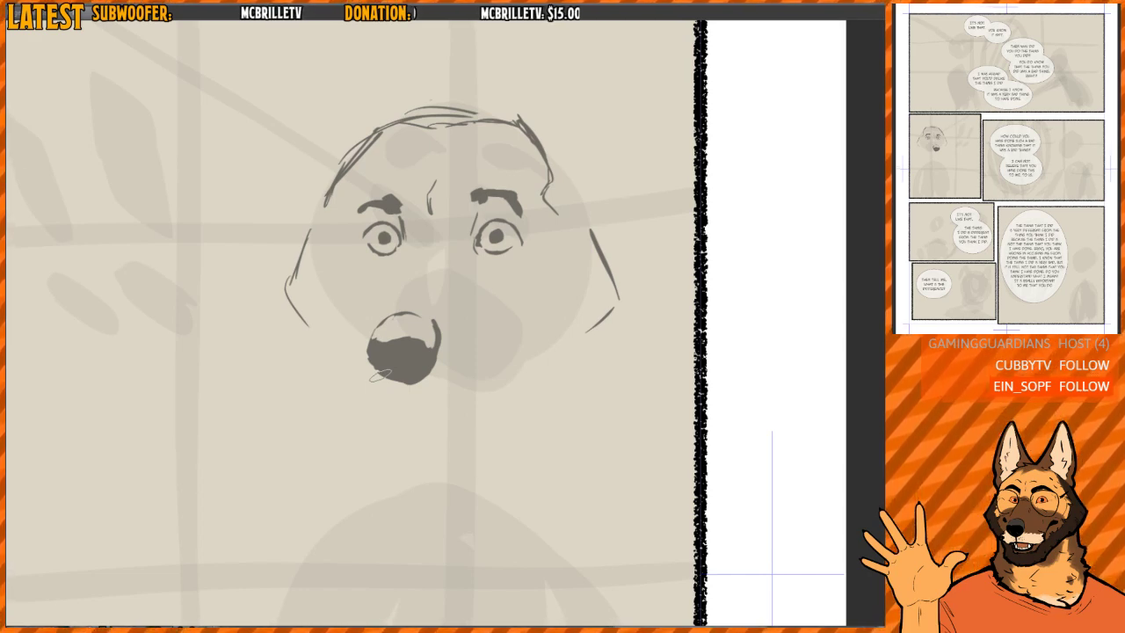
- Undo the last stroke and draw the muzzle contour around the nose, with a mouth line below it
{"action": "mouse_move", "coordinate": [460, 315]}
{"action": "left_mouse_down"}
{"action": "mouse_move", "coordinate": [431, 340]}
{"action": "mouse_move", "coordinate": [434, 321]}
{"action": "mouse_move", "coordinate": [427, 375]}
{"action": "mouse_move", "coordinate": [429, 364]}
{"action": "mouse_move", "coordinate": [405, 374]}
{"action": "mouse_move", "coordinate": [387, 330]}
{"action": "mouse_move", "coordinate": [396, 361]}
{"action": "mouse_move", "coordinate": [384, 340]}
{"action": "mouse_move", "coordinate": [420, 338]}
{"action": "mouse_move", "coordinate": [397, 368]}
{"action": "mouse_move", "coordinate": [394, 344]}
{"action": "mouse_move", "coordinate": [396, 375]}
{"action": "mouse_move", "coordinate": [398, 340]}
{"action": "mouse_move", "coordinate": [398, 376]}
{"action": "mouse_move", "coordinate": [414, 365]}
{"action": "mouse_move", "coordinate": [377, 371]}
{"action": "mouse_move", "coordinate": [397, 361]}
{"action": "mouse_move", "coordinate": [376, 367]}
{"action": "mouse_move", "coordinate": [450, 401]}
{"action": "mouse_move", "coordinate": [474, 344]}
{"action": "left_mouse_up"}
{"action": "key", "text": "e"}
{"action": "key", "text": "ctrl+z"}
{"action": "mouse_move", "coordinate": [355, 338]}
{"action": "left_mouse_down"}
{"action": "mouse_move", "coordinate": [488, 330]}
{"action": "mouse_move", "coordinate": [498, 388]}
{"action": "left_mouse_up"}
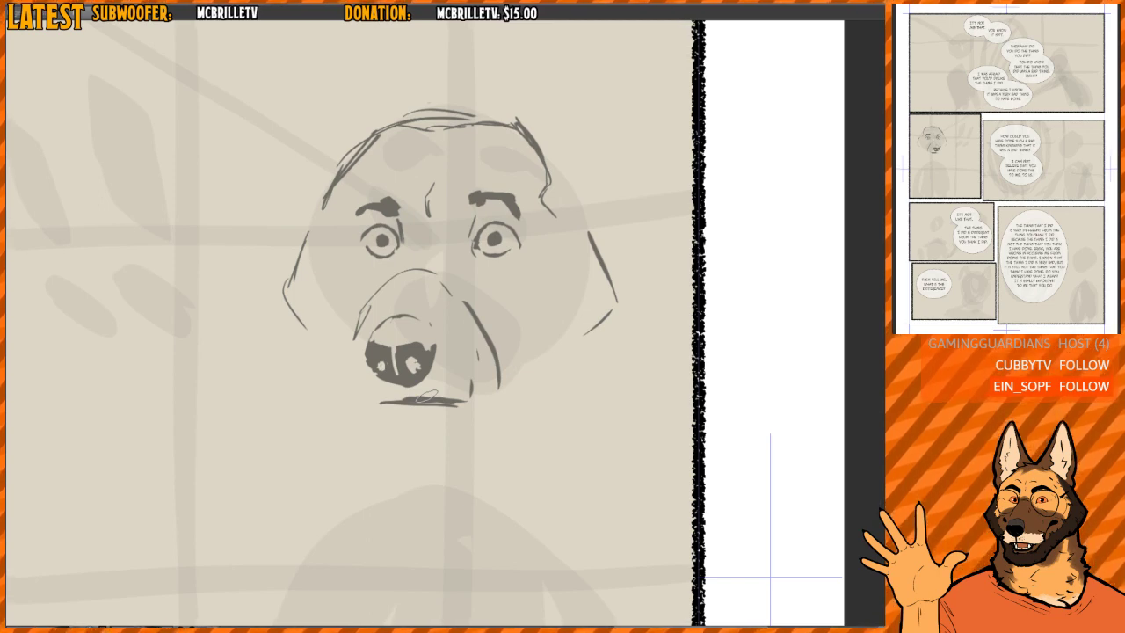
- Erase the short vertical strokes between the nose and the right-hand muzzle contour
{"action": "mouse_move", "coordinate": [456, 355]}
{"action": "left_mouse_down"}
{"action": "mouse_move", "coordinate": [417, 360]}
{"action": "mouse_move", "coordinate": [445, 360]}
{"action": "left_mouse_up"}
{"action": "scroll", "coordinate": [444, 358], "scroll_direction": "up", "scroll_amount": 2}
{"action": "key", "text": "e"}
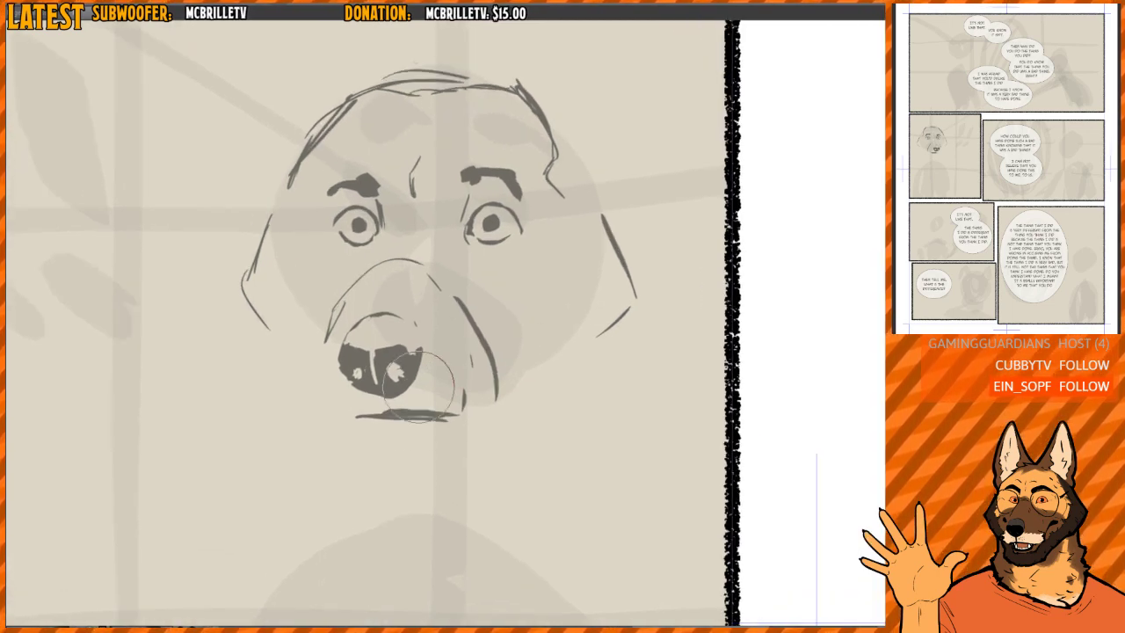
{"action": "mouse_move", "coordinate": [388, 408]}
{"action": "left_mouse_down"}
{"action": "mouse_move", "coordinate": [469, 407]}
{"action": "mouse_move", "coordinate": [471, 359]}
{"action": "left_mouse_up"}
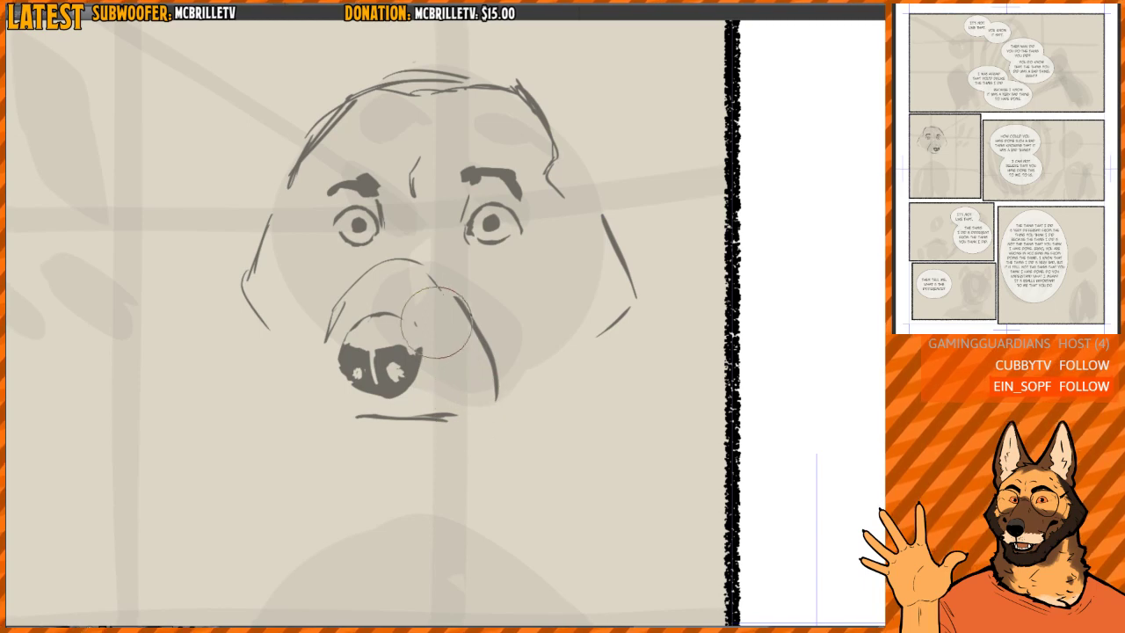
{"action": "key", "text": "b"}
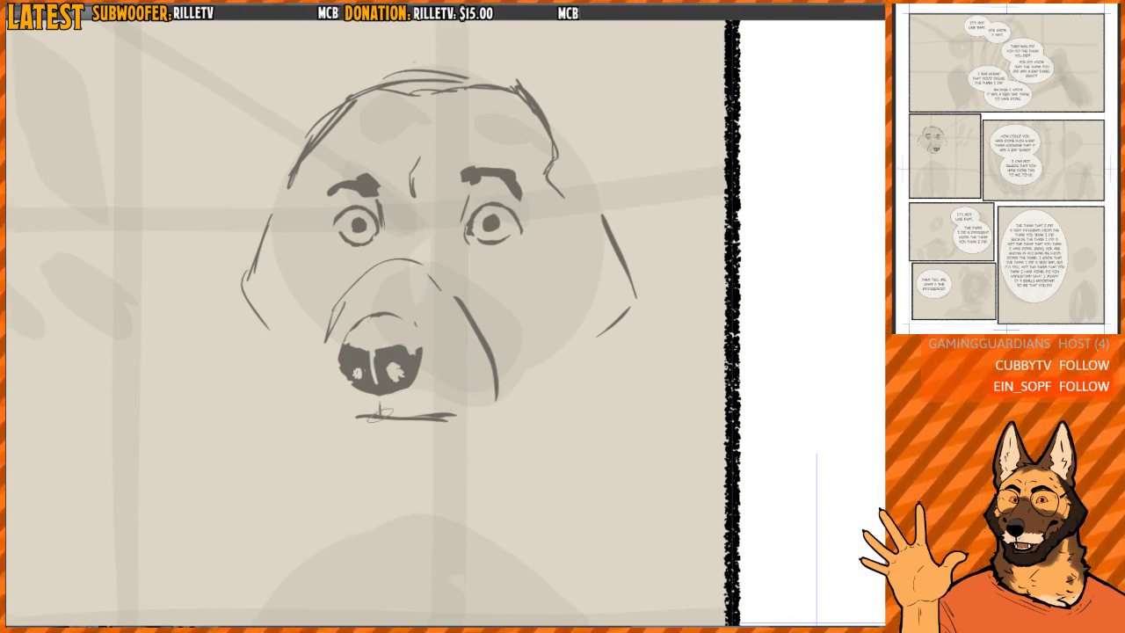
- Connect the nose to the mouth with a short vertical line and redraw the mouth line wider
{"action": "mouse_move", "coordinate": [379, 395]}
{"action": "left_mouse_down"}
{"action": "mouse_move", "coordinate": [379, 414]}
{"action": "mouse_move", "coordinate": [422, 412]}
{"action": "left_mouse_up"}
{"action": "left_click_drag", "start_coordinate": [341, 418], "coordinate": [466, 415]}
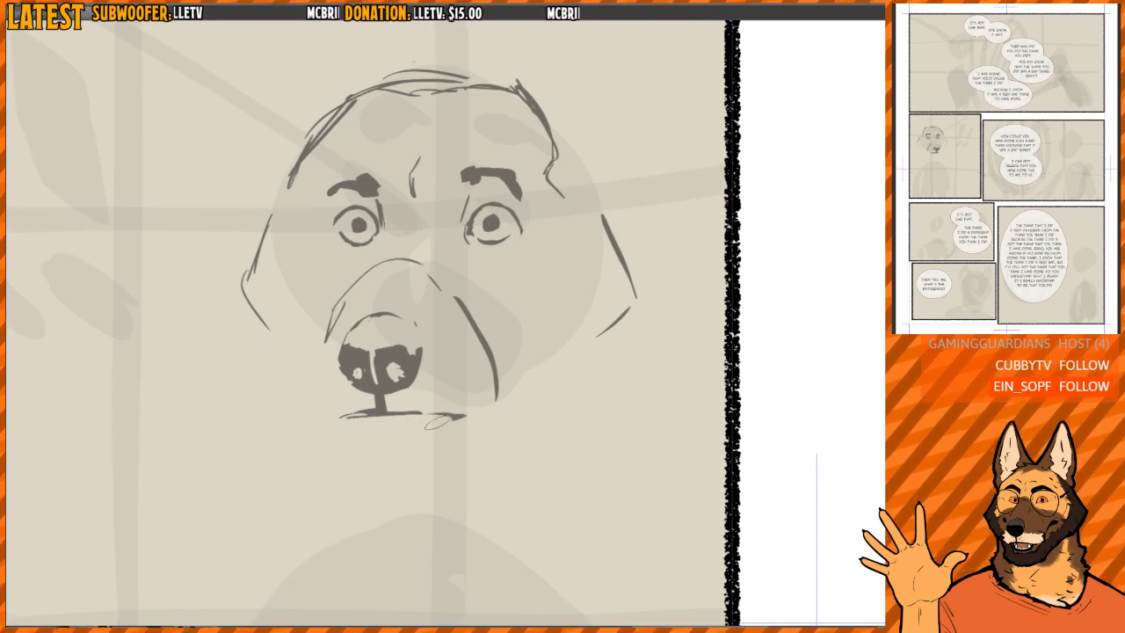
{"action": "mouse_move", "coordinate": [365, 422]}
{"action": "left_mouse_down"}
{"action": "mouse_move", "coordinate": [390, 400]}
{"action": "mouse_move", "coordinate": [346, 396]}
{"action": "mouse_move", "coordinate": [371, 413]}
{"action": "mouse_move", "coordinate": [390, 411]}
{"action": "mouse_move", "coordinate": [336, 404]}
{"action": "mouse_move", "coordinate": [318, 375]}
{"action": "left_mouse_up"}
{"action": "mouse_move", "coordinate": [331, 414]}
{"action": "left_mouse_down"}
{"action": "mouse_move", "coordinate": [323, 369]}
{"action": "mouse_move", "coordinate": [319, 384]}
{"action": "mouse_move", "coordinate": [339, 406]}
{"action": "left_mouse_up"}
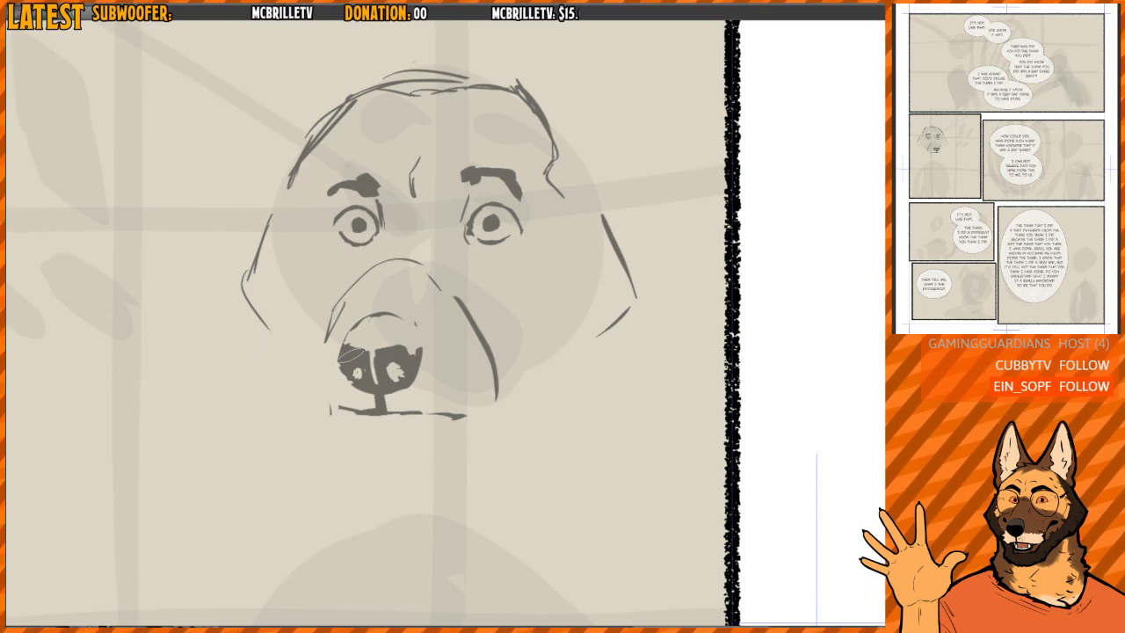
- Draw the left-hand side of the muzzle down to a sharp mouth corner and clean up its edges
{"action": "left_click_drag", "start_coordinate": [407, 365], "coordinate": [398, 363]}
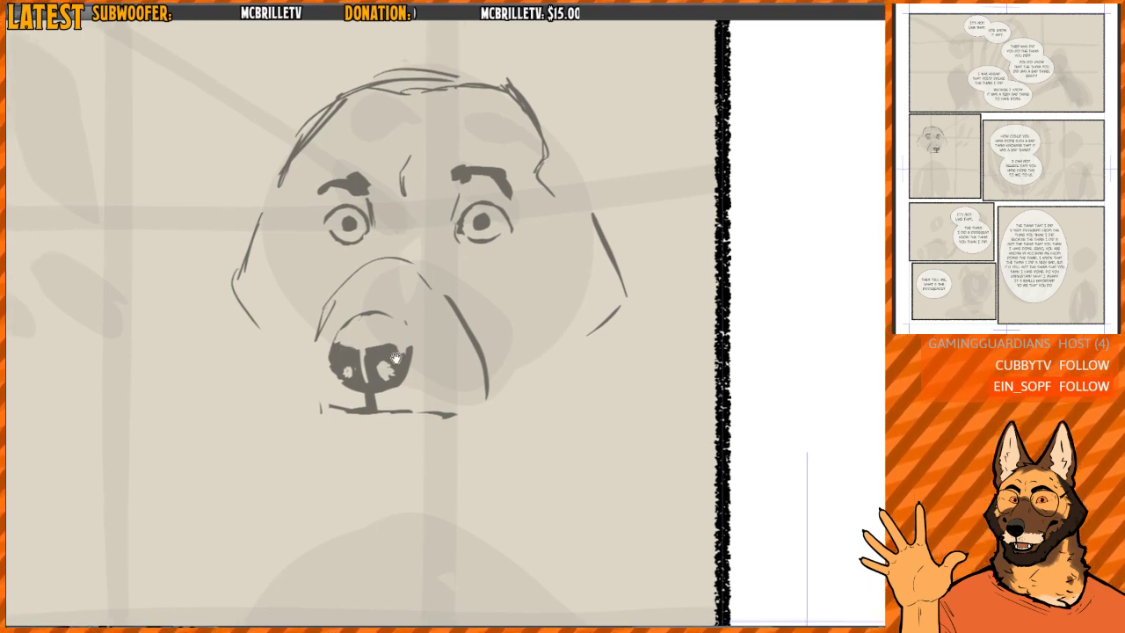
{"action": "scroll", "coordinate": [404, 360], "scroll_direction": "up", "scroll_amount": 2}
{"action": "mouse_move", "coordinate": [320, 411]}
{"action": "left_mouse_down"}
{"action": "mouse_move", "coordinate": [303, 415]}
{"action": "mouse_move", "coordinate": [331, 421]}
{"action": "left_mouse_up"}
{"action": "mouse_move", "coordinate": [292, 384]}
{"action": "left_mouse_down"}
{"action": "mouse_move", "coordinate": [302, 426]}
{"action": "mouse_move", "coordinate": [349, 423]}
{"action": "mouse_move", "coordinate": [302, 417]}
{"action": "mouse_move", "coordinate": [292, 398]}
{"action": "mouse_move", "coordinate": [289, 322]}
{"action": "mouse_move", "coordinate": [322, 281]}
{"action": "mouse_move", "coordinate": [281, 338]}
{"action": "left_mouse_up"}
{"action": "left_click_drag", "start_coordinate": [292, 435], "coordinate": [289, 423]}
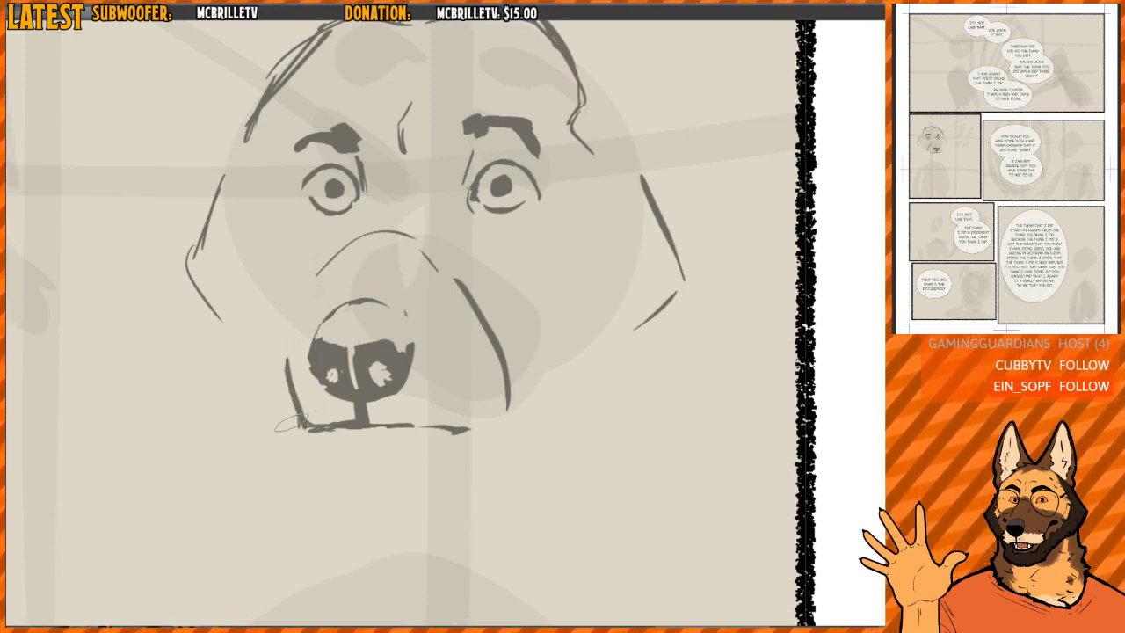
{"action": "mouse_move", "coordinate": [284, 376]}
{"action": "left_mouse_down"}
{"action": "mouse_move", "coordinate": [289, 410]}
{"action": "mouse_move", "coordinate": [305, 419]}
{"action": "left_mouse_up"}
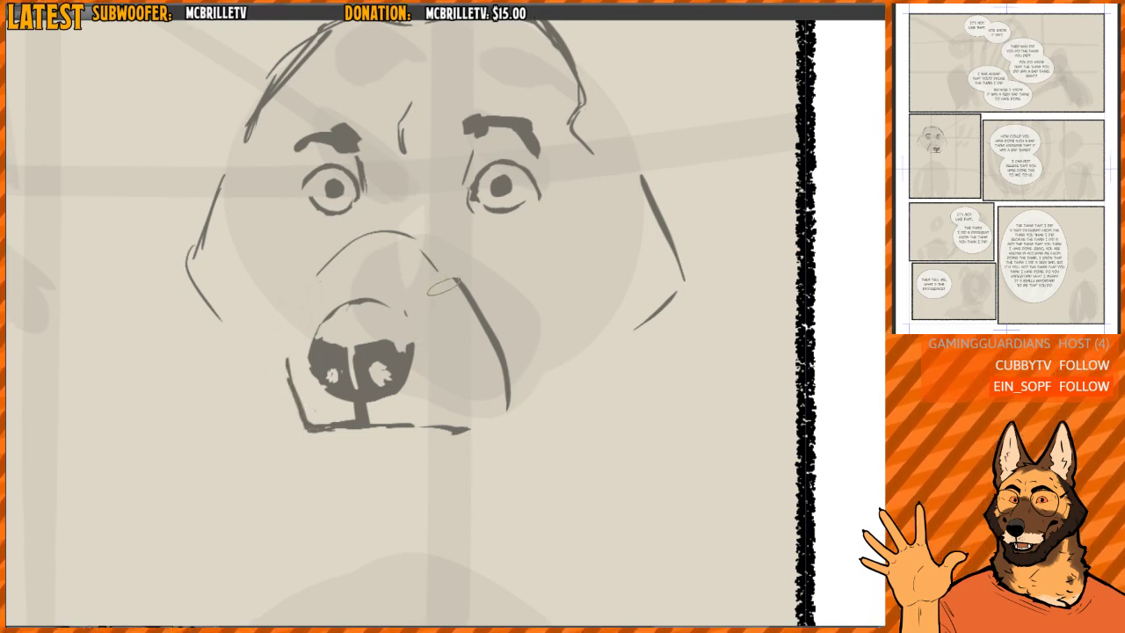
- Erase the muzzle contour above and beside the nose and draw diagonal muzzle lines from both inner eye corners
{"action": "key", "text": "e"}
{"action": "left_click_drag", "start_coordinate": [405, 303], "coordinate": [406, 313]}
{"action": "mouse_move", "coordinate": [342, 258]}
{"action": "left_mouse_down"}
{"action": "mouse_move", "coordinate": [480, 352]}
{"action": "mouse_move", "coordinate": [482, 324]}
{"action": "mouse_move", "coordinate": [485, 413]}
{"action": "left_mouse_up"}
{"action": "key", "text": "e"}
{"action": "left_click_drag", "start_coordinate": [309, 283], "coordinate": [370, 199]}
{"action": "mouse_move", "coordinate": [446, 190]}
{"action": "left_mouse_down"}
{"action": "mouse_move", "coordinate": [451, 171]}
{"action": "mouse_move", "coordinate": [530, 336]}
{"action": "mouse_move", "coordinate": [523, 345]}
{"action": "left_mouse_up"}
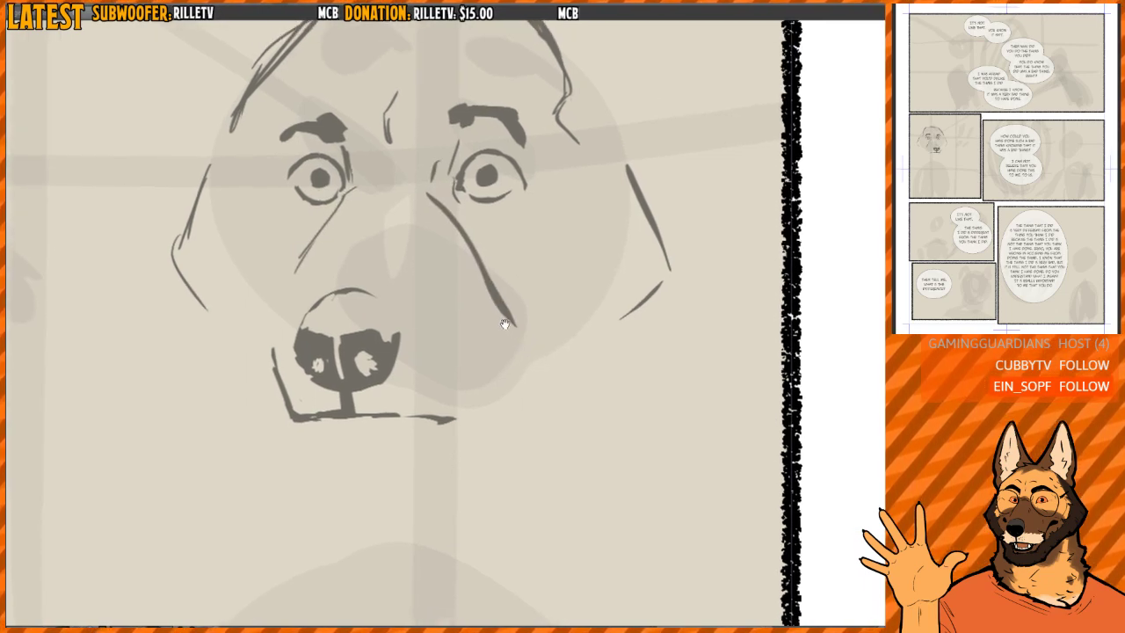
- Replace the thick right-hand muzzle line with a thinner one, refine the left-hand line, and add a short cheek stroke
{"action": "key", "text": "c"}
{"action": "left_click_drag", "start_coordinate": [482, 261], "coordinate": [424, 177]}
{"action": "left_click_drag", "start_coordinate": [423, 177], "coordinate": [522, 361]}
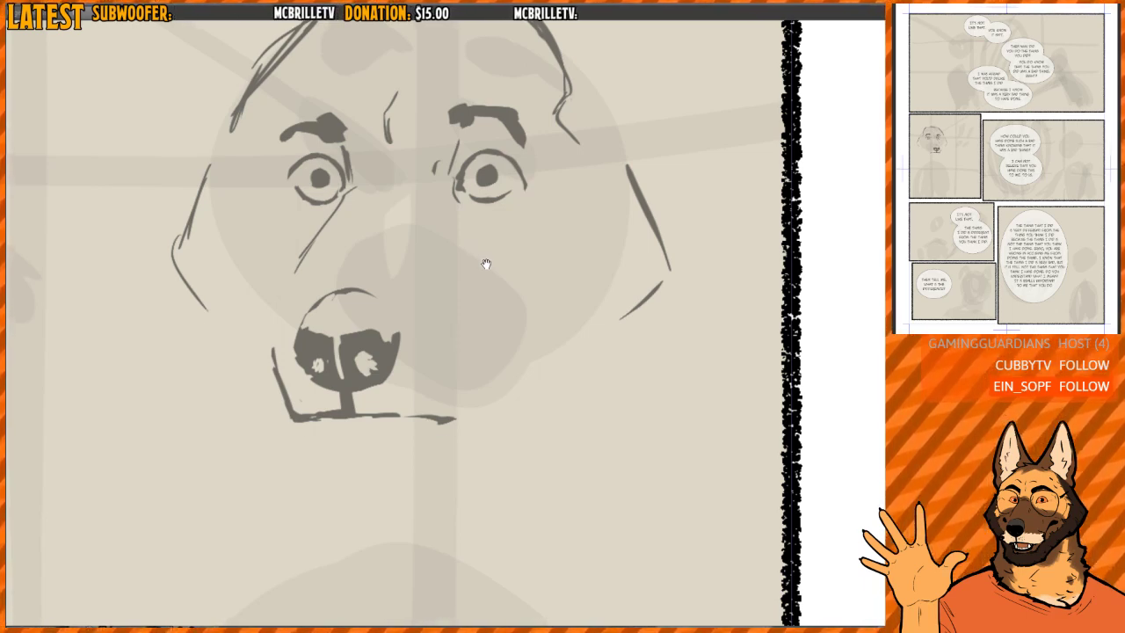
{"action": "left_click_drag", "start_coordinate": [487, 263], "coordinate": [468, 279]}
{"action": "mouse_move", "coordinate": [439, 193]}
{"action": "left_mouse_down"}
{"action": "mouse_move", "coordinate": [455, 248]}
{"action": "mouse_move", "coordinate": [499, 306]}
{"action": "left_mouse_up"}
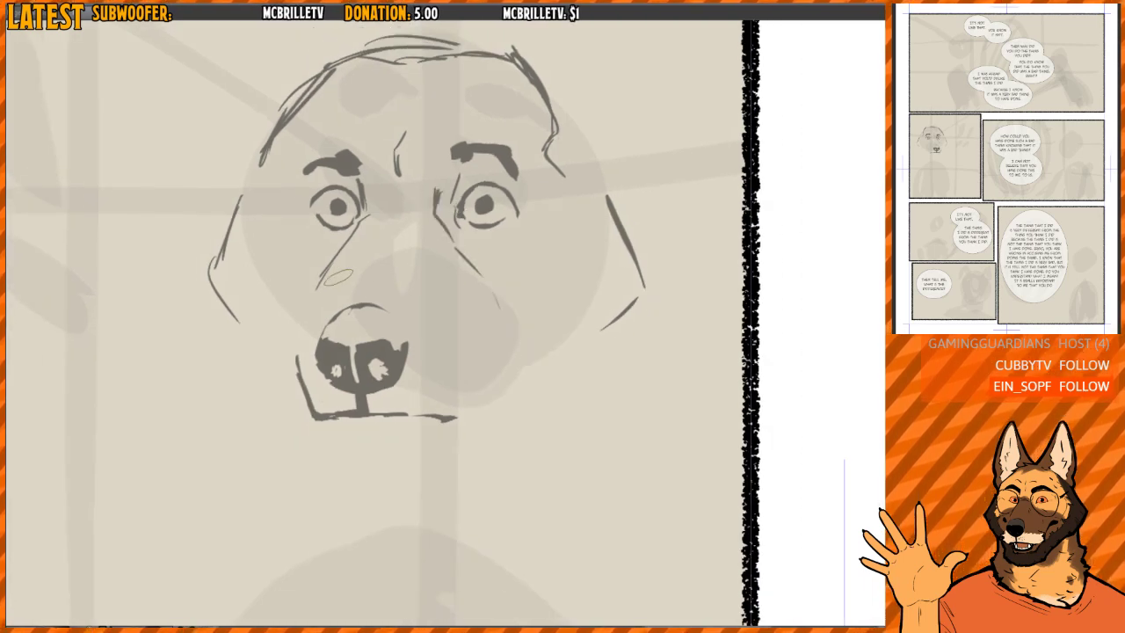
{"action": "left_click_drag", "start_coordinate": [356, 216], "coordinate": [316, 265]}
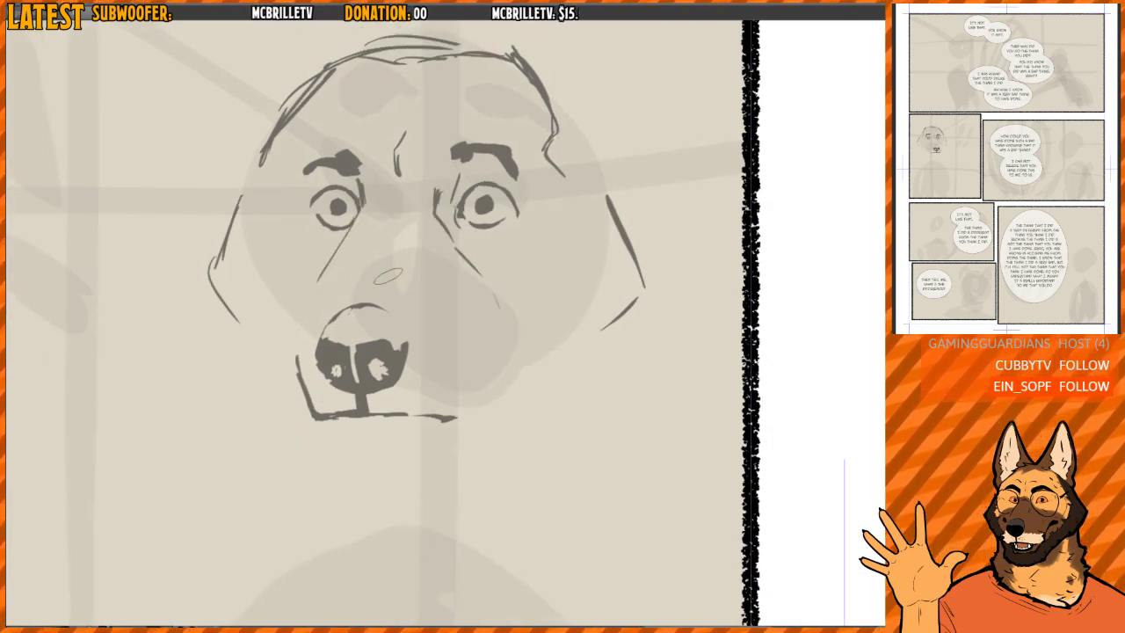
{"action": "left_click_drag", "start_coordinate": [484, 317], "coordinate": [481, 340]}
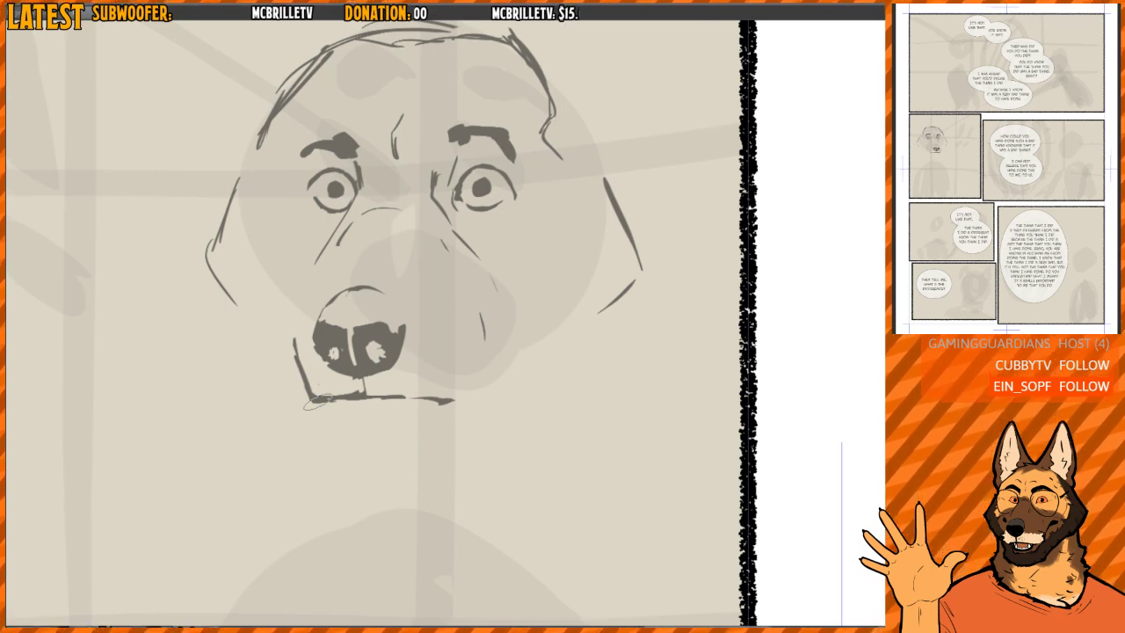
- Extend the left-hand muzzle contour down beside the nose, and add doubled diagonal strokes and a longer cheek curve on the right-hand side
{"action": "left_click_drag", "start_coordinate": [482, 319], "coordinate": [467, 329]}
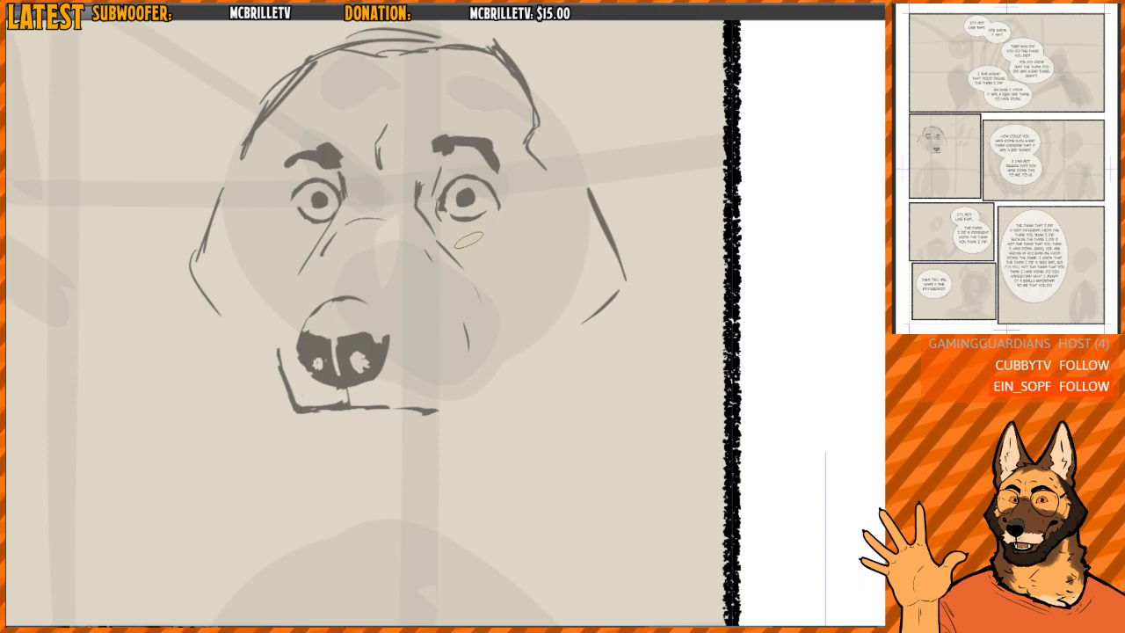
{"action": "left_click_drag", "start_coordinate": [410, 321], "coordinate": [401, 329]}
{"action": "scroll", "coordinate": [390, 329], "scroll_direction": "up", "scroll_amount": 1}
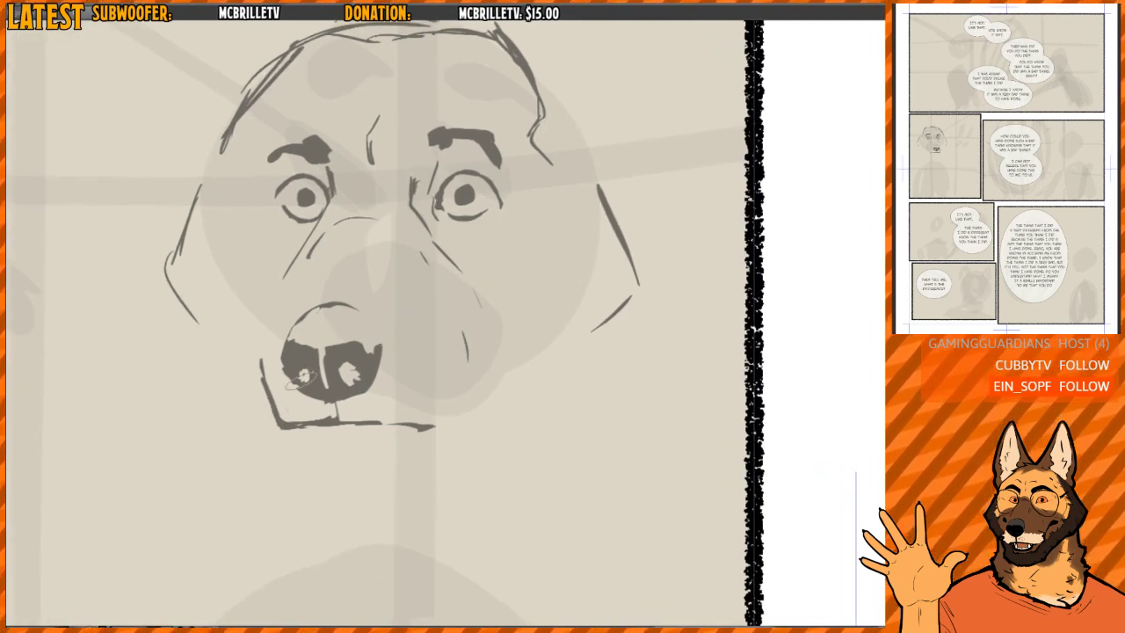
{"action": "mouse_move", "coordinate": [254, 341]}
{"action": "left_mouse_down"}
{"action": "mouse_move", "coordinate": [271, 436]}
{"action": "mouse_move", "coordinate": [262, 341]}
{"action": "mouse_move", "coordinate": [312, 260]}
{"action": "mouse_move", "coordinate": [436, 314]}
{"action": "left_mouse_up"}
{"action": "key", "text": "ctrl+z"}
{"action": "key", "text": "ctrl+z"}
{"action": "key", "text": "ctrl+z"}
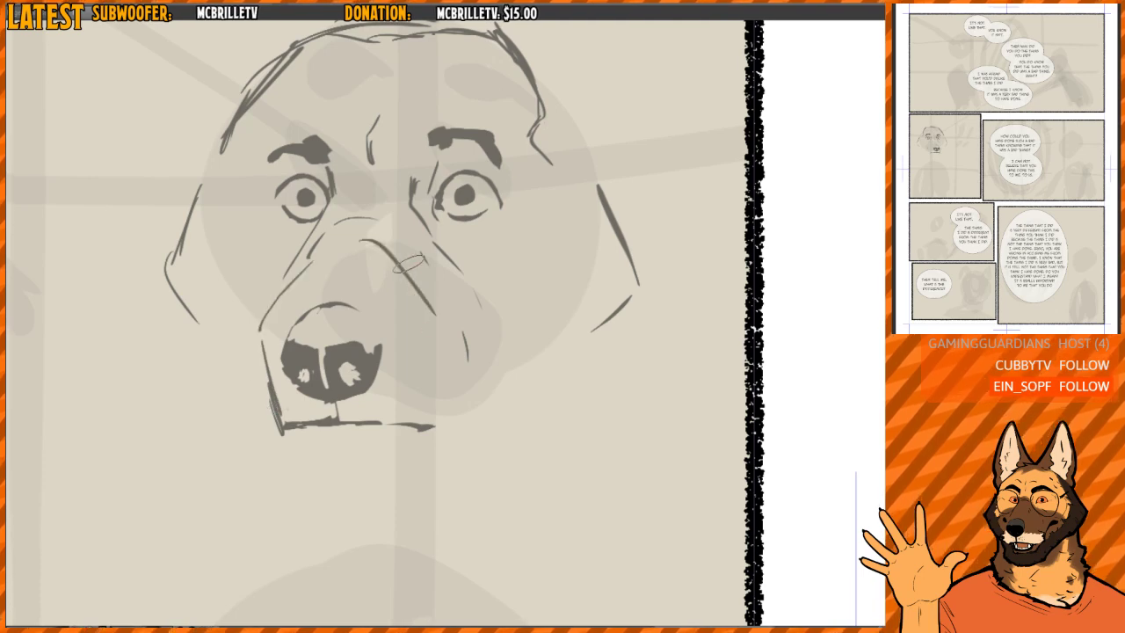
{"action": "left_click_drag", "start_coordinate": [397, 255], "coordinate": [430, 299]}
{"action": "left_click_drag", "start_coordinate": [467, 345], "coordinate": [461, 383]}
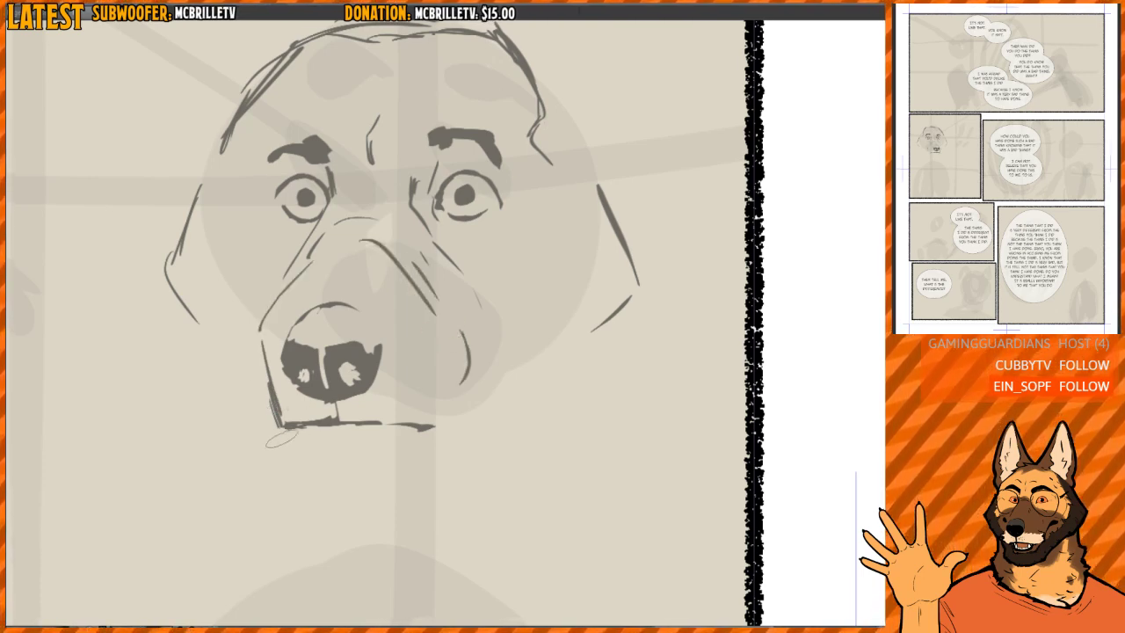
- Redraw the mouth line thicker and longer toward the right-hand side and darken the short line connecting it to the nose
{"action": "left_click_drag", "start_coordinate": [273, 427], "coordinate": [404, 429]}
{"action": "mouse_move", "coordinate": [332, 399]}
{"action": "left_mouse_down"}
{"action": "mouse_move", "coordinate": [334, 420]}
{"action": "mouse_move", "coordinate": [446, 433]}
{"action": "left_mouse_up"}
{"action": "mouse_move", "coordinate": [340, 407]}
{"action": "left_mouse_down"}
{"action": "mouse_move", "coordinate": [300, 415]}
{"action": "mouse_move", "coordinate": [419, 404]}
{"action": "mouse_move", "coordinate": [340, 422]}
{"action": "mouse_move", "coordinate": [453, 428]}
{"action": "left_mouse_up"}
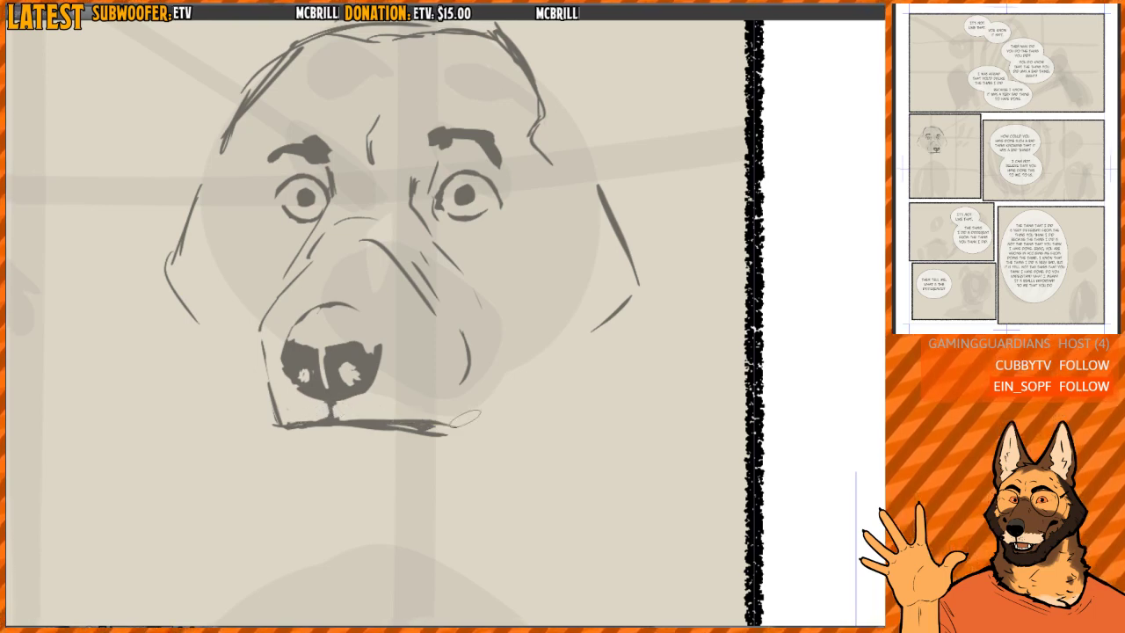
- Erase the doubled diagonal strokes and the cheek curve on the right-hand side of the muzzle
{"action": "key", "text": "h"}
{"action": "mouse_move", "coordinate": [501, 316]}
{"action": "left_mouse_down"}
{"action": "mouse_move", "coordinate": [466, 341]}
{"action": "mouse_move", "coordinate": [494, 313]}
{"action": "left_mouse_up"}
{"action": "scroll", "coordinate": [465, 341], "scroll_direction": "down", "scroll_amount": 2}
{"action": "key", "text": "h"}
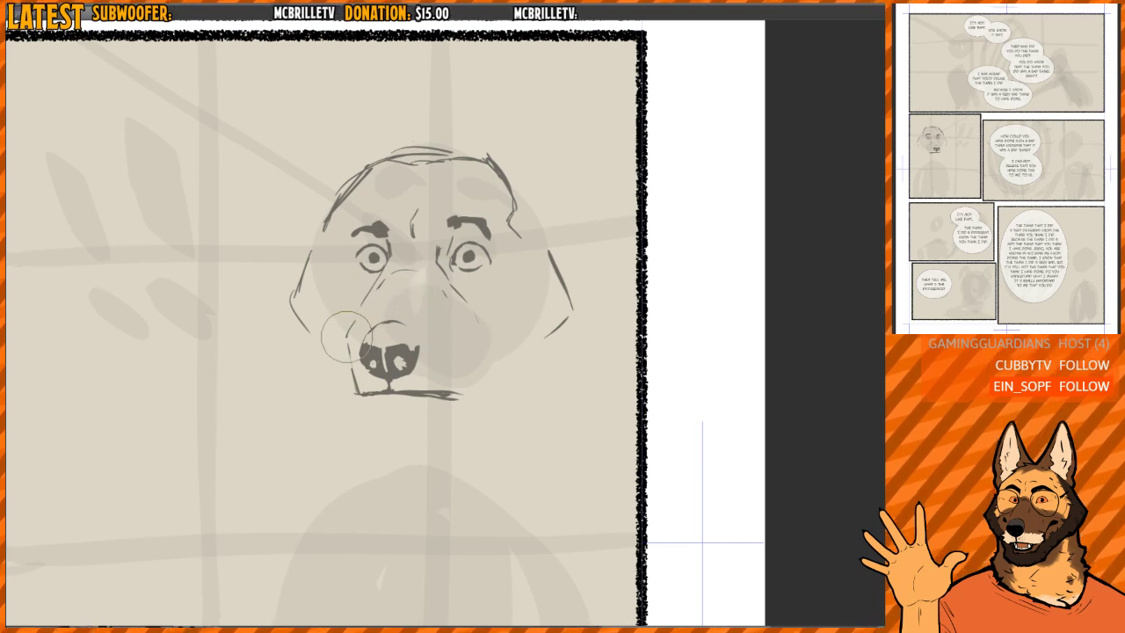
- Strengthen the left-hand edge of the head and add an outer fur stroke beside the cheek
{"action": "key", "text": "p"}
{"action": "mouse_move", "coordinate": [314, 253]}
{"action": "left_mouse_down"}
{"action": "mouse_move", "coordinate": [284, 295]}
{"action": "mouse_move", "coordinate": [311, 349]}
{"action": "left_mouse_up"}
{"action": "left_click_drag", "start_coordinate": [277, 319], "coordinate": [307, 359]}
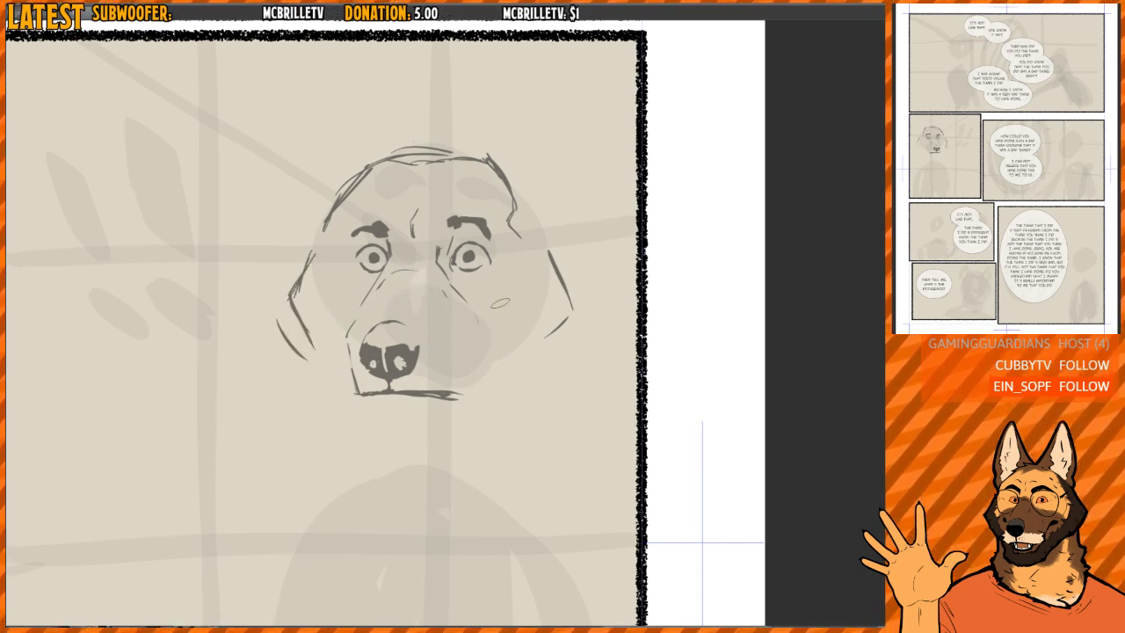
- Redraw the diagonal line beneath the right-hand eye shorter and add small cheek contour strokes on both sides of the face
{"action": "left_click_drag", "start_coordinate": [450, 281], "coordinate": [466, 300]}
{"action": "key", "text": "e"}
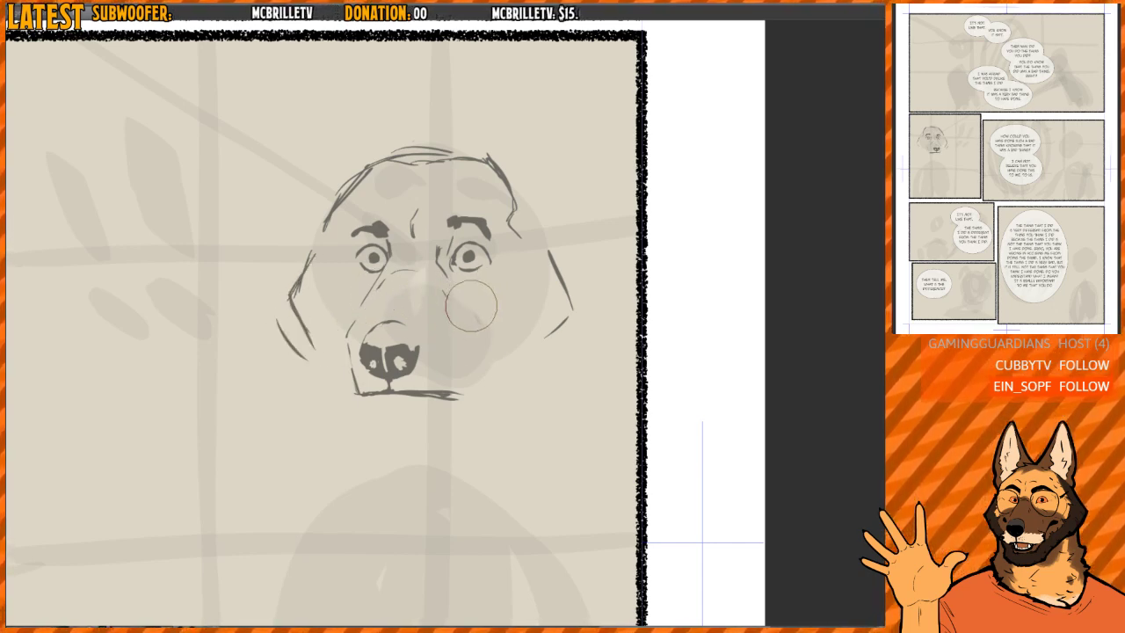
{"action": "key", "text": "p"}
{"action": "left_click_drag", "start_coordinate": [522, 262], "coordinate": [529, 276]}
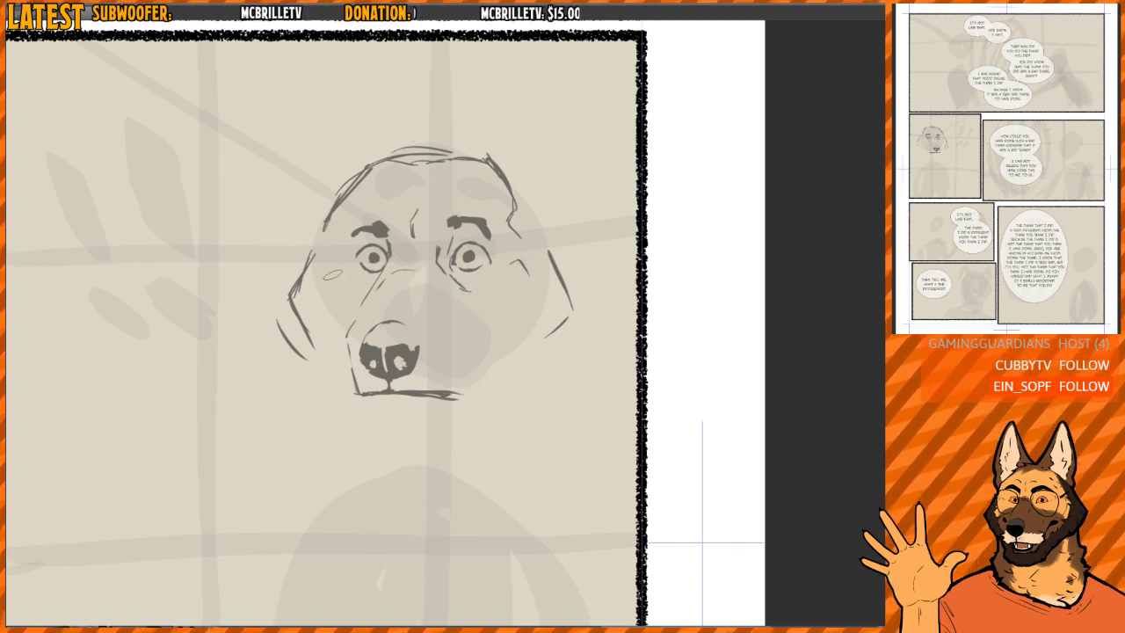
{"action": "mouse_move", "coordinate": [337, 265]}
{"action": "left_mouse_down"}
{"action": "mouse_move", "coordinate": [312, 280]}
{"action": "mouse_move", "coordinate": [322, 295]}
{"action": "left_mouse_up"}
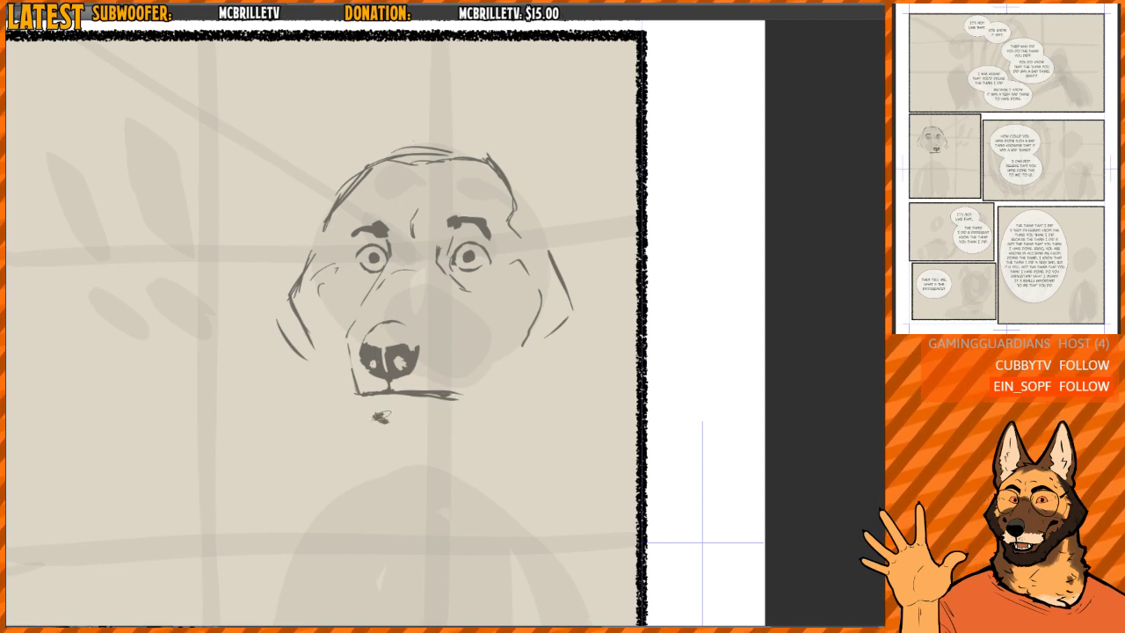
- Replace the scribble beneath the trimmed mouth line with a thick lower lip and draw a curve for the right-hand side of the muzzle
{"action": "key", "text": "e"}
{"action": "mouse_move", "coordinate": [373, 413]}
{"action": "left_mouse_down"}
{"action": "mouse_move", "coordinate": [429, 409]}
{"action": "mouse_move", "coordinate": [432, 387]}
{"action": "mouse_move", "coordinate": [460, 368]}
{"action": "mouse_move", "coordinate": [442, 336]}
{"action": "mouse_move", "coordinate": [435, 395]}
{"action": "mouse_move", "coordinate": [416, 385]}
{"action": "mouse_move", "coordinate": [462, 395]}
{"action": "left_mouse_up"}
{"action": "key", "text": "e"}
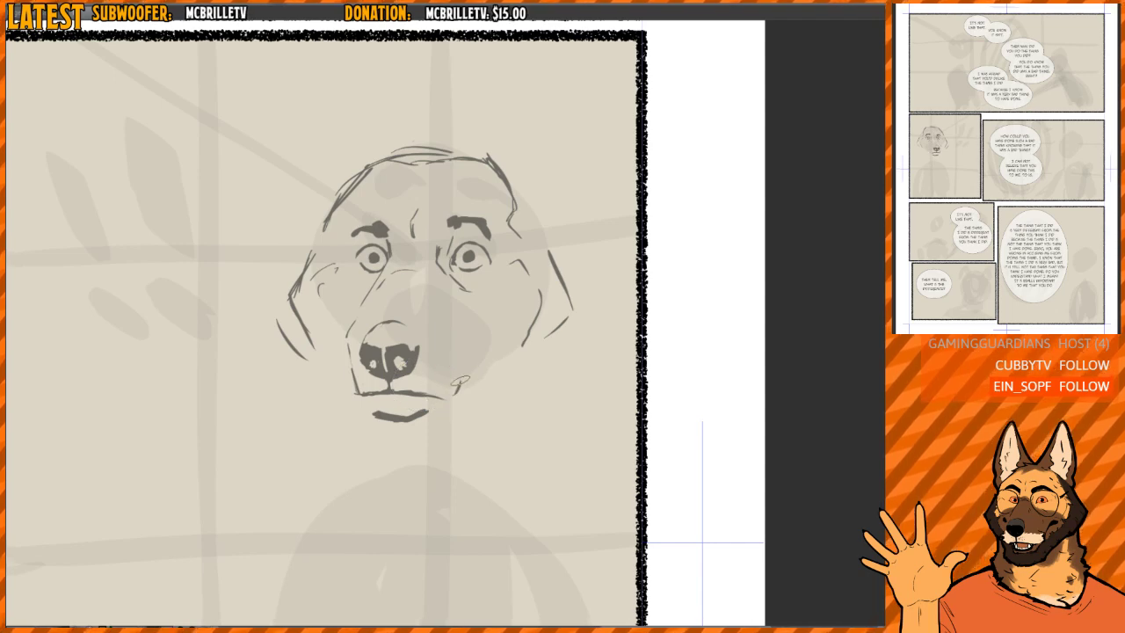
{"action": "key", "text": "p"}
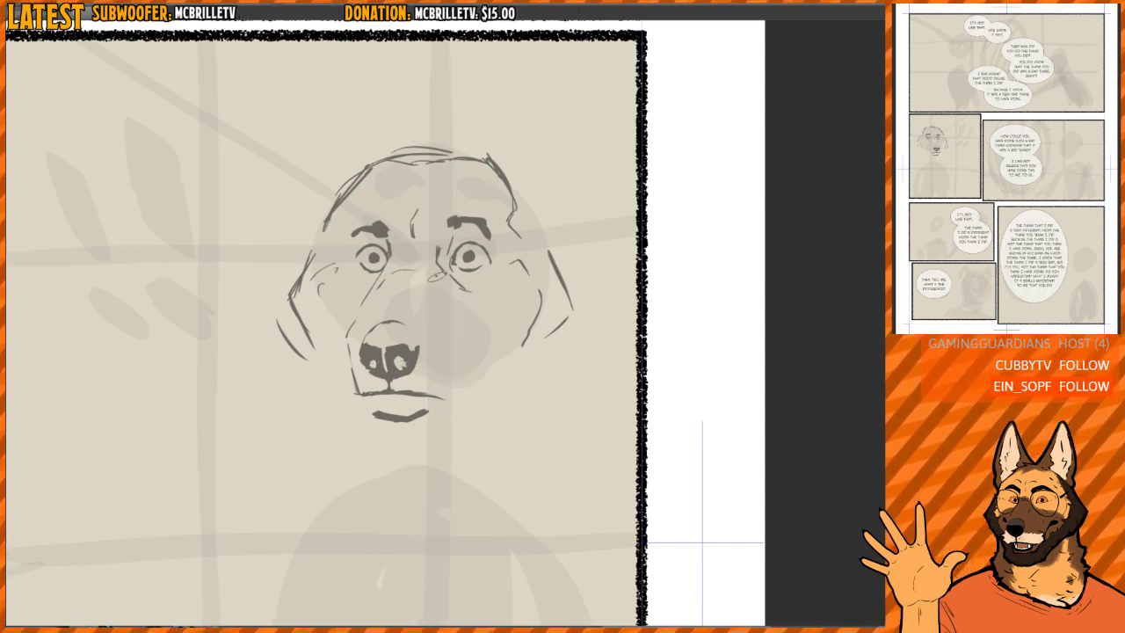
{"action": "left_click_drag", "start_coordinate": [457, 314], "coordinate": [464, 382]}
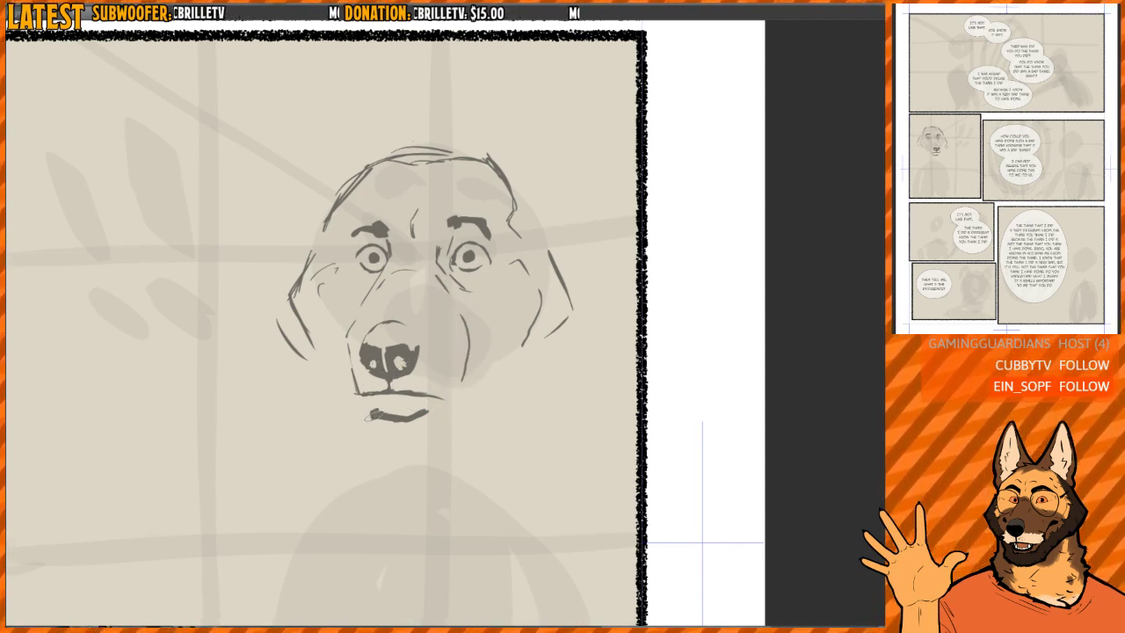
- Draw the mouth slightly open with a thick lower jaw, a sharp right-hand corner, and an outlined row of lower teeth
{"action": "scroll", "coordinate": [390, 410], "scroll_direction": "up", "scroll_amount": 1}
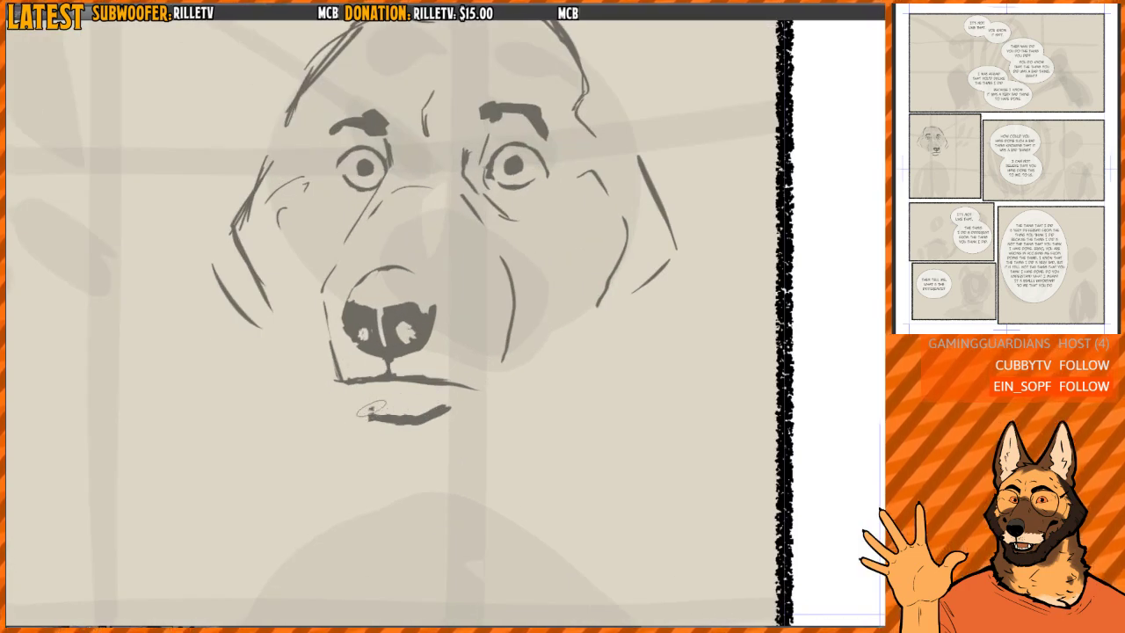
{"action": "mouse_move", "coordinate": [370, 406]}
{"action": "left_mouse_down"}
{"action": "mouse_move", "coordinate": [422, 416]}
{"action": "mouse_move", "coordinate": [461, 383]}
{"action": "mouse_move", "coordinate": [369, 405]}
{"action": "mouse_move", "coordinate": [367, 389]}
{"action": "mouse_move", "coordinate": [344, 428]}
{"action": "left_mouse_up"}
{"action": "scroll", "coordinate": [367, 387], "scroll_direction": "up", "scroll_amount": 2}
{"action": "mouse_move", "coordinate": [401, 374]}
{"action": "left_mouse_down"}
{"action": "mouse_move", "coordinate": [365, 369]}
{"action": "mouse_move", "coordinate": [360, 393]}
{"action": "mouse_move", "coordinate": [373, 376]}
{"action": "mouse_move", "coordinate": [416, 390]}
{"action": "mouse_move", "coordinate": [403, 390]}
{"action": "mouse_move", "coordinate": [443, 391]}
{"action": "mouse_move", "coordinate": [465, 371]}
{"action": "mouse_move", "coordinate": [468, 381]}
{"action": "mouse_move", "coordinate": [414, 399]}
{"action": "mouse_move", "coordinate": [364, 382]}
{"action": "mouse_move", "coordinate": [374, 396]}
{"action": "mouse_move", "coordinate": [367, 384]}
{"action": "mouse_move", "coordinate": [359, 391]}
{"action": "mouse_move", "coordinate": [362, 371]}
{"action": "mouse_move", "coordinate": [414, 395]}
{"action": "mouse_move", "coordinate": [385, 394]}
{"action": "mouse_move", "coordinate": [423, 395]}
{"action": "mouse_move", "coordinate": [429, 385]}
{"action": "mouse_move", "coordinate": [398, 385]}
{"action": "mouse_move", "coordinate": [442, 386]}
{"action": "mouse_move", "coordinate": [451, 371]}
{"action": "mouse_move", "coordinate": [467, 376]}
{"action": "mouse_move", "coordinate": [455, 369]}
{"action": "mouse_move", "coordinate": [471, 391]}
{"action": "left_mouse_up"}
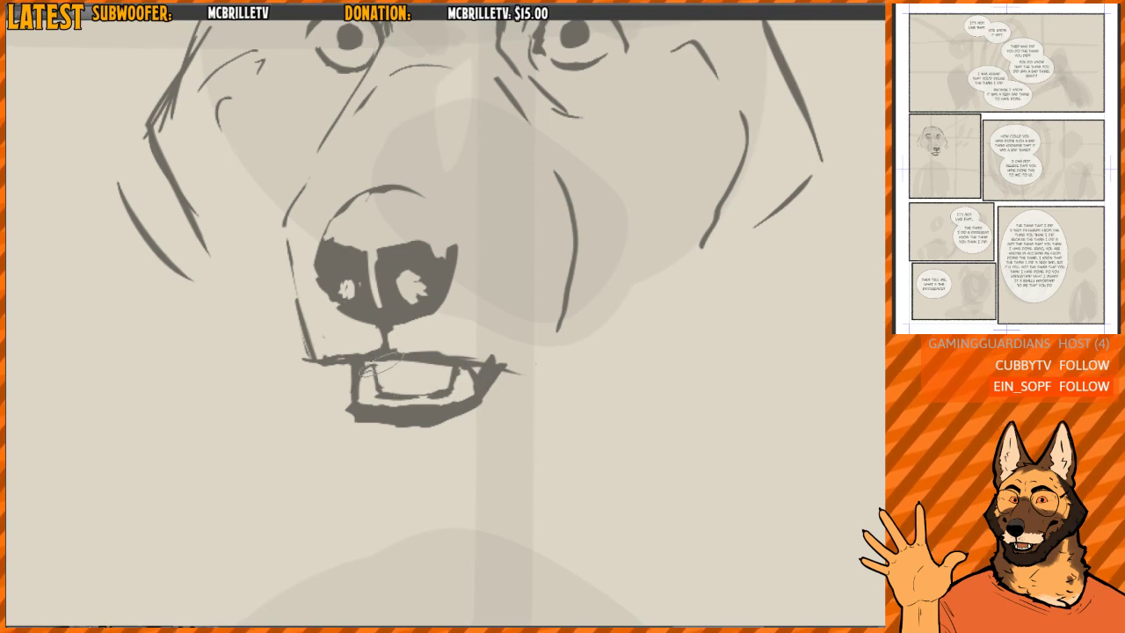
{"action": "mouse_move", "coordinate": [379, 365]}
{"action": "left_mouse_down"}
{"action": "mouse_move", "coordinate": [366, 378]}
{"action": "mouse_move", "coordinate": [433, 401]}
{"action": "mouse_move", "coordinate": [397, 392]}
{"action": "mouse_move", "coordinate": [450, 393]}
{"action": "mouse_move", "coordinate": [371, 391]}
{"action": "mouse_move", "coordinate": [384, 422]}
{"action": "left_mouse_up"}
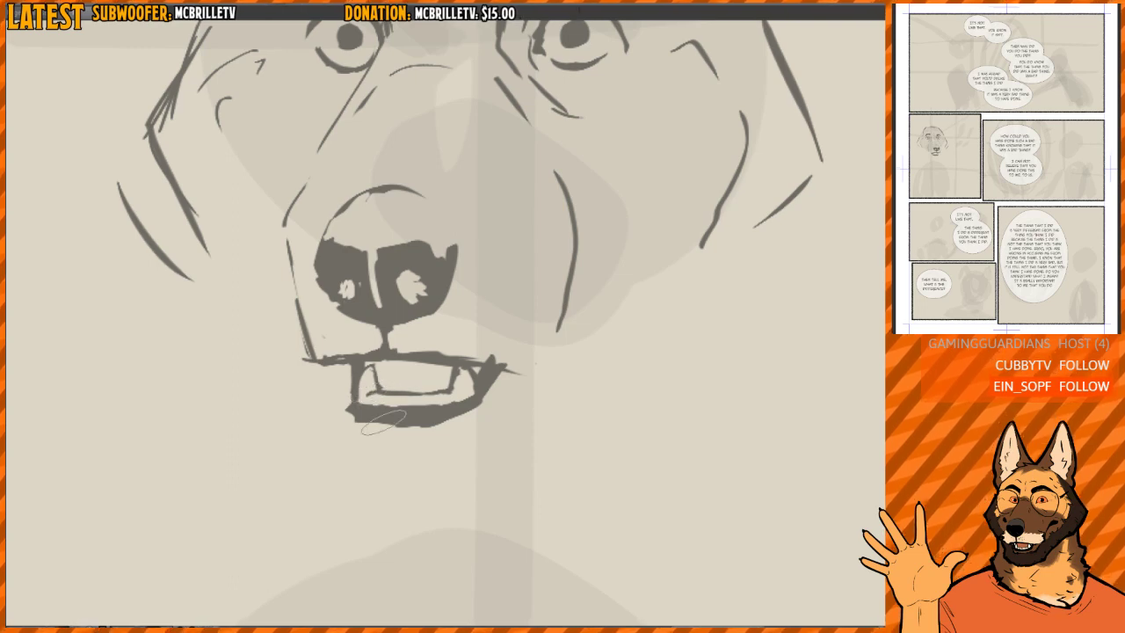
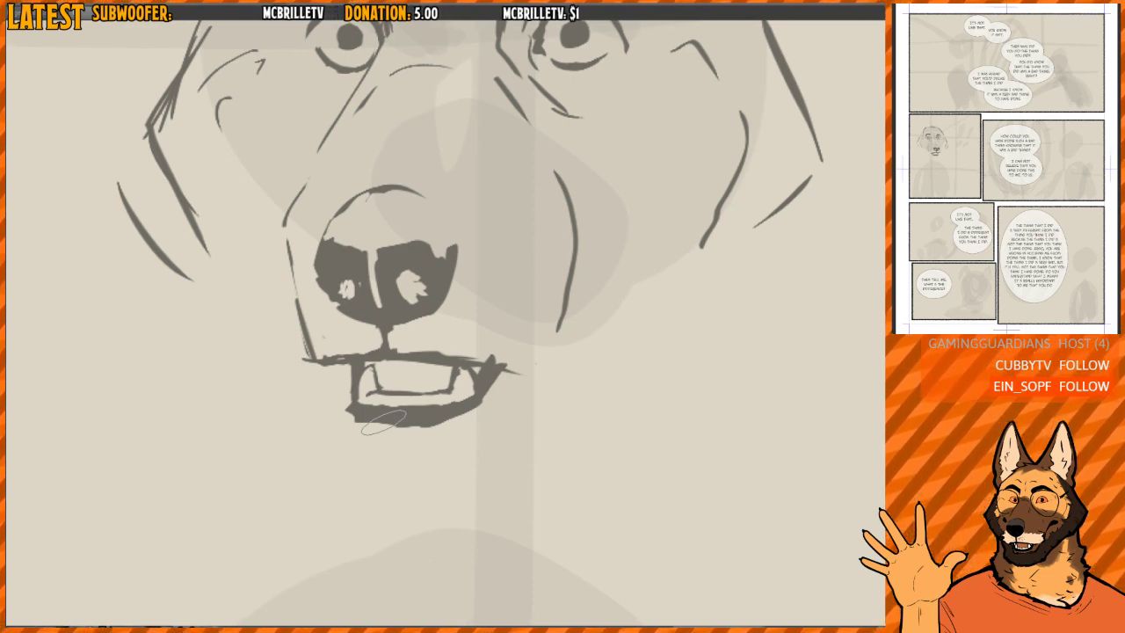
- Redraw the dog's upper lip line as one clean, thinner stroke from the muzzle edge to a tapered mouth corner
{"action": "left_click_drag", "start_coordinate": [468, 320], "coordinate": [440, 315]}
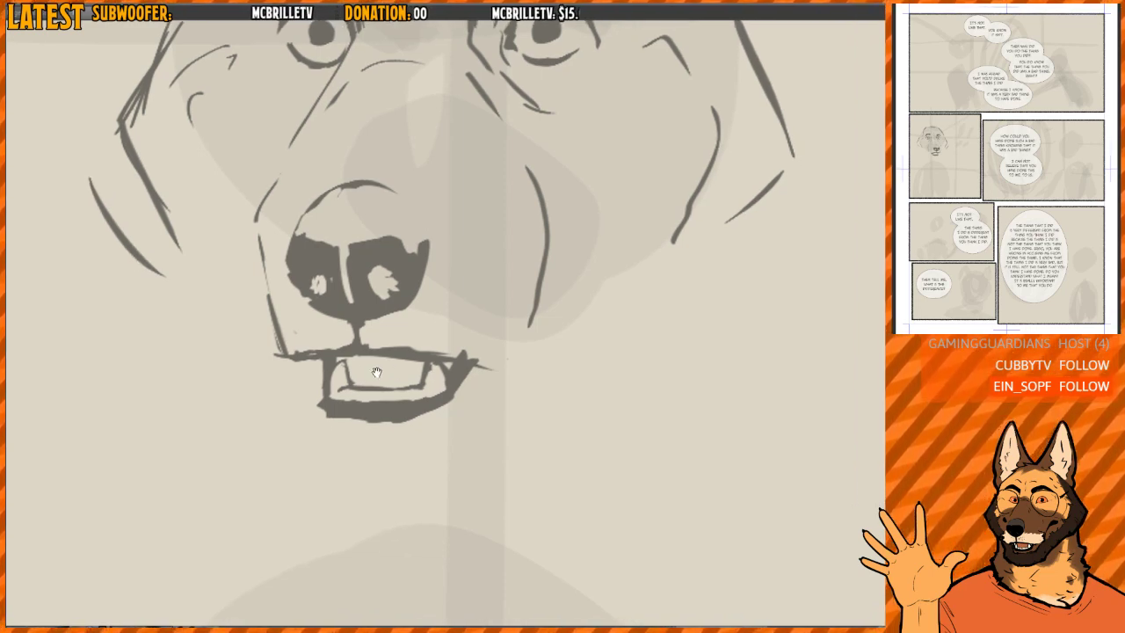
{"action": "scroll", "coordinate": [327, 373], "scroll_direction": "up", "scroll_amount": 2}
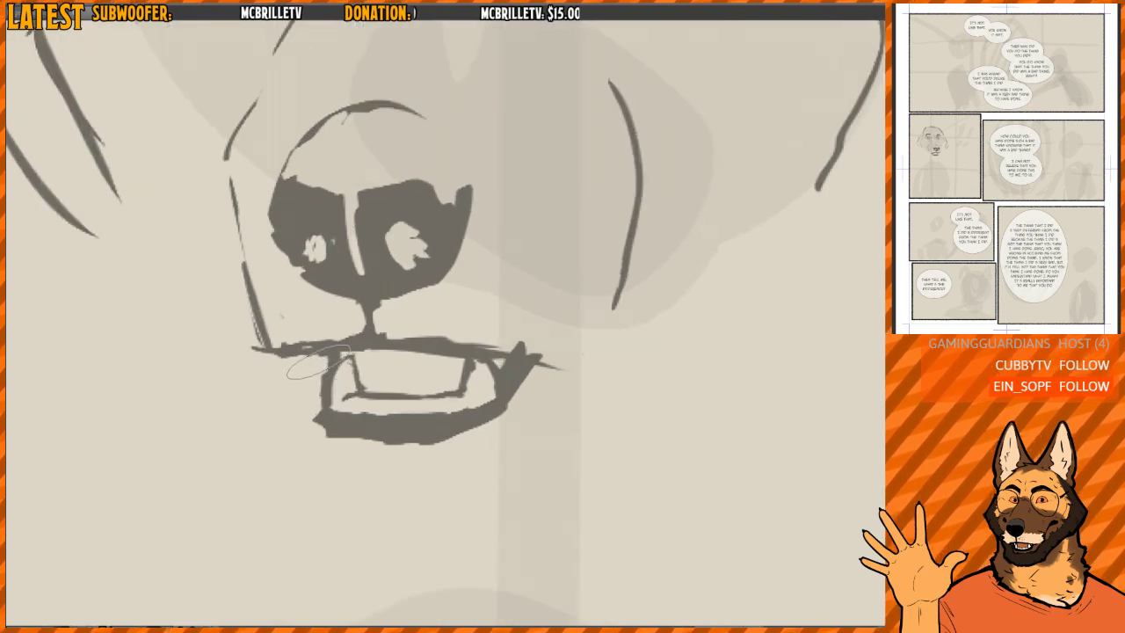
{"action": "mouse_move", "coordinate": [309, 360]}
{"action": "left_mouse_down"}
{"action": "mouse_move", "coordinate": [498, 364]}
{"action": "mouse_move", "coordinate": [468, 426]}
{"action": "mouse_move", "coordinate": [479, 424]}
{"action": "left_mouse_up"}
{"action": "scroll", "coordinate": [413, 277], "scroll_direction": "down", "scroll_amount": 1}
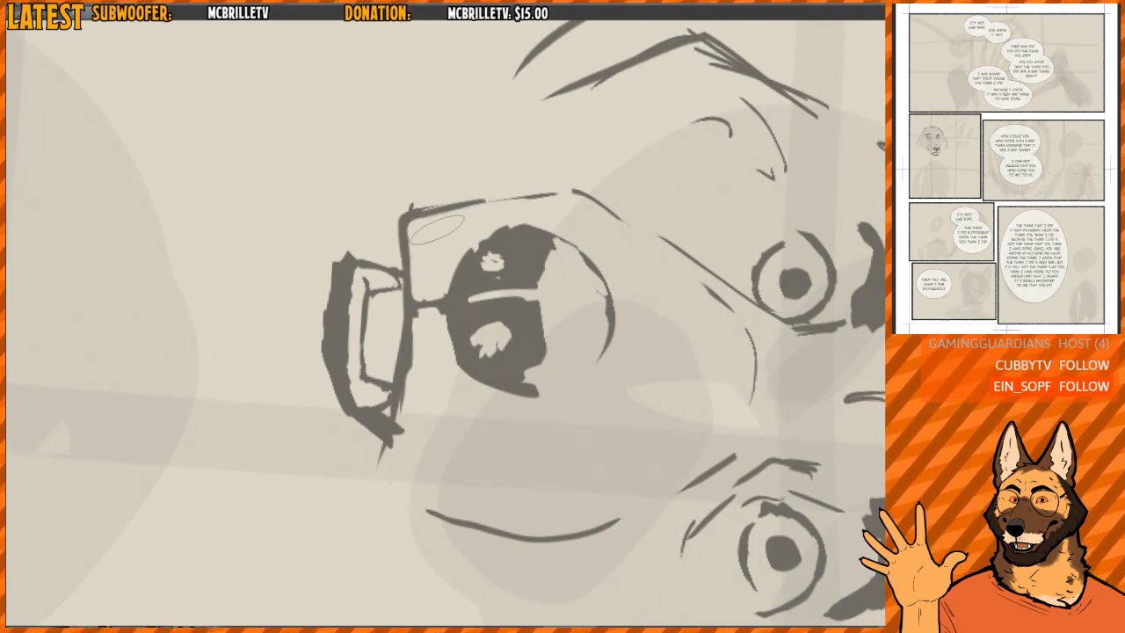
{"action": "left_click_drag", "start_coordinate": [519, 310], "coordinate": [519, 247]}
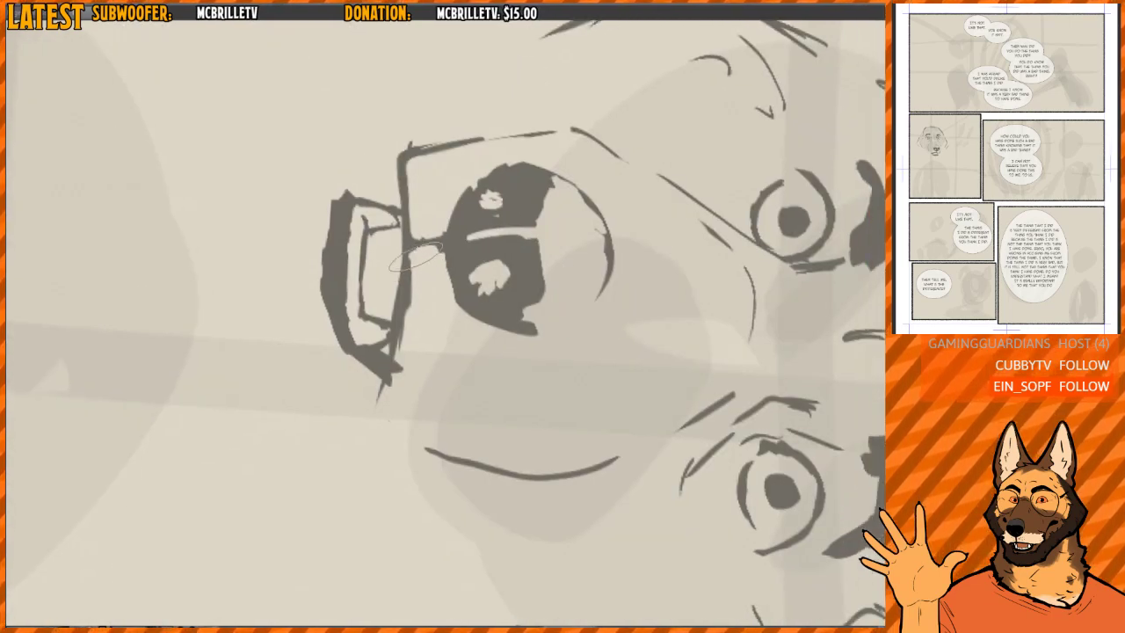
{"action": "mouse_move", "coordinate": [409, 247]}
{"action": "left_mouse_down"}
{"action": "mouse_move", "coordinate": [376, 405]}
{"action": "mouse_move", "coordinate": [381, 432]}
{"action": "mouse_move", "coordinate": [395, 437]}
{"action": "left_mouse_up"}
{"action": "mouse_move", "coordinate": [550, 349]}
{"action": "left_mouse_down"}
{"action": "mouse_move", "coordinate": [494, 203]}
{"action": "mouse_move", "coordinate": [457, 185]}
{"action": "left_mouse_up"}
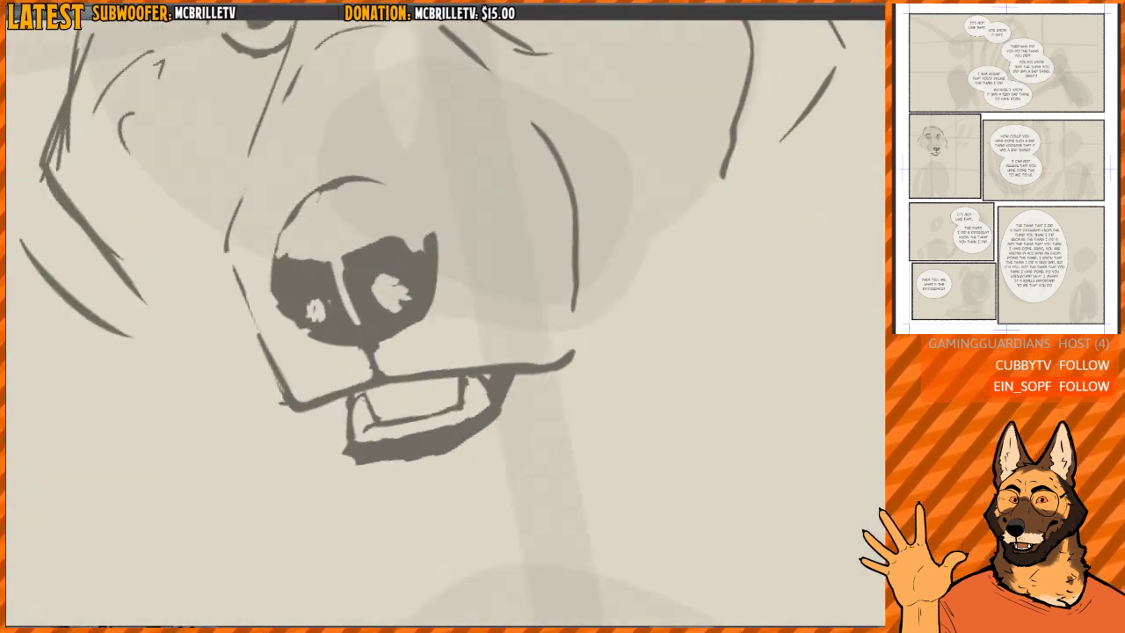
{"action": "key", "text": "ctrl+at"}
{"action": "mouse_move", "coordinate": [574, 387]}
{"action": "left_mouse_down"}
{"action": "mouse_move", "coordinate": [515, 391]}
{"action": "mouse_move", "coordinate": [493, 374]}
{"action": "mouse_move", "coordinate": [521, 374]}
{"action": "mouse_move", "coordinate": [513, 368]}
{"action": "mouse_move", "coordinate": [490, 388]}
{"action": "left_mouse_up"}
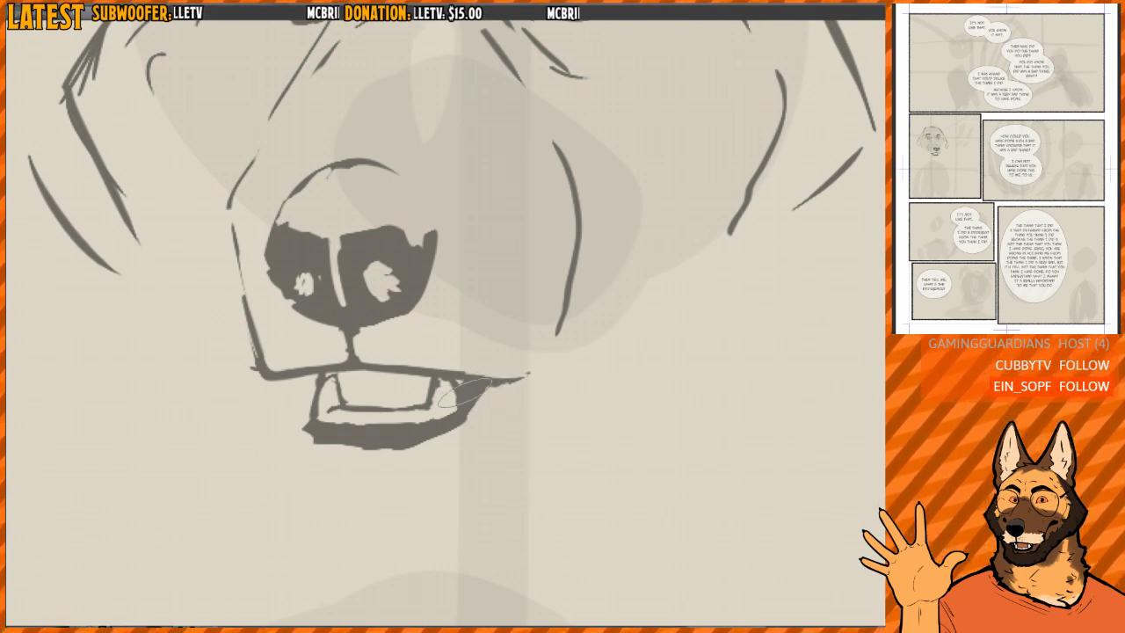
- Smooth and reshape the dark lower lip, rounding its front end, trimming its underside and tapering it into the mouth corner
{"action": "mouse_move", "coordinate": [474, 391]}
{"action": "left_mouse_down"}
{"action": "mouse_move", "coordinate": [477, 413]}
{"action": "mouse_move", "coordinate": [494, 388]}
{"action": "left_mouse_up"}
{"action": "mouse_move", "coordinate": [310, 426]}
{"action": "left_mouse_down"}
{"action": "mouse_move", "coordinate": [334, 443]}
{"action": "mouse_move", "coordinate": [395, 442]}
{"action": "mouse_move", "coordinate": [346, 449]}
{"action": "mouse_move", "coordinate": [397, 450]}
{"action": "mouse_move", "coordinate": [462, 436]}
{"action": "mouse_move", "coordinate": [493, 394]}
{"action": "left_mouse_up"}
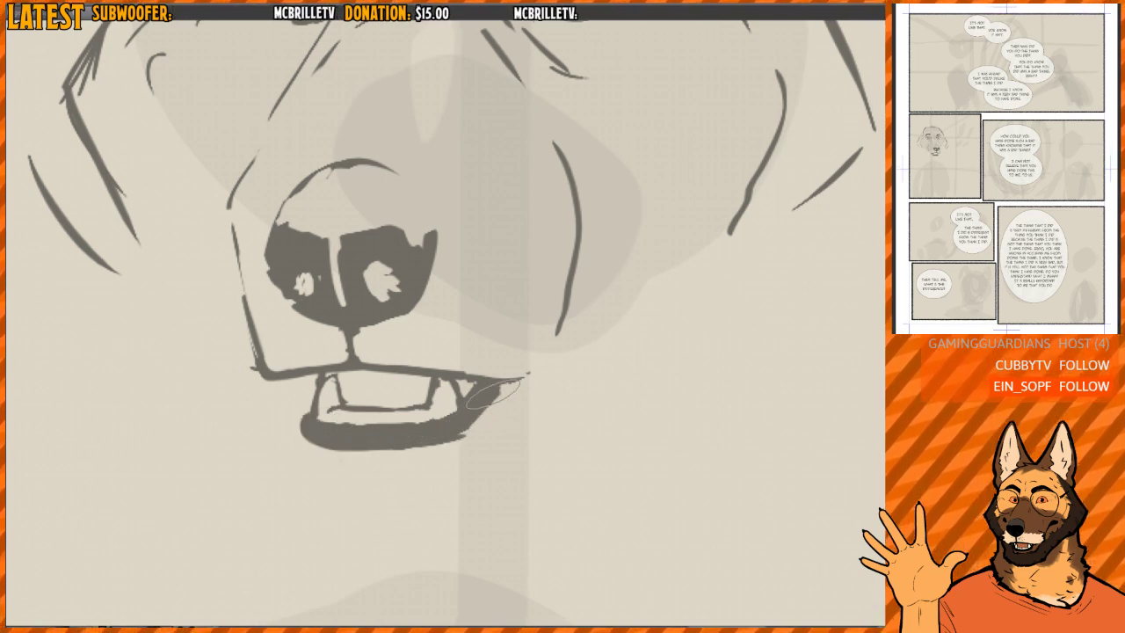
{"action": "scroll", "coordinate": [511, 316], "scroll_direction": "down", "scroll_amount": 3}
{"action": "left_click_drag", "start_coordinate": [512, 299], "coordinate": [494, 347]}
{"action": "scroll", "coordinate": [490, 421], "scroll_direction": "up", "scroll_amount": 2}
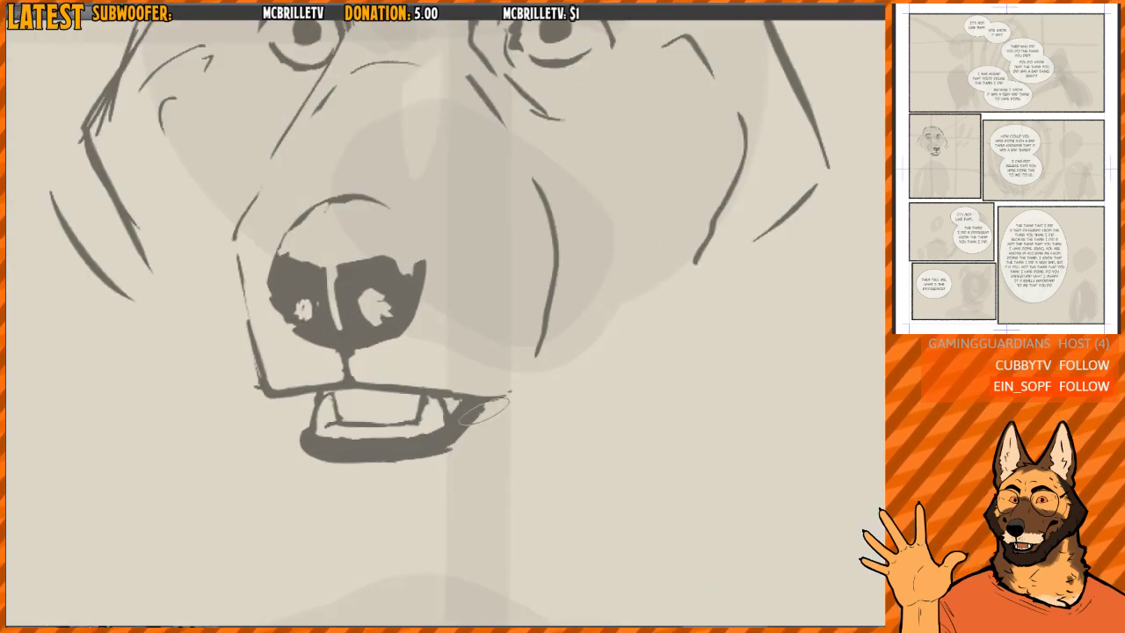
{"action": "mouse_move", "coordinate": [490, 410]}
{"action": "left_mouse_down"}
{"action": "mouse_move", "coordinate": [446, 457]}
{"action": "mouse_move", "coordinate": [422, 463]}
{"action": "left_mouse_up"}
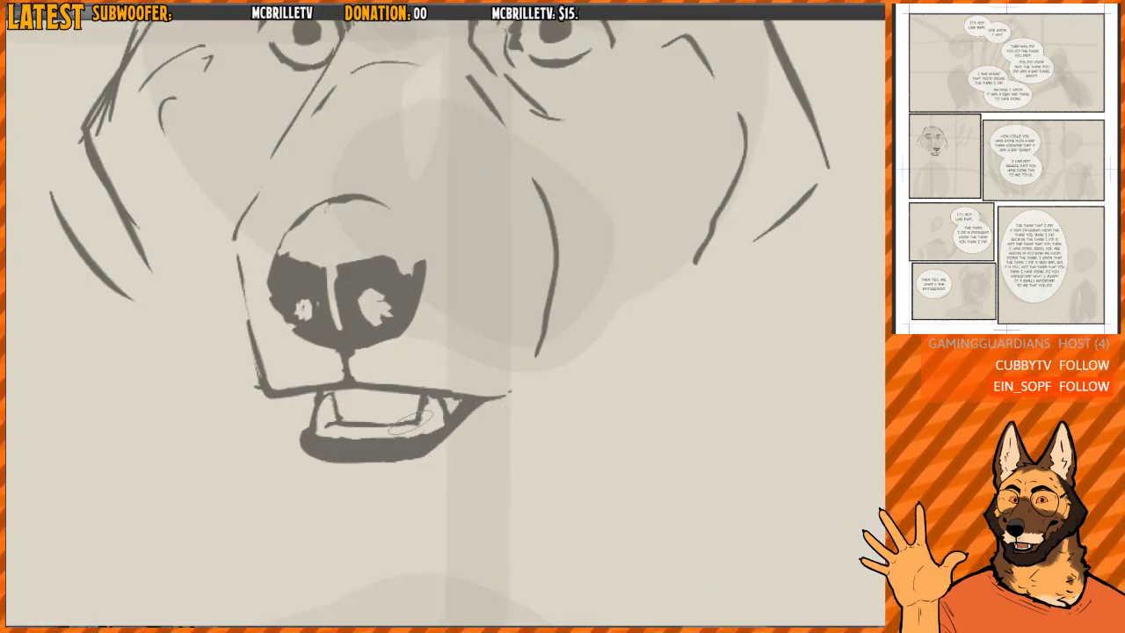
{"action": "left_click_drag", "start_coordinate": [299, 444], "coordinate": [389, 468]}
{"action": "left_click_drag", "start_coordinate": [314, 463], "coordinate": [462, 457]}
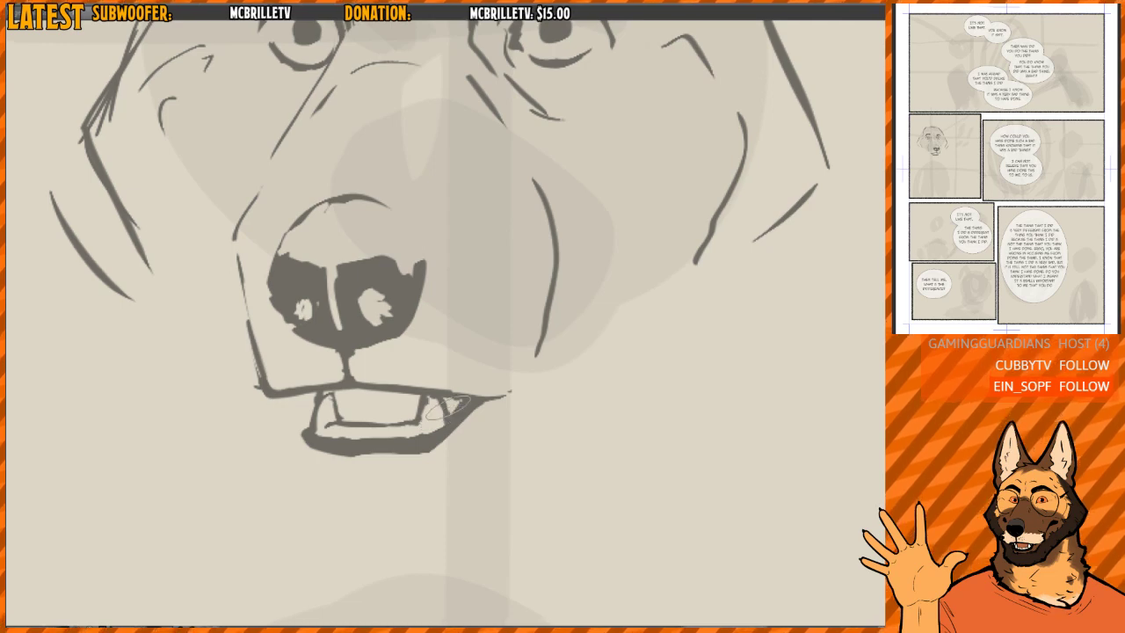
- Refine the small tooth shapes at the mouth corner and touch up where the front fang meets the upper lip
{"action": "left_click_drag", "start_coordinate": [458, 402], "coordinate": [446, 413]}
{"action": "mouse_move", "coordinate": [449, 407]}
{"action": "left_mouse_down"}
{"action": "mouse_move", "coordinate": [445, 372]}
{"action": "mouse_move", "coordinate": [440, 403]}
{"action": "mouse_move", "coordinate": [454, 386]}
{"action": "left_mouse_up"}
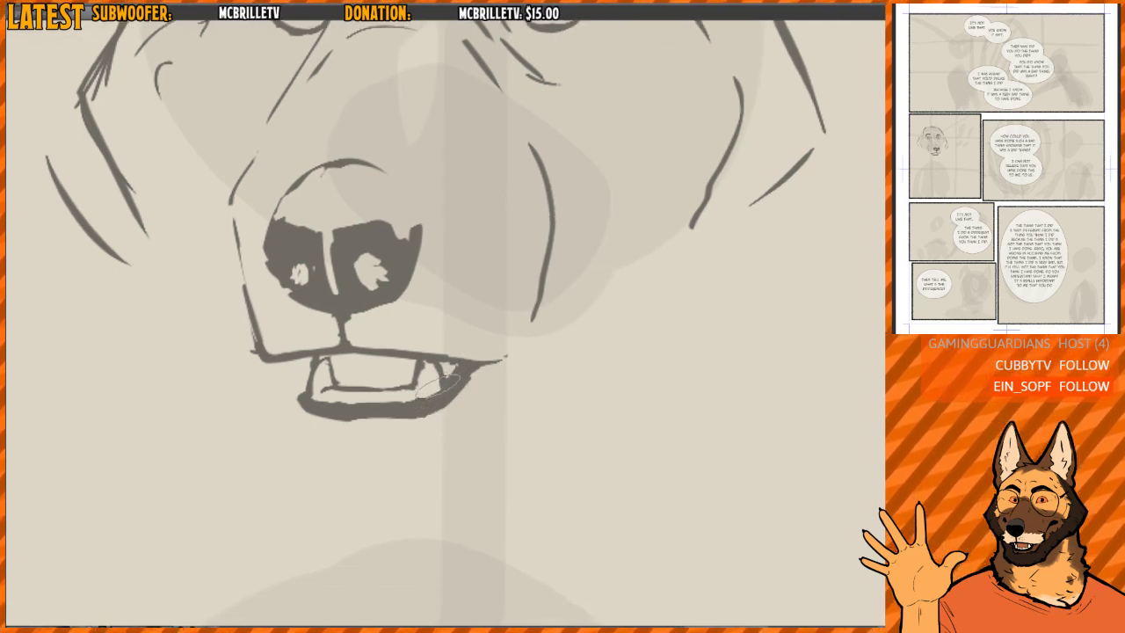
{"action": "left_click_drag", "start_coordinate": [336, 354], "coordinate": [307, 366]}
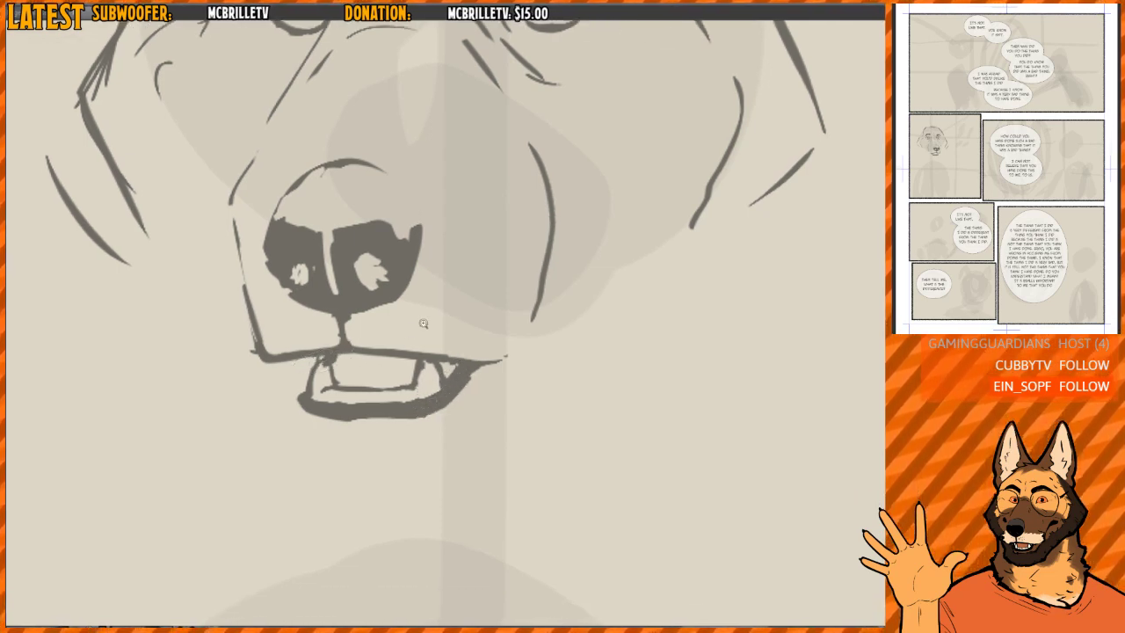
- Sketch a curved chin below the mouth and extend the mouth corner with a dark leaf-shaped tip
{"action": "key", "text": "ctrl+minus"}
{"action": "key", "text": "ctrl+minus"}
{"action": "left_click_drag", "start_coordinate": [476, 303], "coordinate": [461, 376]}
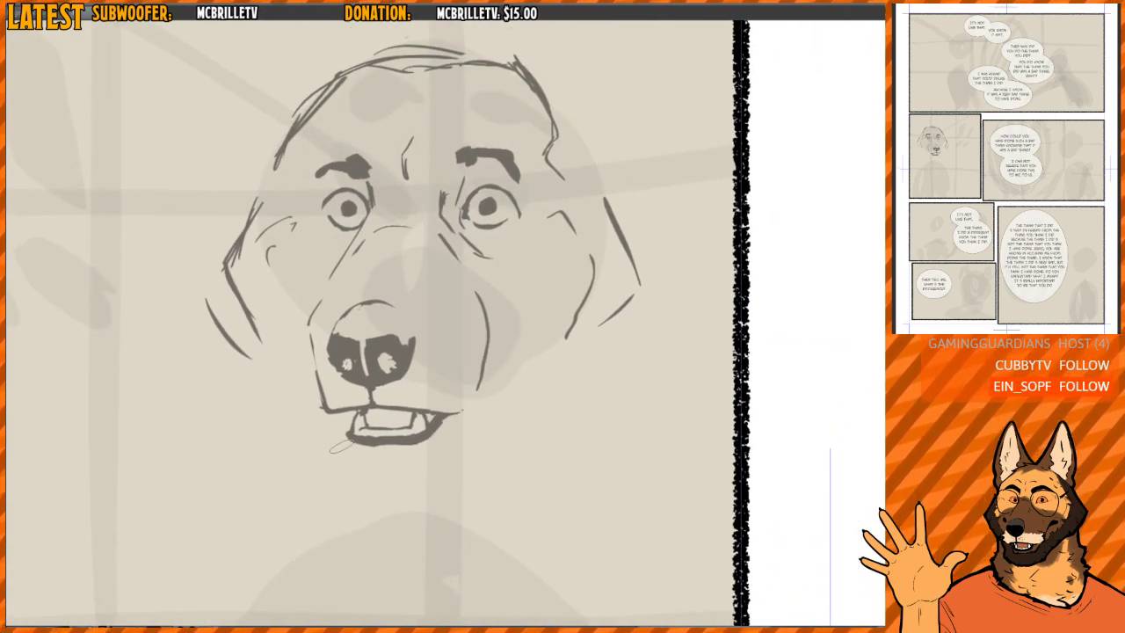
{"action": "mouse_move", "coordinate": [337, 448]}
{"action": "left_mouse_down"}
{"action": "mouse_move", "coordinate": [329, 468]}
{"action": "mouse_move", "coordinate": [364, 489]}
{"action": "mouse_move", "coordinate": [431, 491]}
{"action": "mouse_move", "coordinate": [476, 465]}
{"action": "left_mouse_up"}
{"action": "mouse_move", "coordinate": [434, 417]}
{"action": "left_mouse_down"}
{"action": "mouse_move", "coordinate": [490, 416]}
{"action": "mouse_move", "coordinate": [484, 409]}
{"action": "left_mouse_up"}
- Redraw both eyebrows as thicker, flatter dark shapes above the eyes
{"action": "mouse_move", "coordinate": [478, 176]}
{"action": "left_mouse_down"}
{"action": "mouse_move", "coordinate": [512, 256]}
{"action": "mouse_move", "coordinate": [492, 237]}
{"action": "mouse_move", "coordinate": [527, 234]}
{"action": "mouse_move", "coordinate": [488, 232]}
{"action": "mouse_move", "coordinate": [466, 244]}
{"action": "mouse_move", "coordinate": [477, 249]}
{"action": "left_mouse_up"}
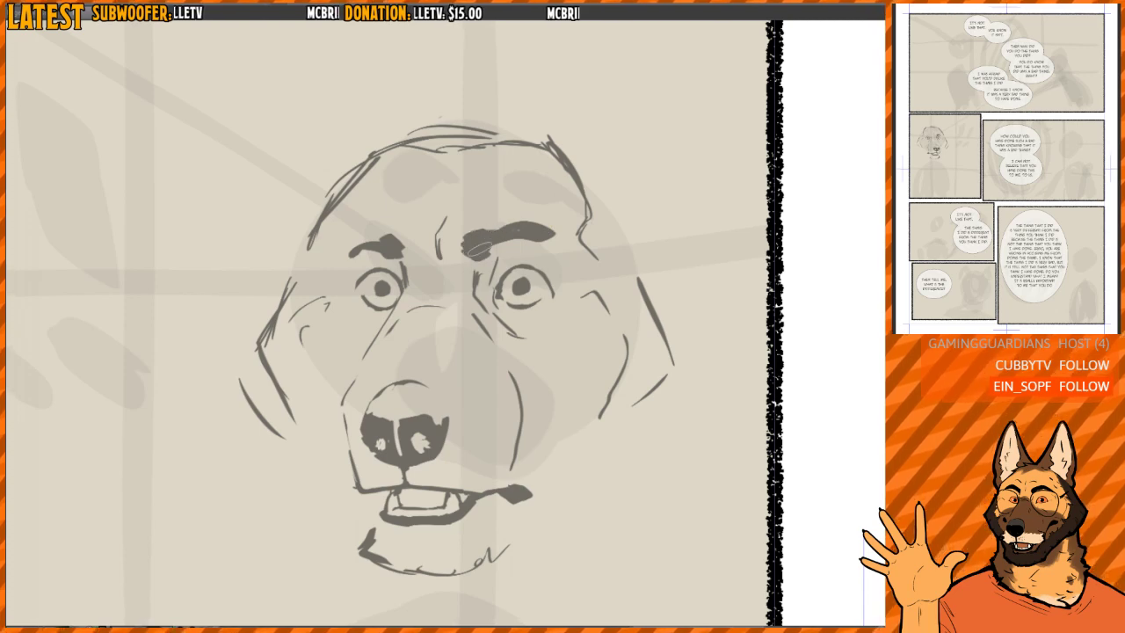
{"action": "mouse_move", "coordinate": [366, 253]}
{"action": "left_mouse_down"}
{"action": "mouse_move", "coordinate": [397, 255]}
{"action": "mouse_move", "coordinate": [359, 249]}
{"action": "mouse_move", "coordinate": [348, 232]}
{"action": "mouse_move", "coordinate": [371, 231]}
{"action": "mouse_move", "coordinate": [348, 246]}
{"action": "mouse_move", "coordinate": [362, 248]}
{"action": "mouse_move", "coordinate": [375, 227]}
{"action": "left_mouse_up"}
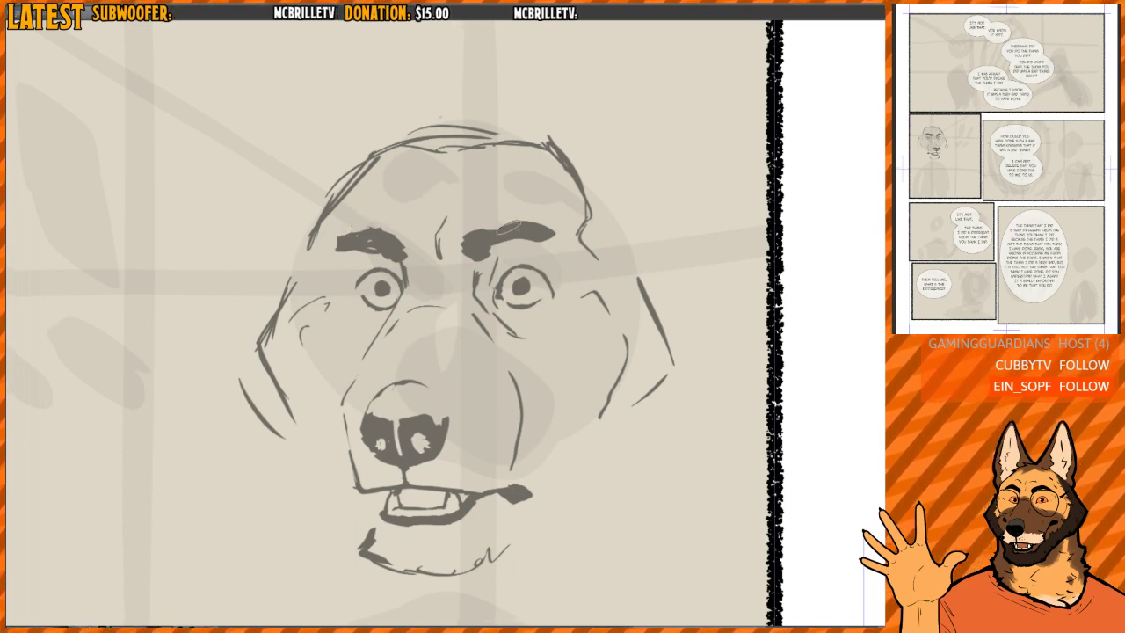
{"action": "mouse_move", "coordinate": [486, 251]}
{"action": "left_mouse_down"}
{"action": "mouse_move", "coordinate": [504, 246]}
{"action": "mouse_move", "coordinate": [473, 257]}
{"action": "left_mouse_up"}
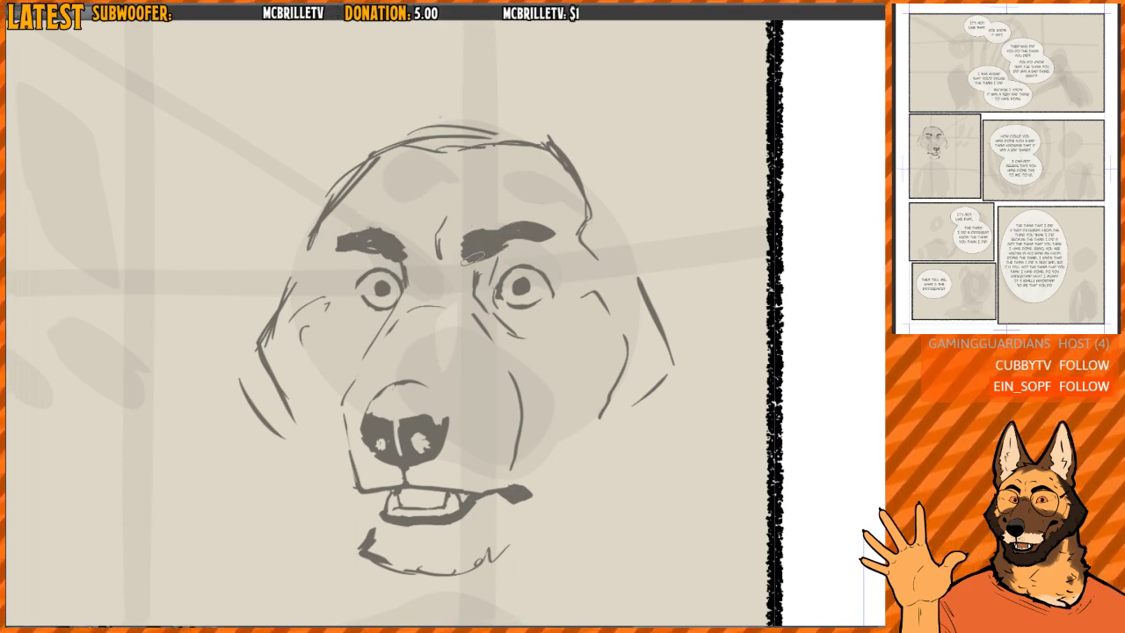
- Redraw the crease between the eyebrows as a longer line with a small kink at its lower end
{"action": "left_click_drag", "start_coordinate": [441, 199], "coordinate": [434, 250]}
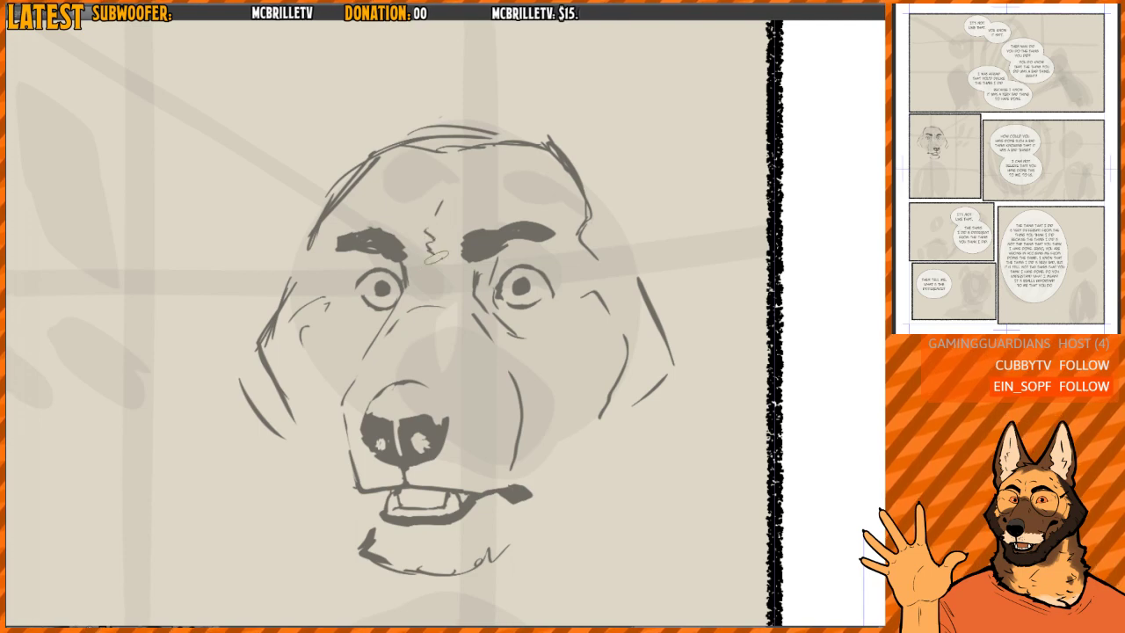
{"action": "key", "text": "ctrl+z"}
{"action": "key", "text": "ctrl+z"}
{"action": "left_click_drag", "start_coordinate": [443, 190], "coordinate": [436, 252]}
- Add a second cheek crease beside the muzzle and shorten and darken the muzzle's front edge at the lip
{"action": "left_click_drag", "start_coordinate": [473, 281], "coordinate": [462, 237]}
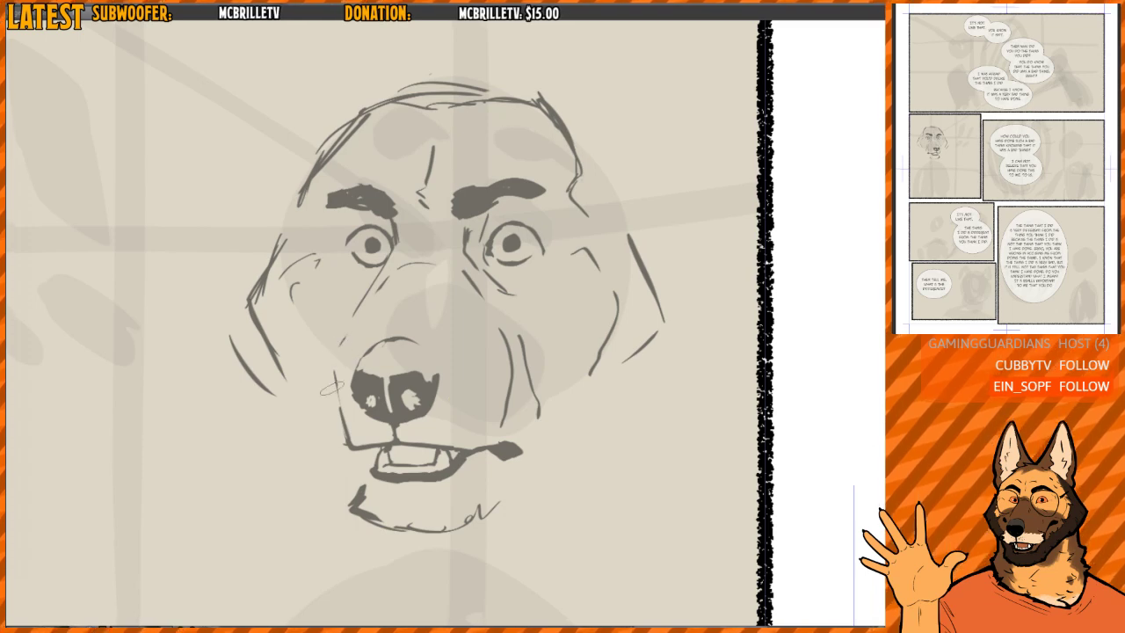
{"action": "left_click_drag", "start_coordinate": [445, 327], "coordinate": [444, 304]}
{"action": "left_click_drag", "start_coordinate": [351, 429], "coordinate": [363, 438]}
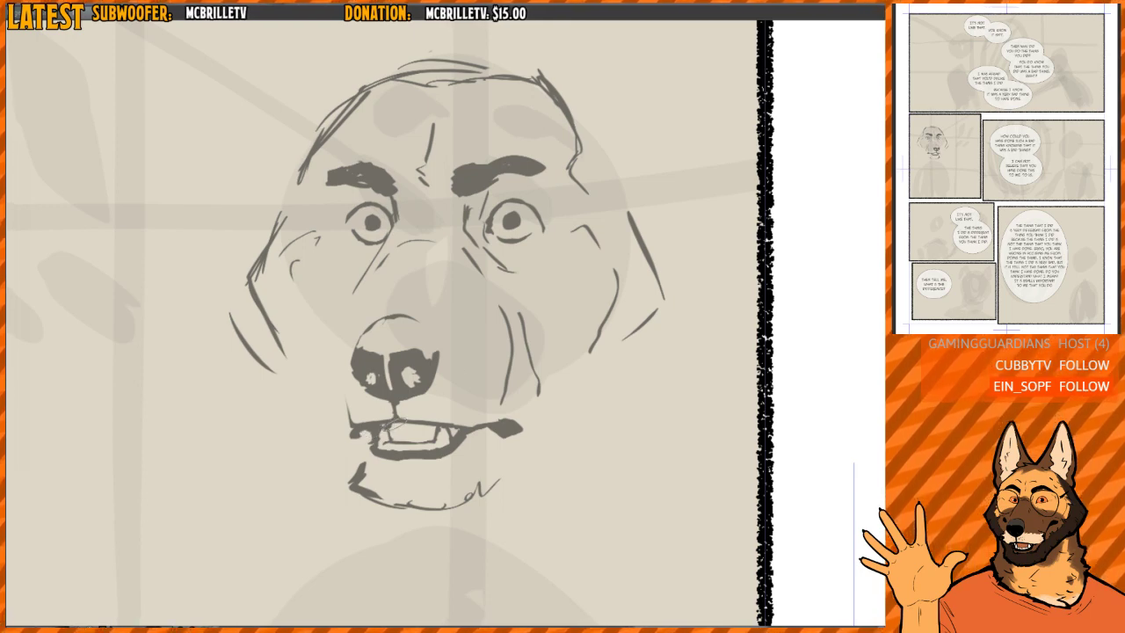
- Darken the chin outline and sketch the jaw line rising from the chin to the far cheek
{"action": "mouse_move", "coordinate": [358, 467]}
{"action": "left_mouse_down"}
{"action": "mouse_move", "coordinate": [349, 493]}
{"action": "mouse_move", "coordinate": [367, 504]}
{"action": "mouse_move", "coordinate": [502, 493]}
{"action": "mouse_move", "coordinate": [491, 487]}
{"action": "mouse_move", "coordinate": [492, 497]}
{"action": "mouse_move", "coordinate": [519, 448]}
{"action": "mouse_move", "coordinate": [593, 394]}
{"action": "left_mouse_up"}
{"action": "left_click_drag", "start_coordinate": [555, 417], "coordinate": [646, 355]}
- Erase the outer contour on the muzzle side of the head and redraw it as a cleaner angled outline
{"action": "key", "text": "e"}
{"action": "mouse_move", "coordinate": [267, 329]}
{"action": "left_mouse_down"}
{"action": "mouse_move", "coordinate": [252, 317]}
{"action": "mouse_move", "coordinate": [269, 273]}
{"action": "left_mouse_up"}
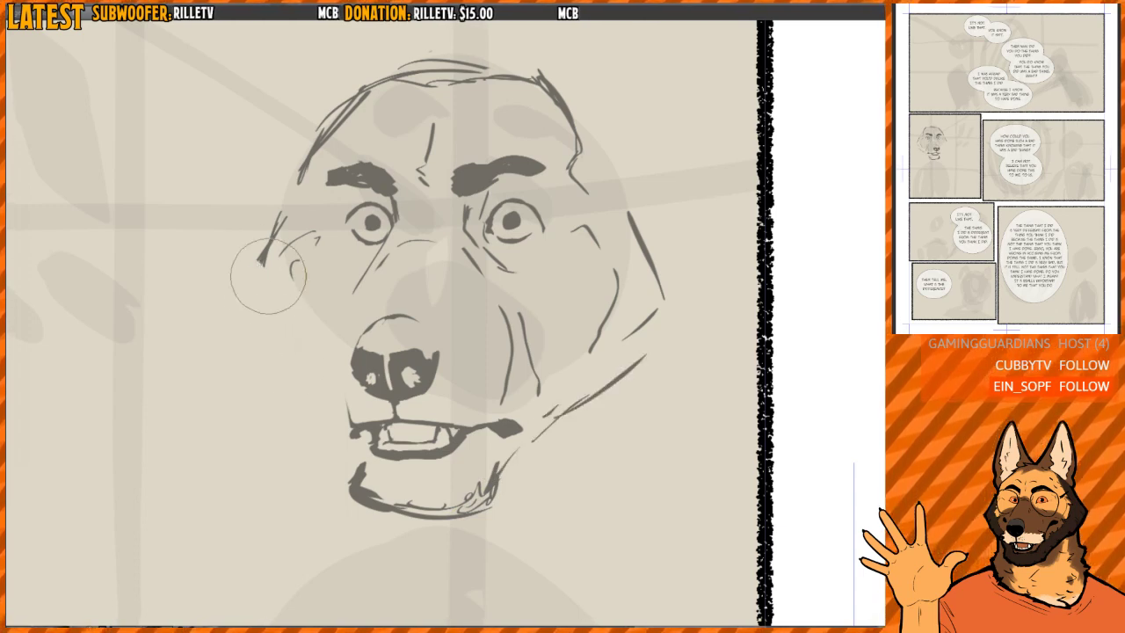
{"action": "key", "text": "b"}
{"action": "mouse_move", "coordinate": [294, 208]}
{"action": "left_mouse_down"}
{"action": "mouse_move", "coordinate": [253, 268]}
{"action": "mouse_move", "coordinate": [256, 332]}
{"action": "mouse_move", "coordinate": [287, 359]}
{"action": "left_mouse_up"}
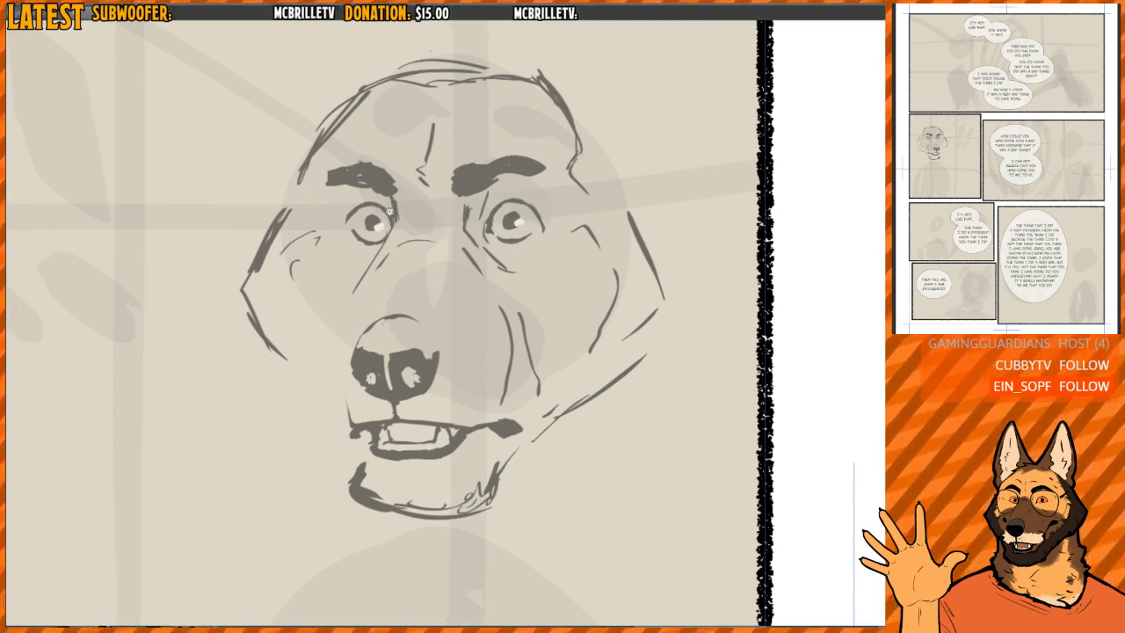
- Add light highlights to both pupils and rework the crease lines along the bridge of the muzzle
{"action": "scroll", "coordinate": [506, 212], "scroll_direction": "up", "scroll_amount": 5}
{"action": "scroll", "coordinate": [506, 214], "scroll_direction": "down", "scroll_amount": 5}
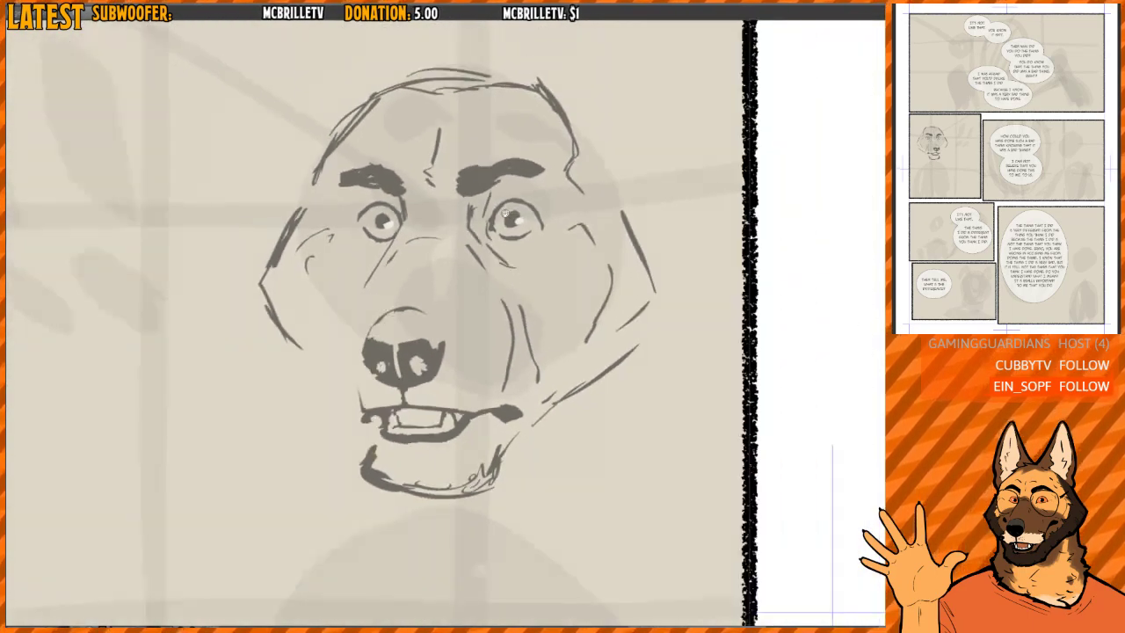
{"action": "scroll", "coordinate": [505, 212], "scroll_direction": "down", "scroll_amount": 2}
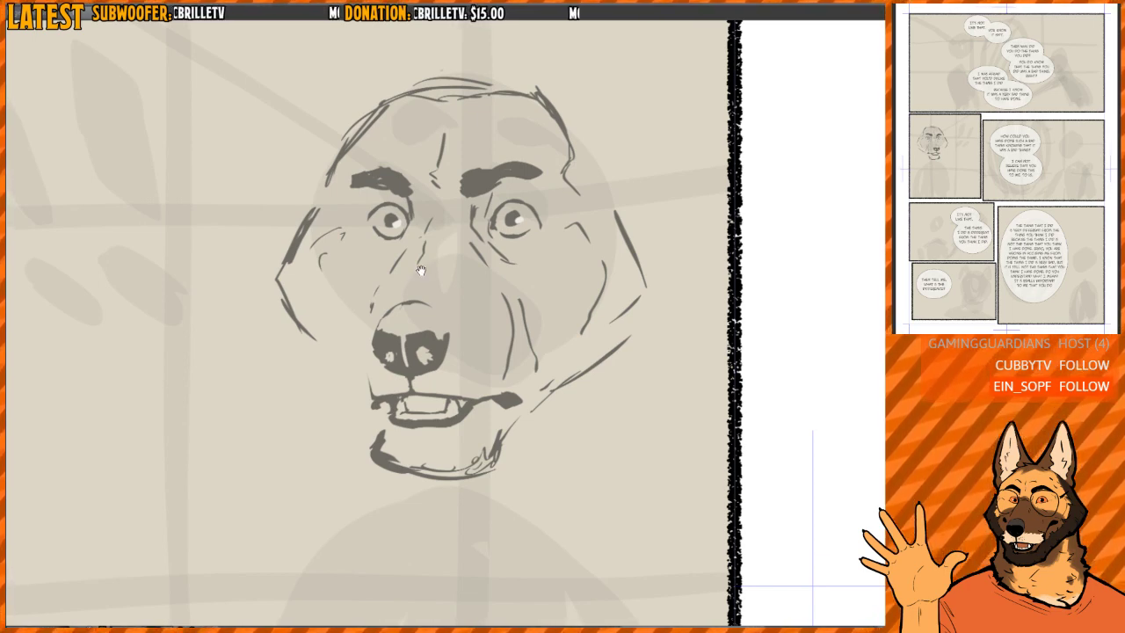
{"action": "scroll", "coordinate": [475, 252], "scroll_direction": "down", "scroll_amount": 2}
{"action": "key", "text": "h"}
{"action": "mouse_move", "coordinate": [547, 342]}
{"action": "left_mouse_down"}
{"action": "mouse_move", "coordinate": [484, 322]}
{"action": "mouse_move", "coordinate": [464, 336]}
{"action": "left_mouse_up"}
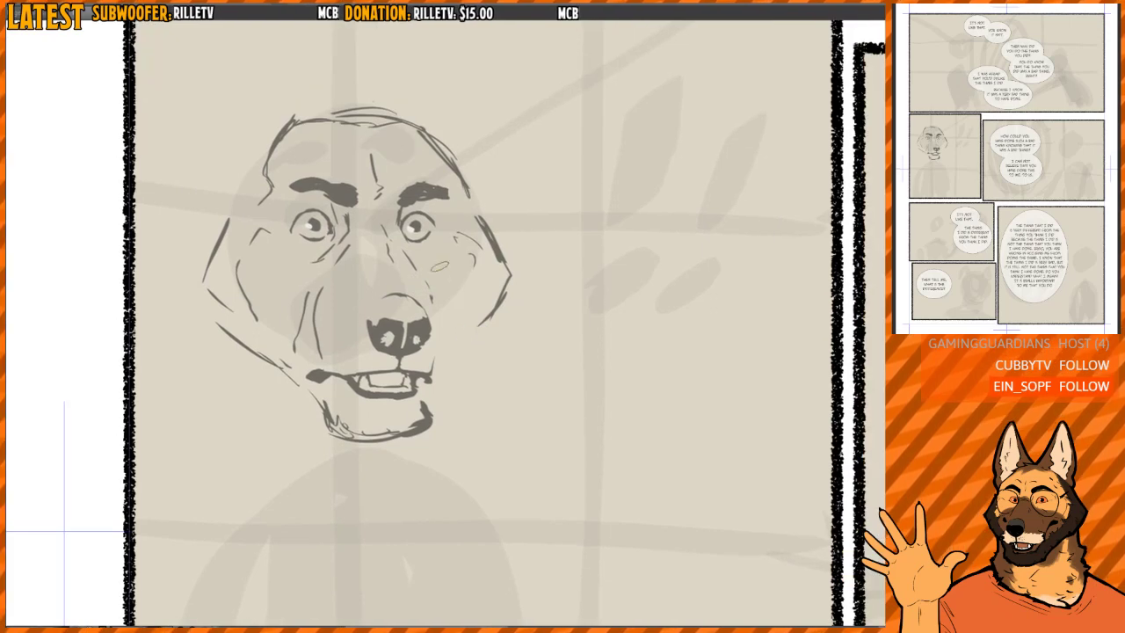
{"action": "left_click_drag", "start_coordinate": [399, 235], "coordinate": [403, 260]}
- Erase the outer side contours on both sides of the dog's head
{"action": "key", "text": "h"}
{"action": "left_click_drag", "start_coordinate": [507, 252], "coordinate": [440, 243]}
{"action": "left_click_drag", "start_coordinate": [594, 232], "coordinate": [614, 340]}
{"action": "left_click_drag", "start_coordinate": [343, 231], "coordinate": [327, 312]}
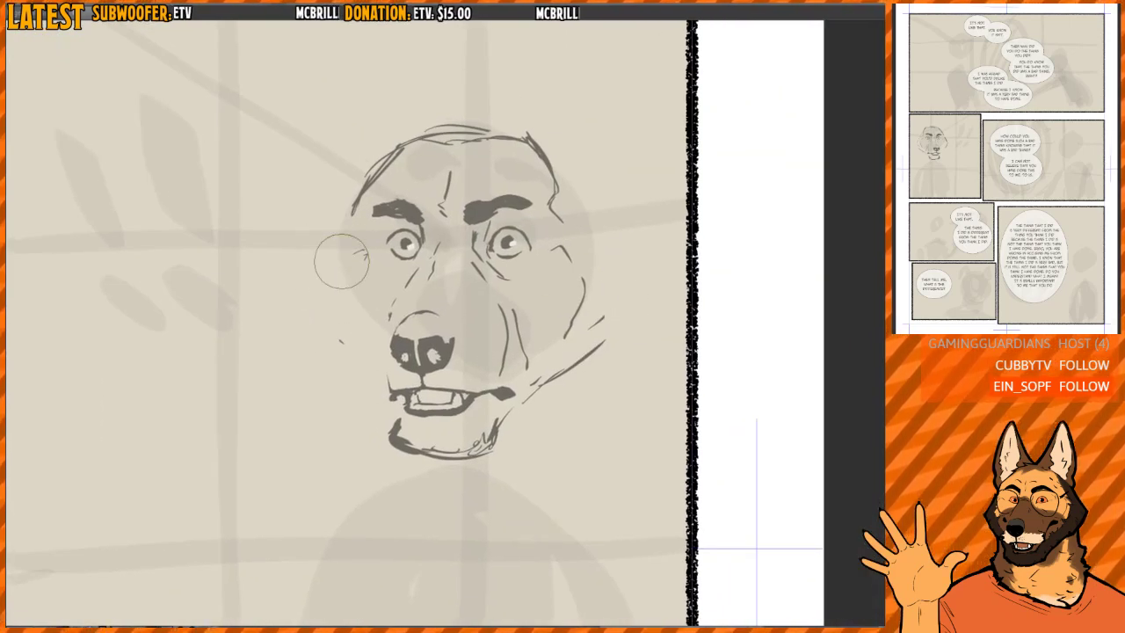
{"action": "key", "text": "p"}
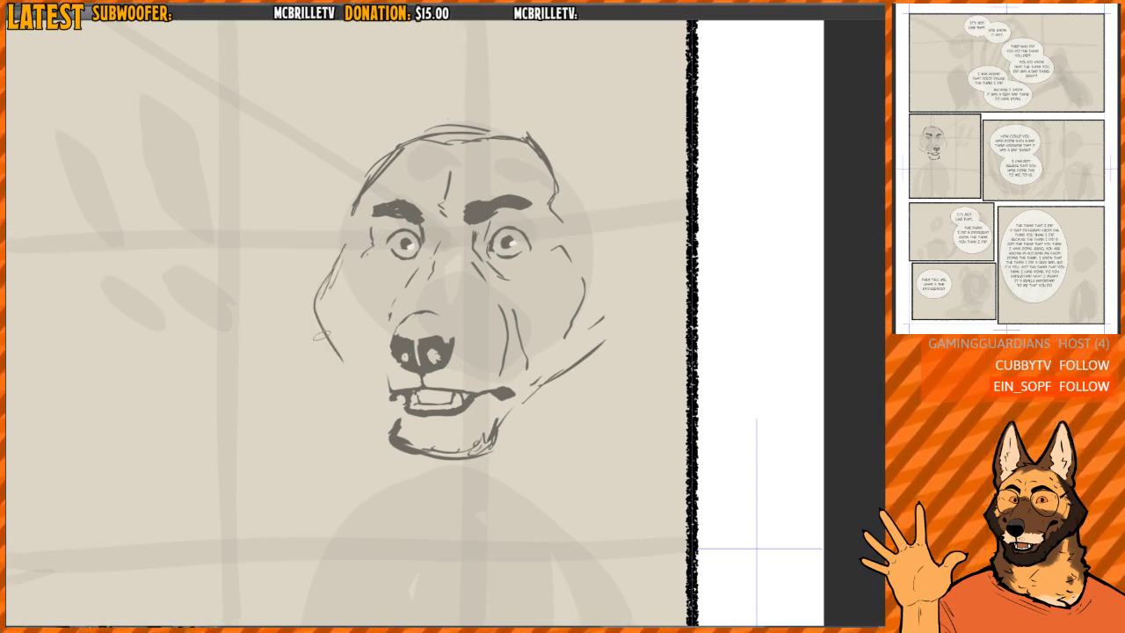
{"action": "left_click_drag", "start_coordinate": [322, 330], "coordinate": [352, 368]}
{"action": "key", "text": "e"}
{"action": "left_click_drag", "start_coordinate": [317, 331], "coordinate": [344, 359]}
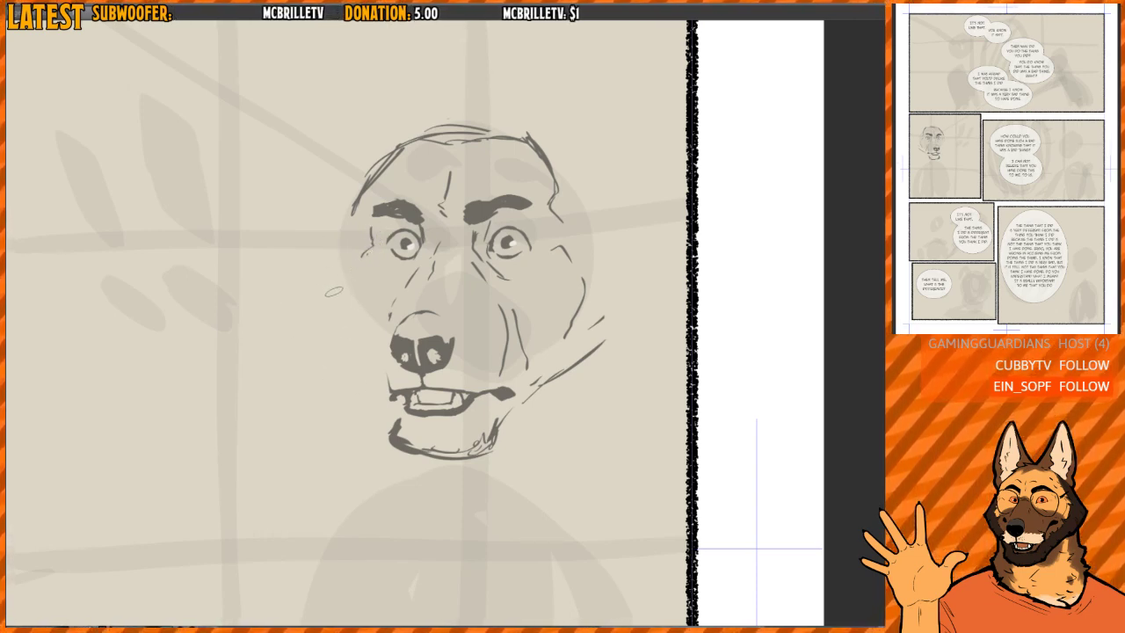
- Touch up the temple line beside the muzzle-side eye and erase the outline across the top of the head
{"action": "key", "text": "h"}
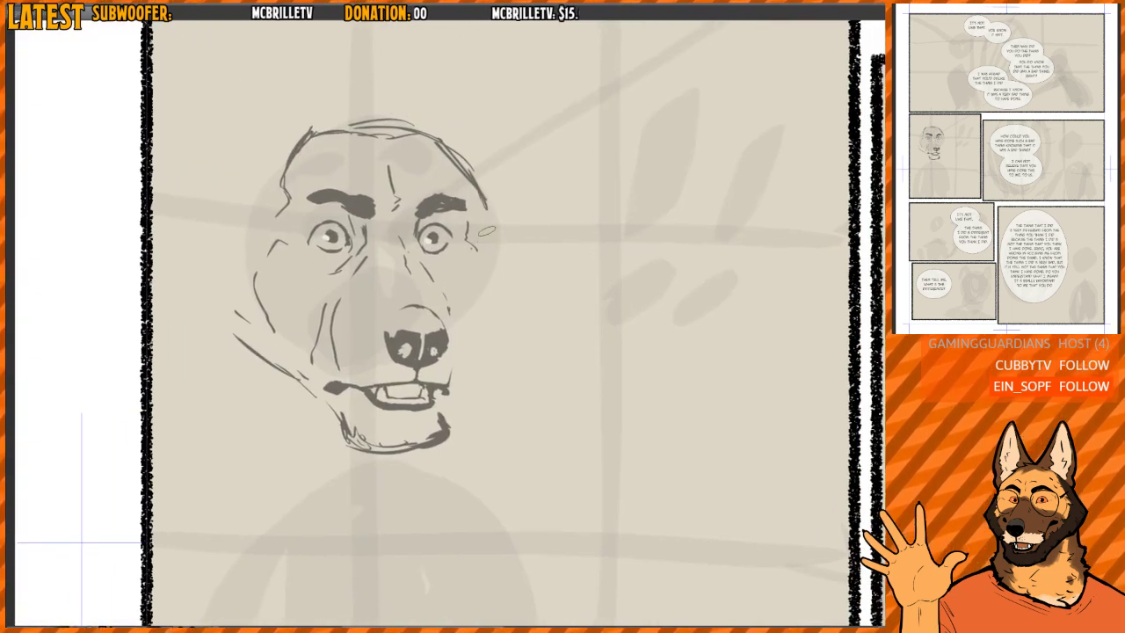
{"action": "key", "text": "h"}
{"action": "left_click_drag", "start_coordinate": [490, 208], "coordinate": [480, 251]}
{"action": "key", "text": "e"}
{"action": "mouse_move", "coordinate": [384, 247]}
{"action": "left_mouse_down"}
{"action": "mouse_move", "coordinate": [387, 224]}
{"action": "mouse_move", "coordinate": [444, 198]}
{"action": "mouse_move", "coordinate": [470, 167]}
{"action": "mouse_move", "coordinate": [538, 176]}
{"action": "left_mouse_up"}
{"action": "key", "text": "h"}
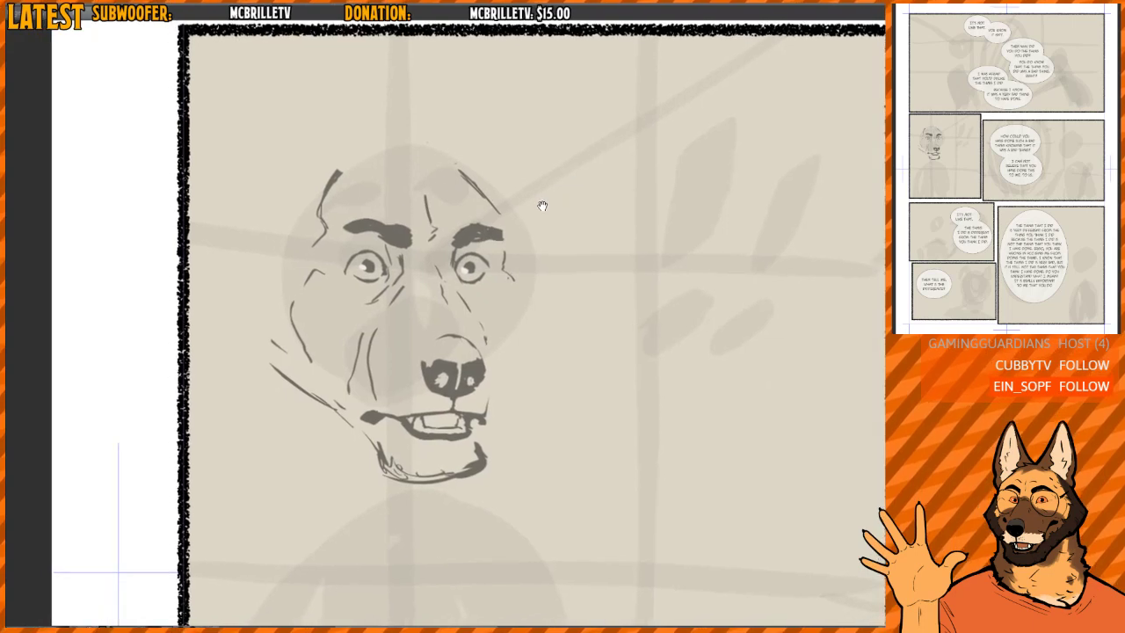
{"action": "key", "text": "h"}
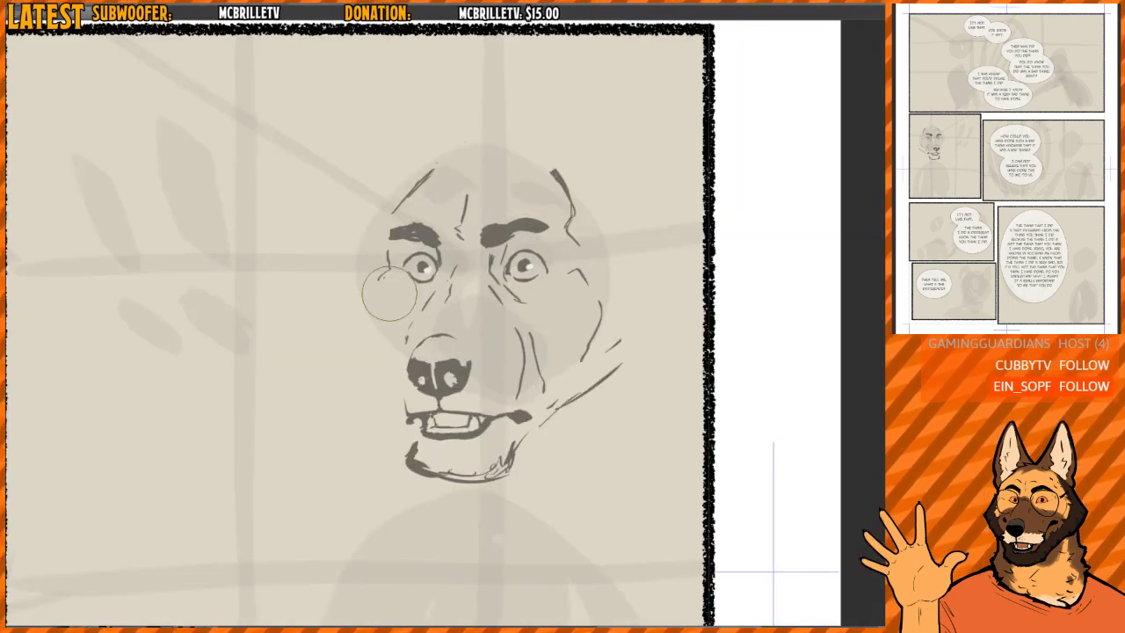
- Sketch a new angled cheek contour on the muzzle side, erasing and restating its strokes to clean up the shape
{"action": "key", "text": "b"}
{"action": "left_click_drag", "start_coordinate": [361, 295], "coordinate": [353, 359]}
{"action": "mouse_move", "coordinate": [359, 299]}
{"action": "left_mouse_down"}
{"action": "mouse_move", "coordinate": [339, 339]}
{"action": "mouse_move", "coordinate": [357, 376]}
{"action": "left_mouse_up"}
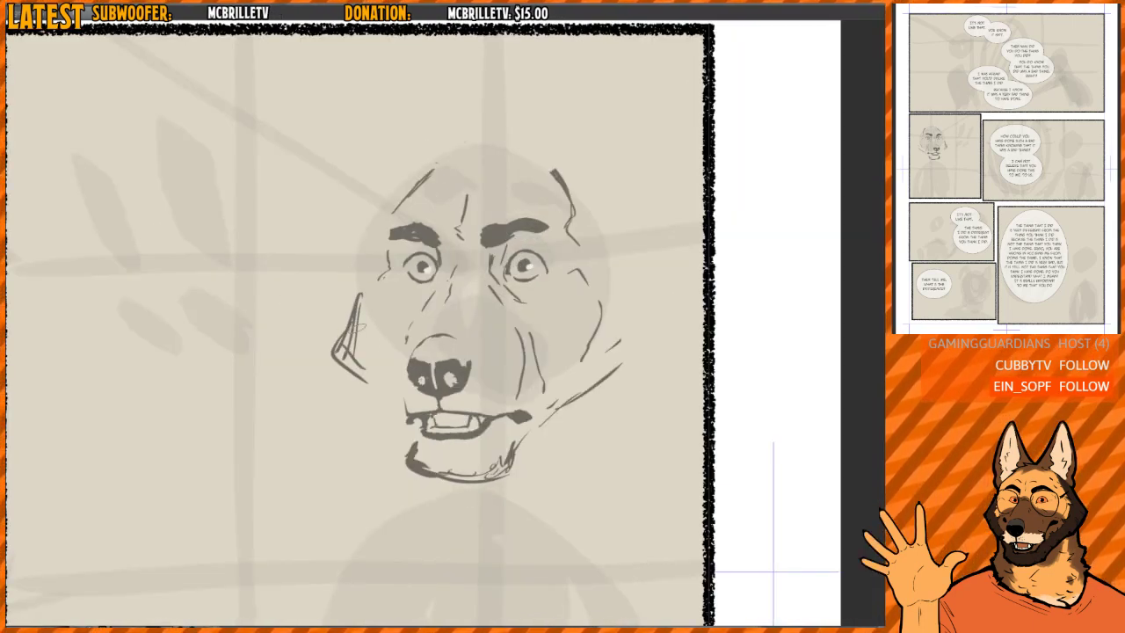
{"action": "key", "text": "e"}
{"action": "mouse_move", "coordinate": [362, 319]}
{"action": "left_mouse_down"}
{"action": "mouse_move", "coordinate": [349, 366]}
{"action": "mouse_move", "coordinate": [362, 379]}
{"action": "left_mouse_up"}
{"action": "key", "text": "b"}
{"action": "left_click_drag", "start_coordinate": [356, 273], "coordinate": [335, 348]}
{"action": "left_click_drag", "start_coordinate": [343, 309], "coordinate": [360, 371]}
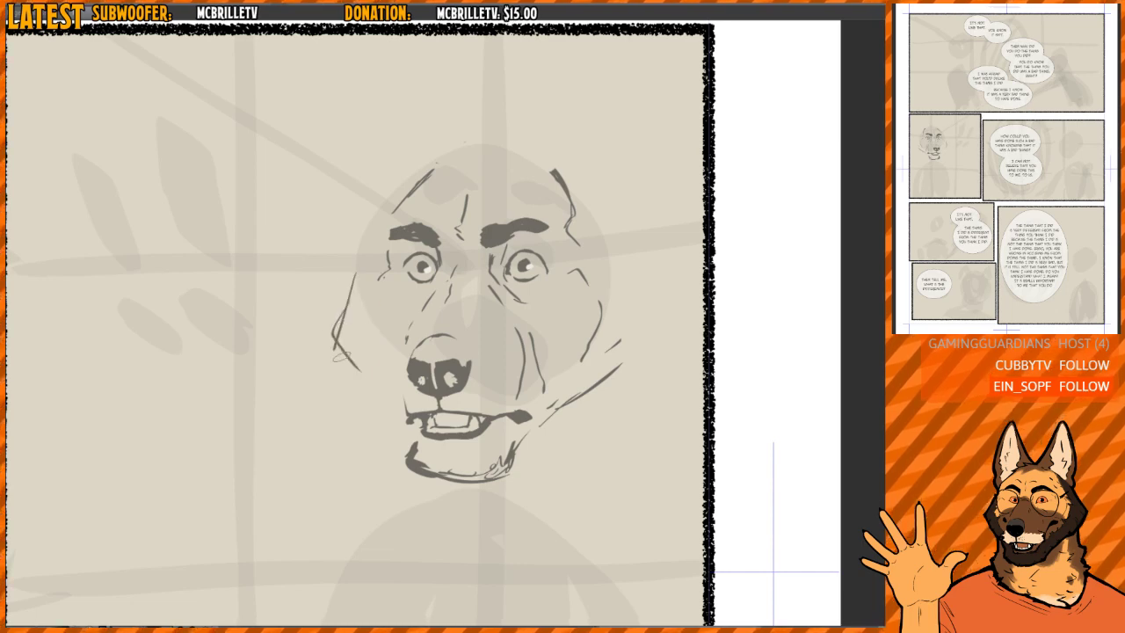
- Extend the new cheek contour down toward the mouth and darken the muzzle edge where they meet
{"action": "key", "text": "h"}
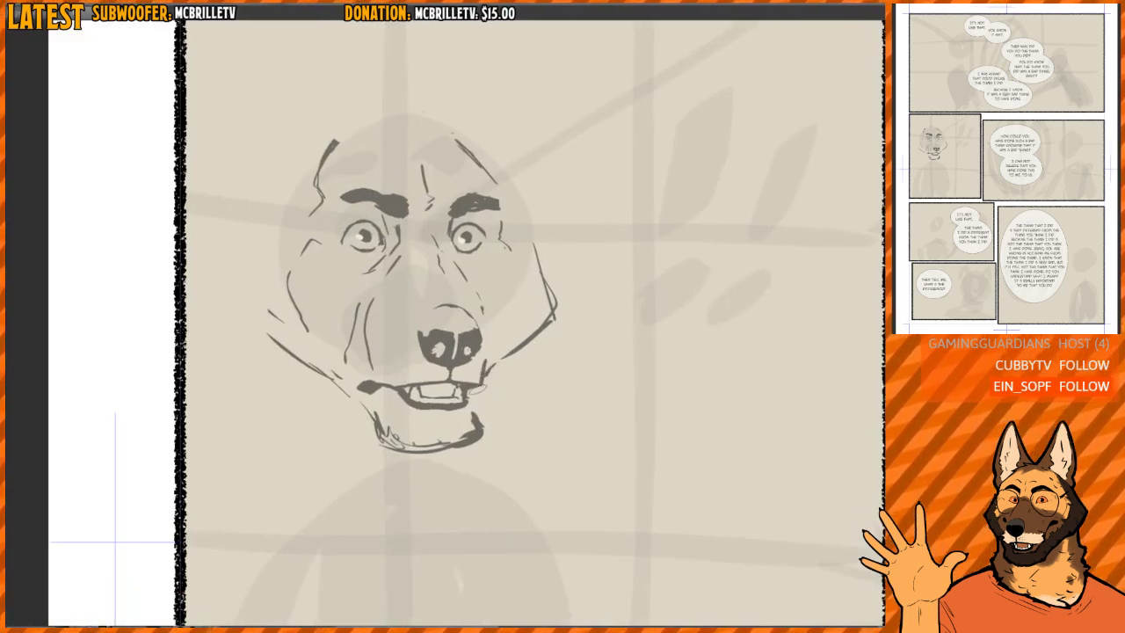
{"action": "scroll", "coordinate": [477, 389], "scroll_direction": "up", "scroll_amount": 2}
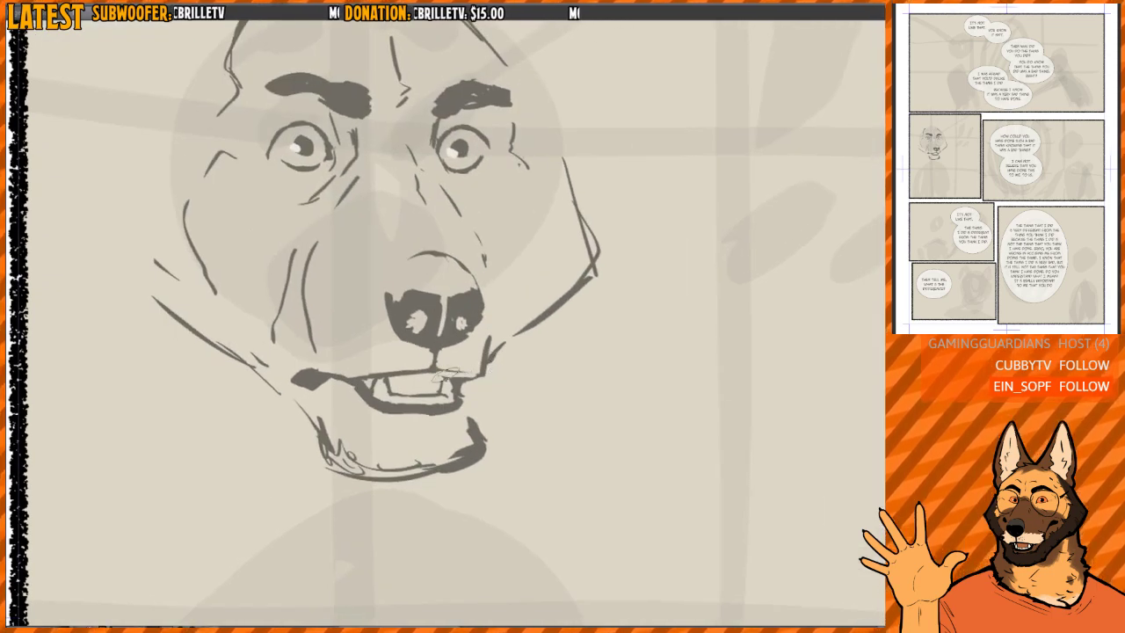
{"action": "key", "text": "h"}
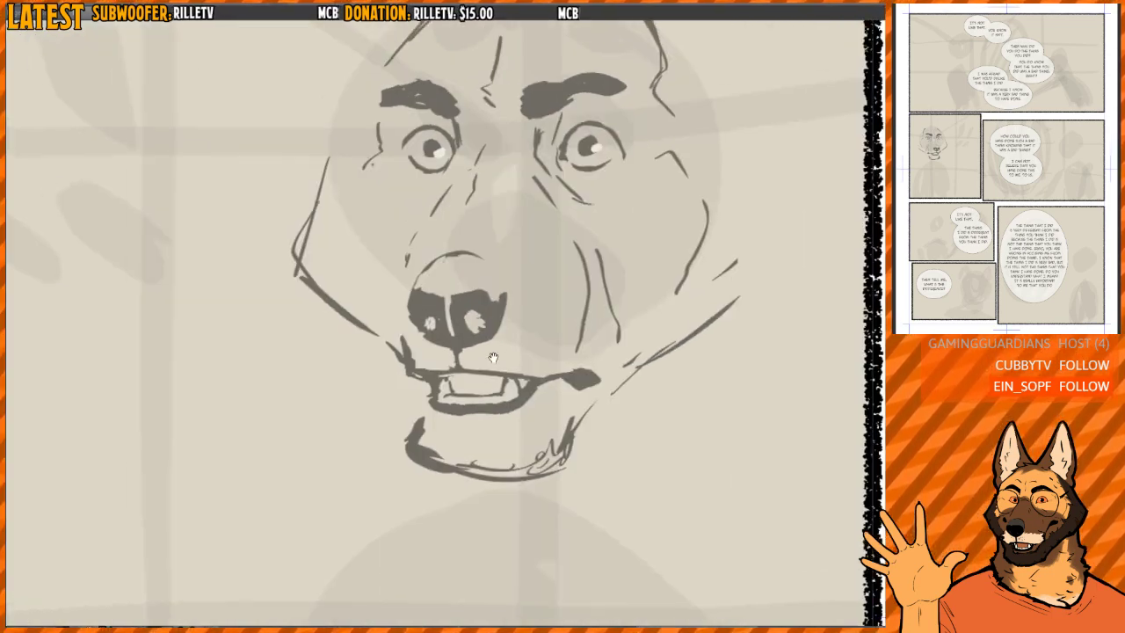
- Rework the short muzzle edge line beside the nose, undoing heavy attempts and leaving a thin stroke running into the upper lip
{"action": "scroll", "coordinate": [493, 358], "scroll_direction": "up", "scroll_amount": 2}
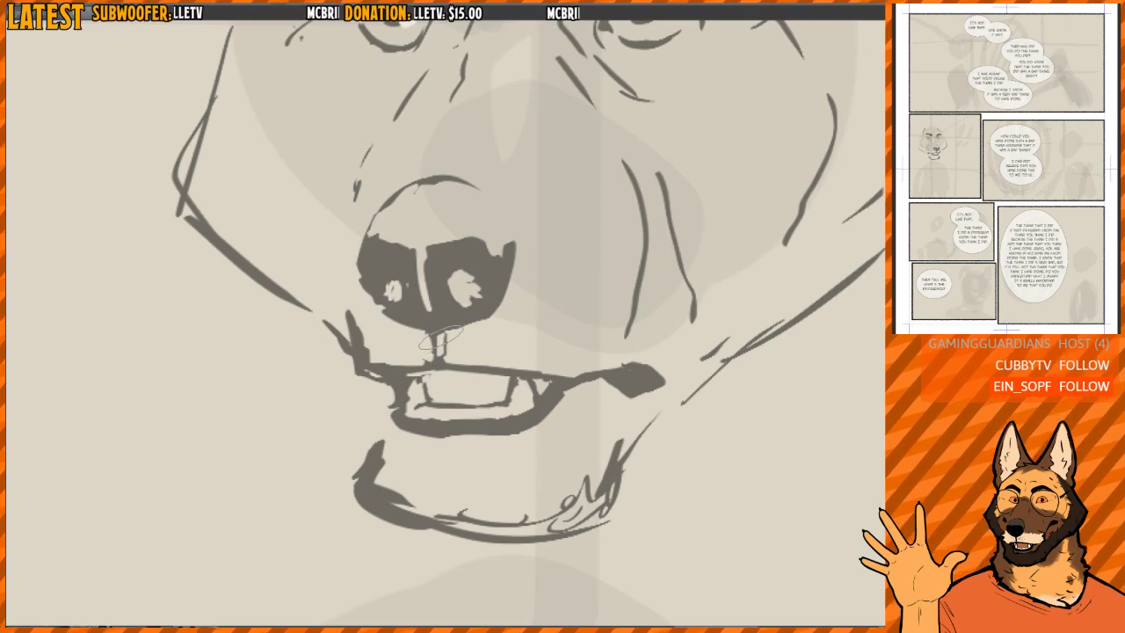
{"action": "left_click_drag", "start_coordinate": [359, 317], "coordinate": [369, 349]}
{"action": "key", "text": "ctrl+z"}
{"action": "key", "text": "ctrl+z"}
{"action": "key", "text": "h"}
{"action": "left_click_drag", "start_coordinate": [638, 307], "coordinate": [599, 293]}
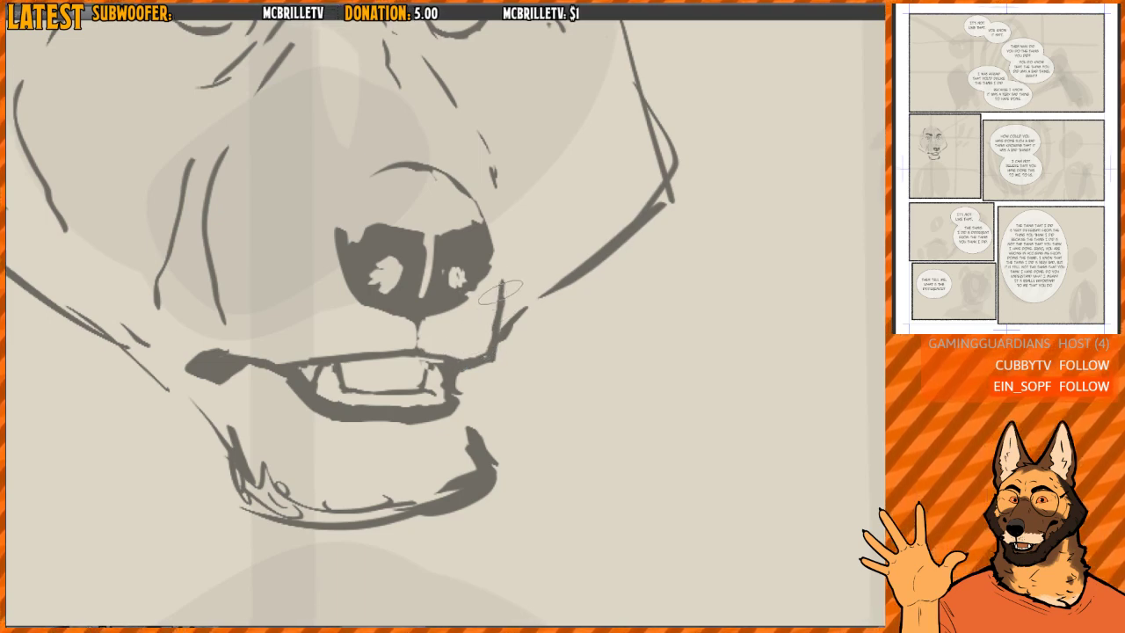
{"action": "left_click_drag", "start_coordinate": [505, 258], "coordinate": [499, 320]}
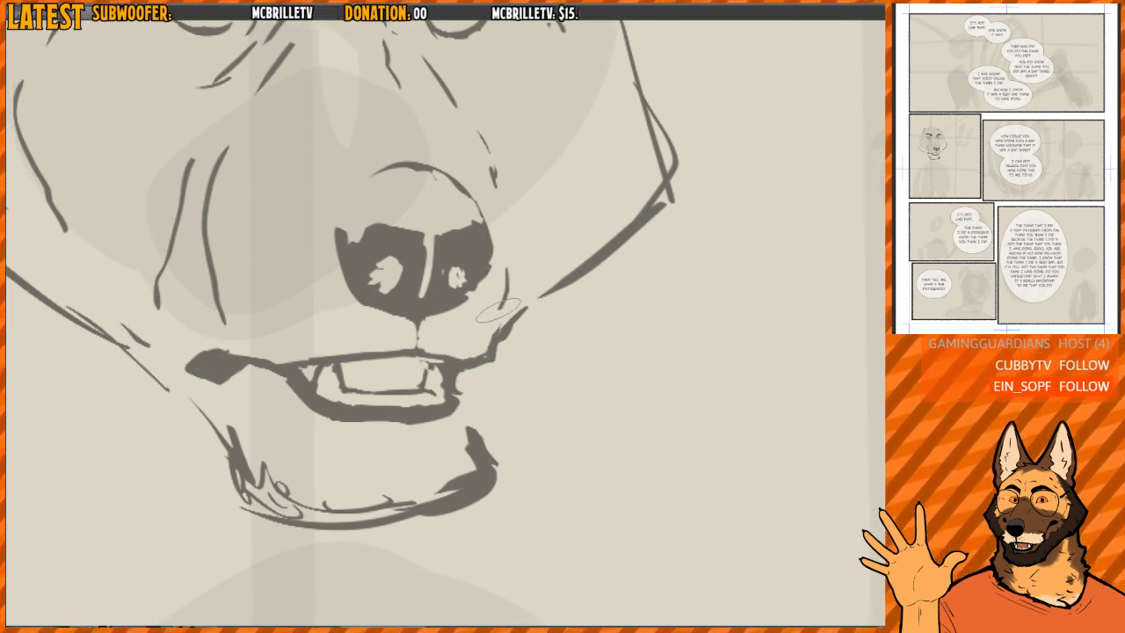
{"action": "key", "text": "ctrl+z"}
{"action": "key", "text": "h"}
{"action": "mouse_move", "coordinate": [405, 335]}
{"action": "left_mouse_down"}
{"action": "mouse_move", "coordinate": [389, 354]}
{"action": "mouse_move", "coordinate": [416, 384]}
{"action": "left_mouse_up"}
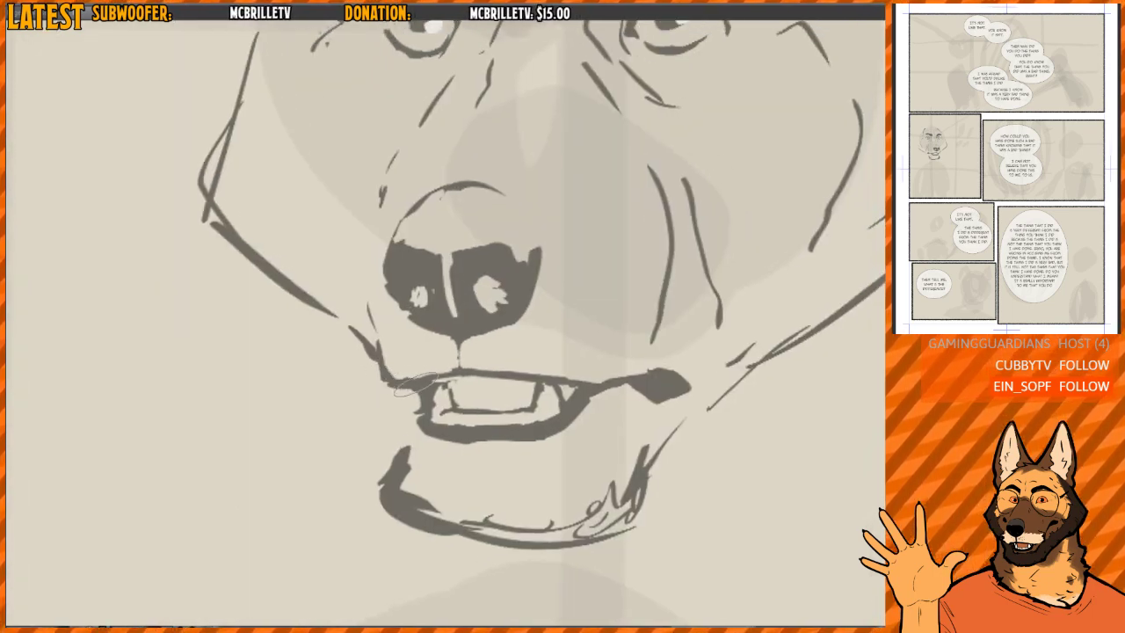
- Erase the old jaw line on the side away from the muzzle and sketch a broad outer cheek contour there
{"action": "key", "text": "h"}
{"action": "scroll", "coordinate": [615, 285], "scroll_direction": "down", "scroll_amount": 1}
{"action": "left_click_drag", "start_coordinate": [589, 282], "coordinate": [556, 280]}
{"action": "scroll", "coordinate": [398, 341], "scroll_direction": "down", "scroll_amount": 3}
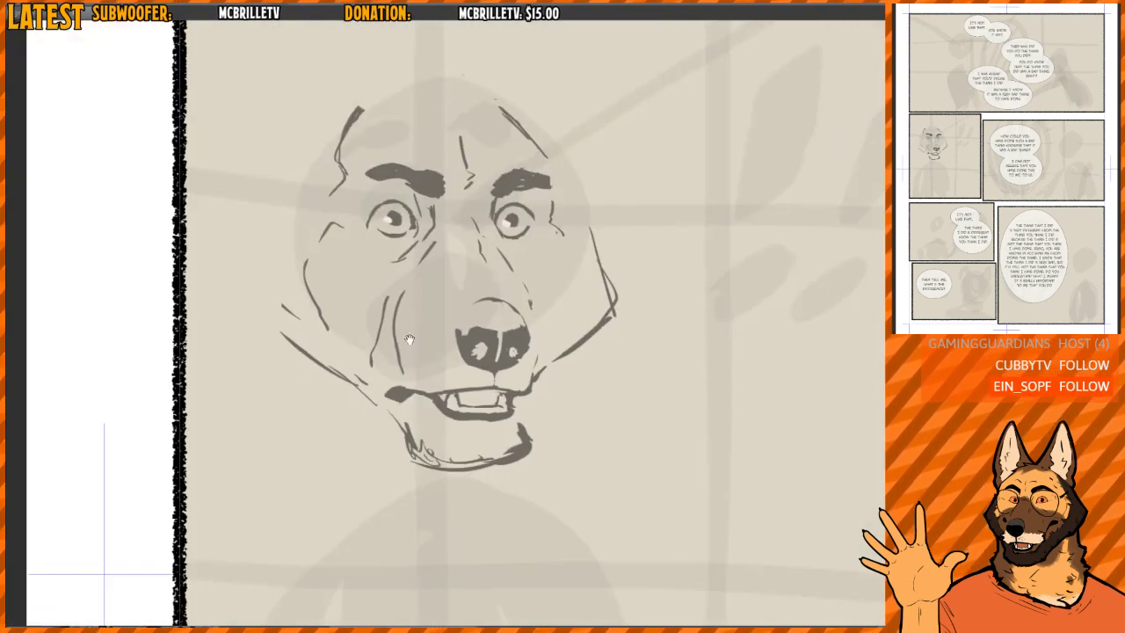
{"action": "left_click_drag", "start_coordinate": [409, 337], "coordinate": [459, 353]}
{"action": "mouse_move", "coordinate": [338, 327]}
{"action": "left_mouse_down"}
{"action": "mouse_move", "coordinate": [402, 400]}
{"action": "mouse_move", "coordinate": [414, 428]}
{"action": "left_mouse_up"}
{"action": "key", "text": "p"}
{"action": "left_click_drag", "start_coordinate": [301, 254], "coordinate": [291, 299]}
{"action": "left_click_drag", "start_coordinate": [311, 211], "coordinate": [277, 286]}
{"action": "mouse_move", "coordinate": [303, 246]}
{"action": "left_mouse_down"}
{"action": "mouse_move", "coordinate": [276, 304]}
{"action": "mouse_move", "coordinate": [355, 389]}
{"action": "left_mouse_up"}
{"action": "left_click_drag", "start_coordinate": [299, 346], "coordinate": [378, 394]}
- Clean up and restate the broad cheek contour, extending it along the jaw toward the mouth corner and chin
{"action": "key", "text": "e"}
{"action": "mouse_move", "coordinate": [309, 316]}
{"action": "left_mouse_down"}
{"action": "mouse_move", "coordinate": [300, 226]}
{"action": "mouse_move", "coordinate": [270, 302]}
{"action": "mouse_move", "coordinate": [373, 415]}
{"action": "mouse_move", "coordinate": [356, 391]}
{"action": "left_mouse_up"}
{"action": "key", "text": "p"}
{"action": "mouse_move", "coordinate": [302, 221]}
{"action": "left_mouse_down"}
{"action": "mouse_move", "coordinate": [264, 303]}
{"action": "mouse_move", "coordinate": [319, 369]}
{"action": "left_mouse_up"}
{"action": "mouse_move", "coordinate": [270, 334]}
{"action": "left_mouse_down"}
{"action": "mouse_move", "coordinate": [355, 394]}
{"action": "mouse_move", "coordinate": [316, 374]}
{"action": "left_mouse_up"}
{"action": "mouse_move", "coordinate": [318, 373]}
{"action": "left_mouse_down"}
{"action": "mouse_move", "coordinate": [406, 411]}
{"action": "mouse_move", "coordinate": [333, 407]}
{"action": "mouse_move", "coordinate": [407, 407]}
{"action": "mouse_move", "coordinate": [493, 349]}
{"action": "left_mouse_up"}
{"action": "key", "text": "e"}
{"action": "key", "text": "p"}
{"action": "key", "text": "h"}
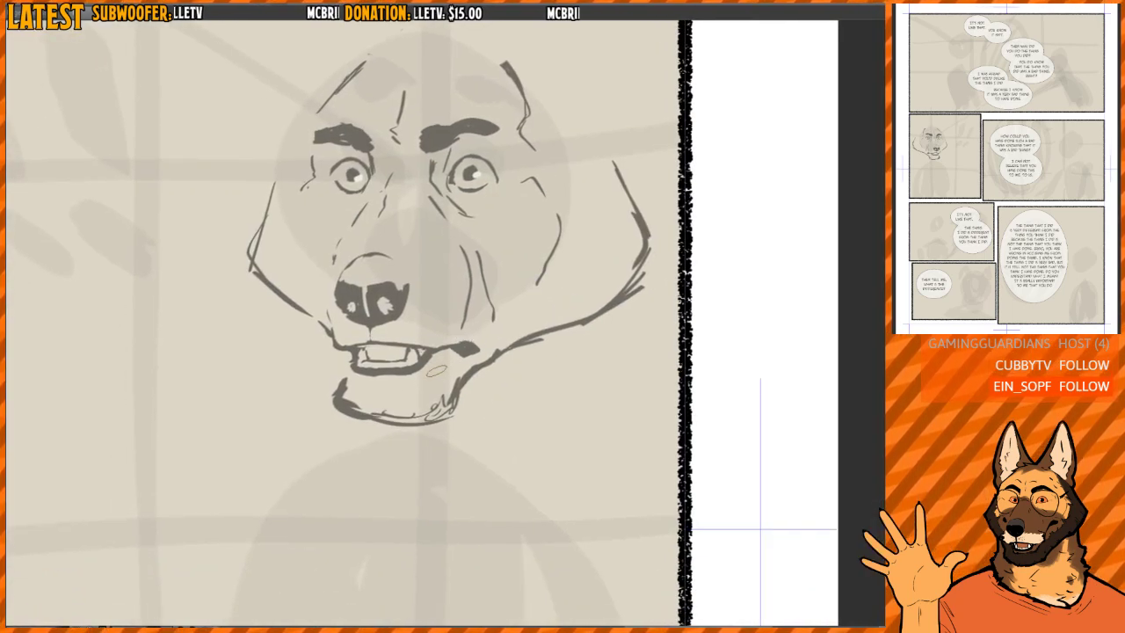
- Erase the old chin and redraw it as a fuller, angular shape with a curved jaw line up to the cheek
{"action": "key", "text": "e"}
{"action": "mouse_move", "coordinate": [457, 397]}
{"action": "left_mouse_down"}
{"action": "mouse_move", "coordinate": [498, 367]}
{"action": "mouse_move", "coordinate": [477, 352]}
{"action": "left_mouse_up"}
{"action": "key", "text": "p"}
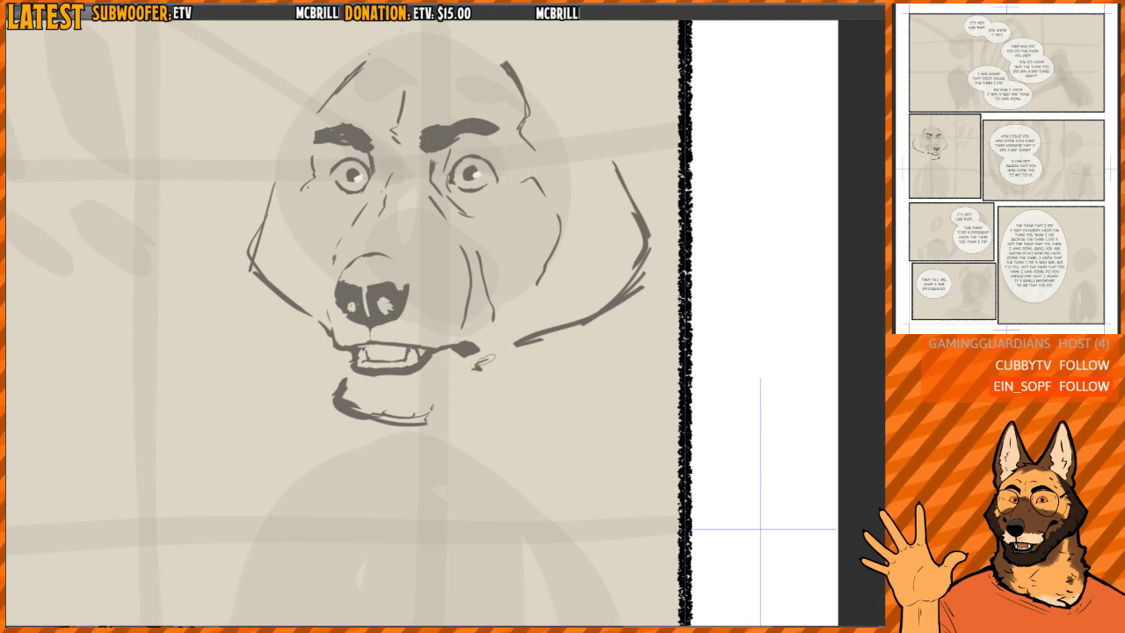
{"action": "key", "text": "e"}
{"action": "mouse_move", "coordinate": [423, 400]}
{"action": "left_mouse_down"}
{"action": "mouse_move", "coordinate": [383, 420]}
{"action": "mouse_move", "coordinate": [331, 396]}
{"action": "mouse_move", "coordinate": [341, 392]}
{"action": "mouse_move", "coordinate": [322, 400]}
{"action": "mouse_move", "coordinate": [343, 424]}
{"action": "mouse_move", "coordinate": [406, 436]}
{"action": "mouse_move", "coordinate": [496, 358]}
{"action": "left_mouse_up"}
{"action": "key", "text": "e"}
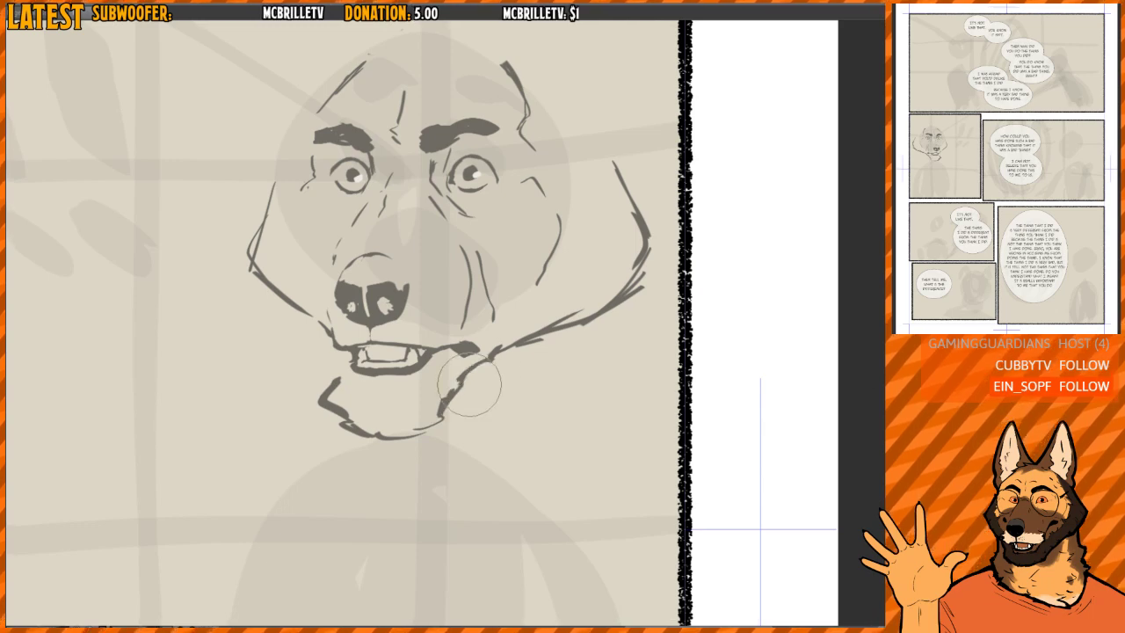
{"action": "mouse_move", "coordinate": [458, 397]}
{"action": "left_mouse_down"}
{"action": "mouse_move", "coordinate": [477, 375]}
{"action": "mouse_move", "coordinate": [457, 379]}
{"action": "mouse_move", "coordinate": [492, 355]}
{"action": "left_mouse_up"}
{"action": "key", "text": "p"}
{"action": "key", "text": "h"}
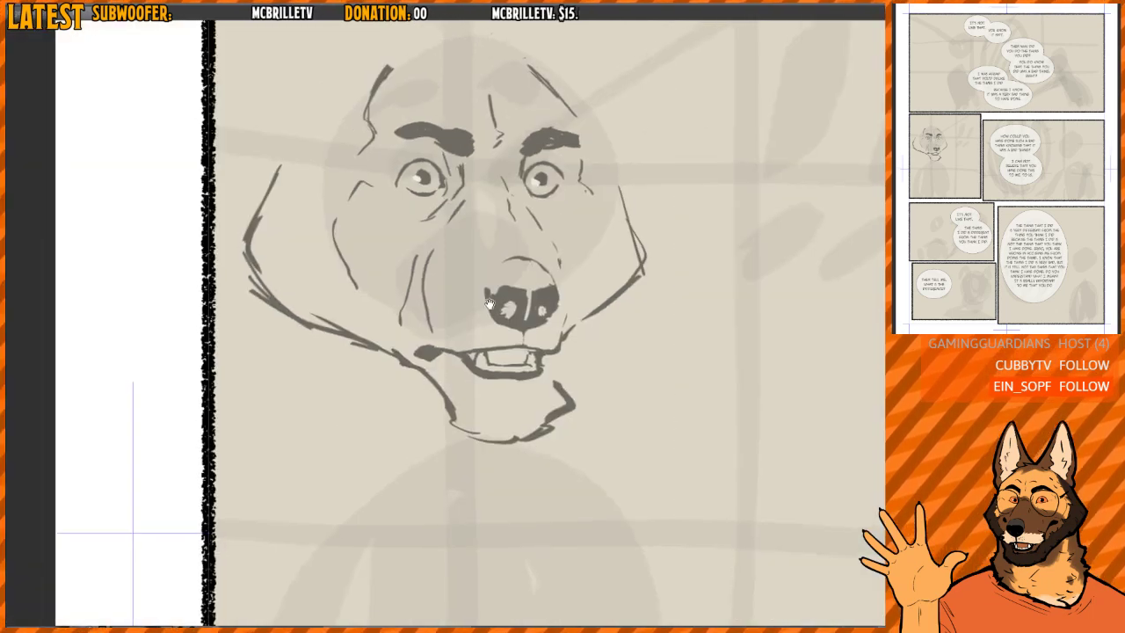
- Thin the dark mouth corner and erase the jaw line linking chin and cheek, restating its short end above the chin
{"action": "key", "text": "h"}
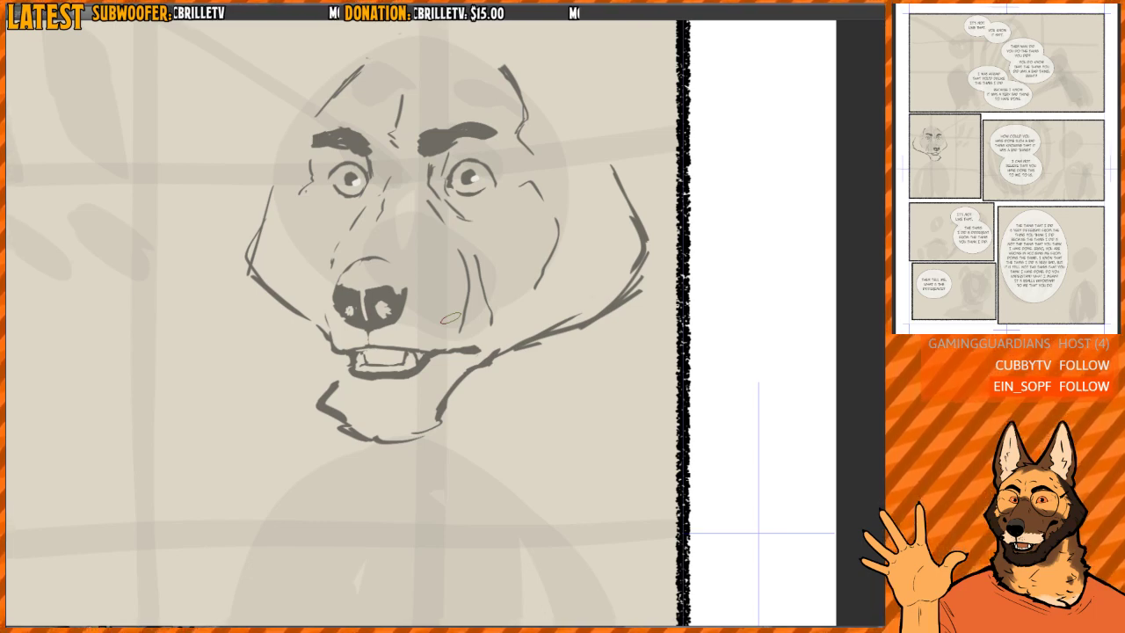
{"action": "key", "text": "h"}
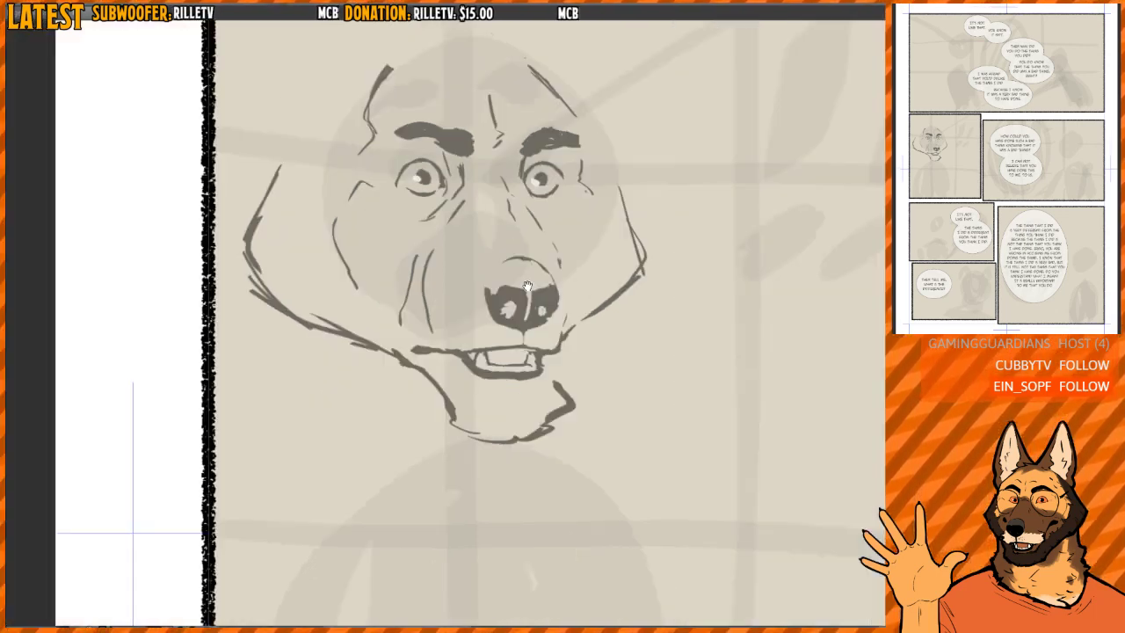
{"action": "left_click_drag", "start_coordinate": [543, 299], "coordinate": [500, 322]}
{"action": "key", "text": "h"}
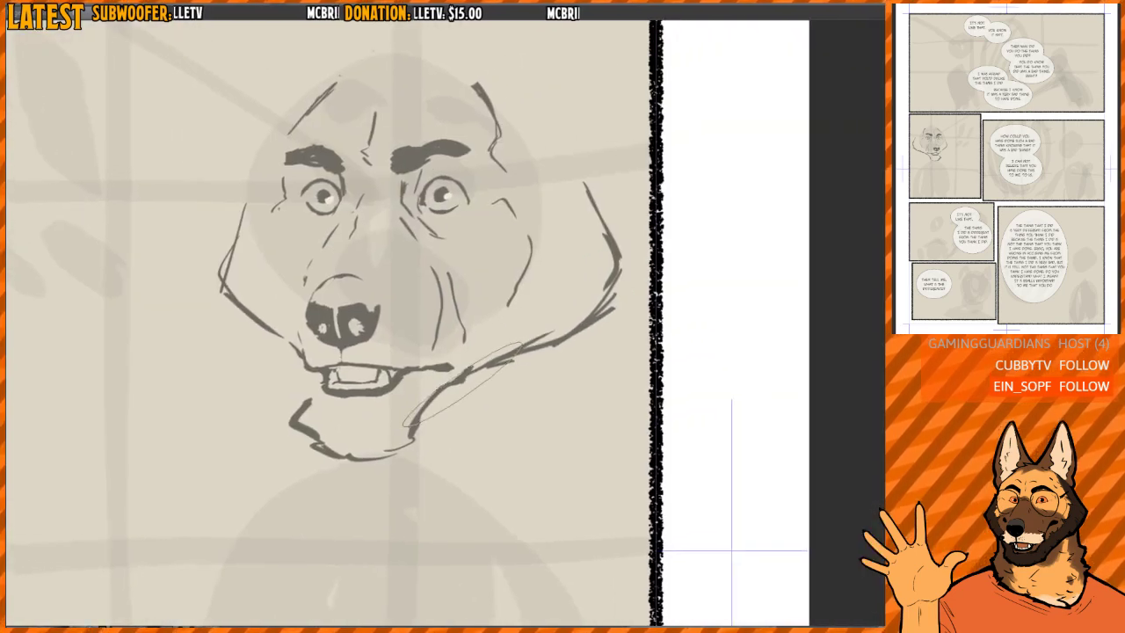
{"action": "left_click_drag", "start_coordinate": [470, 360], "coordinate": [420, 373]}
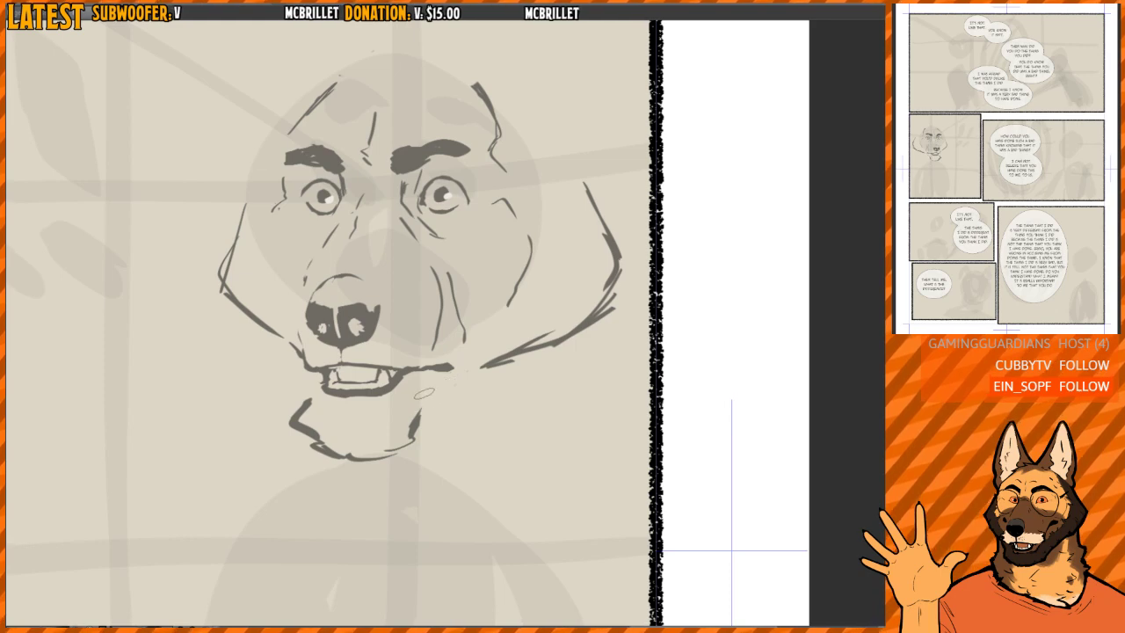
{"action": "left_click_drag", "start_coordinate": [435, 383], "coordinate": [415, 418]}
- Clear the inside of the chin and fill it with a solid dark beard that has a ragged lower edge
{"action": "key", "text": "e"}
{"action": "mouse_move", "coordinate": [314, 420]}
{"action": "left_mouse_down"}
{"action": "mouse_move", "coordinate": [339, 443]}
{"action": "mouse_move", "coordinate": [303, 414]}
{"action": "mouse_move", "coordinate": [329, 454]}
{"action": "mouse_move", "coordinate": [384, 449]}
{"action": "left_mouse_up"}
{"action": "key", "text": "p"}
{"action": "mouse_move", "coordinate": [314, 412]}
{"action": "left_mouse_down"}
{"action": "mouse_move", "coordinate": [343, 460]}
{"action": "mouse_move", "coordinate": [372, 457]}
{"action": "mouse_move", "coordinate": [376, 415]}
{"action": "mouse_move", "coordinate": [411, 432]}
{"action": "mouse_move", "coordinate": [402, 413]}
{"action": "left_mouse_up"}
{"action": "left_click_drag", "start_coordinate": [318, 415], "coordinate": [345, 466]}
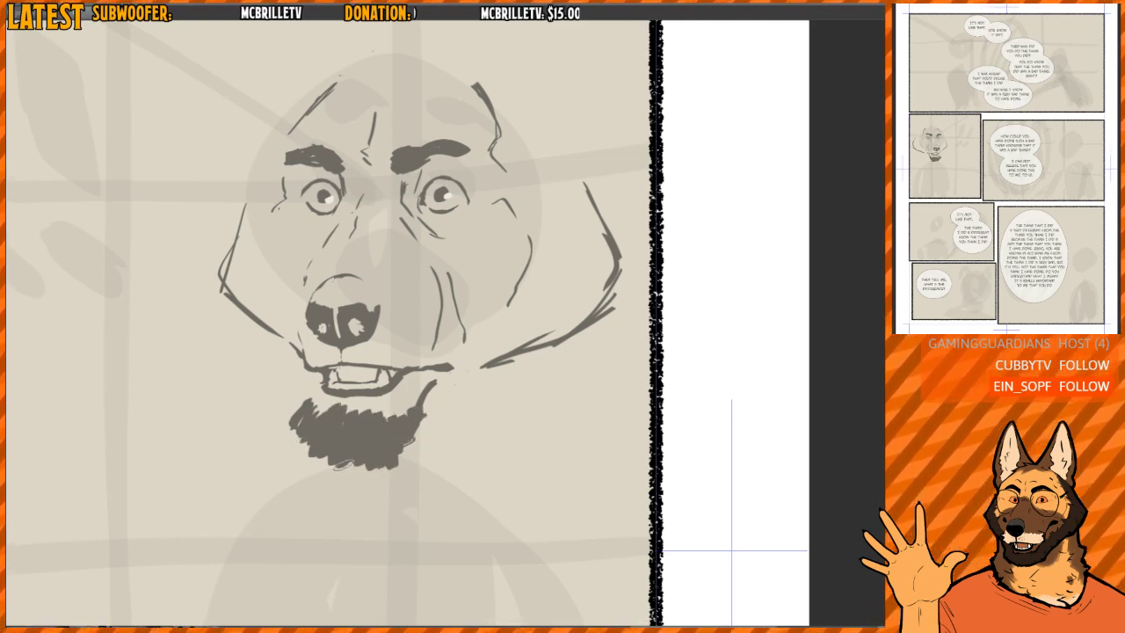
- Redraw the jaw line from the top of the beard past the mouth corner out to the broad cheek contour
{"action": "left_click_drag", "start_coordinate": [455, 373], "coordinate": [532, 340]}
{"action": "key", "text": "h"}
{"action": "mouse_move", "coordinate": [392, 360]}
{"action": "left_mouse_down"}
{"action": "mouse_move", "coordinate": [441, 419]}
{"action": "mouse_move", "coordinate": [378, 376]}
{"action": "left_mouse_up"}
{"action": "scroll", "coordinate": [444, 417], "scroll_direction": "down", "scroll_amount": 1}
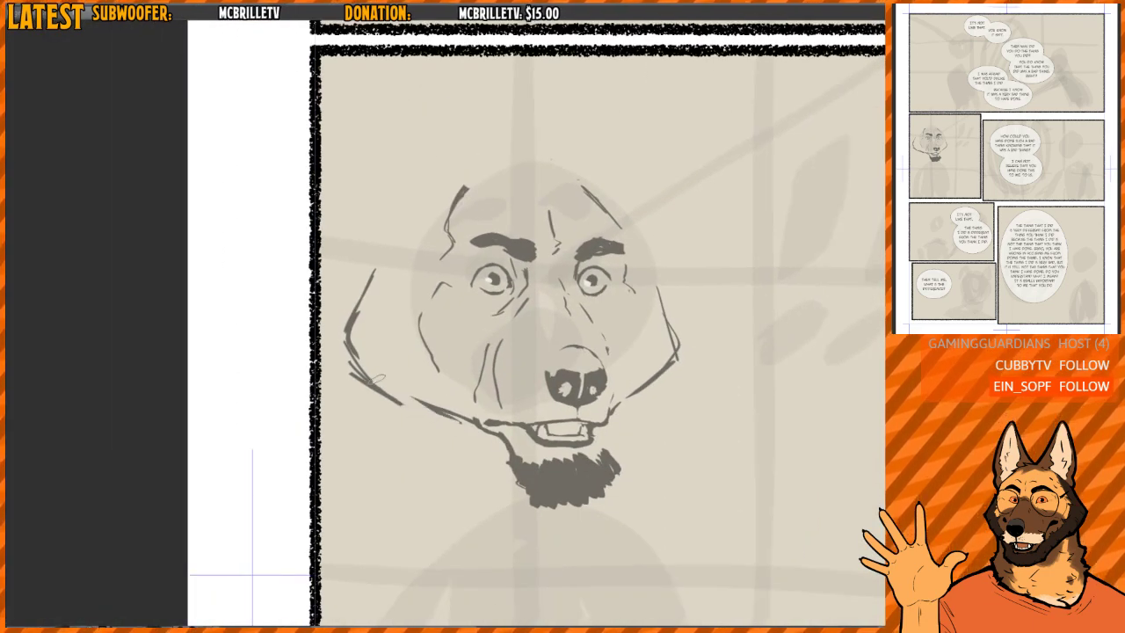
{"action": "left_click_drag", "start_coordinate": [453, 420], "coordinate": [369, 379]}
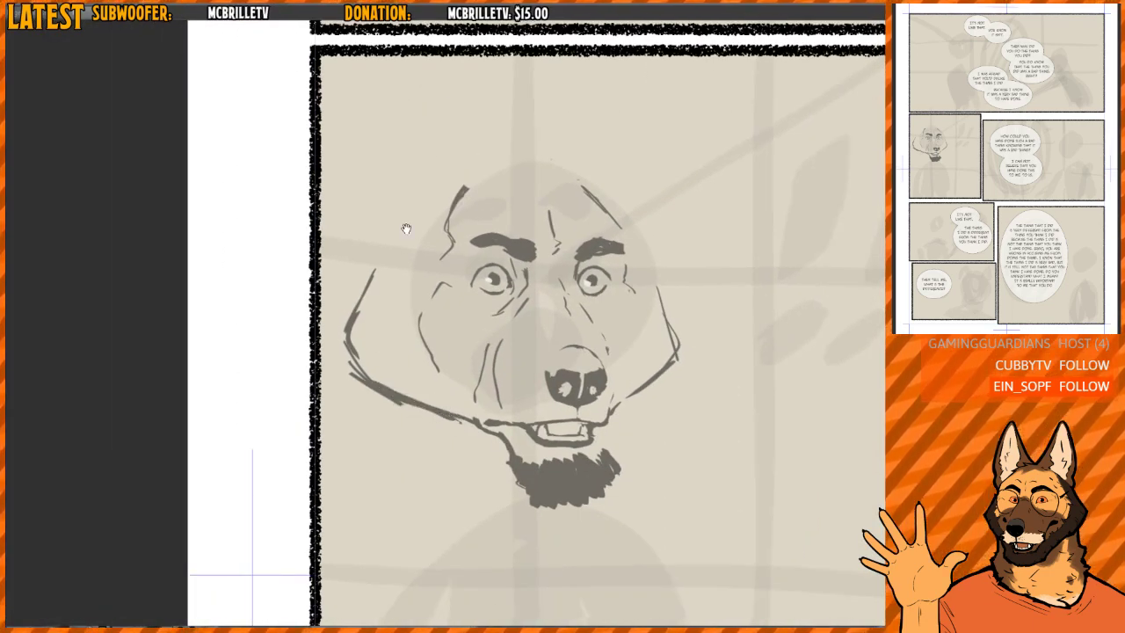
- Erase the broad outer cheek contour and replace it with a smaller, rounded cheek line closer to the eye
{"action": "left_click_drag", "start_coordinate": [406, 229], "coordinate": [390, 227]}
{"action": "mouse_move", "coordinate": [389, 421]}
{"action": "left_mouse_down"}
{"action": "mouse_move", "coordinate": [331, 314]}
{"action": "mouse_move", "coordinate": [350, 378]}
{"action": "left_mouse_up"}
{"action": "mouse_move", "coordinate": [363, 286]}
{"action": "left_mouse_down"}
{"action": "mouse_move", "coordinate": [346, 343]}
{"action": "mouse_move", "coordinate": [367, 383]}
{"action": "left_mouse_up"}
{"action": "left_click_drag", "start_coordinate": [635, 285], "coordinate": [612, 281]}
{"action": "mouse_move", "coordinate": [340, 287]}
{"action": "left_mouse_down"}
{"action": "mouse_move", "coordinate": [326, 324]}
{"action": "mouse_move", "coordinate": [336, 363]}
{"action": "left_mouse_up"}
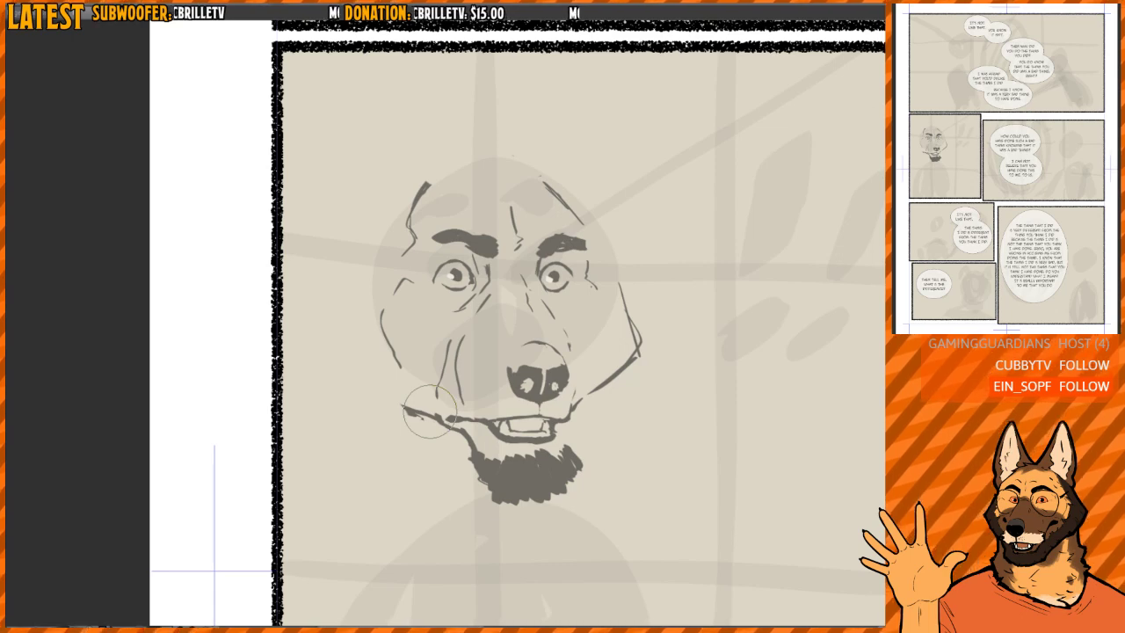
{"action": "left_click_drag", "start_coordinate": [513, 267], "coordinate": [493, 259]}
{"action": "left_click_drag", "start_coordinate": [362, 313], "coordinate": [381, 360]}
{"action": "mouse_move", "coordinate": [379, 290]}
{"action": "left_mouse_down"}
{"action": "mouse_move", "coordinate": [370, 299]}
{"action": "mouse_move", "coordinate": [349, 287]}
{"action": "mouse_move", "coordinate": [402, 353]}
{"action": "left_mouse_up"}
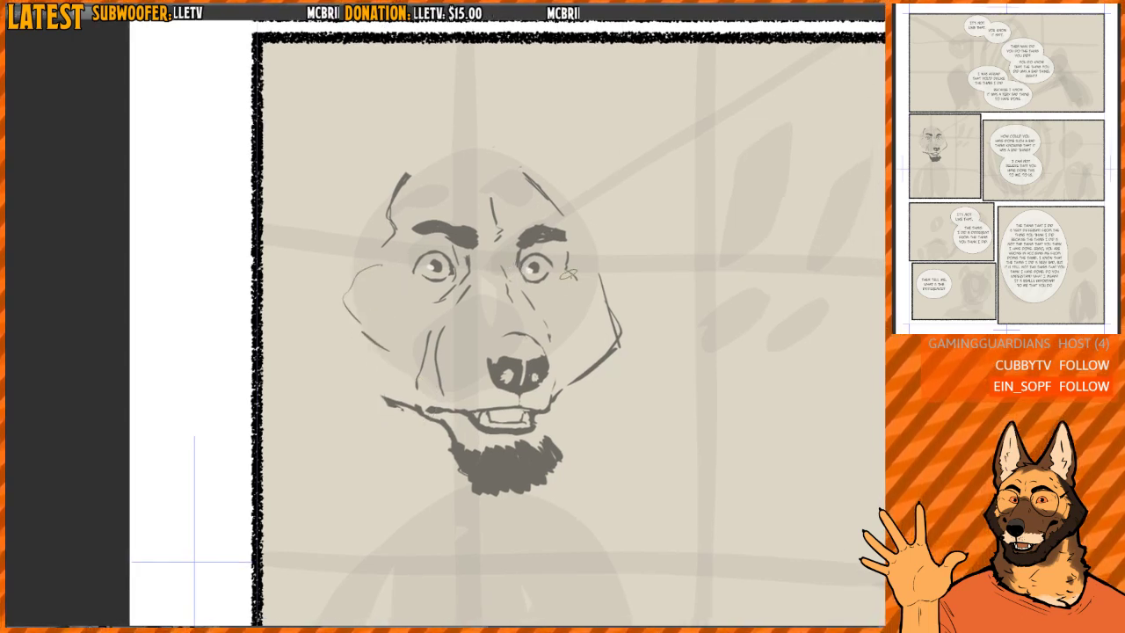
- Lasso the muzzle, mouth and beard, shift them slightly away from the rounded cheek, and deselect
{"action": "key", "text": "h"}
{"action": "left_click_drag", "start_coordinate": [541, 299], "coordinate": [531, 285]}
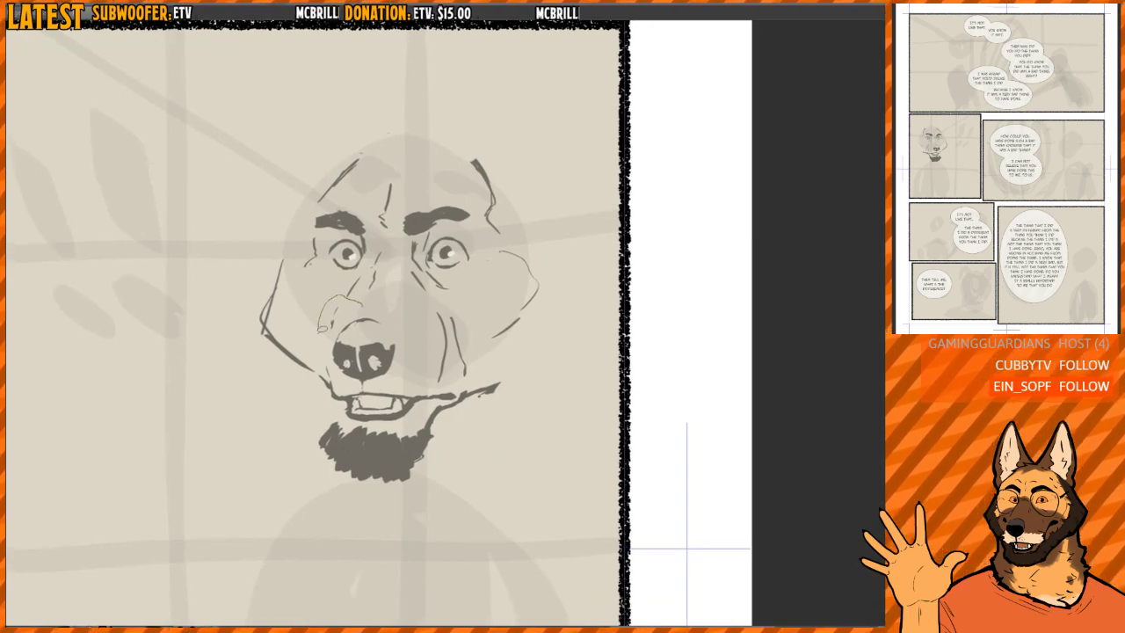
{"action": "mouse_move", "coordinate": [299, 430]}
{"action": "left_mouse_down"}
{"action": "mouse_move", "coordinate": [438, 515]}
{"action": "mouse_move", "coordinate": [525, 409]}
{"action": "left_mouse_up"}
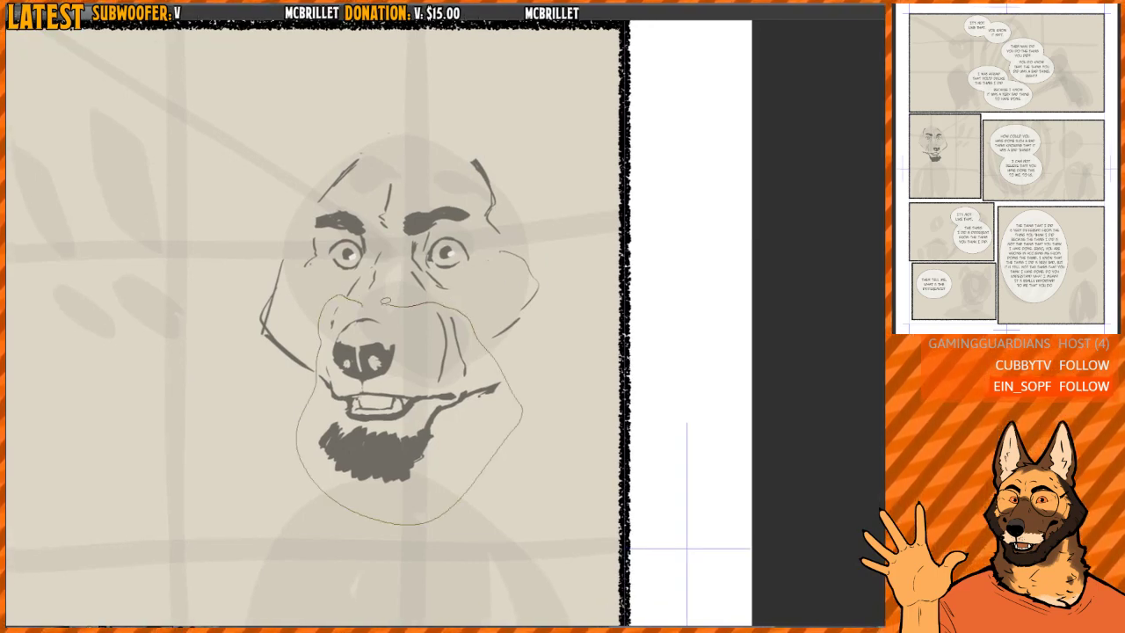
{"action": "left_click_drag", "start_coordinate": [385, 302], "coordinate": [362, 305]}
{"action": "left_click_drag", "start_coordinate": [418, 347], "coordinate": [405, 348]}
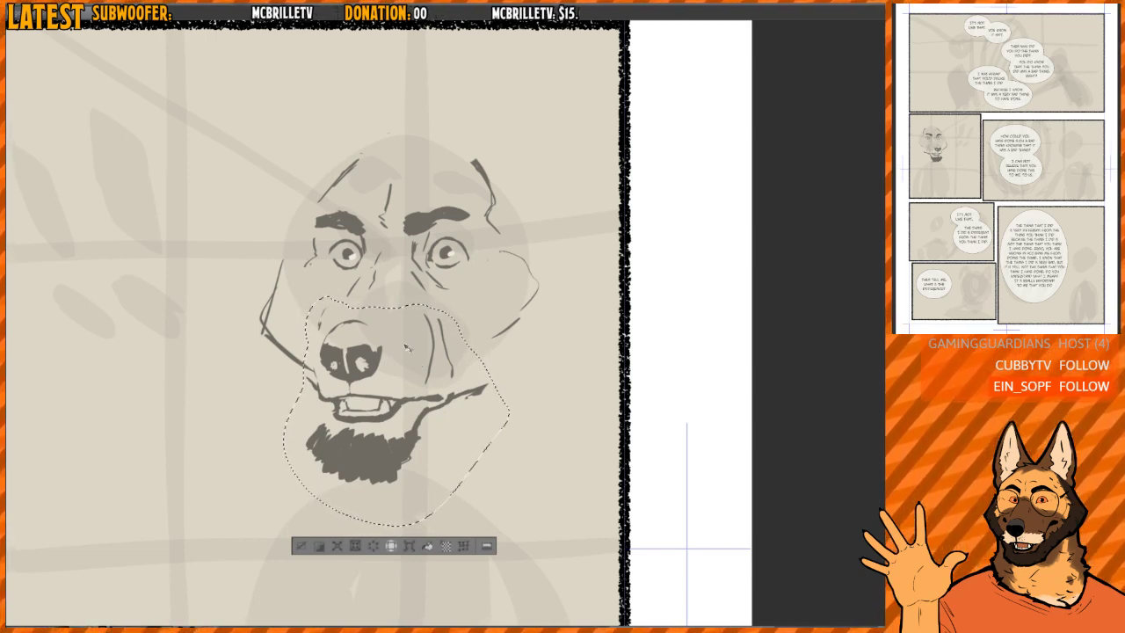
{"action": "key", "text": "ctrl+d"}
- Erase the outer cheek contour on the muzzle side of the face
{"action": "scroll", "coordinate": [426, 319], "scroll_direction": "up", "scroll_amount": 1}
{"action": "key", "text": "h"}
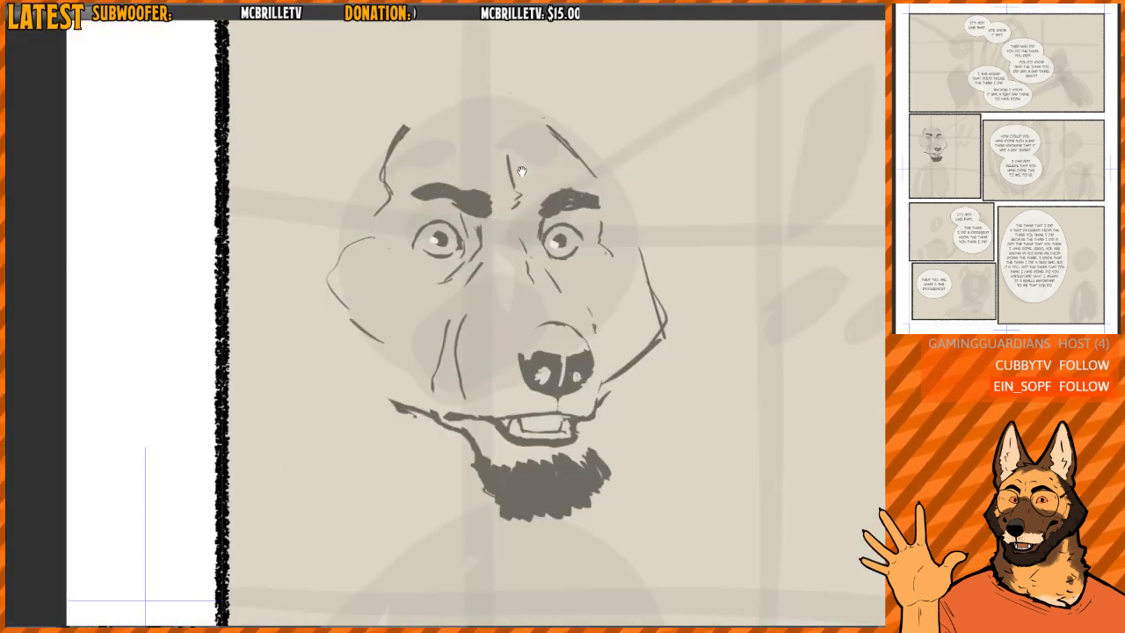
{"action": "left_click_drag", "start_coordinate": [572, 203], "coordinate": [552, 217]}
{"action": "scroll", "coordinate": [546, 227], "scroll_direction": "down", "scroll_amount": 1}
{"action": "left_click_drag", "start_coordinate": [620, 307], "coordinate": [578, 387]}
{"action": "key", "text": "h"}
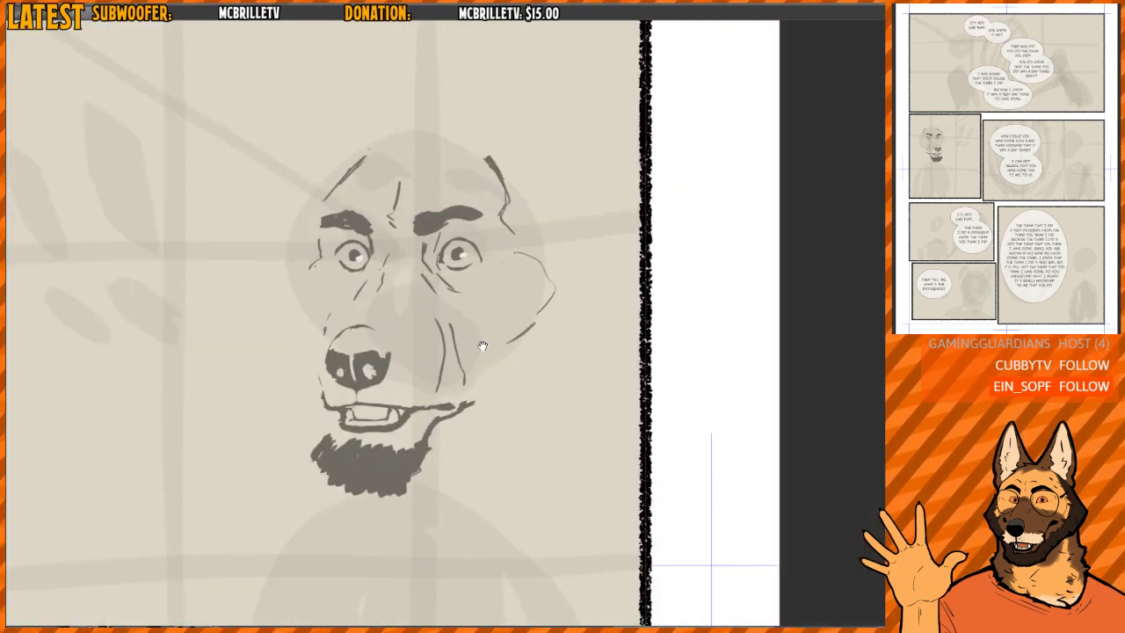
- Reshape the beard by trimming its sides and cleaning up the edge where it meets the jaw line
{"action": "left_click_drag", "start_coordinate": [384, 435], "coordinate": [382, 396]}
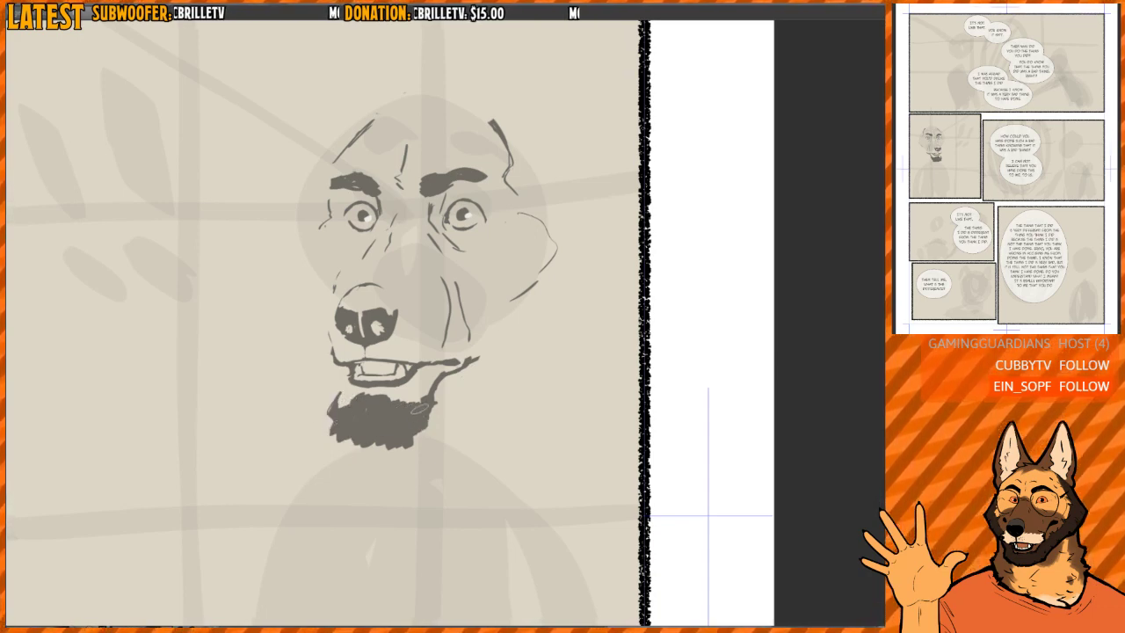
{"action": "scroll", "coordinate": [397, 388], "scroll_direction": "up", "scroll_amount": 2}
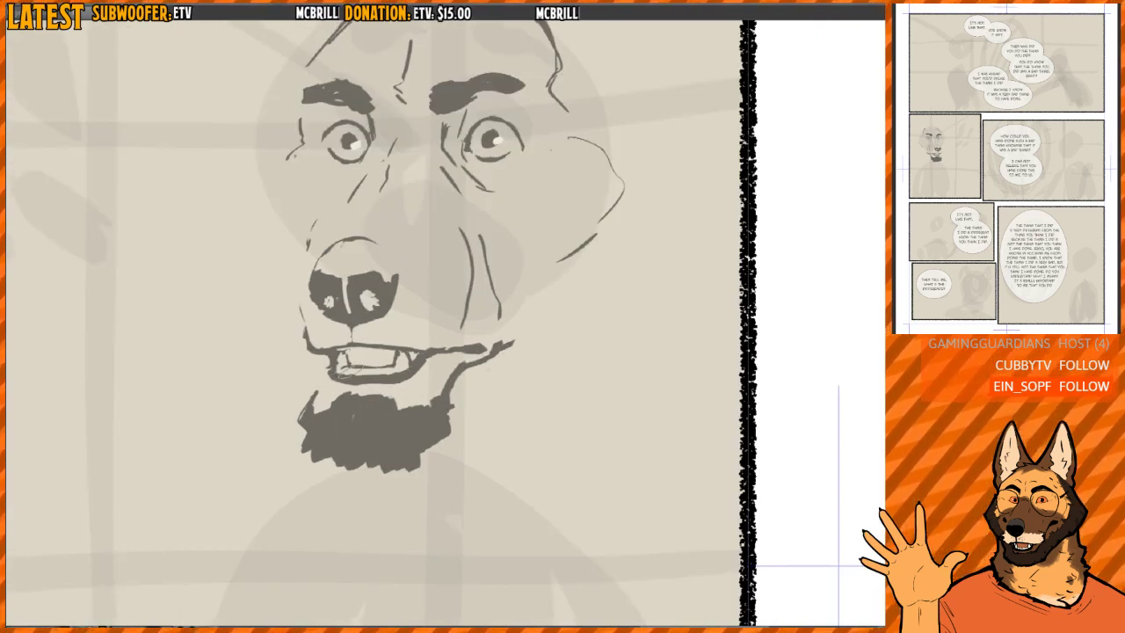
{"action": "key", "text": "h"}
{"action": "mouse_move", "coordinate": [574, 365]}
{"action": "left_mouse_down"}
{"action": "mouse_move", "coordinate": [457, 319]}
{"action": "mouse_move", "coordinate": [461, 367]}
{"action": "left_mouse_up"}
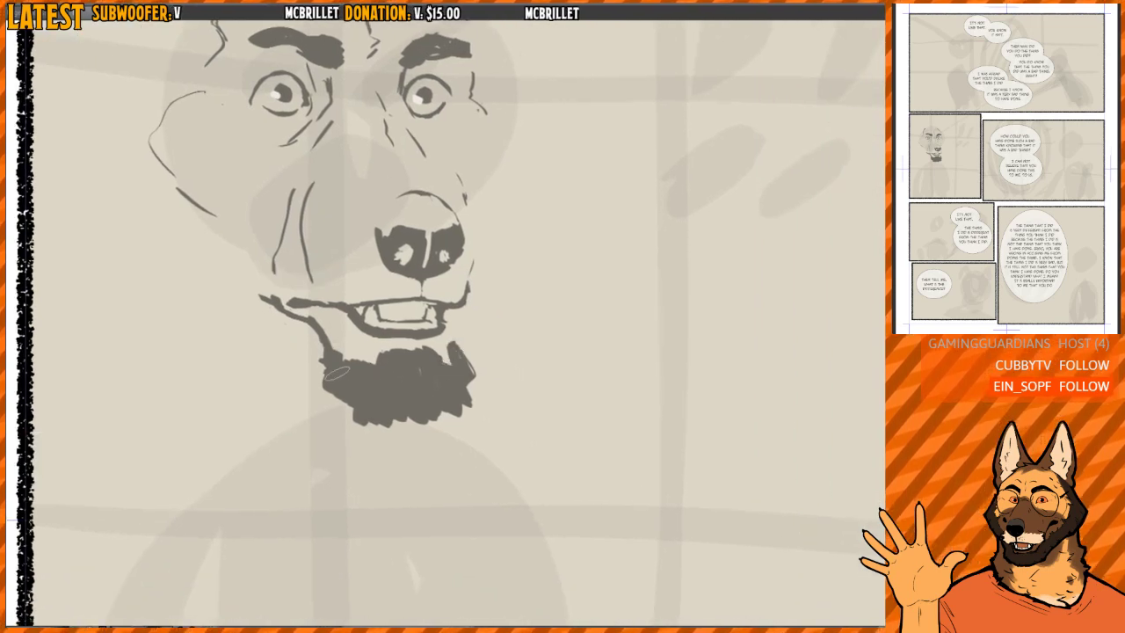
{"action": "left_click_drag", "start_coordinate": [325, 352], "coordinate": [352, 431]}
{"action": "left_click_drag", "start_coordinate": [339, 390], "coordinate": [353, 423]}
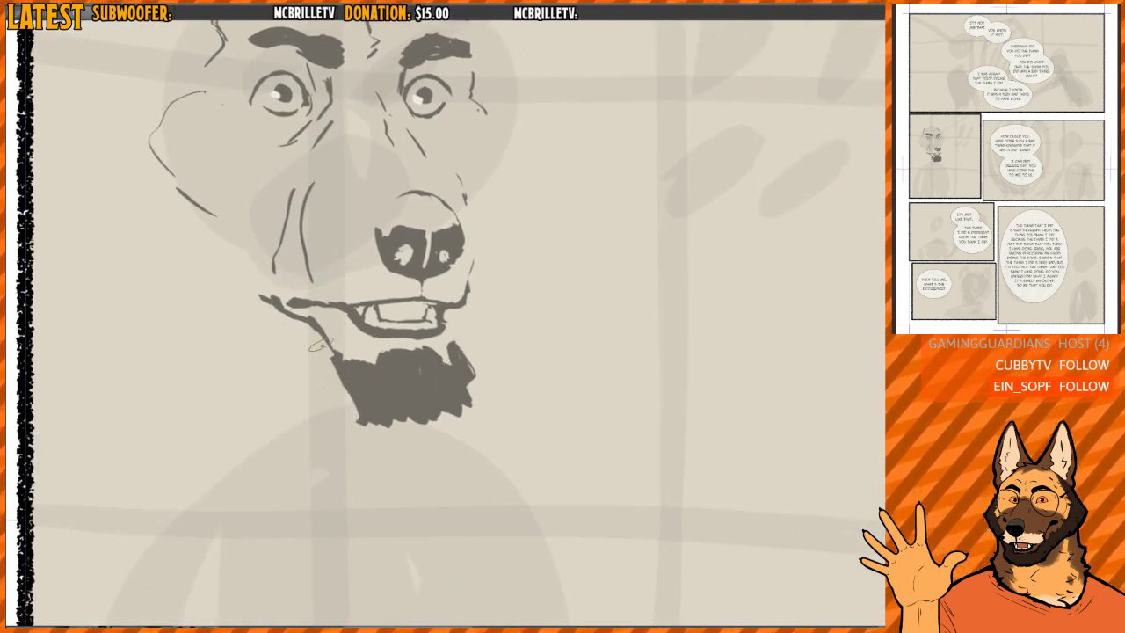
{"action": "mouse_move", "coordinate": [318, 343]}
{"action": "left_mouse_down"}
{"action": "mouse_move", "coordinate": [341, 383]}
{"action": "mouse_move", "coordinate": [360, 360]}
{"action": "left_mouse_up"}
{"action": "key", "text": "h"}
{"action": "left_click_drag", "start_coordinate": [522, 293], "coordinate": [464, 338]}
{"action": "key", "text": "h"}
{"action": "scroll", "coordinate": [495, 302], "scroll_direction": "down", "scroll_amount": 1}
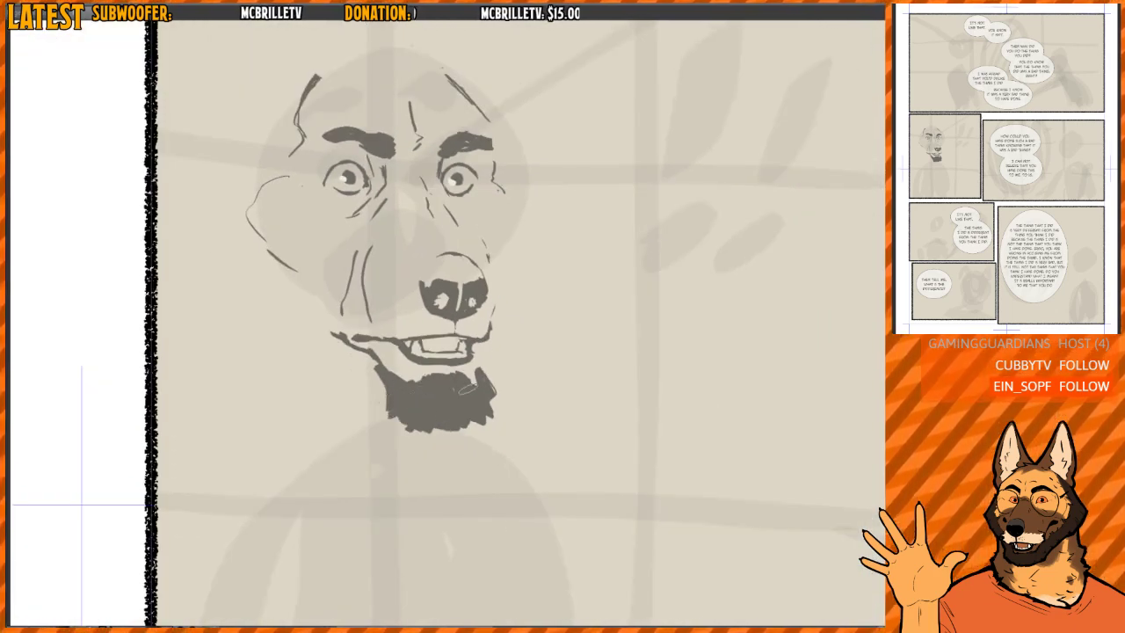
- Try out a new angled cheek contour on the muzzle side of the face and erase it
{"action": "key", "text": "h"}
{"action": "left_click_drag", "start_coordinate": [545, 278], "coordinate": [484, 337]}
{"action": "scroll", "coordinate": [480, 278], "scroll_direction": "up", "scroll_amount": 1}
{"action": "left_click_drag", "start_coordinate": [373, 286], "coordinate": [388, 318]}
{"action": "scroll", "coordinate": [386, 317], "scroll_direction": "down", "scroll_amount": 1}
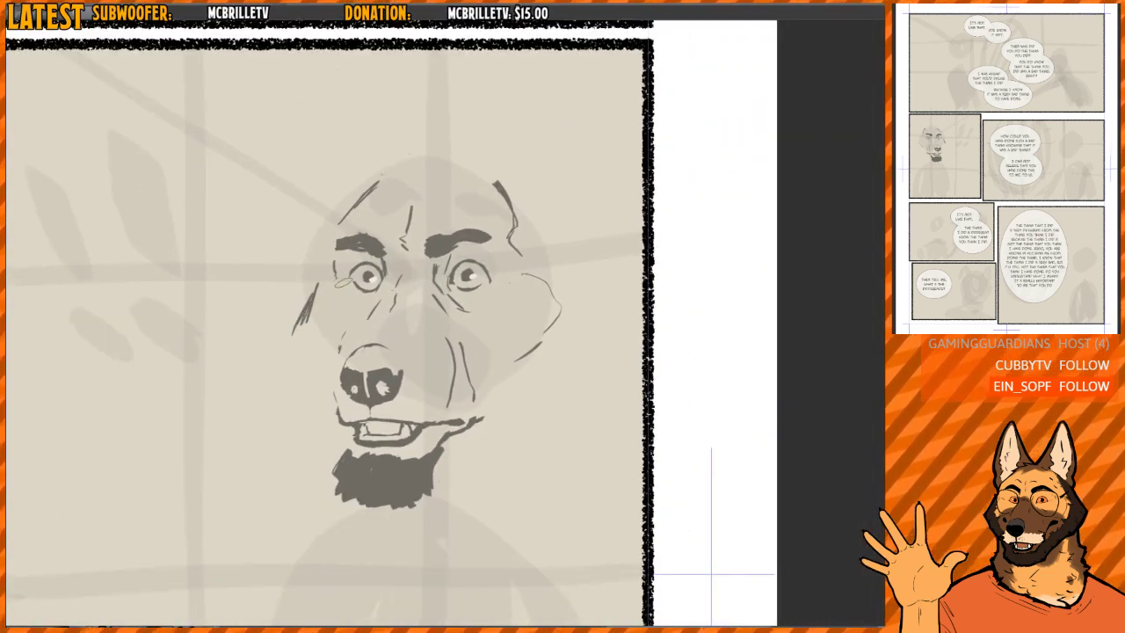
{"action": "key", "text": "h"}
{"action": "key", "text": "h"}
{"action": "key", "text": "e"}
{"action": "mouse_move", "coordinate": [310, 302]}
{"action": "left_mouse_down"}
{"action": "mouse_move", "coordinate": [344, 256]}
{"action": "mouse_move", "coordinate": [314, 311]}
{"action": "mouse_move", "coordinate": [318, 360]}
{"action": "mouse_move", "coordinate": [363, 395]}
{"action": "left_mouse_up"}
{"action": "key", "text": "p"}
{"action": "key", "text": "h"}
{"action": "key", "text": "h"}
{"action": "key", "text": "h"}
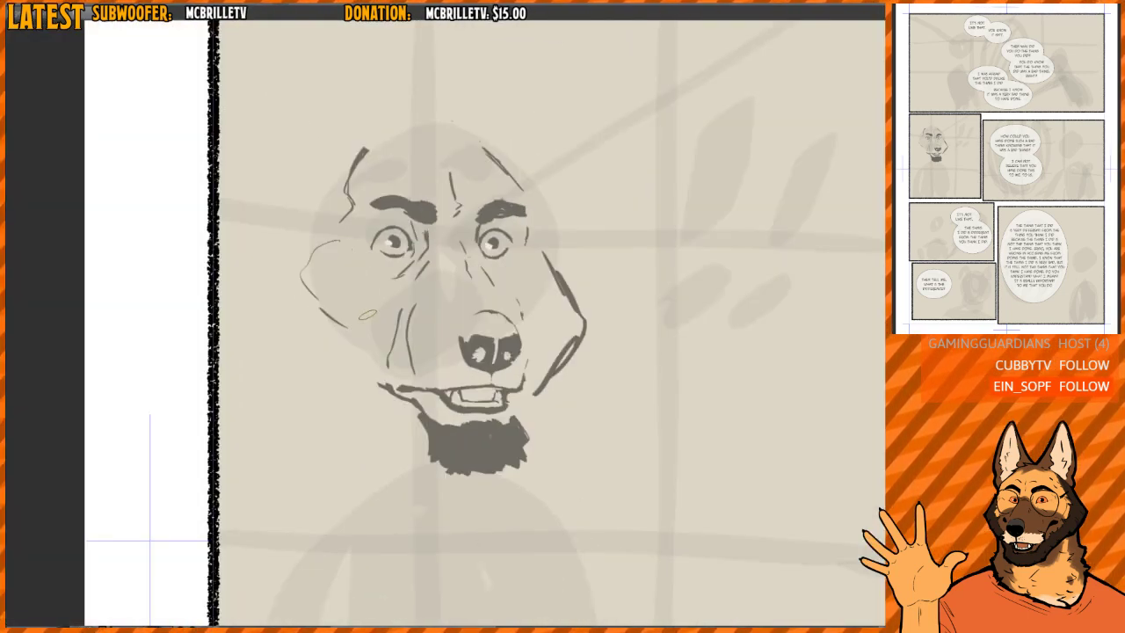
{"action": "scroll", "coordinate": [469, 292], "scroll_direction": "up", "scroll_amount": 1}
{"action": "mouse_move", "coordinate": [470, 293]}
{"action": "left_mouse_down"}
{"action": "mouse_move", "coordinate": [477, 366]}
{"action": "mouse_move", "coordinate": [458, 392]}
{"action": "left_mouse_up"}
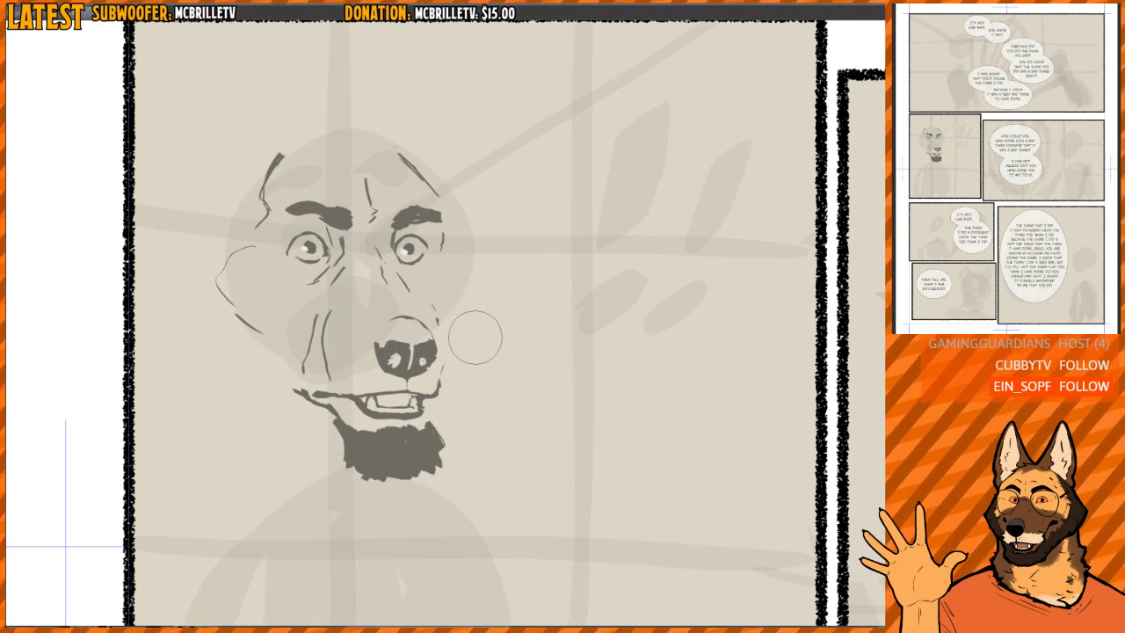
- Lasso the muzzle area, nudge it slightly, and deselect
{"action": "key", "text": "h"}
{"action": "mouse_move", "coordinate": [513, 284]}
{"action": "left_mouse_down"}
{"action": "mouse_move", "coordinate": [451, 286]}
{"action": "mouse_move", "coordinate": [515, 497]}
{"action": "mouse_move", "coordinate": [556, 337]}
{"action": "left_mouse_up"}
{"action": "left_click_drag", "start_coordinate": [473, 299], "coordinate": [442, 304]}
{"action": "left_click_drag", "start_coordinate": [475, 338], "coordinate": [471, 334]}
{"action": "key", "text": "ctrl+d"}
- Erase the wrinkles beside the muzzle-side eye, redraw the short line above the nose, and connect the inner brow to the under-eye line
{"action": "key", "text": "e"}
{"action": "mouse_move", "coordinate": [433, 276]}
{"action": "left_mouse_down"}
{"action": "mouse_move", "coordinate": [428, 286]}
{"action": "mouse_move", "coordinate": [454, 256]}
{"action": "left_mouse_up"}
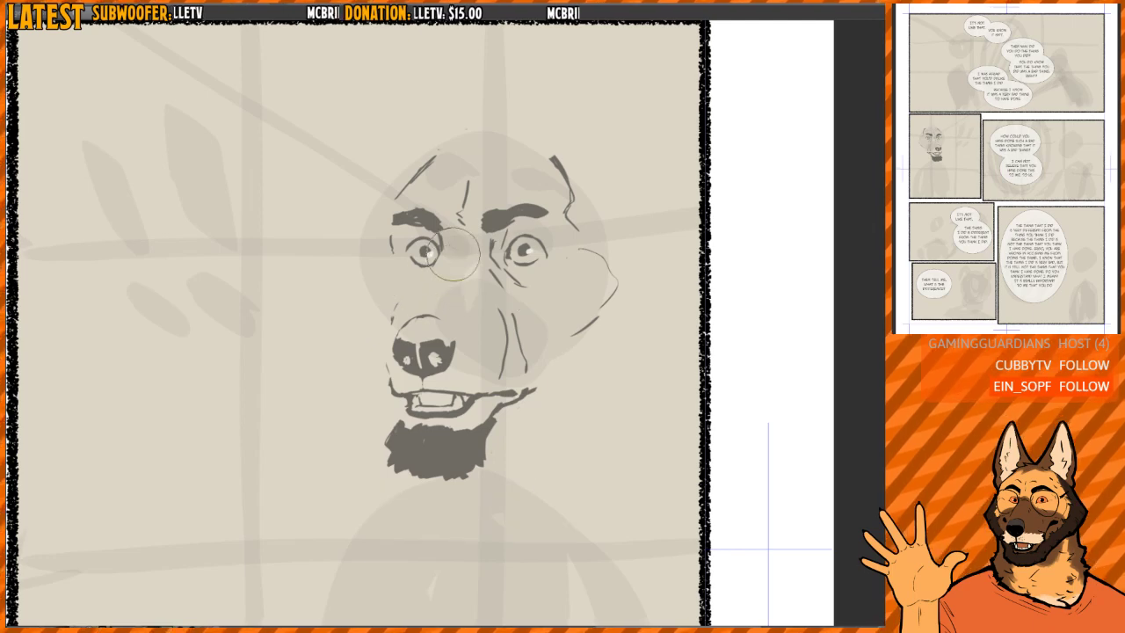
{"action": "key", "text": "p"}
{"action": "scroll", "coordinate": [446, 256], "scroll_direction": "up", "scroll_amount": 3}
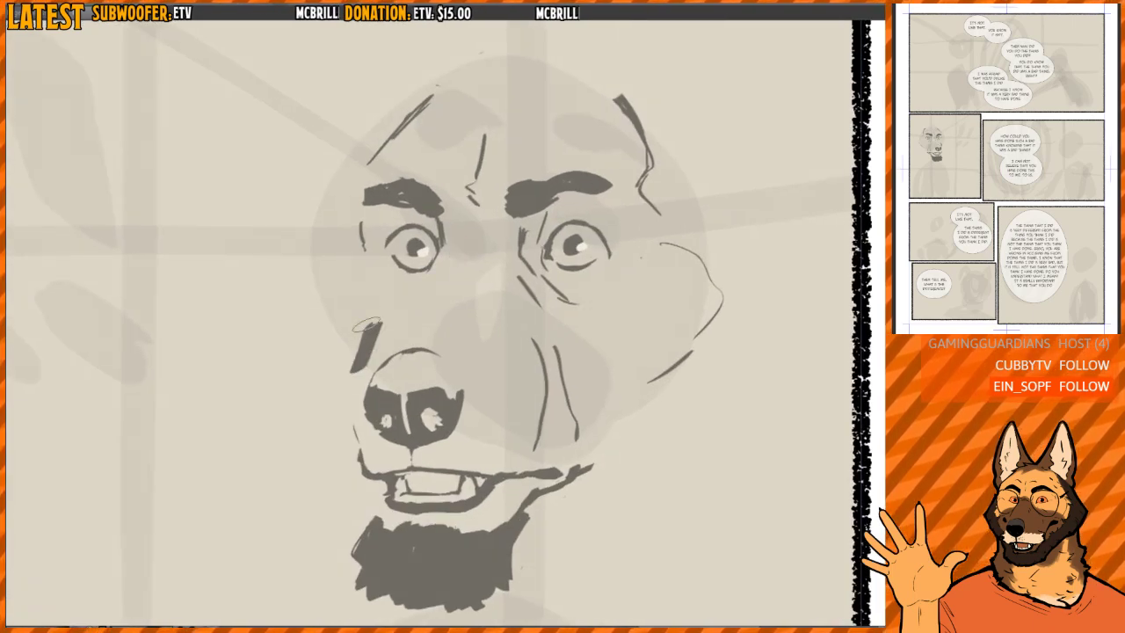
{"action": "scroll", "coordinate": [379, 287], "scroll_direction": "up", "scroll_amount": 2}
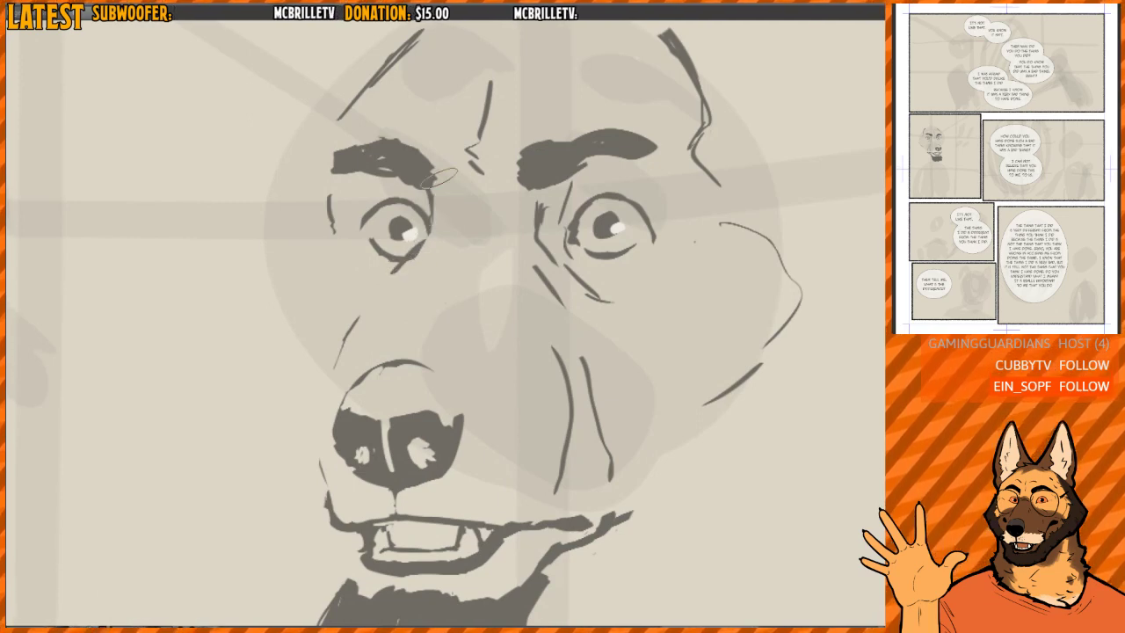
{"action": "mouse_move", "coordinate": [432, 202]}
{"action": "left_mouse_down"}
{"action": "mouse_move", "coordinate": [430, 222]}
{"action": "mouse_move", "coordinate": [379, 287]}
{"action": "left_mouse_up"}
{"action": "left_click_drag", "start_coordinate": [436, 149], "coordinate": [445, 173]}
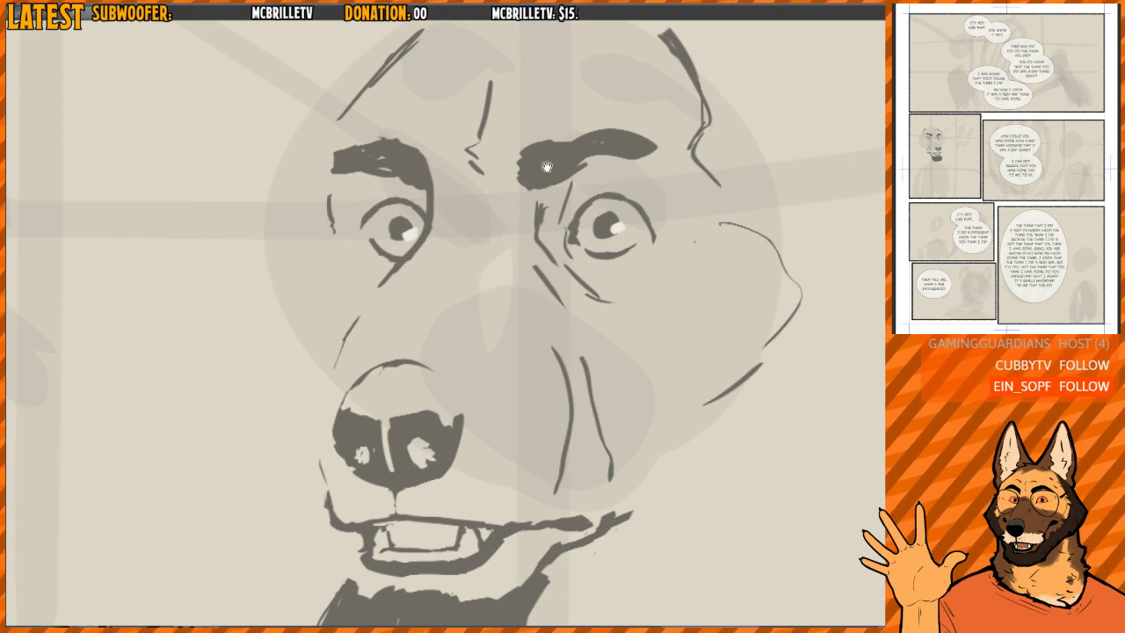
- Erase the loose line below the muzzle-side eye and tidy the lower lid's edge
{"action": "left_click_drag", "start_coordinate": [547, 166], "coordinate": [447, 193]}
{"action": "left_click_drag", "start_coordinate": [369, 289], "coordinate": [415, 206]}
{"action": "left_click_drag", "start_coordinate": [348, 237], "coordinate": [309, 336]}
{"action": "mouse_move", "coordinate": [353, 230]}
{"action": "left_mouse_down"}
{"action": "mouse_move", "coordinate": [412, 175]}
{"action": "mouse_move", "coordinate": [409, 229]}
{"action": "left_mouse_up"}
{"action": "key", "text": "m"}
{"action": "key", "text": "m"}
{"action": "scroll", "coordinate": [382, 209], "scroll_direction": "up", "scroll_amount": 2}
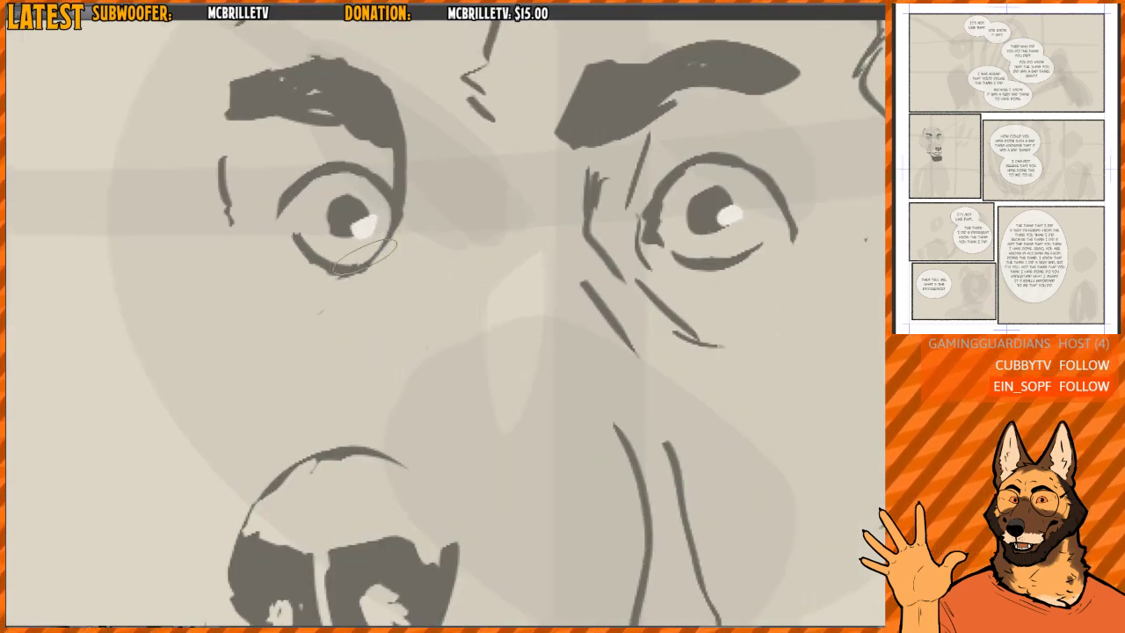
- Draw a diagonal line from the muzzle-side eye down toward the nose and shorten the arch above the nose
{"action": "scroll", "coordinate": [386, 220], "scroll_direction": "down", "scroll_amount": 1}
{"action": "left_click_drag", "start_coordinate": [400, 207], "coordinate": [378, 265]}
{"action": "mouse_move", "coordinate": [365, 226]}
{"action": "left_mouse_down"}
{"action": "mouse_move", "coordinate": [388, 185]}
{"action": "mouse_move", "coordinate": [353, 261]}
{"action": "left_mouse_up"}
{"action": "scroll", "coordinate": [389, 182], "scroll_direction": "down", "scroll_amount": 2}
{"action": "key", "text": "ctrl+z"}
{"action": "left_click_drag", "start_coordinate": [495, 251], "coordinate": [461, 244]}
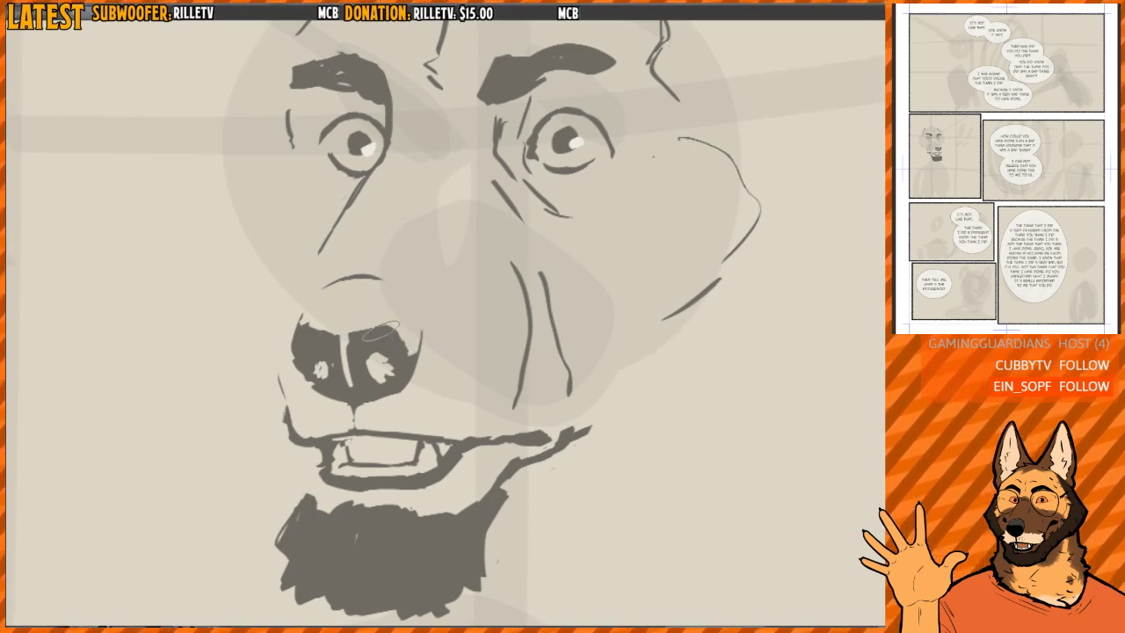
{"action": "left_click_drag", "start_coordinate": [353, 339], "coordinate": [353, 387]}
- Trim the front edge of the lower lip and clean up the muzzle corner below the nose
{"action": "scroll", "coordinate": [350, 387], "scroll_direction": "down", "scroll_amount": 3}
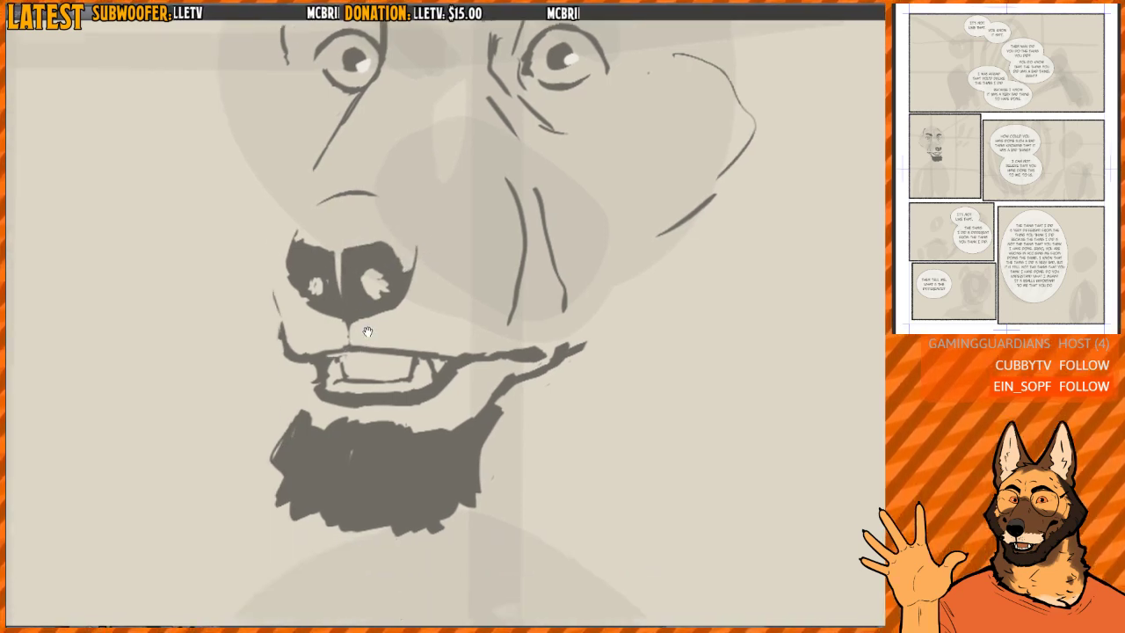
{"action": "key", "text": "h"}
{"action": "key", "text": "h"}
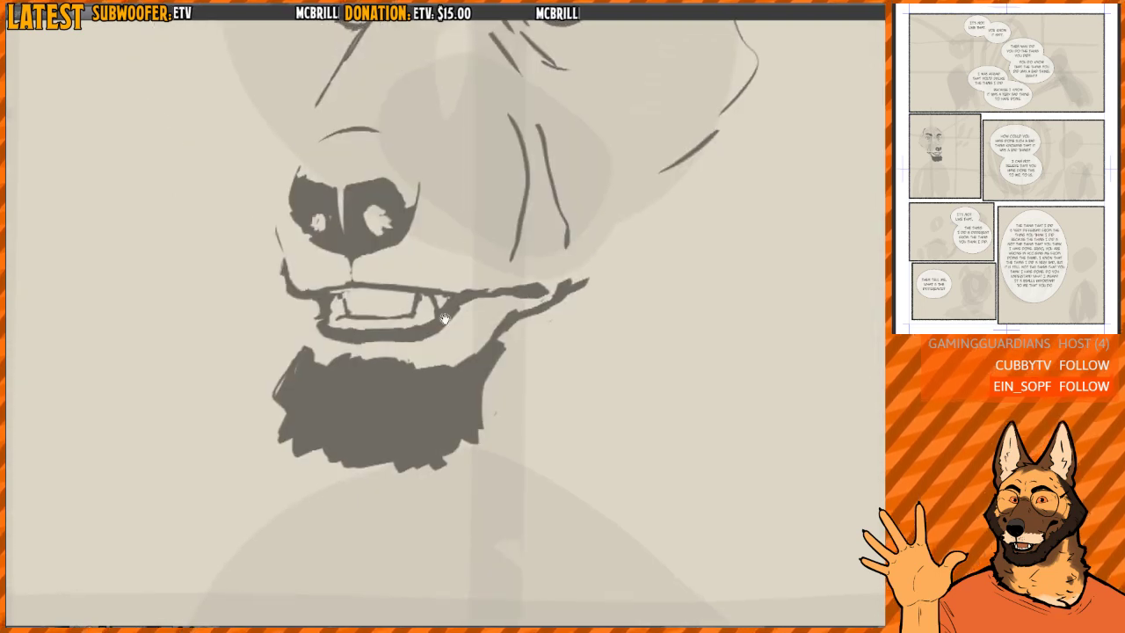
{"action": "left_click_drag", "start_coordinate": [320, 333], "coordinate": [317, 342]}
{"action": "mouse_move", "coordinate": [320, 303]}
{"action": "left_mouse_down"}
{"action": "mouse_move", "coordinate": [329, 339]}
{"action": "mouse_move", "coordinate": [401, 347]}
{"action": "left_mouse_up"}
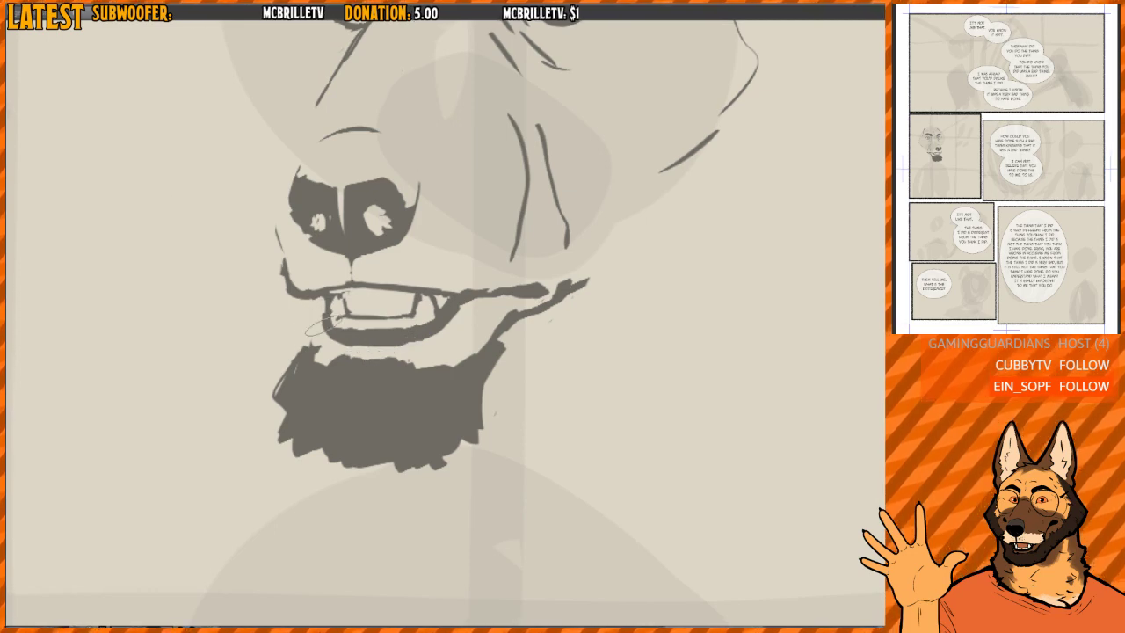
{"action": "key", "text": "h"}
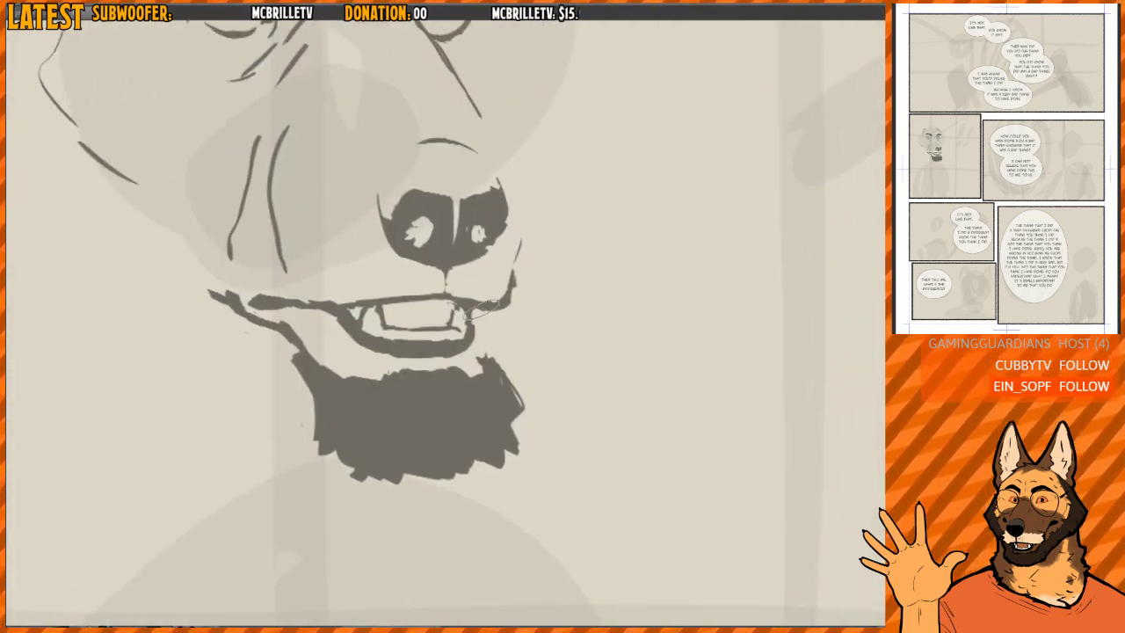
{"action": "mouse_move", "coordinate": [530, 266]}
{"action": "left_mouse_down"}
{"action": "mouse_move", "coordinate": [507, 315]}
{"action": "mouse_move", "coordinate": [405, 347]}
{"action": "mouse_move", "coordinate": [480, 375]}
{"action": "left_mouse_up"}
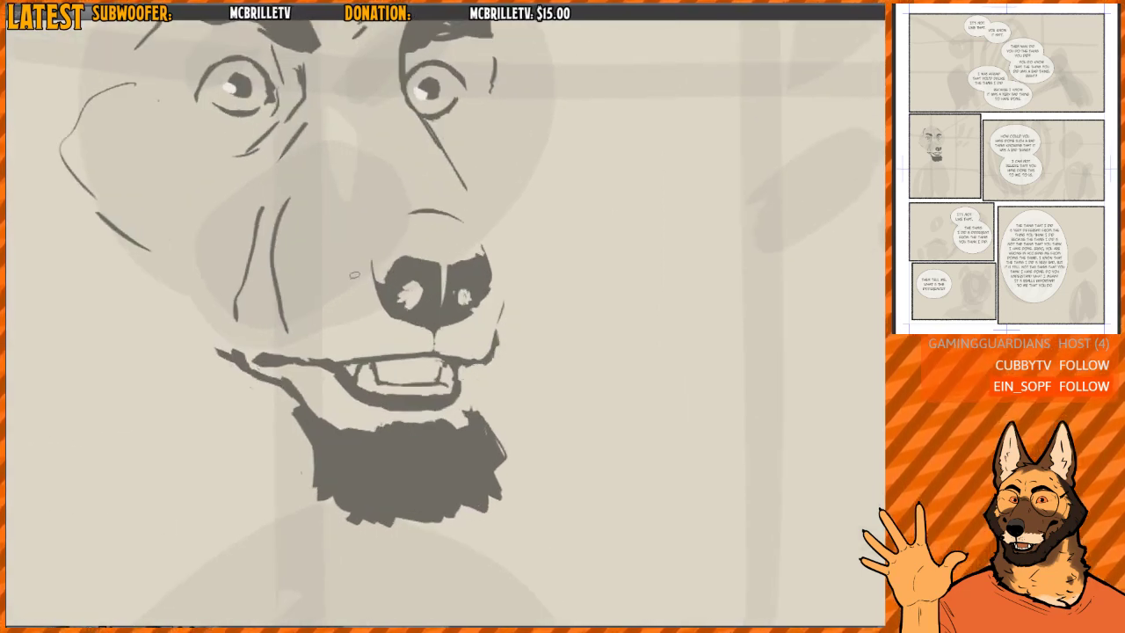
- Lasso the nose, mouth and beard, rotate and shift them slightly, apply the transform, and deselect
{"action": "mouse_move", "coordinate": [273, 337]}
{"action": "left_mouse_down"}
{"action": "mouse_move", "coordinate": [334, 553]}
{"action": "mouse_move", "coordinate": [529, 231]}
{"action": "mouse_move", "coordinate": [341, 212]}
{"action": "mouse_move", "coordinate": [328, 318]}
{"action": "left_mouse_up"}
{"action": "key", "text": "ctrl+t"}
{"action": "left_click_drag", "start_coordinate": [633, 208], "coordinate": [626, 198]}
{"action": "left_click_drag", "start_coordinate": [520, 293], "coordinate": [523, 284]}
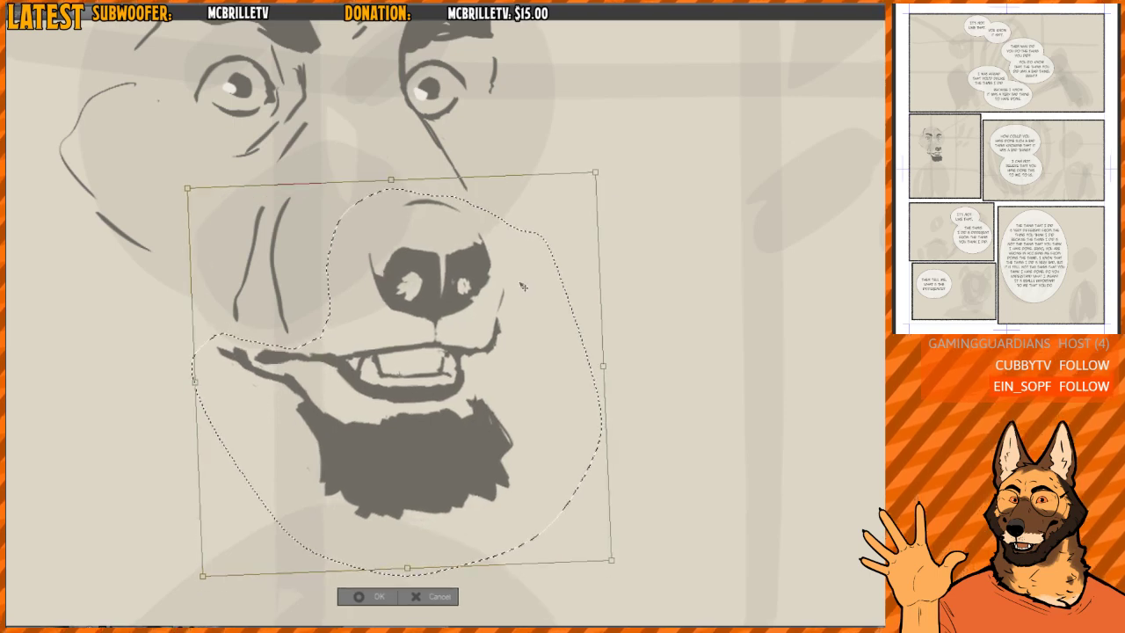
{"action": "left_click_drag", "start_coordinate": [622, 226], "coordinate": [622, 219]}
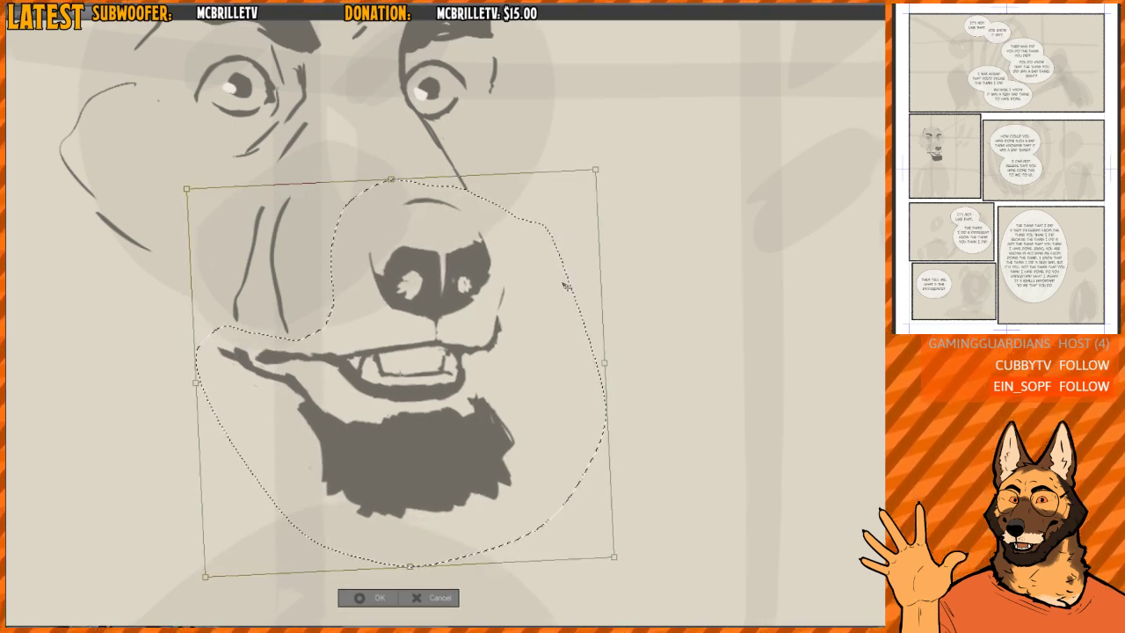
{"action": "left_click_drag", "start_coordinate": [565, 284], "coordinate": [575, 255]}
{"action": "left_click_drag", "start_coordinate": [631, 215], "coordinate": [627, 202]}
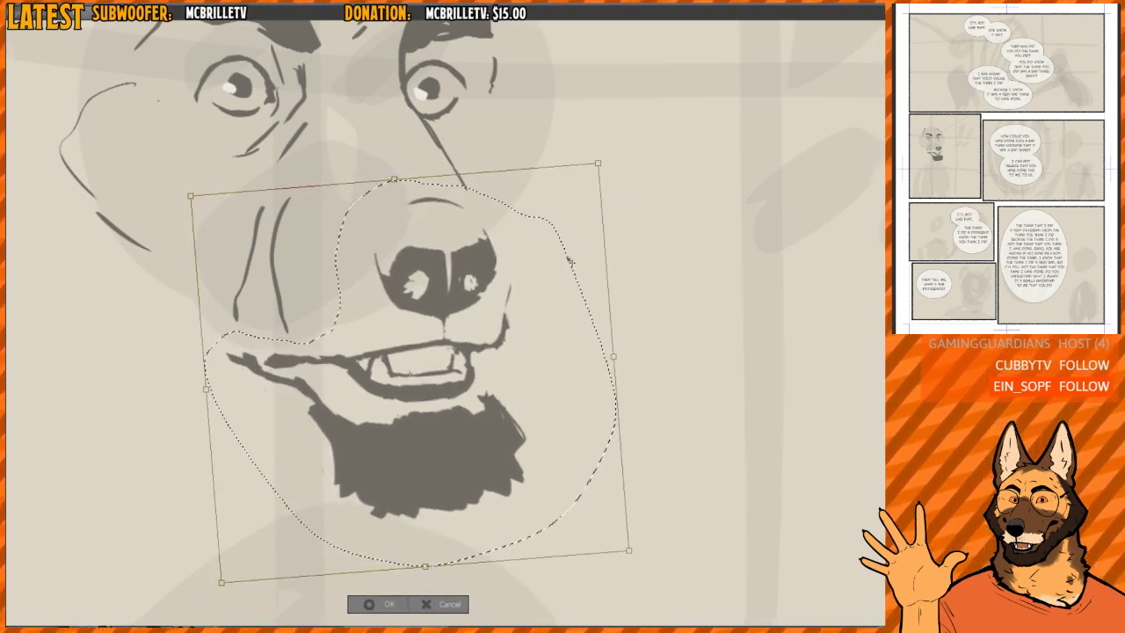
{"action": "left_click_drag", "start_coordinate": [570, 260], "coordinate": [572, 261]}
{"action": "key", "text": "Return"}
{"action": "key", "text": "ctrl+d"}
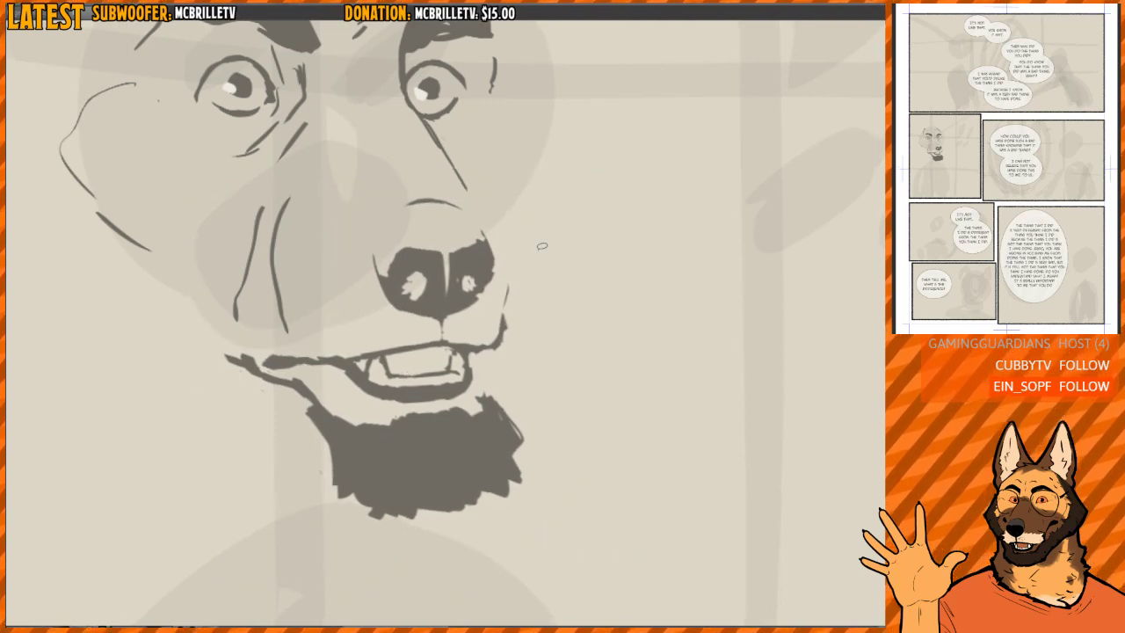
- Redraw the muzzle's front edge as a straight slanted line from beside the nose down to the upper lip
{"action": "key", "text": "h"}
{"action": "mouse_move", "coordinate": [417, 264]}
{"action": "left_mouse_down"}
{"action": "mouse_move", "coordinate": [380, 301]}
{"action": "mouse_move", "coordinate": [361, 381]}
{"action": "left_mouse_up"}
{"action": "mouse_move", "coordinate": [344, 328]}
{"action": "left_mouse_down"}
{"action": "mouse_move", "coordinate": [349, 392]}
{"action": "mouse_move", "coordinate": [354, 365]}
{"action": "mouse_move", "coordinate": [374, 384]}
{"action": "left_mouse_up"}
{"action": "left_click_drag", "start_coordinate": [425, 424], "coordinate": [379, 353]}
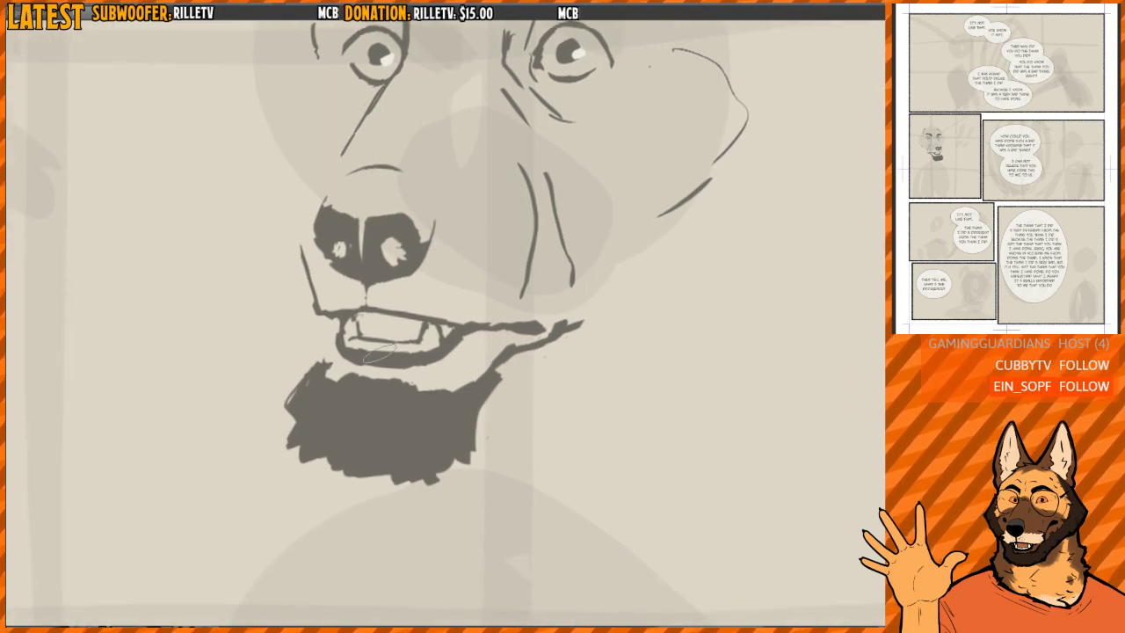
- Reshape the beard's front edge, connect it up to the lower lip, and thicken the beard at the jaw side
{"action": "left_click_drag", "start_coordinate": [305, 369], "coordinate": [291, 408]}
{"action": "key", "text": "h"}
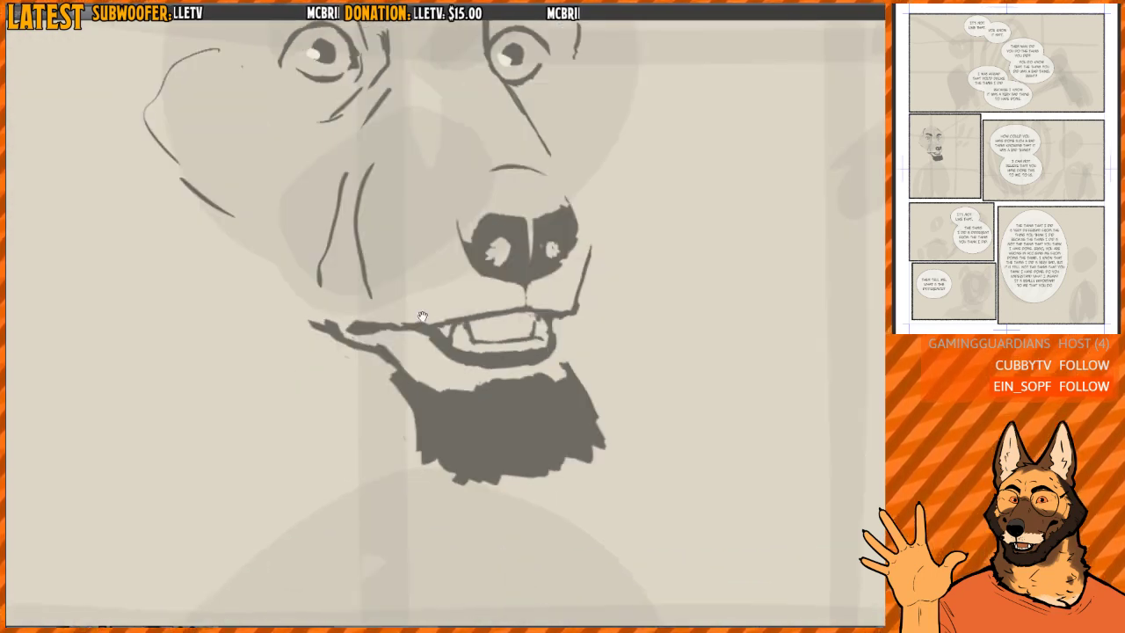
{"action": "left_click_drag", "start_coordinate": [422, 317], "coordinate": [383, 311]}
{"action": "left_click_drag", "start_coordinate": [529, 351], "coordinate": [569, 412]}
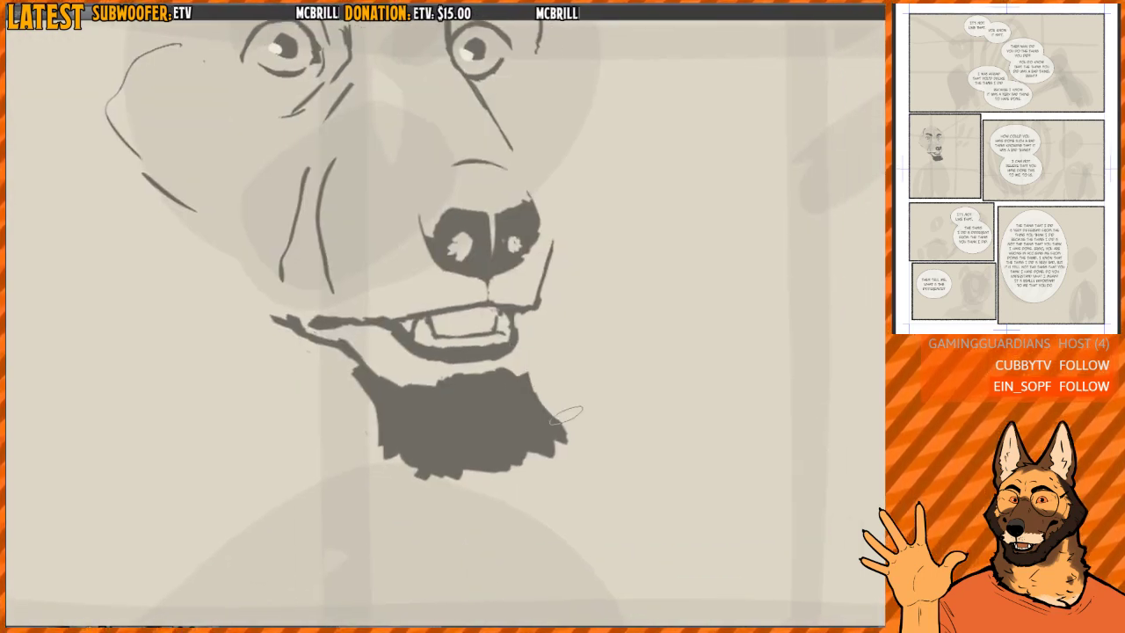
{"action": "left_click_drag", "start_coordinate": [526, 373], "coordinate": [552, 410]}
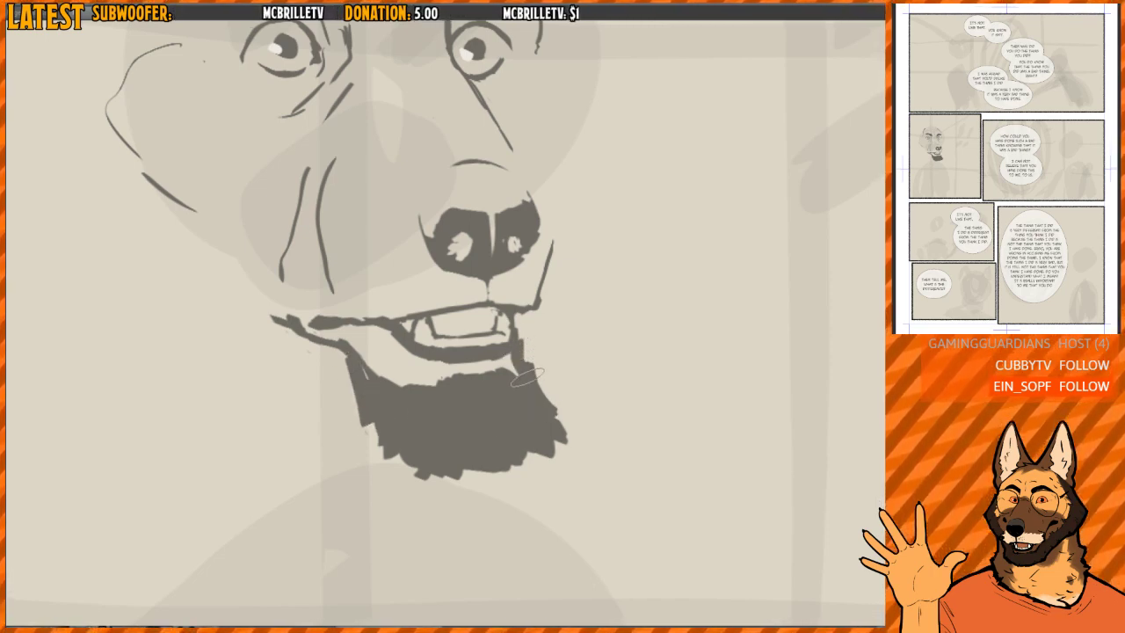
- Lasso the nose with the arch above it, nudge it slightly toward the muzzle's front, and apply the transform
{"action": "key", "text": "h"}
{"action": "left_click_drag", "start_coordinate": [481, 241], "coordinate": [430, 420]}
{"action": "key", "text": "ctrl+minus"}
{"action": "key", "text": "h"}
{"action": "left_click_drag", "start_coordinate": [472, 260], "coordinate": [491, 256]}
{"action": "key", "text": "h"}
{"action": "mouse_move", "coordinate": [509, 369]}
{"action": "left_mouse_down"}
{"action": "mouse_move", "coordinate": [519, 352]}
{"action": "mouse_move", "coordinate": [457, 308]}
{"action": "mouse_move", "coordinate": [394, 332]}
{"action": "left_mouse_up"}
{"action": "key", "text": "h"}
{"action": "key", "text": "ctrl+plus"}
{"action": "mouse_move", "coordinate": [429, 392]}
{"action": "left_mouse_down"}
{"action": "mouse_move", "coordinate": [334, 328]}
{"action": "mouse_move", "coordinate": [521, 235]}
{"action": "mouse_move", "coordinate": [499, 379]}
{"action": "mouse_move", "coordinate": [435, 401]}
{"action": "left_mouse_up"}
{"action": "key", "text": "ctrl+t"}
{"action": "left_click_drag", "start_coordinate": [549, 272], "coordinate": [586, 278]}
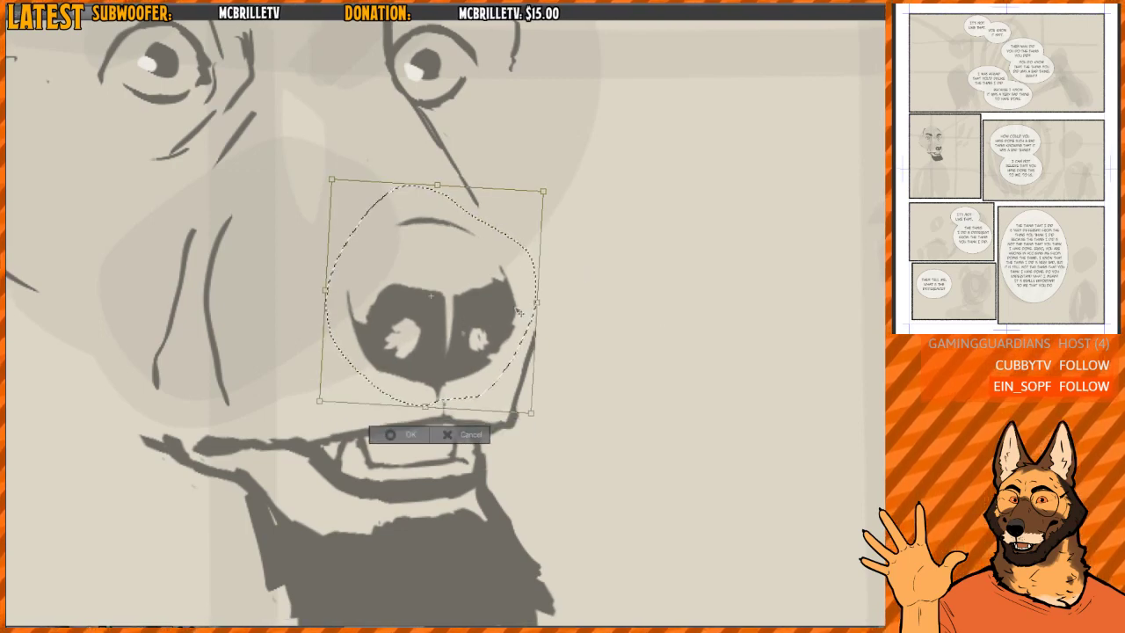
{"action": "left_click_drag", "start_coordinate": [514, 312], "coordinate": [522, 313]}
{"action": "key", "text": "Return"}
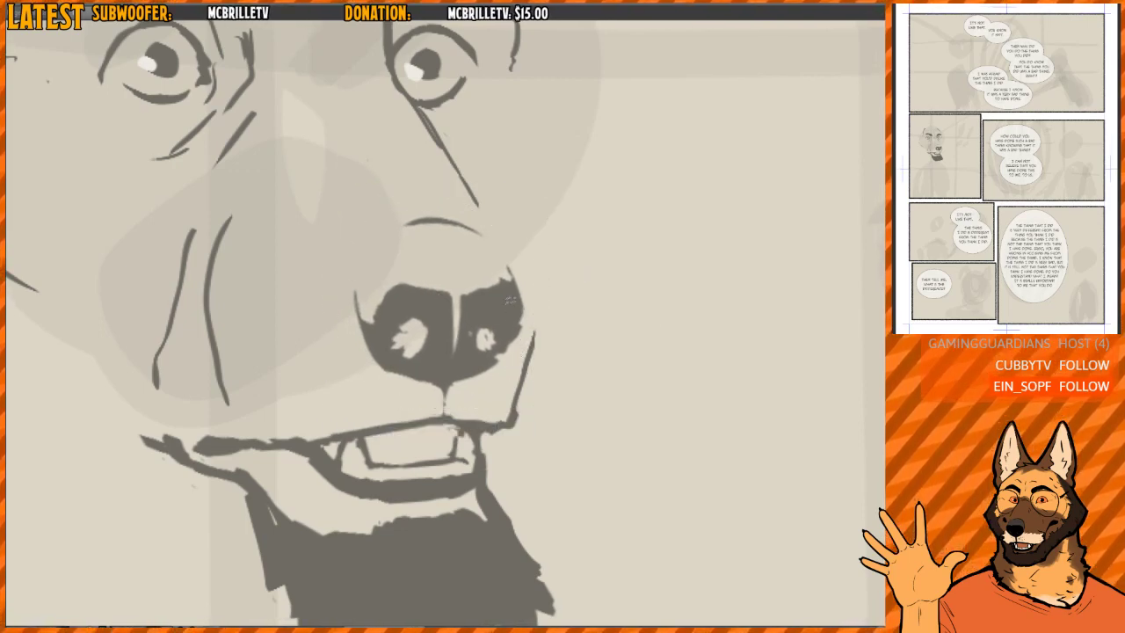
- Thicken the line at the front of the muzzle and trim its upper end beside the nose
{"action": "key", "text": "h"}
{"action": "mouse_move", "coordinate": [370, 325]}
{"action": "left_mouse_down"}
{"action": "mouse_move", "coordinate": [397, 437]}
{"action": "mouse_move", "coordinate": [387, 453]}
{"action": "left_mouse_up"}
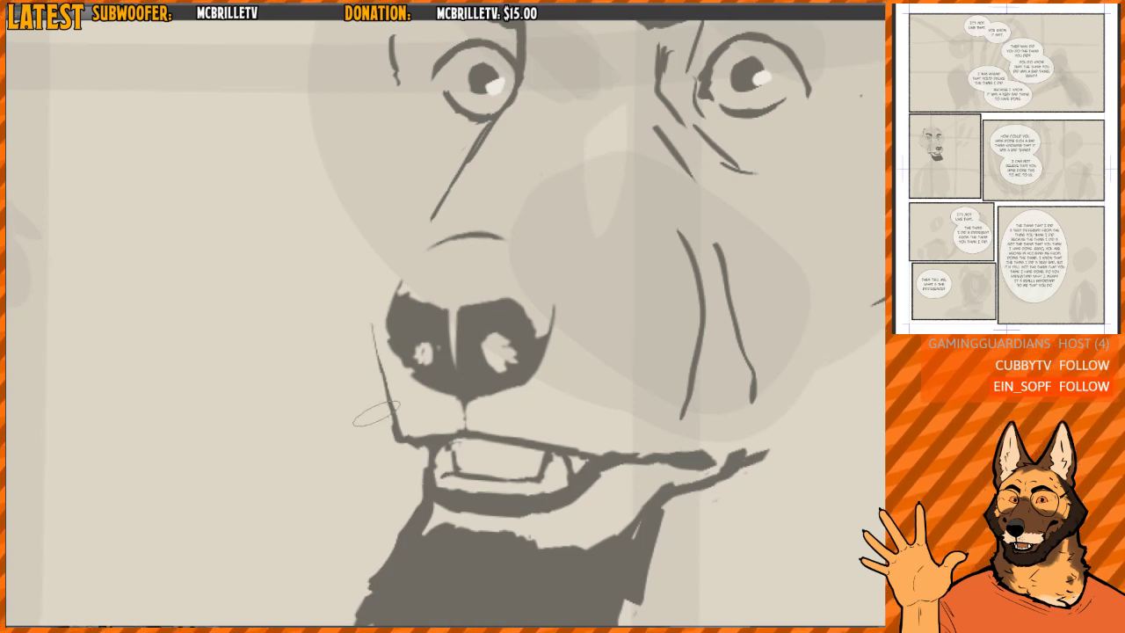
{"action": "left_click_drag", "start_coordinate": [375, 330], "coordinate": [379, 389]}
{"action": "left_click_drag", "start_coordinate": [372, 322], "coordinate": [395, 395]}
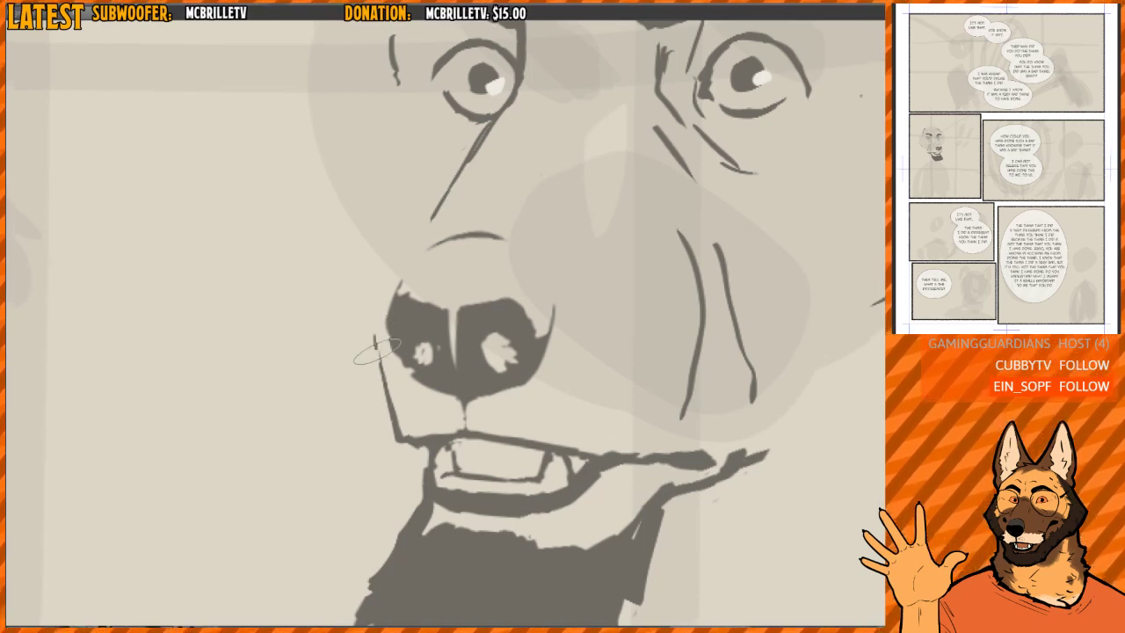
{"action": "left_click_drag", "start_coordinate": [499, 238], "coordinate": [435, 355]}
- Erase the two cheek creases and the extended lines at the corner of the mouth
{"action": "key", "text": "ctrl+minus"}
{"action": "scroll", "coordinate": [478, 293], "scroll_direction": "down", "scroll_amount": 3}
{"action": "left_click_drag", "start_coordinate": [613, 278], "coordinate": [568, 231]}
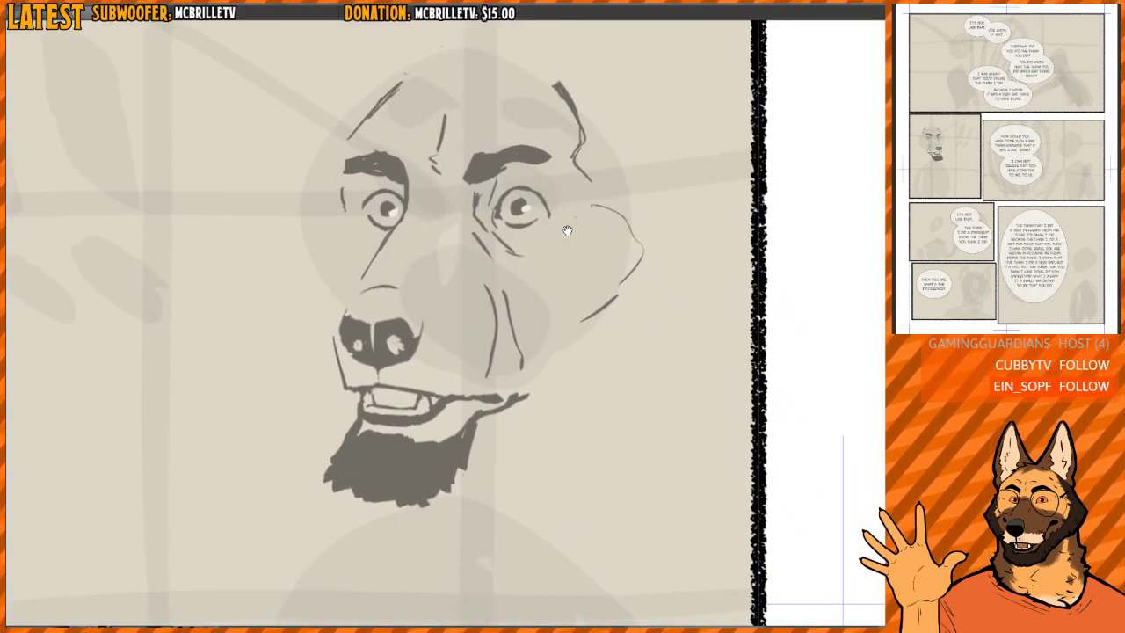
{"action": "key", "text": "h"}
{"action": "left_click_drag", "start_coordinate": [502, 292], "coordinate": [519, 311]}
{"action": "key", "text": "h"}
{"action": "mouse_move", "coordinate": [490, 370]}
{"action": "left_mouse_down"}
{"action": "mouse_move", "coordinate": [512, 352]}
{"action": "mouse_move", "coordinate": [499, 344]}
{"action": "left_mouse_up"}
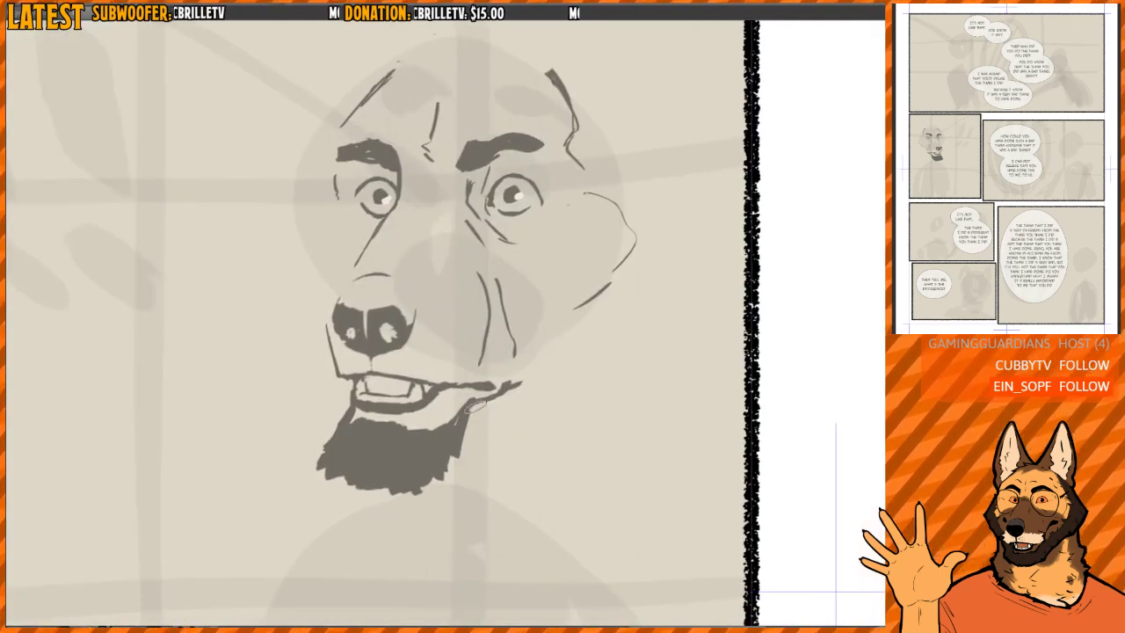
{"action": "mouse_move", "coordinate": [476, 404]}
{"action": "left_mouse_down"}
{"action": "mouse_move", "coordinate": [519, 374]}
{"action": "mouse_move", "coordinate": [504, 329]}
{"action": "mouse_move", "coordinate": [482, 341]}
{"action": "mouse_move", "coordinate": [491, 311]}
{"action": "mouse_move", "coordinate": [497, 338]}
{"action": "mouse_move", "coordinate": [510, 311]}
{"action": "mouse_move", "coordinate": [479, 410]}
{"action": "mouse_move", "coordinate": [475, 372]}
{"action": "left_mouse_up"}
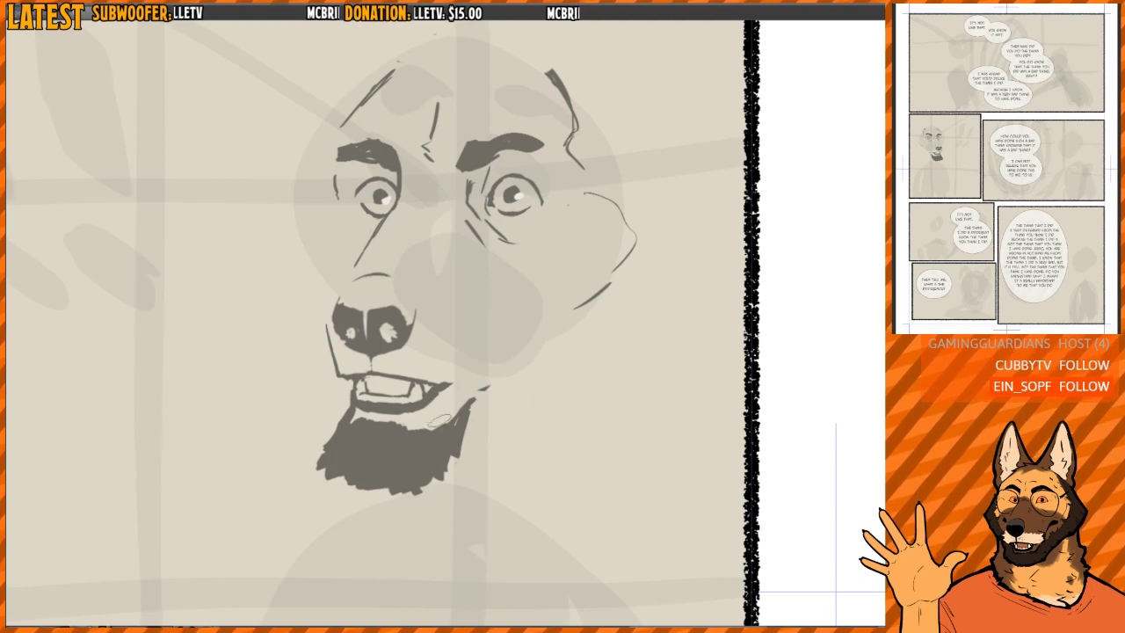
- Try out a dark wedge-shaped mouth corner set apart on the cheek and trim its outer end
{"action": "left_click_drag", "start_coordinate": [439, 420], "coordinate": [484, 384]}
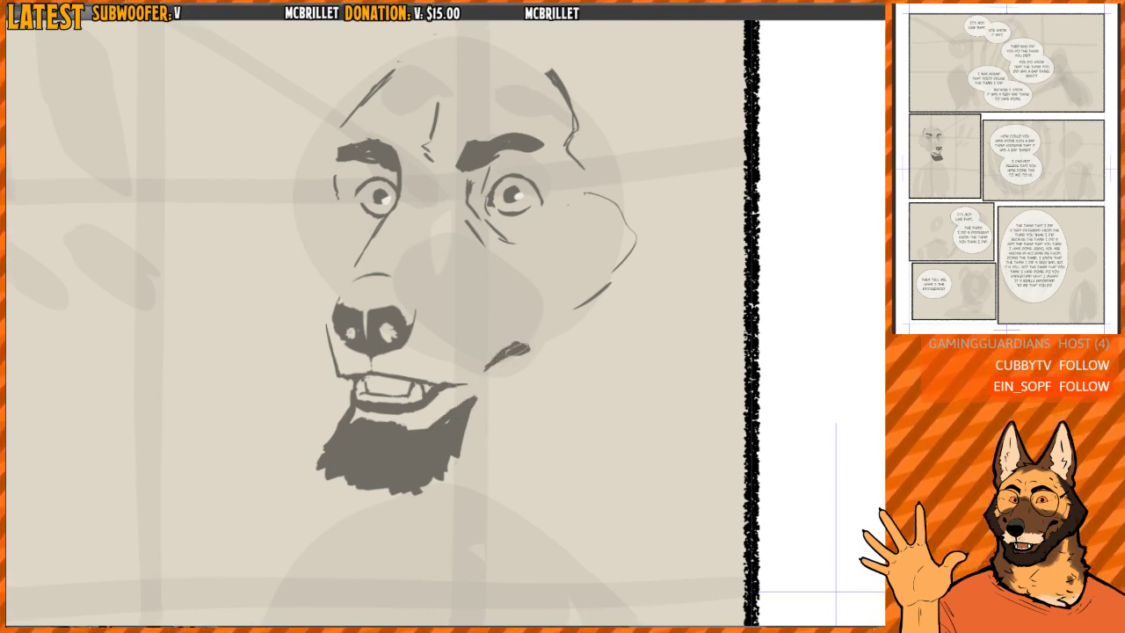
{"action": "mouse_move", "coordinate": [499, 357]}
{"action": "left_mouse_down"}
{"action": "mouse_move", "coordinate": [516, 353]}
{"action": "mouse_move", "coordinate": [511, 339]}
{"action": "left_mouse_up"}
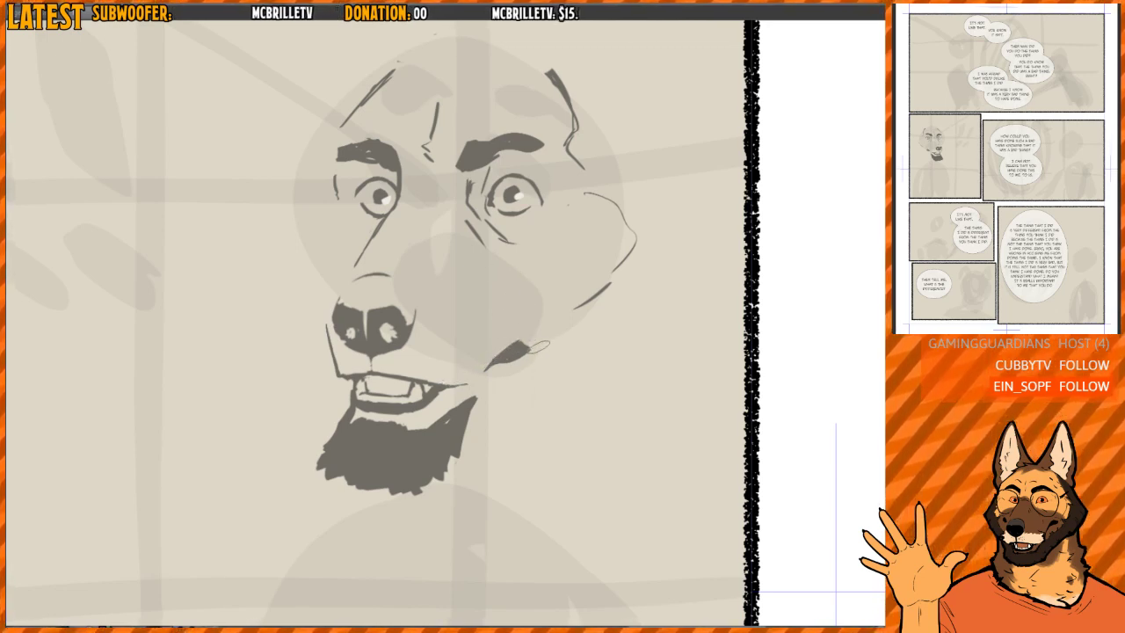
{"action": "left_click_drag", "start_coordinate": [508, 276], "coordinate": [543, 348]}
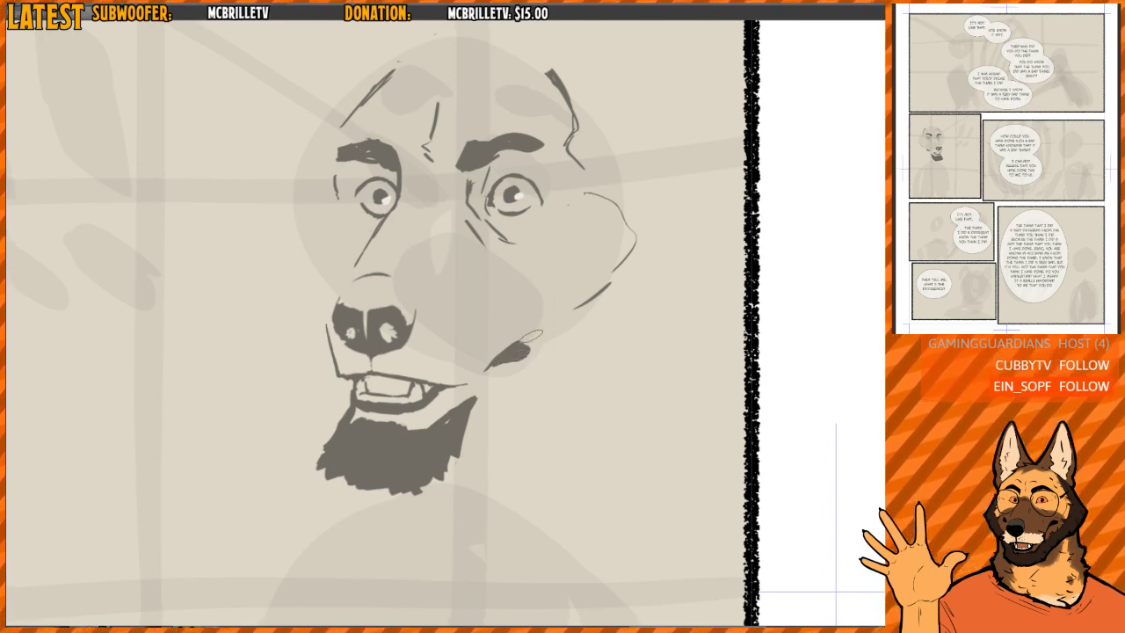
- Try a single diagonal cheek crease running down to the dark mouth corner
{"action": "key", "text": "h"}
{"action": "left_click_drag", "start_coordinate": [495, 299], "coordinate": [507, 304]}
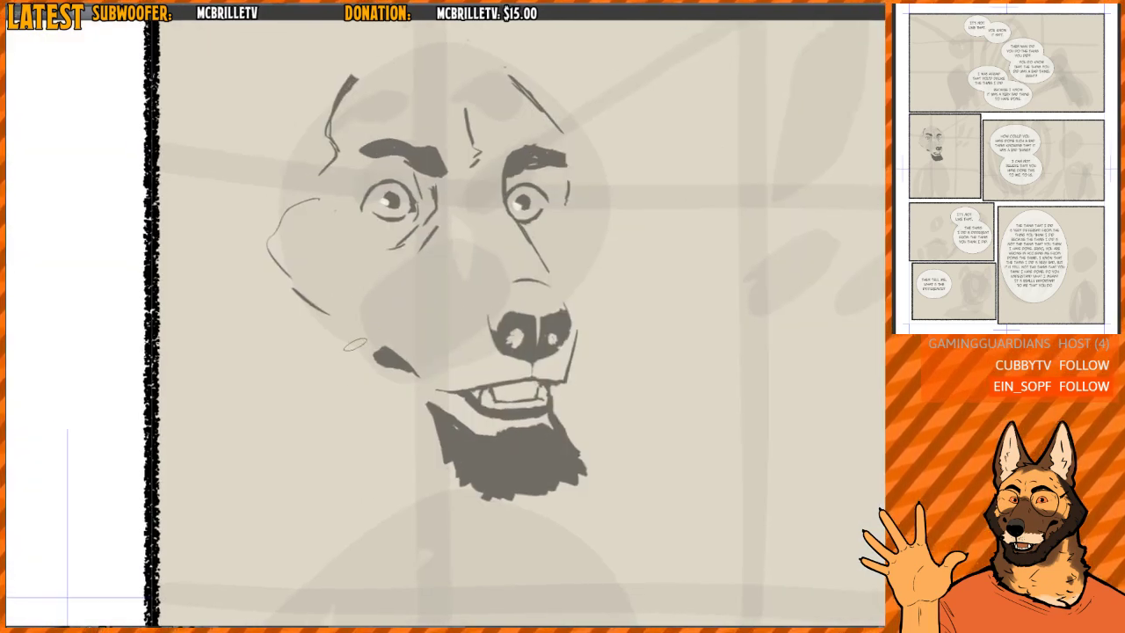
{"action": "left_click_drag", "start_coordinate": [359, 362], "coordinate": [388, 296]}
{"action": "key", "text": "h"}
{"action": "key", "text": "h"}
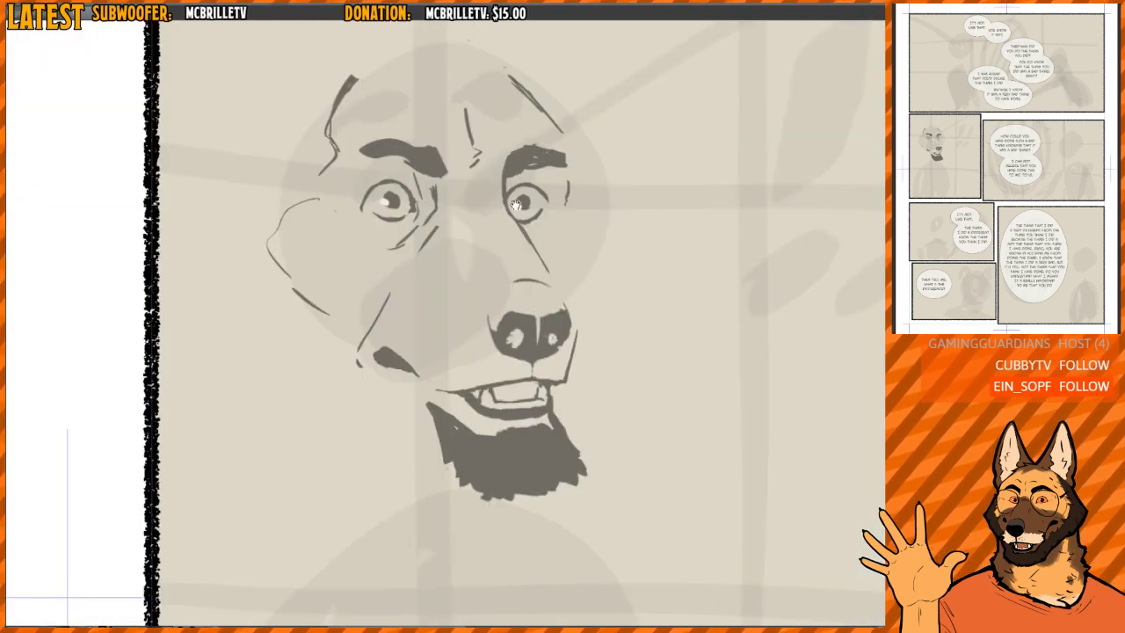
{"action": "scroll", "coordinate": [492, 301], "scroll_direction": "down", "scroll_amount": 2}
{"action": "mouse_move", "coordinate": [496, 278]}
{"action": "left_mouse_down"}
{"action": "mouse_move", "coordinate": [492, 301]}
{"action": "mouse_move", "coordinate": [518, 276]}
{"action": "left_mouse_up"}
{"action": "key", "text": "h"}
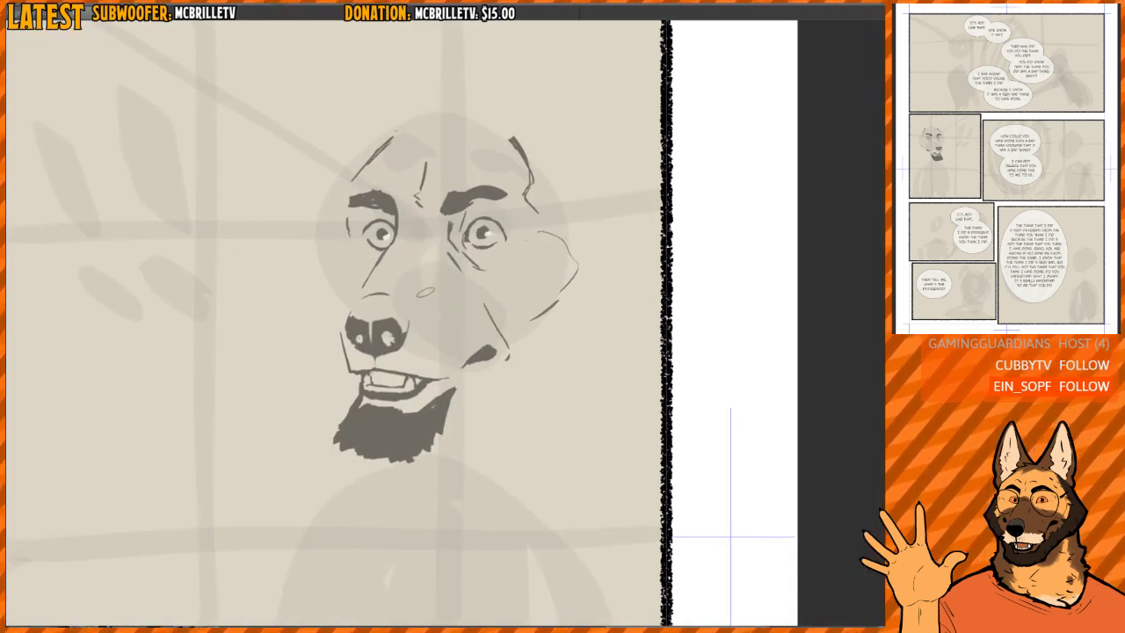
- Lasso the nose, mouth and beard, shift them slightly, apply the transform, and deselect
{"action": "mouse_move", "coordinate": [377, 290]}
{"action": "left_mouse_down"}
{"action": "mouse_move", "coordinate": [385, 491]}
{"action": "mouse_move", "coordinate": [473, 437]}
{"action": "mouse_move", "coordinate": [436, 290]}
{"action": "left_mouse_up"}
{"action": "key", "text": "ctrl+t"}
{"action": "left_click_drag", "start_coordinate": [507, 279], "coordinate": [526, 295]}
{"action": "key", "text": "Return"}
{"action": "key", "text": "ctrl+d"}
{"action": "scroll", "coordinate": [520, 297], "scroll_direction": "down", "scroll_amount": 2}
{"action": "scroll", "coordinate": [520, 299], "scroll_direction": "up", "scroll_amount": 1}
{"action": "mouse_move", "coordinate": [420, 277]}
{"action": "left_mouse_down"}
{"action": "mouse_move", "coordinate": [404, 276]}
{"action": "mouse_move", "coordinate": [434, 291]}
{"action": "left_mouse_up"}
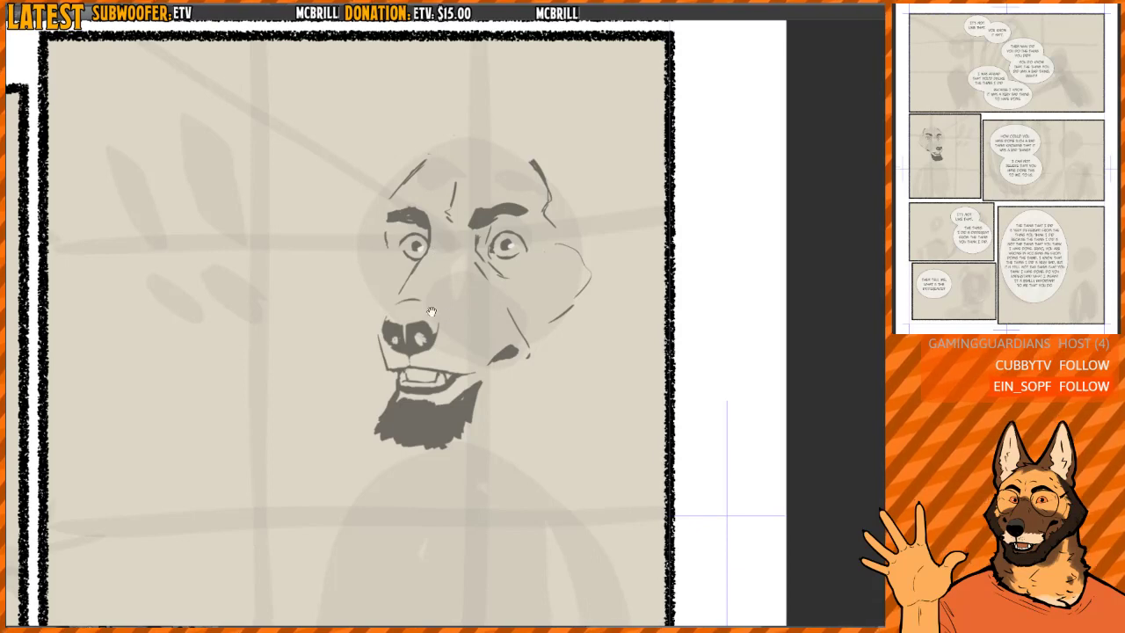
{"action": "scroll", "coordinate": [431, 312], "scroll_direction": "up", "scroll_amount": 1}
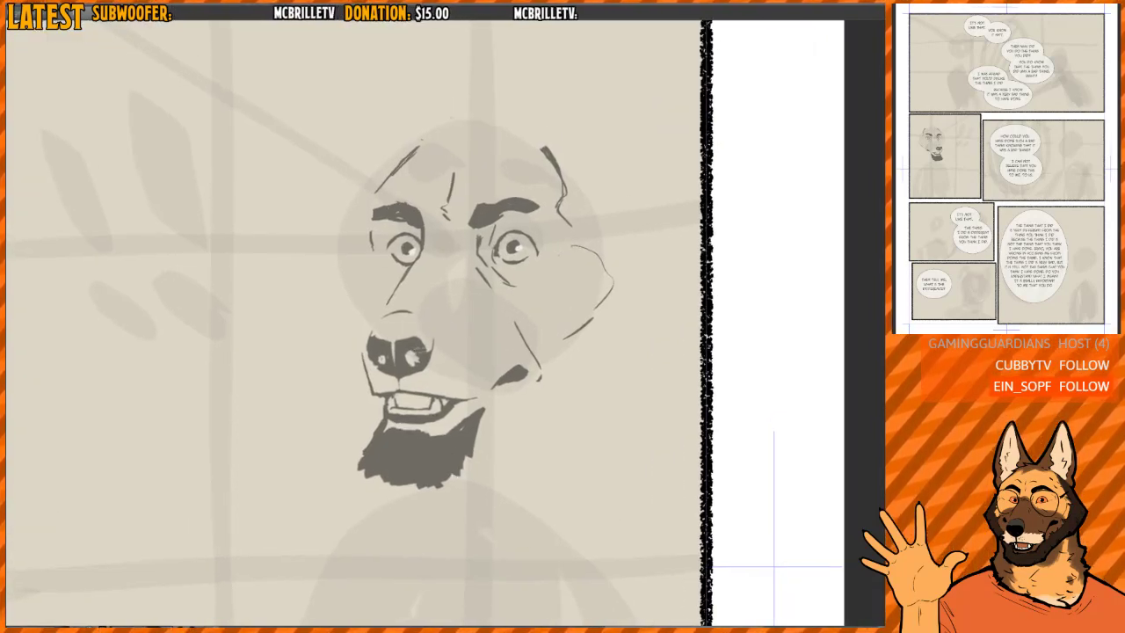
- Erase the outer cheek contour and the temple line on the side of the head away from the muzzle
{"action": "key", "text": "h"}
{"action": "left_click_drag", "start_coordinate": [428, 334], "coordinate": [447, 333]}
{"action": "key", "text": "e"}
{"action": "mouse_move", "coordinate": [337, 346]}
{"action": "left_mouse_down"}
{"action": "mouse_move", "coordinate": [318, 243]}
{"action": "mouse_move", "coordinate": [338, 191]}
{"action": "mouse_move", "coordinate": [327, 256]}
{"action": "left_mouse_up"}
{"action": "key", "text": "h"}
{"action": "left_click_drag", "start_coordinate": [428, 138], "coordinate": [419, 152]}
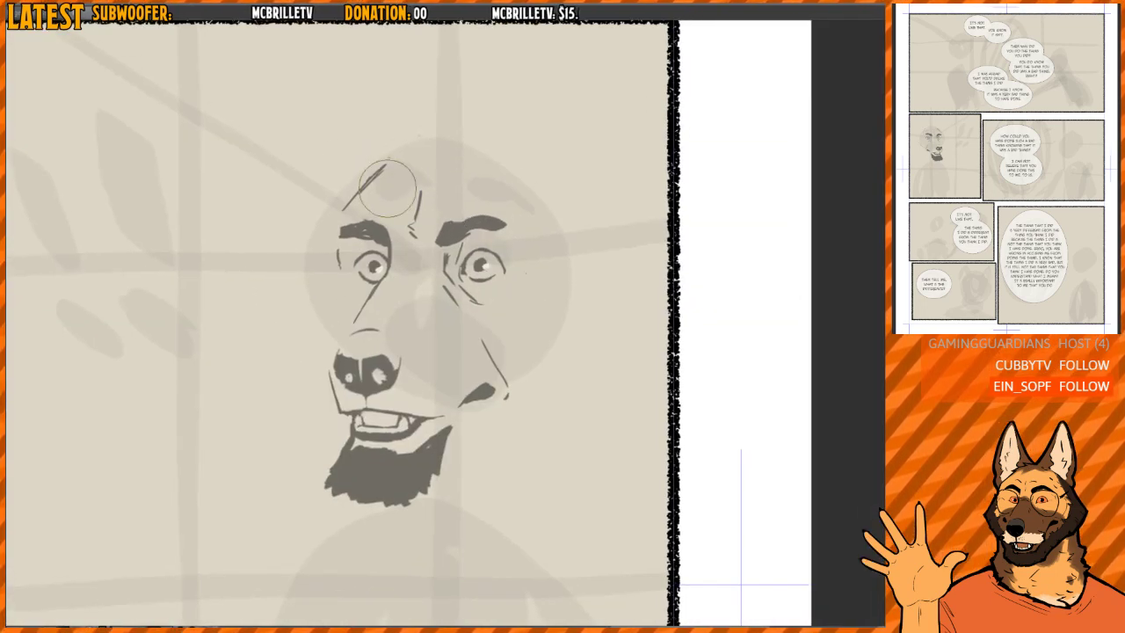
- Thin and extend the forehead contour over the crown, and redraw the forehead crease as a longer slanted line
{"action": "mouse_move", "coordinate": [384, 188]}
{"action": "left_mouse_down"}
{"action": "mouse_move", "coordinate": [345, 207]}
{"action": "mouse_move", "coordinate": [382, 166]}
{"action": "mouse_move", "coordinate": [412, 149]}
{"action": "left_mouse_up"}
{"action": "key", "text": "p"}
{"action": "left_click_drag", "start_coordinate": [414, 147], "coordinate": [457, 145]}
{"action": "key", "text": "e"}
{"action": "mouse_move", "coordinate": [424, 175]}
{"action": "left_mouse_down"}
{"action": "mouse_move", "coordinate": [409, 237]}
{"action": "mouse_move", "coordinate": [422, 195]}
{"action": "mouse_move", "coordinate": [410, 219]}
{"action": "left_mouse_up"}
{"action": "key", "text": "p"}
{"action": "key", "text": "e"}
{"action": "key", "text": "p"}
{"action": "key", "text": "e"}
{"action": "key", "text": "p"}
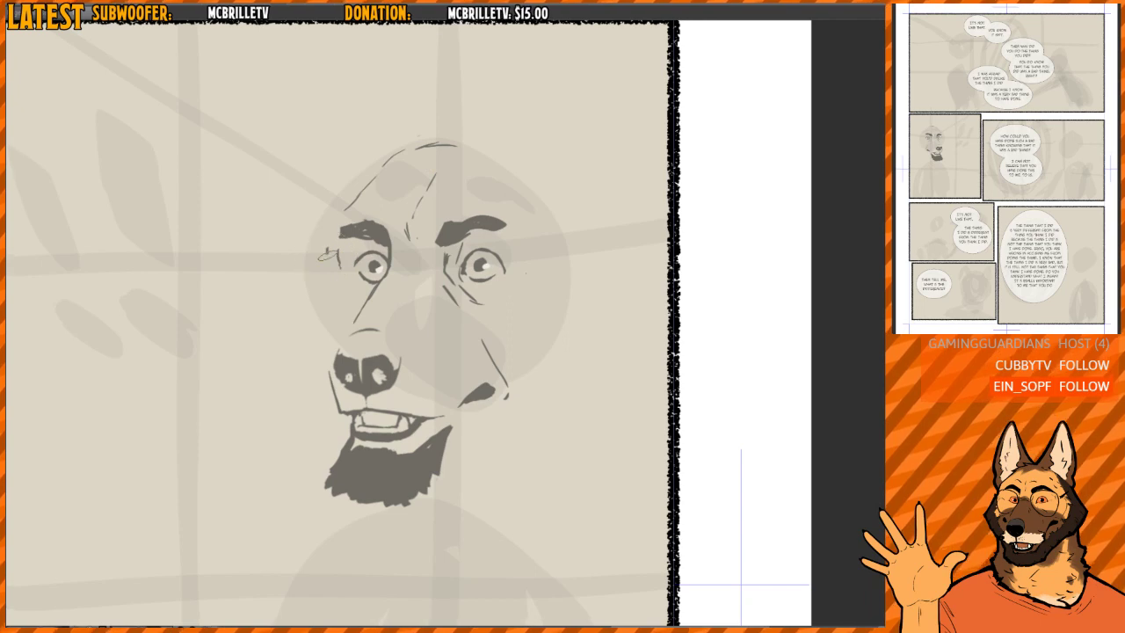
- Draw an angular cheek contour outside the muzzle-side eye, erasing and redrawing its lower part
{"action": "left_click_drag", "start_coordinate": [332, 248], "coordinate": [303, 320]}
{"action": "key", "text": "e"}
{"action": "left_click_drag", "start_coordinate": [324, 264], "coordinate": [296, 326]}
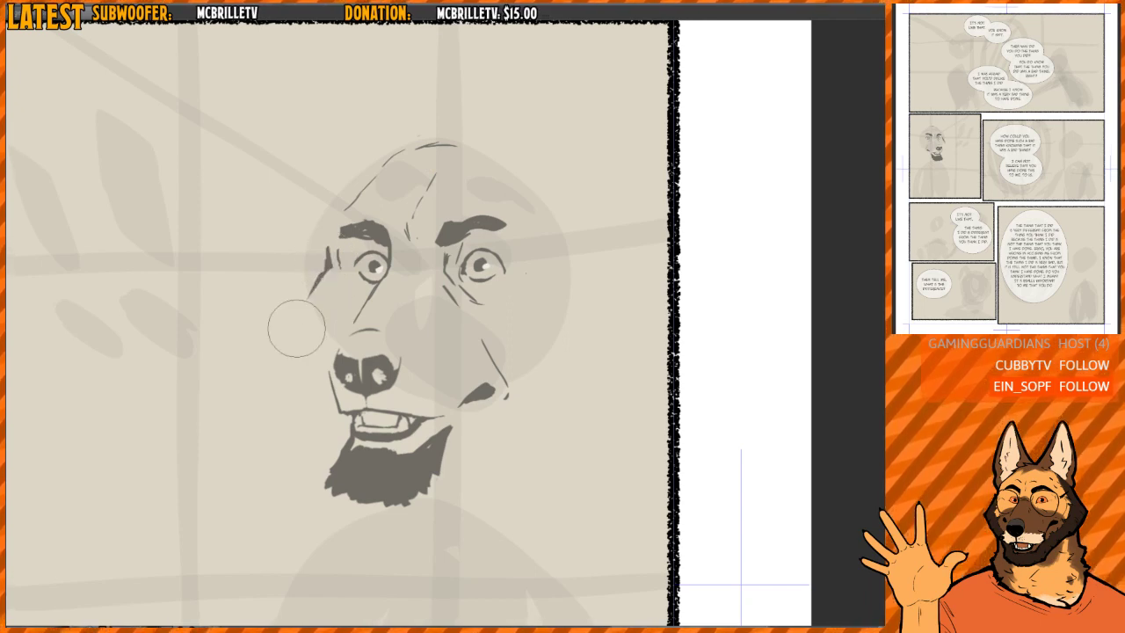
{"action": "key", "text": "p"}
{"action": "mouse_move", "coordinate": [325, 248]}
{"action": "left_mouse_down"}
{"action": "mouse_move", "coordinate": [295, 328]}
{"action": "mouse_move", "coordinate": [306, 362]}
{"action": "left_mouse_up"}
- Draw an angled outer contour for the opposite cheek and erase the cheek crease and dark mouth corner
{"action": "key", "text": "h"}
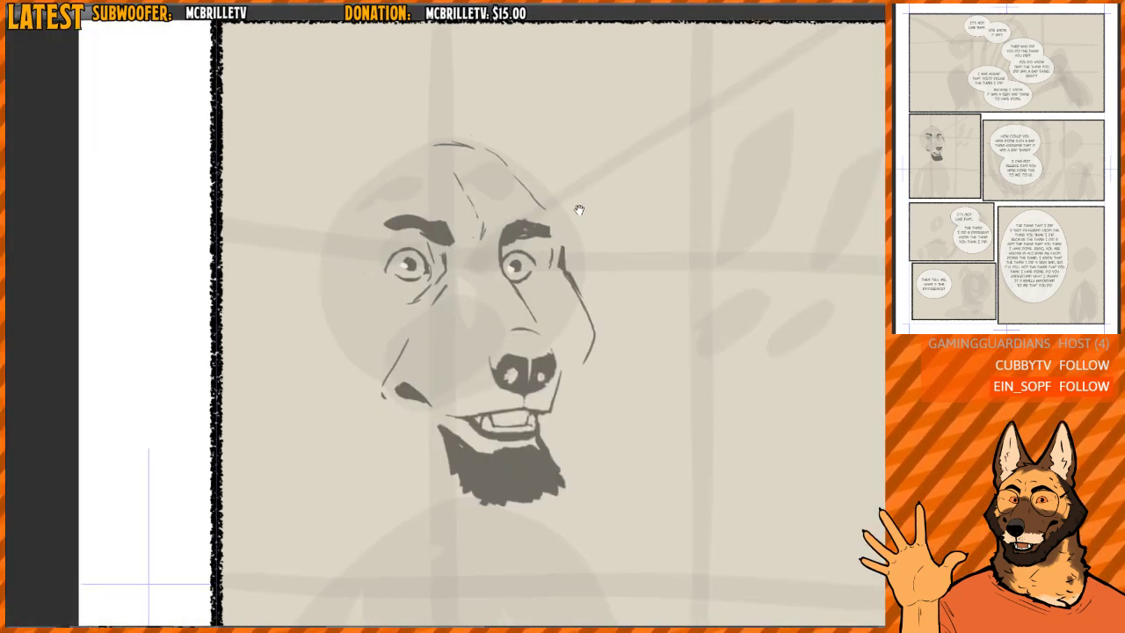
{"action": "left_click_drag", "start_coordinate": [580, 208], "coordinate": [571, 203]}
{"action": "left_click_drag", "start_coordinate": [289, 310], "coordinate": [297, 339]}
{"action": "key", "text": "e"}
{"action": "mouse_move", "coordinate": [415, 371]}
{"action": "left_mouse_down"}
{"action": "mouse_move", "coordinate": [384, 372]}
{"action": "mouse_move", "coordinate": [399, 360]}
{"action": "mouse_move", "coordinate": [417, 412]}
{"action": "left_mouse_up"}
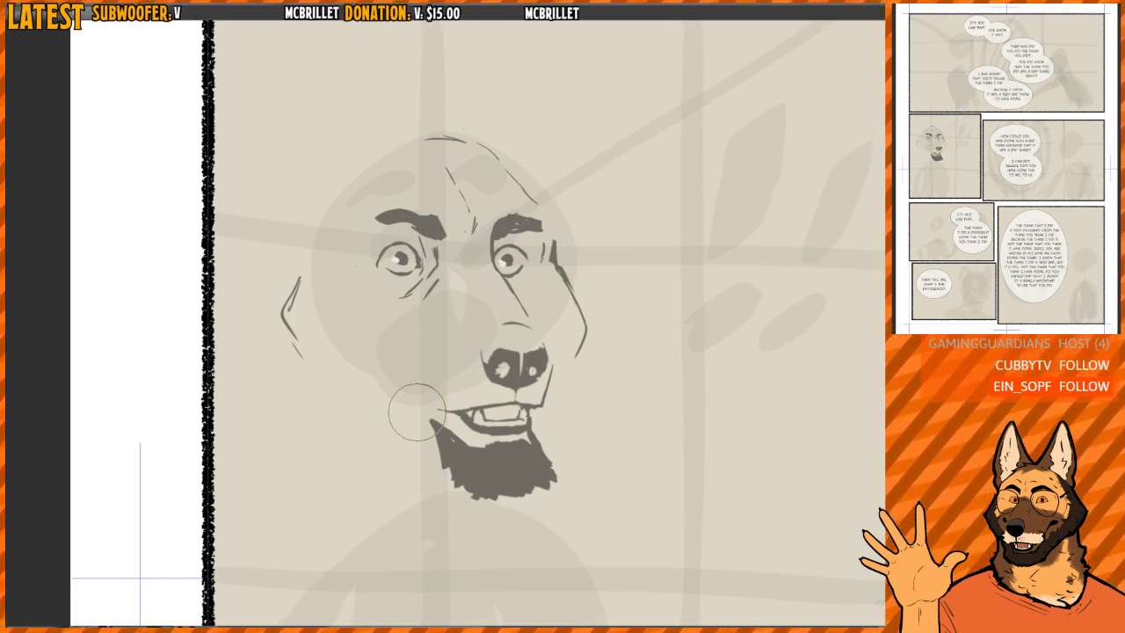
- Select the nose, mouth and beard together and shift them slightly lower on the face
{"action": "scroll", "coordinate": [442, 281], "scroll_direction": "down", "scroll_amount": 2}
{"action": "scroll", "coordinate": [479, 339], "scroll_direction": "up", "scroll_amount": 4}
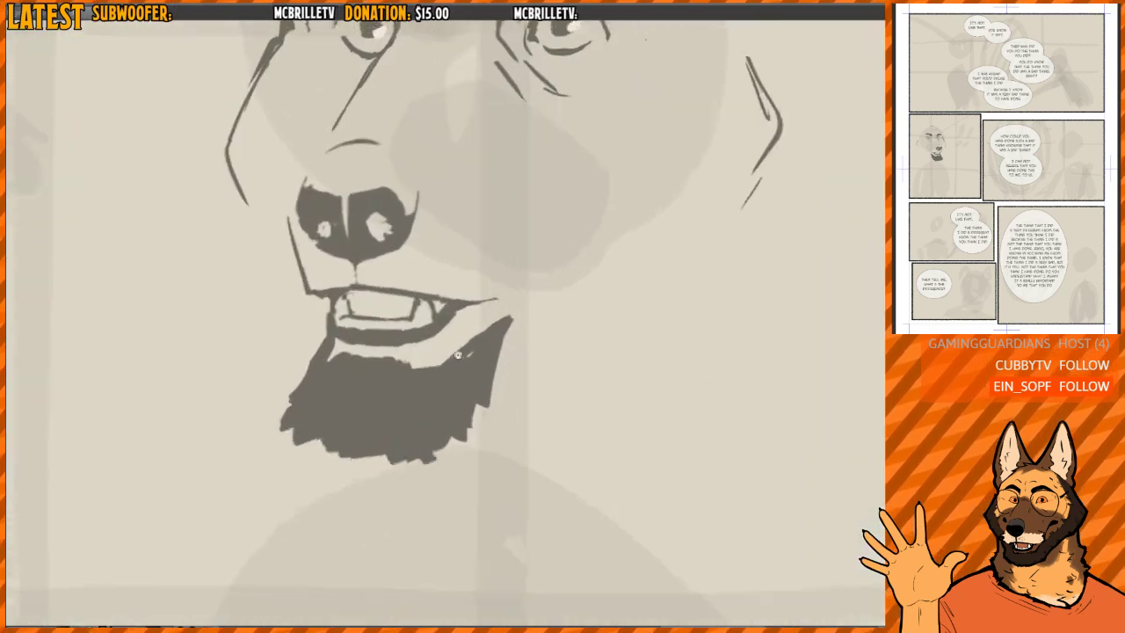
{"action": "mouse_move", "coordinate": [448, 306]}
{"action": "left_mouse_down"}
{"action": "mouse_move", "coordinate": [513, 300]}
{"action": "mouse_move", "coordinate": [469, 310]}
{"action": "mouse_move", "coordinate": [510, 304]}
{"action": "left_mouse_up"}
{"action": "scroll", "coordinate": [522, 270], "scroll_direction": "down", "scroll_amount": 2}
{"action": "left_click_drag", "start_coordinate": [502, 243], "coordinate": [452, 322]}
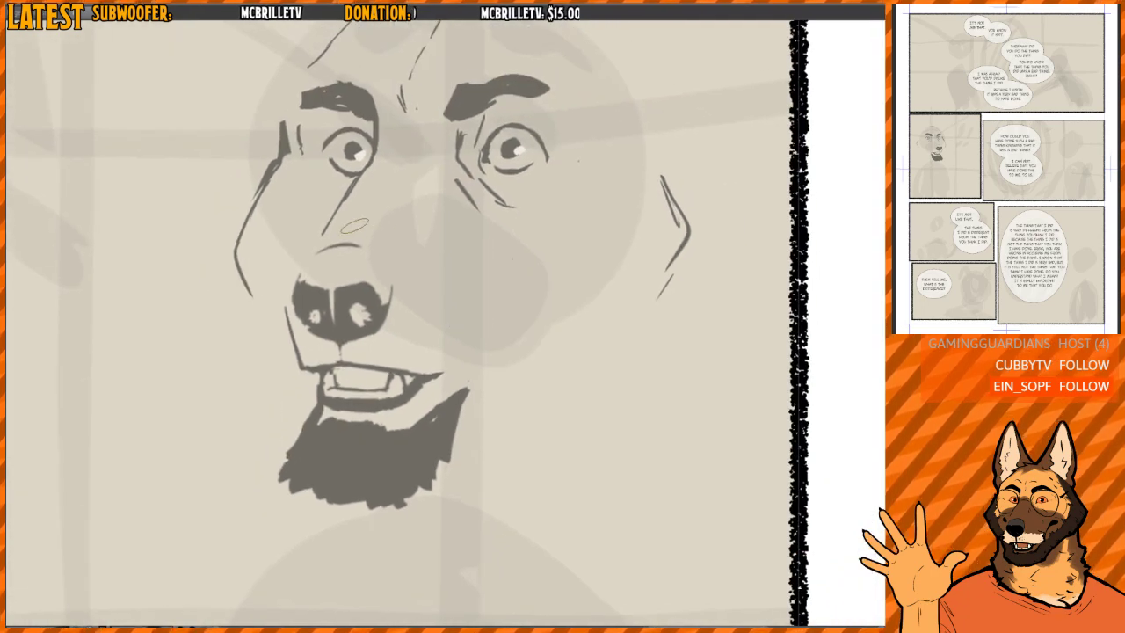
{"action": "mouse_move", "coordinate": [353, 232]}
{"action": "left_mouse_down"}
{"action": "mouse_move", "coordinate": [272, 303]}
{"action": "mouse_move", "coordinate": [440, 527]}
{"action": "mouse_move", "coordinate": [416, 239]}
{"action": "left_mouse_up"}
{"action": "mouse_move", "coordinate": [435, 282]}
{"action": "left_mouse_down"}
{"action": "mouse_move", "coordinate": [430, 292]}
{"action": "mouse_move", "coordinate": [423, 279]}
{"action": "left_mouse_up"}
{"action": "key", "text": "ctrl+d"}
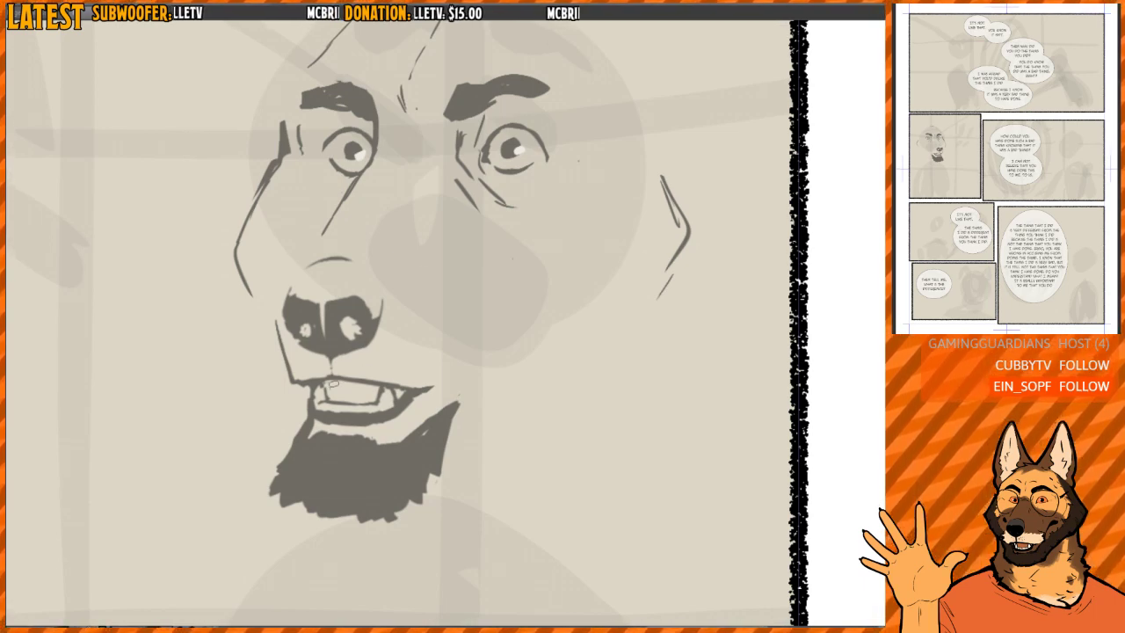
- Select the lower jaw with the beard and nudge it slightly back from the front of the muzzle
{"action": "mouse_move", "coordinate": [312, 387]}
{"action": "left_mouse_down"}
{"action": "mouse_move", "coordinate": [412, 552]}
{"action": "mouse_move", "coordinate": [456, 388]}
{"action": "left_mouse_up"}
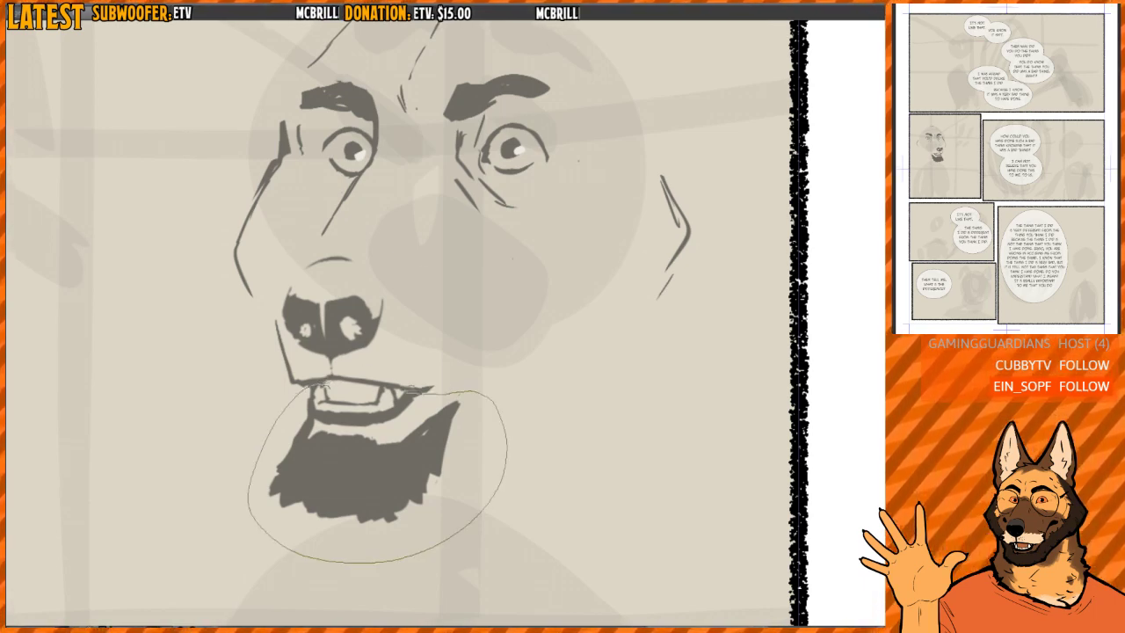
{"action": "left_click_drag", "start_coordinate": [373, 381], "coordinate": [358, 382]}
{"action": "left_click_drag", "start_coordinate": [417, 421], "coordinate": [423, 422]}
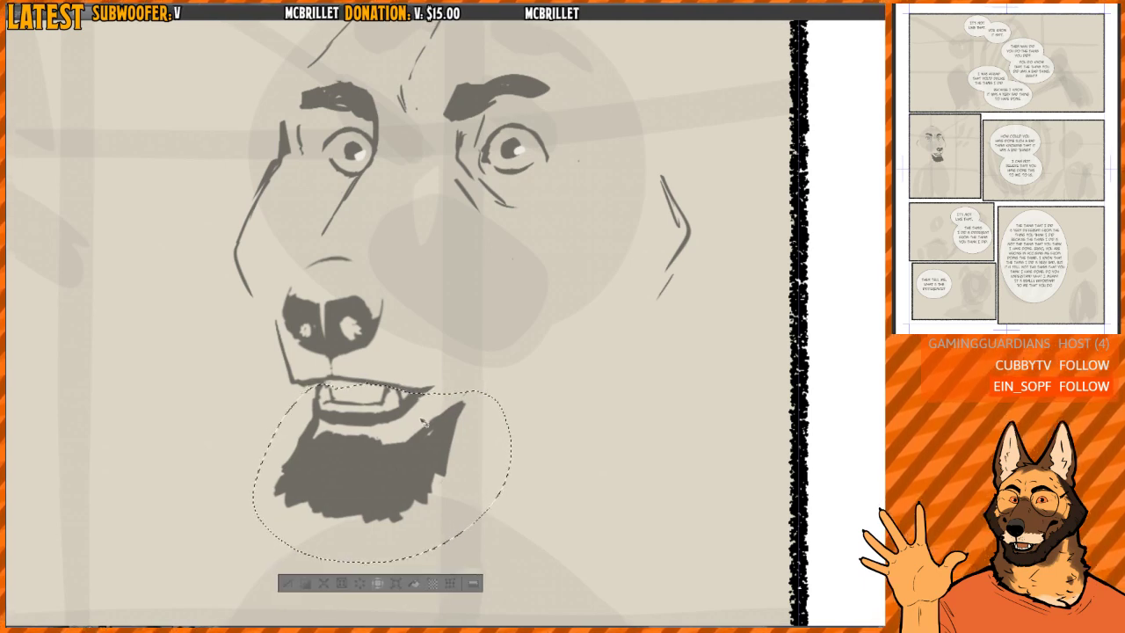
{"action": "key", "text": "ctrl+d"}
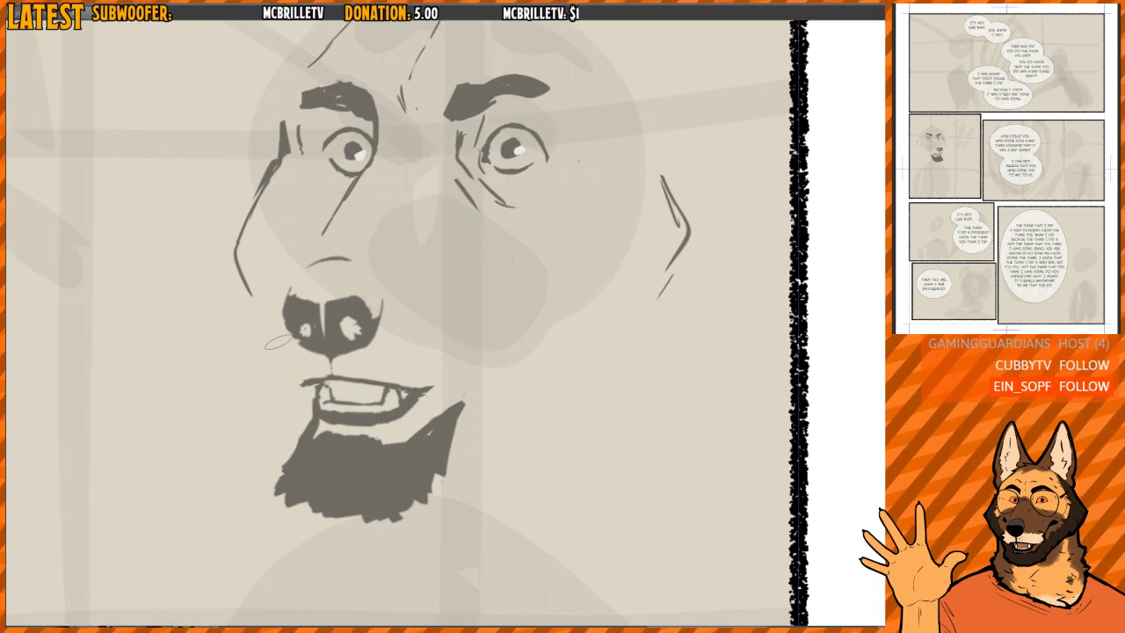
- Move the nose and its bridge wrinkle toward the muzzle's front and redraw the front line of the upper lip
{"action": "left_click_drag", "start_coordinate": [383, 306], "coordinate": [382, 320]}
{"action": "scroll", "coordinate": [381, 320], "scroll_direction": "up", "scroll_amount": 2}
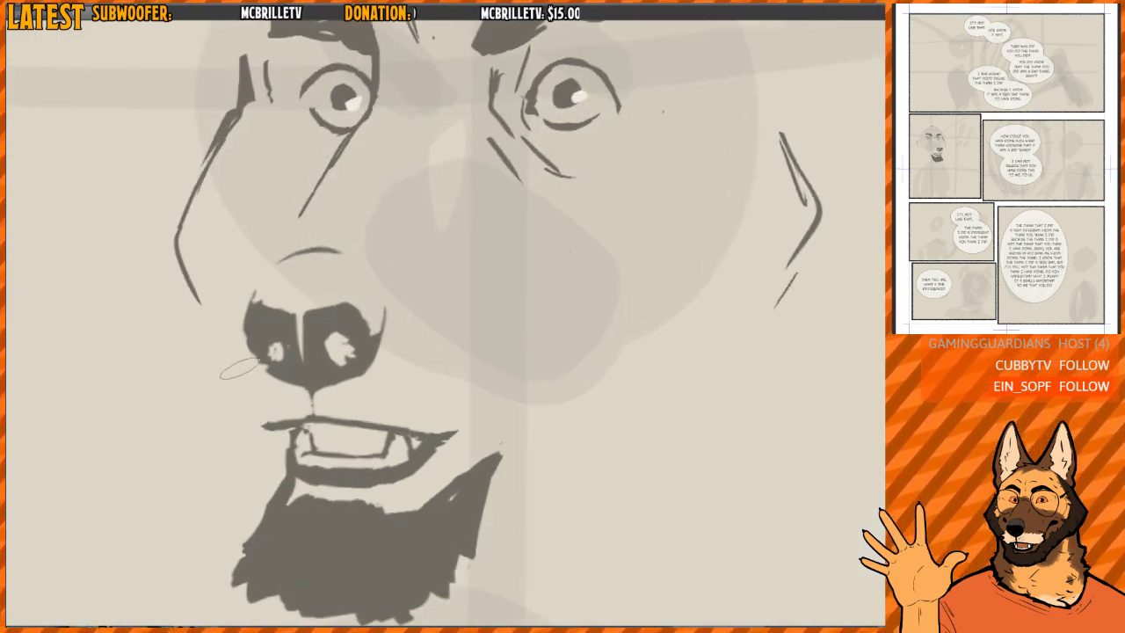
{"action": "mouse_move", "coordinate": [233, 358]}
{"action": "left_mouse_down"}
{"action": "mouse_move", "coordinate": [263, 424]}
{"action": "mouse_move", "coordinate": [295, 423]}
{"action": "mouse_move", "coordinate": [255, 249]}
{"action": "mouse_move", "coordinate": [411, 364]}
{"action": "mouse_move", "coordinate": [323, 405]}
{"action": "left_mouse_up"}
{"action": "left_click_drag", "start_coordinate": [378, 325], "coordinate": [364, 320]}
{"action": "key", "text": "ctrl+d"}
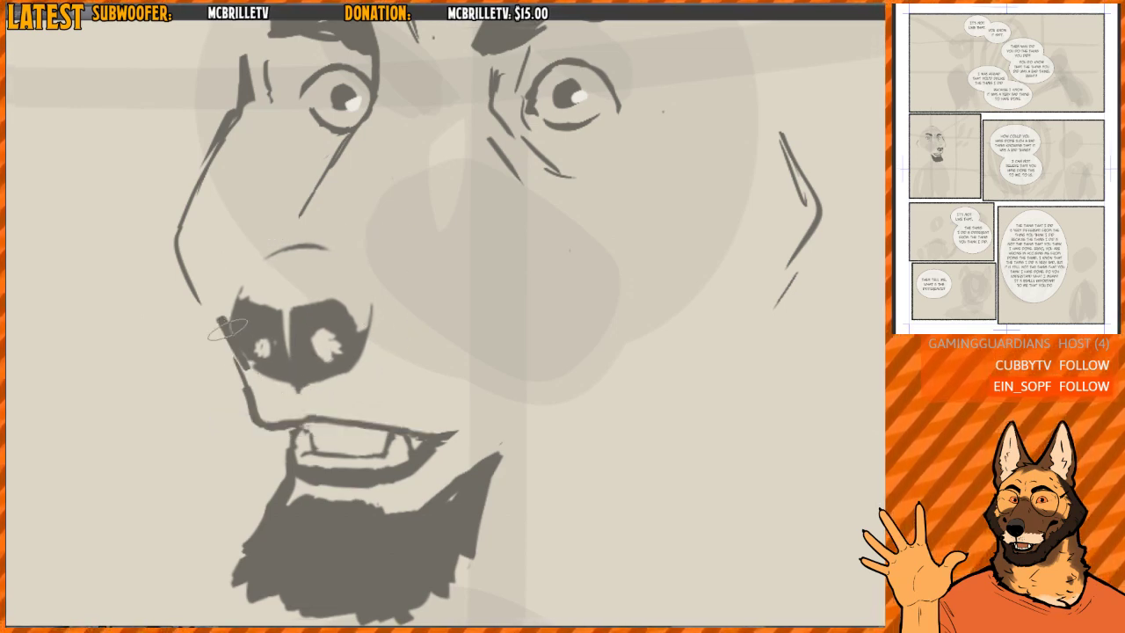
- Reshape the nose into a solid dark form with curved side wings and refine the upper lip's front line
{"action": "left_click_drag", "start_coordinate": [229, 342], "coordinate": [253, 379]}
{"action": "mouse_move", "coordinate": [221, 291]}
{"action": "left_mouse_down"}
{"action": "mouse_move", "coordinate": [249, 292]}
{"action": "mouse_move", "coordinate": [234, 333]}
{"action": "mouse_move", "coordinate": [277, 376]}
{"action": "left_mouse_up"}
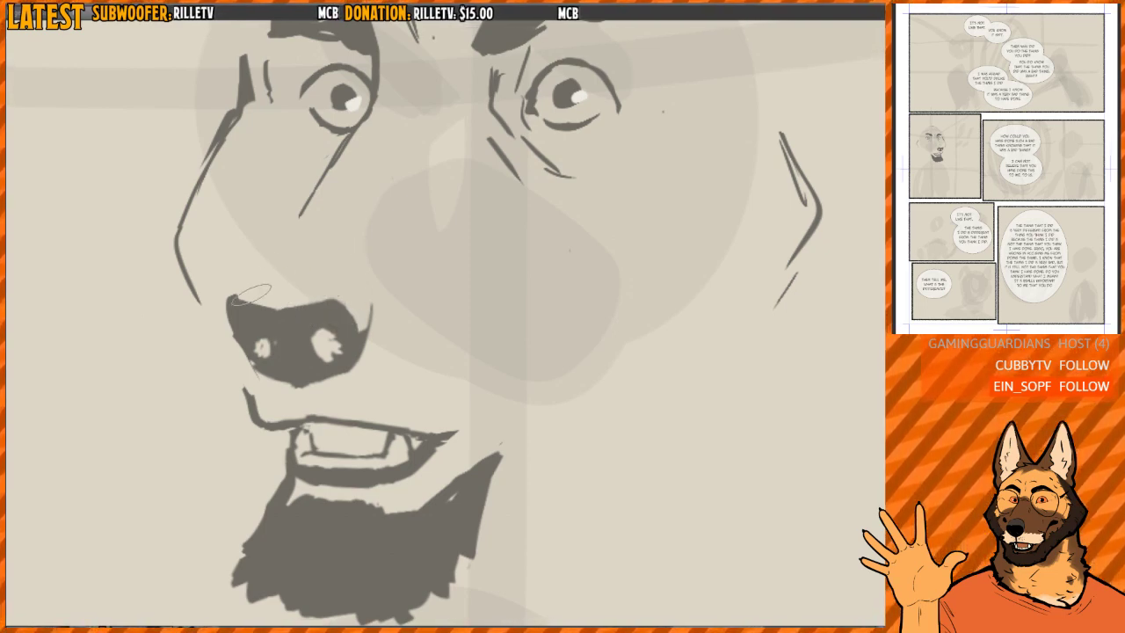
{"action": "mouse_move", "coordinate": [230, 298]}
{"action": "left_mouse_down"}
{"action": "mouse_move", "coordinate": [254, 265]}
{"action": "mouse_move", "coordinate": [288, 250]}
{"action": "mouse_move", "coordinate": [230, 300]}
{"action": "left_mouse_up"}
{"action": "key", "text": "ctrl+z"}
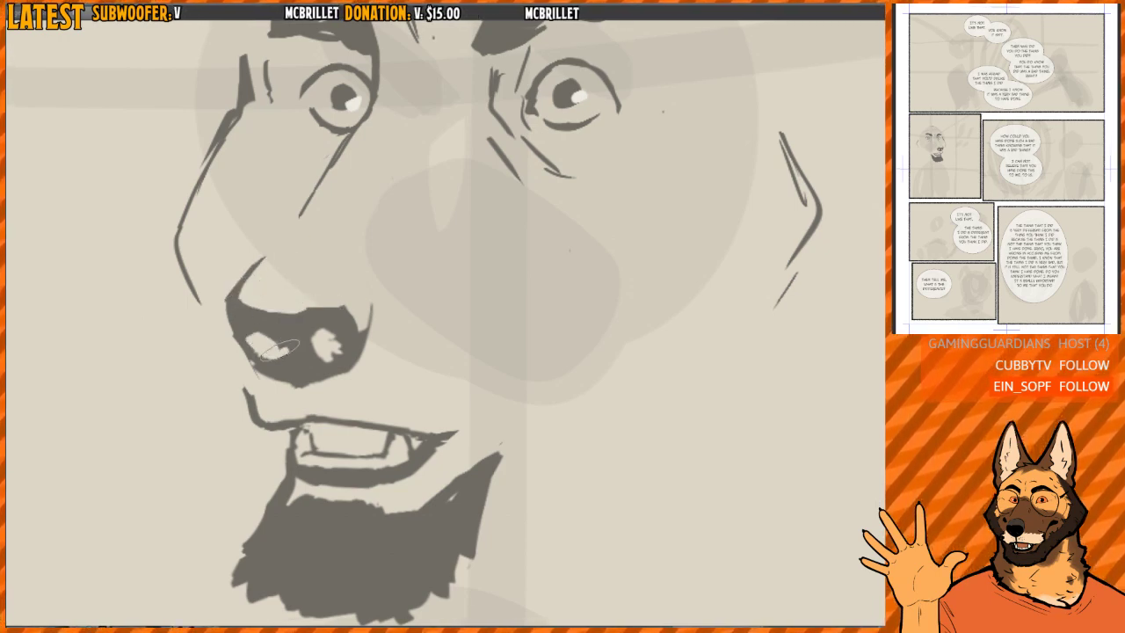
{"action": "left_click_drag", "start_coordinate": [253, 342], "coordinate": [332, 354]}
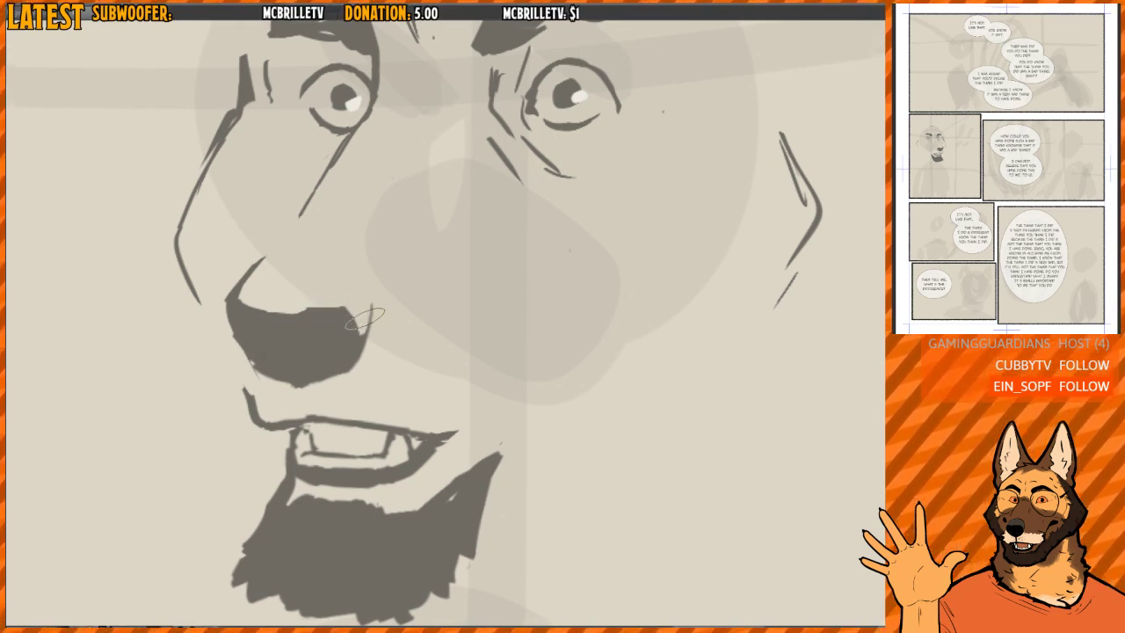
{"action": "left_click_drag", "start_coordinate": [364, 287], "coordinate": [360, 345]}
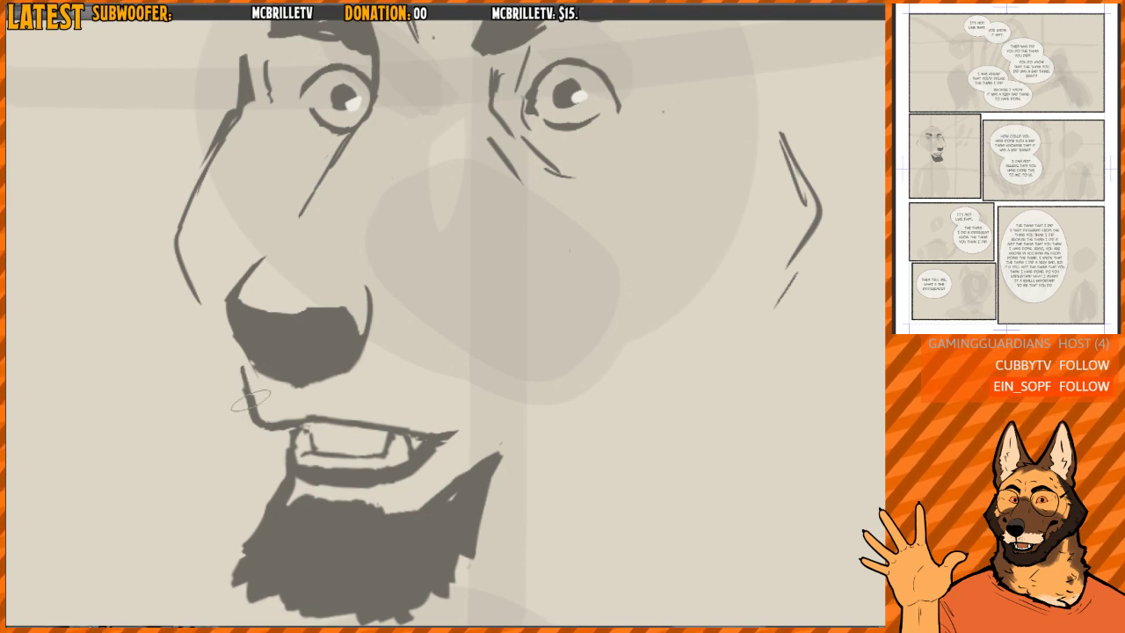
{"action": "mouse_move", "coordinate": [243, 368]}
{"action": "left_mouse_down"}
{"action": "mouse_move", "coordinate": [257, 420]}
{"action": "mouse_move", "coordinate": [247, 437]}
{"action": "left_mouse_up"}
{"action": "mouse_move", "coordinate": [232, 359]}
{"action": "left_mouse_down"}
{"action": "mouse_move", "coordinate": [264, 396]}
{"action": "mouse_move", "coordinate": [310, 379]}
{"action": "left_mouse_up"}
- Remove the nose, mouth and beard from the character's face
{"action": "left_click_drag", "start_coordinate": [420, 283], "coordinate": [418, 302]}
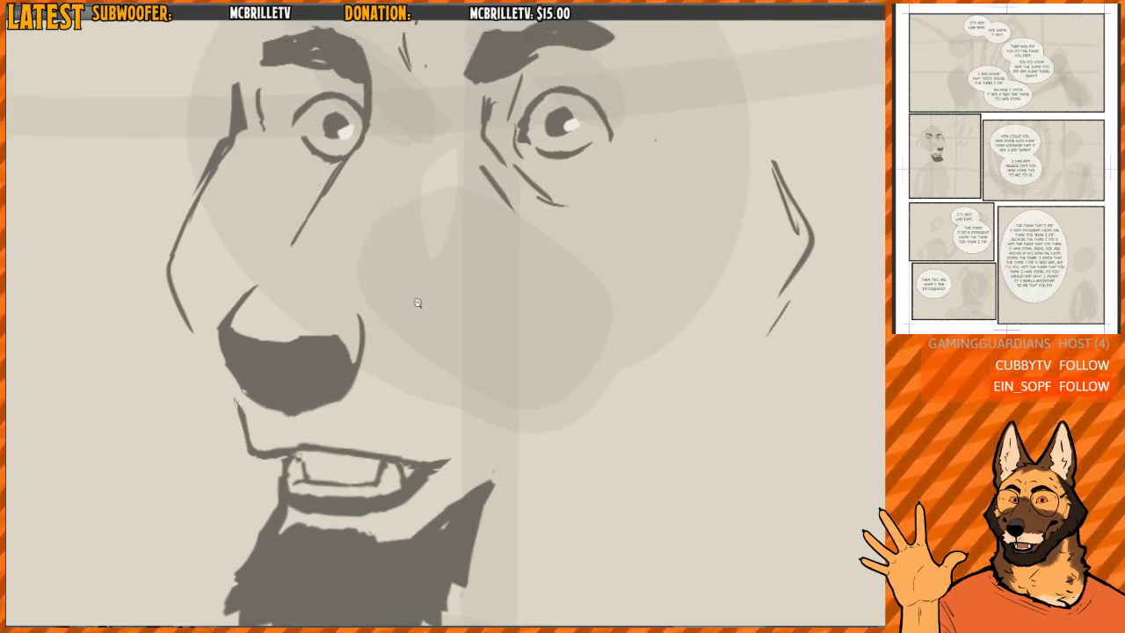
{"action": "scroll", "coordinate": [417, 301], "scroll_direction": "down", "scroll_amount": 5}
{"action": "scroll", "coordinate": [482, 306], "scroll_direction": "down", "scroll_amount": 4}
{"action": "key", "text": "h"}
{"action": "key", "text": "h"}
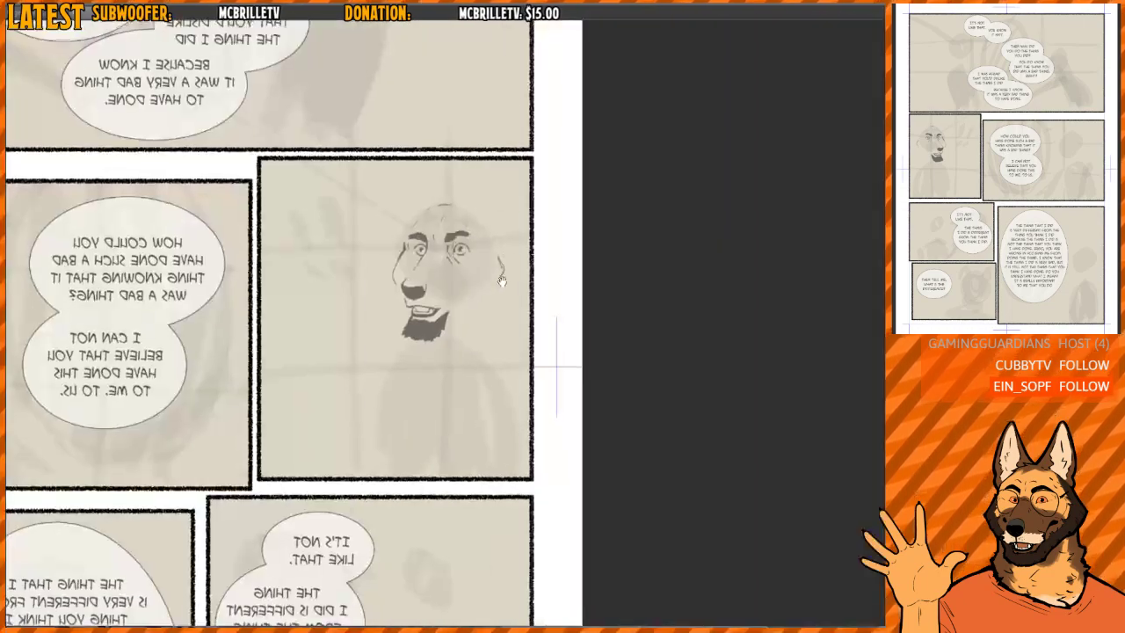
{"action": "mouse_move", "coordinate": [413, 297]}
{"action": "left_mouse_down"}
{"action": "mouse_move", "coordinate": [411, 336]}
{"action": "mouse_move", "coordinate": [420, 300]}
{"action": "mouse_move", "coordinate": [454, 323]}
{"action": "left_mouse_up"}
{"action": "scroll", "coordinate": [438, 270], "scroll_direction": "up", "scroll_amount": 5}
{"action": "key", "text": "["}
{"action": "key", "text": "["}
{"action": "key", "text": "["}
{"action": "key", "text": "["}
{"action": "key", "text": "["}
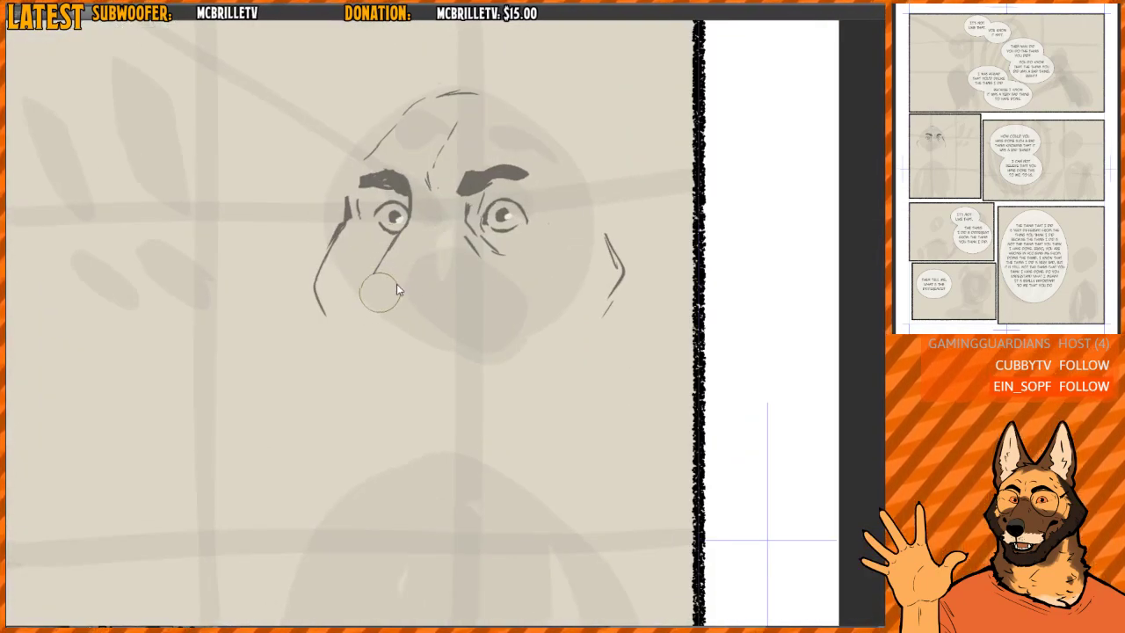
- Erase the remaining muzzle bridge line and thin out the creases around the inner corners of the eyes
{"action": "left_click_drag", "start_coordinate": [377, 278], "coordinate": [394, 243]}
{"action": "left_click_drag", "start_coordinate": [470, 244], "coordinate": [455, 203]}
{"action": "scroll", "coordinate": [455, 203], "scroll_direction": "down", "scroll_amount": 3}
{"action": "scroll", "coordinate": [478, 213], "scroll_direction": "up", "scroll_amount": 1}
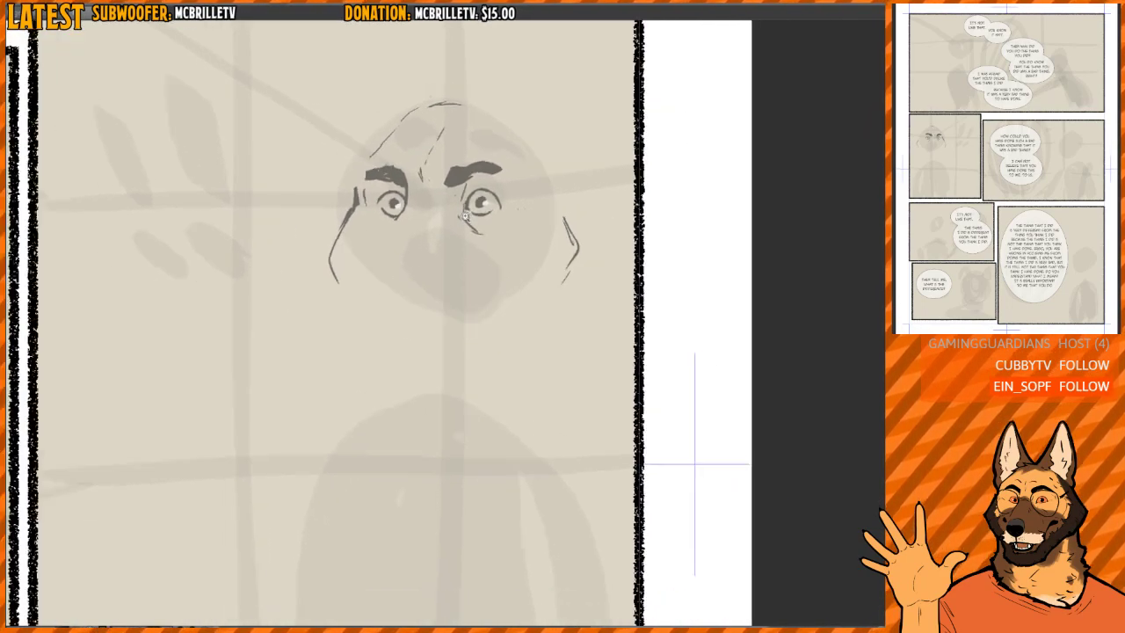
{"action": "scroll", "coordinate": [475, 218], "scroll_direction": "down", "scroll_amount": 2}
{"action": "scroll", "coordinate": [474, 219], "scroll_direction": "up", "scroll_amount": 1}
{"action": "left_click_drag", "start_coordinate": [390, 241], "coordinate": [371, 267]}
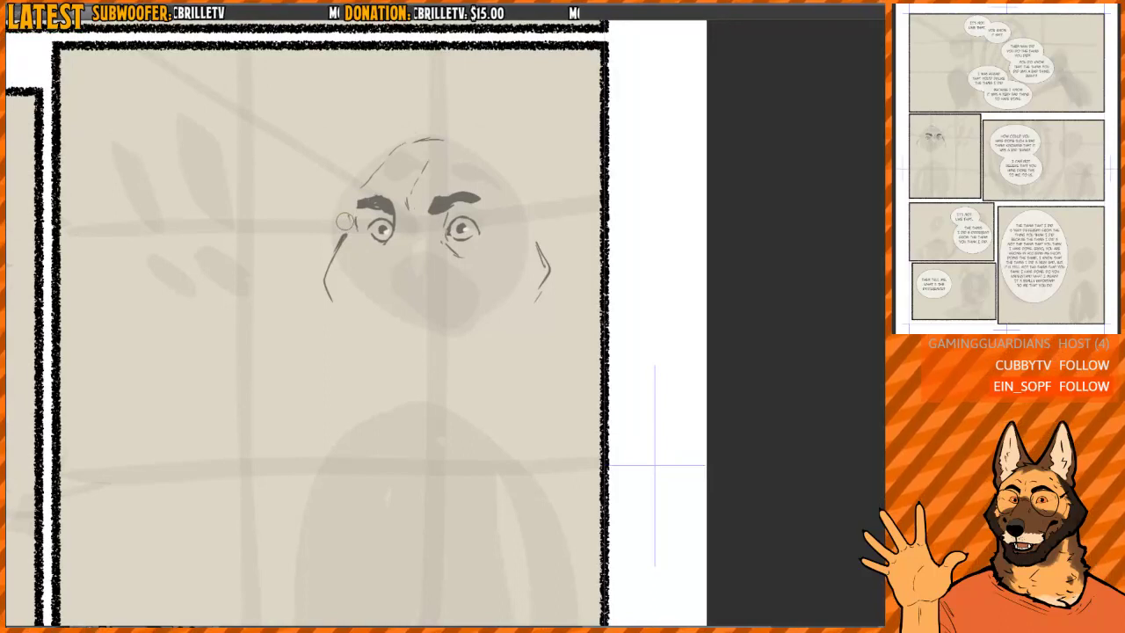
- Rough in a broad rounded jaw outline connecting both cheeks, replacing the angular far cheek contour
{"action": "left_click_drag", "start_coordinate": [344, 221], "coordinate": [324, 277]}
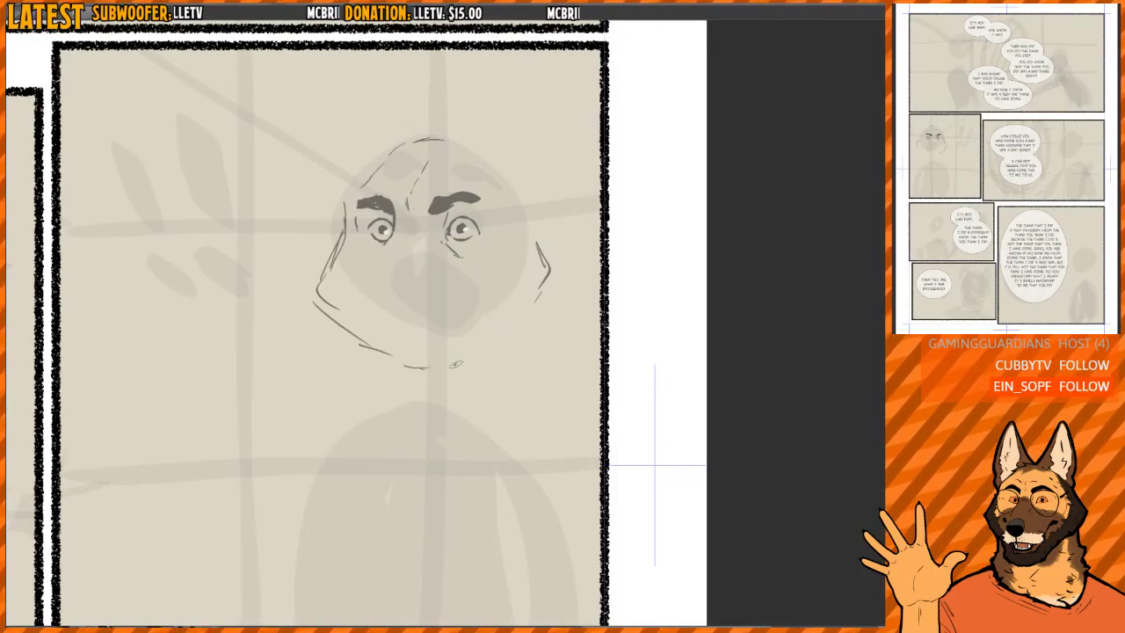
{"action": "mouse_move", "coordinate": [339, 273]}
{"action": "left_mouse_down"}
{"action": "mouse_move", "coordinate": [338, 211]}
{"action": "mouse_move", "coordinate": [343, 254]}
{"action": "mouse_move", "coordinate": [342, 233]}
{"action": "mouse_move", "coordinate": [319, 272]}
{"action": "left_mouse_up"}
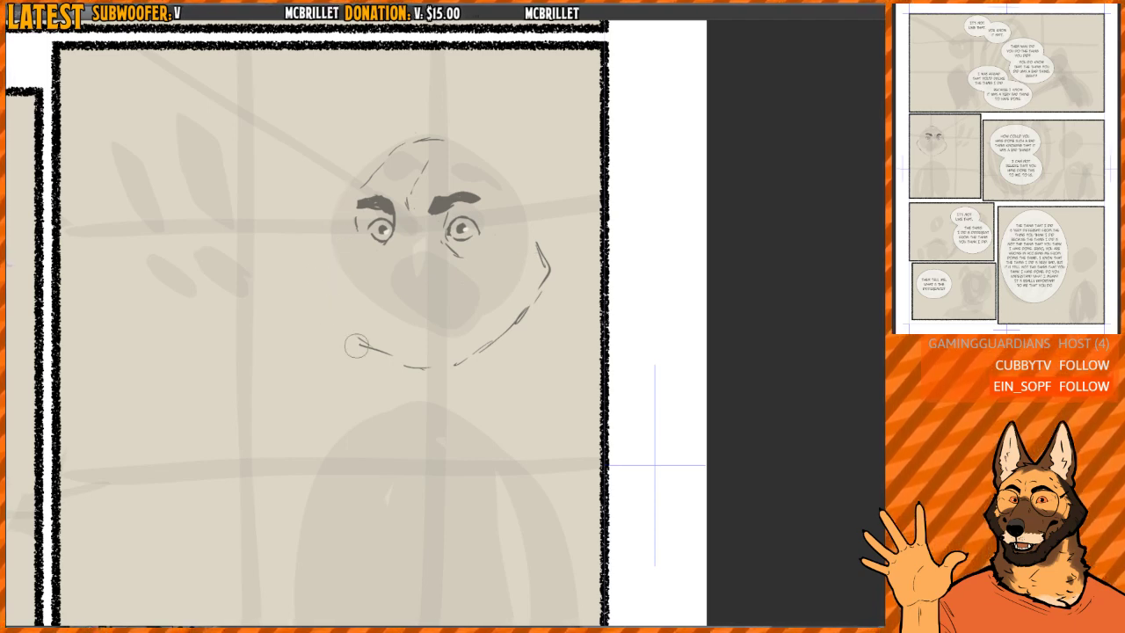
{"action": "left_click_drag", "start_coordinate": [356, 345], "coordinate": [460, 378]}
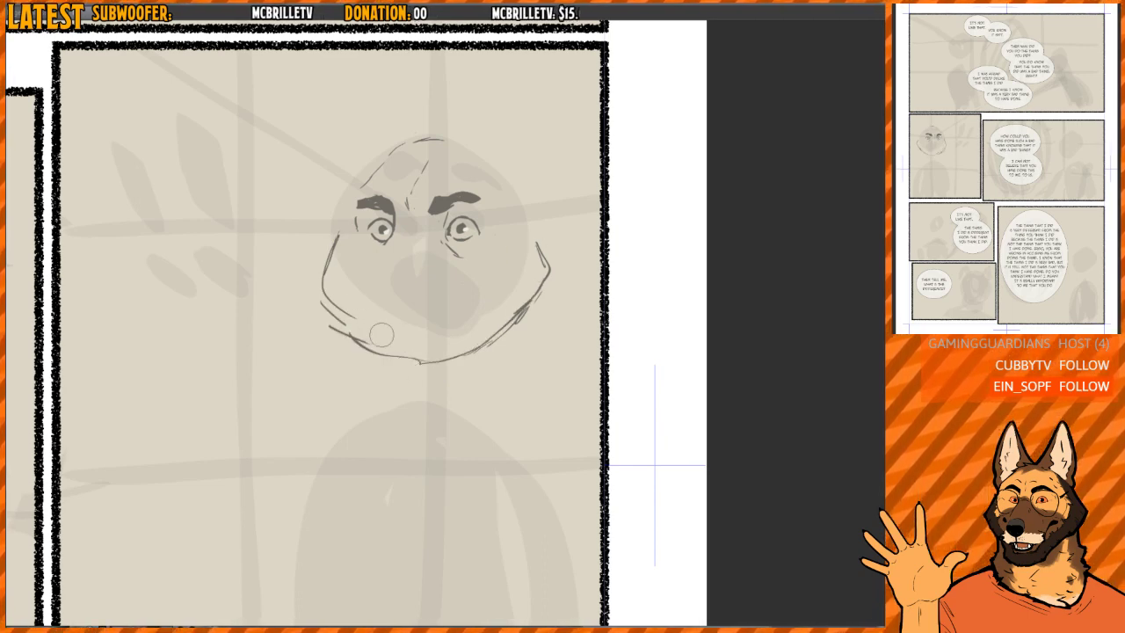
- Redraw the far cheek as a wider, cleaner curve running from the temple down to the chin
{"action": "left_click_drag", "start_coordinate": [339, 287], "coordinate": [334, 230]}
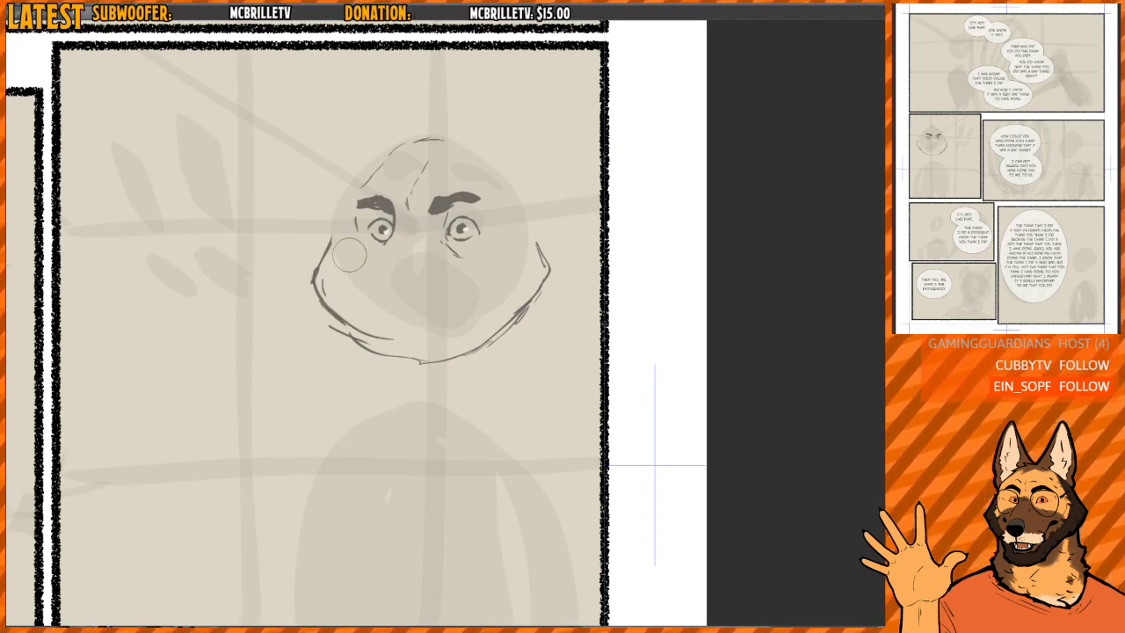
{"action": "left_click_drag", "start_coordinate": [385, 360], "coordinate": [455, 355]}
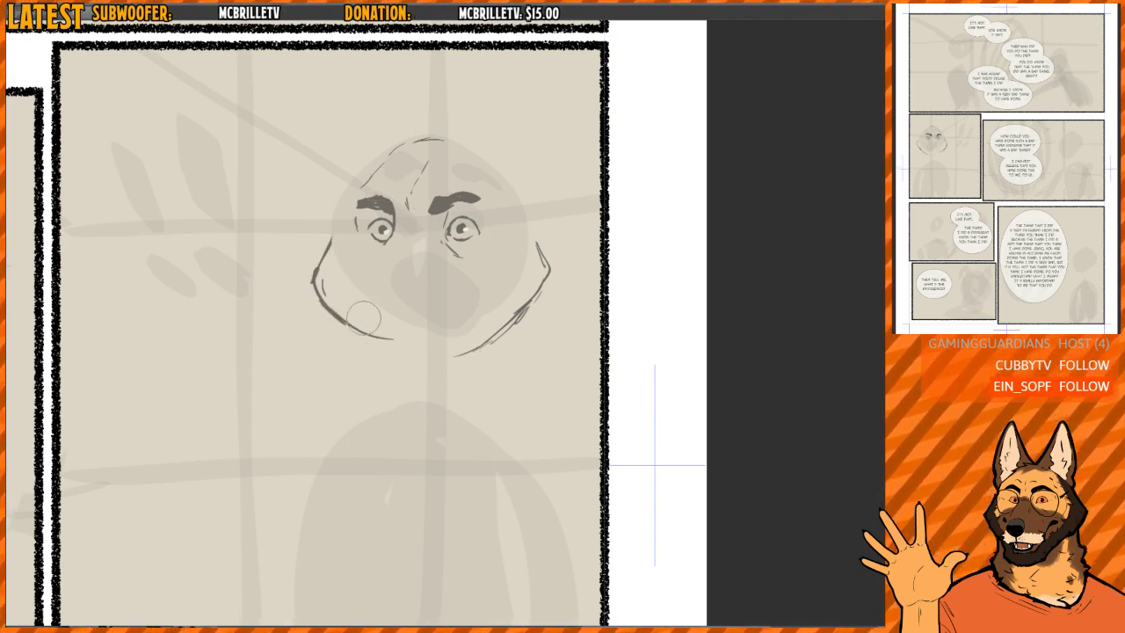
{"action": "left_click_drag", "start_coordinate": [325, 273], "coordinate": [334, 220]}
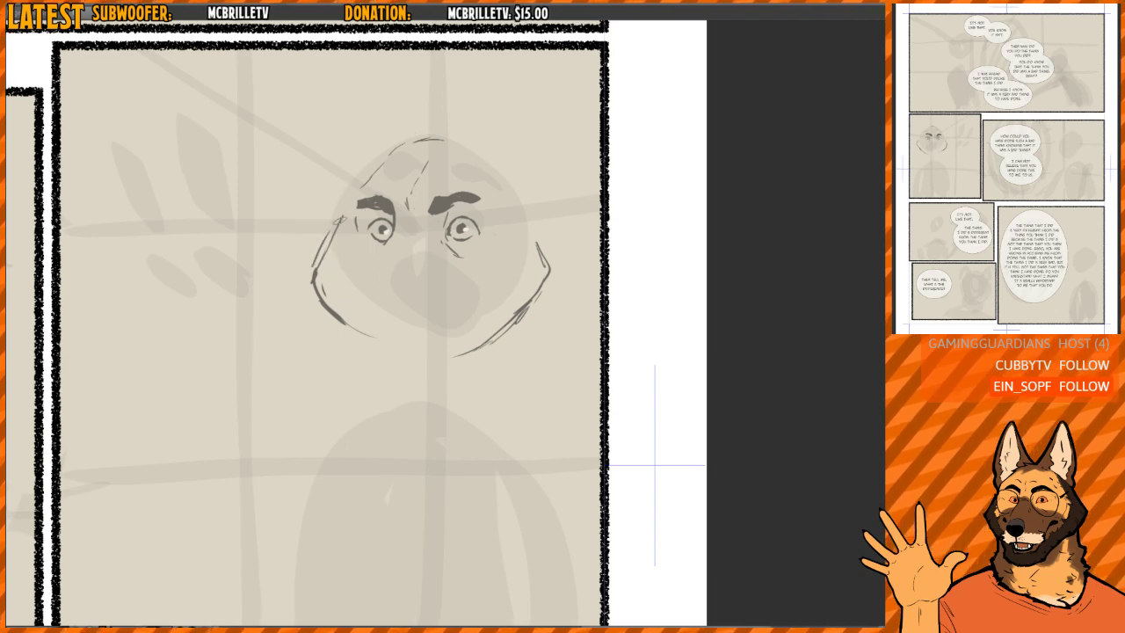
{"action": "mouse_move", "coordinate": [409, 156]}
{"action": "left_mouse_down"}
{"action": "mouse_move", "coordinate": [355, 169]}
{"action": "mouse_move", "coordinate": [360, 159]}
{"action": "mouse_move", "coordinate": [308, 268]}
{"action": "mouse_move", "coordinate": [373, 343]}
{"action": "mouse_move", "coordinate": [337, 200]}
{"action": "mouse_move", "coordinate": [317, 261]}
{"action": "mouse_move", "coordinate": [370, 344]}
{"action": "left_mouse_up"}
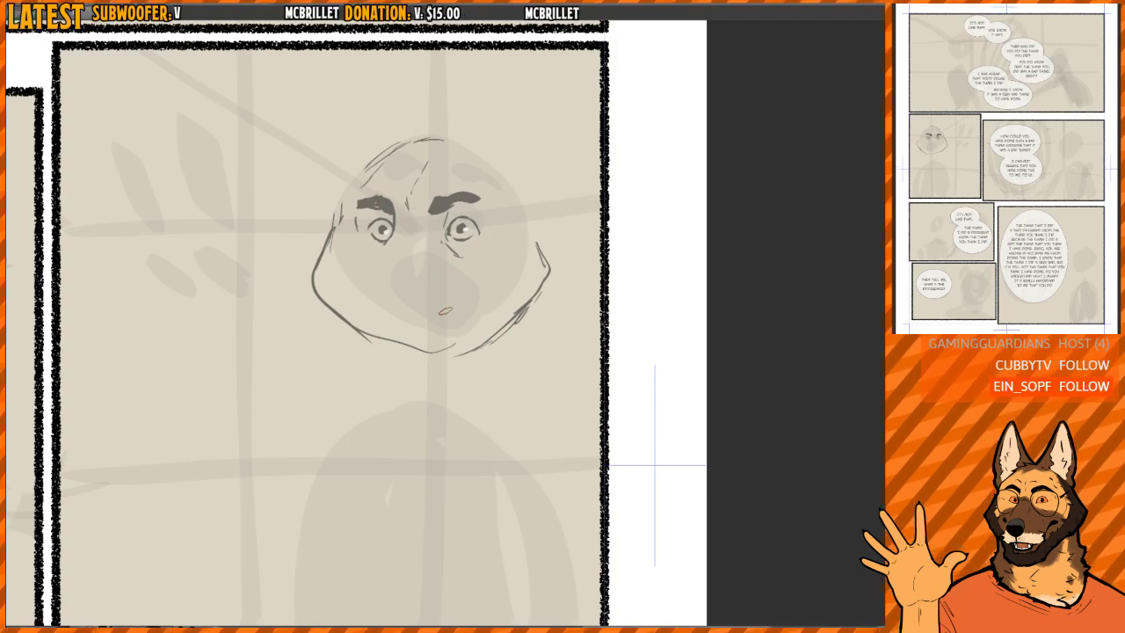
- Check the new head outline within the panel in both mirrored and normal orientation
{"action": "left_click_drag", "start_coordinate": [482, 217], "coordinate": [471, 268]}
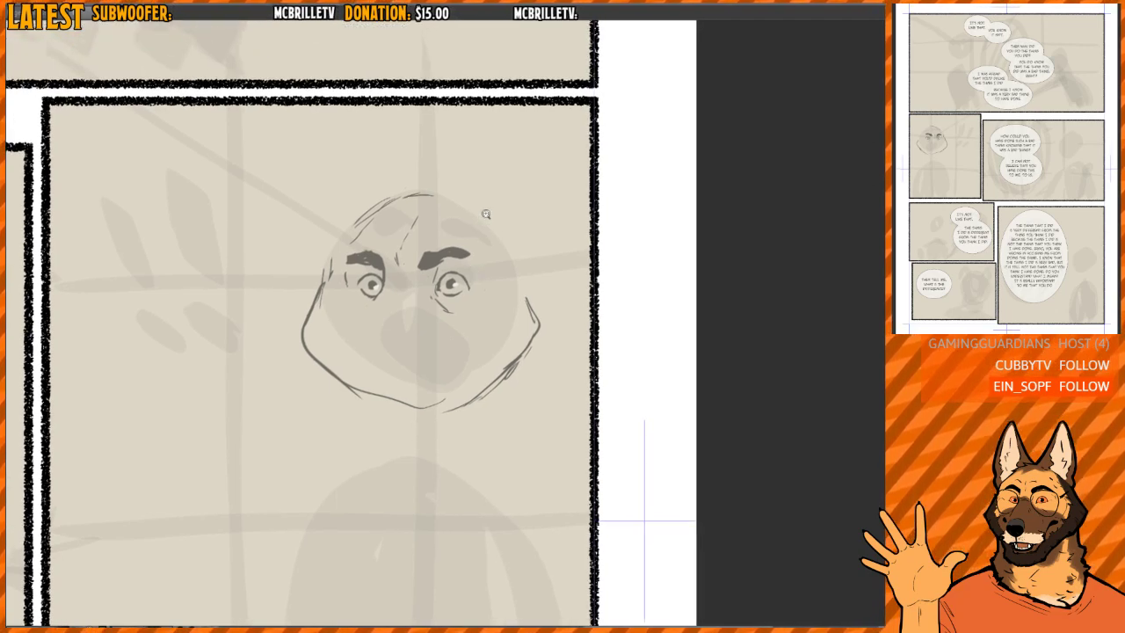
{"action": "scroll", "coordinate": [487, 213], "scroll_direction": "down", "scroll_amount": 3}
{"action": "scroll", "coordinate": [490, 192], "scroll_direction": "up", "scroll_amount": 2}
{"action": "scroll", "coordinate": [469, 286], "scroll_direction": "up", "scroll_amount": 2}
{"action": "scroll", "coordinate": [458, 279], "scroll_direction": "down", "scroll_amount": 2}
{"action": "key", "text": "h"}
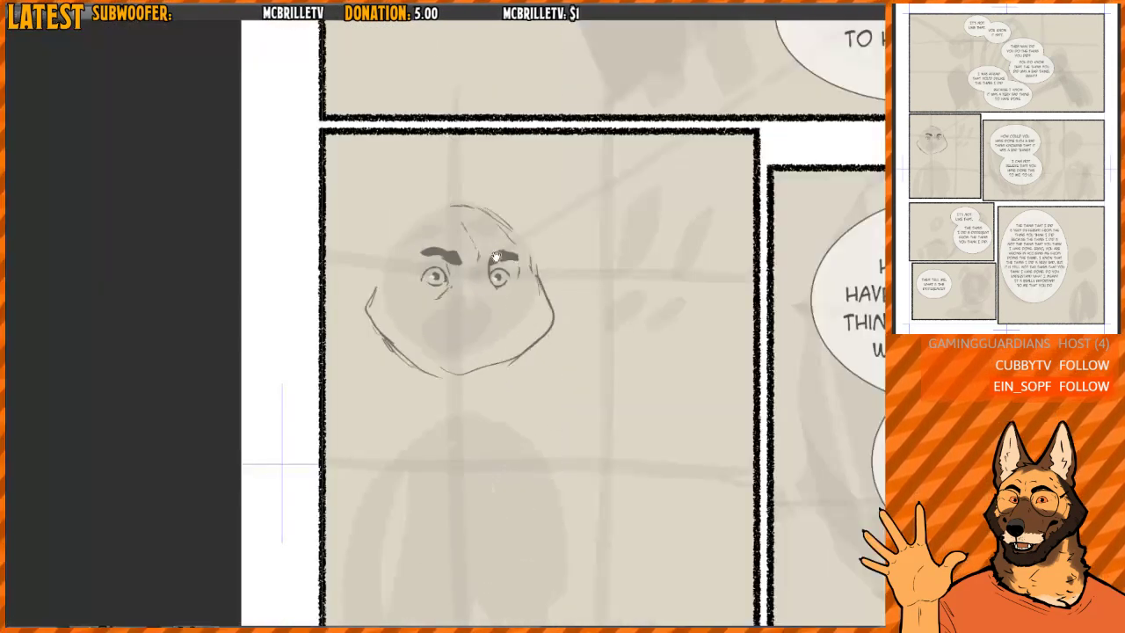
{"action": "key", "text": "h"}
{"action": "scroll", "coordinate": [444, 287], "scroll_direction": "up", "scroll_amount": 5}
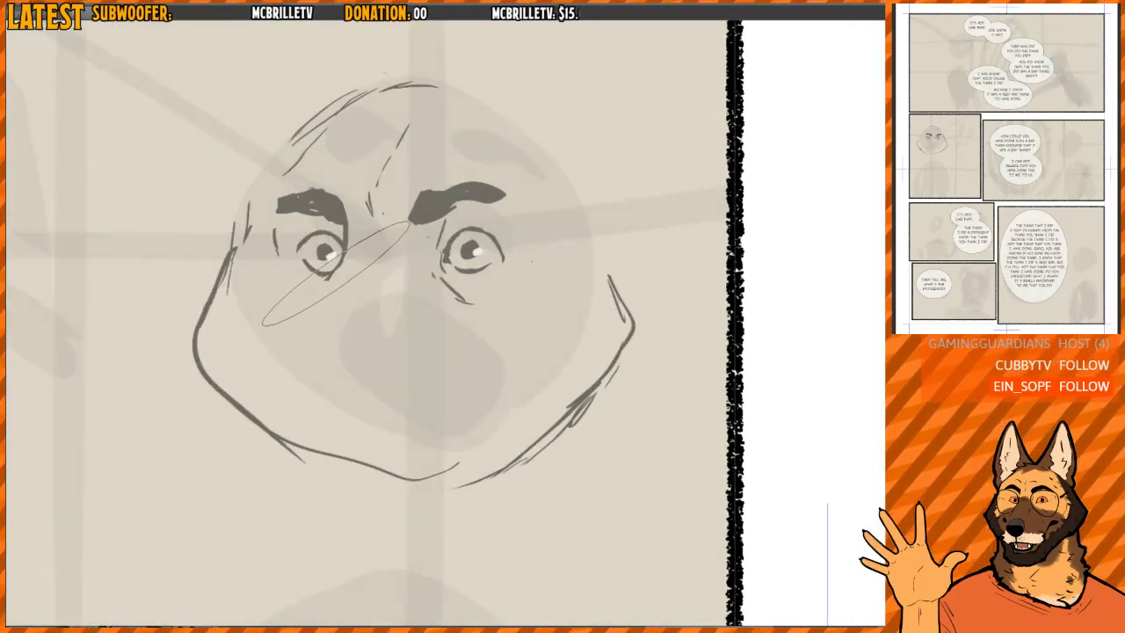
- Erase the mark below the far eye and the line joining that eye to its brow
{"action": "scroll", "coordinate": [290, 281], "scroll_direction": "up", "scroll_amount": 5}
{"action": "mouse_move", "coordinate": [356, 283]}
{"action": "left_mouse_down"}
{"action": "mouse_move", "coordinate": [302, 313]}
{"action": "mouse_move", "coordinate": [283, 343]}
{"action": "left_mouse_up"}
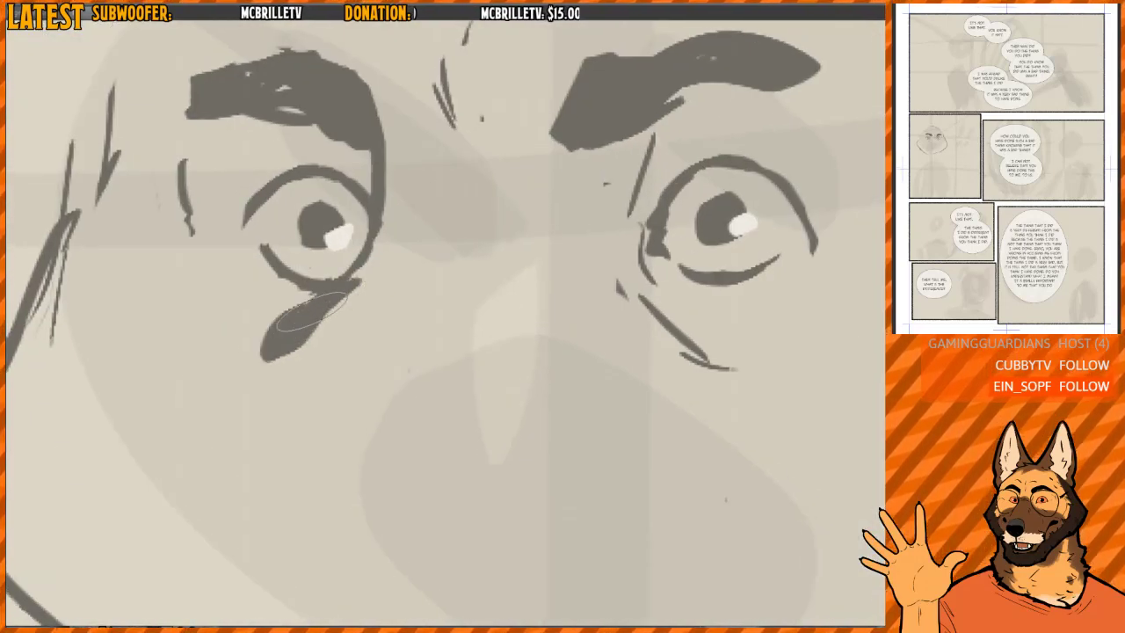
{"action": "mouse_move", "coordinate": [308, 308]}
{"action": "left_mouse_down"}
{"action": "mouse_move", "coordinate": [278, 344]}
{"action": "mouse_move", "coordinate": [332, 286]}
{"action": "left_mouse_up"}
{"action": "left_click_drag", "start_coordinate": [377, 232], "coordinate": [372, 271]}
{"action": "left_click_drag", "start_coordinate": [370, 273], "coordinate": [351, 297]}
{"action": "left_click_drag", "start_coordinate": [372, 230], "coordinate": [390, 267]}
{"action": "left_click_drag", "start_coordinate": [392, 249], "coordinate": [372, 222]}
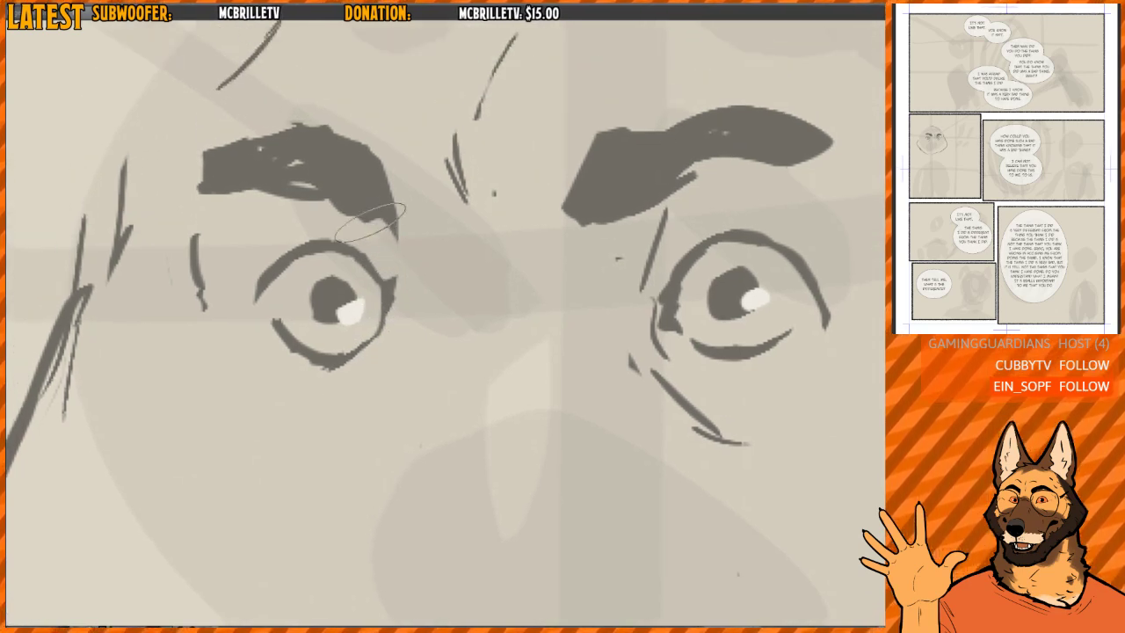
- Clean up the far eye's outline and redraw its inner edge as a thicker, rounder curve
{"action": "mouse_move", "coordinate": [395, 283]}
{"action": "left_mouse_down"}
{"action": "mouse_move", "coordinate": [398, 314]}
{"action": "mouse_move", "coordinate": [385, 288]}
{"action": "mouse_move", "coordinate": [363, 352]}
{"action": "mouse_move", "coordinate": [313, 376]}
{"action": "left_mouse_up"}
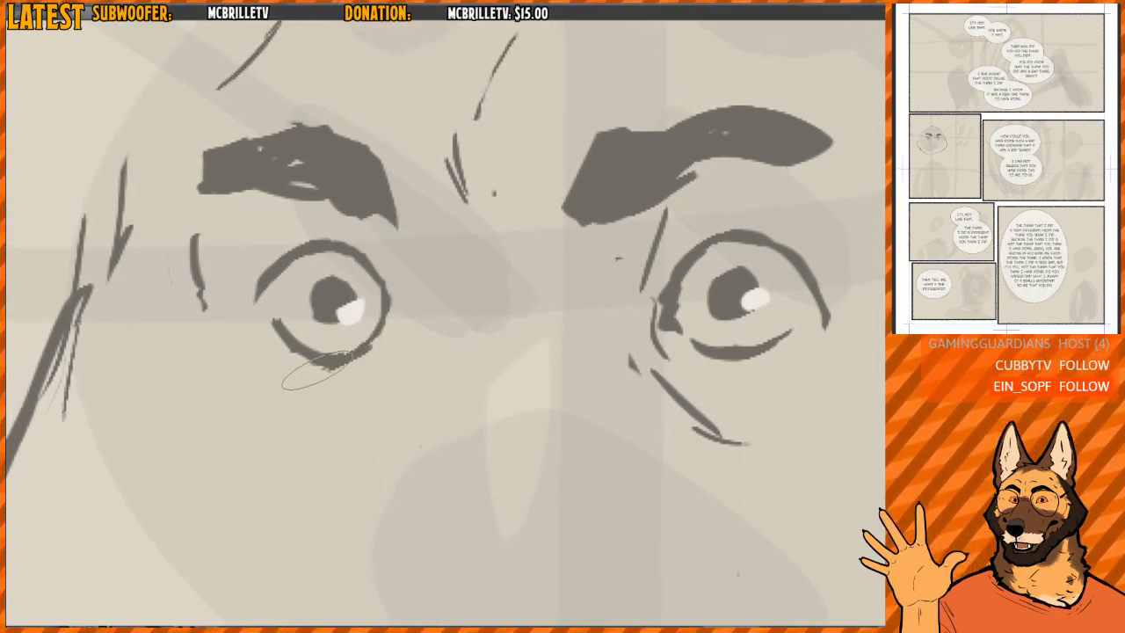
{"action": "left_click_drag", "start_coordinate": [396, 274], "coordinate": [383, 332]}
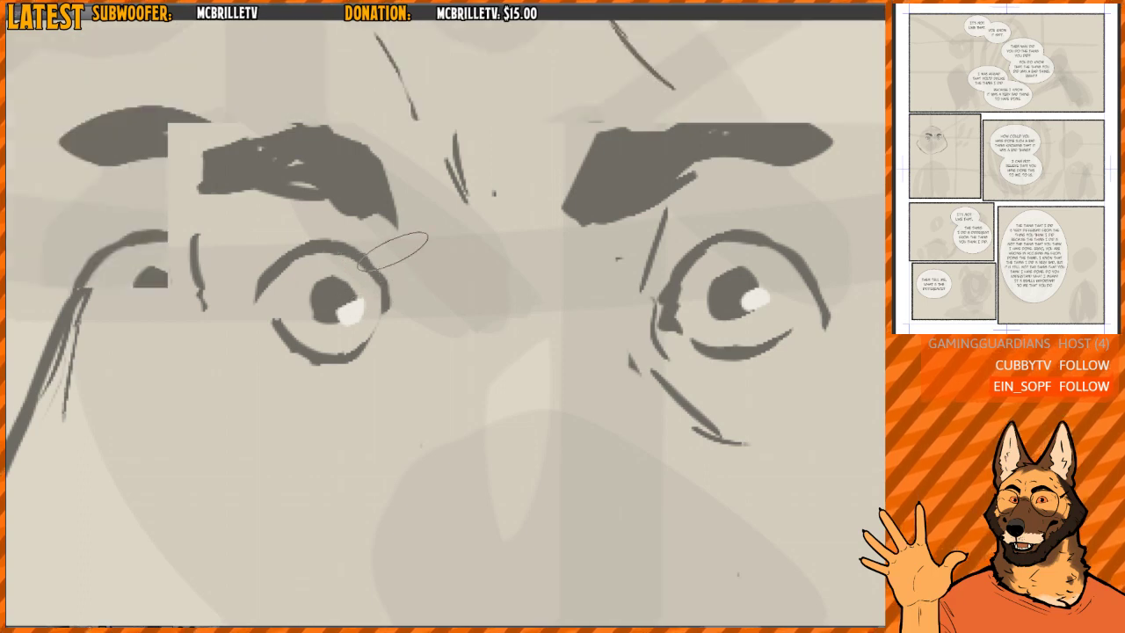
{"action": "key", "text": "m"}
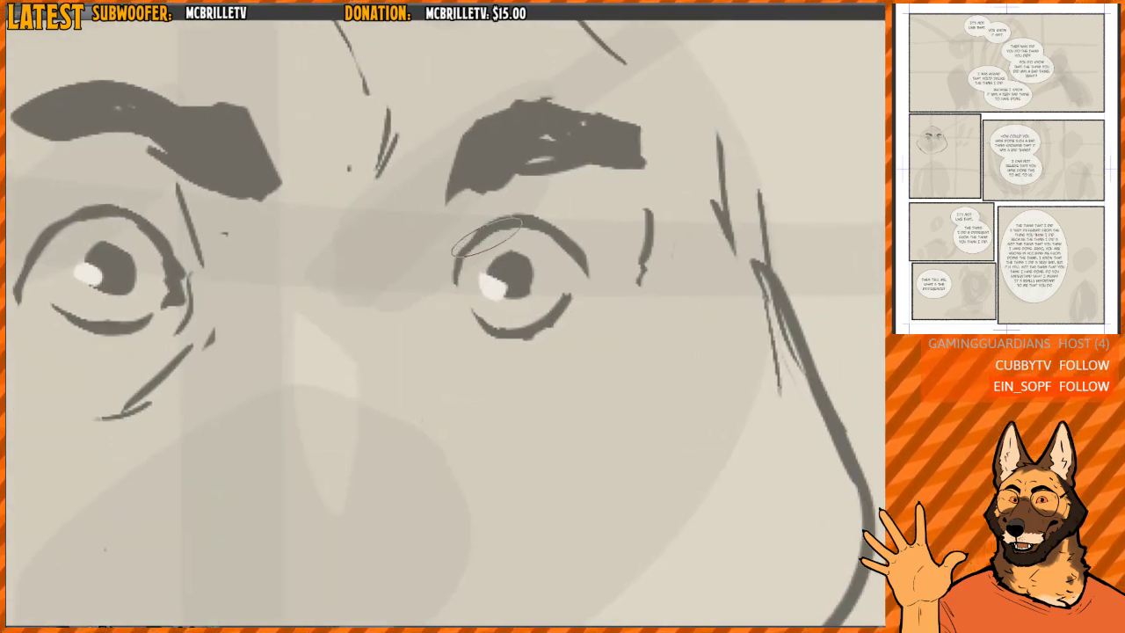
{"action": "mouse_move", "coordinate": [462, 265]}
{"action": "left_mouse_down"}
{"action": "mouse_move", "coordinate": [467, 305]}
{"action": "mouse_move", "coordinate": [465, 267]}
{"action": "mouse_move", "coordinate": [477, 318]}
{"action": "mouse_move", "coordinate": [470, 308]}
{"action": "mouse_move", "coordinate": [498, 323]}
{"action": "left_mouse_up"}
{"action": "scroll", "coordinate": [470, 239], "scroll_direction": "down", "scroll_amount": 5}
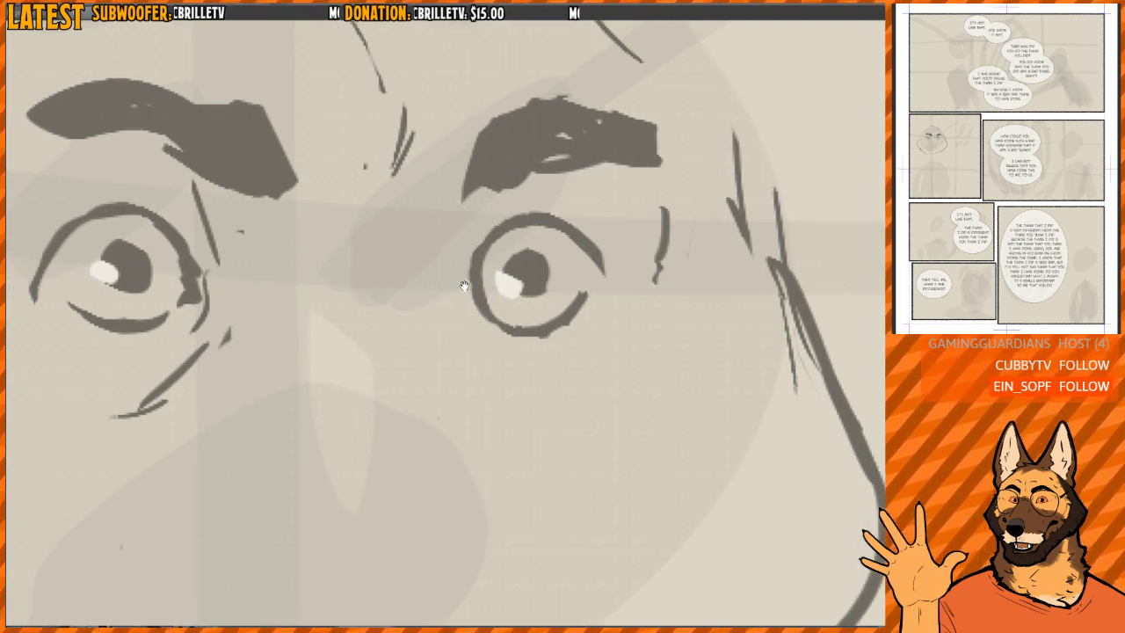
- Erase the crease lines beside and below the near eye and touch up the outlines of both eyes
{"action": "mouse_move", "coordinate": [447, 187]}
{"action": "left_mouse_down"}
{"action": "mouse_move", "coordinate": [431, 246]}
{"action": "mouse_move", "coordinate": [489, 323]}
{"action": "mouse_move", "coordinate": [478, 267]}
{"action": "left_mouse_up"}
{"action": "scroll", "coordinate": [475, 255], "scroll_direction": "down", "scroll_amount": 3}
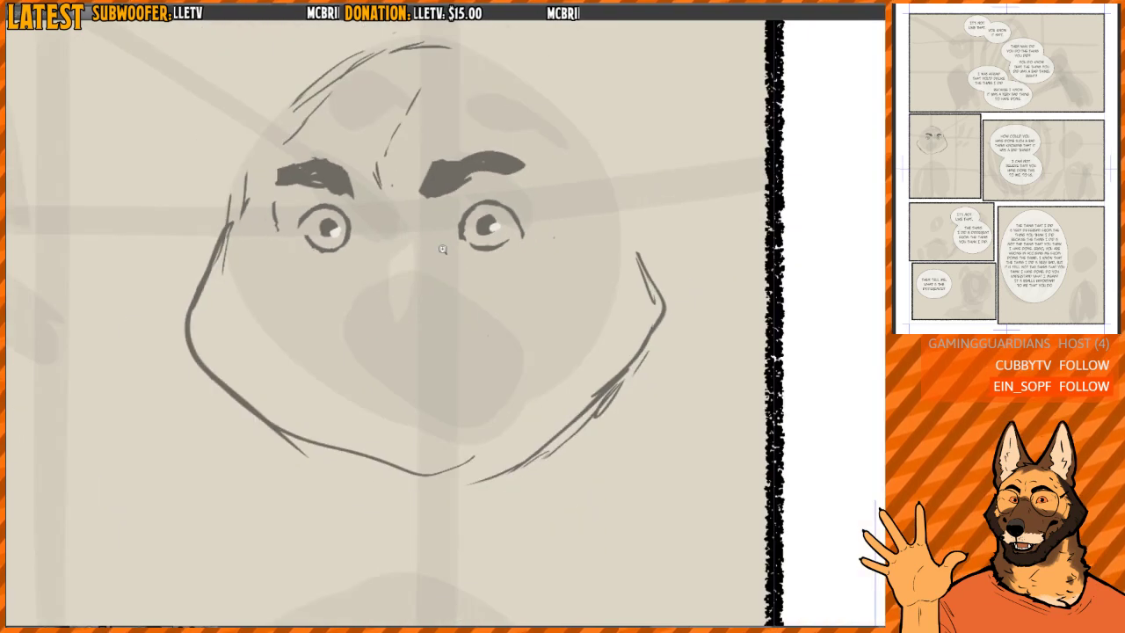
{"action": "scroll", "coordinate": [439, 245], "scroll_direction": "up", "scroll_amount": 4}
{"action": "mouse_move", "coordinate": [340, 277]}
{"action": "left_mouse_down"}
{"action": "mouse_move", "coordinate": [359, 304]}
{"action": "mouse_move", "coordinate": [492, 343]}
{"action": "left_mouse_up"}
{"action": "scroll", "coordinate": [409, 285], "scroll_direction": "up", "scroll_amount": 2}
{"action": "left_click_drag", "start_coordinate": [362, 251], "coordinate": [364, 311]}
{"action": "left_click_drag", "start_coordinate": [371, 267], "coordinate": [369, 316]}
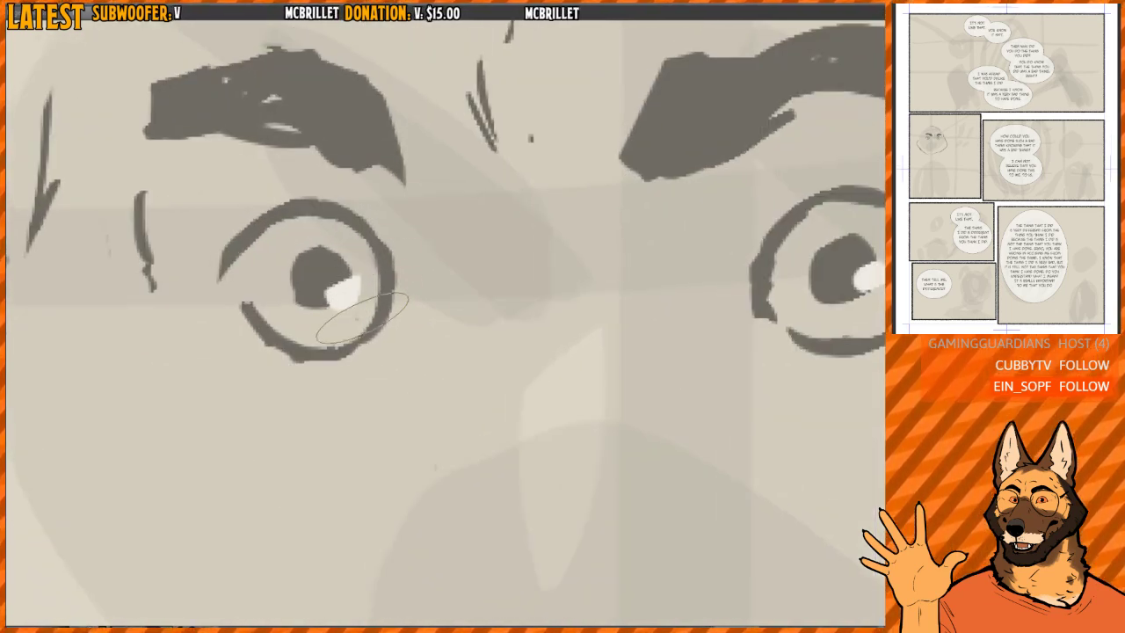
- Thin and smooth the inner and lower edges of the near eye's outline
{"action": "scroll", "coordinate": [498, 266], "scroll_direction": "down", "scroll_amount": 4}
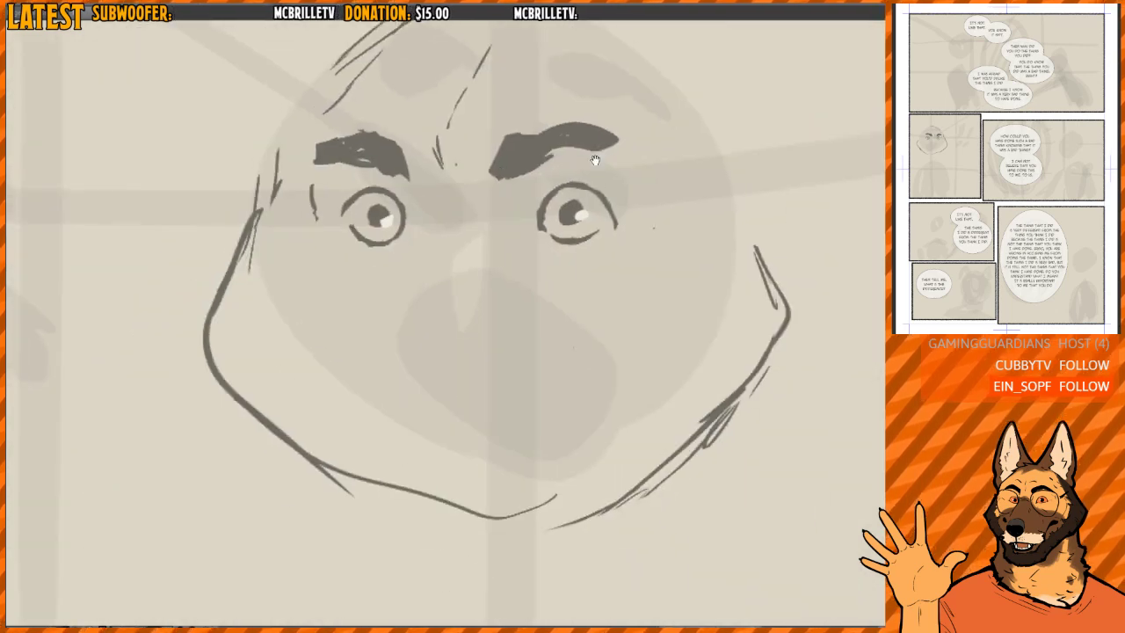
{"action": "left_click_drag", "start_coordinate": [595, 160], "coordinate": [577, 170]}
{"action": "scroll", "coordinate": [633, 232], "scroll_direction": "up", "scroll_amount": 2}
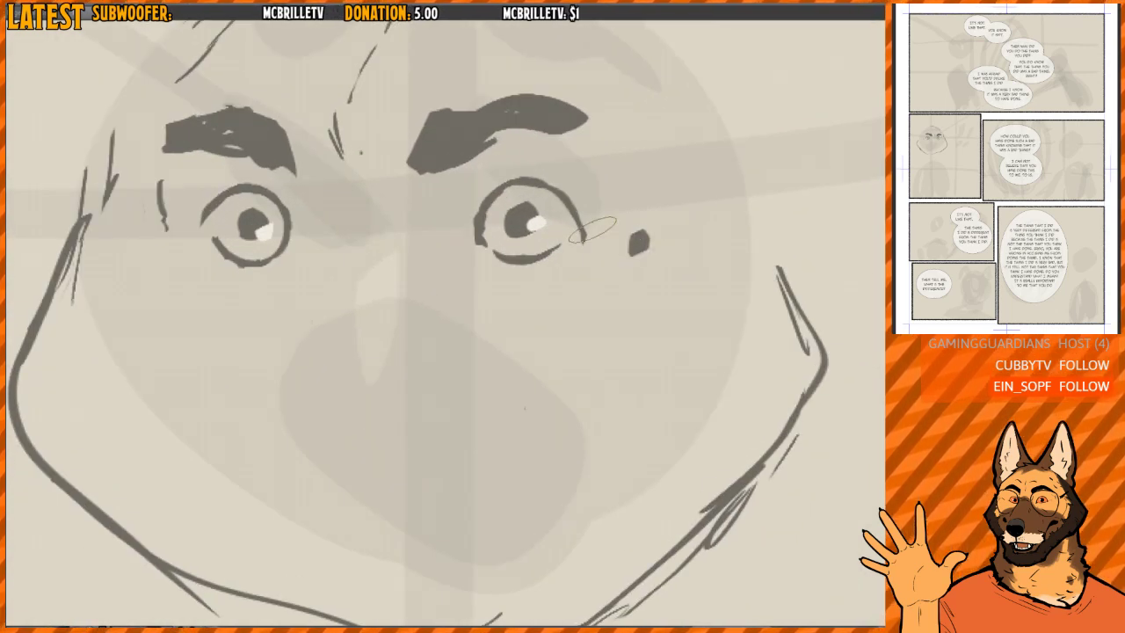
{"action": "scroll", "coordinate": [635, 239], "scroll_direction": "up", "scroll_amount": 2}
{"action": "left_click_drag", "start_coordinate": [533, 245], "coordinate": [566, 274]}
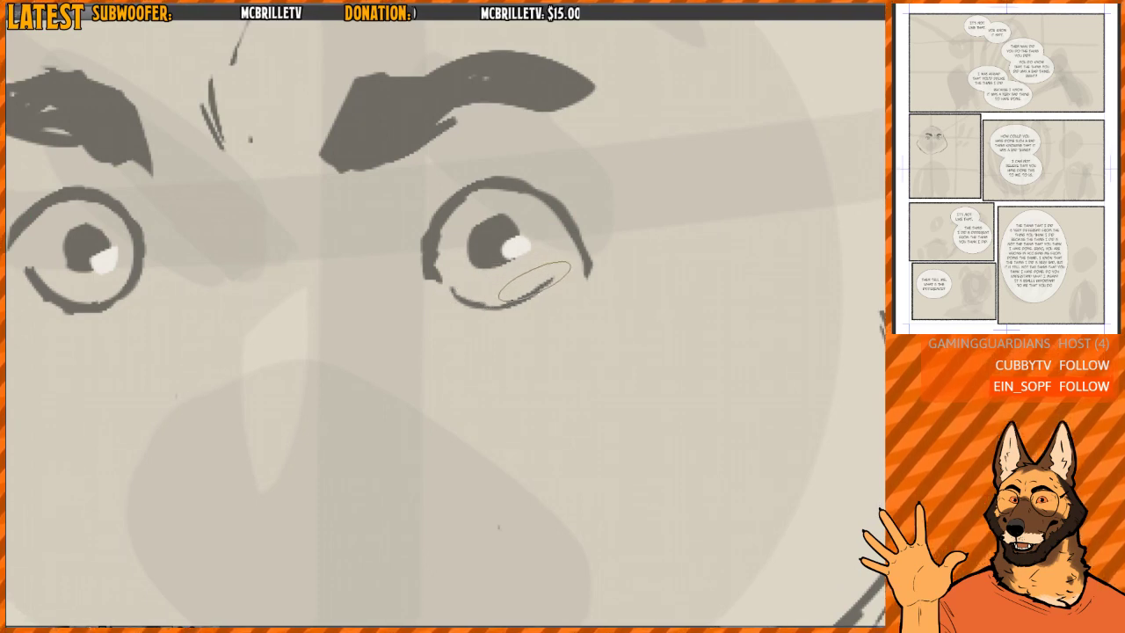
{"action": "mouse_move", "coordinate": [433, 264]}
{"action": "left_mouse_down"}
{"action": "mouse_move", "coordinate": [443, 281]}
{"action": "mouse_move", "coordinate": [527, 295]}
{"action": "left_mouse_up"}
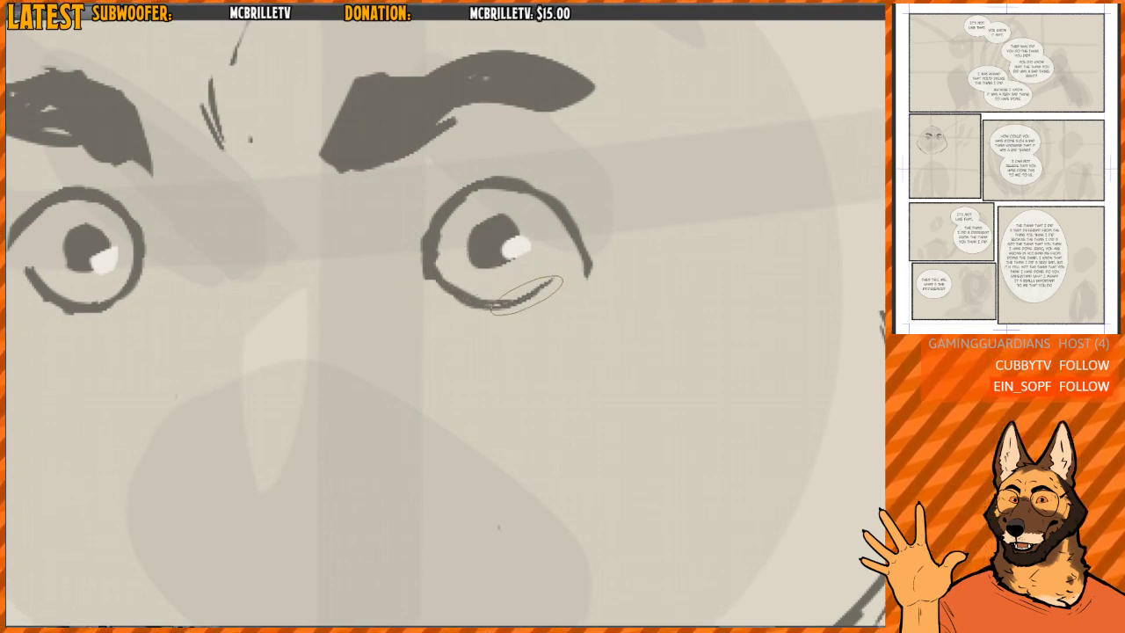
{"action": "left_click_drag", "start_coordinate": [452, 269], "coordinate": [528, 286]}
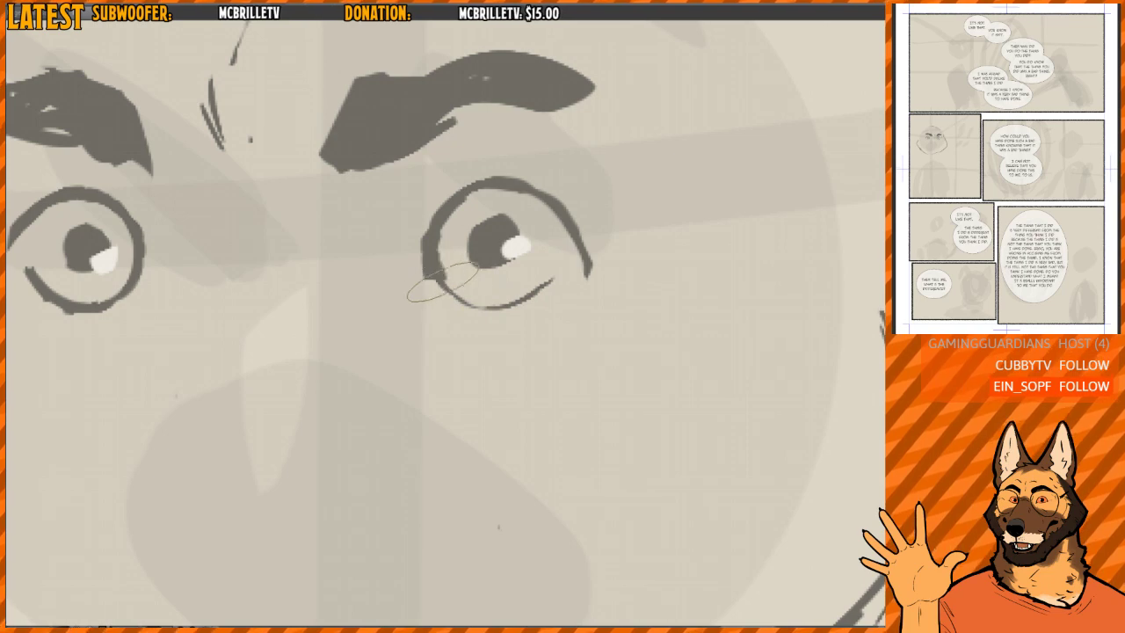
{"action": "left_click_drag", "start_coordinate": [442, 279], "coordinate": [492, 294]}
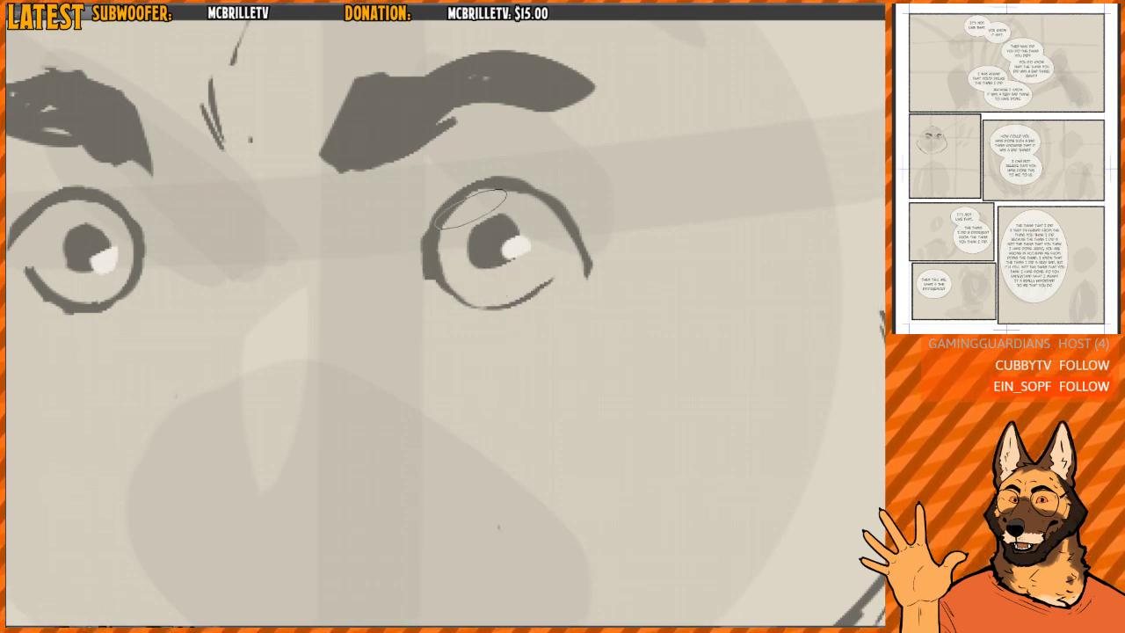
{"action": "left_click_drag", "start_coordinate": [446, 236], "coordinate": [445, 256]}
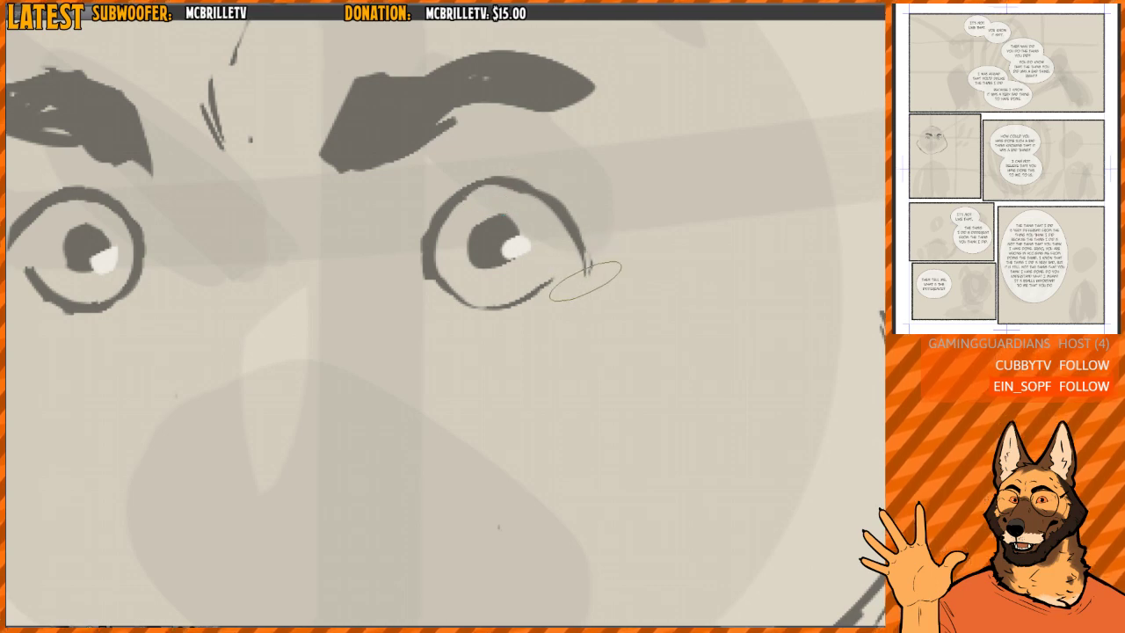
- Trim the tail at the near eye's outer corner and curve the outline round to meet the lower edge
{"action": "left_click_drag", "start_coordinate": [585, 281], "coordinate": [590, 274]}
{"action": "mouse_move", "coordinate": [565, 213]}
{"action": "left_mouse_down"}
{"action": "mouse_move", "coordinate": [566, 267]}
{"action": "mouse_move", "coordinate": [559, 241]}
{"action": "mouse_move", "coordinate": [512, 300]}
{"action": "left_mouse_up"}
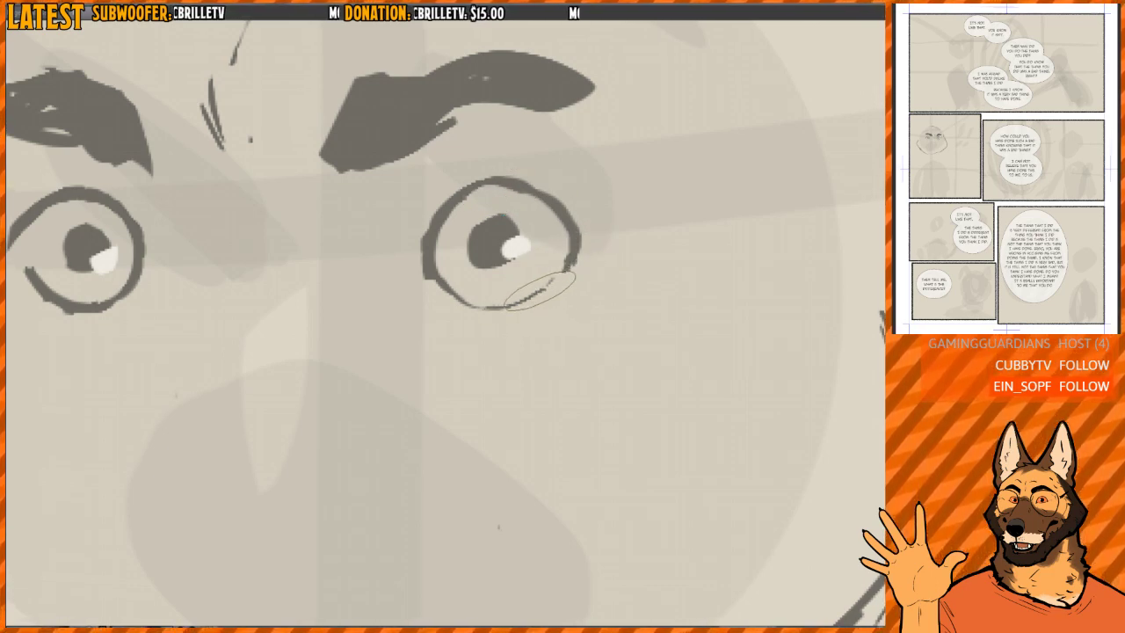
{"action": "mouse_move", "coordinate": [557, 242]}
{"action": "left_mouse_down"}
{"action": "mouse_move", "coordinate": [442, 245]}
{"action": "mouse_move", "coordinate": [553, 294]}
{"action": "left_mouse_up"}
- Thin the far eye's lower outline and close its outer gap while working in the mirrored view, then restore the normal orientation
{"action": "key", "text": "h"}
{"action": "left_click_drag", "start_coordinate": [446, 254], "coordinate": [571, 249]}
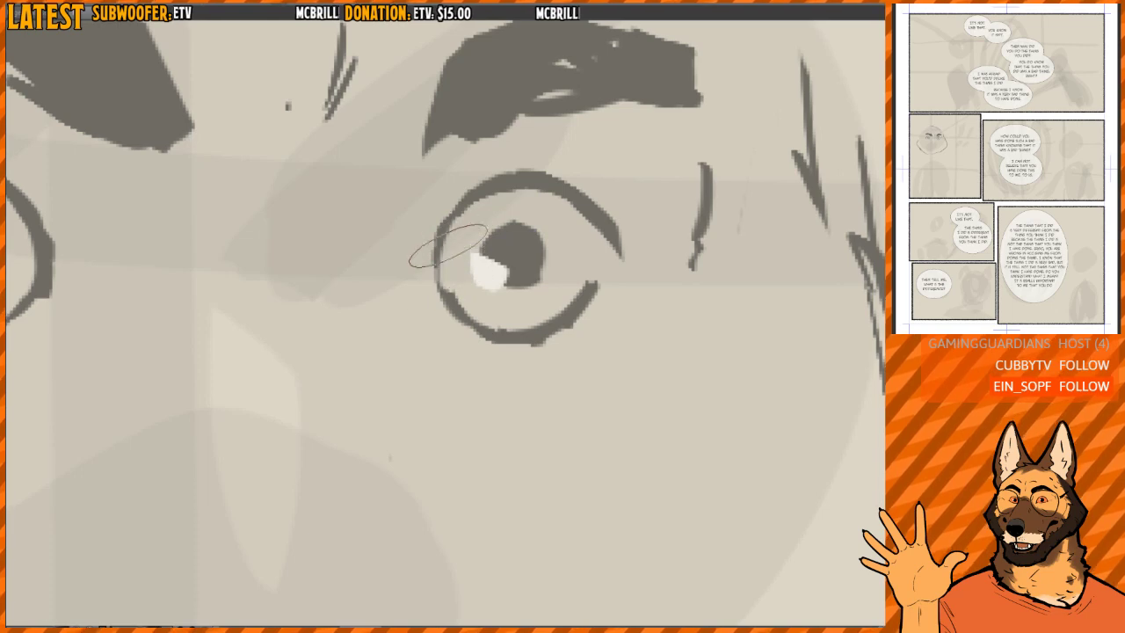
{"action": "left_click_drag", "start_coordinate": [537, 328], "coordinate": [585, 276]}
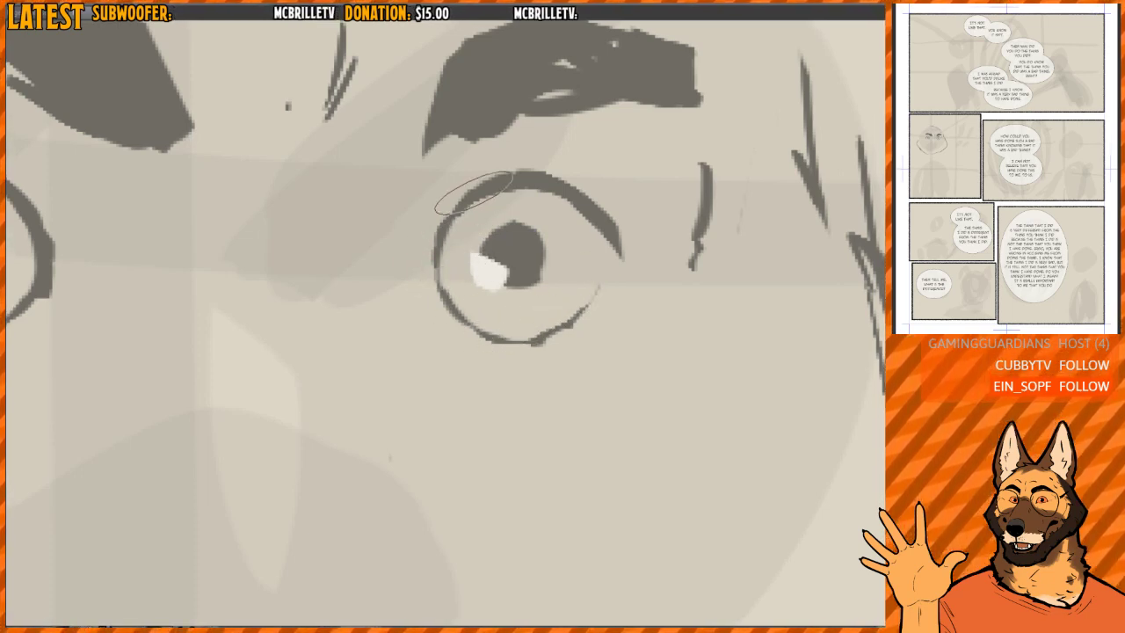
{"action": "key", "text": "ctrl+minus"}
{"action": "key", "text": "ctrl+minus"}
{"action": "mouse_move", "coordinate": [534, 329]}
{"action": "left_mouse_down"}
{"action": "mouse_move", "coordinate": [569, 253]}
{"action": "mouse_move", "coordinate": [547, 231]}
{"action": "mouse_move", "coordinate": [489, 210]}
{"action": "mouse_move", "coordinate": [458, 241]}
{"action": "left_mouse_up"}
{"action": "key", "text": "h"}
{"action": "key", "text": "ctrl+minus"}
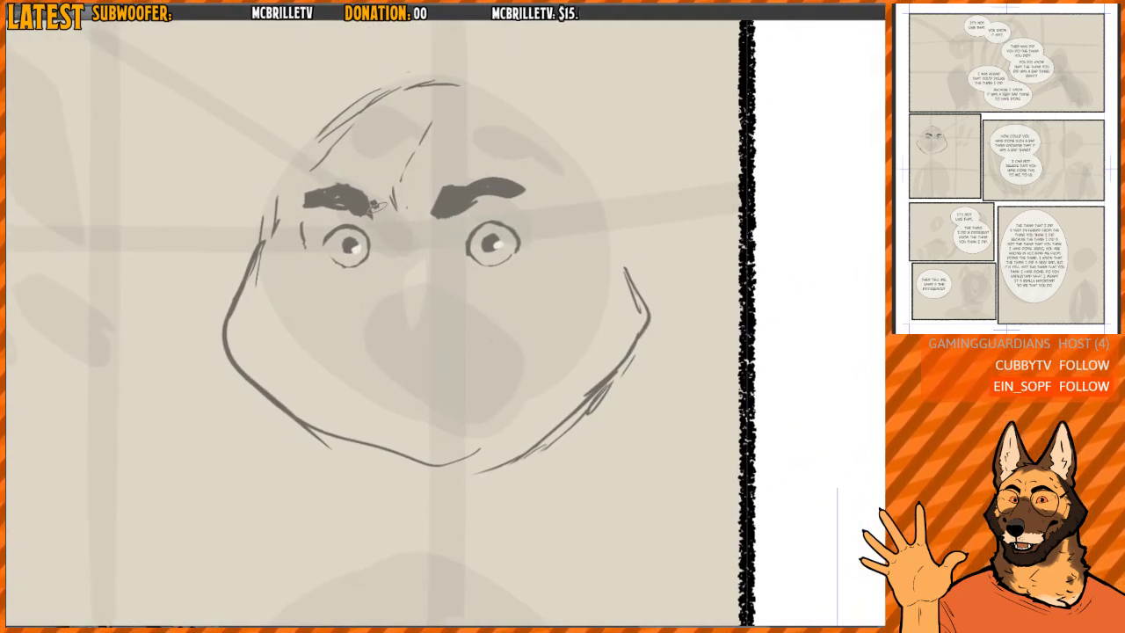
- Erase the long forehead creases and draw a short frown line between the brows
{"action": "key", "text": "e"}
{"action": "left_click_drag", "start_coordinate": [394, 178], "coordinate": [422, 131]}
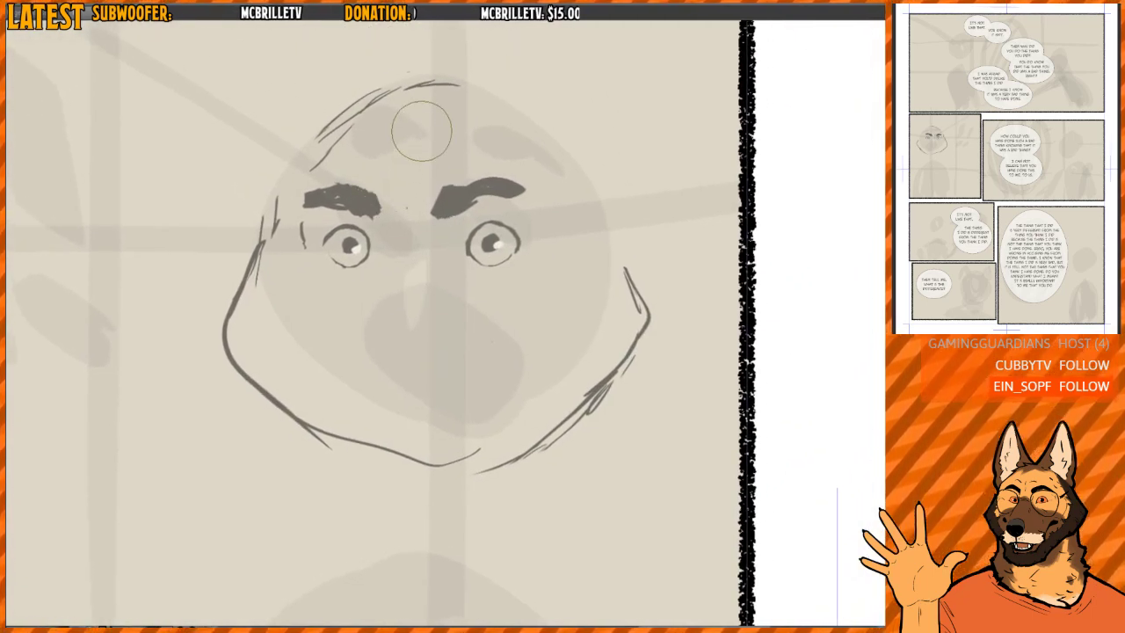
{"action": "key", "text": "p"}
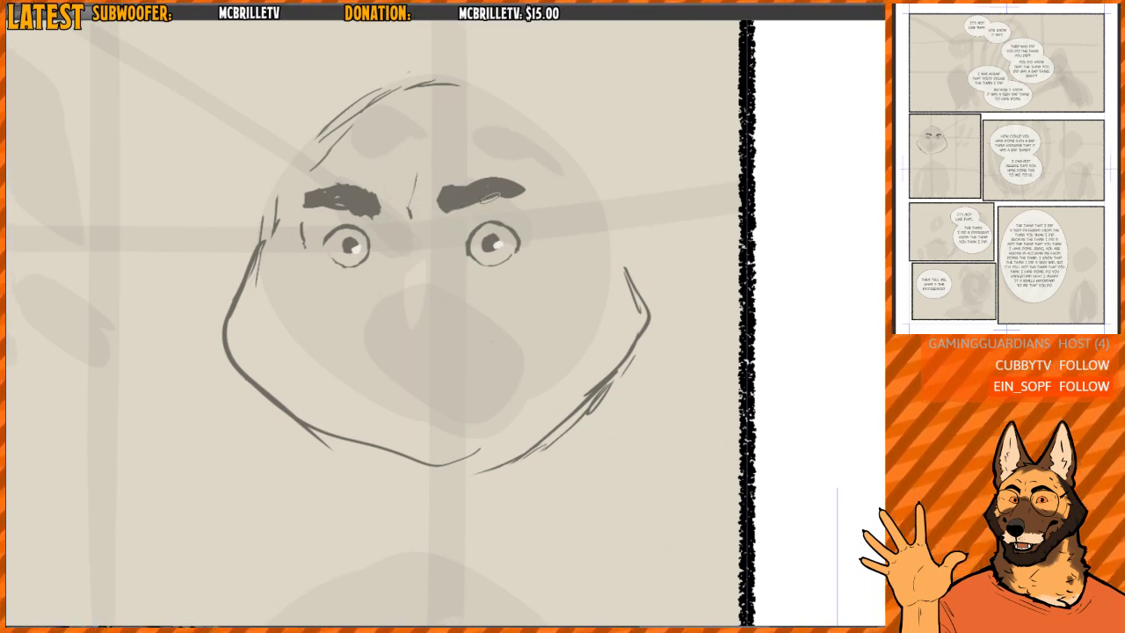
{"action": "left_click_drag", "start_coordinate": [456, 271], "coordinate": [411, 219]}
{"action": "key", "text": "ctrl+minus"}
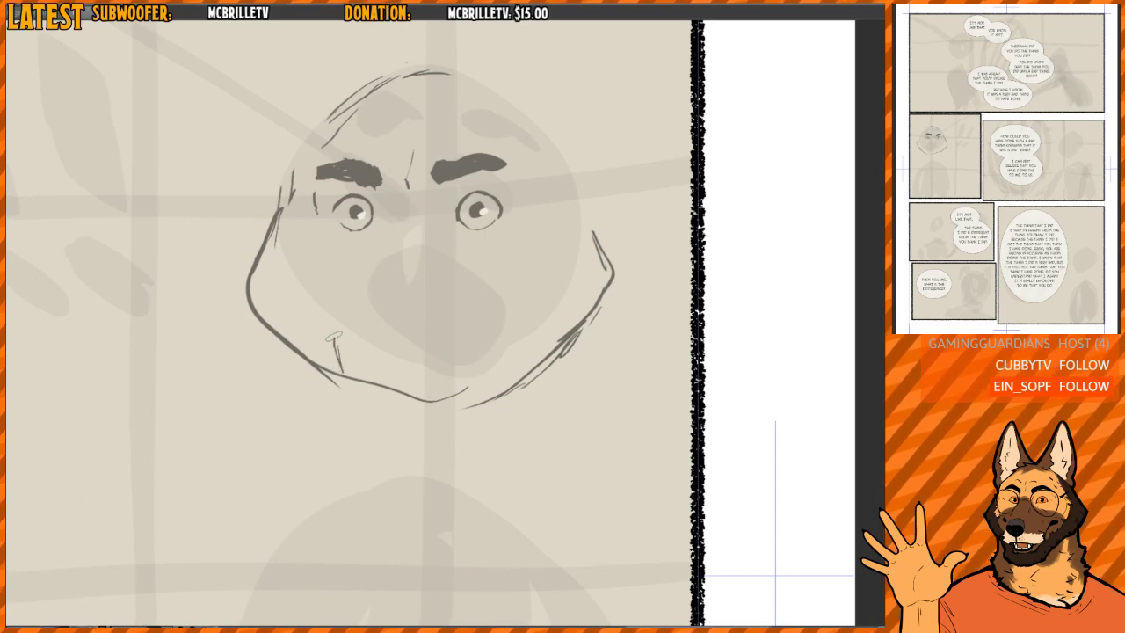
- Erase the far cheek and chin outline and rough in the muzzle's bridge and sides below the eyes
{"action": "key", "text": "e"}
{"action": "mouse_move", "coordinate": [473, 270]}
{"action": "left_mouse_down"}
{"action": "mouse_move", "coordinate": [502, 374]}
{"action": "mouse_move", "coordinate": [428, 396]}
{"action": "mouse_move", "coordinate": [351, 367]}
{"action": "mouse_move", "coordinate": [333, 360]}
{"action": "mouse_move", "coordinate": [338, 303]}
{"action": "mouse_move", "coordinate": [301, 351]}
{"action": "left_mouse_up"}
{"action": "left_click_drag", "start_coordinate": [272, 305], "coordinate": [332, 357]}
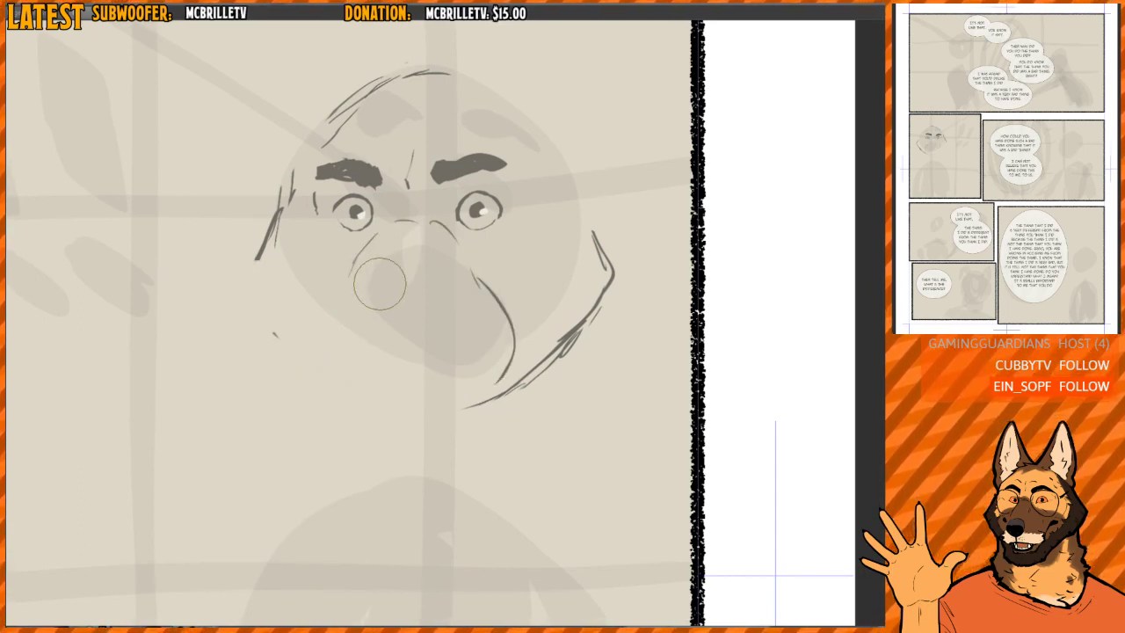
{"action": "mouse_move", "coordinate": [377, 281]}
{"action": "left_mouse_down"}
{"action": "mouse_move", "coordinate": [368, 248]}
{"action": "mouse_move", "coordinate": [396, 223]}
{"action": "mouse_move", "coordinate": [448, 240]}
{"action": "mouse_move", "coordinate": [471, 274]}
{"action": "mouse_move", "coordinate": [446, 371]}
{"action": "left_mouse_up"}
{"action": "left_click", "coordinate": [269, 333]}
- Redraw the muzzle's far side as a rounded bulge and continue it into the chin line
{"action": "key", "text": "p"}
{"action": "left_click_drag", "start_coordinate": [322, 339], "coordinate": [357, 260]}
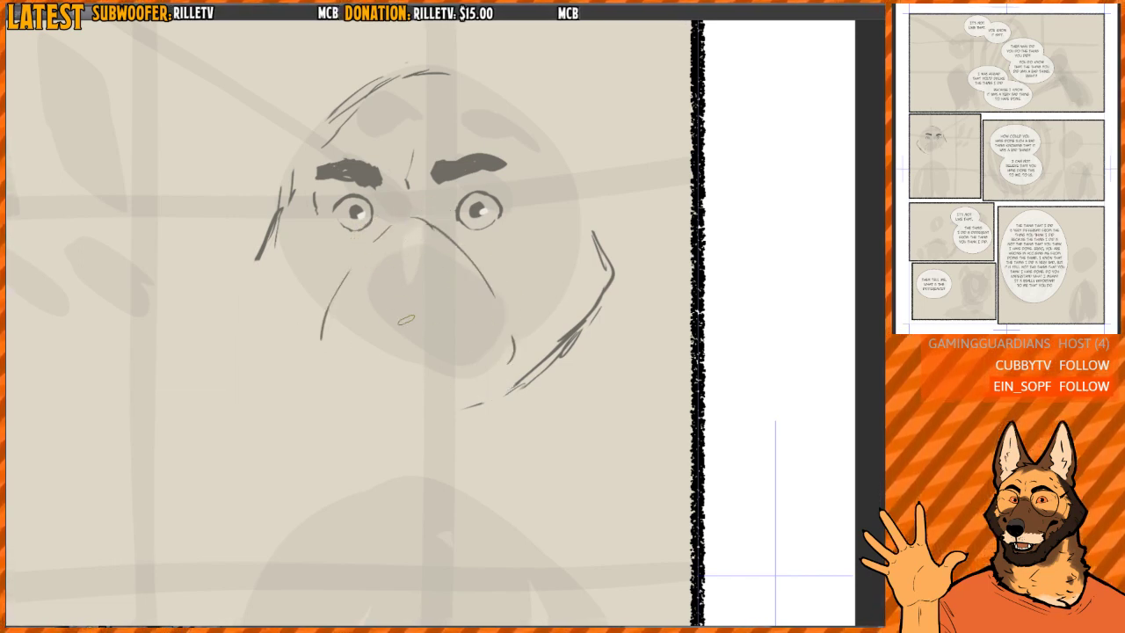
{"action": "mouse_move", "coordinate": [339, 314]}
{"action": "left_mouse_down"}
{"action": "mouse_move", "coordinate": [338, 276]}
{"action": "mouse_move", "coordinate": [317, 325]}
{"action": "left_mouse_up"}
{"action": "key", "text": "p"}
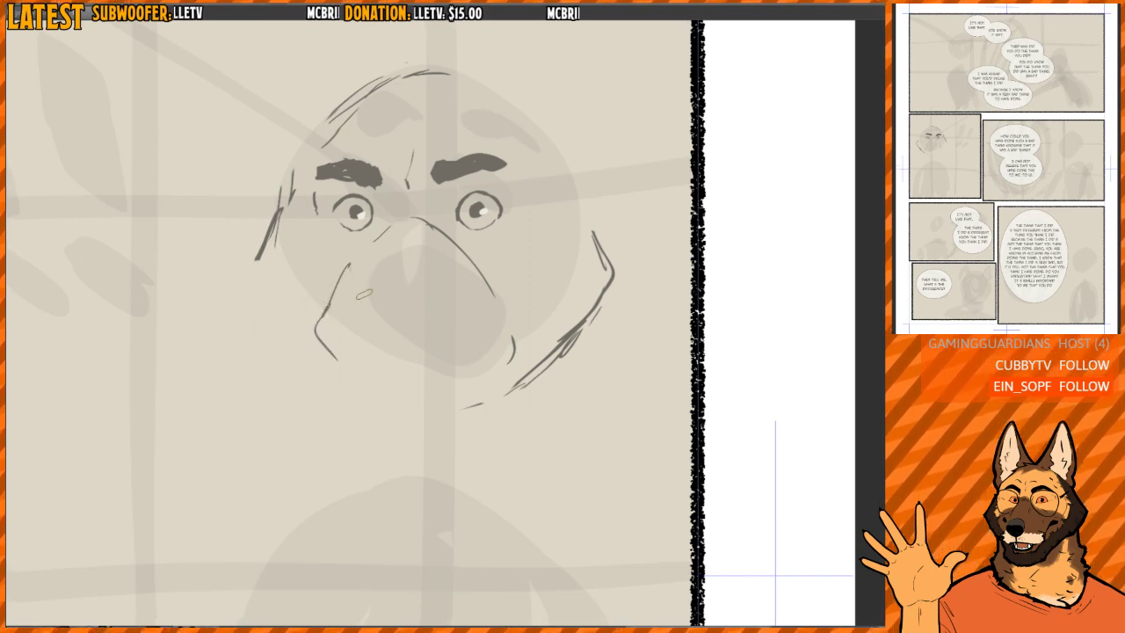
{"action": "key", "text": "e"}
{"action": "mouse_move", "coordinate": [349, 268]}
{"action": "left_mouse_down"}
{"action": "mouse_move", "coordinate": [346, 368]}
{"action": "mouse_move", "coordinate": [332, 315]}
{"action": "left_mouse_up"}
{"action": "key", "text": "p"}
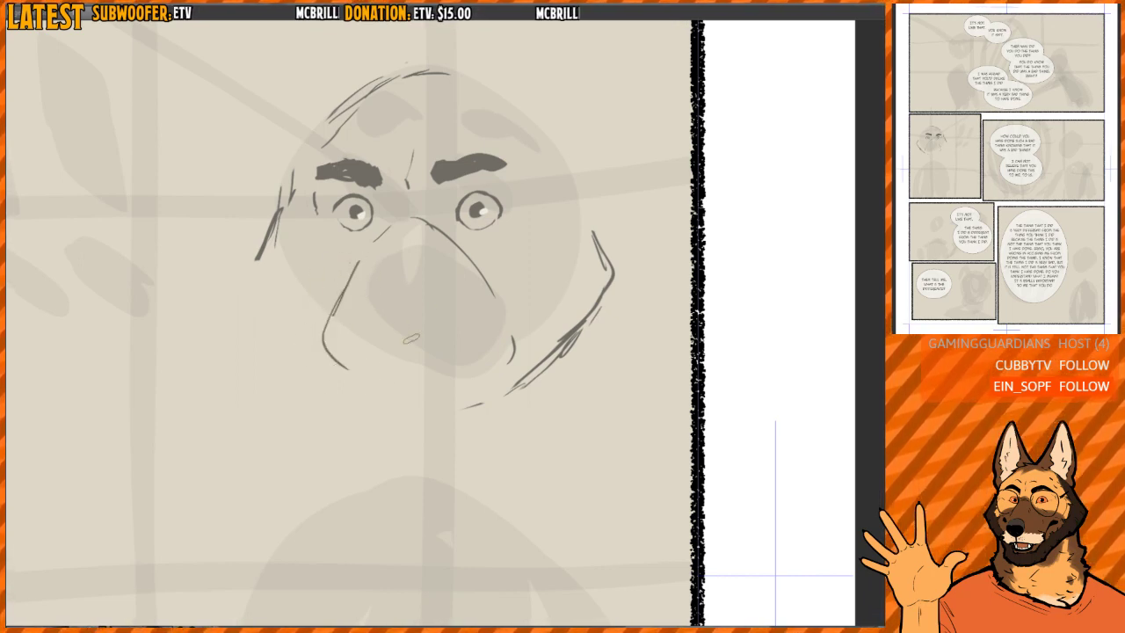
{"action": "key", "text": "e"}
{"action": "mouse_move", "coordinate": [352, 276]}
{"action": "left_mouse_down"}
{"action": "mouse_move", "coordinate": [319, 334]}
{"action": "mouse_move", "coordinate": [343, 307]}
{"action": "mouse_move", "coordinate": [325, 303]}
{"action": "left_mouse_up"}
{"action": "key", "text": "p"}
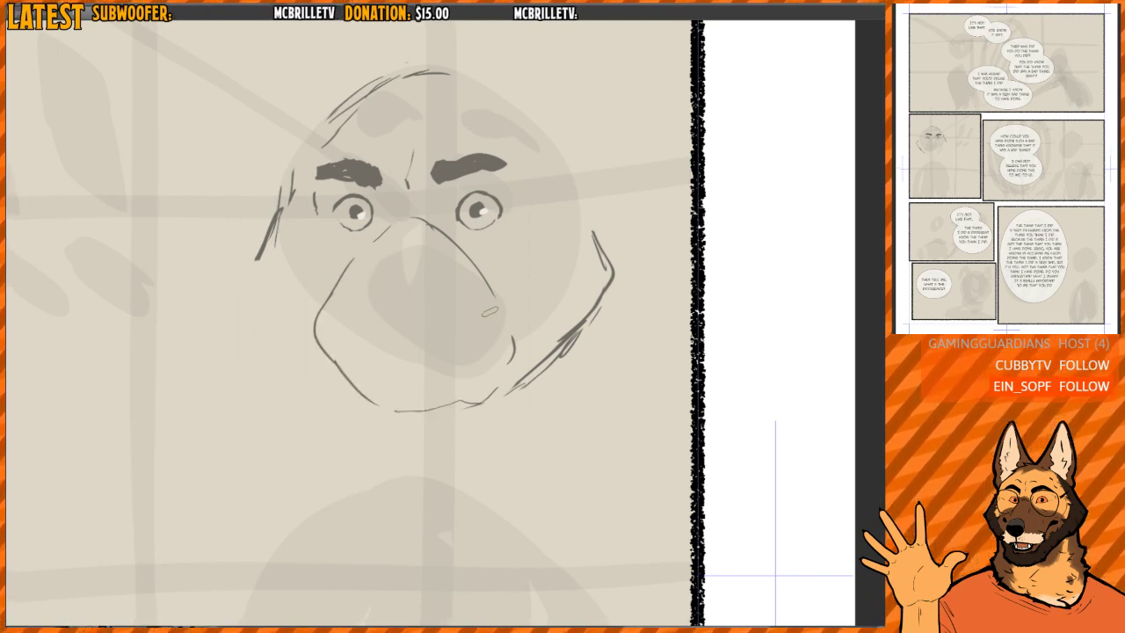
- Erase the old outline beside the far eye and redraw it as a line running down into the far cheek
{"action": "key", "text": "e"}
{"action": "left_click_drag", "start_coordinate": [275, 168], "coordinate": [264, 218]}
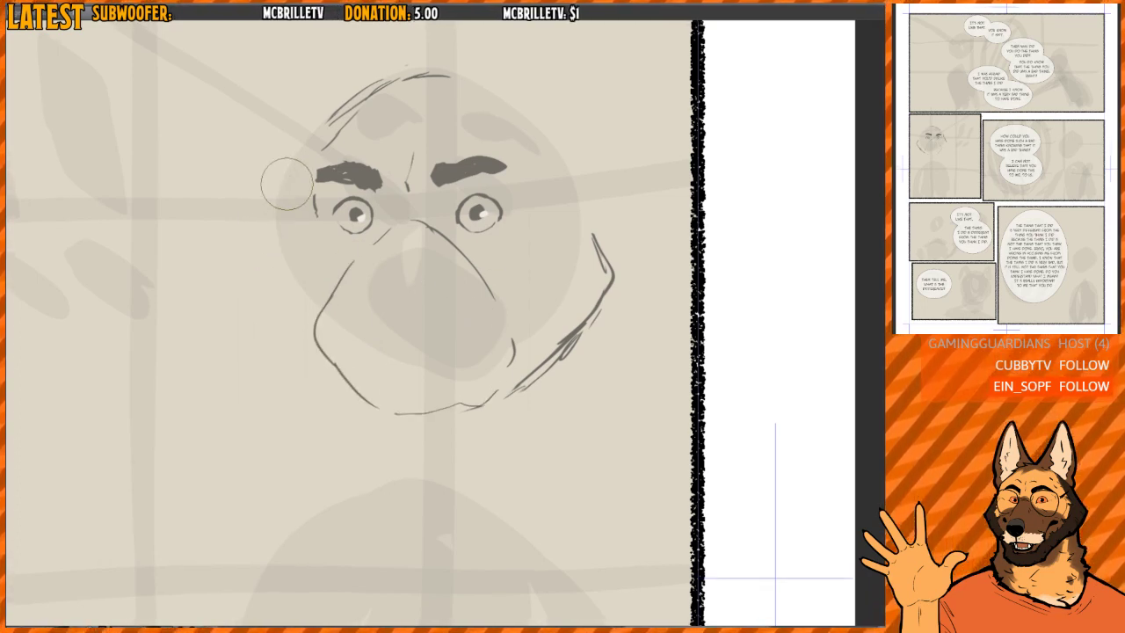
{"action": "key", "text": "p"}
{"action": "mouse_move", "coordinate": [256, 261]}
{"action": "left_mouse_down"}
{"action": "mouse_move", "coordinate": [269, 217]}
{"action": "mouse_move", "coordinate": [252, 272]}
{"action": "left_mouse_up"}
{"action": "key", "text": "e"}
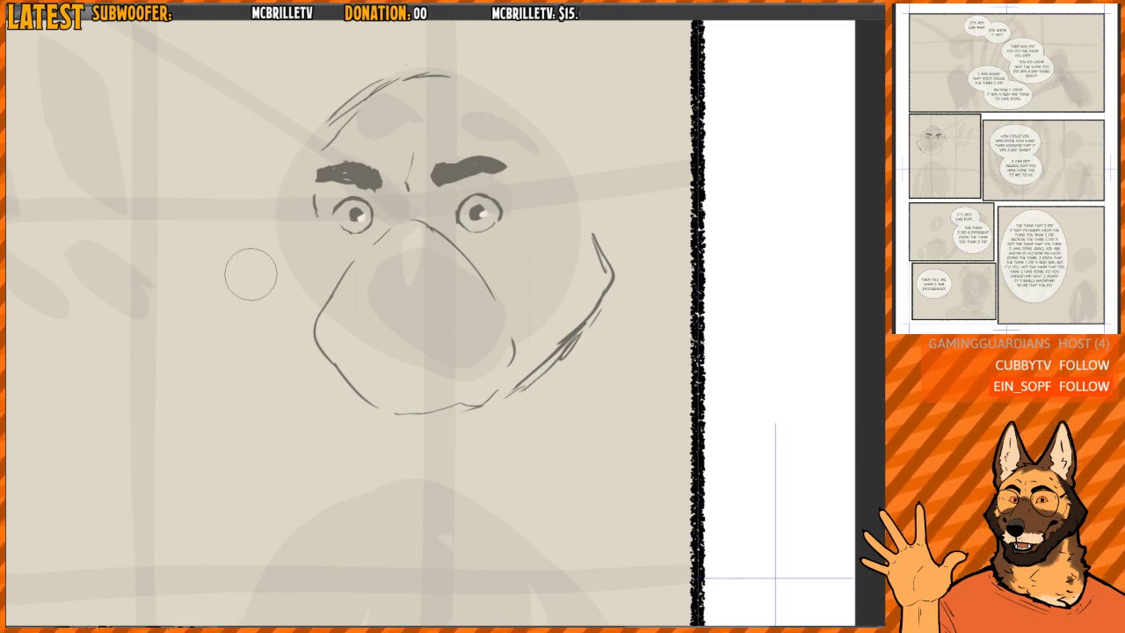
{"action": "key", "text": "p"}
{"action": "mouse_move", "coordinate": [281, 220]}
{"action": "left_mouse_down"}
{"action": "mouse_move", "coordinate": [249, 295]}
{"action": "mouse_move", "coordinate": [279, 367]}
{"action": "left_mouse_up"}
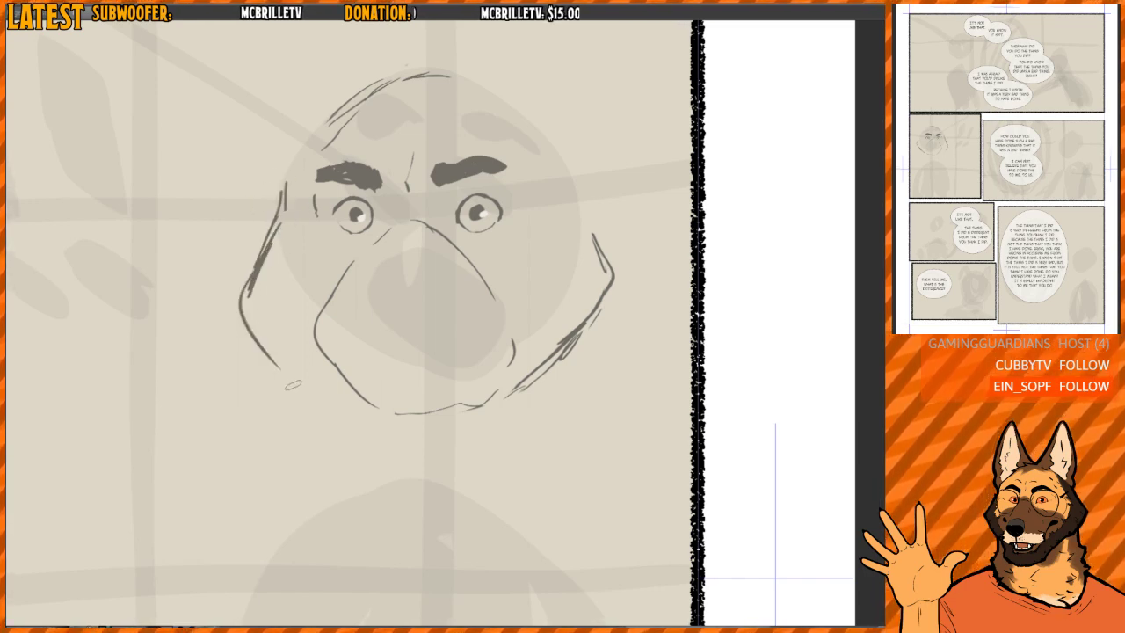
{"action": "left_click_drag", "start_coordinate": [247, 321], "coordinate": [319, 384]}
- Replace the lower far cheek with a sharper, angular corner and check the head in mirrored view
{"action": "key", "text": "e"}
{"action": "mouse_move", "coordinate": [266, 264]}
{"action": "left_mouse_down"}
{"action": "mouse_move", "coordinate": [258, 305]}
{"action": "mouse_move", "coordinate": [318, 405]}
{"action": "mouse_move", "coordinate": [242, 313]}
{"action": "mouse_move", "coordinate": [266, 364]}
{"action": "left_mouse_up"}
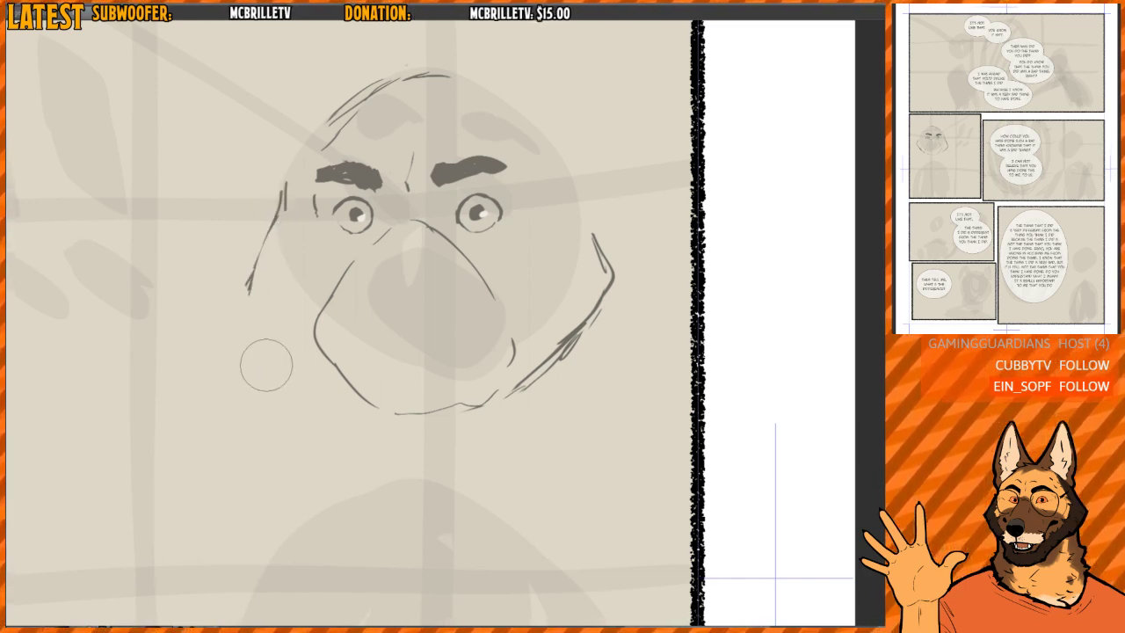
{"action": "key", "text": "p"}
{"action": "left_click_drag", "start_coordinate": [282, 191], "coordinate": [246, 295]}
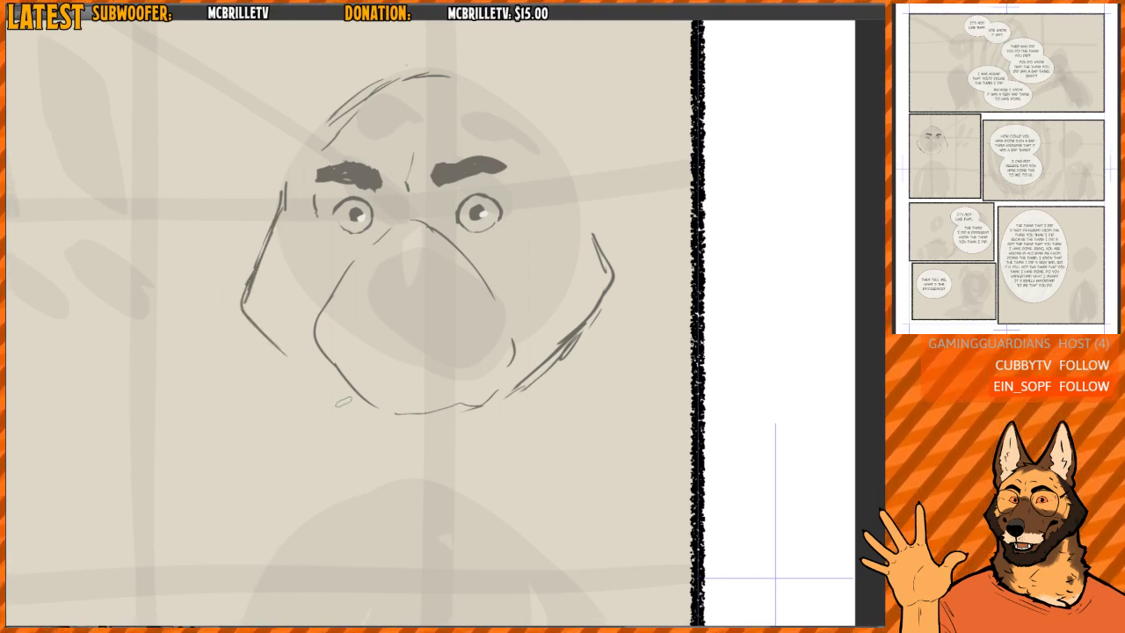
{"action": "key", "text": "h"}
{"action": "key", "text": "h"}
{"action": "scroll", "coordinate": [542, 232], "scroll_direction": "down", "scroll_amount": 1}
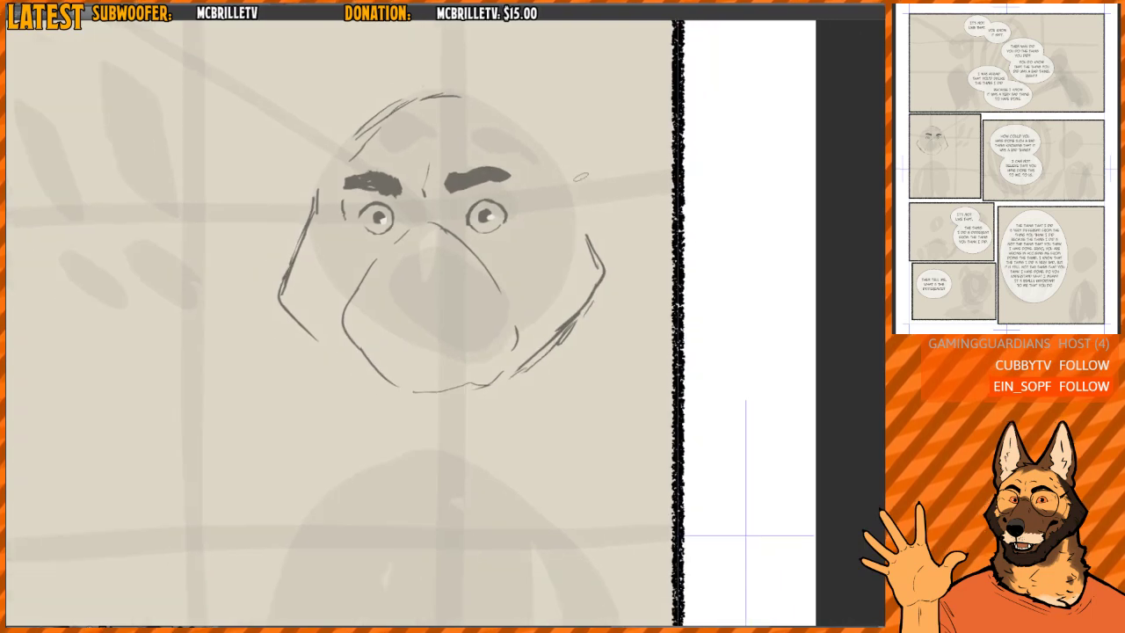
- Erase the near cheek and the muzzle's far side, and redraw them as a straighter cheek and narrower lower muzzle
{"action": "key", "text": "e"}
{"action": "mouse_move", "coordinate": [584, 228]}
{"action": "left_mouse_down"}
{"action": "mouse_move", "coordinate": [596, 281]}
{"action": "mouse_move", "coordinate": [527, 363]}
{"action": "mouse_move", "coordinate": [381, 394]}
{"action": "mouse_move", "coordinate": [389, 334]}
{"action": "mouse_move", "coordinate": [346, 338]}
{"action": "mouse_move", "coordinate": [365, 357]}
{"action": "left_mouse_up"}
{"action": "key", "text": "p"}
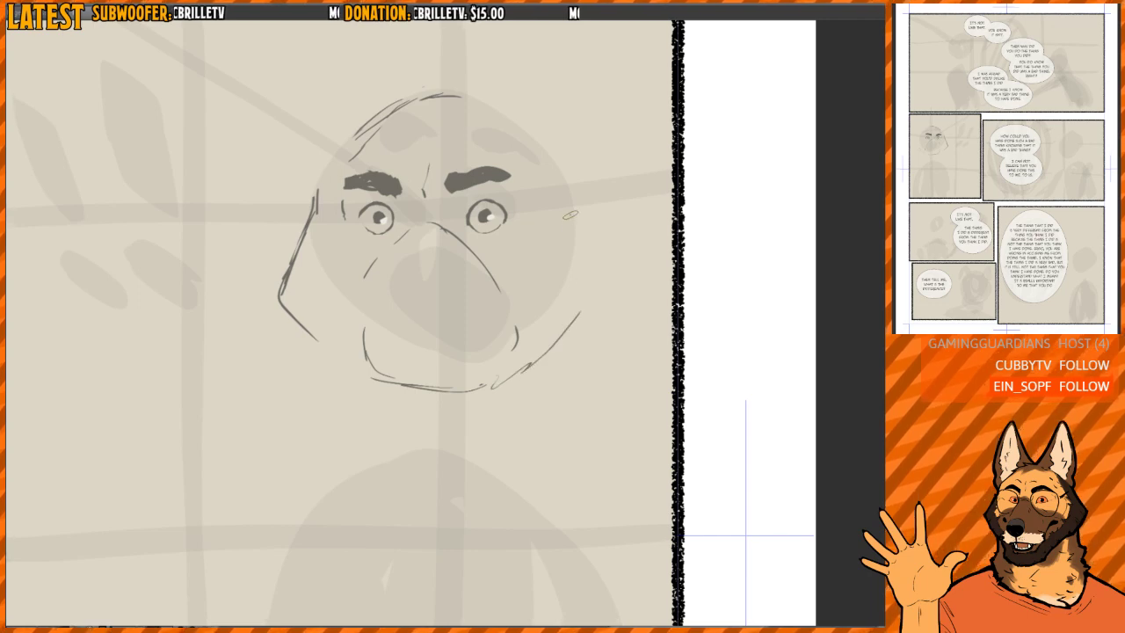
{"action": "key", "text": "e"}
{"action": "mouse_move", "coordinate": [571, 216]}
{"action": "left_mouse_down"}
{"action": "mouse_move", "coordinate": [580, 229]}
{"action": "mouse_move", "coordinate": [559, 311]}
{"action": "mouse_move", "coordinate": [590, 270]}
{"action": "left_mouse_up"}
{"action": "key", "text": "p"}
- Rework the far cheek into a wider angular outline and connect it up to the side of the forehead
{"action": "key", "text": "e"}
{"action": "mouse_move", "coordinate": [314, 185]}
{"action": "left_mouse_down"}
{"action": "mouse_move", "coordinate": [296, 289]}
{"action": "mouse_move", "coordinate": [307, 227]}
{"action": "left_mouse_up"}
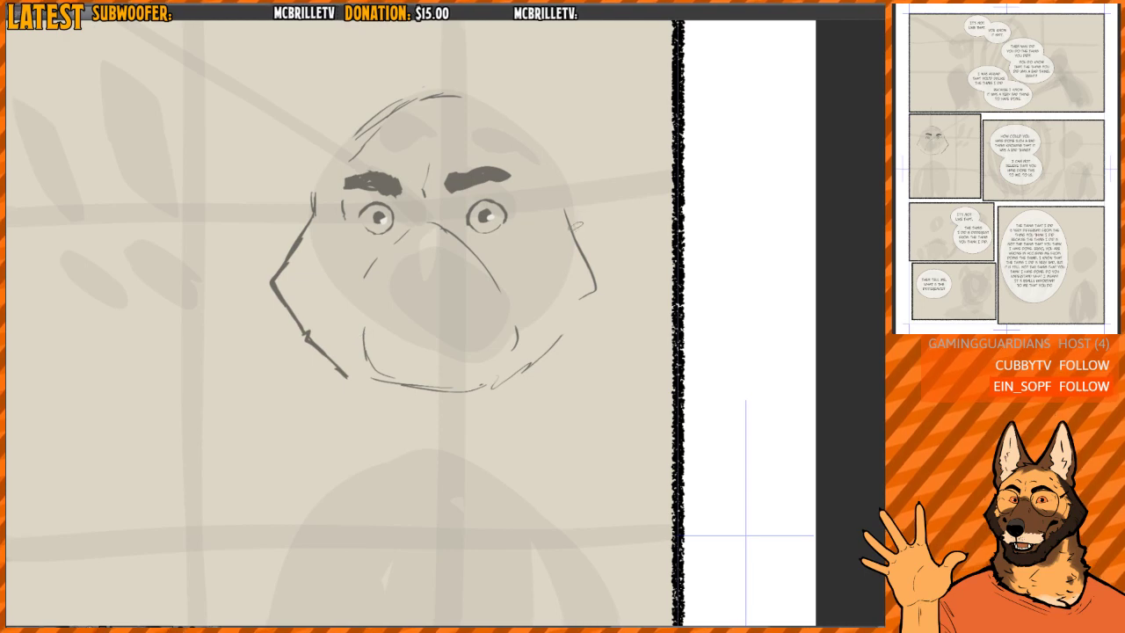
{"action": "mouse_move", "coordinate": [310, 194]}
{"action": "left_mouse_down"}
{"action": "mouse_move", "coordinate": [307, 249]}
{"action": "mouse_move", "coordinate": [267, 288]}
{"action": "mouse_move", "coordinate": [285, 320]}
{"action": "left_mouse_up"}
{"action": "key", "text": "p"}
{"action": "left_click_drag", "start_coordinate": [281, 264], "coordinate": [312, 218]}
{"action": "key", "text": "e"}
{"action": "left_click_drag", "start_coordinate": [294, 250], "coordinate": [291, 268]}
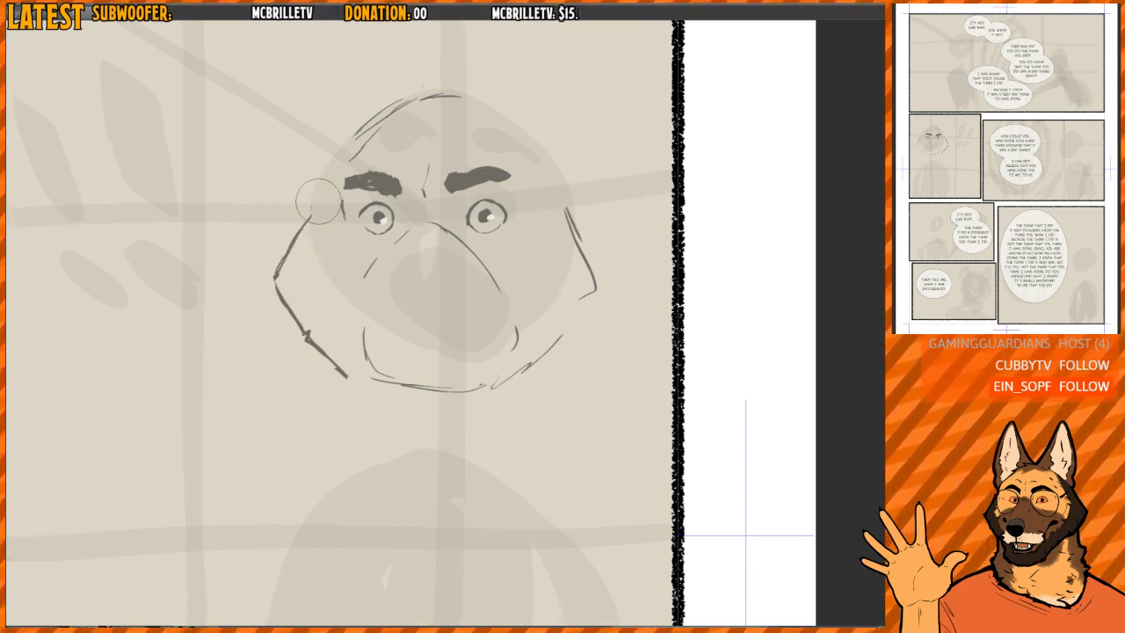
{"action": "left_click_drag", "start_coordinate": [318, 201], "coordinate": [305, 235]}
{"action": "key", "text": "p"}
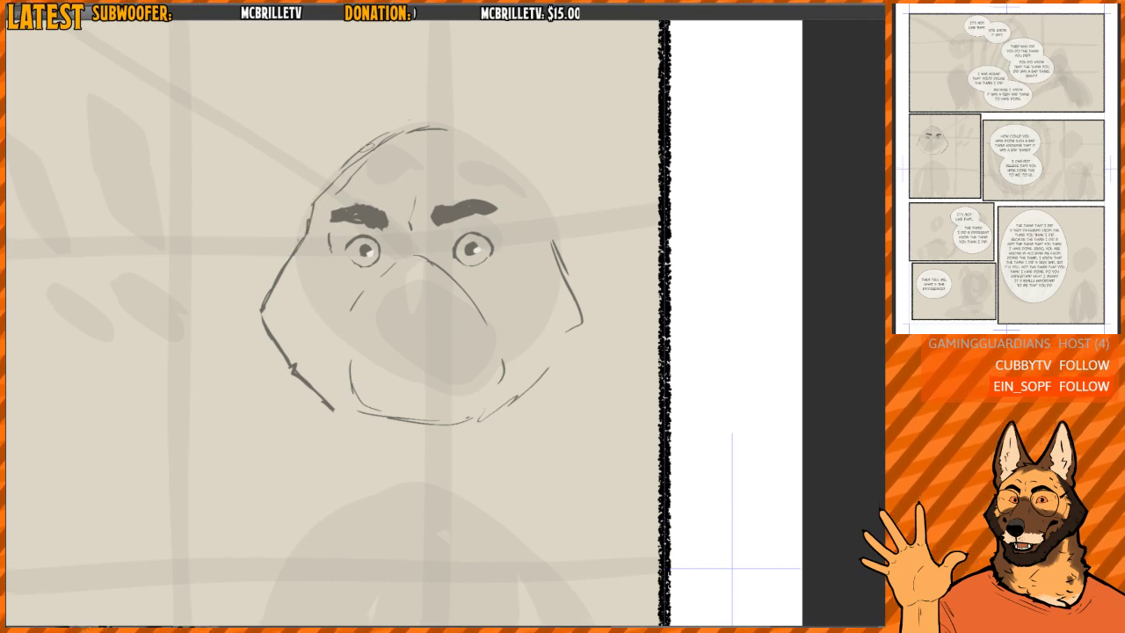
- Clean up the top of the head into a flatter, single outline and draw the near side of the skull
{"action": "key", "text": "e"}
{"action": "left_click_drag", "start_coordinate": [356, 178], "coordinate": [338, 188]}
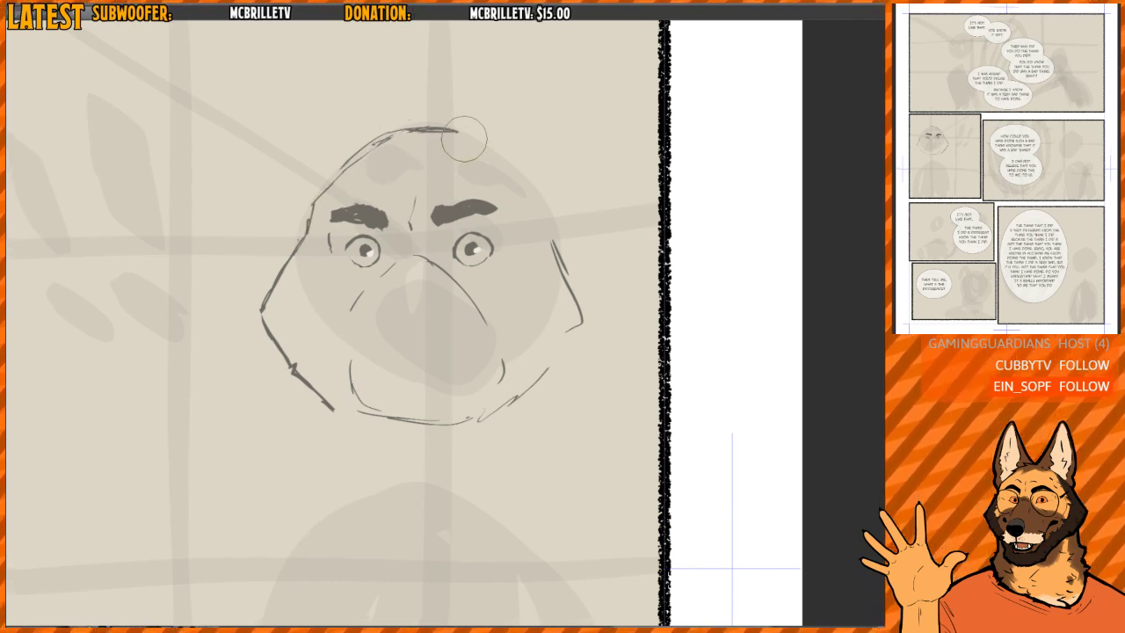
{"action": "mouse_move", "coordinate": [464, 139]}
{"action": "left_mouse_down"}
{"action": "mouse_move", "coordinate": [424, 129]}
{"action": "mouse_move", "coordinate": [326, 163]}
{"action": "mouse_move", "coordinate": [306, 193]}
{"action": "mouse_move", "coordinate": [319, 191]}
{"action": "left_mouse_up"}
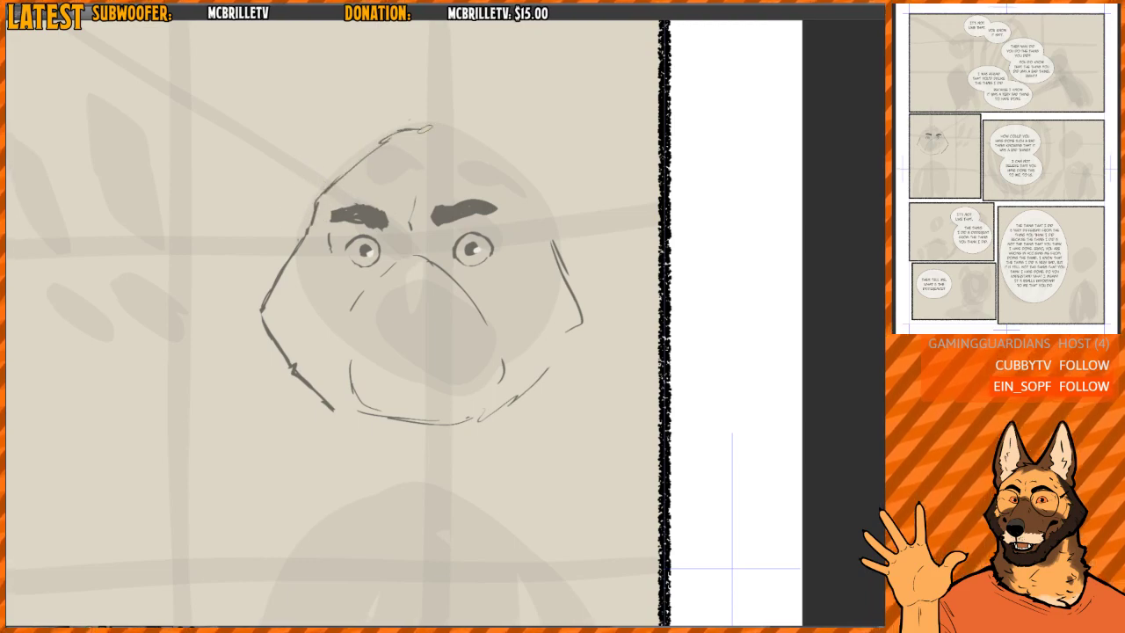
{"action": "scroll", "coordinate": [518, 220], "scroll_direction": "down", "scroll_amount": 3}
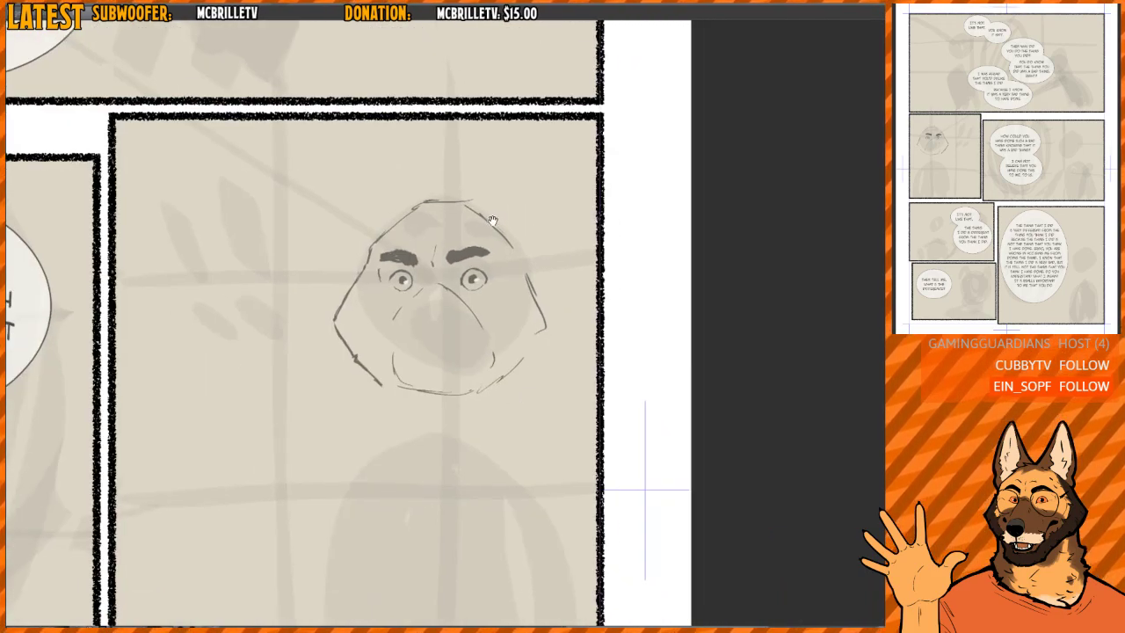
- Erase the lower muzzle, chin and far jaw end, and sketch a tall pointed ear on the near side
{"action": "scroll", "coordinate": [501, 237], "scroll_direction": "up", "scroll_amount": 3}
{"action": "scroll", "coordinate": [486, 250], "scroll_direction": "down", "scroll_amount": 2}
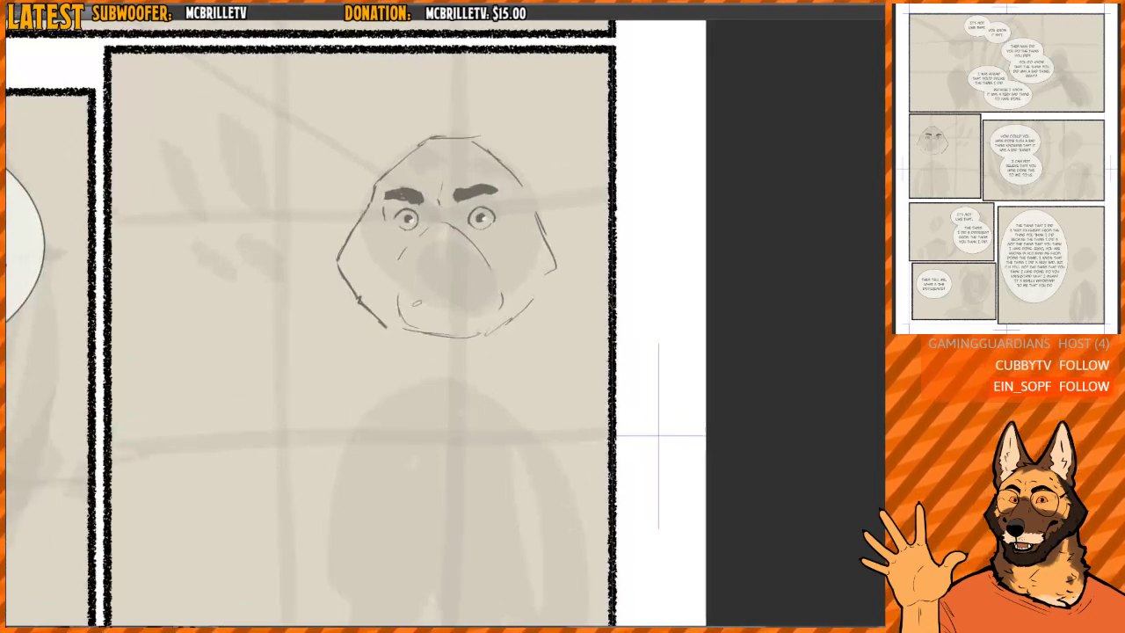
{"action": "mouse_move", "coordinate": [412, 311]}
{"action": "left_mouse_down"}
{"action": "mouse_move", "coordinate": [395, 326]}
{"action": "mouse_move", "coordinate": [364, 304]}
{"action": "mouse_move", "coordinate": [490, 326]}
{"action": "left_mouse_up"}
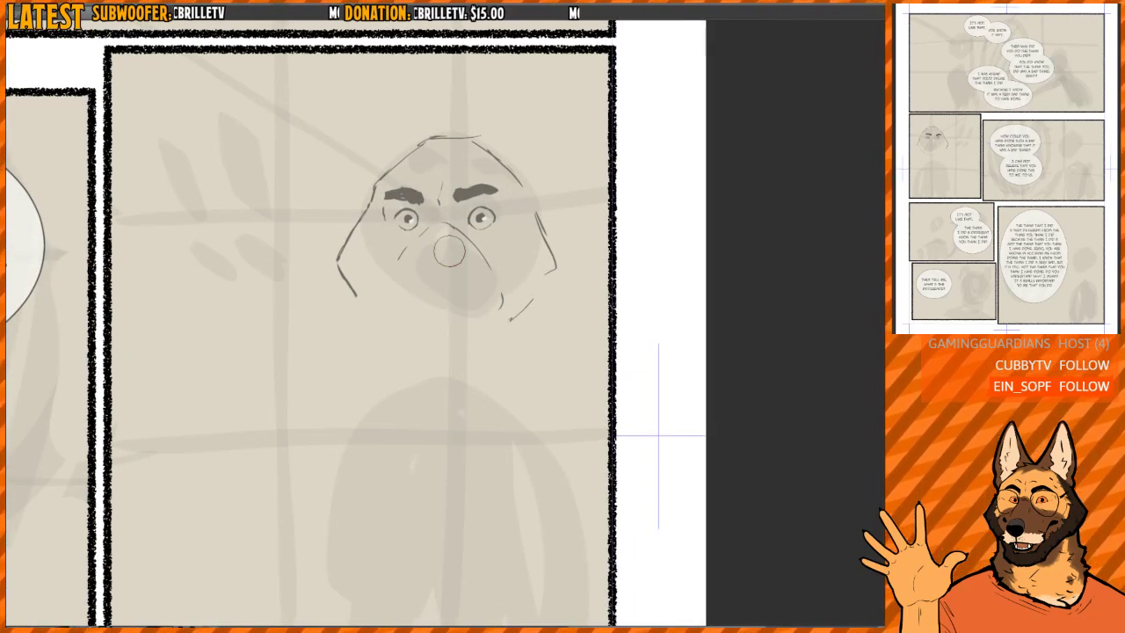
{"action": "left_click_drag", "start_coordinate": [488, 257], "coordinate": [484, 289]}
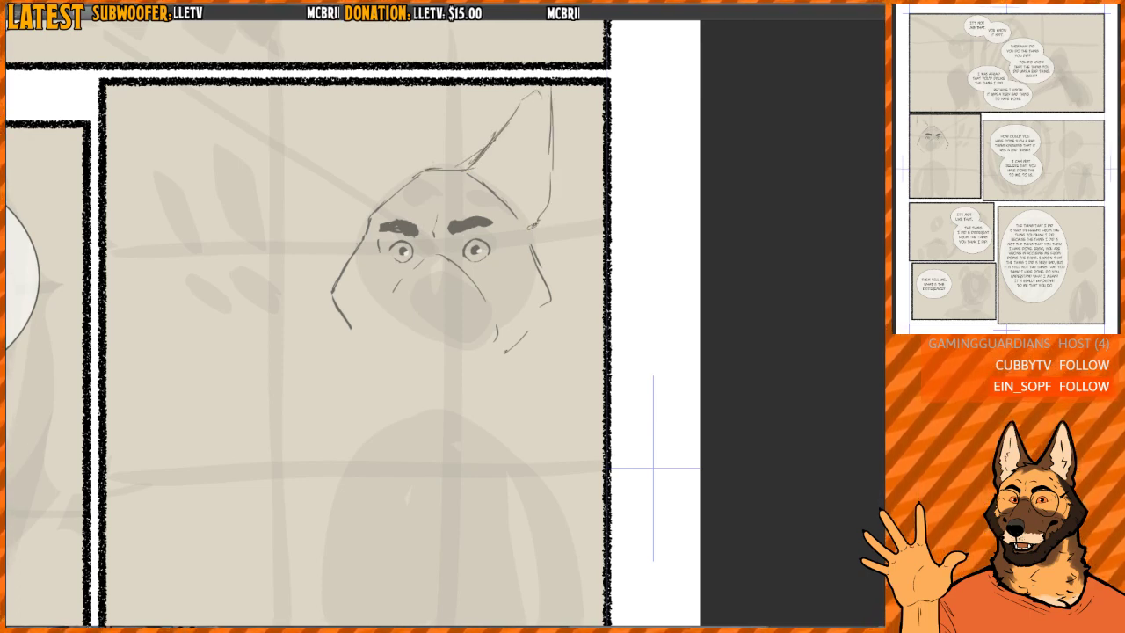
- Refine the near ear's inner edge with fur notches at its base, and sketch the far ear's outline
{"action": "left_click_drag", "start_coordinate": [520, 103], "coordinate": [475, 157]}
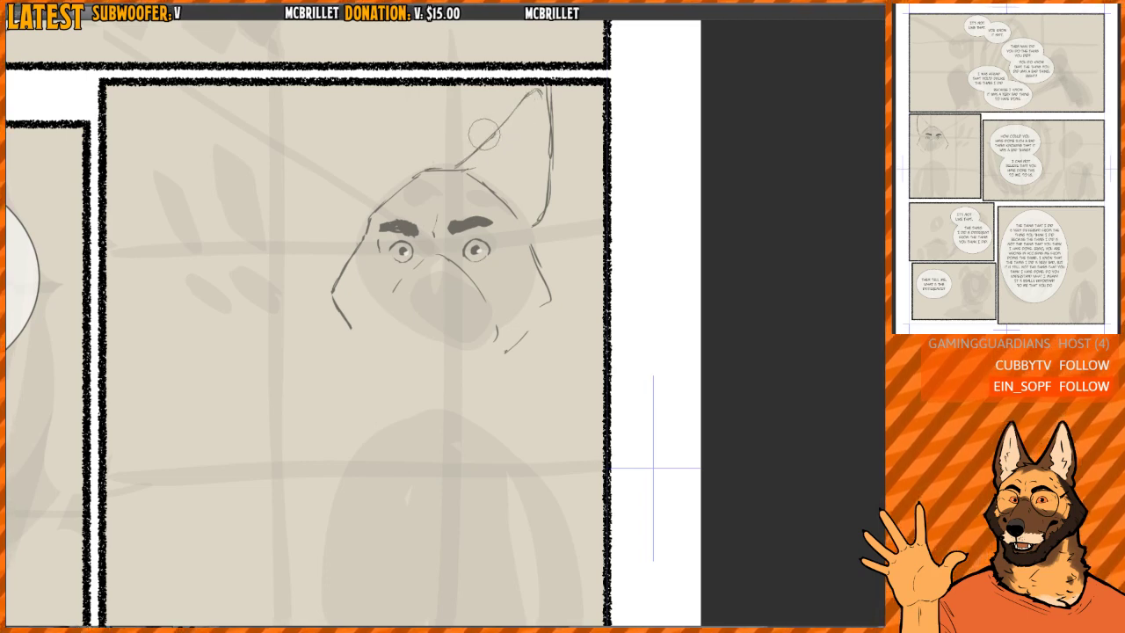
{"action": "left_click_drag", "start_coordinate": [482, 133], "coordinate": [470, 153]}
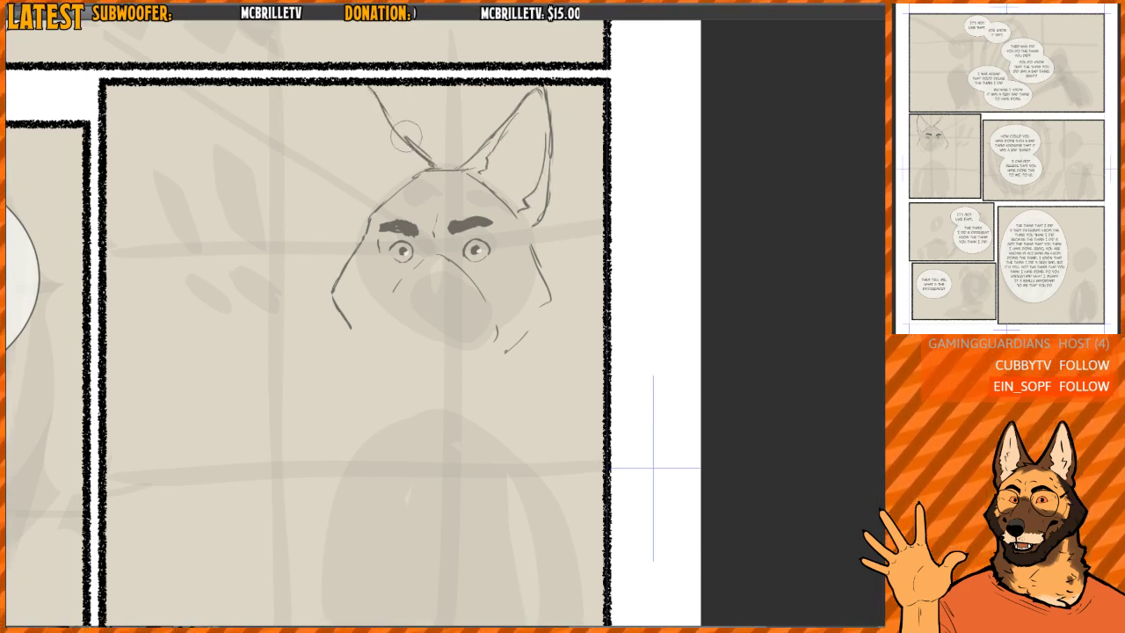
{"action": "mouse_move", "coordinate": [406, 134]}
{"action": "left_mouse_down"}
{"action": "mouse_move", "coordinate": [399, 114]}
{"action": "mouse_move", "coordinate": [399, 134]}
{"action": "mouse_move", "coordinate": [436, 169]}
{"action": "left_mouse_up"}
{"action": "key", "text": "p"}
{"action": "left_click_drag", "start_coordinate": [354, 89], "coordinate": [345, 217]}
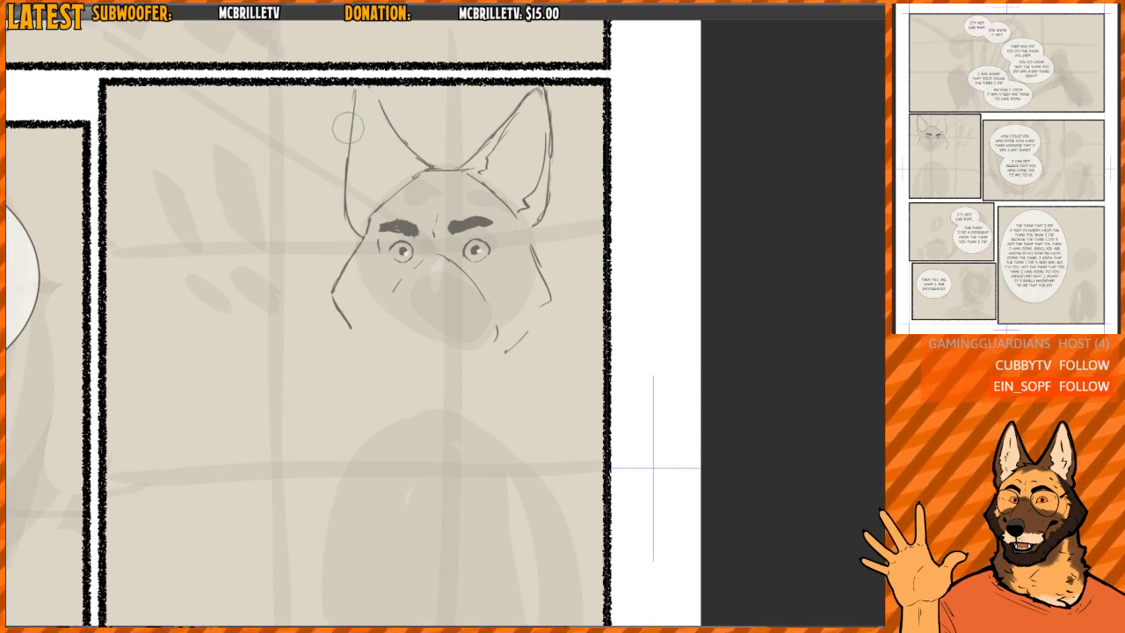
- Clean up the far ear with a rounded tip, a redrawn outer edge and a fur tuft at its inner base
{"action": "mouse_move", "coordinate": [348, 127]}
{"action": "left_mouse_down"}
{"action": "mouse_move", "coordinate": [359, 89]}
{"action": "mouse_move", "coordinate": [419, 143]}
{"action": "left_mouse_up"}
{"action": "mouse_move", "coordinate": [391, 100]}
{"action": "left_mouse_down"}
{"action": "mouse_move", "coordinate": [437, 170]}
{"action": "mouse_move", "coordinate": [404, 151]}
{"action": "mouse_move", "coordinate": [422, 117]}
{"action": "mouse_move", "coordinate": [422, 156]}
{"action": "mouse_move", "coordinate": [381, 94]}
{"action": "left_mouse_up"}
{"action": "mouse_move", "coordinate": [363, 88]}
{"action": "left_mouse_down"}
{"action": "mouse_move", "coordinate": [342, 165]}
{"action": "mouse_move", "coordinate": [347, 197]}
{"action": "left_mouse_up"}
{"action": "left_click_drag", "start_coordinate": [348, 128], "coordinate": [363, 89]}
{"action": "mouse_move", "coordinate": [365, 88]}
{"action": "left_mouse_down"}
{"action": "mouse_move", "coordinate": [442, 115]}
{"action": "mouse_move", "coordinate": [425, 132]}
{"action": "mouse_move", "coordinate": [386, 107]}
{"action": "mouse_move", "coordinate": [388, 124]}
{"action": "mouse_move", "coordinate": [370, 92]}
{"action": "left_mouse_up"}
{"action": "mouse_move", "coordinate": [401, 144]}
{"action": "left_mouse_down"}
{"action": "mouse_move", "coordinate": [402, 125]}
{"action": "mouse_move", "coordinate": [423, 142]}
{"action": "mouse_move", "coordinate": [381, 104]}
{"action": "mouse_move", "coordinate": [424, 161]}
{"action": "mouse_move", "coordinate": [369, 103]}
{"action": "left_mouse_up"}
{"action": "left_click_drag", "start_coordinate": [383, 99], "coordinate": [375, 94]}
{"action": "mouse_move", "coordinate": [426, 162]}
{"action": "left_mouse_down"}
{"action": "mouse_move", "coordinate": [404, 131]}
{"action": "mouse_move", "coordinate": [422, 152]}
{"action": "left_mouse_up"}
{"action": "mouse_move", "coordinate": [384, 107]}
{"action": "left_mouse_down"}
{"action": "mouse_move", "coordinate": [435, 169]}
{"action": "mouse_move", "coordinate": [397, 146]}
{"action": "mouse_move", "coordinate": [413, 169]}
{"action": "left_mouse_up"}
{"action": "left_click_drag", "start_coordinate": [405, 164], "coordinate": [425, 171]}
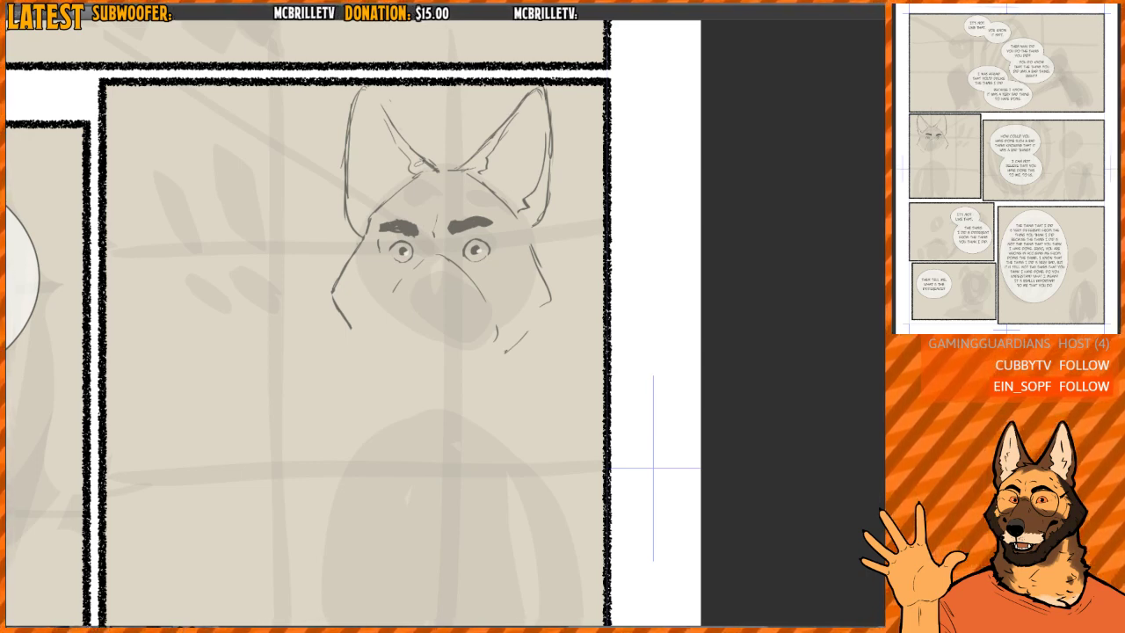
- Mirror the canvas, erase the near jaw marks, redraw the near cheek as a pointed outline running into the jaw, and flip the canvas back
{"action": "left_click_drag", "start_coordinate": [360, 280], "coordinate": [354, 282]}
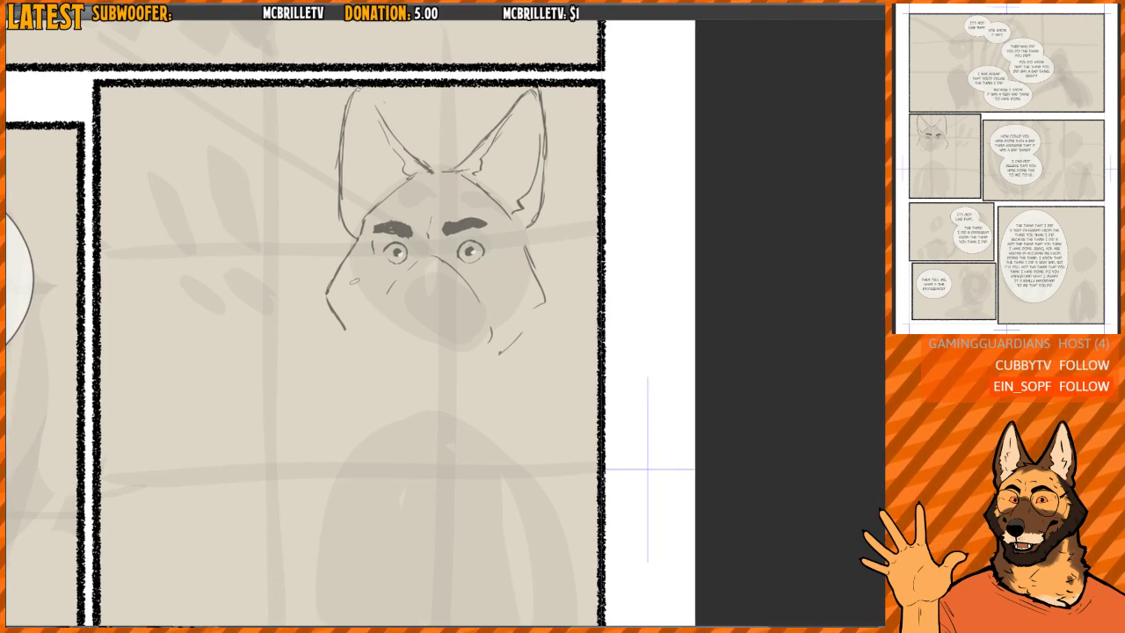
{"action": "key", "text": "h"}
{"action": "left_click_drag", "start_coordinate": [550, 272], "coordinate": [532, 261]}
{"action": "scroll", "coordinate": [527, 261], "scroll_direction": "up", "scroll_amount": 1}
{"action": "left_click_drag", "start_coordinate": [305, 237], "coordinate": [275, 303]}
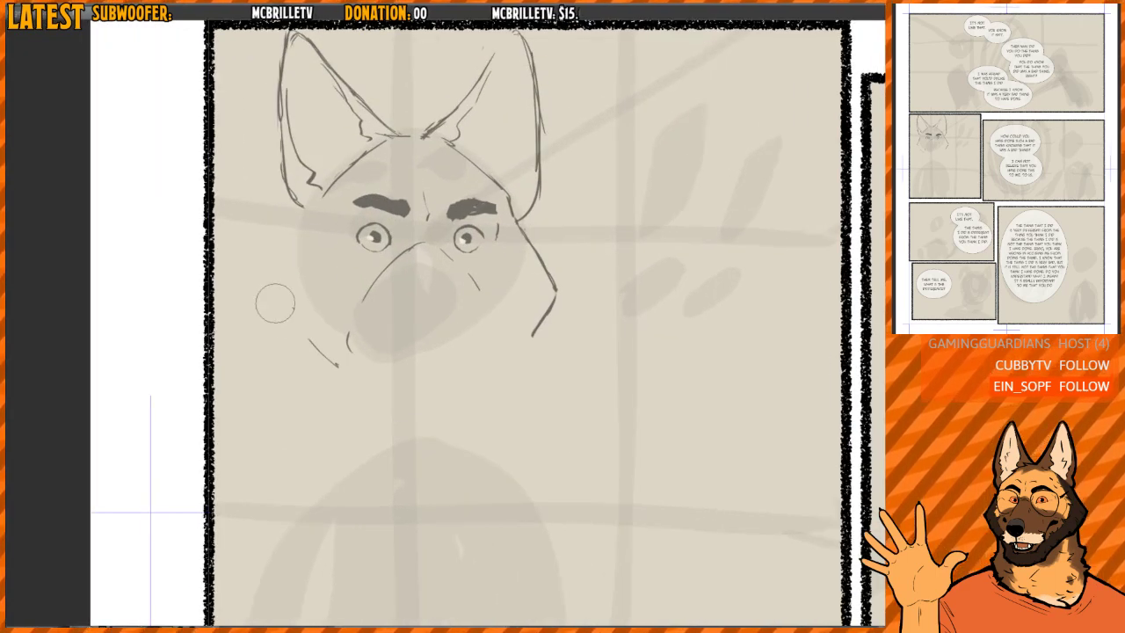
{"action": "left_click_drag", "start_coordinate": [312, 344], "coordinate": [341, 369]}
{"action": "mouse_move", "coordinate": [303, 226]}
{"action": "left_mouse_down"}
{"action": "mouse_move", "coordinate": [266, 321]}
{"action": "mouse_move", "coordinate": [343, 373]}
{"action": "left_mouse_up"}
{"action": "mouse_move", "coordinate": [283, 276]}
{"action": "left_mouse_down"}
{"action": "mouse_move", "coordinate": [288, 259]}
{"action": "mouse_move", "coordinate": [301, 349]}
{"action": "left_mouse_up"}
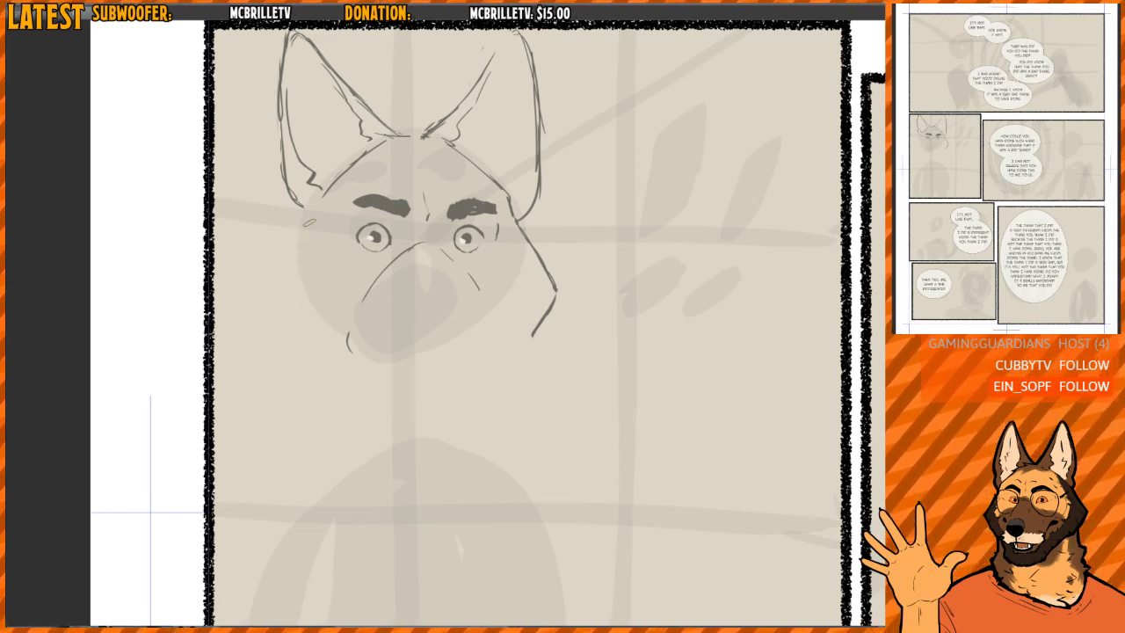
{"action": "left_click_drag", "start_coordinate": [310, 222], "coordinate": [278, 294]}
{"action": "mouse_move", "coordinate": [302, 241]}
{"action": "left_mouse_down"}
{"action": "mouse_move", "coordinate": [266, 309]}
{"action": "mouse_move", "coordinate": [338, 381]}
{"action": "left_mouse_up"}
{"action": "key", "text": "h"}
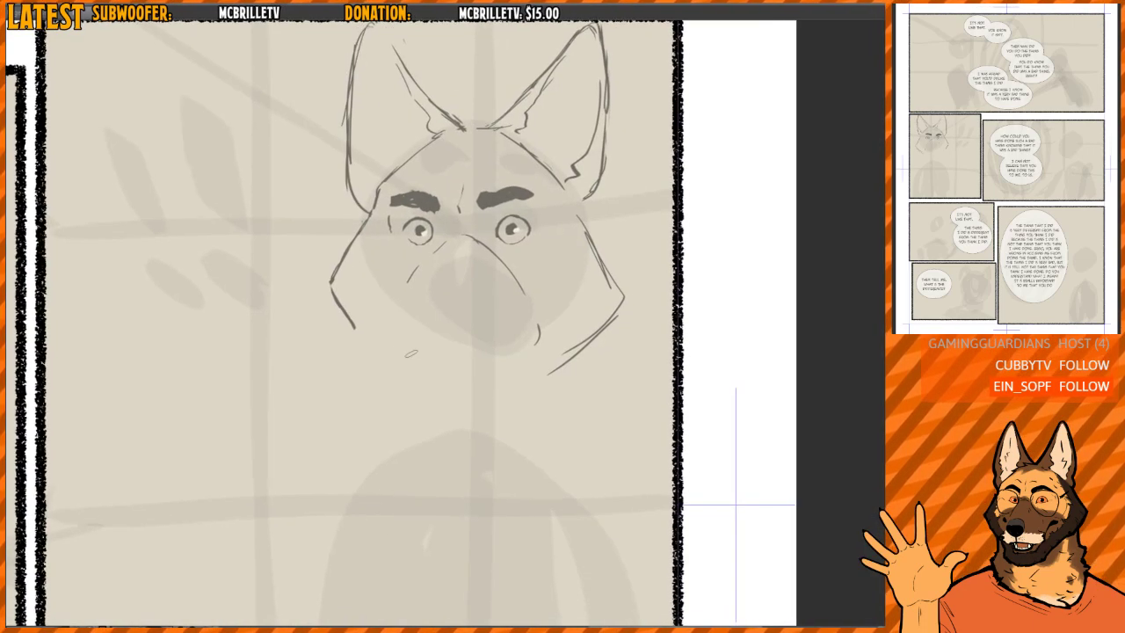
- Rough in the front of the muzzle and a rounded nose below the eyes, and hatch the nose dark
{"action": "left_click_drag", "start_coordinate": [386, 347], "coordinate": [397, 386]}
{"action": "left_click_drag", "start_coordinate": [394, 318], "coordinate": [398, 360]}
{"action": "mouse_move", "coordinate": [423, 305]}
{"action": "left_mouse_down"}
{"action": "mouse_move", "coordinate": [462, 339]}
{"action": "mouse_move", "coordinate": [469, 378]}
{"action": "left_mouse_up"}
{"action": "mouse_move", "coordinate": [392, 314]}
{"action": "left_mouse_down"}
{"action": "mouse_move", "coordinate": [473, 312]}
{"action": "mouse_move", "coordinate": [417, 390]}
{"action": "left_mouse_up"}
{"action": "mouse_move", "coordinate": [395, 320]}
{"action": "left_mouse_down"}
{"action": "mouse_move", "coordinate": [423, 316]}
{"action": "mouse_move", "coordinate": [470, 308]}
{"action": "left_mouse_up"}
{"action": "left_click_drag", "start_coordinate": [474, 309], "coordinate": [475, 388]}
{"action": "mouse_move", "coordinate": [430, 355]}
{"action": "left_mouse_down"}
{"action": "mouse_move", "coordinate": [411, 304]}
{"action": "mouse_move", "coordinate": [446, 348]}
{"action": "left_mouse_up"}
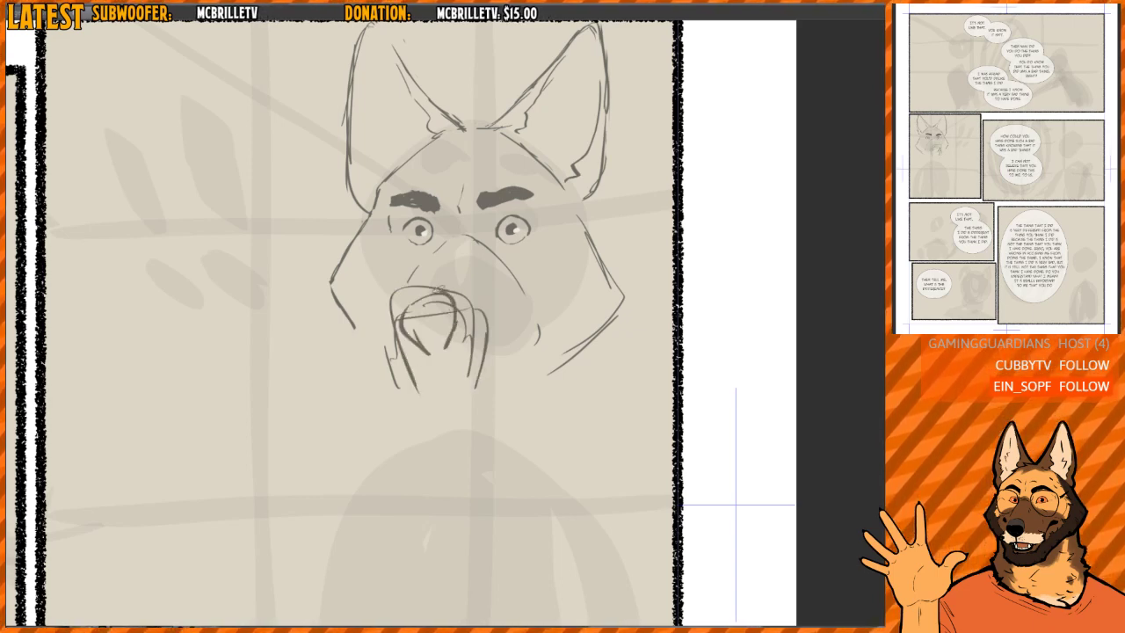
{"action": "mouse_move", "coordinate": [444, 293]}
{"action": "left_mouse_down"}
{"action": "mouse_move", "coordinate": [416, 343]}
{"action": "mouse_move", "coordinate": [408, 322]}
{"action": "mouse_move", "coordinate": [436, 355]}
{"action": "left_mouse_up"}
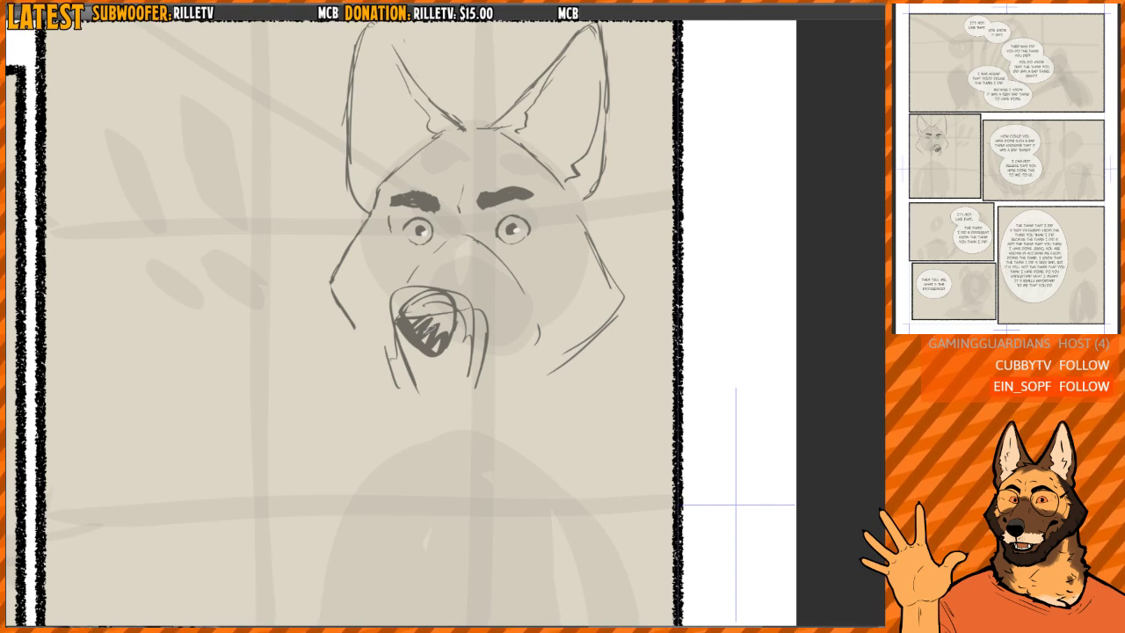
- Erase the muzzle construction lines around the nose, thicken the nose's outline and clear its upper edge
{"action": "key", "text": "e"}
{"action": "scroll", "coordinate": [441, 301], "scroll_direction": "up", "scroll_amount": 2}
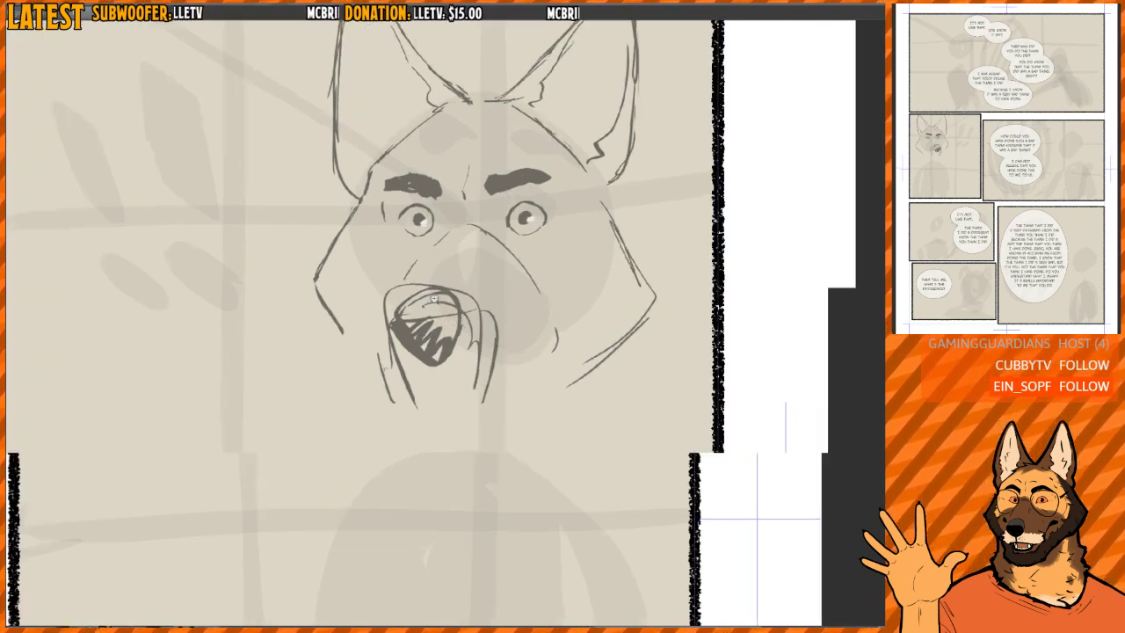
{"action": "mouse_move", "coordinate": [404, 283]}
{"action": "left_mouse_down"}
{"action": "mouse_move", "coordinate": [381, 347]}
{"action": "mouse_move", "coordinate": [396, 386]}
{"action": "left_mouse_up"}
{"action": "key", "text": "b"}
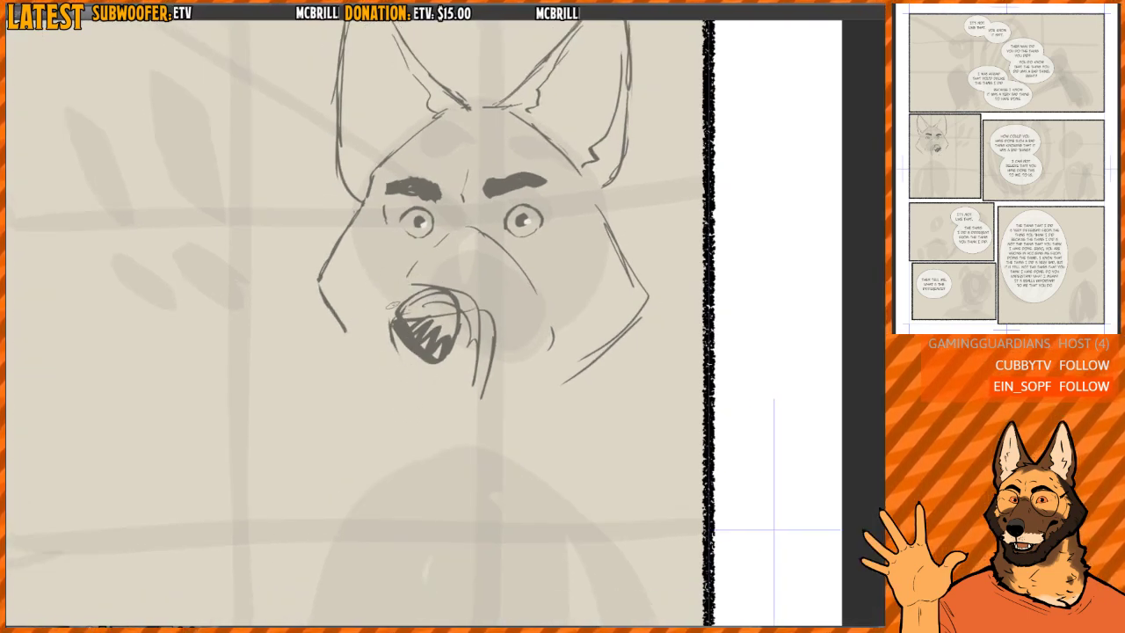
{"action": "mouse_move", "coordinate": [405, 298]}
{"action": "left_mouse_down"}
{"action": "mouse_move", "coordinate": [390, 317]}
{"action": "mouse_move", "coordinate": [406, 351]}
{"action": "mouse_move", "coordinate": [450, 356]}
{"action": "mouse_move", "coordinate": [460, 314]}
{"action": "mouse_move", "coordinate": [423, 304]}
{"action": "mouse_move", "coordinate": [446, 301]}
{"action": "mouse_move", "coordinate": [485, 334]}
{"action": "mouse_move", "coordinate": [487, 311]}
{"action": "left_mouse_up"}
{"action": "key", "text": "c"}
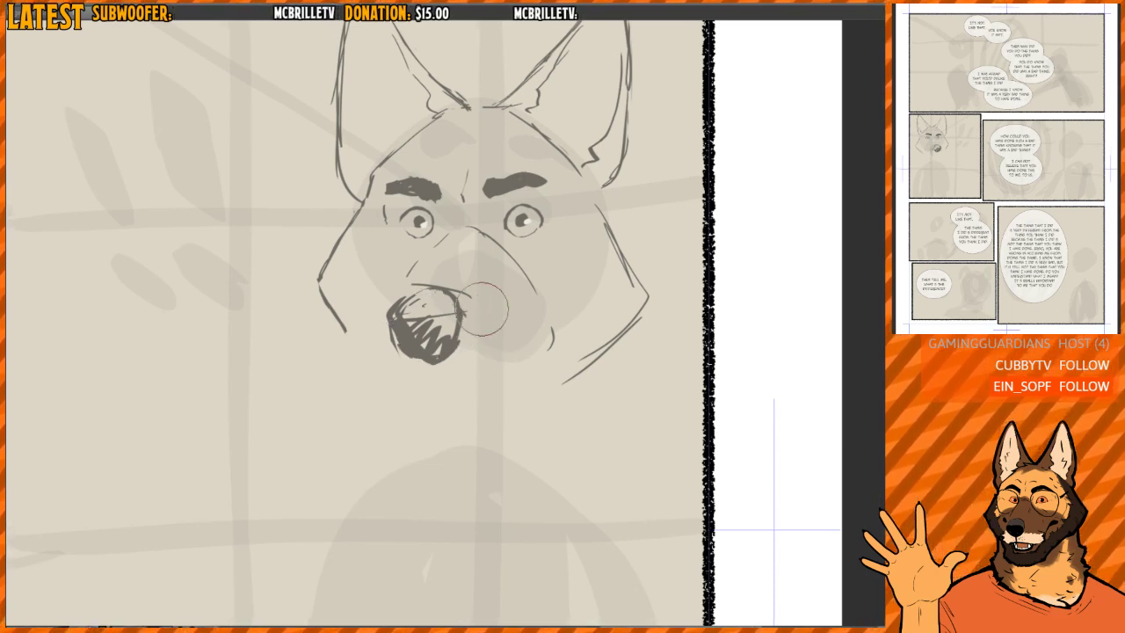
{"action": "left_click_drag", "start_coordinate": [437, 281], "coordinate": [431, 284]}
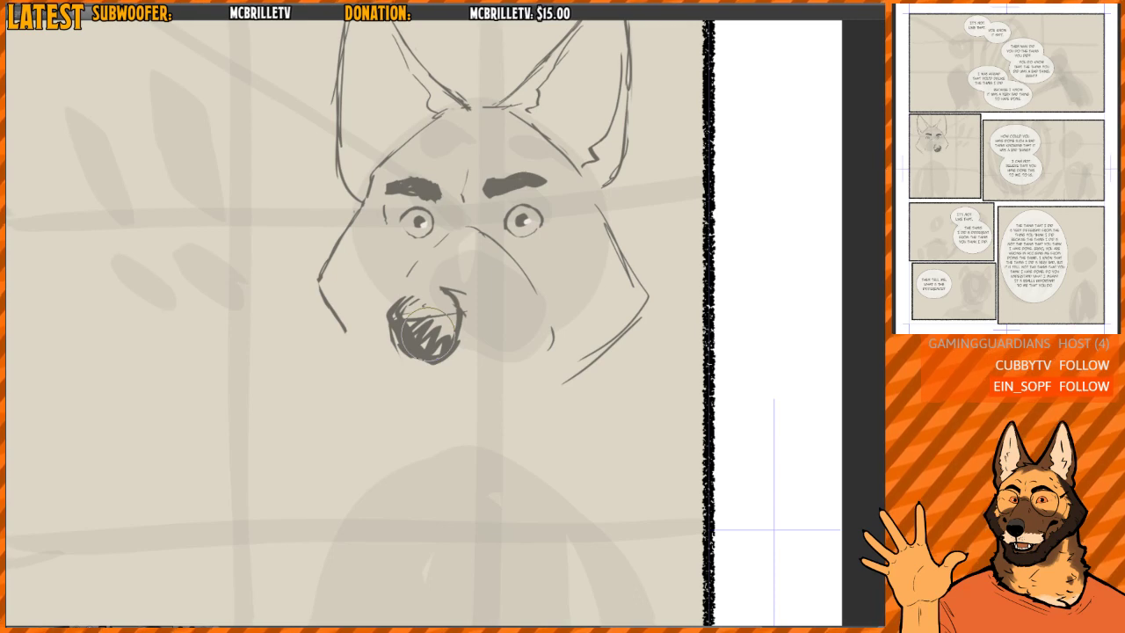
{"action": "left_click_drag", "start_coordinate": [440, 312], "coordinate": [399, 304]}
- Draw a slanting mouth line beneath the nose and join it to the nose with a short vertical line
{"action": "key", "text": "p"}
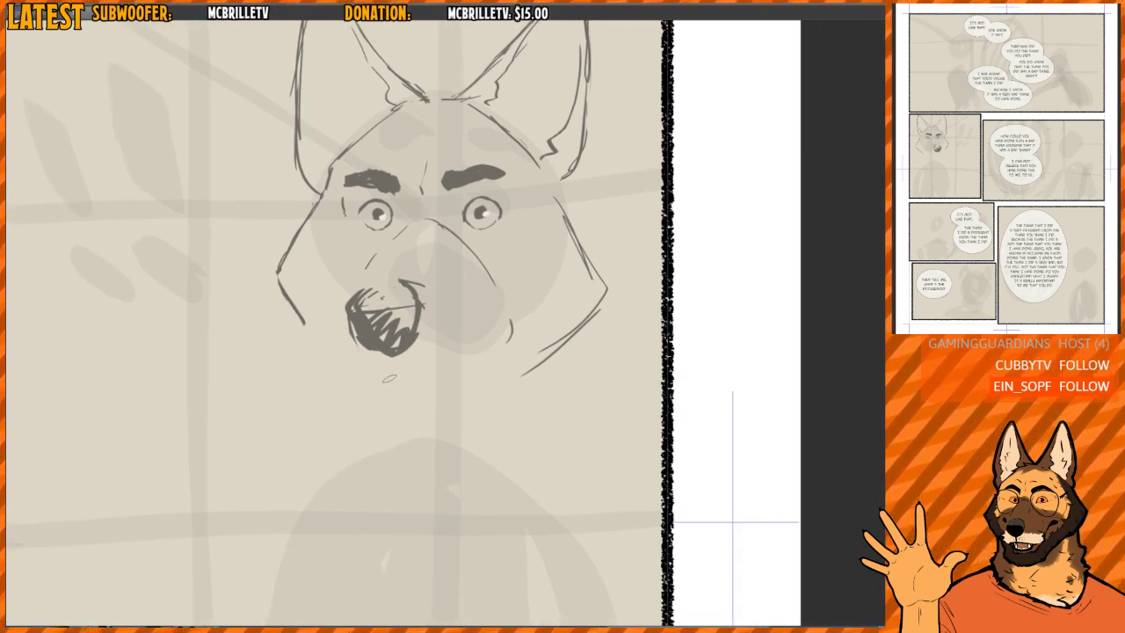
{"action": "mouse_move", "coordinate": [361, 381]}
{"action": "left_mouse_down"}
{"action": "mouse_move", "coordinate": [450, 379]}
{"action": "mouse_move", "coordinate": [462, 321]}
{"action": "mouse_move", "coordinate": [462, 354]}
{"action": "mouse_move", "coordinate": [462, 333]}
{"action": "mouse_move", "coordinate": [383, 374]}
{"action": "mouse_move", "coordinate": [459, 380]}
{"action": "mouse_move", "coordinate": [417, 367]}
{"action": "mouse_move", "coordinate": [449, 380]}
{"action": "mouse_move", "coordinate": [403, 384]}
{"action": "mouse_move", "coordinate": [454, 402]}
{"action": "left_mouse_up"}
{"action": "key", "text": "e"}
{"action": "key", "text": "p"}
{"action": "key", "text": "e"}
{"action": "key", "text": "p"}
{"action": "key", "text": "e"}
{"action": "key", "text": "p"}
{"action": "left_click_drag", "start_coordinate": [365, 381], "coordinate": [461, 397]}
{"action": "mouse_move", "coordinate": [382, 357]}
{"action": "left_mouse_down"}
{"action": "mouse_move", "coordinate": [385, 375]}
{"action": "mouse_move", "coordinate": [410, 337]}
{"action": "left_mouse_up"}
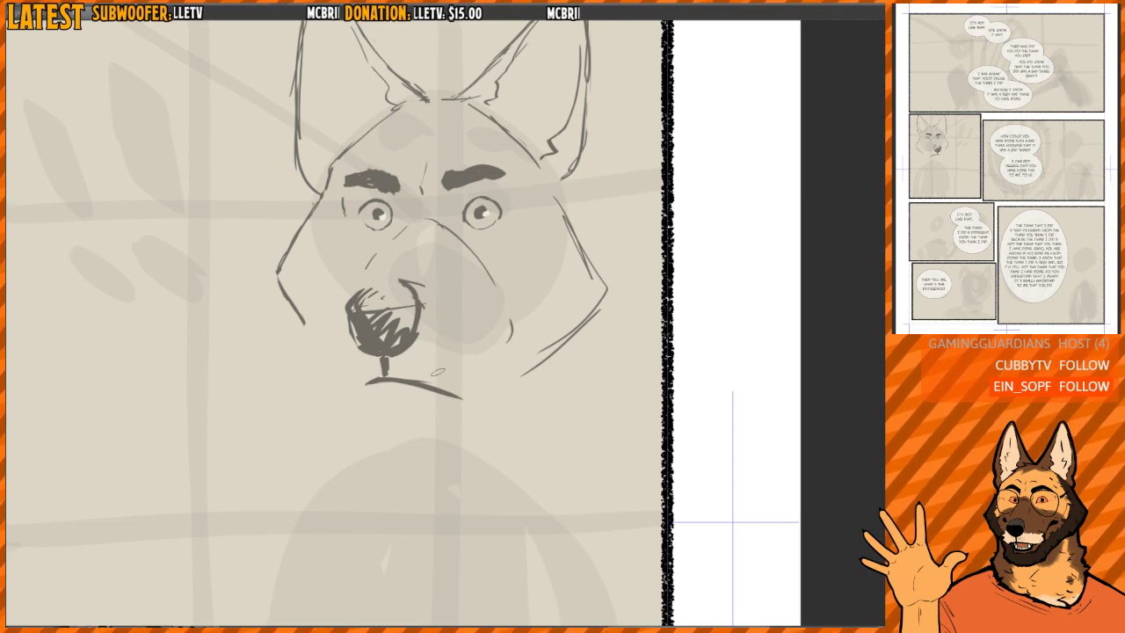
- Erase the slanting mouth line and redraw it as a flat horizontal line under the nose
{"action": "key", "text": "e"}
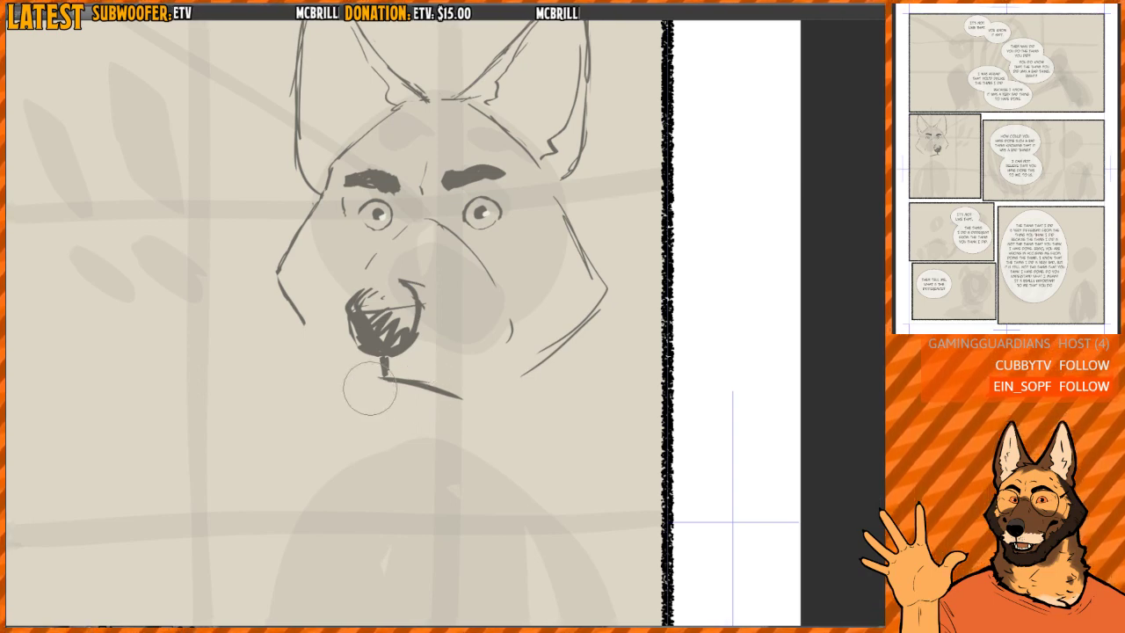
{"action": "left_click_drag", "start_coordinate": [372, 389], "coordinate": [386, 378]}
{"action": "key", "text": "p"}
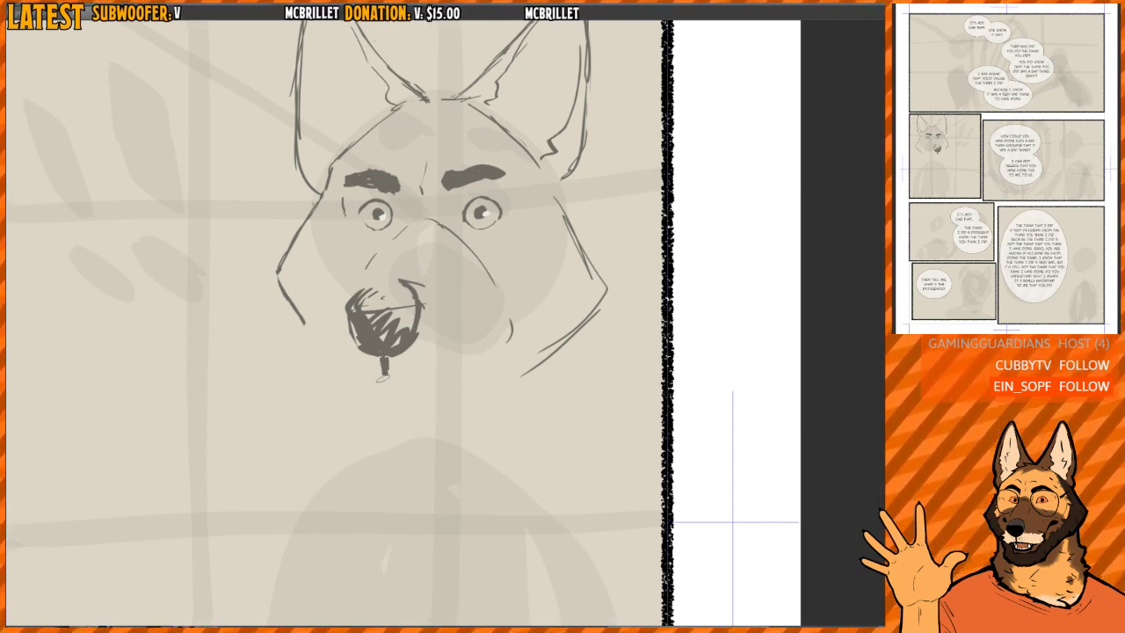
{"action": "mouse_move", "coordinate": [376, 376]}
{"action": "left_mouse_down"}
{"action": "mouse_move", "coordinate": [449, 375]}
{"action": "mouse_move", "coordinate": [435, 367]}
{"action": "mouse_move", "coordinate": [418, 373]}
{"action": "mouse_move", "coordinate": [482, 379]}
{"action": "left_mouse_up"}
{"action": "key", "text": "e"}
{"action": "key", "text": "p"}
{"action": "left_click_drag", "start_coordinate": [475, 328], "coordinate": [468, 337]}
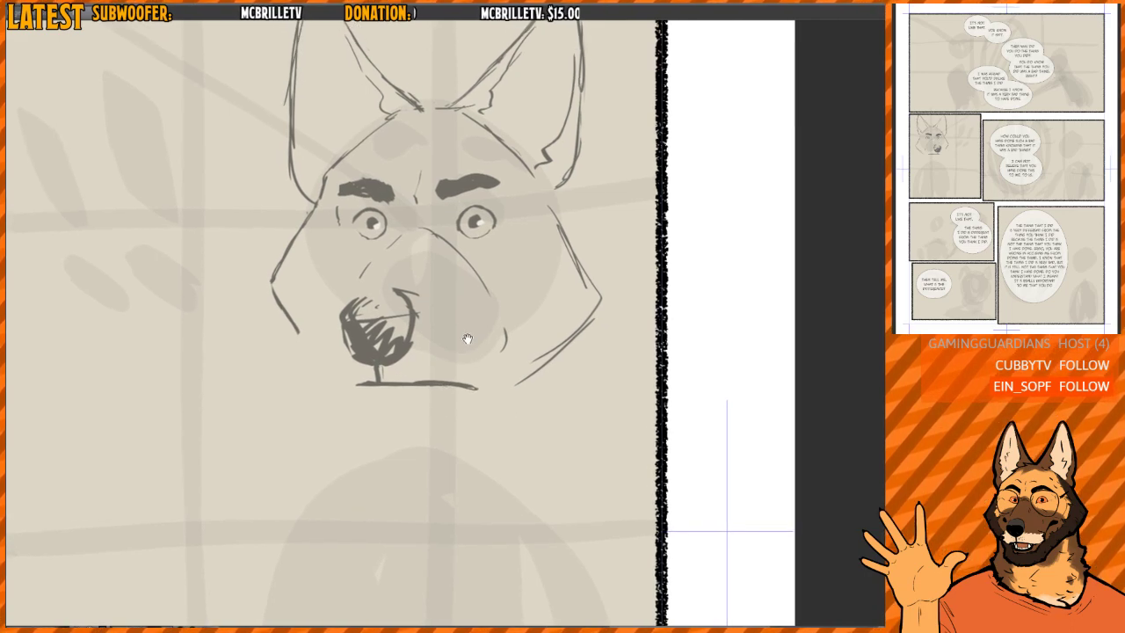
{"action": "mouse_move", "coordinate": [349, 394]}
{"action": "left_mouse_down"}
{"action": "mouse_move", "coordinate": [368, 423]}
{"action": "mouse_move", "coordinate": [331, 412]}
{"action": "mouse_move", "coordinate": [370, 438]}
{"action": "mouse_move", "coordinate": [427, 444]}
{"action": "mouse_move", "coordinate": [334, 401]}
{"action": "mouse_move", "coordinate": [438, 444]}
{"action": "left_mouse_up"}
{"action": "key", "text": "e"}
{"action": "key", "text": "p"}
{"action": "key", "text": "e"}
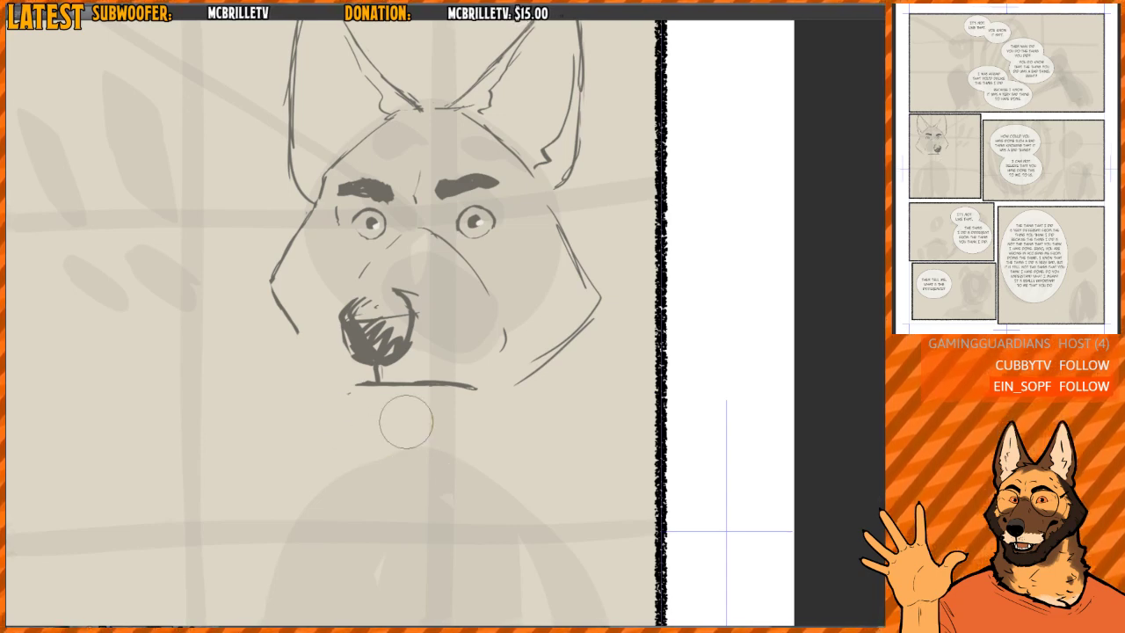
{"action": "key", "text": "p"}
{"action": "mouse_move", "coordinate": [348, 394]}
{"action": "left_mouse_down"}
{"action": "mouse_move", "coordinate": [373, 436]}
{"action": "mouse_move", "coordinate": [449, 429]}
{"action": "mouse_move", "coordinate": [338, 399]}
{"action": "left_mouse_up"}
- Shorten the mouth line and draw both sides of the muzzle's front curving down around the nose
{"action": "key", "text": "e"}
{"action": "left_click_drag", "start_coordinate": [492, 404], "coordinate": [475, 399]}
{"action": "mouse_move", "coordinate": [396, 403]}
{"action": "left_mouse_down"}
{"action": "mouse_move", "coordinate": [493, 383]}
{"action": "mouse_move", "coordinate": [389, 372]}
{"action": "mouse_move", "coordinate": [363, 391]}
{"action": "mouse_move", "coordinate": [463, 390]}
{"action": "mouse_move", "coordinate": [362, 383]}
{"action": "mouse_move", "coordinate": [447, 372]}
{"action": "left_mouse_up"}
{"action": "mouse_move", "coordinate": [352, 377]}
{"action": "left_mouse_down"}
{"action": "mouse_move", "coordinate": [409, 384]}
{"action": "mouse_move", "coordinate": [334, 346]}
{"action": "mouse_move", "coordinate": [333, 326]}
{"action": "left_mouse_up"}
{"action": "mouse_move", "coordinate": [338, 304]}
{"action": "left_mouse_down"}
{"action": "mouse_move", "coordinate": [400, 243]}
{"action": "mouse_move", "coordinate": [448, 346]}
{"action": "mouse_move", "coordinate": [426, 373]}
{"action": "left_mouse_up"}
{"action": "left_click_drag", "start_coordinate": [428, 373], "coordinate": [449, 319]}
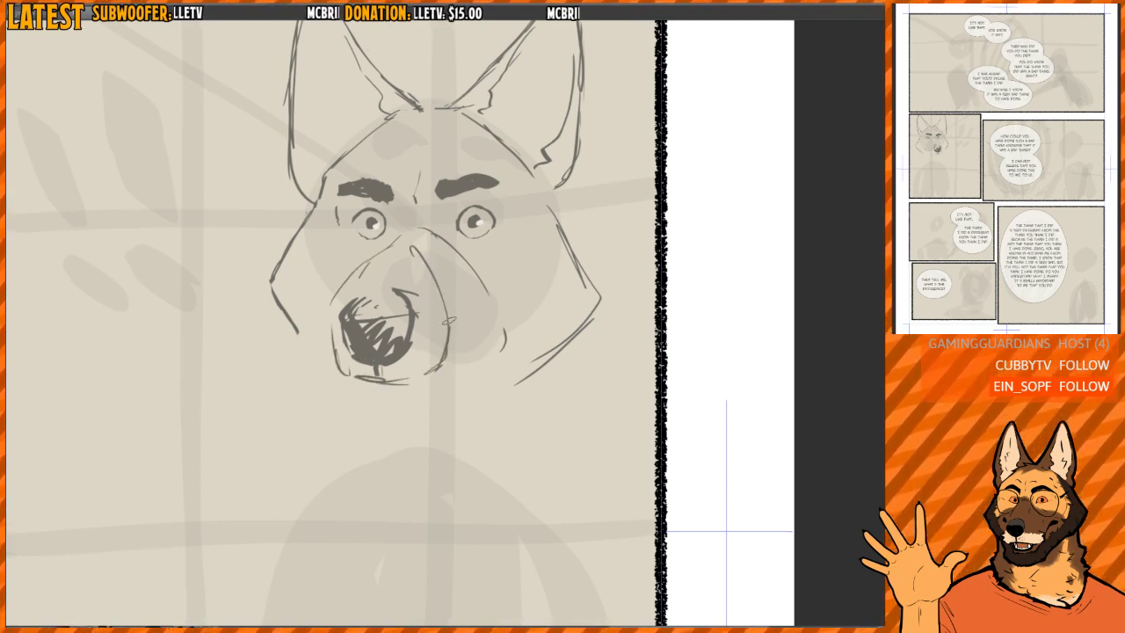
- Fill the nose in solid dark and trim its top into a clean, curved edge
{"action": "mouse_move", "coordinate": [402, 271]}
{"action": "left_mouse_down"}
{"action": "mouse_move", "coordinate": [410, 339]}
{"action": "mouse_move", "coordinate": [407, 307]}
{"action": "mouse_move", "coordinate": [414, 319]}
{"action": "left_mouse_up"}
{"action": "left_click_drag", "start_coordinate": [413, 325], "coordinate": [389, 366]}
{"action": "mouse_move", "coordinate": [334, 323]}
{"action": "left_mouse_down"}
{"action": "mouse_move", "coordinate": [348, 316]}
{"action": "mouse_move", "coordinate": [404, 329]}
{"action": "mouse_move", "coordinate": [370, 332]}
{"action": "mouse_move", "coordinate": [387, 351]}
{"action": "mouse_move", "coordinate": [359, 307]}
{"action": "mouse_move", "coordinate": [351, 317]}
{"action": "mouse_move", "coordinate": [407, 322]}
{"action": "mouse_move", "coordinate": [344, 307]}
{"action": "mouse_move", "coordinate": [342, 317]}
{"action": "mouse_move", "coordinate": [405, 309]}
{"action": "mouse_move", "coordinate": [406, 333]}
{"action": "mouse_move", "coordinate": [408, 304]}
{"action": "mouse_move", "coordinate": [413, 327]}
{"action": "left_mouse_up"}
{"action": "mouse_move", "coordinate": [407, 345]}
{"action": "left_mouse_down"}
{"action": "mouse_move", "coordinate": [403, 354]}
{"action": "mouse_move", "coordinate": [392, 324]}
{"action": "mouse_move", "coordinate": [408, 336]}
{"action": "mouse_move", "coordinate": [356, 352]}
{"action": "mouse_move", "coordinate": [347, 313]}
{"action": "mouse_move", "coordinate": [375, 303]}
{"action": "mouse_move", "coordinate": [369, 325]}
{"action": "mouse_move", "coordinate": [412, 315]}
{"action": "mouse_move", "coordinate": [406, 343]}
{"action": "left_mouse_up"}
{"action": "mouse_move", "coordinate": [341, 320]}
{"action": "left_mouse_down"}
{"action": "mouse_move", "coordinate": [339, 343]}
{"action": "mouse_move", "coordinate": [341, 325]}
{"action": "left_mouse_up"}
- Check the head mirrored, then redraw the far side of the muzzle as one line running from the bridge down past the nose
{"action": "key", "text": "h"}
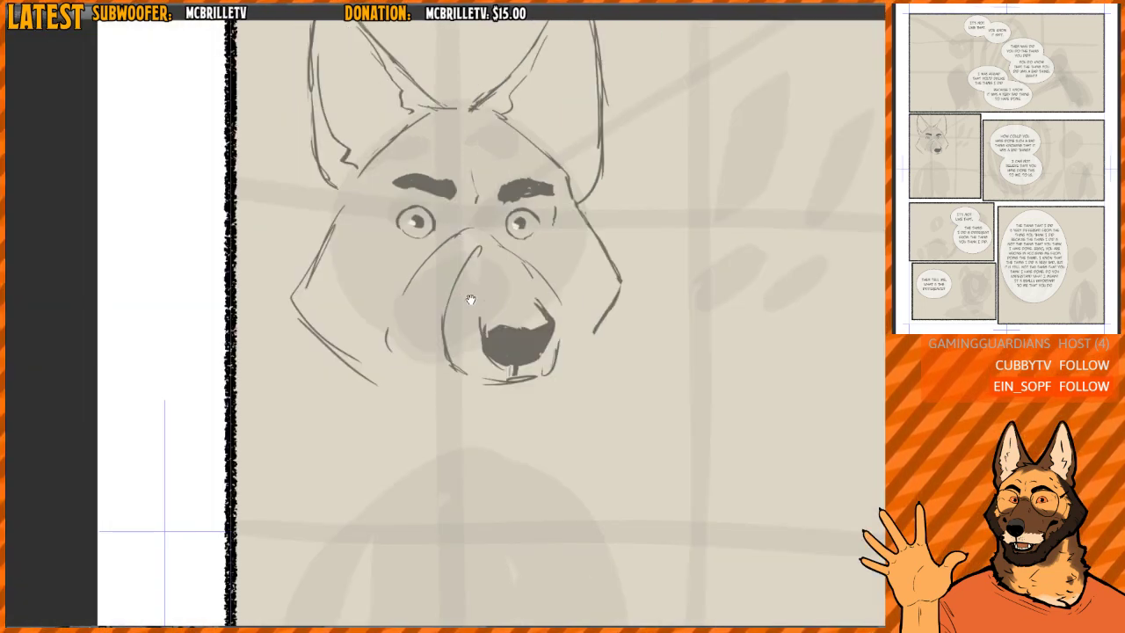
{"action": "mouse_move", "coordinate": [542, 311]}
{"action": "left_mouse_down"}
{"action": "mouse_move", "coordinate": [507, 301]}
{"action": "mouse_move", "coordinate": [485, 334]}
{"action": "left_mouse_up"}
{"action": "key", "text": "h"}
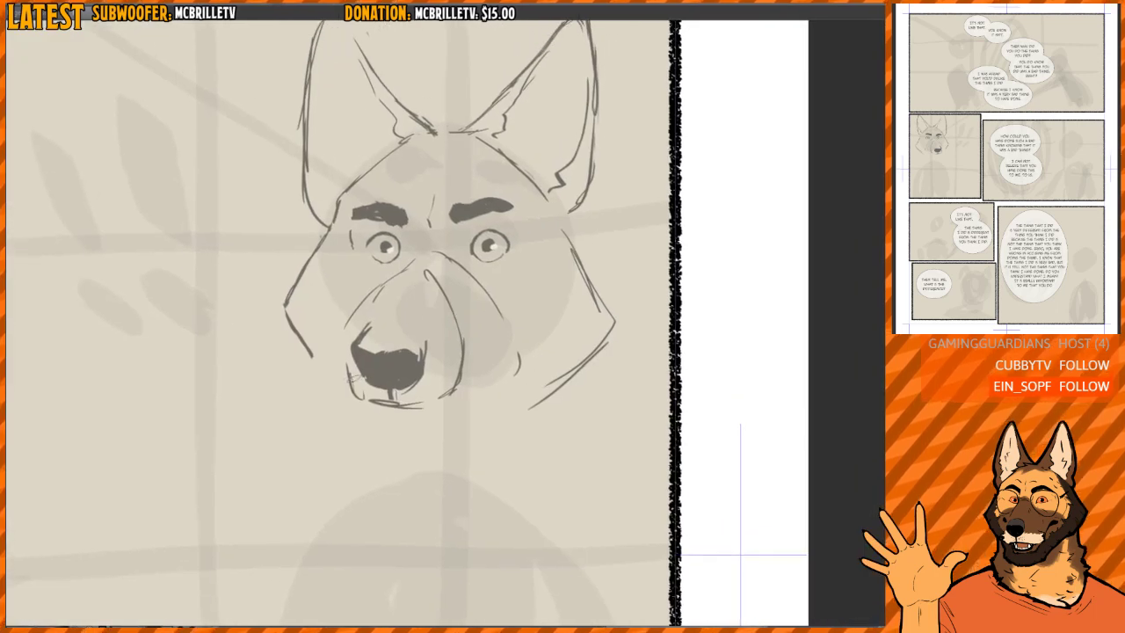
{"action": "mouse_move", "coordinate": [343, 362]}
{"action": "left_mouse_down"}
{"action": "mouse_move", "coordinate": [357, 398]}
{"action": "mouse_move", "coordinate": [381, 285]}
{"action": "mouse_move", "coordinate": [413, 264]}
{"action": "mouse_move", "coordinate": [460, 348]}
{"action": "left_mouse_up"}
{"action": "mouse_move", "coordinate": [434, 285]}
{"action": "left_mouse_down"}
{"action": "mouse_move", "coordinate": [446, 388]}
{"action": "mouse_move", "coordinate": [477, 377]}
{"action": "left_mouse_up"}
{"action": "key", "text": "e"}
{"action": "key", "text": "h"}
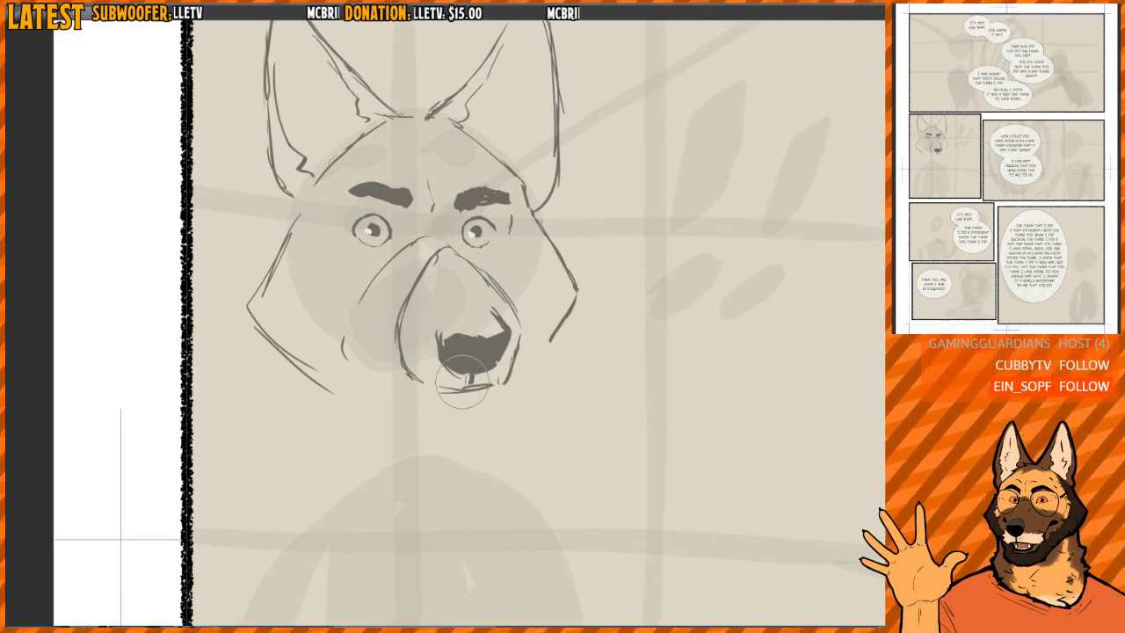
- Touch up the nose's near edge, then select the nose and mouth with the lasso and adjust their placement slightly
{"action": "key", "text": "p"}
{"action": "left_click_drag", "start_coordinate": [439, 320], "coordinate": [439, 341]}
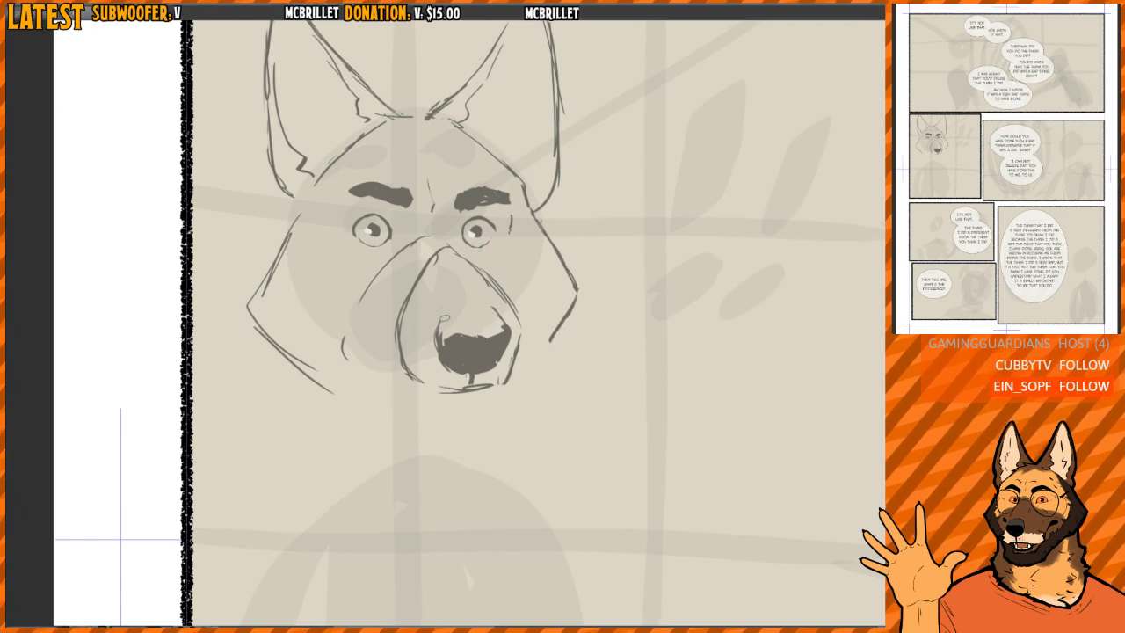
{"action": "mouse_move", "coordinate": [435, 309]}
{"action": "left_mouse_down"}
{"action": "mouse_move", "coordinate": [440, 398]}
{"action": "mouse_move", "coordinate": [506, 376]}
{"action": "mouse_move", "coordinate": [509, 313]}
{"action": "mouse_move", "coordinate": [423, 312]}
{"action": "left_mouse_up"}
{"action": "key", "text": "m"}
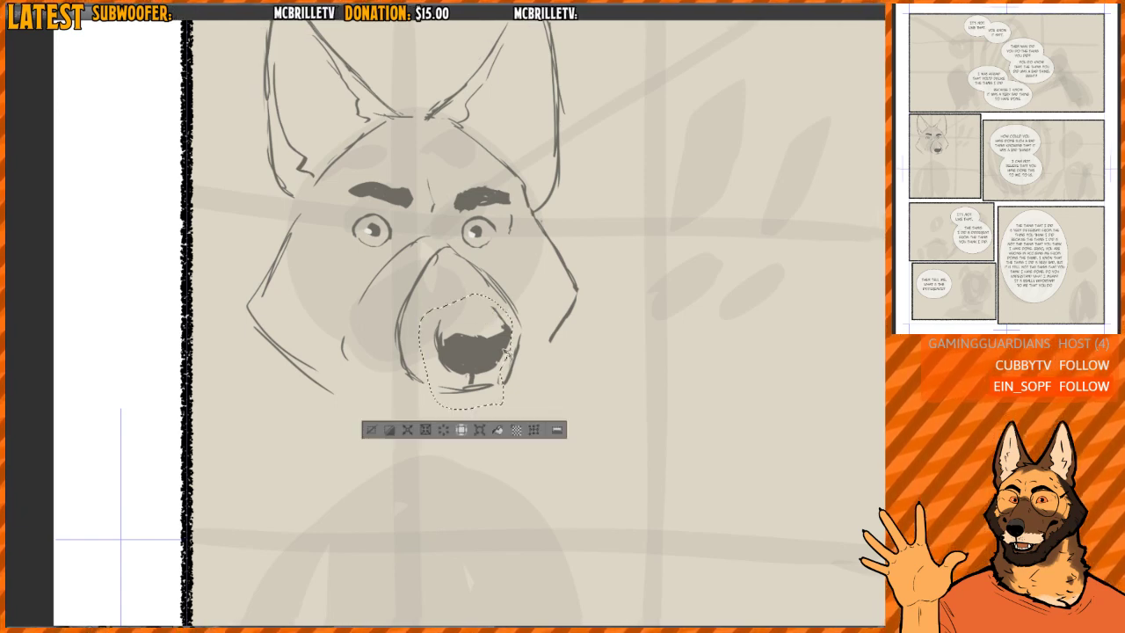
{"action": "left_click_drag", "start_coordinate": [511, 354], "coordinate": [512, 352]}
{"action": "key", "text": "ctrl+d"}
{"action": "key", "text": "h"}
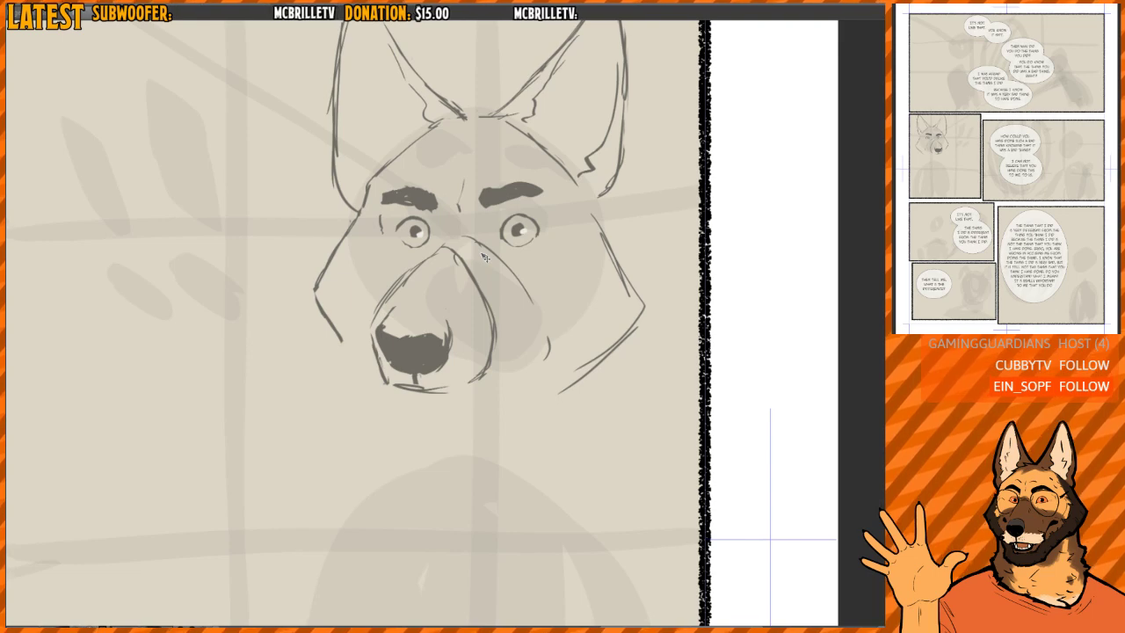
- Erase the upper lines of the muzzle's front, then transform the nose to sit more level and neaten its top edge
{"action": "key", "text": "e"}
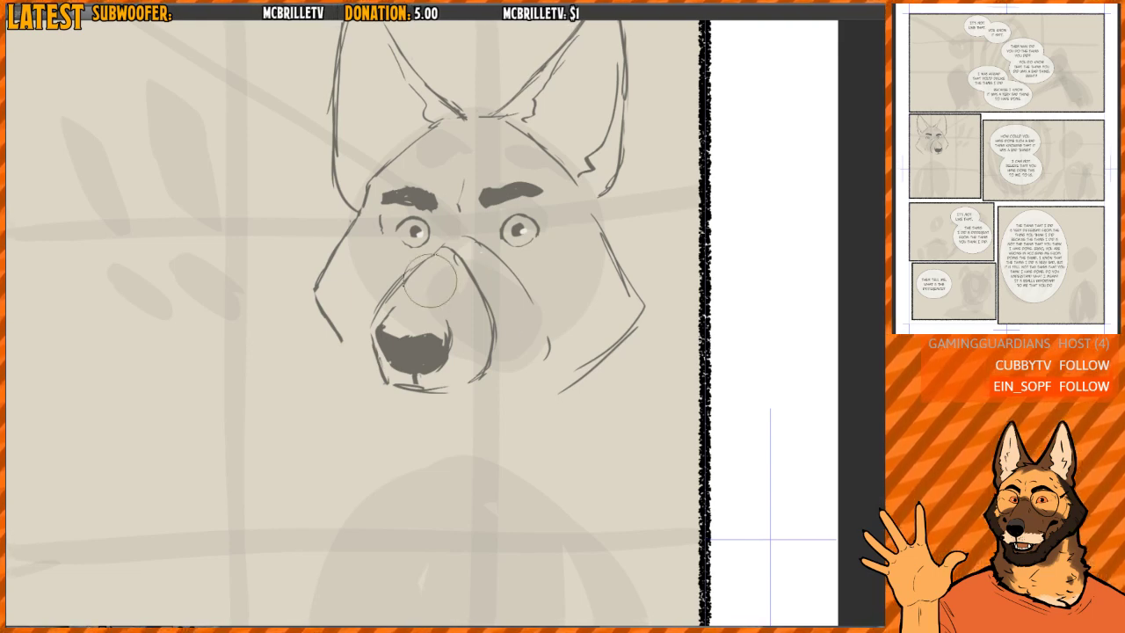
{"action": "mouse_move", "coordinate": [419, 281]}
{"action": "left_mouse_down"}
{"action": "mouse_move", "coordinate": [403, 281]}
{"action": "mouse_move", "coordinate": [441, 254]}
{"action": "mouse_move", "coordinate": [472, 309]}
{"action": "mouse_move", "coordinate": [413, 274]}
{"action": "mouse_move", "coordinate": [361, 368]}
{"action": "mouse_move", "coordinate": [443, 276]}
{"action": "mouse_move", "coordinate": [360, 360]}
{"action": "left_mouse_up"}
{"action": "key", "text": "b"}
{"action": "key", "text": "m"}
{"action": "key", "text": "ctrl+t"}
{"action": "mouse_move", "coordinate": [526, 294]}
{"action": "left_mouse_down"}
{"action": "mouse_move", "coordinate": [463, 330]}
{"action": "mouse_move", "coordinate": [387, 335]}
{"action": "mouse_move", "coordinate": [446, 341]}
{"action": "left_mouse_up"}
{"action": "key", "text": "Return"}
{"action": "left_click_drag", "start_coordinate": [422, 342], "coordinate": [452, 328]}
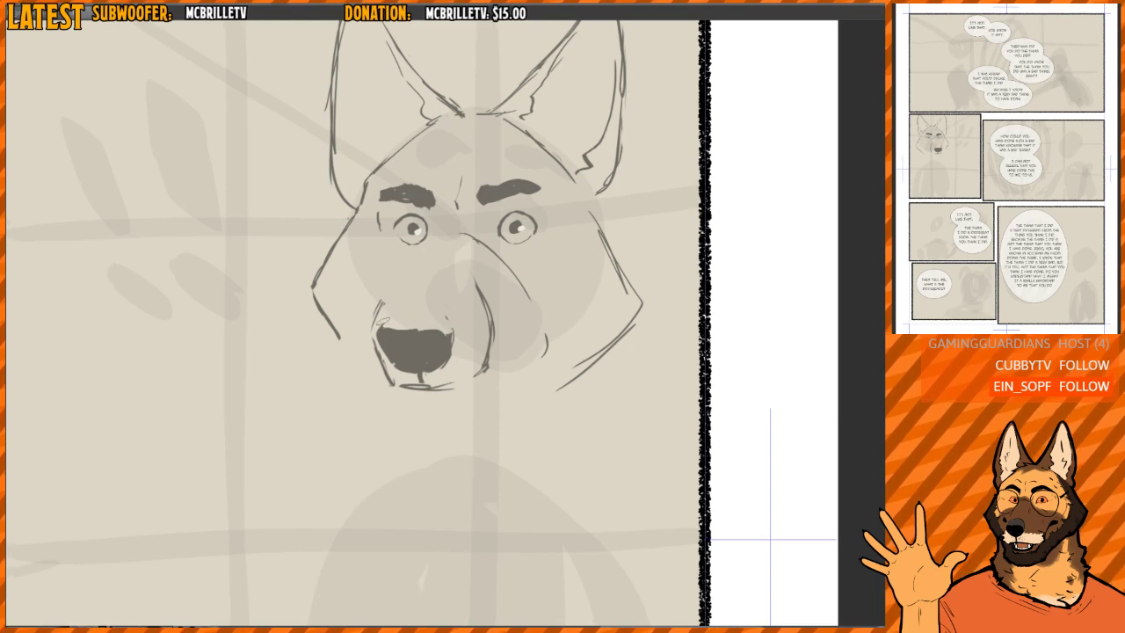
- Erase the remaining muzzle lines beside the nose, trim the nose's edges and redraw a bolder flat mouth line
{"action": "mouse_move", "coordinate": [381, 308]}
{"action": "left_mouse_down"}
{"action": "mouse_move", "coordinate": [365, 325]}
{"action": "mouse_move", "coordinate": [378, 369]}
{"action": "left_mouse_up"}
{"action": "left_click_drag", "start_coordinate": [369, 330], "coordinate": [392, 372]}
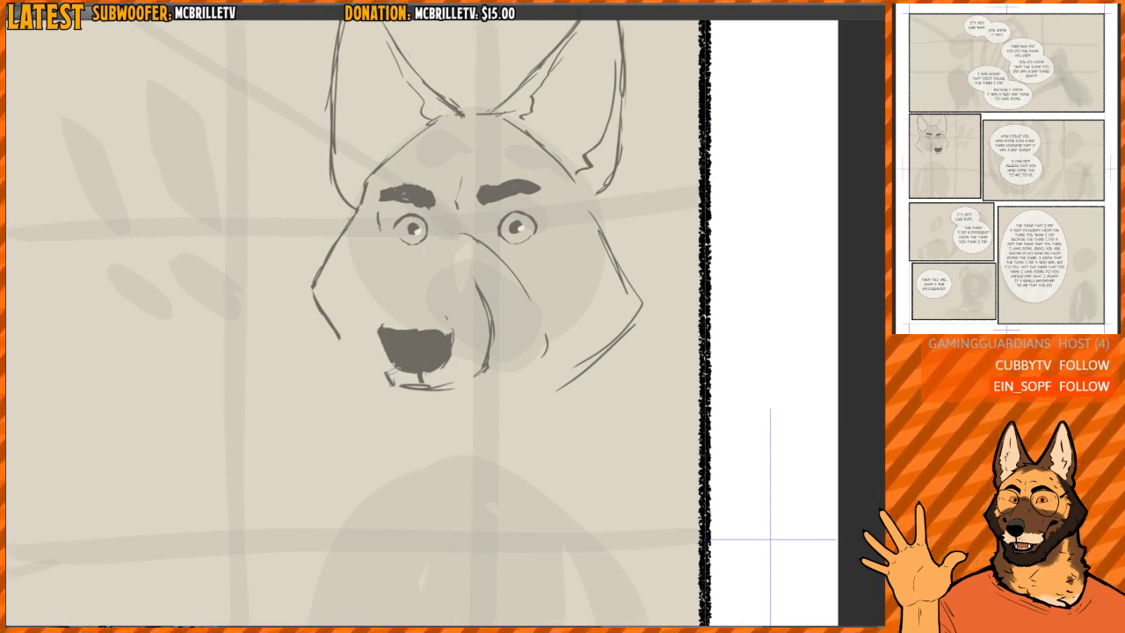
{"action": "left_click_drag", "start_coordinate": [450, 328], "coordinate": [450, 361]}
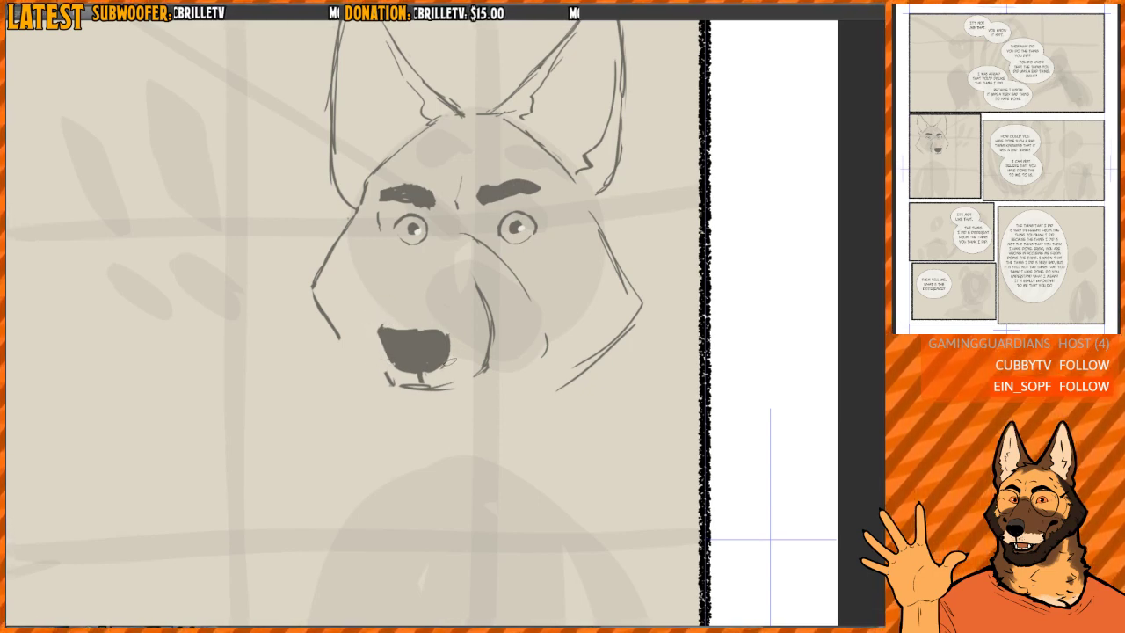
{"action": "left_click_drag", "start_coordinate": [387, 383], "coordinate": [466, 384]}
{"action": "key", "text": "p"}
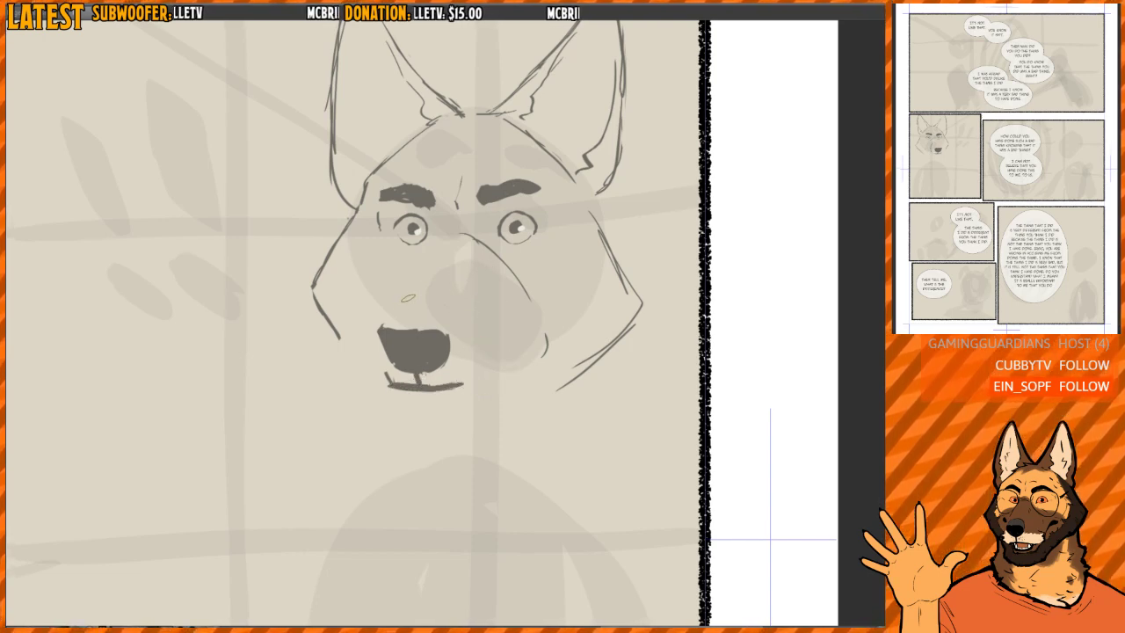
- Add raised nostril edges to the top of the nose, and replace the mouth with a thinner, lower line curling up at the far end
{"action": "left_click_drag", "start_coordinate": [441, 319], "coordinate": [445, 358]}
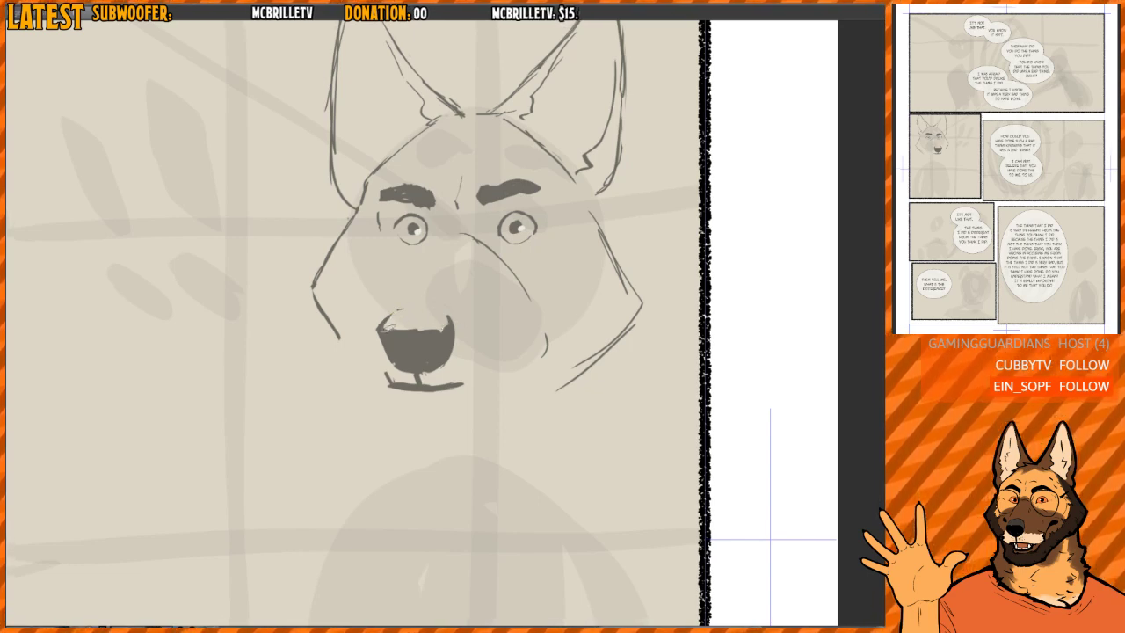
{"action": "mouse_move", "coordinate": [397, 330]}
{"action": "left_mouse_down"}
{"action": "mouse_move", "coordinate": [446, 331]}
{"action": "mouse_move", "coordinate": [401, 338]}
{"action": "mouse_move", "coordinate": [413, 341]}
{"action": "mouse_move", "coordinate": [447, 327]}
{"action": "left_mouse_up"}
{"action": "left_click_drag", "start_coordinate": [396, 382], "coordinate": [463, 385]}
{"action": "left_click_drag", "start_coordinate": [387, 380], "coordinate": [466, 384]}
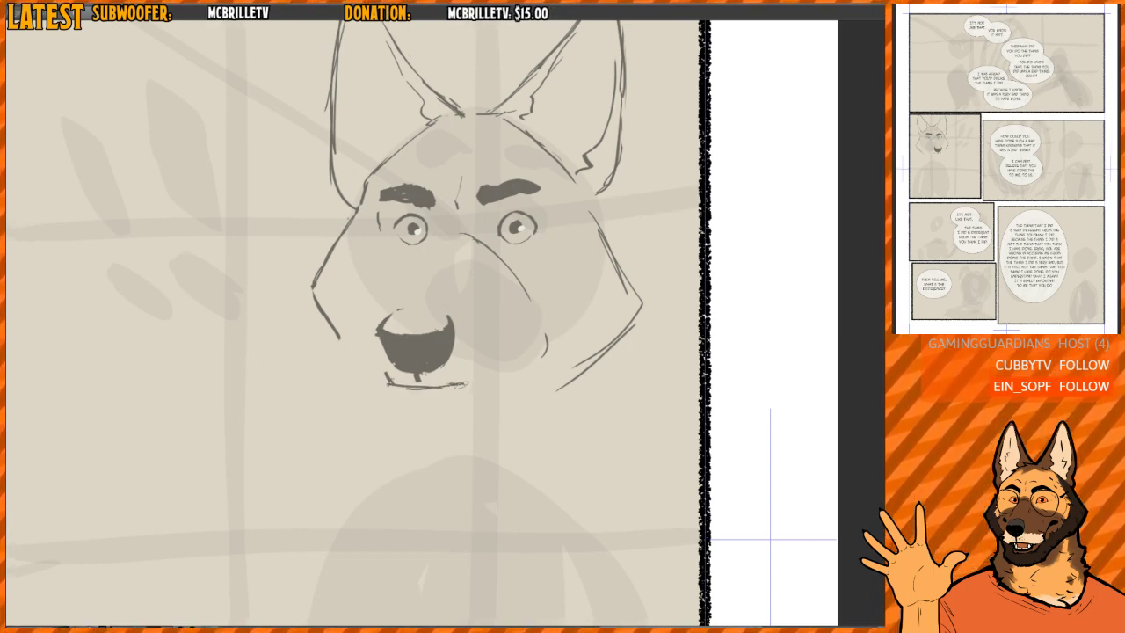
{"action": "mouse_move", "coordinate": [387, 379]}
{"action": "left_mouse_down"}
{"action": "mouse_move", "coordinate": [459, 382]}
{"action": "mouse_move", "coordinate": [419, 395]}
{"action": "mouse_move", "coordinate": [466, 391]}
{"action": "mouse_move", "coordinate": [395, 391]}
{"action": "mouse_move", "coordinate": [375, 373]}
{"action": "left_mouse_up"}
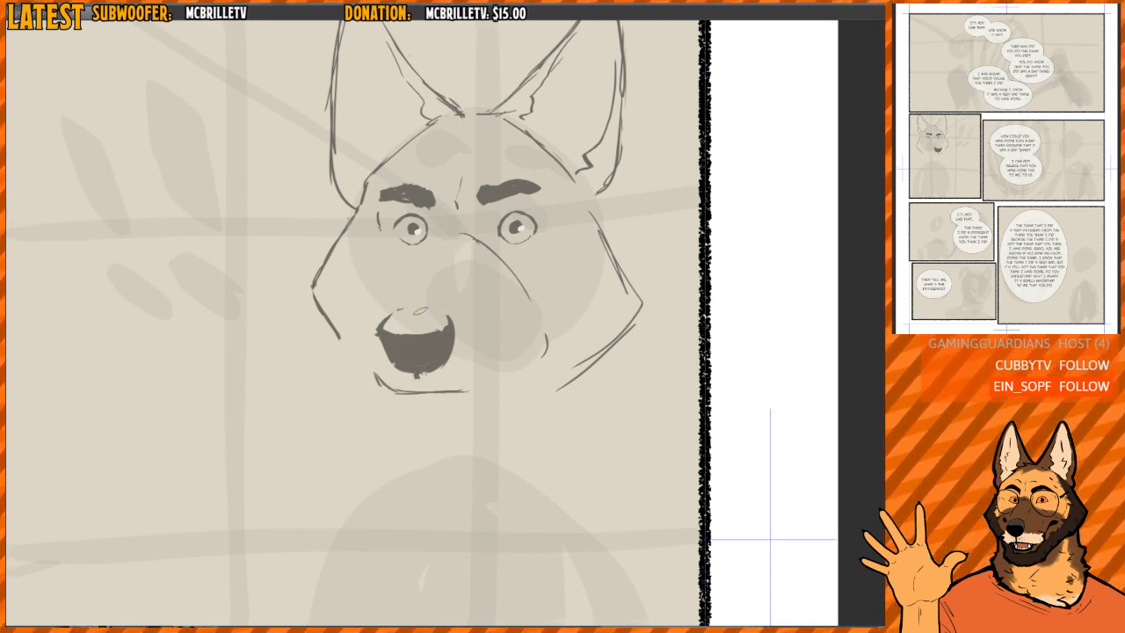
- Erase the long curved bridge line and far-cheek mark, and sketch new muzzle sides running from the eyes down past the nose
{"action": "mouse_move", "coordinate": [401, 282]}
{"action": "left_mouse_down"}
{"action": "mouse_move", "coordinate": [466, 282]}
{"action": "mouse_move", "coordinate": [486, 313]}
{"action": "mouse_move", "coordinate": [447, 267]}
{"action": "mouse_move", "coordinate": [487, 322]}
{"action": "left_mouse_up"}
{"action": "mouse_move", "coordinate": [461, 277]}
{"action": "left_mouse_down"}
{"action": "mouse_move", "coordinate": [488, 360]}
{"action": "mouse_move", "coordinate": [477, 381]}
{"action": "left_mouse_up"}
{"action": "mouse_move", "coordinate": [430, 263]}
{"action": "left_mouse_down"}
{"action": "mouse_move", "coordinate": [478, 285]}
{"action": "mouse_move", "coordinate": [423, 250]}
{"action": "left_mouse_up"}
{"action": "key", "text": "p"}
{"action": "left_click_drag", "start_coordinate": [393, 290], "coordinate": [424, 245]}
{"action": "mouse_move", "coordinate": [403, 273]}
{"action": "left_mouse_down"}
{"action": "mouse_move", "coordinate": [429, 238]}
{"action": "mouse_move", "coordinate": [466, 290]}
{"action": "mouse_move", "coordinate": [550, 345]}
{"action": "mouse_move", "coordinate": [542, 358]}
{"action": "left_mouse_up"}
{"action": "key", "text": "e"}
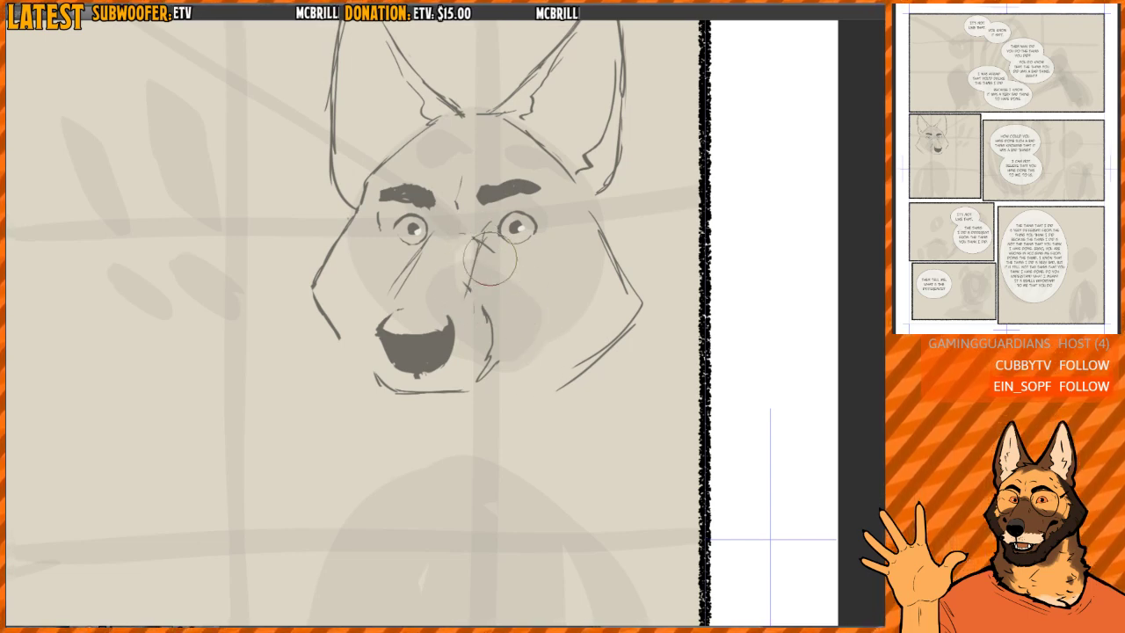
- Clean up the marks at the near eye's inner corner and add a slanted crease beneath that eye
{"action": "key", "text": "p"}
{"action": "left_click_drag", "start_coordinate": [480, 242], "coordinate": [513, 266]}
{"action": "key", "text": "e"}
{"action": "key", "text": "p"}
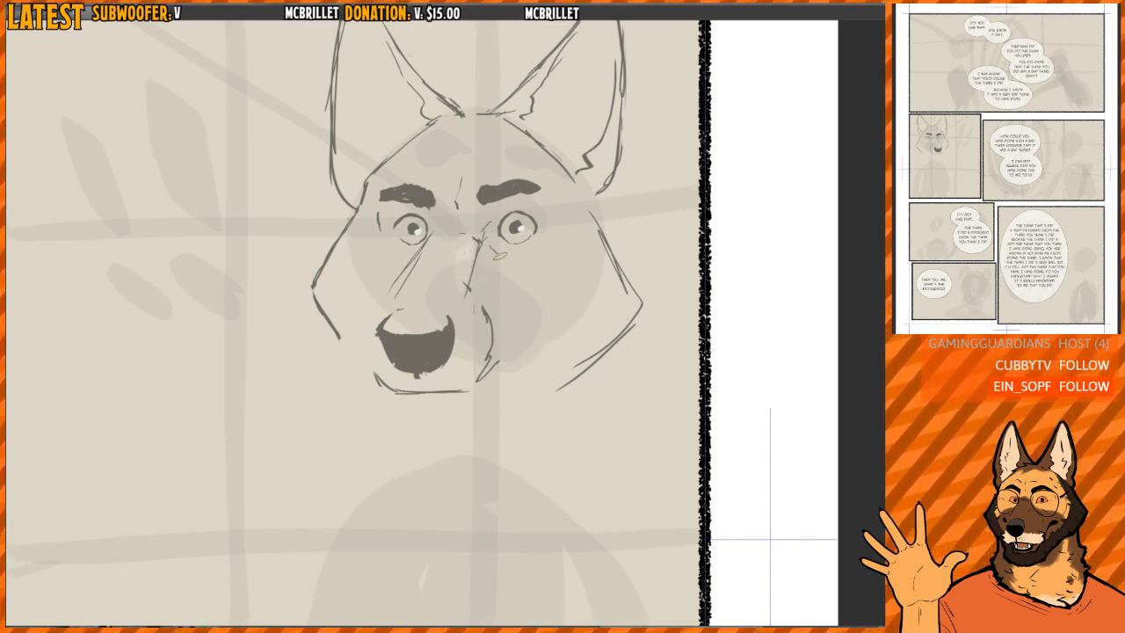
{"action": "key", "text": "h"}
{"action": "key", "text": "h"}
{"action": "left_click_drag", "start_coordinate": [449, 293], "coordinate": [472, 313]}
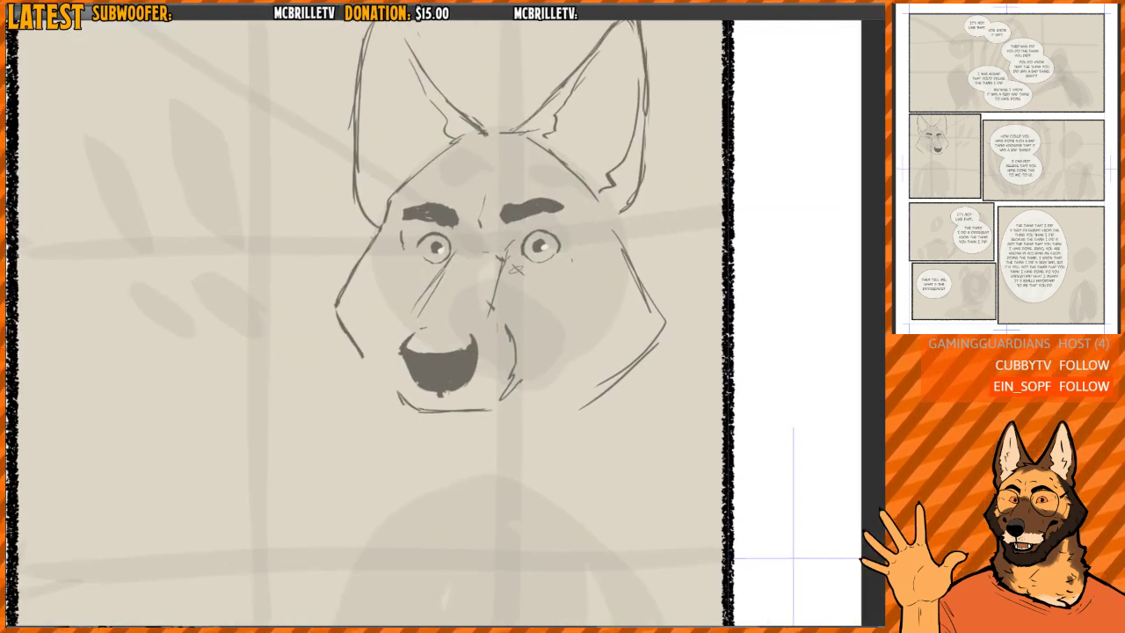
- Replace the line beside the far eye with short angular cheek contours and extend the crease under the near eye
{"action": "key", "text": "e"}
{"action": "left_click_drag", "start_coordinate": [401, 242], "coordinate": [387, 271]}
{"action": "key", "text": "p"}
{"action": "left_click_drag", "start_coordinate": [387, 283], "coordinate": [404, 302]}
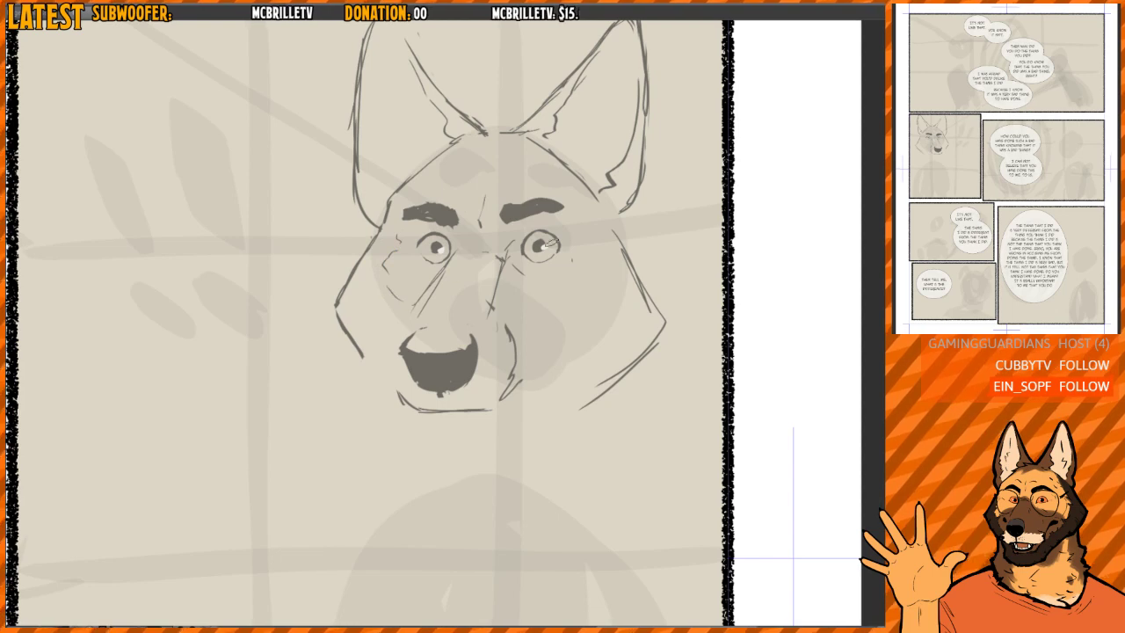
{"action": "mouse_move", "coordinate": [513, 270]}
{"action": "left_mouse_down"}
{"action": "mouse_move", "coordinate": [567, 301]}
{"action": "mouse_move", "coordinate": [559, 279]}
{"action": "mouse_move", "coordinate": [540, 273]}
{"action": "left_mouse_up"}
{"action": "scroll", "coordinate": [516, 263], "scroll_direction": "down", "scroll_amount": 2}
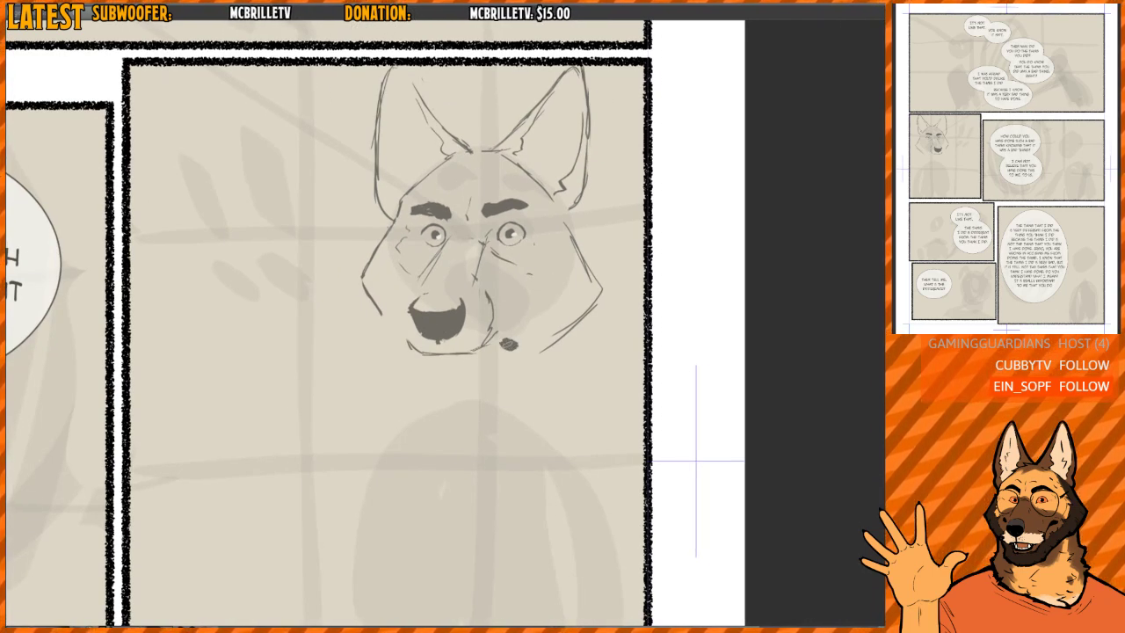
- Sketch a rough chin outline below the mouth, then erase its jaw side together with the old near-cheek lines
{"action": "mouse_move", "coordinate": [413, 364]}
{"action": "left_mouse_down"}
{"action": "mouse_move", "coordinate": [444, 389]}
{"action": "mouse_move", "coordinate": [477, 386]}
{"action": "mouse_move", "coordinate": [531, 347]}
{"action": "left_mouse_up"}
{"action": "key", "text": "h"}
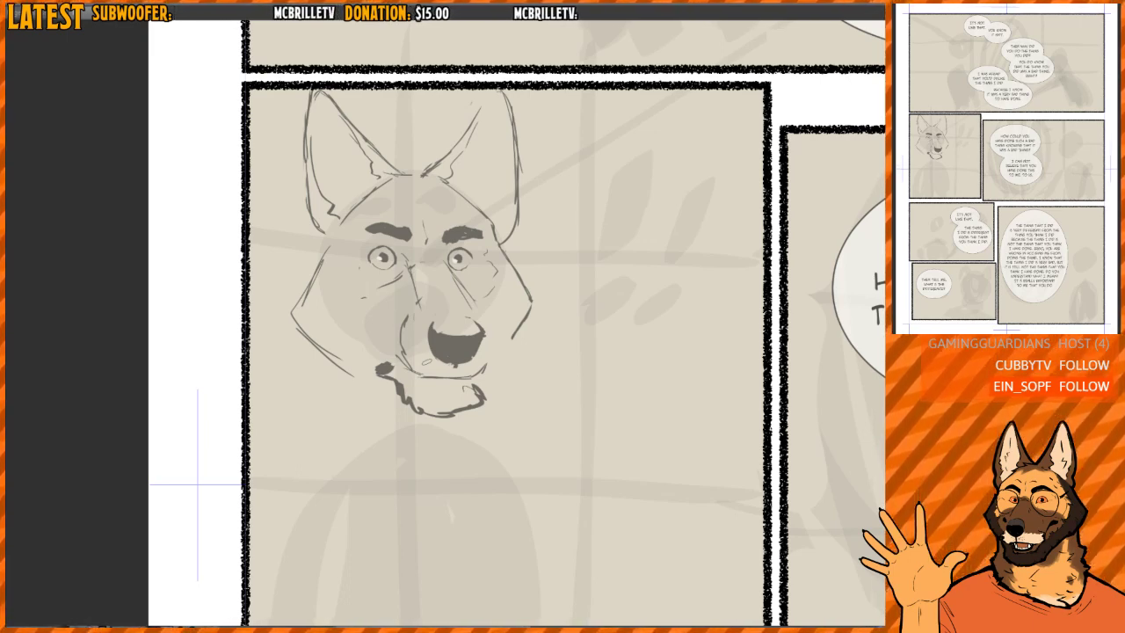
{"action": "mouse_move", "coordinate": [387, 385]}
{"action": "left_mouse_down"}
{"action": "mouse_move", "coordinate": [396, 394]}
{"action": "mouse_move", "coordinate": [364, 377]}
{"action": "left_mouse_up"}
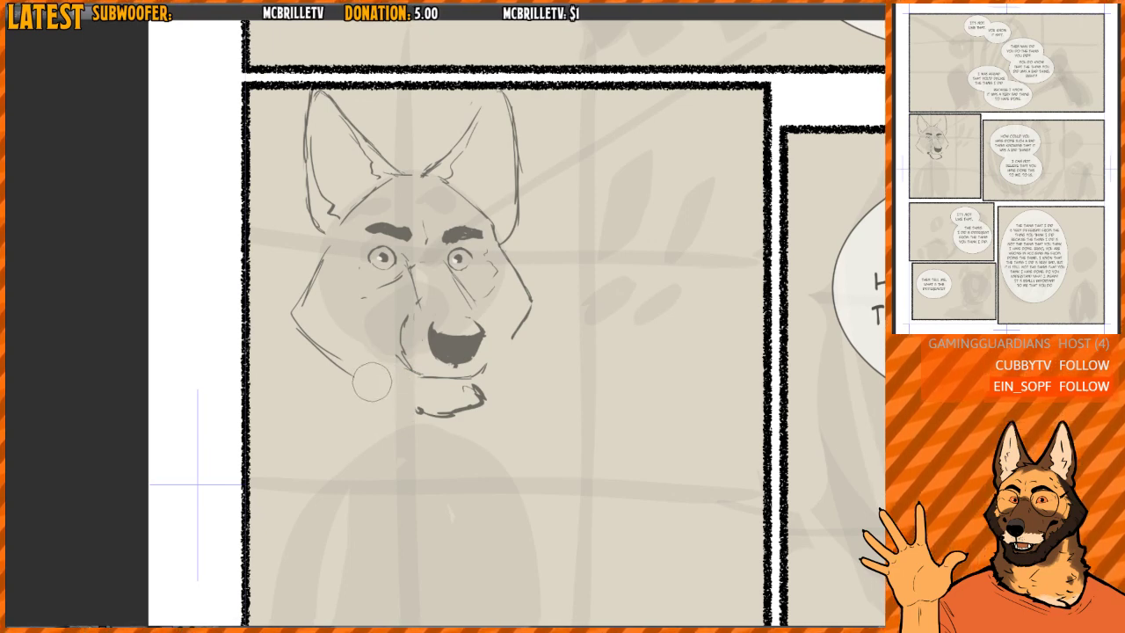
{"action": "left_click_drag", "start_coordinate": [314, 278], "coordinate": [298, 333]}
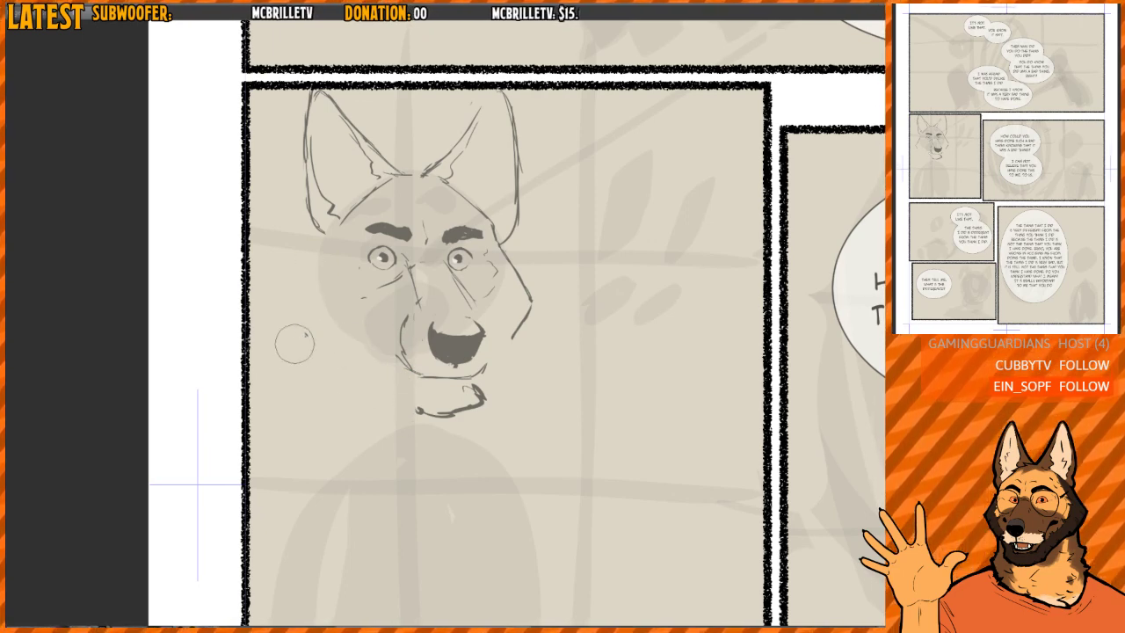
- Redraw the near cheek as a rounder contour and sketch a thinner jaw line leading to the chin
{"action": "mouse_move", "coordinate": [330, 232]}
{"action": "left_mouse_down"}
{"action": "mouse_move", "coordinate": [297, 283]}
{"action": "mouse_move", "coordinate": [299, 335]}
{"action": "mouse_move", "coordinate": [414, 406]}
{"action": "left_mouse_up"}
{"action": "mouse_move", "coordinate": [373, 374]}
{"action": "left_mouse_down"}
{"action": "mouse_move", "coordinate": [424, 419]}
{"action": "mouse_move", "coordinate": [412, 414]}
{"action": "mouse_move", "coordinate": [398, 383]}
{"action": "mouse_move", "coordinate": [425, 415]}
{"action": "mouse_move", "coordinate": [462, 420]}
{"action": "left_mouse_up"}
{"action": "mouse_move", "coordinate": [424, 409]}
{"action": "left_mouse_down"}
{"action": "mouse_move", "coordinate": [456, 408]}
{"action": "mouse_move", "coordinate": [409, 404]}
{"action": "mouse_move", "coordinate": [425, 415]}
{"action": "left_mouse_up"}
{"action": "mouse_move", "coordinate": [380, 384]}
{"action": "left_mouse_down"}
{"action": "mouse_move", "coordinate": [339, 372]}
{"action": "mouse_move", "coordinate": [453, 409]}
{"action": "left_mouse_up"}
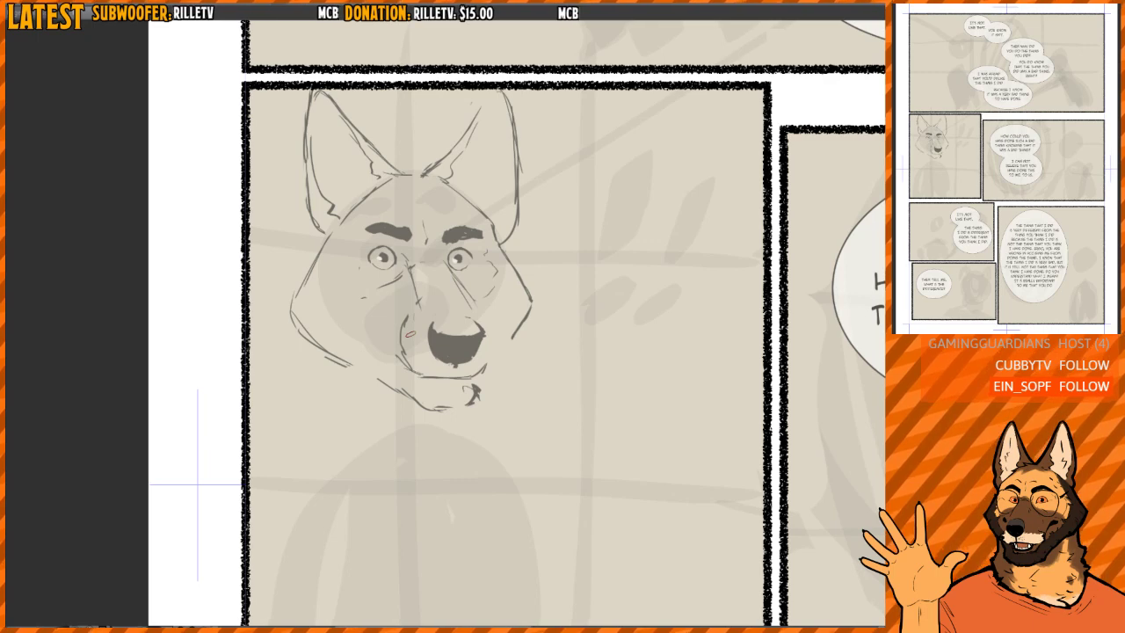
- Fill the chin with ragged dark fur and thicken the jaw line connecting it to the near cheek
{"action": "key", "text": "m"}
{"action": "left_click_drag", "start_coordinate": [462, 352], "coordinate": [442, 350]}
{"action": "key", "text": "e"}
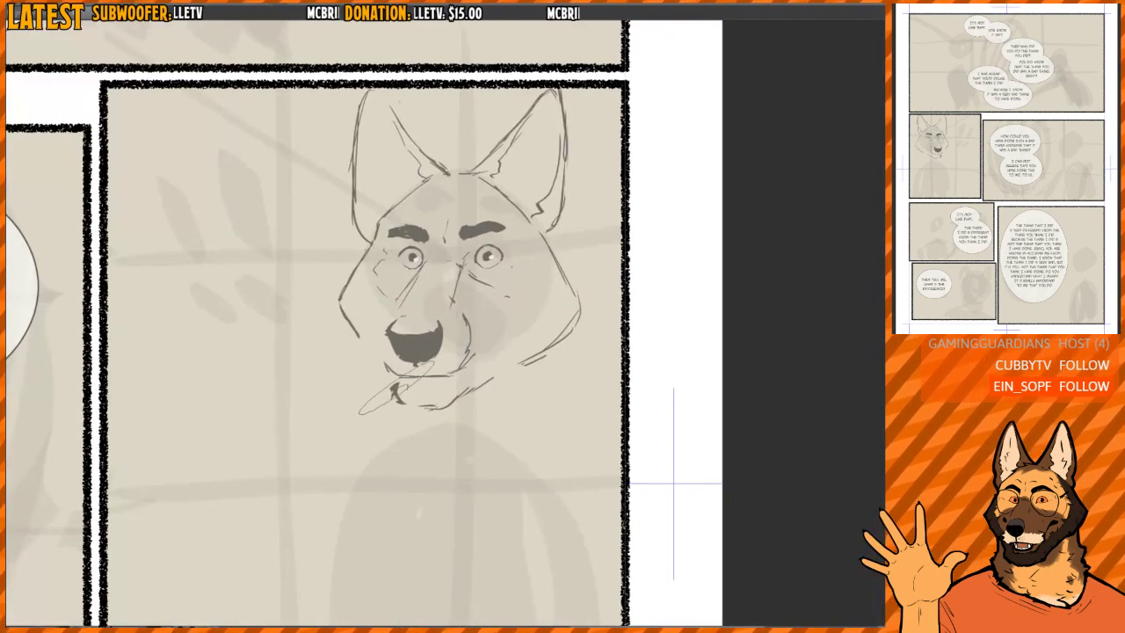
{"action": "mouse_move", "coordinate": [395, 393]}
{"action": "left_mouse_down"}
{"action": "mouse_move", "coordinate": [450, 403]}
{"action": "mouse_move", "coordinate": [456, 385]}
{"action": "mouse_move", "coordinate": [450, 406]}
{"action": "mouse_move", "coordinate": [400, 392]}
{"action": "mouse_move", "coordinate": [423, 406]}
{"action": "mouse_move", "coordinate": [457, 399]}
{"action": "mouse_move", "coordinate": [413, 412]}
{"action": "mouse_move", "coordinate": [395, 389]}
{"action": "mouse_move", "coordinate": [406, 408]}
{"action": "mouse_move", "coordinate": [527, 353]}
{"action": "left_mouse_up"}
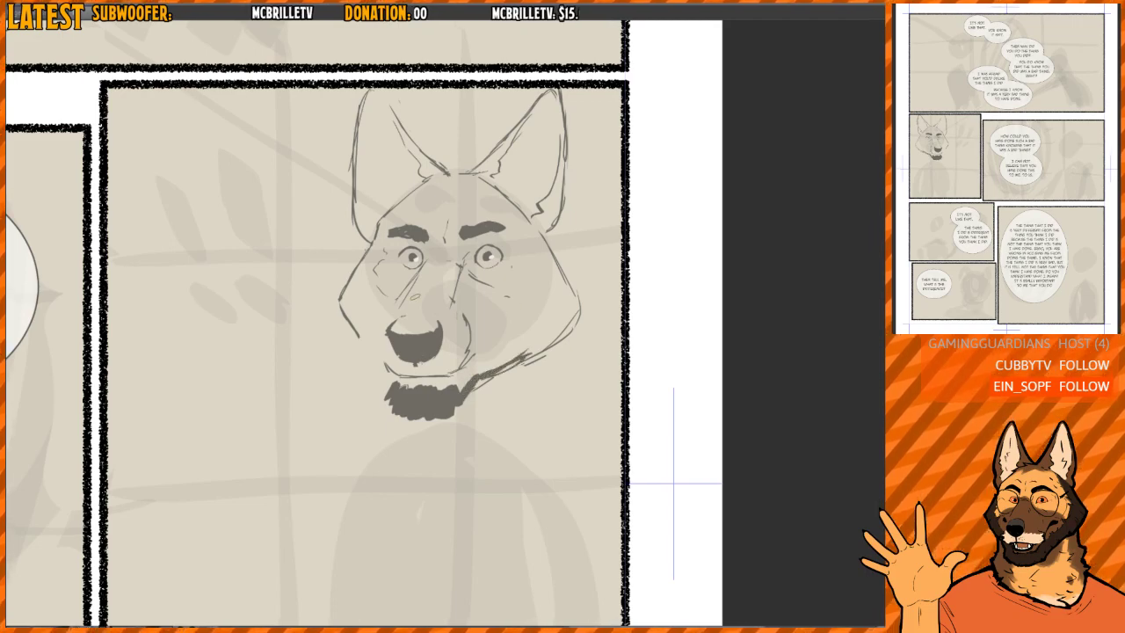
- Check the head mirrored, then select the near eye and transform it to sit slightly closer to the muzzle bridge
{"action": "key", "text": "h"}
{"action": "left_click_drag", "start_coordinate": [545, 297], "coordinate": [478, 306]}
{"action": "scroll", "coordinate": [519, 310], "scroll_direction": "up", "scroll_amount": 1}
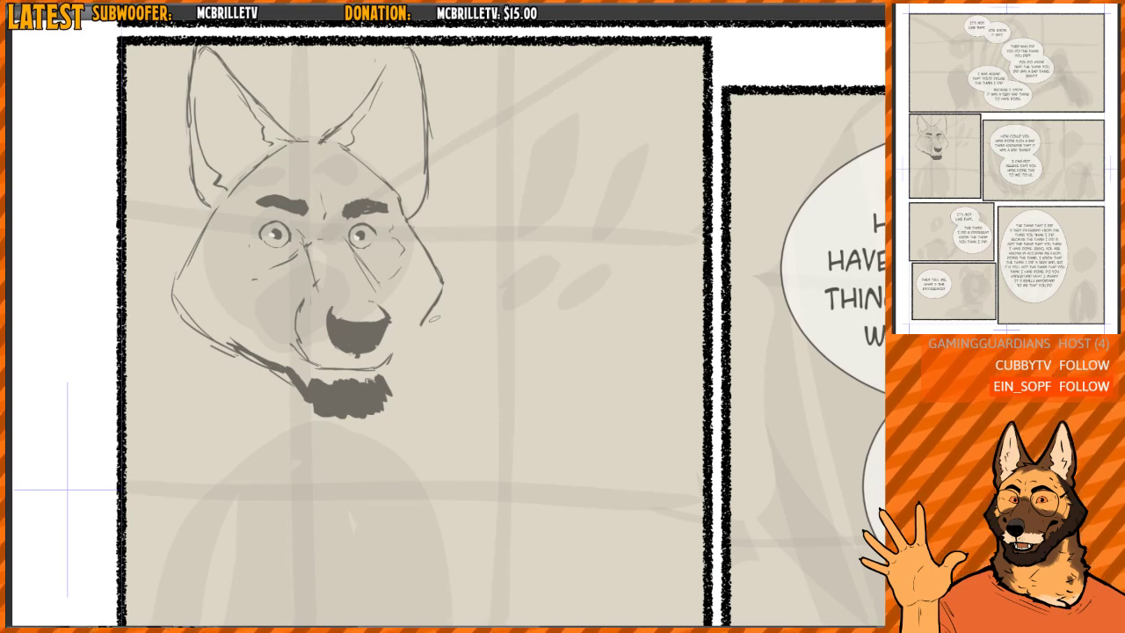
{"action": "scroll", "coordinate": [376, 304], "scroll_direction": "up", "scroll_amount": 4}
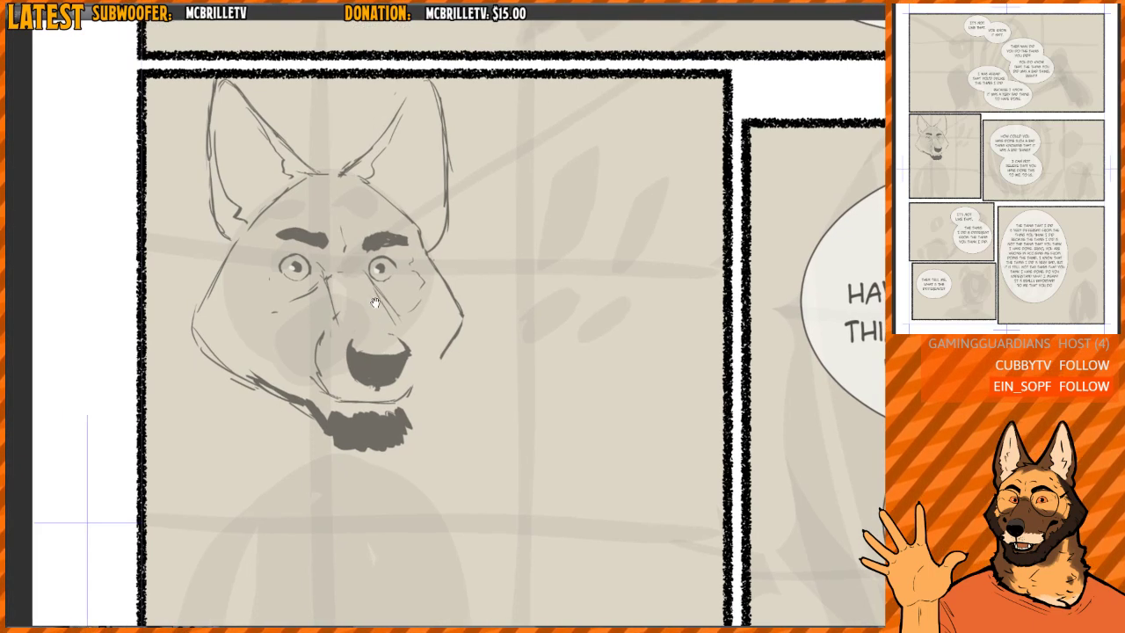
{"action": "mouse_move", "coordinate": [358, 310]}
{"action": "left_mouse_down"}
{"action": "mouse_move", "coordinate": [340, 252]}
{"action": "mouse_move", "coordinate": [367, 289]}
{"action": "left_mouse_up"}
{"action": "key", "text": "ctrl+t"}
{"action": "key", "text": "Return"}
{"action": "key", "text": "ctrl+d"}
{"action": "key", "text": "h"}
{"action": "left_click_drag", "start_coordinate": [582, 212], "coordinate": [550, 204]}
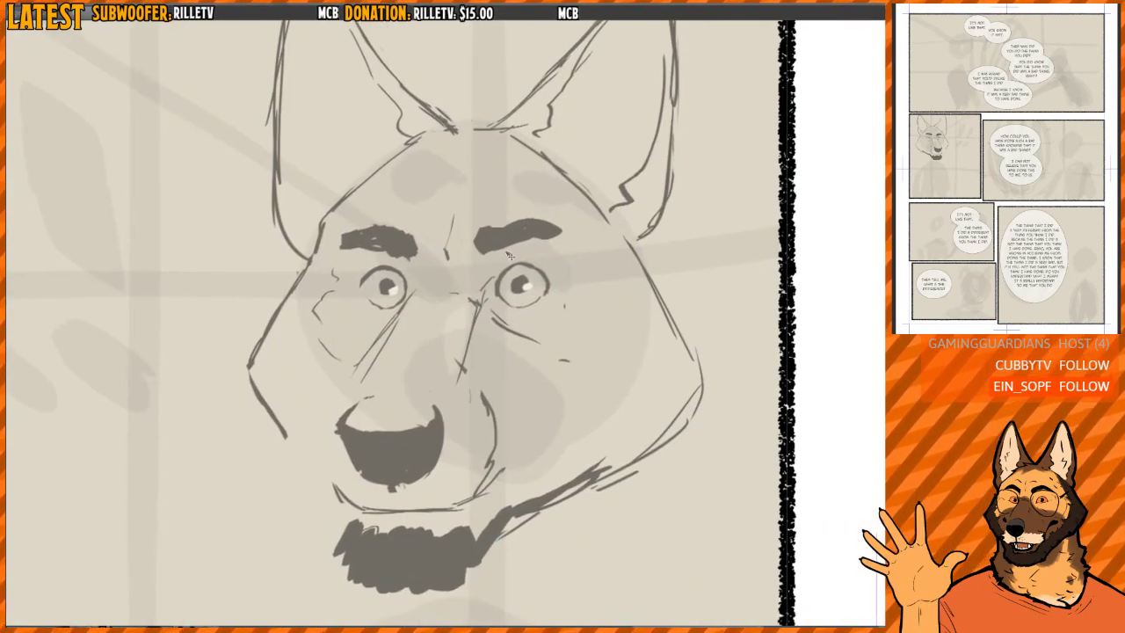
- Select the near eyebrow and shift it slightly toward the bridge, clearing the crease between the brows
{"action": "mouse_move", "coordinate": [492, 264]}
{"action": "left_mouse_down"}
{"action": "mouse_move", "coordinate": [581, 227]}
{"action": "mouse_move", "coordinate": [549, 251]}
{"action": "left_mouse_up"}
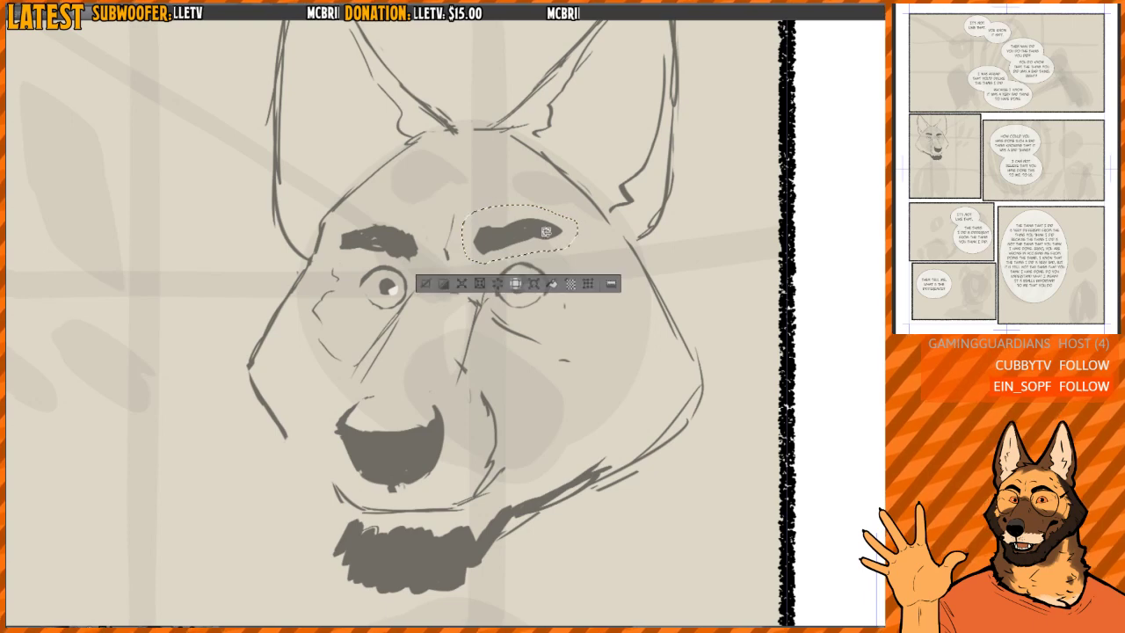
{"action": "key", "text": "ctrl+d"}
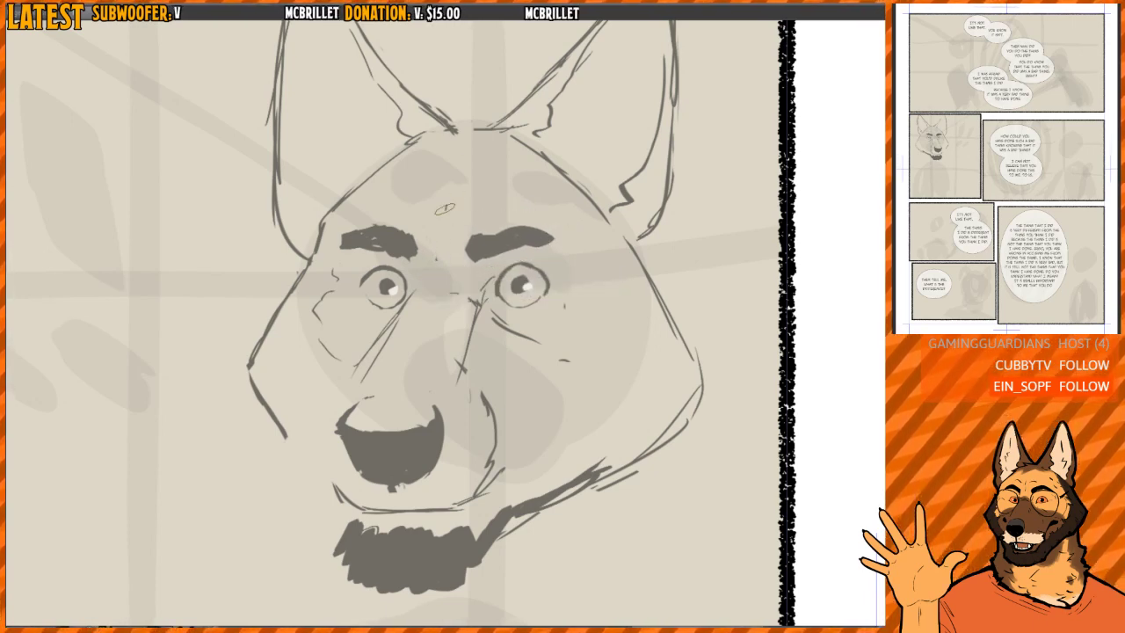
{"action": "scroll", "coordinate": [450, 197], "scroll_direction": "up", "scroll_amount": 2}
{"action": "scroll", "coordinate": [452, 196], "scroll_direction": "up", "scroll_amount": 1}
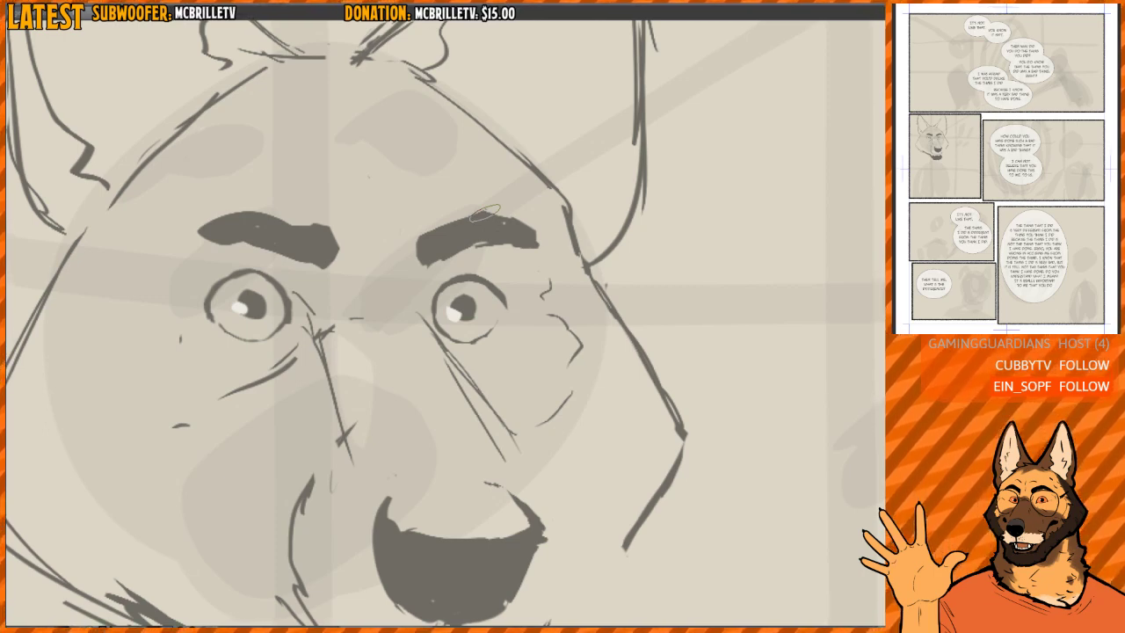
- Refine the far eye's outline, undoing the first touch-up and redrawing the lower rim
{"action": "mouse_move", "coordinate": [517, 283]}
{"action": "left_mouse_down"}
{"action": "mouse_move", "coordinate": [493, 265]}
{"action": "mouse_move", "coordinate": [479, 405]}
{"action": "left_mouse_up"}
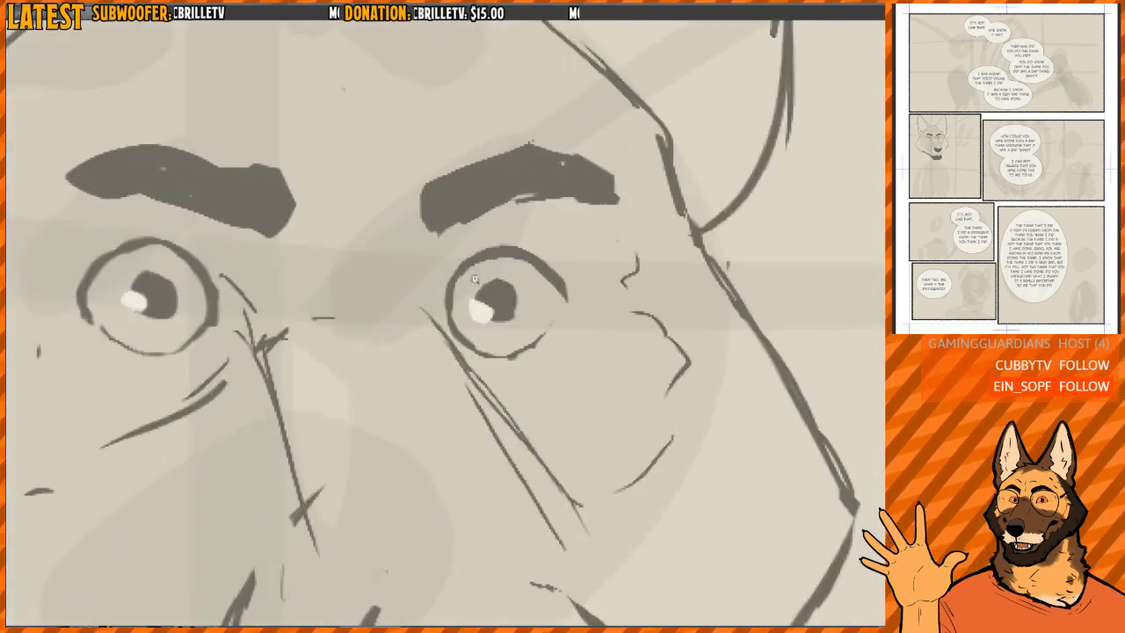
{"action": "key", "text": "e"}
{"action": "key", "text": "p"}
{"action": "mouse_move", "coordinate": [458, 286]}
{"action": "left_mouse_down"}
{"action": "mouse_move", "coordinate": [469, 319]}
{"action": "mouse_move", "coordinate": [458, 314]}
{"action": "left_mouse_up"}
{"action": "key", "text": "h"}
{"action": "key", "text": "h"}
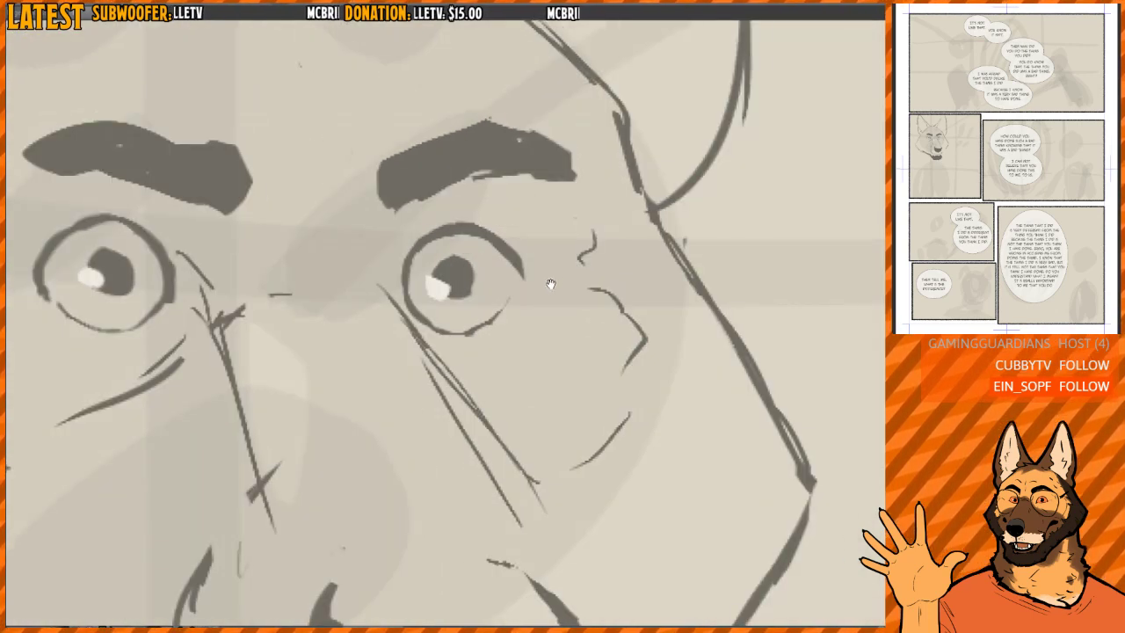
{"action": "key", "text": "ctrl+z"}
{"action": "mouse_move", "coordinate": [448, 333]}
{"action": "left_mouse_down"}
{"action": "mouse_move", "coordinate": [480, 326]}
{"action": "mouse_move", "coordinate": [502, 299]}
{"action": "left_mouse_up"}
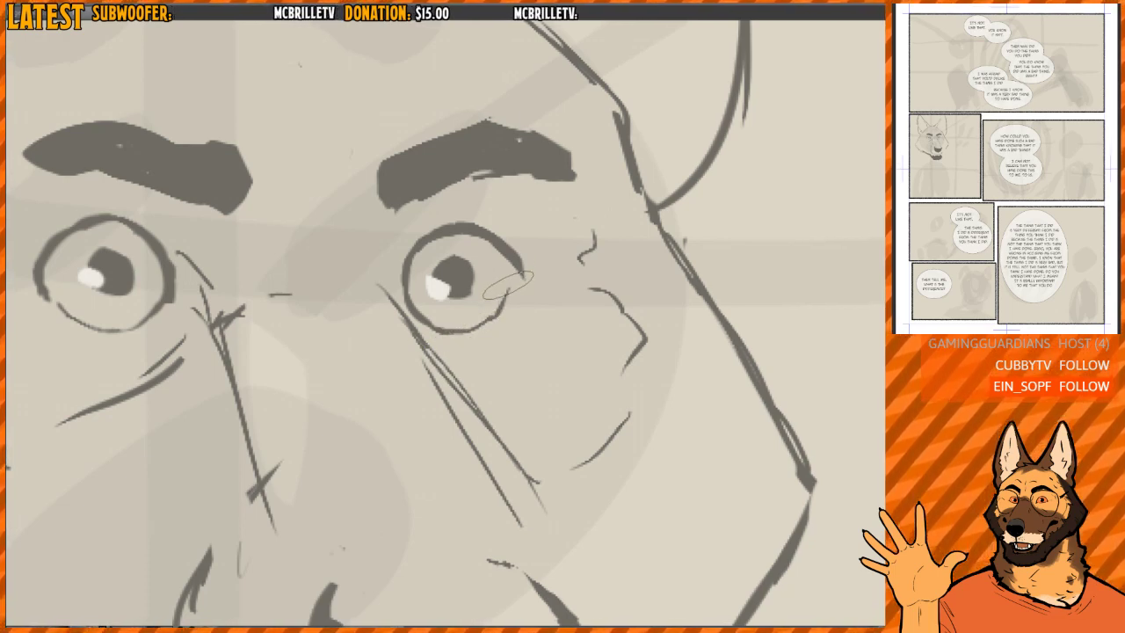
- Thicken the far eye's upper lid at its outer corner
{"action": "key", "text": "h"}
{"action": "scroll", "coordinate": [388, 291], "scroll_direction": "up", "scroll_amount": 1}
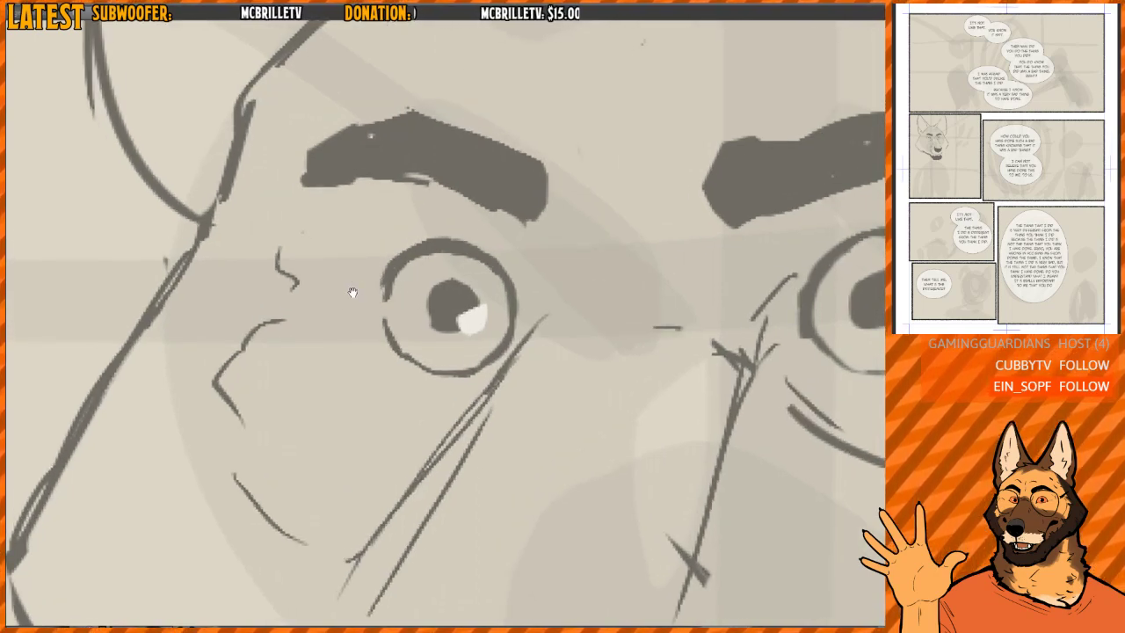
{"action": "scroll", "coordinate": [351, 291], "scroll_direction": "down", "scroll_amount": 1}
{"action": "scroll", "coordinate": [355, 286], "scroll_direction": "up", "scroll_amount": 2}
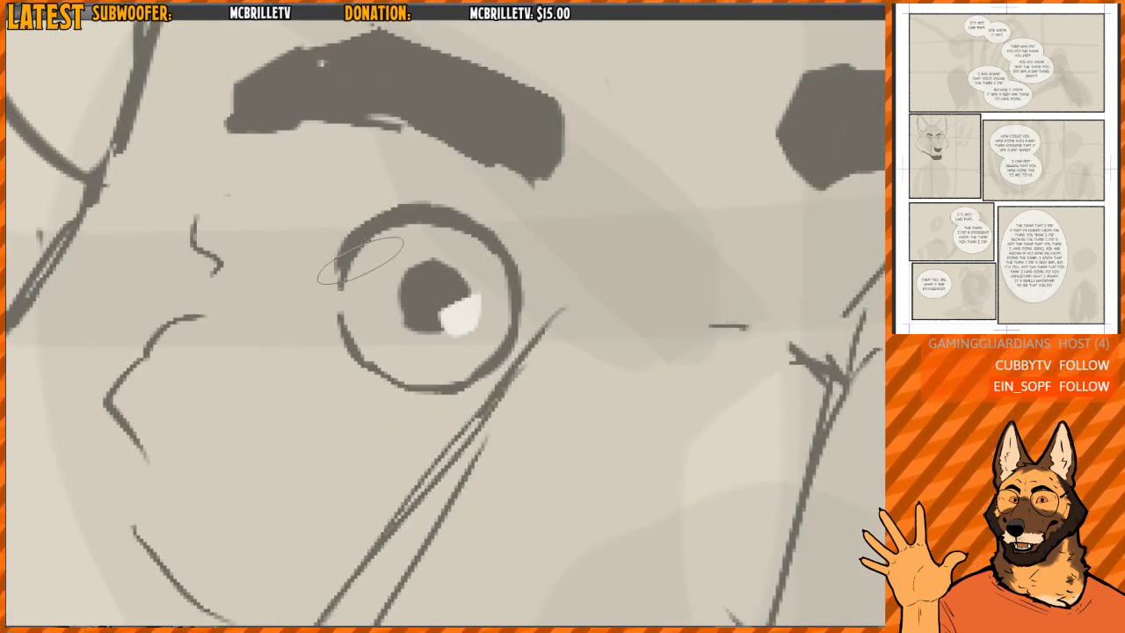
{"action": "mouse_move", "coordinate": [348, 255]}
{"action": "left_mouse_down"}
{"action": "mouse_move", "coordinate": [334, 286]}
{"action": "mouse_move", "coordinate": [324, 279]}
{"action": "left_mouse_up"}
{"action": "scroll", "coordinate": [426, 188], "scroll_direction": "down", "scroll_amount": 5}
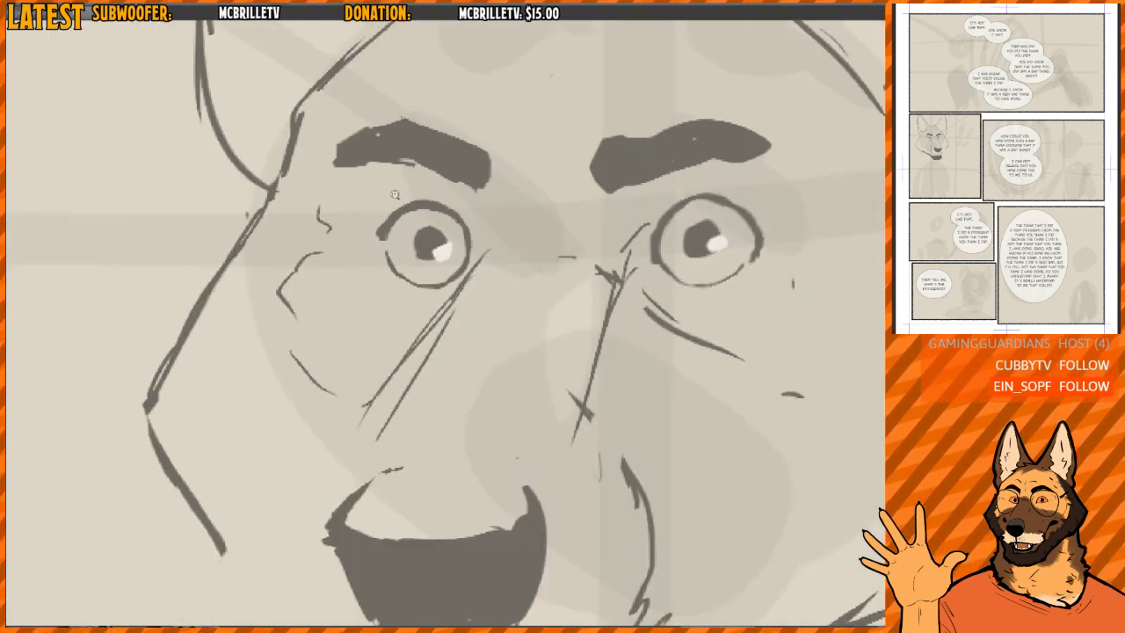
- Rework the nose's nostril edges, undoing the heavy far-side stroke and thickening the near-side tip
{"action": "mouse_move", "coordinate": [651, 243]}
{"action": "left_mouse_down"}
{"action": "mouse_move", "coordinate": [570, 248]}
{"action": "mouse_move", "coordinate": [538, 201]}
{"action": "left_mouse_up"}
{"action": "scroll", "coordinate": [570, 247], "scroll_direction": "down", "scroll_amount": 2}
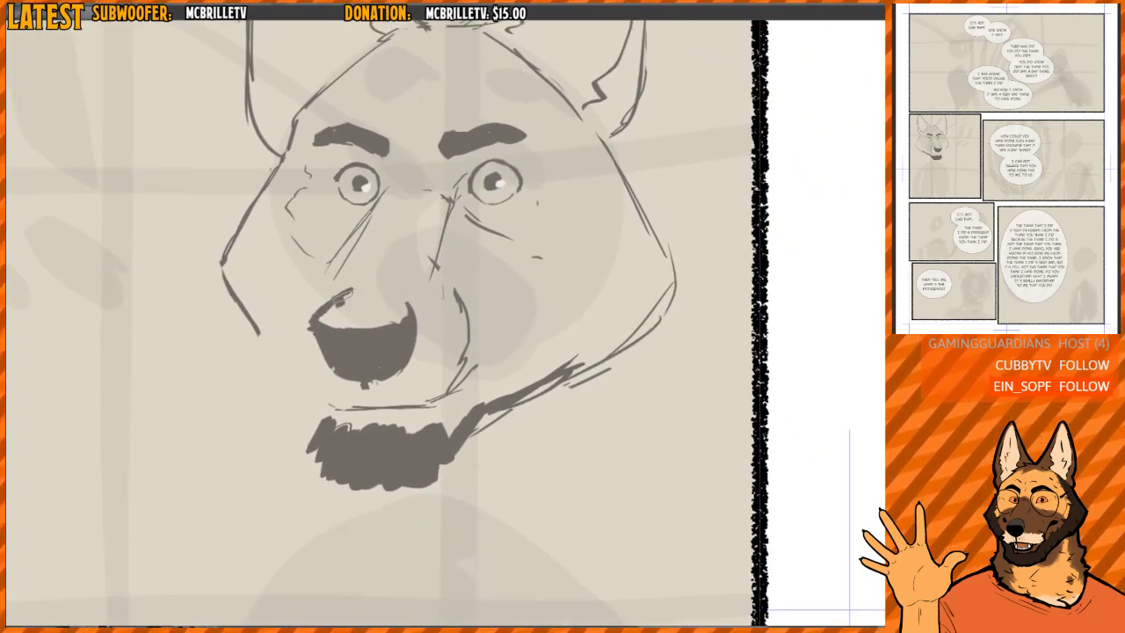
{"action": "left_click_drag", "start_coordinate": [332, 309], "coordinate": [341, 313]}
{"action": "key", "text": "ctrl+z"}
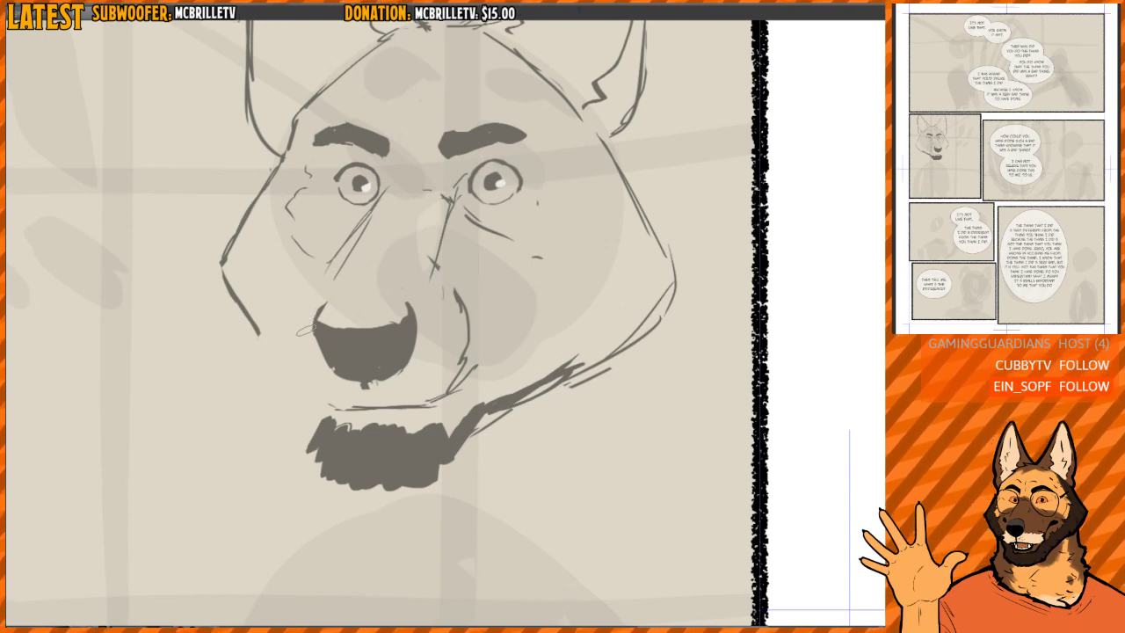
{"action": "left_click_drag", "start_coordinate": [410, 299], "coordinate": [415, 325]}
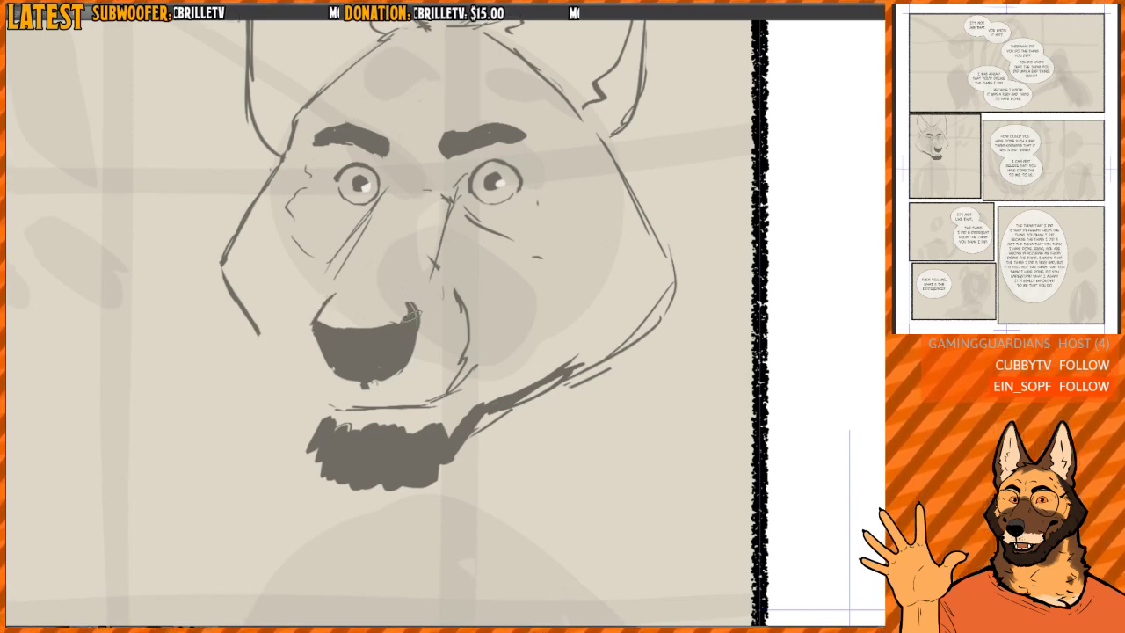
- Erase the muzzle's near-side lines and the old mouth, and redraw the mouth as a short flat line
{"action": "key", "text": "e"}
{"action": "mouse_move", "coordinate": [436, 261]}
{"action": "left_mouse_down"}
{"action": "mouse_move", "coordinate": [447, 290]}
{"action": "mouse_move", "coordinate": [448, 277]}
{"action": "mouse_move", "coordinate": [440, 383]}
{"action": "mouse_move", "coordinate": [344, 377]}
{"action": "mouse_move", "coordinate": [328, 400]}
{"action": "mouse_move", "coordinate": [444, 405]}
{"action": "left_mouse_up"}
{"action": "key", "text": "p"}
{"action": "mouse_move", "coordinate": [352, 398]}
{"action": "left_mouse_down"}
{"action": "mouse_move", "coordinate": [334, 403]}
{"action": "mouse_move", "coordinate": [444, 403]}
{"action": "left_mouse_up"}
{"action": "key", "text": "e"}
{"action": "key", "text": "p"}
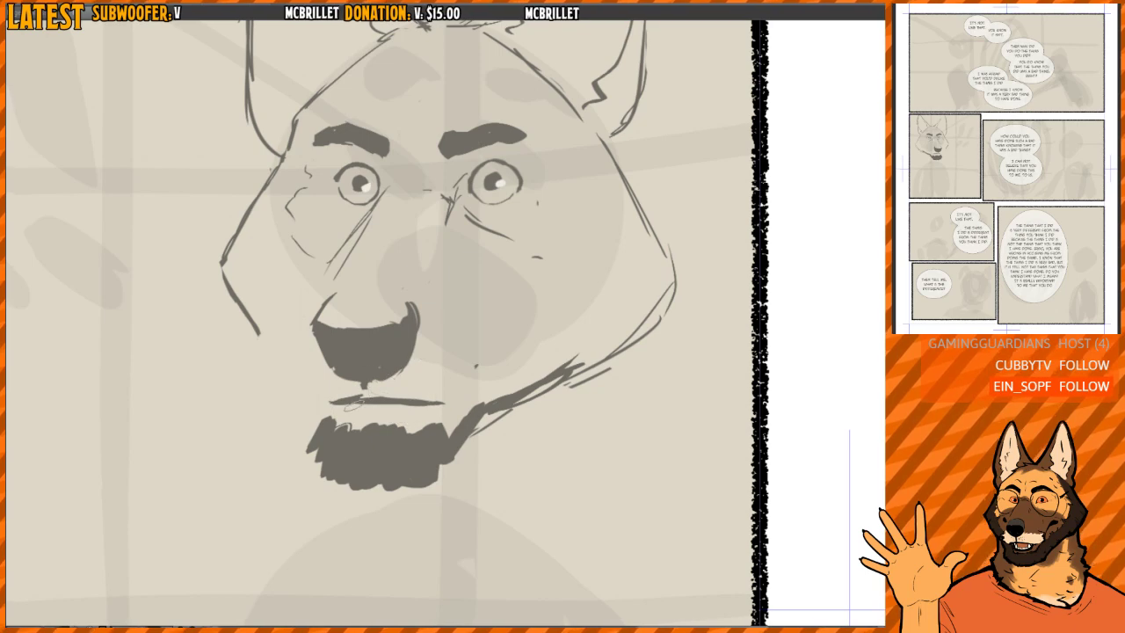
{"action": "key", "text": "e"}
{"action": "left_click_drag", "start_coordinate": [332, 403], "coordinate": [450, 406]}
{"action": "key", "text": "p"}
{"action": "left_click_drag", "start_coordinate": [468, 348], "coordinate": [470, 364]}
- Replace the mouth's near-end extension with a dark corner mark by the jaw and short crease lines on the near cheek
{"action": "scroll", "coordinate": [470, 364], "scroll_direction": "down", "scroll_amount": 2}
{"action": "left_click_drag", "start_coordinate": [505, 306], "coordinate": [489, 301]}
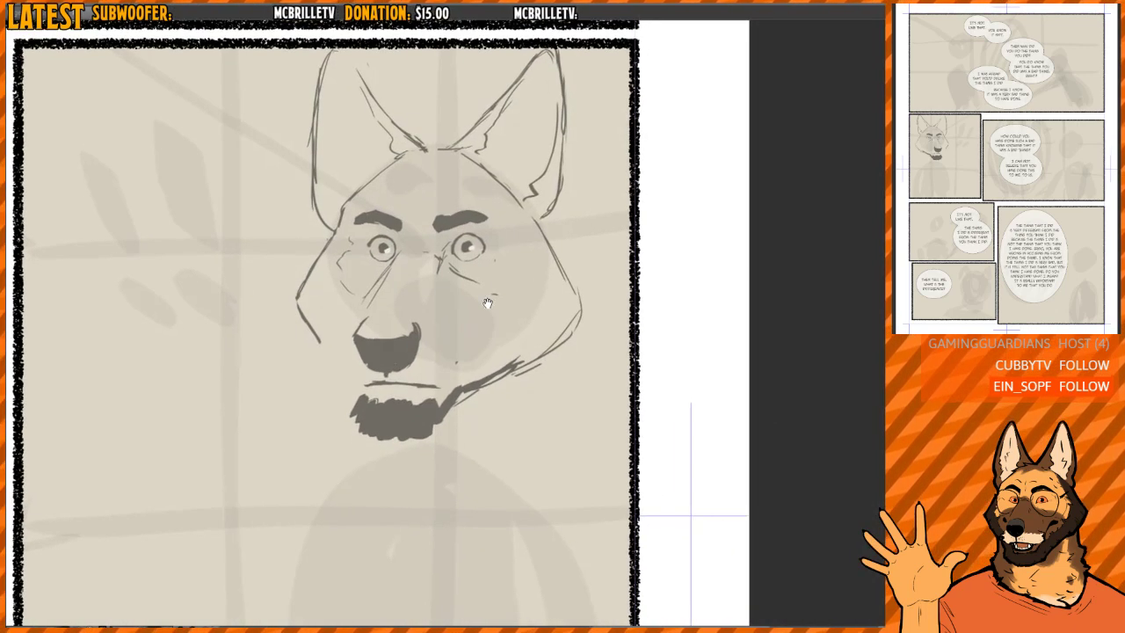
{"action": "key", "text": "e"}
{"action": "left_click_drag", "start_coordinate": [454, 227], "coordinate": [438, 230]}
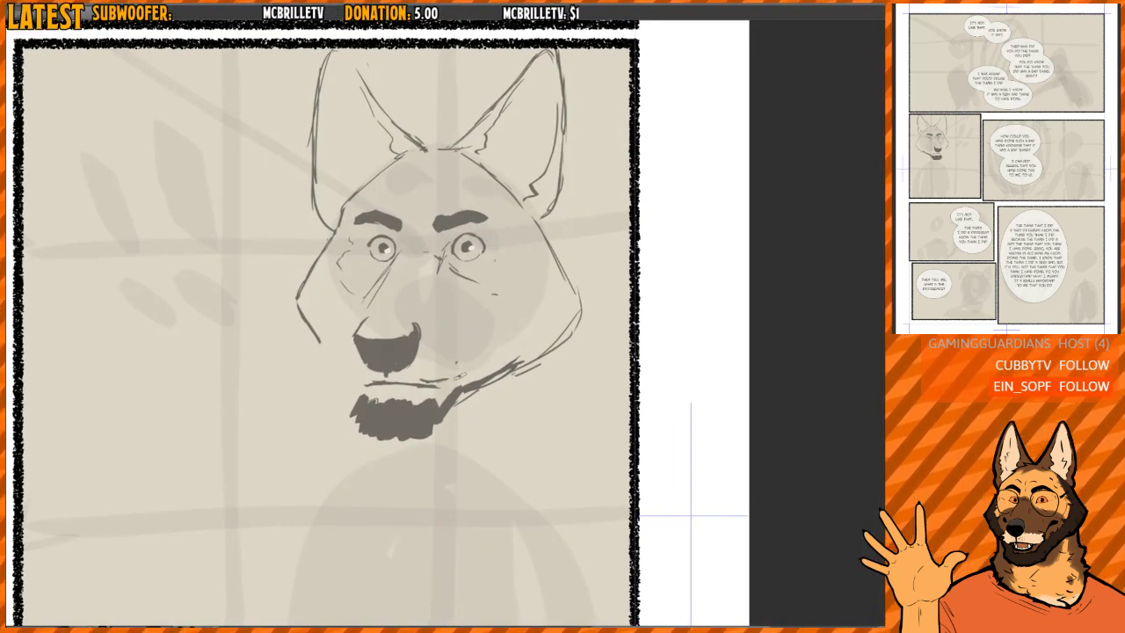
{"action": "mouse_move", "coordinate": [460, 376]}
{"action": "left_mouse_down"}
{"action": "mouse_move", "coordinate": [479, 376]}
{"action": "mouse_move", "coordinate": [424, 379]}
{"action": "mouse_move", "coordinate": [476, 370]}
{"action": "mouse_move", "coordinate": [451, 388]}
{"action": "mouse_move", "coordinate": [452, 404]}
{"action": "mouse_move", "coordinate": [547, 360]}
{"action": "mouse_move", "coordinate": [482, 371]}
{"action": "mouse_move", "coordinate": [482, 340]}
{"action": "left_mouse_up"}
{"action": "key", "text": "e"}
{"action": "key", "text": "p"}
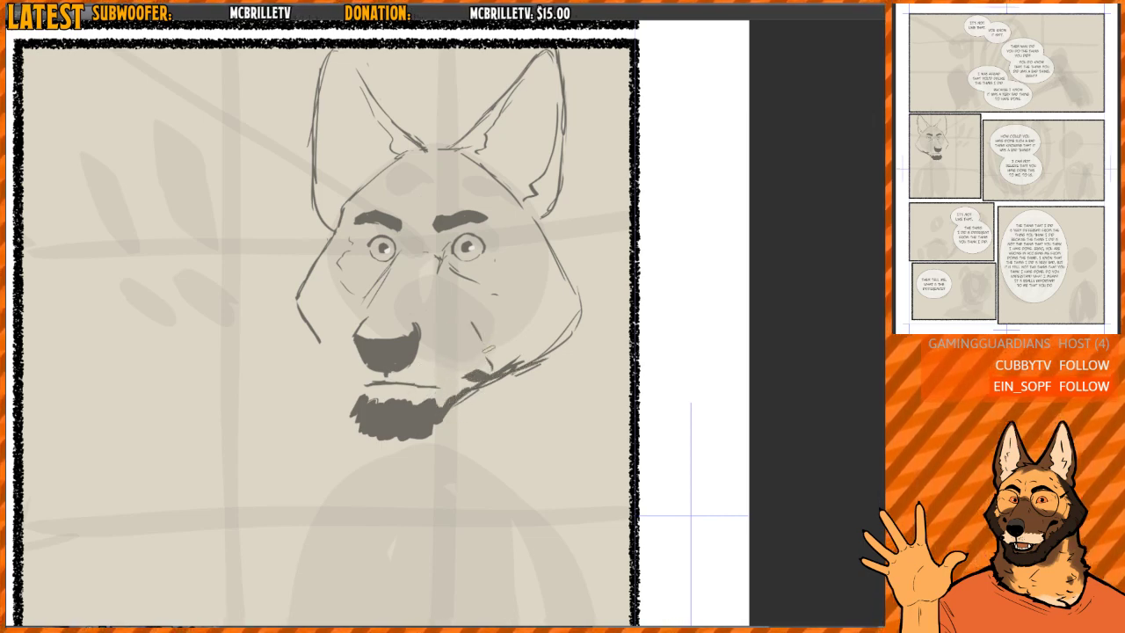
- Draw the muzzle's far edge and short side lines above the nose, then undo the last dark mark on the mouth
{"action": "left_click_drag", "start_coordinate": [341, 356], "coordinate": [357, 385]}
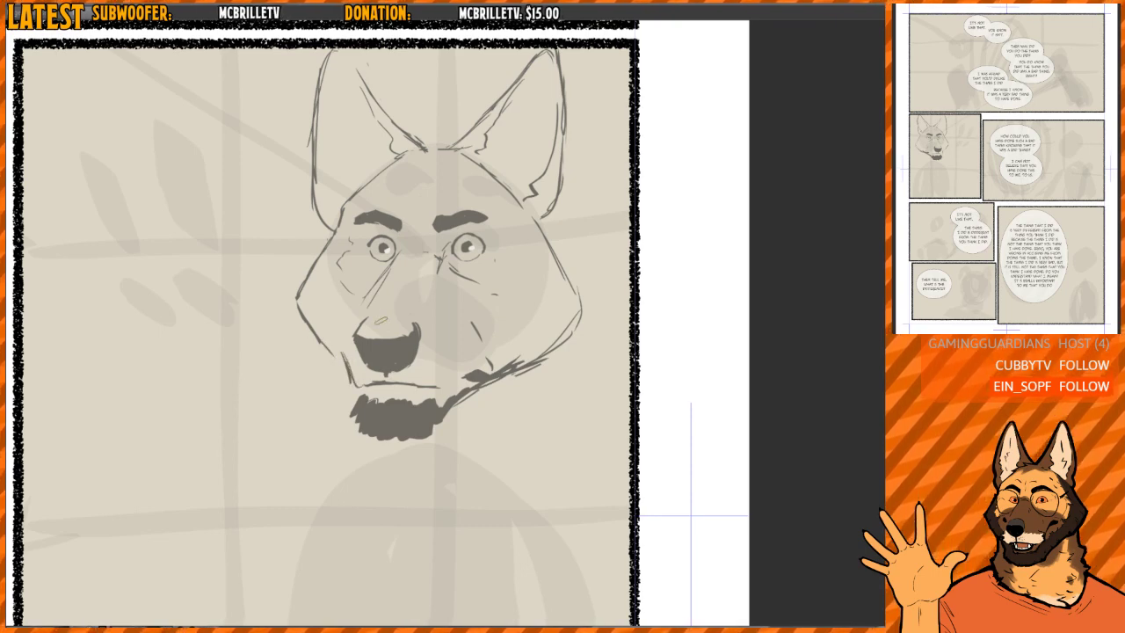
{"action": "left_click_drag", "start_coordinate": [427, 305], "coordinate": [435, 335]}
{"action": "key", "text": "e"}
{"action": "left_click_drag", "start_coordinate": [336, 341], "coordinate": [360, 387]}
{"action": "key", "text": "p"}
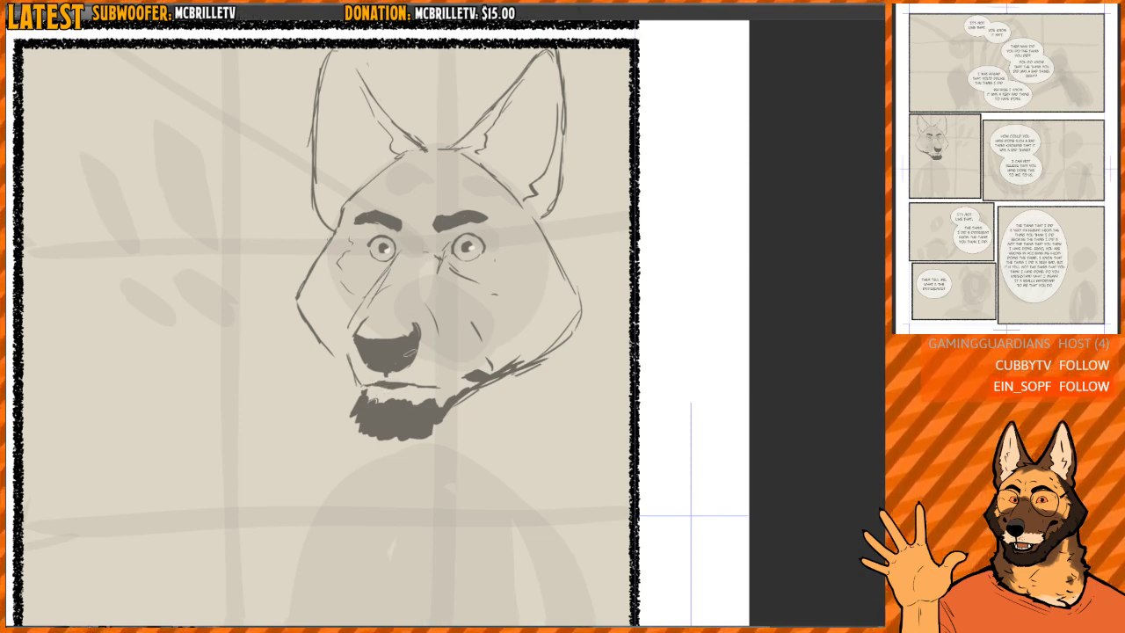
{"action": "left_click_drag", "start_coordinate": [378, 389], "coordinate": [407, 386]}
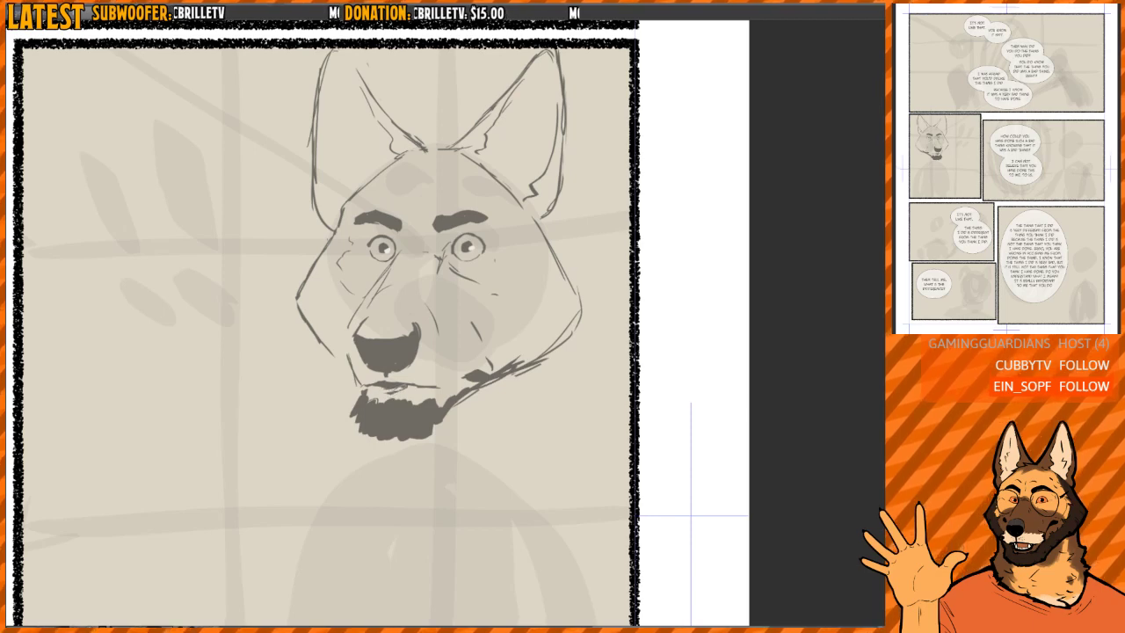
{"action": "key", "text": "ctrl+z"}
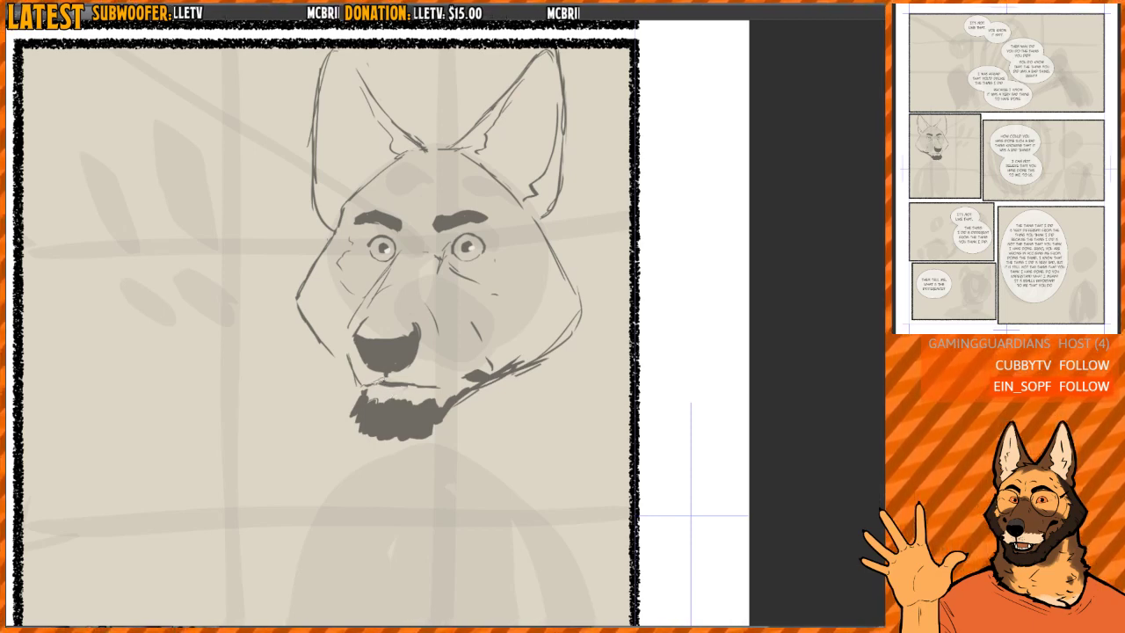
- Draw the far jaw line with overlapping strokes from the chin fur up to the far cheek
{"action": "key", "text": "h"}
{"action": "left_click_drag", "start_coordinate": [601, 310], "coordinate": [565, 289]}
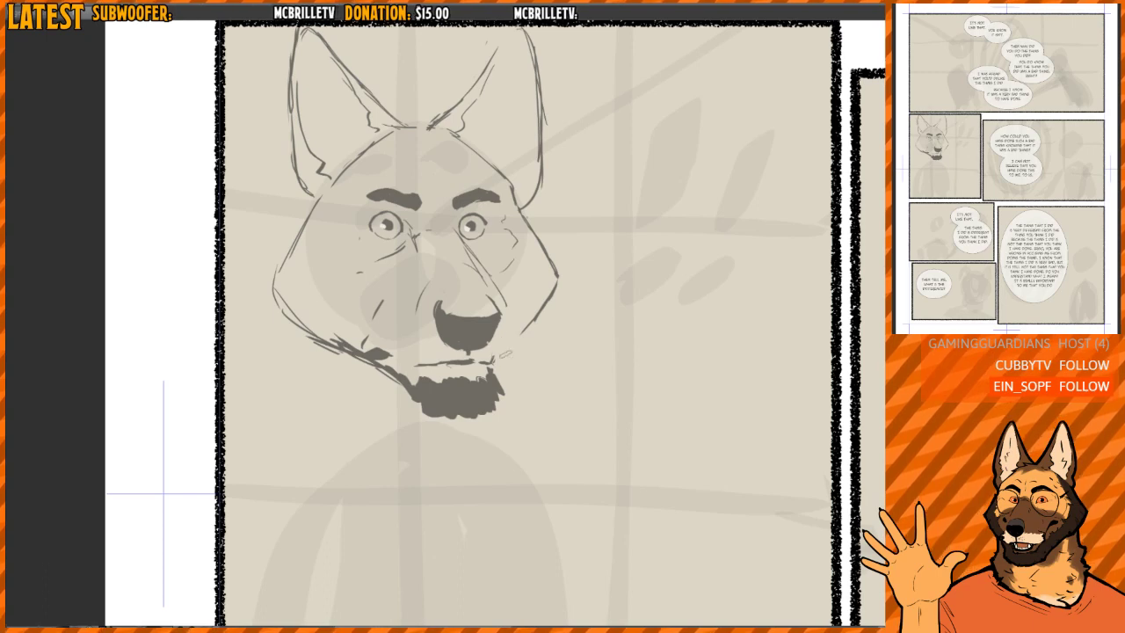
{"action": "left_click_drag", "start_coordinate": [498, 354], "coordinate": [535, 324]}
{"action": "left_click_drag", "start_coordinate": [494, 362], "coordinate": [539, 332]}
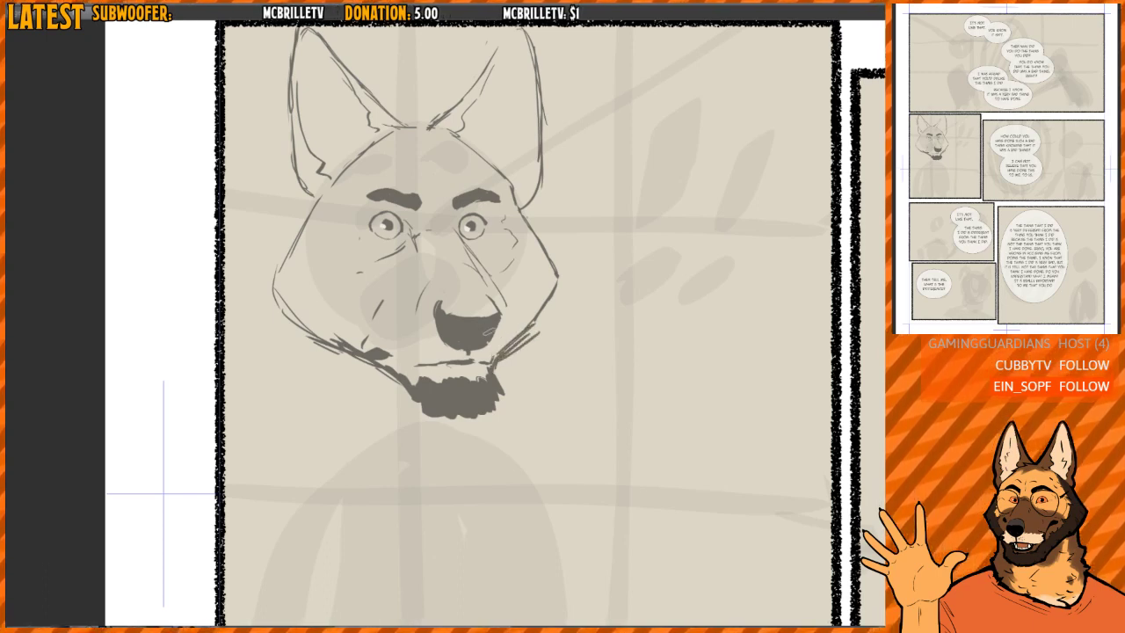
- Clear the near cheek's overlapping lines, redraw a cleaner cheek contour down to the jaw, and erase its upper part
{"action": "key", "text": "e"}
{"action": "left_click_drag", "start_coordinate": [296, 339], "coordinate": [336, 340]}
{"action": "left_click_drag", "start_coordinate": [294, 308], "coordinate": [284, 281]}
{"action": "key", "text": "b"}
{"action": "left_click_drag", "start_coordinate": [313, 206], "coordinate": [269, 276]}
{"action": "left_click_drag", "start_coordinate": [269, 276], "coordinate": [339, 346]}
{"action": "key", "text": "e"}
{"action": "left_click", "coordinate": [287, 259]}
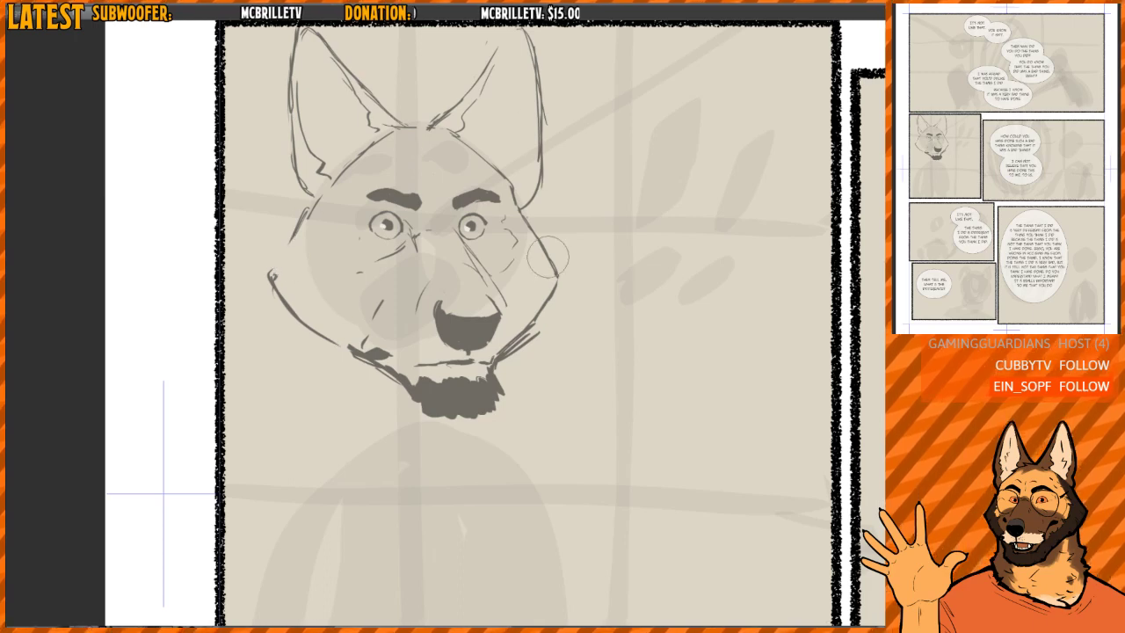
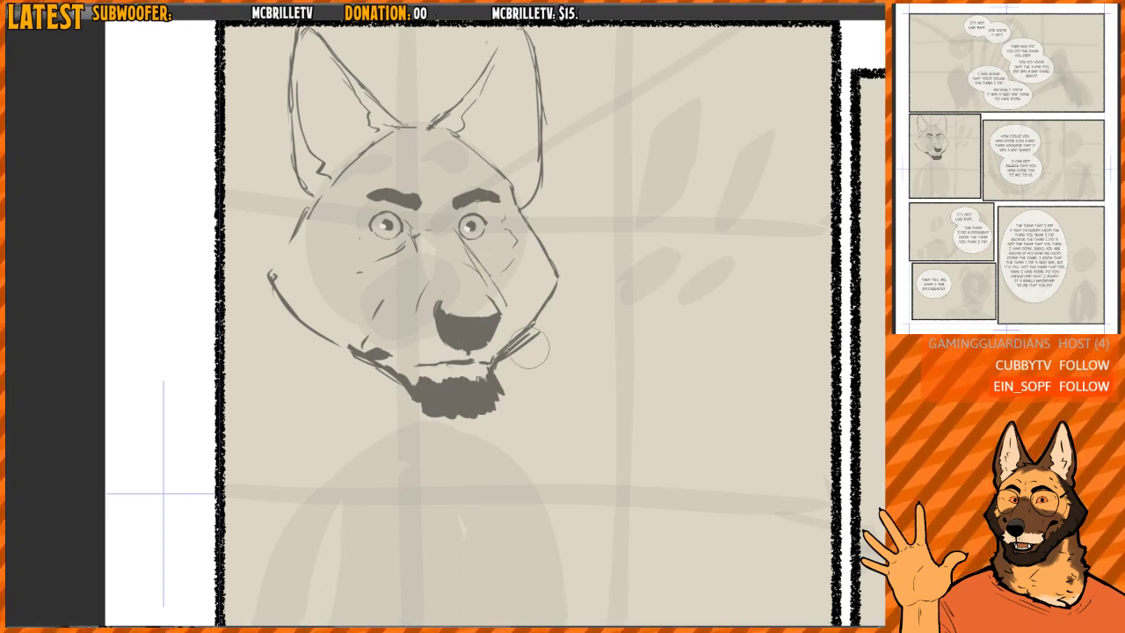
- Clean up the overlapping strokes on the far cheek and jaw contour and remove the long line along the muzzle's far edge
{"action": "left_click_drag", "start_coordinate": [537, 309], "coordinate": [543, 297]}
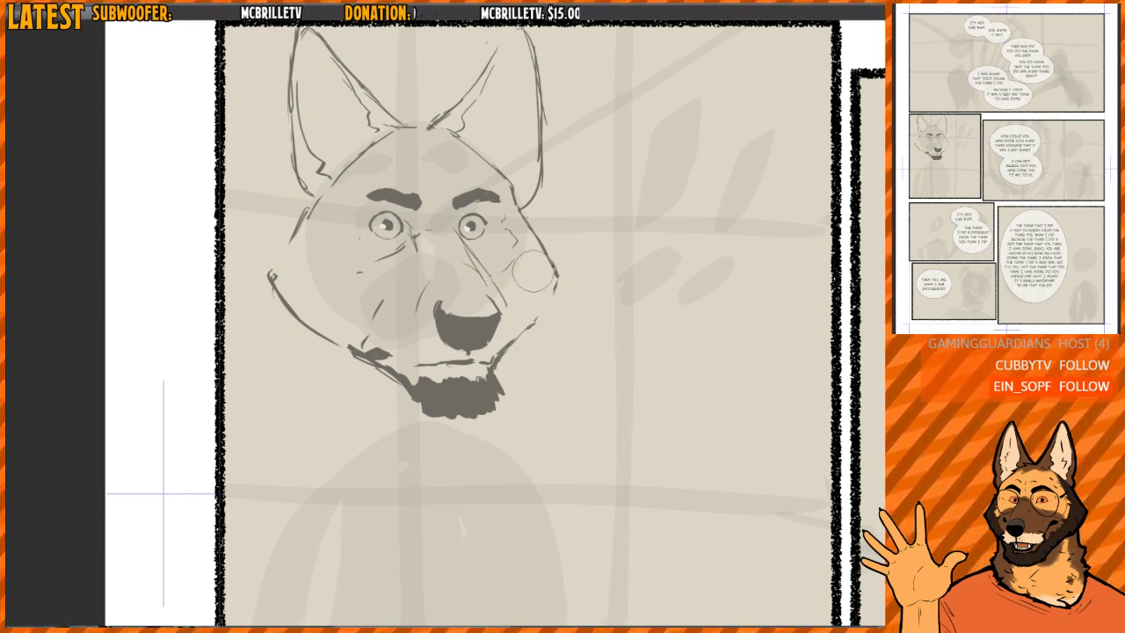
{"action": "key", "text": "h"}
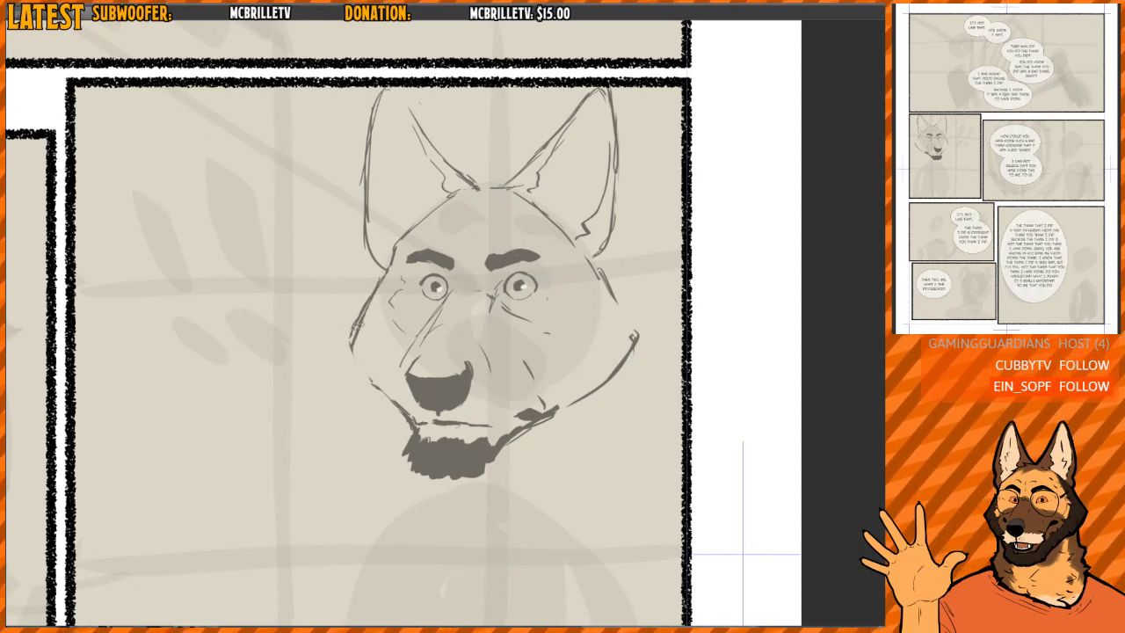
{"action": "mouse_move", "coordinate": [396, 354]}
{"action": "left_mouse_down"}
{"action": "mouse_move", "coordinate": [471, 293]}
{"action": "mouse_move", "coordinate": [455, 292]}
{"action": "left_mouse_up"}
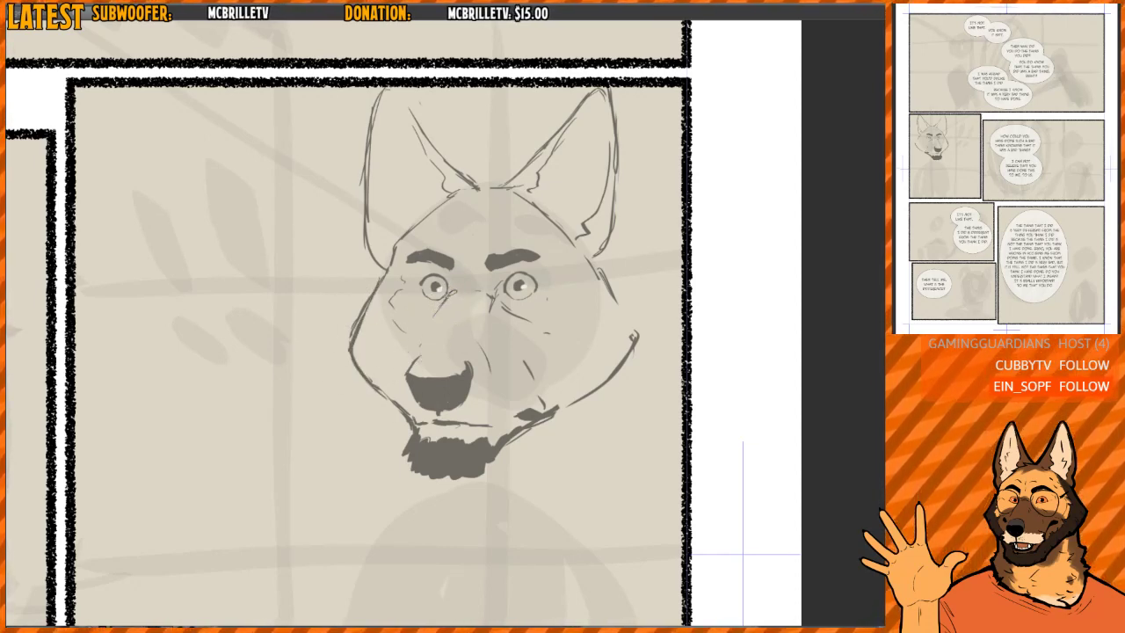
- Rework the near eye's inner corner with short zigzag hatching and a crease line running down the side of the muzzle
{"action": "key", "text": "ctrl+z"}
{"action": "left_click_drag", "start_coordinate": [531, 238], "coordinate": [542, 234]}
{"action": "left_click_drag", "start_coordinate": [486, 285], "coordinate": [489, 315]}
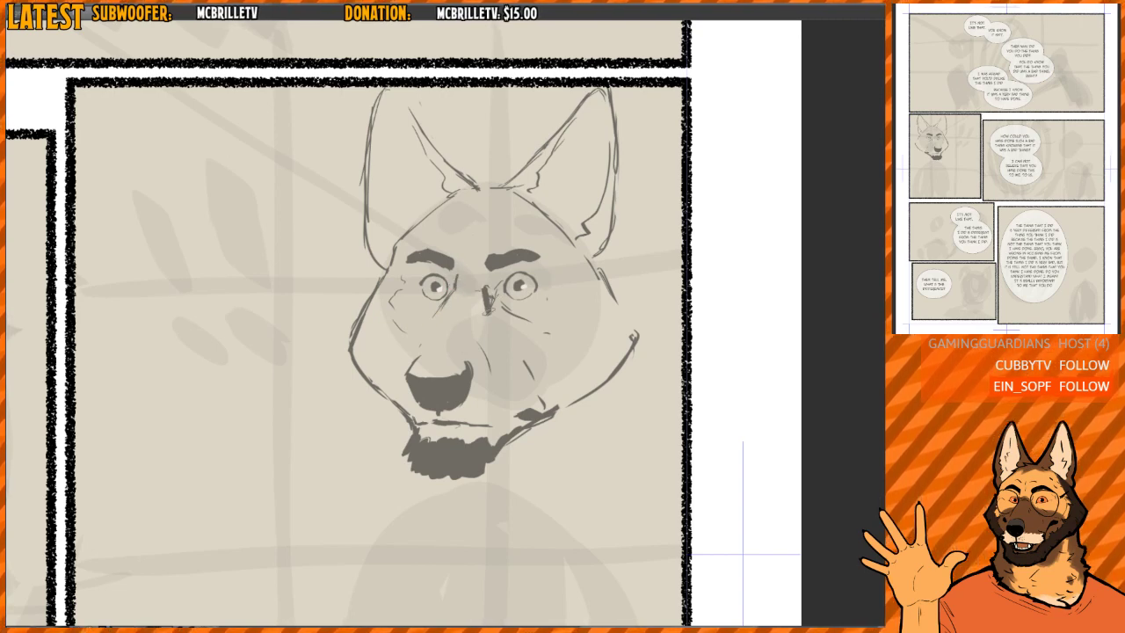
{"action": "key", "text": "ctrl+z"}
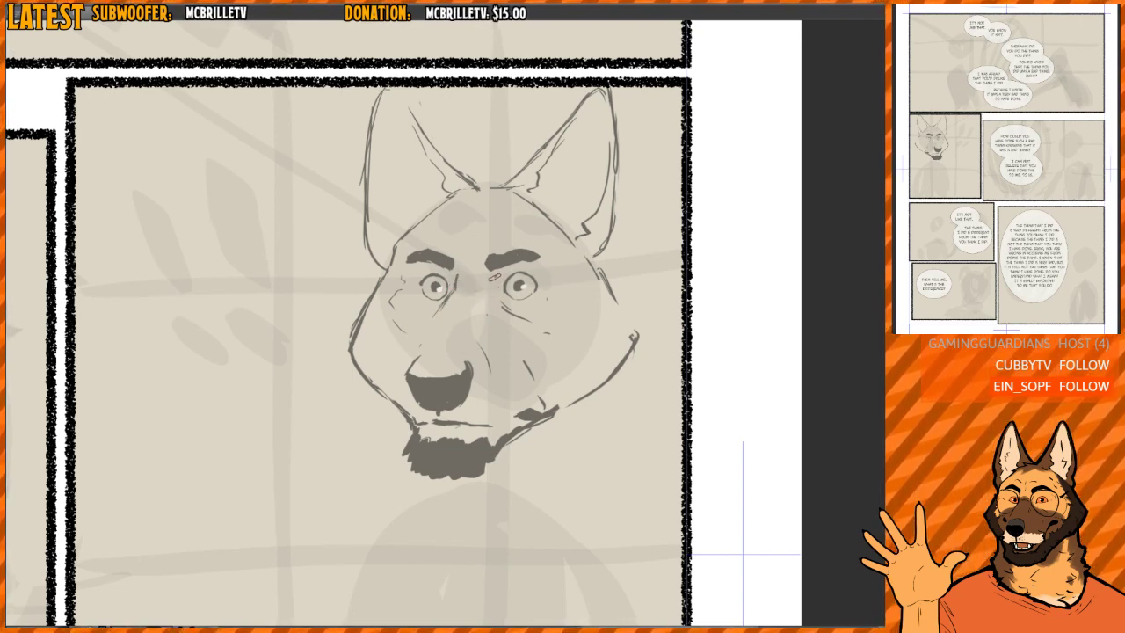
{"action": "mouse_move", "coordinate": [498, 282]}
{"action": "left_mouse_down"}
{"action": "mouse_move", "coordinate": [491, 294]}
{"action": "mouse_move", "coordinate": [551, 330]}
{"action": "left_mouse_up"}
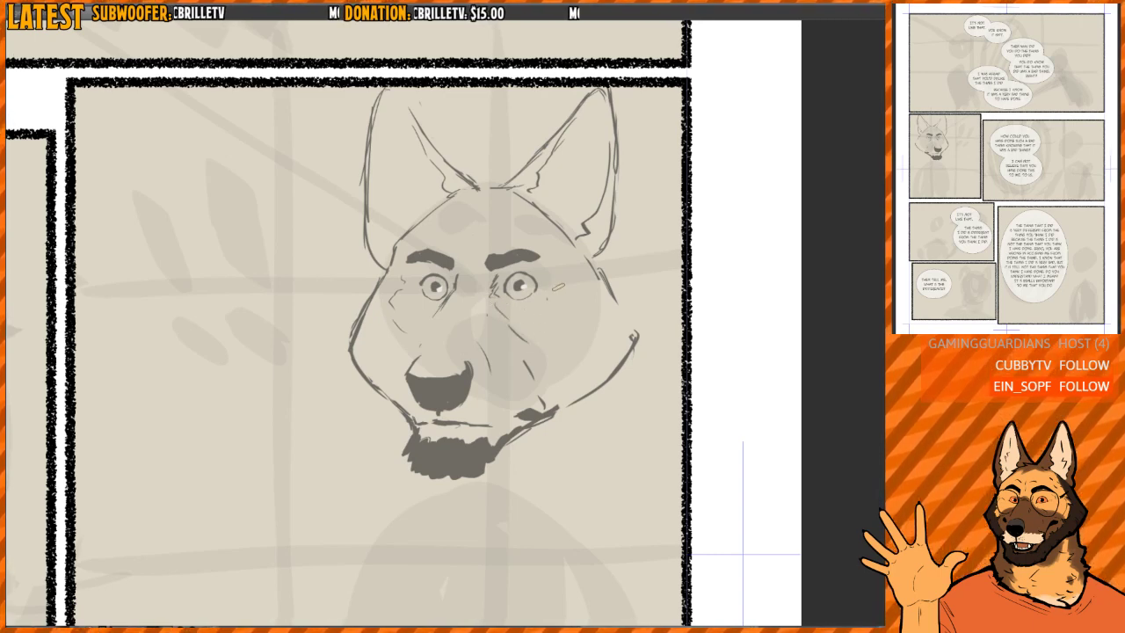
- Erase the crease lines beside the far eye and redraw the far cheek contour with a more pointed corner
{"action": "mouse_move", "coordinate": [394, 289]}
{"action": "left_mouse_down"}
{"action": "mouse_move", "coordinate": [394, 305]}
{"action": "mouse_move", "coordinate": [354, 341]}
{"action": "mouse_move", "coordinate": [358, 354]}
{"action": "left_mouse_up"}
{"action": "left_click_drag", "start_coordinate": [379, 285], "coordinate": [359, 375]}
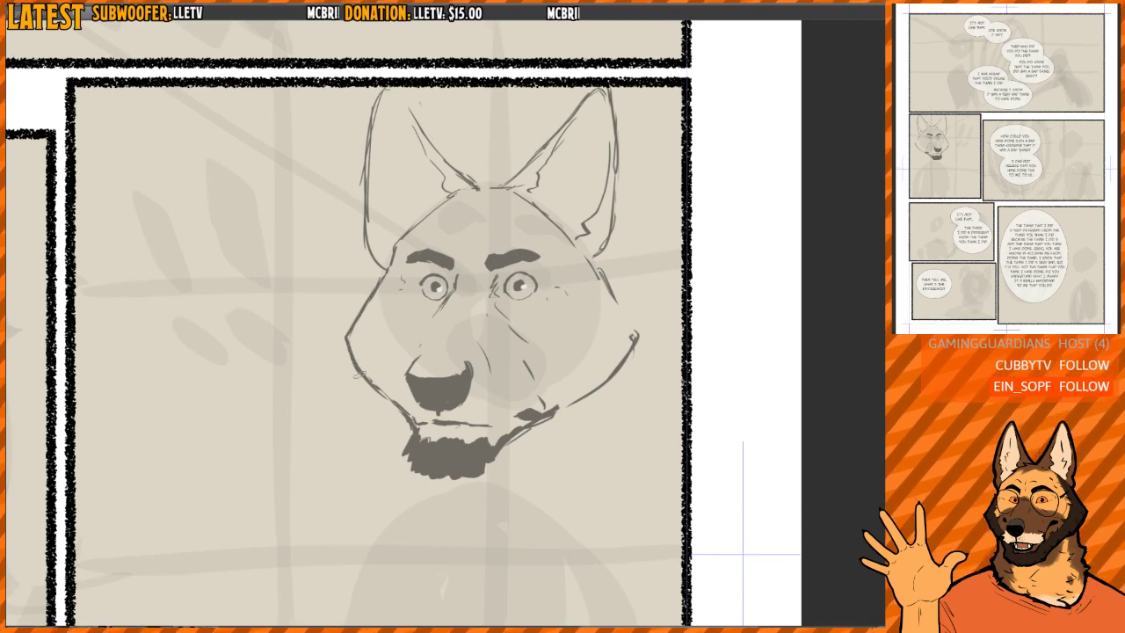
{"action": "key", "text": "h"}
{"action": "mouse_move", "coordinate": [512, 304]}
{"action": "left_mouse_down"}
{"action": "mouse_move", "coordinate": [489, 279]}
{"action": "mouse_move", "coordinate": [501, 278]}
{"action": "left_mouse_up"}
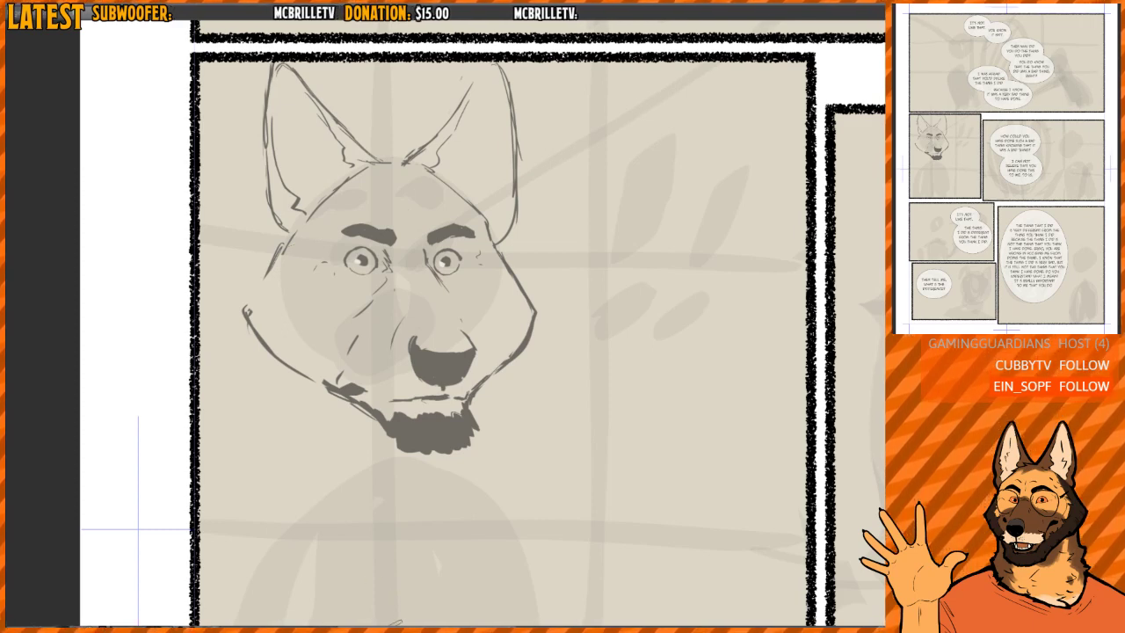
- Erase the near cheek's loose upper ends and redraw an angular contour from the ear base down to the jaw
{"action": "mouse_move", "coordinate": [279, 253]}
{"action": "left_mouse_down"}
{"action": "mouse_move", "coordinate": [266, 277]}
{"action": "mouse_move", "coordinate": [275, 255]}
{"action": "left_mouse_up"}
{"action": "left_click_drag", "start_coordinate": [246, 308], "coordinate": [247, 327]}
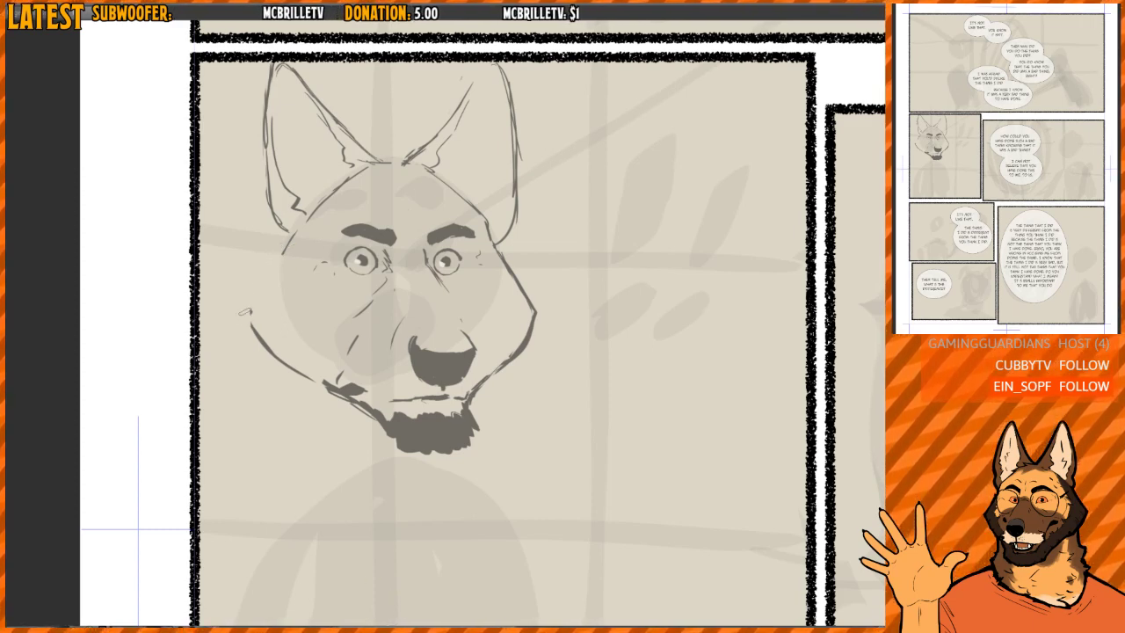
{"action": "mouse_move", "coordinate": [295, 233]}
{"action": "left_mouse_down"}
{"action": "mouse_move", "coordinate": [253, 301]}
{"action": "mouse_move", "coordinate": [256, 333]}
{"action": "left_mouse_up"}
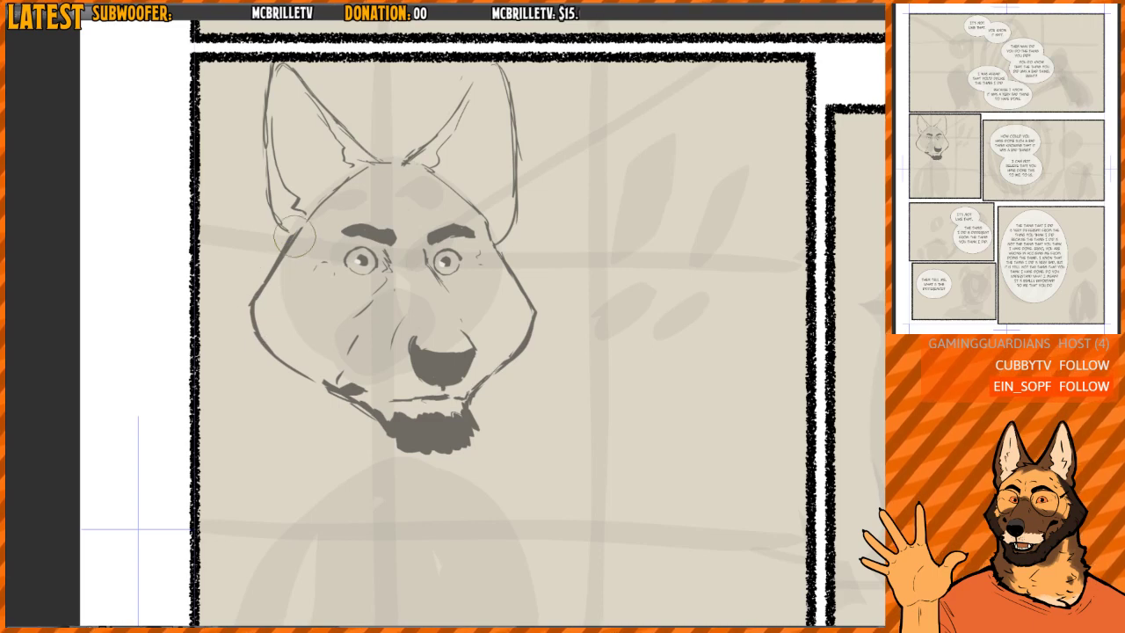
{"action": "left_click_drag", "start_coordinate": [302, 223], "coordinate": [255, 301]}
{"action": "mouse_move", "coordinate": [253, 301]}
{"action": "left_mouse_down"}
{"action": "mouse_move", "coordinate": [277, 354]}
{"action": "mouse_move", "coordinate": [262, 354]}
{"action": "mouse_move", "coordinate": [255, 334]}
{"action": "mouse_move", "coordinate": [316, 372]}
{"action": "left_mouse_up"}
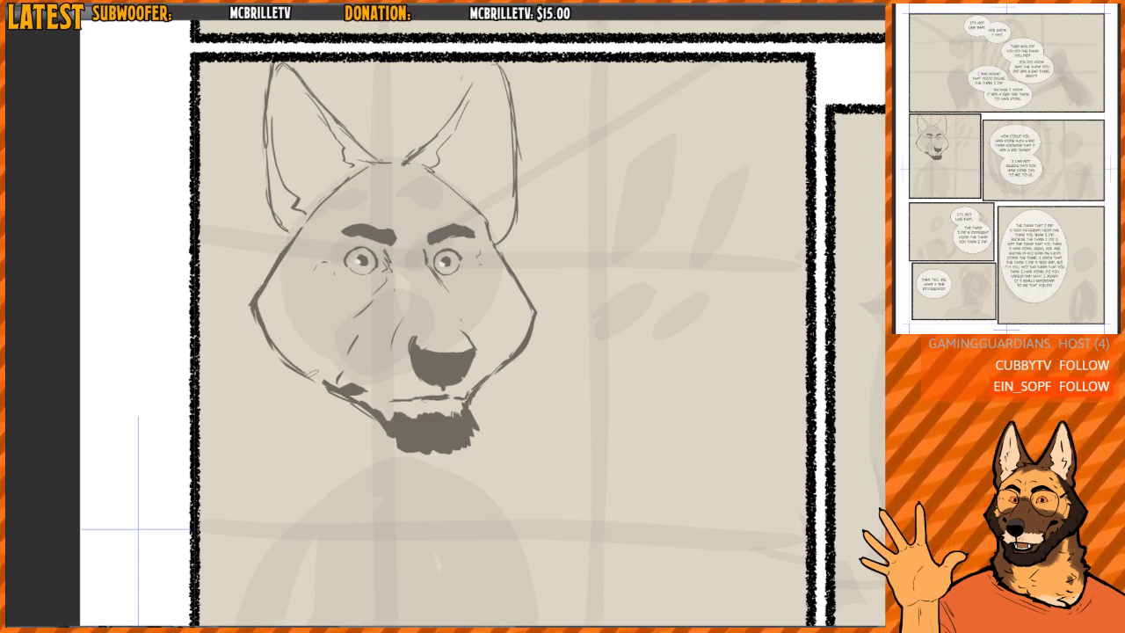
{"action": "left_click_drag", "start_coordinate": [283, 268], "coordinate": [262, 293]}
{"action": "left_click_drag", "start_coordinate": [304, 211], "coordinate": [252, 300]}
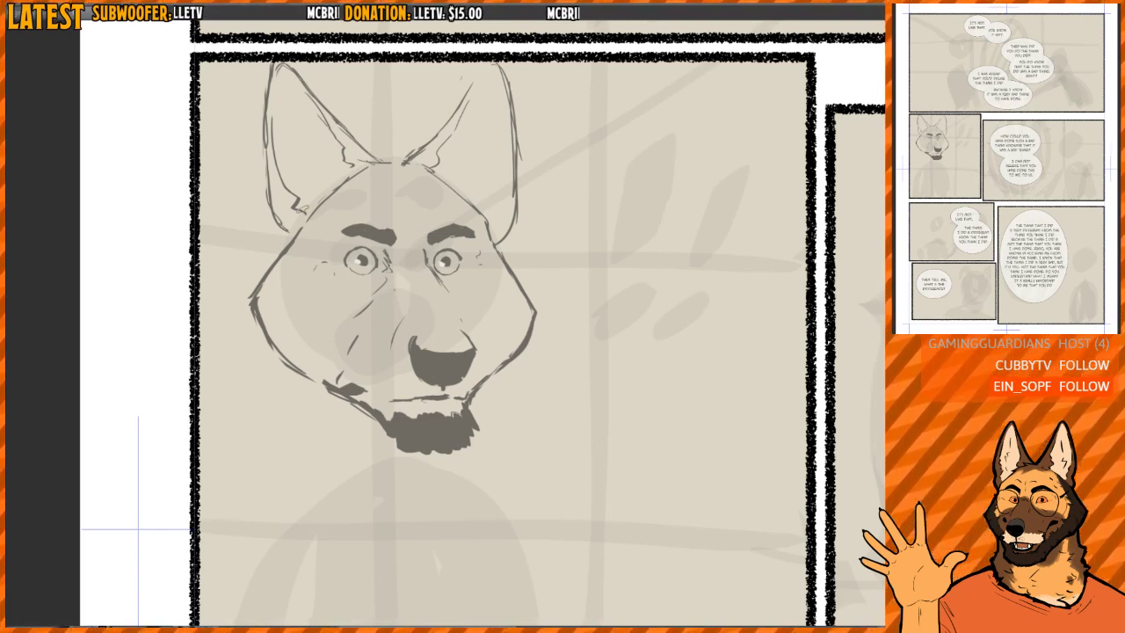
- Erase the far cheek's contour and redraw it from below the ear down to the chin fur
{"action": "key", "text": "h"}
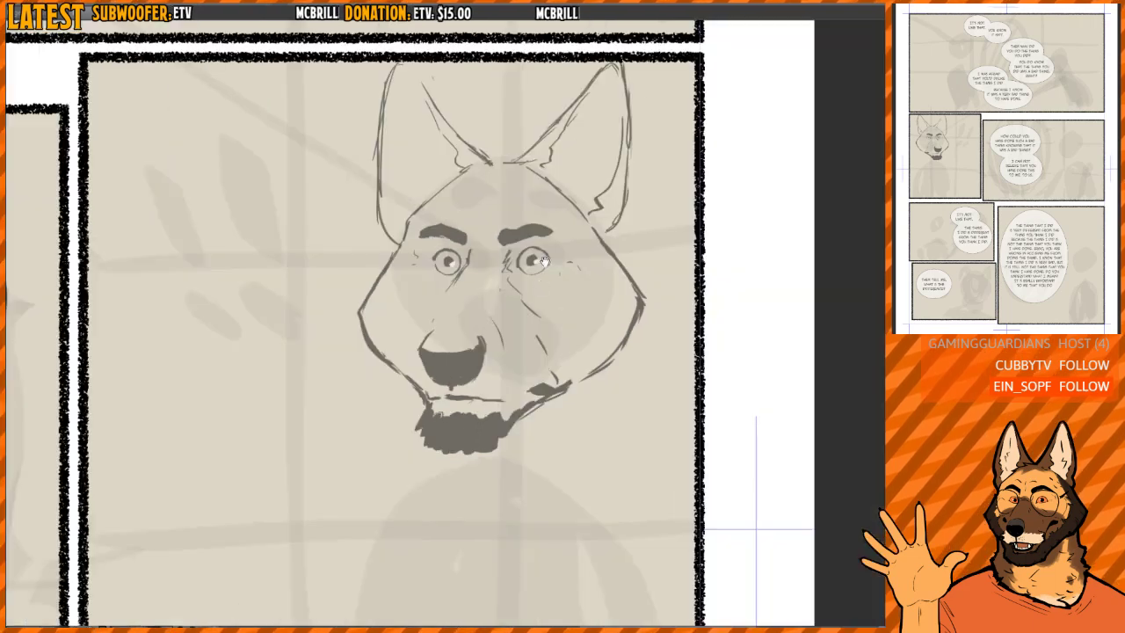
{"action": "key", "text": "h"}
{"action": "left_click_drag", "start_coordinate": [575, 272], "coordinate": [567, 270]}
{"action": "mouse_move", "coordinate": [497, 278]}
{"action": "left_mouse_down"}
{"action": "mouse_move", "coordinate": [523, 314]}
{"action": "mouse_move", "coordinate": [500, 382]}
{"action": "mouse_move", "coordinate": [486, 317]}
{"action": "mouse_move", "coordinate": [505, 279]}
{"action": "left_mouse_up"}
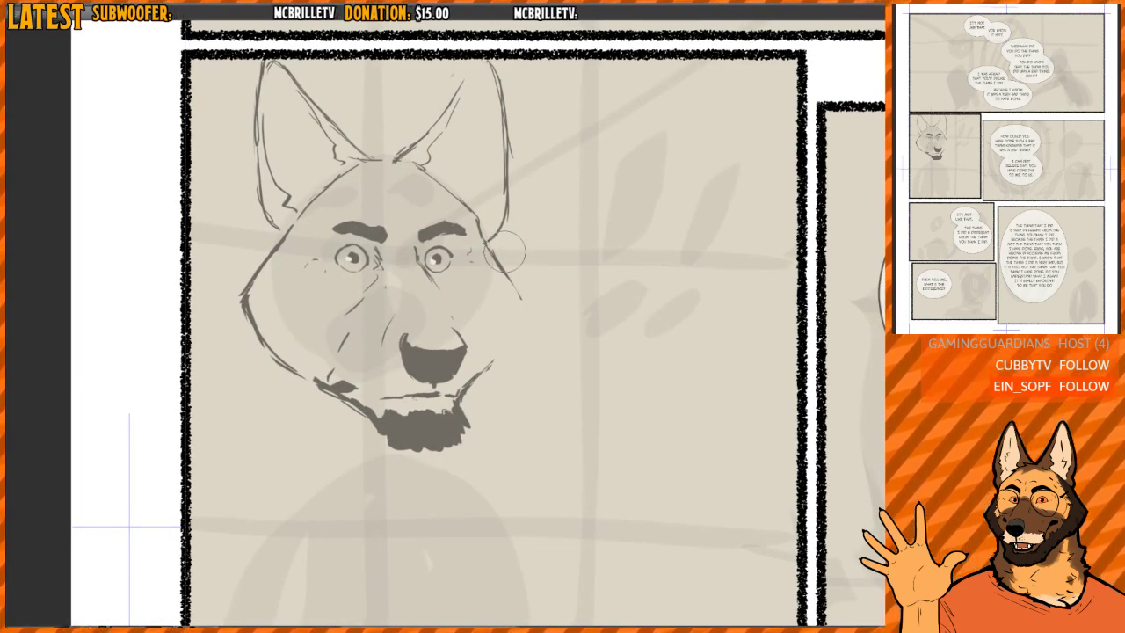
{"action": "key", "text": "h"}
{"action": "left_click_drag", "start_coordinate": [366, 274], "coordinate": [370, 341]}
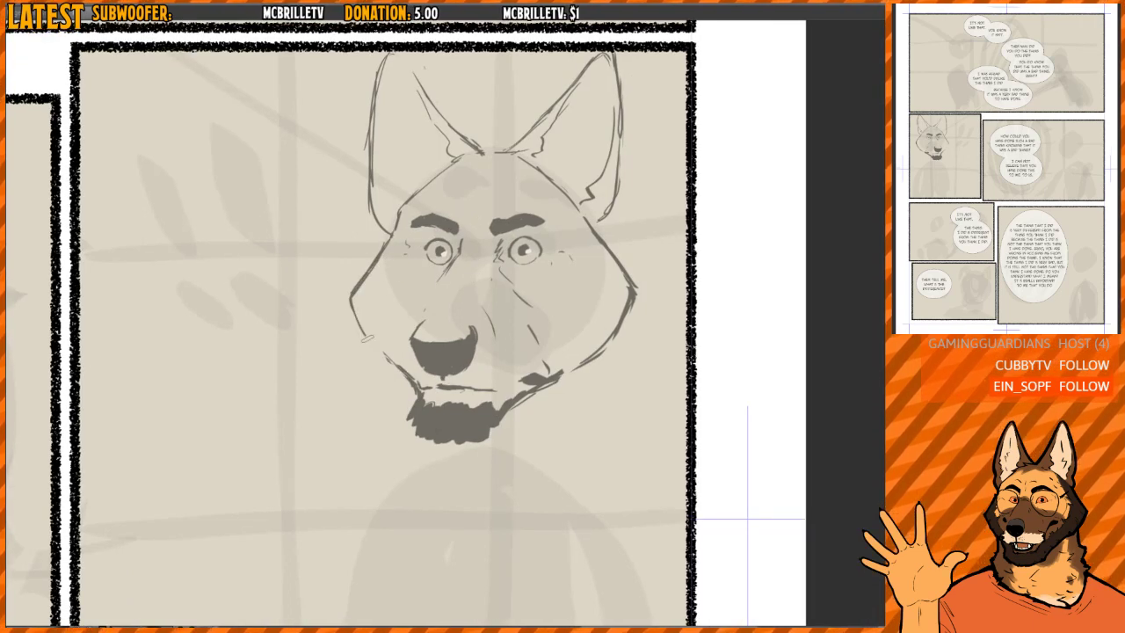
{"action": "key", "text": "h"}
{"action": "mouse_move", "coordinate": [515, 275]}
{"action": "left_mouse_down"}
{"action": "mouse_move", "coordinate": [491, 243]}
{"action": "mouse_move", "coordinate": [531, 299]}
{"action": "mouse_move", "coordinate": [533, 318]}
{"action": "mouse_move", "coordinate": [527, 296]}
{"action": "mouse_move", "coordinate": [499, 352]}
{"action": "left_mouse_up"}
{"action": "key", "text": "p"}
{"action": "key", "text": "e"}
{"action": "key", "text": "p"}
{"action": "key", "text": "h"}
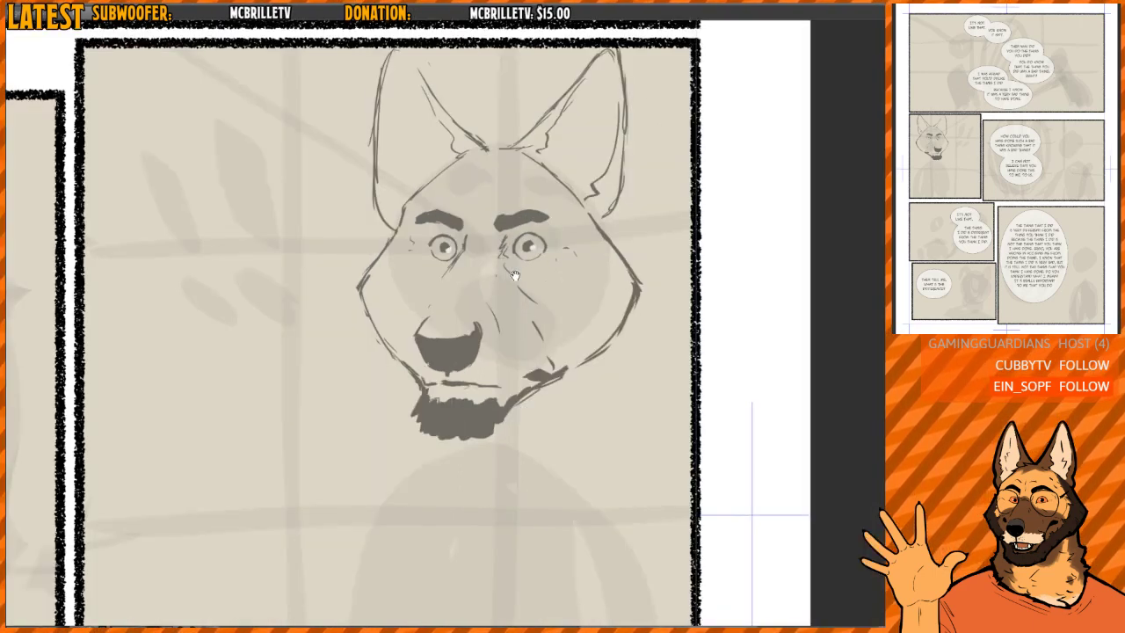
- Erase the far cheek's corner and redraw it slightly lower, rejoining the upper and lower contours
{"action": "left_click_drag", "start_coordinate": [515, 276], "coordinate": [505, 284]}
{"action": "key", "text": "e"}
{"action": "left_click_drag", "start_coordinate": [363, 289], "coordinate": [386, 367]}
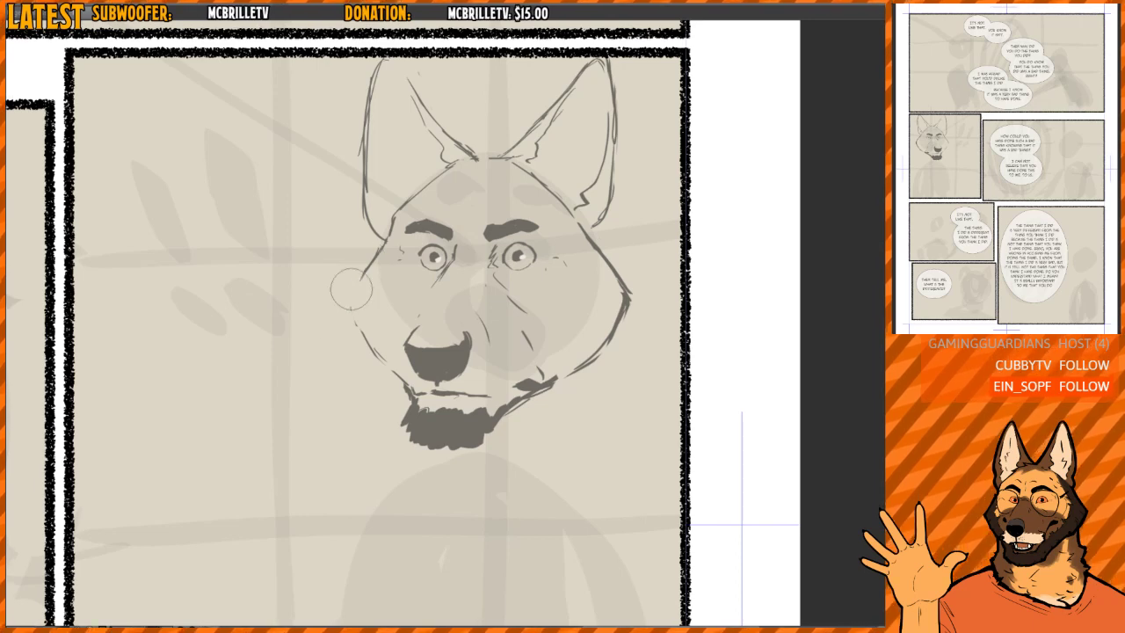
{"action": "key", "text": "p"}
{"action": "mouse_move", "coordinate": [379, 253]}
{"action": "left_mouse_down"}
{"action": "mouse_move", "coordinate": [345, 314]}
{"action": "mouse_move", "coordinate": [370, 346]}
{"action": "left_mouse_up"}
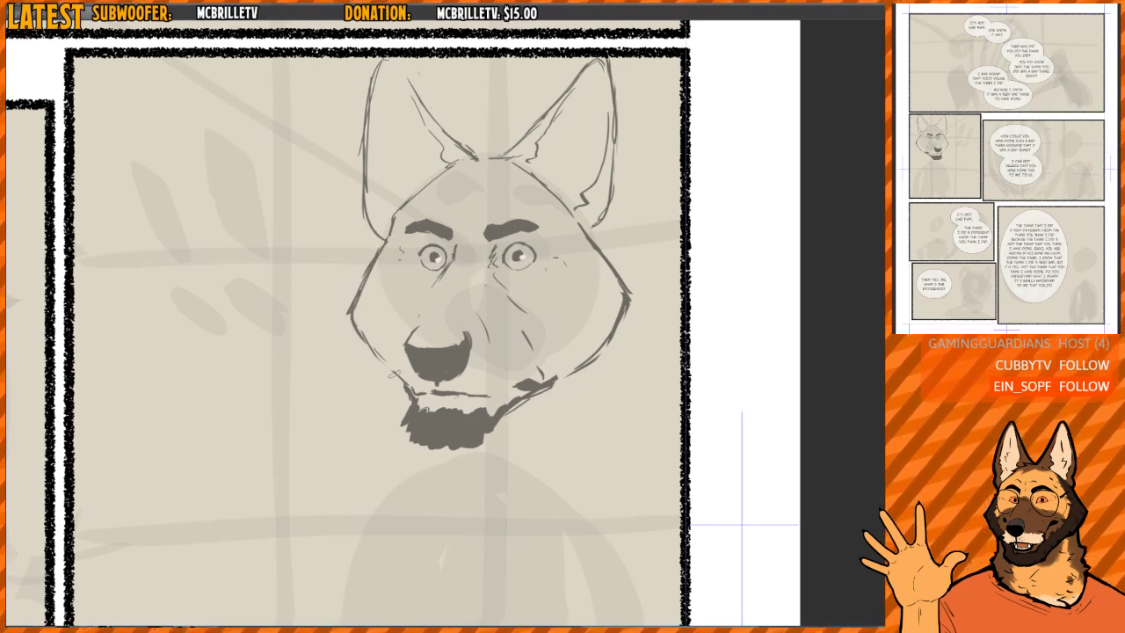
- Lasso the facial features and shift them slightly toward the far cheek, then clear the selection
{"action": "left_click_drag", "start_coordinate": [592, 239], "coordinate": [573, 240]}
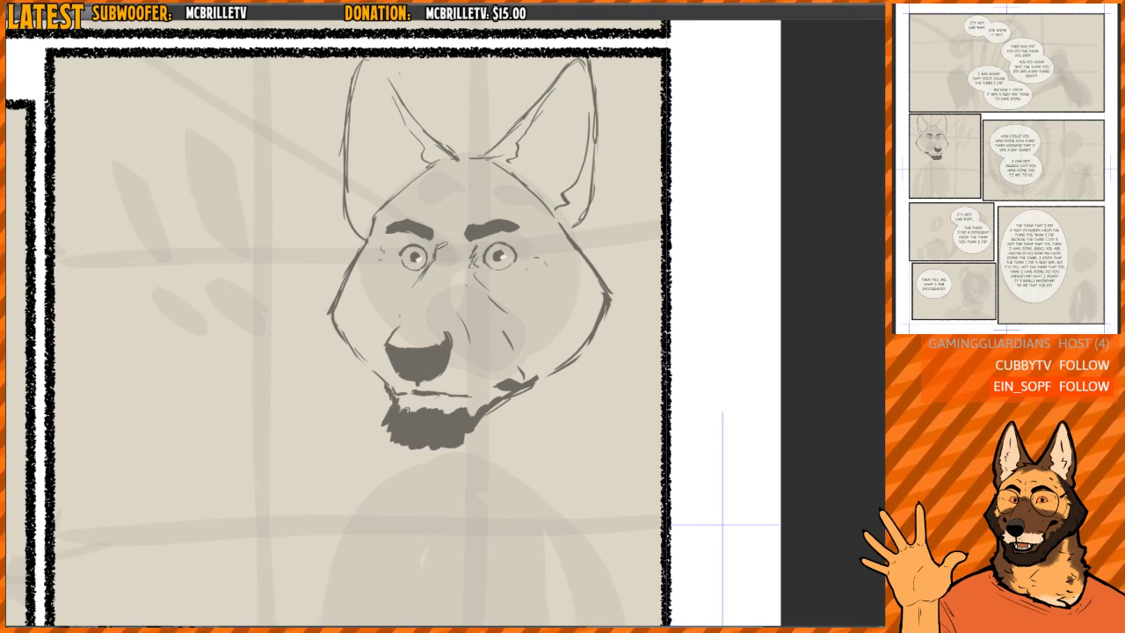
{"action": "mouse_move", "coordinate": [379, 238]}
{"action": "left_mouse_down"}
{"action": "mouse_move", "coordinate": [365, 378]}
{"action": "mouse_move", "coordinate": [517, 454]}
{"action": "mouse_move", "coordinate": [549, 375]}
{"action": "mouse_move", "coordinate": [543, 211]}
{"action": "mouse_move", "coordinate": [395, 214]}
{"action": "left_mouse_up"}
{"action": "left_click_drag", "start_coordinate": [488, 274], "coordinate": [479, 272]}
{"action": "key", "text": "ctrl+d"}
{"action": "key", "text": "h"}
- Lasso the nose, nudge its position slightly above the mouth, and clear the selection
{"action": "key", "text": "h"}
{"action": "left_click_drag", "start_coordinate": [552, 263], "coordinate": [548, 254]}
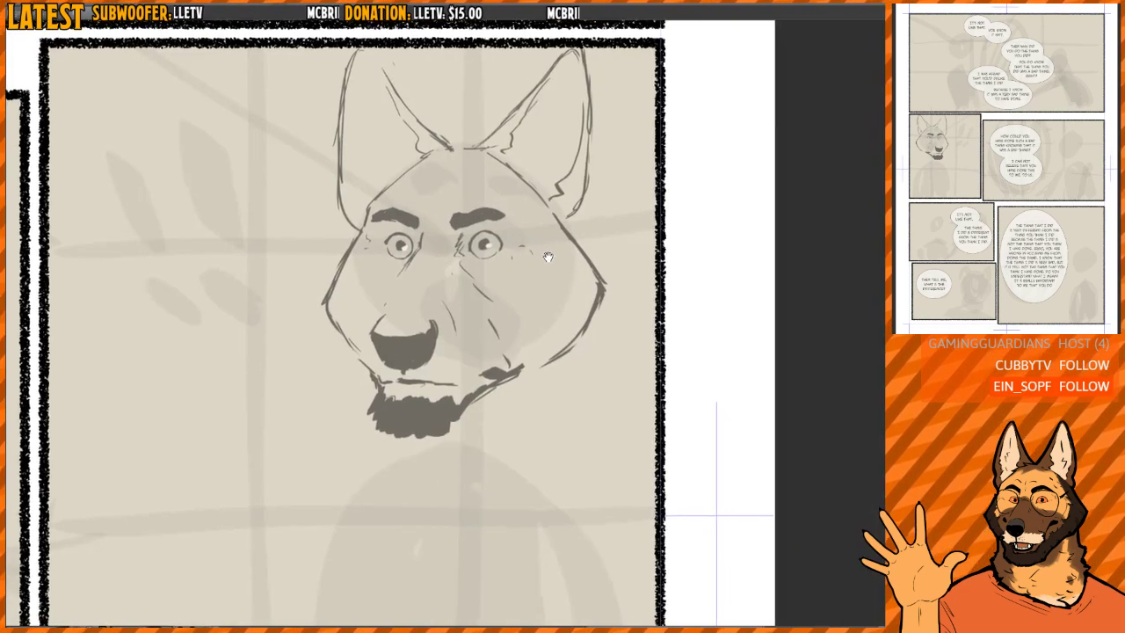
{"action": "key", "text": "h"}
{"action": "scroll", "coordinate": [530, 325], "scroll_direction": "up", "scroll_amount": 3}
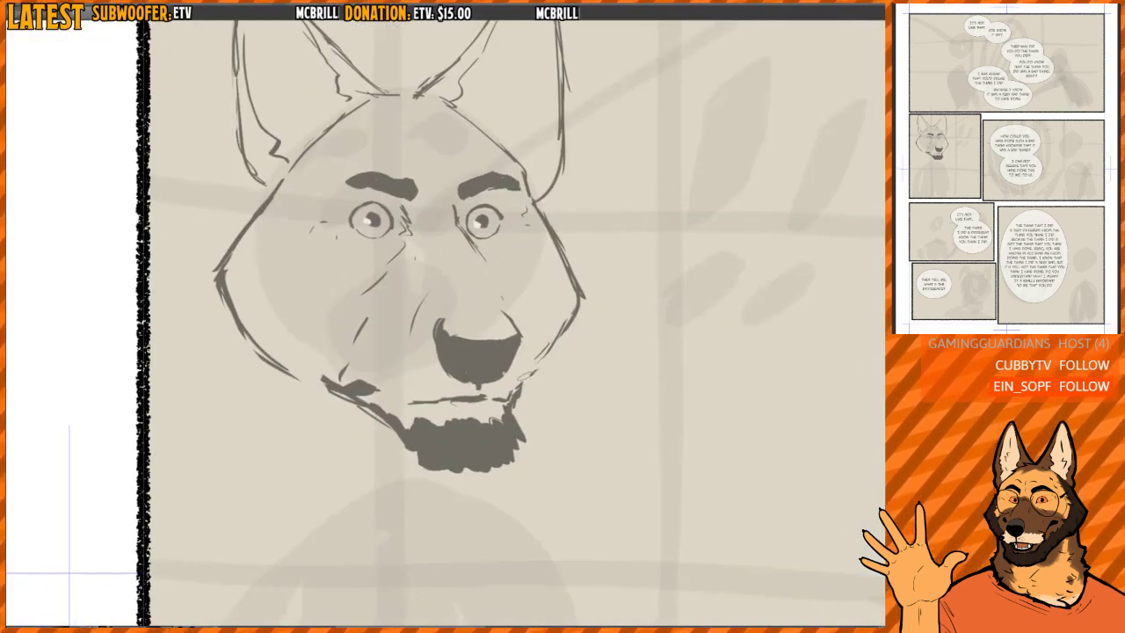
{"action": "key", "text": "h"}
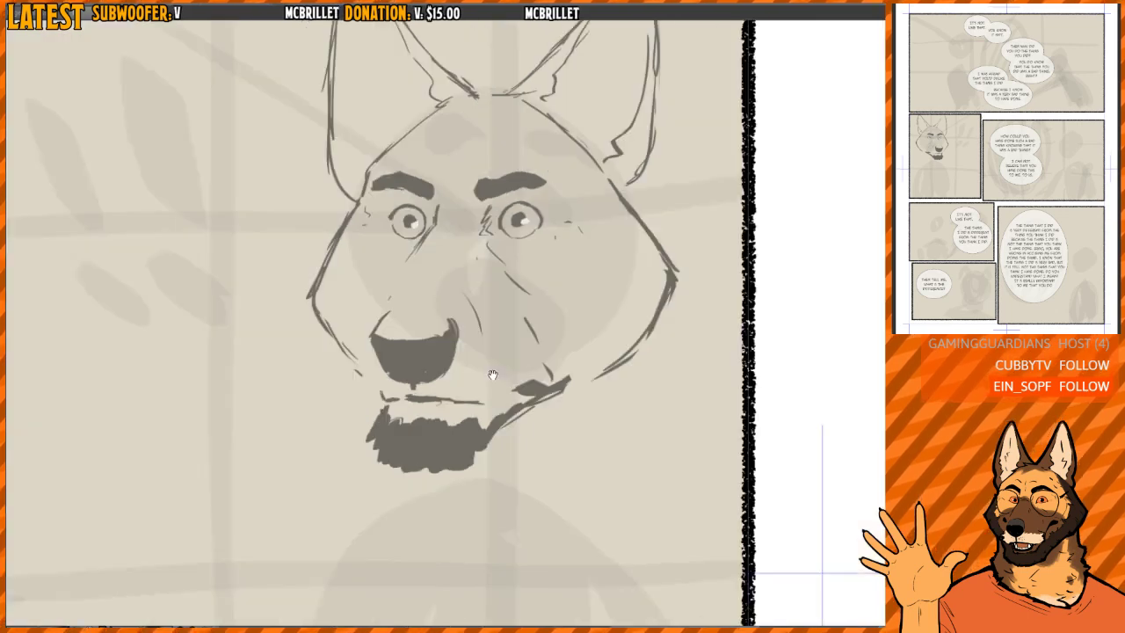
{"action": "scroll", "coordinate": [396, 375], "scroll_direction": "up", "scroll_amount": 3}
{"action": "mouse_move", "coordinate": [352, 378]}
{"action": "left_mouse_down"}
{"action": "mouse_move", "coordinate": [370, 412]}
{"action": "mouse_move", "coordinate": [337, 309]}
{"action": "mouse_move", "coordinate": [488, 307]}
{"action": "mouse_move", "coordinate": [444, 400]}
{"action": "mouse_move", "coordinate": [339, 309]}
{"action": "left_mouse_up"}
{"action": "left_click_drag", "start_coordinate": [444, 371], "coordinate": [439, 372]}
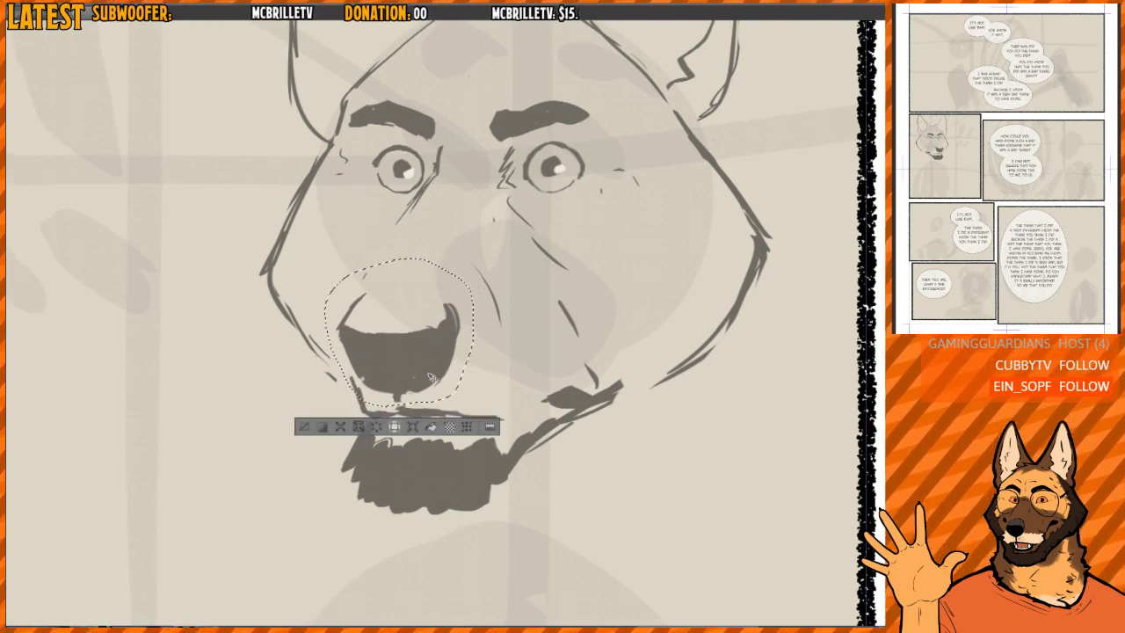
{"action": "key", "text": "ctrl+d"}
- Redraw the mouth's far corner with a short upward stroke and tidy the lip line beneath the nose
{"action": "left_click_drag", "start_coordinate": [384, 417], "coordinate": [388, 413]}
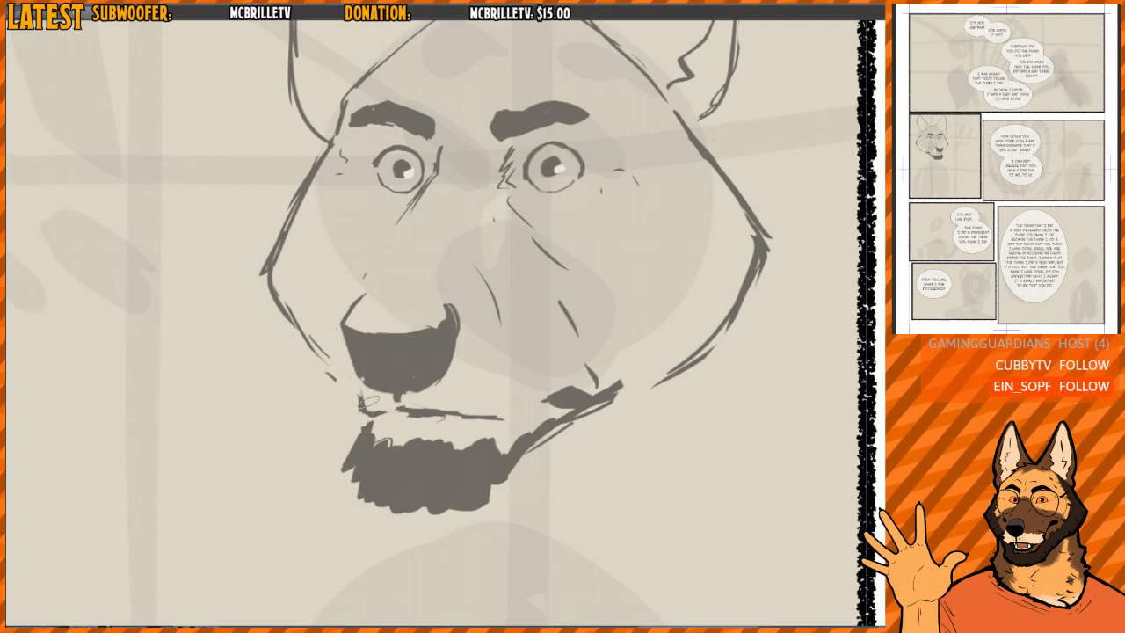
{"action": "mouse_move", "coordinate": [356, 388]}
{"action": "left_mouse_down"}
{"action": "mouse_move", "coordinate": [376, 412]}
{"action": "mouse_move", "coordinate": [413, 409]}
{"action": "left_mouse_up"}
{"action": "key", "text": "h"}
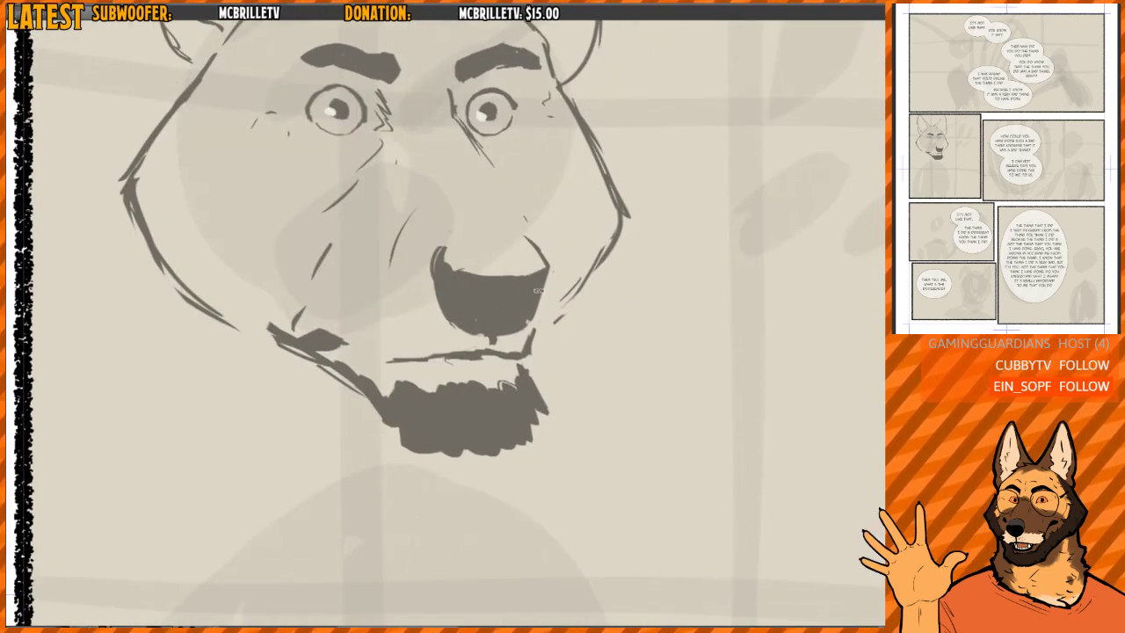
{"action": "left_click_drag", "start_coordinate": [515, 319], "coordinate": [453, 253]}
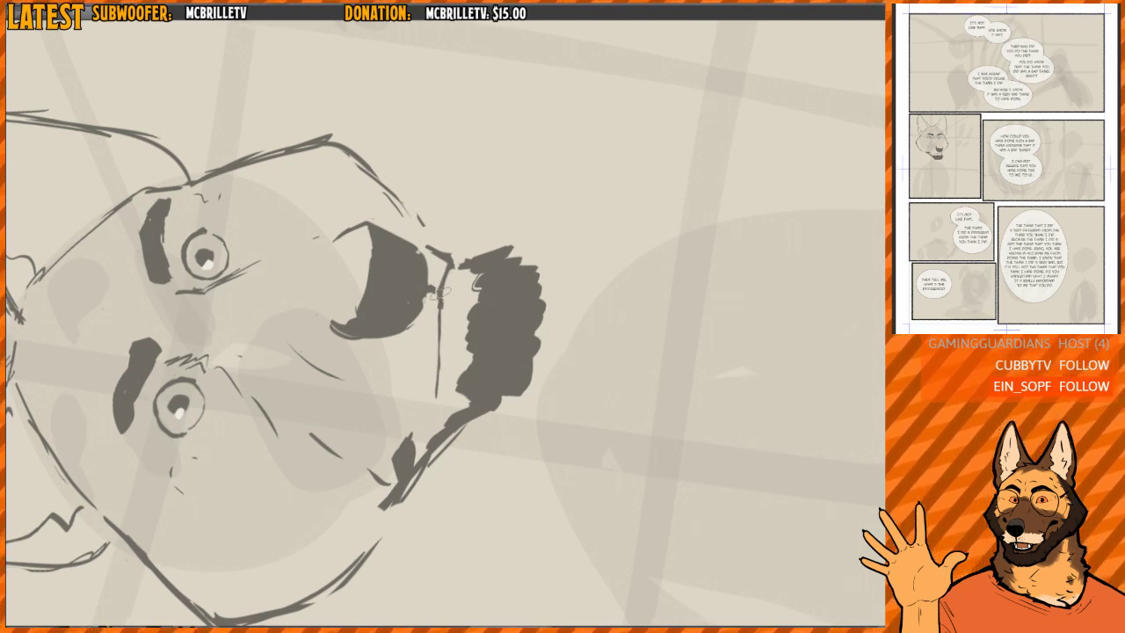
{"action": "key", "text": "h"}
{"action": "left_click_drag", "start_coordinate": [525, 298], "coordinate": [492, 284]}
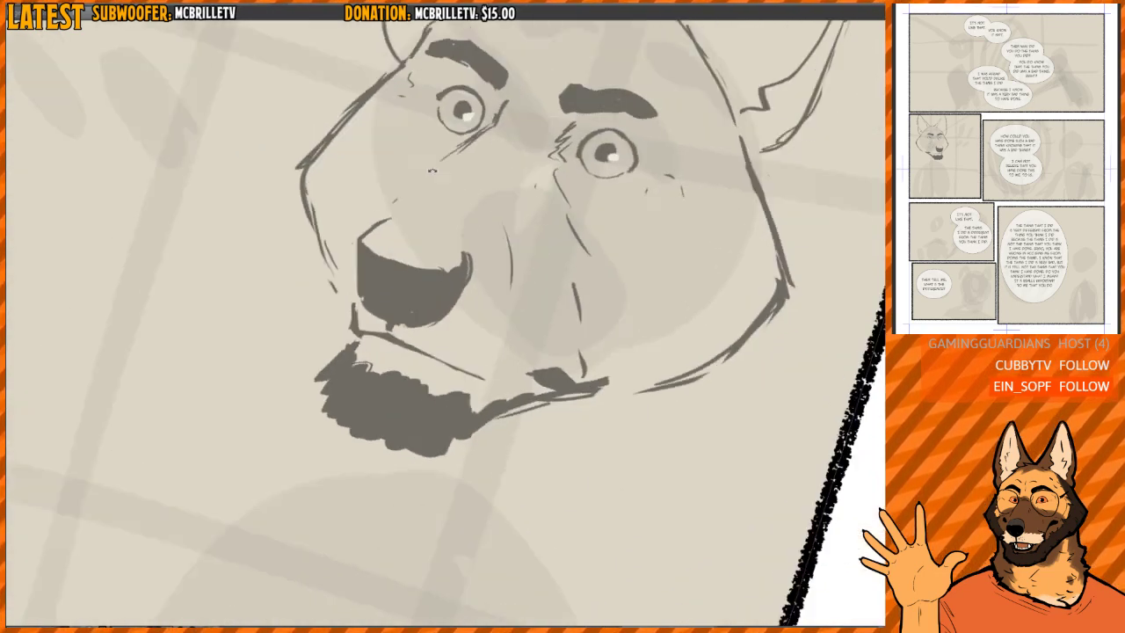
{"action": "left_click_drag", "start_coordinate": [607, 164], "coordinate": [509, 199]}
{"action": "left_click_drag", "start_coordinate": [514, 326], "coordinate": [514, 316]}
{"action": "left_click_drag", "start_coordinate": [455, 345], "coordinate": [417, 387]}
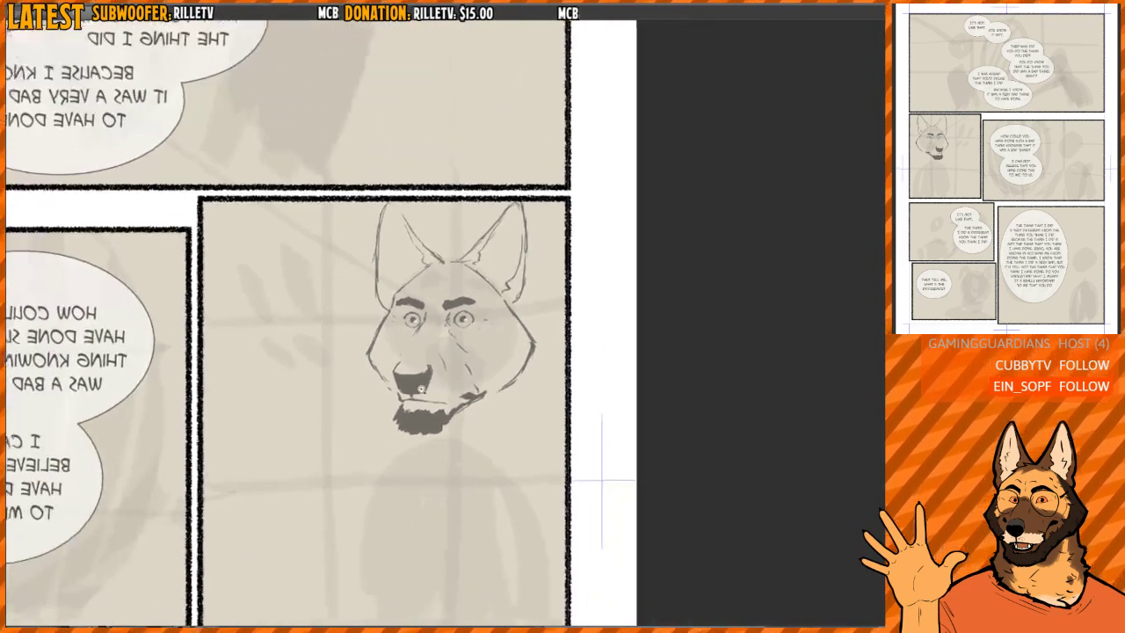
- Redraw the near cheek's lower contour with a heavier stroke angled toward the jaw
{"action": "key", "text": "h"}
{"action": "key", "text": "h"}
{"action": "left_click_drag", "start_coordinate": [447, 351], "coordinate": [512, 326]}
{"action": "key", "text": "h"}
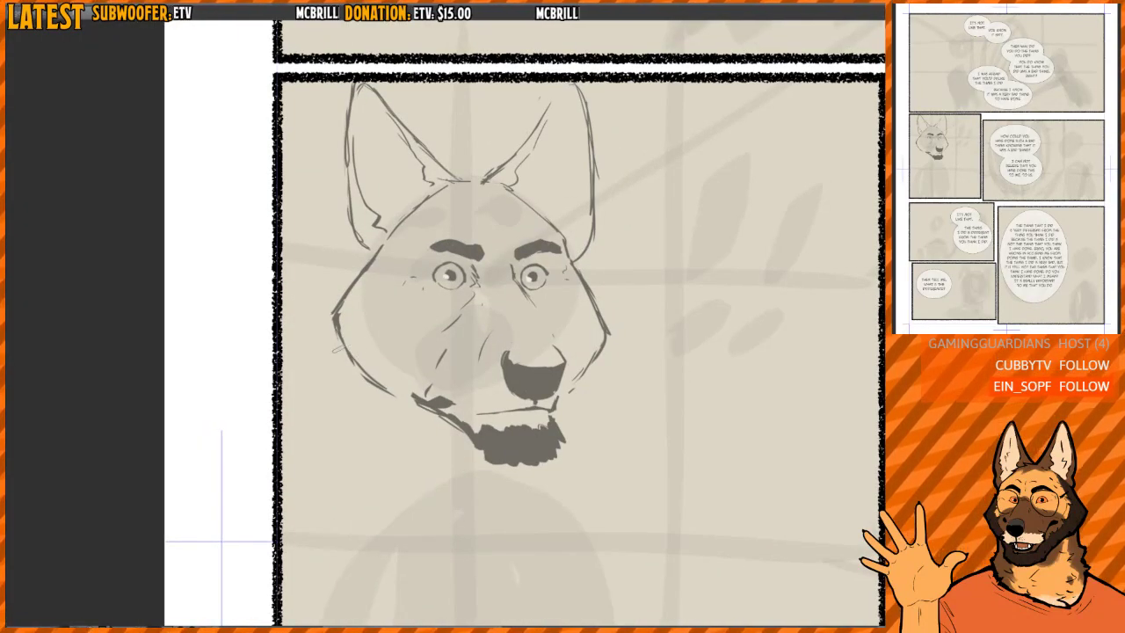
{"action": "left_click_drag", "start_coordinate": [338, 327], "coordinate": [374, 379]}
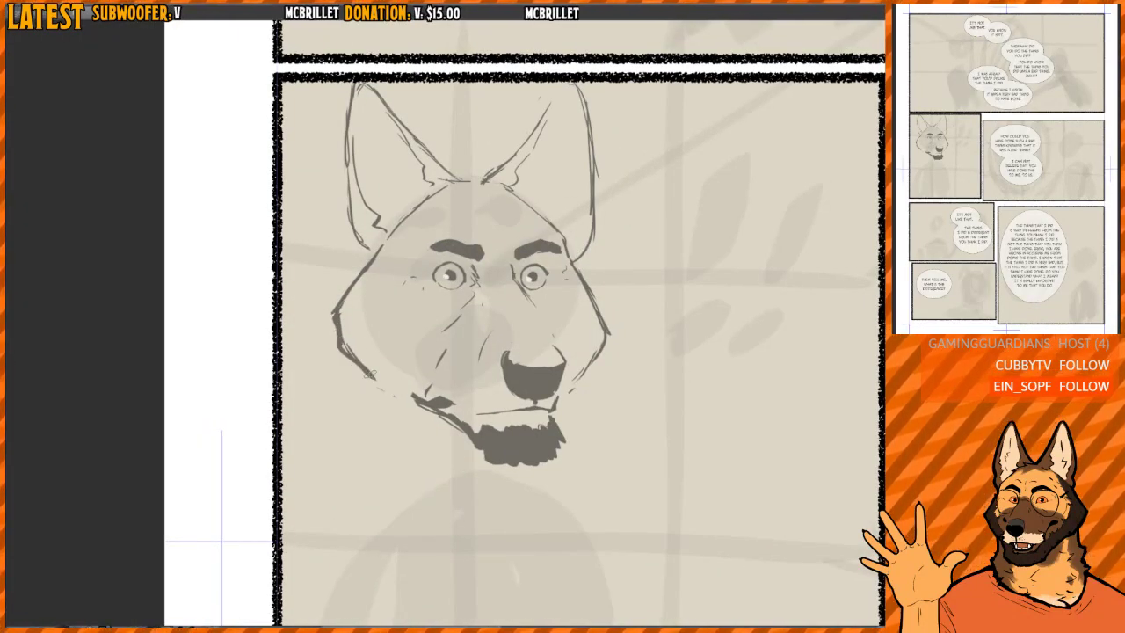
- Trim the inner and outer edges of the near cheek's heavy lower stroke and erase its stray end by the jaw
{"action": "key", "text": "h"}
{"action": "key", "text": "h"}
{"action": "left_click_drag", "start_coordinate": [356, 332], "coordinate": [390, 327]}
{"action": "key", "text": "e"}
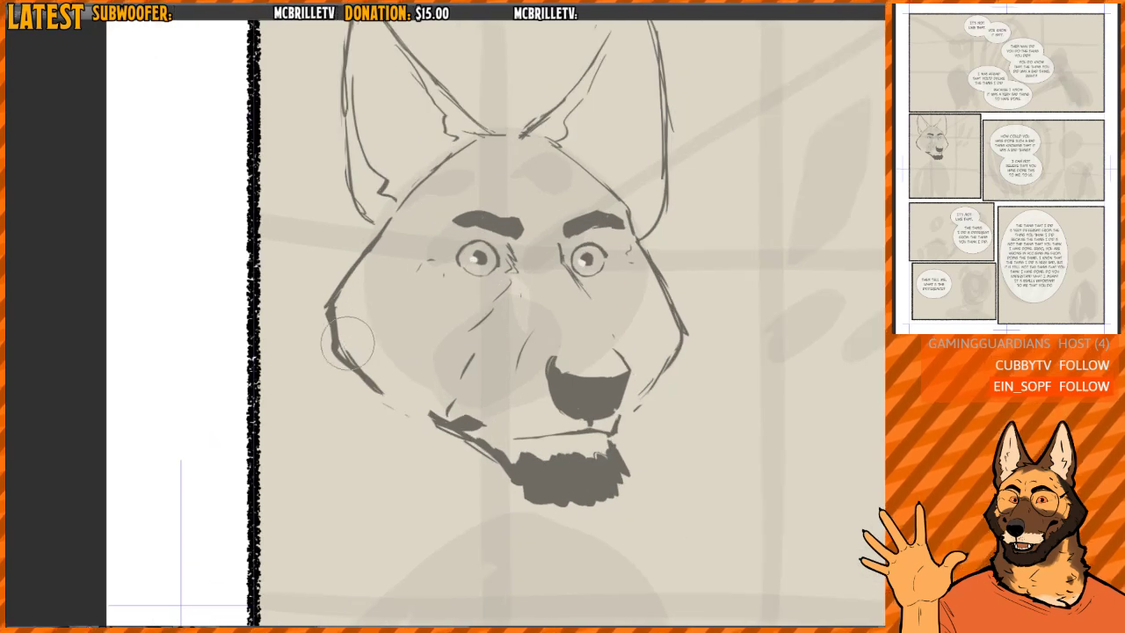
{"action": "mouse_move", "coordinate": [396, 394]}
{"action": "left_mouse_down"}
{"action": "mouse_move", "coordinate": [345, 363]}
{"action": "mouse_move", "coordinate": [339, 319]}
{"action": "left_mouse_up"}
{"action": "mouse_move", "coordinate": [358, 390]}
{"action": "left_mouse_down"}
{"action": "mouse_move", "coordinate": [332, 367]}
{"action": "mouse_move", "coordinate": [382, 416]}
{"action": "left_mouse_up"}
{"action": "key", "text": "p"}
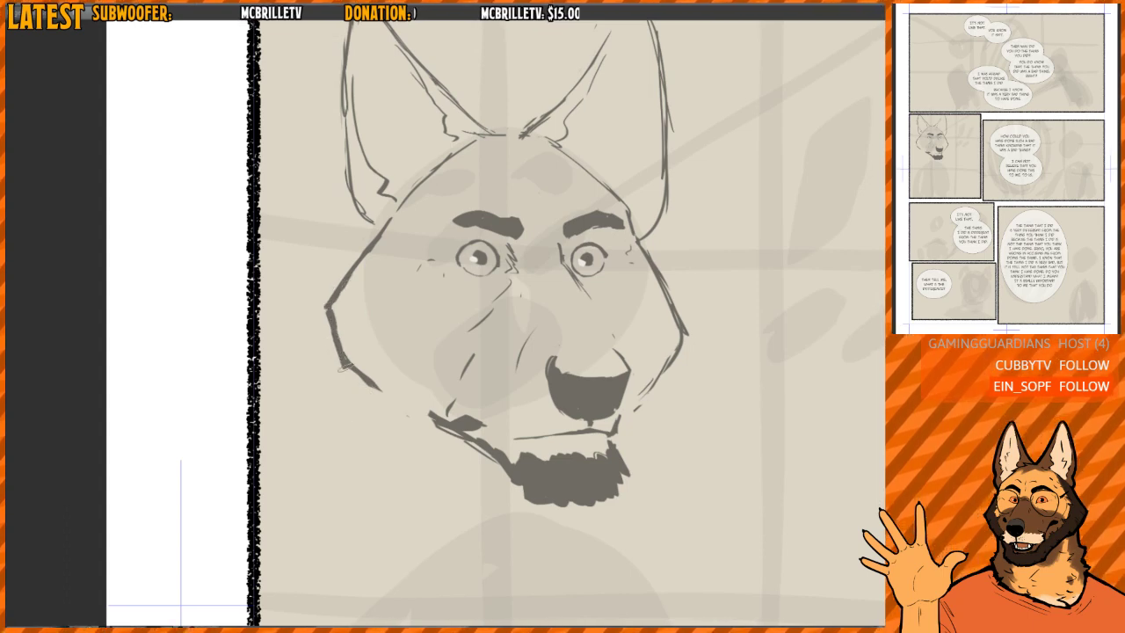
- Draw thin inner marking lines on both cheeks, with a long curve from beside the near eye down toward the jaw
{"action": "key", "text": "h"}
{"action": "mouse_move", "coordinate": [540, 284]}
{"action": "left_mouse_down"}
{"action": "mouse_move", "coordinate": [488, 256]}
{"action": "mouse_move", "coordinate": [515, 295]}
{"action": "mouse_move", "coordinate": [510, 272]}
{"action": "left_mouse_up"}
{"action": "key", "text": "h"}
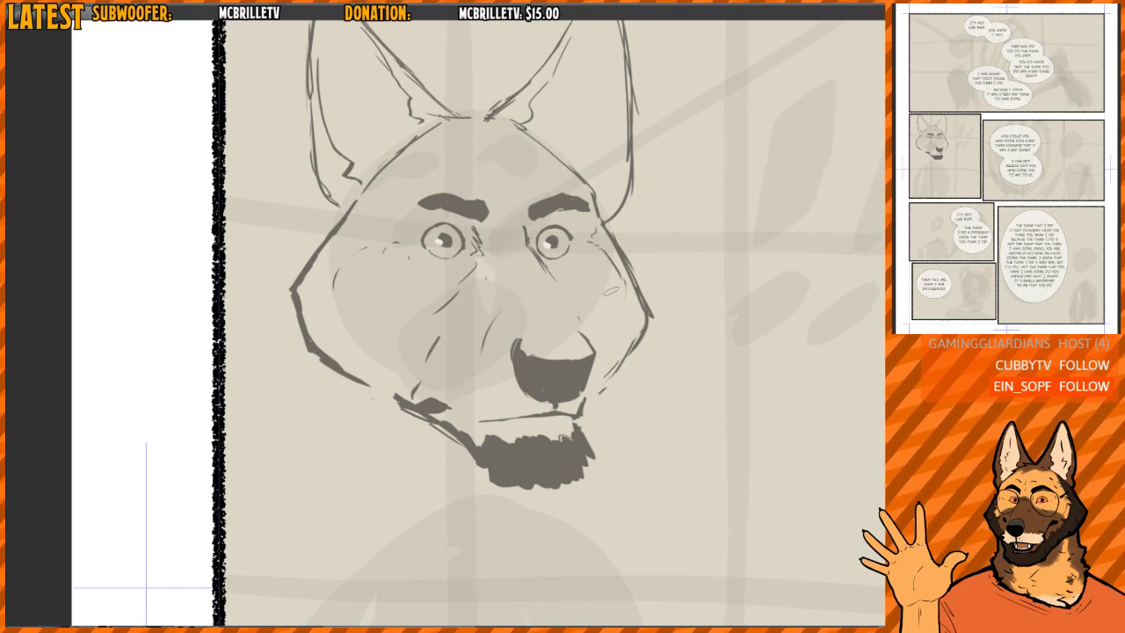
{"action": "key", "text": "h"}
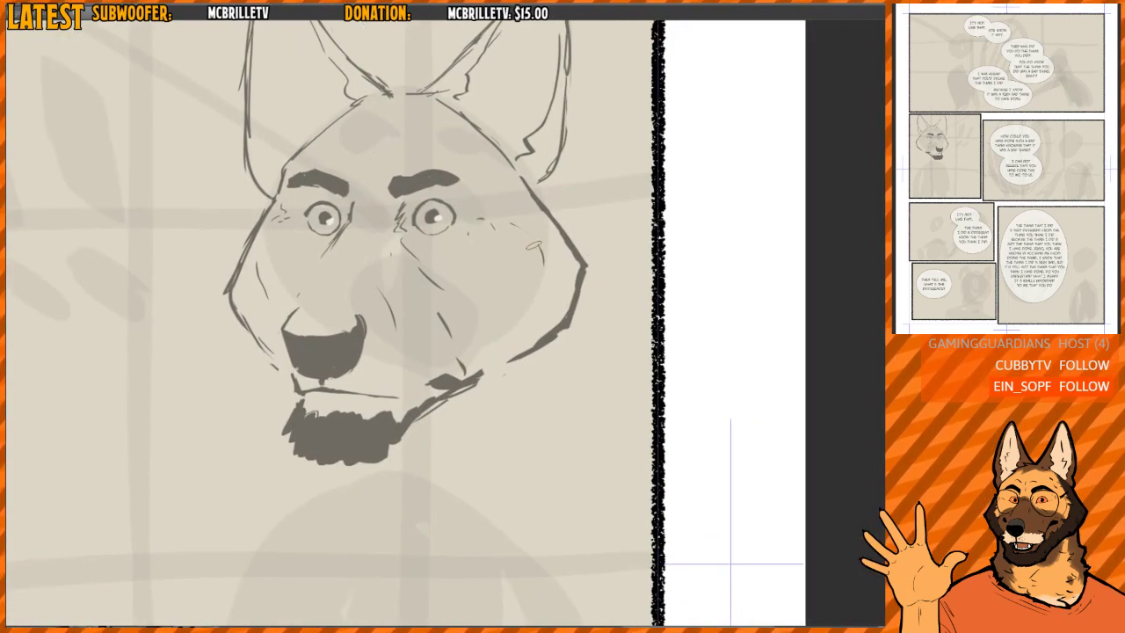
{"action": "left_click_drag", "start_coordinate": [533, 246], "coordinate": [506, 326]}
{"action": "key", "text": "h"}
{"action": "key", "text": "h"}
{"action": "mouse_move", "coordinate": [405, 331]}
{"action": "left_mouse_down"}
{"action": "mouse_move", "coordinate": [470, 349]}
{"action": "mouse_move", "coordinate": [474, 333]}
{"action": "left_mouse_up"}
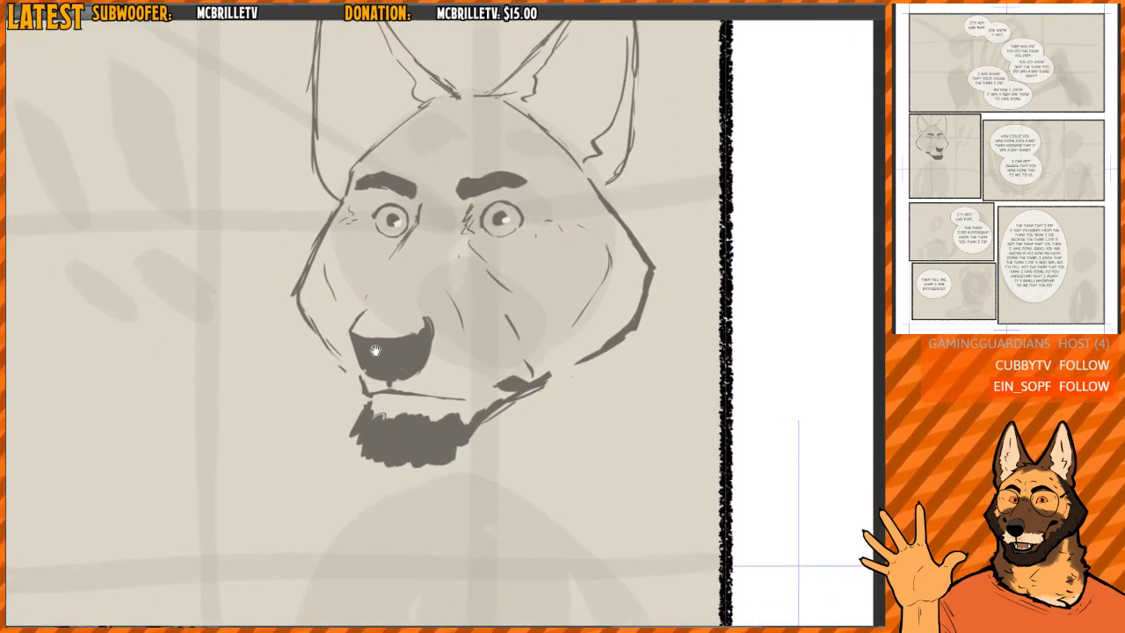
- Redraw the far cheek's outer contour with longer strokes running from beside the far eye down to the cheek corner
{"action": "left_click_drag", "start_coordinate": [375, 350], "coordinate": [378, 360]}
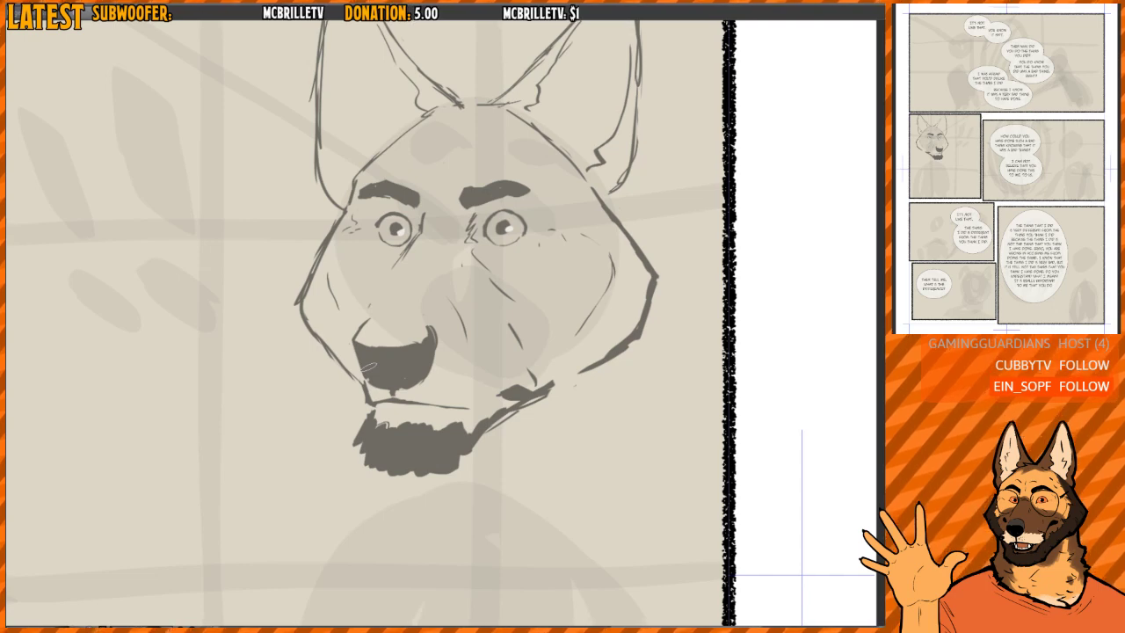
{"action": "key", "text": "h"}
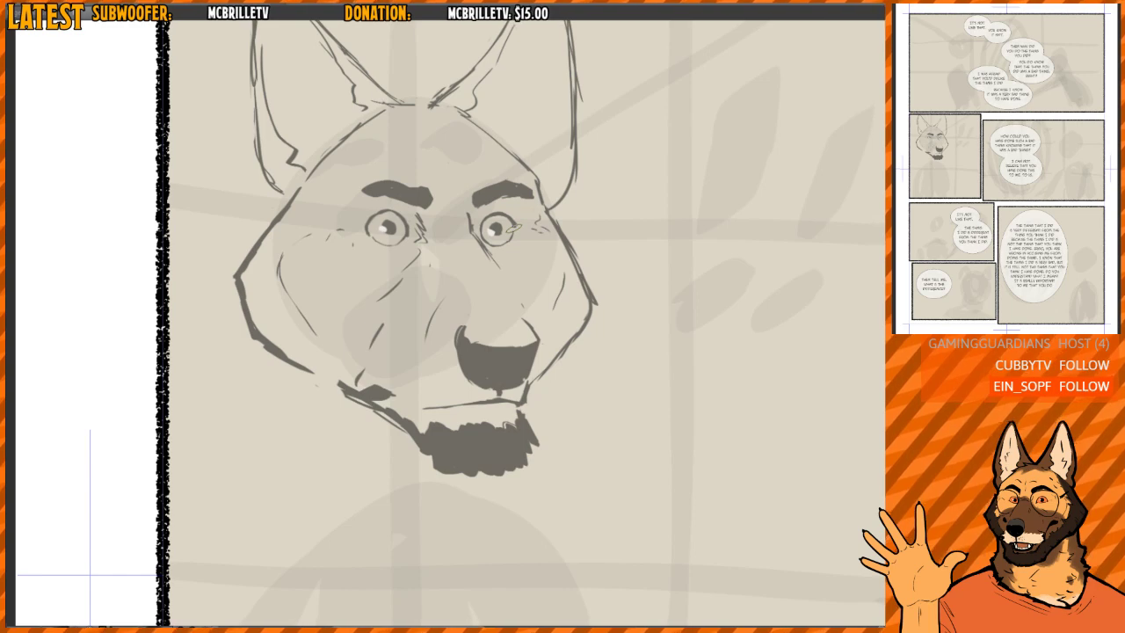
{"action": "left_click_drag", "start_coordinate": [514, 230], "coordinate": [430, 217]}
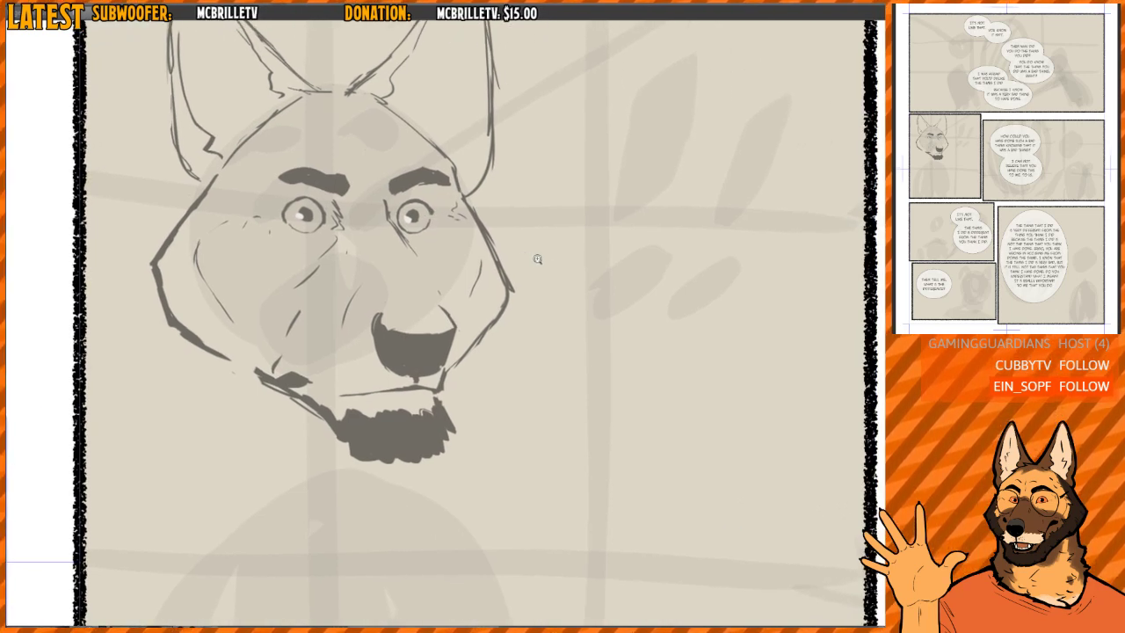
{"action": "scroll", "coordinate": [535, 258], "scroll_direction": "up", "scroll_amount": 2}
{"action": "key", "text": "h"}
{"action": "mouse_move", "coordinate": [385, 250]}
{"action": "left_mouse_down"}
{"action": "mouse_move", "coordinate": [347, 356]}
{"action": "mouse_move", "coordinate": [409, 237]}
{"action": "mouse_move", "coordinate": [375, 328]}
{"action": "mouse_move", "coordinate": [409, 242]}
{"action": "mouse_move", "coordinate": [381, 306]}
{"action": "left_mouse_up"}
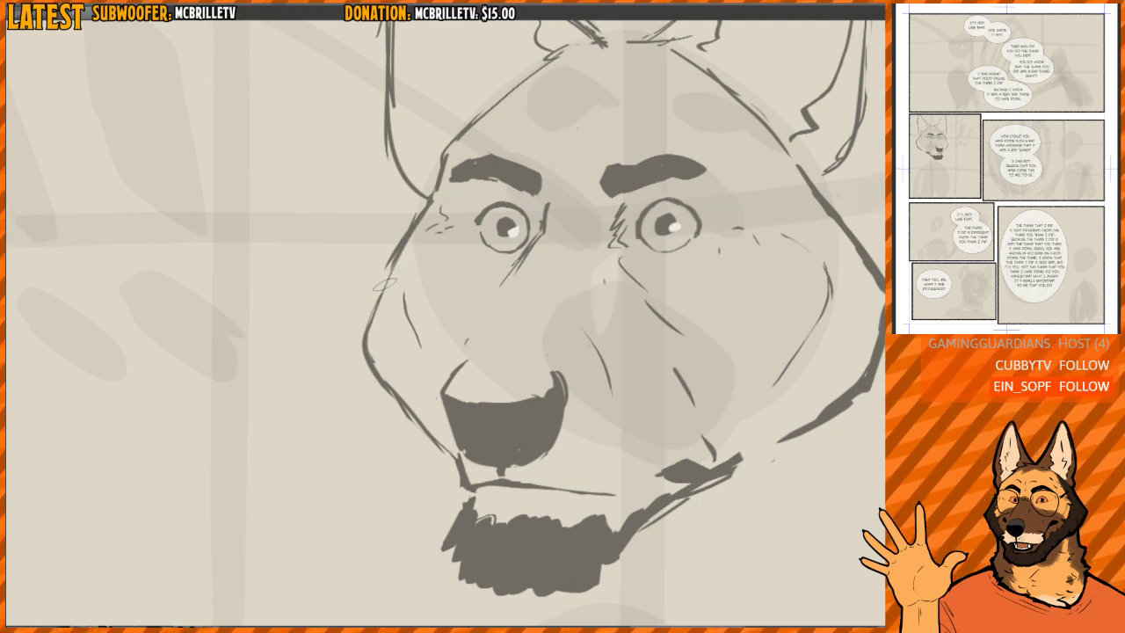
{"action": "mouse_move", "coordinate": [406, 241]}
{"action": "left_mouse_down"}
{"action": "mouse_move", "coordinate": [369, 318]}
{"action": "mouse_move", "coordinate": [371, 352]}
{"action": "left_mouse_up"}
{"action": "left_click_drag", "start_coordinate": [392, 262], "coordinate": [356, 350]}
- Try a rough neck outline with a short vertical stroke below the near cheek and a diagonal toward the chin
{"action": "scroll", "coordinate": [479, 271], "scroll_direction": "down", "scroll_amount": 2}
{"action": "key", "text": "h"}
{"action": "left_click_drag", "start_coordinate": [596, 281], "coordinate": [618, 256]}
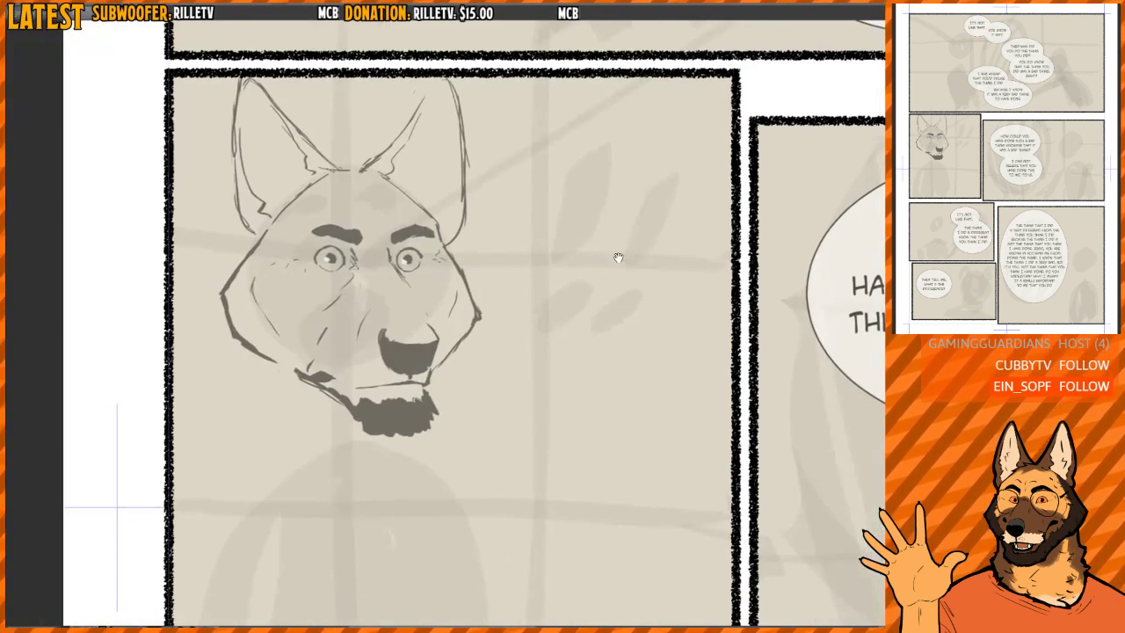
{"action": "scroll", "coordinate": [552, 257], "scroll_direction": "down", "scroll_amount": 1}
{"action": "left_click_drag", "start_coordinate": [445, 332], "coordinate": [466, 309]}
{"action": "mouse_move", "coordinate": [297, 337]}
{"action": "left_mouse_down"}
{"action": "mouse_move", "coordinate": [296, 379]}
{"action": "mouse_move", "coordinate": [370, 418]}
{"action": "left_mouse_up"}
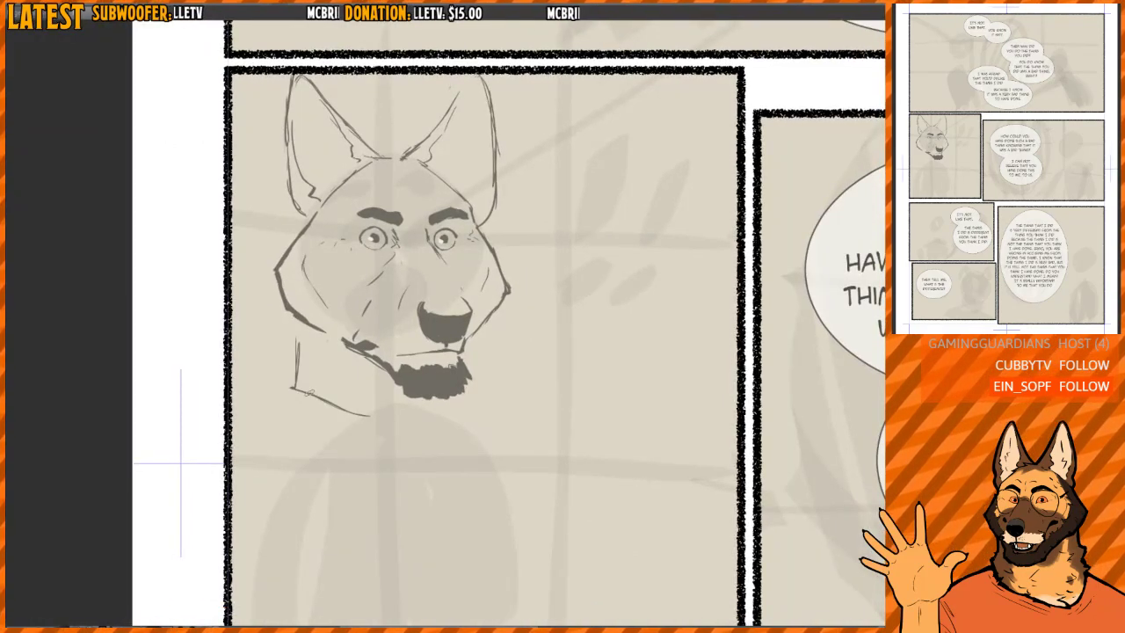
{"action": "key", "text": "h"}
{"action": "key", "text": "h"}
{"action": "left_click_drag", "start_coordinate": [567, 304], "coordinate": [555, 289]}
{"action": "left_click_drag", "start_coordinate": [296, 367], "coordinate": [344, 404]}
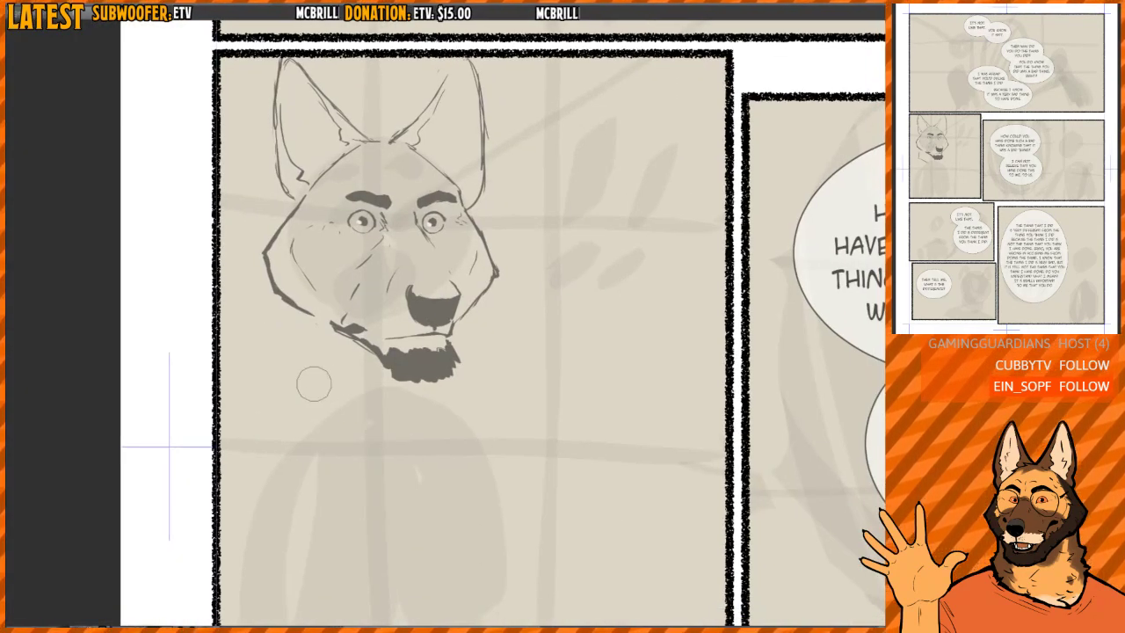
{"action": "left_click_drag", "start_coordinate": [367, 341], "coordinate": [355, 336]}
- Try a longer neck sketch with diagonal strokes converging to a jagged point beneath the chin
{"action": "key", "text": "b"}
{"action": "mouse_move", "coordinate": [276, 305]}
{"action": "left_mouse_down"}
{"action": "mouse_move", "coordinate": [271, 363]}
{"action": "mouse_move", "coordinate": [349, 408]}
{"action": "left_mouse_up"}
{"action": "left_click_drag", "start_coordinate": [281, 373], "coordinate": [395, 453]}
{"action": "left_click_drag", "start_coordinate": [391, 450], "coordinate": [424, 416]}
{"action": "key", "text": "e"}
{"action": "mouse_move", "coordinate": [336, 343]}
{"action": "left_mouse_down"}
{"action": "mouse_move", "coordinate": [269, 334]}
{"action": "mouse_move", "coordinate": [276, 326]}
{"action": "mouse_move", "coordinate": [279, 354]}
{"action": "left_mouse_up"}
{"action": "key", "text": "b"}
{"action": "left_click_drag", "start_coordinate": [276, 310], "coordinate": [269, 350]}
{"action": "left_click_drag", "start_coordinate": [267, 349], "coordinate": [359, 403]}
{"action": "left_click_drag", "start_coordinate": [280, 365], "coordinate": [368, 453]}
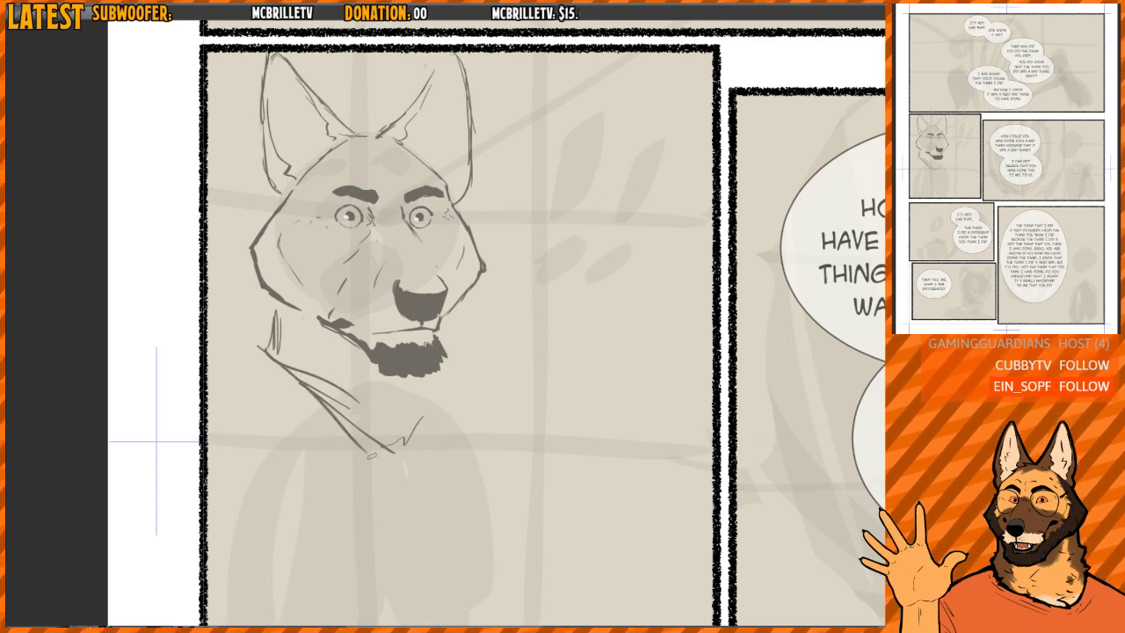
- Try replacing the converging neck strokes with a notched line below the near cheek, a long diagonal and small chest tufts
{"action": "key", "text": "e"}
{"action": "mouse_move", "coordinate": [266, 315]}
{"action": "left_mouse_down"}
{"action": "mouse_move", "coordinate": [254, 331]}
{"action": "mouse_move", "coordinate": [374, 436]}
{"action": "left_mouse_up"}
{"action": "left_click_drag", "start_coordinate": [374, 436], "coordinate": [290, 366]}
{"action": "mouse_move", "coordinate": [404, 446]}
{"action": "left_mouse_down"}
{"action": "mouse_move", "coordinate": [437, 429]}
{"action": "mouse_move", "coordinate": [314, 366]}
{"action": "left_mouse_up"}
{"action": "key", "text": "b"}
{"action": "left_click_drag", "start_coordinate": [275, 304], "coordinate": [272, 352]}
{"action": "mouse_move", "coordinate": [268, 323]}
{"action": "left_mouse_down"}
{"action": "mouse_move", "coordinate": [262, 344]}
{"action": "mouse_move", "coordinate": [326, 370]}
{"action": "left_mouse_up"}
{"action": "mouse_move", "coordinate": [255, 339]}
{"action": "left_mouse_down"}
{"action": "mouse_move", "coordinate": [394, 443]}
{"action": "mouse_move", "coordinate": [398, 412]}
{"action": "mouse_move", "coordinate": [414, 416]}
{"action": "mouse_move", "coordinate": [430, 376]}
{"action": "left_mouse_up"}
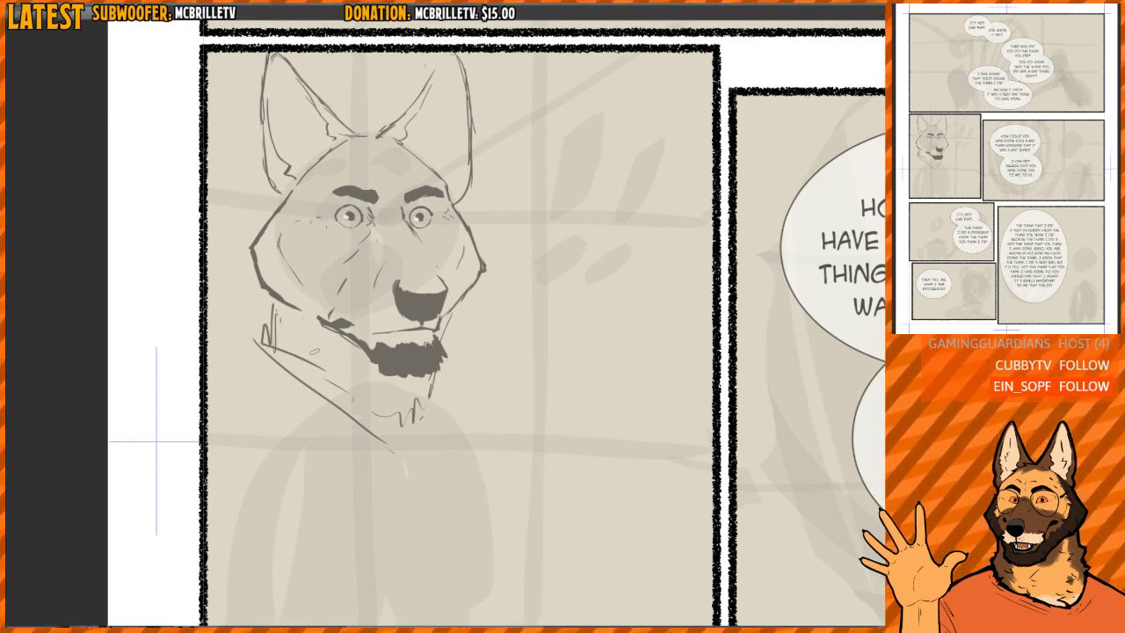
- Erase the rough neck lines and chest tufts below the head
{"action": "key", "text": "h"}
{"action": "left_click_drag", "start_coordinate": [575, 341], "coordinate": [529, 331]}
{"action": "scroll", "coordinate": [528, 329], "scroll_direction": "down", "scroll_amount": 1}
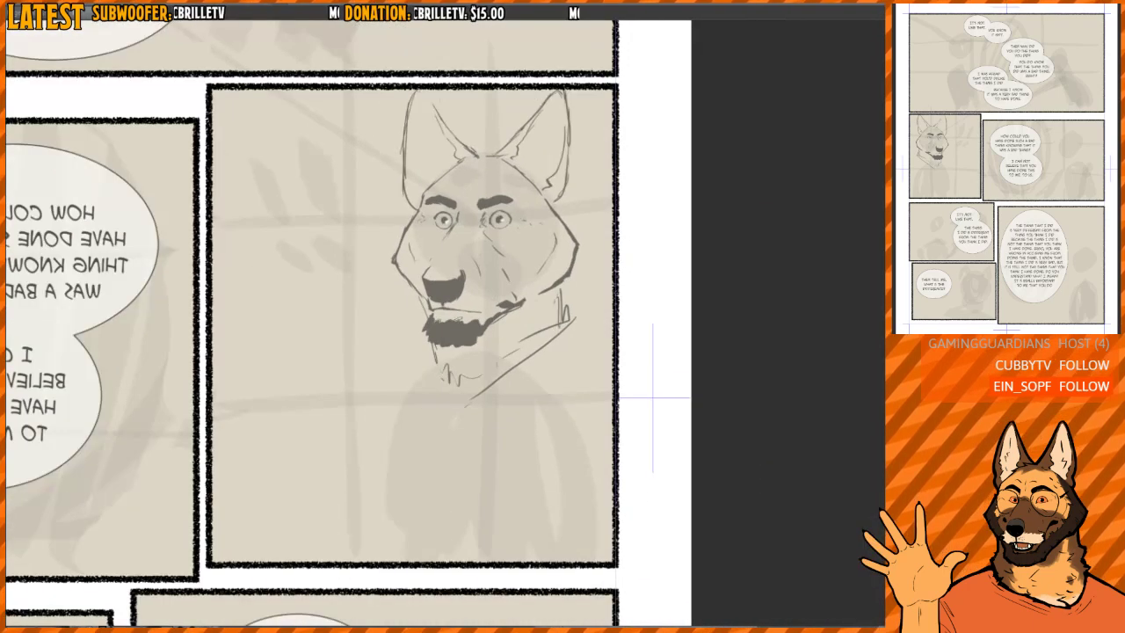
{"action": "left_click_drag", "start_coordinate": [419, 311], "coordinate": [423, 303]}
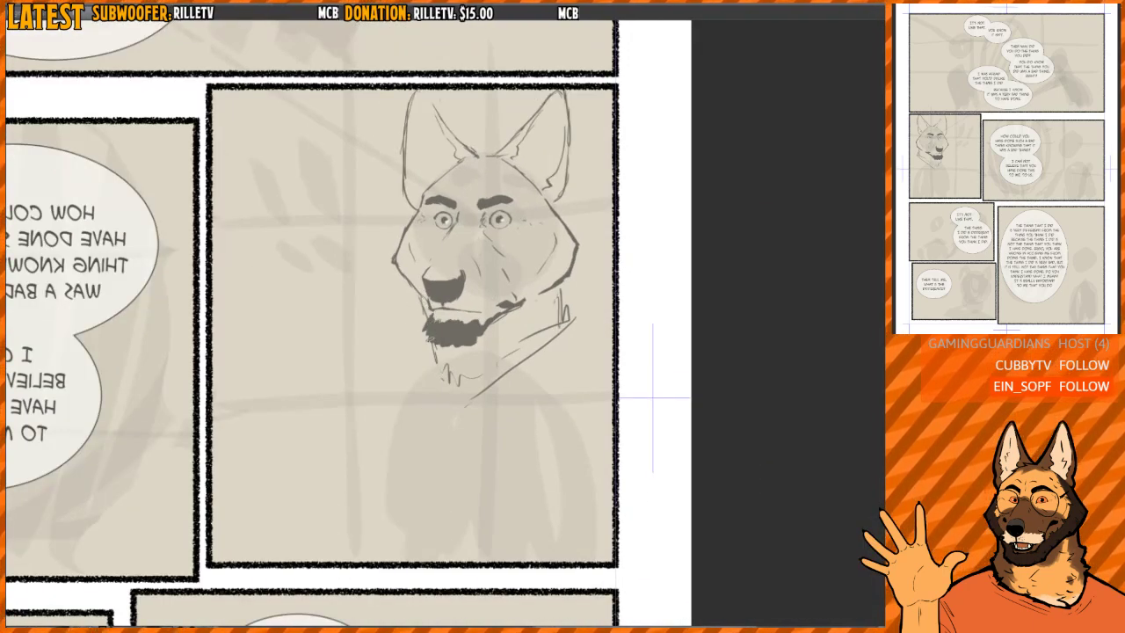
{"action": "mouse_move", "coordinate": [446, 381]}
{"action": "left_mouse_down"}
{"action": "mouse_move", "coordinate": [473, 383]}
{"action": "mouse_move", "coordinate": [428, 372]}
{"action": "mouse_move", "coordinate": [445, 388]}
{"action": "mouse_move", "coordinate": [442, 374]}
{"action": "mouse_move", "coordinate": [533, 366]}
{"action": "mouse_move", "coordinate": [567, 309]}
{"action": "left_mouse_up"}
{"action": "key", "text": "e"}
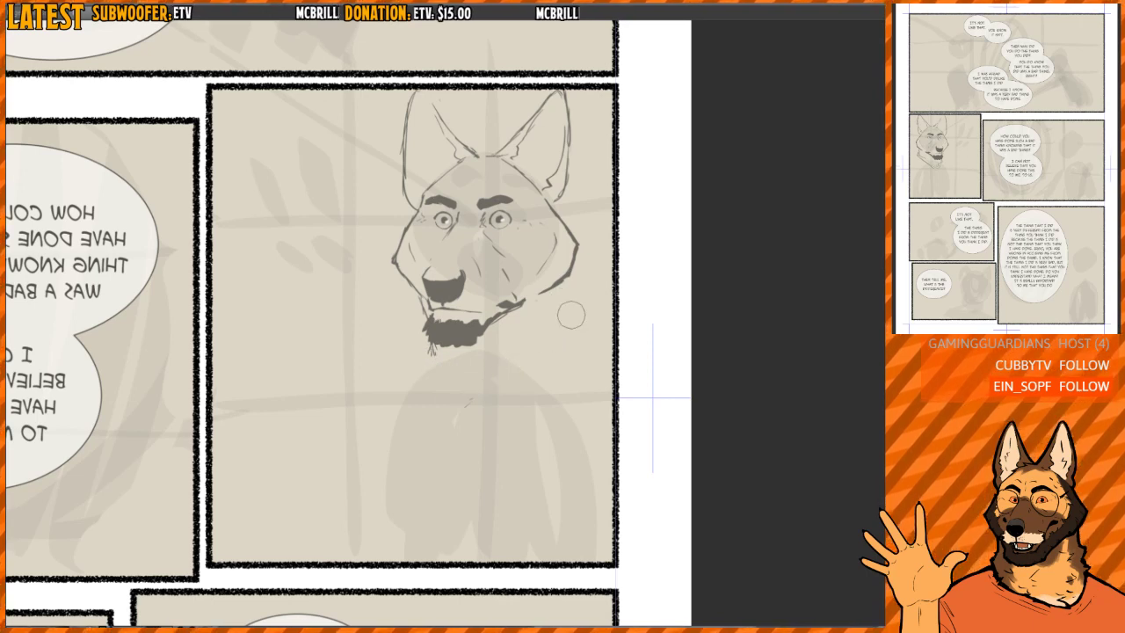
{"action": "mouse_move", "coordinate": [484, 335]}
{"action": "left_mouse_down"}
{"action": "mouse_move", "coordinate": [550, 309]}
{"action": "mouse_move", "coordinate": [572, 318]}
{"action": "mouse_move", "coordinate": [565, 326]}
{"action": "left_mouse_up"}
- Sketch the fur line from below the near cheek to the chin, with diagonal neck strokes beneath it
{"action": "key", "text": "h"}
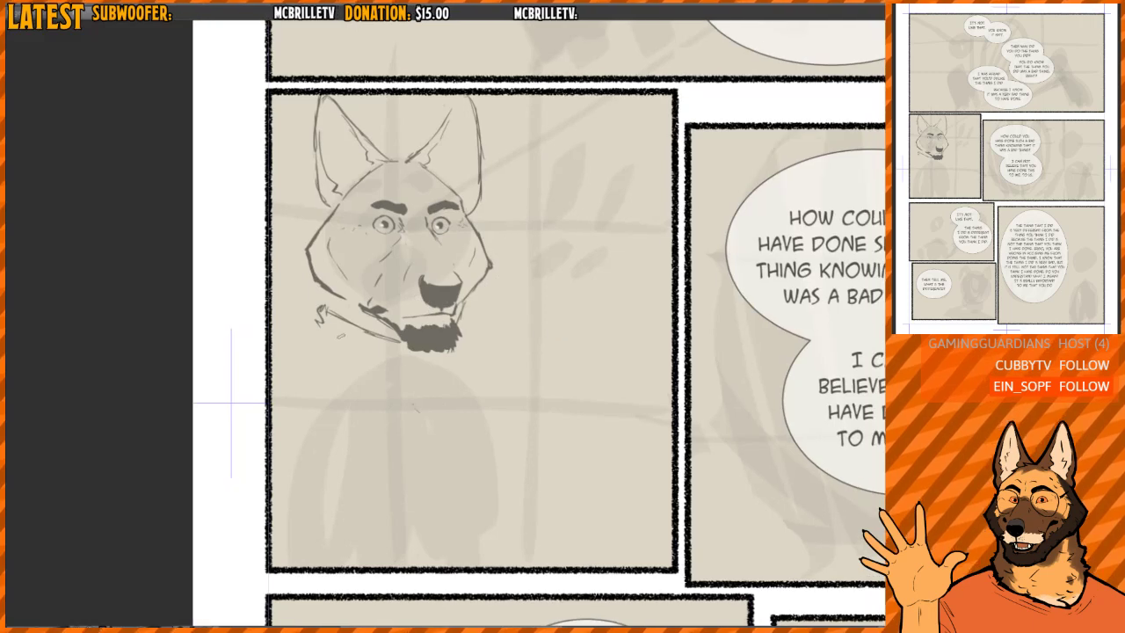
{"action": "left_click_drag", "start_coordinate": [310, 323], "coordinate": [378, 384]}
{"action": "left_click_drag", "start_coordinate": [307, 337], "coordinate": [369, 390]}
{"action": "left_click_drag", "start_coordinate": [314, 357], "coordinate": [387, 408]}
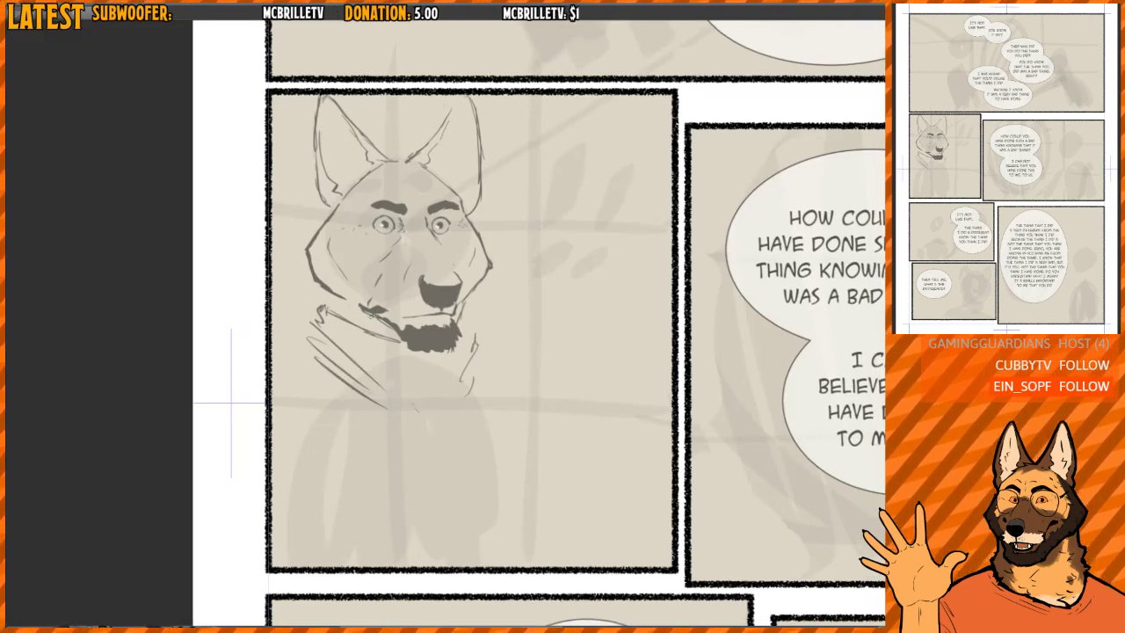
{"action": "mouse_move", "coordinate": [314, 321]}
{"action": "left_mouse_down"}
{"action": "mouse_move", "coordinate": [310, 306]}
{"action": "mouse_move", "coordinate": [345, 298]}
{"action": "left_mouse_up"}
- Strengthen the short vertical line joining the near cheek's lower contour to the jaw fur
{"action": "scroll", "coordinate": [346, 299], "scroll_direction": "up", "scroll_amount": 4}
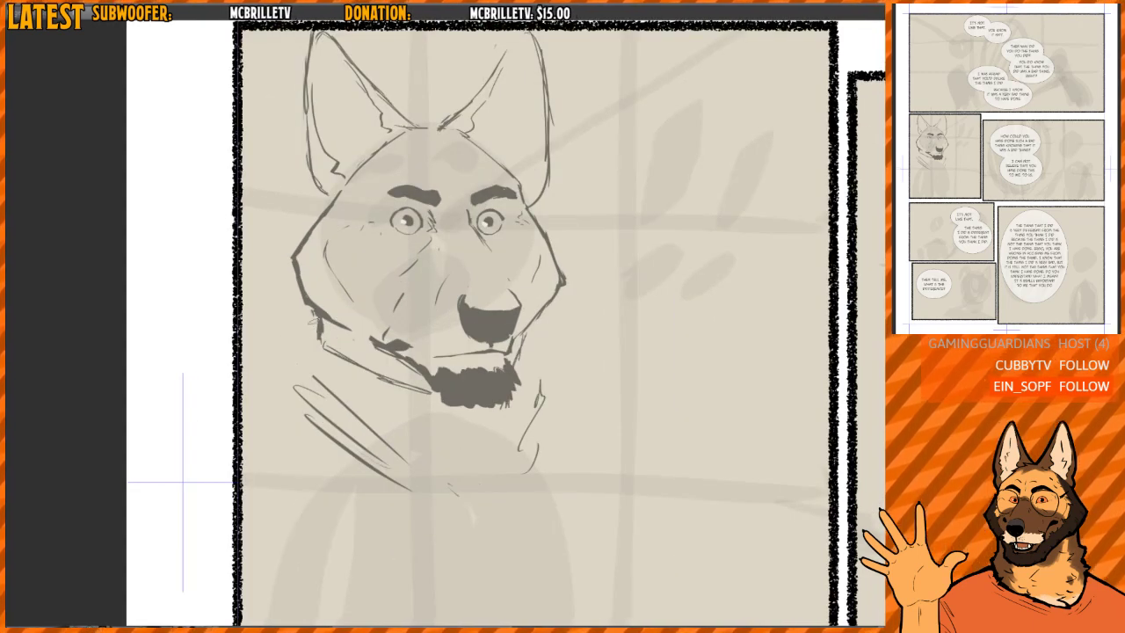
{"action": "left_click_drag", "start_coordinate": [317, 337], "coordinate": [325, 344]}
{"action": "left_click_drag", "start_coordinate": [332, 262], "coordinate": [337, 371]}
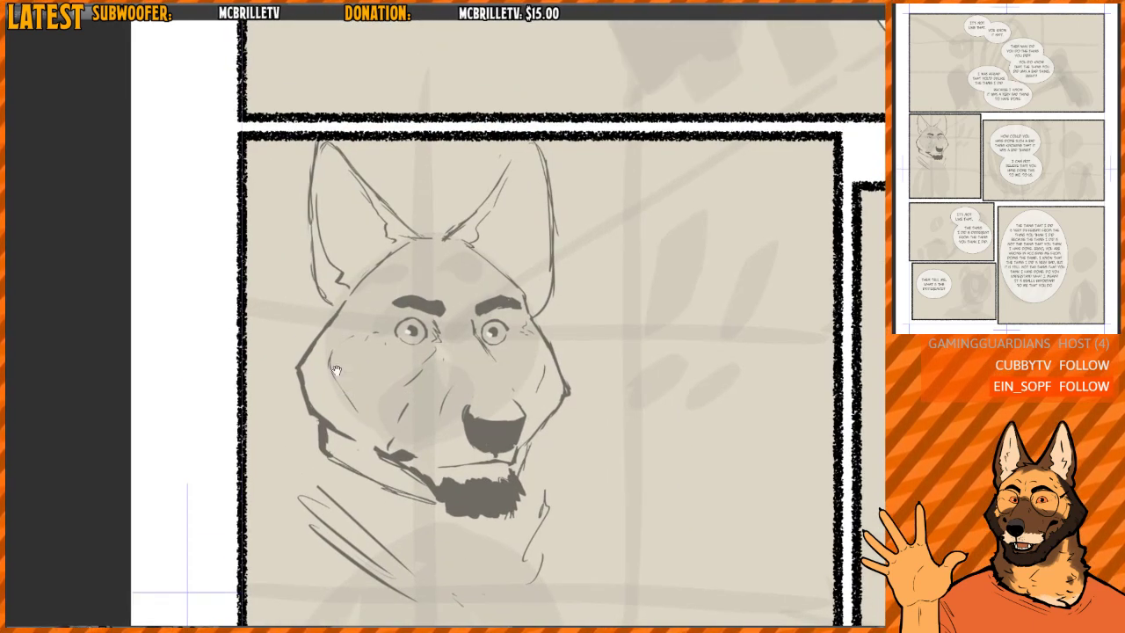
{"action": "scroll", "coordinate": [337, 302], "scroll_direction": "up", "scroll_amount": 4}
{"action": "mouse_move", "coordinate": [338, 311]}
{"action": "left_mouse_down"}
{"action": "mouse_move", "coordinate": [330, 334]}
{"action": "mouse_move", "coordinate": [331, 318]}
{"action": "left_mouse_up"}
{"action": "mouse_move", "coordinate": [327, 489]}
{"action": "left_mouse_down"}
{"action": "mouse_move", "coordinate": [325, 383]}
{"action": "mouse_move", "coordinate": [312, 409]}
{"action": "mouse_move", "coordinate": [332, 404]}
{"action": "left_mouse_up"}
- Darken the near ear's inner and outer edges with heavier strokes from the tip
{"action": "key", "text": "h"}
{"action": "mouse_move", "coordinate": [604, 208]}
{"action": "left_mouse_down"}
{"action": "mouse_move", "coordinate": [510, 384]}
{"action": "mouse_move", "coordinate": [528, 410]}
{"action": "left_mouse_up"}
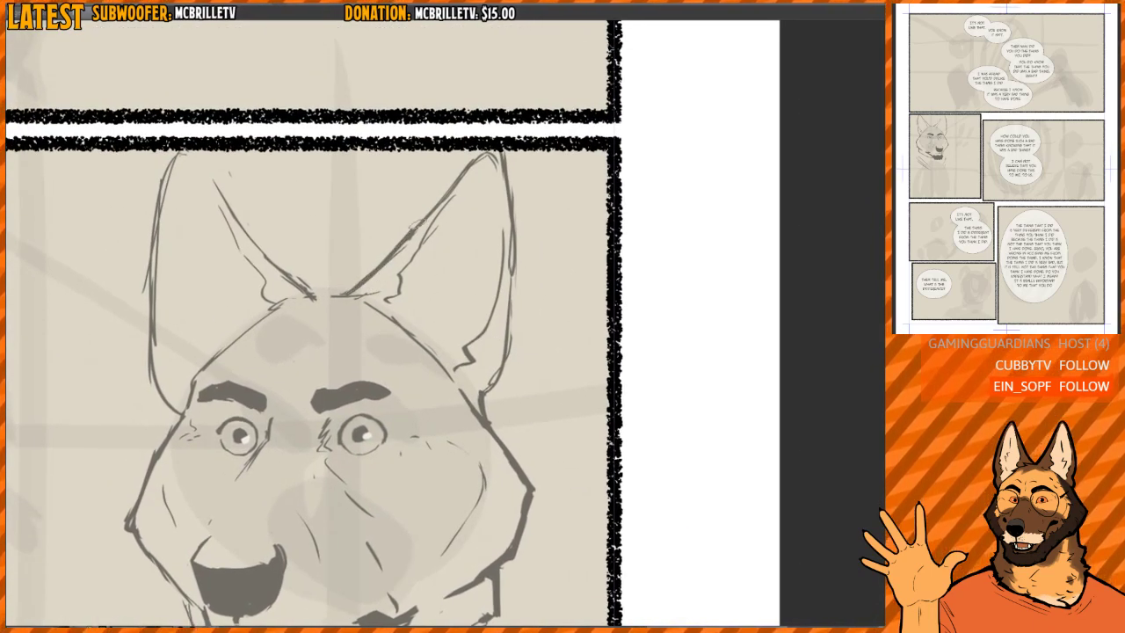
{"action": "mouse_move", "coordinate": [415, 227]}
{"action": "left_mouse_down"}
{"action": "mouse_move", "coordinate": [485, 156]}
{"action": "mouse_move", "coordinate": [502, 195]}
{"action": "mouse_move", "coordinate": [494, 152]}
{"action": "left_mouse_up"}
{"action": "left_click_drag", "start_coordinate": [496, 153], "coordinate": [498, 354]}
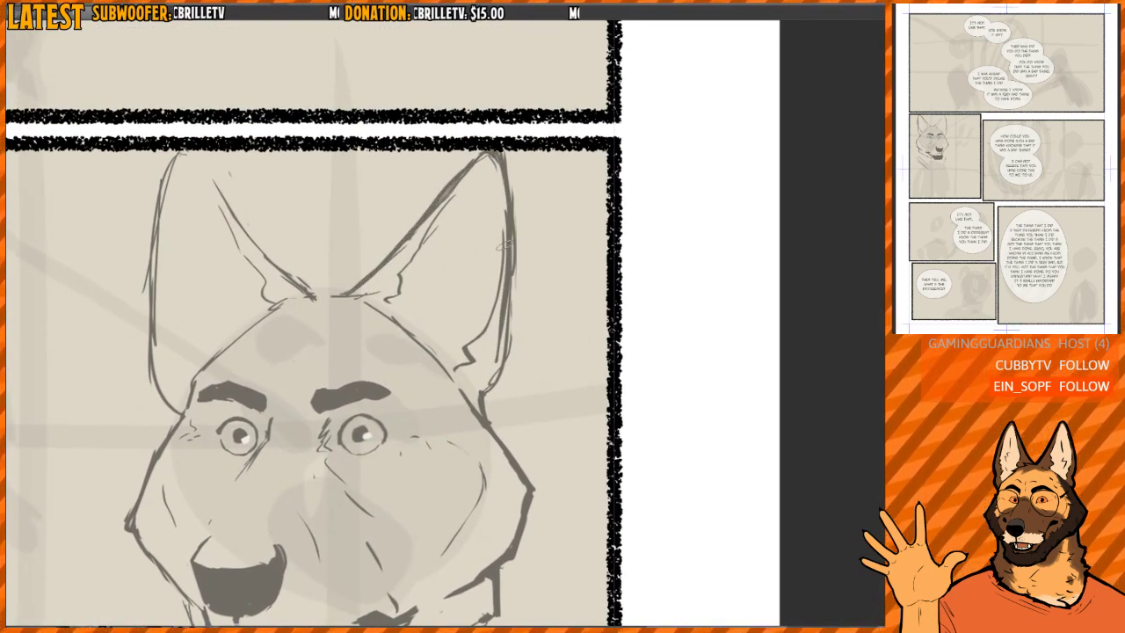
- Clean up the near ear's doubled outer edge and redraw it as one smooth curve down to the head
{"action": "key", "text": "h"}
{"action": "left_click_drag", "start_coordinate": [392, 169], "coordinate": [372, 264]}
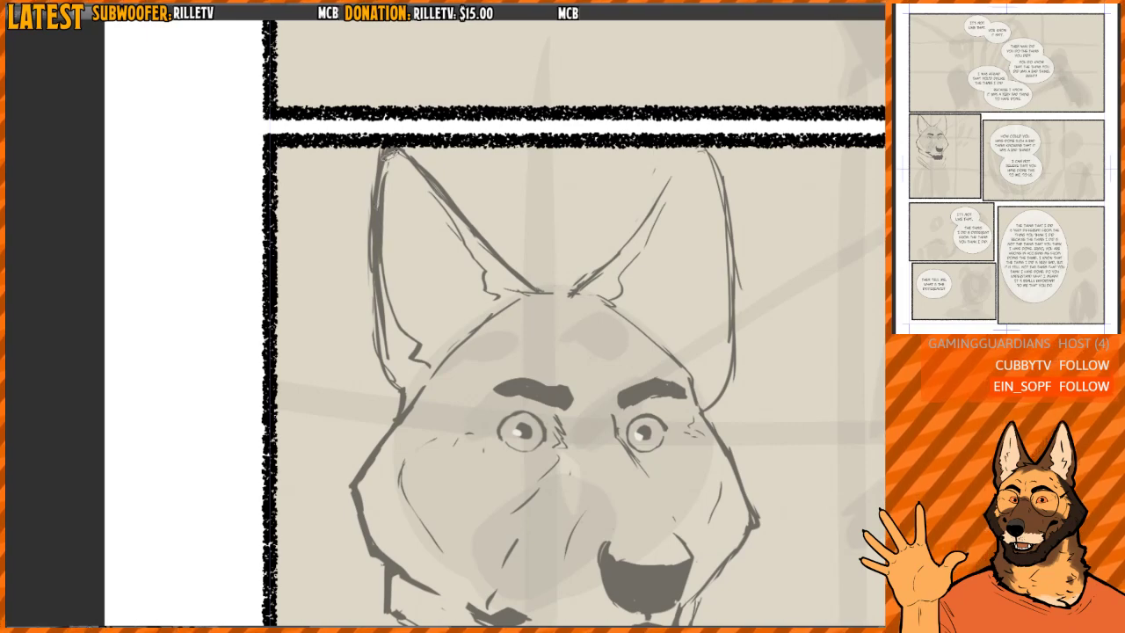
{"action": "left_click_drag", "start_coordinate": [391, 156], "coordinate": [378, 276]}
{"action": "mouse_move", "coordinate": [383, 187]}
{"action": "left_mouse_down"}
{"action": "mouse_move", "coordinate": [374, 248]}
{"action": "mouse_move", "coordinate": [403, 393]}
{"action": "left_mouse_up"}
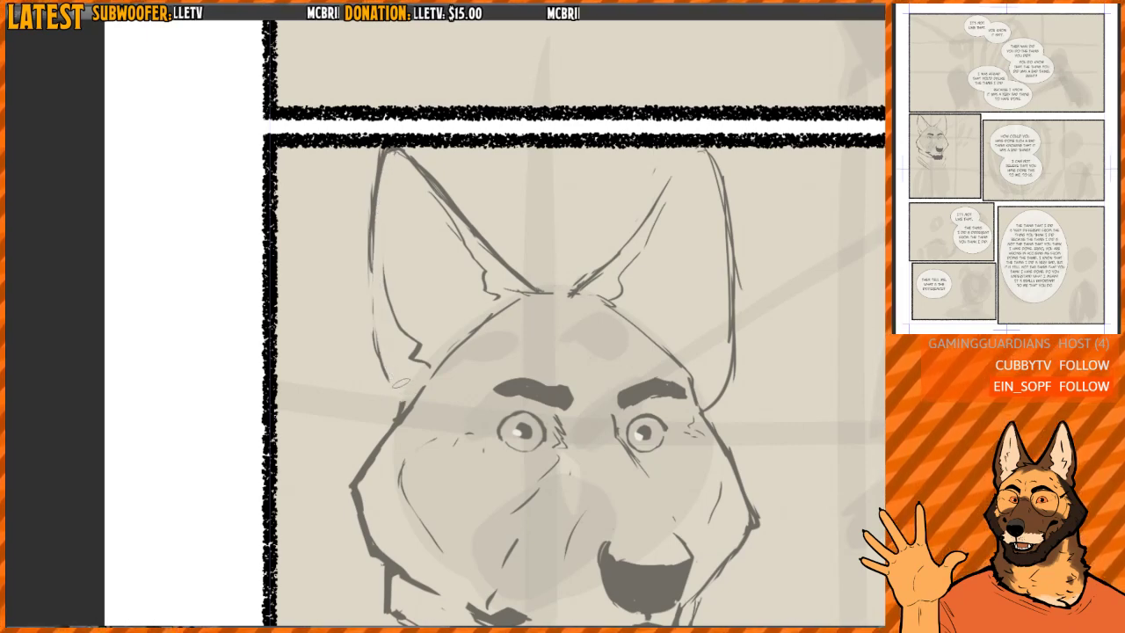
{"action": "mouse_move", "coordinate": [385, 154]}
{"action": "left_mouse_down"}
{"action": "mouse_move", "coordinate": [370, 335]}
{"action": "mouse_move", "coordinate": [371, 224]}
{"action": "mouse_move", "coordinate": [409, 413]}
{"action": "left_mouse_up"}
- Draw wavy fur edges and tufts inside the near ear and break up its base line with fur strokes
{"action": "key", "text": "h"}
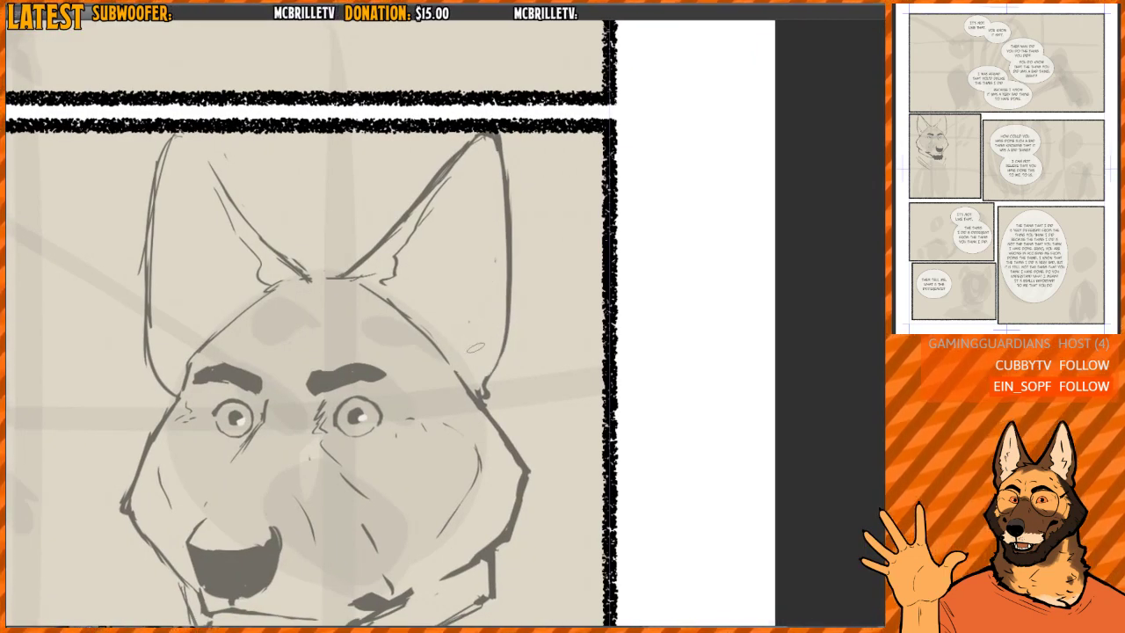
{"action": "mouse_move", "coordinate": [488, 380]}
{"action": "left_mouse_down"}
{"action": "mouse_move", "coordinate": [459, 374]}
{"action": "mouse_move", "coordinate": [496, 314]}
{"action": "mouse_move", "coordinate": [500, 219]}
{"action": "mouse_move", "coordinate": [455, 146]}
{"action": "left_mouse_up"}
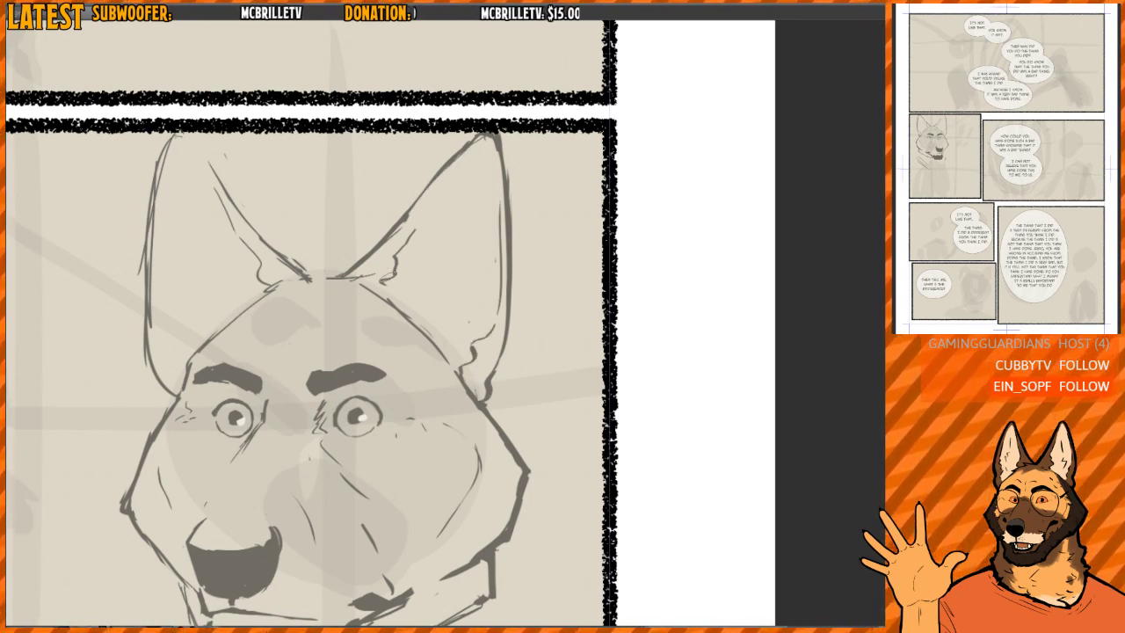
{"action": "mouse_move", "coordinate": [384, 283]}
{"action": "left_mouse_down"}
{"action": "mouse_move", "coordinate": [477, 146]}
{"action": "mouse_move", "coordinate": [405, 244]}
{"action": "mouse_move", "coordinate": [387, 300]}
{"action": "mouse_move", "coordinate": [412, 319]}
{"action": "mouse_move", "coordinate": [405, 304]}
{"action": "mouse_move", "coordinate": [443, 347]}
{"action": "mouse_move", "coordinate": [436, 300]}
{"action": "mouse_move", "coordinate": [467, 243]}
{"action": "mouse_move", "coordinate": [465, 219]}
{"action": "left_mouse_up"}
{"action": "left_click_drag", "start_coordinate": [360, 354], "coordinate": [360, 351]}
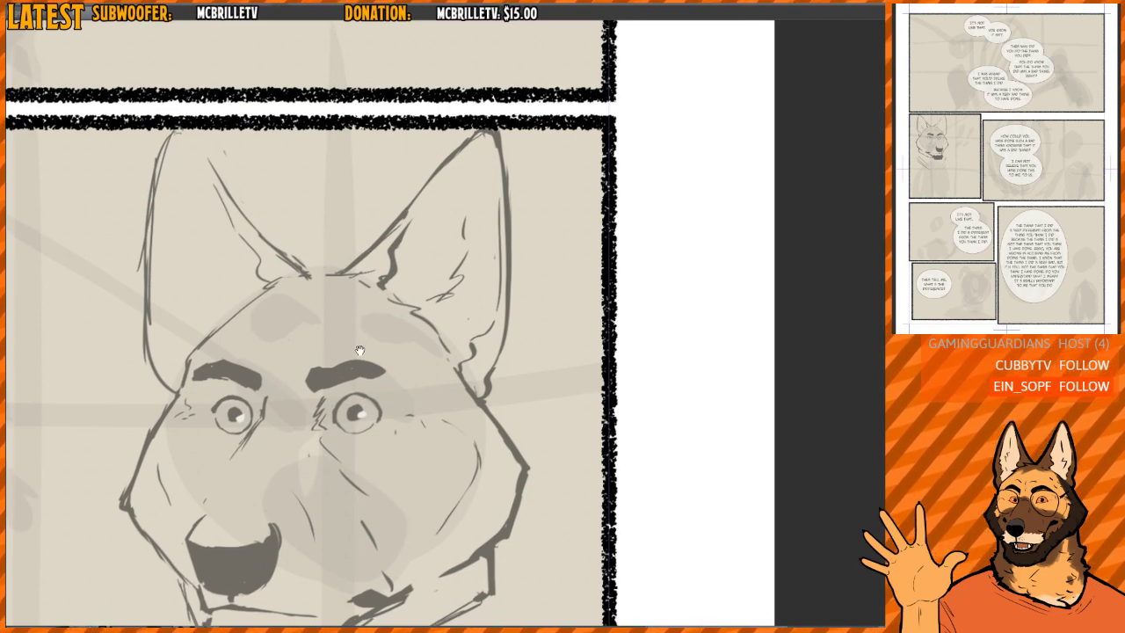
{"action": "mouse_move", "coordinate": [378, 302]}
{"action": "left_mouse_down"}
{"action": "mouse_move", "coordinate": [659, 291]}
{"action": "mouse_move", "coordinate": [514, 295]}
{"action": "left_mouse_up"}
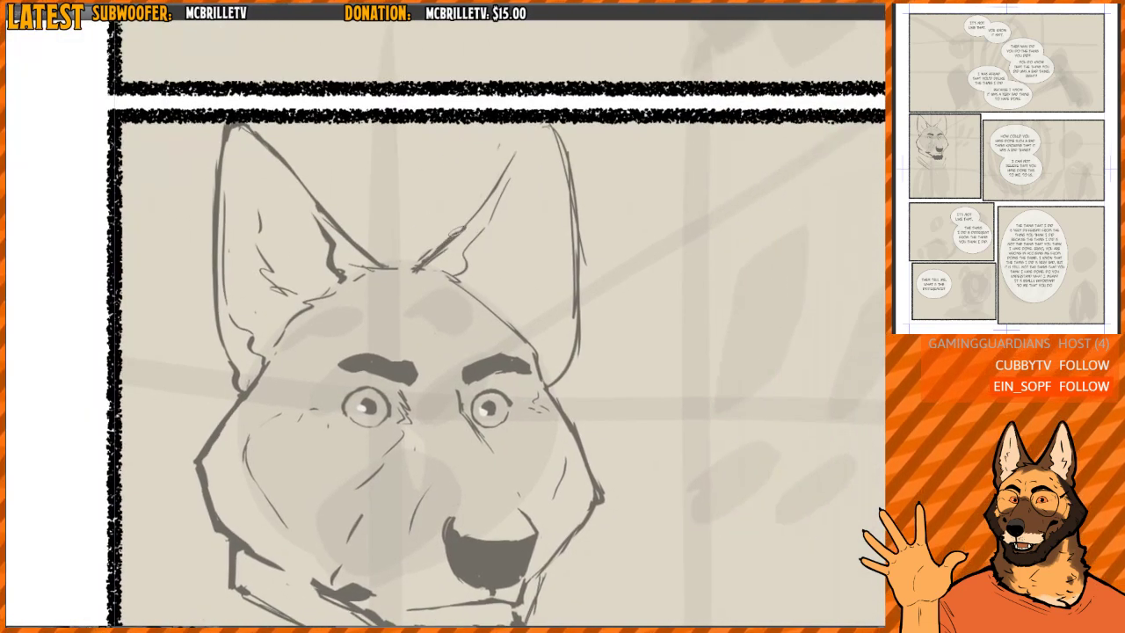
- Darken the far ear's inner edge and redraw its outer edge as a single clean curve
{"action": "left_click_drag", "start_coordinate": [456, 231], "coordinate": [547, 124]}
{"action": "key", "text": "h"}
{"action": "left_click_drag", "start_coordinate": [391, 190], "coordinate": [417, 203]}
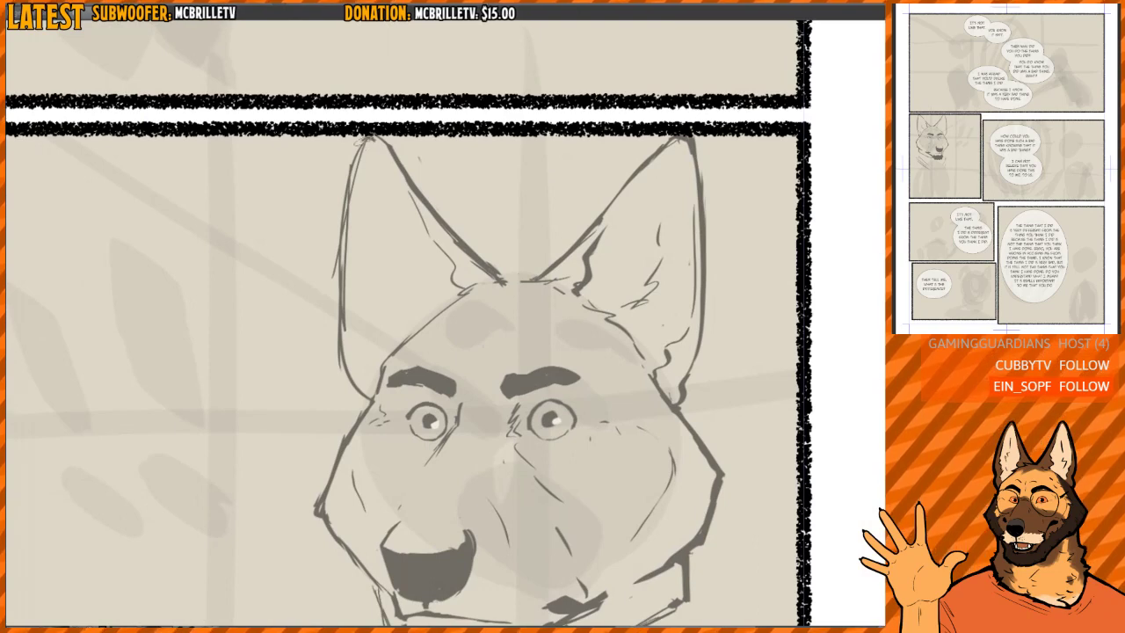
{"action": "mouse_move", "coordinate": [366, 140]}
{"action": "left_mouse_down"}
{"action": "mouse_move", "coordinate": [343, 317]}
{"action": "mouse_move", "coordinate": [347, 305]}
{"action": "left_mouse_up"}
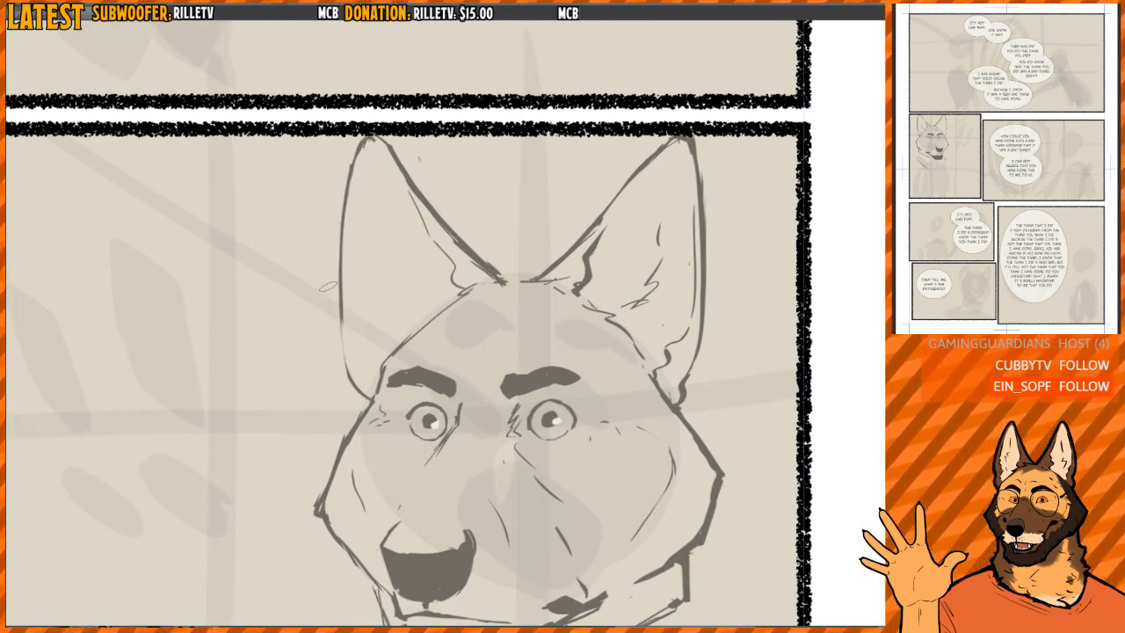
{"action": "mouse_move", "coordinate": [342, 198]}
{"action": "left_mouse_down"}
{"action": "mouse_move", "coordinate": [343, 383]}
{"action": "mouse_move", "coordinate": [368, 399]}
{"action": "left_mouse_up"}
{"action": "key", "text": "h"}
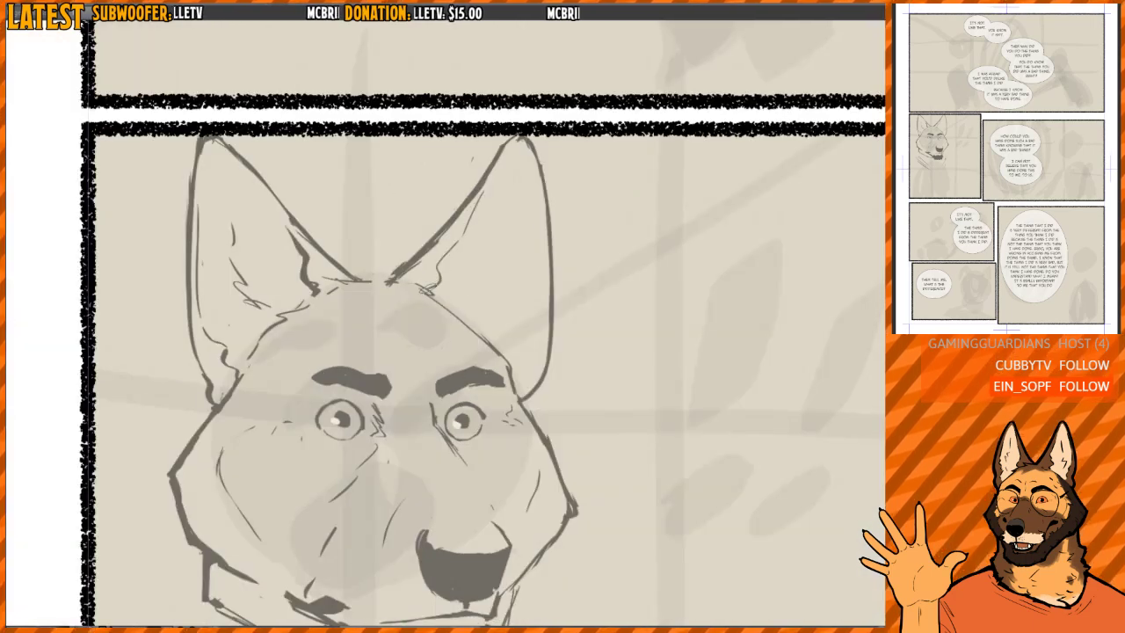
- Draw the wavy inner rim and fur tufts inside the far ear
{"action": "left_click_drag", "start_coordinate": [430, 289], "coordinate": [488, 178]}
{"action": "mouse_move", "coordinate": [537, 246]}
{"action": "left_mouse_down"}
{"action": "mouse_move", "coordinate": [529, 218]}
{"action": "mouse_move", "coordinate": [514, 338]}
{"action": "left_mouse_up"}
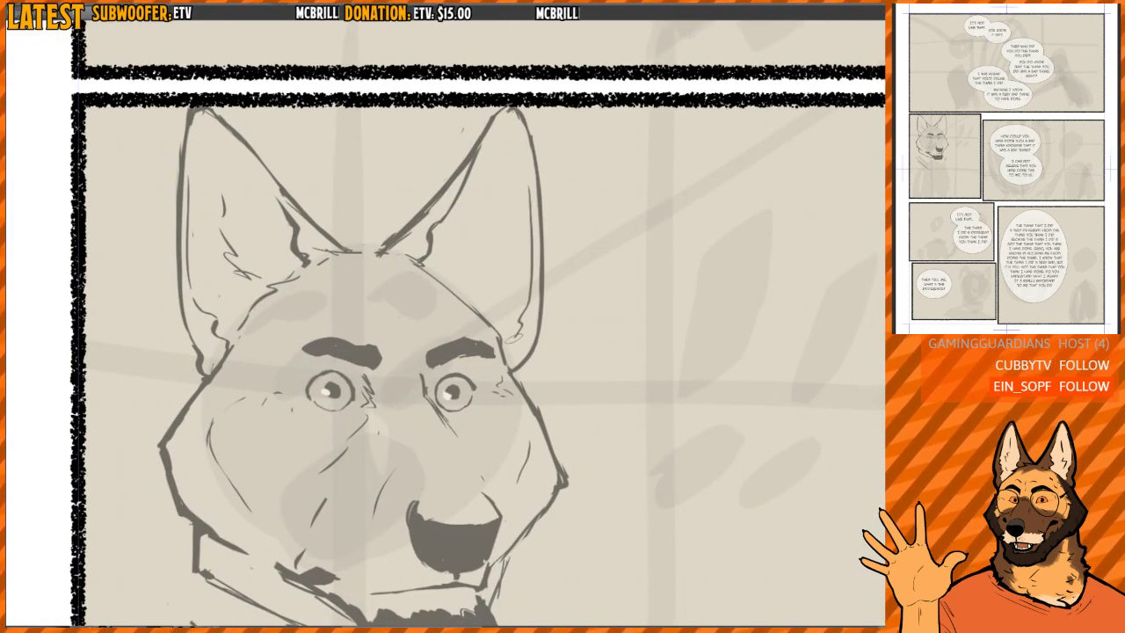
{"action": "mouse_move", "coordinate": [473, 301]}
{"action": "left_mouse_down"}
{"action": "mouse_move", "coordinate": [492, 276]}
{"action": "mouse_move", "coordinate": [493, 232]}
{"action": "left_mouse_up"}
- Draw a heavier line across the top of the head between the two ears
{"action": "left_click_drag", "start_coordinate": [342, 245], "coordinate": [395, 245]}
{"action": "left_click_drag", "start_coordinate": [377, 251], "coordinate": [405, 242]}
{"action": "scroll", "coordinate": [437, 211], "scroll_direction": "down", "scroll_amount": 4}
{"action": "mouse_move", "coordinate": [427, 291]}
{"action": "left_mouse_down"}
{"action": "mouse_move", "coordinate": [436, 213]}
{"action": "mouse_move", "coordinate": [459, 259]}
{"action": "left_mouse_up"}
{"action": "key", "text": "h"}
- Add frown creases between the eyebrows and rework the lines at the far eye's inner corner
{"action": "scroll", "coordinate": [461, 263], "scroll_direction": "up", "scroll_amount": 3}
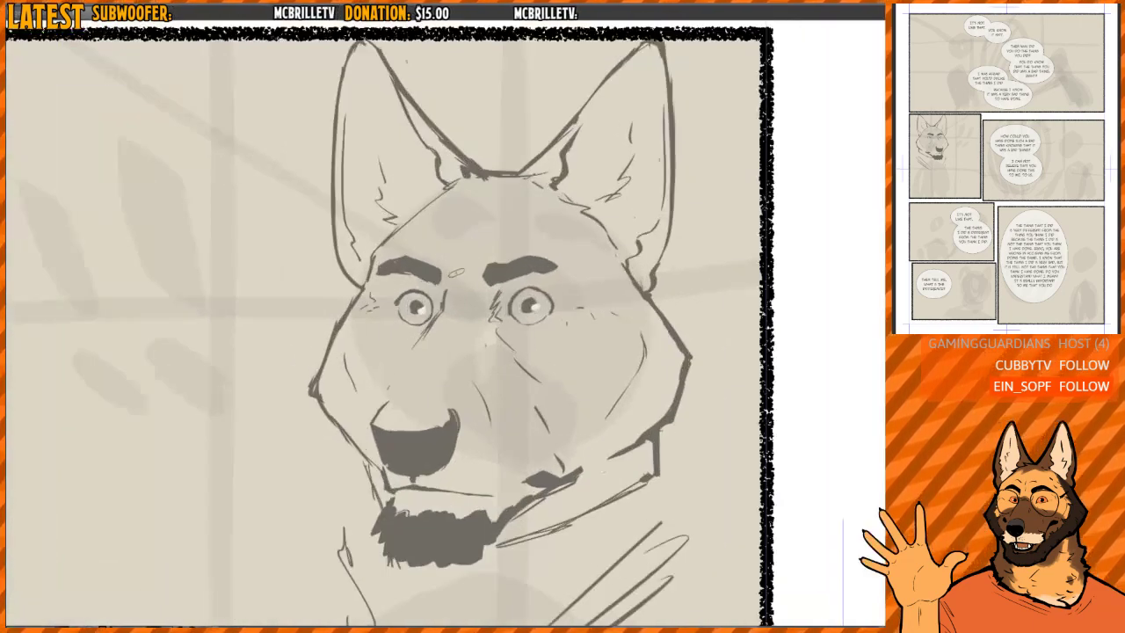
{"action": "scroll", "coordinate": [485, 231], "scroll_direction": "up", "scroll_amount": 2}
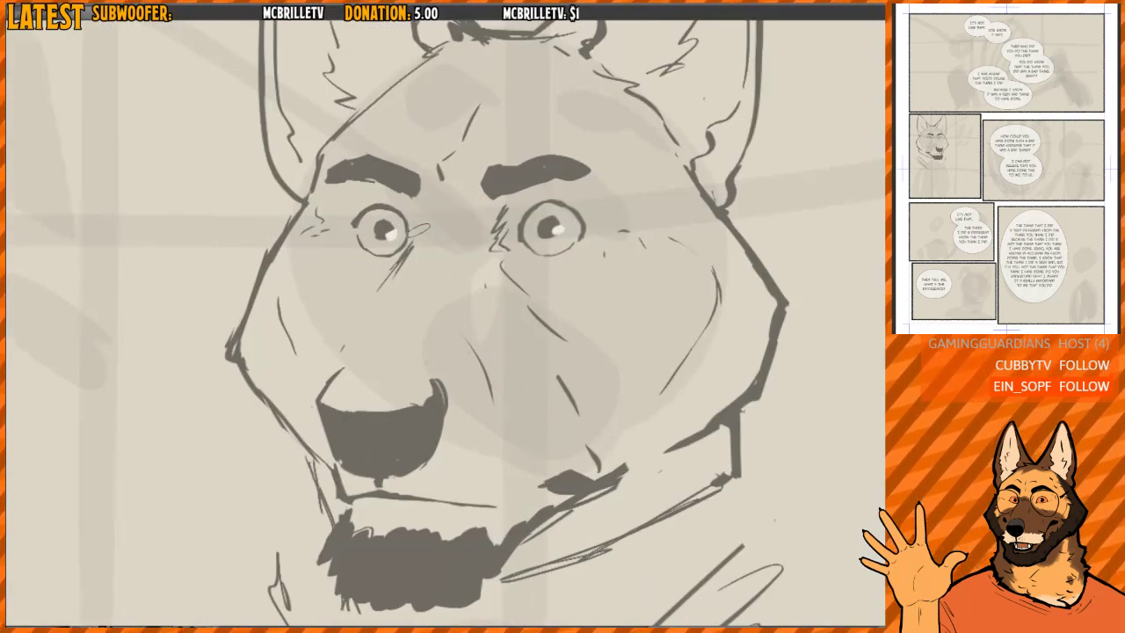
{"action": "key", "text": "ctrl+z"}
{"action": "mouse_move", "coordinate": [416, 201]}
{"action": "left_mouse_down"}
{"action": "mouse_move", "coordinate": [413, 232]}
{"action": "mouse_move", "coordinate": [381, 288]}
{"action": "left_mouse_up"}
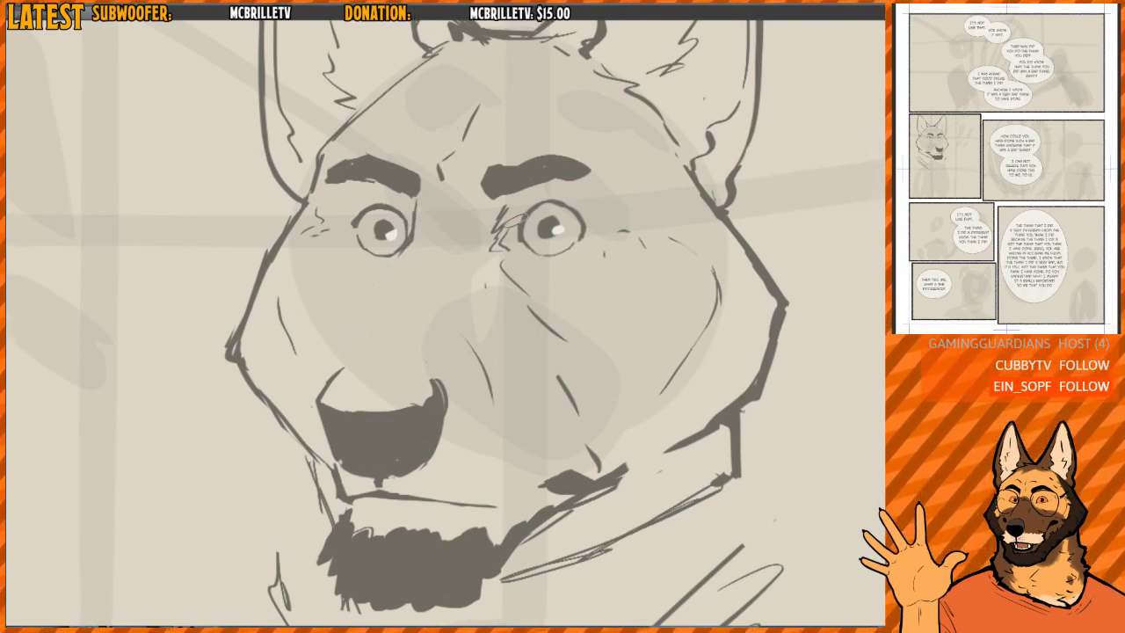
{"action": "left_click_drag", "start_coordinate": [485, 234], "coordinate": [470, 188]}
{"action": "scroll", "coordinate": [475, 201], "scroll_direction": "down", "scroll_amount": 3}
{"action": "scroll", "coordinate": [449, 201], "scroll_direction": "up", "scroll_amount": 3}
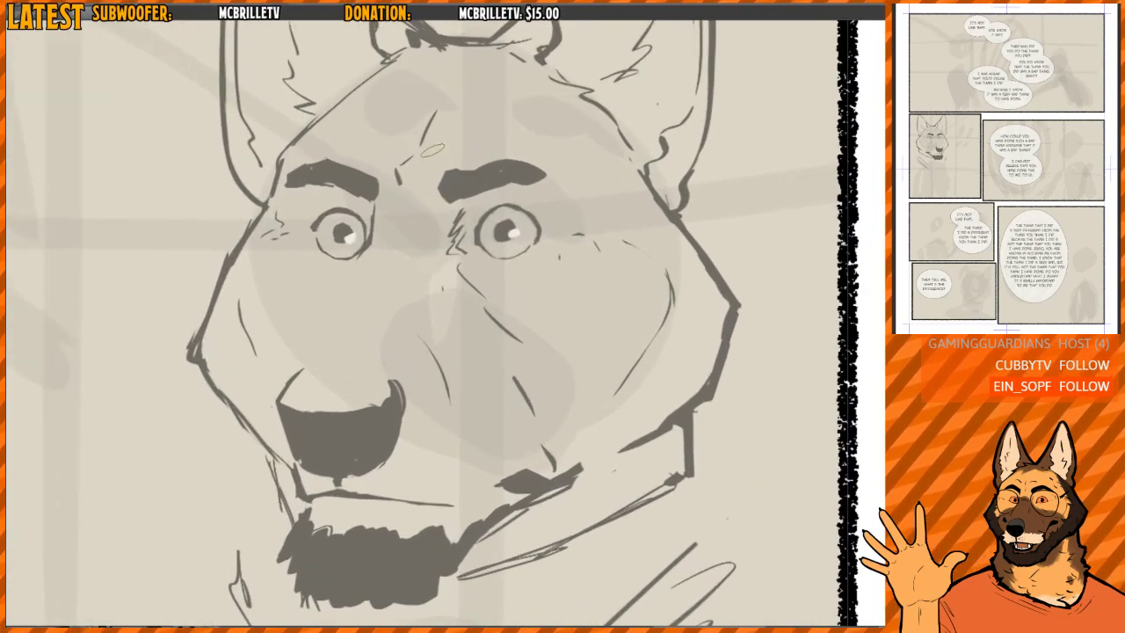
{"action": "scroll", "coordinate": [449, 231], "scroll_direction": "down", "scroll_amount": 1}
{"action": "scroll", "coordinate": [503, 395], "scroll_direction": "down", "scroll_amount": 2}
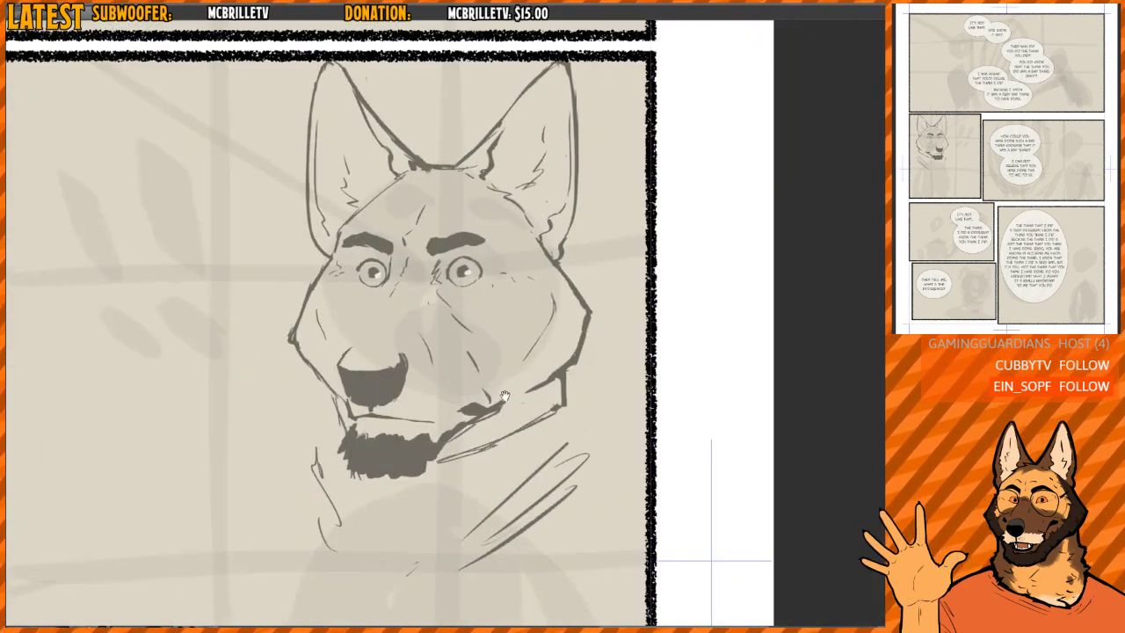
- Erase the rough neck strokes beneath the dog's head to clear room for new clothing
{"action": "left_click_drag", "start_coordinate": [505, 396], "coordinate": [492, 294]}
{"action": "scroll", "coordinate": [492, 290], "scroll_direction": "down", "scroll_amount": 2}
{"action": "key", "text": "h"}
{"action": "left_click_drag", "start_coordinate": [572, 309], "coordinate": [522, 267]}
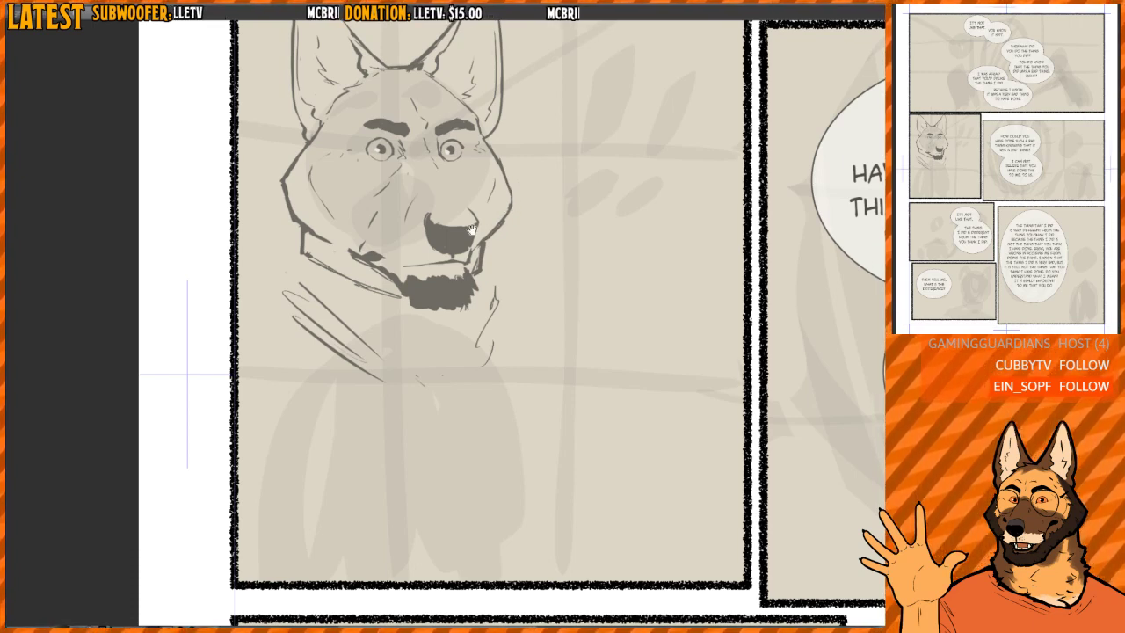
{"action": "scroll", "coordinate": [363, 243], "scroll_direction": "down", "scroll_amount": 1}
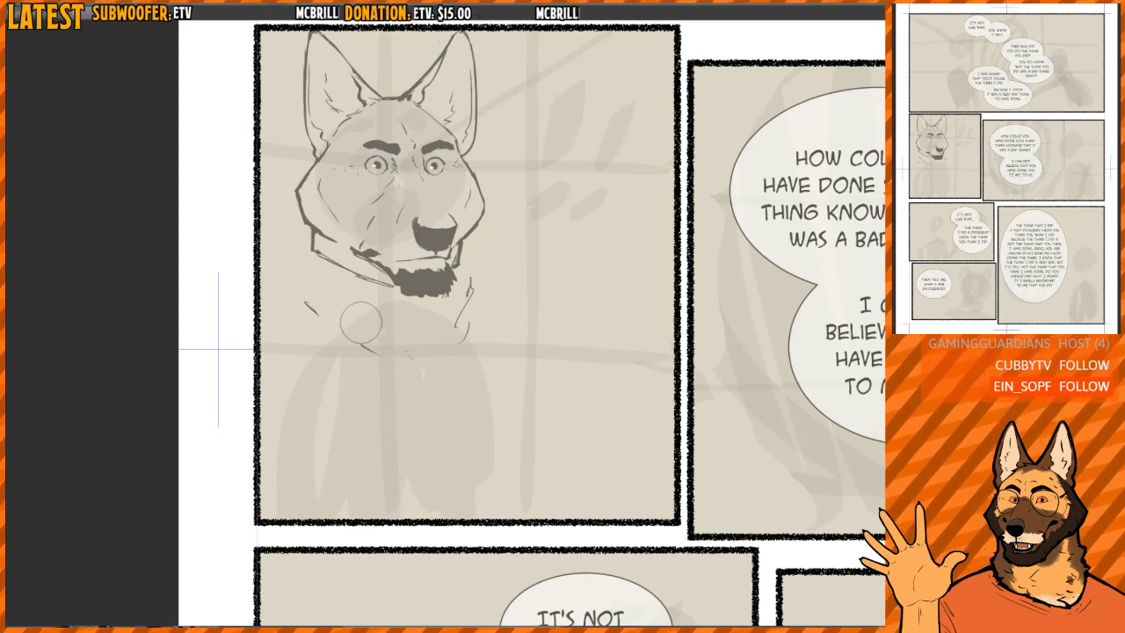
{"action": "left_click_drag", "start_coordinate": [315, 275], "coordinate": [418, 362]}
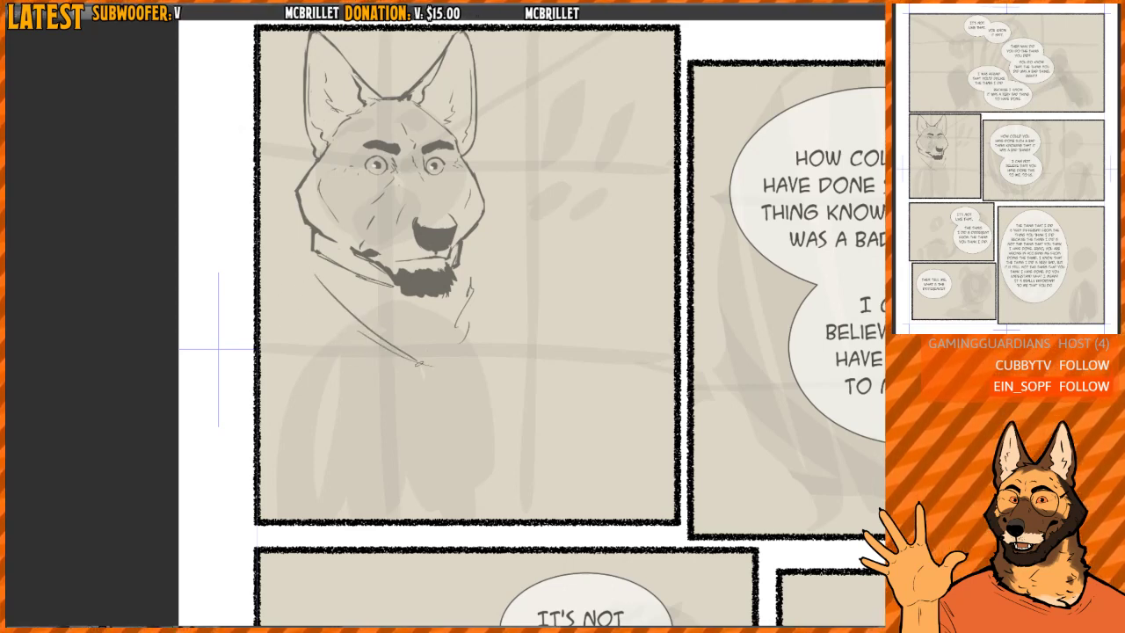
{"action": "key", "text": "e"}
{"action": "mouse_move", "coordinate": [327, 284]}
{"action": "left_mouse_down"}
{"action": "mouse_move", "coordinate": [427, 359]}
{"action": "mouse_move", "coordinate": [466, 329]}
{"action": "left_mouse_up"}
{"action": "key", "text": "p"}
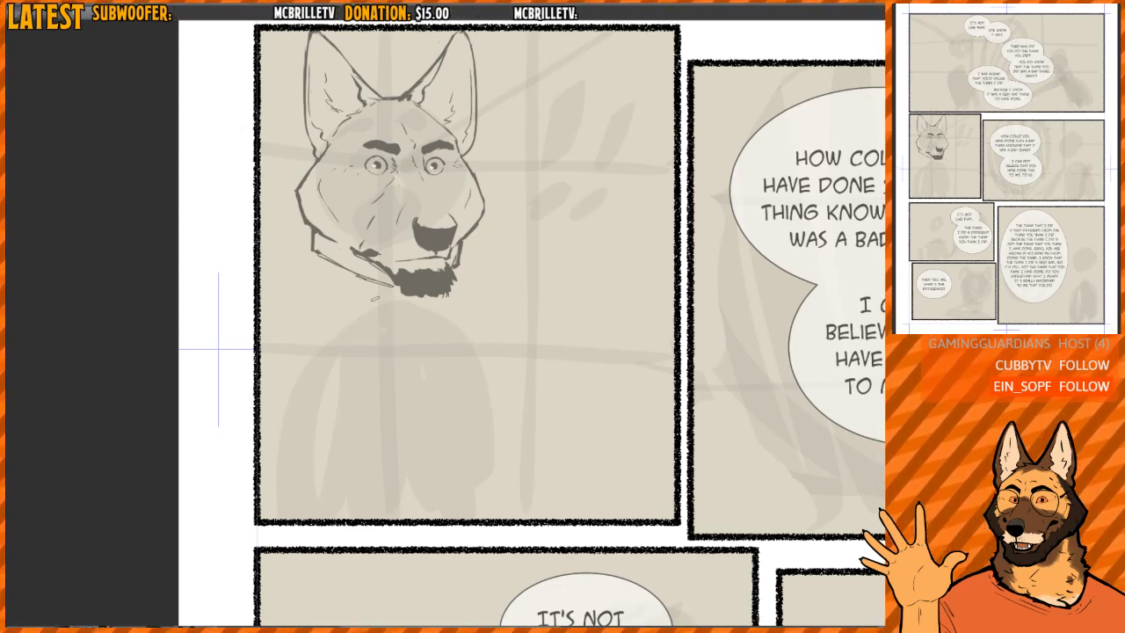
- Sketch the first curves of a scarf wrapping the neck below the jaw, starting from the near side
{"action": "left_click_drag", "start_coordinate": [313, 274], "coordinate": [427, 339]}
{"action": "left_click_drag", "start_coordinate": [320, 257], "coordinate": [397, 289]}
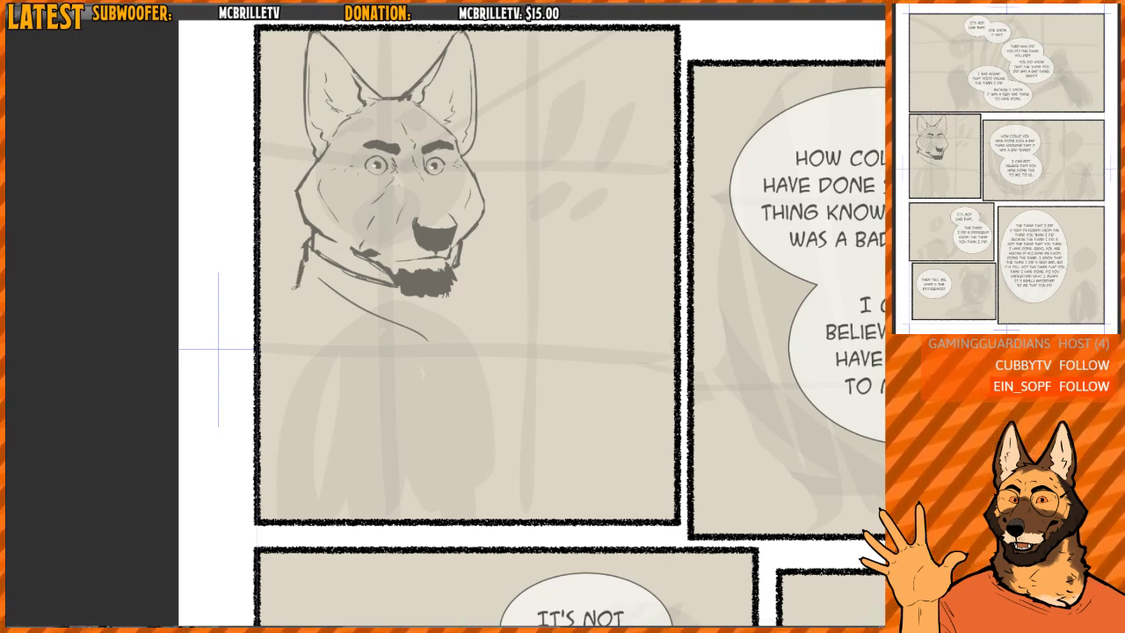
{"action": "left_click_drag", "start_coordinate": [297, 287], "coordinate": [343, 334]}
{"action": "left_click_drag", "start_coordinate": [316, 300], "coordinate": [423, 364]}
- Erase the loose end of the scarf curve and redraw the fold crossing below the chin
{"action": "key", "text": "h"}
{"action": "left_click_drag", "start_coordinate": [515, 317], "coordinate": [476, 309]}
{"action": "key", "text": "e"}
{"action": "mouse_move", "coordinate": [422, 332]}
{"action": "left_mouse_down"}
{"action": "mouse_move", "coordinate": [449, 331]}
{"action": "mouse_move", "coordinate": [451, 301]}
{"action": "mouse_move", "coordinate": [418, 322]}
{"action": "mouse_move", "coordinate": [506, 288]}
{"action": "left_mouse_up"}
{"action": "key", "text": "p"}
{"action": "mouse_move", "coordinate": [457, 317]}
{"action": "left_mouse_down"}
{"action": "mouse_move", "coordinate": [543, 267]}
{"action": "mouse_move", "coordinate": [451, 346]}
{"action": "left_mouse_up"}
{"action": "left_click_drag", "start_coordinate": [450, 346], "coordinate": [505, 311]}
- Draw the scarf's far edge and lower edge, and add fold lines across its front
{"action": "mouse_move", "coordinate": [400, 342]}
{"action": "left_mouse_down"}
{"action": "mouse_move", "coordinate": [420, 361]}
{"action": "mouse_move", "coordinate": [396, 332]}
{"action": "mouse_move", "coordinate": [382, 255]}
{"action": "mouse_move", "coordinate": [370, 297]}
{"action": "left_mouse_up"}
{"action": "key", "text": "e"}
{"action": "key", "text": "p"}
{"action": "left_click_drag", "start_coordinate": [370, 297], "coordinate": [431, 363]}
{"action": "left_click_drag", "start_coordinate": [454, 362], "coordinate": [523, 308]}
{"action": "left_click_drag", "start_coordinate": [552, 297], "coordinate": [472, 384]}
{"action": "left_click_drag", "start_coordinate": [388, 318], "coordinate": [410, 365]}
{"action": "mouse_move", "coordinate": [382, 340]}
{"action": "left_mouse_down"}
{"action": "mouse_move", "coordinate": [406, 365]}
{"action": "mouse_move", "coordinate": [492, 387]}
{"action": "mouse_move", "coordinate": [522, 348]}
{"action": "mouse_move", "coordinate": [522, 311]}
{"action": "mouse_move", "coordinate": [464, 340]}
{"action": "left_mouse_up"}
- Clean up overlapping strokes along the scarf's far side and lower edge
{"action": "key", "text": "h"}
{"action": "key", "text": "e"}
{"action": "mouse_move", "coordinate": [486, 256]}
{"action": "left_mouse_down"}
{"action": "mouse_move", "coordinate": [458, 318]}
{"action": "mouse_move", "coordinate": [425, 350]}
{"action": "left_mouse_up"}
{"action": "key", "text": "p"}
{"action": "key", "text": "e"}
{"action": "left_click_drag", "start_coordinate": [337, 337], "coordinate": [391, 380]}
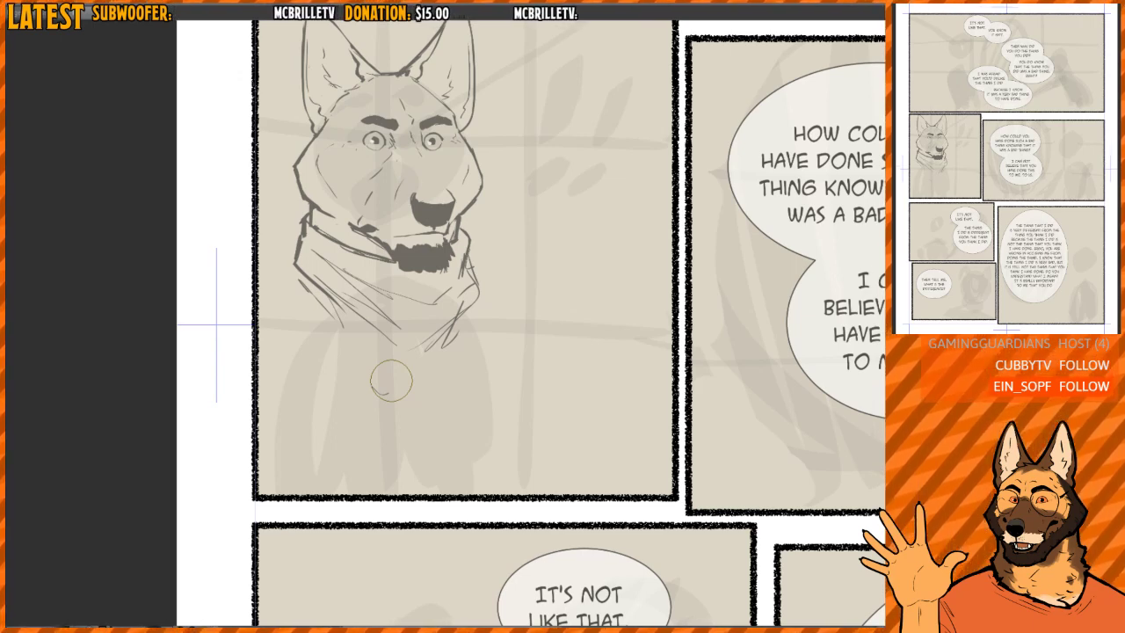
- Try extending the scarf into a long rounded drape over the chest, and erase the drape again
{"action": "left_click_drag", "start_coordinate": [392, 382], "coordinate": [347, 409]}
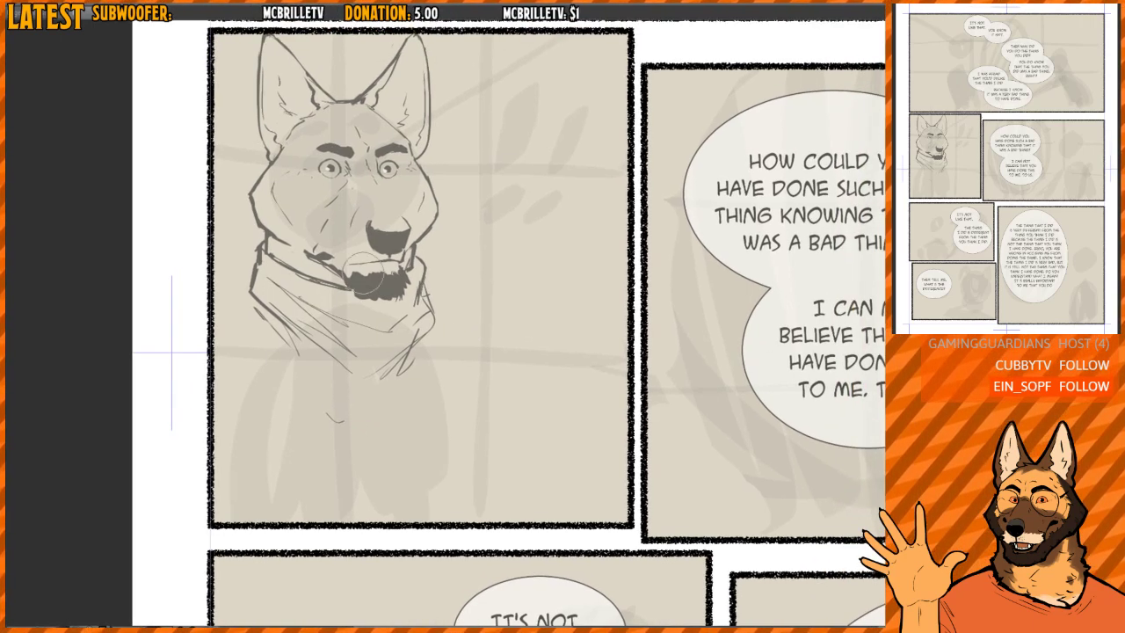
{"action": "left_click_drag", "start_coordinate": [256, 309], "coordinate": [324, 407]}
{"action": "key", "text": "ctrl+z"}
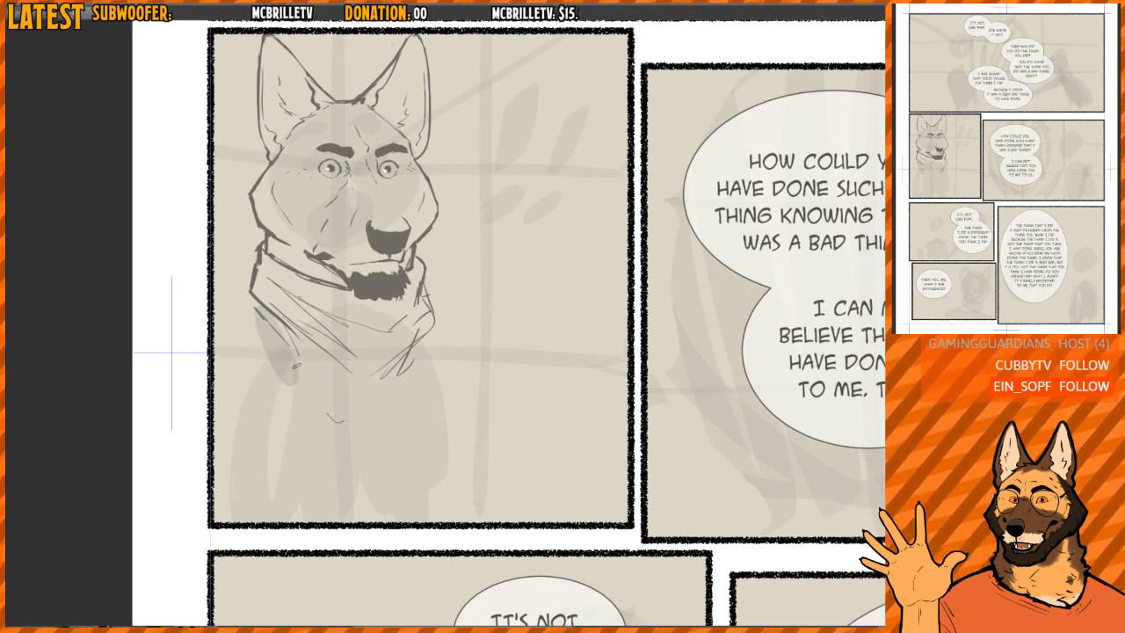
{"action": "left_click_drag", "start_coordinate": [267, 325], "coordinate": [325, 421]}
{"action": "mouse_move", "coordinate": [293, 374]}
{"action": "left_mouse_down"}
{"action": "mouse_move", "coordinate": [340, 422]}
{"action": "mouse_move", "coordinate": [416, 404]}
{"action": "left_mouse_up"}
{"action": "left_click_drag", "start_coordinate": [434, 334], "coordinate": [413, 408]}
{"action": "left_click_drag", "start_coordinate": [433, 315], "coordinate": [414, 394]}
{"action": "left_click_drag", "start_coordinate": [416, 388], "coordinate": [366, 417]}
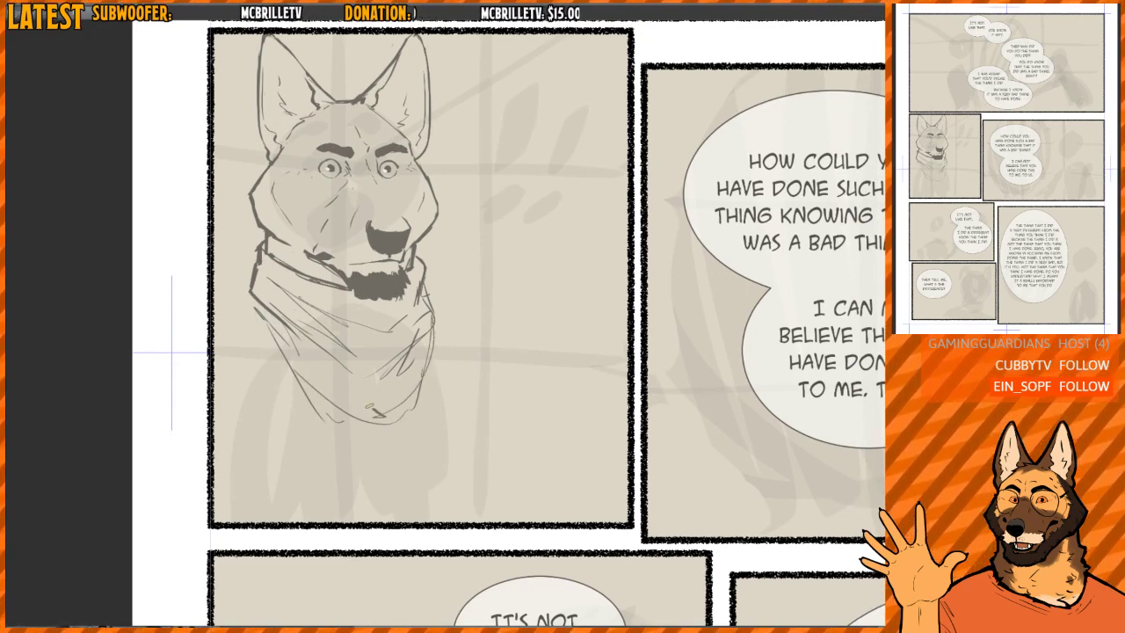
{"action": "left_click_drag", "start_coordinate": [276, 325], "coordinate": [373, 408]}
{"action": "key", "text": "e"}
{"action": "mouse_move", "coordinate": [262, 325]}
{"action": "left_mouse_down"}
{"action": "mouse_move", "coordinate": [308, 381]}
{"action": "mouse_move", "coordinate": [359, 417]}
{"action": "mouse_move", "coordinate": [448, 363]}
{"action": "left_mouse_up"}
{"action": "mouse_move", "coordinate": [447, 363]}
{"action": "left_mouse_down"}
{"action": "mouse_move", "coordinate": [307, 372]}
{"action": "mouse_move", "coordinate": [440, 398]}
{"action": "left_mouse_up"}
{"action": "left_click_drag", "start_coordinate": [440, 398], "coordinate": [343, 369]}
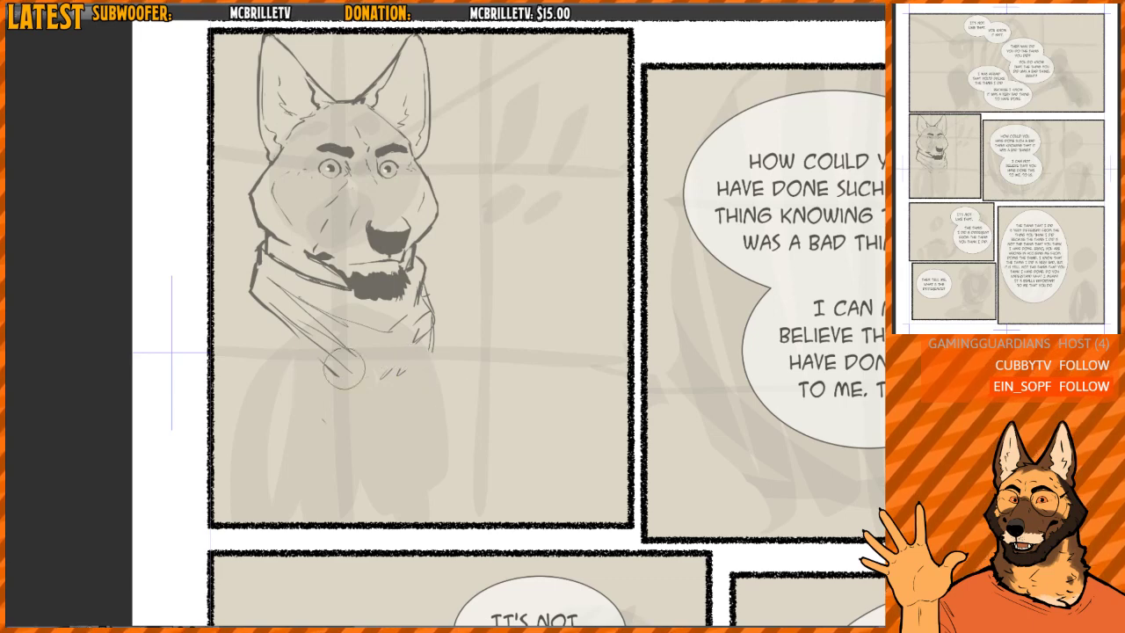
- Sketch a wider scarf shape flaring out at the near shoulder with a diagonal lower edge
{"action": "key", "text": "p"}
{"action": "left_click_drag", "start_coordinate": [253, 304], "coordinate": [309, 371]}
{"action": "left_click_drag", "start_coordinate": [245, 303], "coordinate": [327, 388]}
{"action": "mouse_move", "coordinate": [251, 274]}
{"action": "left_mouse_down"}
{"action": "mouse_move", "coordinate": [232, 320]}
{"action": "mouse_move", "coordinate": [379, 401]}
{"action": "mouse_move", "coordinate": [434, 377]}
{"action": "mouse_move", "coordinate": [443, 331]}
{"action": "mouse_move", "coordinate": [438, 353]}
{"action": "mouse_move", "coordinate": [411, 409]}
{"action": "left_mouse_up"}
- Erase the old lines inside the scarf, redraw the neck's far side and add a fold across the front
{"action": "key", "text": "e"}
{"action": "mouse_move", "coordinate": [313, 342]}
{"action": "left_mouse_down"}
{"action": "mouse_move", "coordinate": [351, 367]}
{"action": "mouse_move", "coordinate": [262, 333]}
{"action": "mouse_move", "coordinate": [373, 373]}
{"action": "left_mouse_up"}
{"action": "mouse_move", "coordinate": [373, 372]}
{"action": "left_mouse_down"}
{"action": "mouse_move", "coordinate": [262, 332]}
{"action": "mouse_move", "coordinate": [376, 381]}
{"action": "mouse_move", "coordinate": [415, 380]}
{"action": "mouse_move", "coordinate": [419, 272]}
{"action": "left_mouse_up"}
{"action": "key", "text": "p"}
{"action": "left_click_drag", "start_coordinate": [416, 262], "coordinate": [413, 303]}
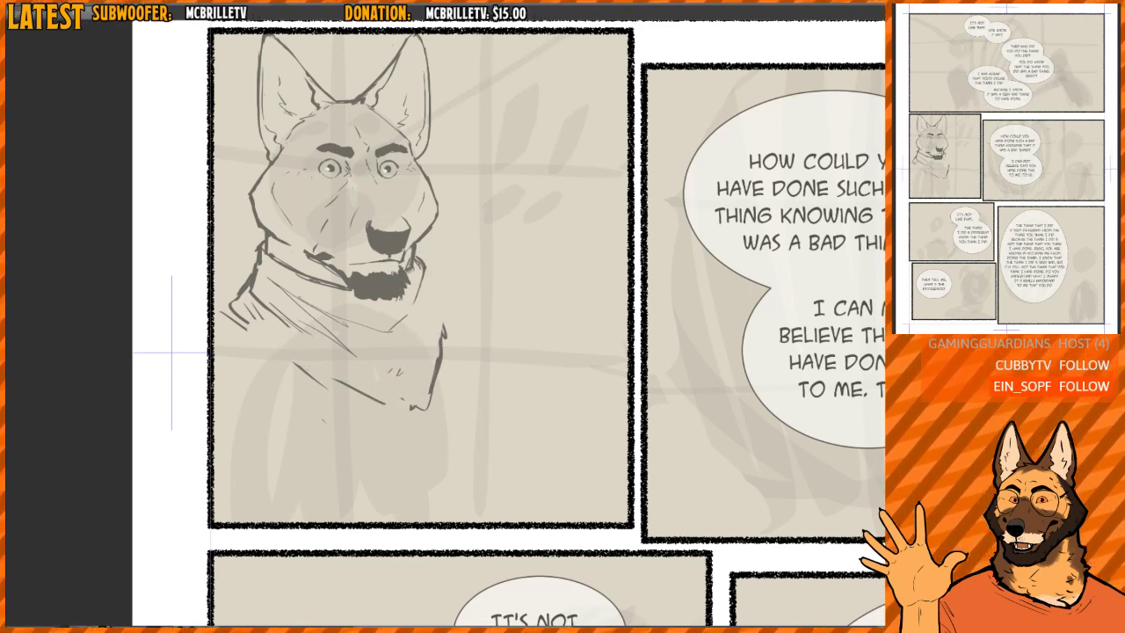
{"action": "mouse_move", "coordinate": [253, 304]}
{"action": "left_mouse_down"}
{"action": "mouse_move", "coordinate": [403, 372]}
{"action": "mouse_move", "coordinate": [426, 350]}
{"action": "left_mouse_up"}
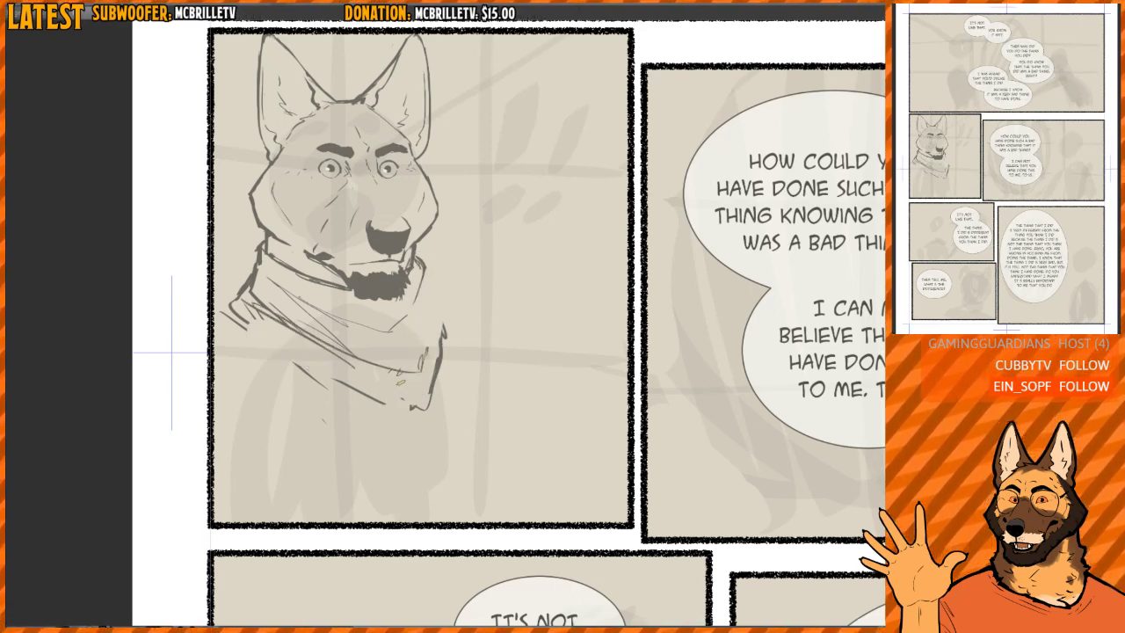
- Redraw the scarf's far edge running down from the jaw and erase the front folds and lower edge
{"action": "left_click_drag", "start_coordinate": [497, 283], "coordinate": [460, 290]}
{"action": "key", "text": "e"}
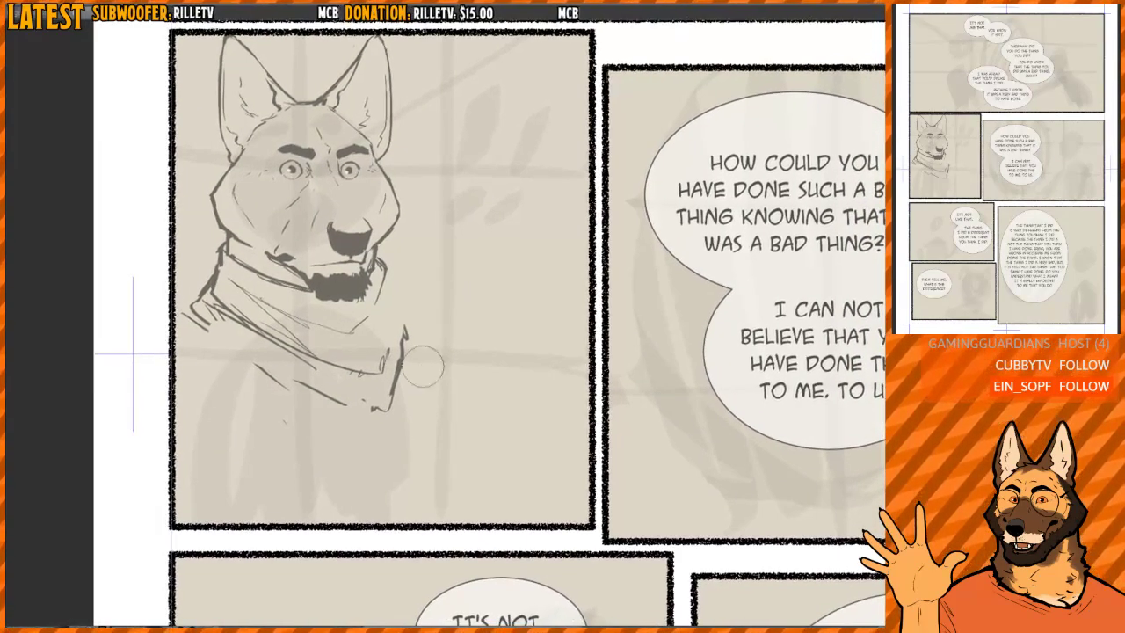
{"action": "mouse_move", "coordinate": [389, 326]}
{"action": "left_mouse_down"}
{"action": "mouse_move", "coordinate": [376, 388]}
{"action": "mouse_move", "coordinate": [401, 376]}
{"action": "mouse_move", "coordinate": [386, 388]}
{"action": "left_mouse_up"}
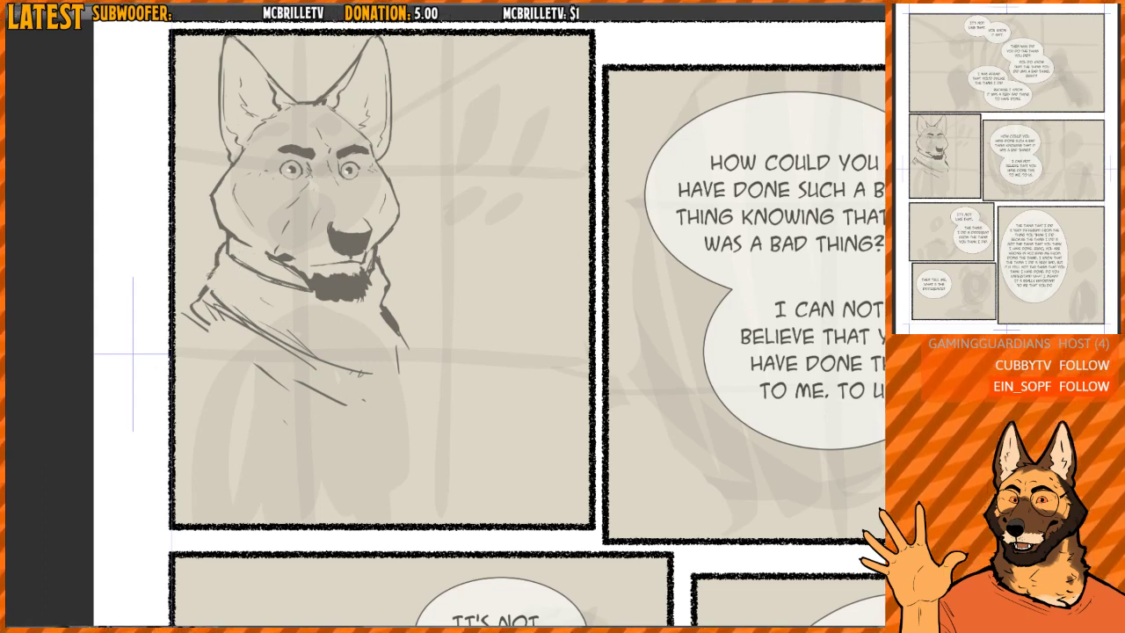
{"action": "mouse_move", "coordinate": [218, 266]}
{"action": "left_mouse_down"}
{"action": "mouse_move", "coordinate": [205, 297]}
{"action": "mouse_move", "coordinate": [337, 348]}
{"action": "left_mouse_up"}
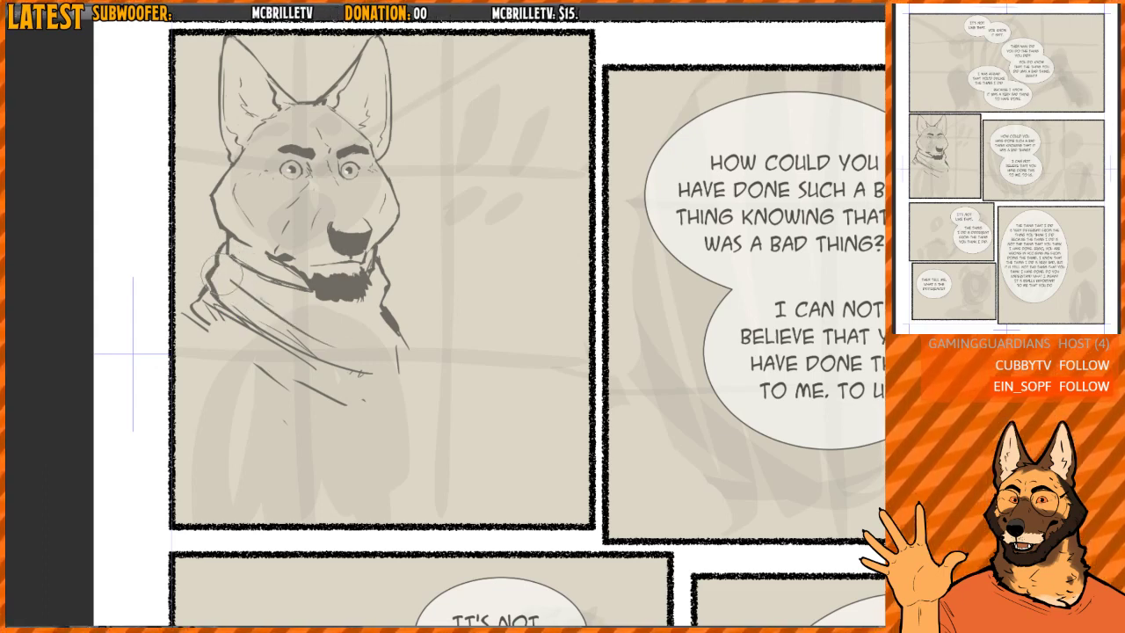
{"action": "left_click_drag", "start_coordinate": [309, 377], "coordinate": [288, 370]}
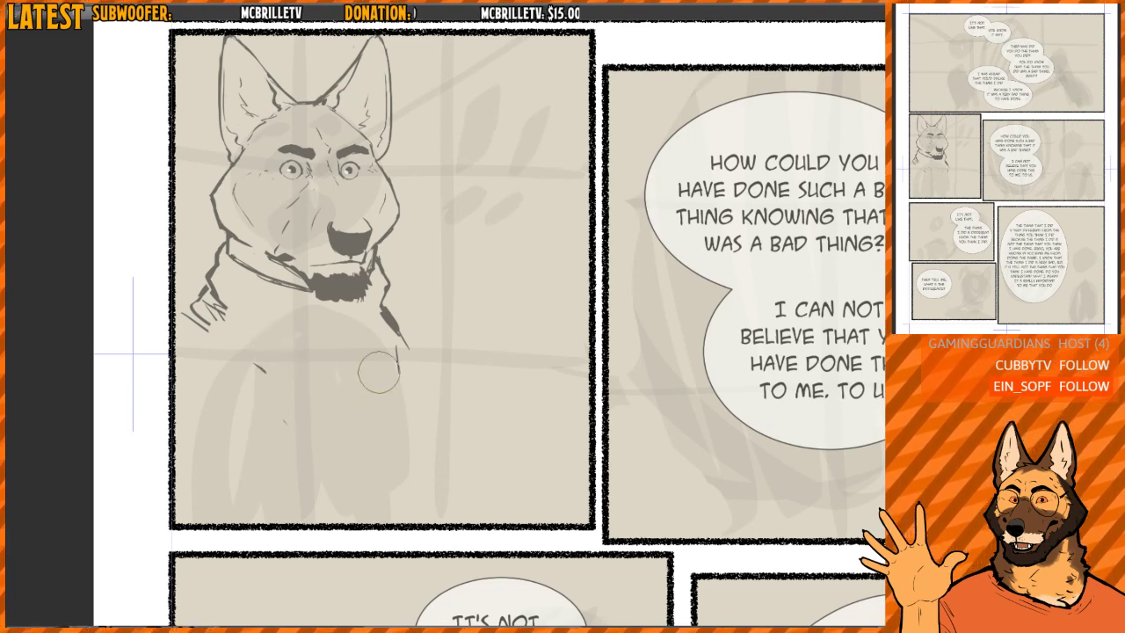
{"action": "mouse_move", "coordinate": [378, 372]}
{"action": "left_mouse_down"}
{"action": "mouse_move", "coordinate": [388, 336]}
{"action": "mouse_move", "coordinate": [380, 310]}
{"action": "mouse_move", "coordinate": [410, 346]}
{"action": "left_mouse_up"}
- Draw new curved folds across the scarf from the near side to the far edge, with small wrinkles at the end
{"action": "left_click_drag", "start_coordinate": [216, 283], "coordinate": [326, 347]}
{"action": "left_click_drag", "start_coordinate": [258, 304], "coordinate": [369, 331]}
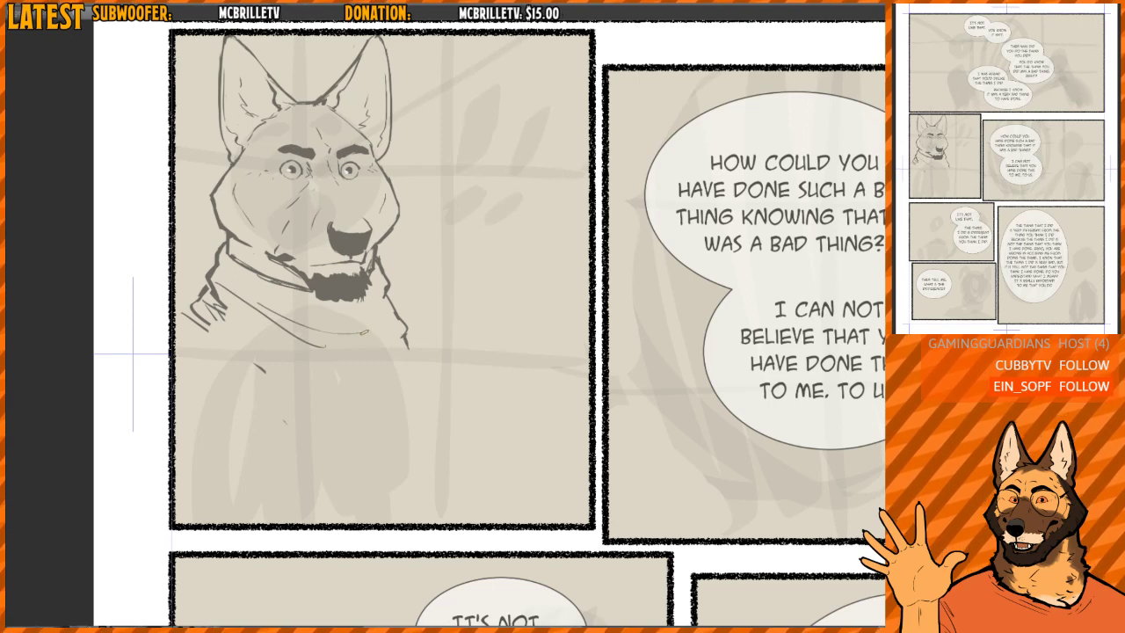
{"action": "mouse_move", "coordinate": [225, 283]}
{"action": "left_mouse_down"}
{"action": "mouse_move", "coordinate": [354, 354]}
{"action": "mouse_move", "coordinate": [381, 328]}
{"action": "mouse_move", "coordinate": [305, 319]}
{"action": "mouse_move", "coordinate": [370, 319]}
{"action": "left_mouse_up"}
{"action": "mouse_move", "coordinate": [225, 270]}
{"action": "left_mouse_down"}
{"action": "mouse_move", "coordinate": [375, 357]}
{"action": "mouse_move", "coordinate": [346, 359]}
{"action": "mouse_move", "coordinate": [254, 296]}
{"action": "mouse_move", "coordinate": [359, 326]}
{"action": "mouse_move", "coordinate": [235, 281]}
{"action": "mouse_move", "coordinate": [323, 336]}
{"action": "left_mouse_up"}
{"action": "mouse_move", "coordinate": [242, 279]}
{"action": "left_mouse_down"}
{"action": "mouse_move", "coordinate": [308, 320]}
{"action": "mouse_move", "coordinate": [348, 322]}
{"action": "left_mouse_up"}
{"action": "left_click_drag", "start_coordinate": [227, 307], "coordinate": [276, 365]}
{"action": "left_click_drag", "start_coordinate": [218, 311], "coordinate": [310, 378]}
{"action": "left_click_drag", "start_coordinate": [378, 348], "coordinate": [391, 365]}
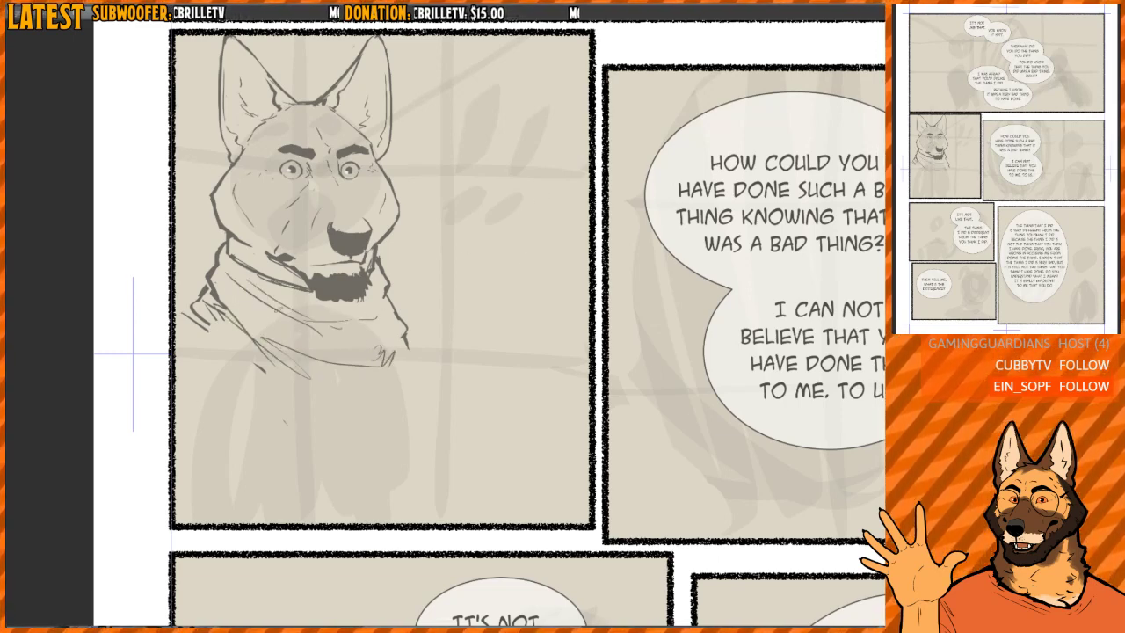
- Sketch a lower scarf layer with a far corner and erase its messy near-side edge
{"action": "left_click_drag", "start_coordinate": [180, 305], "coordinate": [259, 374]}
{"action": "mouse_move", "coordinate": [189, 328]}
{"action": "left_mouse_down"}
{"action": "mouse_move", "coordinate": [312, 384]}
{"action": "mouse_move", "coordinate": [383, 396]}
{"action": "left_mouse_up"}
{"action": "mouse_move", "coordinate": [390, 390]}
{"action": "left_mouse_down"}
{"action": "mouse_move", "coordinate": [387, 402]}
{"action": "mouse_move", "coordinate": [405, 356]}
{"action": "left_mouse_up"}
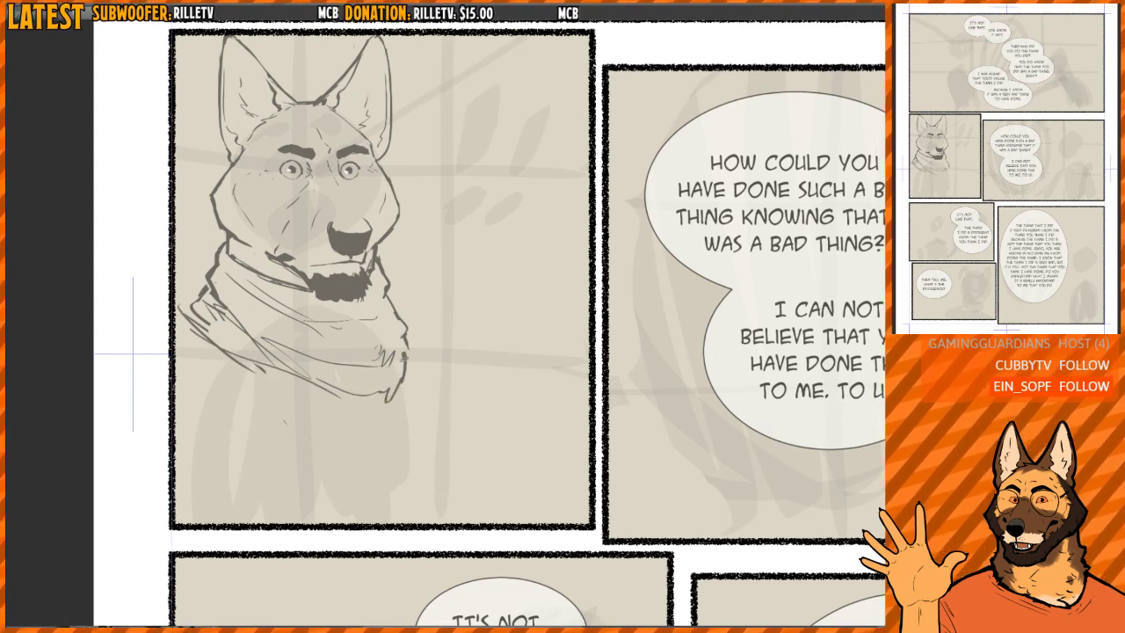
{"action": "left_click_drag", "start_coordinate": [387, 397], "coordinate": [322, 378]}
{"action": "left_click_drag", "start_coordinate": [178, 307], "coordinate": [340, 394]}
{"action": "key", "text": "e"}
{"action": "mouse_move", "coordinate": [194, 332]}
{"action": "left_mouse_down"}
{"action": "mouse_move", "coordinate": [221, 348]}
{"action": "mouse_move", "coordinate": [360, 407]}
{"action": "left_mouse_up"}
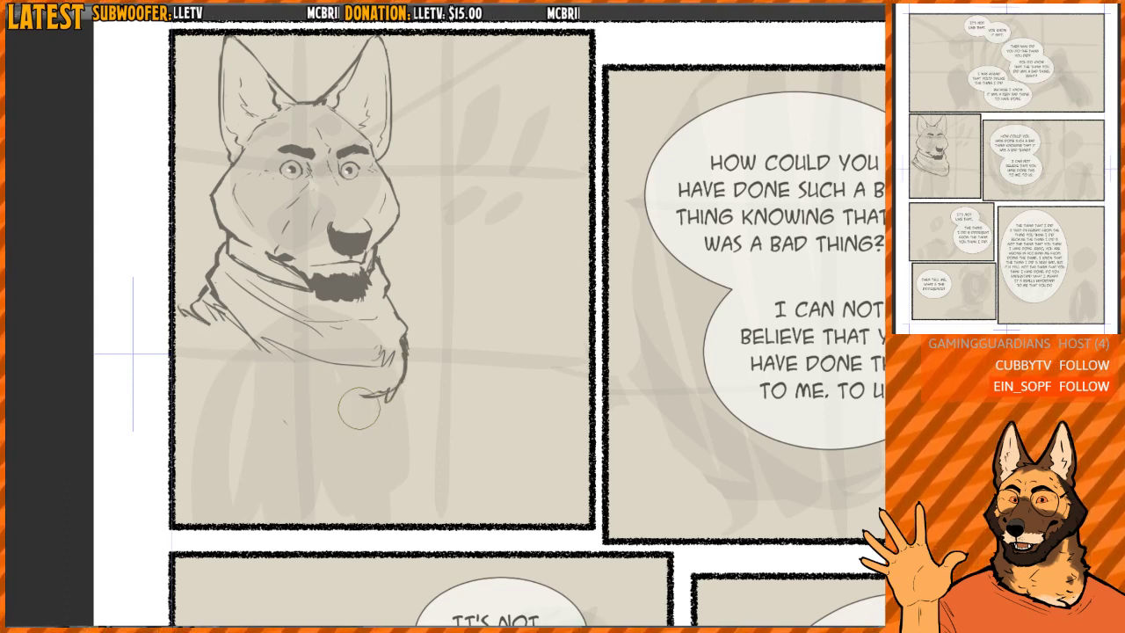
- Redraw the scarf's pointed near-shoulder corner and its lower edge as a cleaner diagonal contour
{"action": "key", "text": "p"}
{"action": "left_click_drag", "start_coordinate": [207, 291], "coordinate": [181, 312]}
{"action": "left_click_drag", "start_coordinate": [181, 309], "coordinate": [272, 352]}
{"action": "mouse_move", "coordinate": [300, 374]}
{"action": "left_mouse_down"}
{"action": "mouse_move", "coordinate": [386, 398]}
{"action": "mouse_move", "coordinate": [303, 370]}
{"action": "left_mouse_up"}
{"action": "key", "text": "e"}
{"action": "left_click_drag", "start_coordinate": [215, 321], "coordinate": [364, 395]}
{"action": "key", "text": "p"}
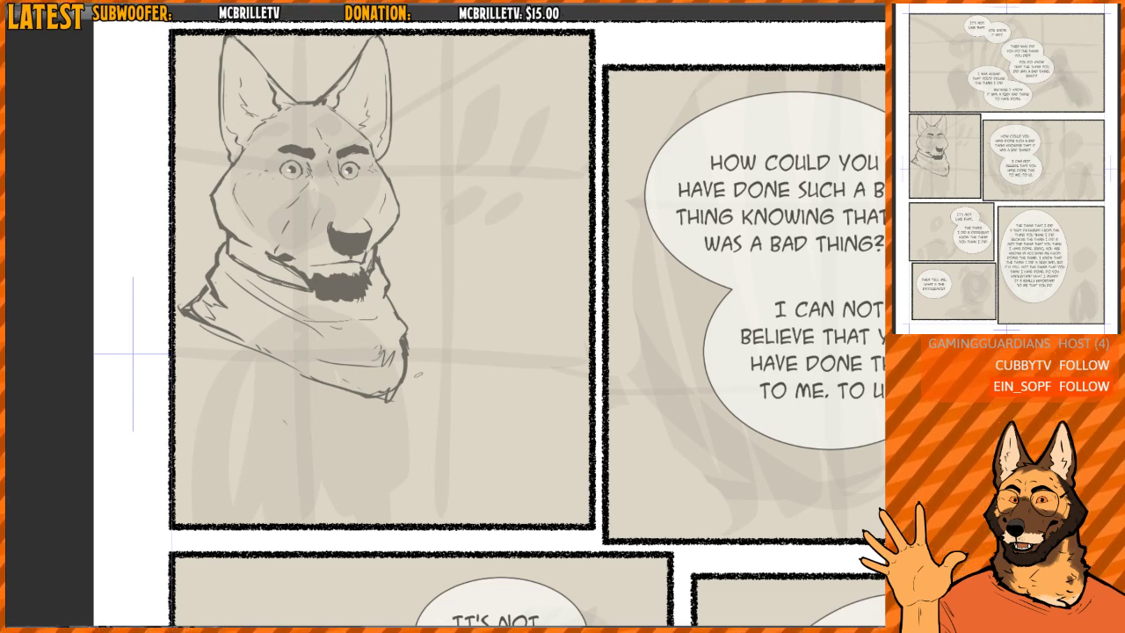
- Draw a pointed lapel hanging below the scarf on the near side, with inner fold lines
{"action": "mouse_move", "coordinate": [418, 374]}
{"action": "left_mouse_down"}
{"action": "mouse_move", "coordinate": [390, 362]}
{"action": "mouse_move", "coordinate": [381, 340]}
{"action": "mouse_move", "coordinate": [381, 382]}
{"action": "mouse_move", "coordinate": [353, 387]}
{"action": "mouse_move", "coordinate": [310, 370]}
{"action": "left_mouse_up"}
{"action": "key", "text": "e"}
{"action": "key", "text": "p"}
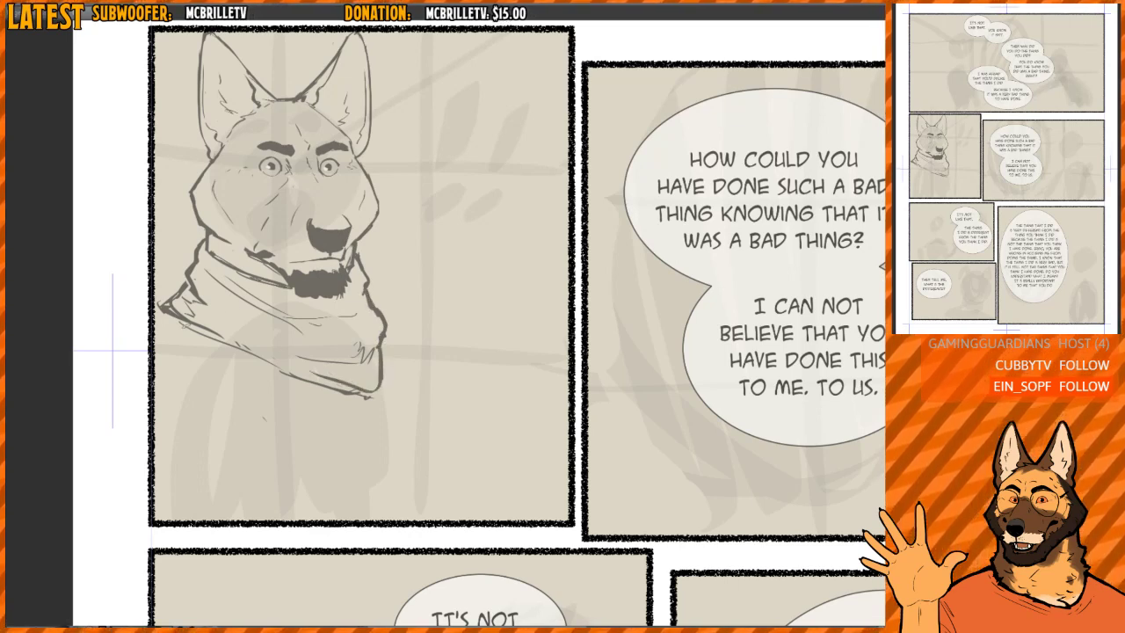
{"action": "left_click_drag", "start_coordinate": [167, 310], "coordinate": [231, 402]}
{"action": "left_click_drag", "start_coordinate": [182, 334], "coordinate": [297, 425]}
{"action": "left_click_drag", "start_coordinate": [267, 365], "coordinate": [307, 446]}
{"action": "mouse_move", "coordinate": [264, 409]}
{"action": "left_mouse_down"}
{"action": "mouse_move", "coordinate": [294, 443]}
{"action": "mouse_move", "coordinate": [261, 395]}
{"action": "left_mouse_up"}
{"action": "key", "text": "e"}
{"action": "key", "text": "p"}
{"action": "mouse_move", "coordinate": [221, 345]}
{"action": "left_mouse_down"}
{"action": "mouse_move", "coordinate": [249, 375]}
{"action": "mouse_move", "coordinate": [239, 372]}
{"action": "left_mouse_up"}
{"action": "left_click_drag", "start_coordinate": [204, 333], "coordinate": [269, 393]}
{"action": "left_click_drag", "start_coordinate": [274, 412], "coordinate": [281, 408]}
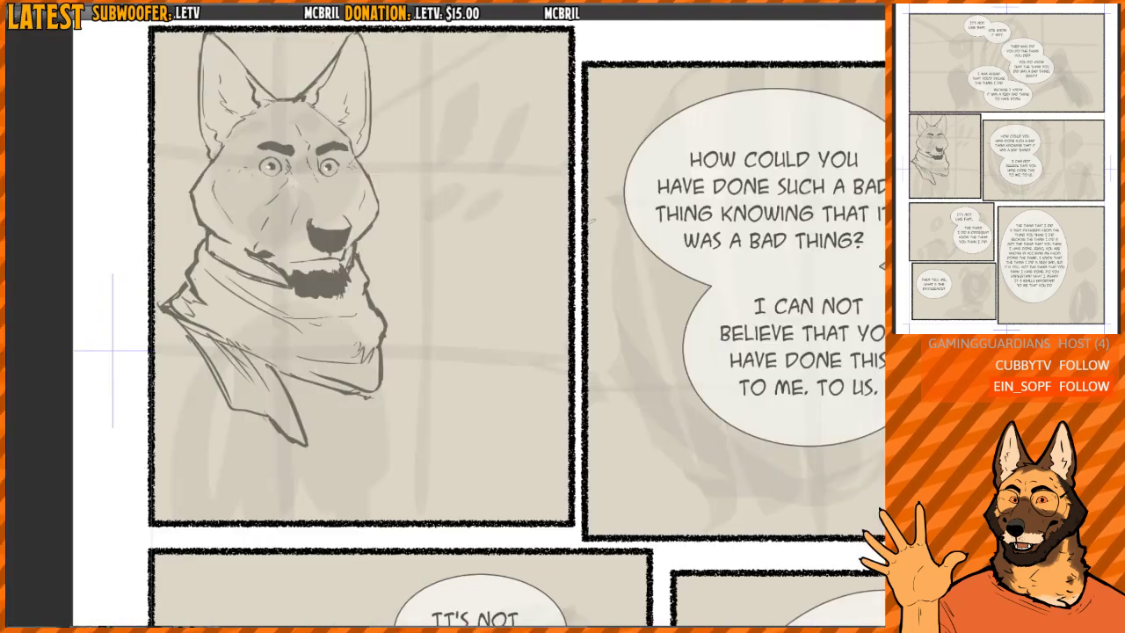
- Sketch the matching lapel below the scarf on the far side with rough hatching inside
{"action": "left_click_drag", "start_coordinate": [483, 327], "coordinate": [439, 328]}
{"action": "left_click_drag", "start_coordinate": [345, 332], "coordinate": [392, 401]}
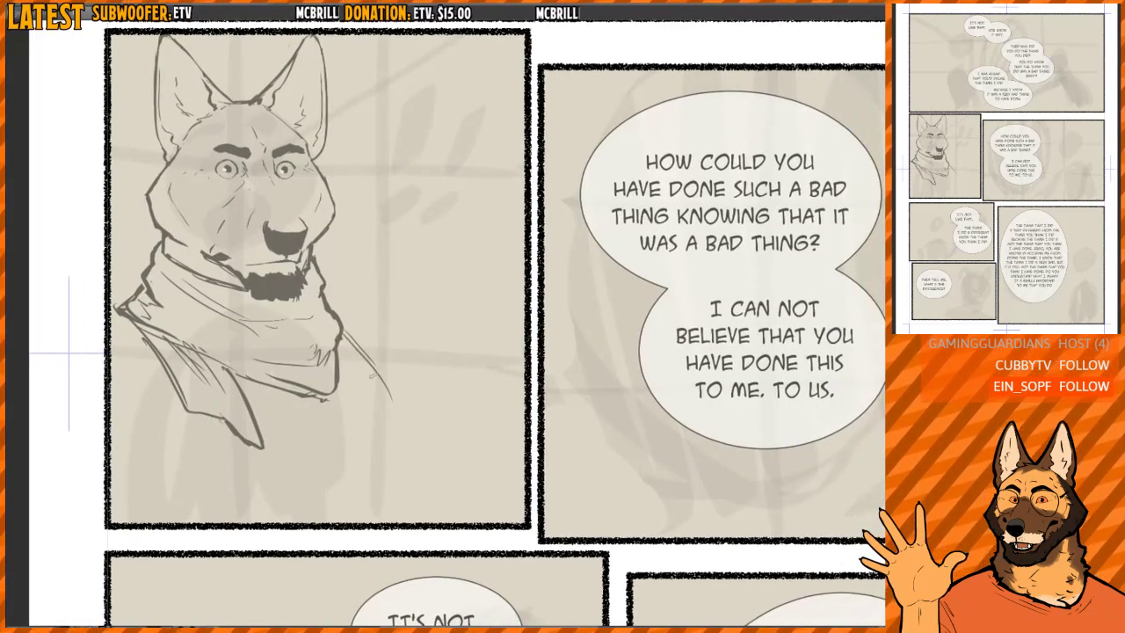
{"action": "left_click_drag", "start_coordinate": [366, 358], "coordinate": [393, 406]}
{"action": "mouse_move", "coordinate": [360, 380]}
{"action": "left_mouse_down"}
{"action": "mouse_move", "coordinate": [392, 406]}
{"action": "mouse_move", "coordinate": [369, 430]}
{"action": "left_mouse_up"}
{"action": "mouse_move", "coordinate": [337, 381]}
{"action": "left_mouse_down"}
{"action": "mouse_move", "coordinate": [371, 428]}
{"action": "mouse_move", "coordinate": [378, 418]}
{"action": "left_mouse_up"}
{"action": "mouse_move", "coordinate": [351, 383]}
{"action": "left_mouse_down"}
{"action": "mouse_move", "coordinate": [380, 429]}
{"action": "mouse_move", "coordinate": [379, 416]}
{"action": "left_mouse_up"}
{"action": "left_click_drag", "start_coordinate": [363, 395], "coordinate": [388, 407]}
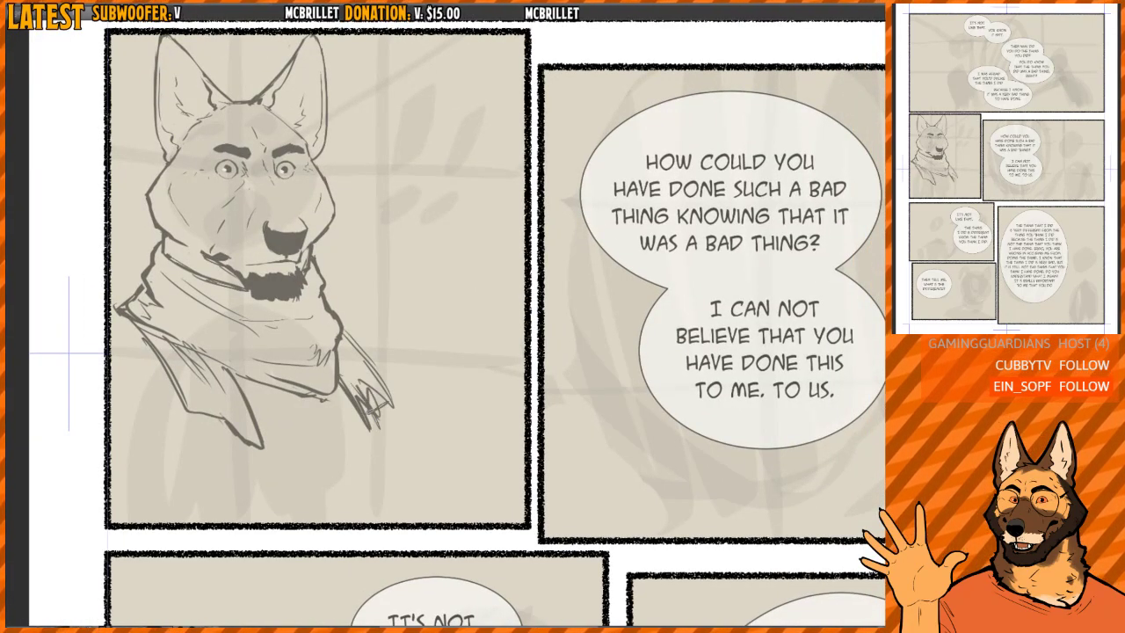
{"action": "left_click_drag", "start_coordinate": [358, 364], "coordinate": [403, 418]}
{"action": "mouse_move", "coordinate": [342, 345]}
{"action": "left_mouse_down"}
{"action": "mouse_move", "coordinate": [400, 403]}
{"action": "mouse_move", "coordinate": [404, 429]}
{"action": "left_mouse_up"}
- Close the near lapel's lower end and add bold hatching strokes along its edges
{"action": "left_click_drag", "start_coordinate": [420, 352], "coordinate": [447, 332]}
{"action": "scroll", "coordinate": [446, 325], "scroll_direction": "down", "scroll_amount": 4}
{"action": "key", "text": "h"}
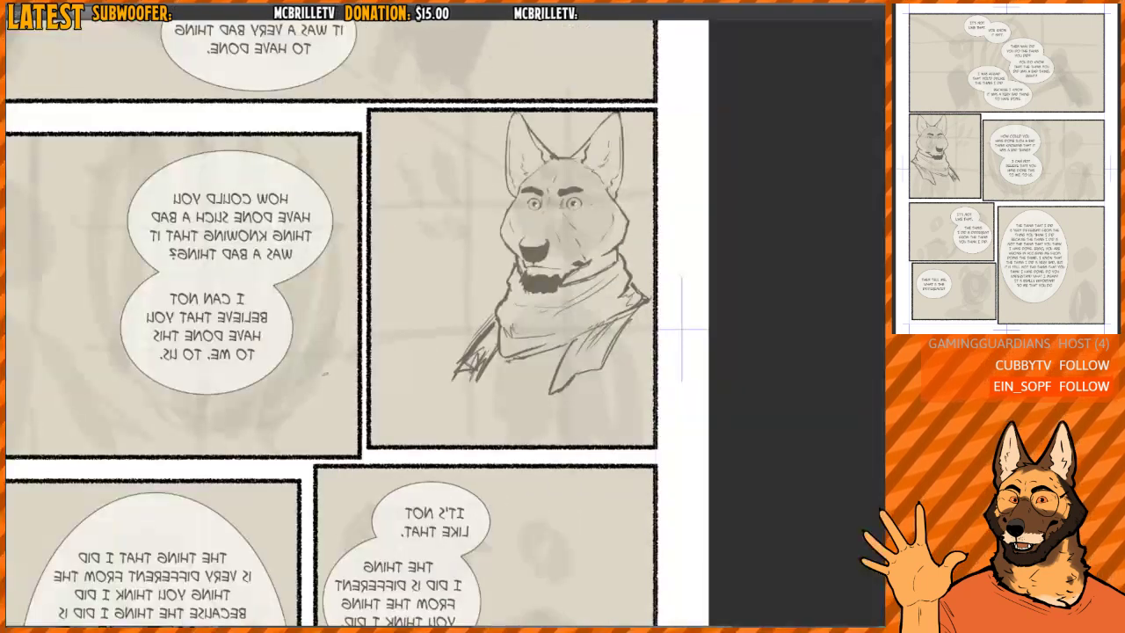
{"action": "key", "text": "h"}
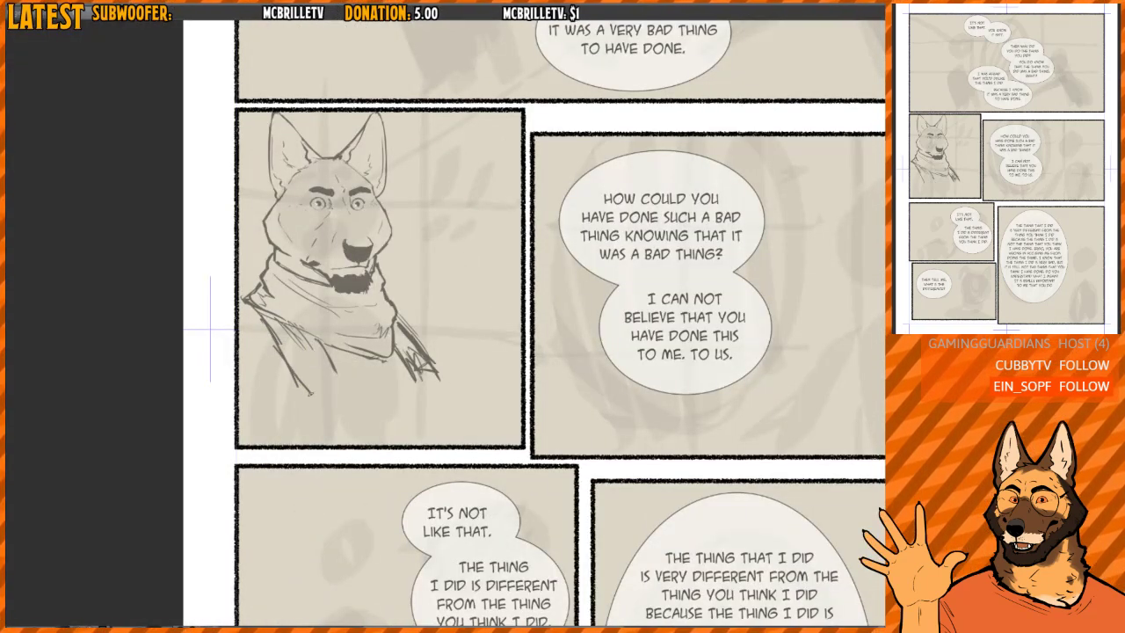
{"action": "left_click_drag", "start_coordinate": [309, 396], "coordinate": [334, 381]}
{"action": "left_click_drag", "start_coordinate": [299, 330], "coordinate": [346, 375]}
{"action": "left_click_drag", "start_coordinate": [264, 313], "coordinate": [313, 367]}
{"action": "key", "text": "h"}
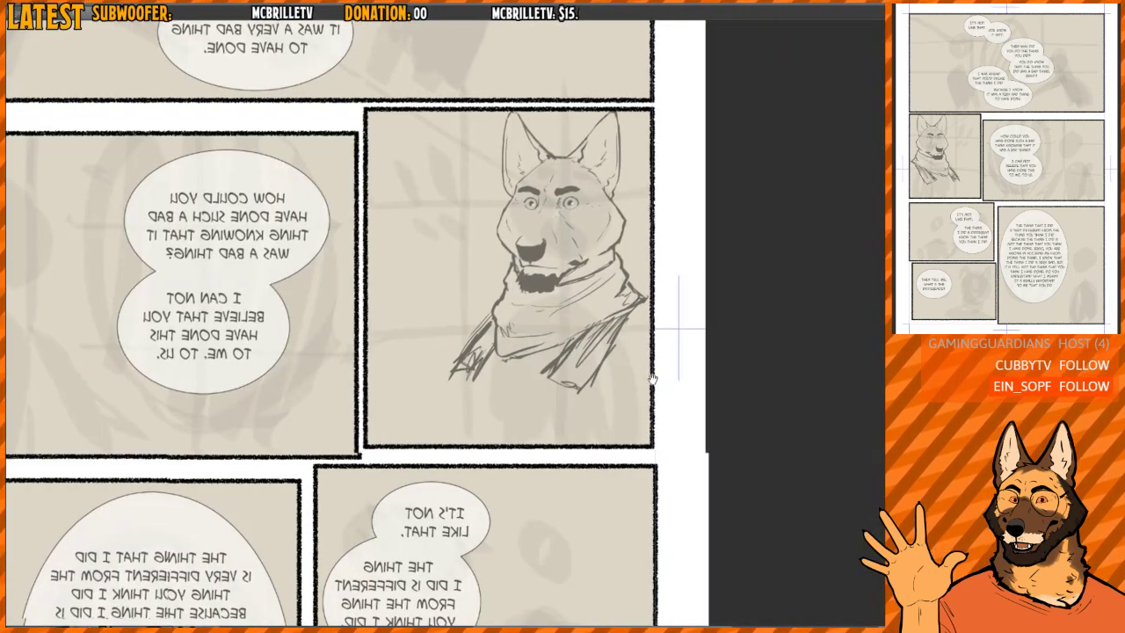
{"action": "left_click_drag", "start_coordinate": [652, 378], "coordinate": [560, 348]}
{"action": "key", "text": "h"}
{"action": "left_click_drag", "start_coordinate": [618, 281], "coordinate": [554, 291]}
{"action": "left_click_drag", "start_coordinate": [428, 299], "coordinate": [483, 325]}
{"action": "mouse_move", "coordinate": [433, 302]}
{"action": "left_mouse_down"}
{"action": "mouse_move", "coordinate": [529, 357]}
{"action": "mouse_move", "coordinate": [540, 378]}
{"action": "left_mouse_up"}
{"action": "key", "text": "e"}
{"action": "mouse_move", "coordinate": [510, 336]}
{"action": "left_mouse_down"}
{"action": "mouse_move", "coordinate": [448, 301]}
{"action": "mouse_move", "coordinate": [526, 369]}
{"action": "left_mouse_up"}
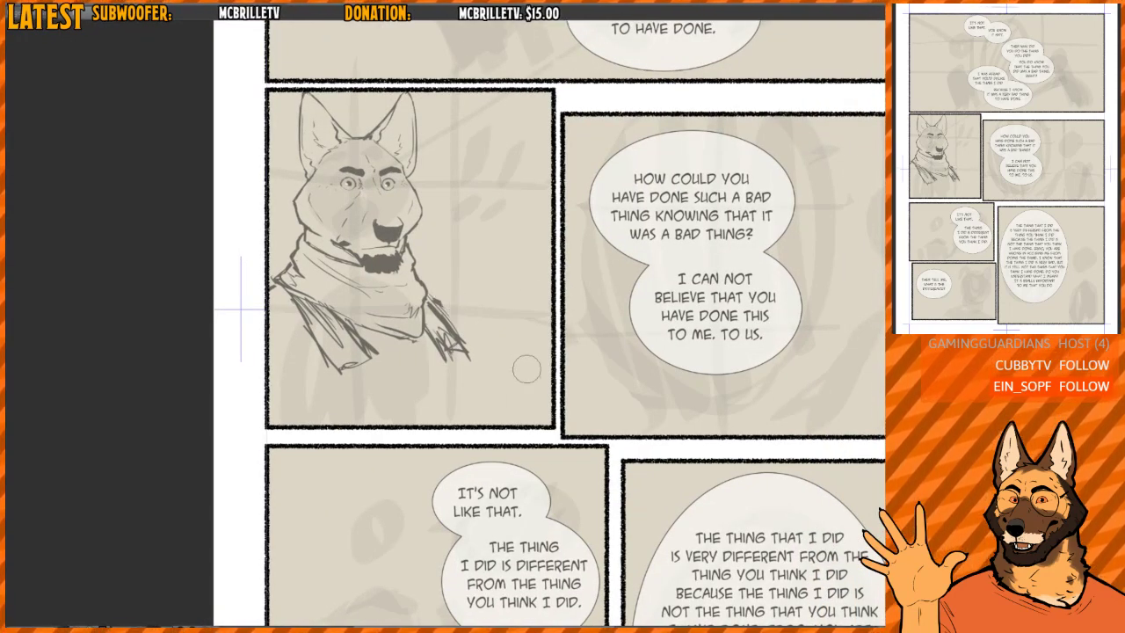
- Draw an outlined exclamation mark with a round dot in the empty space beside the dog's head
{"action": "mouse_move", "coordinate": [479, 183]}
{"action": "left_mouse_down"}
{"action": "mouse_move", "coordinate": [430, 205]}
{"action": "mouse_move", "coordinate": [492, 203]}
{"action": "left_mouse_up"}
{"action": "left_click_drag", "start_coordinate": [438, 176], "coordinate": [432, 251]}
{"action": "left_click_drag", "start_coordinate": [439, 174], "coordinate": [471, 174]}
{"action": "left_click_drag", "start_coordinate": [471, 175], "coordinate": [452, 257]}
{"action": "left_click_drag", "start_coordinate": [438, 172], "coordinate": [433, 255]}
{"action": "left_click_drag", "start_coordinate": [436, 297], "coordinate": [425, 278]}
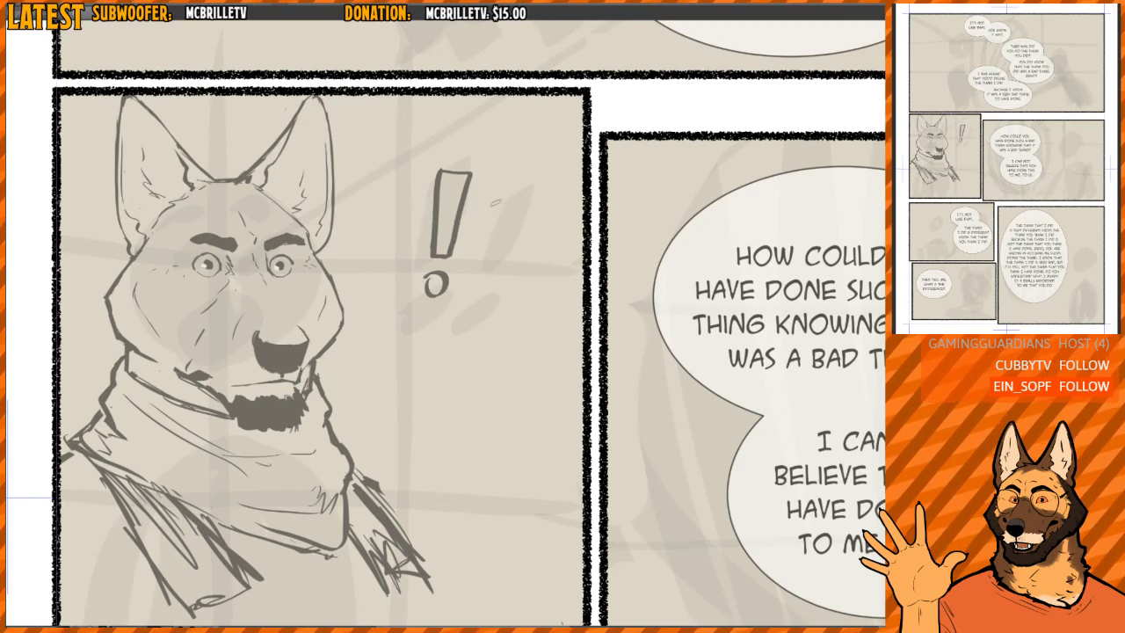
- Add a second, slanted exclamation mark beside the first and fill both with solid dots and hatched bars
{"action": "mouse_move", "coordinate": [497, 174]}
{"action": "left_mouse_down"}
{"action": "mouse_move", "coordinate": [471, 269]}
{"action": "mouse_move", "coordinate": [526, 187]}
{"action": "mouse_move", "coordinate": [499, 171]}
{"action": "left_mouse_up"}
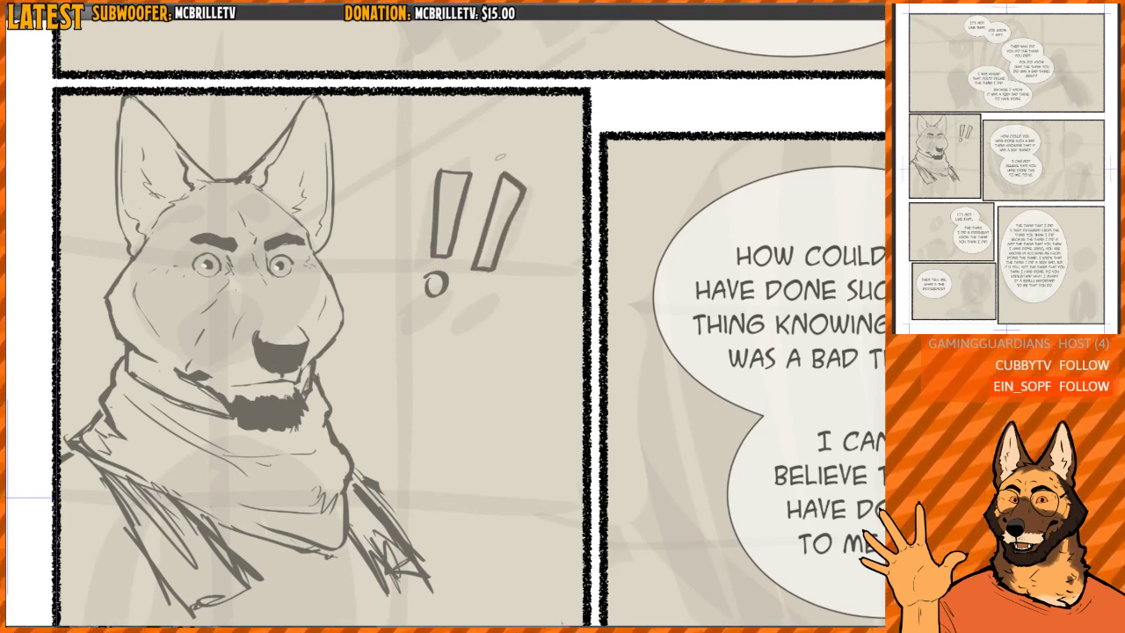
{"action": "mouse_move", "coordinate": [475, 288]}
{"action": "left_mouse_down"}
{"action": "mouse_move", "coordinate": [479, 298]}
{"action": "mouse_move", "coordinate": [438, 290]}
{"action": "left_mouse_up"}
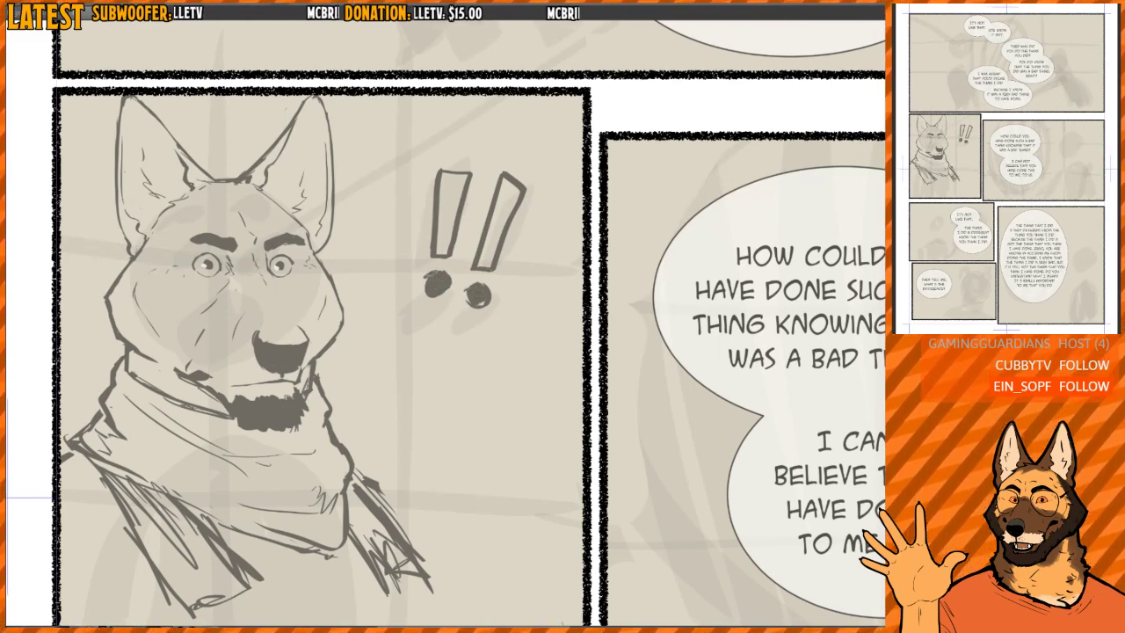
{"action": "left_click_drag", "start_coordinate": [443, 171], "coordinate": [434, 257]}
{"action": "left_click_drag", "start_coordinate": [507, 183], "coordinate": [485, 266]}
{"action": "left_click_drag", "start_coordinate": [488, 291], "coordinate": [501, 193]}
- Examine the panel sketch mirrored, both close up on the face and from a distance
{"action": "scroll", "coordinate": [500, 193], "scroll_direction": "down", "scroll_amount": 3}
{"action": "left_click_drag", "start_coordinate": [457, 261], "coordinate": [462, 344]}
{"action": "key", "text": "h"}
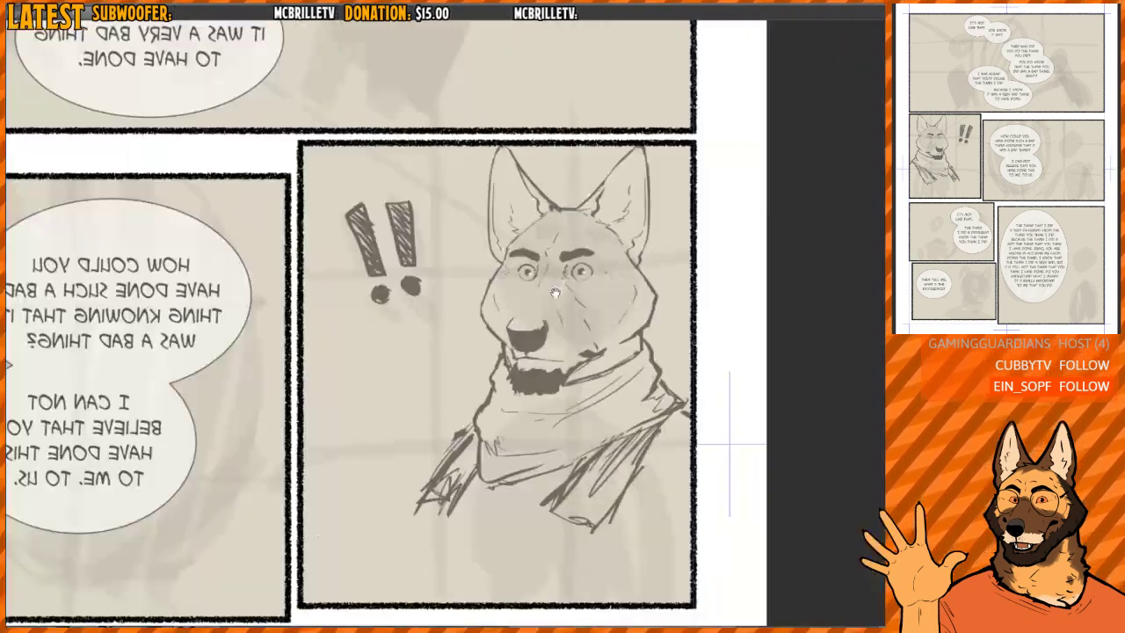
{"action": "scroll", "coordinate": [555, 289], "scroll_direction": "up", "scroll_amount": 6}
{"action": "left_click_drag", "start_coordinate": [391, 289], "coordinate": [418, 243]}
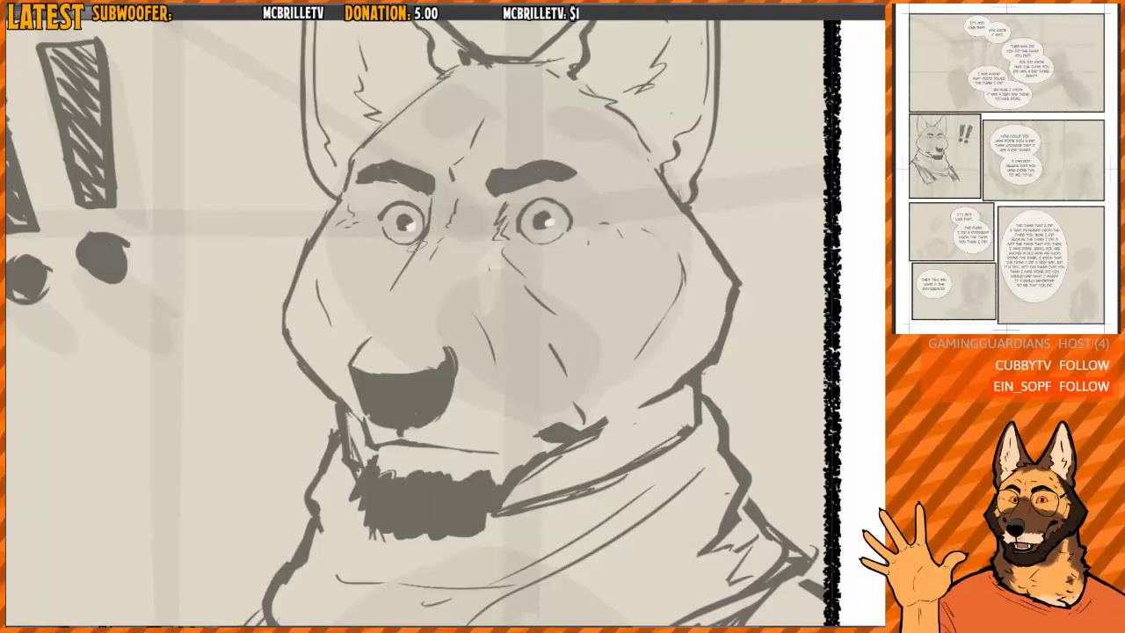
{"action": "scroll", "coordinate": [429, 155], "scroll_direction": "down", "scroll_amount": 3}
{"action": "scroll", "coordinate": [514, 207], "scroll_direction": "down", "scroll_amount": 3}
{"action": "scroll", "coordinate": [553, 216], "scroll_direction": "up", "scroll_amount": 1}
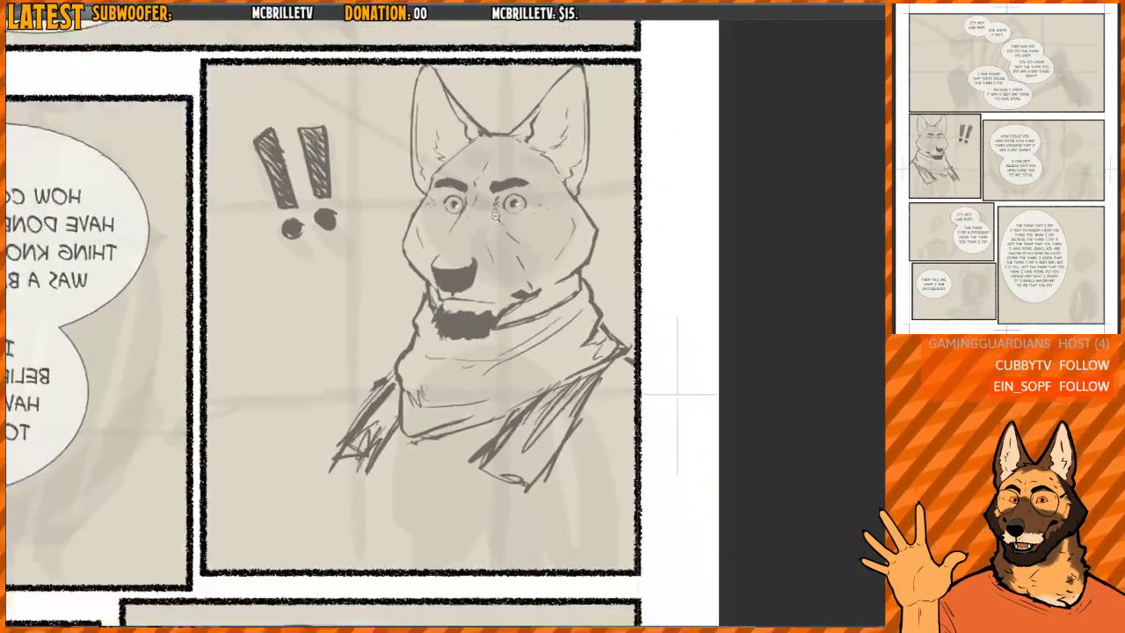
- Try a first outline of the dog's shoulder and upper arm on the side below the exclamation marks
{"action": "left_click_drag", "start_coordinate": [539, 346], "coordinate": [488, 219]}
{"action": "scroll", "coordinate": [487, 220], "scroll_direction": "down", "scroll_amount": 3}
{"action": "key", "text": "h"}
{"action": "scroll", "coordinate": [332, 249], "scroll_direction": "up", "scroll_amount": 3}
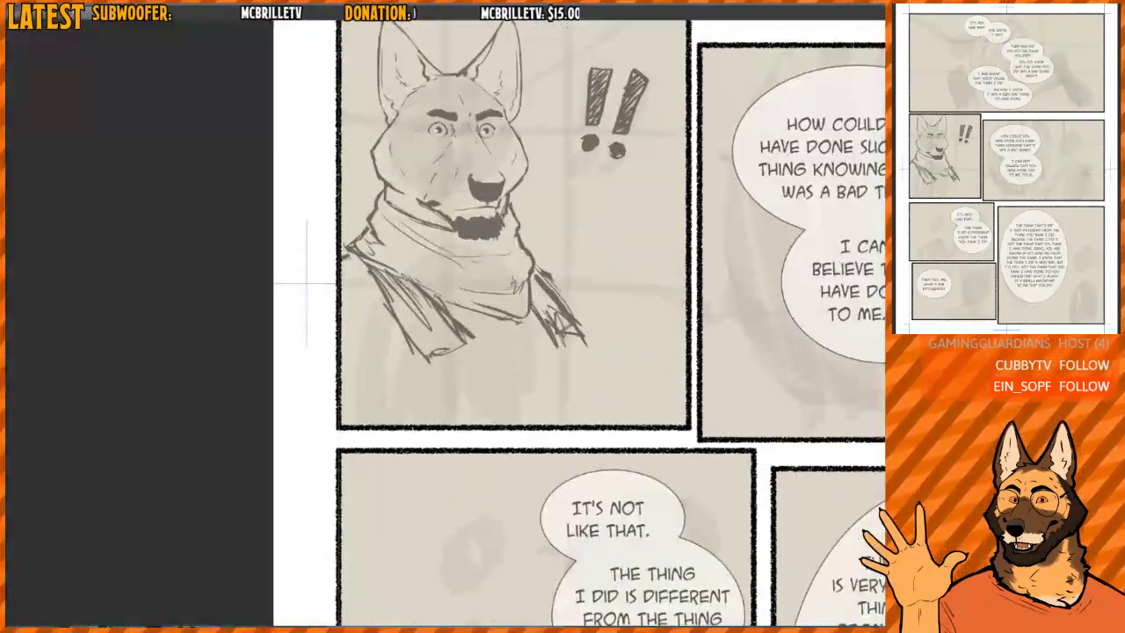
{"action": "left_click_drag", "start_coordinate": [307, 283], "coordinate": [244, 267]}
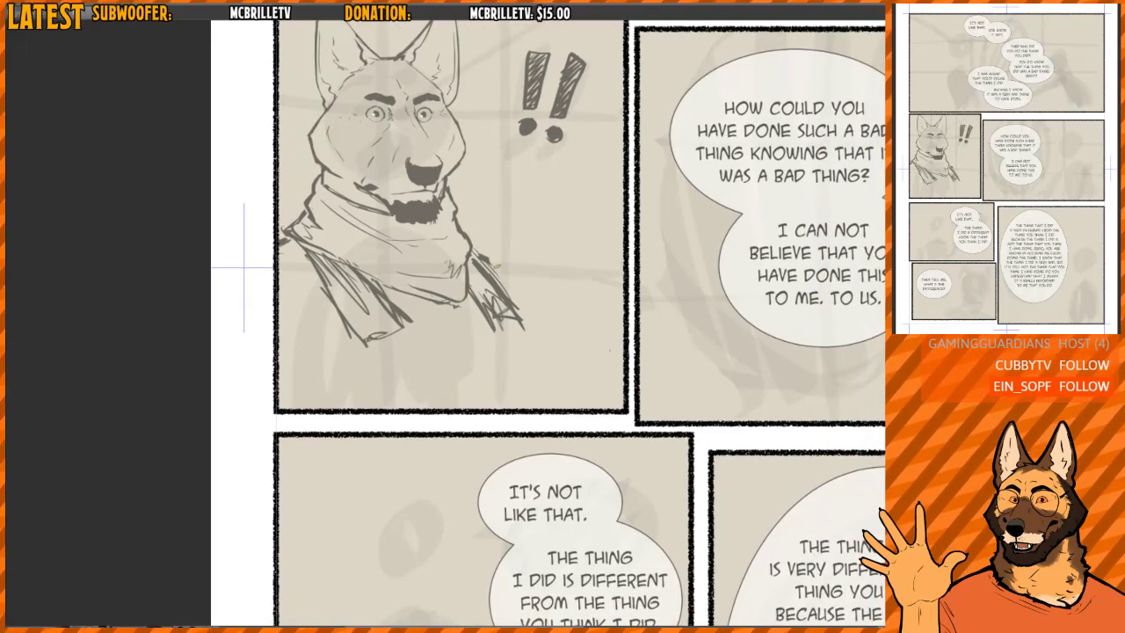
{"action": "left_click_drag", "start_coordinate": [471, 241], "coordinate": [539, 271]}
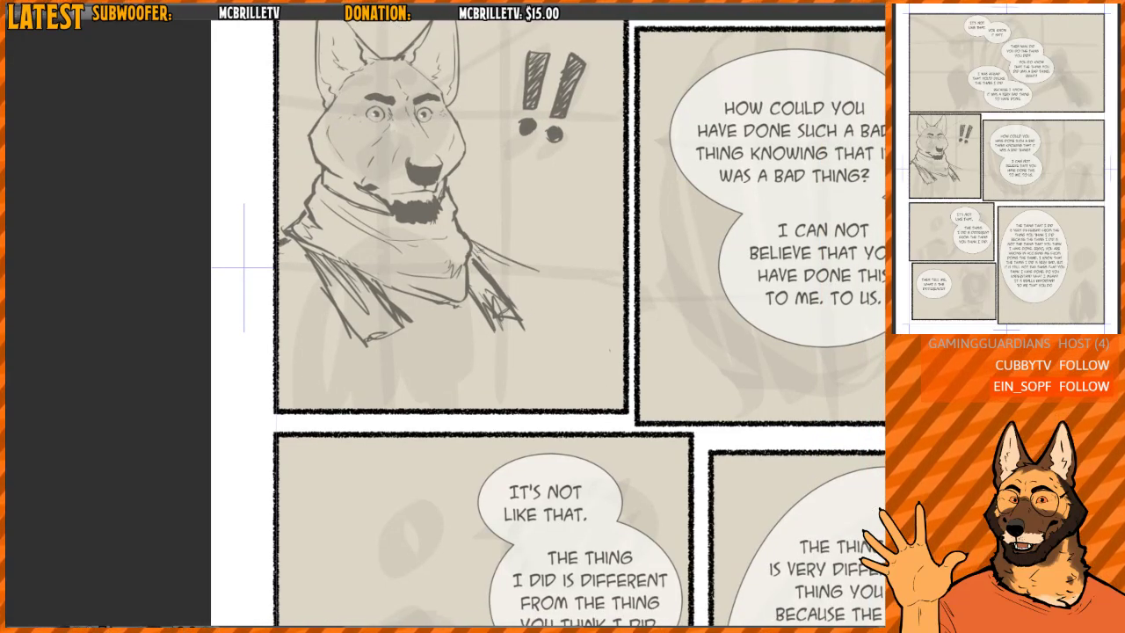
{"action": "key", "text": "h"}
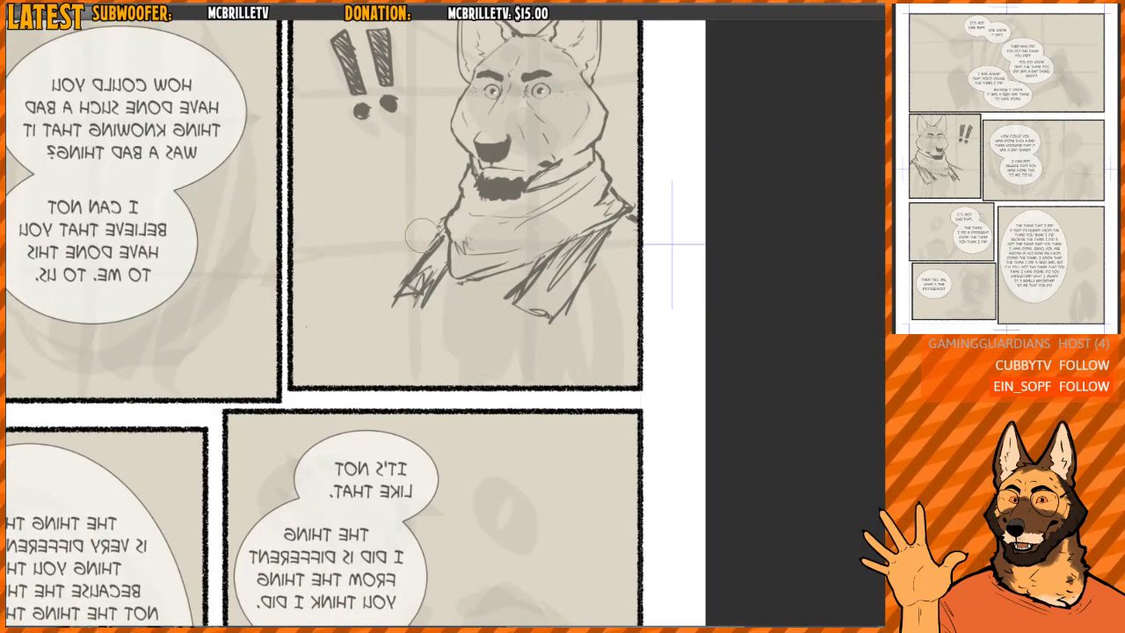
{"action": "left_click_drag", "start_coordinate": [420, 234], "coordinate": [376, 265]}
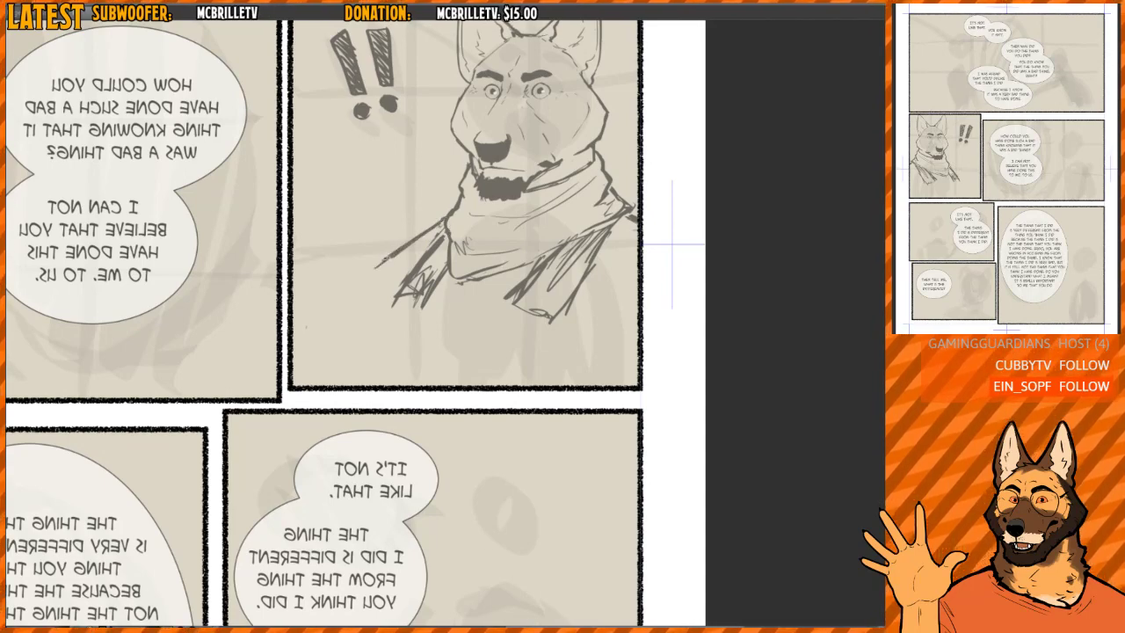
{"action": "key", "text": "h"}
{"action": "key", "text": "h"}
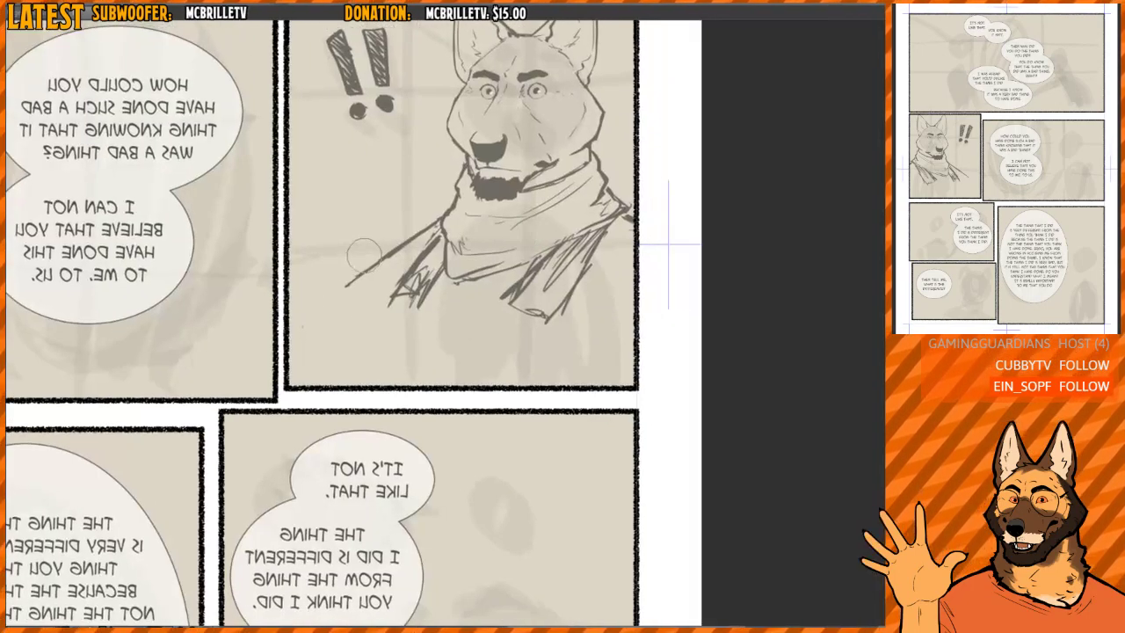
{"action": "mouse_move", "coordinate": [386, 260]}
{"action": "left_mouse_down"}
{"action": "mouse_move", "coordinate": [426, 229]}
{"action": "mouse_move", "coordinate": [379, 265]}
{"action": "mouse_move", "coordinate": [321, 347]}
{"action": "left_mouse_up"}
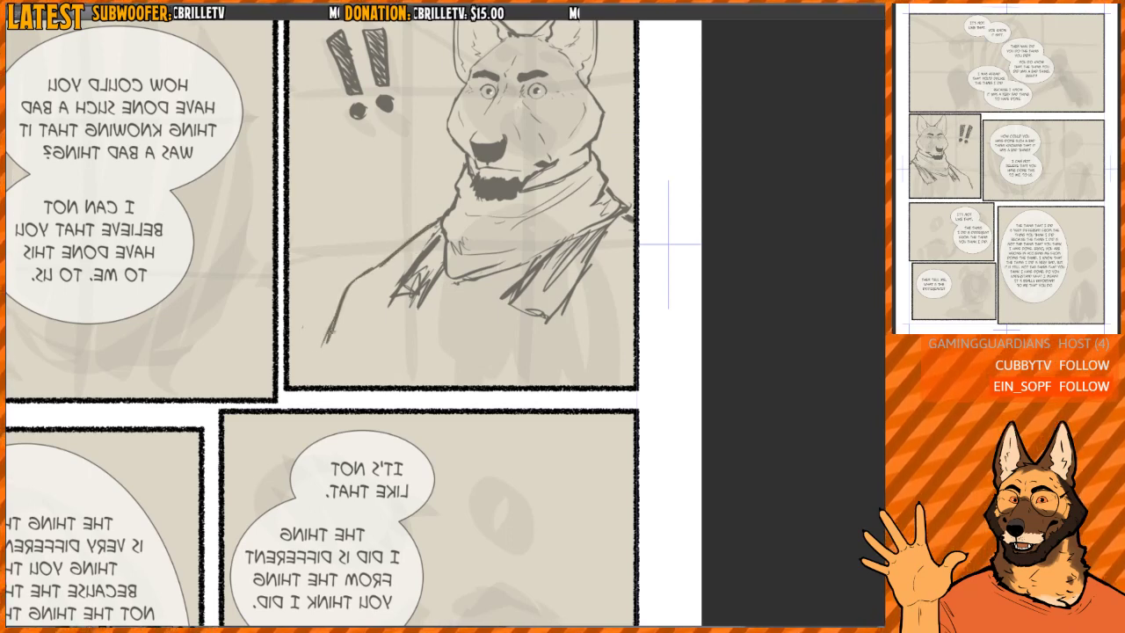
{"action": "key", "text": "h"}
{"action": "left_click_drag", "start_coordinate": [516, 280], "coordinate": [492, 271]}
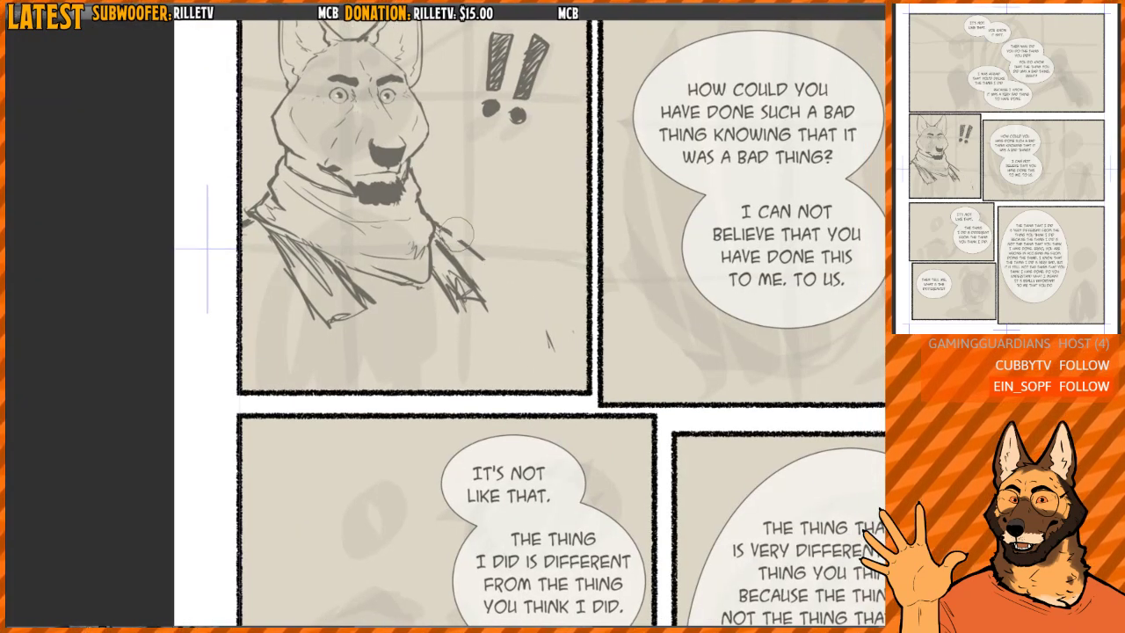
- Redraw the shoulder slope out from the scarf and curve it down into the upper arm, clearing the stray remnants
{"action": "left_click_drag", "start_coordinate": [547, 332], "coordinate": [551, 348]}
{"action": "left_click_drag", "start_coordinate": [437, 232], "coordinate": [506, 272]}
{"action": "left_click_drag", "start_coordinate": [445, 240], "coordinate": [518, 289]}
{"action": "mouse_move", "coordinate": [498, 273]}
{"action": "left_mouse_down"}
{"action": "mouse_move", "coordinate": [517, 279]}
{"action": "mouse_move", "coordinate": [496, 266]}
{"action": "mouse_move", "coordinate": [530, 318]}
{"action": "left_mouse_up"}
{"action": "key", "text": "h"}
{"action": "mouse_move", "coordinate": [431, 242]}
{"action": "left_mouse_down"}
{"action": "mouse_move", "coordinate": [398, 263]}
{"action": "mouse_move", "coordinate": [366, 312]}
{"action": "mouse_move", "coordinate": [356, 356]}
{"action": "left_mouse_up"}
{"action": "mouse_move", "coordinate": [381, 291]}
{"action": "left_mouse_down"}
{"action": "mouse_move", "coordinate": [458, 226]}
{"action": "mouse_move", "coordinate": [413, 256]}
{"action": "left_mouse_up"}
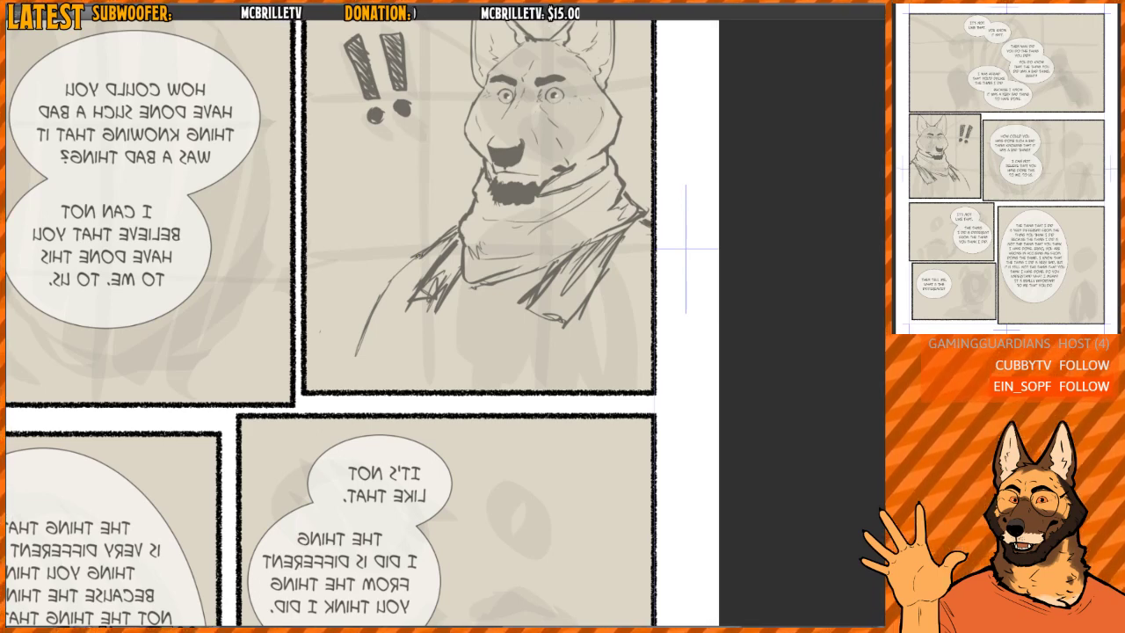
{"action": "scroll", "coordinate": [419, 256], "scroll_direction": "up", "scroll_amount": 2}
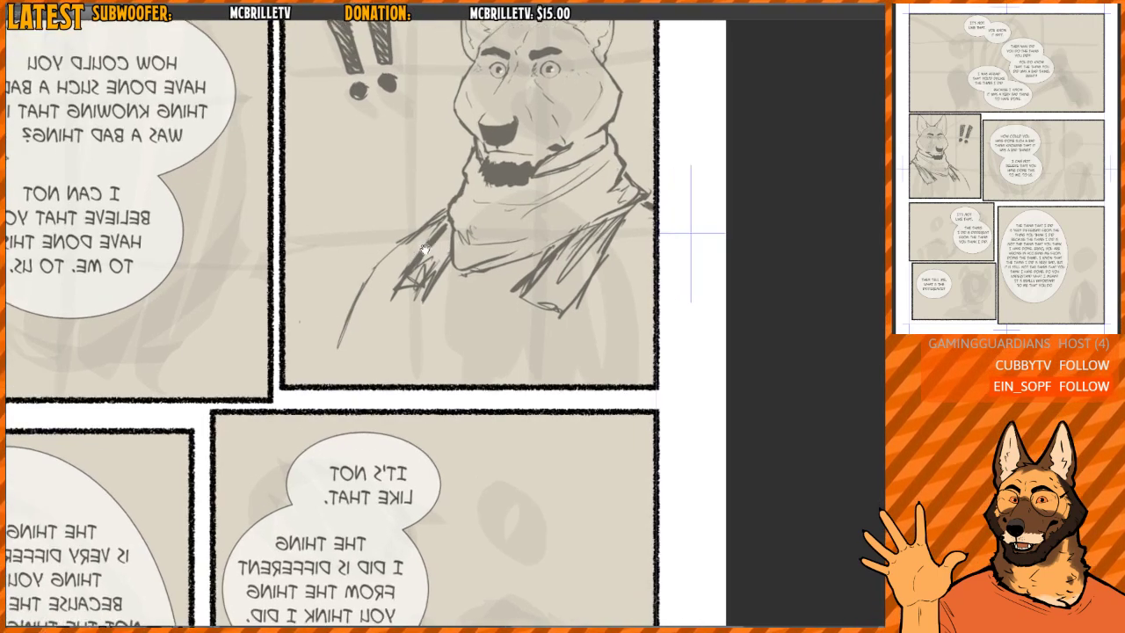
{"action": "mouse_move", "coordinate": [441, 204]}
{"action": "left_mouse_down"}
{"action": "mouse_move", "coordinate": [372, 248]}
{"action": "mouse_move", "coordinate": [447, 212]}
{"action": "mouse_move", "coordinate": [380, 261]}
{"action": "mouse_move", "coordinate": [398, 243]}
{"action": "left_mouse_up"}
{"action": "key", "text": "h"}
{"action": "mouse_move", "coordinate": [488, 220]}
{"action": "left_mouse_down"}
{"action": "mouse_move", "coordinate": [484, 249]}
{"action": "mouse_move", "coordinate": [463, 229]}
{"action": "left_mouse_up"}
{"action": "key", "text": "h"}
- Redraw the lapel on the exclamation-mark side as a strip with a squared end, and rework the shoulder and arm line beside it
{"action": "scroll", "coordinate": [484, 229], "scroll_direction": "down", "scroll_amount": 1}
{"action": "scroll", "coordinate": [463, 230], "scroll_direction": "down", "scroll_amount": 2}
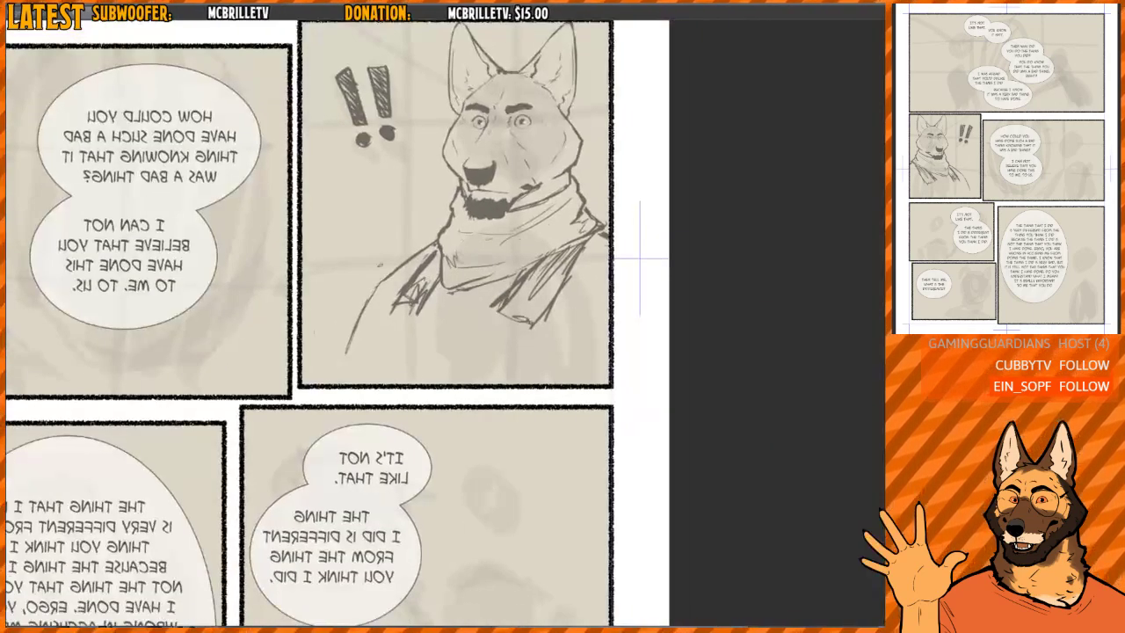
{"action": "mouse_move", "coordinate": [361, 311]}
{"action": "left_mouse_down"}
{"action": "mouse_move", "coordinate": [336, 370]}
{"action": "mouse_move", "coordinate": [348, 362]}
{"action": "left_mouse_up"}
{"action": "mouse_move", "coordinate": [430, 248]}
{"action": "left_mouse_down"}
{"action": "mouse_move", "coordinate": [390, 278]}
{"action": "mouse_move", "coordinate": [422, 267]}
{"action": "mouse_move", "coordinate": [427, 299]}
{"action": "mouse_move", "coordinate": [413, 296]}
{"action": "left_mouse_up"}
{"action": "mouse_move", "coordinate": [423, 278]}
{"action": "left_mouse_down"}
{"action": "mouse_move", "coordinate": [411, 306]}
{"action": "mouse_move", "coordinate": [445, 285]}
{"action": "mouse_move", "coordinate": [425, 302]}
{"action": "left_mouse_up"}
{"action": "left_click_drag", "start_coordinate": [439, 258], "coordinate": [420, 306]}
{"action": "key", "text": "h"}
{"action": "key", "text": "h"}
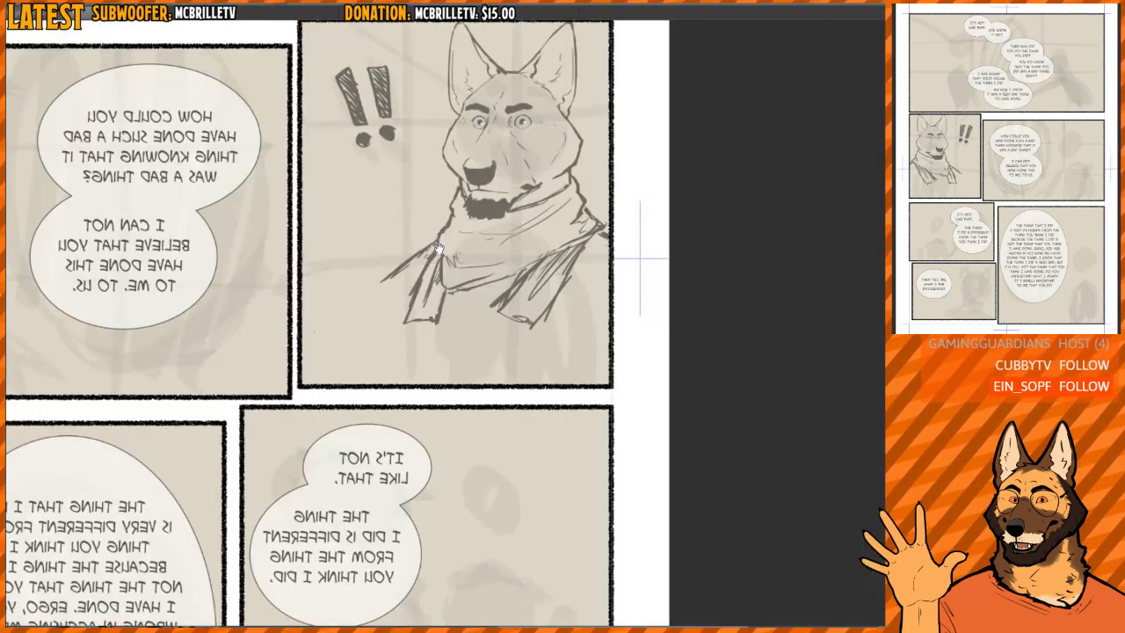
{"action": "left_click_drag", "start_coordinate": [377, 292], "coordinate": [350, 380]}
{"action": "key", "text": "h"}
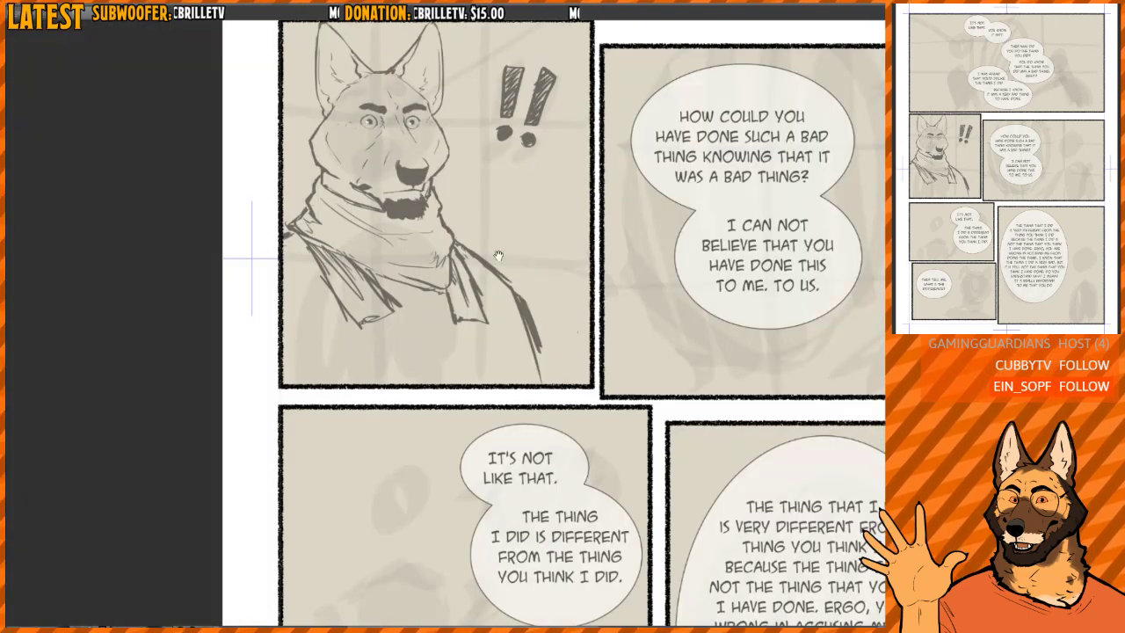
- Sketch the clothing's centre edge and loose fold lines on the chest below the scarf, down to the panel border
{"action": "left_click_drag", "start_coordinate": [497, 255], "coordinate": [489, 270]}
{"action": "left_click_drag", "start_coordinate": [402, 304], "coordinate": [424, 368]}
{"action": "key", "text": "ctrl+z"}
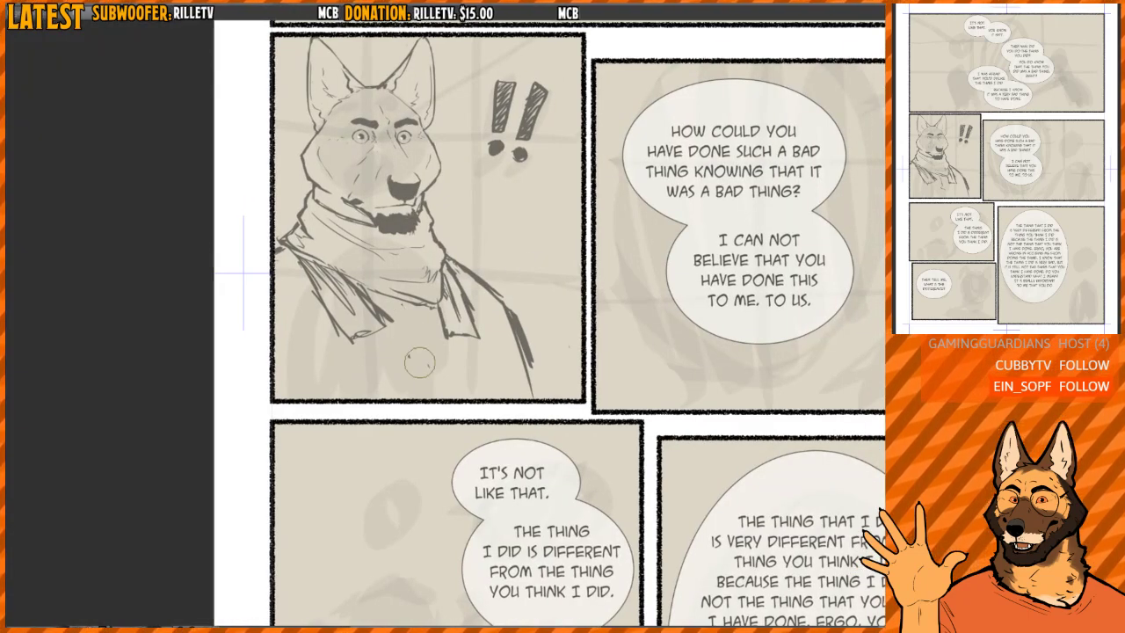
{"action": "left_click_drag", "start_coordinate": [406, 307], "coordinate": [429, 399]}
{"action": "mouse_move", "coordinate": [352, 354]}
{"action": "left_mouse_down"}
{"action": "mouse_move", "coordinate": [424, 373]}
{"action": "mouse_move", "coordinate": [404, 399]}
{"action": "left_mouse_up"}
{"action": "left_click_drag", "start_coordinate": [499, 306], "coordinate": [513, 399]}
- Erase the heavy upper-arm line and redraw a rounder arm contour reaching the lower panel border, with a second line inside it
{"action": "key", "text": "e"}
{"action": "mouse_move", "coordinate": [531, 347]}
{"action": "left_mouse_down"}
{"action": "mouse_move", "coordinate": [537, 382]}
{"action": "mouse_move", "coordinate": [509, 392]}
{"action": "left_mouse_up"}
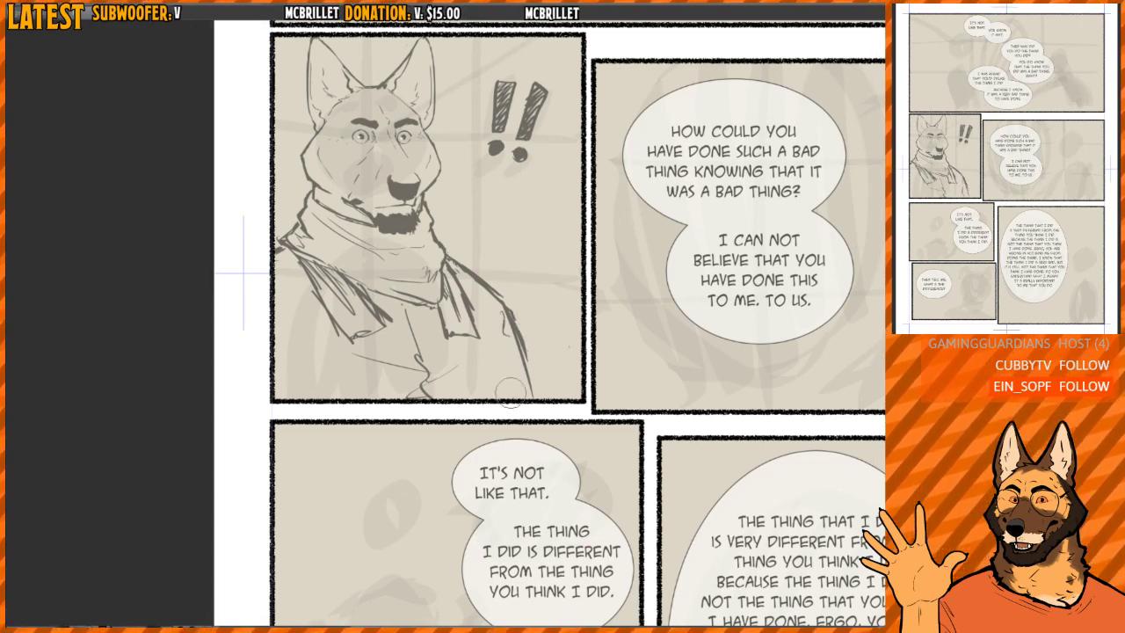
{"action": "left_click_drag", "start_coordinate": [513, 320], "coordinate": [531, 401]}
{"action": "key", "text": "p"}
{"action": "mouse_move", "coordinate": [497, 293]}
{"action": "left_mouse_down"}
{"action": "mouse_move", "coordinate": [523, 301]}
{"action": "mouse_move", "coordinate": [544, 400]}
{"action": "left_mouse_up"}
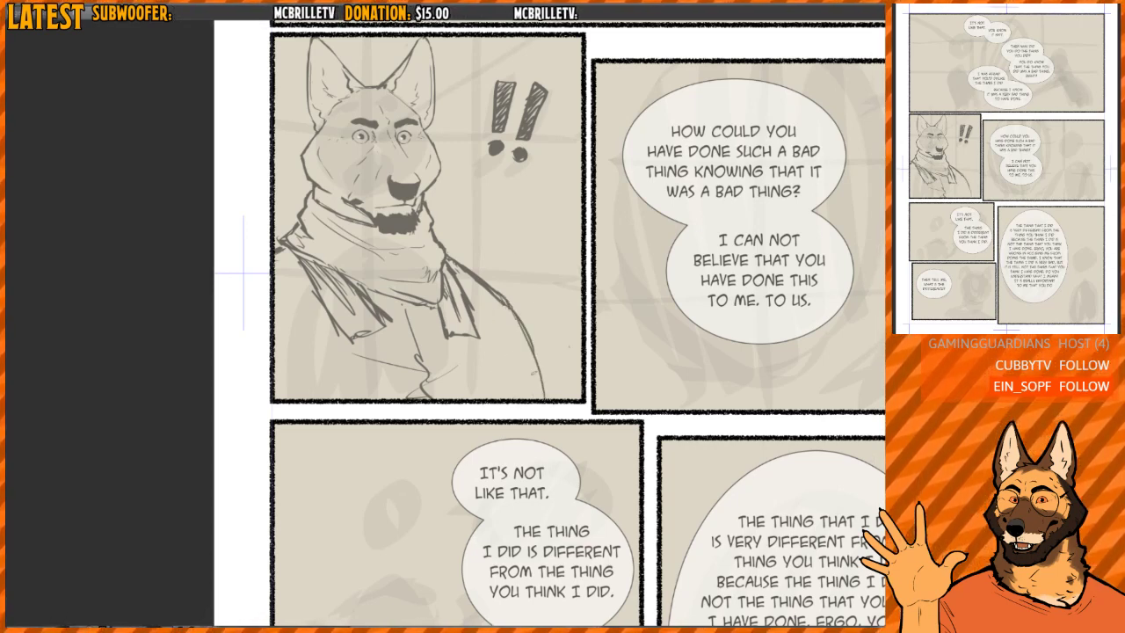
{"action": "left_click_drag", "start_coordinate": [531, 358], "coordinate": [543, 398]}
{"action": "mouse_move", "coordinate": [516, 320]}
{"action": "left_mouse_down"}
{"action": "mouse_move", "coordinate": [541, 397]}
{"action": "mouse_move", "coordinate": [527, 394]}
{"action": "left_mouse_up"}
- Examine the dog panel within the whole comic page, alongside the neighbouring panels
{"action": "mouse_move", "coordinate": [508, 242]}
{"action": "left_mouse_down"}
{"action": "mouse_move", "coordinate": [449, 334]}
{"action": "mouse_move", "coordinate": [382, 364]}
{"action": "left_mouse_up"}
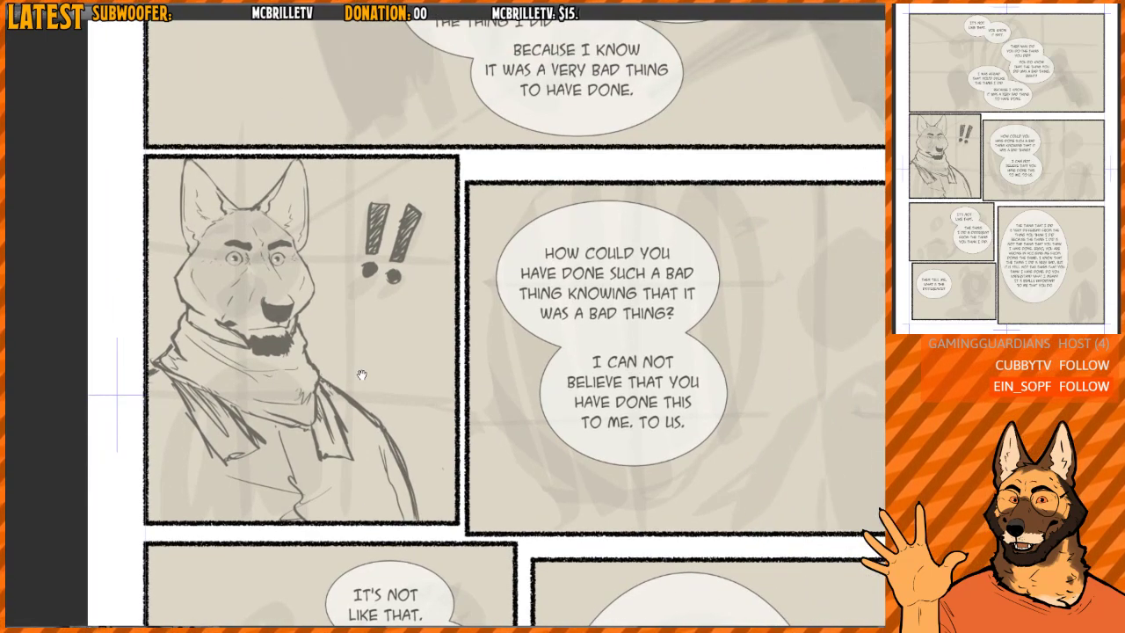
{"action": "left_click_drag", "start_coordinate": [720, 266], "coordinate": [532, 189]}
{"action": "scroll", "coordinate": [590, 213], "scroll_direction": "down", "scroll_amount": 1}
{"action": "left_click_drag", "start_coordinate": [626, 183], "coordinate": [625, 158]}
{"action": "left_click_drag", "start_coordinate": [619, 215], "coordinate": [609, 220]}
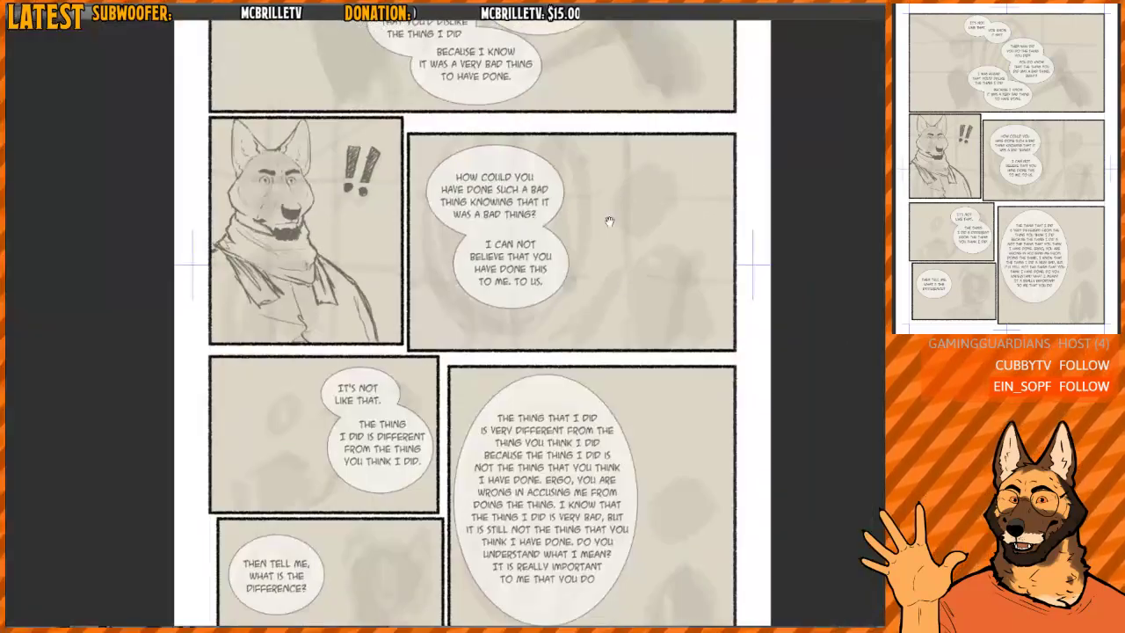
{"action": "left_click_drag", "start_coordinate": [625, 308], "coordinate": [602, 330]}
{"action": "mouse_move", "coordinate": [614, 220]}
{"action": "left_mouse_down"}
{"action": "mouse_move", "coordinate": [630, 221]}
{"action": "mouse_move", "coordinate": [604, 214]}
{"action": "left_mouse_up"}
{"action": "left_click_drag", "start_coordinate": [605, 213], "coordinate": [608, 264]}
{"action": "left_click_drag", "start_coordinate": [602, 262], "coordinate": [647, 202]}
- Look over the character reference sheet and compare it with the wide unsketched panel beside the dog panel
{"action": "key", "text": "ctrl+Tab"}
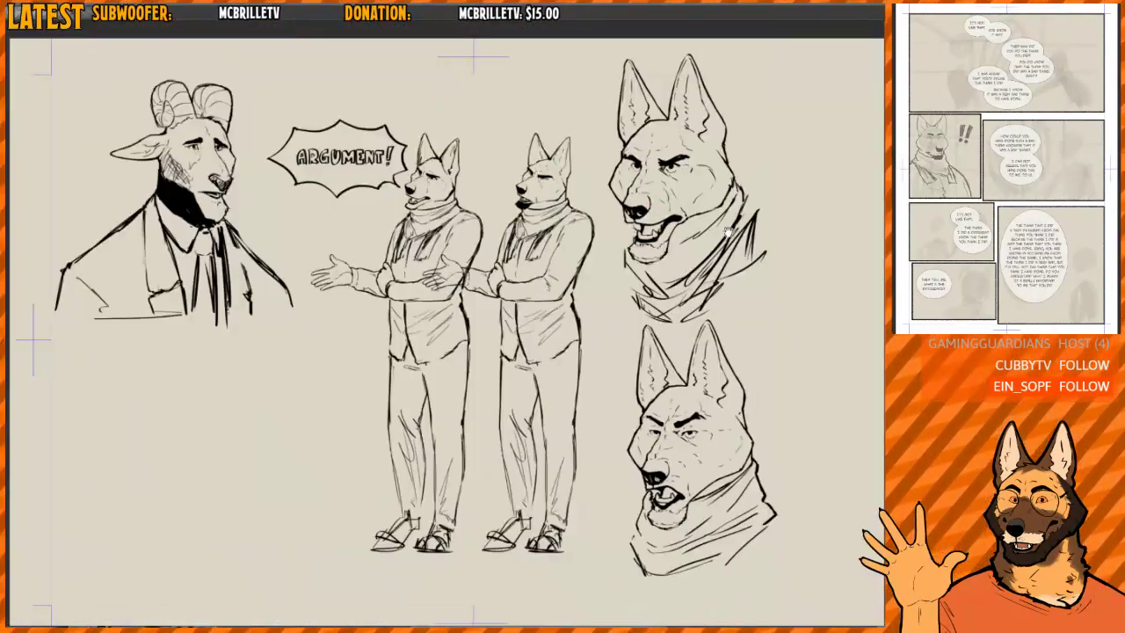
{"action": "mouse_move", "coordinate": [743, 315]}
{"action": "left_mouse_down"}
{"action": "mouse_move", "coordinate": [641, 276]}
{"action": "mouse_move", "coordinate": [611, 170]}
{"action": "left_mouse_up"}
{"action": "mouse_move", "coordinate": [554, 286]}
{"action": "left_mouse_down"}
{"action": "mouse_move", "coordinate": [593, 261]}
{"action": "mouse_move", "coordinate": [545, 283]}
{"action": "left_mouse_up"}
{"action": "mouse_move", "coordinate": [487, 153]}
{"action": "left_mouse_down"}
{"action": "mouse_move", "coordinate": [487, 215]}
{"action": "mouse_move", "coordinate": [549, 310]}
{"action": "mouse_move", "coordinate": [589, 320]}
{"action": "mouse_move", "coordinate": [554, 306]}
{"action": "left_mouse_up"}
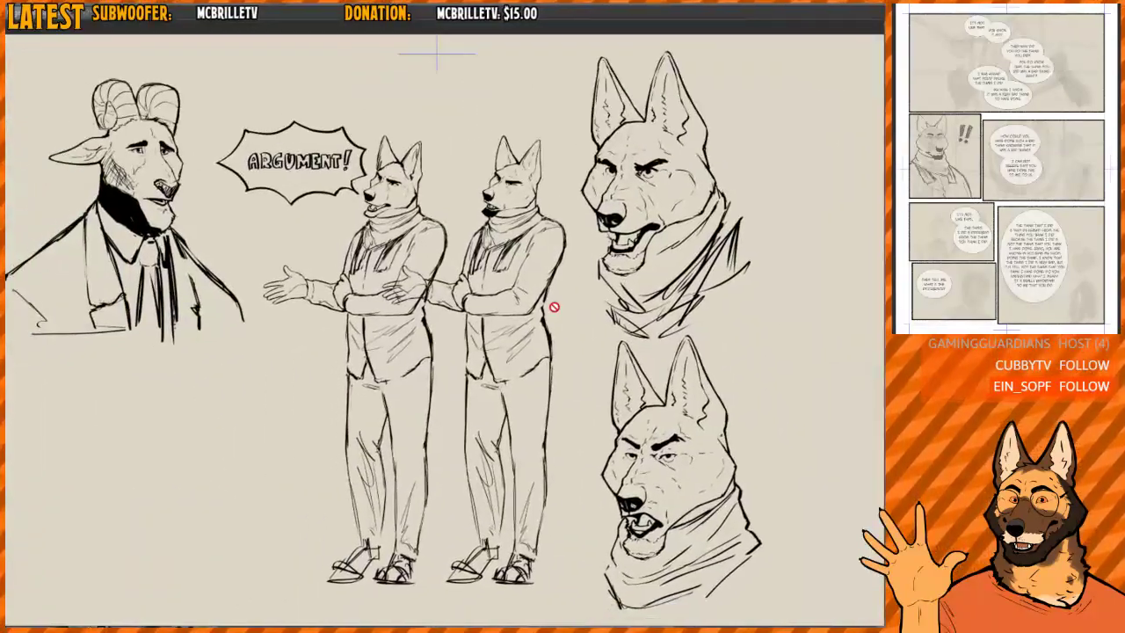
{"action": "left_click_drag", "start_coordinate": [581, 254], "coordinate": [599, 242]}
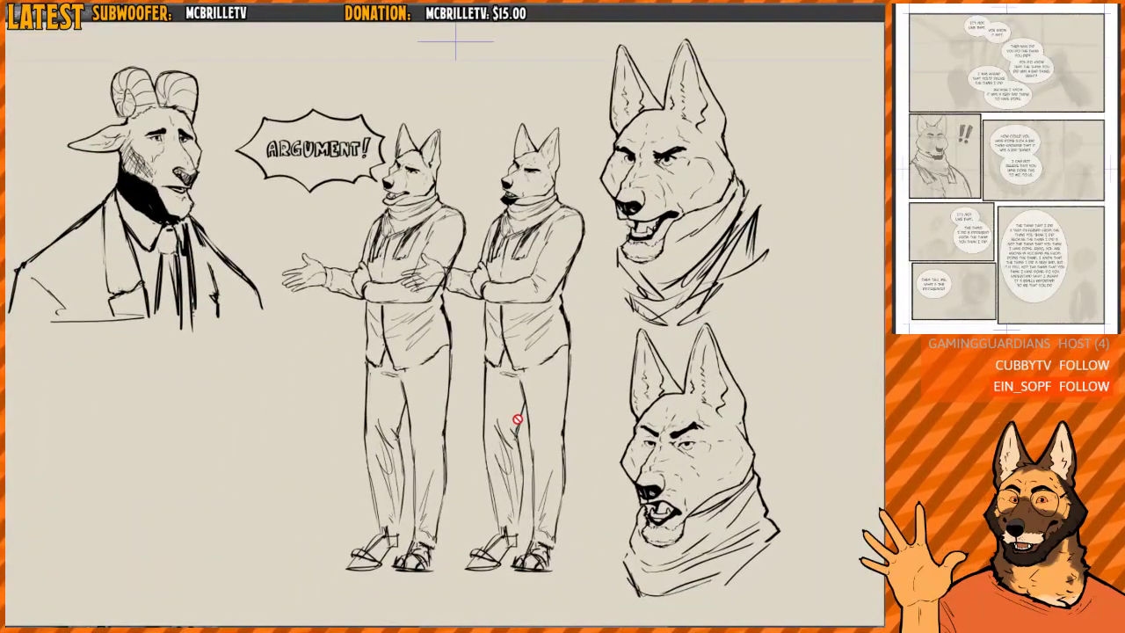
{"action": "left_click_drag", "start_coordinate": [518, 419], "coordinate": [535, 416]}
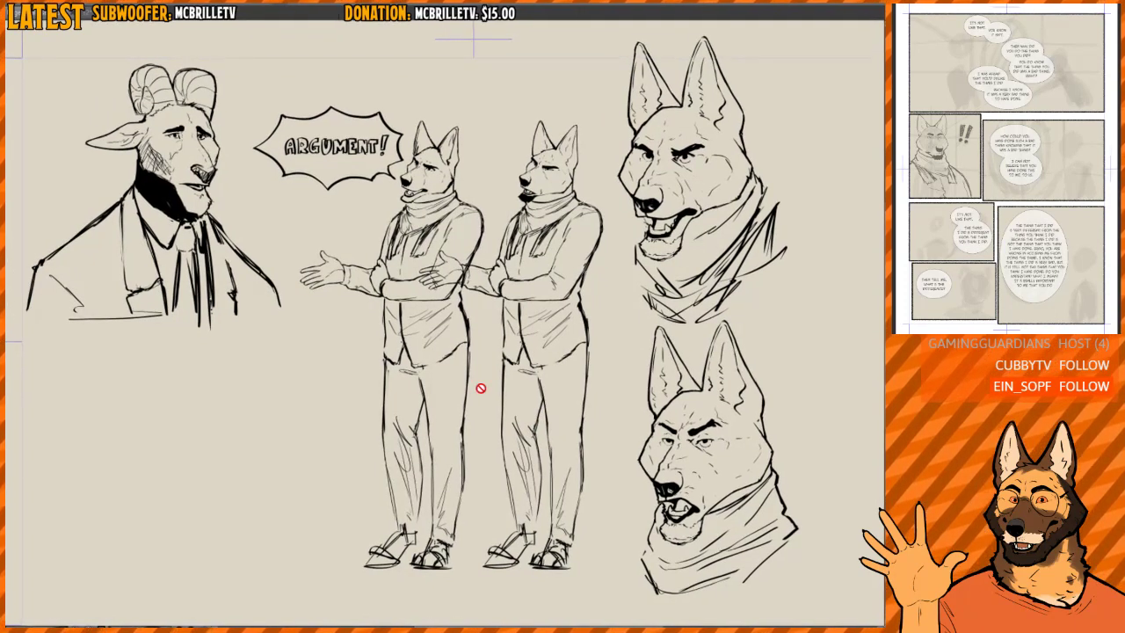
{"action": "key", "text": "ctrl+Tab"}
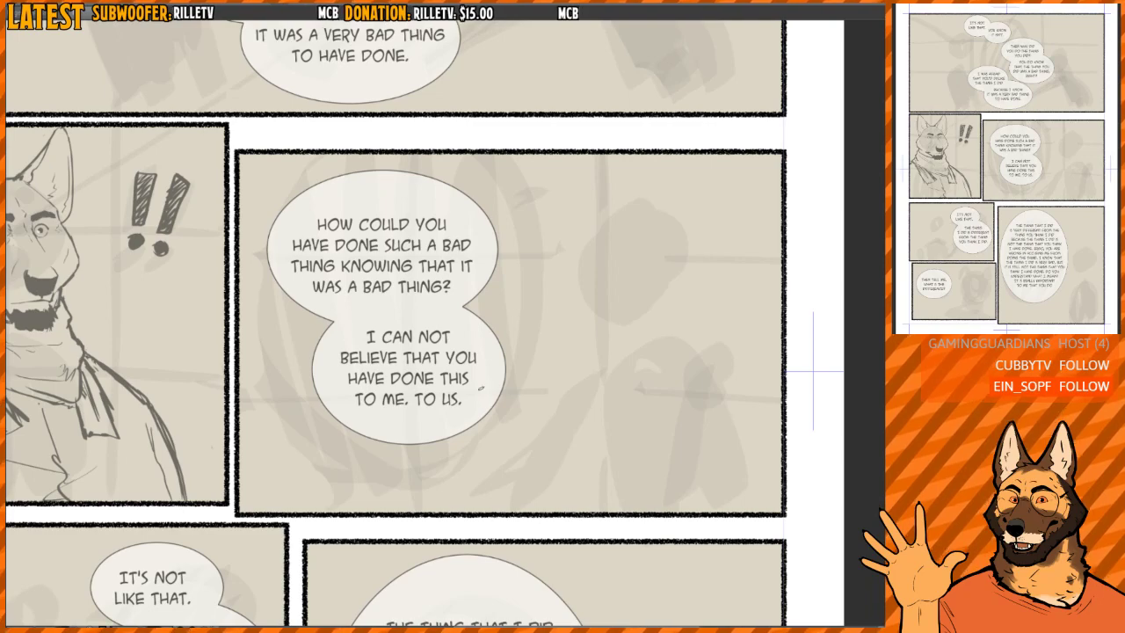
{"action": "scroll", "coordinate": [481, 390], "scroll_direction": "down", "scroll_amount": 5}
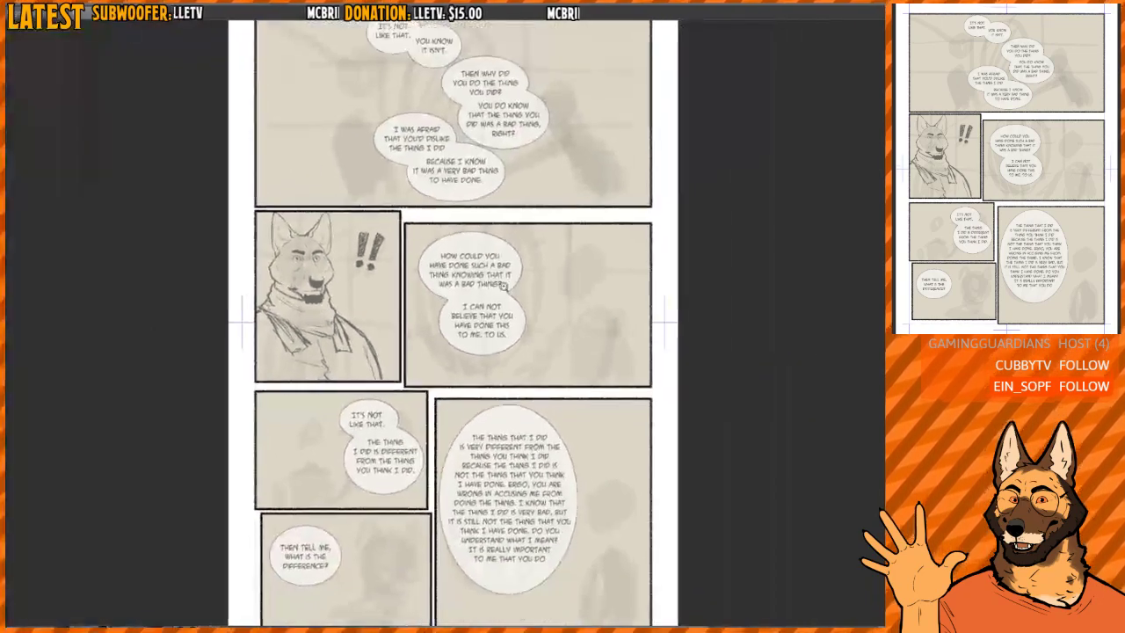
{"action": "left_click_drag", "start_coordinate": [510, 302], "coordinate": [538, 283]}
{"action": "scroll", "coordinate": [538, 283], "scroll_direction": "up", "scroll_amount": 3}
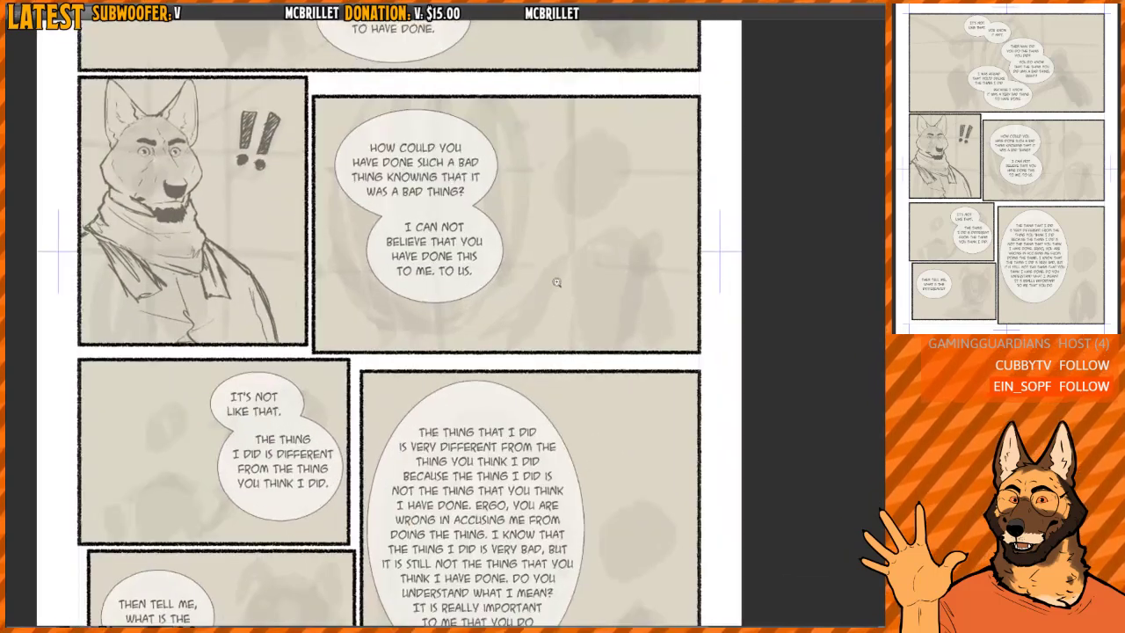
- Study the two angry, open-mouthed dog heads on the character reference sheet up close
{"action": "key", "text": "ctrl+Tab"}
{"action": "left_click_drag", "start_coordinate": [600, 247], "coordinate": [565, 297]}
{"action": "scroll", "coordinate": [632, 218], "scroll_direction": "up", "scroll_amount": 4}
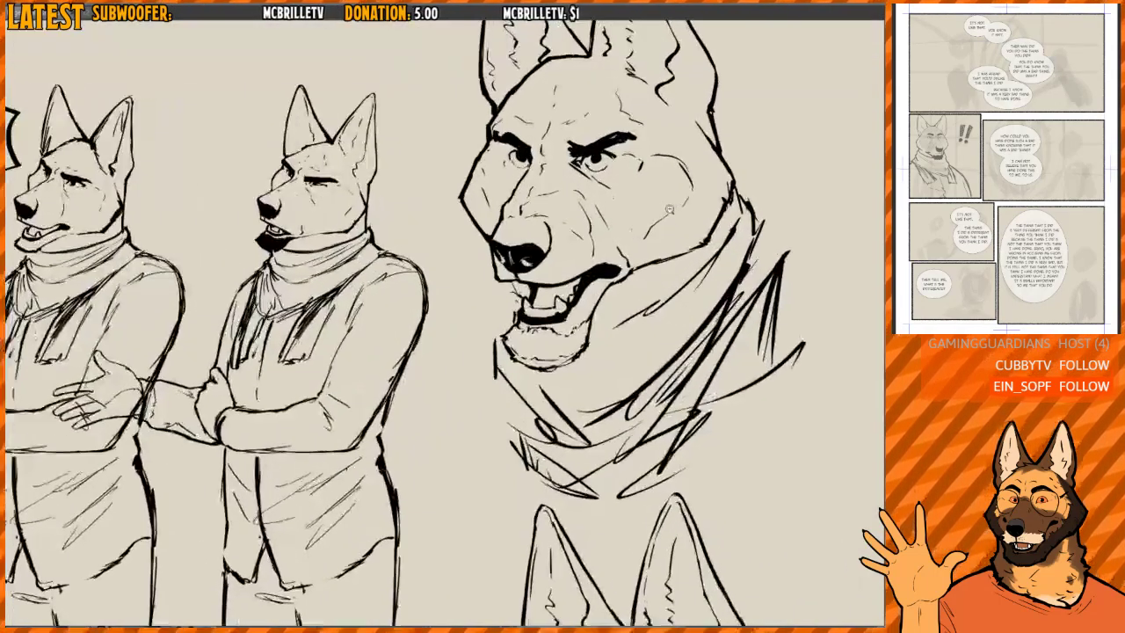
{"action": "scroll", "coordinate": [627, 218], "scroll_direction": "down", "scroll_amount": 5}
{"action": "left_click_drag", "start_coordinate": [647, 311], "coordinate": [603, 195]}
{"action": "scroll", "coordinate": [606, 292], "scroll_direction": "up", "scroll_amount": 6}
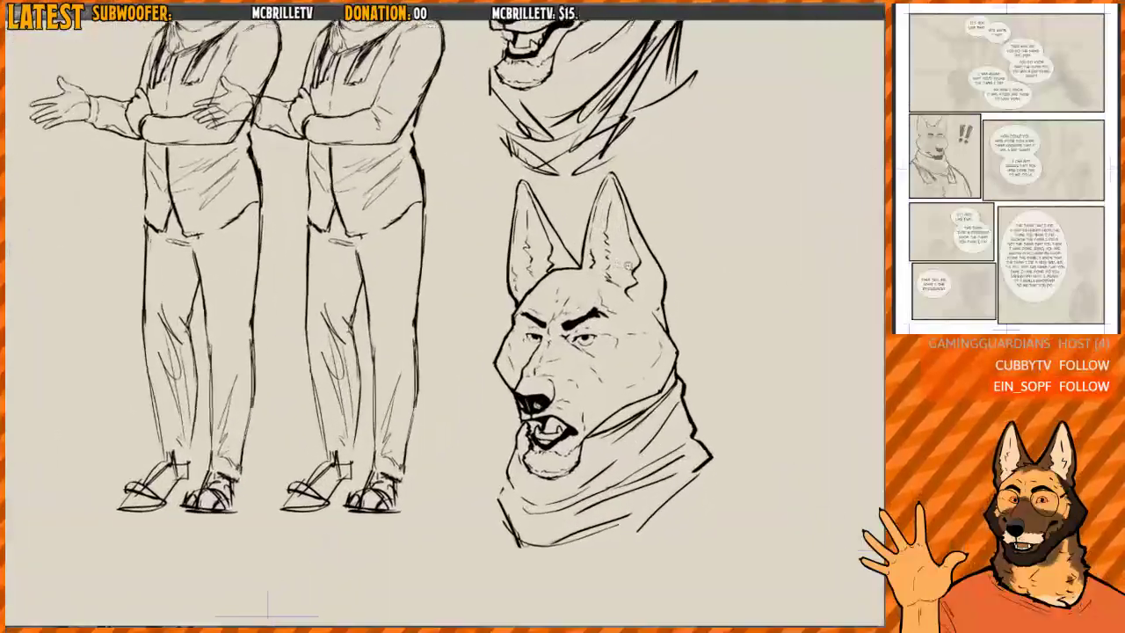
{"action": "scroll", "coordinate": [617, 297], "scroll_direction": "down", "scroll_amount": 1}
{"action": "left_click_drag", "start_coordinate": [645, 258], "coordinate": [587, 217]}
{"action": "scroll", "coordinate": [587, 217], "scroll_direction": "down", "scroll_amount": 5}
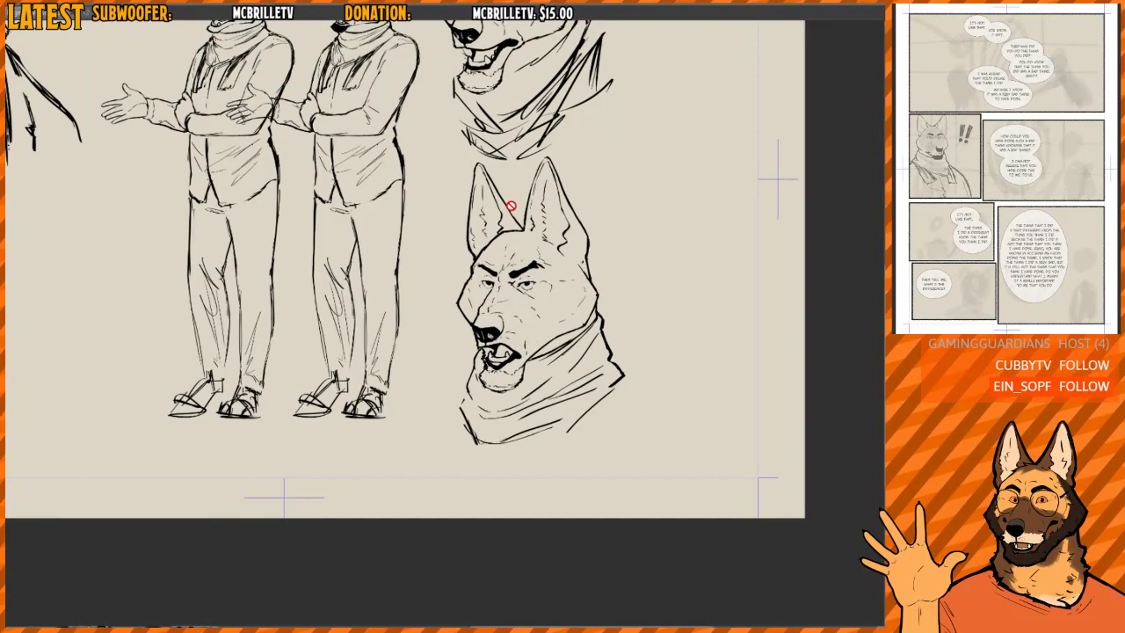
{"action": "left_click_drag", "start_coordinate": [515, 228], "coordinate": [511, 325]}
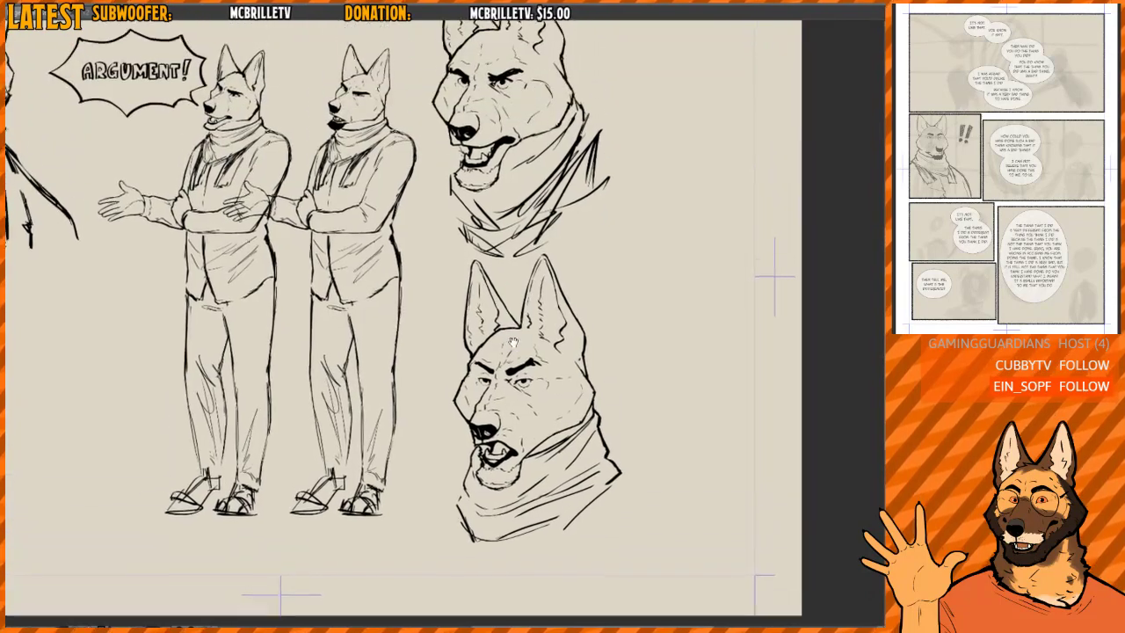
- Examine the faint rough shapes and two joined speech bubbles in the wide panel beside the dog
{"action": "key", "text": "ctrl+Tab"}
{"action": "left_click_drag", "start_coordinate": [512, 236], "coordinate": [490, 326]}
{"action": "scroll", "coordinate": [486, 303], "scroll_direction": "up", "scroll_amount": 3}
{"action": "left_click_drag", "start_coordinate": [417, 277], "coordinate": [431, 318]}
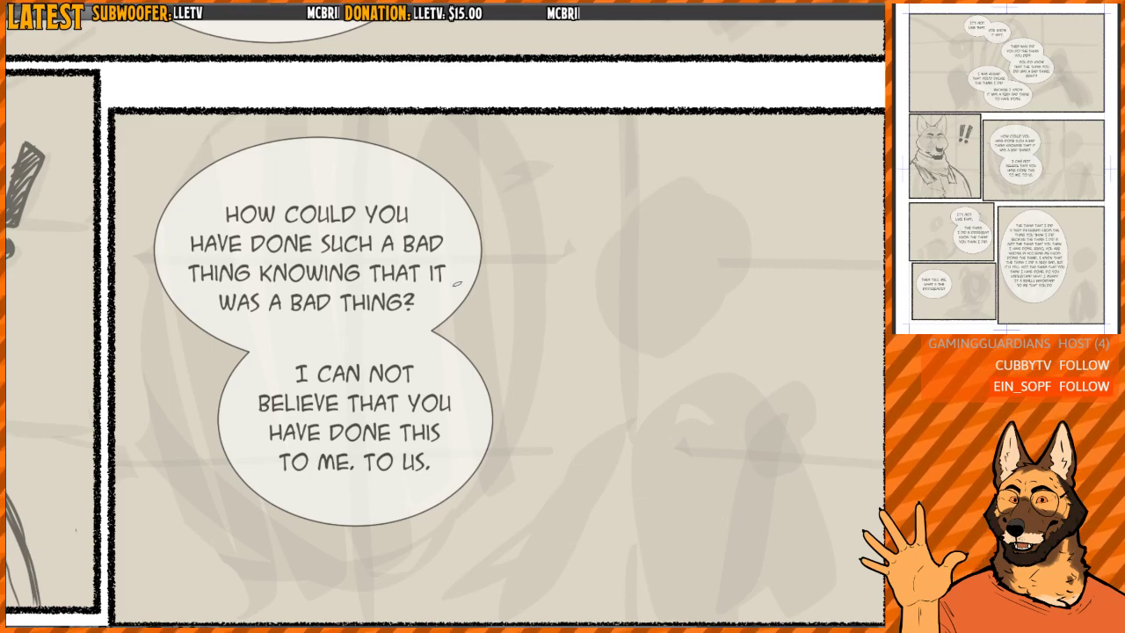
{"action": "scroll", "coordinate": [527, 328], "scroll_direction": "down", "scroll_amount": 3}
{"action": "left_click_drag", "start_coordinate": [514, 315], "coordinate": [425, 285]}
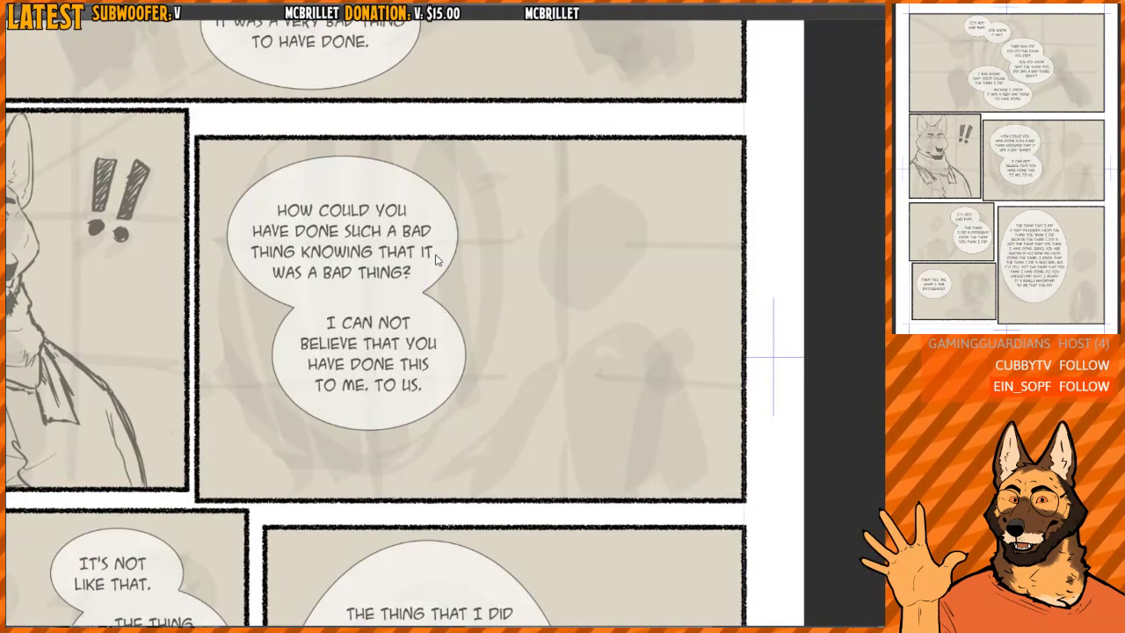
- Compare the upper and lower angry dog heads on the reference sheet for brows, muzzle, open mouth and scarf
{"action": "key", "text": "ctrl+Tab"}
{"action": "left_click_drag", "start_coordinate": [521, 334], "coordinate": [511, 511]}
{"action": "scroll", "coordinate": [499, 293], "scroll_direction": "up", "scroll_amount": 4}
{"action": "left_click_drag", "start_coordinate": [499, 294], "coordinate": [470, 333]}
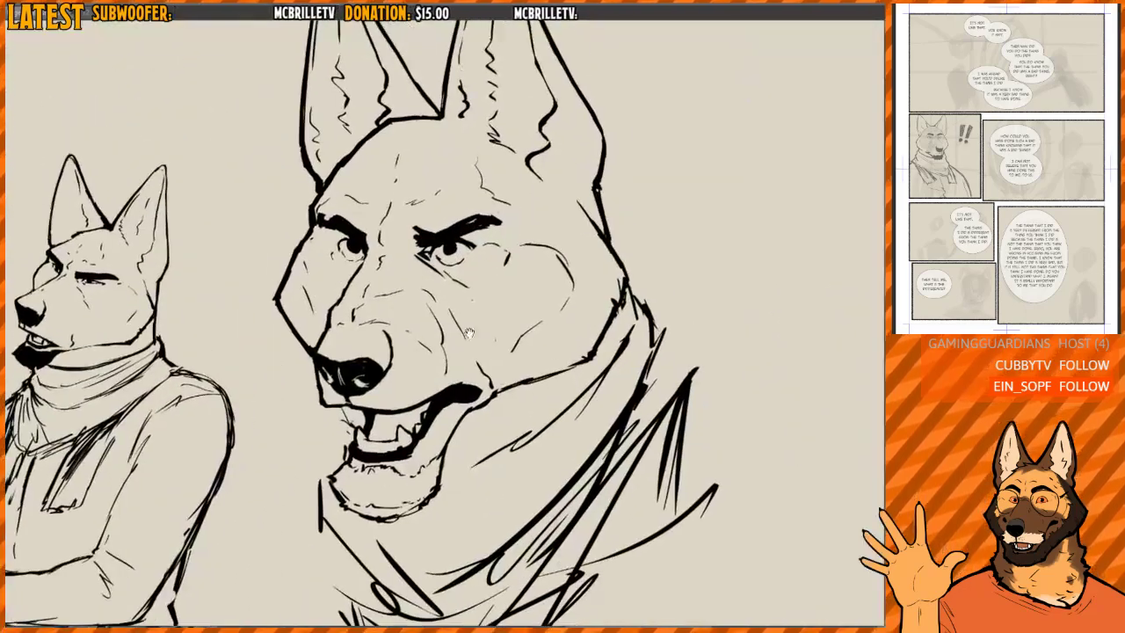
{"action": "left_click_drag", "start_coordinate": [460, 279], "coordinate": [461, 298]}
{"action": "scroll", "coordinate": [563, 411], "scroll_direction": "down", "scroll_amount": 10}
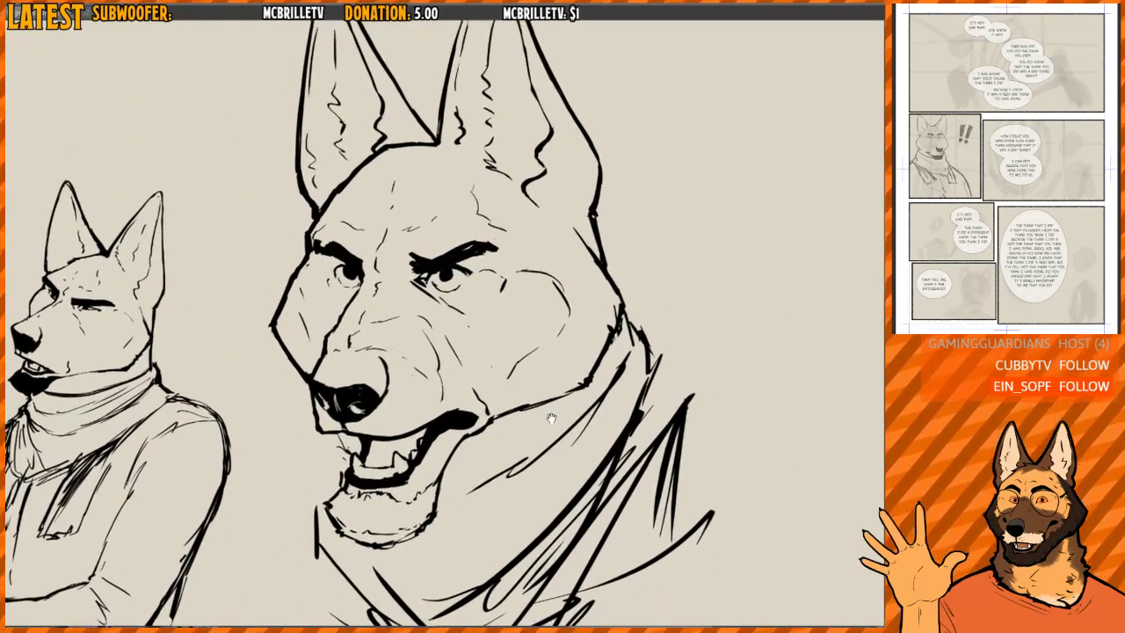
{"action": "left_click_drag", "start_coordinate": [567, 370], "coordinate": [561, 221]}
{"action": "scroll", "coordinate": [559, 312], "scroll_direction": "down", "scroll_amount": 1}
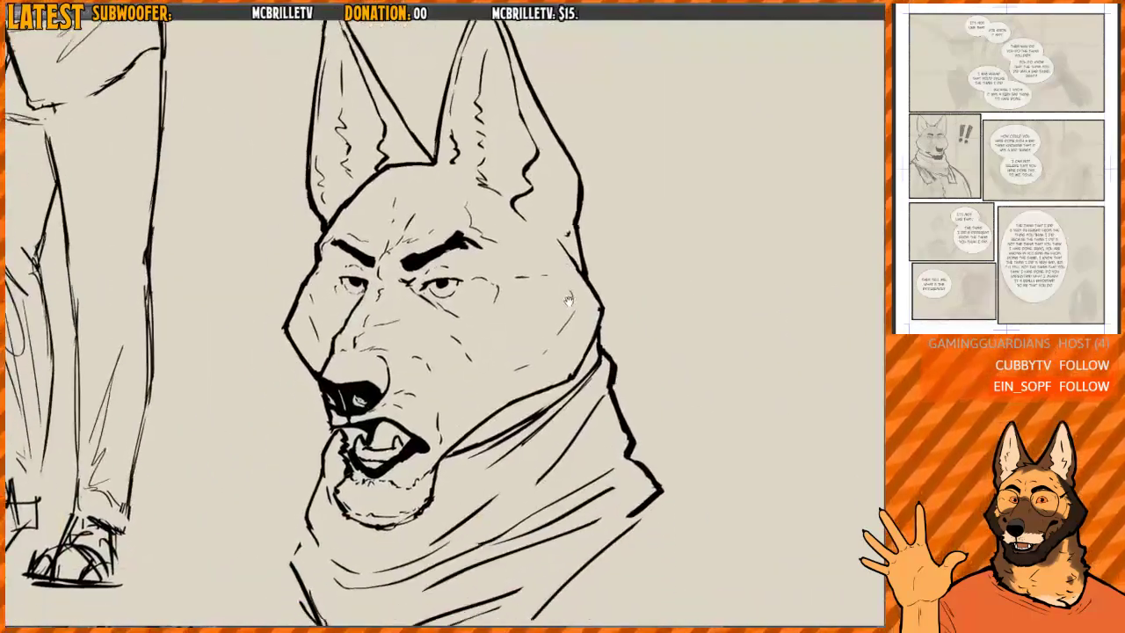
{"action": "left_click_drag", "start_coordinate": [558, 312], "coordinate": [568, 296]}
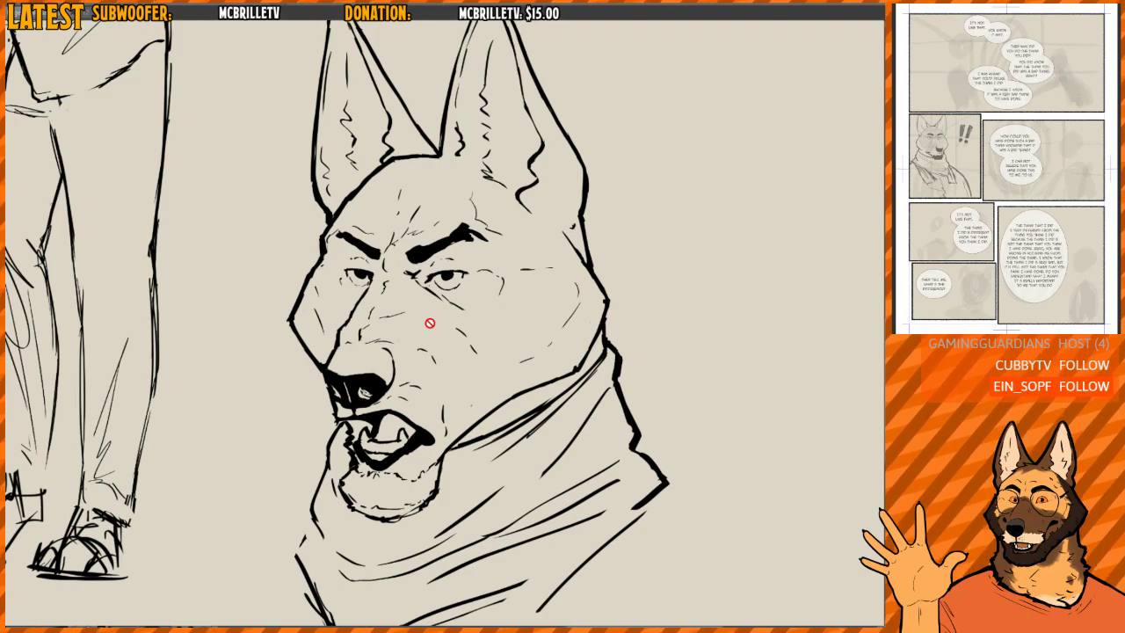
- Lasso the lower angry dog head with its scarf on the reference sheet, copy it and clear the selection
{"action": "left_click_drag", "start_coordinate": [549, 208], "coordinate": [676, 365]}
{"action": "scroll", "coordinate": [676, 364], "scroll_direction": "down", "scroll_amount": 4}
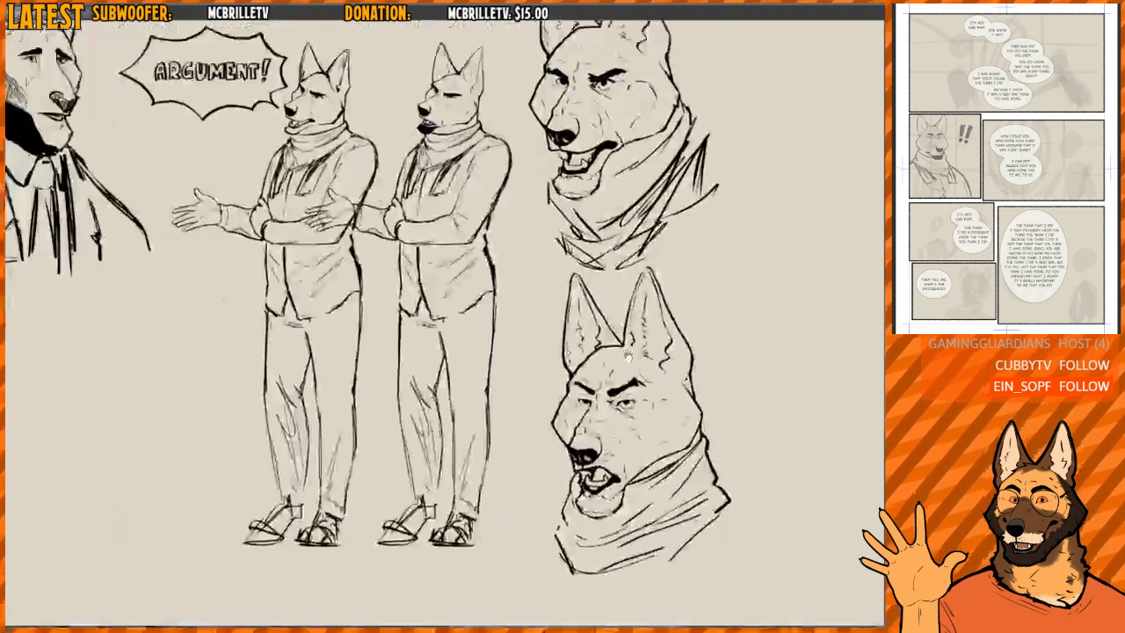
{"action": "left_click_drag", "start_coordinate": [611, 324], "coordinate": [670, 361]}
{"action": "scroll", "coordinate": [669, 362], "scroll_direction": "down", "scroll_amount": 2}
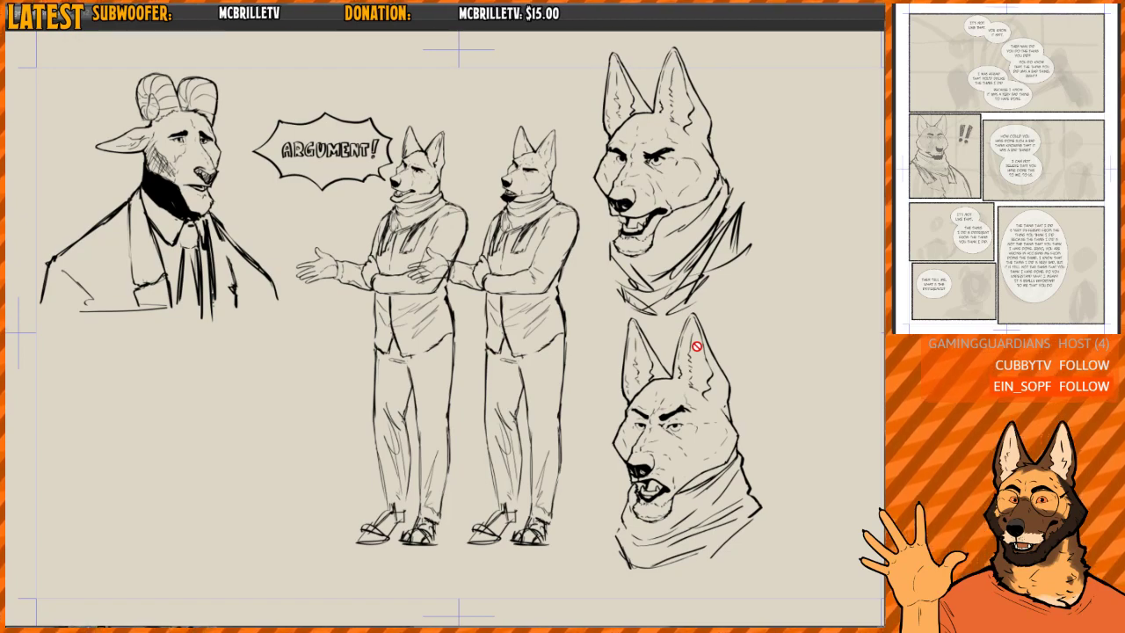
{"action": "left_click_drag", "start_coordinate": [704, 396], "coordinate": [562, 211]}
{"action": "scroll", "coordinate": [562, 206], "scroll_direction": "up", "scroll_amount": 4}
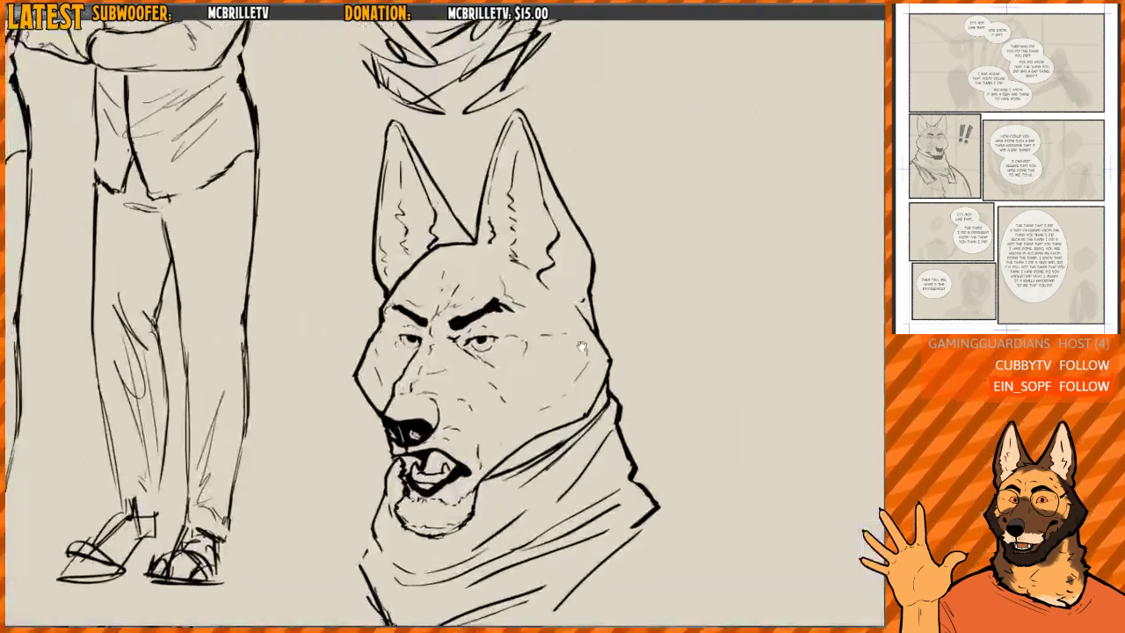
{"action": "mouse_move", "coordinate": [552, 149]}
{"action": "left_mouse_down"}
{"action": "mouse_move", "coordinate": [545, 109]}
{"action": "mouse_move", "coordinate": [345, 176]}
{"action": "mouse_move", "coordinate": [318, 598]}
{"action": "mouse_move", "coordinate": [726, 466]}
{"action": "left_mouse_up"}
{"action": "left_click_drag", "start_coordinate": [678, 296], "coordinate": [424, 315]}
{"action": "scroll", "coordinate": [424, 315], "scroll_direction": "down", "scroll_amount": 8}
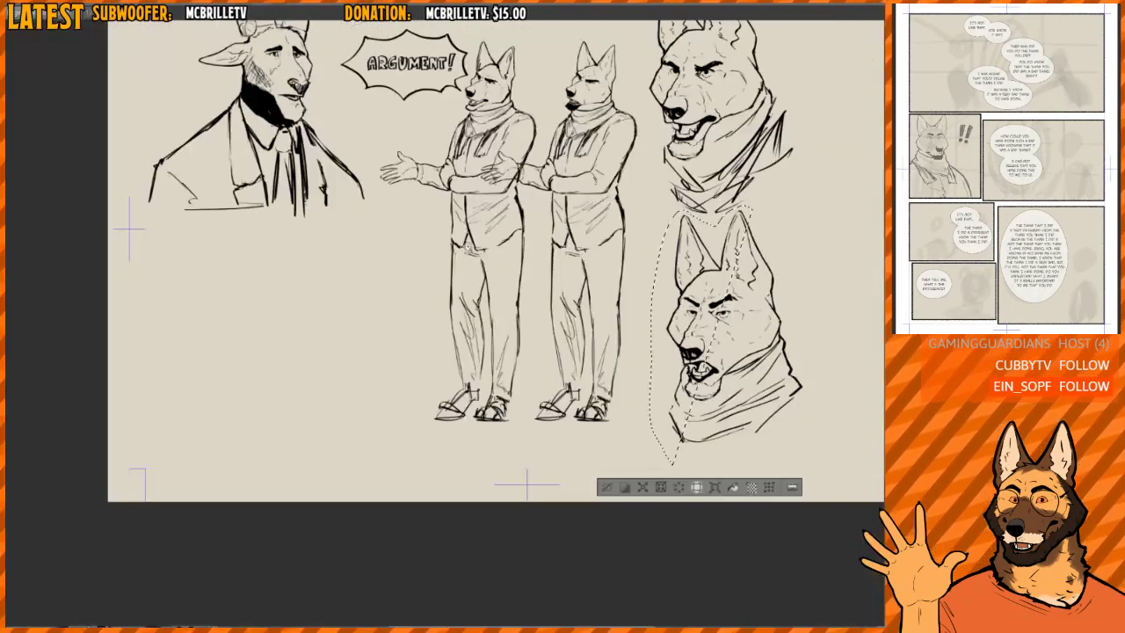
{"action": "scroll", "coordinate": [703, 263], "scroll_direction": "up", "scroll_amount": 6}
{"action": "key", "text": "ctrl+d"}
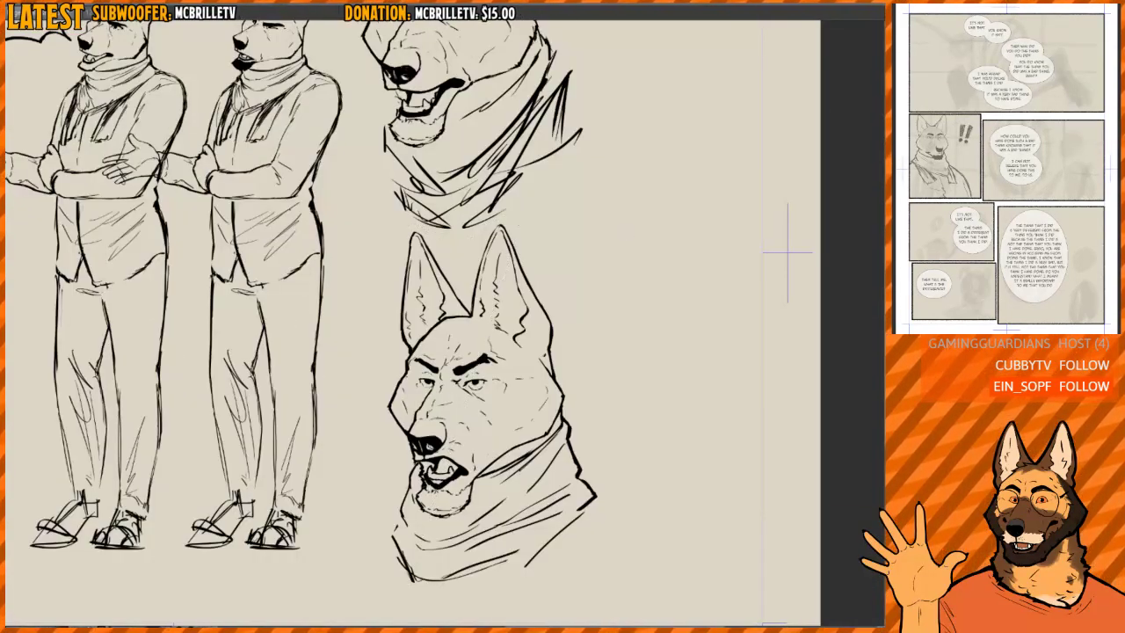
{"action": "key", "text": "ctrl+z"}
{"action": "key", "text": "ctrl+y"}
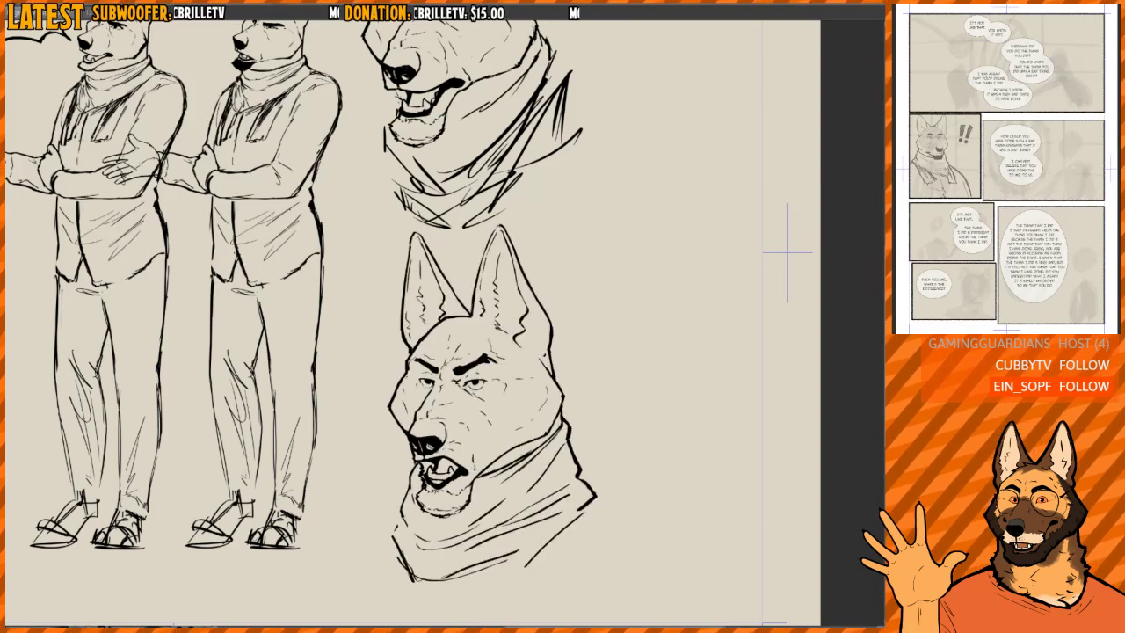
- Paste the copied dog head into the comic page's wide panel and scale it to fit beside the speech bubbles
{"action": "key", "text": "ctrl+Tab"}
{"action": "scroll", "coordinate": [653, 326], "scroll_direction": "down", "scroll_amount": 6}
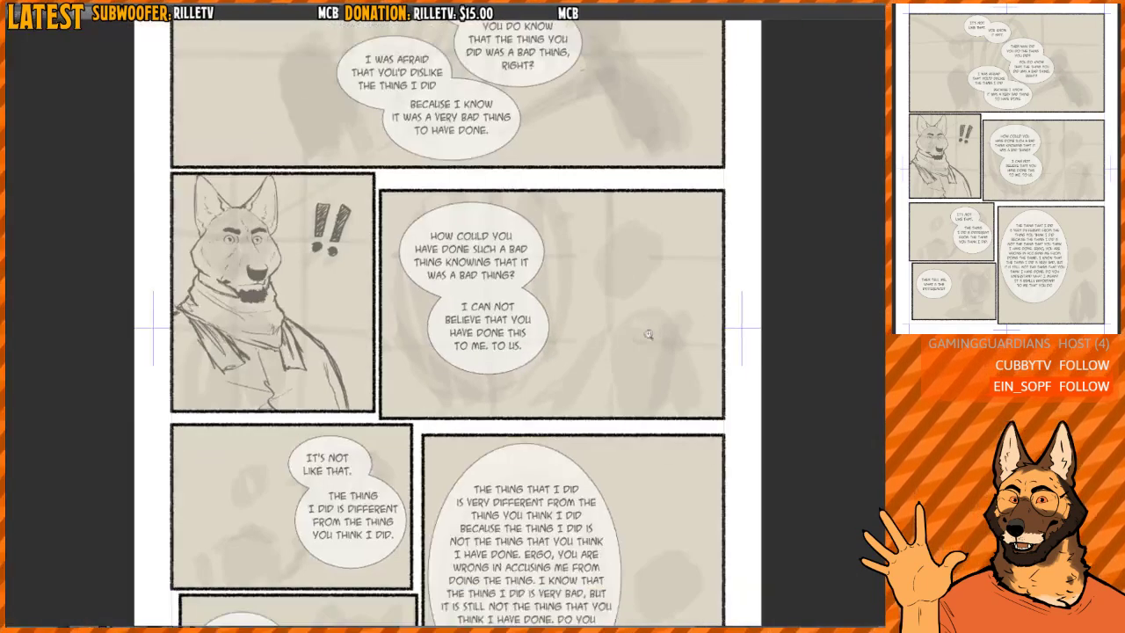
{"action": "left_click_drag", "start_coordinate": [673, 332], "coordinate": [622, 339]}
{"action": "scroll", "coordinate": [660, 348], "scroll_direction": "up", "scroll_amount": 2}
{"action": "key", "text": "ctrl+v"}
{"action": "left_click_drag", "start_coordinate": [524, 380], "coordinate": [664, 348]}
{"action": "key", "text": "ctrl+d"}
{"action": "left_click_drag", "start_coordinate": [563, 404], "coordinate": [701, 398]}
{"action": "mouse_move", "coordinate": [648, 349]}
{"action": "left_mouse_down", "text": "ctrl"}
{"action": "mouse_move", "coordinate": [682, 332]}
{"action": "mouse_move", "coordinate": [595, 312]}
{"action": "mouse_move", "coordinate": [645, 293]}
{"action": "mouse_move", "coordinate": [612, 300]}
{"action": "mouse_move", "coordinate": [634, 286]}
{"action": "left_mouse_up", "text": "ctrl"}
{"action": "key", "text": "ctrl+t"}
{"action": "mouse_move", "coordinate": [618, 301]}
{"action": "left_mouse_down"}
{"action": "mouse_move", "coordinate": [606, 302]}
{"action": "mouse_move", "coordinate": [611, 292]}
{"action": "left_mouse_up"}
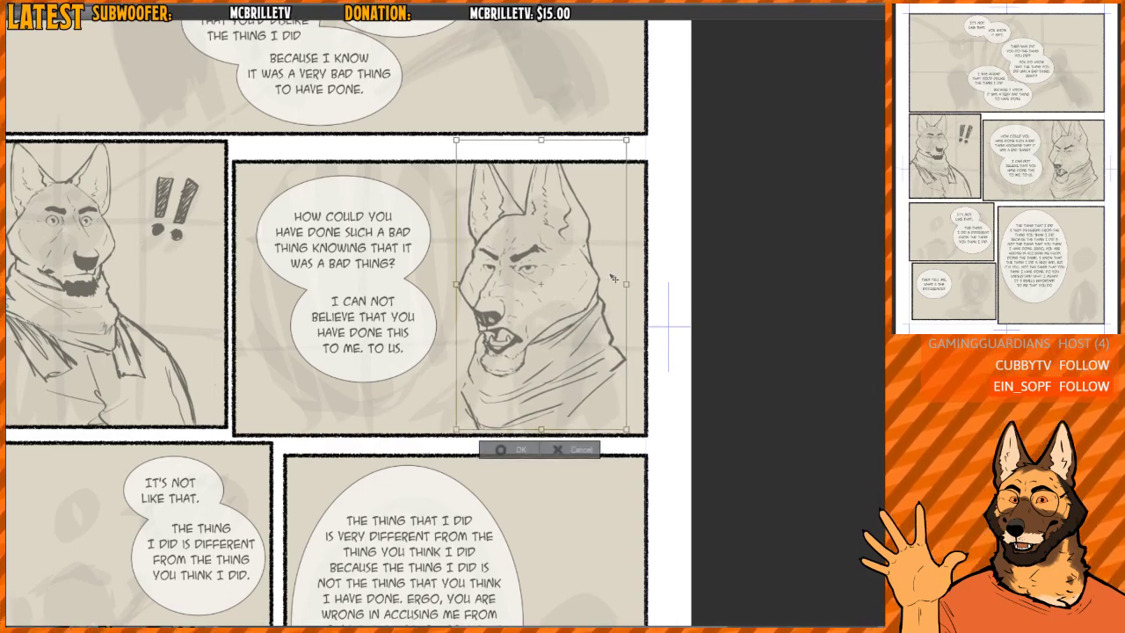
{"action": "key", "text": "Return"}
- Mirror the canvas view, rough in shoulder lines on both sides of the scarf and remove the one nearest the panel border
{"action": "scroll", "coordinate": [606, 334], "scroll_direction": "up", "scroll_amount": 3}
{"action": "mouse_move", "coordinate": [605, 338]}
{"action": "left_mouse_down"}
{"action": "mouse_move", "coordinate": [620, 354]}
{"action": "mouse_move", "coordinate": [669, 363]}
{"action": "left_mouse_up"}
{"action": "left_click_drag", "start_coordinate": [440, 378], "coordinate": [344, 443]}
{"action": "key", "text": "h"}
{"action": "left_click_drag", "start_coordinate": [560, 356], "coordinate": [598, 383]}
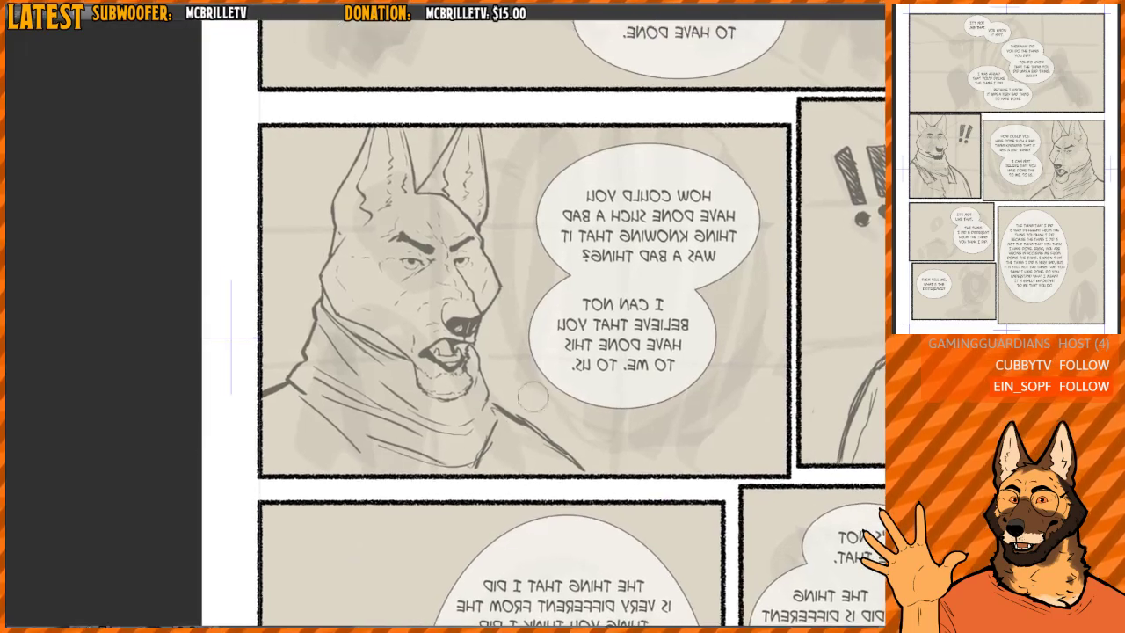
{"action": "mouse_move", "coordinate": [291, 382]}
{"action": "left_mouse_down"}
{"action": "mouse_move", "coordinate": [275, 378]}
{"action": "mouse_move", "coordinate": [258, 414]}
{"action": "left_mouse_up"}
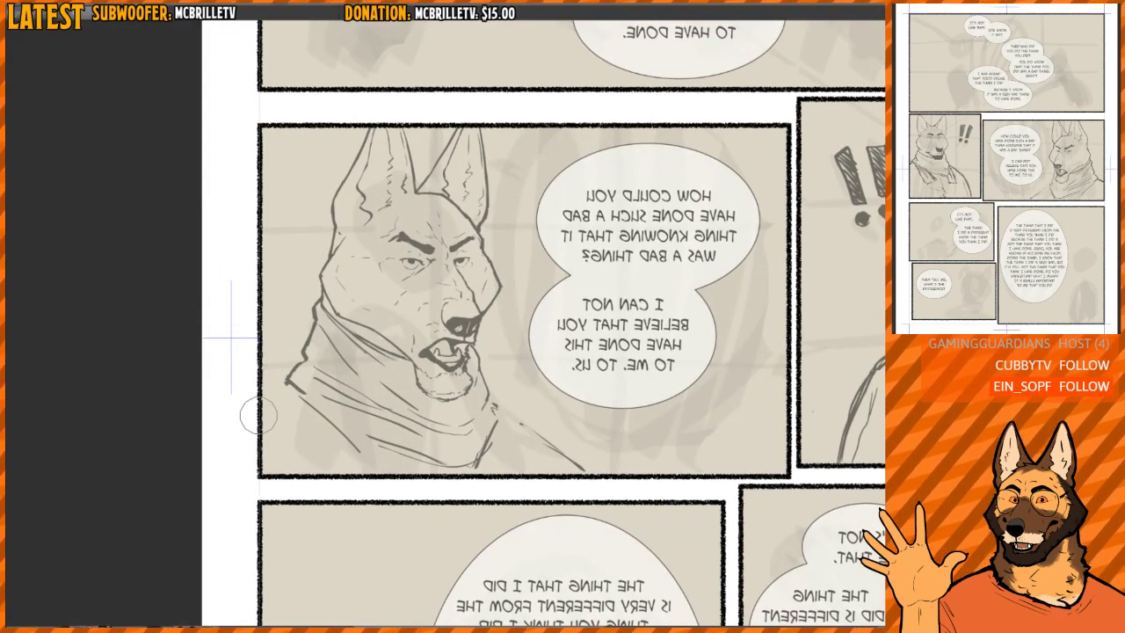
- Redraw the pupils in both of the dog's eyes so the gaze points toward the speech bubbles
{"action": "left_click_drag", "start_coordinate": [408, 280], "coordinate": [407, 303]}
{"action": "scroll", "coordinate": [416, 280], "scroll_direction": "up", "scroll_amount": 6}
{"action": "scroll", "coordinate": [378, 303], "scroll_direction": "up", "scroll_amount": 5}
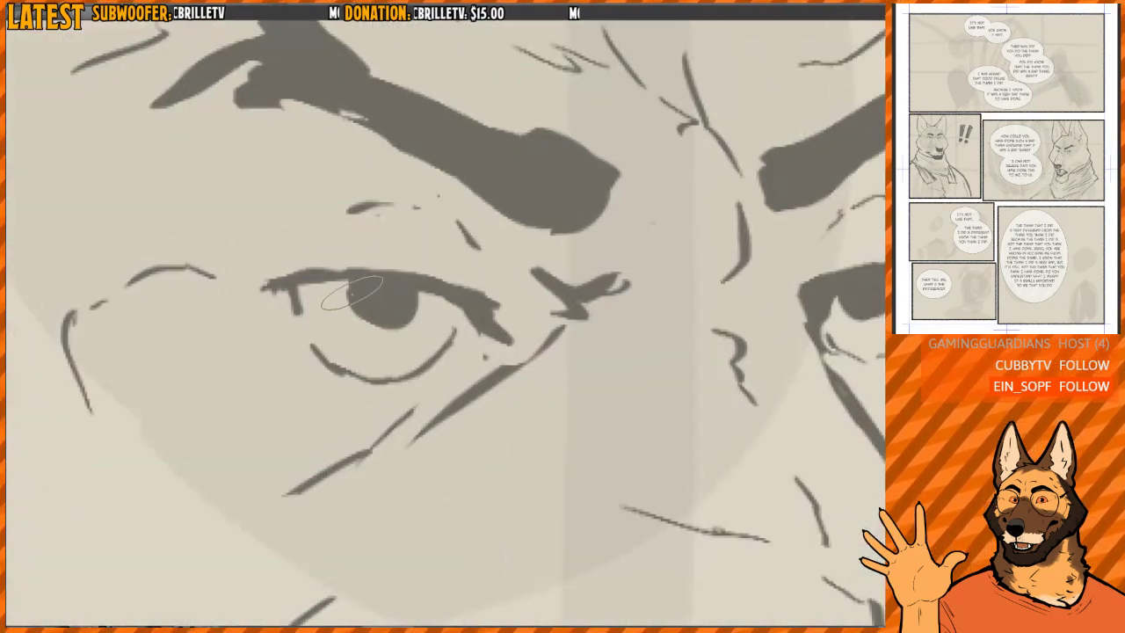
{"action": "mouse_move", "coordinate": [382, 288]}
{"action": "left_mouse_down"}
{"action": "mouse_move", "coordinate": [374, 306]}
{"action": "mouse_move", "coordinate": [413, 308]}
{"action": "mouse_move", "coordinate": [361, 290]}
{"action": "left_mouse_up"}
{"action": "left_click_drag", "start_coordinate": [418, 336], "coordinate": [402, 344]}
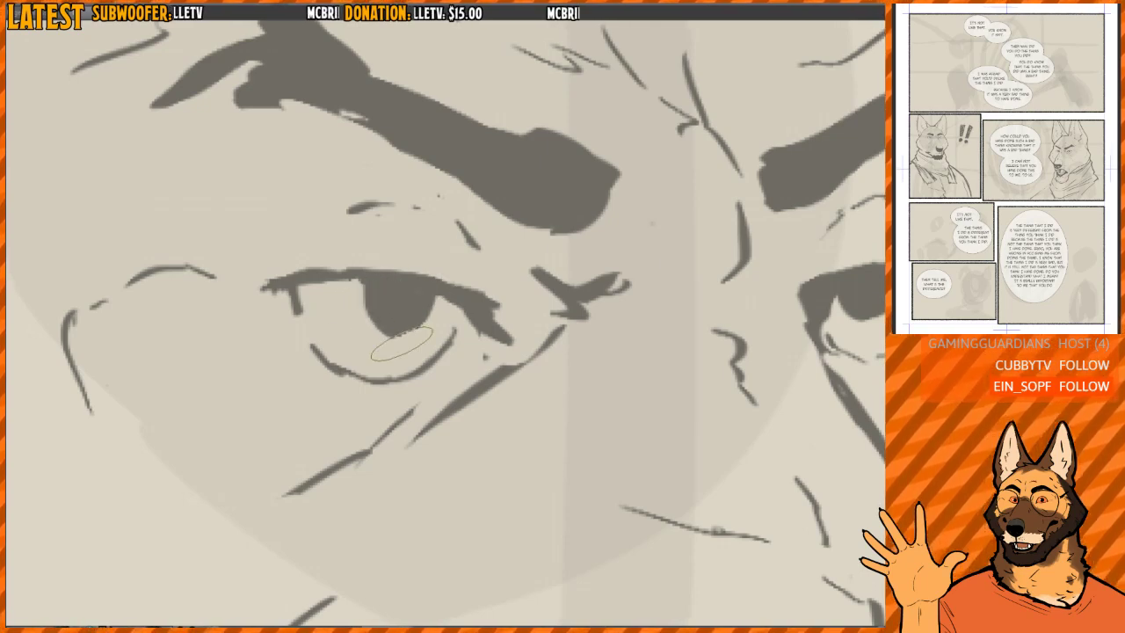
{"action": "left_click_drag", "start_coordinate": [731, 264], "coordinate": [353, 273]}
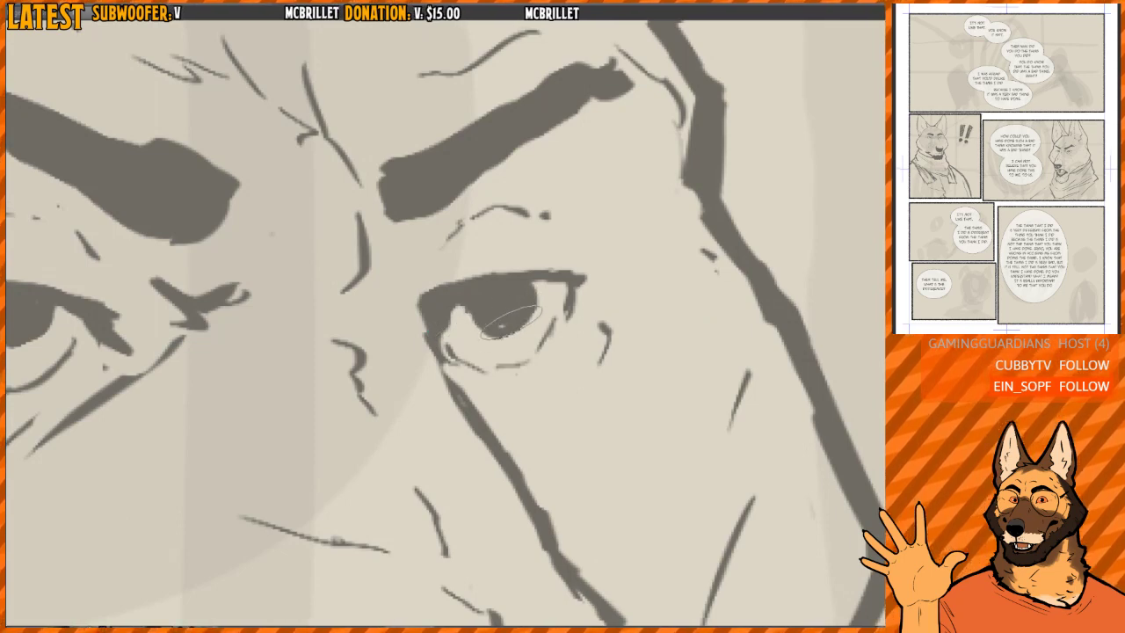
{"action": "mouse_move", "coordinate": [463, 301]}
{"action": "left_mouse_down"}
{"action": "mouse_move", "coordinate": [462, 328]}
{"action": "mouse_move", "coordinate": [461, 305]}
{"action": "left_mouse_up"}
- Erase the scarf's outer back edge and redraw it as a wider slope ending in a point at the panel border
{"action": "scroll", "coordinate": [586, 271], "scroll_direction": "down", "scroll_amount": 10}
{"action": "left_click_drag", "start_coordinate": [575, 312], "coordinate": [542, 266]}
{"action": "scroll", "coordinate": [395, 298], "scroll_direction": "up", "scroll_amount": 1}
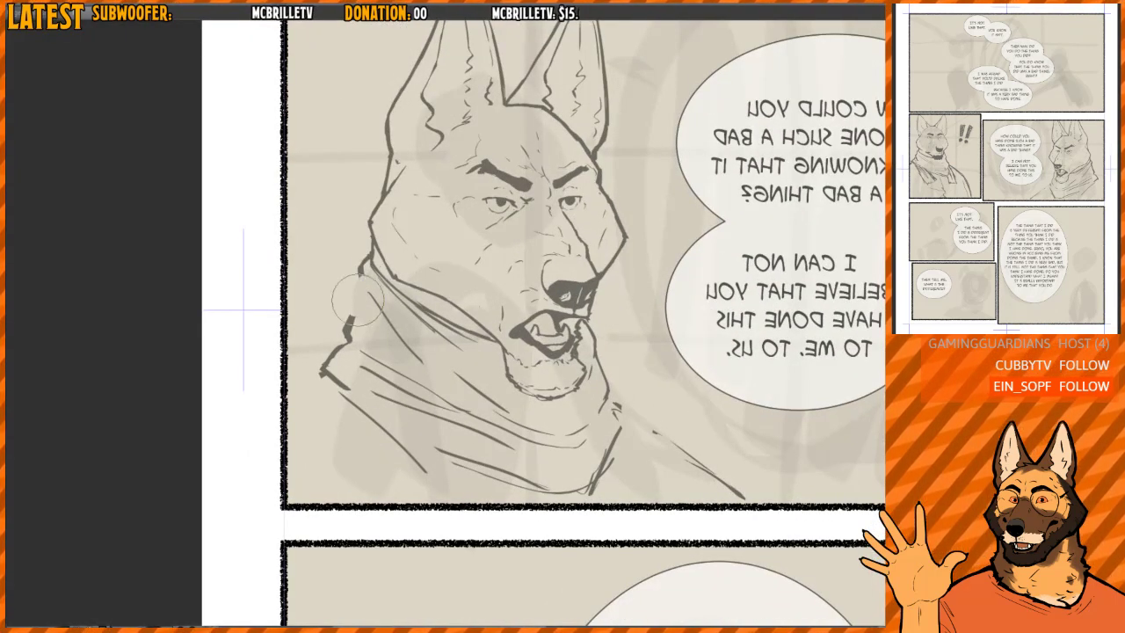
{"action": "left_click_drag", "start_coordinate": [354, 319], "coordinate": [355, 391]}
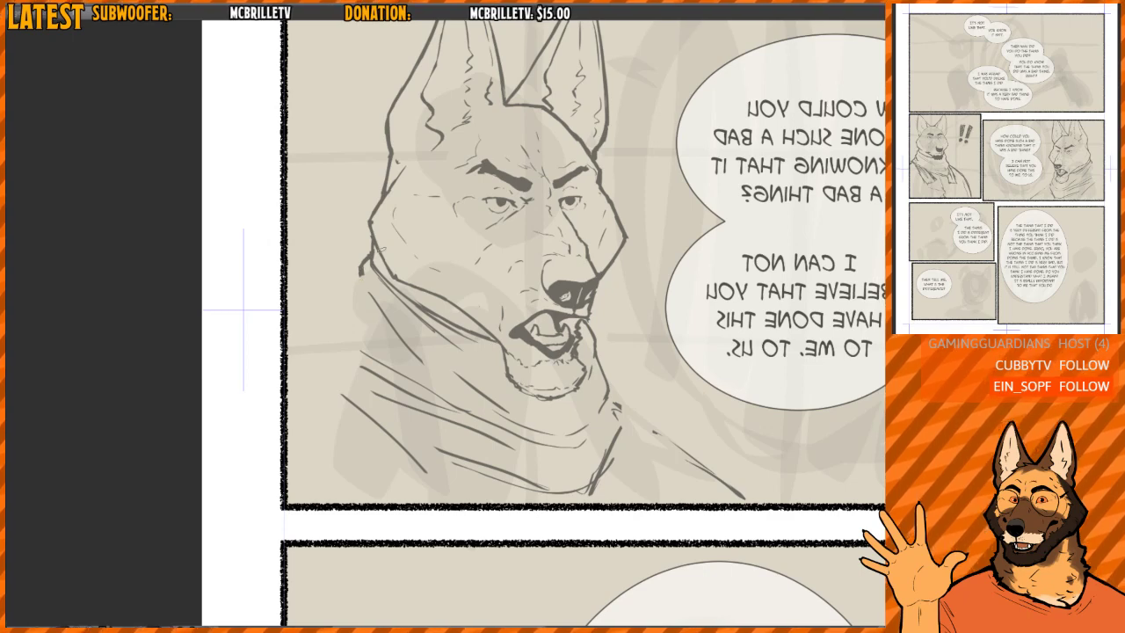
{"action": "left_click_drag", "start_coordinate": [360, 266], "coordinate": [355, 283]}
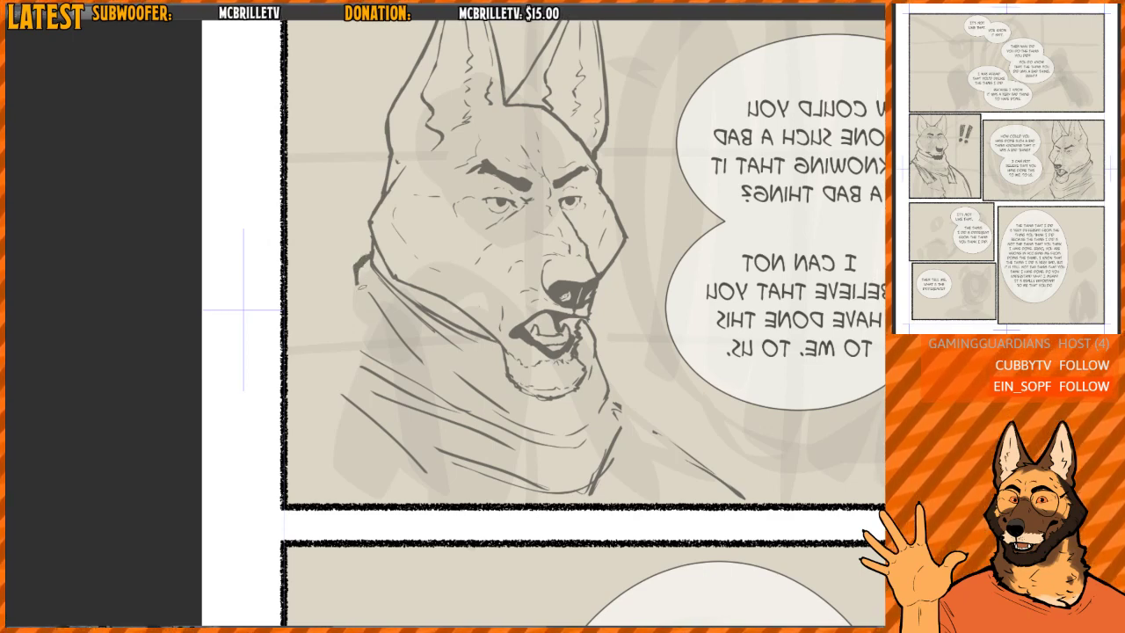
{"action": "mouse_move", "coordinate": [356, 268]}
{"action": "left_mouse_down"}
{"action": "mouse_move", "coordinate": [324, 328]}
{"action": "mouse_move", "coordinate": [340, 306]}
{"action": "mouse_move", "coordinate": [293, 349]}
{"action": "mouse_move", "coordinate": [377, 416]}
{"action": "left_mouse_up"}
{"action": "key", "text": "ctrl+z"}
{"action": "key", "text": "ctrl+z"}
{"action": "key", "text": "ctrl+z"}
{"action": "left_click_drag", "start_coordinate": [304, 367], "coordinate": [475, 481]}
{"action": "key", "text": "h"}
{"action": "left_click_drag", "start_coordinate": [509, 360], "coordinate": [519, 324]}
{"action": "key", "text": "h"}
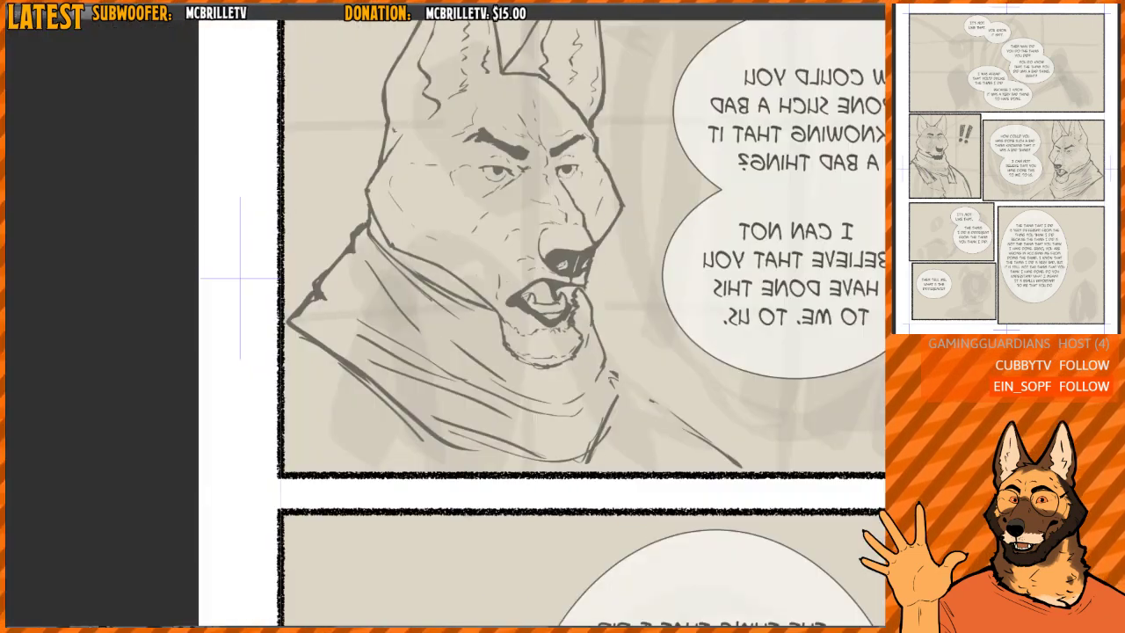
- Erase the stray front shoulder line and strengthen the scarf's lower folds and front edge
{"action": "mouse_move", "coordinate": [629, 337]}
{"action": "left_mouse_down"}
{"action": "mouse_move", "coordinate": [552, 307]}
{"action": "mouse_move", "coordinate": [527, 359]}
{"action": "mouse_move", "coordinate": [544, 363]}
{"action": "mouse_move", "coordinate": [505, 418]}
{"action": "left_mouse_up"}
{"action": "left_click_drag", "start_coordinate": [515, 415], "coordinate": [473, 429]}
{"action": "mouse_move", "coordinate": [306, 369]}
{"action": "left_mouse_down"}
{"action": "mouse_move", "coordinate": [370, 409]}
{"action": "mouse_move", "coordinate": [274, 366]}
{"action": "mouse_move", "coordinate": [483, 416]}
{"action": "left_mouse_up"}
{"action": "mouse_move", "coordinate": [265, 326]}
{"action": "left_mouse_down"}
{"action": "mouse_move", "coordinate": [309, 364]}
{"action": "mouse_move", "coordinate": [253, 317]}
{"action": "mouse_move", "coordinate": [411, 439]}
{"action": "left_mouse_up"}
{"action": "key", "text": "h"}
{"action": "left_click_drag", "start_coordinate": [561, 301], "coordinate": [519, 284]}
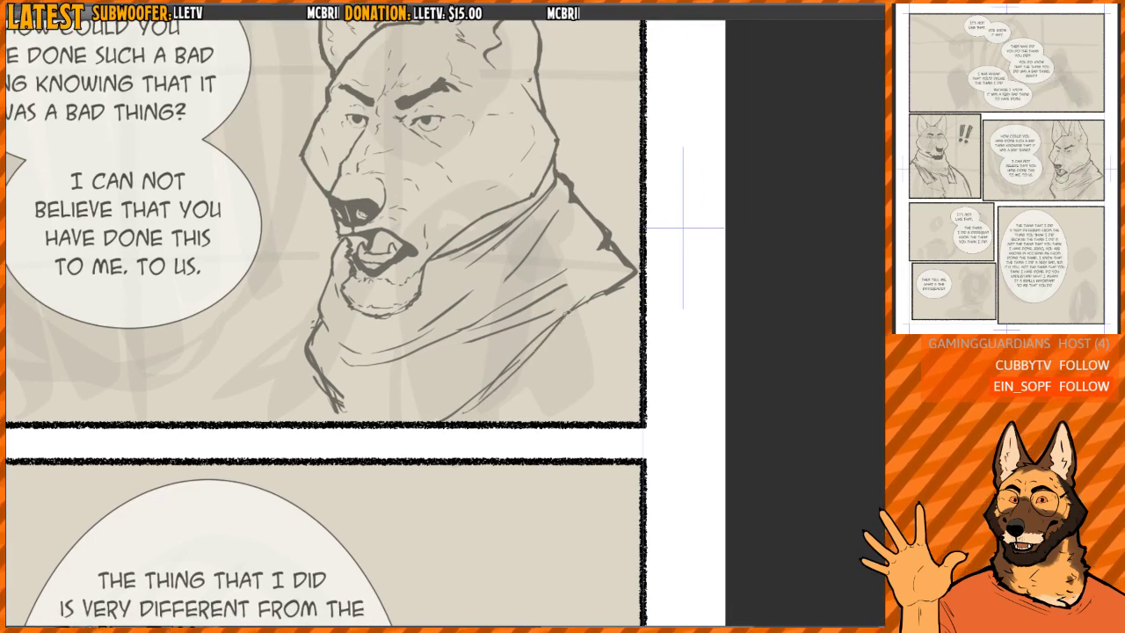
{"action": "key", "text": "h"}
{"action": "mouse_move", "coordinate": [527, 223]}
{"action": "left_mouse_down"}
{"action": "mouse_move", "coordinate": [542, 288]}
{"action": "mouse_move", "coordinate": [516, 328]}
{"action": "mouse_move", "coordinate": [501, 299]}
{"action": "mouse_move", "coordinate": [525, 236]}
{"action": "left_mouse_up"}
{"action": "key", "text": "h"}
{"action": "scroll", "coordinate": [525, 236], "scroll_direction": "down", "scroll_amount": 1}
{"action": "left_click_drag", "start_coordinate": [432, 336], "coordinate": [475, 348]}
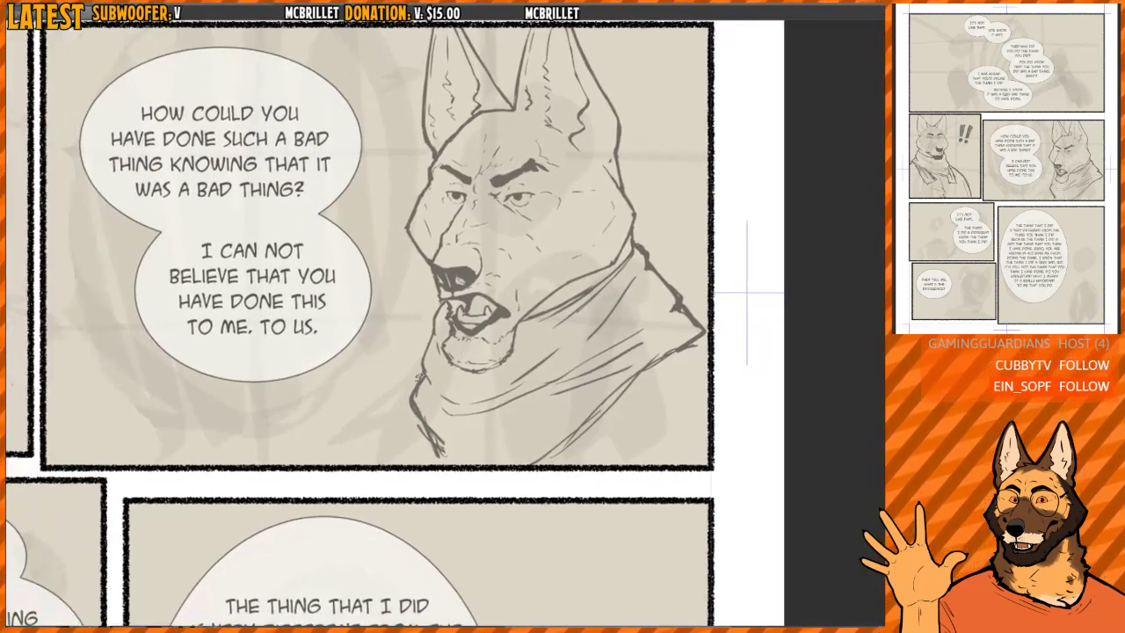
- Try out a front shoulder line and add a short stroke below the scarf's point at the panel border
{"action": "mouse_move", "coordinate": [416, 376]}
{"action": "left_mouse_down"}
{"action": "mouse_move", "coordinate": [354, 428]}
{"action": "mouse_move", "coordinate": [357, 453]}
{"action": "left_mouse_up"}
{"action": "key", "text": "h"}
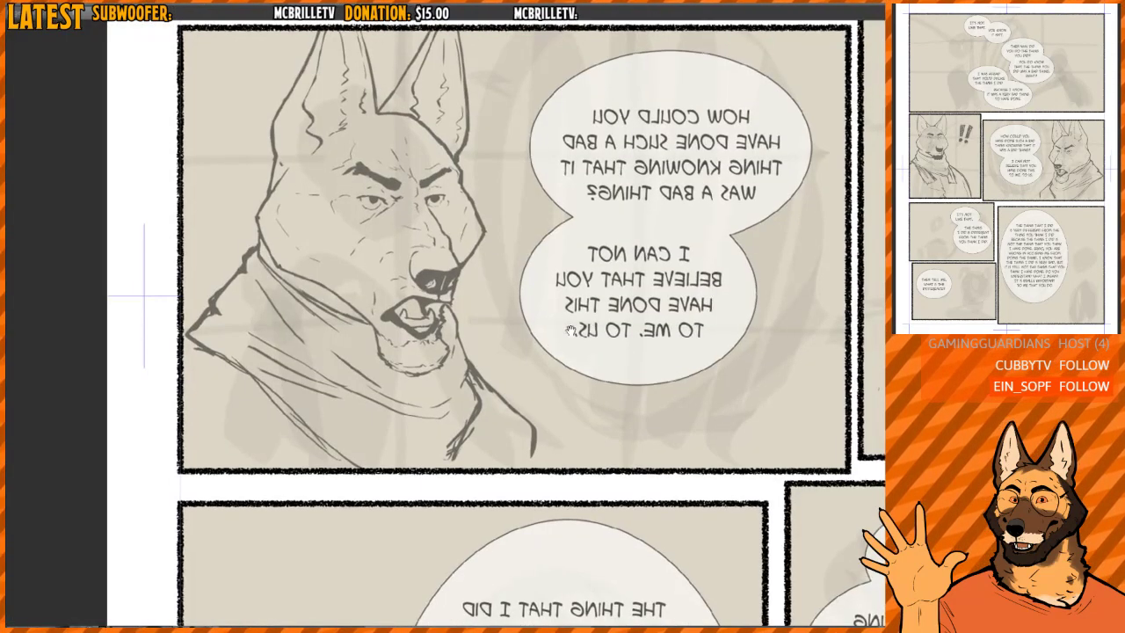
{"action": "left_click_drag", "start_coordinate": [571, 330], "coordinate": [576, 330]}
{"action": "key", "text": "ctrl+z"}
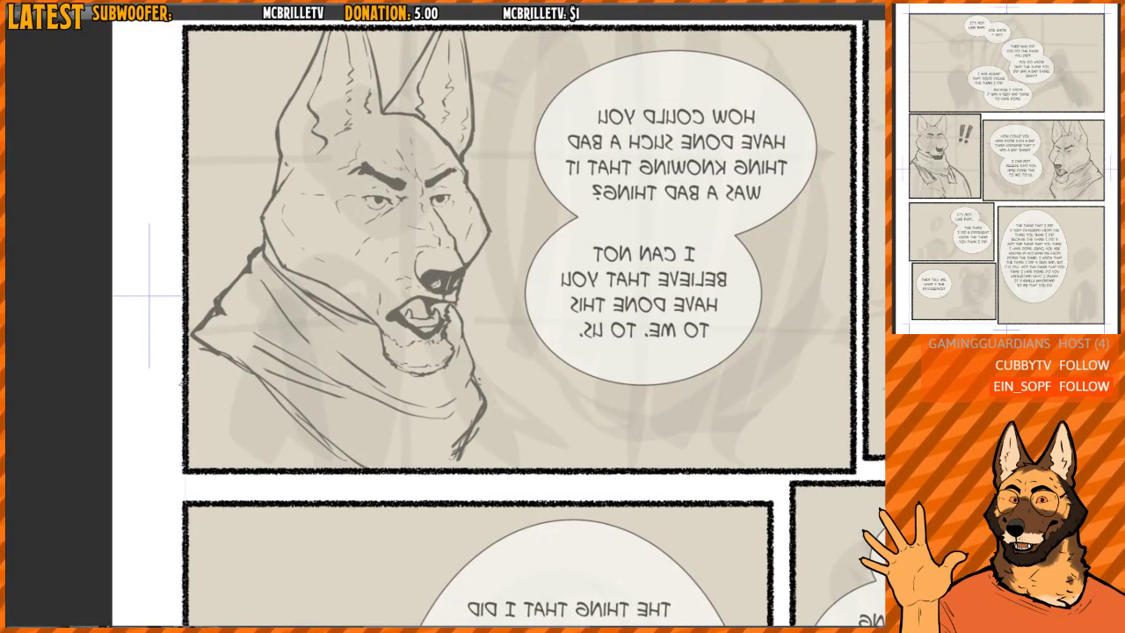
{"action": "left_click_drag", "start_coordinate": [189, 384], "coordinate": [194, 343]}
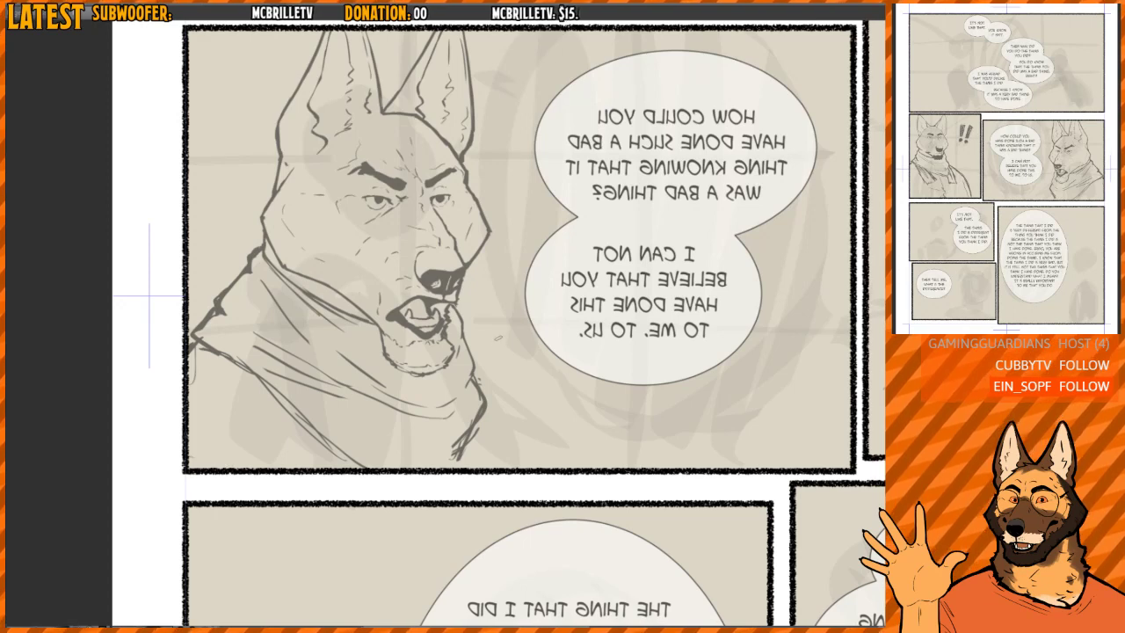
{"action": "left_click_drag", "start_coordinate": [468, 340], "coordinate": [525, 365]}
{"action": "key", "text": "ctrl+z"}
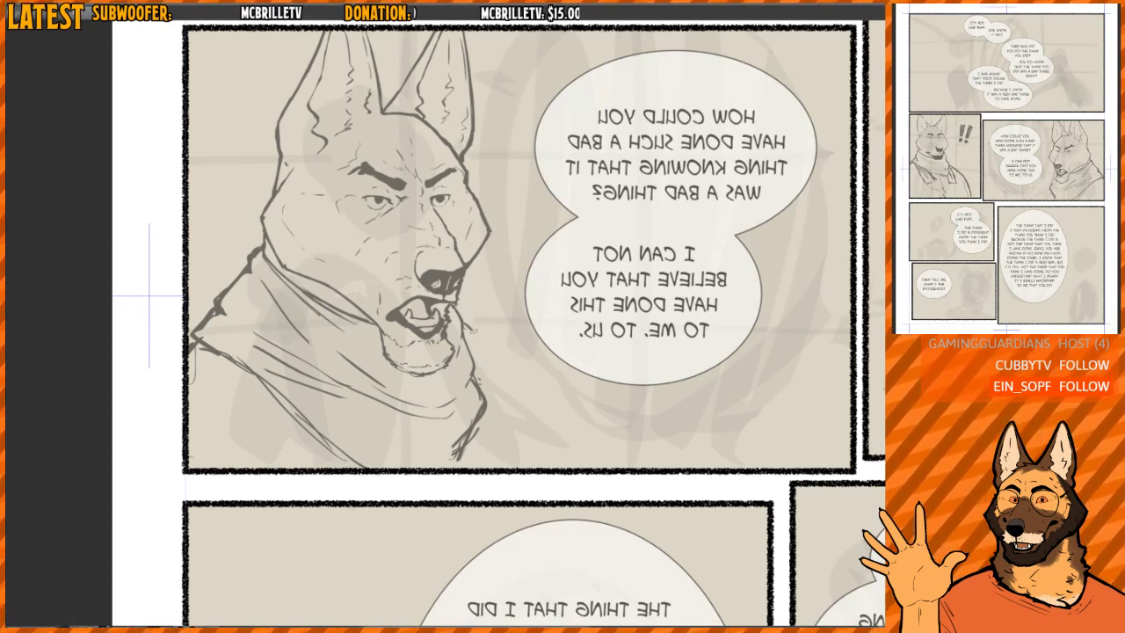
- Sketch the upper part of the dog's front shoulder as a slope running out from the scarf beneath the chin
{"action": "mouse_move", "coordinate": [460, 325]}
{"action": "left_mouse_down"}
{"action": "mouse_move", "coordinate": [529, 379]}
{"action": "mouse_move", "coordinate": [562, 467]}
{"action": "left_mouse_up"}
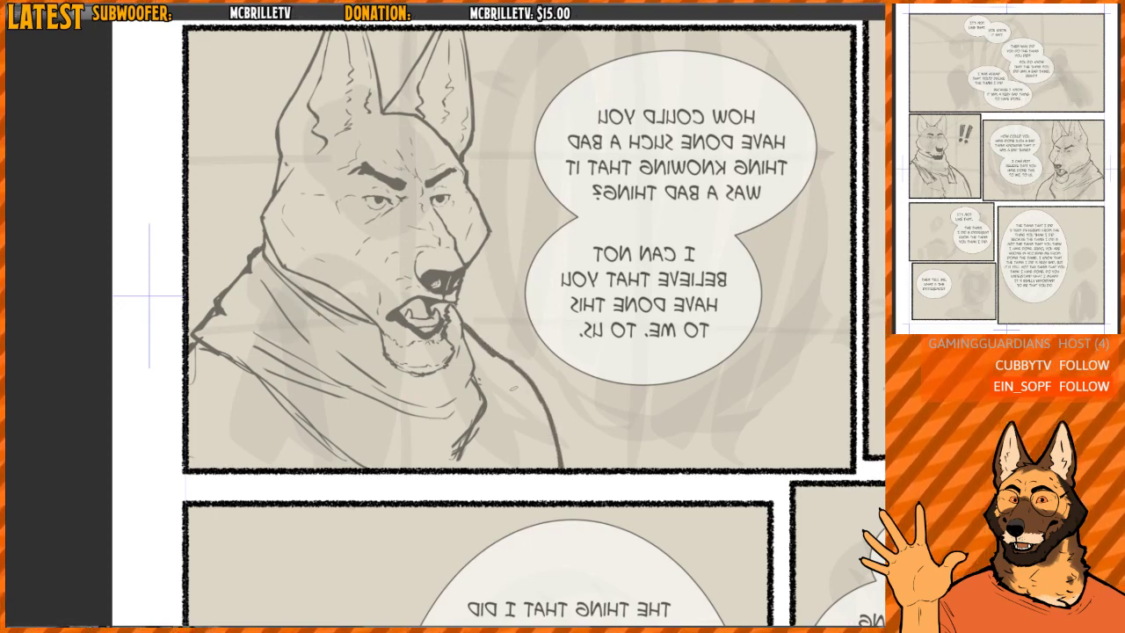
{"action": "mouse_move", "coordinate": [464, 318]}
{"action": "left_mouse_down"}
{"action": "mouse_move", "coordinate": [538, 381]}
{"action": "mouse_move", "coordinate": [563, 468]}
{"action": "left_mouse_up"}
{"action": "key", "text": "ctrl+z"}
{"action": "key", "text": "ctrl+z"}
{"action": "key", "text": "e"}
{"action": "mouse_move", "coordinate": [537, 413]}
{"action": "left_mouse_down"}
{"action": "mouse_move", "coordinate": [538, 383]}
{"action": "mouse_move", "coordinate": [484, 331]}
{"action": "left_mouse_up"}
{"action": "key", "text": "ctrl+z"}
{"action": "key", "text": "ctrl+z"}
{"action": "key", "text": "ctrl+z"}
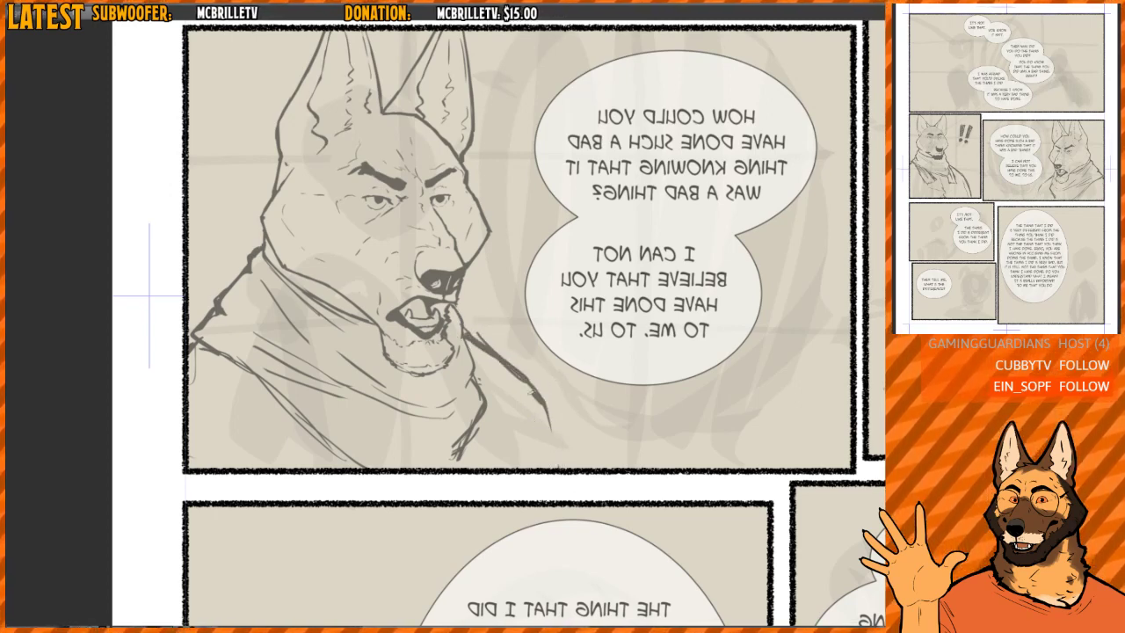
- Extend the front shoulder line down to the panel's lower border and refine its curve beside the scarf
{"action": "mouse_move", "coordinate": [536, 399]}
{"action": "left_mouse_down"}
{"action": "mouse_move", "coordinate": [552, 468]}
{"action": "mouse_move", "coordinate": [519, 353]}
{"action": "mouse_move", "coordinate": [548, 468]}
{"action": "left_mouse_up"}
{"action": "key", "text": "e"}
{"action": "key", "text": "p"}
{"action": "left_click_drag", "start_coordinate": [494, 357], "coordinate": [528, 388]}
{"action": "mouse_move", "coordinate": [468, 342]}
{"action": "left_mouse_down"}
{"action": "mouse_move", "coordinate": [522, 378]}
{"action": "mouse_move", "coordinate": [543, 525]}
{"action": "left_mouse_up"}
{"action": "scroll", "coordinate": [439, 321], "scroll_direction": "up", "scroll_amount": 5}
{"action": "scroll", "coordinate": [460, 316], "scroll_direction": "down", "scroll_amount": 1}
{"action": "mouse_move", "coordinate": [461, 316]}
{"action": "left_mouse_down"}
{"action": "mouse_move", "coordinate": [488, 270]}
{"action": "mouse_move", "coordinate": [509, 304]}
{"action": "mouse_move", "coordinate": [501, 333]}
{"action": "left_mouse_up"}
- Check the dog's face and the whole panel up close and from afar, in normal and mirrored views
{"action": "key", "text": "h"}
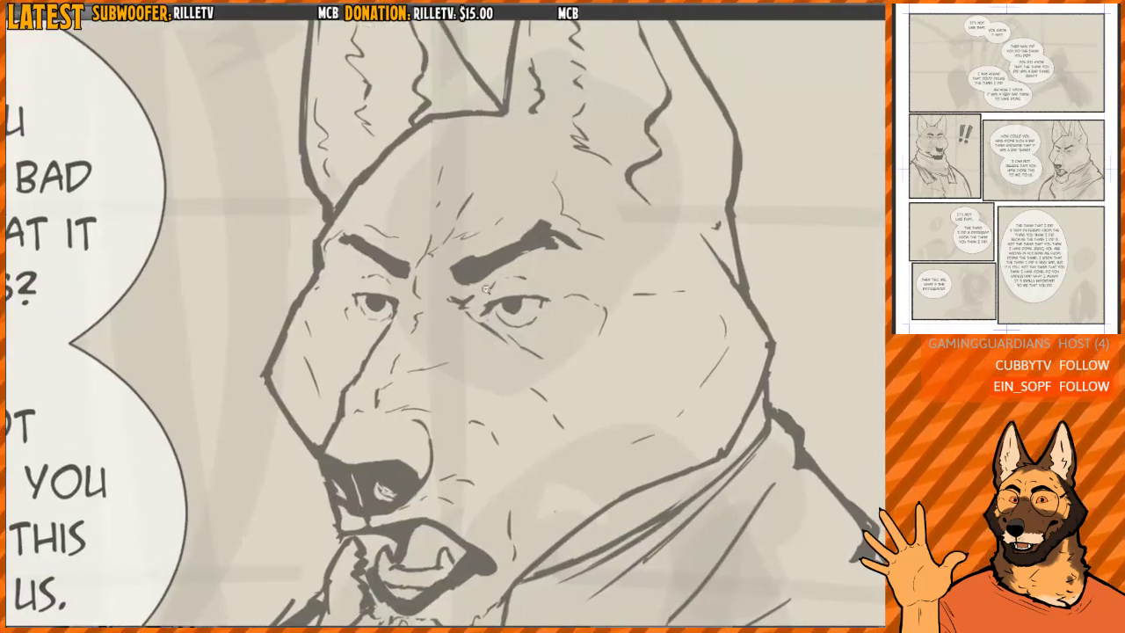
{"action": "scroll", "coordinate": [457, 283], "scroll_direction": "up", "scroll_amount": 3}
{"action": "key", "text": "h"}
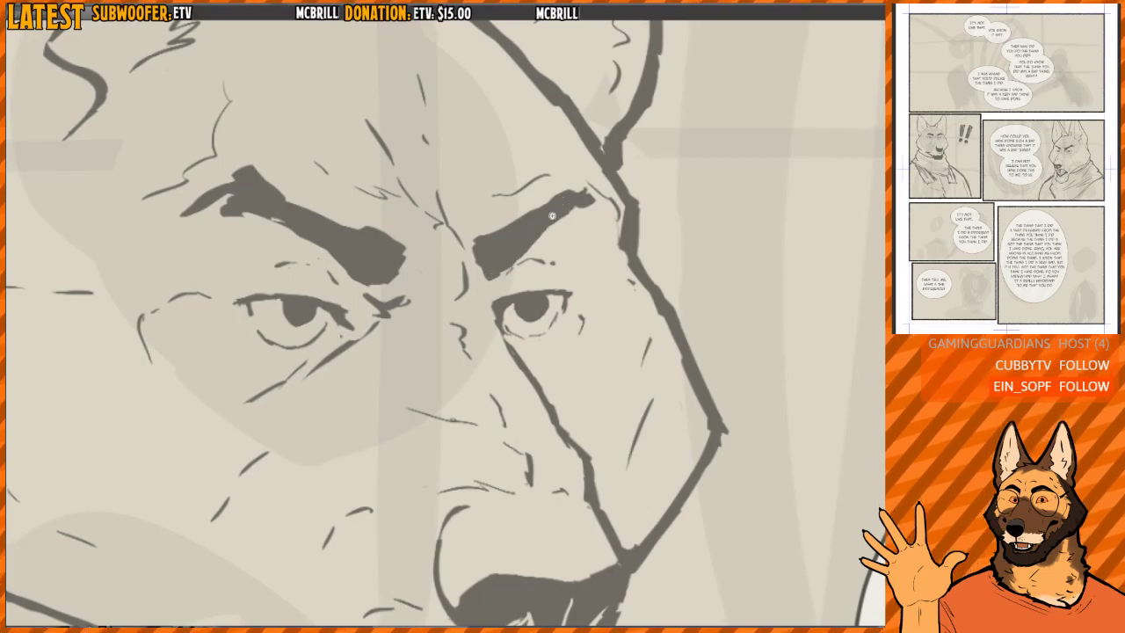
{"action": "scroll", "coordinate": [573, 180], "scroll_direction": "down", "scroll_amount": 6}
{"action": "key", "text": "h"}
{"action": "scroll", "coordinate": [553, 271], "scroll_direction": "up", "scroll_amount": 3}
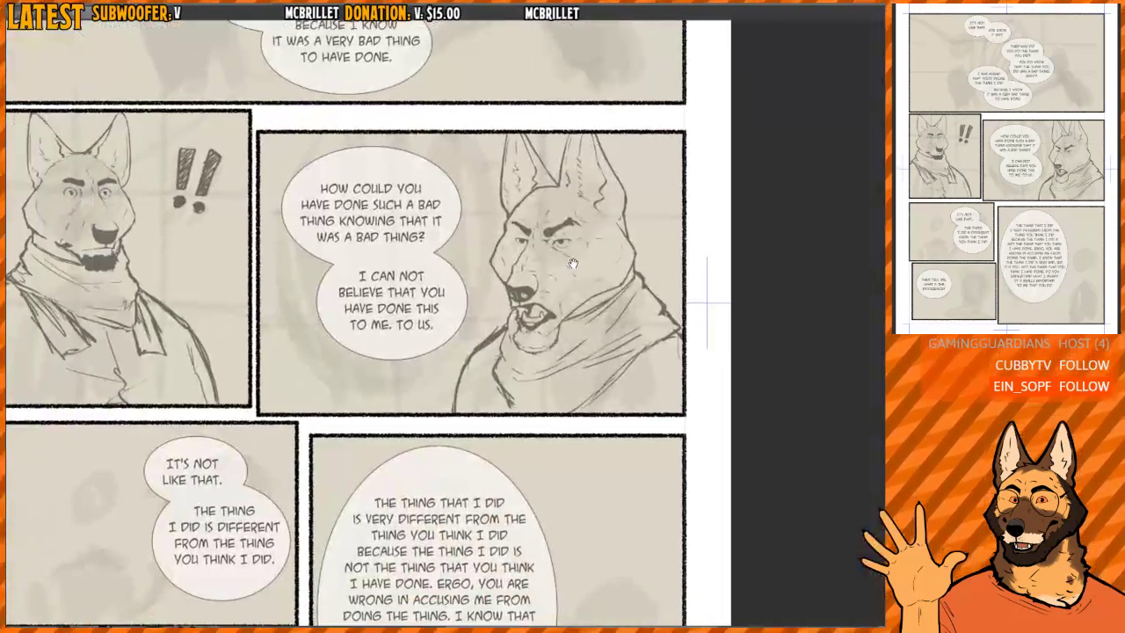
{"action": "scroll", "coordinate": [553, 271], "scroll_direction": "down", "scroll_amount": 3}
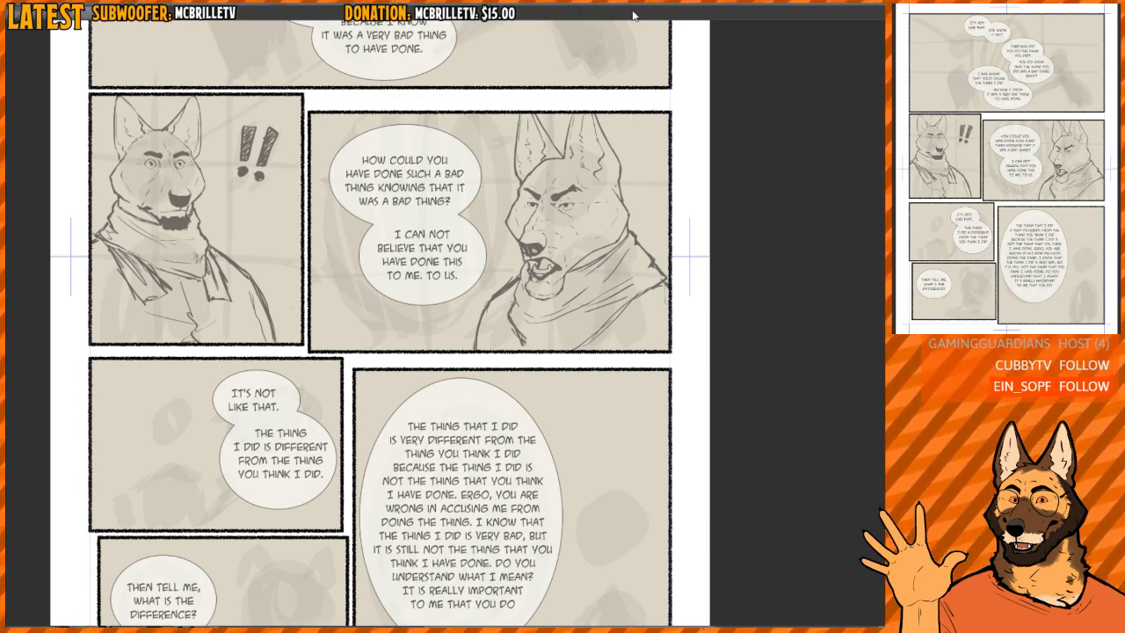
- Rework the upper stretch of the dog's front shoulder line where it leaves the scarf, using the mirrored view
{"action": "mouse_move", "coordinate": [508, 276]}
{"action": "left_mouse_down"}
{"action": "mouse_move", "coordinate": [486, 284]}
{"action": "mouse_move", "coordinate": [575, 317]}
{"action": "left_mouse_up"}
{"action": "scroll", "coordinate": [486, 284], "scroll_direction": "up", "scroll_amount": 3}
{"action": "key", "text": "h"}
{"action": "left_click_drag", "start_coordinate": [483, 356], "coordinate": [507, 386]}
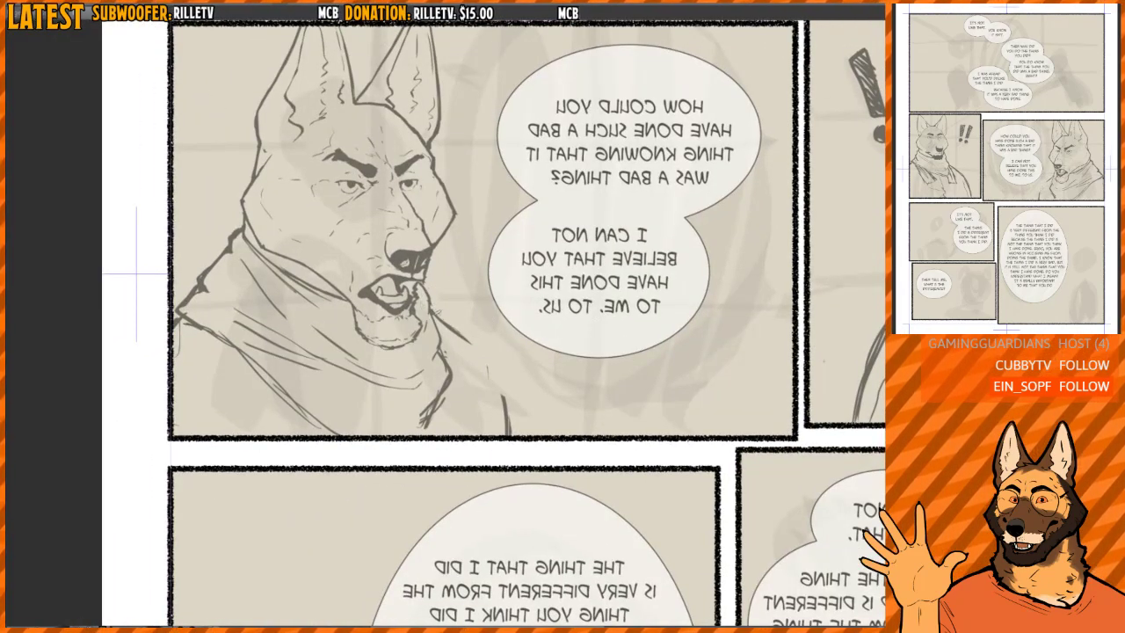
{"action": "left_click_drag", "start_coordinate": [434, 311], "coordinate": [485, 360]}
{"action": "key", "text": "h"}
- Lasso the dog's lower jaw and open mouth, shift them slightly upward toward the nose and clear the selection
{"action": "scroll", "coordinate": [380, 323], "scroll_direction": "up", "scroll_amount": 5}
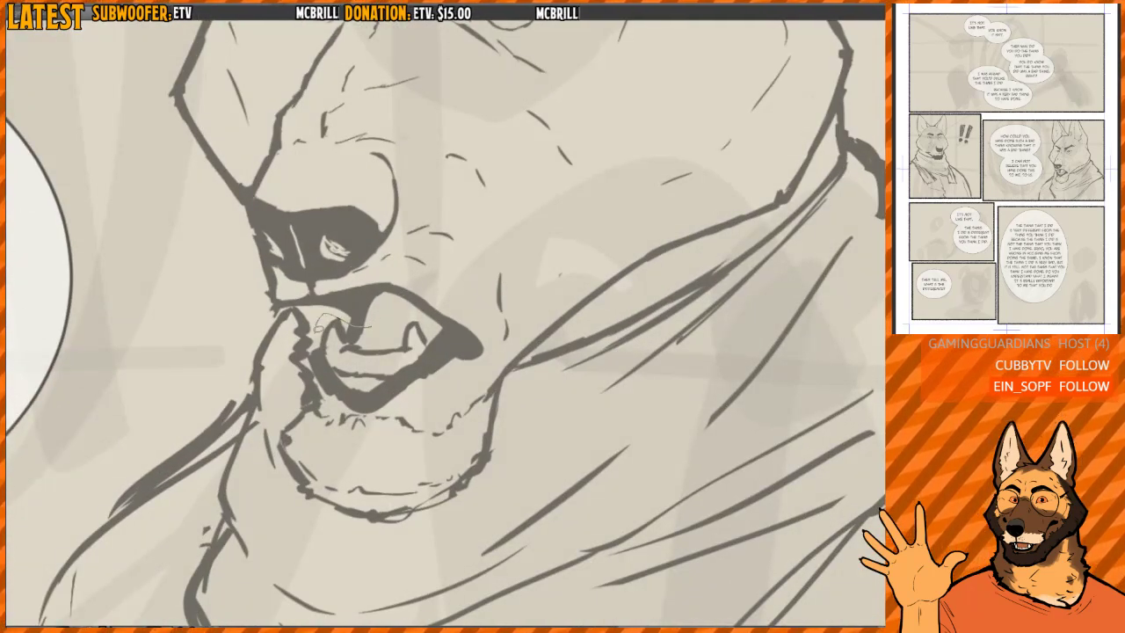
{"action": "mouse_move", "coordinate": [297, 408]}
{"action": "left_mouse_down"}
{"action": "mouse_move", "coordinate": [296, 505]}
{"action": "mouse_move", "coordinate": [398, 535]}
{"action": "mouse_move", "coordinate": [499, 471]}
{"action": "mouse_move", "coordinate": [528, 345]}
{"action": "mouse_move", "coordinate": [520, 272]}
{"action": "mouse_move", "coordinate": [494, 316]}
{"action": "left_mouse_up"}
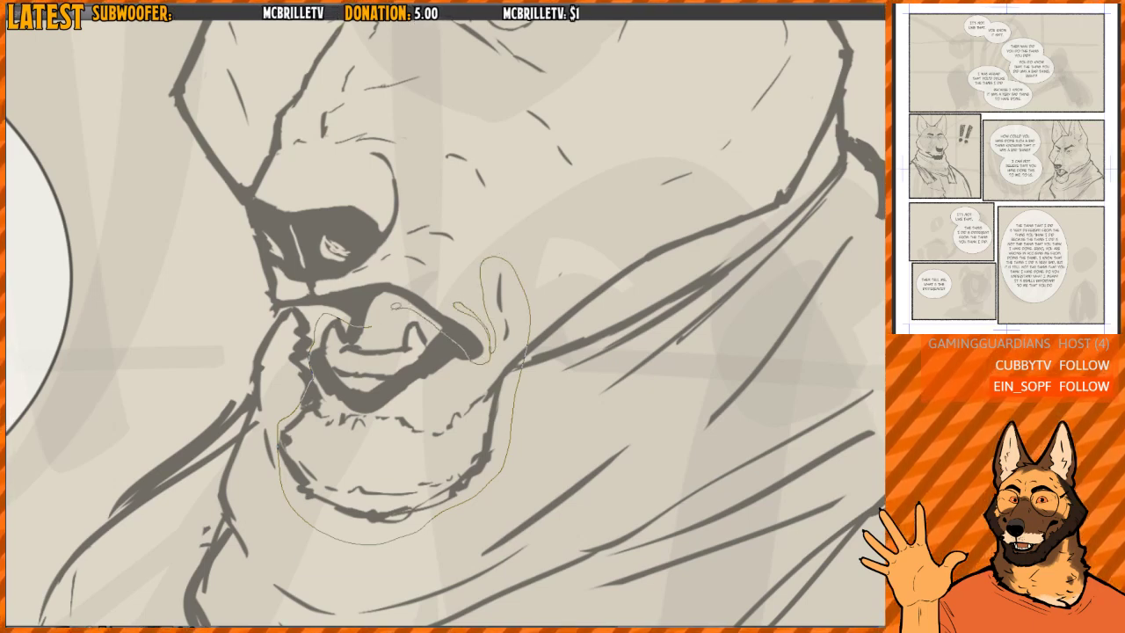
{"action": "left_click_drag", "start_coordinate": [310, 360], "coordinate": [297, 408]}
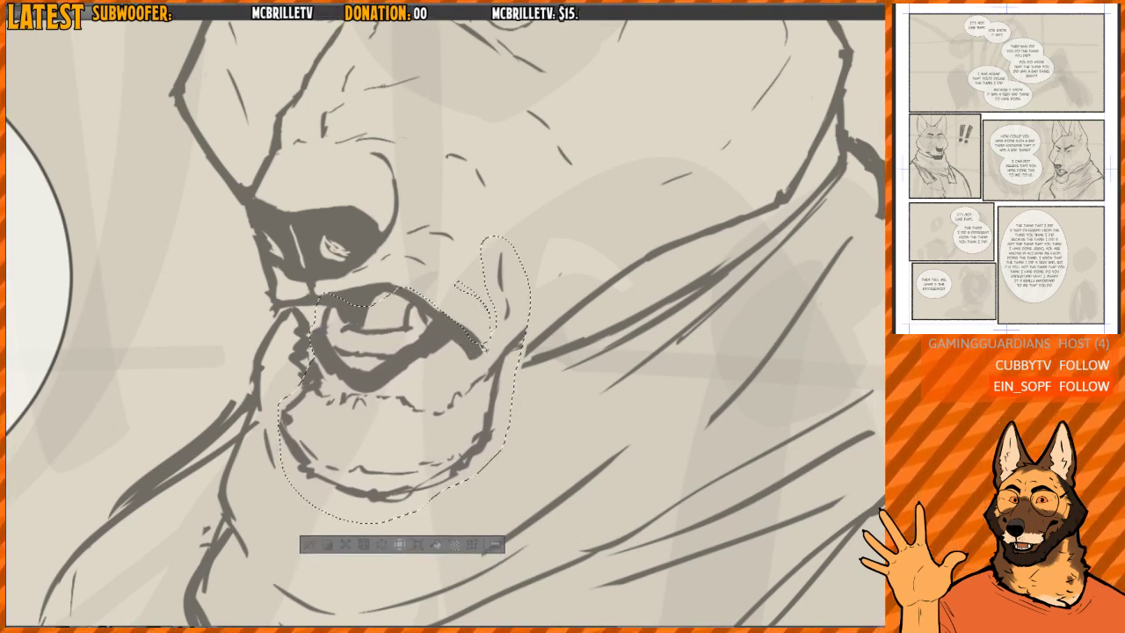
{"action": "left_click_drag", "start_coordinate": [405, 413], "coordinate": [401, 410]}
{"action": "key", "text": "ctrl+d"}
- Clean up the cheek crease behind the mouth and touch up the lip and chin lines around the moved jaw
{"action": "left_click_drag", "start_coordinate": [505, 309], "coordinate": [503, 251]}
{"action": "mouse_move", "coordinate": [503, 346]}
{"action": "left_mouse_down"}
{"action": "mouse_move", "coordinate": [485, 369]}
{"action": "mouse_move", "coordinate": [508, 360]}
{"action": "left_mouse_up"}
{"action": "mouse_move", "coordinate": [638, 281]}
{"action": "left_mouse_down"}
{"action": "mouse_move", "coordinate": [537, 278]}
{"action": "mouse_move", "coordinate": [499, 234]}
{"action": "left_mouse_up"}
{"action": "left_click_drag", "start_coordinate": [436, 394], "coordinate": [455, 439]}
{"action": "mouse_move", "coordinate": [439, 397]}
{"action": "left_mouse_down"}
{"action": "mouse_move", "coordinate": [444, 355]}
{"action": "mouse_move", "coordinate": [419, 436]}
{"action": "left_mouse_up"}
{"action": "mouse_move", "coordinate": [447, 228]}
{"action": "left_mouse_down"}
{"action": "mouse_move", "coordinate": [537, 290]}
{"action": "mouse_move", "coordinate": [466, 294]}
{"action": "mouse_move", "coordinate": [537, 295]}
{"action": "left_mouse_up"}
{"action": "mouse_move", "coordinate": [459, 354]}
{"action": "left_mouse_down"}
{"action": "mouse_move", "coordinate": [482, 340]}
{"action": "mouse_move", "coordinate": [485, 376]}
{"action": "mouse_move", "coordinate": [480, 350]}
{"action": "left_mouse_up"}
- Rotate the canvas view and reshape the dog's mouth corner, extending it with a pointed stroke into the cheek
{"action": "key", "text": "h"}
{"action": "key", "text": "h"}
{"action": "mouse_move", "coordinate": [543, 249]}
{"action": "left_mouse_down"}
{"action": "mouse_move", "coordinate": [530, 231]}
{"action": "mouse_move", "coordinate": [415, 216]}
{"action": "left_mouse_up"}
{"action": "left_click_drag", "start_coordinate": [462, 323], "coordinate": [452, 369]}
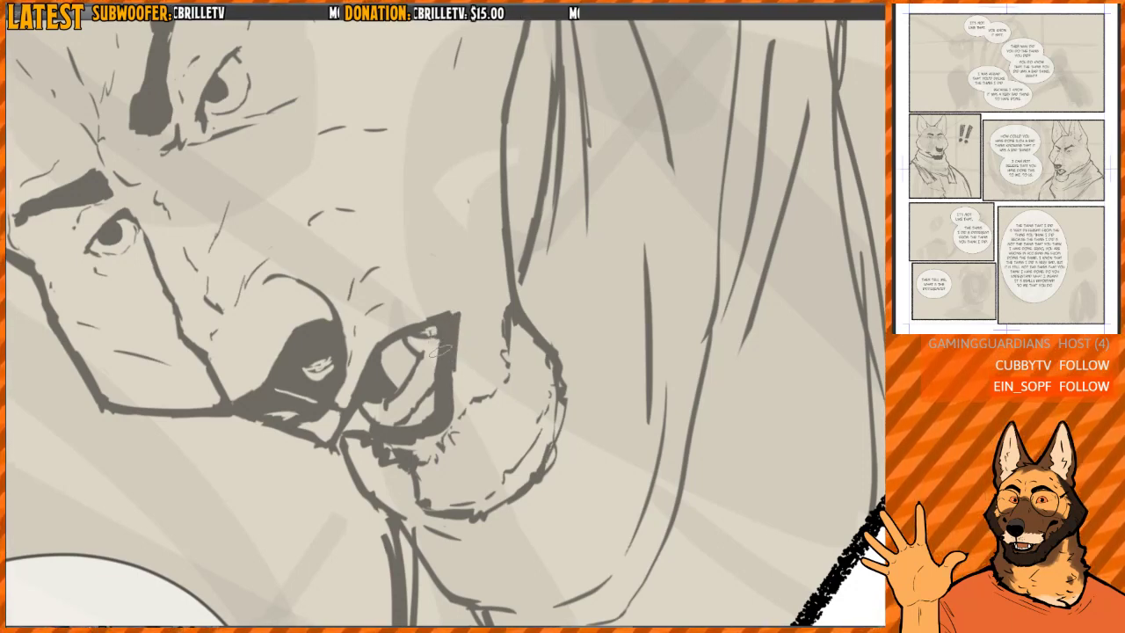
{"action": "left_click_drag", "start_coordinate": [449, 327], "coordinate": [464, 297]}
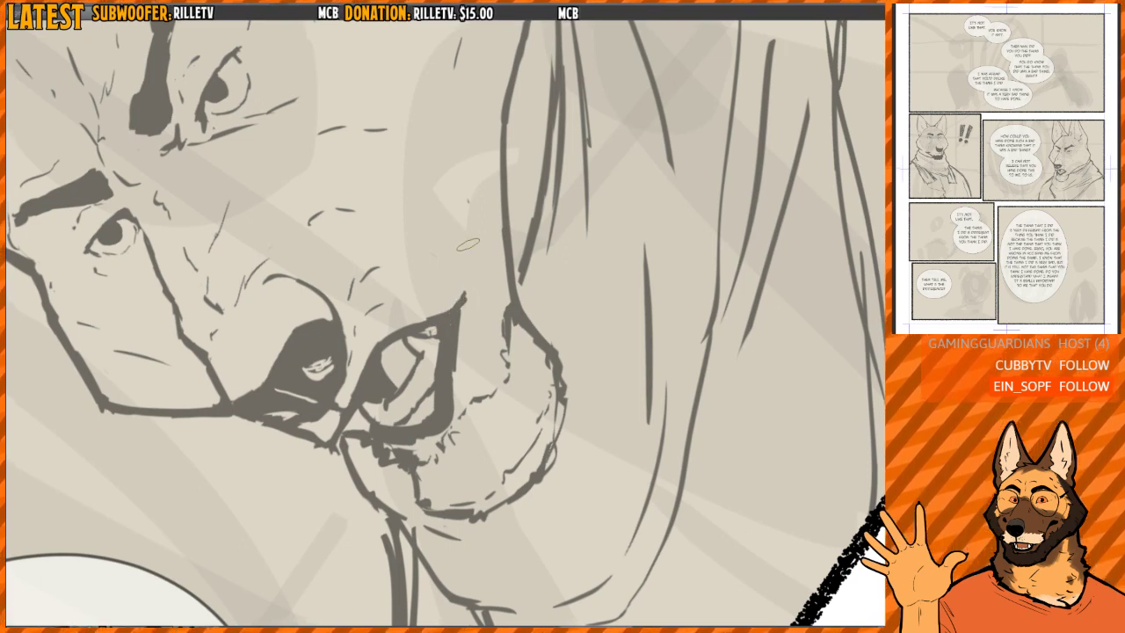
- Extend the dog's mouth corner with a thick stroke back into the cheek toward the scarf edge, checking it in mirrored view
{"action": "left_click_drag", "start_coordinate": [468, 244], "coordinate": [463, 244]}
{"action": "mouse_move", "coordinate": [455, 306]}
{"action": "left_mouse_down"}
{"action": "mouse_move", "coordinate": [481, 264]}
{"action": "mouse_move", "coordinate": [493, 287]}
{"action": "mouse_move", "coordinate": [479, 273]}
{"action": "mouse_move", "coordinate": [466, 297]}
{"action": "left_mouse_up"}
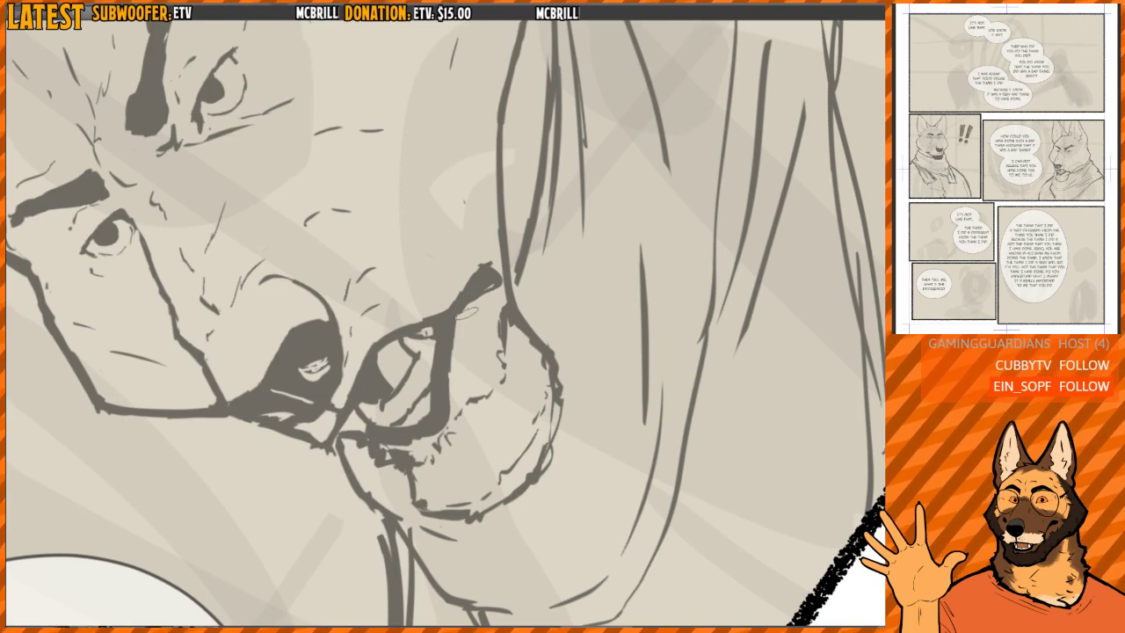
{"action": "mouse_move", "coordinate": [510, 254]}
{"action": "left_mouse_down"}
{"action": "mouse_move", "coordinate": [538, 316]}
{"action": "mouse_move", "coordinate": [434, 260]}
{"action": "mouse_move", "coordinate": [453, 273]}
{"action": "left_mouse_up"}
{"action": "key", "text": "h"}
{"action": "key", "text": "h"}
{"action": "key", "text": "h"}
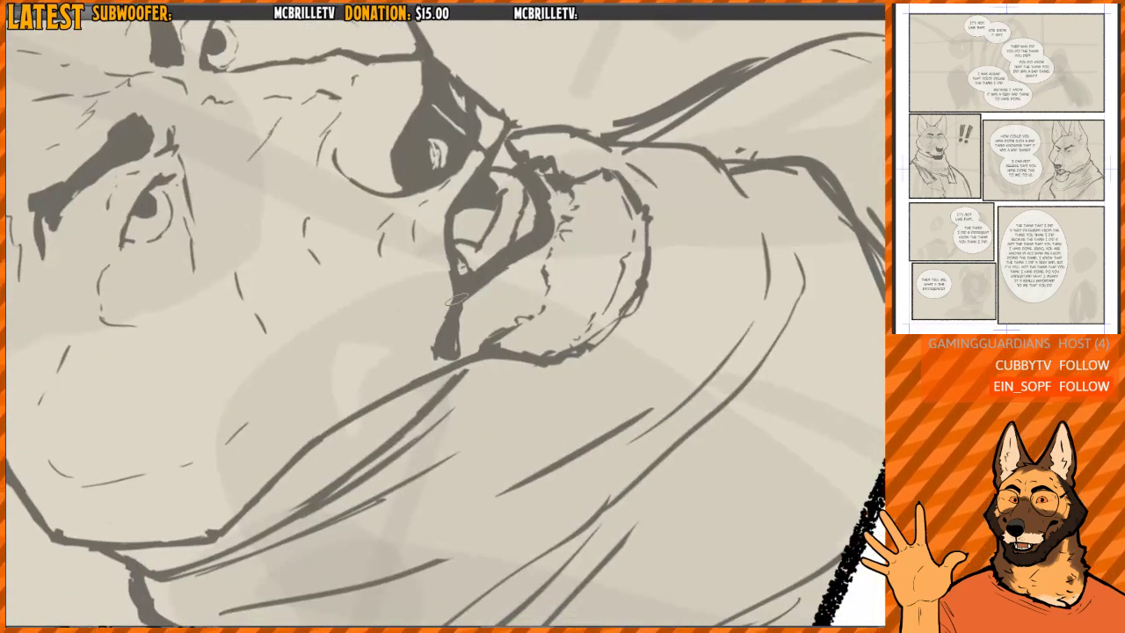
{"action": "mouse_move", "coordinate": [448, 318]}
{"action": "left_mouse_down"}
{"action": "mouse_move", "coordinate": [432, 359]}
{"action": "mouse_move", "coordinate": [454, 330]}
{"action": "left_mouse_up"}
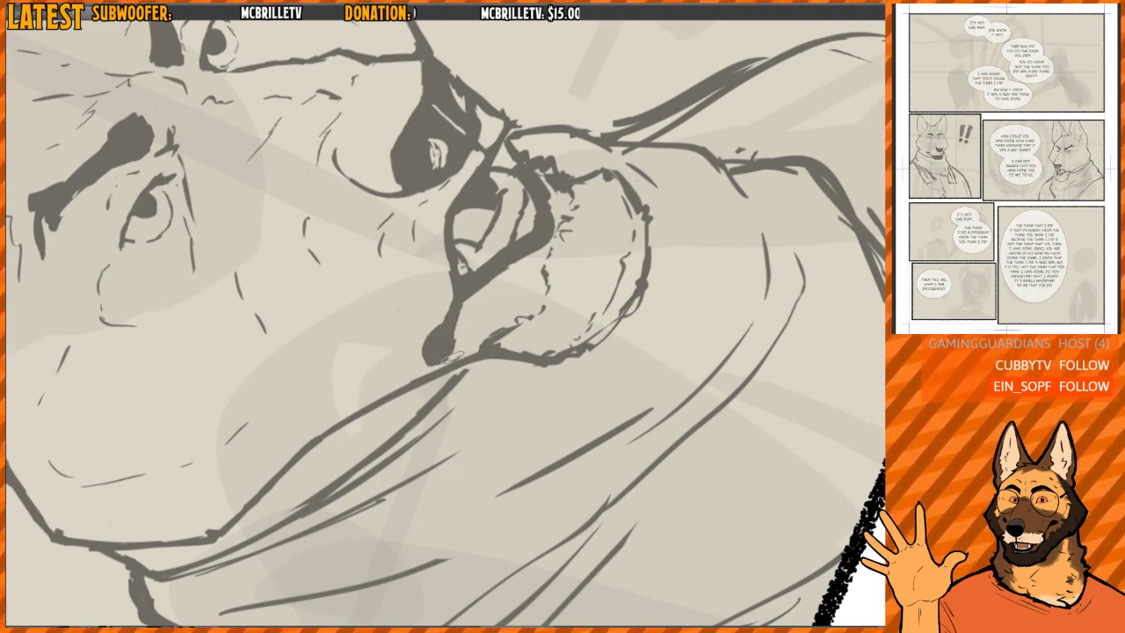
{"action": "key", "text": "ctrl+at"}
{"action": "key", "text": "h"}
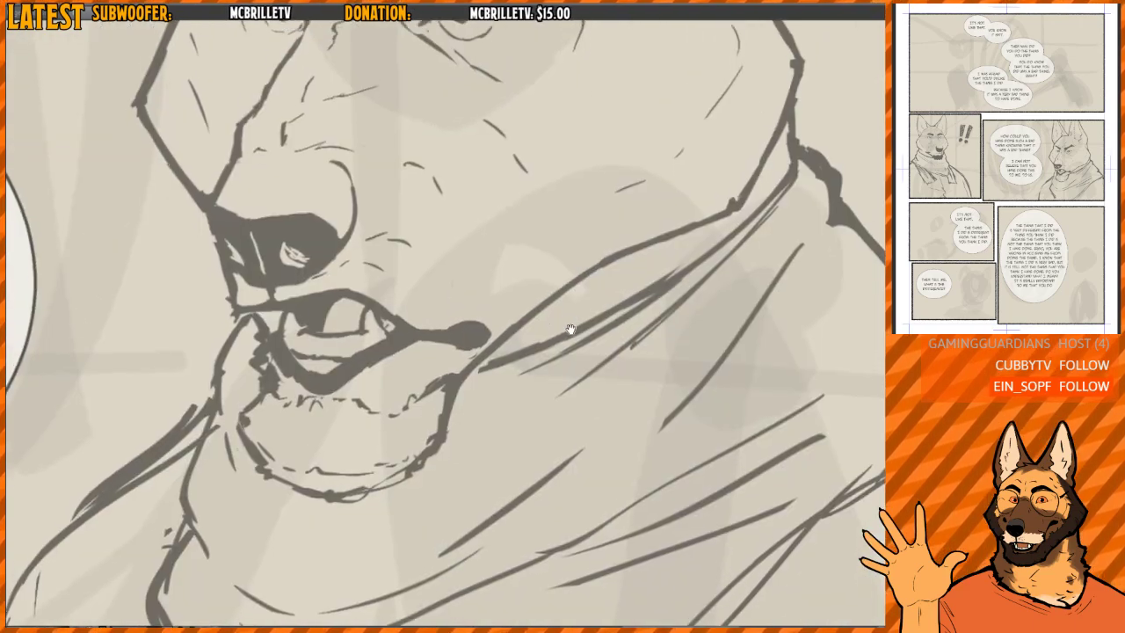
{"action": "left_click_drag", "start_coordinate": [571, 329], "coordinate": [545, 316]}
{"action": "scroll", "coordinate": [544, 317], "scroll_direction": "up", "scroll_amount": 3}
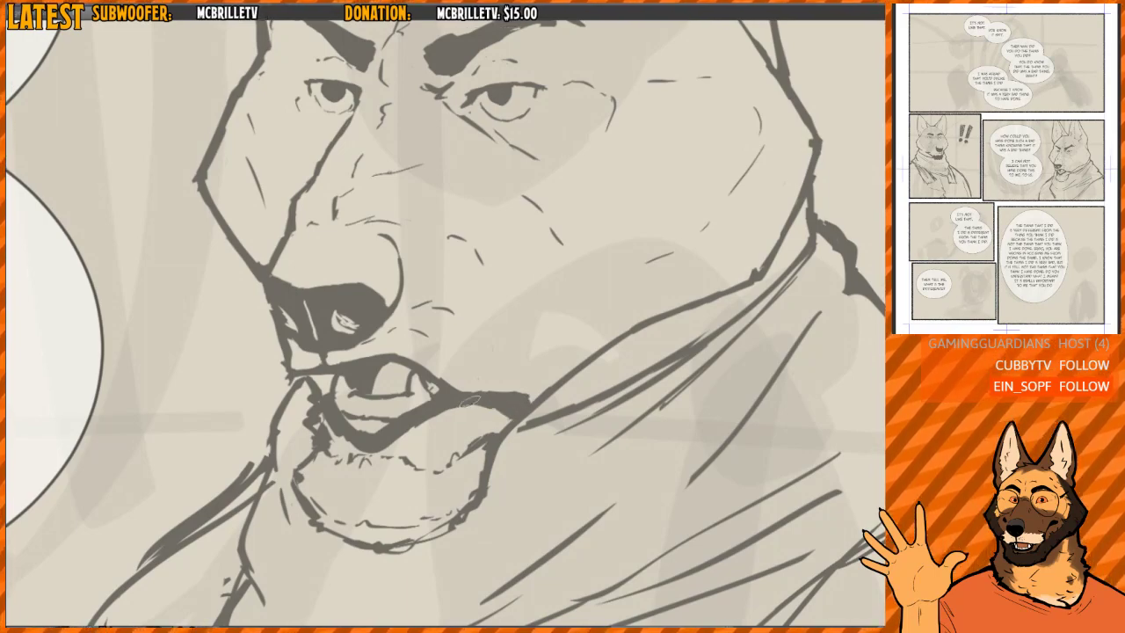
- Compare the mouth with the angry head on the reference sheet and shorten the mouth corner to a downturned tip before the scarf
{"action": "left_click_drag", "start_coordinate": [540, 341], "coordinate": [539, 265]}
{"action": "scroll", "coordinate": [536, 364], "scroll_direction": "down", "scroll_amount": 6}
{"action": "scroll", "coordinate": [539, 265], "scroll_direction": "up", "scroll_amount": 3}
{"action": "scroll", "coordinate": [539, 265], "scroll_direction": "up", "scroll_amount": 2}
{"action": "left_click_drag", "start_coordinate": [518, 215], "coordinate": [539, 311]}
{"action": "key", "text": "ctrl+Tab"}
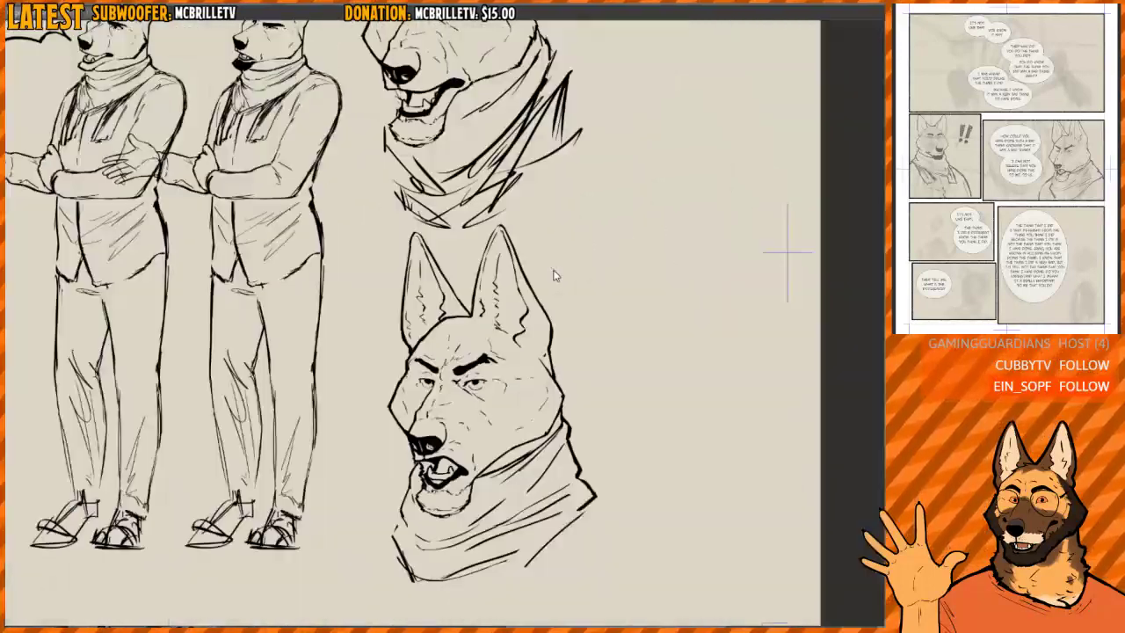
{"action": "scroll", "coordinate": [464, 461], "scroll_direction": "up", "scroll_amount": 3}
{"action": "key", "text": "ctrl+Tab"}
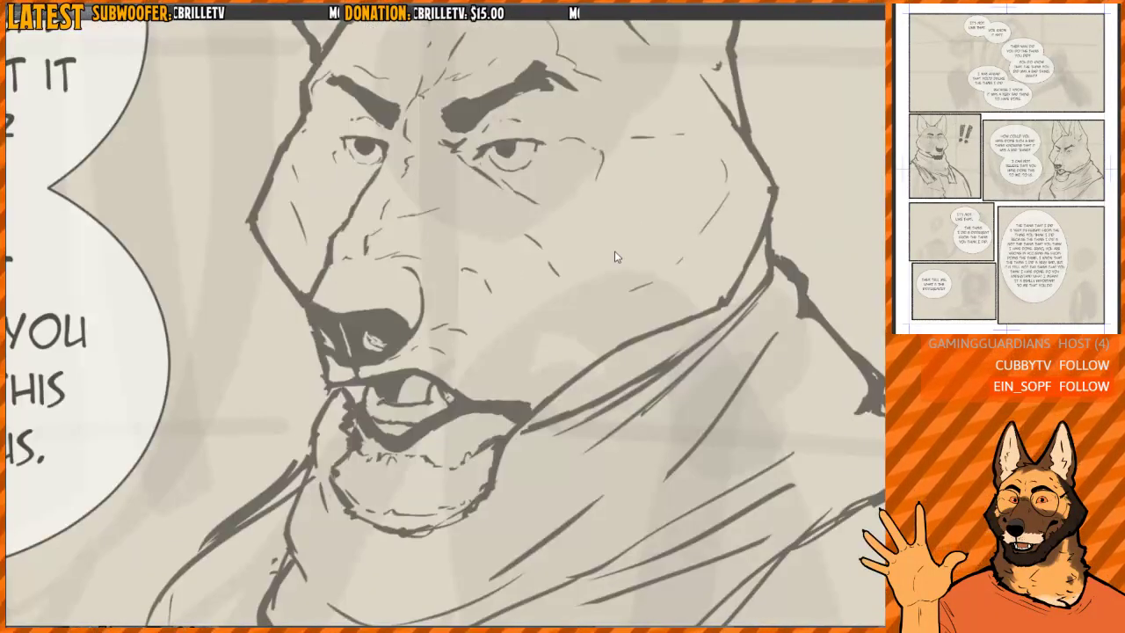
{"action": "key", "text": "ctrl+Tab"}
{"action": "key", "text": "ctrl+Tab"}
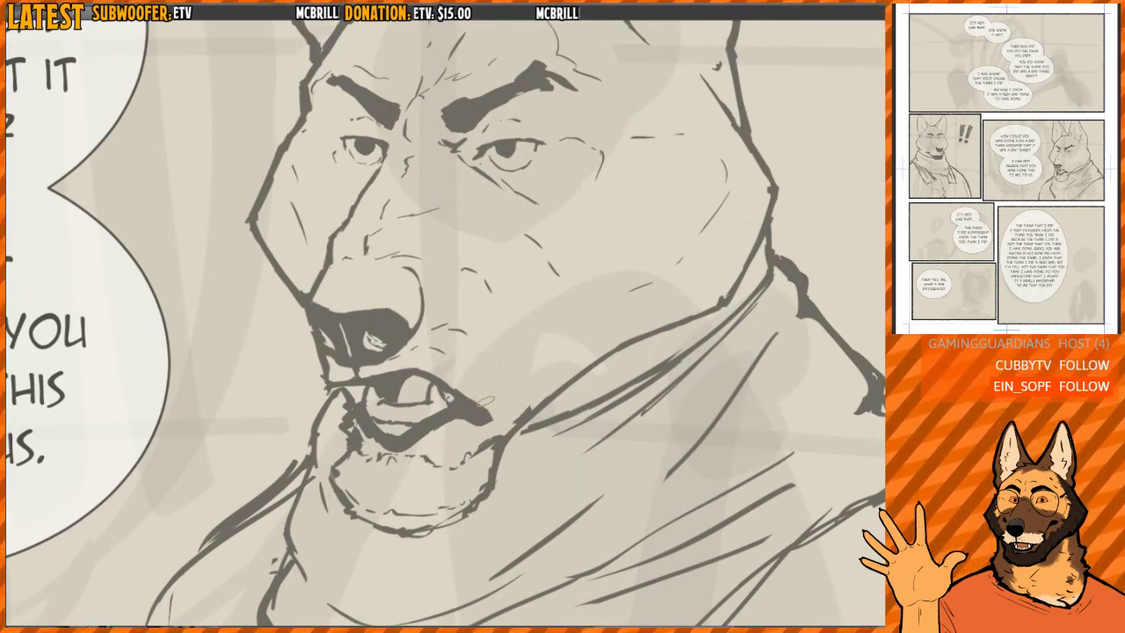
- Examine the panel's dog head against the reference sheet's angry head, comparing the mouth and muzzle shapes
{"action": "scroll", "coordinate": [502, 410], "scroll_direction": "down", "scroll_amount": 4}
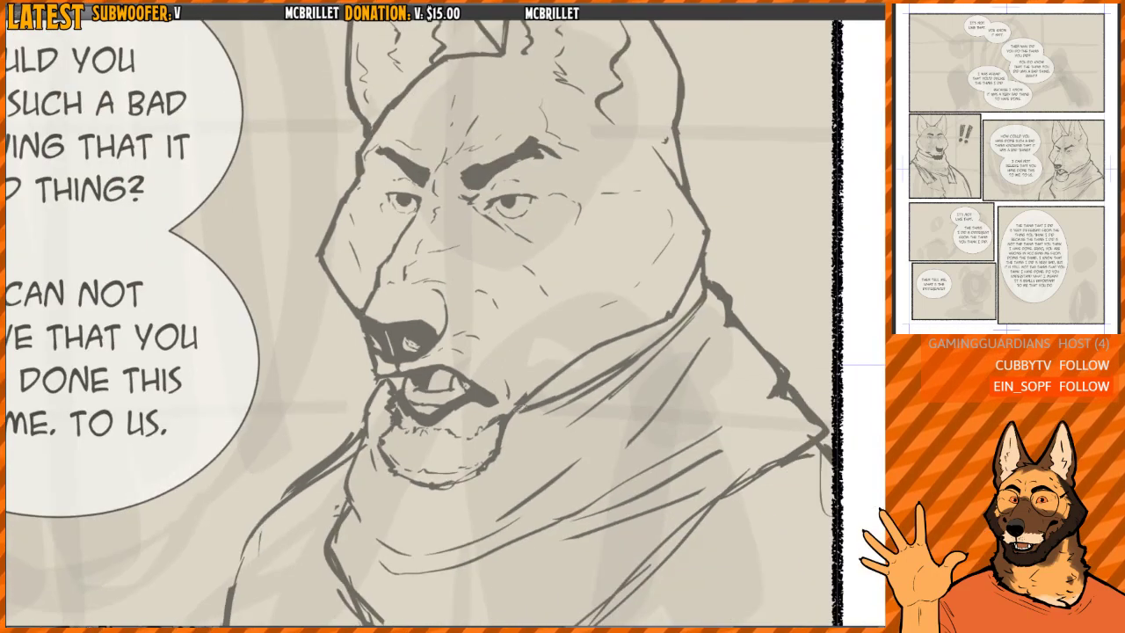
{"action": "scroll", "coordinate": [555, 368], "scroll_direction": "up", "scroll_amount": 5}
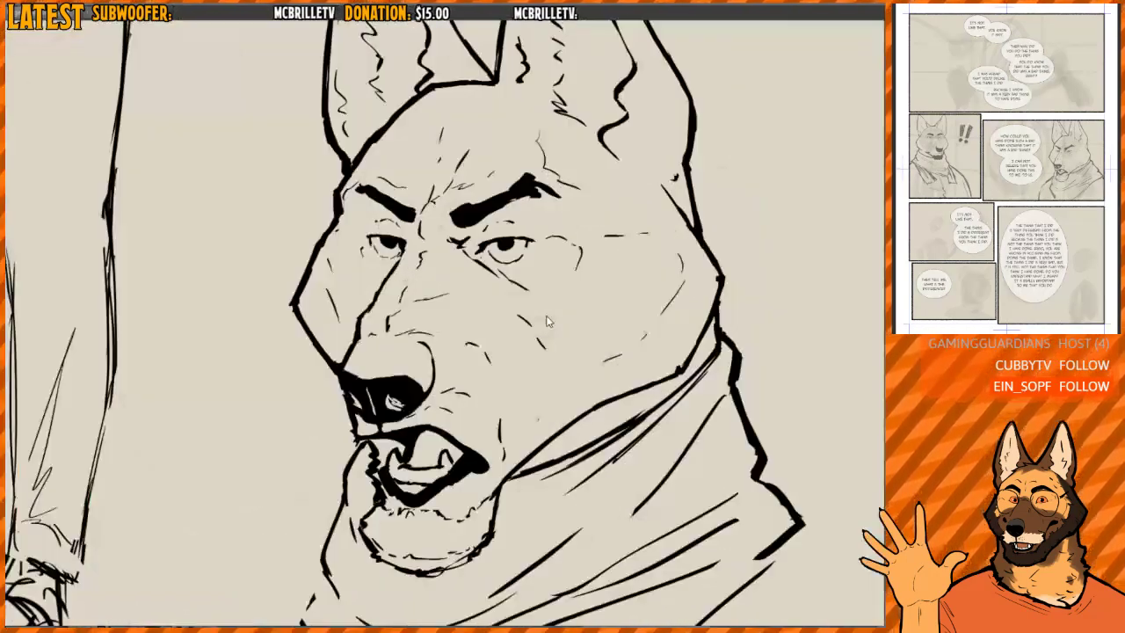
{"action": "key", "text": "ctrl+Tab"}
{"action": "key", "text": "ctrl+Tab"}
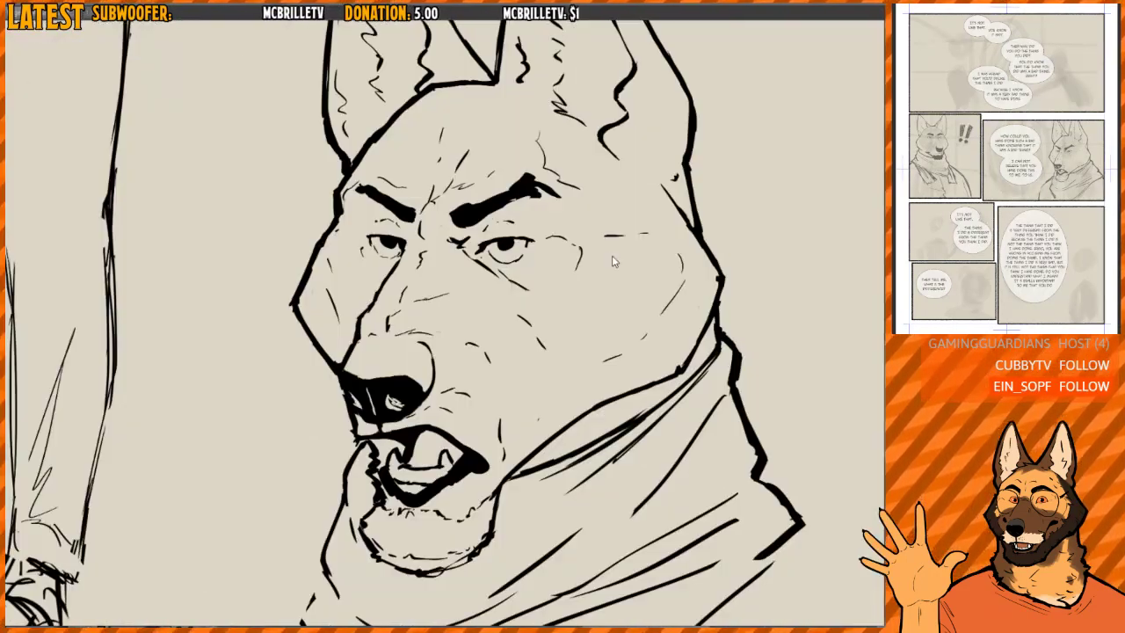
{"action": "key", "text": "ctrl+Tab"}
{"action": "key", "text": "ctrl+Tab"}
{"action": "key", "text": "ctrl+Tab"}
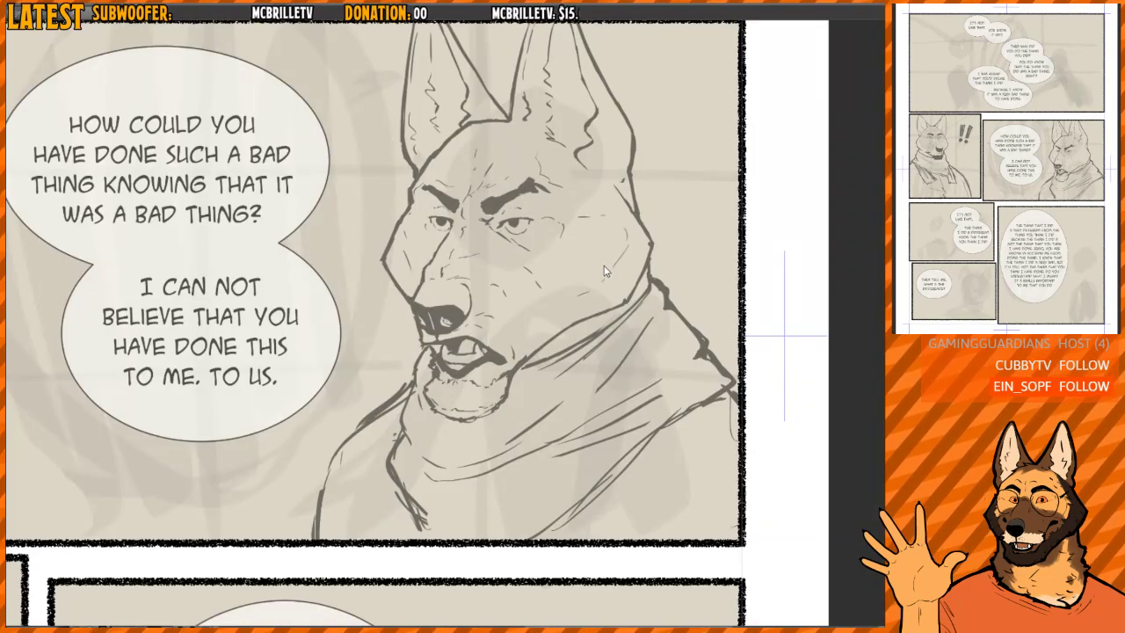
{"action": "scroll", "coordinate": [513, 329], "scroll_direction": "down", "scroll_amount": 1}
{"action": "scroll", "coordinate": [512, 330], "scroll_direction": "up", "scroll_amount": 3}
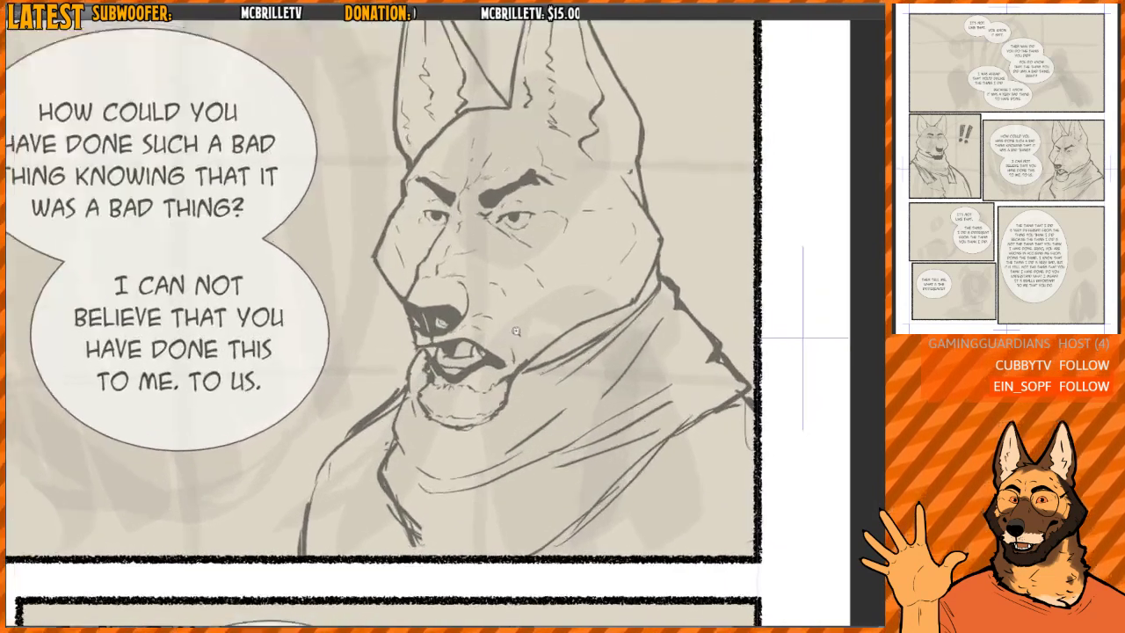
- Trim both of the dog's angry eyebrows into thinner, sharper shapes in the mirrored view
{"action": "key", "text": "h"}
{"action": "key", "text": "h"}
{"action": "mouse_move", "coordinate": [502, 269]}
{"action": "left_mouse_down"}
{"action": "mouse_move", "coordinate": [535, 319]}
{"action": "mouse_move", "coordinate": [607, 361]}
{"action": "left_mouse_up"}
{"action": "key", "text": "h"}
{"action": "scroll", "coordinate": [481, 283], "scroll_direction": "up", "scroll_amount": 3}
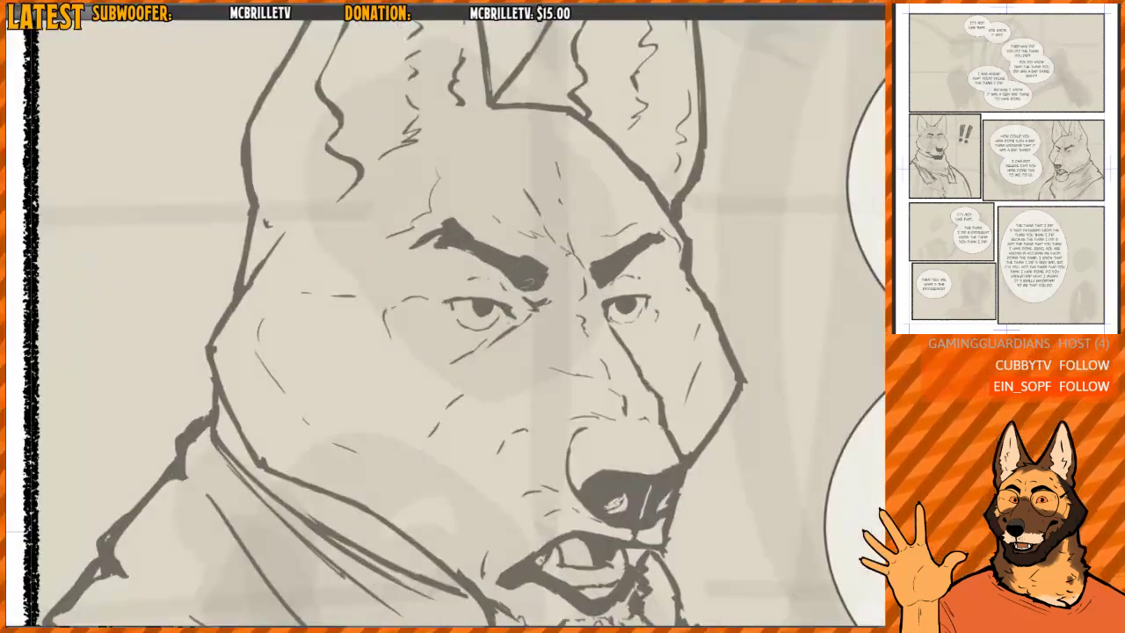
{"action": "left_click_drag", "start_coordinate": [483, 262], "coordinate": [516, 287]}
{"action": "mouse_move", "coordinate": [499, 250]}
{"action": "left_mouse_down"}
{"action": "mouse_move", "coordinate": [545, 267]}
{"action": "mouse_move", "coordinate": [613, 259]}
{"action": "mouse_move", "coordinate": [624, 244]}
{"action": "left_mouse_up"}
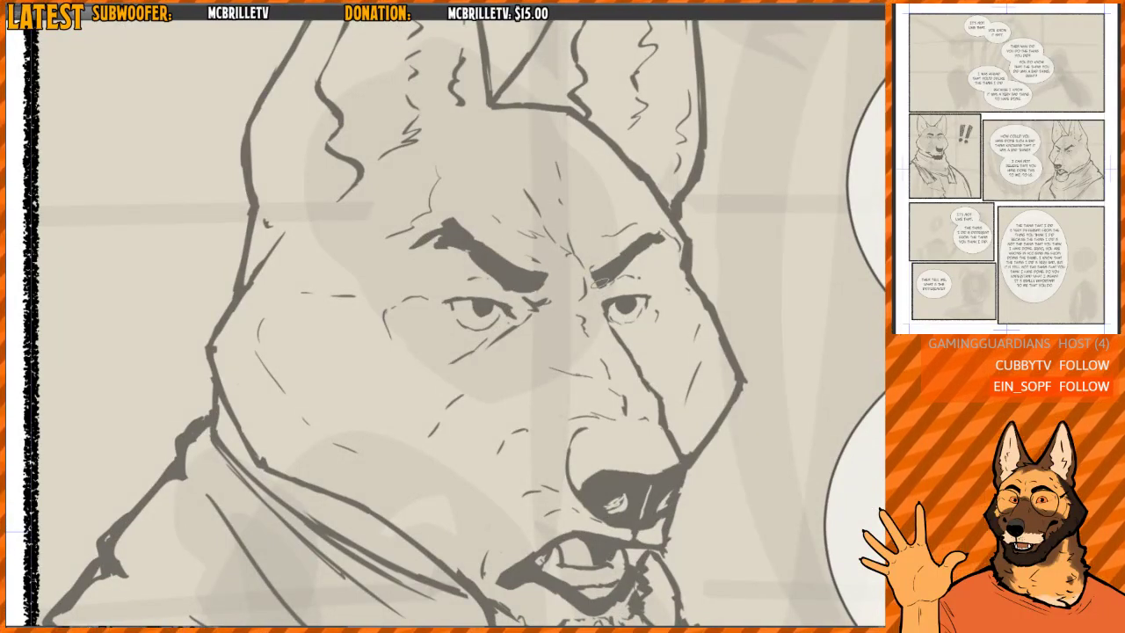
{"action": "left_click_drag", "start_coordinate": [600, 283], "coordinate": [639, 247]}
- Redraw the crease lines beside the dog's nearer eye and on the upper cheek
{"action": "scroll", "coordinate": [580, 272], "scroll_direction": "down", "scroll_amount": 3}
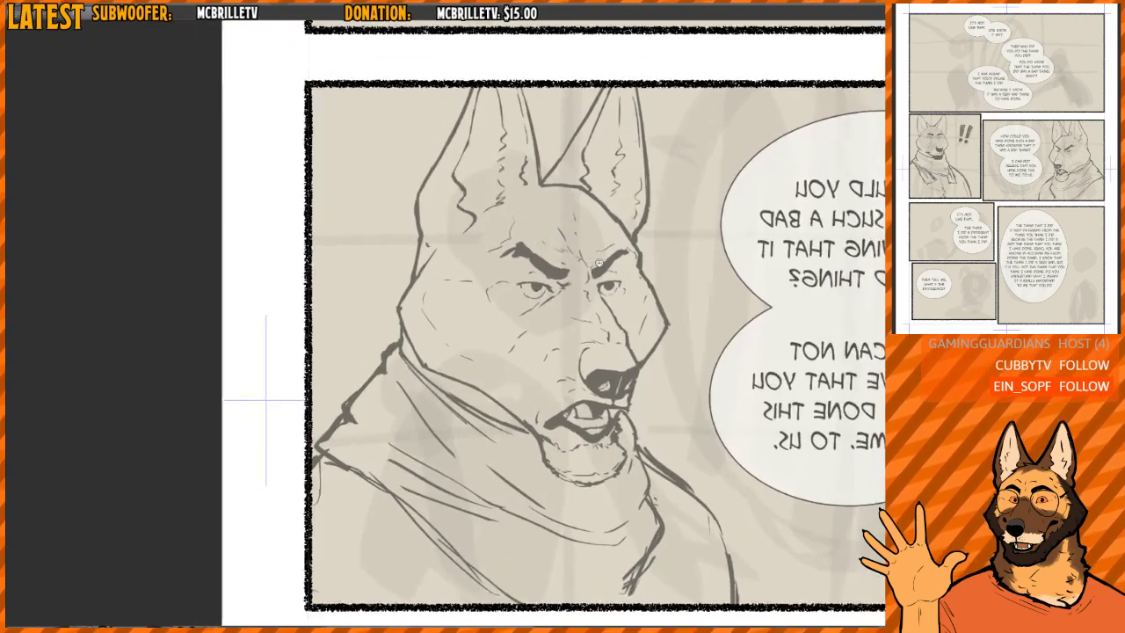
{"action": "scroll", "coordinate": [588, 267], "scroll_direction": "up", "scroll_amount": 2}
{"action": "scroll", "coordinate": [528, 255], "scroll_direction": "down", "scroll_amount": 2}
{"action": "scroll", "coordinate": [501, 264], "scroll_direction": "up", "scroll_amount": 2}
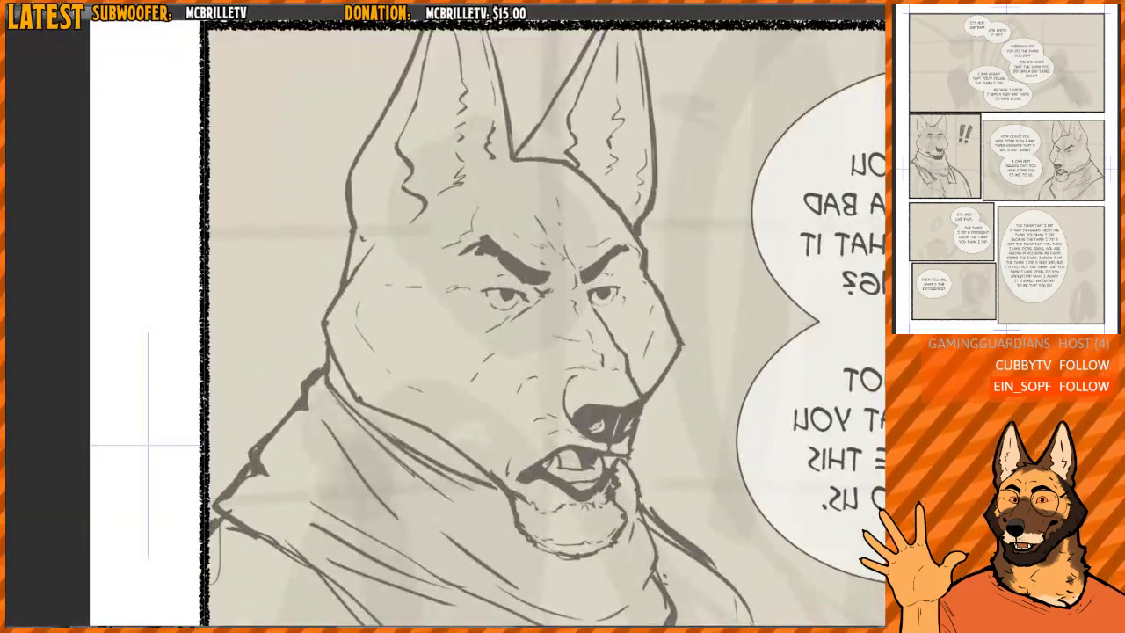
{"action": "left_click_drag", "start_coordinate": [459, 285], "coordinate": [420, 292]}
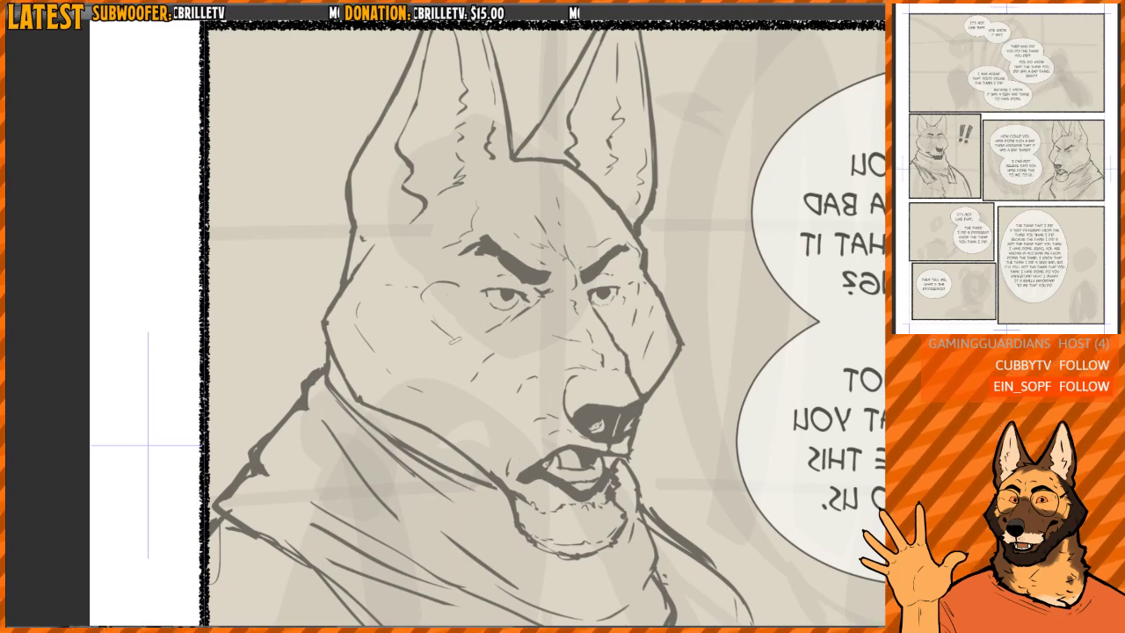
{"action": "scroll", "coordinate": [635, 273], "scroll_direction": "down", "scroll_amount": 4}
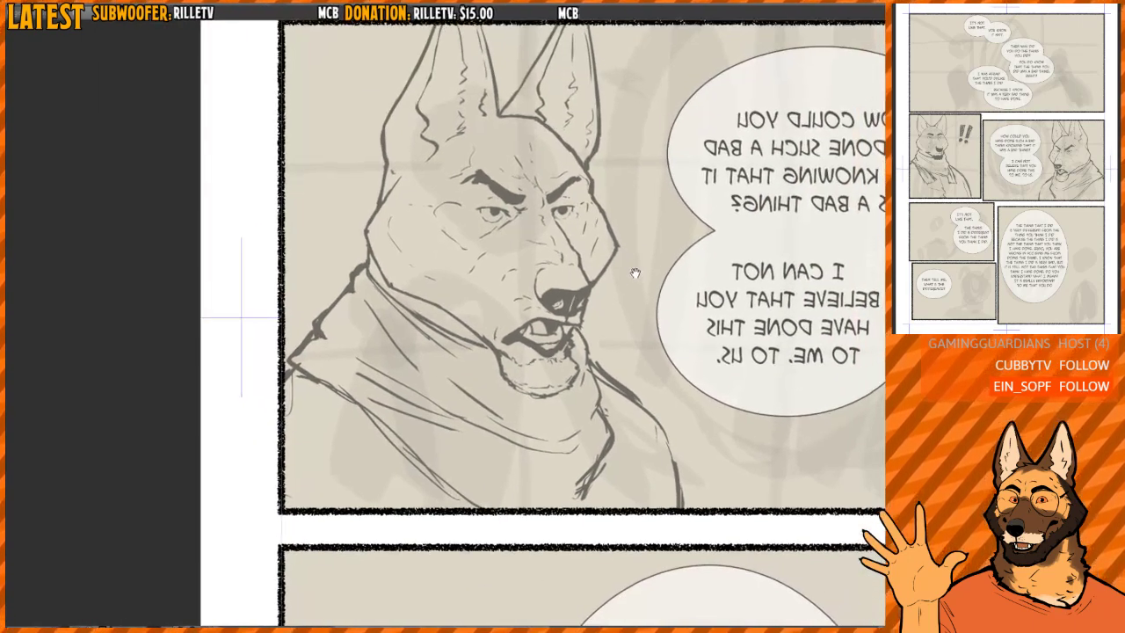
{"action": "left_click_drag", "start_coordinate": [635, 274], "coordinate": [626, 269]}
- Lasso the dog's muzzle, nose and lower jaw and mesh-transform them, pulling the front of the snout outward toward the speech bubbles
{"action": "key", "text": "h"}
{"action": "left_click_drag", "start_coordinate": [562, 296], "coordinate": [669, 329]}
{"action": "scroll", "coordinate": [499, 290], "scroll_direction": "up", "scroll_amount": 1}
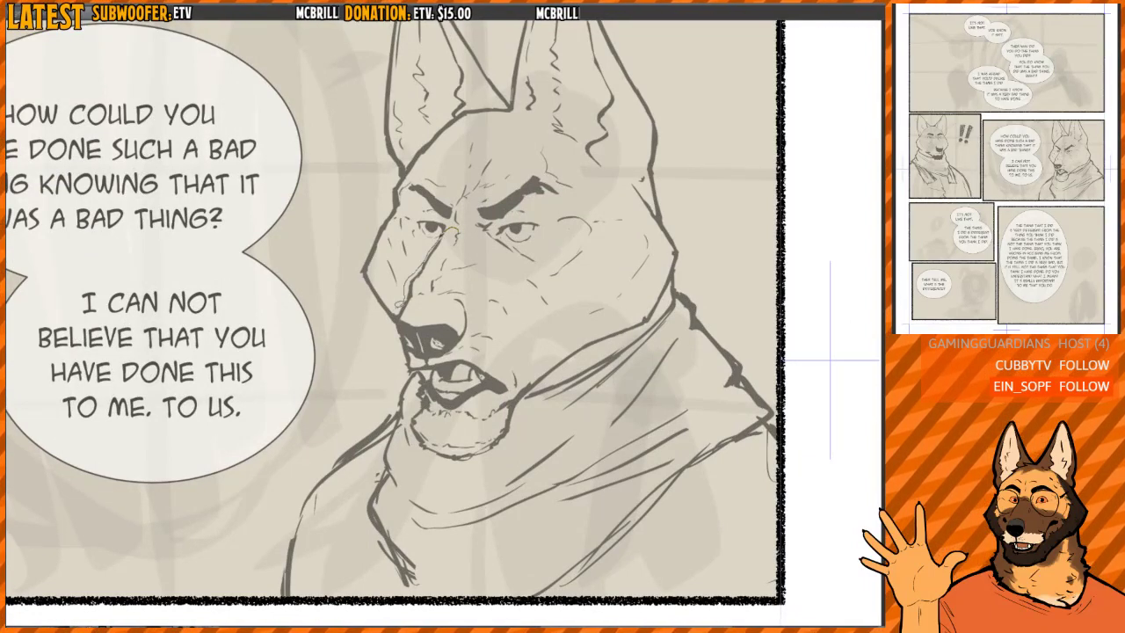
{"action": "mouse_move", "coordinate": [408, 400]}
{"action": "left_mouse_down"}
{"action": "mouse_move", "coordinate": [487, 465]}
{"action": "mouse_move", "coordinate": [587, 321]}
{"action": "left_mouse_up"}
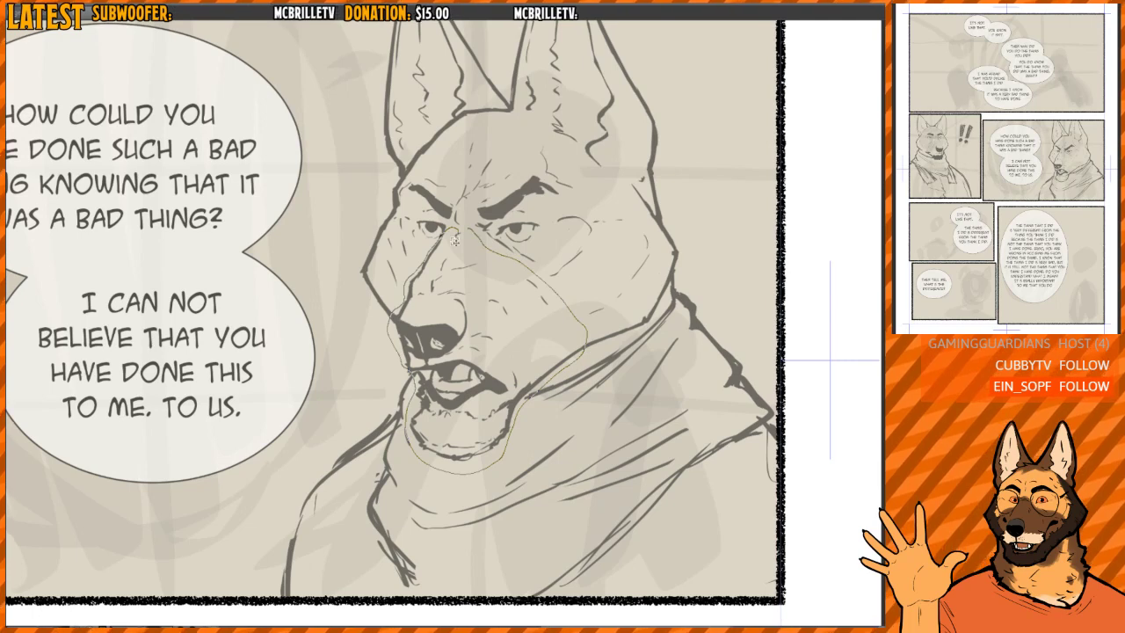
{"action": "left_click_drag", "start_coordinate": [454, 239], "coordinate": [455, 233]}
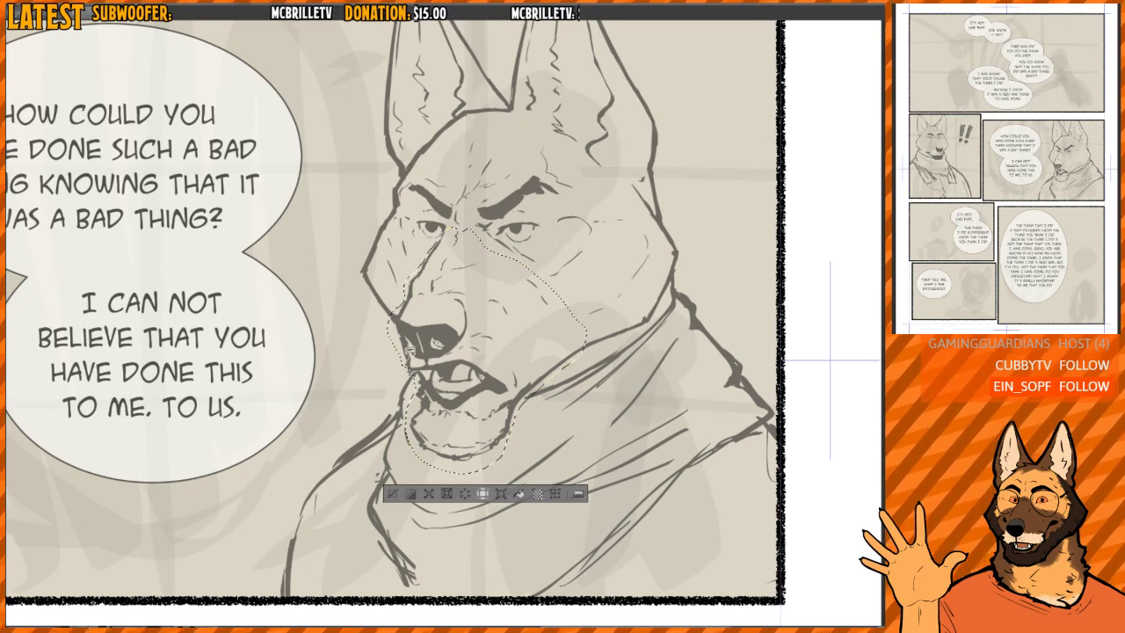
{"action": "left_click", "coordinate": [550, 496]}
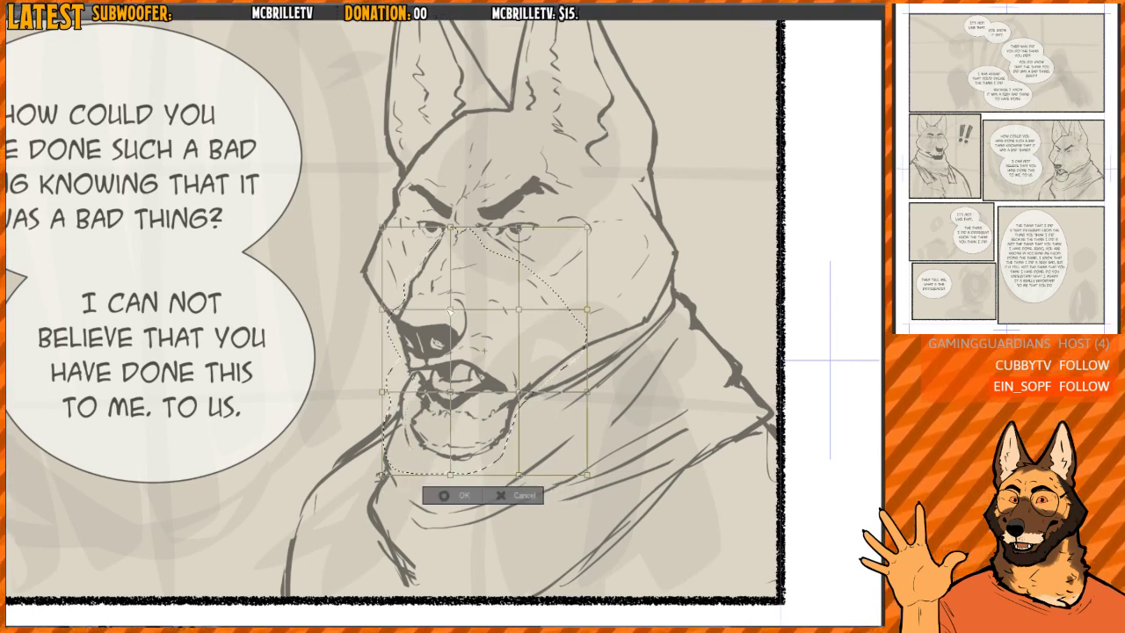
{"action": "left_click_drag", "start_coordinate": [449, 310], "coordinate": [372, 303]}
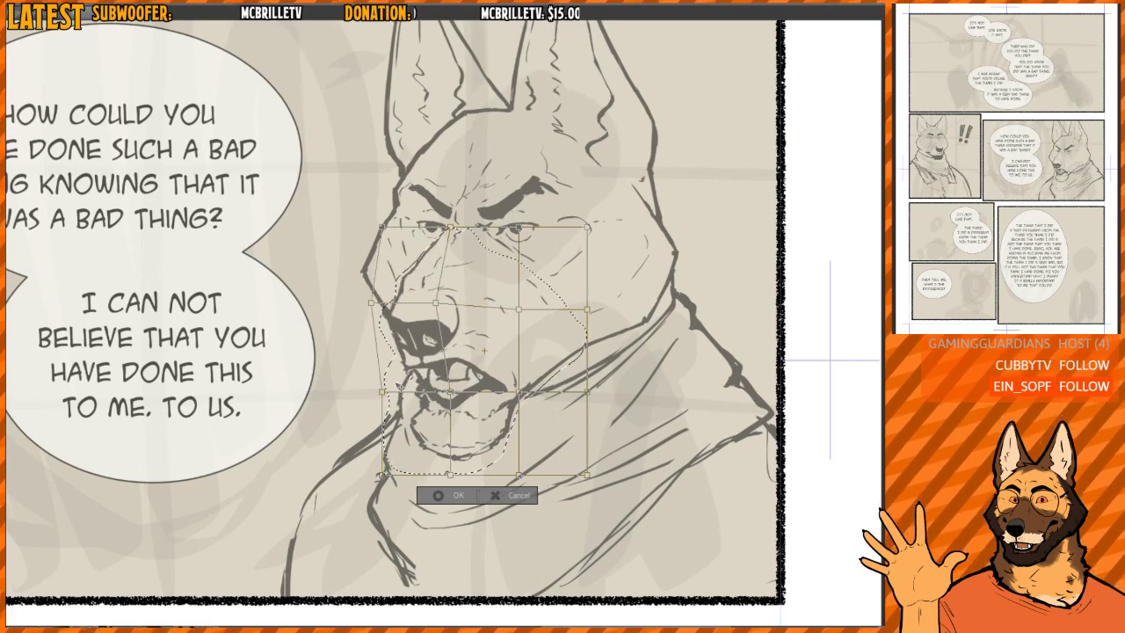
{"action": "left_click_drag", "start_coordinate": [383, 392], "coordinate": [363, 388]}
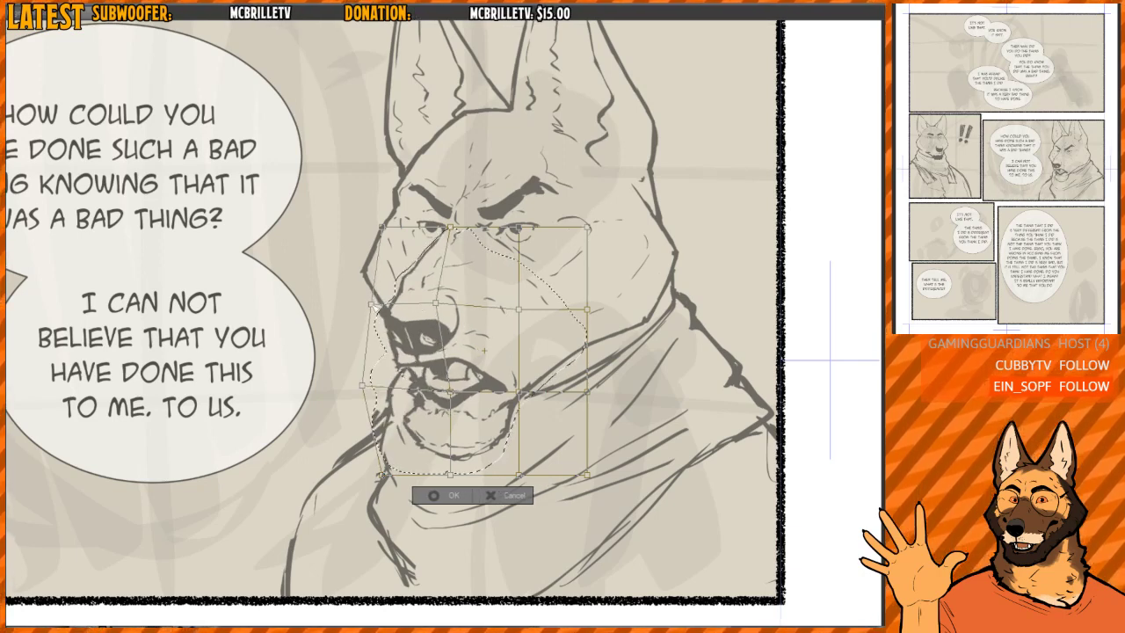
{"action": "left_click_drag", "start_coordinate": [371, 303], "coordinate": [367, 300]}
- Mirror the view and push the mesh points at the nose and mouth further forward to lengthen the muzzle
{"action": "key", "text": "h"}
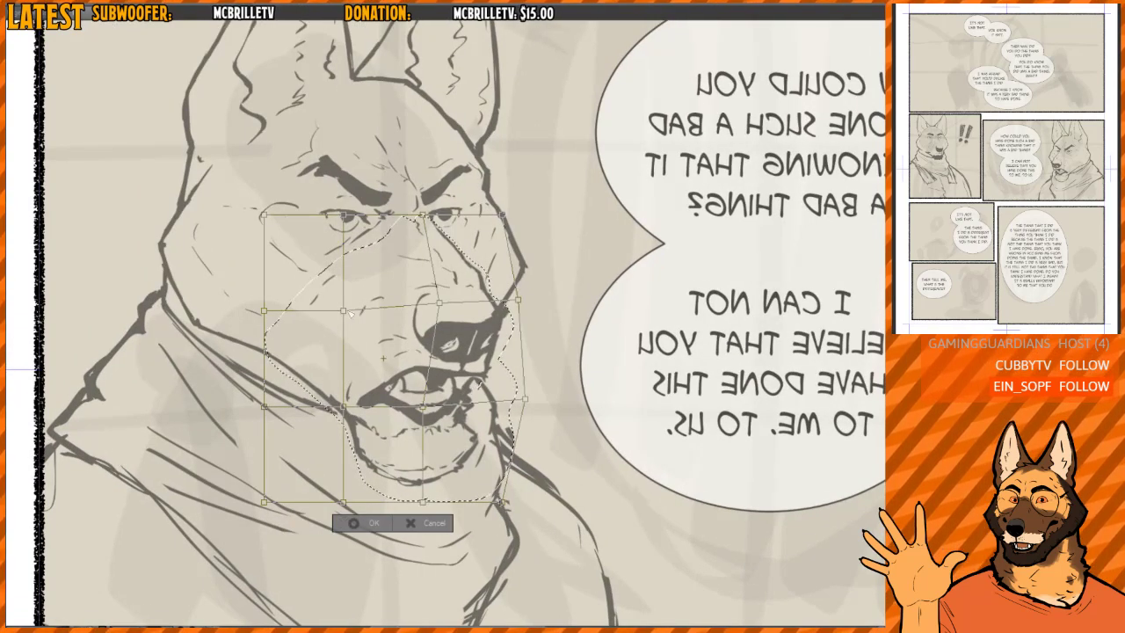
{"action": "left_click_drag", "start_coordinate": [349, 312], "coordinate": [359, 313]}
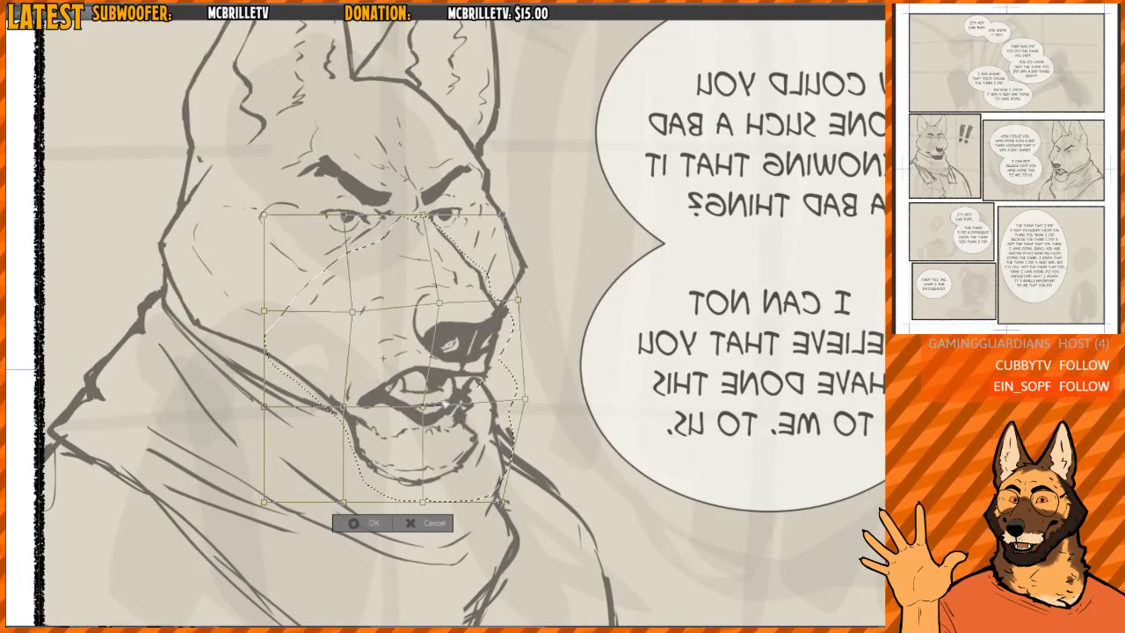
{"action": "left_click_drag", "start_coordinate": [423, 407], "coordinate": [446, 399]}
{"action": "left_click_drag", "start_coordinate": [528, 399], "coordinate": [534, 396]}
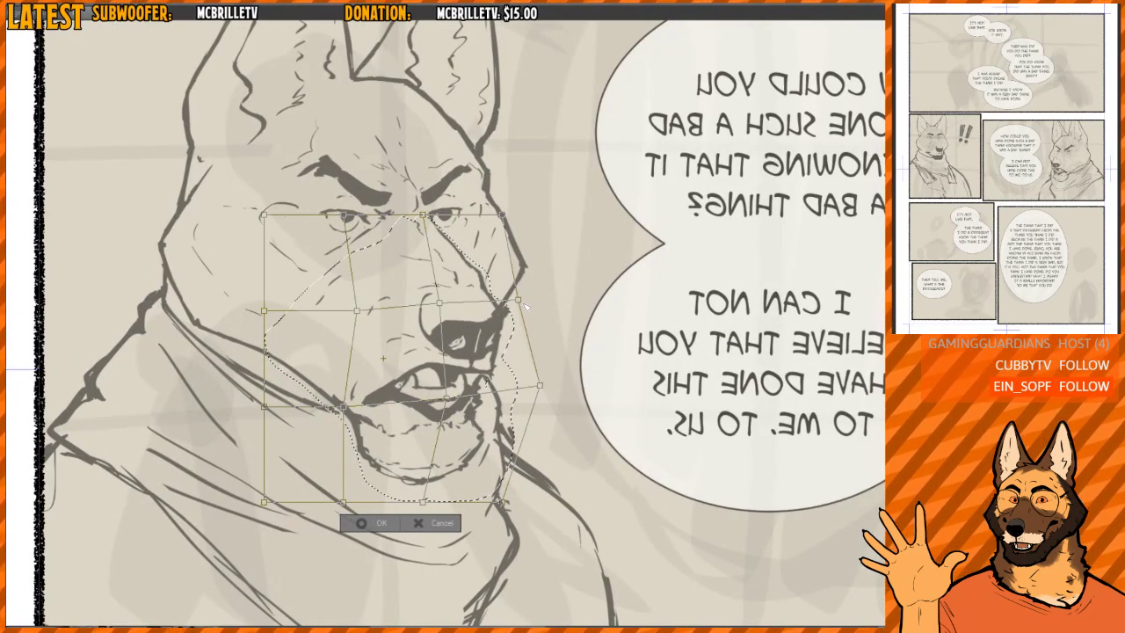
{"action": "left_click_drag", "start_coordinate": [522, 302], "coordinate": [526, 295]}
{"action": "left_click_drag", "start_coordinate": [437, 304], "coordinate": [451, 300]}
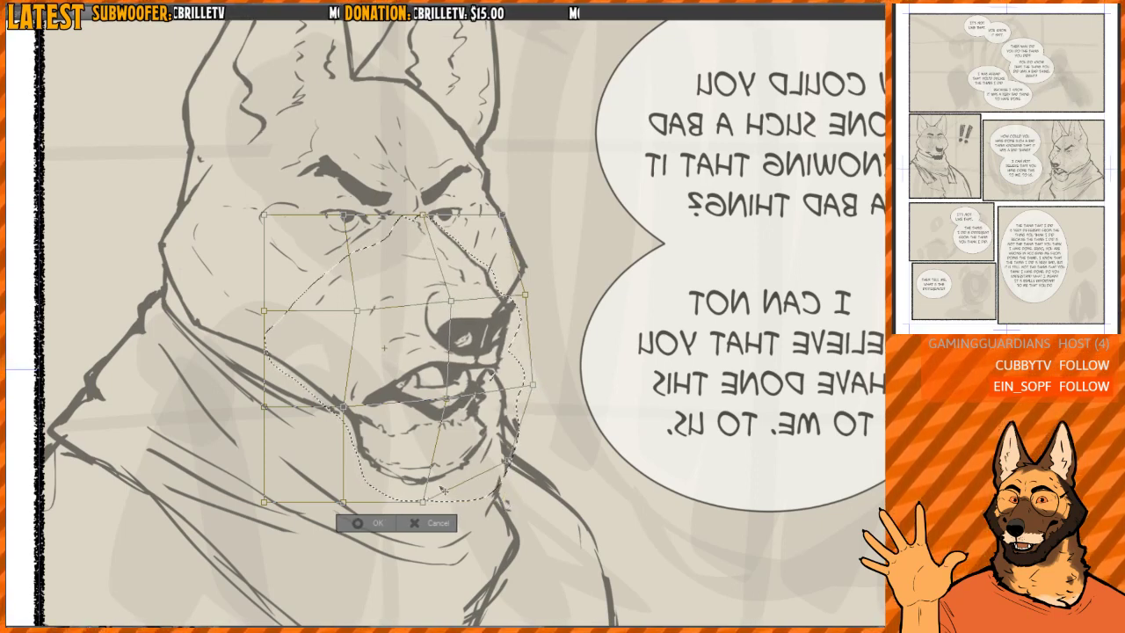
- Raise the chin with the lower mesh points and move the rear jaw and mouth corner forward to make the jaw smaller
{"action": "left_click_drag", "start_coordinate": [423, 501], "coordinate": [441, 490]}
{"action": "left_click_drag", "start_coordinate": [473, 398], "coordinate": [460, 396]}
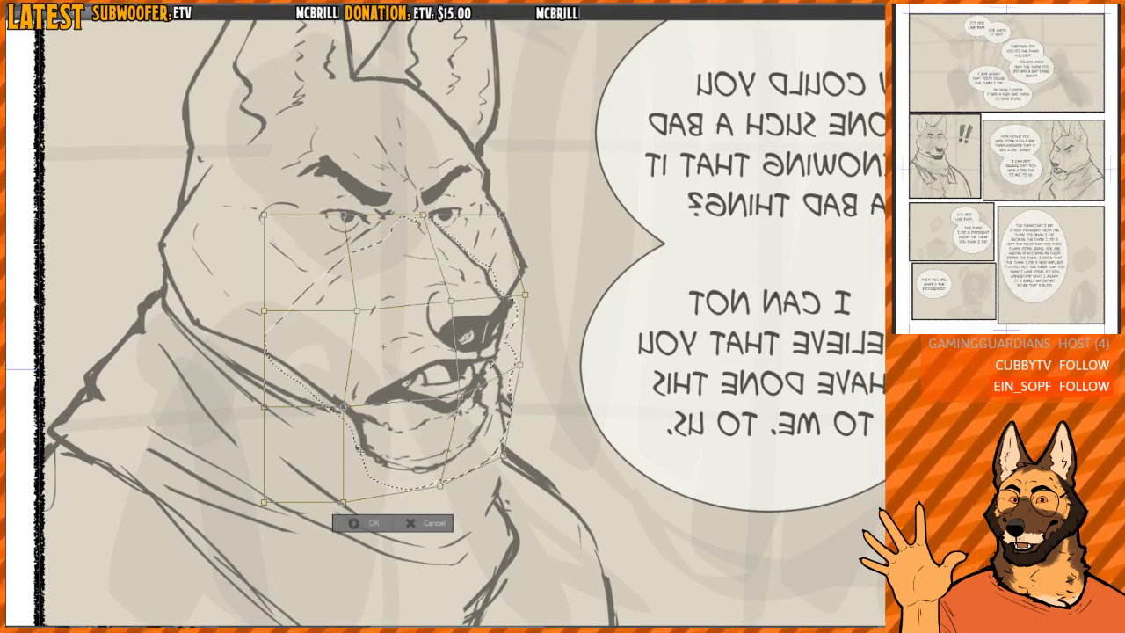
{"action": "left_click_drag", "start_coordinate": [343, 406], "coordinate": [368, 394]}
{"action": "left_click_drag", "start_coordinate": [344, 502], "coordinate": [369, 484]}
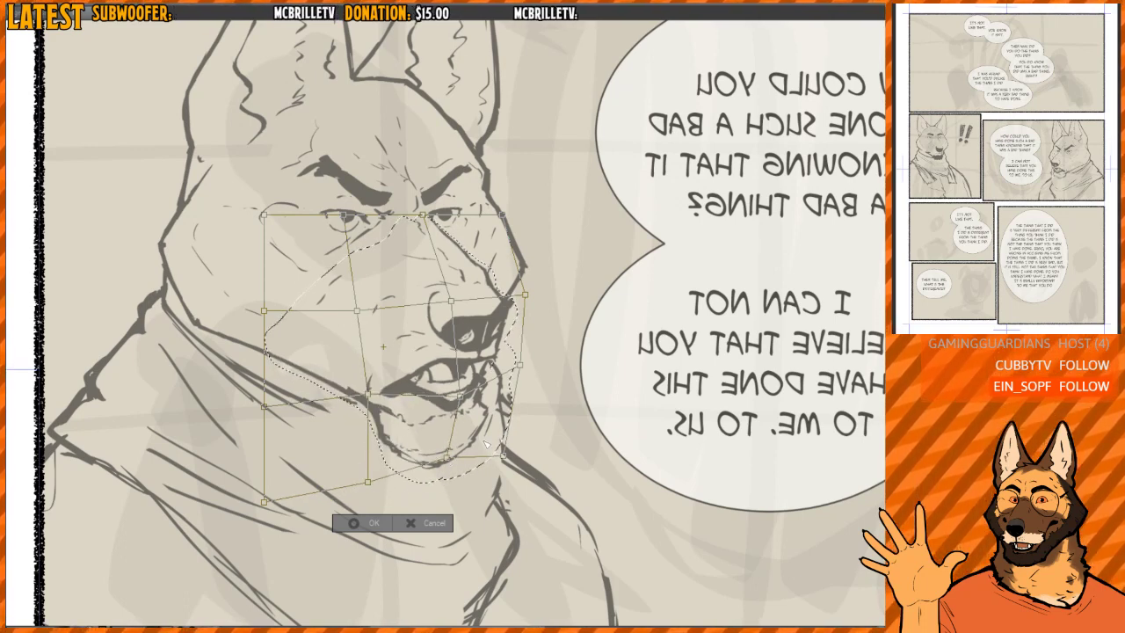
- Pull the mesh points at the snout and mouth further outward, stretch the chin down, apply the transform, and toggle it to compare
{"action": "key", "text": "h"}
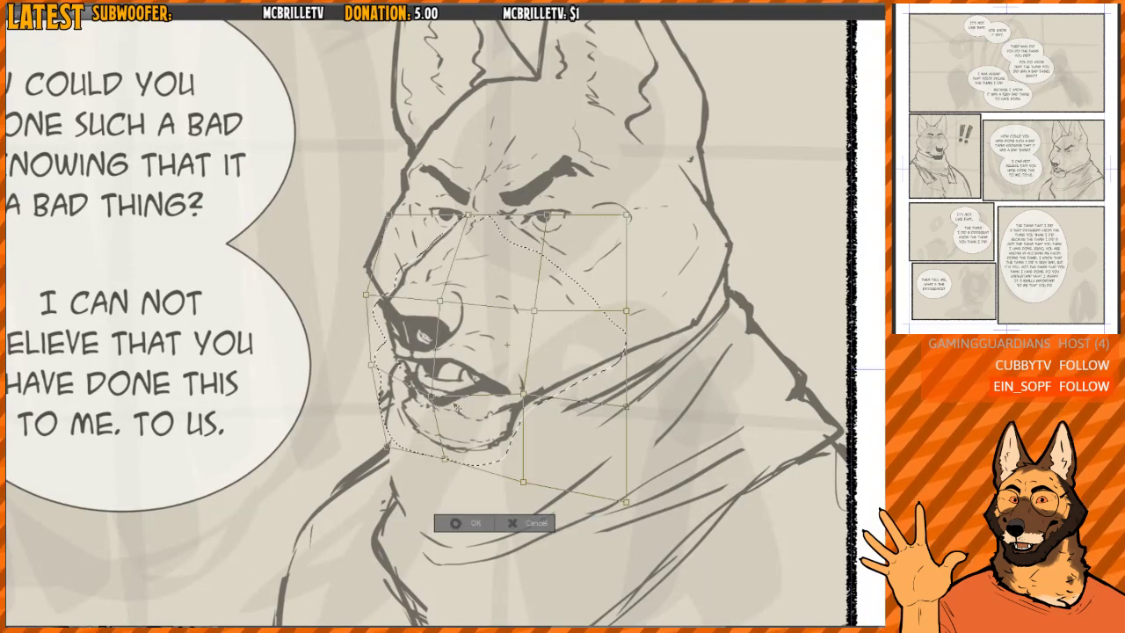
{"action": "left_click_drag", "start_coordinate": [368, 297], "coordinate": [358, 302]}
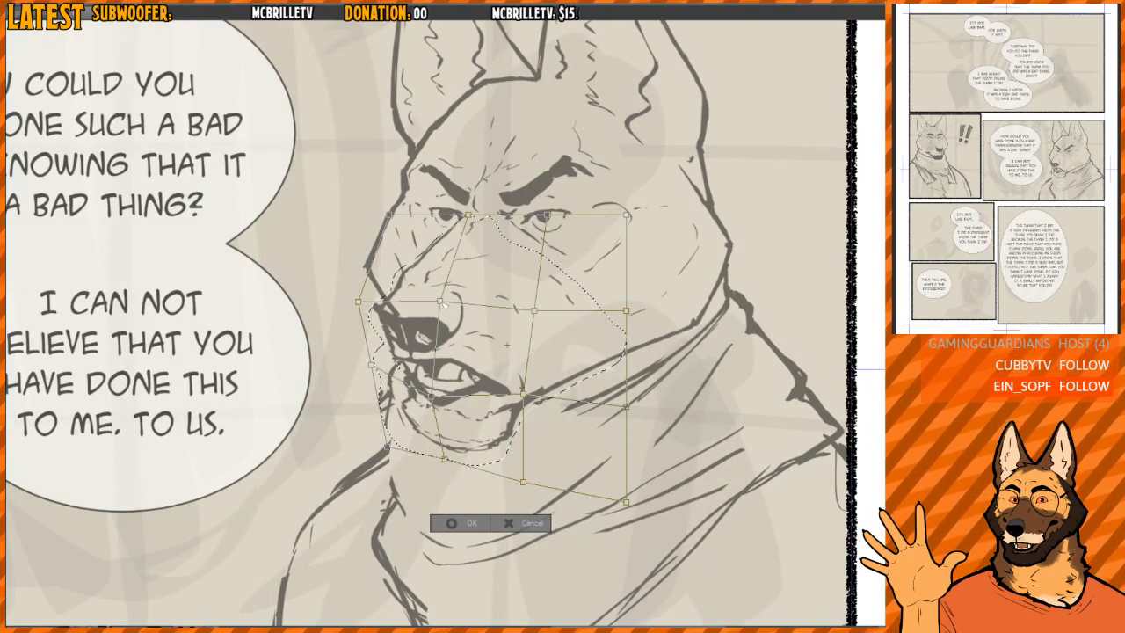
{"action": "left_click_drag", "start_coordinate": [371, 363], "coordinate": [363, 374]}
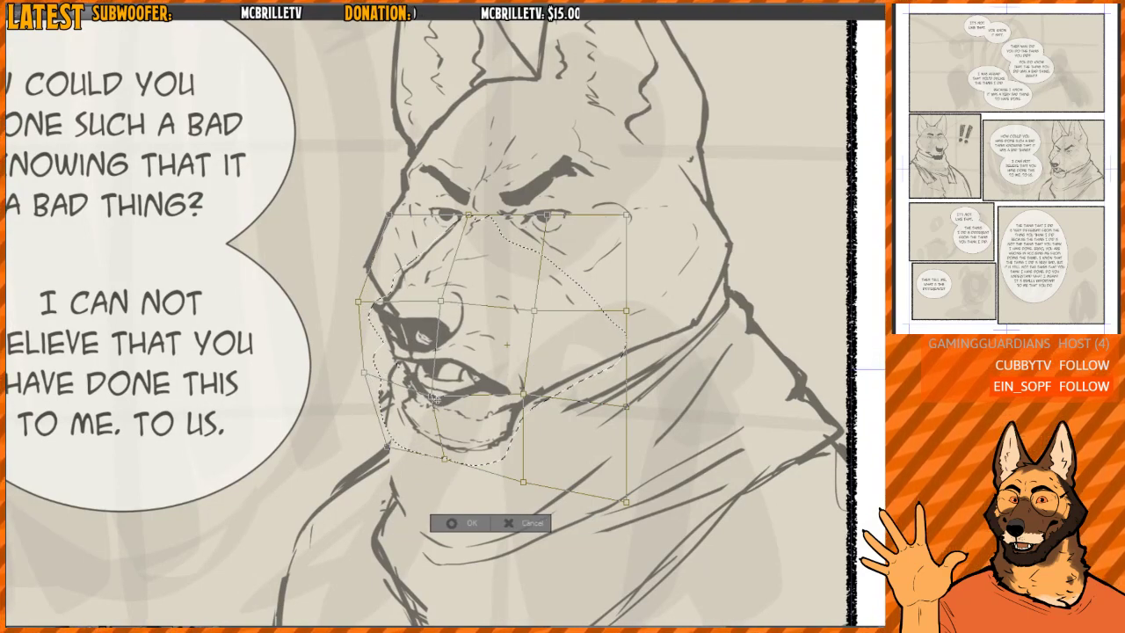
{"action": "left_click_drag", "start_coordinate": [388, 449], "coordinate": [374, 455]}
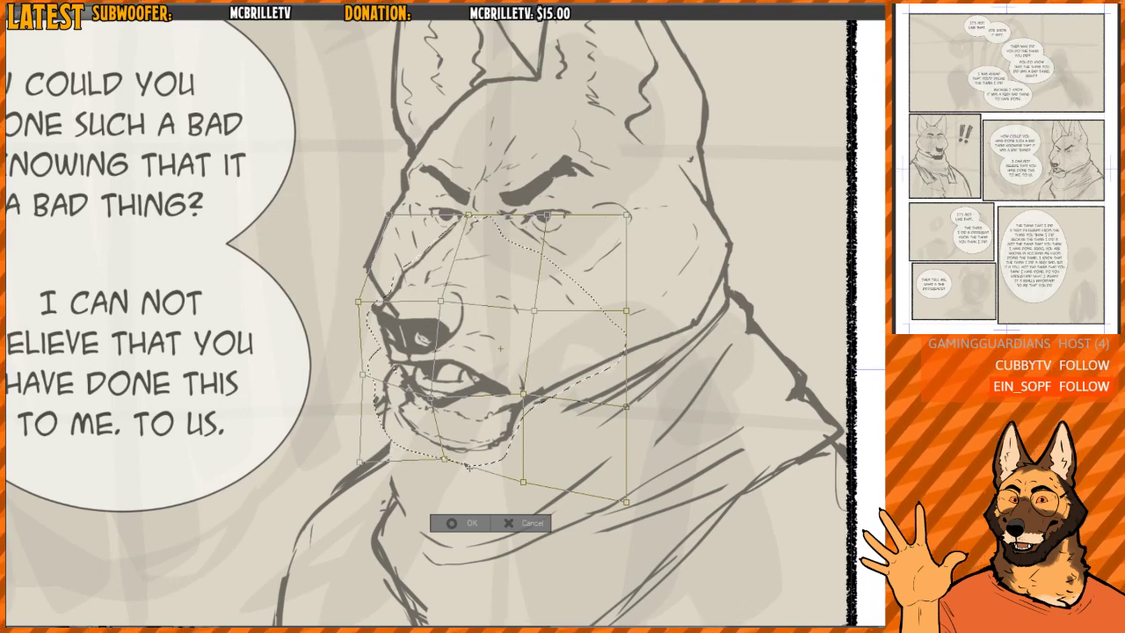
{"action": "left_click_drag", "start_coordinate": [432, 479], "coordinate": [423, 484]}
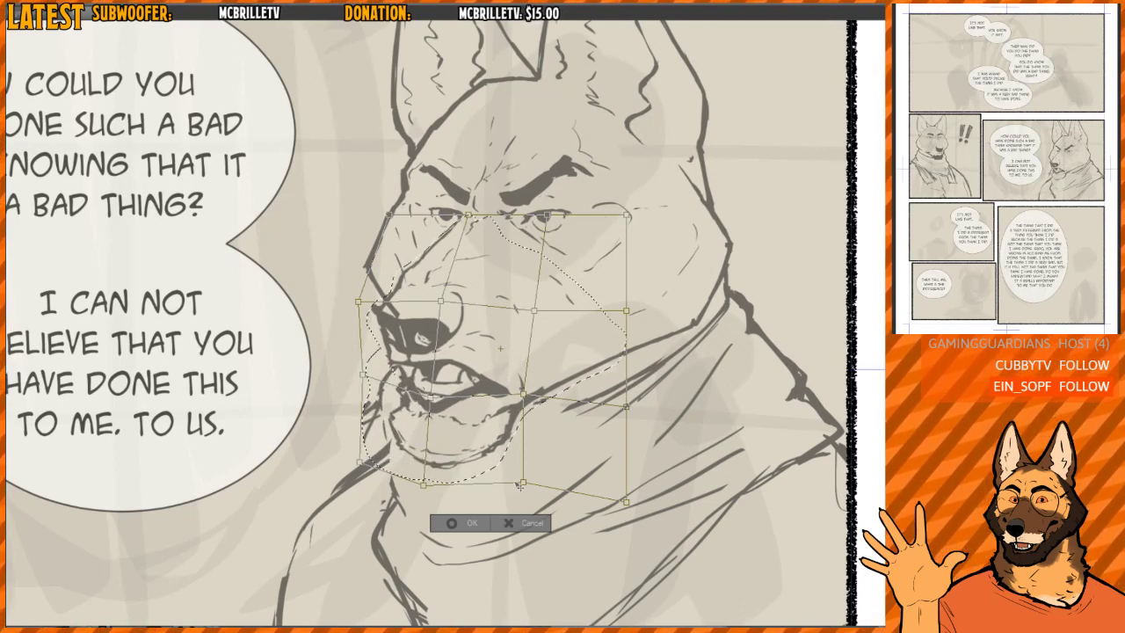
{"action": "left_click_drag", "start_coordinate": [524, 482], "coordinate": [520, 480]}
{"action": "left_click_drag", "start_coordinate": [523, 395], "coordinate": [520, 406]}
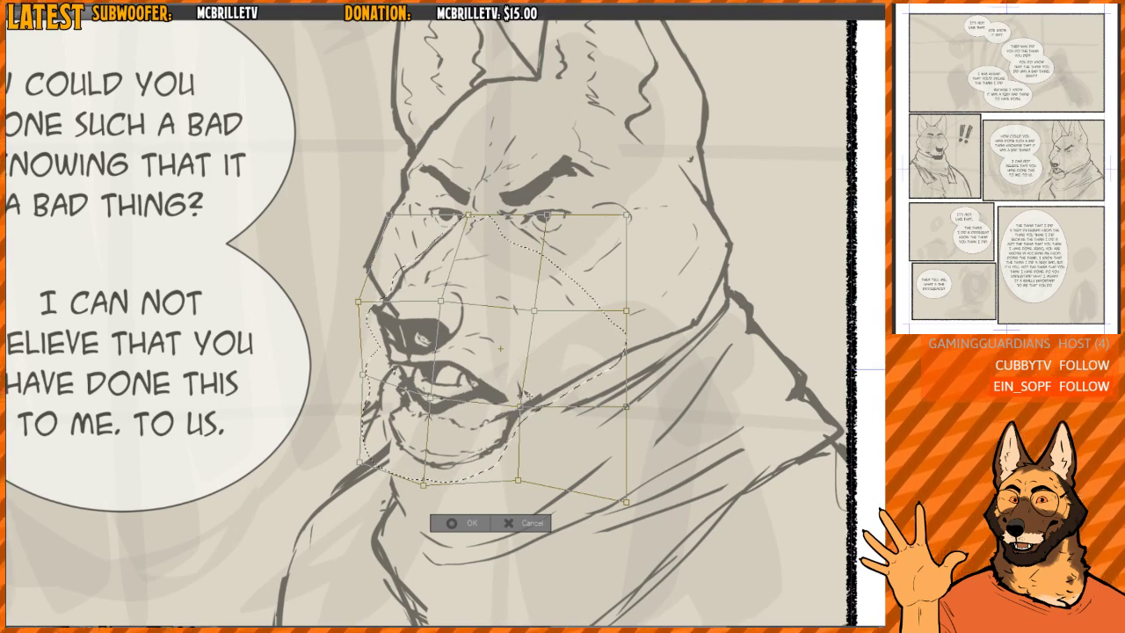
{"action": "key", "text": "Return"}
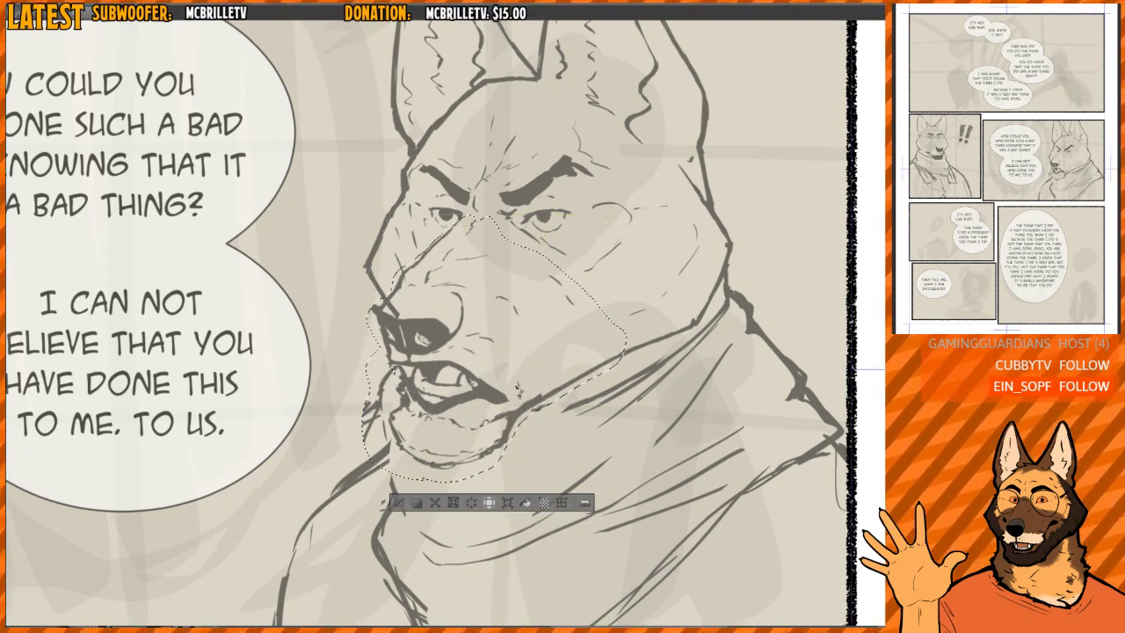
{"action": "key", "text": "ctrl+z"}
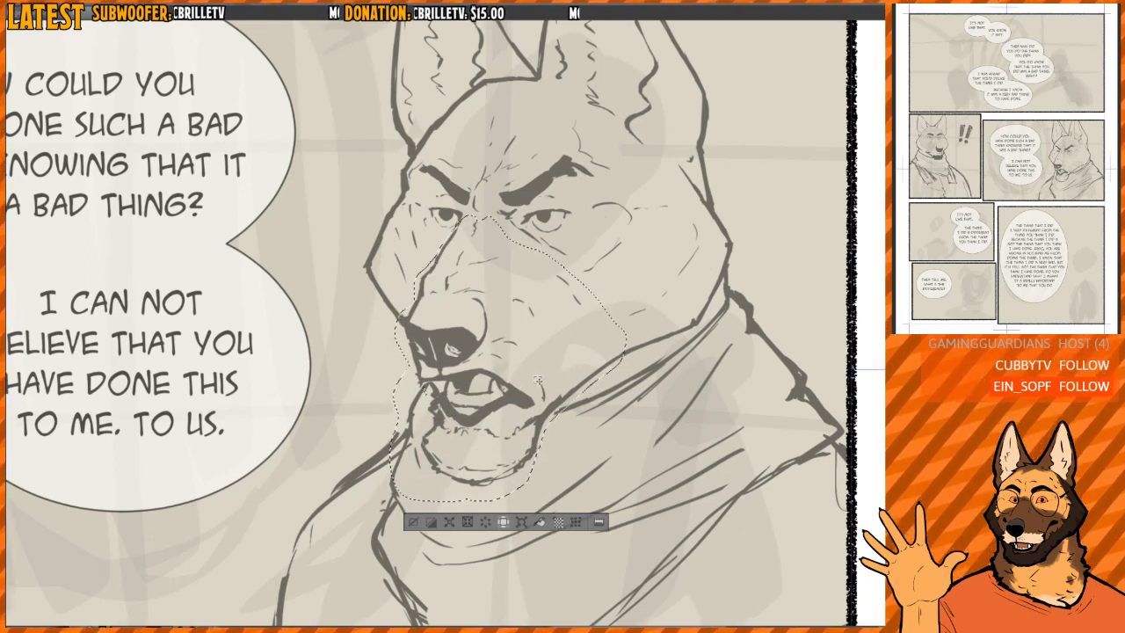
- Clear the selection and touch up the lines at the nose tip and the nose's curved side
{"action": "key", "text": "h"}
{"action": "left_click_drag", "start_coordinate": [580, 323], "coordinate": [543, 339]}
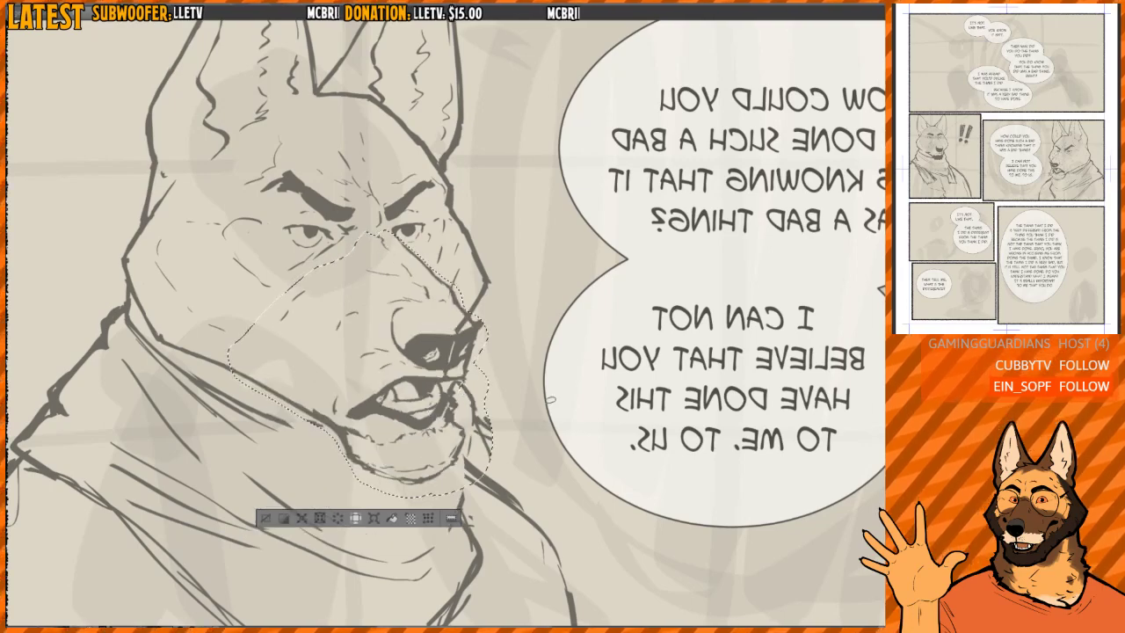
{"action": "key", "text": "ctrl+d"}
{"action": "scroll", "coordinate": [515, 320], "scroll_direction": "down", "scroll_amount": 3}
{"action": "key", "text": "h"}
{"action": "scroll", "coordinate": [430, 330], "scroll_direction": "up", "scroll_amount": 3}
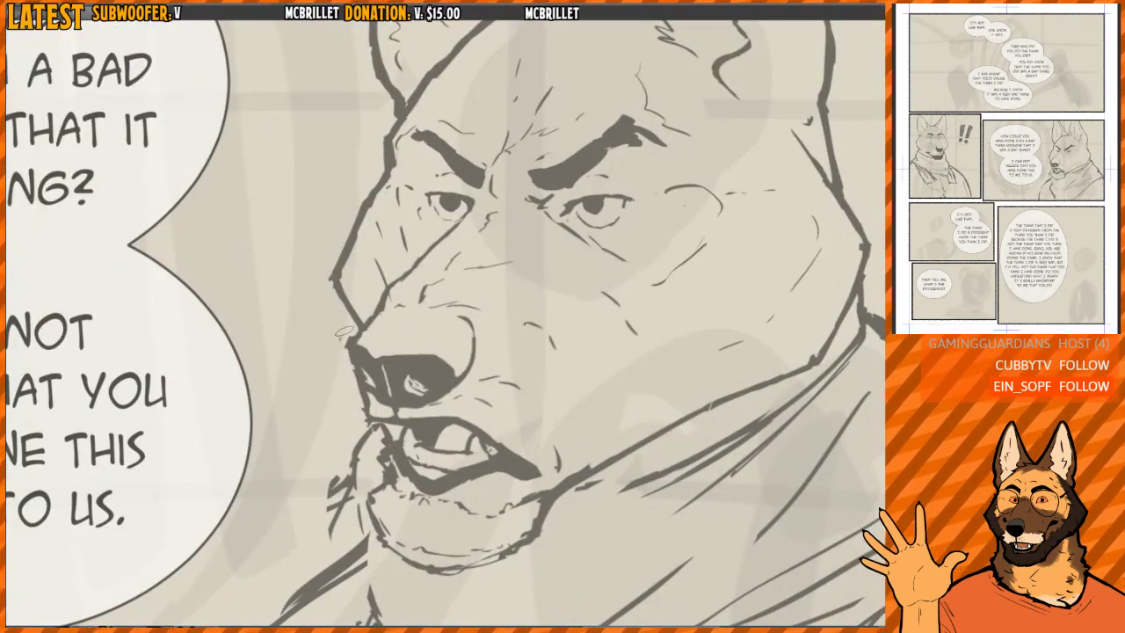
{"action": "mouse_move", "coordinate": [344, 334]}
{"action": "left_mouse_down"}
{"action": "mouse_move", "coordinate": [352, 346]}
{"action": "mouse_move", "coordinate": [357, 327]}
{"action": "left_mouse_up"}
{"action": "left_click_drag", "start_coordinate": [475, 355], "coordinate": [470, 324]}
{"action": "scroll", "coordinate": [472, 300], "scroll_direction": "down", "scroll_amount": 3}
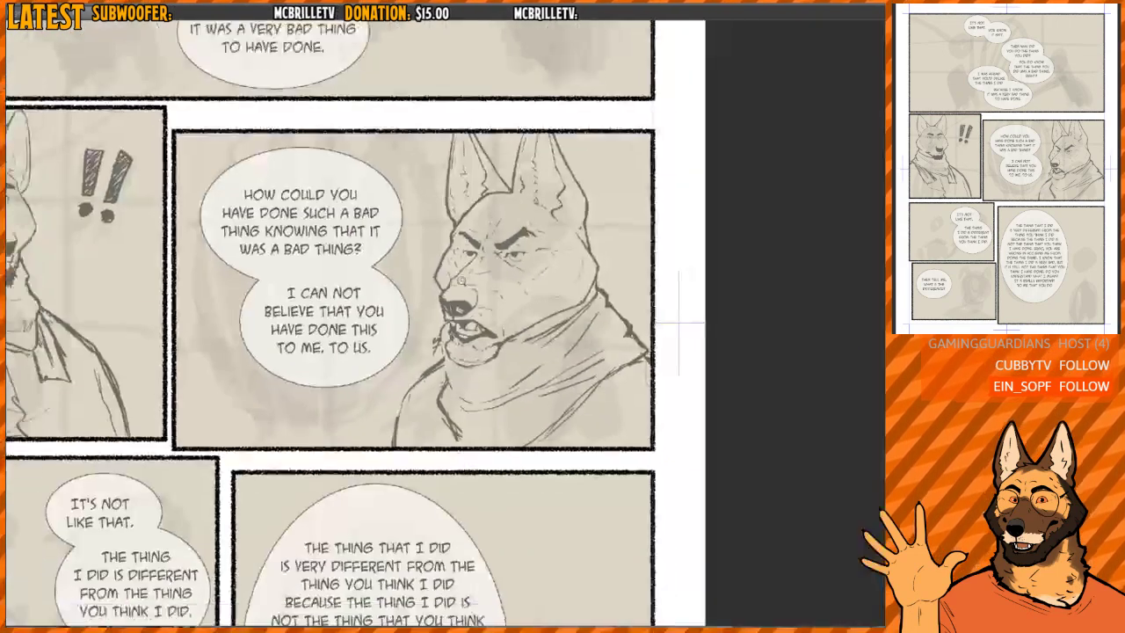
{"action": "scroll", "coordinate": [483, 282], "scroll_direction": "up", "scroll_amount": 3}
{"action": "scroll", "coordinate": [490, 273], "scroll_direction": "up", "scroll_amount": 2}
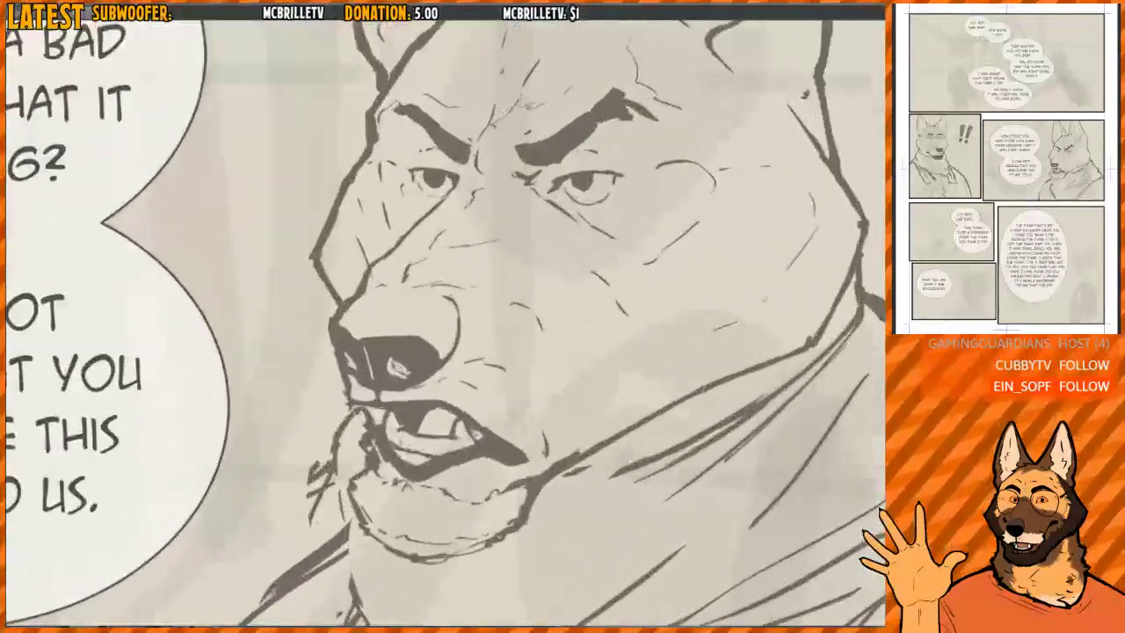
- Lasso the nose, mouth and chin, transform them slightly narrower and longer, and join the jaw line back to the scarf
{"action": "mouse_move", "coordinate": [331, 303]}
{"action": "left_mouse_down"}
{"action": "mouse_move", "coordinate": [368, 554]}
{"action": "mouse_move", "coordinate": [549, 545]}
{"action": "mouse_move", "coordinate": [584, 362]}
{"action": "mouse_move", "coordinate": [470, 269]}
{"action": "mouse_move", "coordinate": [414, 252]}
{"action": "mouse_move", "coordinate": [368, 288]}
{"action": "left_mouse_up"}
{"action": "scroll", "coordinate": [560, 317], "scroll_direction": "down", "scroll_amount": 1}
{"action": "key", "text": "ctrl+t"}
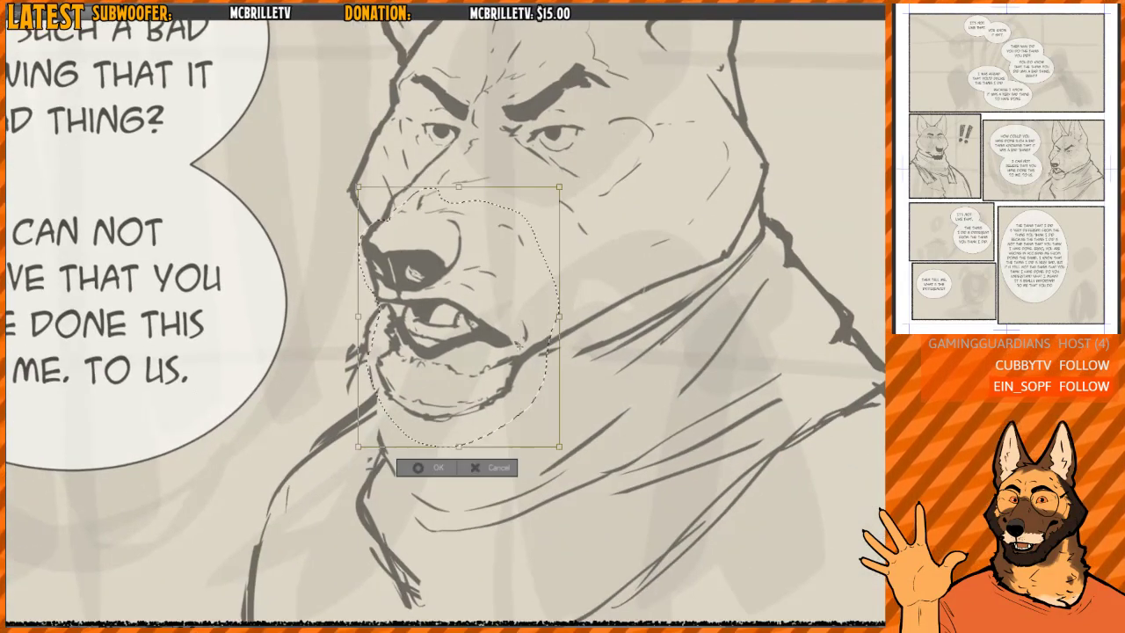
{"action": "left_click_drag", "start_coordinate": [560, 316], "coordinate": [552, 317]}
{"action": "left_click_drag", "start_coordinate": [455, 448], "coordinate": [454, 463]}
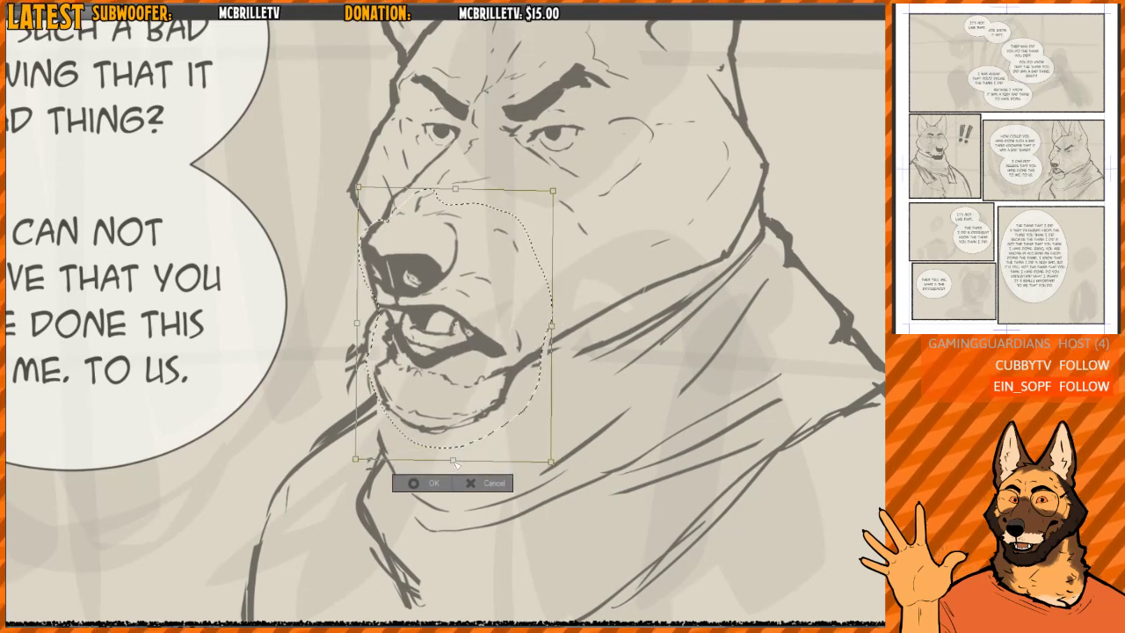
{"action": "left_click_drag", "start_coordinate": [552, 326], "coordinate": [551, 340]}
{"action": "left_click_drag", "start_coordinate": [499, 373], "coordinate": [543, 348]}
{"action": "key", "text": "Return"}
{"action": "key", "text": "ctrl+d"}
- Clean up the mouth's lower edge and redraw the front outline of the chin
{"action": "key", "text": "h"}
{"action": "mouse_move", "coordinate": [595, 304]}
{"action": "left_mouse_down"}
{"action": "mouse_move", "coordinate": [615, 355]}
{"action": "mouse_move", "coordinate": [598, 326]}
{"action": "mouse_move", "coordinate": [615, 326]}
{"action": "mouse_move", "coordinate": [589, 332]}
{"action": "mouse_move", "coordinate": [617, 333]}
{"action": "left_mouse_up"}
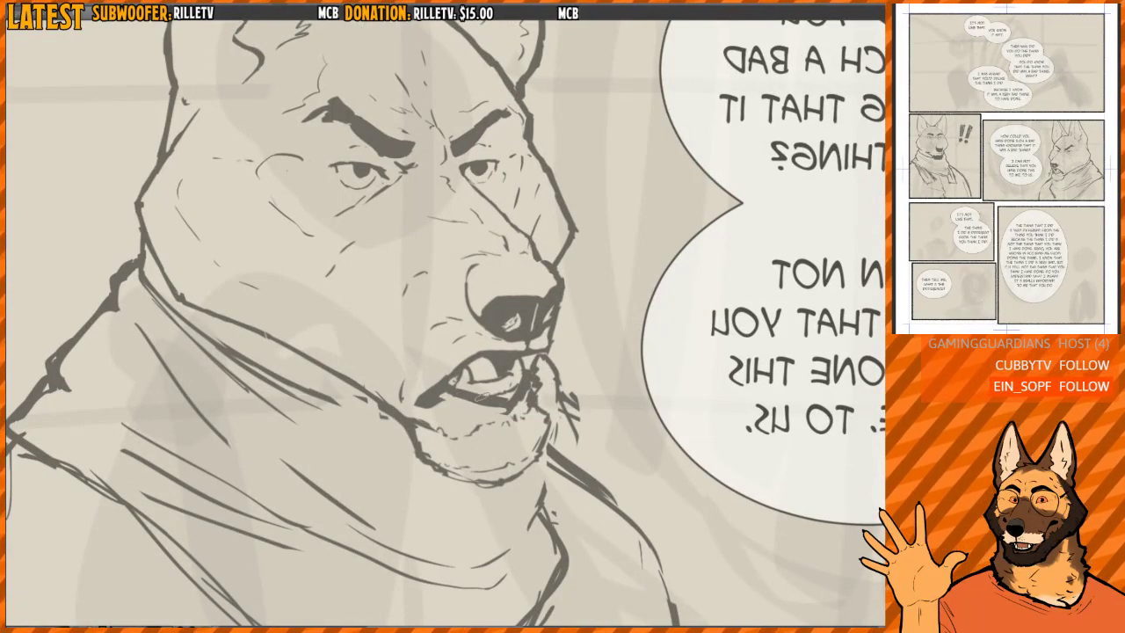
{"action": "mouse_move", "coordinate": [483, 397]}
{"action": "left_mouse_down"}
{"action": "mouse_move", "coordinate": [523, 395]}
{"action": "mouse_move", "coordinate": [530, 365]}
{"action": "left_mouse_up"}
{"action": "key", "text": "h"}
{"action": "mouse_move", "coordinate": [355, 396]}
{"action": "left_mouse_down"}
{"action": "mouse_move", "coordinate": [397, 436]}
{"action": "mouse_move", "coordinate": [356, 388]}
{"action": "mouse_move", "coordinate": [337, 401]}
{"action": "mouse_move", "coordinate": [366, 448]}
{"action": "mouse_move", "coordinate": [398, 462]}
{"action": "mouse_move", "coordinate": [488, 430]}
{"action": "left_mouse_up"}
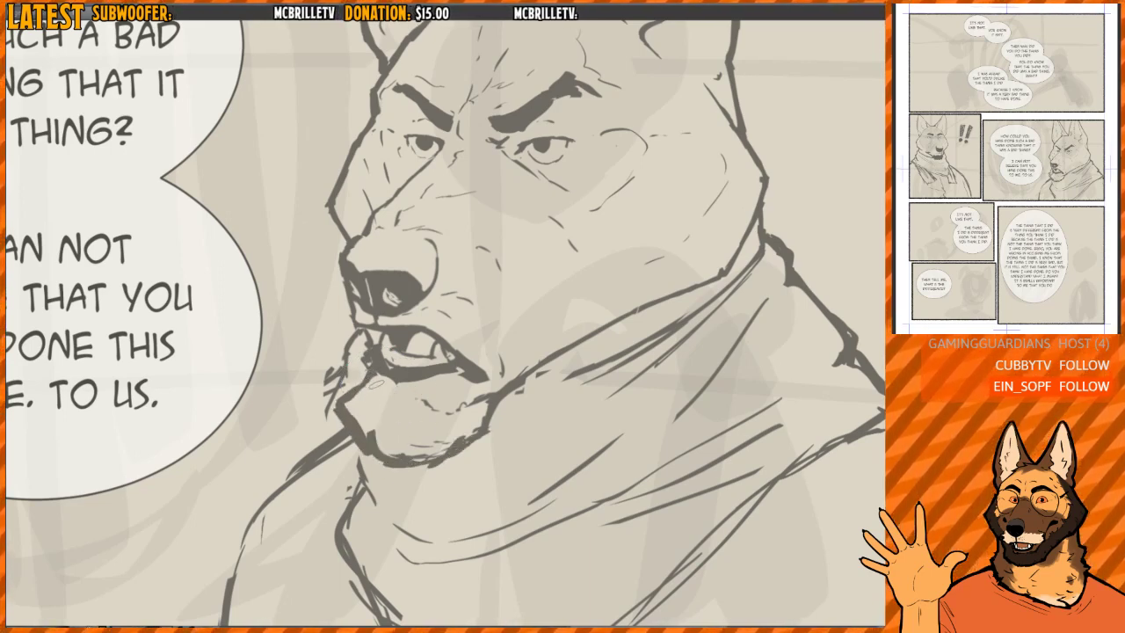
- Add a dark shadow under the lower lip and thicken the underside of the chin and jaw with rough strokes
{"action": "left_click_drag", "start_coordinate": [378, 383], "coordinate": [423, 399]}
{"action": "mouse_move", "coordinate": [381, 375]}
{"action": "left_mouse_down"}
{"action": "mouse_move", "coordinate": [413, 379]}
{"action": "mouse_move", "coordinate": [377, 392]}
{"action": "mouse_move", "coordinate": [399, 397]}
{"action": "left_mouse_up"}
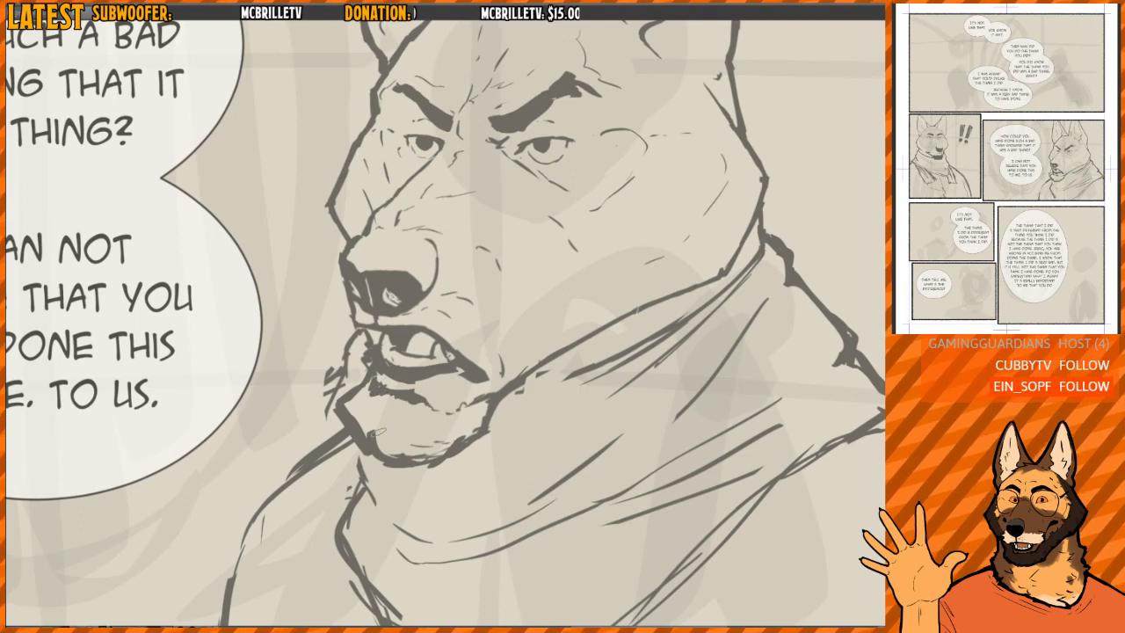
{"action": "left_click_drag", "start_coordinate": [376, 439], "coordinate": [344, 410]}
{"action": "mouse_move", "coordinate": [348, 418]}
{"action": "left_mouse_down"}
{"action": "mouse_move", "coordinate": [379, 442]}
{"action": "mouse_move", "coordinate": [350, 411]}
{"action": "mouse_move", "coordinate": [365, 435]}
{"action": "mouse_move", "coordinate": [423, 443]}
{"action": "left_mouse_up"}
{"action": "mouse_move", "coordinate": [424, 443]}
{"action": "left_mouse_down"}
{"action": "mouse_move", "coordinate": [470, 425]}
{"action": "mouse_move", "coordinate": [537, 370]}
{"action": "left_mouse_up"}
- Extend the snout's bridge line to the nose tip and trim the top of the nose's curved side line
{"action": "key", "text": "h"}
{"action": "left_click_drag", "start_coordinate": [594, 297], "coordinate": [610, 349]}
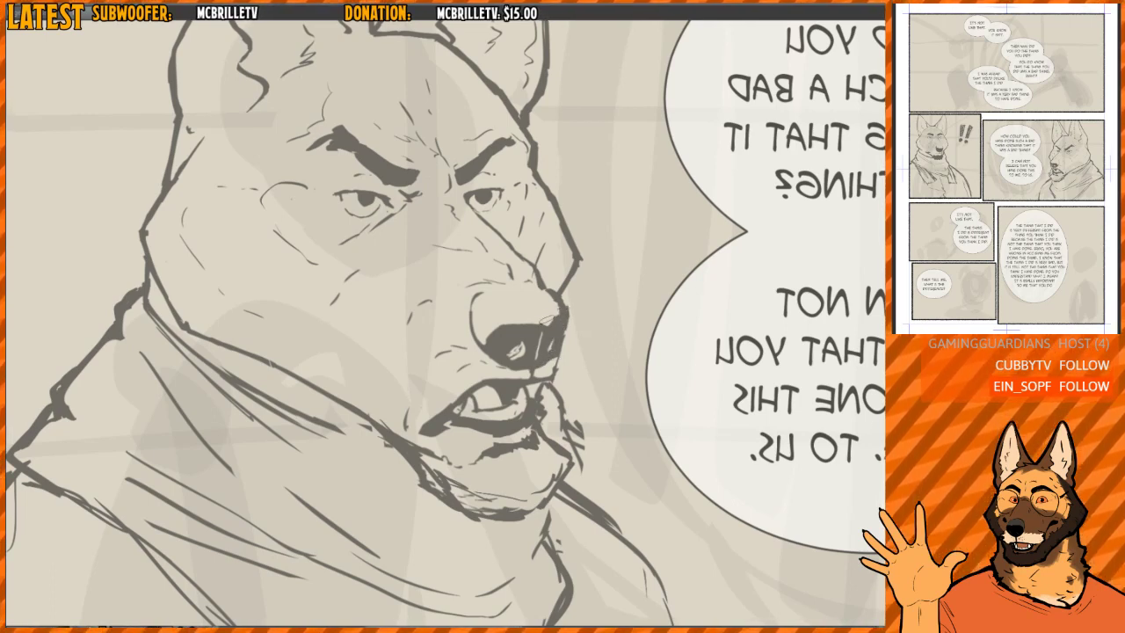
{"action": "mouse_move", "coordinate": [552, 306]}
{"action": "left_mouse_down"}
{"action": "mouse_move", "coordinate": [545, 292]}
{"action": "mouse_move", "coordinate": [570, 309]}
{"action": "left_mouse_up"}
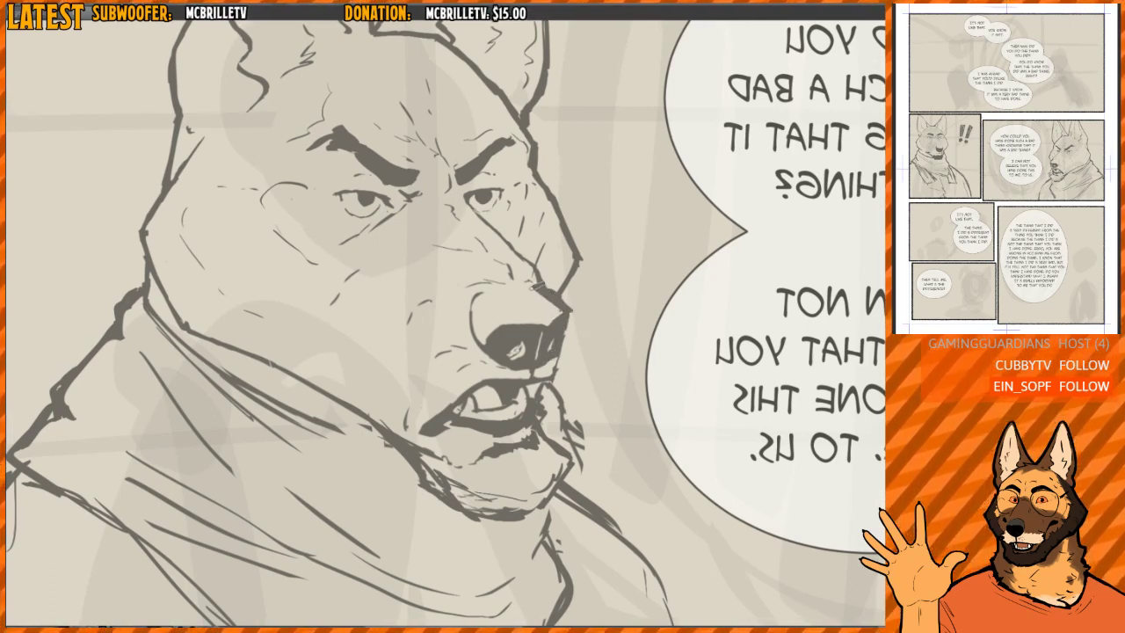
{"action": "left_click_drag", "start_coordinate": [486, 295], "coordinate": [471, 299]}
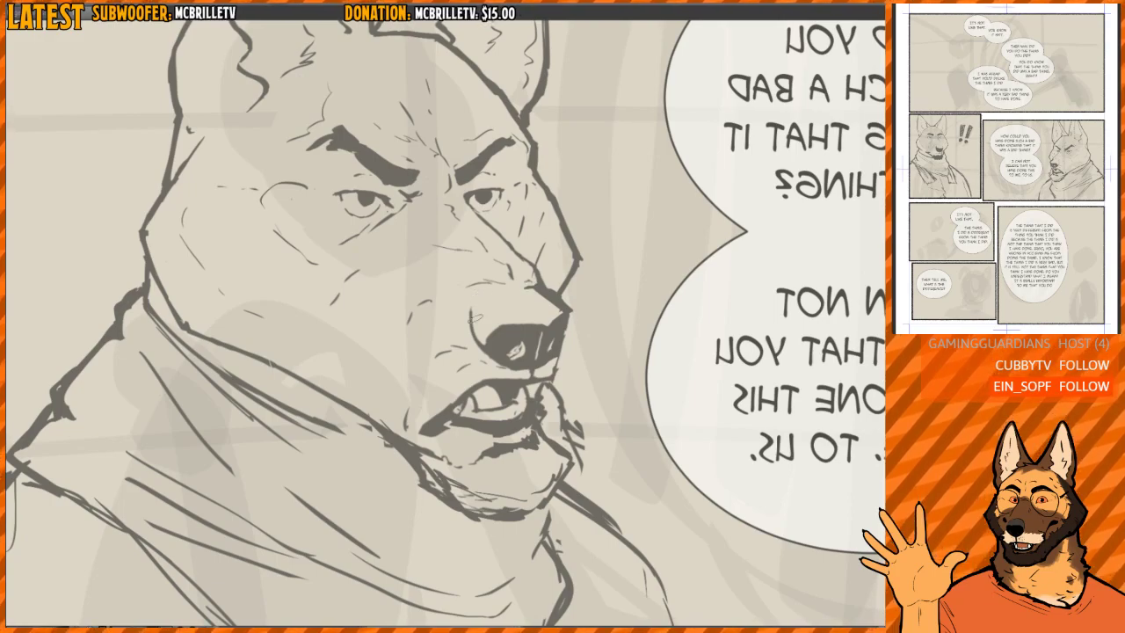
{"action": "key", "text": "h"}
{"action": "scroll", "coordinate": [580, 282], "scroll_direction": "down", "scroll_amount": 5}
{"action": "scroll", "coordinate": [576, 281], "scroll_direction": "up", "scroll_amount": 3}
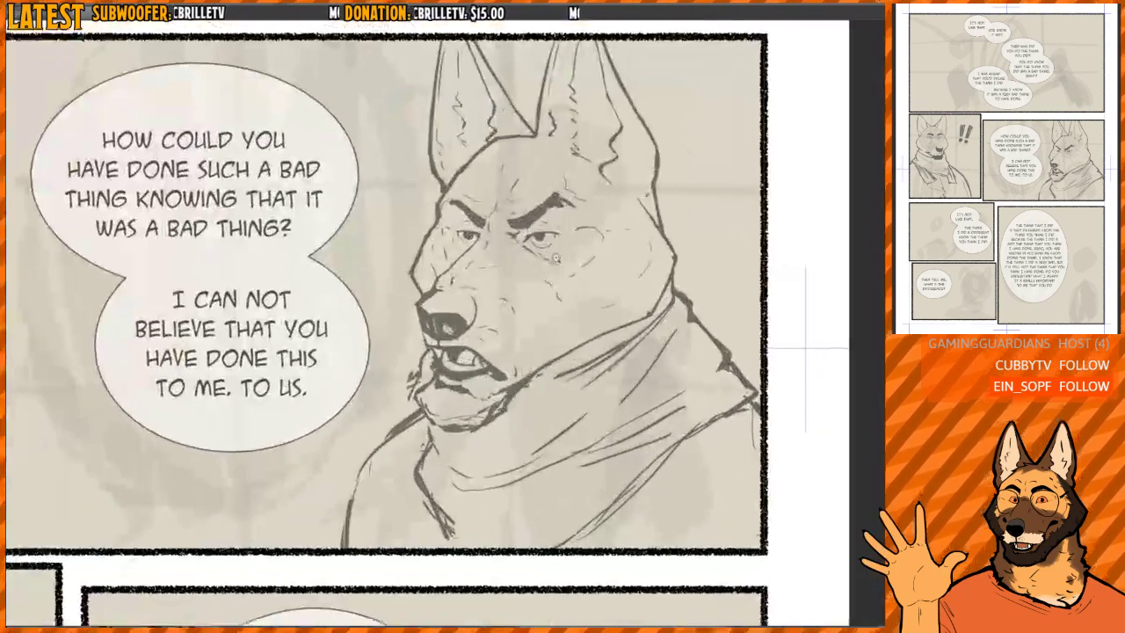
{"action": "left_click_drag", "start_coordinate": [578, 254], "coordinate": [556, 245]}
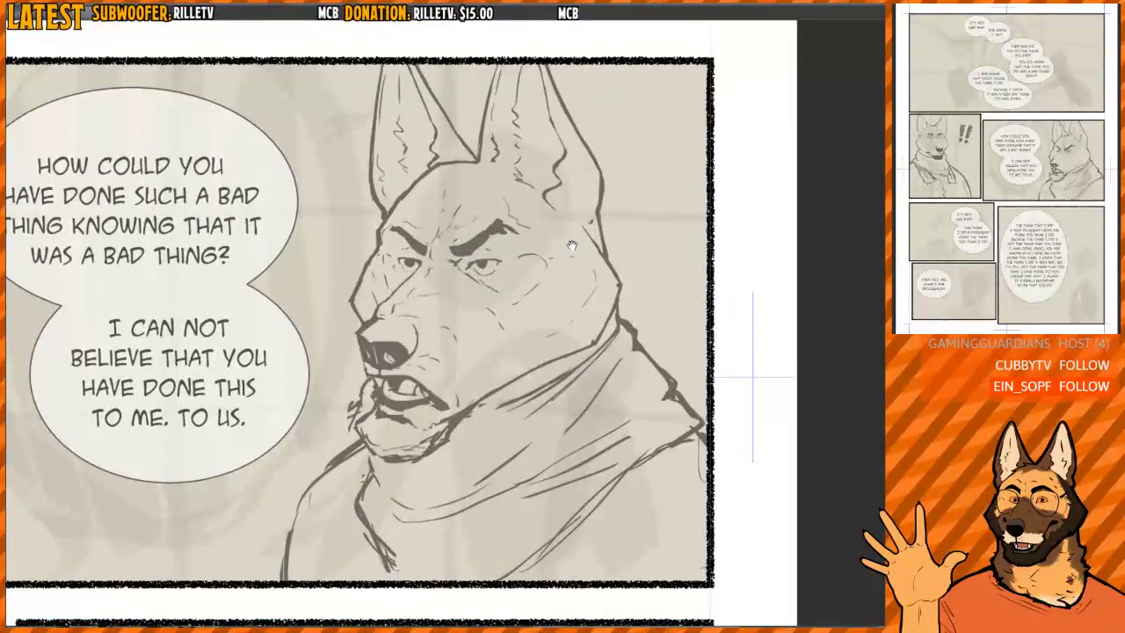
- Lasso the dog's farther eye and transform it, raising it slightly and narrowing its outer side
{"action": "key", "text": "h"}
{"action": "scroll", "coordinate": [572, 245], "scroll_direction": "up", "scroll_amount": 8}
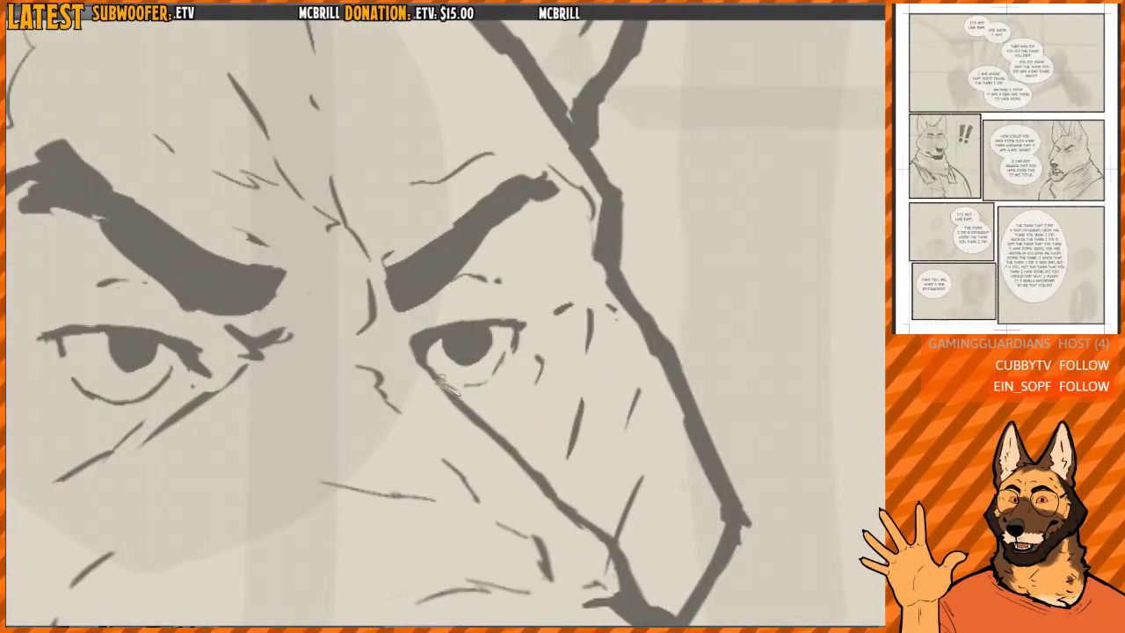
{"action": "mouse_move", "coordinate": [442, 385]}
{"action": "left_mouse_down"}
{"action": "mouse_move", "coordinate": [458, 300]}
{"action": "mouse_move", "coordinate": [520, 288]}
{"action": "mouse_move", "coordinate": [522, 364]}
{"action": "mouse_move", "coordinate": [481, 401]}
{"action": "left_mouse_up"}
{"action": "key", "text": "ctrl+t"}
{"action": "left_click_drag", "start_coordinate": [552, 301], "coordinate": [551, 296]}
{"action": "left_click_drag", "start_coordinate": [492, 351], "coordinate": [489, 344]}
{"action": "left_click_drag", "start_coordinate": [537, 275], "coordinate": [532, 275]}
{"action": "left_click_drag", "start_coordinate": [543, 390], "coordinate": [532, 392]}
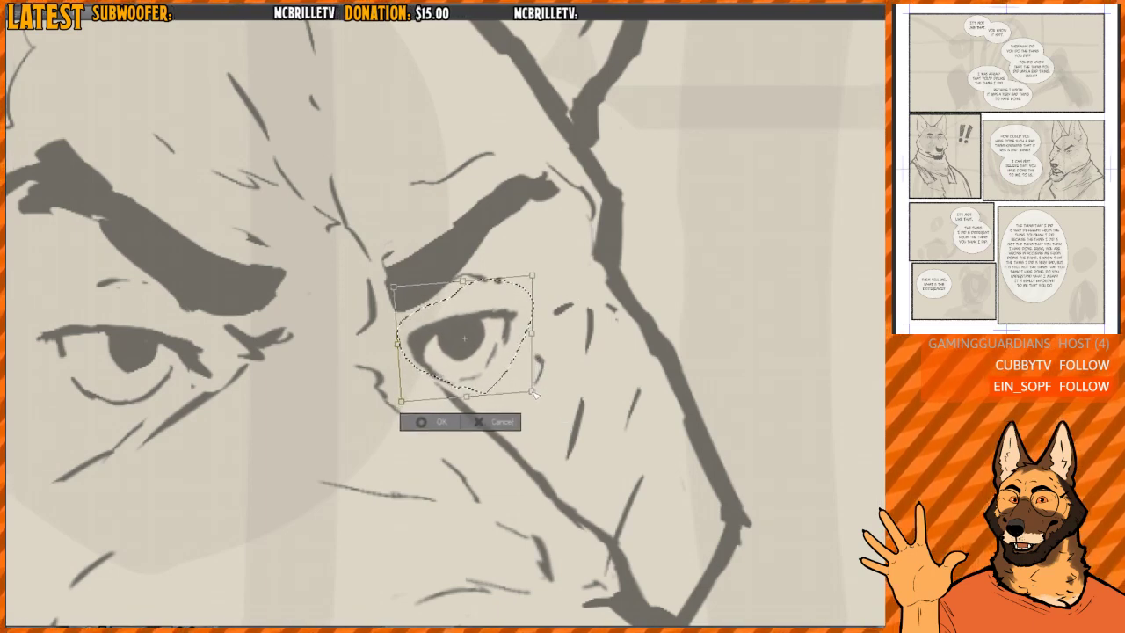
{"action": "left_click_drag", "start_coordinate": [517, 347], "coordinate": [516, 344]}
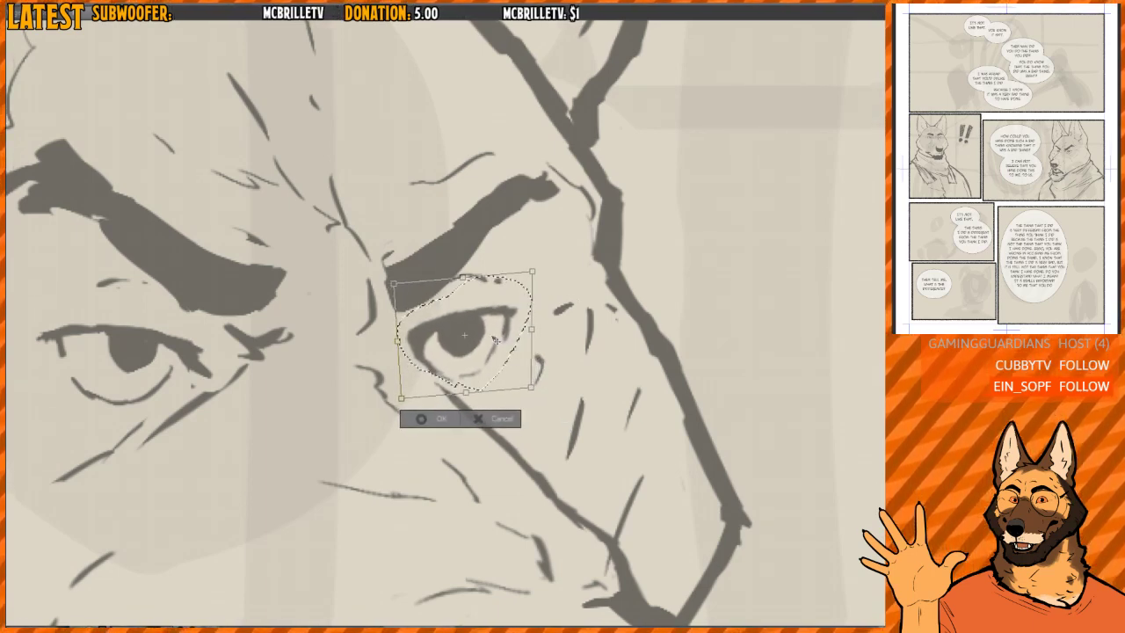
{"action": "key", "text": "Return"}
{"action": "key", "text": "ctrl+d"}
- Undo the eye, nose, chin and muzzle edits back to the muzzle shape before the mesh transform
{"action": "scroll", "coordinate": [568, 291], "scroll_direction": "down", "scroll_amount": 5}
{"action": "left_click_drag", "start_coordinate": [678, 257], "coordinate": [630, 256]}
{"action": "key", "text": "h"}
{"action": "key", "text": "h"}
{"action": "key", "text": "h"}
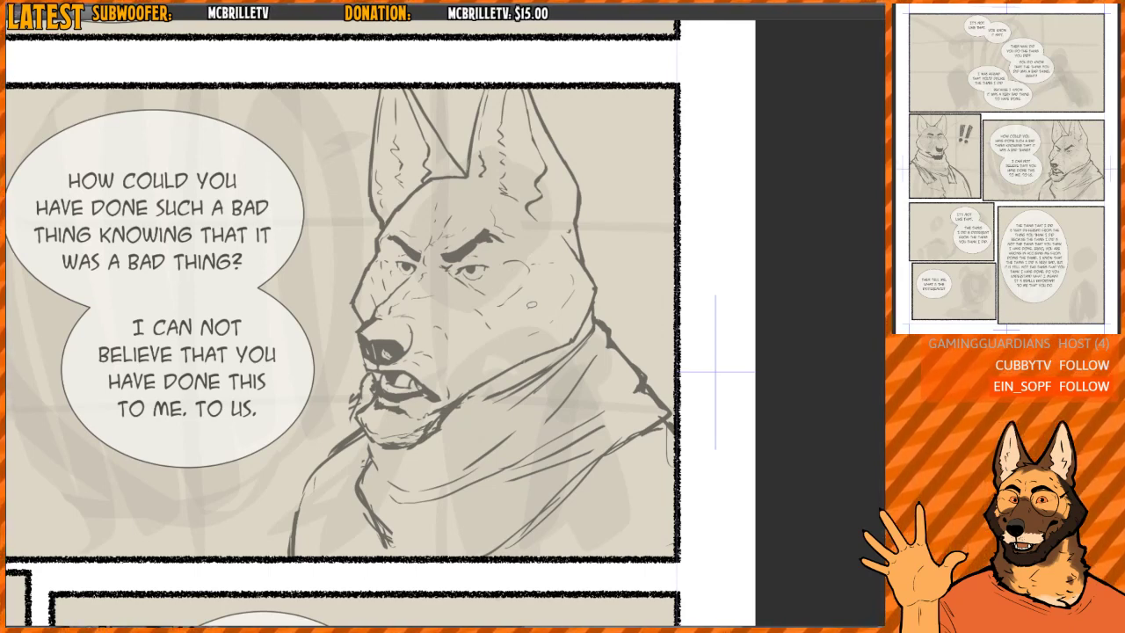
{"action": "key", "text": "ctrl+z"}
{"action": "key", "text": "ctrl+z"}
{"action": "key", "text": "ctrl+z"}
{"action": "key", "text": "ctrl+z"}
{"action": "key", "text": "ctrl+z"}
{"action": "key", "text": "ctrl+z"}
{"action": "key", "text": "ctrl+z"}
{"action": "key", "text": "ctrl+z"}
{"action": "key", "text": "ctrl+z"}
{"action": "key", "text": "ctrl+z"}
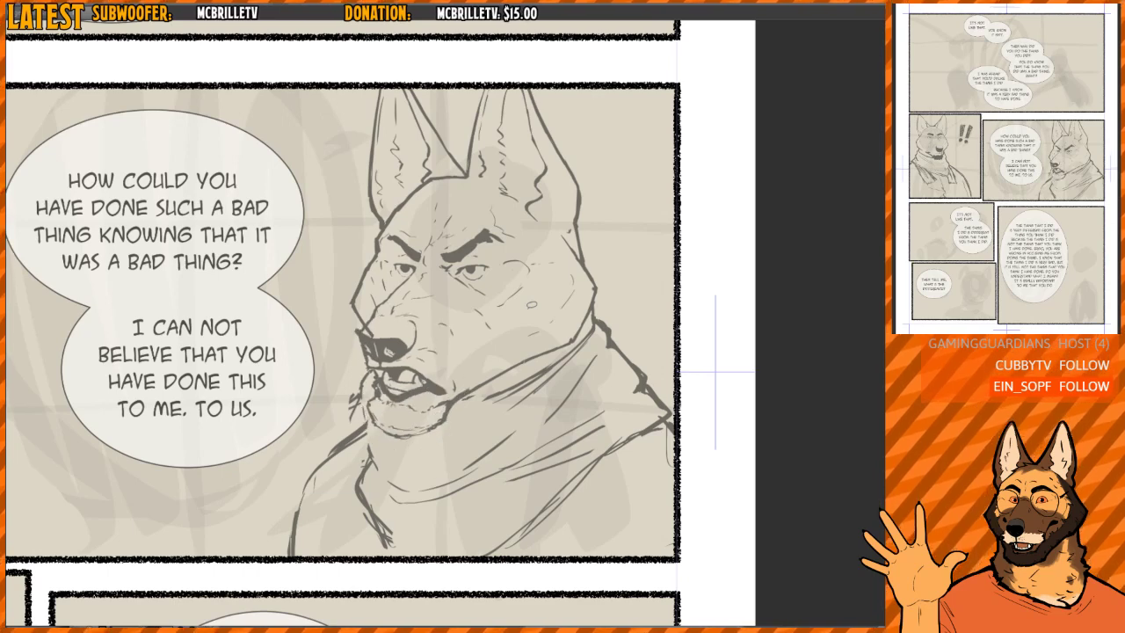
{"action": "key", "text": "ctrl+z"}
{"action": "key", "text": "ctrl+z"}
{"action": "key", "text": "ctrl+z"}
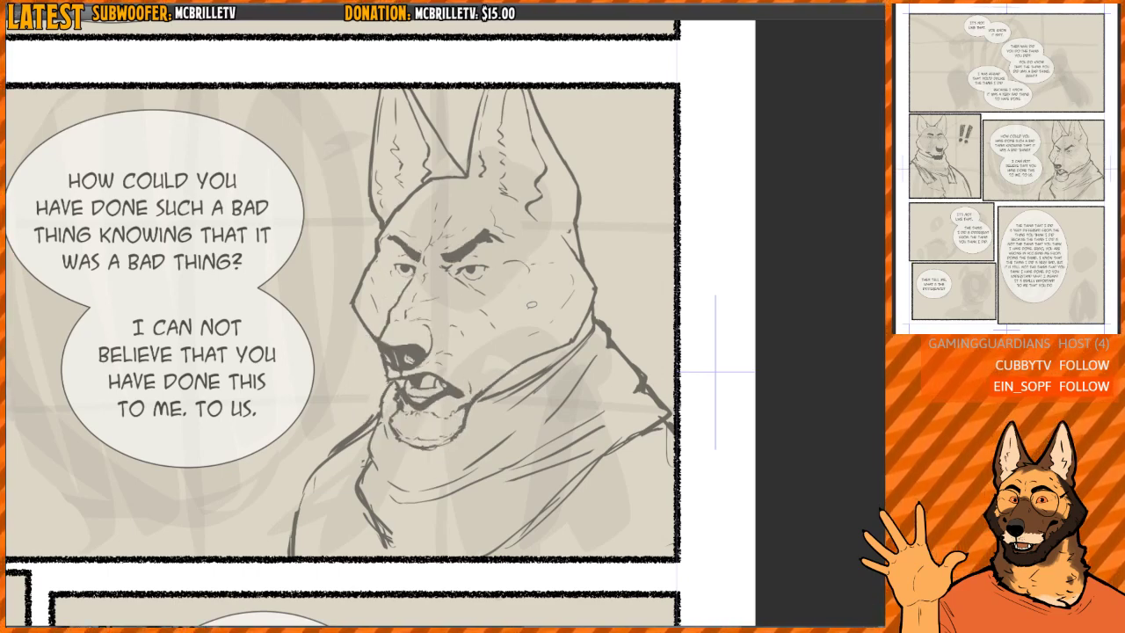
{"action": "key", "text": "ctrl+z"}
{"action": "key", "text": "ctrl+z"}
{"action": "key", "text": "ctrl+z"}
{"action": "key", "text": "ctrl+z"}
{"action": "key", "text": "ctrl+z"}
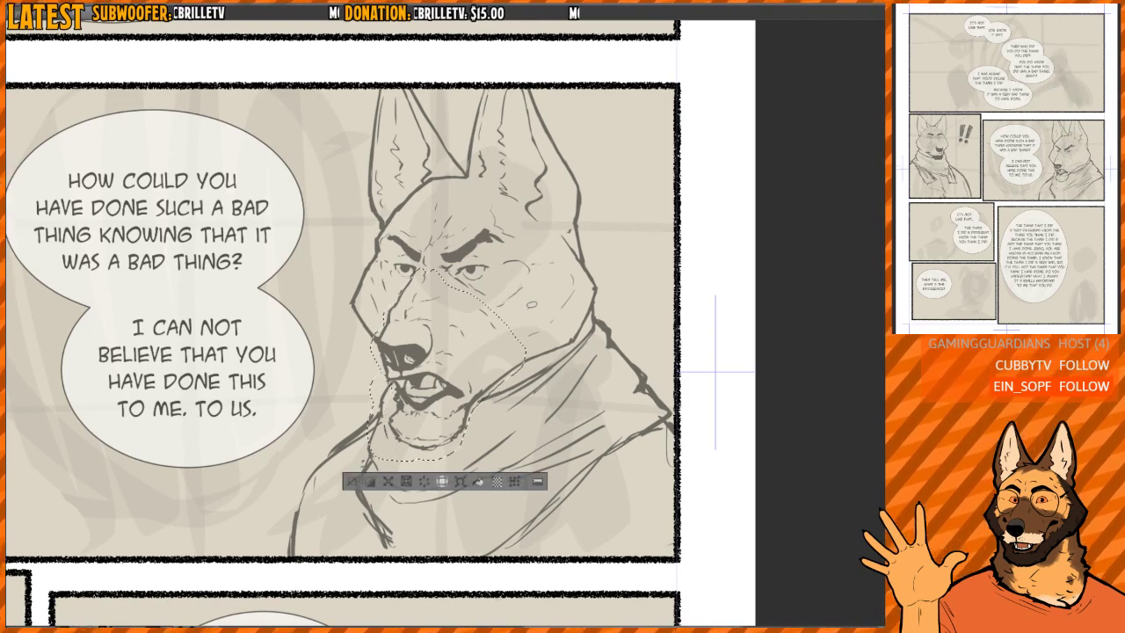
{"action": "key", "text": "ctrl+z"}
{"action": "key", "text": "ctrl+z"}
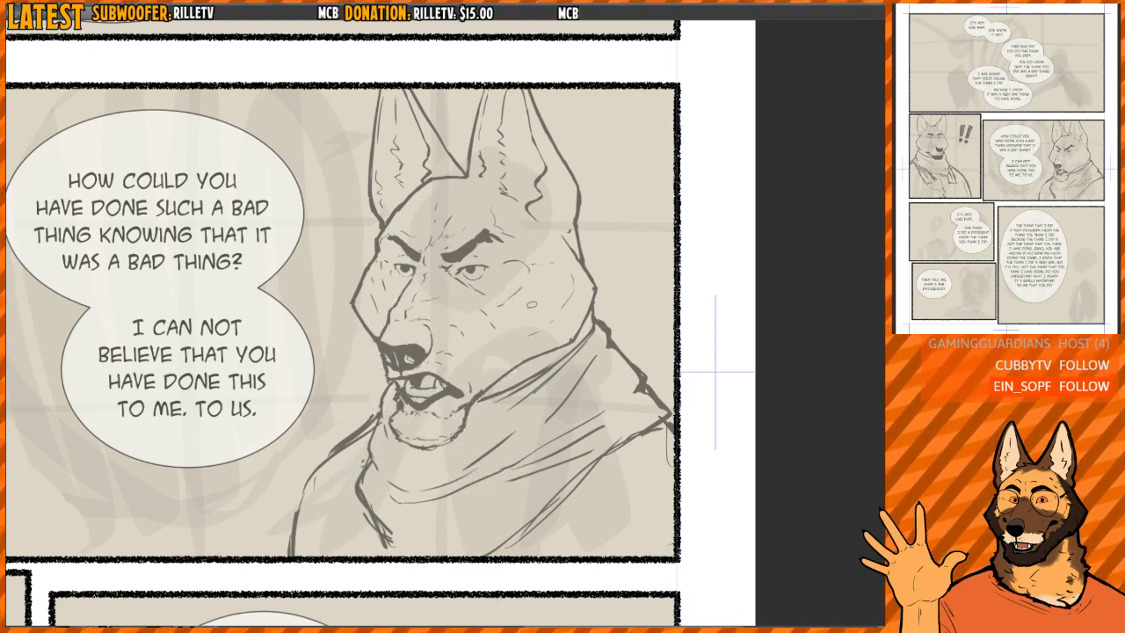
- Fill the wide-panel dog's chin with a dark beard, leaving light hair flecks below the mouth
{"action": "key", "text": "h"}
{"action": "scroll", "coordinate": [589, 295], "scroll_direction": "down", "scroll_amount": 5}
{"action": "left_click_drag", "start_coordinate": [589, 295], "coordinate": [529, 280]}
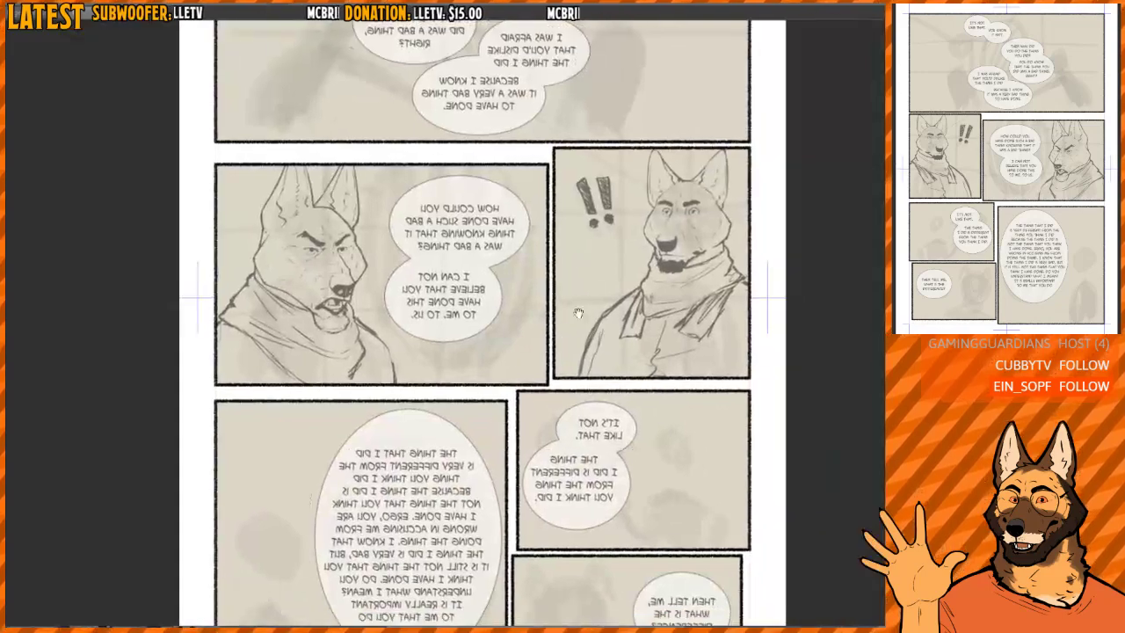
{"action": "left_click_drag", "start_coordinate": [627, 300], "coordinate": [598, 284]}
{"action": "key", "text": "h"}
{"action": "left_click_drag", "start_coordinate": [601, 328], "coordinate": [590, 376]}
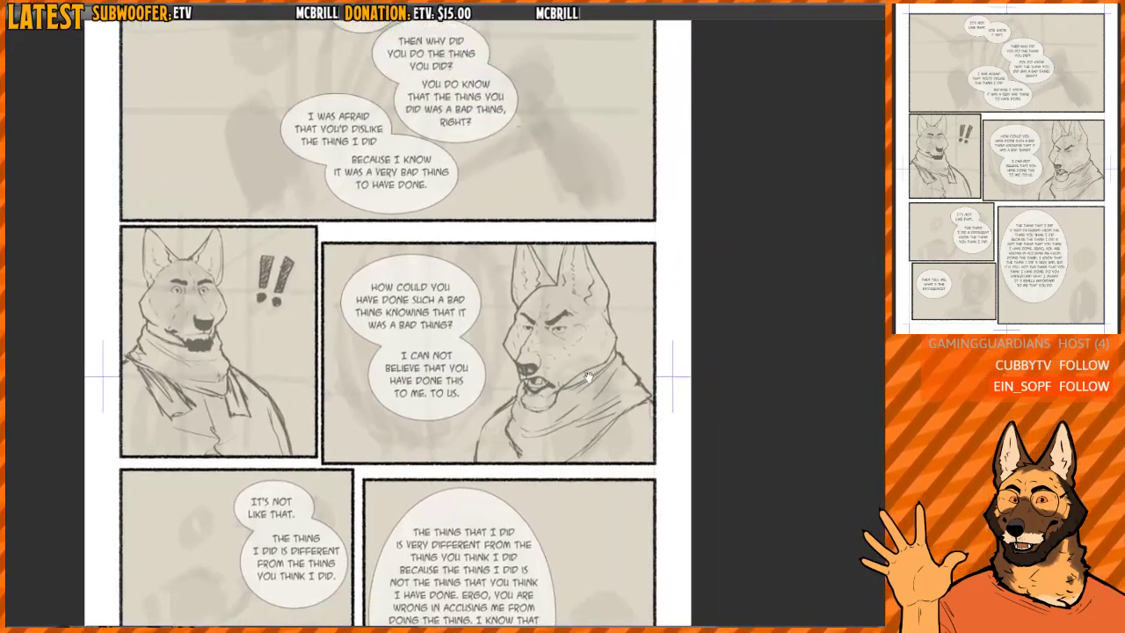
{"action": "scroll", "coordinate": [574, 320], "scroll_direction": "up", "scroll_amount": 3}
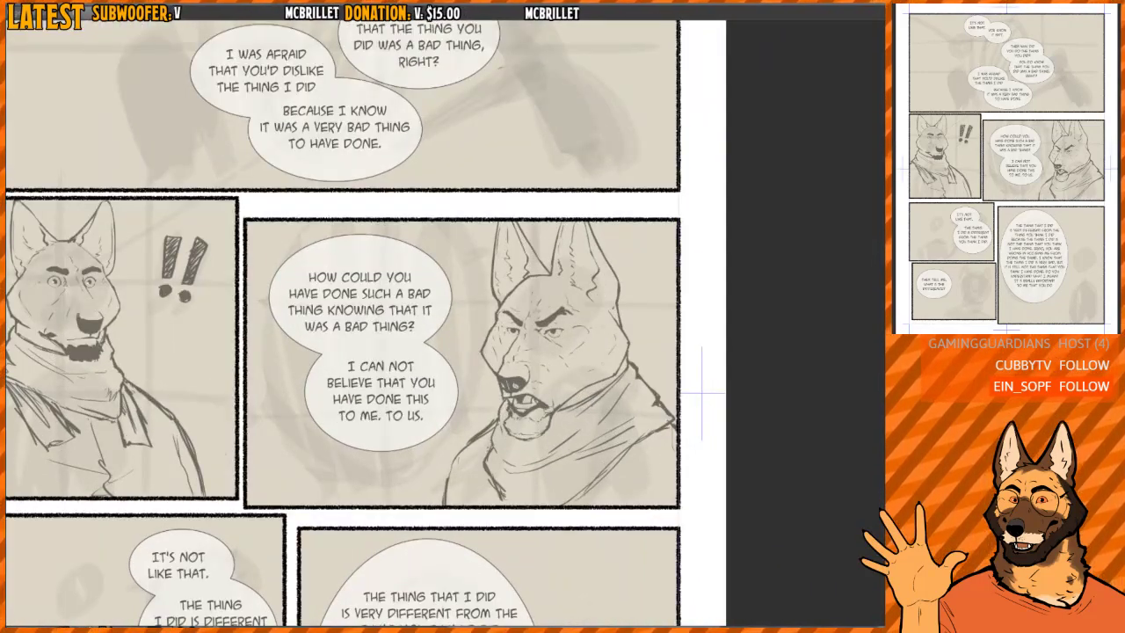
{"action": "left_click_drag", "start_coordinate": [539, 446], "coordinate": [513, 400]}
{"action": "scroll", "coordinate": [512, 396], "scroll_direction": "up", "scroll_amount": 7}
{"action": "mouse_move", "coordinate": [383, 376]}
{"action": "left_mouse_down"}
{"action": "mouse_move", "coordinate": [459, 324]}
{"action": "mouse_move", "coordinate": [383, 377]}
{"action": "left_mouse_up"}
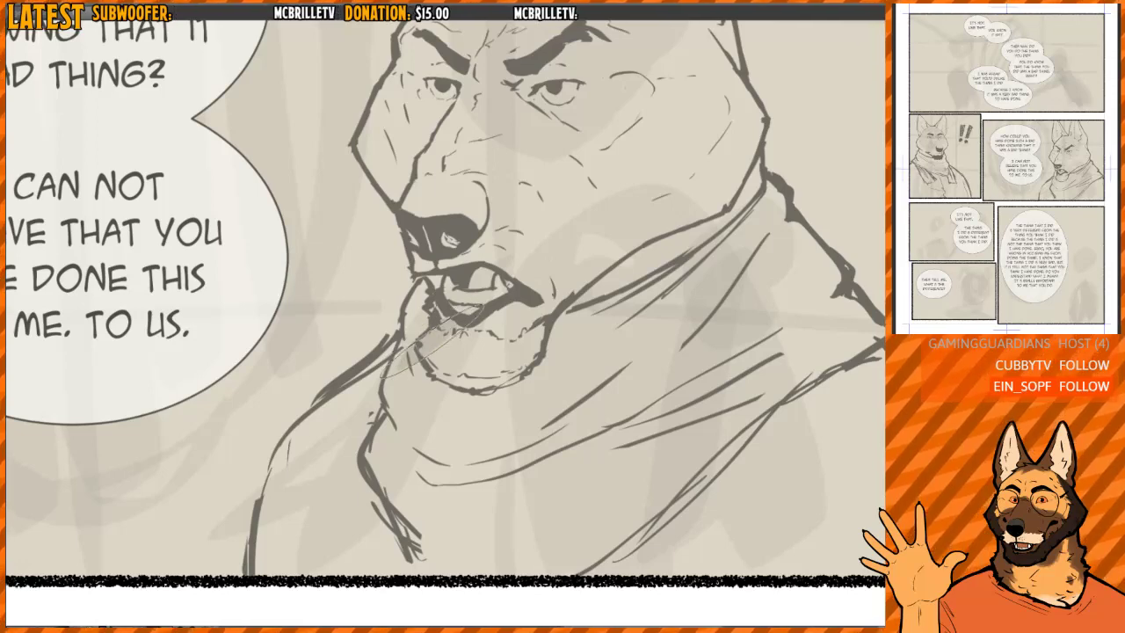
{"action": "key", "text": "ctrl+z"}
{"action": "mouse_move", "coordinate": [422, 336]}
{"action": "left_mouse_down"}
{"action": "mouse_move", "coordinate": [466, 387]}
{"action": "mouse_move", "coordinate": [523, 367]}
{"action": "mouse_move", "coordinate": [542, 331]}
{"action": "left_mouse_up"}
{"action": "scroll", "coordinate": [529, 343], "scroll_direction": "down", "scroll_amount": 6}
{"action": "left_click_drag", "start_coordinate": [528, 256], "coordinate": [523, 338]}
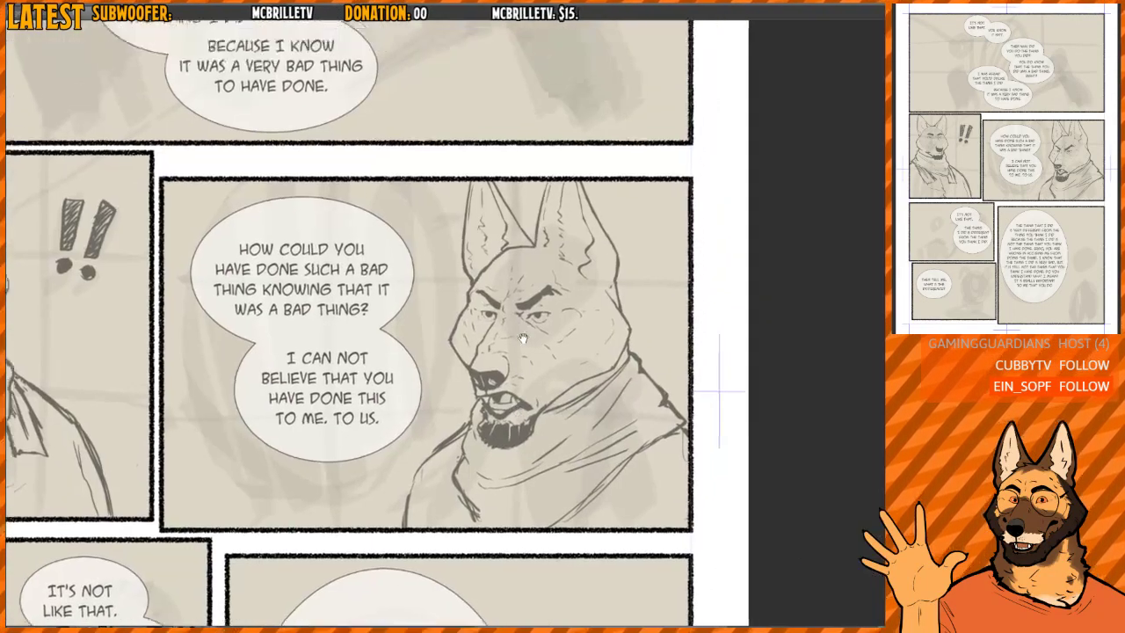
- Examine the whole comic page, mirroring the view to check the faces of the two sketched dogs
{"action": "scroll", "coordinate": [523, 338], "scroll_direction": "down", "scroll_amount": 2}
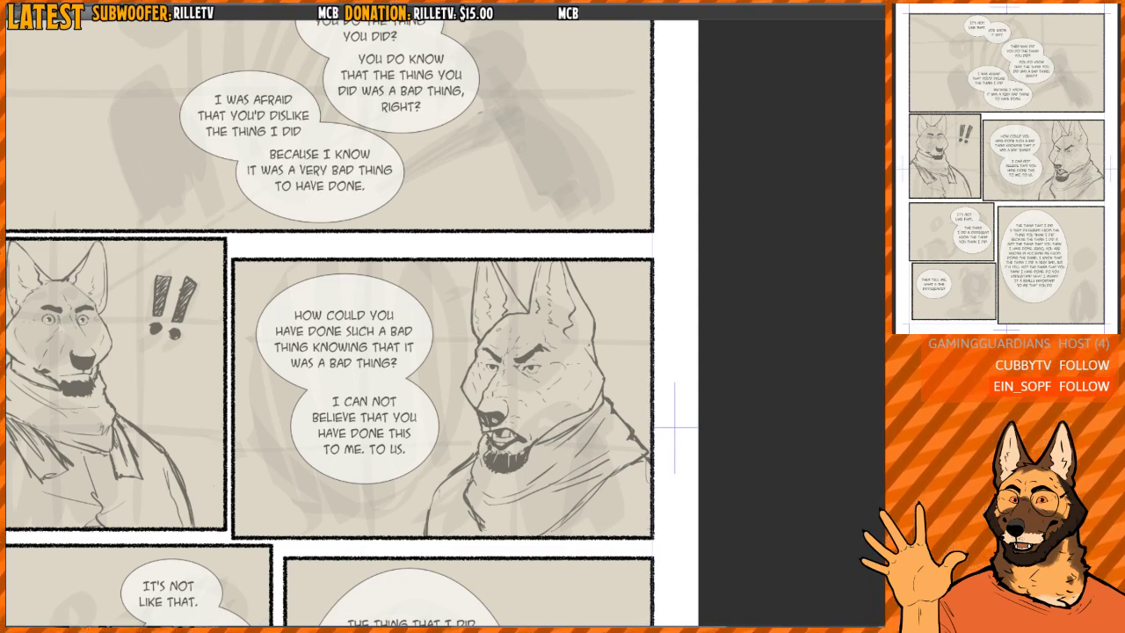
{"action": "left_click_drag", "start_coordinate": [514, 186], "coordinate": [496, 245]}
{"action": "scroll", "coordinate": [552, 276], "scroll_direction": "down", "scroll_amount": 3}
{"action": "key", "text": "h"}
{"action": "key", "text": "h"}
{"action": "left_click_drag", "start_coordinate": [552, 366], "coordinate": [555, 287]}
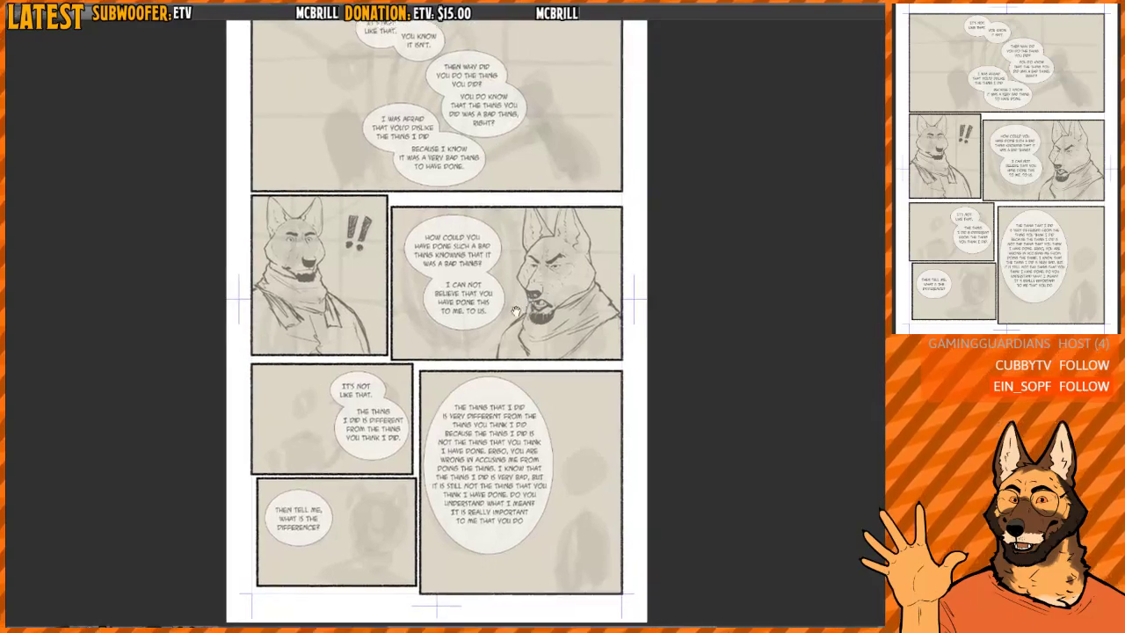
{"action": "scroll", "coordinate": [554, 288], "scroll_direction": "up", "scroll_amount": 2}
{"action": "scroll", "coordinate": [492, 264], "scroll_direction": "up", "scroll_amount": 1}
{"action": "left_click_drag", "start_coordinate": [438, 211], "coordinate": [451, 279]}
{"action": "scroll", "coordinate": [451, 279], "scroll_direction": "up", "scroll_amount": 1}
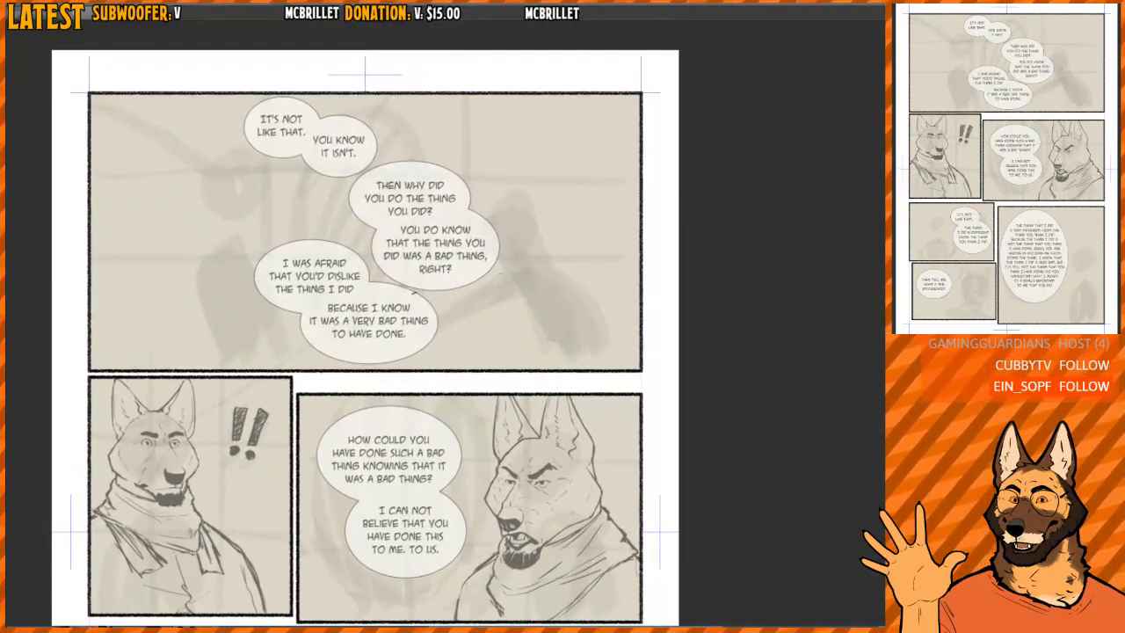
- Switch to the character reference sheet and examine the angry dog heads and the arguing full-body poses
{"action": "key", "text": "ctrl+Tab"}
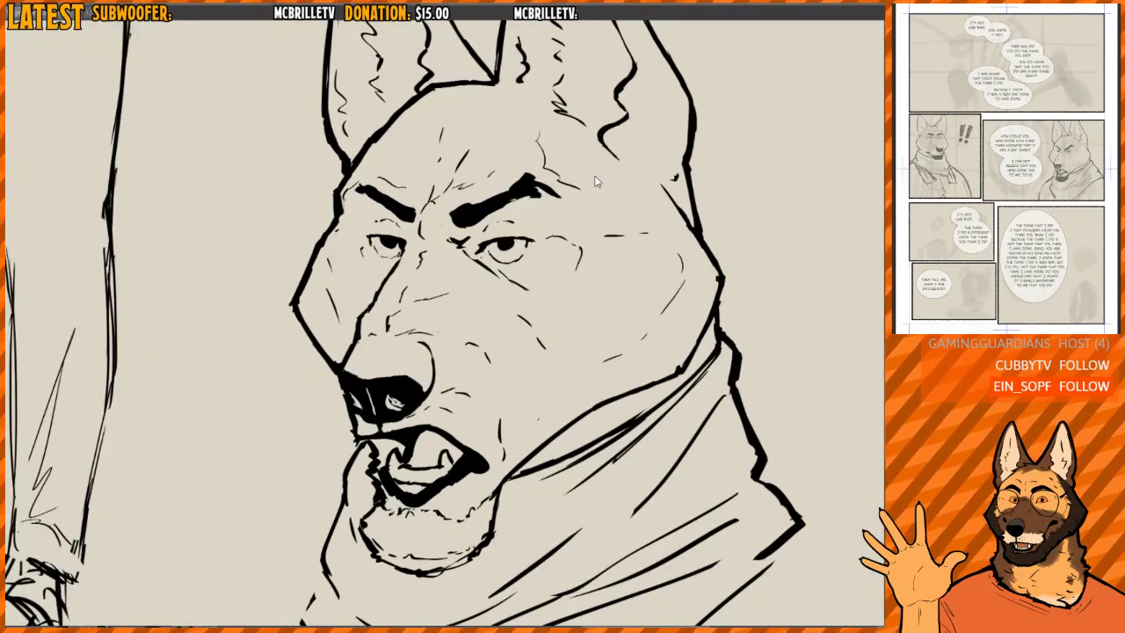
{"action": "key", "text": "ctrl+Tab"}
{"action": "key", "text": "ctrl+Tab"}
{"action": "scroll", "coordinate": [509, 340], "scroll_direction": "down", "scroll_amount": 2}
{"action": "mouse_move", "coordinate": [509, 340]}
{"action": "left_mouse_down"}
{"action": "mouse_move", "coordinate": [534, 305]}
{"action": "mouse_move", "coordinate": [527, 298]}
{"action": "left_mouse_up"}
{"action": "scroll", "coordinate": [529, 297], "scroll_direction": "down", "scroll_amount": 2}
{"action": "mouse_move", "coordinate": [527, 180]}
{"action": "left_mouse_down"}
{"action": "mouse_move", "coordinate": [530, 376]}
{"action": "mouse_move", "coordinate": [547, 276]}
{"action": "mouse_move", "coordinate": [584, 267]}
{"action": "mouse_move", "coordinate": [604, 310]}
{"action": "left_mouse_up"}
{"action": "scroll", "coordinate": [546, 277], "scroll_direction": "up", "scroll_amount": 2}
{"action": "scroll", "coordinate": [546, 280], "scroll_direction": "down", "scroll_amount": 2}
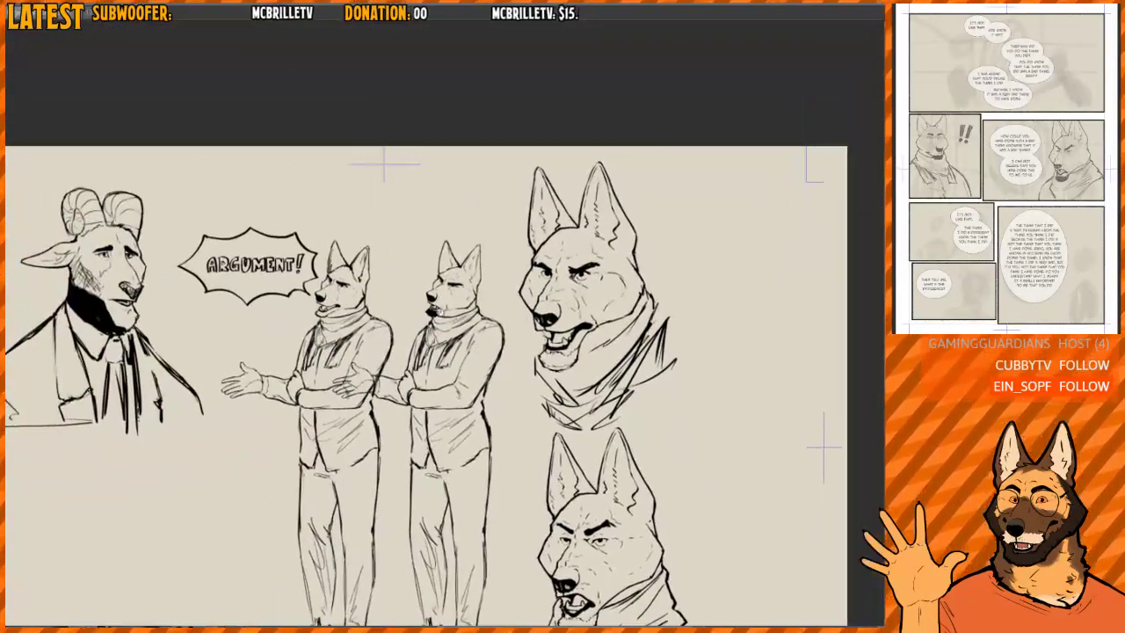
{"action": "scroll", "coordinate": [445, 311], "scroll_direction": "up", "scroll_amount": 5}
{"action": "scroll", "coordinate": [538, 265], "scroll_direction": "down", "scroll_amount": 2}
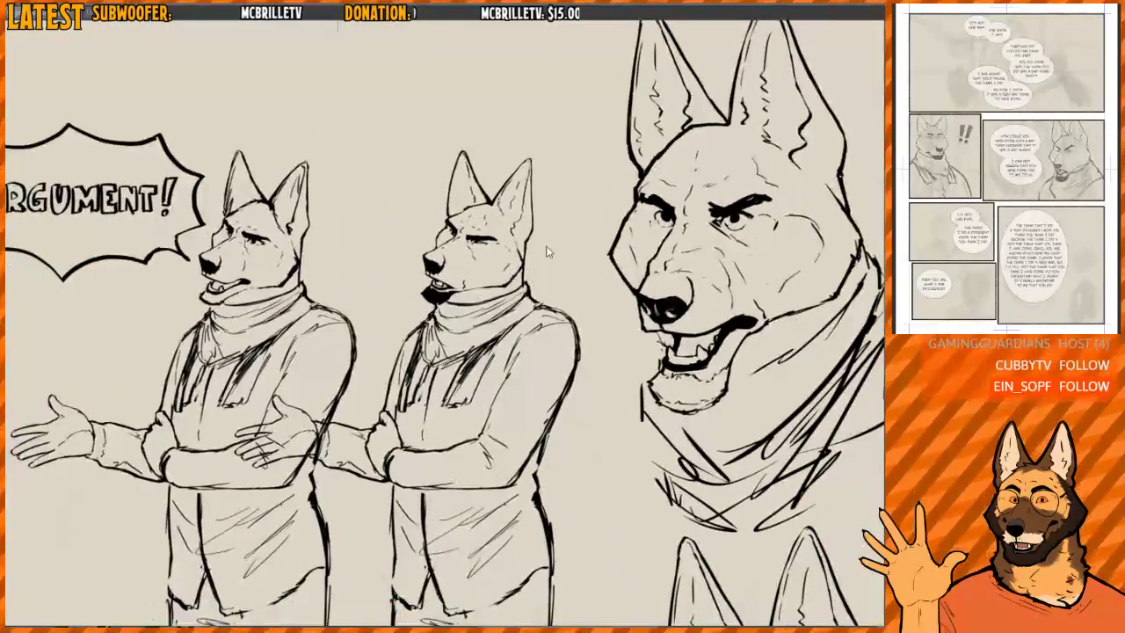
- Compare the comic page's panels and dog sketches with the arguing figures on the reference sheet
{"action": "key", "text": "ctrl+Tab"}
{"action": "scroll", "coordinate": [577, 252], "scroll_direction": "down", "scroll_amount": 2}
{"action": "left_click_drag", "start_coordinate": [577, 251], "coordinate": [560, 70]}
{"action": "scroll", "coordinate": [379, 357], "scroll_direction": "up", "scroll_amount": 4}
{"action": "scroll", "coordinate": [416, 349], "scroll_direction": "down", "scroll_amount": 1}
{"action": "left_click_drag", "start_coordinate": [436, 430], "coordinate": [438, 323]}
{"action": "left_click_drag", "start_coordinate": [852, 211], "coordinate": [621, 202]}
{"action": "left_click_drag", "start_coordinate": [532, 256], "coordinate": [599, 329]}
{"action": "scroll", "coordinate": [570, 311], "scroll_direction": "down", "scroll_amount": 1}
{"action": "left_click_drag", "start_coordinate": [554, 160], "coordinate": [559, 444]}
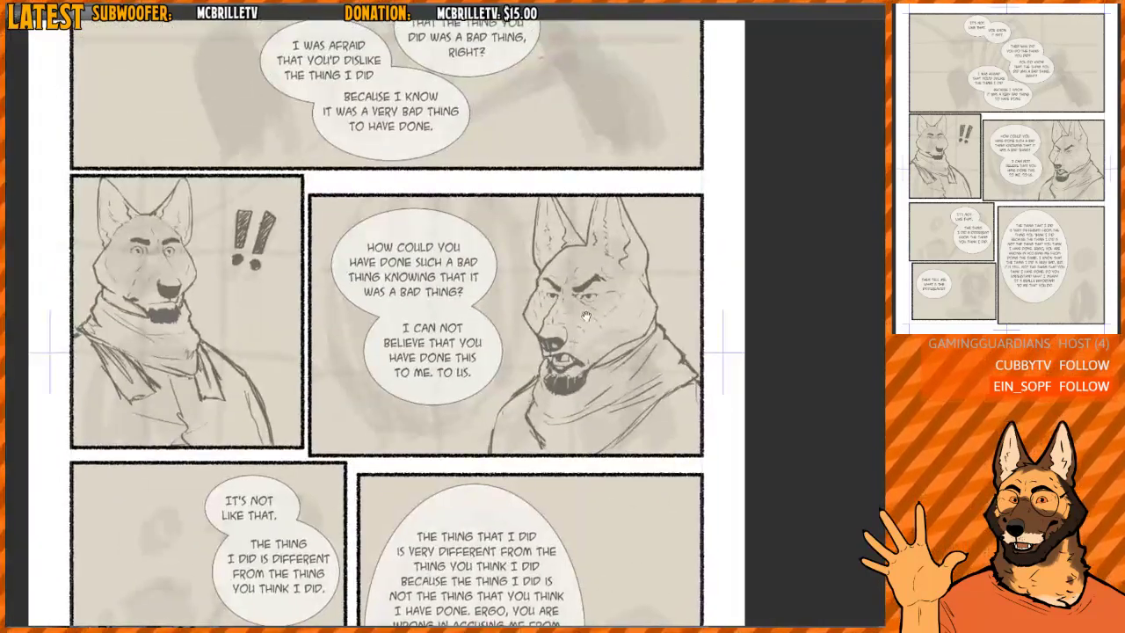
{"action": "left_click_drag", "start_coordinate": [573, 292], "coordinate": [582, 431]}
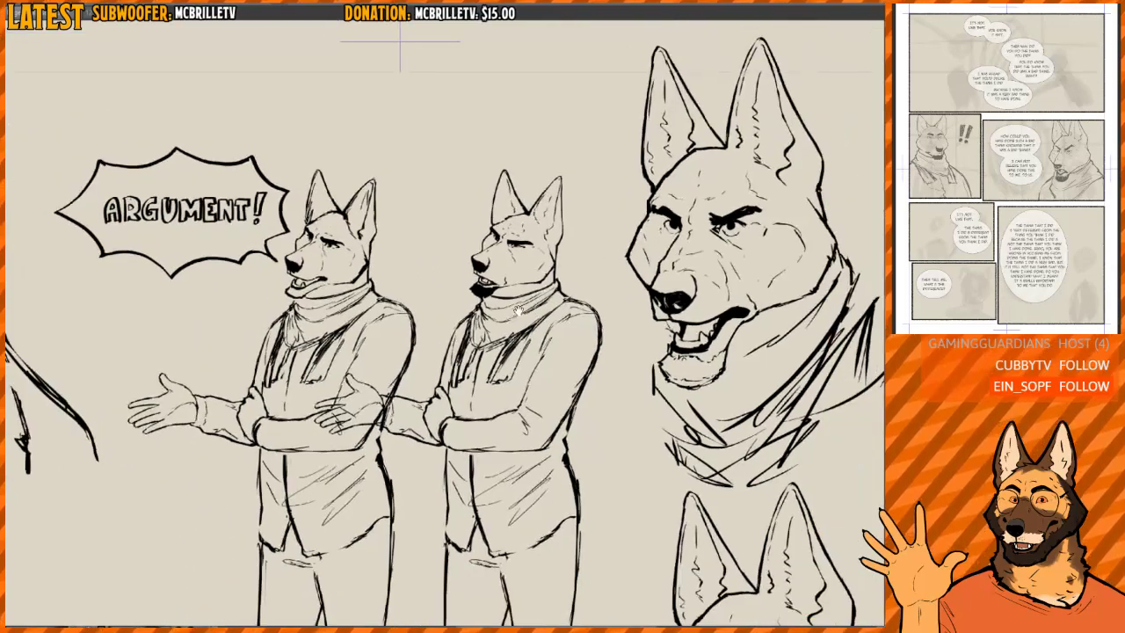
{"action": "key", "text": "ctrl+Tab"}
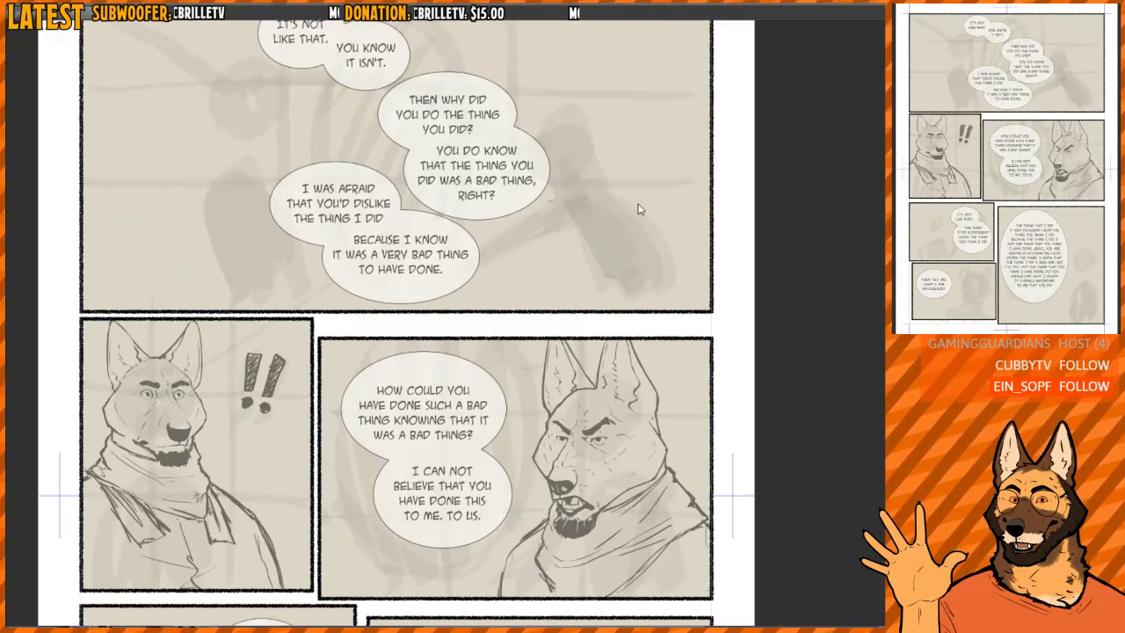
{"action": "scroll", "coordinate": [559, 243], "scroll_direction": "down", "scroll_amount": 3}
{"action": "left_click_drag", "start_coordinate": [532, 319], "coordinate": [524, 258]}
- Return to the reference sheet and examine the original arguing dog and its bearded copy up close
{"action": "key", "text": "ctrl+Tab"}
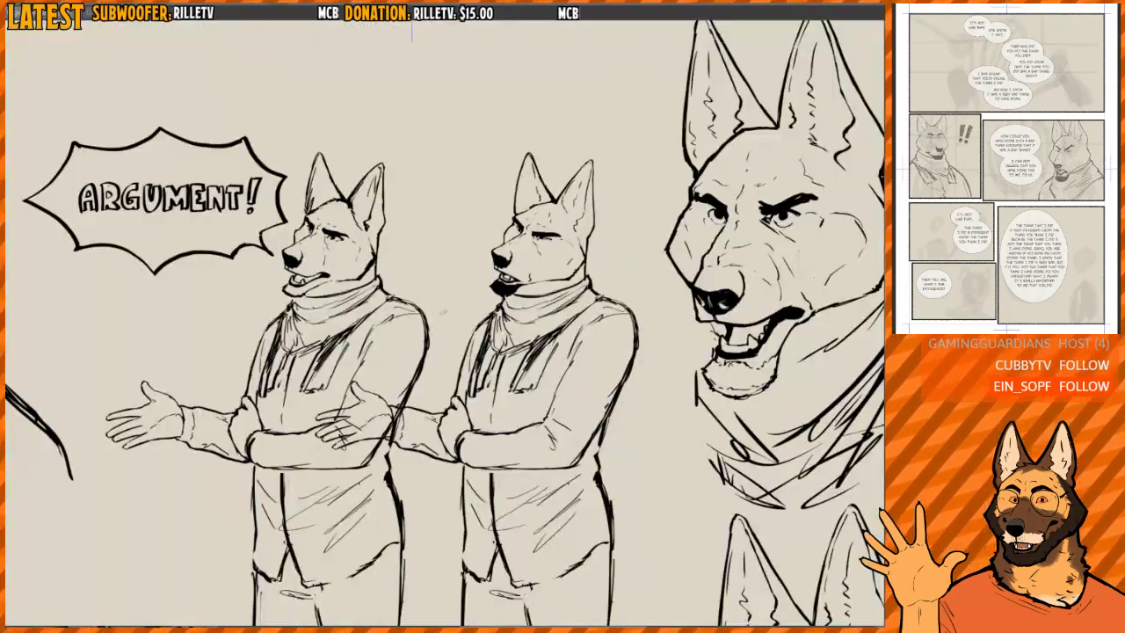
{"action": "left_click_drag", "start_coordinate": [348, 257], "coordinate": [443, 278]}
{"action": "scroll", "coordinate": [430, 274], "scroll_direction": "up", "scroll_amount": 3}
{"action": "scroll", "coordinate": [465, 243], "scroll_direction": "up", "scroll_amount": 2}
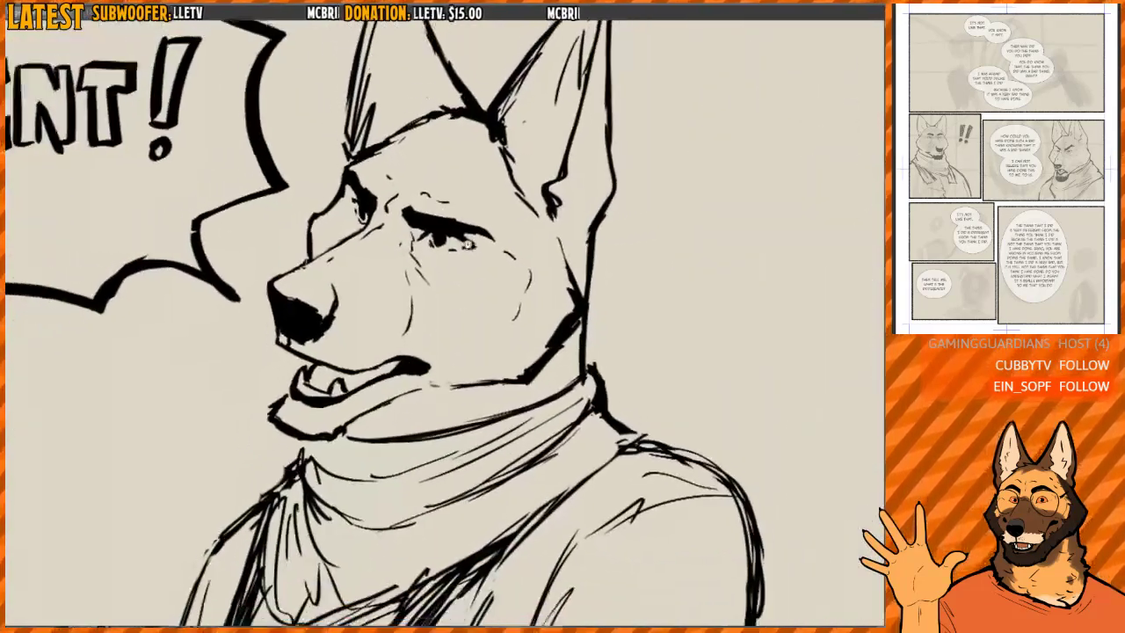
{"action": "scroll", "coordinate": [443, 227], "scroll_direction": "down", "scroll_amount": 5}
{"action": "left_click_drag", "start_coordinate": [452, 232], "coordinate": [453, 216]}
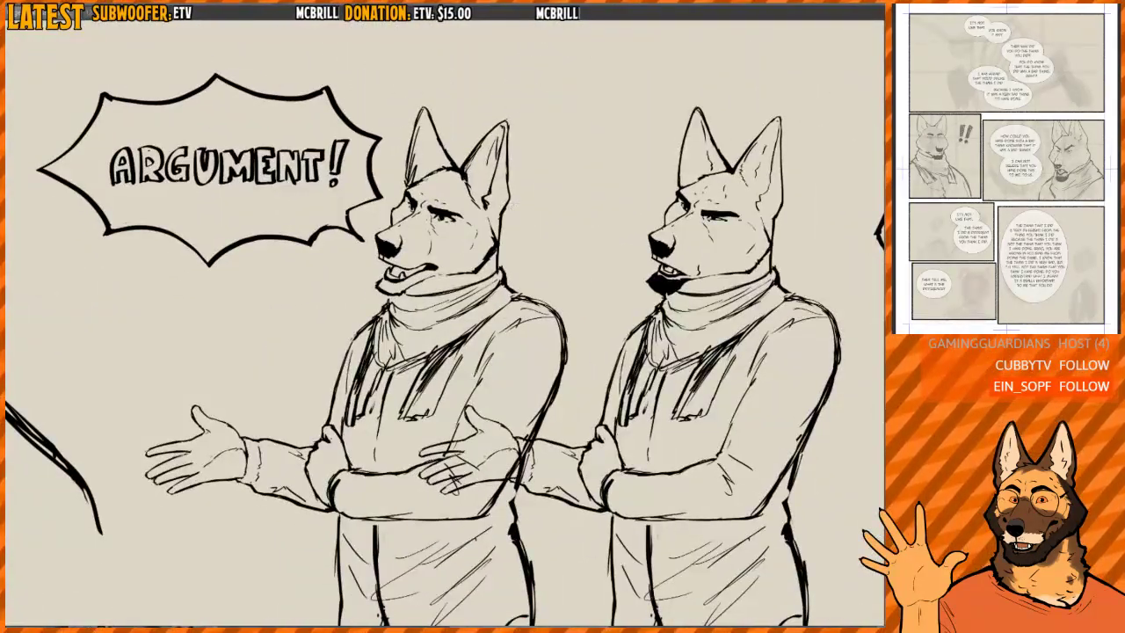
- Compare the reference sheet with and without the bearded dog copy, and undo back to the single beardless arguing dog
{"action": "key", "text": "ctrl+z"}
{"action": "key", "text": "ctrl+y"}
{"action": "key", "text": "ctrl+z"}
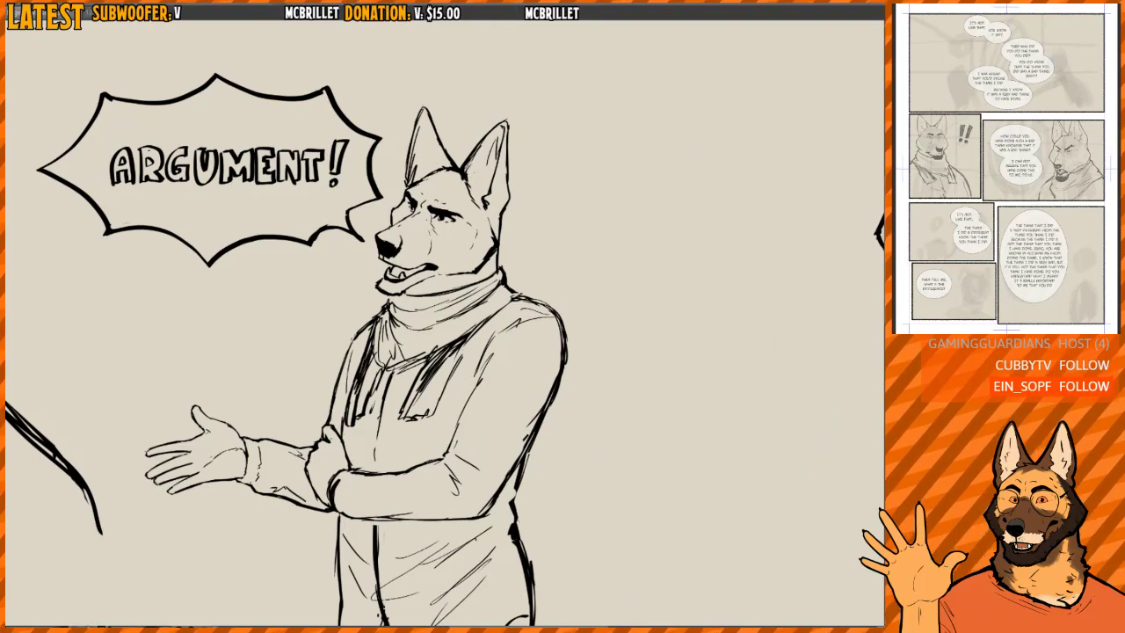
{"action": "key", "text": "ctrl+y"}
{"action": "scroll", "coordinate": [757, 204], "scroll_direction": "up", "scroll_amount": 5}
{"action": "scroll", "coordinate": [641, 265], "scroll_direction": "down", "scroll_amount": 2}
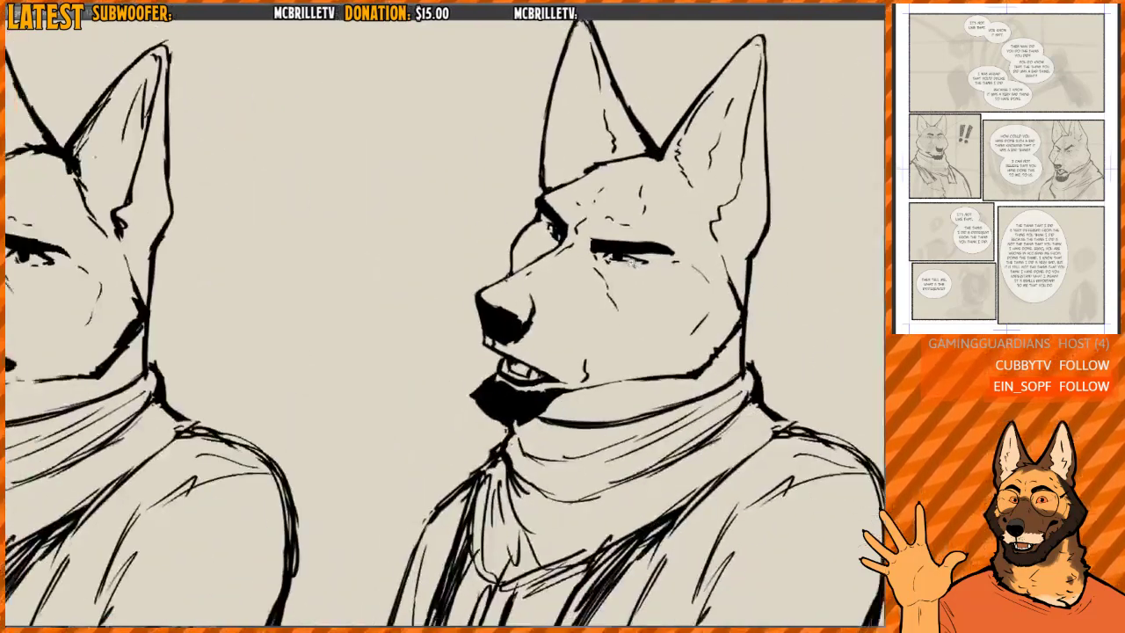
{"action": "scroll", "coordinate": [630, 260], "scroll_direction": "down", "scroll_amount": 2}
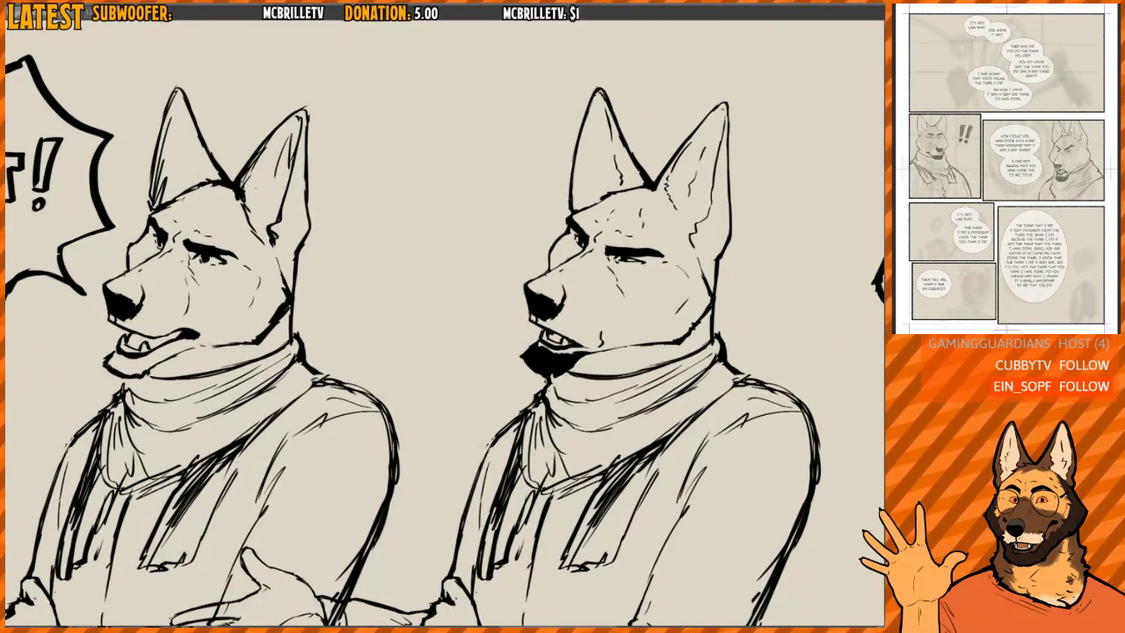
{"action": "key", "text": "ctrl+z"}
{"action": "scroll", "coordinate": [695, 396], "scroll_direction": "down", "scroll_amount": 3}
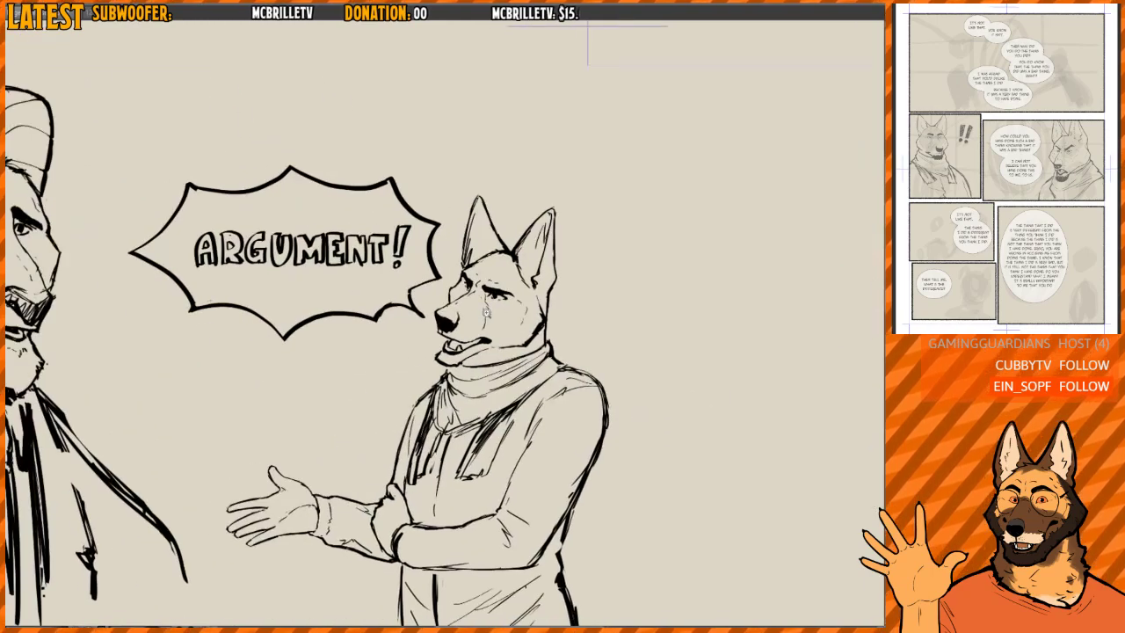
{"action": "scroll", "coordinate": [487, 313], "scroll_direction": "up", "scroll_amount": 1}
- Examine the comic page's unfinished top and bottom panels, then the reference sheet, for where the arguing dog fits
{"action": "key", "text": "ctrl+Tab"}
{"action": "left_click_drag", "start_coordinate": [553, 195], "coordinate": [558, 320]}
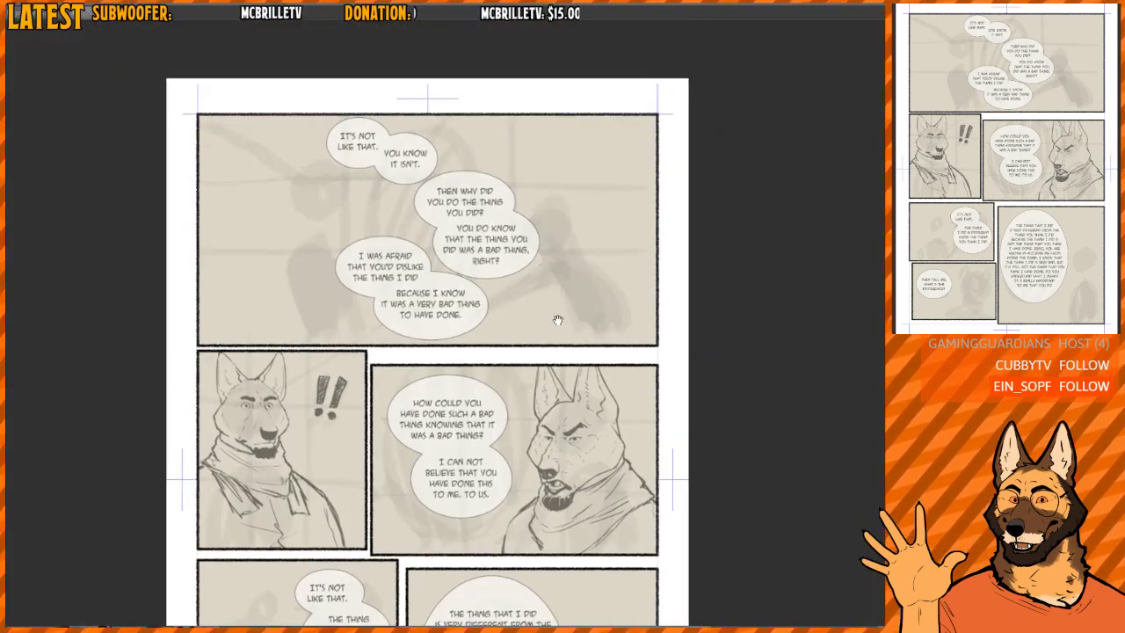
{"action": "scroll", "coordinate": [557, 320], "scroll_direction": "up", "scroll_amount": 1}
{"action": "scroll", "coordinate": [507, 270], "scroll_direction": "up", "scroll_amount": 1}
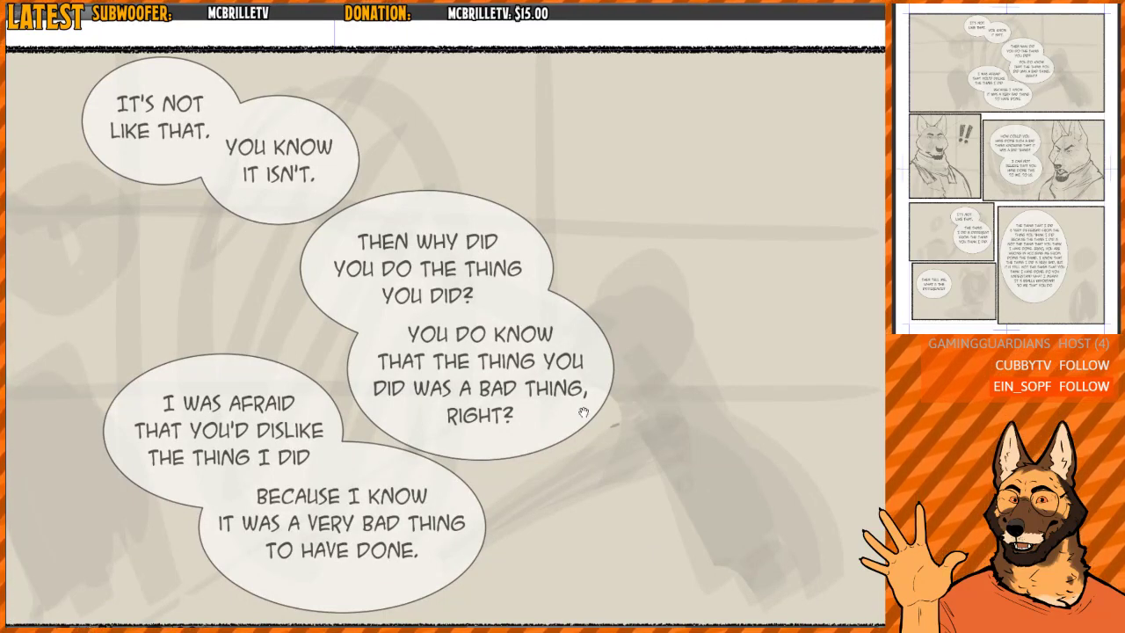
{"action": "scroll", "coordinate": [583, 412], "scroll_direction": "down", "scroll_amount": 3}
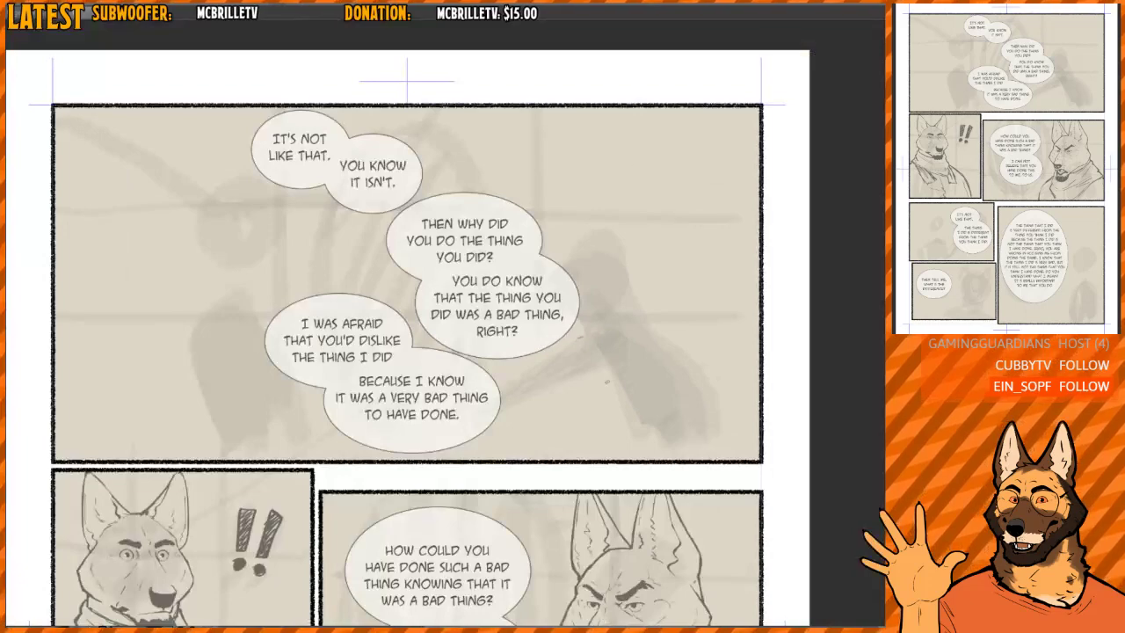
{"action": "scroll", "coordinate": [423, 393], "scroll_direction": "down", "scroll_amount": 10}
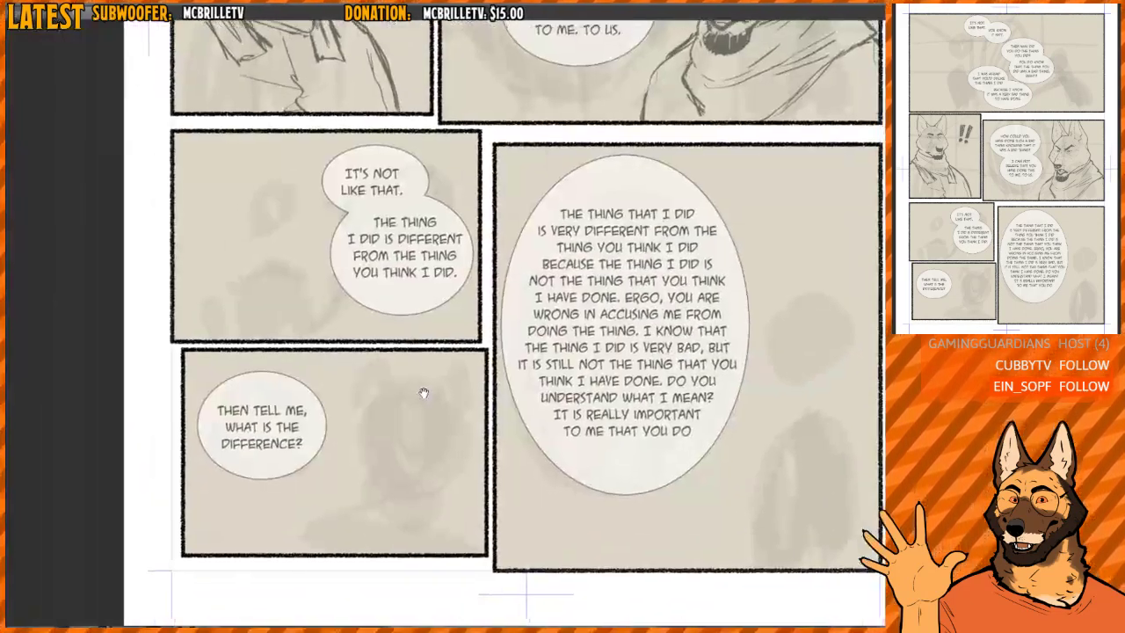
{"action": "left_click_drag", "start_coordinate": [424, 392], "coordinate": [434, 339]}
{"action": "scroll", "coordinate": [406, 407], "scroll_direction": "up", "scroll_amount": 3}
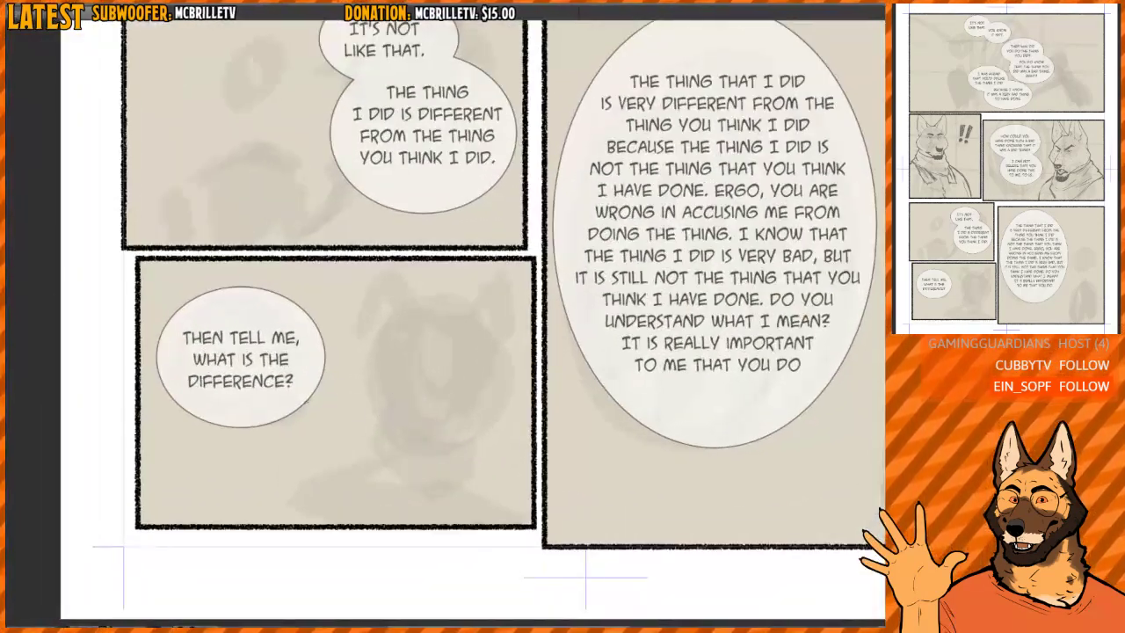
{"action": "left_click_drag", "start_coordinate": [465, 381], "coordinate": [431, 381]}
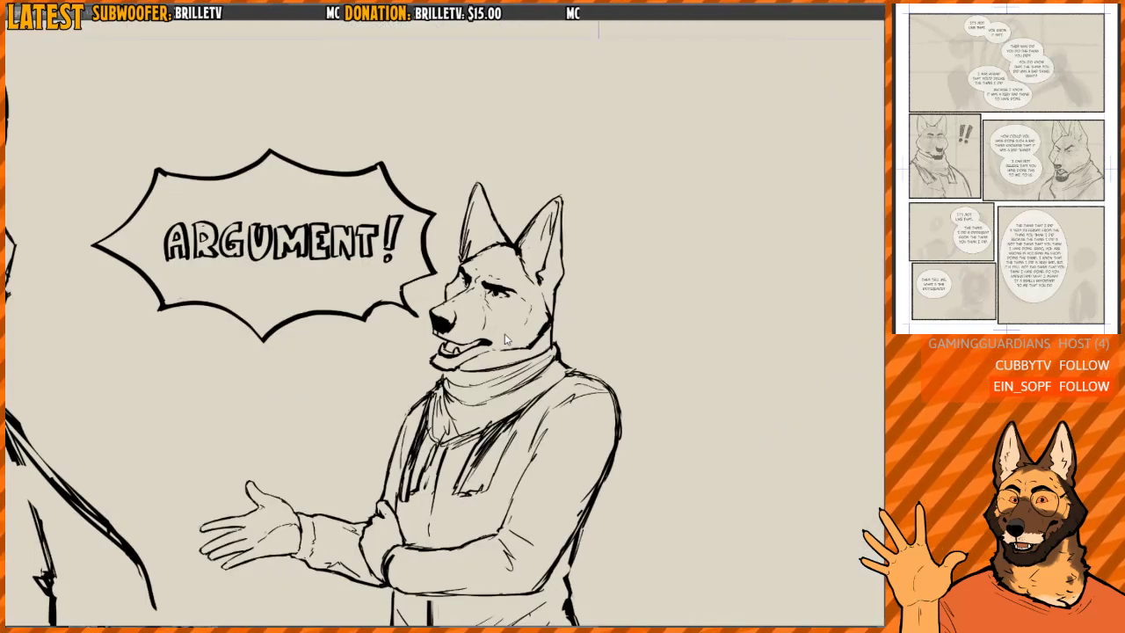
{"action": "scroll", "coordinate": [700, 326], "scroll_direction": "down", "scroll_amount": 5}
{"action": "left_click_drag", "start_coordinate": [725, 300], "coordinate": [580, 243]}
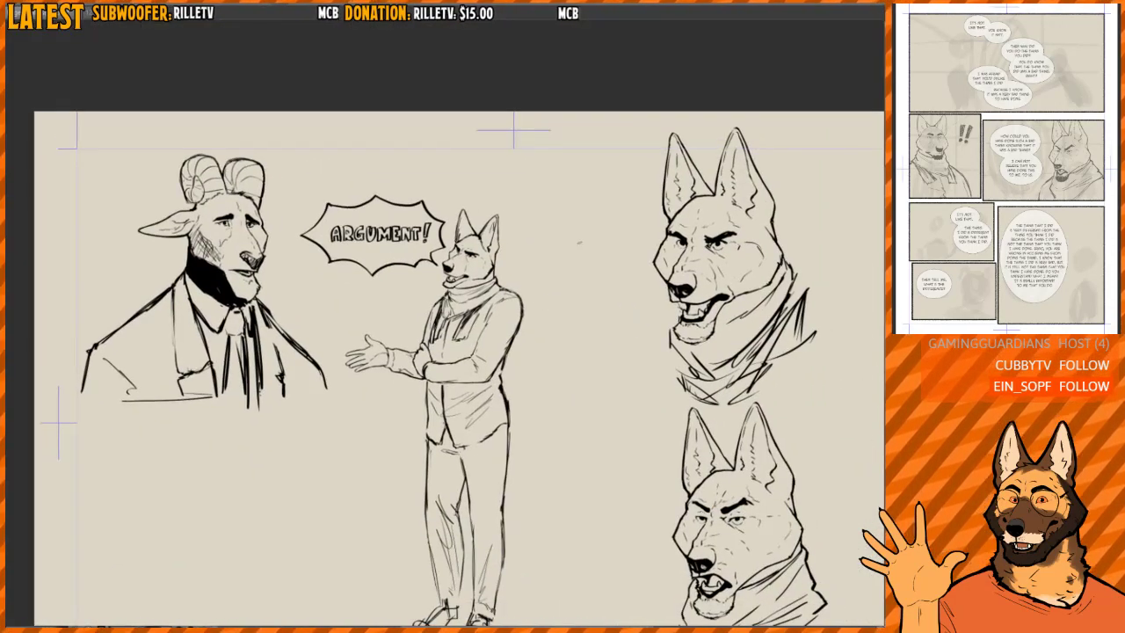
- Copy the arguing dog with its speech bubble from the reference sheet into the comic page's top panel
{"action": "key", "text": "ctrl+z"}
{"action": "key", "text": "ctrl+shift+z"}
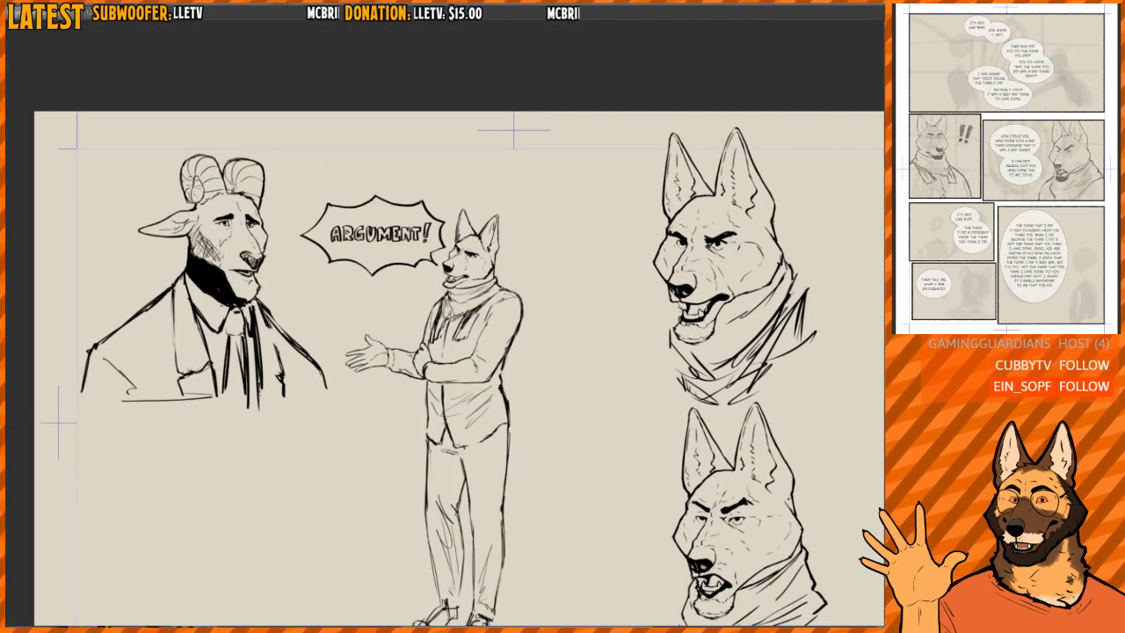
{"action": "key", "text": "ctrl+Tab"}
{"action": "left_click_drag", "start_coordinate": [674, 300], "coordinate": [596, 352]}
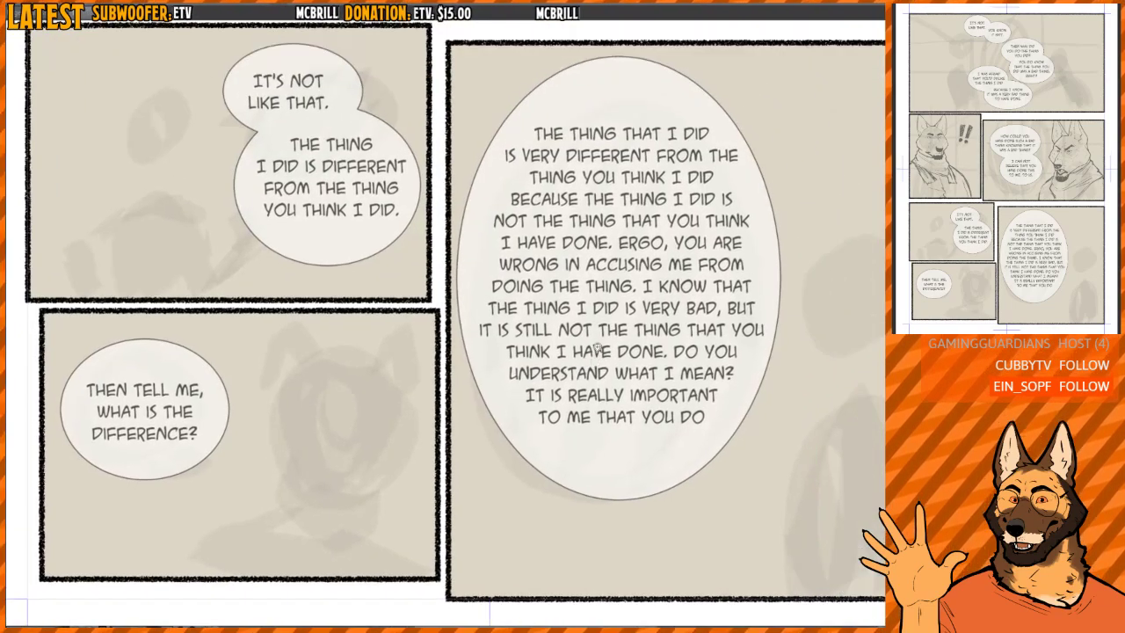
{"action": "scroll", "coordinate": [597, 352], "scroll_direction": "down", "scroll_amount": 2}
{"action": "left_click_drag", "start_coordinate": [665, 341], "coordinate": [587, 515]}
{"action": "left_click_drag", "start_coordinate": [670, 155], "coordinate": [617, 352]}
{"action": "mouse_move", "coordinate": [658, 131]}
{"action": "left_mouse_down"}
{"action": "mouse_move", "coordinate": [620, 423]}
{"action": "mouse_move", "coordinate": [637, 438]}
{"action": "left_mouse_up"}
{"action": "scroll", "coordinate": [625, 423], "scroll_direction": "up", "scroll_amount": 1}
- Try tilting the arguing dog toward the speech bubbles and fitting it over the top panel's right-hand figure
{"action": "key", "text": "ctrl+t"}
{"action": "mouse_move", "coordinate": [754, 295]}
{"action": "left_mouse_down"}
{"action": "mouse_move", "coordinate": [773, 249]}
{"action": "mouse_move", "coordinate": [768, 227]}
{"action": "left_mouse_up"}
{"action": "mouse_move", "coordinate": [598, 420]}
{"action": "left_mouse_down"}
{"action": "mouse_move", "coordinate": [612, 405]}
{"action": "mouse_move", "coordinate": [616, 336]}
{"action": "left_mouse_up"}
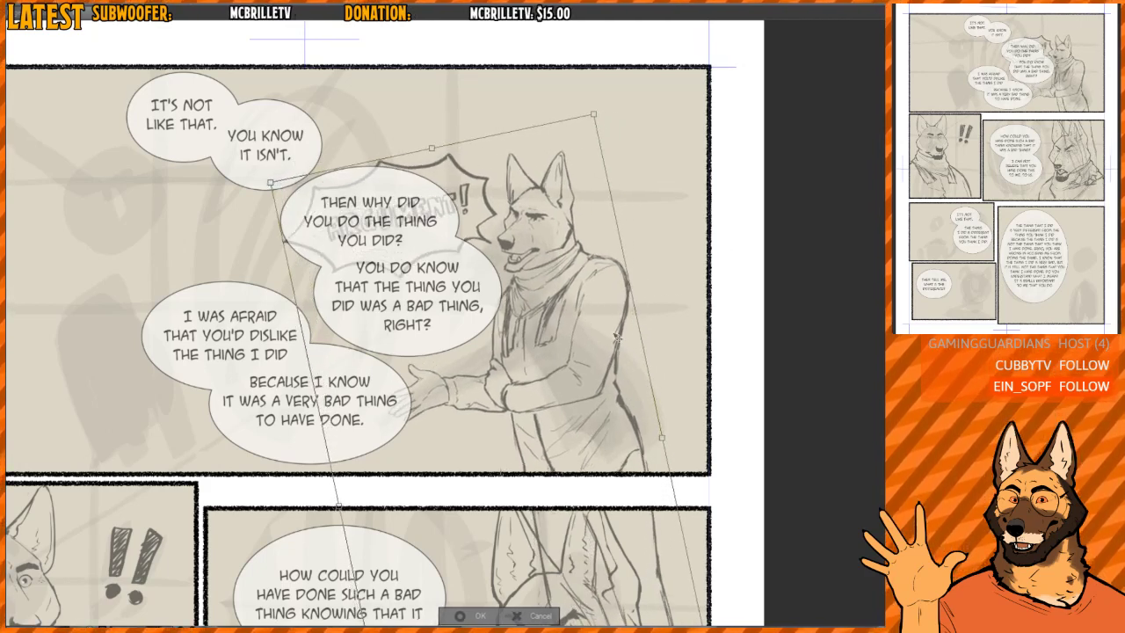
{"action": "left_click_drag", "start_coordinate": [566, 247], "coordinate": [568, 244]}
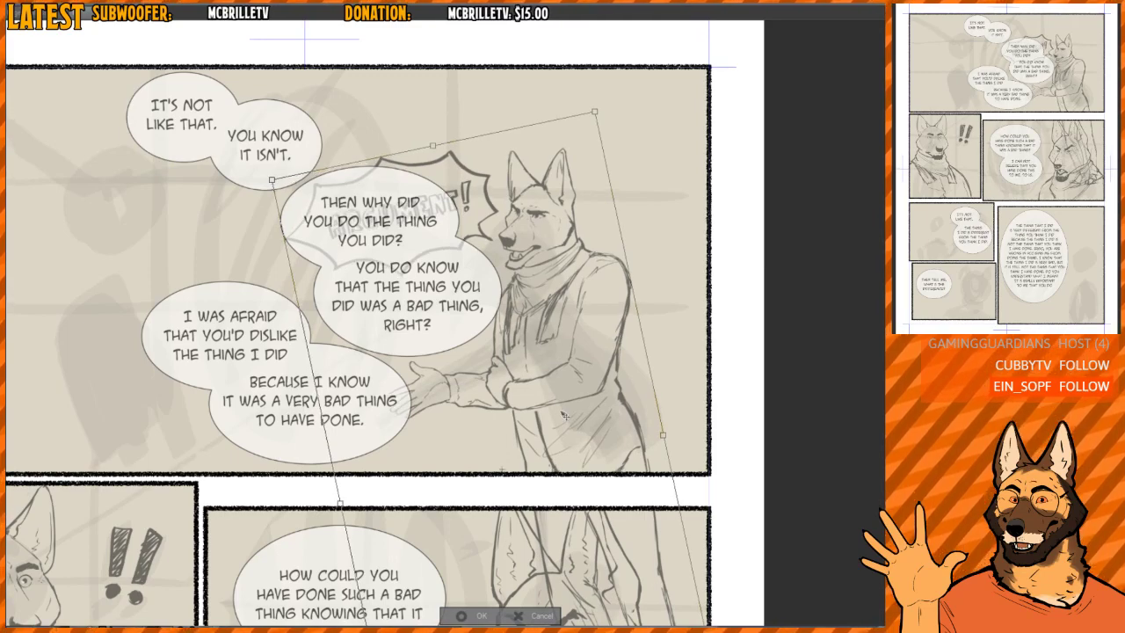
{"action": "left_click_drag", "start_coordinate": [565, 414], "coordinate": [648, 433]}
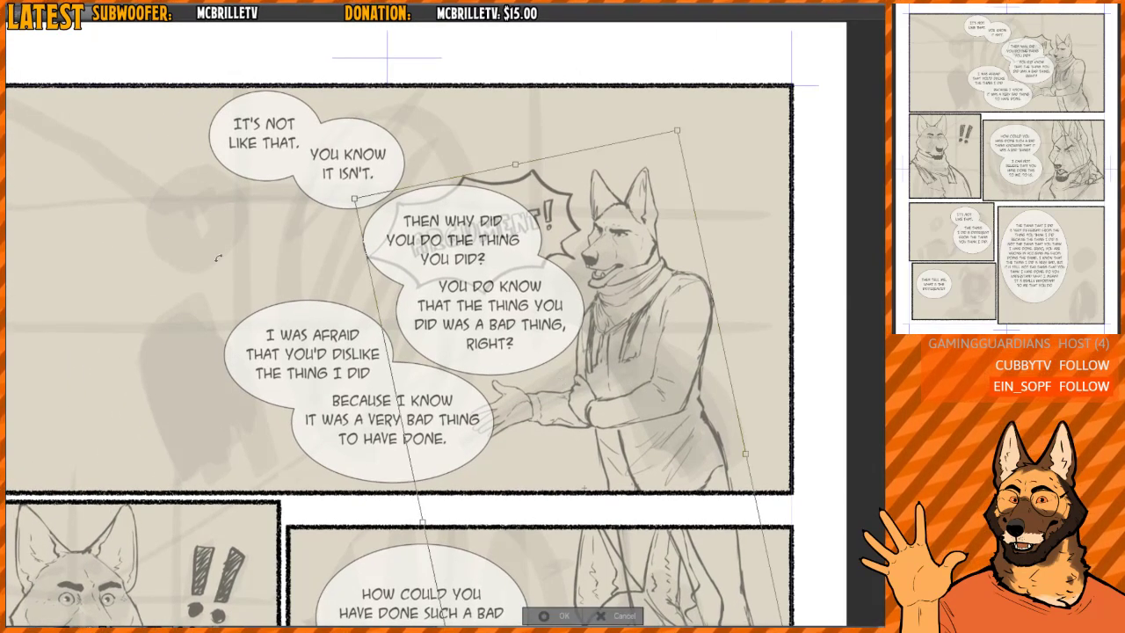
- Try moving the untilted arguing dog down into the "Then tell me, what is the difference?" panel
{"action": "left_click_drag", "start_coordinate": [369, 276], "coordinate": [343, 152]}
{"action": "scroll", "coordinate": [521, 178], "scroll_direction": "down", "scroll_amount": 2}
{"action": "mouse_move", "coordinate": [581, 310]}
{"action": "left_mouse_down"}
{"action": "mouse_move", "coordinate": [571, 181]}
{"action": "mouse_move", "coordinate": [559, 231]}
{"action": "mouse_move", "coordinate": [522, 192]}
{"action": "mouse_move", "coordinate": [402, 363]}
{"action": "left_mouse_up"}
{"action": "scroll", "coordinate": [557, 235], "scroll_direction": "down", "scroll_amount": 2}
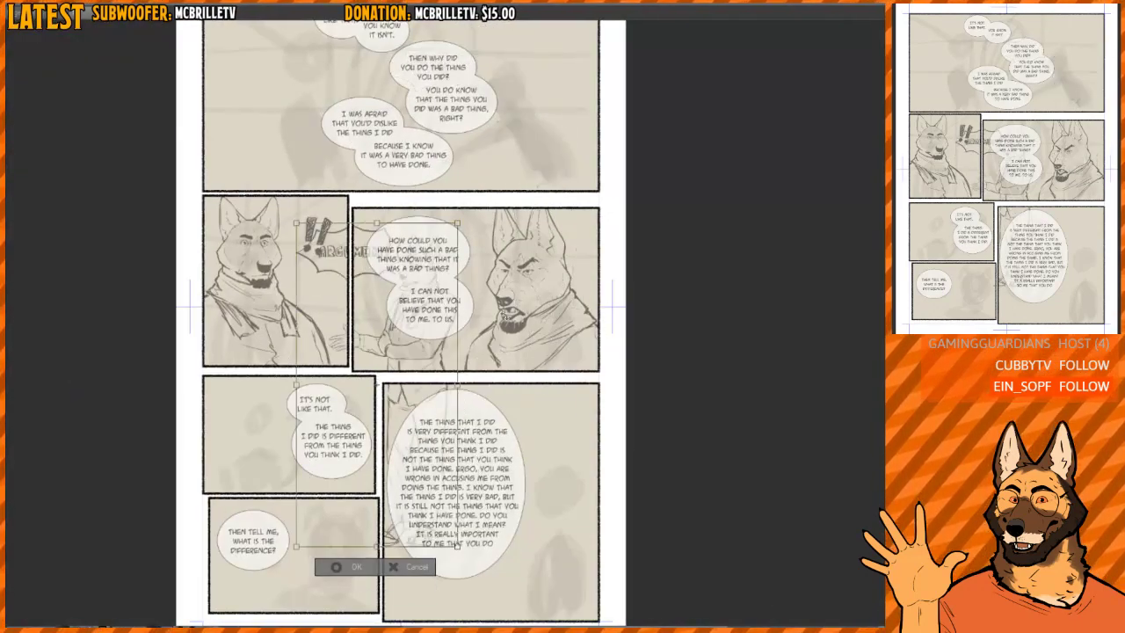
{"action": "left_click_drag", "start_coordinate": [507, 315], "coordinate": [516, 202]}
{"action": "left_click_drag", "start_coordinate": [413, 273], "coordinate": [339, 530]}
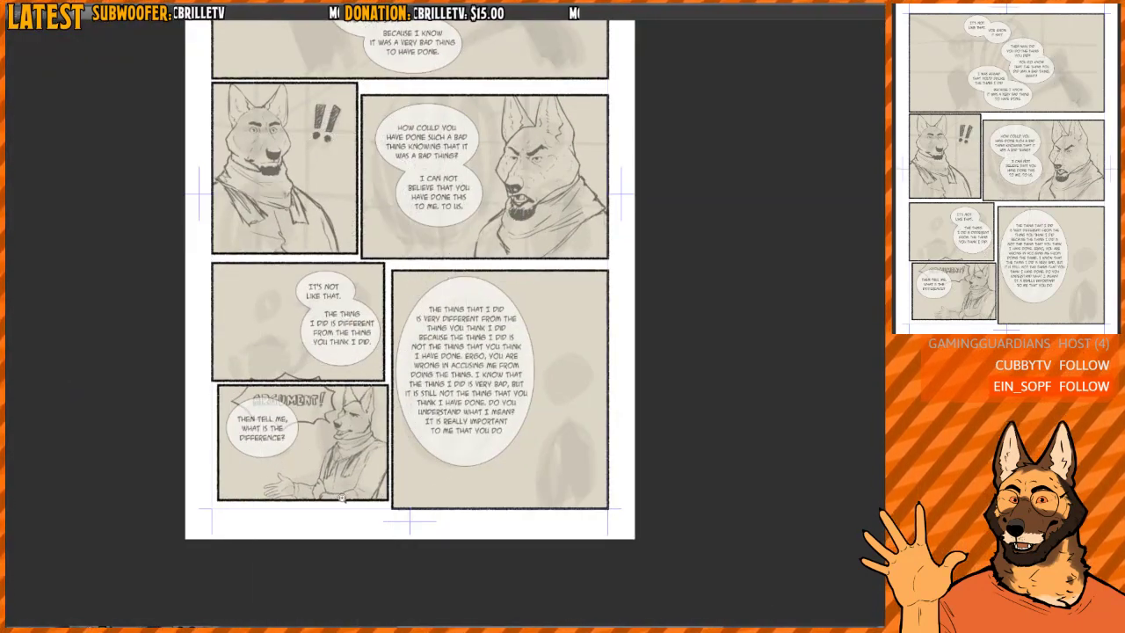
{"action": "scroll", "coordinate": [341, 495], "scroll_direction": "up", "scroll_amount": 2}
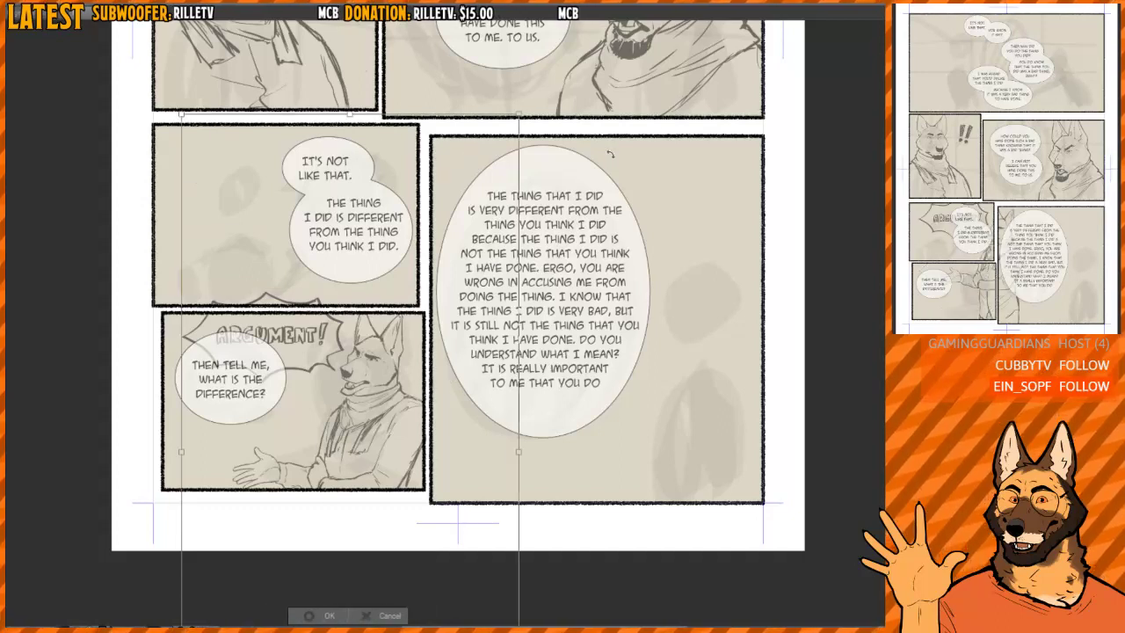
- Try rotating and enlarging the dog so its head and shoulders fill the "Then tell me" panel, and cancel the transform
{"action": "left_click_drag", "start_coordinate": [490, 237], "coordinate": [413, 573]}
{"action": "left_click_drag", "start_coordinate": [492, 590], "coordinate": [482, 579]}
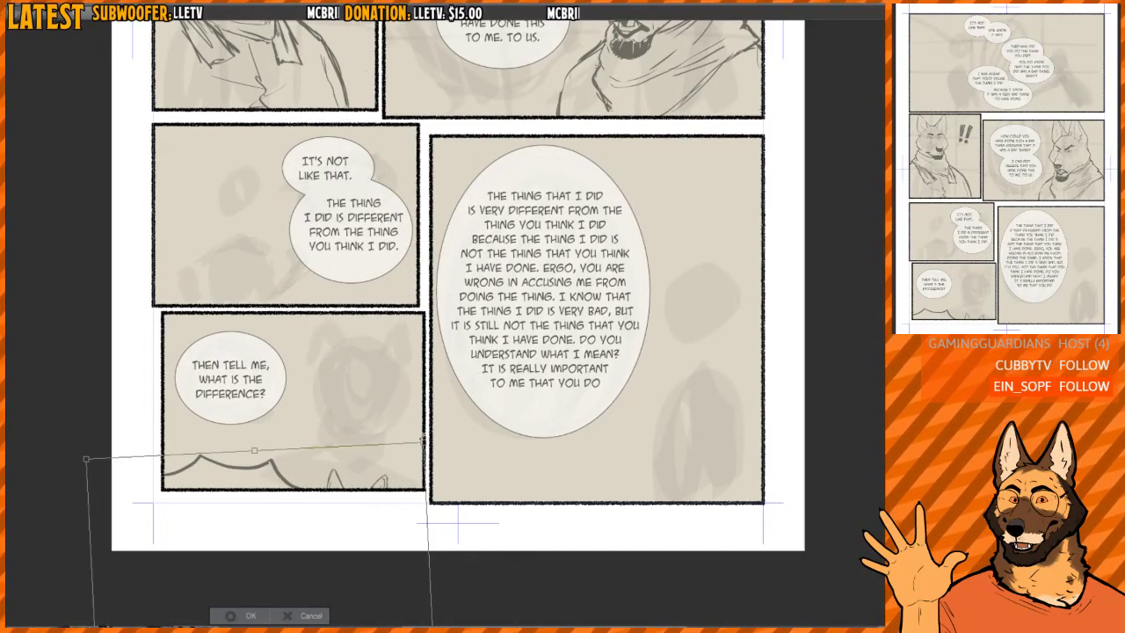
{"action": "left_click_drag", "start_coordinate": [424, 442], "coordinate": [515, 257]}
{"action": "mouse_move", "coordinate": [513, 308]}
{"action": "left_mouse_down"}
{"action": "mouse_move", "coordinate": [502, 296]}
{"action": "mouse_move", "coordinate": [538, 297]}
{"action": "left_mouse_up"}
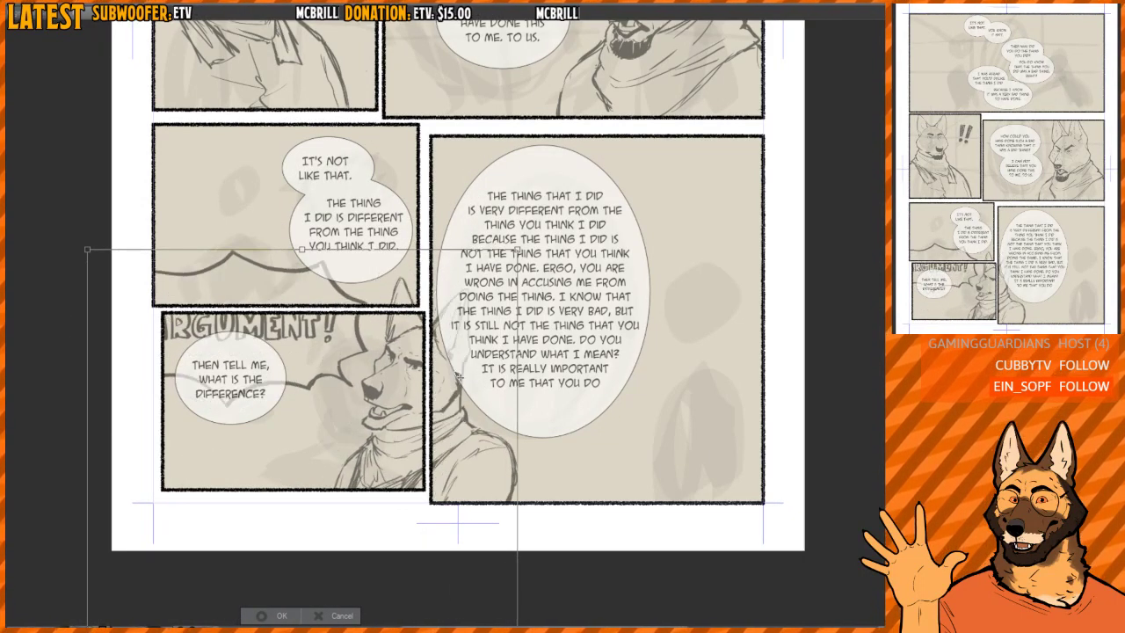
{"action": "mouse_move", "coordinate": [459, 377]}
{"action": "left_mouse_down"}
{"action": "mouse_move", "coordinate": [417, 406]}
{"action": "mouse_move", "coordinate": [351, 385]}
{"action": "left_mouse_up"}
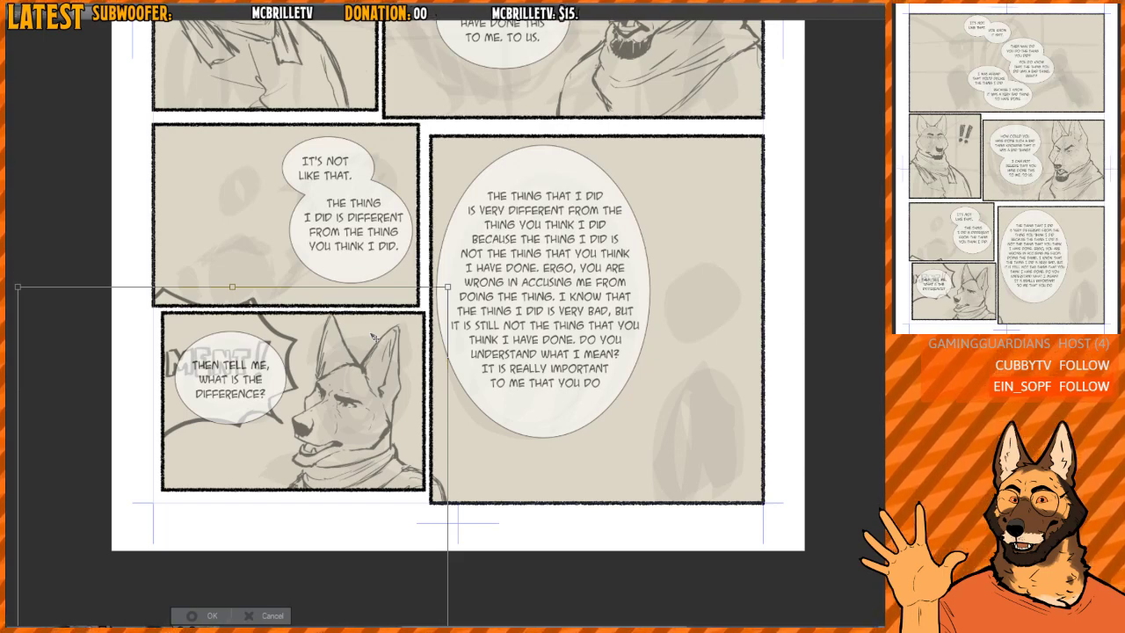
{"action": "key", "text": "Escape"}
{"action": "left_click_drag", "start_coordinate": [554, 226], "coordinate": [482, 481]}
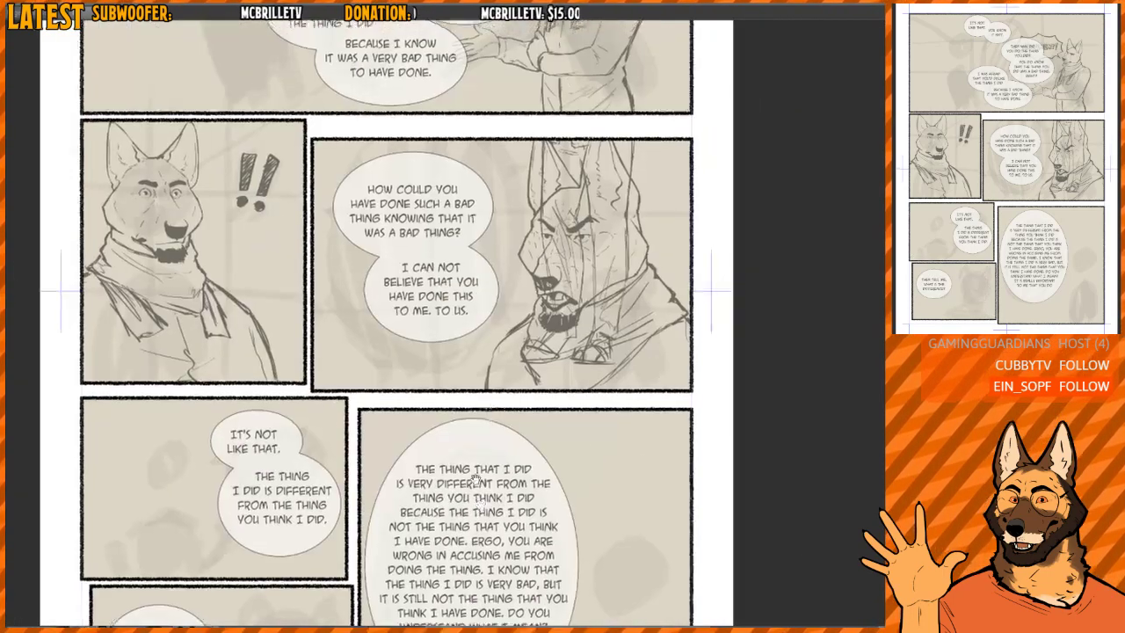
- Erase the "ARGUMENT!" speech bubble beside the arguing dog in the top panel
{"action": "scroll", "coordinate": [481, 472], "scroll_direction": "down", "scroll_amount": 3}
{"action": "scroll", "coordinate": [600, 232], "scroll_direction": "up", "scroll_amount": 4}
{"action": "scroll", "coordinate": [598, 230], "scroll_direction": "up", "scroll_amount": 5}
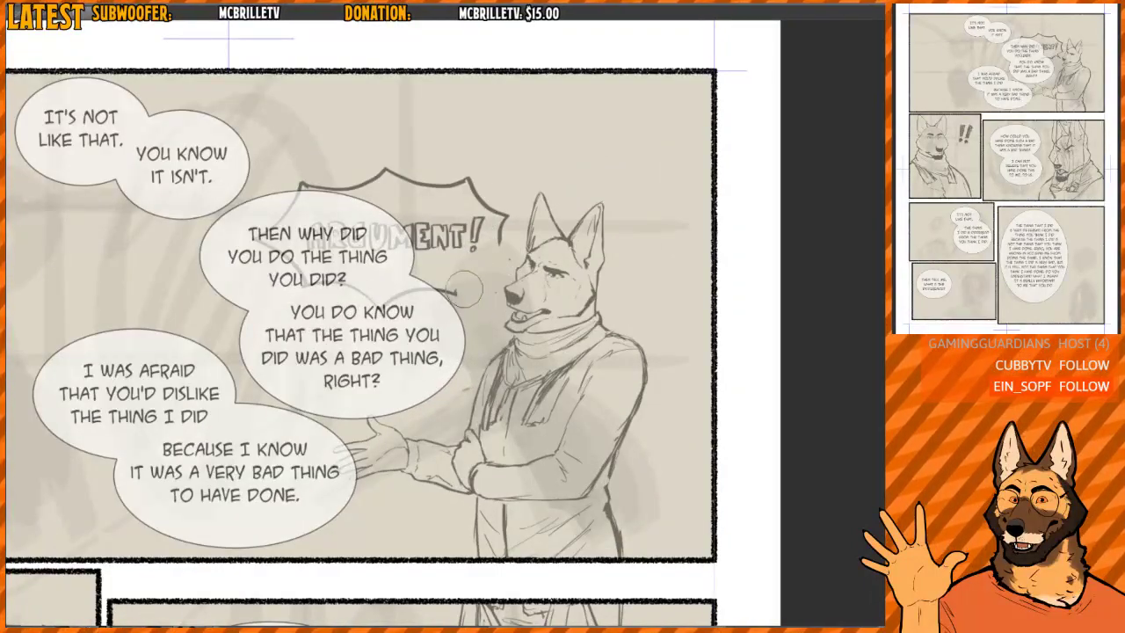
{"action": "mouse_move", "coordinate": [264, 252]}
{"action": "left_mouse_down"}
{"action": "mouse_move", "coordinate": [314, 222]}
{"action": "mouse_move", "coordinate": [360, 268]}
{"action": "mouse_move", "coordinate": [369, 215]}
{"action": "mouse_move", "coordinate": [390, 202]}
{"action": "mouse_move", "coordinate": [404, 163]}
{"action": "mouse_move", "coordinate": [429, 165]}
{"action": "mouse_move", "coordinate": [460, 176]}
{"action": "mouse_move", "coordinate": [479, 201]}
{"action": "mouse_move", "coordinate": [514, 281]}
{"action": "left_mouse_up"}
{"action": "scroll", "coordinate": [463, 298], "scroll_direction": "down", "scroll_amount": 2}
{"action": "scroll", "coordinate": [463, 300], "scroll_direction": "up", "scroll_amount": 3}
{"action": "scroll", "coordinate": [459, 299], "scroll_direction": "down", "scroll_amount": 7}
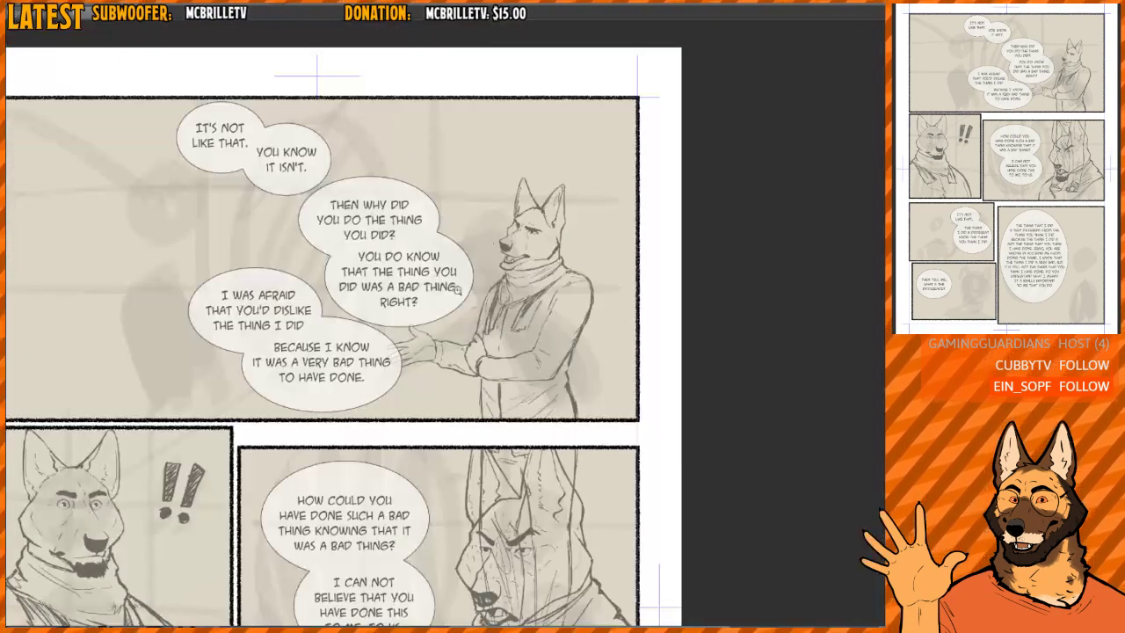
- Copy the horned goat in the suit from the reference sheet into the comic page
{"action": "left_click_drag", "start_coordinate": [540, 527], "coordinate": [518, 238]}
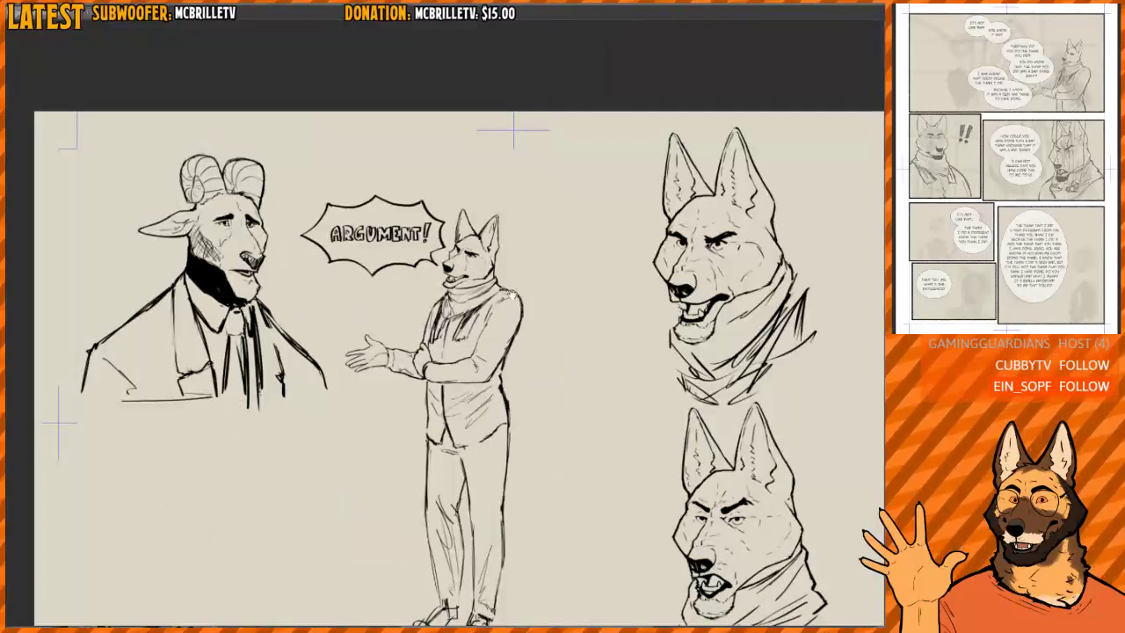
{"action": "scroll", "coordinate": [328, 248], "scroll_direction": "down", "scroll_amount": 1}
{"action": "scroll", "coordinate": [292, 248], "scroll_direction": "up", "scroll_amount": 4}
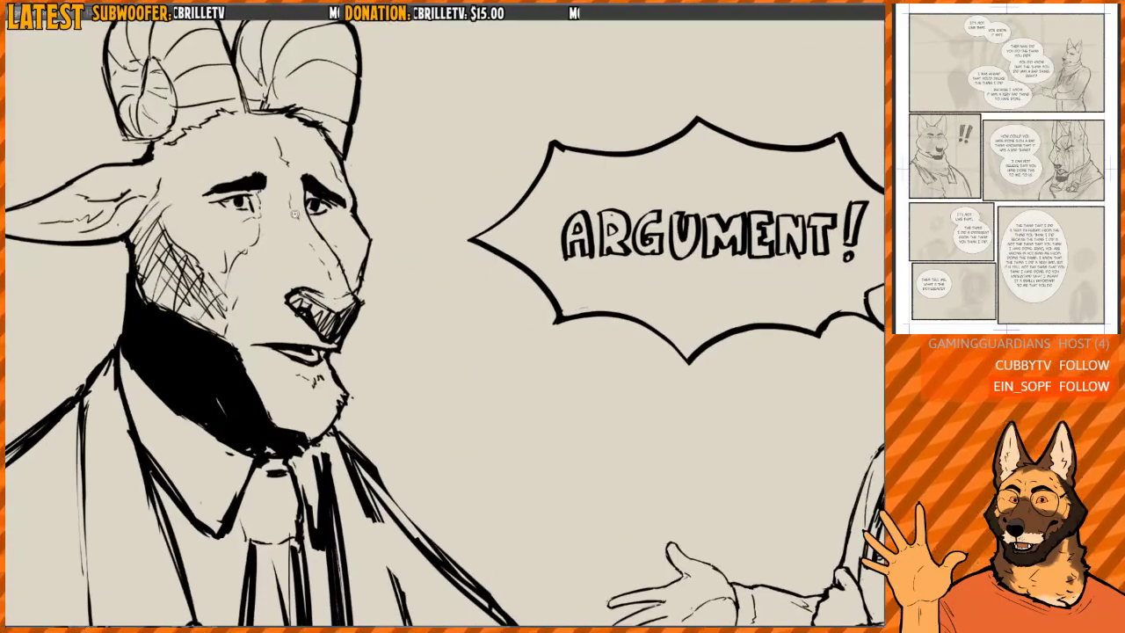
{"action": "scroll", "coordinate": [325, 216], "scroll_direction": "down", "scroll_amount": 2}
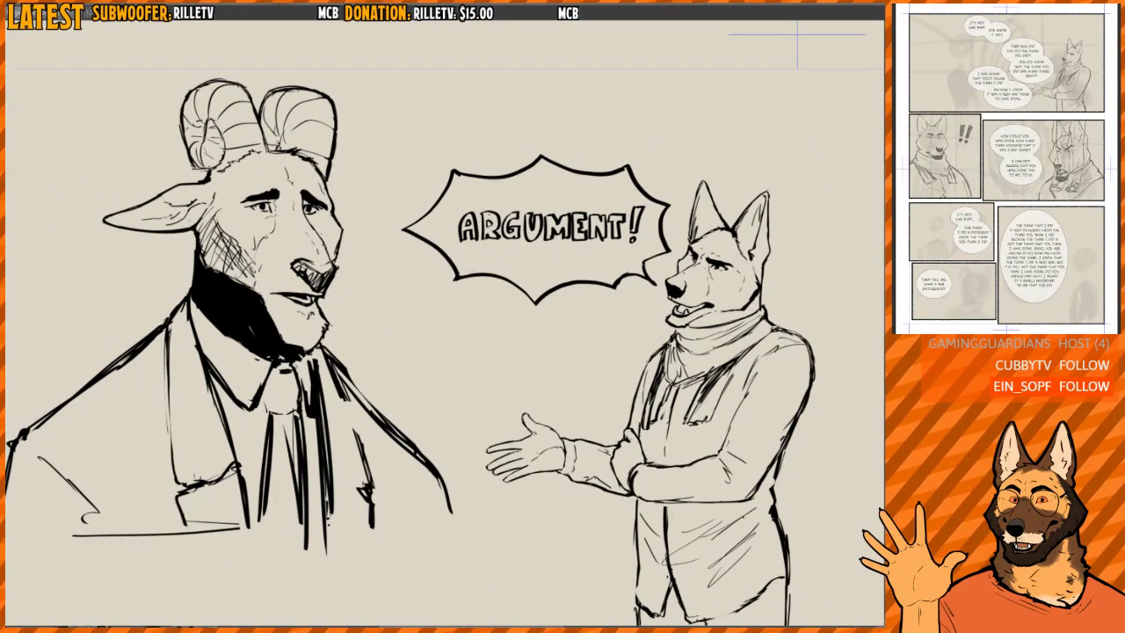
{"action": "key", "text": "ctrl+Tab"}
{"action": "mouse_move", "coordinate": [547, 310]}
{"action": "left_mouse_down"}
{"action": "mouse_move", "coordinate": [580, 331]}
{"action": "mouse_move", "coordinate": [651, 300]}
{"action": "left_mouse_up"}
{"action": "scroll", "coordinate": [529, 332], "scroll_direction": "up", "scroll_amount": 1}
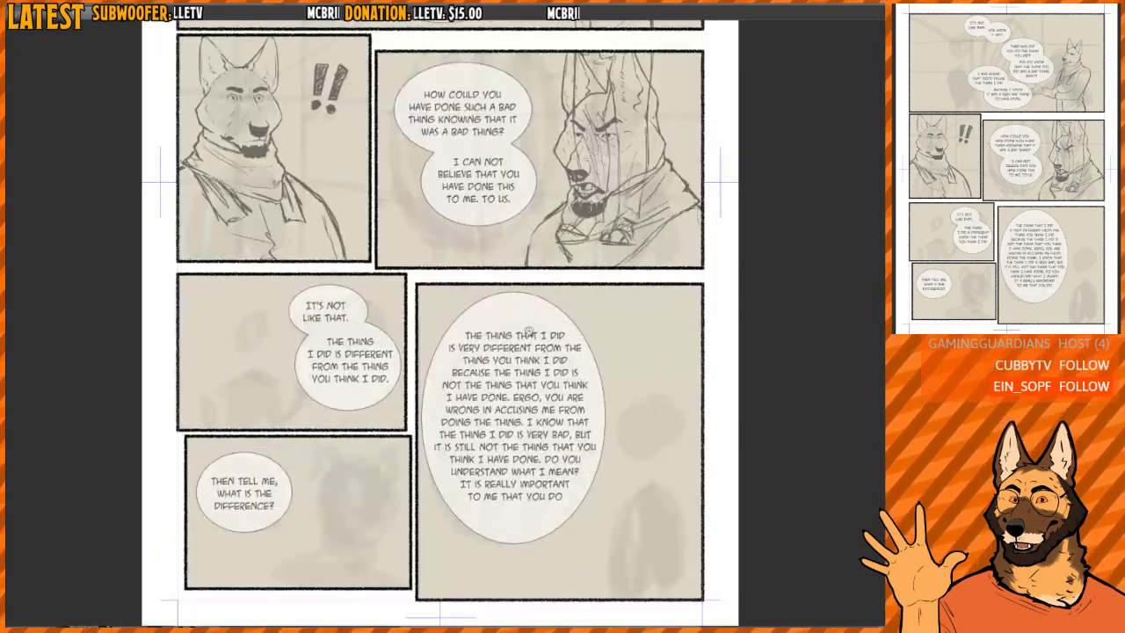
{"action": "mouse_move", "coordinate": [535, 368]}
{"action": "left_mouse_down"}
{"action": "mouse_move", "coordinate": [493, 506]}
{"action": "mouse_move", "coordinate": [493, 463]}
{"action": "mouse_move", "coordinate": [527, 355]}
{"action": "mouse_move", "coordinate": [445, 479]}
{"action": "left_mouse_up"}
{"action": "scroll", "coordinate": [321, 365], "scroll_direction": "up", "scroll_amount": 1}
{"action": "key", "text": "ctrl+v"}
- Shrink and fit the goat beside the bubbles in the "It's not like that." panel, removing the parts overlapping the panel below
{"action": "mouse_move", "coordinate": [453, 145]}
{"action": "left_mouse_down"}
{"action": "mouse_move", "coordinate": [462, 354]}
{"action": "mouse_move", "coordinate": [431, 471]}
{"action": "left_mouse_up"}
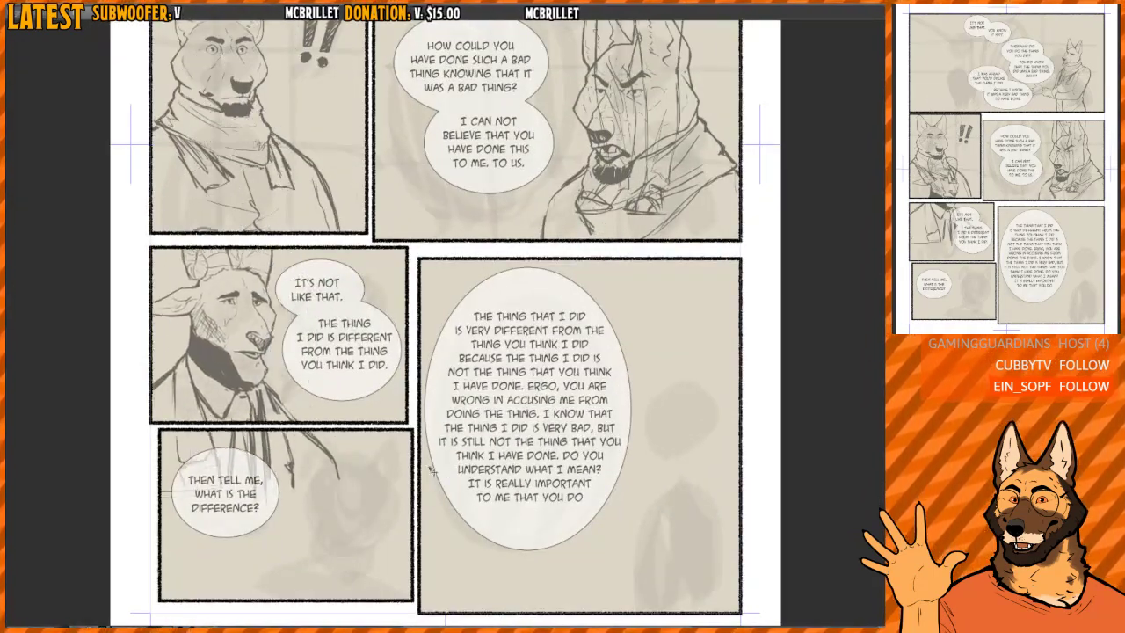
{"action": "scroll", "coordinate": [265, 339], "scroll_direction": "up", "scroll_amount": 1}
{"action": "key", "text": "ctrl+t"}
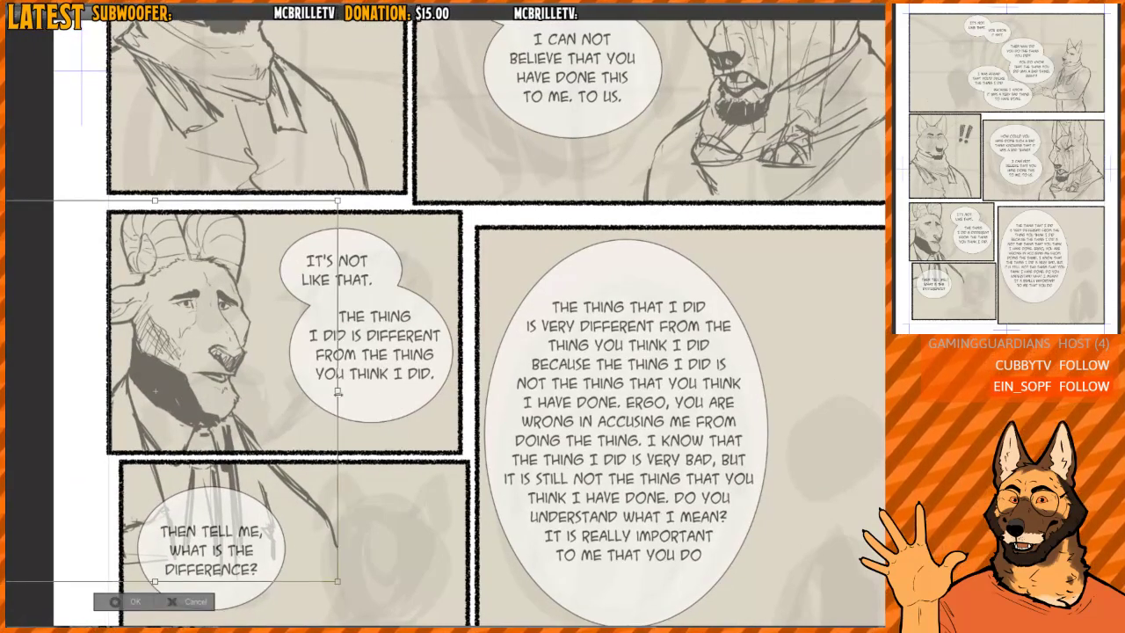
{"action": "left_click_drag", "start_coordinate": [337, 391], "coordinate": [246, 392]}
{"action": "mouse_move", "coordinate": [210, 438]}
{"action": "left_mouse_down"}
{"action": "mouse_move", "coordinate": [295, 416]}
{"action": "mouse_move", "coordinate": [283, 415]}
{"action": "left_mouse_up"}
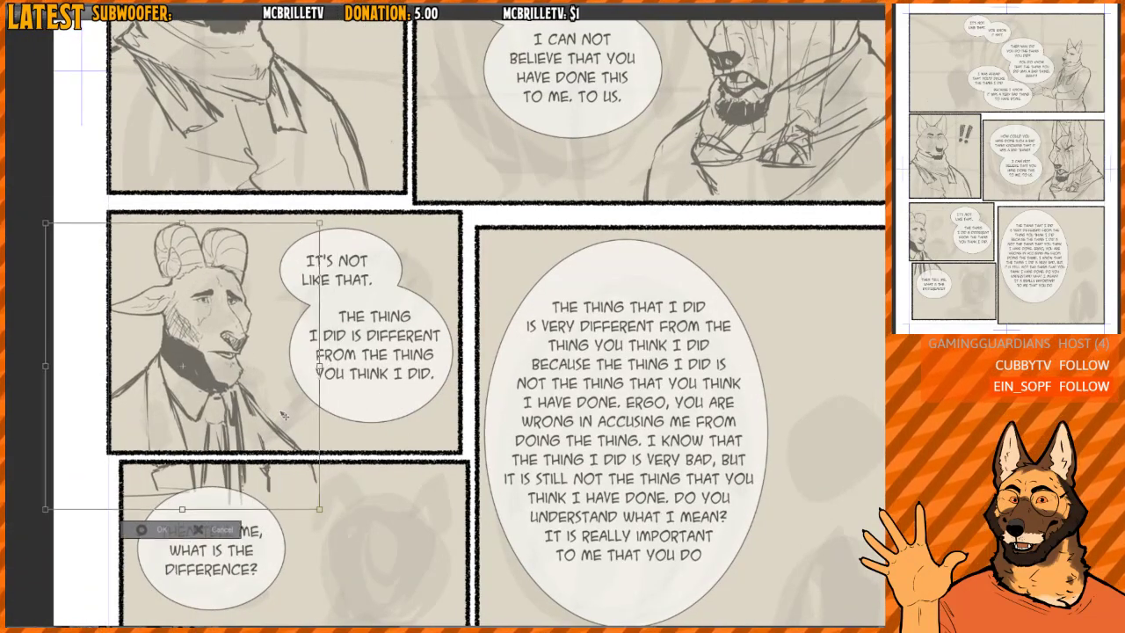
{"action": "scroll", "coordinate": [283, 414], "scroll_direction": "up", "scroll_amount": 1}
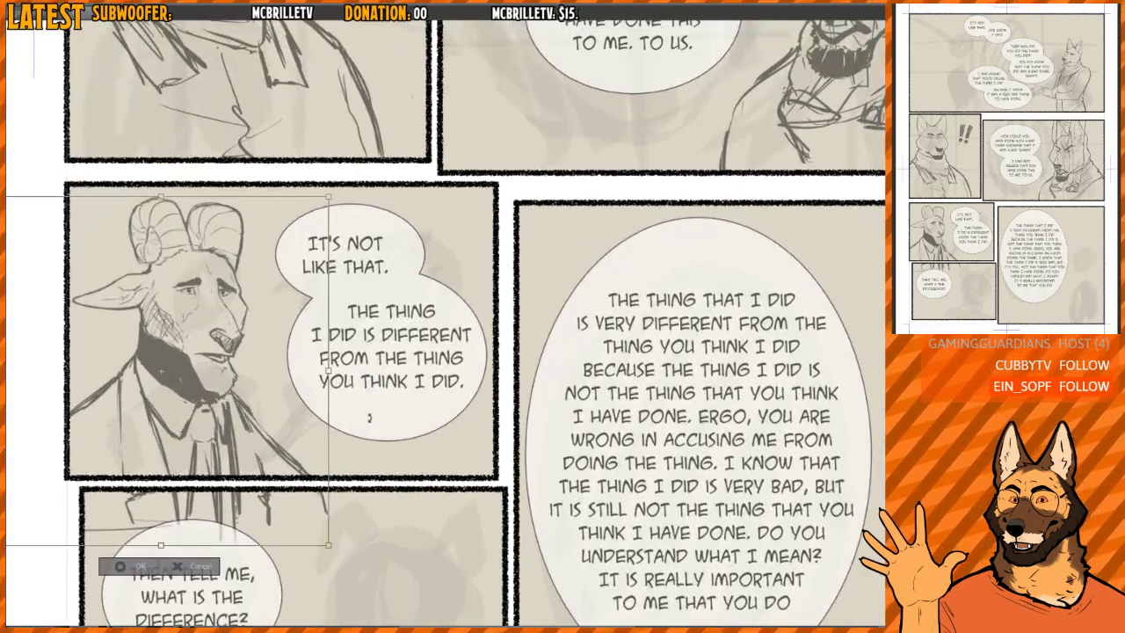
{"action": "left_click_drag", "start_coordinate": [295, 460], "coordinate": [297, 459]}
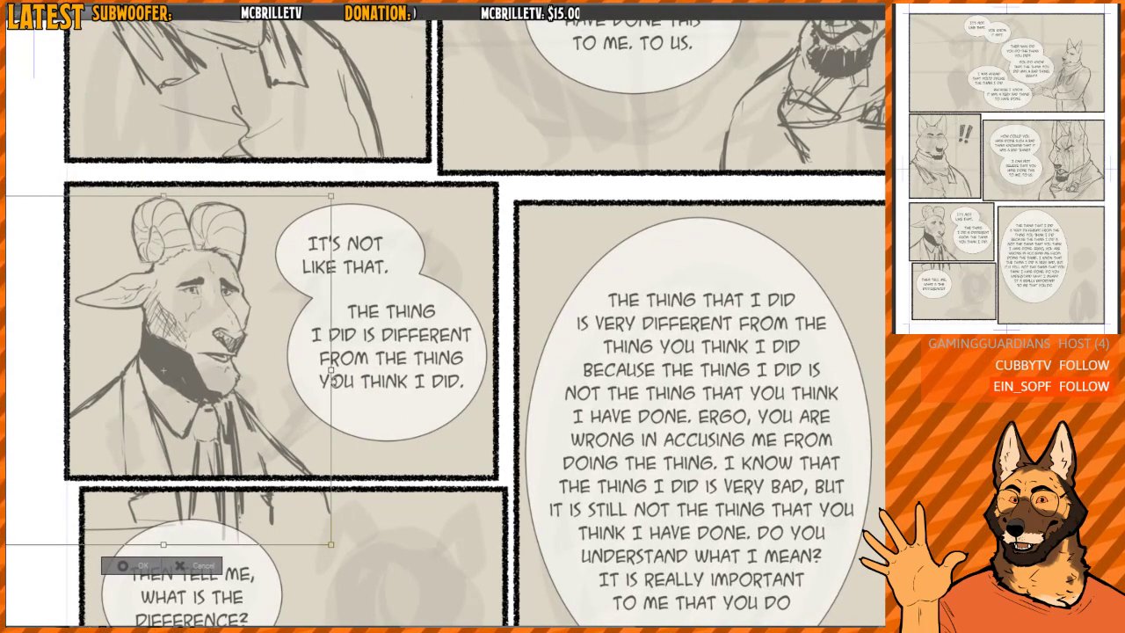
{"action": "left_click_drag", "start_coordinate": [308, 409], "coordinate": [314, 405]}
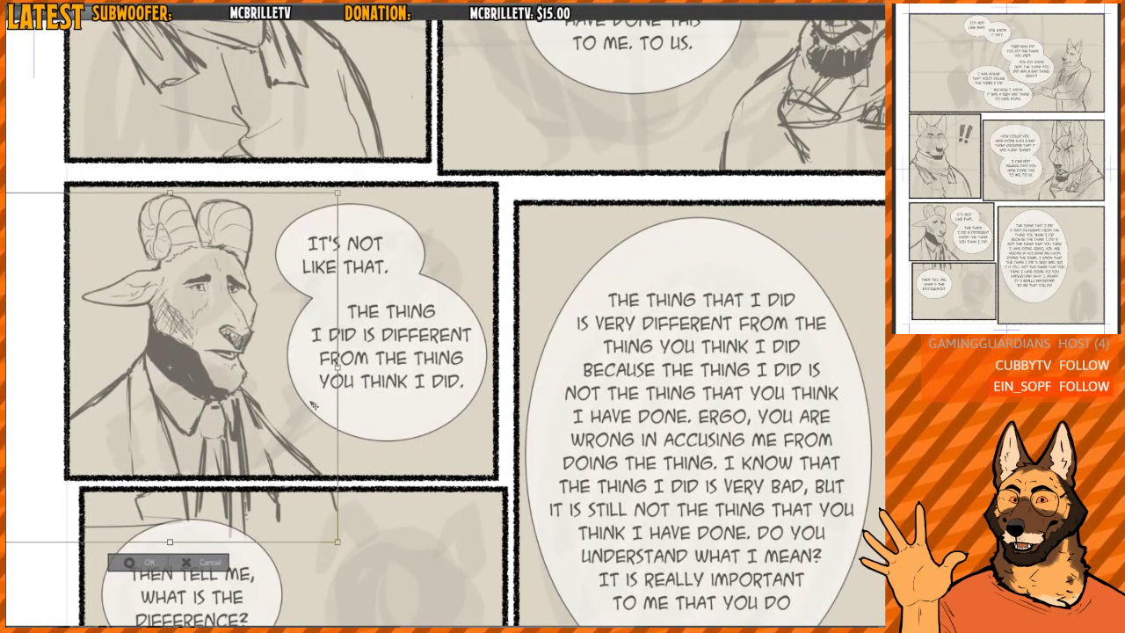
{"action": "key", "text": "Return"}
{"action": "scroll", "coordinate": [313, 405], "scroll_direction": "down", "scroll_amount": 2}
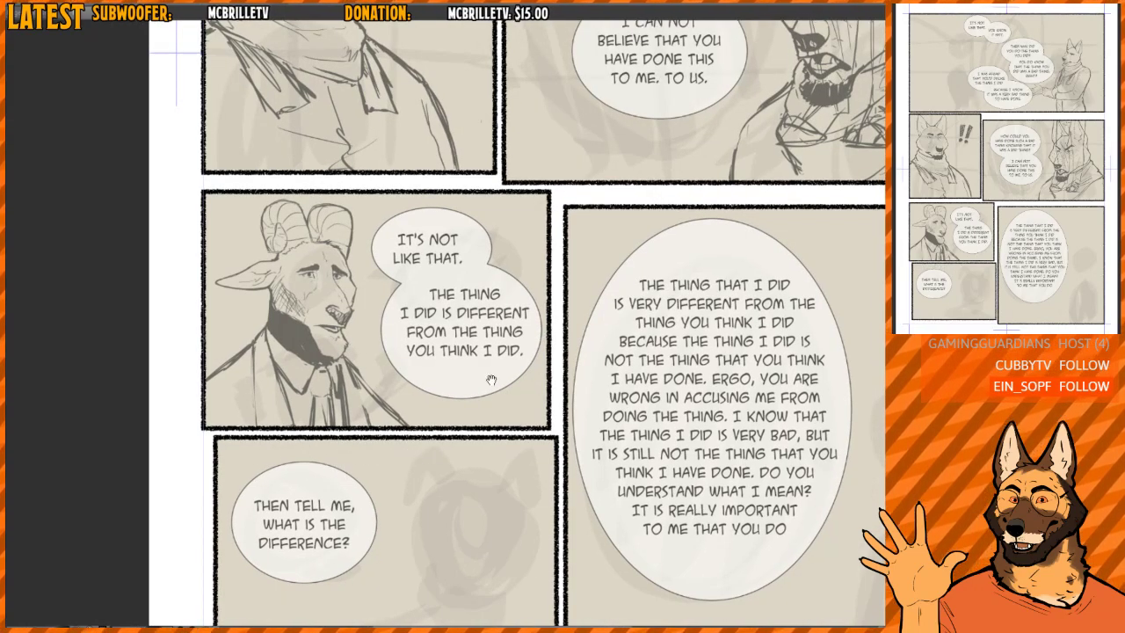
{"action": "scroll", "coordinate": [449, 357], "scroll_direction": "down", "scroll_amount": 3}
{"action": "mouse_move", "coordinate": [491, 380]}
{"action": "left_mouse_down"}
{"action": "mouse_move", "coordinate": [449, 356]}
{"action": "mouse_move", "coordinate": [407, 523]}
{"action": "left_mouse_up"}
{"action": "left_click_drag", "start_coordinate": [592, 310], "coordinate": [555, 367]}
{"action": "scroll", "coordinate": [551, 304], "scroll_direction": "down", "scroll_amount": 3}
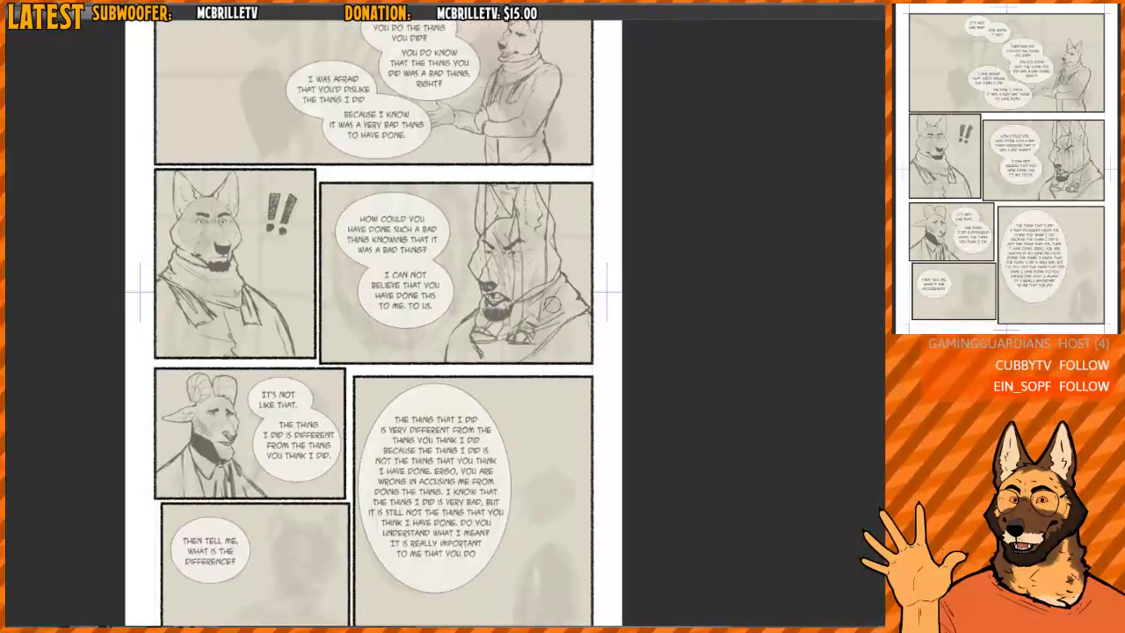
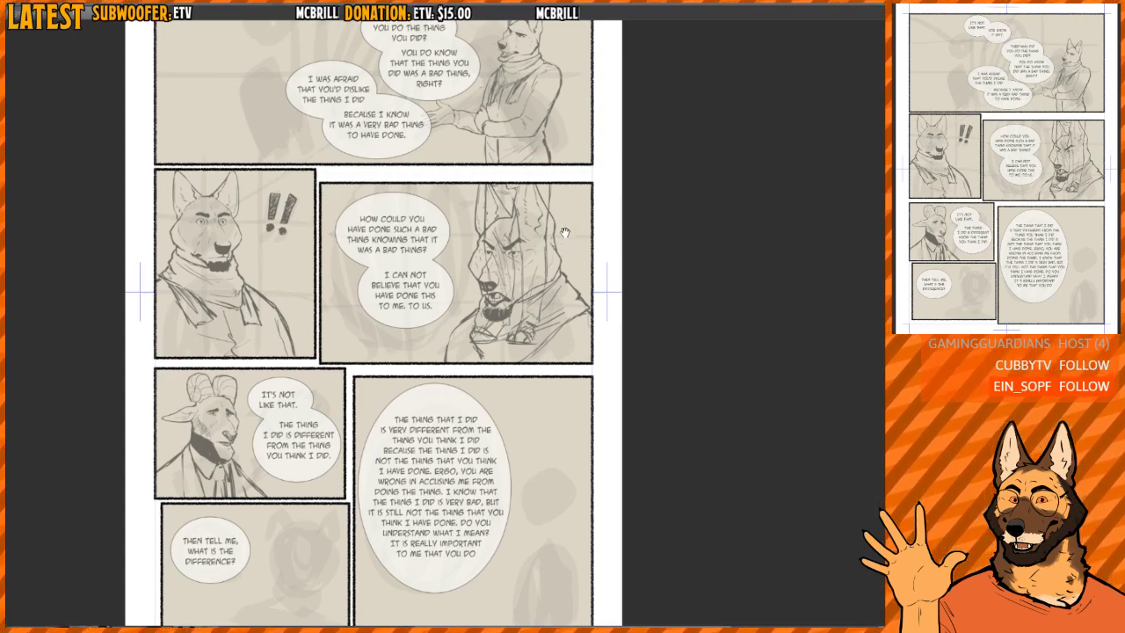
- Compare the arguing dog figures on the reference sheet with the dogs drawn in the comic page's panels
{"action": "scroll", "coordinate": [567, 231], "scroll_direction": "up", "scroll_amount": 4}
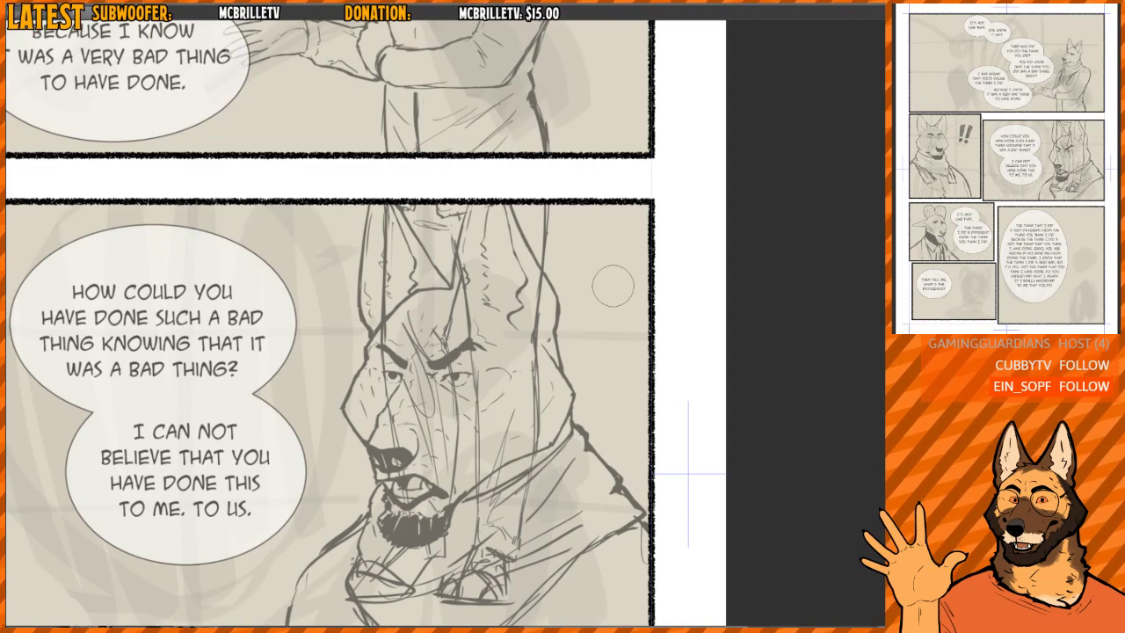
{"action": "scroll", "coordinate": [449, 303], "scroll_direction": "down", "scroll_amount": 5}
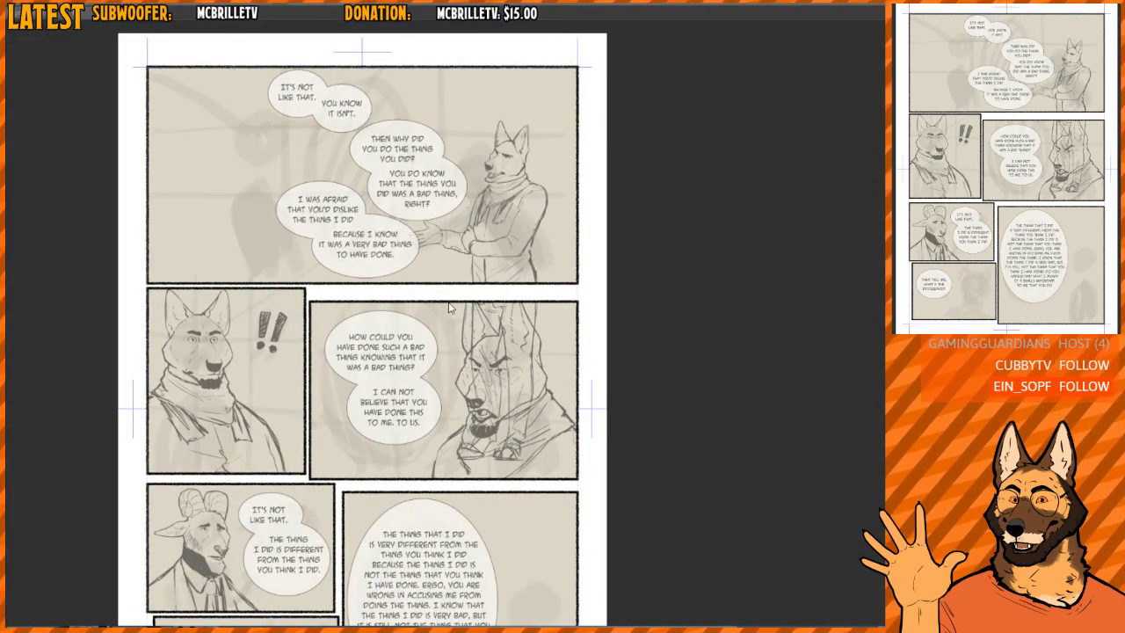
{"action": "key", "text": "ctrl+Tab"}
{"action": "left_click_drag", "start_coordinate": [449, 299], "coordinate": [444, 216]}
{"action": "scroll", "coordinate": [445, 216], "scroll_direction": "down", "scroll_amount": 5}
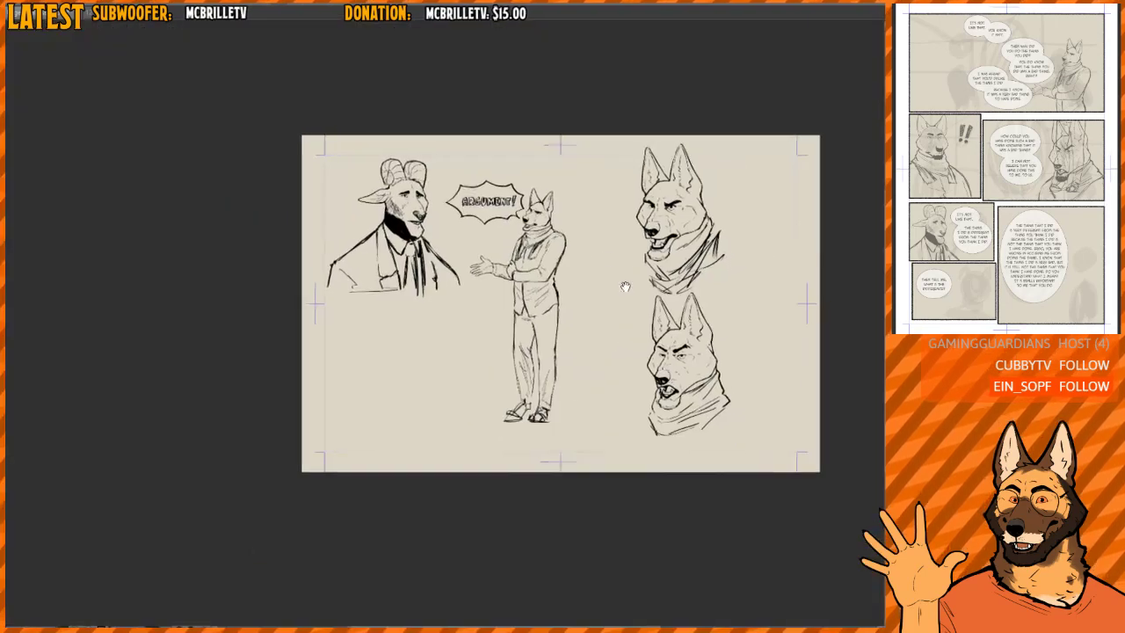
{"action": "left_click_drag", "start_coordinate": [625, 287], "coordinate": [565, 261]}
{"action": "scroll", "coordinate": [566, 260], "scroll_direction": "up", "scroll_amount": 2}
{"action": "left_click_drag", "start_coordinate": [514, 305], "coordinate": [498, 351]}
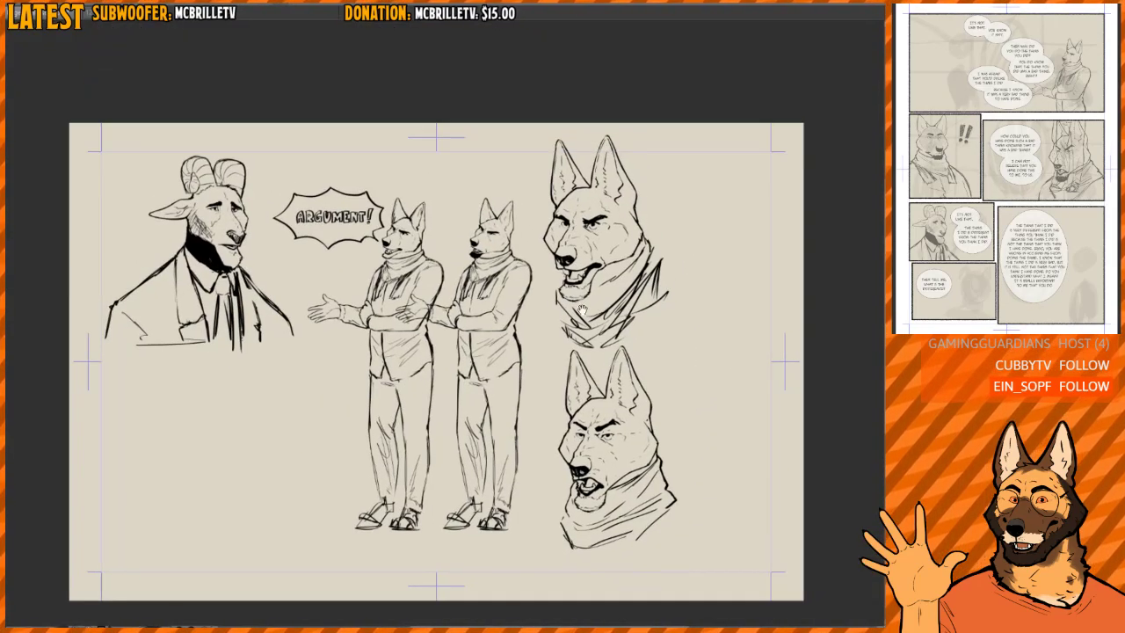
{"action": "scroll", "coordinate": [492, 256], "scroll_direction": "up", "scroll_amount": 3}
{"action": "left_click_drag", "start_coordinate": [551, 294], "coordinate": [546, 265]}
{"action": "scroll", "coordinate": [541, 322], "scroll_direction": "down", "scroll_amount": 2}
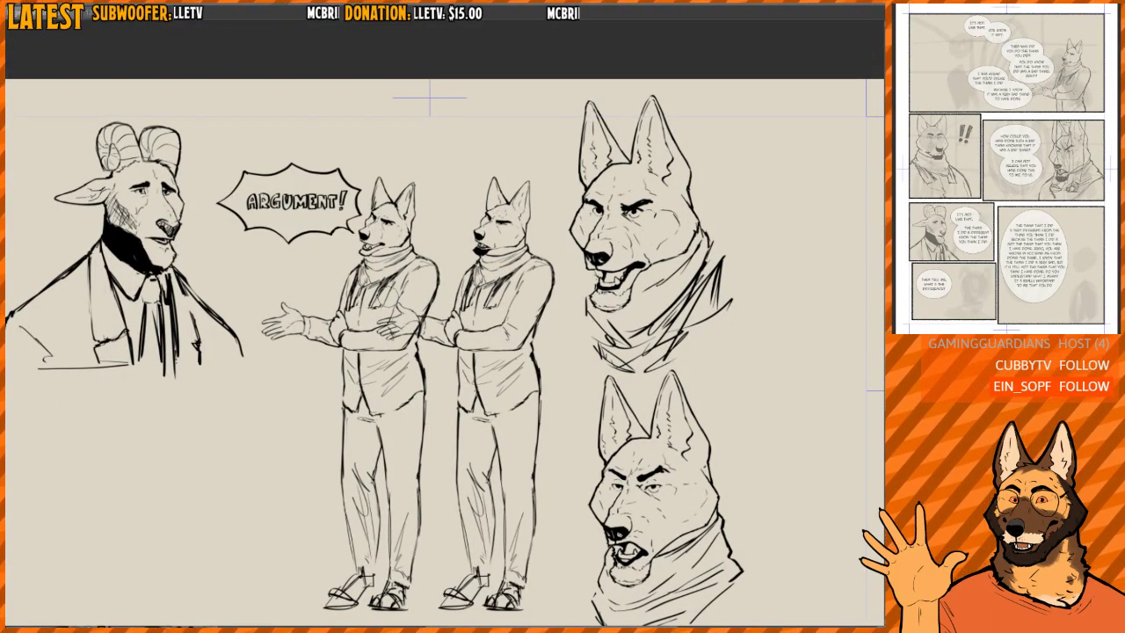
{"action": "left_click_drag", "start_coordinate": [556, 276], "coordinate": [538, 301]}
{"action": "scroll", "coordinate": [450, 287], "scroll_direction": "up", "scroll_amount": 3}
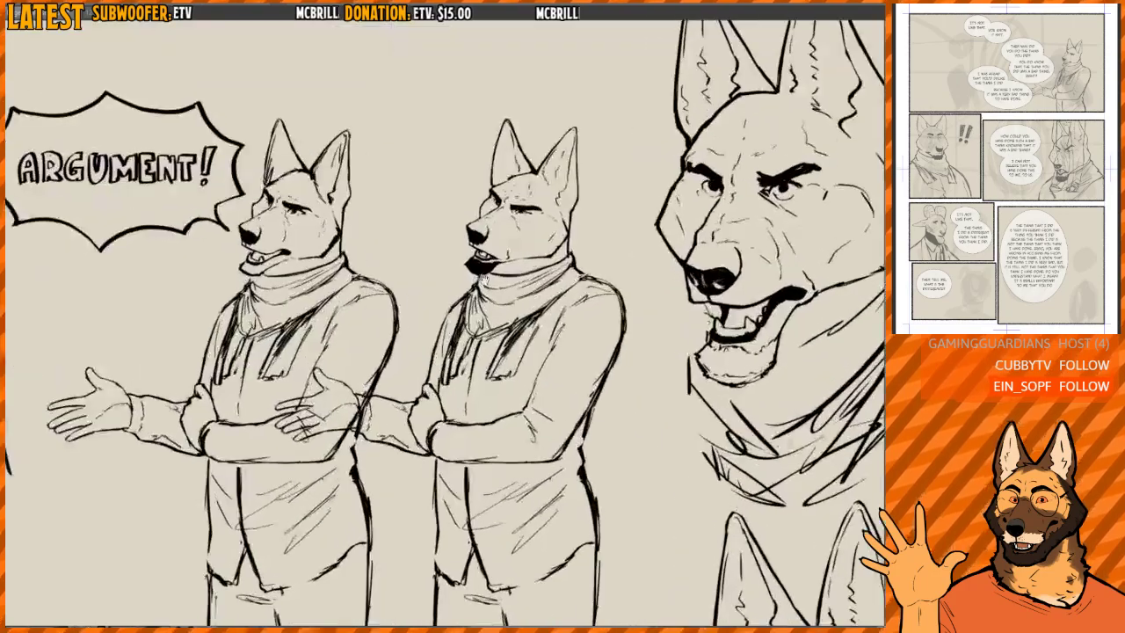
{"action": "left_click_drag", "start_coordinate": [364, 289], "coordinate": [549, 372]}
{"action": "scroll", "coordinate": [276, 265], "scroll_direction": "up", "scroll_amount": 3}
{"action": "left_click_drag", "start_coordinate": [356, 256], "coordinate": [318, 197]}
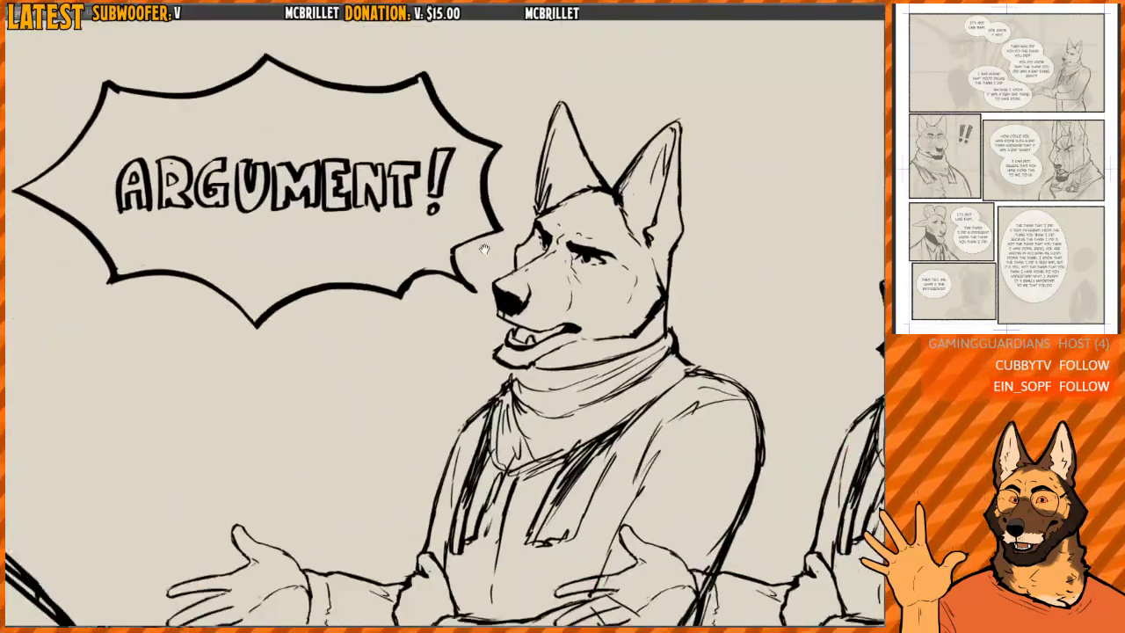
{"action": "scroll", "coordinate": [319, 196], "scroll_direction": "down", "scroll_amount": 6}
{"action": "mouse_move", "coordinate": [525, 284]}
{"action": "left_mouse_down"}
{"action": "mouse_move", "coordinate": [672, 299]}
{"action": "mouse_move", "coordinate": [547, 256]}
{"action": "left_mouse_up"}
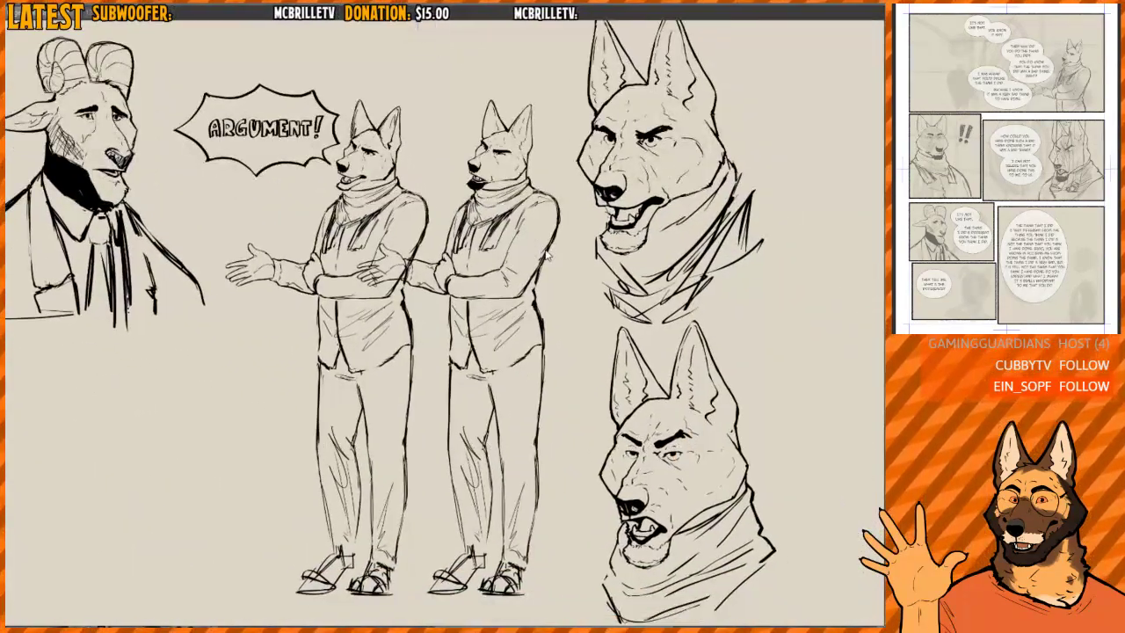
{"action": "key", "text": "ctrl+Tab"}
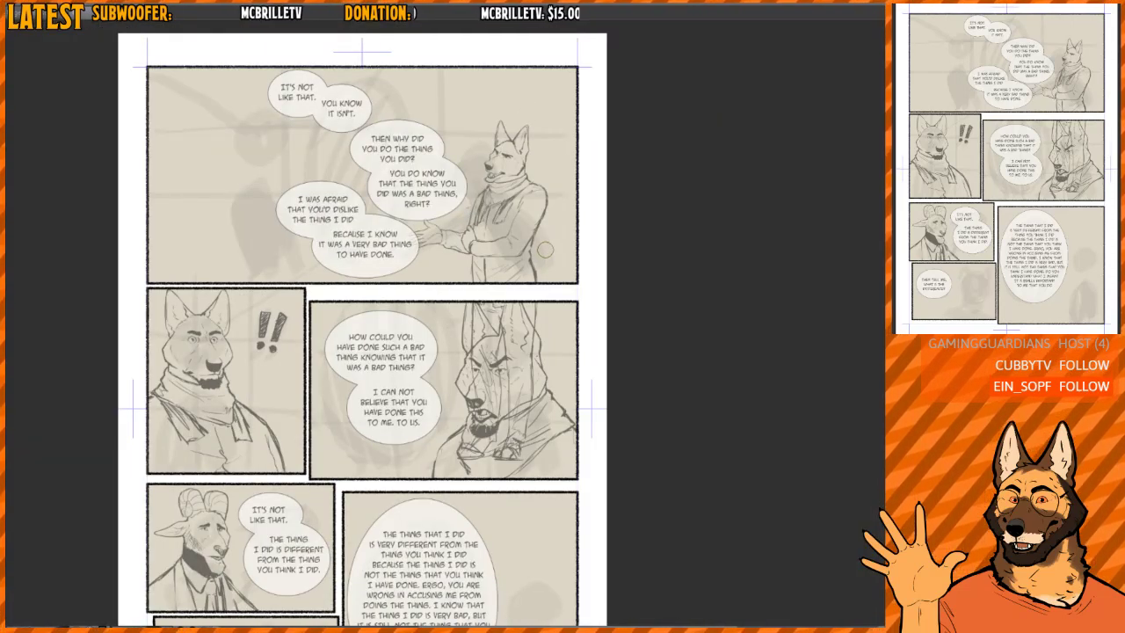
{"action": "left_click_drag", "start_coordinate": [545, 249], "coordinate": [577, 358]}
{"action": "scroll", "coordinate": [558, 334], "scroll_direction": "up", "scroll_amount": 6}
{"action": "left_click_drag", "start_coordinate": [576, 314], "coordinate": [583, 337]}
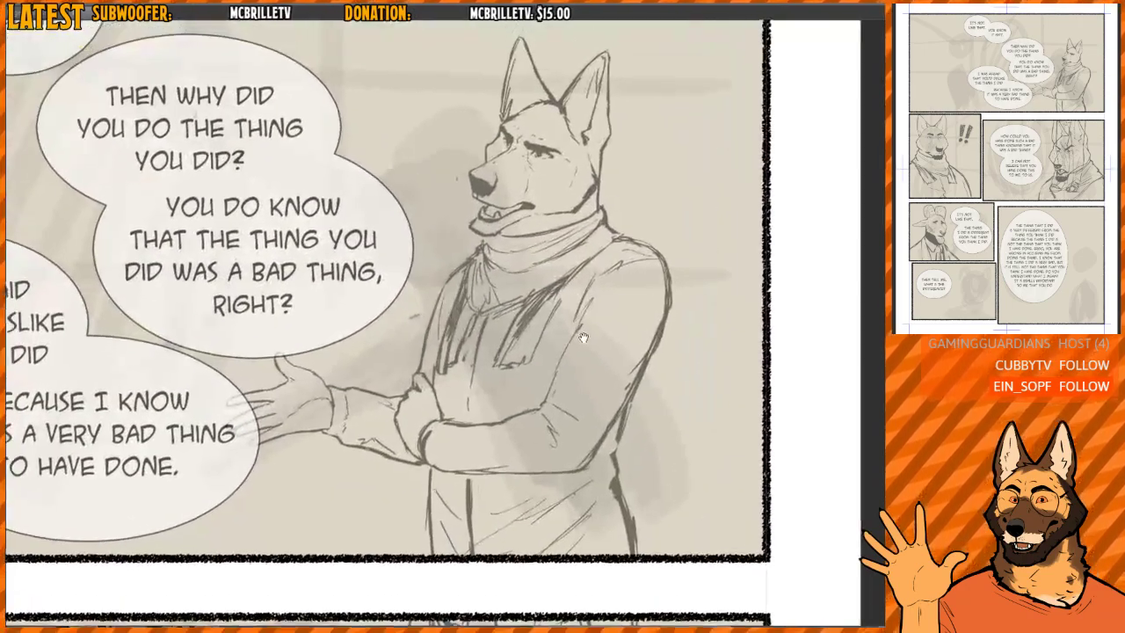
{"action": "scroll", "coordinate": [583, 337], "scroll_direction": "down", "scroll_amount": 5}
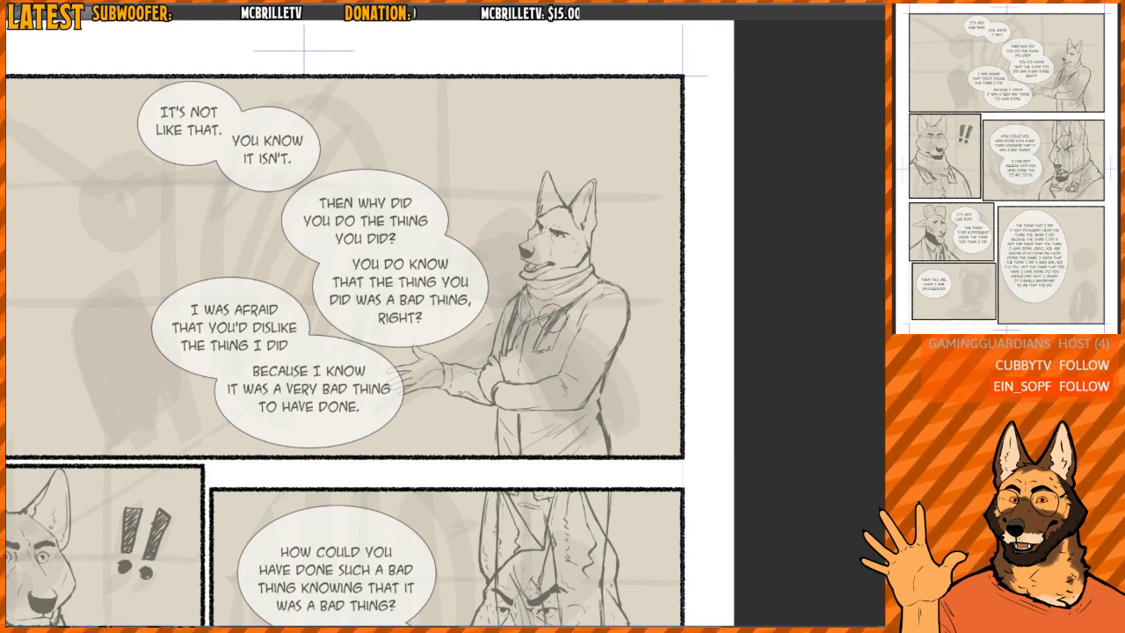
{"action": "mouse_move", "coordinate": [560, 343]}
{"action": "left_mouse_down"}
{"action": "mouse_move", "coordinate": [554, 321]}
{"action": "mouse_move", "coordinate": [603, 304]}
{"action": "mouse_move", "coordinate": [559, 305]}
{"action": "mouse_move", "coordinate": [536, 230]}
{"action": "mouse_move", "coordinate": [557, 263]}
{"action": "left_mouse_up"}
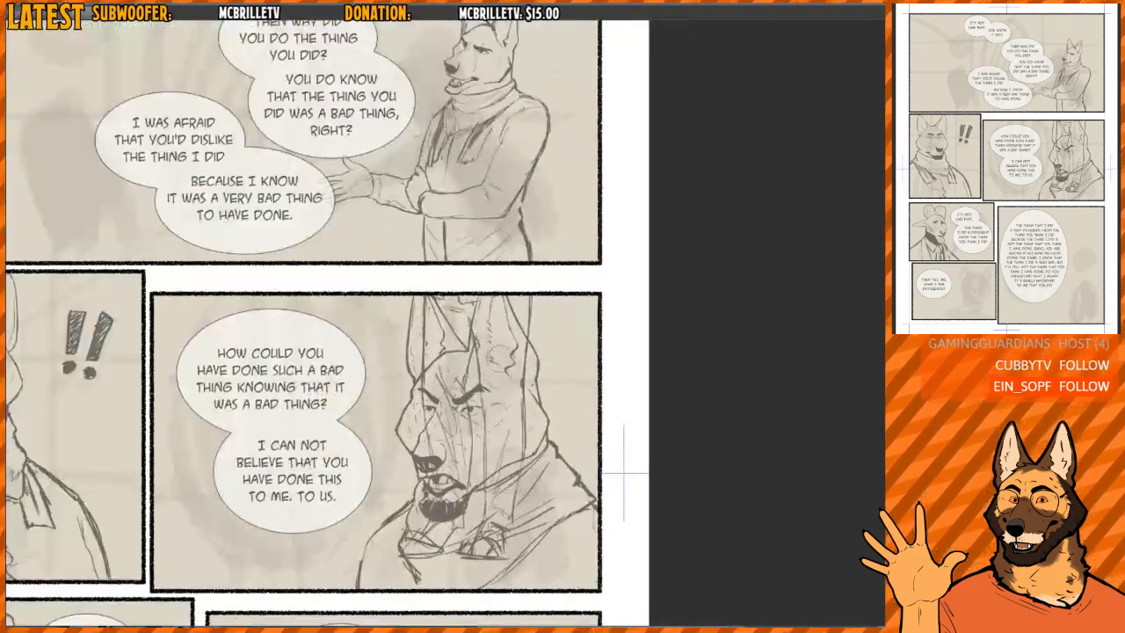
- Delete the standing dog's leftover legs and feet overlapping the angry dog in the "How could you have done such a bad thing" panel
{"action": "left_click_drag", "start_coordinate": [367, 596], "coordinate": [581, 322]}
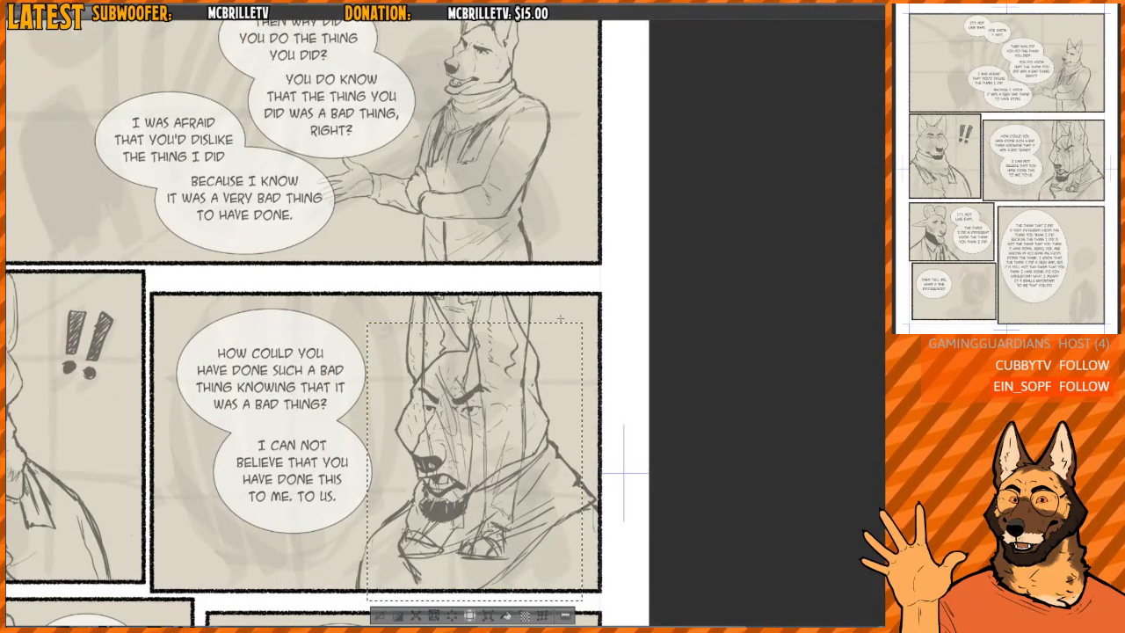
{"action": "key", "text": "Delete"}
{"action": "key", "text": "ctrl+d"}
{"action": "mouse_move", "coordinate": [533, 234]}
{"action": "left_mouse_down"}
{"action": "mouse_move", "coordinate": [523, 227]}
{"action": "mouse_move", "coordinate": [522, 294]}
{"action": "left_mouse_up"}
{"action": "scroll", "coordinate": [522, 296], "scroll_direction": "up", "scroll_amount": 1}
{"action": "key", "text": "ctrl+z"}
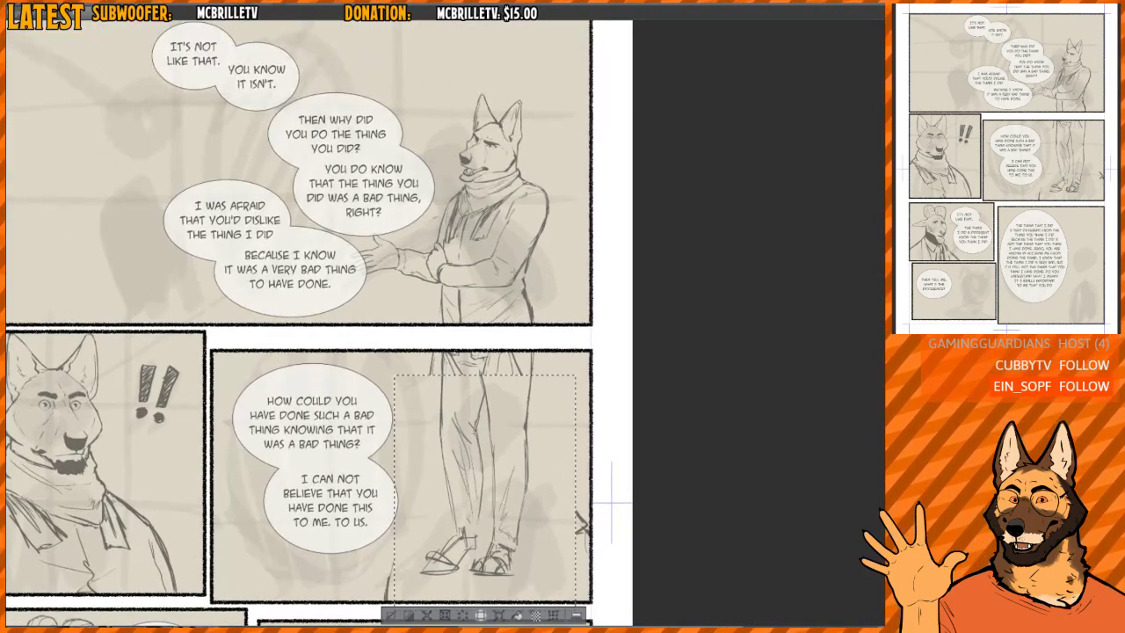
{"action": "key", "text": "ctrl+z"}
{"action": "key", "text": "Delete"}
{"action": "key", "text": "ctrl+d"}
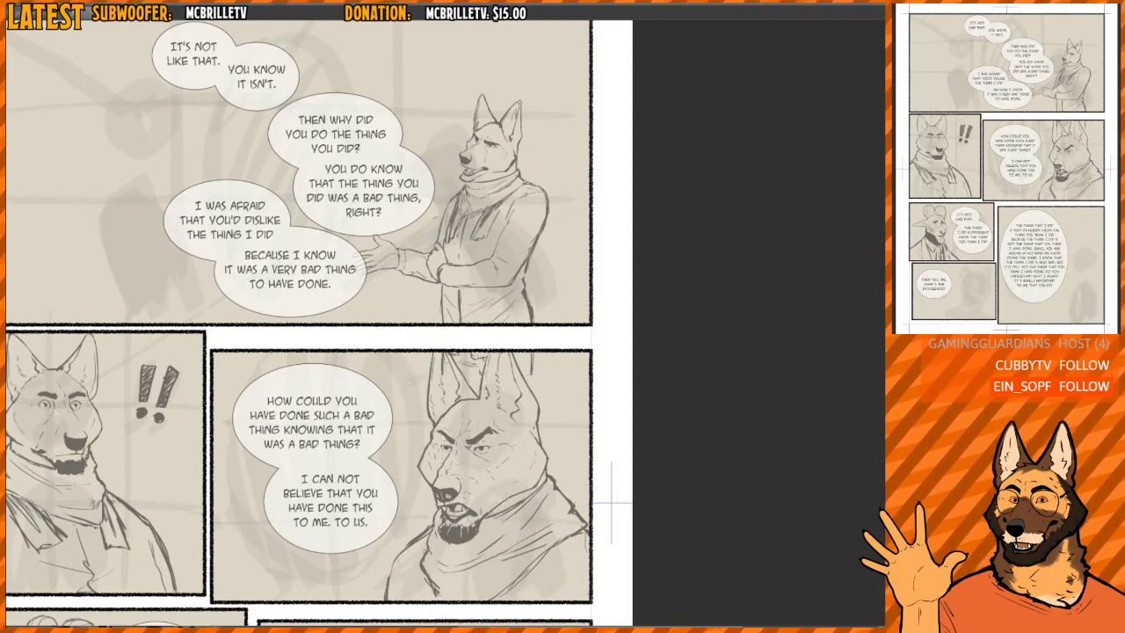
{"action": "scroll", "coordinate": [523, 231], "scroll_direction": "up", "scroll_amount": 1}
{"action": "left_click_drag", "start_coordinate": [528, 203], "coordinate": [557, 330]}
{"action": "scroll", "coordinate": [528, 323], "scroll_direction": "up", "scroll_amount": 2}
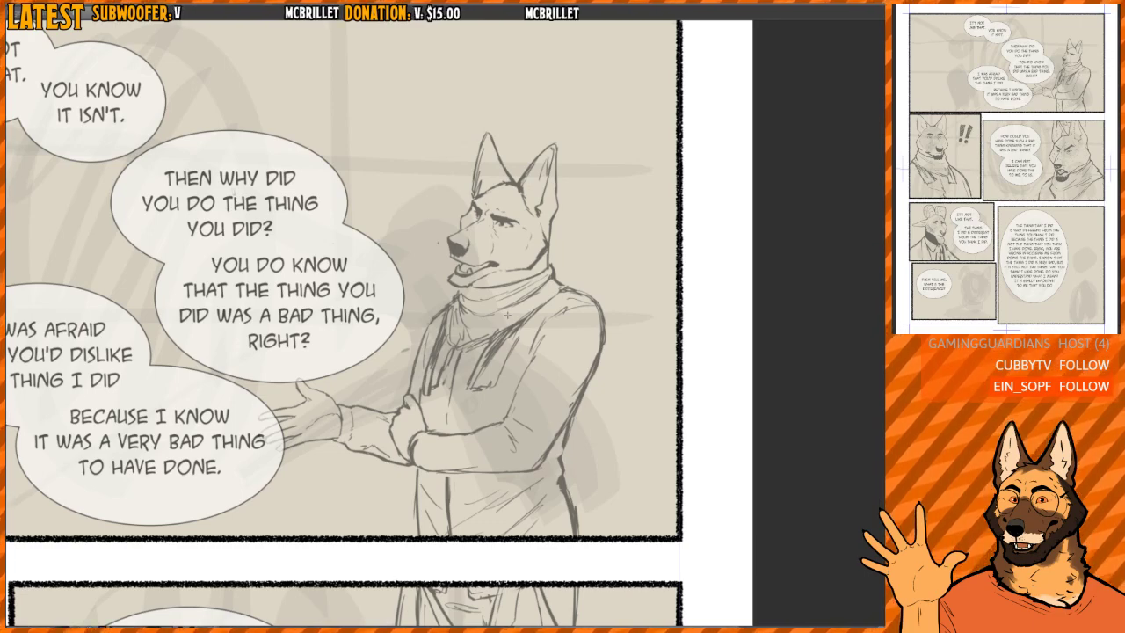
{"action": "scroll", "coordinate": [507, 314], "scroll_direction": "down", "scroll_amount": 4}
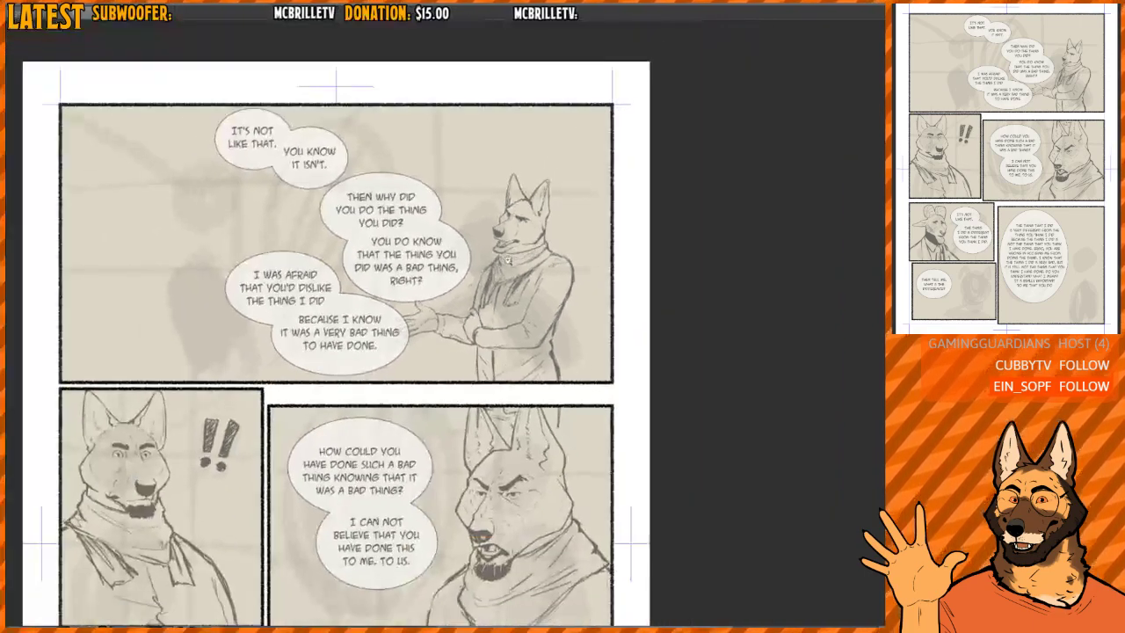
{"action": "scroll", "coordinate": [504, 276], "scroll_direction": "up", "scroll_amount": 1}
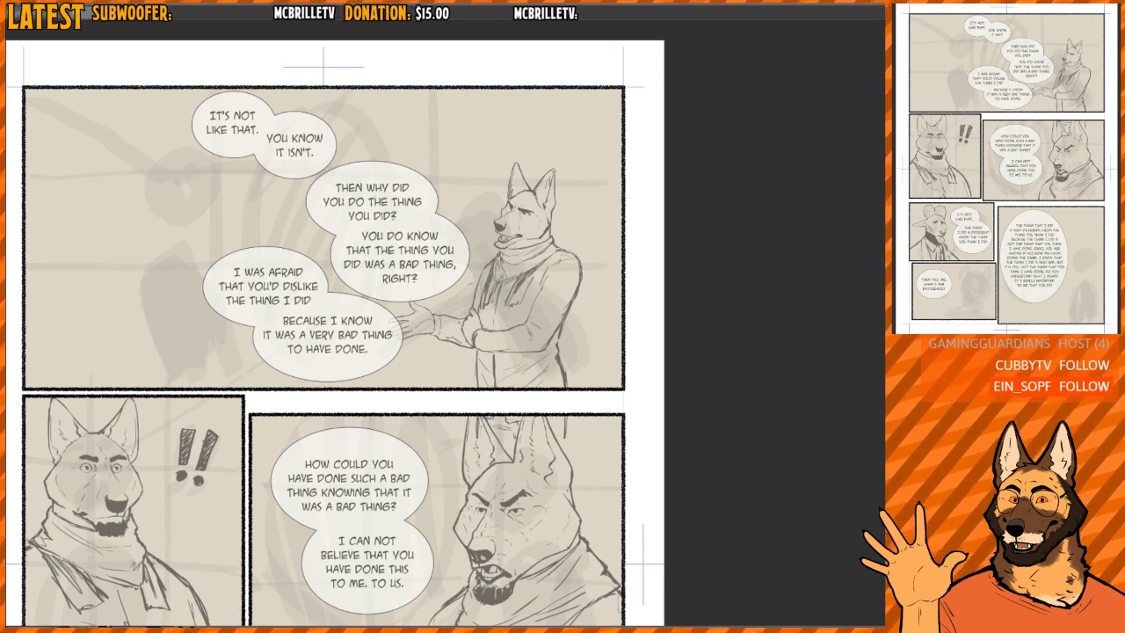
- Switch to the scanned CMD-07 rough page and look over its overall panel layout
{"action": "key", "text": "ctrl+Tab"}
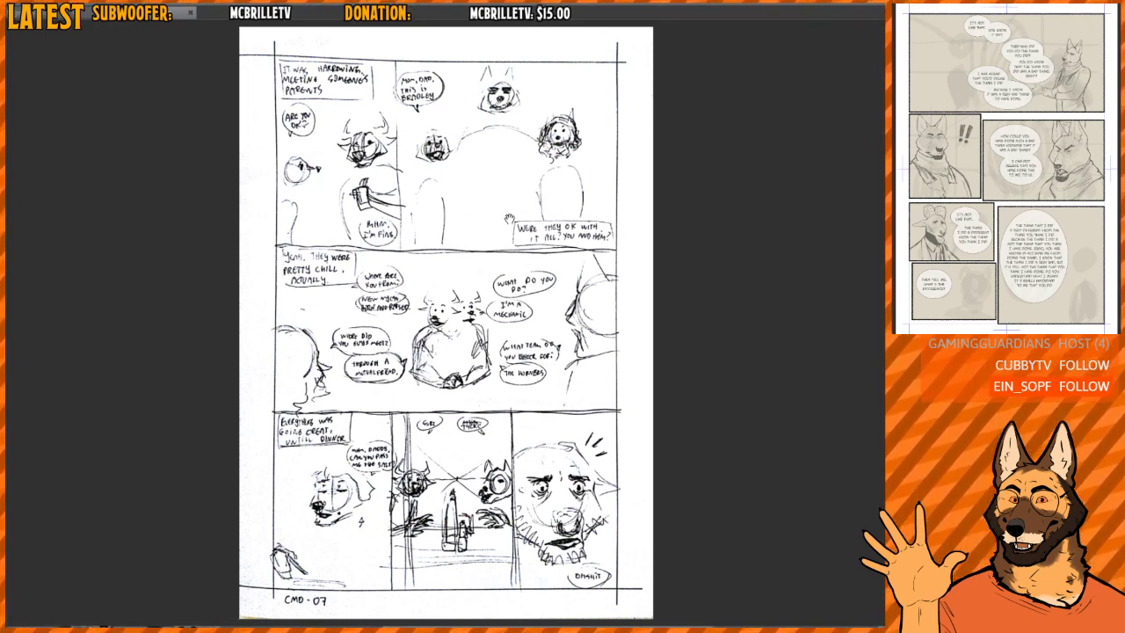
{"action": "scroll", "coordinate": [376, 490], "scroll_direction": "up", "scroll_amount": 6}
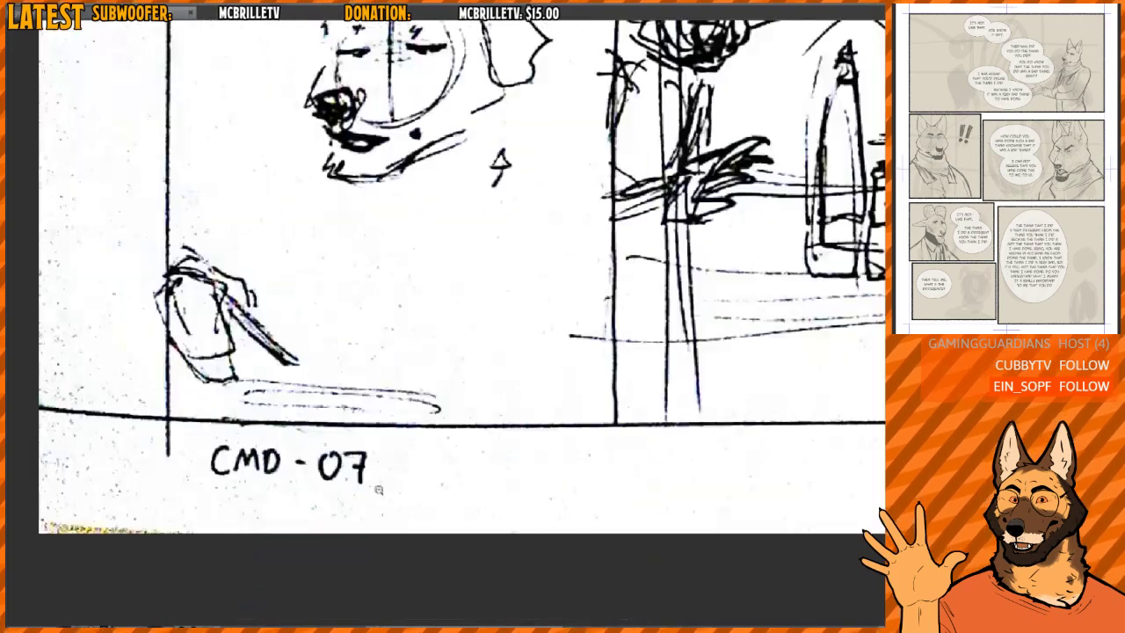
{"action": "scroll", "coordinate": [367, 440], "scroll_direction": "down", "scroll_amount": 6}
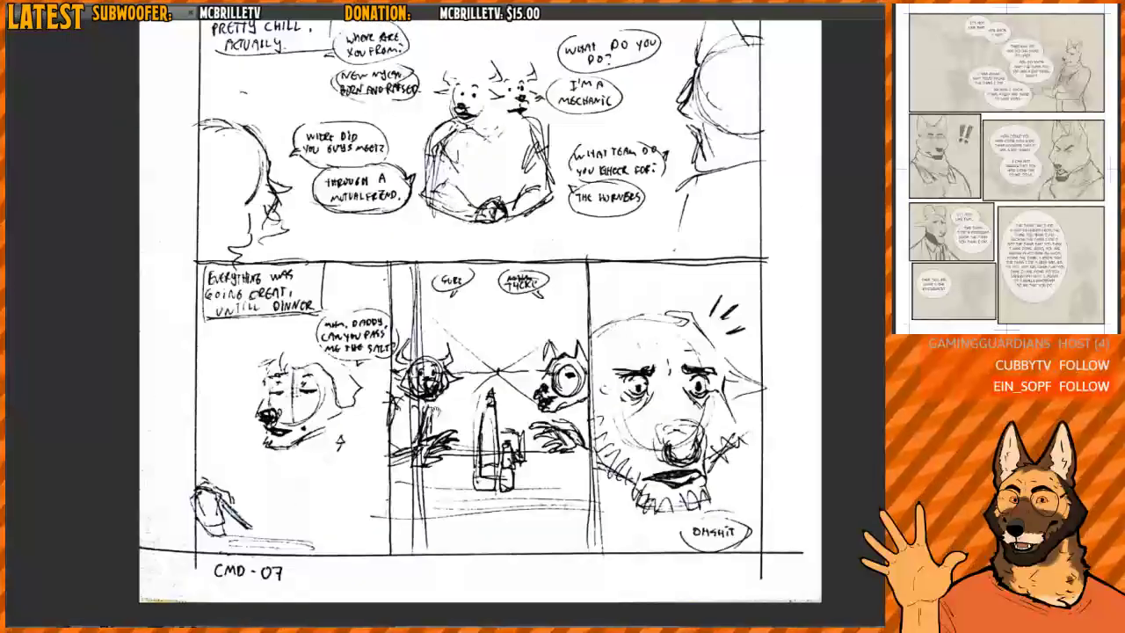
{"action": "left_click_drag", "start_coordinate": [468, 280], "coordinate": [448, 369]}
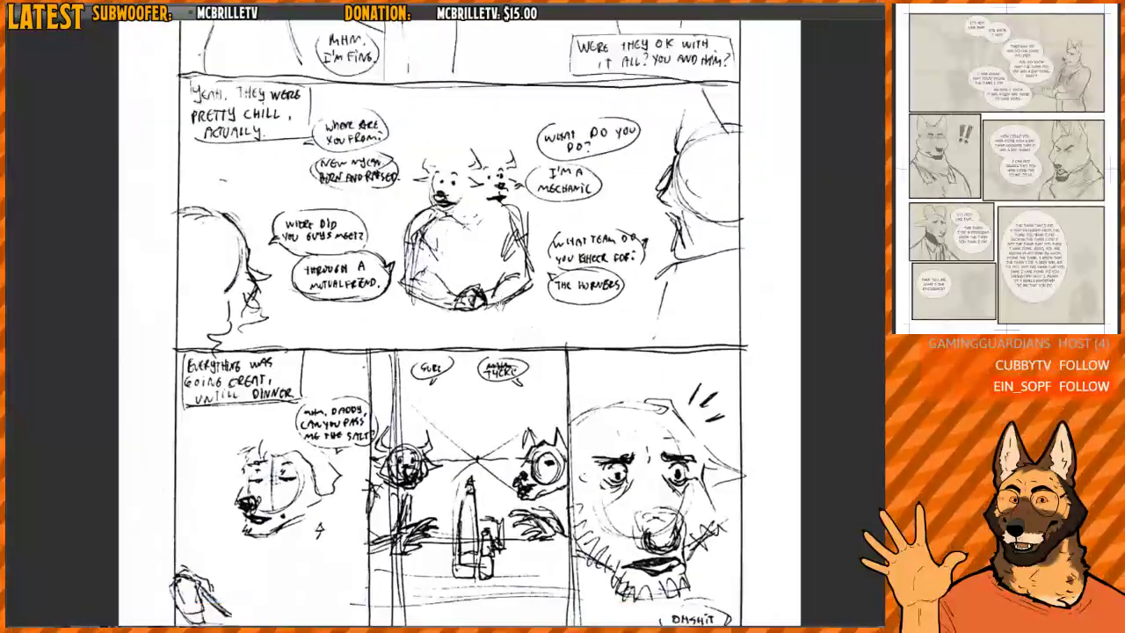
{"action": "scroll", "coordinate": [439, 368], "scroll_direction": "down", "scroll_amount": 3}
{"action": "left_click_drag", "start_coordinate": [487, 179], "coordinate": [475, 392]}
{"action": "scroll", "coordinate": [381, 282], "scroll_direction": "up", "scroll_amount": 4}
{"action": "scroll", "coordinate": [385, 305], "scroll_direction": "up", "scroll_amount": 4}
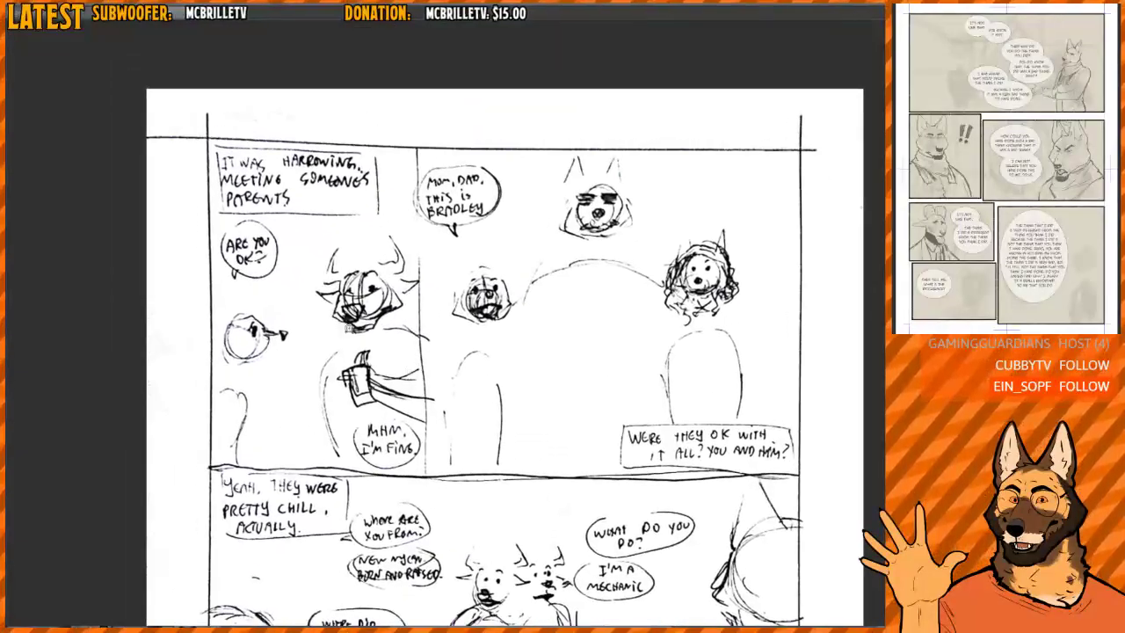
- Examine the rough figures and speech bubbles in the parents scene across the top and middle rows of the CMD-07 sketch
{"action": "scroll", "coordinate": [420, 416], "scroll_direction": "up", "scroll_amount": 3}
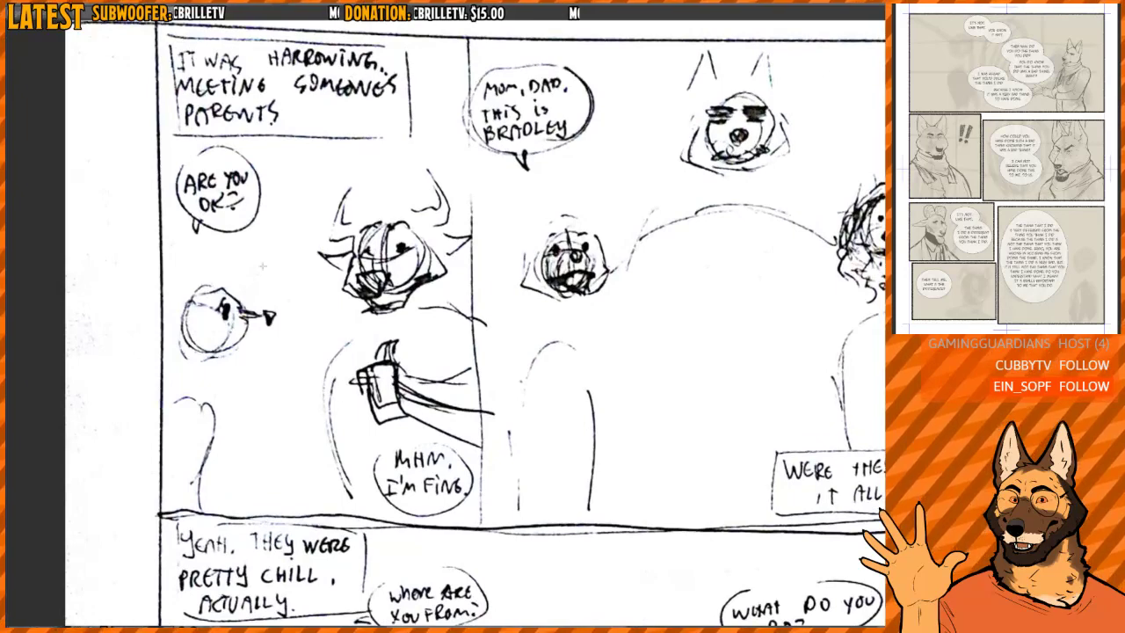
{"action": "left_click_drag", "start_coordinate": [420, 315], "coordinate": [398, 321]}
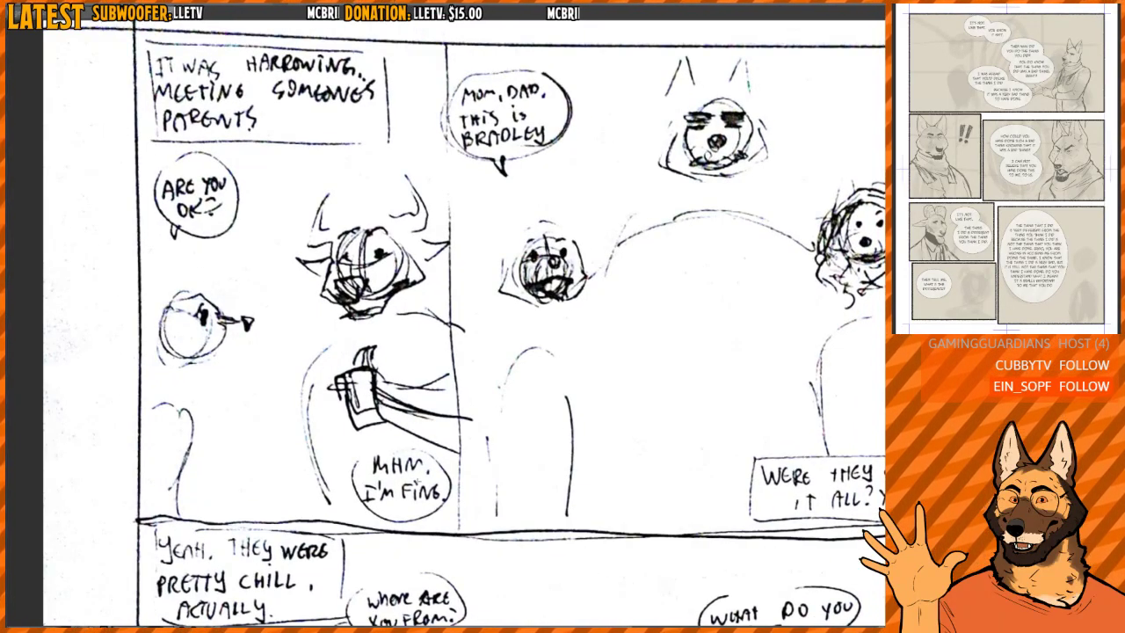
{"action": "left_click_drag", "start_coordinate": [639, 409], "coordinate": [377, 421]}
{"action": "left_click_drag", "start_coordinate": [356, 320], "coordinate": [384, 326]}
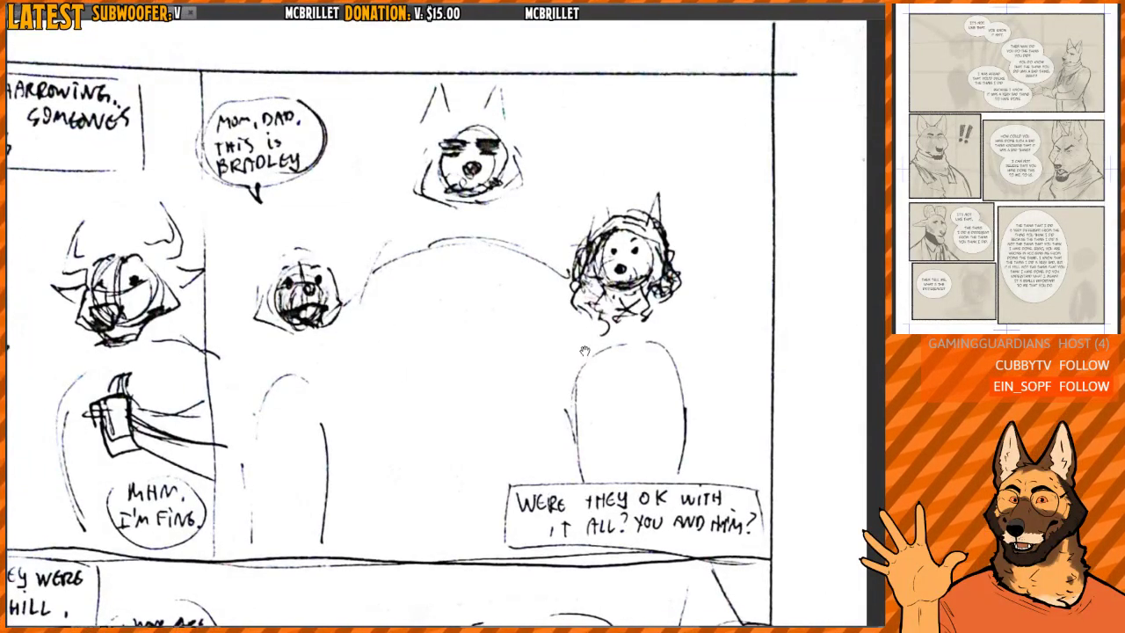
{"action": "left_click_drag", "start_coordinate": [356, 508], "coordinate": [585, 79]}
{"action": "left_click_drag", "start_coordinate": [502, 259], "coordinate": [454, 290]}
{"action": "left_click_drag", "start_coordinate": [608, 353], "coordinate": [513, 345]}
{"action": "scroll", "coordinate": [513, 325], "scroll_direction": "down", "scroll_amount": 1}
{"action": "left_click_drag", "start_coordinate": [531, 276], "coordinate": [486, 276]}
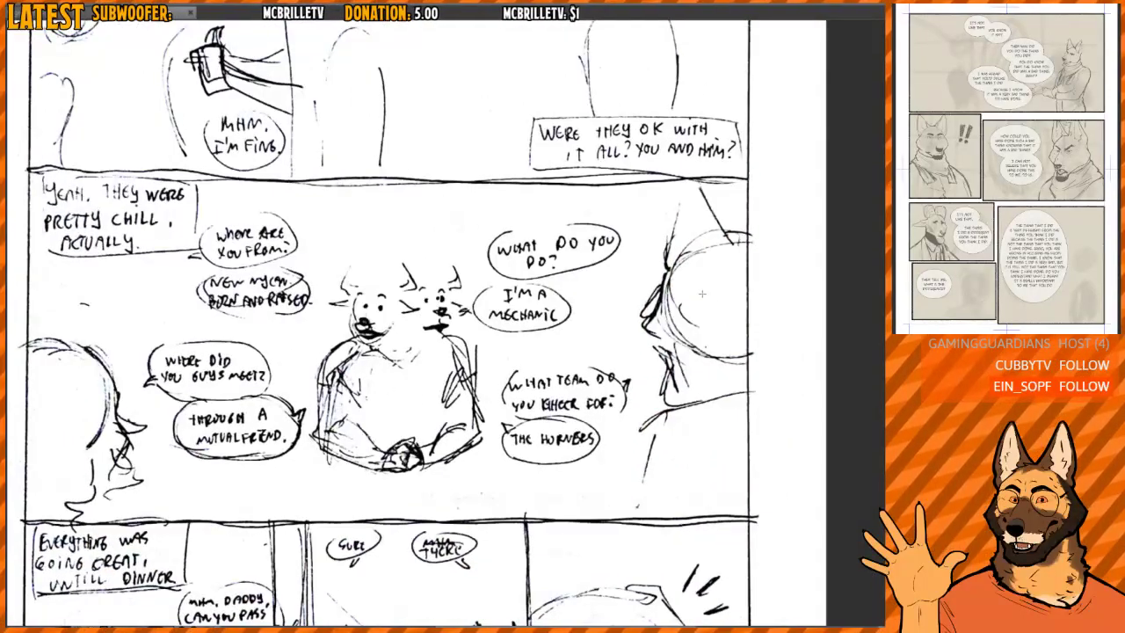
- Examine the three dinner panels in the bottom row of the CMD-07 sketch, and switch to the page's finished coloured version
{"action": "left_click_drag", "start_coordinate": [305, 570], "coordinate": [401, 245]}
{"action": "left_click_drag", "start_coordinate": [320, 403], "coordinate": [370, 366]}
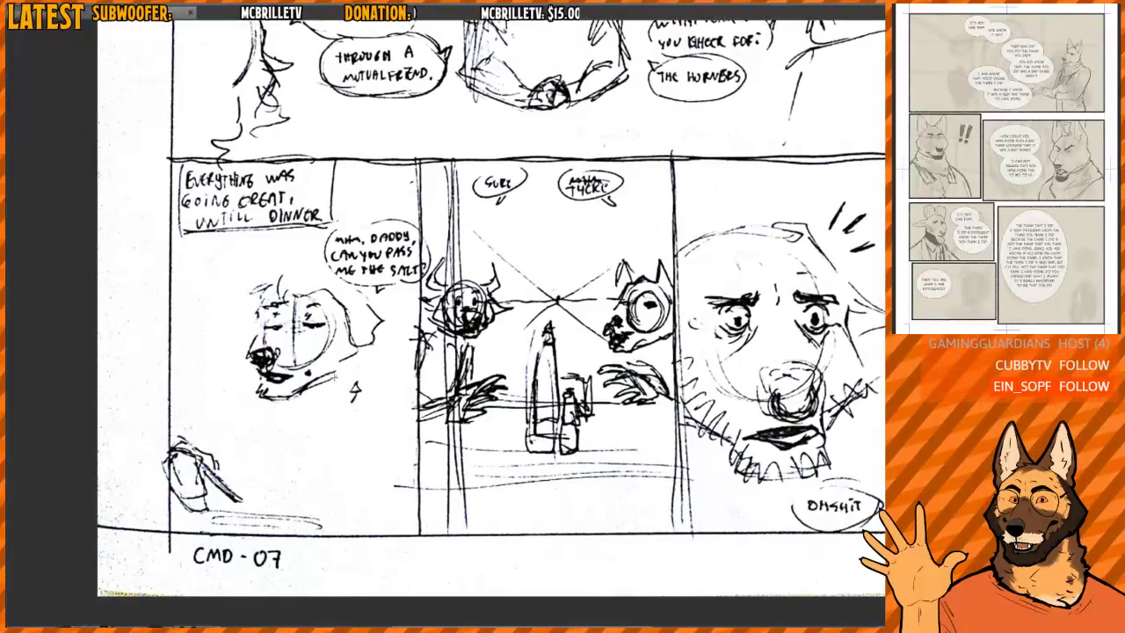
{"action": "scroll", "coordinate": [335, 379], "scroll_direction": "up", "scroll_amount": 3}
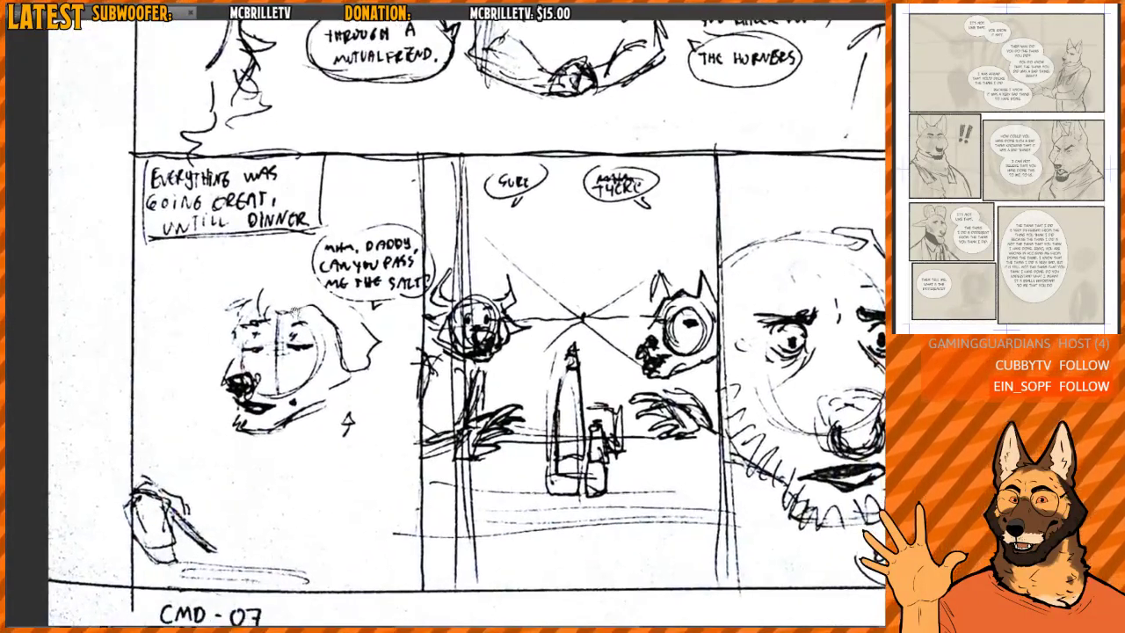
{"action": "left_click_drag", "start_coordinate": [409, 326], "coordinate": [349, 313]}
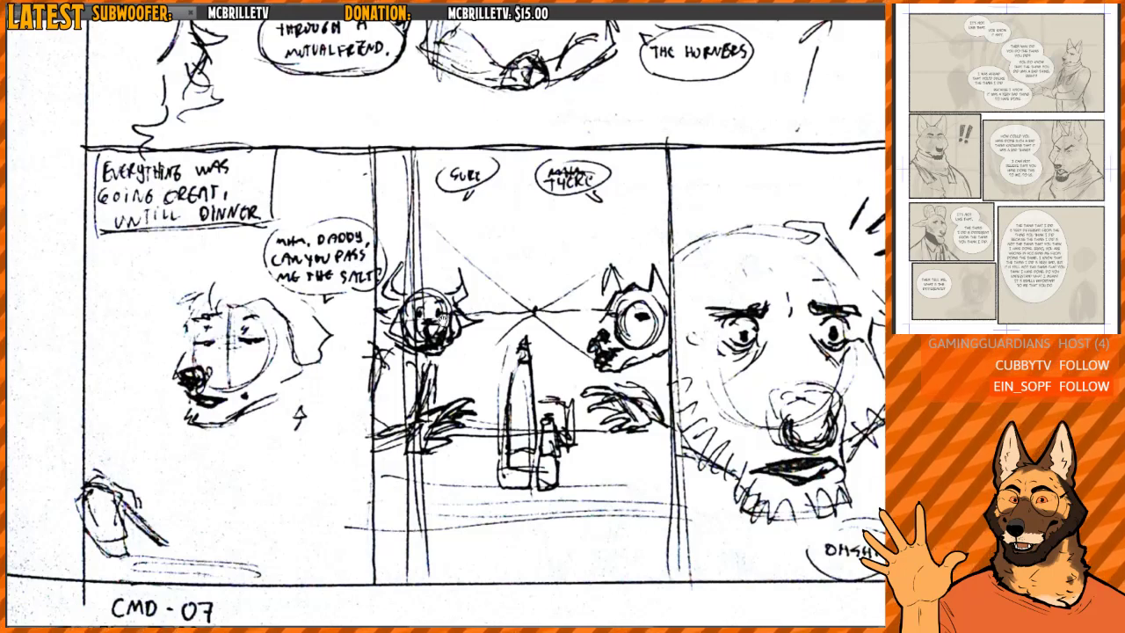
{"action": "left_click_drag", "start_coordinate": [650, 290], "coordinate": [468, 271]}
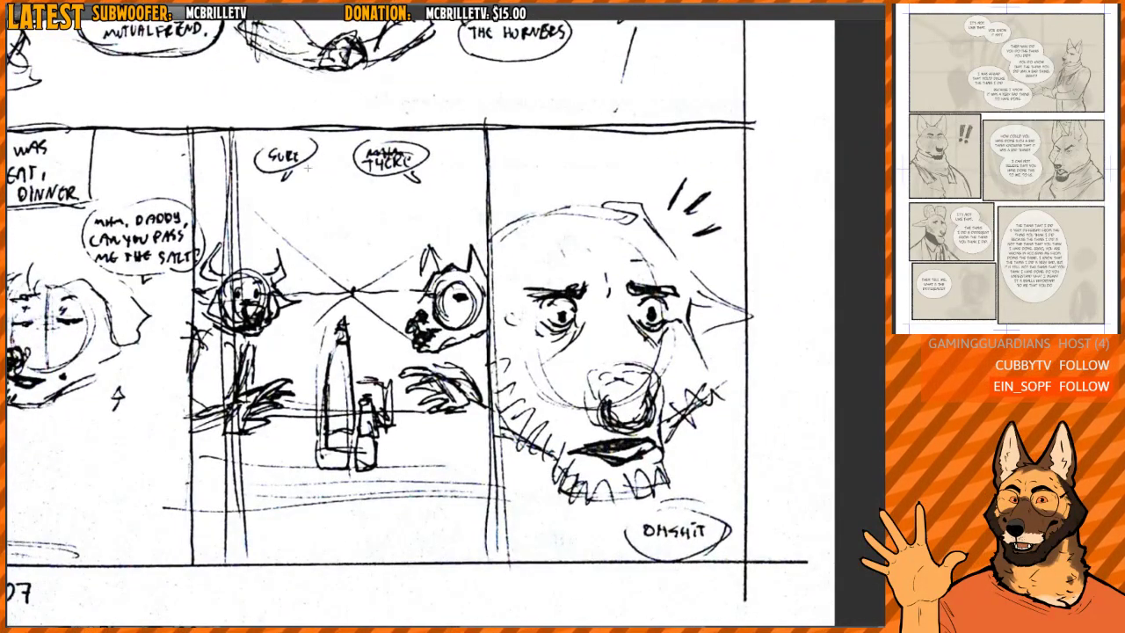
{"action": "left_click_drag", "start_coordinate": [638, 249], "coordinate": [562, 217]}
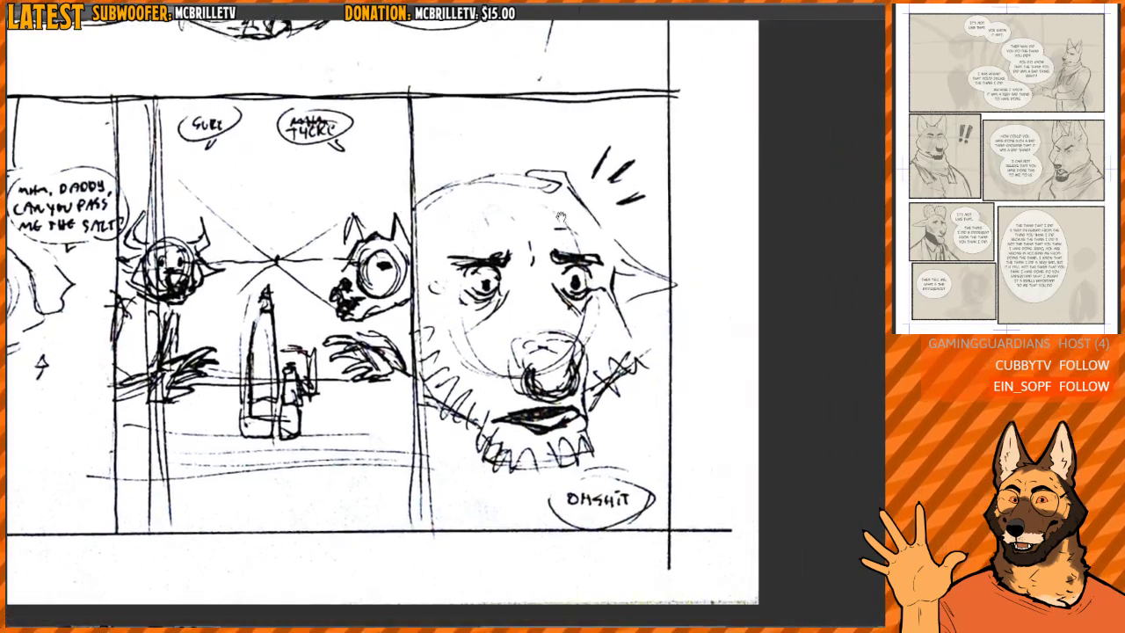
{"action": "scroll", "coordinate": [603, 433], "scroll_direction": "down", "scroll_amount": 6}
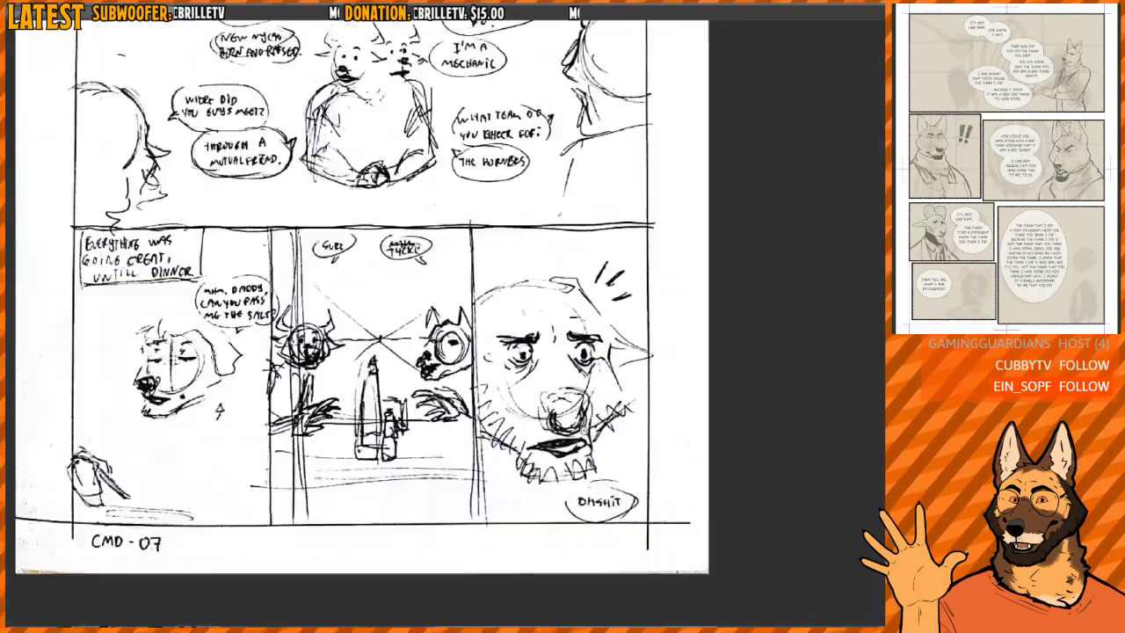
{"action": "left_click_drag", "start_coordinate": [582, 336], "coordinate": [529, 388]}
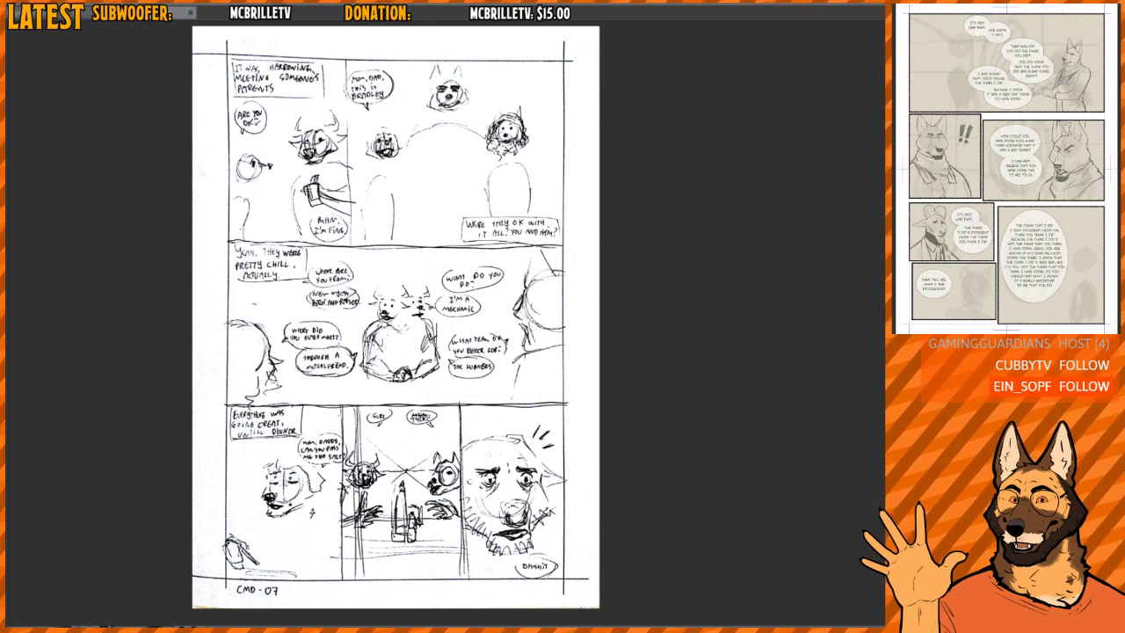
{"action": "key", "text": "ctrl+Tab"}
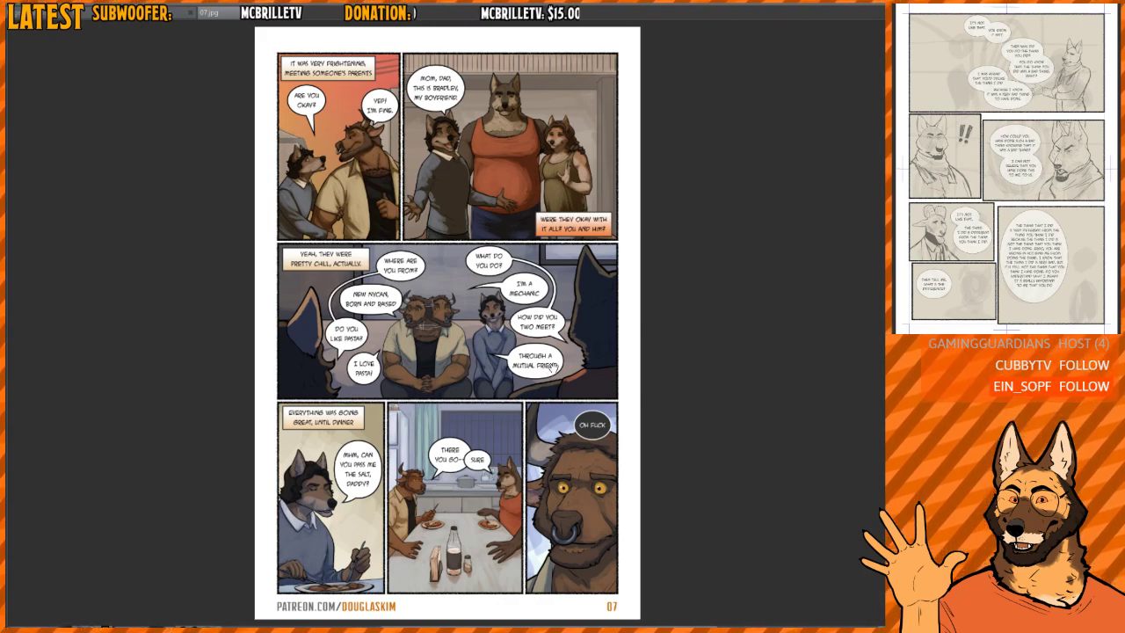
- Look over the finished coloured page 07 and set it side by side with the CMD-07 rough sketch
{"action": "scroll", "coordinate": [532, 337], "scroll_direction": "down", "scroll_amount": 1}
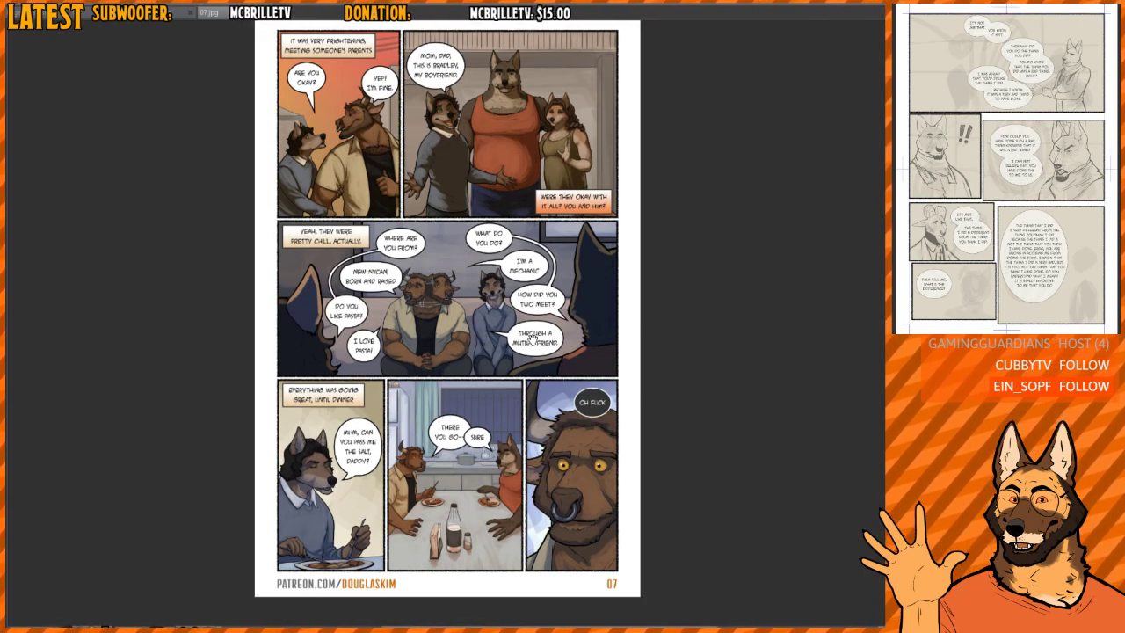
{"action": "scroll", "coordinate": [502, 262], "scroll_direction": "up", "scroll_amount": 2}
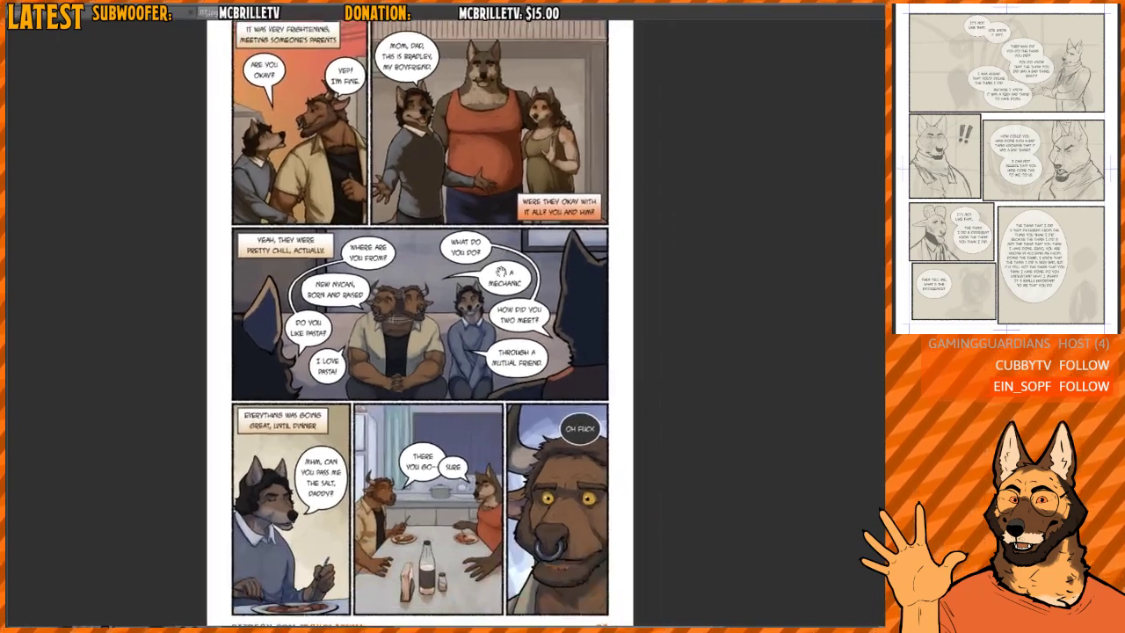
{"action": "scroll", "coordinate": [500, 273], "scroll_direction": "down", "scroll_amount": 2}
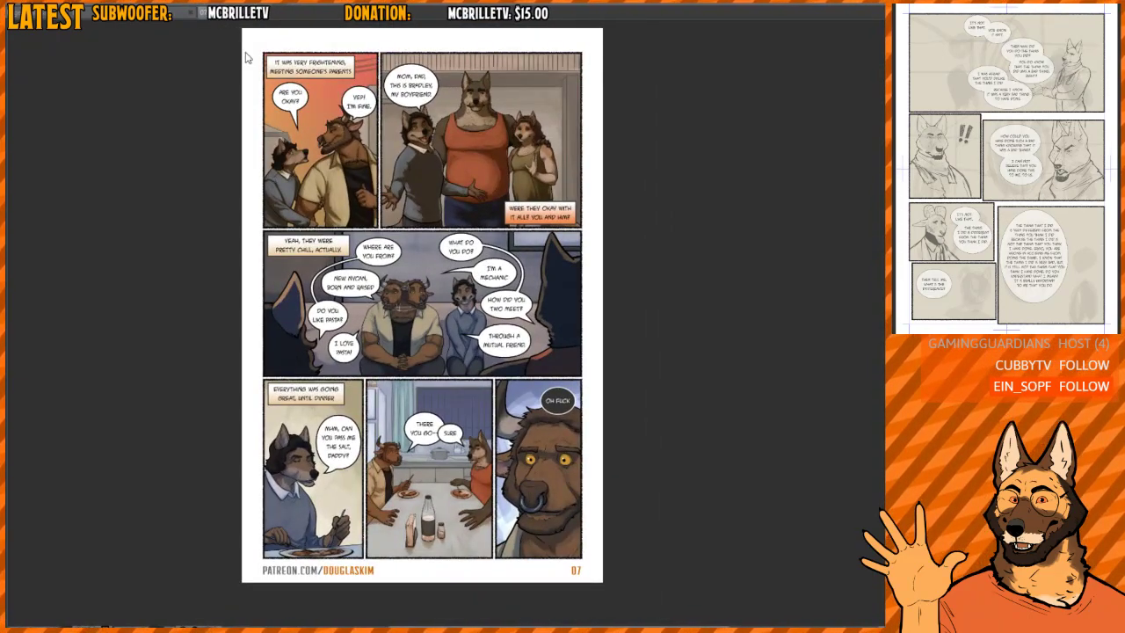
{"action": "left_click_drag", "start_coordinate": [881, 226], "coordinate": [882, 226]}
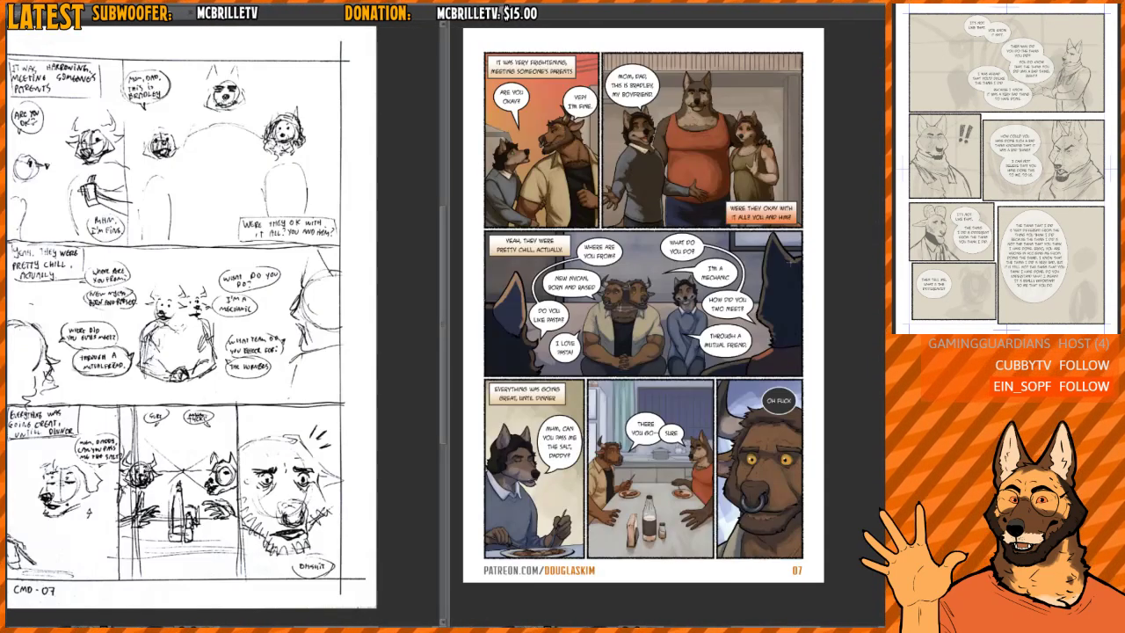
- Compare the finished couch panel with the parents scene in the rough sketch's middle row
{"action": "scroll", "coordinate": [347, 350], "scroll_direction": "up", "scroll_amount": 2}
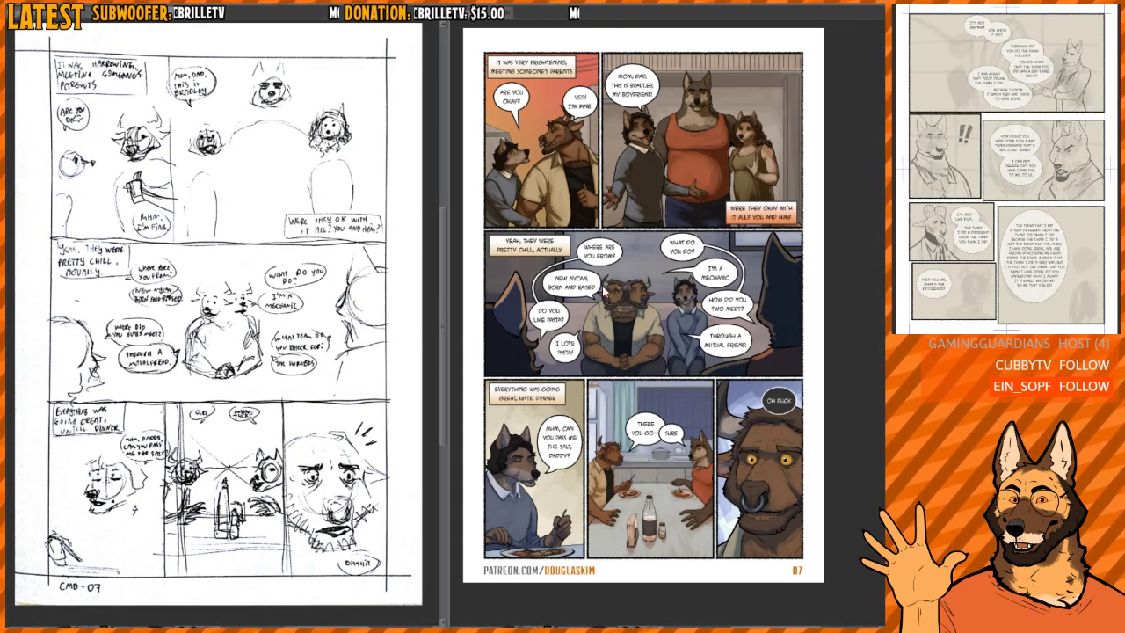
{"action": "scroll", "coordinate": [621, 295], "scroll_direction": "up", "scroll_amount": 1}
{"action": "scroll", "coordinate": [625, 299], "scroll_direction": "up", "scroll_amount": 3}
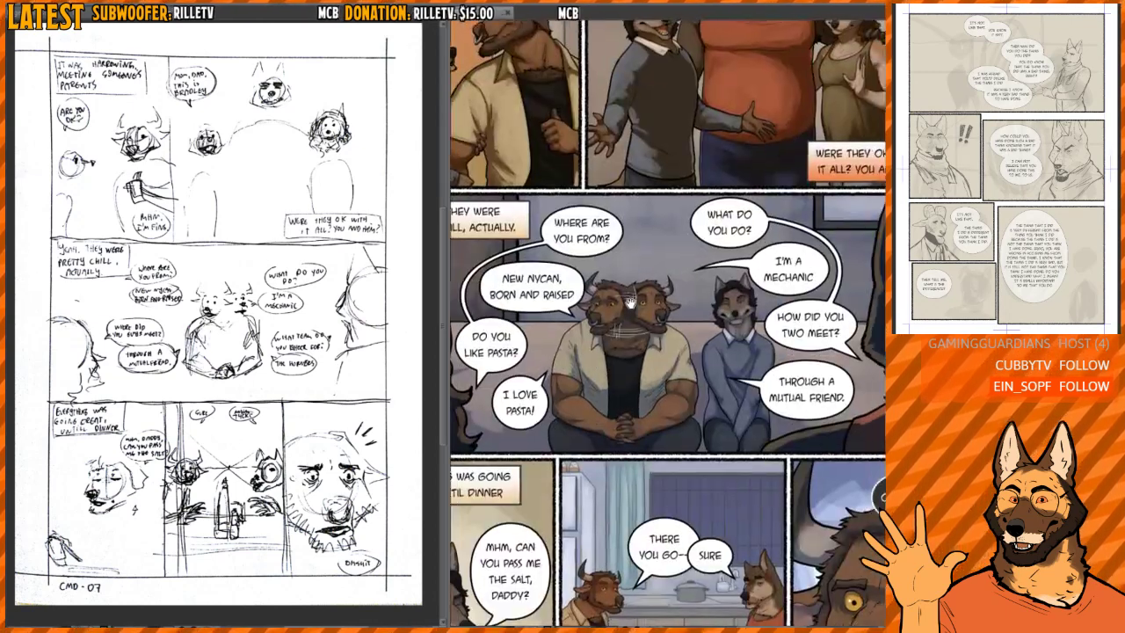
{"action": "scroll", "coordinate": [624, 294], "scroll_direction": "down", "scroll_amount": 2}
{"action": "scroll", "coordinate": [623, 289], "scroll_direction": "down", "scroll_amount": 1}
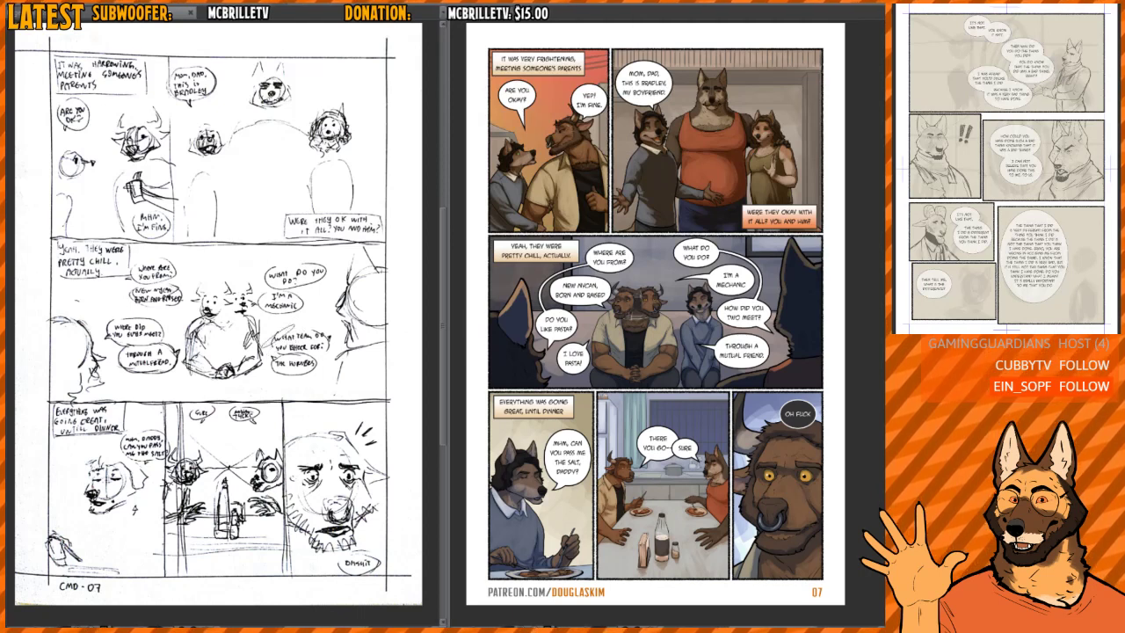
- Check the empty couch spot beside the two-headed bull and the salt-passing panel in the sketch against the finished page
{"action": "mouse_move", "coordinate": [273, 374]}
{"action": "left_mouse_down"}
{"action": "mouse_move", "coordinate": [302, 308]}
{"action": "mouse_move", "coordinate": [273, 381]}
{"action": "mouse_move", "coordinate": [292, 372]}
{"action": "left_mouse_up"}
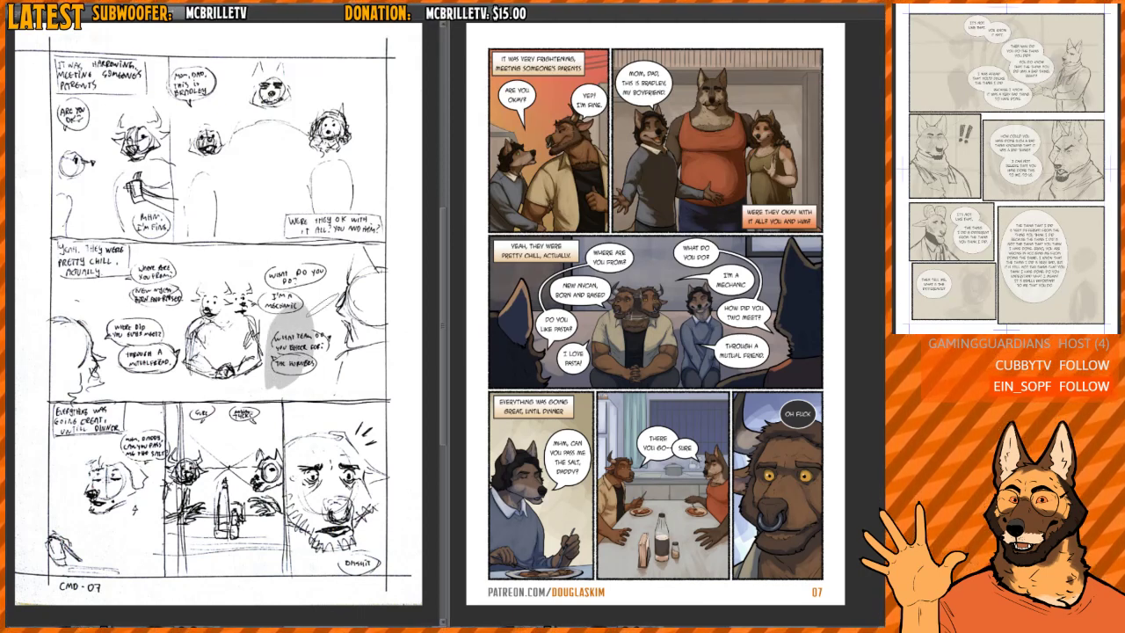
{"action": "key", "text": "ctrl+z"}
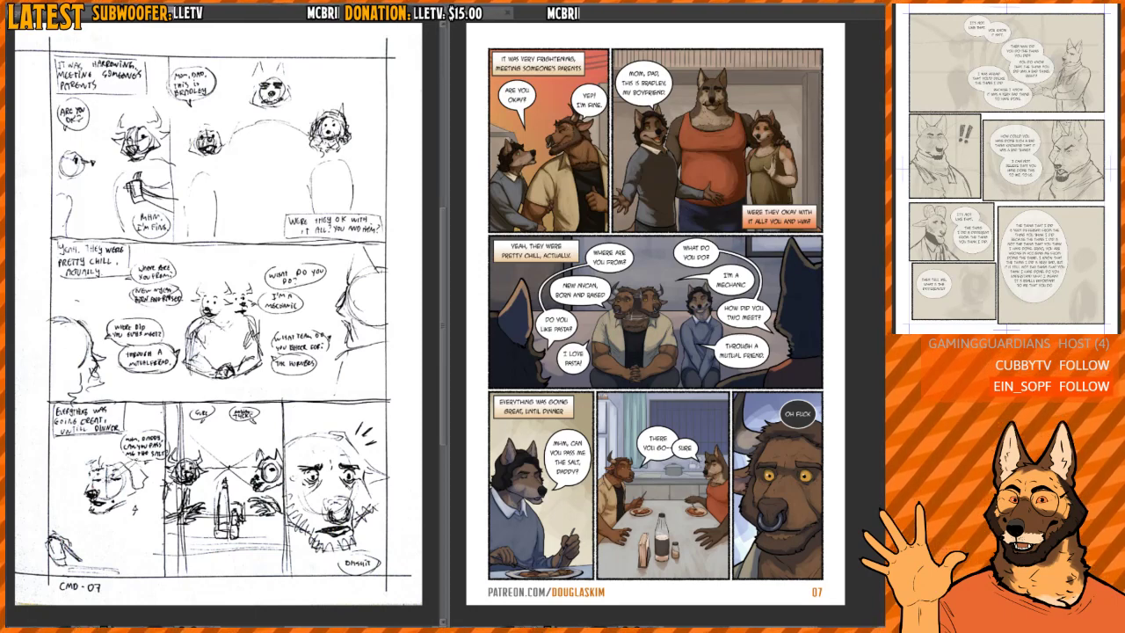
{"action": "scroll", "coordinate": [109, 508], "scroll_direction": "up", "scroll_amount": 3}
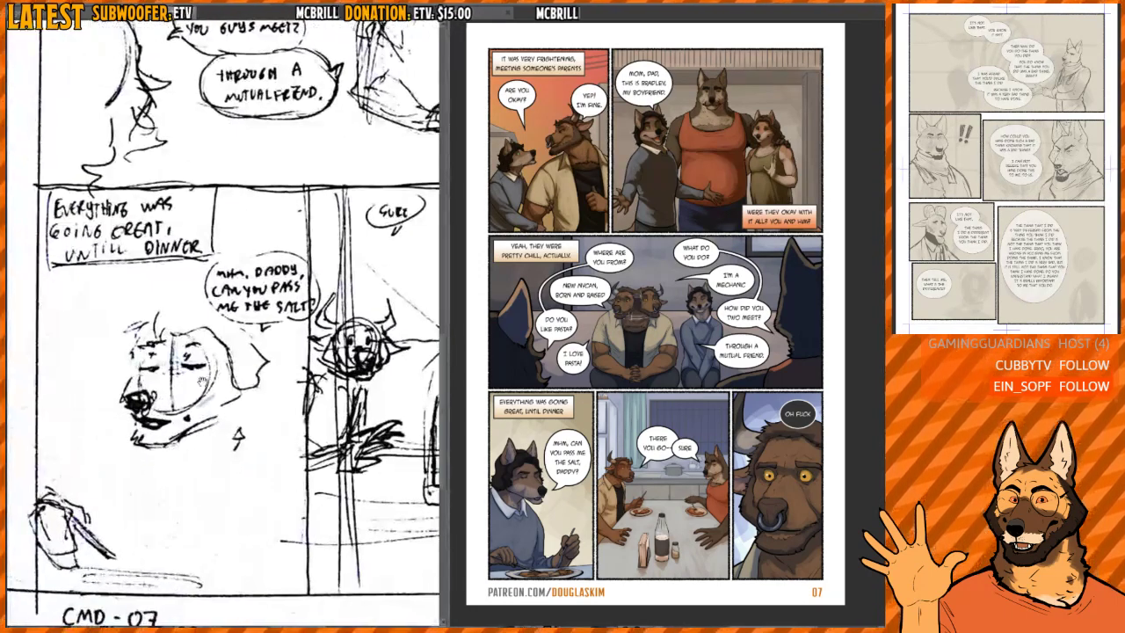
{"action": "scroll", "coordinate": [307, 341], "scroll_direction": "down", "scroll_amount": 3}
{"action": "mouse_move", "coordinate": [333, 295]}
{"action": "left_mouse_down"}
{"action": "mouse_move", "coordinate": [191, 404]}
{"action": "mouse_move", "coordinate": [200, 427]}
{"action": "mouse_move", "coordinate": [212, 427]}
{"action": "left_mouse_up"}
{"action": "left_click_drag", "start_coordinate": [285, 478], "coordinate": [271, 479]}
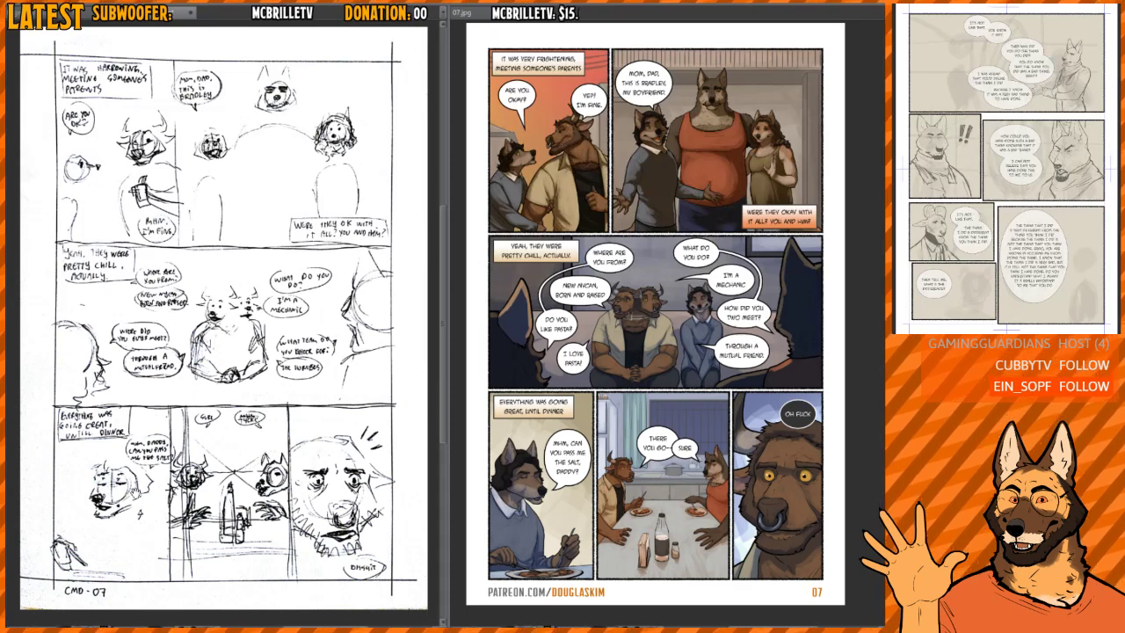
{"action": "scroll", "coordinate": [264, 460], "scroll_direction": "up", "scroll_amount": 3}
{"action": "scroll", "coordinate": [261, 292], "scroll_direction": "down", "scroll_amount": 3}
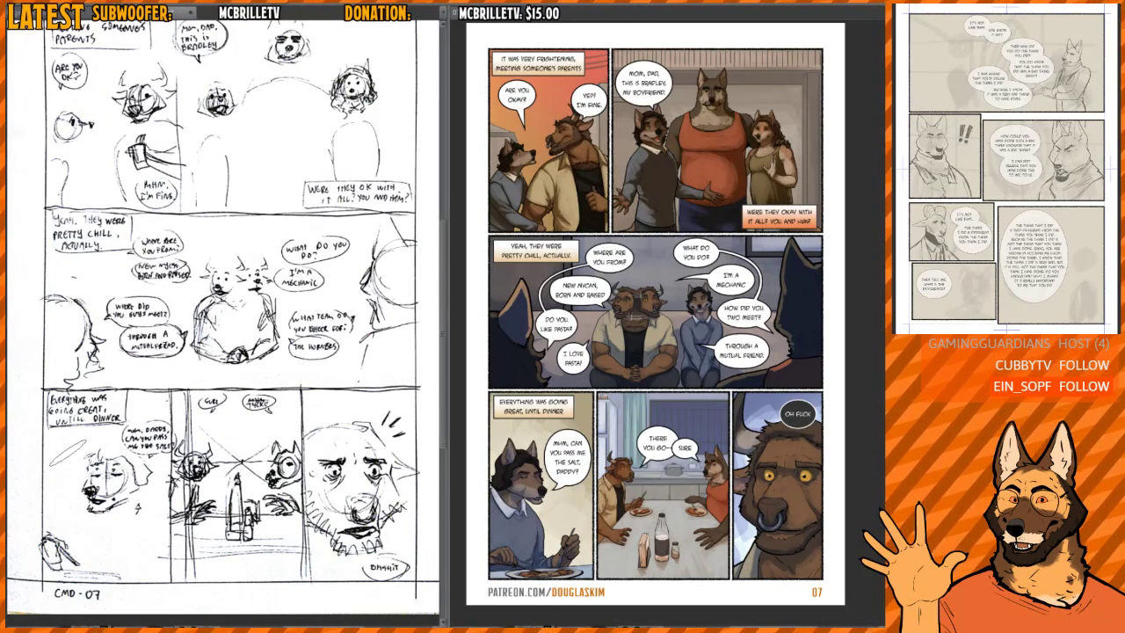
- Examine the bottom-row dinner figures in the sketch, from the seated dog to the startled bull, against the finished panels
{"action": "left_click_drag", "start_coordinate": [99, 527], "coordinate": [165, 528]}
{"action": "mouse_move", "coordinate": [151, 511]}
{"action": "left_mouse_down"}
{"action": "mouse_move", "coordinate": [167, 529]}
{"action": "mouse_move", "coordinate": [159, 544]}
{"action": "left_mouse_up"}
{"action": "left_click_drag", "start_coordinate": [405, 508], "coordinate": [391, 503]}
{"action": "key", "text": "ctrl+z"}
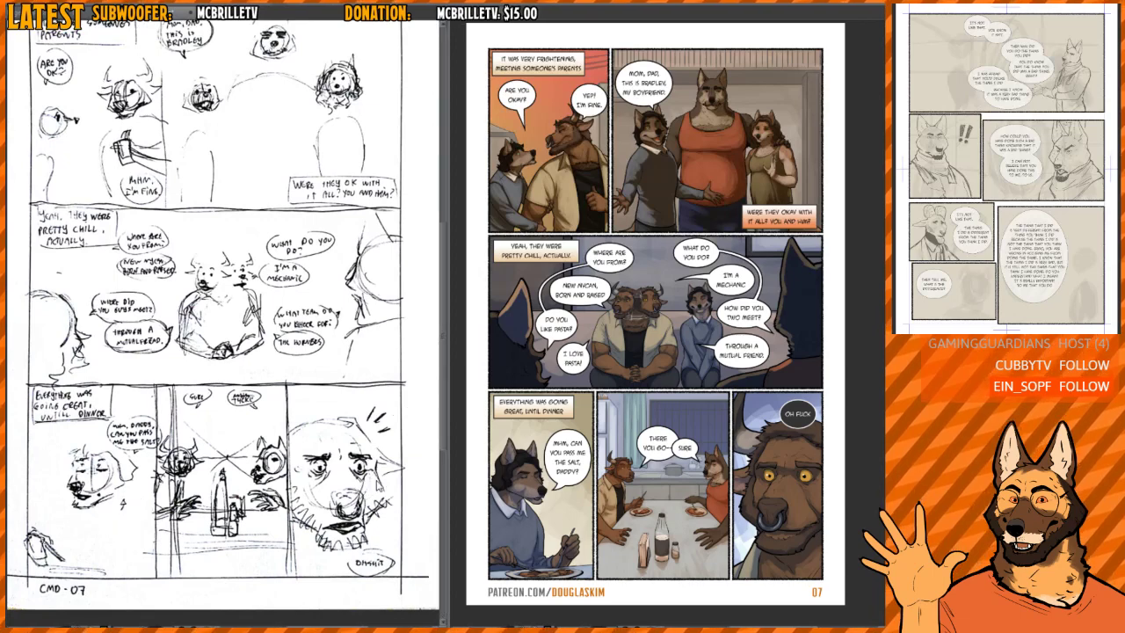
{"action": "left_click_drag", "start_coordinate": [280, 467], "coordinate": [258, 459]}
{"action": "mouse_move", "coordinate": [160, 449]}
{"action": "left_mouse_down"}
{"action": "mouse_move", "coordinate": [199, 441]}
{"action": "mouse_move", "coordinate": [188, 456]}
{"action": "left_mouse_up"}
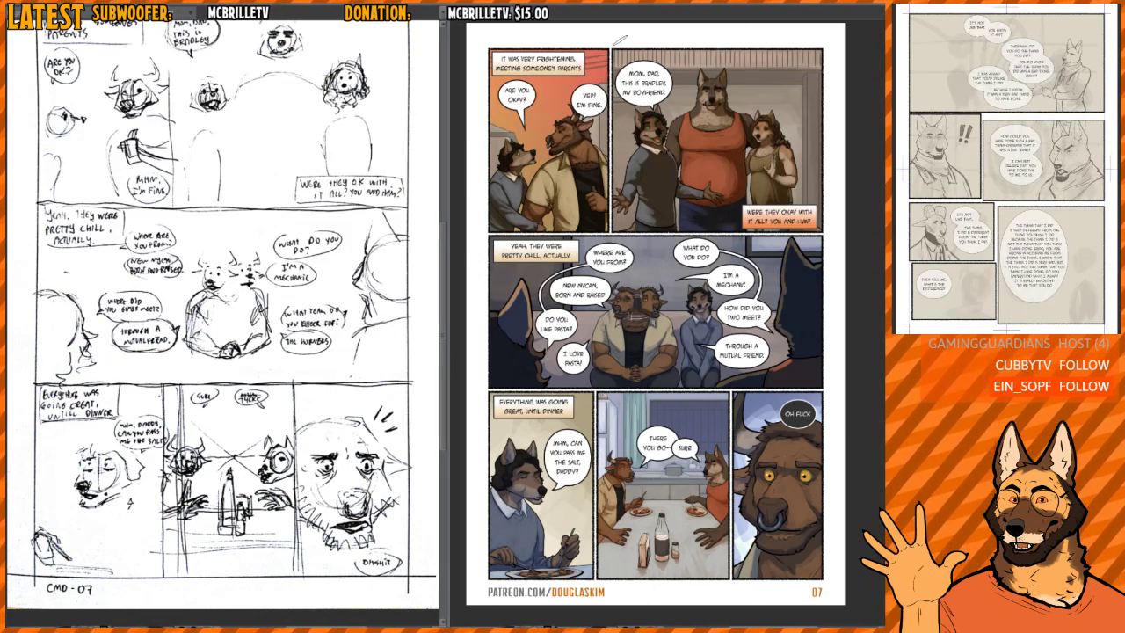
- Close the finished coloured page and return to the comic page being sketched
{"action": "scroll", "coordinate": [626, 134], "scroll_direction": "down", "scroll_amount": 2}
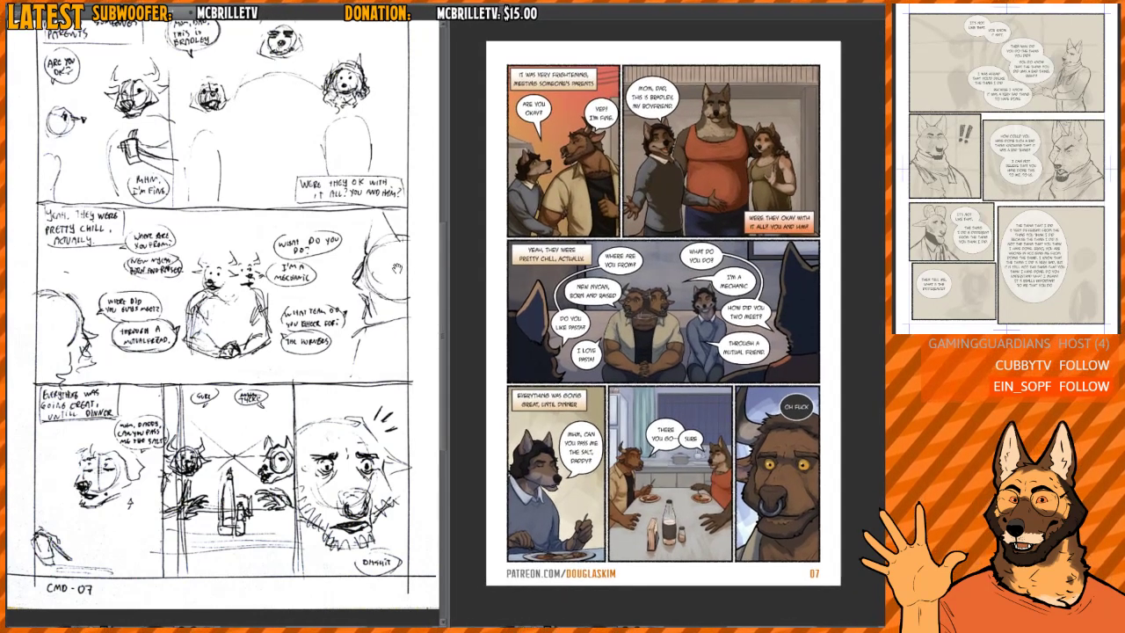
{"action": "scroll", "coordinate": [396, 268], "scroll_direction": "down", "scroll_amount": 2}
{"action": "left_click_drag", "start_coordinate": [382, 296], "coordinate": [362, 316]}
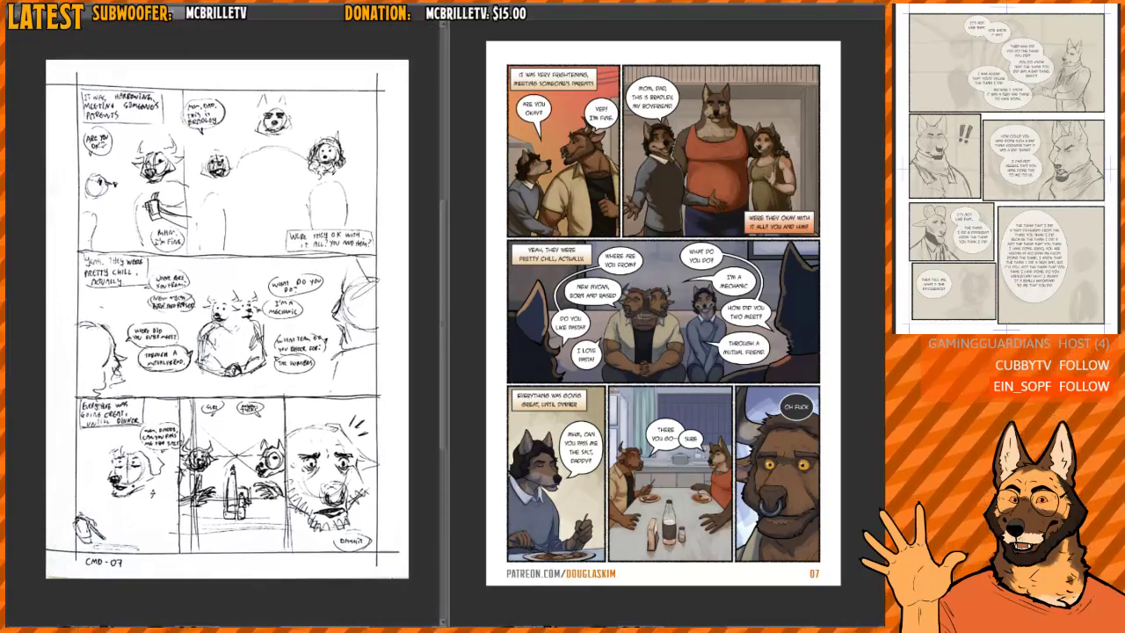
{"action": "key", "text": "ctrl+w"}
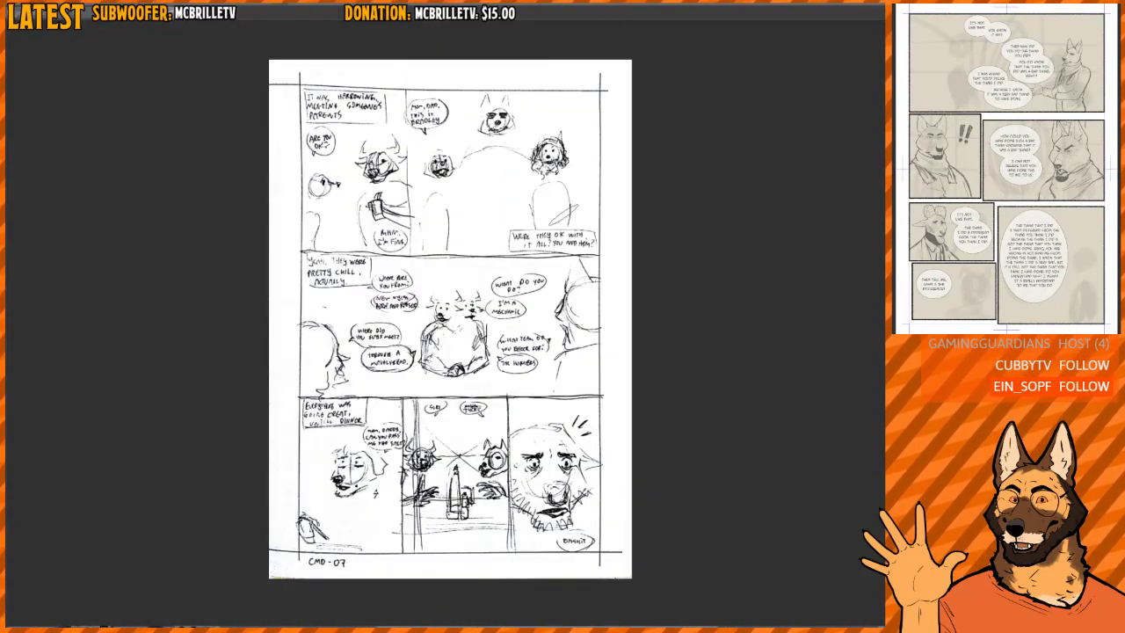
{"action": "key", "text": "ctrl+Tab"}
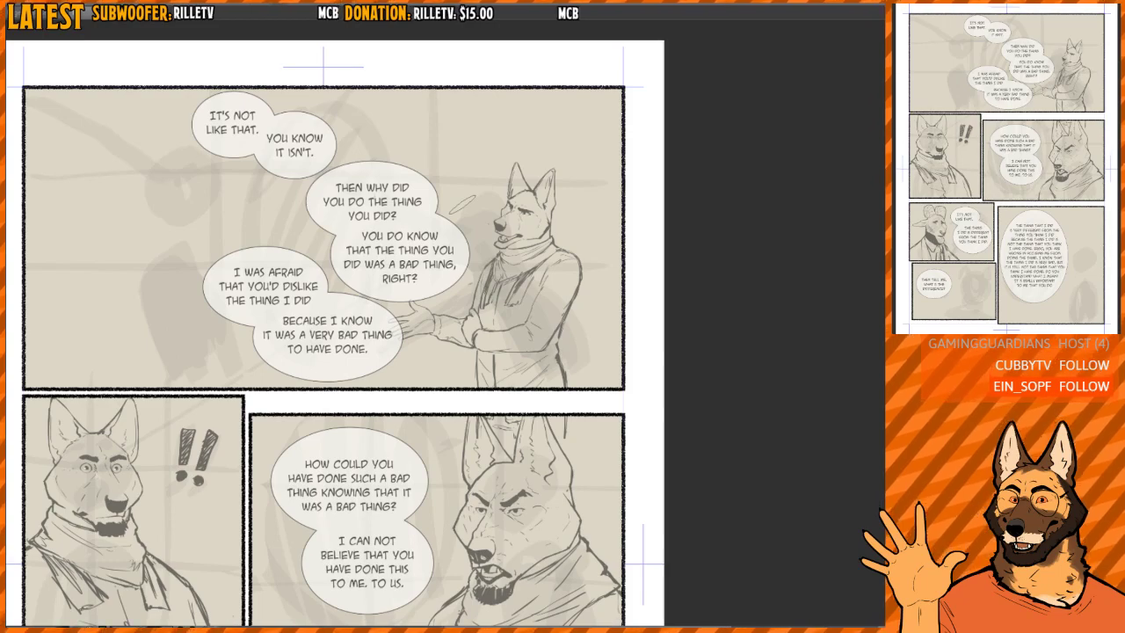
- Select the standing dog's upper body in the top panel, tilt it counterclockwise so it leans toward the speech bubbles, and deselect it
{"action": "left_click_drag", "start_coordinate": [533, 213], "coordinate": [590, 220]}
{"action": "left_click_drag", "start_coordinate": [593, 290], "coordinate": [626, 260]}
{"action": "left_click_drag", "start_coordinate": [623, 254], "coordinate": [611, 280]}
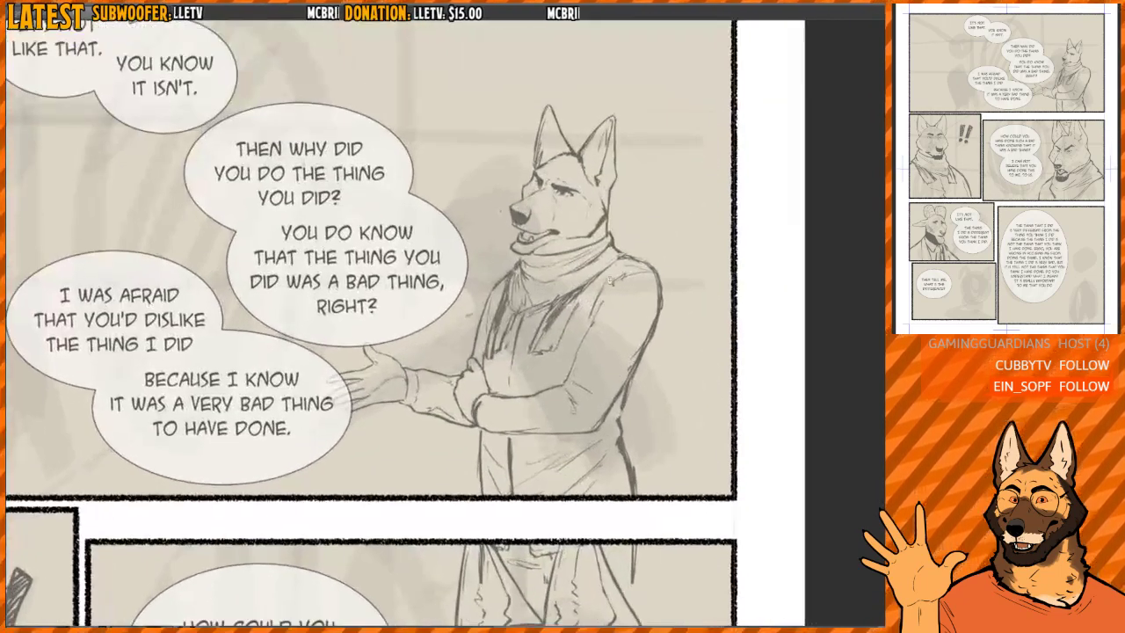
{"action": "mouse_move", "coordinate": [584, 242]}
{"action": "left_mouse_down"}
{"action": "mouse_move", "coordinate": [601, 236]}
{"action": "mouse_move", "coordinate": [586, 239]}
{"action": "left_mouse_up"}
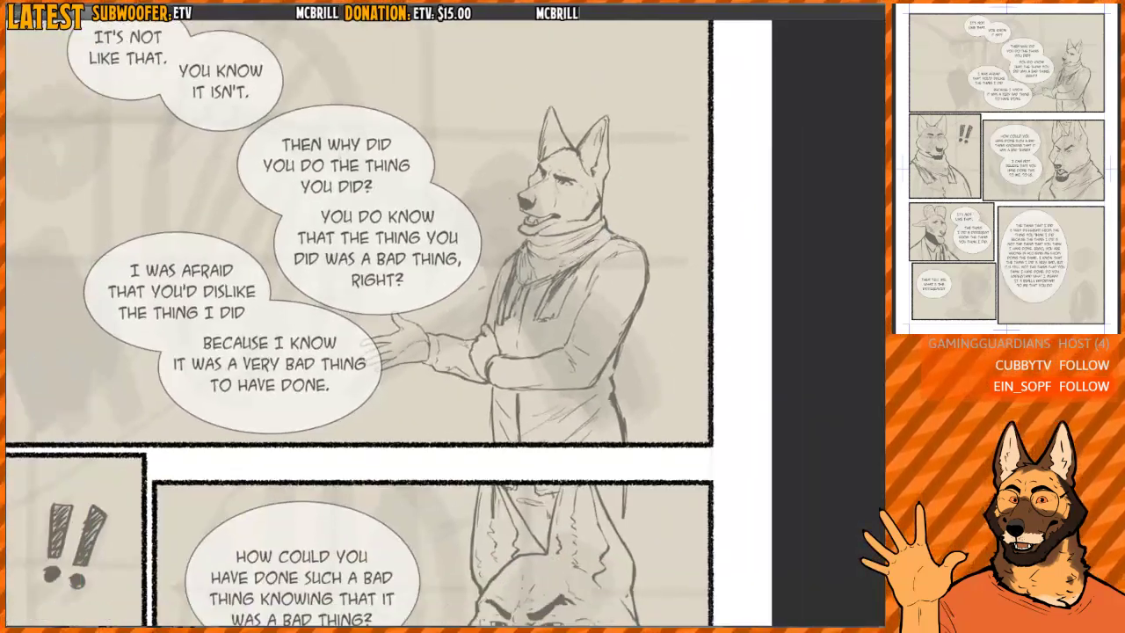
{"action": "left_click_drag", "start_coordinate": [591, 302], "coordinate": [570, 333]}
{"action": "left_click_drag", "start_coordinate": [577, 391], "coordinate": [596, 397]}
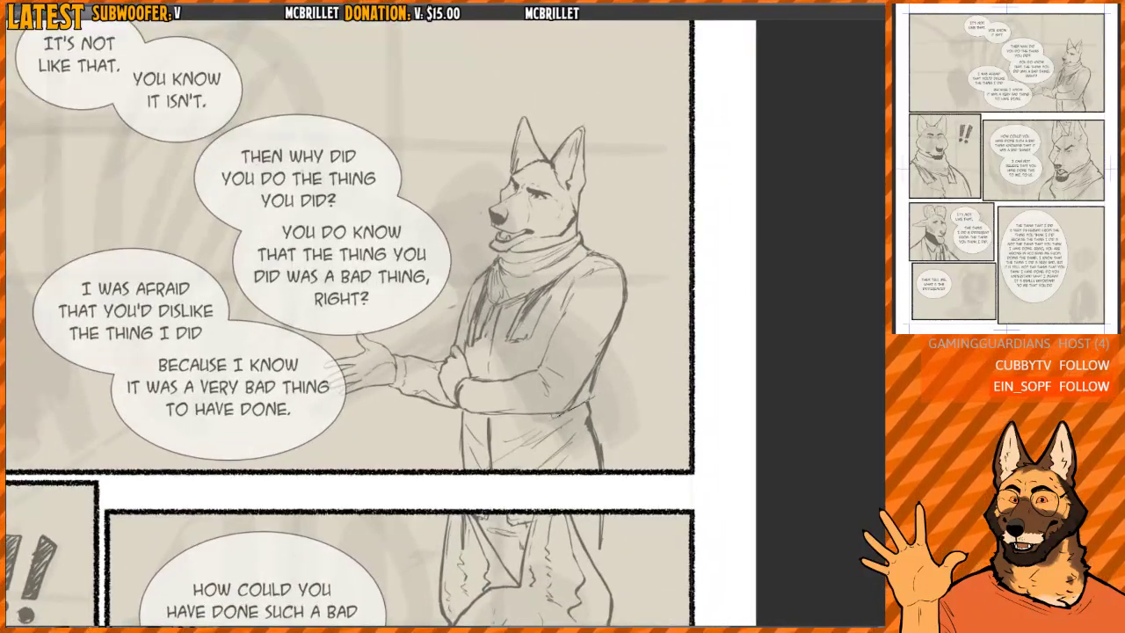
{"action": "mouse_move", "coordinate": [496, 420]}
{"action": "left_mouse_down"}
{"action": "mouse_move", "coordinate": [325, 418]}
{"action": "mouse_move", "coordinate": [606, 70]}
{"action": "mouse_move", "coordinate": [617, 369]}
{"action": "mouse_move", "coordinate": [536, 426]}
{"action": "left_mouse_up"}
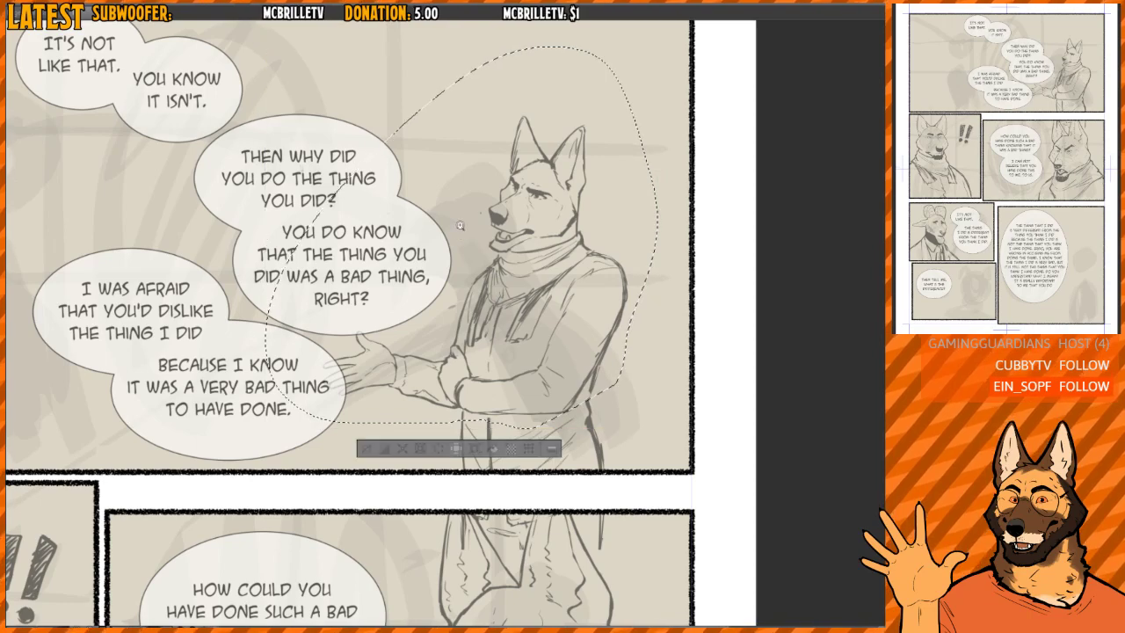
{"action": "scroll", "coordinate": [458, 226], "scroll_direction": "up", "scroll_amount": 5}
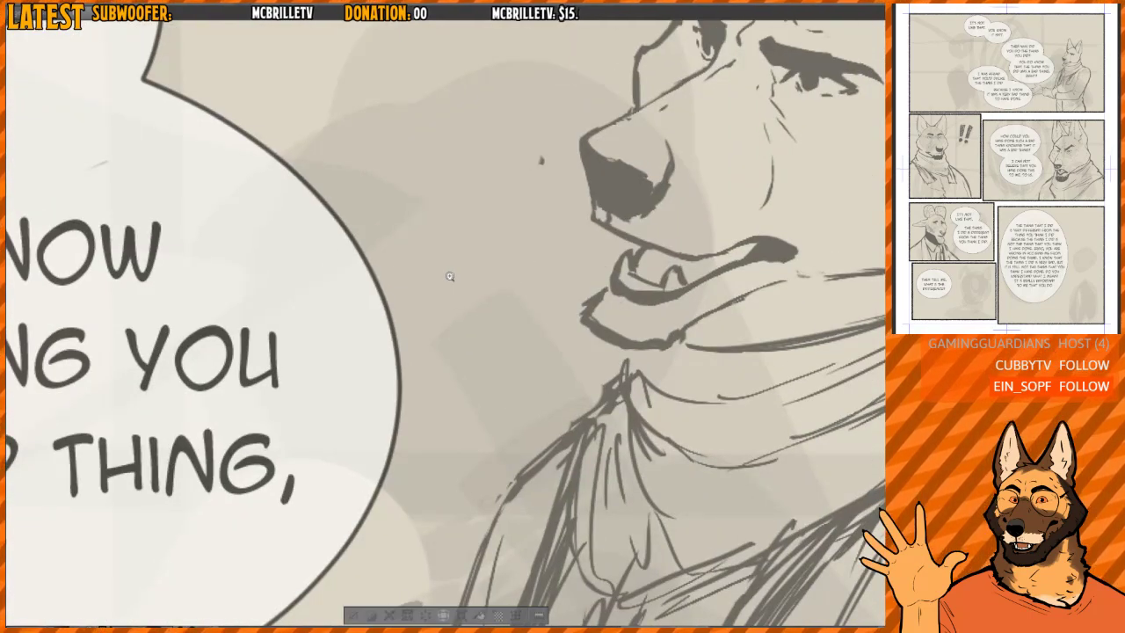
{"action": "scroll", "coordinate": [449, 276], "scroll_direction": "down", "scroll_amount": 5}
{"action": "key", "text": "ctrl+t"}
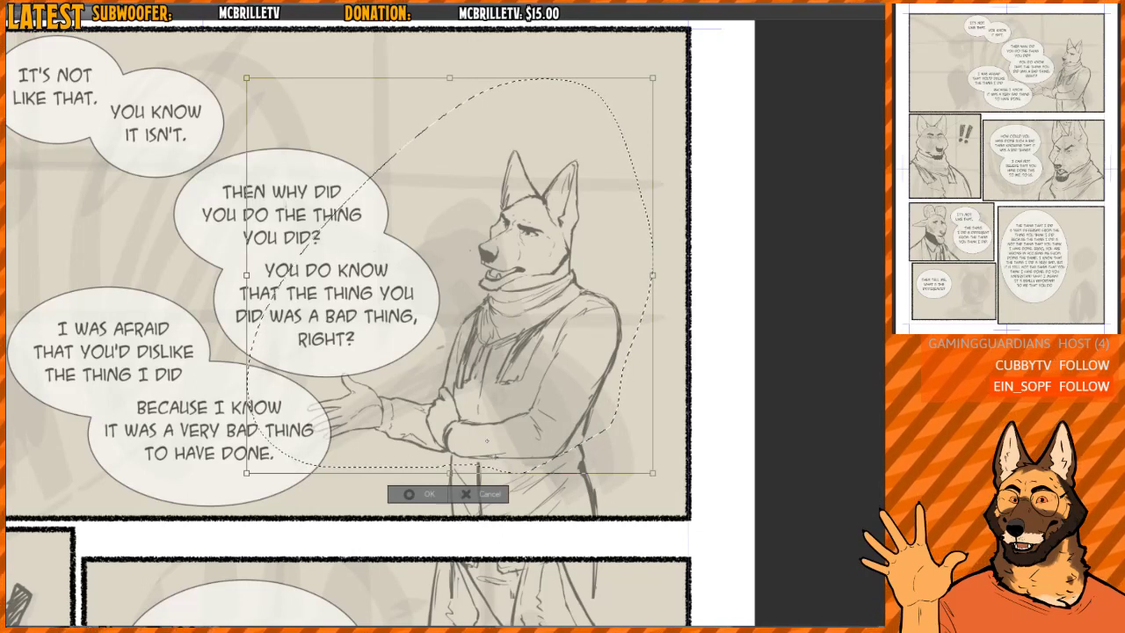
{"action": "mouse_move", "coordinate": [723, 215]}
{"action": "left_mouse_down"}
{"action": "mouse_move", "coordinate": [668, 181]}
{"action": "mouse_move", "coordinate": [536, 149]}
{"action": "mouse_move", "coordinate": [629, 213]}
{"action": "mouse_move", "coordinate": [613, 211]}
{"action": "left_mouse_up"}
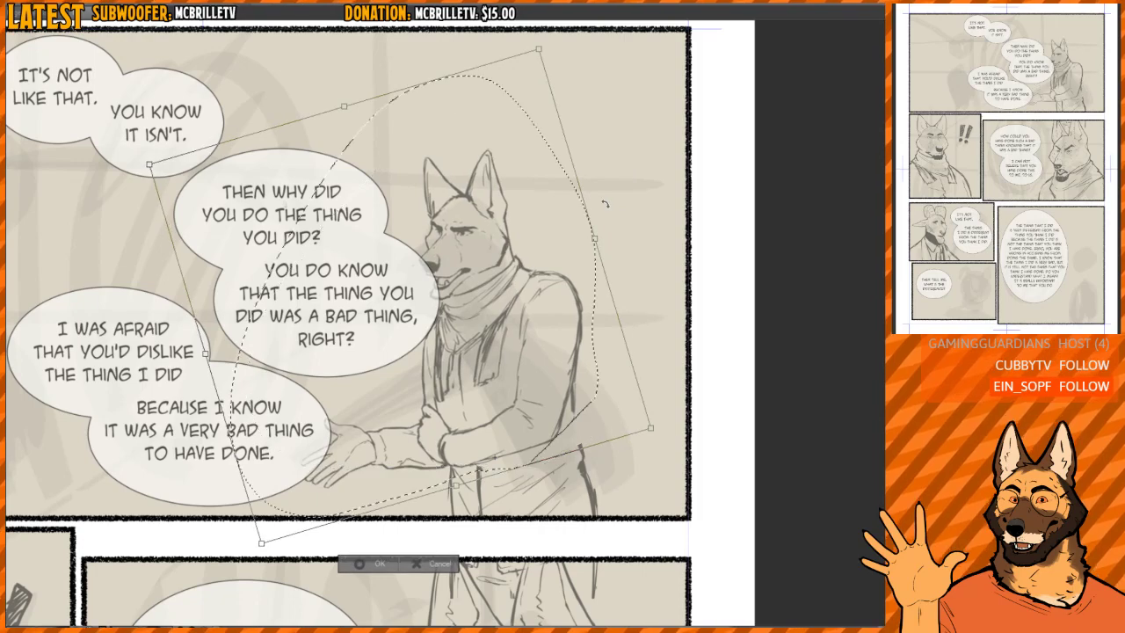
{"action": "key", "text": "Return"}
{"action": "key", "text": "ctrl+d"}
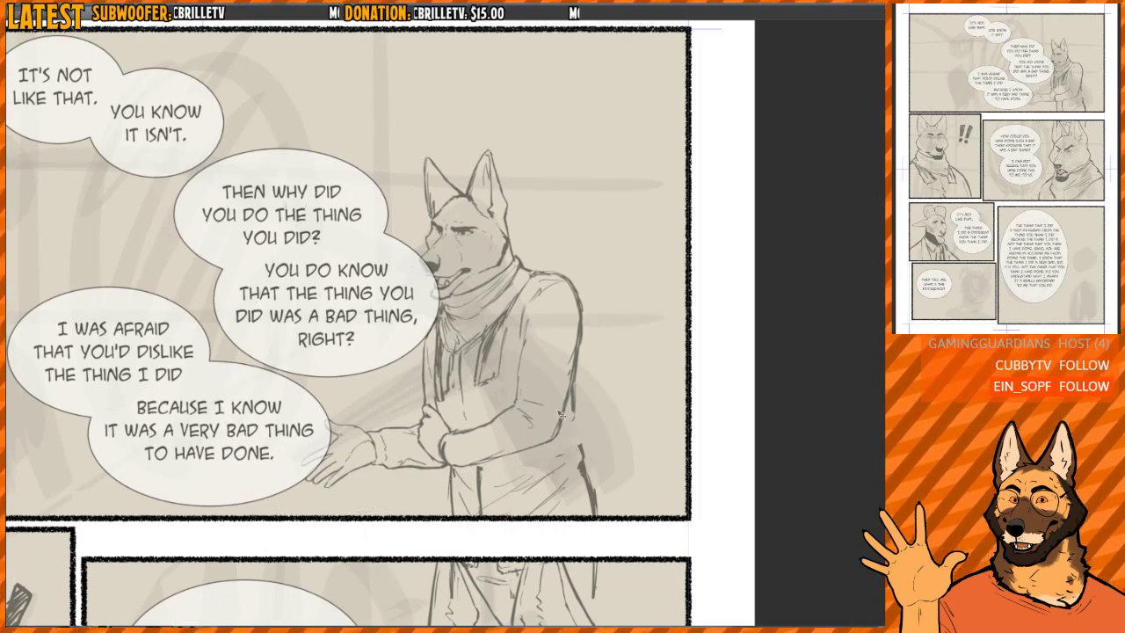
- Shift the leaning dog away from the speech bubbles and rework the fold lines on its lower coat
{"action": "mouse_move", "coordinate": [560, 449]}
{"action": "left_mouse_down"}
{"action": "mouse_move", "coordinate": [614, 419]}
{"action": "mouse_move", "coordinate": [595, 363]}
{"action": "mouse_move", "coordinate": [610, 487]}
{"action": "left_mouse_up"}
{"action": "scroll", "coordinate": [596, 422], "scroll_direction": "up", "scroll_amount": 2}
{"action": "mouse_move", "coordinate": [597, 484]}
{"action": "left_mouse_down"}
{"action": "mouse_move", "coordinate": [601, 446]}
{"action": "mouse_move", "coordinate": [641, 485]}
{"action": "left_mouse_up"}
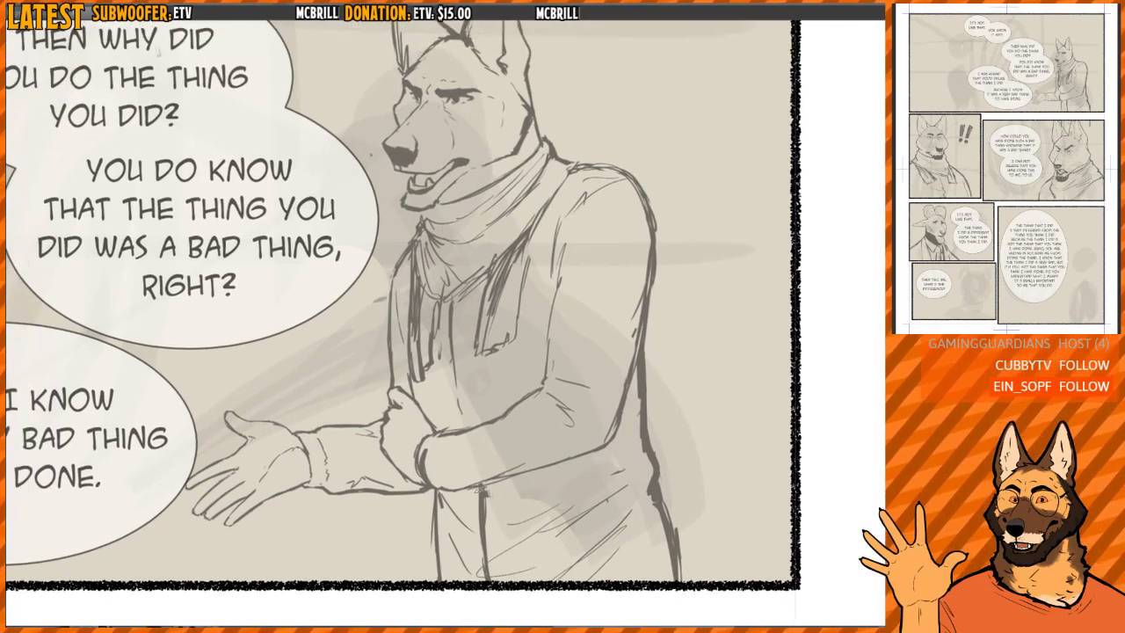
{"action": "left_click_drag", "start_coordinate": [489, 490], "coordinate": [491, 497]}
{"action": "mouse_move", "coordinate": [491, 497]}
{"action": "left_mouse_down"}
{"action": "mouse_move", "coordinate": [492, 563]}
{"action": "mouse_move", "coordinate": [480, 494]}
{"action": "mouse_move", "coordinate": [480, 527]}
{"action": "mouse_move", "coordinate": [479, 517]}
{"action": "mouse_move", "coordinate": [485, 469]}
{"action": "mouse_move", "coordinate": [532, 429]}
{"action": "mouse_move", "coordinate": [609, 413]}
{"action": "mouse_move", "coordinate": [560, 479]}
{"action": "mouse_move", "coordinate": [574, 504]}
{"action": "left_mouse_up"}
- Mirror the view and erase the coat's flared back edge and the stray leg lines around the angry dog's ears below
{"action": "key", "text": "h"}
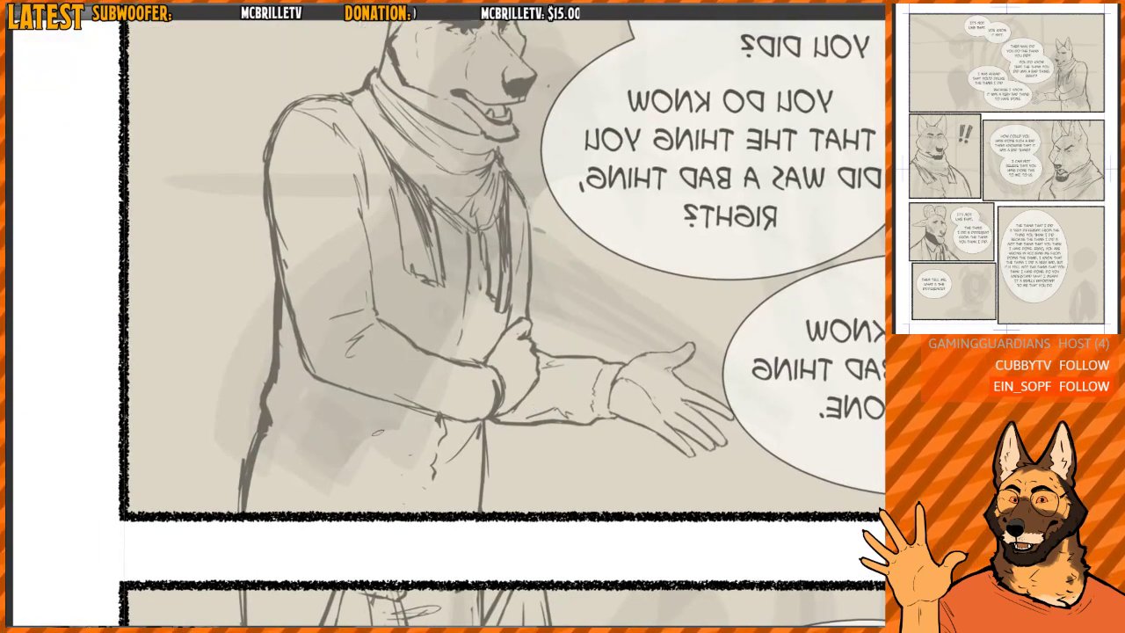
{"action": "scroll", "coordinate": [434, 359], "scroll_direction": "down", "scroll_amount": 2}
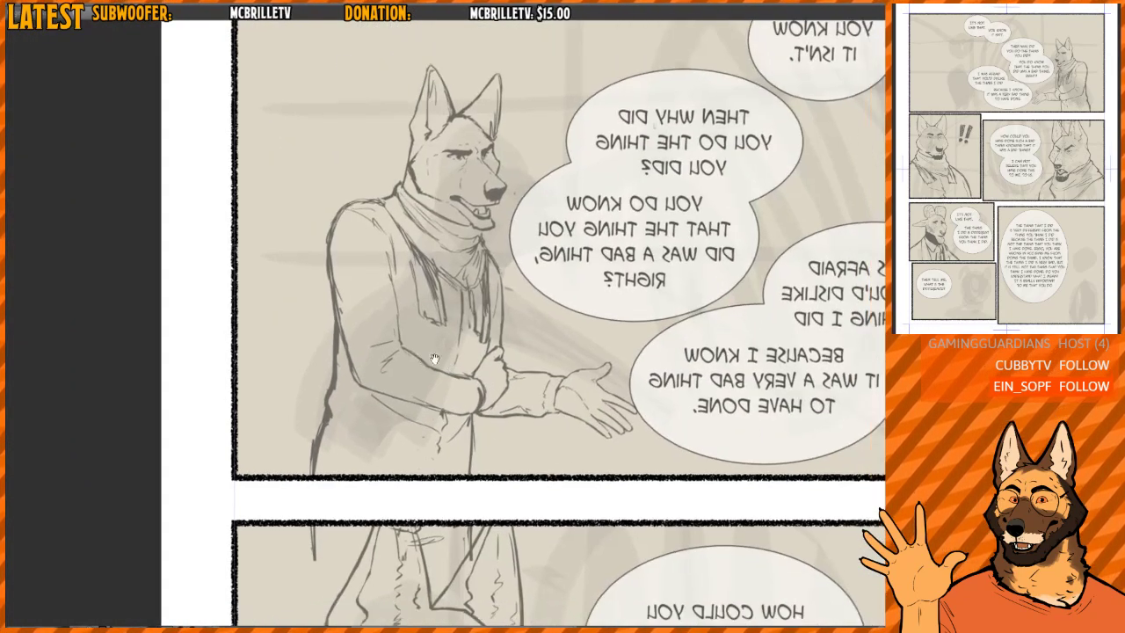
{"action": "mouse_move", "coordinate": [338, 386]}
{"action": "left_mouse_down"}
{"action": "mouse_move", "coordinate": [316, 457]}
{"action": "mouse_move", "coordinate": [303, 449]}
{"action": "mouse_move", "coordinate": [322, 395]}
{"action": "left_mouse_up"}
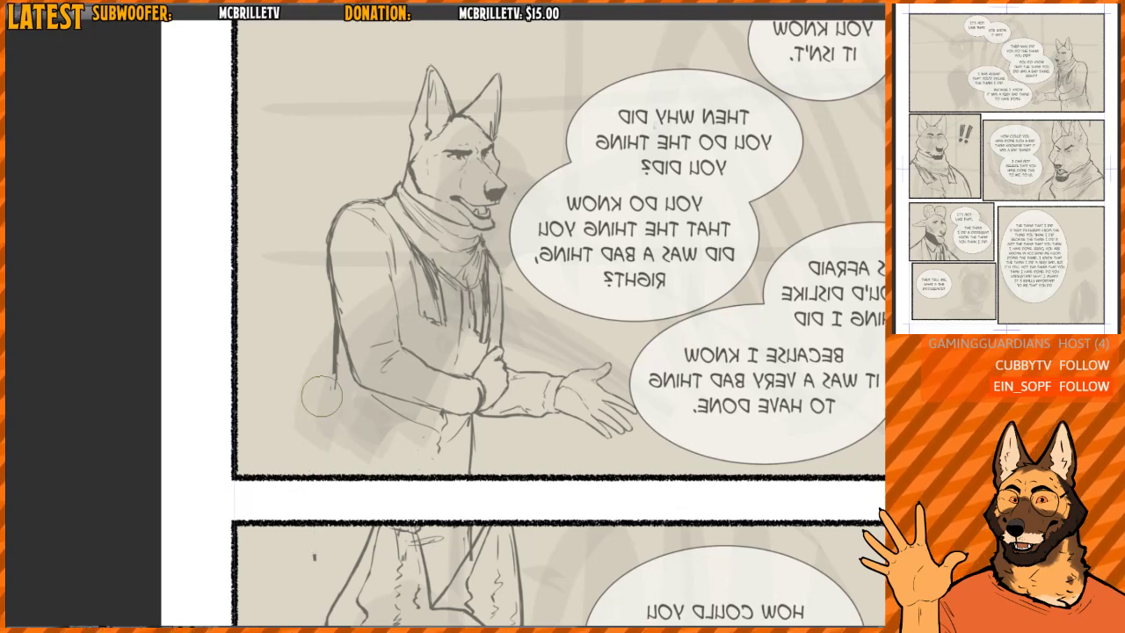
{"action": "left_click_drag", "start_coordinate": [319, 499], "coordinate": [315, 557]}
{"action": "mouse_move", "coordinate": [378, 529]}
{"action": "left_mouse_down"}
{"action": "mouse_move", "coordinate": [459, 519]}
{"action": "mouse_move", "coordinate": [470, 549]}
{"action": "left_mouse_up"}
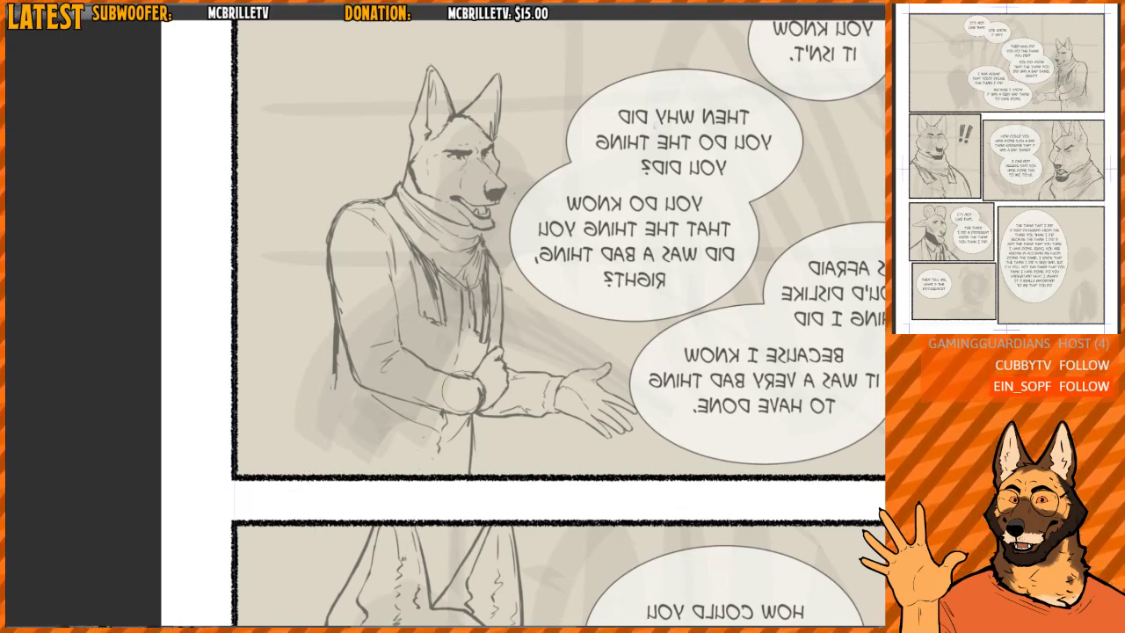
- Redraw the leaning dog's lower coat with new front, back and waist lines reaching the panel's bottom border
{"action": "mouse_move", "coordinate": [469, 444]}
{"action": "left_mouse_down"}
{"action": "mouse_move", "coordinate": [473, 433]}
{"action": "mouse_move", "coordinate": [469, 490]}
{"action": "left_mouse_up"}
{"action": "left_click_drag", "start_coordinate": [480, 413], "coordinate": [479, 467]}
{"action": "mouse_move", "coordinate": [340, 388]}
{"action": "left_mouse_down"}
{"action": "mouse_move", "coordinate": [339, 343]}
{"action": "mouse_move", "coordinate": [331, 411]}
{"action": "left_mouse_up"}
{"action": "mouse_move", "coordinate": [333, 362]}
{"action": "left_mouse_down"}
{"action": "mouse_move", "coordinate": [338, 422]}
{"action": "mouse_move", "coordinate": [421, 436]}
{"action": "left_mouse_up"}
{"action": "left_click_drag", "start_coordinate": [334, 406], "coordinate": [333, 473]}
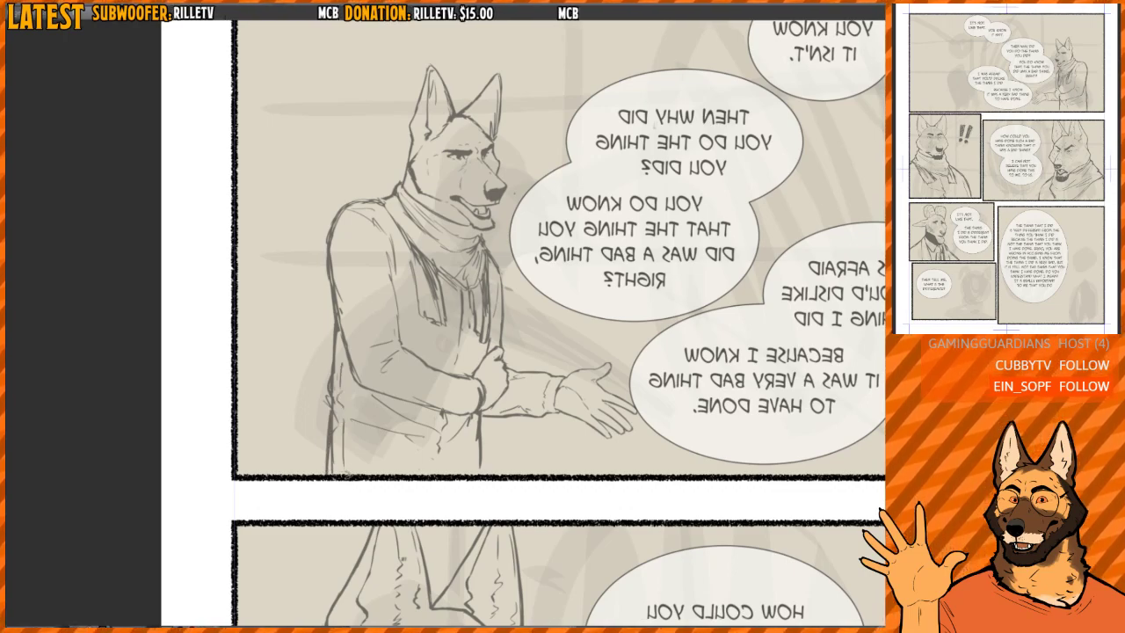
- Lasso the leaning dog's head in the top panel, rotate it slightly clockwise, nudge it into place on the neck and apply the transform
{"action": "key", "text": "h"}
{"action": "left_click_drag", "start_coordinate": [443, 149], "coordinate": [512, 284]}
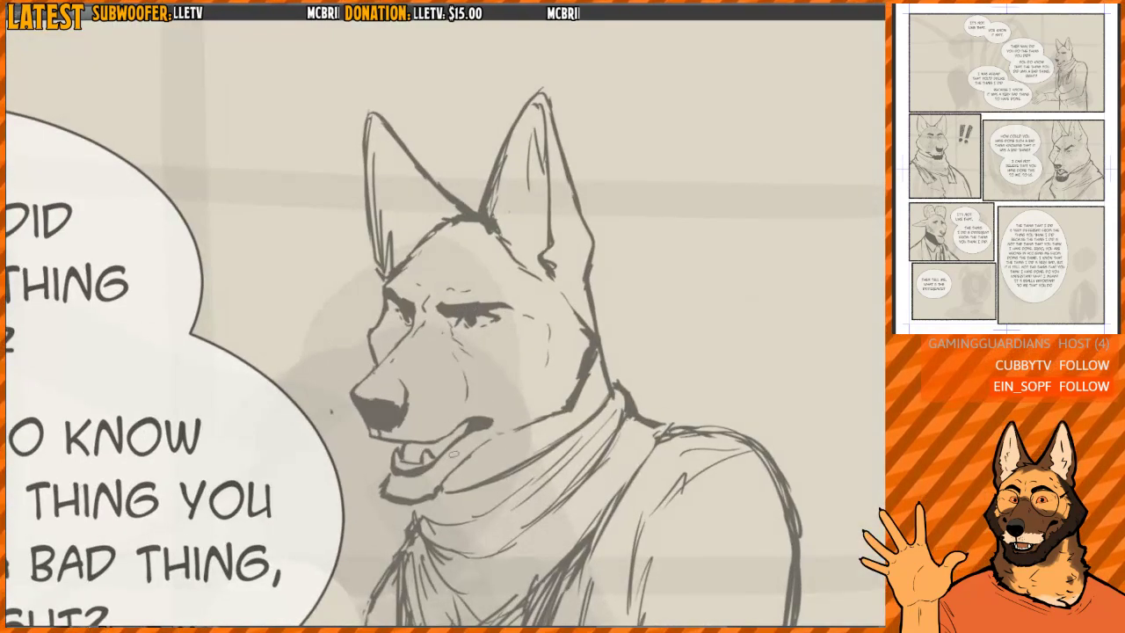
{"action": "mouse_move", "coordinate": [420, 508]}
{"action": "left_mouse_down"}
{"action": "mouse_move", "coordinate": [295, 227]}
{"action": "mouse_move", "coordinate": [627, 262]}
{"action": "left_mouse_up"}
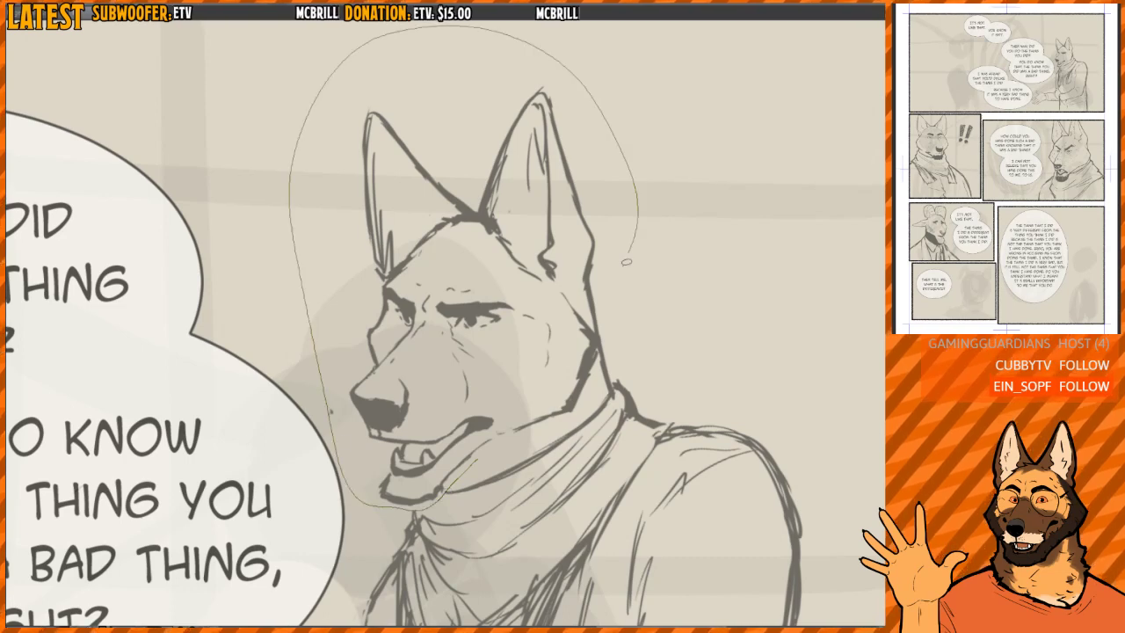
{"action": "left_click_drag", "start_coordinate": [514, 418], "coordinate": [483, 453]}
{"action": "key", "text": "ctrl+t"}
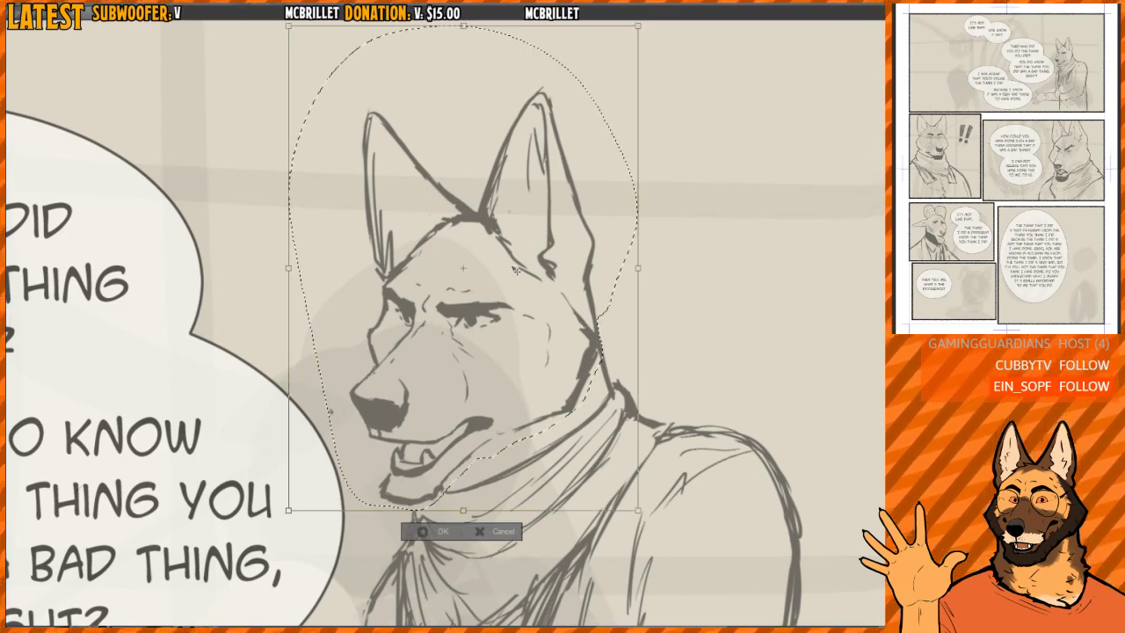
{"action": "left_click_drag", "start_coordinate": [671, 219], "coordinate": [690, 238]}
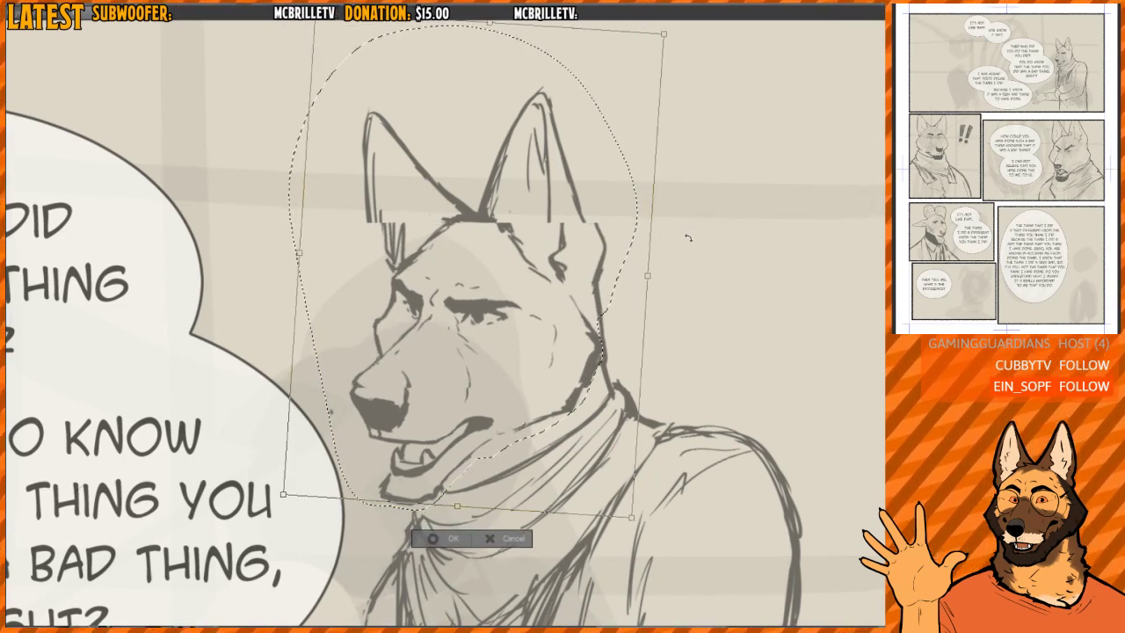
{"action": "left_click_drag", "start_coordinate": [566, 326], "coordinate": [555, 324]}
{"action": "left_click_drag", "start_coordinate": [647, 265], "coordinate": [649, 267]}
{"action": "key", "text": "Return"}
- Readjust the tilt of the leaning dog's head with a second free transform and apply it
{"action": "scroll", "coordinate": [595, 293], "scroll_direction": "down", "scroll_amount": 5}
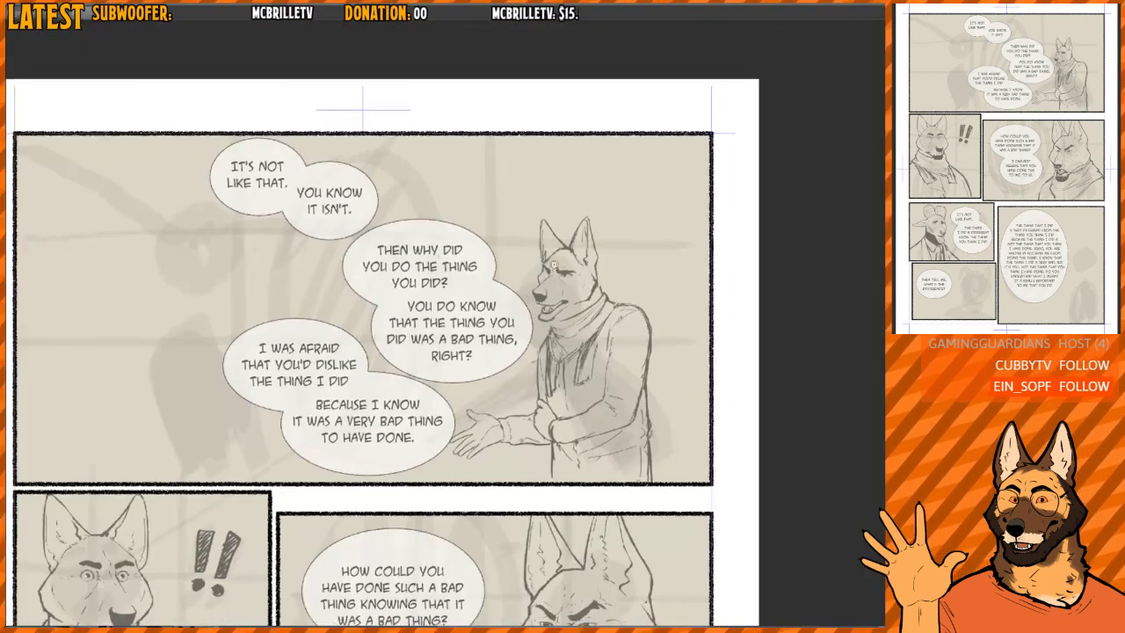
{"action": "scroll", "coordinate": [596, 294], "scroll_direction": "up", "scroll_amount": 5}
{"action": "scroll", "coordinate": [600, 245], "scroll_direction": "up", "scroll_amount": 3}
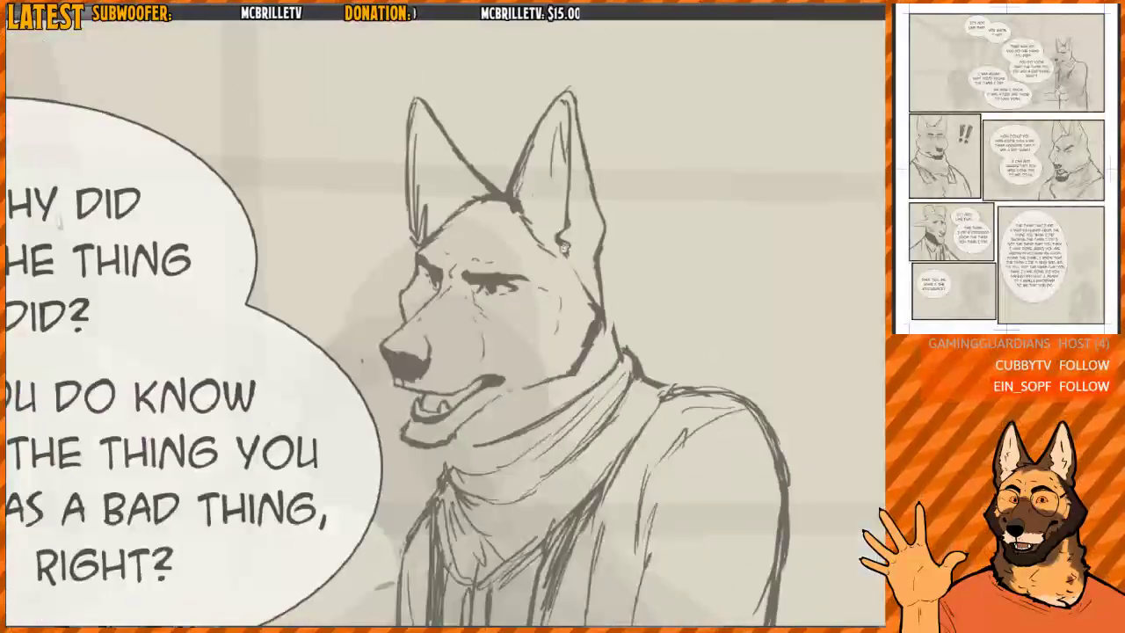
{"action": "scroll", "coordinate": [607, 250], "scroll_direction": "down", "scroll_amount": 4}
{"action": "mouse_move", "coordinate": [566, 259]}
{"action": "left_mouse_down"}
{"action": "mouse_move", "coordinate": [619, 285]}
{"action": "mouse_move", "coordinate": [568, 267]}
{"action": "left_mouse_up"}
{"action": "scroll", "coordinate": [651, 278], "scroll_direction": "up", "scroll_amount": 2}
{"action": "key", "text": "ctrl+t"}
{"action": "left_click_drag", "start_coordinate": [711, 244], "coordinate": [691, 205]}
{"action": "key", "text": "Return"}
- Redraw the scarf's upper front edge under the dog's jaw and chin, checking it in the mirrored view
{"action": "scroll", "coordinate": [663, 301], "scroll_direction": "up", "scroll_amount": 3}
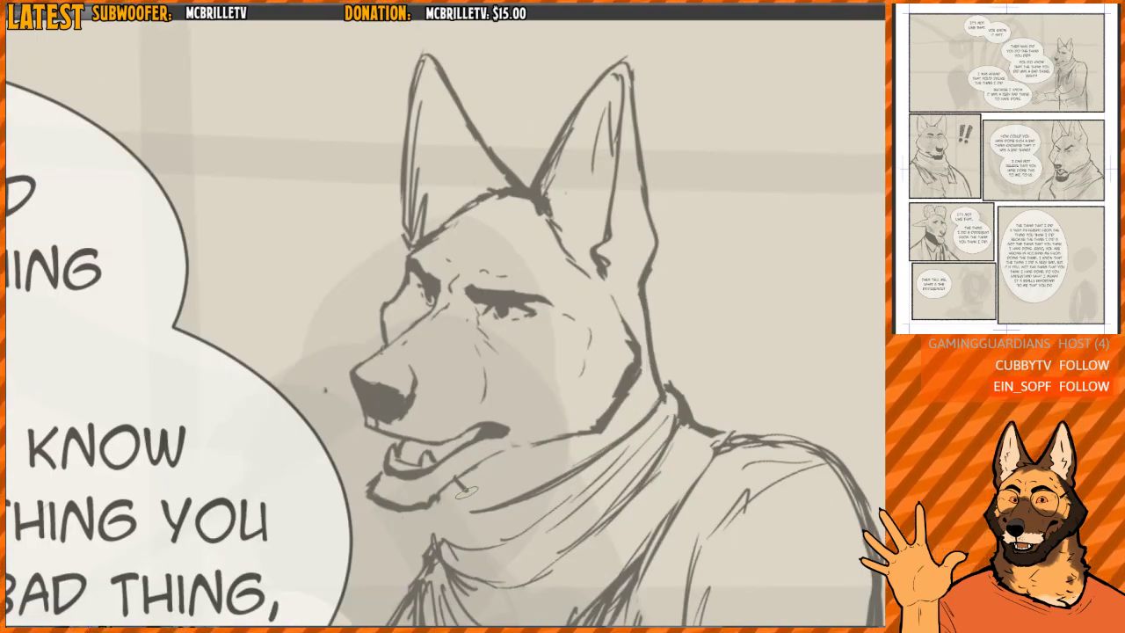
{"action": "scroll", "coordinate": [466, 499], "scroll_direction": "down", "scroll_amount": 2}
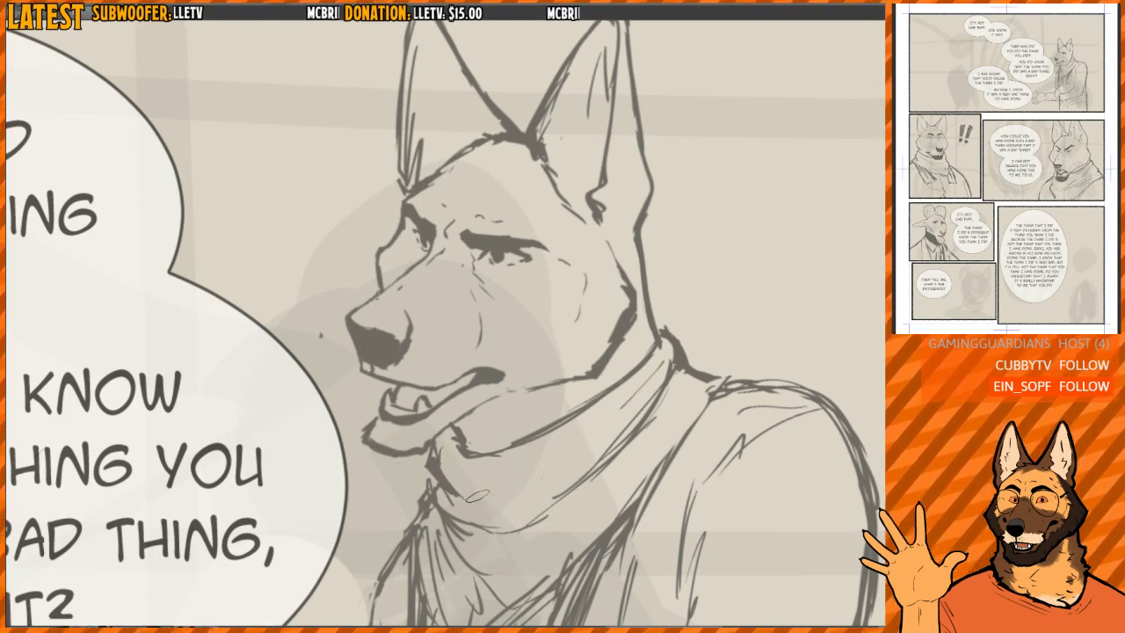
{"action": "left_click_drag", "start_coordinate": [477, 496], "coordinate": [651, 365]}
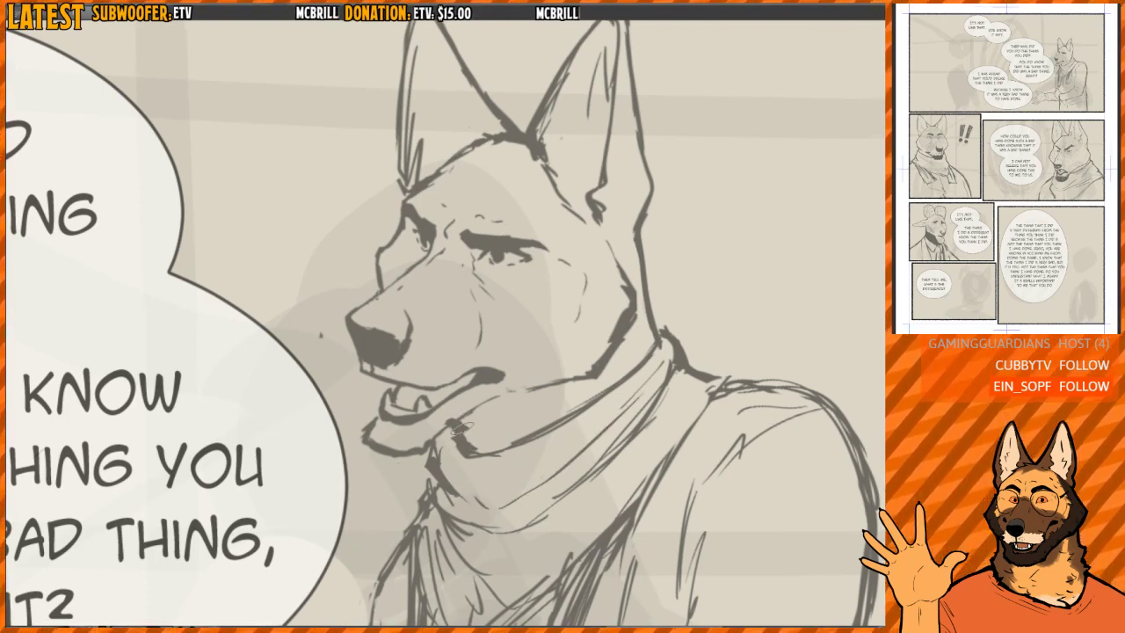
{"action": "key", "text": "h"}
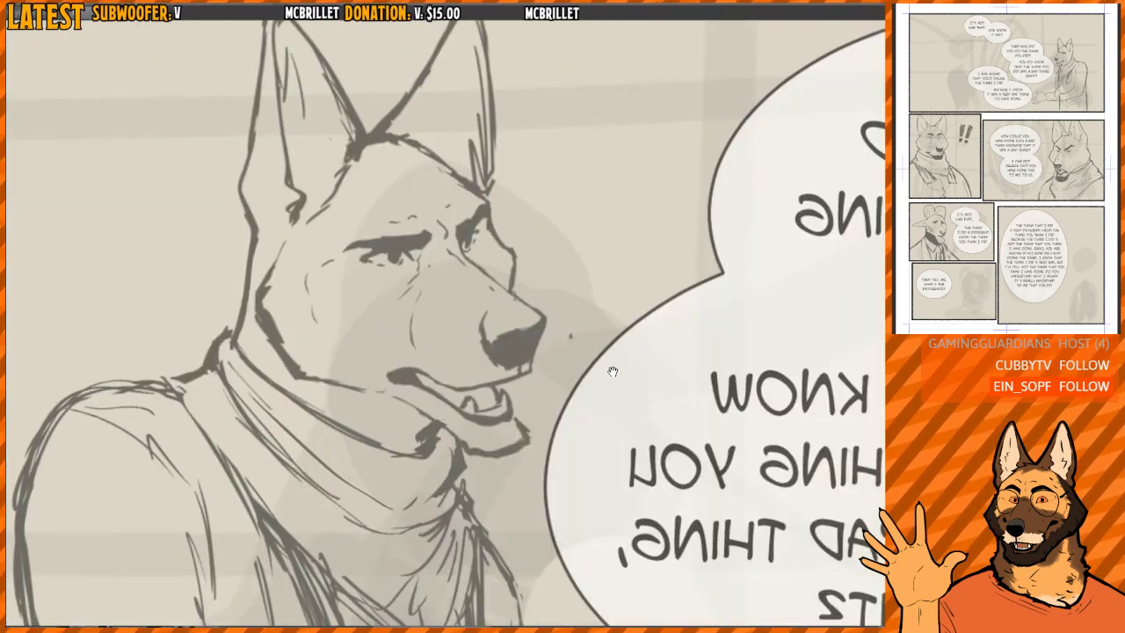
{"action": "key", "text": "h"}
- Replace the lower eyelid of the dog's near eye with a clean curved line beneath the pupil
{"action": "left_click_drag", "start_coordinate": [486, 300], "coordinate": [534, 290]}
{"action": "key", "text": "h"}
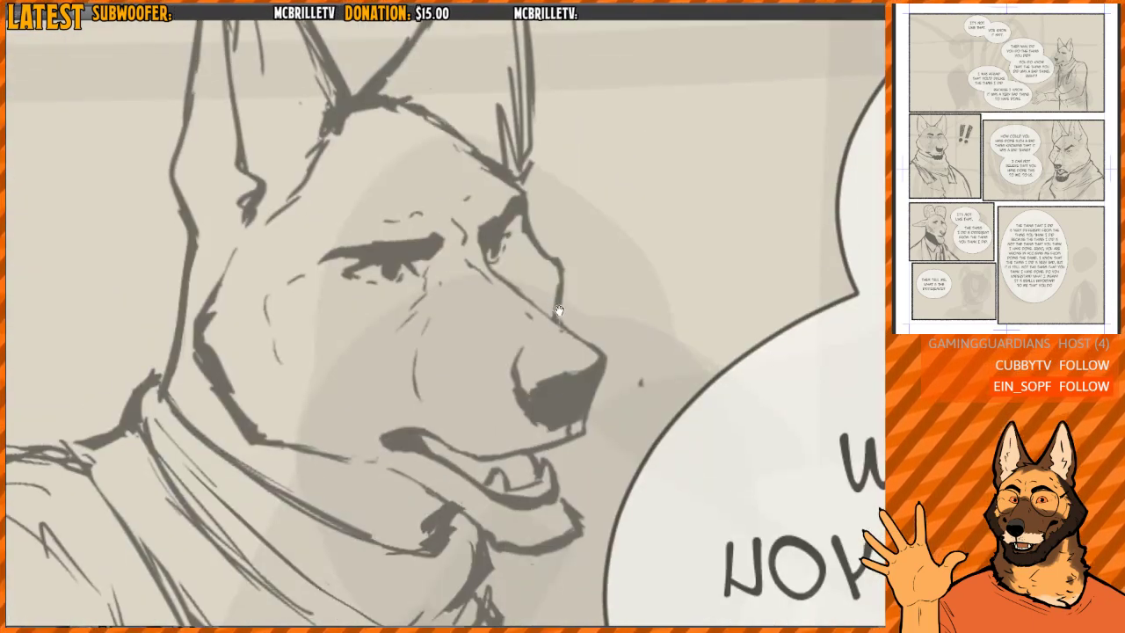
{"action": "left_click_drag", "start_coordinate": [455, 349], "coordinate": [461, 372]}
{"action": "scroll", "coordinate": [462, 374], "scroll_direction": "up", "scroll_amount": 4}
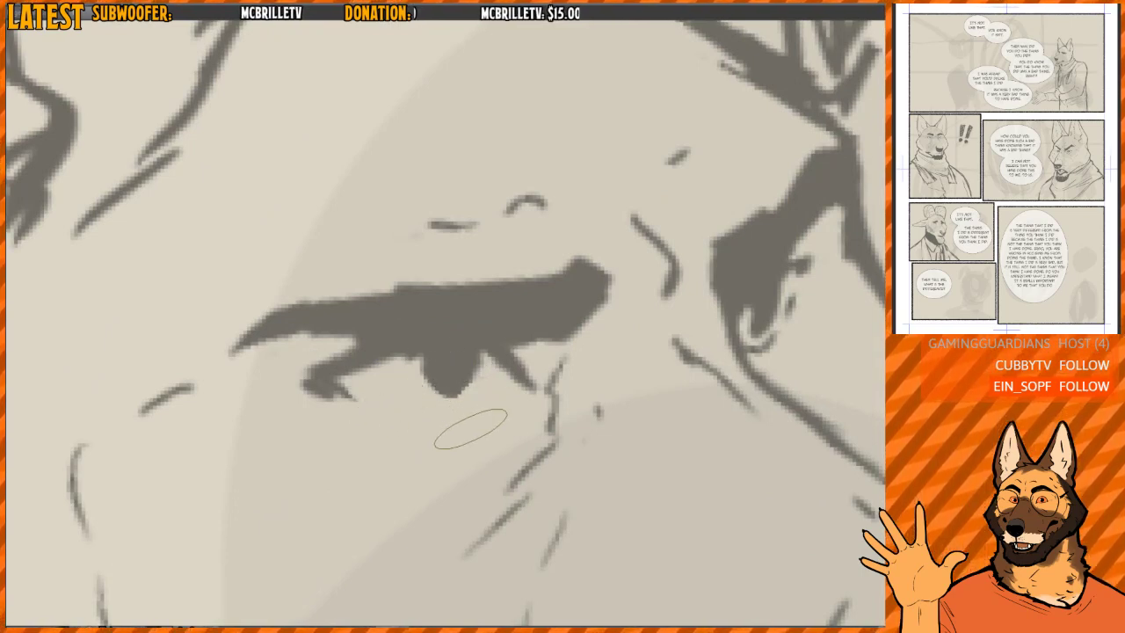
{"action": "left_click_drag", "start_coordinate": [492, 395], "coordinate": [466, 418]}
{"action": "left_click_drag", "start_coordinate": [371, 404], "coordinate": [448, 429]}
{"action": "key", "text": "ctrl+z"}
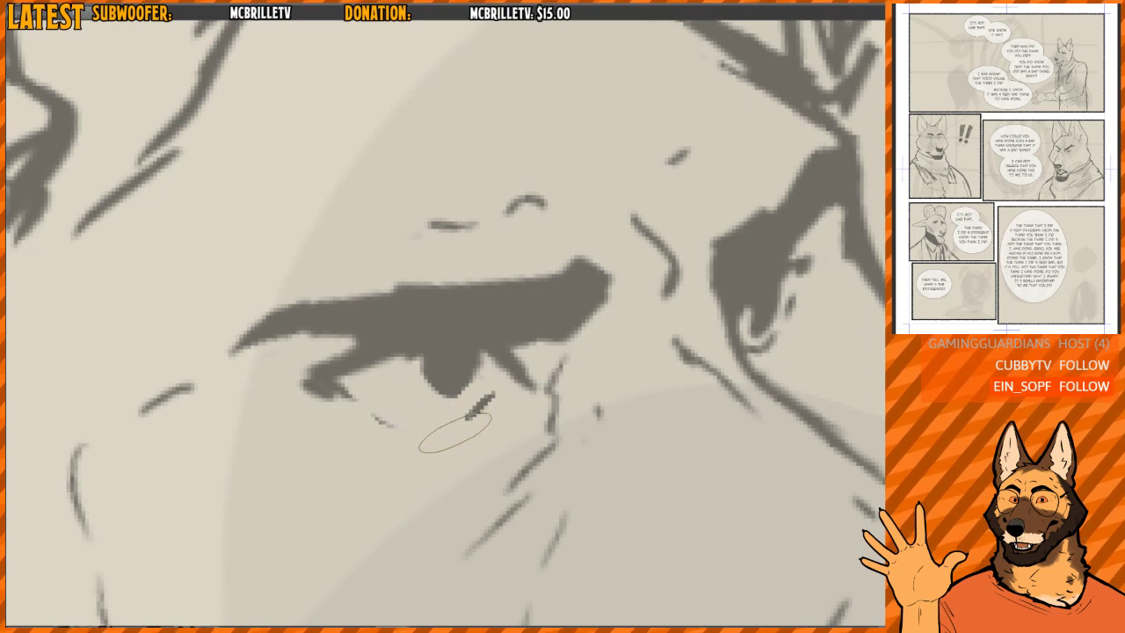
{"action": "mouse_move", "coordinate": [374, 407]}
{"action": "left_mouse_down"}
{"action": "mouse_move", "coordinate": [389, 421]}
{"action": "mouse_move", "coordinate": [479, 420]}
{"action": "left_mouse_up"}
- Refine the pupil and lower lid lines of the dog's far eye
{"action": "key", "text": "m"}
{"action": "left_click_drag", "start_coordinate": [460, 343], "coordinate": [610, 331]}
{"action": "key", "text": "m"}
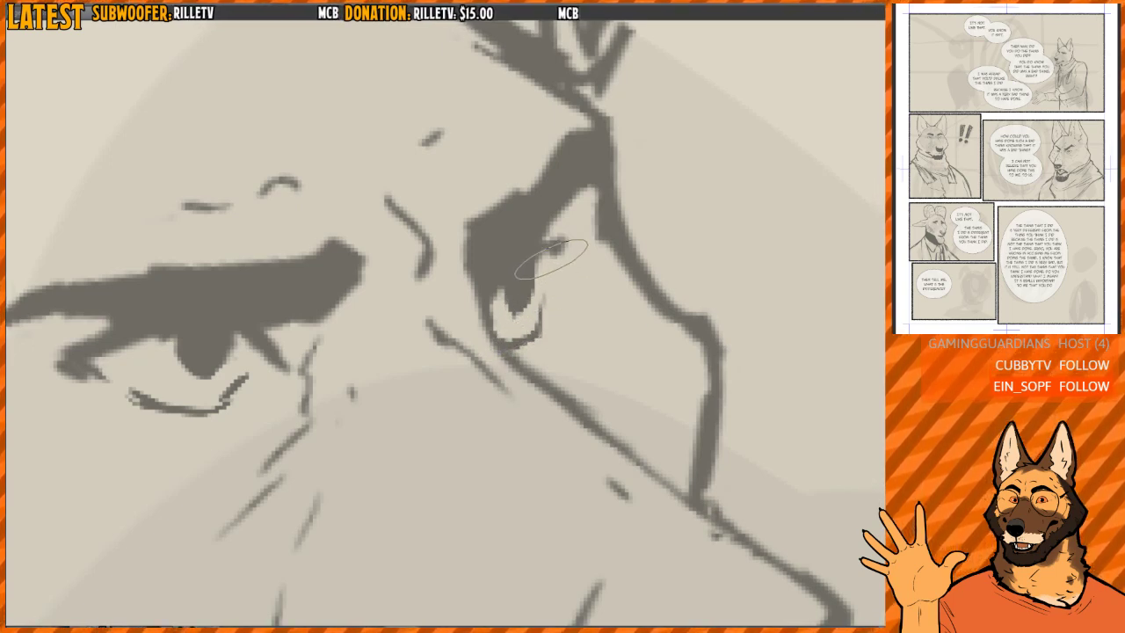
{"action": "left_click_drag", "start_coordinate": [544, 282], "coordinate": [541, 315]}
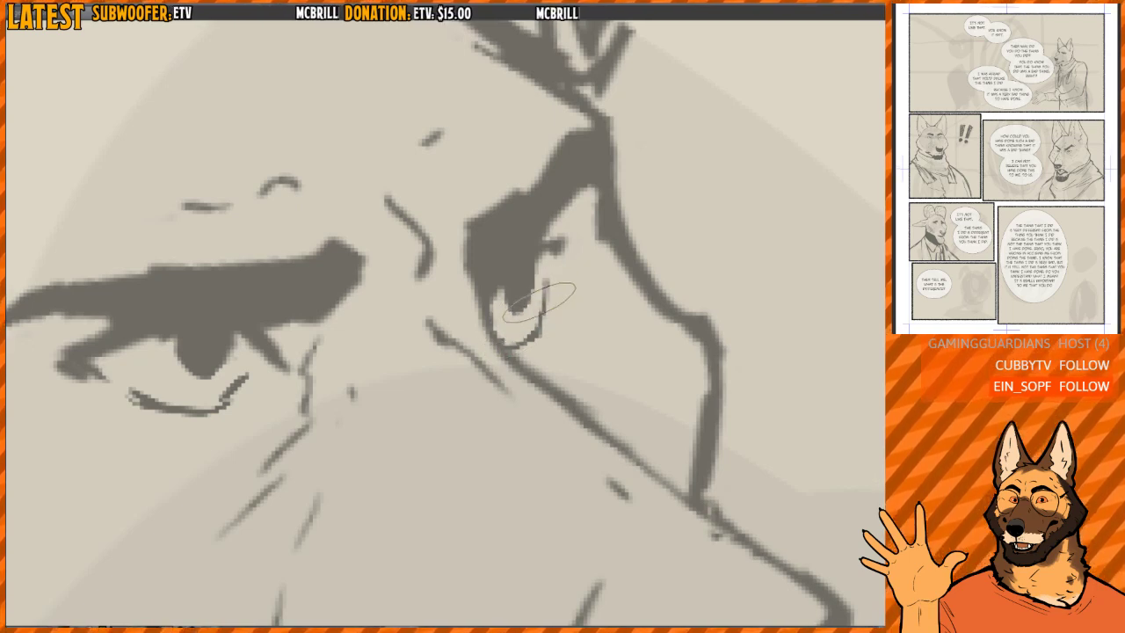
{"action": "key", "text": "m"}
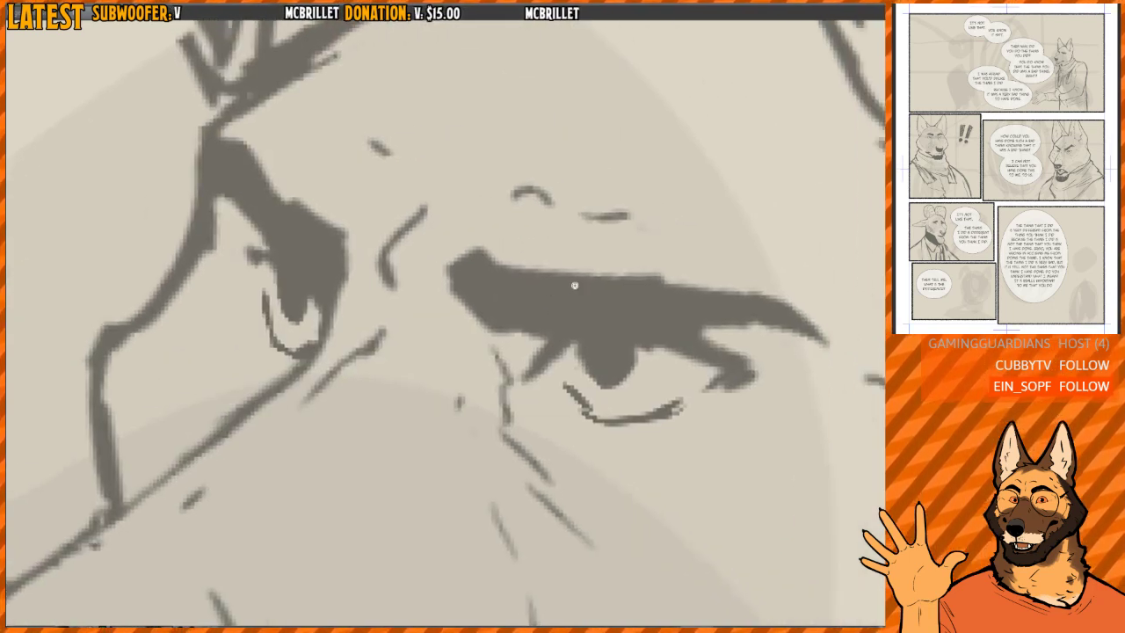
- Mirror the view and rework the back of the dog's neck where it meets the scarf's upper edge
{"action": "scroll", "coordinate": [606, 255], "scroll_direction": "down", "scroll_amount": 8}
{"action": "scroll", "coordinate": [606, 255], "scroll_direction": "up", "scroll_amount": 2}
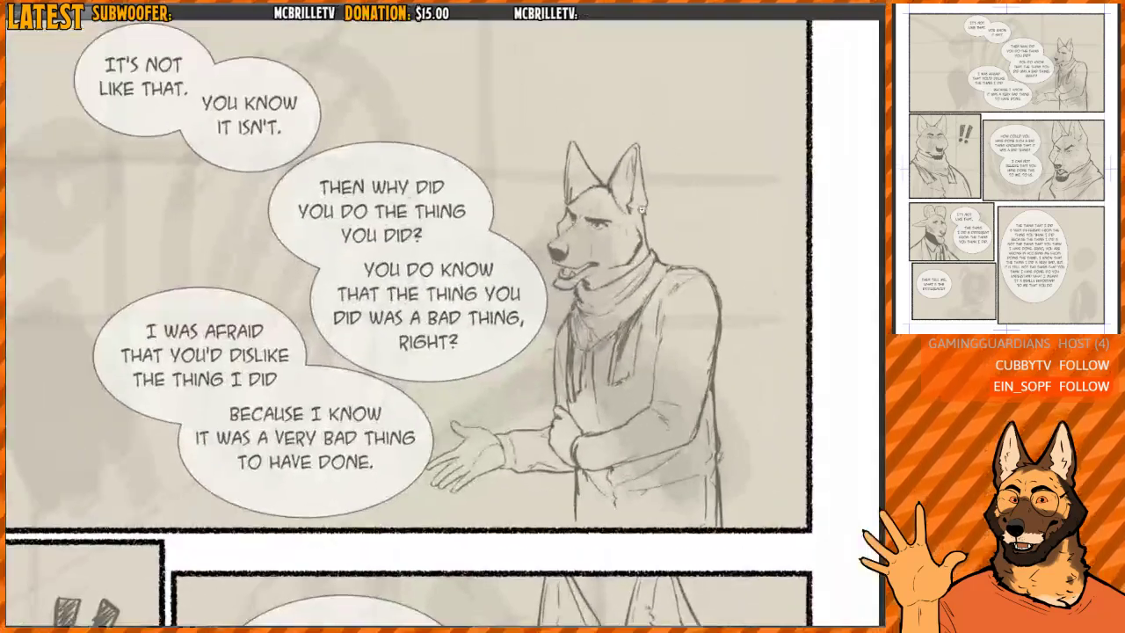
{"action": "scroll", "coordinate": [615, 236], "scroll_direction": "down", "scroll_amount": 3}
{"action": "scroll", "coordinate": [623, 224], "scroll_direction": "up", "scroll_amount": 5}
{"action": "key", "text": "m"}
{"action": "left_click_drag", "start_coordinate": [326, 298], "coordinate": [501, 308]}
{"action": "scroll", "coordinate": [435, 282], "scroll_direction": "up", "scroll_amount": 4}
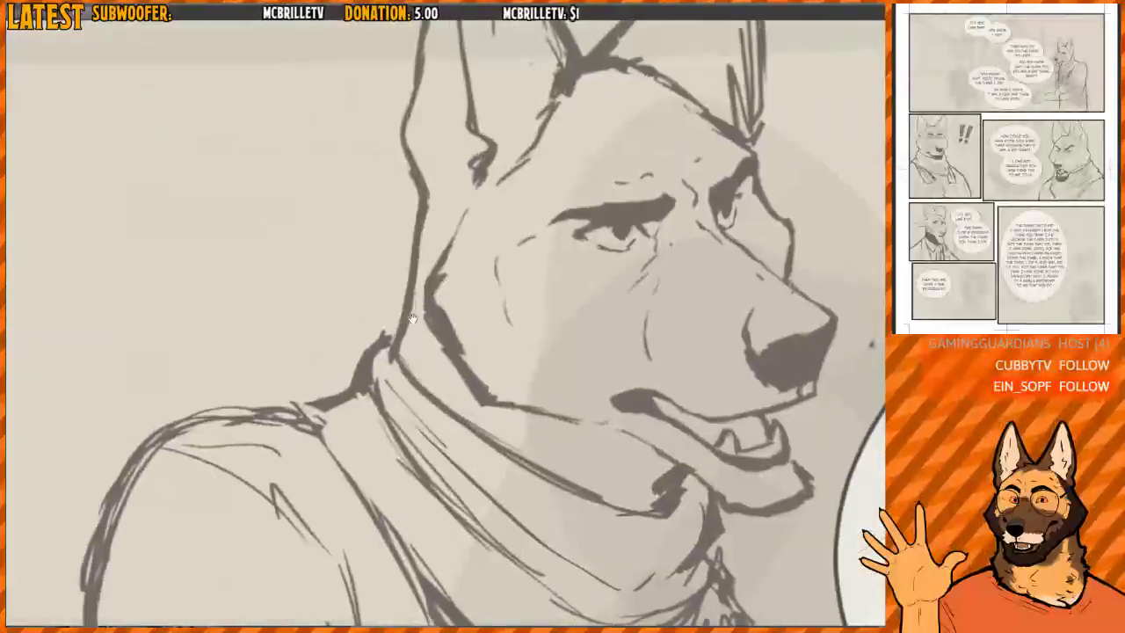
{"action": "left_click_drag", "start_coordinate": [430, 285], "coordinate": [411, 372]}
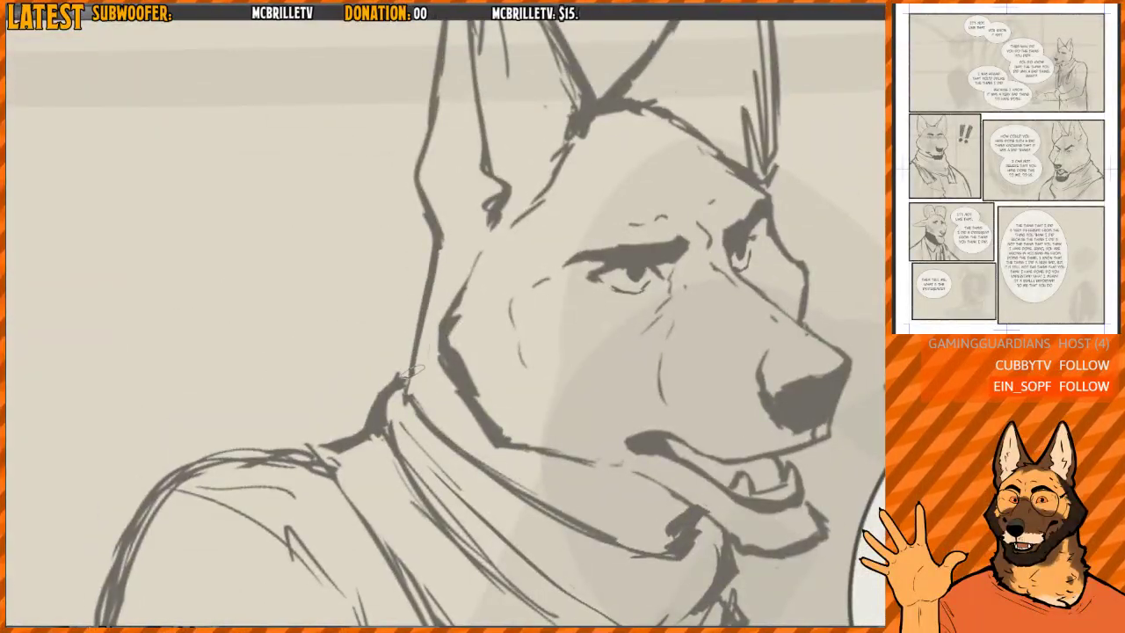
{"action": "left_click_drag", "start_coordinate": [388, 410], "coordinate": [430, 320]}
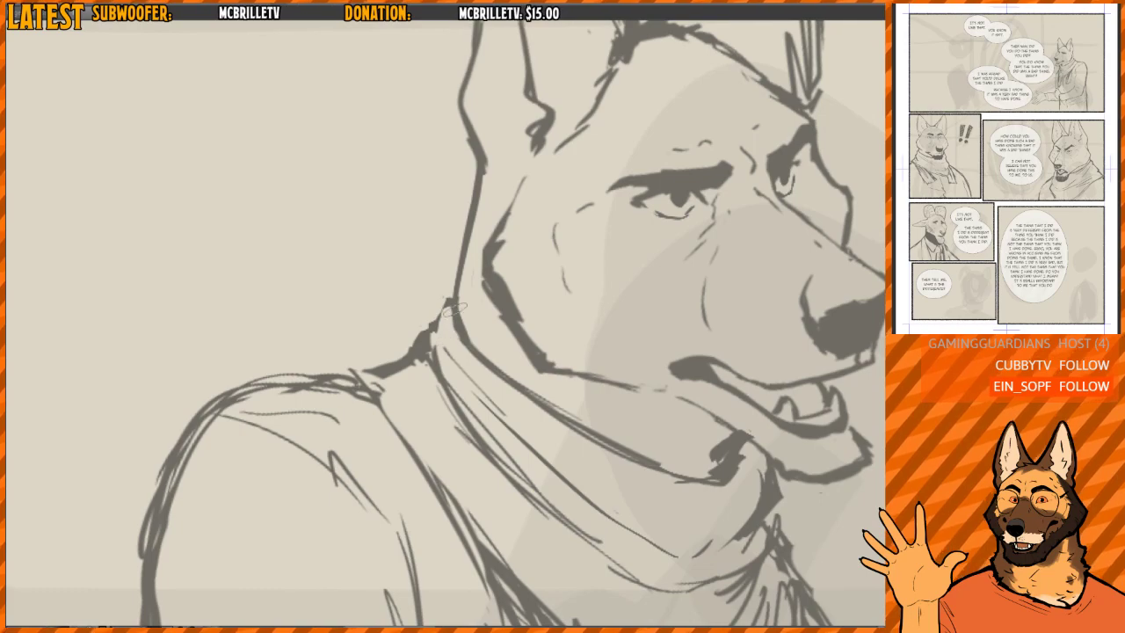
- Add long curved fold lines to the scarf wrapping around the leaning dog's neck, working in a rotated view
{"action": "left_click_drag", "start_coordinate": [525, 307], "coordinate": [517, 286]}
{"action": "scroll", "coordinate": [513, 262], "scroll_direction": "down", "scroll_amount": 4}
{"action": "scroll", "coordinate": [478, 281], "scroll_direction": "up", "scroll_amount": 3}
{"action": "left_click_drag", "start_coordinate": [518, 287], "coordinate": [454, 326]}
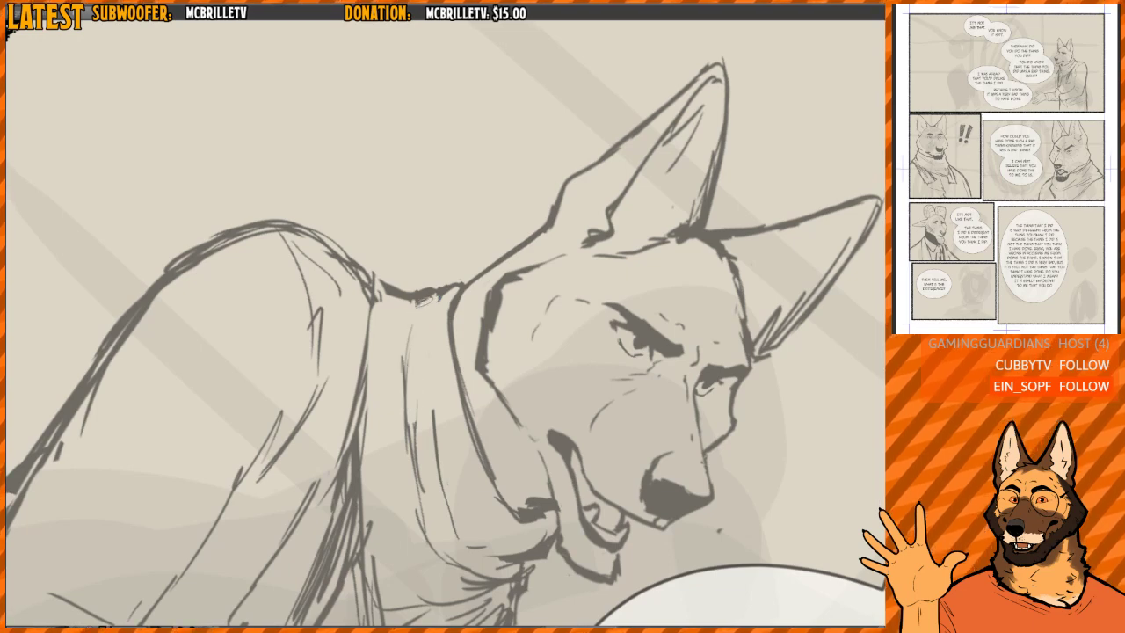
{"action": "scroll", "coordinate": [434, 430], "scroll_direction": "down", "scroll_amount": 1}
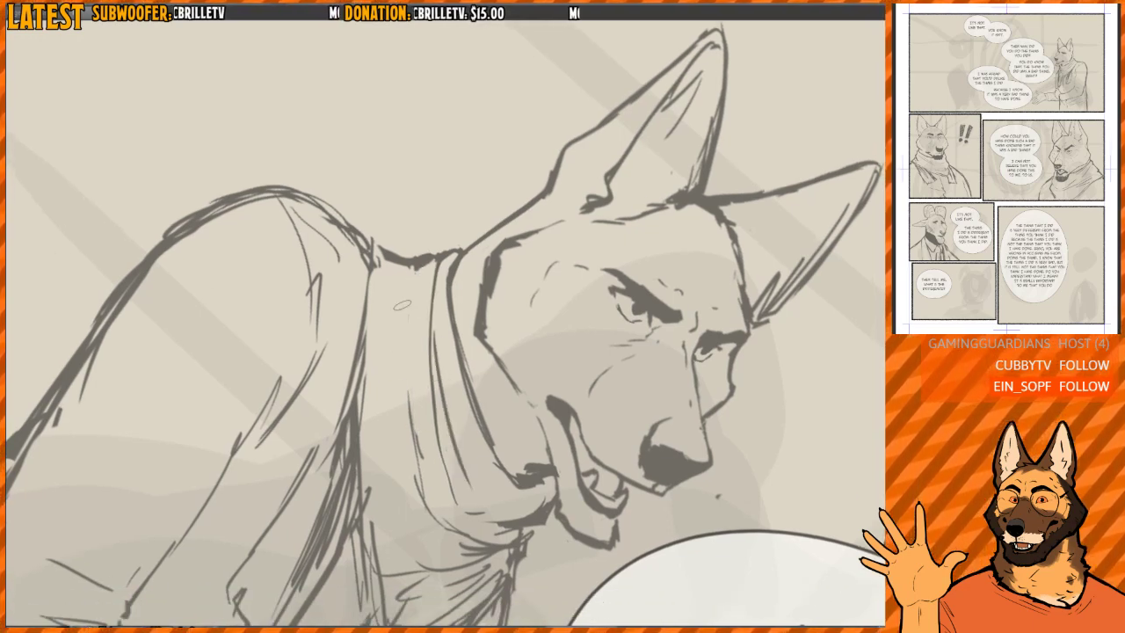
{"action": "scroll", "coordinate": [408, 287], "scroll_direction": "down", "scroll_amount": 2}
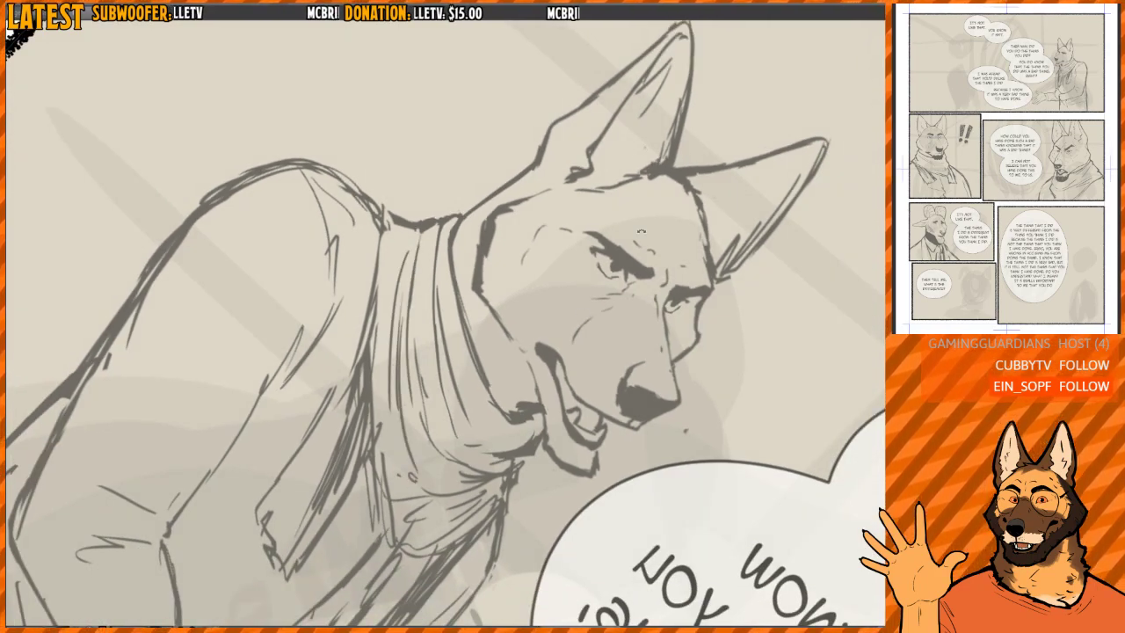
{"action": "scroll", "coordinate": [642, 231], "scroll_direction": "down", "scroll_amount": 2}
- Return the canvas to its upright, unmirrored orientation and check the leaning dog's face and pose within the top panel
{"action": "key", "text": "minus"}
{"action": "key", "text": "minus"}
{"action": "key", "text": "h"}
{"action": "key", "text": "asciicircum"}
{"action": "key", "text": "asciicircum"}
{"action": "scroll", "coordinate": [648, 192], "scroll_direction": "down", "scroll_amount": 1}
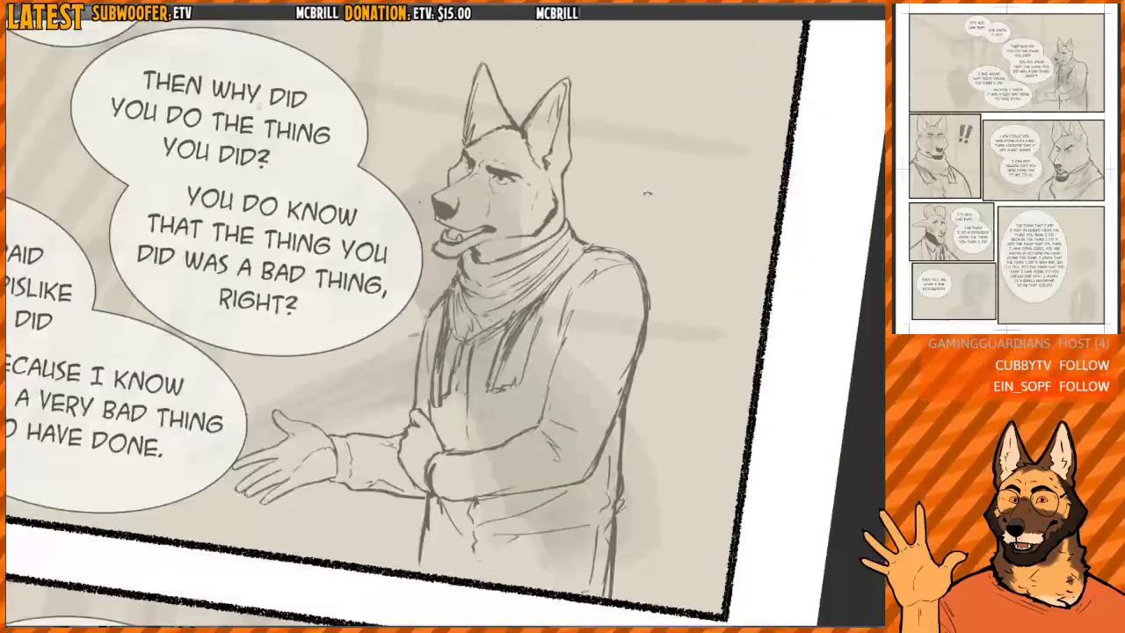
{"action": "key", "text": "minus"}
{"action": "left_click_drag", "start_coordinate": [585, 201], "coordinate": [539, 283]}
{"action": "scroll", "coordinate": [598, 232], "scroll_direction": "down", "scroll_amount": 1}
{"action": "scroll", "coordinate": [539, 293], "scroll_direction": "up", "scroll_amount": 5}
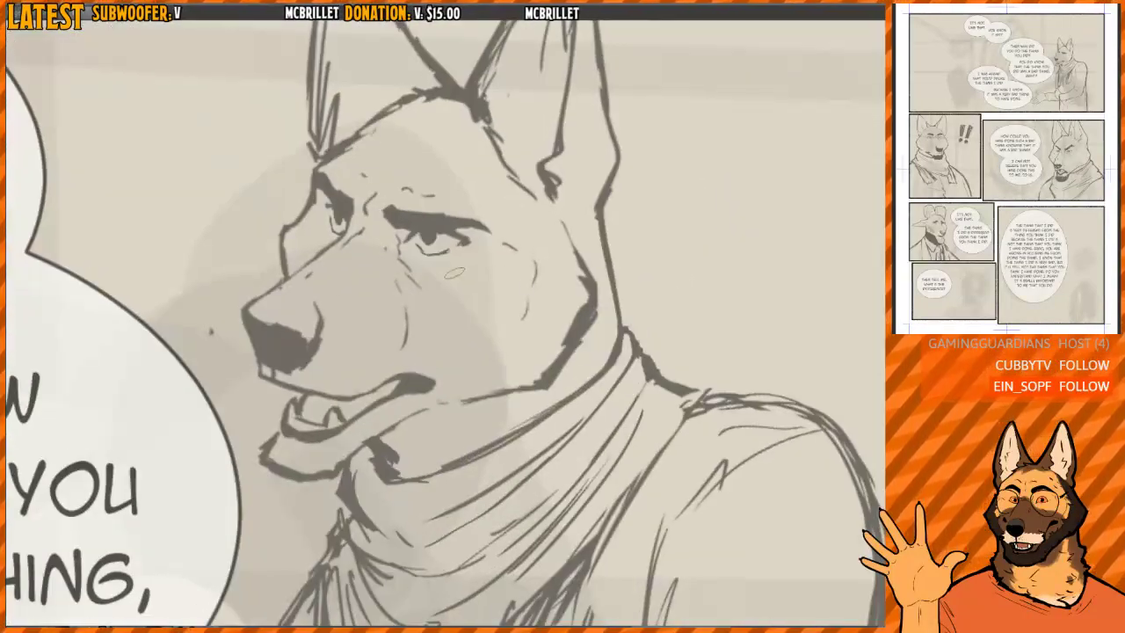
{"action": "mouse_move", "coordinate": [355, 466]}
{"action": "left_mouse_down"}
{"action": "mouse_move", "coordinate": [192, 262]}
{"action": "mouse_move", "coordinate": [366, 253]}
{"action": "left_mouse_up"}
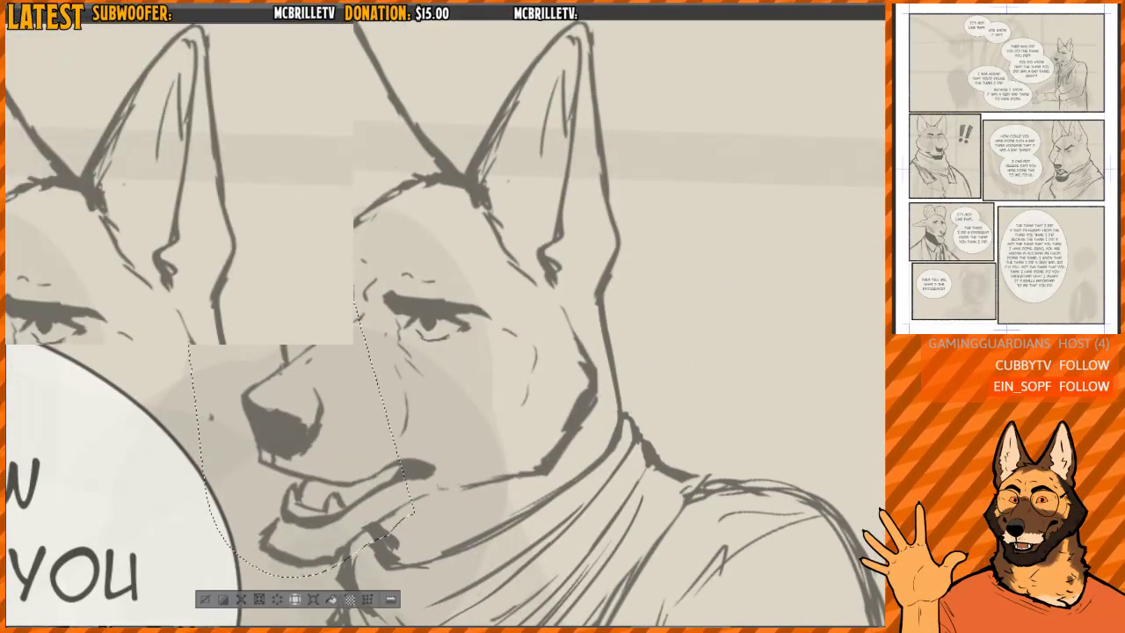
{"action": "scroll", "coordinate": [645, 244], "scroll_direction": "down", "scroll_amount": 2}
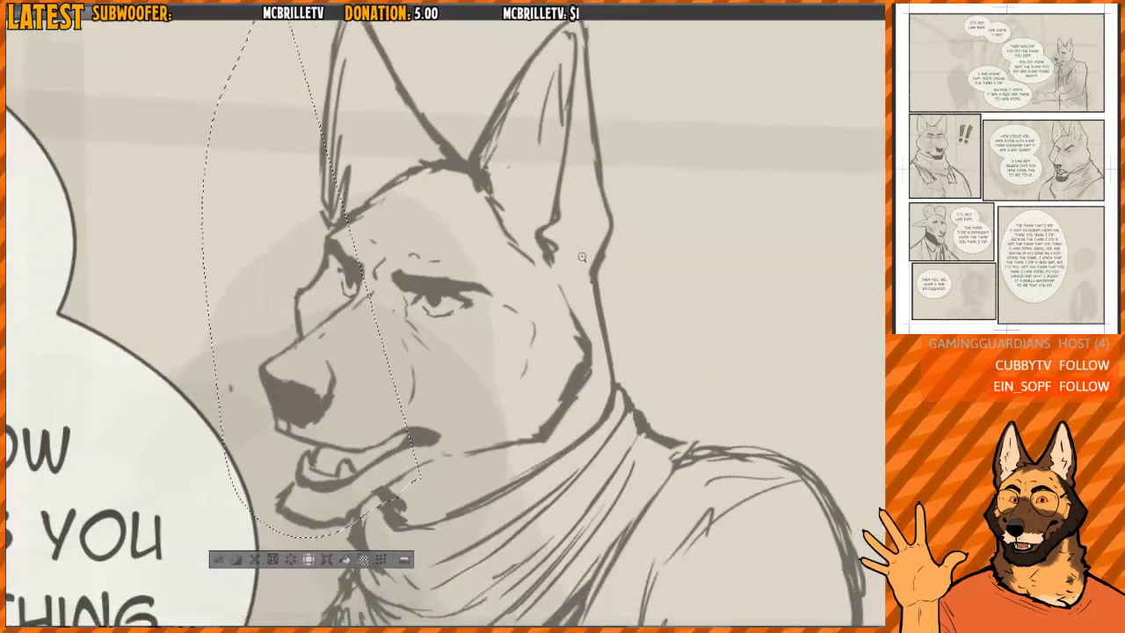
{"action": "key", "text": "ctrl+d"}
- Lasso the dog's whole head, rotate it counterclockwise so the muzzle tips down toward the chest, apply the transform and deselect
{"action": "mouse_move", "coordinate": [413, 489]}
{"action": "left_mouse_down"}
{"action": "mouse_move", "coordinate": [273, 475]}
{"action": "mouse_move", "coordinate": [259, 142]}
{"action": "mouse_move", "coordinate": [579, 39]}
{"action": "mouse_move", "coordinate": [600, 371]}
{"action": "left_mouse_up"}
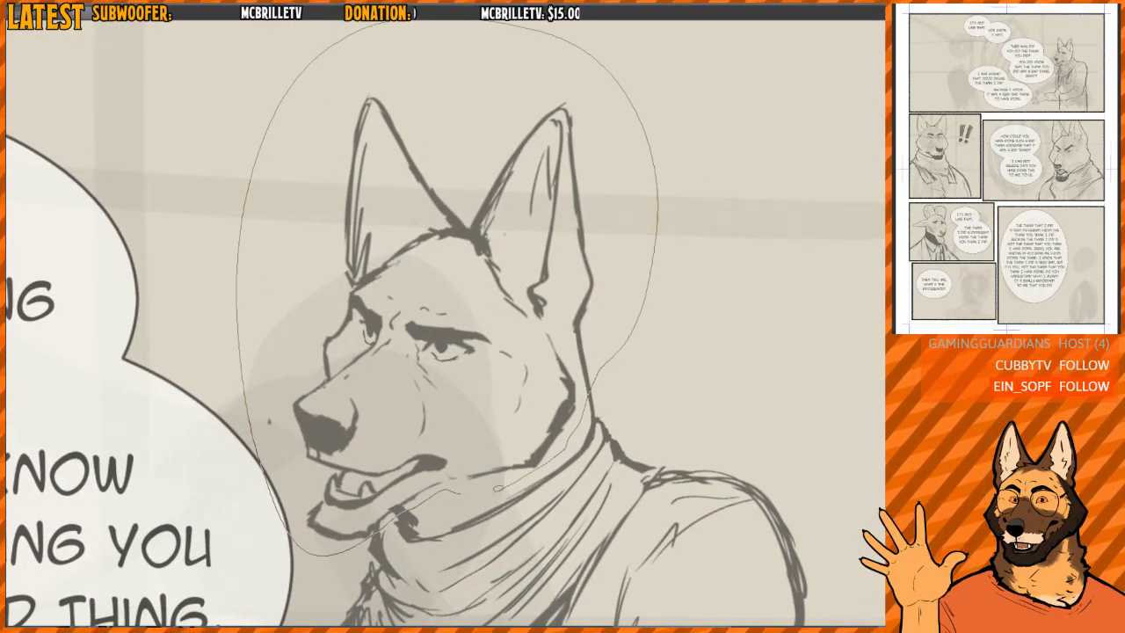
{"action": "left_click_drag", "start_coordinate": [498, 487], "coordinate": [497, 487]}
{"action": "key", "text": "ctrl+t"}
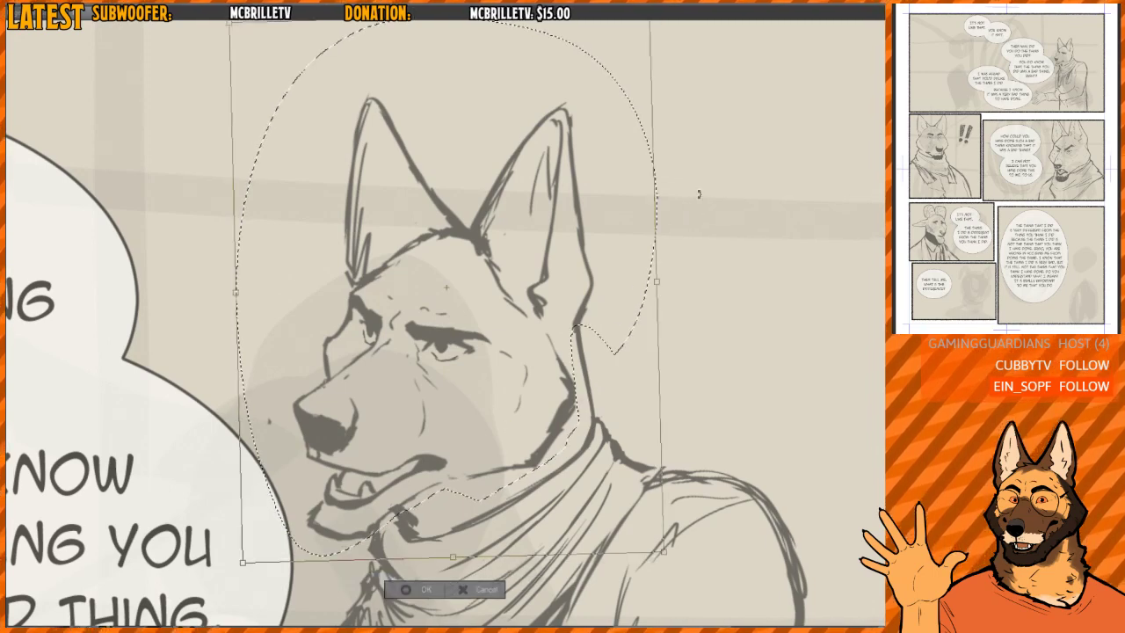
{"action": "left_click_drag", "start_coordinate": [698, 194], "coordinate": [598, 262]}
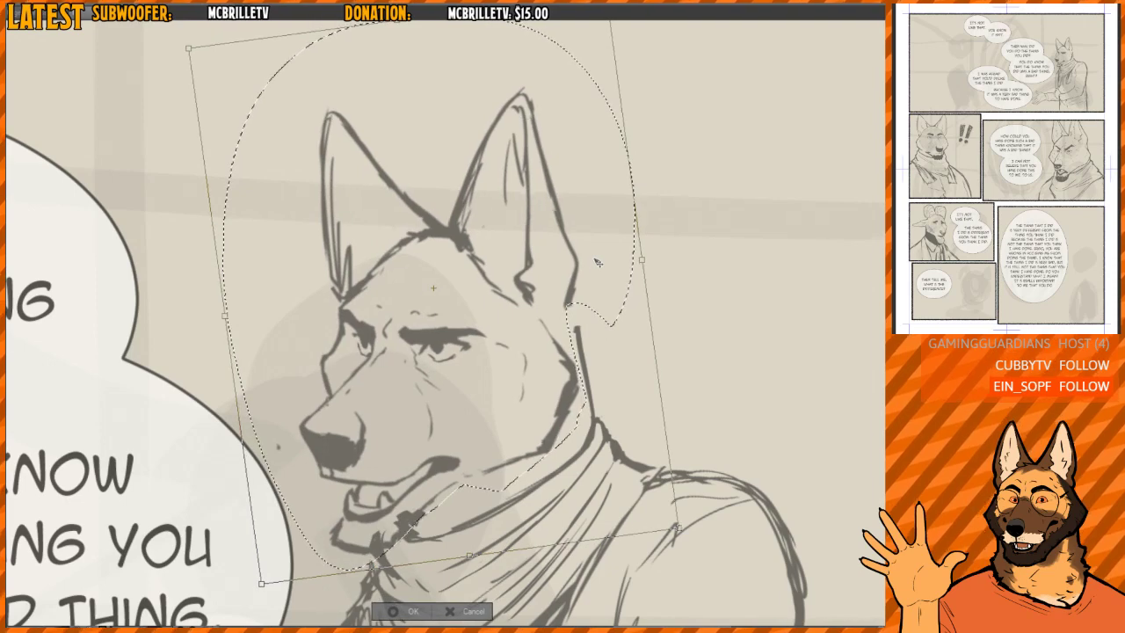
{"action": "key", "text": "Return"}
{"action": "key", "text": "ctrl+d"}
- Redraw the nape line to bridge the gap between the dog's rear ear and the scarf
{"action": "scroll", "coordinate": [391, 519], "scroll_direction": "up", "scroll_amount": 2}
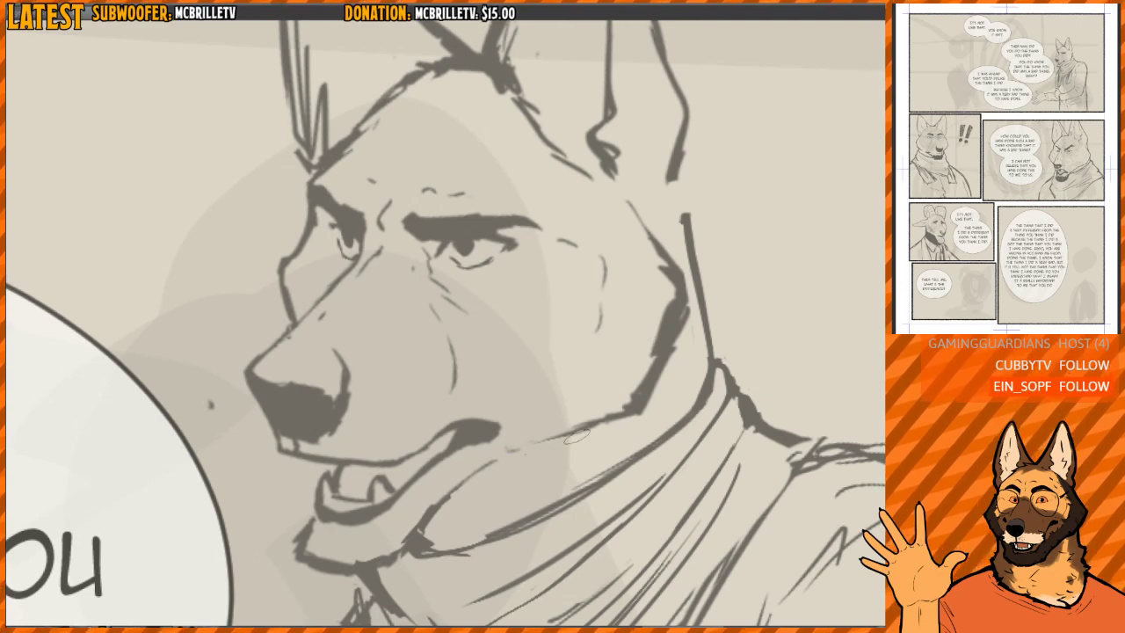
{"action": "left_click_drag", "start_coordinate": [675, 178], "coordinate": [693, 297]}
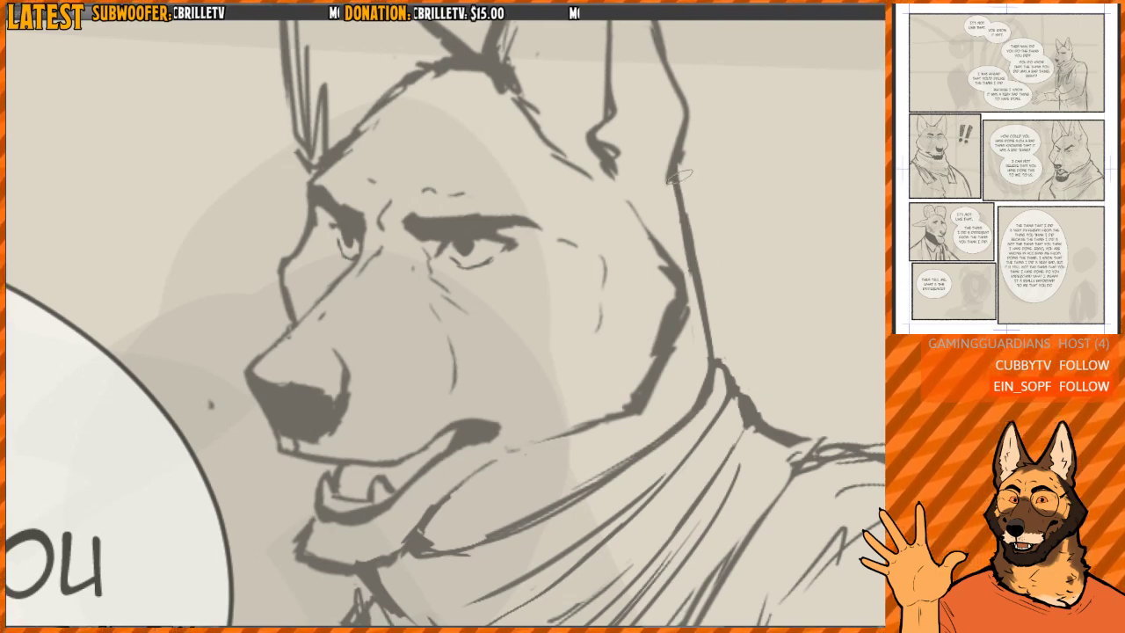
{"action": "left_click_drag", "start_coordinate": [675, 190], "coordinate": [685, 249]}
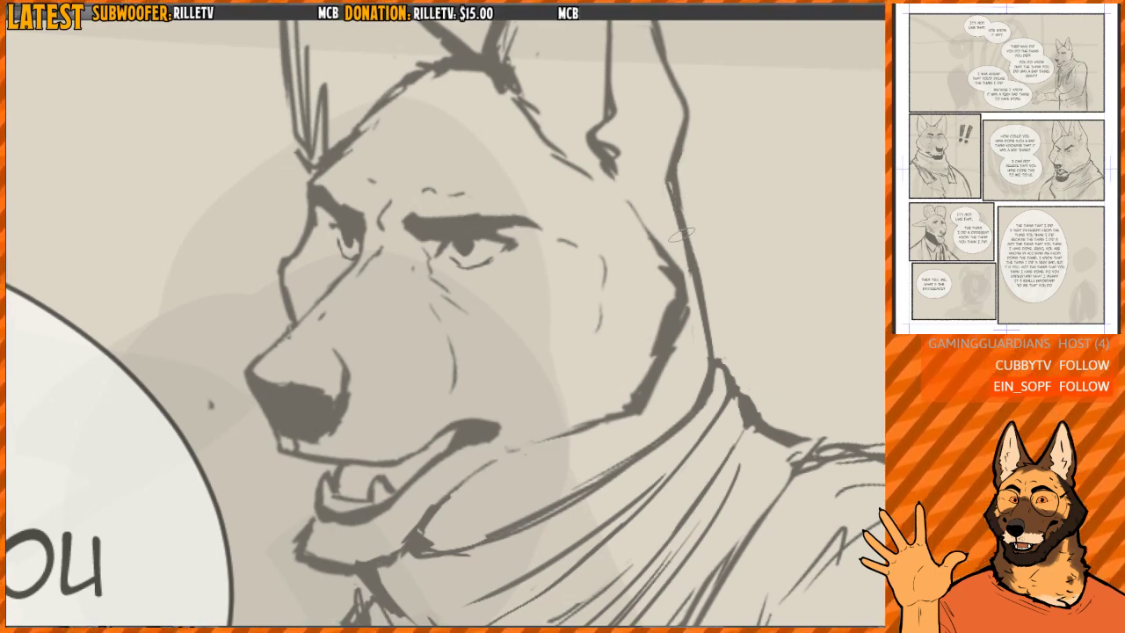
{"action": "left_click_drag", "start_coordinate": [680, 211], "coordinate": [699, 298]}
{"action": "left_click_drag", "start_coordinate": [664, 184], "coordinate": [702, 336]}
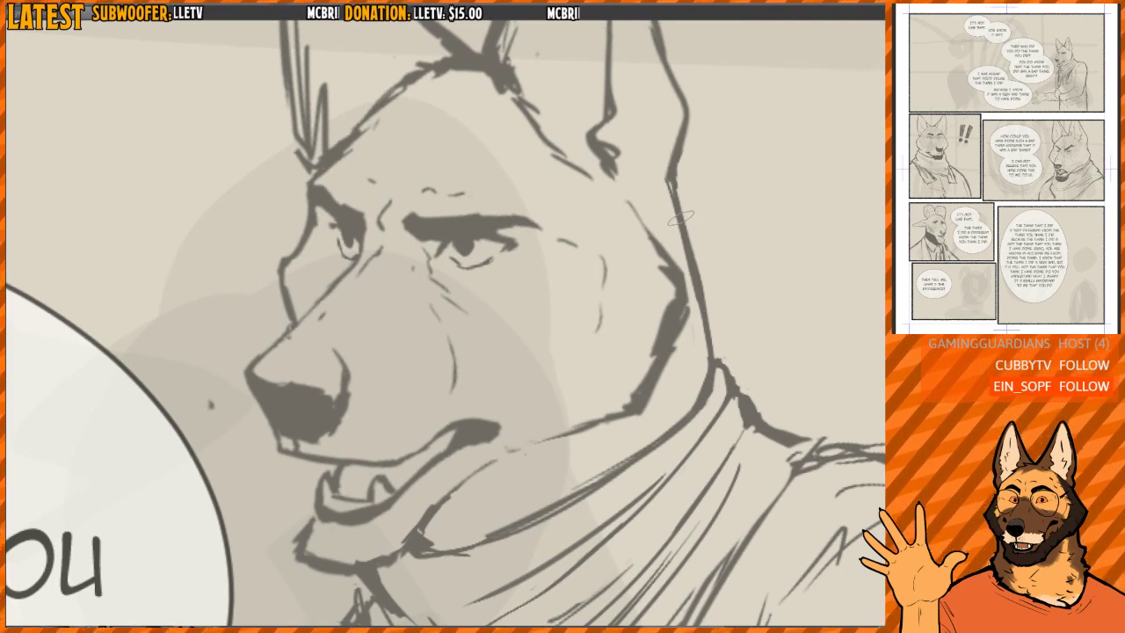
- Refine the leaning dog's near-eye lower lid and rework the iris of the far eye, using a mirrored view
{"action": "left_click_drag", "start_coordinate": [533, 221], "coordinate": [534, 267]}
{"action": "key", "text": "ctrl+plus"}
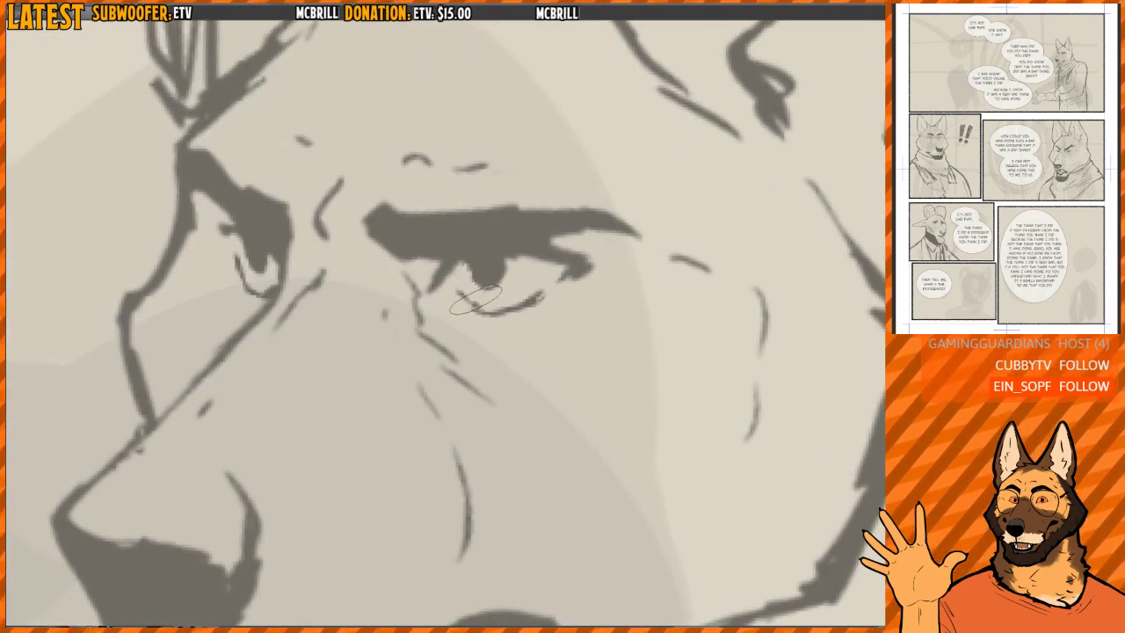
{"action": "mouse_move", "coordinate": [476, 299]}
{"action": "left_mouse_down"}
{"action": "mouse_move", "coordinate": [468, 269]}
{"action": "mouse_move", "coordinate": [485, 298]}
{"action": "mouse_move", "coordinate": [506, 259]}
{"action": "mouse_move", "coordinate": [487, 282]}
{"action": "left_mouse_up"}
{"action": "key", "text": "h"}
{"action": "left_click_drag", "start_coordinate": [709, 249], "coordinate": [615, 250]}
{"action": "key", "text": "ctrl+plus"}
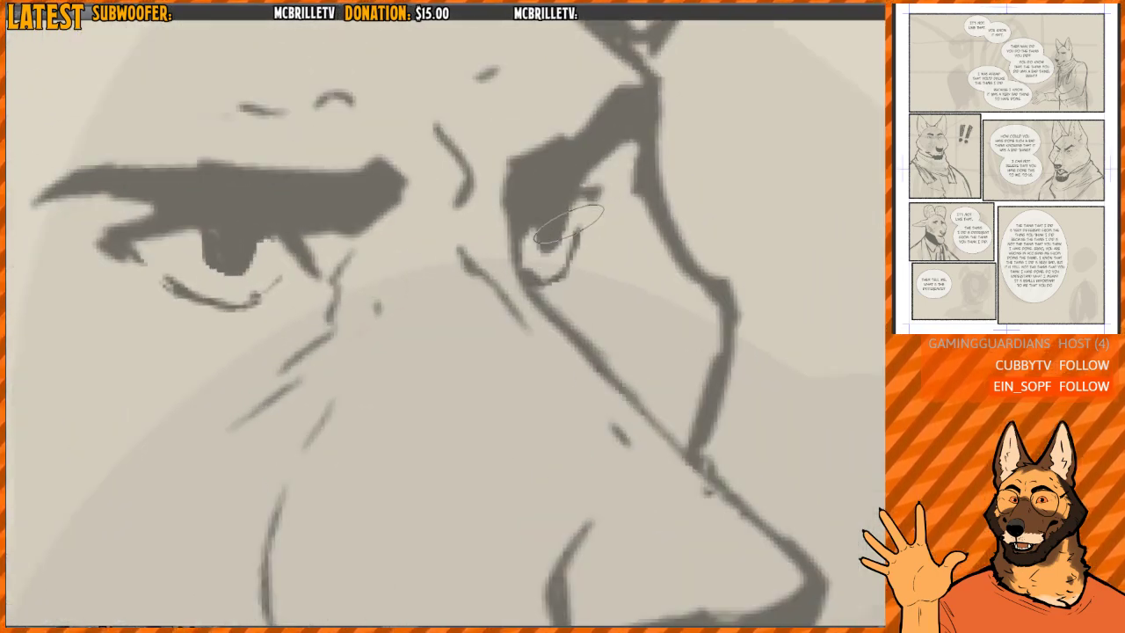
{"action": "left_click_drag", "start_coordinate": [539, 220], "coordinate": [557, 226]}
{"action": "scroll", "coordinate": [565, 186], "scroll_direction": "down", "scroll_amount": 6}
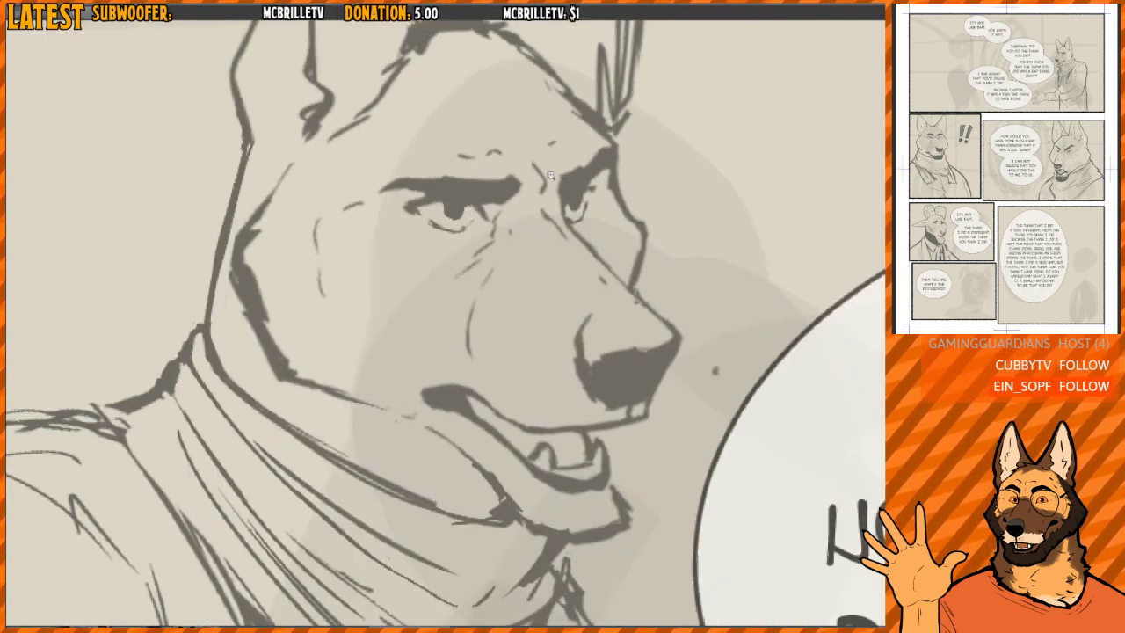
- Reshape the far eye's iris so it sits lower against the inner edge, comparing the gaze in normal and mirrored views
{"action": "key", "text": "h"}
{"action": "scroll", "coordinate": [512, 260], "scroll_direction": "up", "scroll_amount": 10}
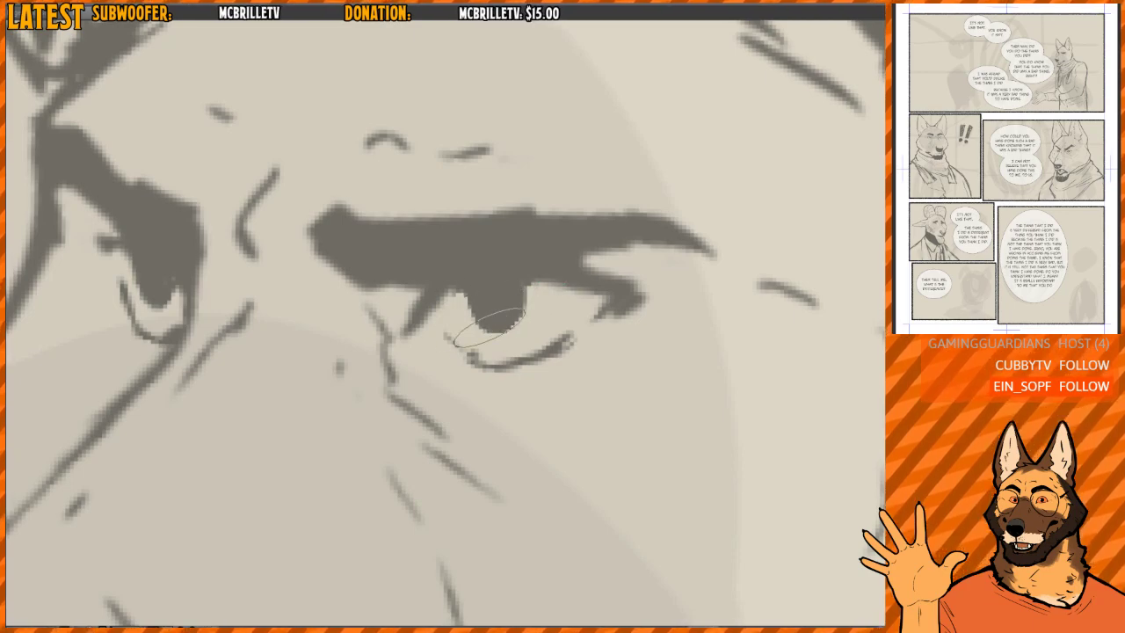
{"action": "scroll", "coordinate": [522, 330], "scroll_direction": "down", "scroll_amount": 10}
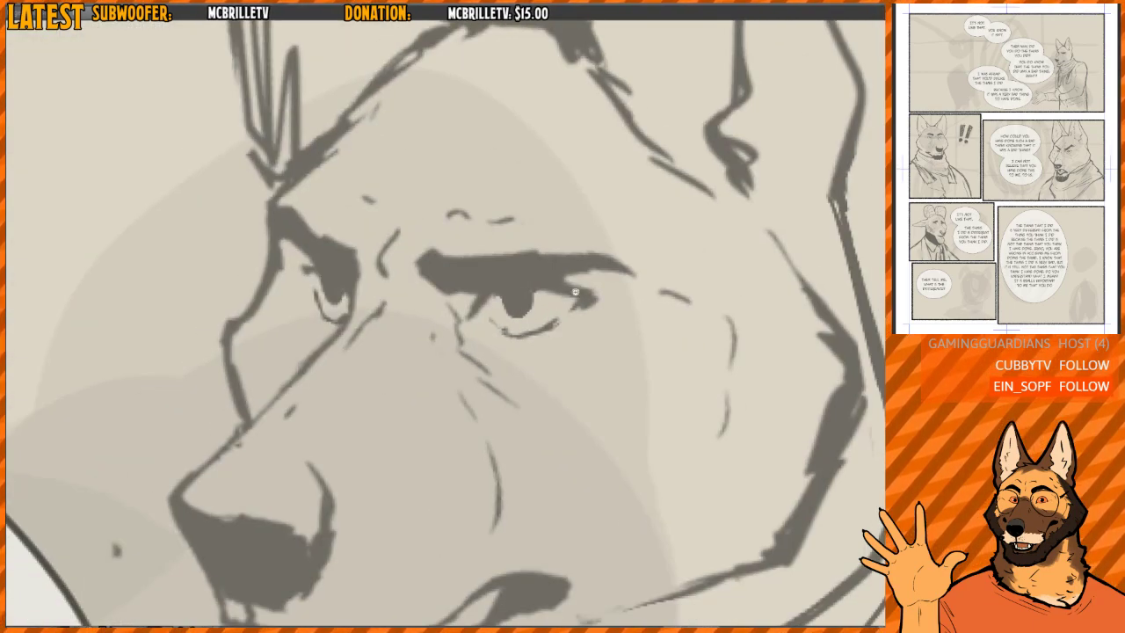
{"action": "scroll", "coordinate": [592, 264], "scroll_direction": "up", "scroll_amount": 10}
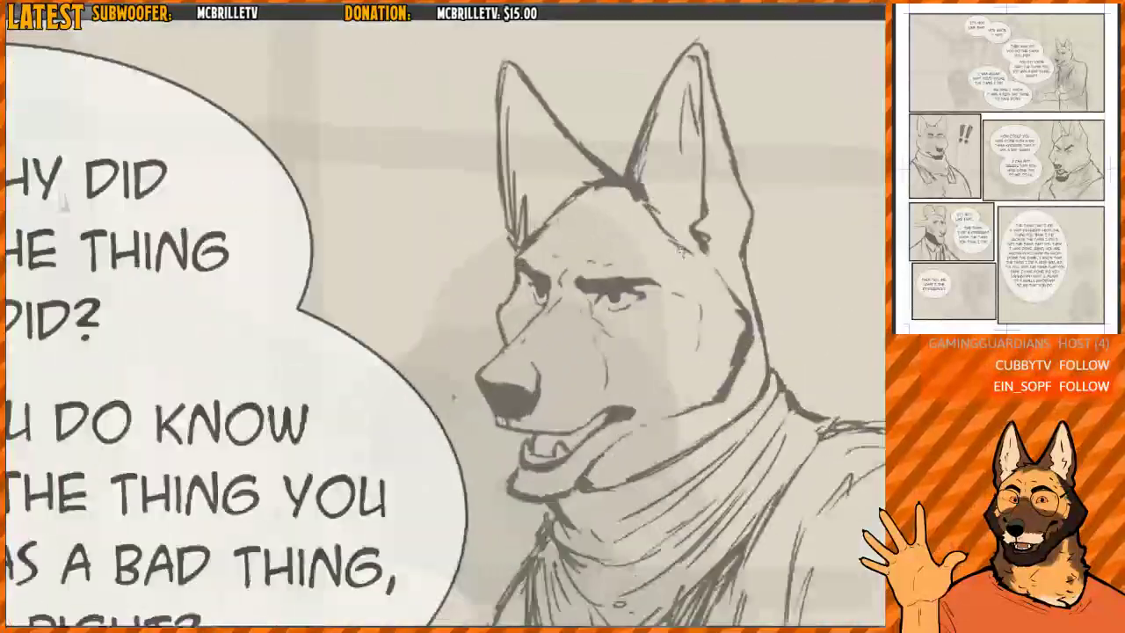
{"action": "key", "text": "m"}
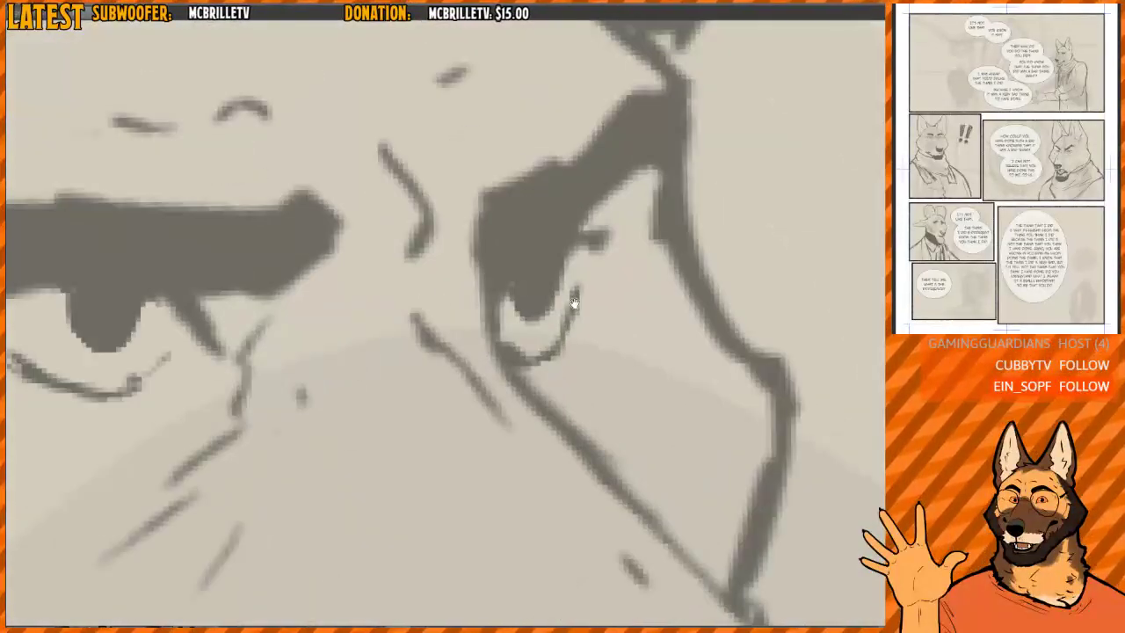
{"action": "left_click_drag", "start_coordinate": [574, 303], "coordinate": [566, 296]}
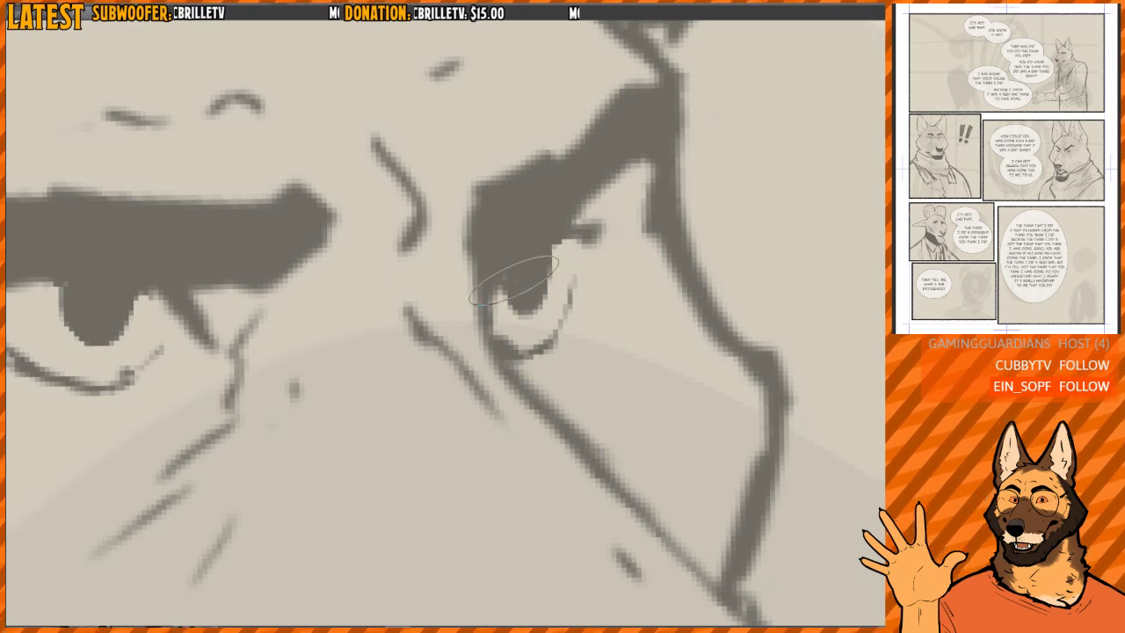
{"action": "mouse_move", "coordinate": [506, 336]}
{"action": "left_mouse_down"}
{"action": "mouse_move", "coordinate": [538, 348]}
{"action": "mouse_move", "coordinate": [552, 316]}
{"action": "mouse_move", "coordinate": [514, 311]}
{"action": "mouse_move", "coordinate": [508, 293]}
{"action": "mouse_move", "coordinate": [537, 302]}
{"action": "left_mouse_up"}
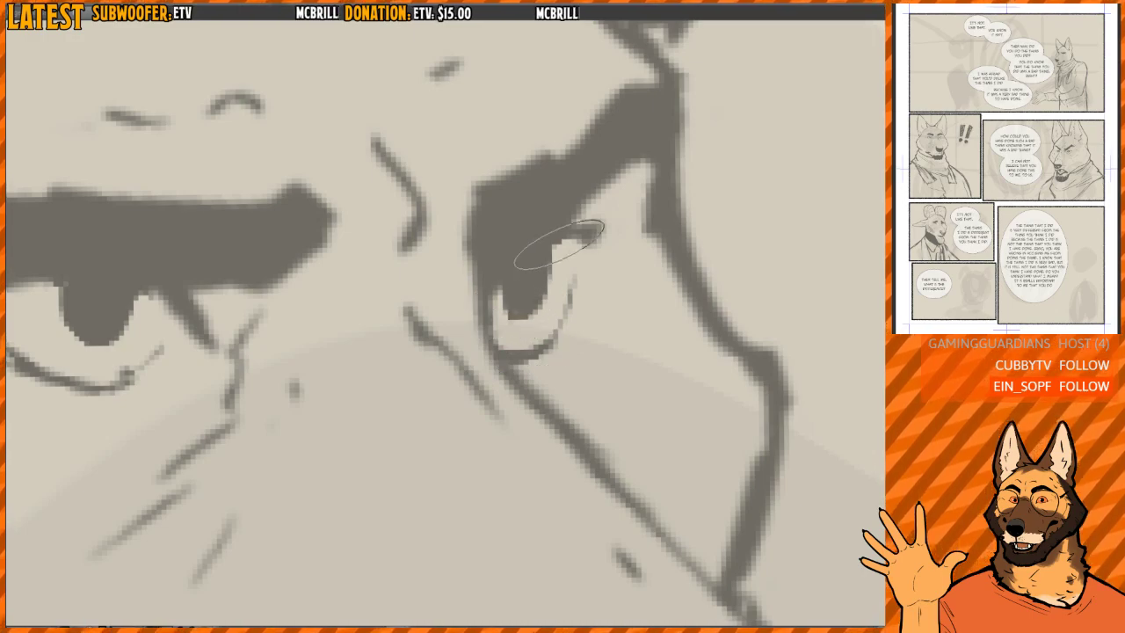
{"action": "scroll", "coordinate": [586, 233], "scroll_direction": "down", "scroll_amount": 4}
{"action": "scroll", "coordinate": [632, 188], "scroll_direction": "down", "scroll_amount": 5}
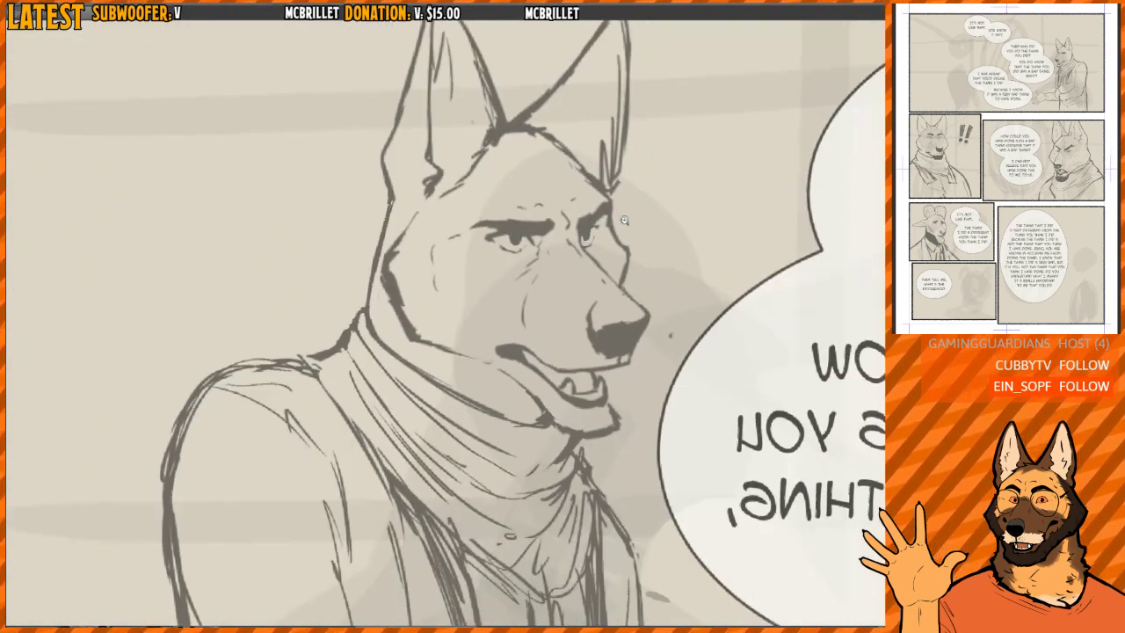
- Trim the inner end of the near eyebrow to a slanted edge and check both eyes in normal and mirrored views
{"action": "key", "text": "h"}
{"action": "left_click_drag", "start_coordinate": [517, 231], "coordinate": [685, 324]}
{"action": "scroll", "coordinate": [475, 302], "scroll_direction": "up", "scroll_amount": 5}
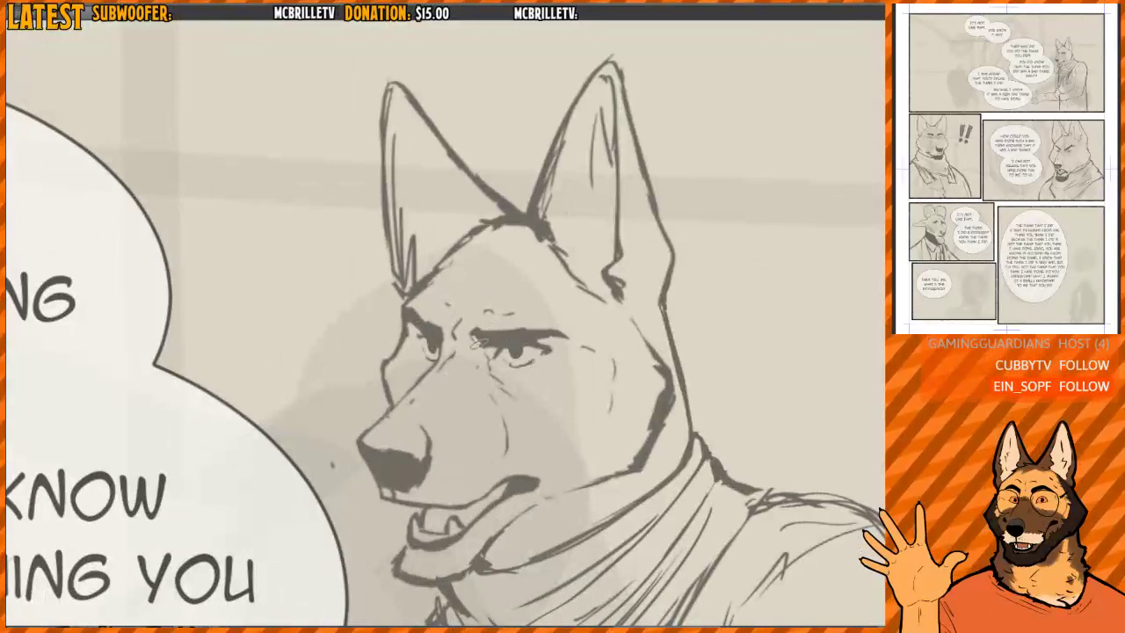
{"action": "scroll", "coordinate": [477, 339], "scroll_direction": "up", "scroll_amount": 5}
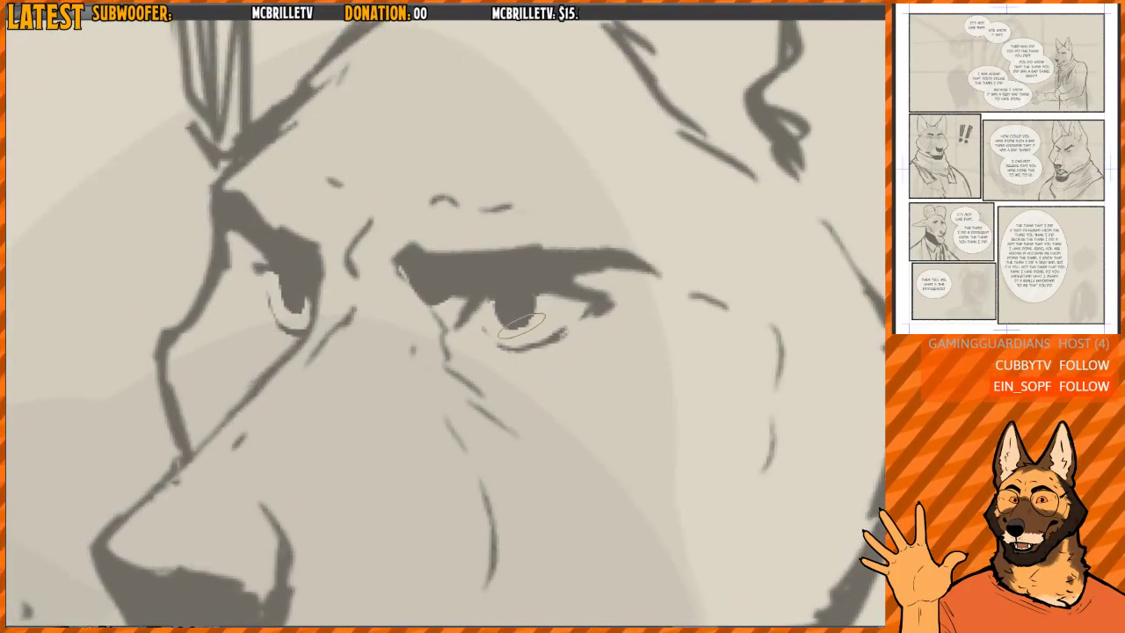
{"action": "scroll", "coordinate": [526, 312], "scroll_direction": "down", "scroll_amount": 4}
{"action": "scroll", "coordinate": [541, 314], "scroll_direction": "up", "scroll_amount": 4}
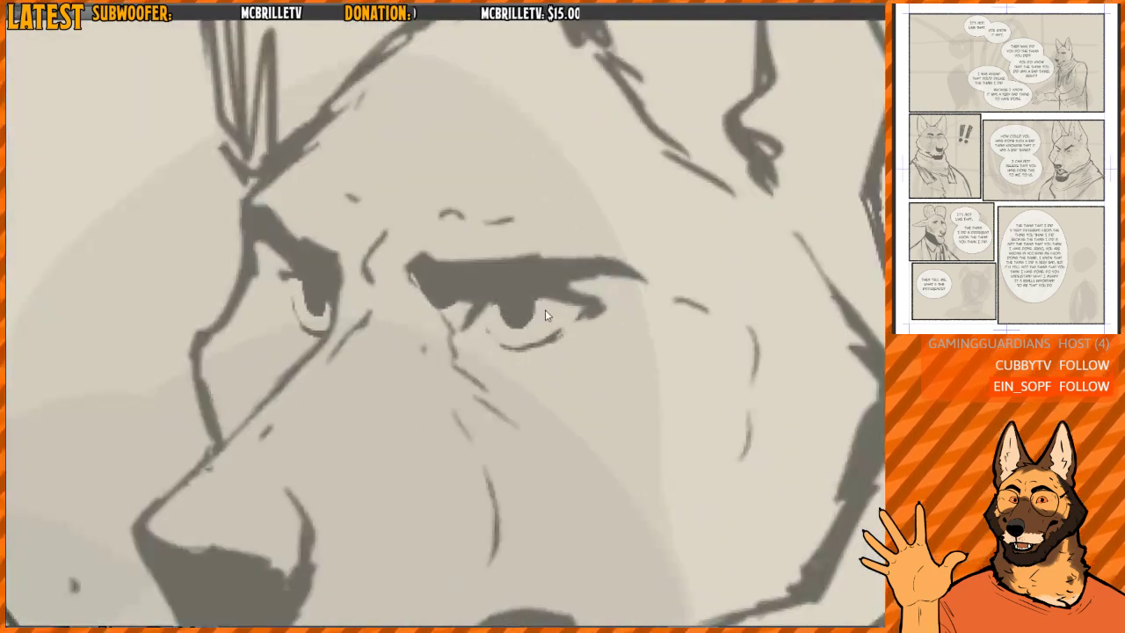
{"action": "scroll", "coordinate": [509, 318], "scroll_direction": "up", "scroll_amount": 2}
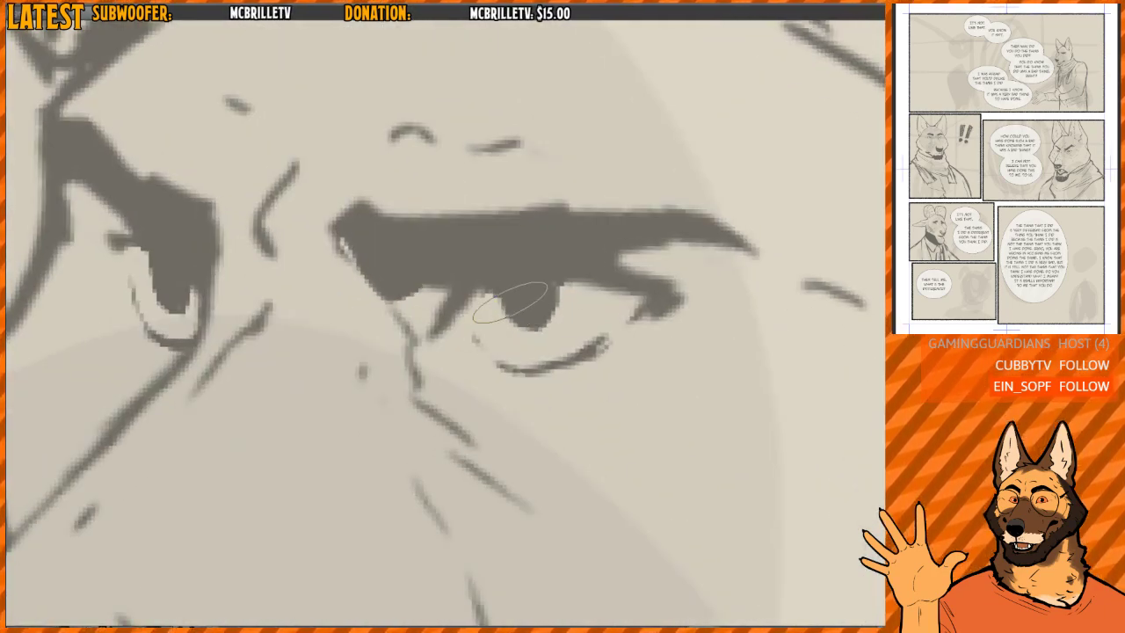
{"action": "left_click_drag", "start_coordinate": [382, 311], "coordinate": [422, 312]}
{"action": "key", "text": "h"}
{"action": "left_click_drag", "start_coordinate": [705, 302], "coordinate": [667, 310]}
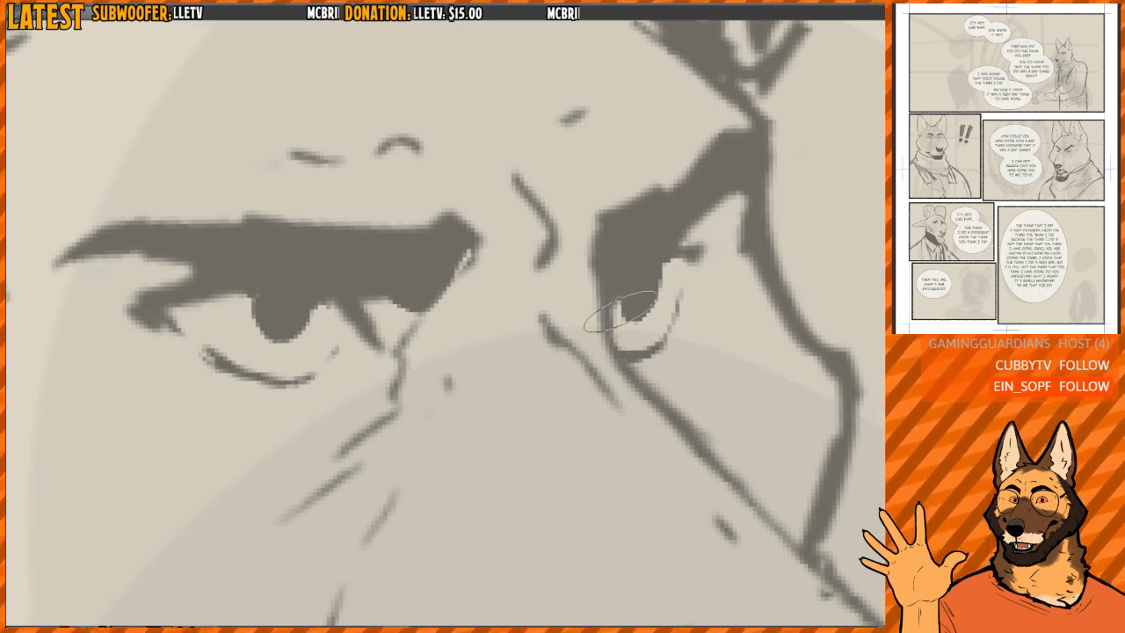
{"action": "mouse_move", "coordinate": [352, 287]}
{"action": "left_mouse_down"}
{"action": "mouse_move", "coordinate": [361, 301]}
{"action": "mouse_move", "coordinate": [539, 281]}
{"action": "left_mouse_up"}
- Redraw the near eye's lower lid as one continuous thin curve beneath the iris and clean up its ends
{"action": "scroll", "coordinate": [361, 301], "scroll_direction": "up", "scroll_amount": 2}
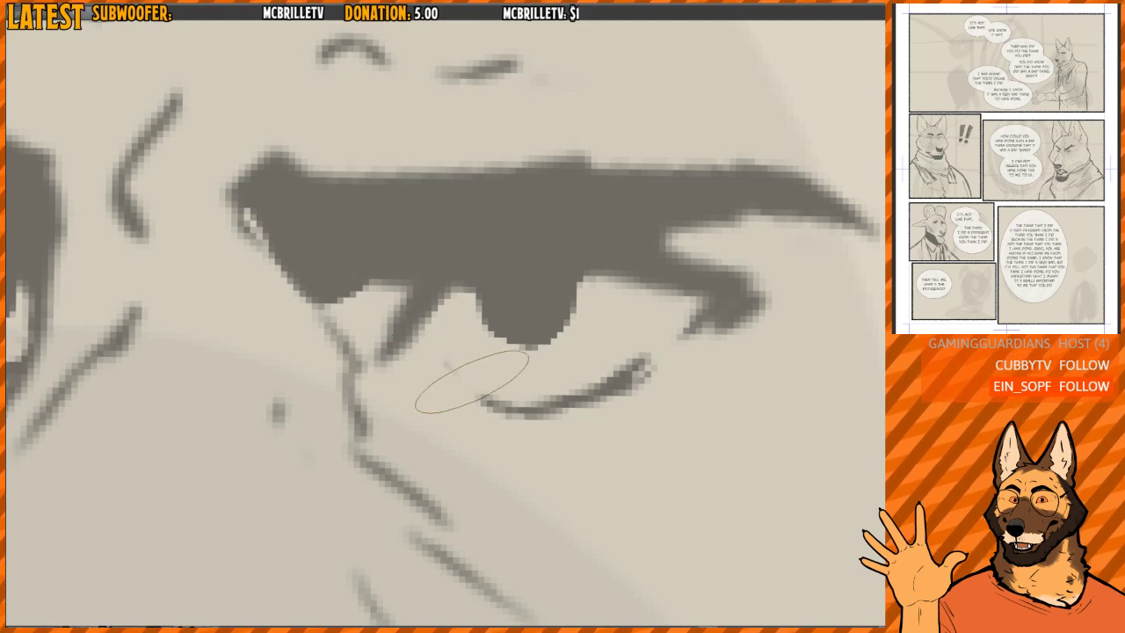
{"action": "mouse_move", "coordinate": [448, 361]}
{"action": "left_mouse_down"}
{"action": "mouse_move", "coordinate": [454, 378]}
{"action": "mouse_move", "coordinate": [491, 401]}
{"action": "left_mouse_up"}
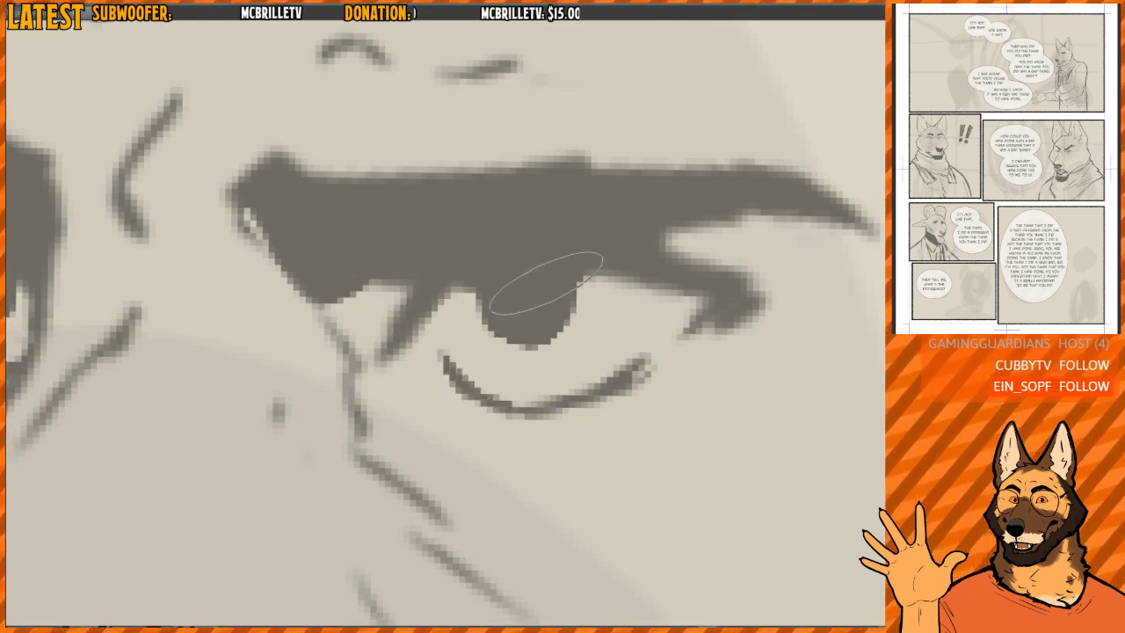
{"action": "mouse_move", "coordinate": [595, 338]}
{"action": "left_mouse_down"}
{"action": "mouse_move", "coordinate": [550, 294]}
{"action": "mouse_move", "coordinate": [486, 318]}
{"action": "left_mouse_up"}
{"action": "key", "text": "h"}
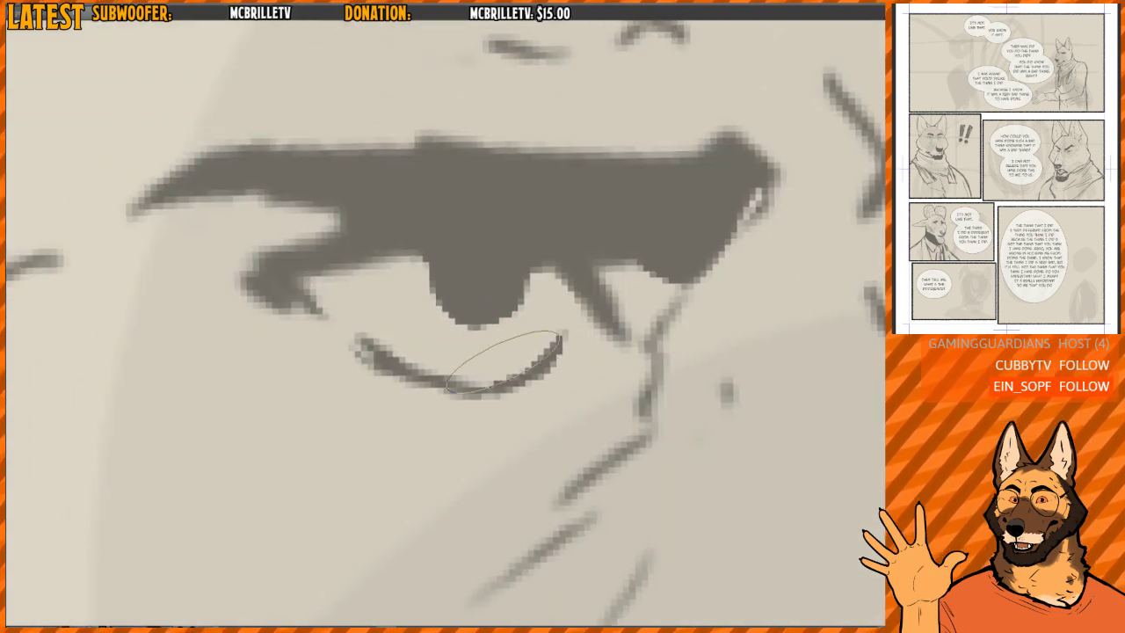
{"action": "left_click_drag", "start_coordinate": [369, 334], "coordinate": [475, 355]}
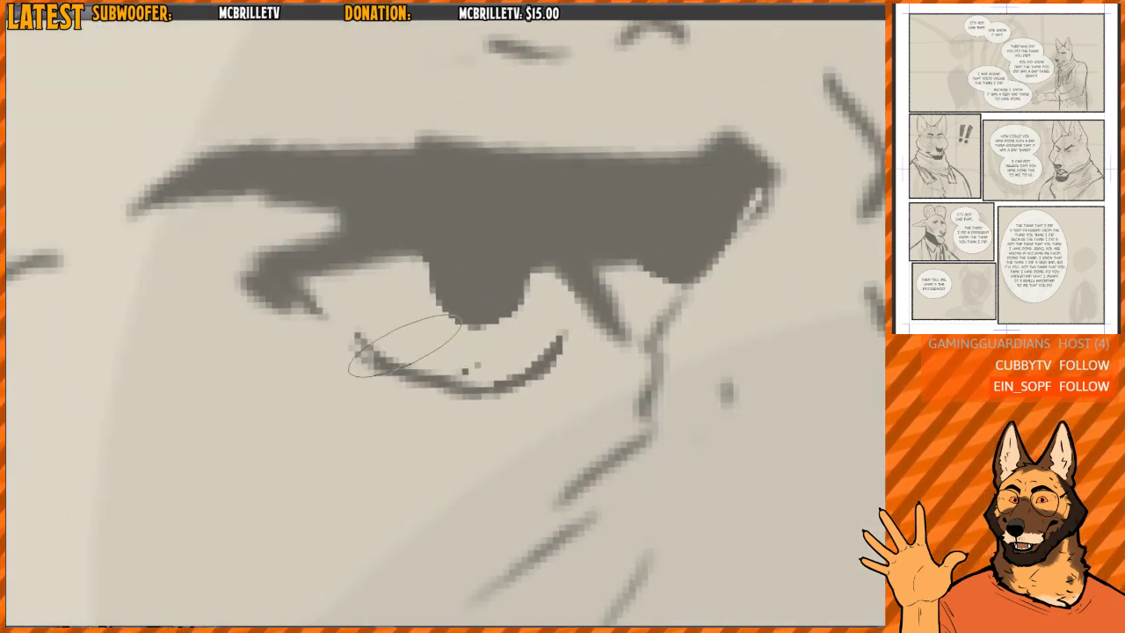
{"action": "left_click_drag", "start_coordinate": [401, 344], "coordinate": [488, 378]}
{"action": "key", "text": "h"}
{"action": "left_click_drag", "start_coordinate": [582, 314], "coordinate": [579, 297]}
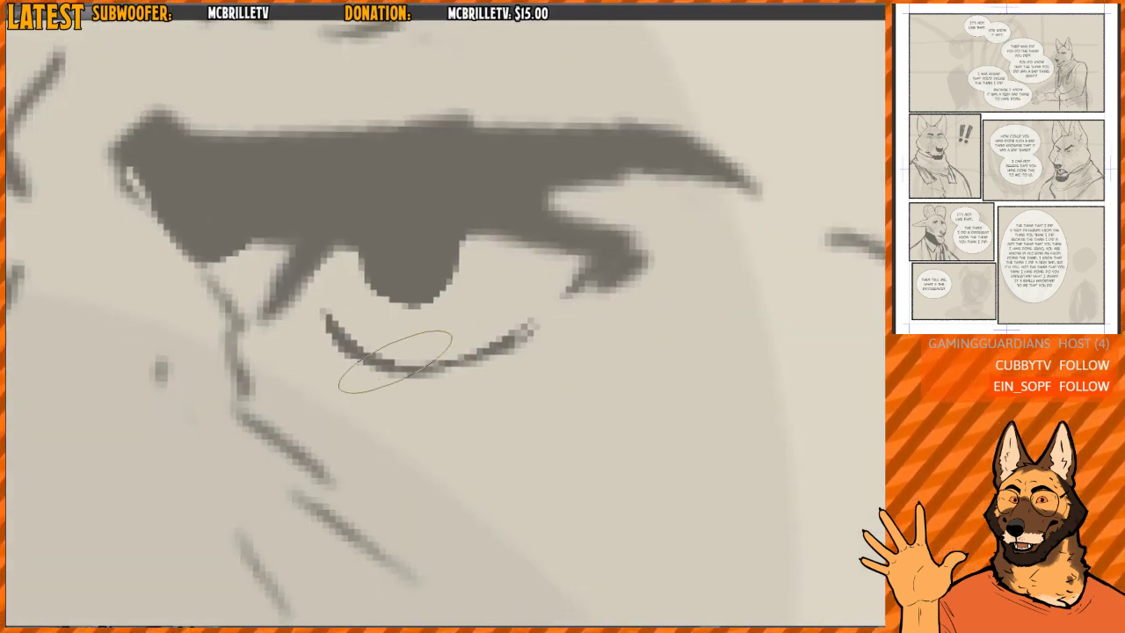
{"action": "mouse_move", "coordinate": [397, 363]}
{"action": "left_mouse_down"}
{"action": "mouse_move", "coordinate": [481, 352]}
{"action": "mouse_move", "coordinate": [534, 318]}
{"action": "left_mouse_up"}
{"action": "mouse_move", "coordinate": [573, 278]}
{"action": "left_mouse_down"}
{"action": "mouse_move", "coordinate": [480, 226]}
{"action": "mouse_move", "coordinate": [586, 216]}
{"action": "left_mouse_up"}
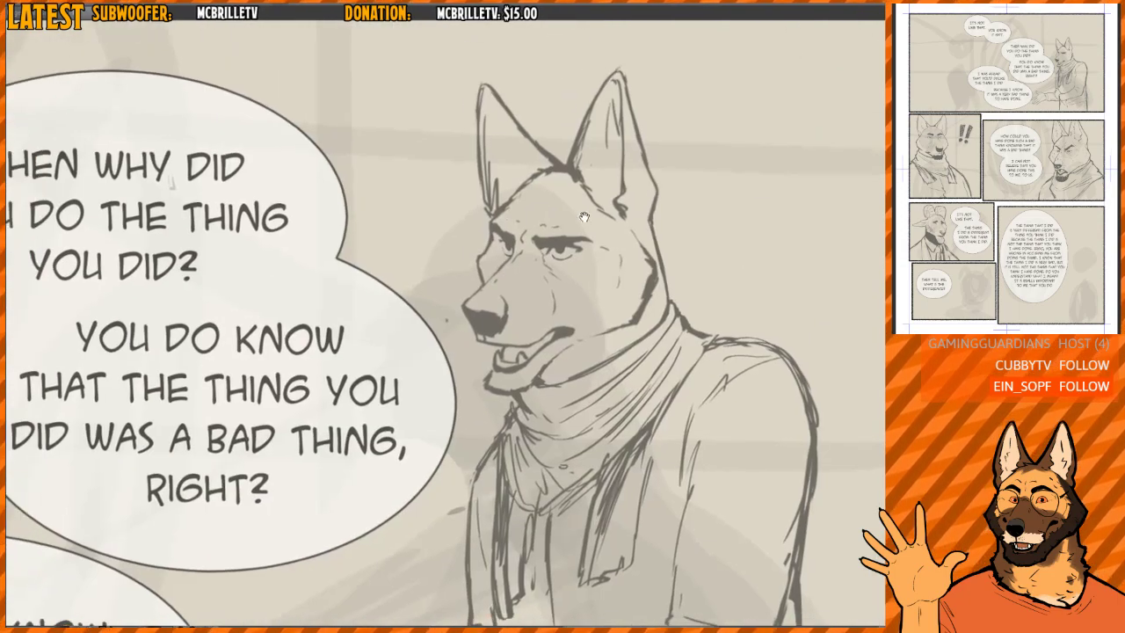
{"action": "left_click_drag", "start_coordinate": [543, 259], "coordinate": [626, 242]}
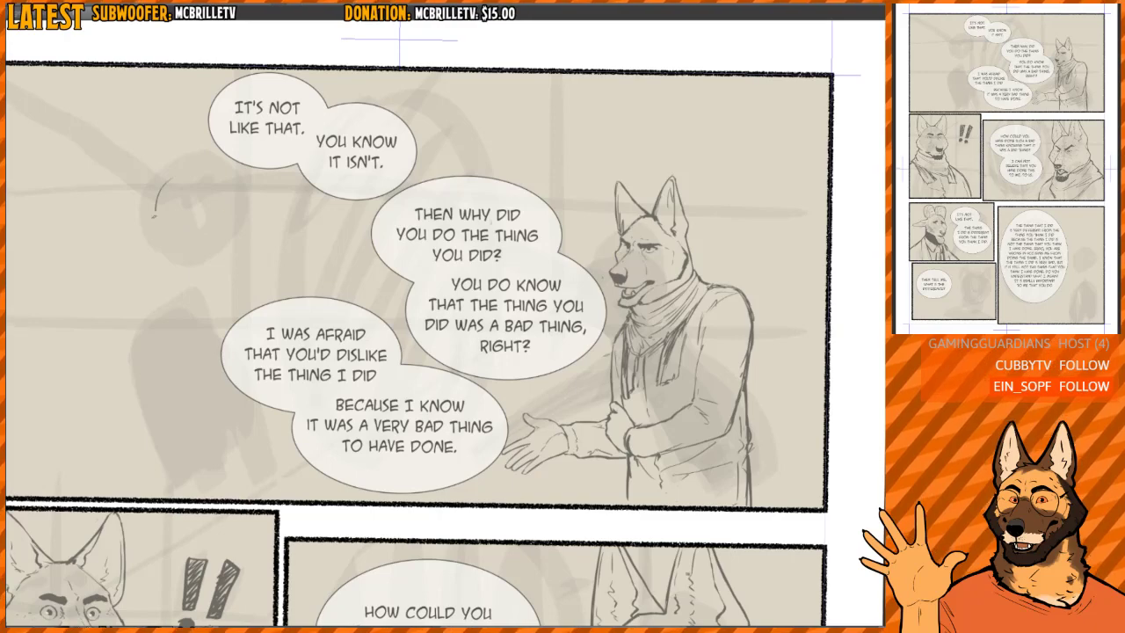
- Sketch an egg-shaped head outline over the second figure's grey blocking in the top panel and check it mirrored
{"action": "left_click_drag", "start_coordinate": [155, 213], "coordinate": [259, 260]}
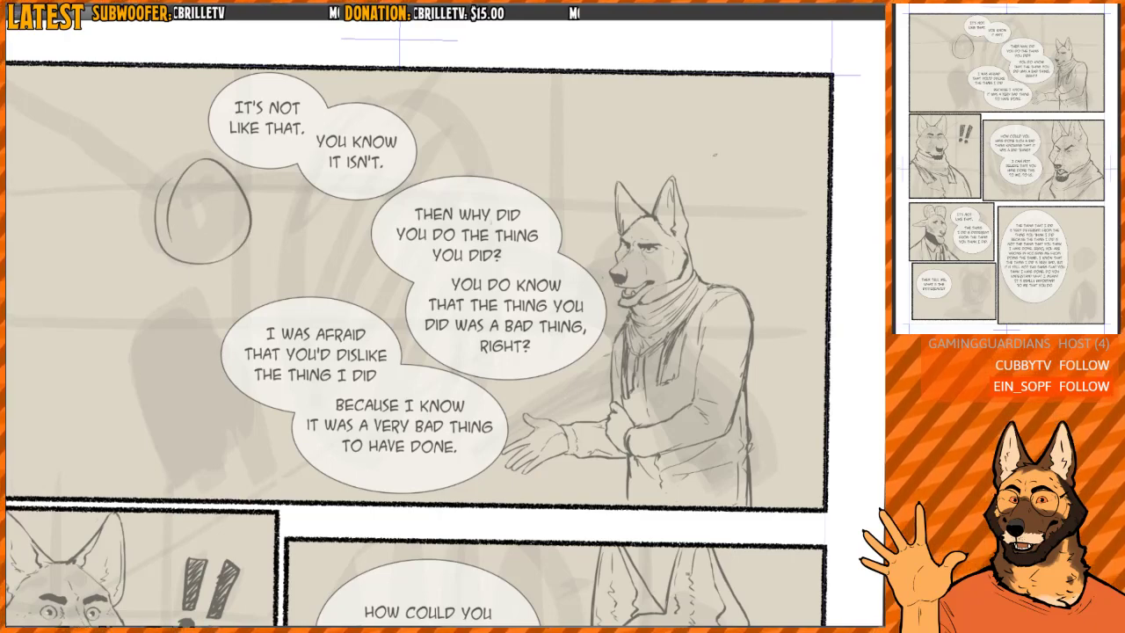
{"action": "key", "text": "h"}
{"action": "key", "text": "h"}
{"action": "left_click_drag", "start_coordinate": [381, 336], "coordinate": [505, 335]}
{"action": "key", "text": "h"}
{"action": "key", "text": "h"}
- Sketch the second figure's torso below the head, with a rounded shoulder line and sides running down to the panel border
{"action": "left_click_drag", "start_coordinate": [246, 356], "coordinate": [262, 479]}
{"action": "left_click_drag", "start_coordinate": [244, 331], "coordinate": [335, 303]}
{"action": "left_click_drag", "start_coordinate": [337, 306], "coordinate": [392, 414]}
{"action": "left_click_drag", "start_coordinate": [382, 371], "coordinate": [398, 473]}
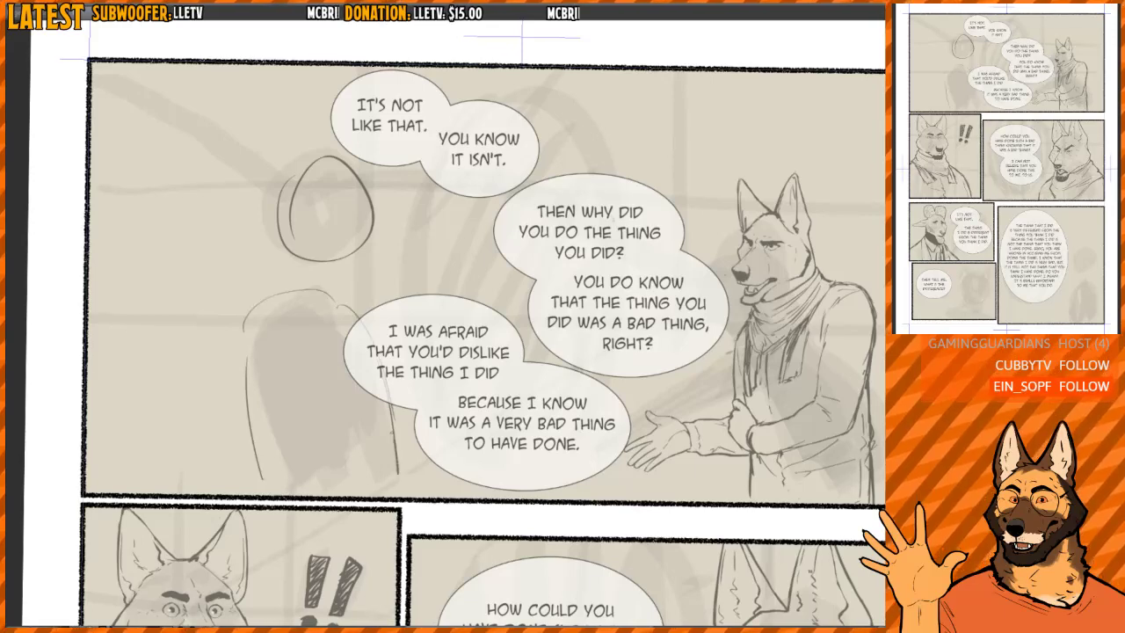
{"action": "left_click_drag", "start_coordinate": [271, 299], "coordinate": [392, 431]}
{"action": "mouse_move", "coordinate": [279, 300]}
{"action": "left_mouse_down"}
{"action": "mouse_move", "coordinate": [282, 493]}
{"action": "mouse_move", "coordinate": [276, 478]}
{"action": "left_mouse_up"}
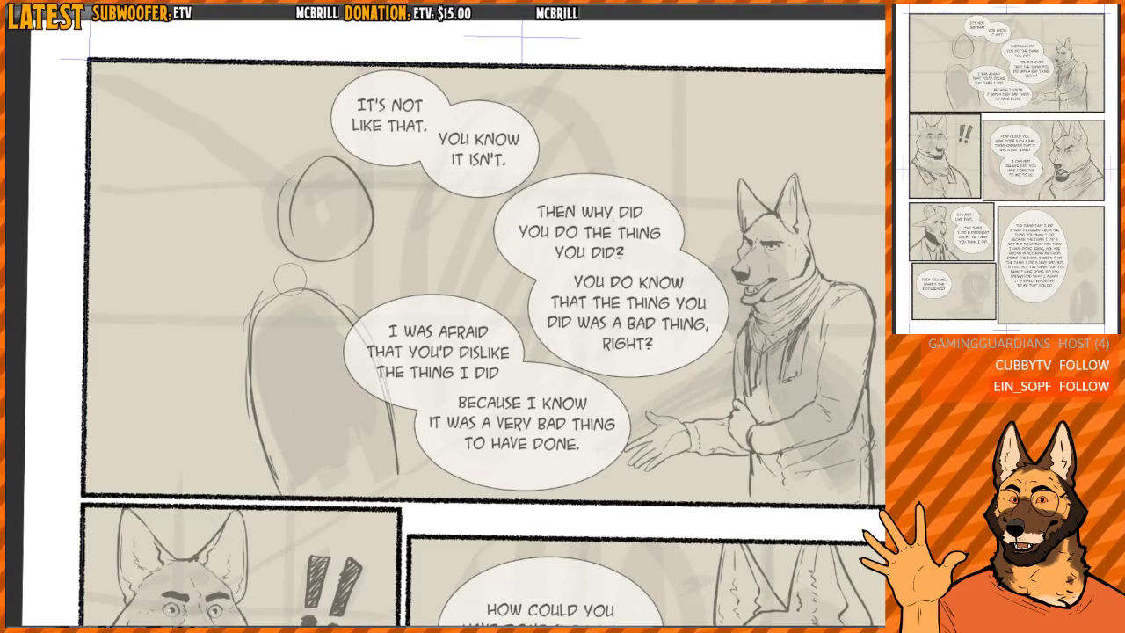
{"action": "left_click_drag", "start_coordinate": [340, 315], "coordinate": [392, 457]}
{"action": "left_click_drag", "start_coordinate": [462, 429], "coordinate": [421, 352]}
- Doodle a grinning face with sideways-looking eyes, a nose and a toothy mouth in the top panel's empty upper right corner
{"action": "scroll", "coordinate": [416, 342], "scroll_direction": "down", "scroll_amount": 2}
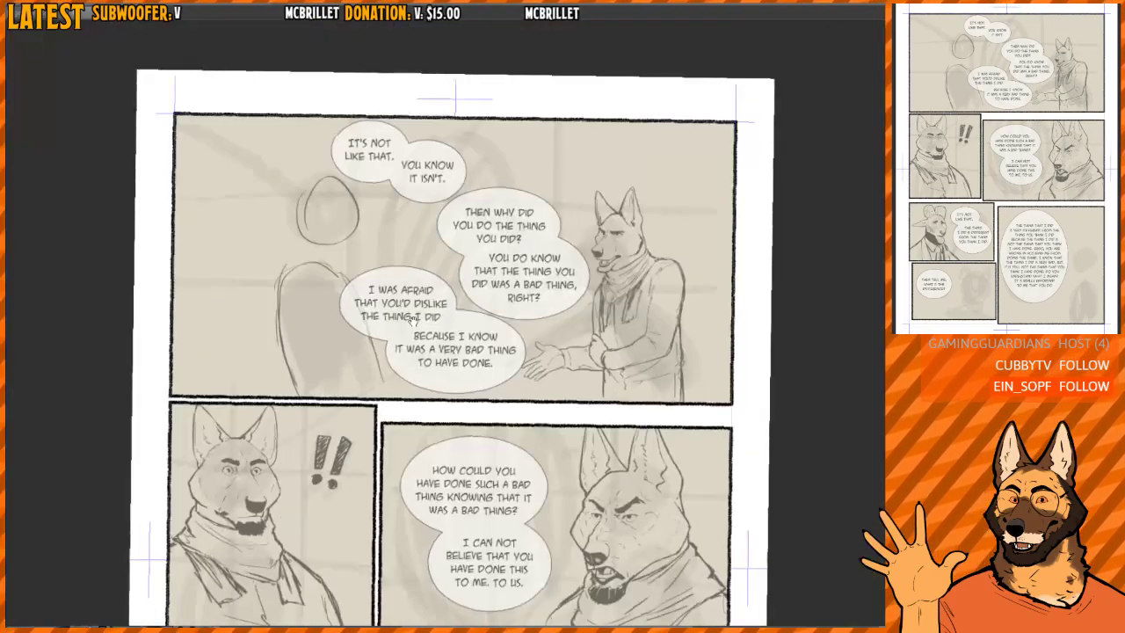
{"action": "mouse_move", "coordinate": [712, 180]}
{"action": "left_mouse_down"}
{"action": "mouse_move", "coordinate": [548, 279]}
{"action": "mouse_move", "coordinate": [543, 235]}
{"action": "mouse_move", "coordinate": [533, 266]}
{"action": "left_mouse_up"}
{"action": "scroll", "coordinate": [520, 253], "scroll_direction": "up", "scroll_amount": 4}
{"action": "mouse_move", "coordinate": [519, 260]}
{"action": "left_mouse_down"}
{"action": "mouse_move", "coordinate": [533, 263]}
{"action": "mouse_move", "coordinate": [517, 242]}
{"action": "mouse_move", "coordinate": [519, 260]}
{"action": "mouse_move", "coordinate": [538, 250]}
{"action": "mouse_move", "coordinate": [510, 262]}
{"action": "mouse_move", "coordinate": [624, 232]}
{"action": "mouse_move", "coordinate": [592, 262]}
{"action": "mouse_move", "coordinate": [624, 258]}
{"action": "mouse_move", "coordinate": [543, 331]}
{"action": "mouse_move", "coordinate": [605, 328]}
{"action": "left_mouse_up"}
{"action": "key", "text": "e"}
{"action": "key", "text": "p"}
{"action": "mouse_move", "coordinate": [504, 323]}
{"action": "left_mouse_down"}
{"action": "mouse_move", "coordinate": [562, 362]}
{"action": "mouse_move", "coordinate": [593, 336]}
{"action": "mouse_move", "coordinate": [539, 351]}
{"action": "left_mouse_up"}
{"action": "mouse_move", "coordinate": [553, 334]}
{"action": "left_mouse_down"}
{"action": "mouse_move", "coordinate": [552, 354]}
{"action": "mouse_move", "coordinate": [562, 355]}
{"action": "left_mouse_up"}
{"action": "left_click_drag", "start_coordinate": [578, 333], "coordinate": [575, 348]}
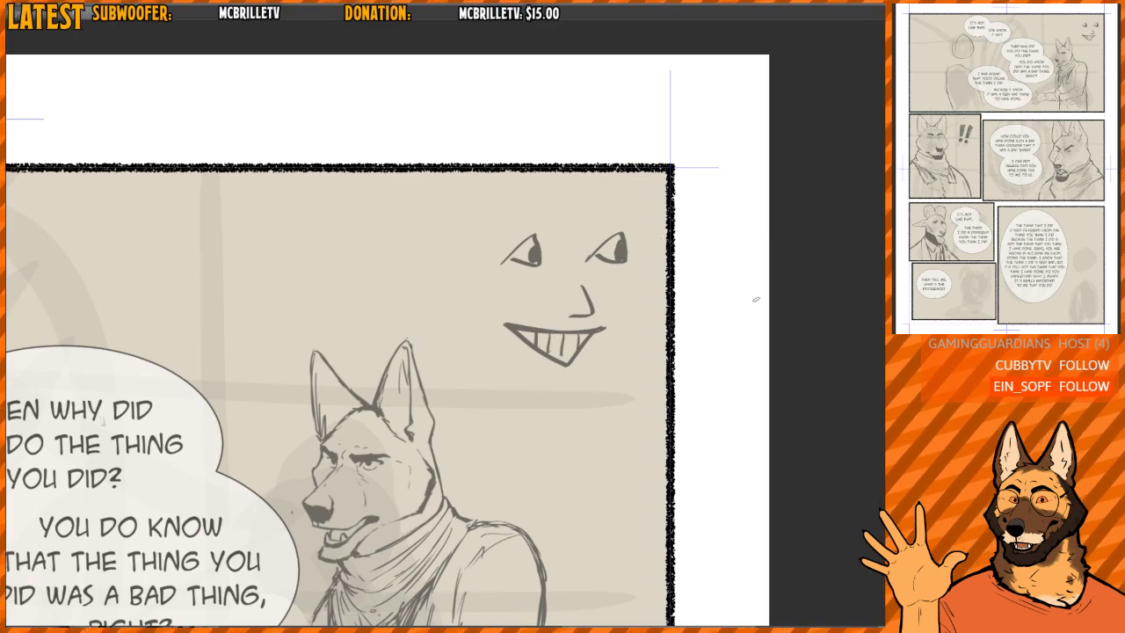
- Remove the doodled grinning face from the corner of the top panel
{"action": "left_click_drag", "start_coordinate": [712, 271], "coordinate": [672, 248]}
{"action": "left_click", "coordinate": [662, 247], "text": "alt"}
{"action": "left_click", "coordinate": [591, 239], "text": "ctrl"}
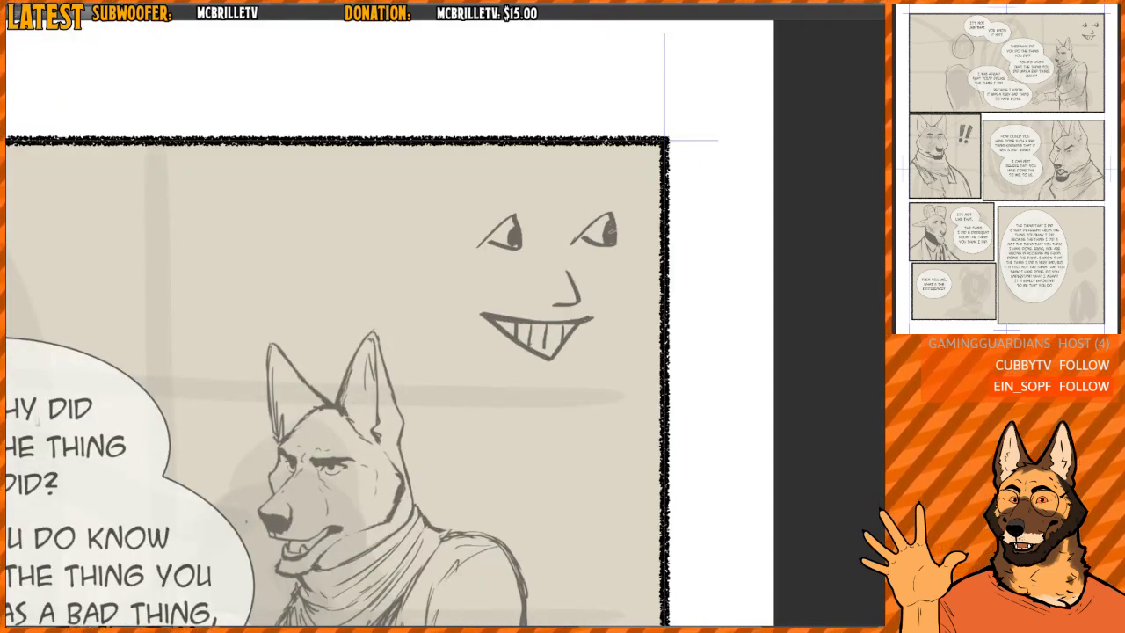
{"action": "left_click_drag", "start_coordinate": [722, 298], "coordinate": [580, 308]}
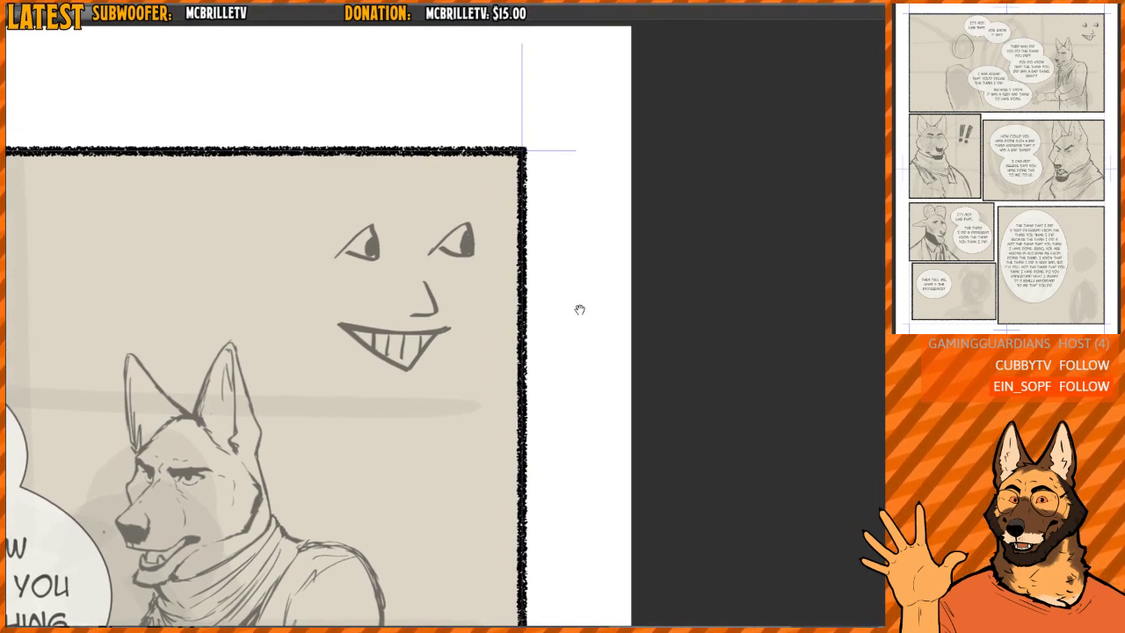
{"action": "left_click", "coordinate": [631, 278], "text": "alt"}
{"action": "left_click_drag", "start_coordinate": [631, 250], "coordinate": [664, 247]}
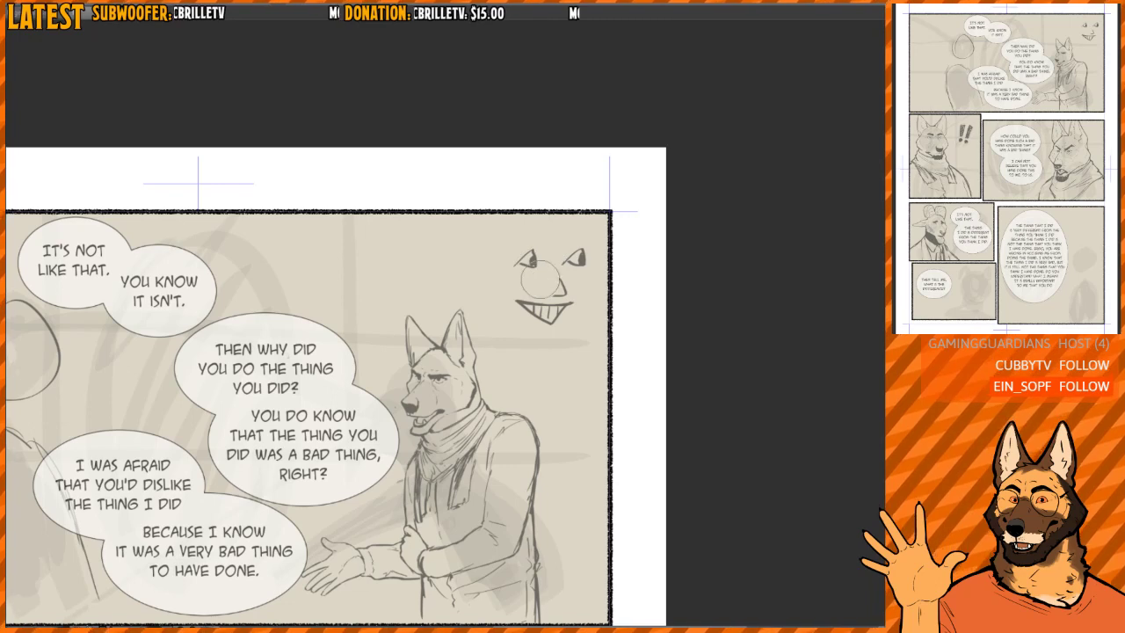
{"action": "left_click", "coordinate": [558, 281], "text": "alt"}
{"action": "left_click", "coordinate": [508, 360]}
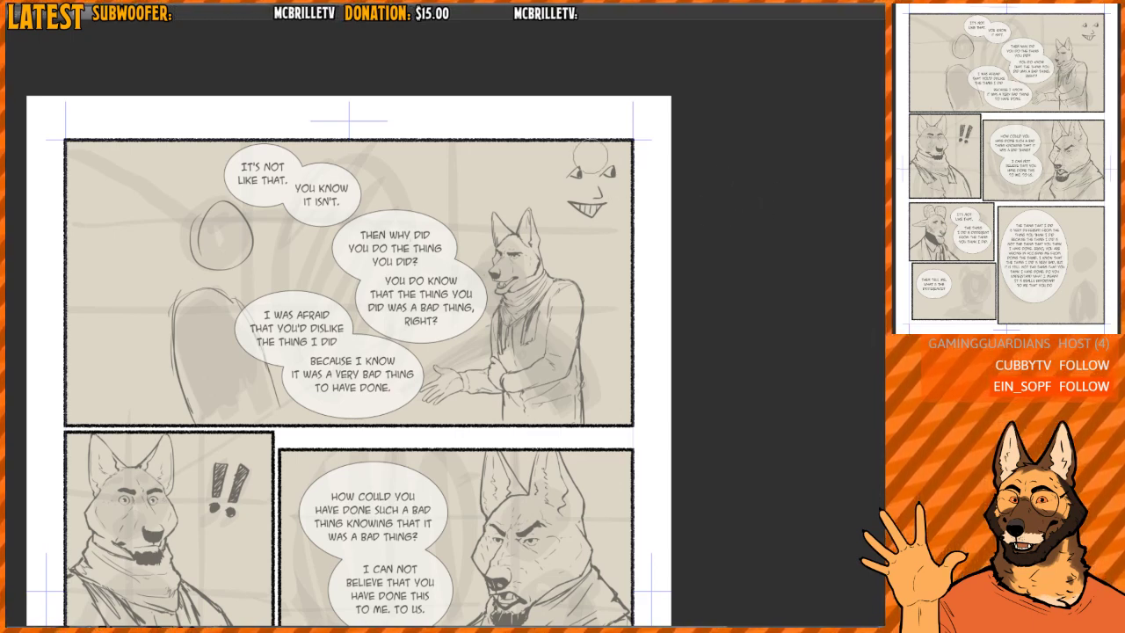
{"action": "left_click_drag", "start_coordinate": [582, 232], "coordinate": [567, 212]}
{"action": "scroll", "coordinate": [591, 200], "scroll_direction": "down", "scroll_amount": 2}
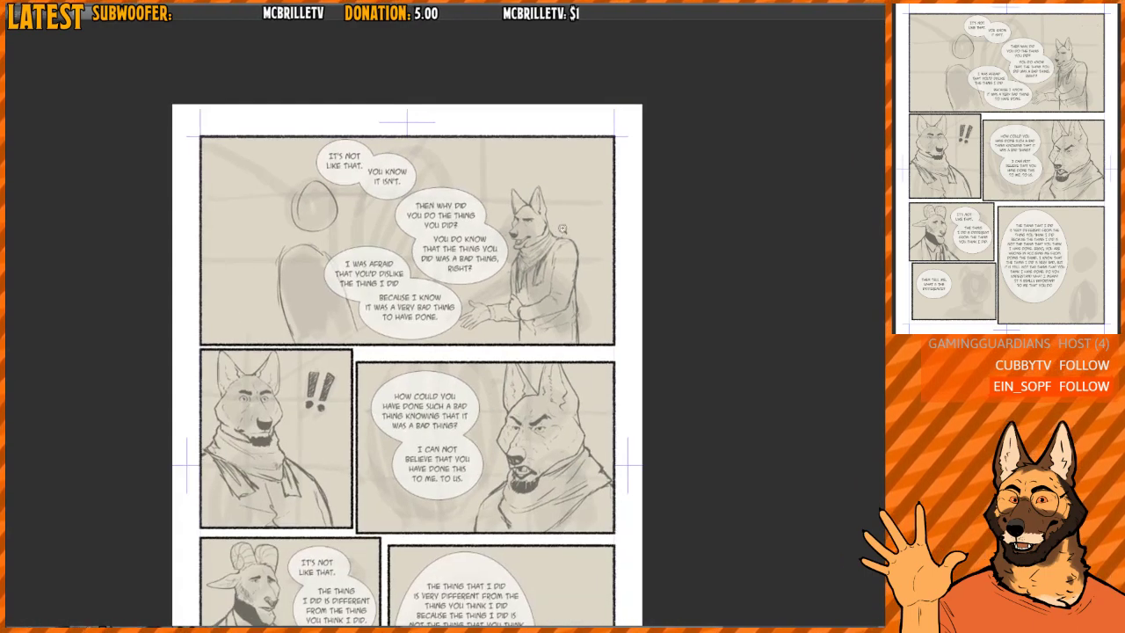
- Review the sketched panels across the whole page and come back to the top panel
{"action": "left_click_drag", "start_coordinate": [566, 278], "coordinate": [544, 240]}
{"action": "scroll", "coordinate": [572, 257], "scroll_direction": "down", "scroll_amount": 1}
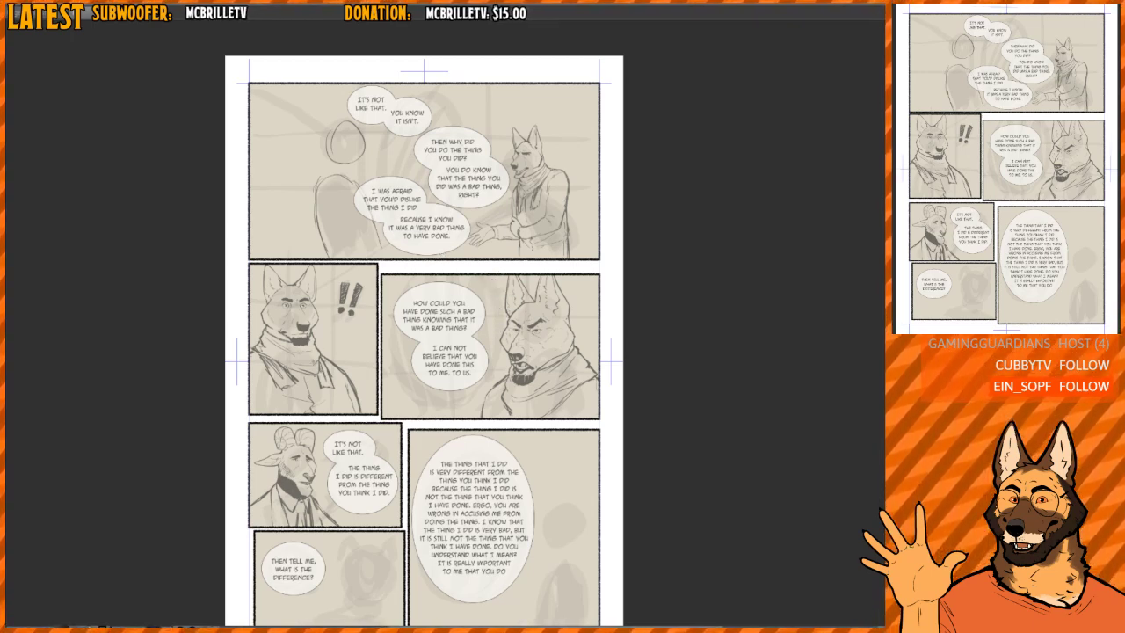
{"action": "left_click_drag", "start_coordinate": [508, 374], "coordinate": [509, 327]}
{"action": "scroll", "coordinate": [467, 323], "scroll_direction": "up", "scroll_amount": 4}
{"action": "scroll", "coordinate": [500, 341], "scroll_direction": "up", "scroll_amount": 1}
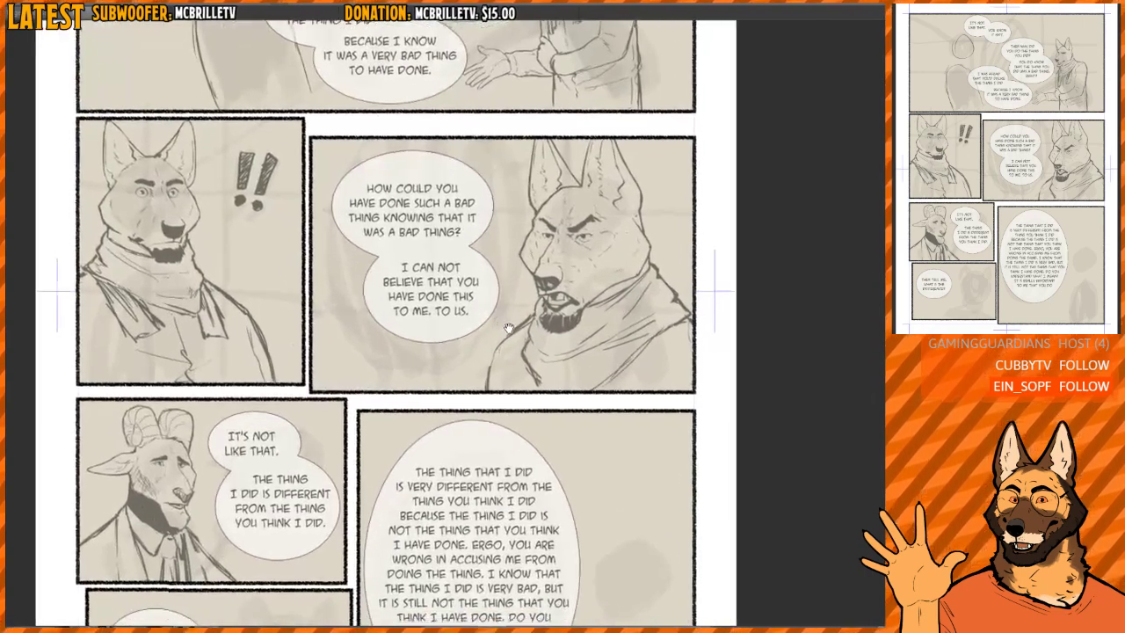
{"action": "scroll", "coordinate": [508, 328], "scroll_direction": "up", "scroll_amount": 5}
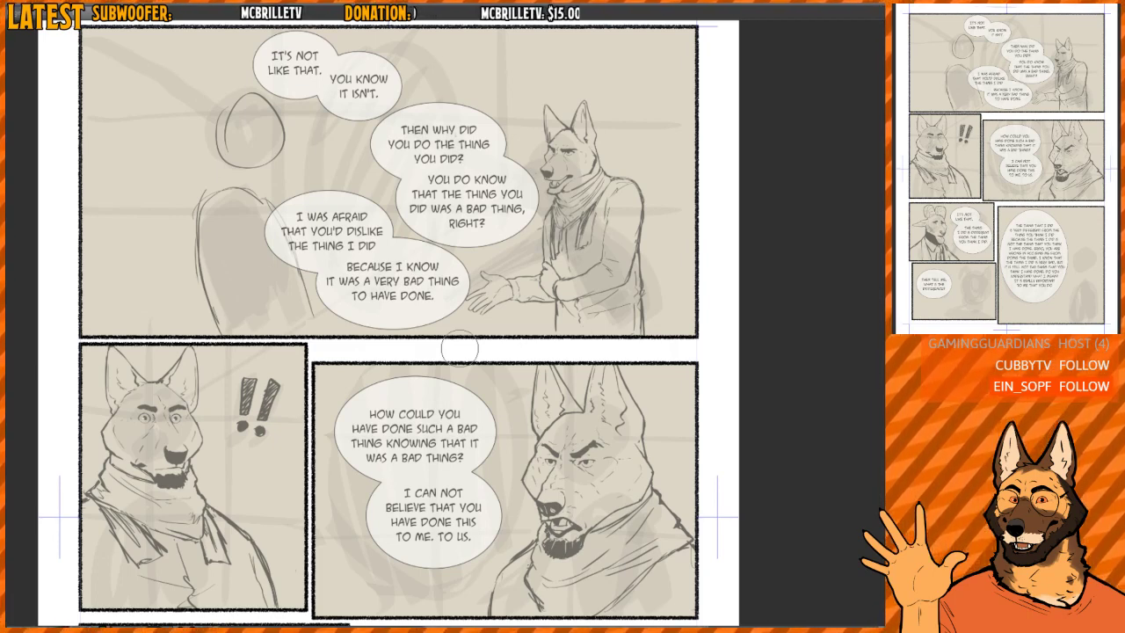
{"action": "mouse_move", "coordinate": [460, 348]}
{"action": "left_mouse_down"}
{"action": "mouse_move", "coordinate": [465, 380]}
{"action": "mouse_move", "coordinate": [428, 375]}
{"action": "left_mouse_up"}
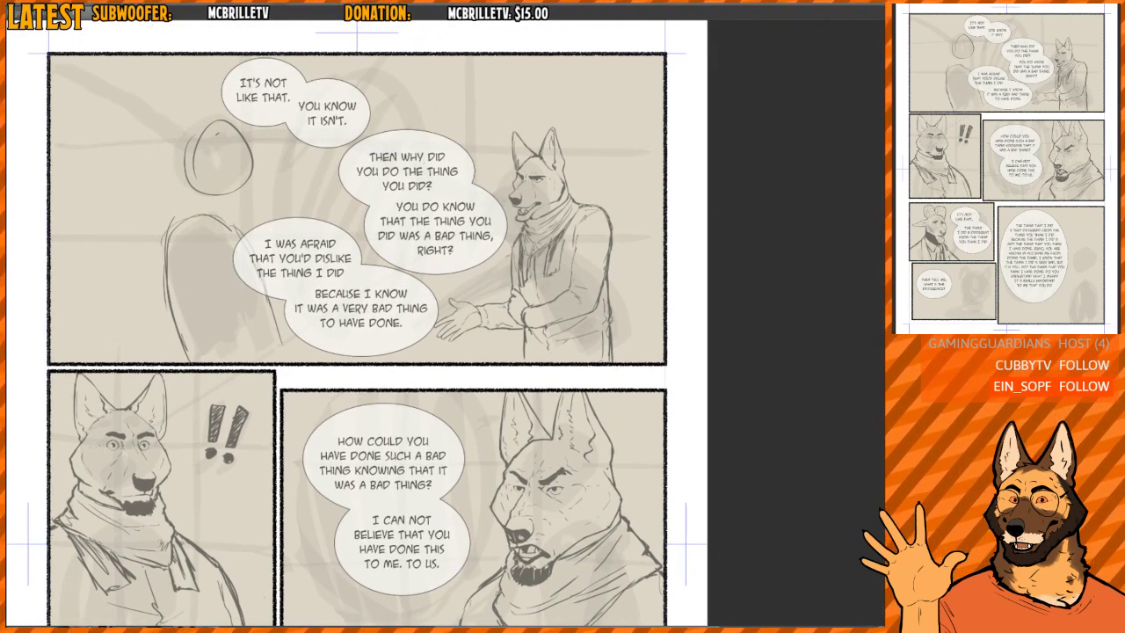
- Redraw the second figure's head in the top panel as a rounded oval, undoing the strokes that miss the shape
{"action": "mouse_move", "coordinate": [204, 128]}
{"action": "left_mouse_down"}
{"action": "mouse_move", "coordinate": [211, 185]}
{"action": "mouse_move", "coordinate": [227, 171]}
{"action": "mouse_move", "coordinate": [188, 139]}
{"action": "mouse_move", "coordinate": [206, 153]}
{"action": "mouse_move", "coordinate": [205, 123]}
{"action": "mouse_move", "coordinate": [206, 164]}
{"action": "mouse_move", "coordinate": [195, 167]}
{"action": "mouse_move", "coordinate": [218, 127]}
{"action": "mouse_move", "coordinate": [195, 118]}
{"action": "mouse_move", "coordinate": [175, 171]}
{"action": "mouse_move", "coordinate": [213, 133]}
{"action": "mouse_move", "coordinate": [200, 130]}
{"action": "mouse_move", "coordinate": [207, 189]}
{"action": "left_mouse_up"}
{"action": "key", "text": "ctrl+z"}
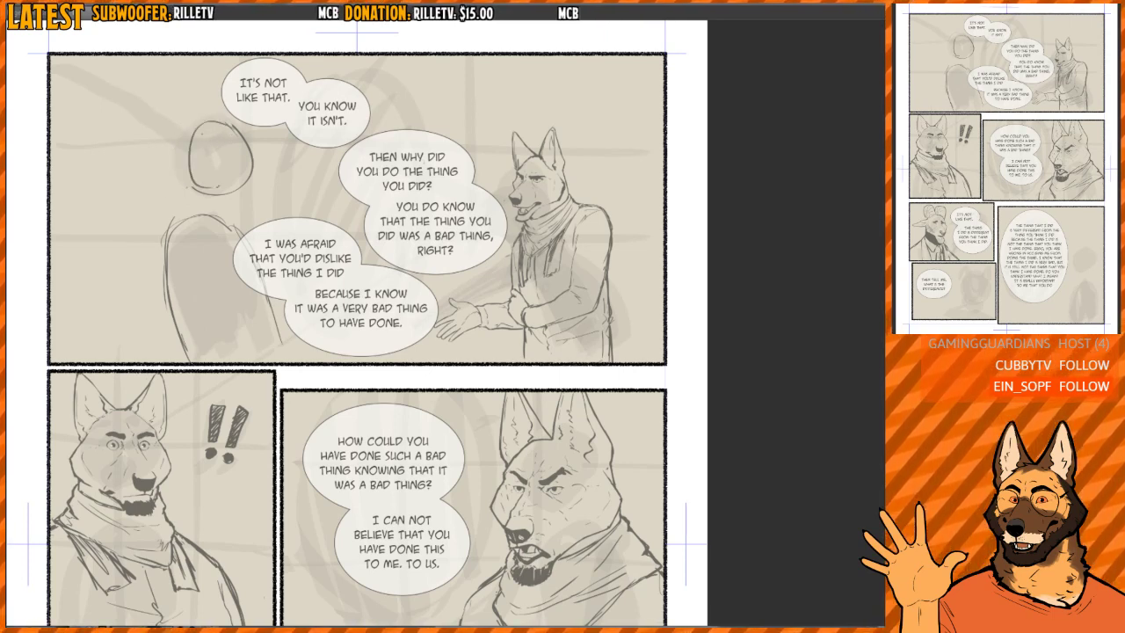
{"action": "left_click_drag", "start_coordinate": [229, 122], "coordinate": [193, 159]}
{"action": "key", "text": "ctrl+z"}
{"action": "key", "text": "ctrl+z"}
{"action": "left_click_drag", "start_coordinate": [230, 122], "coordinate": [193, 183]}
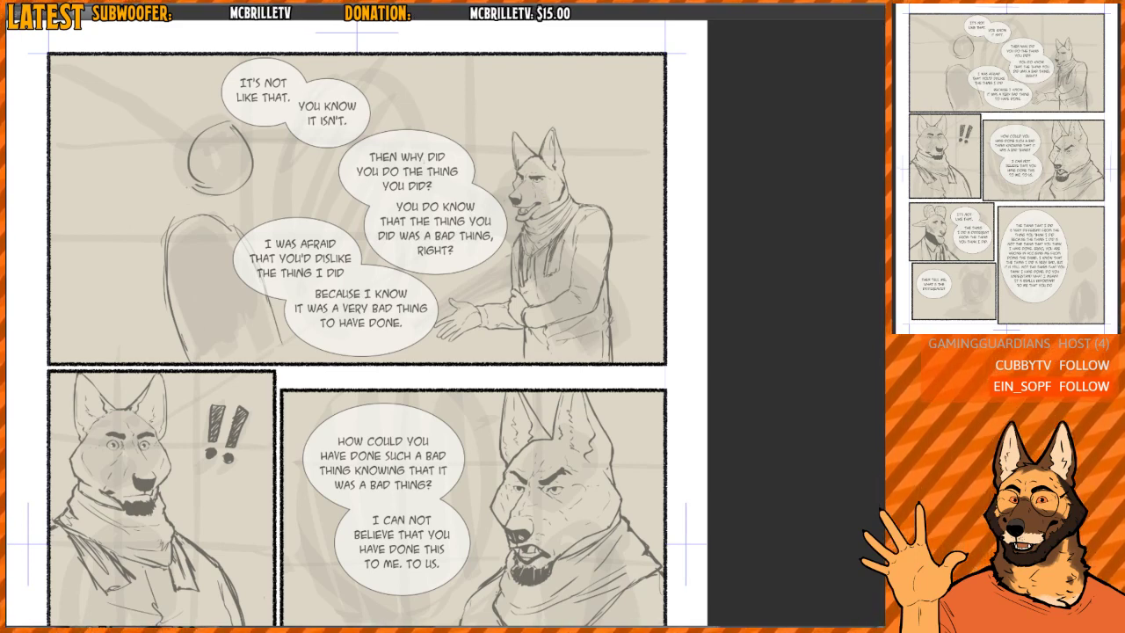
- Try loose guide lines running out from the surprised dog's muzzle in the second panel, and undo them
{"action": "mouse_move", "coordinate": [476, 319]}
{"action": "left_mouse_down"}
{"action": "mouse_move", "coordinate": [489, 141]}
{"action": "mouse_move", "coordinate": [156, 300]}
{"action": "left_mouse_up"}
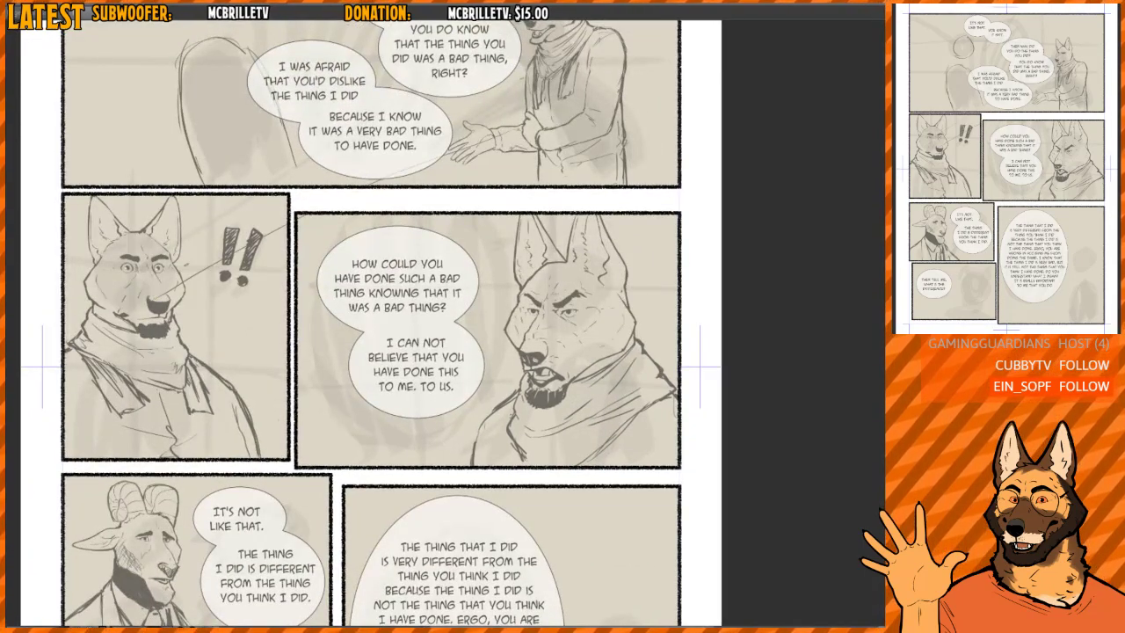
{"action": "key", "text": "ctrl+z"}
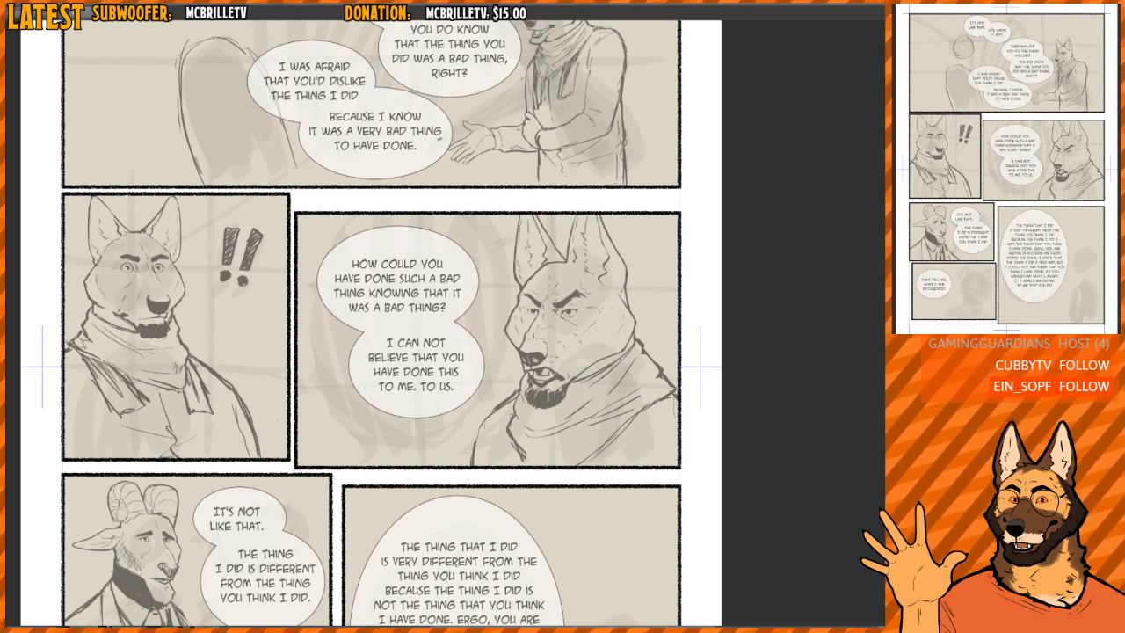
{"action": "left_click_drag", "start_coordinate": [168, 275], "coordinate": [204, 270]}
{"action": "scroll", "coordinate": [204, 270], "scroll_direction": "up", "scroll_amount": 1}
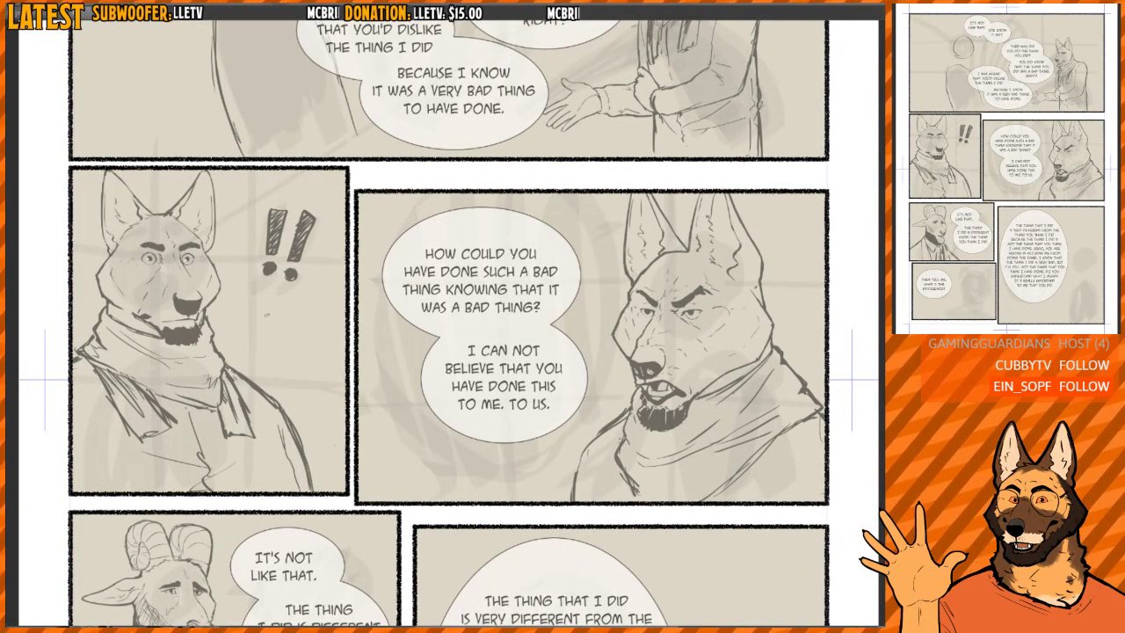
- Examine the angry dog's face up close and compare it with the surprised dog in the neighbouring panel
{"action": "left_click_drag", "start_coordinate": [704, 278], "coordinate": [645, 220]}
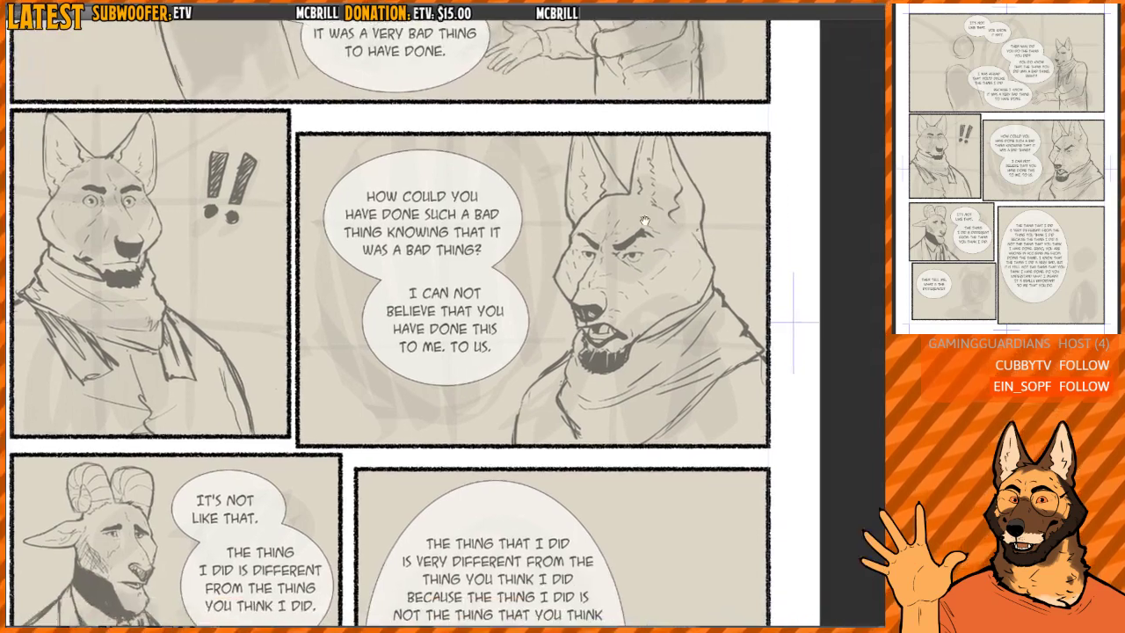
{"action": "scroll", "coordinate": [622, 232], "scroll_direction": "up", "scroll_amount": 3}
{"action": "left_click_drag", "start_coordinate": [588, 275], "coordinate": [560, 325]}
{"action": "scroll", "coordinate": [605, 309], "scroll_direction": "up", "scroll_amount": 2}
{"action": "scroll", "coordinate": [605, 309], "scroll_direction": "down", "scroll_amount": 1}
{"action": "scroll", "coordinate": [544, 327], "scroll_direction": "up", "scroll_amount": 5}
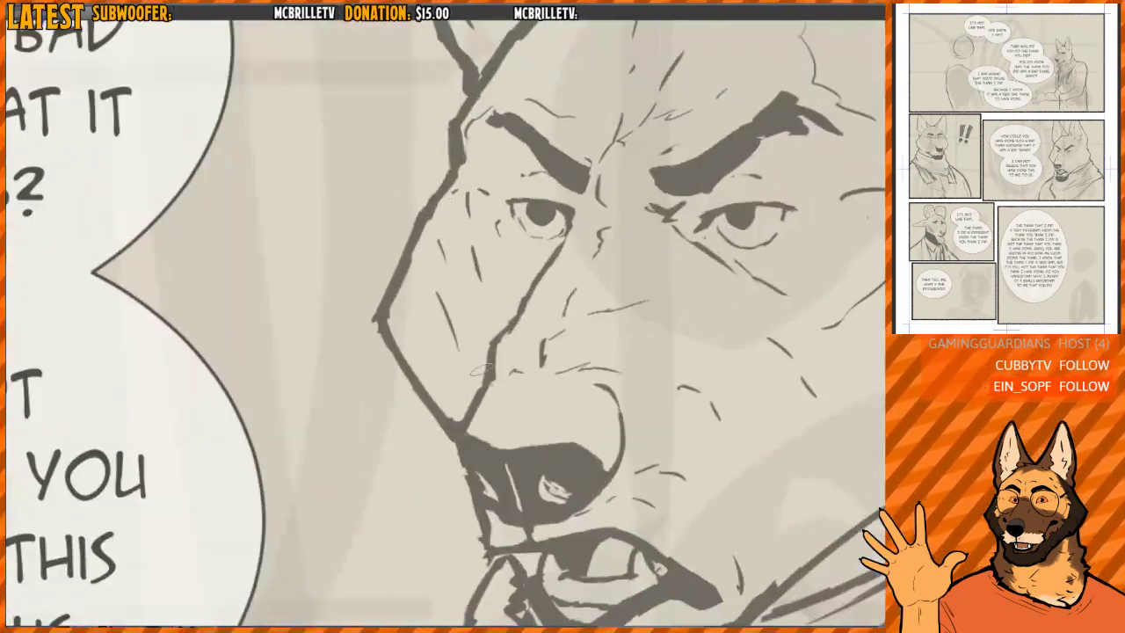
{"action": "scroll", "coordinate": [606, 255], "scroll_direction": "down", "scroll_amount": 7}
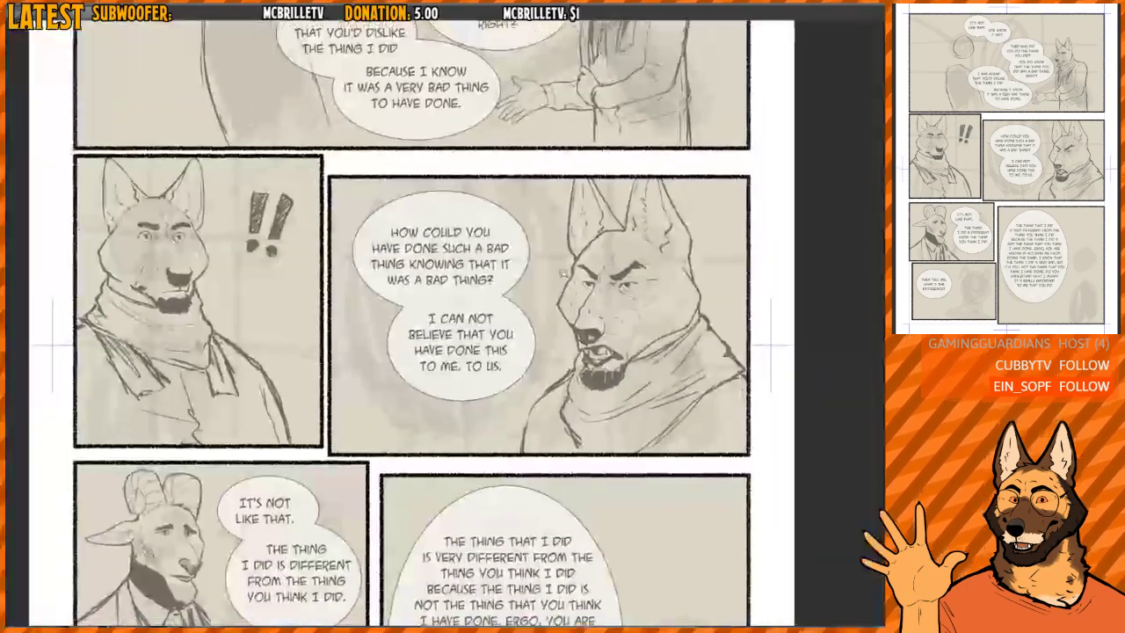
{"action": "scroll", "coordinate": [606, 274], "scroll_direction": "down", "scroll_amount": 2}
{"action": "left_click_drag", "start_coordinate": [608, 294], "coordinate": [603, 261]}
{"action": "scroll", "coordinate": [614, 265], "scroll_direction": "up", "scroll_amount": 2}
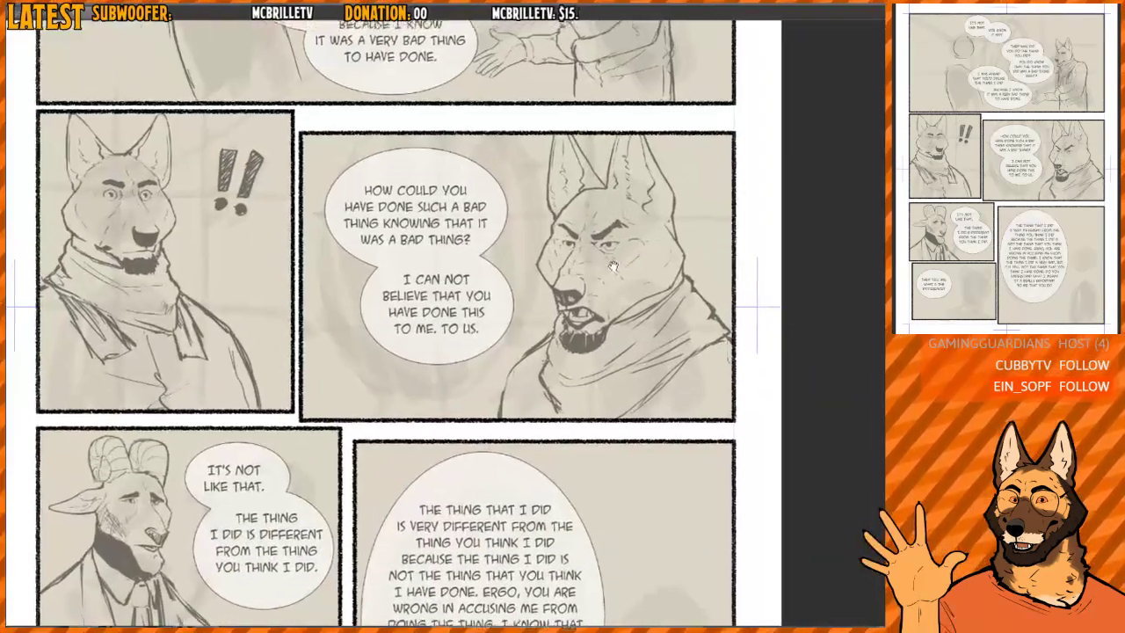
{"action": "scroll", "coordinate": [614, 265], "scroll_direction": "up", "scroll_amount": 1}
{"action": "left_click_drag", "start_coordinate": [572, 247], "coordinate": [515, 353]}
{"action": "key", "text": "ctrl+z"}
{"action": "scroll", "coordinate": [570, 268], "scroll_direction": "down", "scroll_amount": 2}
{"action": "left_click_drag", "start_coordinate": [543, 305], "coordinate": [555, 258]}
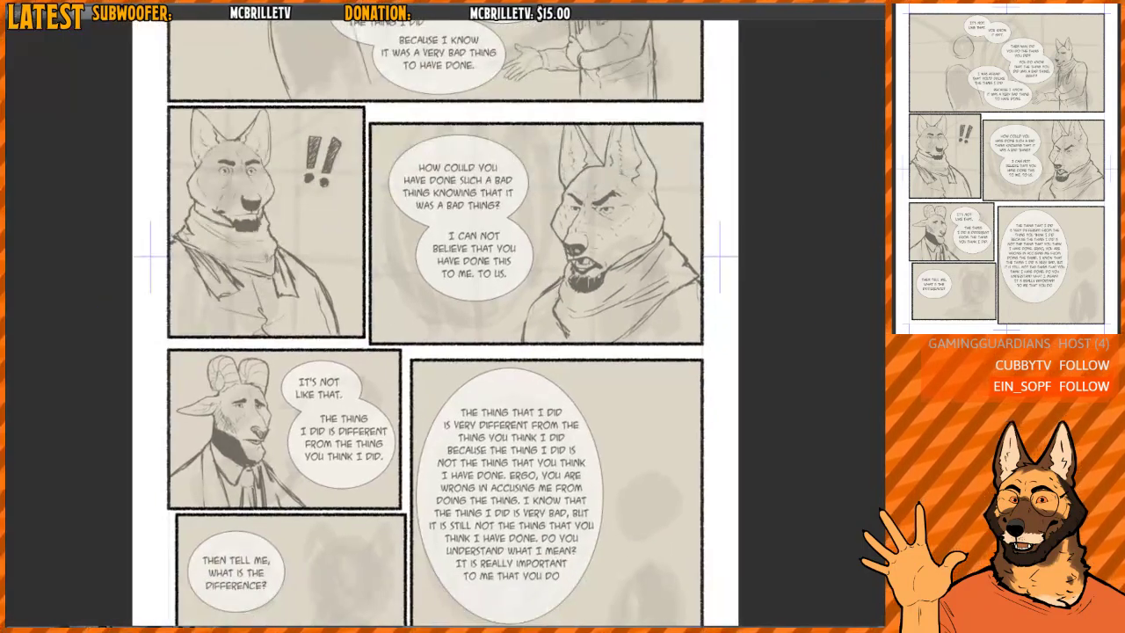
- Try broad shading strokes behind the ram and over the rough head in the panel below, and undo them
{"action": "left_click_drag", "start_coordinate": [370, 393], "coordinate": [410, 339]}
{"action": "scroll", "coordinate": [353, 366], "scroll_direction": "up", "scroll_amount": 3}
{"action": "left_click_drag", "start_coordinate": [338, 386], "coordinate": [351, 363]}
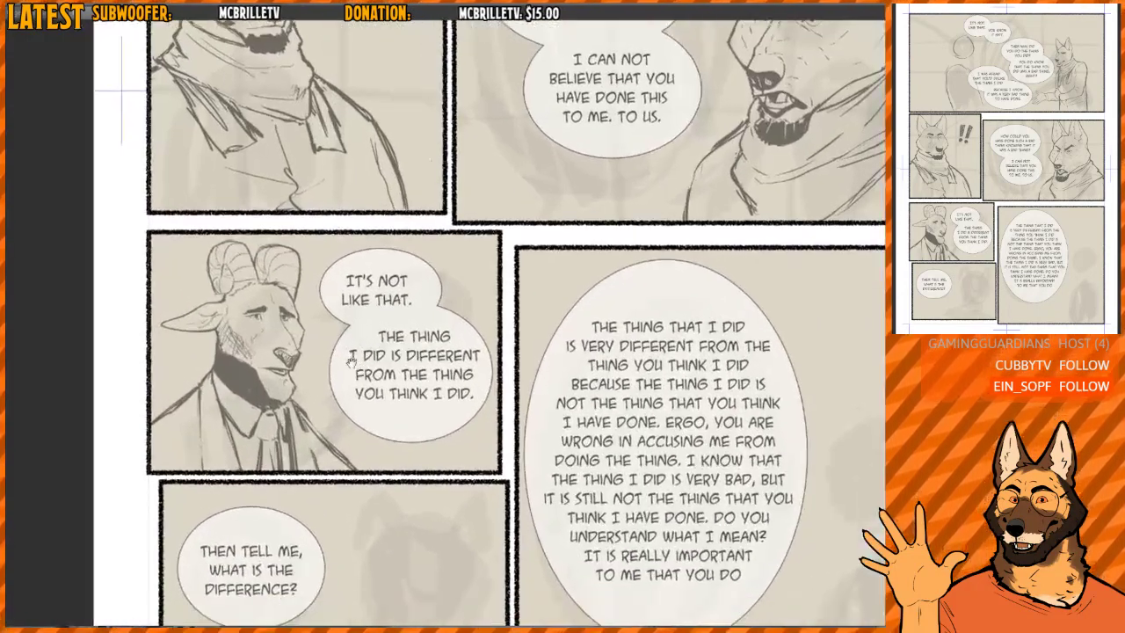
{"action": "left_click_drag", "start_coordinate": [375, 410], "coordinate": [349, 319]}
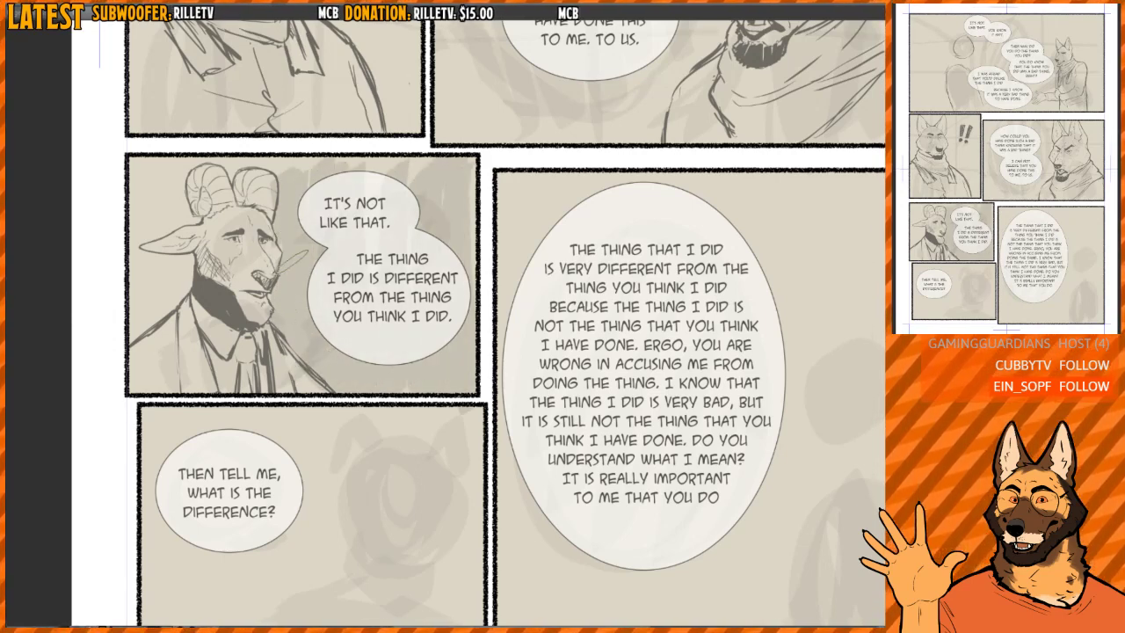
{"action": "mouse_move", "coordinate": [288, 226]}
{"action": "left_mouse_down"}
{"action": "mouse_move", "coordinate": [299, 355]}
{"action": "mouse_move", "coordinate": [304, 195]}
{"action": "mouse_move", "coordinate": [322, 171]}
{"action": "left_mouse_up"}
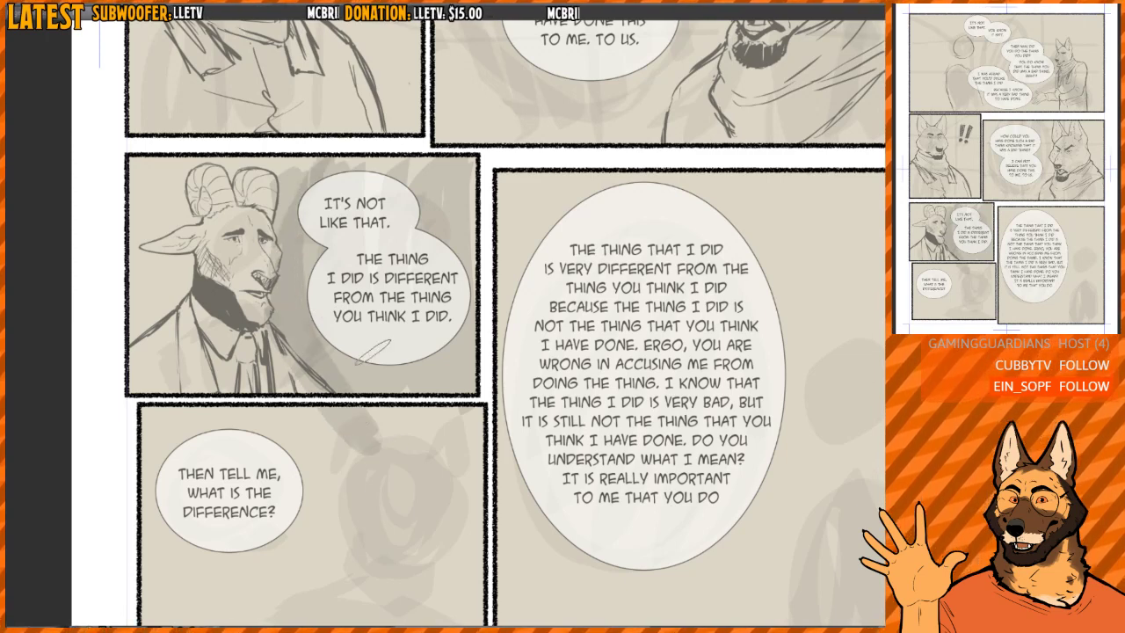
{"action": "key", "text": "ctrl+z"}
{"action": "key", "text": "ctrl+z"}
{"action": "left_click_drag", "start_coordinate": [291, 307], "coordinate": [268, 250]}
{"action": "mouse_move", "coordinate": [370, 425]}
{"action": "left_mouse_down"}
{"action": "mouse_move", "coordinate": [338, 476]}
{"action": "mouse_move", "coordinate": [360, 388]}
{"action": "mouse_move", "coordinate": [366, 403]}
{"action": "mouse_move", "coordinate": [347, 412]}
{"action": "mouse_move", "coordinate": [368, 483]}
{"action": "left_mouse_up"}
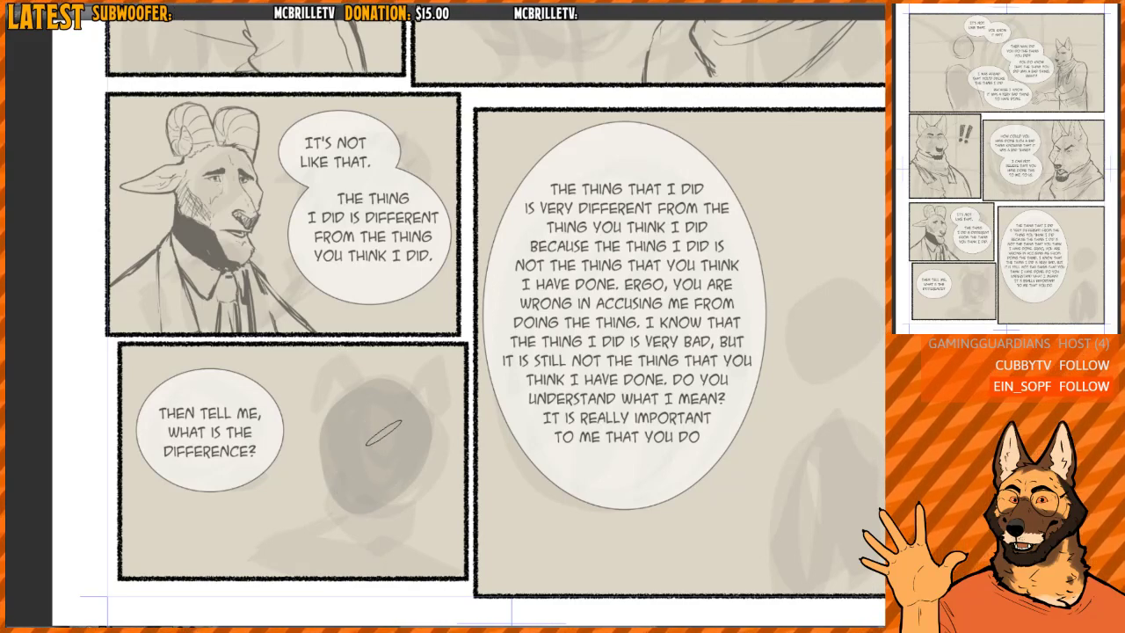
{"action": "key", "text": "ctrl+z"}
- Doodle a grinning face with eyes, a nose and a toothy mouth on the last panel's rough head, and remove it
{"action": "scroll", "coordinate": [351, 421], "scroll_direction": "down", "scroll_amount": 5}
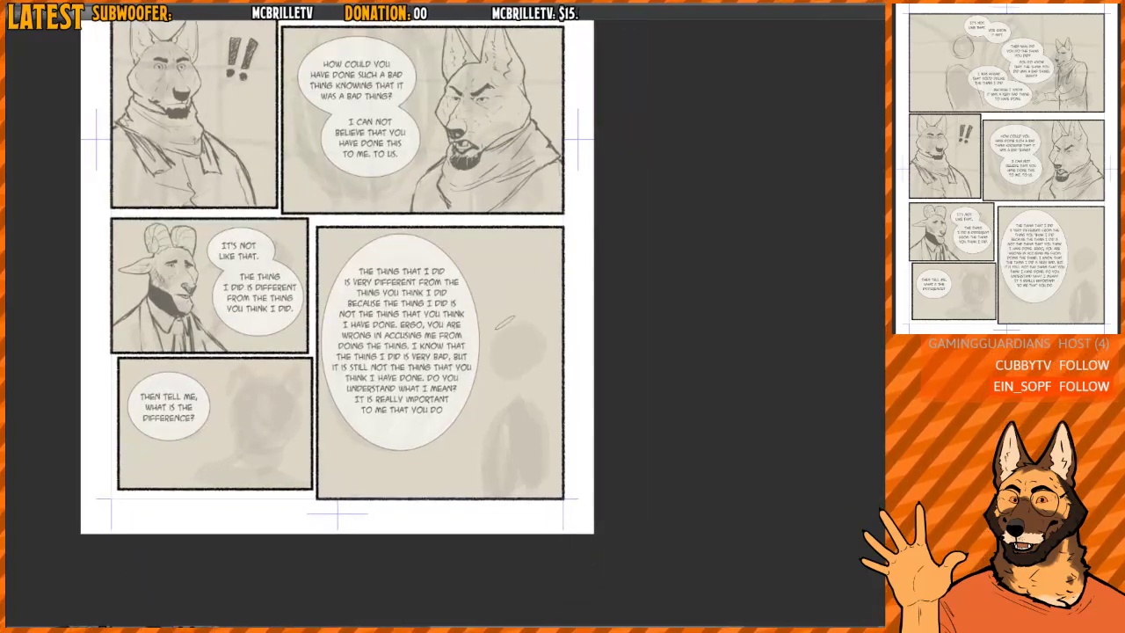
{"action": "mouse_move", "coordinate": [505, 362]}
{"action": "left_mouse_down"}
{"action": "mouse_move", "coordinate": [510, 369]}
{"action": "mouse_move", "coordinate": [513, 343]}
{"action": "left_mouse_up"}
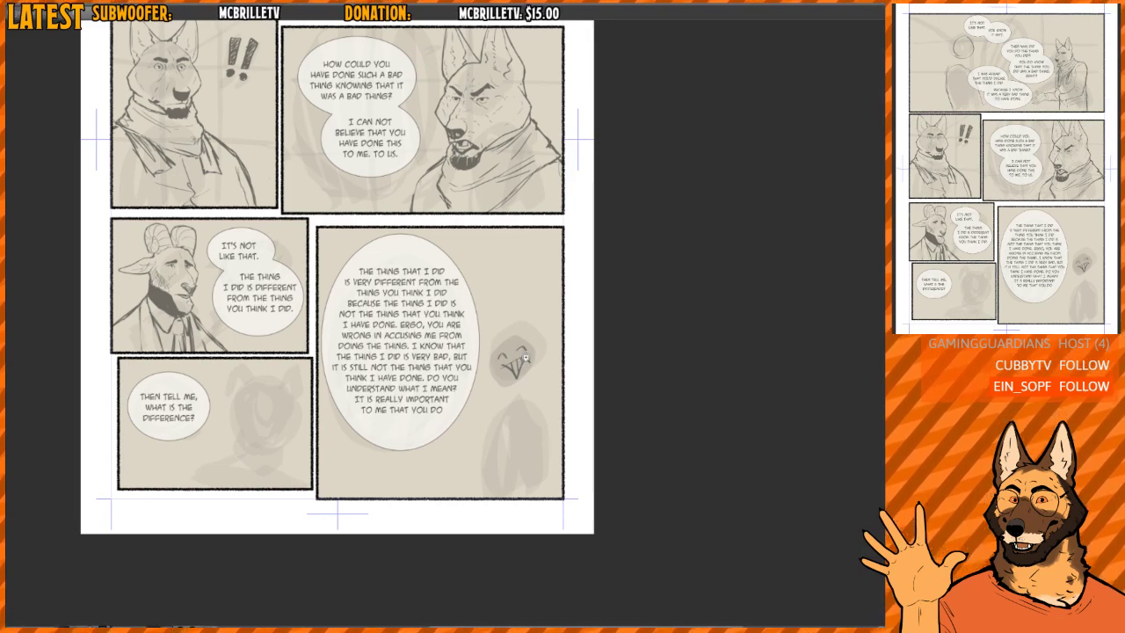
{"action": "scroll", "coordinate": [516, 356], "scroll_direction": "up", "scroll_amount": 4}
{"action": "left_click_drag", "start_coordinate": [499, 325], "coordinate": [529, 316]}
{"action": "mouse_move", "coordinate": [439, 350]}
{"action": "left_mouse_down"}
{"action": "mouse_move", "coordinate": [533, 317]}
{"action": "mouse_move", "coordinate": [478, 355]}
{"action": "mouse_move", "coordinate": [557, 357]}
{"action": "left_mouse_up"}
{"action": "left_click_drag", "start_coordinate": [462, 381], "coordinate": [437, 405]}
{"action": "left_click_drag", "start_coordinate": [478, 346], "coordinate": [468, 359]}
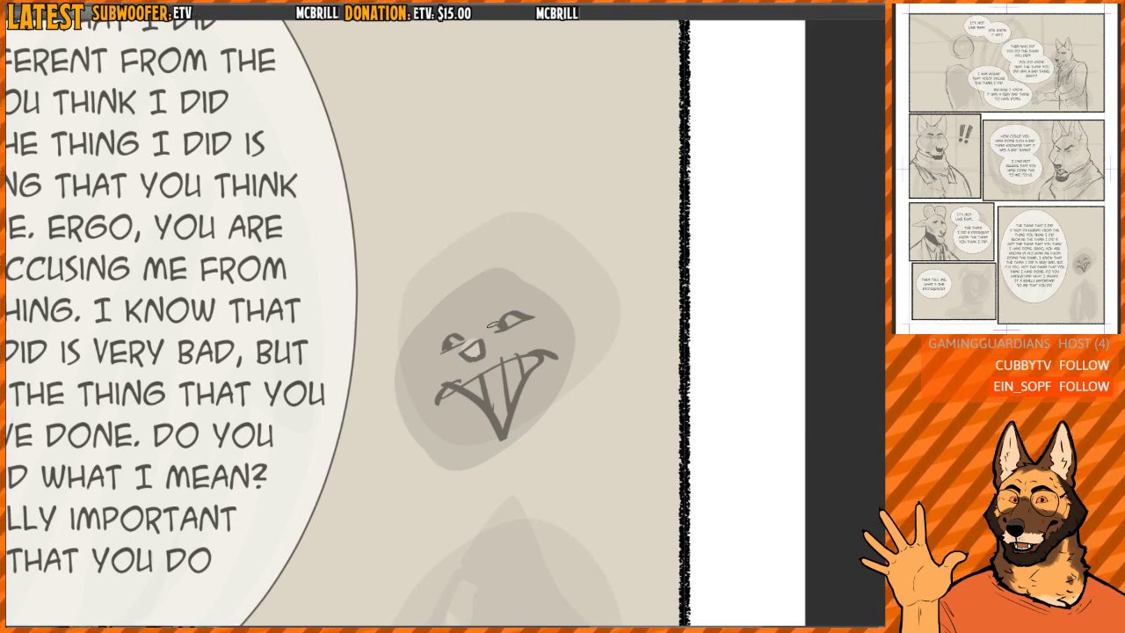
{"action": "scroll", "coordinate": [563, 321], "scroll_direction": "down", "scroll_amount": 7}
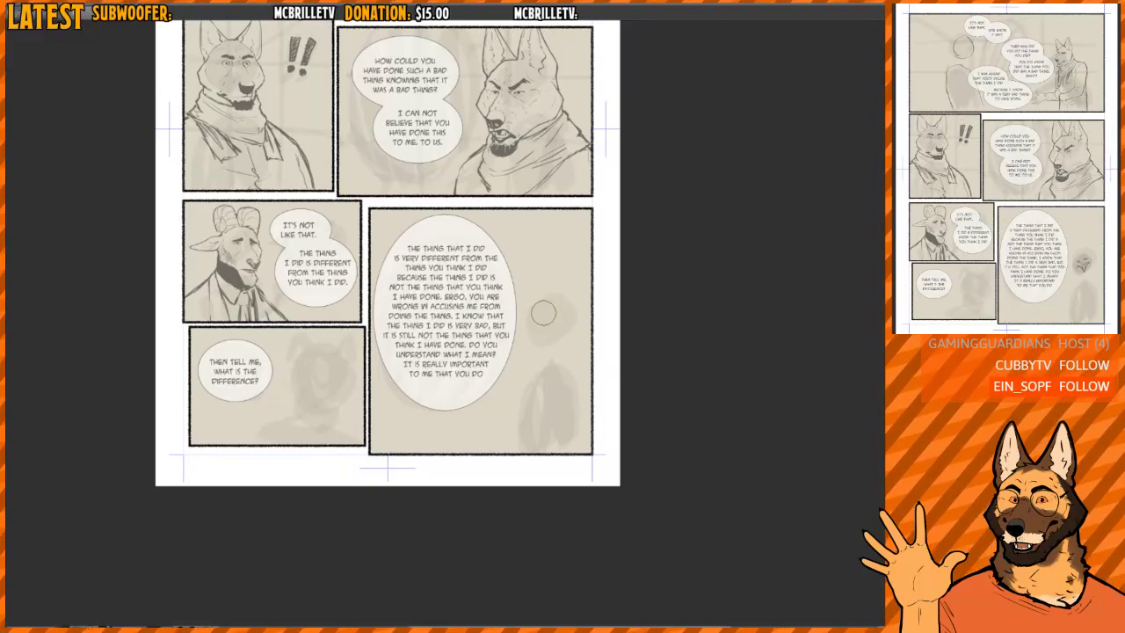
- Examine the top panel's two figures and the placement of their speech bubbles
{"action": "scroll", "coordinate": [563, 331], "scroll_direction": "up", "scroll_amount": 5}
{"action": "scroll", "coordinate": [529, 310], "scroll_direction": "up", "scroll_amount": 3}
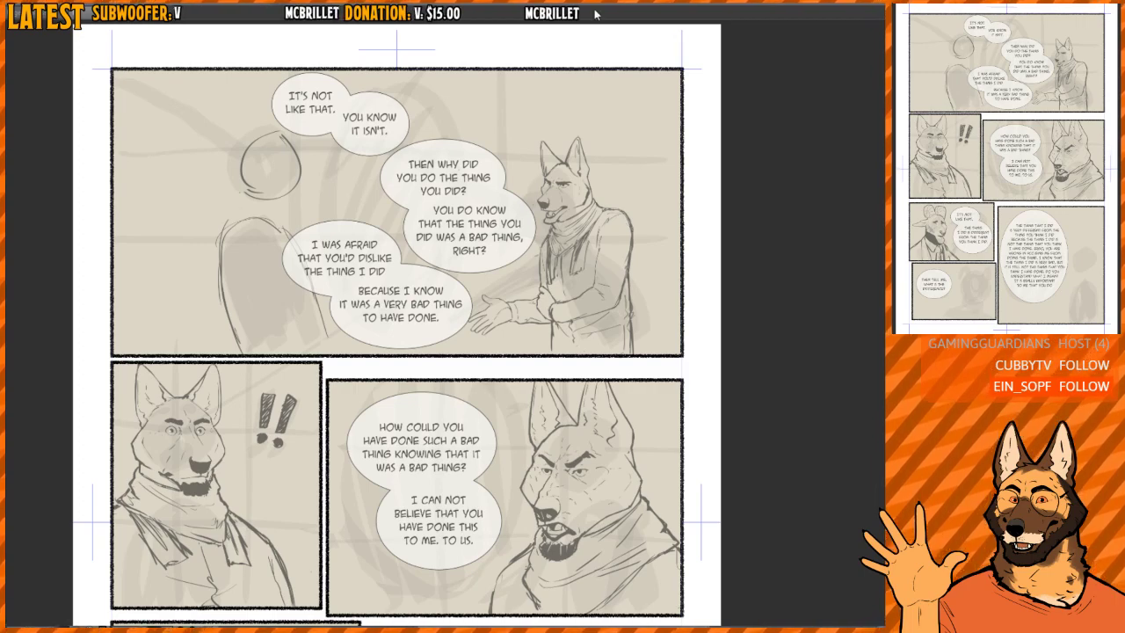
{"action": "scroll", "coordinate": [646, 212], "scroll_direction": "up", "scroll_amount": 3}
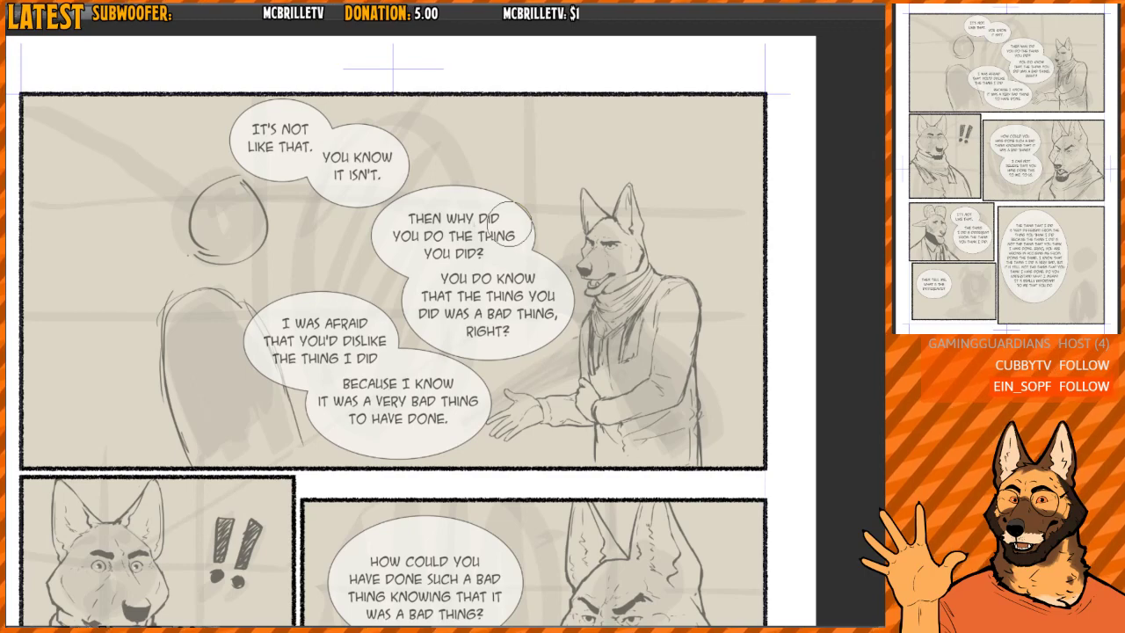
{"action": "scroll", "coordinate": [543, 270], "scroll_direction": "up", "scroll_amount": 4}
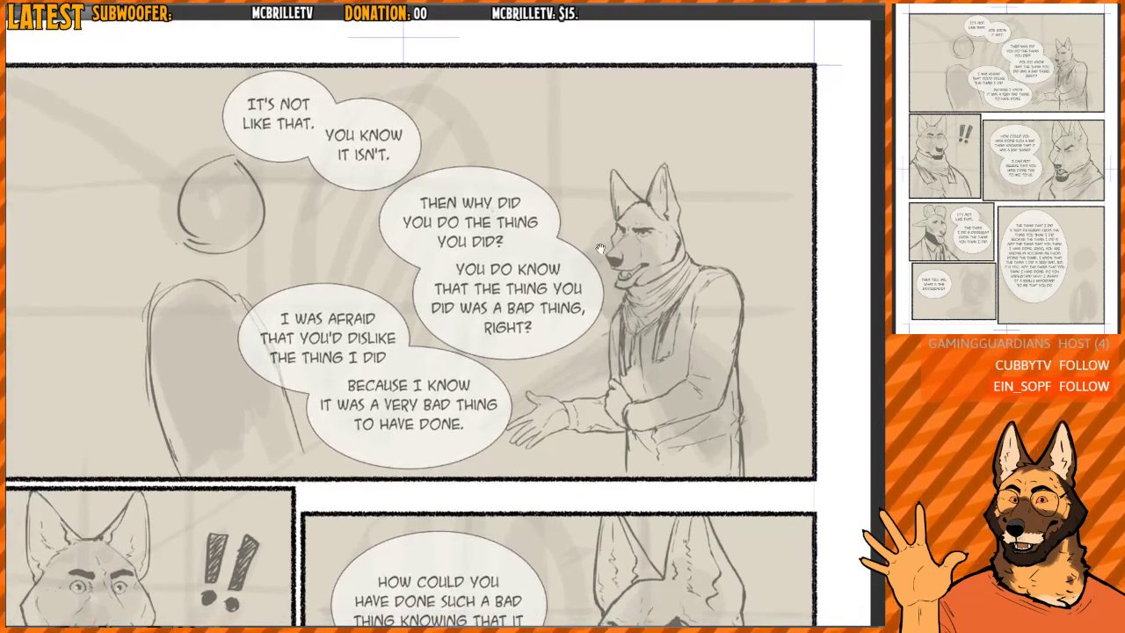
{"action": "left_click_drag", "start_coordinate": [600, 249], "coordinate": [599, 244]}
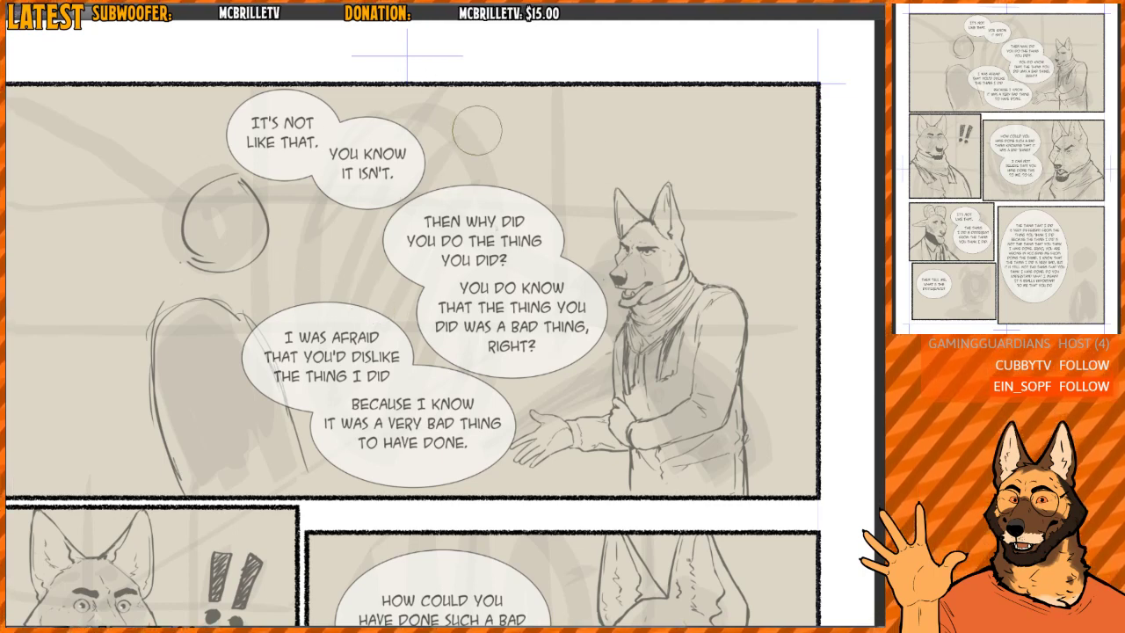
{"action": "left_click_drag", "start_coordinate": [627, 247], "coordinate": [640, 159]}
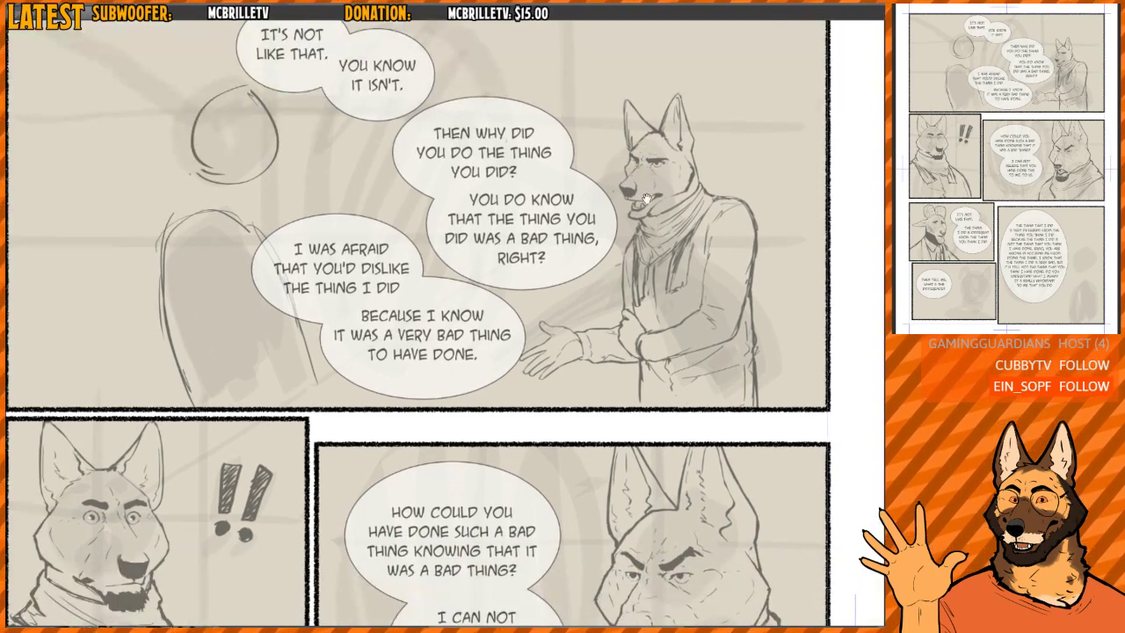
{"action": "left_click_drag", "start_coordinate": [630, 200], "coordinate": [628, 218]}
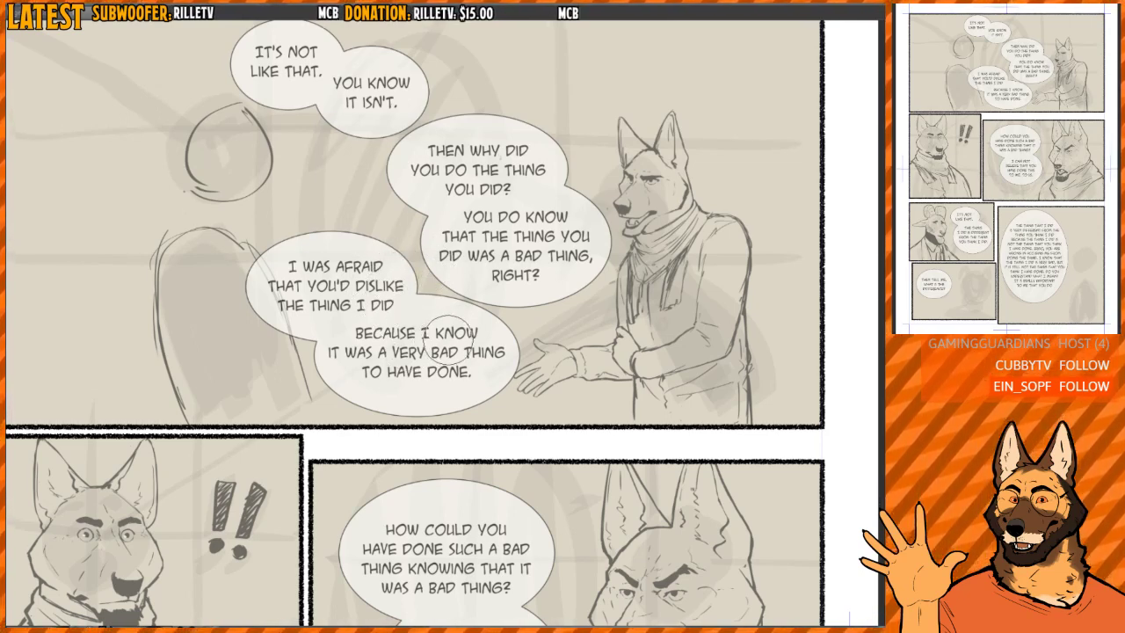
- Read through the remaining panels in order down to the long speech bubble, and review the whole page
{"action": "mouse_move", "coordinate": [449, 424]}
{"action": "left_mouse_down"}
{"action": "mouse_move", "coordinate": [441, 239]}
{"action": "mouse_move", "coordinate": [526, 237]}
{"action": "left_mouse_up"}
{"action": "left_click_drag", "start_coordinate": [410, 304], "coordinate": [321, 301]}
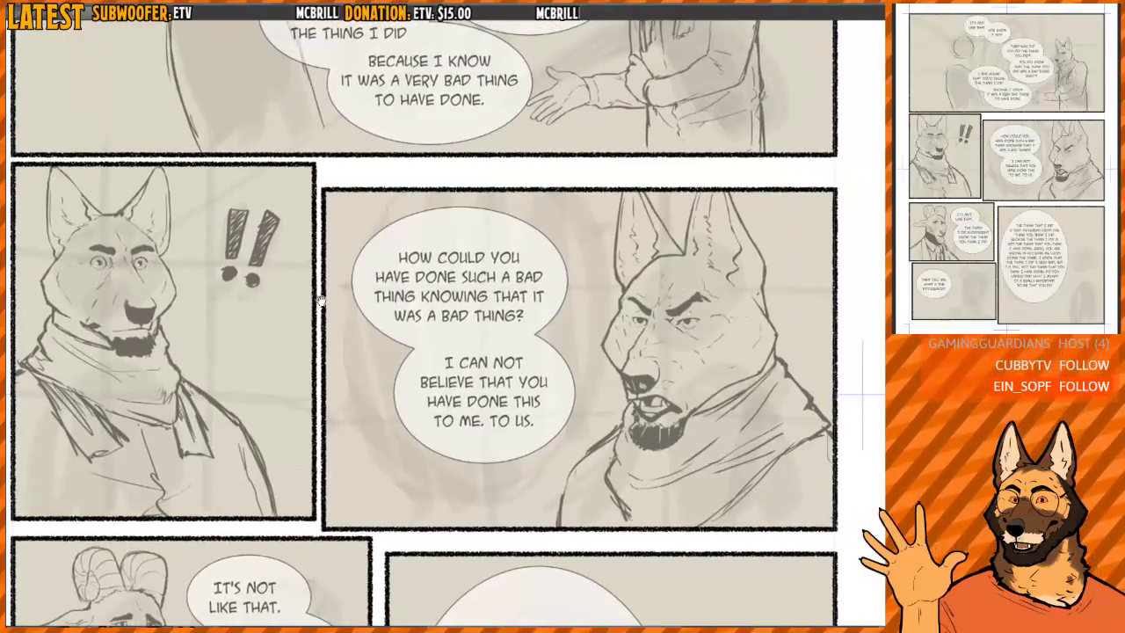
{"action": "scroll", "coordinate": [619, 304], "scroll_direction": "up", "scroll_amount": 1}
{"action": "left_click_drag", "start_coordinate": [621, 295], "coordinate": [606, 273]}
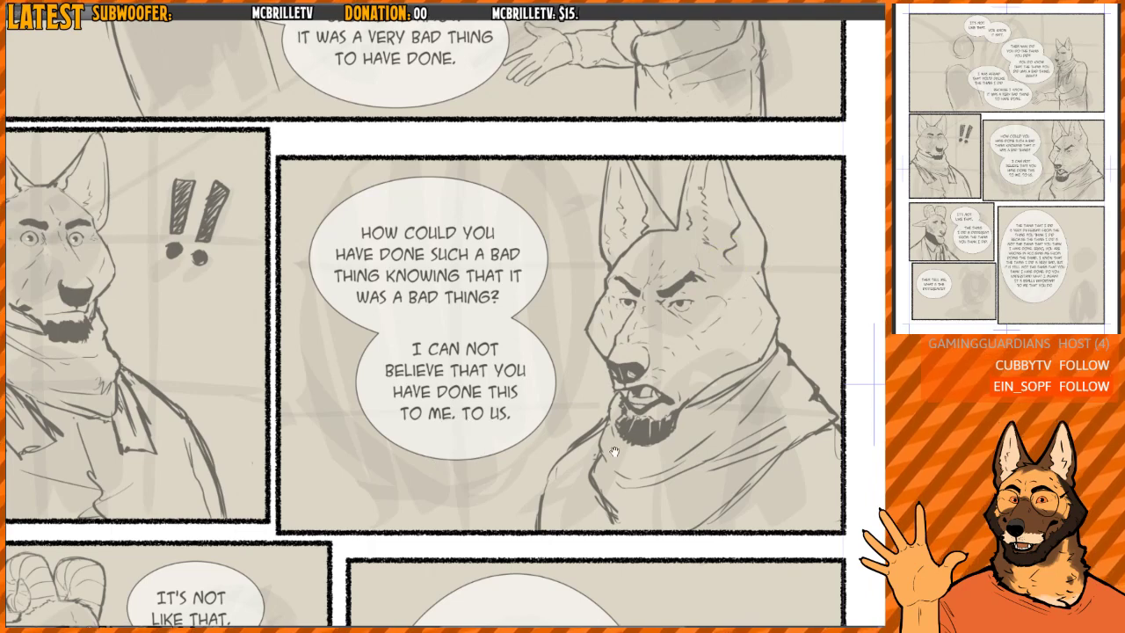
{"action": "left_click_drag", "start_coordinate": [533, 443], "coordinate": [581, 235]}
{"action": "mouse_move", "coordinate": [409, 456]}
{"action": "left_mouse_down"}
{"action": "mouse_move", "coordinate": [557, 376]}
{"action": "mouse_move", "coordinate": [528, 331]}
{"action": "left_mouse_up"}
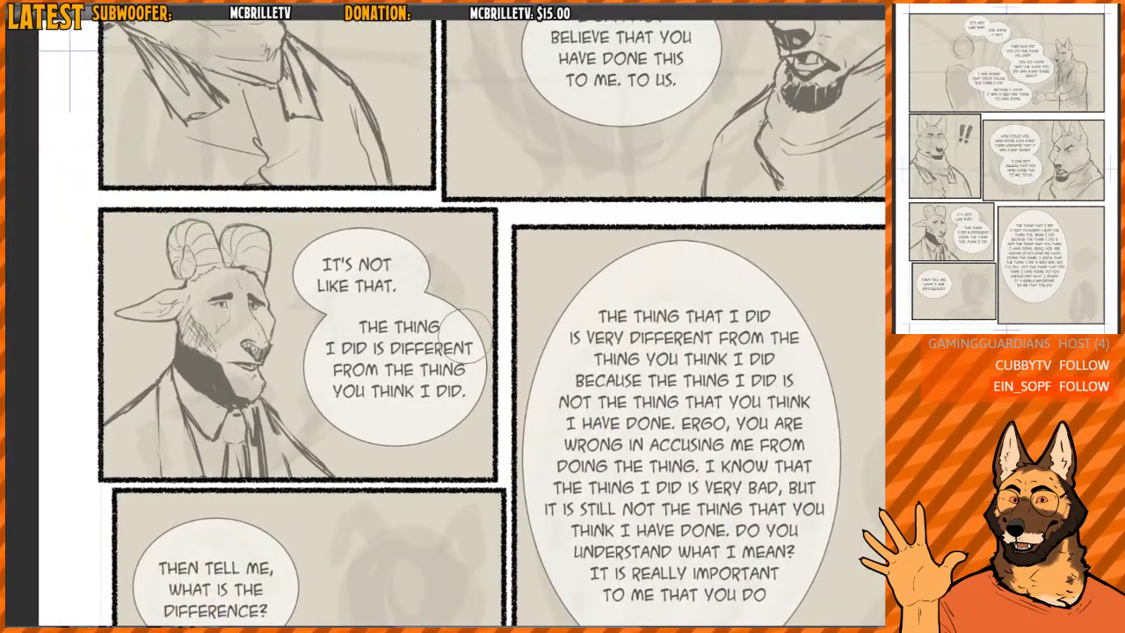
{"action": "scroll", "coordinate": [431, 351], "scroll_direction": "down", "scroll_amount": 5}
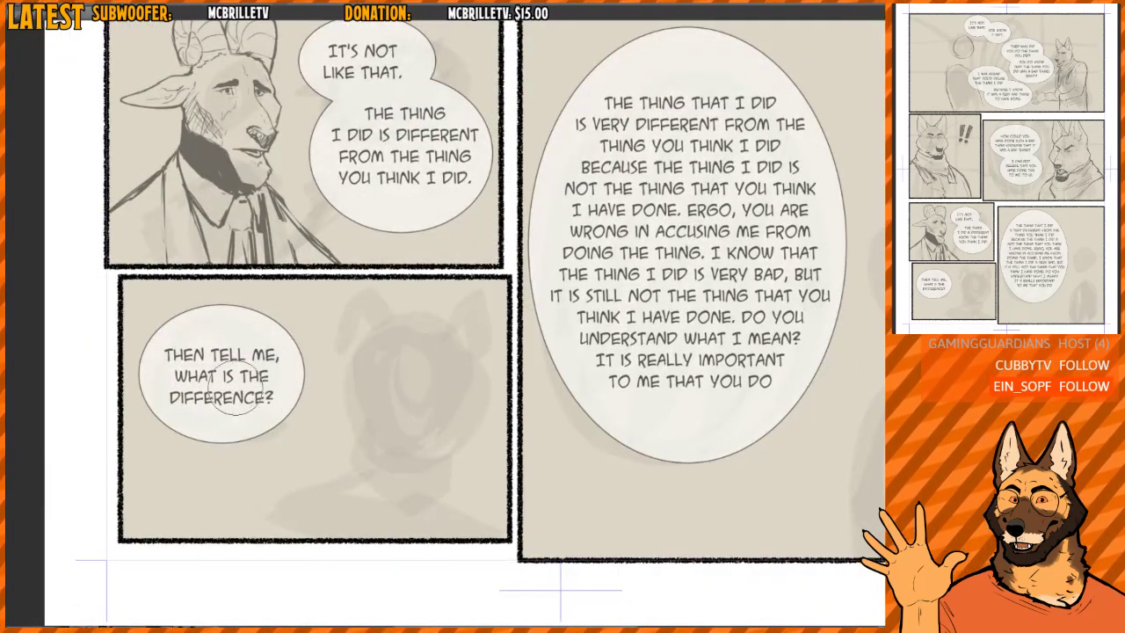
{"action": "mouse_move", "coordinate": [896, 227]}
{"action": "left_mouse_down"}
{"action": "mouse_move", "coordinate": [702, 268]}
{"action": "mouse_move", "coordinate": [572, 261]}
{"action": "mouse_move", "coordinate": [584, 279]}
{"action": "left_mouse_up"}
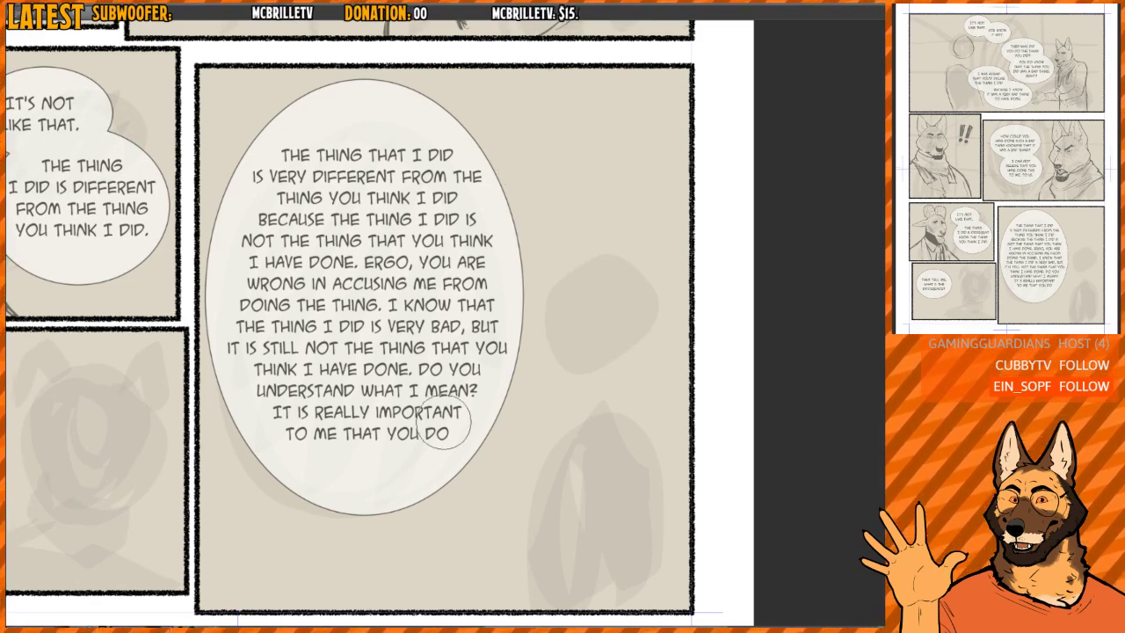
{"action": "left_click_drag", "start_coordinate": [522, 362], "coordinate": [618, 472]}
{"action": "scroll", "coordinate": [573, 384], "scroll_direction": "down", "scroll_amount": 3}
{"action": "left_click_drag", "start_coordinate": [578, 307], "coordinate": [537, 433]}
{"action": "scroll", "coordinate": [534, 380], "scroll_direction": "down", "scroll_amount": 1}
{"action": "left_click_drag", "start_coordinate": [534, 380], "coordinate": [518, 362]}
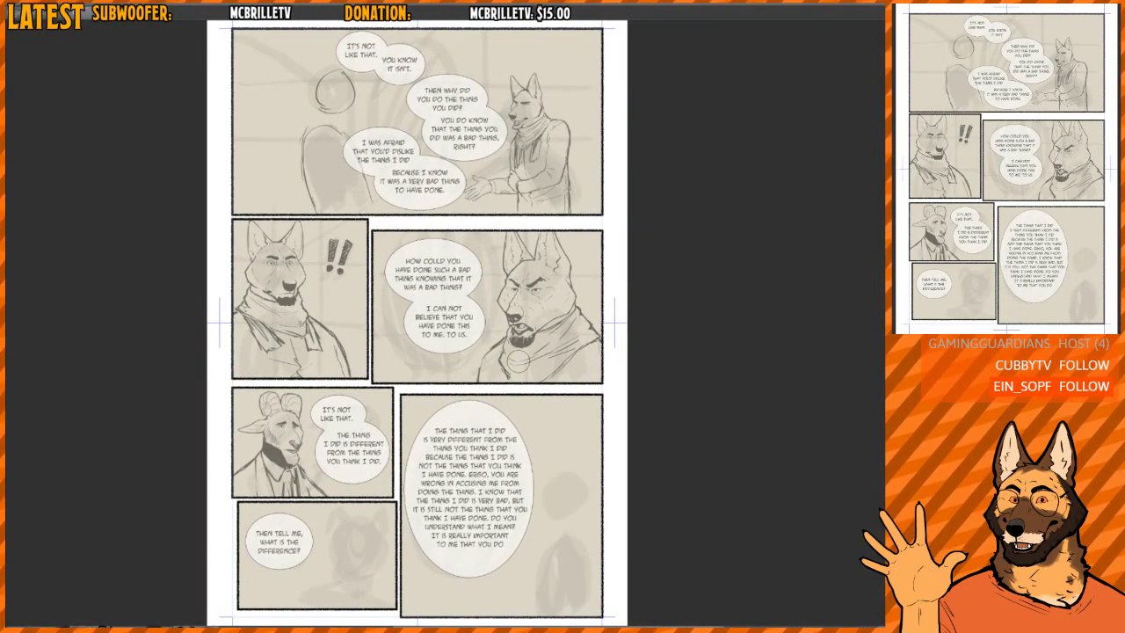